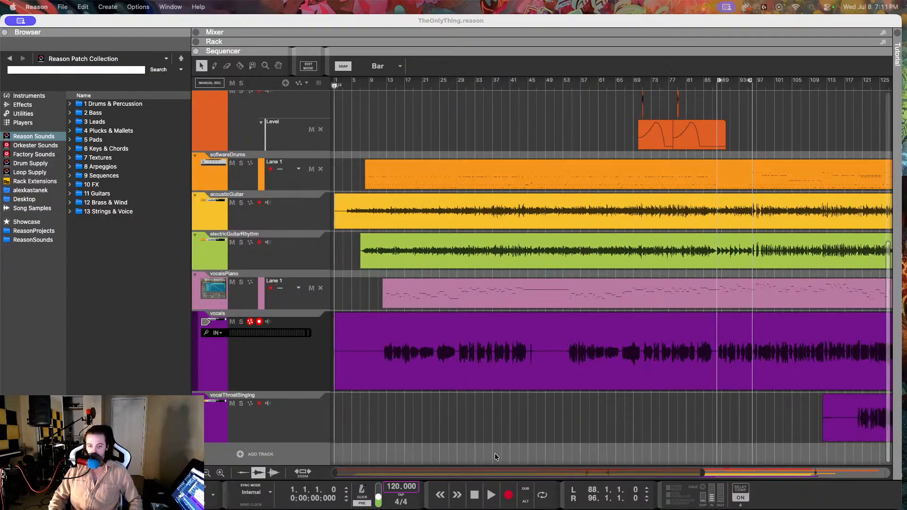
# Step: Review the song's arrangement from the first bar to the end of the vocals and vocalThroatSinging clips
pyautogui.hscroll(10, 486, 429)
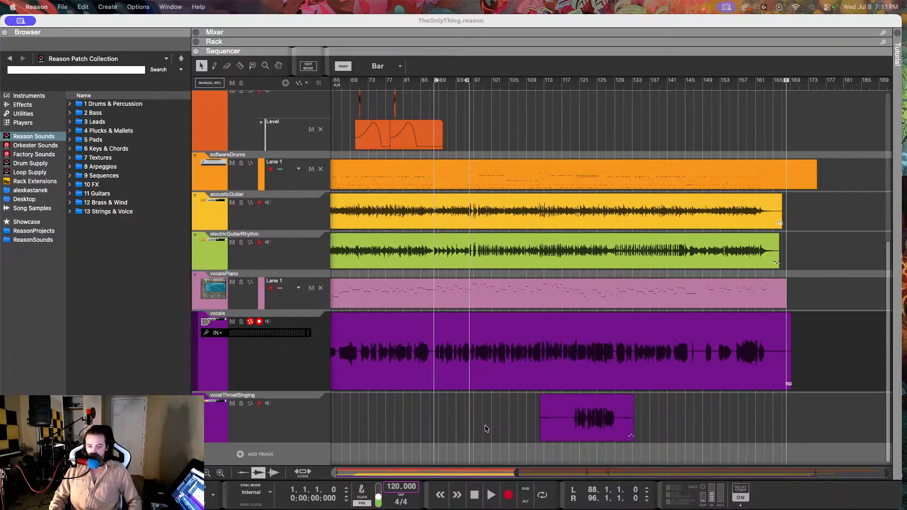
pyautogui.hscroll(-10, 486, 428)
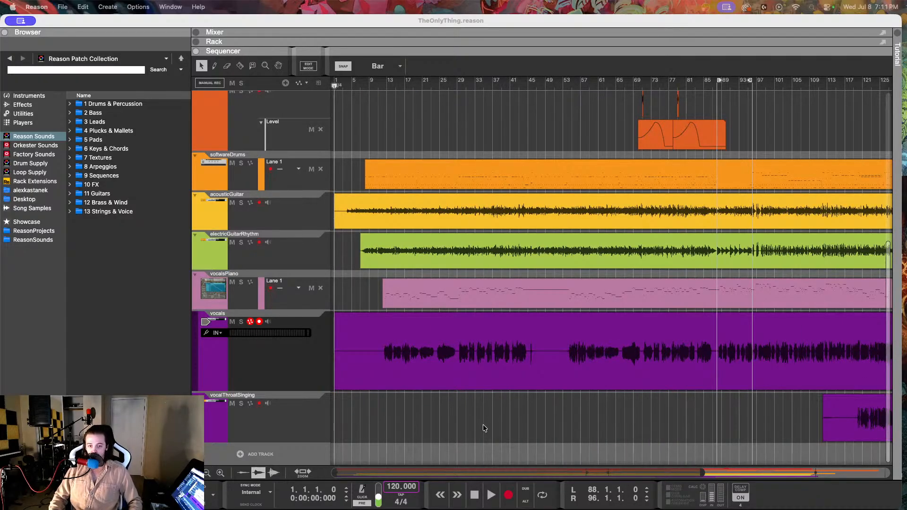
pyautogui.hscroll(6, 478, 422)
pyautogui.hscroll(4, 477, 426)
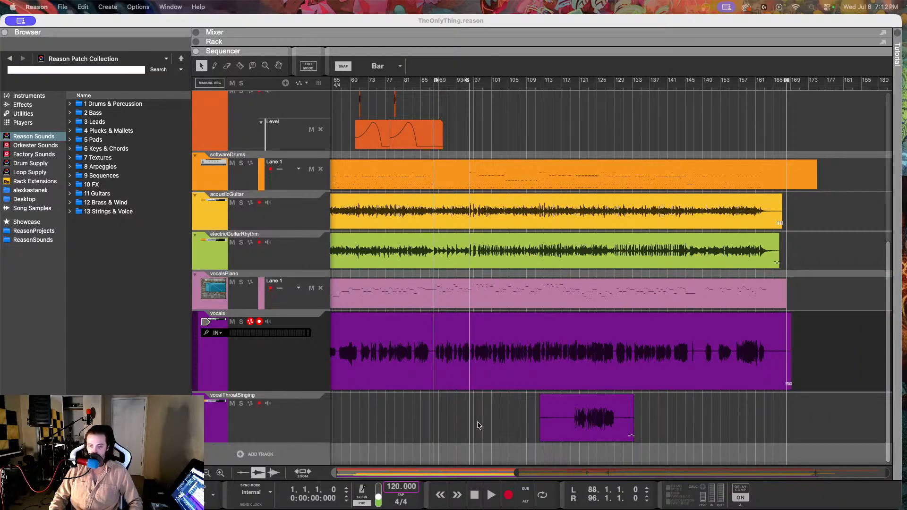
pyautogui.hscroll(-3, 478, 425)
pyautogui.hscroll(1, 479, 426)
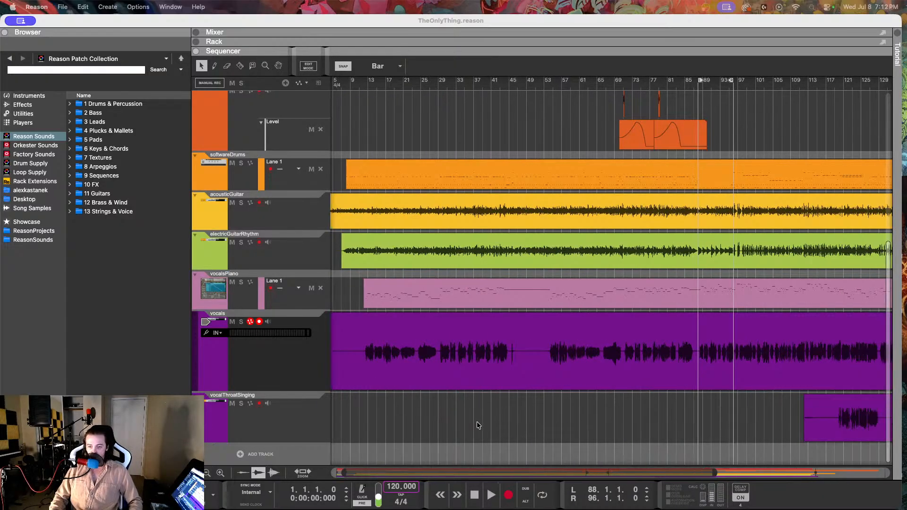
pyautogui.hscroll(1, 477, 425)
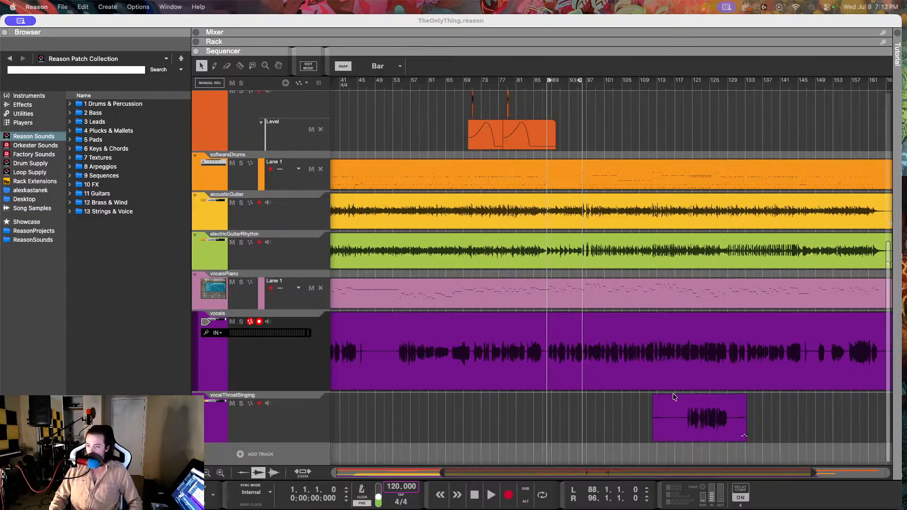
pyautogui.hscroll(1, 636, 381)
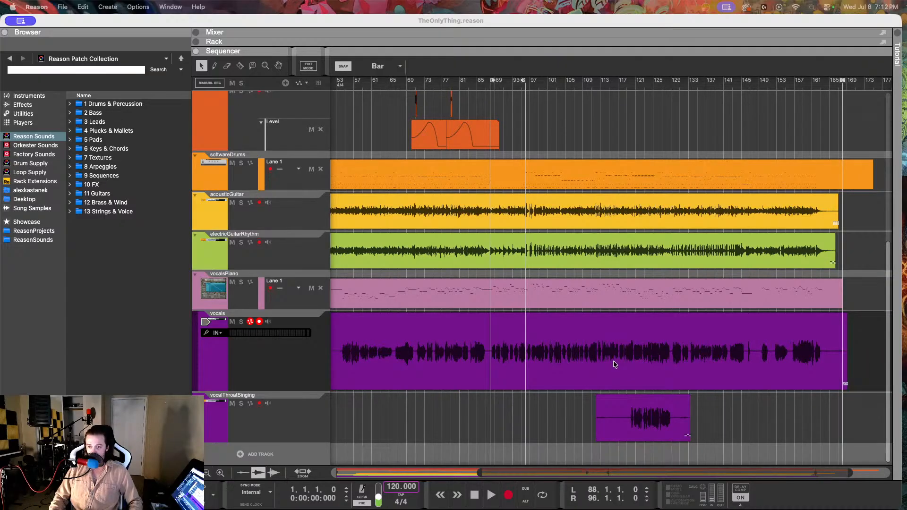
pyautogui.hscroll(-7, 615, 364)
pyautogui.hscroll(-4, 615, 365)
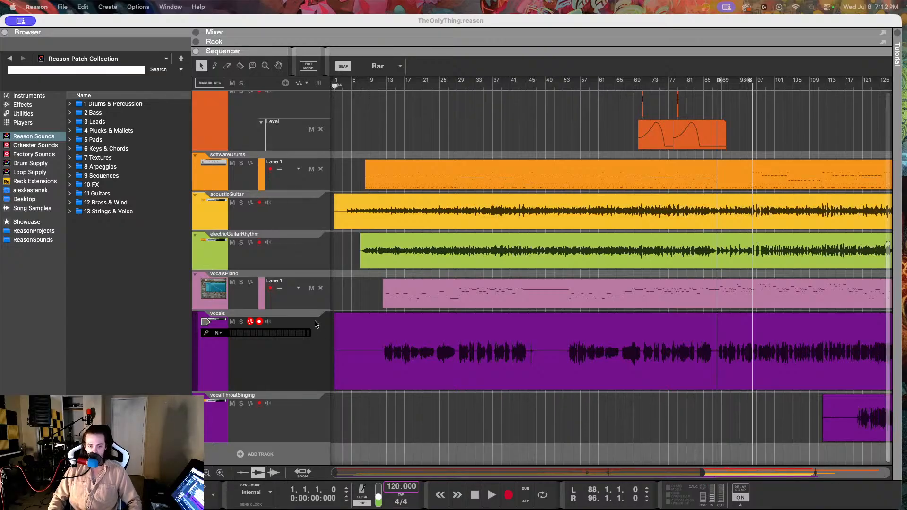
pyautogui.hscroll(5, 481, 386)
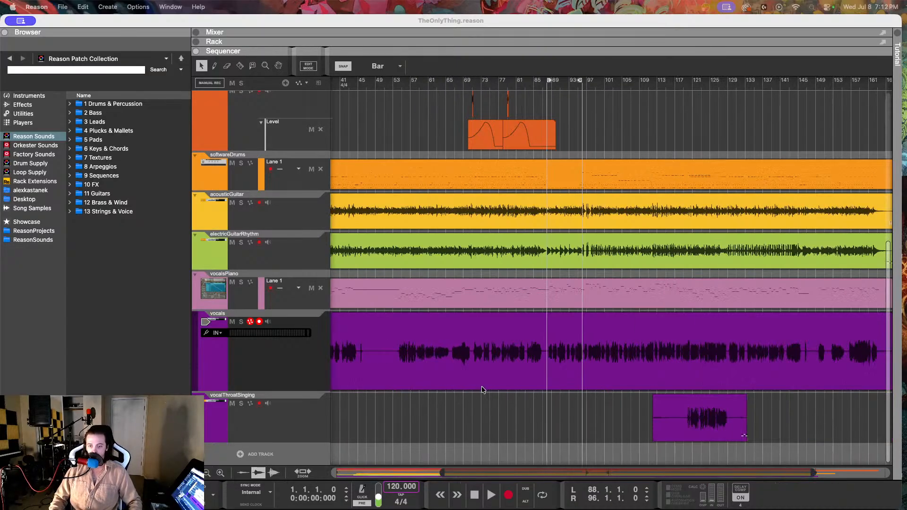
pyautogui.hscroll(-5, 480, 376)
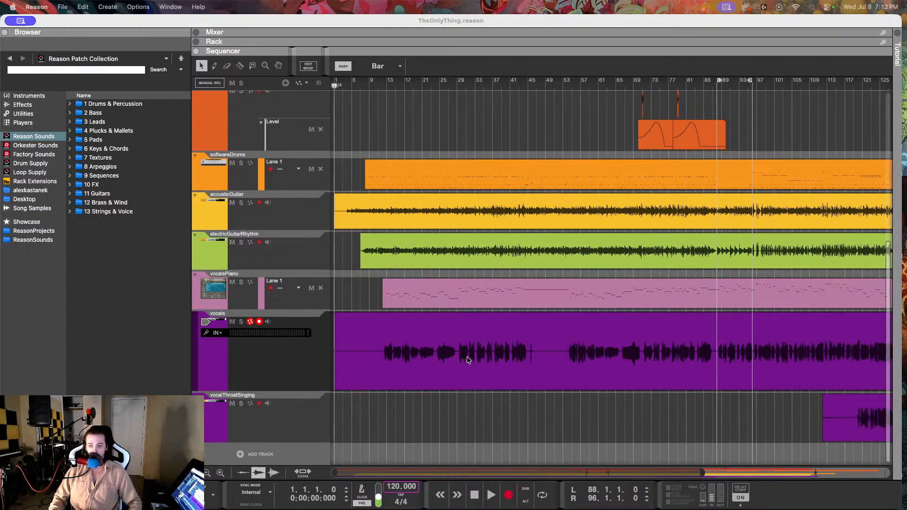
# Step: Fit the song's full length in the arrangement view and look over all tracks from Transport to vocalThroatSinging
pyautogui.press('g')
pyautogui.press('h')
pyautogui.press('h')
pyautogui.press('h')
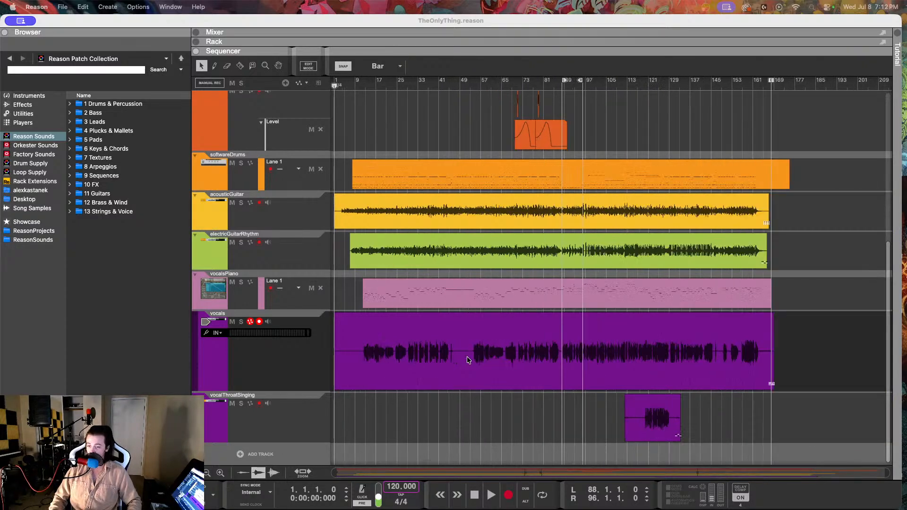
pyautogui.hscroll(-3, 466, 360)
pyautogui.press('g')
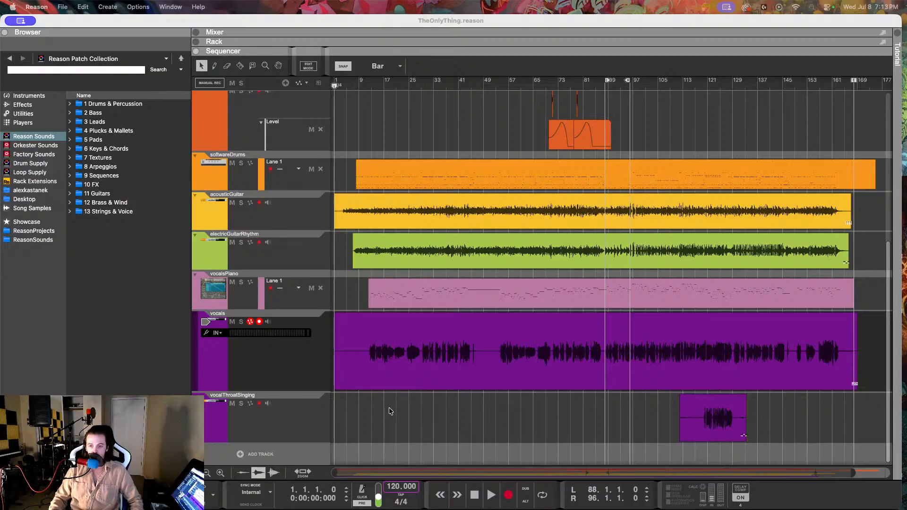
pyautogui.scroll(5, 383, 402)
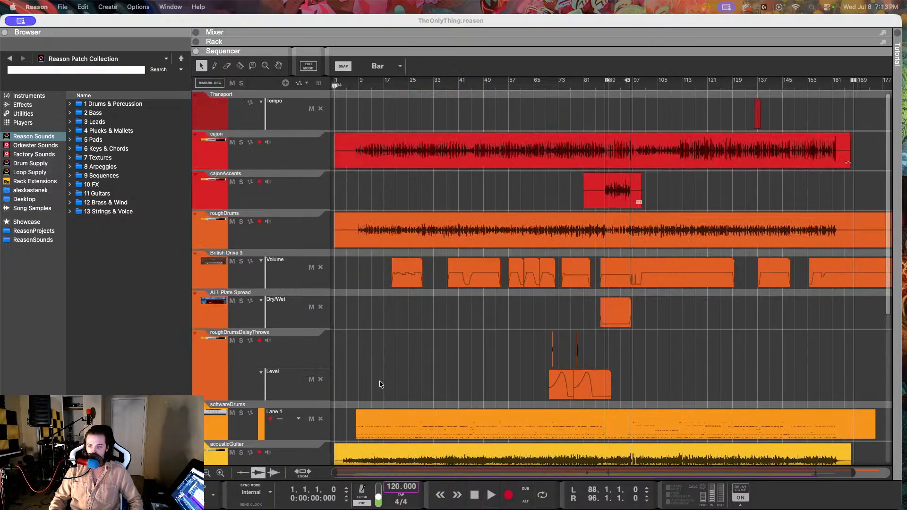
pyautogui.scroll(-4, 378, 380)
# Step: Show the mixer above the sequencer and reduce its height to the channel fader section
pyautogui.click(326, 412)
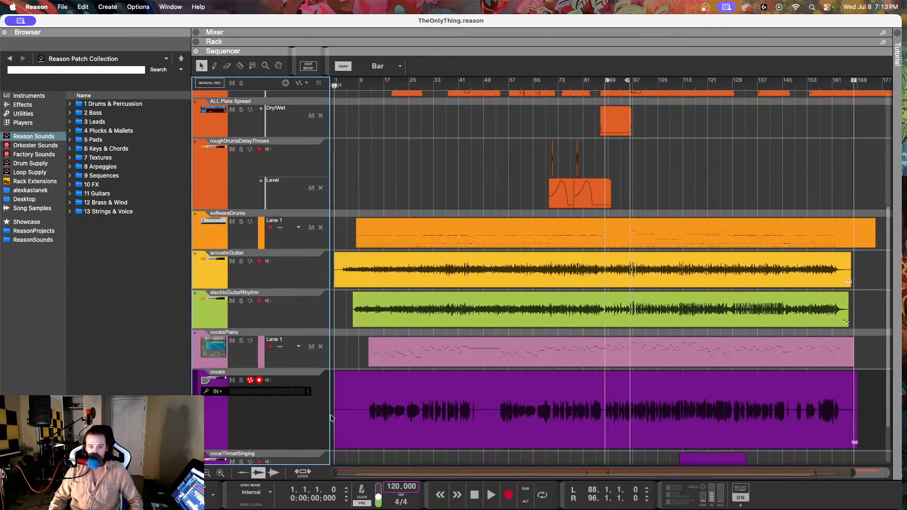
pyautogui.click(196, 33)
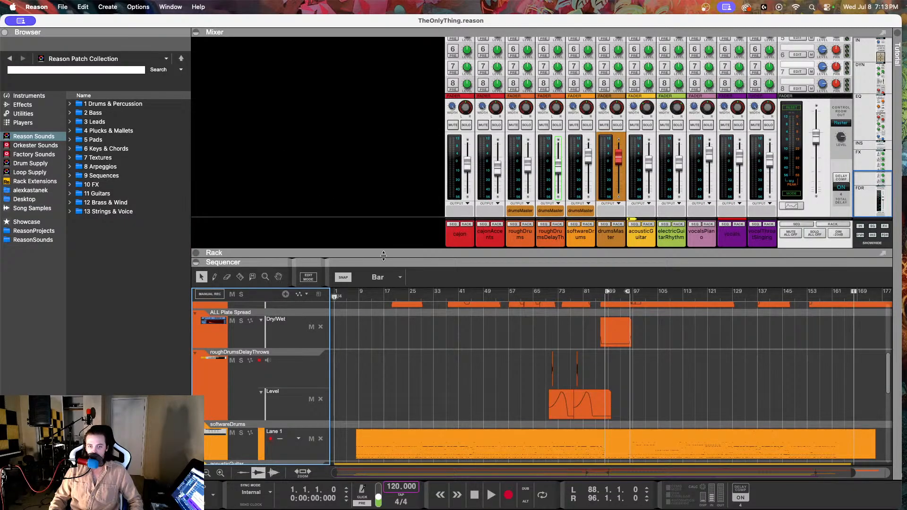
pyautogui.moveTo(386, 254); pyautogui.dragTo(370, 208)
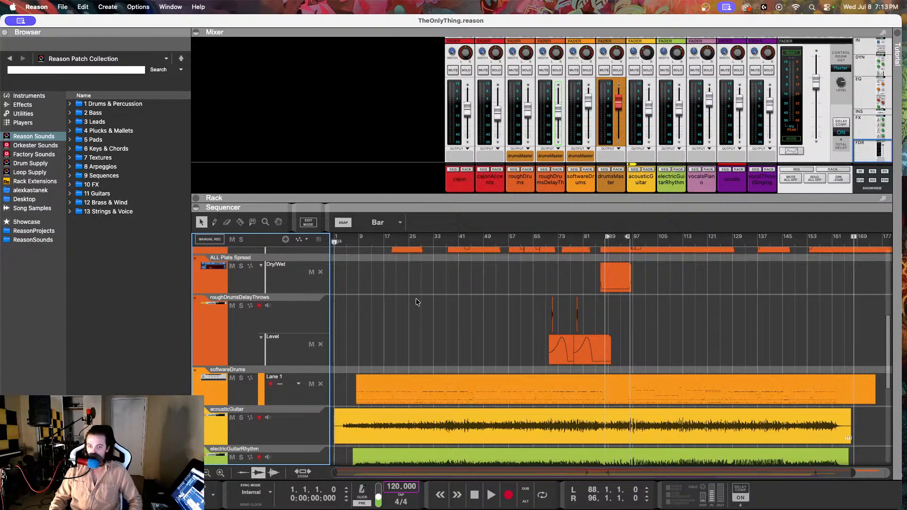
# Step: Try to raise the level of the vocals clip after leaving its pitch editor, and deselect the clip
pyautogui.scroll(-5, 416, 299)
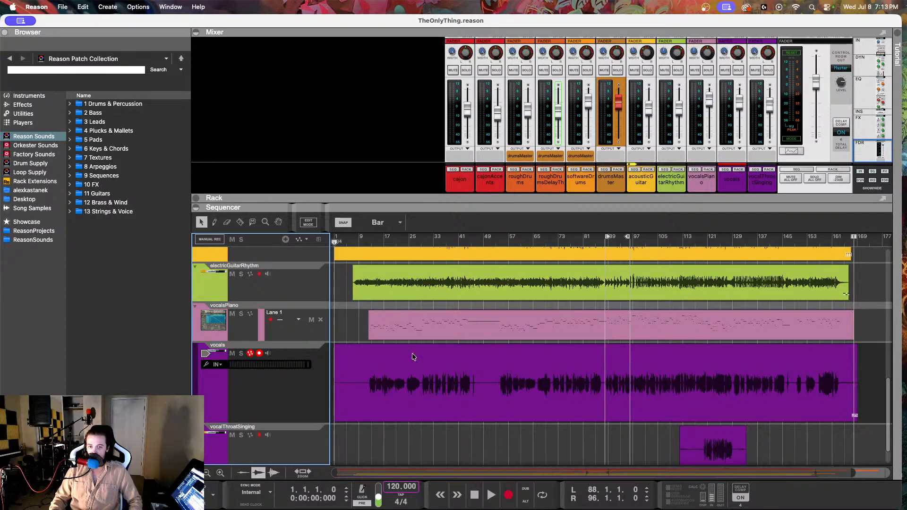
pyautogui.doubleClick(398, 395)
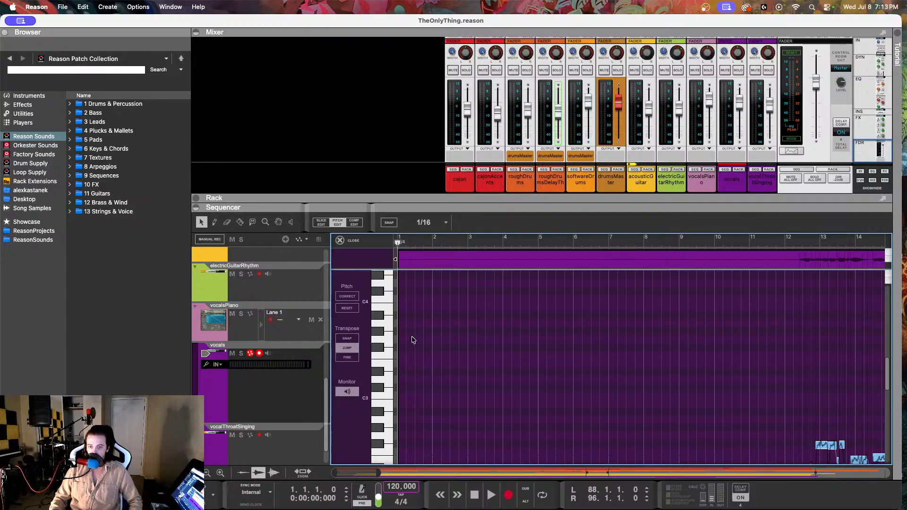
pyautogui.click(351, 242)
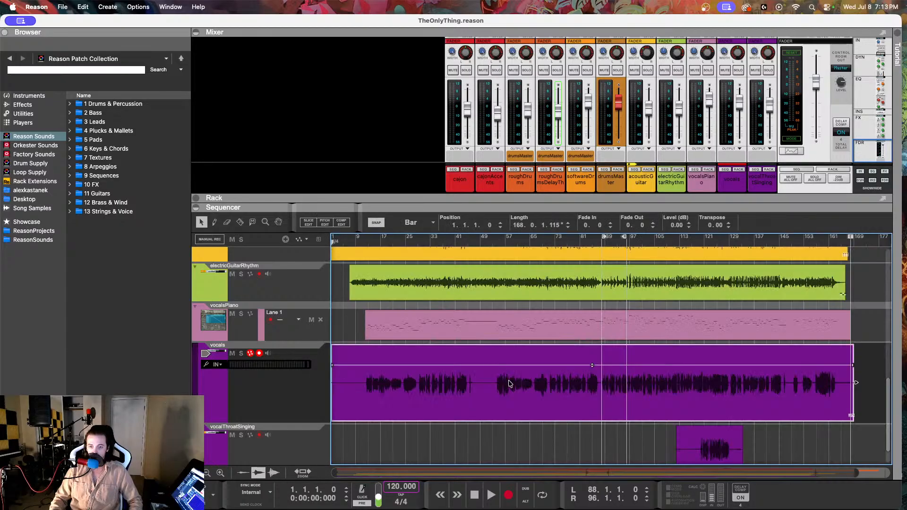
pyautogui.moveTo(591, 362)
pyautogui.mouseDown()
pyautogui.moveTo(595, 331)
pyautogui.moveTo(592, 355)
pyautogui.mouseUp()
pyautogui.click(363, 440)
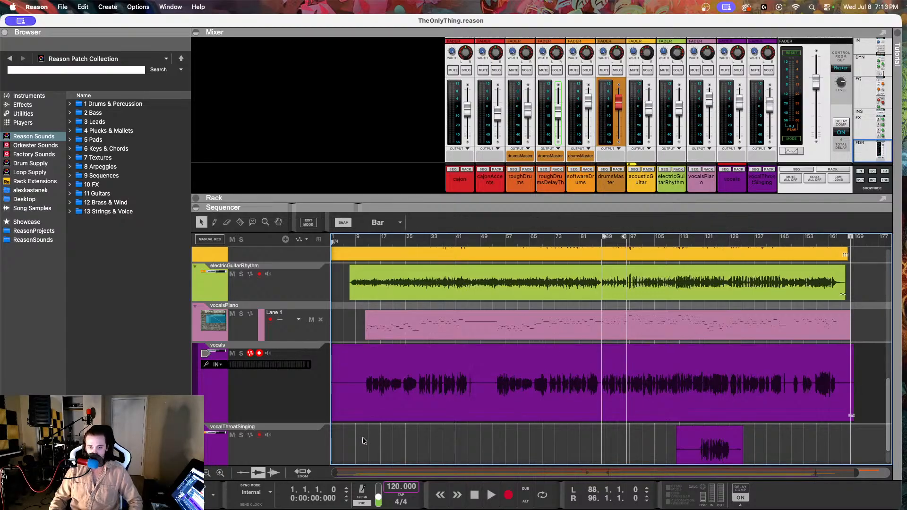
# Step: Select the vocals track in the sequencer
pyautogui.scroll(15, 400, 316)
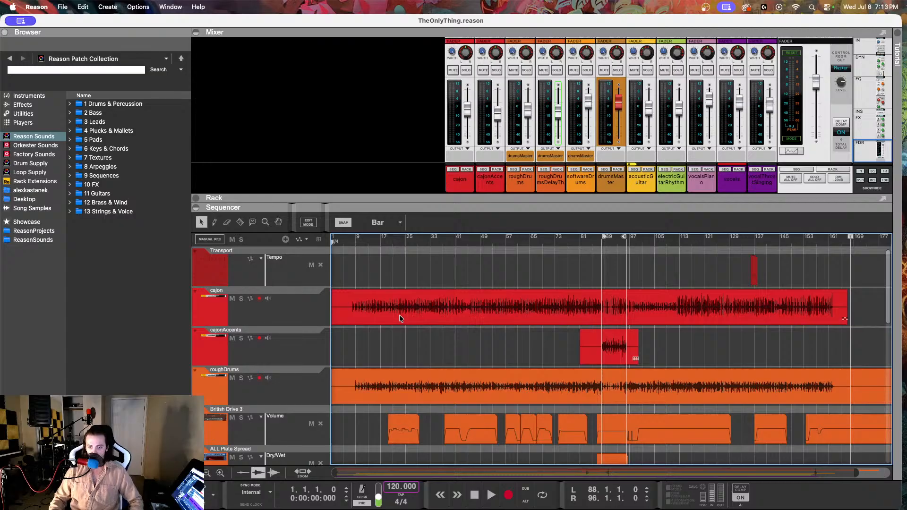
pyautogui.scroll(-15, 400, 316)
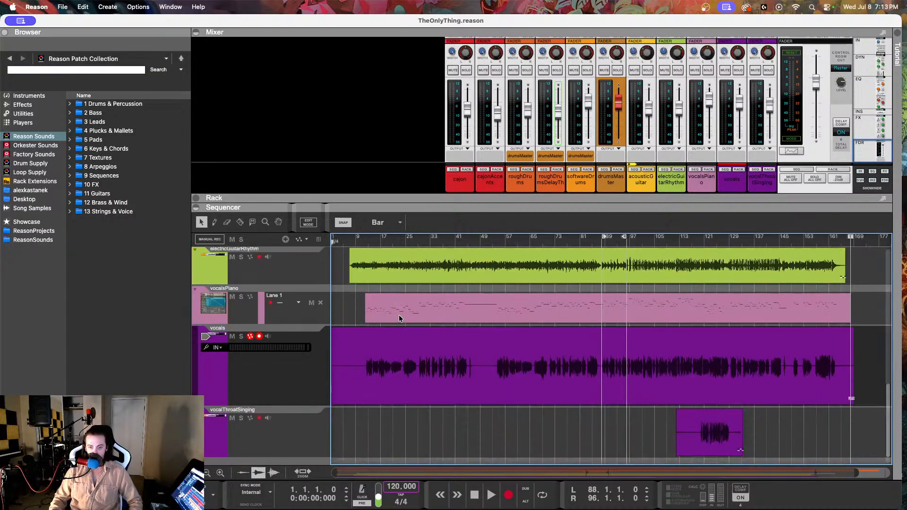
pyautogui.hscroll(-1, 363, 240)
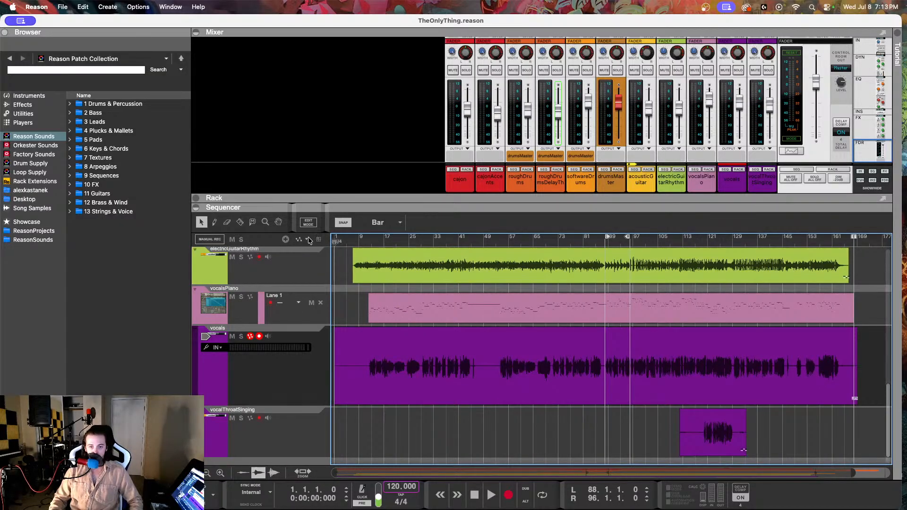
pyautogui.click(317, 344)
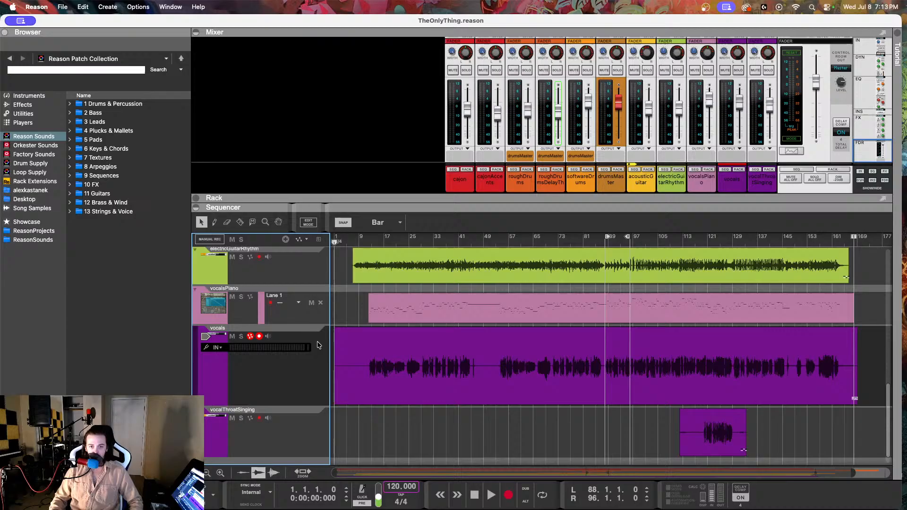
# Step: Play a short passage from about bar 14, stop, and return the song position to bar 1
pyautogui.click(372, 244)
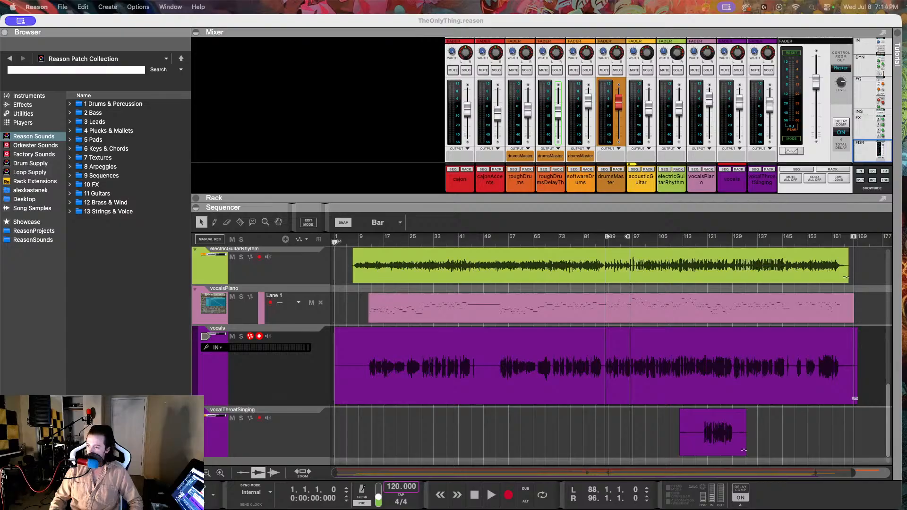
pyautogui.click(376, 241)
pyautogui.press('space')
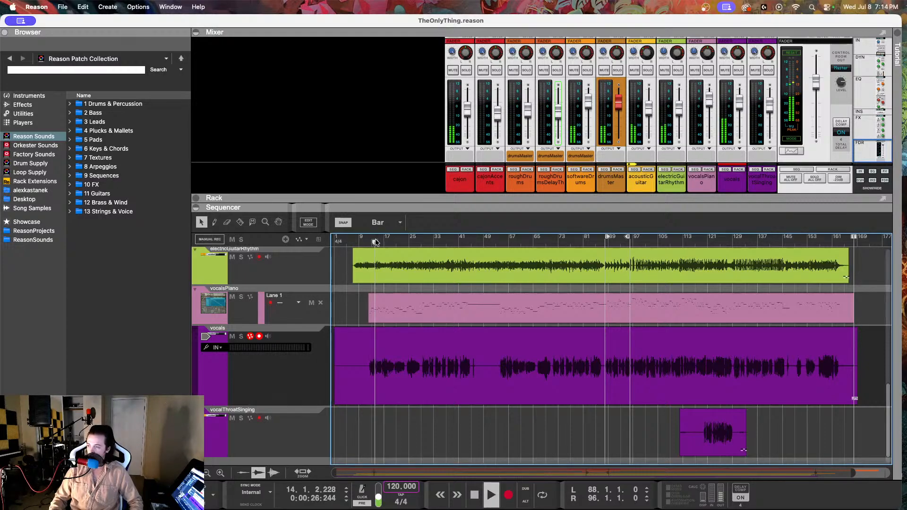
pyautogui.press('space')
pyautogui.moveTo(375, 241); pyautogui.dragTo(287, 248)
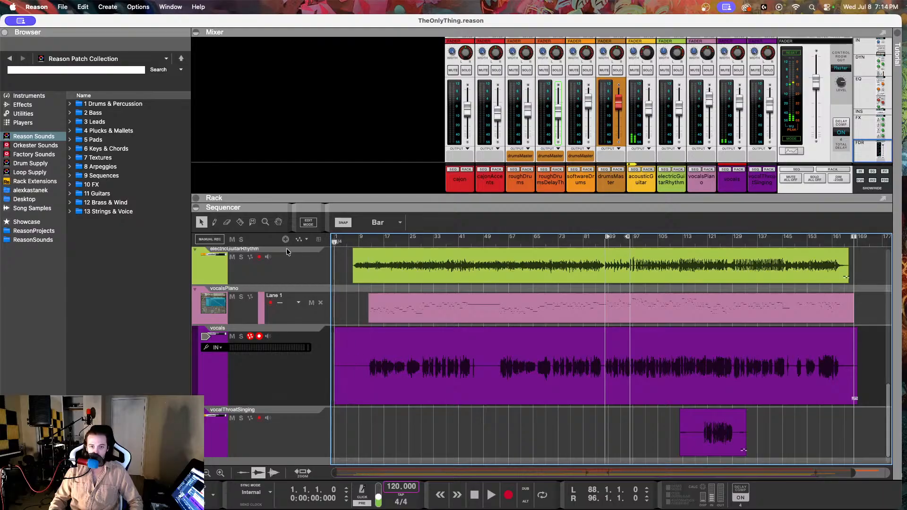
# Step: Play the song and mute the vocalsPiano track during playback
pyautogui.press('space')
pyautogui.click(243, 392)
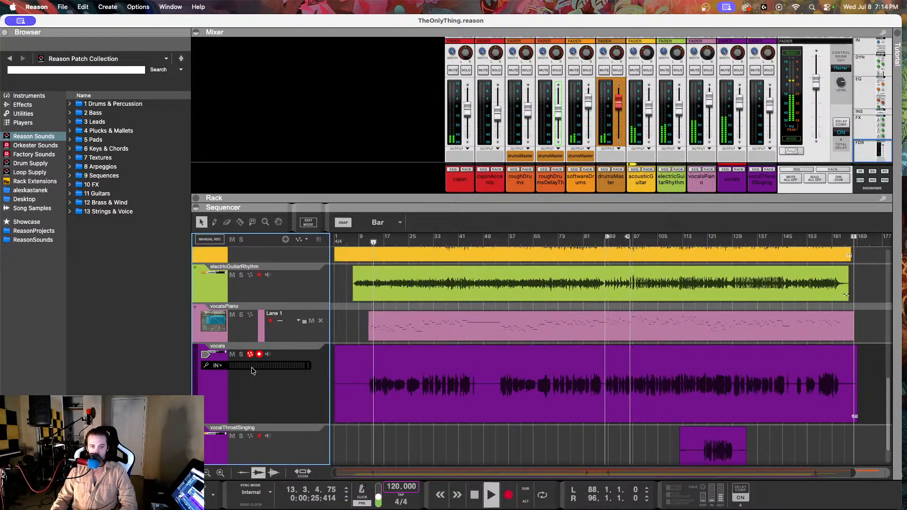
pyautogui.scroll(1, 250, 359)
pyautogui.click(232, 314)
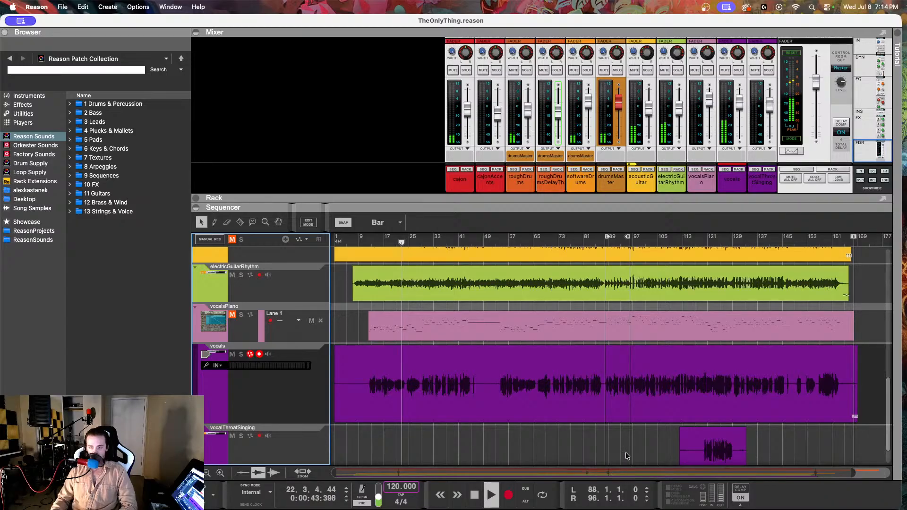
# Step: Set the level of the vocals clip to 3 dB while the song plays
pyautogui.click(534, 404)
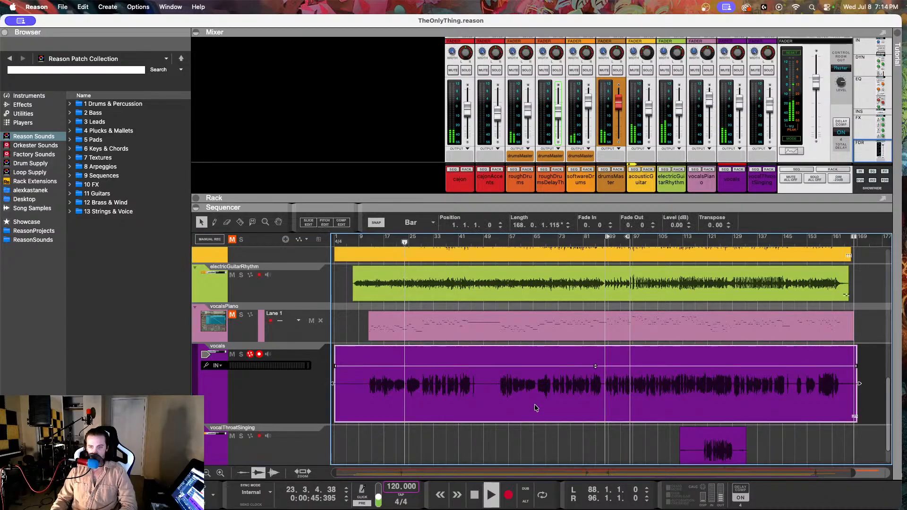
pyautogui.moveTo(677, 225); pyautogui.dragTo(678, 207)
pyautogui.moveTo(674, 228); pyautogui.dragTo(674, 231)
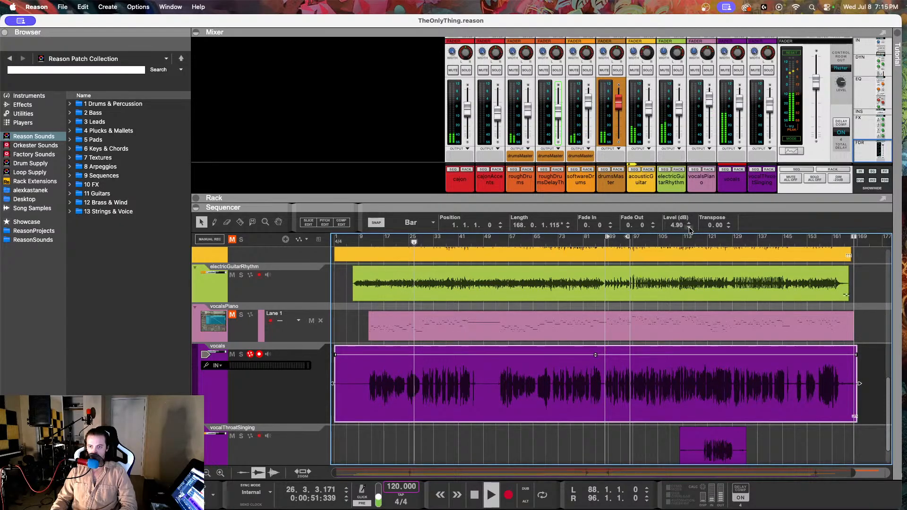
pyautogui.click(690, 228)
pyautogui.click(690, 228)
pyautogui.doubleClick(677, 226)
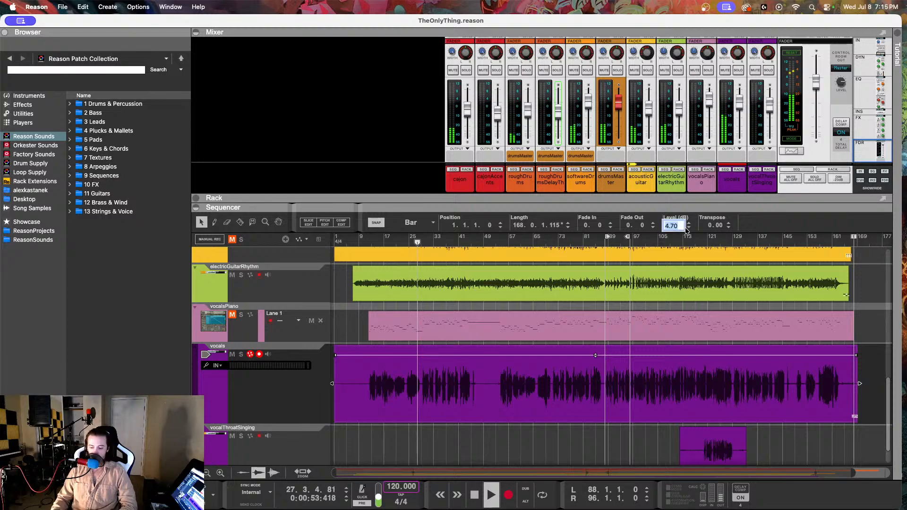
pyautogui.write('3')
pyautogui.press('Return')
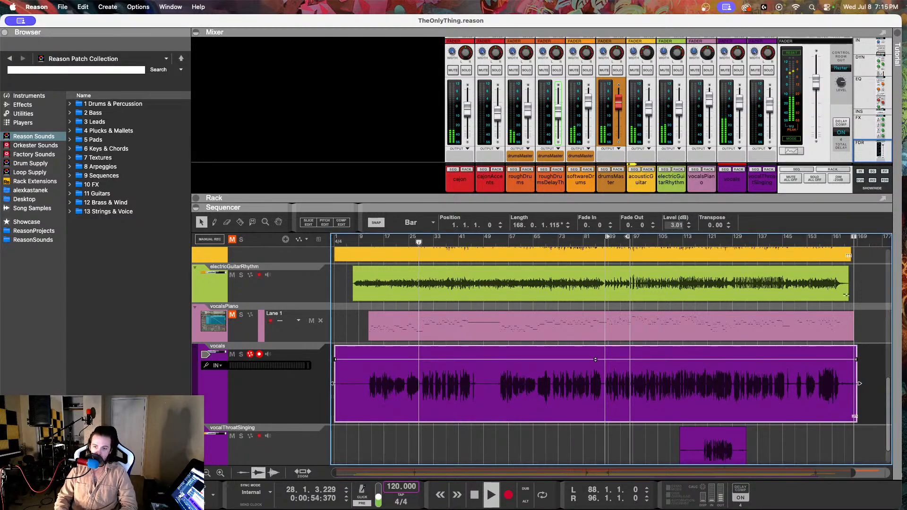
# Step: Set the vocals channel's mixer fader to -2.22 dB
pyautogui.click(740, 108)
pyautogui.moveTo(741, 108); pyautogui.dragTo(740, 109)
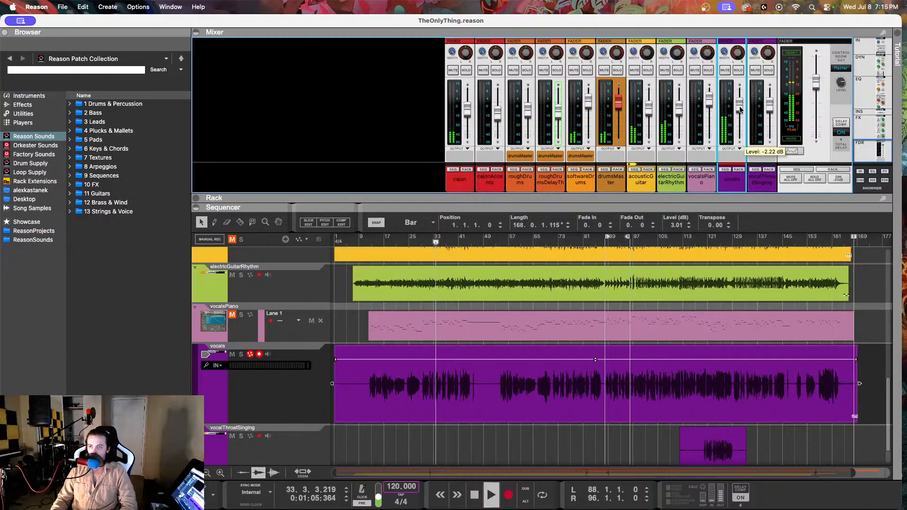
# Step: Try to fine-tune the vocals clip's level to exactly 3.0 dB while the song plays
pyautogui.click(690, 229)
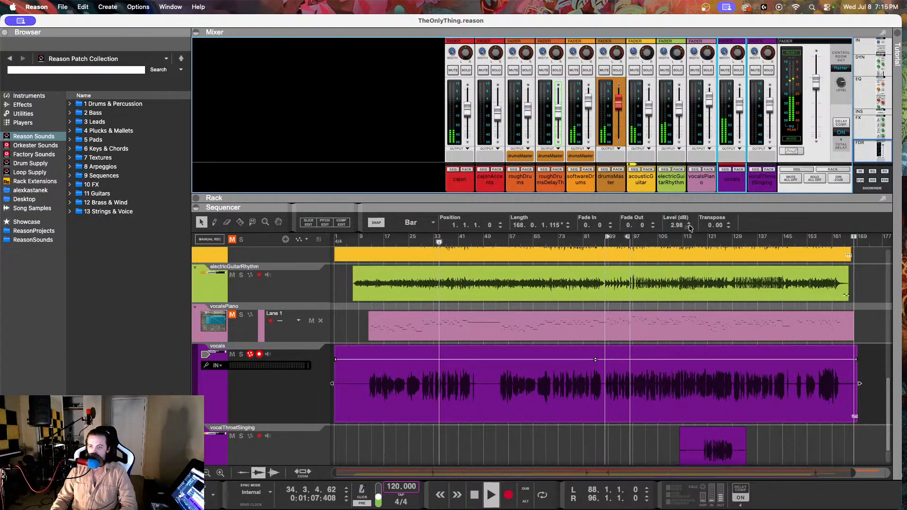
pyautogui.click(690, 225)
pyautogui.doubleClick(677, 226)
pyautogui.click(682, 228)
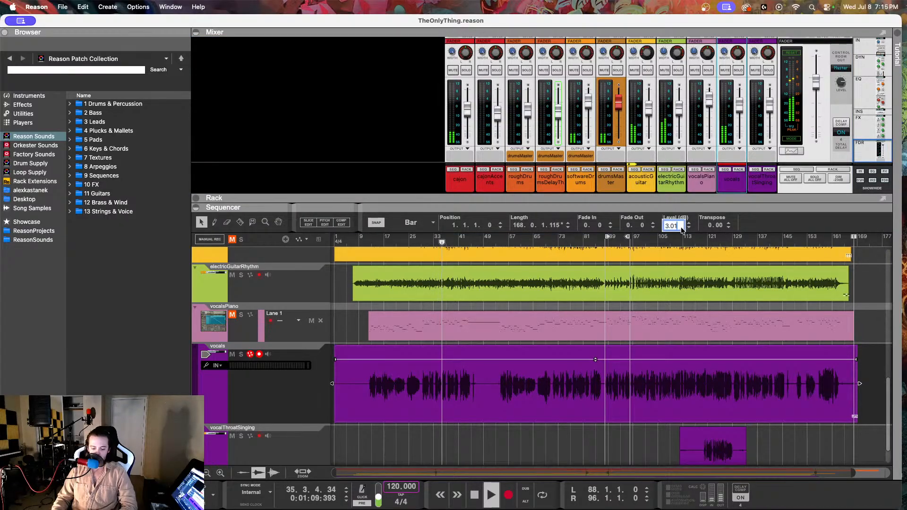
pyautogui.press('Return')
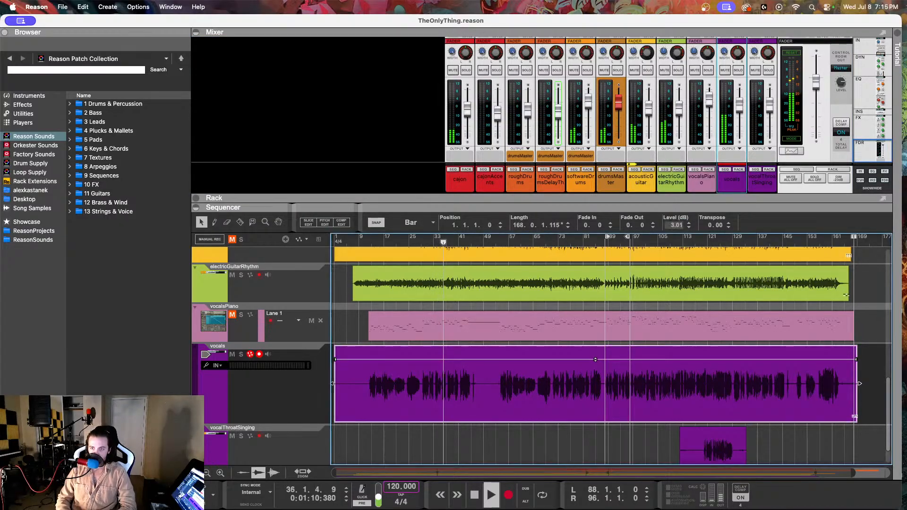
pyautogui.doubleClick(677, 229)
pyautogui.click(681, 226)
pyautogui.press('BackSpace')
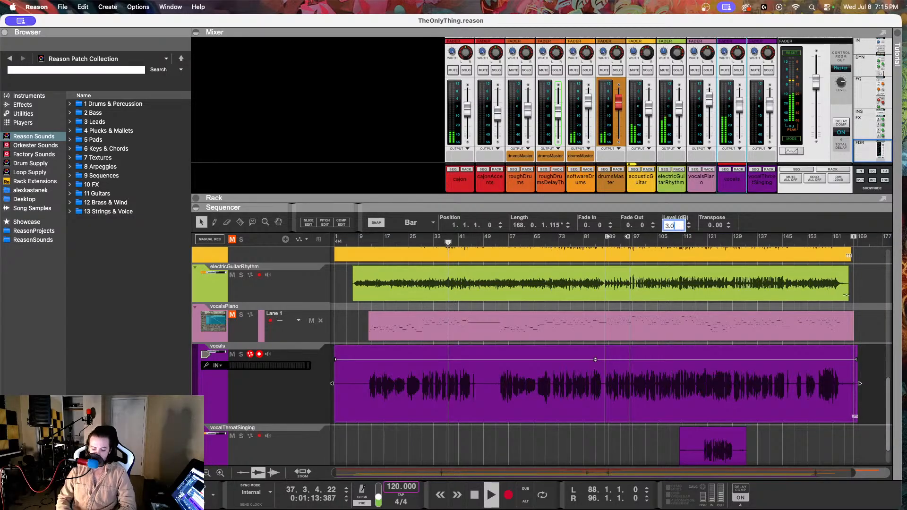
pyautogui.press('Return')
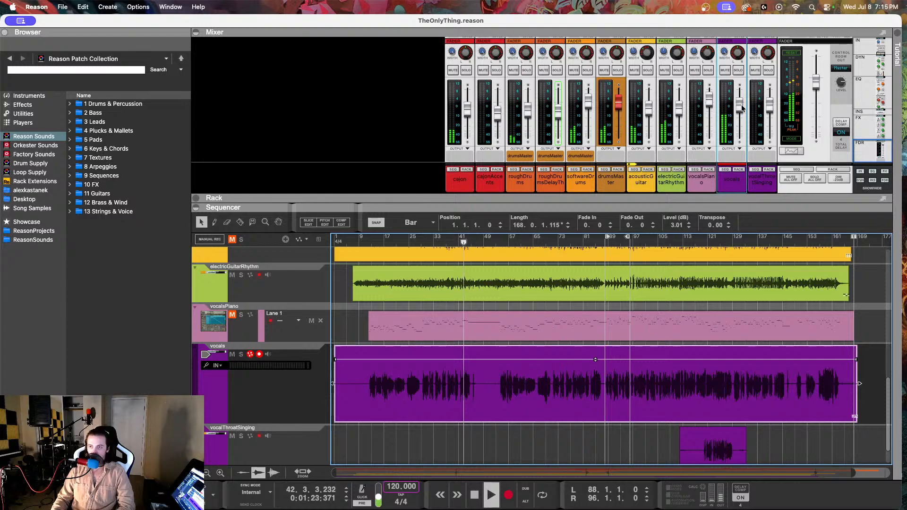
# Step: Lower the vocals channel's fader slightly and the vocalThroatSinging channel's fader to about -5 dB during playback
pyautogui.moveTo(741, 108)
pyautogui.moveTo(741, 108); pyautogui.dragTo(741, 109)
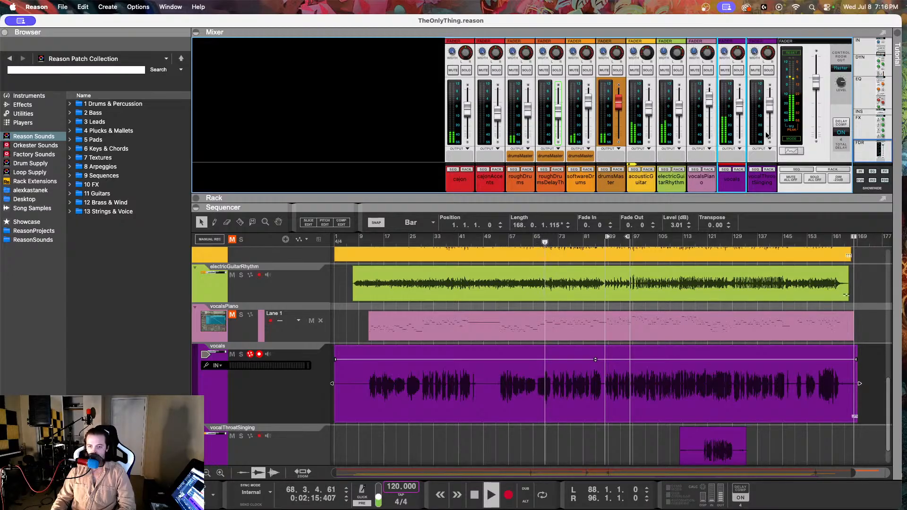
pyautogui.moveTo(773, 133)
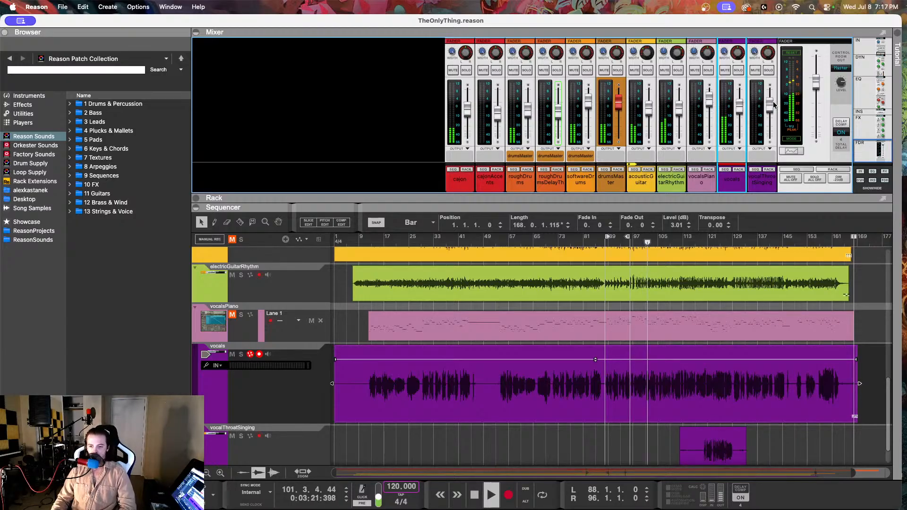
pyautogui.moveTo(774, 104)
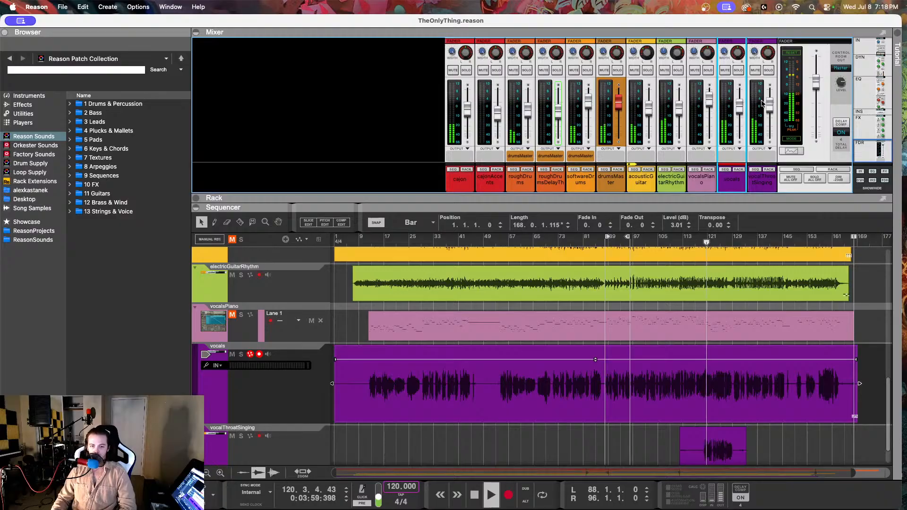
pyautogui.click(762, 103)
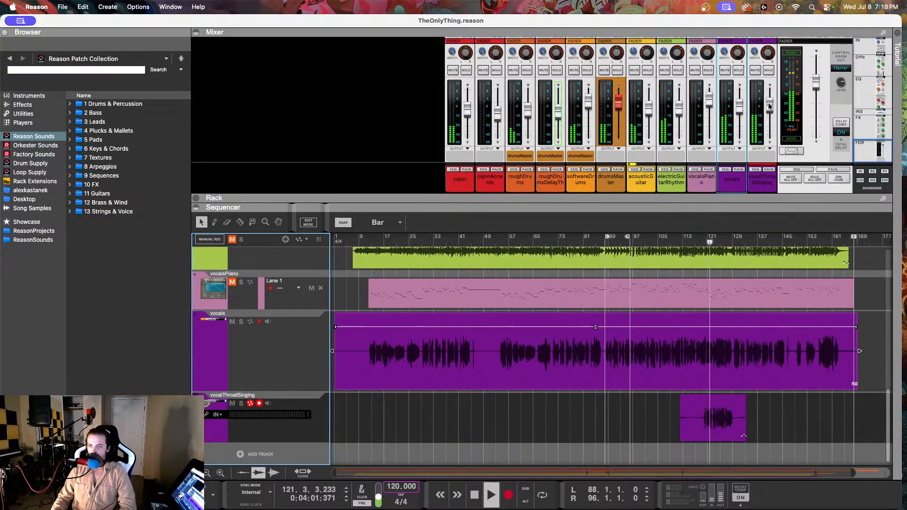
pyautogui.moveTo(769, 106); pyautogui.dragTo(768, 109)
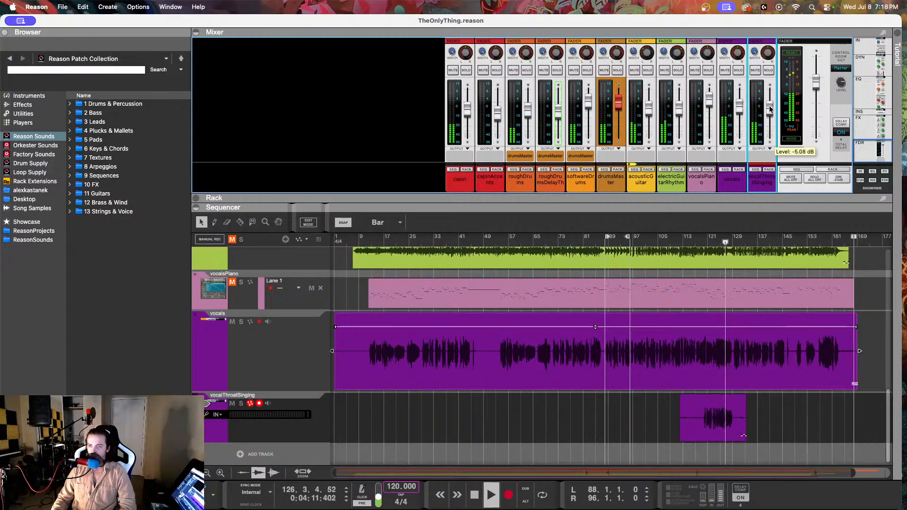
pyautogui.moveTo(771, 108); pyautogui.dragTo(770, 110)
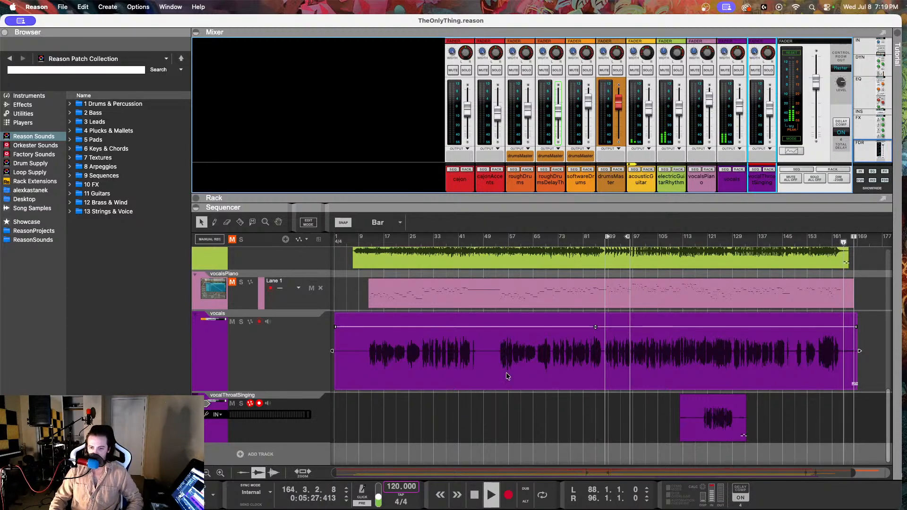
# Step: Stop playback and reset the vocals clip's level to 0 dB
pyautogui.click(474, 418)
pyautogui.press('space')
pyautogui.click(478, 363)
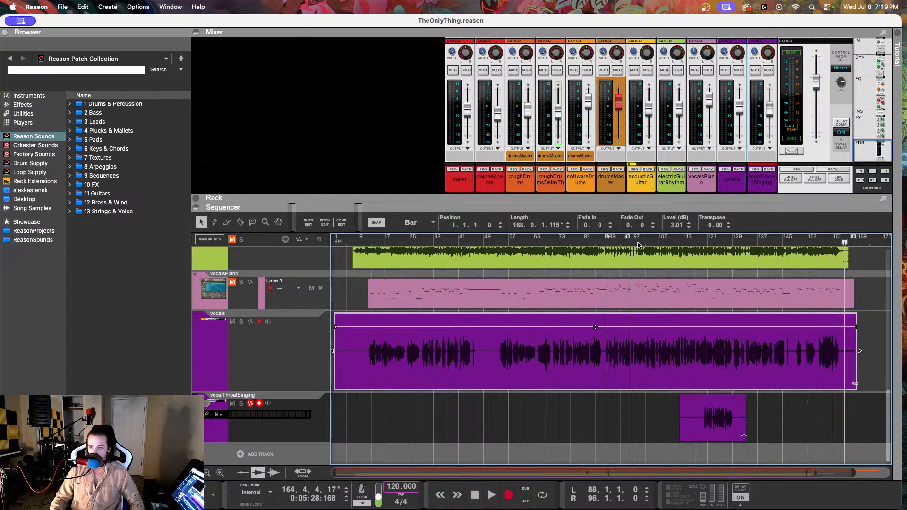
pyautogui.doubleClick(675, 225)
pyautogui.write('0')
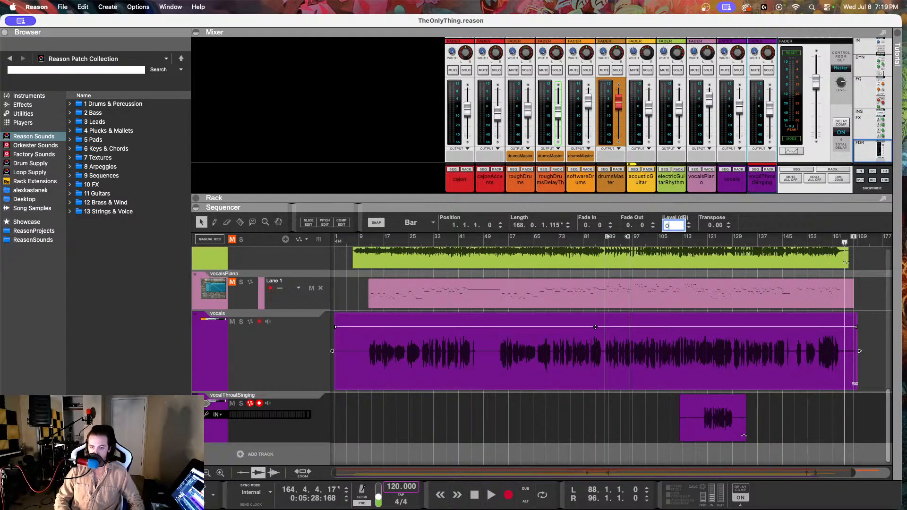
pyautogui.press('Return')
# Step: Normalize the vocals clip and deselect it
pyautogui.rightClick(552, 379)
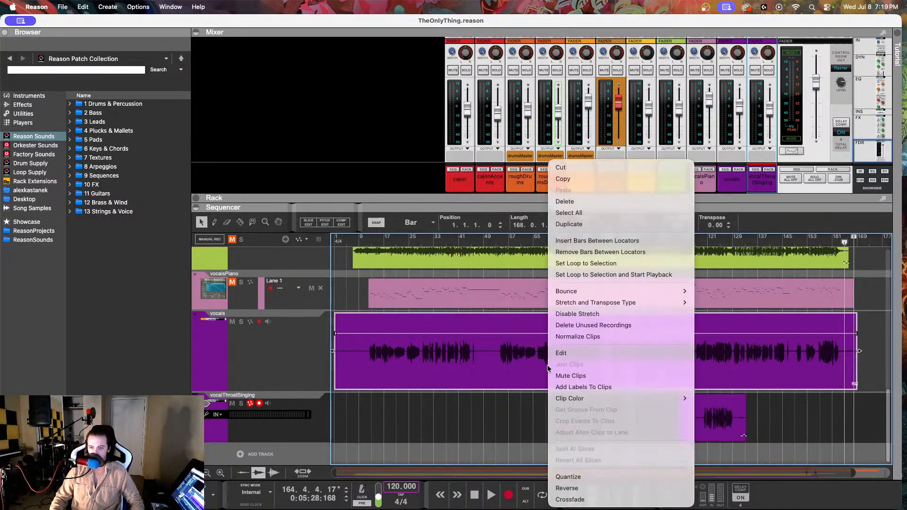
pyautogui.click(567, 333)
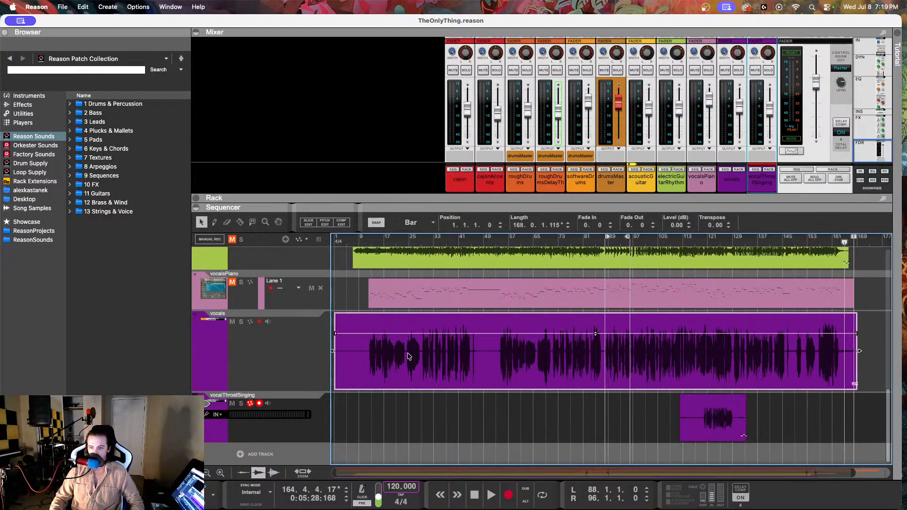
pyautogui.click(557, 426)
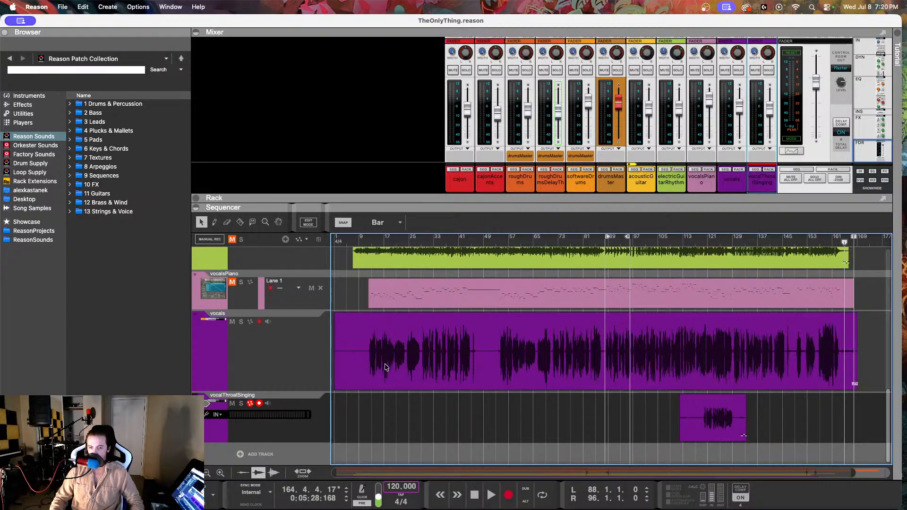
pyautogui.click(591, 354)
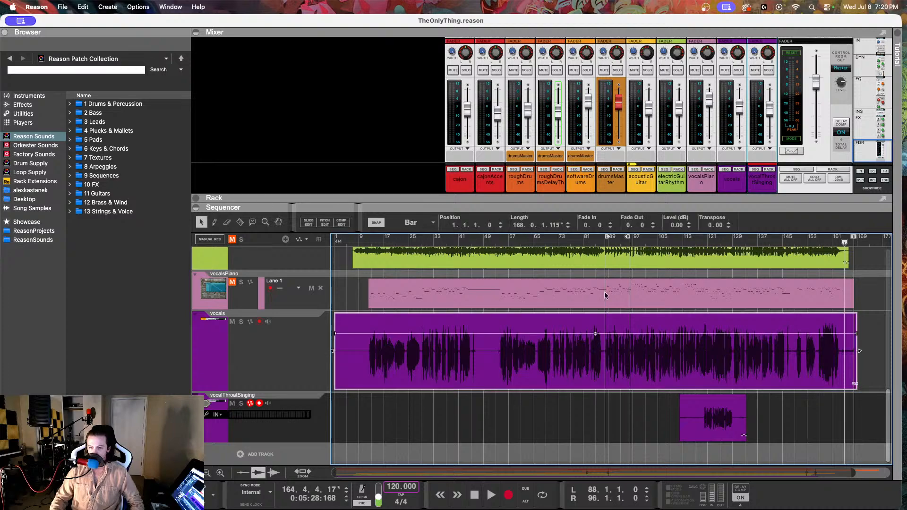
pyautogui.click(518, 424)
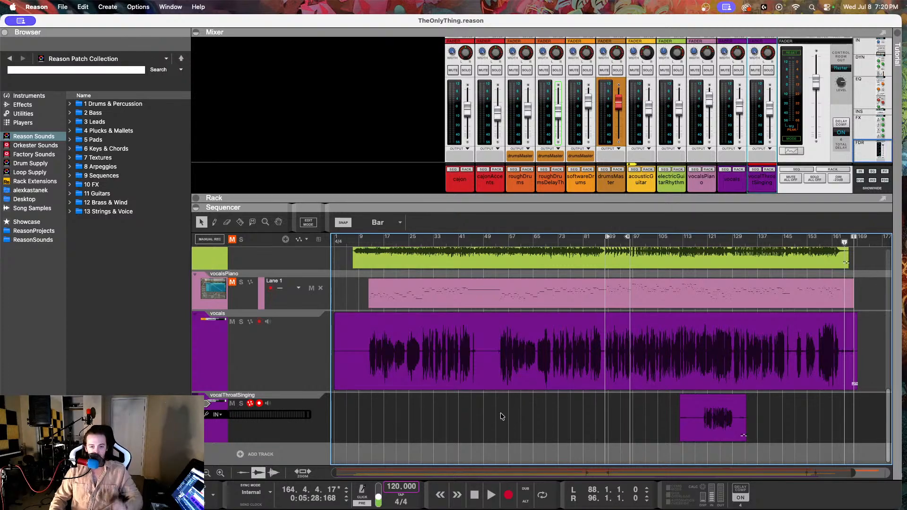
# Step: Switch to Finder, open the IllustratorProjects folder in Documents, and show its files as a list
pyautogui.click(185, 492)
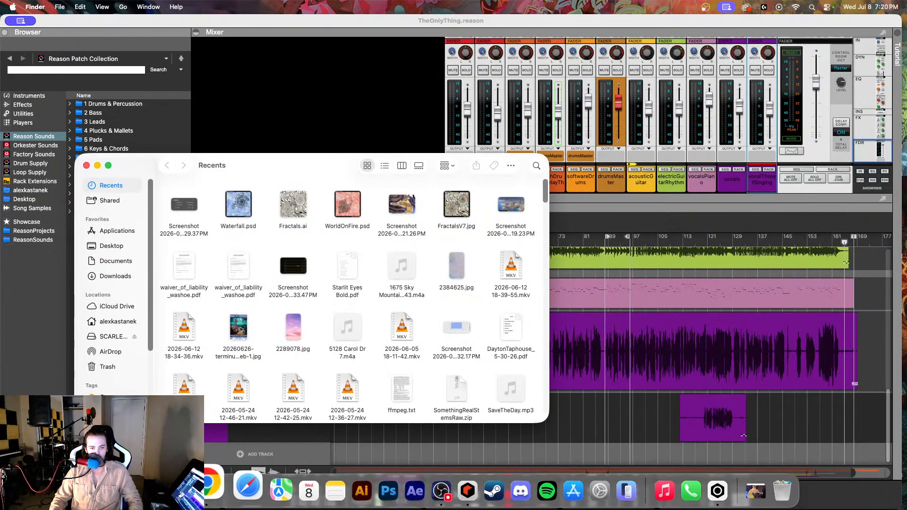
pyautogui.click(109, 261)
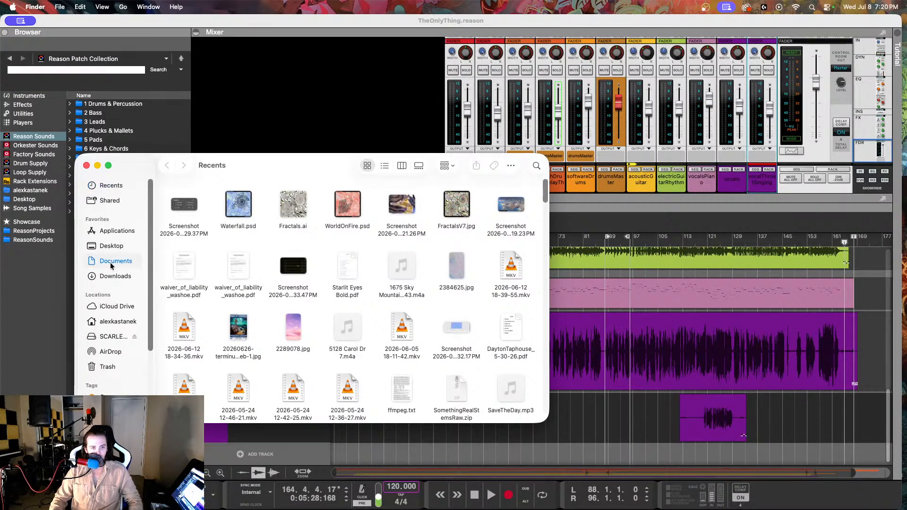
pyautogui.doubleClick(184, 207)
pyautogui.click(167, 165)
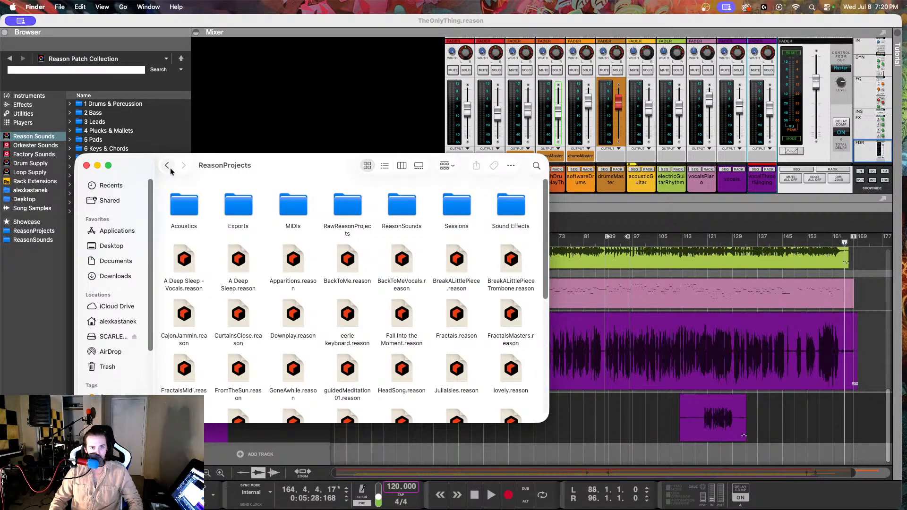
pyautogui.doubleClick(330, 202)
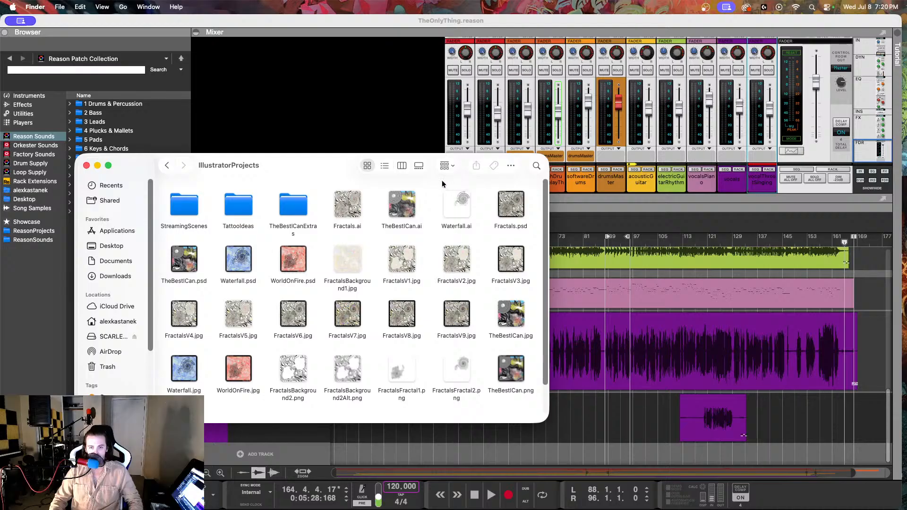
pyautogui.click(389, 168)
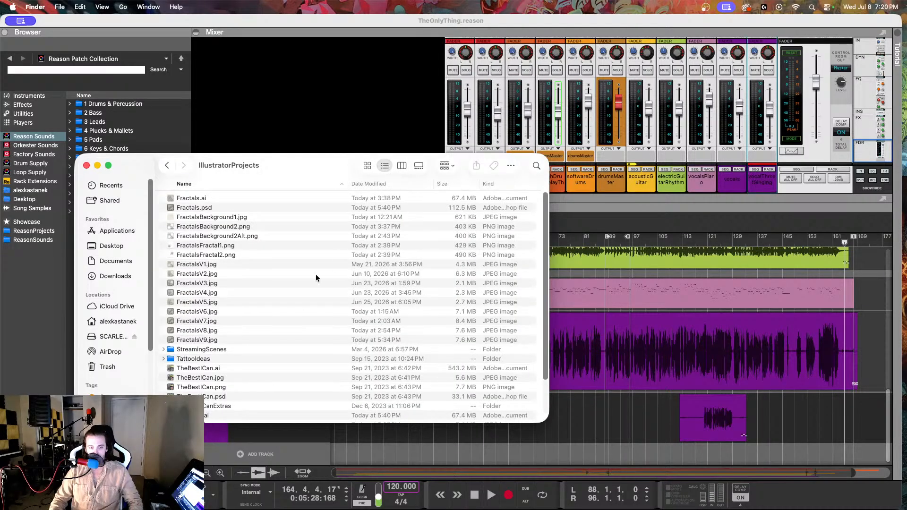
# Step: Preview the cover artwork FractalsV9.jpg and close the preview
pyautogui.click(250, 340)
pyautogui.press('space')
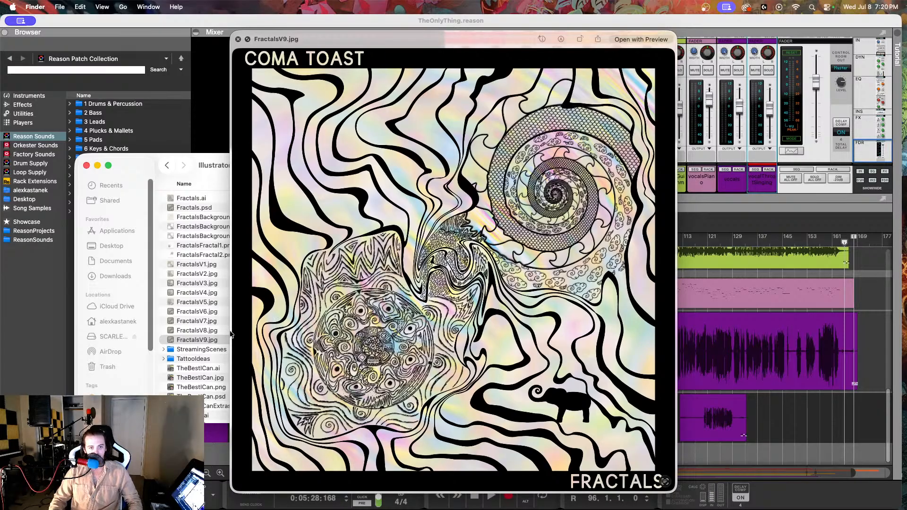
pyautogui.press('space')
# Step: Preview the WorldOnFire.jpg and Waterfall.jpg cover artworks one after the other, closing each preview
pyautogui.scroll(-3, 189, 373)
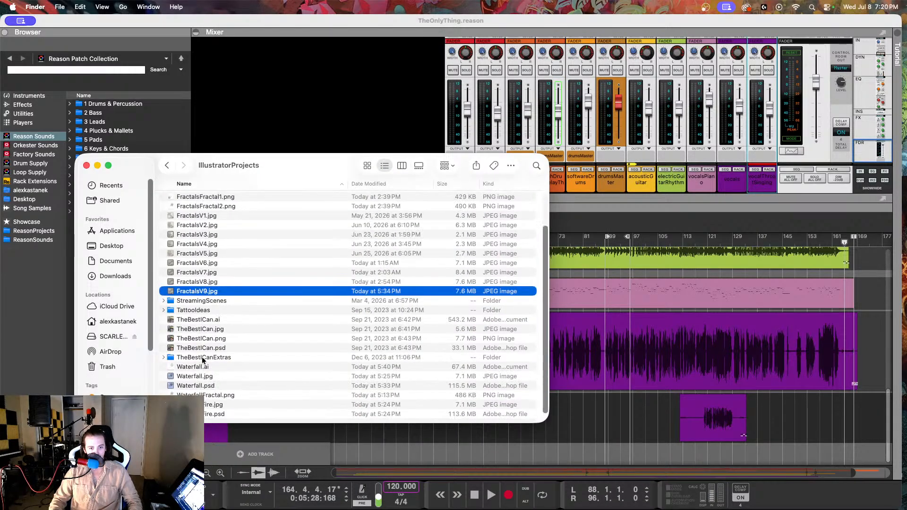
pyautogui.click(207, 406)
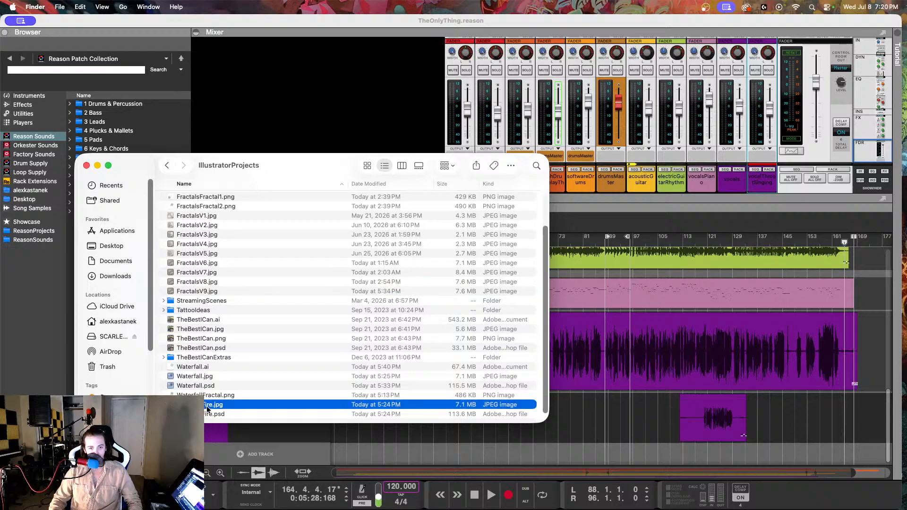
pyautogui.press('space')
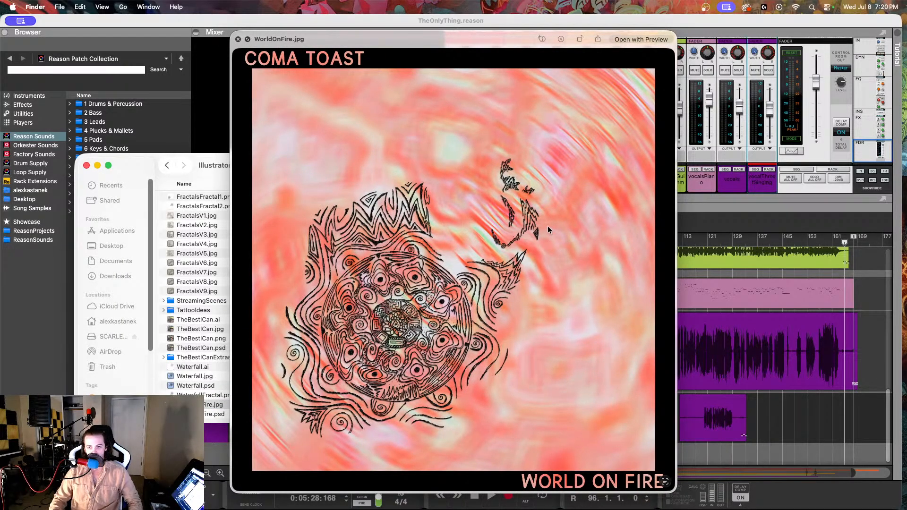
pyautogui.press('space')
pyautogui.click(194, 377)
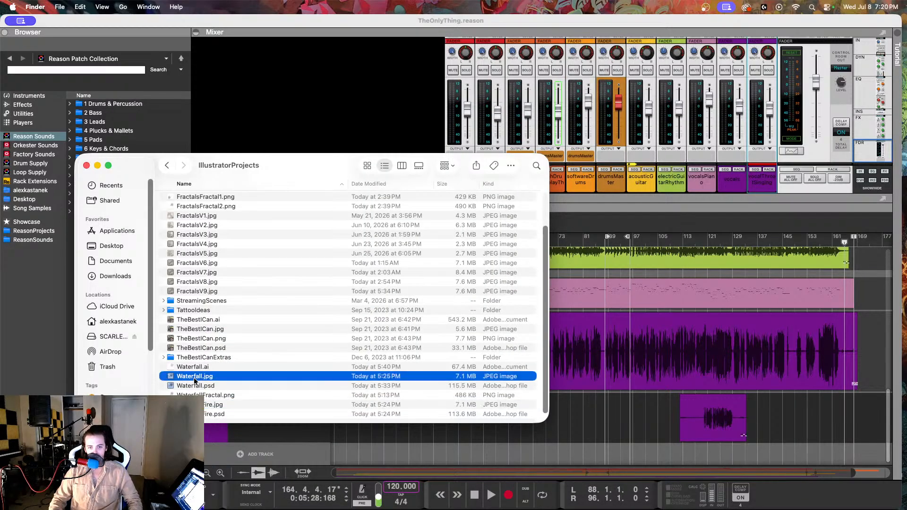
pyautogui.press('space')
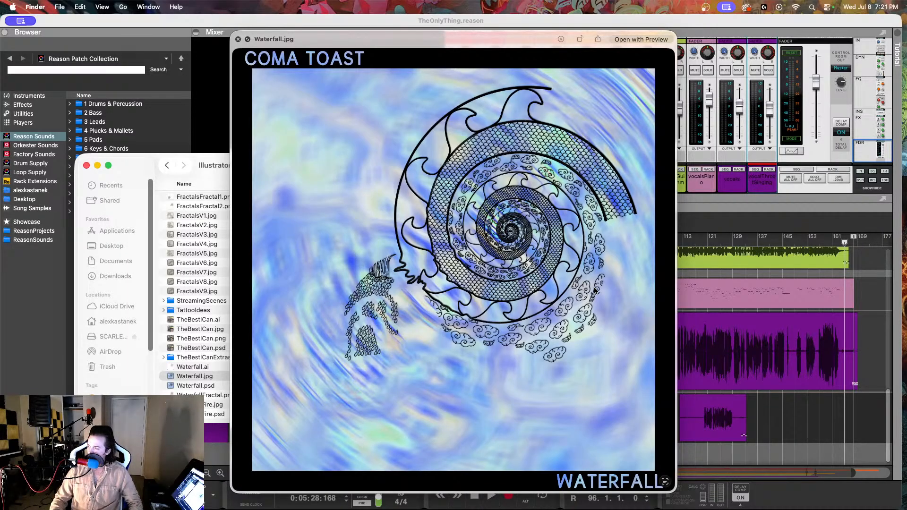
pyautogui.press('space')
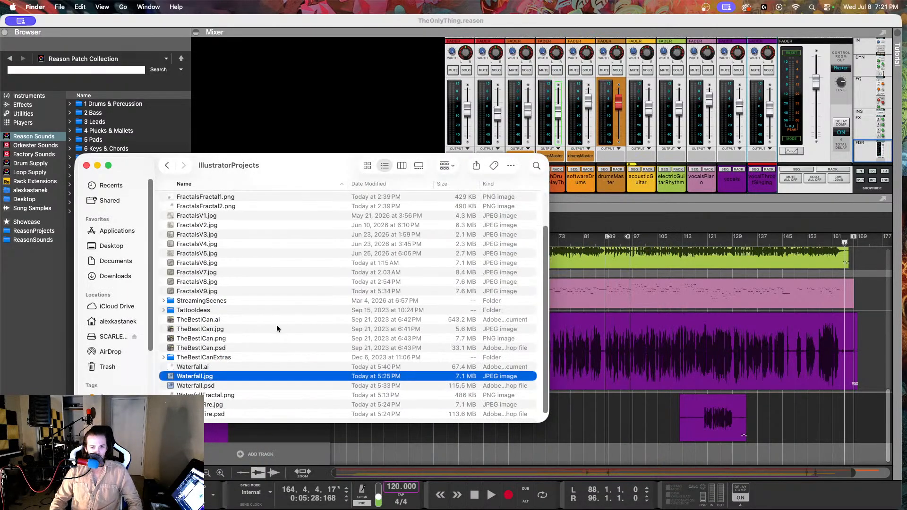
# Step: Preview the FractalsV9.jpg cover artwork and examine its scaled spiral in close-up
pyautogui.click(217, 293)
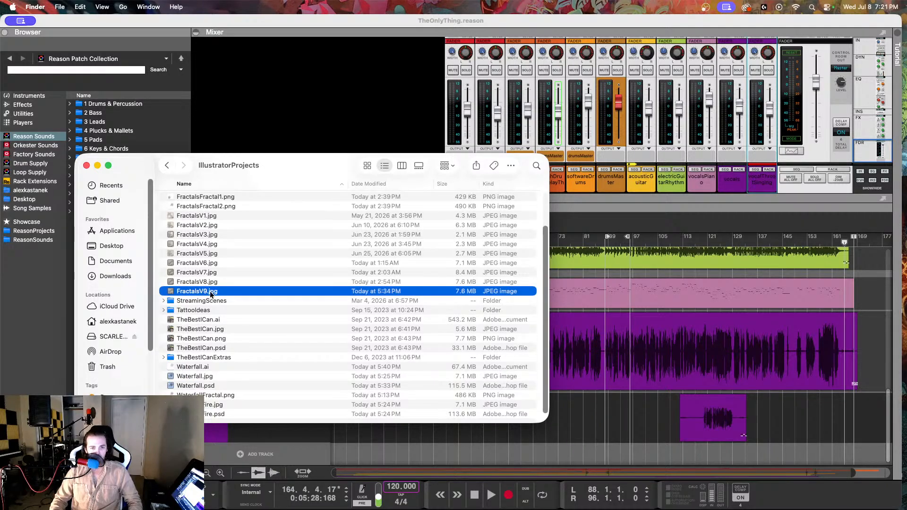
pyautogui.press('space')
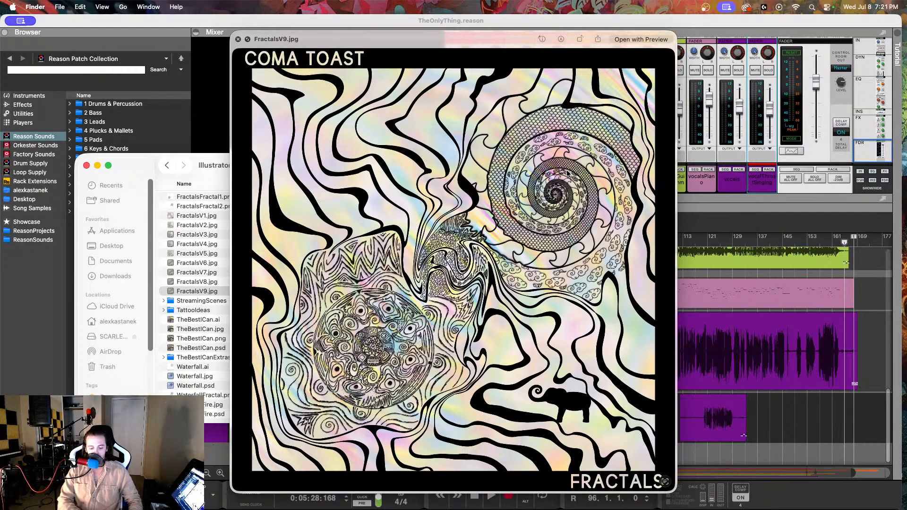
pyautogui.scroll(5, 566, 173)
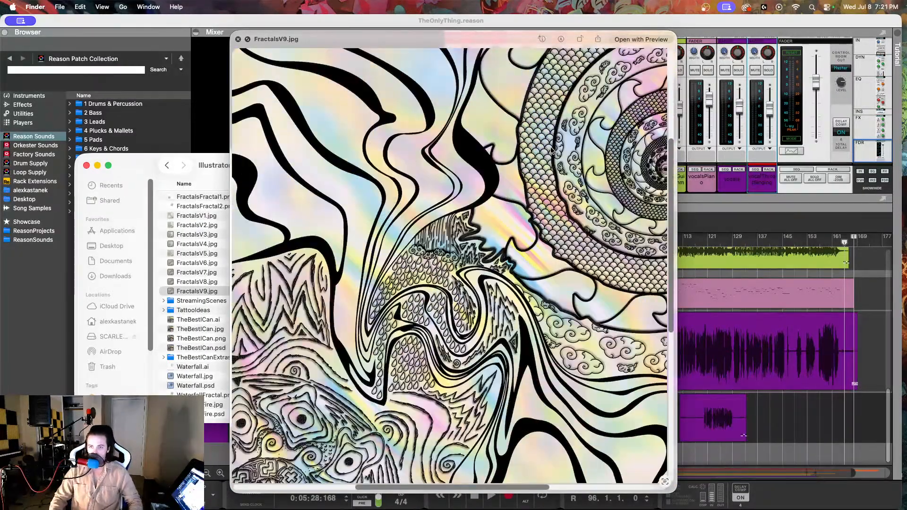
pyautogui.scroll(5, 551, 150)
pyautogui.scroll(-3, 550, 150)
pyautogui.scroll(3, 545, 157)
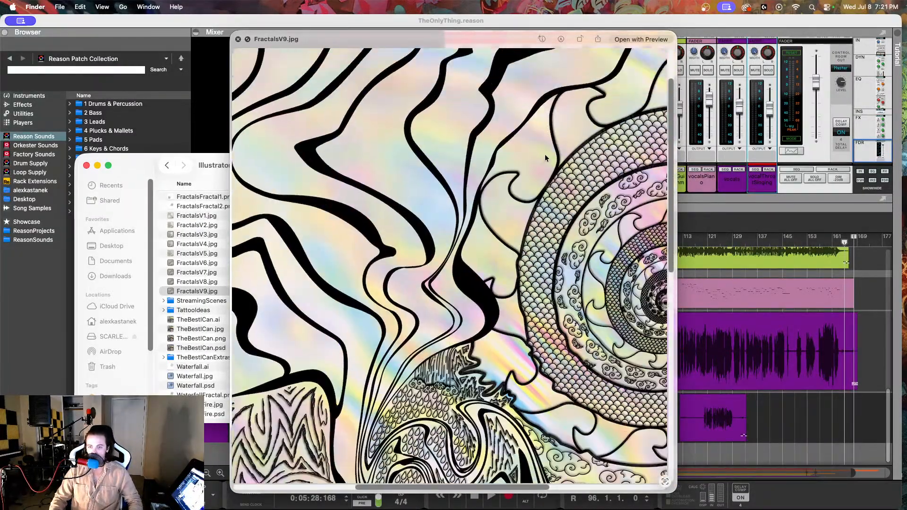
pyautogui.hscroll(8, 518, 189)
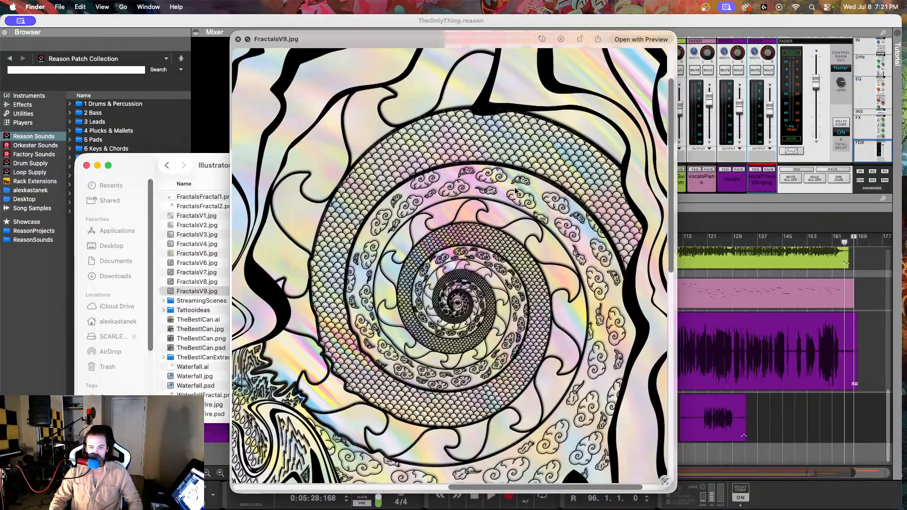
pyautogui.hscroll(-2, 515, 191)
pyautogui.scroll(-2, 515, 191)
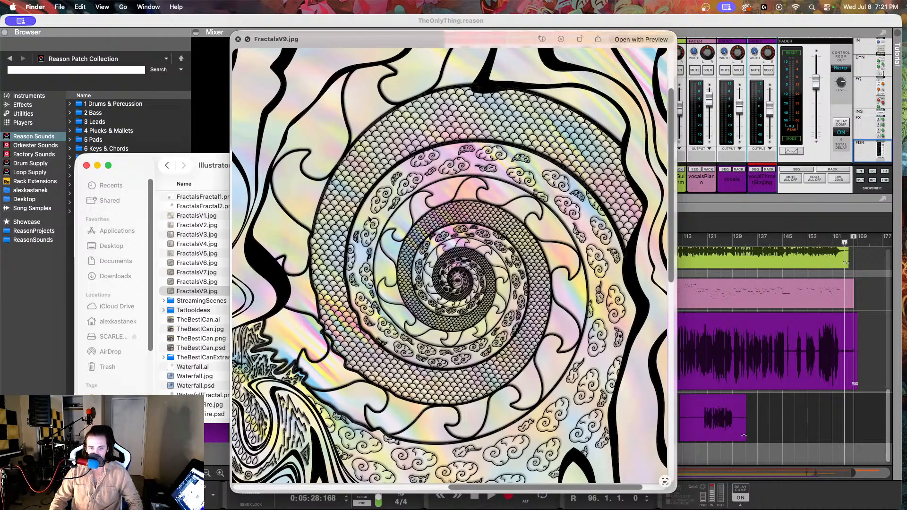
pyautogui.scroll(5, 432, 281)
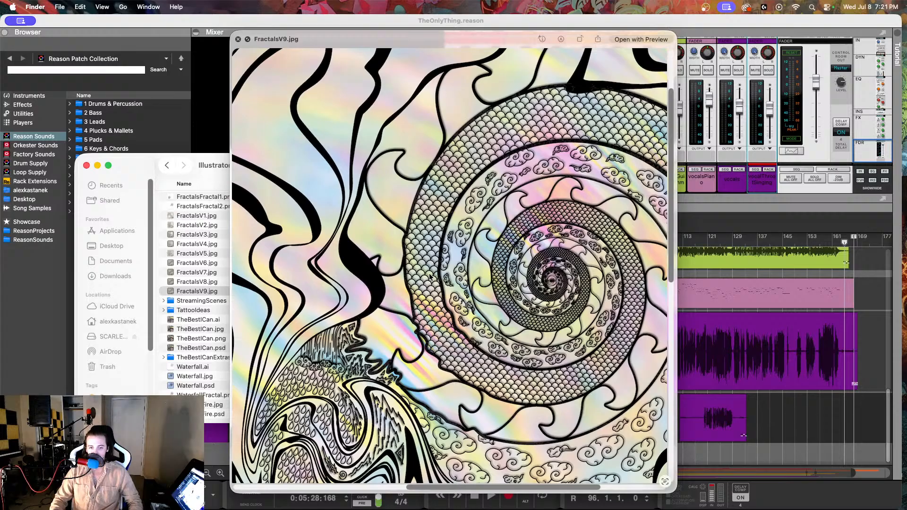
pyautogui.hscroll(-3, 430, 278)
pyautogui.hscroll(5, 429, 277)
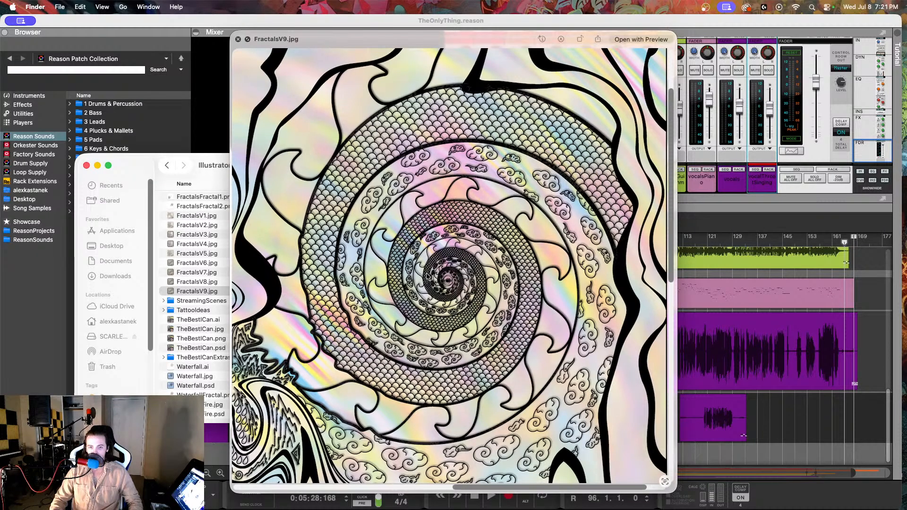
pyautogui.scroll(3, 426, 274)
pyautogui.scroll(-1, 425, 274)
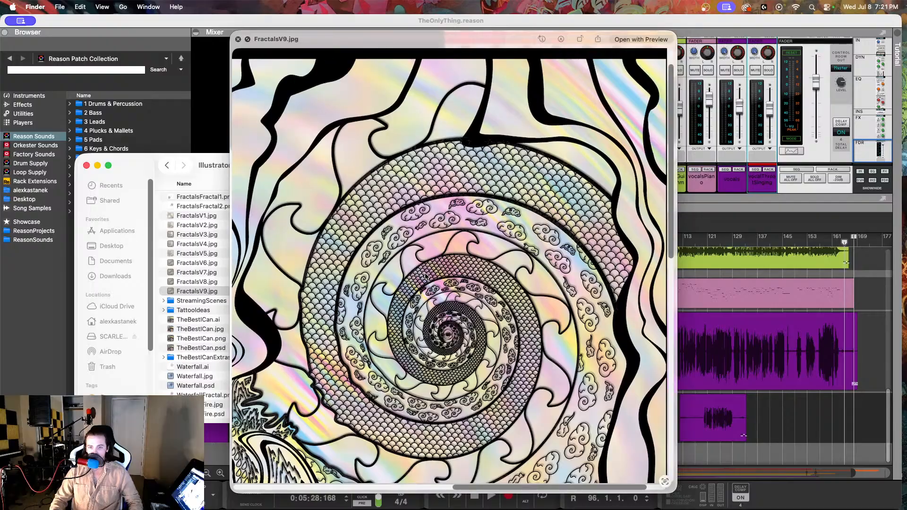
pyautogui.scroll(-3, 424, 276)
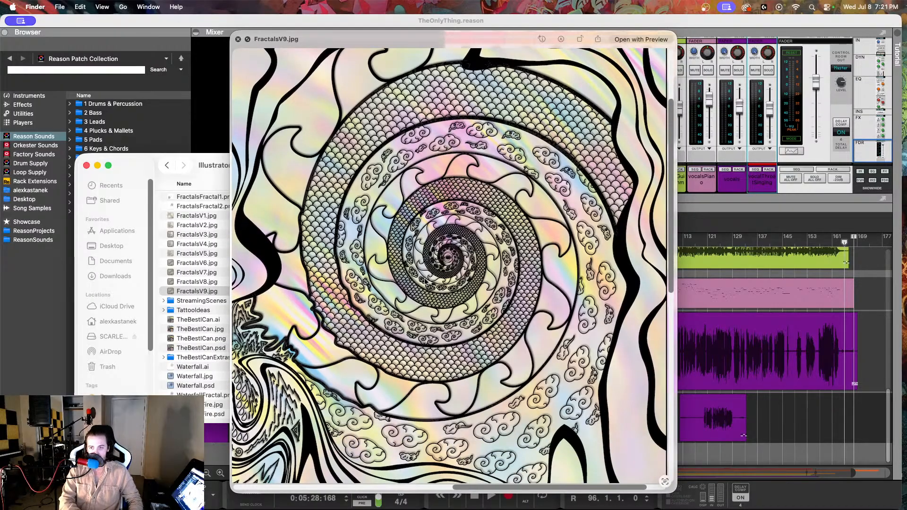
pyautogui.scroll(-5, 424, 281)
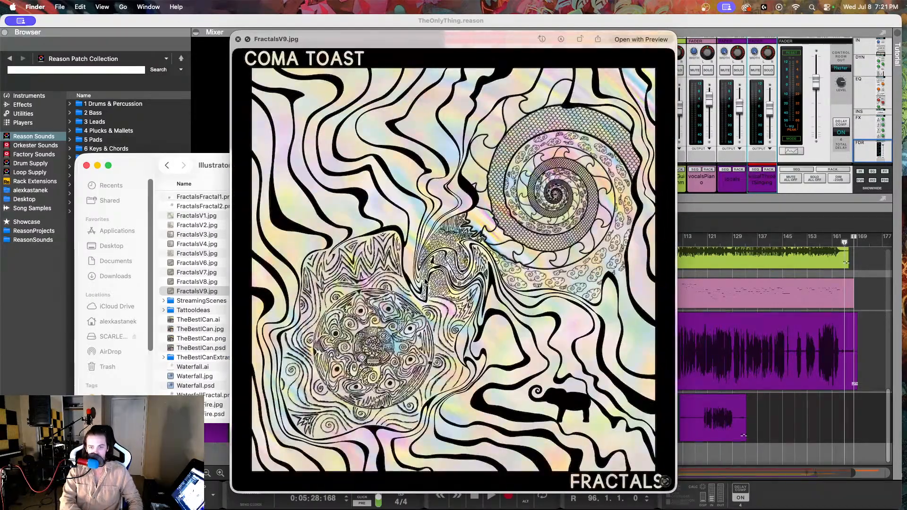
# Step: Inspect the warped figure at the artwork's centre, and close both the preview and the Finder window to return to Reason
pyautogui.scroll(5, 424, 281)
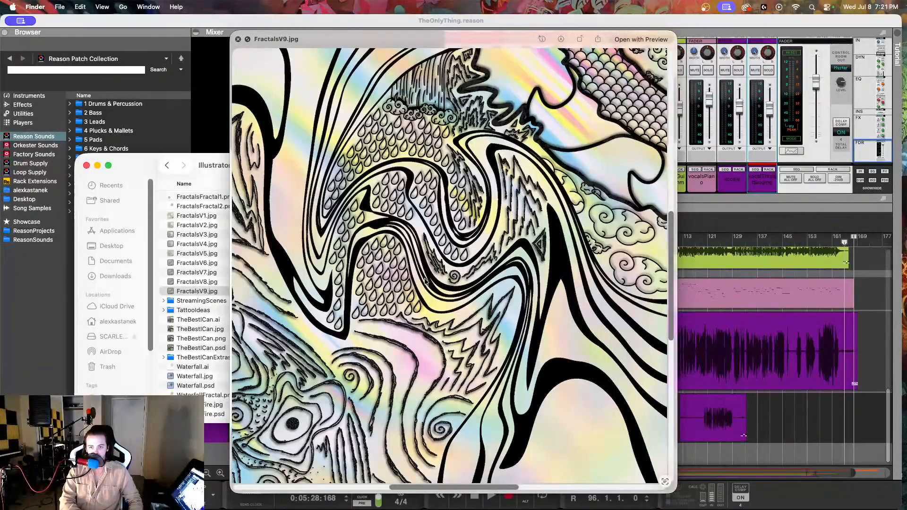
pyautogui.scroll(-8, 425, 282)
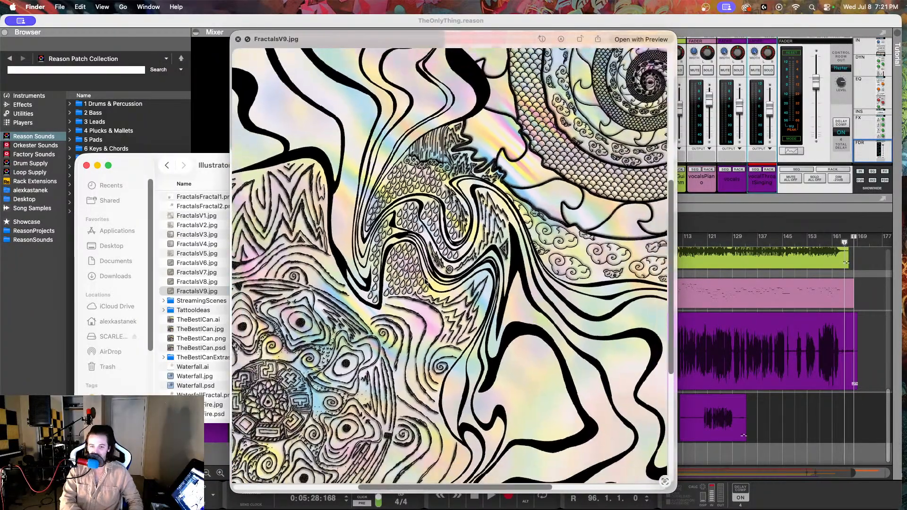
pyautogui.scroll(-3, 425, 282)
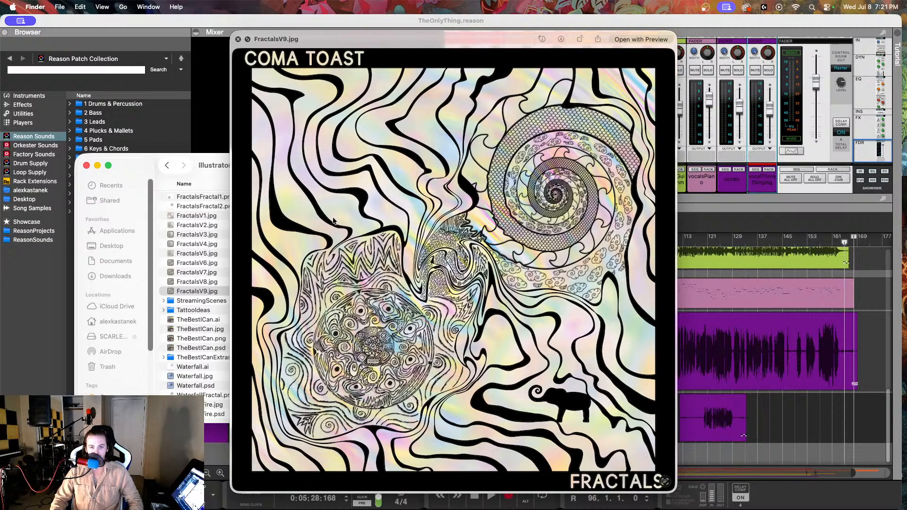
pyautogui.click(238, 40)
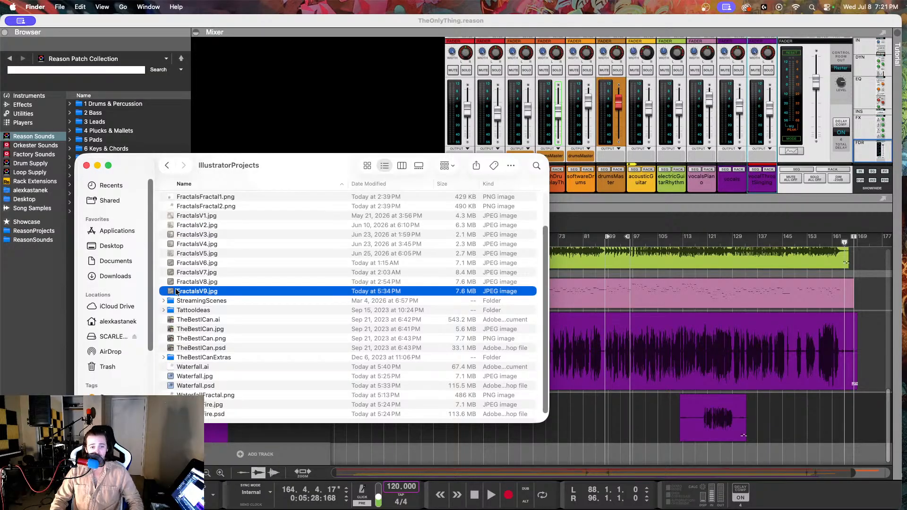
pyautogui.click(87, 166)
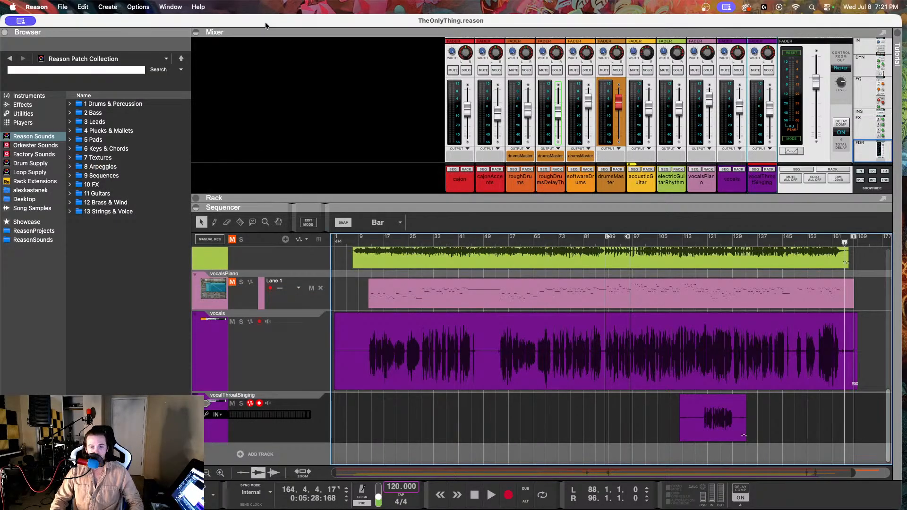
# Step: Look over the song's tracks in the sequencer, from the Transport and cajon tracks down to vocalThroatSinging
pyautogui.scroll(15, 359, 302)
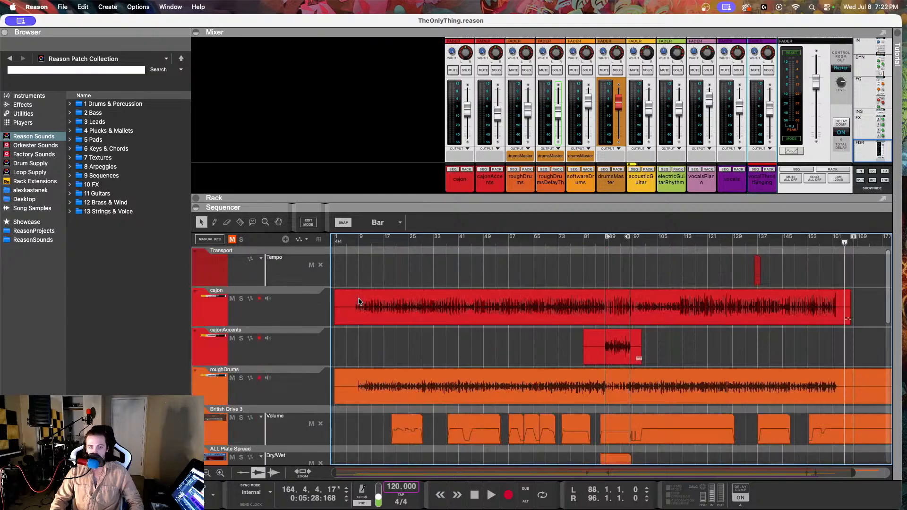
pyautogui.scroll(-15, 395, 297)
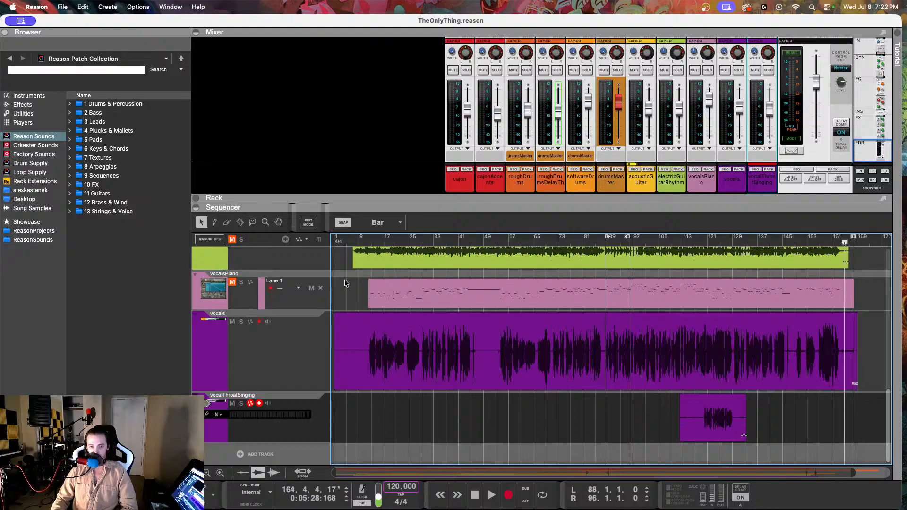
pyautogui.scroll(10, 346, 279)
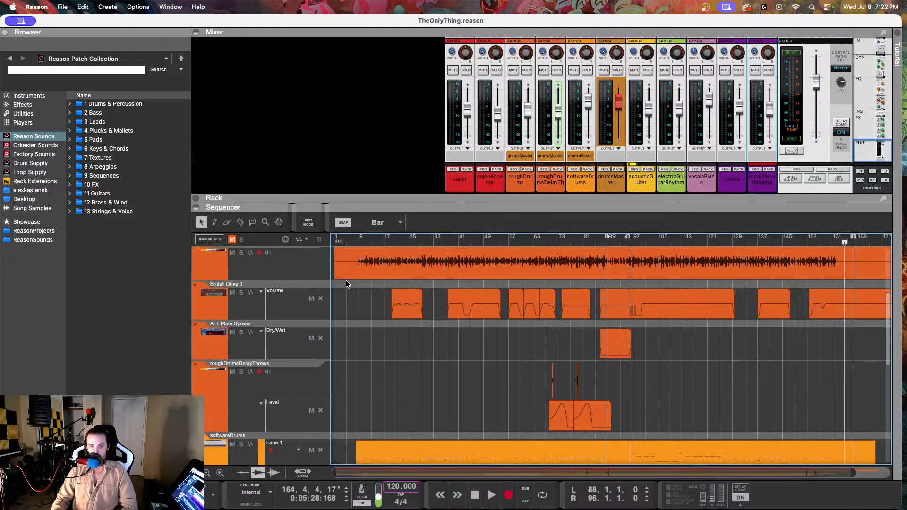
pyautogui.scroll(-15, 346, 284)
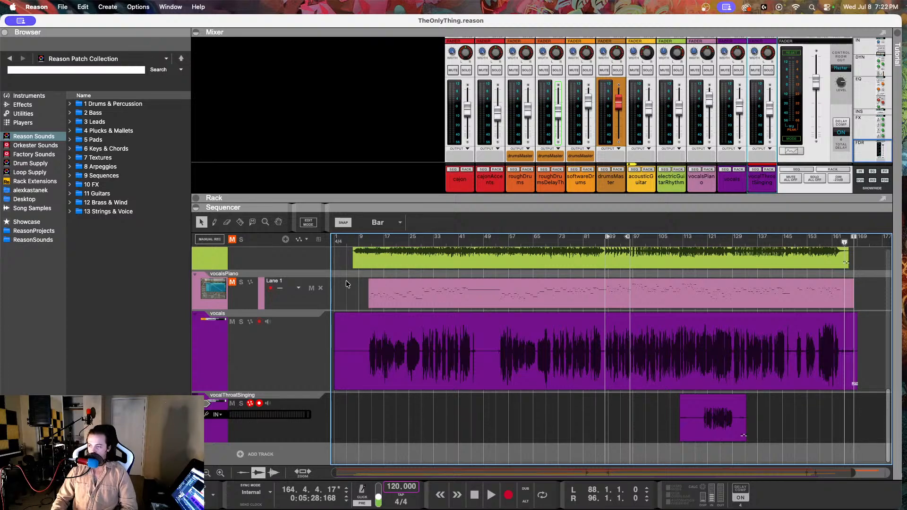
pyautogui.scroll(15, 346, 280)
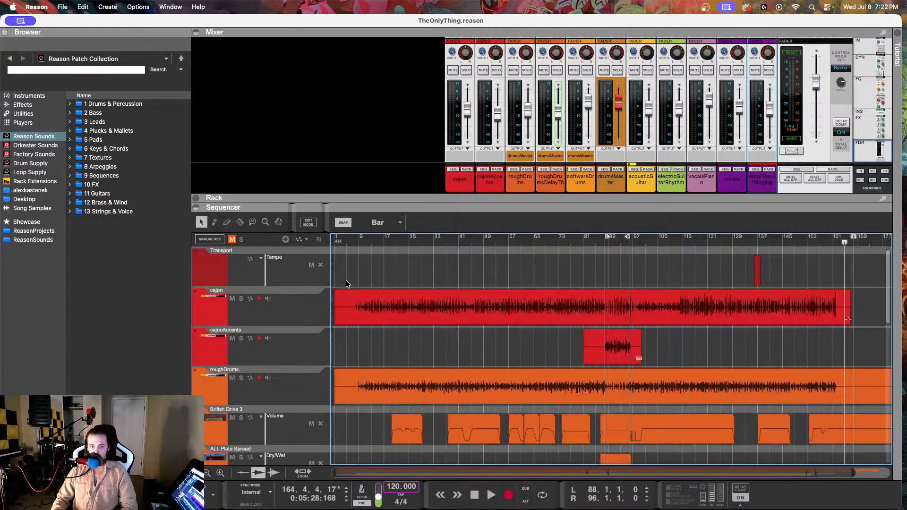
pyautogui.scroll(-15, 733, 286)
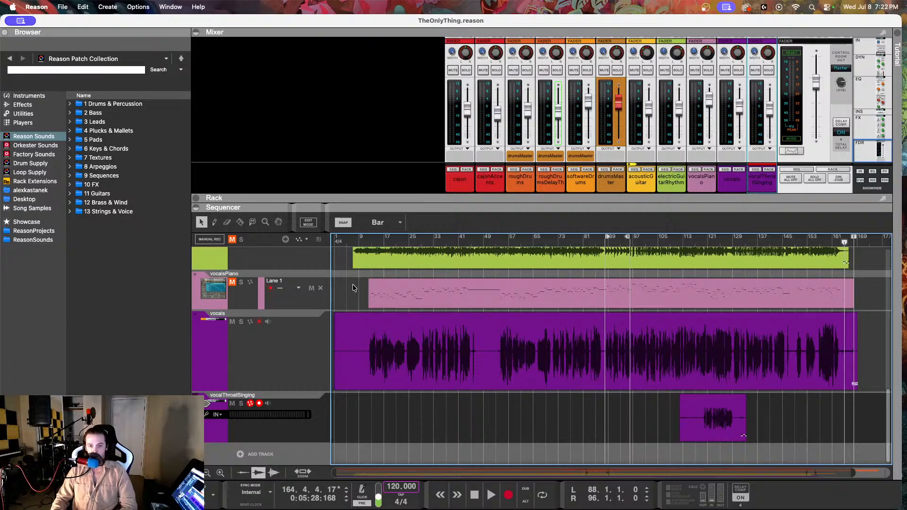
pyautogui.scroll(15, 354, 286)
pyautogui.scroll(-15, 355, 287)
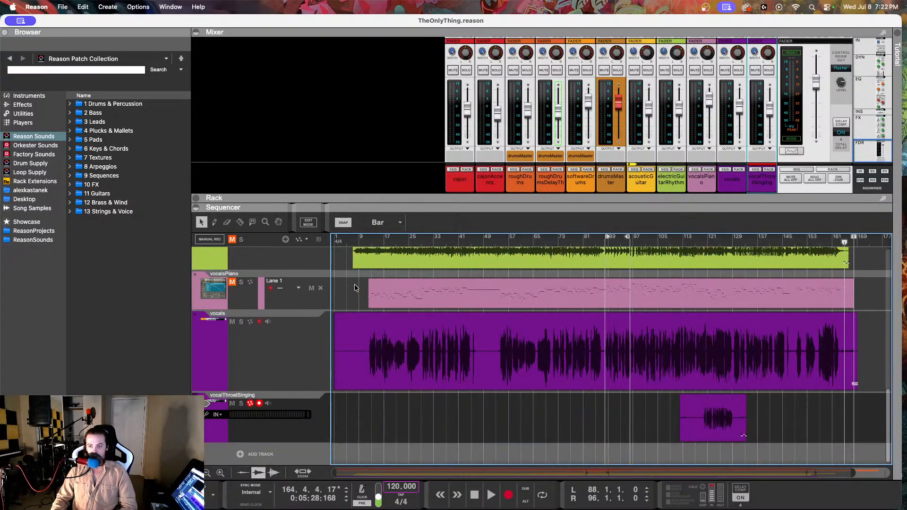
pyautogui.scroll(15, 354, 287)
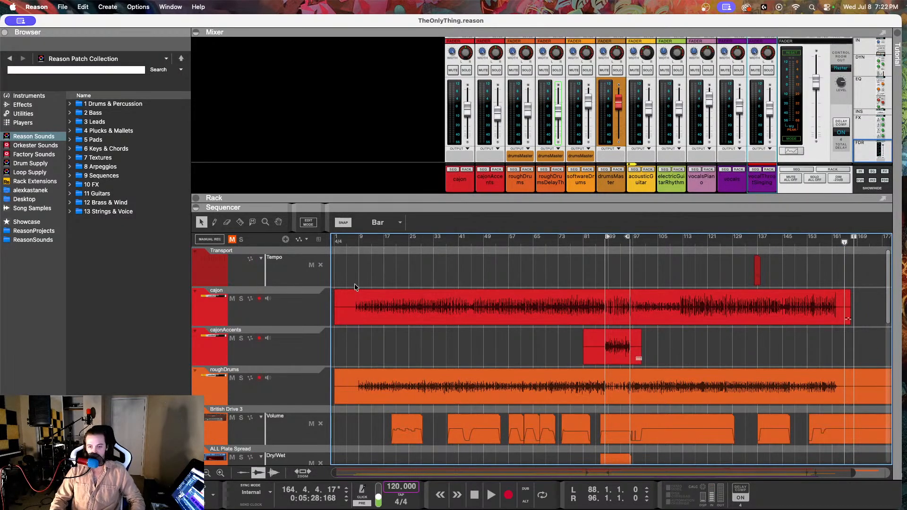
pyautogui.scroll(-15, 354, 287)
pyautogui.scroll(15, 355, 286)
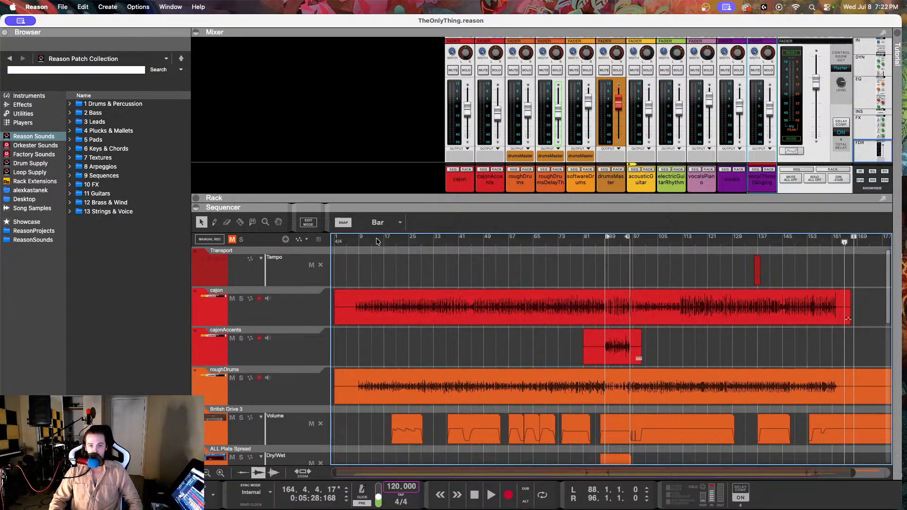
pyautogui.scroll(-15, 449, 296)
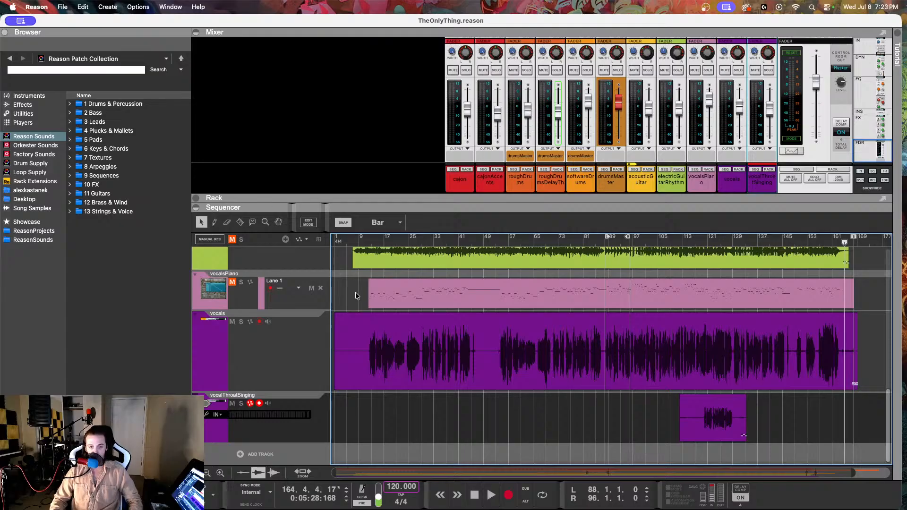
# Step: Move the song position back to the start of bar 1
pyautogui.moveTo(349, 240); pyautogui.dragTo(266, 252)
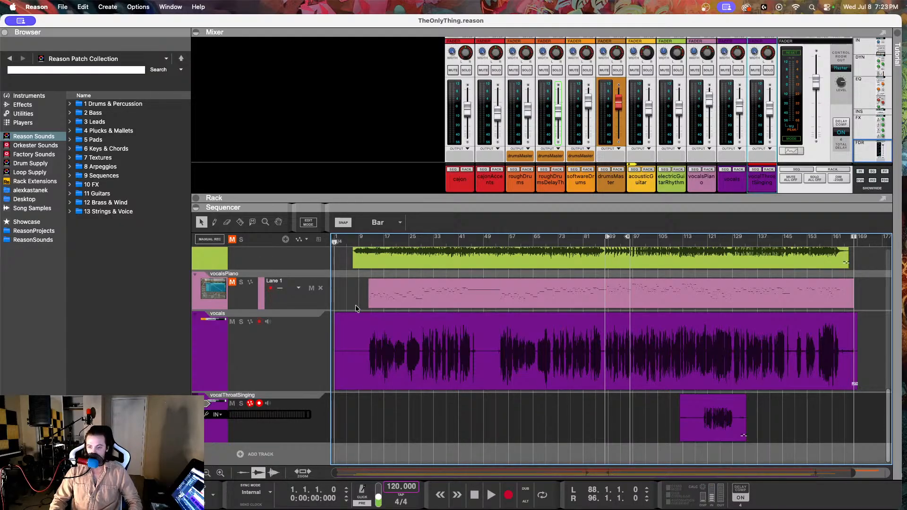
pyautogui.scroll(15, 355, 305)
pyautogui.scroll(-5, 356, 305)
pyautogui.scroll(-5, 355, 304)
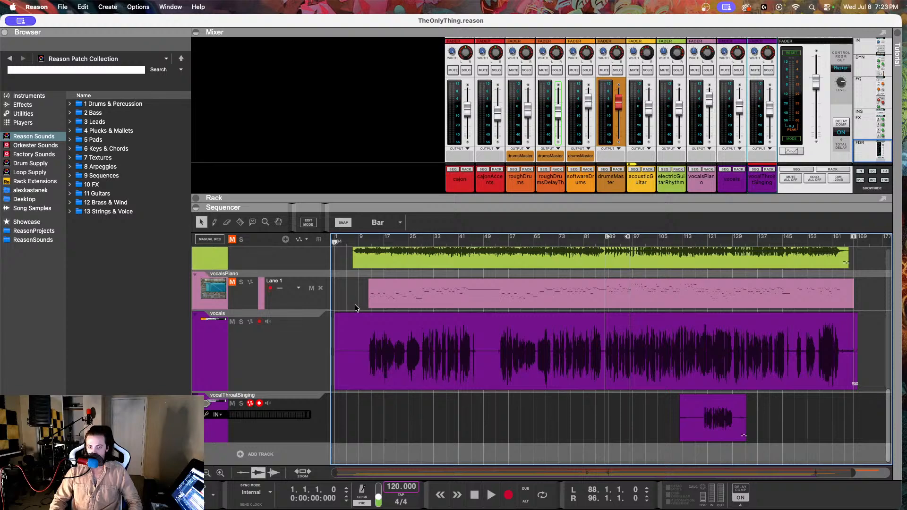
# Step: Select the vocals track and place the song position at bar 59
pyautogui.moveTo(273, 509)
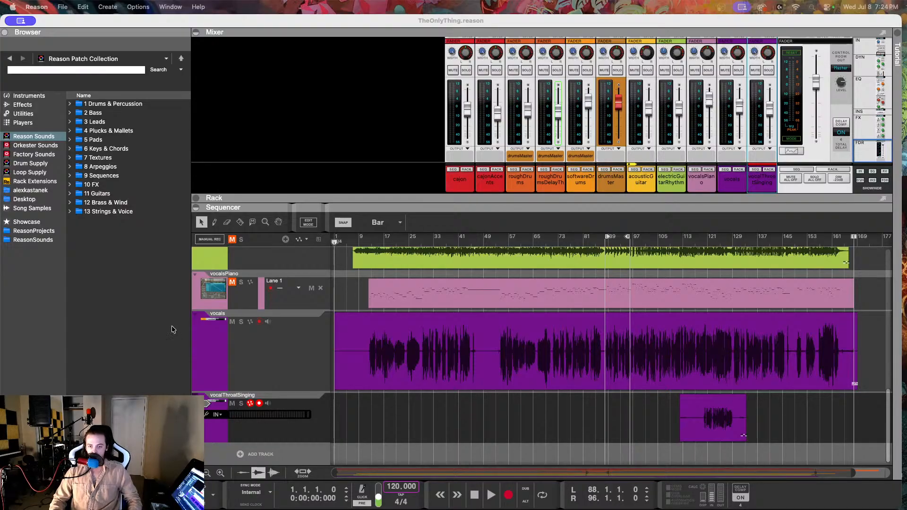
pyautogui.click(420, 416)
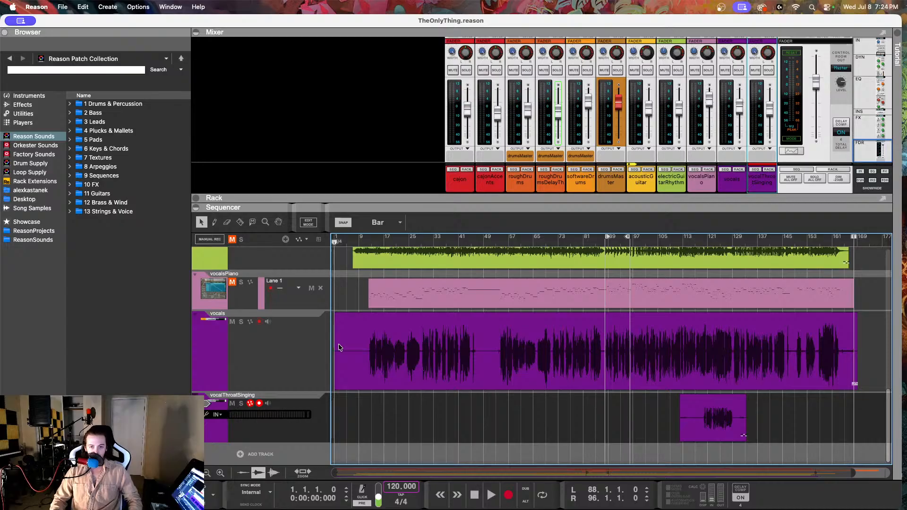
pyautogui.click(323, 347)
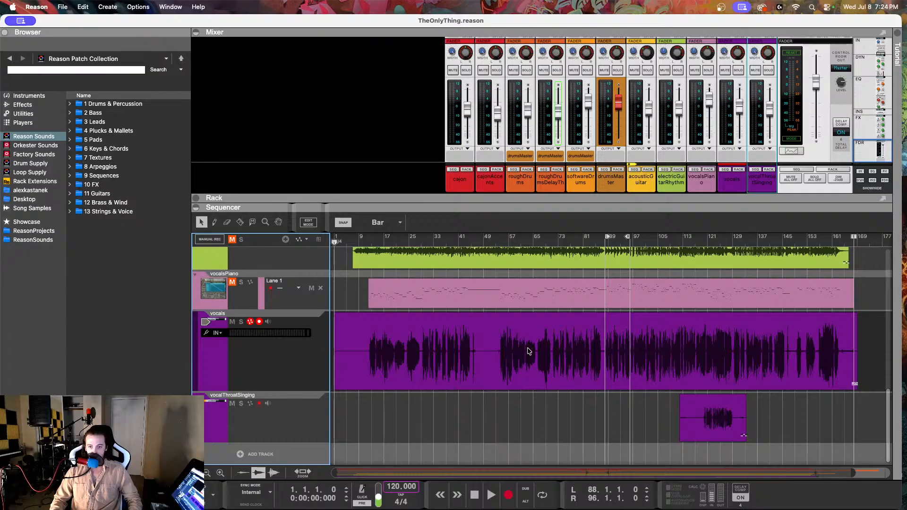
pyautogui.moveTo(517, 240)
pyautogui.mouseDown()
pyautogui.moveTo(539, 240)
pyautogui.moveTo(515, 244)
pyautogui.mouseUp()
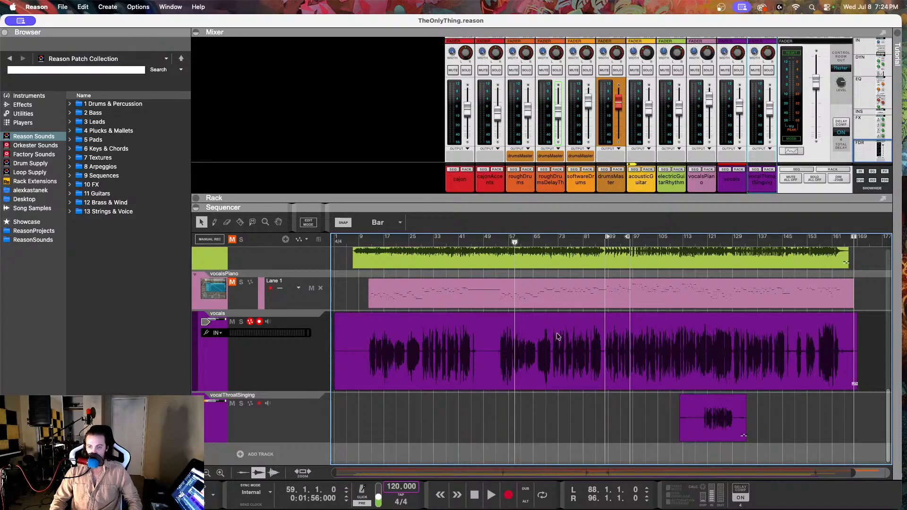
pyautogui.click(278, 364)
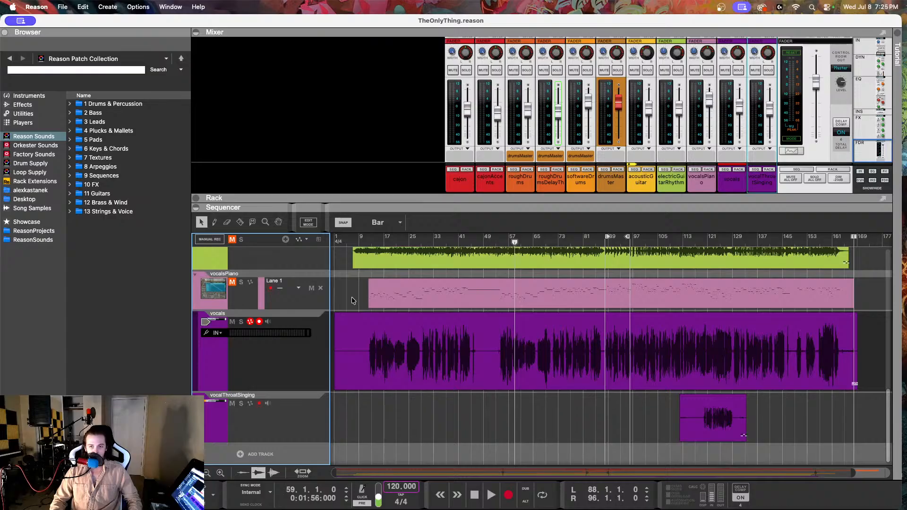
# Step: Open the vocals clip in Pitch Edit and bring its notes around bars 54 to 65 into view
pyautogui.doubleClick(372, 362)
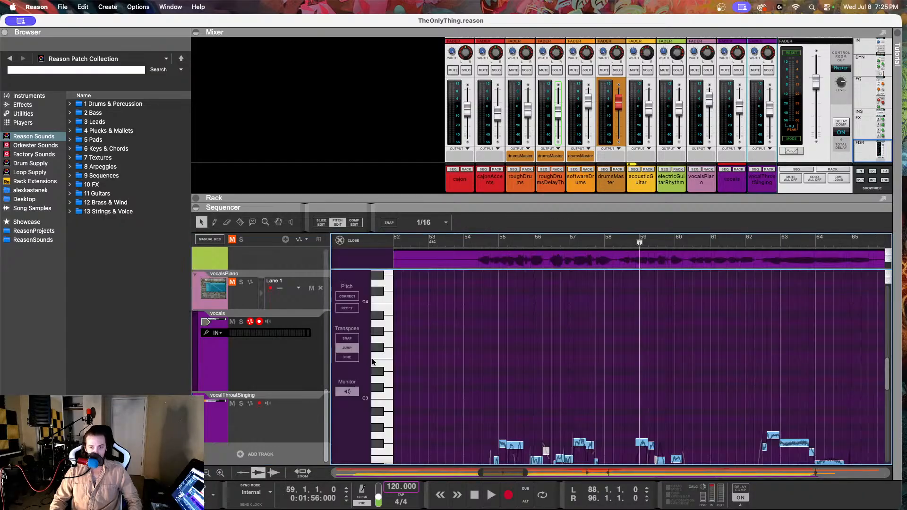
pyautogui.scroll(-5, 506, 301)
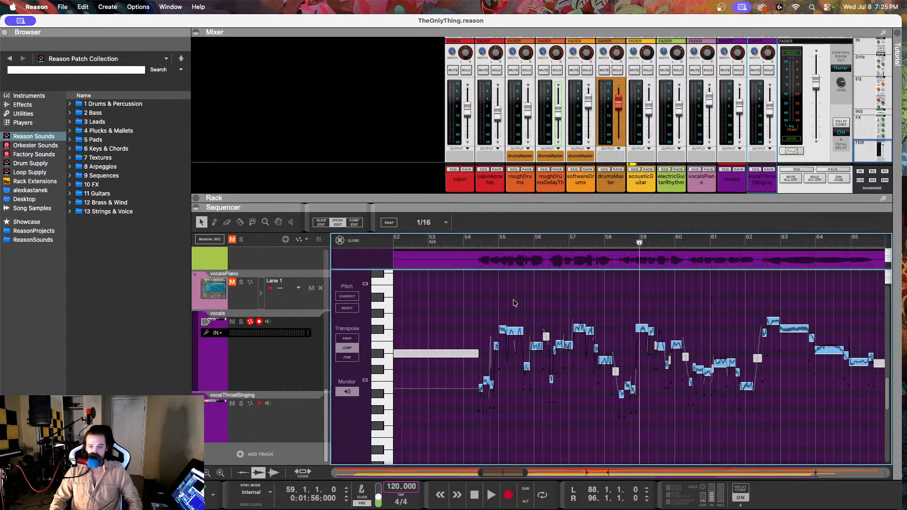
# Step: Place the song position just before the vocal phrase in bar 54 and collapse the Mixer to enlarge the Pitch Edit area
pyautogui.scroll(3, 514, 302)
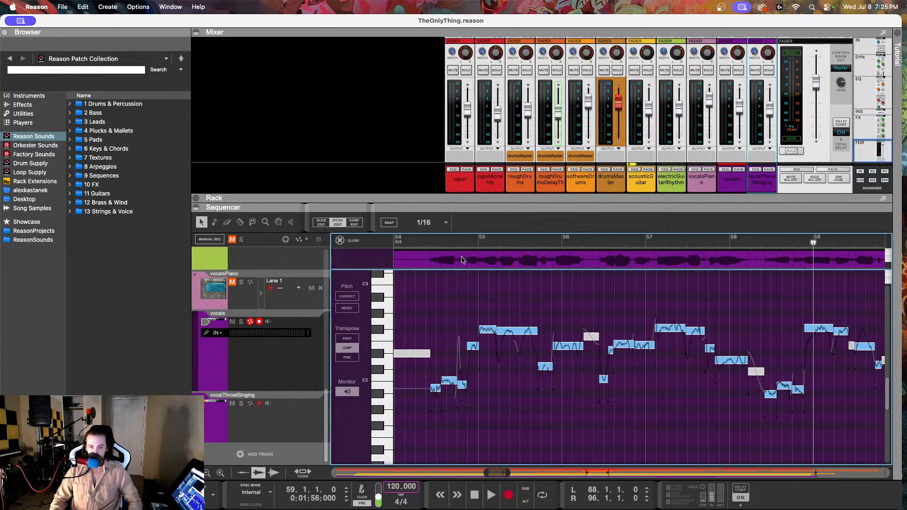
pyautogui.click(422, 238)
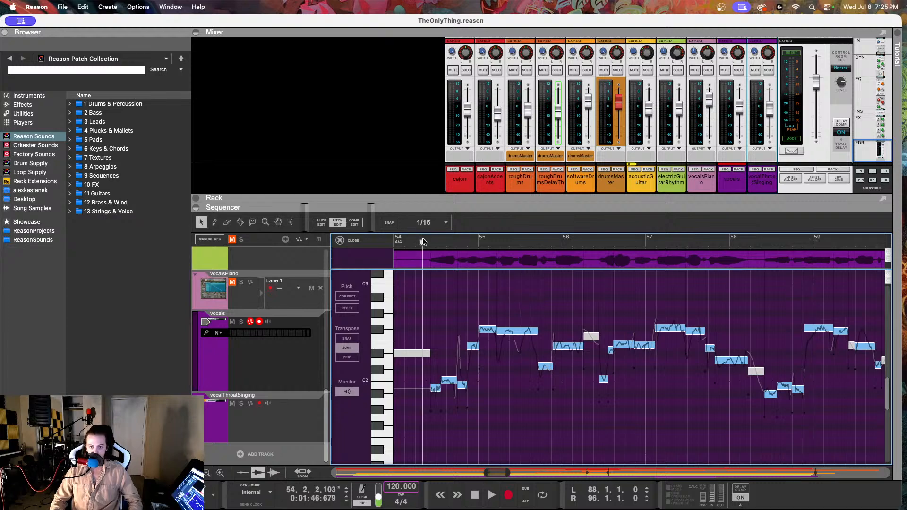
pyautogui.click(198, 33)
pyautogui.scroll(5, 538, 331)
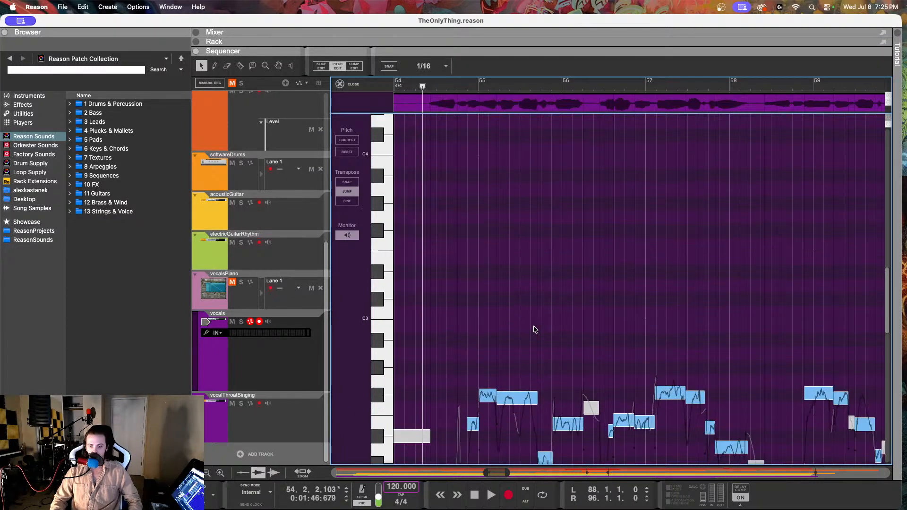
pyautogui.scroll(-5, 535, 329)
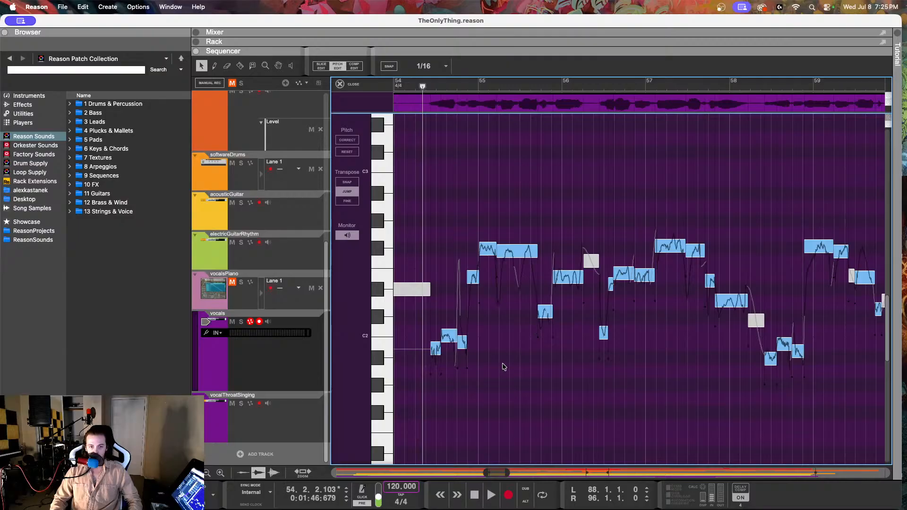
# Step: Play the vocals from bar 54 twice and select the phrase's second note to check its pitch
pyautogui.press('space')
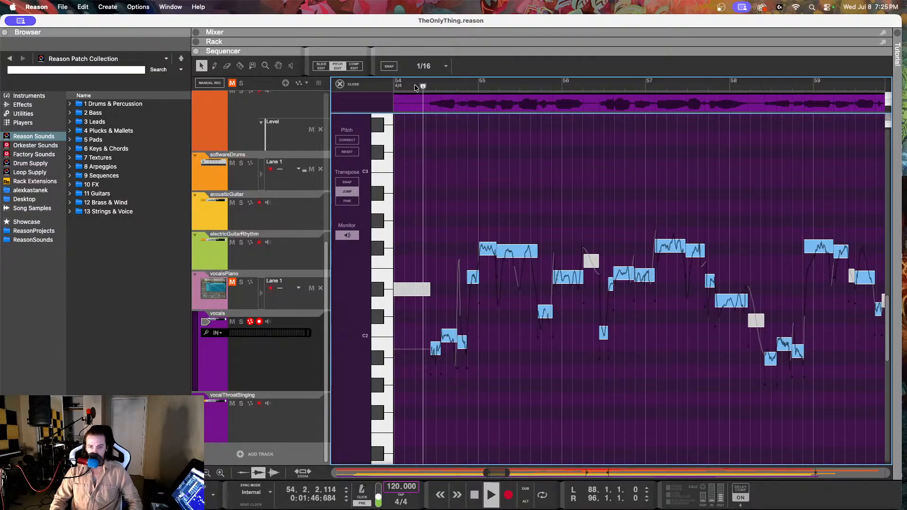
pyautogui.press('space')
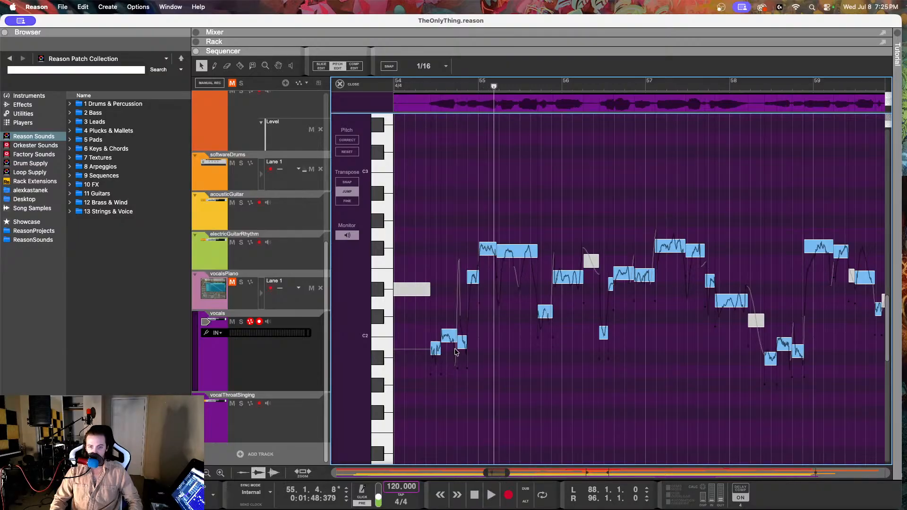
pyautogui.click(423, 88)
pyautogui.press('space')
pyautogui.press('space')
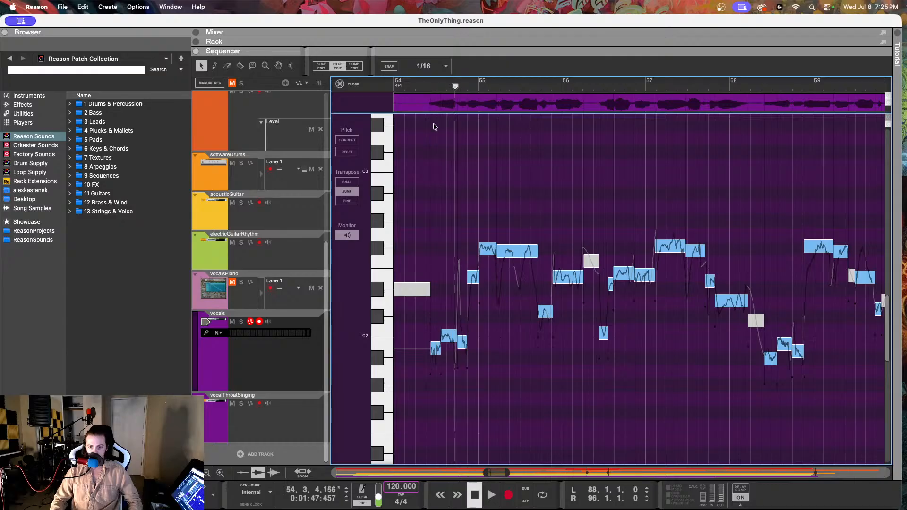
pyautogui.click(445, 337)
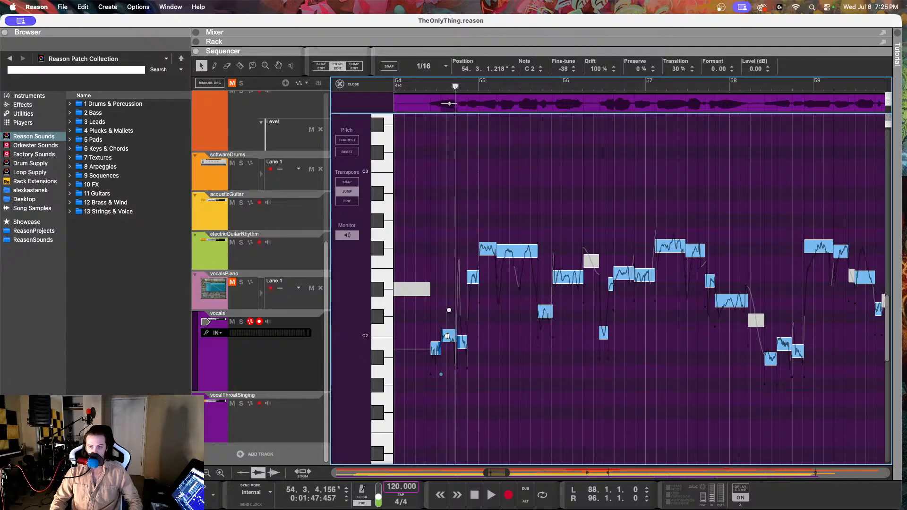
# Step: Unmute the vocalsPiano track and play its B1 note in bar 54 together with the vocals
pyautogui.click(241, 298)
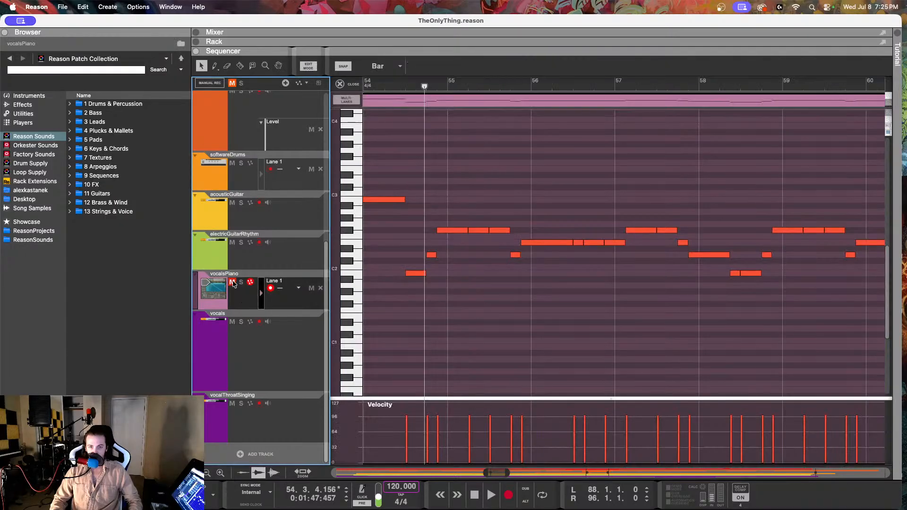
pyautogui.click(232, 282)
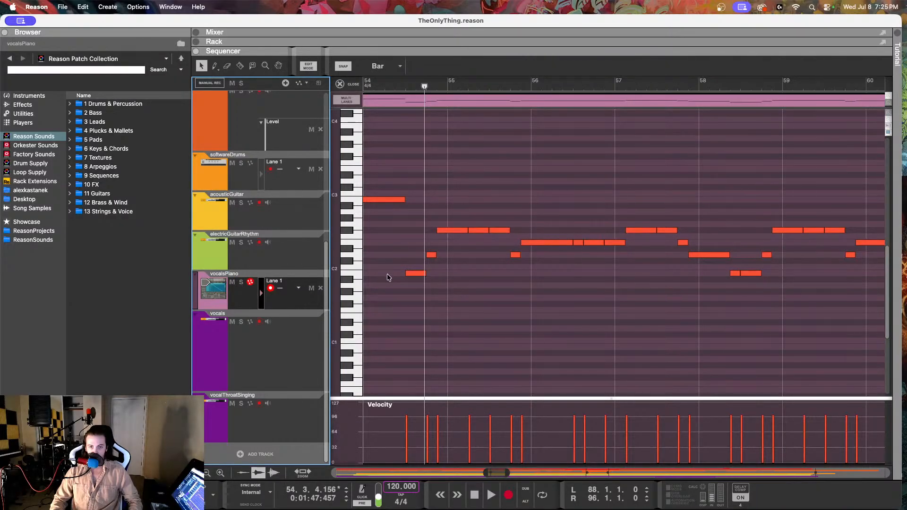
pyautogui.click(415, 273)
pyautogui.click(401, 84)
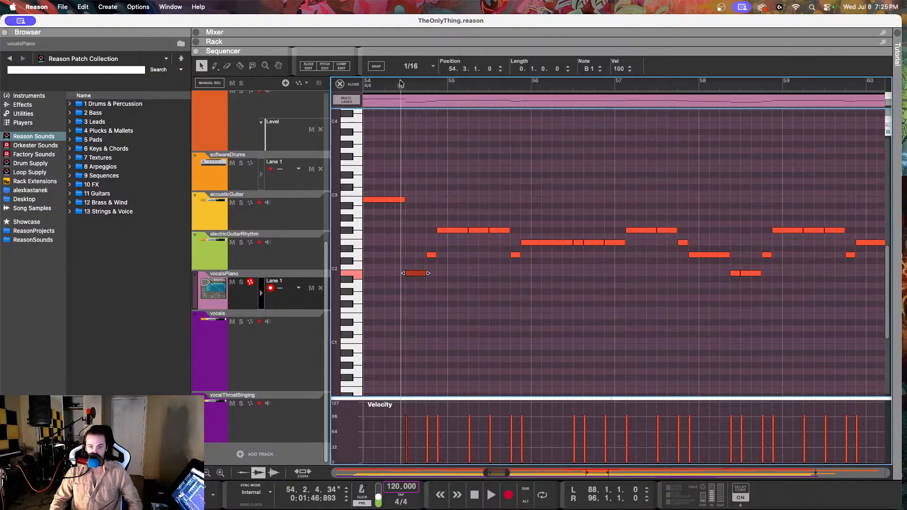
pyautogui.press('space')
pyautogui.press('space')
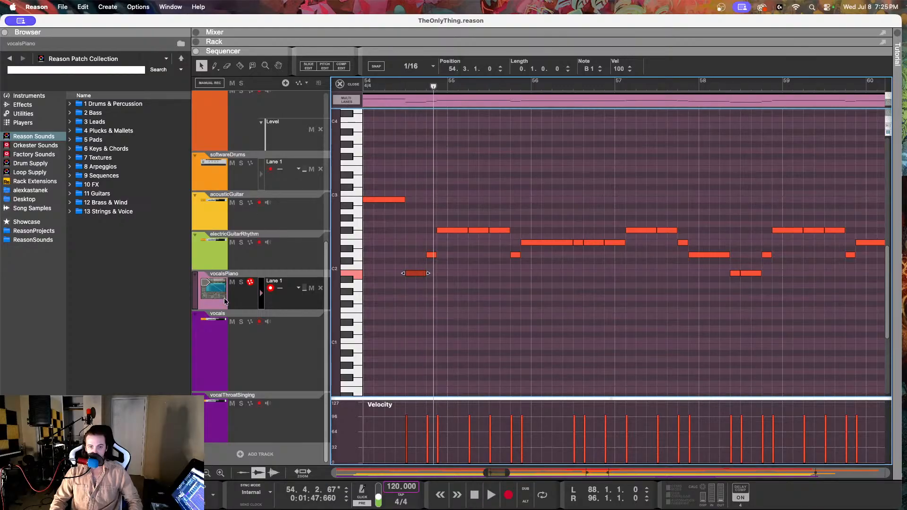
# Step: Reopen the vocals clip in Pitch Edit and lower the C2 note at bar 54, beat 3 to B1 with a fine-tune of -3
pyautogui.click(239, 350)
pyautogui.click(409, 138)
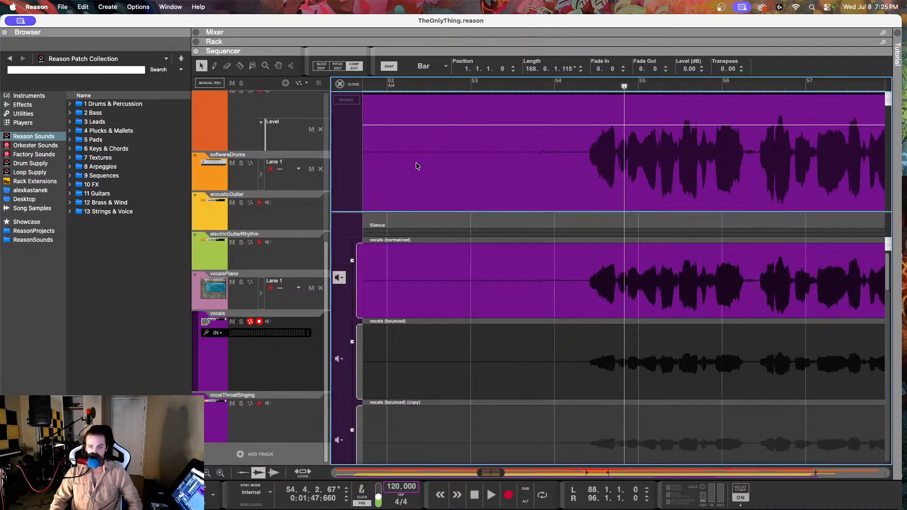
pyautogui.click(337, 66)
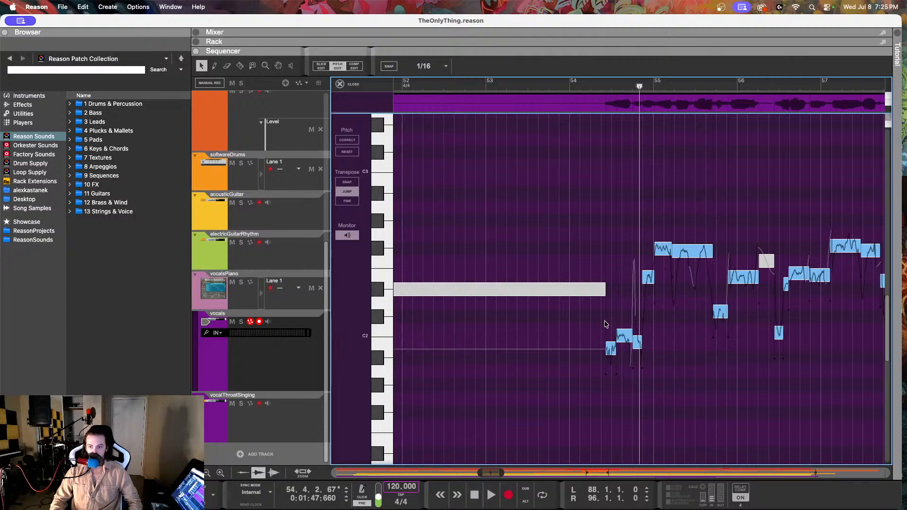
pyautogui.hscroll(3, 605, 325)
pyautogui.click(535, 348)
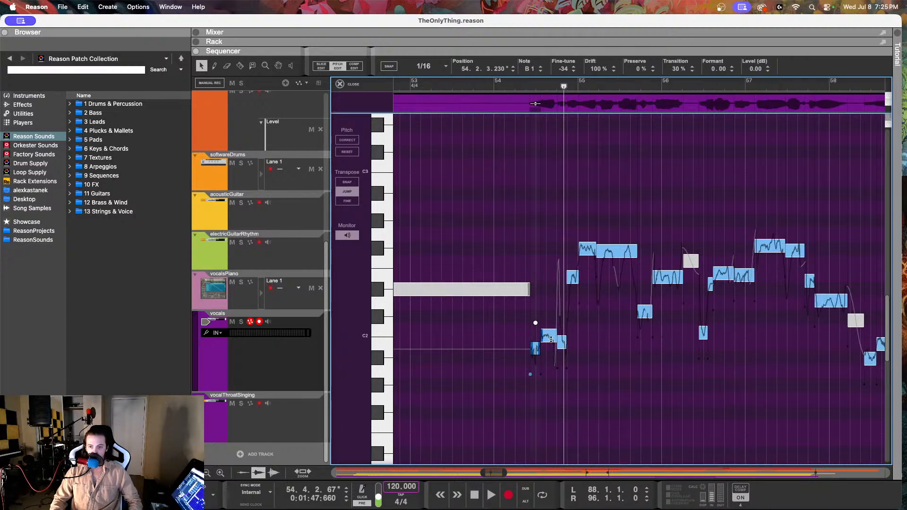
pyautogui.click(551, 339)
pyautogui.click(528, 86)
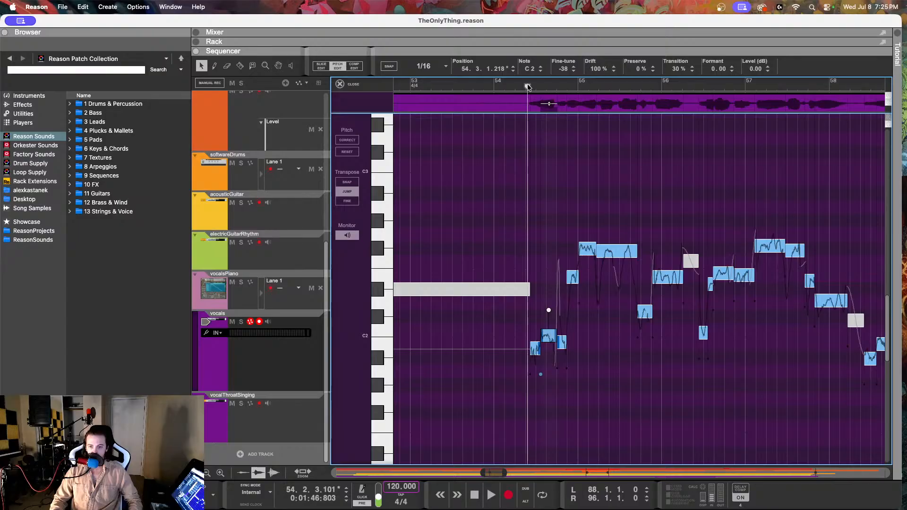
pyautogui.moveTo(567, 69); pyautogui.dragTo(524, 194)
# Step: Play the vocals three times from just before the lowered note in bar 54 to judge the pitch change
pyautogui.press('space')
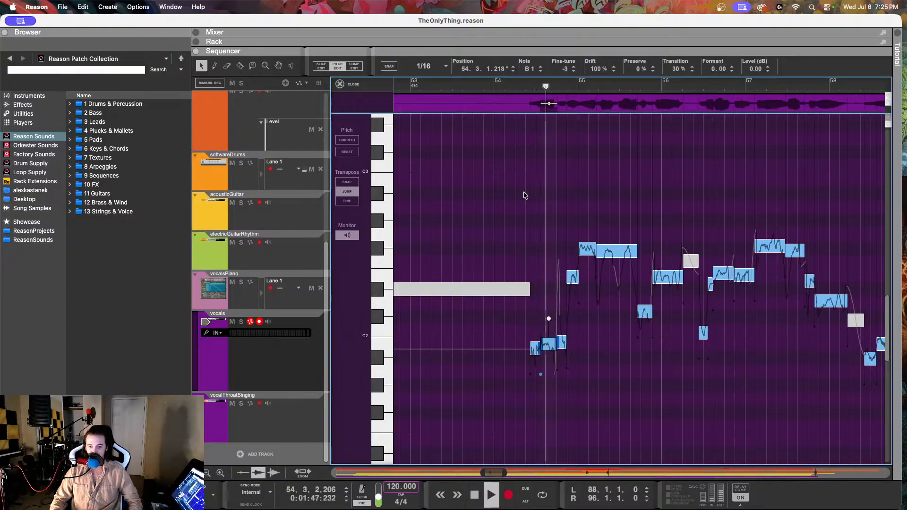
pyautogui.press('space')
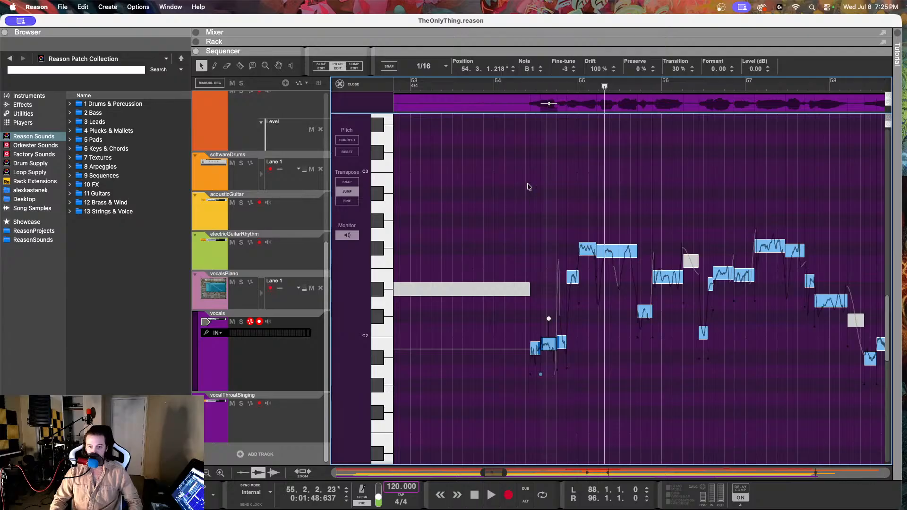
pyautogui.click(521, 84)
pyautogui.press('space')
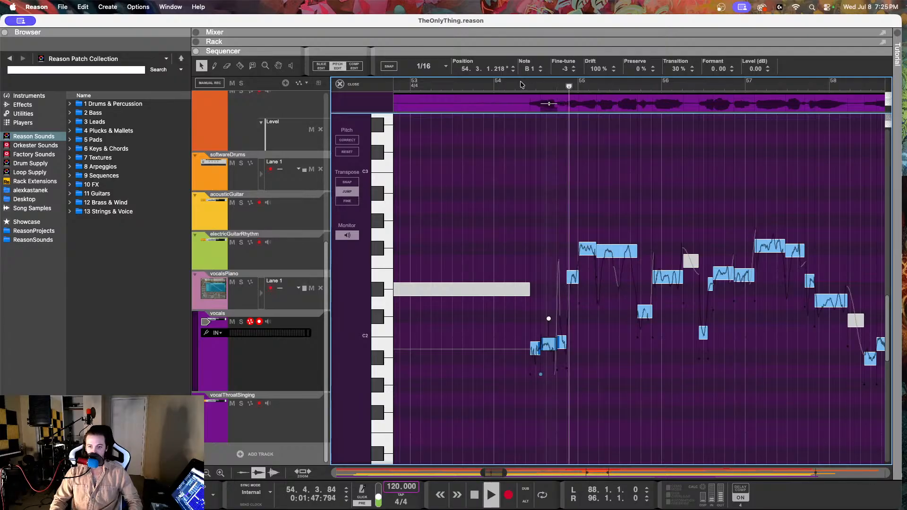
pyautogui.press('space')
pyautogui.click(521, 84)
pyautogui.press('space')
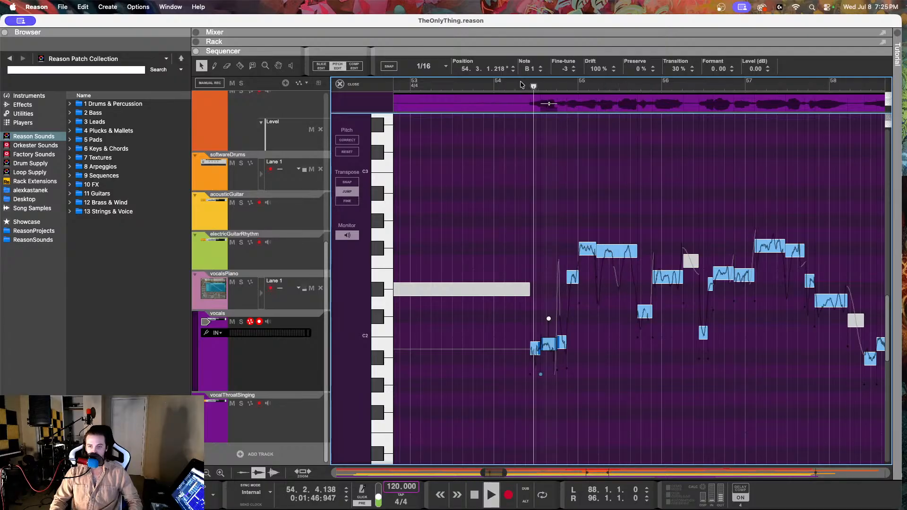
pyautogui.press('space')
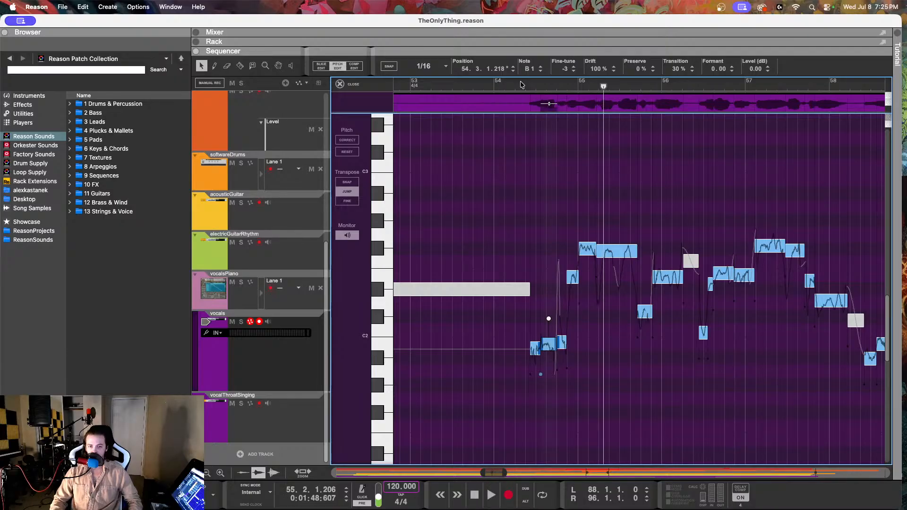
# Step: Switch the vocals clip to Comp Edit and activate the vocals (bounced) take
pyautogui.hscroll(3, 504, 163)
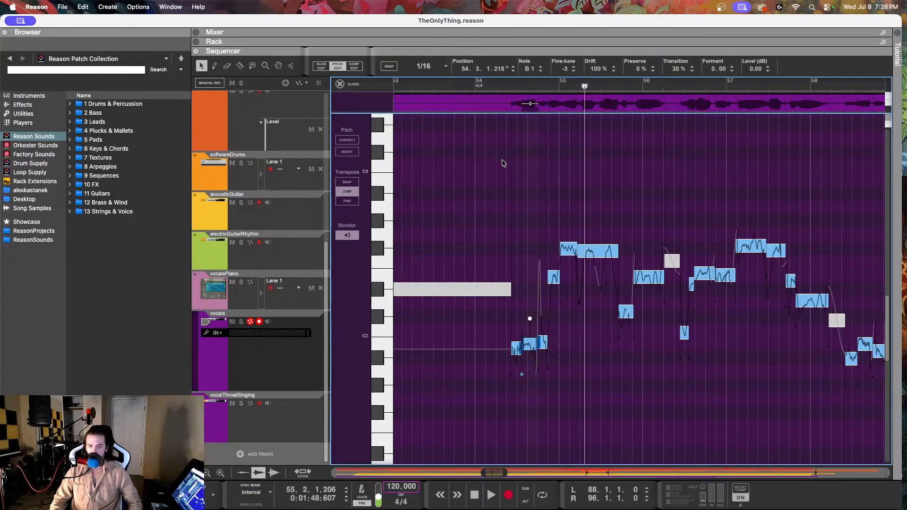
pyautogui.click(354, 67)
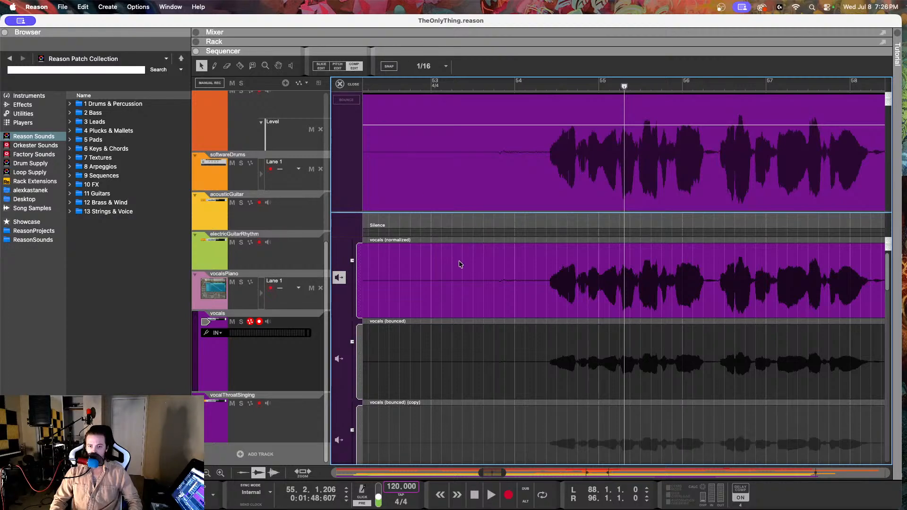
pyautogui.hscroll(-3, 460, 264)
pyautogui.click(340, 359)
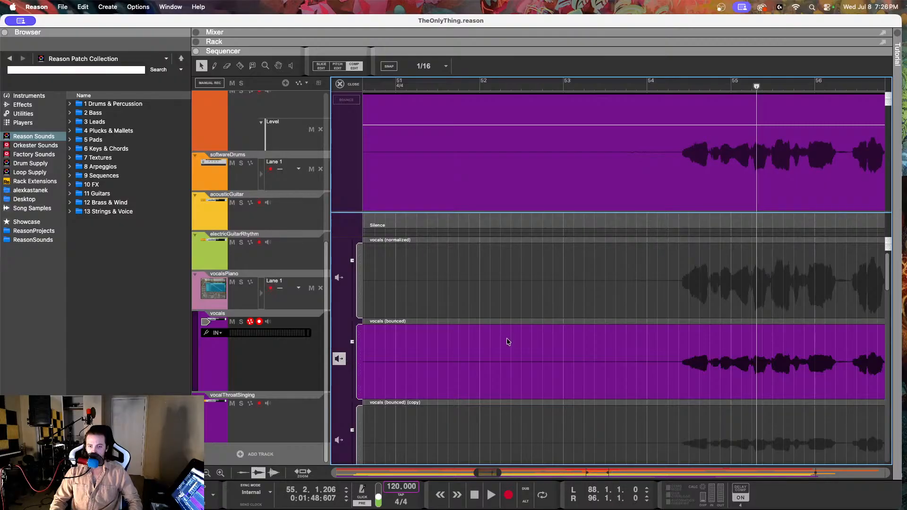
# Step: View the vocals (bounced) take in Pitch Edit around bars 54 to 59 and compare it with the vocalsPiano notes
pyautogui.click(271, 420)
pyautogui.click(278, 378)
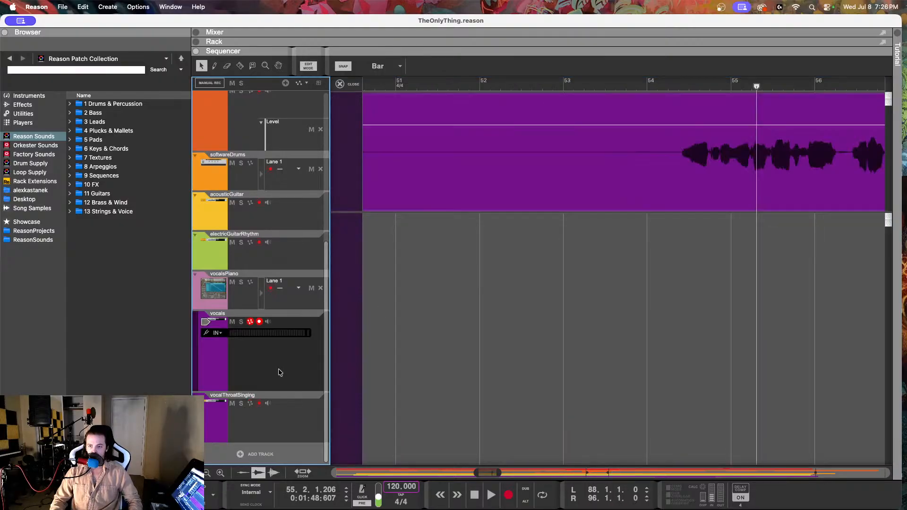
pyautogui.doubleClick(496, 183)
pyautogui.click(336, 66)
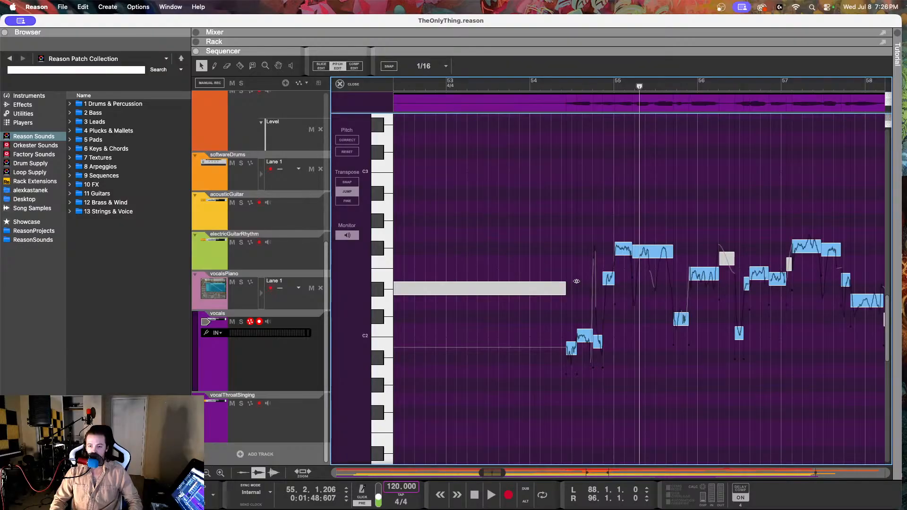
pyautogui.hscroll(5, 575, 274)
pyautogui.hscroll(-3, 575, 274)
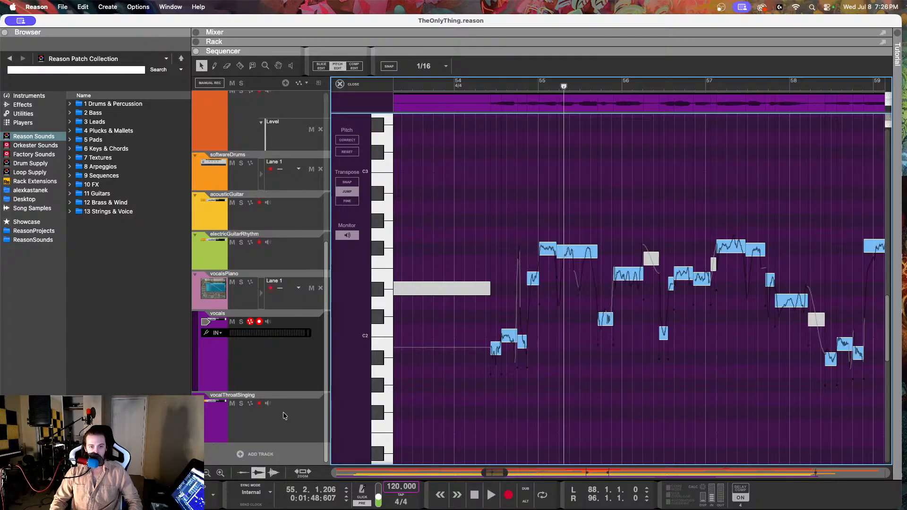
pyautogui.click(272, 308)
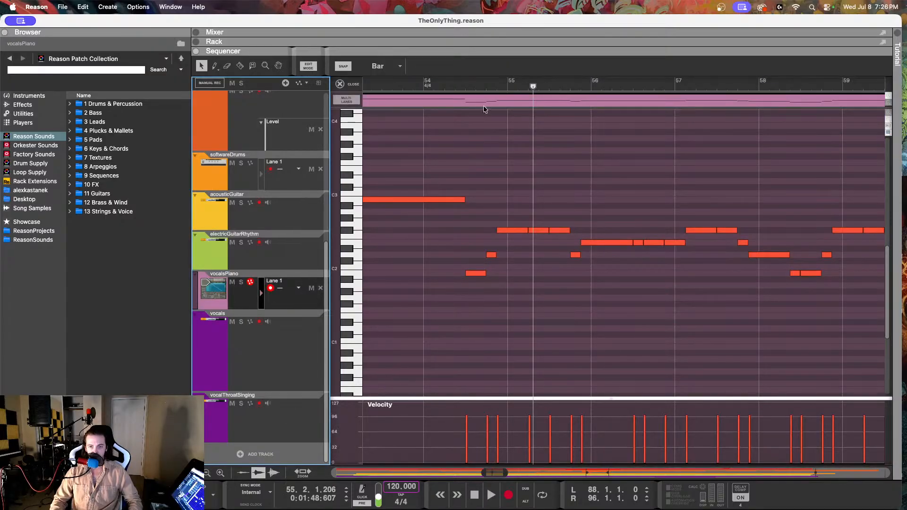
pyautogui.click(296, 352)
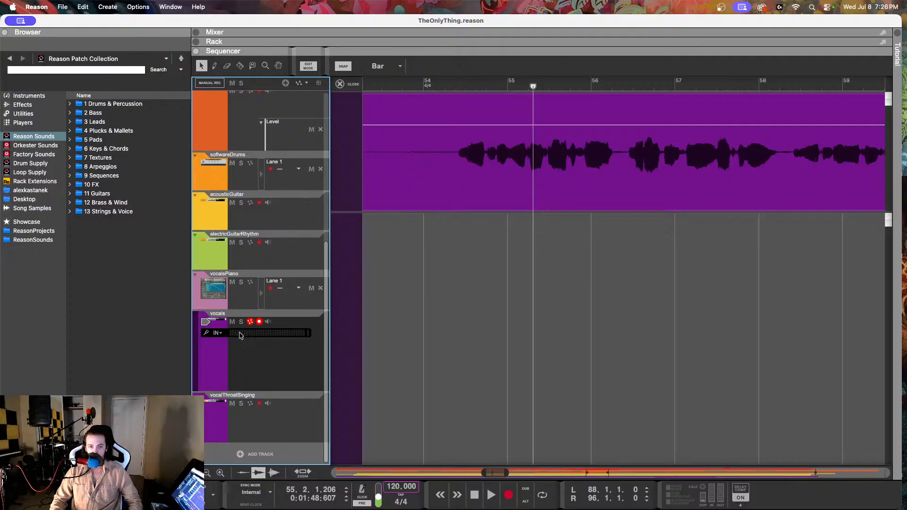
# Step: Open the vocals clip in Comp Edit again and look over its takes across the whole song
pyautogui.click(352, 85)
pyautogui.doubleClick(384, 353)
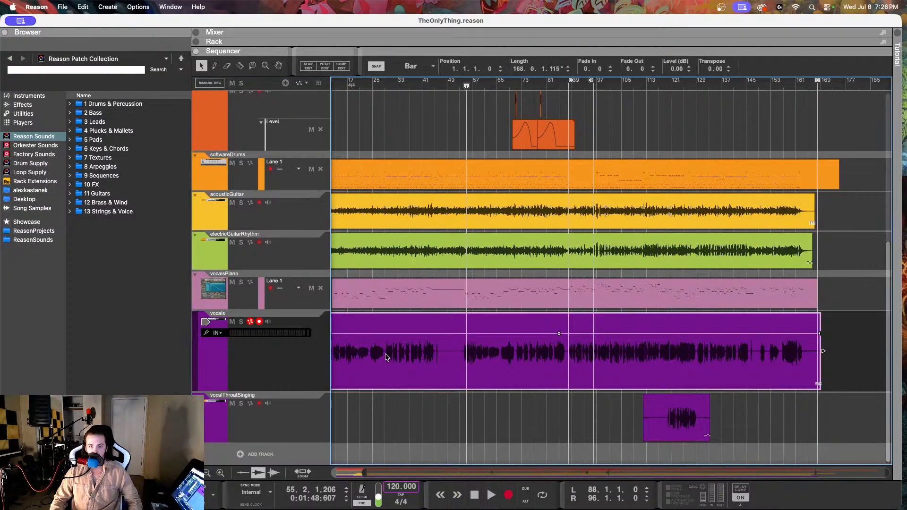
pyautogui.click(354, 65)
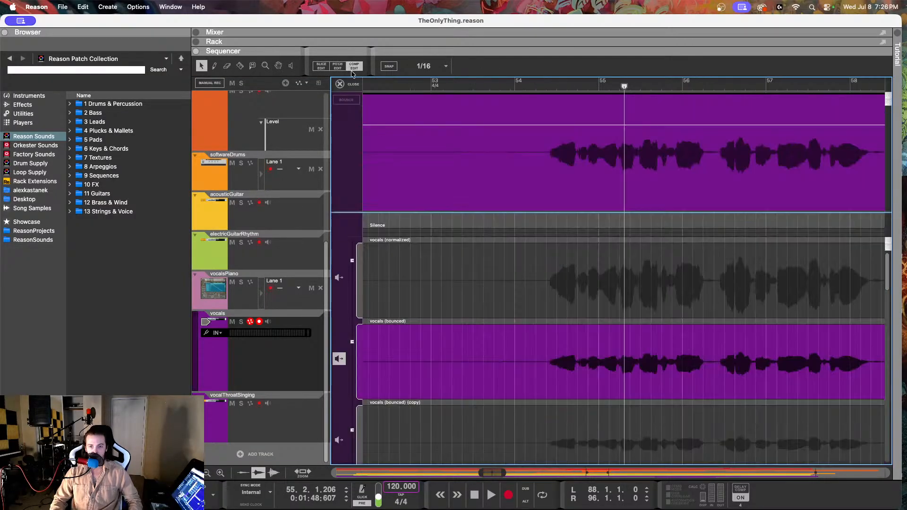
pyautogui.scroll(-10, 548, 261)
pyautogui.scroll(3, 548, 261)
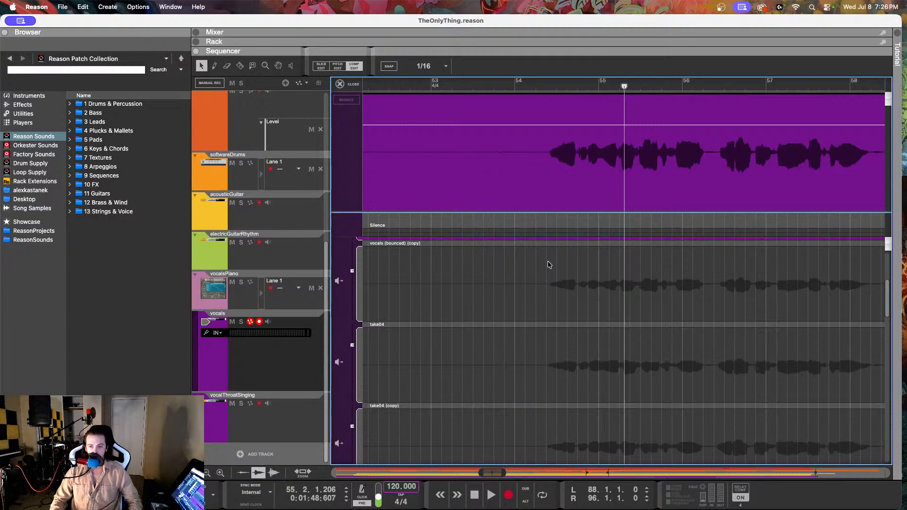
pyautogui.scroll(3, 548, 260)
pyautogui.scroll(-10, 548, 260)
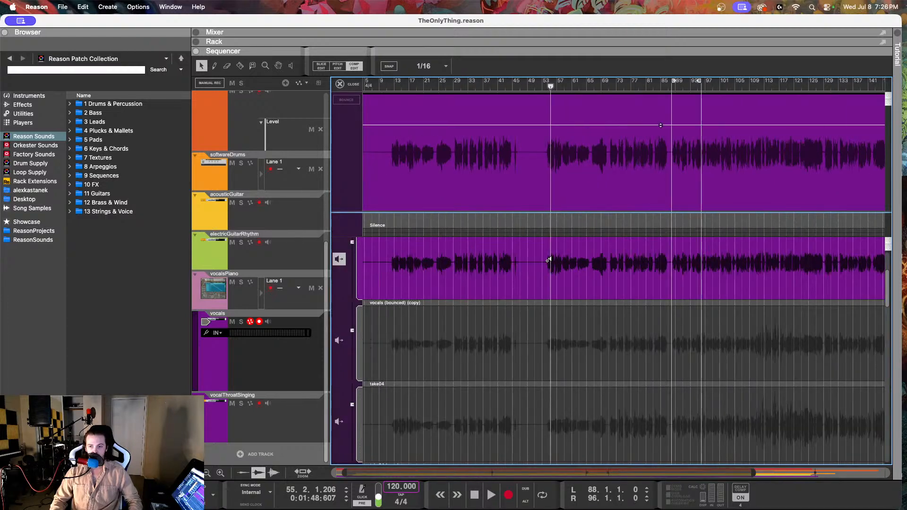
pyautogui.scroll(5, 496, 258)
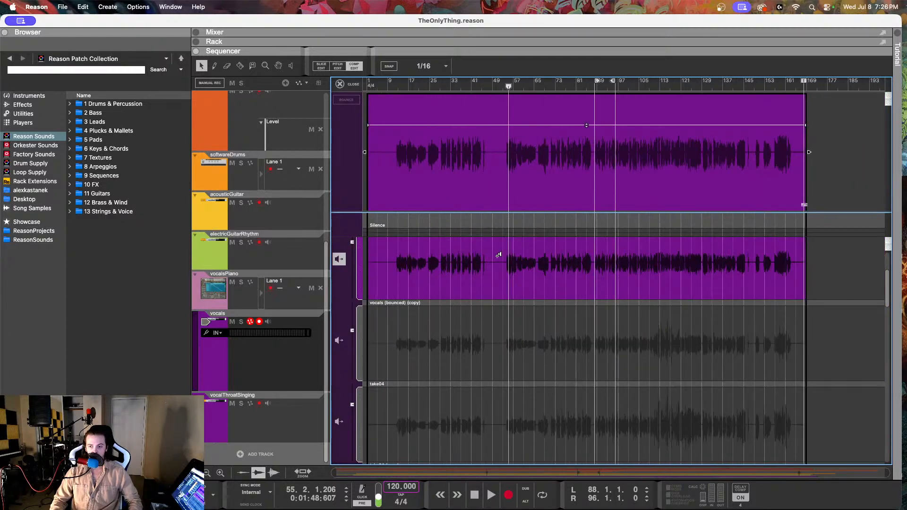
pyautogui.scroll(2, 498, 255)
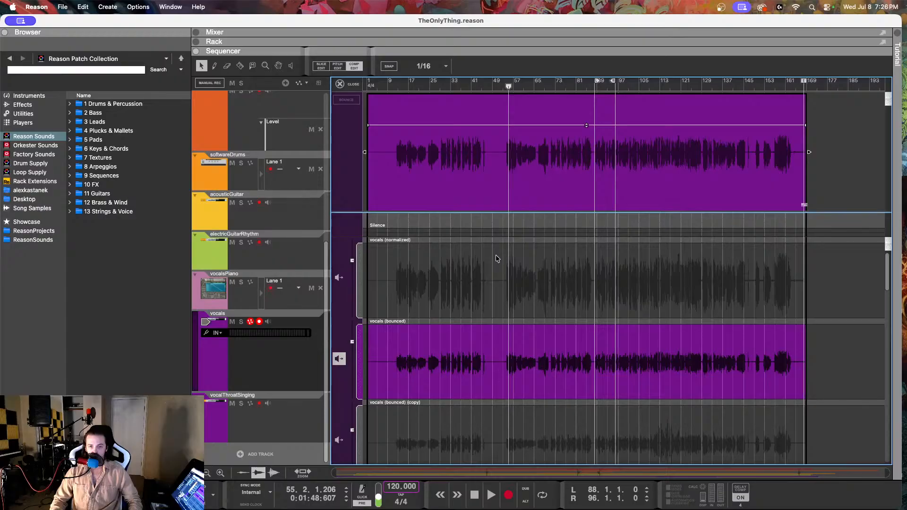
# Step: Compare the vocals (normalized) and vocals (bounced) takes, keep the bounced one active and normalize the vocals clip
pyautogui.click(339, 278)
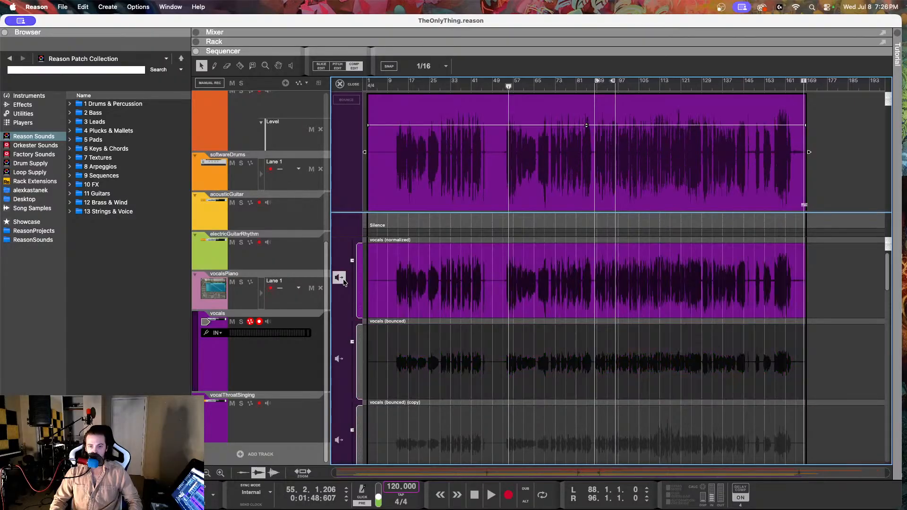
pyautogui.click(339, 360)
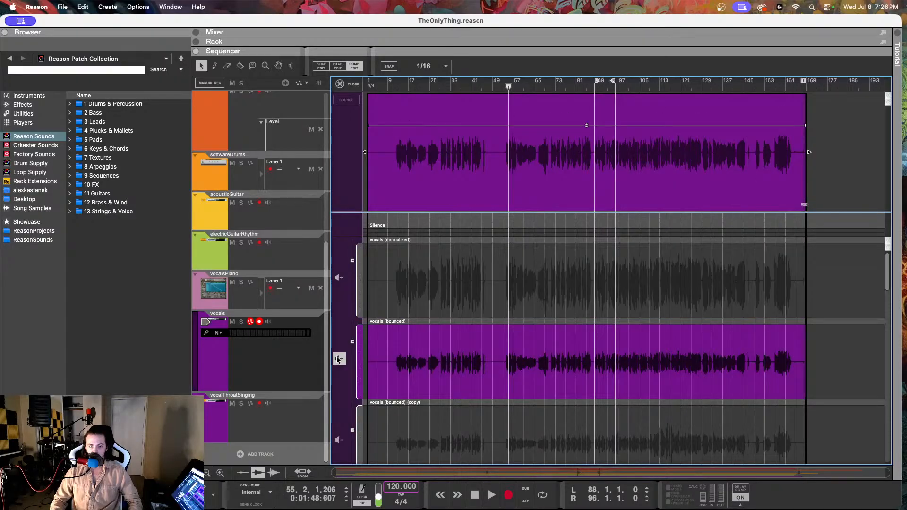
pyautogui.click(340, 84)
pyautogui.rightClick(398, 347)
pyautogui.click(424, 337)
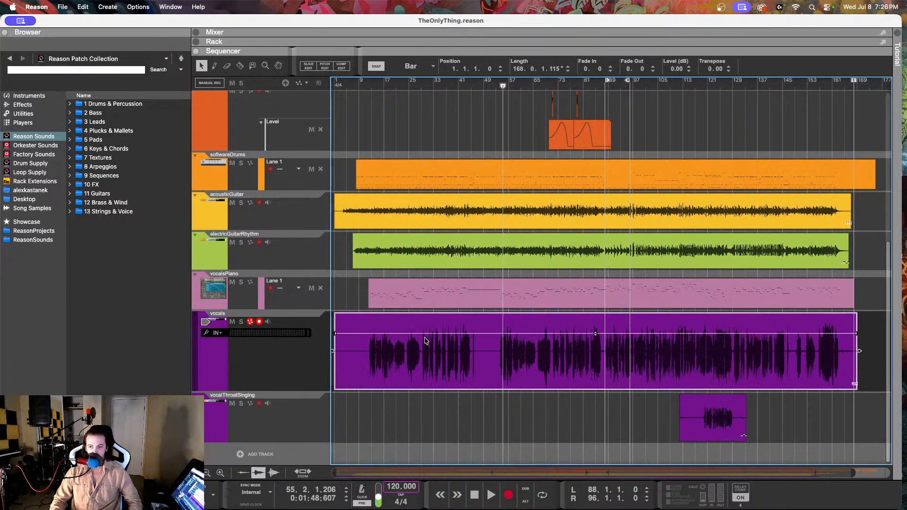
# Step: Open the newly normalized vocals clip, check its takes in Comp Edit and switch it to Pitch Edit
pyautogui.doubleClick(369, 352)
pyautogui.click(354, 66)
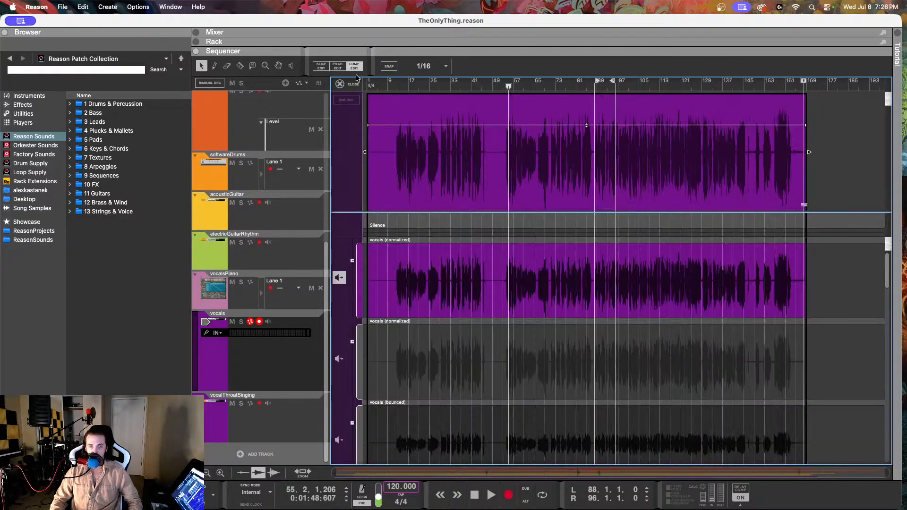
pyautogui.click(338, 66)
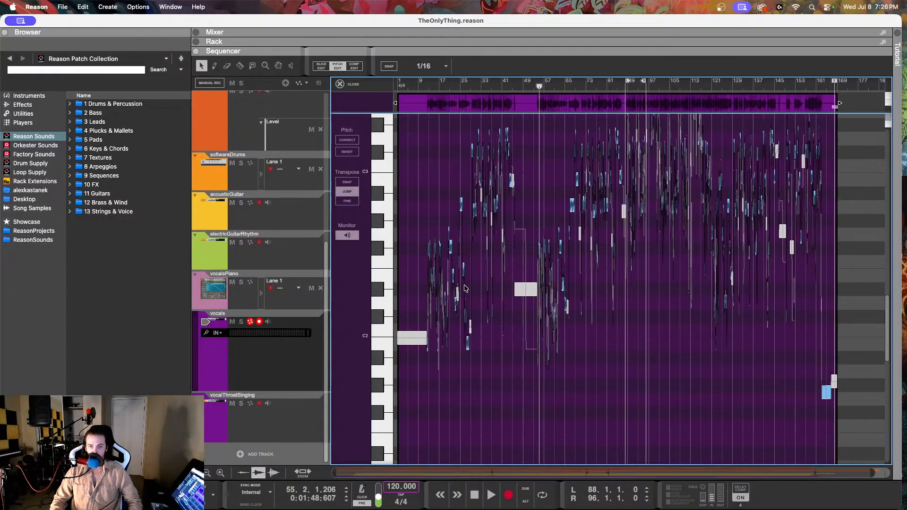
# Step: Find the first sung phrase at bars 12 to 14 and play the vocals from just before it
pyautogui.scroll(6, 464, 288)
pyautogui.hscroll(-8, 460, 288)
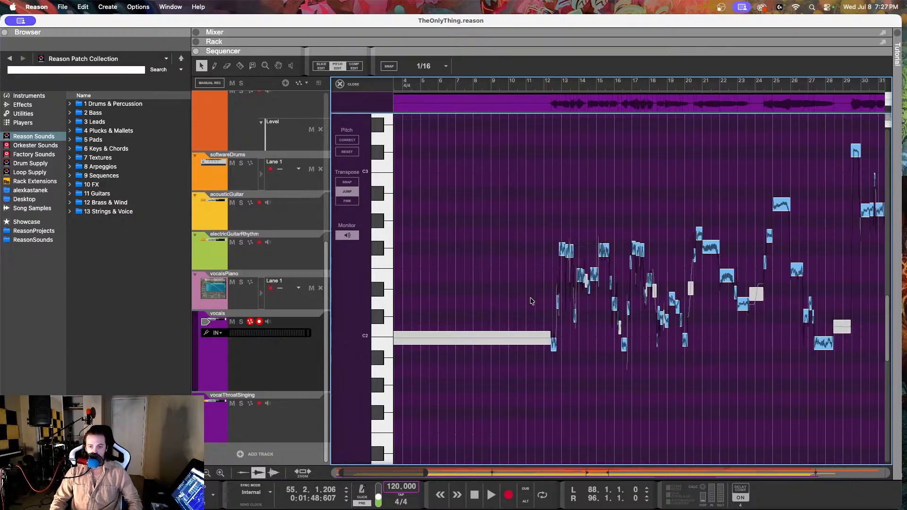
pyautogui.scroll(5, 586, 306)
pyautogui.scroll(3, 450, 294)
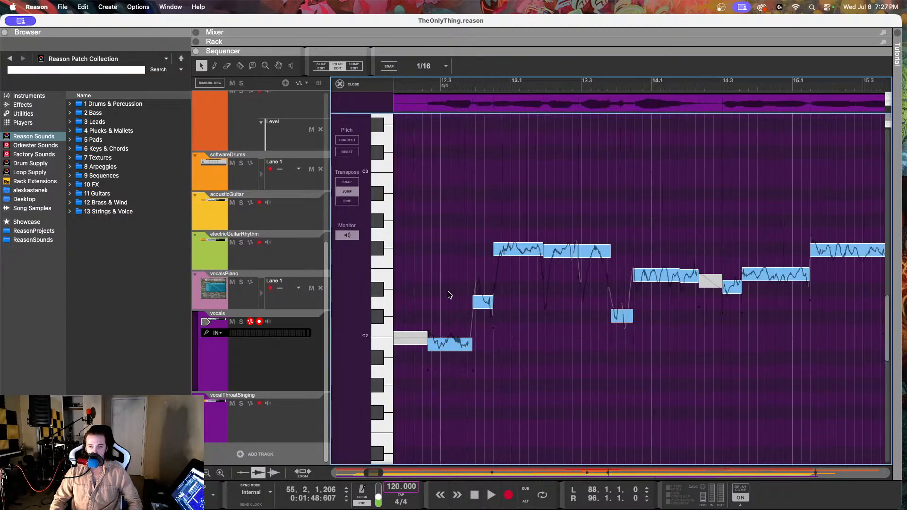
pyautogui.scroll(-8, 450, 294)
pyautogui.scroll(5, 450, 294)
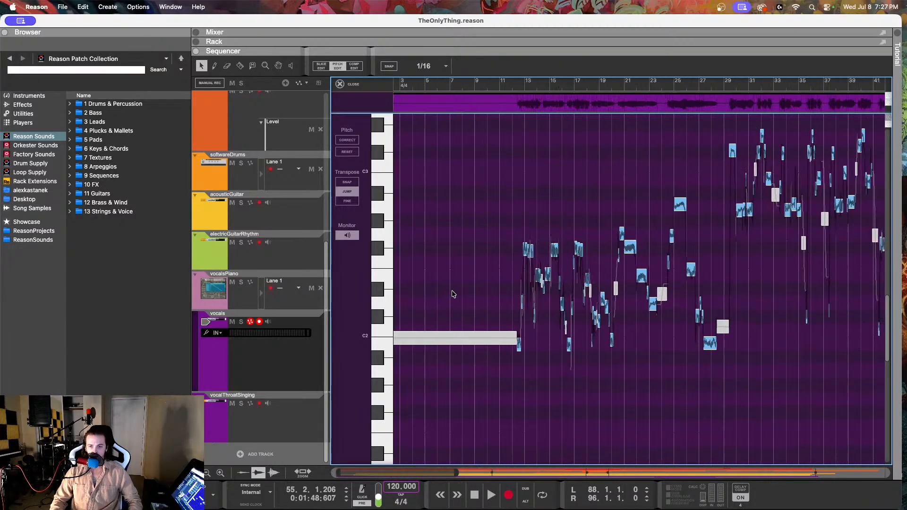
pyautogui.hscroll(4, 616, 310)
pyautogui.scroll(4, 615, 302)
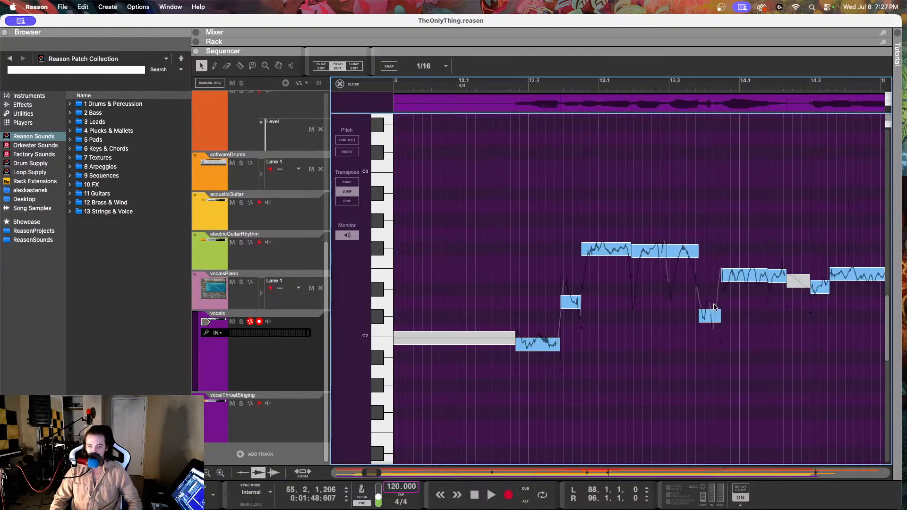
pyautogui.click(503, 88)
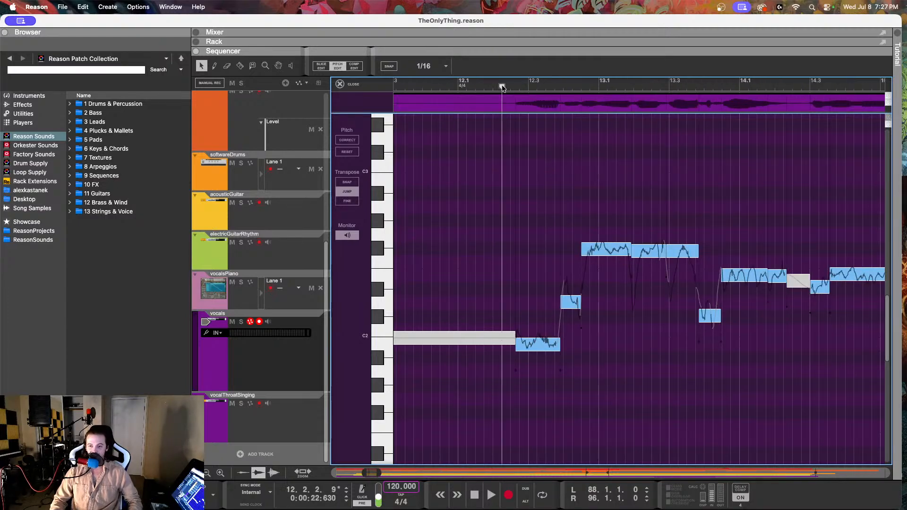
pyautogui.press('space')
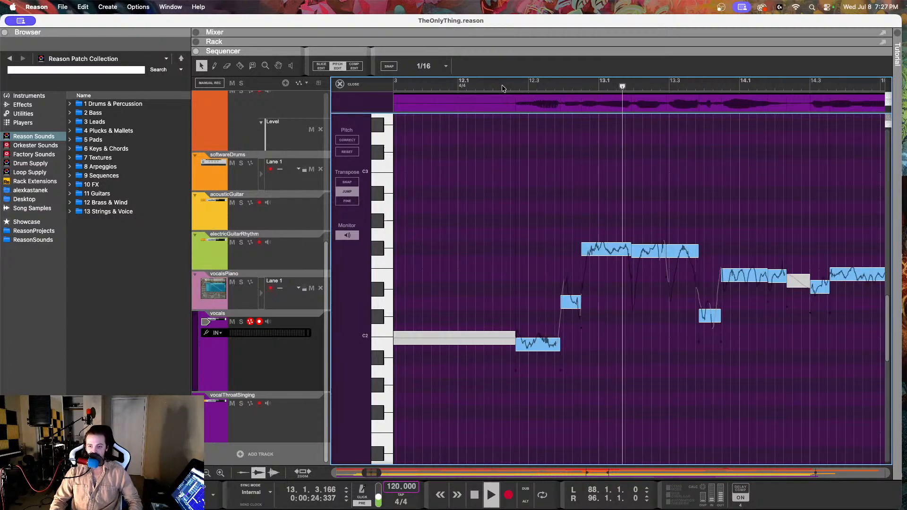
pyautogui.press('space')
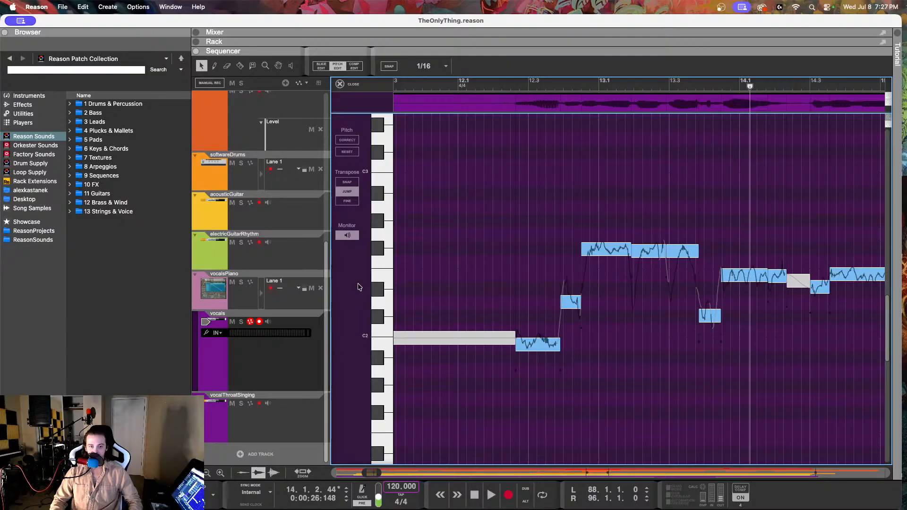
# Step: Set the song position to the start of bar 12 and reopen the vocals clip in Pitch Edit at the first phrase
pyautogui.click(281, 378)
pyautogui.click(465, 85)
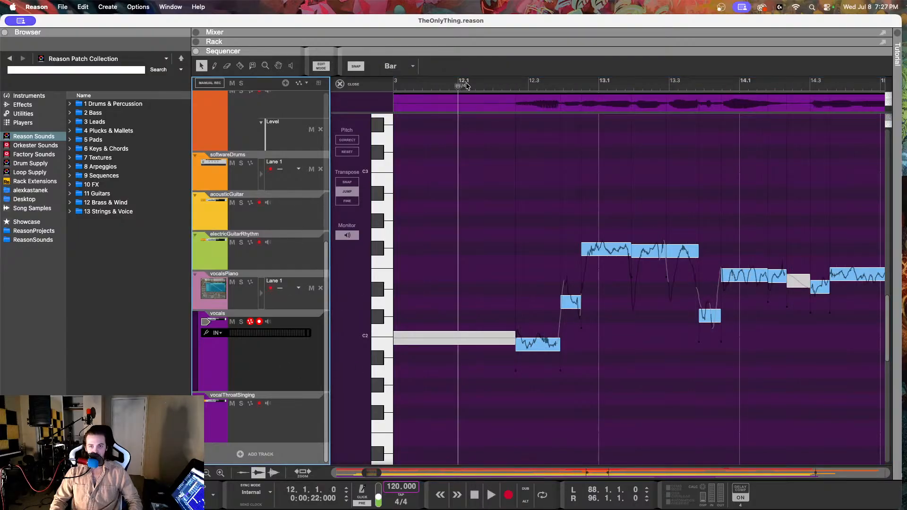
pyautogui.click(345, 84)
pyautogui.hscroll(-3, 408, 163)
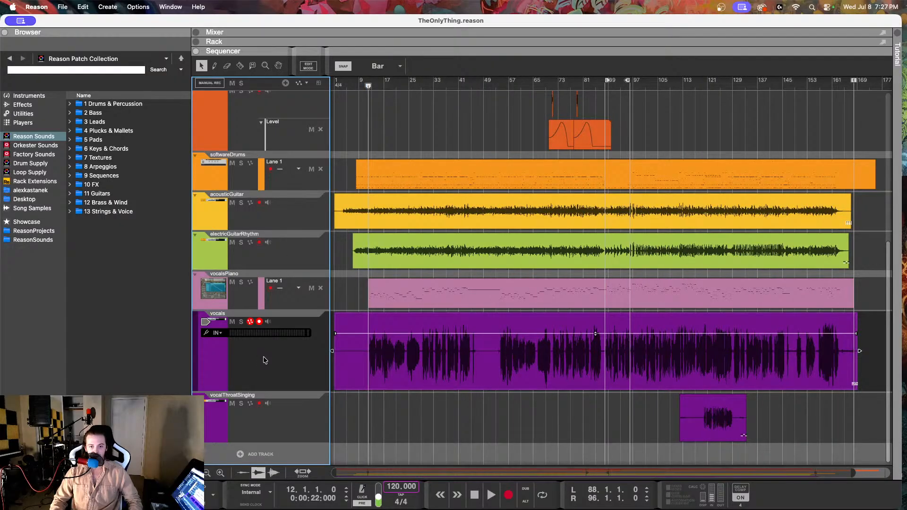
pyautogui.doubleClick(418, 360)
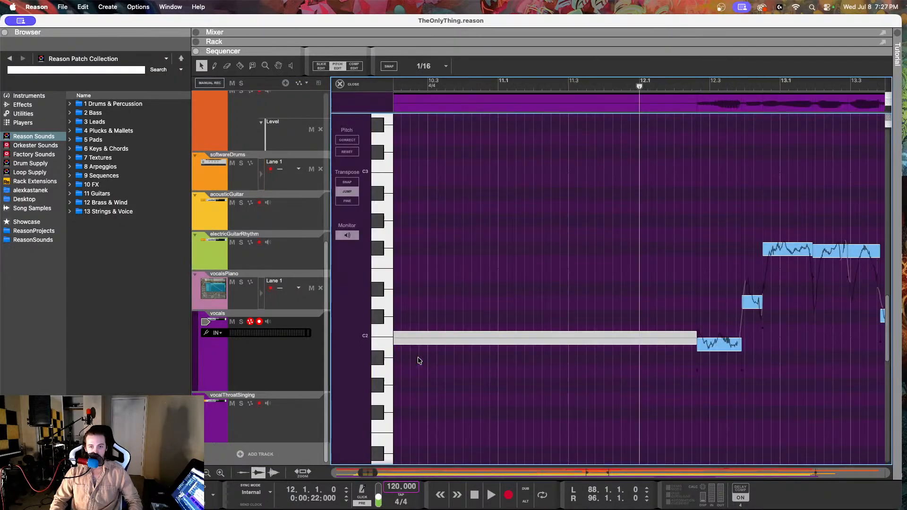
pyautogui.hscroll(5, 547, 276)
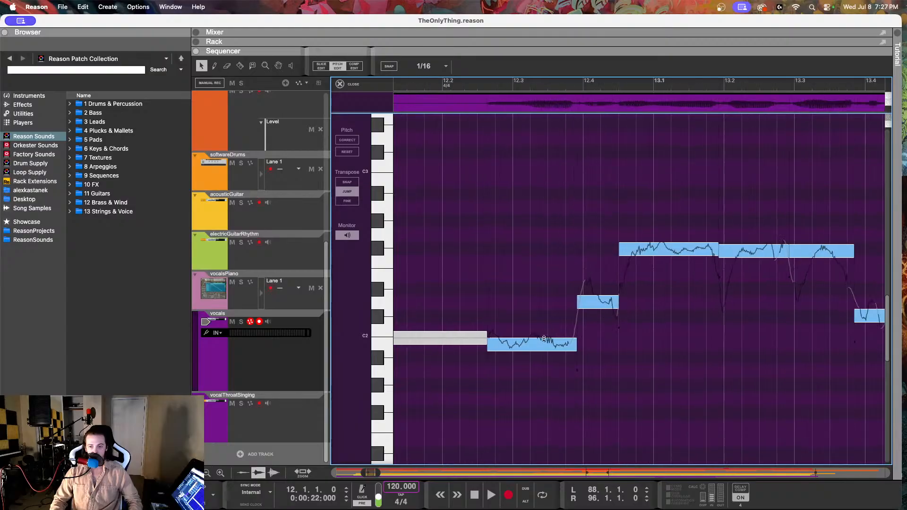
# Step: Set the Drift of the first sung note, B1 in bar 12, to 47% and play the phrase
pyautogui.click(509, 345)
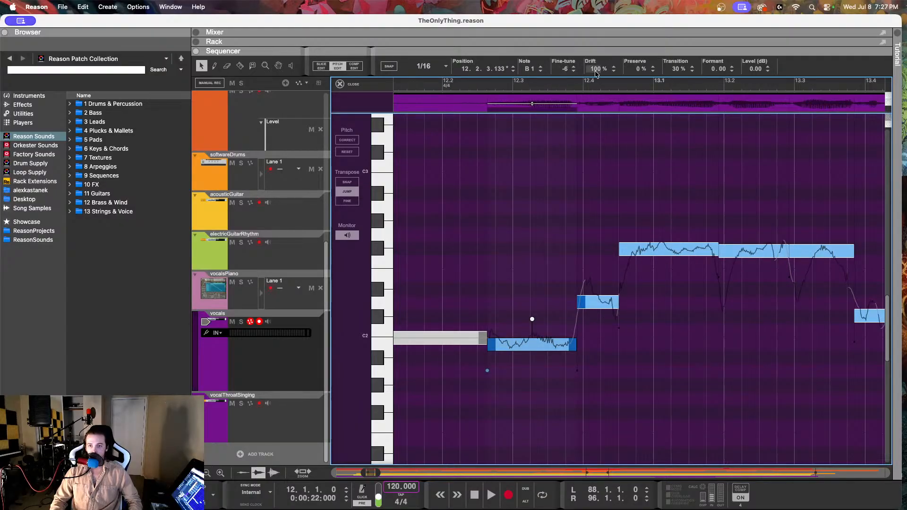
pyautogui.moveTo(597, 71); pyautogui.dragTo(571, 185)
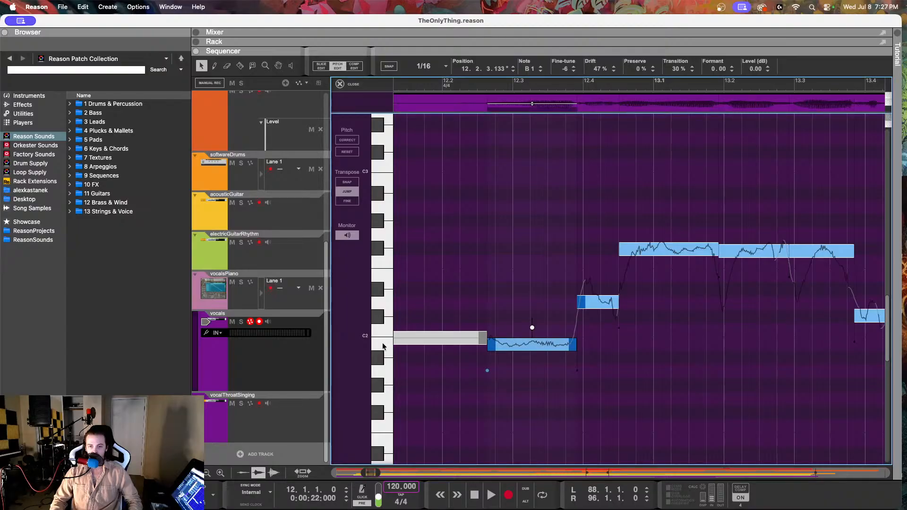
pyautogui.press('space')
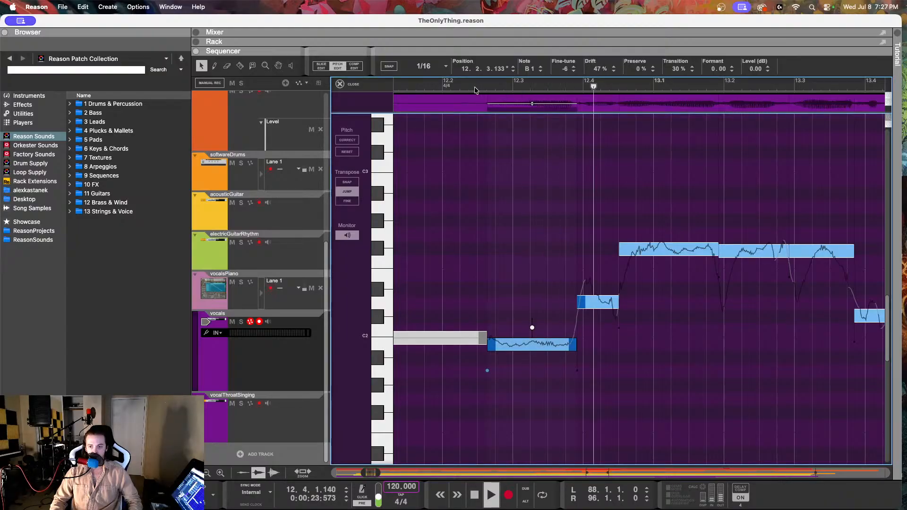
# Step: Set the Drift of the short D2 note at the end of bar 12 to 22% and replay the phrase
pyautogui.click(608, 303)
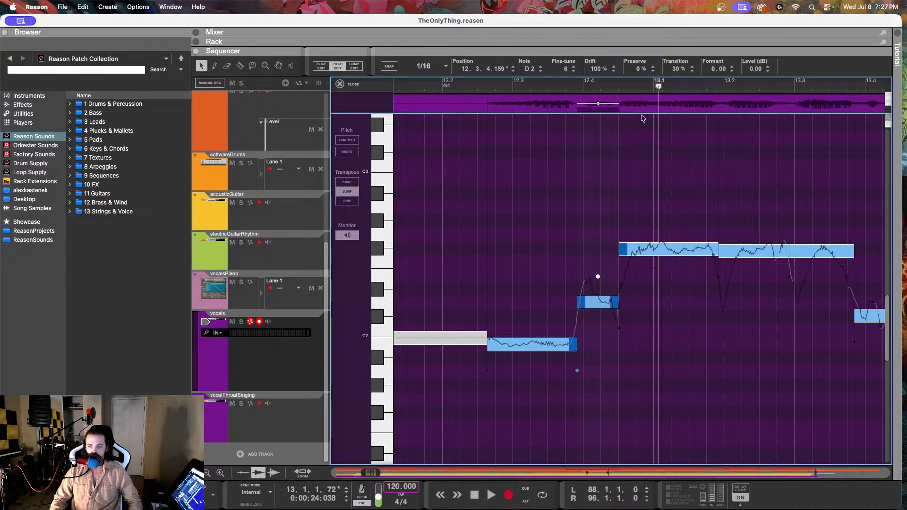
pyautogui.moveTo(596, 68); pyautogui.dragTo(555, 211)
pyautogui.click(544, 85)
pyautogui.press('space')
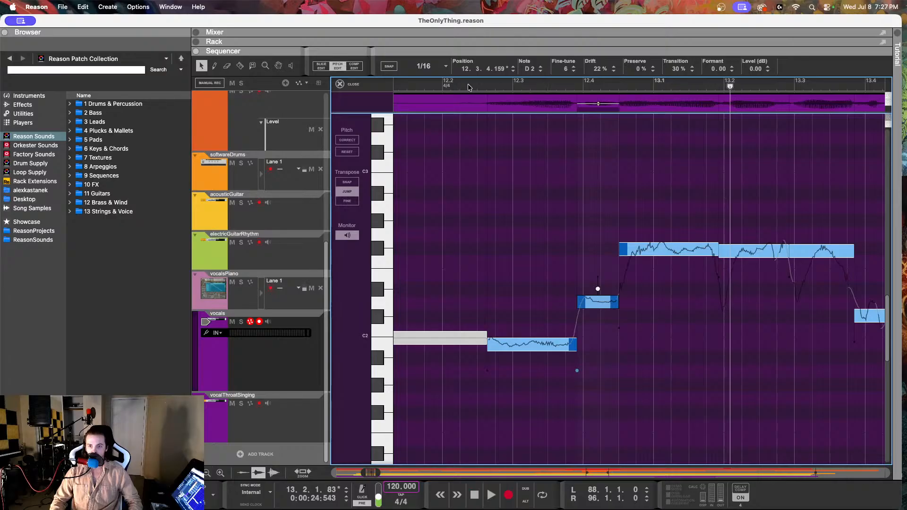
pyautogui.click(469, 86)
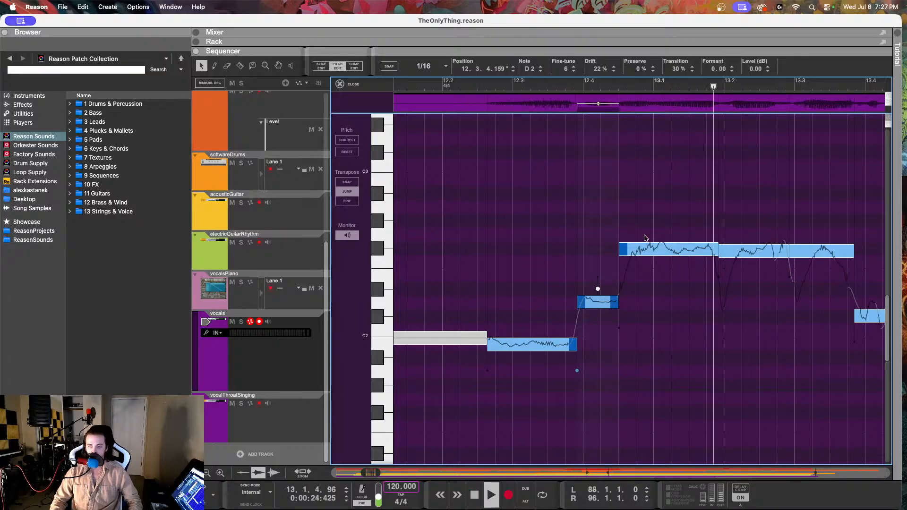
pyautogui.press('space')
# Step: Set the Drift of the F#2 note leading into bar 13 to 50% and replay the phrase
pyautogui.click(648, 253)
pyautogui.moveTo(594, 63); pyautogui.dragTo(590, 160)
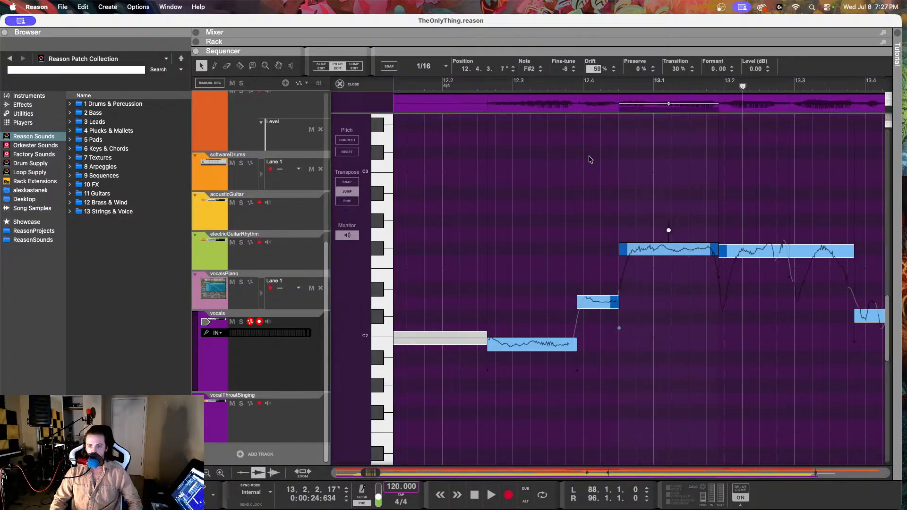
pyautogui.click(552, 86)
pyautogui.press('space')
pyautogui.click(455, 86)
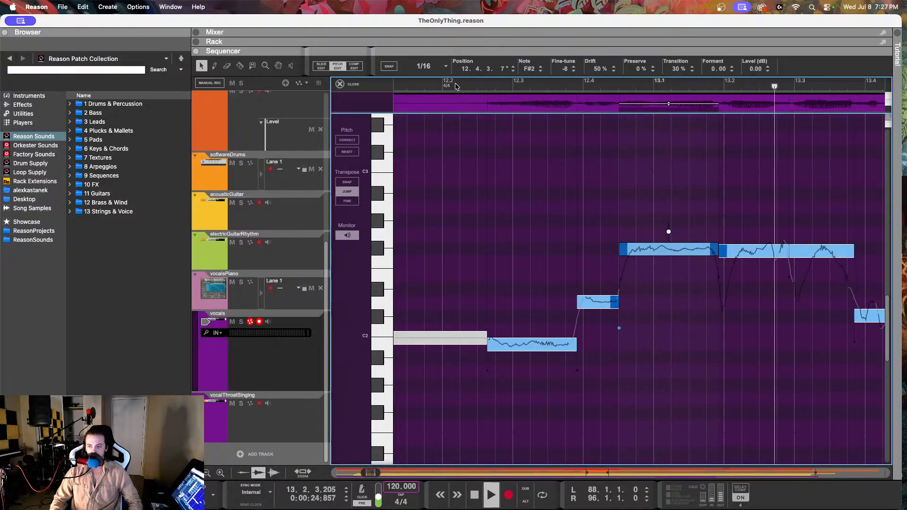
pyautogui.press('space')
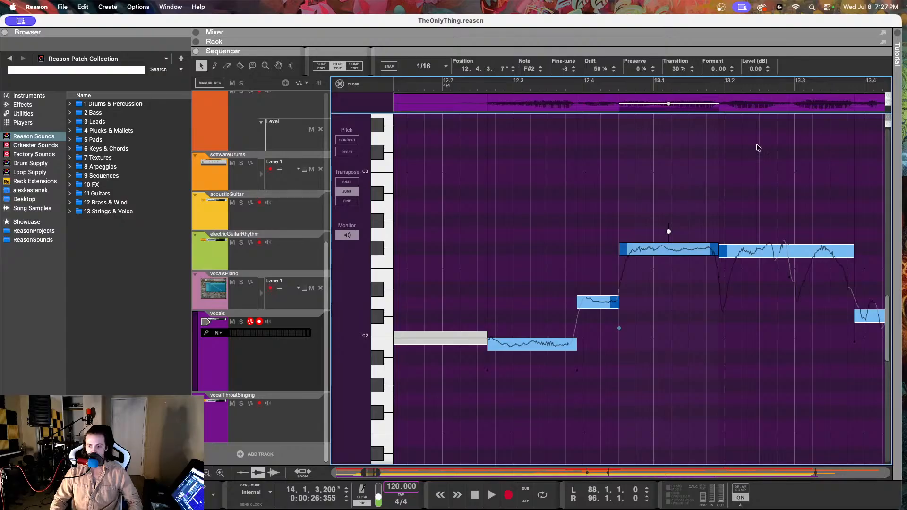
# Step: Check the vocalsPiano notes around bar 13 and set the Drift of the vocals' first B1 note to 63% in Pitch Edit
pyautogui.click(244, 302)
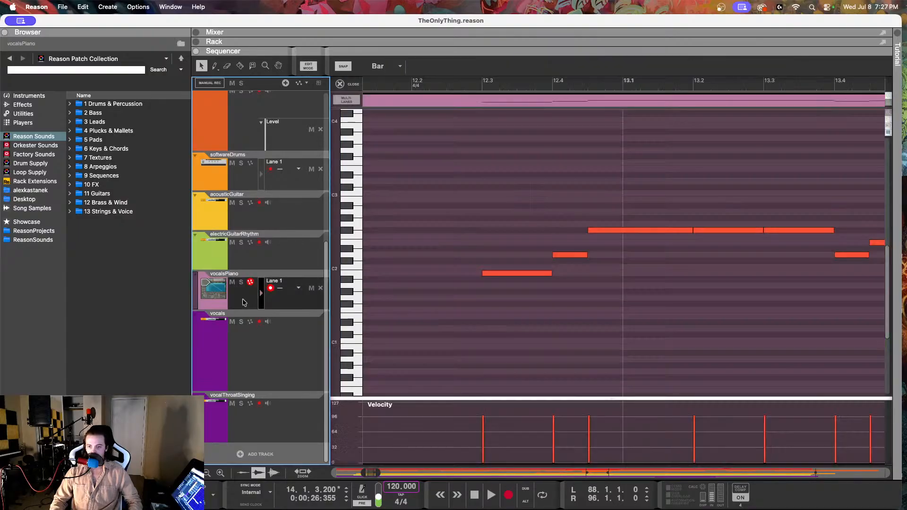
pyautogui.click(282, 344)
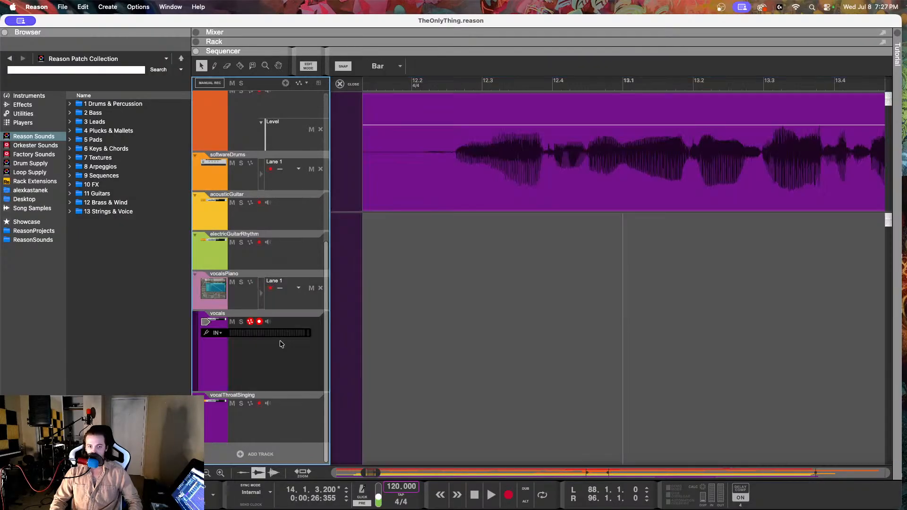
pyautogui.doubleClick(449, 178)
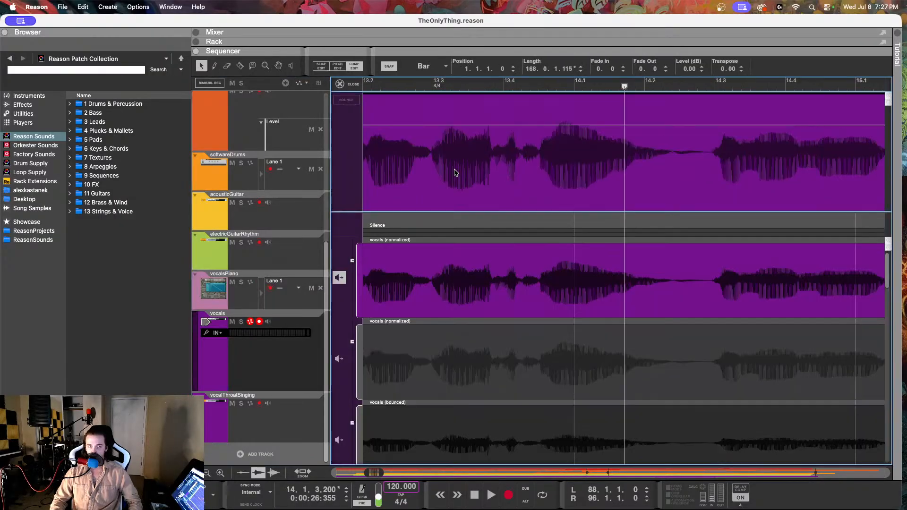
pyautogui.click(337, 66)
pyautogui.hscroll(-6, 522, 202)
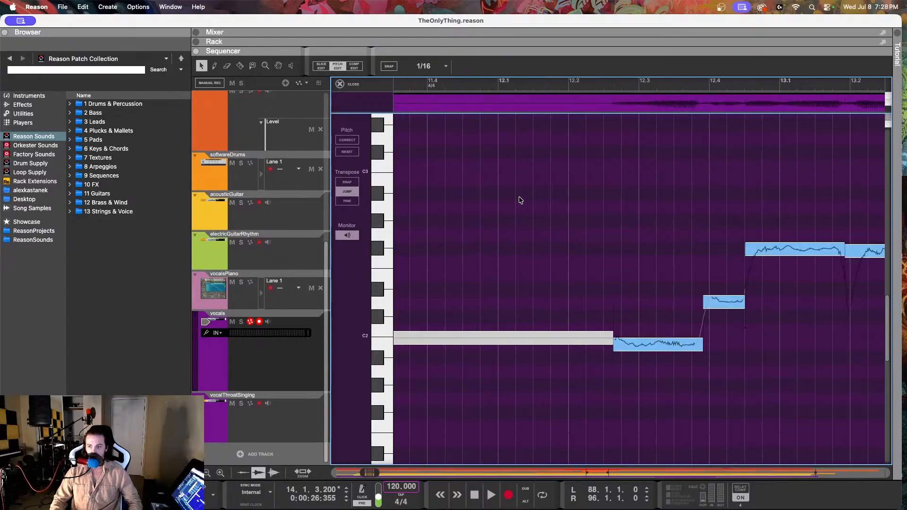
pyautogui.click(477, 343)
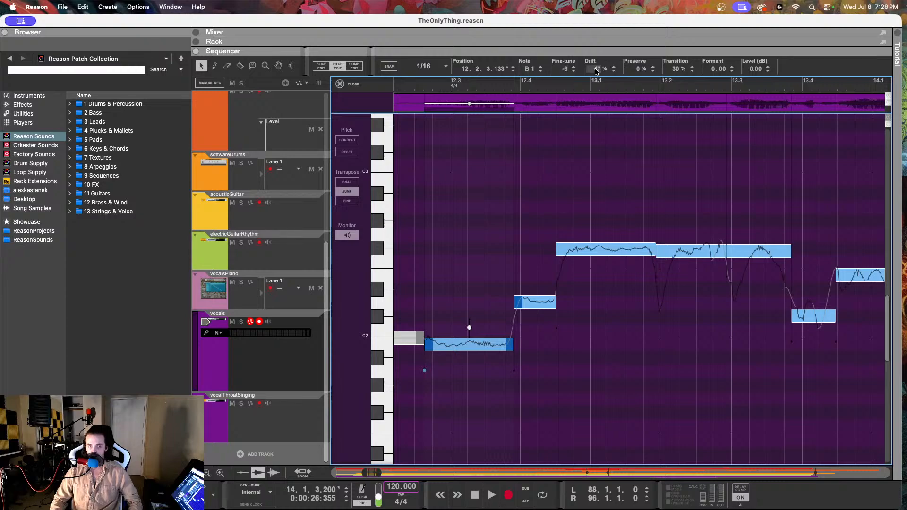
pyautogui.moveTo(597, 69); pyautogui.dragTo(601, 37)
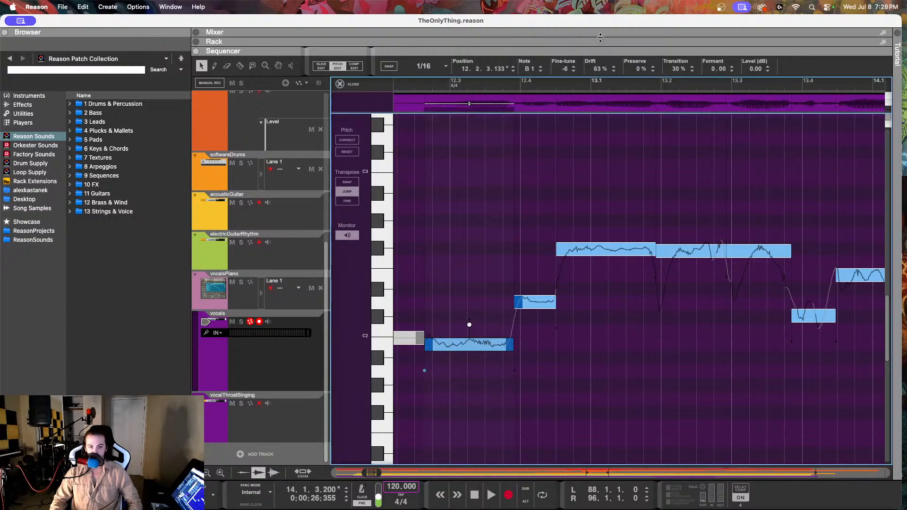
# Step: Switch the vocals clip to Comp Edit, look over its takes across the song and activate the vocals (bounced) take
pyautogui.click(354, 67)
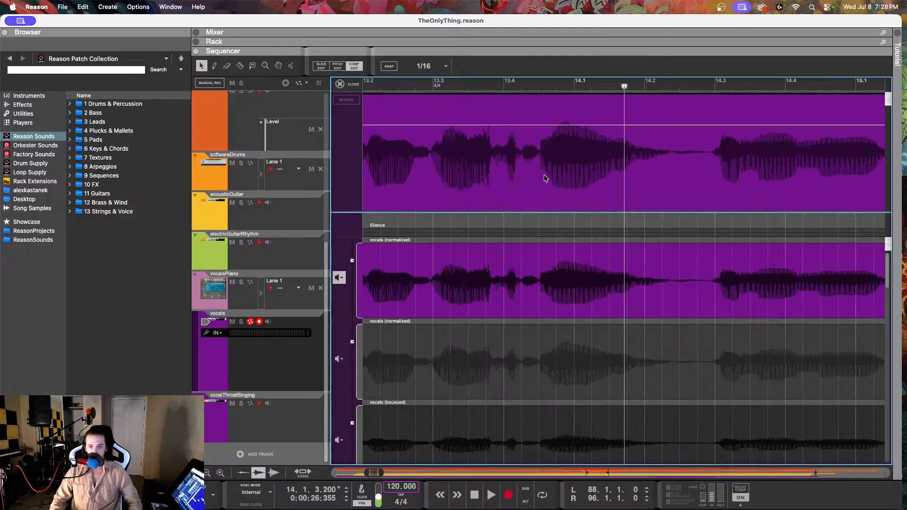
pyautogui.scroll(-10, 525, 176)
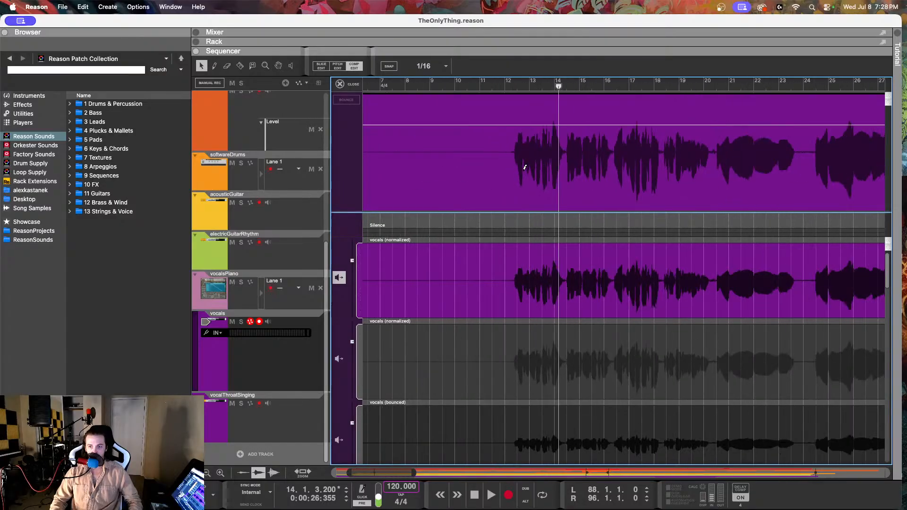
pyautogui.scroll(-8, 523, 173)
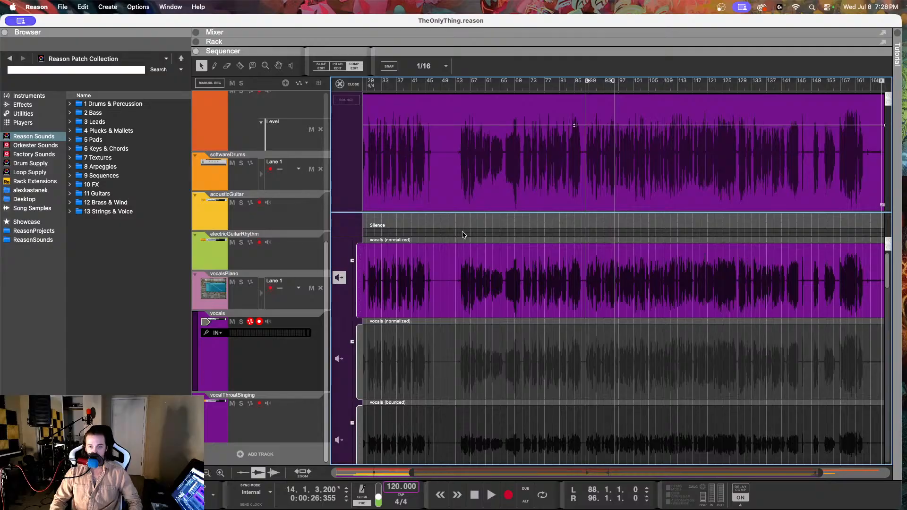
pyautogui.click(339, 279)
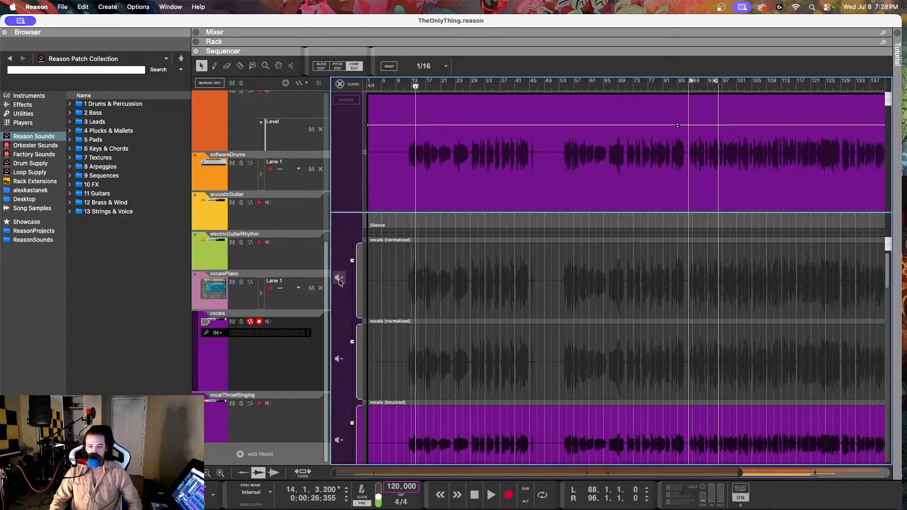
# Step: Activate the first vocals (normalized) take for the vocals clip and look it over across the whole song
pyautogui.click(339, 278)
pyautogui.click(339, 281)
pyautogui.doubleClick(479, 287)
pyautogui.scroll(-3, 480, 285)
pyautogui.scroll(2, 474, 284)
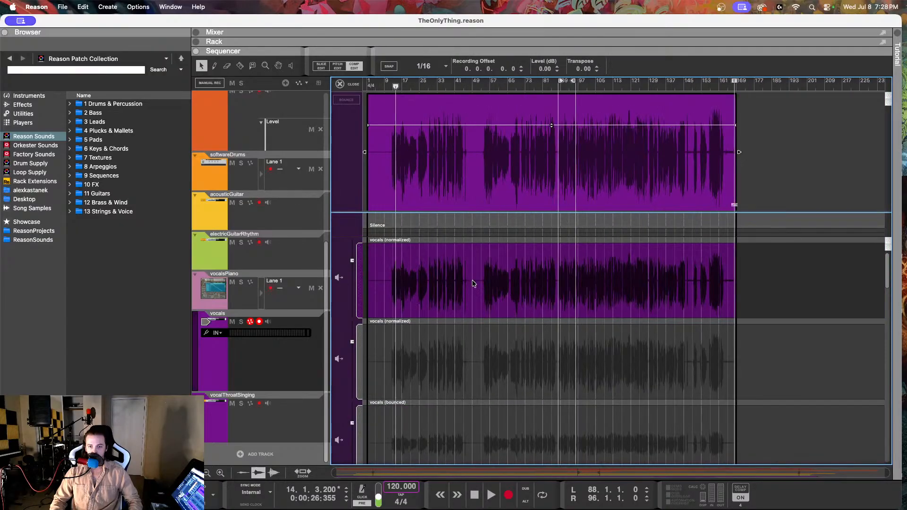
pyautogui.click(348, 100)
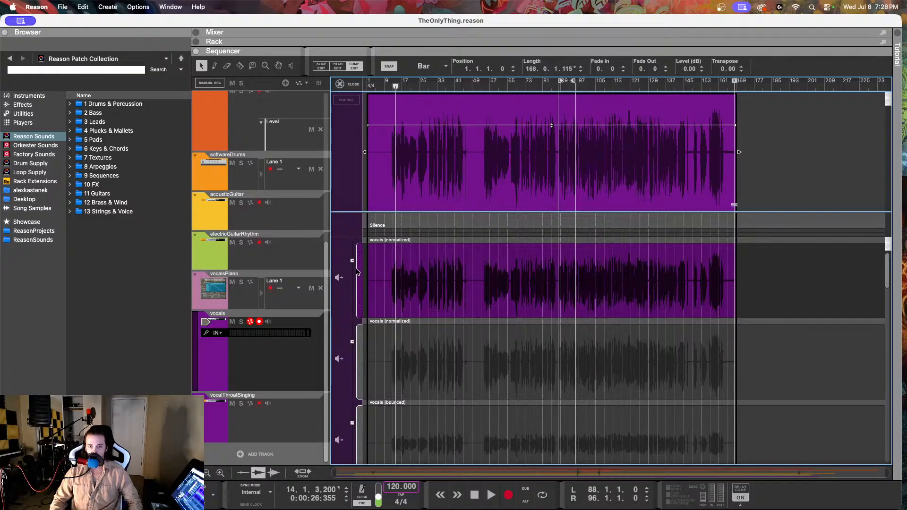
pyautogui.click(425, 278)
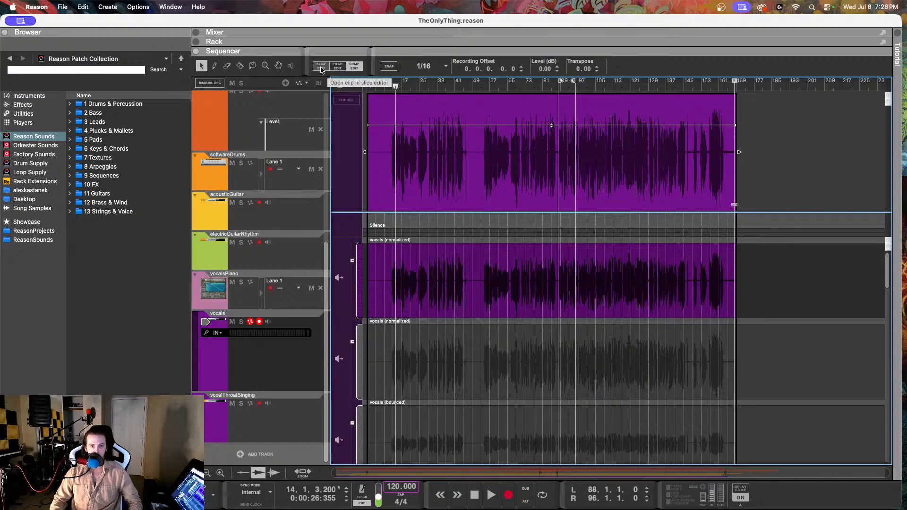
# Step: Switch the vocals clip to Pitch Edit and readjust the Drift of the F#2 note leading into bar 13
pyautogui.click(336, 68)
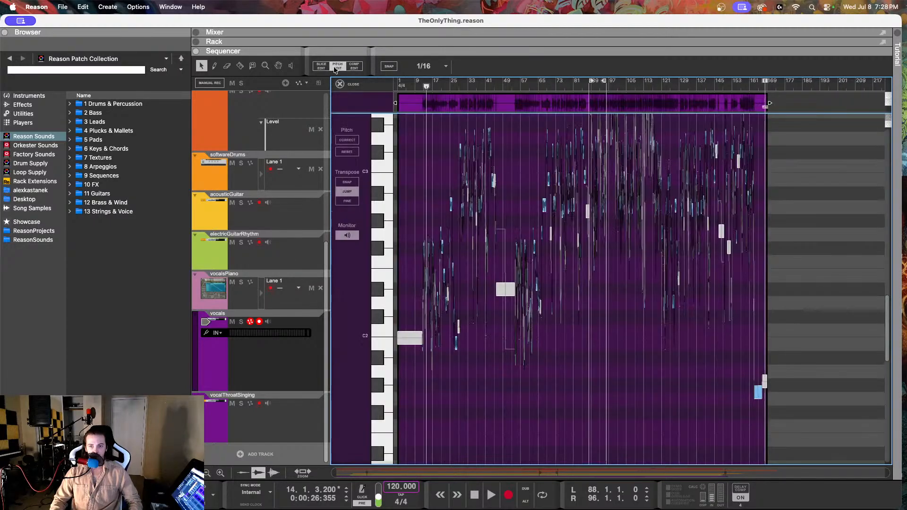
pyautogui.scroll(10, 474, 253)
pyautogui.hscroll(-10, 487, 252)
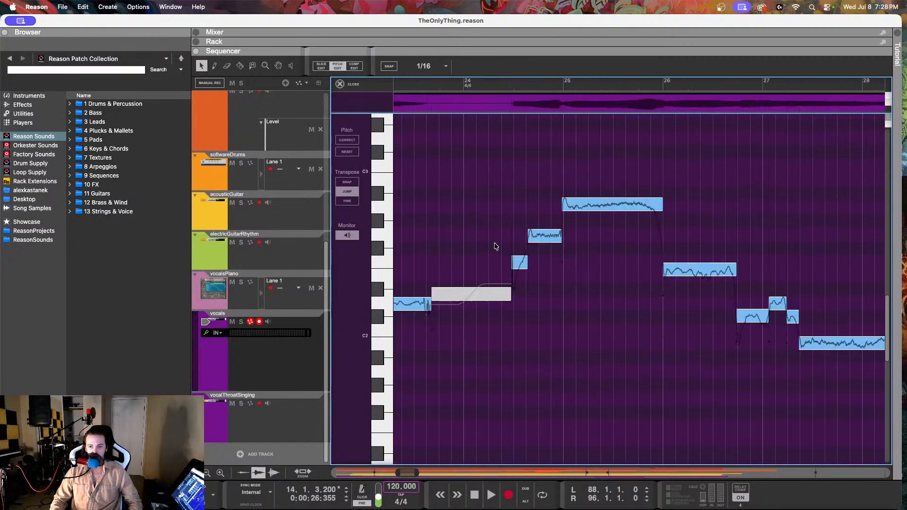
pyautogui.hscroll(-15, 490, 239)
pyautogui.hscroll(10, 484, 239)
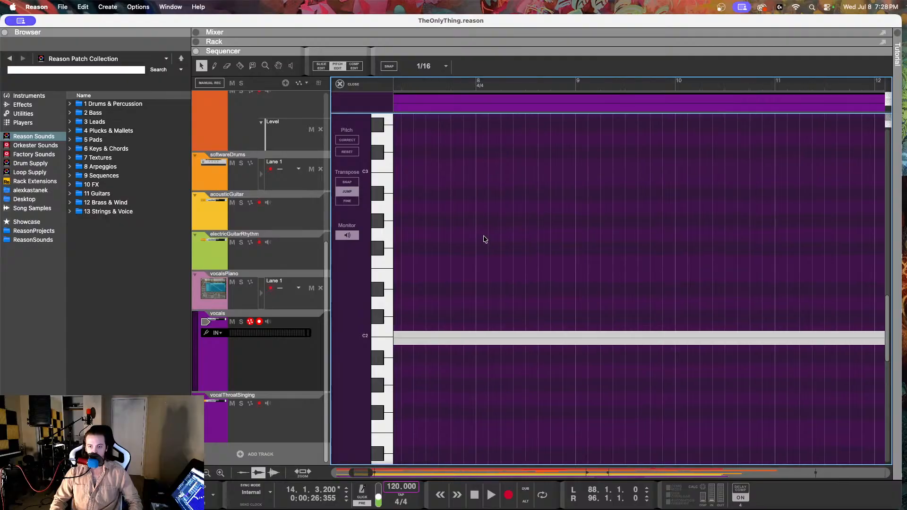
pyautogui.hscroll(-10, 482, 239)
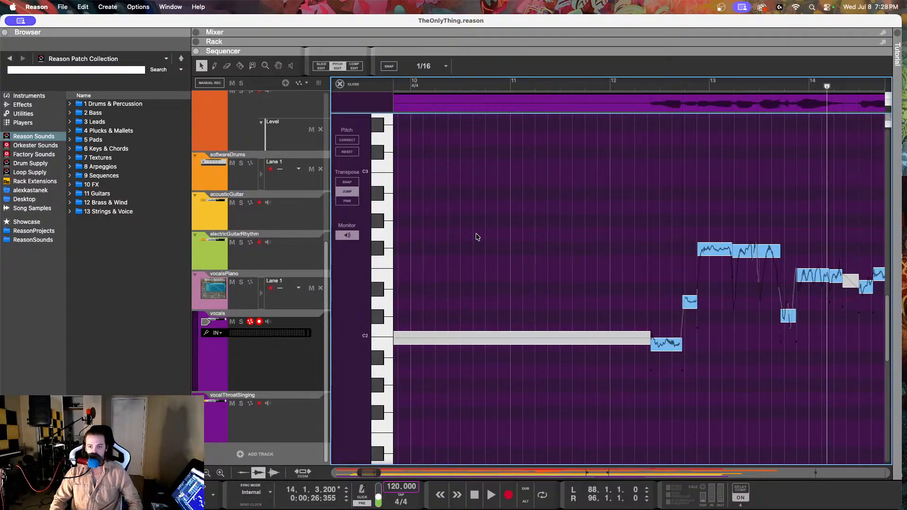
pyautogui.scroll(8, 477, 237)
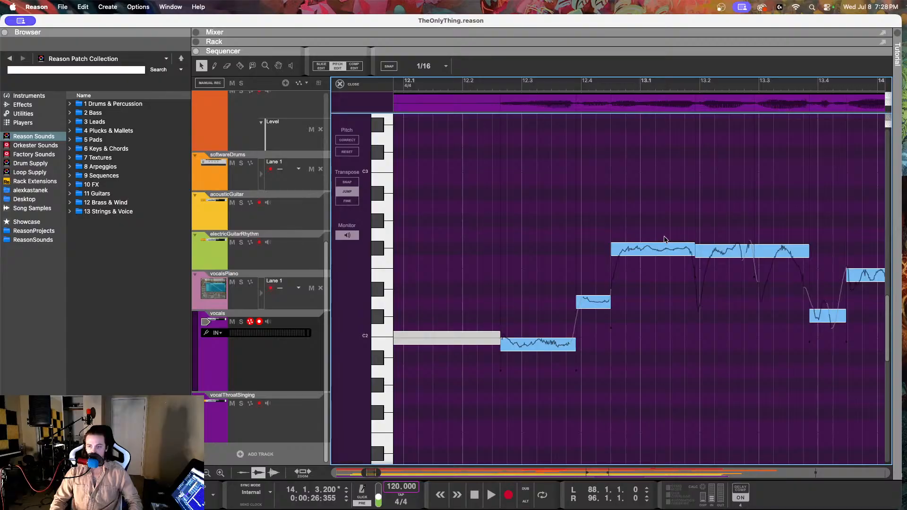
pyautogui.click(663, 249)
pyautogui.moveTo(598, 71); pyautogui.dragTo(597, 38)
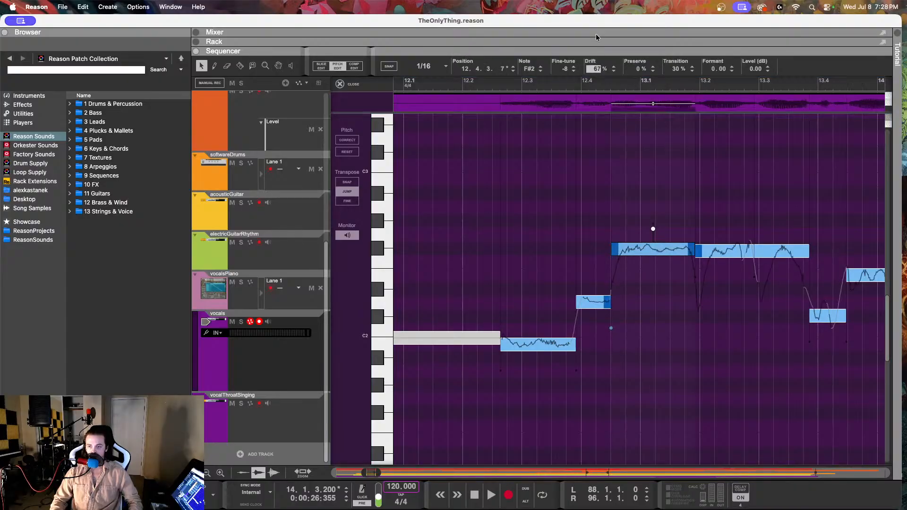
pyautogui.moveTo(603, 3); pyautogui.dragTo(559, 97)
# Step: Check the short D2 note at the end of bar 12 and replay the vocal phrase from bar 12
pyautogui.click(590, 306)
pyautogui.click(487, 86)
pyautogui.press('space')
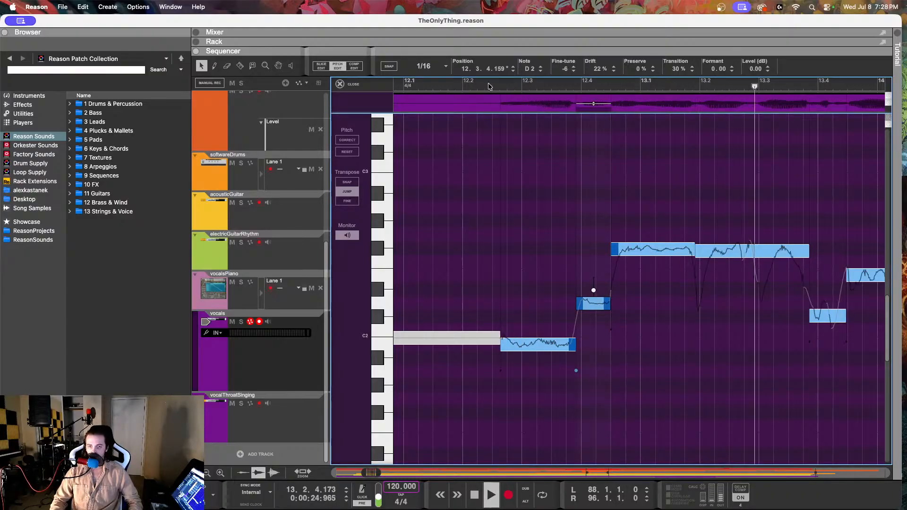
pyautogui.click(489, 86)
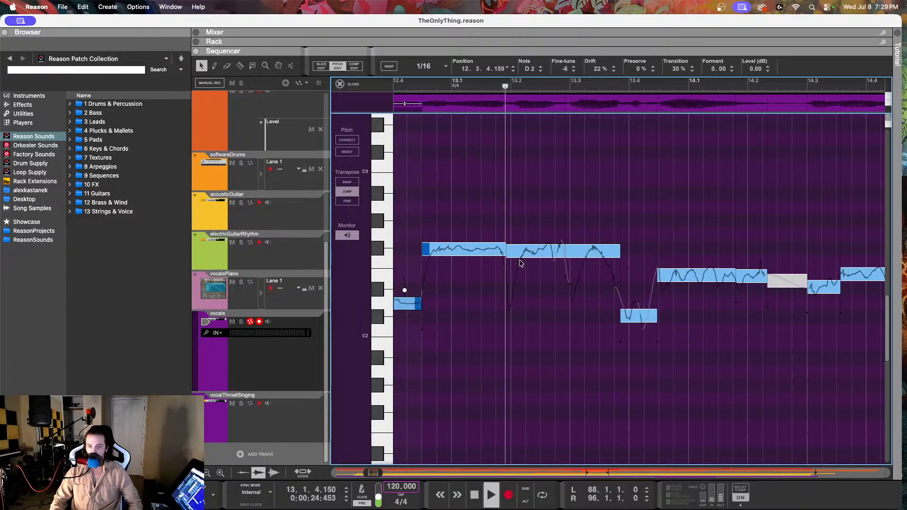
pyautogui.press('space')
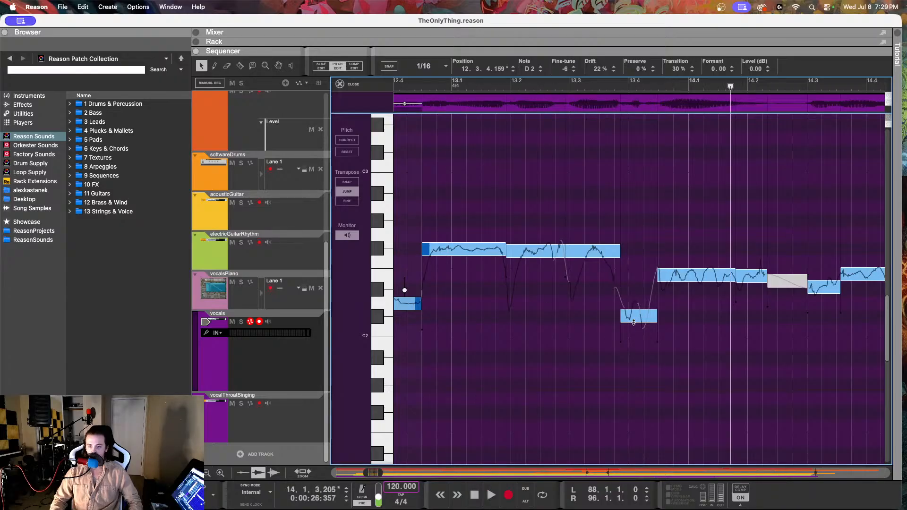
# Step: Compare the vocals' short C#2 note around 13.4 with the matching vocalsPiano note and play that spot
pyautogui.click(634, 321)
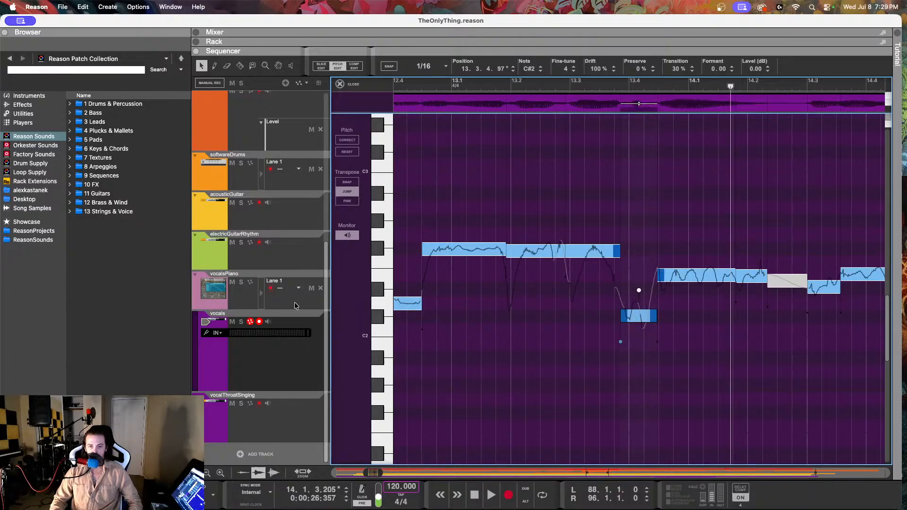
pyautogui.click(316, 304)
pyautogui.click(614, 255)
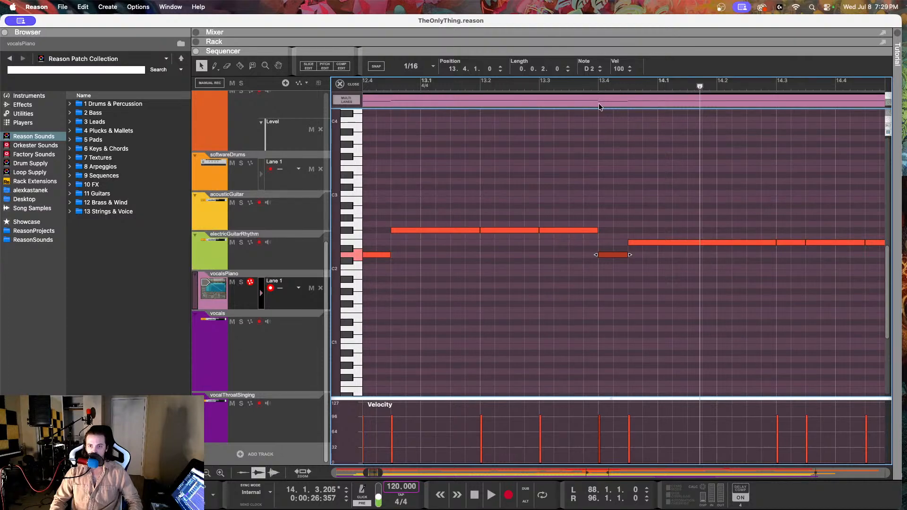
pyautogui.click(590, 86)
pyautogui.press('space')
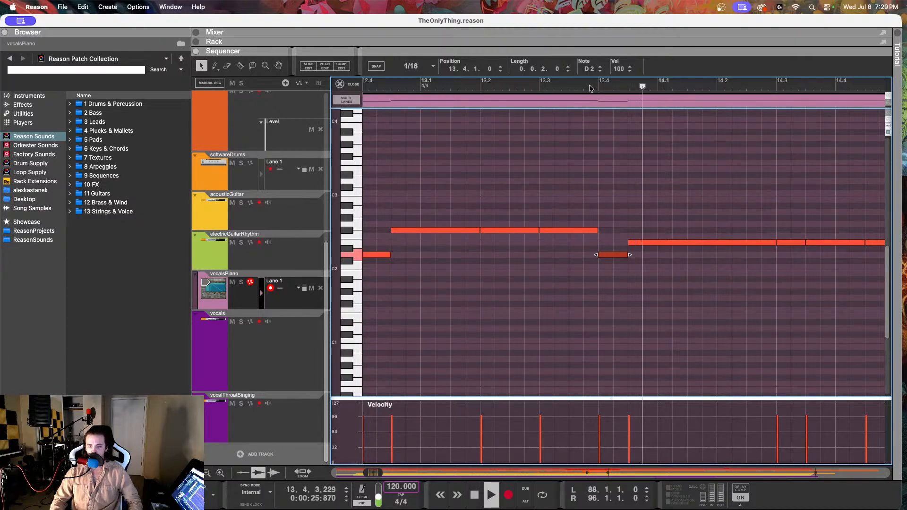
pyautogui.press('space')
# Step: Reopen the vocals clip in Pitch Edit and set the Fine-tune of the short C#2 note around 13.4 to 7
pyautogui.click(300, 365)
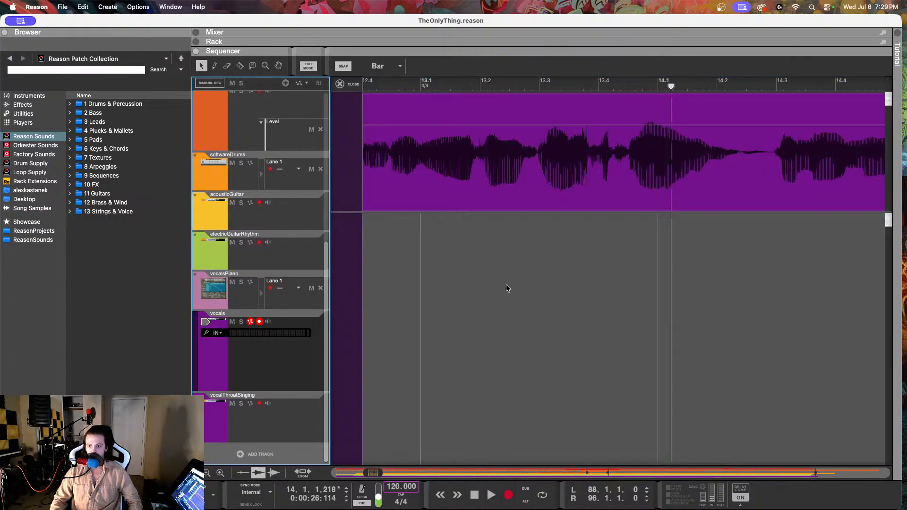
pyautogui.doubleClick(444, 178)
pyautogui.click(338, 66)
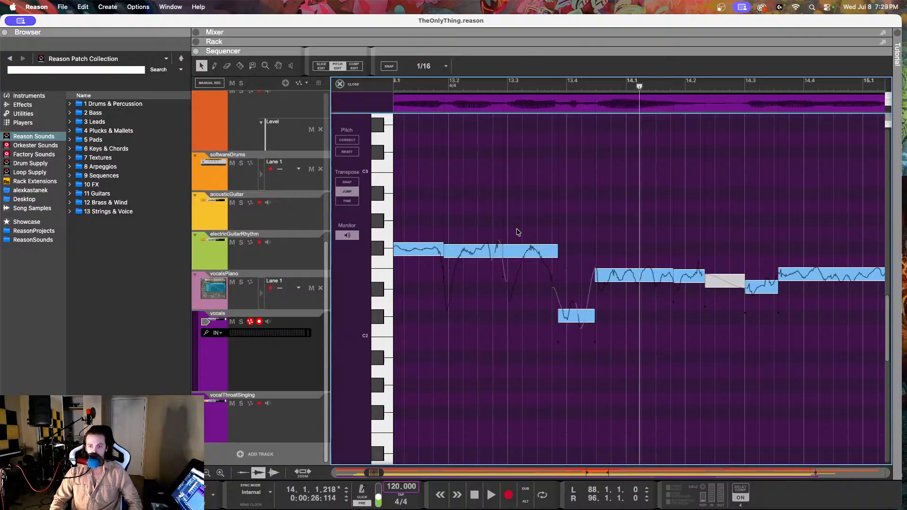
pyautogui.click(565, 313)
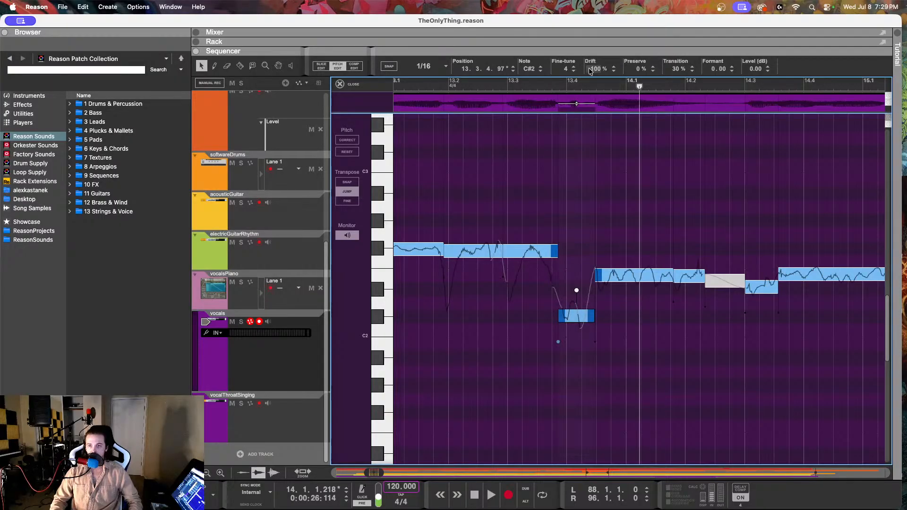
pyautogui.moveTo(573, 70)
pyautogui.mouseDown()
pyautogui.moveTo(573, 55)
pyautogui.moveTo(573, 70)
pyautogui.mouseUp()
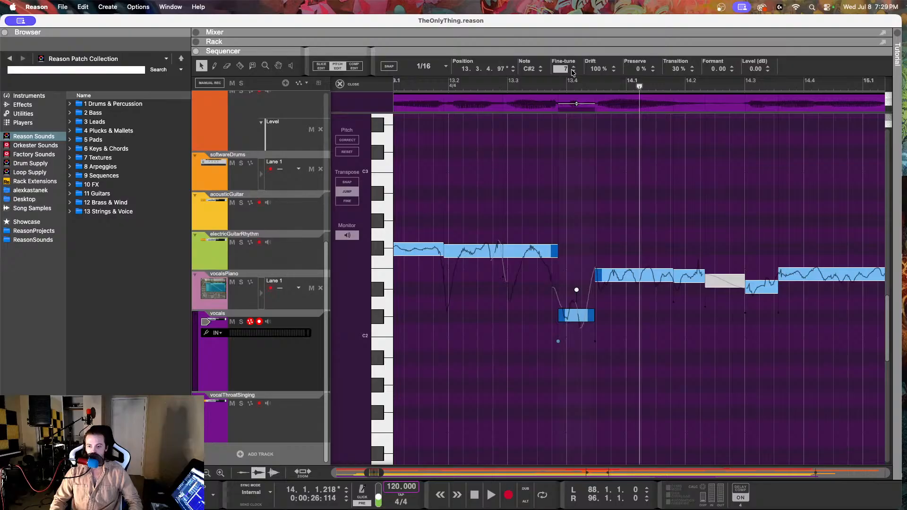
pyautogui.click(534, 357)
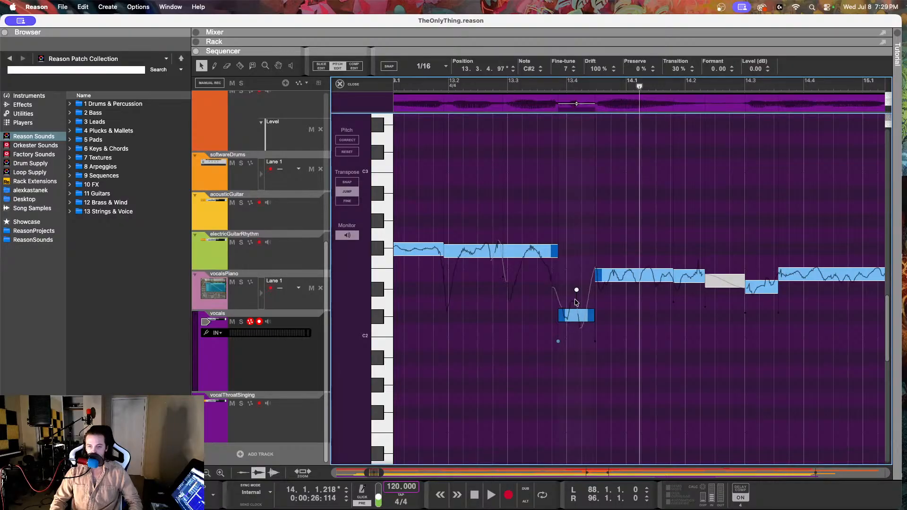
# Step: Replay the vocals from 13.3 into bar 14 twice to judge the short C#2 note
pyautogui.click(537, 87)
pyautogui.press('space')
pyautogui.press('space')
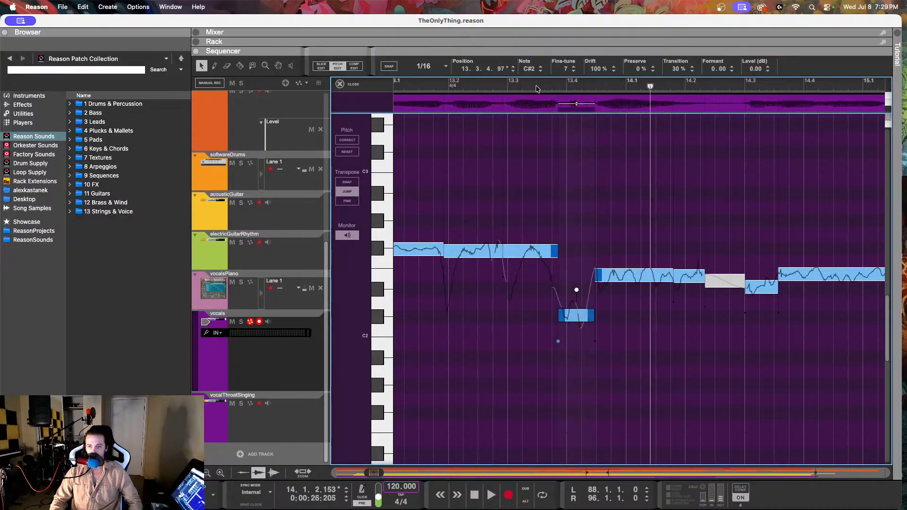
pyautogui.click(536, 89)
pyautogui.press('space')
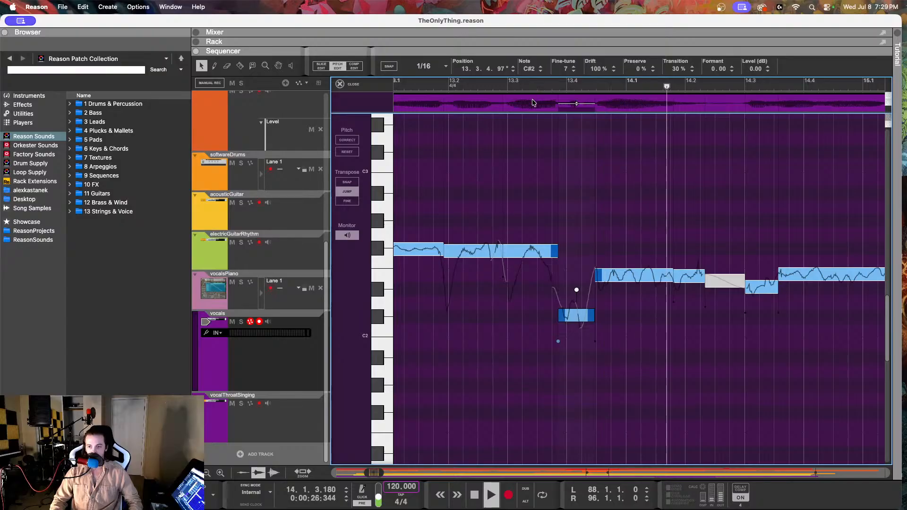
pyautogui.press('space')
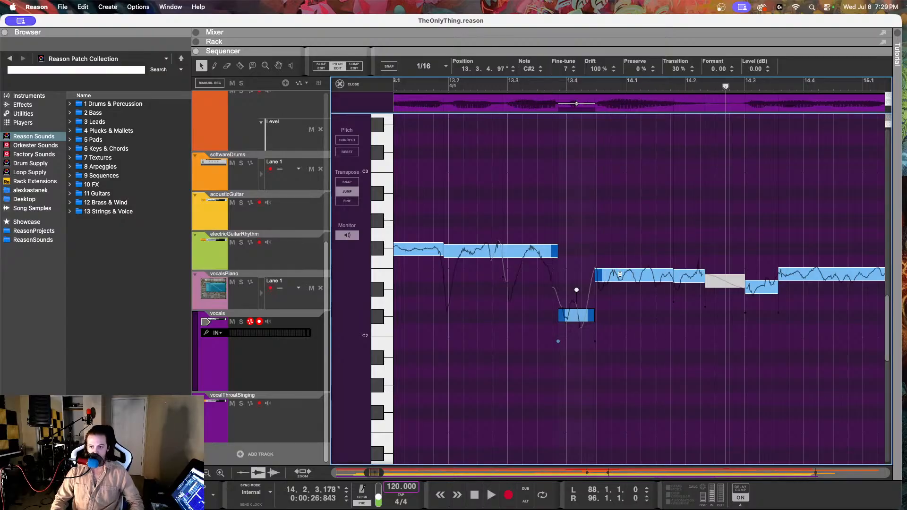
# Step: Compare the vocals' E2 note leading into bar 14 with the vocalsPiano note, return to Pitch Edit and play on into bar 15
pyautogui.click(652, 279)
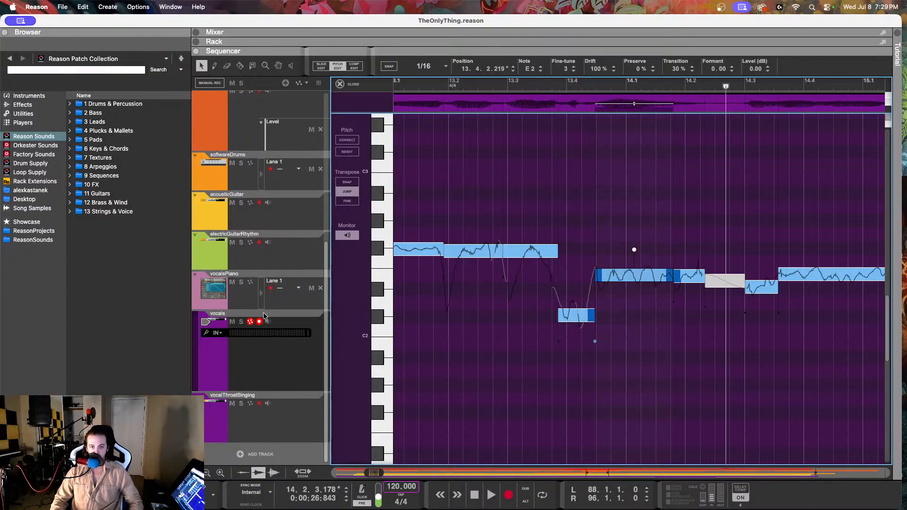
pyautogui.click(293, 303)
pyautogui.click(609, 242)
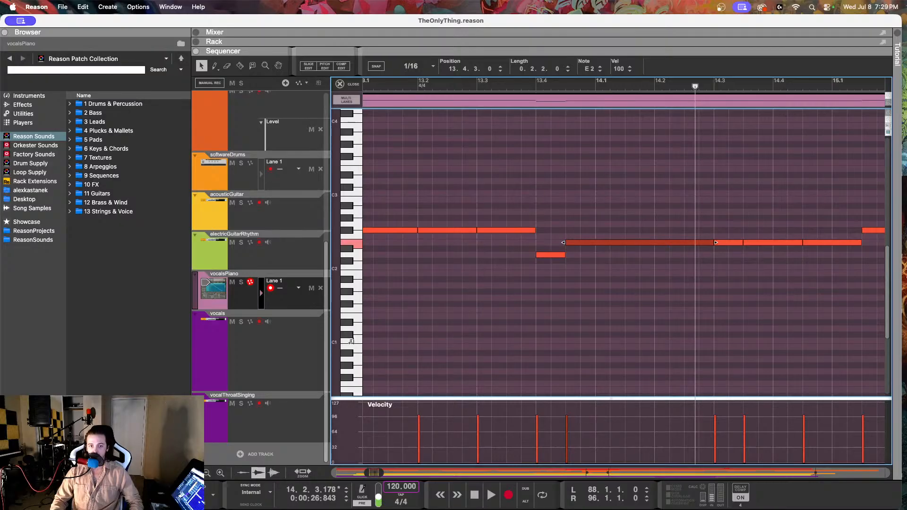
pyautogui.click(280, 350)
pyautogui.click(355, 65)
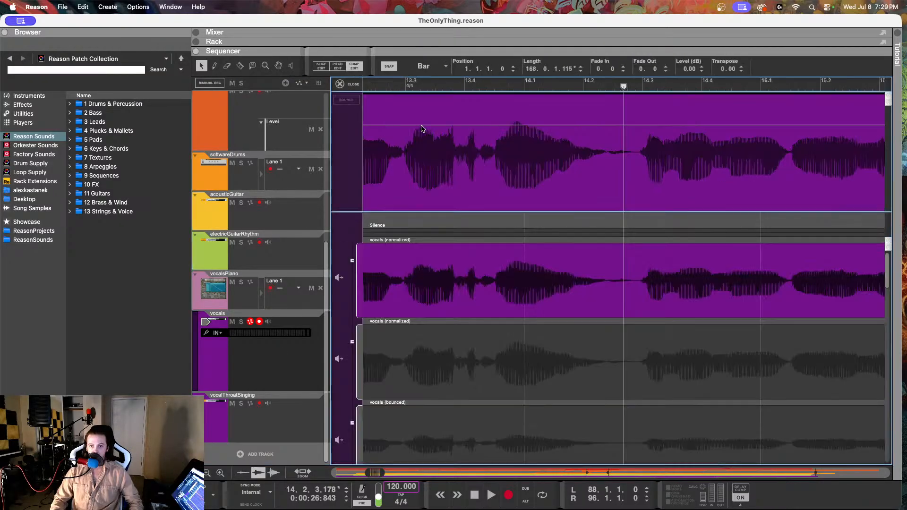
pyautogui.click(337, 66)
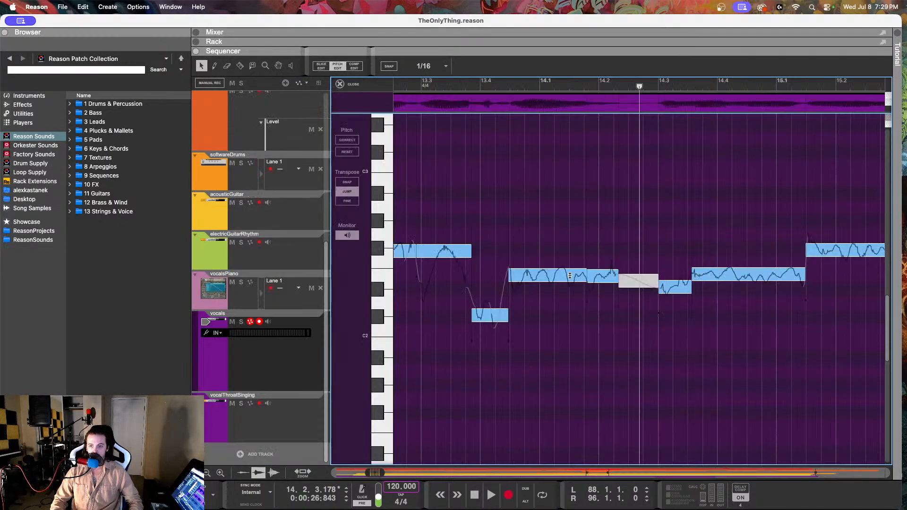
pyautogui.press('space')
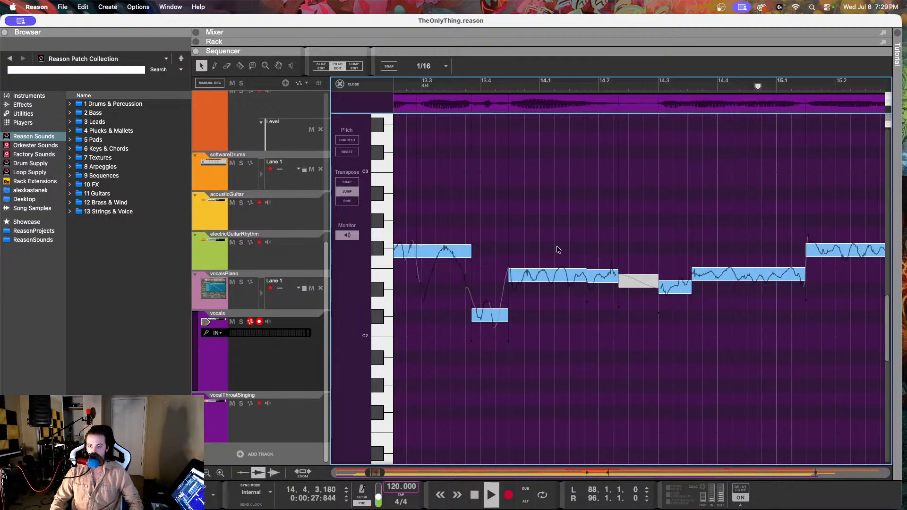
pyautogui.press('space')
# Step: Raise the short D#2 note at 14.3 to E2 with Fine-tune -35 and set the following E2 note's Fine-tune to -13
pyautogui.click(685, 289)
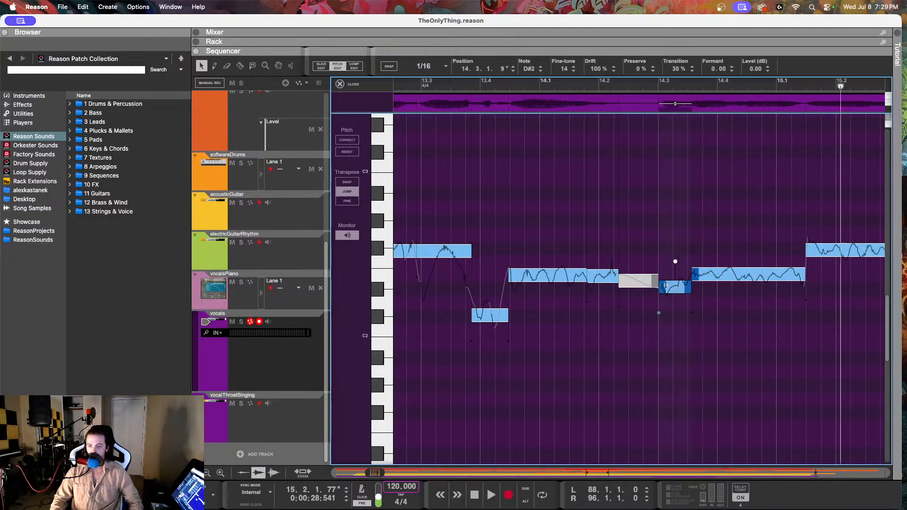
pyautogui.moveTo(563, 69); pyautogui.dragTo(565, 40)
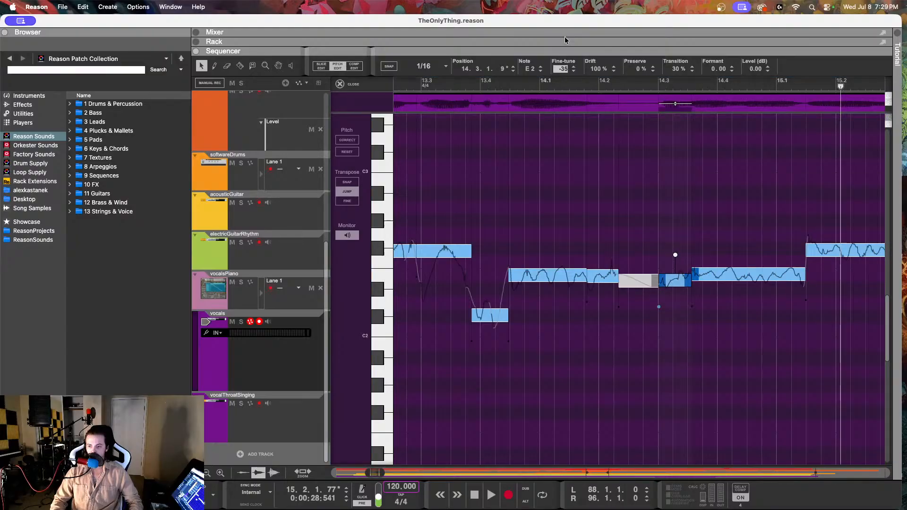
pyautogui.click(757, 275)
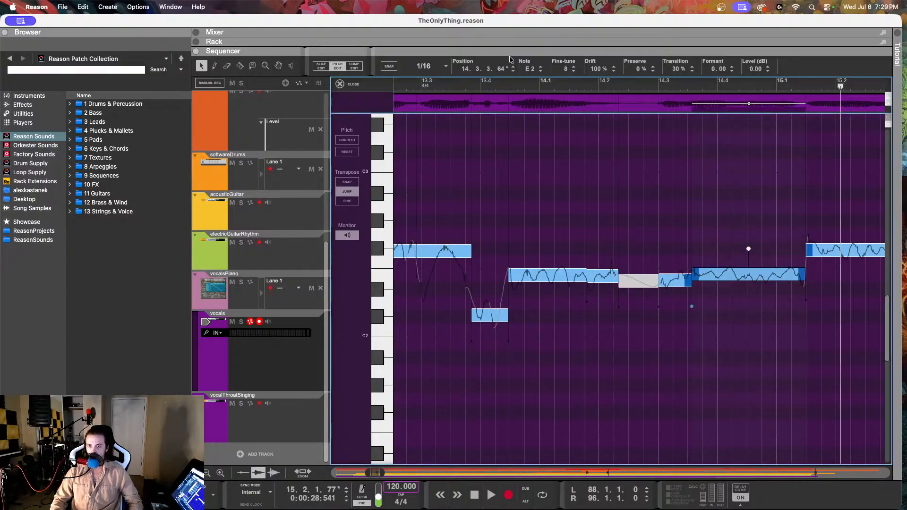
pyautogui.moveTo(571, 71); pyautogui.dragTo(559, 113)
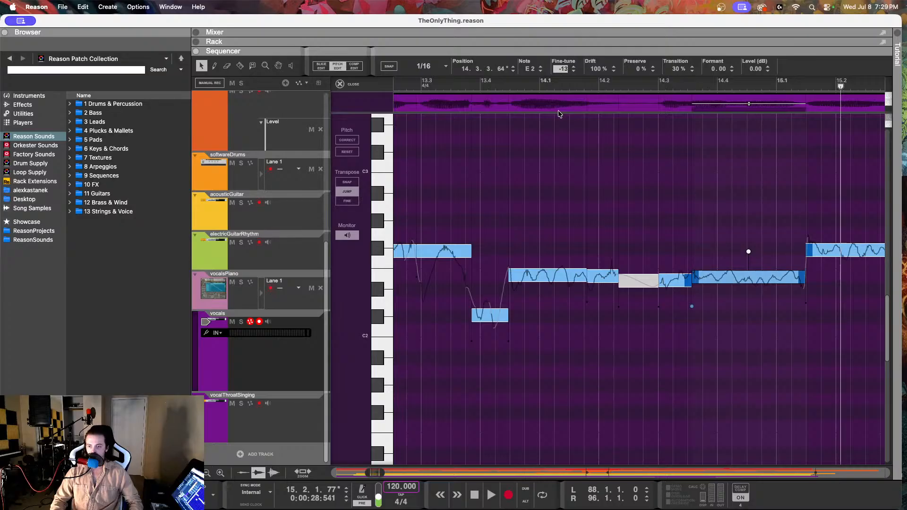
# Step: Replay the vocals from 13.3 into bar 15 and check the pitch settings of the two E2 notes around bar 14
pyautogui.moveTo(474, 85); pyautogui.dragTo(448, 86)
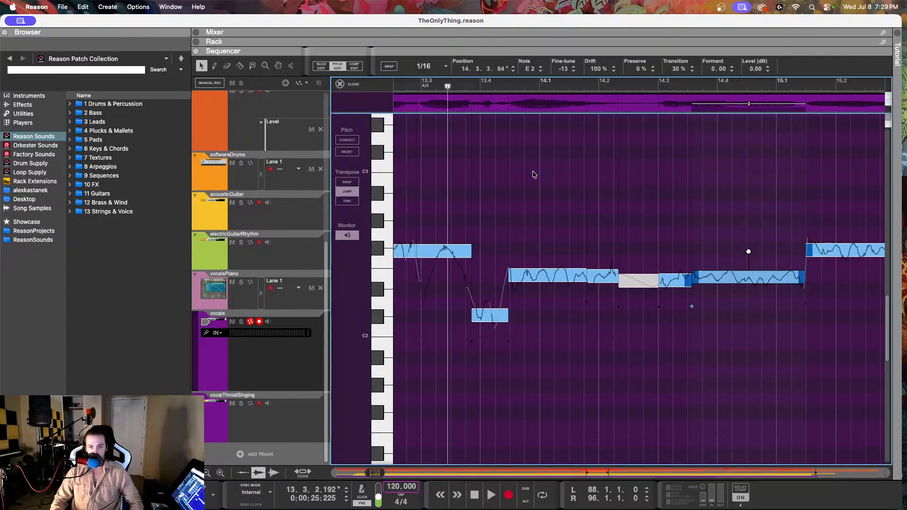
pyautogui.press('space')
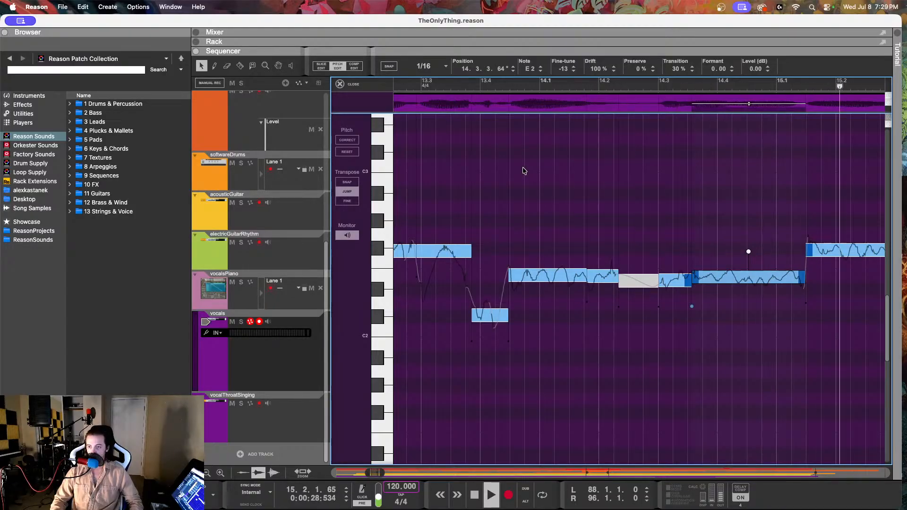
pyautogui.press('space')
pyautogui.click(522, 275)
pyautogui.click(607, 276)
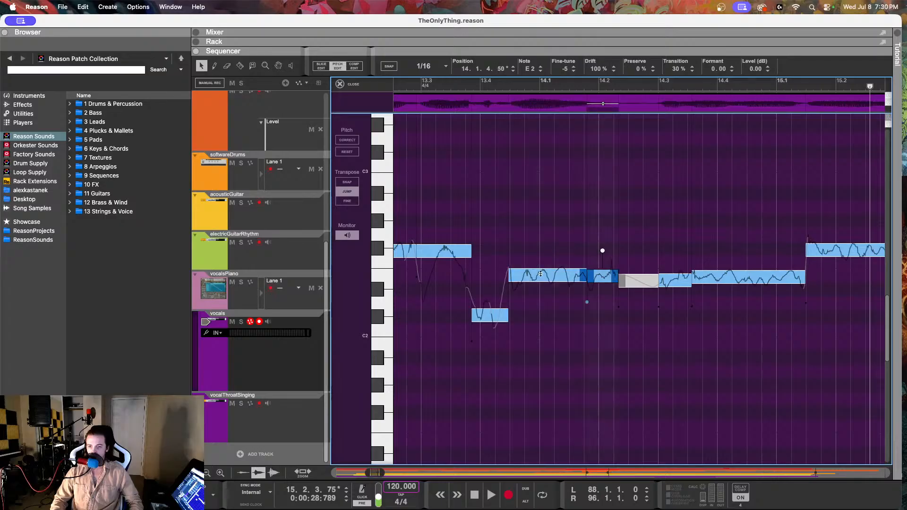
# Step: Set the Fine-tune of the short E2 note at 14.3 to -28 and play the vocals on into bar 16
pyautogui.click(685, 280)
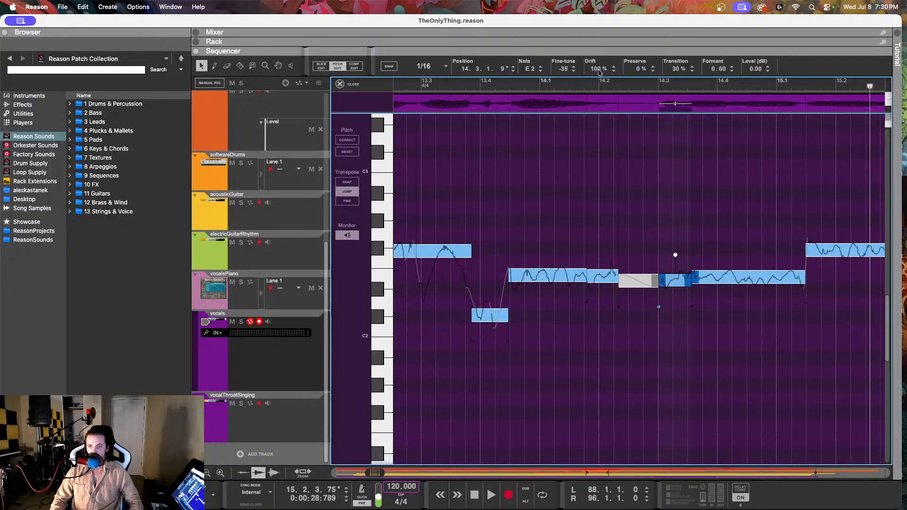
pyautogui.moveTo(594, 73); pyautogui.dragTo(603, 27)
pyautogui.moveTo(564, 71); pyautogui.dragTo(564, 57)
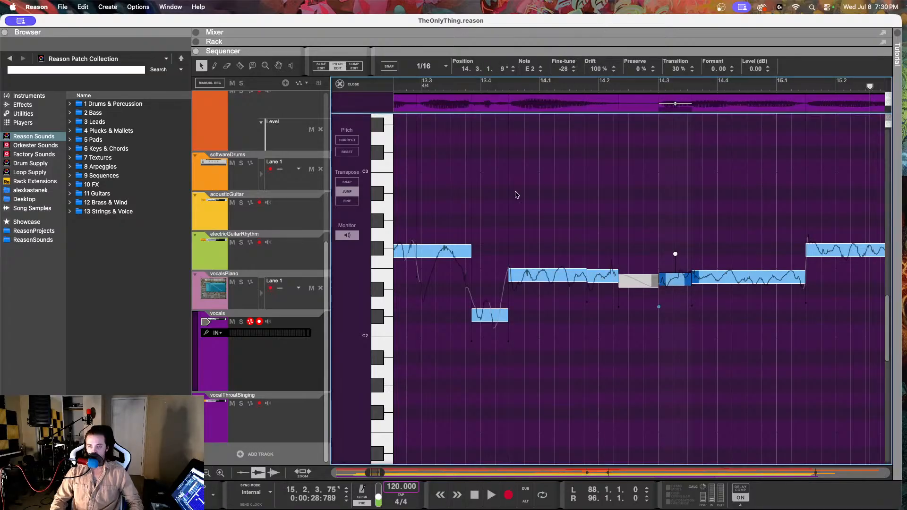
pyautogui.click(479, 91)
pyautogui.press('space')
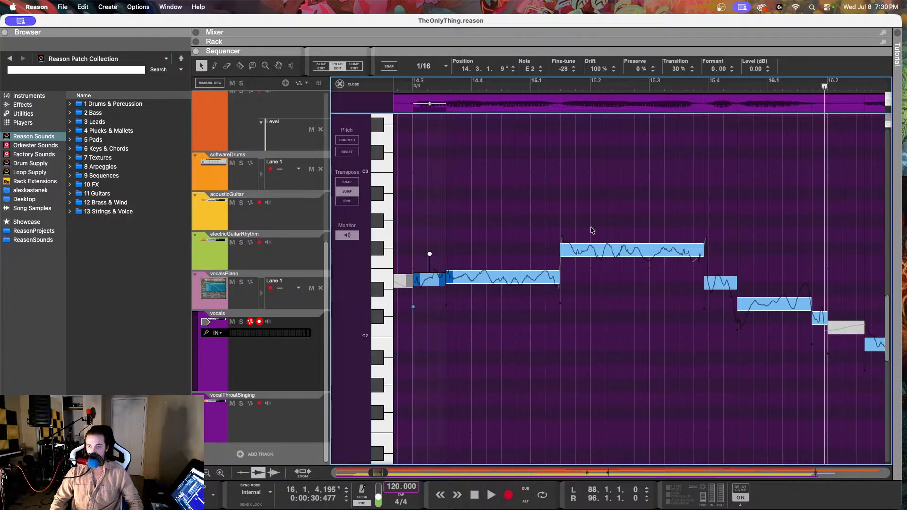
# Step: Replay the vocals from the end of bar 14 through bar 15 to judge the F#2 note and those after it
pyautogui.click(467, 85)
pyautogui.press('space')
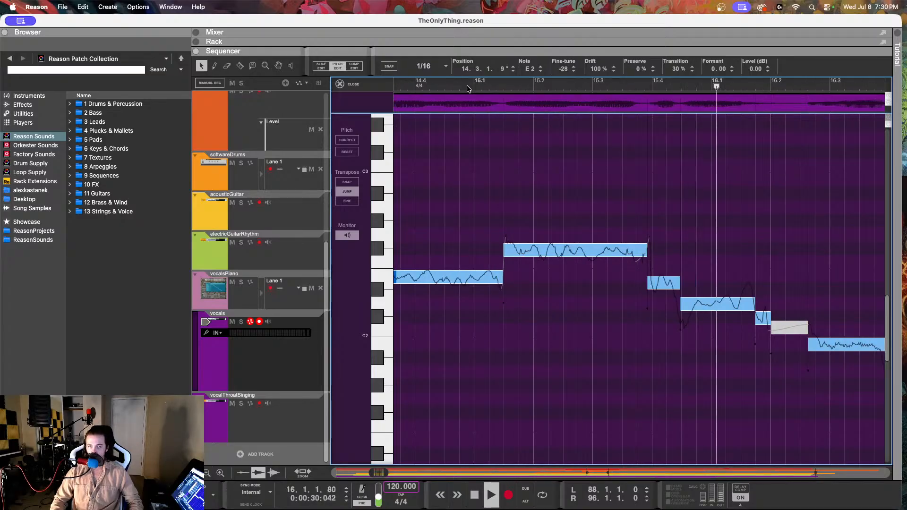
pyautogui.press('space')
pyautogui.click(467, 87)
pyautogui.press('space')
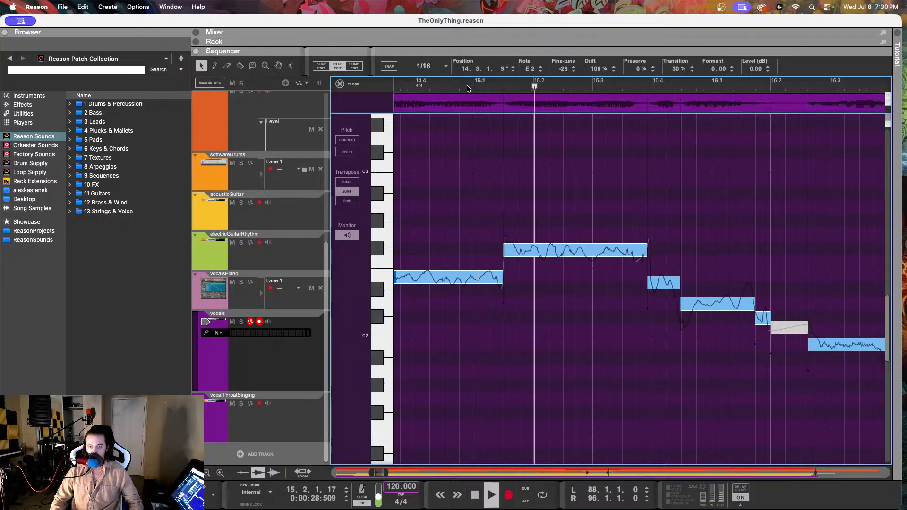
pyautogui.press('space')
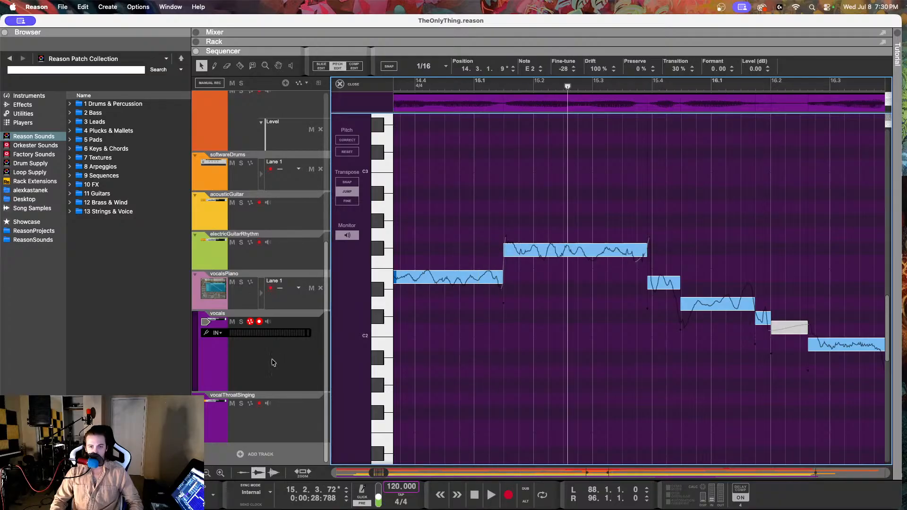
# Step: Compare the vocals in bar 15 with the vocalsPiano notes around 15.4 and return the vocals to Pitch Edit
pyautogui.click(279, 302)
pyautogui.click(517, 230)
pyautogui.moveTo(632, 203); pyautogui.dragTo(618, 282)
pyautogui.moveTo(652, 191); pyautogui.dragTo(640, 254)
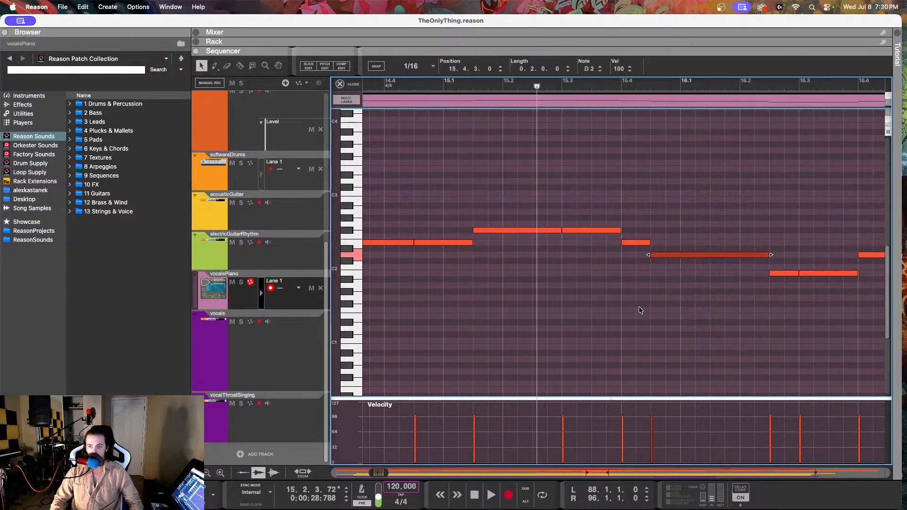
pyautogui.click(284, 355)
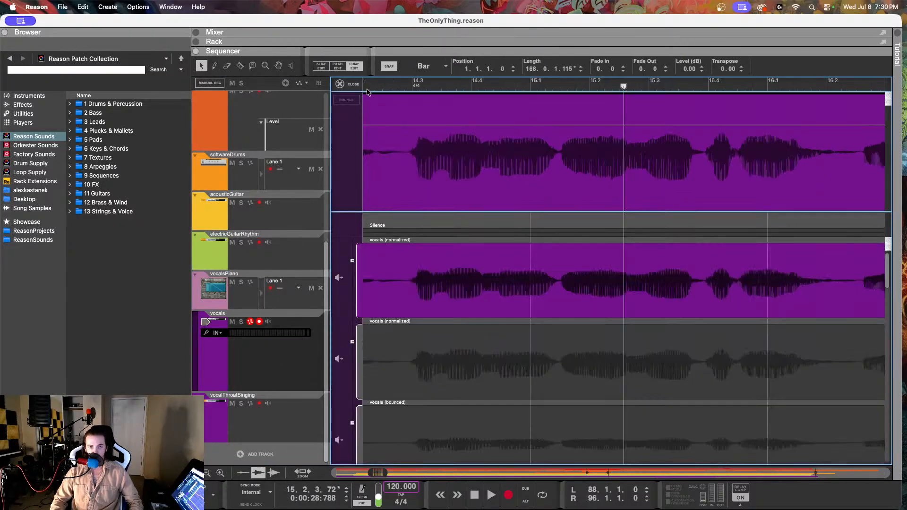
pyautogui.click(337, 66)
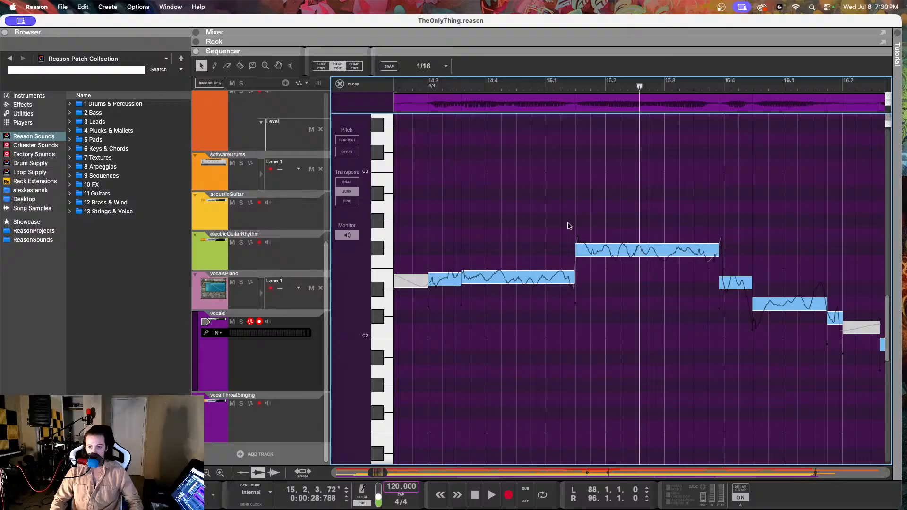
# Step: Raise the short D#2 note at 15.3.4 to E2 with Fine-tune -22 and play it back
pyautogui.click(542, 277)
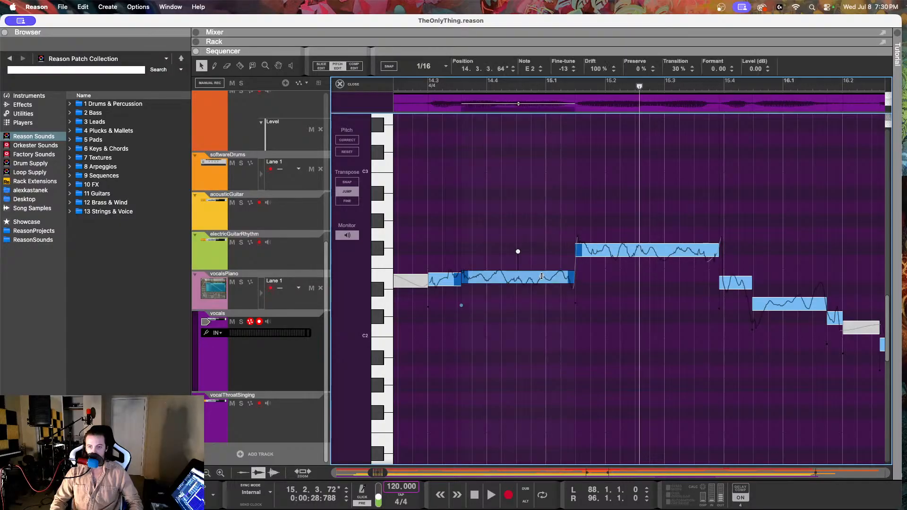
pyautogui.hscroll(3, 602, 275)
pyautogui.click(662, 282)
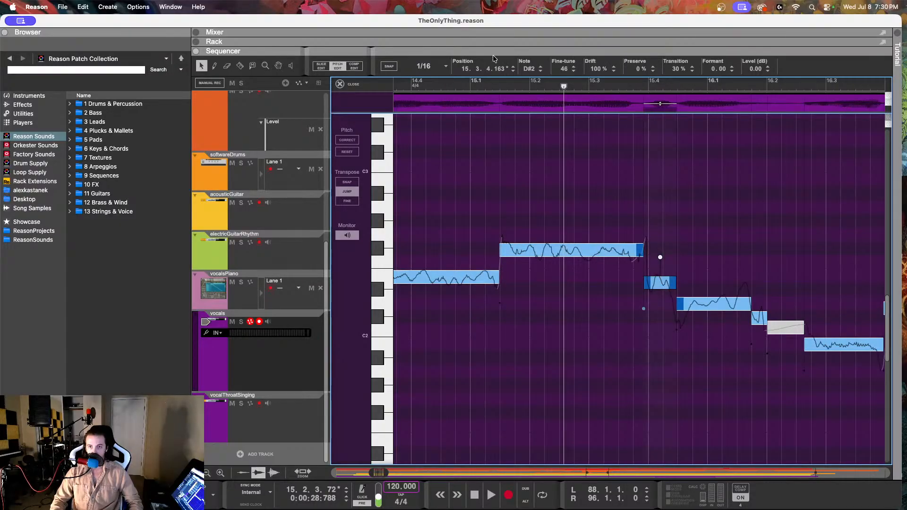
pyautogui.moveTo(563, 69); pyautogui.dragTo(574, 11)
pyautogui.click(615, 81)
pyautogui.press('space')
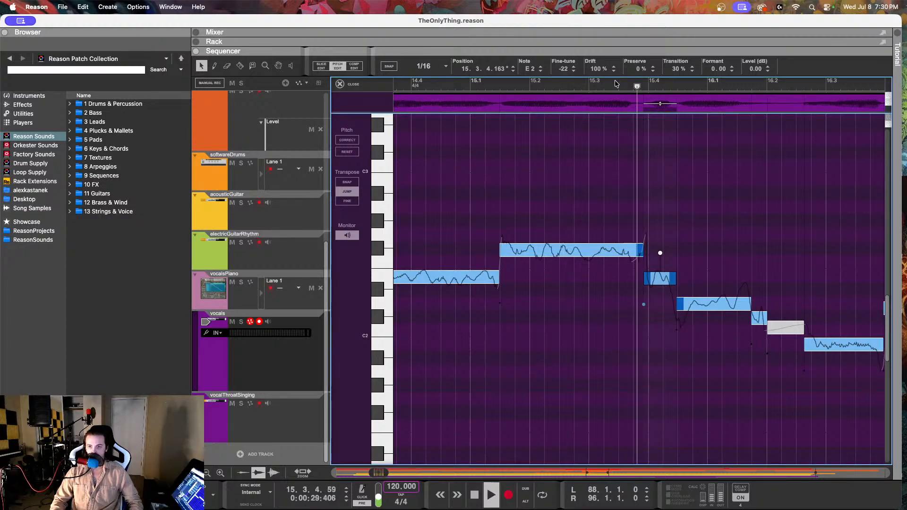
pyautogui.press('space')
# Step: Try a Drift of 60% on the D2 note at 15.4, listen to the passage and undo the change
pyautogui.click(715, 304)
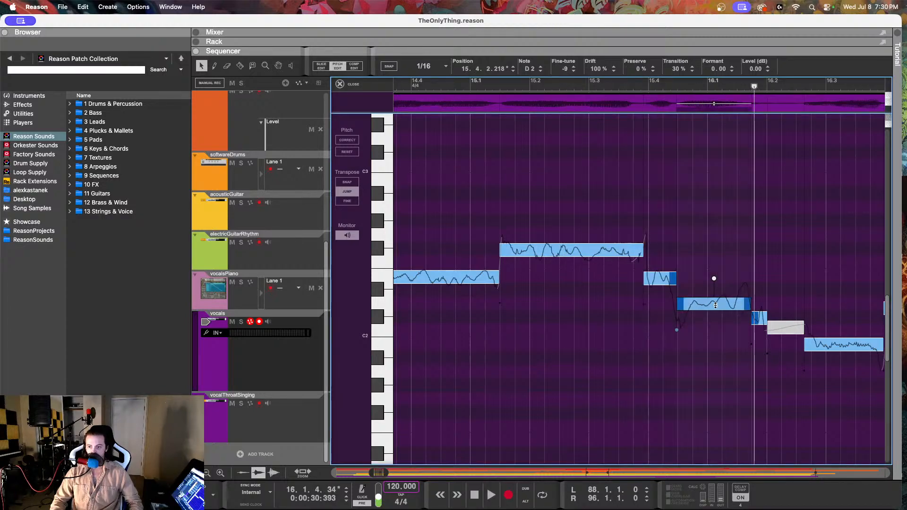
pyautogui.moveTo(596, 69); pyautogui.dragTo(587, 146)
pyautogui.click(637, 86)
pyautogui.press('space')
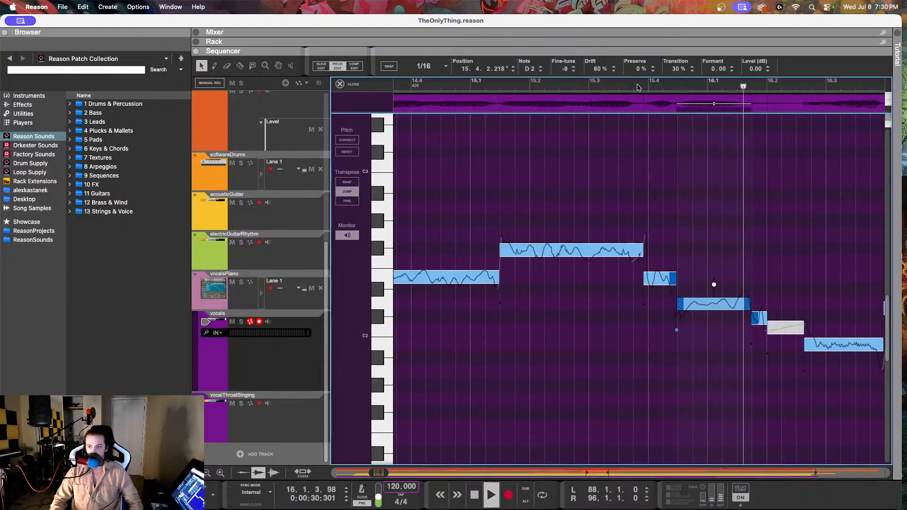
pyautogui.click(476, 86)
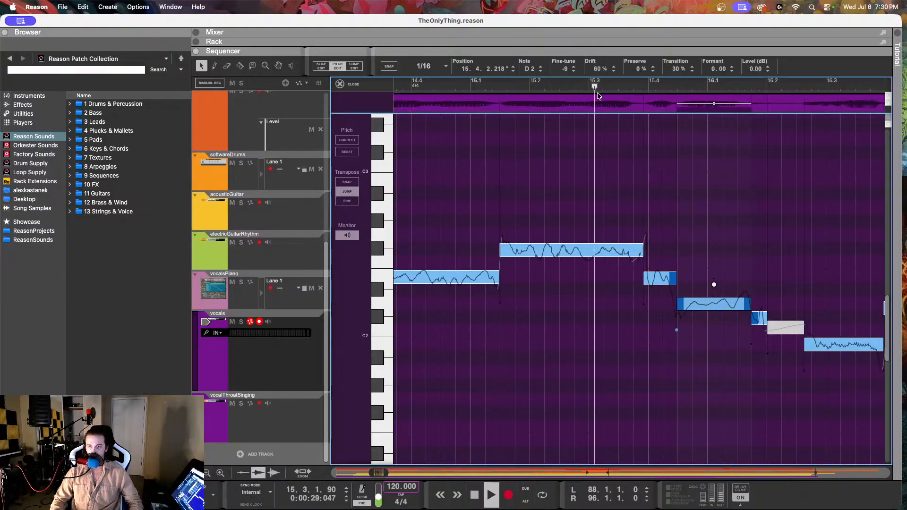
pyautogui.press('space')
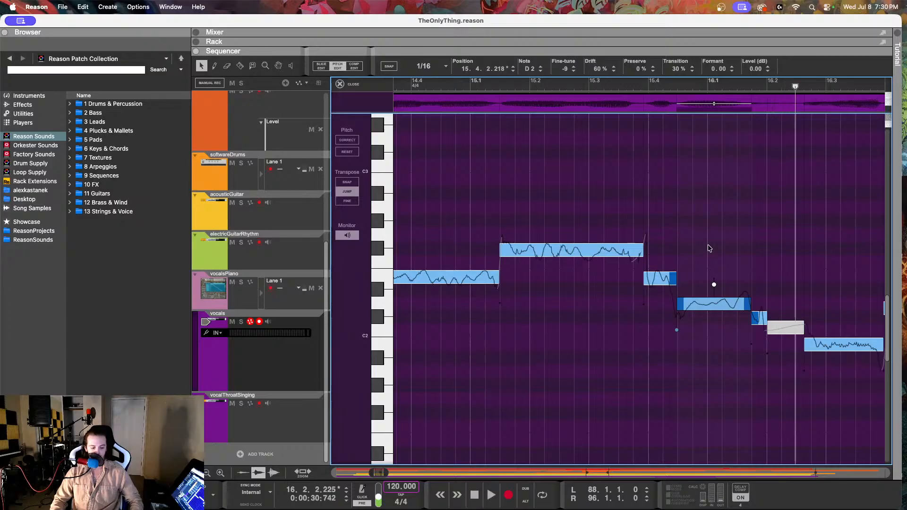
pyautogui.press('super+z')
# Step: Replay the vocals from just before 15.4 into bar 17, and again from 16.2 onwards
pyautogui.click(644, 86)
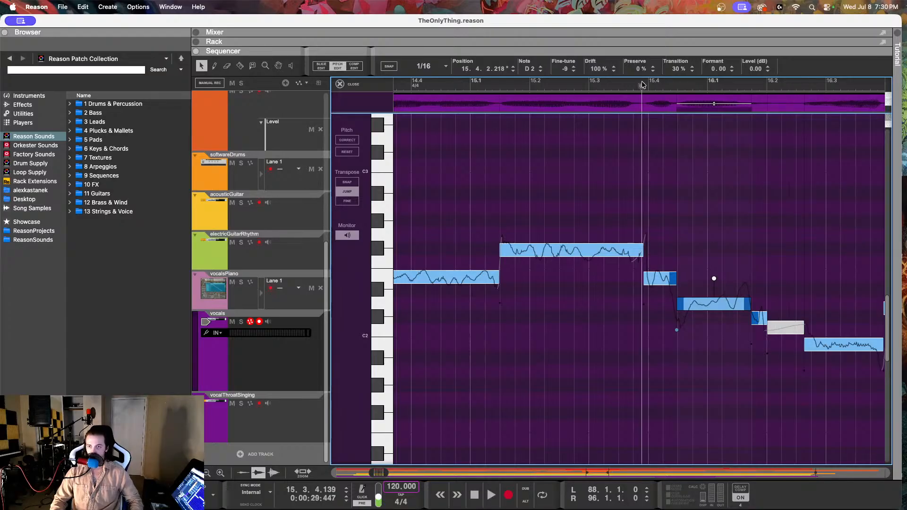
pyautogui.press('space')
pyautogui.click(476, 86)
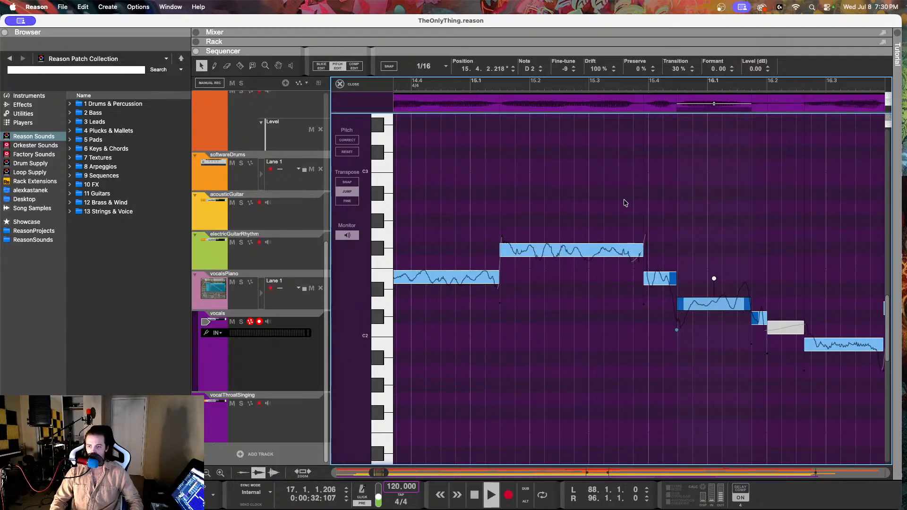
pyautogui.press('space')
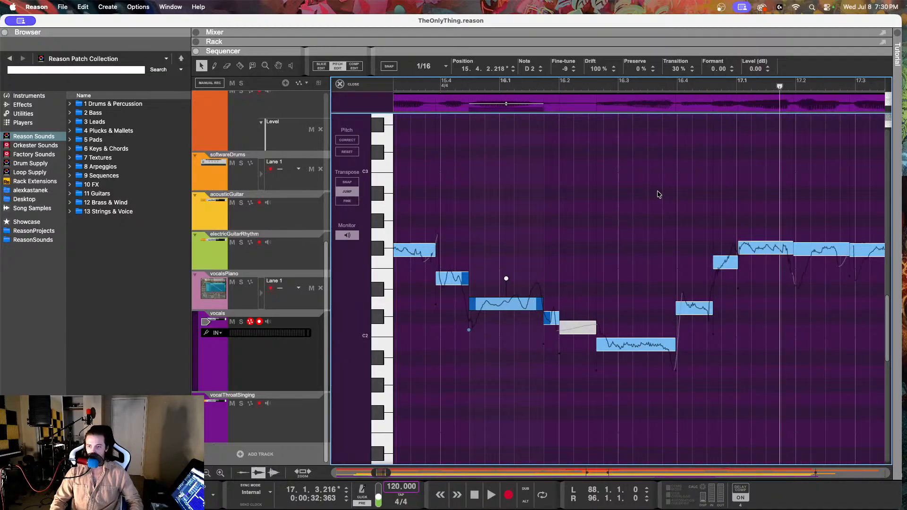
pyautogui.click(574, 86)
pyautogui.press('space')
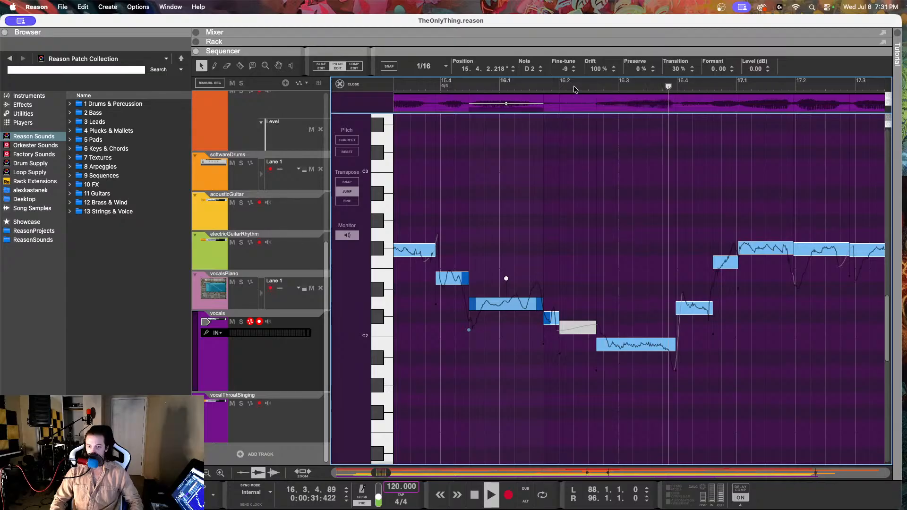
pyautogui.press('space')
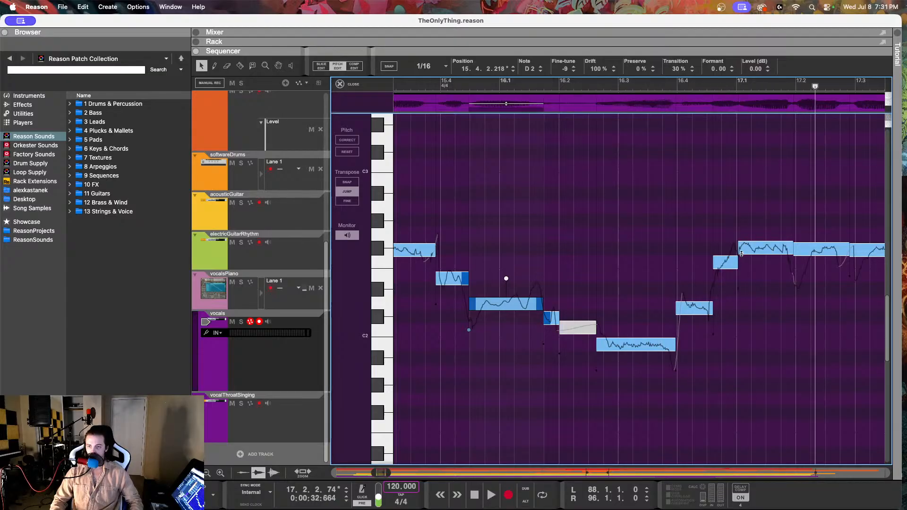
# Step: Set the D2 note at 12.3.4 to Fine-tune -17 and raise its Drift to about 57%
pyautogui.click(693, 305)
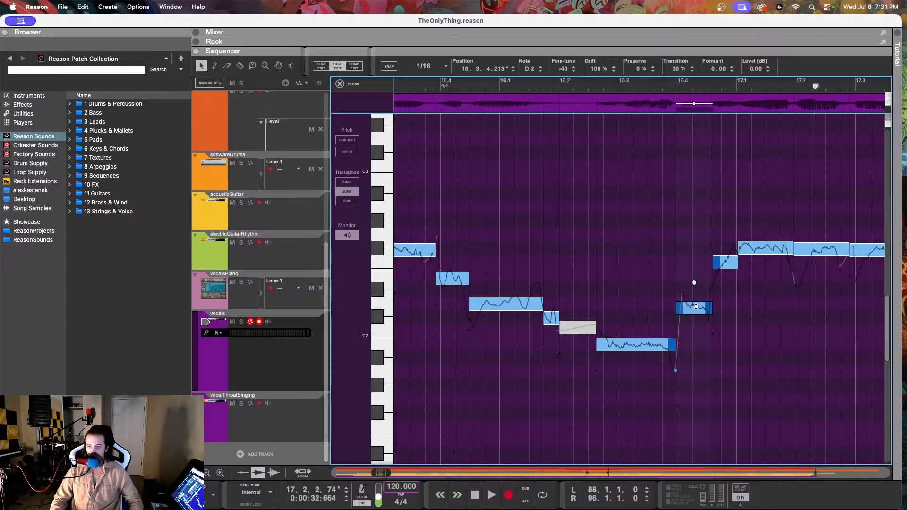
pyautogui.hscroll(-3, 606, 293)
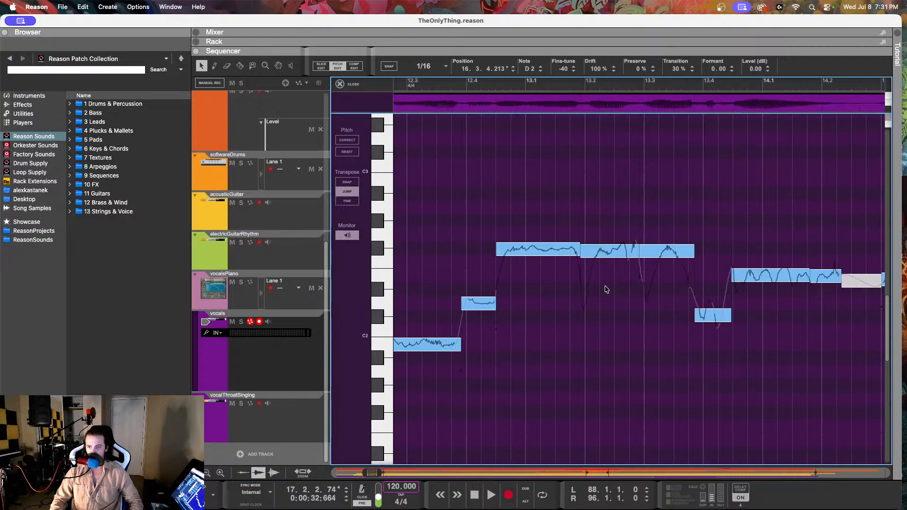
pyautogui.click(539, 304)
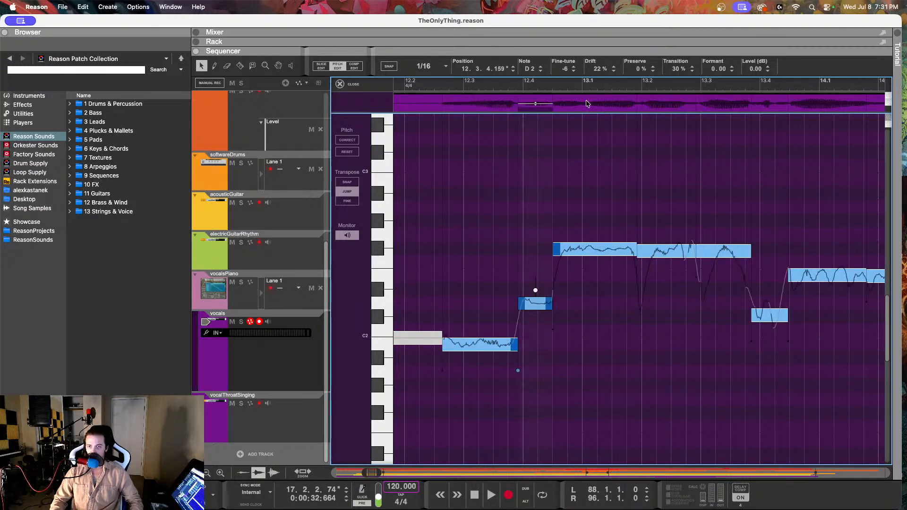
pyautogui.moveTo(570, 69); pyautogui.dragTo(570, 98)
pyautogui.moveTo(602, 72); pyautogui.dragTo(600, 2)
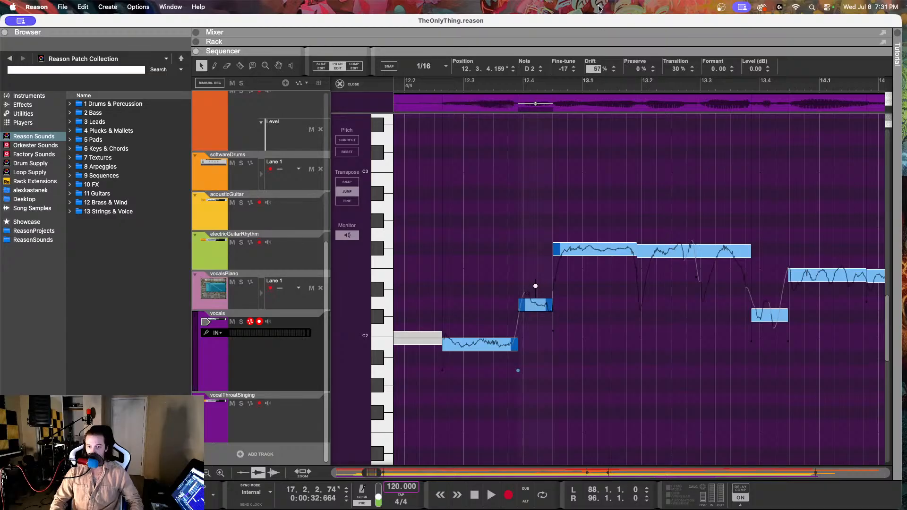
pyautogui.moveTo(599, 9); pyautogui.dragTo(600, 0)
# Step: Set the Drift of the F#2 note at 12.4.3 to 70%
pyautogui.click(593, 253)
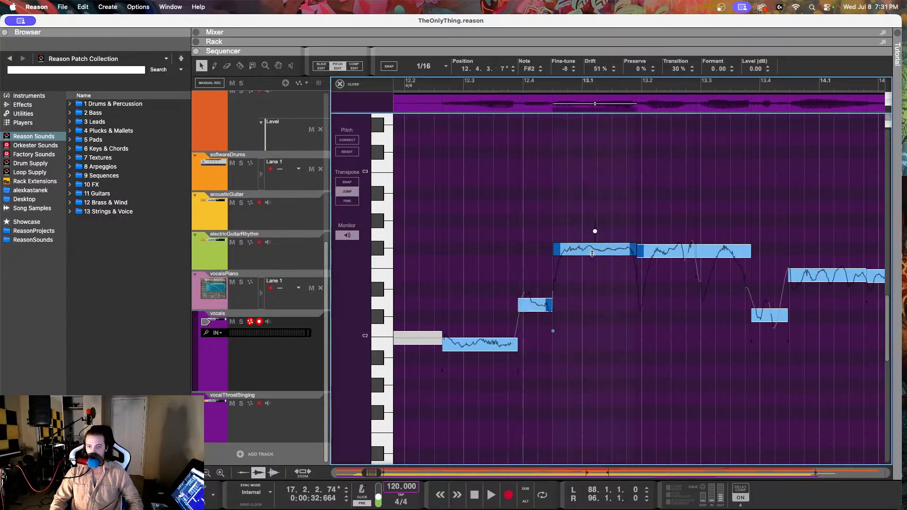
pyautogui.moveTo(596, 71); pyautogui.dragTo(575, 104)
pyautogui.click(601, 71)
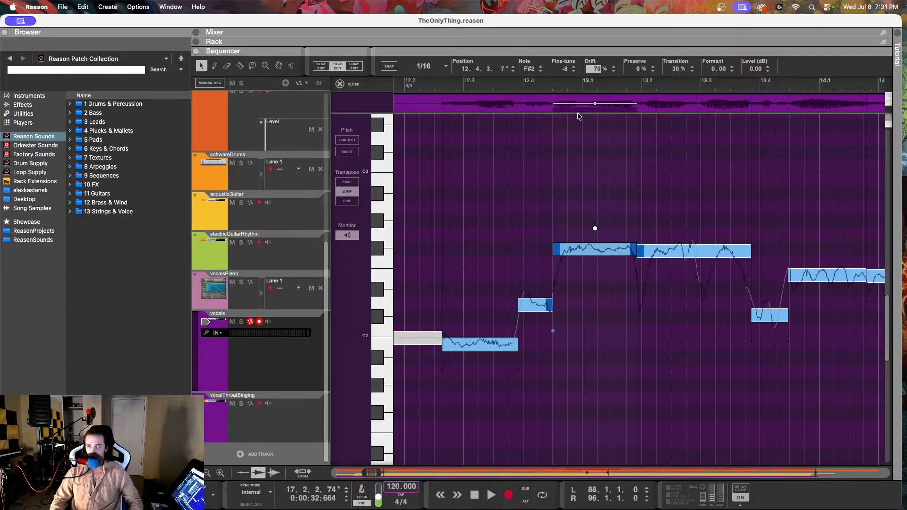
pyautogui.click(578, 116)
# Step: Set the B1 note at 12.2.3 to Fine-tune -6 and Drift 38%, and play the vocals from 12.2 into bar 17
pyautogui.click(483, 347)
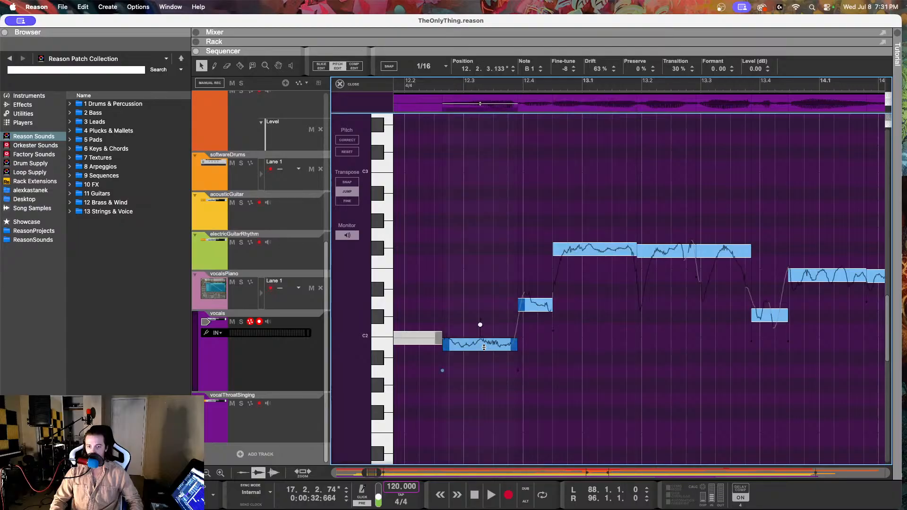
pyautogui.moveTo(598, 70); pyautogui.dragTo(586, 135)
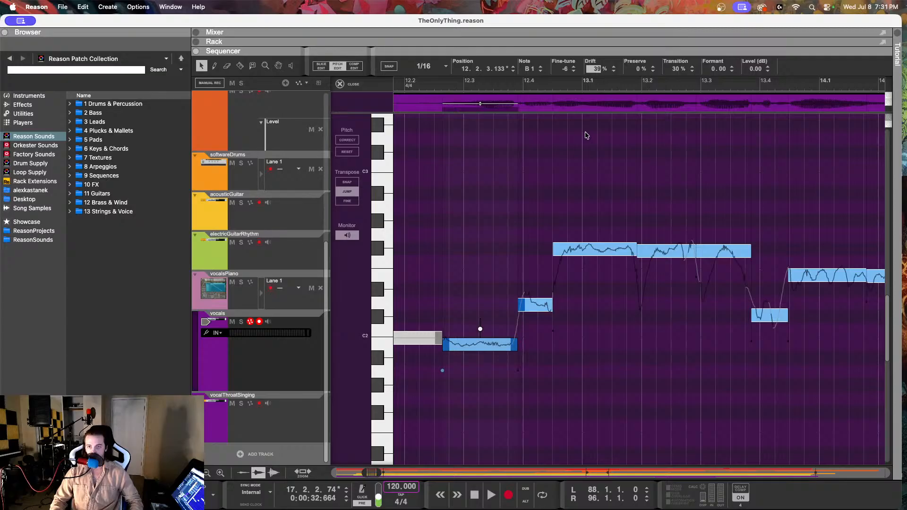
pyautogui.moveTo(585, 138); pyautogui.dragTo(581, 140)
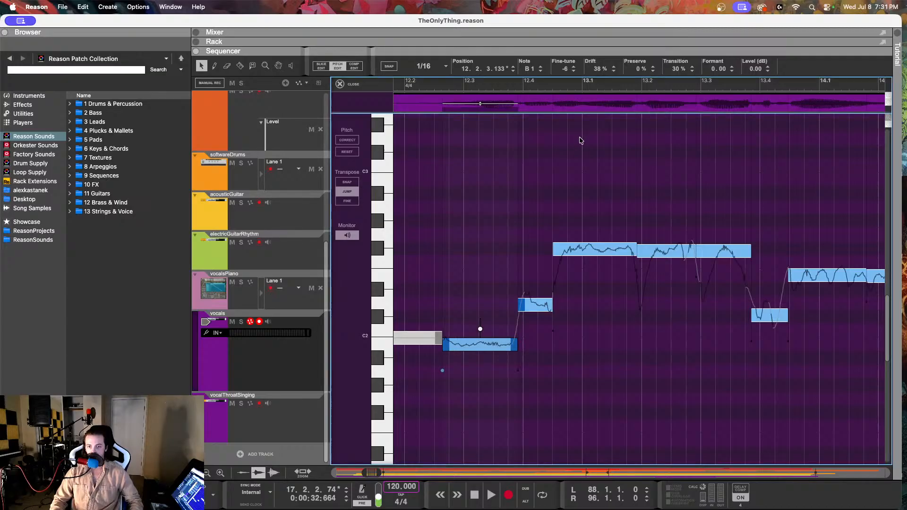
pyautogui.click(424, 84)
pyautogui.press('space')
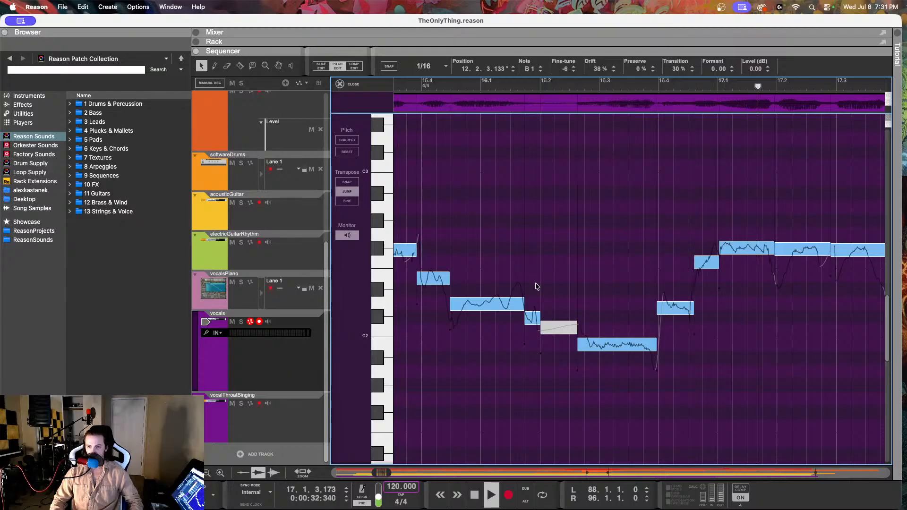
pyautogui.press('space')
# Step: Set the Fine-tune of the D2 note at 16.3.4 to -27 and replay the vocals from 16.2 into bar 18
pyautogui.click(669, 308)
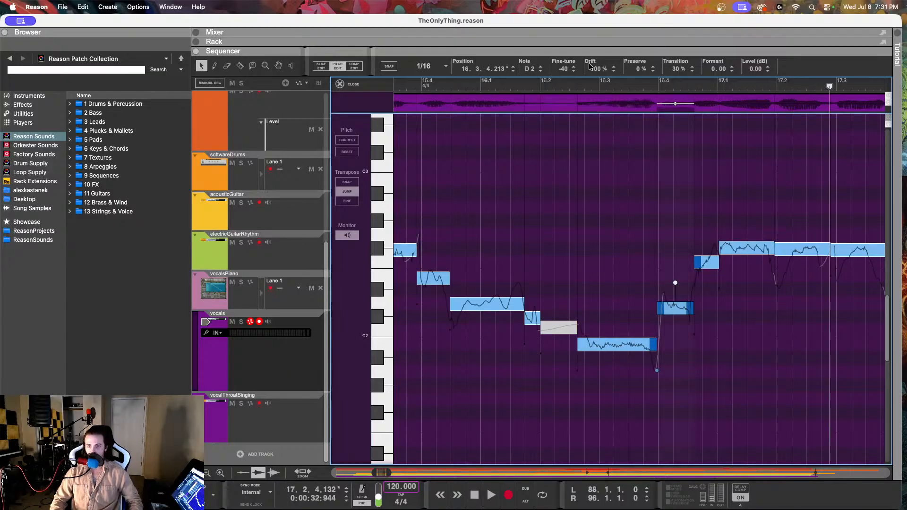
pyautogui.moveTo(561, 72); pyautogui.dragTo(558, 50)
pyautogui.click(543, 87)
pyautogui.press('space')
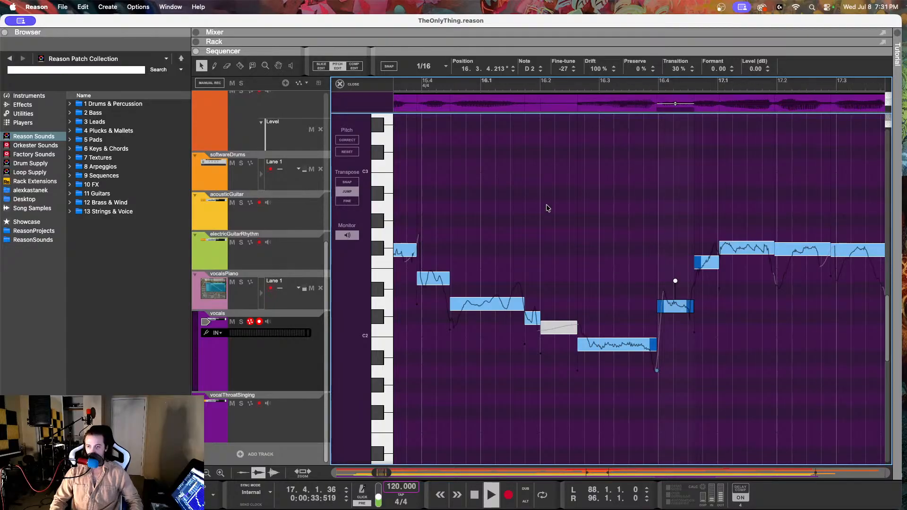
pyautogui.press('space')
pyautogui.click(408, 83)
pyautogui.press('space')
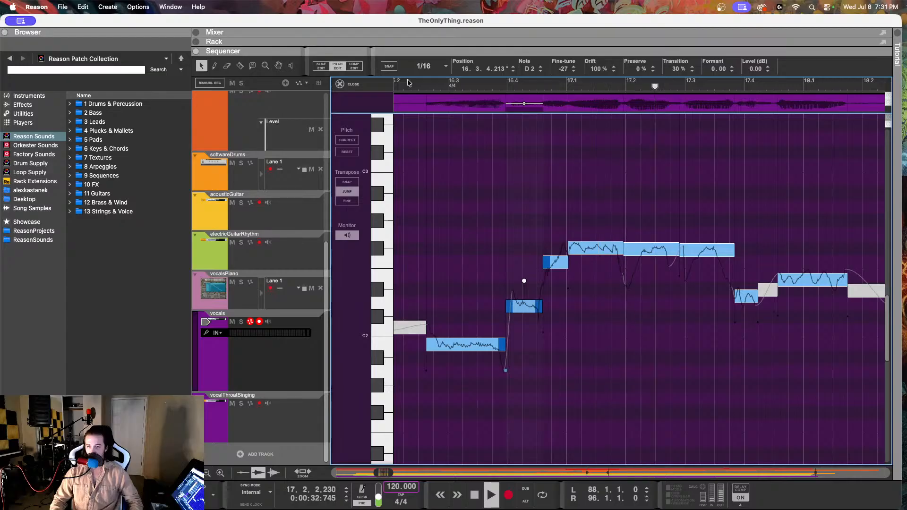
pyautogui.press('space')
# Step: Set the Fine-tune of the short D2 note at 17.3.4 to 32
pyautogui.click(749, 297)
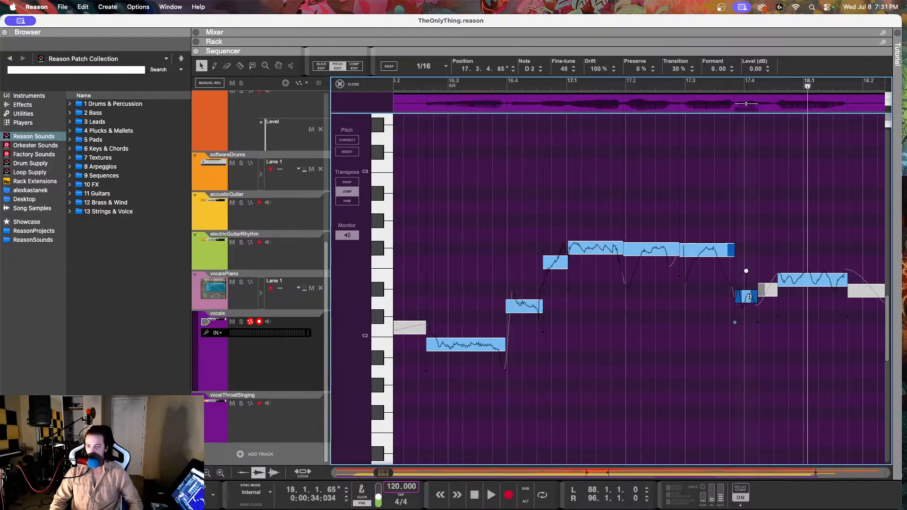
pyautogui.moveTo(564, 69); pyautogui.dragTo(553, 103)
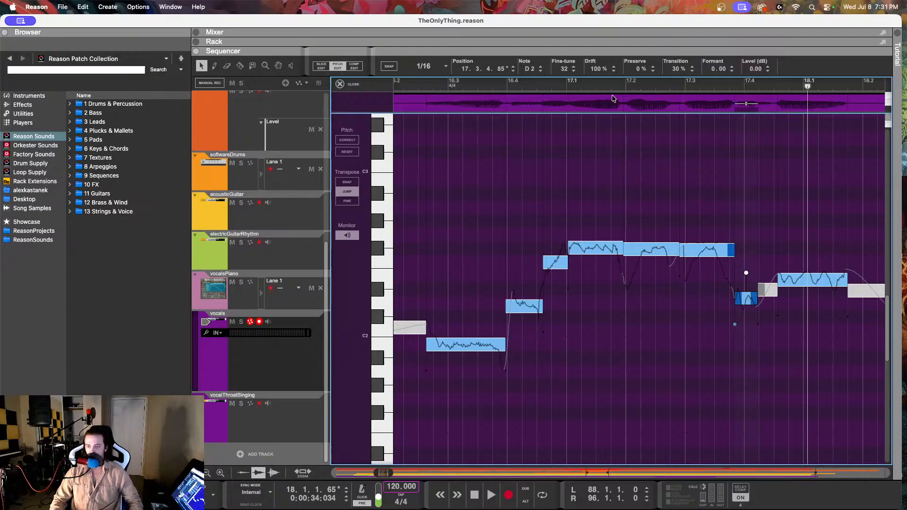
# Step: Set the Fine-tune of the E2 note at 17.4.3 to -15 and replay the vocals from 17.3 into bar 19
pyautogui.click(709, 85)
pyautogui.press('space')
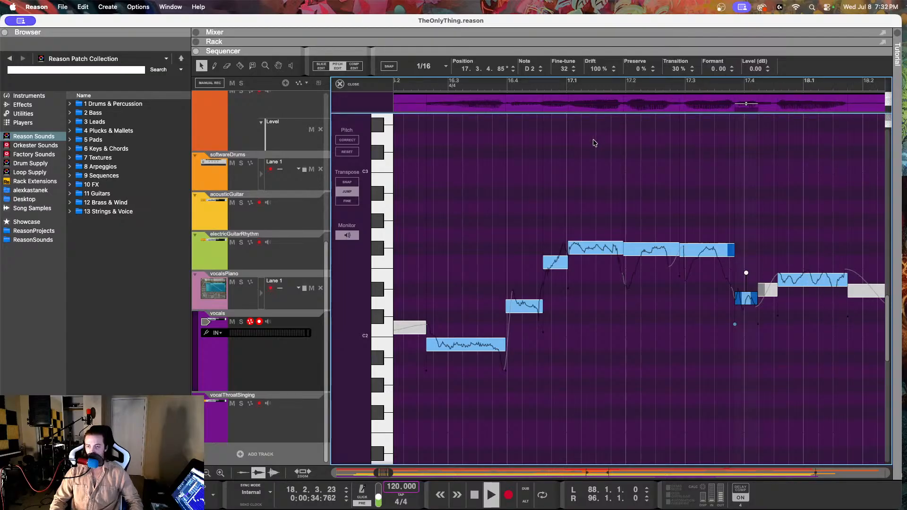
pyautogui.press('space')
pyautogui.click(652, 286)
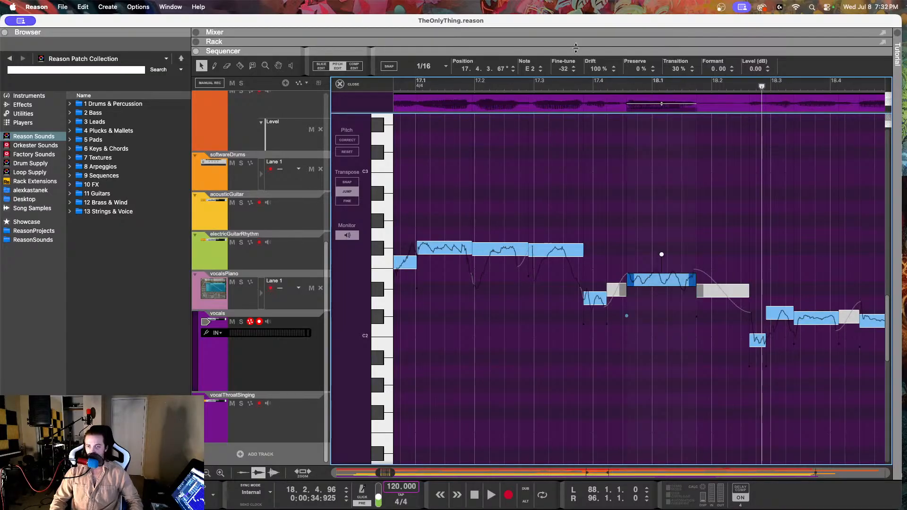
pyautogui.moveTo(562, 70); pyautogui.dragTo(564, 39)
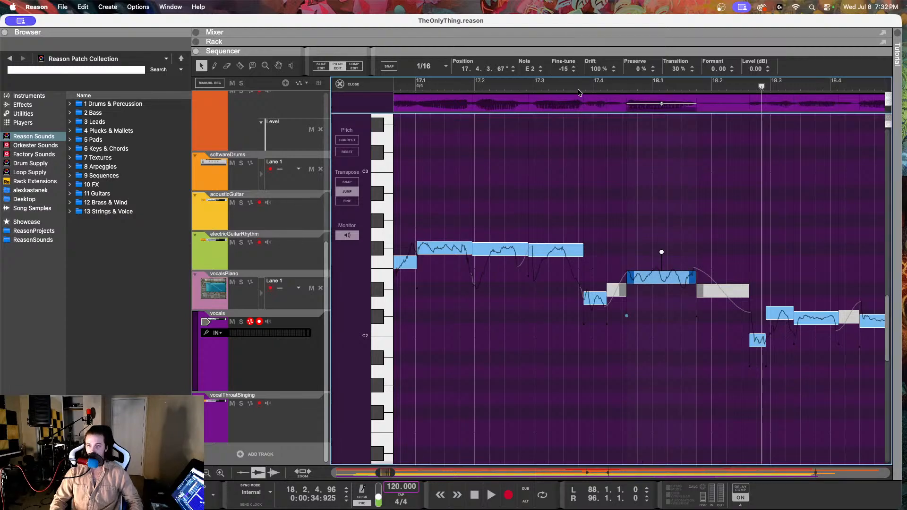
pyautogui.click(577, 87)
pyautogui.press('space')
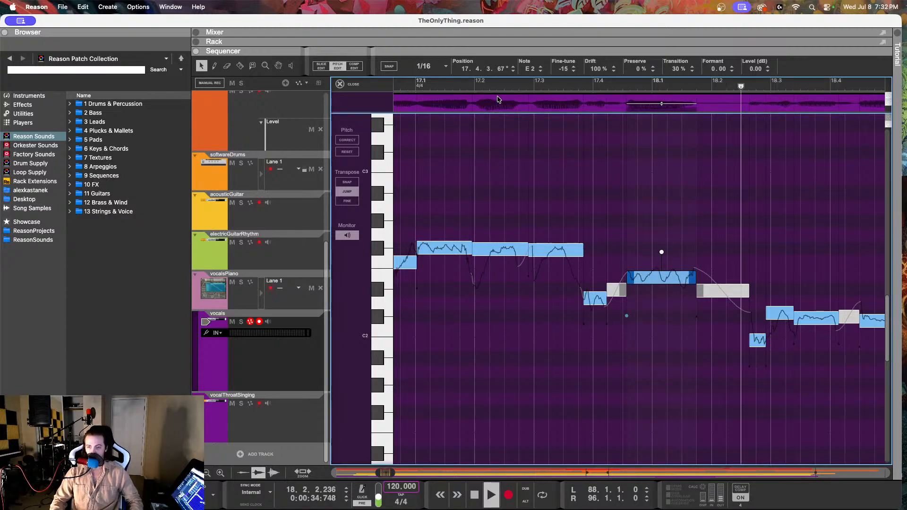
pyautogui.press('space')
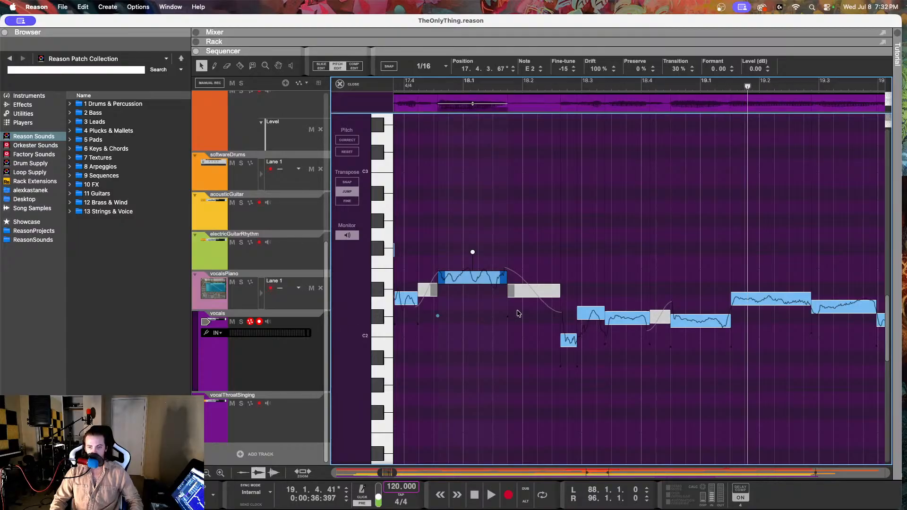
# Step: Check the vocalsPiano note at 18.3.3 and return to the vocals track's pitch edit view
pyautogui.click(287, 305)
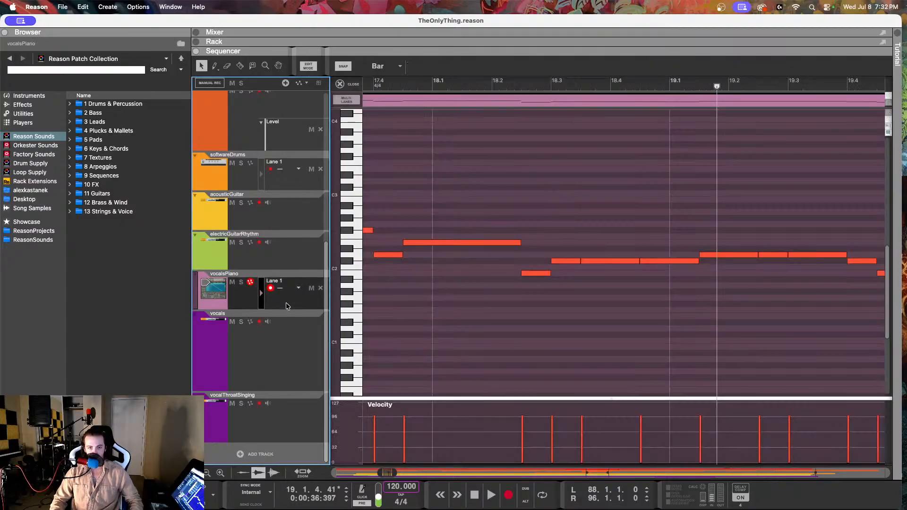
pyautogui.click(596, 261)
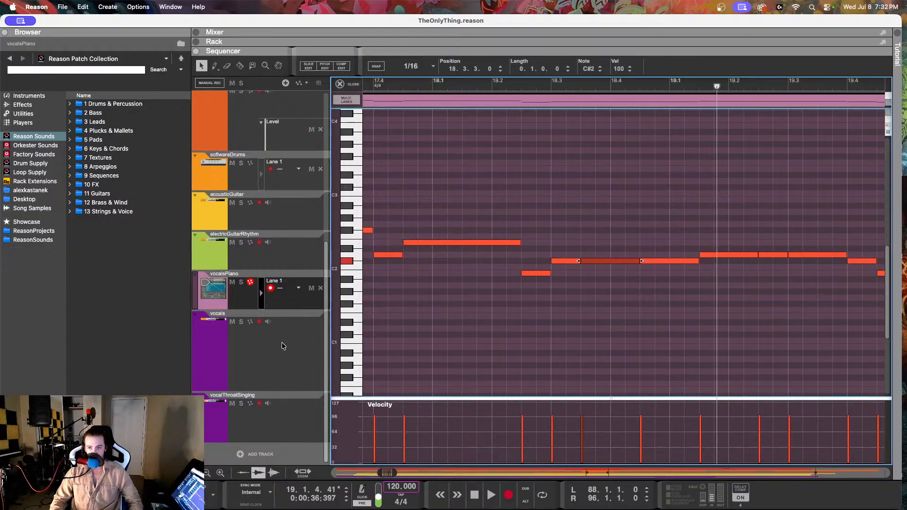
pyautogui.click(275, 359)
pyautogui.doubleClick(503, 126)
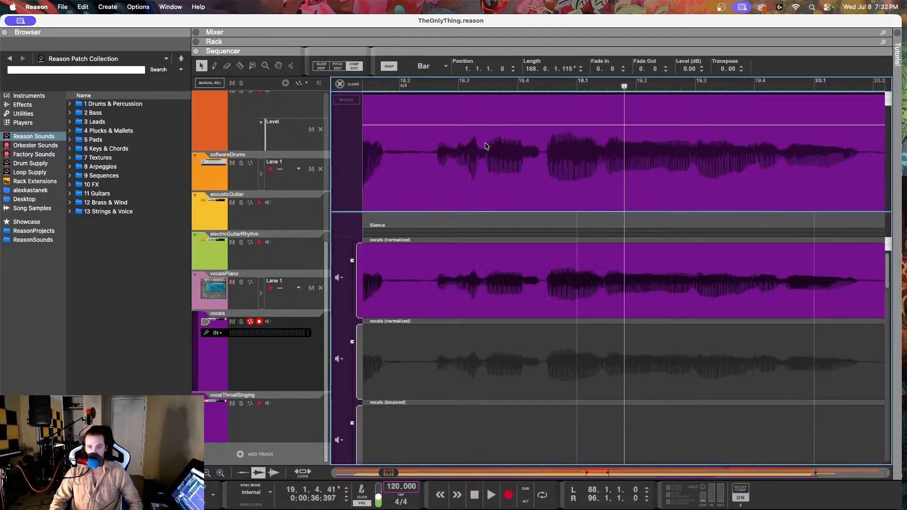
pyautogui.click(353, 66)
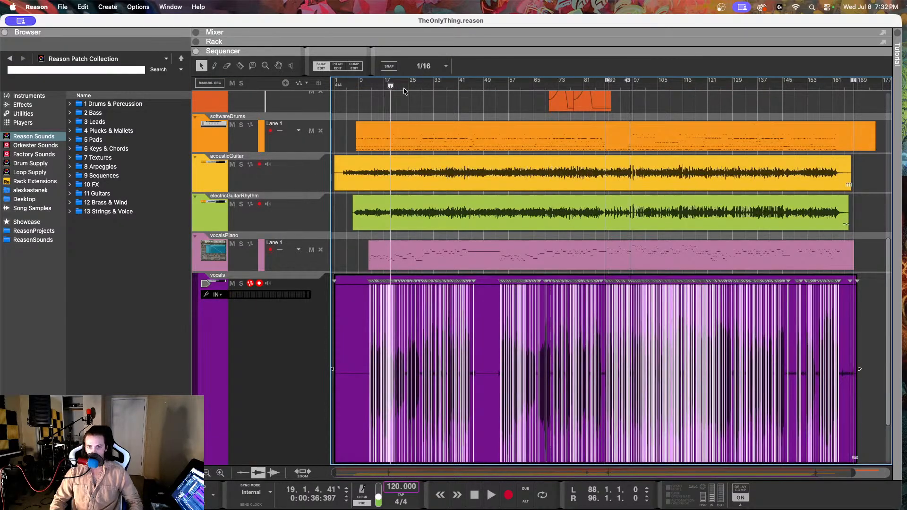
pyautogui.click(342, 69)
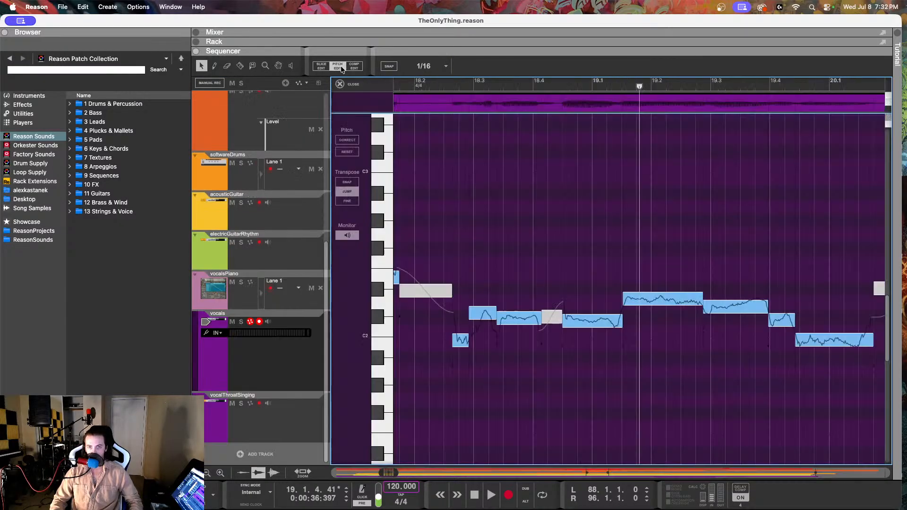
# Step: Inspect the tuning of the C#2 vocal note at 18.2.4 and play the vocals from 18.1 into 18.3
pyautogui.click(591, 318)
pyautogui.click(481, 315)
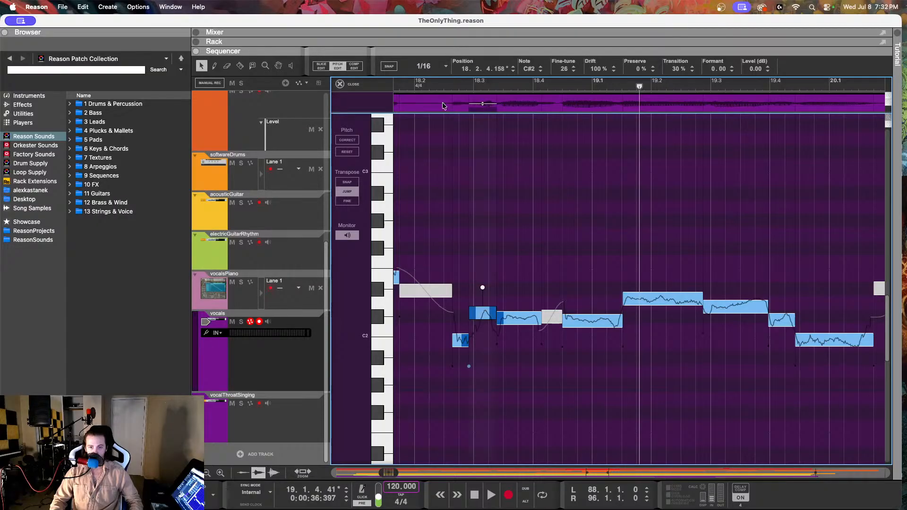
pyautogui.click(440, 86)
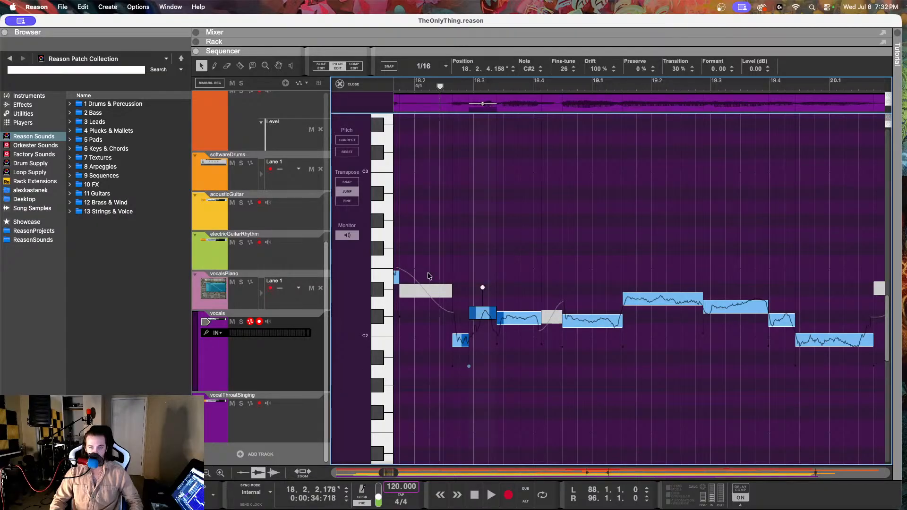
pyautogui.hscroll(-3, 483, 191)
pyautogui.click(448, 88)
pyautogui.press('space')
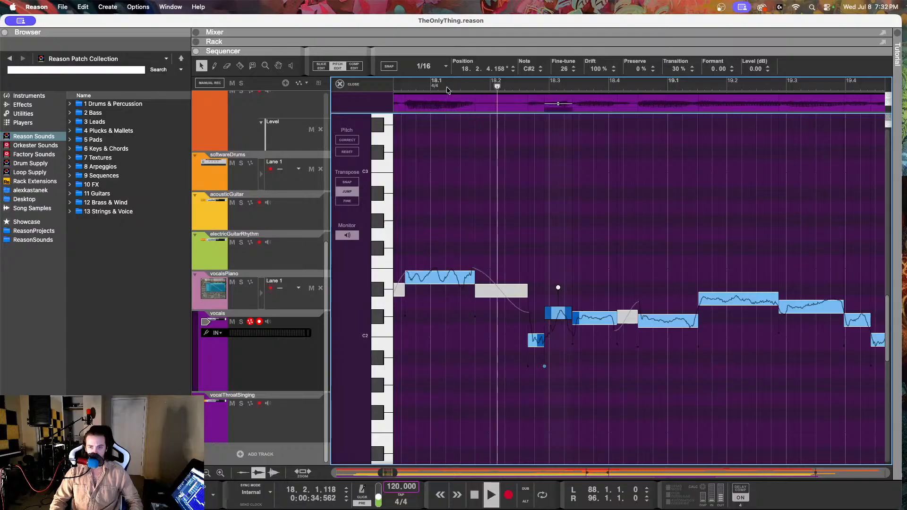
pyautogui.press('space')
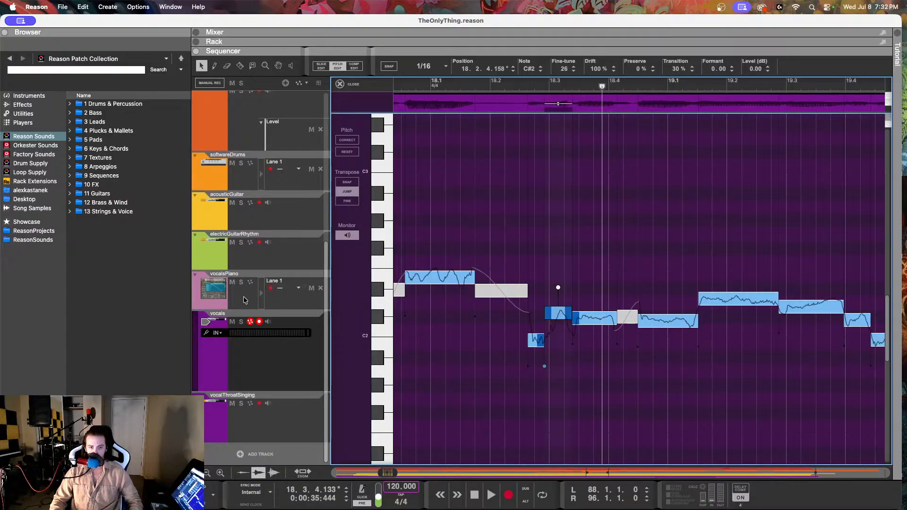
# Step: Check the short vocalsPiano note just before 18.3 and reopen the vocals for pitch editing
pyautogui.click(243, 296)
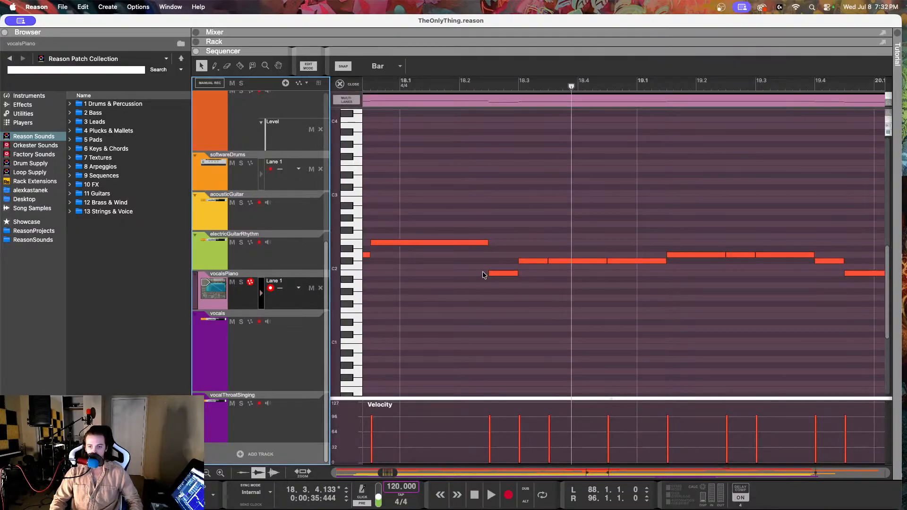
pyautogui.click(506, 274)
pyautogui.click(224, 362)
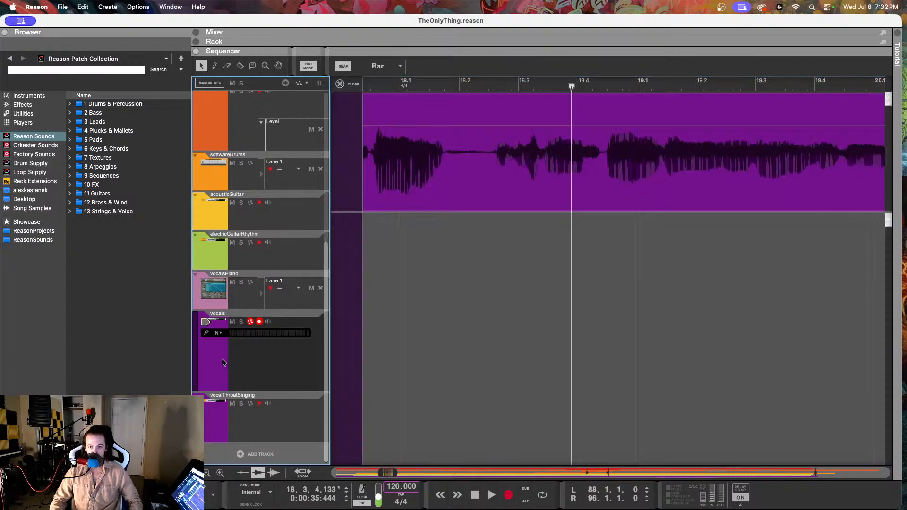
pyautogui.doubleClick(468, 175)
pyautogui.click(338, 65)
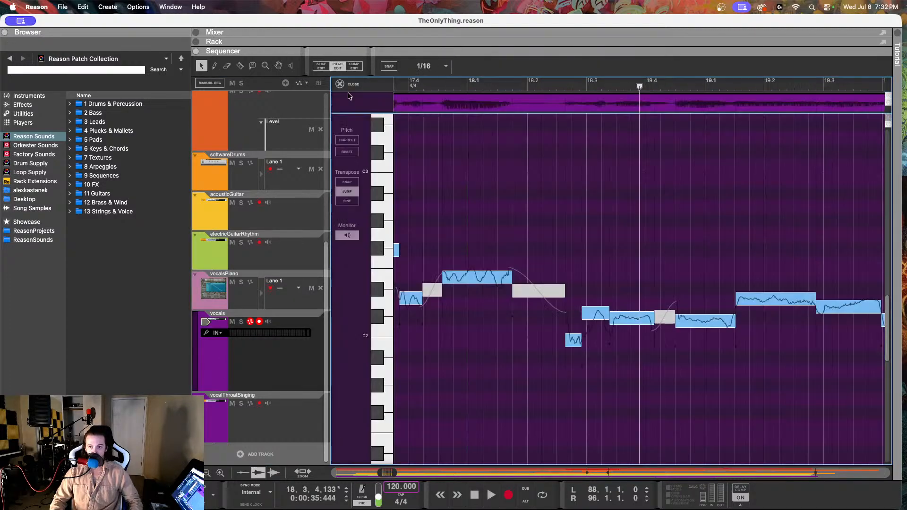
# Step: Set the Fine-tune of the short B1 note at 18.2.3 to 2 and replay the vocals from 18.2
pyautogui.click(572, 339)
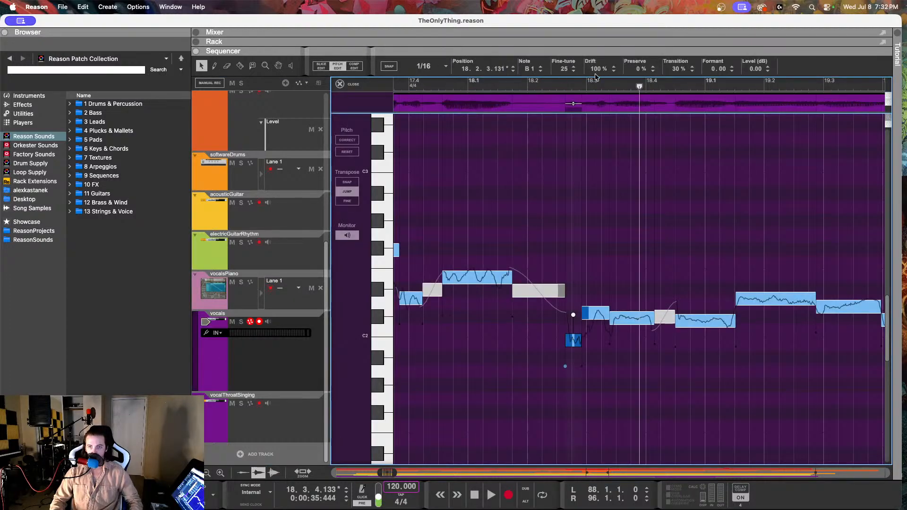
pyautogui.moveTo(559, 72); pyautogui.dragTo(568, 122)
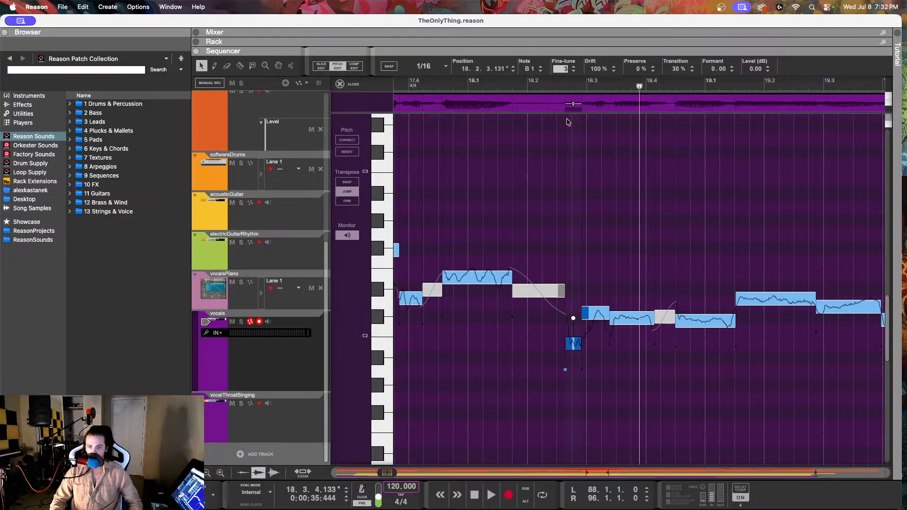
pyautogui.press('Return')
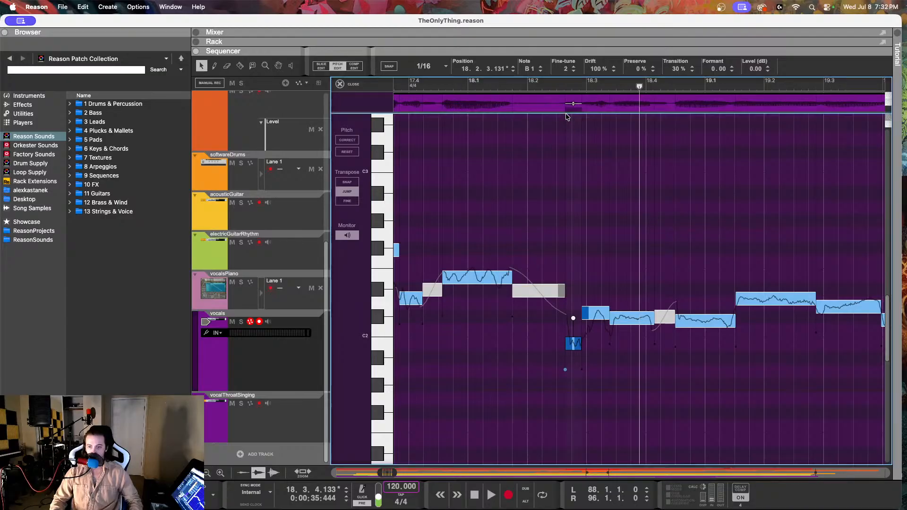
pyautogui.click(536, 85)
pyautogui.press('space')
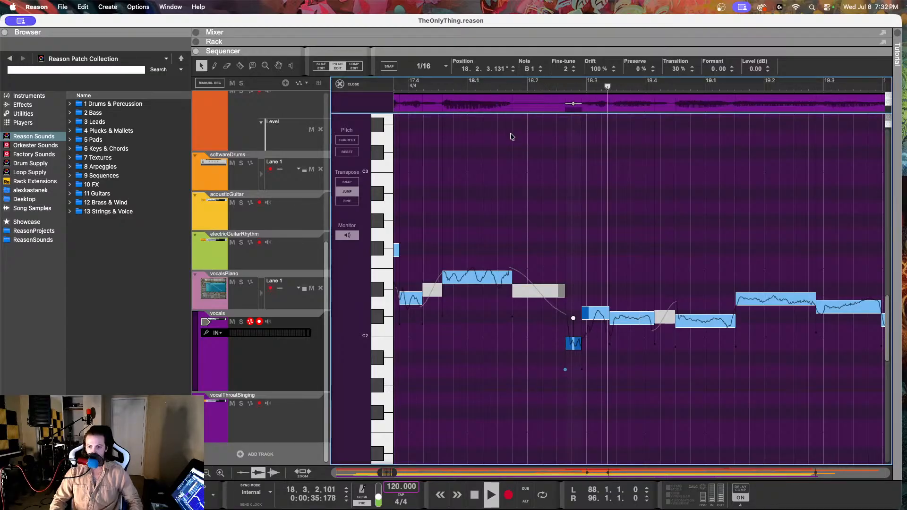
pyautogui.press('space')
# Step: Set the Fine-tune of the C#2 note at 18.2.4 to -10 and of the C#2 note at 18.4.2 to -32
pyautogui.click(596, 311)
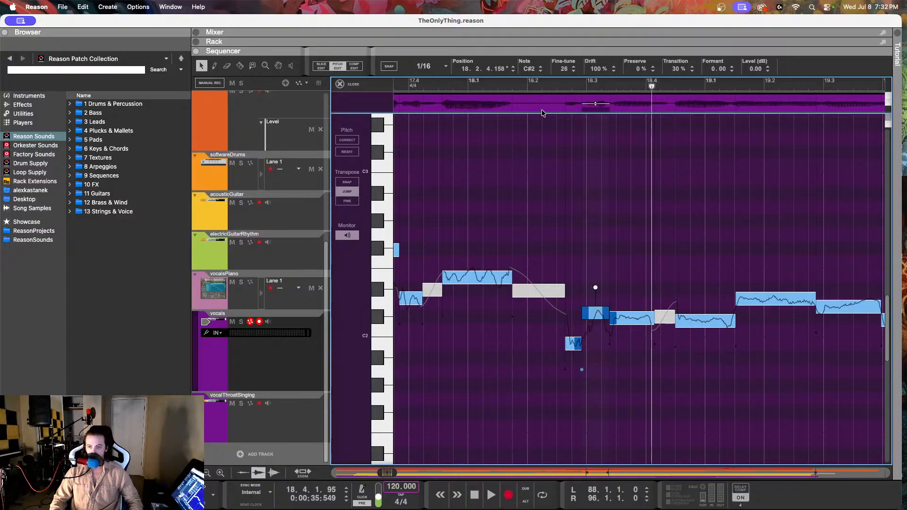
pyautogui.moveTo(568, 72); pyautogui.dragTo(561, 94)
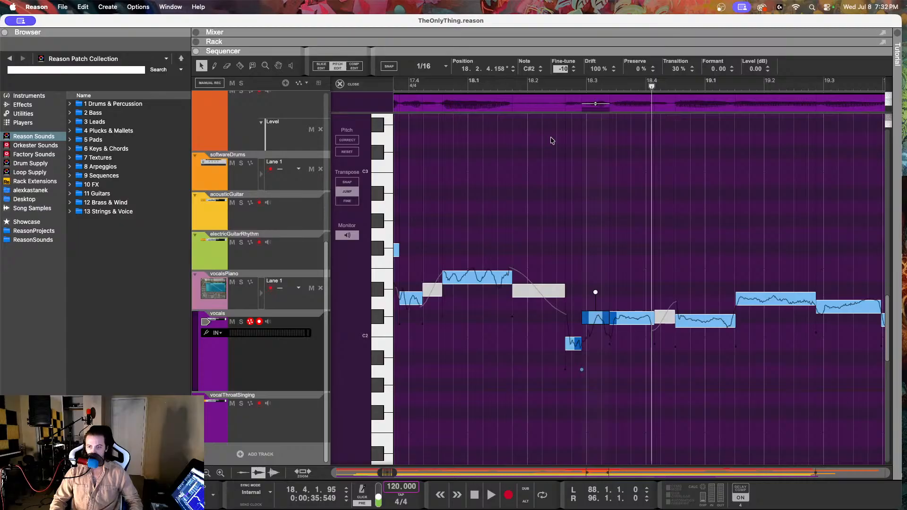
pyautogui.click(711, 318)
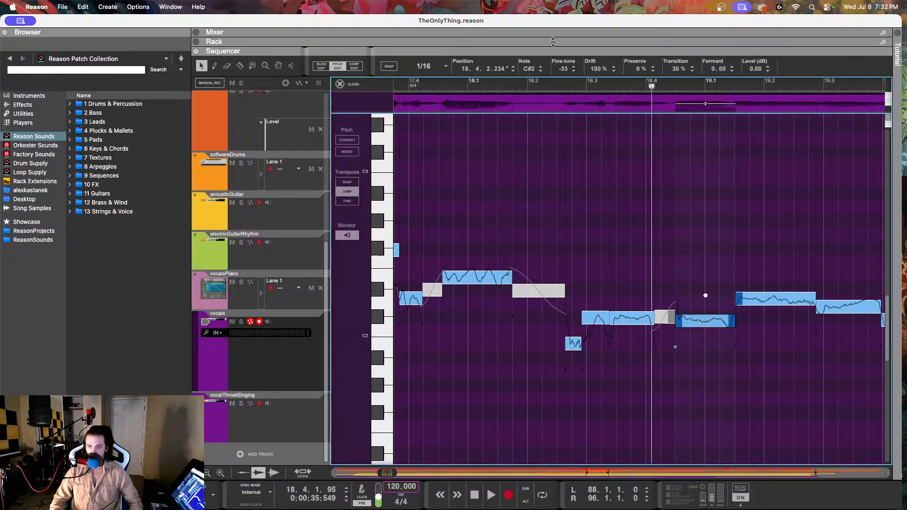
pyautogui.moveTo(567, 71); pyautogui.dragTo(566, 70)
# Step: Play the vocals from 18.1.4 into bar 20 and set the Fine-tune of the D2 note at 19.1.3 to 2
pyautogui.click(515, 83)
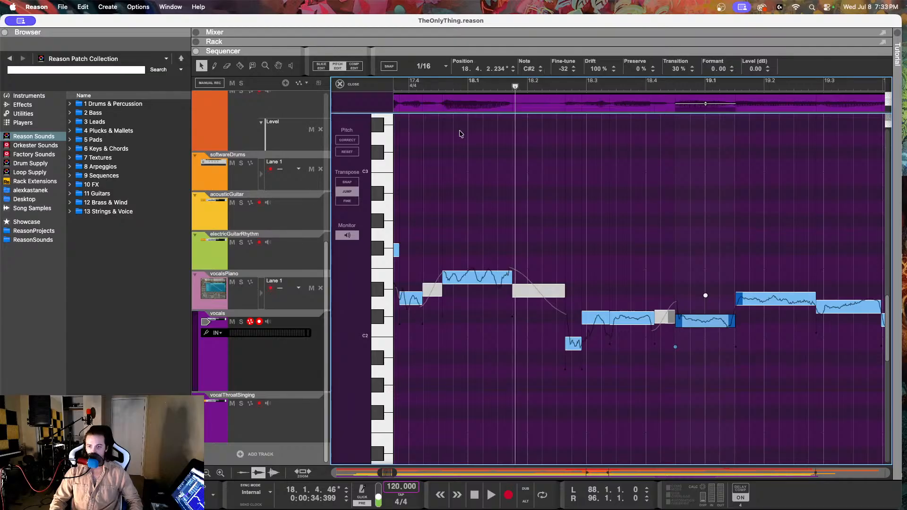
pyautogui.press('space')
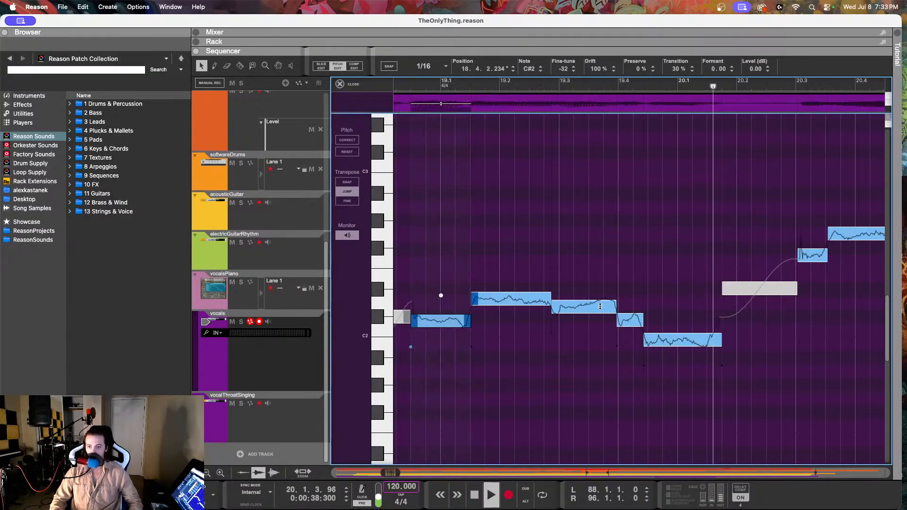
pyautogui.press('space')
pyautogui.click(533, 301)
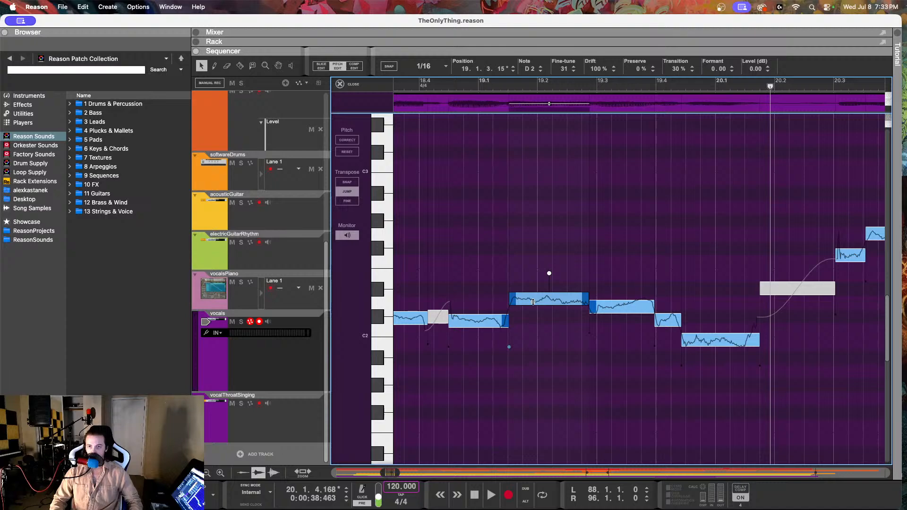
pyautogui.click(617, 310)
pyautogui.click(536, 297)
pyautogui.moveTo(564, 73); pyautogui.dragTo(554, 128)
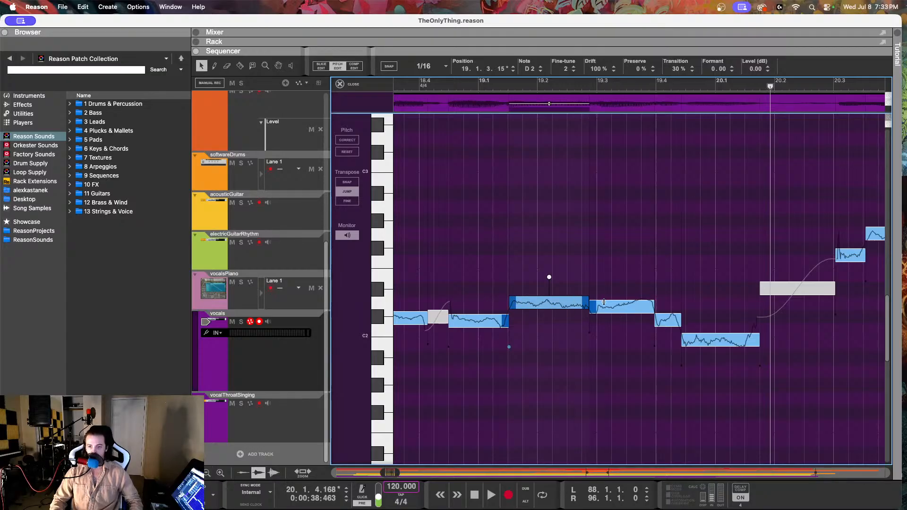
# Step: Set the D2 note at 19.2.4 to Fine-tune -19 and Drift 48%
pyautogui.click(623, 311)
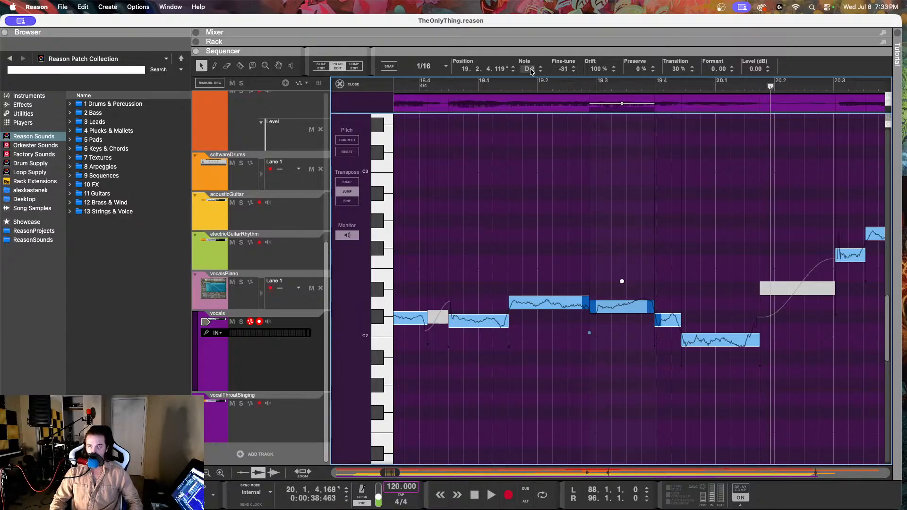
pyautogui.moveTo(532, 71); pyautogui.dragTo(595, 103)
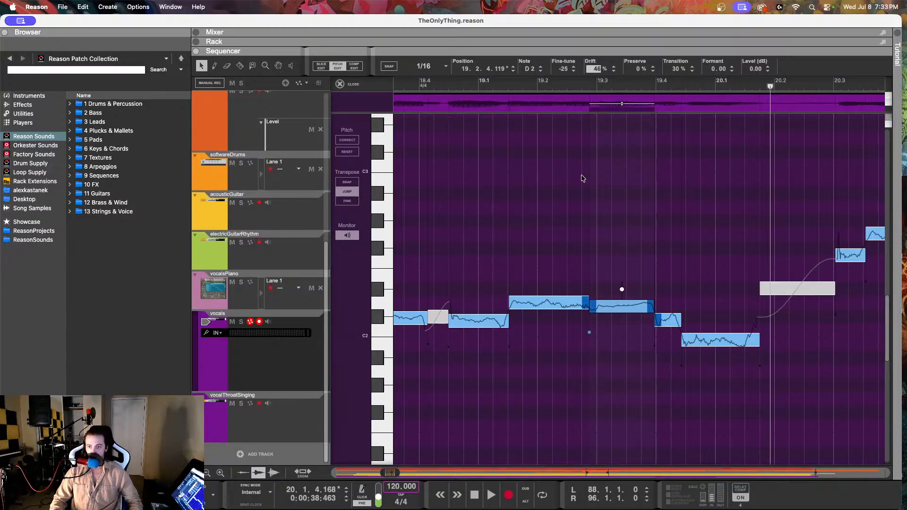
pyautogui.moveTo(578, 173); pyautogui.dragTo(578, 173)
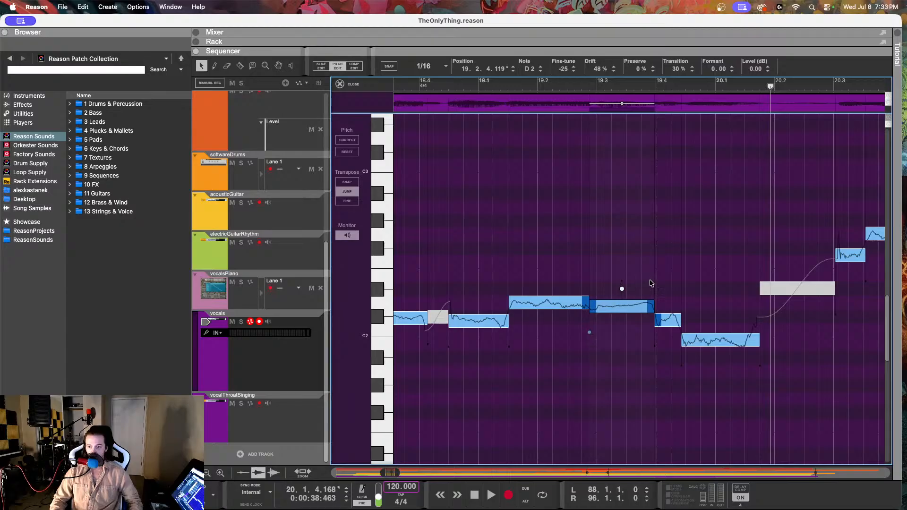
pyautogui.moveTo(562, 71); pyautogui.dragTo(561, 60)
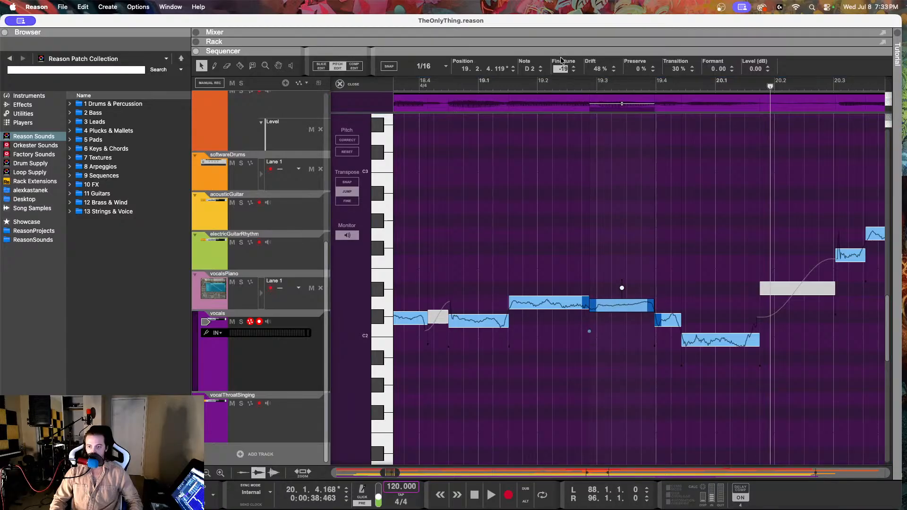
# Step: Replay the corrected vocal passage from 19.1 and again from 18.4.3
pyautogui.click(497, 84)
pyautogui.press('space')
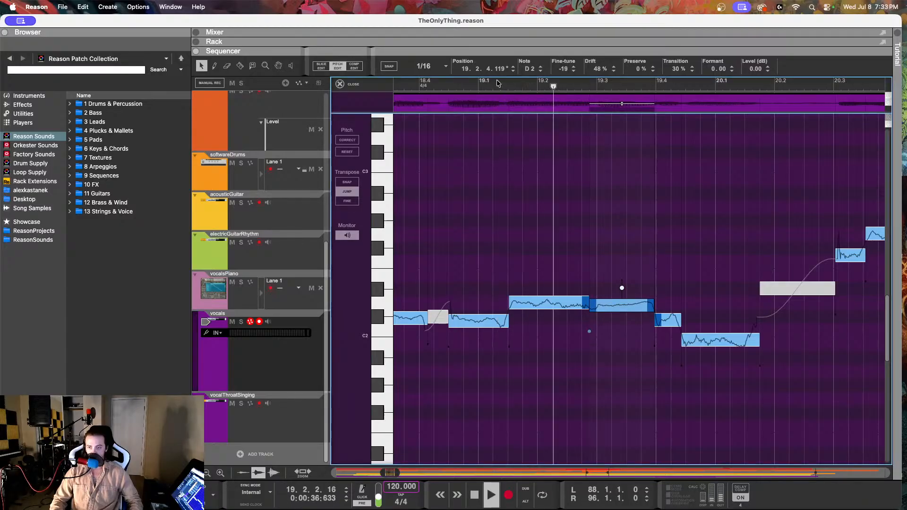
pyautogui.press('space')
pyautogui.click(456, 84)
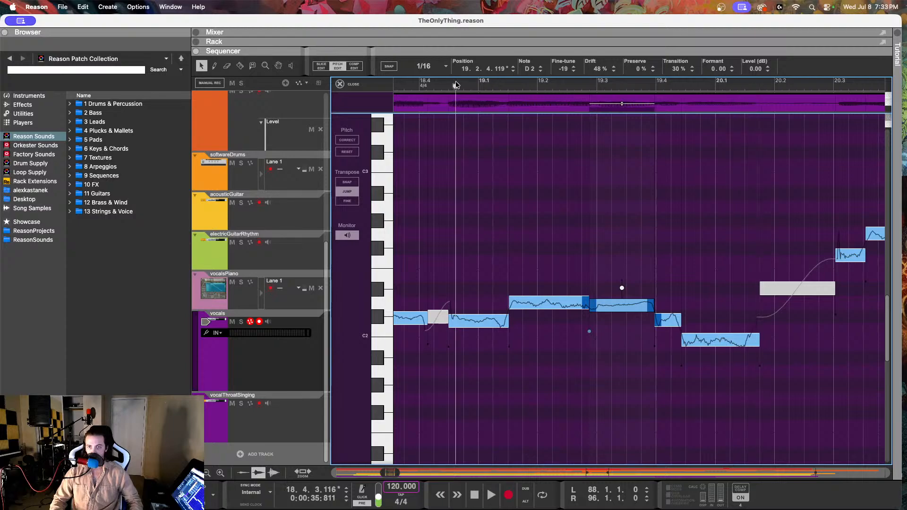
pyautogui.press('space')
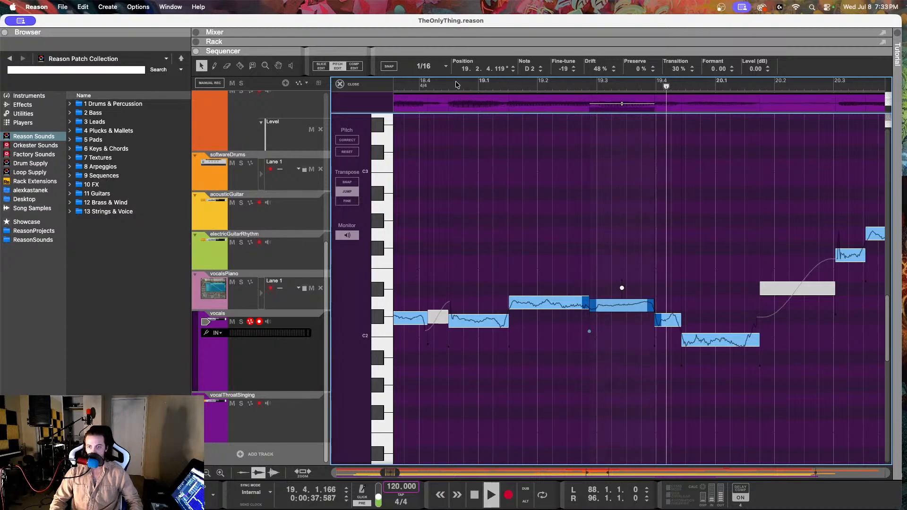
# Step: Stop playback and set the Fine-tune of the D2 note at 19.2.4 to -25
pyautogui.press('space')
pyautogui.moveTo(637, 306); pyautogui.dragTo(637, 308)
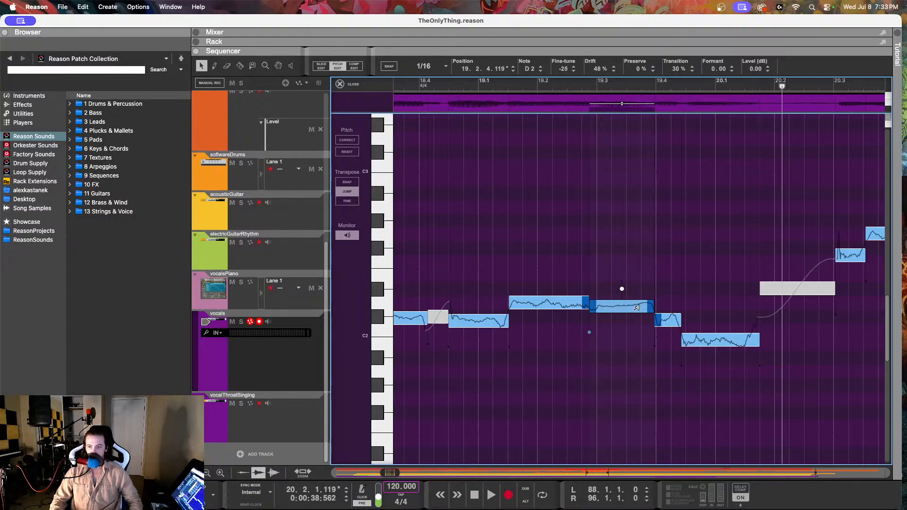
# Step: Undo the drift correction on the D2 note at 19.2.4, replay from 19.1 to compare, and redo the correction
pyautogui.press('super+z')
pyautogui.click(496, 88)
pyautogui.press('space')
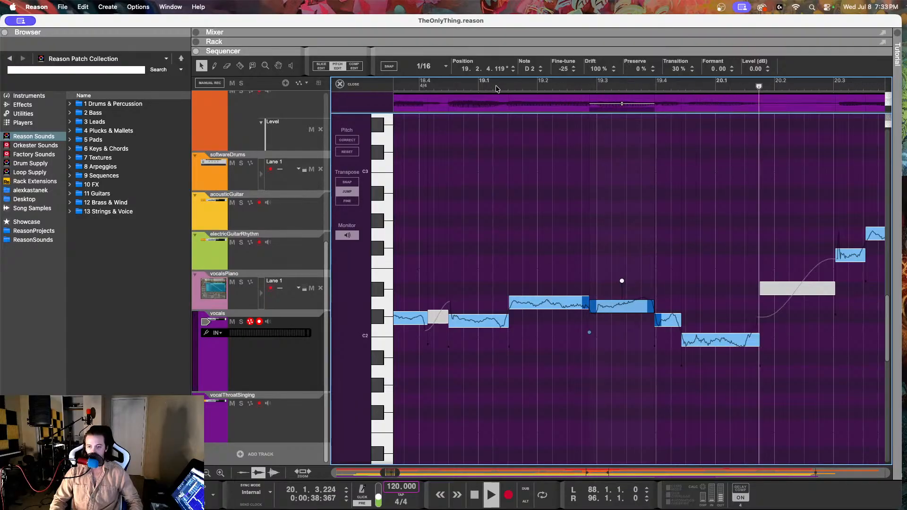
pyautogui.press('space')
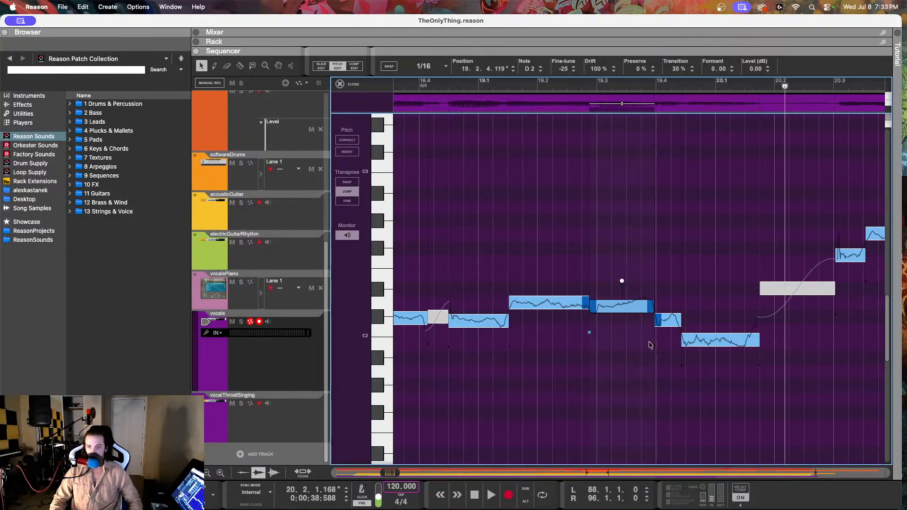
pyautogui.press('super+shift+z')
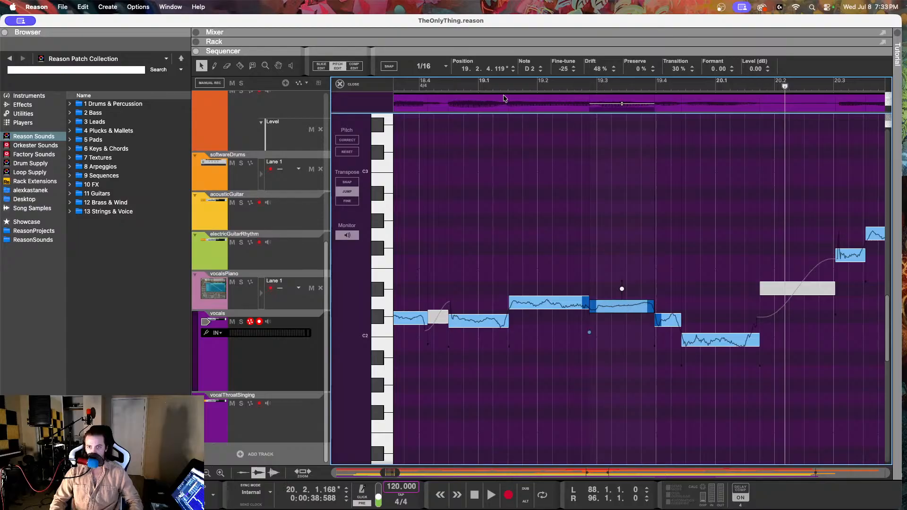
# Step: Replay the vocals from 19.1 and set the Drift of the C#2 note at 19.3.4 to 60%
pyautogui.click(492, 84)
pyautogui.press('space')
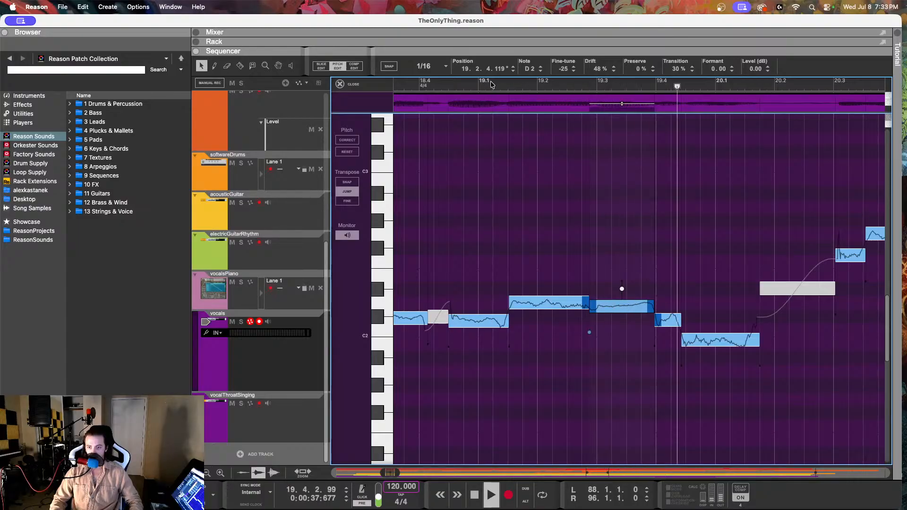
pyautogui.press('space')
pyautogui.click(668, 322)
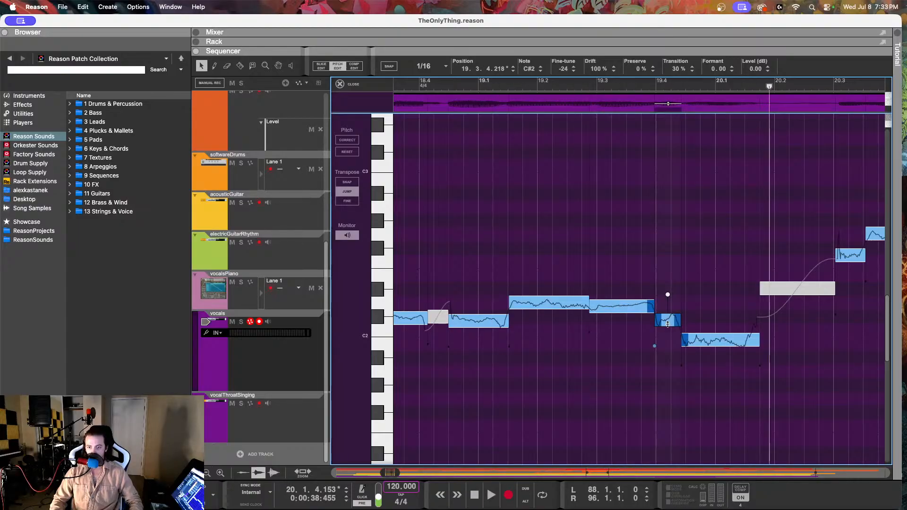
pyautogui.moveTo(596, 73); pyautogui.dragTo(594, 139)
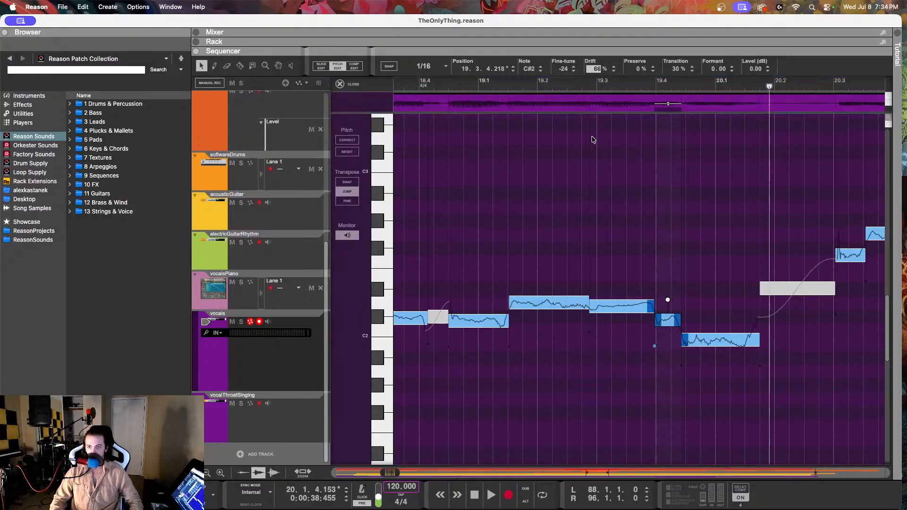
# Step: Replay from just before 19.1 and set the B1 note at 19.4.2 to Fine-tune 12 and Drift 64%
pyautogui.click(473, 83)
pyautogui.press('space')
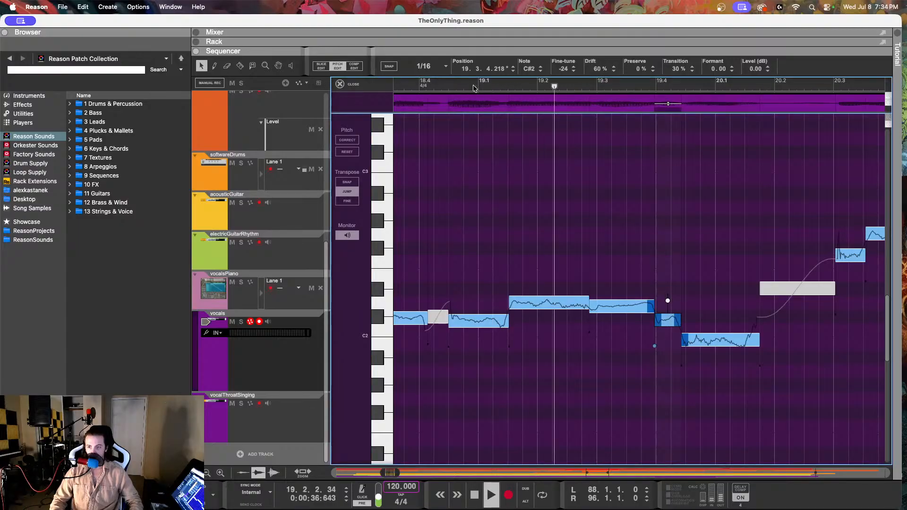
pyautogui.press('space')
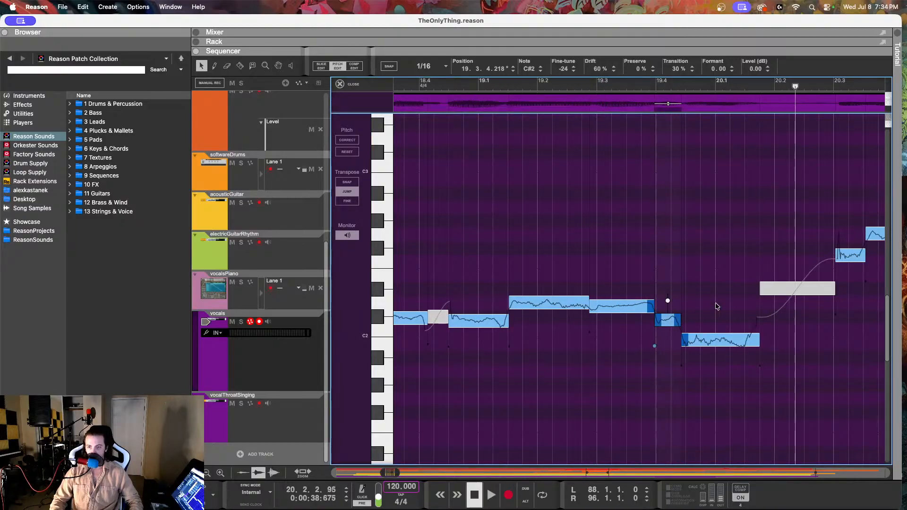
pyautogui.click(717, 339)
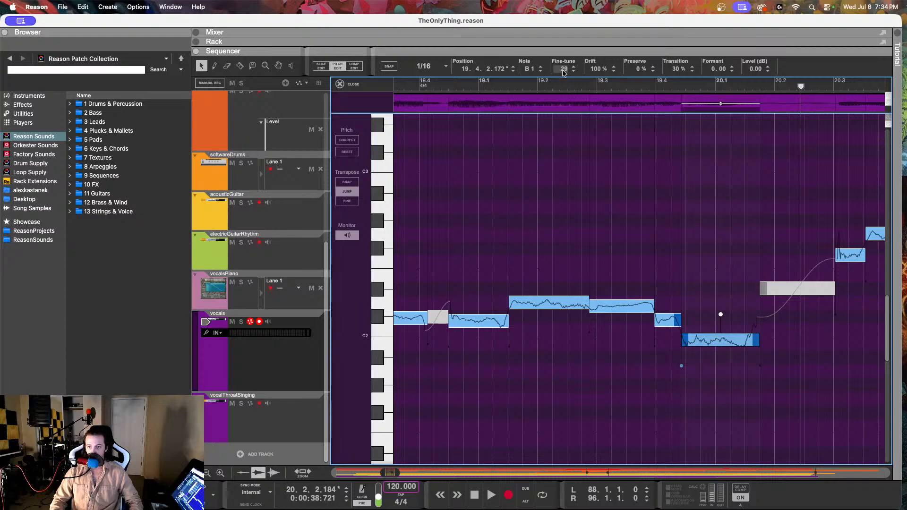
pyautogui.moveTo(563, 72); pyautogui.dragTo(564, 105)
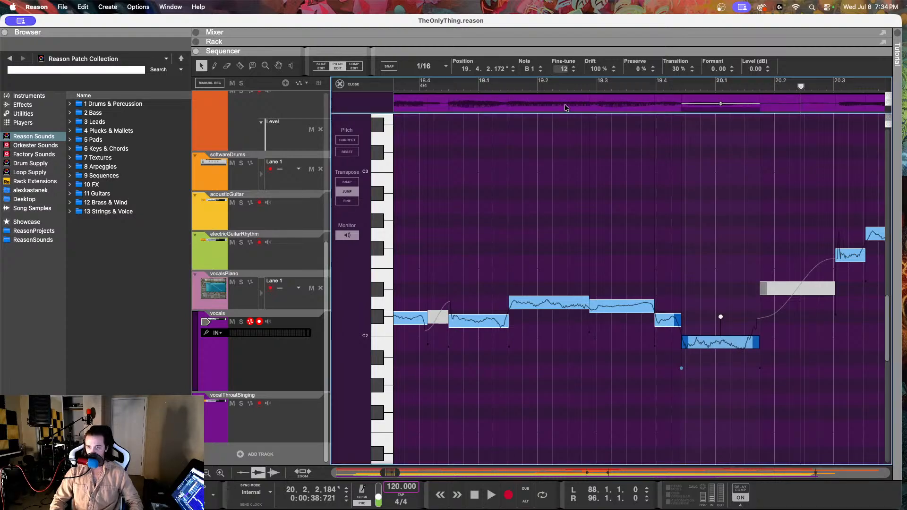
pyautogui.moveTo(594, 68); pyautogui.dragTo(589, 131)
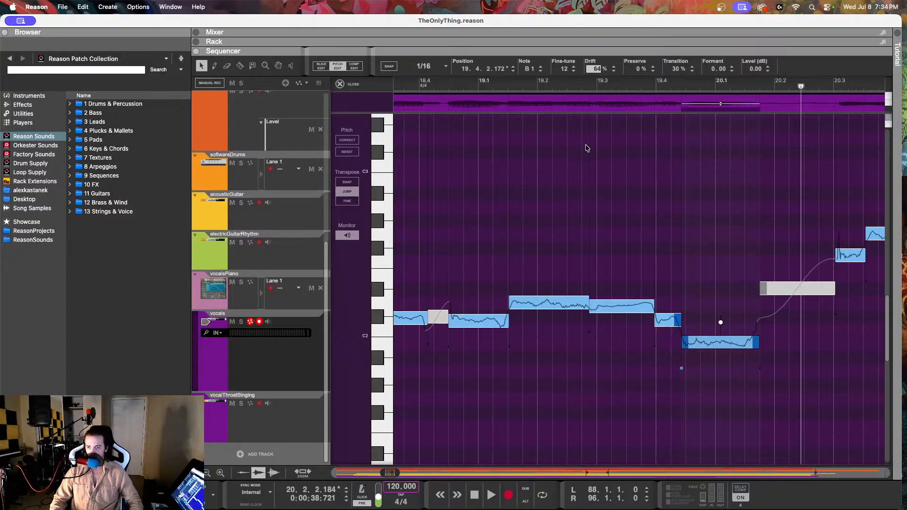
pyautogui.click(587, 144)
# Step: Play the corrected vocals from 19.3, and again from just before 19.1 through bar 23
pyautogui.click(602, 85)
pyautogui.press('space')
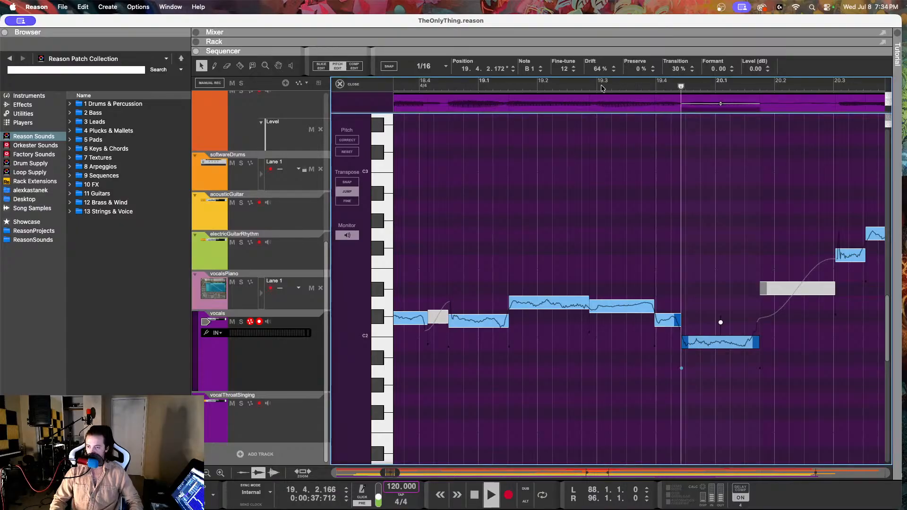
pyautogui.click(471, 88)
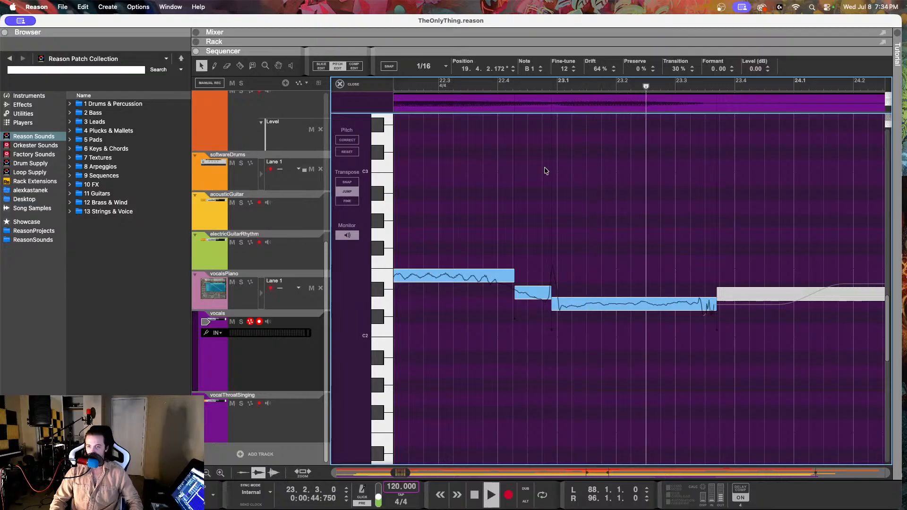
pyautogui.press('space')
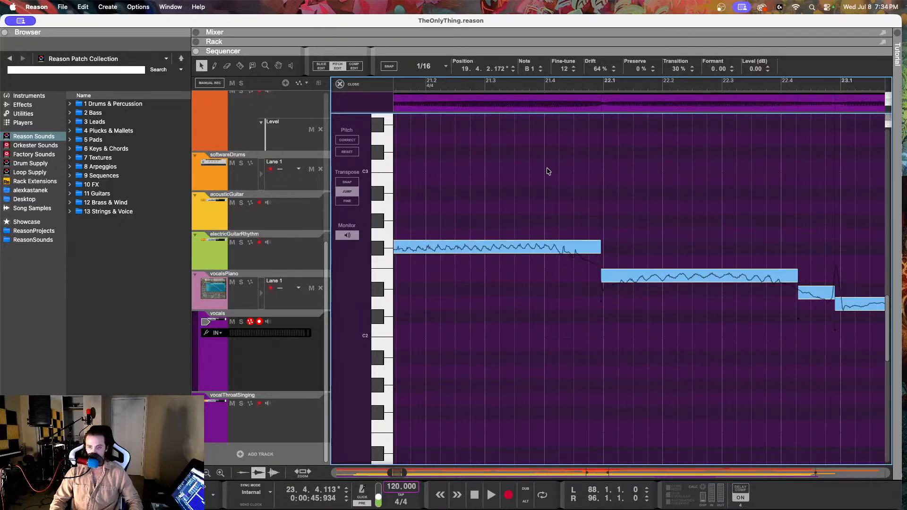
# Step: Return to bar 20 of the vocals and play the phrase from shortly before 20.3
pyautogui.scroll(-3, 548, 172)
pyautogui.hscroll(-3, 490, 154)
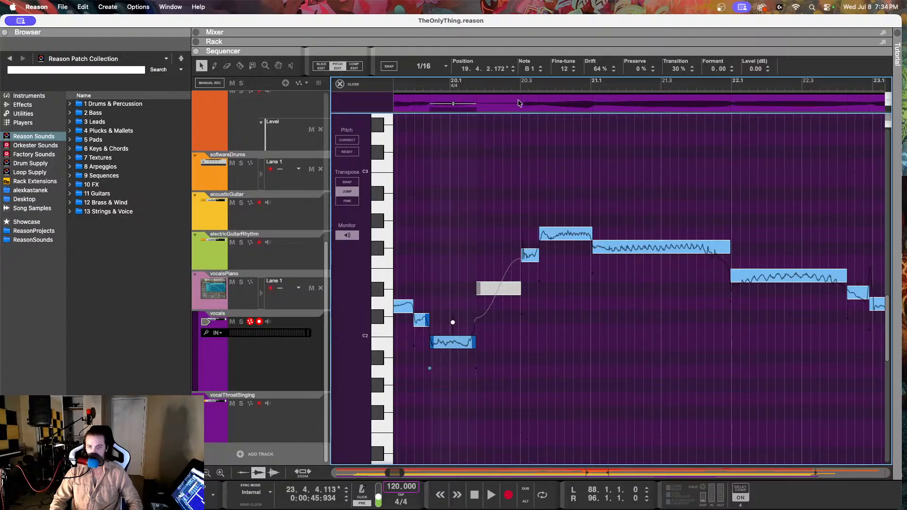
pyautogui.click(508, 86)
pyautogui.press('space')
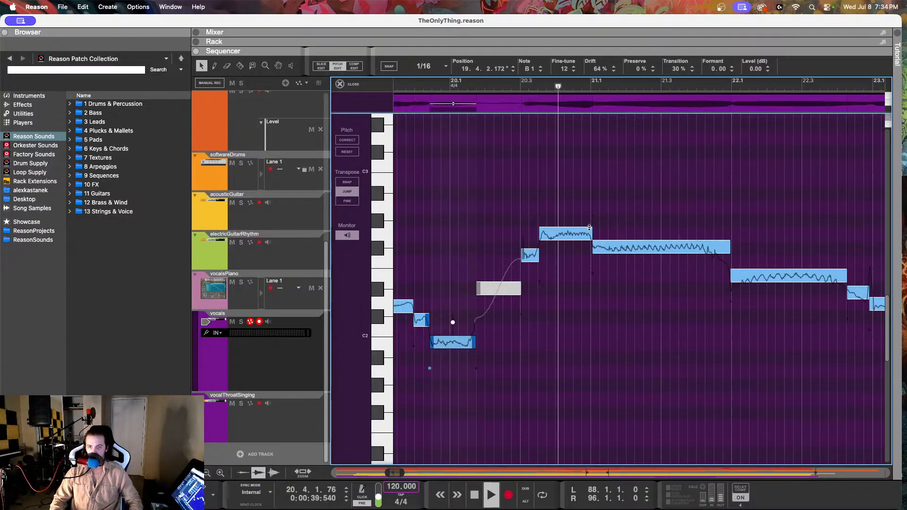
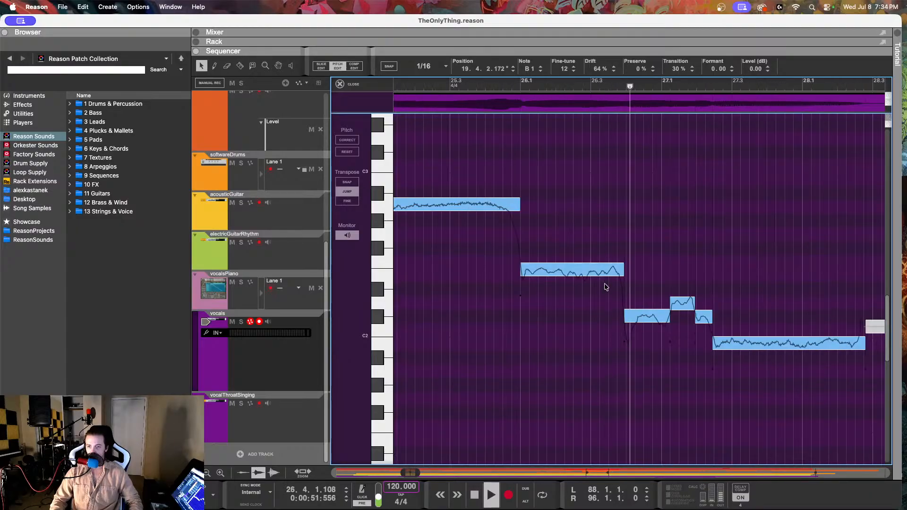
# Step: Stop playback and examine the pitch curve of the E2 vocal note at the start of bar 26
pyautogui.press('space')
pyautogui.click(572, 274)
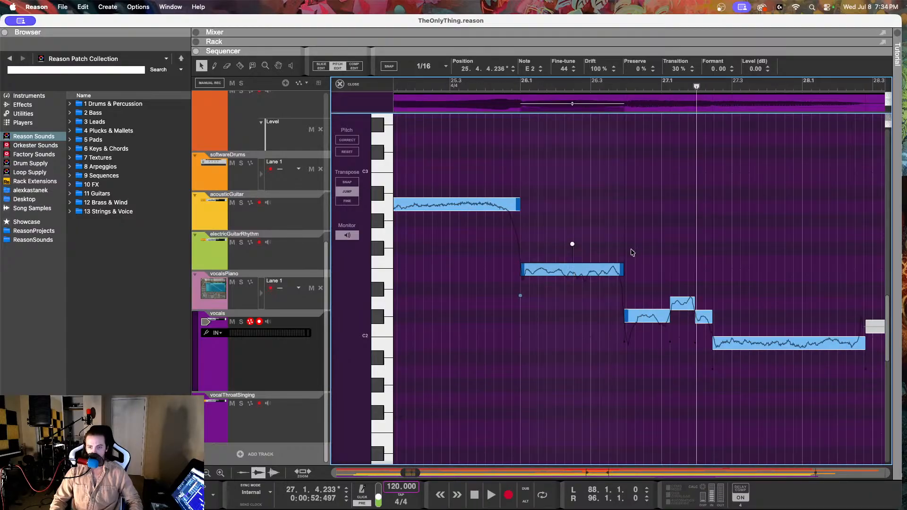
pyautogui.scroll(2, 601, 254)
pyautogui.hscroll(-3, 598, 252)
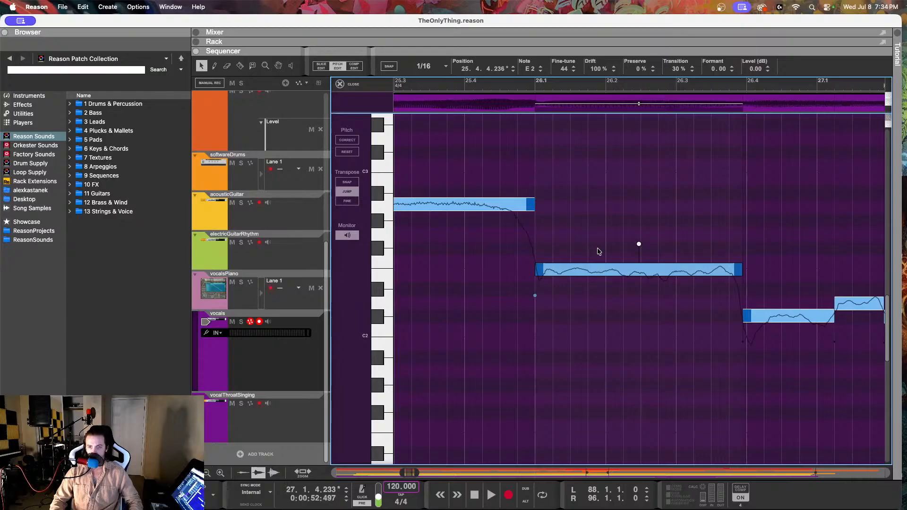
pyautogui.scroll(-2, 599, 251)
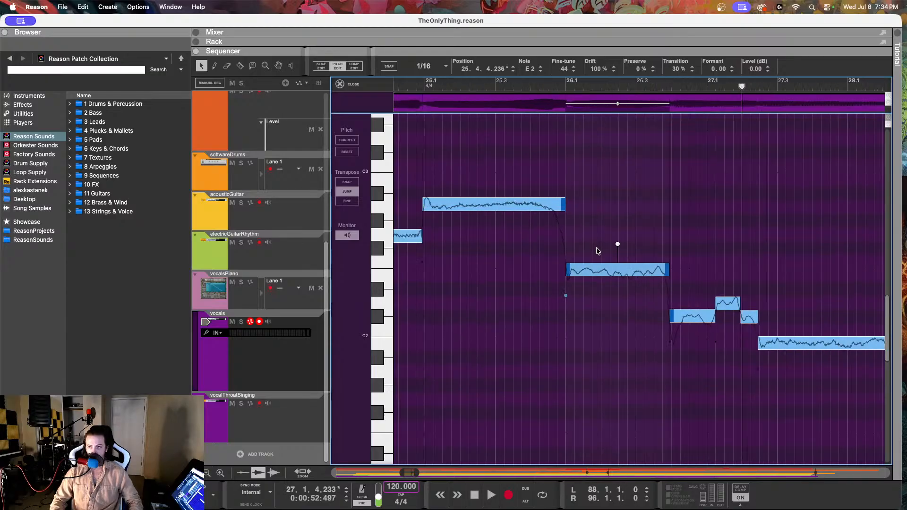
pyautogui.scroll(1, 598, 252)
# Step: Check the matching bar 26 note on the vocalsPiano track and return to pitch editing of the vocals clip
pyautogui.click(294, 296)
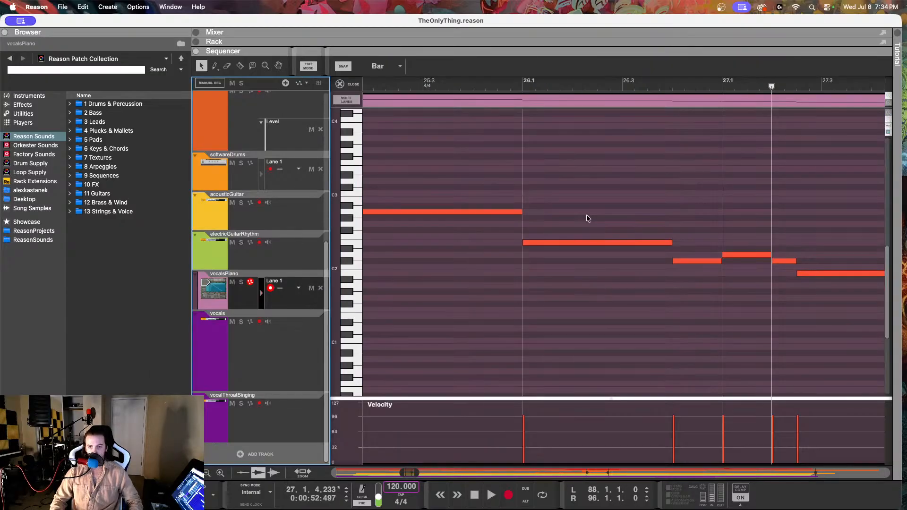
pyautogui.click(579, 243)
pyautogui.click(285, 356)
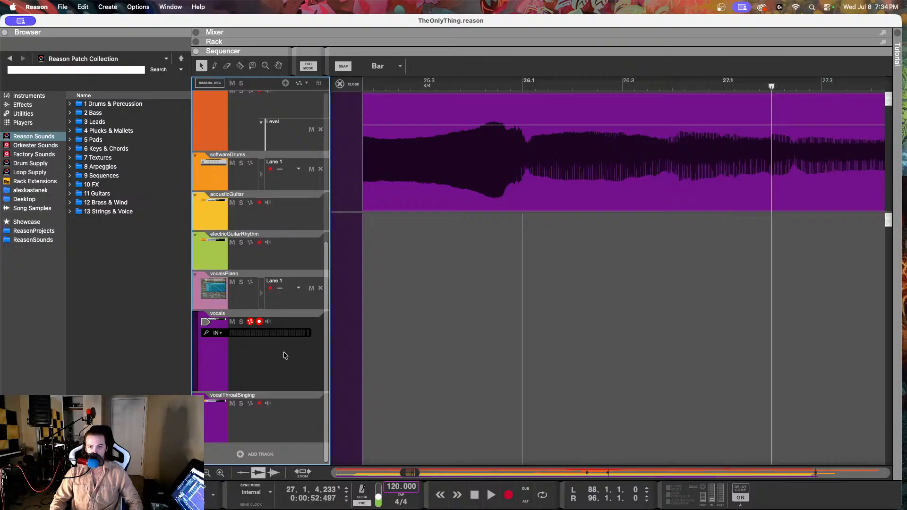
pyautogui.click(451, 177)
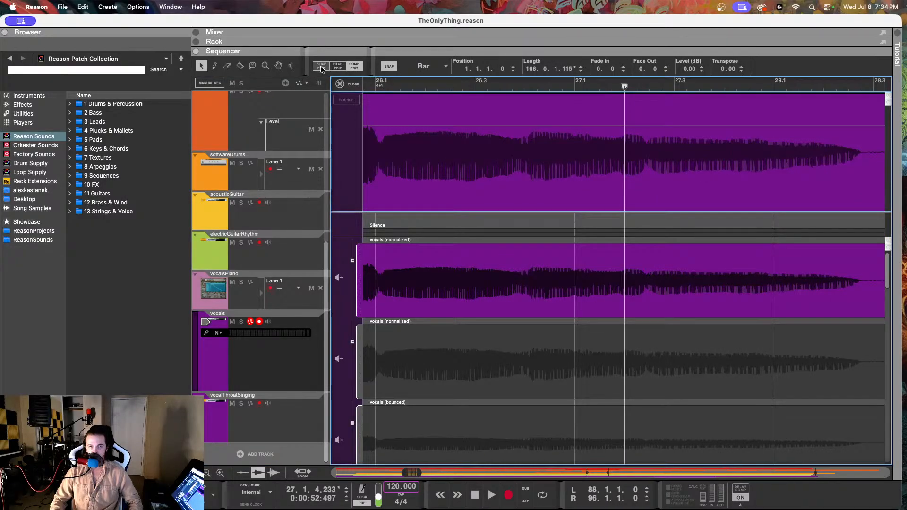
pyautogui.click(338, 66)
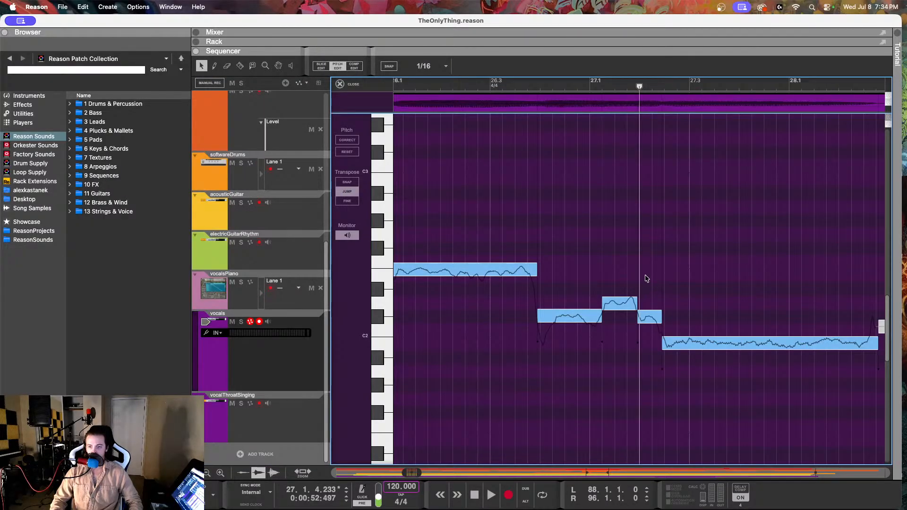
# Step: Set the E2 vocal note at the start of bar 26 to Fine-tune 33 and Drift 78%
pyautogui.scroll(-5, 644, 277)
pyautogui.hscroll(-2, 507, 279)
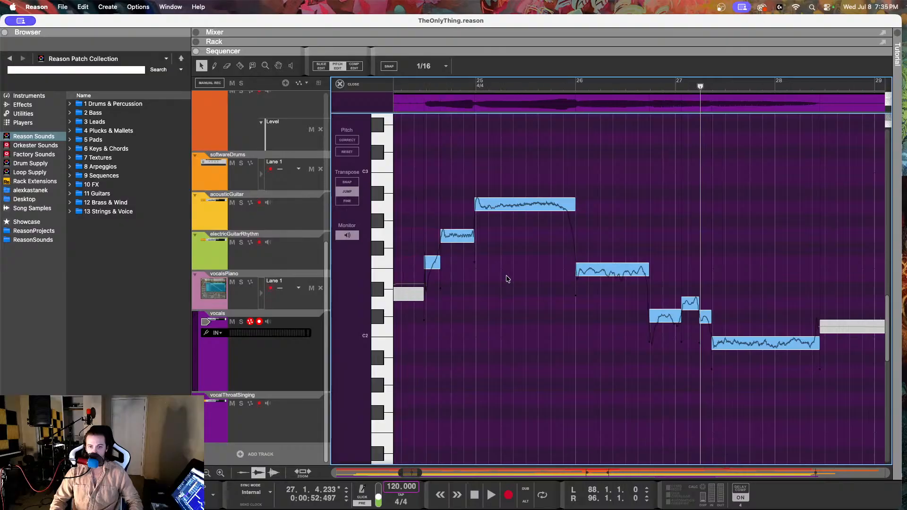
pyautogui.scroll(3, 563, 284)
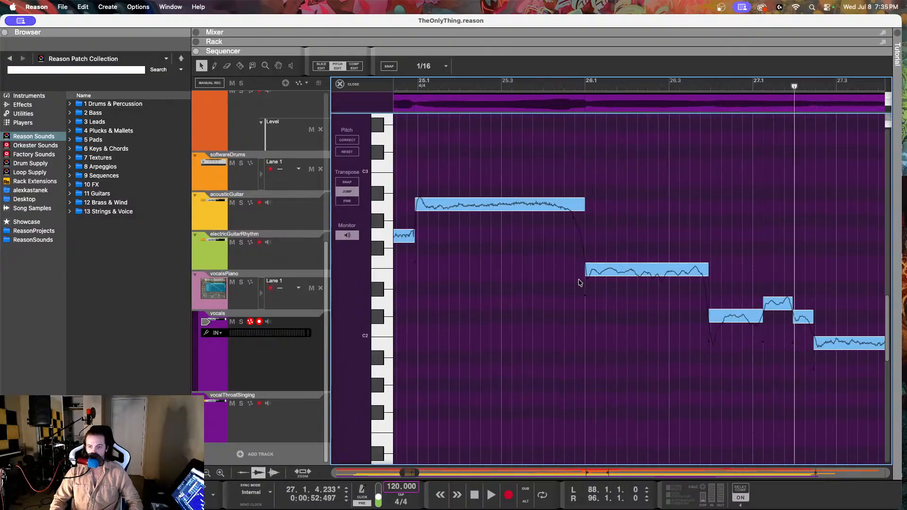
pyautogui.scroll(2, 648, 280)
pyautogui.click(650, 273)
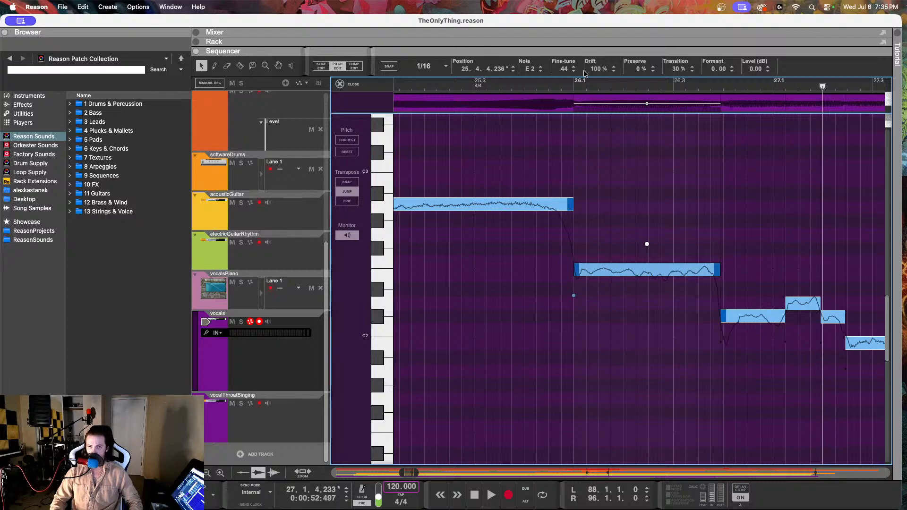
pyautogui.moveTo(565, 74); pyautogui.dragTo(565, 88)
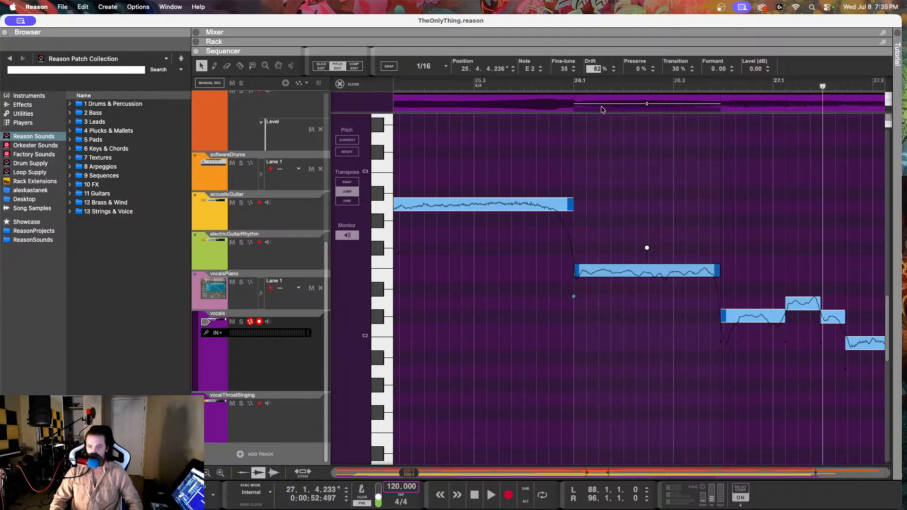
pyautogui.moveTo(601, 114); pyautogui.dragTo(600, 114)
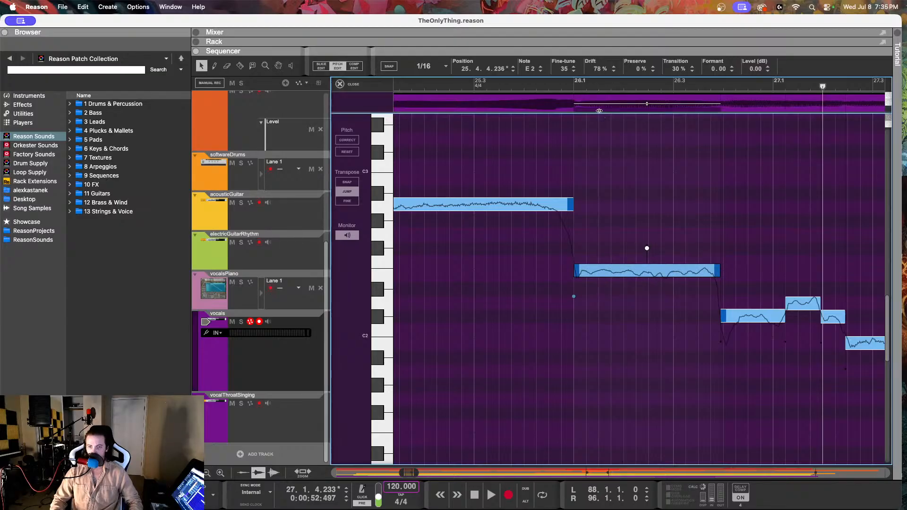
pyautogui.moveTo(570, 74); pyautogui.dragTo(555, 77)
# Step: Replay the vocals from just before 25.3 through the long note ending in bar 28
pyautogui.click(470, 86)
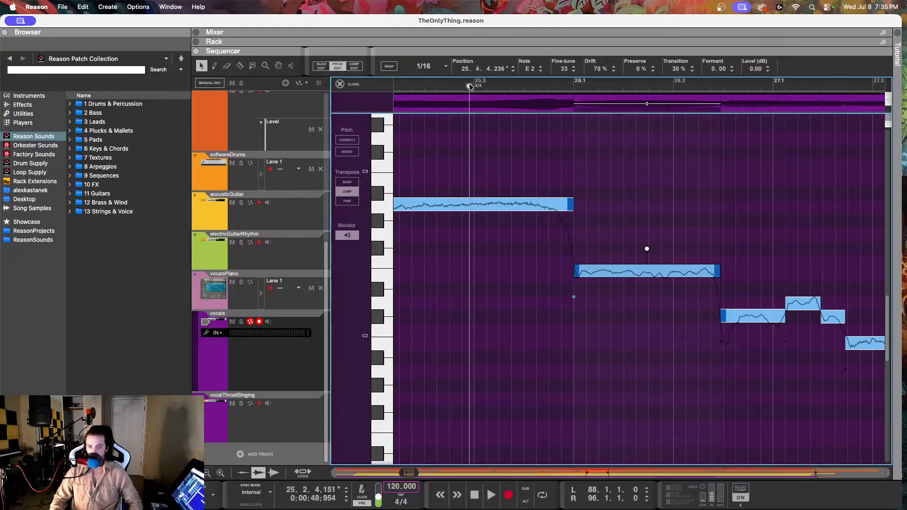
pyautogui.press('space')
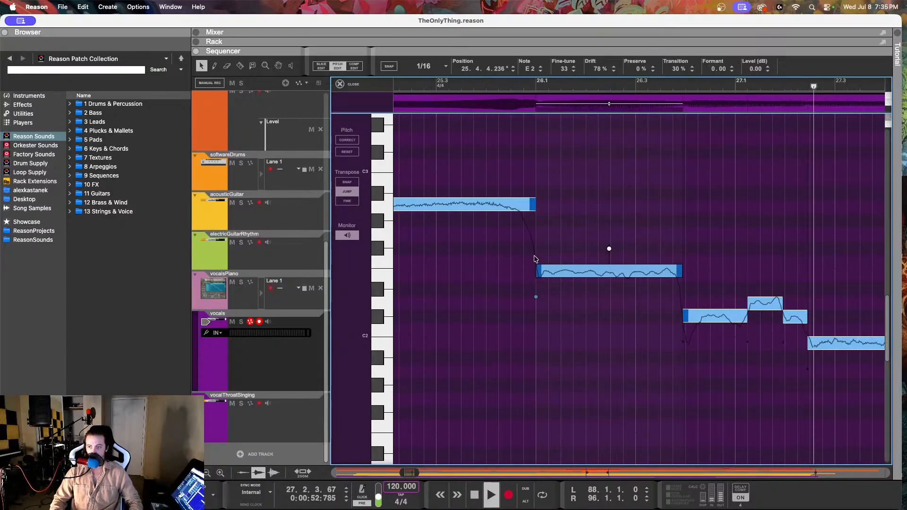
pyautogui.press('space')
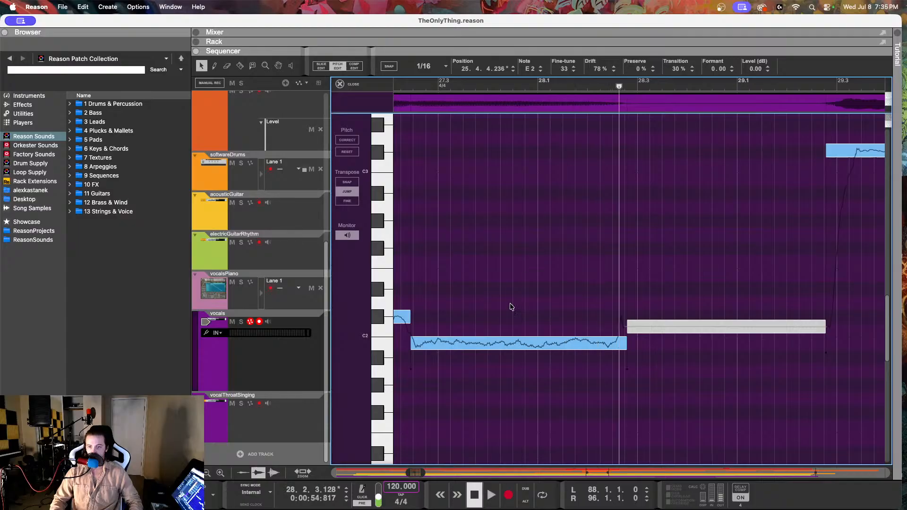
# Step: Set the Drift of the long B1 note at 27.2.2 to 67% and replay from just before 26.4
pyautogui.click(490, 340)
pyautogui.moveTo(597, 70); pyautogui.dragTo(599, 85)
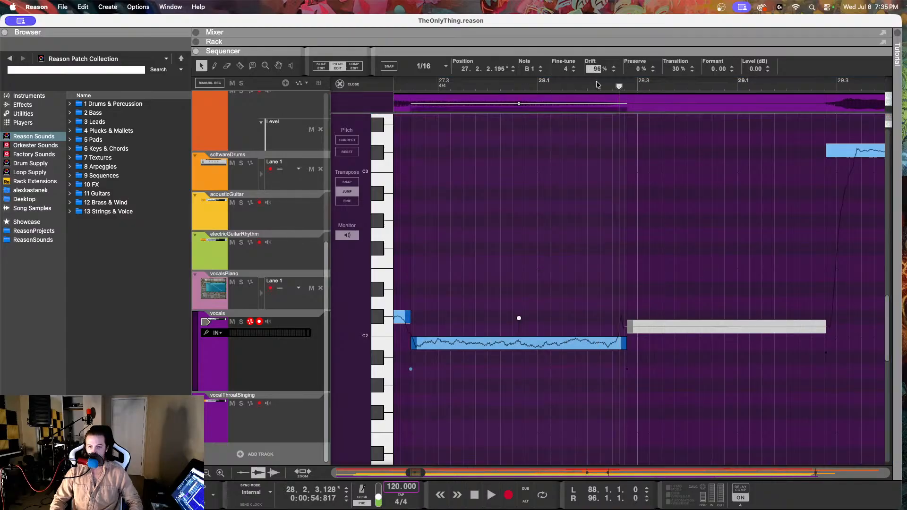
pyautogui.hscroll(-5, 562, 130)
pyautogui.click(491, 85)
pyautogui.press('space')
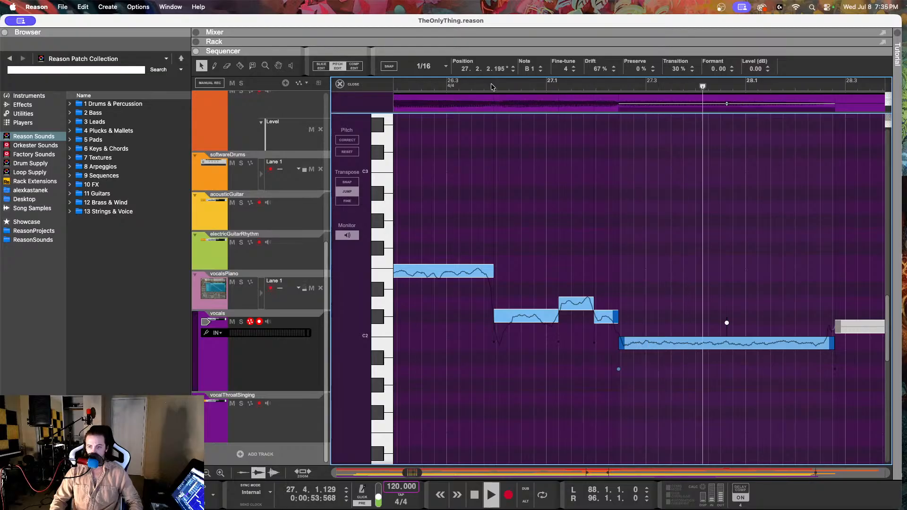
pyautogui.press('space')
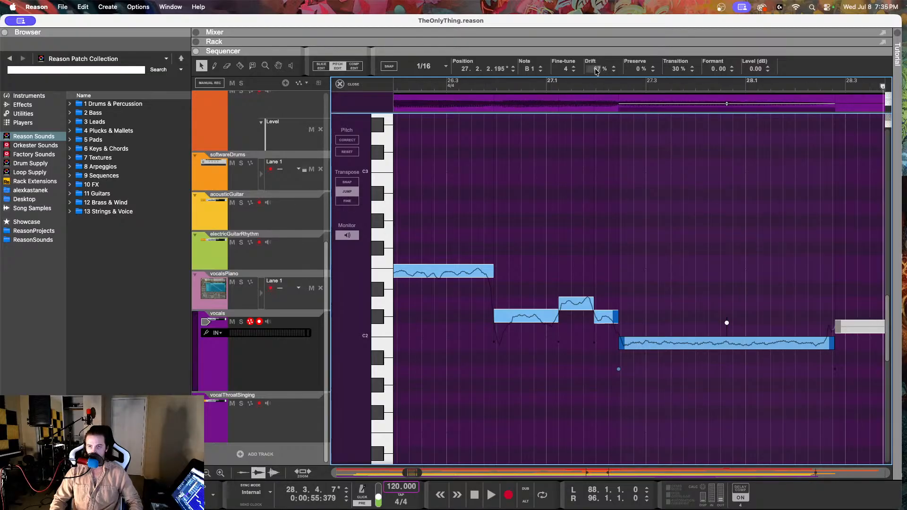
# Step: Set the Drift of the B1 note at 27.2.2 to 80% and play from shortly after 26.3 through bar 33
pyautogui.moveTo(597, 68); pyautogui.dragTo(601, 27)
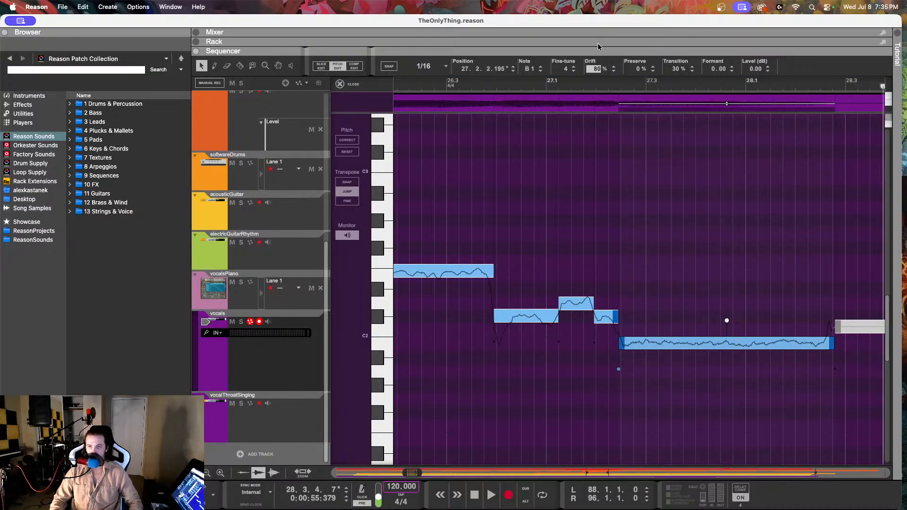
pyautogui.click(477, 85)
pyautogui.press('space')
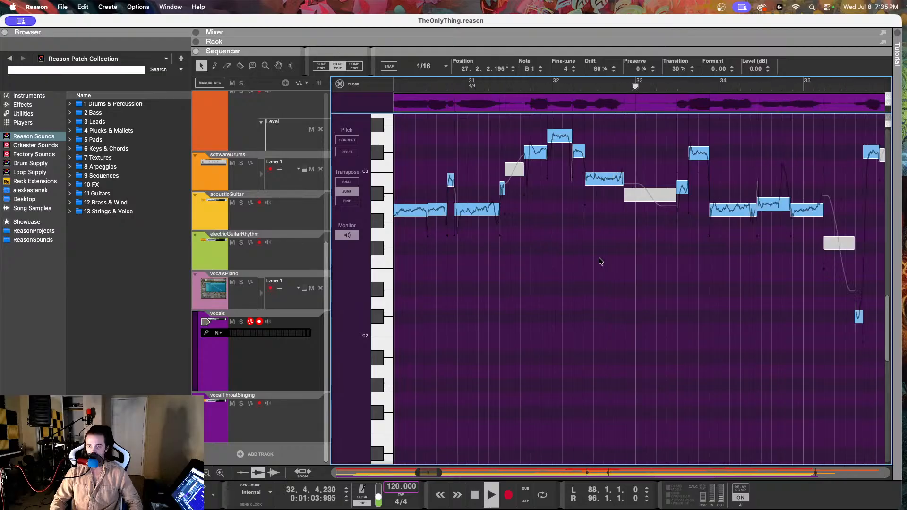
pyautogui.press('space')
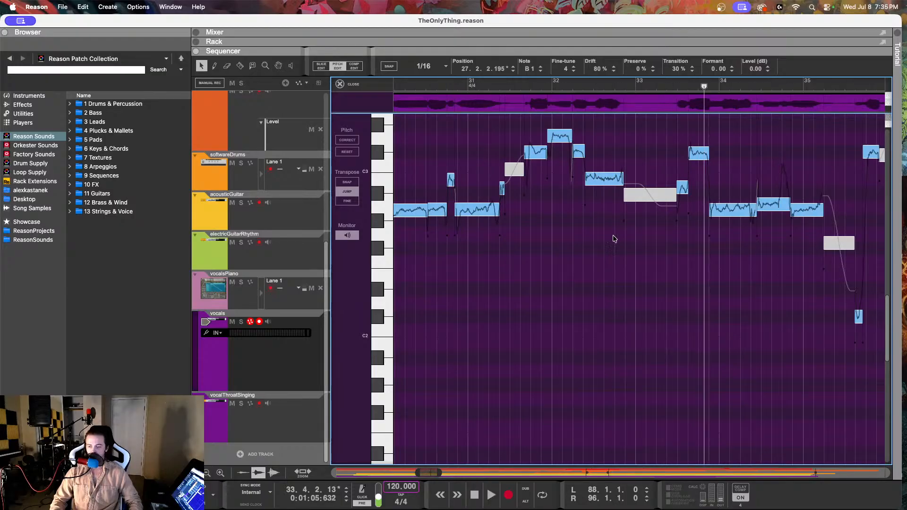
# Step: Open the vocalsPiano notes and play them from shortly after the start of bar 32 to late in bar 33
pyautogui.click(239, 301)
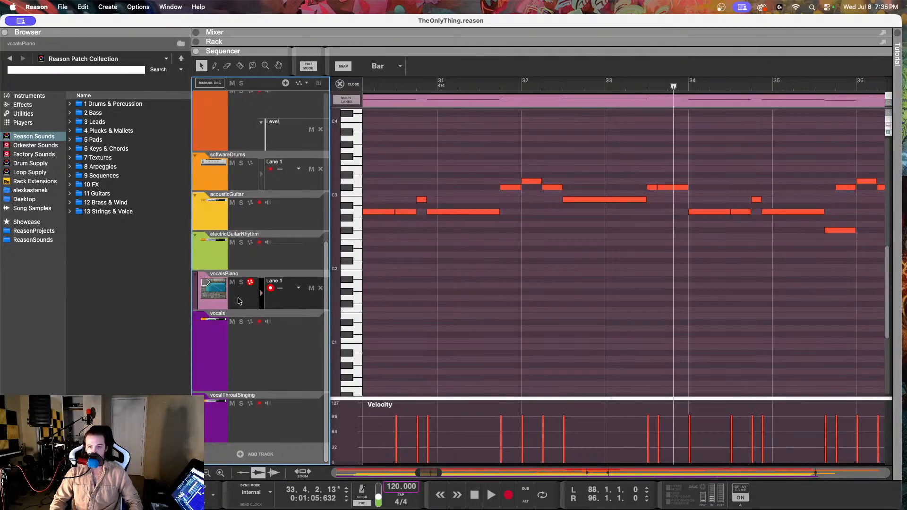
pyautogui.click(539, 86)
pyautogui.press('space')
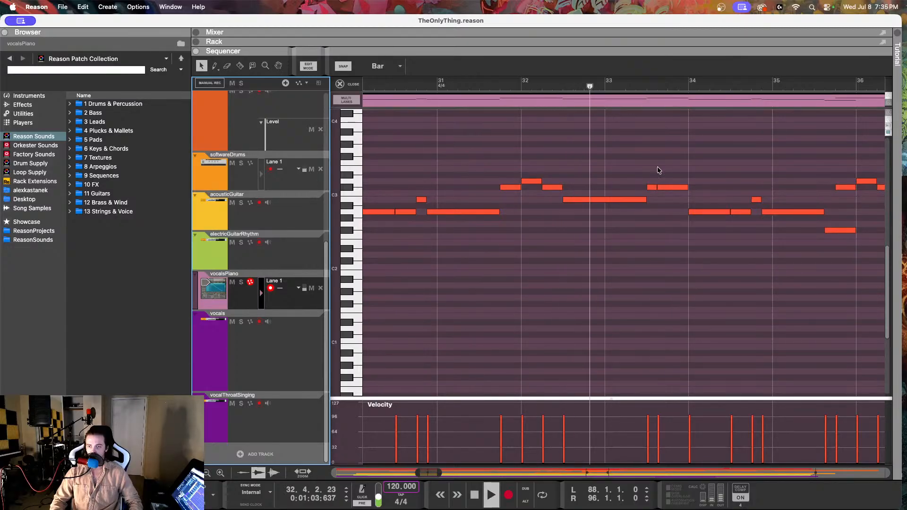
pyautogui.click(655, 151)
pyautogui.press('space')
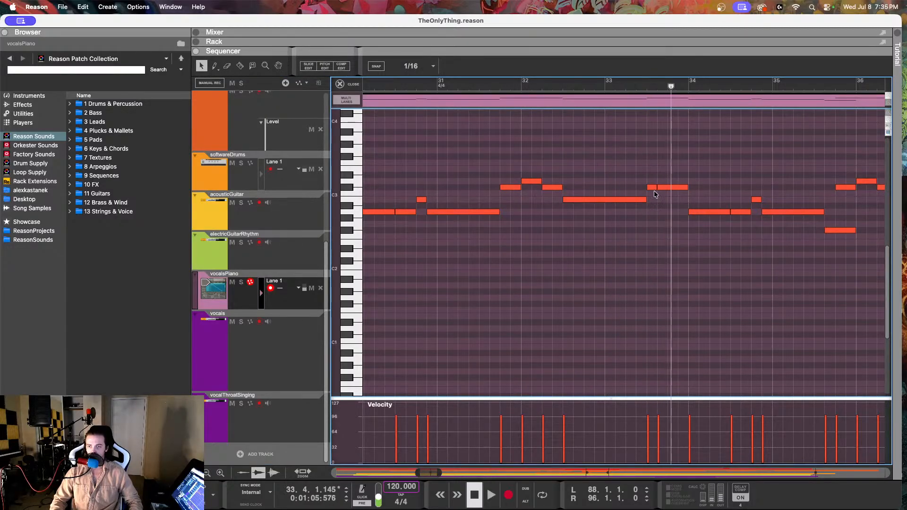
# Step: Try the short vocalsPiano note at 33.3 on A2 and on F#2, playing from shortly before it each time
pyautogui.click(652, 188)
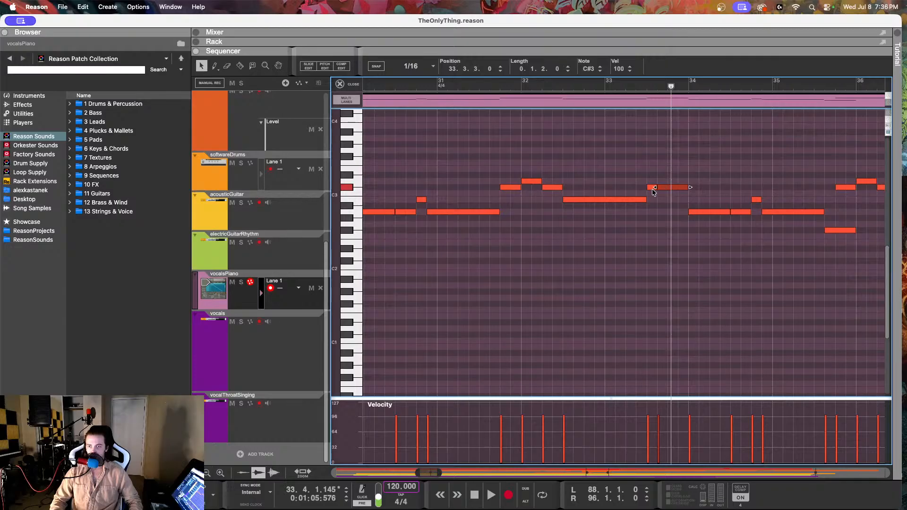
pyautogui.moveTo(651, 210); pyautogui.dragTo(651, 211)
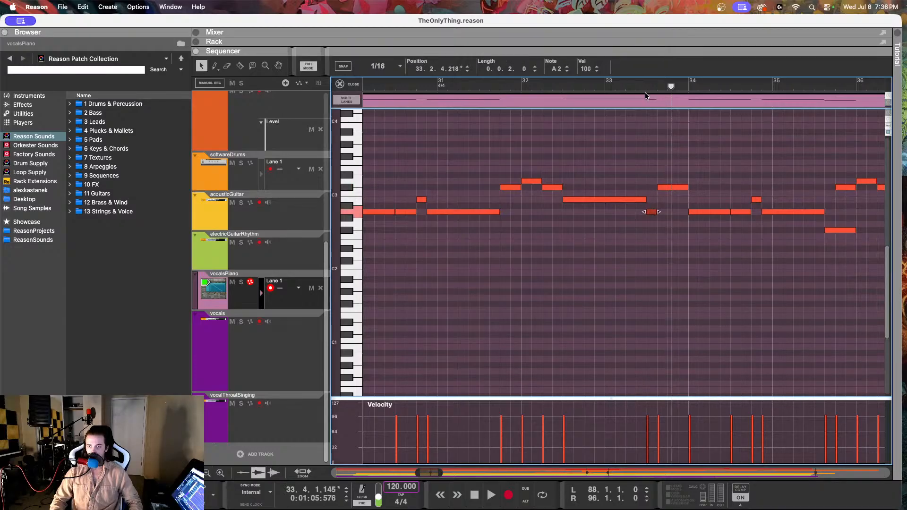
pyautogui.click(637, 87)
pyautogui.press('space')
pyautogui.press('space')
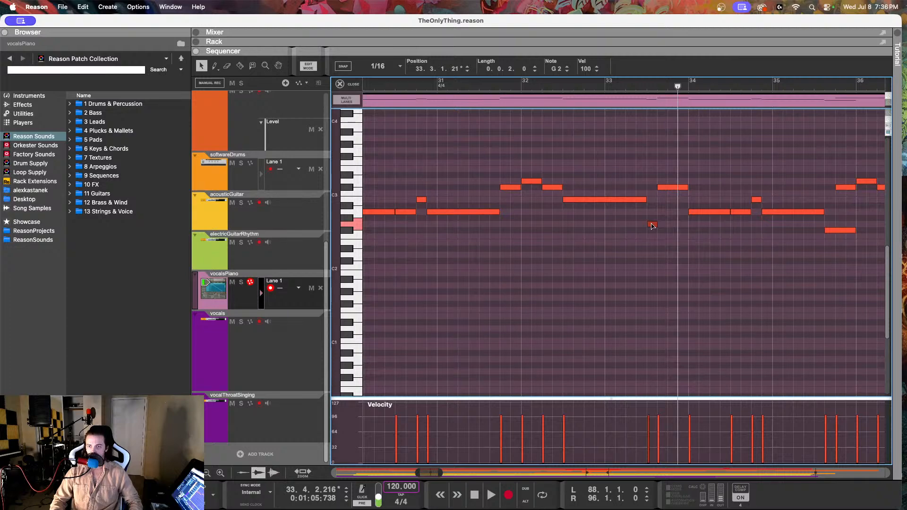
pyautogui.click(635, 87)
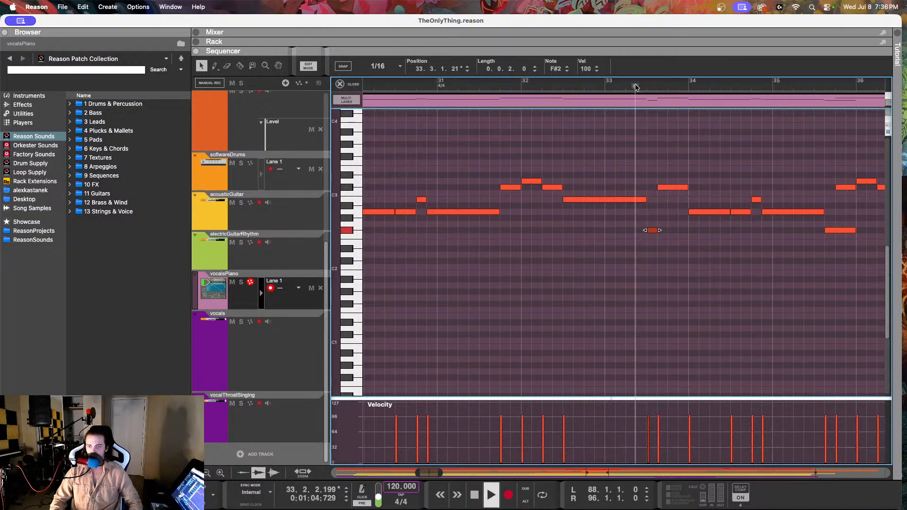
pyautogui.press('space')
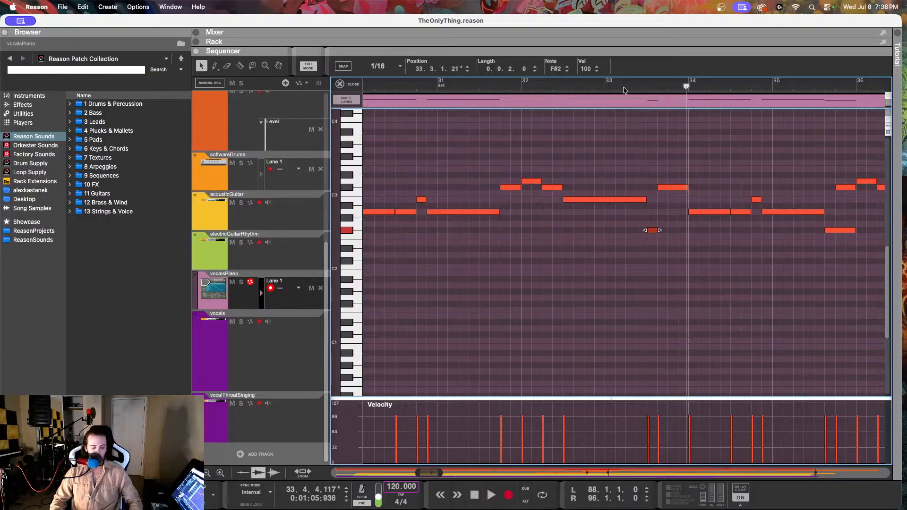
# Step: Undo the pitch moves of the short vocalsPiano note at 33.3.1, back to C#3
pyautogui.press('super+Up')
pyautogui.press('super+Up')
pyautogui.press('super+Up')
pyautogui.press('super+Up')
pyautogui.press('super+Up')
pyautogui.press('super+Up')
pyautogui.press('super+Up')
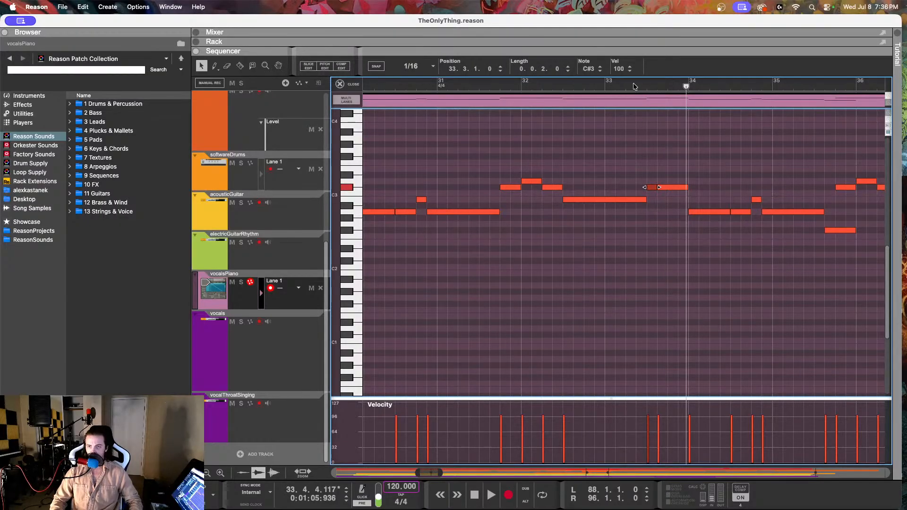
# Step: Select the two adjacent C#3 vocalsPiano notes in bar 33 and replay them repeatedly from about 33.2
pyautogui.moveTo(651, 159); pyautogui.dragTo(662, 194)
pyautogui.click(631, 85)
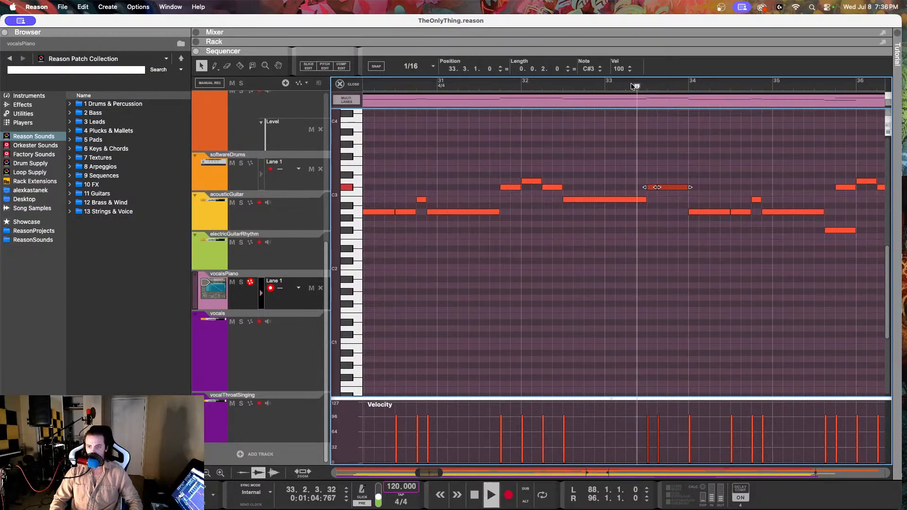
pyautogui.click(631, 85)
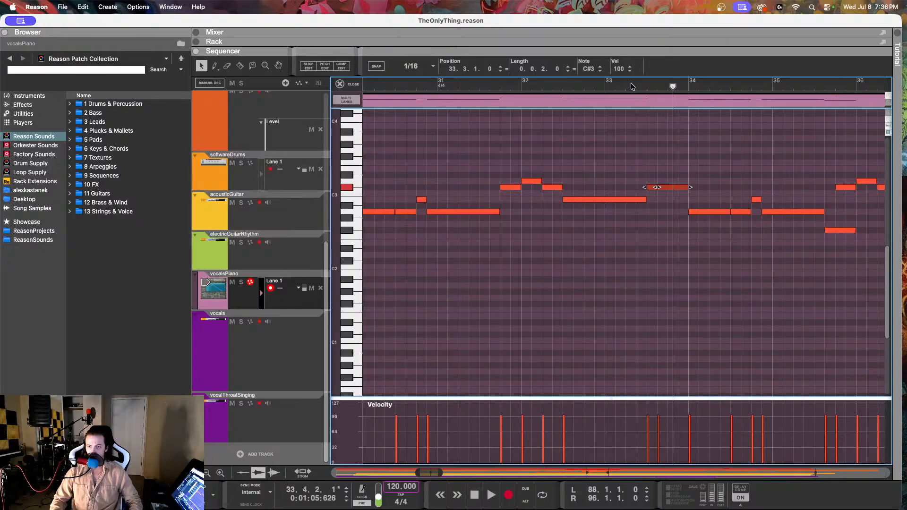
pyautogui.click(632, 85)
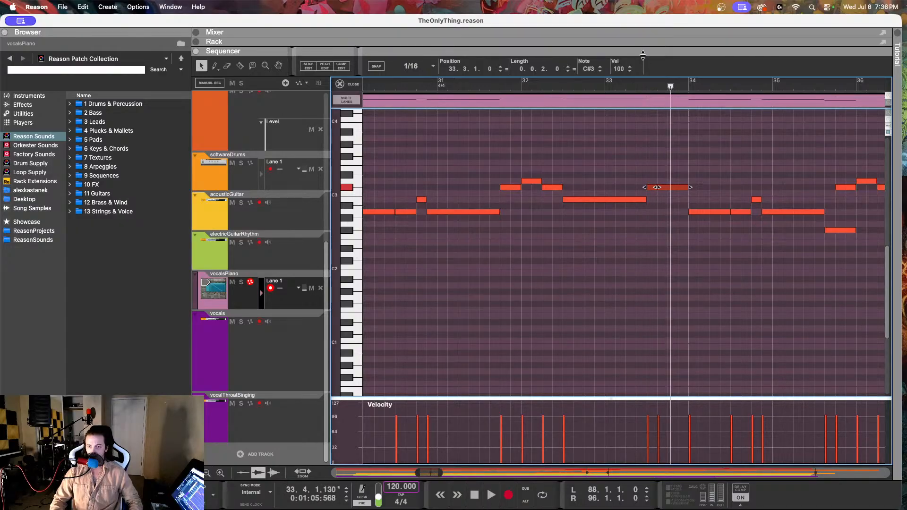
# Step: Try the short vocalsPiano note at 33.3.1 on A2 and play it from about 33.2
pyautogui.click(655, 151)
pyautogui.moveTo(653, 168); pyautogui.dragTo(656, 205)
pyautogui.moveTo(590, 71)
pyautogui.mouseDown()
pyautogui.moveTo(588, 99)
pyautogui.moveTo(586, 79)
pyautogui.mouseUp()
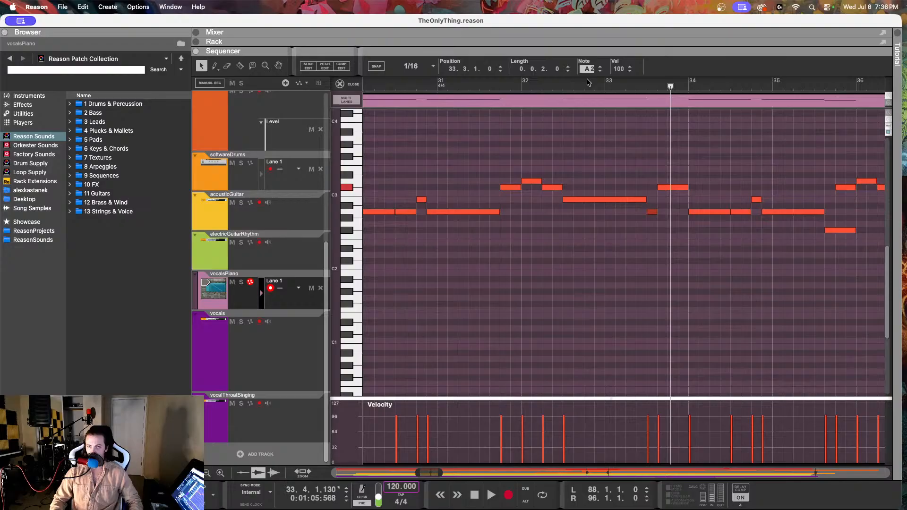
pyautogui.click(630, 85)
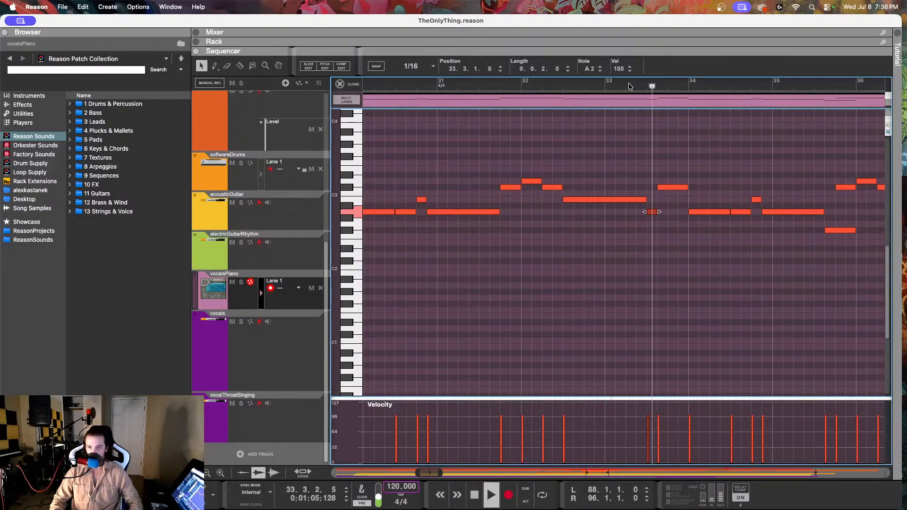
pyautogui.press('space')
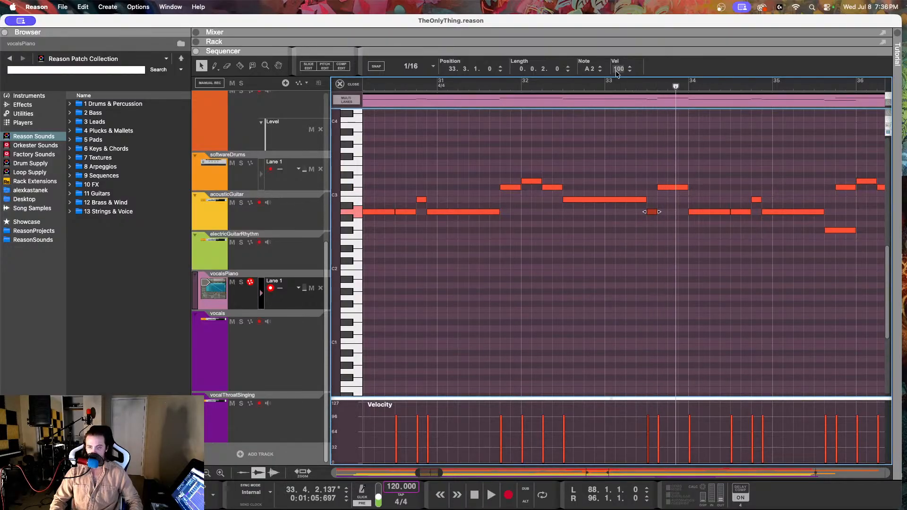
# Step: Mute the vocals track and replay the vocalsPiano melody from about 33.2 to the end of bar 33
pyautogui.click(232, 323)
pyautogui.click(630, 83)
pyautogui.press('space')
pyautogui.click(608, 113)
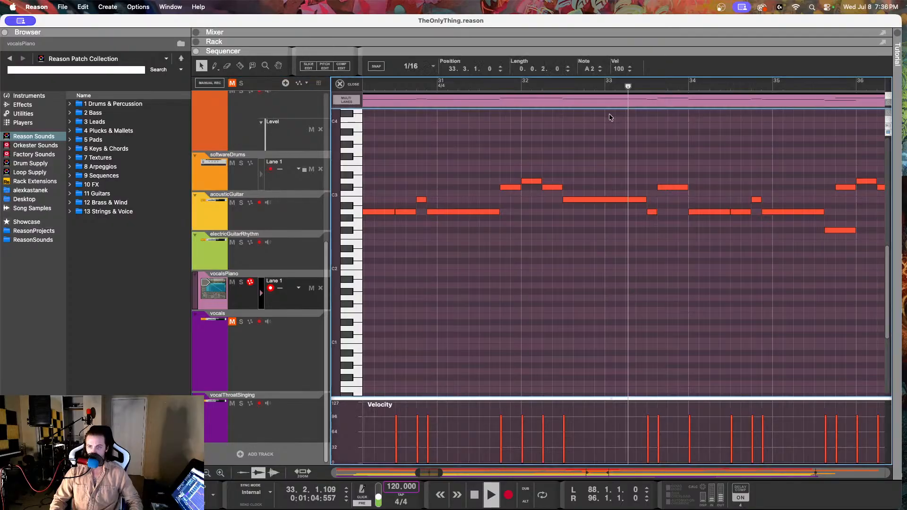
pyautogui.click(468, 84)
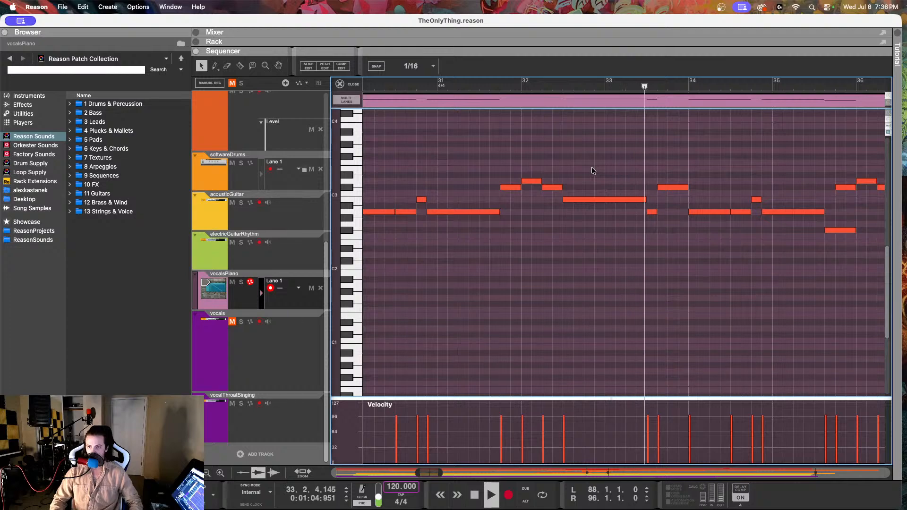
pyautogui.press('space')
# Step: Return the short vocalsPiano note at 33.3.1 to C#3 and play it from just before it starts
pyautogui.moveTo(652, 212); pyautogui.dragTo(652, 192)
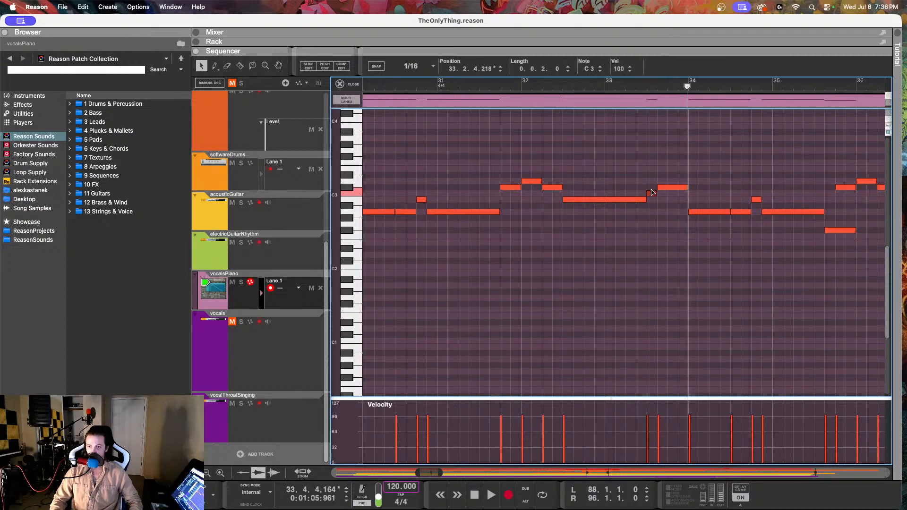
pyautogui.click(652, 191)
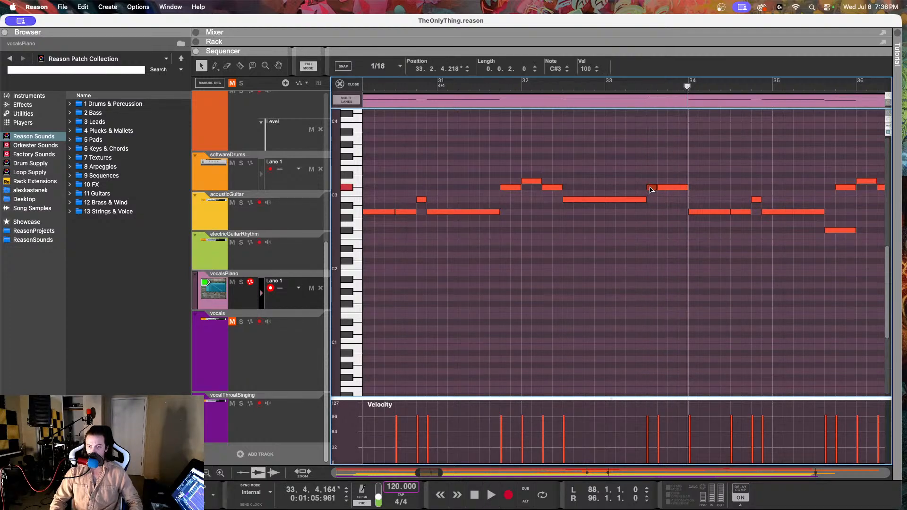
pyautogui.click(642, 86)
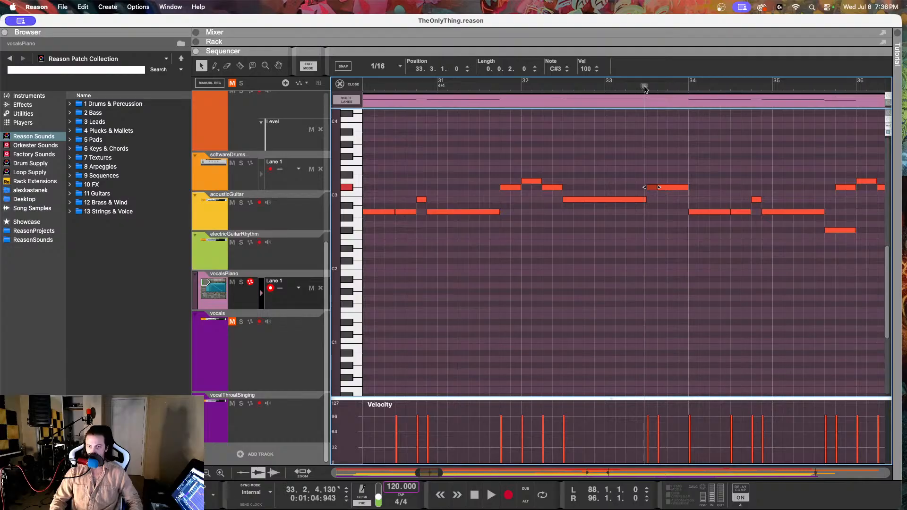
pyautogui.press('space')
pyautogui.press('space')
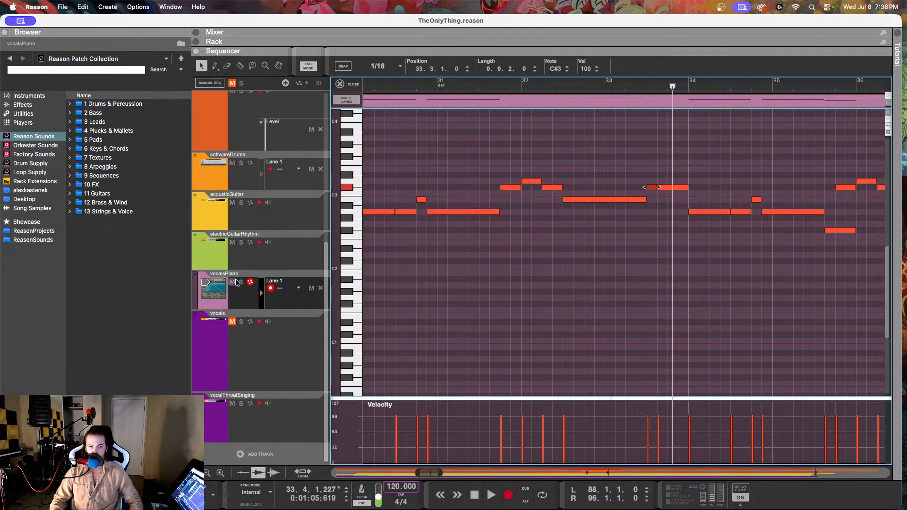
# Step: Mute the vocalsPiano track, unmute vocals, and open the vocals clip in Pitch Edit mode
pyautogui.click(233, 282)
pyautogui.click(230, 334)
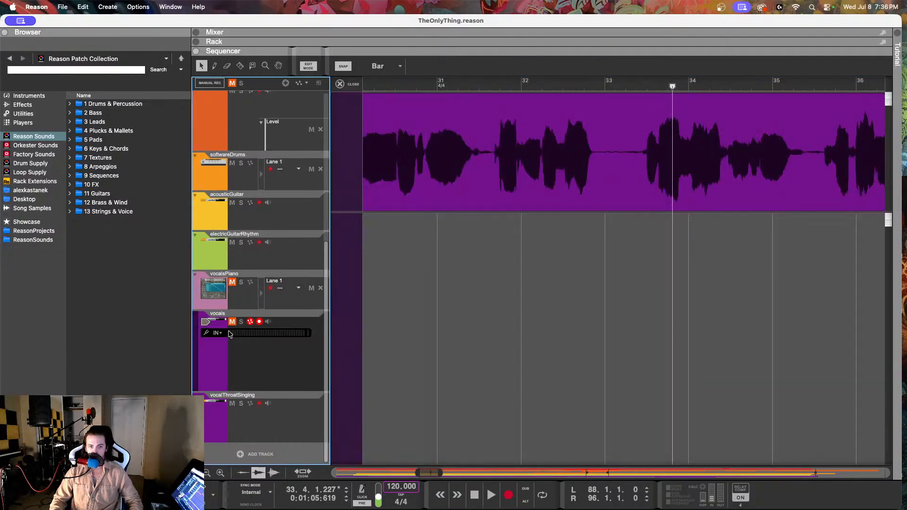
pyautogui.doubleClick(445, 185)
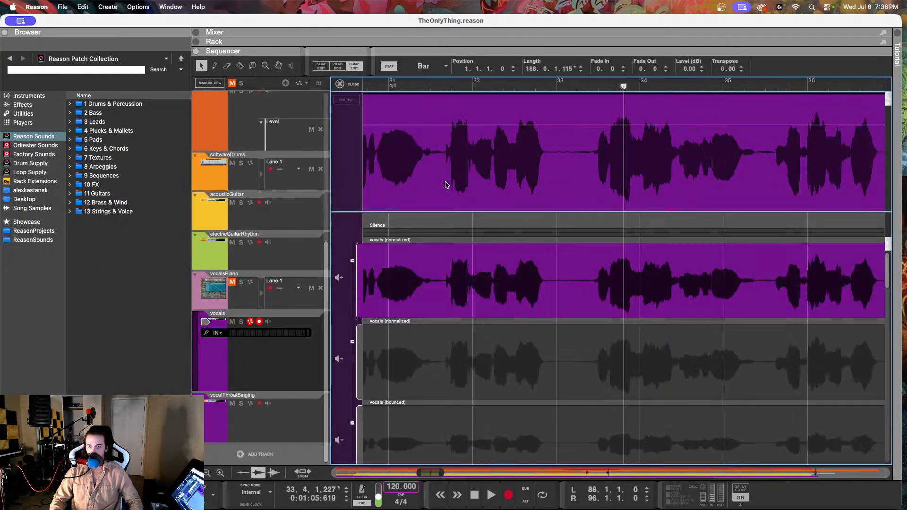
pyautogui.click(338, 66)
# Step: Try a fine-tune of 5 on the short C#3 vocal note at 33.2.4, replaying the passage leading into it
pyautogui.click(619, 187)
pyautogui.scroll(3, 602, 200)
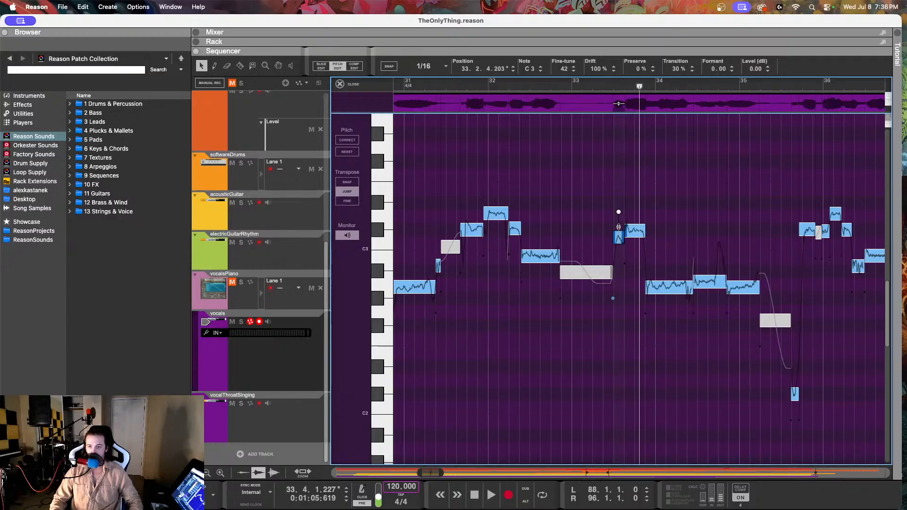
pyautogui.click(572, 71)
pyautogui.doubleClick(564, 69)
pyautogui.click(544, 88)
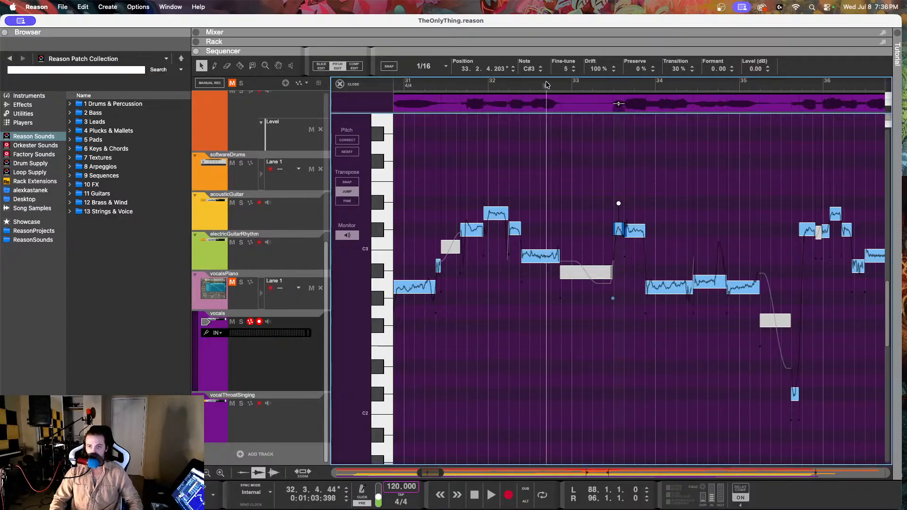
pyautogui.press('space')
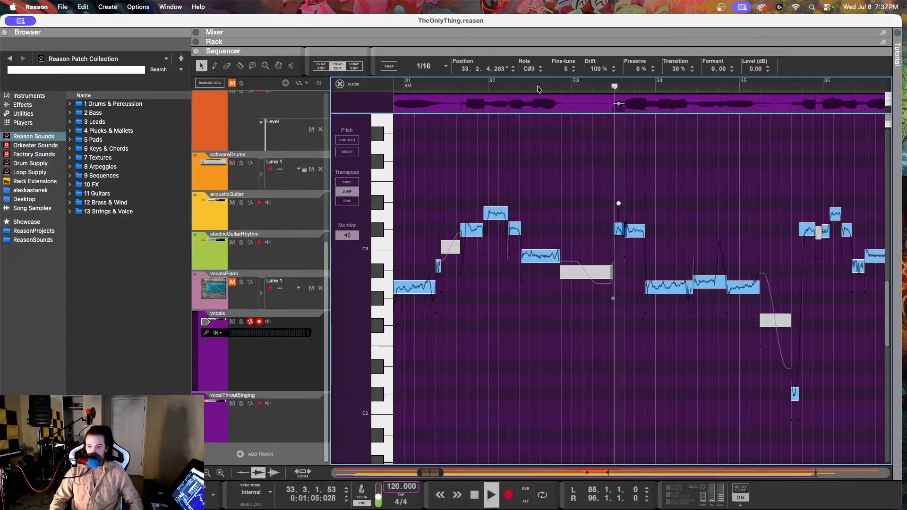
pyautogui.click(601, 88)
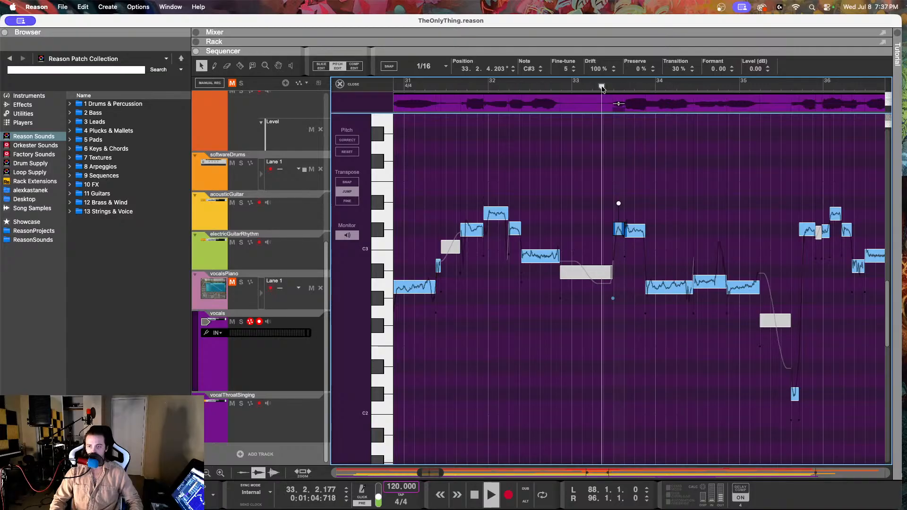
pyautogui.press('space')
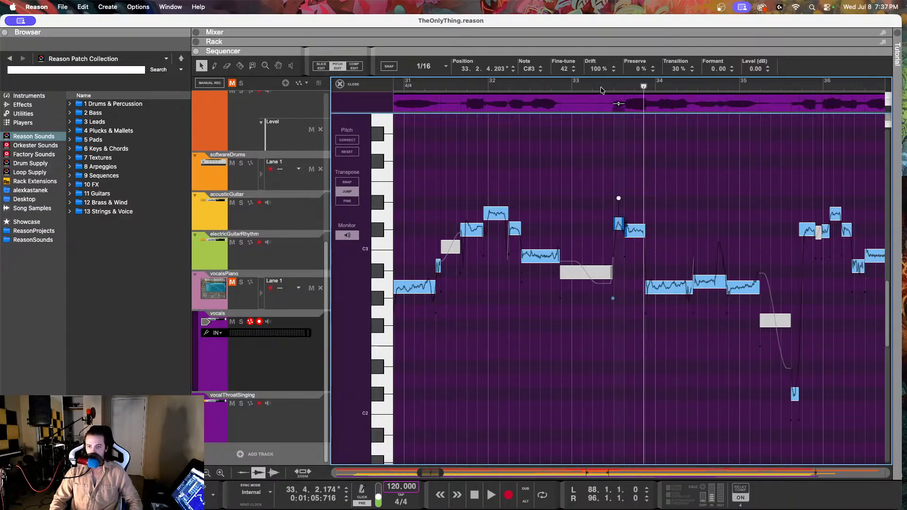
# Step: Lower the short vocal note at 33.2.4 to A2 with a fine-tune of 12
pyautogui.press('Down')
pyautogui.press('Down')
pyautogui.press('Down')
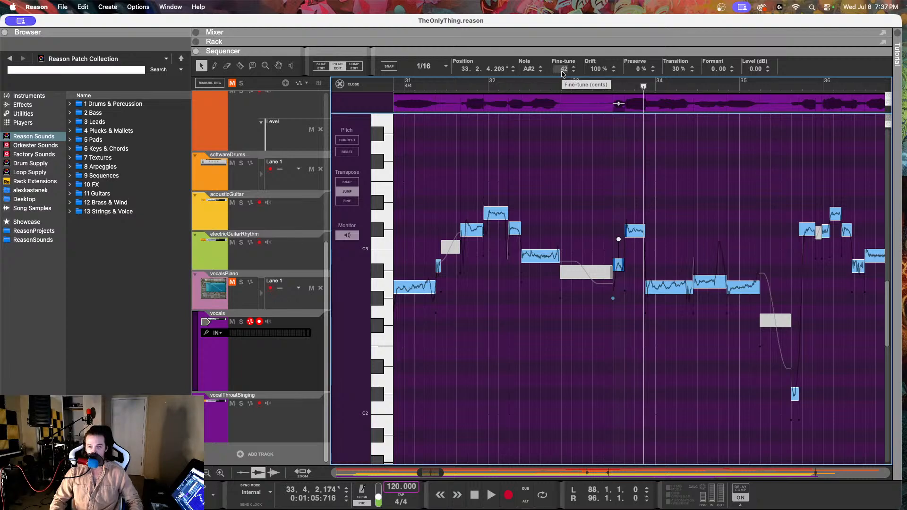
pyautogui.moveTo(563, 73); pyautogui.dragTo(564, 77)
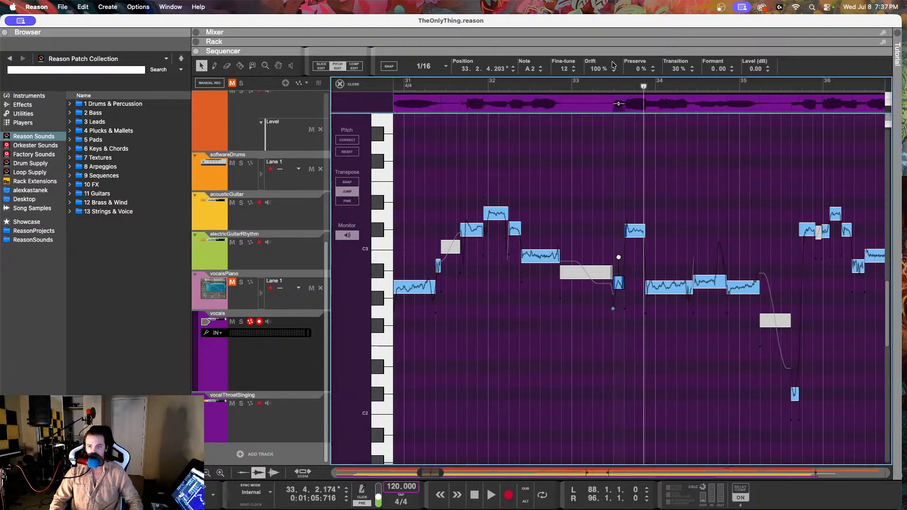
# Step: Play the vocals from about 33.2, and again from about 32.2 into bar 35
pyautogui.click(607, 83)
pyautogui.press('space')
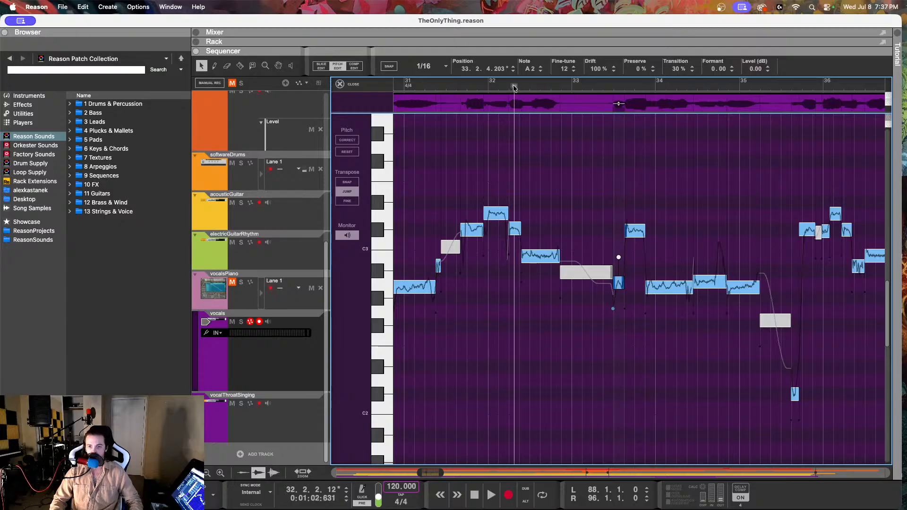
pyautogui.click(508, 83)
pyautogui.press('space')
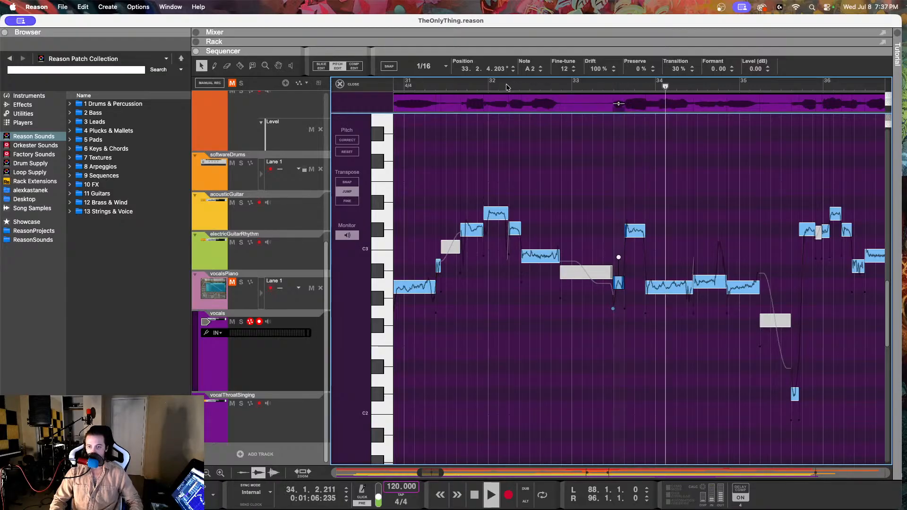
pyautogui.hscroll(-5, 472, 104)
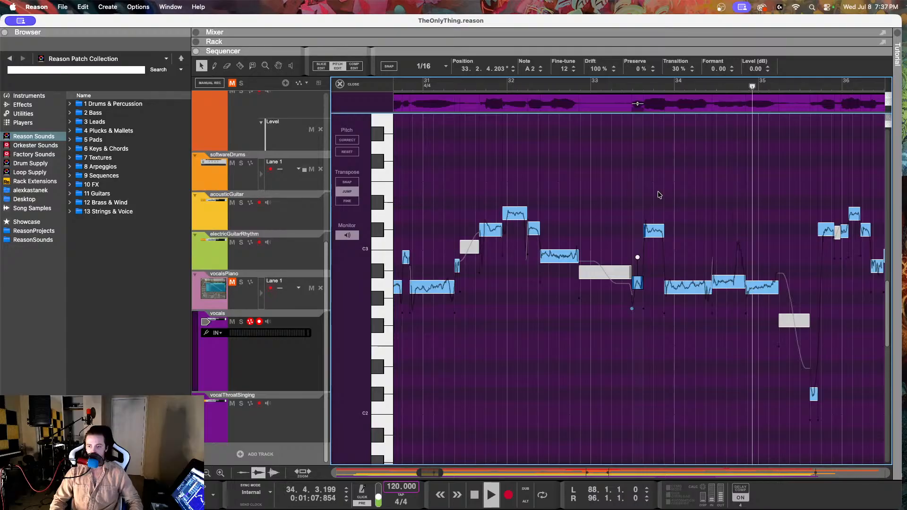
pyautogui.press('space')
# Step: Set the fine-tune of the A2 vocal note at 34.2.4 to -13 and play from about 33.3 into bar 36
pyautogui.hscroll(3, 660, 195)
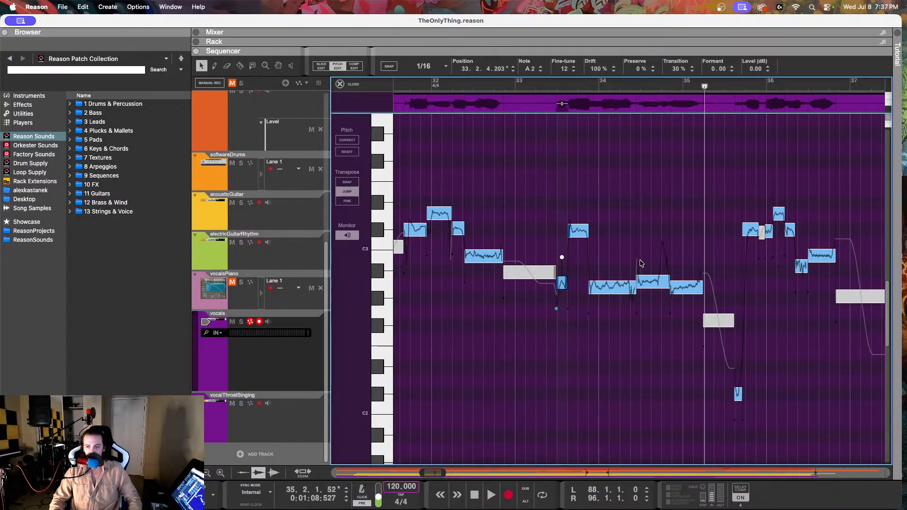
pyautogui.click(645, 279)
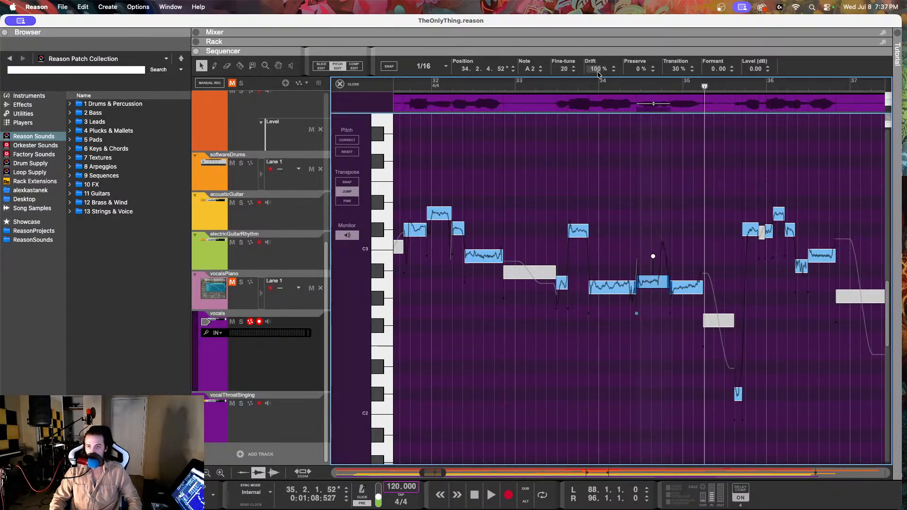
pyautogui.moveTo(565, 71); pyautogui.dragTo(560, 111)
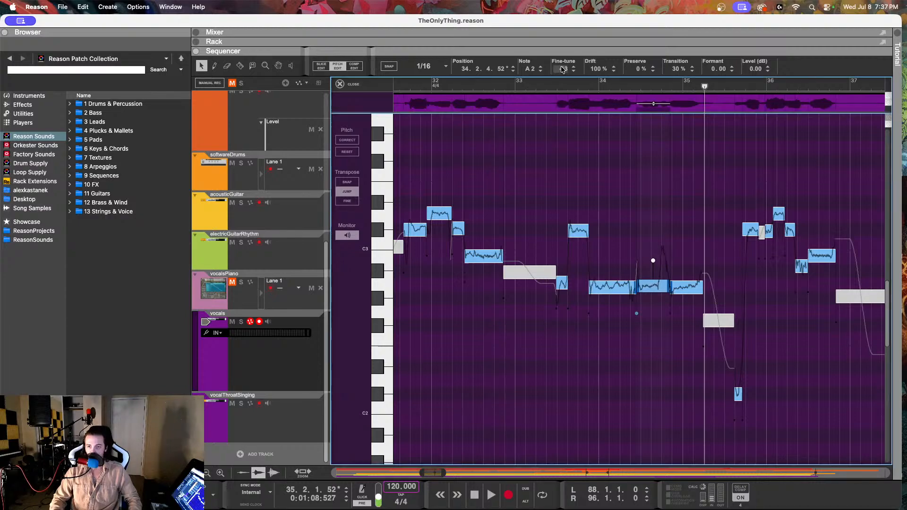
pyautogui.click(561, 87)
pyautogui.press('space')
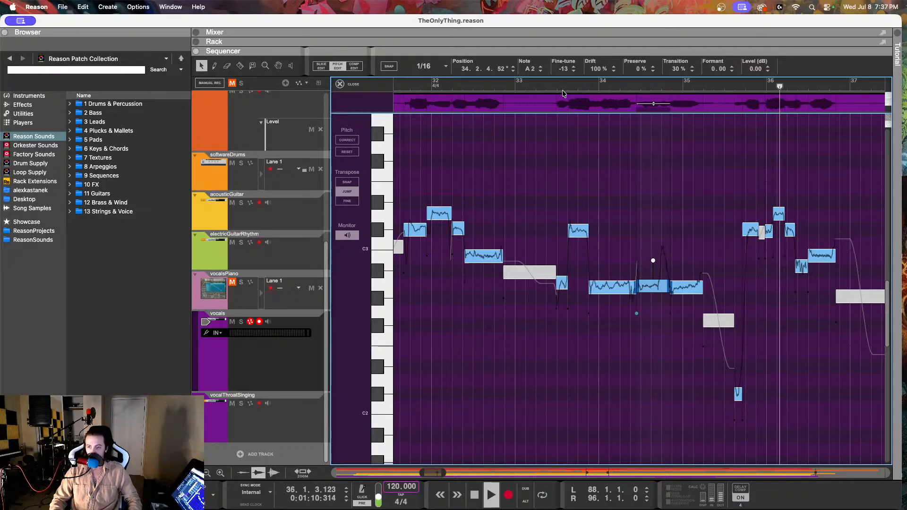
pyautogui.press('space')
# Step: Select the low C#2 and following C#3 vocal notes in bar 35, and play from about 35.1 into bar 37
pyautogui.click(738, 396)
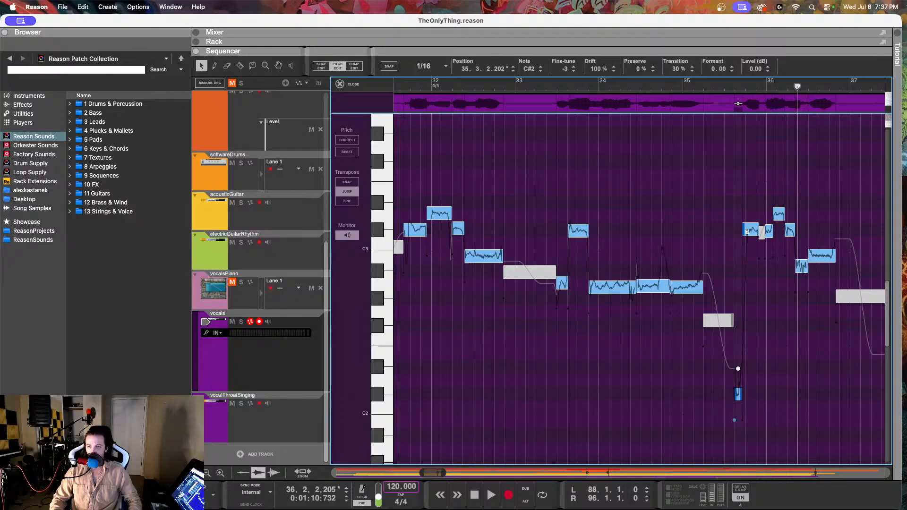
pyautogui.click(708, 85)
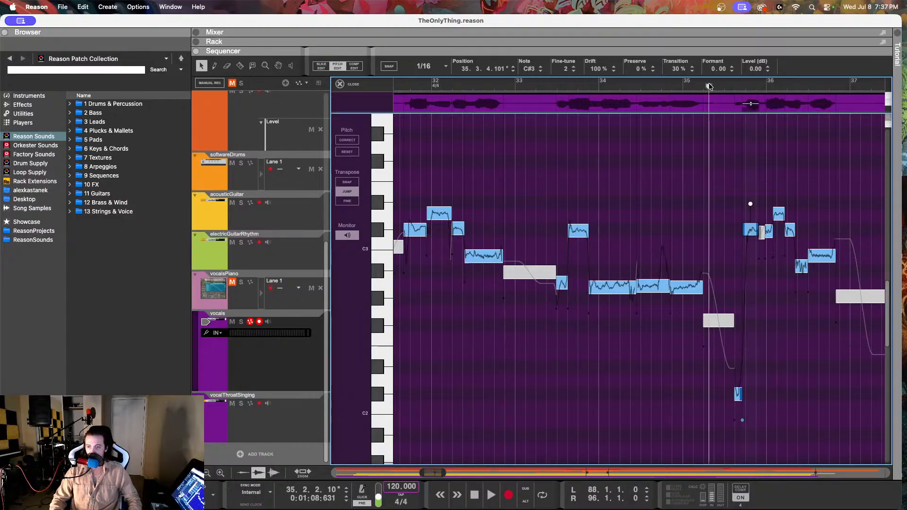
pyautogui.click(691, 85)
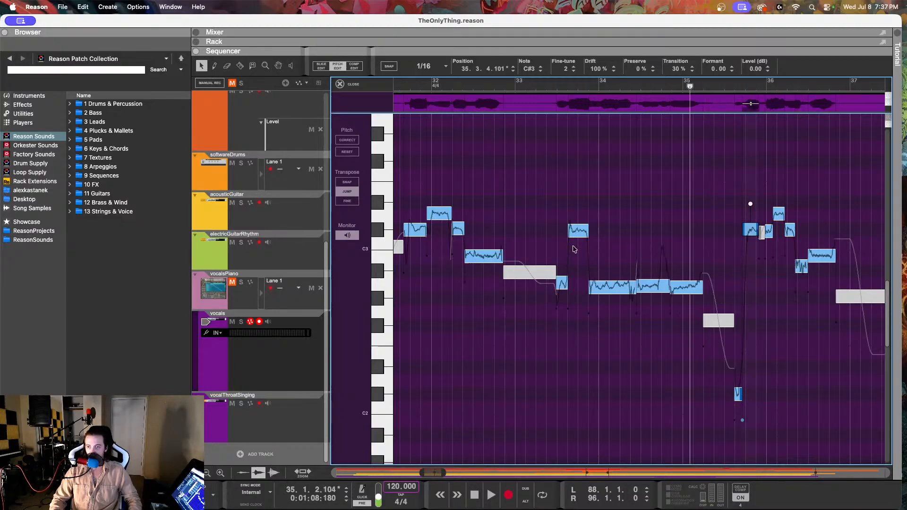
pyautogui.hscroll(4, 555, 257)
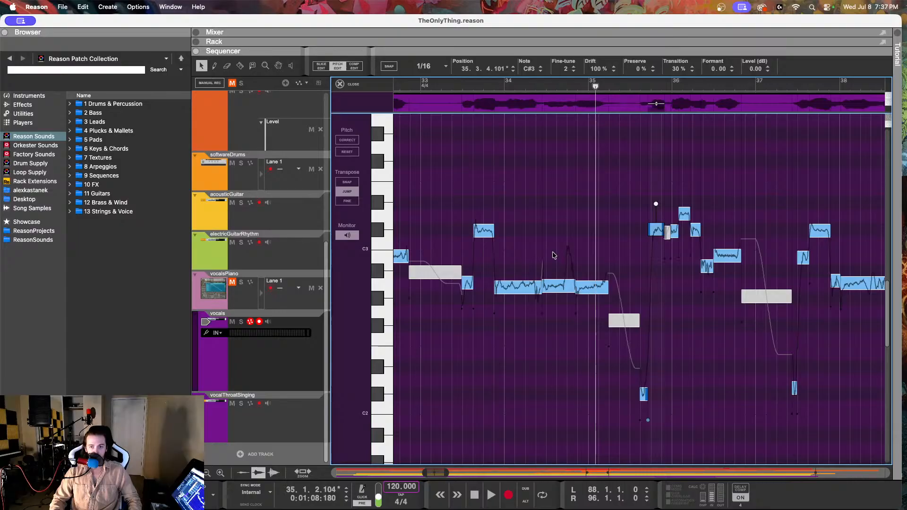
pyautogui.press('space')
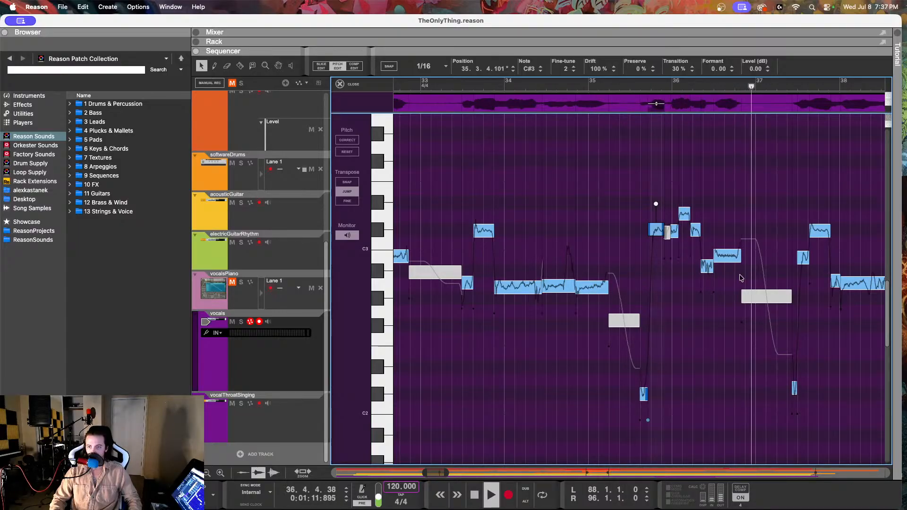
pyautogui.press('space')
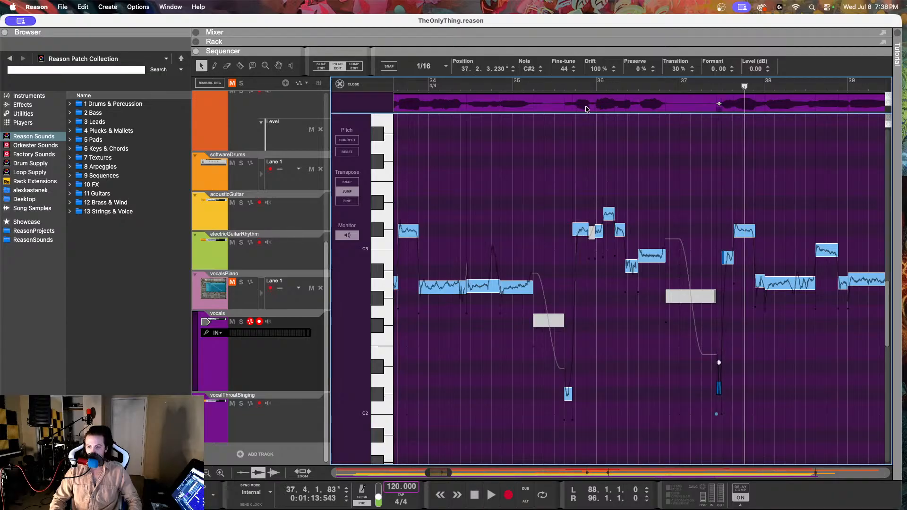
# Step: Set the fine-tune of the low C#2 vocal note at 37.2.3 to 19 and play from just before bar 37
pyautogui.moveTo(565, 75); pyautogui.dragTo(563, 80)
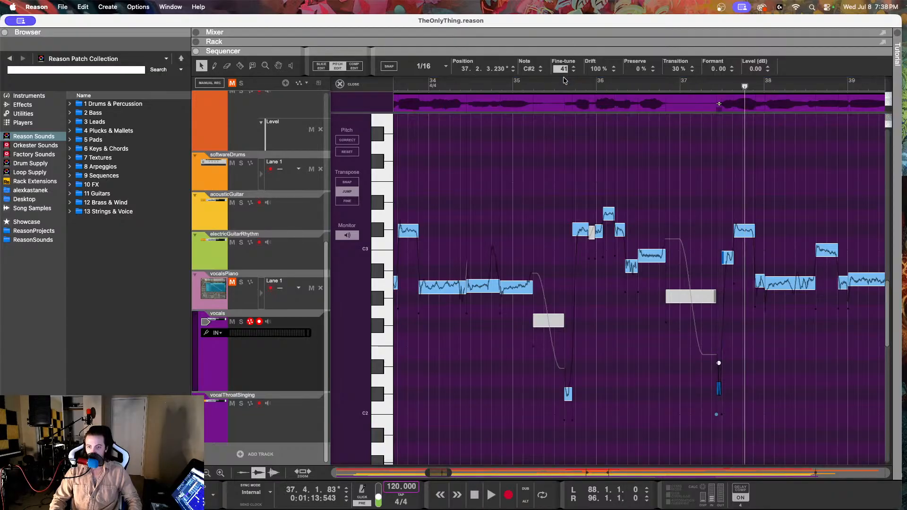
pyautogui.click(673, 83)
pyautogui.press('space')
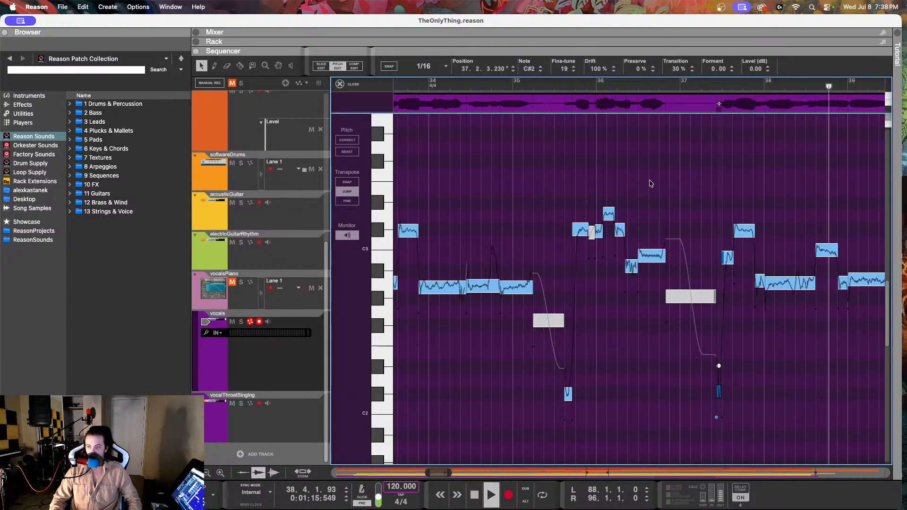
# Step: Play from the start of bar 37 into bar 38, unmute vocalsPiano, and select its melody note at 38.3.1 for comparison
pyautogui.click(695, 251)
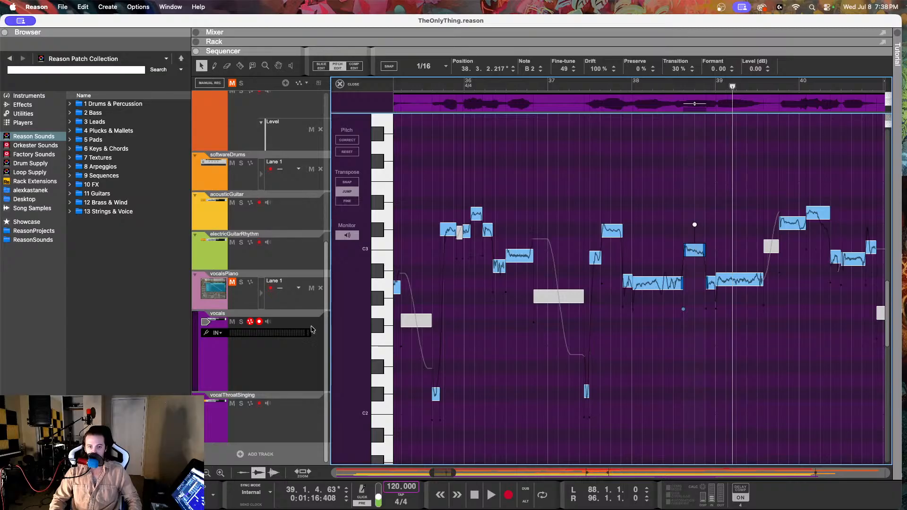
pyautogui.click(272, 303)
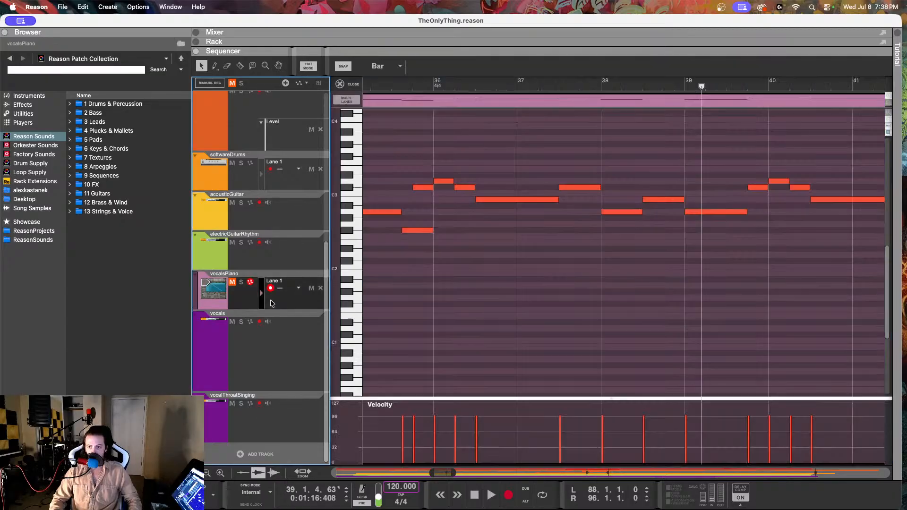
pyautogui.moveTo(585, 84); pyautogui.dragTo(553, 80)
pyautogui.press('space')
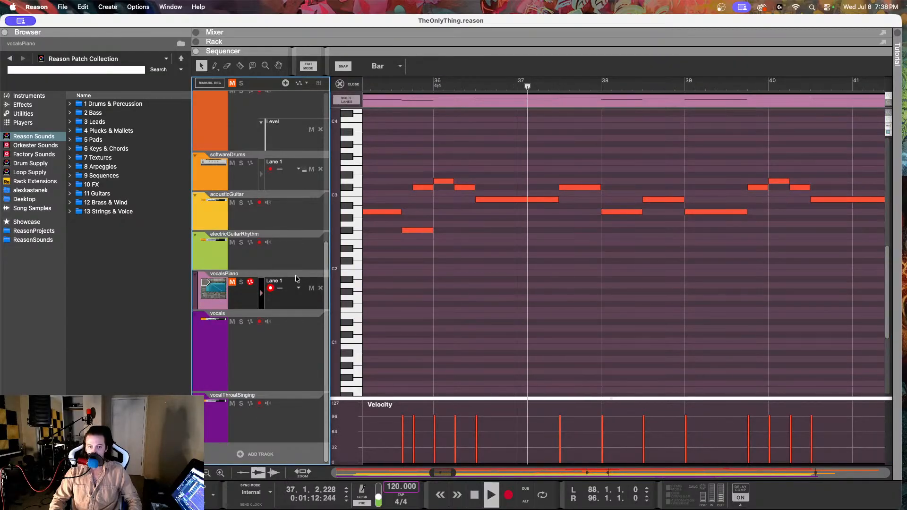
pyautogui.click(233, 285)
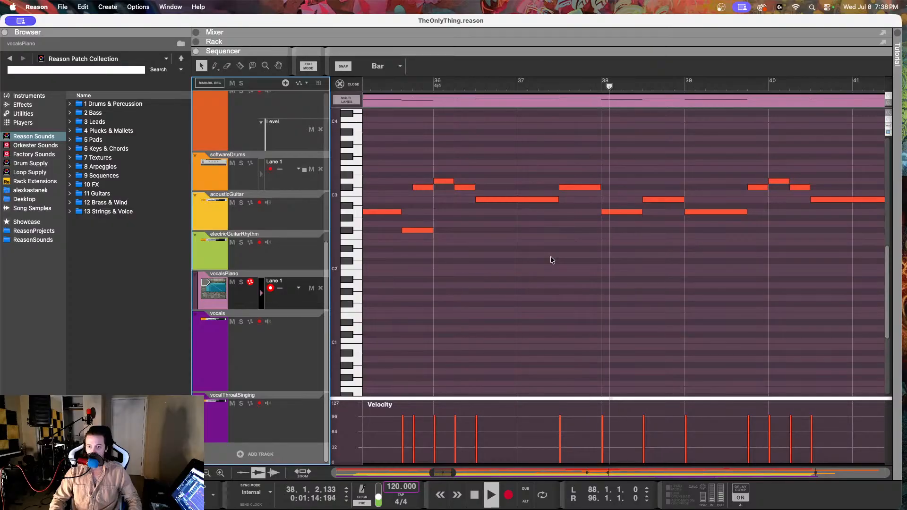
pyautogui.press('space')
pyautogui.click(648, 199)
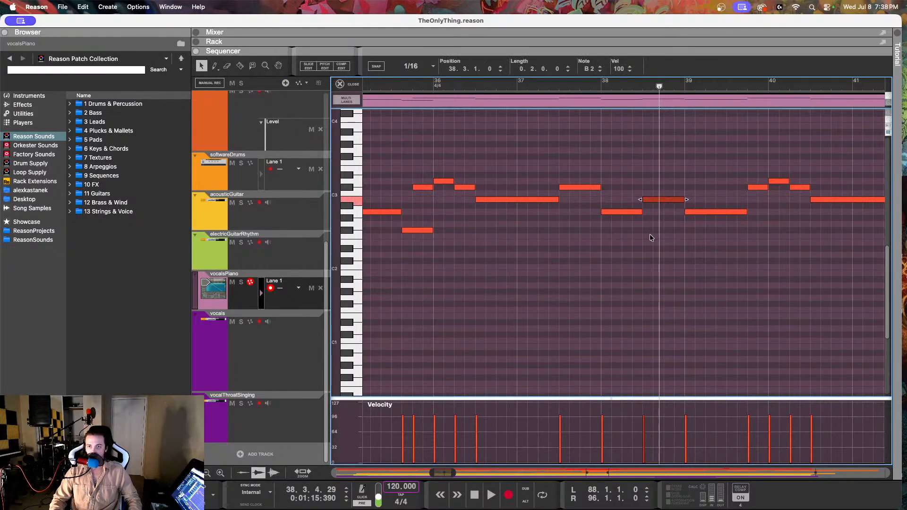
# Step: Reopen the vocals in Pitch Edit and set the fine-tune of the B2 note at 38.3.2 to 2
pyautogui.click(273, 344)
pyautogui.doubleClick(455, 143)
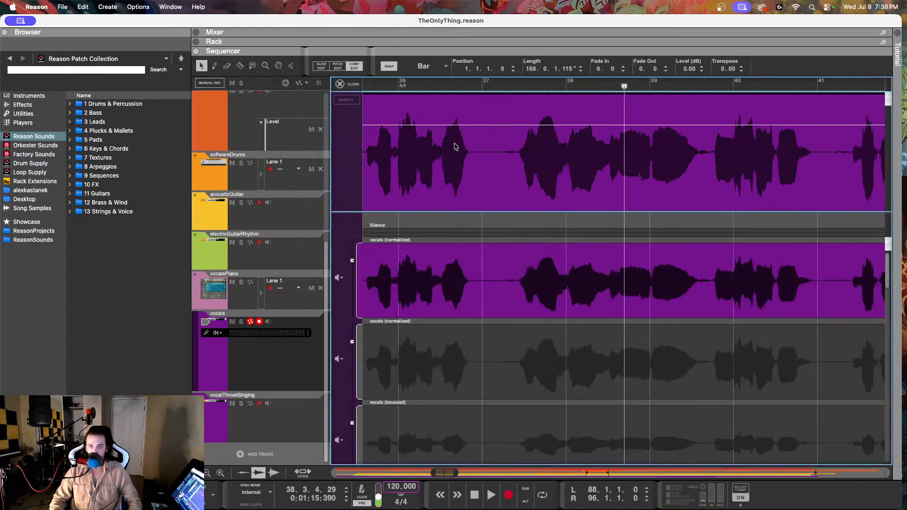
pyautogui.click(338, 66)
pyautogui.click(643, 252)
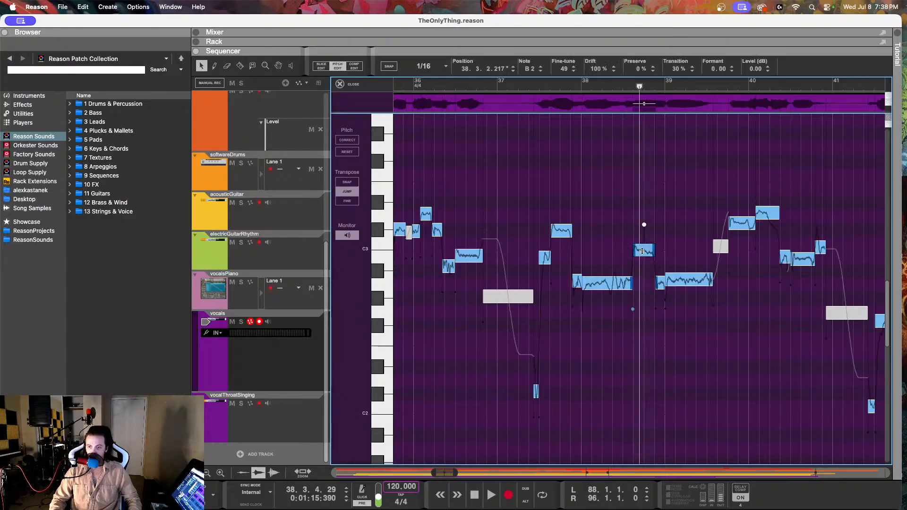
pyautogui.scroll(2, 679, 216)
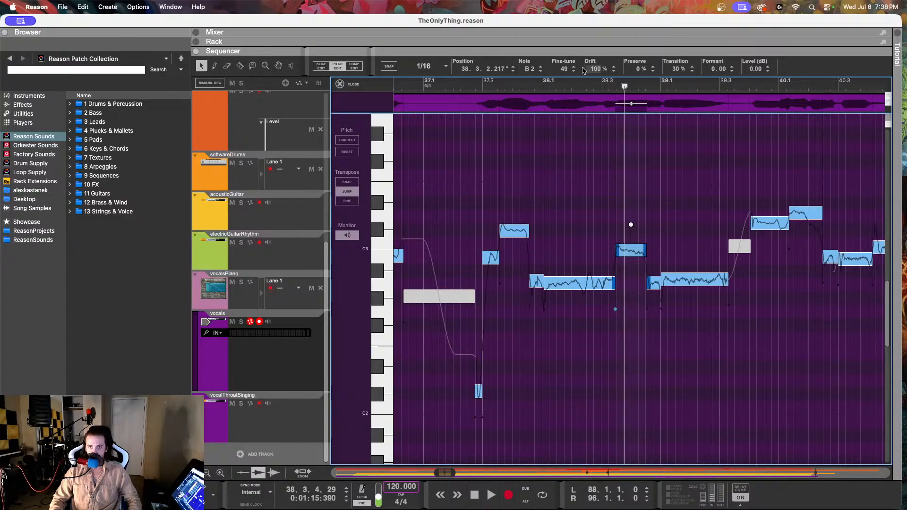
pyautogui.moveTo(566, 71); pyautogui.dragTo(553, 157)
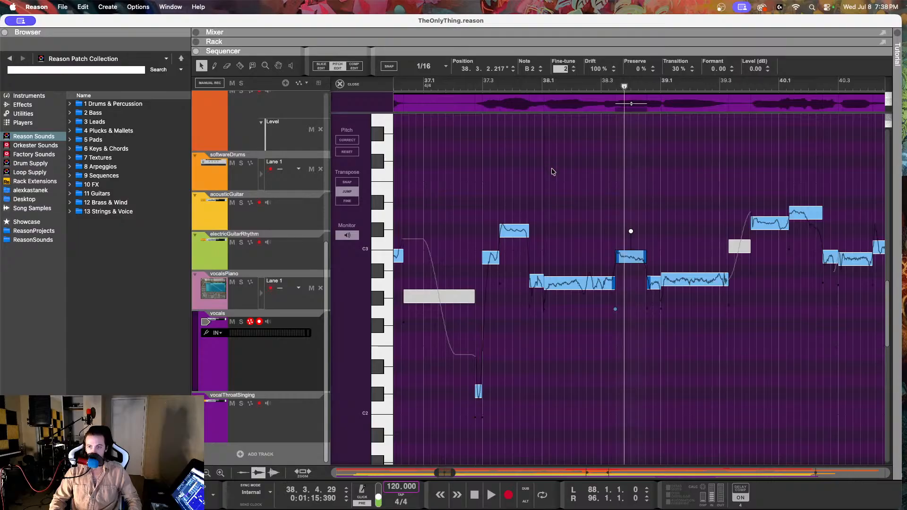
# Step: Play the vocals from late in bar 37 into bar 39, and set the drift of the B2 note at 38.3.2 to 58%
pyautogui.click(511, 84)
pyautogui.press('space')
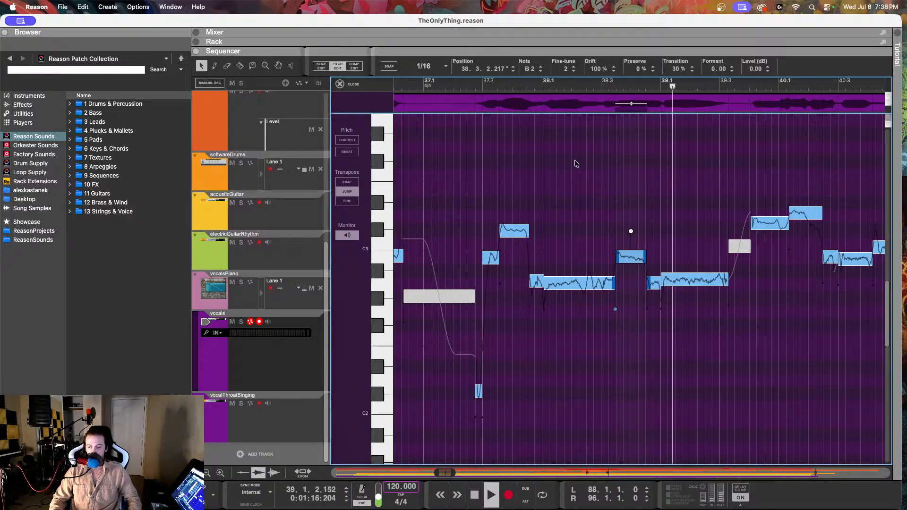
pyautogui.press('space')
pyautogui.moveTo(594, 69); pyautogui.dragTo(591, 87)
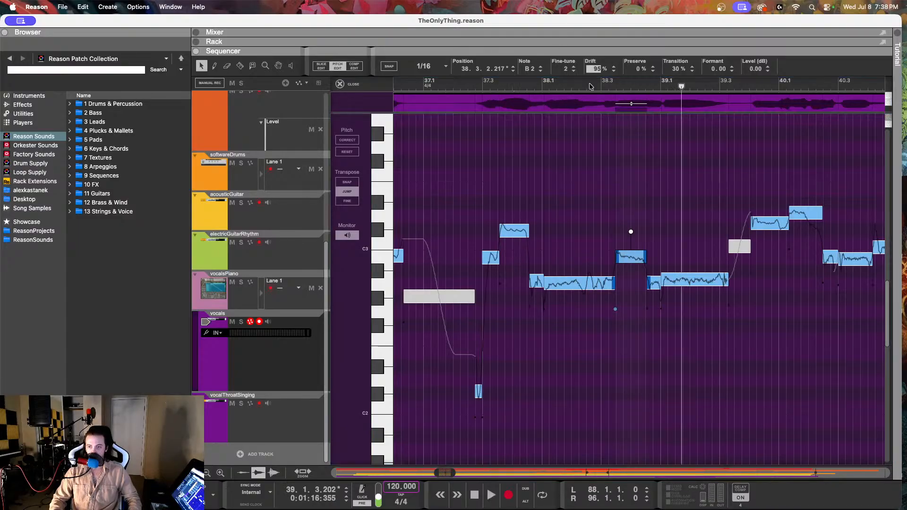
pyautogui.click(604, 158)
# Step: Play the vocals from about 34.3 into bar 35, and return the playhead to about 34.3.3
pyautogui.hscroll(-5, 537, 176)
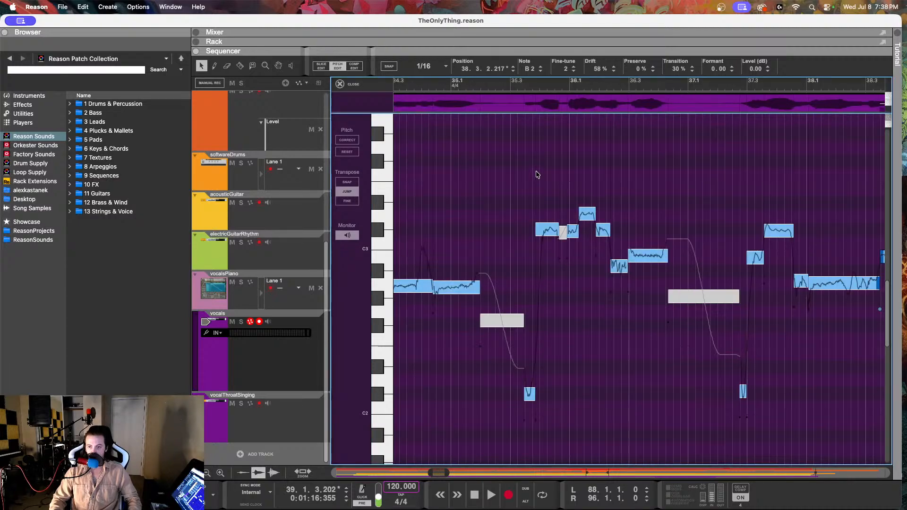
pyautogui.hscroll(-2, 536, 169)
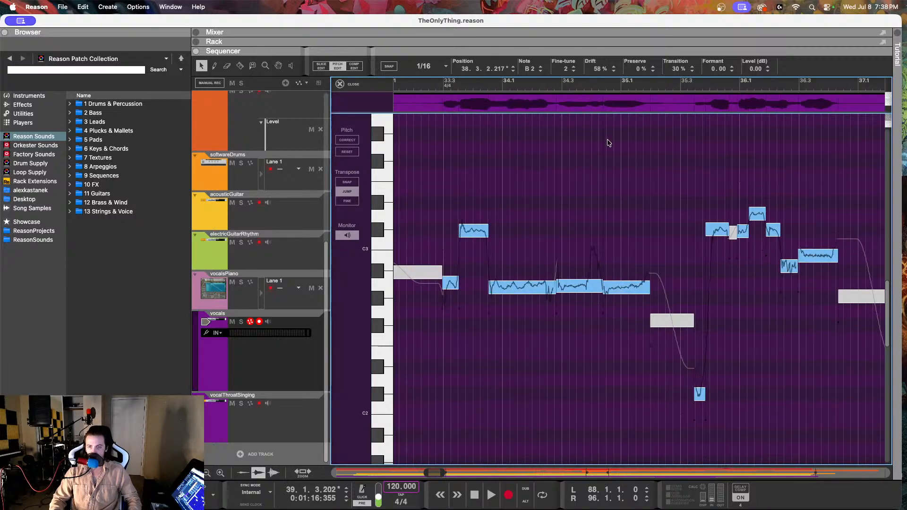
pyautogui.click(570, 85)
pyautogui.press('space')
pyautogui.press('space')
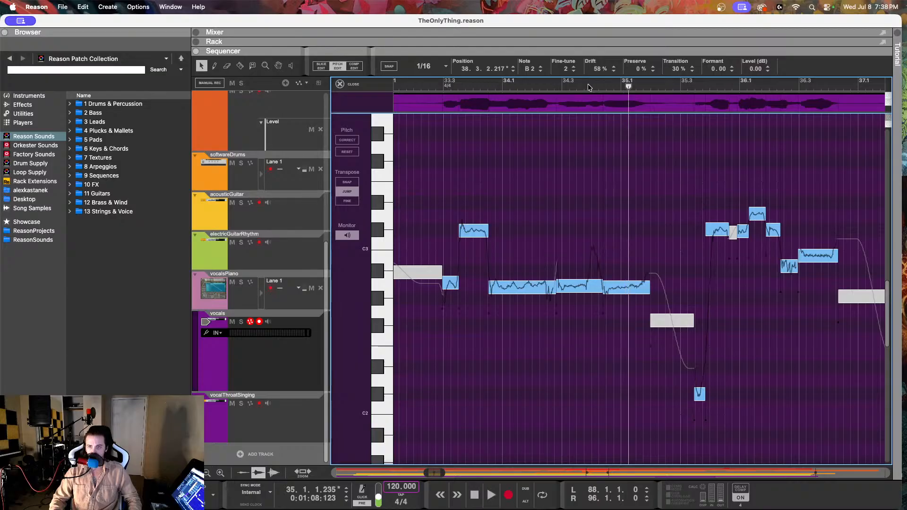
pyautogui.click(581, 86)
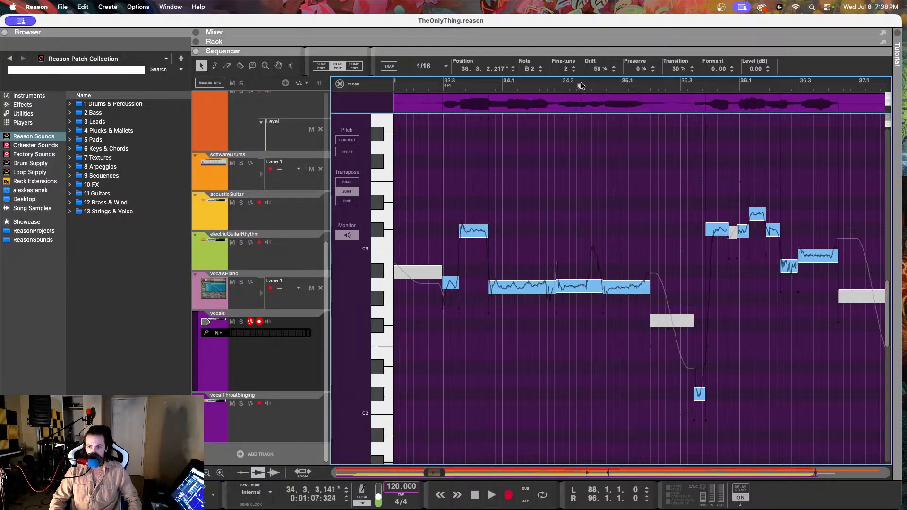
# Step: Check the vocalsPiano melody against this spot by selecting its short note at 34.4.1
pyautogui.click(271, 303)
pyautogui.doubleClick(555, 190)
pyautogui.click(567, 199)
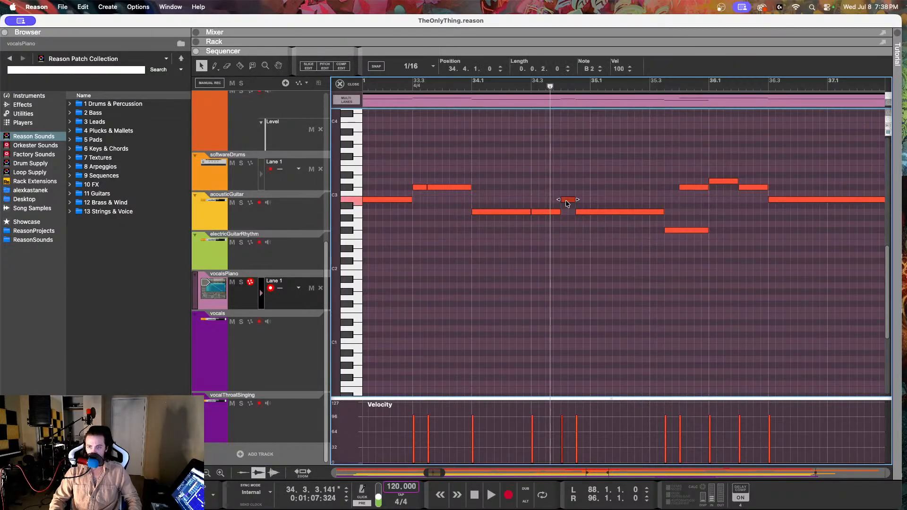
# Step: Return to the vocals in Pitch Edit and split the long A2 note at about 34.3.4, where the pitch curve rises
pyautogui.click(263, 380)
pyautogui.doubleClick(501, 172)
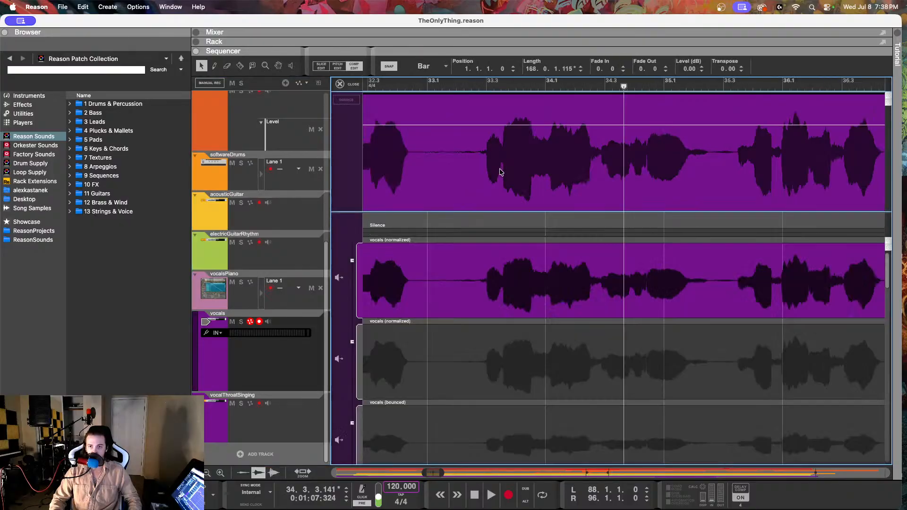
pyautogui.click(322, 66)
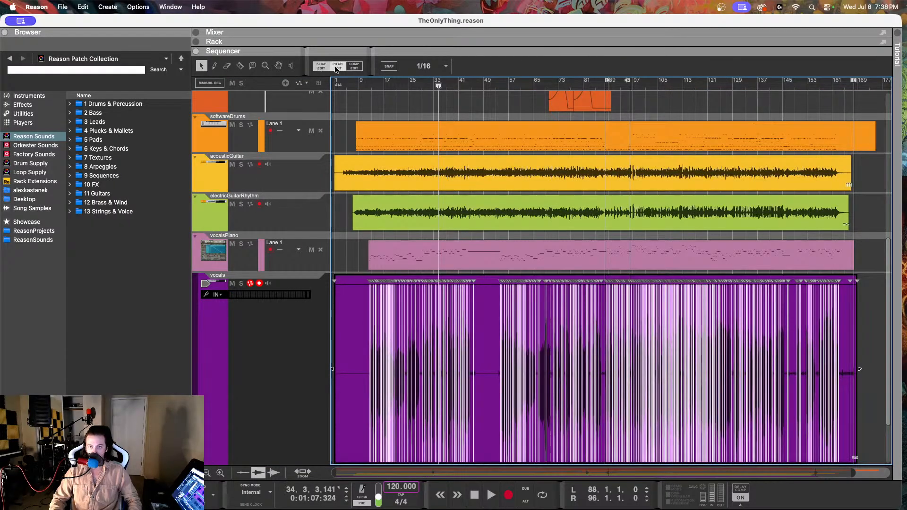
pyautogui.click(337, 66)
pyautogui.scroll(2, 626, 251)
pyautogui.hscroll(2, 626, 251)
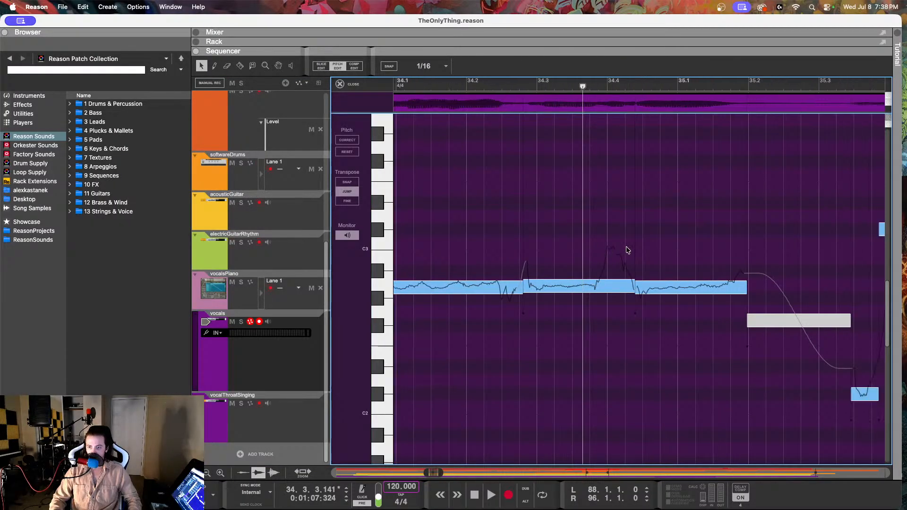
pyautogui.moveTo(583, 86); pyautogui.dragTo(600, 89)
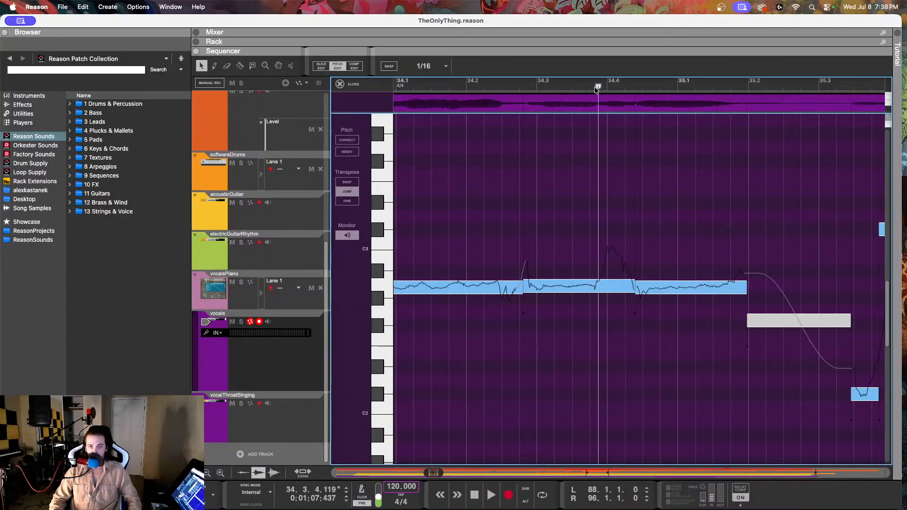
pyautogui.click(240, 66)
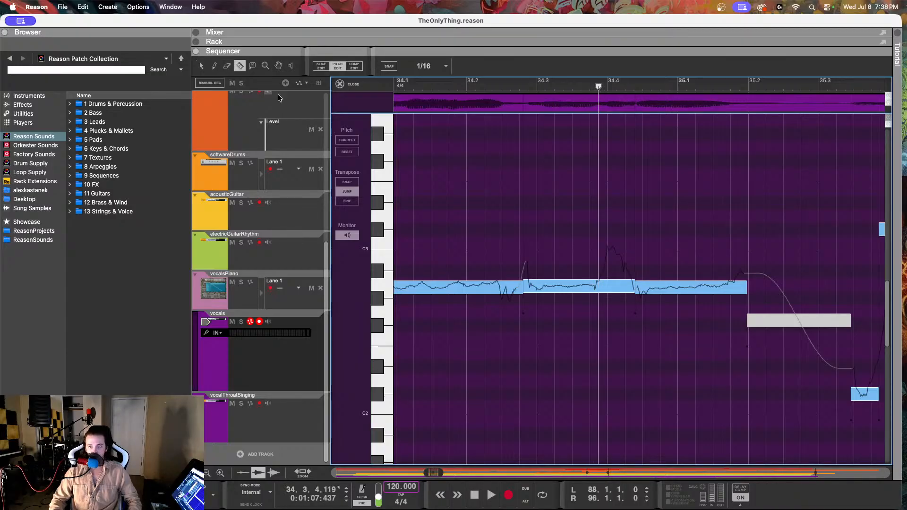
pyautogui.click(599, 286)
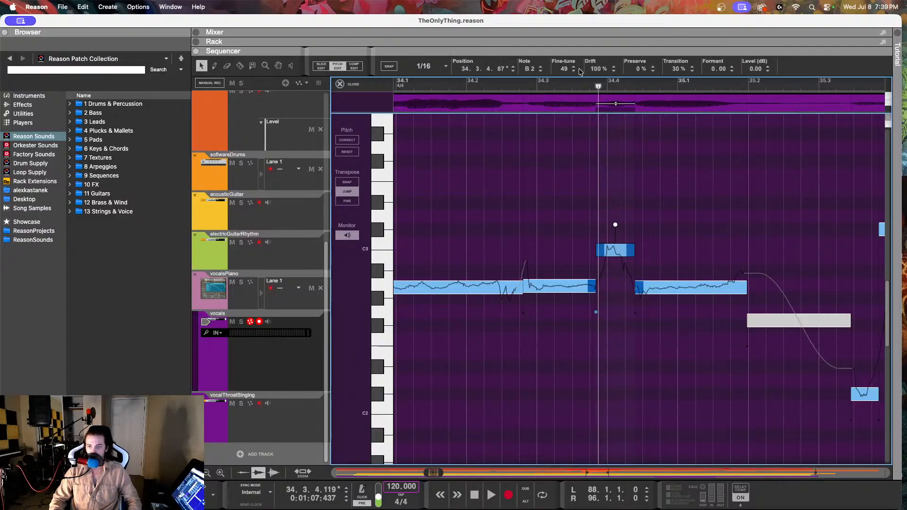
# Step: Set the fine-tune of the split-off B2 vocal note at 34.3.4 to -27 and play it from about 34.2 and 34.1
pyautogui.moveTo(567, 70); pyautogui.dragTo(562, 198)
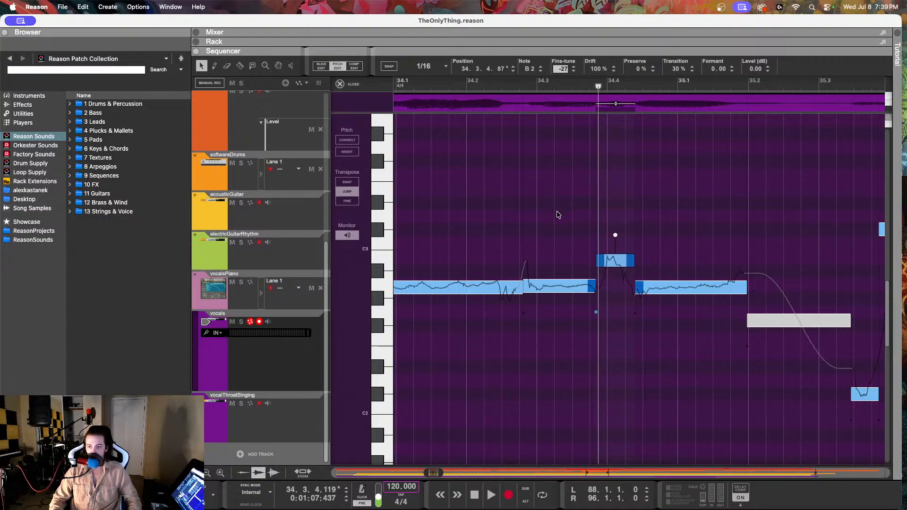
pyautogui.click(515, 87)
pyautogui.press('space')
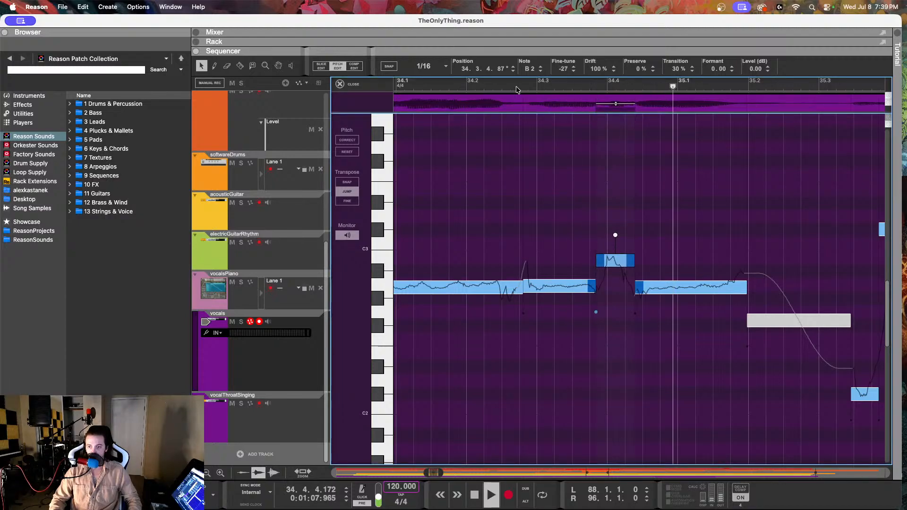
pyautogui.click(455, 87)
pyautogui.scroll(-1, 548, 239)
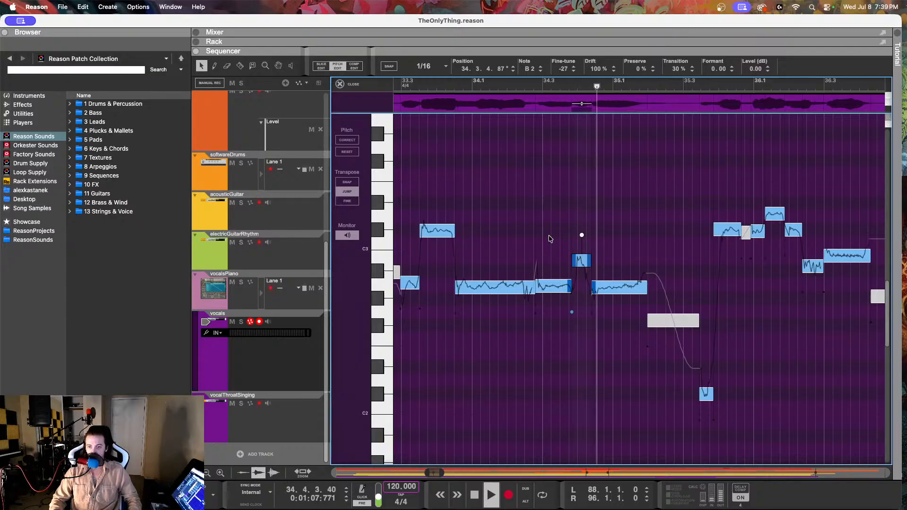
pyautogui.press('space')
# Step: Set the fine-tune of the B2 vocal note at 34.3.4 to -20, and play from about 34.3, then from about 33.4 into bar 37
pyautogui.moveTo(563, 69); pyautogui.dragTo(563, 37)
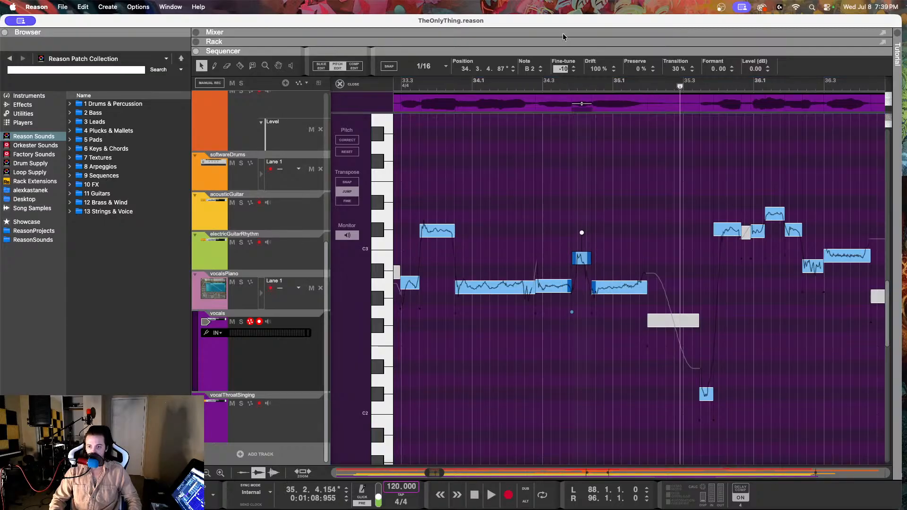
pyautogui.click(546, 85)
pyautogui.press('space')
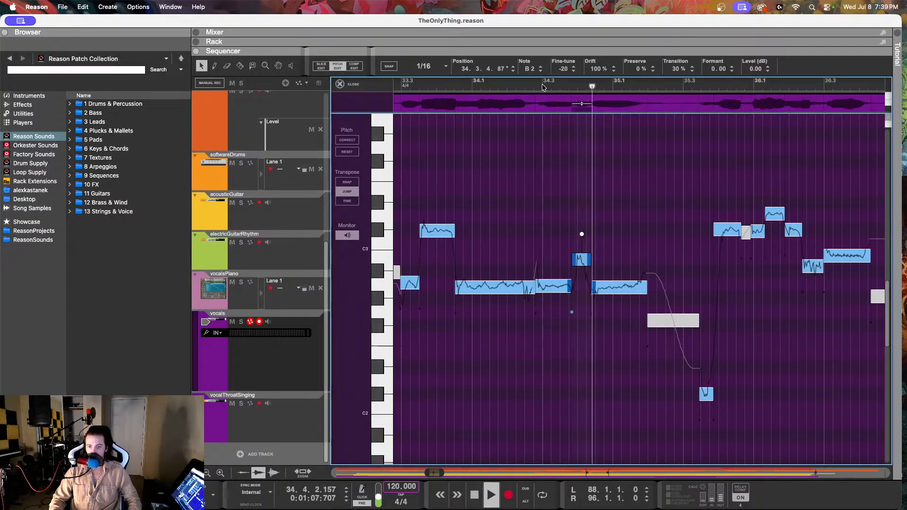
pyautogui.click(455, 85)
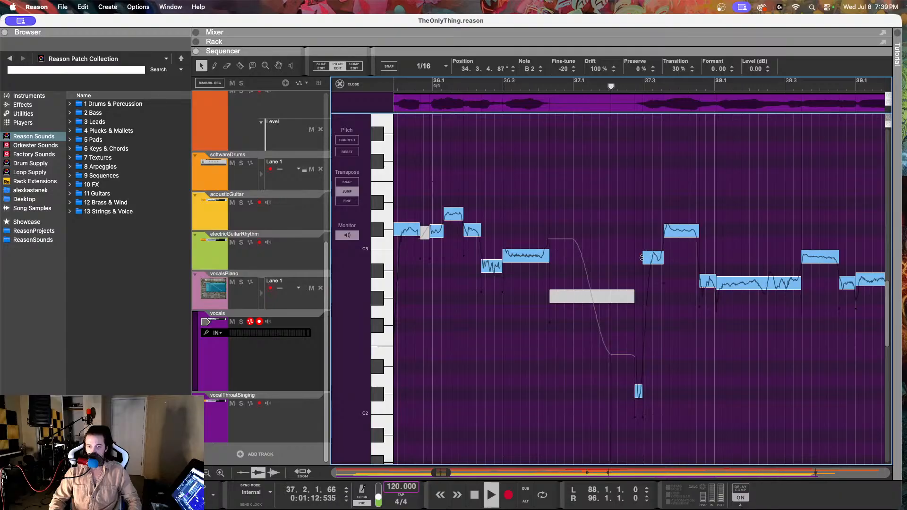
pyautogui.press('space')
# Step: Raise the A#2 vocal note at 36.2.2 to B2 with fine-tune 6, and play from about 35.3 into bar 37
pyautogui.click(499, 264)
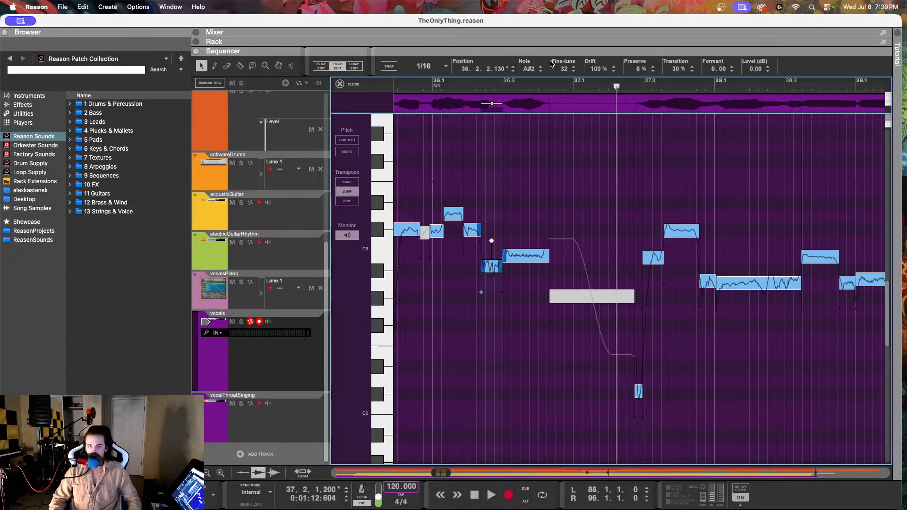
pyautogui.moveTo(562, 70); pyautogui.dragTo(573, 21)
pyautogui.hscroll(-3, 500, 146)
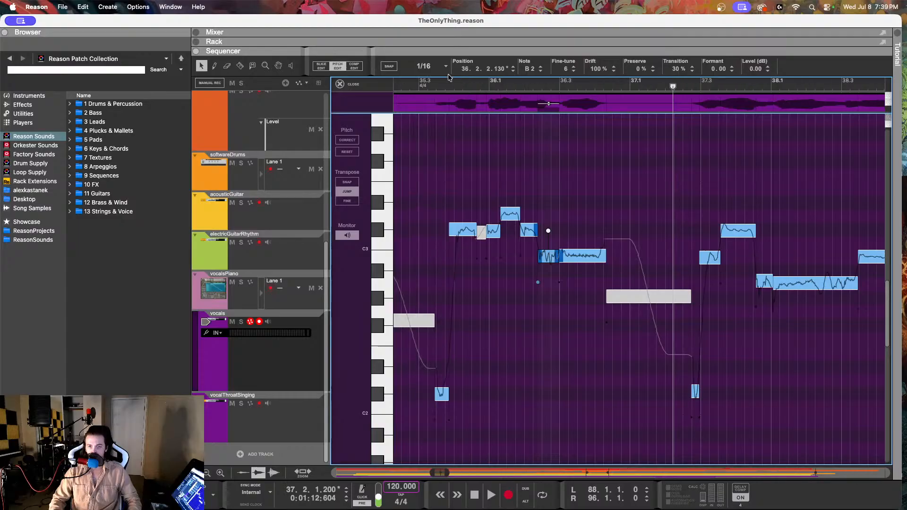
pyautogui.click(430, 84)
pyautogui.press('space')
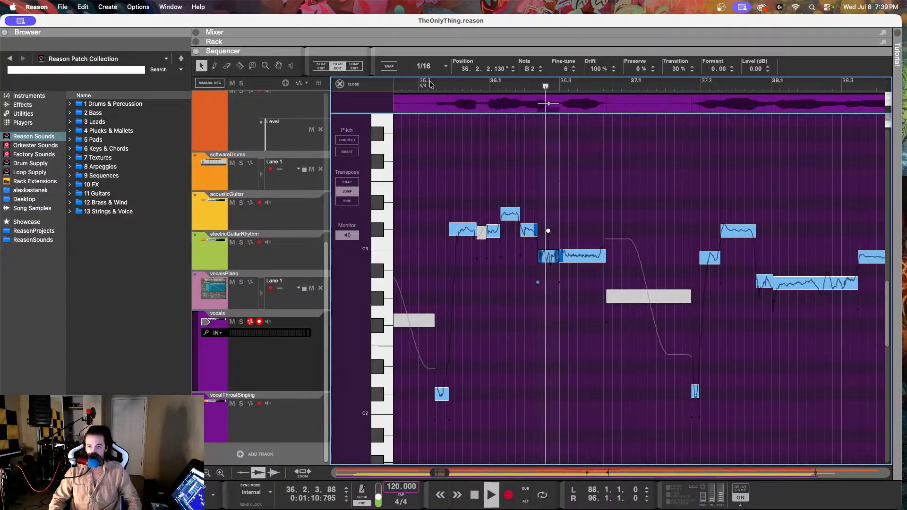
pyautogui.hscroll(3, 586, 208)
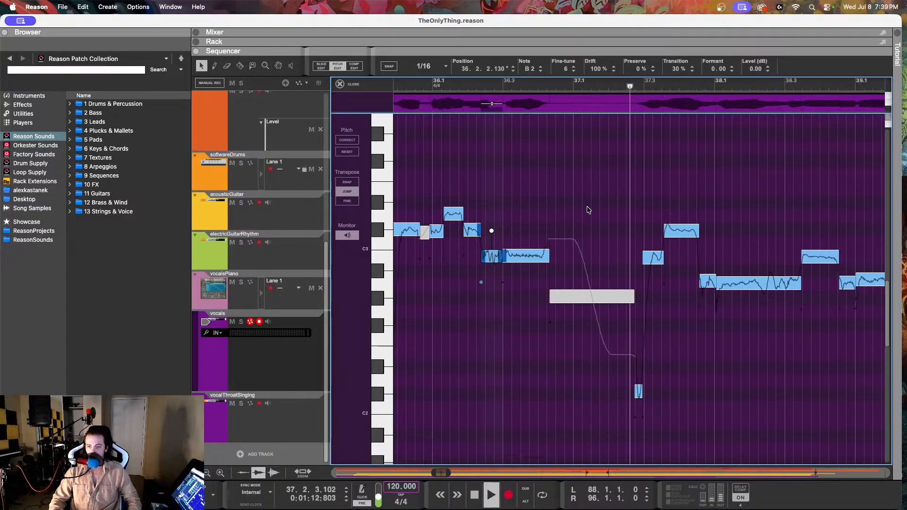
# Step: Select the low C#2 vocal note at 37.2.3 and replay the vocals through bar 37
pyautogui.click(639, 391)
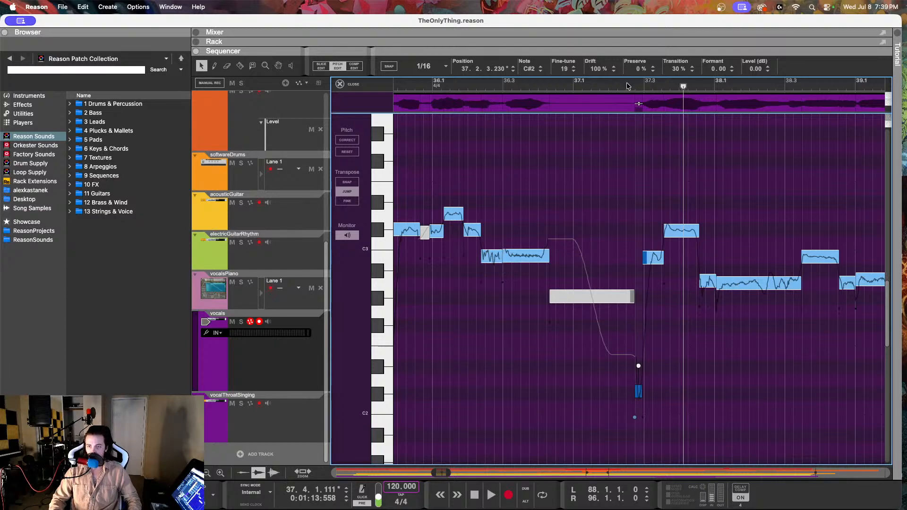
pyautogui.hscroll(2, 547, 99)
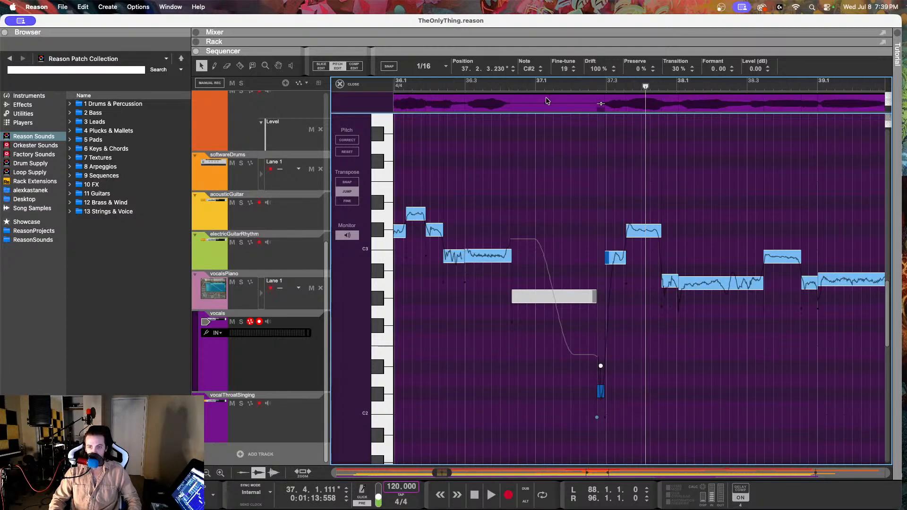
pyautogui.press('space')
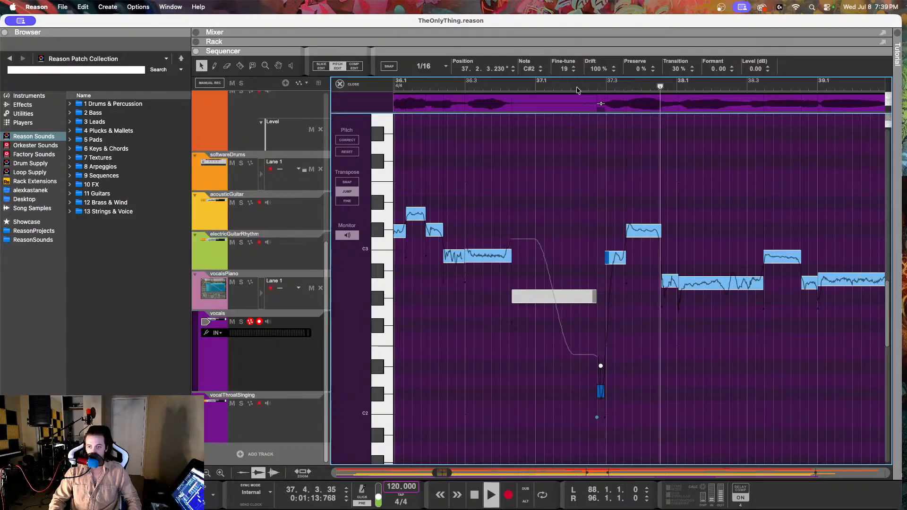
# Step: Replay the vocals from bar 37 into bar 38
pyautogui.press('space')
pyautogui.press('space')
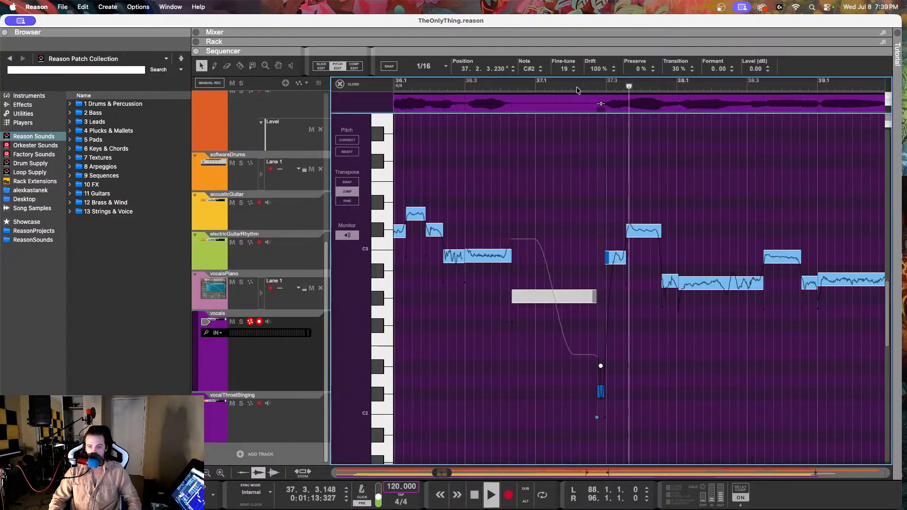
pyautogui.press('space')
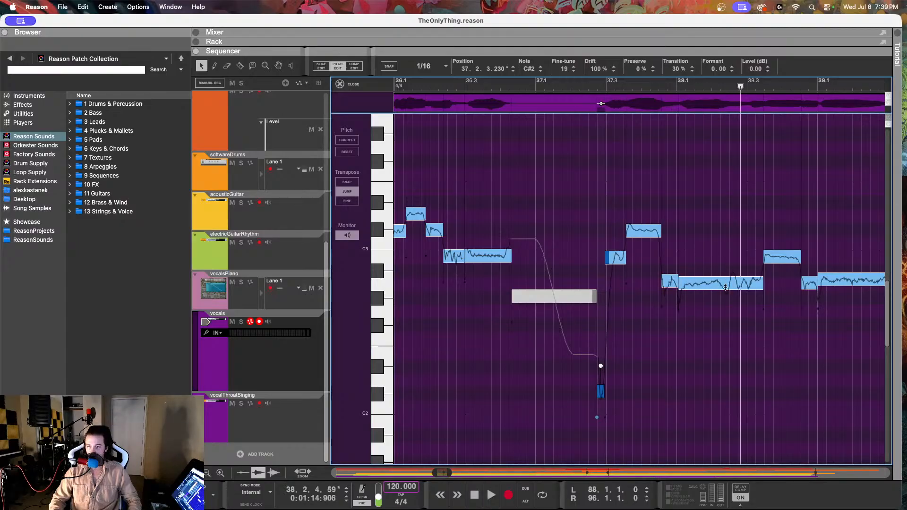
# Step: Select the A2 vocal note at 38.1.1 and play the vocals from about 37.2 into bar 40
pyautogui.click(725, 286)
pyautogui.moveTo(593, 85); pyautogui.dragTo(585, 86)
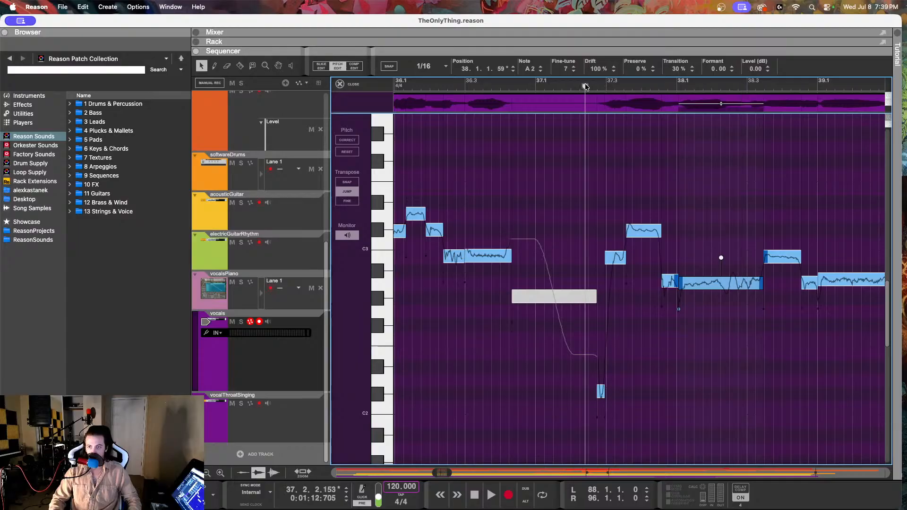
pyautogui.hscroll(5, 571, 230)
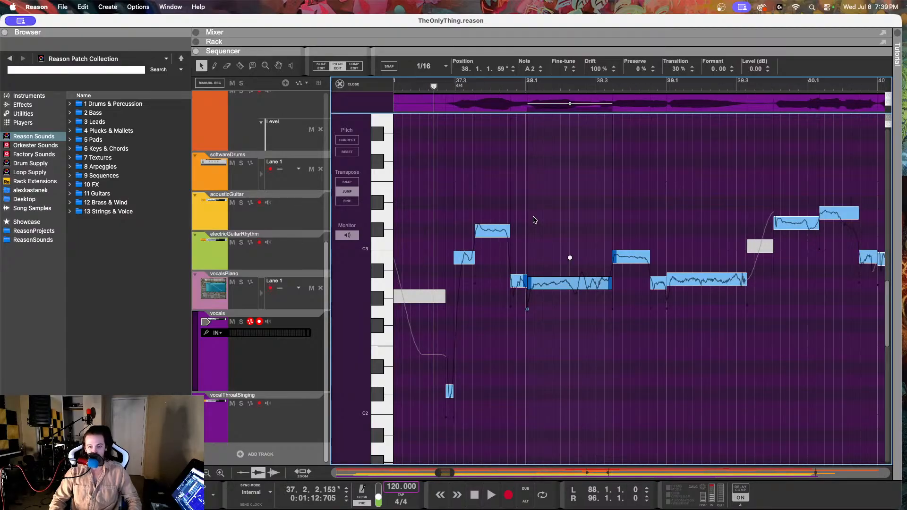
pyautogui.press('space')
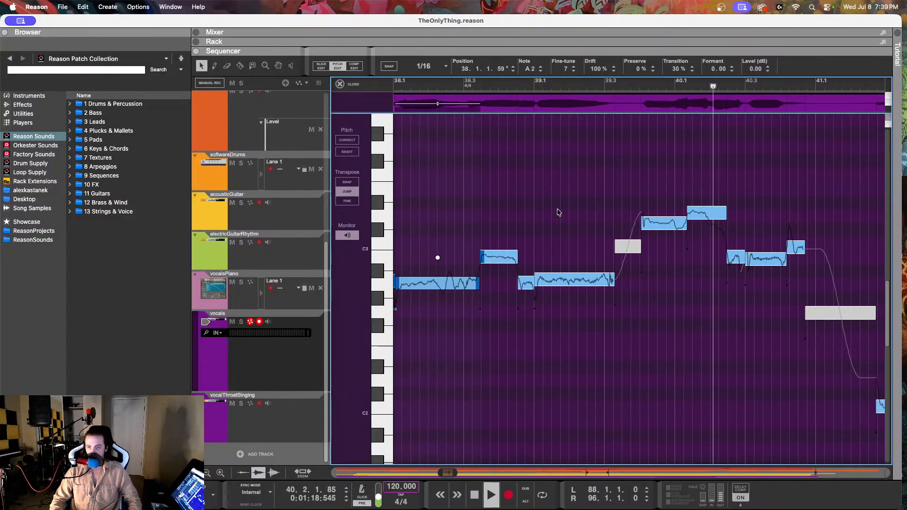
pyautogui.press('space')
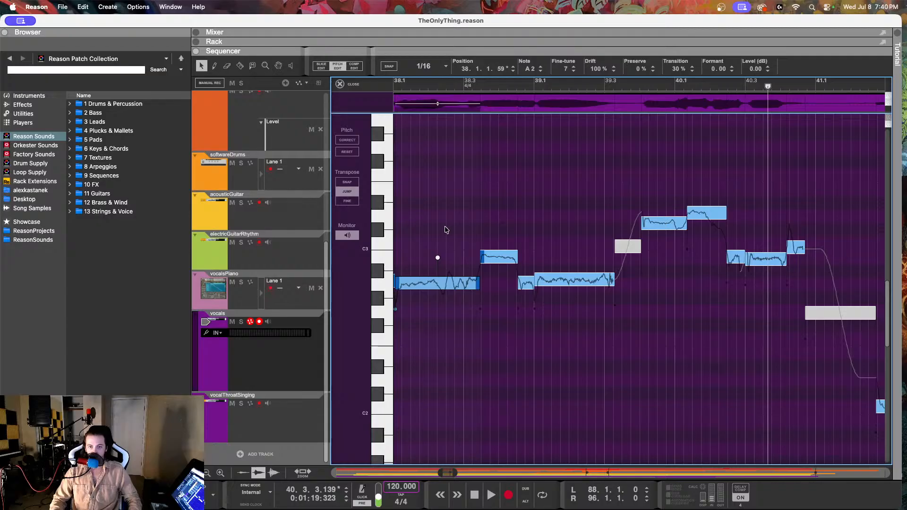
# Step: Set the fine-tune of the C#3 vocal note at 39.4.1 to -1 and play from about 39.3 through bar 40
pyautogui.click(662, 223)
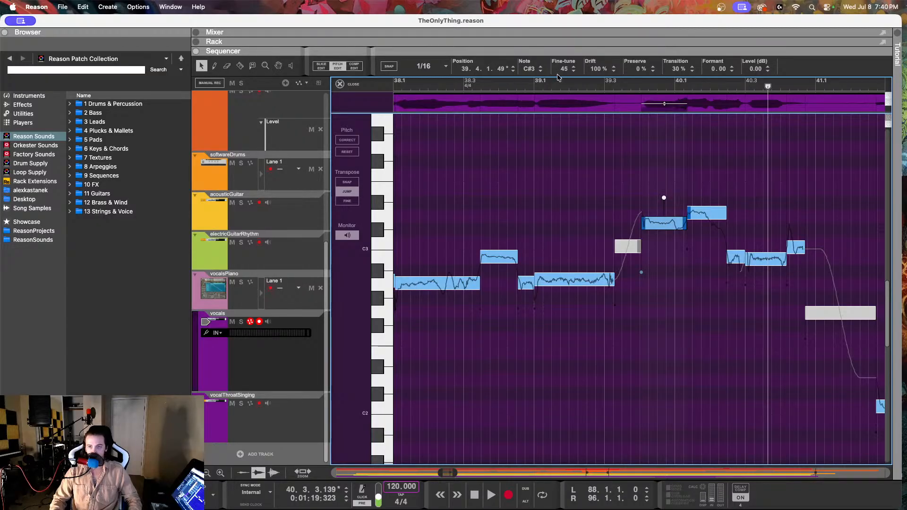
pyautogui.moveTo(557, 77); pyautogui.dragTo(552, 159)
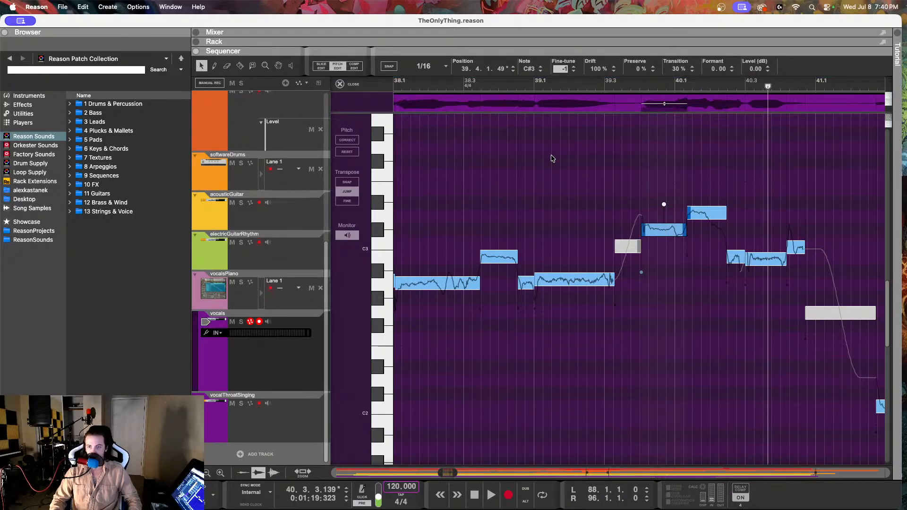
pyautogui.click(607, 85)
pyautogui.press('space')
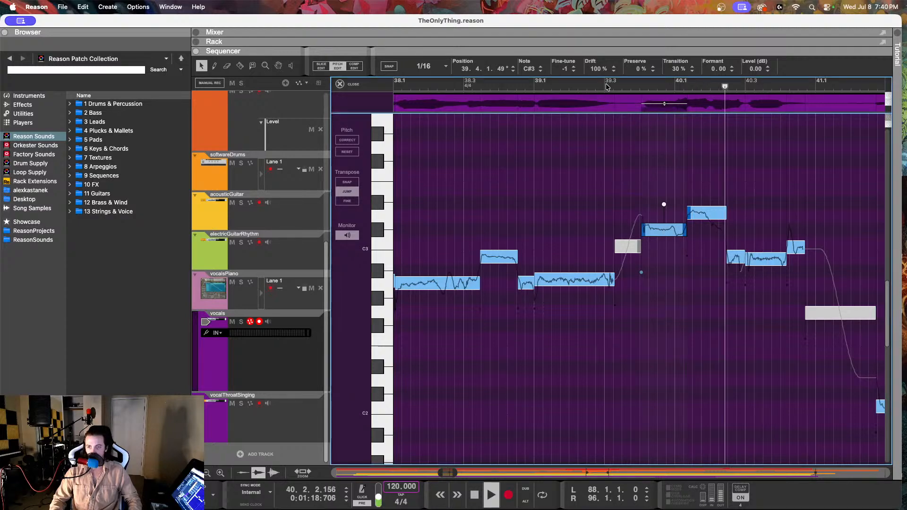
pyautogui.press('space')
# Step: Select the B2 vocal note at 40.2.2 and play the vocals from about 40.2 into bar 42
pyautogui.hscroll(5, 590, 161)
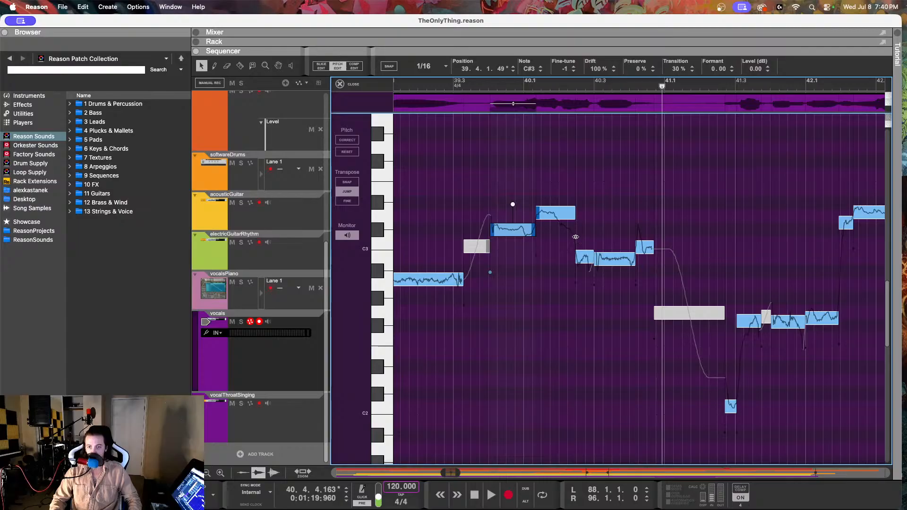
pyautogui.click(582, 256)
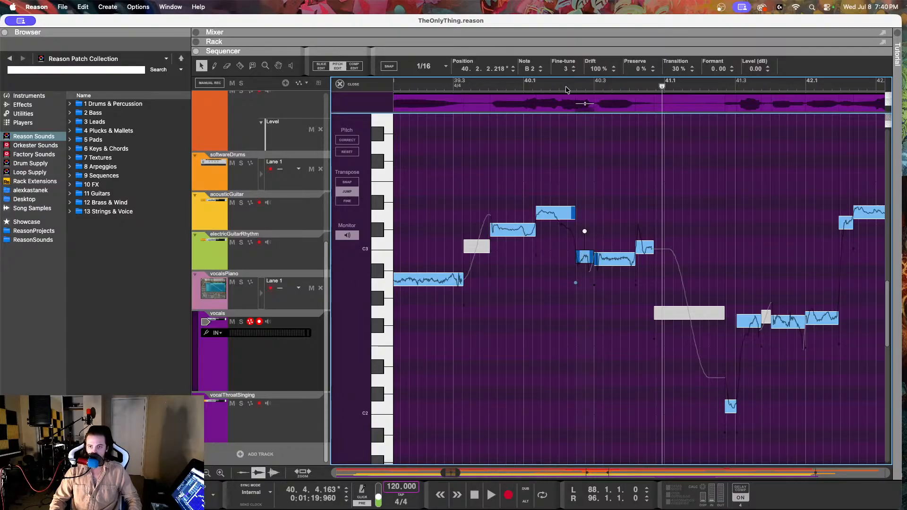
pyautogui.click(567, 90)
pyautogui.press('space')
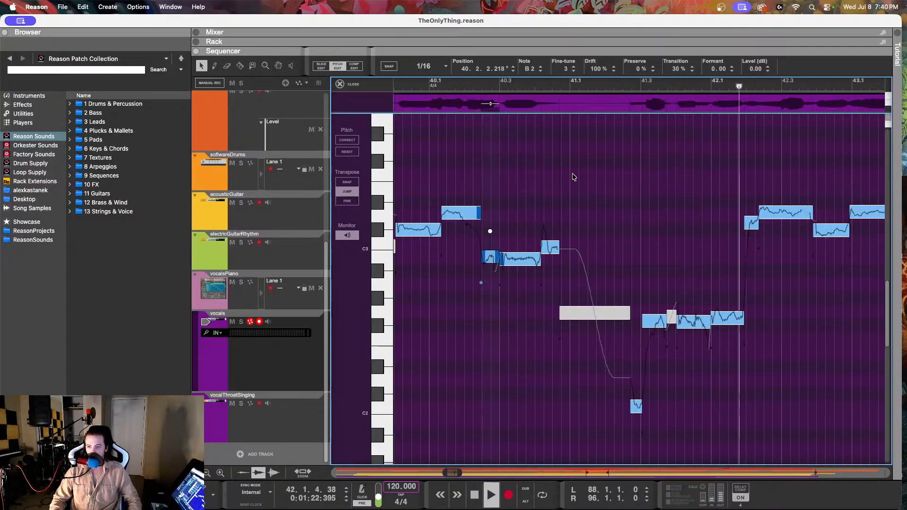
pyautogui.press('space')
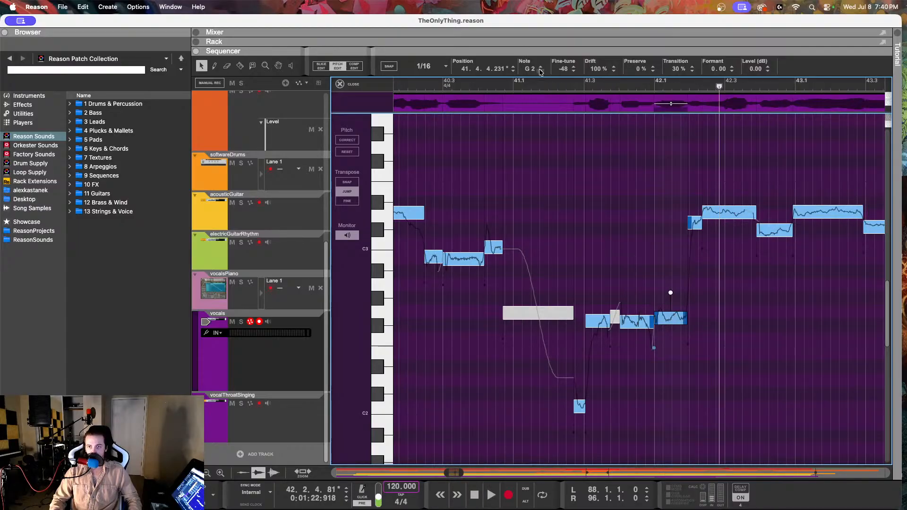
# Step: Set the fine-tune of the G2 vocal note at 41.4.4 to -108 and lower the fine-tune of the F#2 note at 41.4.1
pyautogui.moveTo(562, 73); pyautogui.dragTo(555, 200)
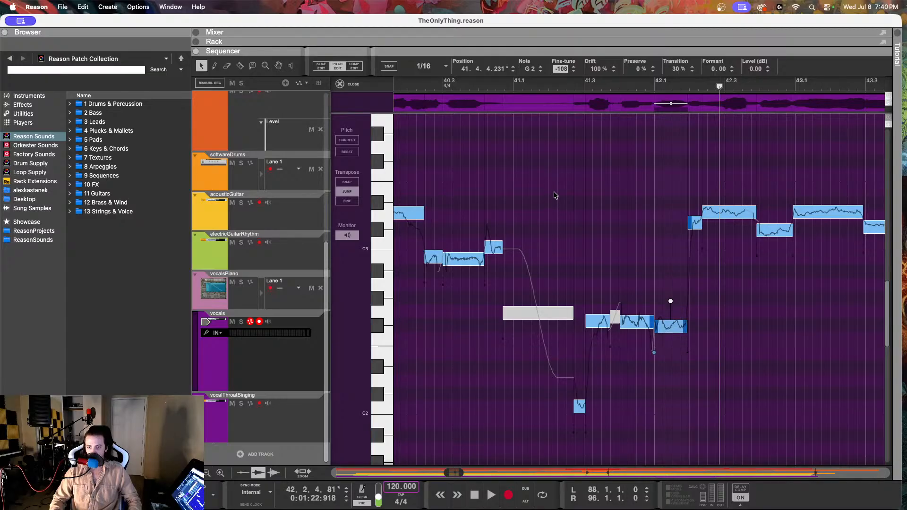
pyautogui.click(632, 324)
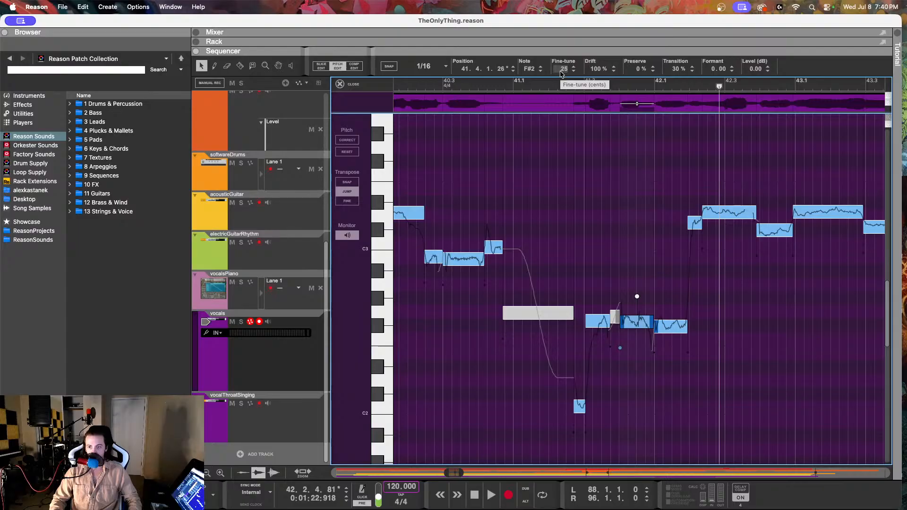
pyautogui.moveTo(561, 73); pyautogui.dragTo(557, 116)
# Step: Set the fine-tune of the F#2 vocal note at 41.3.1 to 18 and play from about 41.2 into bar 42
pyautogui.click(598, 316)
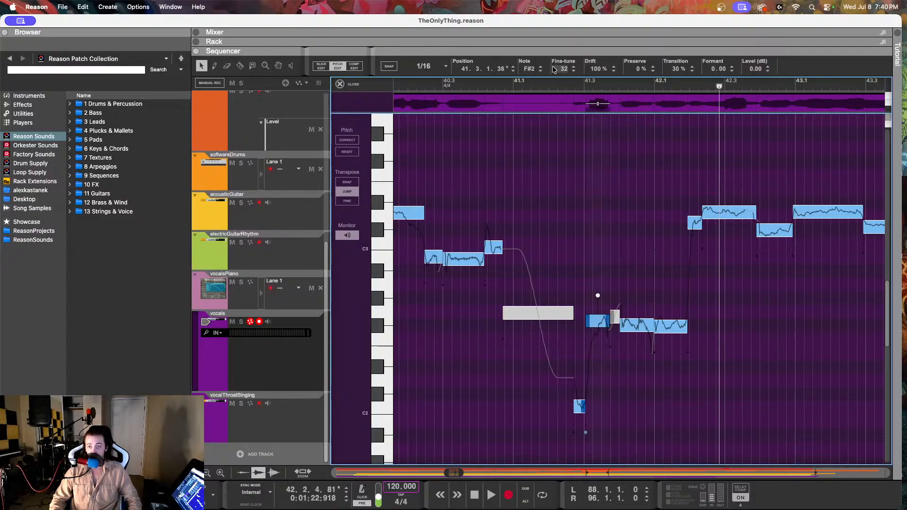
pyautogui.moveTo(561, 71); pyautogui.dragTo(559, 94)
pyautogui.click(553, 85)
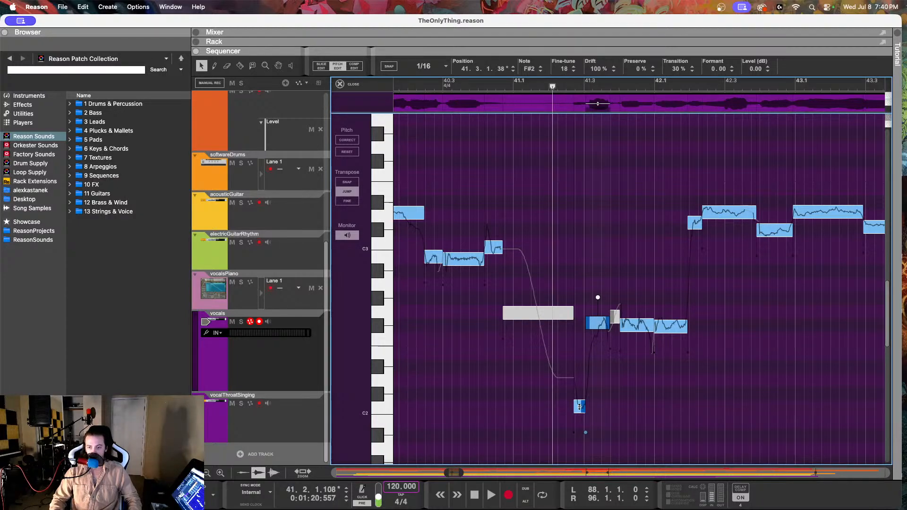
pyautogui.press('space')
pyautogui.press('space')
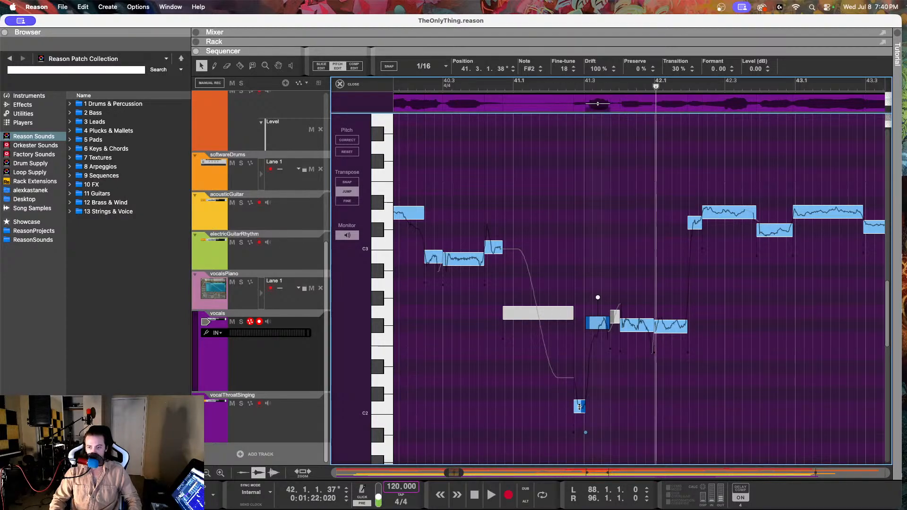
# Step: Raise the low C2 vocal note at 41.2.3 to C#2 with fine-tune -18, and play from about 41.1 into bar 43
pyautogui.click(579, 407)
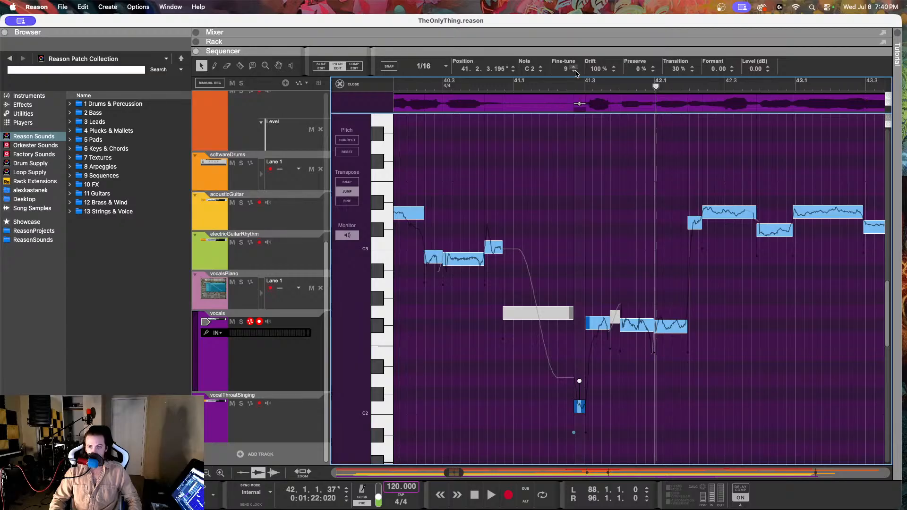
pyautogui.moveTo(575, 70); pyautogui.dragTo(572, 46)
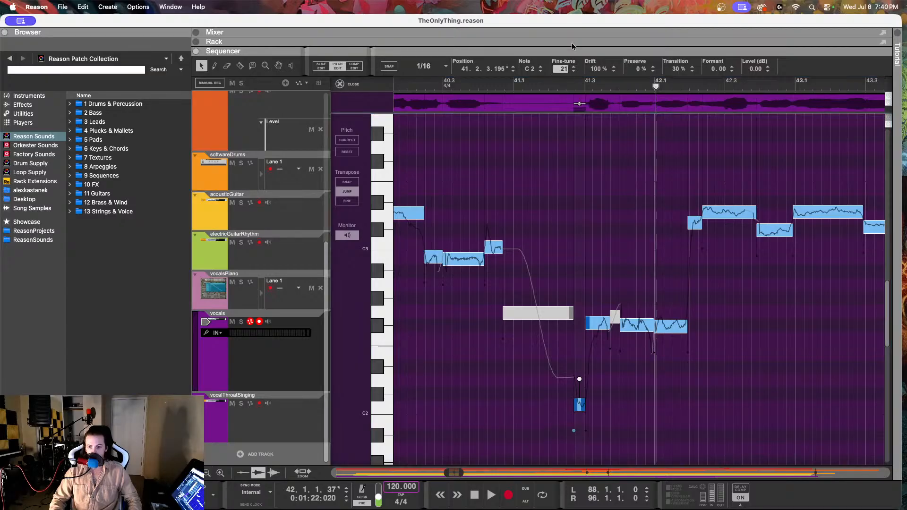
pyautogui.moveTo(587, 3); pyautogui.dragTo(558, 50)
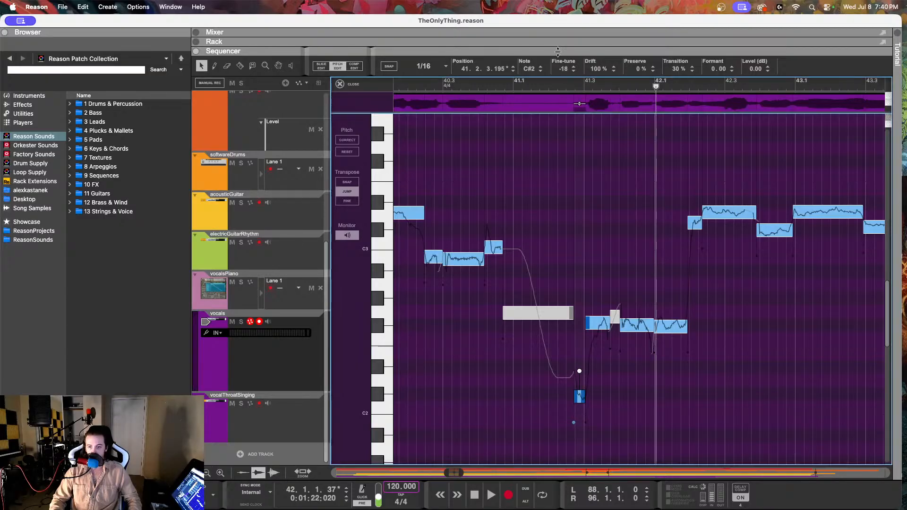
pyautogui.click(531, 82)
pyautogui.press('space')
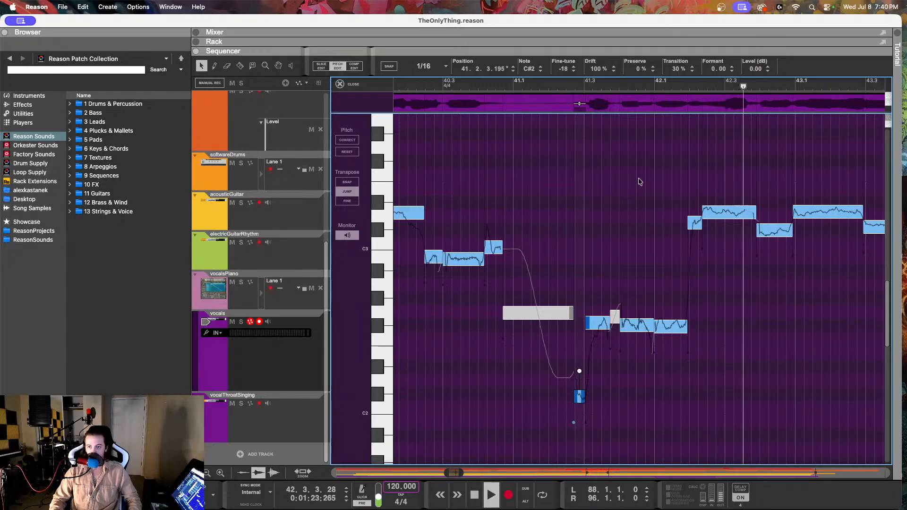
pyautogui.press('space')
# Step: Select the D3 vocal note at 42.2.2 and replay the vocals from about 41.2 into bar 43
pyautogui.click(716, 211)
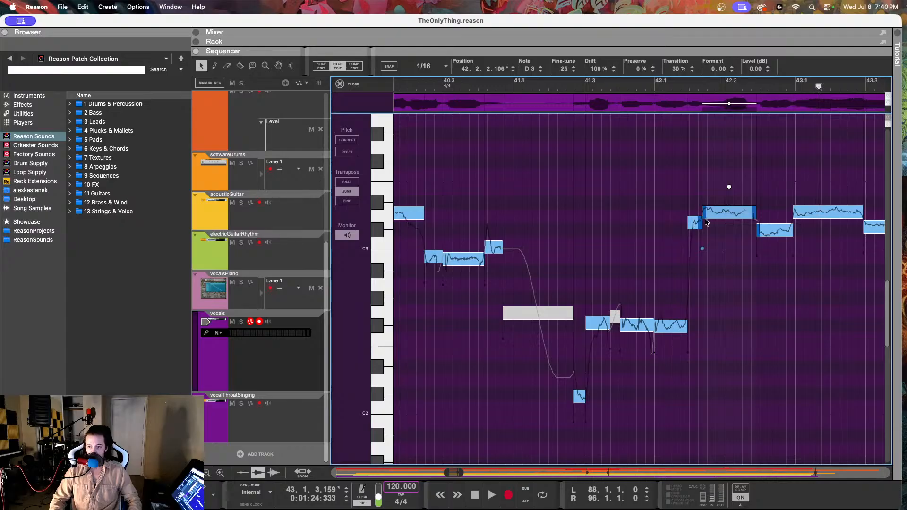
pyautogui.click(607, 85)
pyautogui.click(572, 85)
pyautogui.press('space')
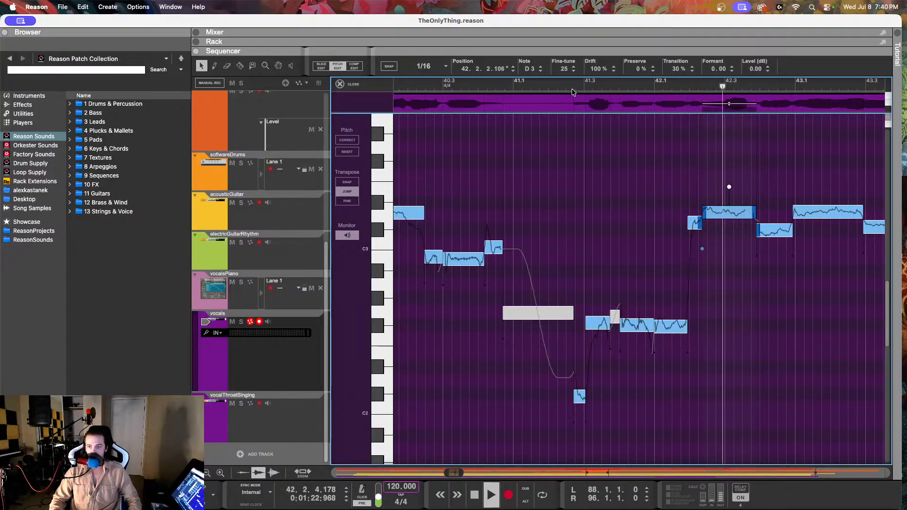
pyautogui.press('space')
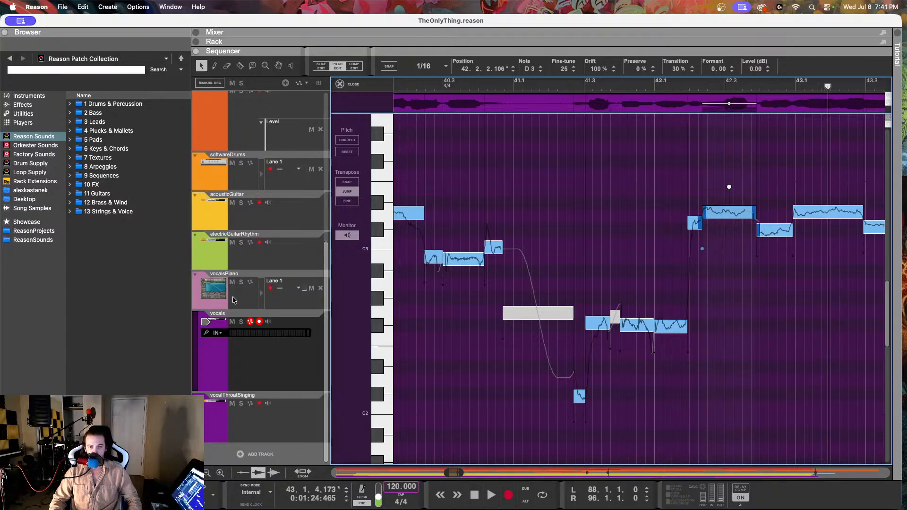
# Step: Check the vocalsPiano melody note at 42.2.1, and reopen the vocals clip for pitch editing
pyautogui.click(235, 301)
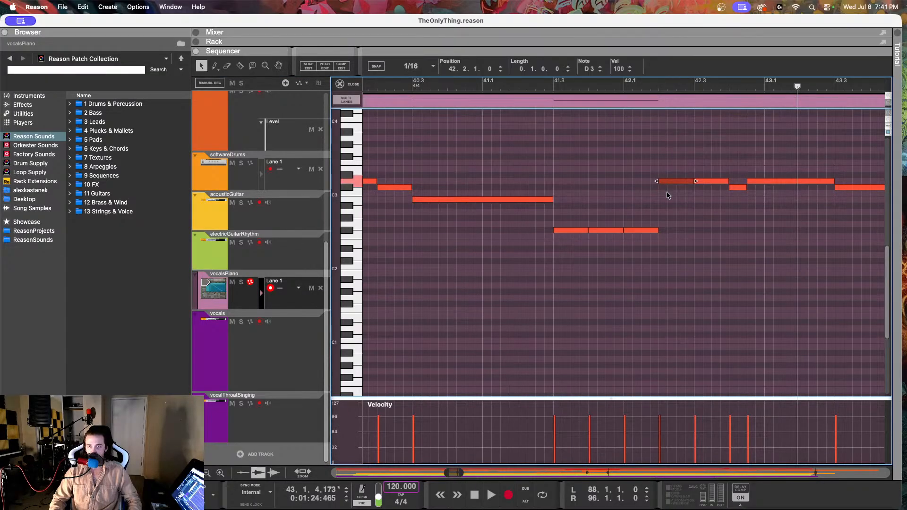
pyautogui.click(251, 340)
pyautogui.doubleClick(431, 109)
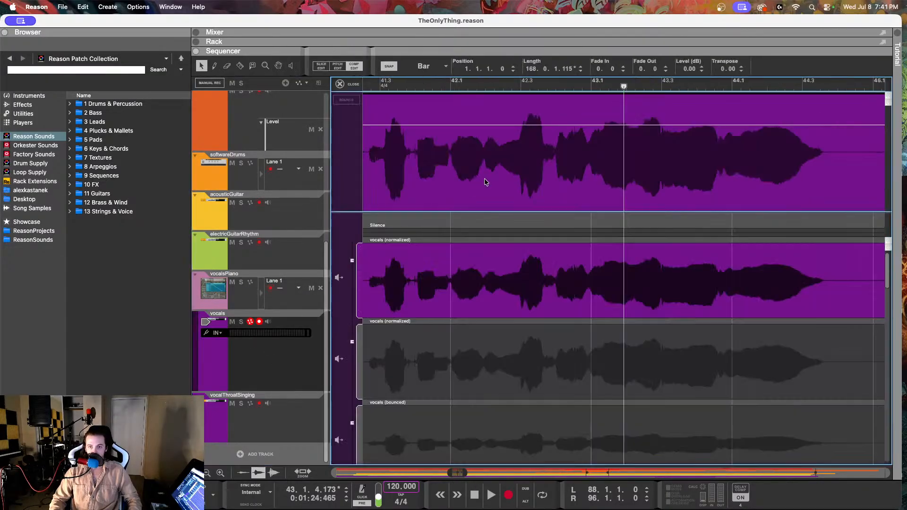
pyautogui.click(337, 66)
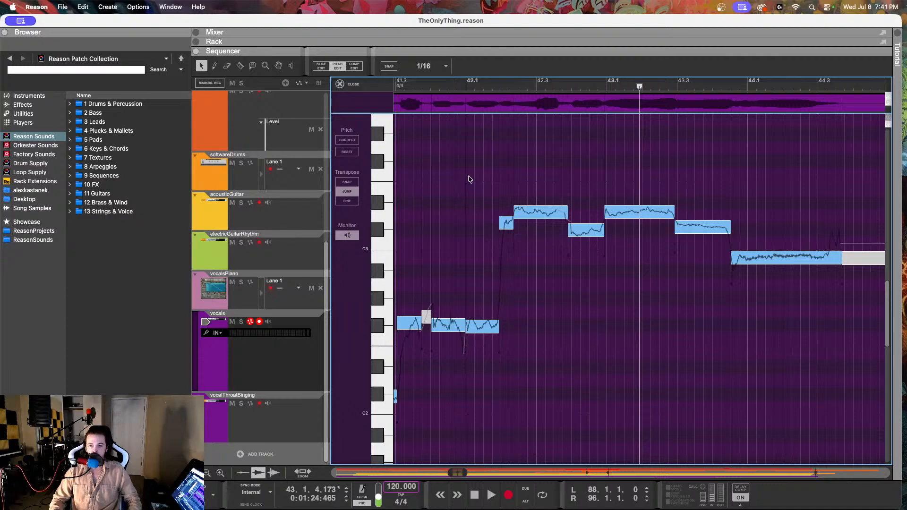
# Step: Lower the short D3 vocal note at 42.1.4 to C#3 with fine-tune 13
pyautogui.click(500, 223)
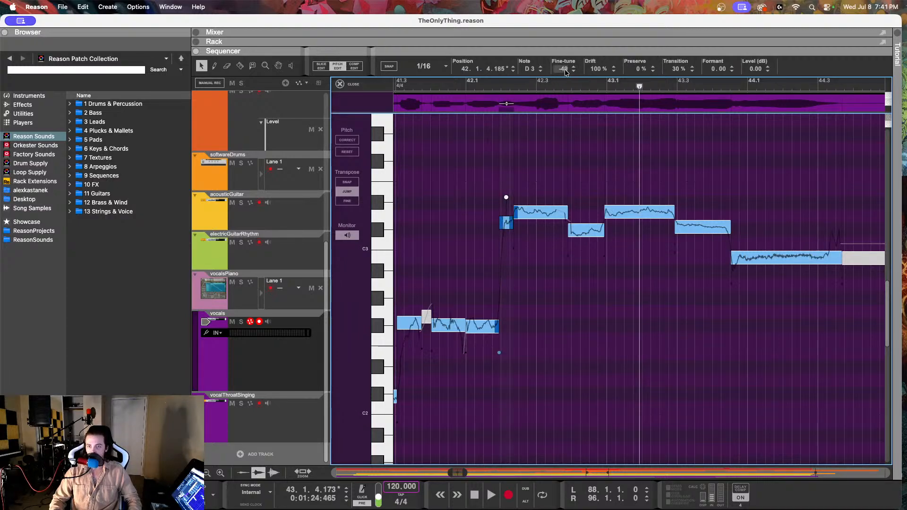
pyautogui.moveTo(566, 71); pyautogui.dragTo(561, 98)
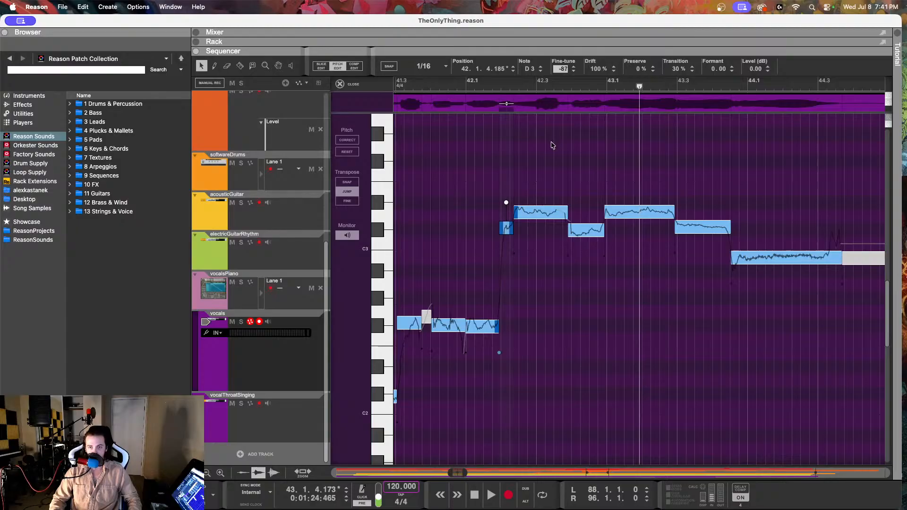
pyautogui.press('Return')
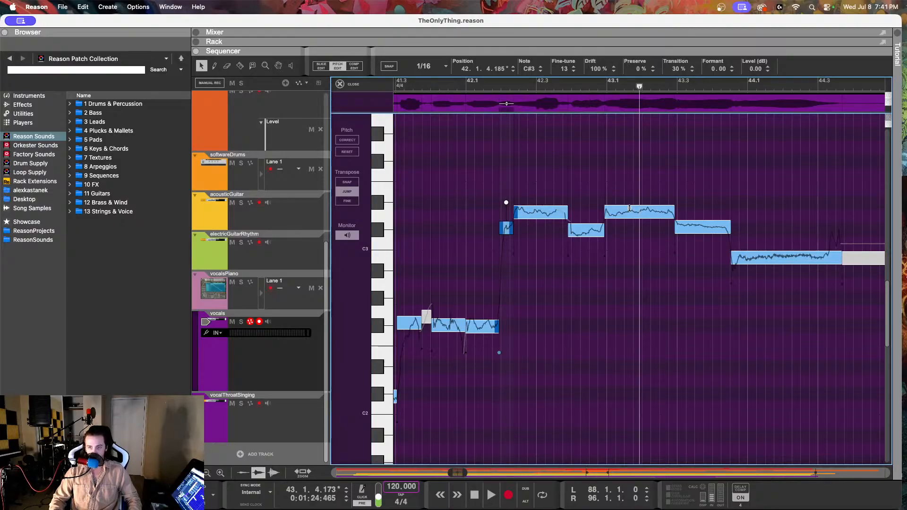
# Step: Play the vocals from about 42.1 into bar 46 to check the corrected phrase
pyautogui.click(487, 86)
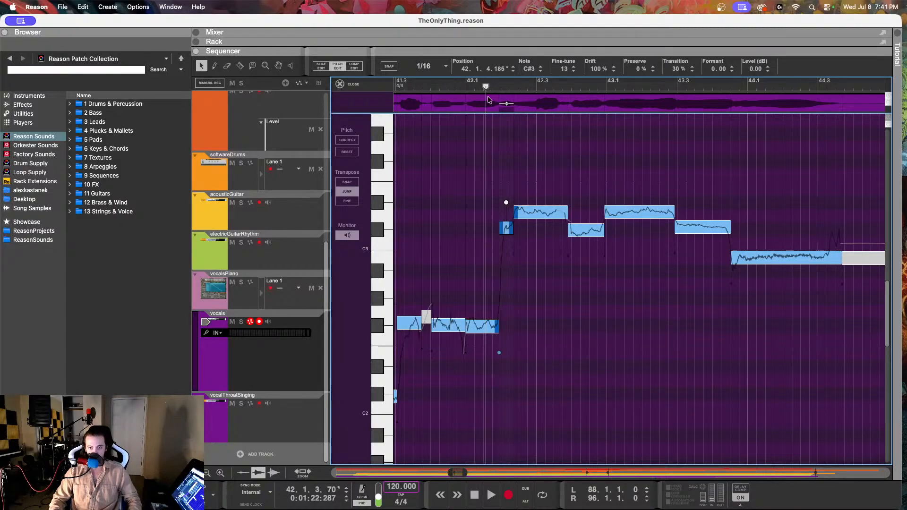
pyautogui.hscroll(-3, 523, 160)
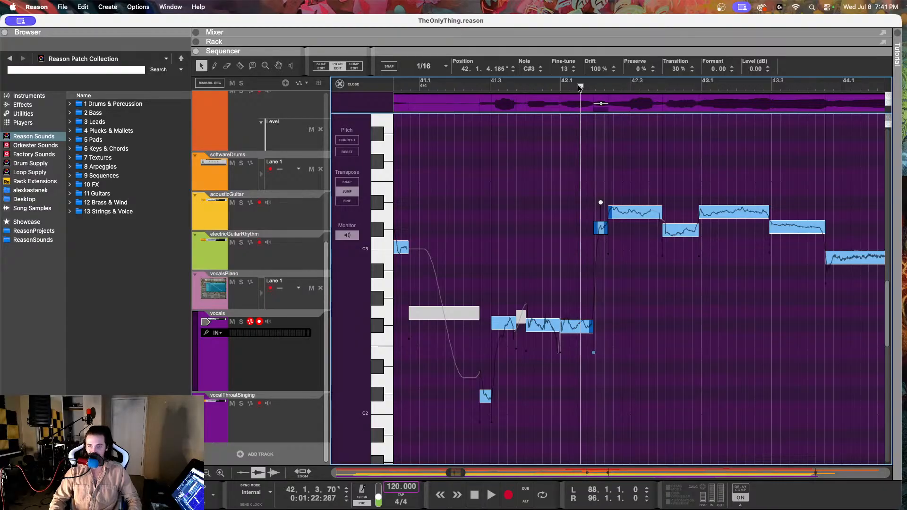
pyautogui.moveTo(580, 87); pyautogui.dragTo(571, 87)
pyautogui.press('space')
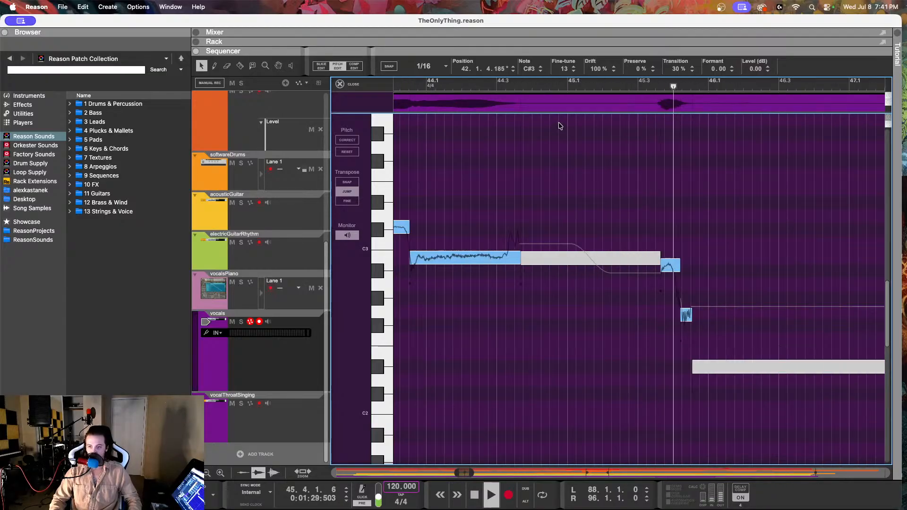
pyautogui.scroll(-5, 740, 170)
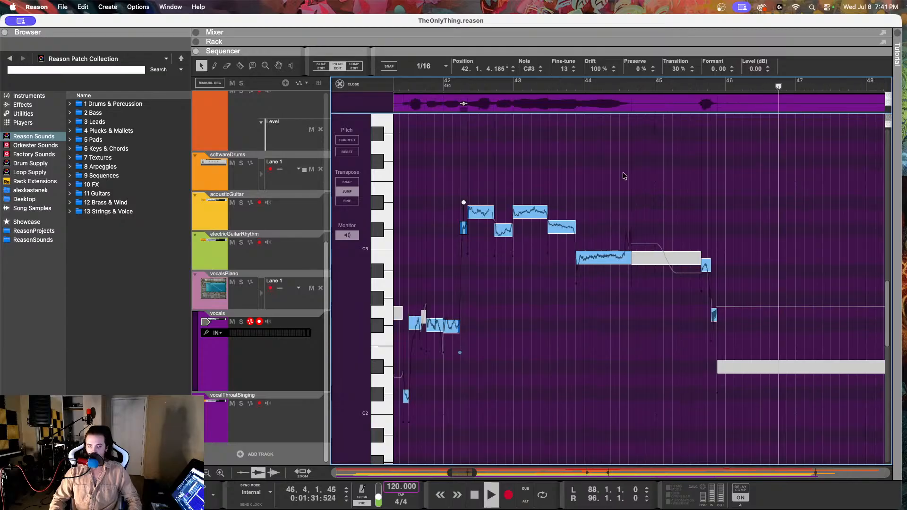
# Step: Play the vocals from about 37.3 into bar 39 to check the phrase
pyautogui.scroll(-6, 623, 175)
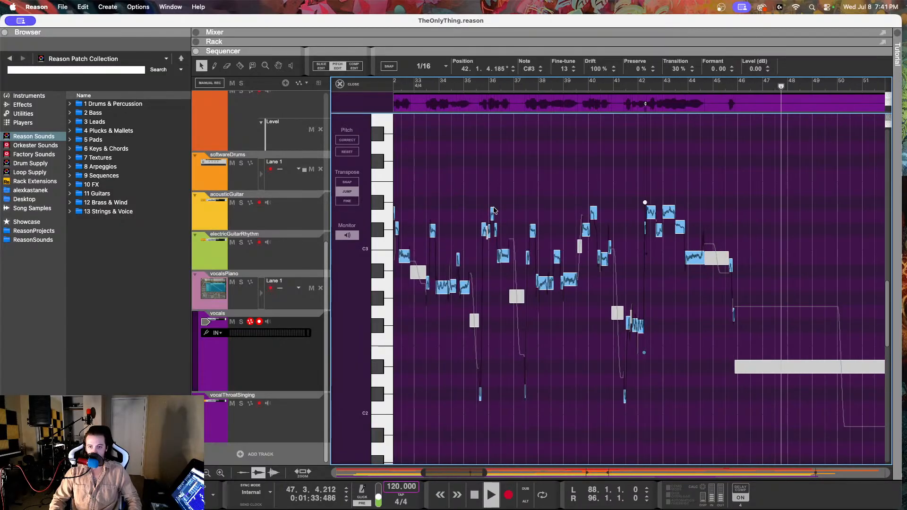
pyautogui.scroll(6, 662, 222)
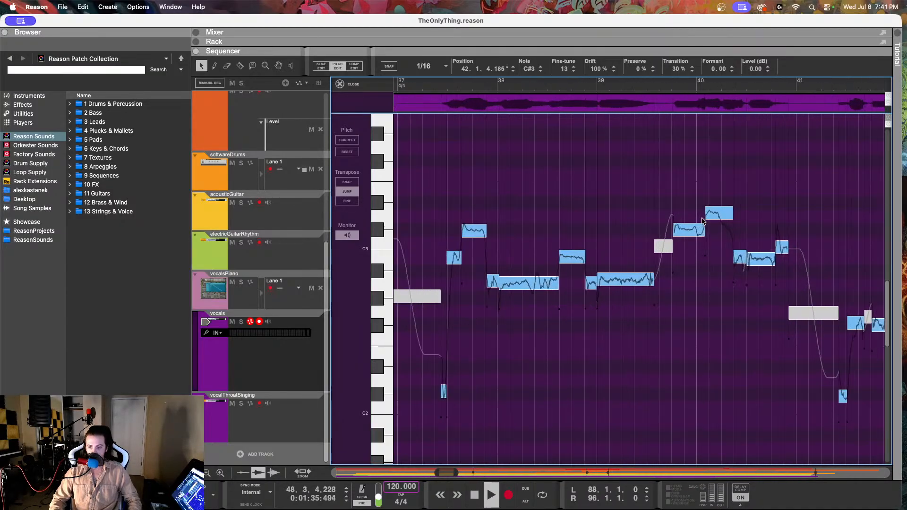
pyautogui.press('space')
pyautogui.click(468, 89)
pyautogui.press('space')
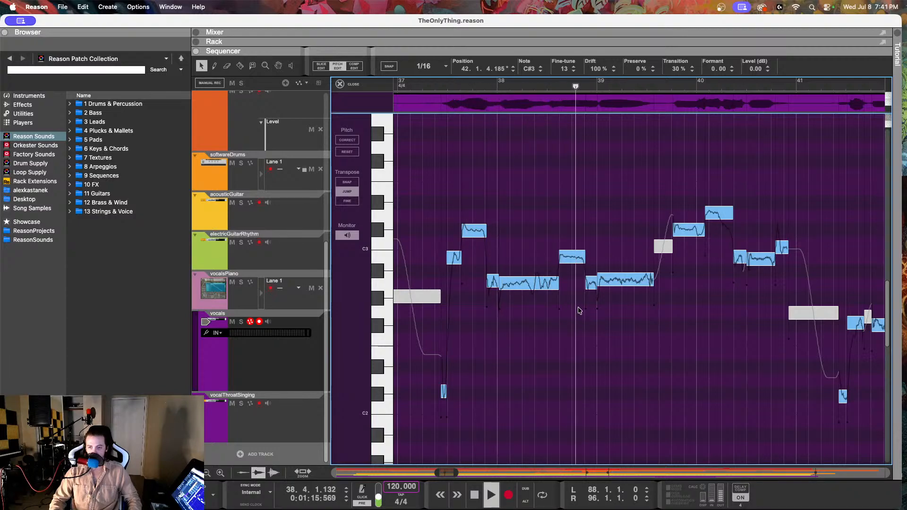
pyautogui.press('space')
# Step: Set the fine-tune of the A2 vocal note at 39.1.1 to 10
pyautogui.click(625, 284)
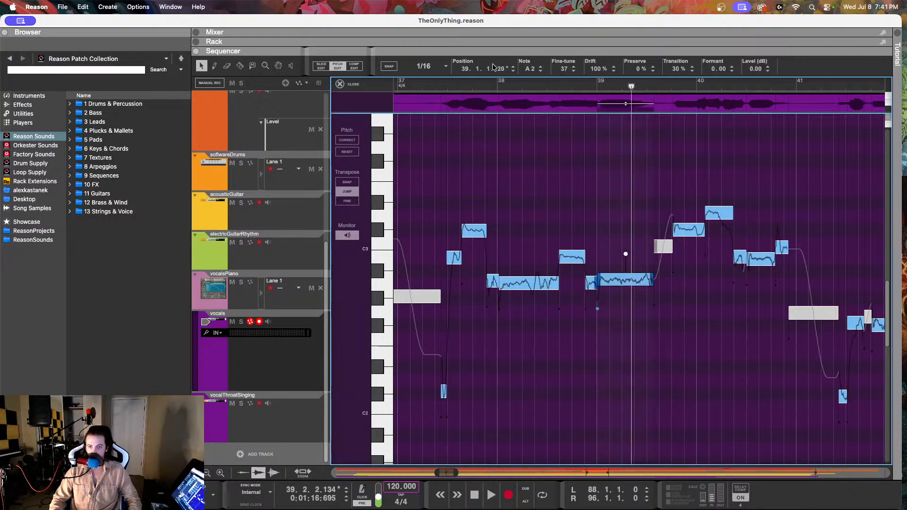
pyautogui.press('Down')
pyautogui.press('Down')
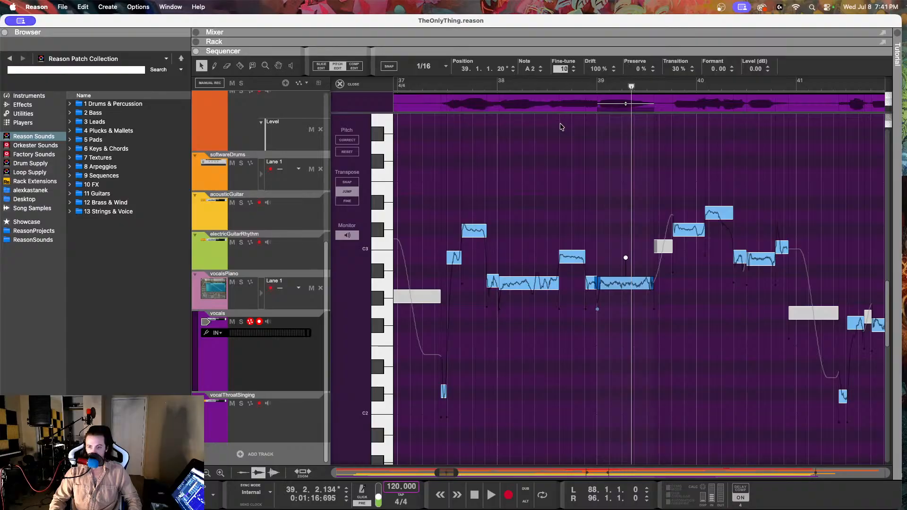
pyautogui.press('Return')
# Step: Continue playback from about 39.2 into bar 45 to check the following vocal phrases
pyautogui.press('space')
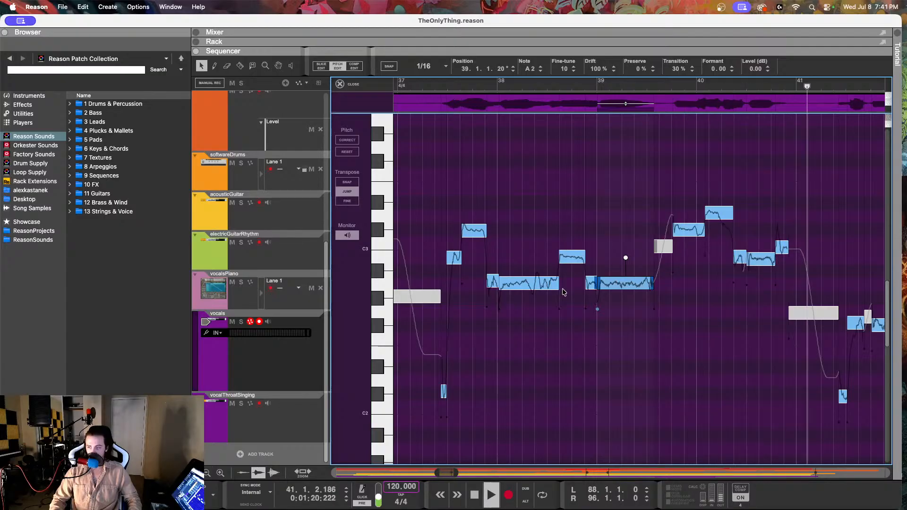
pyautogui.hscroll(1, 562, 289)
pyautogui.scroll(-3, 561, 287)
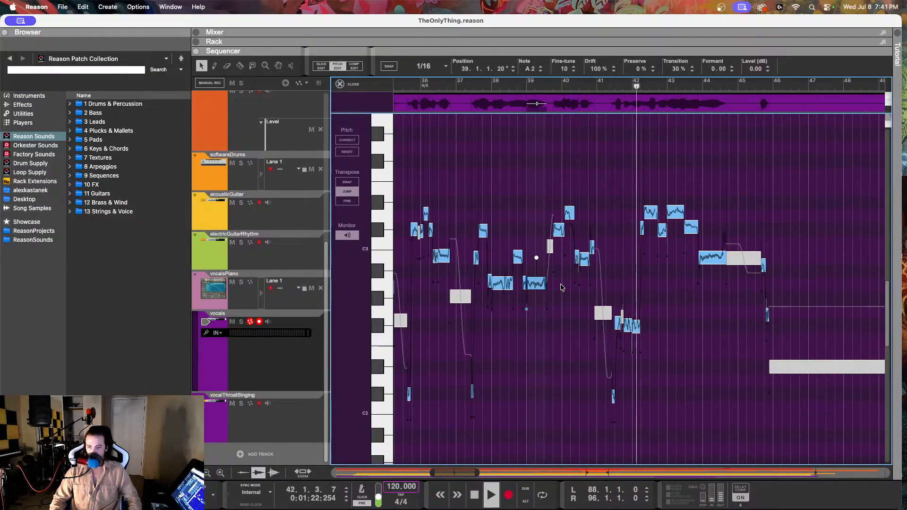
pyautogui.hscroll(-1, 562, 288)
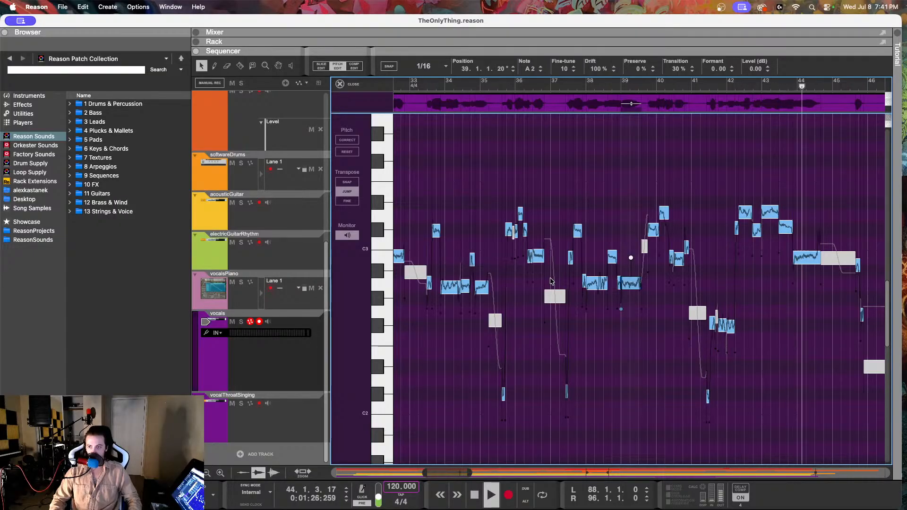
pyautogui.scroll(3, 755, 276)
pyautogui.hscroll(3, 754, 276)
pyautogui.press('space')
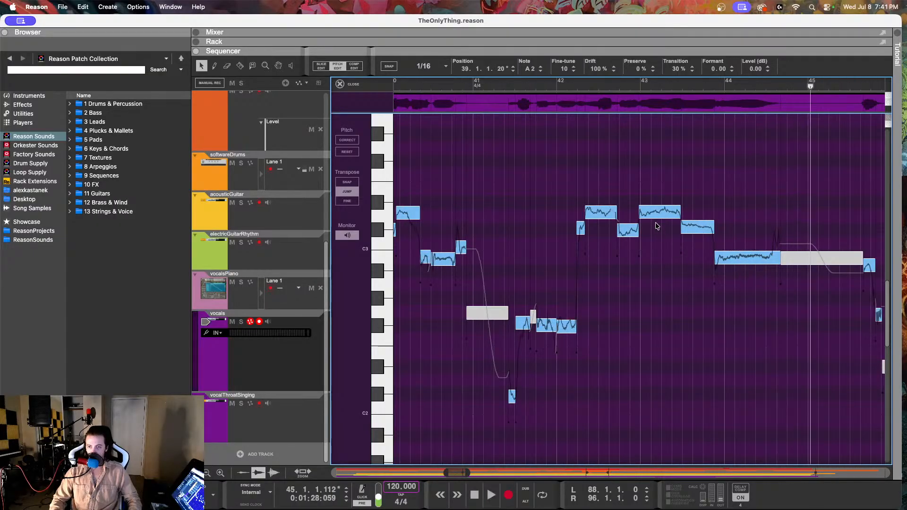
# Step: Set the D3 vocal note at 42.4.4 to 86% drift and fine-tune 17, and replay from about 41.4
pyautogui.click(654, 217)
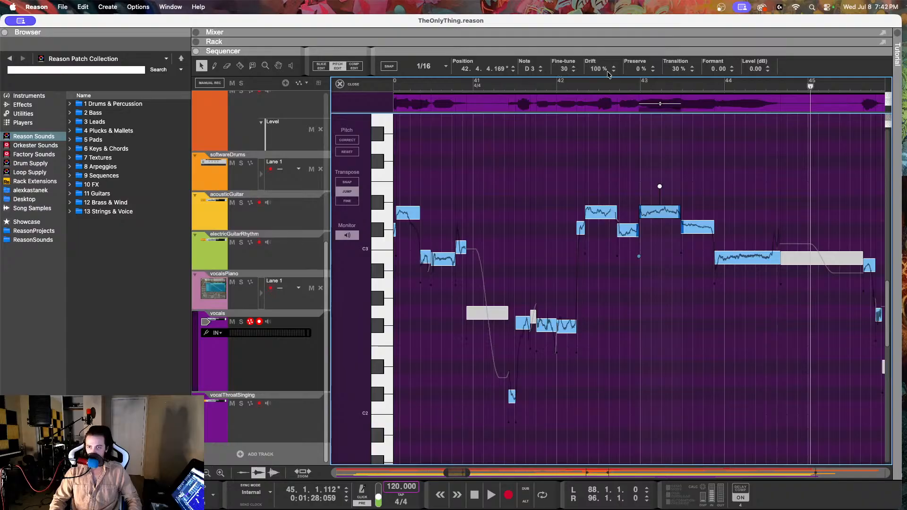
pyautogui.moveTo(597, 71); pyautogui.dragTo(591, 115)
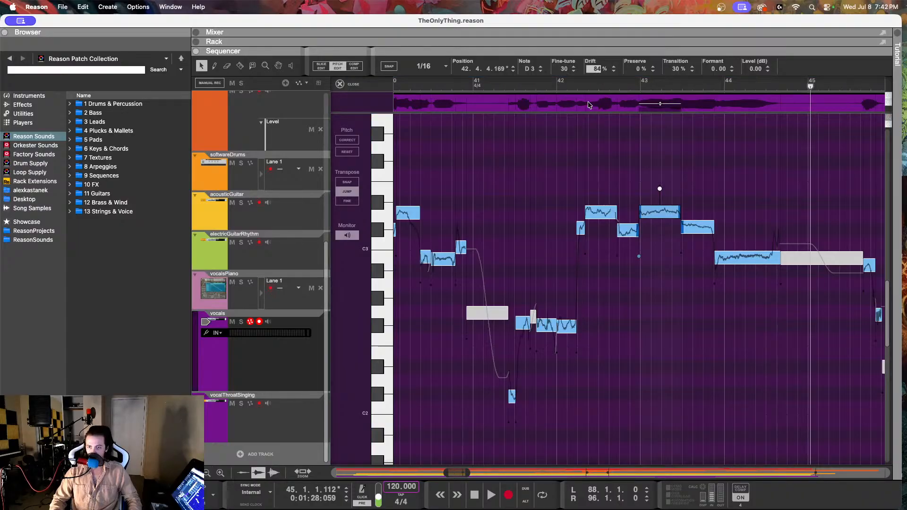
pyautogui.moveTo(565, 71); pyautogui.dragTo(558, 94)
pyautogui.click(550, 83)
pyautogui.press('space')
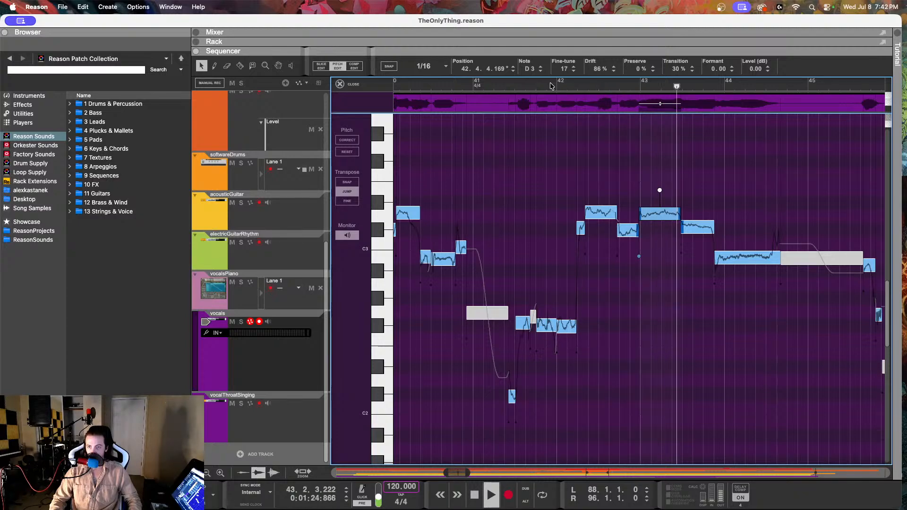
# Step: Set the fine-tune of the C#3 vocal note at 43.2.4 to 0
pyautogui.click(688, 225)
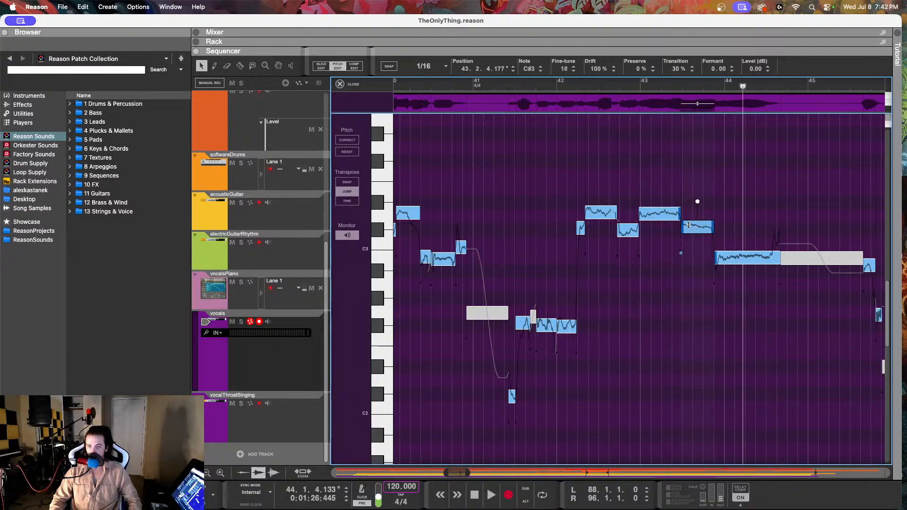
pyautogui.doubleClick(566, 70)
pyautogui.write('0')
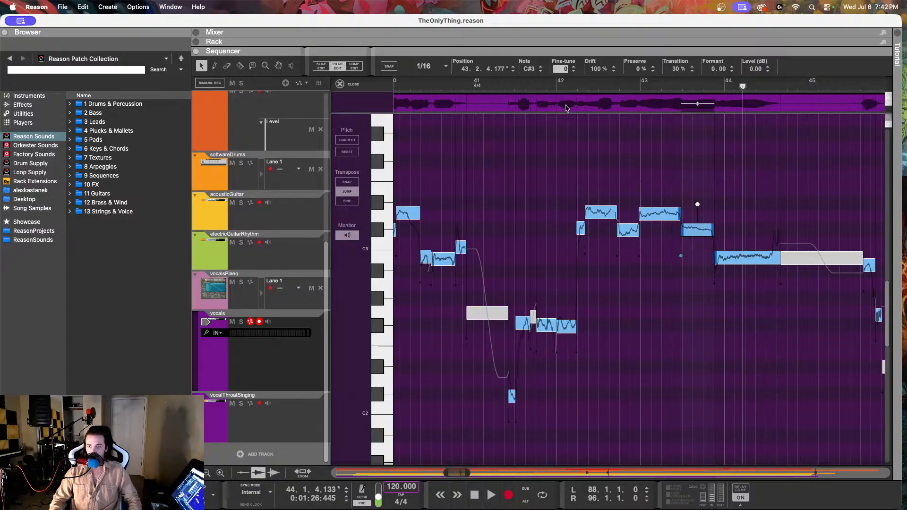
pyautogui.press('Return')
# Step: Set the D3 vocal note at 42.2.2 to 84% drift and fine-tune 4, and play from about 41.4 on into bar 55
pyautogui.click(595, 209)
pyautogui.moveTo(598, 71); pyautogui.dragTo(594, 102)
pyautogui.moveTo(564, 69); pyautogui.dragTo(571, 115)
pyautogui.click(543, 88)
pyautogui.press('space')
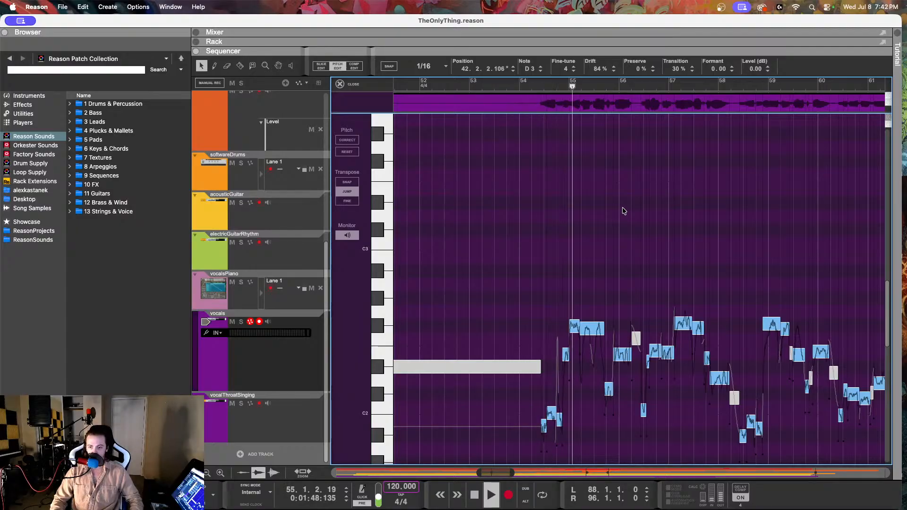
# Step: Replay the start of the next vocal phrase from about 54.2 into bar 55
pyautogui.scroll(5, 591, 222)
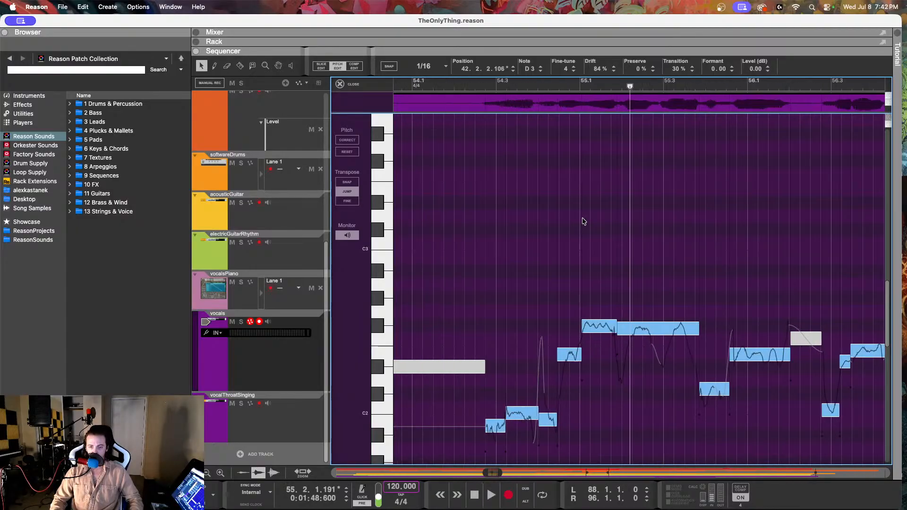
pyautogui.click(474, 85)
pyautogui.press('space')
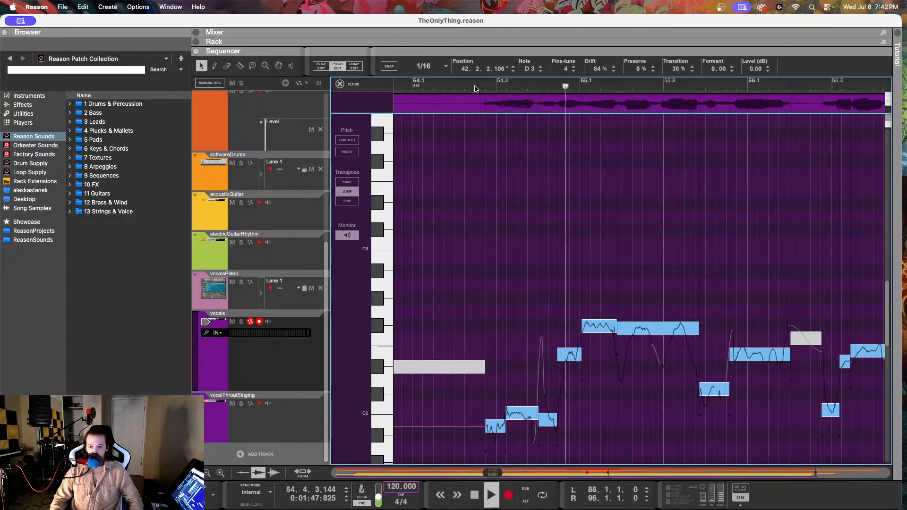
pyautogui.press('space')
# Step: Examine the pitches of the vocal notes at 54.4.1 and 54.3.1
pyautogui.scroll(3, 540, 279)
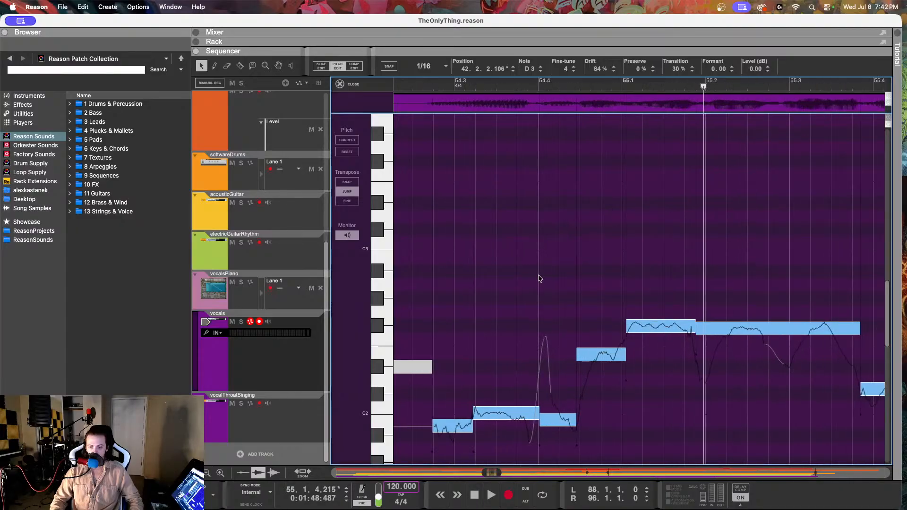
pyautogui.scroll(-3, 540, 279)
pyautogui.scroll(3, 537, 274)
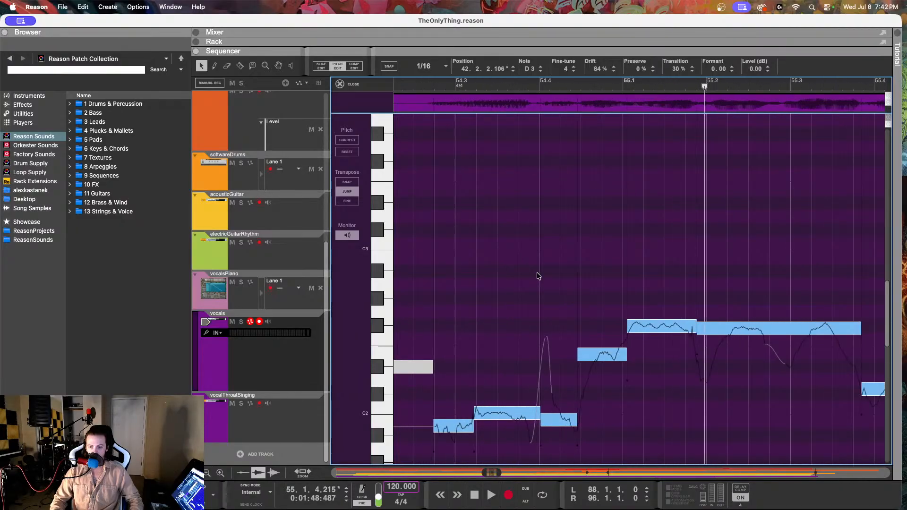
pyautogui.click(560, 425)
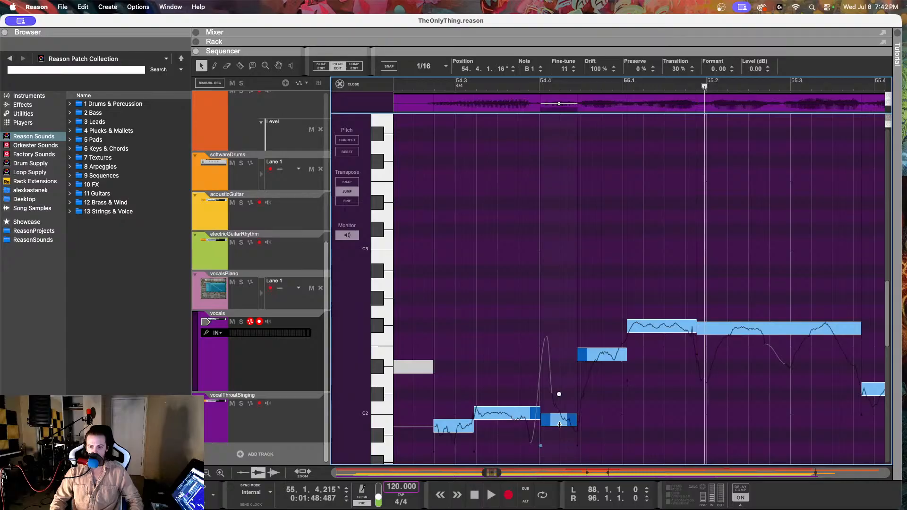
pyautogui.hscroll(-3, 503, 370)
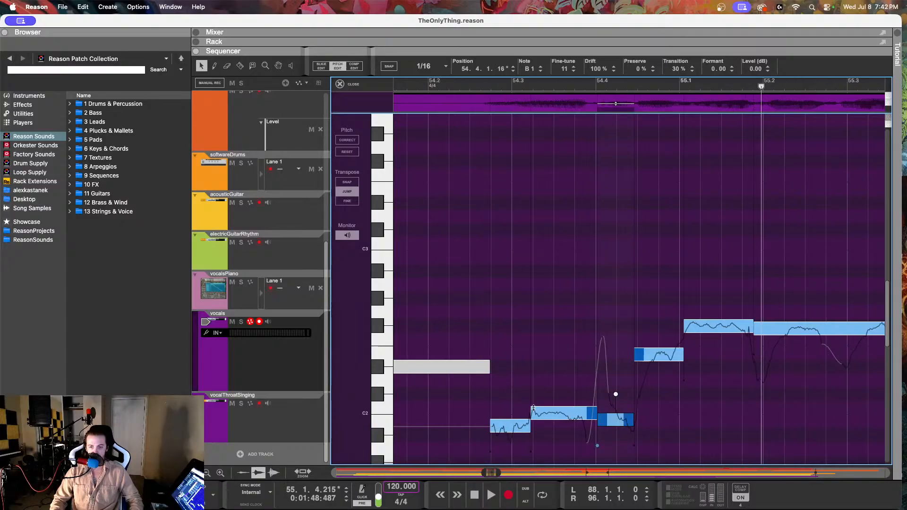
pyautogui.click(556, 424)
pyautogui.scroll(-3, 543, 406)
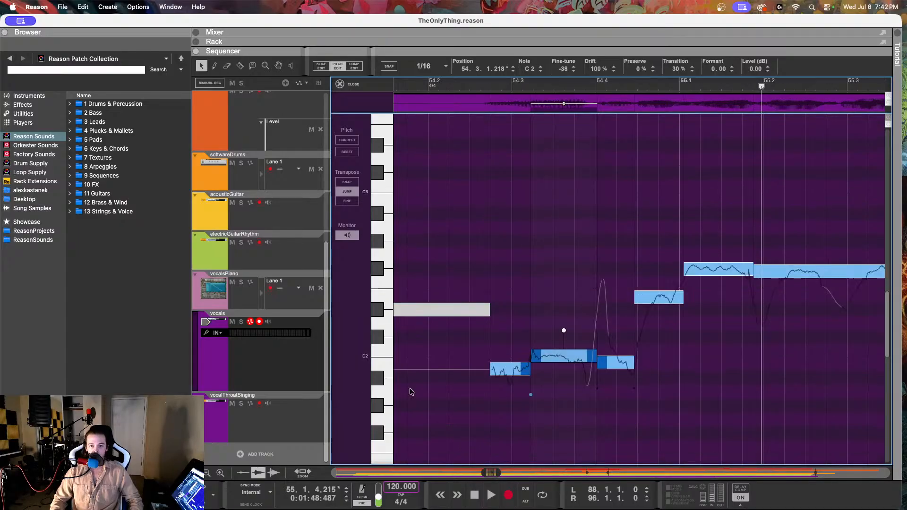
# Step: Check the vocalsPiano melody note at 54.3, and reopen the vocals clip for pitch editing
pyautogui.click(244, 298)
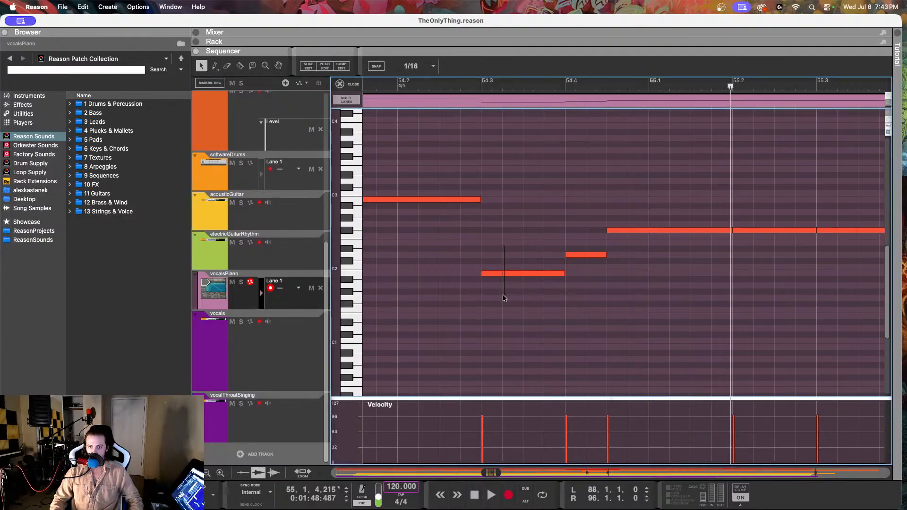
pyautogui.click(502, 274)
pyautogui.click(255, 373)
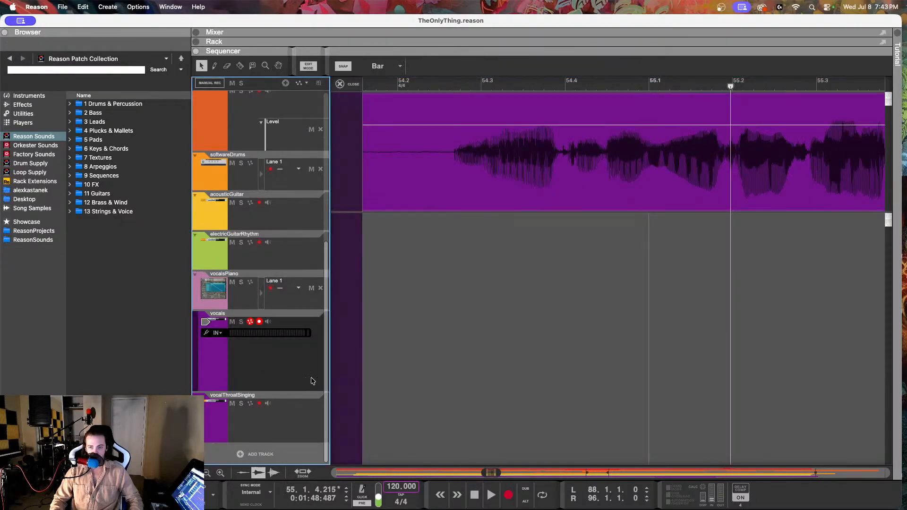
pyautogui.doubleClick(436, 191)
pyautogui.click(338, 65)
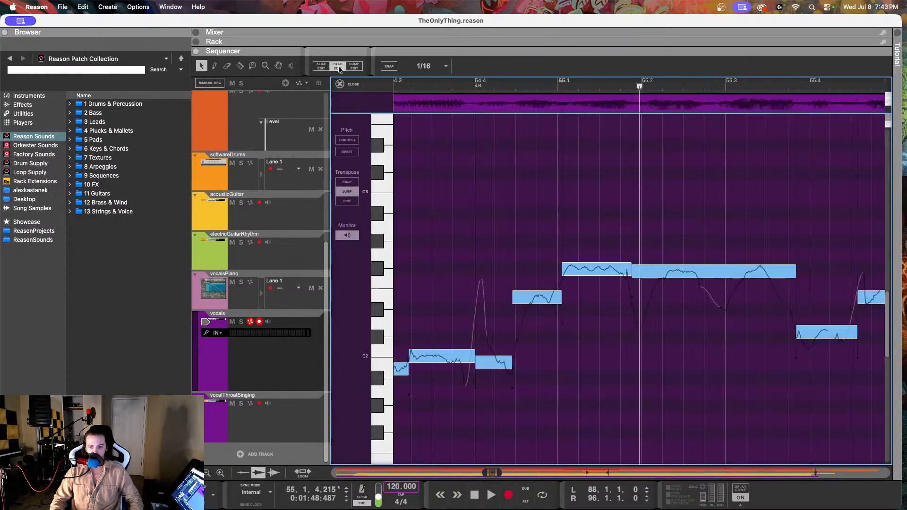
pyautogui.hscroll(1, 454, 335)
pyautogui.hscroll(-8, 454, 335)
# Step: Set the fine-tune of the B1 vocal note at 54.2.3 to 1 and reduce its drift
pyautogui.click(594, 352)
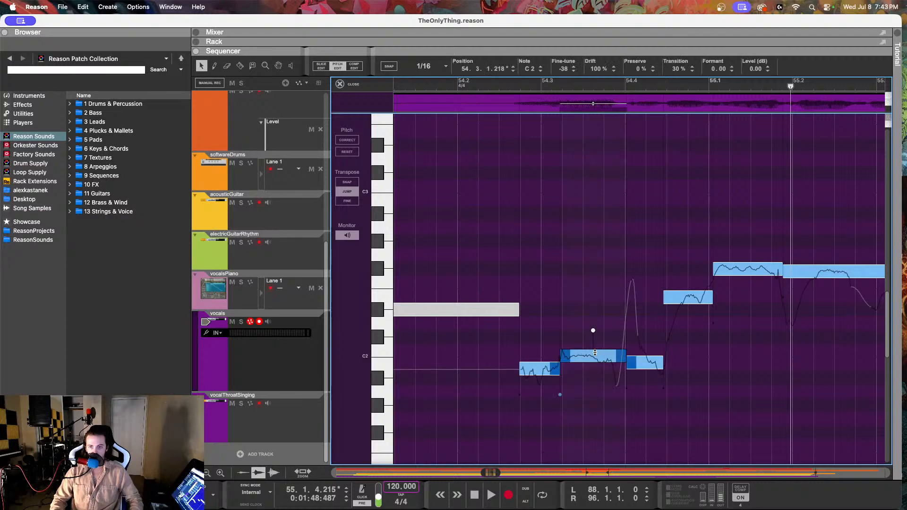
pyautogui.click(544, 373)
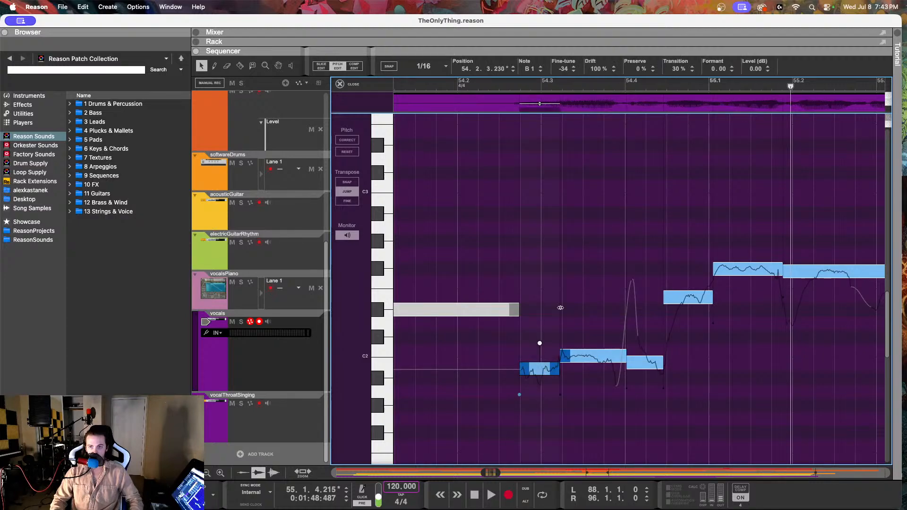
pyautogui.moveTo(572, 69); pyautogui.dragTo(559, 2)
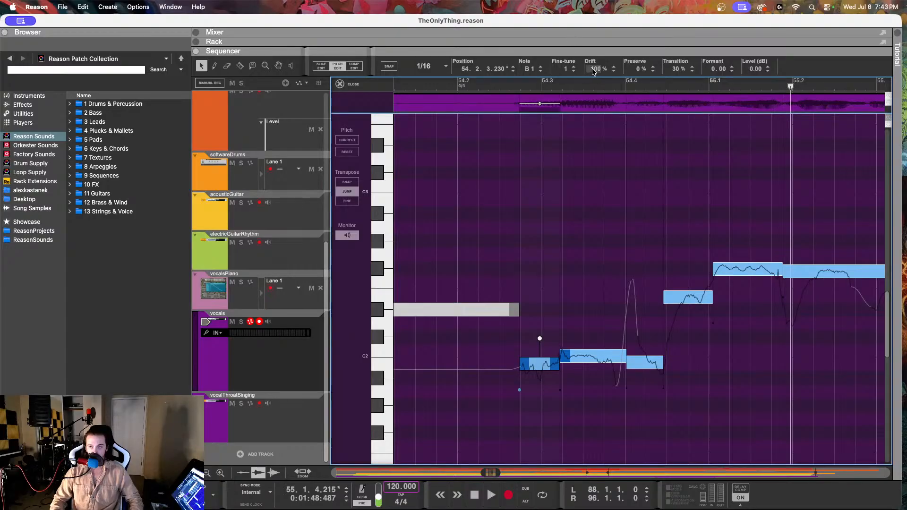
pyautogui.moveTo(594, 71); pyautogui.dragTo(594, 118)
# Step: Lower the C2 vocal note at 54.3.1 to B1 with fine-tune 4 and 49% drift
pyautogui.click(582, 355)
pyautogui.moveTo(562, 69); pyautogui.dragTo(553, 149)
pyautogui.moveTo(595, 69); pyautogui.dragTo(588, 163)
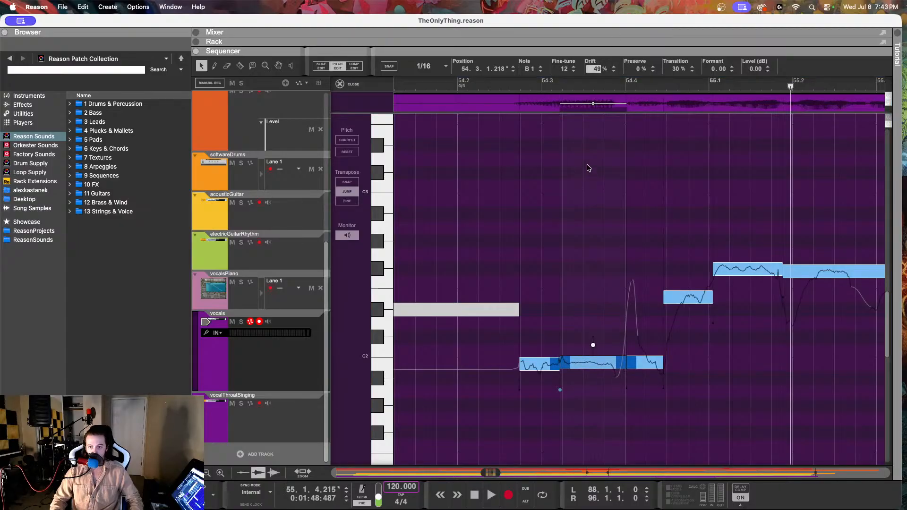
pyautogui.moveTo(562, 69); pyautogui.dragTo(562, 84)
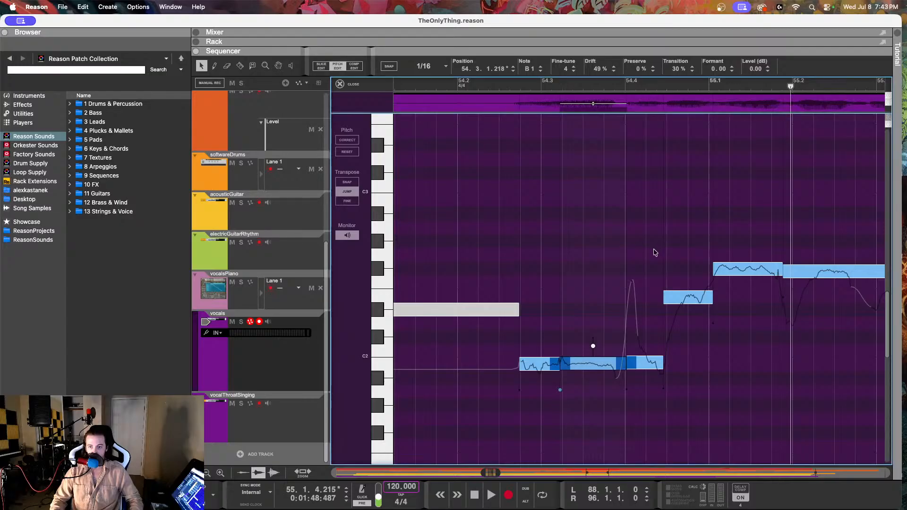
# Step: Play the vocals from about 54.2 into bar 55 to check the corrected opening notes
pyautogui.click(505, 86)
pyautogui.press('space')
pyautogui.press('space')
# Step: Inspect the vocal notes from 54.4, check the matching vocalsPiano melody note, and reopen the vocals clip for pitch editing
pyautogui.click(642, 371)
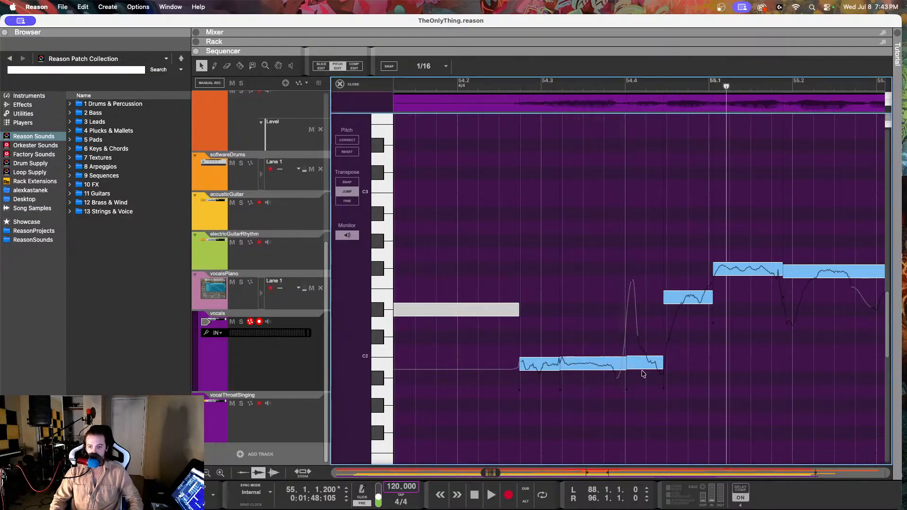
pyautogui.click(643, 364)
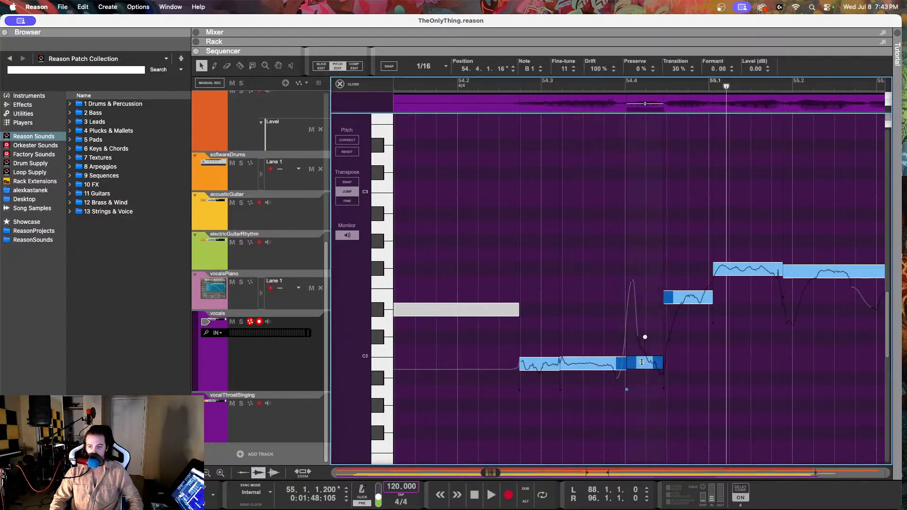
pyautogui.click(685, 299)
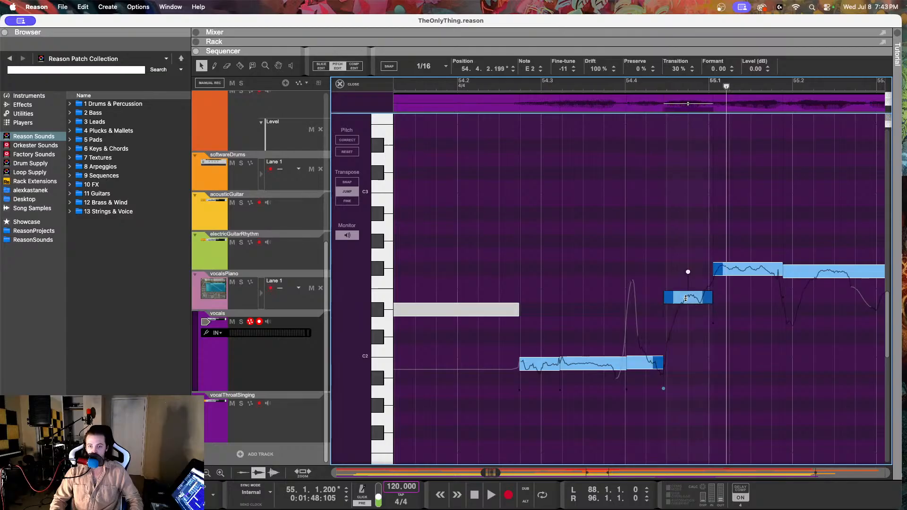
pyautogui.click(286, 307)
pyautogui.click(614, 255)
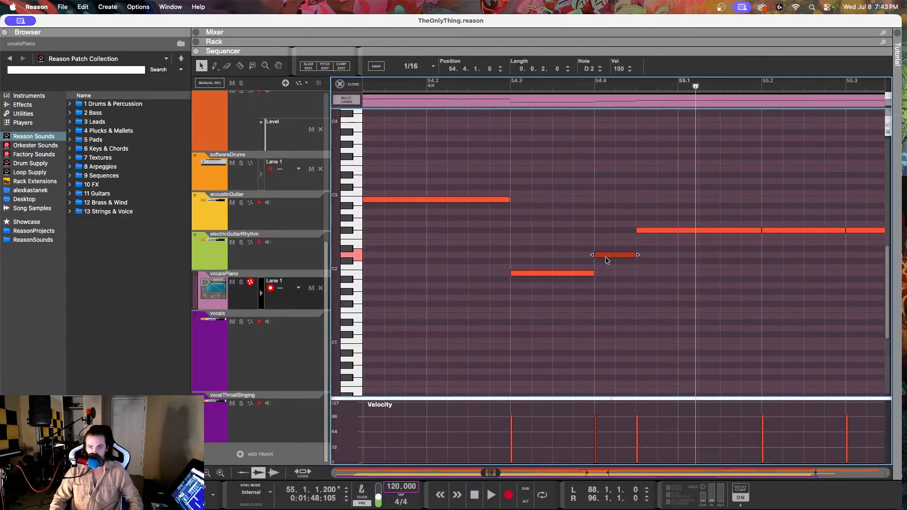
pyautogui.click(265, 359)
pyautogui.click(484, 191)
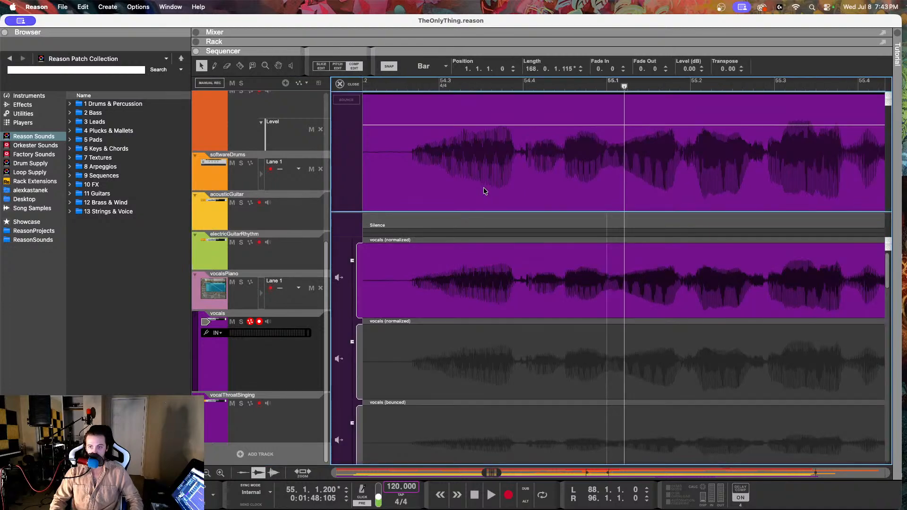
pyautogui.click(338, 66)
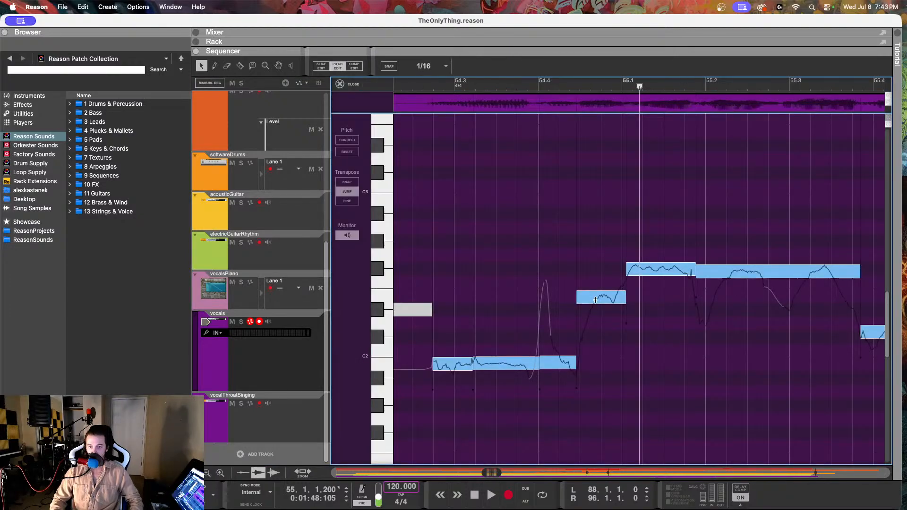
# Step: Raise the B1 vocal note at 54.4.1 to D2, reduce its drift to 23%, and replay the passage
pyautogui.click(596, 301)
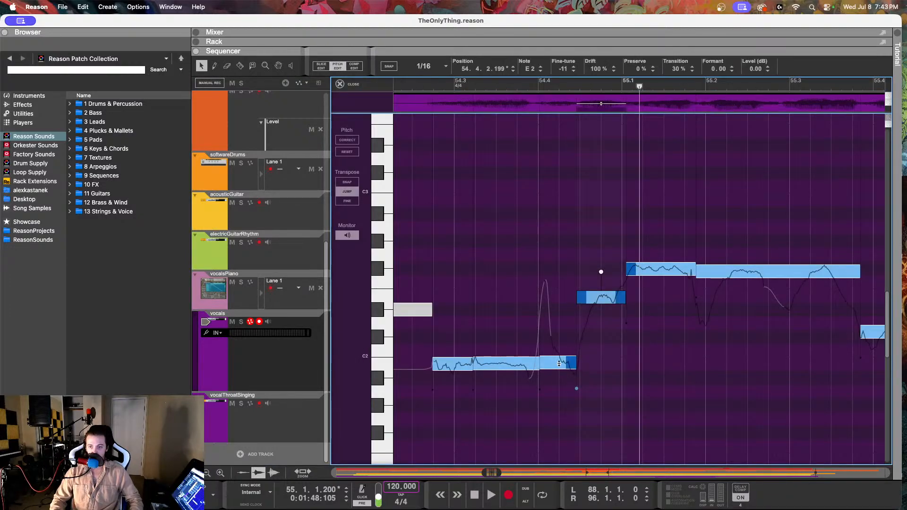
pyautogui.moveTo(559, 363); pyautogui.dragTo(561, 318)
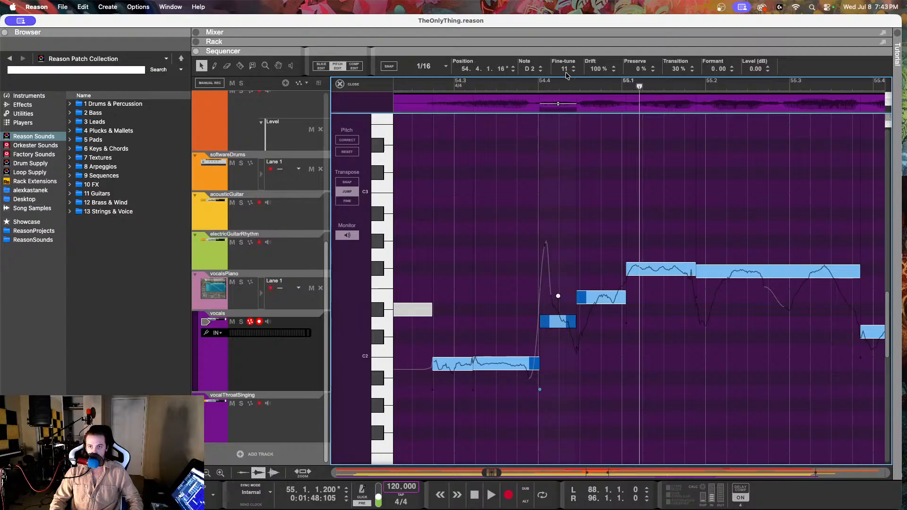
pyautogui.moveTo(594, 69); pyautogui.dragTo(584, 268)
pyautogui.moveTo(586, 209); pyautogui.dragTo(583, 210)
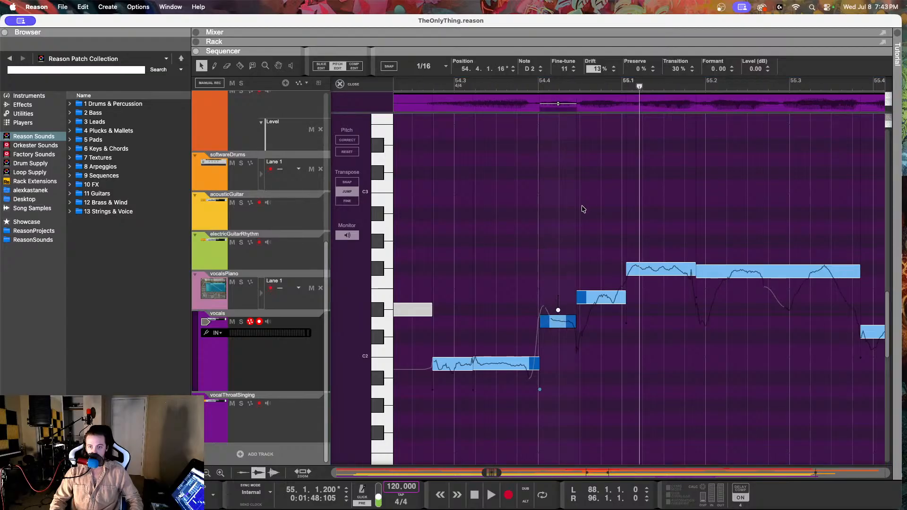
pyautogui.click(428, 87)
pyautogui.press('space')
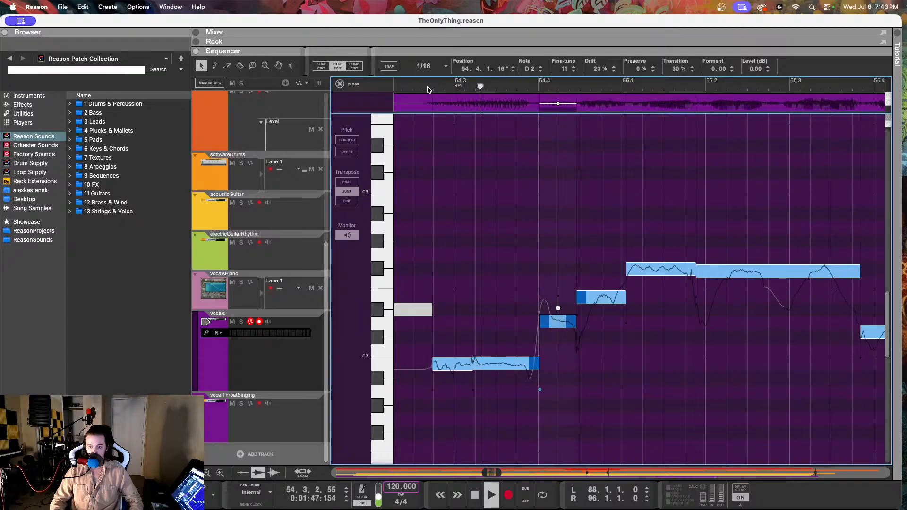
# Step: Compare the F#2 vocal note at 55.1 with the vocalsPiano melody, and return to pitch editing of the vocals
pyautogui.click(641, 271)
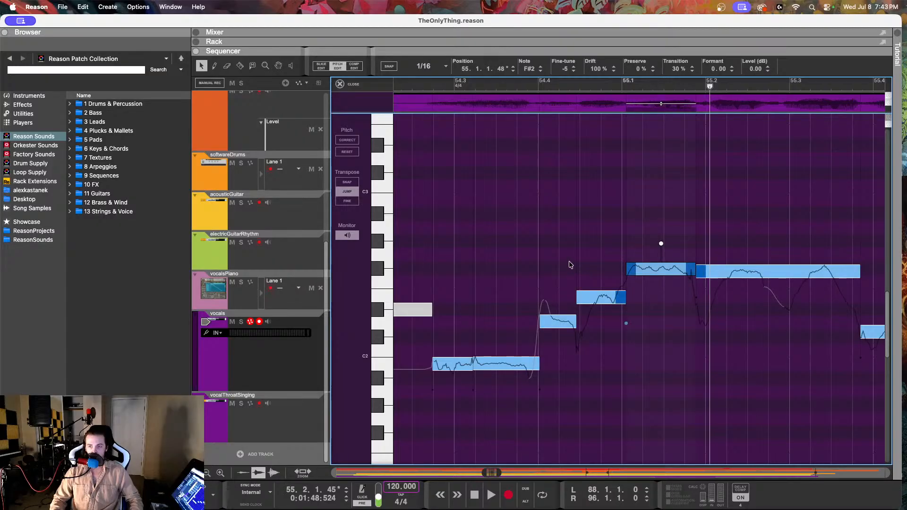
pyautogui.click(281, 301)
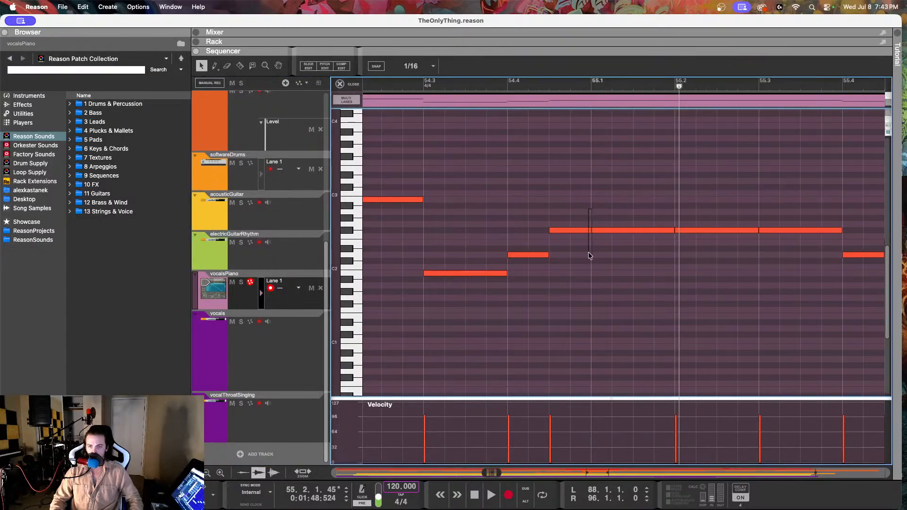
pyautogui.click(591, 230)
pyautogui.click(258, 348)
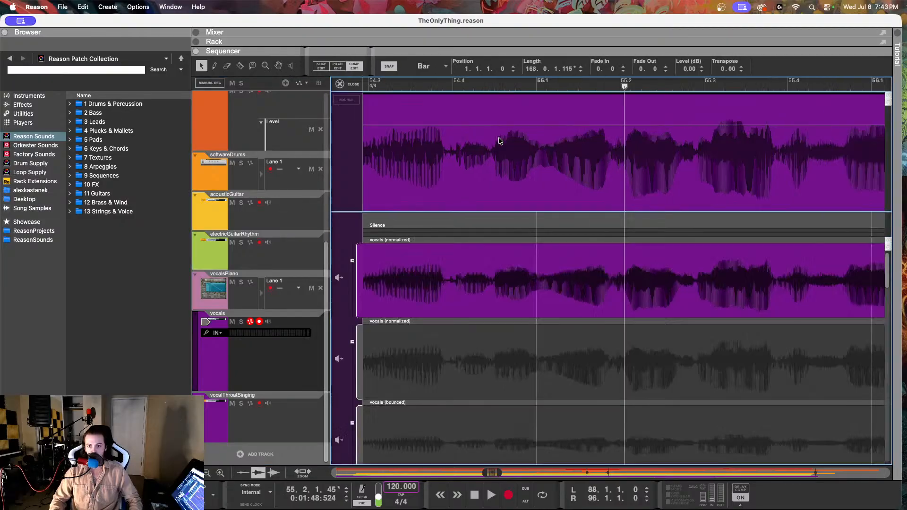
pyautogui.click(337, 66)
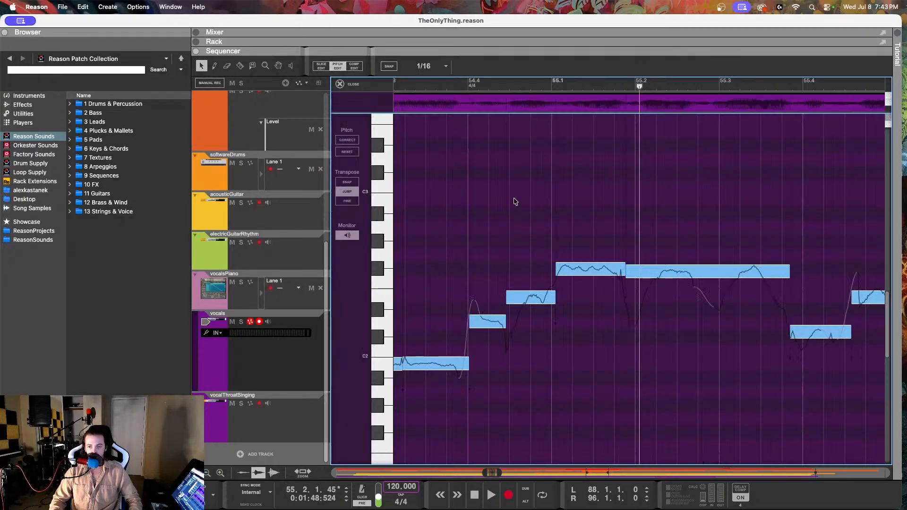
# Step: Play the vocals twice from about 54.2.3 through bar 55 to check the corrected phrase
pyautogui.hscroll(-2, 501, 146)
pyautogui.click(419, 86)
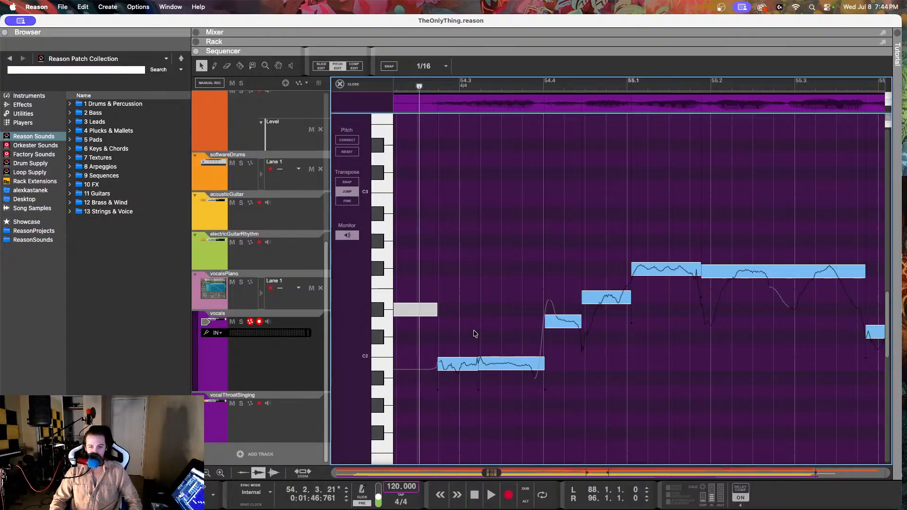
pyautogui.press('space')
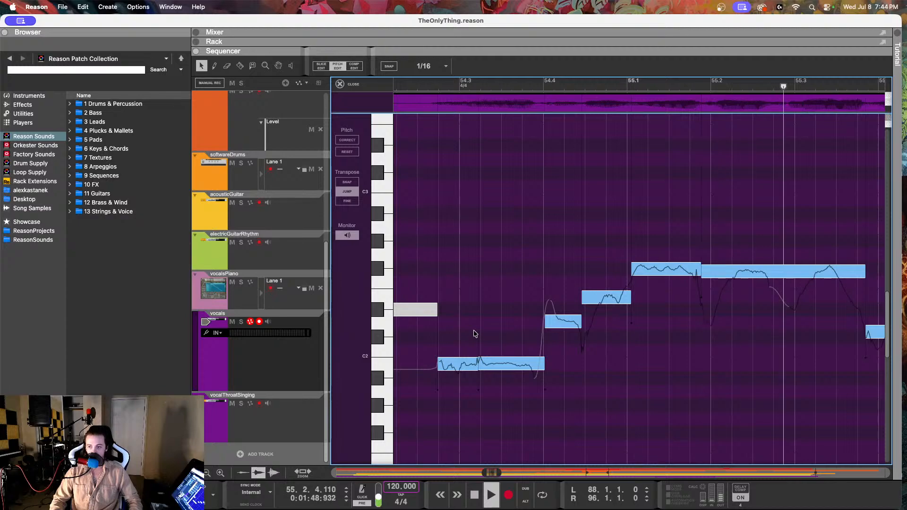
pyautogui.press('space')
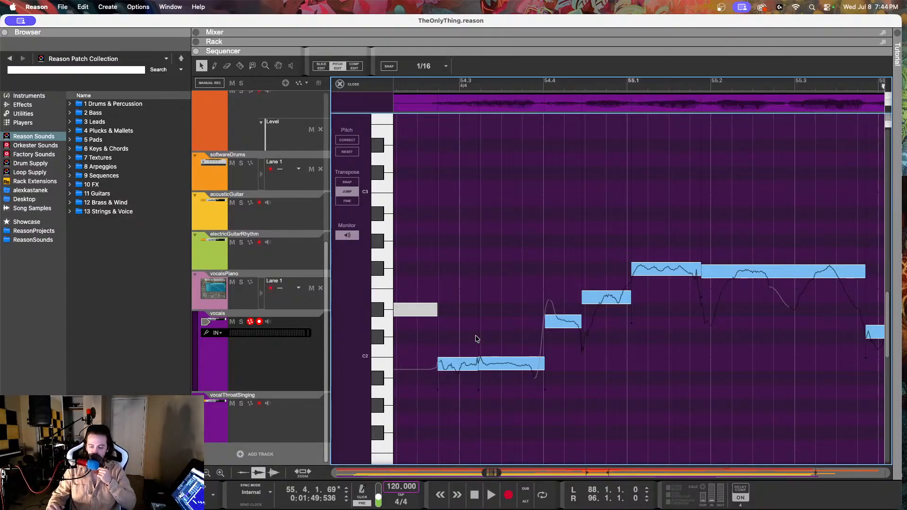
pyautogui.click(410, 83)
pyautogui.press('space')
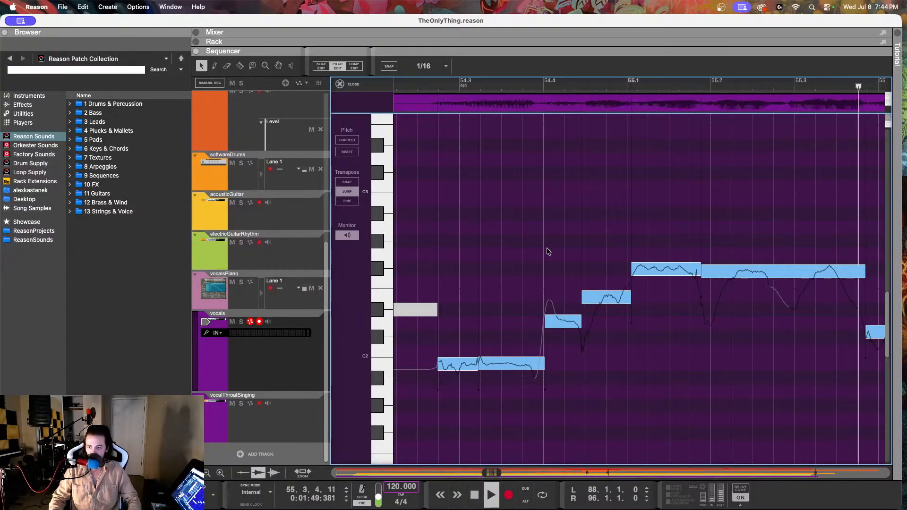
# Step: Split the long F#2 vocal note that starts at 55.1.4 in two at about 55.3
pyautogui.click(660, 272)
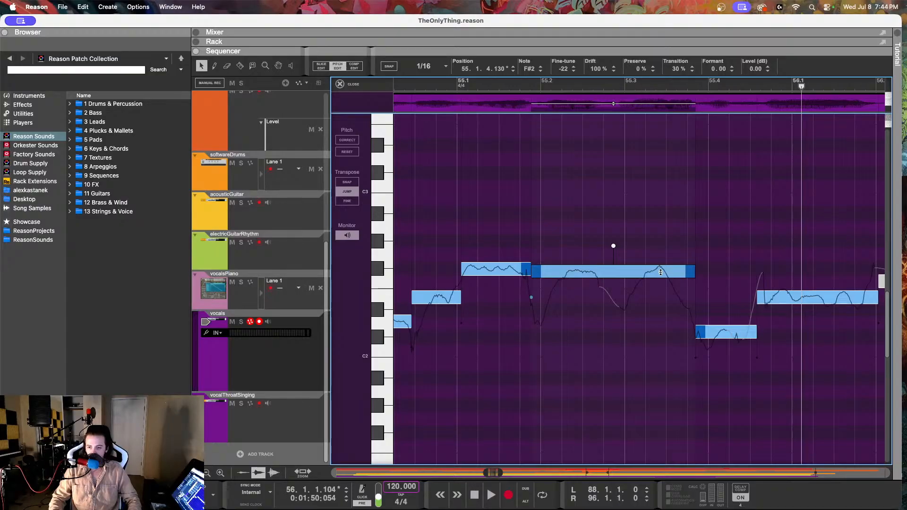
pyautogui.press('r')
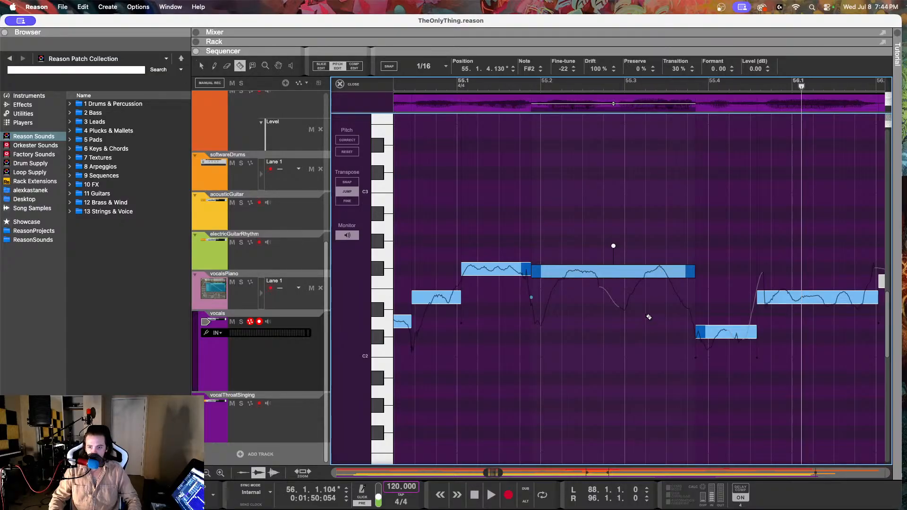
pyautogui.click(627, 279)
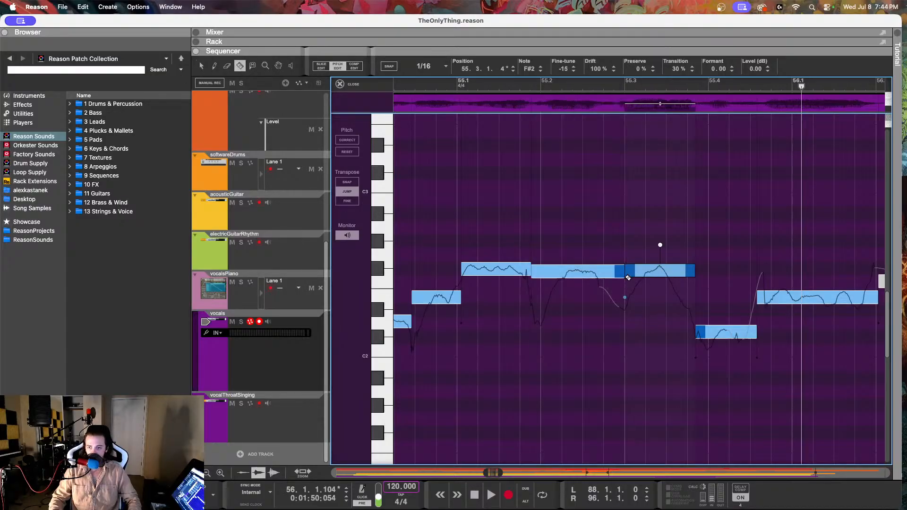
pyautogui.click(201, 67)
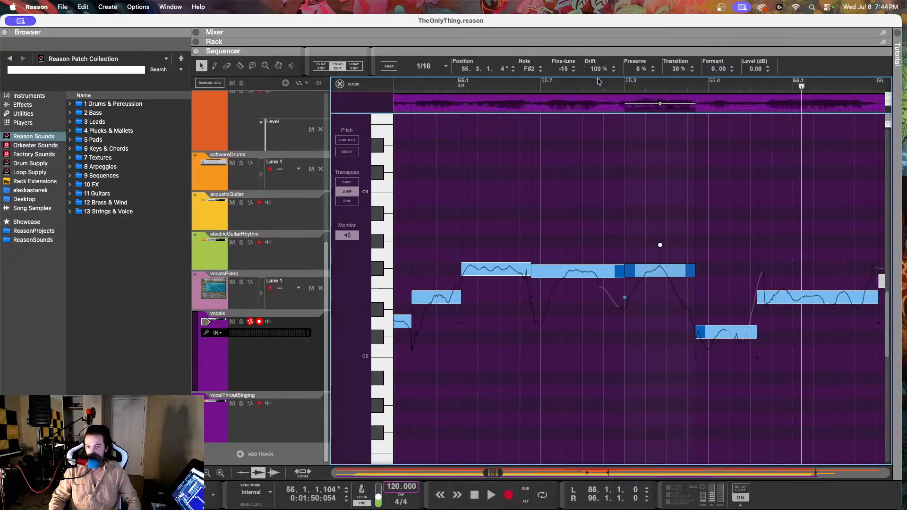
pyautogui.click(609, 215)
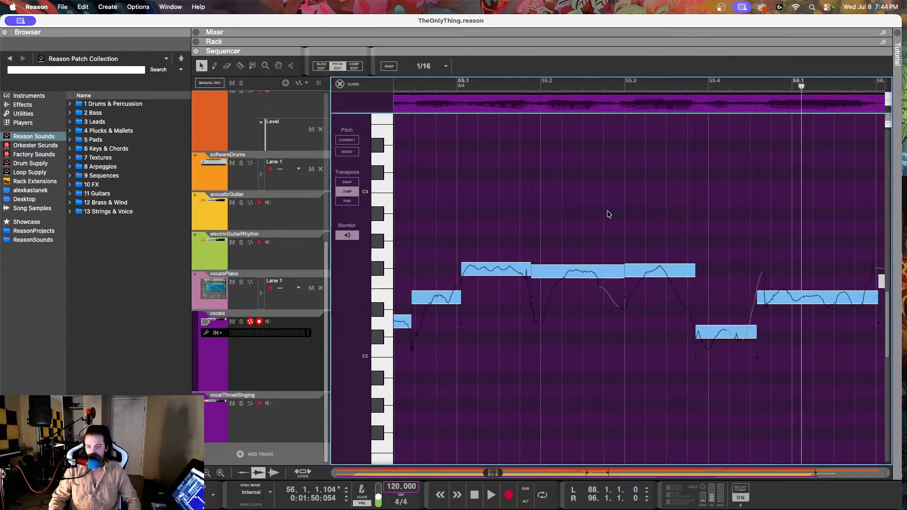
# Step: Set the F#2 vocal note at 55.3.1 to 65% drift and fine-tune -31, and replay bar 55
pyautogui.click(647, 273)
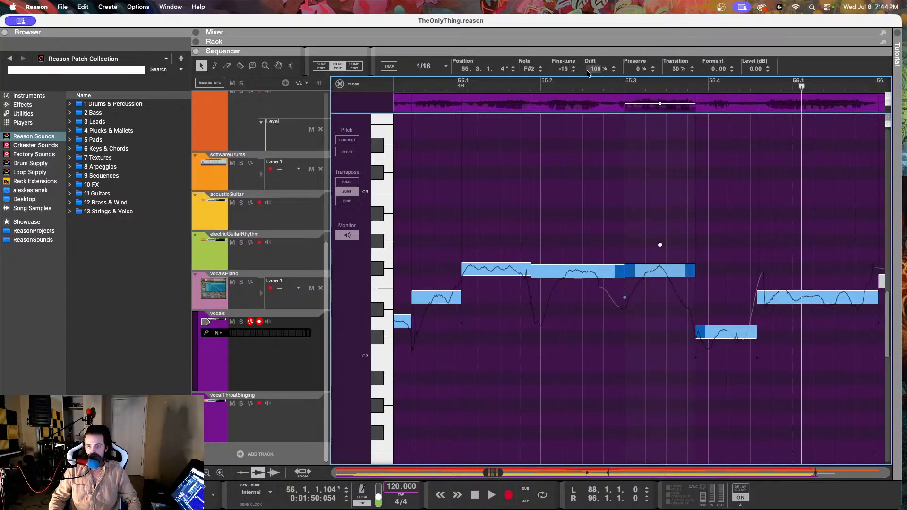
pyautogui.moveTo(588, 72); pyautogui.dragTo(595, 85)
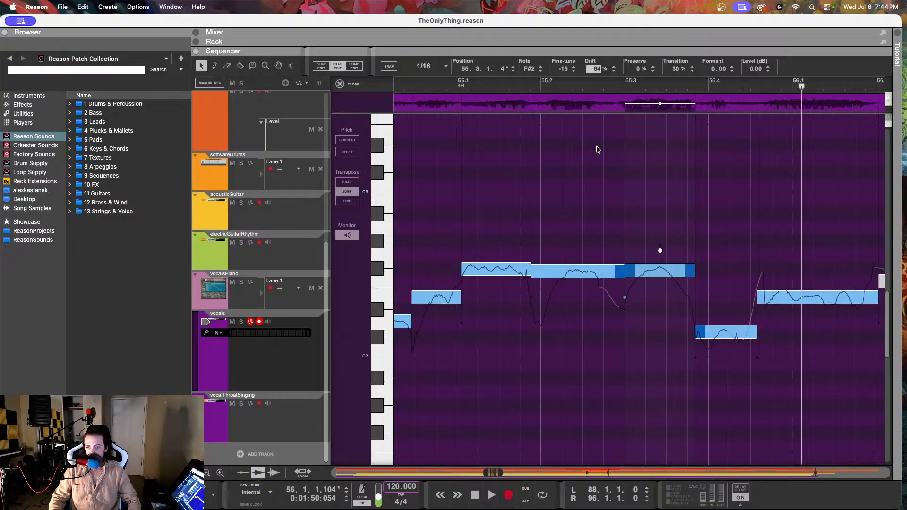
pyautogui.moveTo(594, 149); pyautogui.dragTo(594, 149)
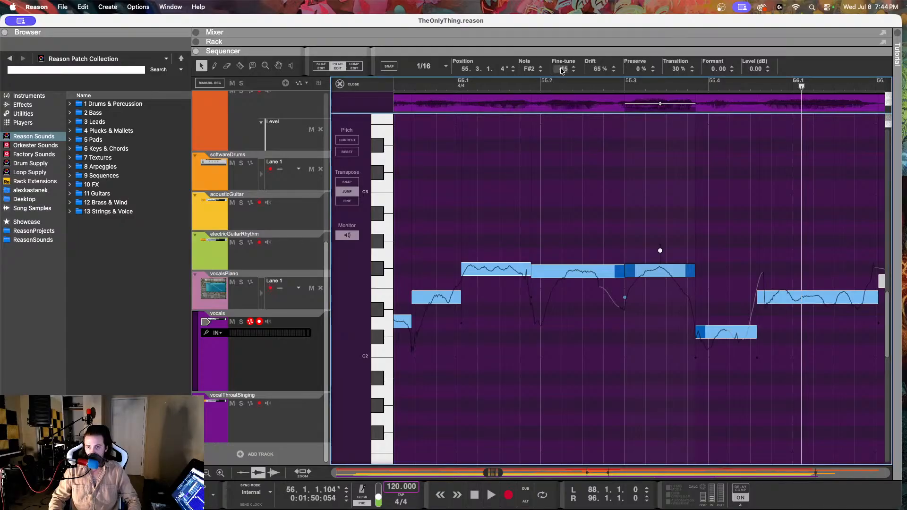
pyautogui.moveTo(562, 70); pyautogui.dragTo(566, 103)
pyautogui.moveTo(514, 86); pyautogui.dragTo(432, 89)
pyautogui.press('space')
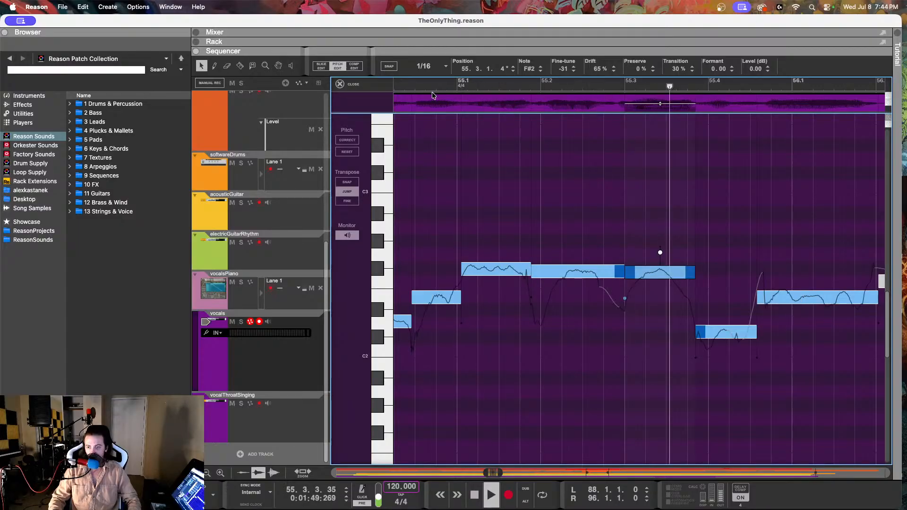
pyautogui.press('space')
# Step: Set the fine-tune of the F#2 vocal note at 55.1.1 to -27, and play the passage into bar 56
pyautogui.click(490, 271)
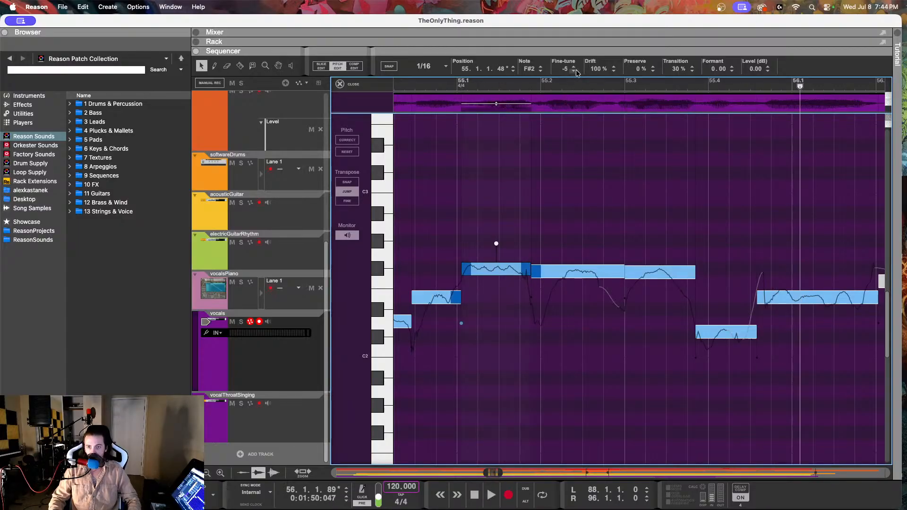
pyautogui.moveTo(565, 70); pyautogui.dragTo(564, 115)
pyautogui.click(367, 78)
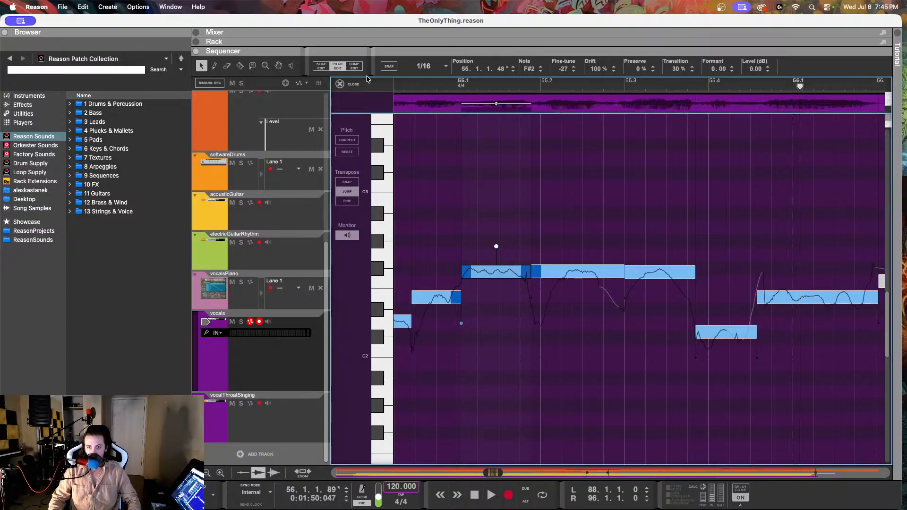
pyautogui.moveTo(418, 86); pyautogui.dragTo(359, 85)
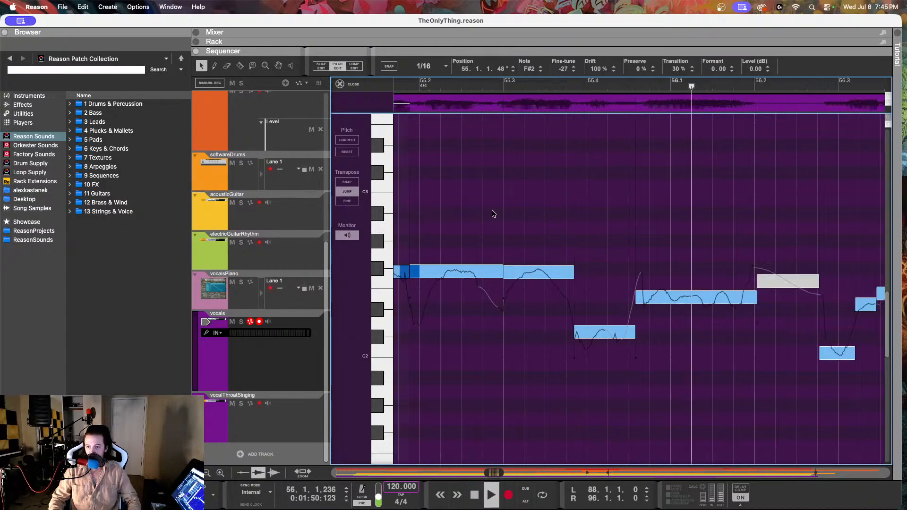
# Step: Set the C#2 vocal note at 55.3.4 to fine-tune 5 and 74% drift, and replay the passage
pyautogui.click(602, 330)
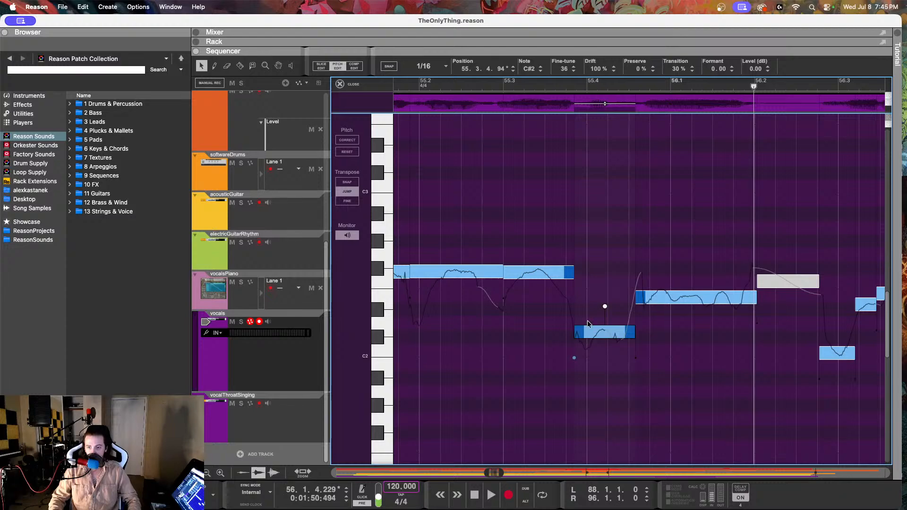
pyautogui.moveTo(561, 70); pyautogui.dragTo(560, 134)
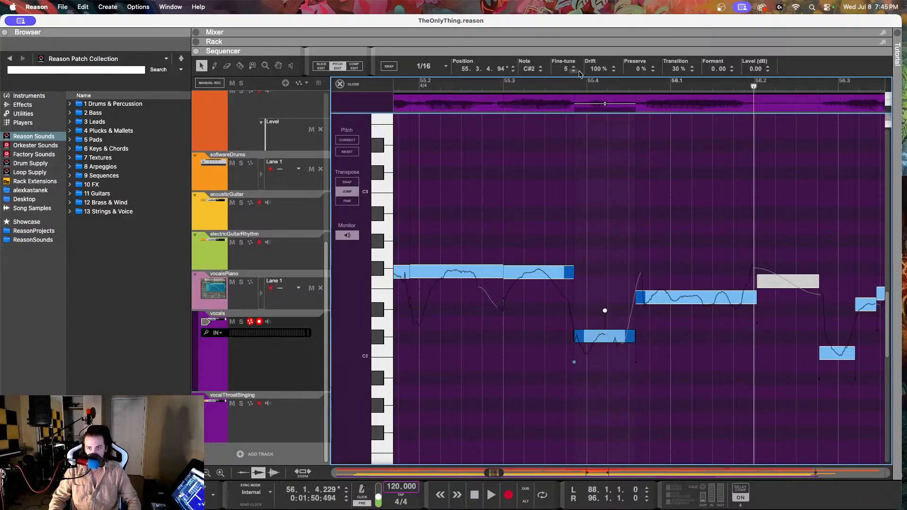
pyautogui.moveTo(596, 69); pyautogui.dragTo(585, 134)
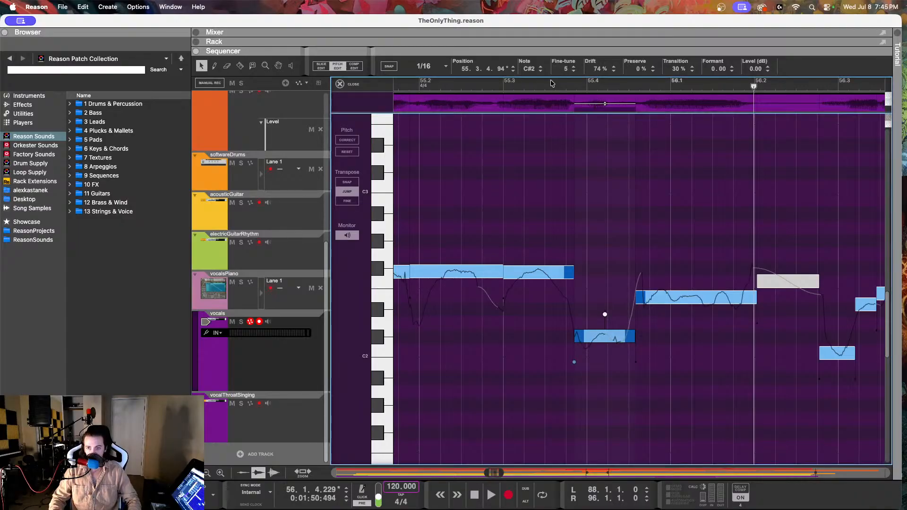
pyautogui.press('space')
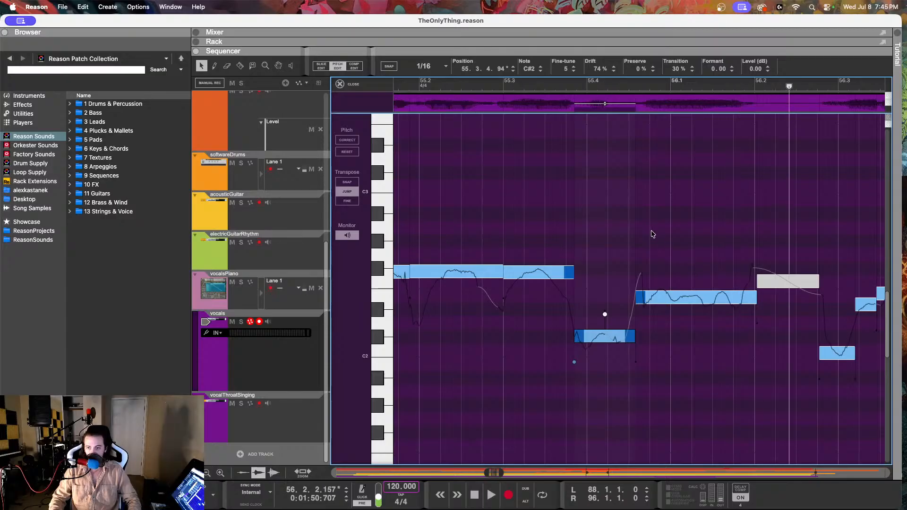
# Step: Check the pitch of the vocalsPiano note at 55.4.1, and return to pitch editing the vocals clip
pyautogui.click(306, 309)
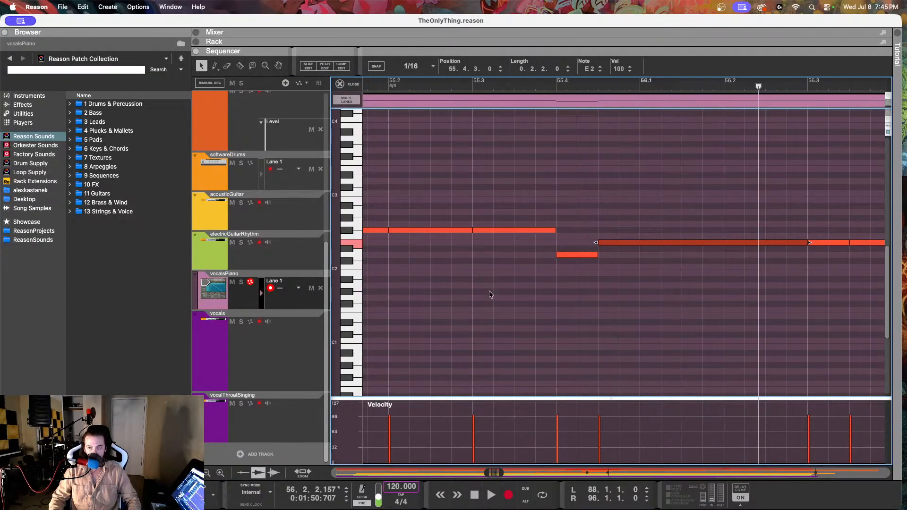
pyautogui.click(562, 255)
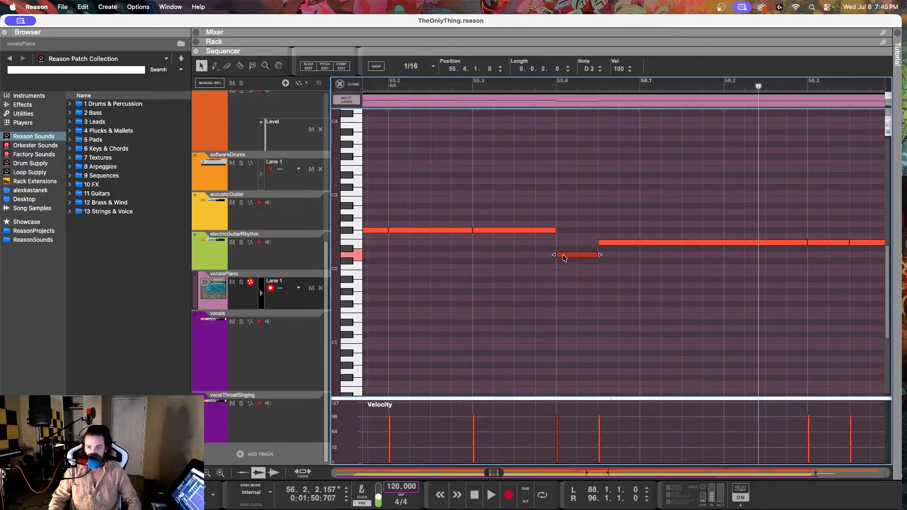
pyautogui.click(237, 354)
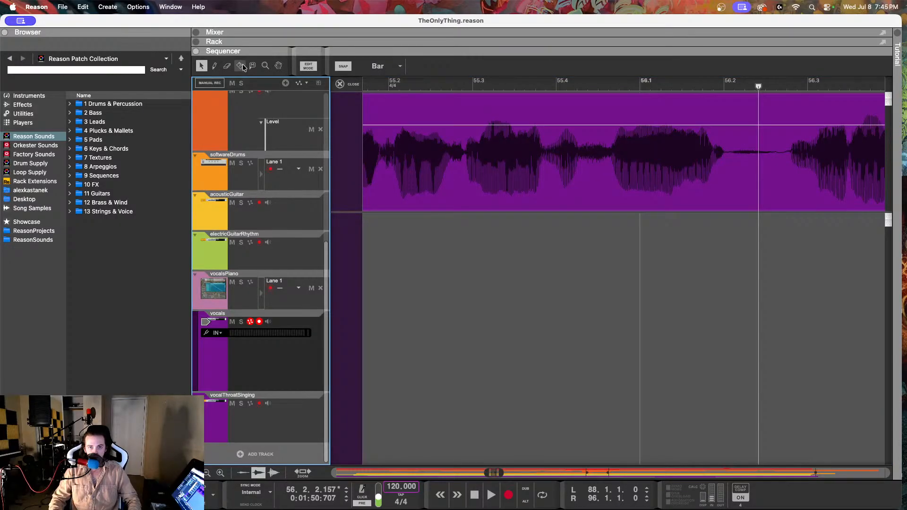
pyautogui.click(373, 164)
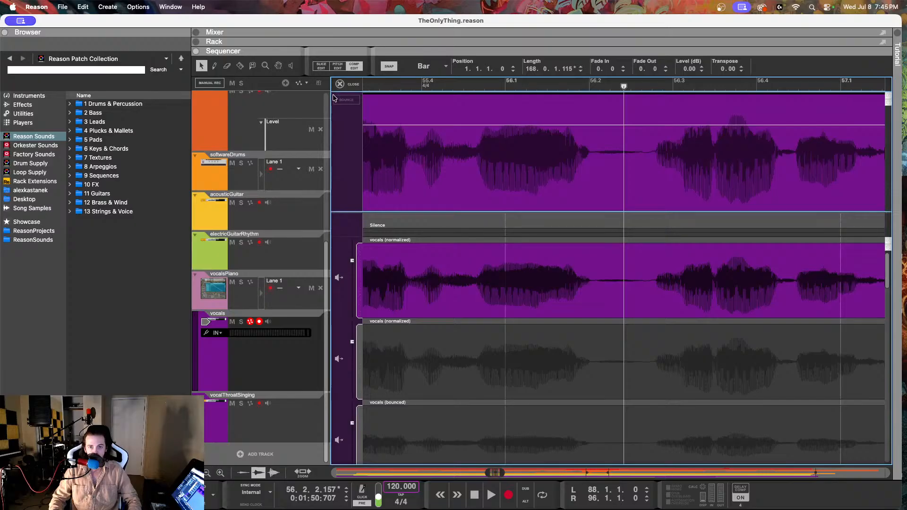
pyautogui.click(337, 66)
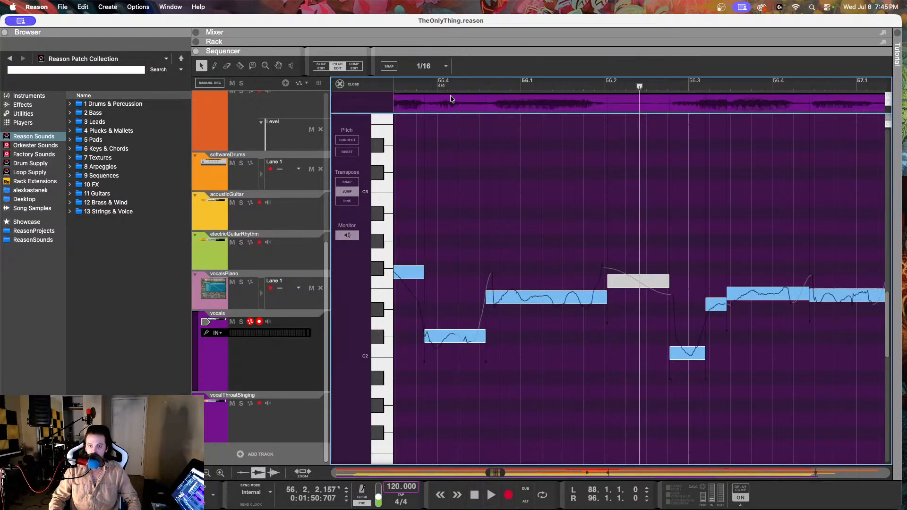
# Step: Play the vocals from about 55.3.3 into bar 56
pyautogui.moveTo(441, 87); pyautogui.dragTo(397, 87)
pyautogui.hscroll(-3, 507, 301)
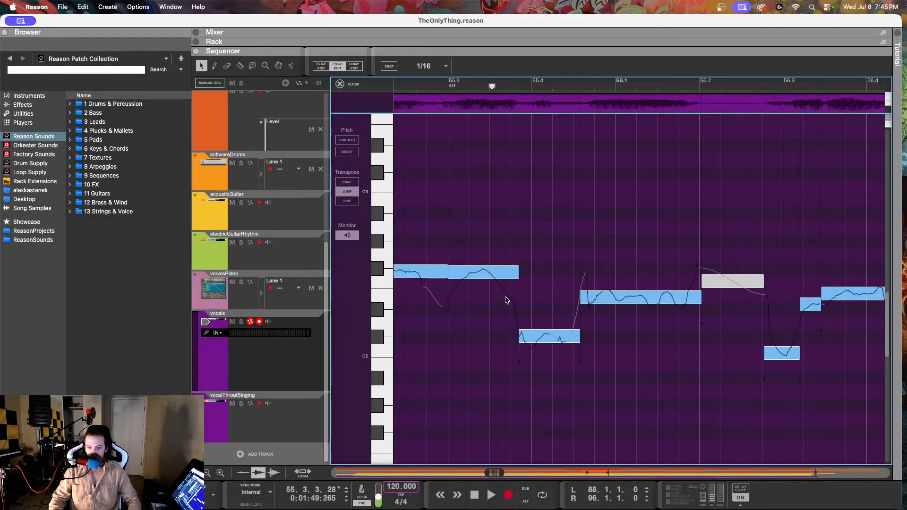
pyautogui.press('space')
pyautogui.press('space')
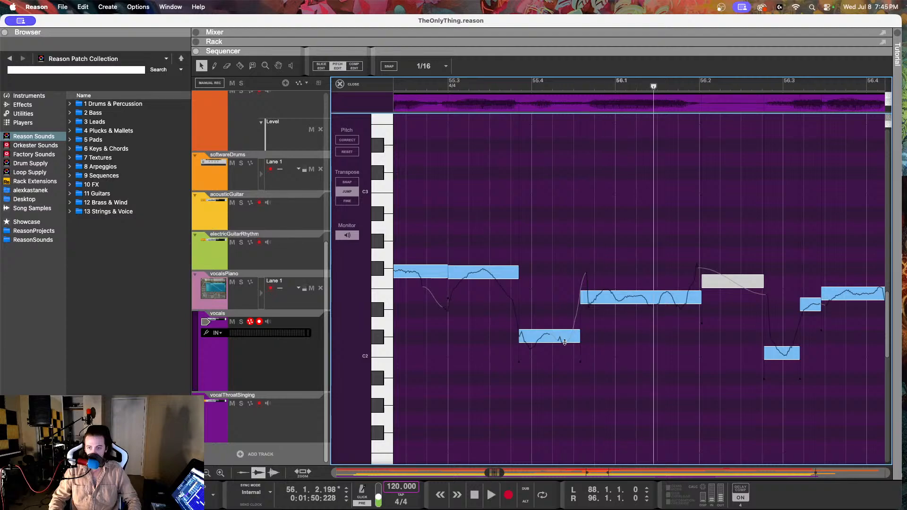
# Step: Try the C#2 vocal note at 55.3.4 at D2, and replay the passage into bar 56
pyautogui.click(556, 336)
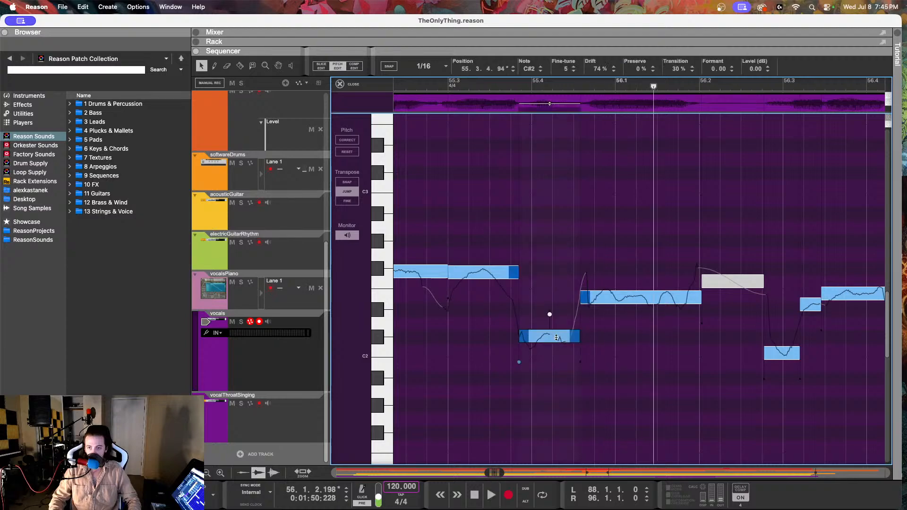
pyautogui.click(541, 67)
pyautogui.click(431, 84)
pyautogui.press('space')
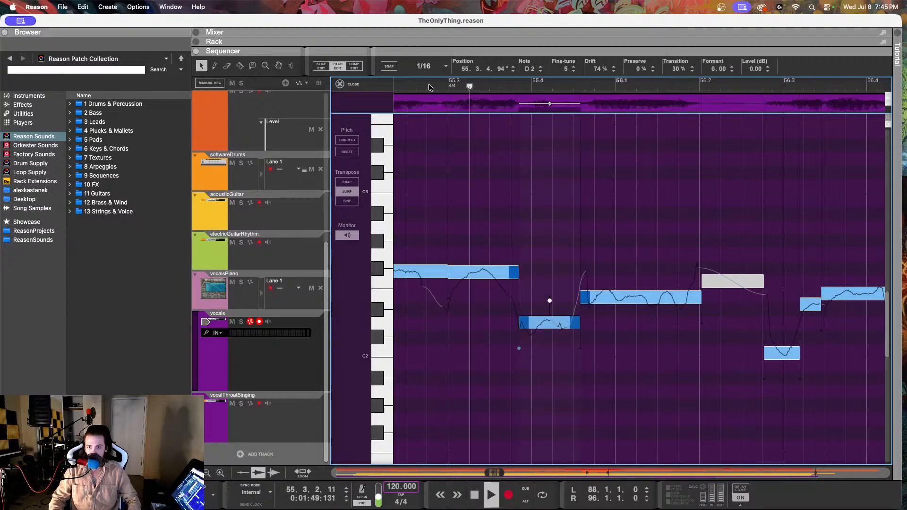
pyautogui.click(429, 84)
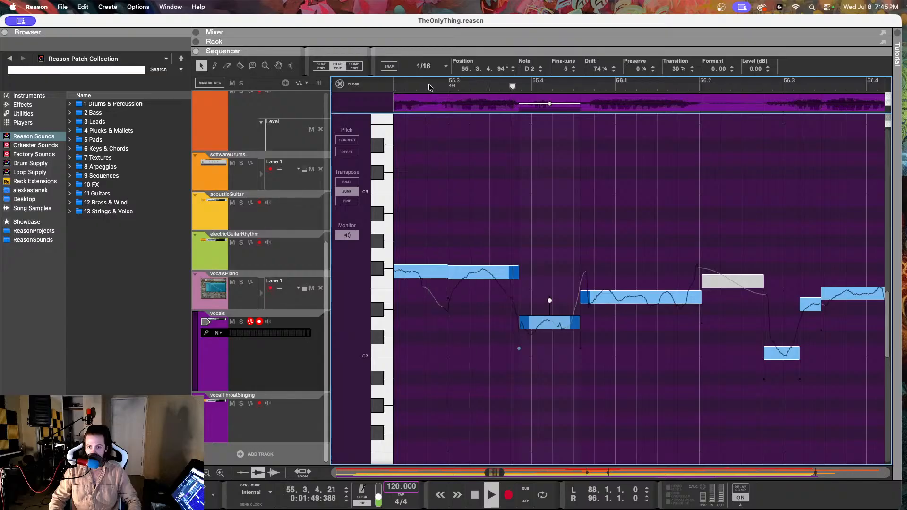
pyautogui.press('space')
# Step: Return the vocal note at 55.3.4 to C#2, and replay the passage for comparison
pyautogui.click(541, 70)
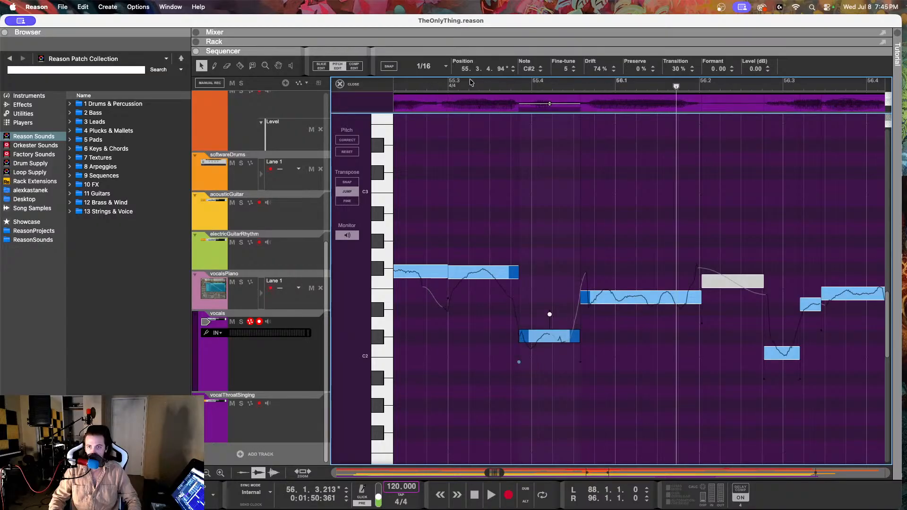
pyautogui.click(428, 84)
pyautogui.press('space')
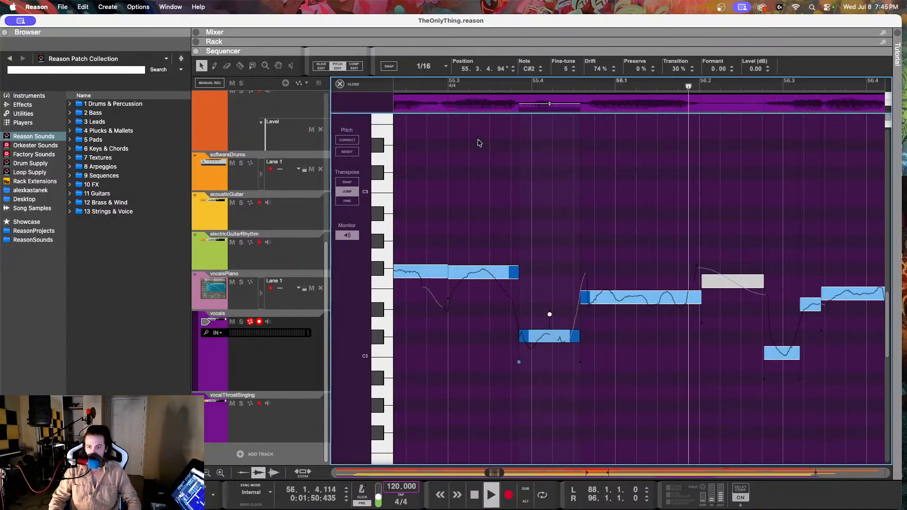
pyautogui.press('space')
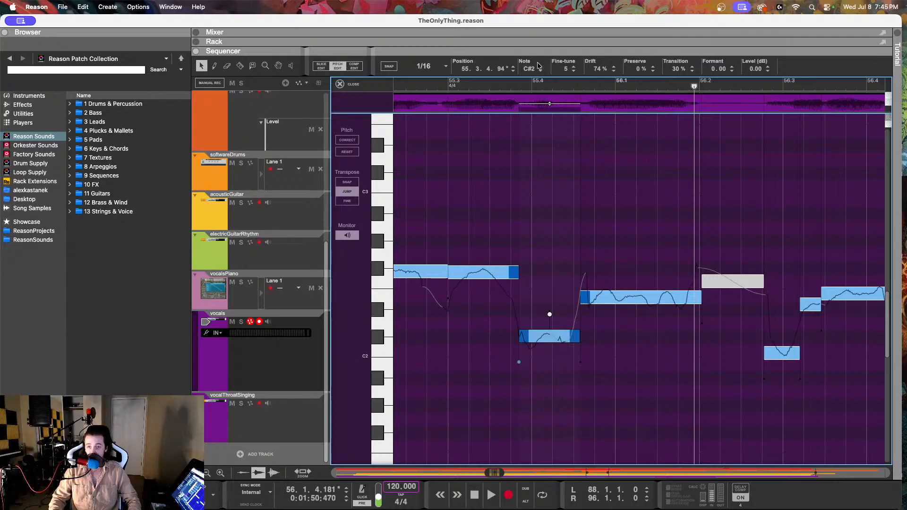
# Step: Raise the vocal note at 55.3.4 to D2, and play the passage through bar 57
pyautogui.click(540, 67)
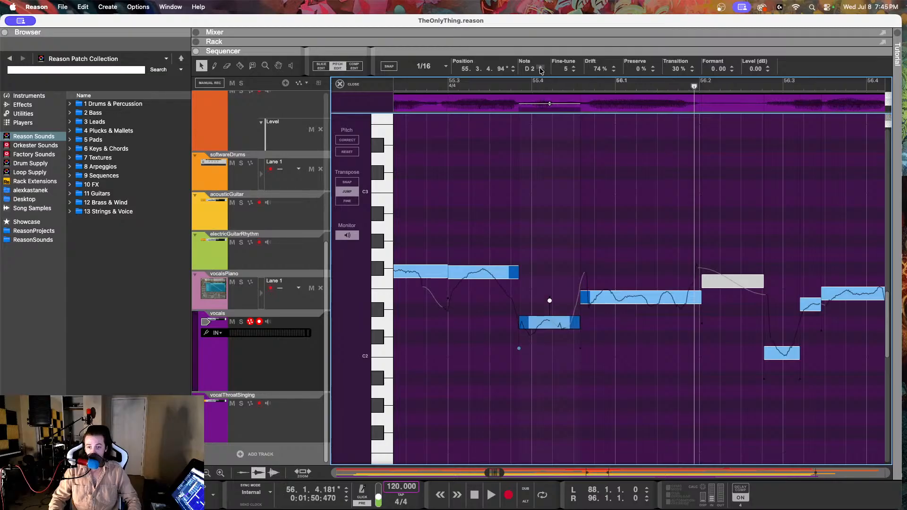
pyautogui.click(426, 86)
pyautogui.press('space')
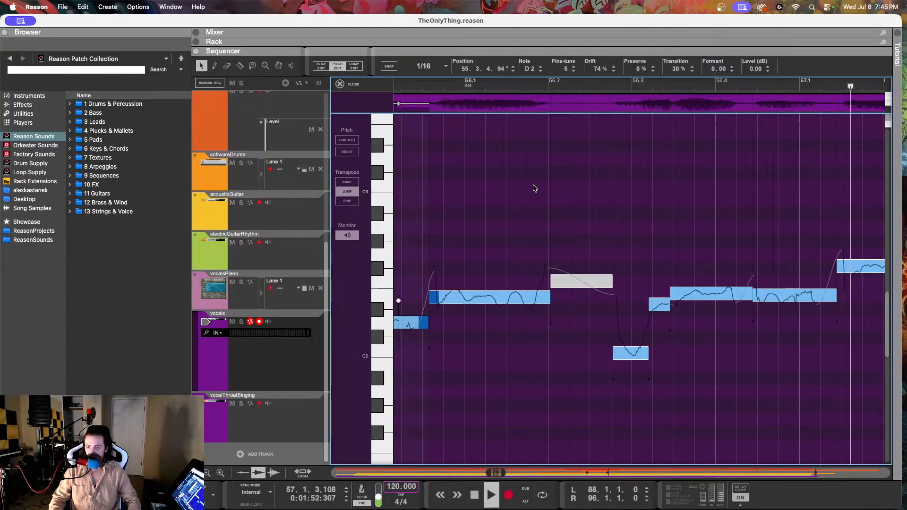
pyautogui.press('space')
# Step: Set the drift of the long F#2 vocal note at 57.1.2 to 29%, and replay from about 56.3 into bar 58
pyautogui.click(729, 262)
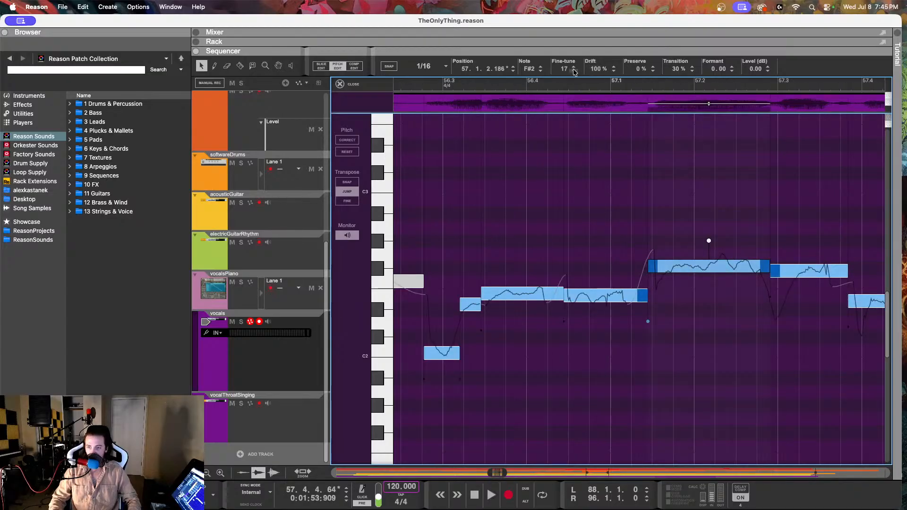
pyautogui.moveTo(599, 71); pyautogui.dragTo(582, 224)
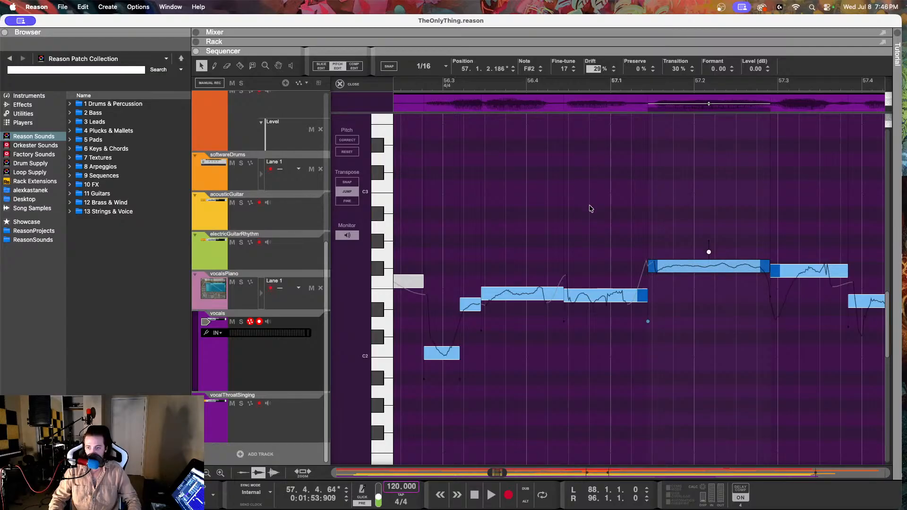
pyautogui.moveTo(590, 208); pyautogui.dragTo(590, 209)
pyautogui.click(414, 88)
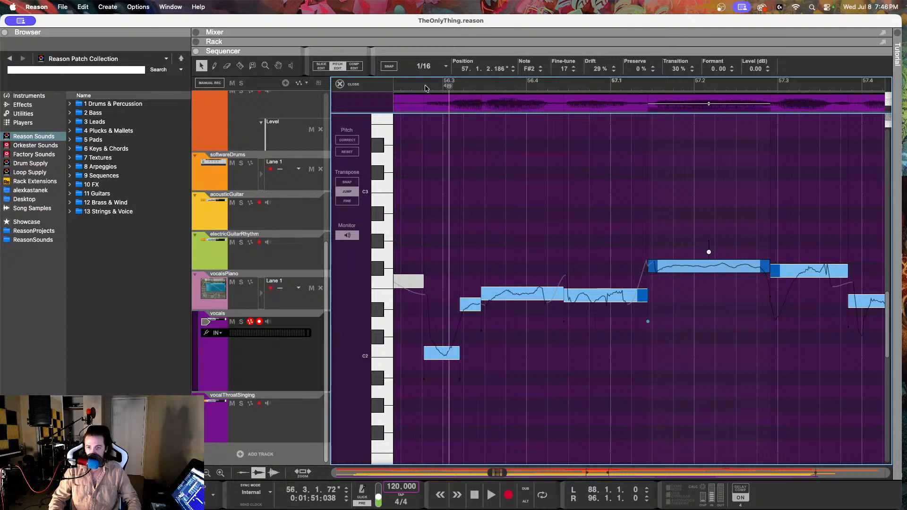
pyautogui.press('space')
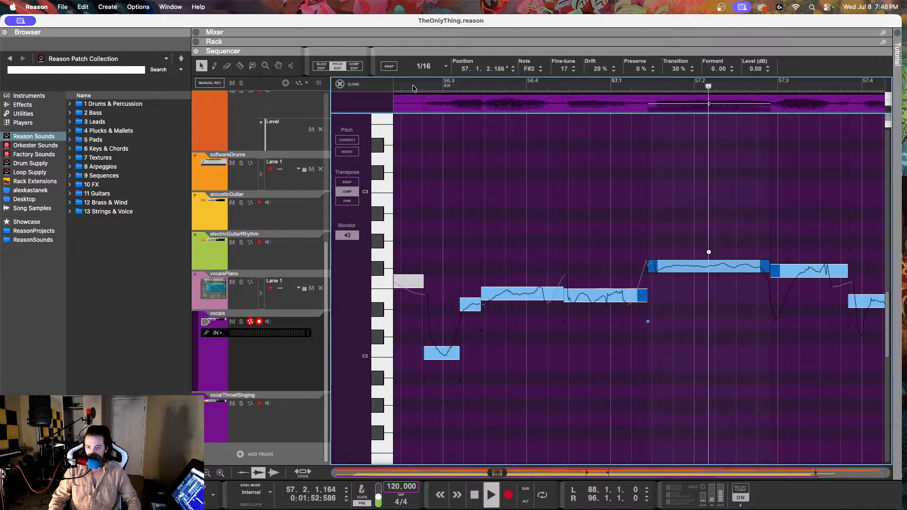
pyautogui.press('space')
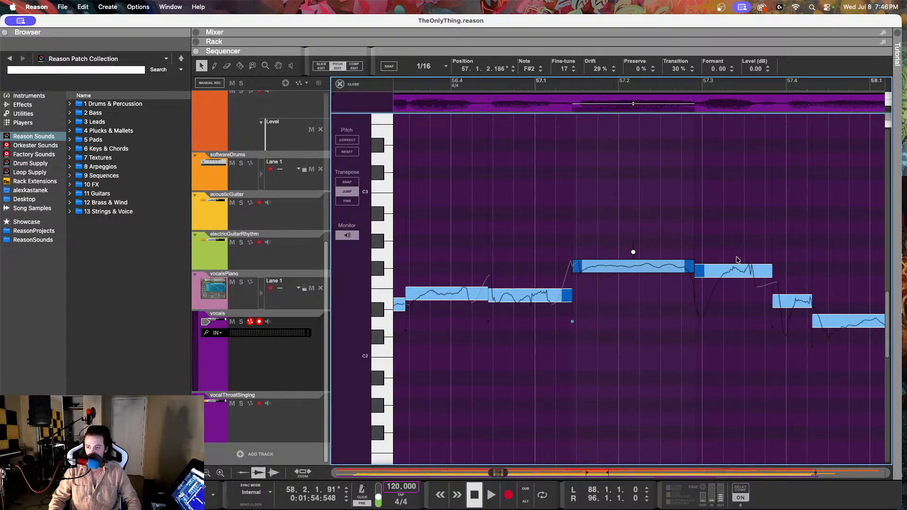
# Step: Set the drift of the F#2 vocal note at 57.2.4 to 59%, and replay from about 57.1 into bar 58
pyautogui.click(739, 268)
pyautogui.moveTo(598, 71); pyautogui.dragTo(585, 131)
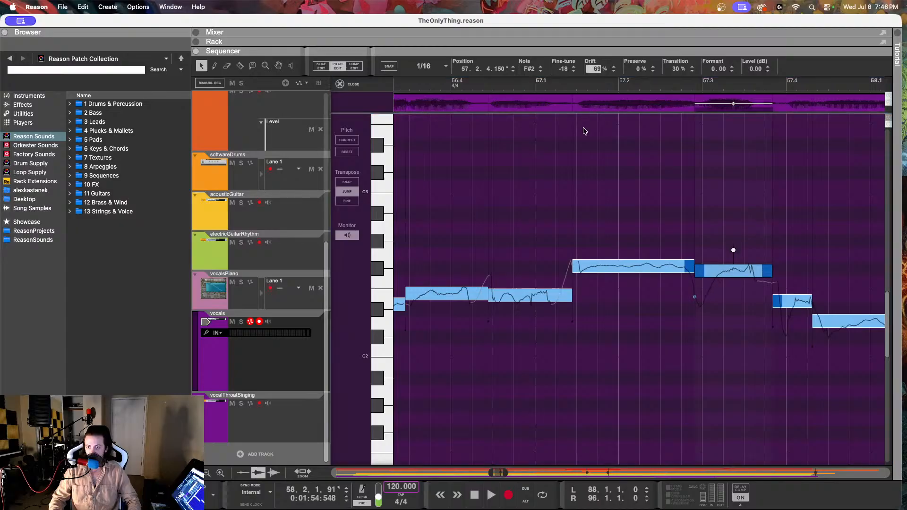
pyautogui.click(534, 83)
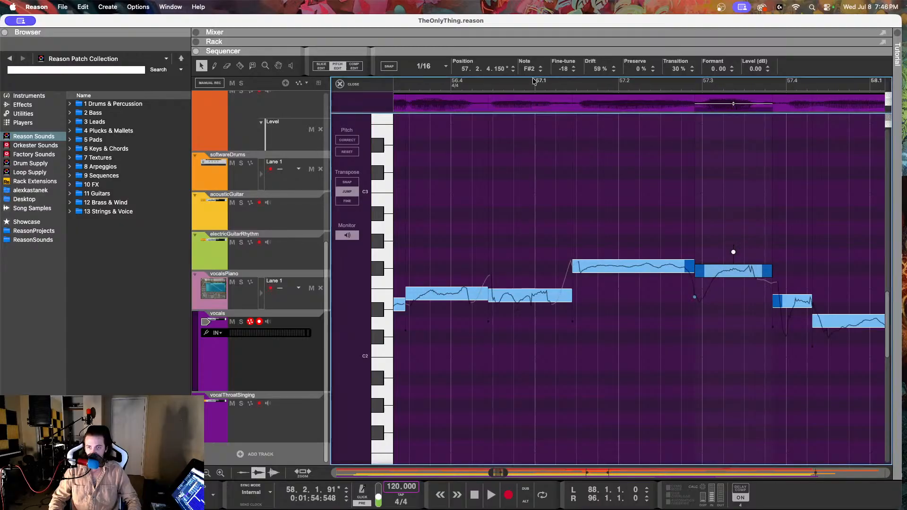
pyautogui.press('space')
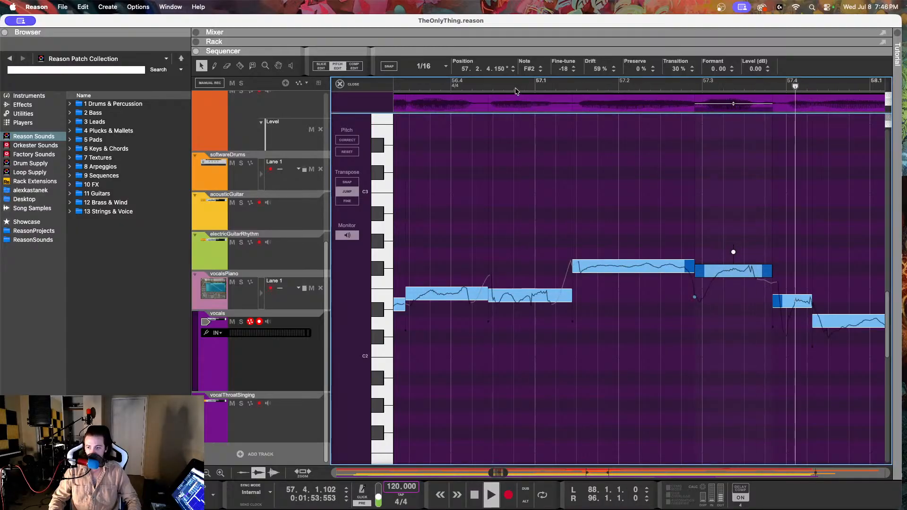
pyautogui.press('space')
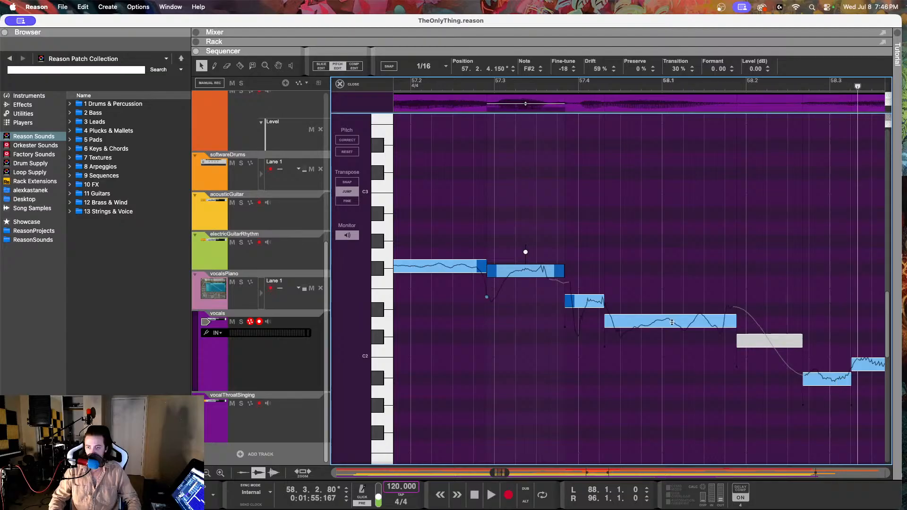
# Step: Set the drift of the D2 vocal note at 57.4.2 to 58%, and move the playhead to about 57.4.4
pyautogui.click(624, 322)
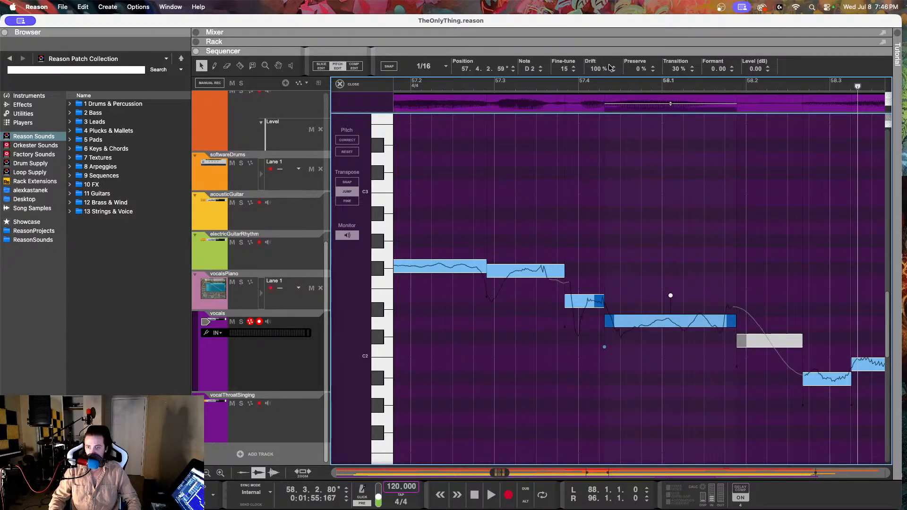
pyautogui.moveTo(597, 69); pyautogui.dragTo(596, 158)
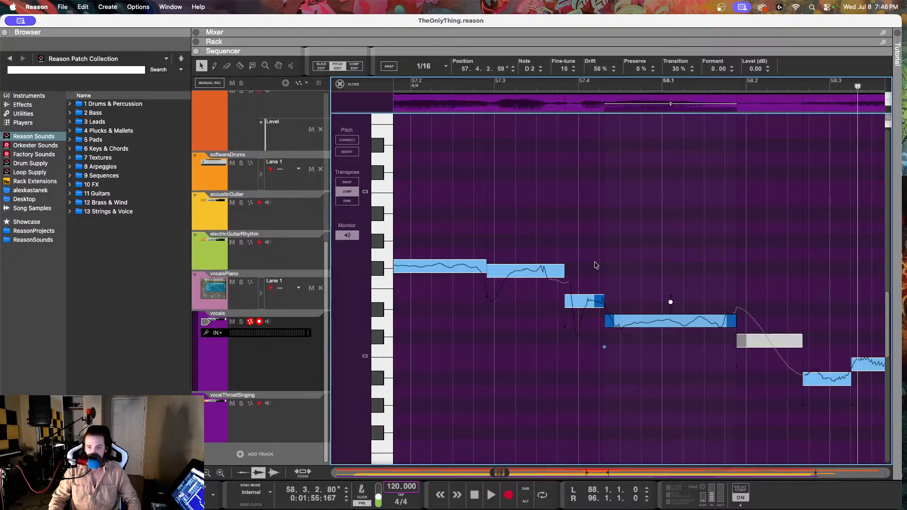
pyautogui.click(647, 91)
# Step: Check the pitch of the vocalsPiano note at 57.4.3, and return to pitch editing the vocals clip
pyautogui.click(288, 305)
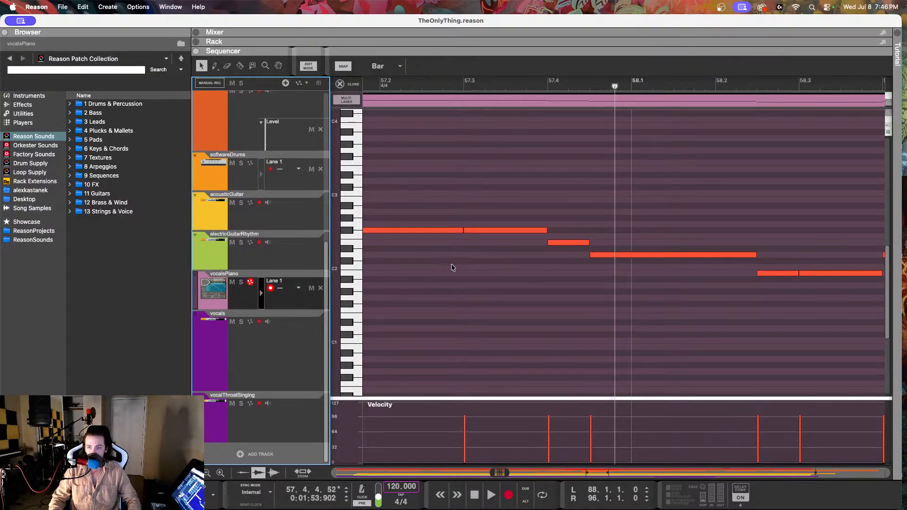
pyautogui.click(641, 255)
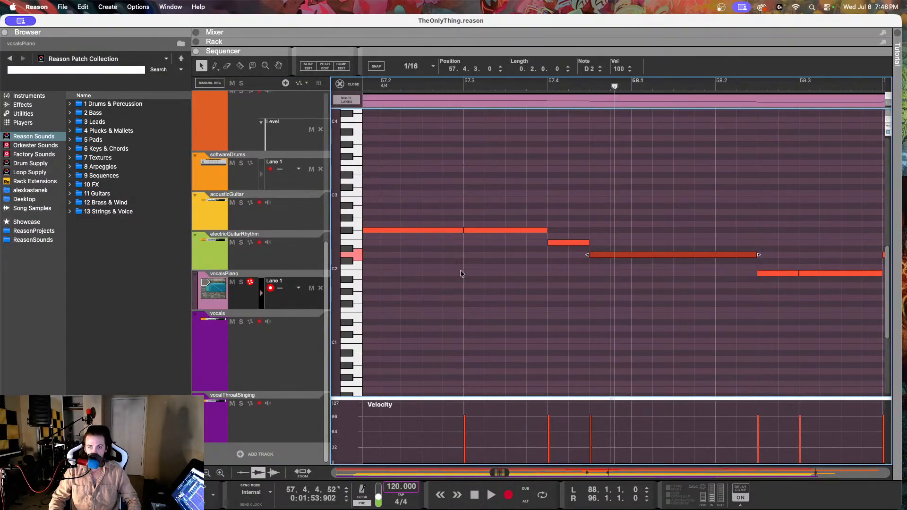
pyautogui.click(268, 350)
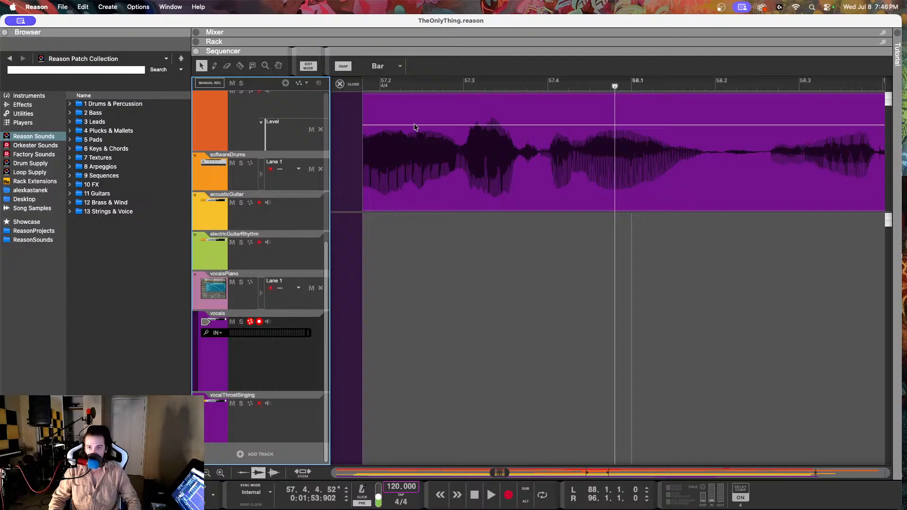
pyautogui.click(390, 148)
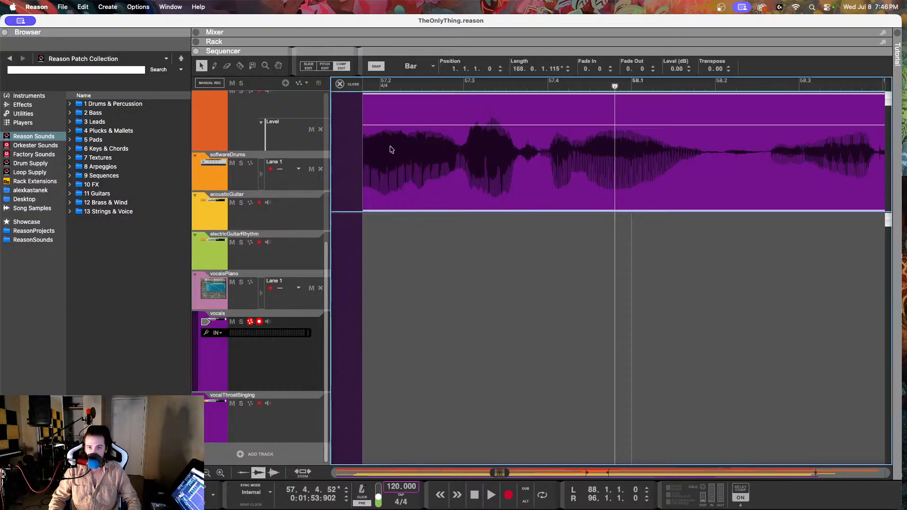
pyautogui.click(324, 66)
# Step: Play the vocals from about 57.4.4 through bar 58 into bar 59
pyautogui.hscroll(5, 593, 257)
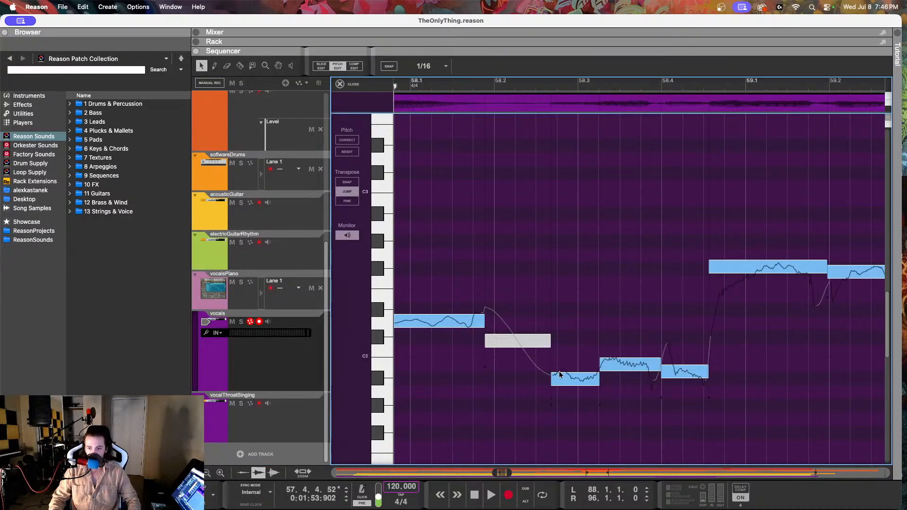
pyautogui.press('space')
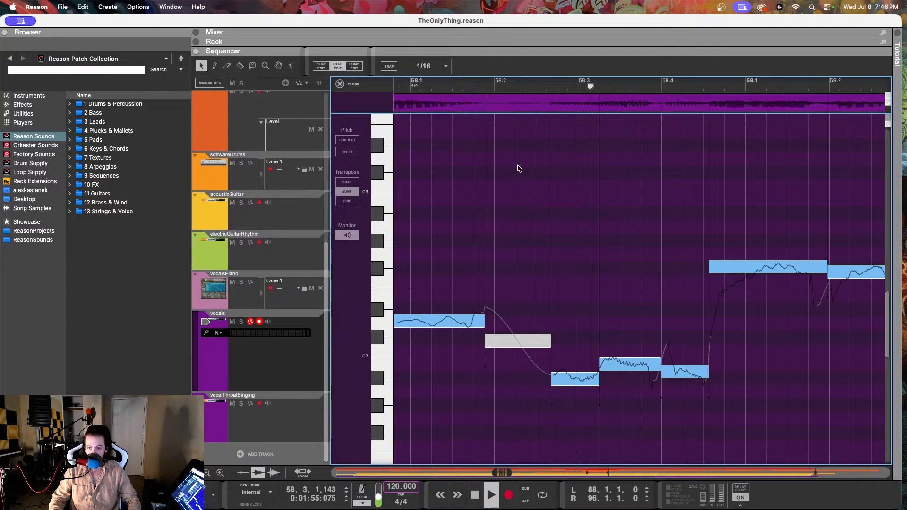
pyautogui.press('space')
# Step: Compare the vocal notes at 58.2.3 and 58.3.3 with the vocalsPiano part around 58.2.4, and return to pitch editing the vocals clip
pyautogui.click(571, 383)
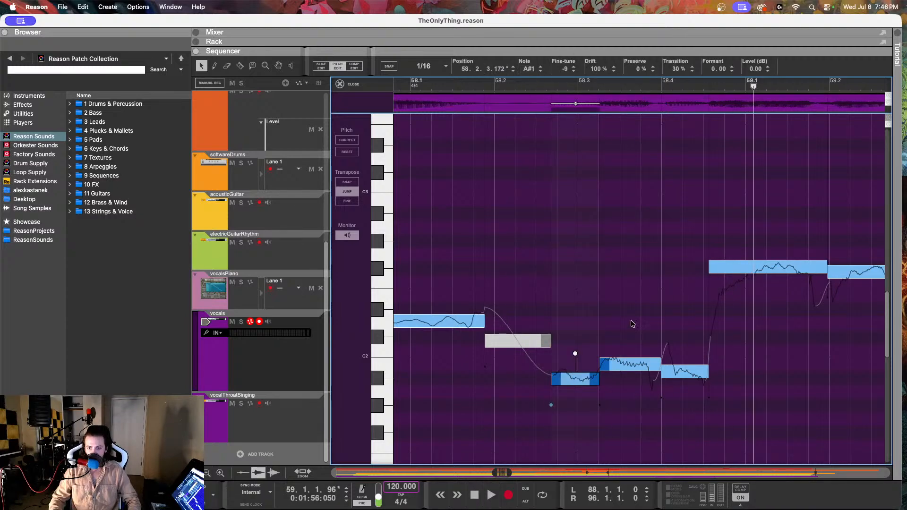
pyautogui.click(626, 366)
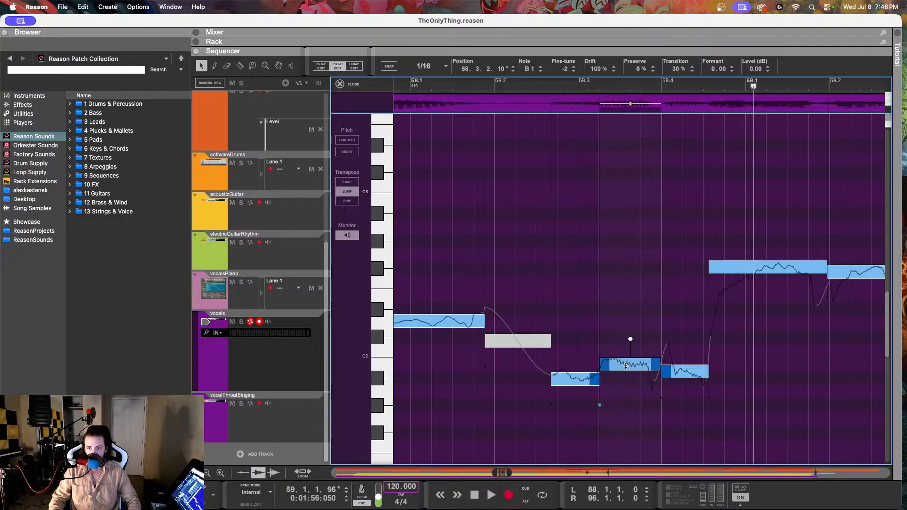
pyautogui.click(577, 381)
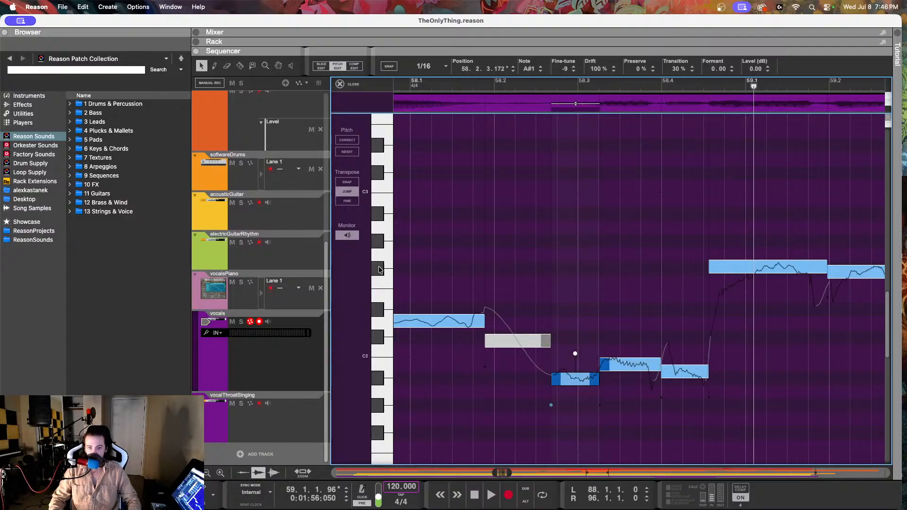
pyautogui.click(577, 87)
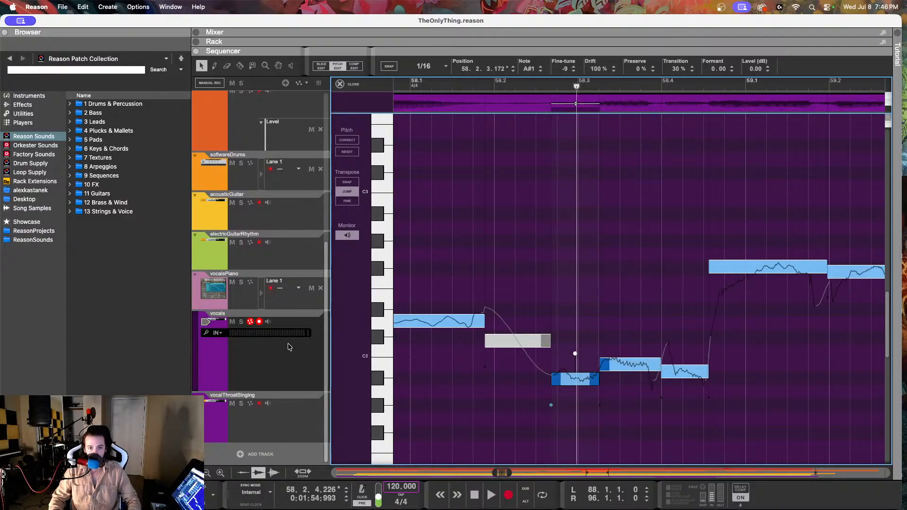
pyautogui.click(280, 305)
pyautogui.moveTo(549, 209); pyautogui.dragTo(541, 305)
pyautogui.click(277, 365)
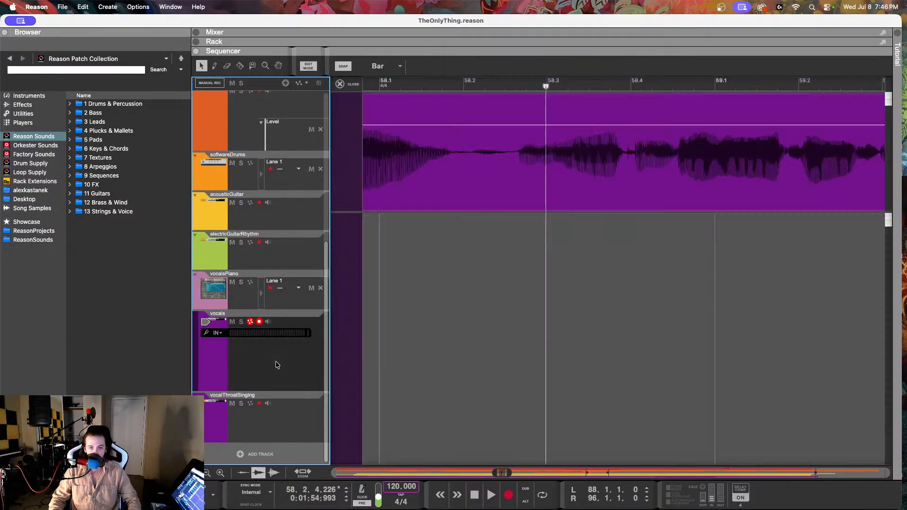
pyautogui.doubleClick(445, 142)
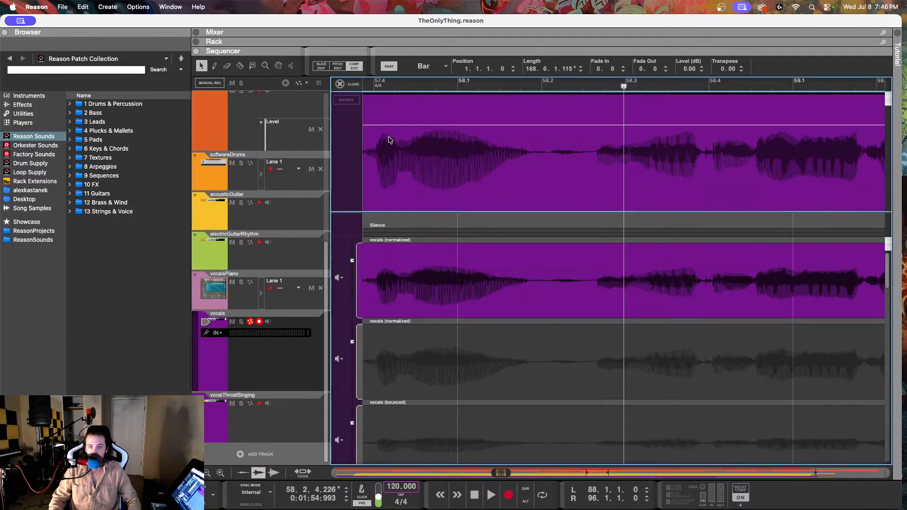
pyautogui.click(337, 66)
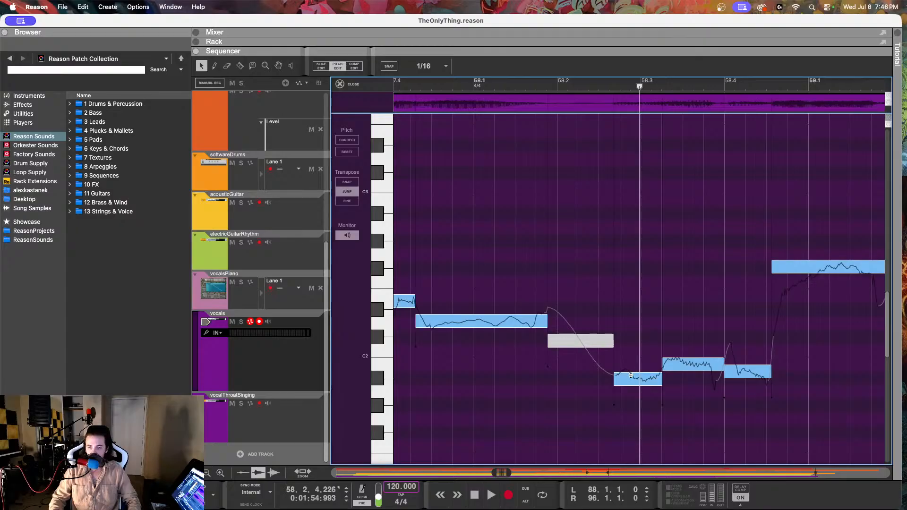
# Step: Raise the vocal note at 58.2.3 to B1 with a fine-tune of -31, and set its drift to 56%
pyautogui.click(631, 376)
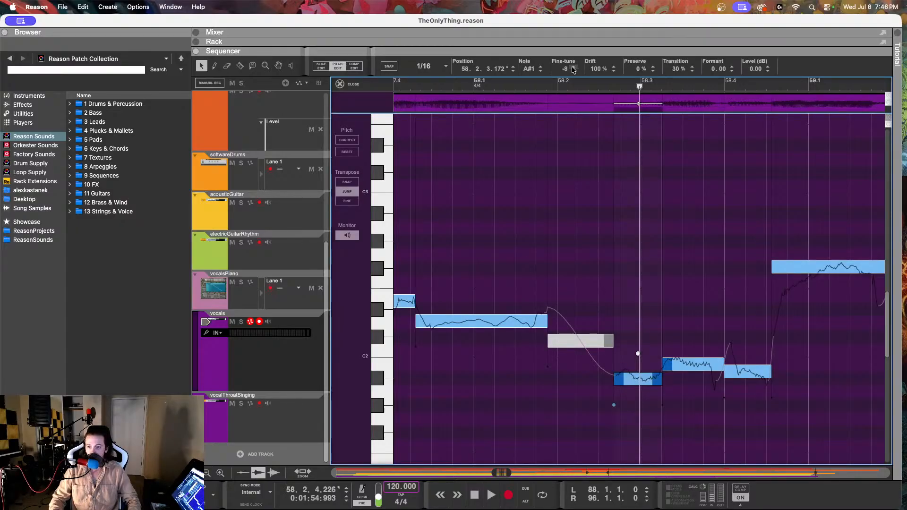
pyautogui.moveTo(565, 71); pyautogui.dragTo(588, 3)
pyautogui.moveTo(566, 71); pyautogui.dragTo(555, 3)
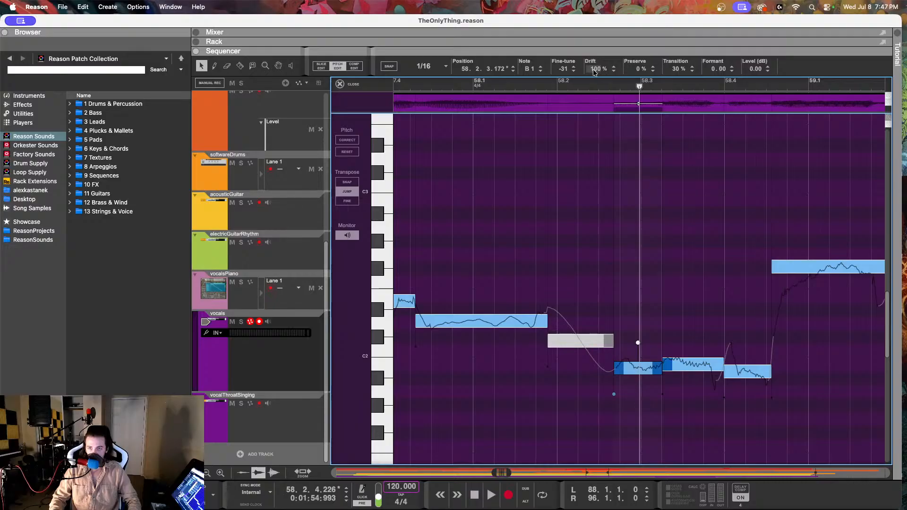
pyautogui.moveTo(594, 72); pyautogui.dragTo(593, 236)
# Step: Reduce the drift of the B1 vocal note at 58.3.3, and fine-tune it down to line up with the preceding B1 note
pyautogui.hscroll(5, 598, 298)
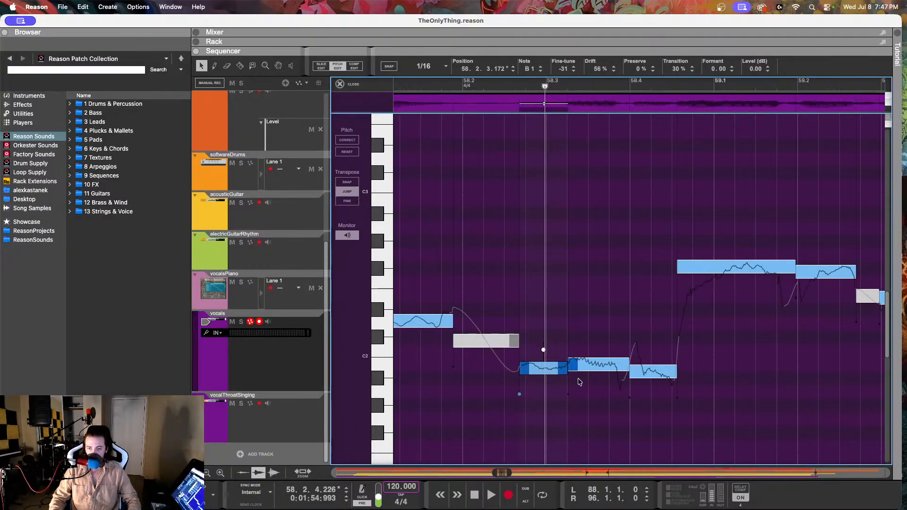
pyautogui.click(578, 364)
pyautogui.moveTo(596, 69); pyautogui.dragTo(596, 142)
pyautogui.moveTo(562, 73); pyautogui.dragTo(564, 134)
# Step: Raise the vocal note at 58.3.4 to B1 with a fine-tune of -32, and set its drift to 69%
pyautogui.click(644, 374)
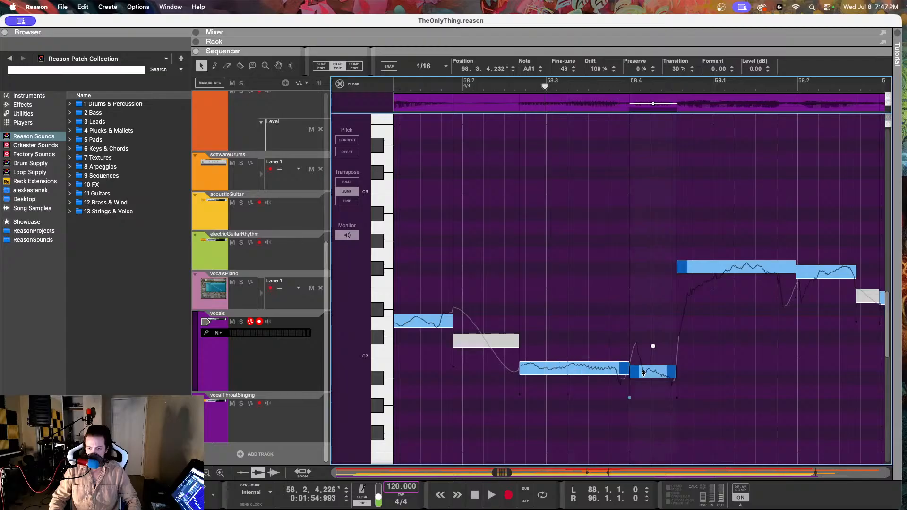
pyautogui.moveTo(567, 70); pyautogui.dragTo(566, 45)
pyautogui.moveTo(595, 73); pyautogui.dragTo(592, 134)
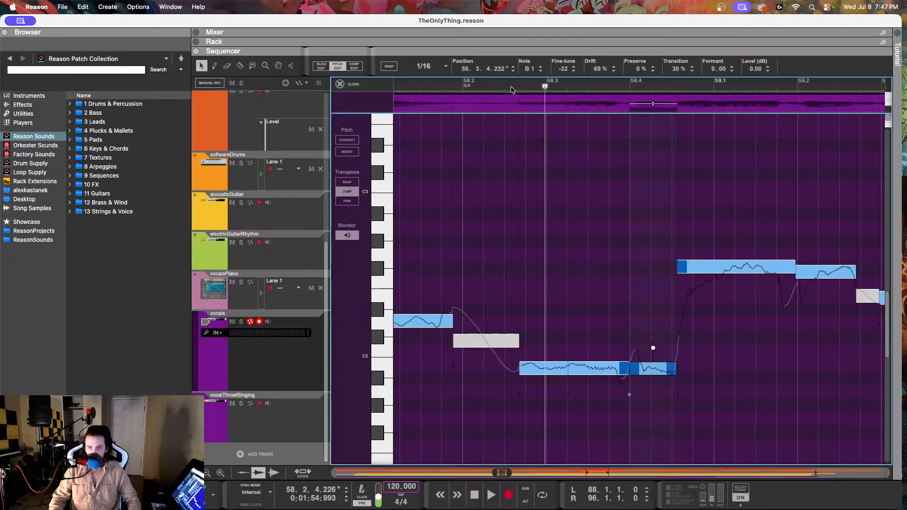
# Step: Replay the corrected vocals from about 58.2.2, and again from an earlier point through bar 58 into bar 59
pyautogui.moveTo(503, 86); pyautogui.dragTo(485, 87)
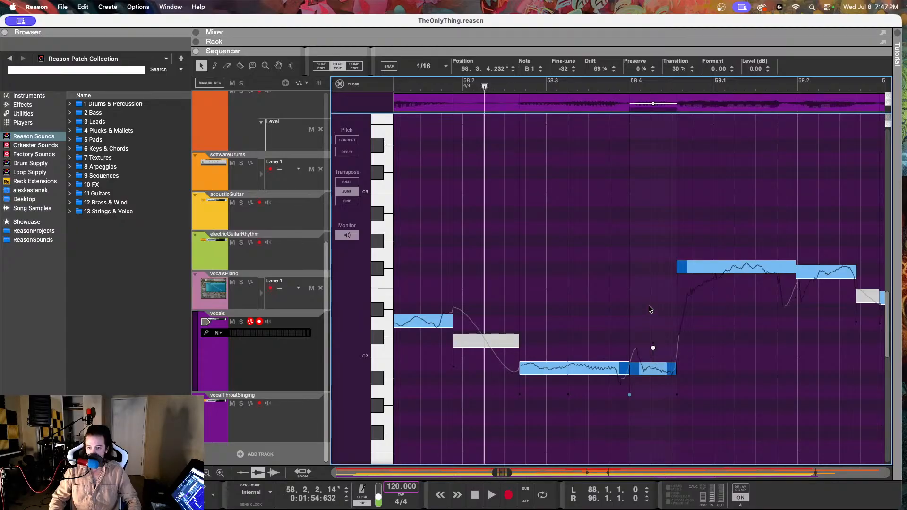
pyautogui.press('space')
pyautogui.press('space')
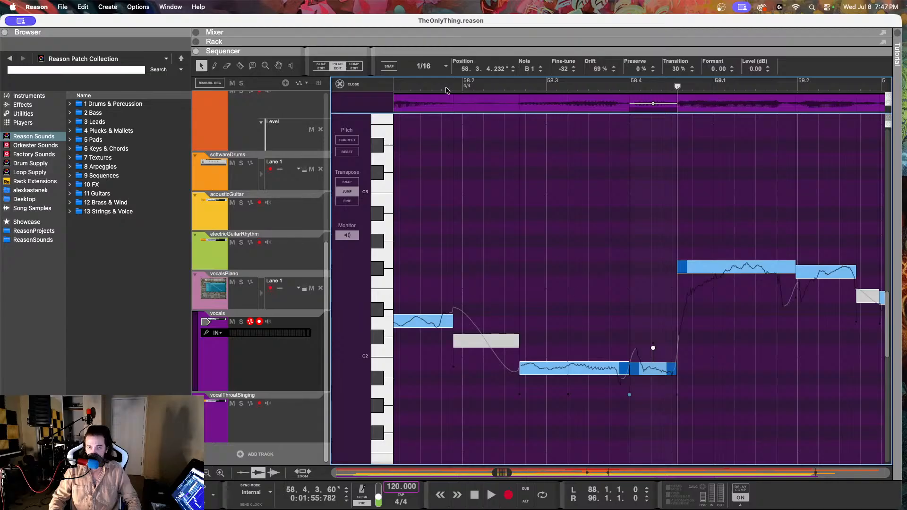
pyautogui.moveTo(446, 89); pyautogui.dragTo(350, 88)
pyautogui.press('space')
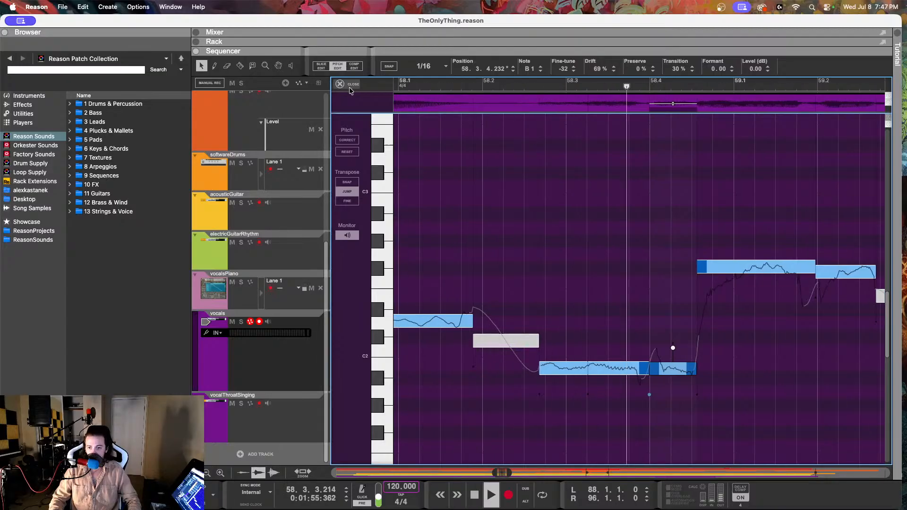
pyautogui.press('space')
# Step: Move the vocal note at 58.3.4 up to D2, replay the passage, set its fine-tune to -2 and lower its drift
pyautogui.moveTo(678, 370); pyautogui.dragTo(678, 323)
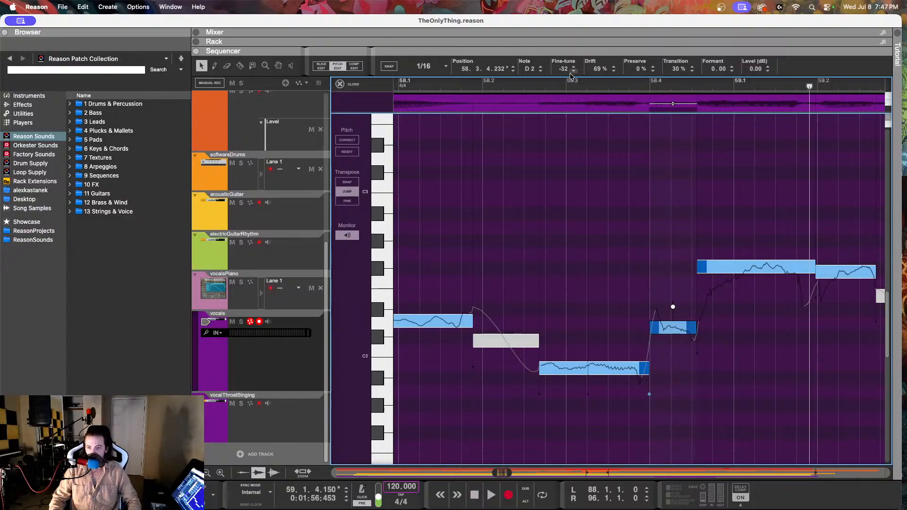
pyautogui.click(428, 86)
pyautogui.press('space')
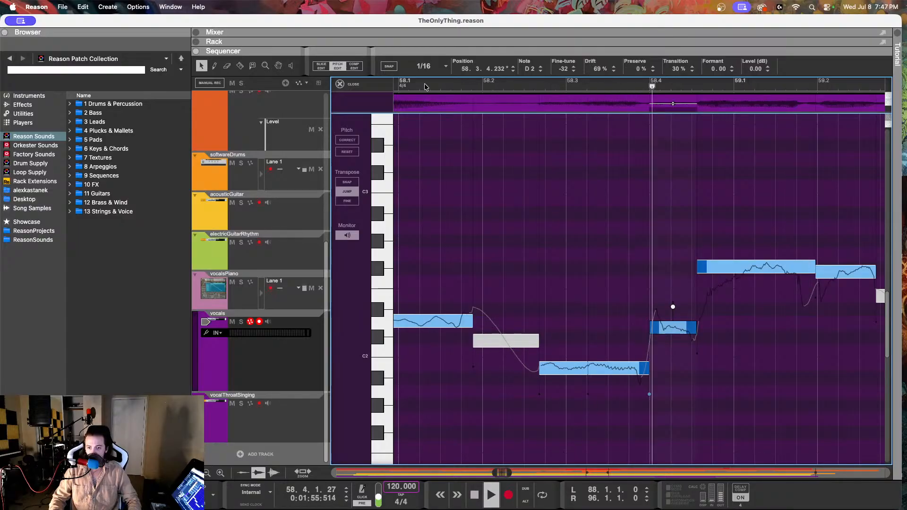
pyautogui.press('space')
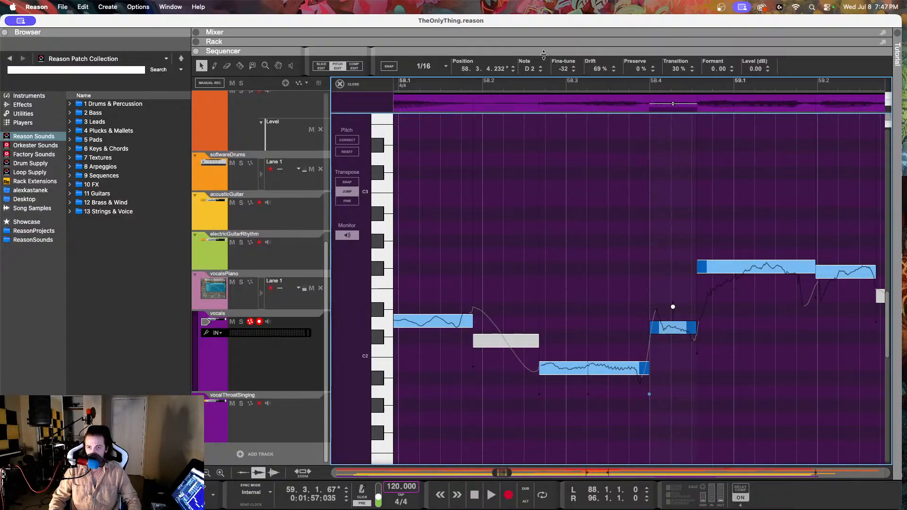
pyautogui.moveTo(562, 69); pyautogui.dragTo(547, 23)
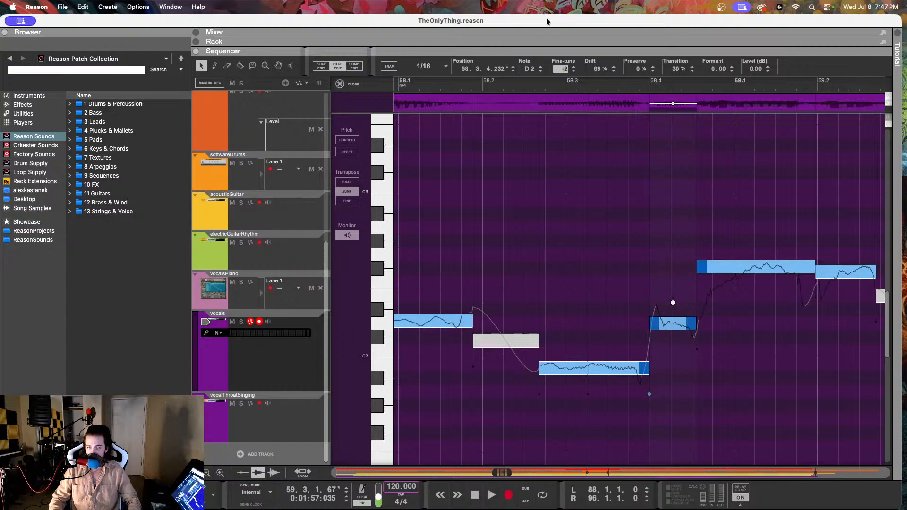
pyautogui.moveTo(596, 69); pyautogui.dragTo(603, 124)
# Step: Try a drift of 94% and 100% on the B1 vocal note at 58.2.3, replaying the passage for each
pyautogui.click(554, 373)
pyautogui.moveTo(596, 69); pyautogui.dragTo(588, 3)
pyautogui.click(487, 80)
pyautogui.press('space')
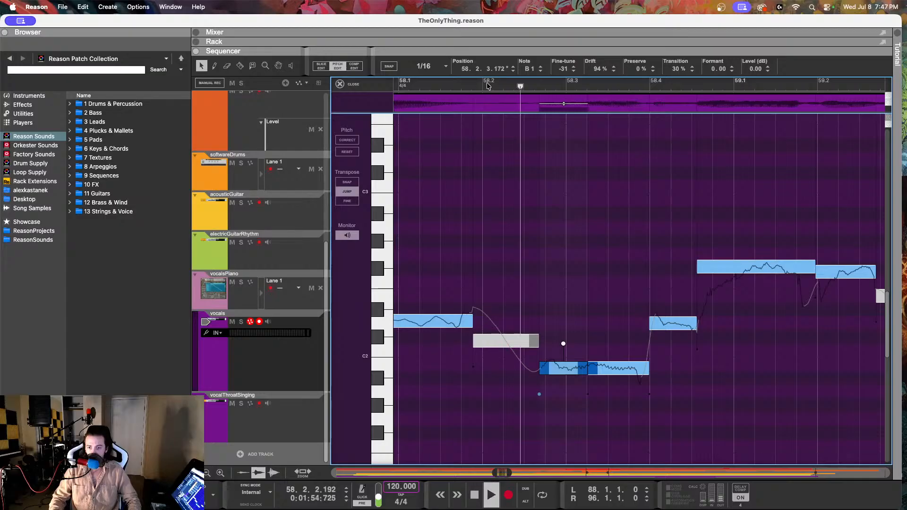
pyautogui.press('space')
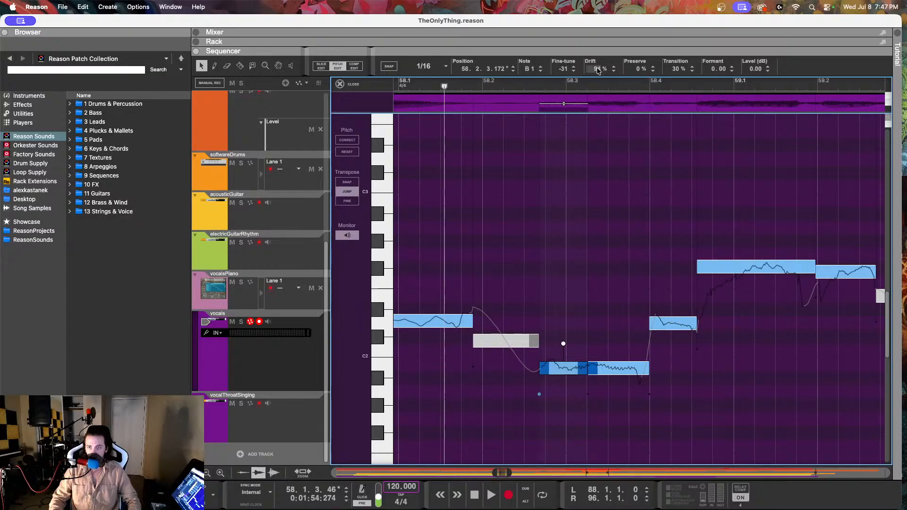
pyautogui.moveTo(597, 70); pyautogui.dragTo(600, 4)
pyautogui.press('space')
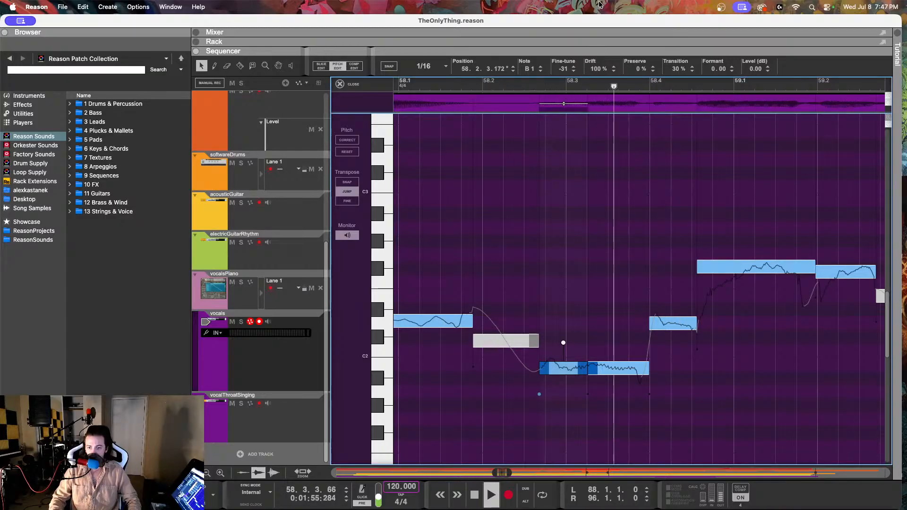
pyautogui.press('space')
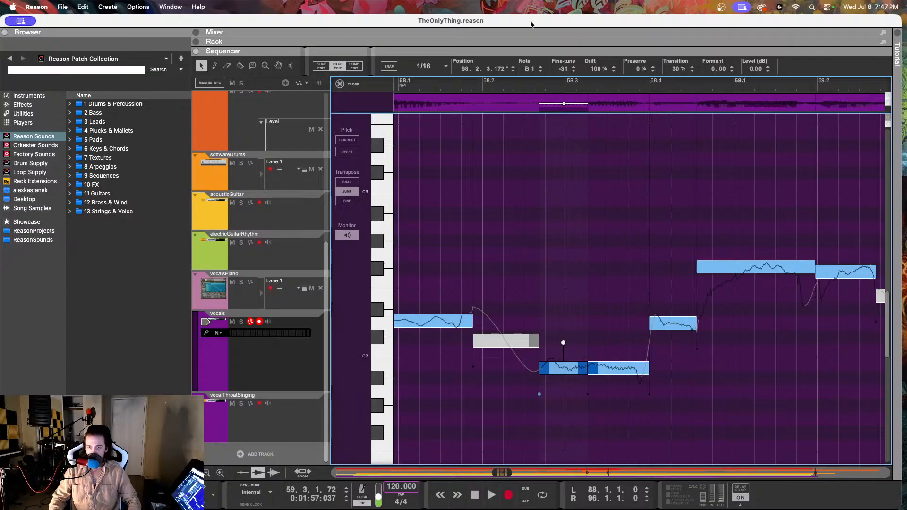
# Step: Set the drift of the B1 vocal note at 58.2.3 to 63%, and replay from about 58.1.1 into bar 59
pyautogui.click(419, 87)
pyautogui.moveTo(596, 69); pyautogui.dragTo(594, 80)
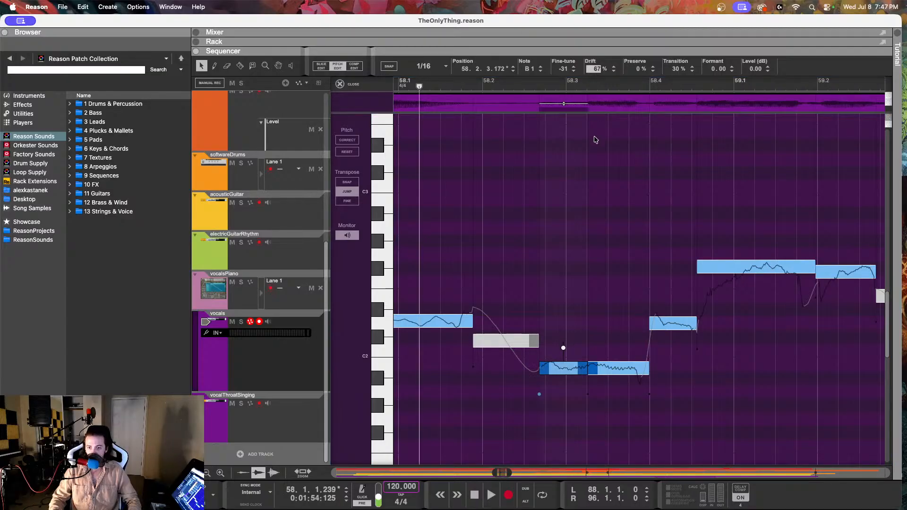
pyautogui.moveTo(596, 140); pyautogui.dragTo(597, 146)
pyautogui.press('space')
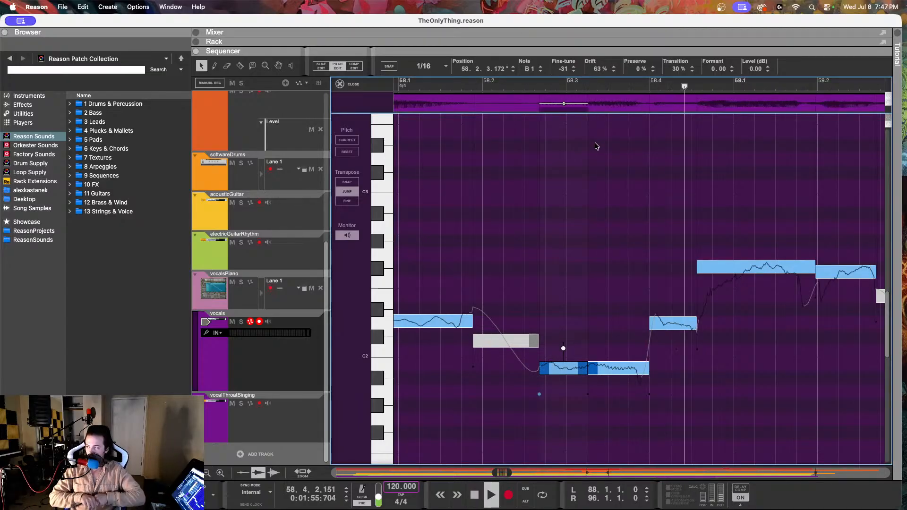
pyautogui.press('space')
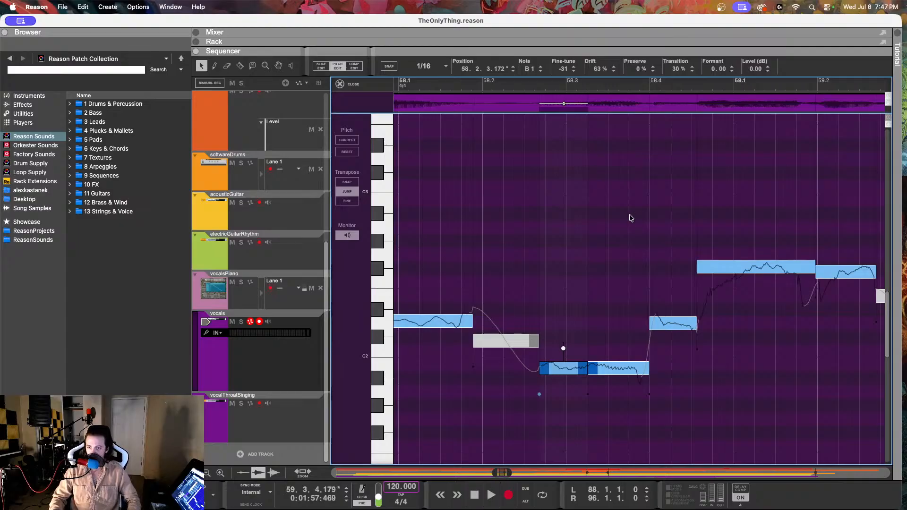
# Step: Select the F#2 vocal note at 58.4.3, and play the vocals from about 58.3.1 into bar 59
pyautogui.hscroll(2, 631, 219)
pyautogui.click(636, 273)
pyautogui.moveTo(531, 86); pyautogui.dragTo(497, 85)
pyautogui.press('space')
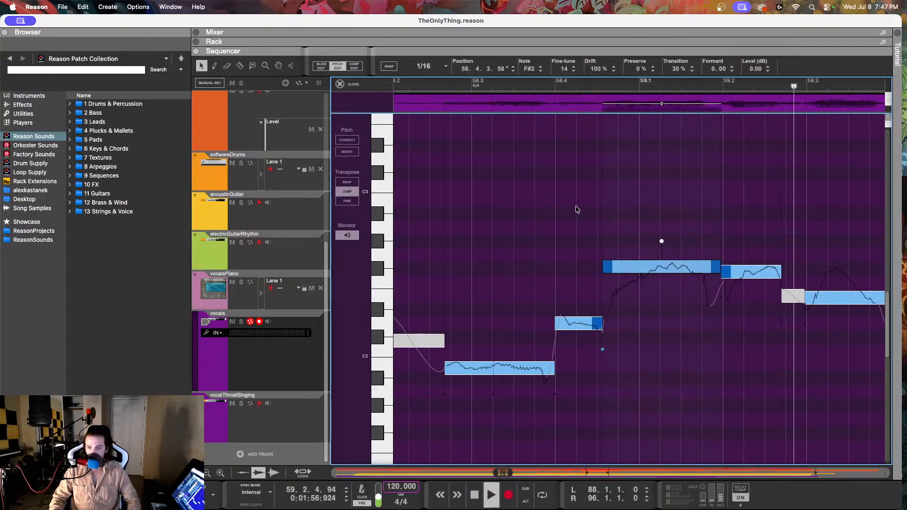
pyautogui.press('space')
# Step: Set the F#2 vocal note at 58.4.3 to 50% drift and a fine-tune of 6, and replay from about 58.2.3
pyautogui.moveTo(597, 71); pyautogui.dragTo(590, 154)
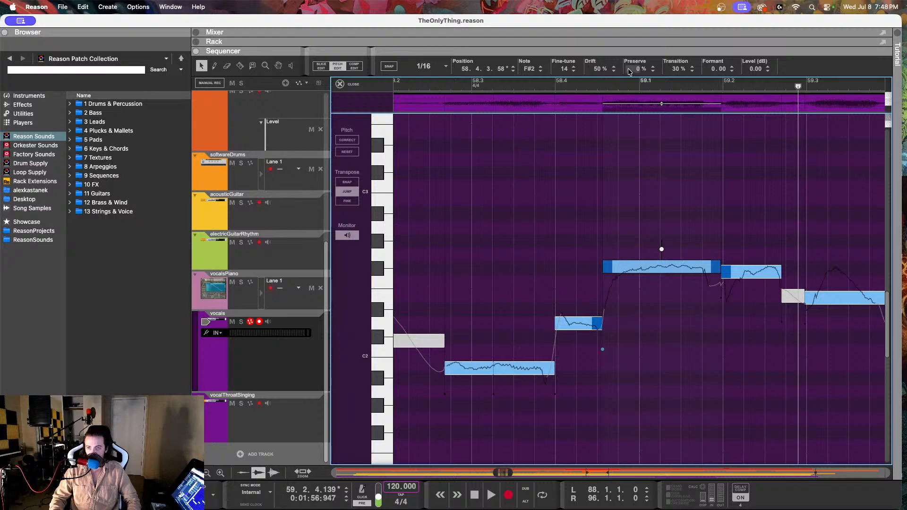
pyautogui.moveTo(561, 70); pyautogui.dragTo(547, 90)
pyautogui.click(440, 83)
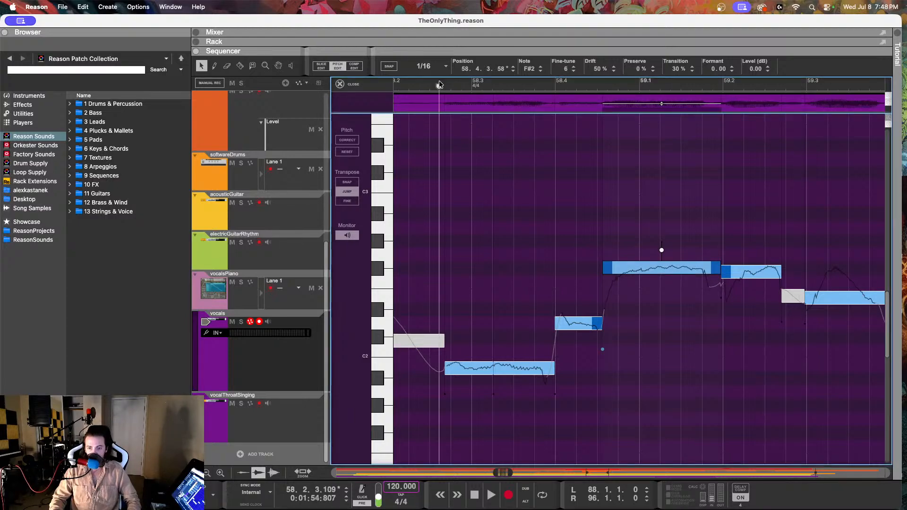
pyautogui.press('space')
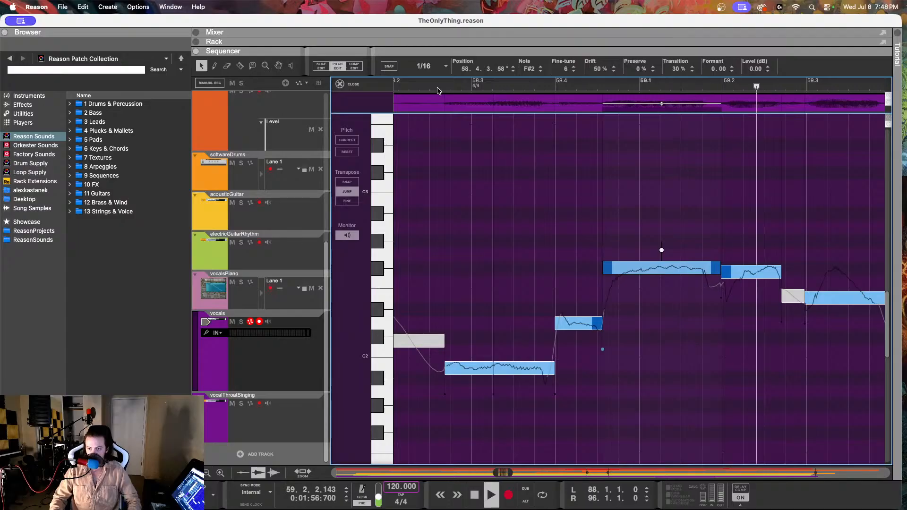
pyautogui.press('space')
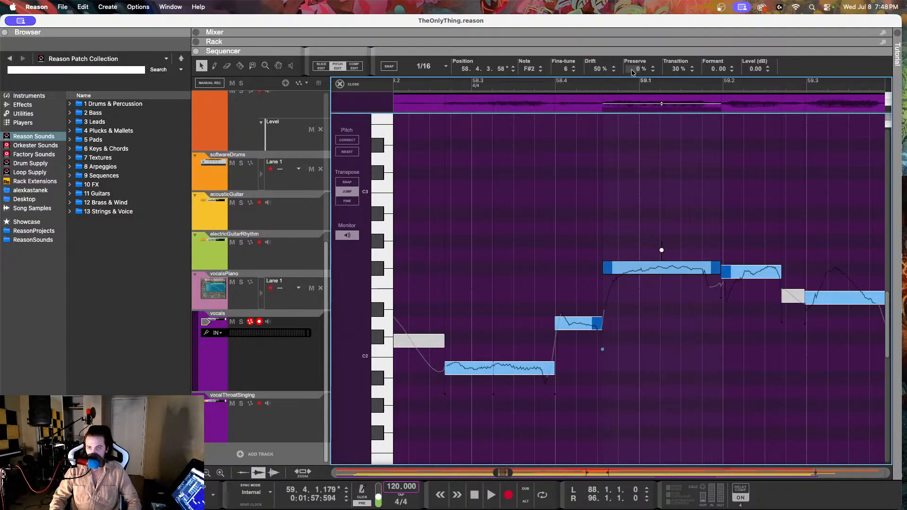
# Step: Try a drift of 65% on the F#2 vocal note at 58.4.3, and replay from about 58.3.3
pyautogui.moveTo(603, 73); pyautogui.dragTo(605, 16)
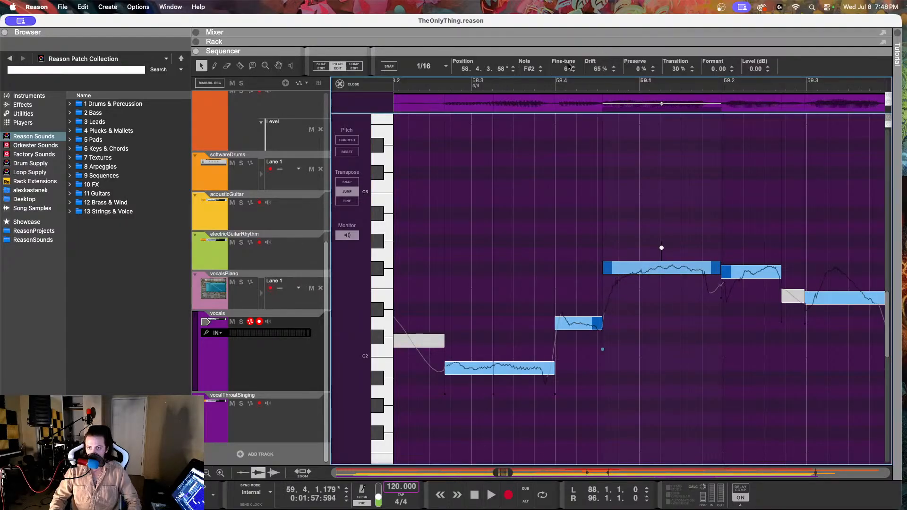
pyautogui.click(532, 86)
pyautogui.press('space')
# Step: Try a drift of 17% on the F#2 vocal note at 58.4.3, replay the passage, and set the drift to 45%
pyautogui.press('space')
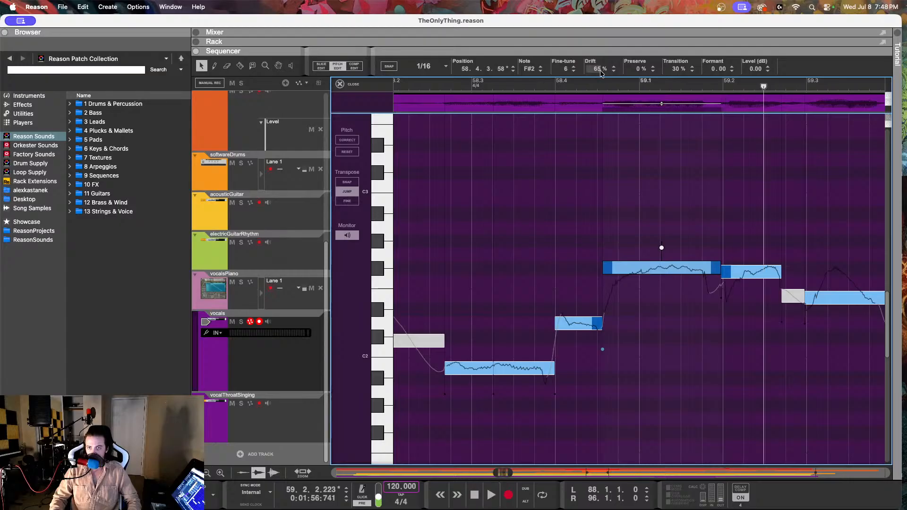
pyautogui.moveTo(597, 71); pyautogui.dragTo(599, 89)
pyautogui.write('17')
pyautogui.press('Return')
pyautogui.press('space')
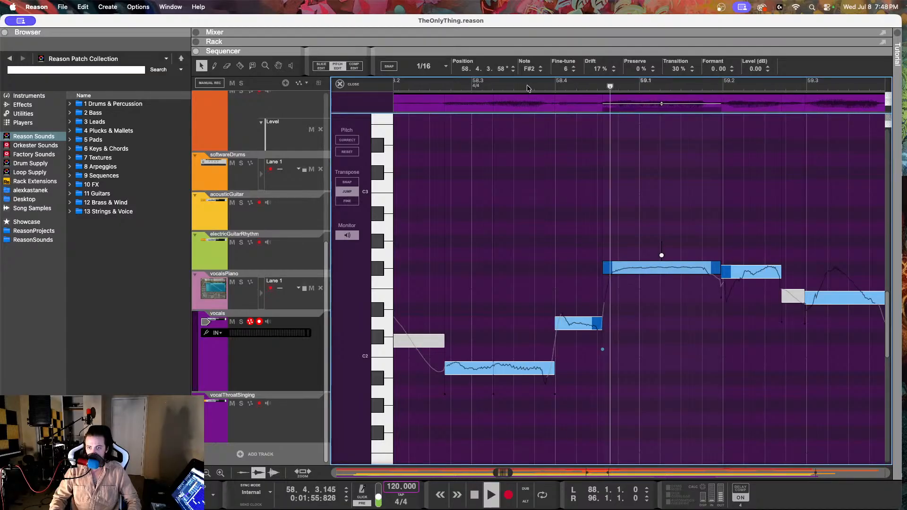
pyautogui.press('space')
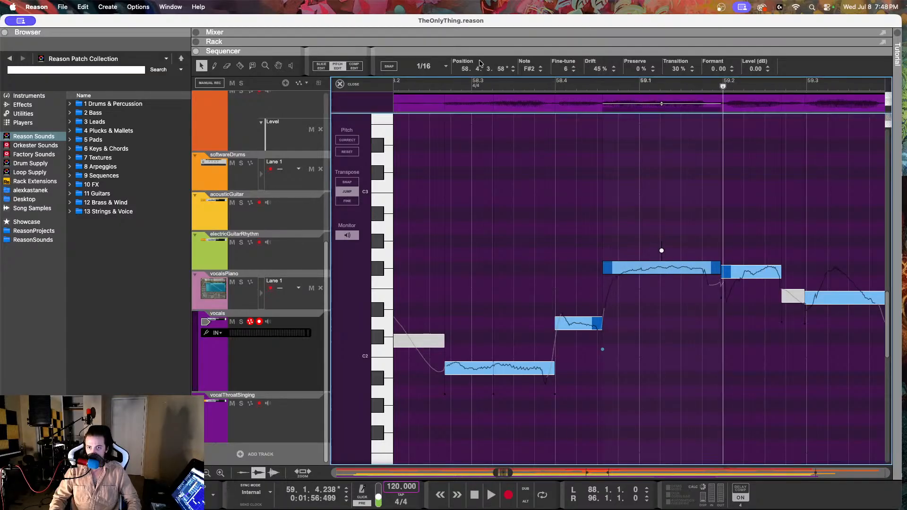
# Step: Replay the vocals from about 58.2.3 into bar 59
pyautogui.click(432, 90)
pyautogui.press('space')
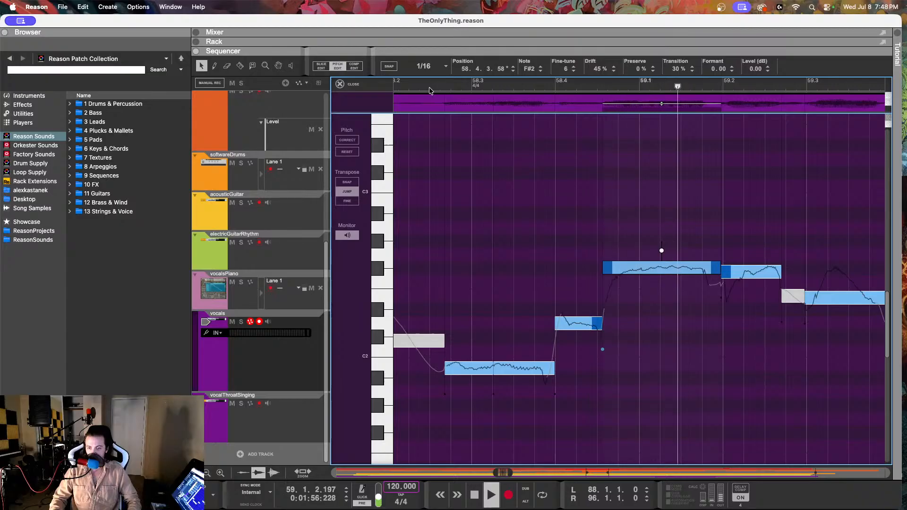
pyautogui.press('space')
# Step: Try a drift of 19% on the D2 vocal note at 58.3.4, set it to 31%, and replay from about 58.2.3
pyautogui.click(585, 323)
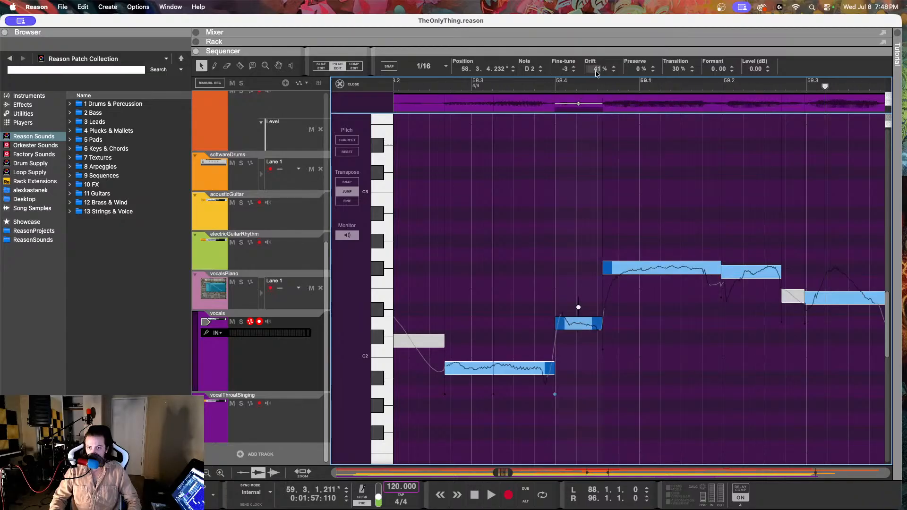
pyautogui.moveTo(596, 72); pyautogui.dragTo(602, 150)
pyautogui.click(603, 112)
pyautogui.press('space')
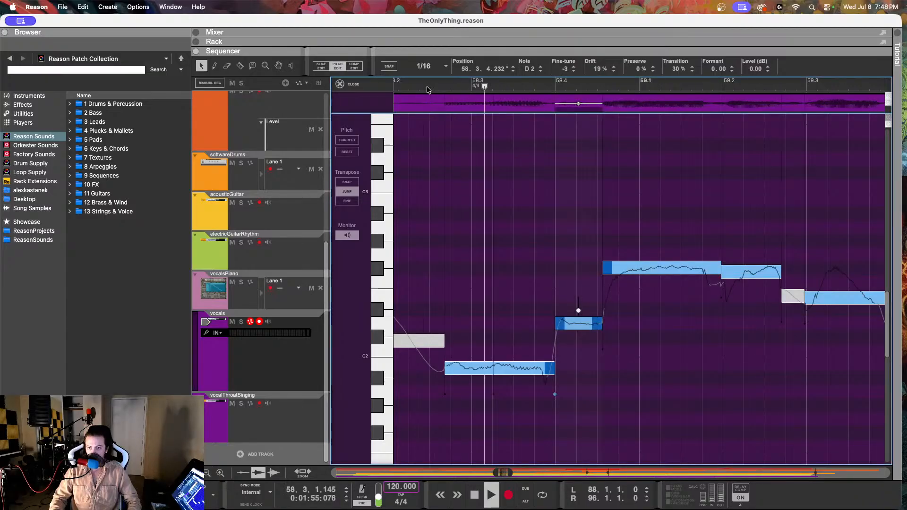
pyautogui.press('space')
pyautogui.moveTo(601, 69); pyautogui.dragTo(595, 39)
pyautogui.click(429, 86)
pyautogui.press('space')
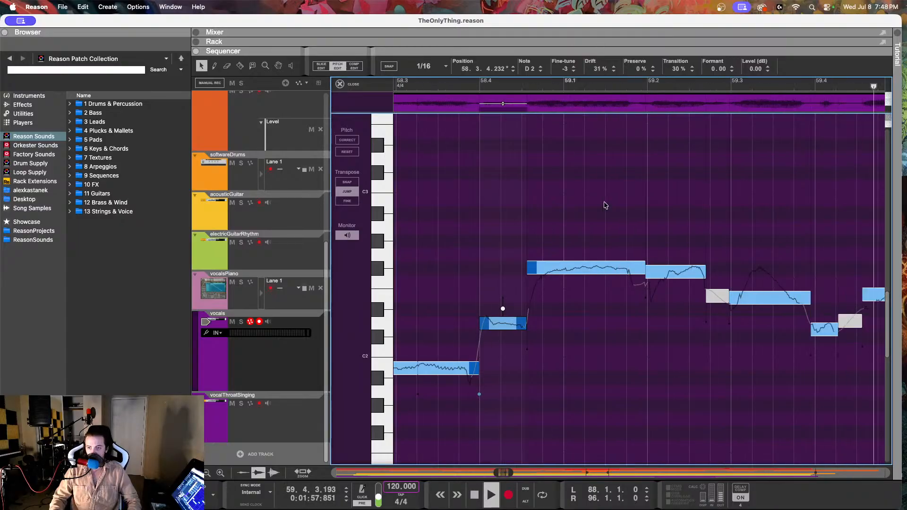
pyautogui.press('space')
# Step: Set the F#2 vocal note at 59.1.4 to 74% drift, and replay from about 58.4.3
pyautogui.click(608, 272)
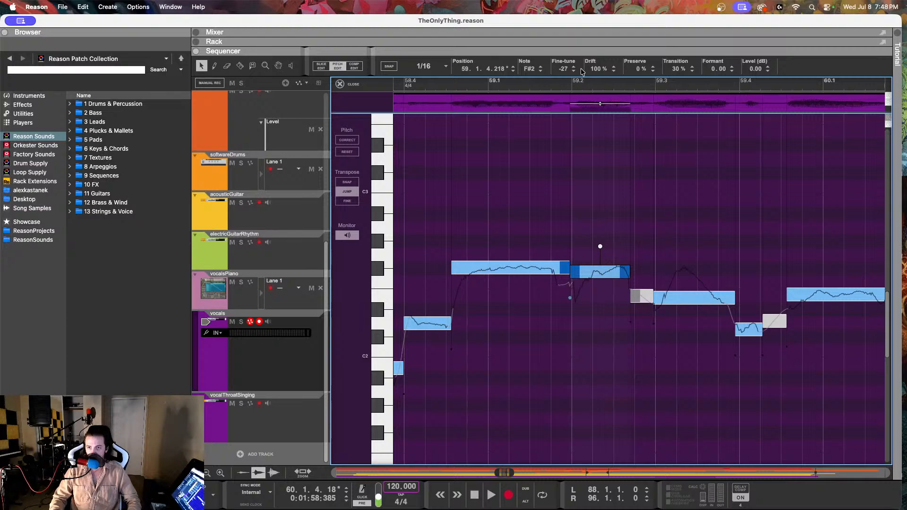
pyautogui.moveTo(595, 70); pyautogui.dragTo(599, 92)
pyautogui.moveTo(603, 123); pyautogui.dragTo(604, 123)
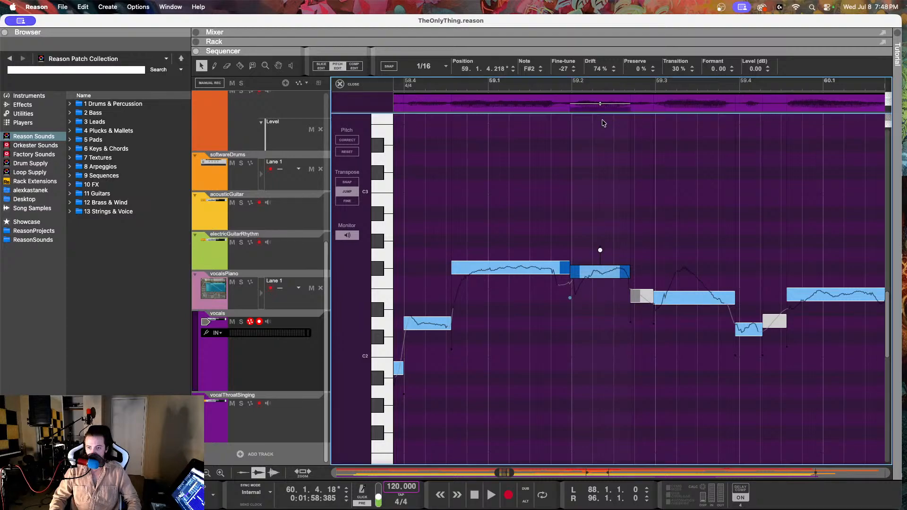
pyautogui.click(445, 87)
pyautogui.press('space')
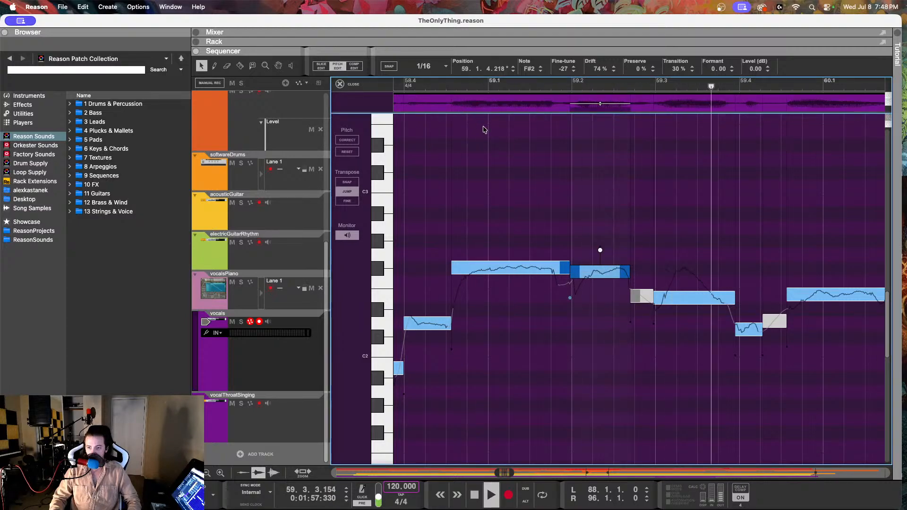
pyautogui.press('space')
# Step: Set the fine-tune of the short D2 vocal note at 59.3.4 to -31
pyautogui.hscroll(3, 500, 139)
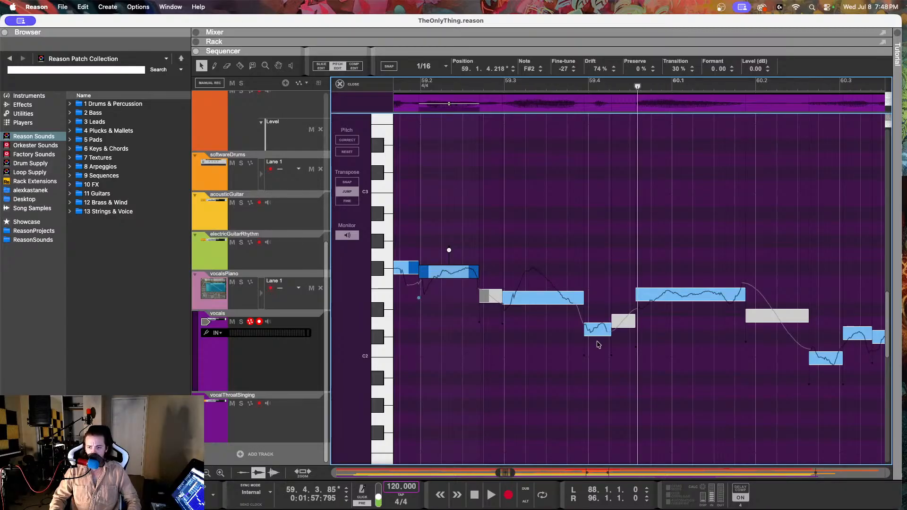
pyautogui.click(598, 329)
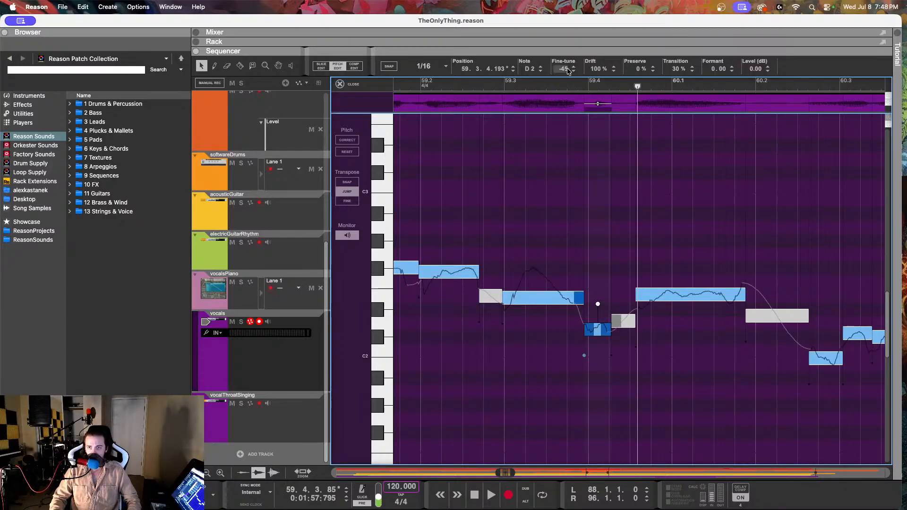
pyautogui.moveTo(567, 70); pyautogui.dragTo(556, 39)
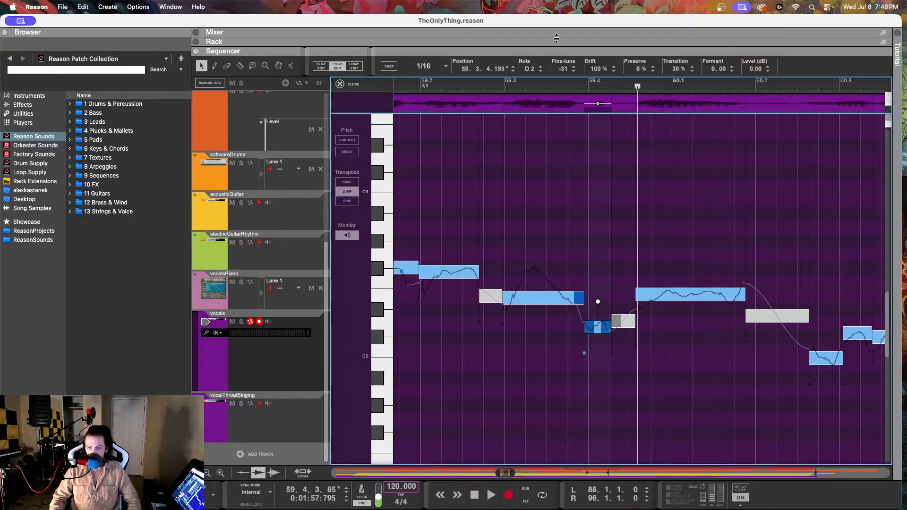
# Step: Check the fine-tune of the E2 vocal note at 59.4.3, and play the vocals from 59.2.1 into bar 62
pyautogui.click(677, 296)
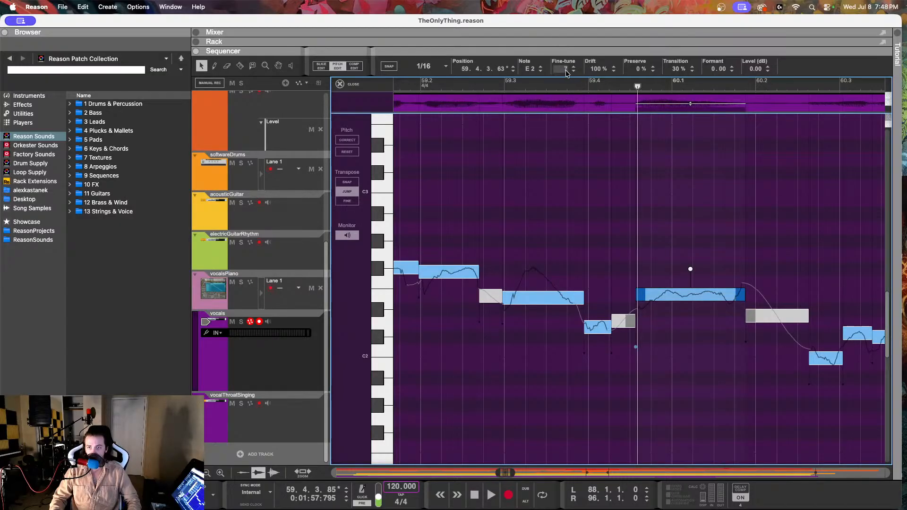
pyautogui.moveTo(561, 69)
pyautogui.mouseDown()
pyautogui.moveTo(560, 81)
pyautogui.moveTo(563, 71)
pyautogui.mouseUp()
pyautogui.click(426, 84)
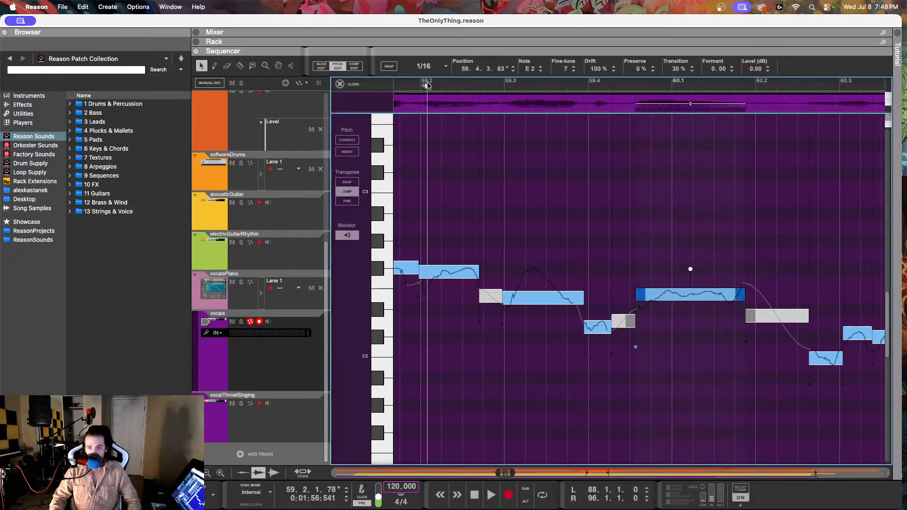
pyautogui.press('space')
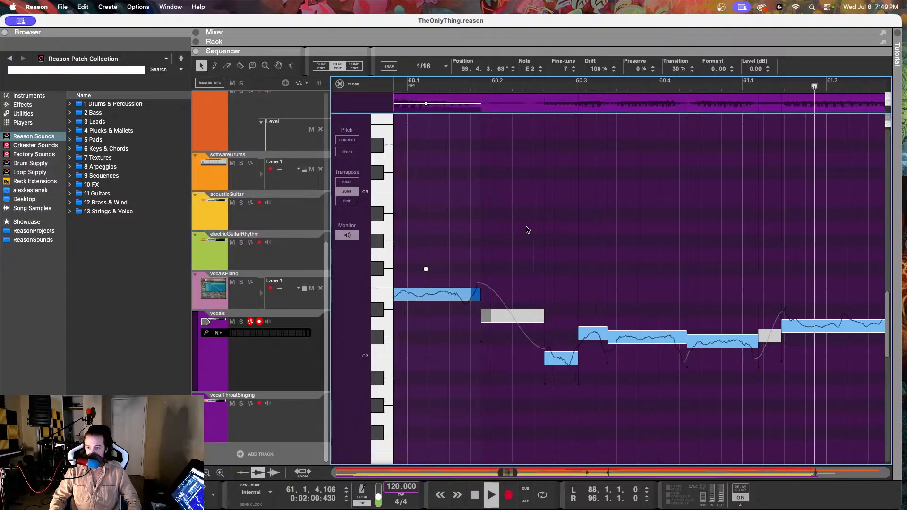
pyautogui.press('space')
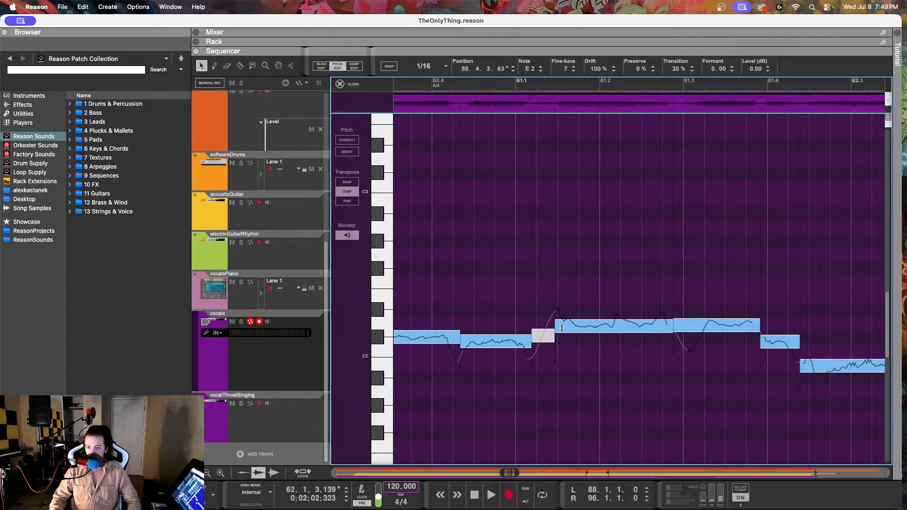
# Step: Set the drift of the D2 vocal note at 61.1.2 to 40%
pyautogui.click(575, 329)
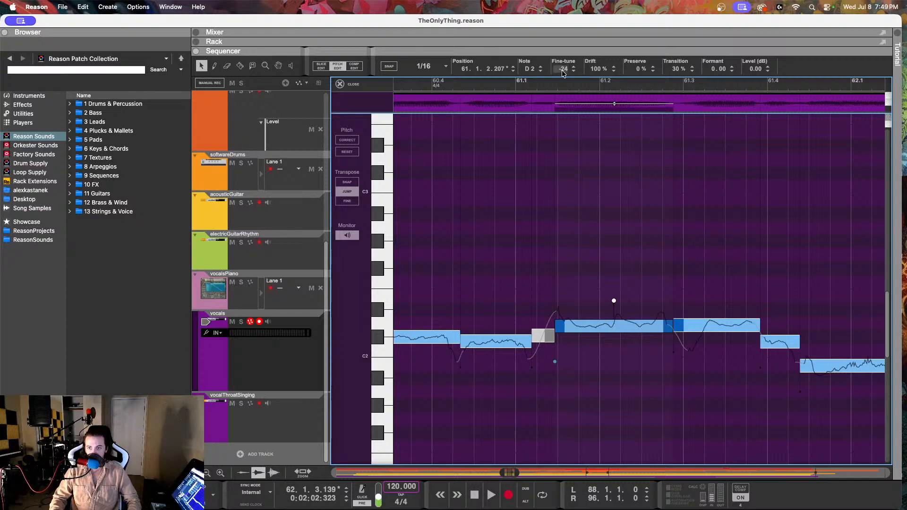
pyautogui.moveTo(591, 73); pyautogui.dragTo(595, 129)
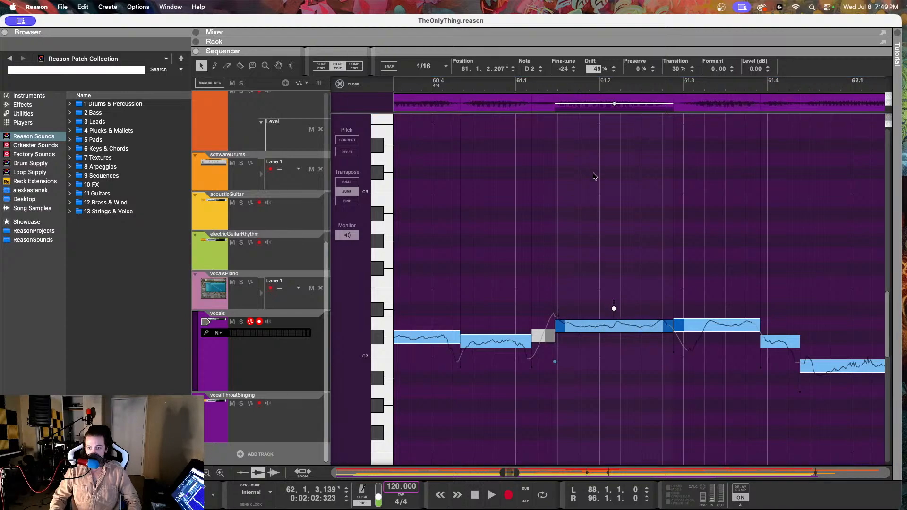
pyautogui.click(590, 192)
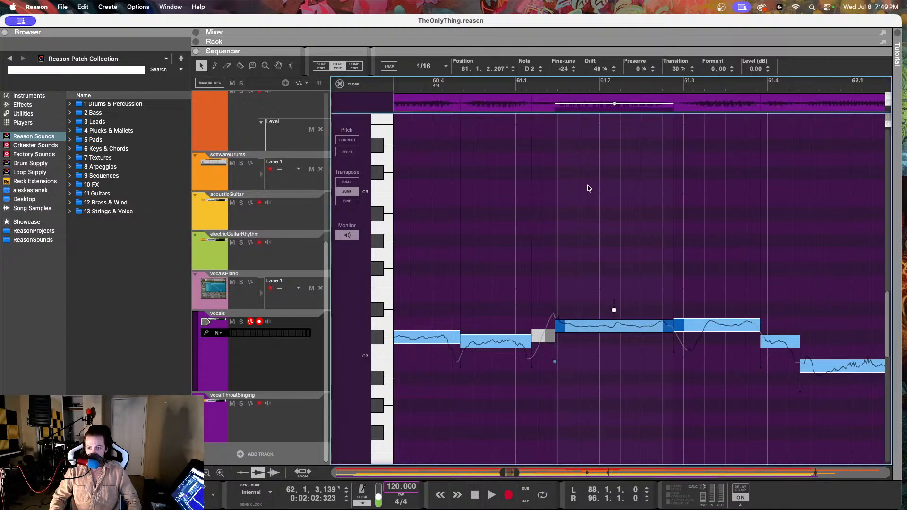
# Step: Set the fine-tune of the C#2 vocal note at 60.4.2 to -4
pyautogui.hscroll(-3, 567, 175)
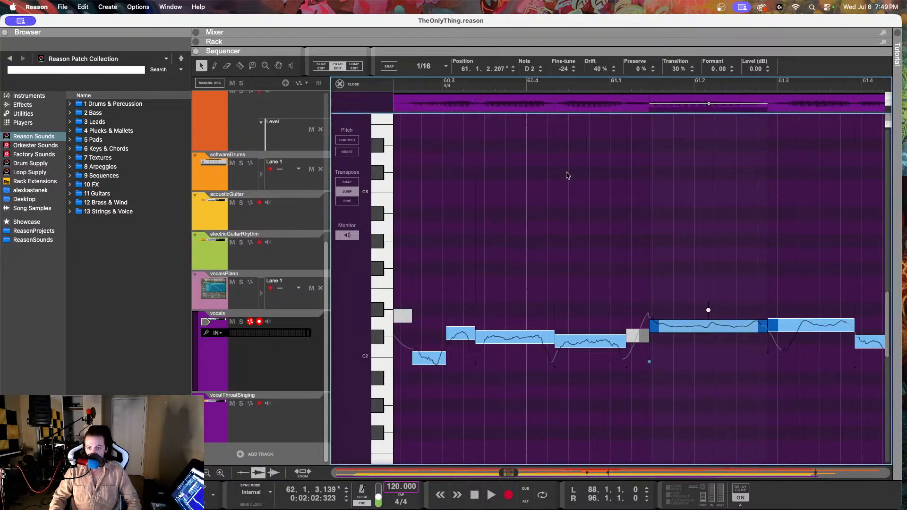
pyautogui.click(578, 346)
pyautogui.moveTo(572, 72); pyautogui.dragTo(568, 18)
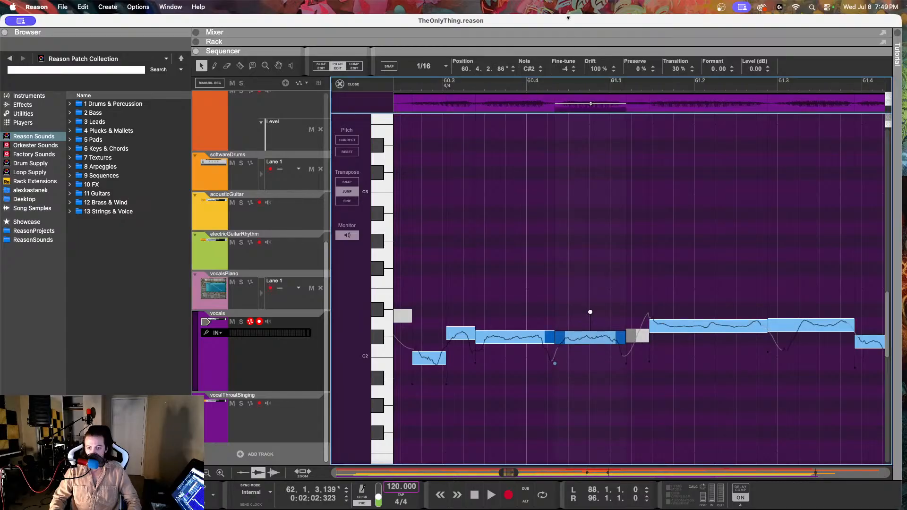
# Step: Set the fine-tune of the C#2 vocal note at 60.3.1 to 1, and replay from about 60.1.2
pyautogui.click(455, 339)
pyautogui.moveTo(556, 70); pyautogui.dragTo(562, 98)
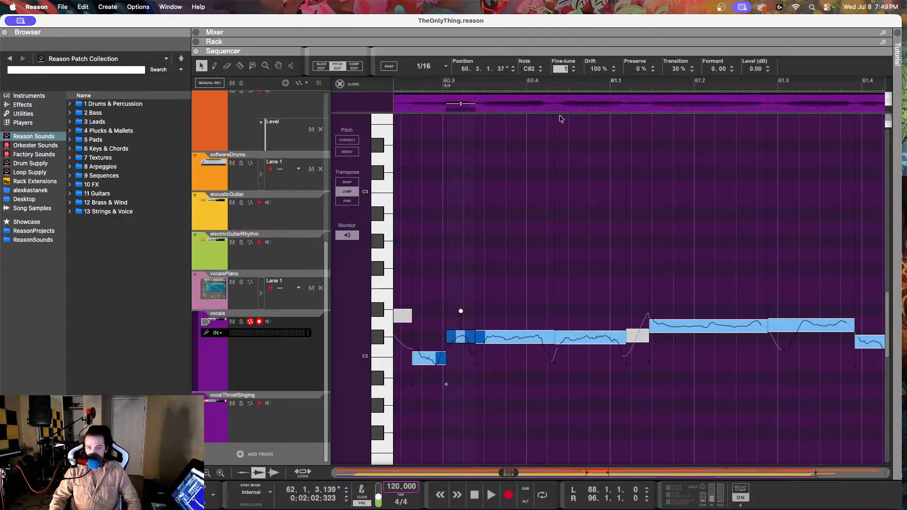
pyautogui.hscroll(-5, 562, 119)
pyautogui.click(442, 82)
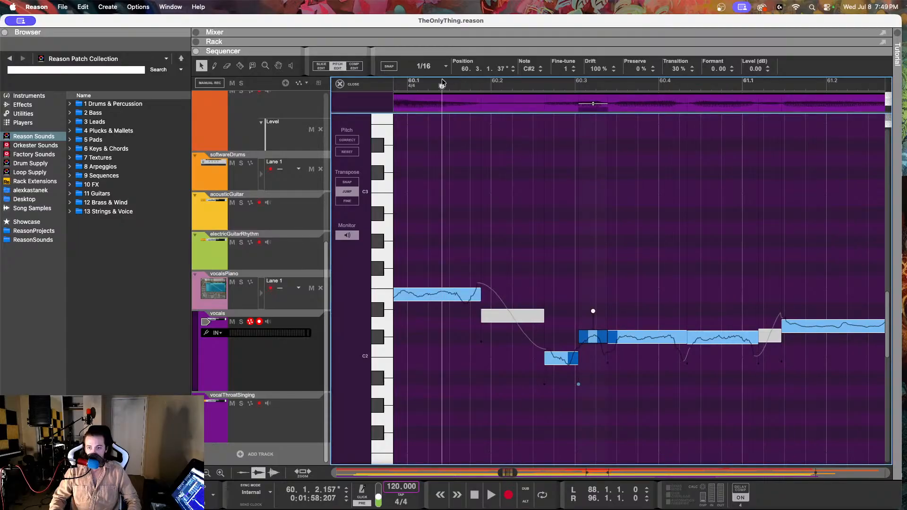
pyautogui.press('space')
pyautogui.press('space')
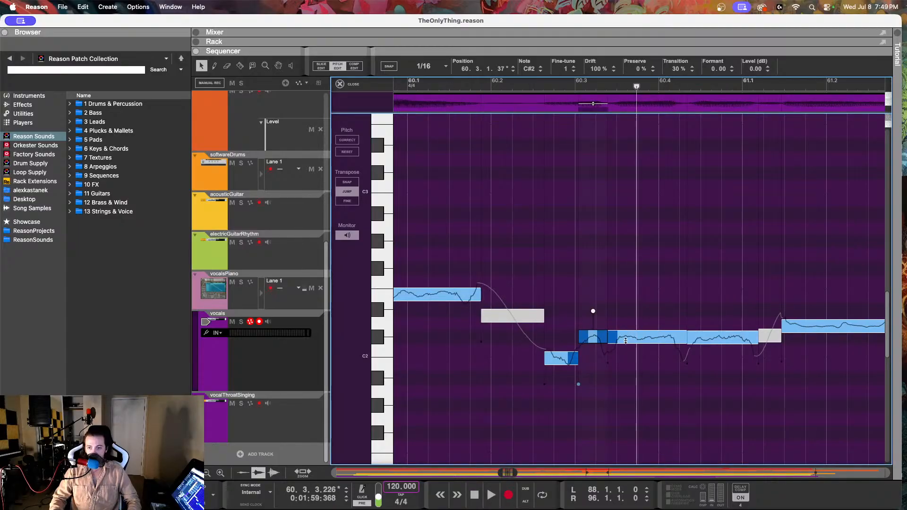
# Step: Check the vocalsPiano melody note at 60.2.3, and return to pitch editing of the vocals with the vocal note at 60.2.3 selected
pyautogui.click(240, 303)
pyautogui.click(516, 273)
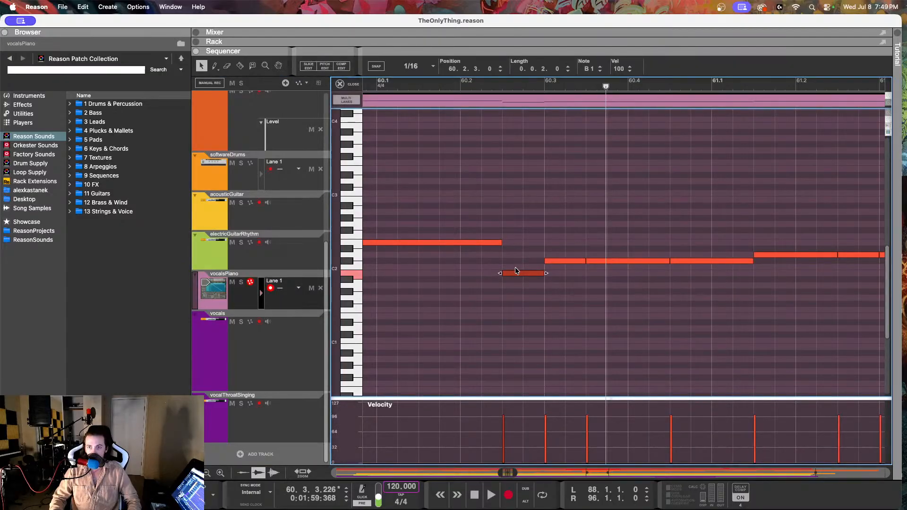
pyautogui.click(284, 382)
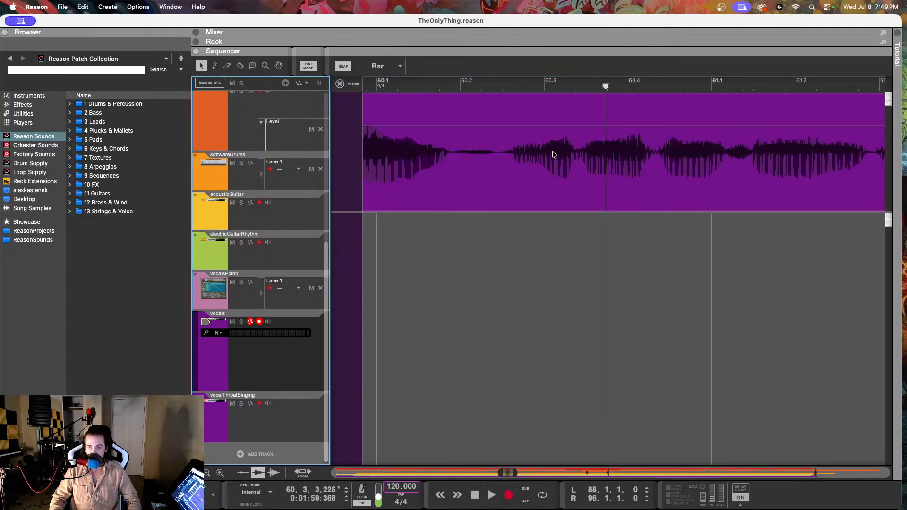
pyautogui.click(442, 142)
pyautogui.click(329, 66)
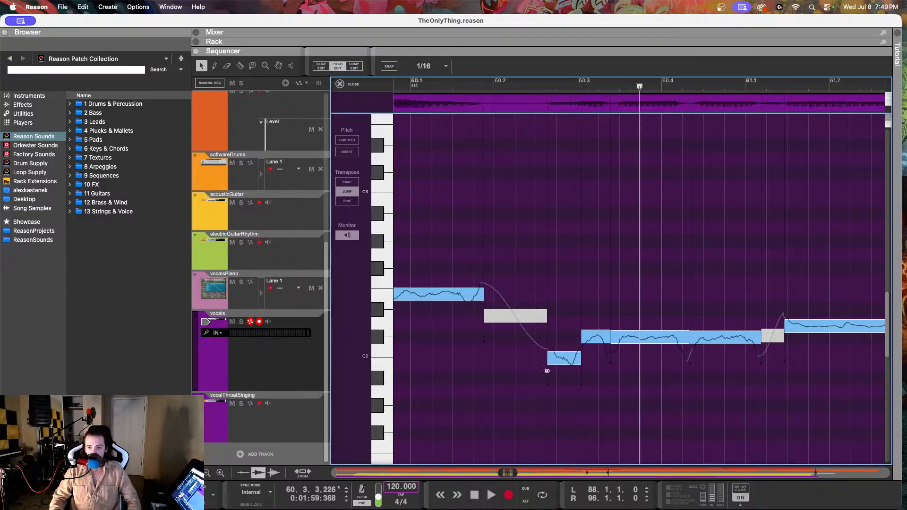
pyautogui.click(563, 358)
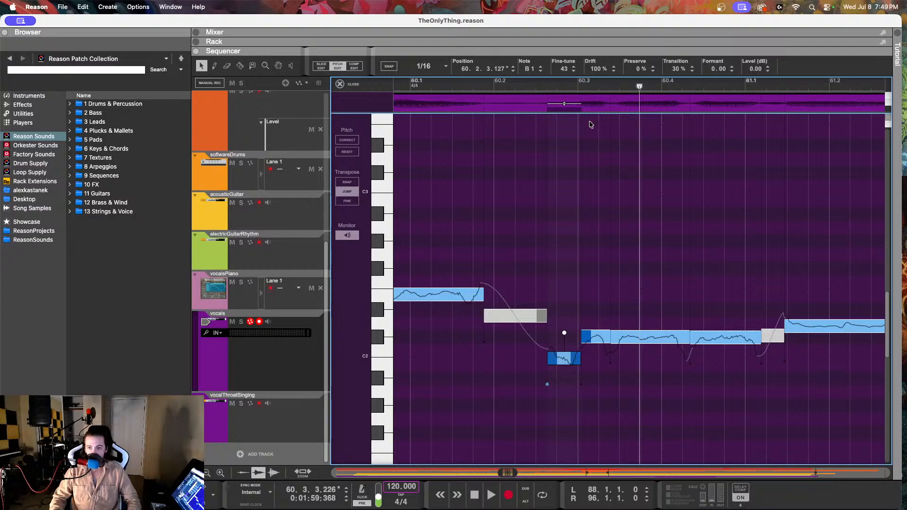
# Step: Set the fine-tune of the B1 vocal note at 60.2.3 to 8 and its drift to 61%, replaying from about 60.1.2
pyautogui.moveTo(565, 69); pyautogui.dragTo(567, 130)
pyautogui.moveTo(597, 70); pyautogui.dragTo(598, 91)
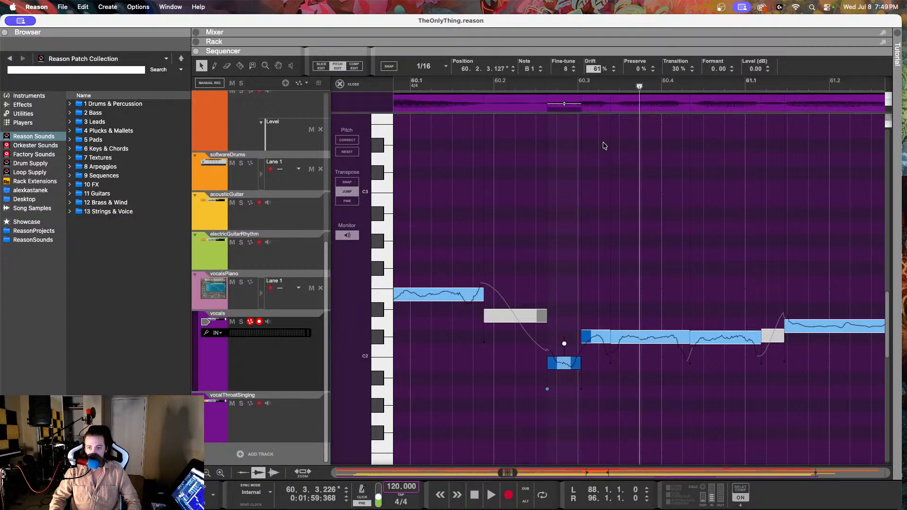
pyautogui.click(445, 94)
pyautogui.press('space')
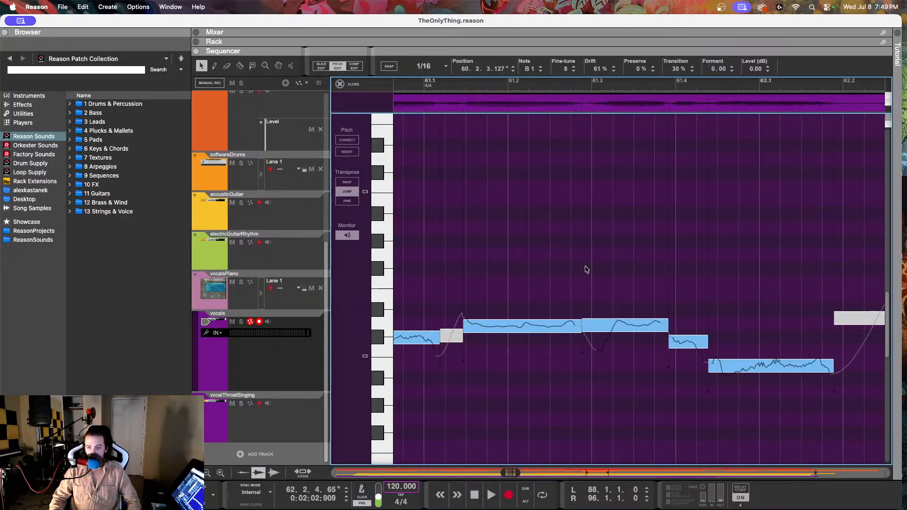
# Step: Set the fine-tune of the C#2 vocal note at 61.3.4 to -24
pyautogui.click(689, 342)
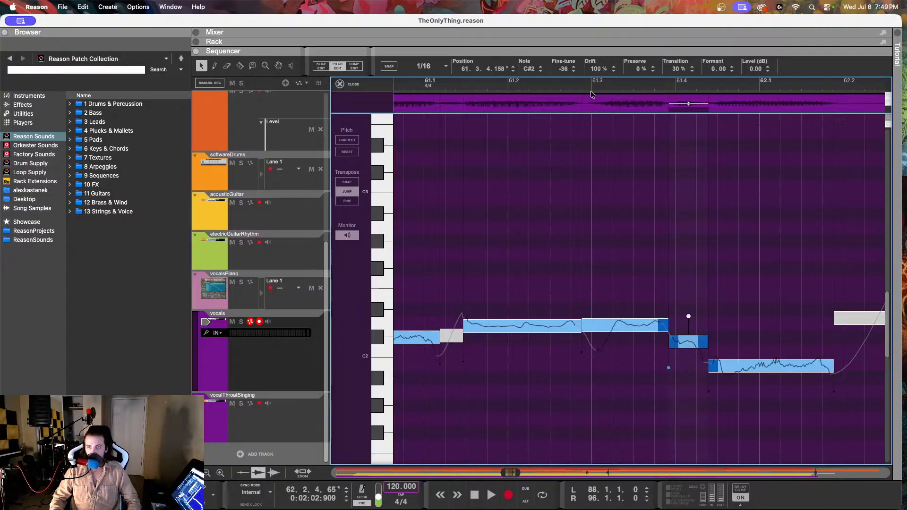
pyautogui.moveTo(565, 69); pyautogui.dragTo(567, 46)
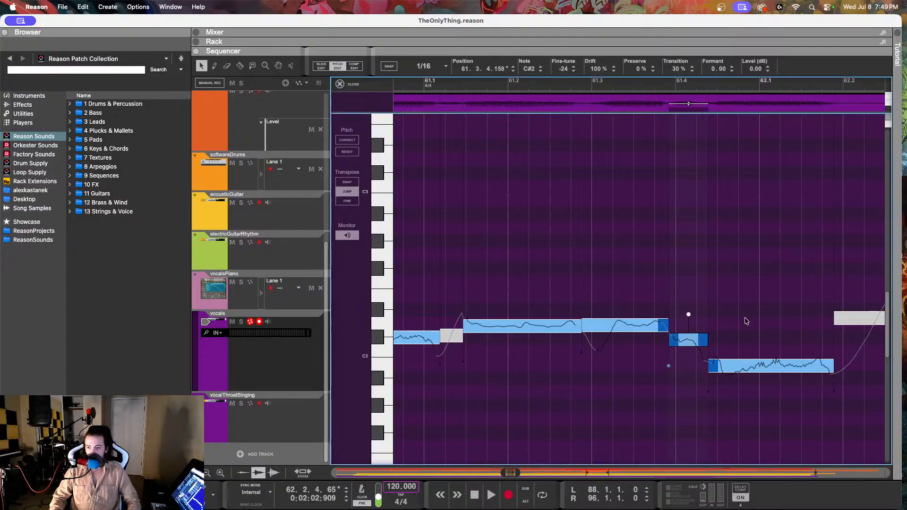
# Step: Set the drift of the B1 vocal note at 61.4.2 to 51%, and play the vocals on into bar 63
pyautogui.click(741, 365)
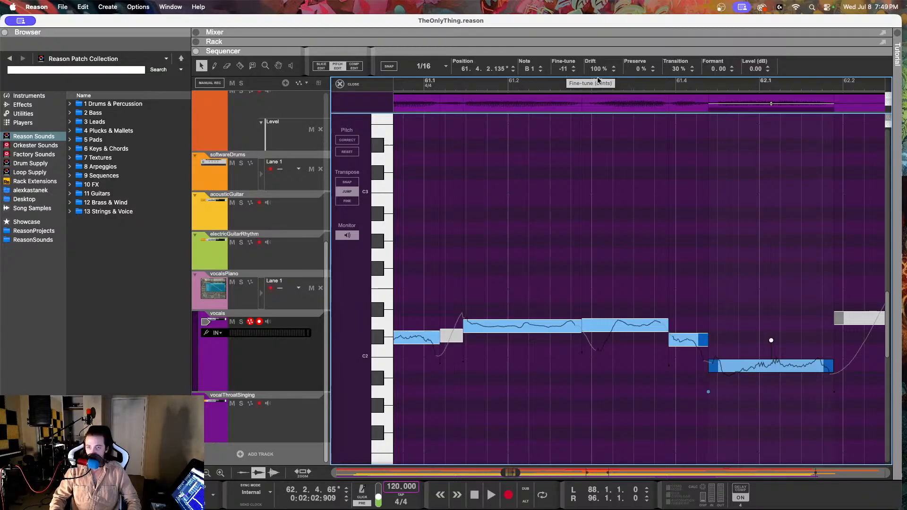
pyautogui.moveTo(599, 69); pyautogui.dragTo(610, 162)
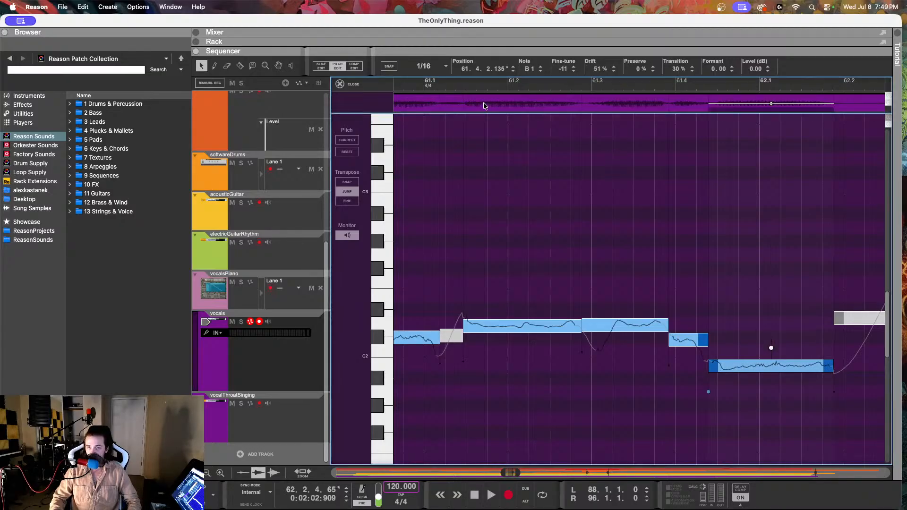
pyautogui.press('space')
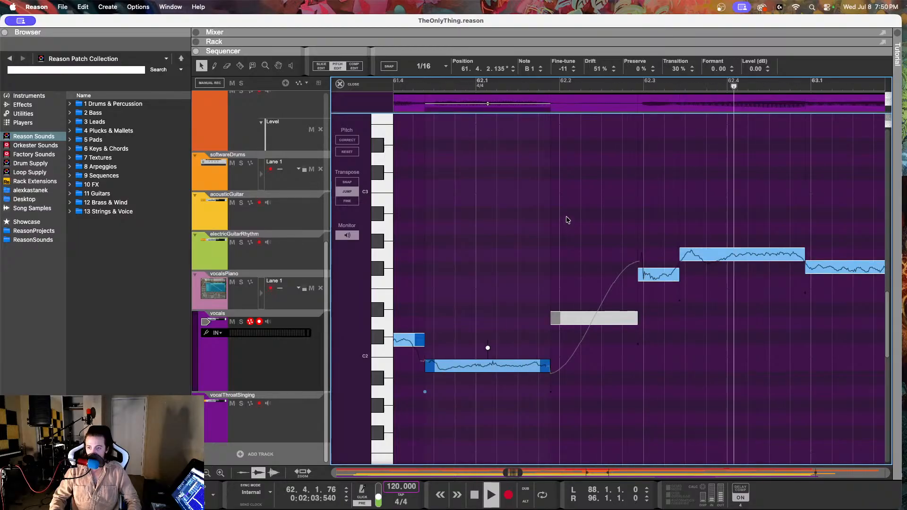
pyautogui.hscroll(2, 568, 223)
pyautogui.press('space')
# Step: Reduce the drift of the G2 vocal note at 62.3.2, and replay the passage
pyautogui.click(624, 217)
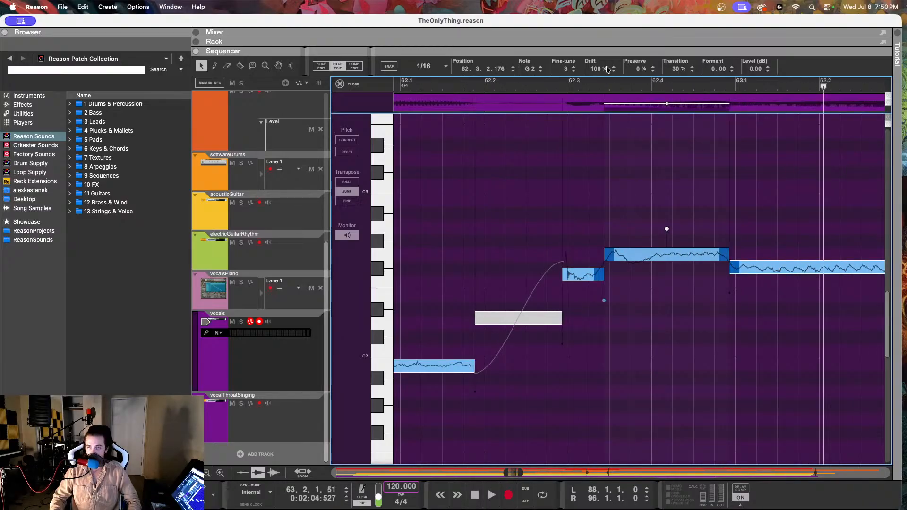
pyautogui.moveTo(607, 70); pyautogui.dragTo(596, 114)
pyautogui.press('space')
# Step: Set the fine-tune of the F#2 vocal note at 62.2.4 to -8, and replay from about 62.1.3 into bar 65
pyautogui.click(582, 270)
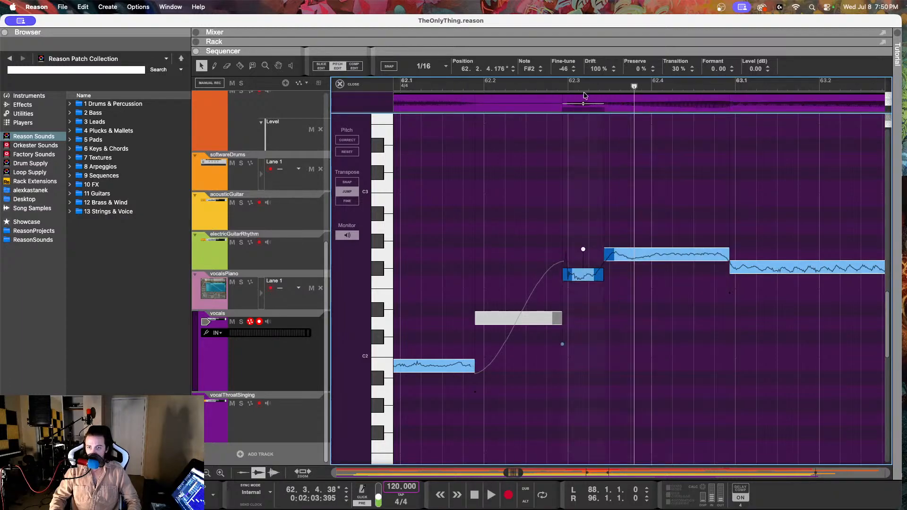
pyautogui.moveTo(567, 70); pyautogui.dragTo(560, 2)
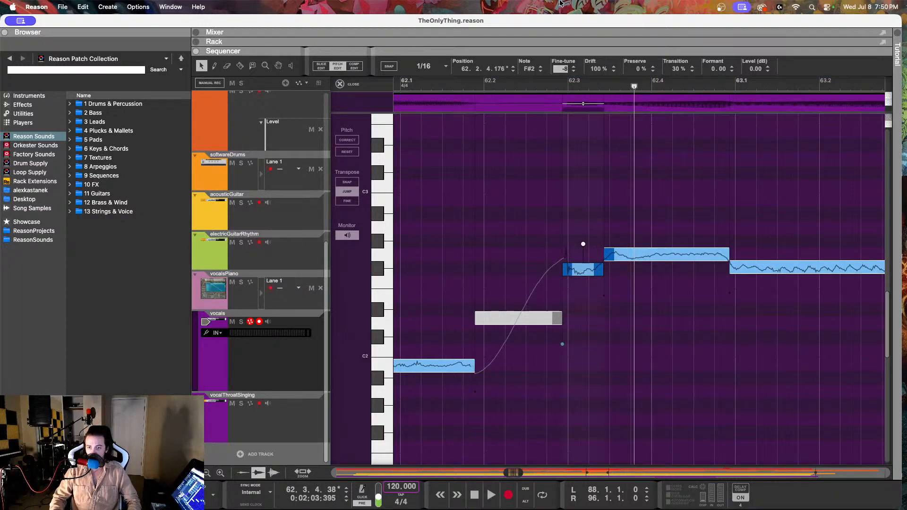
pyautogui.press('space')
pyautogui.click(440, 86)
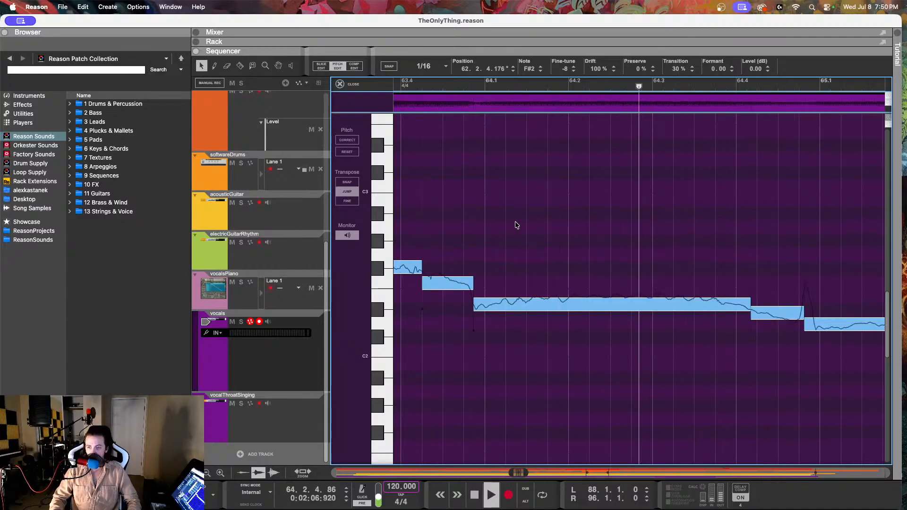
pyautogui.press('space')
# Step: Set the drift of the long D#2 vocal note at 63.4.4 to 71% and raise its pitch to E2 with fine-tune -33
pyautogui.click(537, 305)
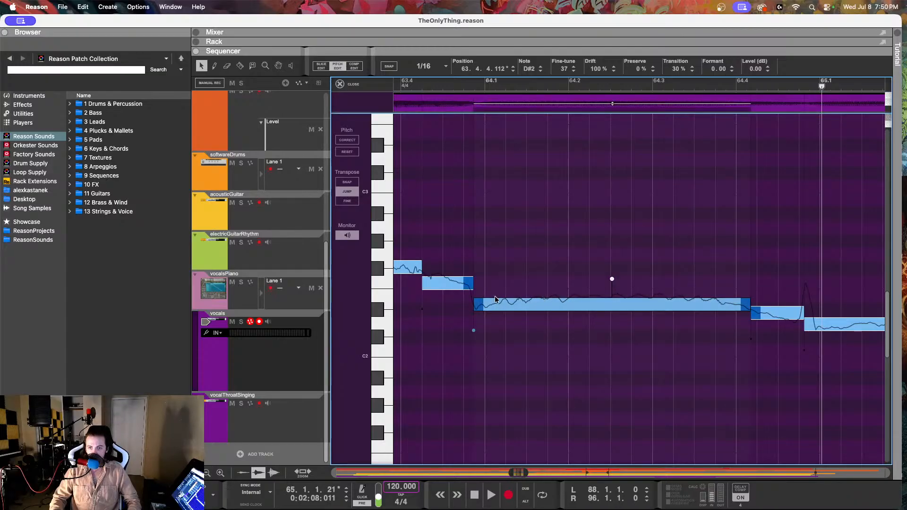
pyautogui.click(423, 88)
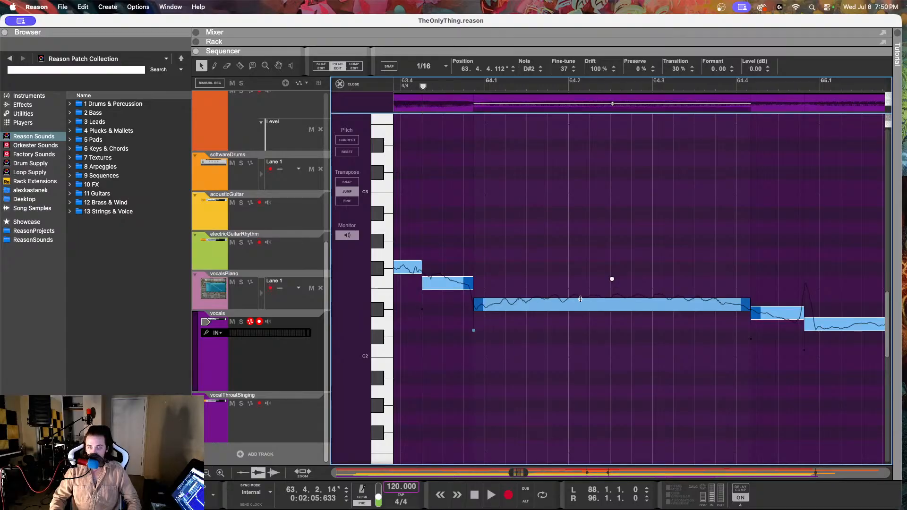
pyautogui.moveTo(597, 69); pyautogui.dragTo(583, 130)
pyautogui.moveTo(563, 71); pyautogui.dragTo(560, 16)
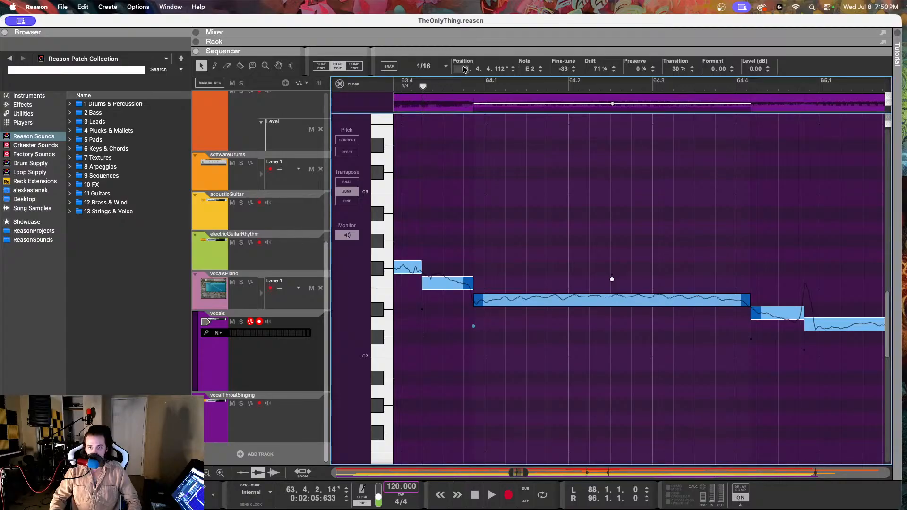
# Step: Replay the vocals around the corrected note at 63.4.4 and listen on through bar 69
pyautogui.press('space')
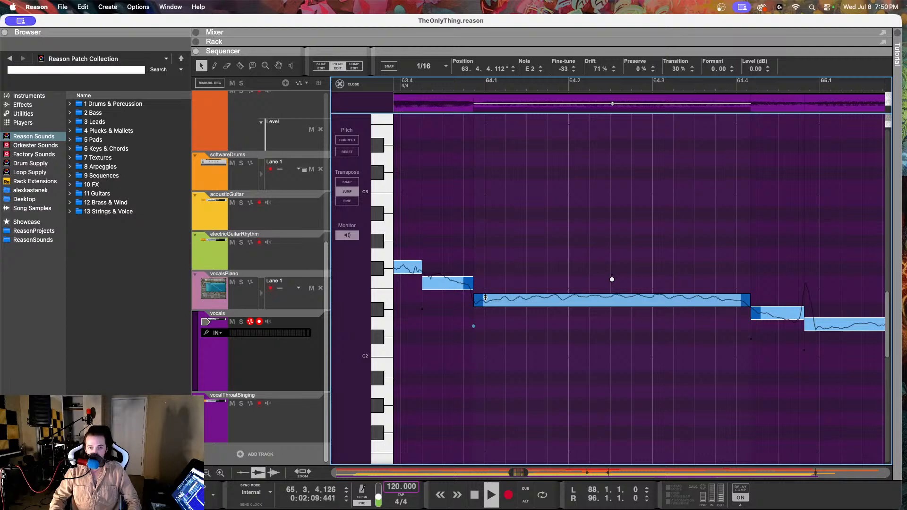
pyautogui.moveTo(468, 85); pyautogui.dragTo(265, 92)
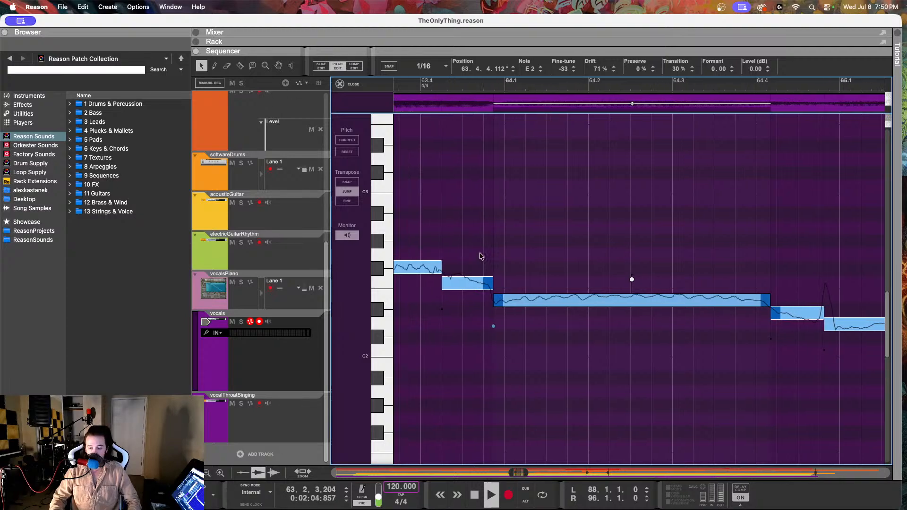
pyautogui.scroll(-3, 624, 259)
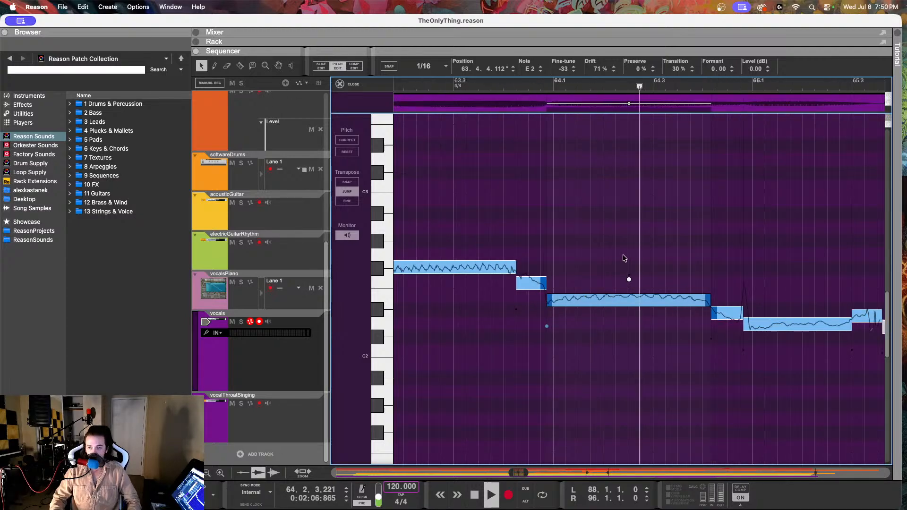
pyautogui.click(454, 82)
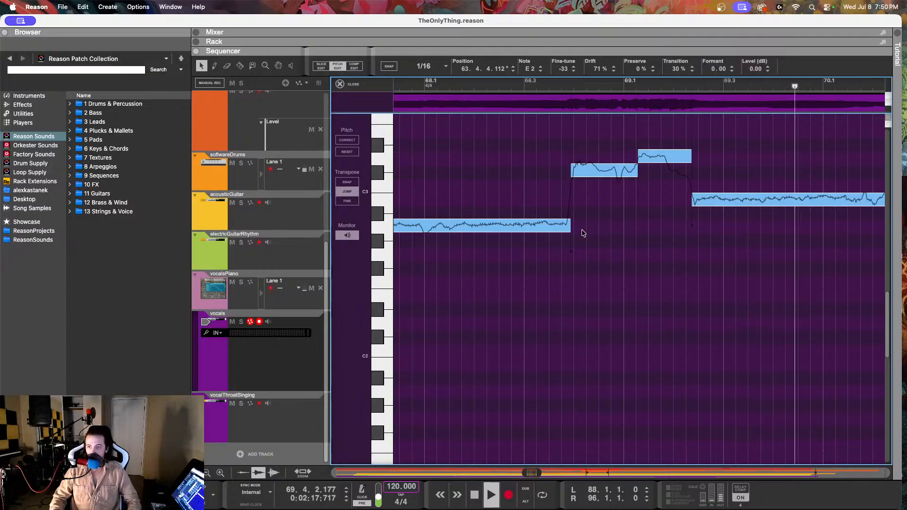
pyautogui.press('space')
# Step: Check the vocalsPiano melody notes around bars 68 to 69, and return to pitch editing of the vocals
pyautogui.click(588, 178)
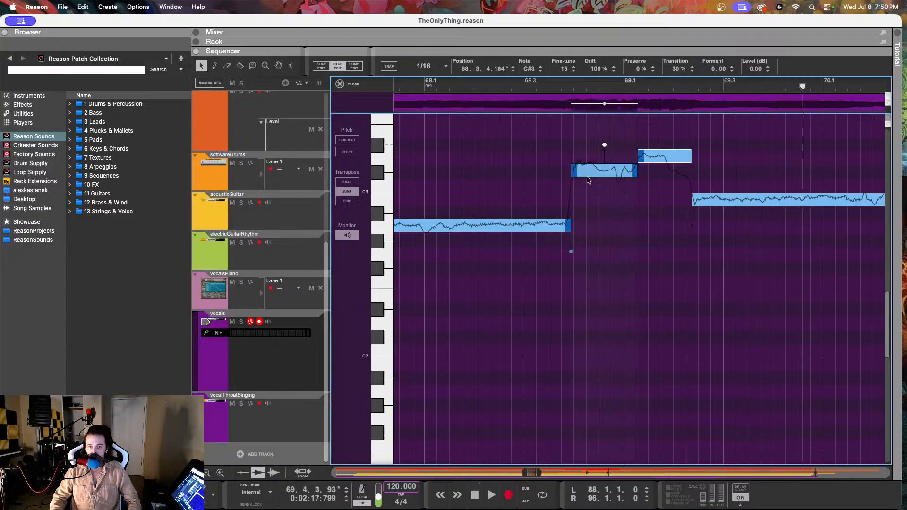
pyautogui.click(284, 308)
pyautogui.moveTo(556, 162); pyautogui.dragTo(572, 203)
pyautogui.moveTo(632, 160)
pyautogui.mouseDown()
pyautogui.moveTo(633, 194)
pyautogui.moveTo(656, 186)
pyautogui.moveTo(658, 200)
pyautogui.mouseUp()
pyautogui.moveTo(705, 178); pyautogui.dragTo(702, 214)
pyautogui.click(286, 360)
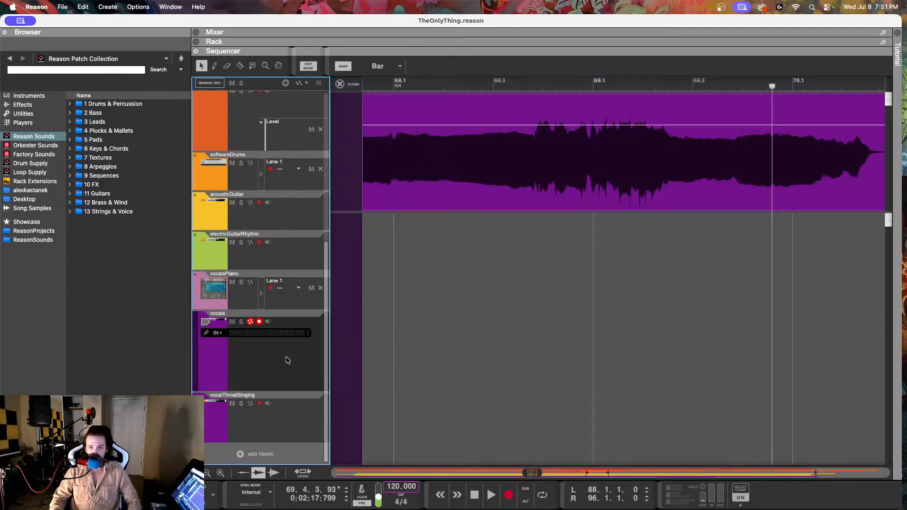
pyautogui.doubleClick(412, 196)
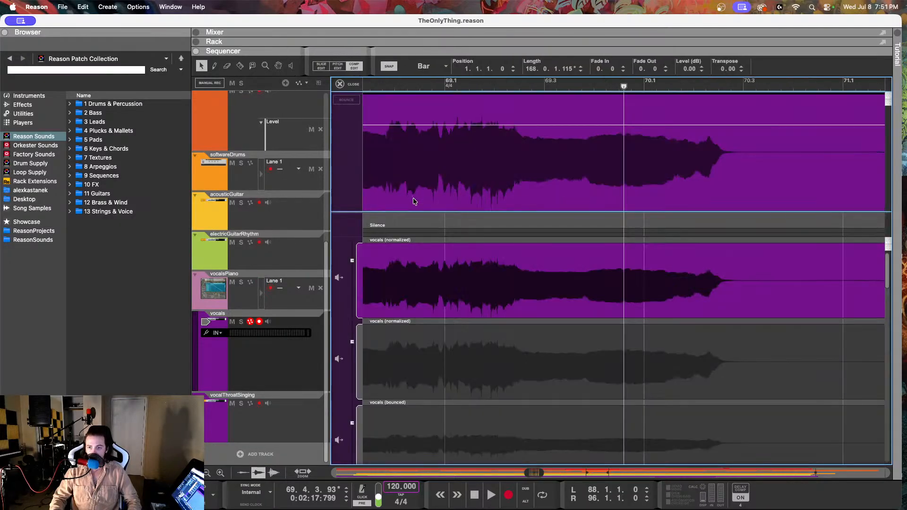
pyautogui.click(337, 67)
pyautogui.hscroll(-5, 523, 205)
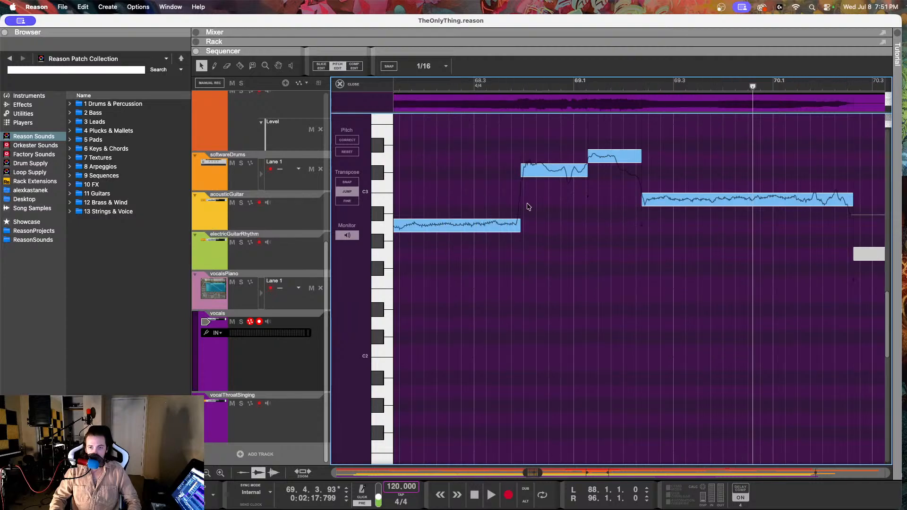
# Step: Set the drift of the C#3 vocal note at 68.3.4 to 46%, and replay from about 68.3.1
pyautogui.click(592, 176)
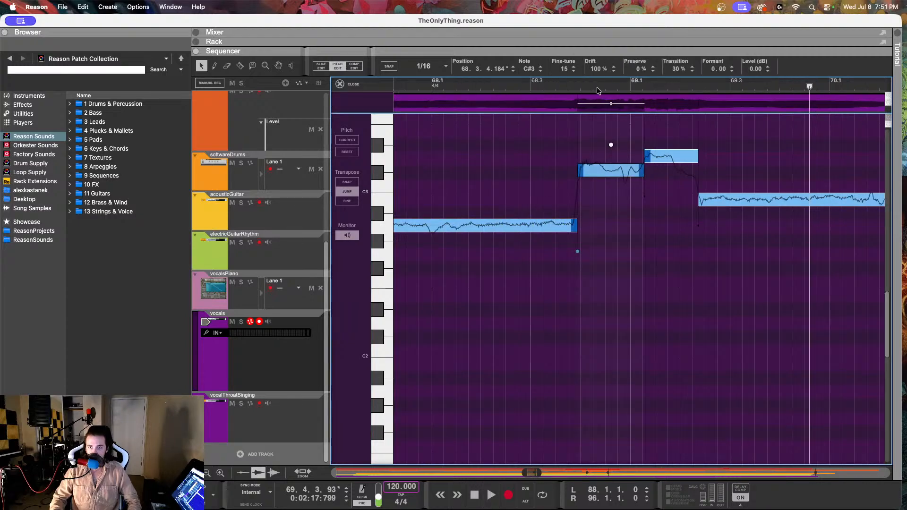
pyautogui.moveTo(597, 69); pyautogui.dragTo(598, 78)
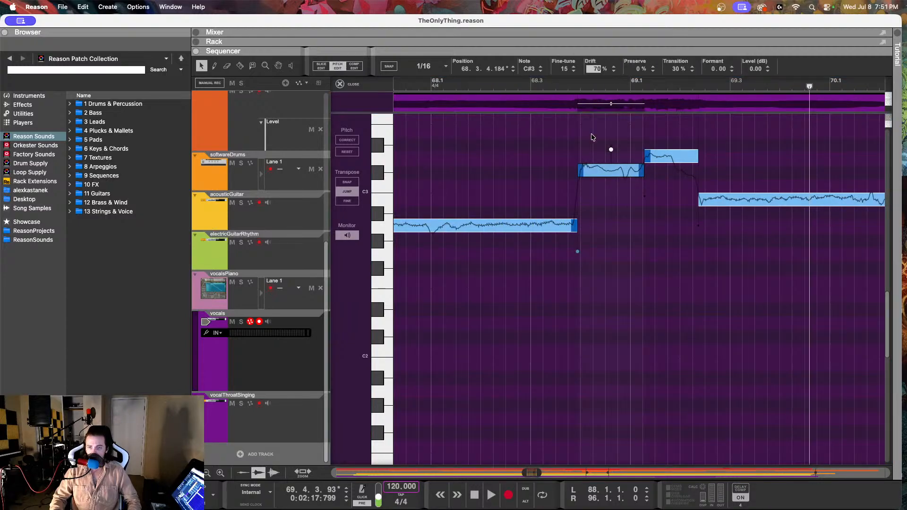
pyautogui.click(541, 91)
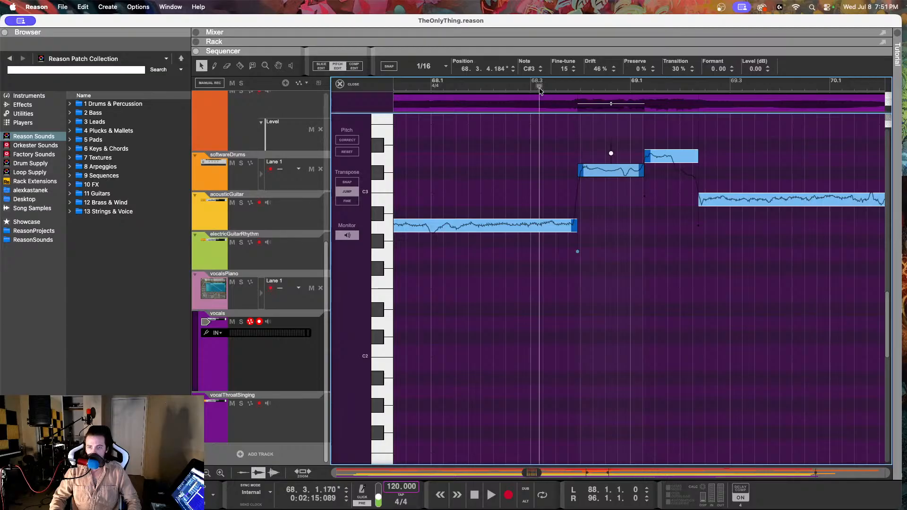
pyautogui.press('space')
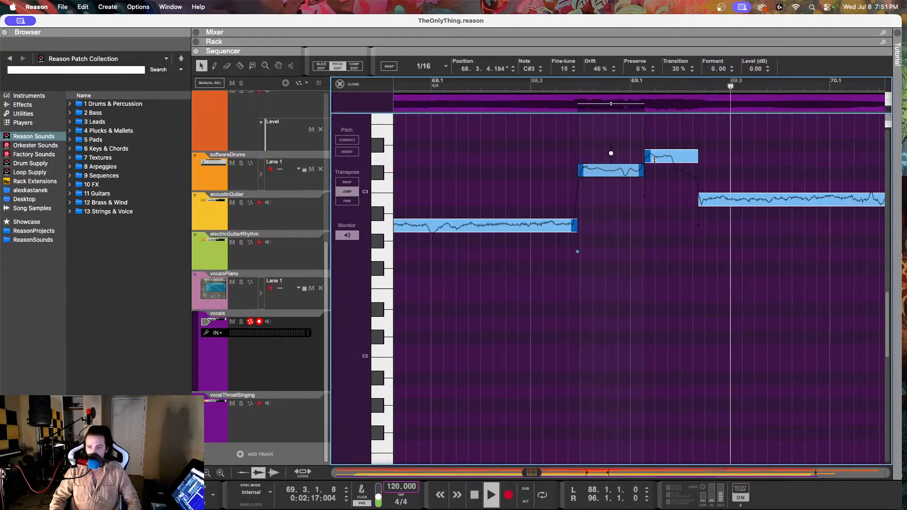
pyautogui.press('space')
# Step: Inspect the D3 and B2 vocal notes at 69.1.2 and 69.2.2, and replay the passage from about 68.3.3
pyautogui.click(666, 156)
pyautogui.hscroll(2, 667, 156)
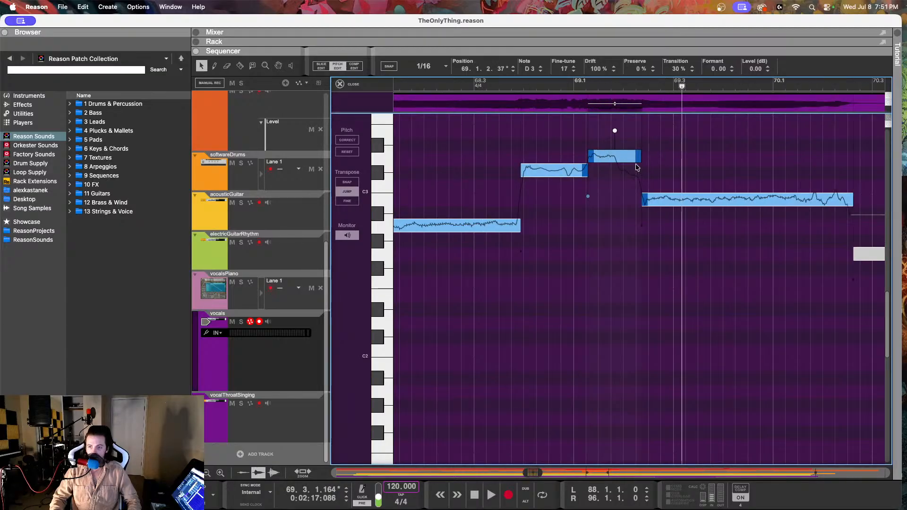
pyautogui.click(654, 197)
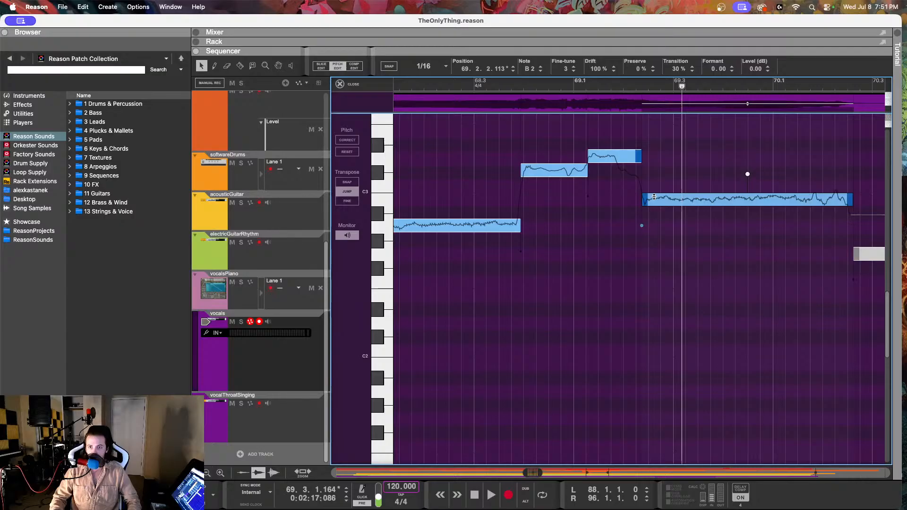
pyautogui.click(508, 90)
pyautogui.press('space')
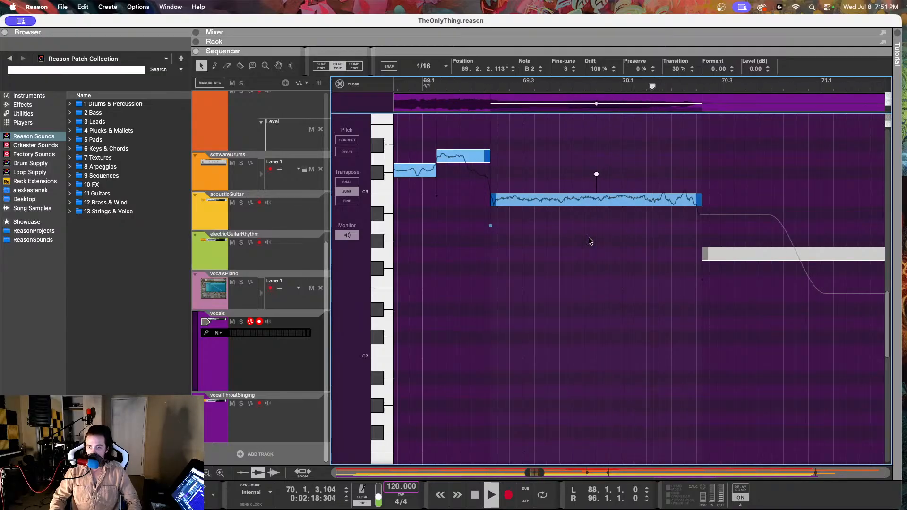
pyautogui.press('space')
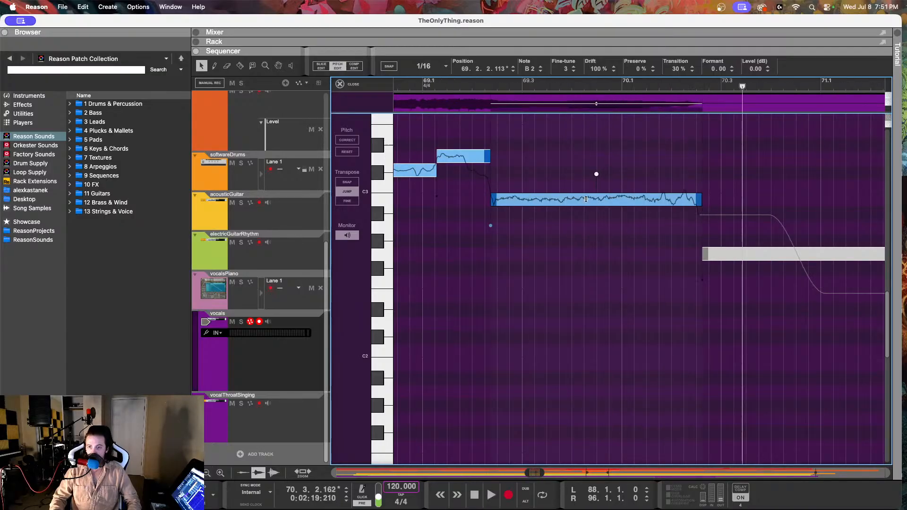
# Step: Set the drift of the long B2 vocal note at 69.2.2 to 72%, and replay from bar 69 into bar 71
pyautogui.doubleClick(597, 69)
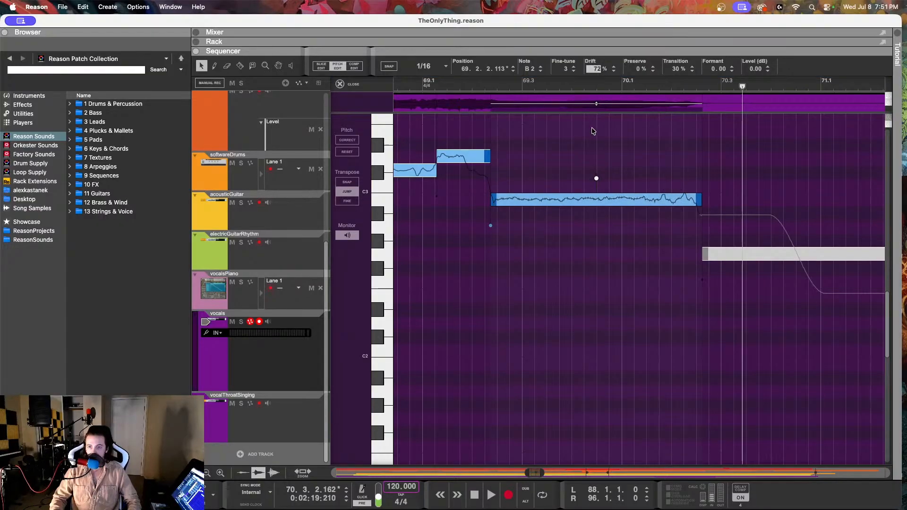
pyautogui.press('Return')
pyautogui.click(474, 85)
pyautogui.press('space')
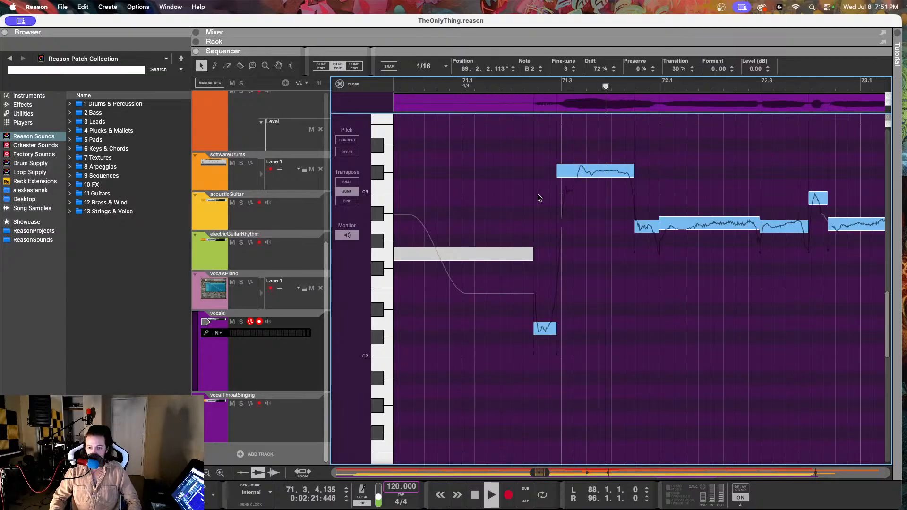
pyautogui.press('space')
# Step: Compare the vocal notes at 71.2.2 and 71.2.4 with the vocalsPiano melody, and return to pitch editing of the vocals
pyautogui.click(541, 328)
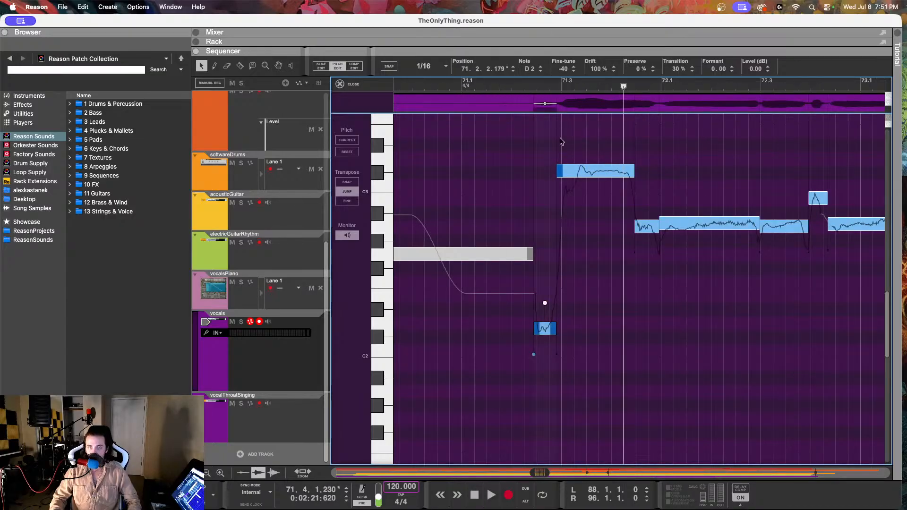
pyautogui.click(579, 174)
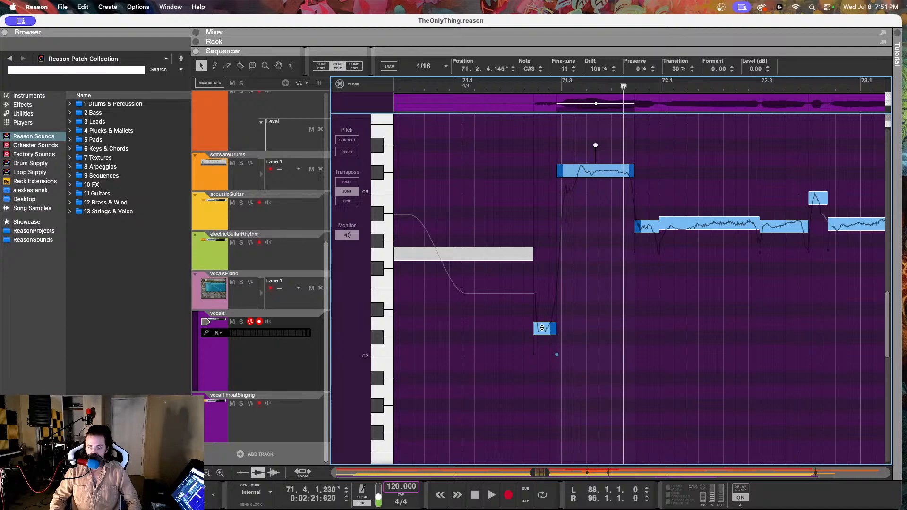
pyautogui.click(542, 328)
pyautogui.click(602, 164)
pyautogui.click(282, 300)
pyautogui.moveTo(413, 232); pyautogui.dragTo(557, 259)
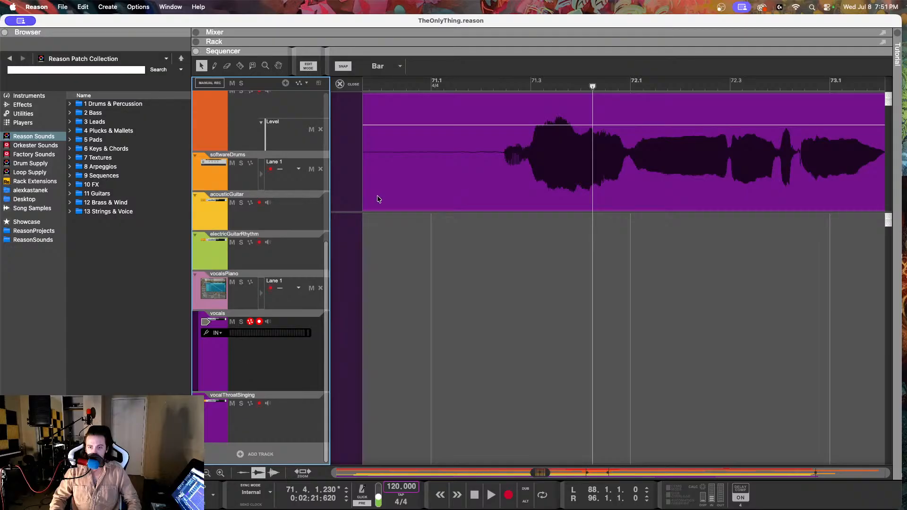
pyautogui.doubleClick(377, 199)
pyautogui.click(334, 69)
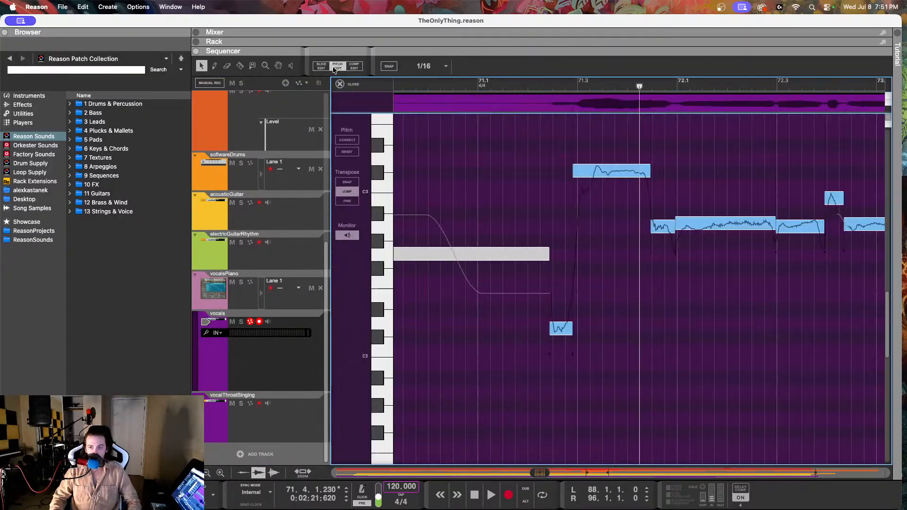
# Step: Raise the low vocal note at 71.2.2 to E2, and replay from about 71.2
pyautogui.moveTo(567, 331); pyautogui.dragTo(565, 294)
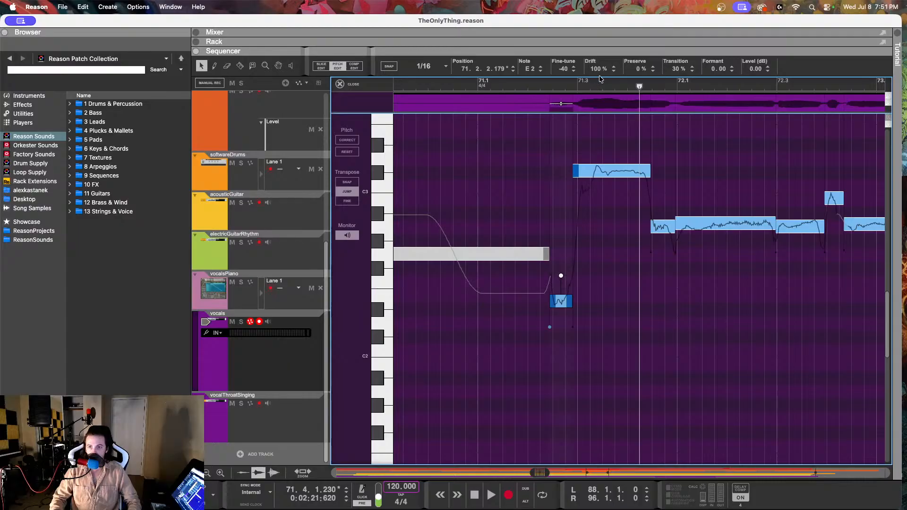
pyautogui.click(523, 83)
pyautogui.press('space')
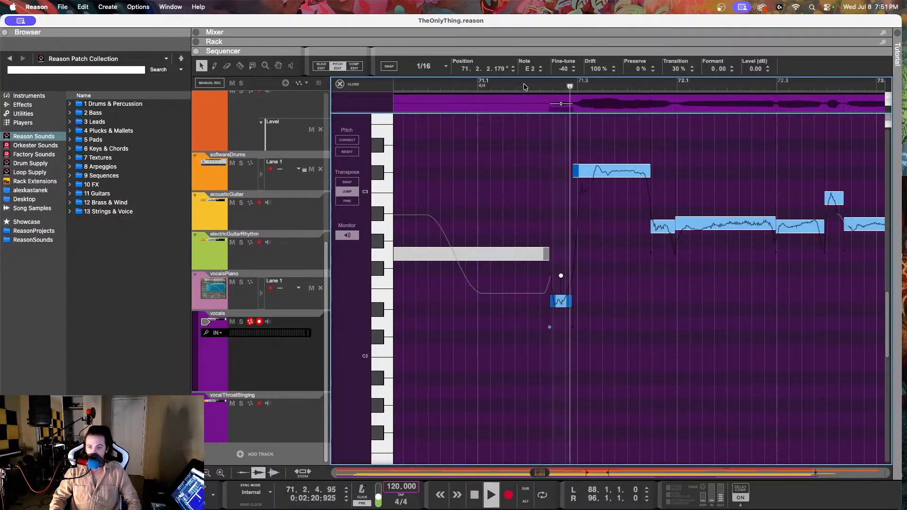
pyautogui.press('space')
# Step: Set the fine-tune of the E2 vocal note at 71.2.2 to -22, and replay from about 71.1 into bar 74
pyautogui.moveTo(564, 69); pyautogui.dragTo(562, 41)
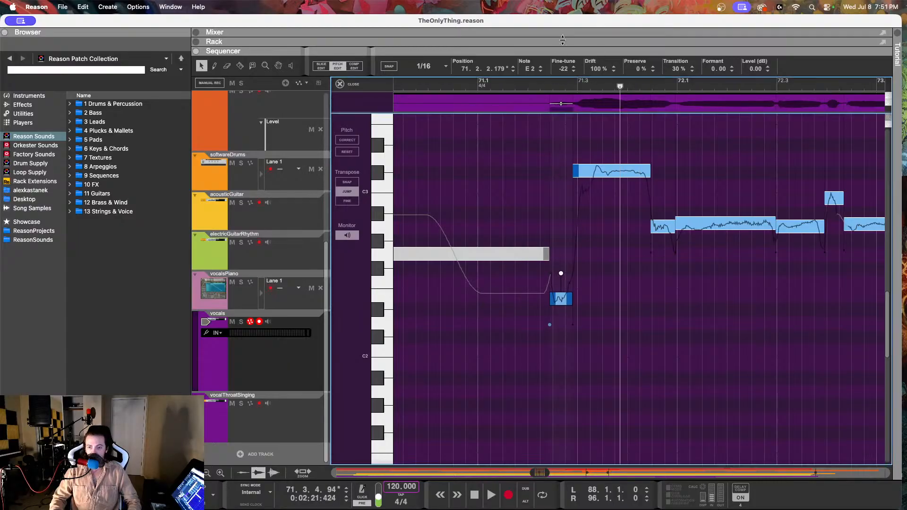
pyautogui.click(499, 84)
pyautogui.press('space')
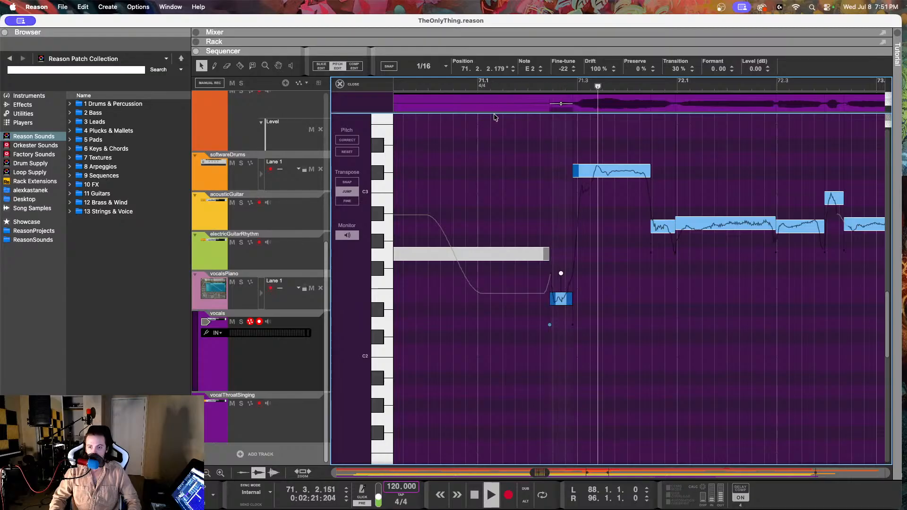
pyautogui.press('space')
# Step: Set the C#3 vocal note at 73.3.3 to 87% drift and a fine-tune of 15, and replay from about 73.3
pyautogui.click(499, 168)
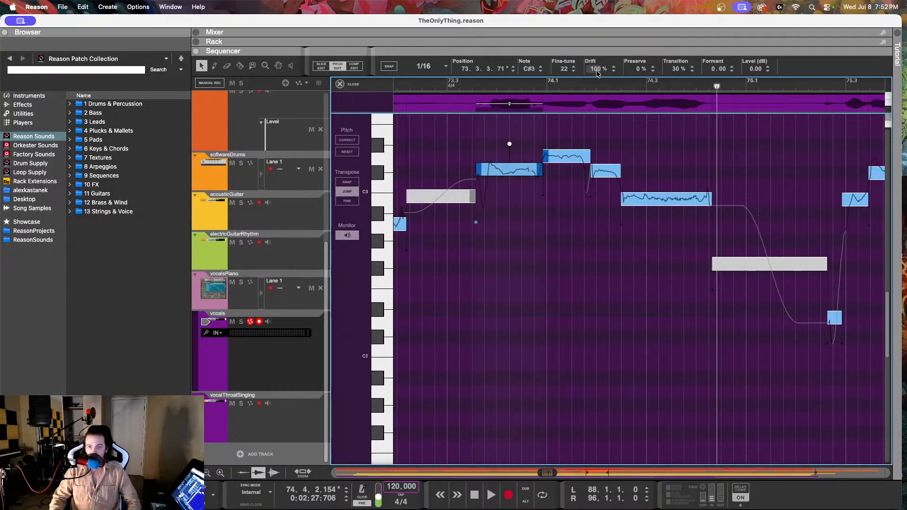
pyautogui.moveTo(597, 73); pyautogui.dragTo(598, 133)
pyautogui.click(515, 166)
pyautogui.moveTo(566, 68); pyautogui.dragTo(605, 38)
pyautogui.click(452, 85)
pyautogui.press('space')
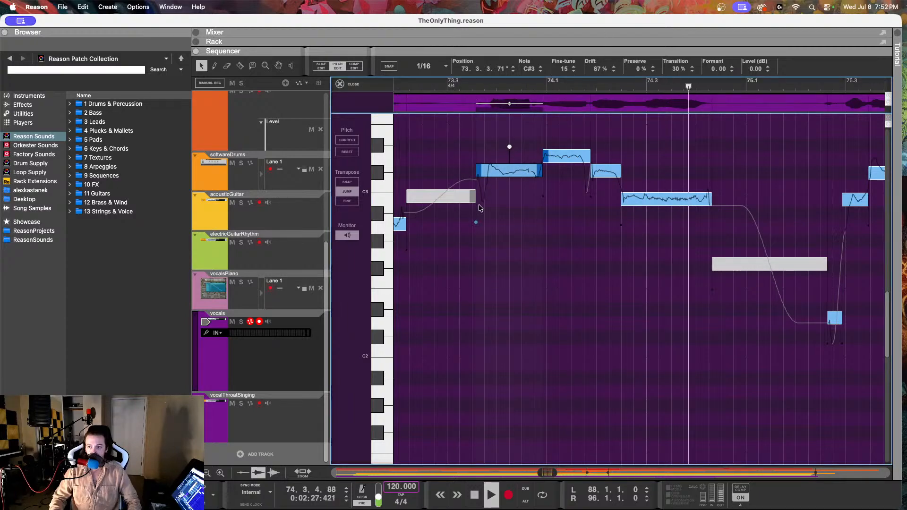
pyautogui.press('space')
# Step: Replay the vocals from about 71.2 into bar 72
pyautogui.hscroll(-9, 481, 208)
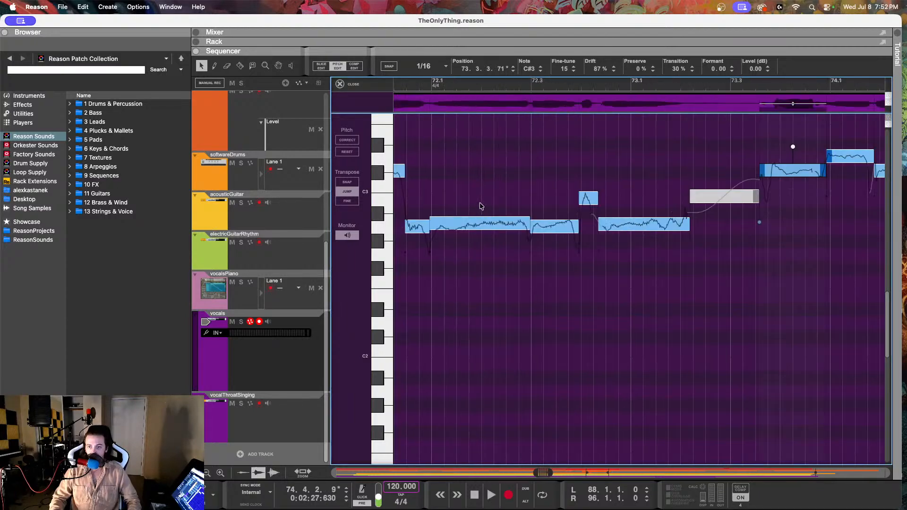
pyautogui.click(441, 86)
pyautogui.press('space')
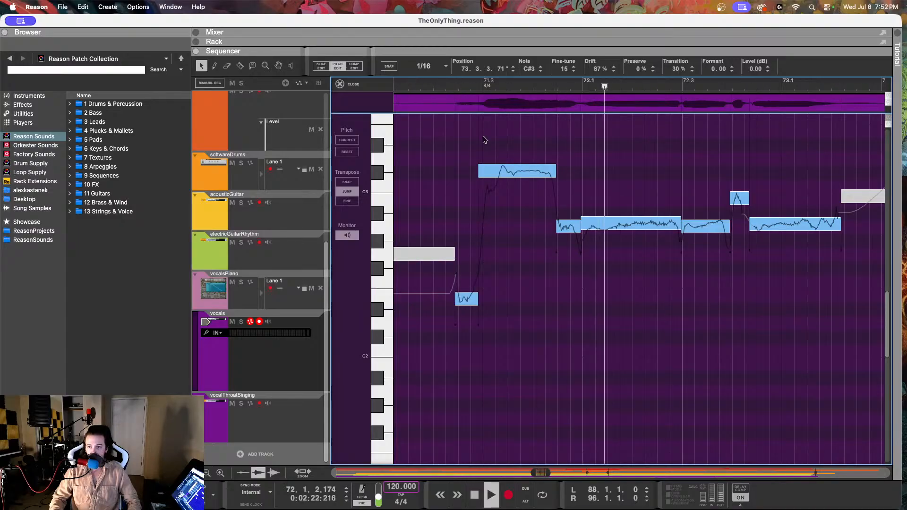
pyautogui.press('space')
# Step: Set the long A2 vocal note at 71.4.4 to 79% drift and a fine-tune of 18, and replay from about 71.3 into bar 77
pyautogui.click(648, 225)
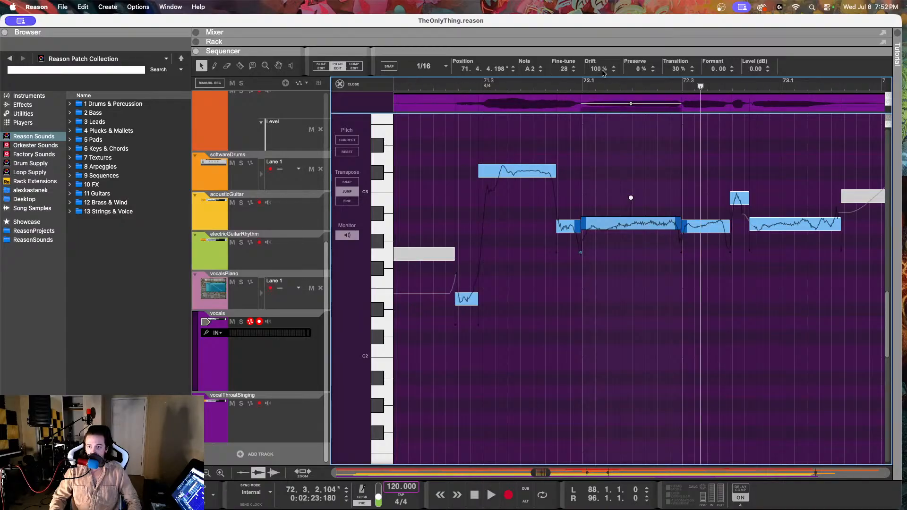
pyautogui.moveTo(603, 72); pyautogui.dragTo(589, 110)
pyautogui.moveTo(562, 72); pyautogui.dragTo(561, 93)
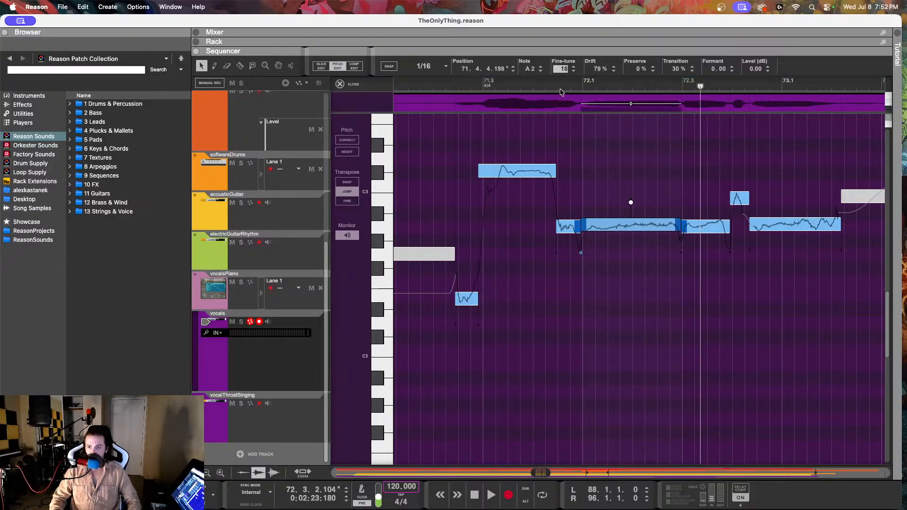
pyautogui.click(513, 84)
pyautogui.press('space')
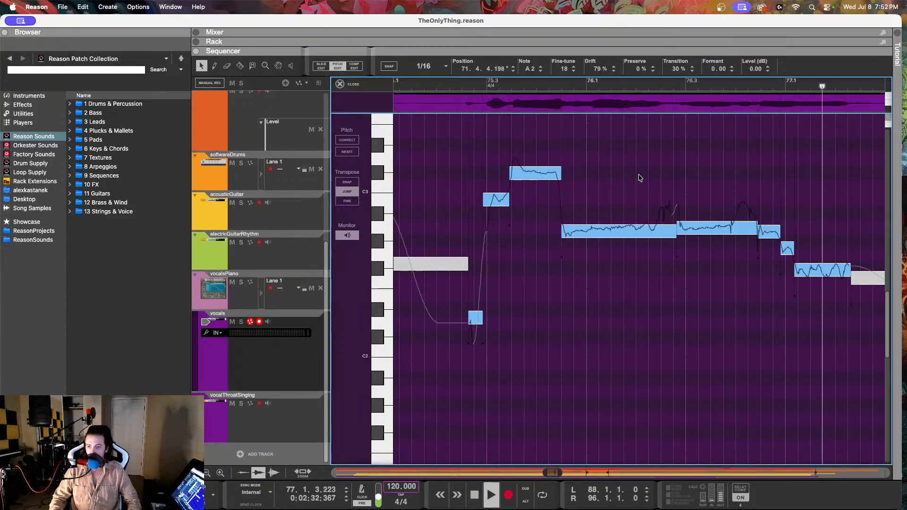
pyautogui.press('space')
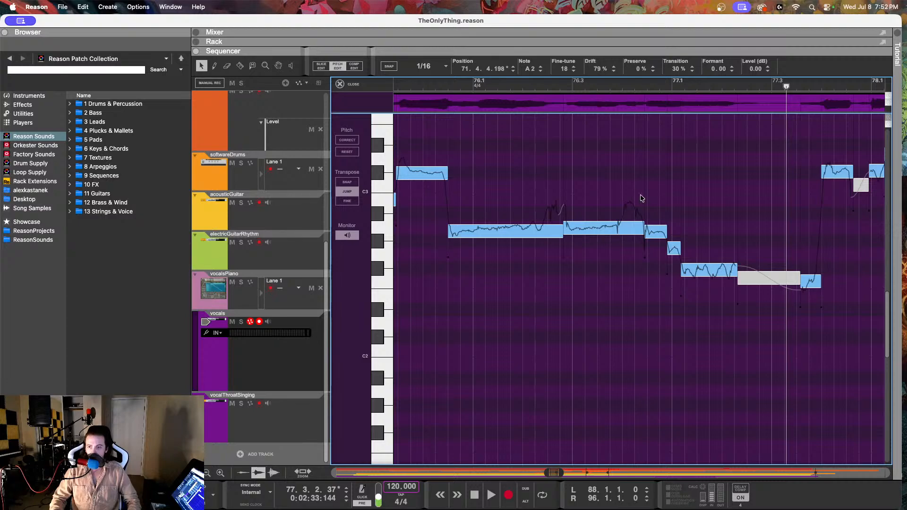
# Step: Show the vocalsPiano melody notes and replay them from about bar 76
pyautogui.click(308, 302)
pyautogui.click(439, 85)
pyautogui.press('space')
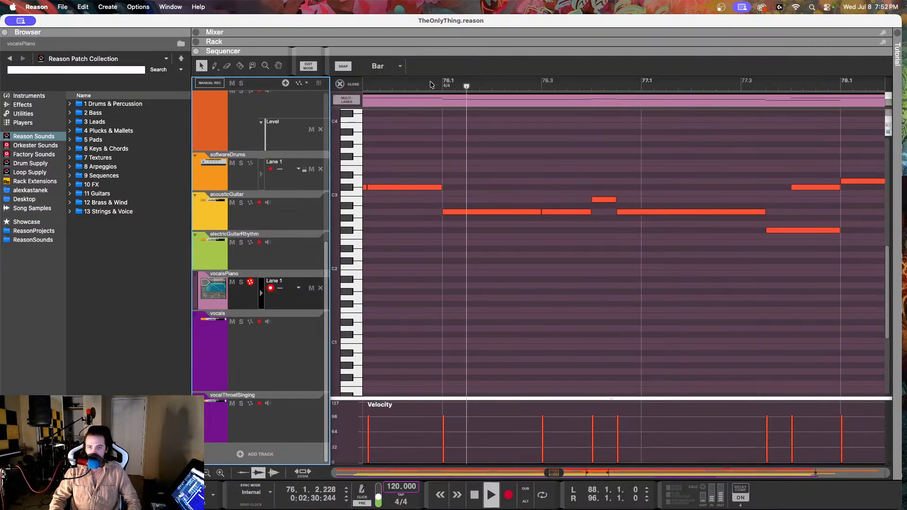
pyautogui.press('space')
# Step: Step through the piano notes around the B2 at 76.4.1, and replay from about 76.3 into bar 77
pyautogui.click(604, 199)
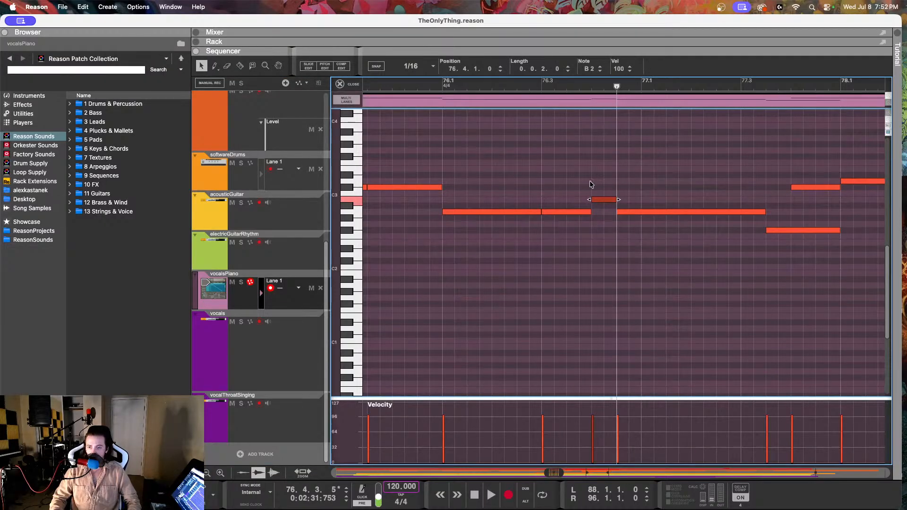
pyautogui.press('Left')
pyautogui.press('Right')
pyautogui.press('Right')
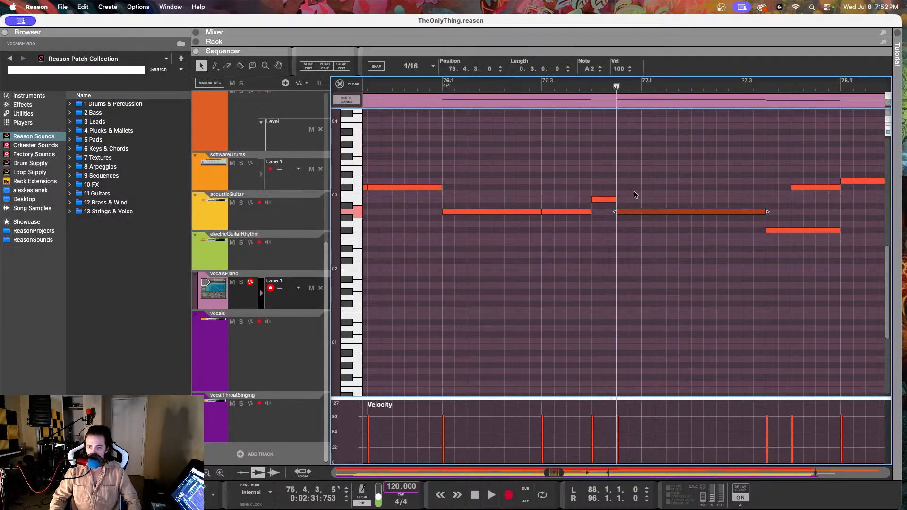
pyautogui.click(579, 87)
pyautogui.press('space')
pyautogui.press('space')
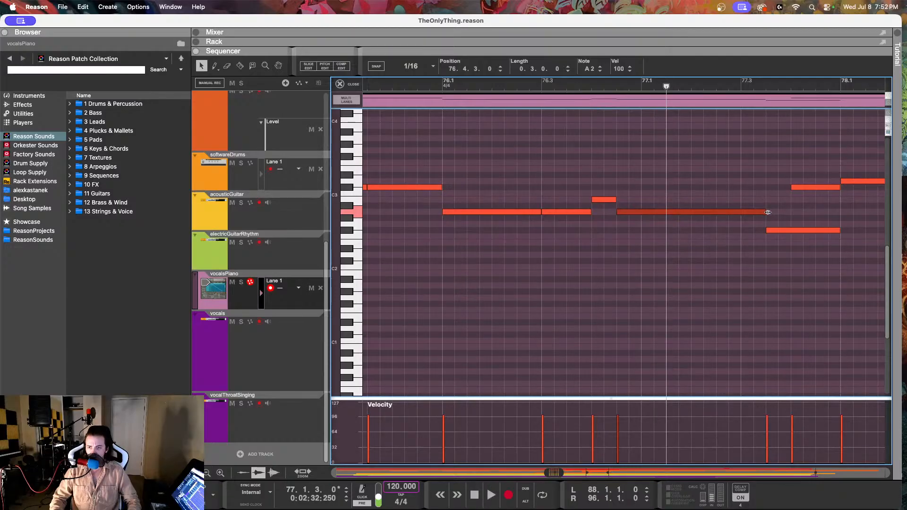
# Step: Shorten the long A2 piano note at 76.4.3 to a length of 0.0.1.230, replaying the passage from bar 76 to check it
pyautogui.moveTo(768, 212); pyautogui.dragTo(649, 223)
pyautogui.scroll(5, 644, 219)
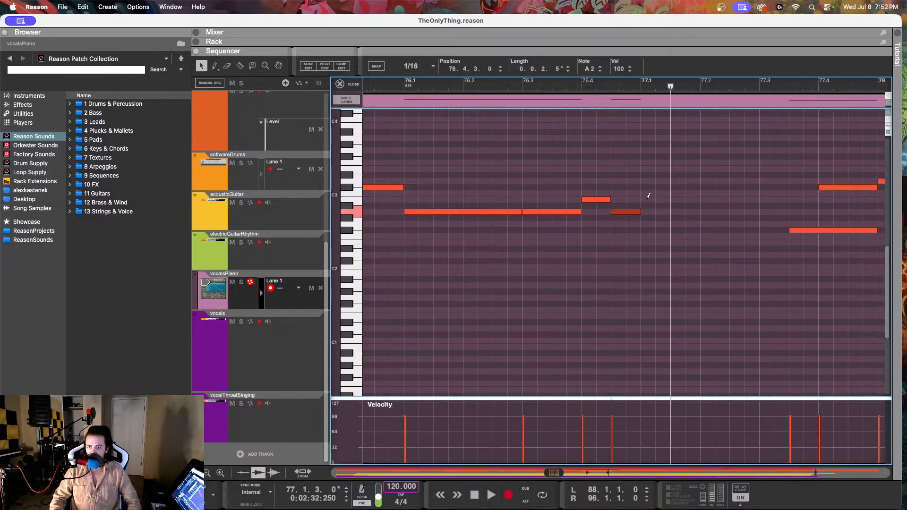
pyautogui.click(455, 86)
pyautogui.press('space')
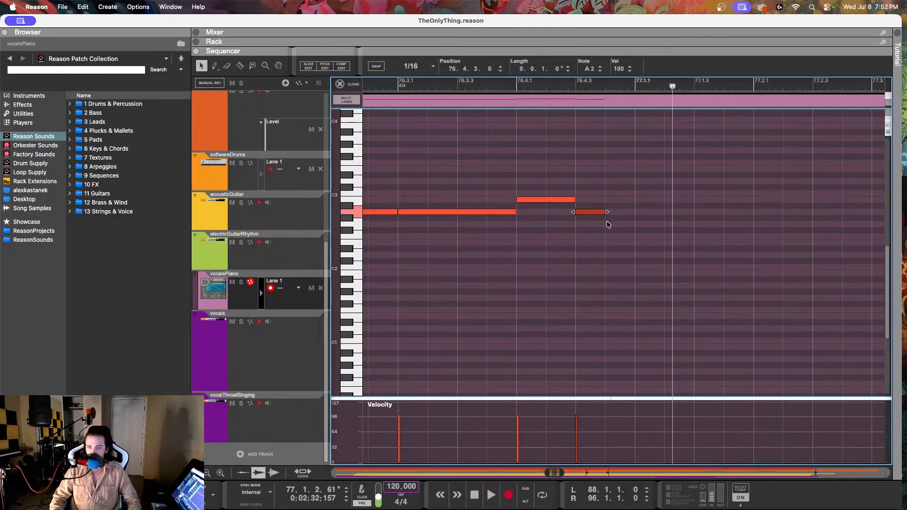
pyautogui.click(429, 87)
pyautogui.press('space')
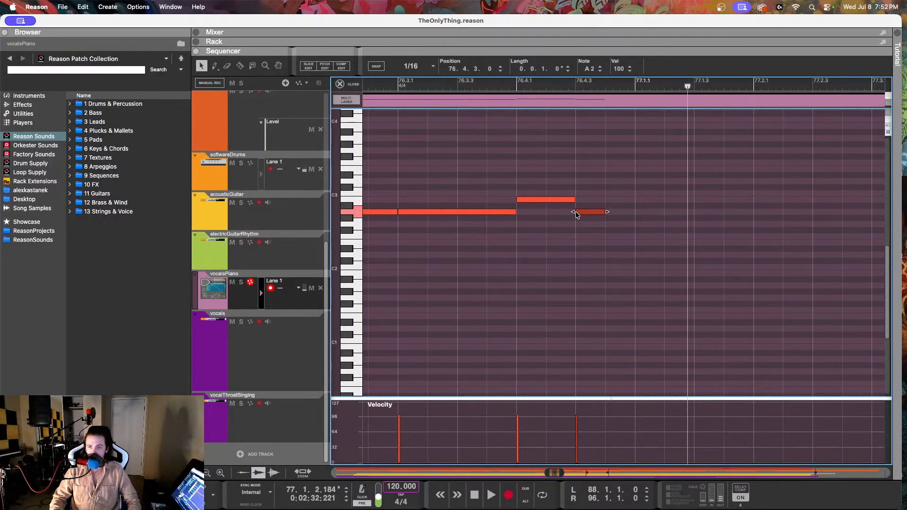
pyautogui.click(614, 219)
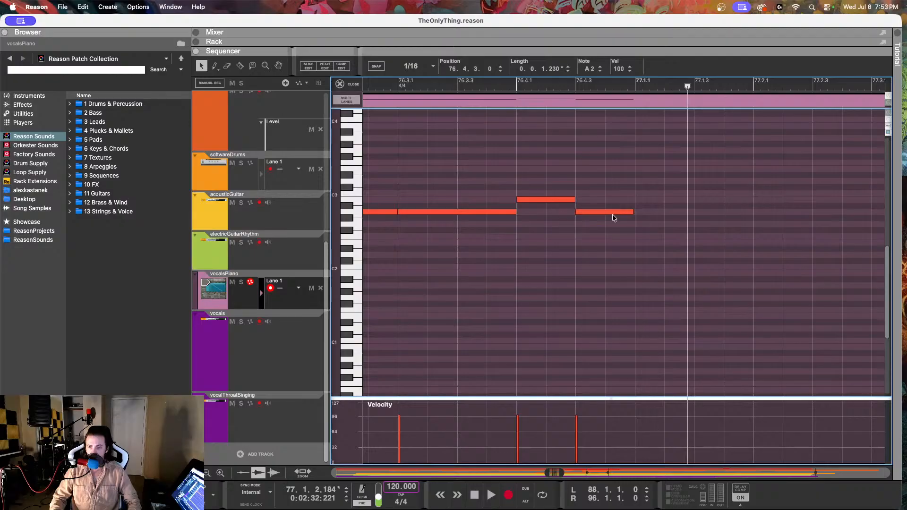
# Step: Duplicate the A2 piano note as a G2 at 77.1.1 and an F#2 at 77.1.3, and replay from about 76.4
pyautogui.moveTo(624, 212); pyautogui.dragTo(678, 226)
pyautogui.moveTo(678, 225); pyautogui.dragTo(738, 234)
pyautogui.click(514, 89)
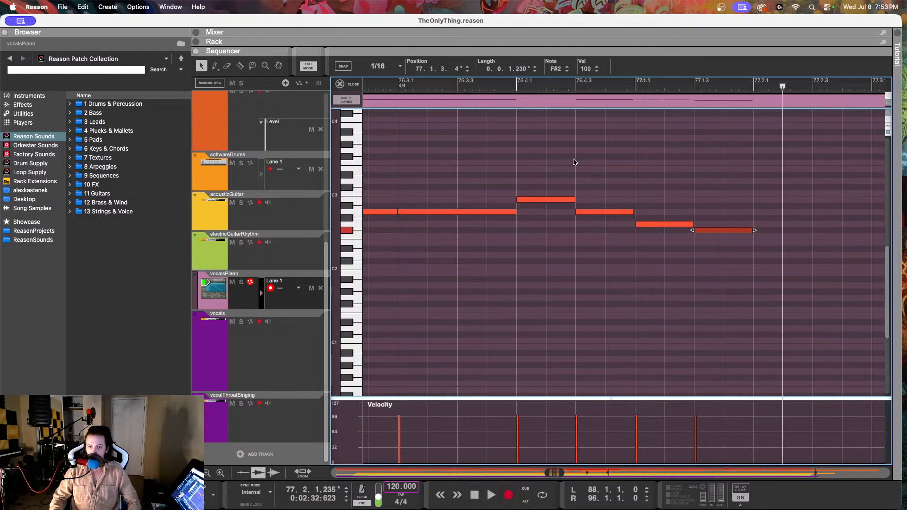
pyautogui.press('space')
# Step: Solo the vocalsPiano track and replay its melody from just before 76.3 into bar 77
pyautogui.press('space')
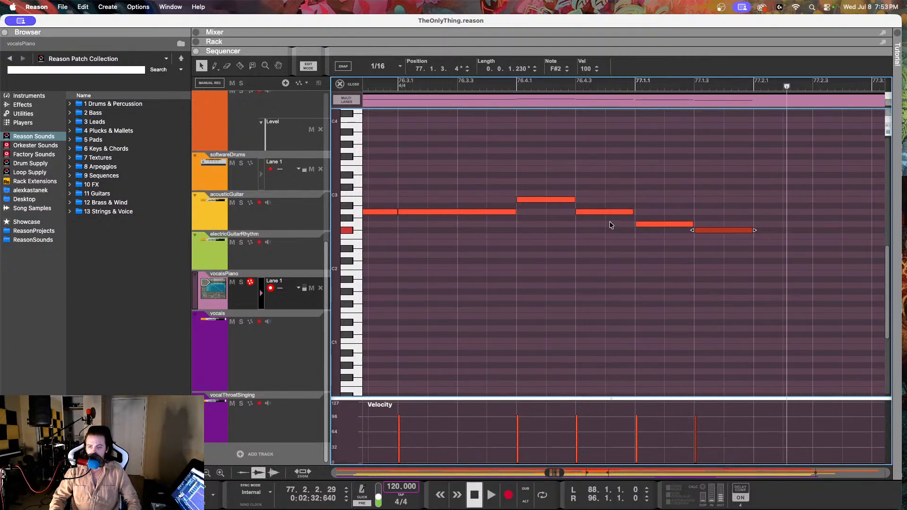
pyautogui.click(241, 283)
pyautogui.click(371, 86)
pyautogui.press('space')
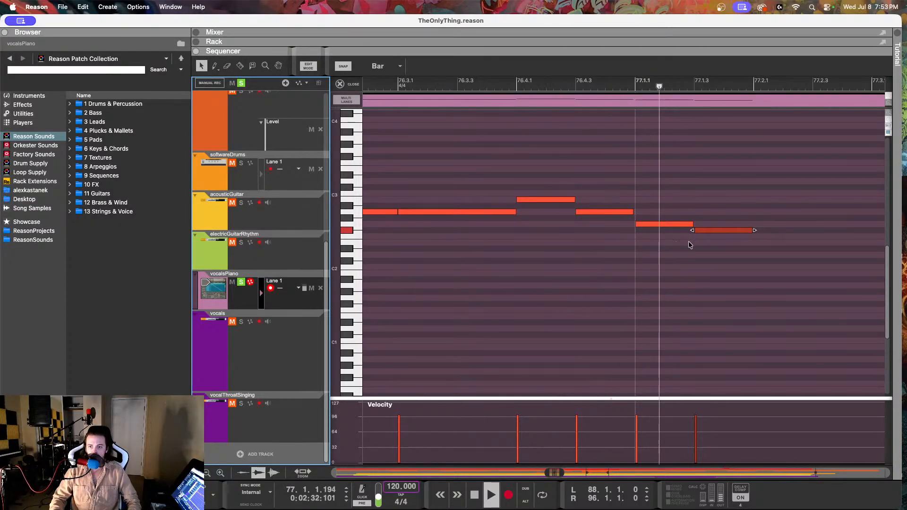
pyautogui.press('space')
pyautogui.click(523, 252)
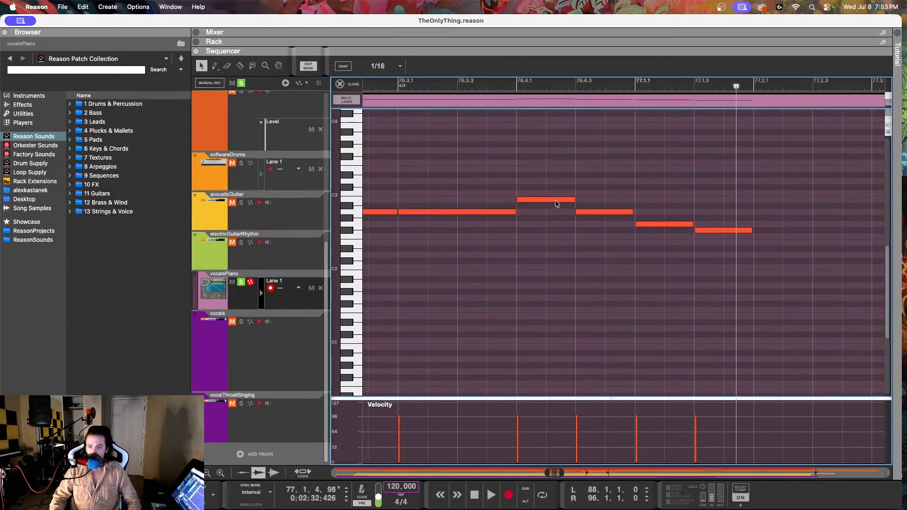
# Step: Shorten the A2 piano note at 76.4.3 to about a sixteenth, shift the G2 to 76.4.4 and the F#2 to 77.1.1, and replay
pyautogui.click(630, 217)
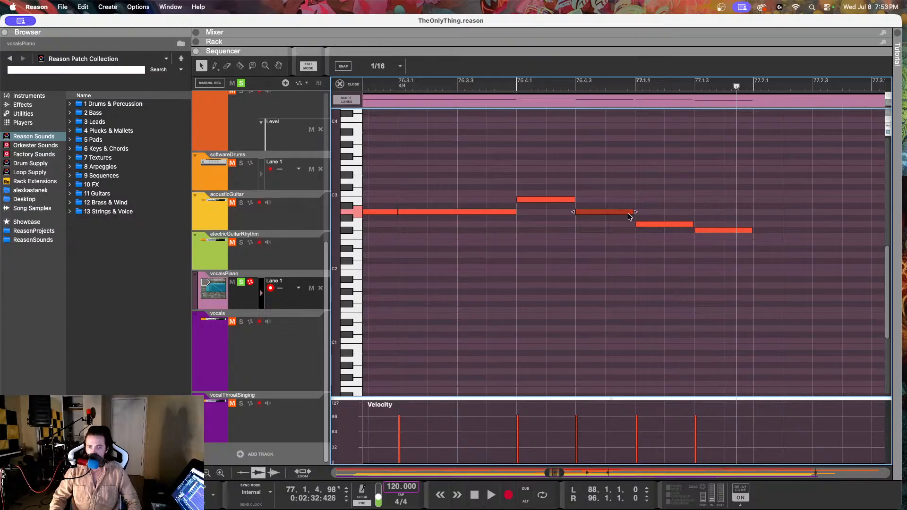
pyautogui.moveTo(636, 212); pyautogui.dragTo(618, 229)
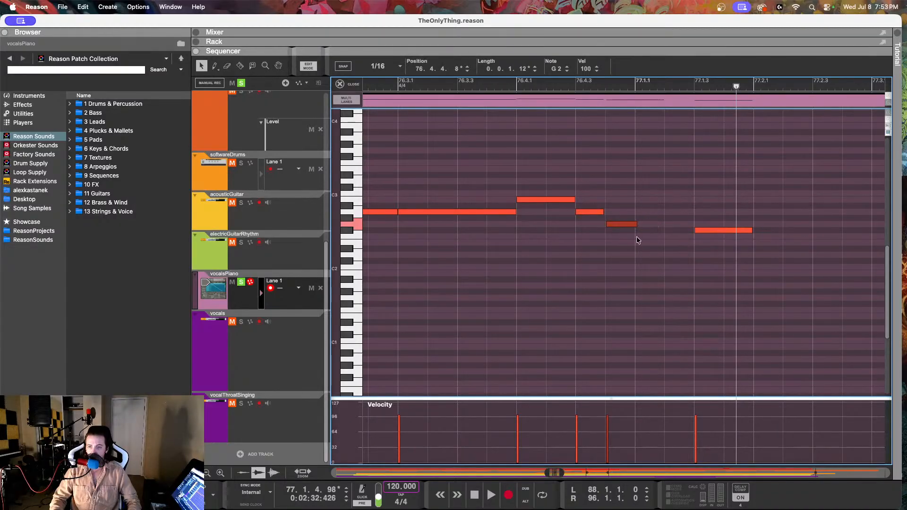
pyautogui.moveTo(704, 229); pyautogui.dragTo(647, 235)
pyautogui.click(402, 83)
pyautogui.press('space')
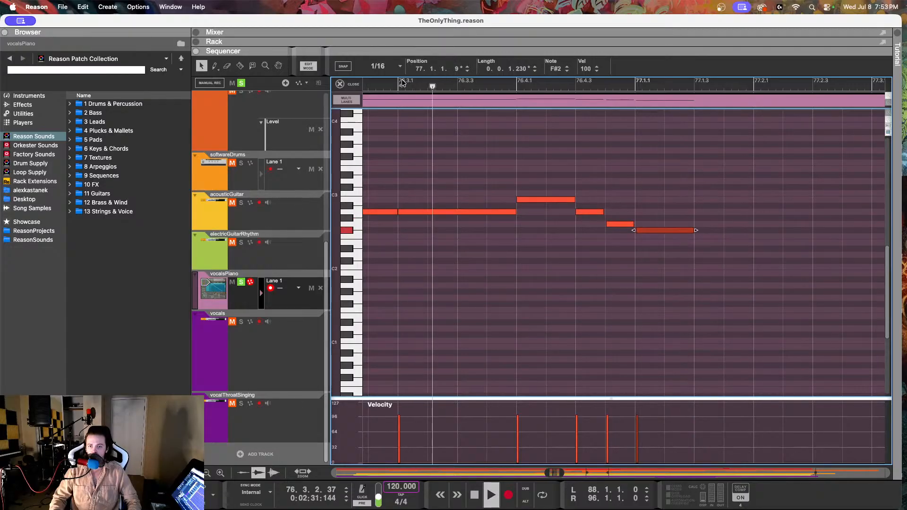
# Step: Replay the piano melody from earlier in bar 76, and lengthen the F#2 note at 77.1.1 to 0.0.3.206
pyautogui.moveTo(402, 83); pyautogui.dragTo(281, 81)
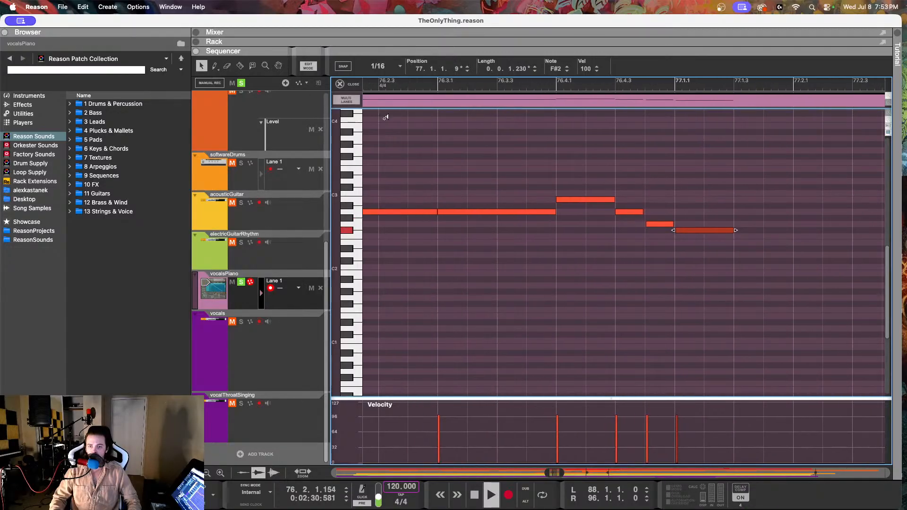
pyautogui.moveTo(737, 230); pyautogui.dragTo(795, 233)
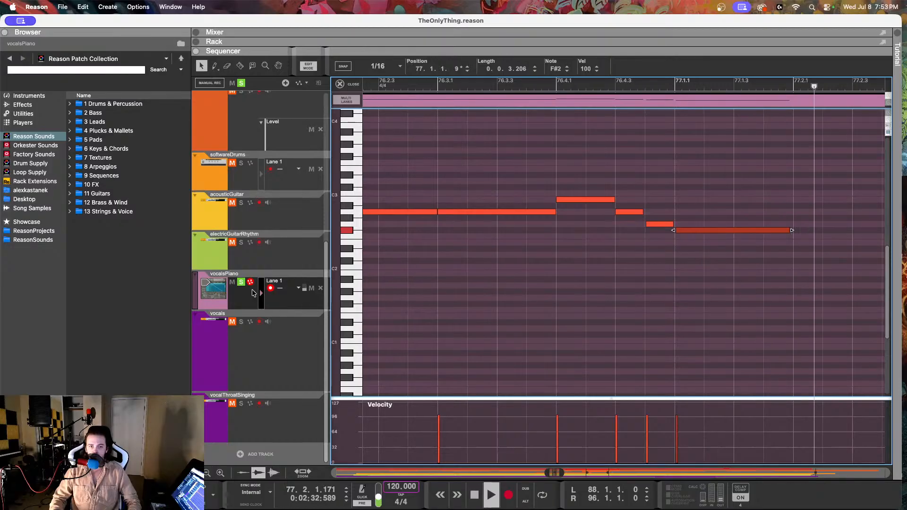
pyautogui.press('space')
# Step: Turn off the vocalsPiano solo, and replay the passage with all tracks from bar 76
pyautogui.click(241, 283)
pyautogui.click(376, 86)
pyautogui.press('space')
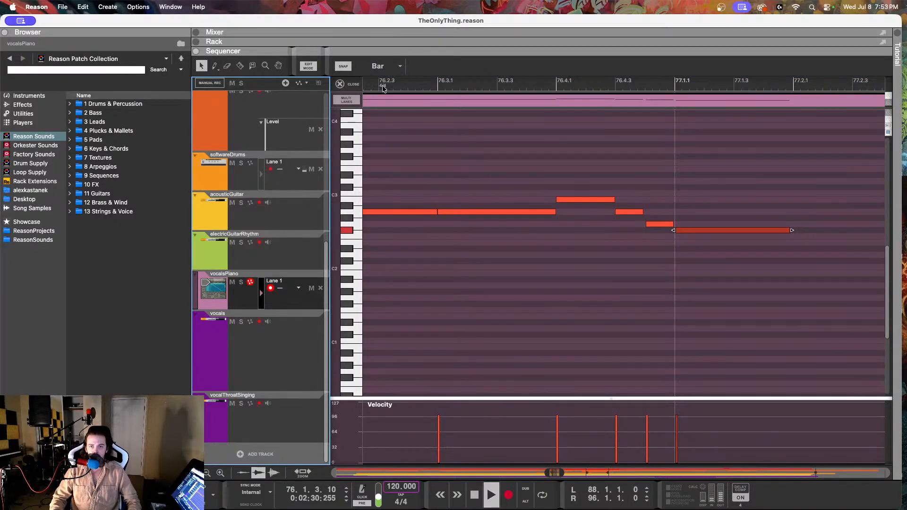
pyautogui.click(479, 139)
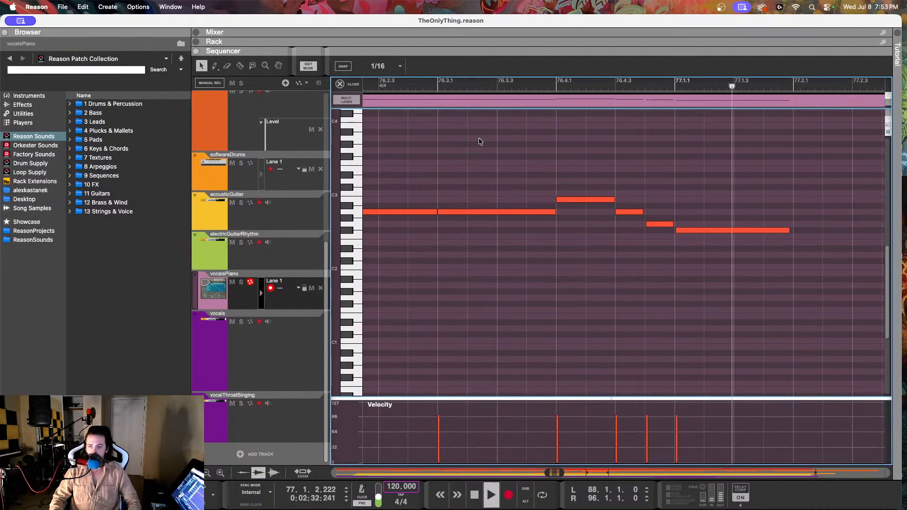
# Step: Stop playback, select the vocals track, and open its clip for pitch editing
pyautogui.press('space')
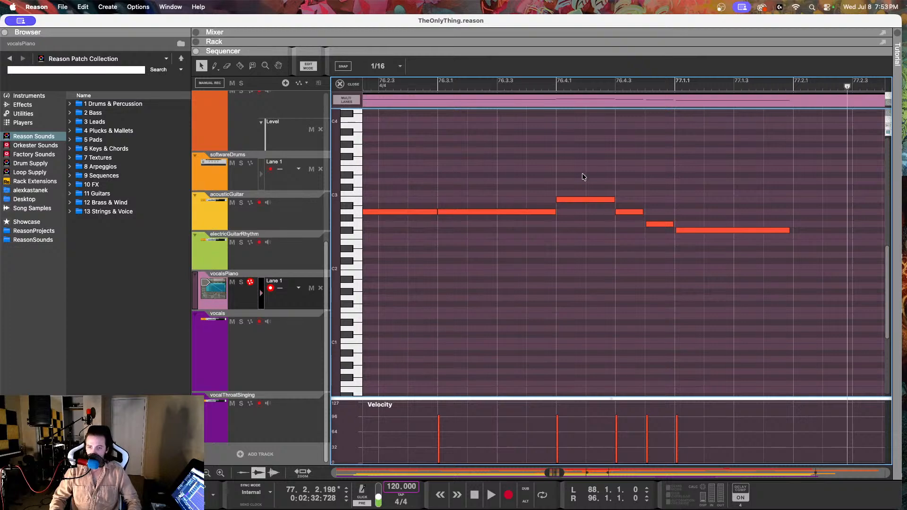
pyautogui.click(588, 199)
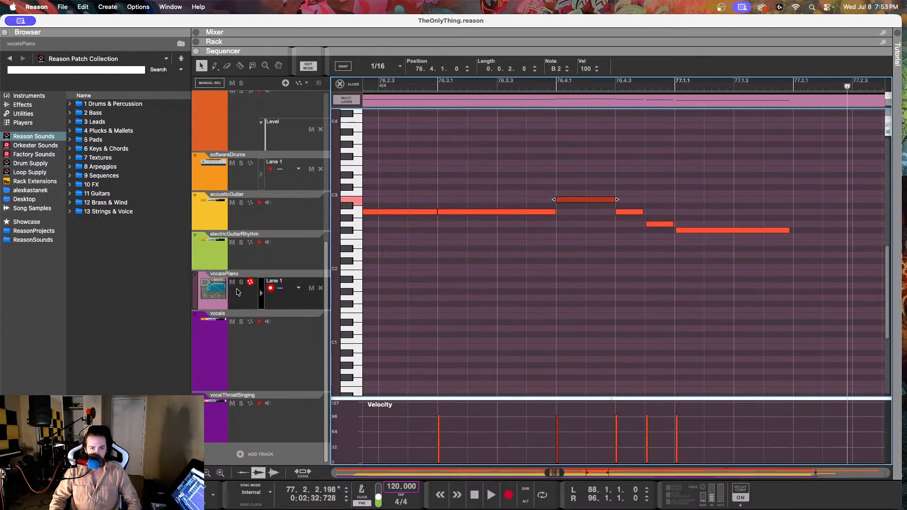
pyautogui.click(254, 342)
pyautogui.doubleClick(496, 147)
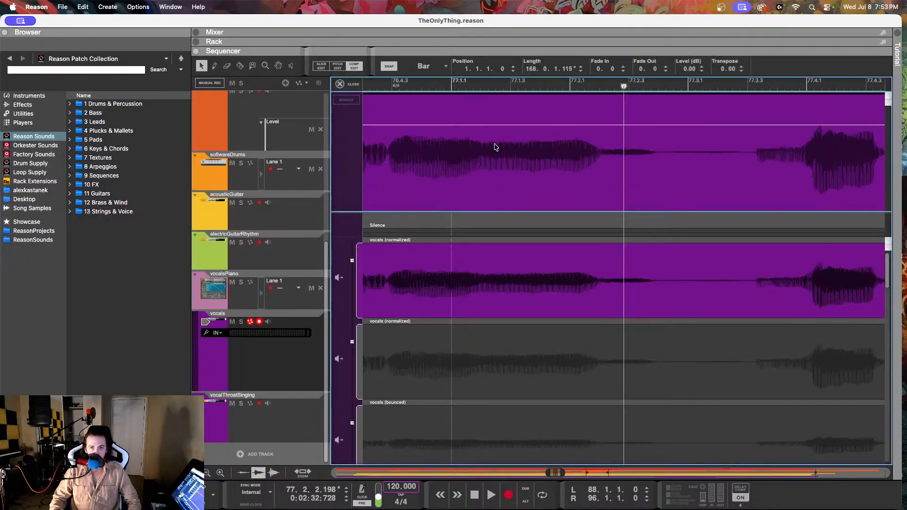
pyautogui.click(338, 66)
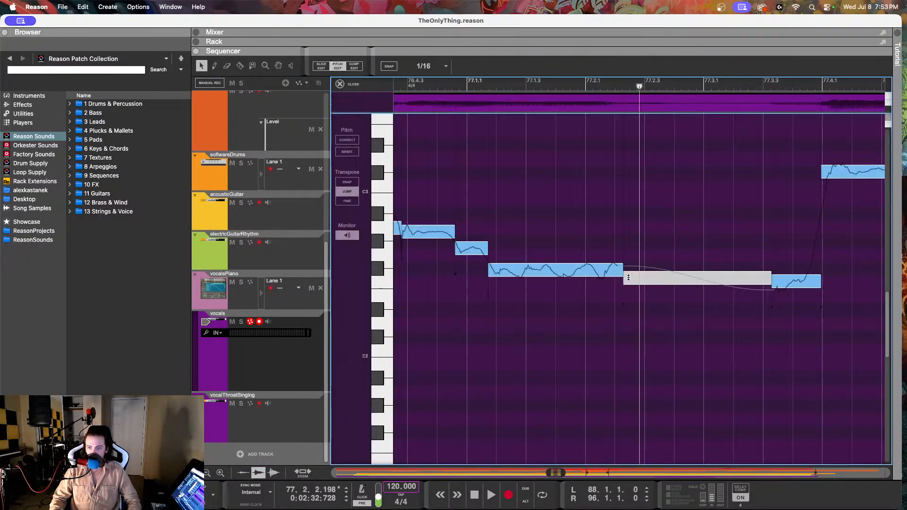
# Step: Lower the fine-tune of the G2 vocal note at 76.4.4 to about -6
pyautogui.hscroll(-5, 614, 264)
pyautogui.keyDown('super'); pyautogui.scroll(-2, 610, 263); pyautogui.keyUp('super')
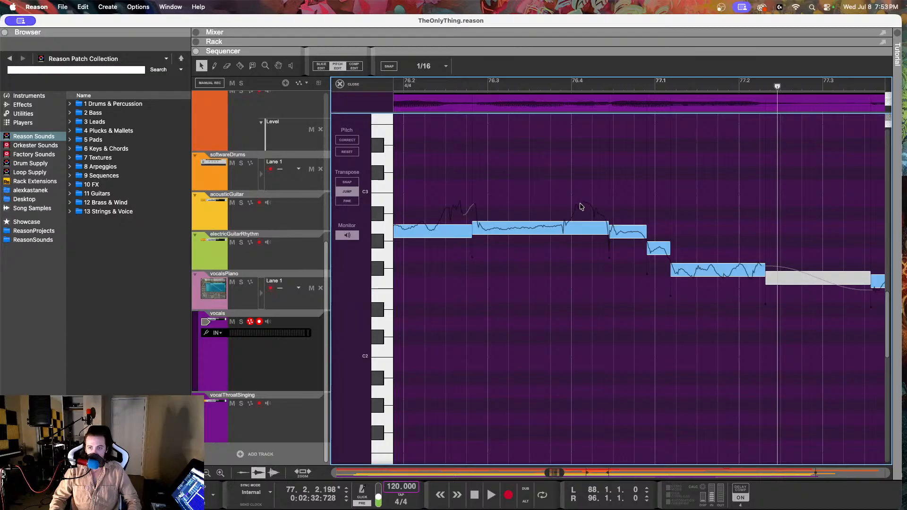
pyautogui.hscroll(2, 597, 226)
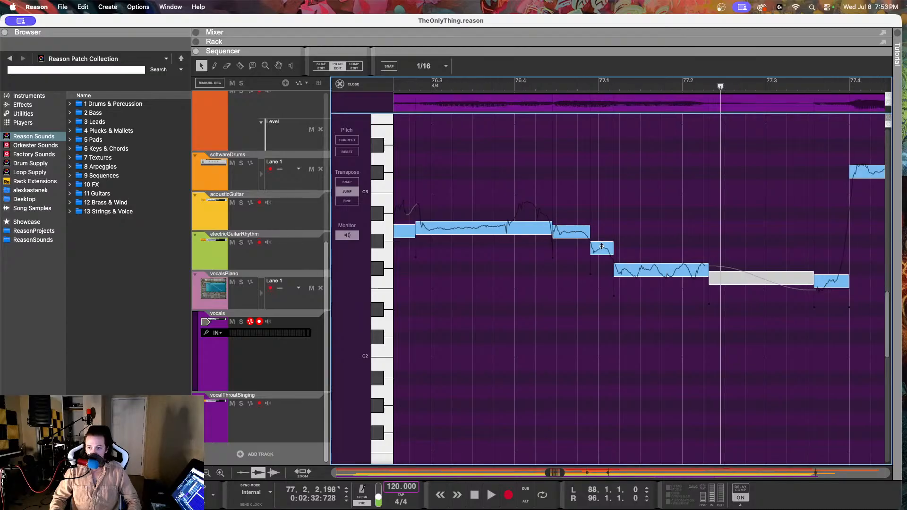
pyautogui.click(602, 248)
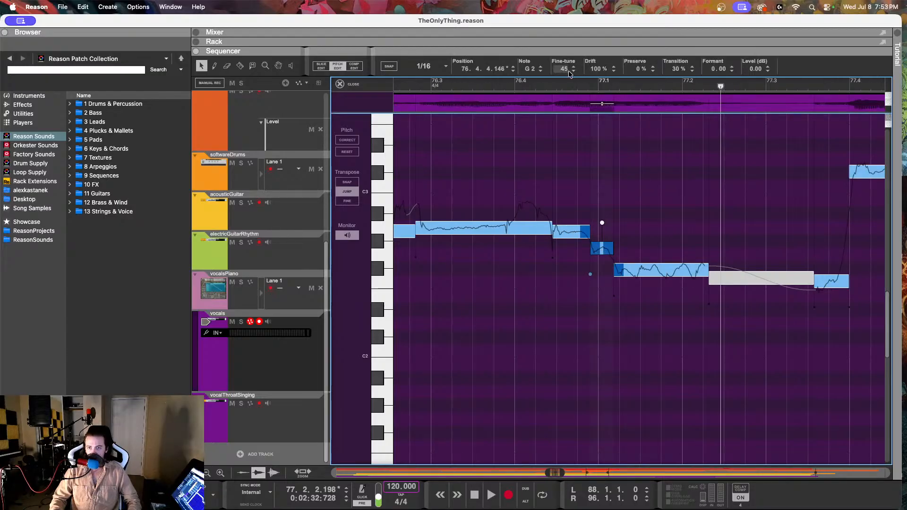
pyautogui.moveTo(569, 72); pyautogui.dragTo(561, 170)
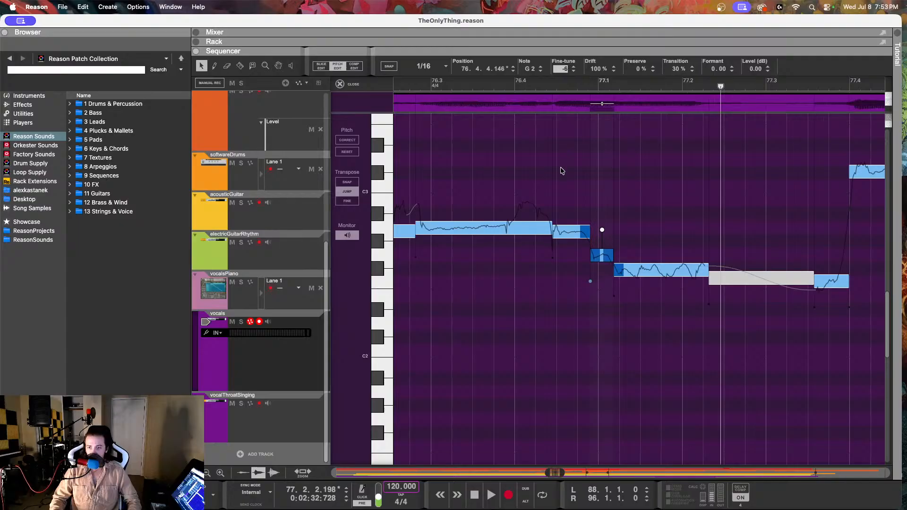
# Step: Reduce the drift of the F#2 vocal note at 77.1.1 to 70%, and replay from just before 76.3
pyautogui.click(665, 268)
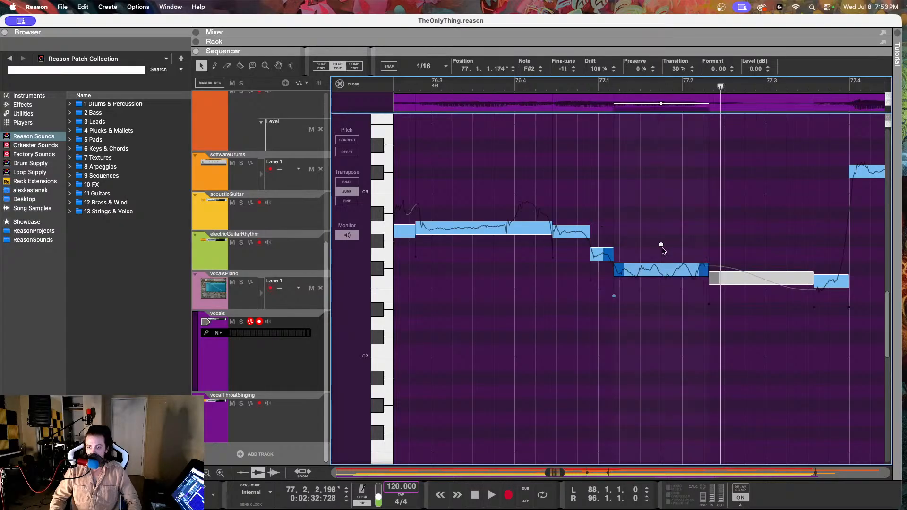
pyautogui.moveTo(593, 72); pyautogui.dragTo(597, 136)
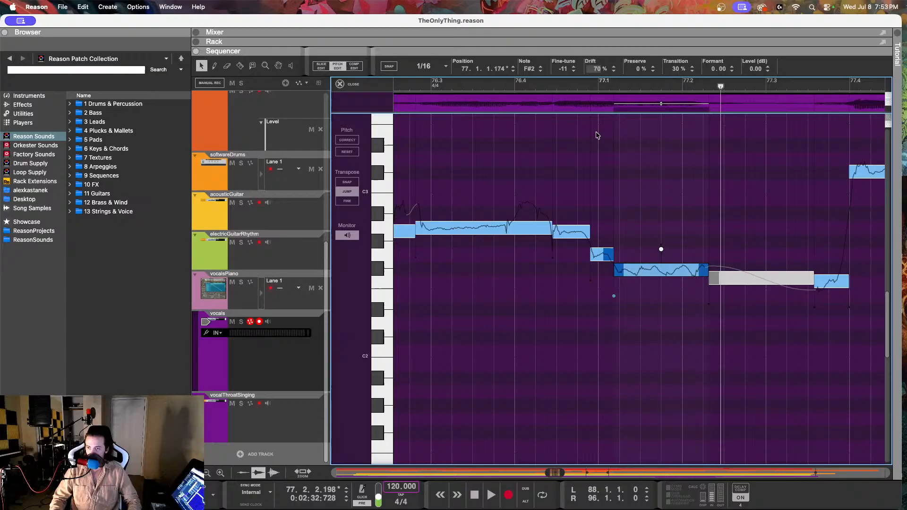
pyautogui.click(409, 86)
pyautogui.press('space')
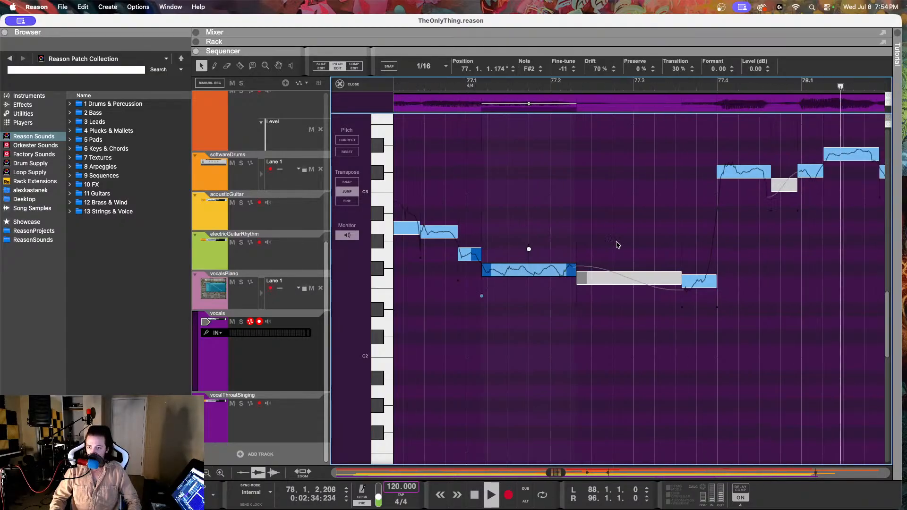
pyautogui.press('space')
# Step: Raise the F2 vocal note at 77.3.3 to F#2 with a fine-tune of -16, and replay from 77.2
pyautogui.click(700, 281)
pyautogui.hscroll(3, 660, 268)
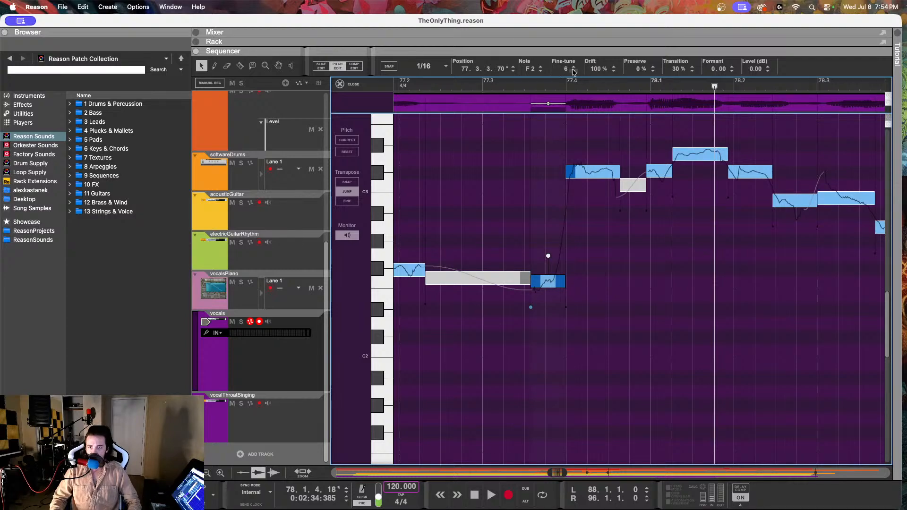
pyautogui.moveTo(567, 69)
pyautogui.mouseDown()
pyautogui.moveTo(566, 51)
pyautogui.moveTo(558, 57)
pyautogui.mouseUp()
pyautogui.click(422, 85)
pyautogui.press('space')
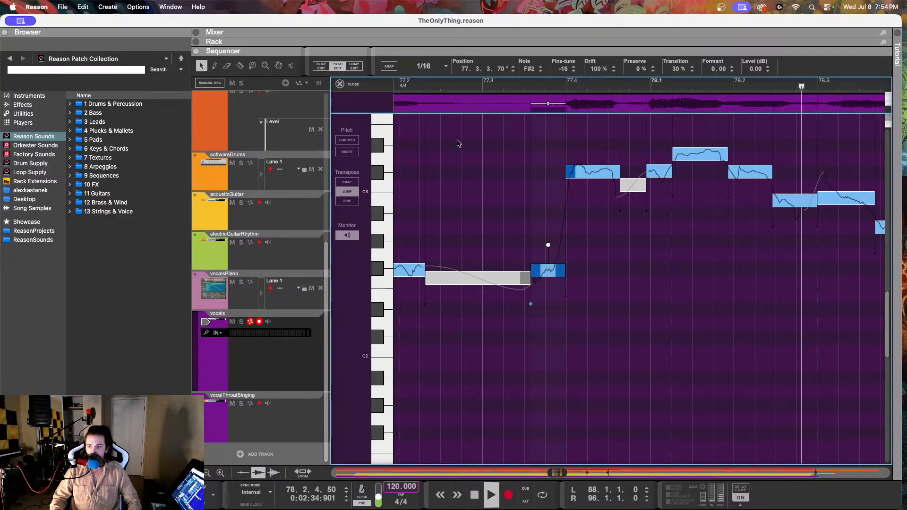
pyautogui.press('space')
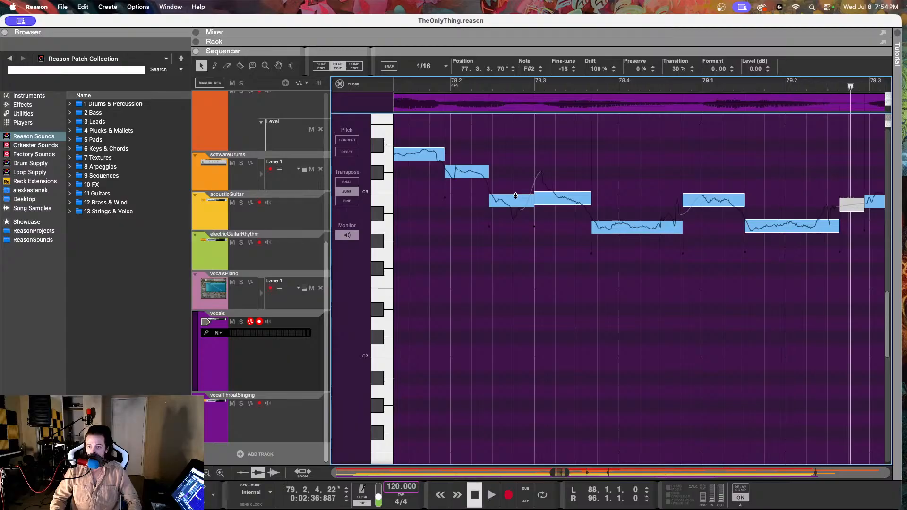
# Step: Replay the vocals from just before 78.2 into bar 79
pyautogui.click(423, 83)
pyautogui.press('space')
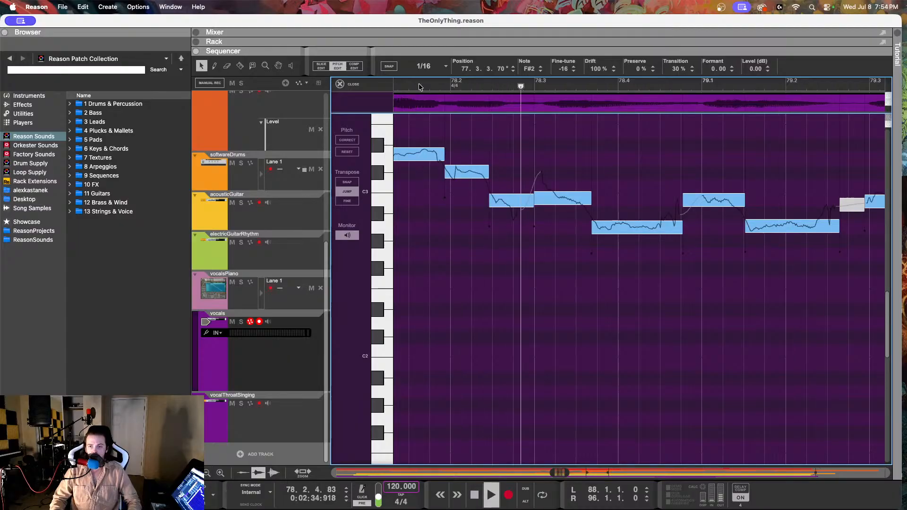
pyautogui.press('space')
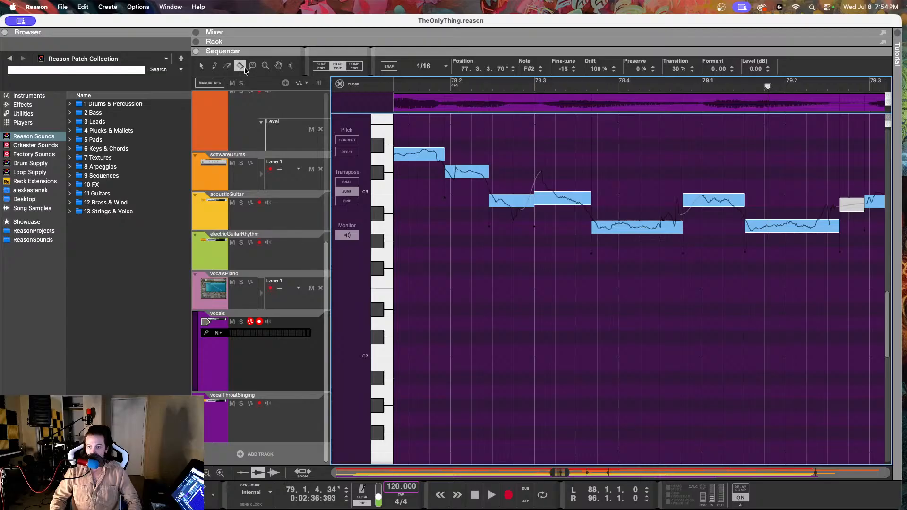
# Step: Split the A2 vocal note at 78.4.2, lower the new second part to G#2 with a fine-tune of 20, and replay the passage
pyautogui.doubleClick(656, 226)
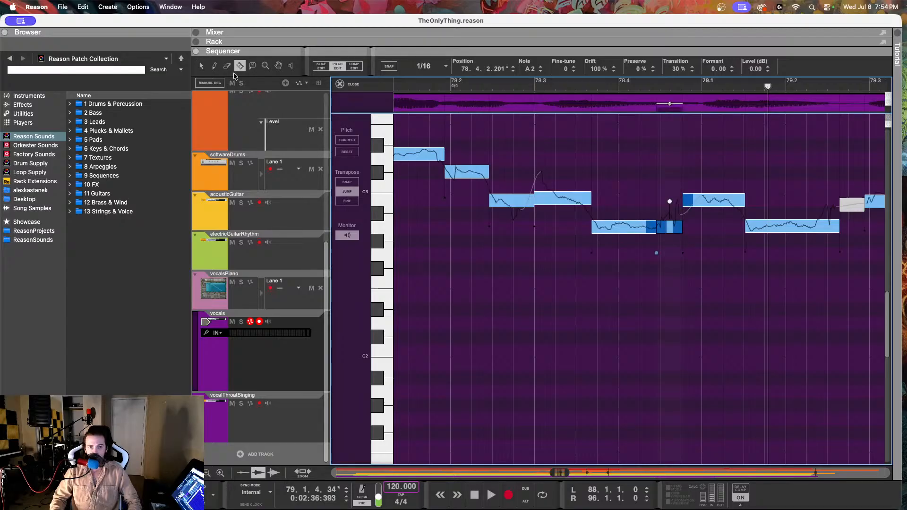
pyautogui.click(205, 66)
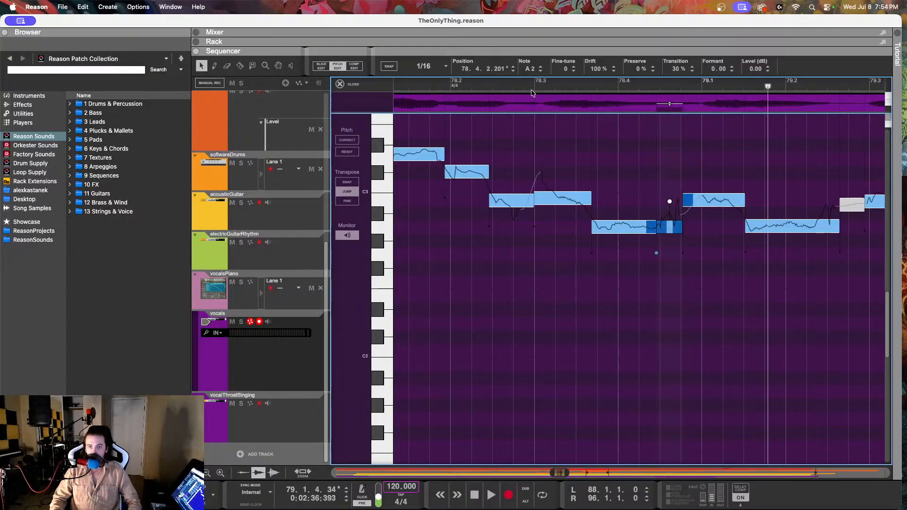
pyautogui.moveTo(573, 69); pyautogui.dragTo(558, 207)
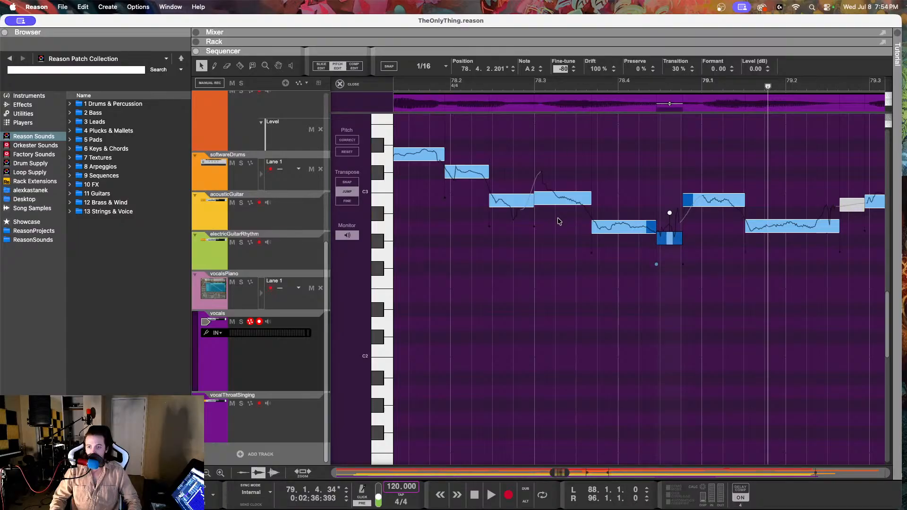
pyautogui.press('Return')
pyautogui.click(584, 83)
pyautogui.press('space')
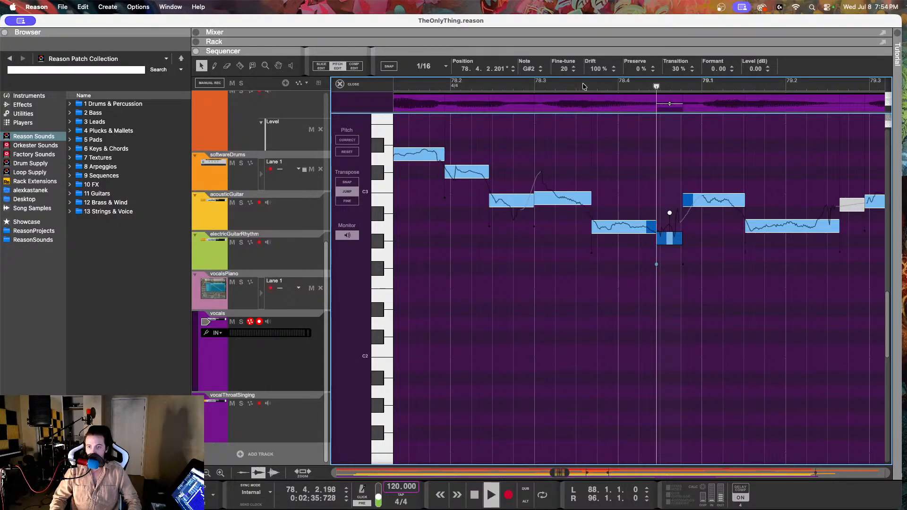
pyautogui.click(438, 87)
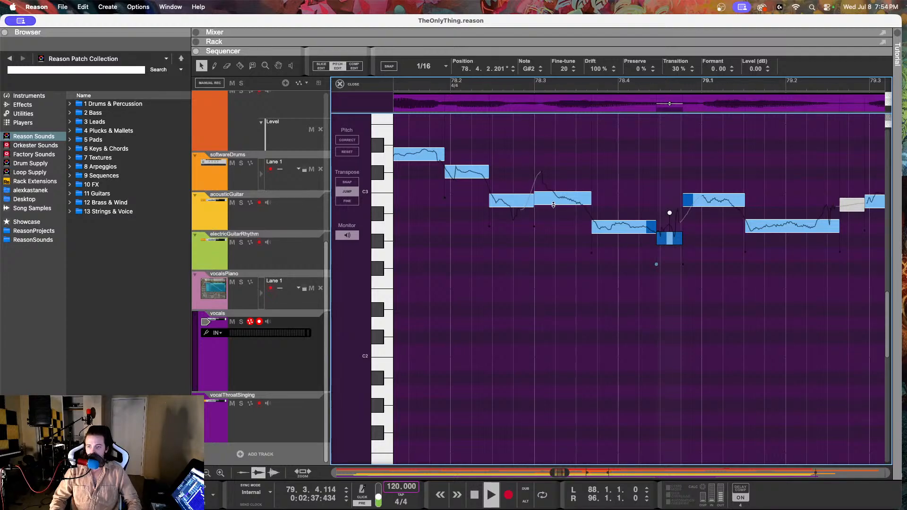
pyautogui.press('space')
# Step: Reduce the drift of the B2 vocal note at 79.2.4 to 37%, and replay from just before 79.2
pyautogui.click(634, 201)
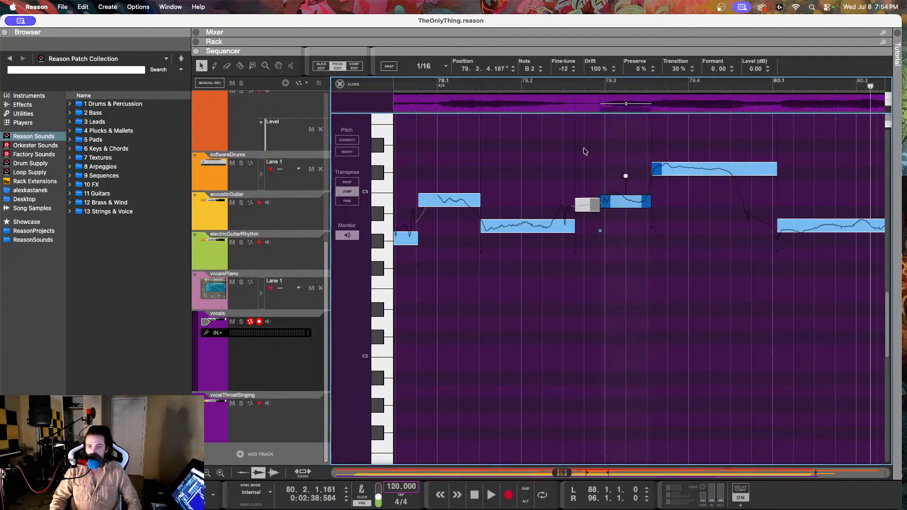
pyautogui.moveTo(591, 69); pyautogui.dragTo(604, 176)
pyautogui.click(503, 83)
pyautogui.press('space')
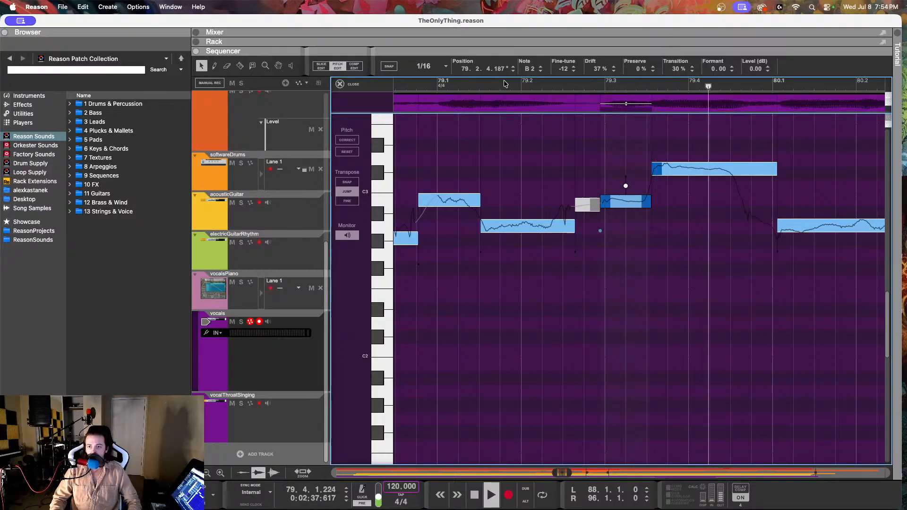
pyautogui.press('space')
# Step: Try a fine-tune of -4 and a drift of 88% on the C#3 vocal note at 79.3.3, replay it, and undo the drift change
pyautogui.click(662, 172)
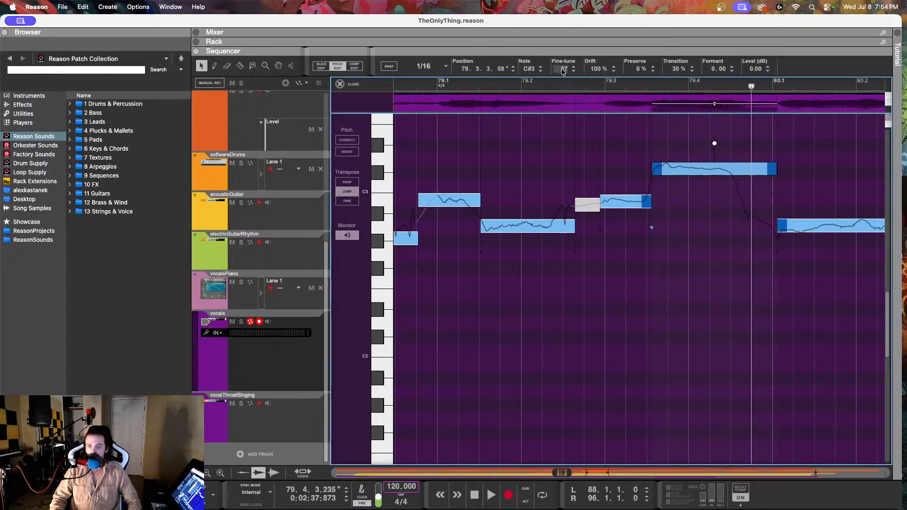
pyautogui.moveTo(563, 70); pyautogui.dragTo(560, 137)
pyautogui.moveTo(596, 69); pyautogui.dragTo(599, 82)
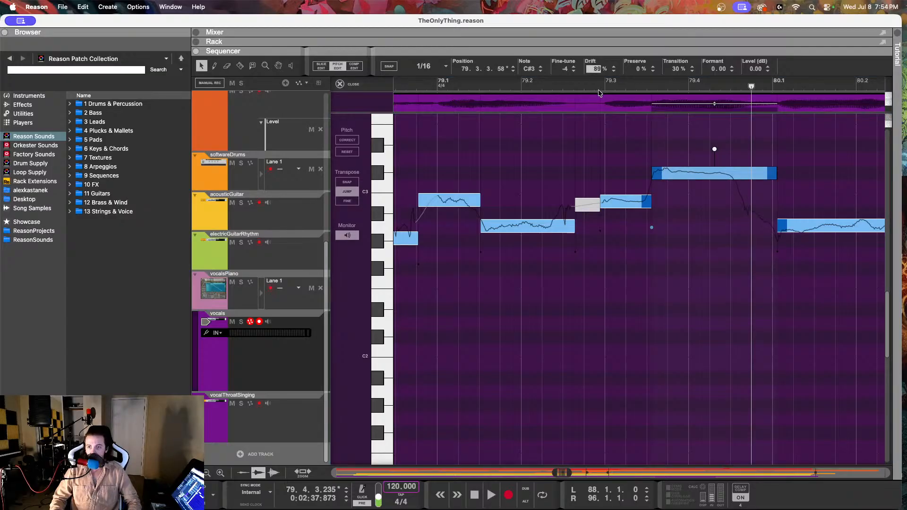
pyautogui.click(506, 84)
pyautogui.press('space')
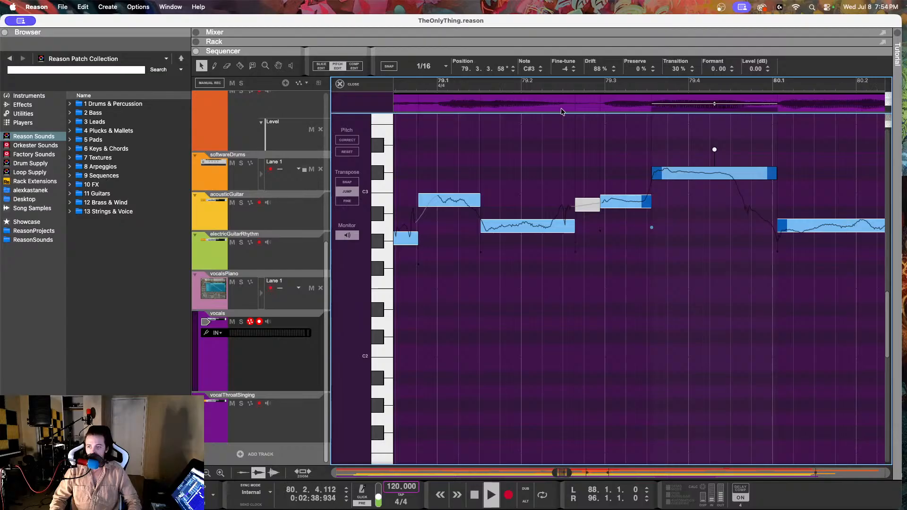
pyautogui.press('space')
pyautogui.hscroll(3, 607, 142)
pyautogui.press('super+z')
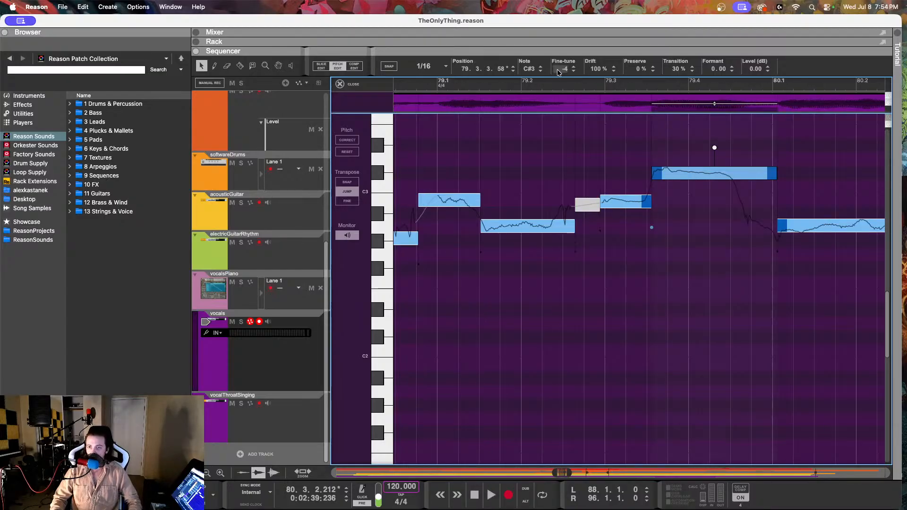
# Step: Set the fine-tune of the C#3 vocal note at 79.3.3 to -20, and replay from 79.2 into bar 82
pyautogui.moveTo(558, 72); pyautogui.dragTo(563, 102)
pyautogui.click(533, 85)
pyautogui.press('space')
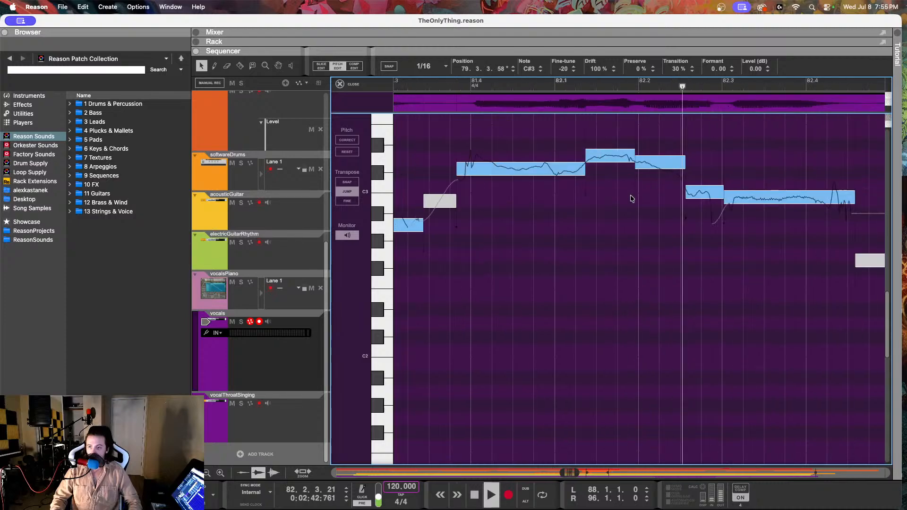
pyautogui.press('space')
# Step: Set the fine-tune of the C#3 vocal note at 81.3.4 to 1, and replay the passage into bar 82
pyautogui.click(483, 170)
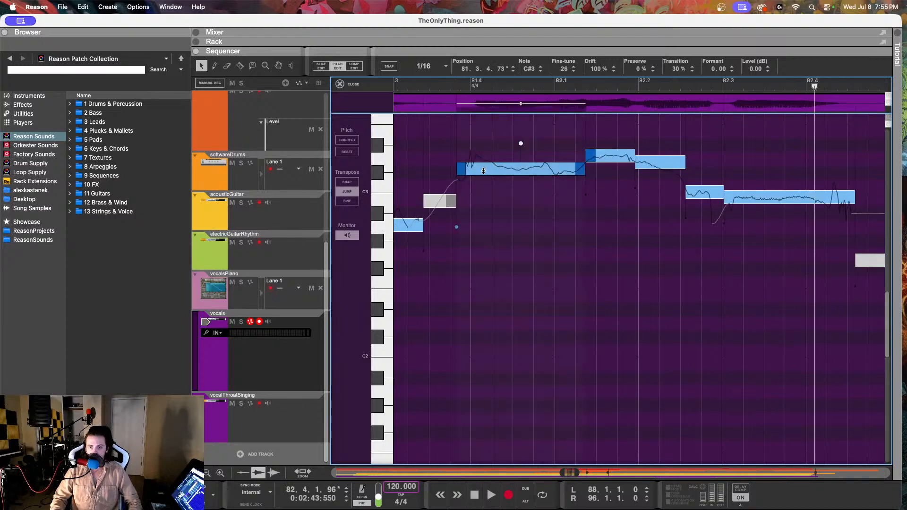
pyautogui.moveTo(564, 69); pyautogui.dragTo(561, 121)
pyautogui.moveTo(428, 82); pyautogui.dragTo(362, 84)
pyautogui.press('space')
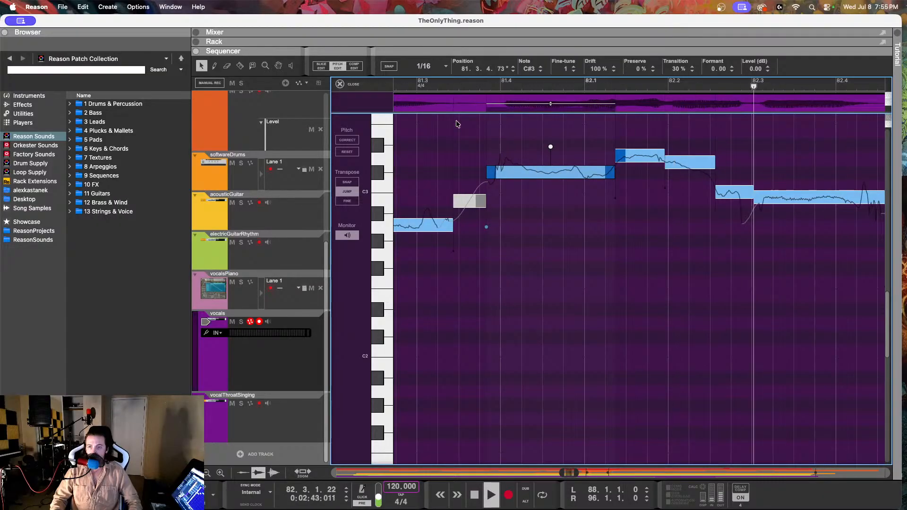
pyautogui.press('space')
# Step: Lower the D3 vocal note at 82.1.4 to C#3 with a fine-tune of -5, and replay from just after 81.3
pyautogui.moveTo(704, 159); pyautogui.dragTo(704, 168)
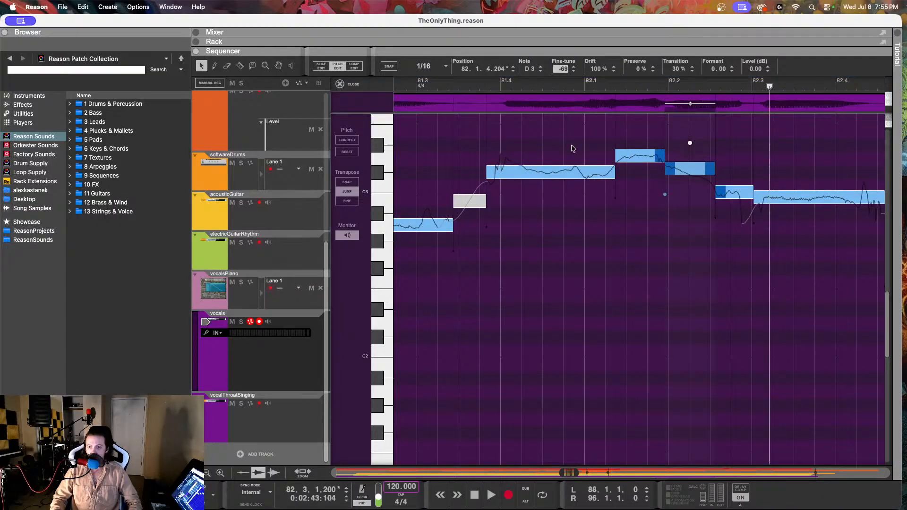
pyautogui.moveTo(575, 184); pyautogui.dragTo(578, 216)
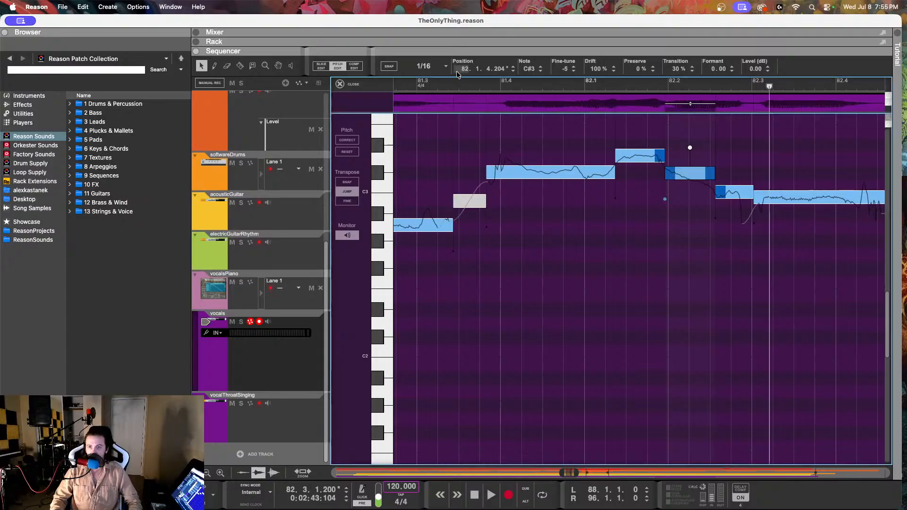
pyautogui.click(447, 85)
pyautogui.press('space')
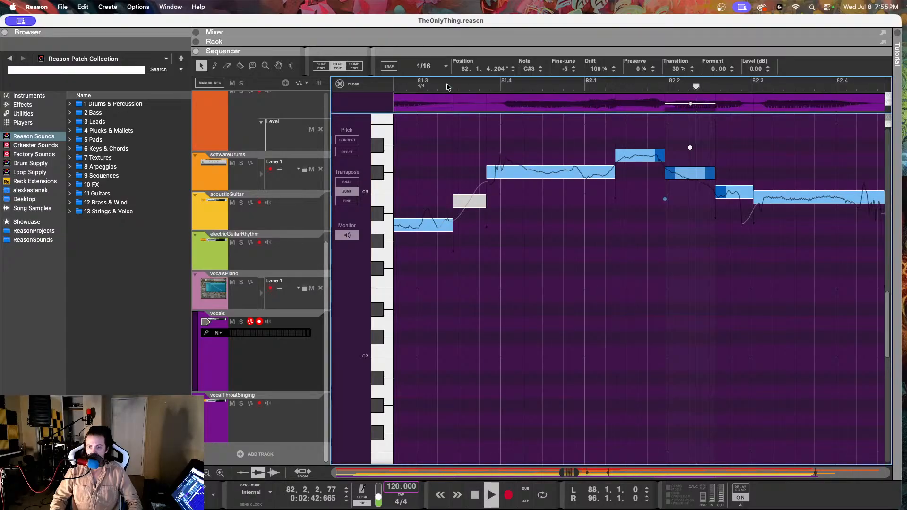
pyautogui.press('space')
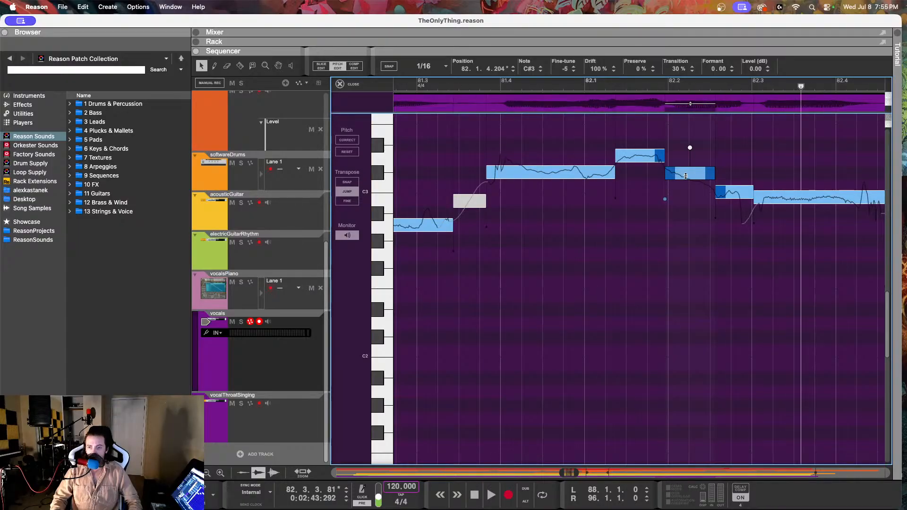
# Step: Set the drift of the C#3 vocal note at 82.1.4 to 37%, and replay from just after 81.3 to the end of bar 82
pyautogui.doubleClick(597, 69)
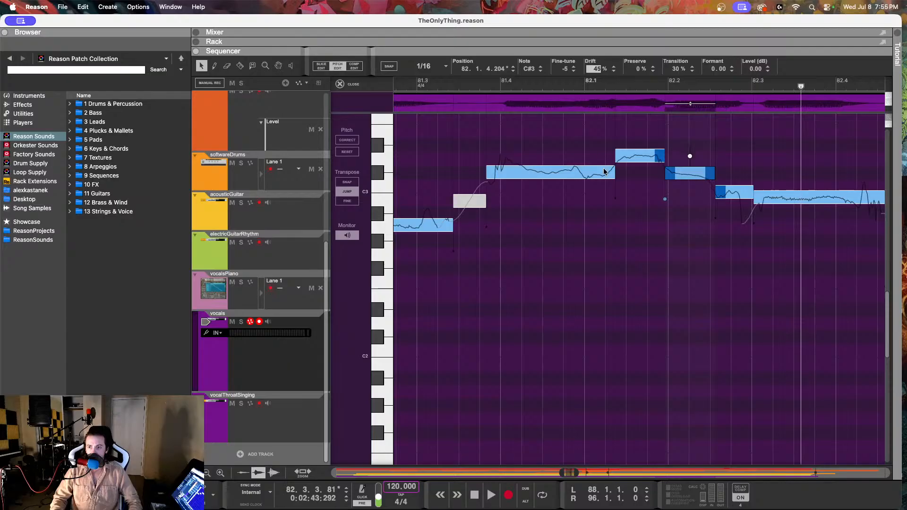
pyautogui.press('Return')
pyautogui.click(460, 86)
pyautogui.press('space')
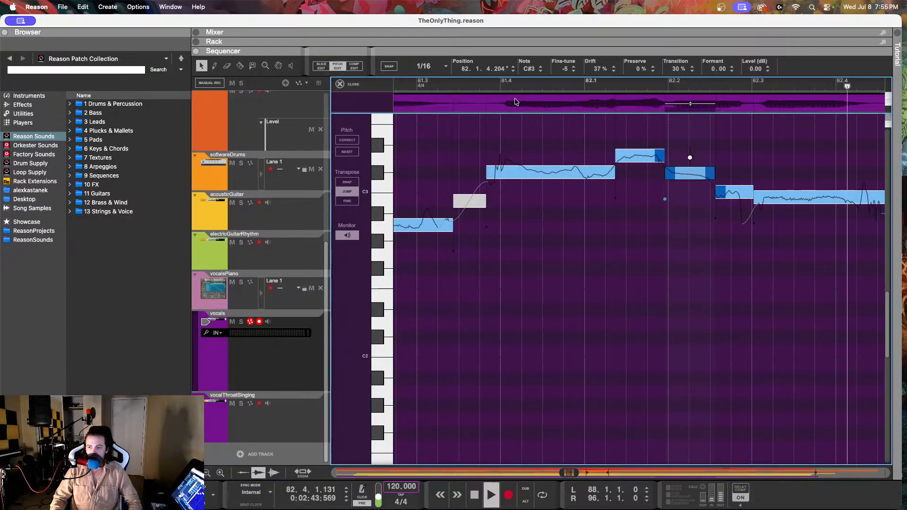
pyautogui.press('space')
# Step: Lower the C3 vocal note at 82.2.3 to B2 with a fine-tune of 16, and play on into bar 84
pyautogui.click(731, 195)
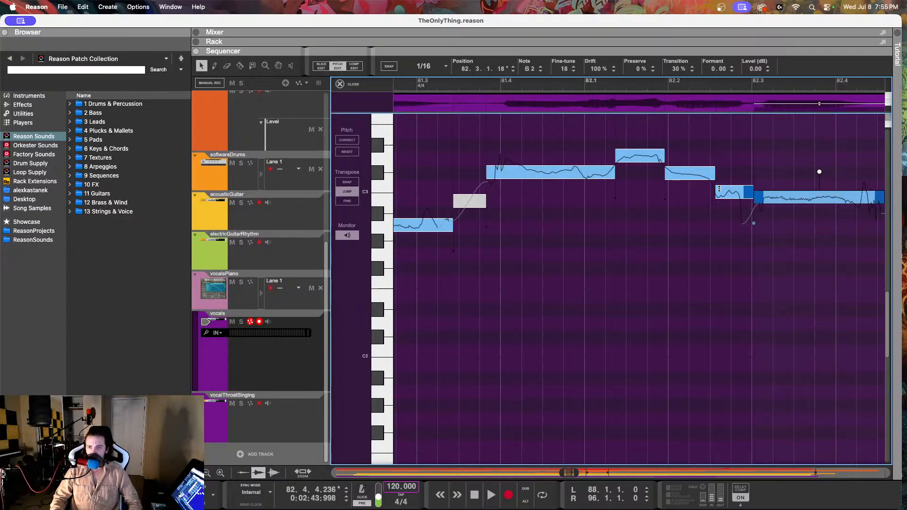
pyautogui.moveTo(573, 71); pyautogui.dragTo(572, 142)
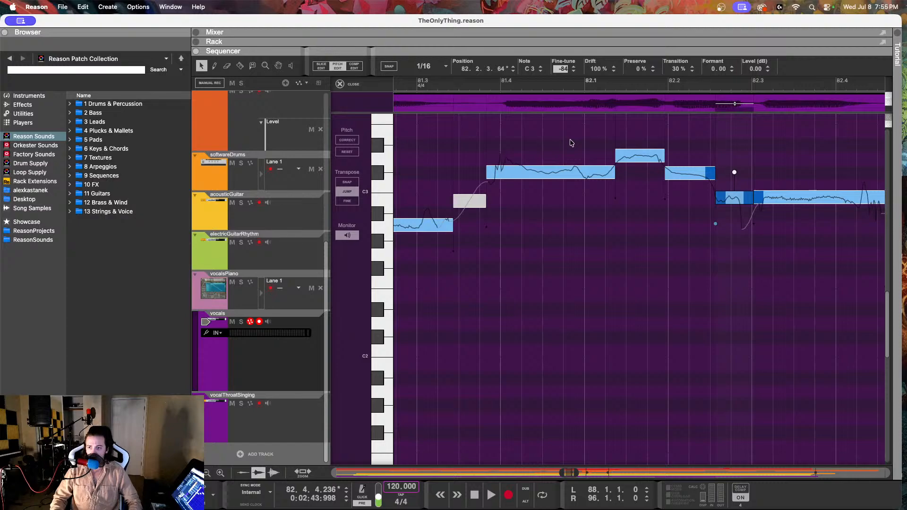
pyautogui.press('space')
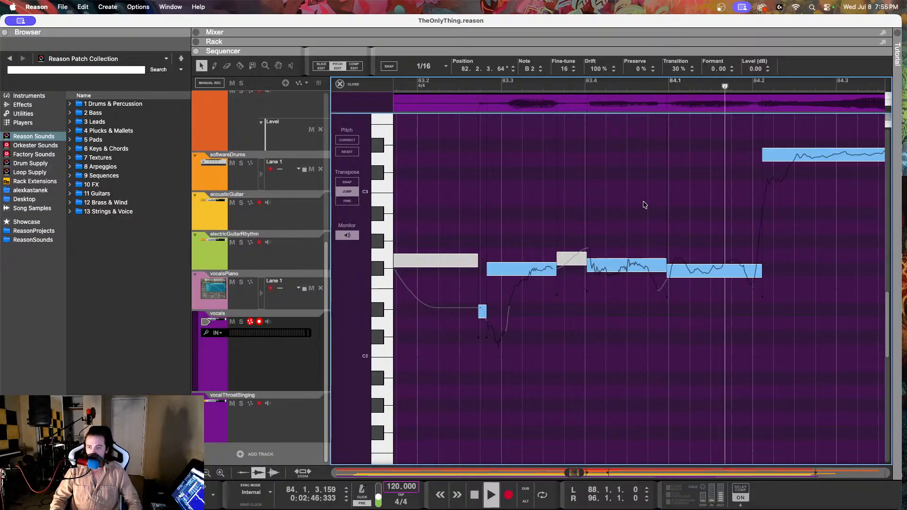
pyautogui.press('space')
# Step: Set the drift of the F#2 vocal note at 83.4.4 to 76% and lower its fine-tune
pyautogui.click(553, 268)
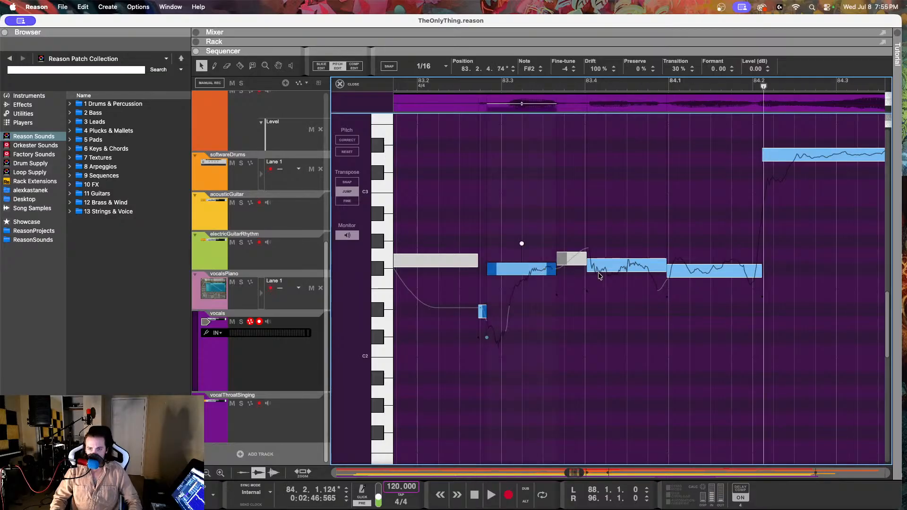
pyautogui.click(704, 271)
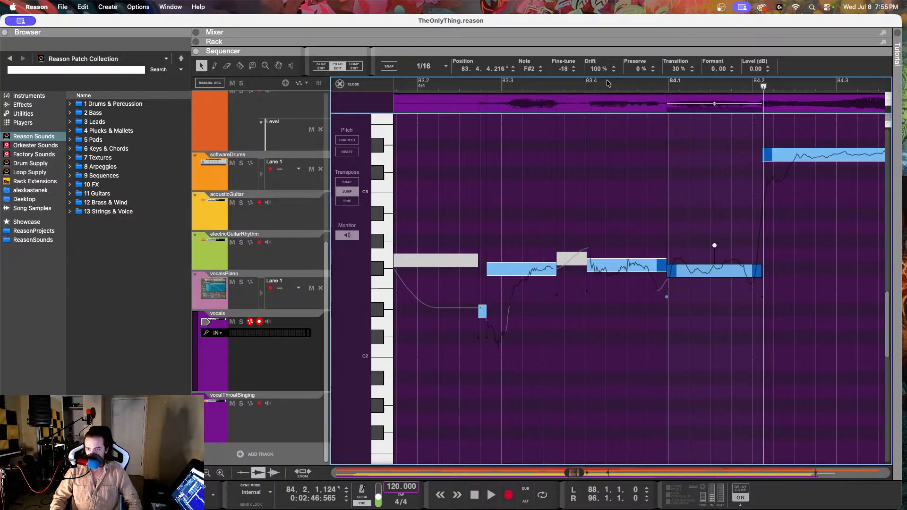
pyautogui.moveTo(597, 74); pyautogui.dragTo(571, 89)
# Step: Set the F#2 vocal note at 83.4.1 to a drift of 63% and a fine-tune of 4, and replay from 83.2 to 84.2
pyautogui.click(630, 266)
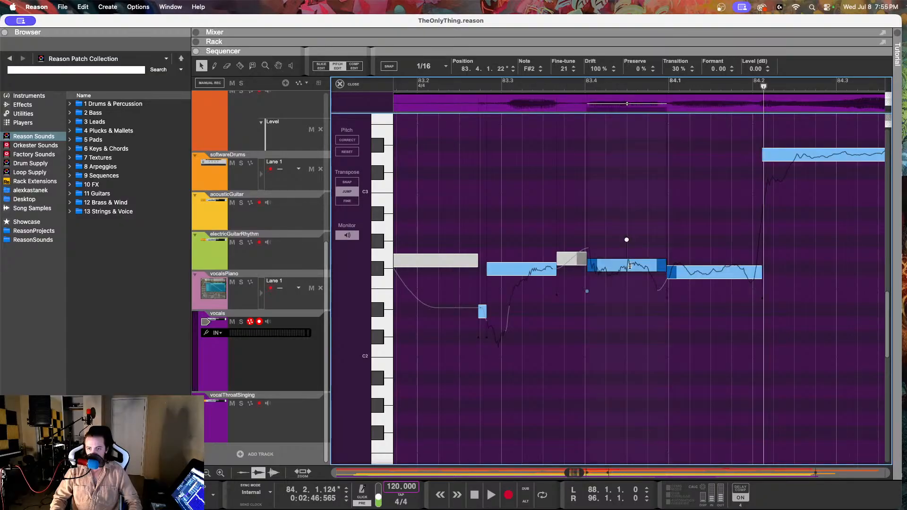
pyautogui.moveTo(594, 71); pyautogui.dragTo(587, 118)
pyautogui.moveTo(561, 71); pyautogui.dragTo(565, 101)
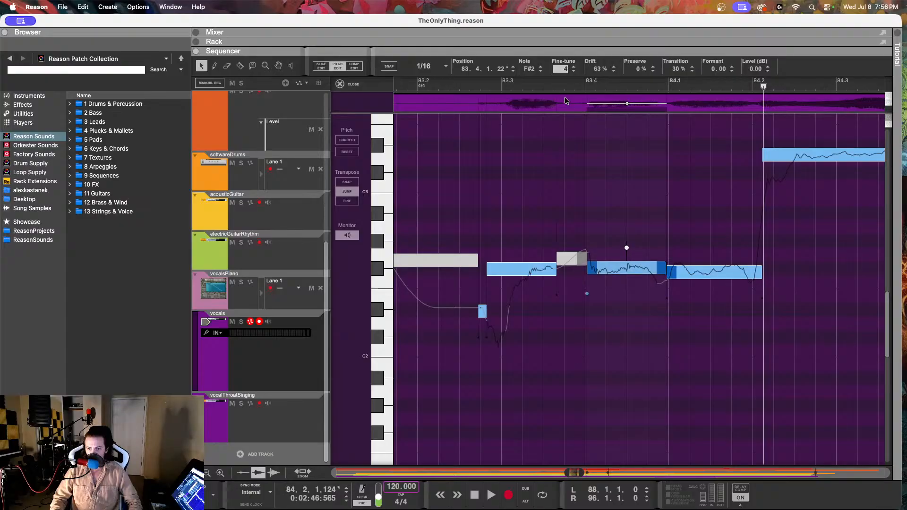
pyautogui.click(455, 86)
pyautogui.press('space')
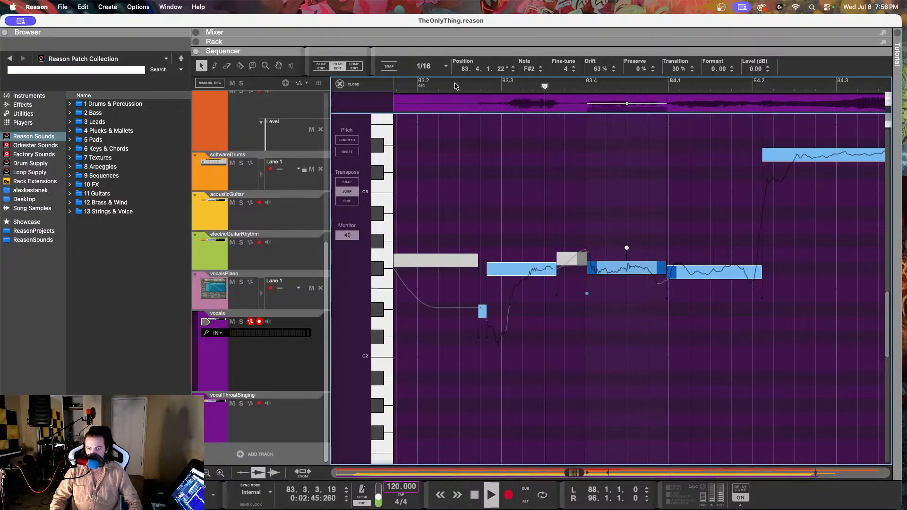
# Step: Readjust the fine-tune of the F#2 vocal note at 83.4.4, set the one at 83.4.1 to -1, and replay into bar 85
pyautogui.click(696, 271)
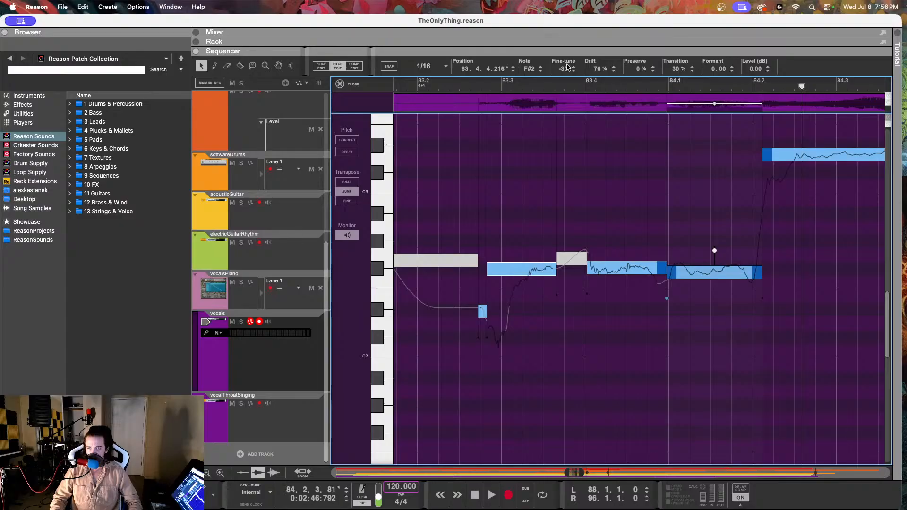
pyautogui.moveTo(569, 68); pyautogui.dragTo(464, 88)
pyautogui.click(622, 268)
pyautogui.press('space')
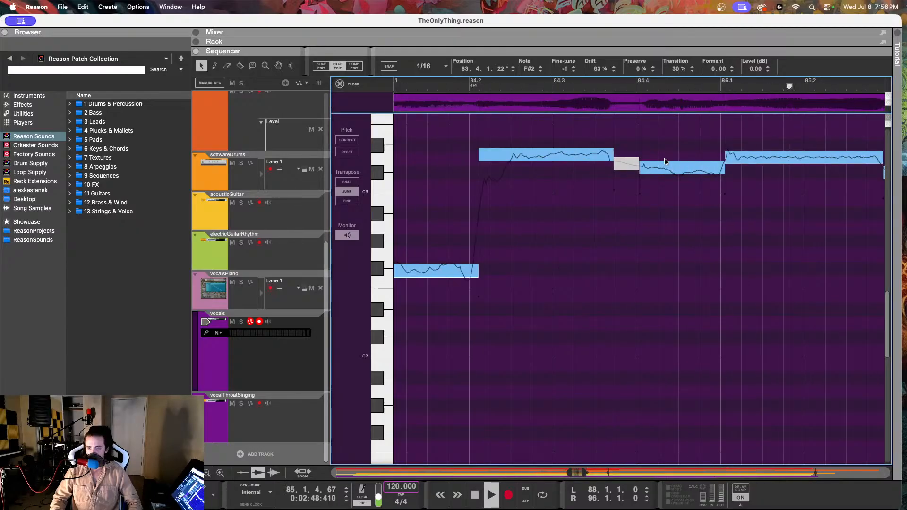
pyautogui.press('space')
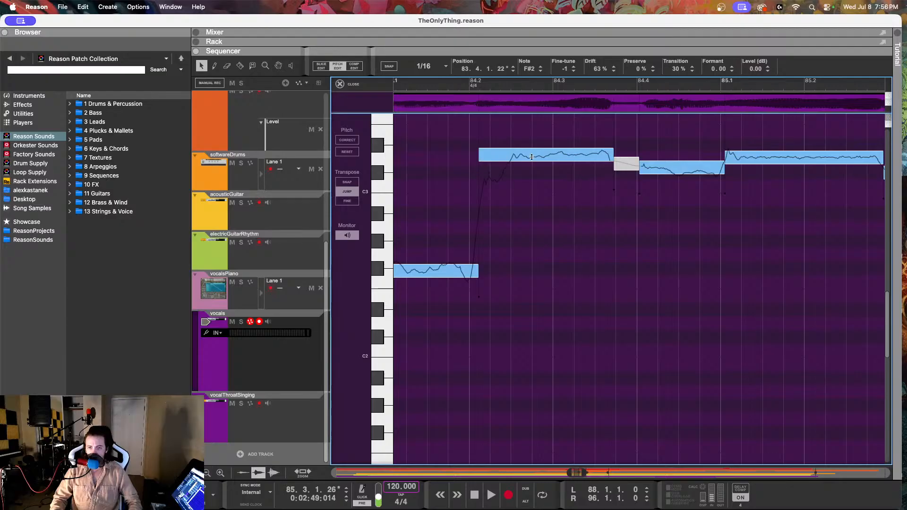
# Step: Check the pitches of the vocal notes at 84.2.1 and 84.4.1, and play the vocalsPiano melody through bar 84 for comparison
pyautogui.click(532, 155)
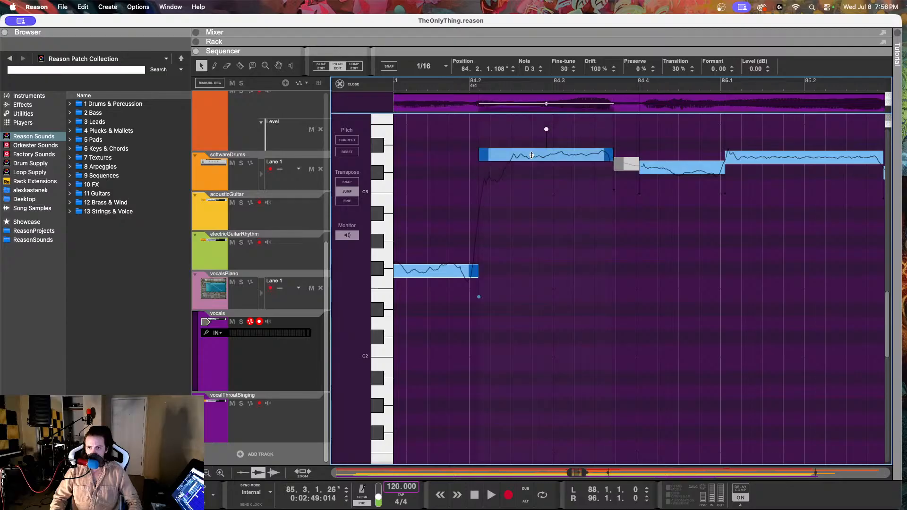
pyautogui.click(666, 170)
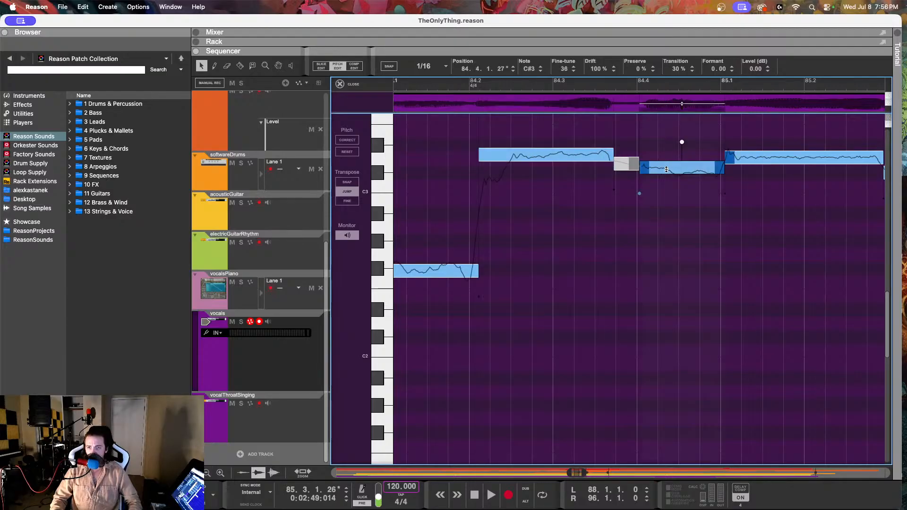
pyautogui.click(294, 306)
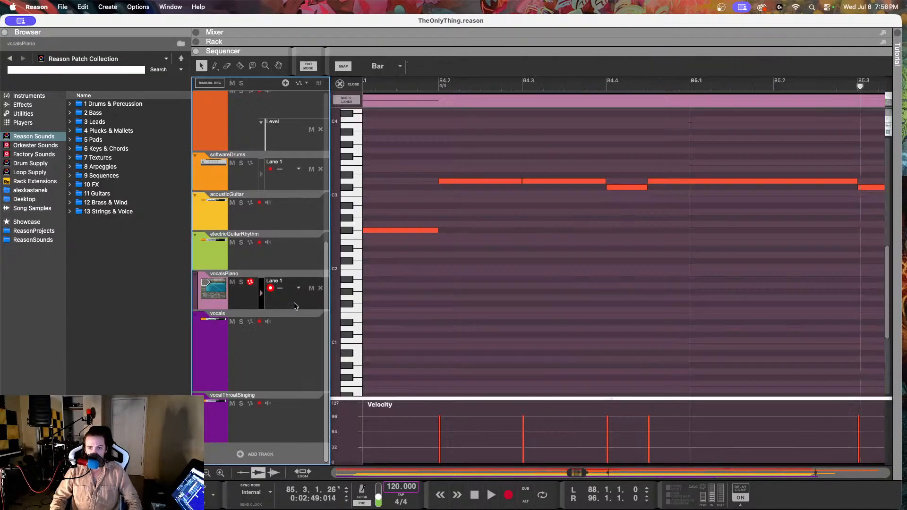
pyautogui.click(427, 84)
pyautogui.press('space')
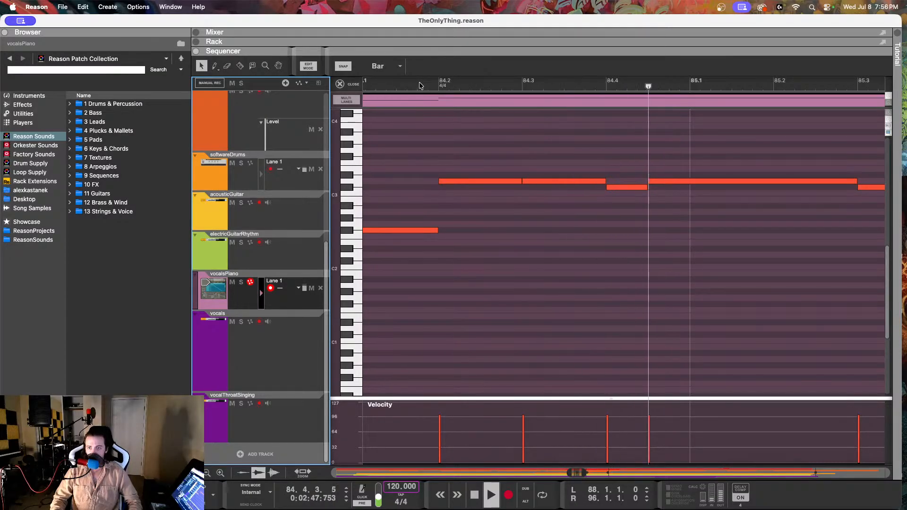
pyautogui.press('space')
# Step: Reopen the vocals clip in Pitch Edit at bar 84 and replay from 84.1.3 to 84.3
pyautogui.click(311, 323)
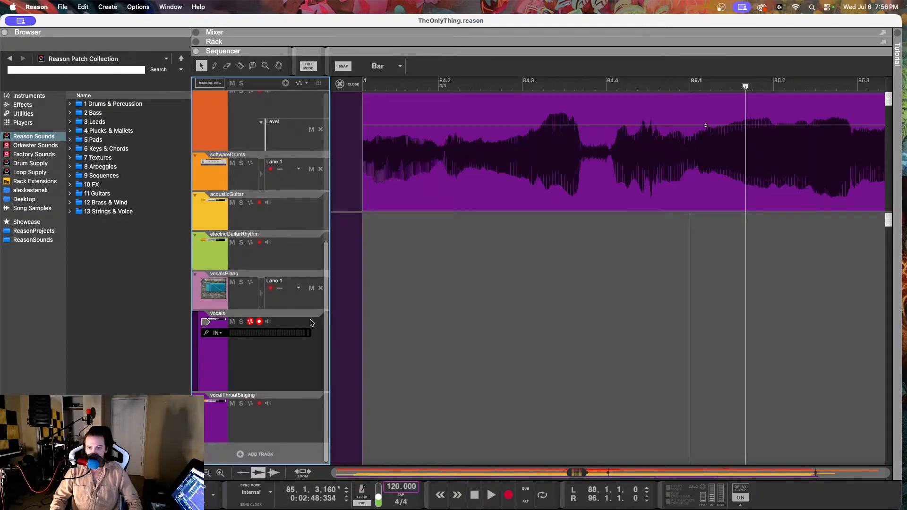
pyautogui.doubleClick(477, 167)
pyautogui.click(337, 66)
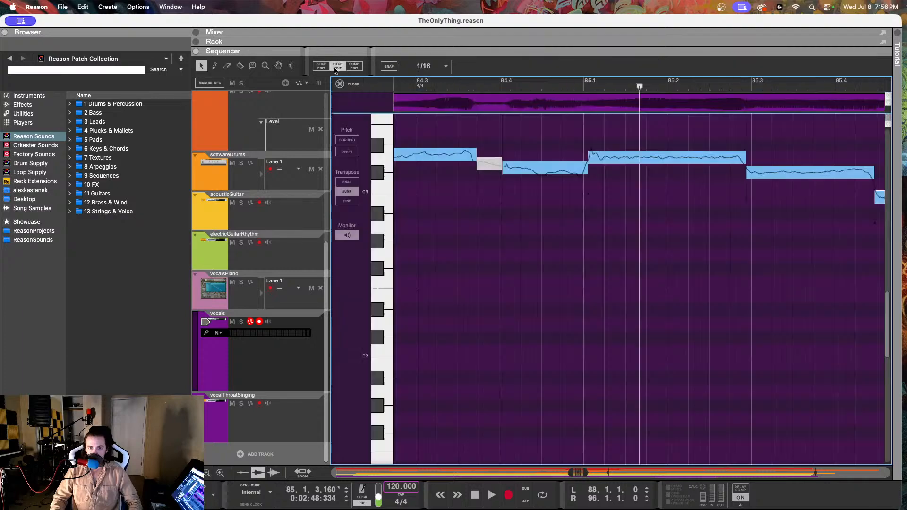
pyautogui.hscroll(-5, 536, 191)
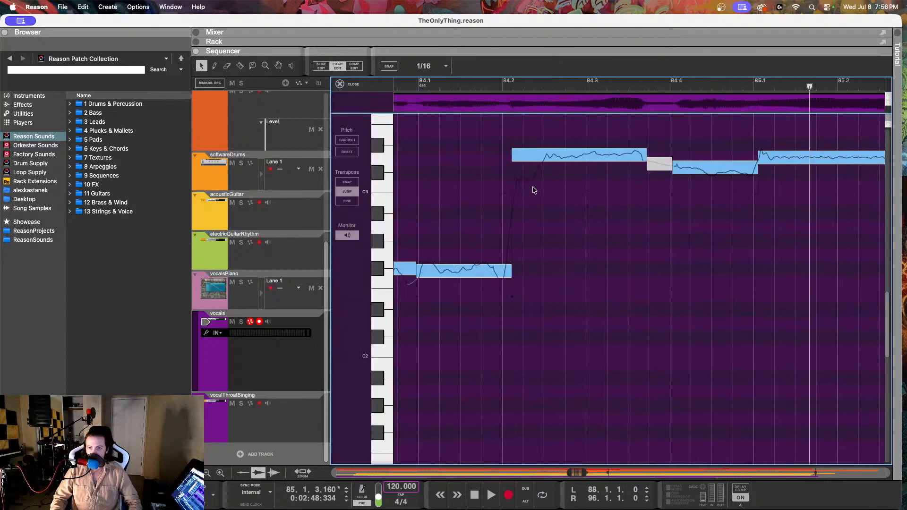
pyautogui.click(471, 87)
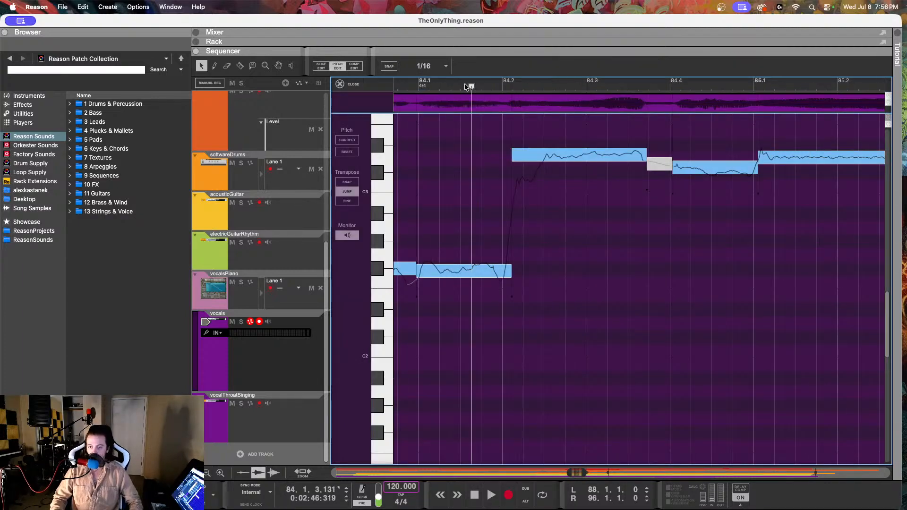
pyautogui.press('space')
pyautogui.press('space')
# Step: Set the C#3 vocal note at 84.4.1 to a fine-tune of 11 and a drift of 74%
pyautogui.click(693, 167)
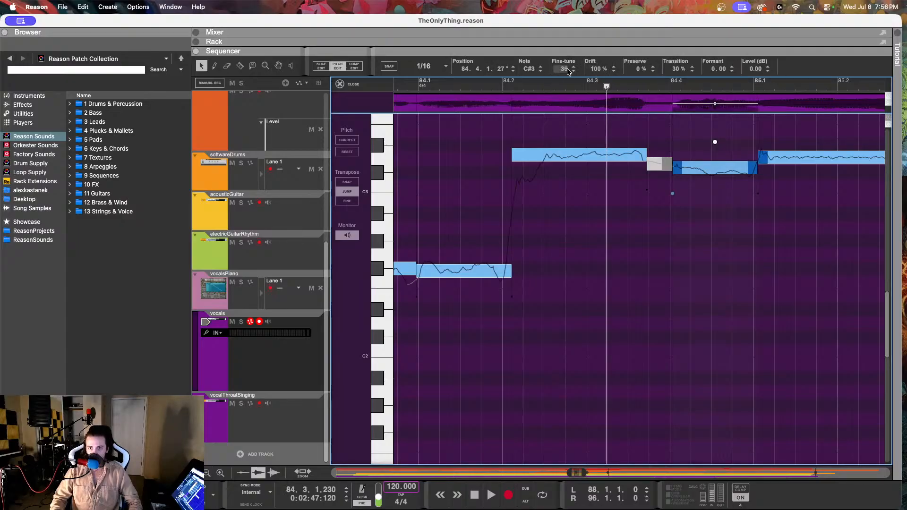
pyautogui.moveTo(562, 72); pyautogui.dragTo(567, 123)
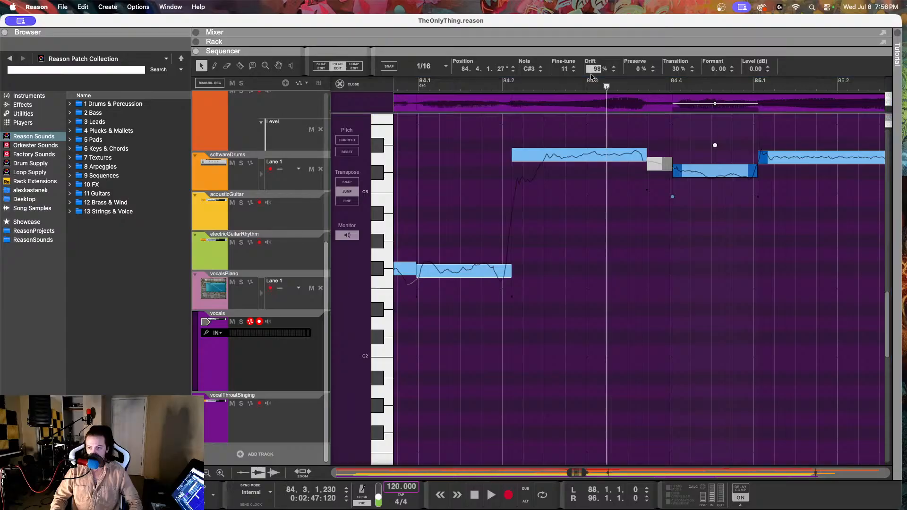
pyautogui.moveTo(594, 69); pyautogui.dragTo(594, 122)
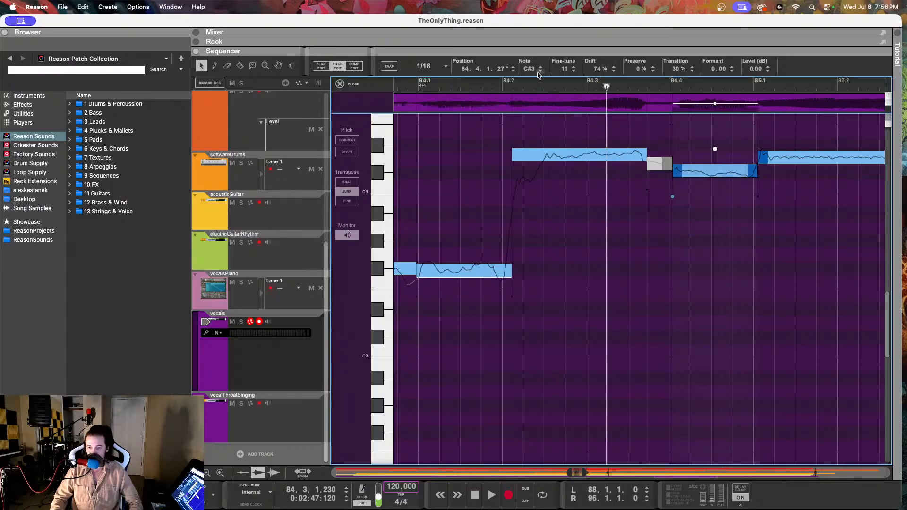
# Step: Play the vocals from just before 84.2 into bar 89, following the notes of the next phrase
pyautogui.click(503, 84)
pyautogui.press('space')
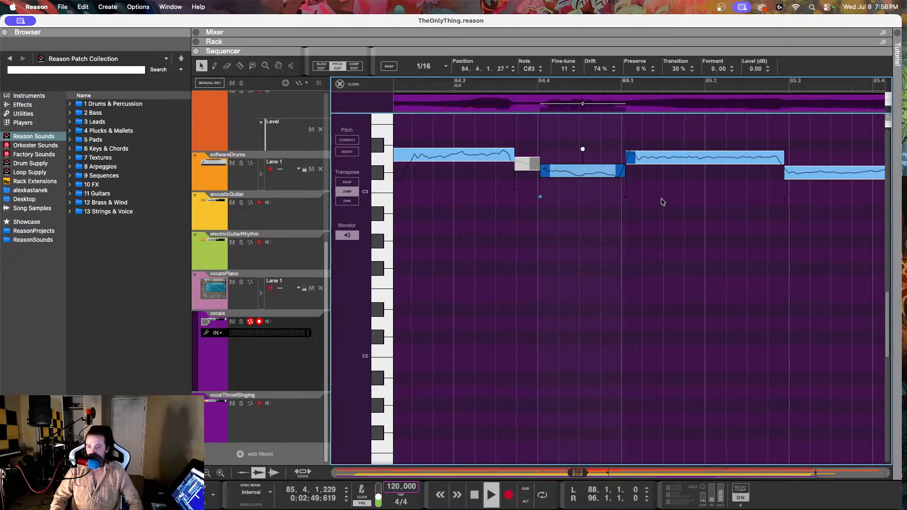
pyautogui.hscroll(5, 661, 200)
pyautogui.scroll(-5, 659, 195)
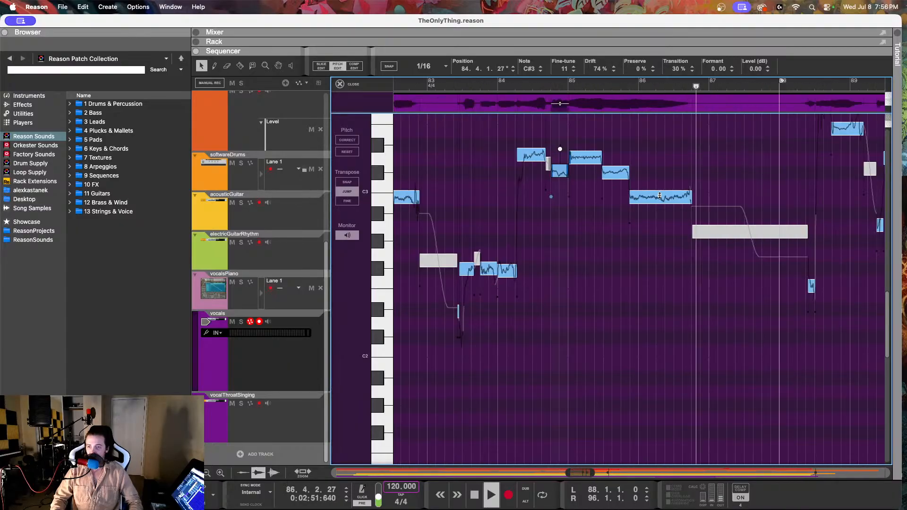
pyautogui.scroll(5, 660, 196)
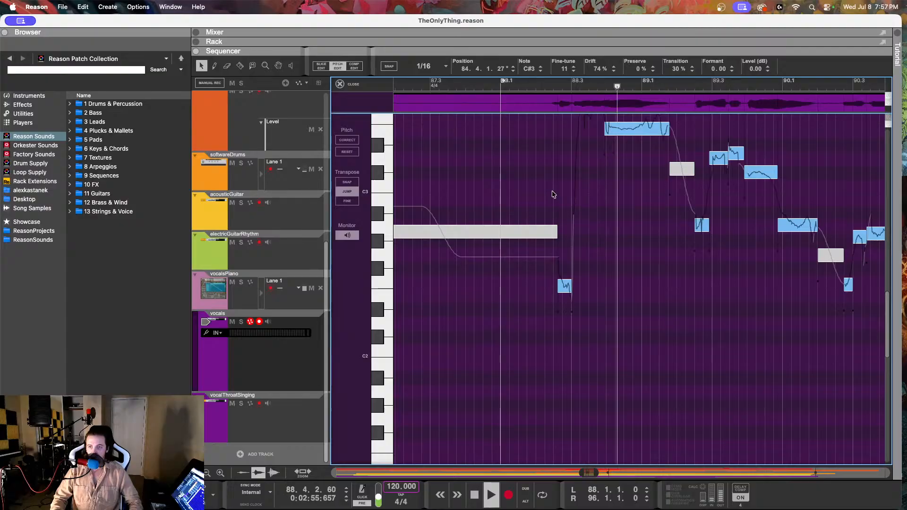
pyautogui.scroll(5, 579, 191)
pyautogui.scroll(-2, 579, 191)
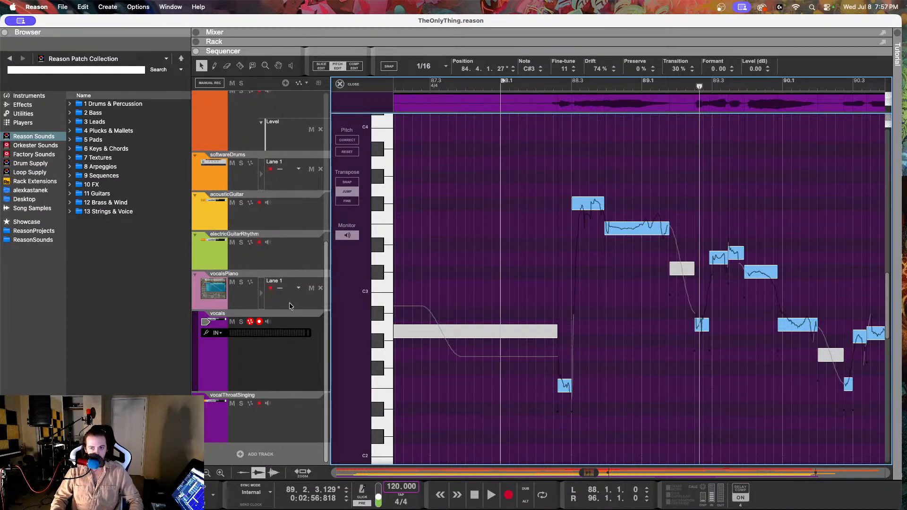
# Step: Open the vocalsPiano clip around bar 88 and play its melody from late in bar 87 to 88.4
pyautogui.click(288, 305)
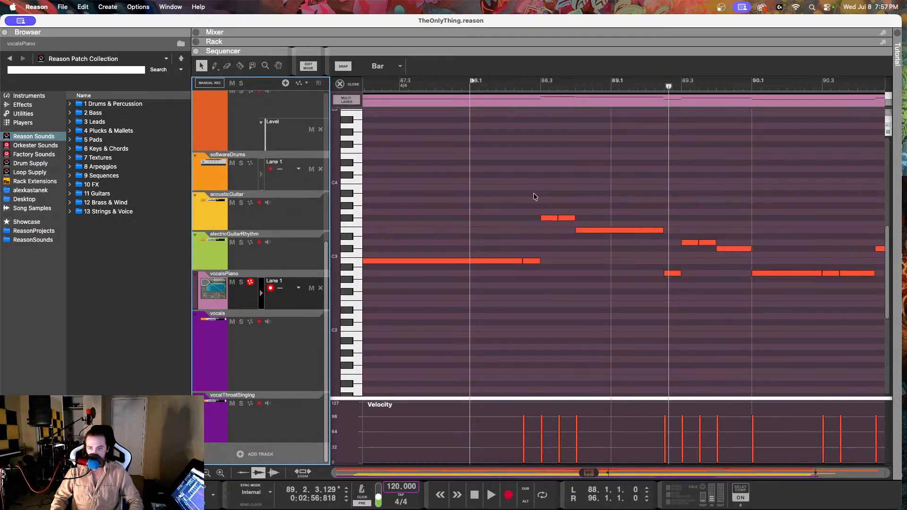
pyautogui.click(507, 80)
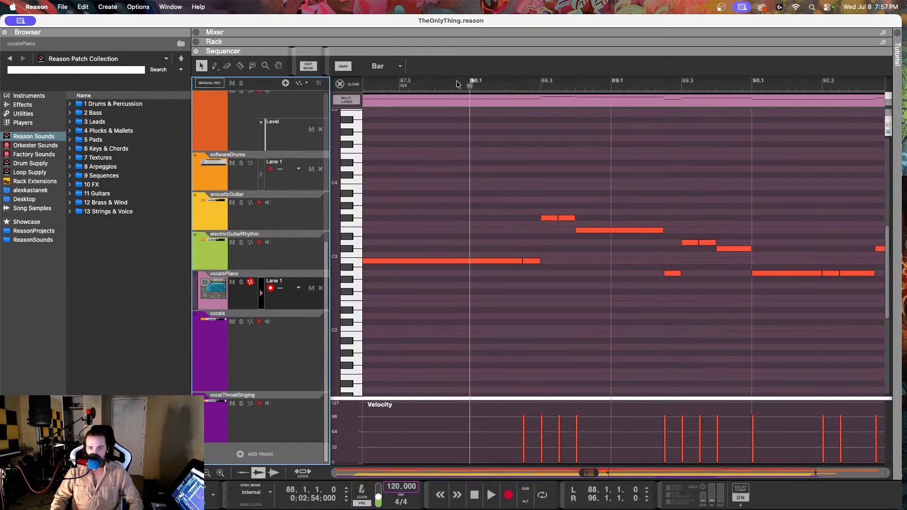
pyautogui.click(516, 175)
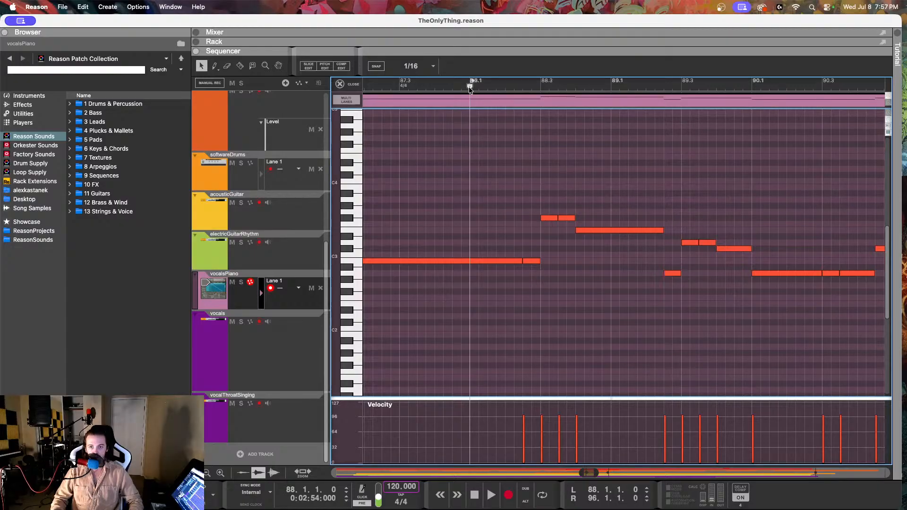
pyautogui.moveTo(469, 86); pyautogui.dragTo(449, 89)
pyautogui.press('space')
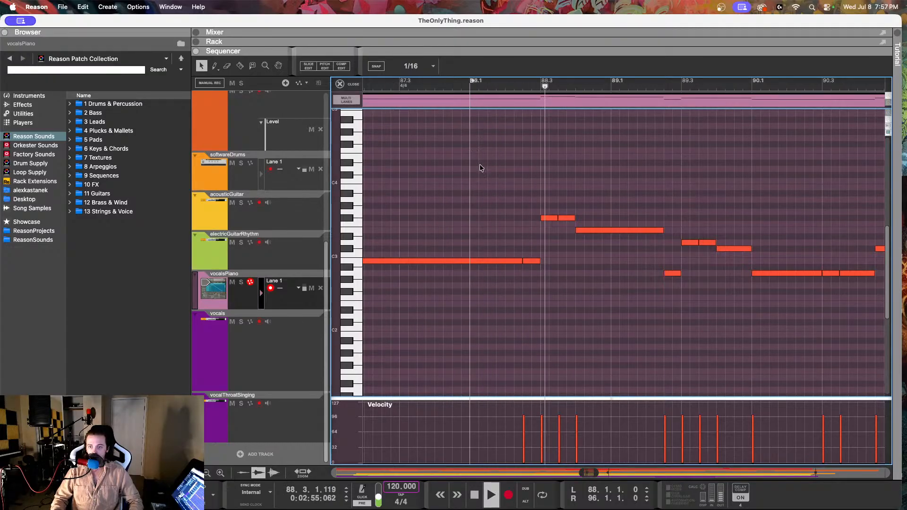
# Step: Check the pitches of the vocalsPiano notes at 88.2.3, 88.3.1 and 88.4.1
pyautogui.click(528, 261)
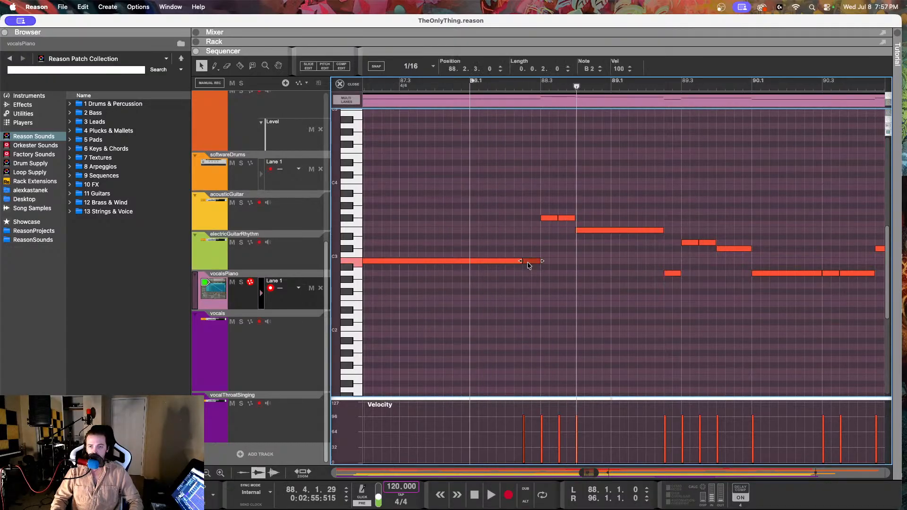
pyautogui.click(546, 219)
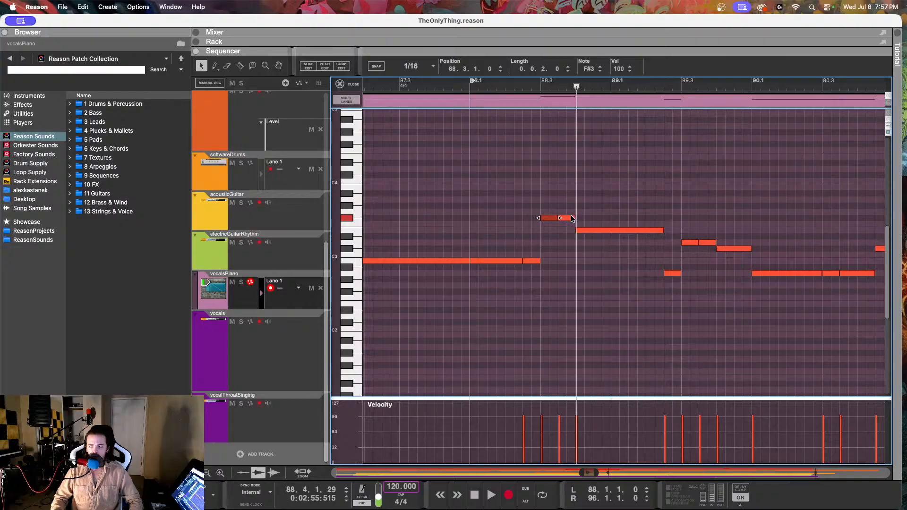
pyautogui.click(586, 231)
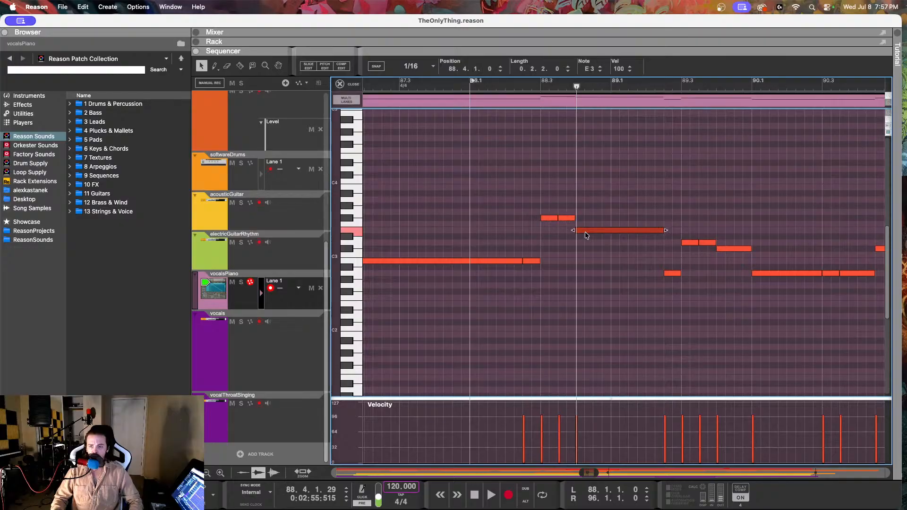
# Step: Open the vocals recording around bar 88 in pitch edit mode
pyautogui.click(243, 347)
pyautogui.click(537, 146)
pyautogui.doubleClick(537, 149)
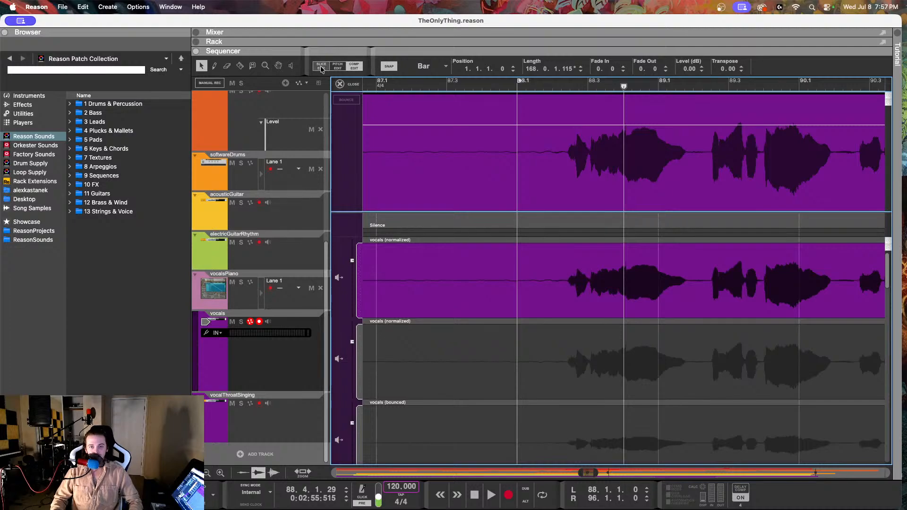
pyautogui.click(337, 67)
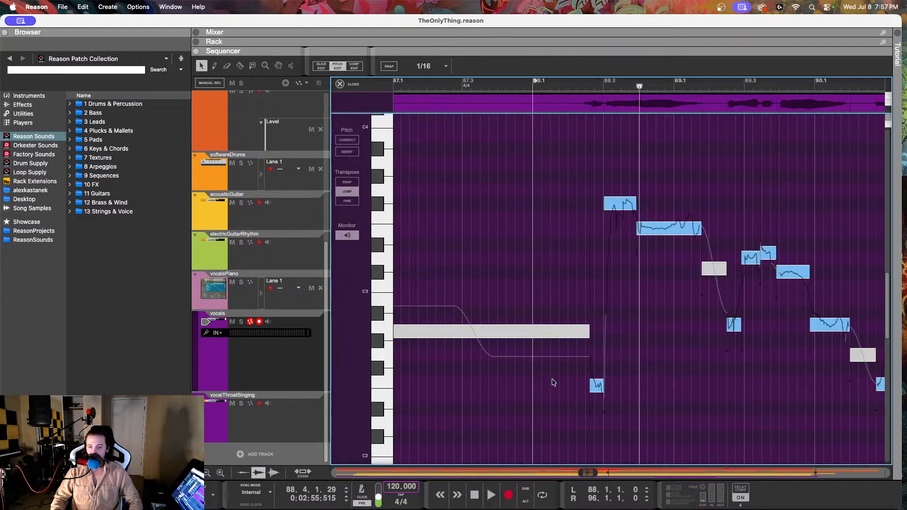
# Step: Raise the vocal note at 88.2.3 to F#2 and play the passage from bar 87 to late in bar 88
pyautogui.click(596, 384)
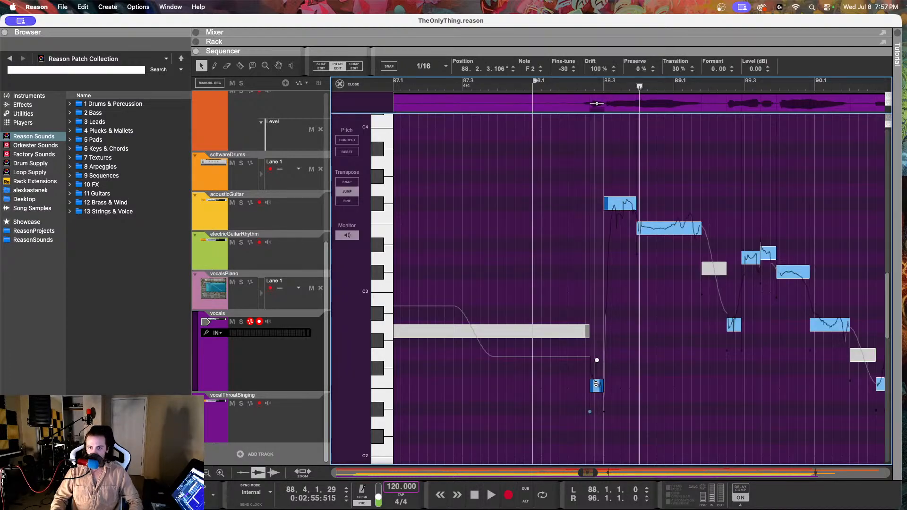
pyautogui.moveTo(533, 70)
pyautogui.mouseDown()
pyautogui.moveTo(534, 38)
pyautogui.moveTo(533, 65)
pyautogui.mouseUp()
pyautogui.moveTo(601, 85); pyautogui.dragTo(507, 85)
pyautogui.press('space')
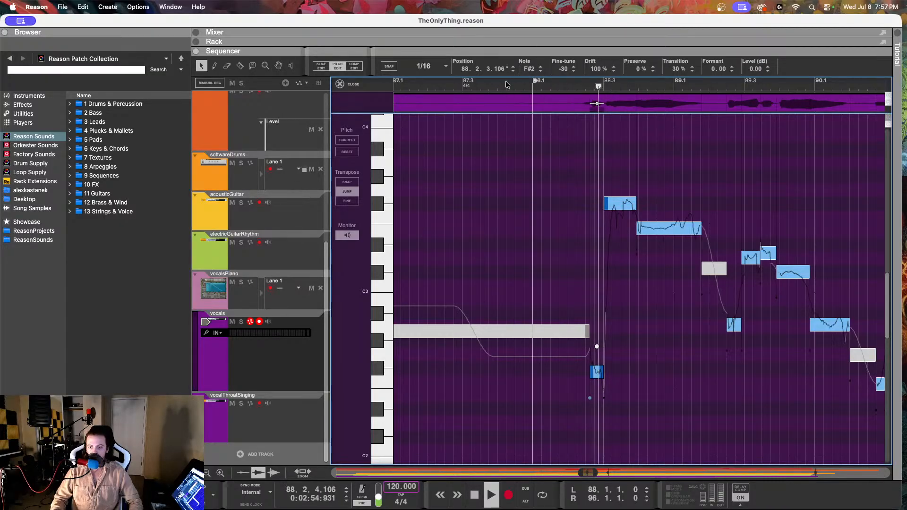
pyautogui.press('space')
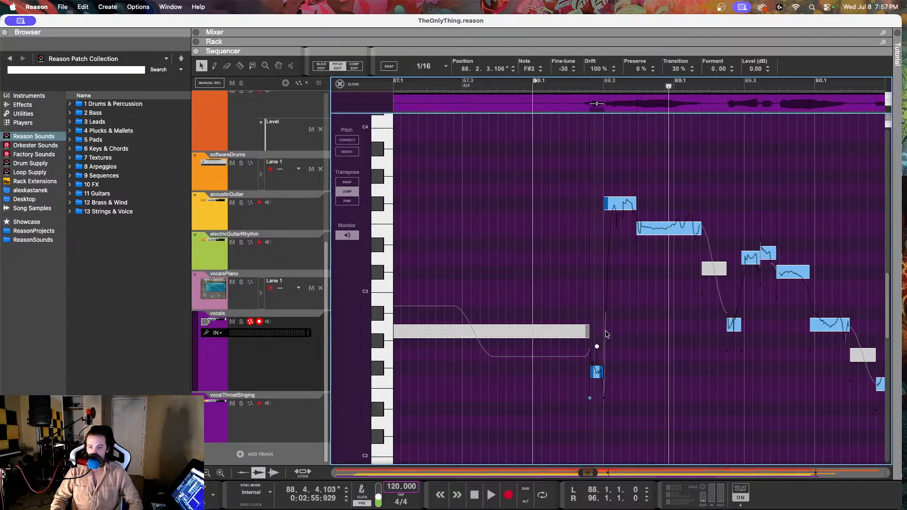
# Step: Set the F#3 vocal note at 88.3.1 to a drift of 65% and a fine-tune of 0, and replay it from 88.2
pyautogui.click(621, 207)
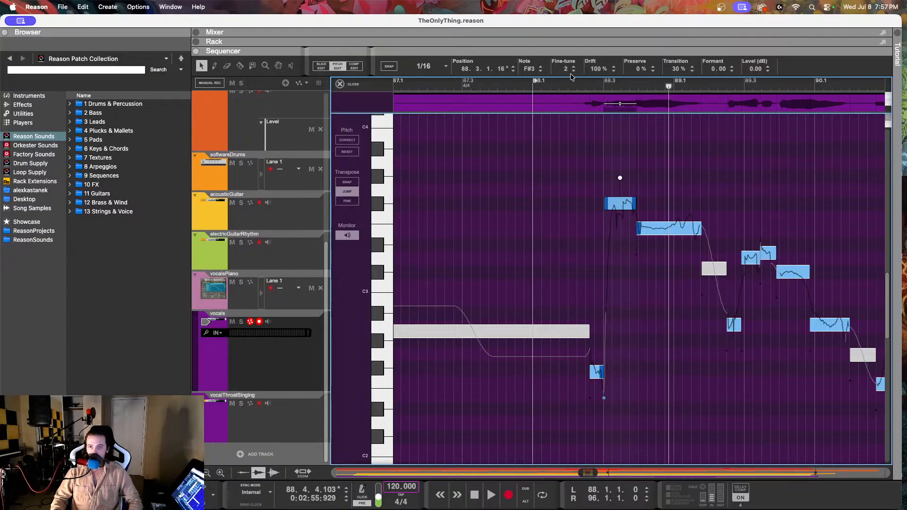
pyautogui.moveTo(593, 76); pyautogui.dragTo(573, 140)
pyautogui.moveTo(564, 69); pyautogui.dragTo(564, 73)
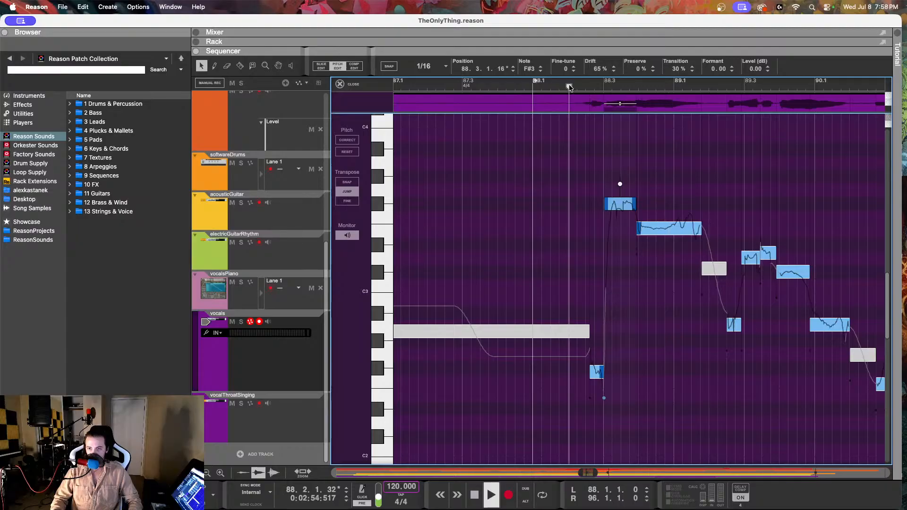
pyautogui.click(570, 86)
pyautogui.press('space')
pyautogui.press('space')
# Step: Check the pitch of the vocal note at 88.3.4, plus the vocalsPiano notes at 89.2.3, 89.4.1 and 90.1.1
pyautogui.click(660, 234)
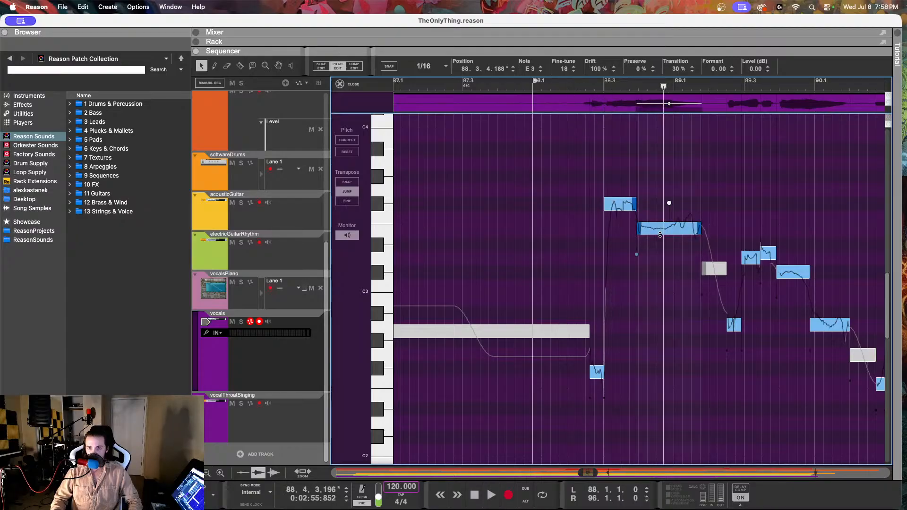
pyautogui.click(287, 304)
pyautogui.moveTo(688, 259); pyautogui.dragTo(706, 285)
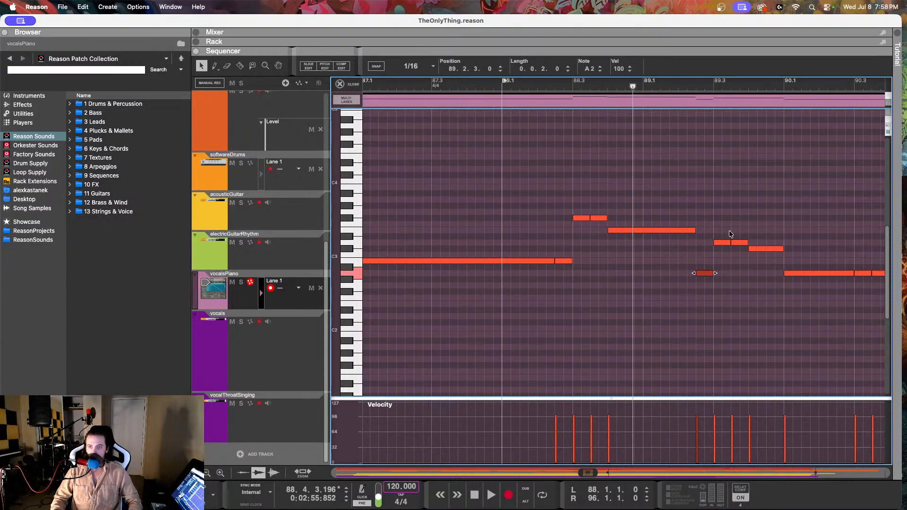
pyautogui.click(727, 242)
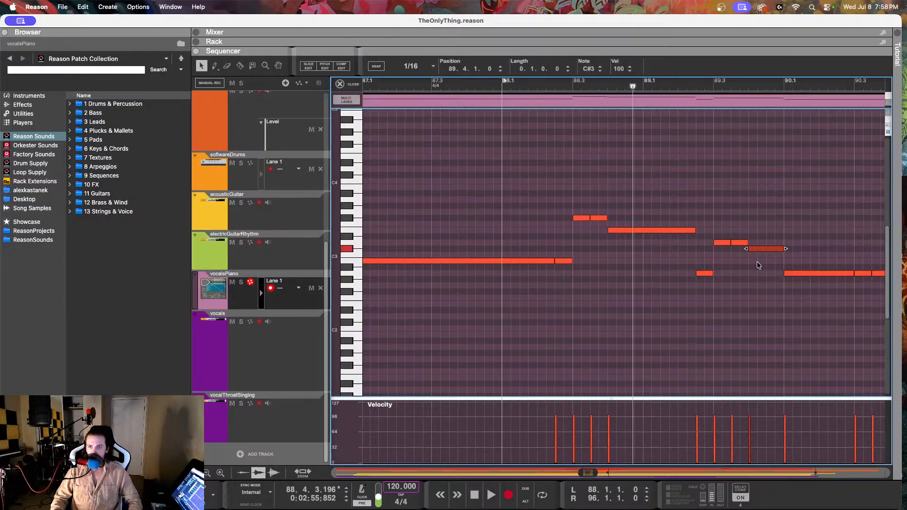
pyautogui.click(799, 274)
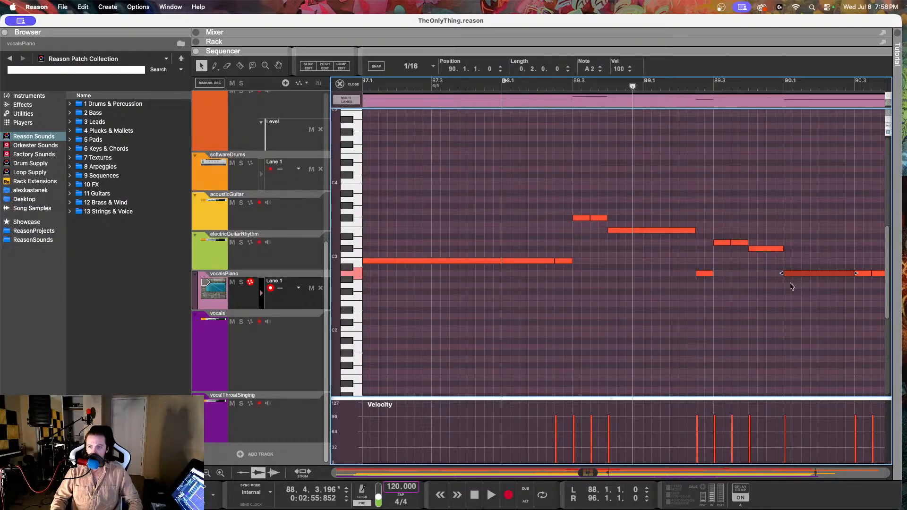
# Step: Reopen the vocals recording in pitch edit mode and select the note at 89.2.3 to check its pitch
pyautogui.click(270, 349)
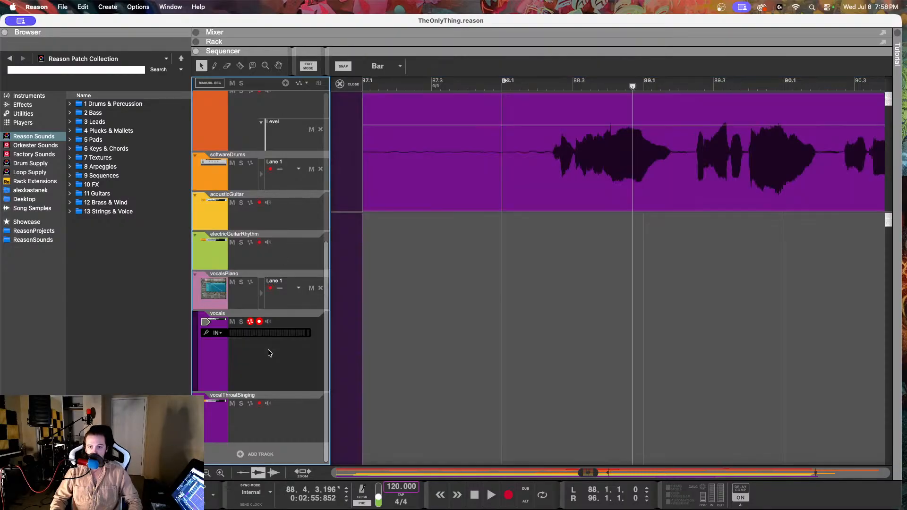
pyautogui.doubleClick(556, 202)
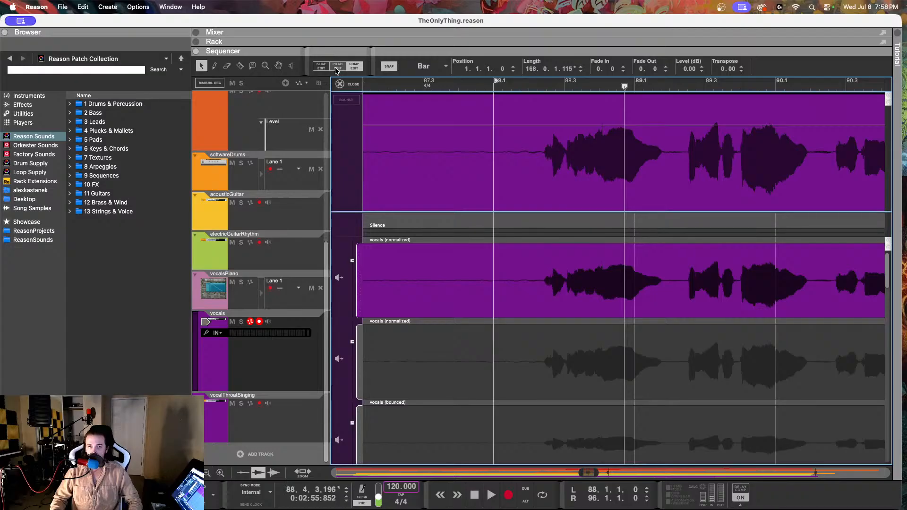
pyautogui.hscroll(3, 616, 319)
pyautogui.scroll(3, 685, 322)
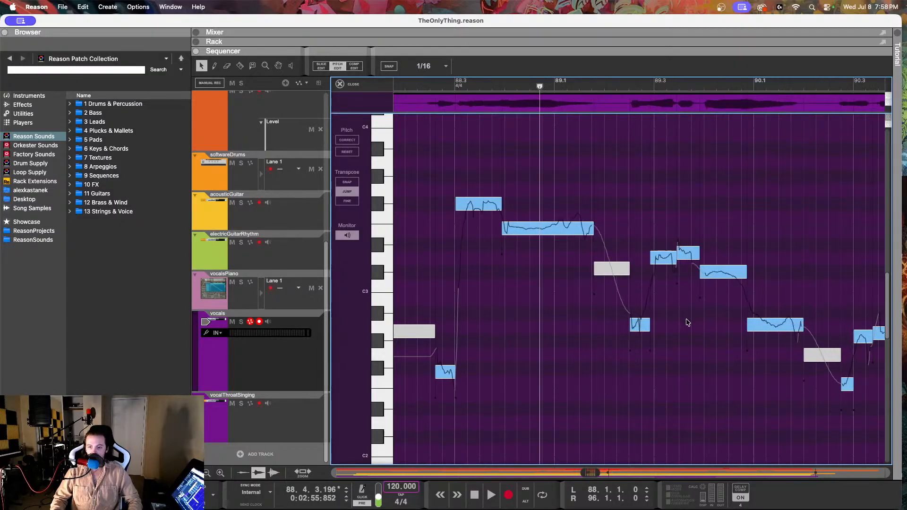
pyautogui.click(632, 322)
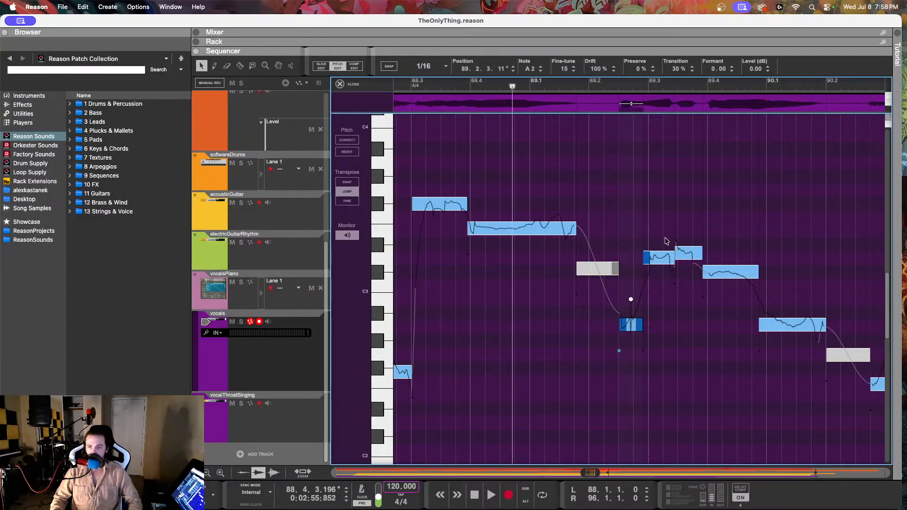
# Step: Play the vocals from 88.3 into 89.4, select the note at 89.3.2, and replay from 88.2.4 into bar 89
pyautogui.click(424, 85)
pyautogui.press('space')
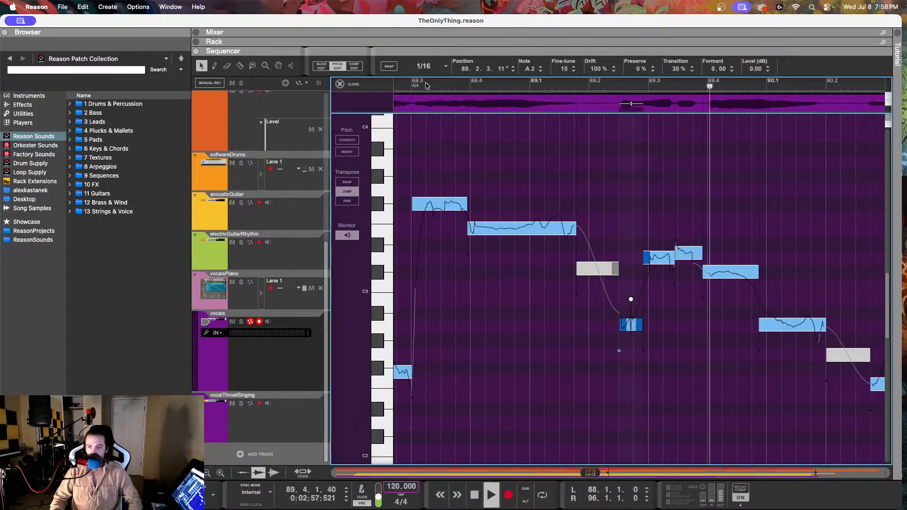
pyautogui.press('space')
pyautogui.click(689, 253)
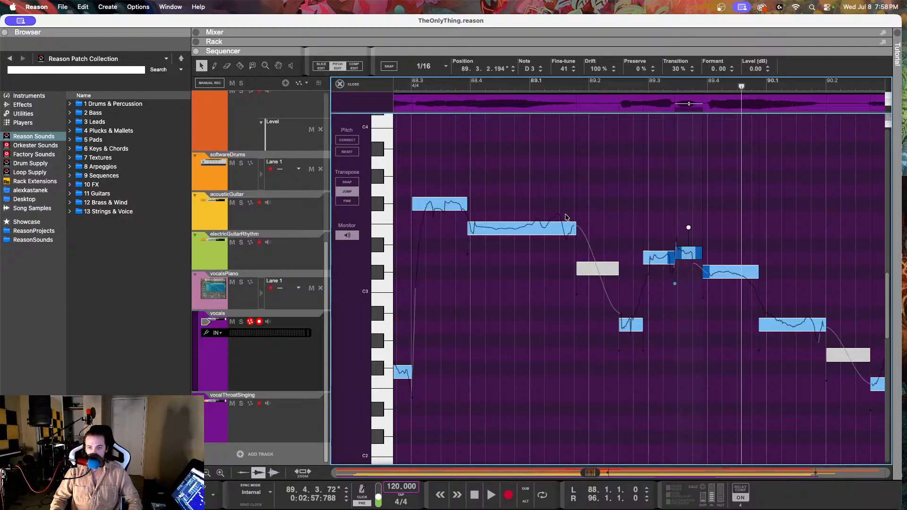
pyautogui.moveTo(444, 86); pyautogui.dragTo(405, 86)
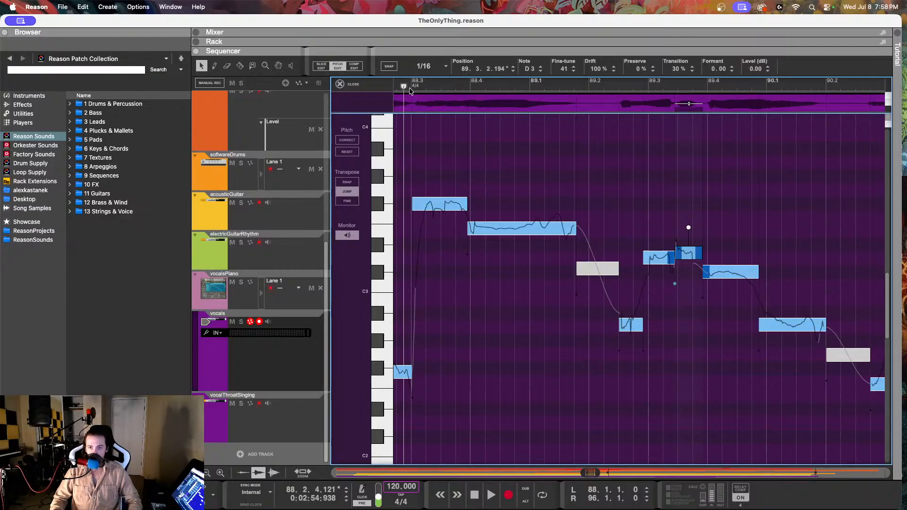
pyautogui.press('space')
pyautogui.press('space')
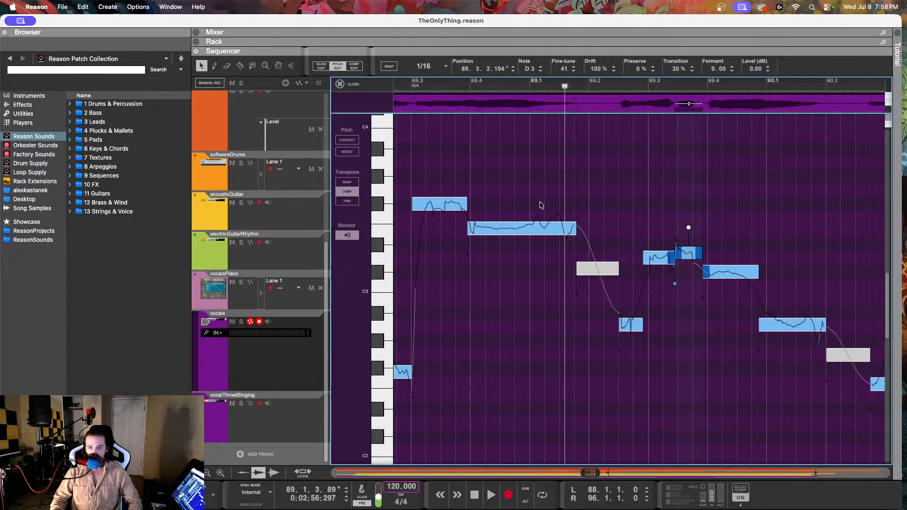
# Step: Play the vocals from 88.2.2 to 89.4.3, reviewing the pitch curves of the phrase
pyautogui.moveTo(412, 87); pyautogui.dragTo(465, 100)
pyautogui.hscroll(3, 616, 176)
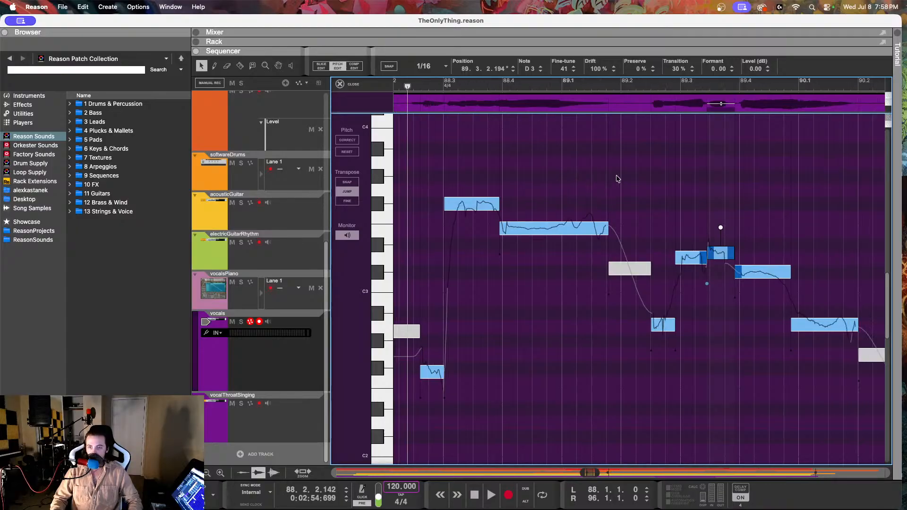
pyautogui.hscroll(-5, 616, 176)
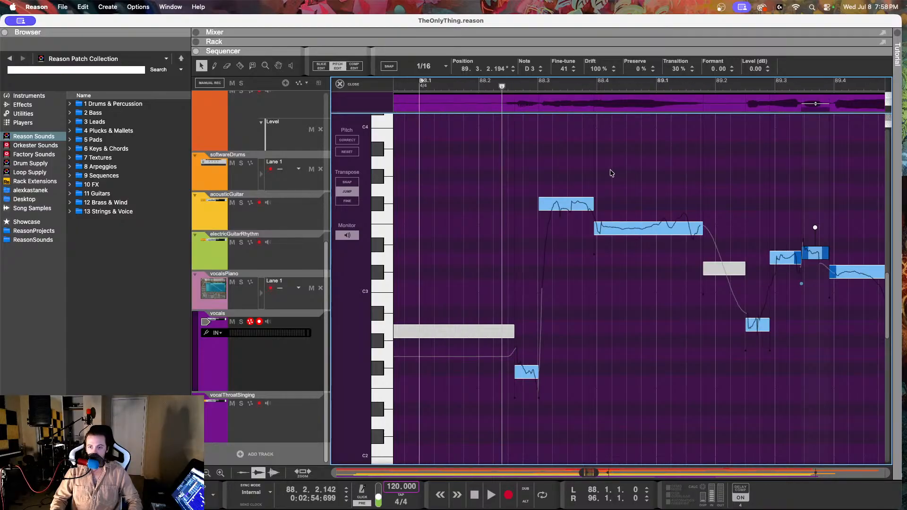
pyautogui.hscroll(5, 611, 172)
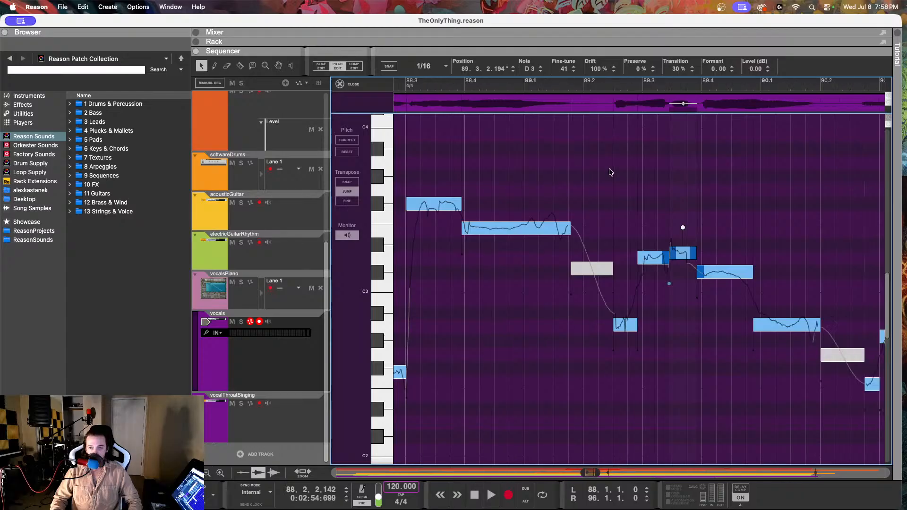
pyautogui.hscroll(-3, 611, 172)
pyautogui.hscroll(4, 611, 172)
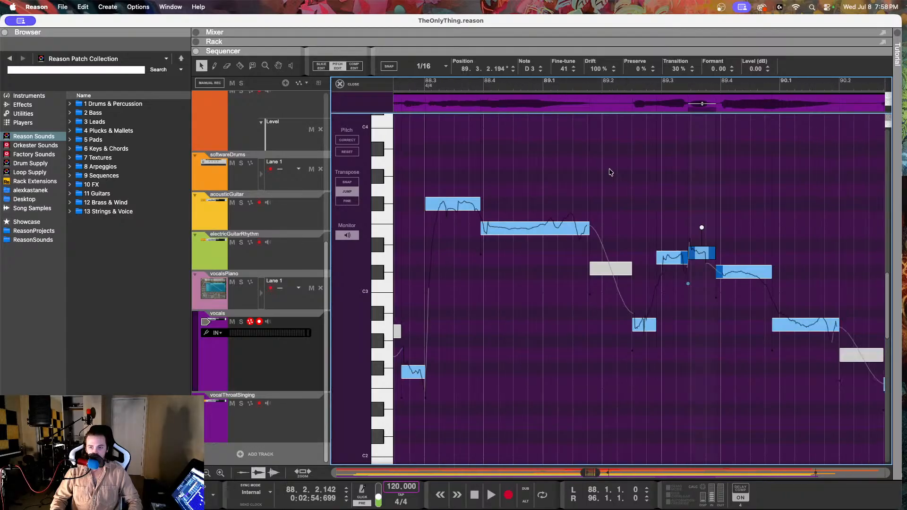
pyautogui.hscroll(-4, 610, 173)
pyautogui.hscroll(2, 610, 172)
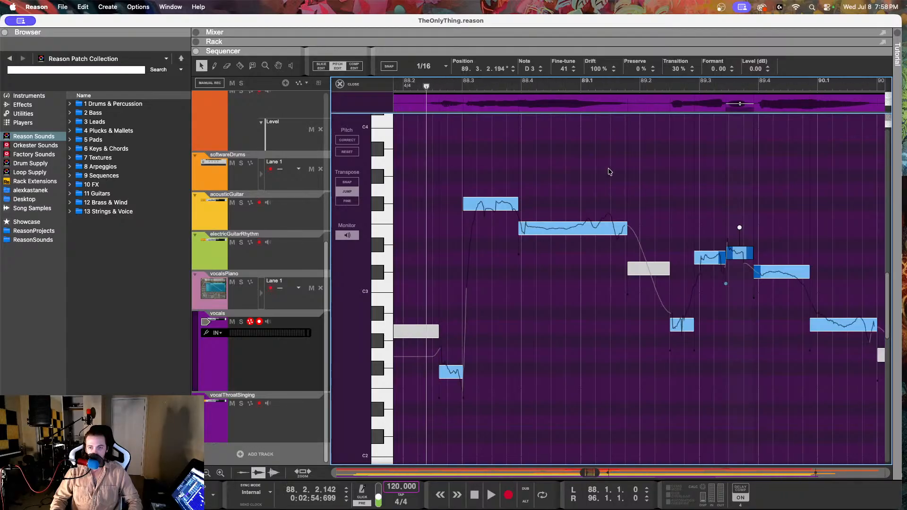
pyautogui.press('space')
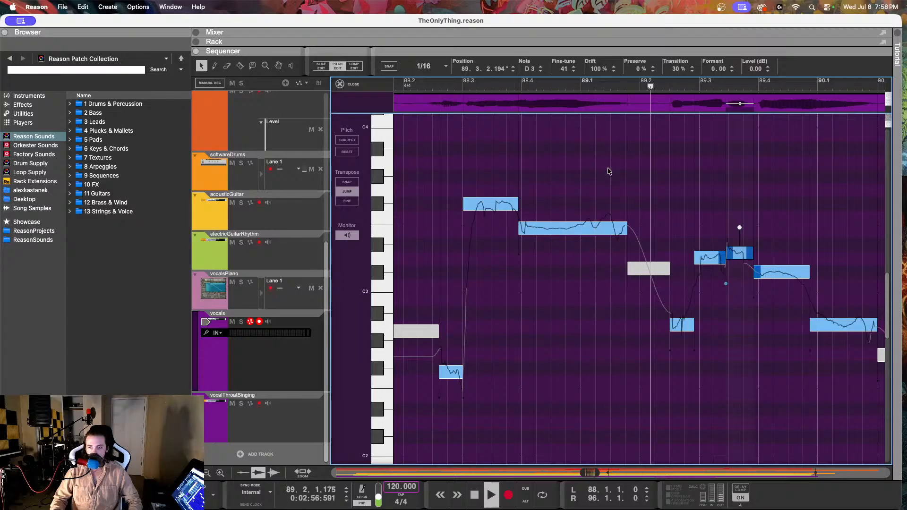
pyautogui.press('space')
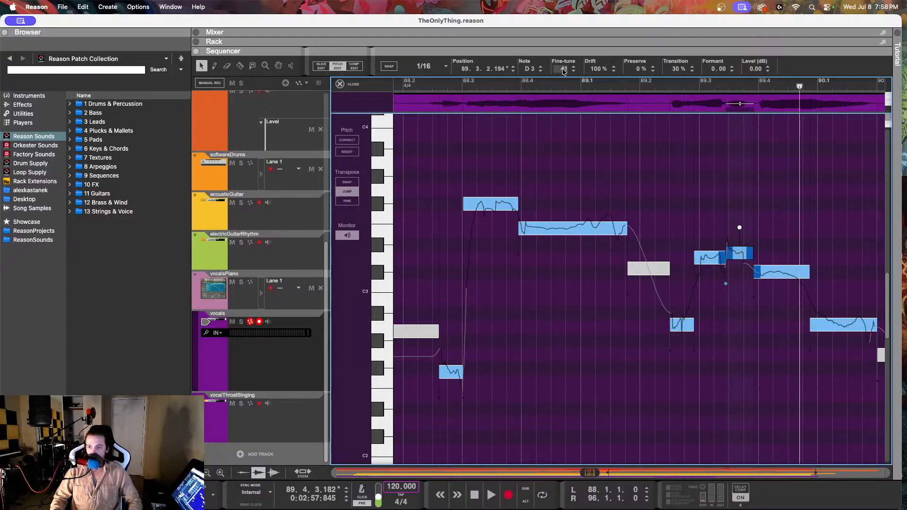
# Step: Set the fine-tune of the D3 vocal note at 89.3.2 to -2 and play from 89.1.4 into bar 91
pyautogui.moveTo(562, 70); pyautogui.dragTo(548, 160)
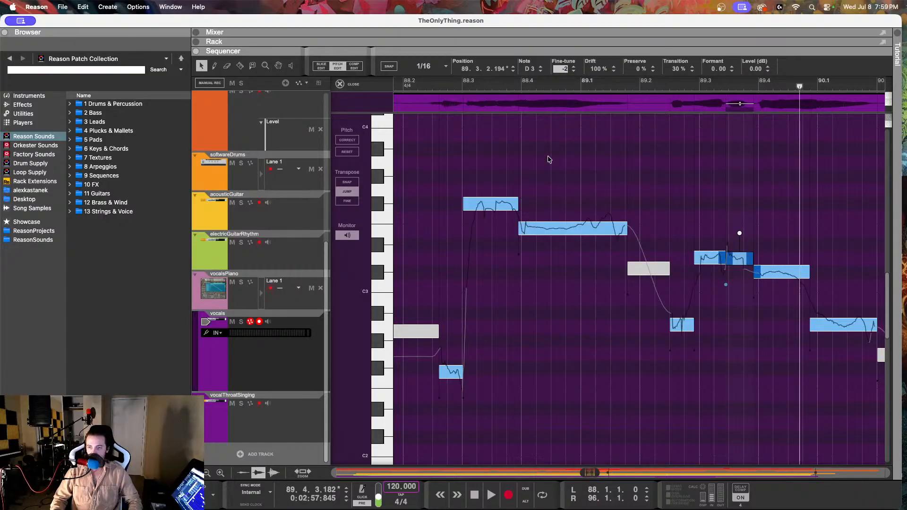
pyautogui.click(631, 87)
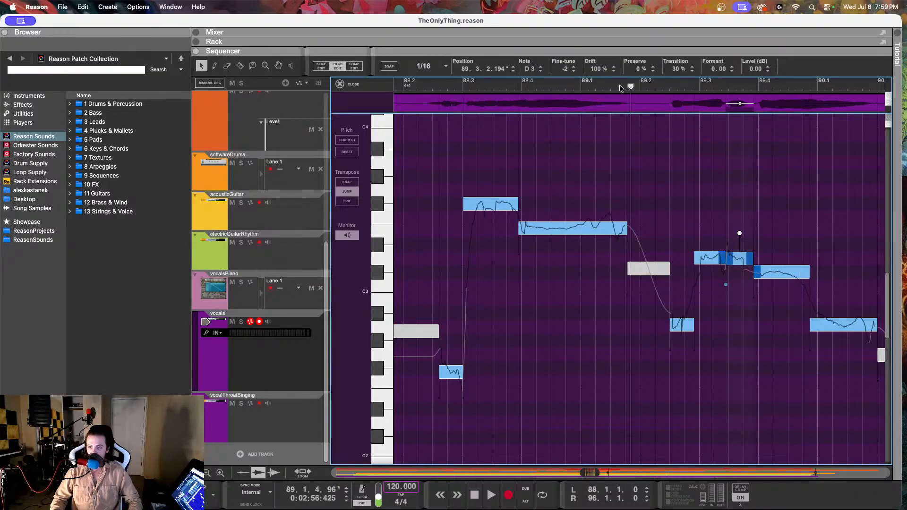
pyautogui.press('space')
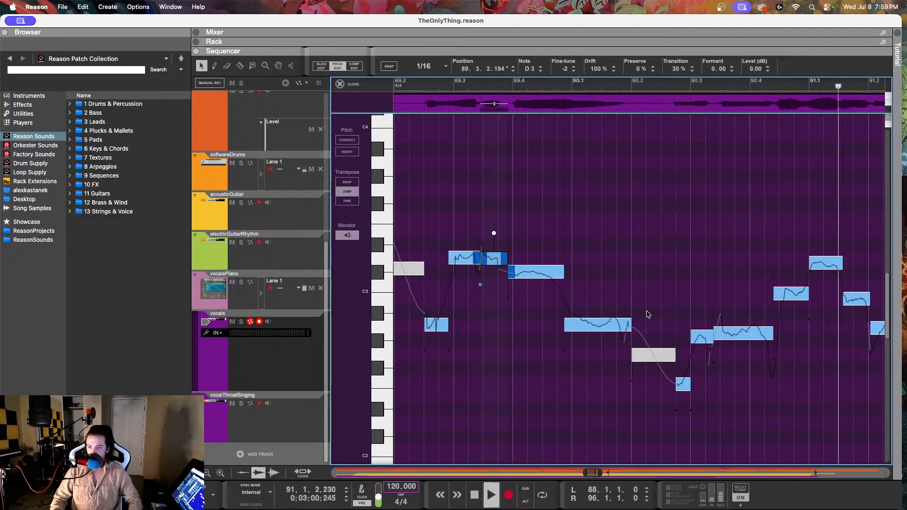
pyautogui.press('space')
# Step: Check the pitch settings of the vocal notes at 90.2.3, 89.2.4 and 89.3.4
pyautogui.click(686, 383)
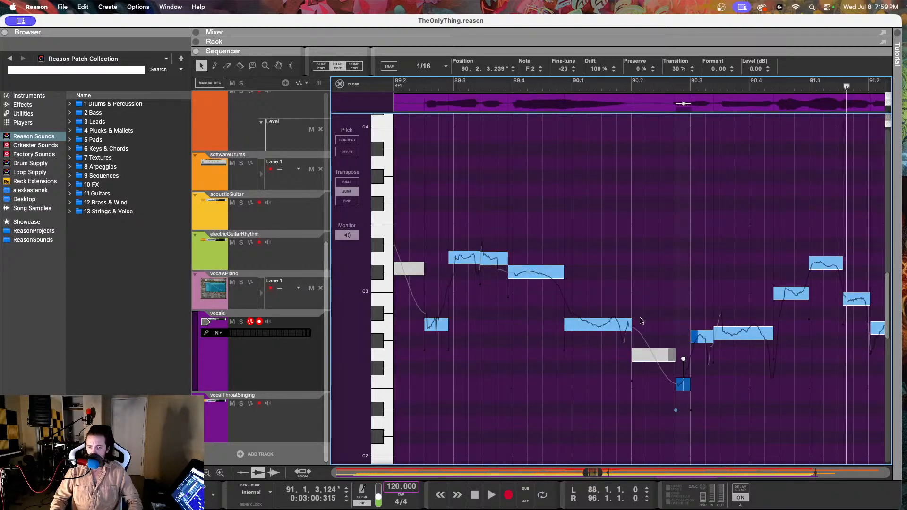
pyautogui.hscroll(-3, 516, 235)
pyautogui.click(534, 257)
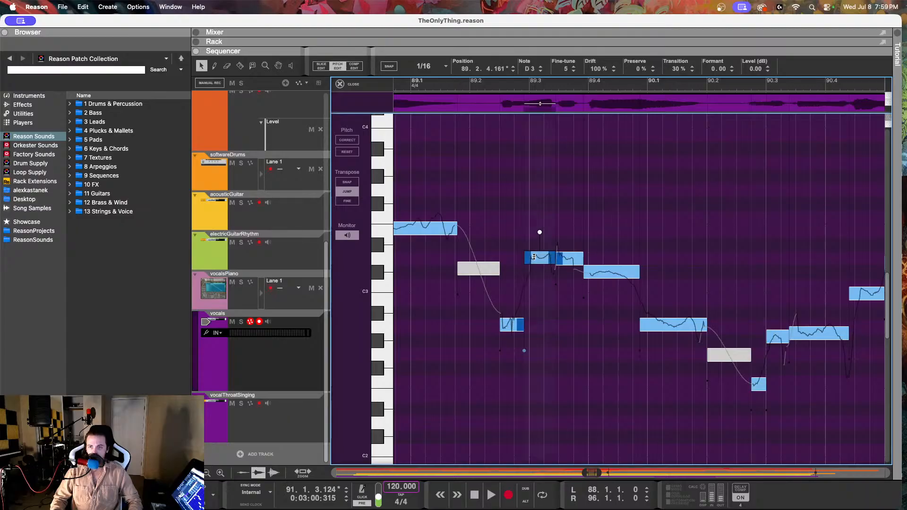
pyautogui.click(597, 270)
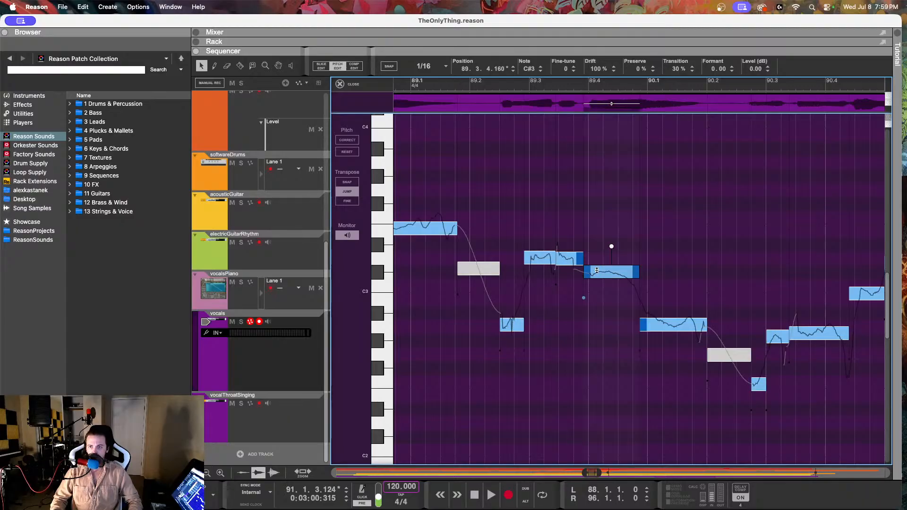
# Step: Place the playback position at 89.2.1 and check the pitch of the vocalsPiano note at 90.1.1
pyautogui.click(476, 84)
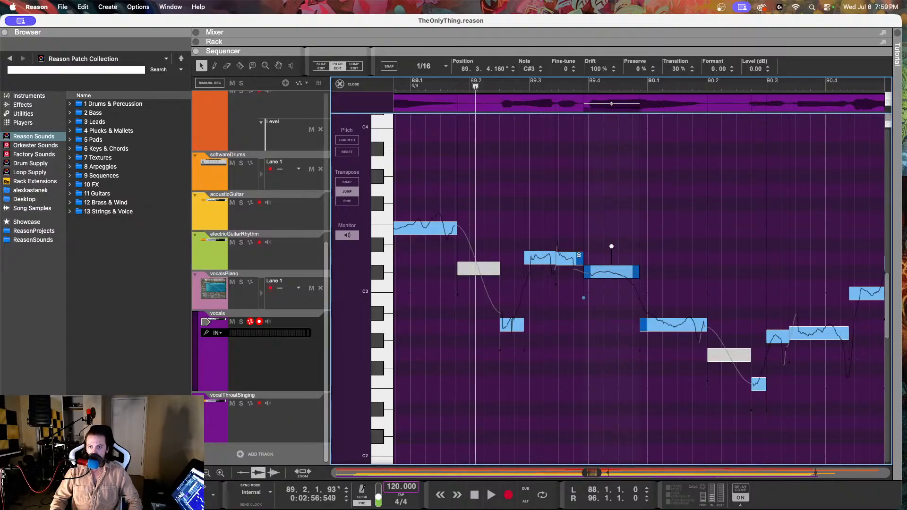
pyautogui.click(300, 307)
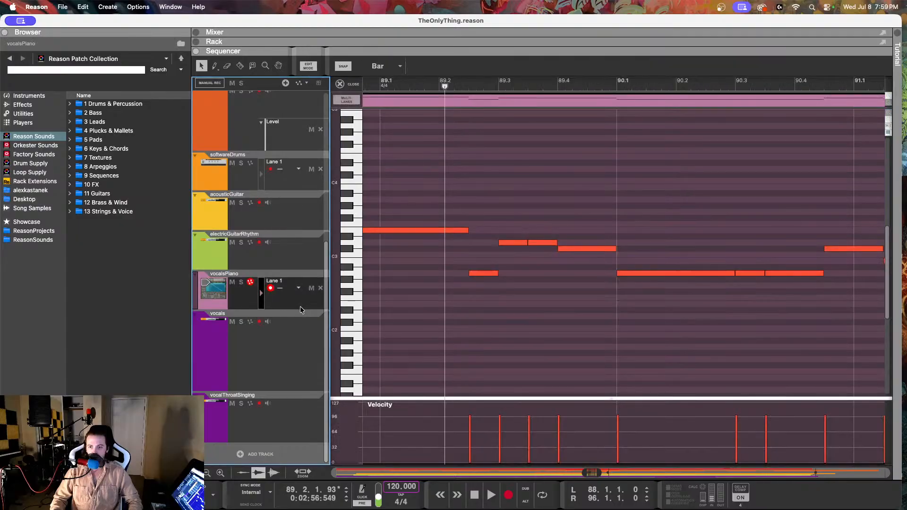
pyautogui.moveTo(636, 243); pyautogui.dragTo(639, 297)
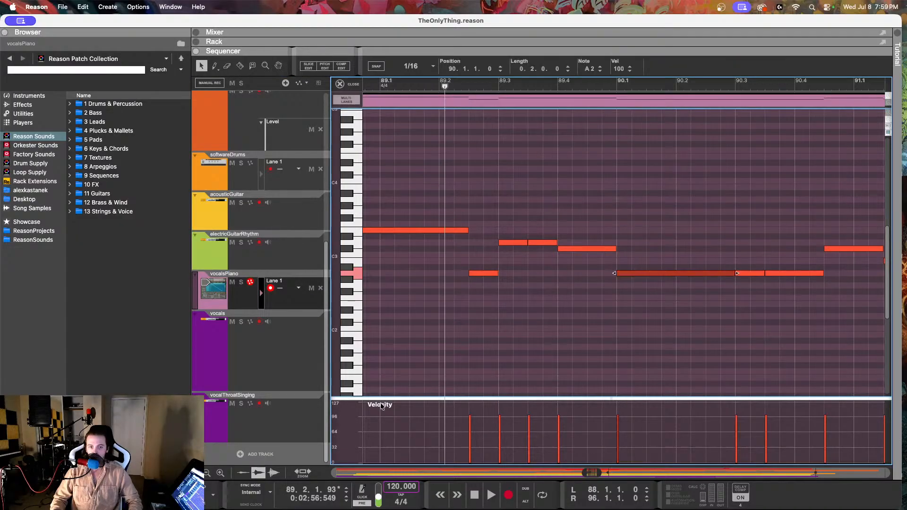
# Step: Open the vocals clip for pitch editing and play the phrase from 88.2.2 into bar 90
pyautogui.click(277, 372)
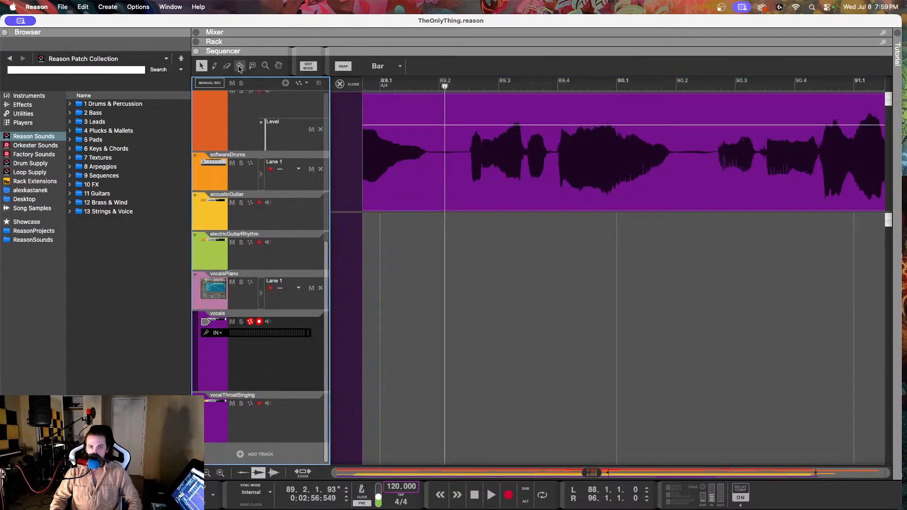
pyautogui.doubleClick(440, 142)
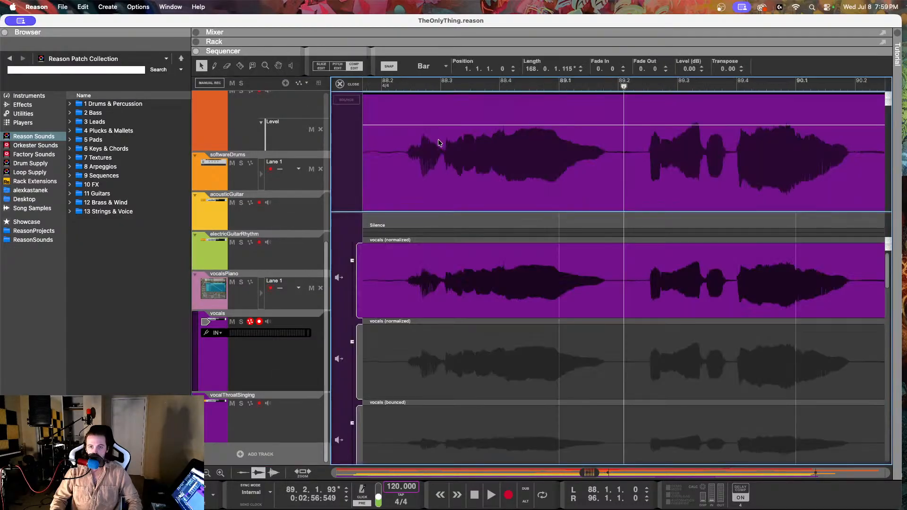
pyautogui.click(337, 66)
pyautogui.click(674, 324)
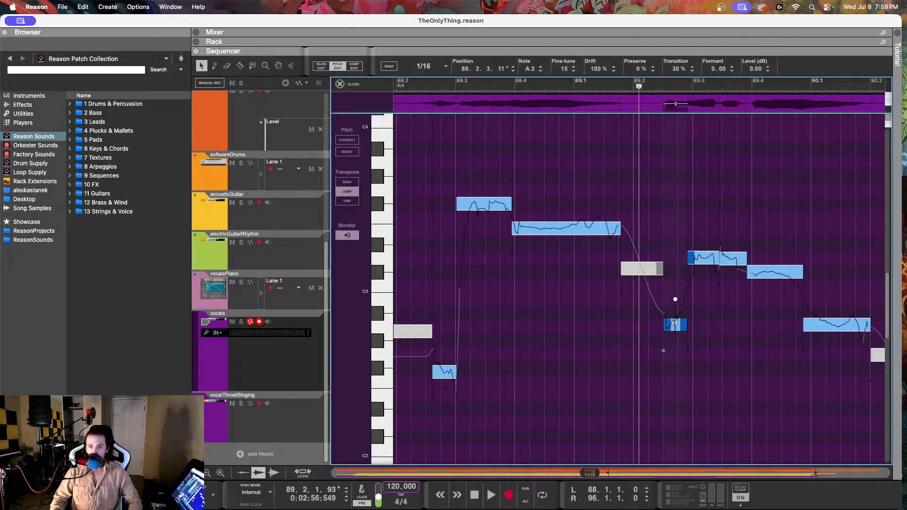
pyautogui.click(417, 84)
pyautogui.press('space')
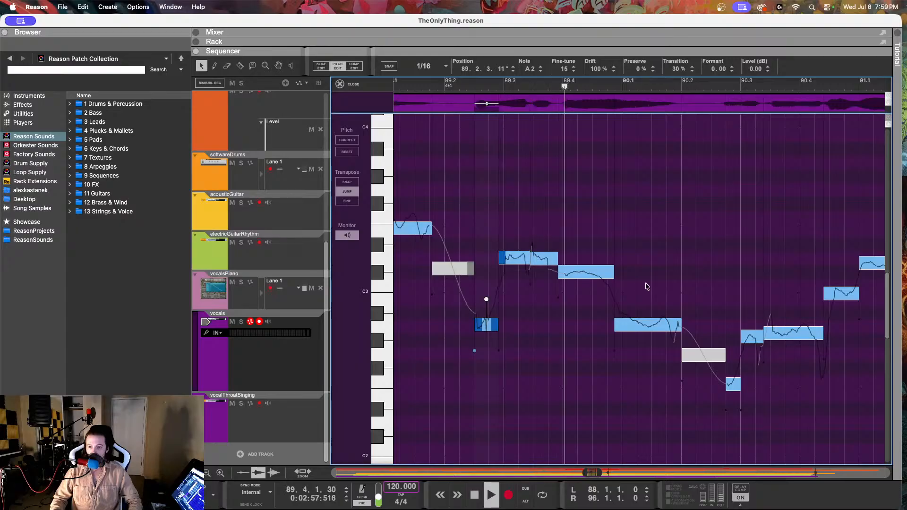
pyautogui.press('space')
# Step: Set the drift of the A2 vocal note at 89.4.4 to 63% and replay the passage up to 90.4.1
pyautogui.click(651, 331)
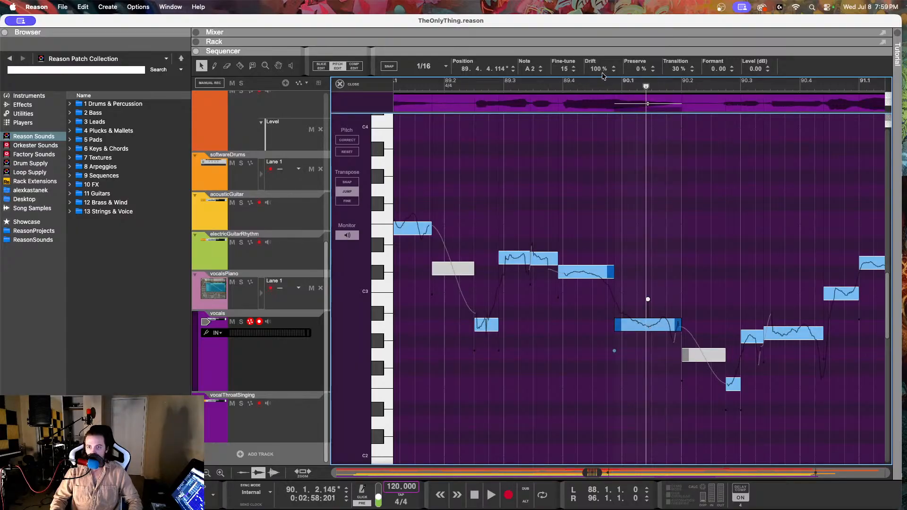
pyautogui.moveTo(603, 75); pyautogui.dragTo(588, 142)
pyautogui.click(563, 84)
pyautogui.press('space')
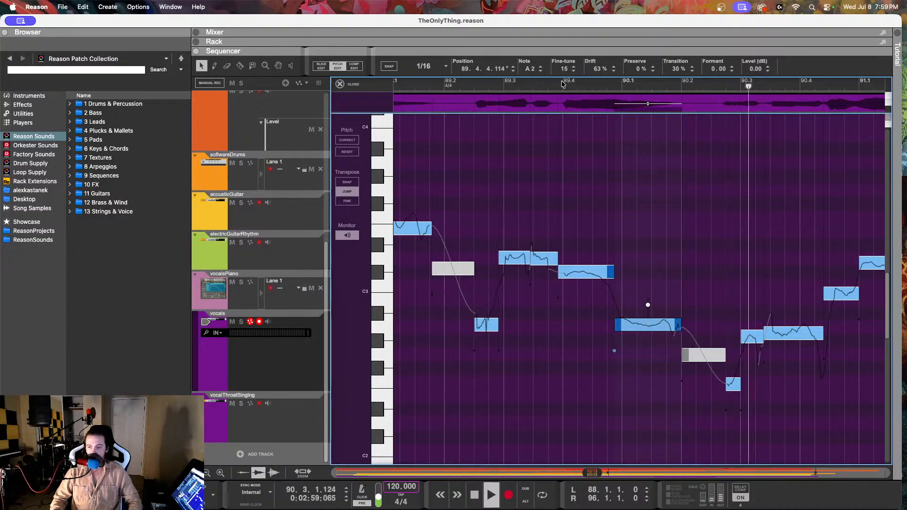
pyautogui.press('space')
pyautogui.hscroll(3, 578, 164)
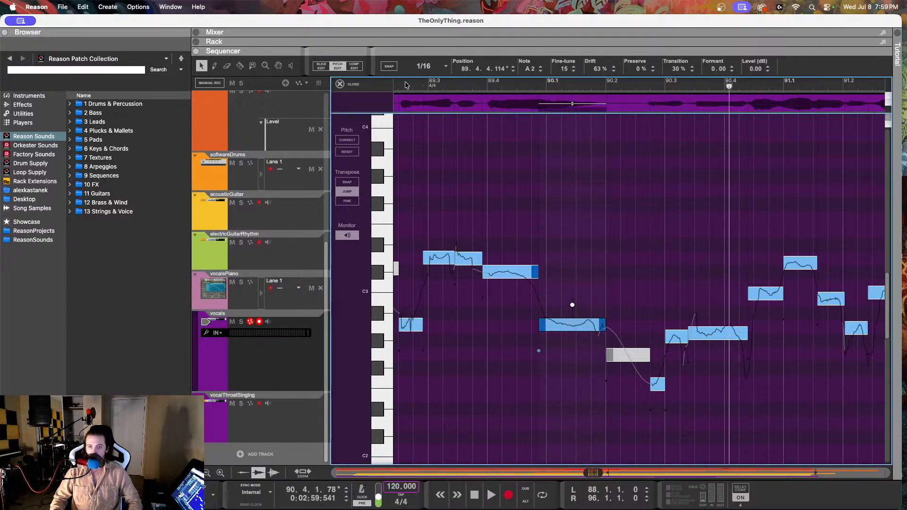
pyautogui.press('space')
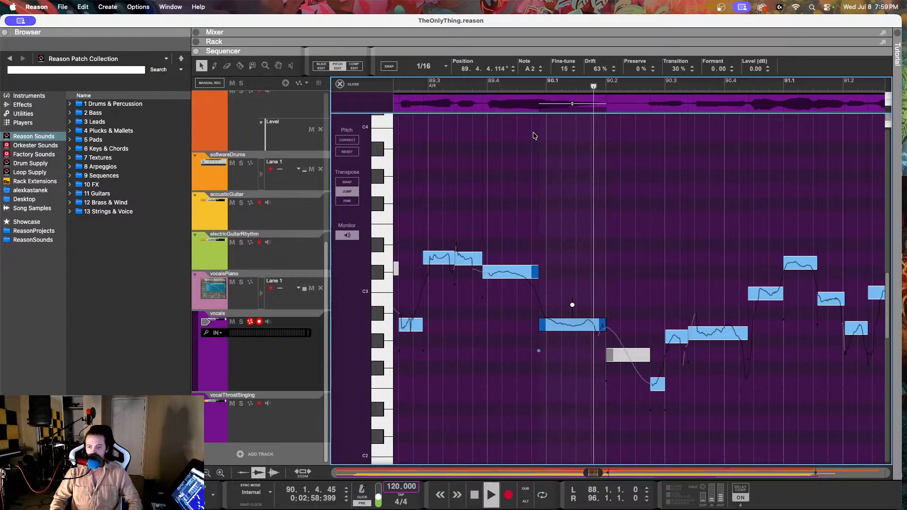
pyautogui.press('space')
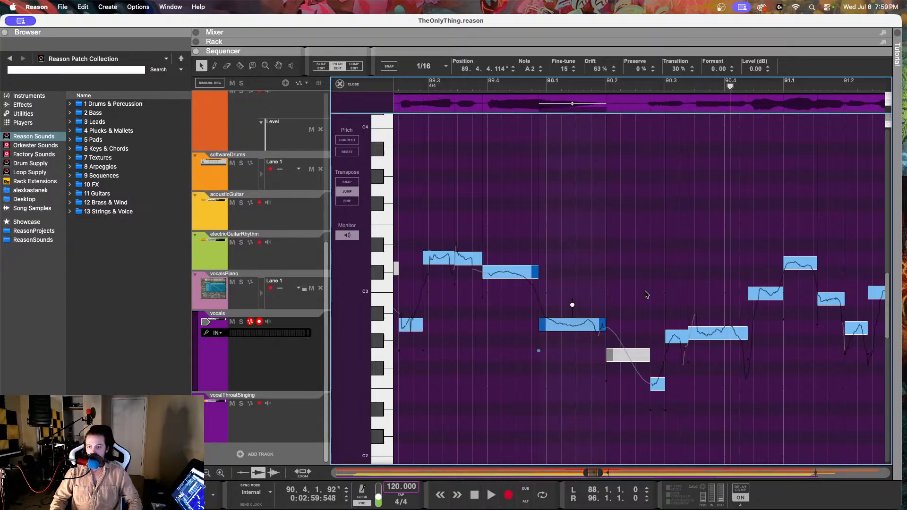
# Step: Check the vocal note at 90.2.3 against the vocalsPiano melody, playing it from 89.4.3 and inspecting the notes at 90.3.1 and 90.3.3
pyautogui.click(654, 389)
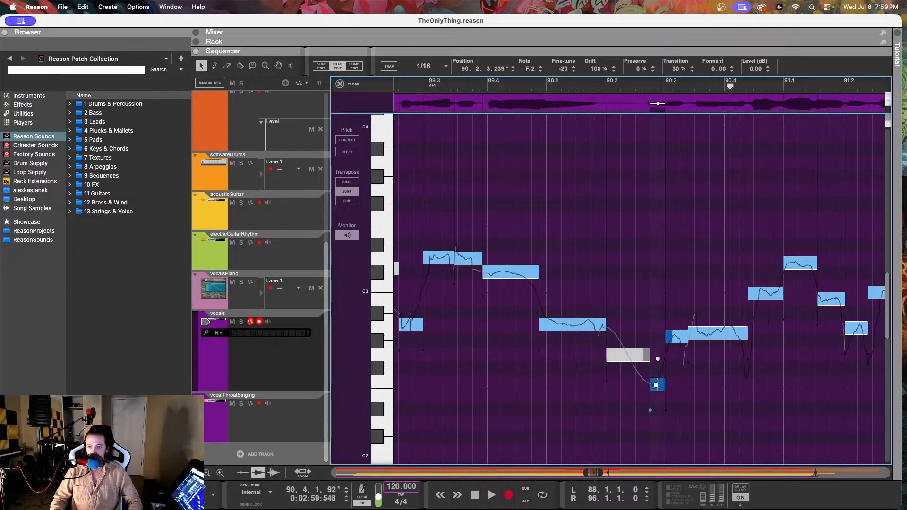
pyautogui.click(288, 307)
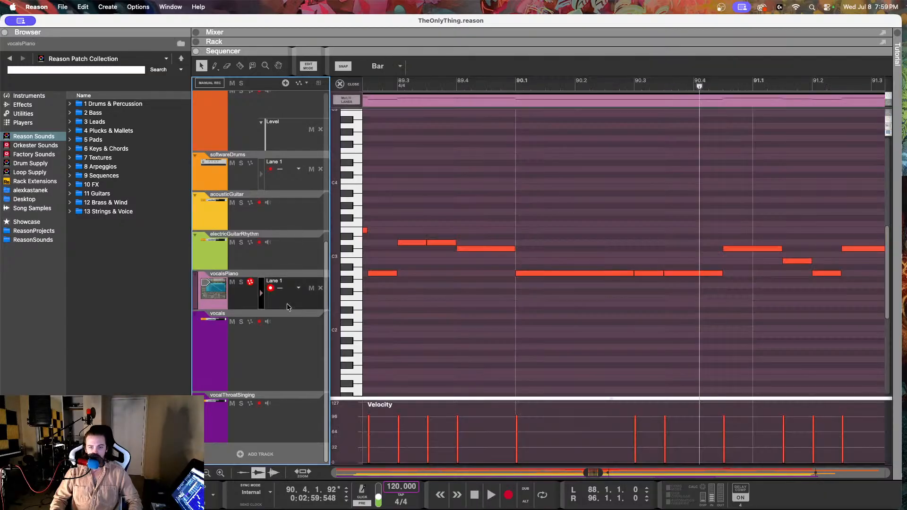
pyautogui.click(492, 86)
pyautogui.press('space')
pyautogui.press('space')
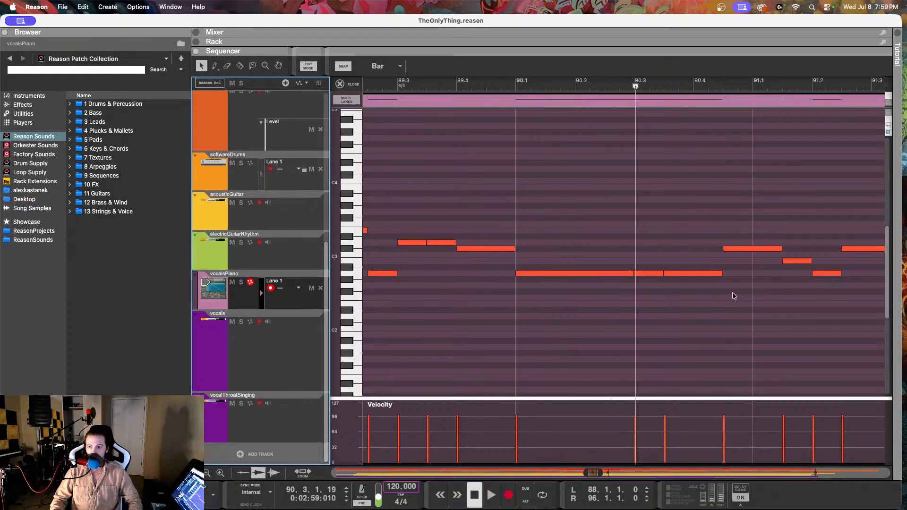
pyautogui.moveTo(658, 249); pyautogui.dragTo(714, 311)
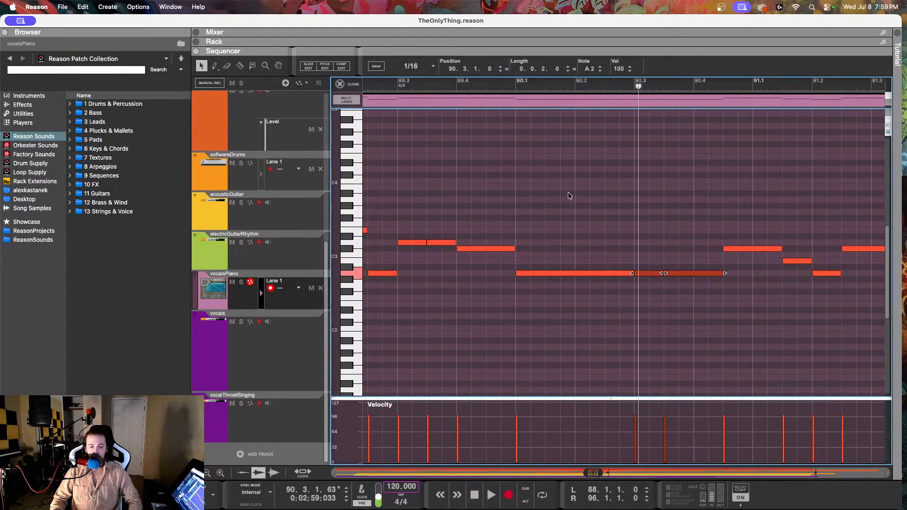
pyautogui.press('space')
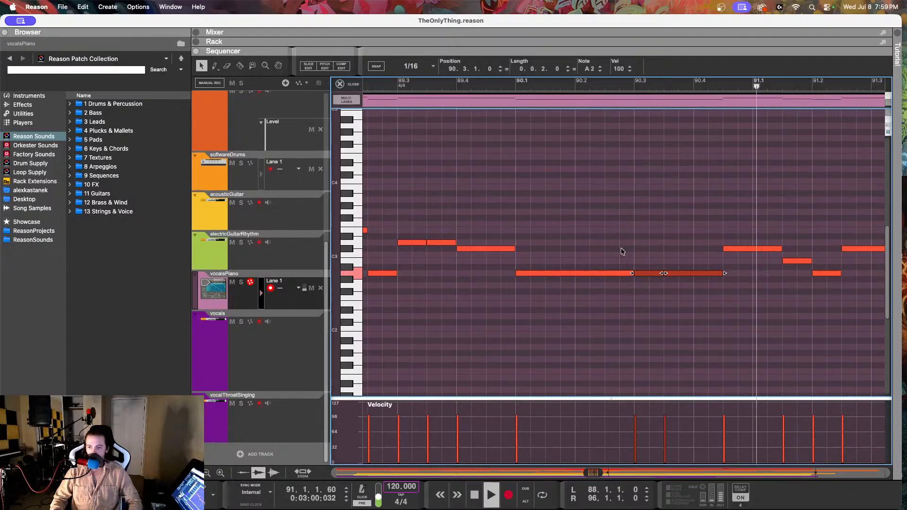
# Step: Reopen the vocals clip for pitch editing and set the note at 90.3.1 to A2 with a fine-tune of -10
pyautogui.click(241, 382)
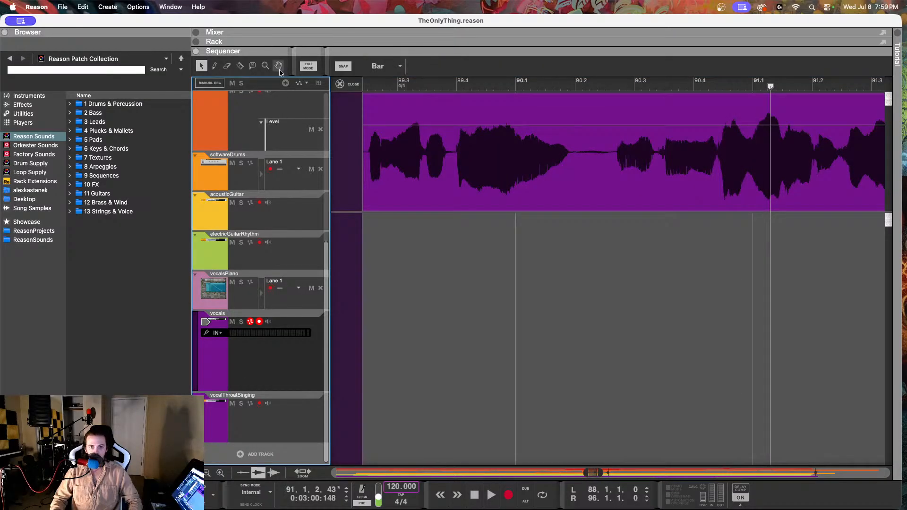
pyautogui.click(432, 107)
pyautogui.doubleClick(432, 108)
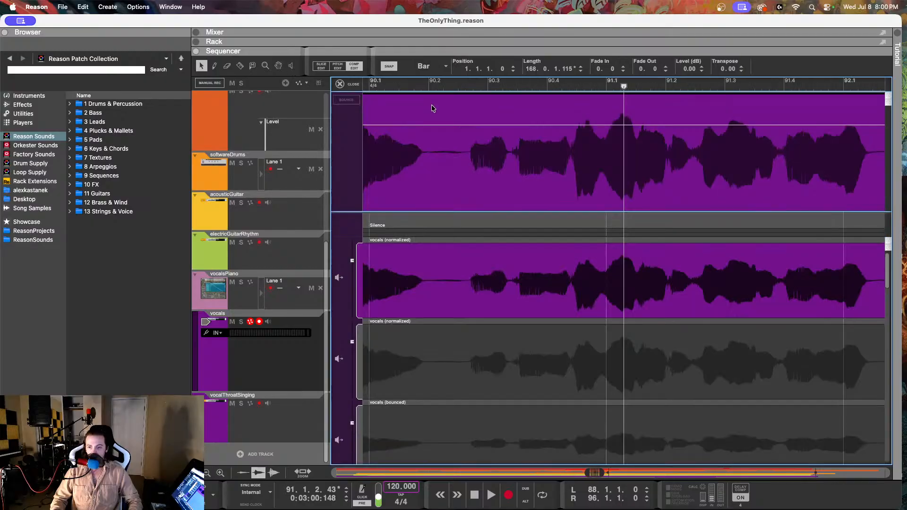
pyautogui.click(337, 67)
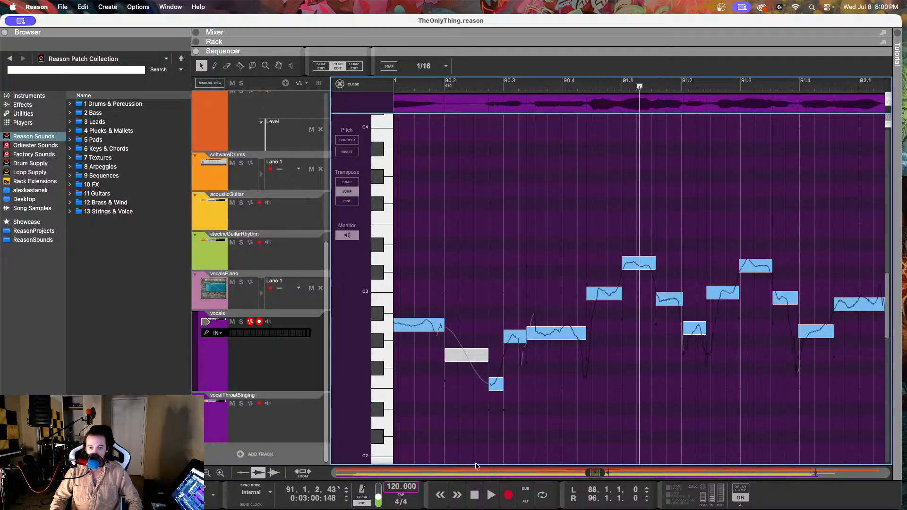
pyautogui.click(495, 383)
pyautogui.click(516, 336)
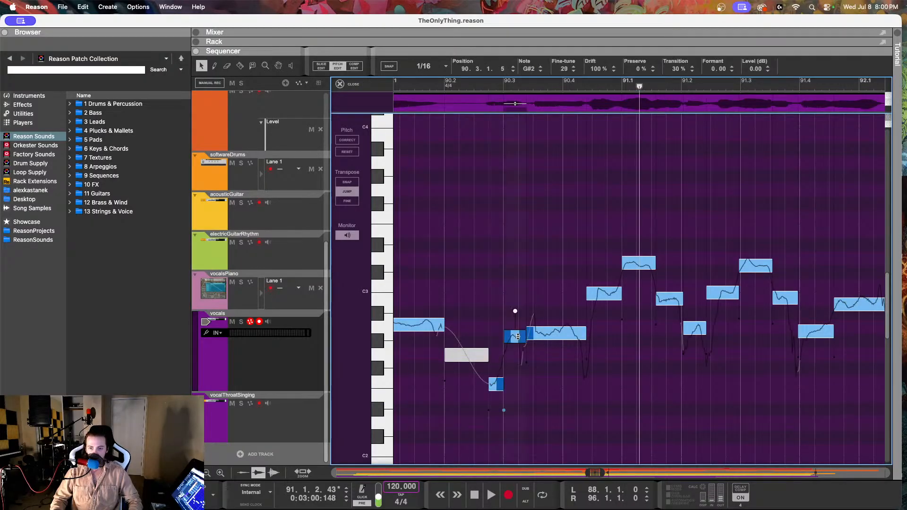
pyautogui.doubleClick(562, 69)
pyautogui.moveTo(559, 27); pyautogui.dragTo(571, 21)
pyautogui.moveTo(564, 68); pyautogui.dragTo(563, 27)
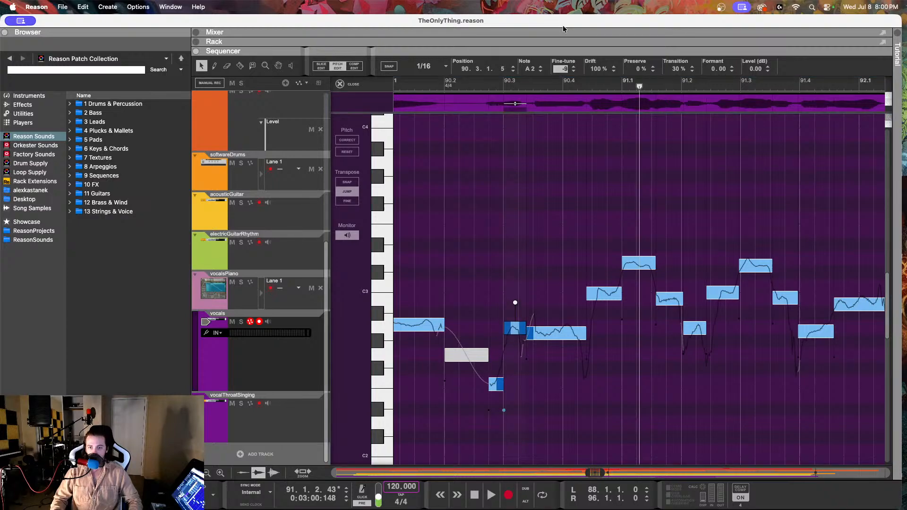
# Step: Set the vocal note at 90.3.2 to a drift of 60% and a fine-tune of -28
pyautogui.click(545, 330)
pyautogui.moveTo(595, 69); pyautogui.dragTo(593, 149)
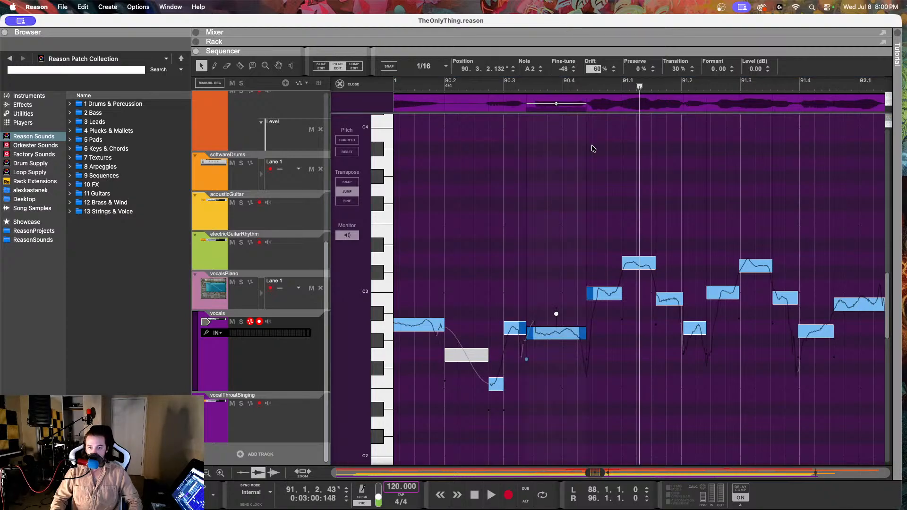
pyautogui.moveTo(564, 69); pyautogui.dragTo(558, 32)
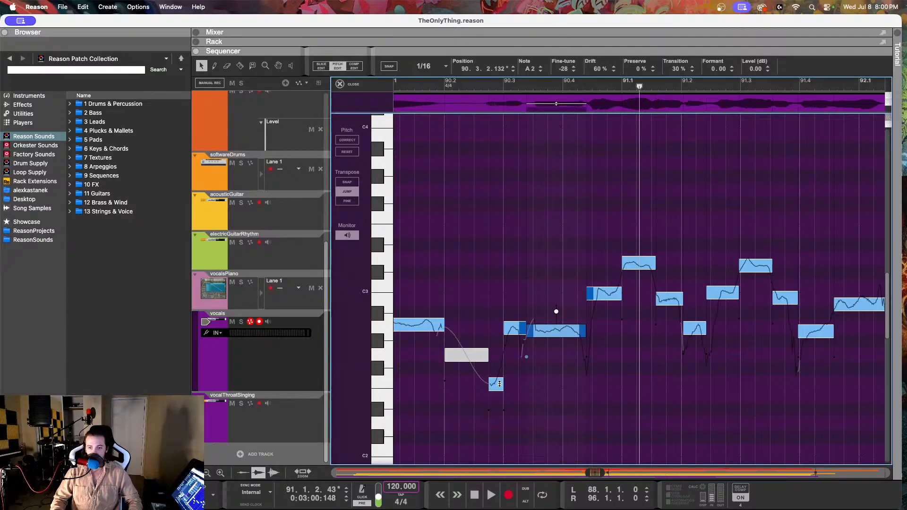
# Step: Raise the short vocal note at 90.2.3 to F#2 with a fine-tune of -1 and play the passage into bar 91
pyautogui.click(495, 385)
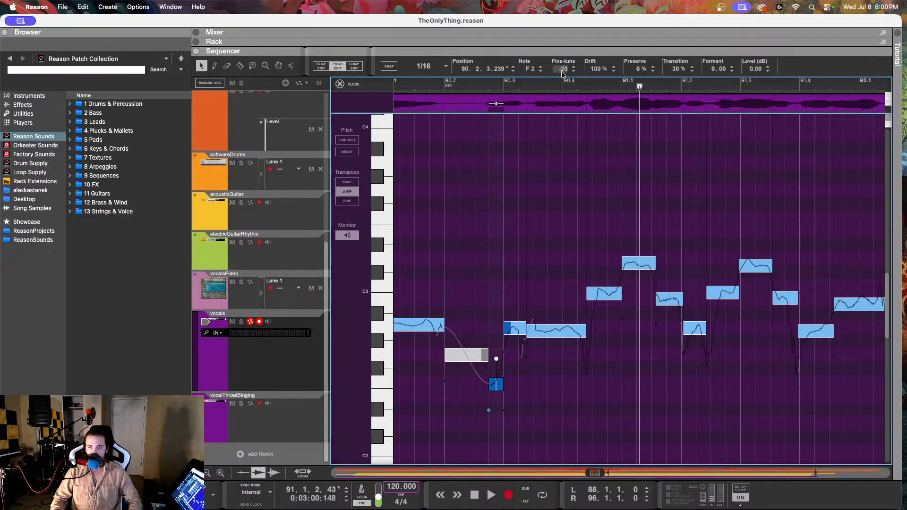
pyautogui.moveTo(562, 71); pyautogui.dragTo(567, 2)
pyautogui.moveTo(563, 70); pyautogui.dragTo(561, 7)
pyautogui.moveTo(562, 72)
pyautogui.mouseDown()
pyautogui.moveTo(562, 20)
pyautogui.moveTo(564, 70)
pyautogui.mouseUp()
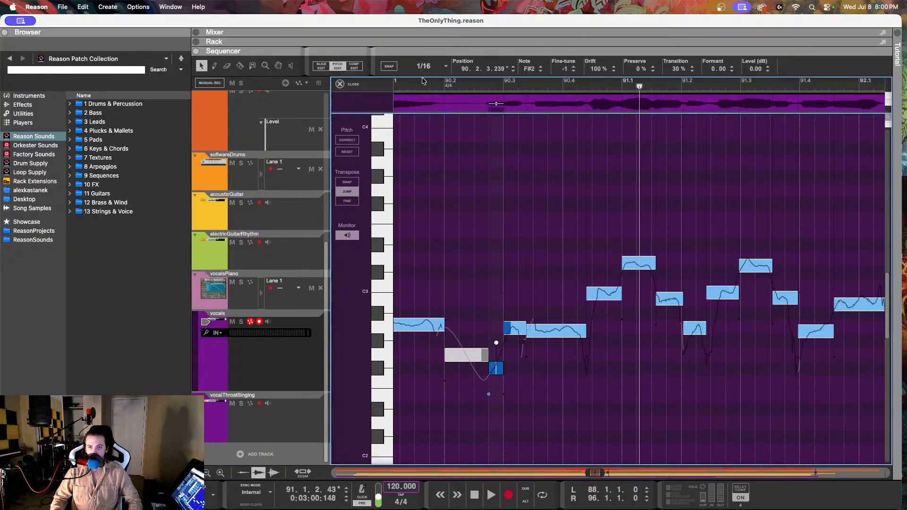
pyautogui.press('space')
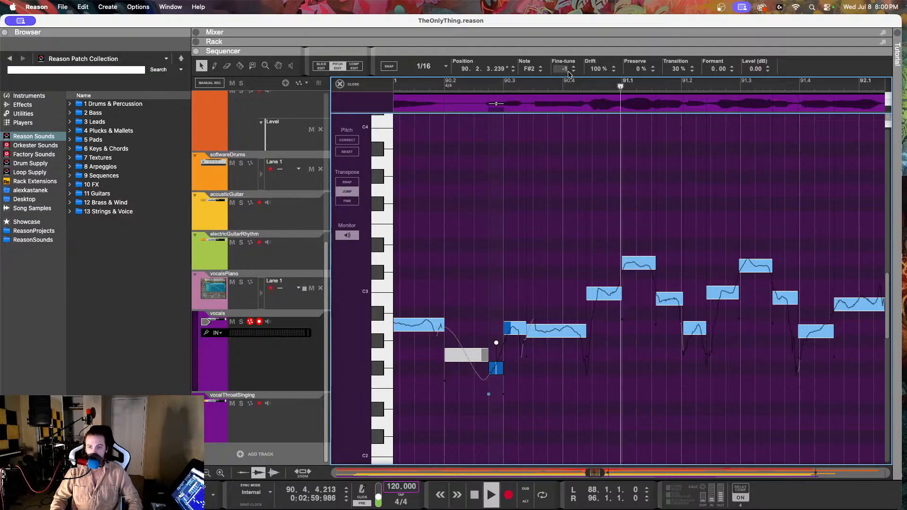
# Step: Set the drift of the F#2 vocal note at 90.2.3 to 73% and replay the passage up to 91.2.4
pyautogui.doubleClick(598, 70)
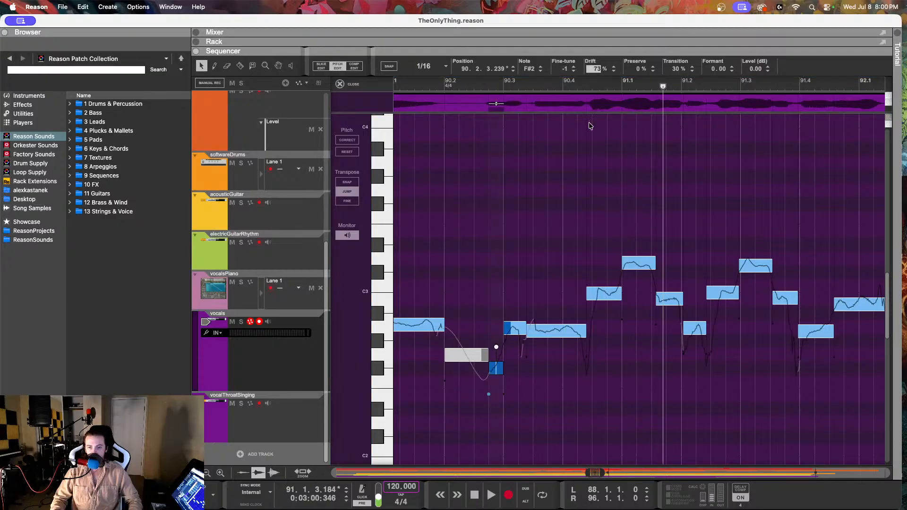
pyautogui.write('73')
pyautogui.press('Return')
pyautogui.press('space')
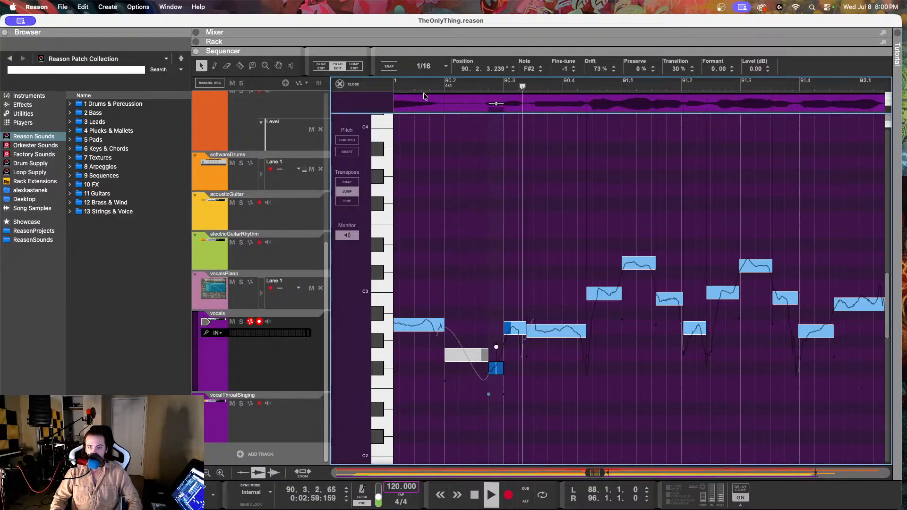
pyautogui.press('space')
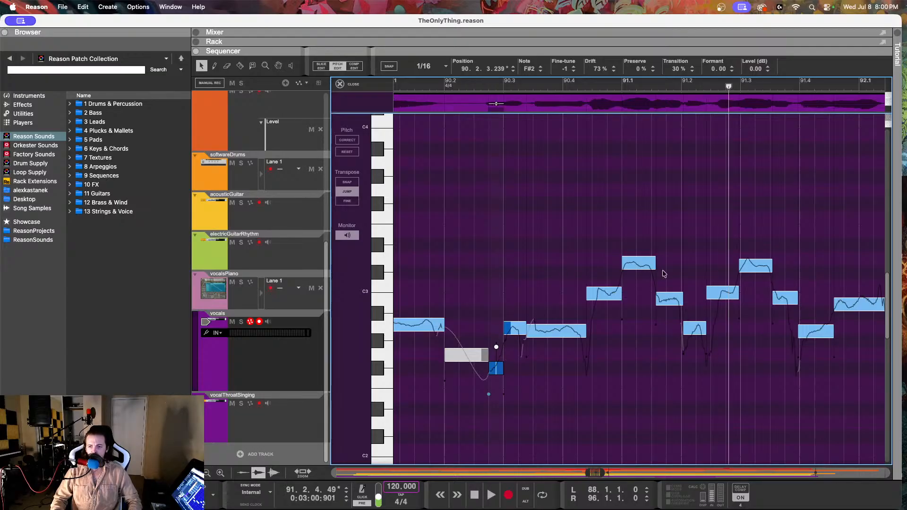
# Step: Show the vocalsPiano notes and play the melody from 90.2 to 91.1
pyautogui.click(281, 298)
pyautogui.click(426, 79)
pyautogui.press('space')
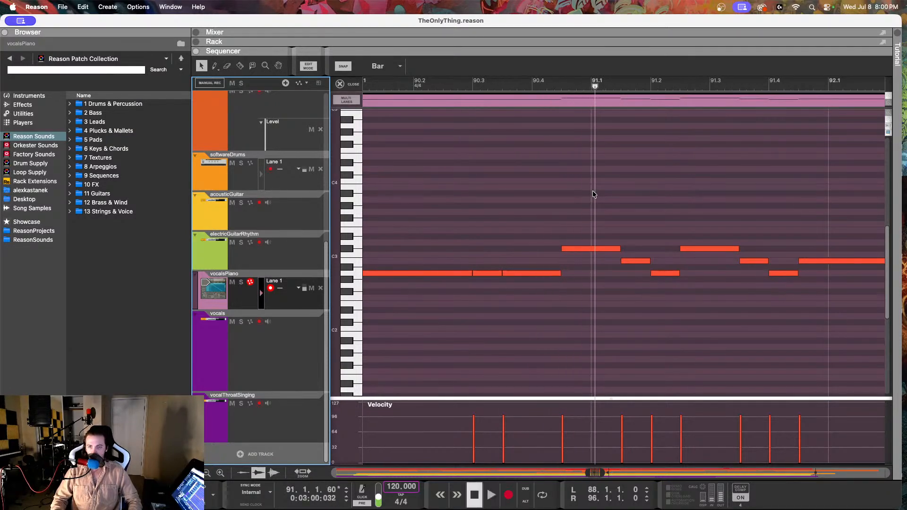
pyautogui.press('space')
# Step: Check the pitches of the vocalsPiano notes from 90.4.3 through 91.4.3 one by one, going over the first ones twice
pyautogui.click(568, 249)
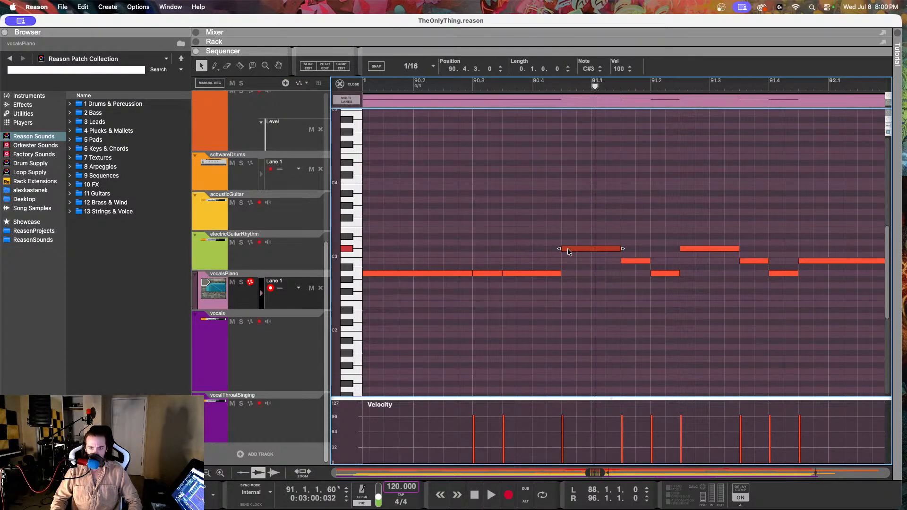
pyautogui.click(633, 262)
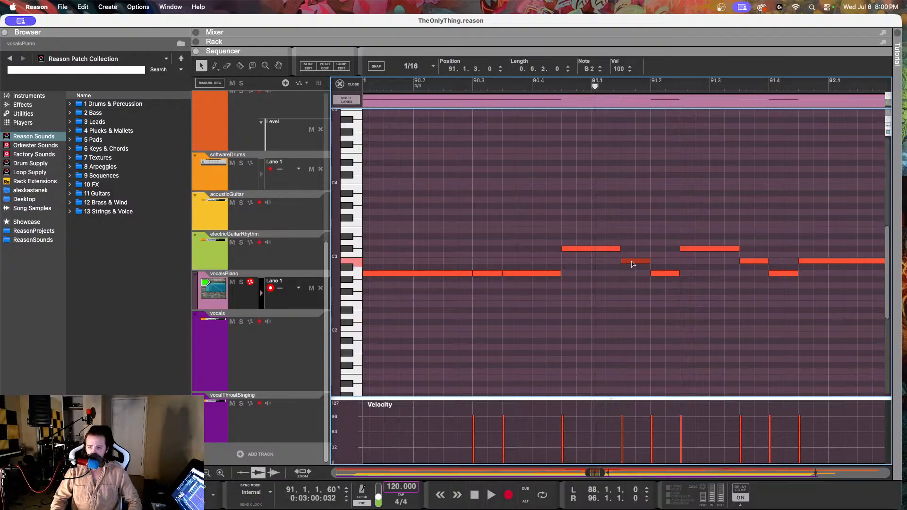
pyautogui.click(655, 273)
pyautogui.click(691, 251)
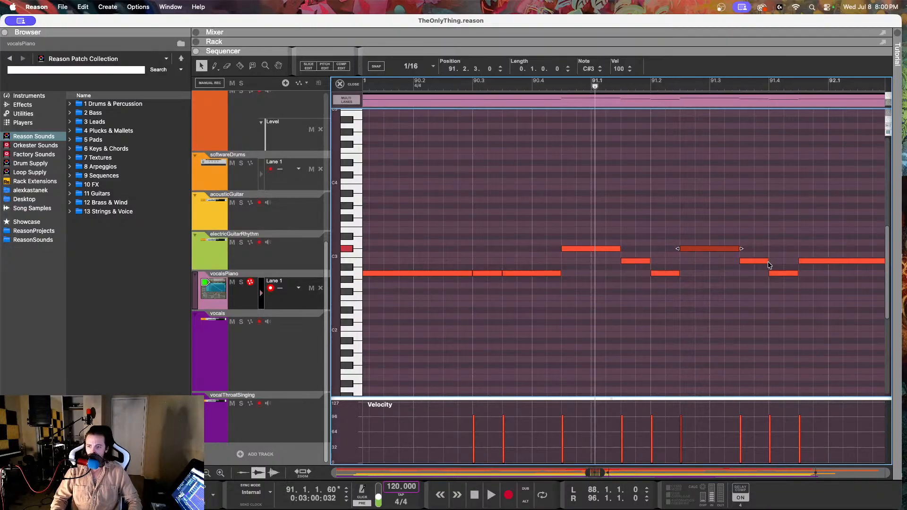
pyautogui.click(757, 263)
pyautogui.click(779, 273)
pyautogui.click(810, 262)
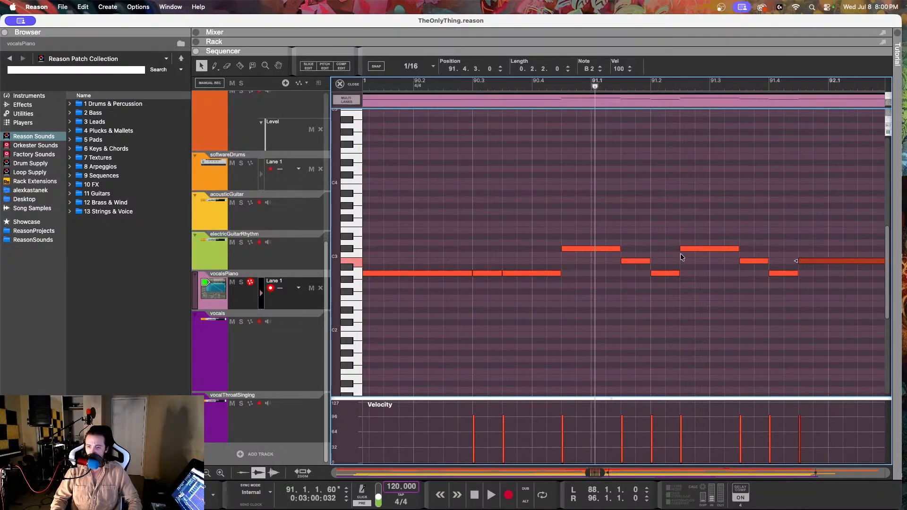
pyautogui.click(606, 250)
pyautogui.click(640, 263)
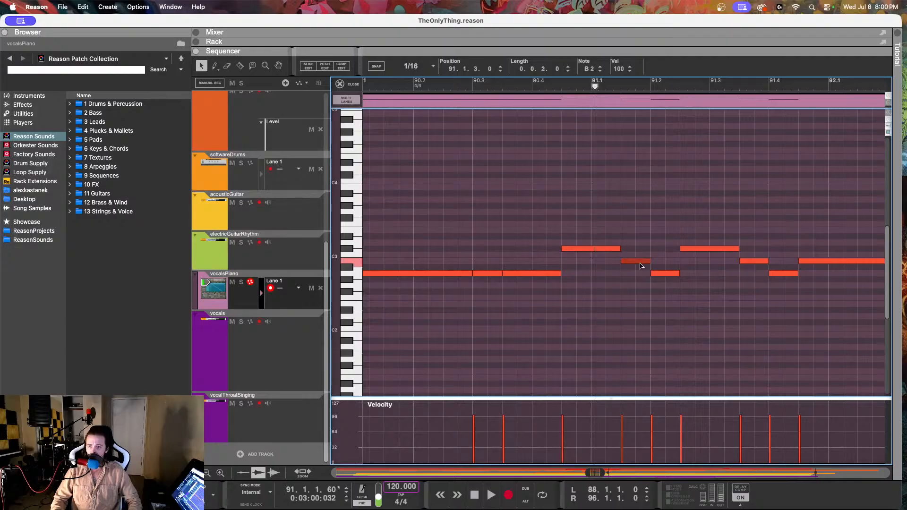
pyautogui.click(660, 274)
pyautogui.click(693, 249)
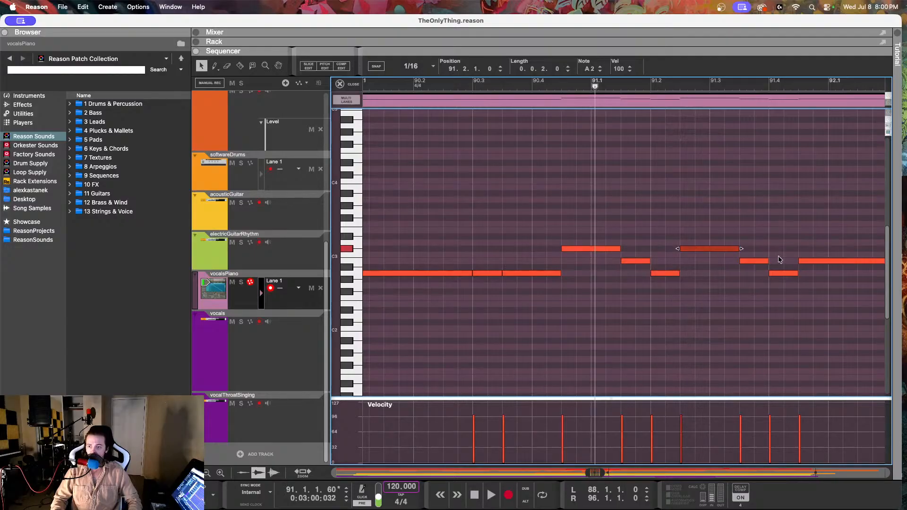
pyautogui.click(763, 267)
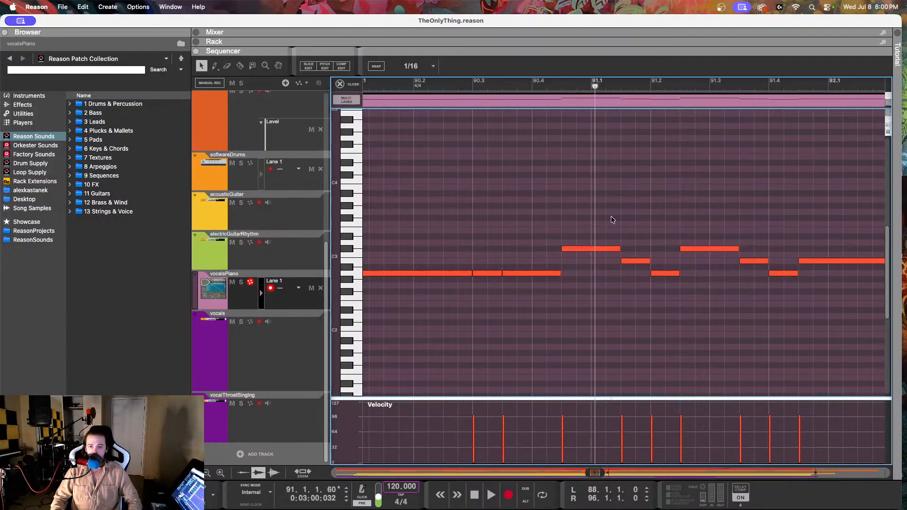
# Step: Reopen the vocals clip for pitch editing and play the passage from just before 90.2 to 90.4.3
pyautogui.click(256, 335)
pyautogui.click(408, 163)
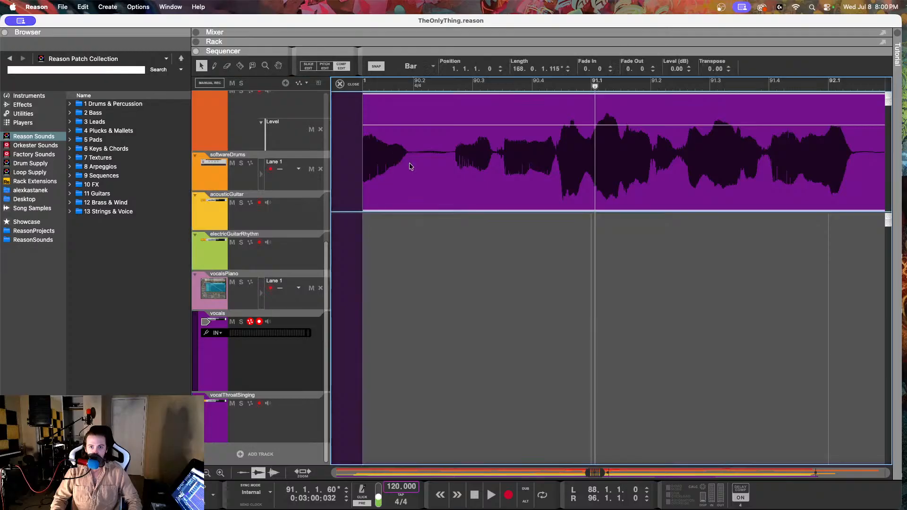
pyautogui.click(338, 67)
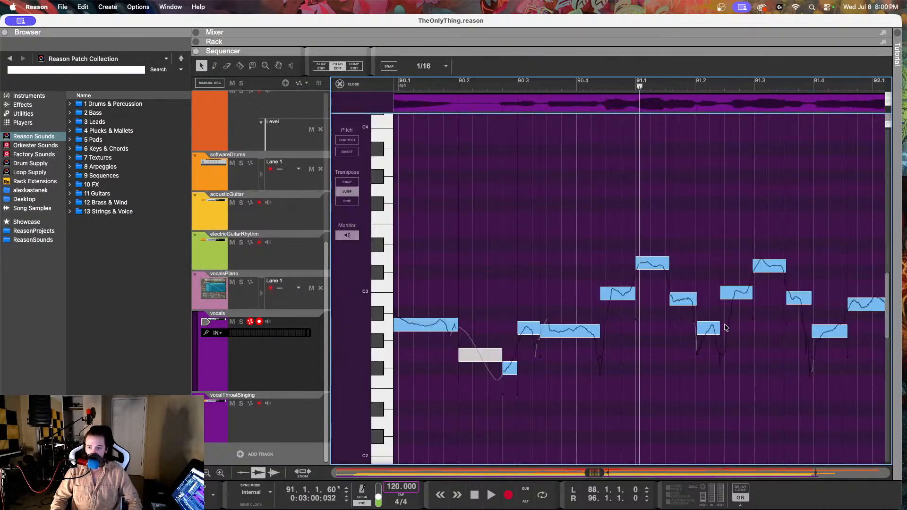
pyautogui.click(452, 83)
pyautogui.press('space')
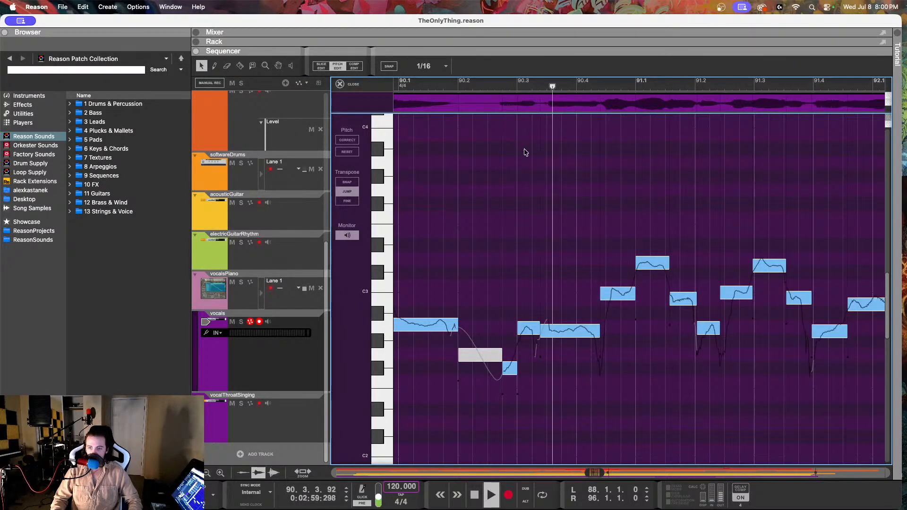
pyautogui.press('space')
# Step: Lower the vocal note at 91.1.1 to C#3 with a fine-tune of -1
pyautogui.click(613, 290)
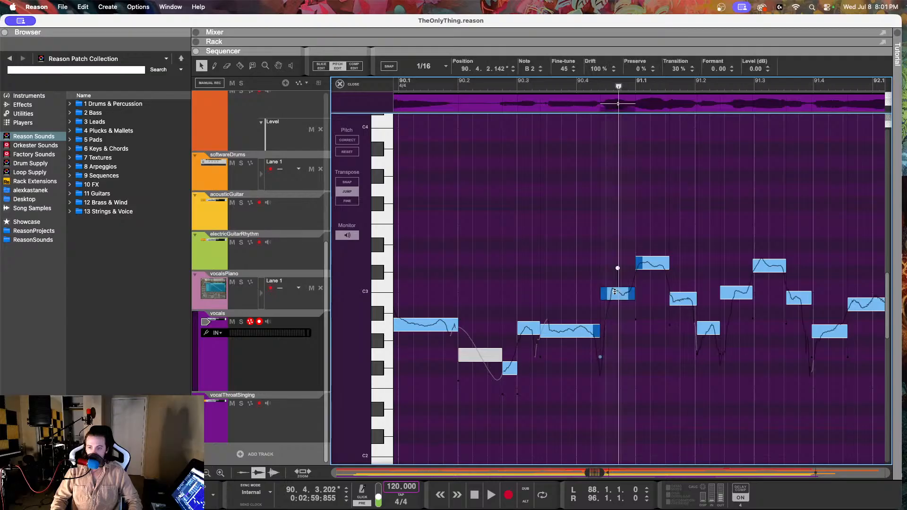
pyautogui.click(655, 262)
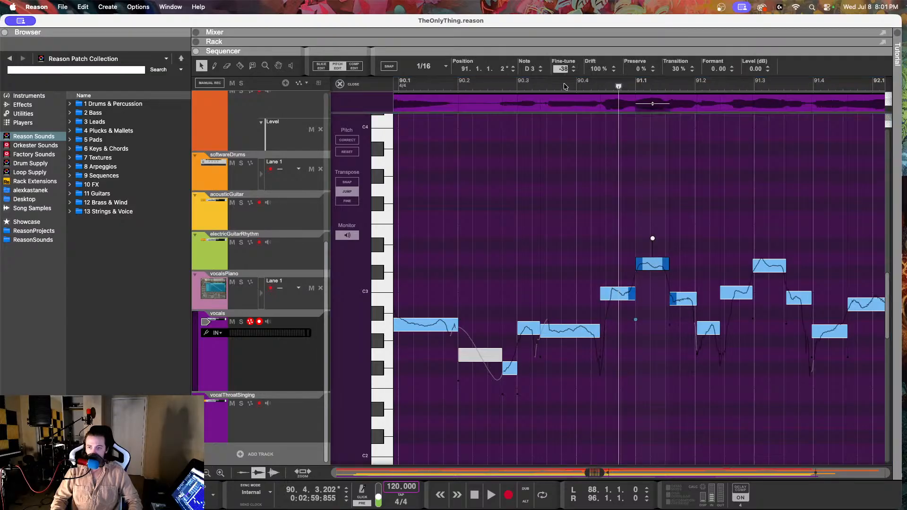
pyautogui.moveTo(563, 69); pyautogui.dragTo(549, 208)
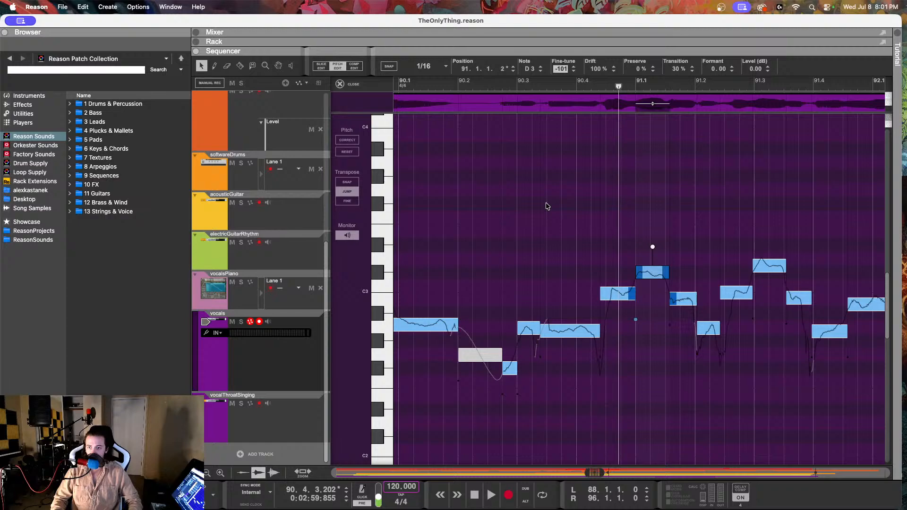
# Step: Try the vocal note at 90.4.2 at C3 with a fine-tune of -27 and play the passage up to 91.2.3
pyautogui.click(622, 296)
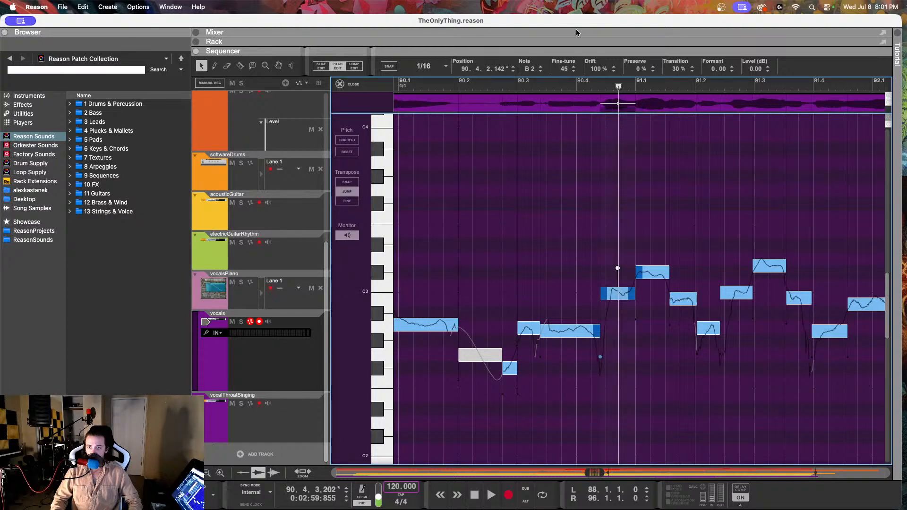
pyautogui.moveTo(564, 69); pyautogui.dragTo(562, 27)
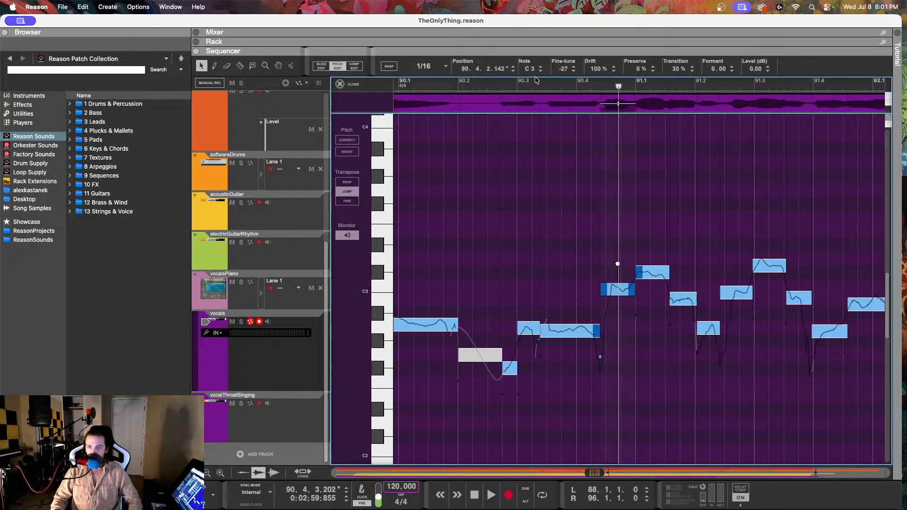
pyautogui.click(510, 84)
pyautogui.press('space')
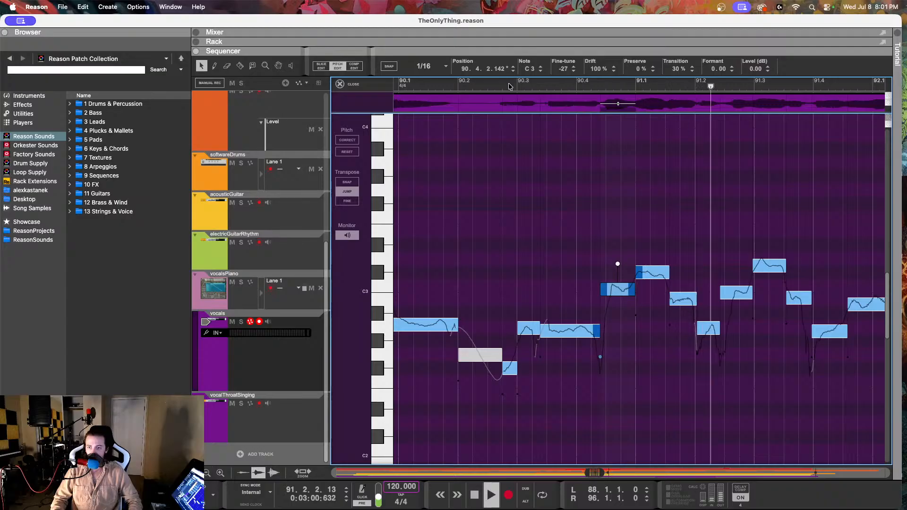
pyautogui.press('space')
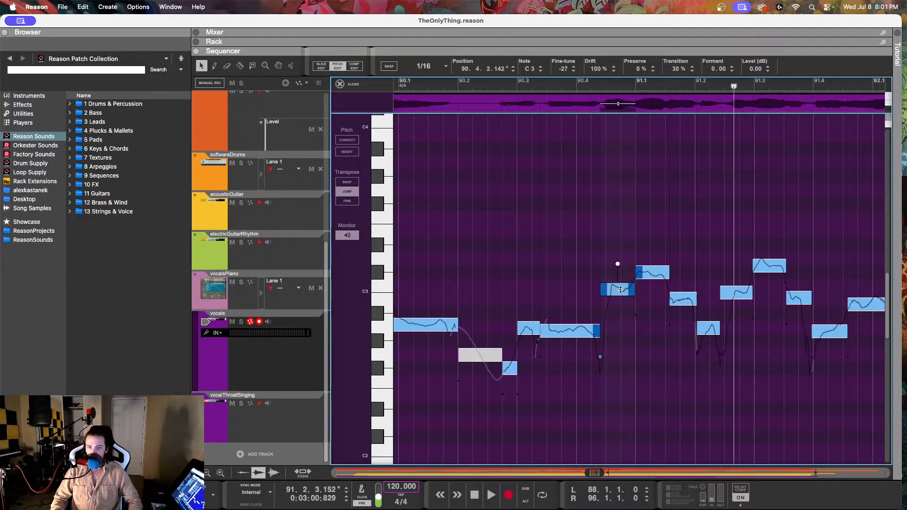
# Step: Set the vocal note at 90.4.2 to B2 with a fine-tune of 1 and replay the passage up to 91.3.2
pyautogui.click(678, 296)
pyautogui.click(634, 292)
pyautogui.moveTo(559, 65); pyautogui.dragTo(695, 262)
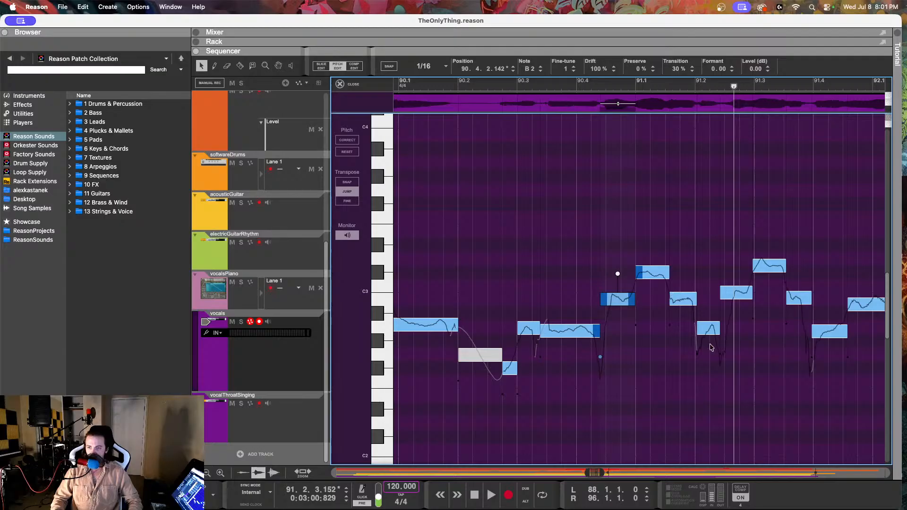
pyautogui.click(710, 330)
pyautogui.click(513, 81)
pyautogui.press('space')
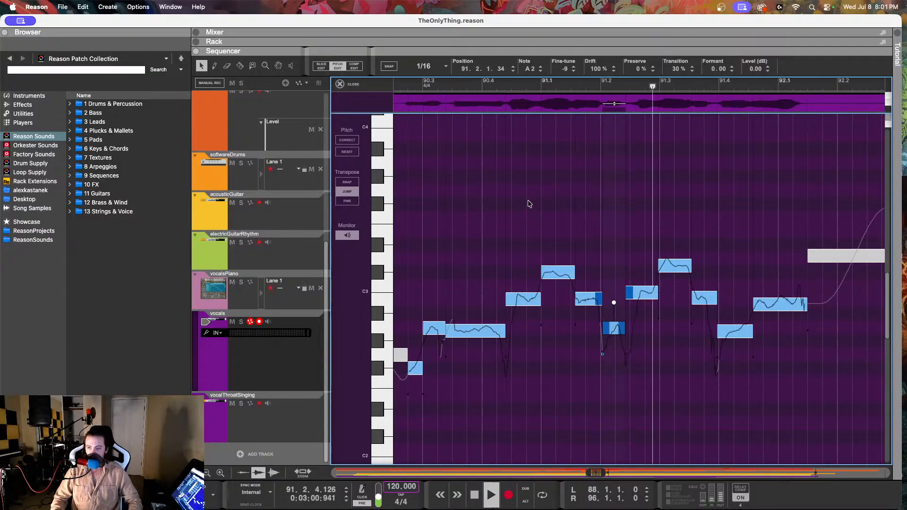
pyautogui.press('space')
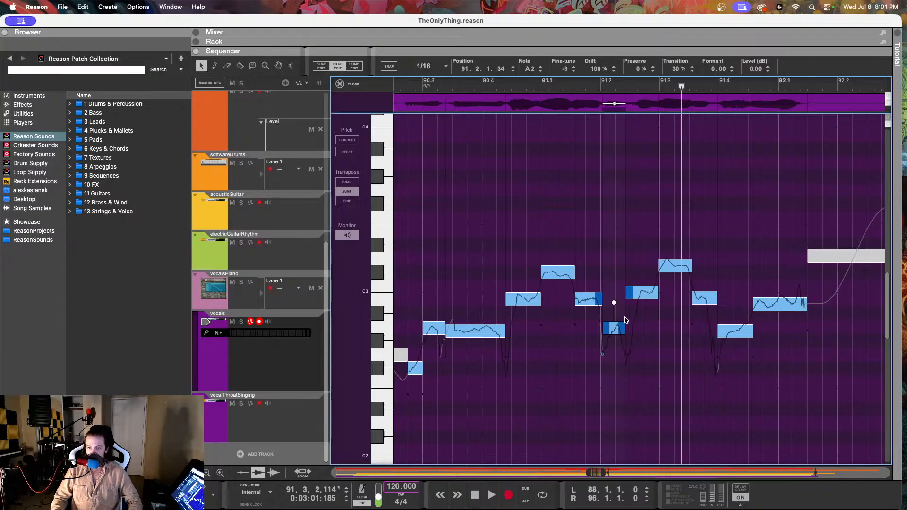
# Step: Lower the vocal note at 91.3 to C#3
pyautogui.click(641, 297)
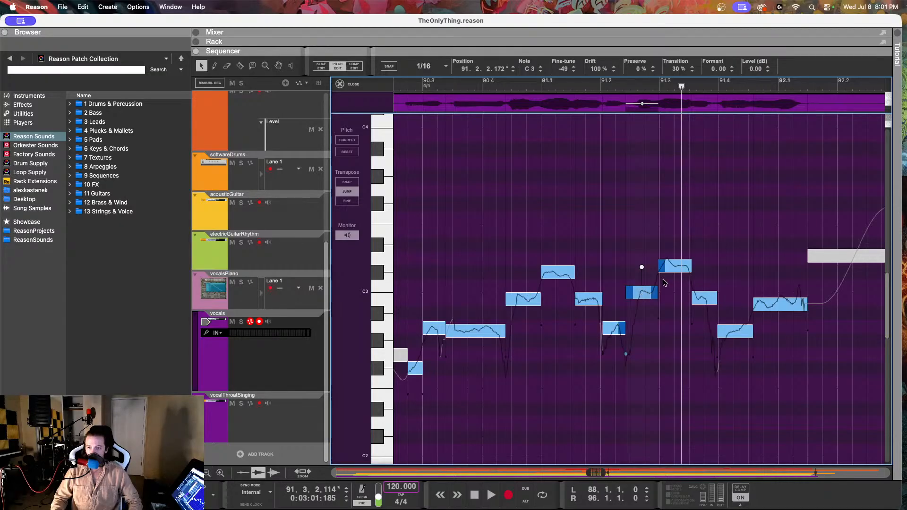
pyautogui.click(671, 268)
pyautogui.moveTo(595, 69); pyautogui.dragTo(552, 154)
# Step: Set the vocal note at 91.2.2 to B2 with a fine-tune of -3 and play from 90.3.4 to 92.1.2
pyautogui.click(637, 296)
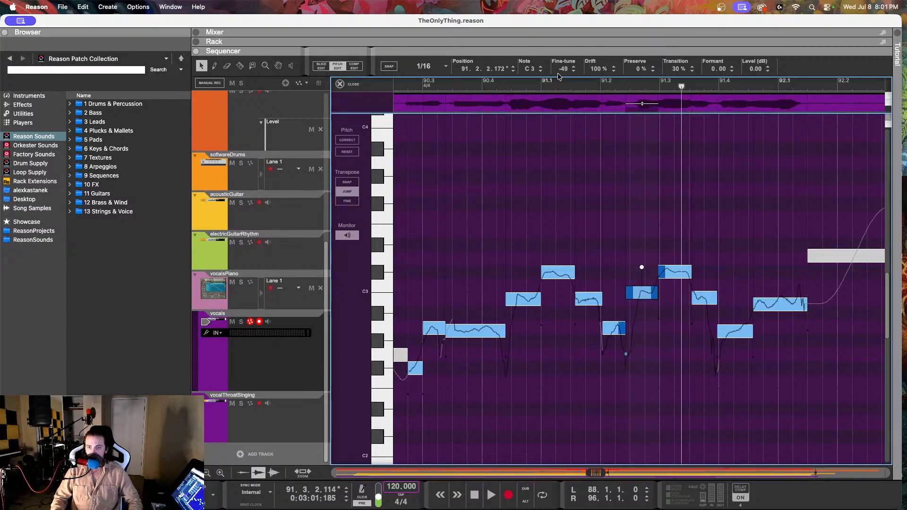
pyautogui.moveTo(560, 71); pyautogui.dragTo(561, 172)
pyautogui.click(472, 86)
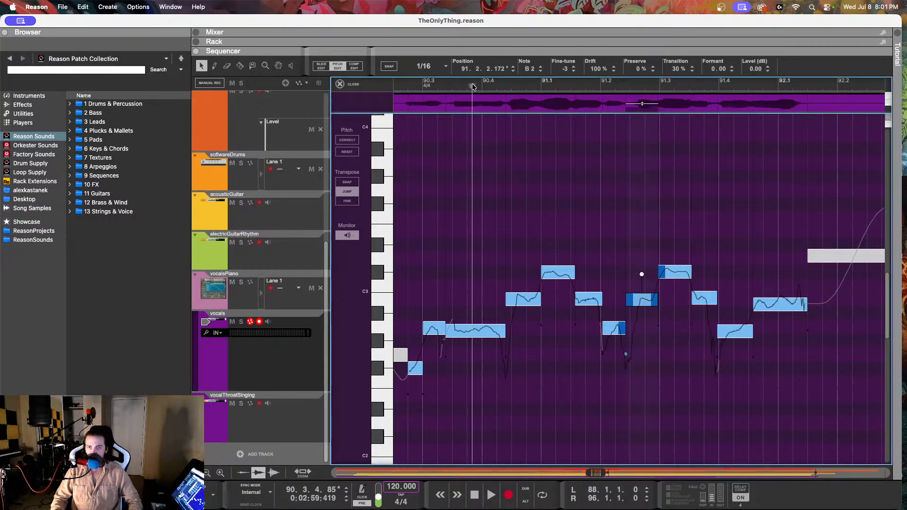
pyautogui.press('space')
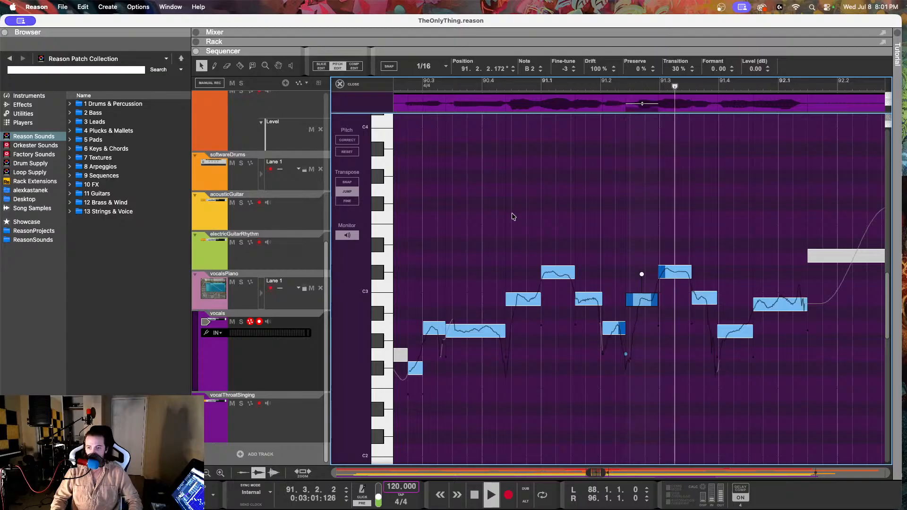
pyautogui.press('space')
# Step: Set the long vocal note at 91.4.3 to a drift of 75% and a fine-tune of 1, and replay the passage up to 92.1.4
pyautogui.hscroll(5, 699, 345)
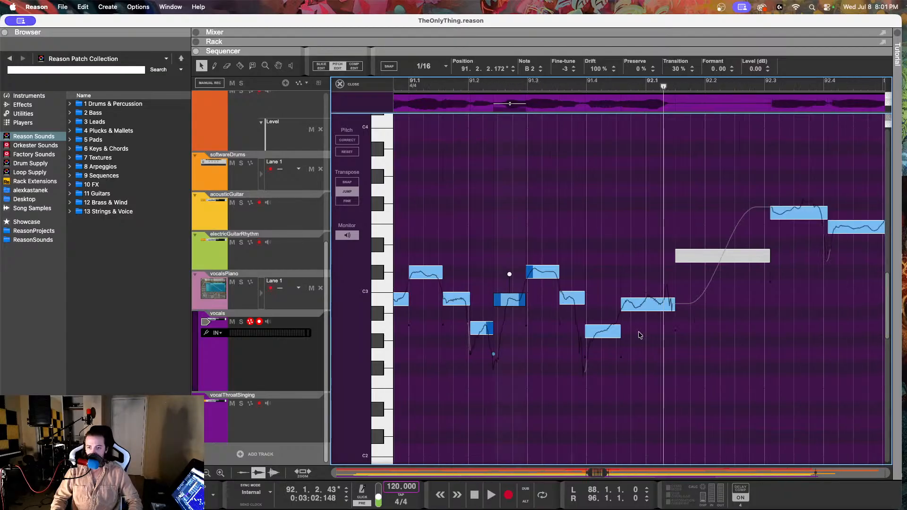
pyautogui.click(615, 298)
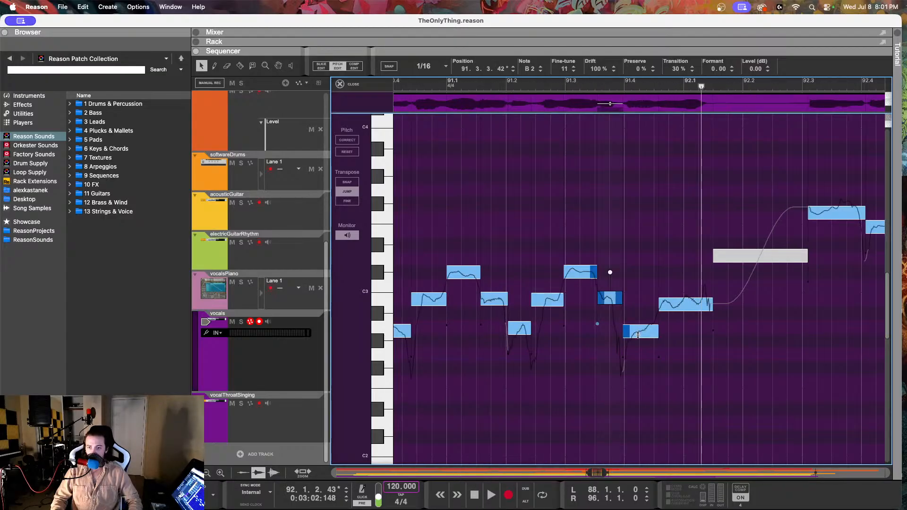
pyautogui.click(637, 335)
pyautogui.click(668, 306)
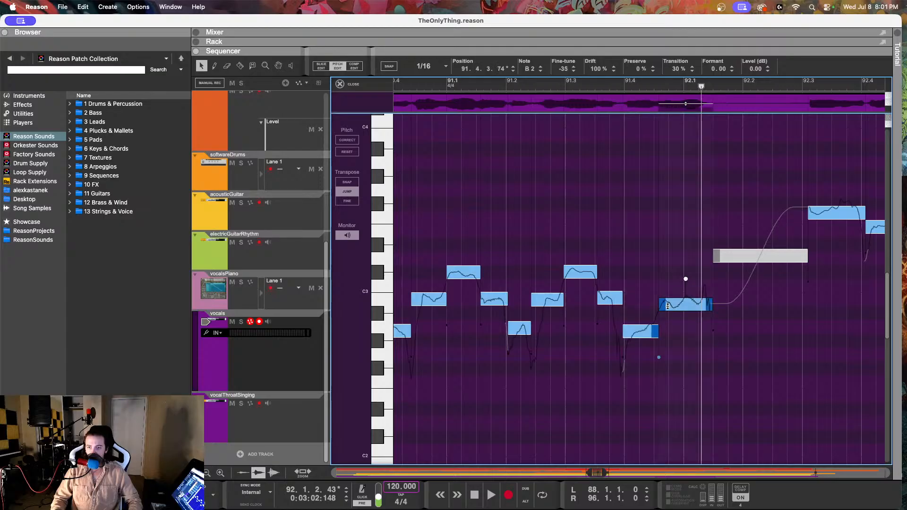
pyautogui.moveTo(596, 69); pyautogui.dragTo(599, 122)
pyautogui.moveTo(563, 70); pyautogui.dragTo(566, 11)
pyautogui.click(409, 83)
pyautogui.press('space')
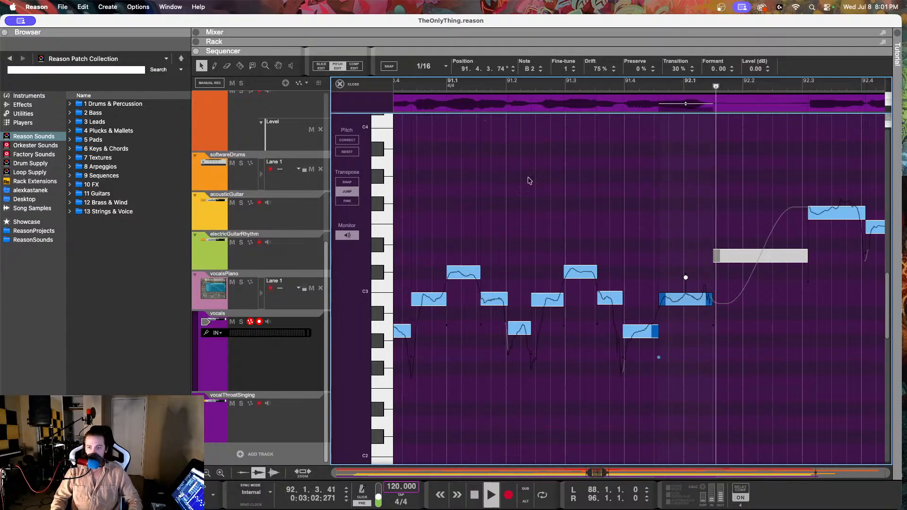
pyautogui.press('space')
# Step: Set the A2 vocal note at 91.3.4 to a fine-tune of -14 and a drift of 77%, and play the passage into 92.4.3
pyautogui.click(639, 331)
pyautogui.moveTo(565, 69); pyautogui.dragTo(565, 39)
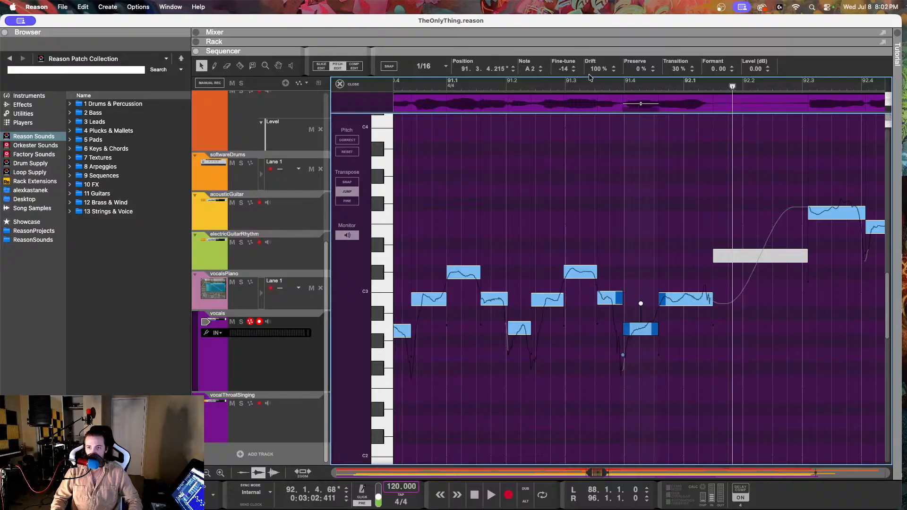
pyautogui.moveTo(596, 69); pyautogui.dragTo(598, 82)
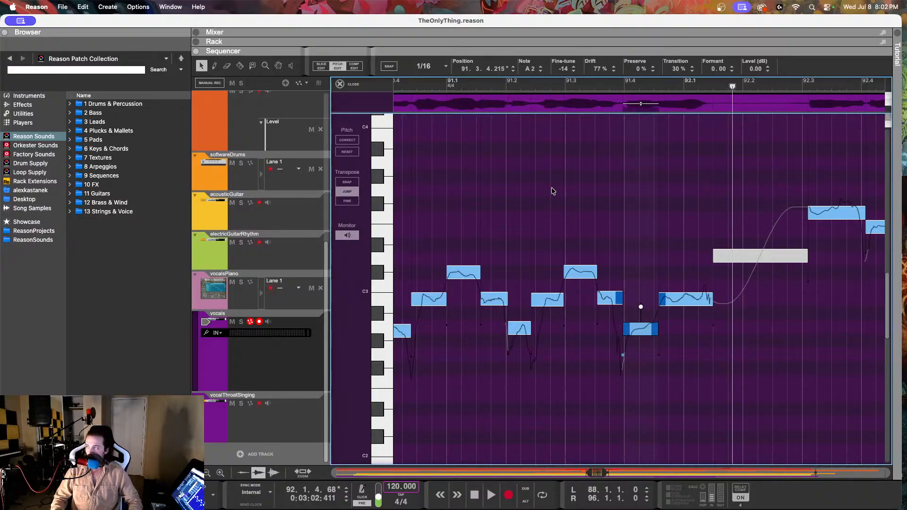
pyautogui.hscroll(-3, 430, 118)
pyautogui.click(425, 82)
pyautogui.press('space')
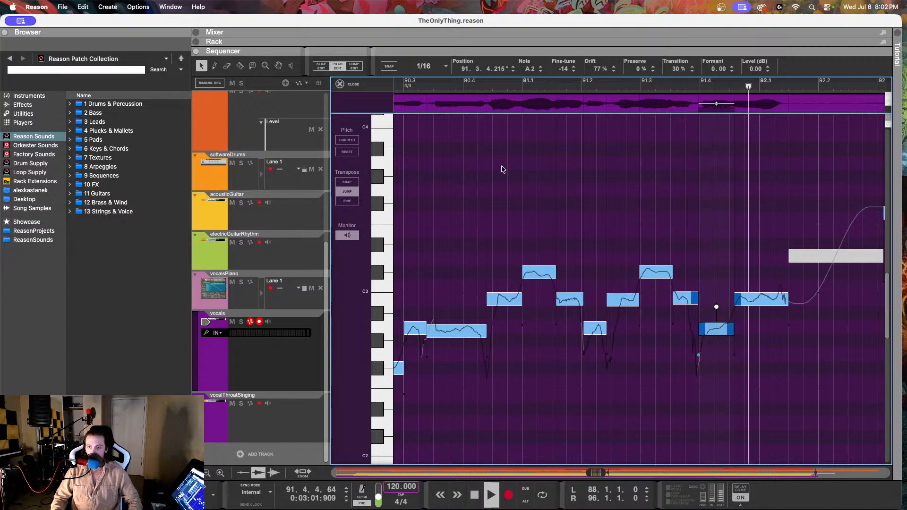
pyautogui.press('space')
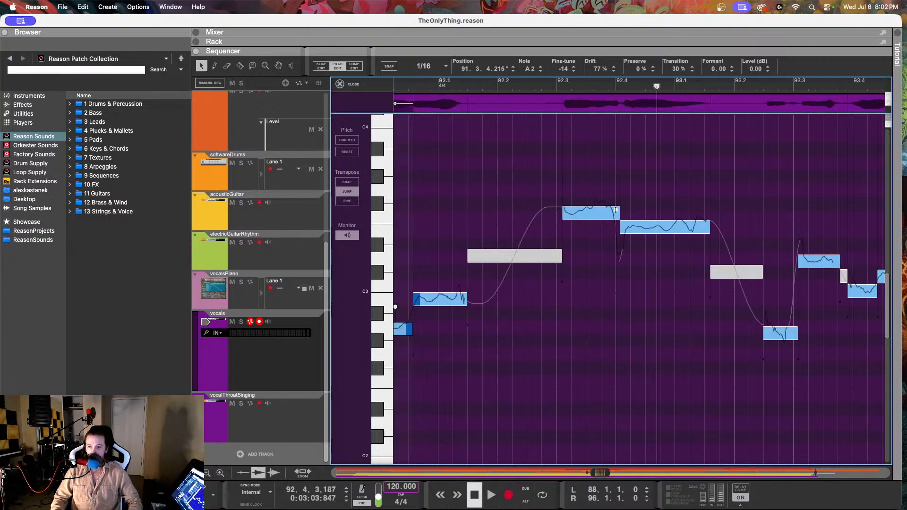
# Step: Set the F3 vocal note at 92.3.1 to a fine-tune of 46 and a drift of 84%, and play the passage up to 93.1.2
pyautogui.click(565, 208)
pyautogui.hscroll(-10, 562, 205)
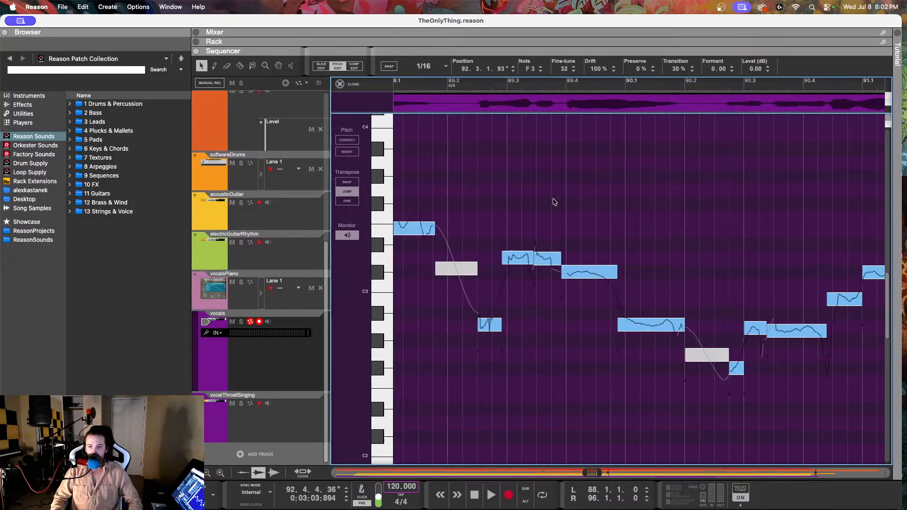
pyautogui.hscroll(10, 555, 201)
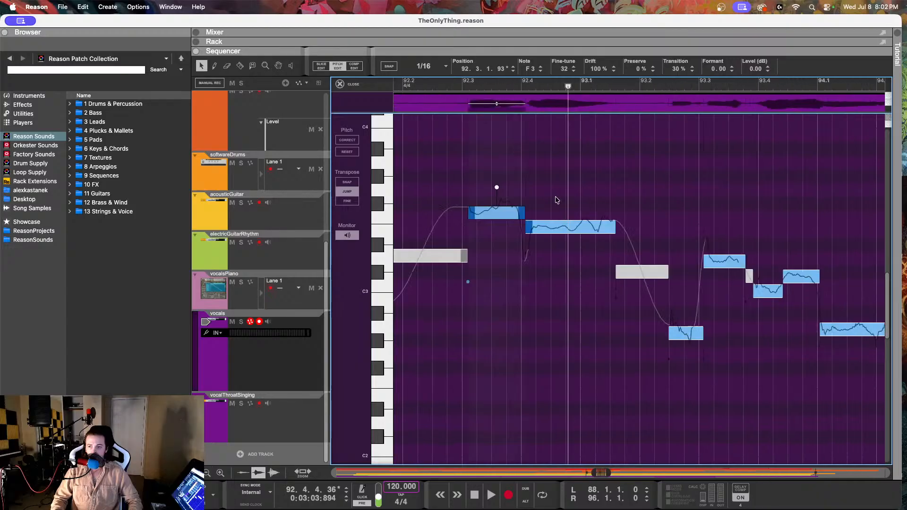
pyautogui.hscroll(-1, 557, 200)
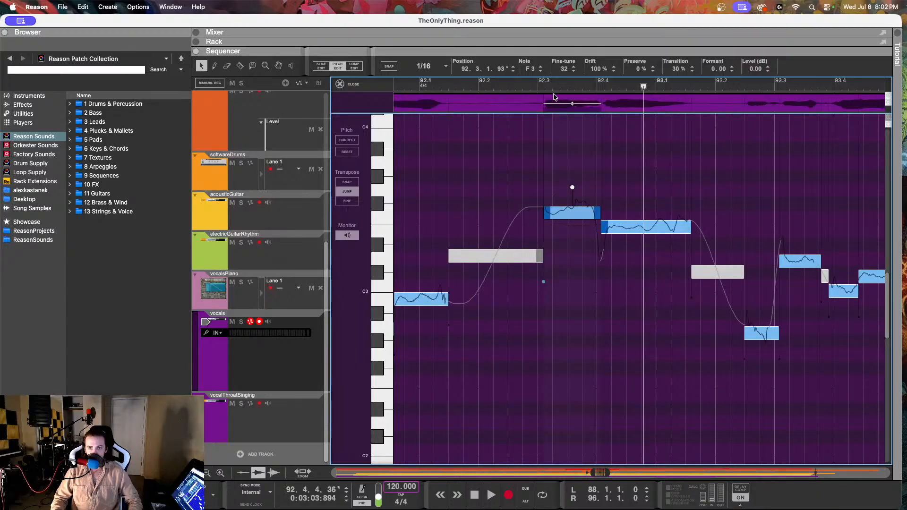
pyautogui.moveTo(561, 69); pyautogui.dragTo(562, 95)
pyautogui.click(463, 84)
pyautogui.press('space')
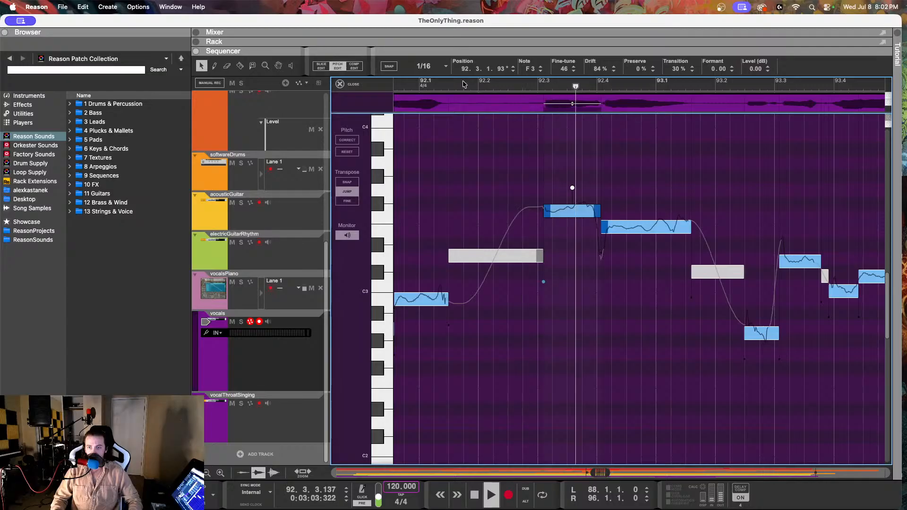
pyautogui.press('space')
# Step: Show the vocalsPiano notes and check the pitches from 92.4.1 through 93.4.1 one by one
pyautogui.click(637, 232)
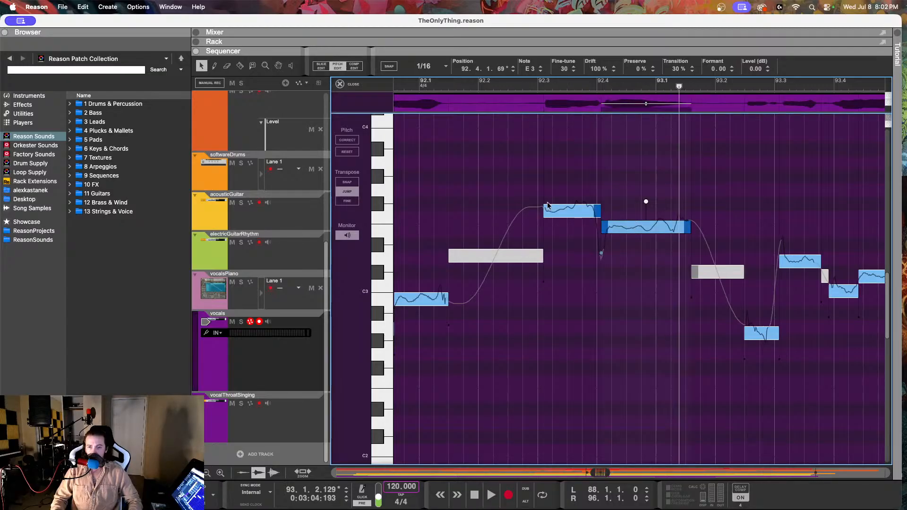
pyautogui.click(267, 302)
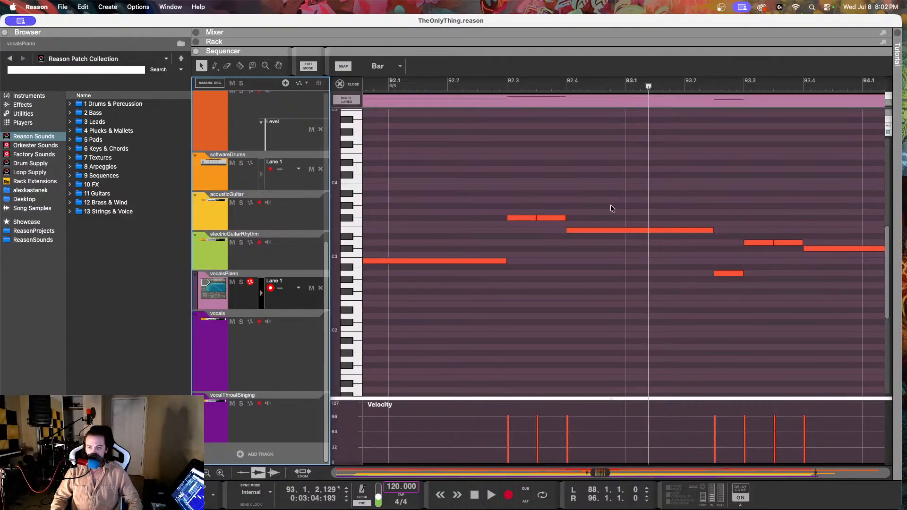
pyautogui.moveTo(611, 205); pyautogui.dragTo(610, 269)
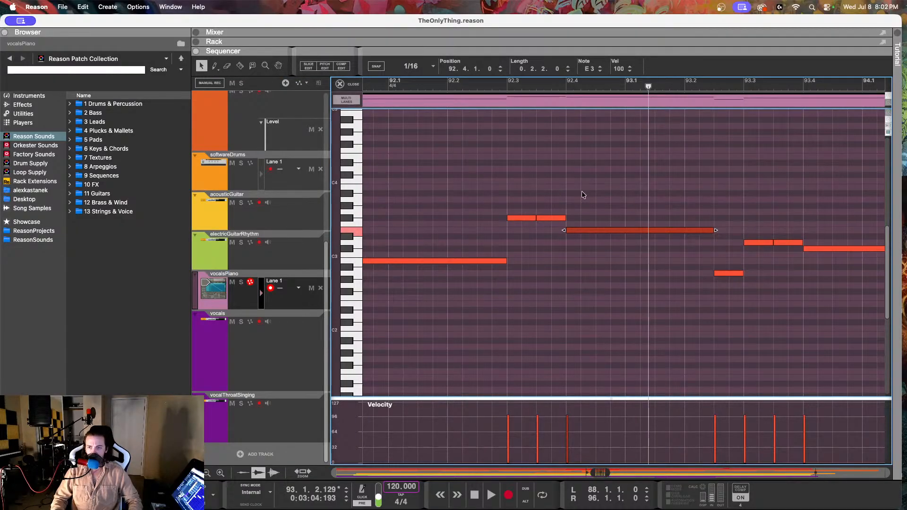
pyautogui.click(726, 273)
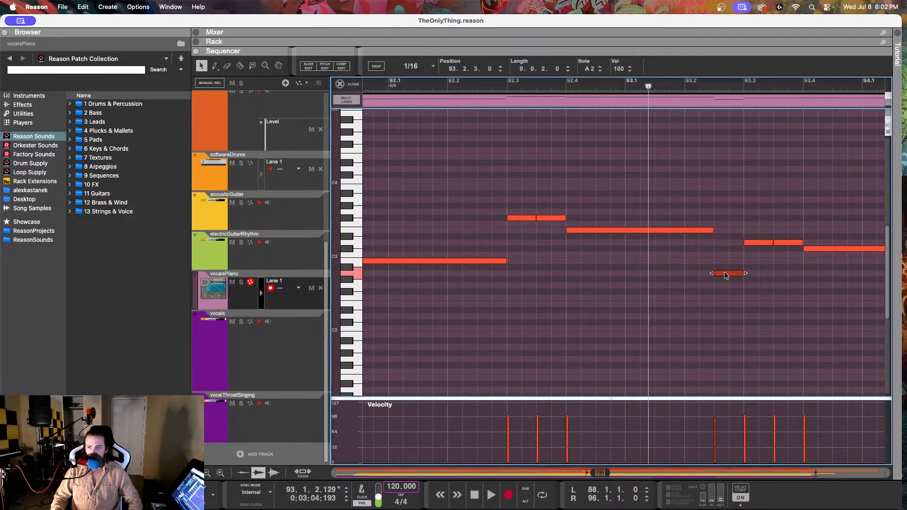
pyautogui.click(755, 245)
pyautogui.click(793, 244)
pyautogui.click(820, 251)
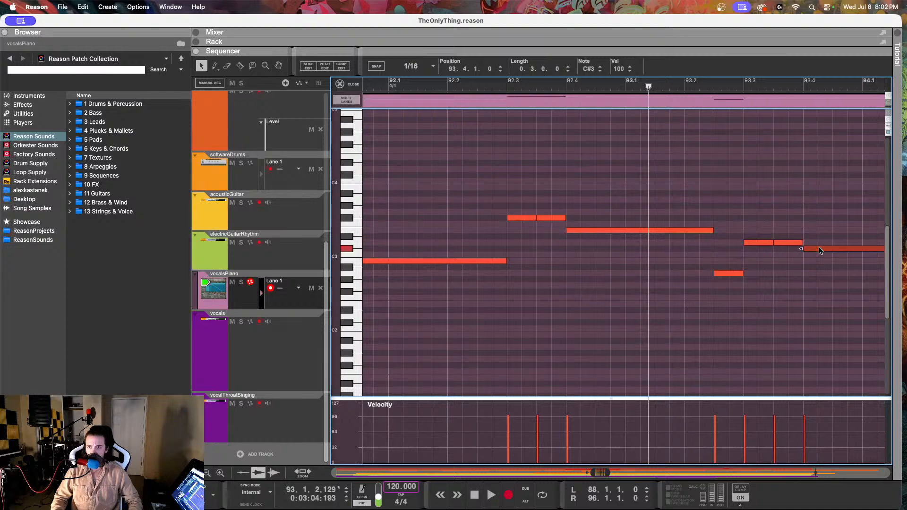
# Step: Return to pitch editing of the vocals track and set the E3 note at 92.4.1 to a drift of 69% and a fine-tune of 6
pyautogui.click(298, 355)
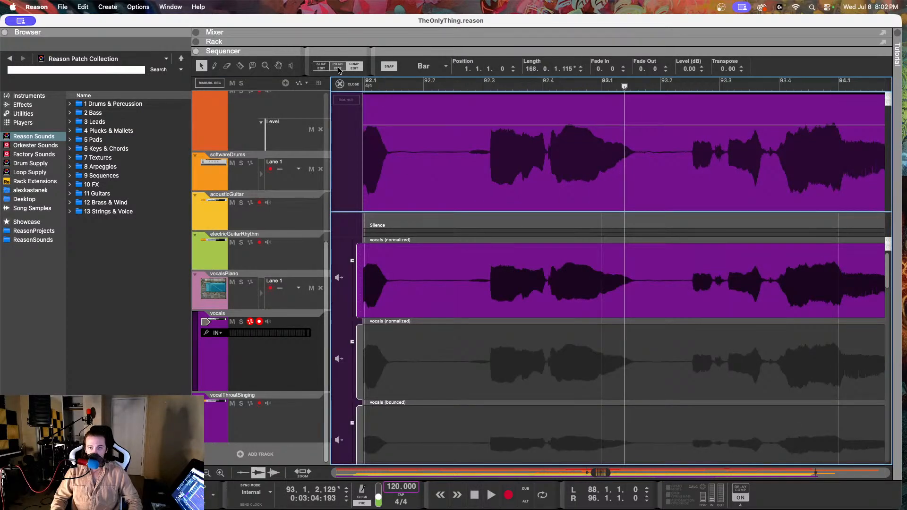
pyautogui.click(337, 67)
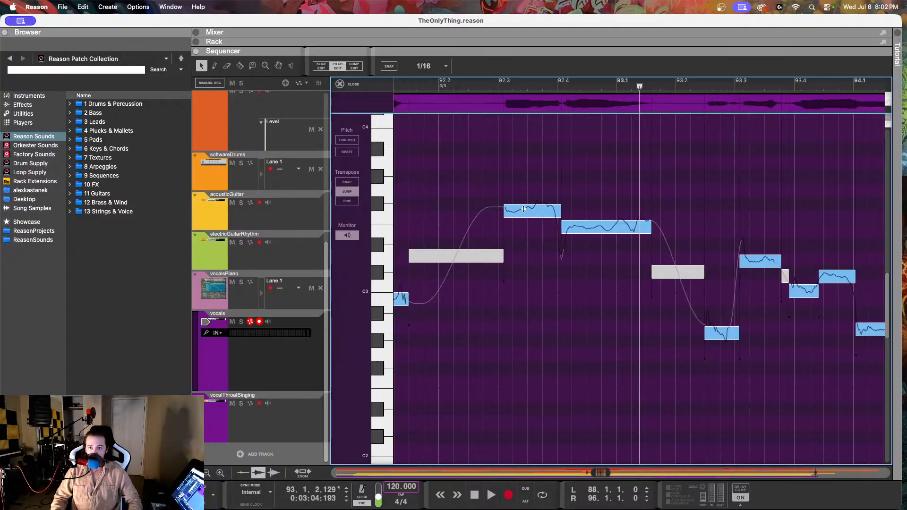
pyautogui.click(584, 227)
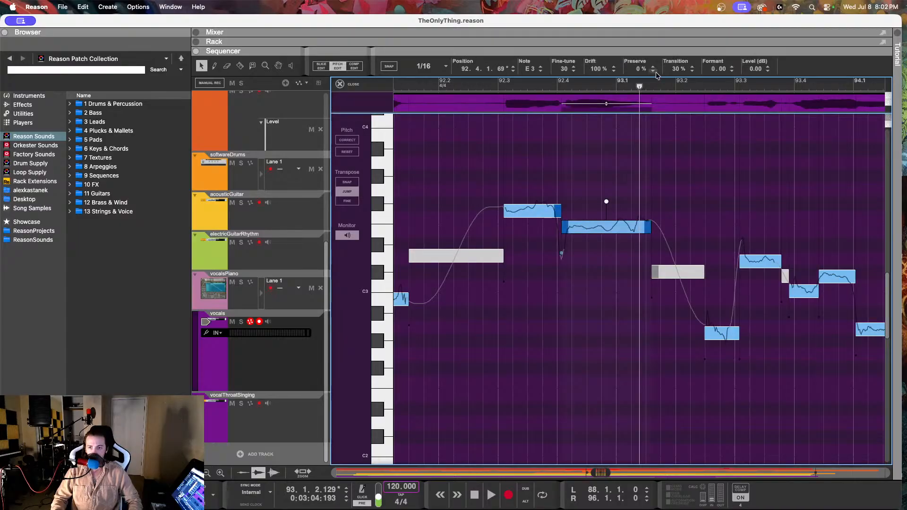
pyautogui.moveTo(598, 69); pyautogui.dragTo(597, 130)
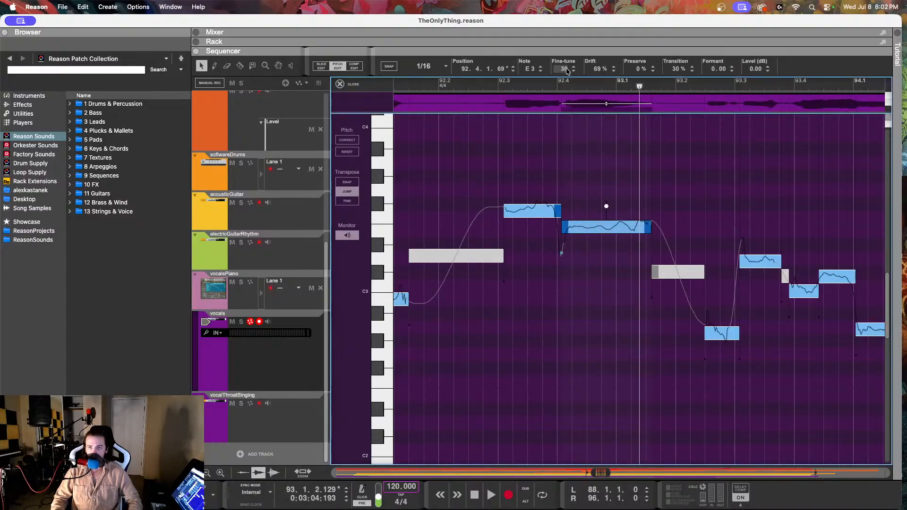
pyautogui.moveTo(565, 69); pyautogui.dragTo(563, 119)
# Step: Play the corrected vocal passage from 92.2.2 up to 94.1.2
pyautogui.click(457, 85)
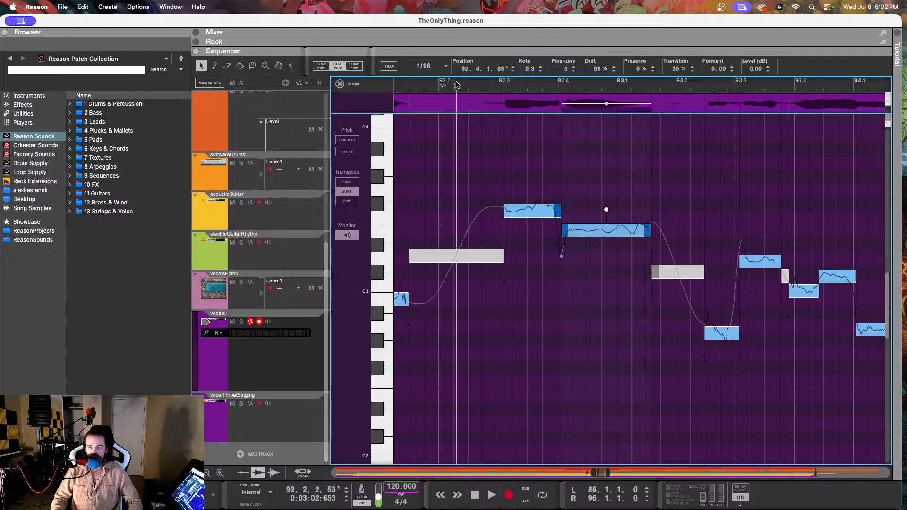
pyautogui.press('space')
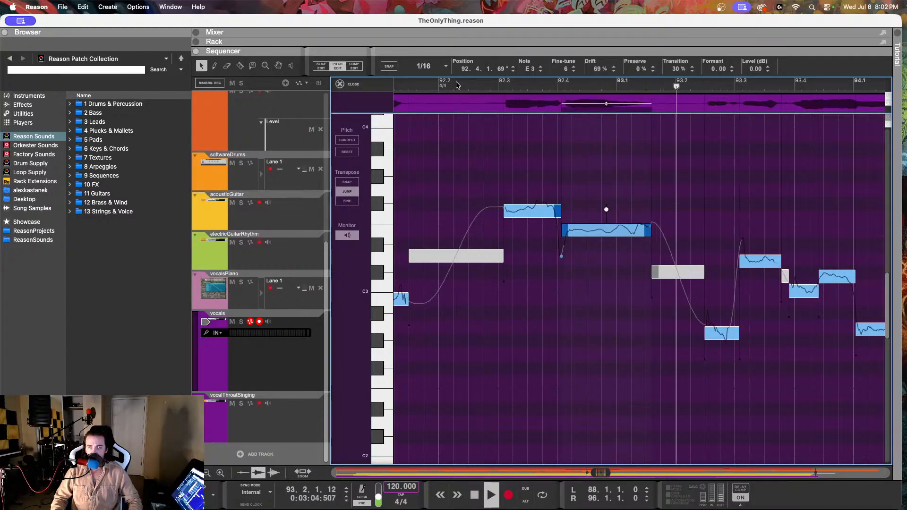
pyautogui.hscroll(3, 545, 246)
pyautogui.press('space')
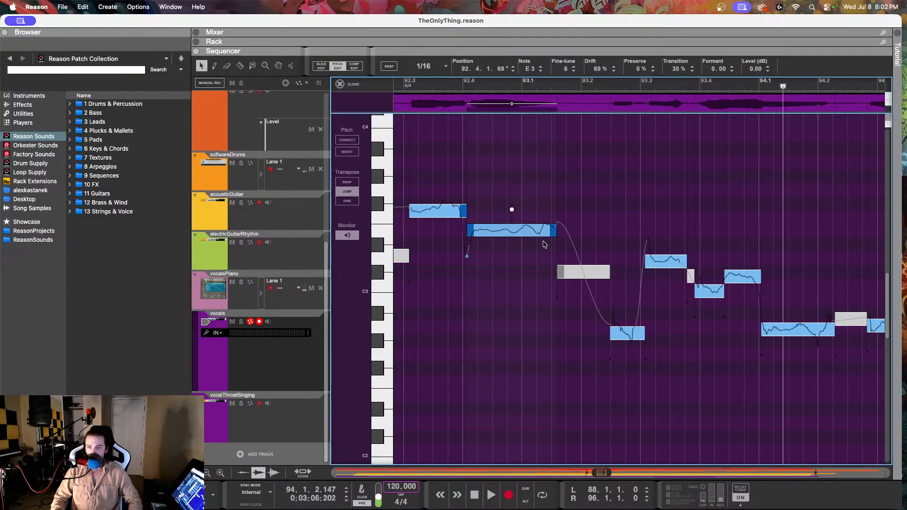
# Step: Set the drift of the A2 vocal note at 93.2.2 to 67%
pyautogui.hscroll(4, 544, 242)
pyautogui.hscroll(-5, 543, 242)
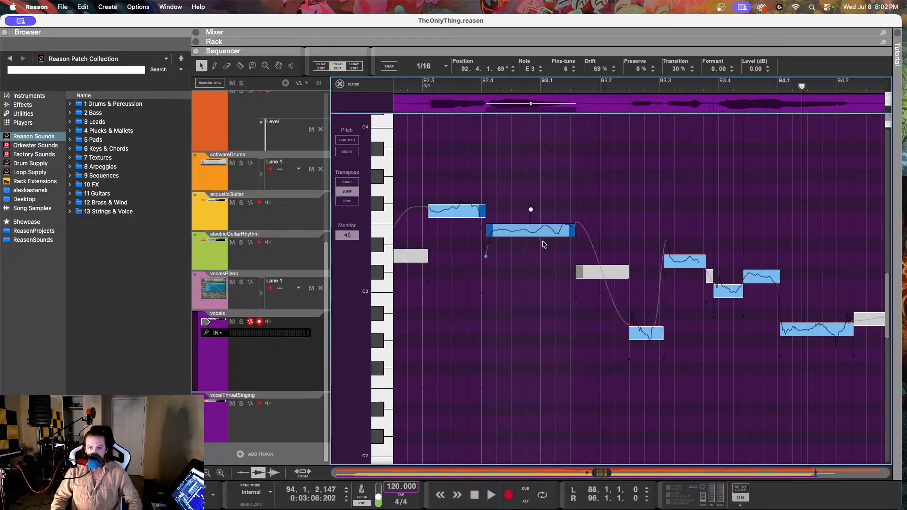
pyautogui.hscroll(1, 544, 245)
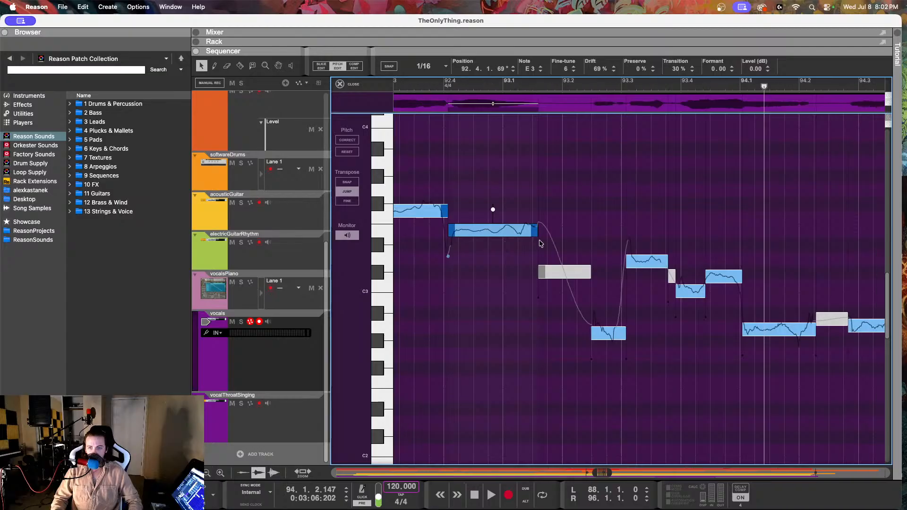
pyautogui.click(600, 331)
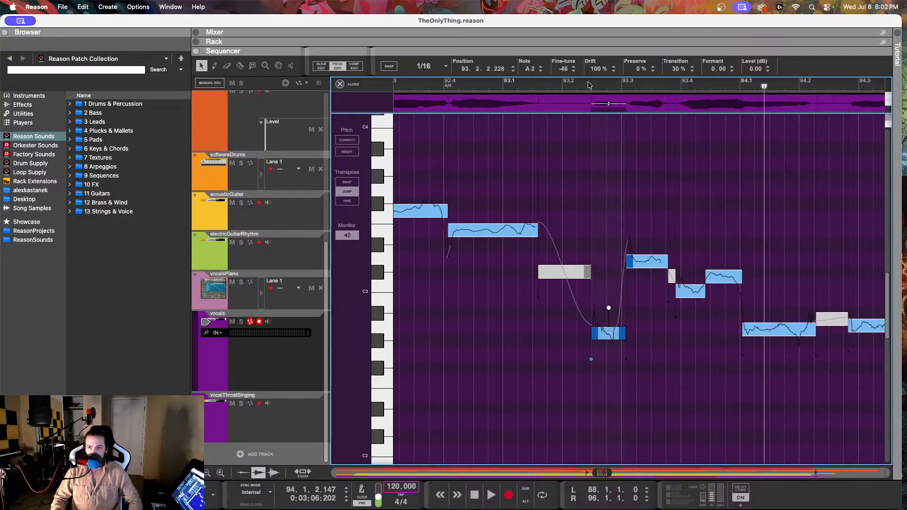
pyautogui.moveTo(596, 75); pyautogui.dragTo(587, 145)
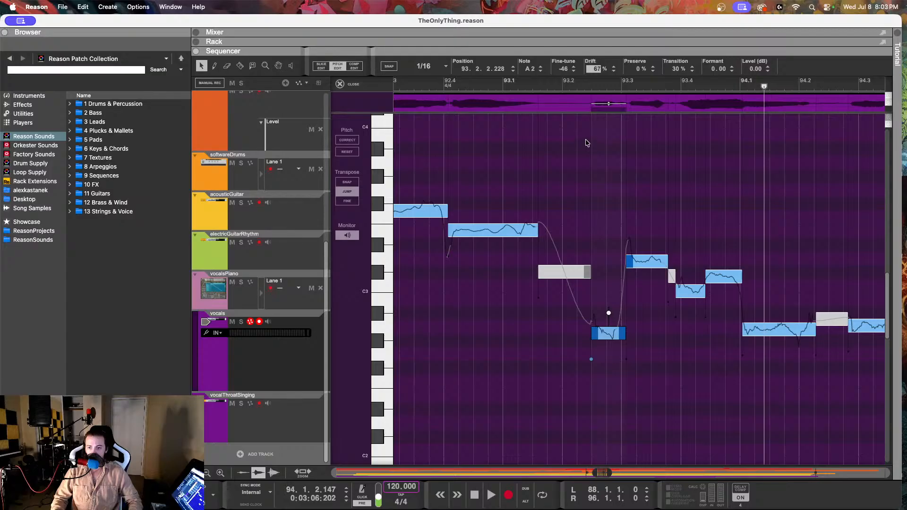
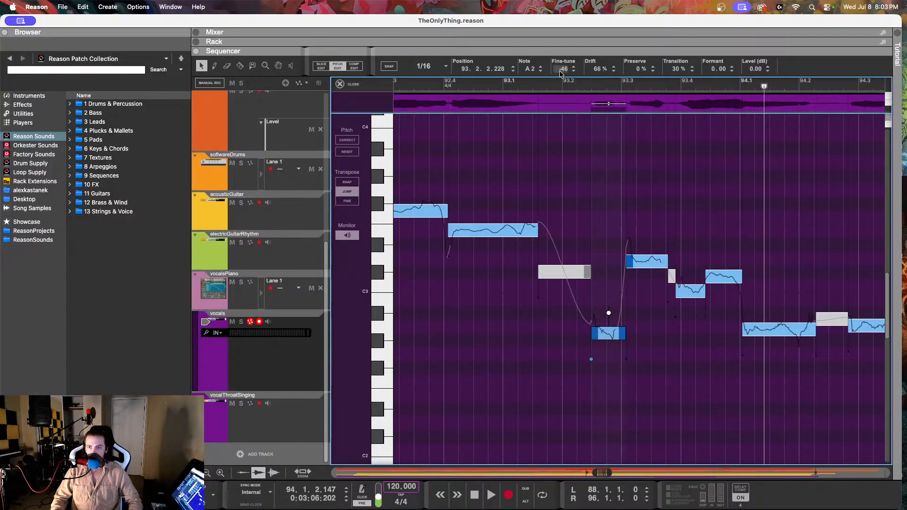
# Step: Set the fine-tune of the A2 vocal note at 93.2 to -22 and play the phrase back from 93.1
pyautogui.moveTo(561, 69); pyautogui.dragTo(566, 32)
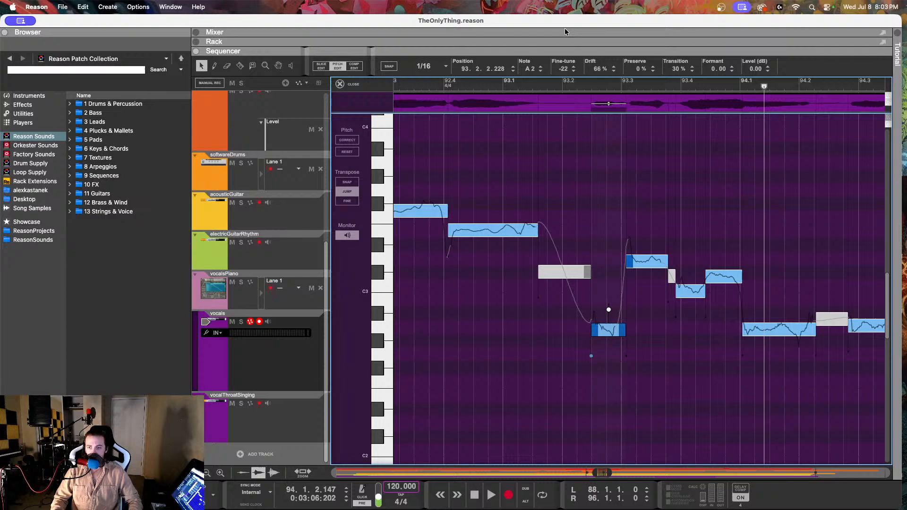
pyautogui.click(508, 86)
pyautogui.press('space')
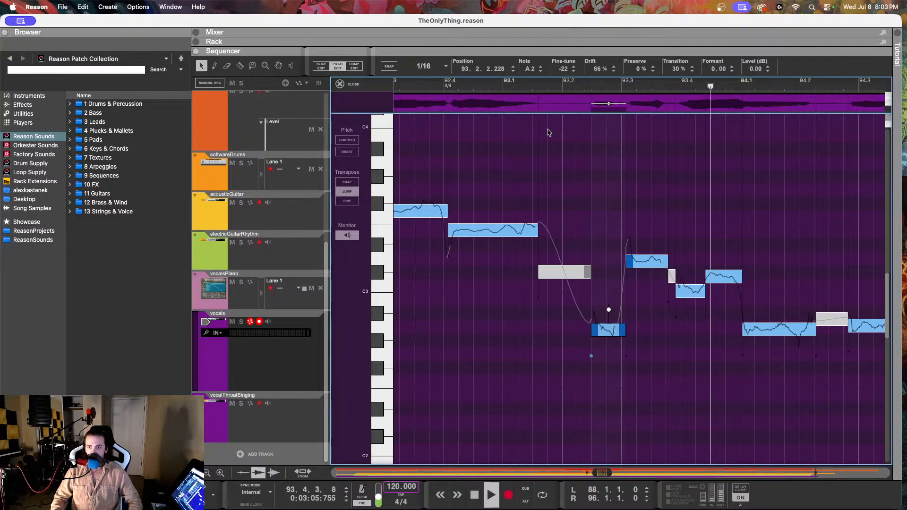
pyautogui.press('space')
# Step: Check the reference notes on the vocalsPiano track between 93.2 and 94.2 against the vocal melody
pyautogui.click(637, 259)
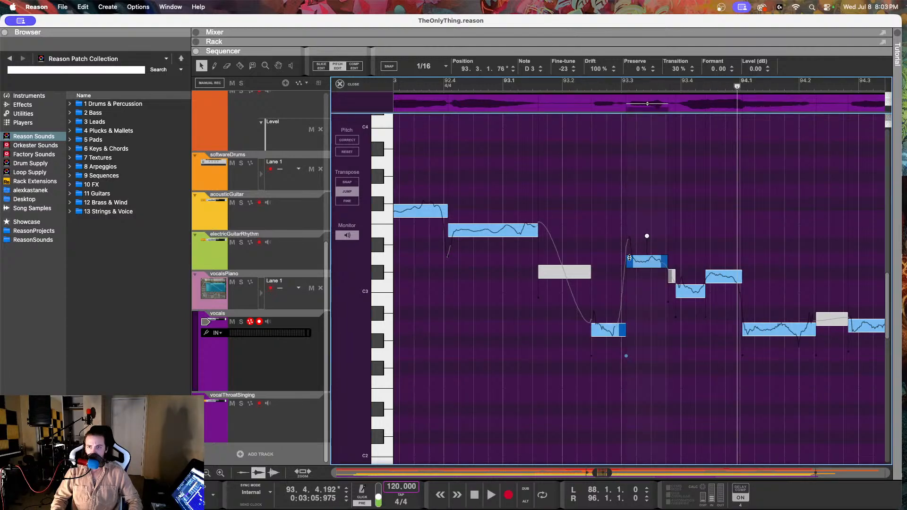
pyautogui.hscroll(2, 574, 252)
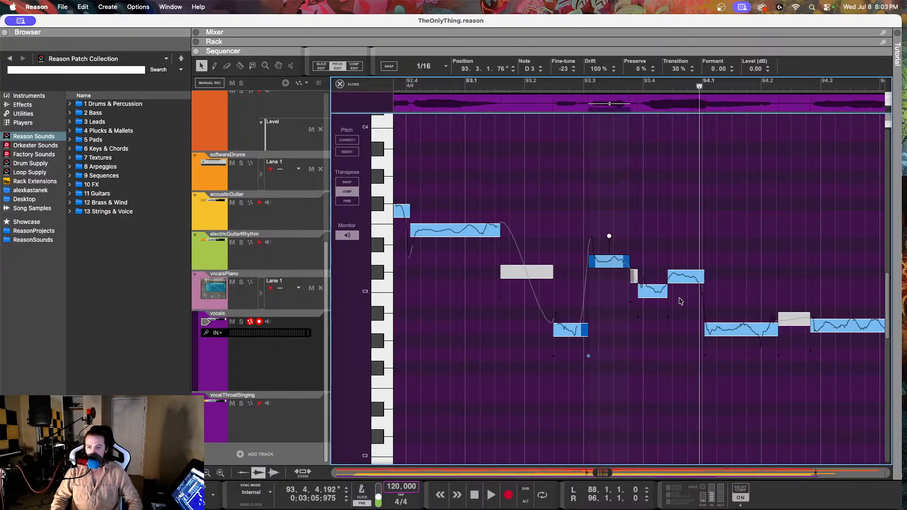
pyautogui.click(285, 304)
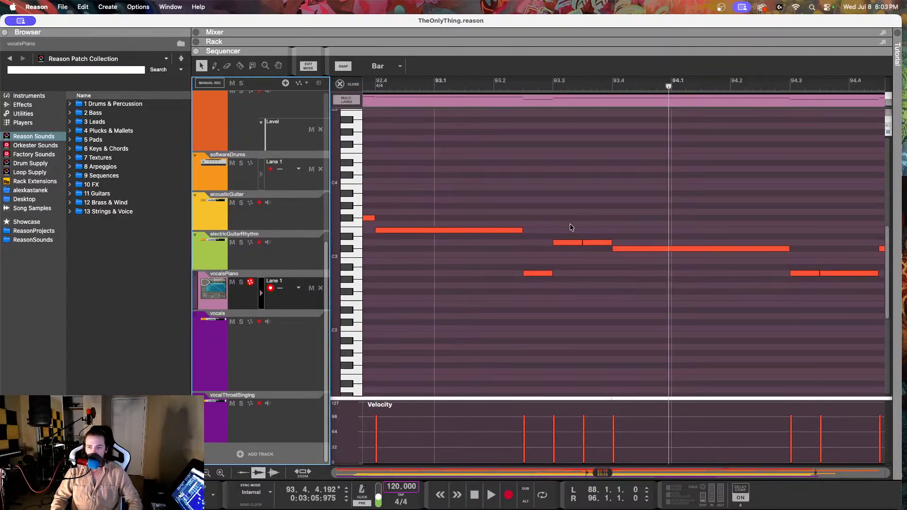
pyautogui.click(594, 249)
pyautogui.click(539, 273)
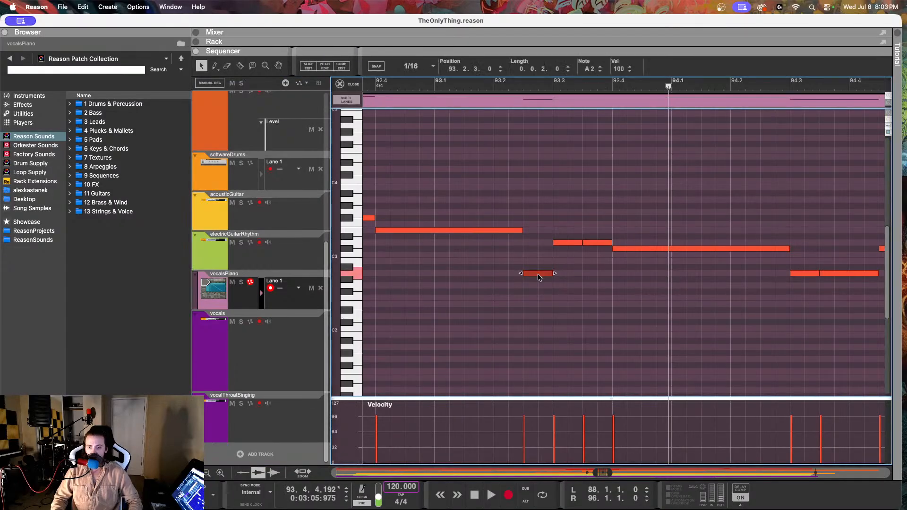
pyautogui.click(569, 242)
pyautogui.click(615, 248)
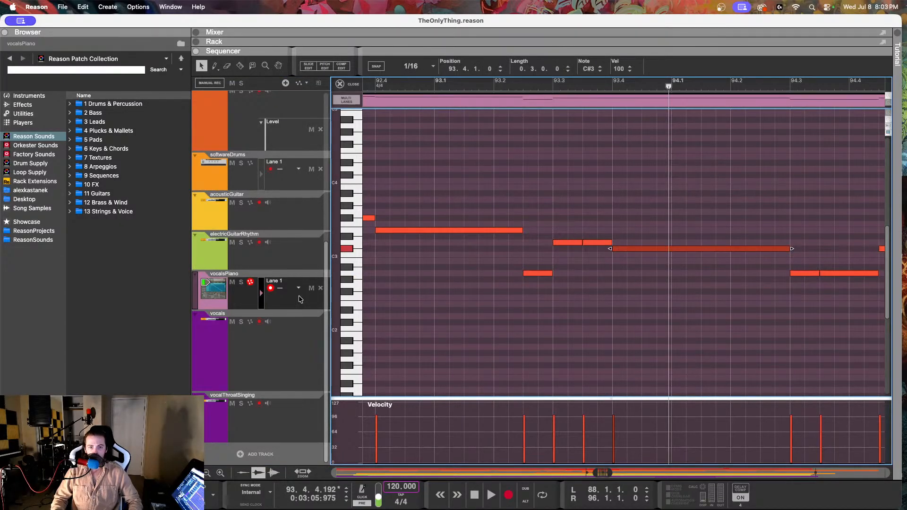
# Step: Reopen the vocals clip in pitch editing and fine-tune the C3 note at 93.3.4 up to C#3
pyautogui.click(259, 356)
pyautogui.doubleClick(539, 179)
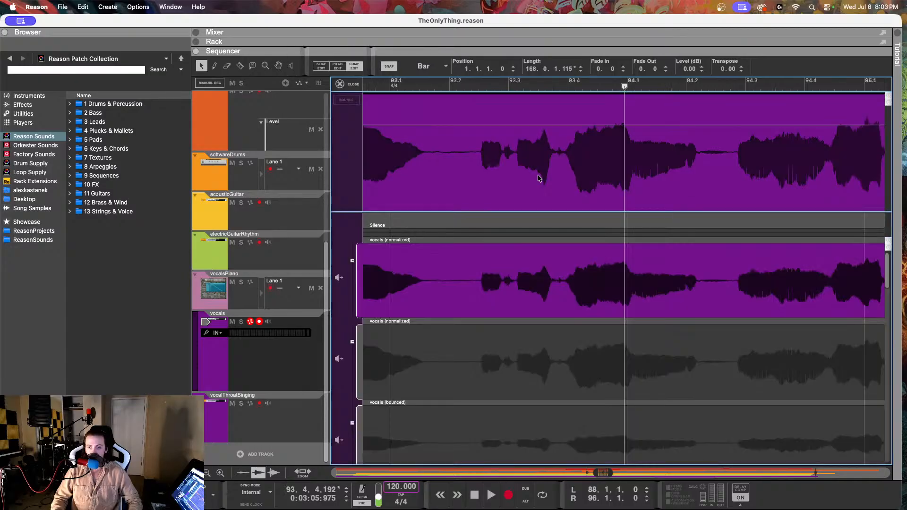
pyautogui.click(338, 66)
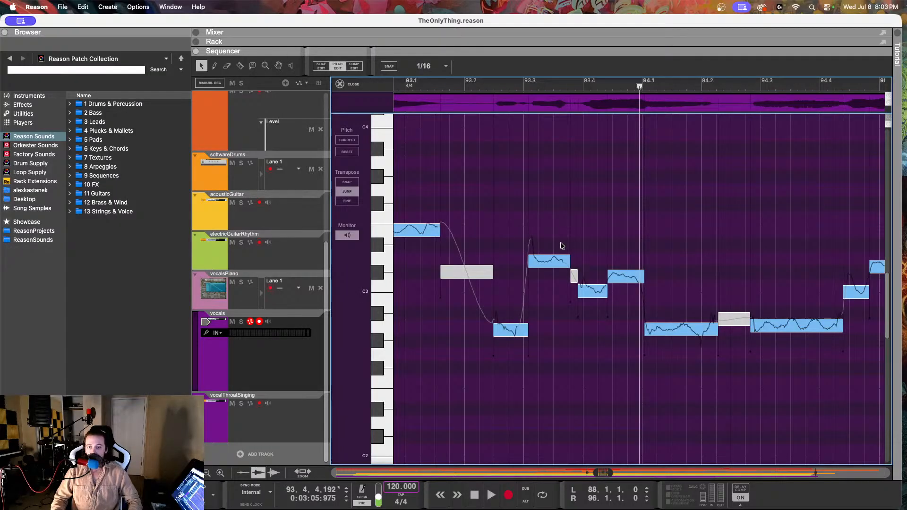
pyautogui.click(594, 297)
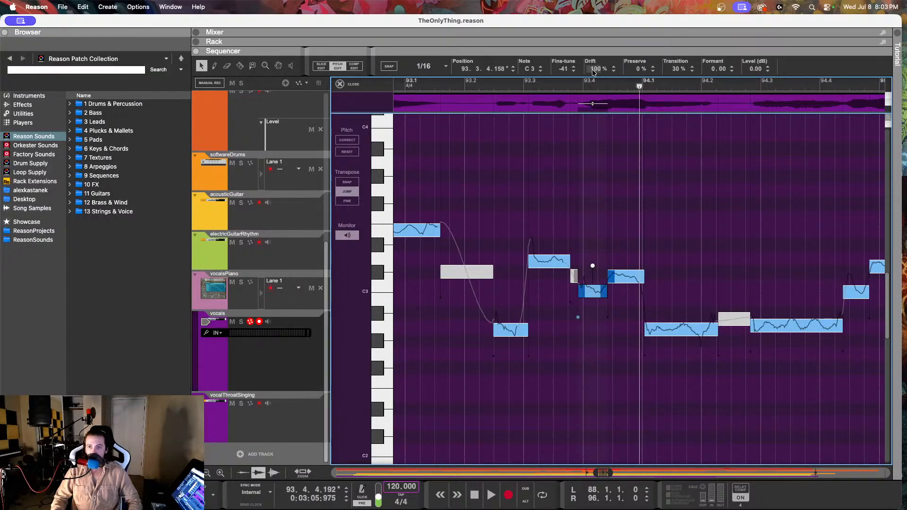
pyautogui.moveTo(566, 72); pyautogui.dragTo(582, 4)
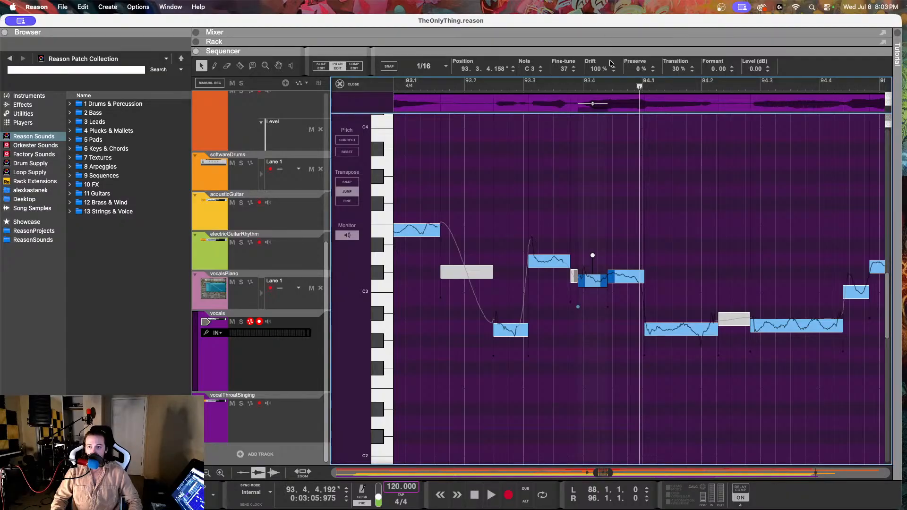
pyautogui.moveTo(601, 69); pyautogui.dragTo(571, 26)
# Step: Set the fine-tune of the C#3 note at 93.4.2 to -23 and play the vocals from before 93.2
pyautogui.click(626, 280)
pyautogui.moveTo(563, 69); pyautogui.dragTo(566, 46)
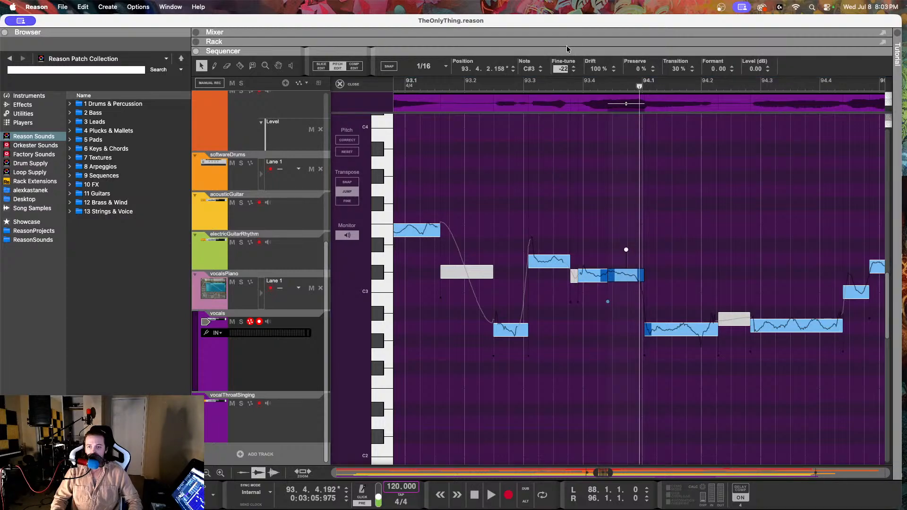
pyautogui.click(455, 86)
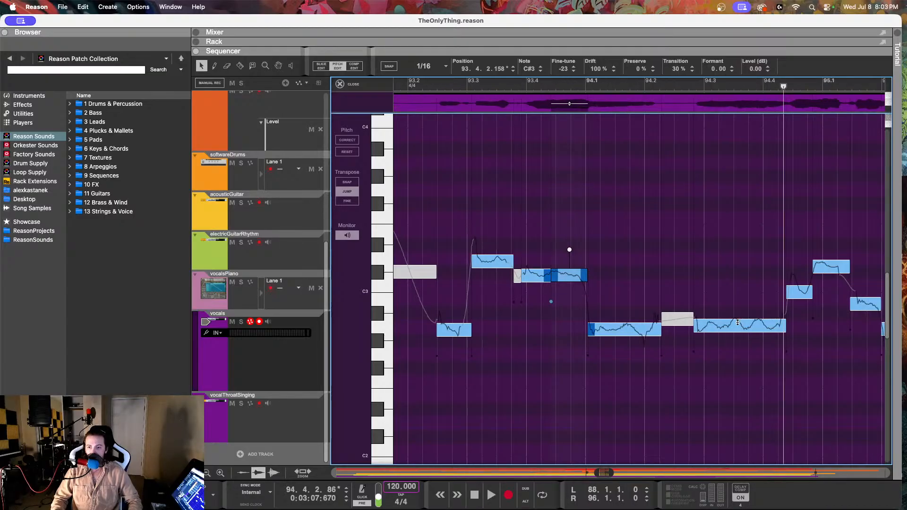
# Step: Fine-tune the A2 note at 94.2.4 to -11 and set the drift of the A2 note at 94.1 to 82%
pyautogui.click(738, 323)
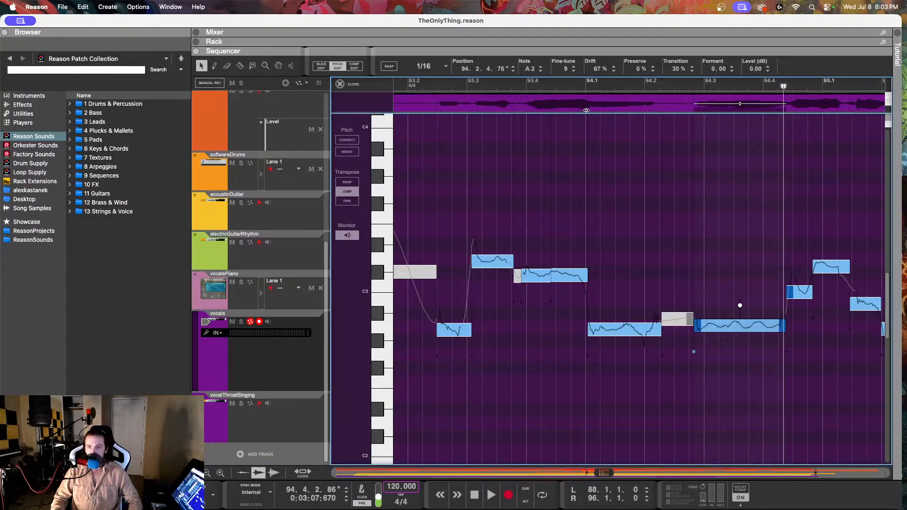
pyautogui.moveTo(564, 69); pyautogui.dragTo(564, 111)
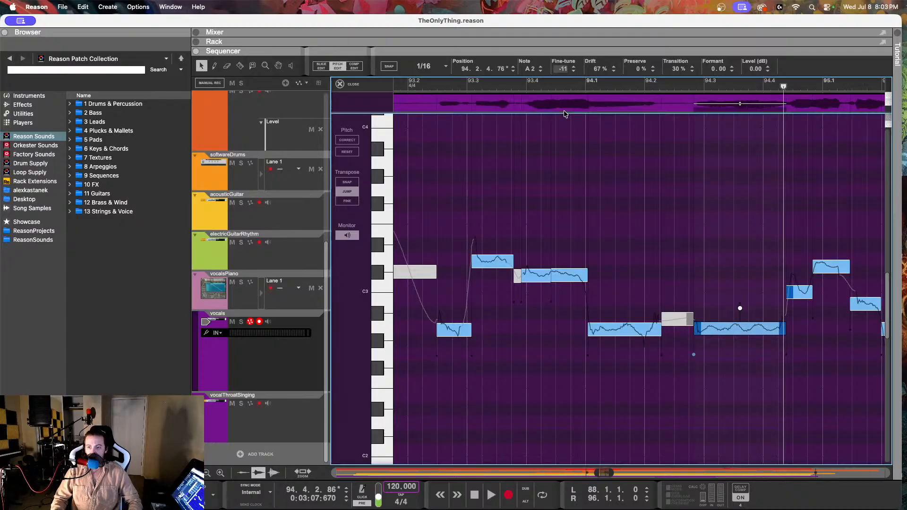
pyautogui.click(607, 327)
pyautogui.moveTo(599, 69); pyautogui.dragTo(600, 126)
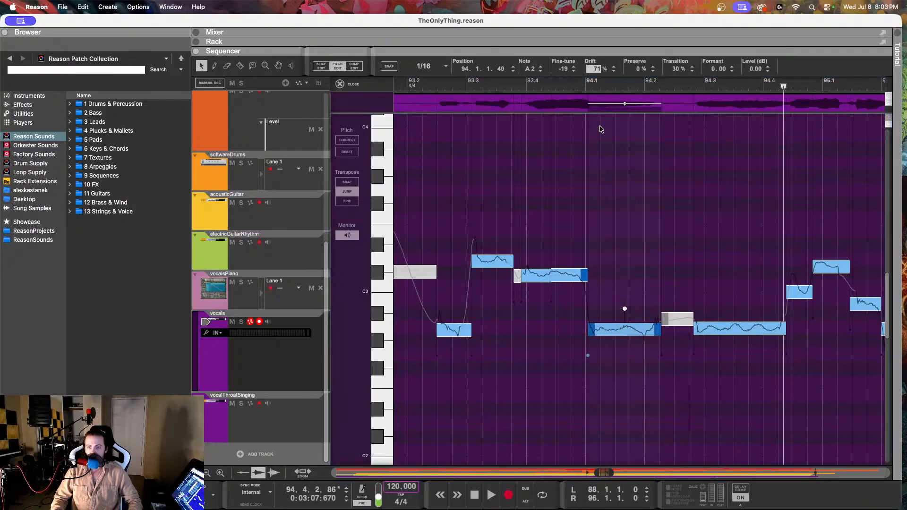
# Step: Play the vocals from just after 93.3 to hear the corrected notes
pyautogui.click(479, 87)
pyautogui.press('space')
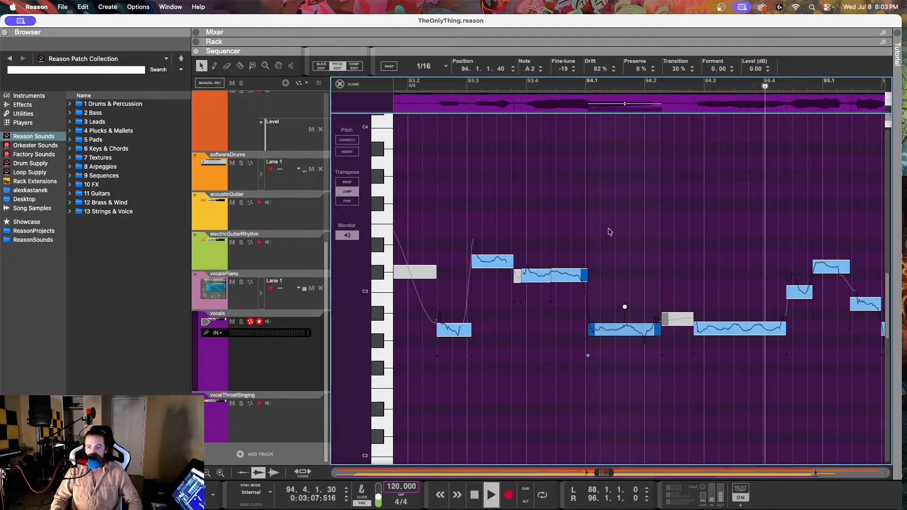
pyautogui.press('space')
# Step: Compare the note pitches of the vocal phrase around 94.4 to 95.2 with the matching earlier phrase in bar 91
pyautogui.hscroll(5, 536, 284)
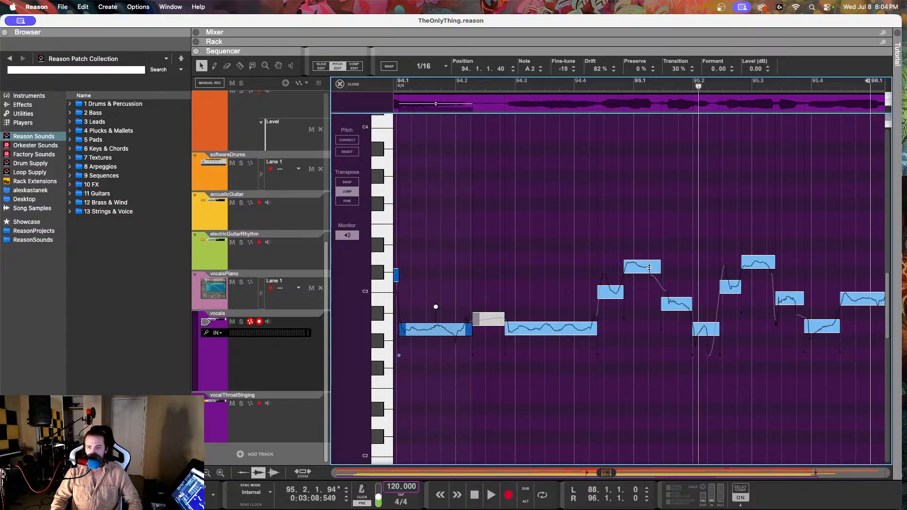
pyautogui.click(643, 266)
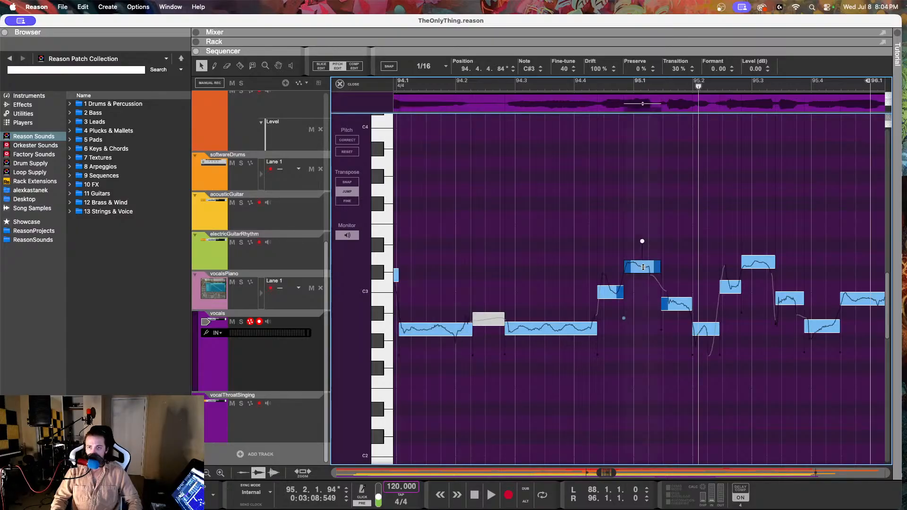
pyautogui.hscroll(-10, 606, 257)
pyautogui.hscroll(-6, 605, 258)
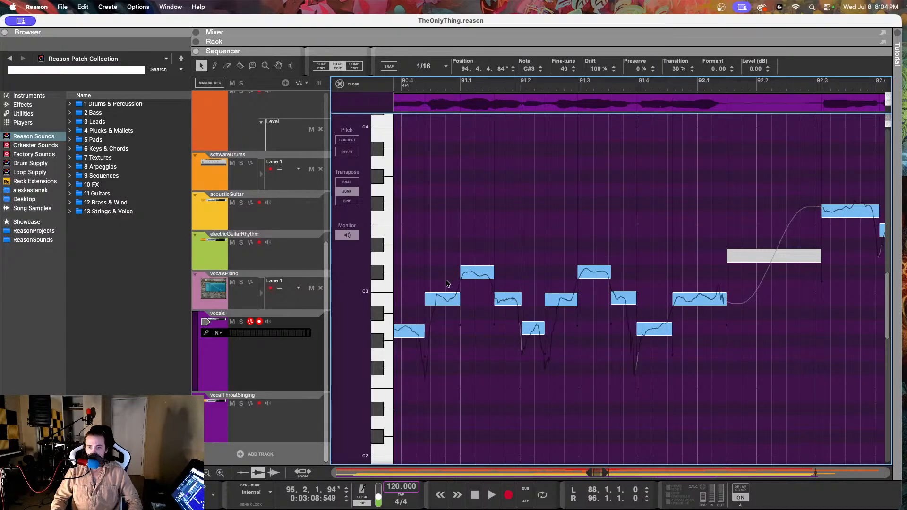
pyautogui.hscroll(-4, 462, 283)
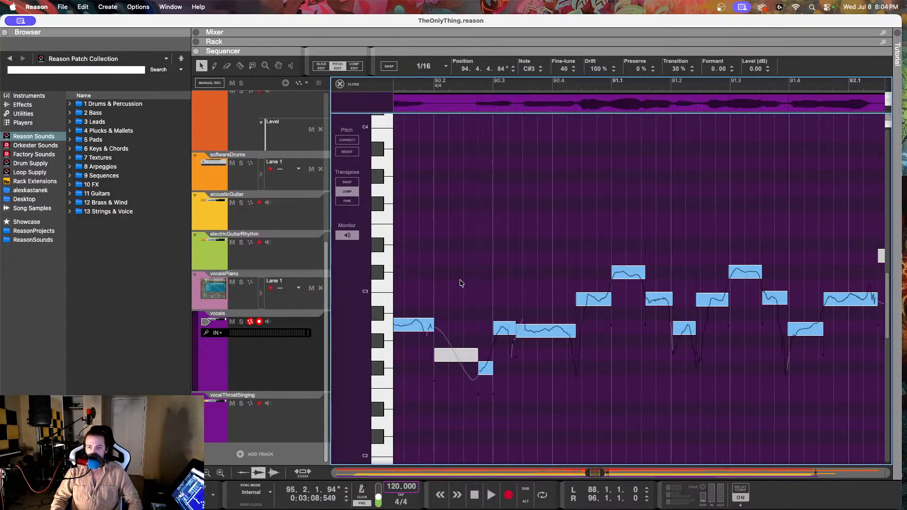
pyautogui.click(625, 274)
pyautogui.click(662, 296)
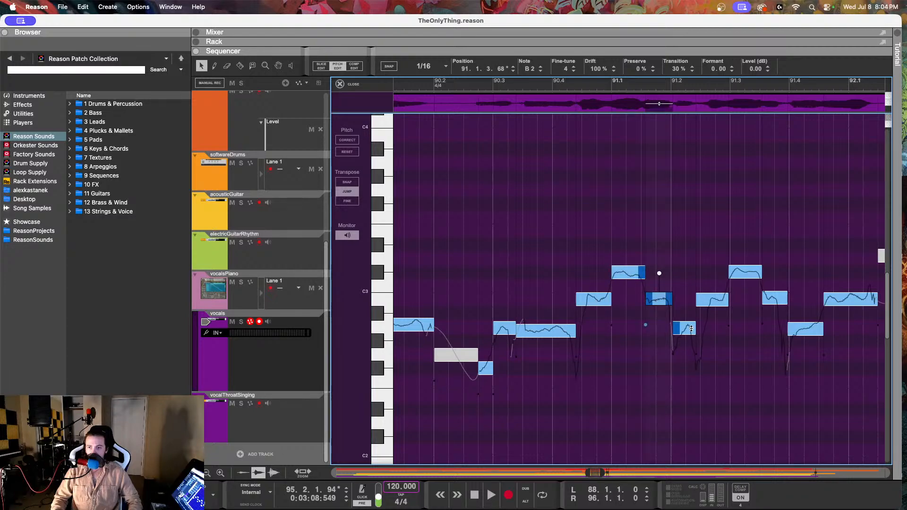
pyautogui.click(691, 328)
pyautogui.hscroll(15, 694, 283)
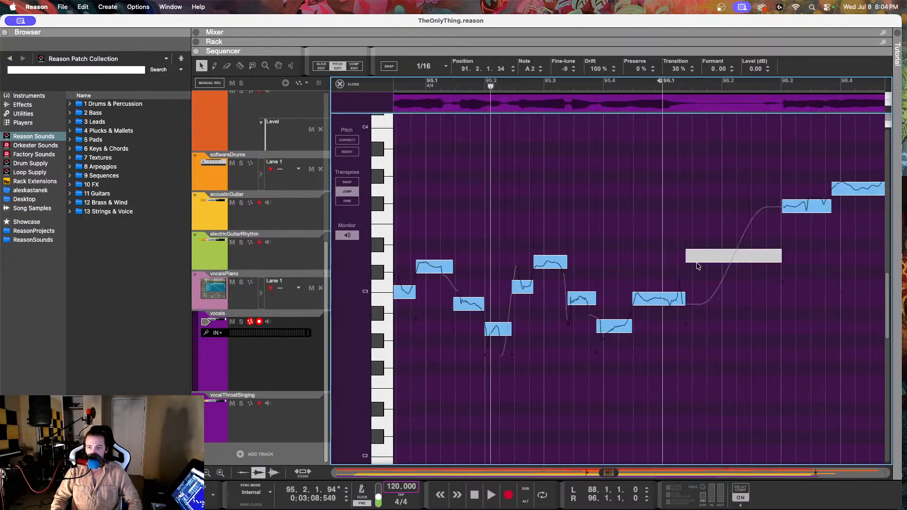
pyautogui.hscroll(-5, 697, 266)
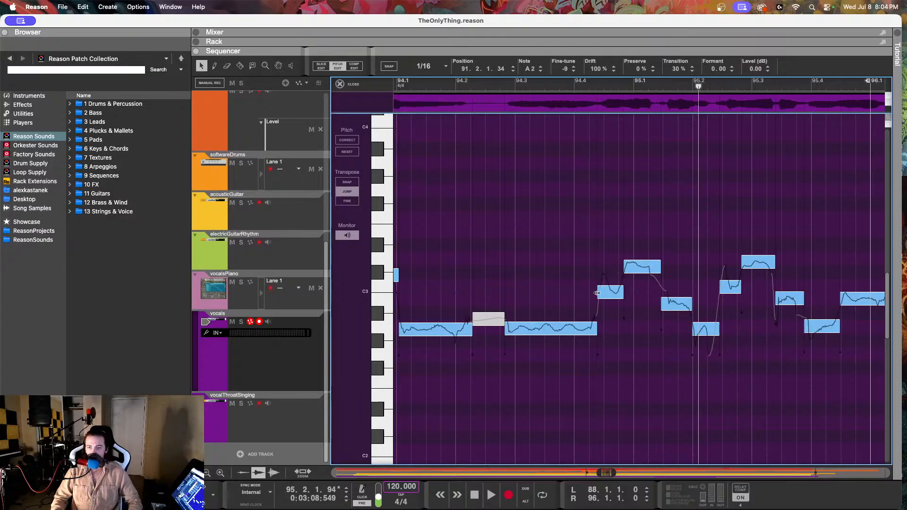
# Step: Set the C3 note at 94.4.2 to 59% drift and lower it to B2 with a fine-tune of -101
pyautogui.click(608, 291)
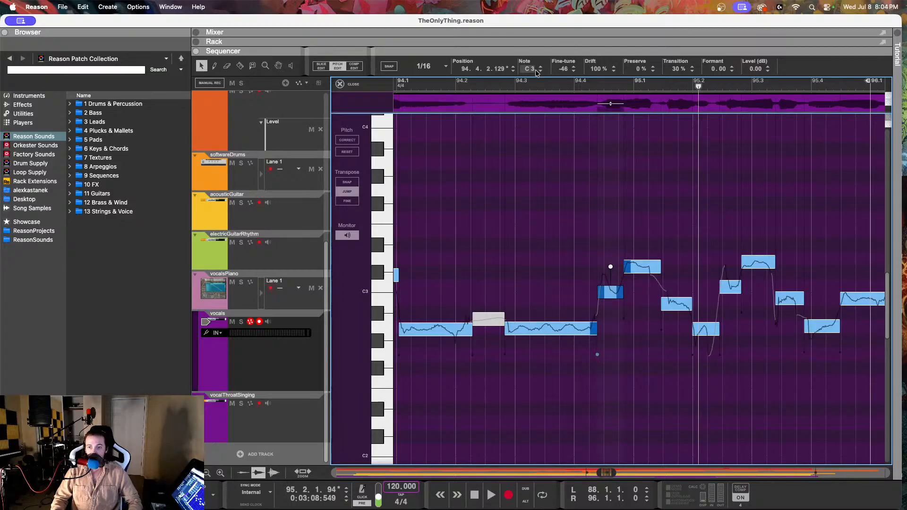
pyautogui.moveTo(596, 69); pyautogui.dragTo(590, 152)
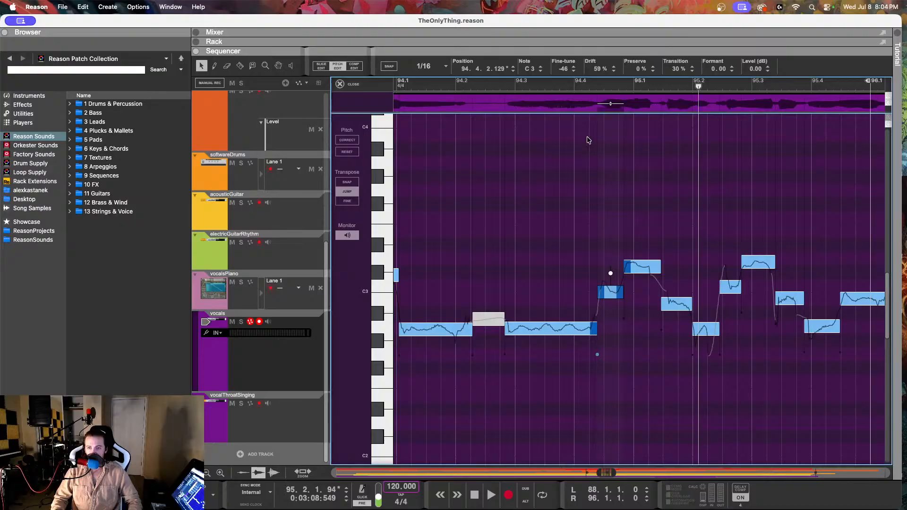
pyautogui.moveTo(561, 69); pyautogui.dragTo(550, 179)
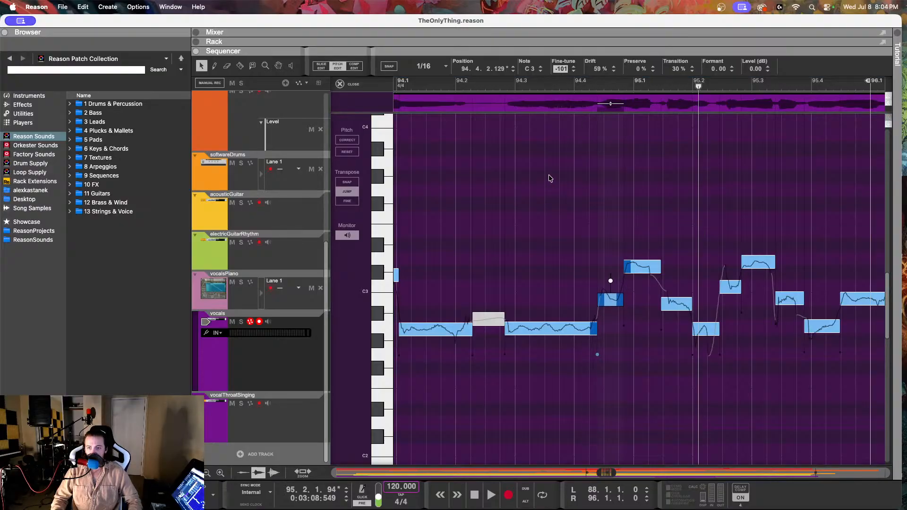
# Step: Lower the fine-tune of the C#3 note at 94.4.4 to about 0
pyautogui.click(642, 266)
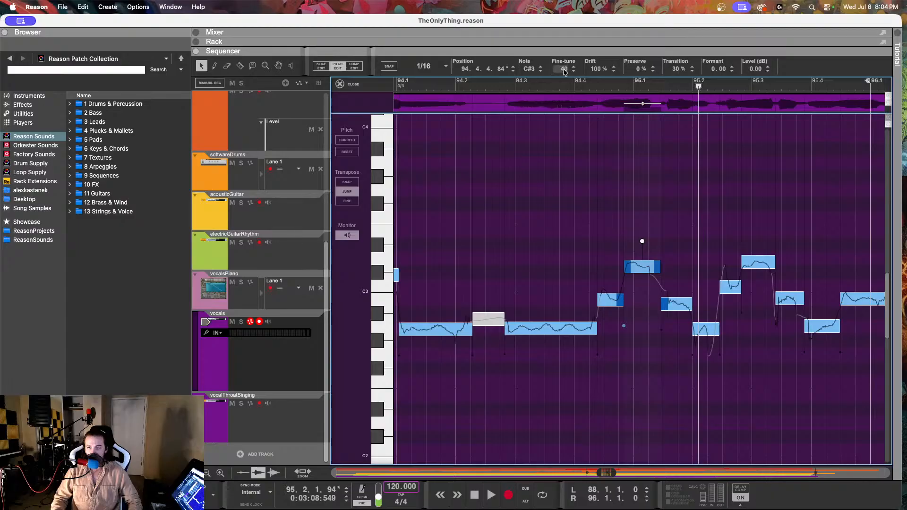
pyautogui.moveTo(566, 58); pyautogui.dragTo(570, 140)
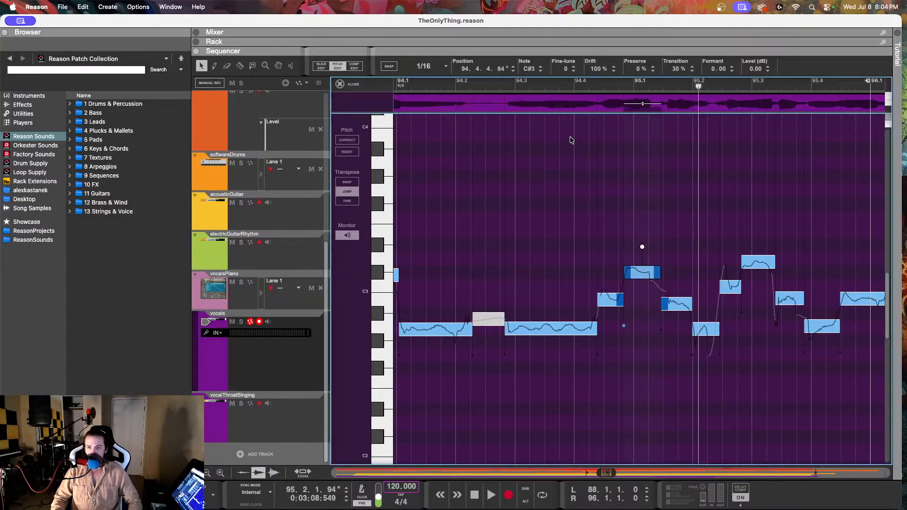
pyautogui.moveTo(598, 71); pyautogui.dragTo(566, 38)
# Step: Set the B2 note at 95.1.2 to a fine-tune of -14 and reduce its drift to about 90%
pyautogui.click(682, 306)
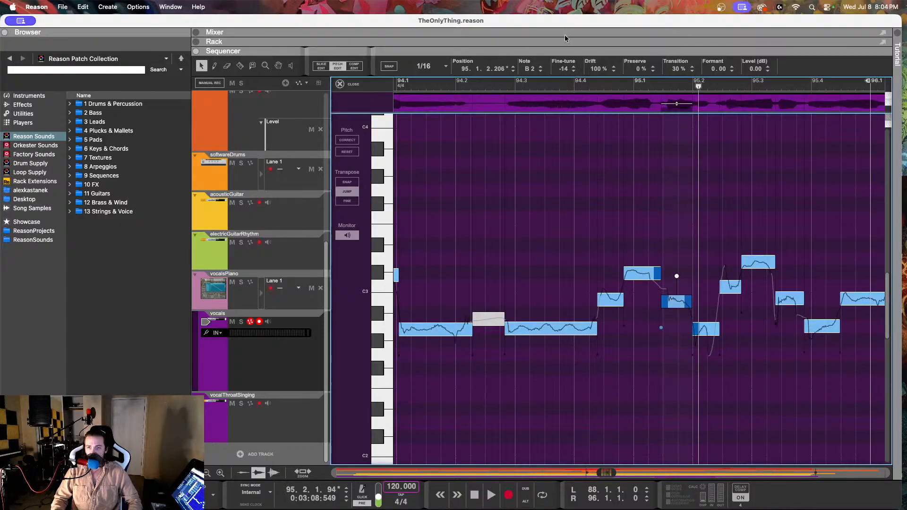
pyautogui.moveTo(597, 74); pyautogui.dragTo(598, 103)
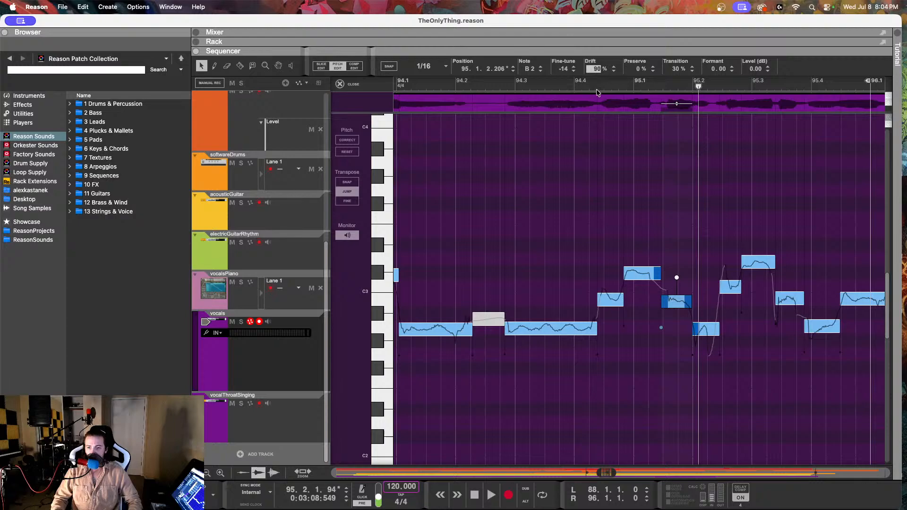
pyautogui.moveTo(563, 67); pyautogui.dragTo(562, 71)
# Step: Adjust the fine-tune of the B2 note at 94.4.2 and set the drift of the A2 note at 95.1.4 to 77%
pyautogui.click(608, 298)
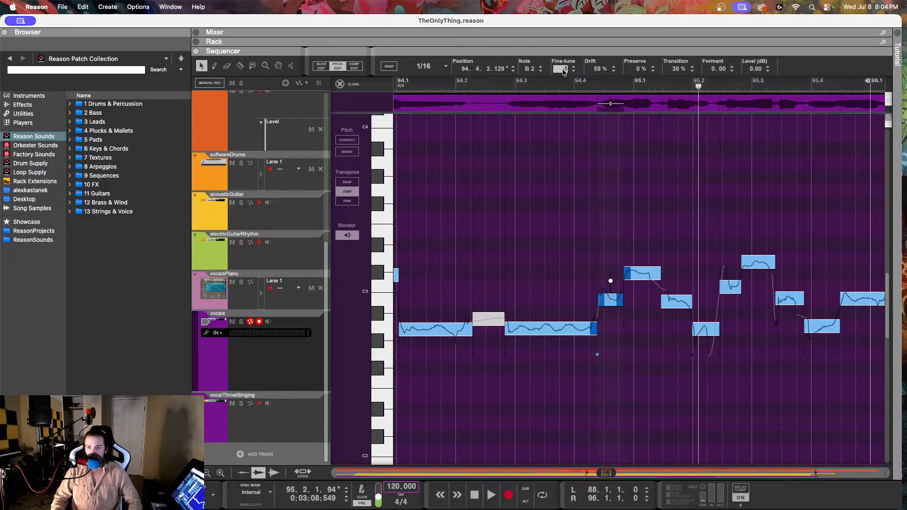
pyautogui.moveTo(563, 71); pyautogui.dragTo(601, 114)
pyautogui.click(706, 328)
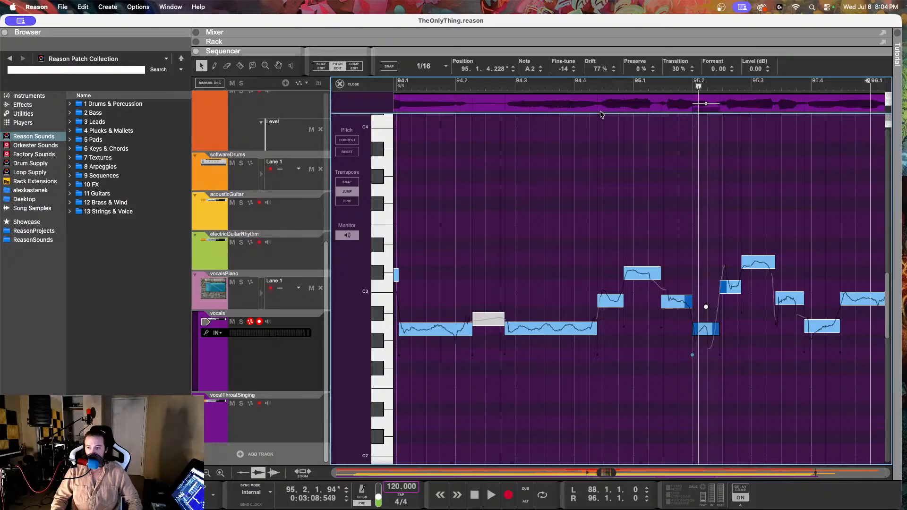
# Step: Lower the C3 note at 95.2.2 to B2 with a fine-tune of -4
pyautogui.click(733, 286)
pyautogui.moveTo(562, 69); pyautogui.dragTo(574, 243)
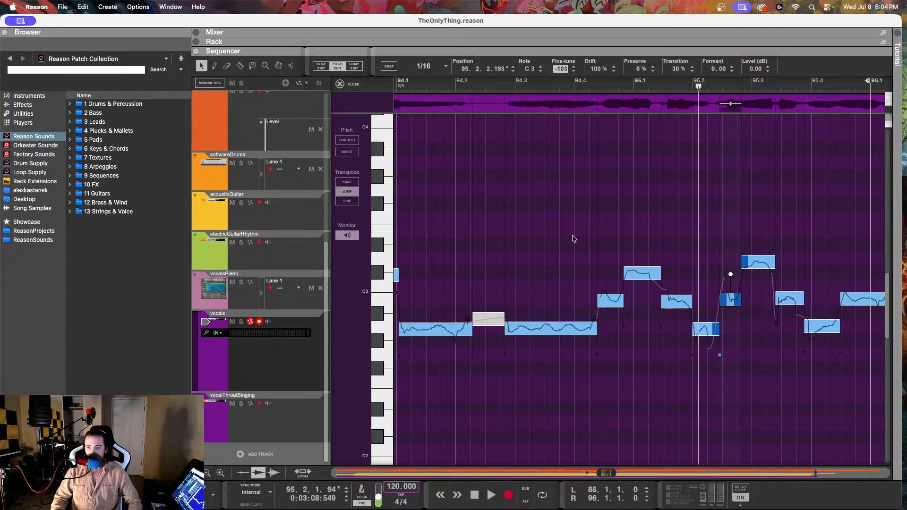
pyautogui.moveTo(572, 239); pyautogui.dragTo(575, 247)
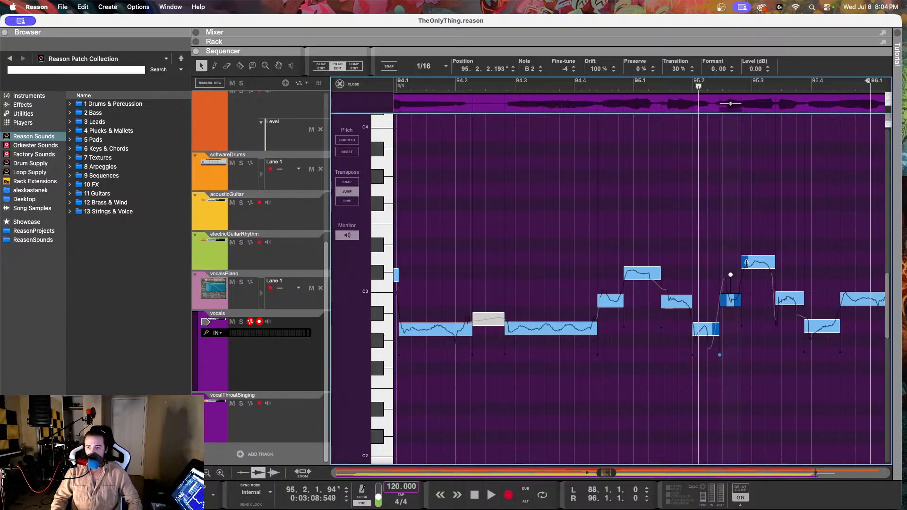
# Step: Lower the fine-tune of the C#3 note at 95.2.4 and set its drift to 63%
pyautogui.click(747, 263)
pyautogui.moveTo(562, 69); pyautogui.dragTo(568, 181)
pyautogui.moveTo(593, 70); pyautogui.dragTo(592, 143)
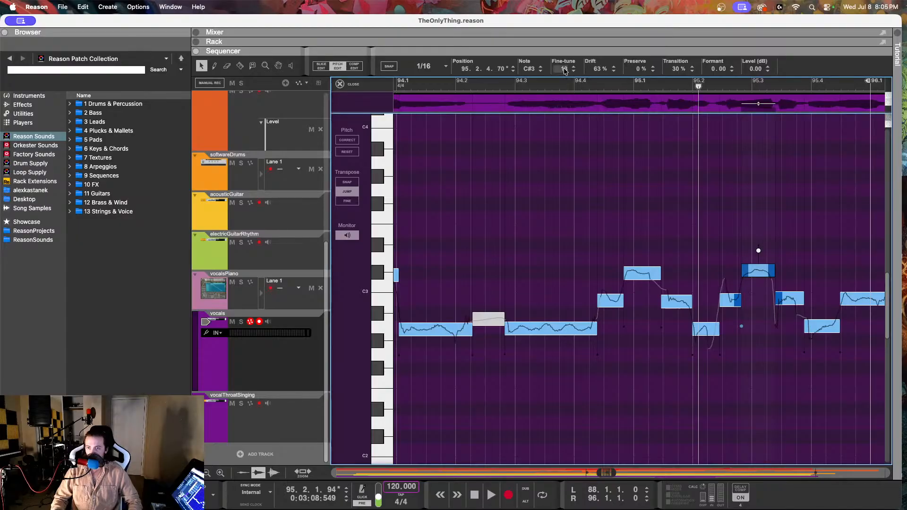
pyautogui.moveTo(565, 70); pyautogui.dragTo(563, 86)
# Step: Inspect the remaining notes up to bar 96 and play back the corrected phrase from bar 94
pyautogui.click(792, 297)
pyautogui.click(819, 331)
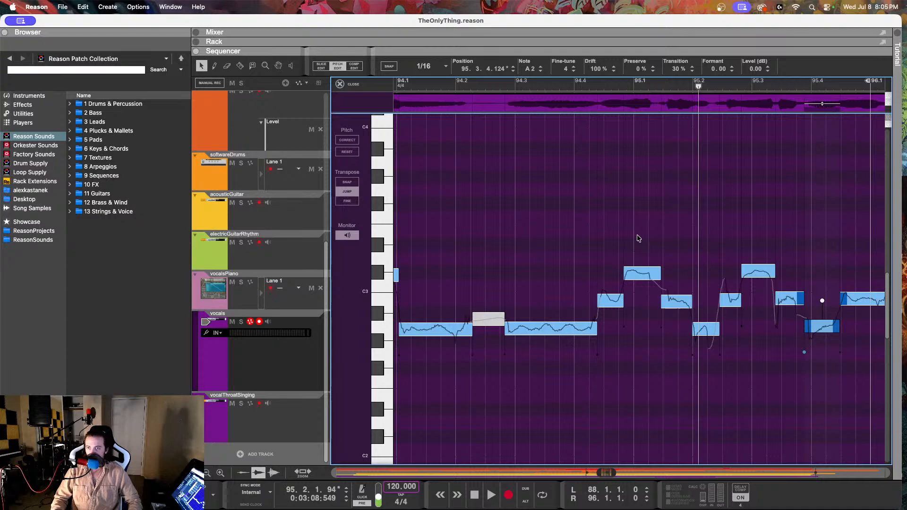
pyautogui.hscroll(3, 638, 237)
pyautogui.click(782, 297)
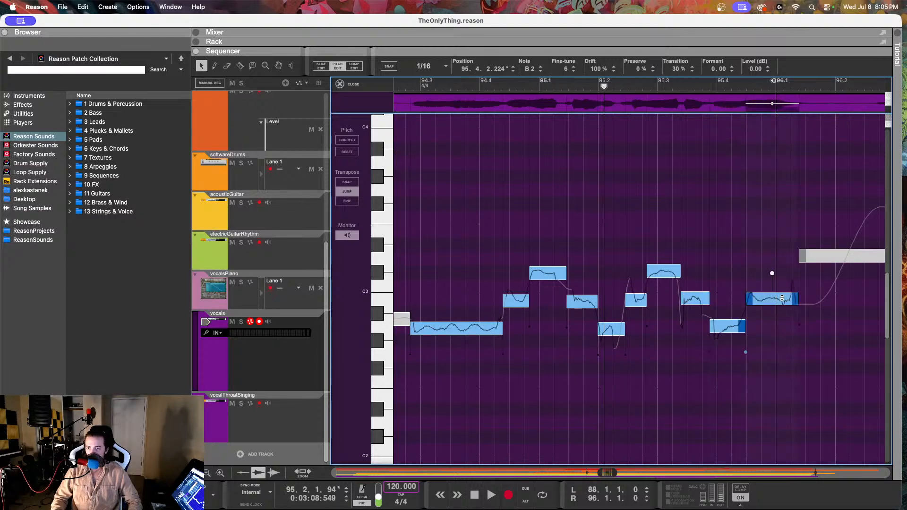
pyautogui.click(453, 84)
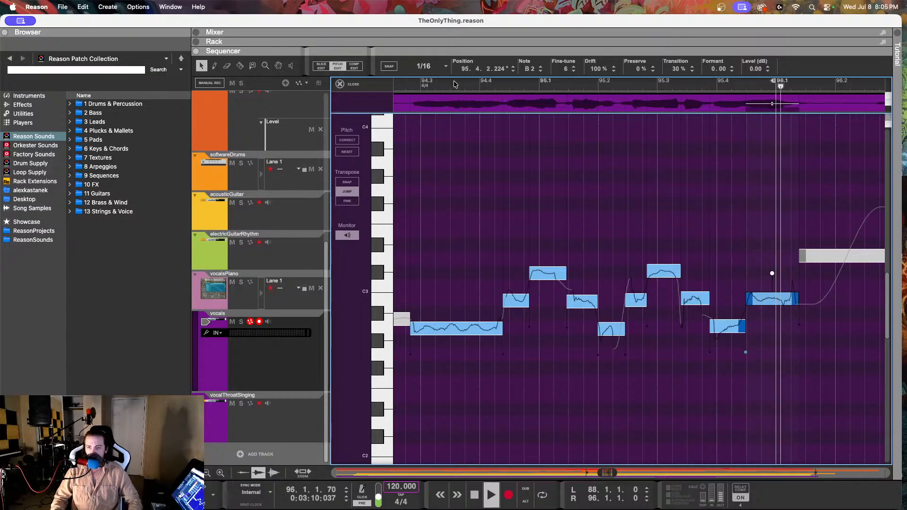
pyautogui.press('space')
pyautogui.hscroll(-5, 475, 161)
pyautogui.click(401, 81)
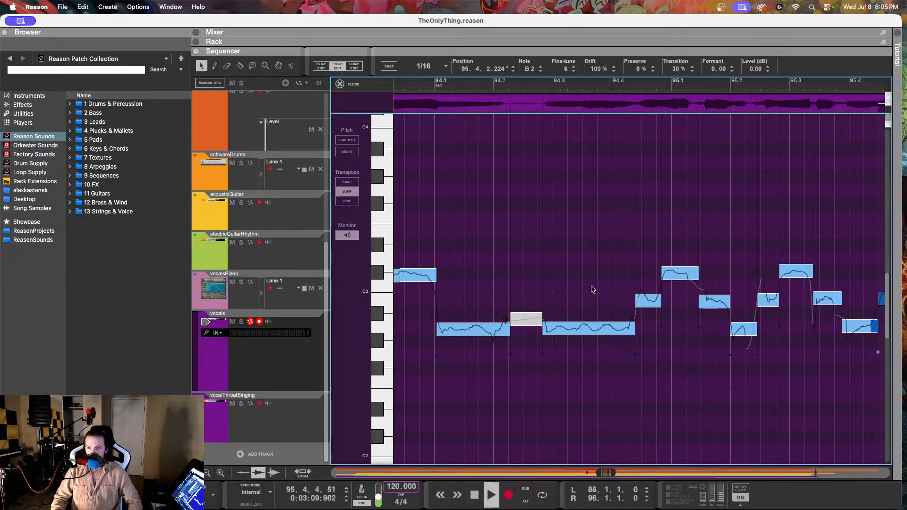
pyautogui.press('space')
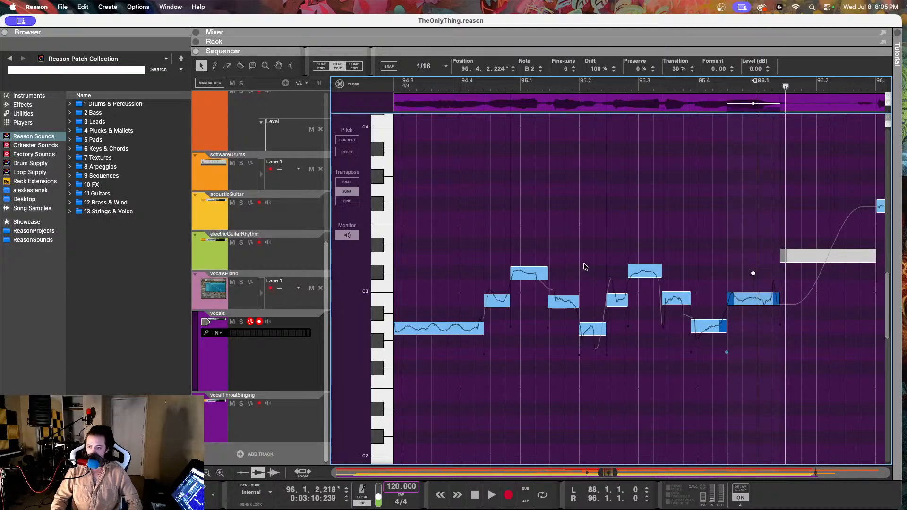
# Step: Play the vocal from 95.4.2 through bar 96 and inspect the F#3 note at 96.3.1 and the G3 note at 96.3.4
pyautogui.hscroll(5, 588, 262)
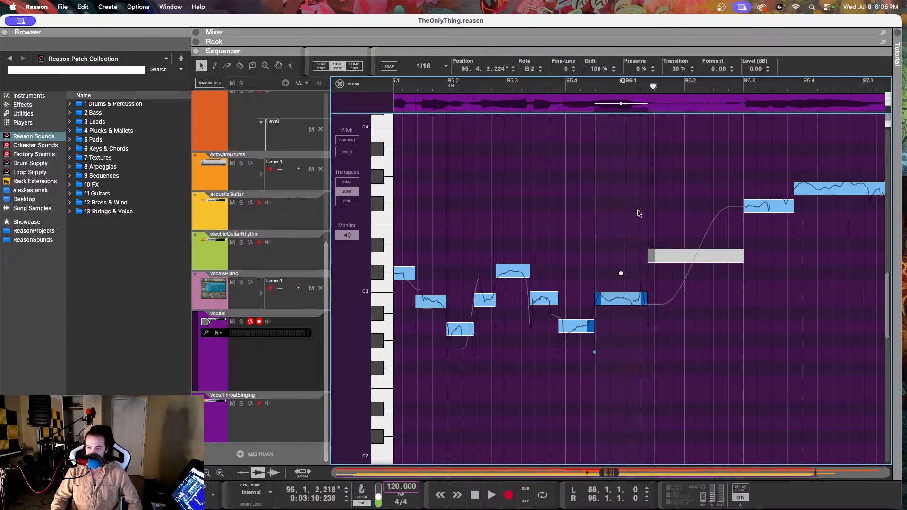
pyautogui.hscroll(5, 664, 207)
pyautogui.click(655, 206)
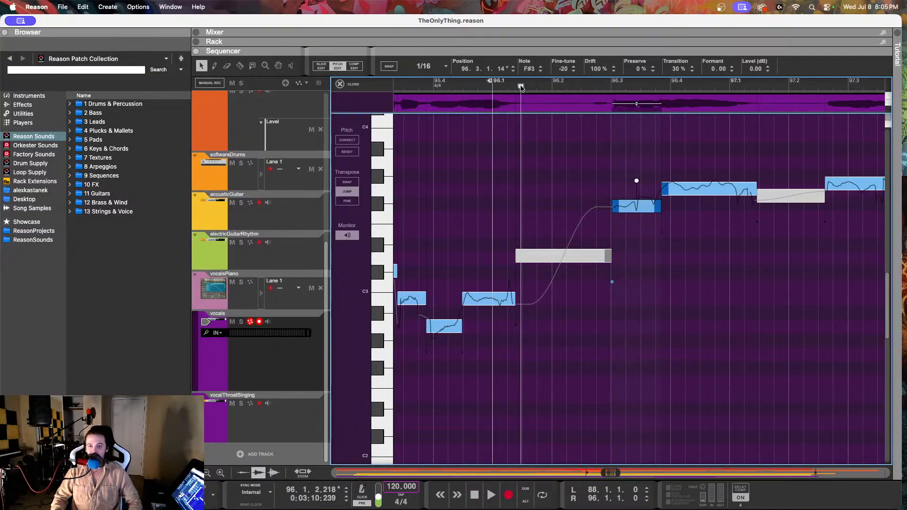
pyautogui.moveTo(521, 87); pyautogui.dragTo(464, 96)
pyautogui.hscroll(3, 479, 215)
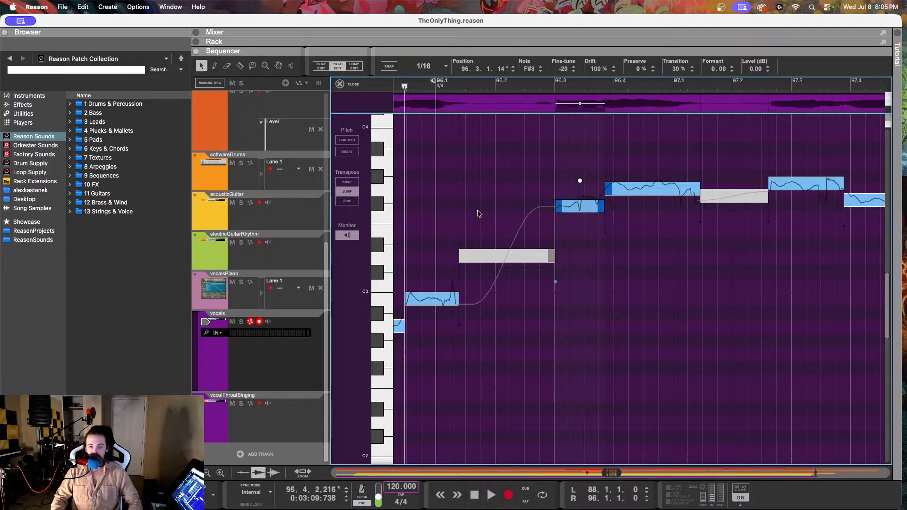
pyautogui.hscroll(-2, 479, 214)
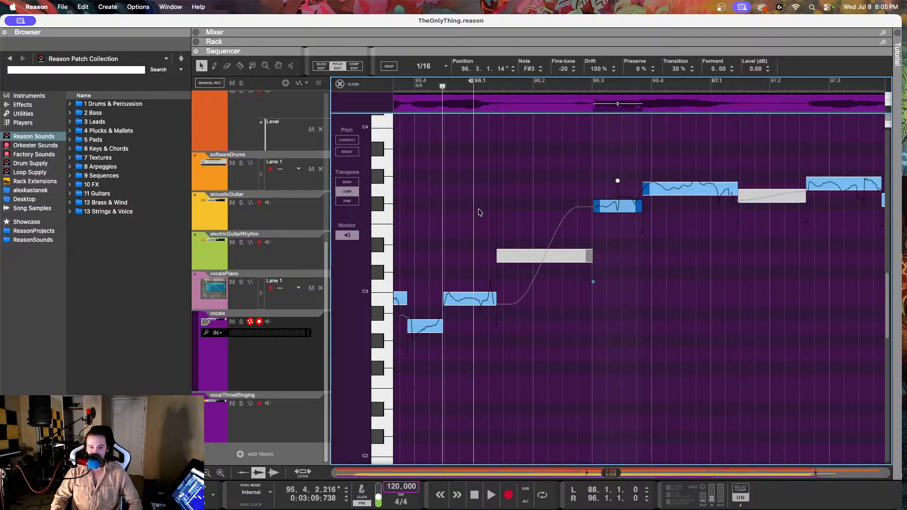
pyautogui.press('space')
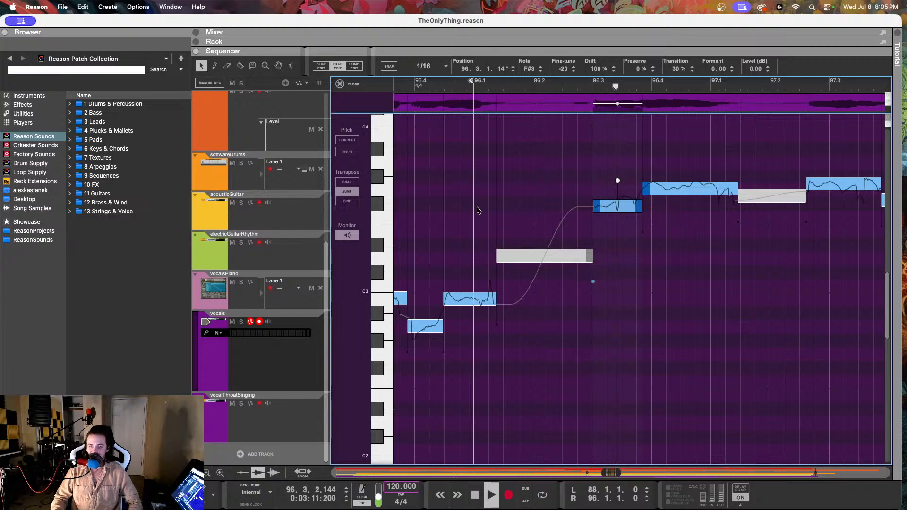
pyautogui.press('space')
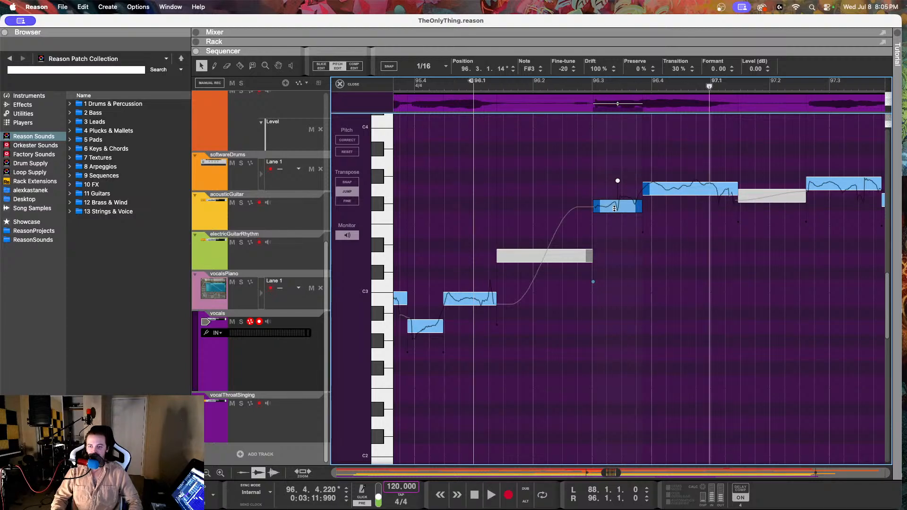
pyautogui.click(681, 183)
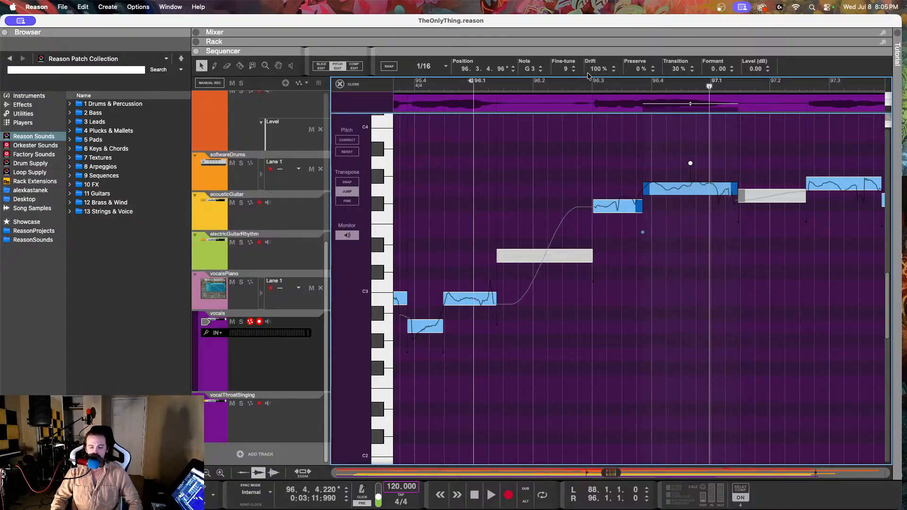
# Step: Check the pitch of the vocalsPiano reference note at 96.4.1, returning to pitch editing on the vocals track
pyautogui.click(276, 306)
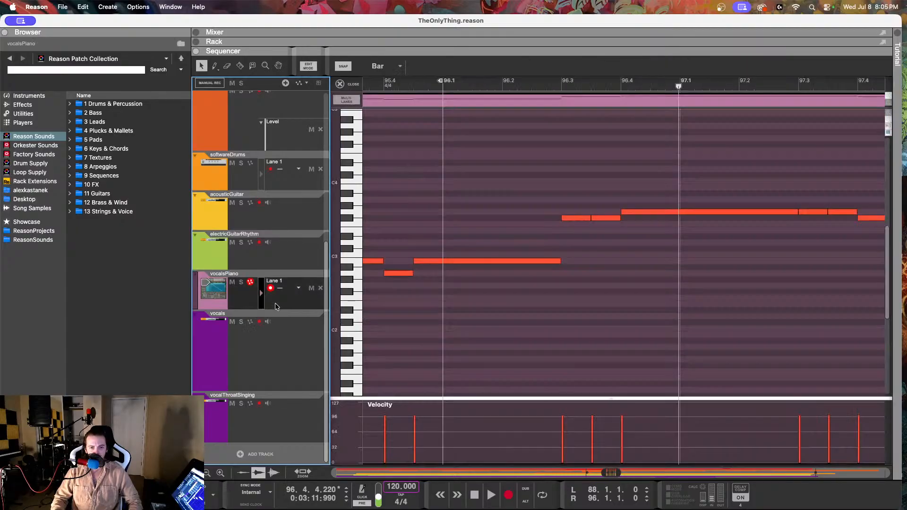
pyautogui.click(661, 212)
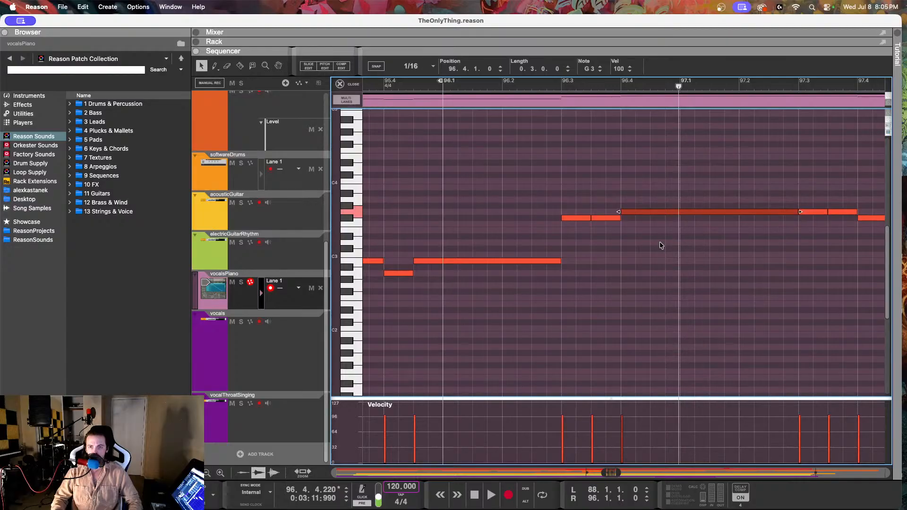
pyautogui.click(260, 346)
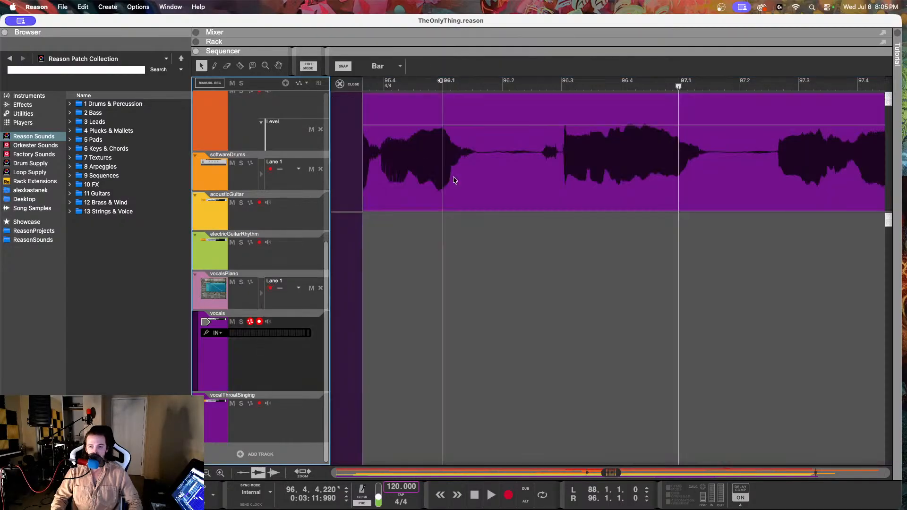
pyautogui.doubleClick(437, 170)
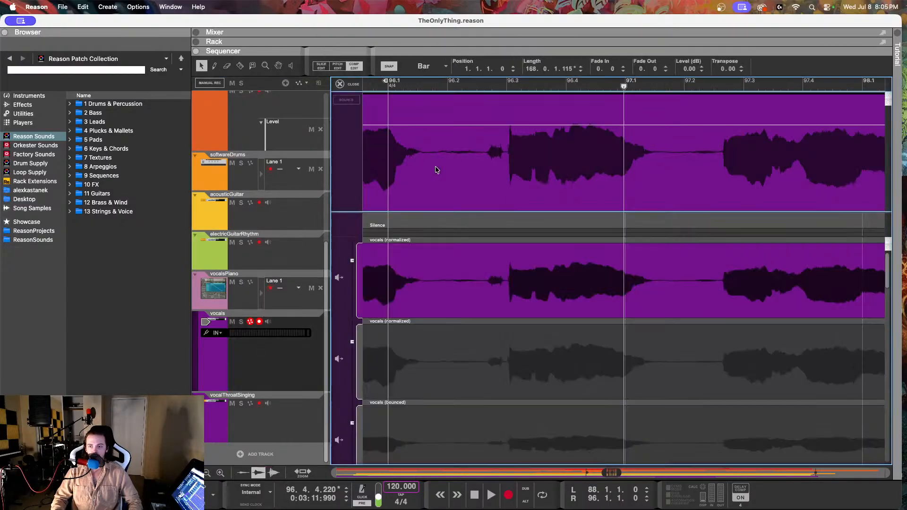
pyautogui.click(338, 65)
pyautogui.click(549, 207)
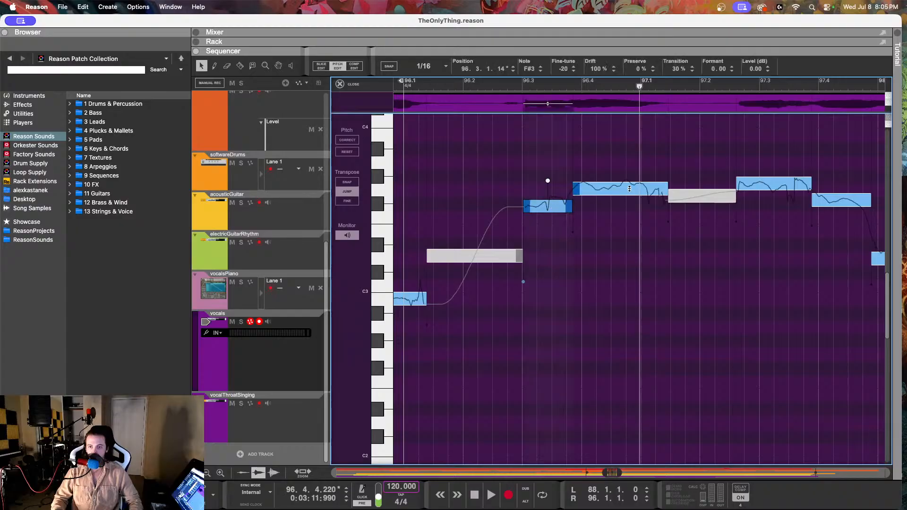
# Step: Reduce the drift and fine-tune of the G3 note at 96.3.4
pyautogui.click(614, 188)
pyautogui.moveTo(591, 77); pyautogui.dragTo(591, 125)
pyautogui.moveTo(566, 70); pyautogui.dragTo(563, 132)
# Step: Try a drift of 60% on the F#3 note at 96.3.1 and play it back
pyautogui.click(548, 211)
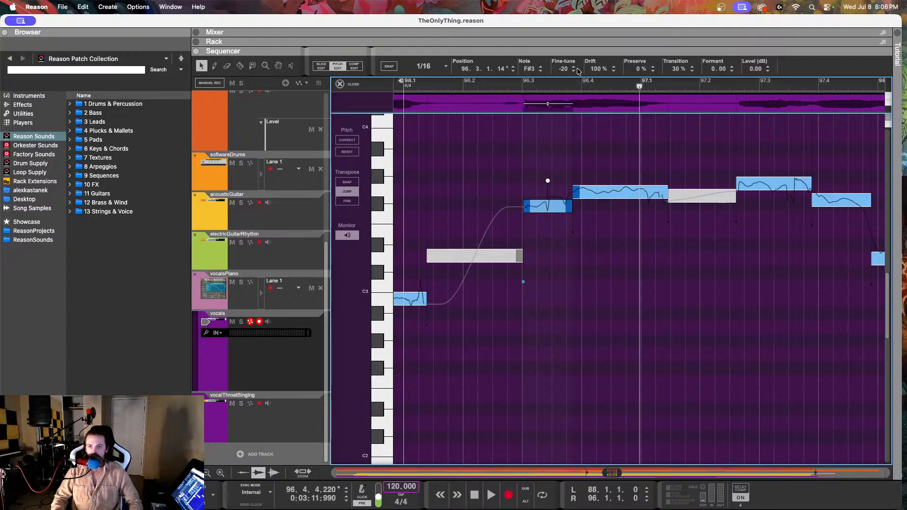
pyautogui.moveTo(594, 72); pyautogui.dragTo(590, 88)
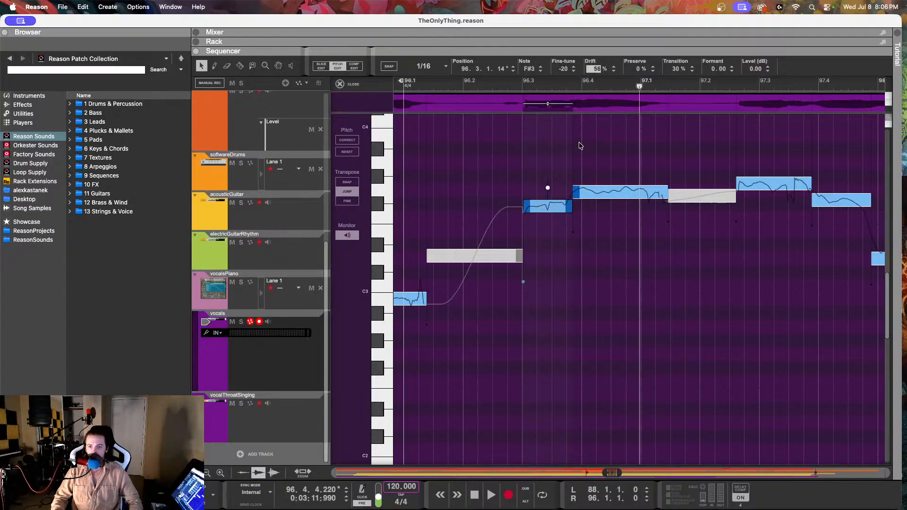
pyautogui.moveTo(580, 145); pyautogui.dragTo(579, 140)
pyautogui.click(469, 85)
pyautogui.press('space')
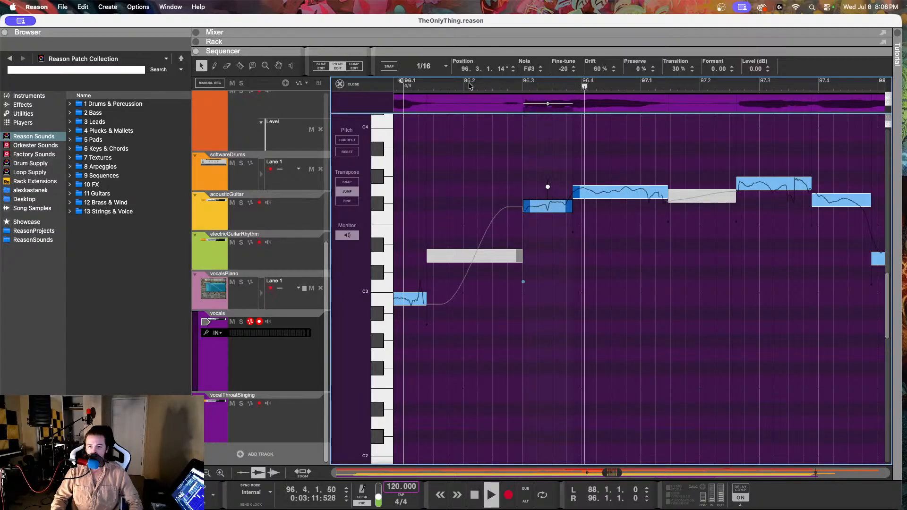
pyautogui.press('space')
# Step: Return the drift of the F#3 note at 96.3.1 to 100% and play it back for comparison
pyautogui.moveTo(597, 68); pyautogui.dragTo(594, 0)
pyautogui.click(488, 86)
pyautogui.press('space')
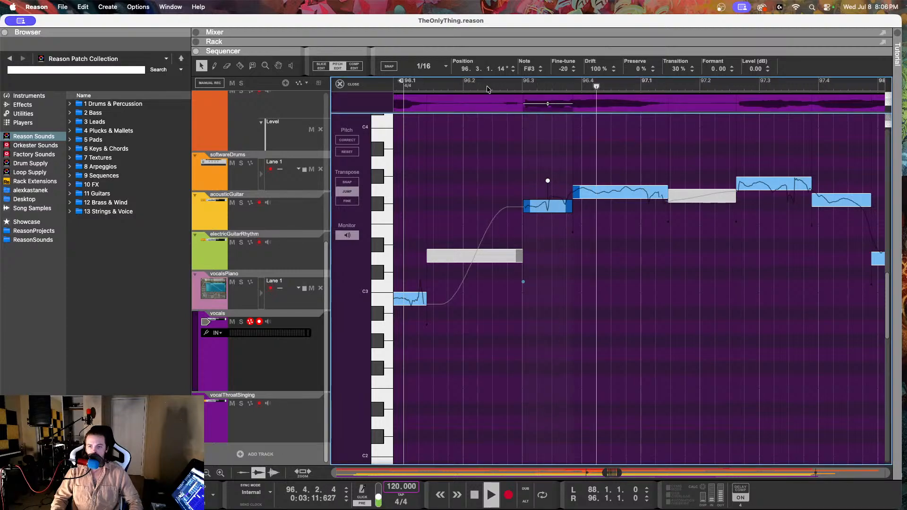
pyautogui.press('space')
# Step: Set the drift of the F#3 note at 96.3.1 to 53% and play on through bar 97
pyautogui.moveTo(597, 68); pyautogui.dragTo(598, 166)
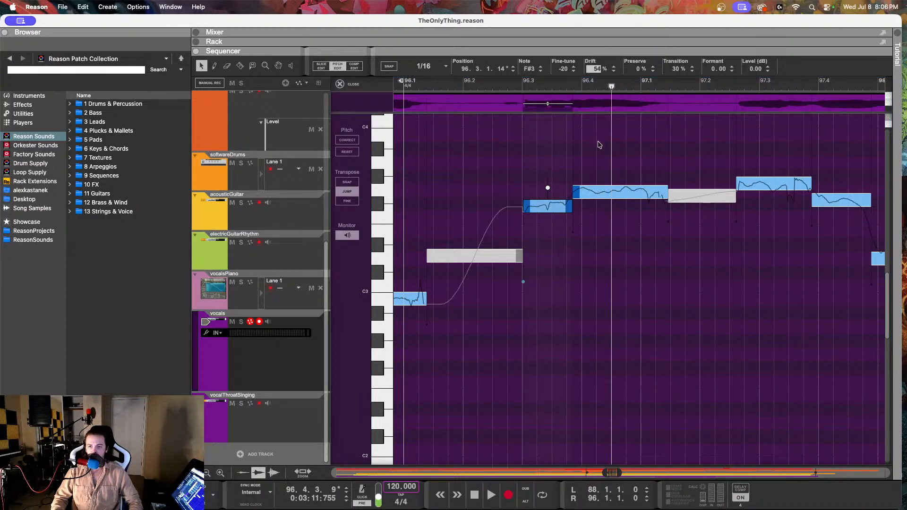
pyautogui.click(501, 87)
pyautogui.press('space')
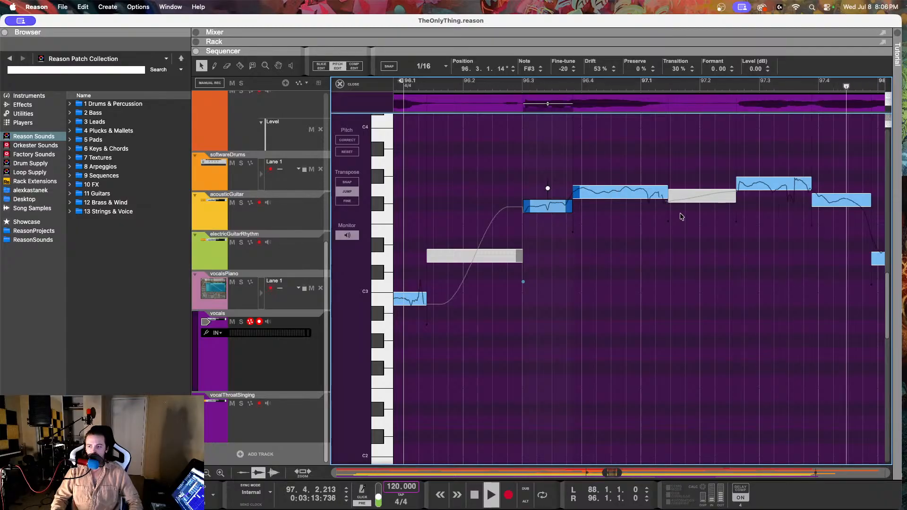
pyautogui.press('space')
# Step: Set the G3 note at 97.2.3 to a fine-tune of -7 and a drift of 58%, and play it back
pyautogui.click(680, 183)
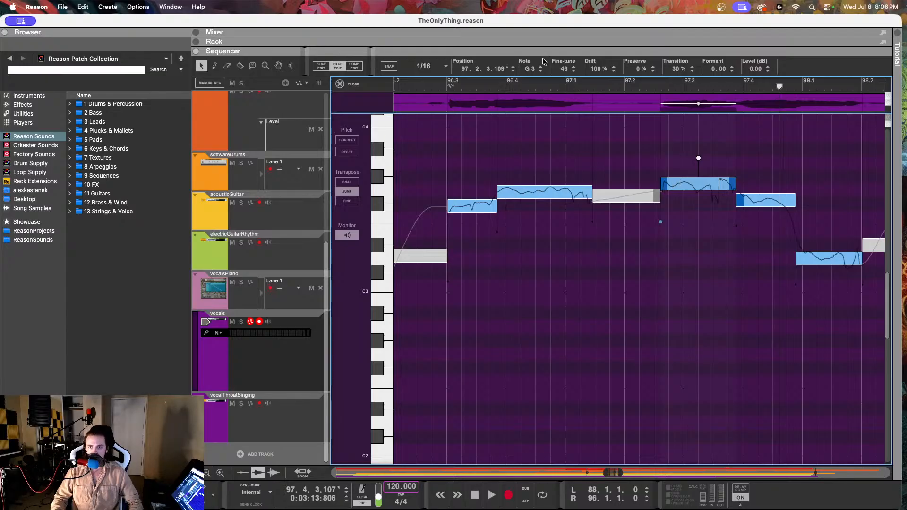
pyautogui.moveTo(564, 69); pyautogui.dragTo(577, 132)
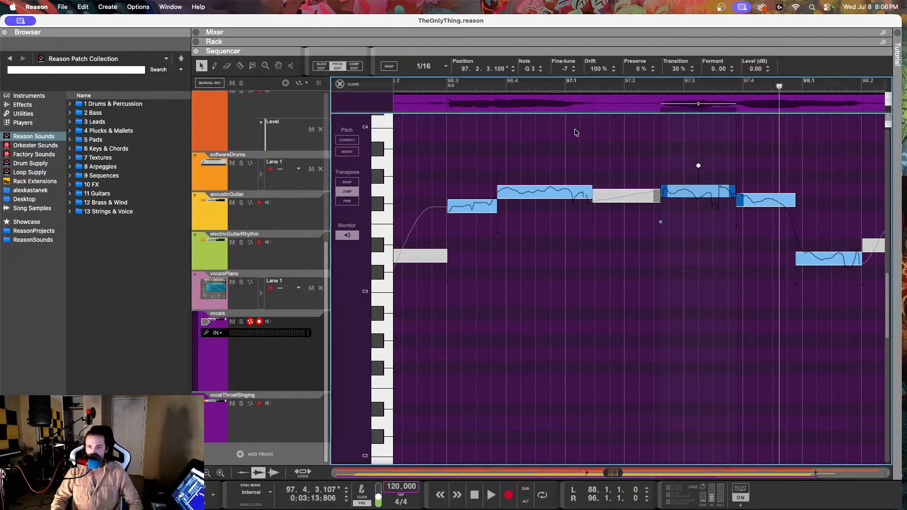
pyautogui.moveTo(594, 69); pyautogui.dragTo(594, 150)
pyautogui.click(452, 86)
pyautogui.press('space')
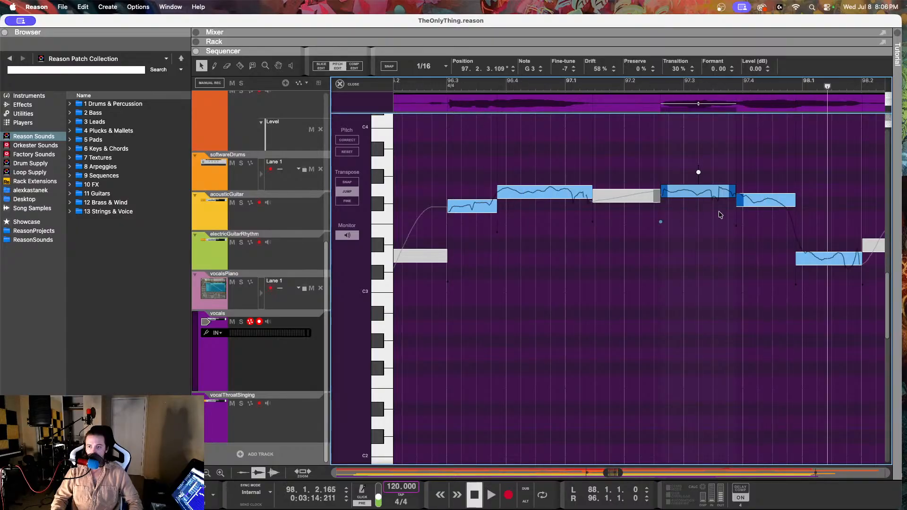
pyautogui.press('space')
# Step: Play the vocalsPiano reference through bar 97 to check the target for the F#3 vocal note at 97.3.4
pyautogui.click(768, 201)
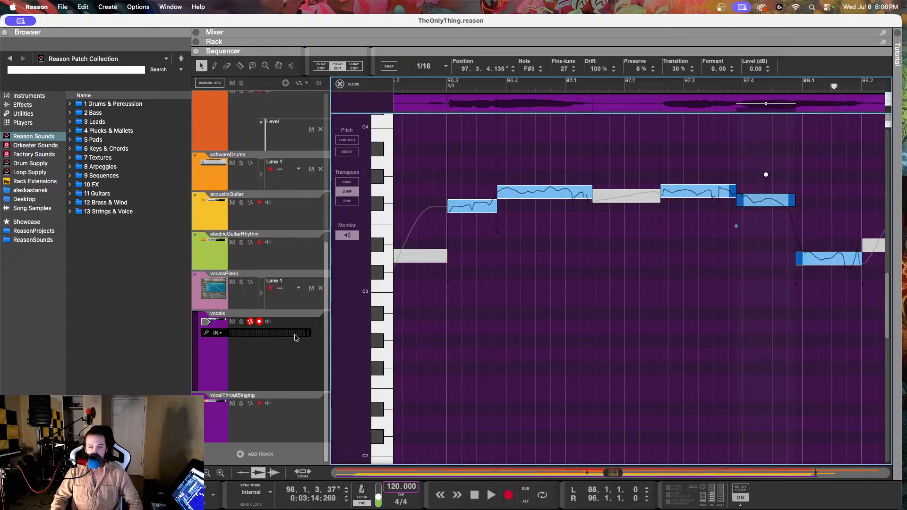
pyautogui.click(755, 87)
pyautogui.click(242, 298)
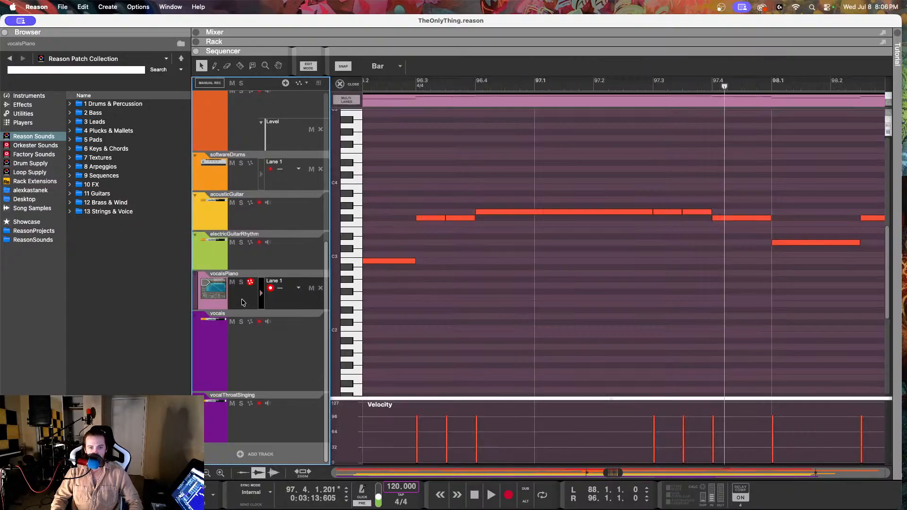
pyautogui.click(658, 83)
pyautogui.press('space')
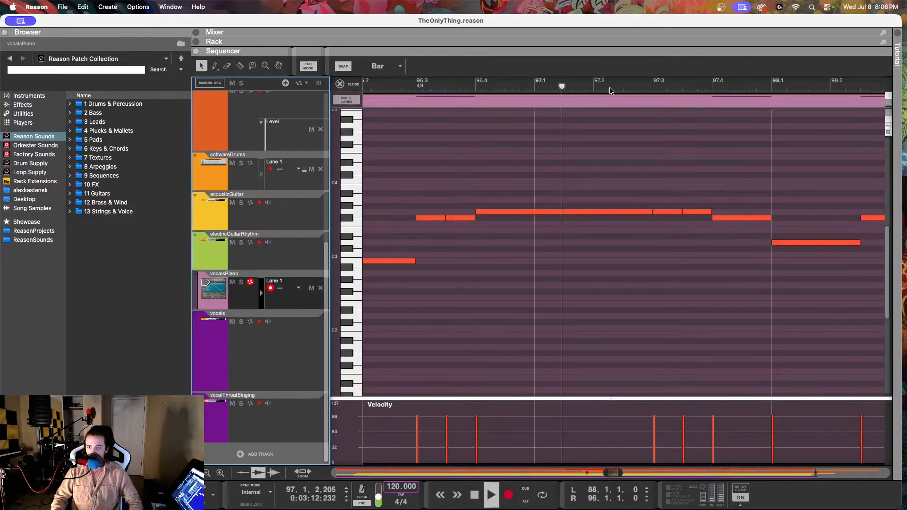
pyautogui.press('space')
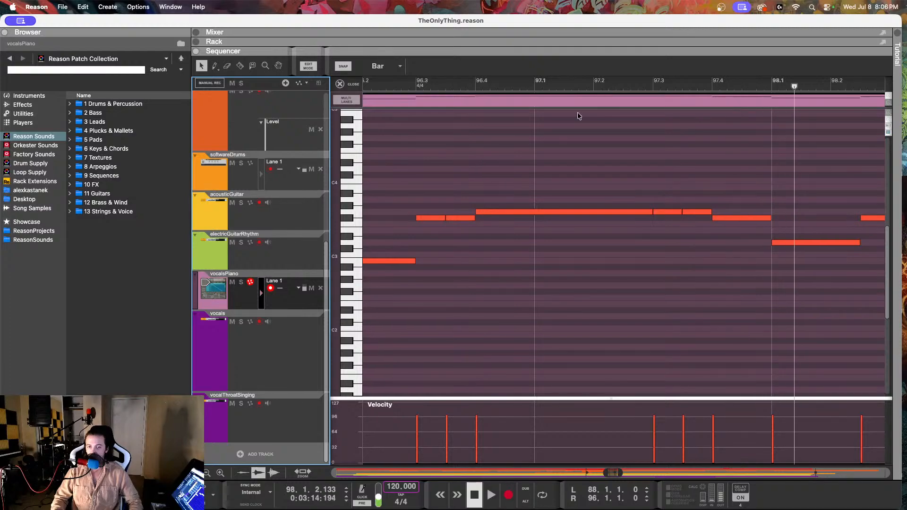
# Step: Reopen the vocals track for pitch editing around bars 97 and 98
pyautogui.click(269, 361)
pyautogui.click(528, 143)
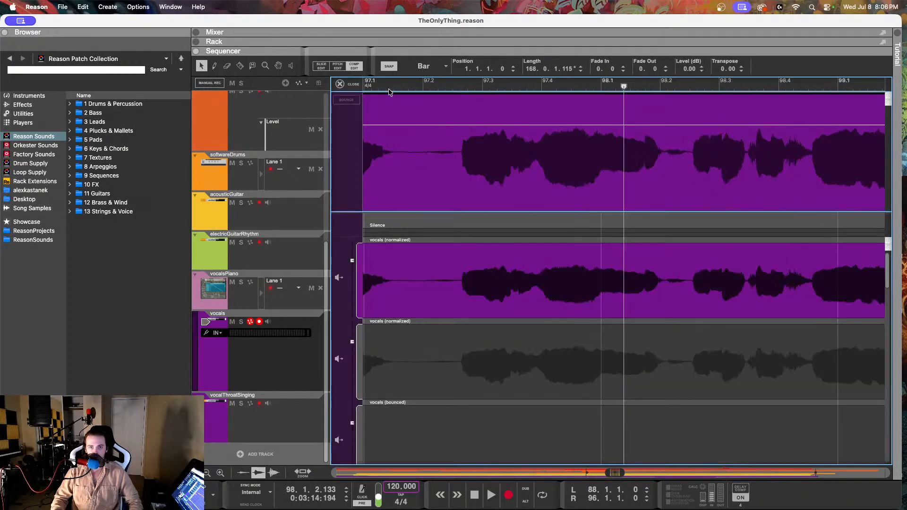
pyautogui.click(338, 66)
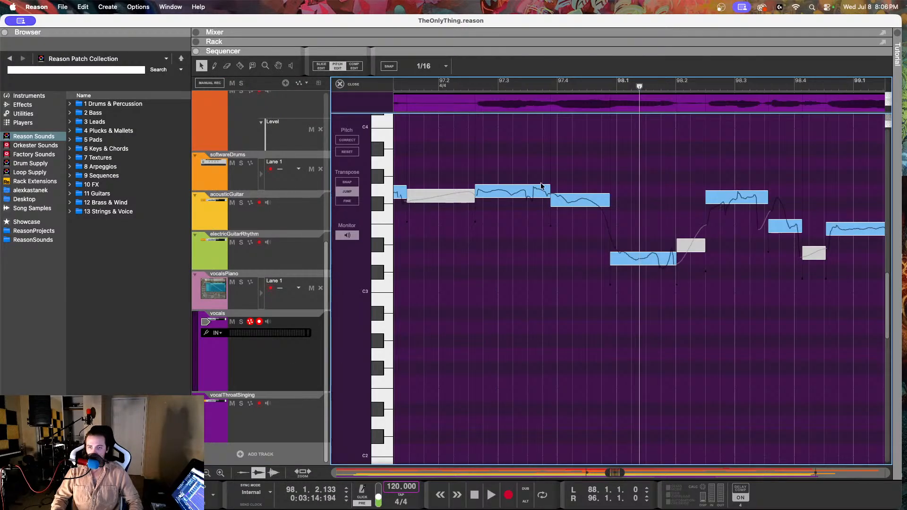
# Step: Set the F#3 note at 97.3.4 to a fine-tune of 10 and a drift of 66%, and play it back
pyautogui.click(465, 83)
pyautogui.press('space')
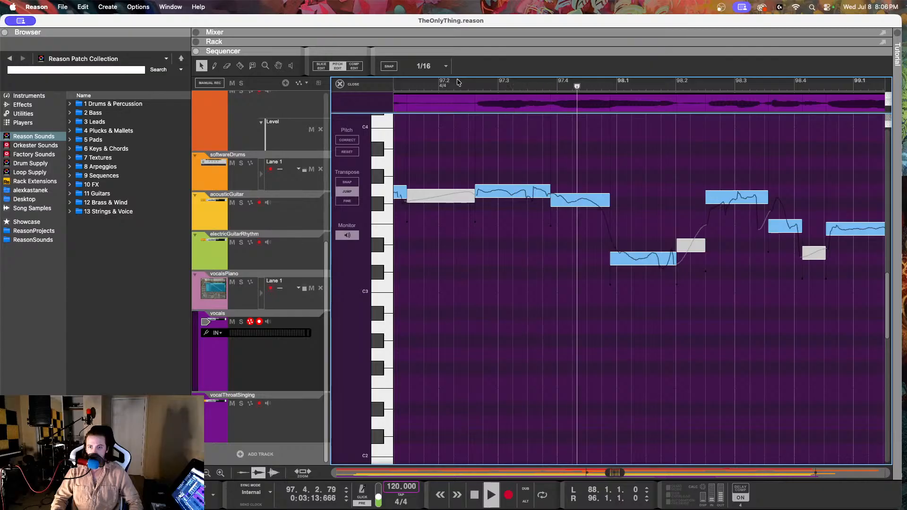
pyautogui.press('space')
pyautogui.click(552, 204)
pyautogui.moveTo(563, 72); pyautogui.dragTo(556, 105)
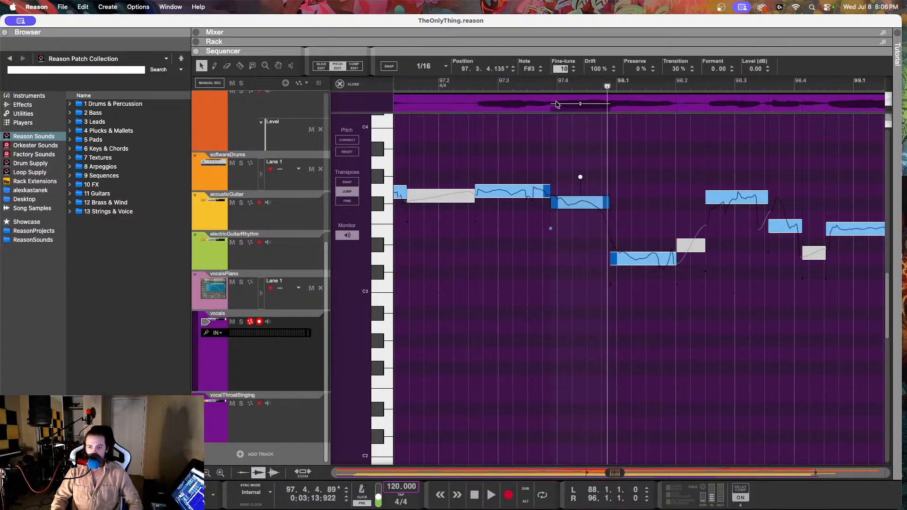
pyautogui.moveTo(595, 69); pyautogui.dragTo(593, 105)
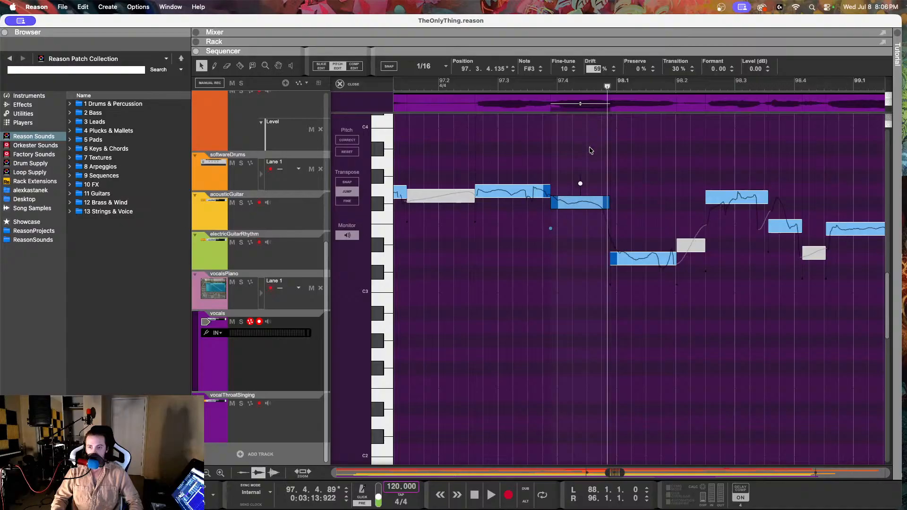
pyautogui.click(543, 118)
pyautogui.press('space')
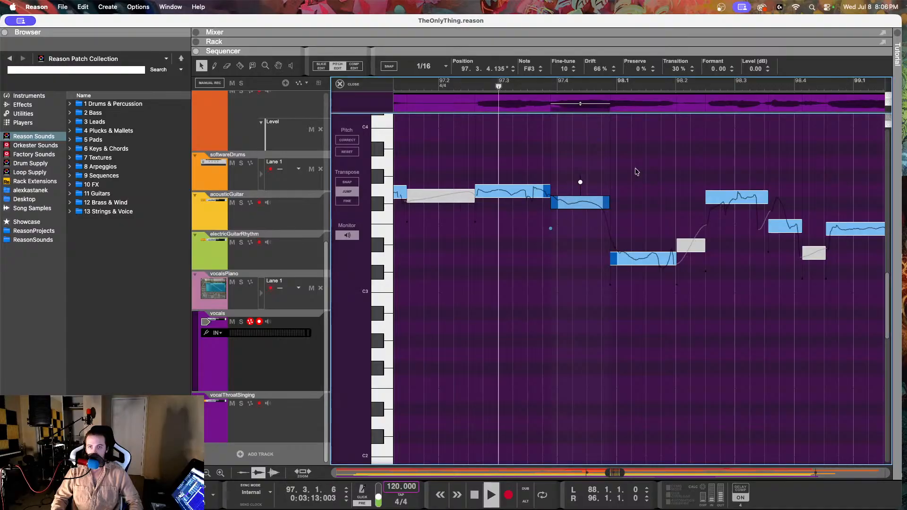
pyautogui.press('space')
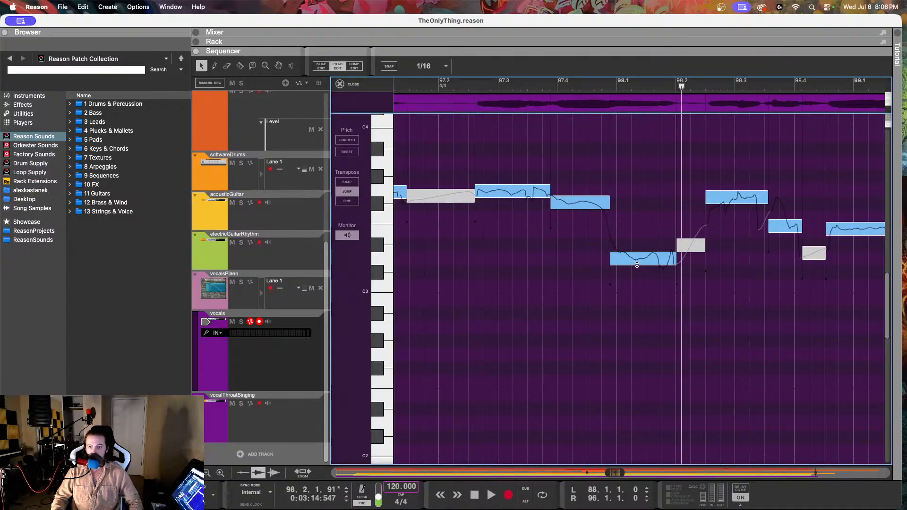
# Step: Reduce the drift of the low vocal note at 98.1 and check it against the vocalsPiano reference
pyautogui.click(636, 262)
pyautogui.moveTo(600, 69); pyautogui.dragTo(599, 140)
pyautogui.click(282, 305)
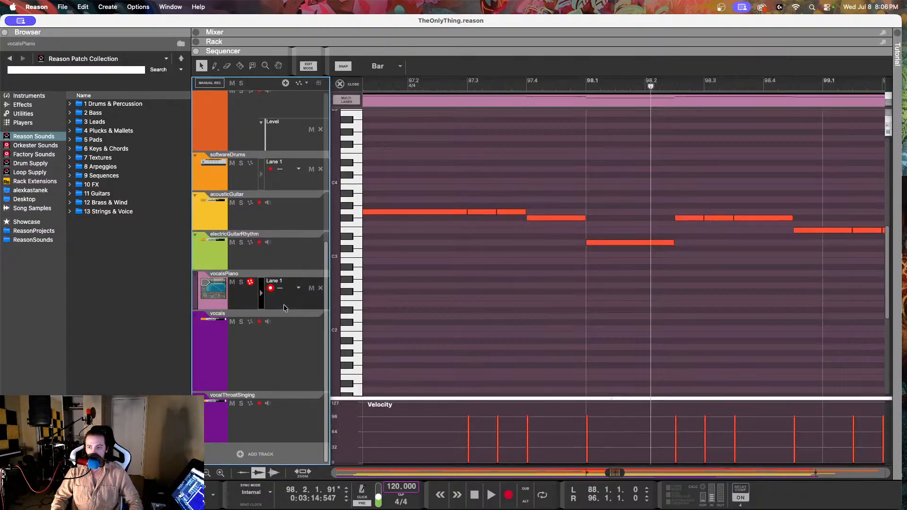
# Step: Reopen the vocals track for pitch editing and play it back from bar 97 through bar 99
pyautogui.click(295, 347)
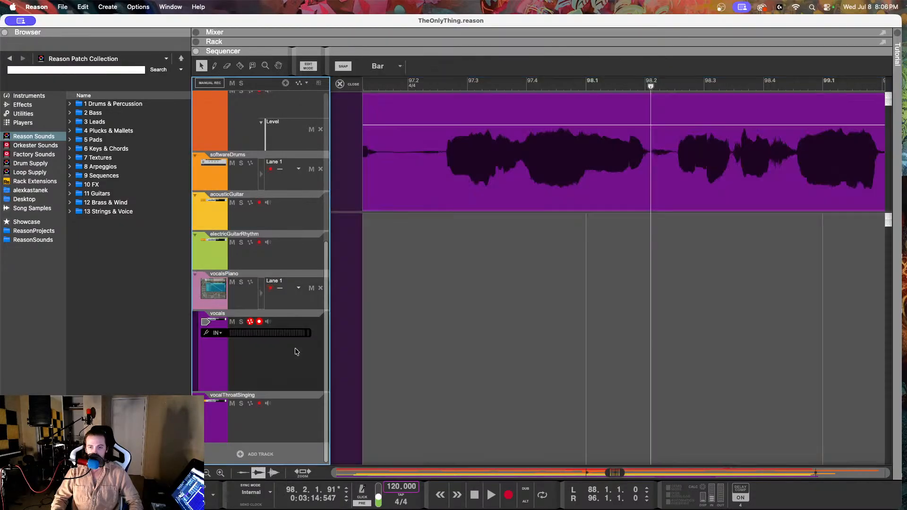
pyautogui.doubleClick(489, 144)
pyautogui.click(338, 66)
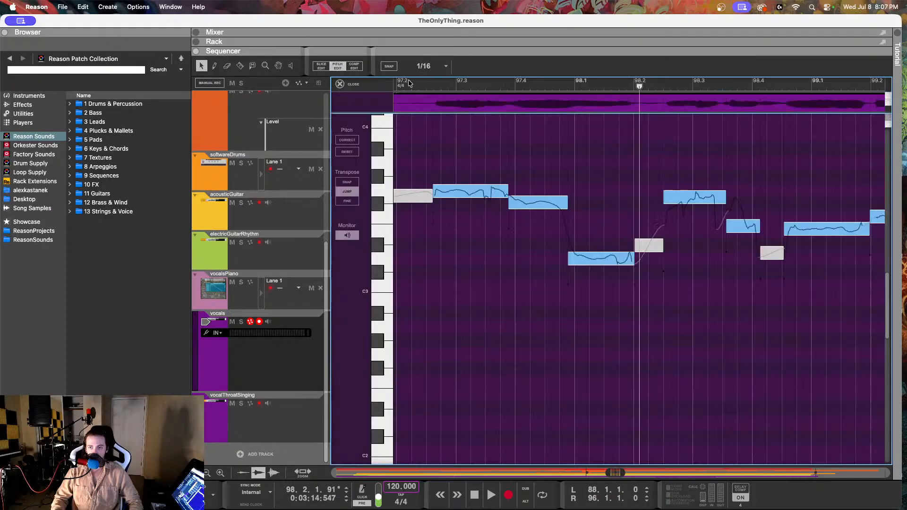
pyautogui.click(415, 85)
pyautogui.press('space')
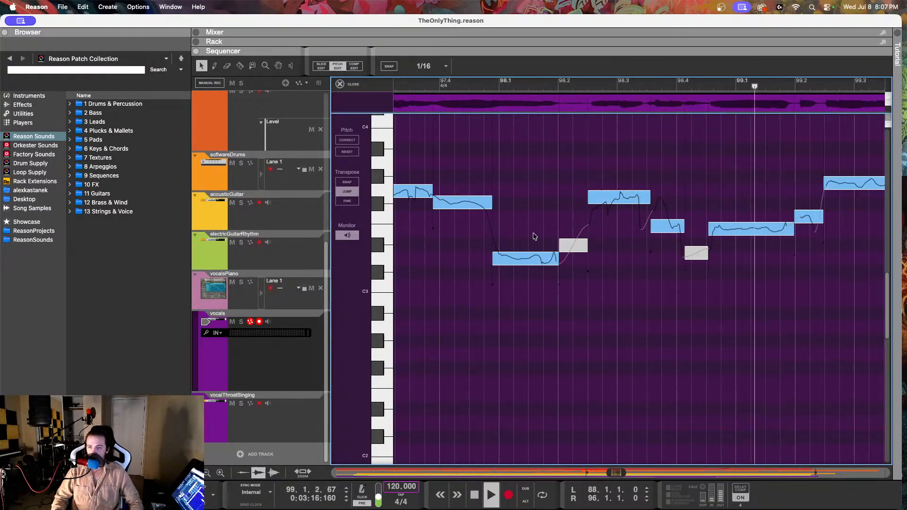
pyautogui.hscroll(-2, 513, 235)
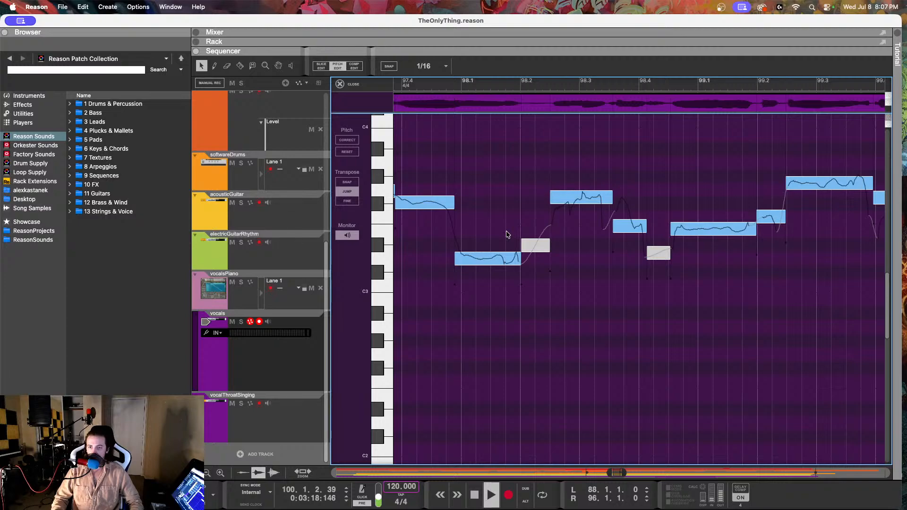
pyautogui.press('space')
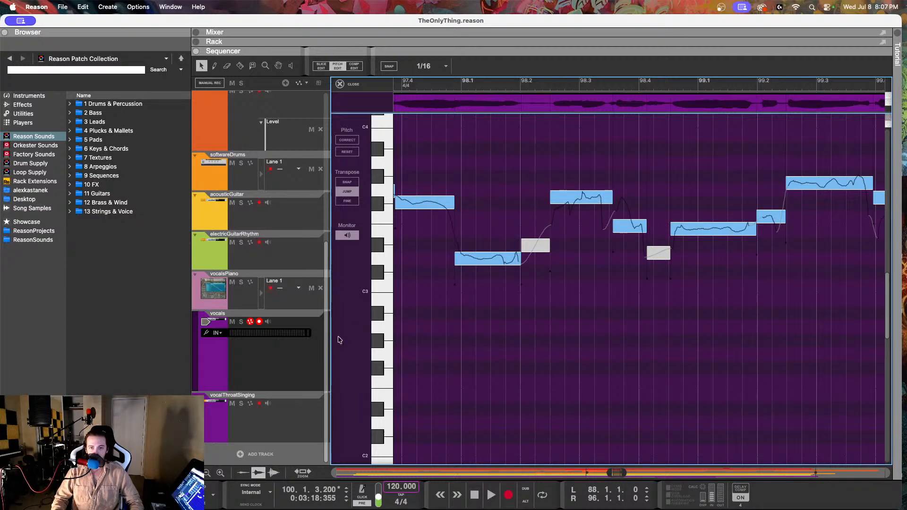
# Step: Play the vocalsPiano reference through bars 98 and 99, checking the target F#3 note at 98.2.3
pyautogui.click(282, 305)
pyautogui.click(408, 87)
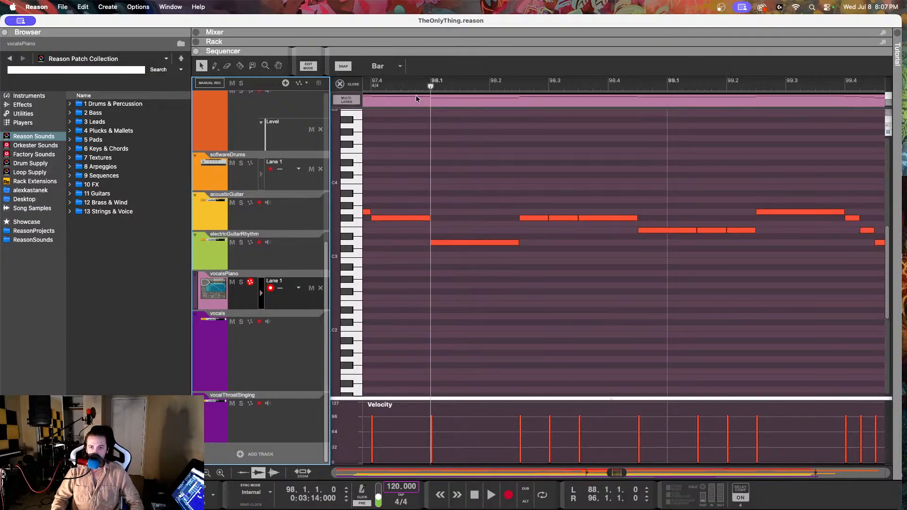
pyautogui.press('space')
pyautogui.click(567, 180)
pyautogui.press('space')
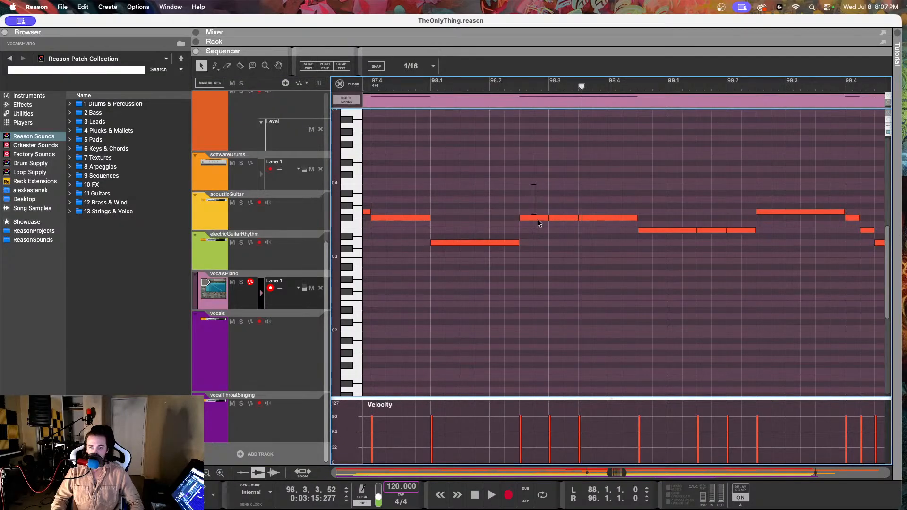
pyautogui.click(538, 218)
pyautogui.click(504, 89)
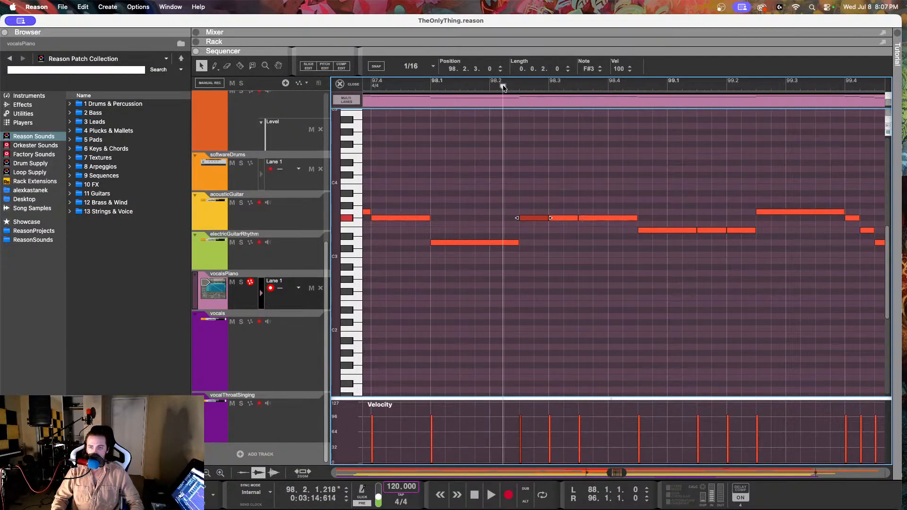
pyautogui.press('space')
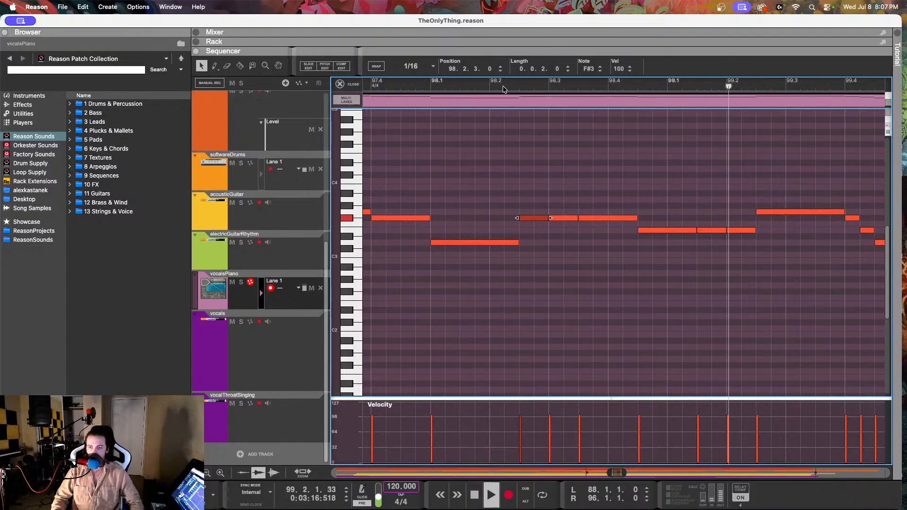
pyautogui.press('space')
pyautogui.hscroll(3, 587, 150)
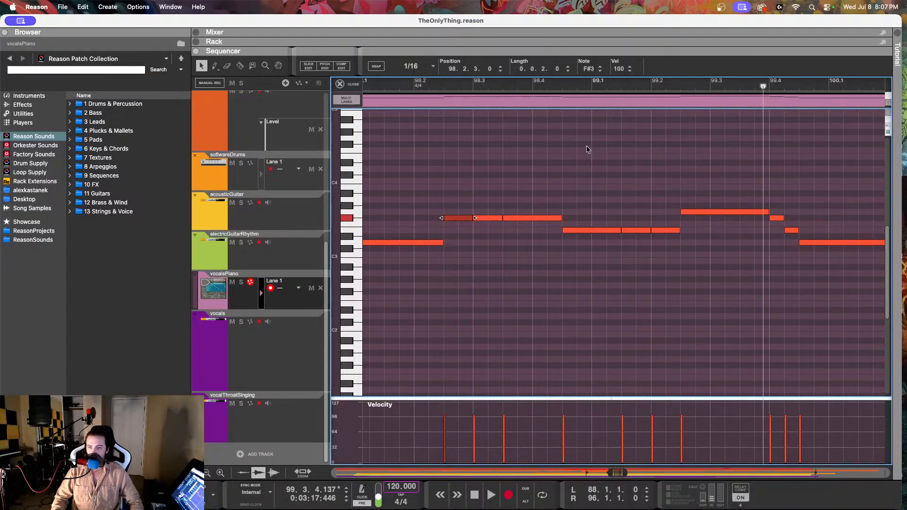
# Step: Reopen the vocals clip for pitch editing and play the phrase in bar 98
pyautogui.click(257, 350)
pyautogui.doubleClick(424, 144)
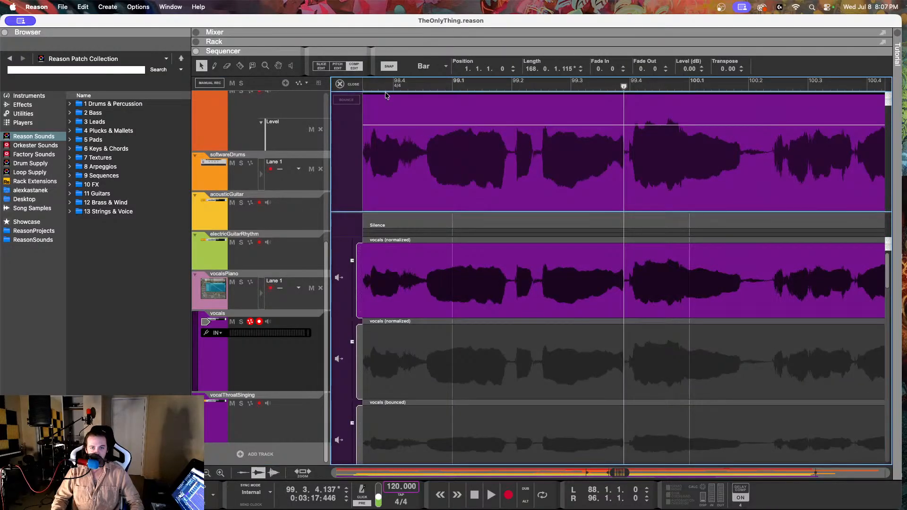
pyautogui.click(339, 68)
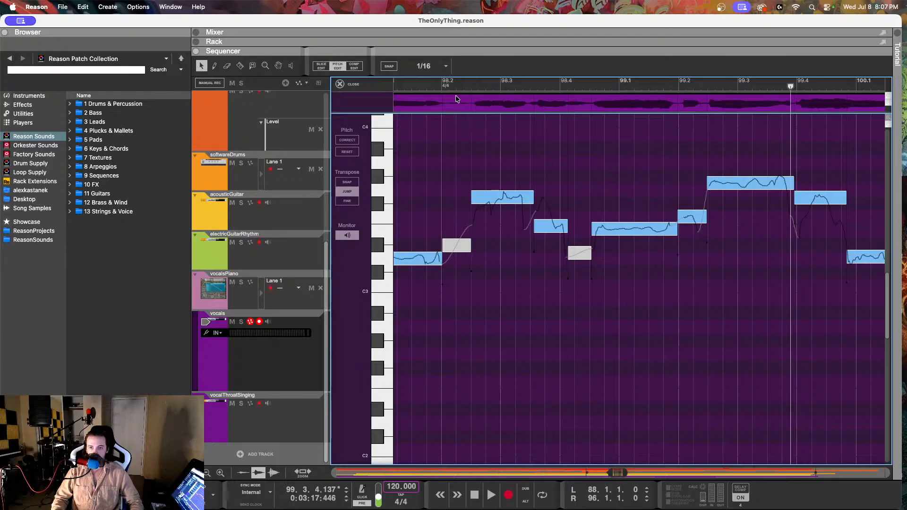
pyautogui.click(432, 87)
pyautogui.press('space')
pyautogui.press('space')
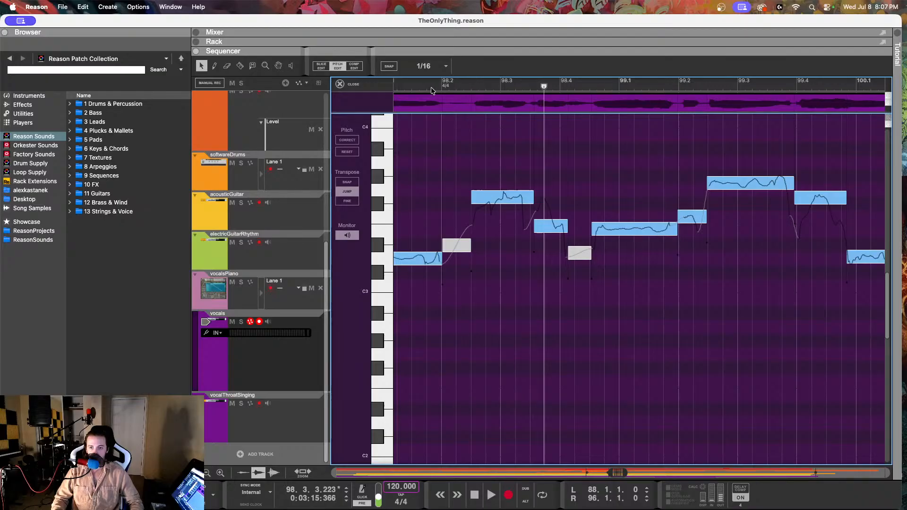
# Step: Set the F#3 note at 98.2.3 to a fine-tune of 6 and a drift of 72%, and play it back
pyautogui.click(488, 198)
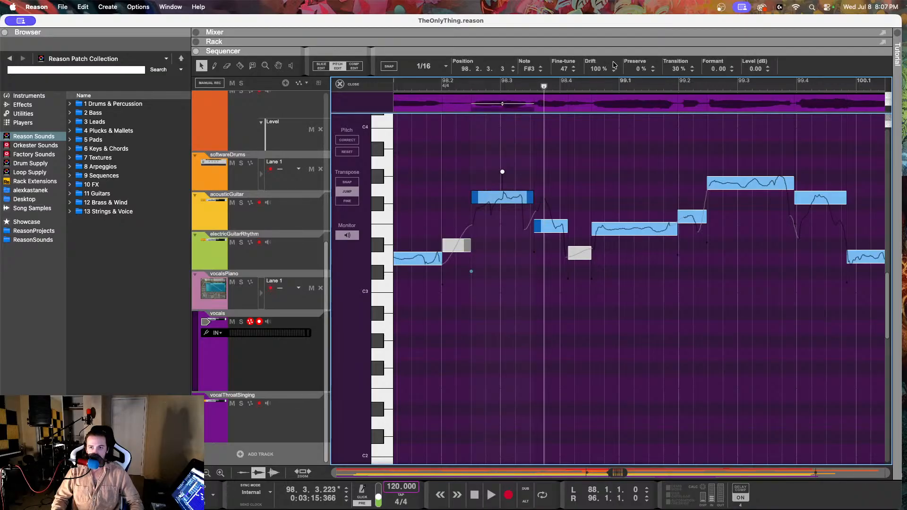
pyautogui.moveTo(594, 70); pyautogui.dragTo(577, 126)
pyautogui.moveTo(562, 69); pyautogui.dragTo(546, 146)
pyautogui.click(402, 87)
pyautogui.press('space')
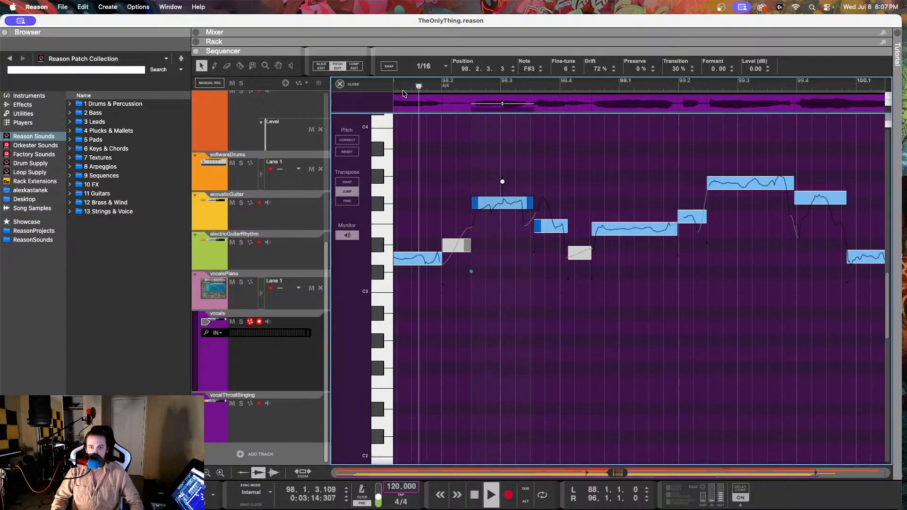
pyautogui.press('space')
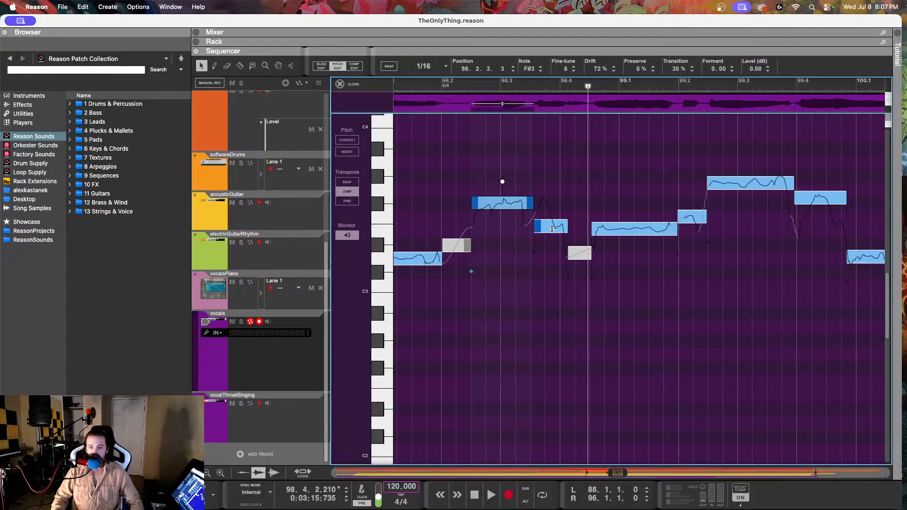
# Step: Split the vocal note starting at 98.3.3 into two notes at 98.3.4 with the Razor tool
pyautogui.click(241, 68)
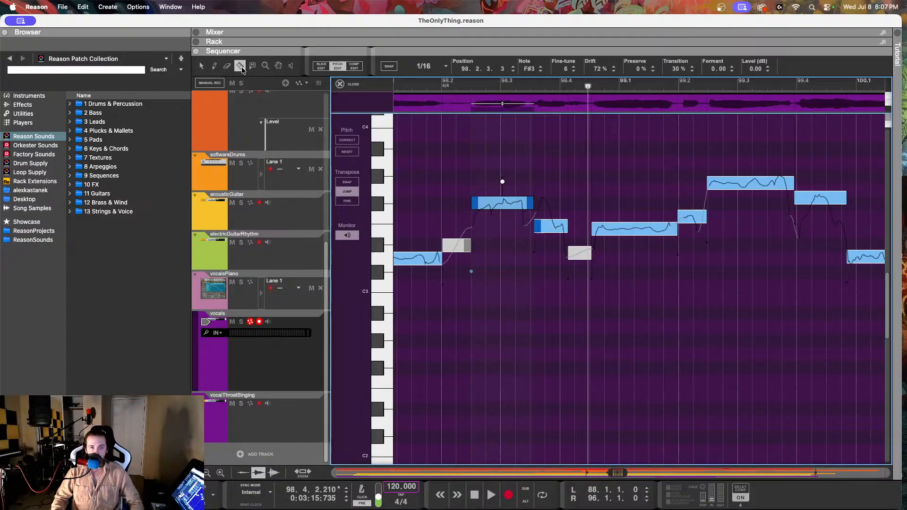
pyautogui.click(552, 221)
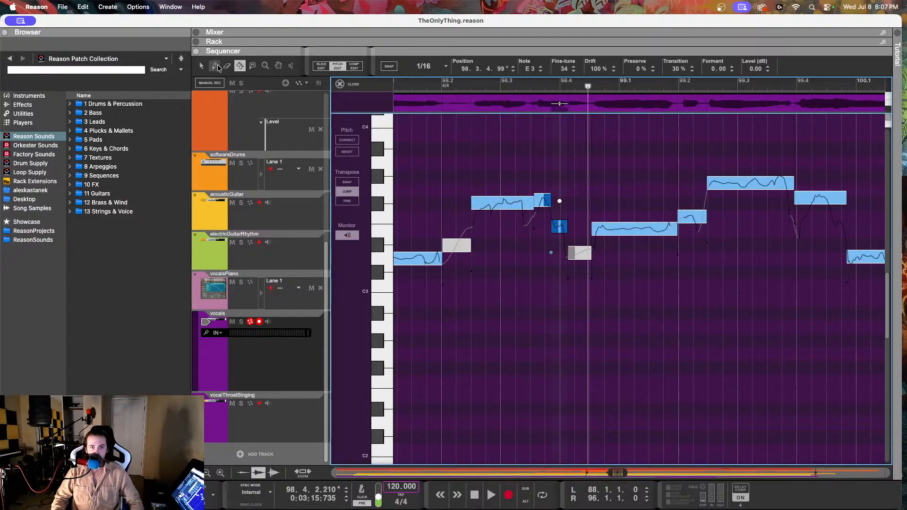
pyautogui.click(200, 65)
# Step: Set the fine-tune of the short F#3 note at 98.3.3 to -2 and play bar 98 back
pyautogui.click(541, 200)
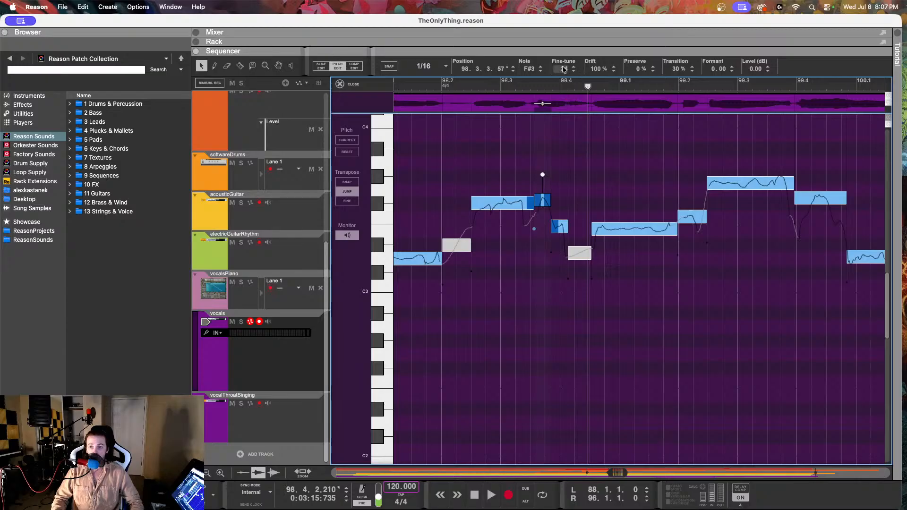
pyautogui.moveTo(564, 70); pyautogui.dragTo(565, 117)
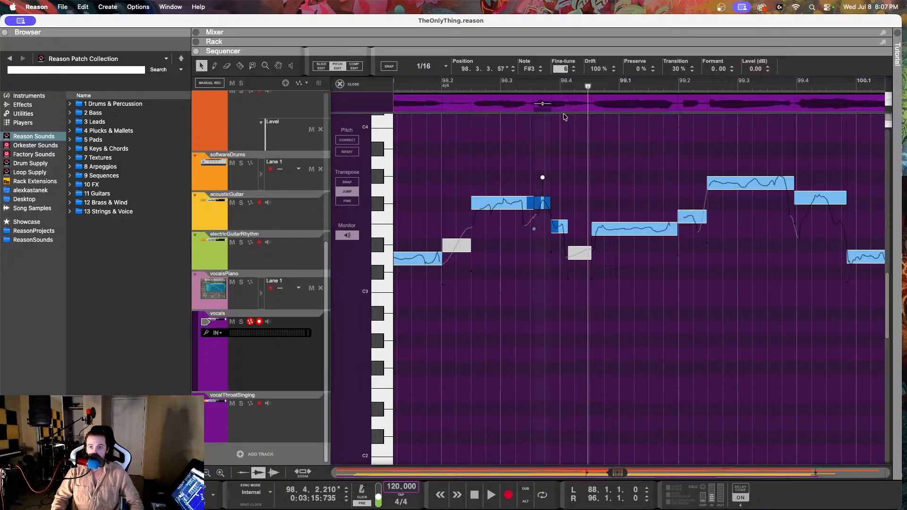
pyautogui.click(423, 86)
pyautogui.press('space')
pyautogui.press('space')
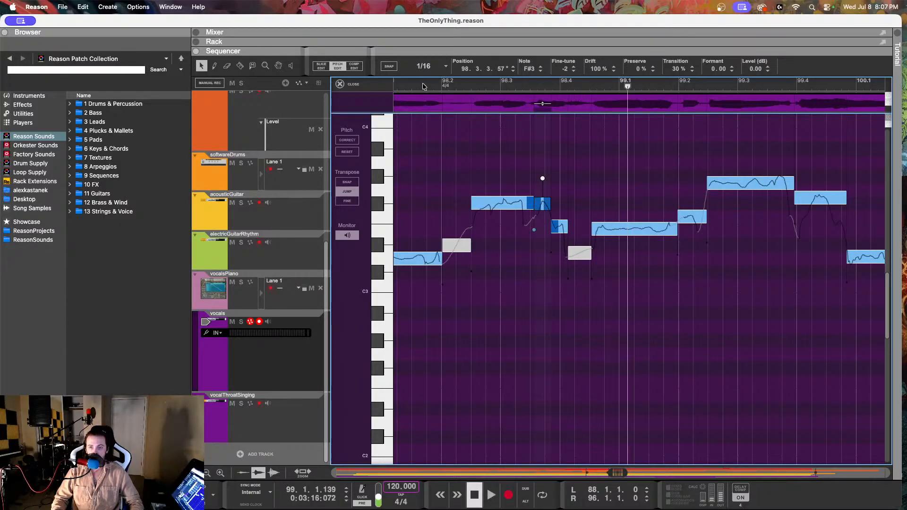
# Step: Fine-tune the E3 note at 98.3.4 to 8 and the E3 note at 98.4.3 to 2, and play them back
pyautogui.click(560, 228)
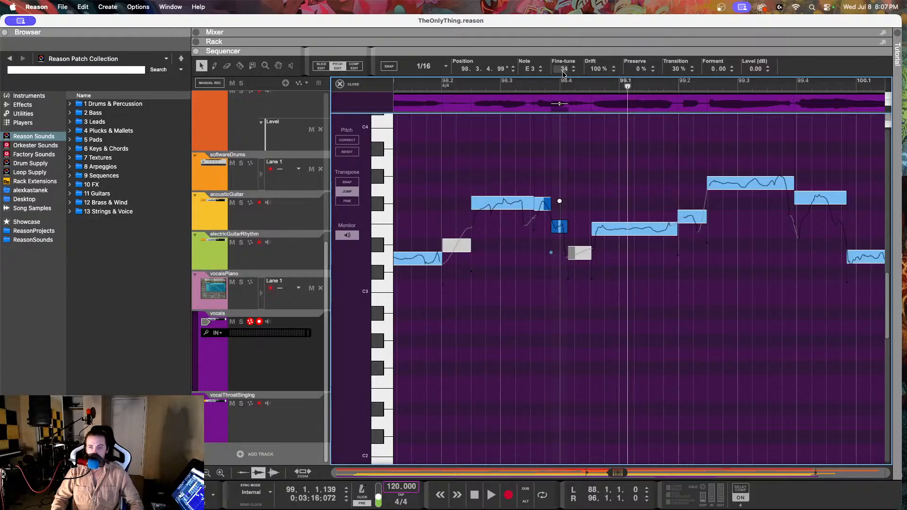
pyautogui.moveTo(563, 73); pyautogui.dragTo(564, 114)
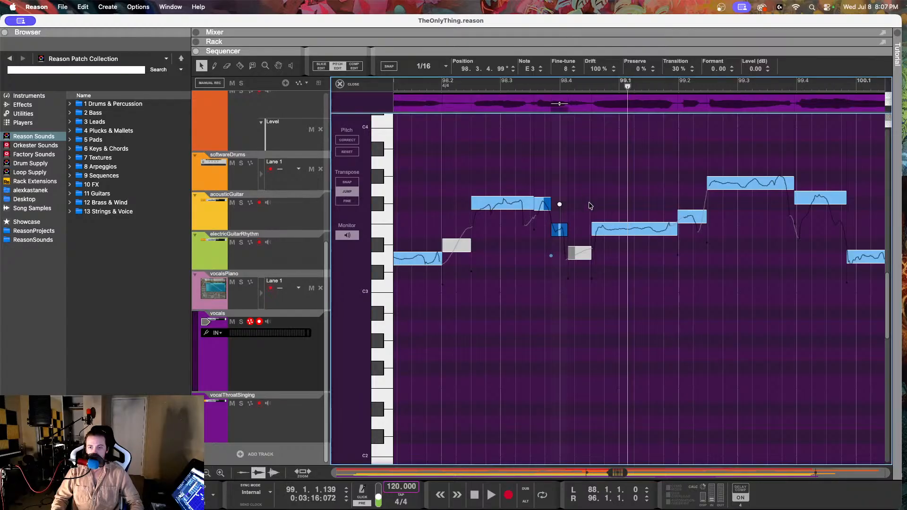
pyautogui.click(604, 227)
pyautogui.moveTo(564, 69); pyautogui.dragTo(563, 93)
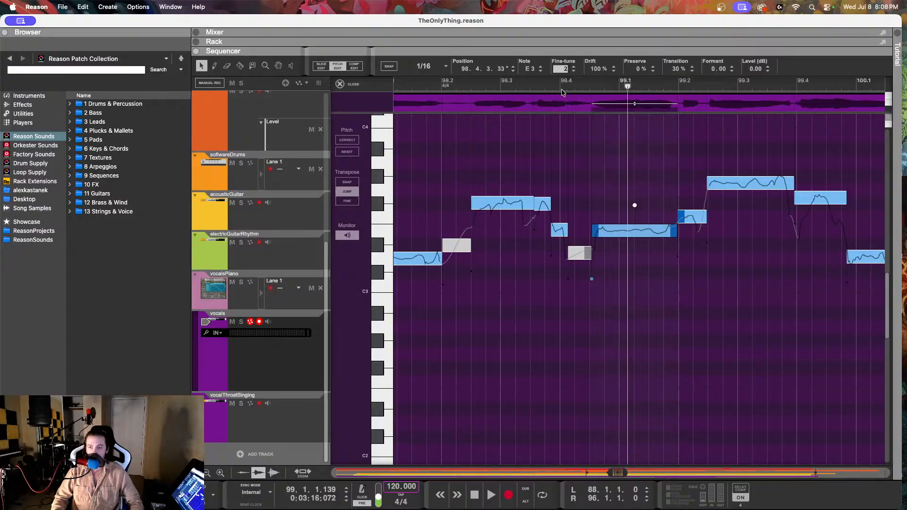
pyautogui.click(437, 87)
pyautogui.press('space')
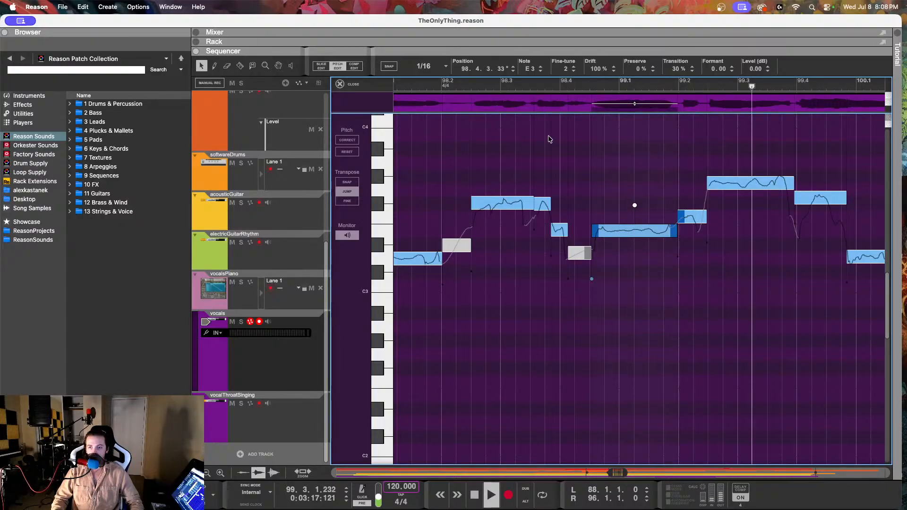
pyautogui.press('space')
# Step: Lower the note at 99.1.4 to E3 with a fine-tune of 12 and play it back
pyautogui.click(693, 220)
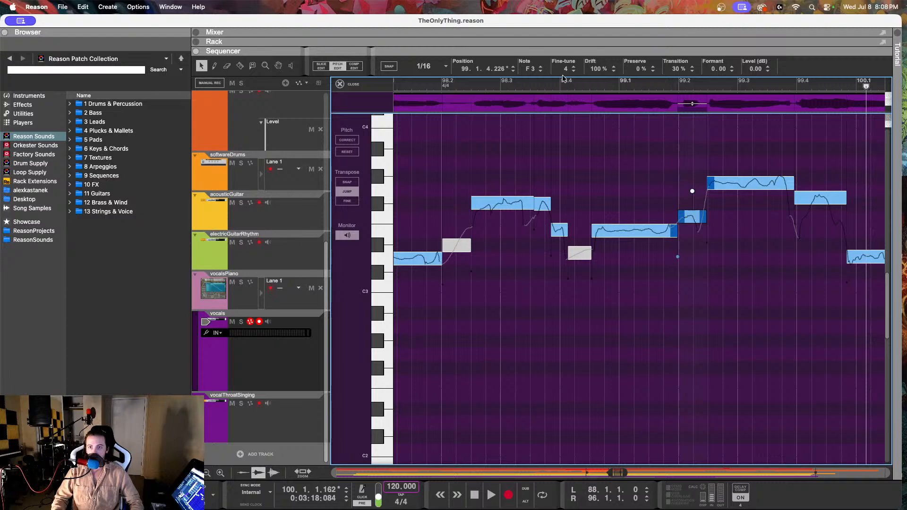
pyautogui.moveTo(563, 78); pyautogui.dragTo(555, 228)
pyautogui.click(556, 98)
pyautogui.press('space')
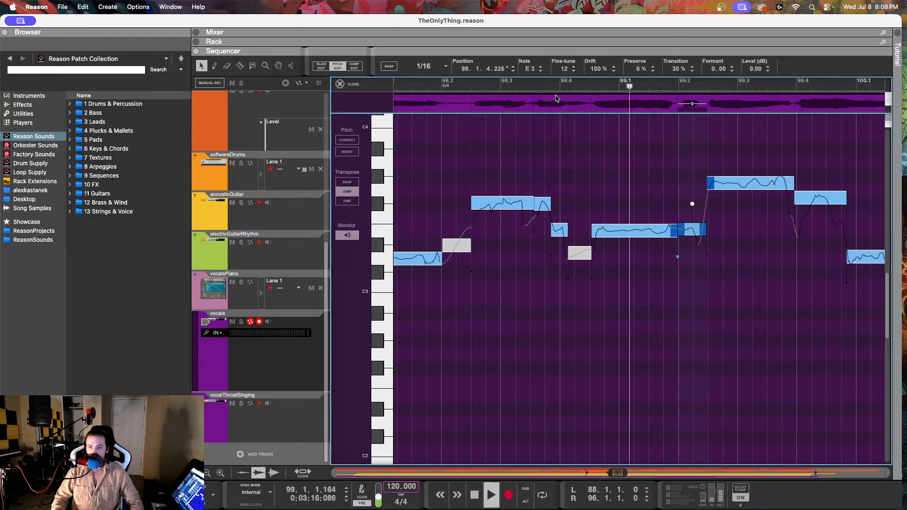
pyautogui.press('space')
# Step: Set the G3 note at 99.2.2 to a fine-tune of -3 and a drift of 71%, and play it back
pyautogui.click(742, 185)
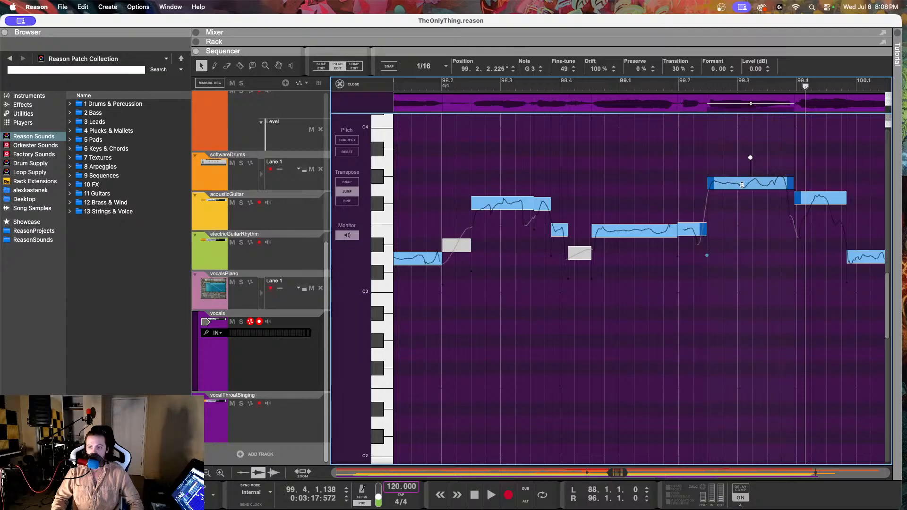
pyautogui.moveTo(562, 71); pyautogui.dragTo(563, 160)
pyautogui.moveTo(596, 73); pyautogui.dragTo(591, 108)
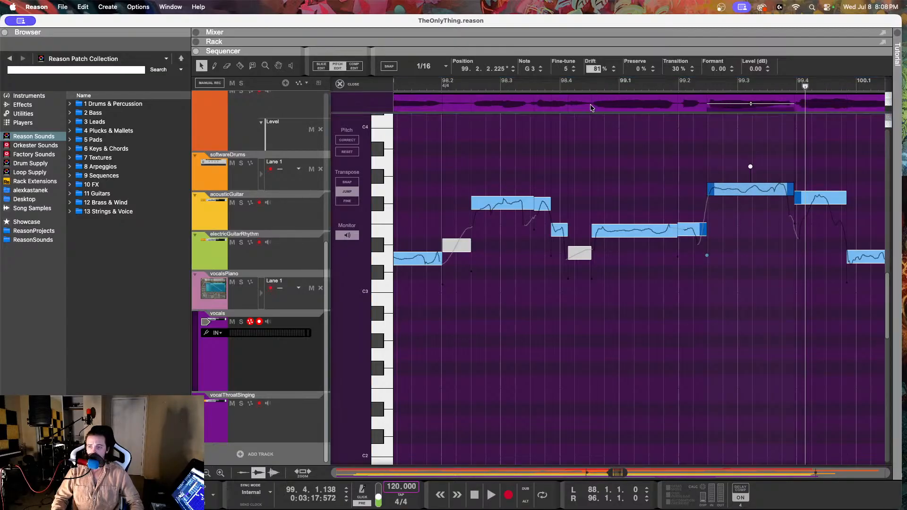
pyautogui.moveTo(562, 70); pyautogui.dragTo(564, 92)
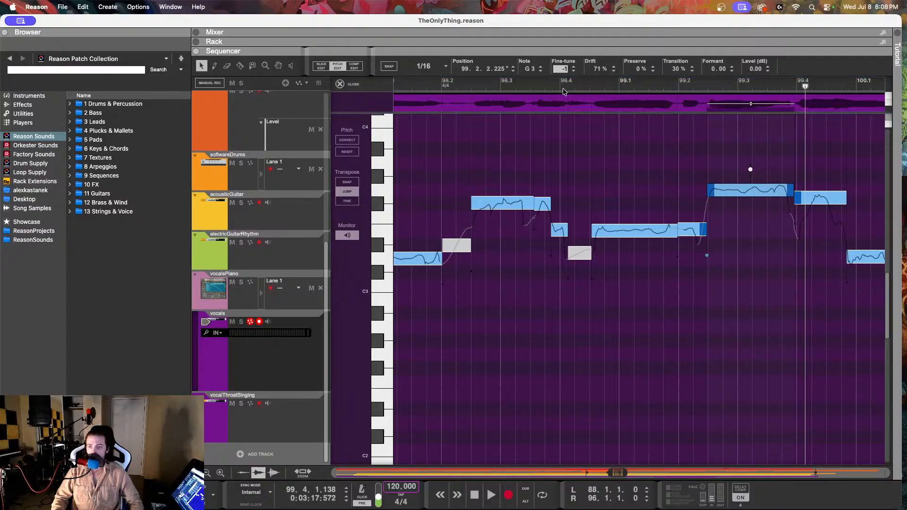
pyautogui.press('space')
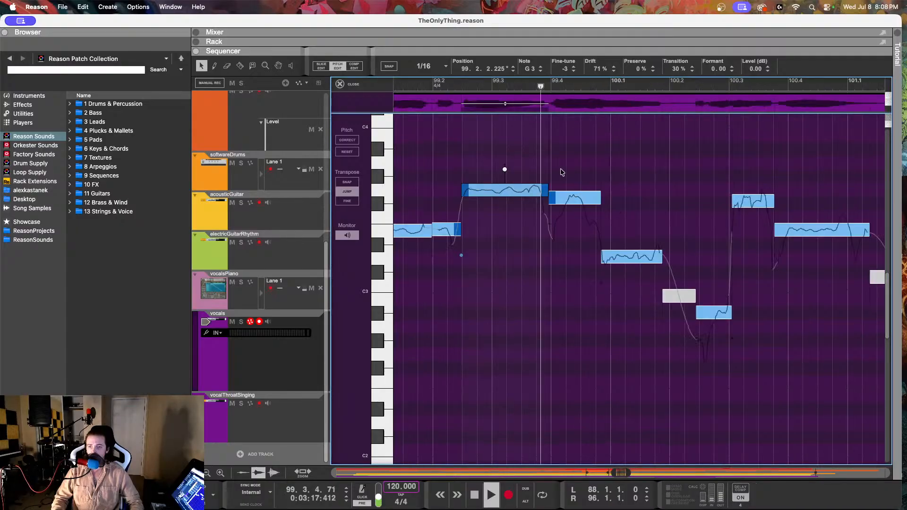
# Step: Stop the playback and set the fine-tune of the F#3 note at 99.3.4 to -4
pyautogui.press('space')
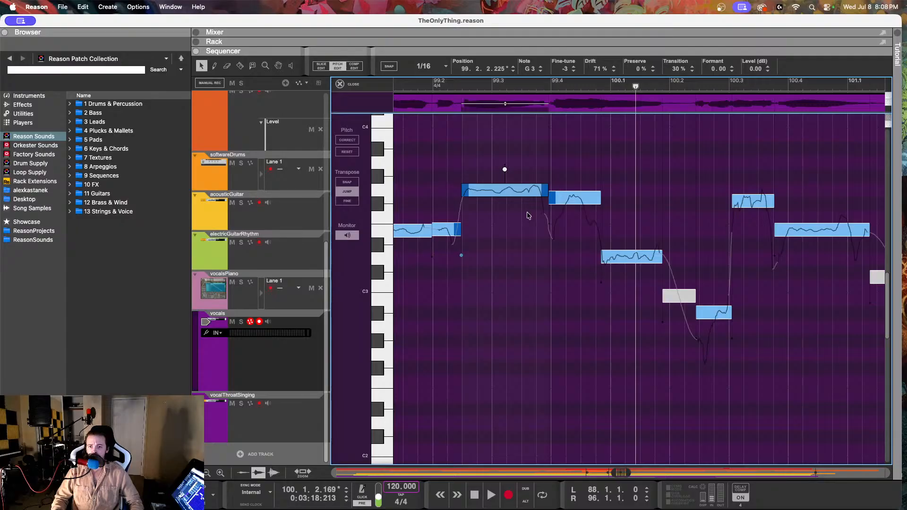
pyautogui.click(570, 198)
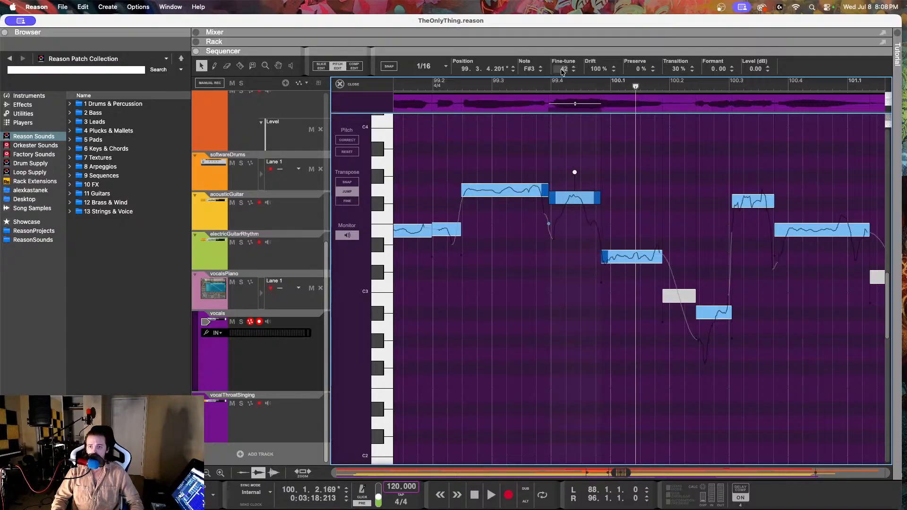
pyautogui.moveTo(562, 70); pyautogui.dragTo(549, 159)
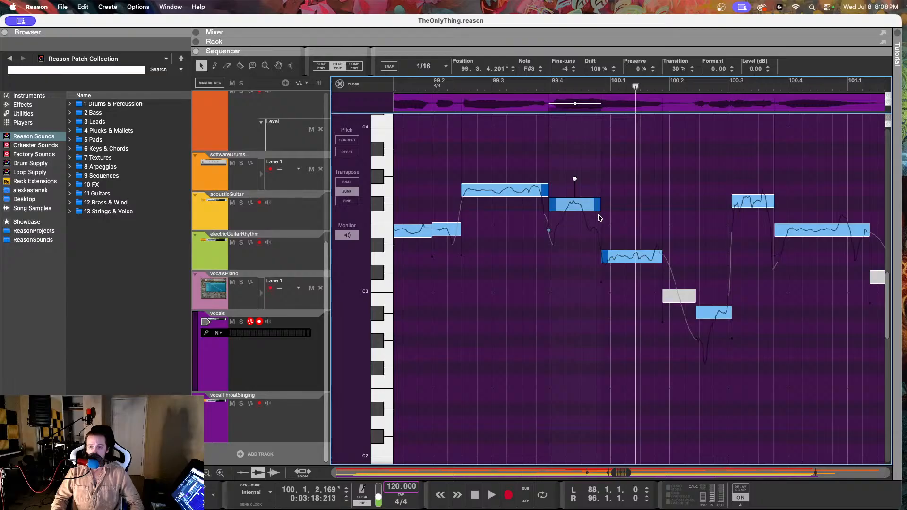
# Step: Split the F#3 note at 99.3.4 near its end, at about 99.4.3, and play the phrase back from bar 99
pyautogui.click(240, 65)
pyautogui.click(590, 205)
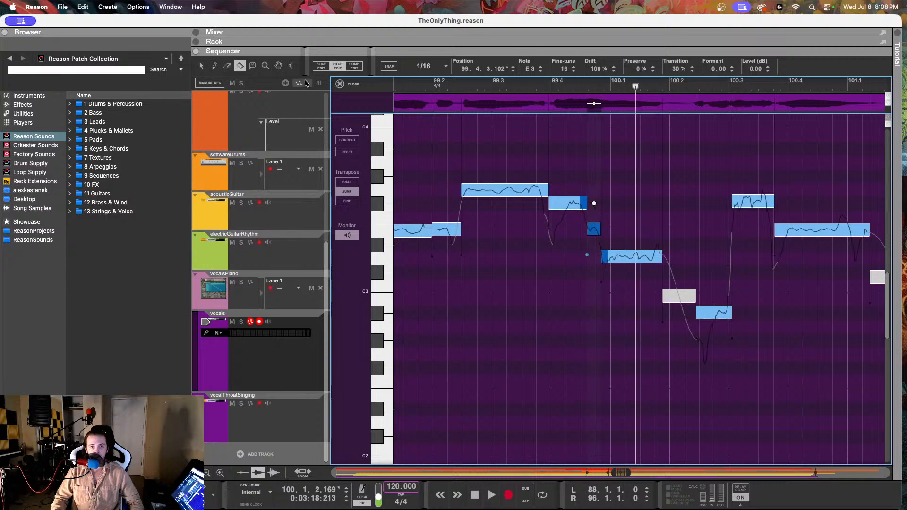
pyautogui.press('q')
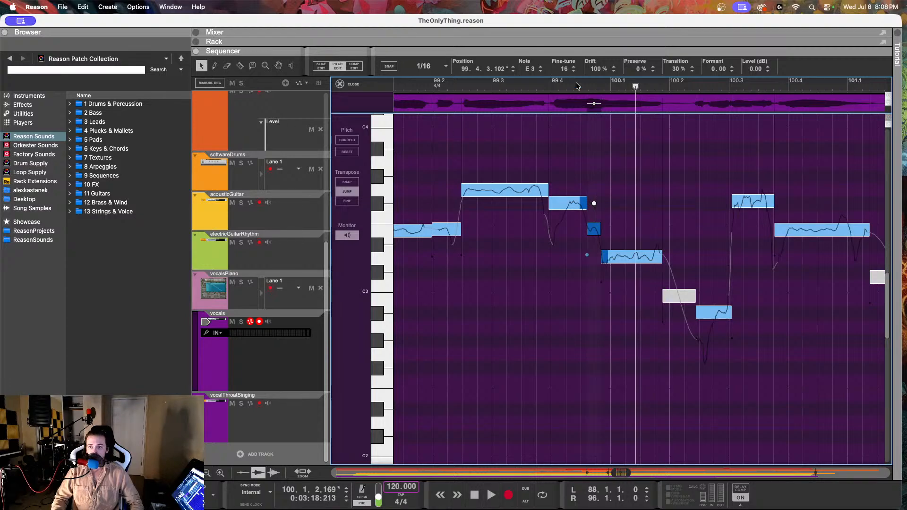
pyautogui.click(404, 83)
pyautogui.press('space')
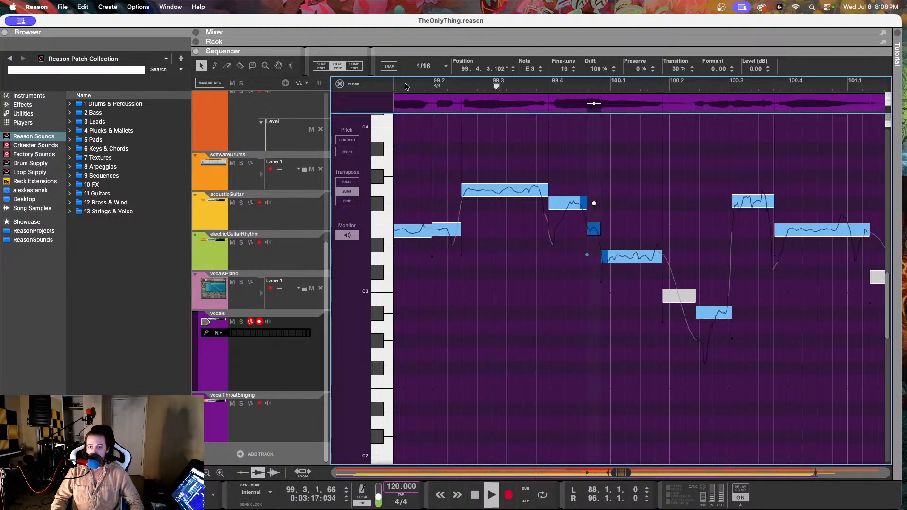
pyautogui.press('space')
# Step: Set the drift of the D3 note at 99.4.4 to 71% and play the phrase back through bar 100
pyautogui.click(631, 256)
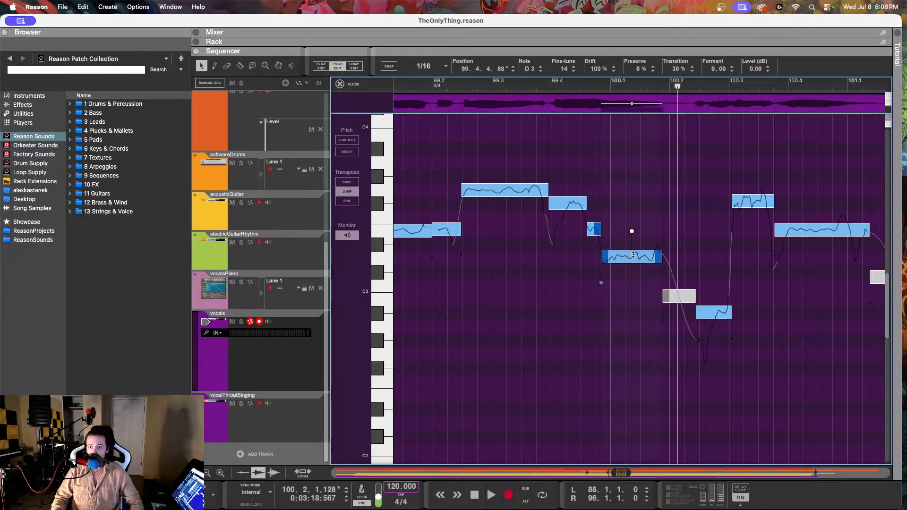
pyautogui.click(427, 83)
pyautogui.press('space')
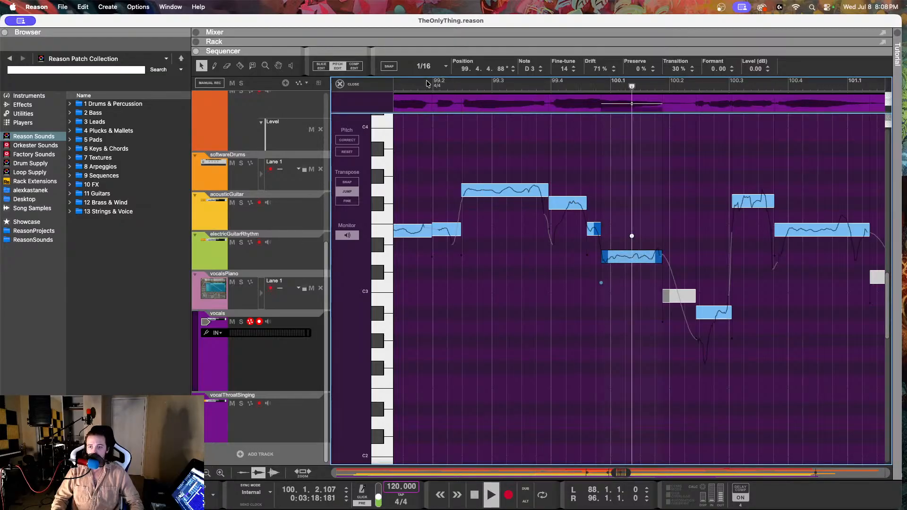
pyautogui.press('space')
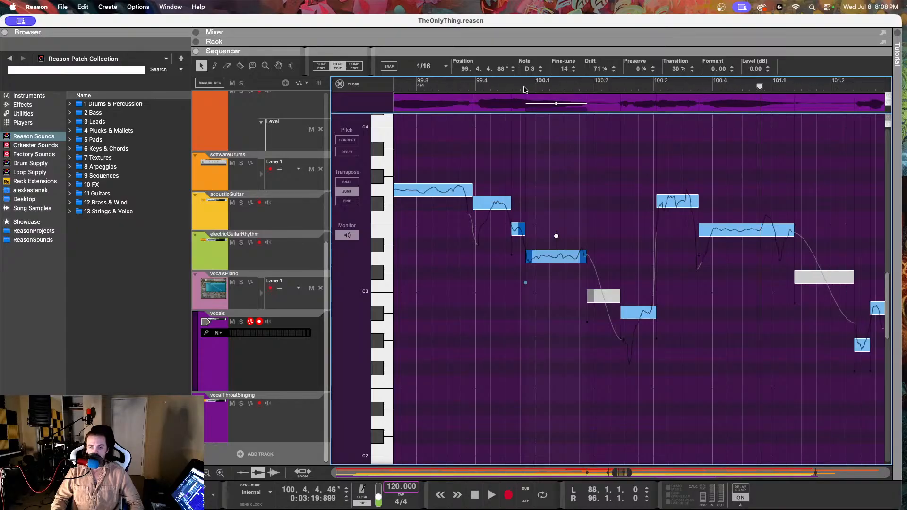
pyautogui.hscroll(1, 525, 91)
pyautogui.click(494, 80)
pyautogui.press('space')
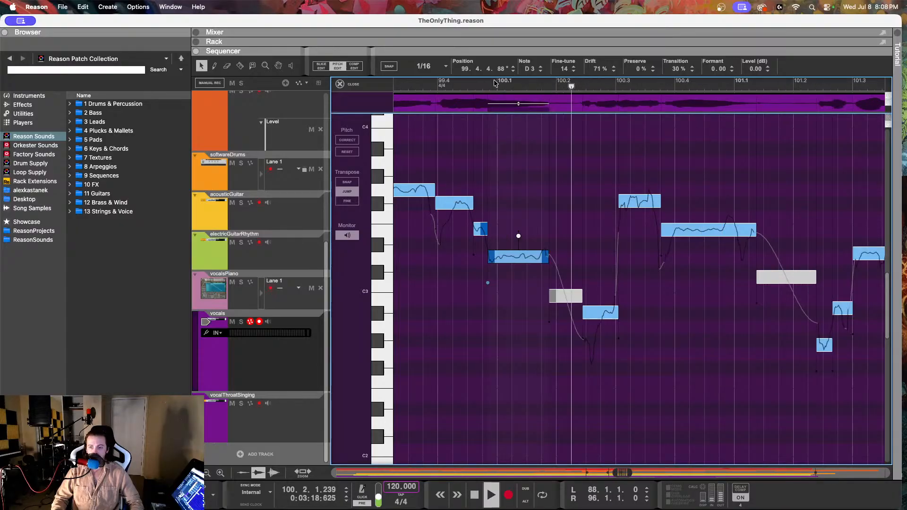
pyautogui.press('space')
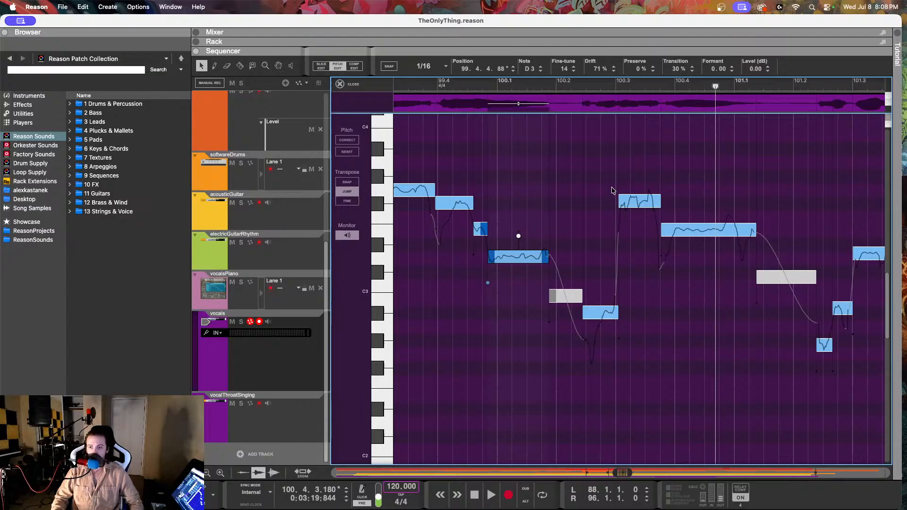
# Step: Set the F#3 note at 100.3.1 to a fine-tune of 7 and a drift of 38%
pyautogui.click(634, 203)
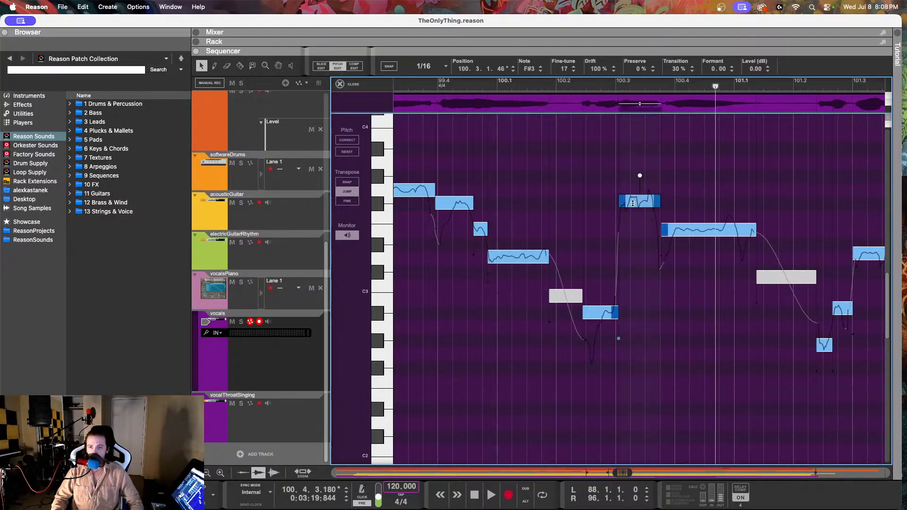
pyautogui.click(700, 224)
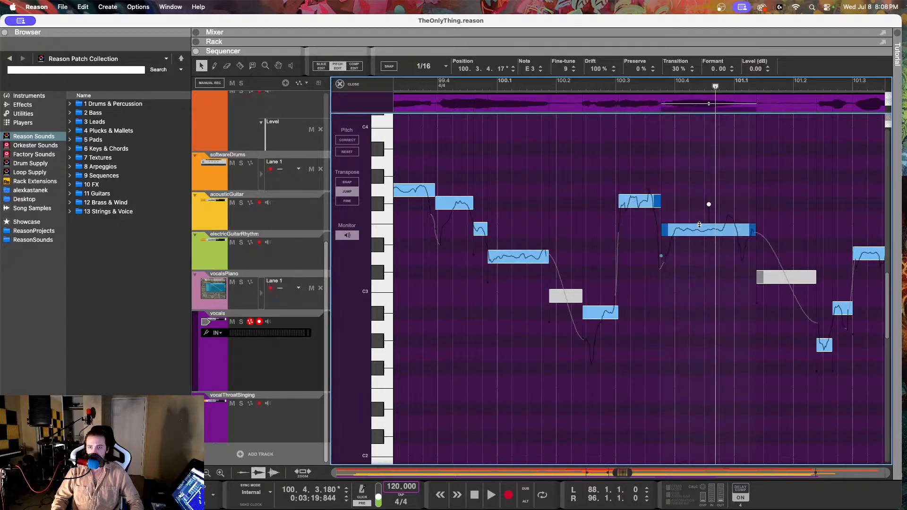
pyautogui.click(636, 203)
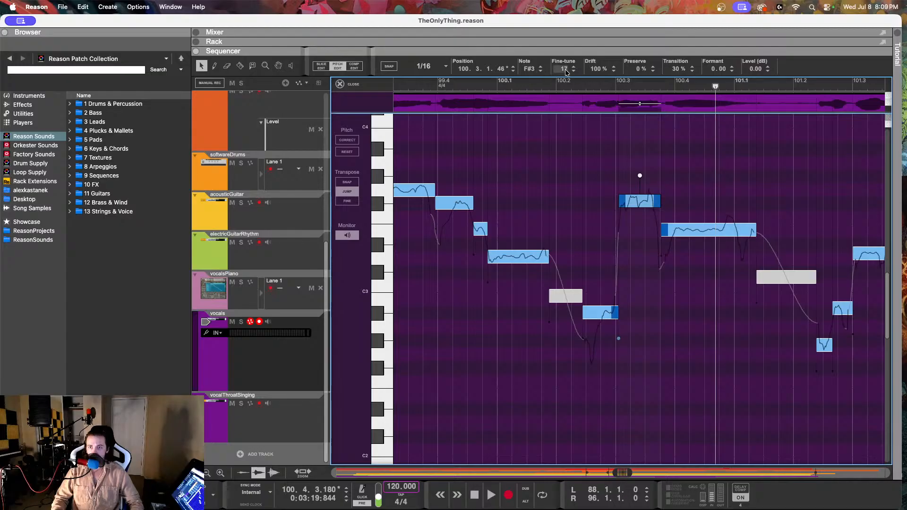
pyautogui.moveTo(565, 70); pyautogui.dragTo(590, 150)
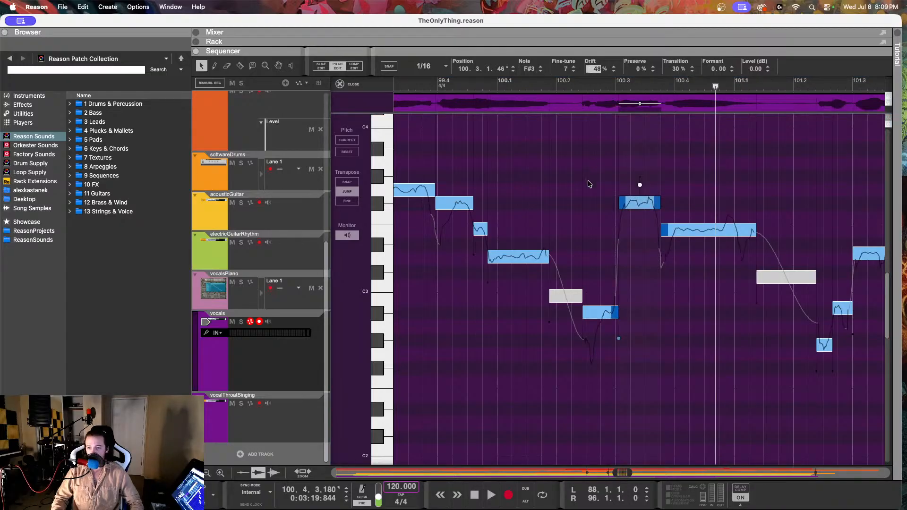
pyautogui.moveTo(584, 211)
pyautogui.mouseDown()
pyautogui.moveTo(581, 262)
pyautogui.moveTo(609, 135)
pyautogui.moveTo(598, 206)
pyautogui.mouseUp()
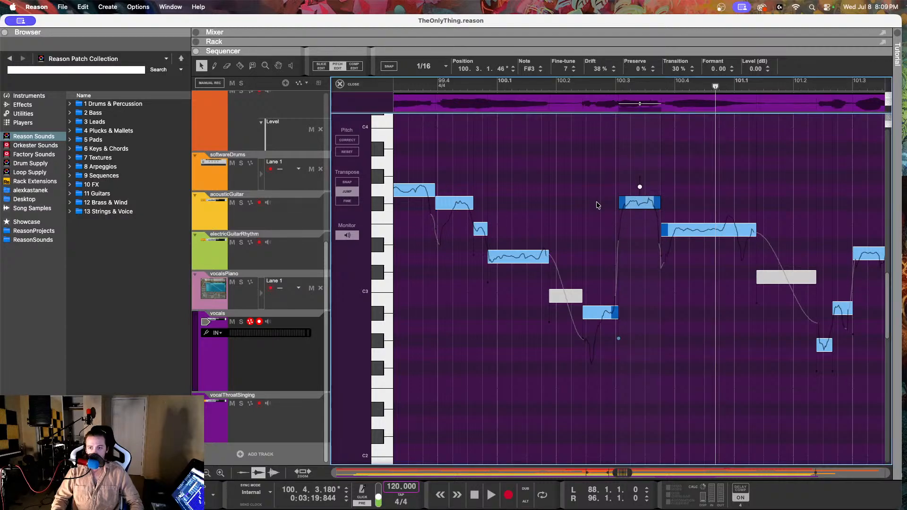
# Step: Lower the note at 100.2.2 to A2 with a fine-tune of 9 and split it in the middle at 100.2.3
pyautogui.click(600, 315)
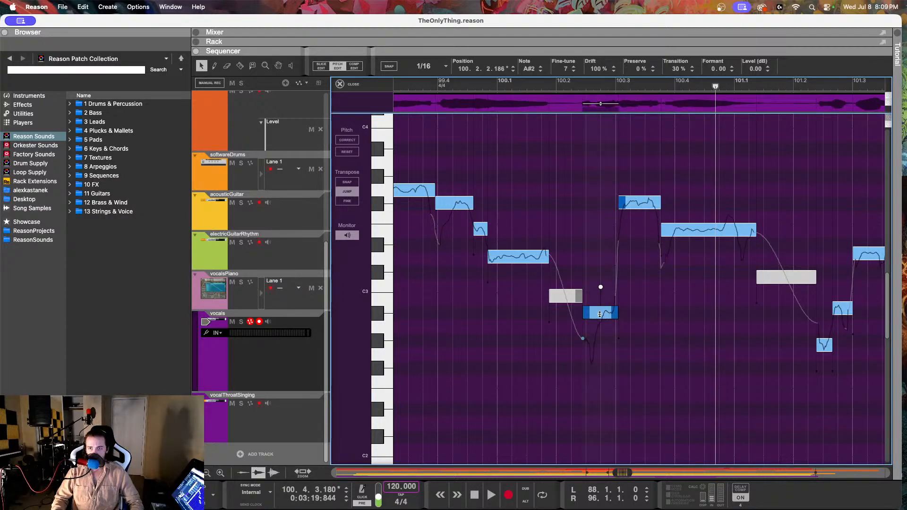
pyautogui.moveTo(564, 69); pyautogui.dragTo(525, 385)
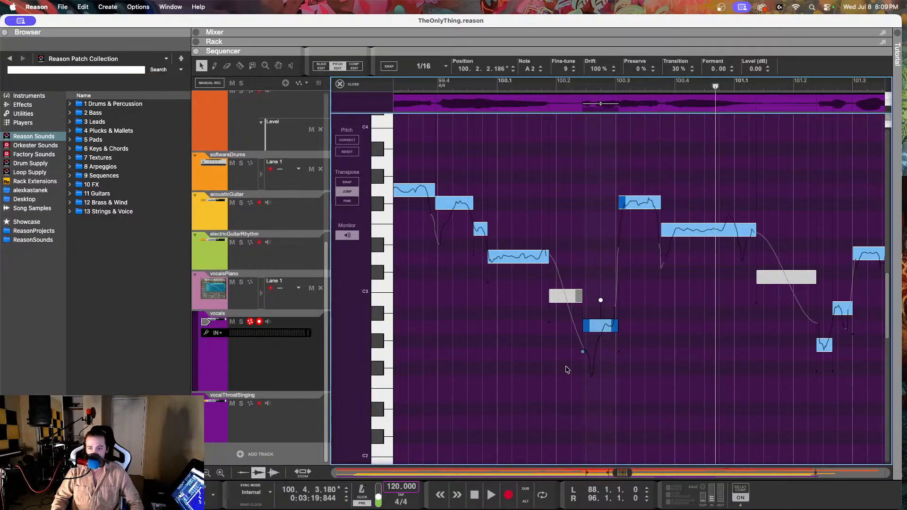
pyautogui.press('r')
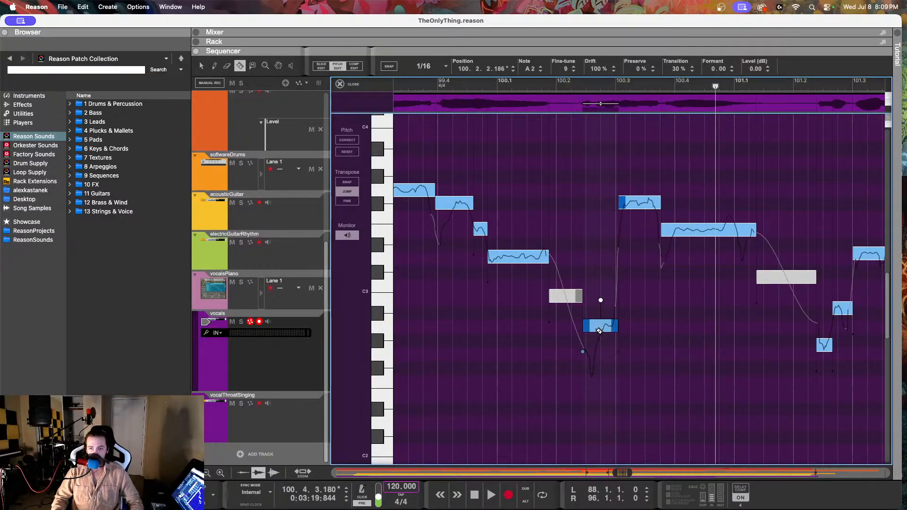
pyautogui.click(602, 329)
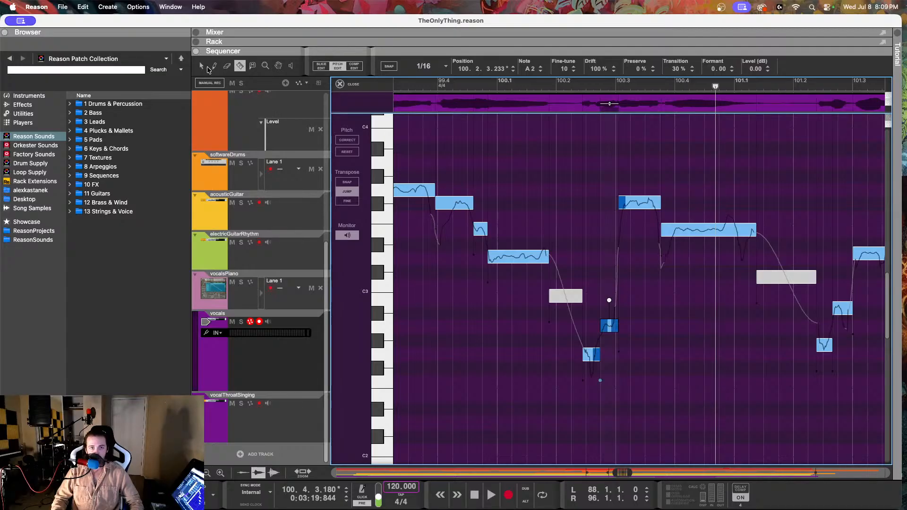
pyautogui.press('q')
# Step: Set the drift of the G2 note at 100.2.2 to 70% and play the phrase back from around 99.4
pyautogui.click(590, 351)
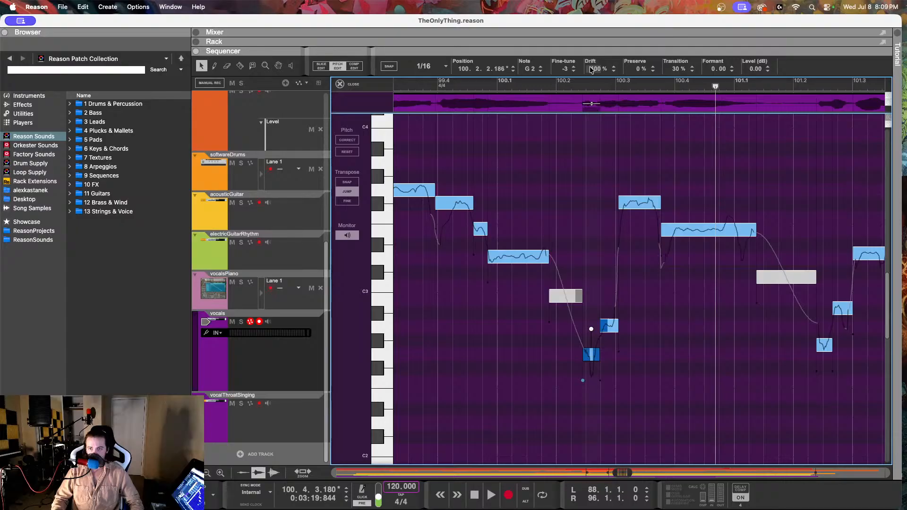
pyautogui.moveTo(590, 70); pyautogui.dragTo(599, 103)
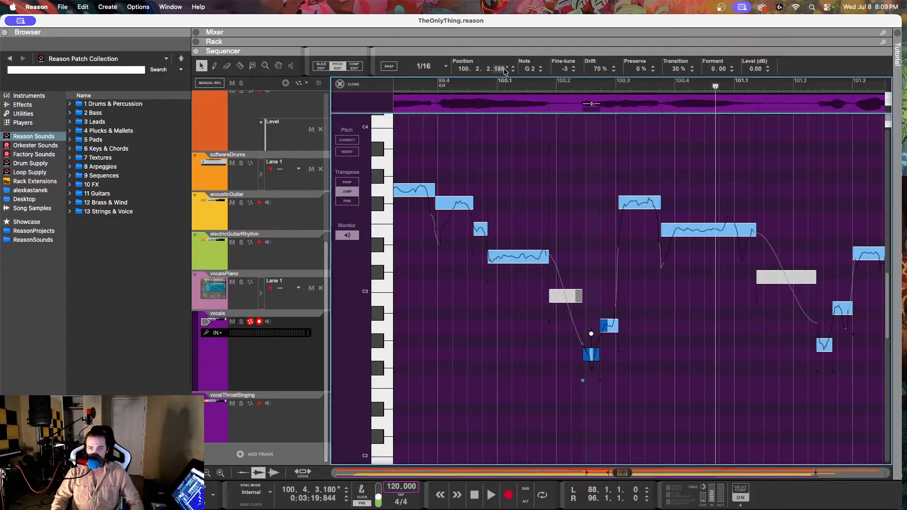
pyautogui.click(456, 83)
pyautogui.press('space')
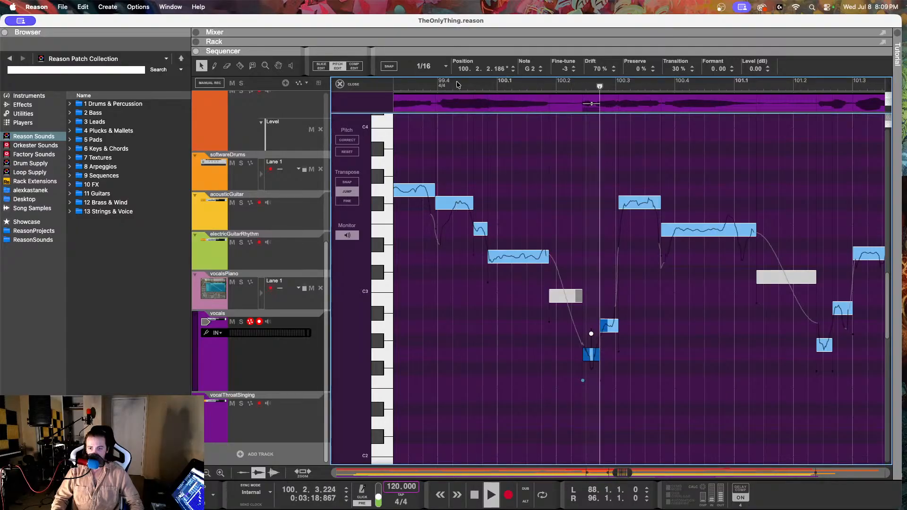
pyautogui.moveTo(434, 83); pyautogui.dragTo(400, 84)
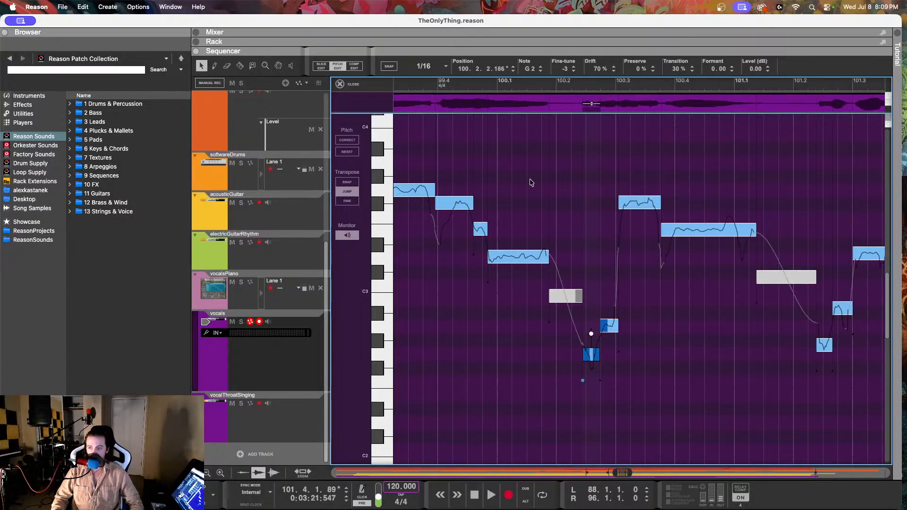
# Step: Lower the notes at 101.2.2 and 101.2.3 to G2 and A2 with fine-tune 3, set the second's drift to 12%, and play them back
pyautogui.click(652, 344)
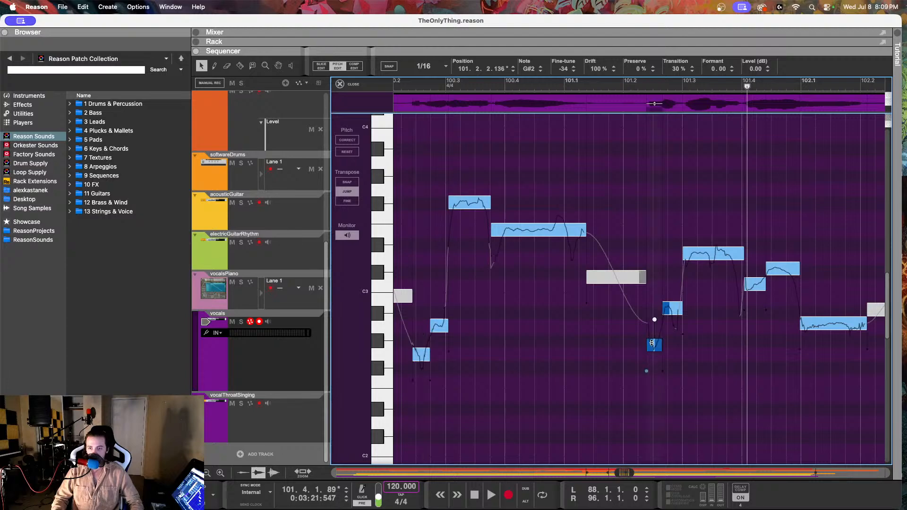
pyautogui.click(539, 71)
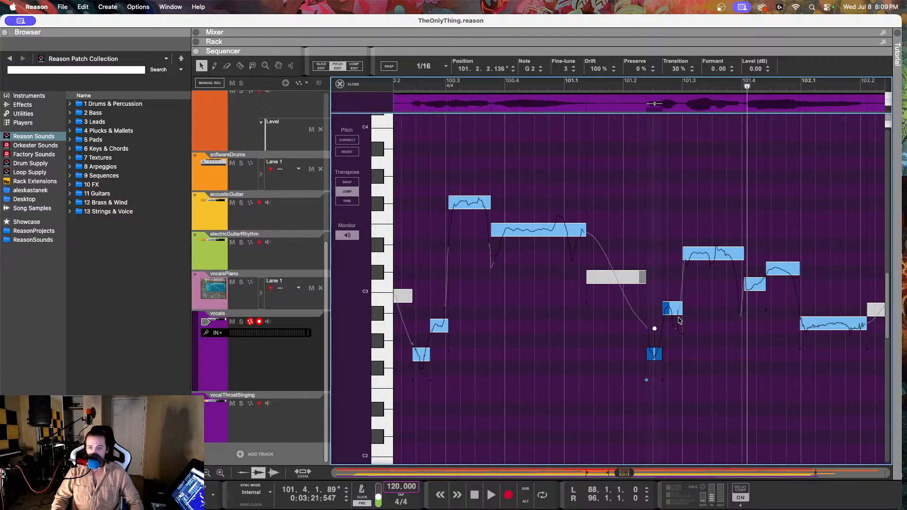
pyautogui.click(671, 310)
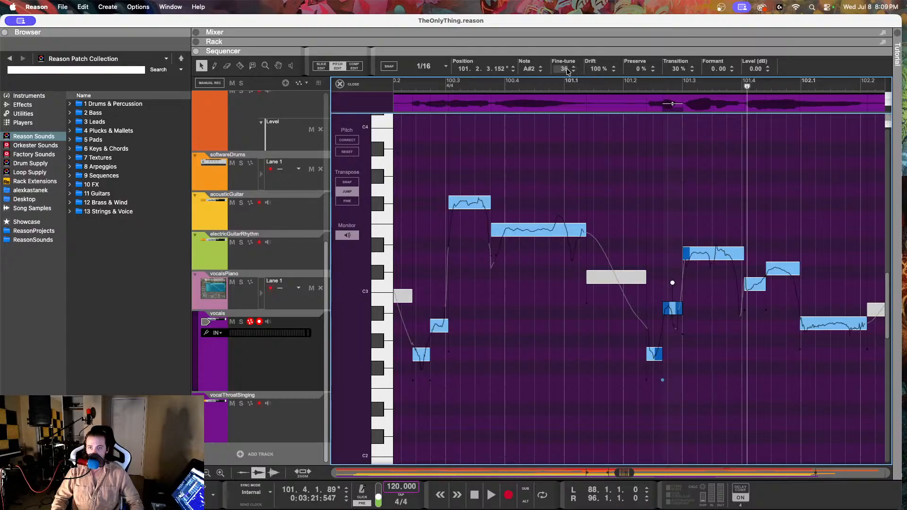
pyautogui.moveTo(563, 68); pyautogui.dragTo(562, 311)
pyautogui.moveTo(593, 69); pyautogui.dragTo(586, 234)
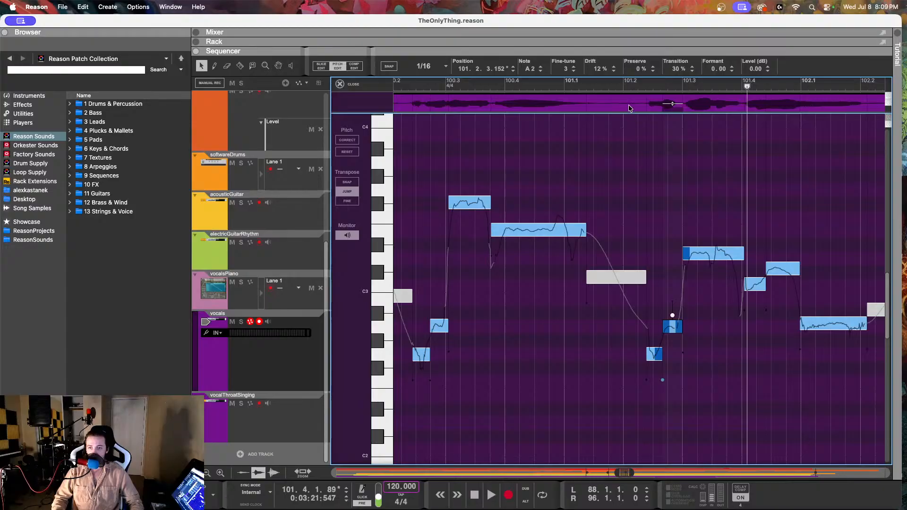
pyautogui.click(594, 81)
pyautogui.press('space')
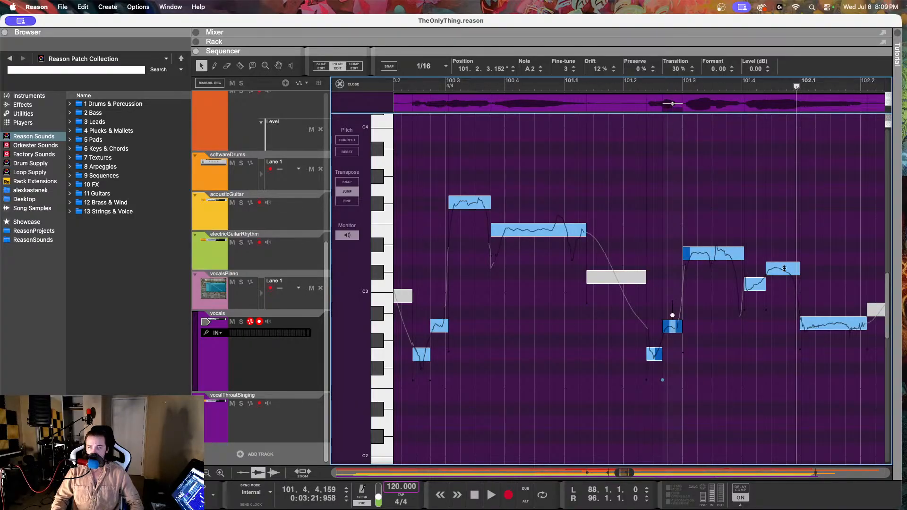
# Step: Set the D3 note at 101.3.1 to a drift of 71% and a fine-tune of 14, and play it back
pyautogui.click(683, 249)
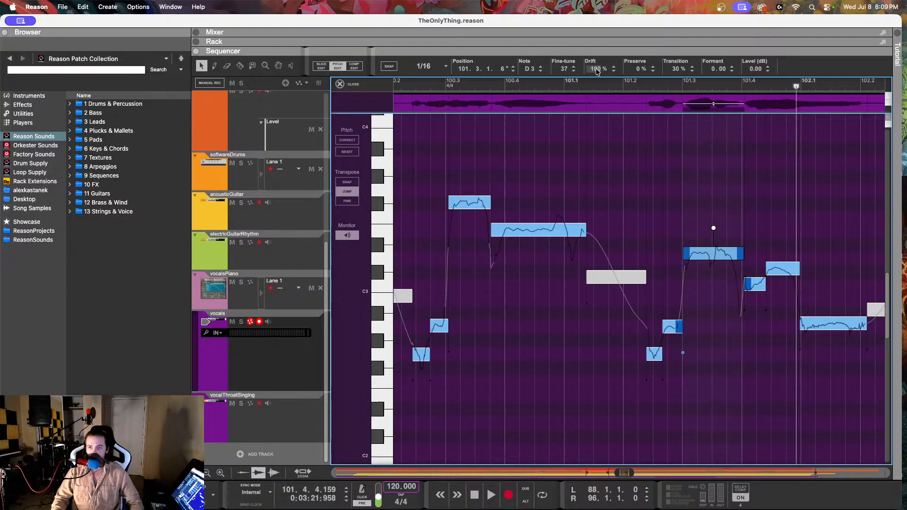
pyautogui.moveTo(597, 71); pyautogui.dragTo(594, 121)
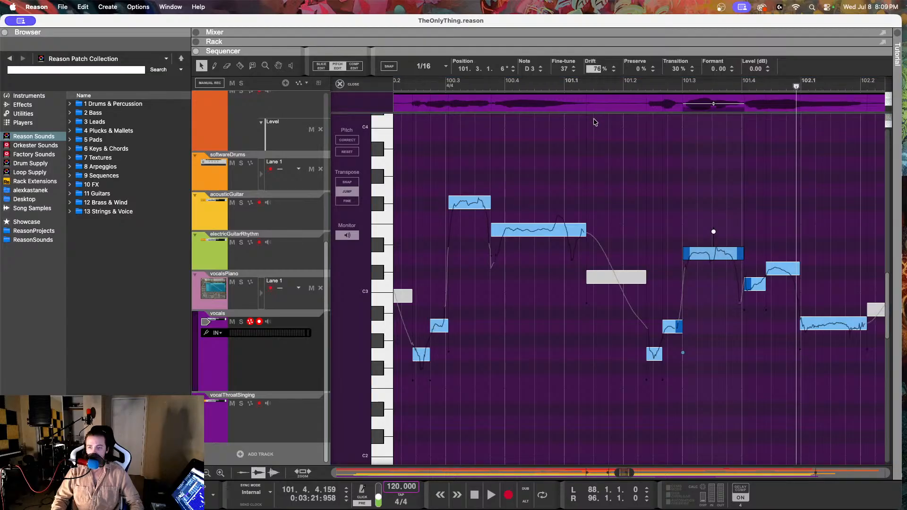
pyautogui.moveTo(565, 70); pyautogui.dragTo(561, 119)
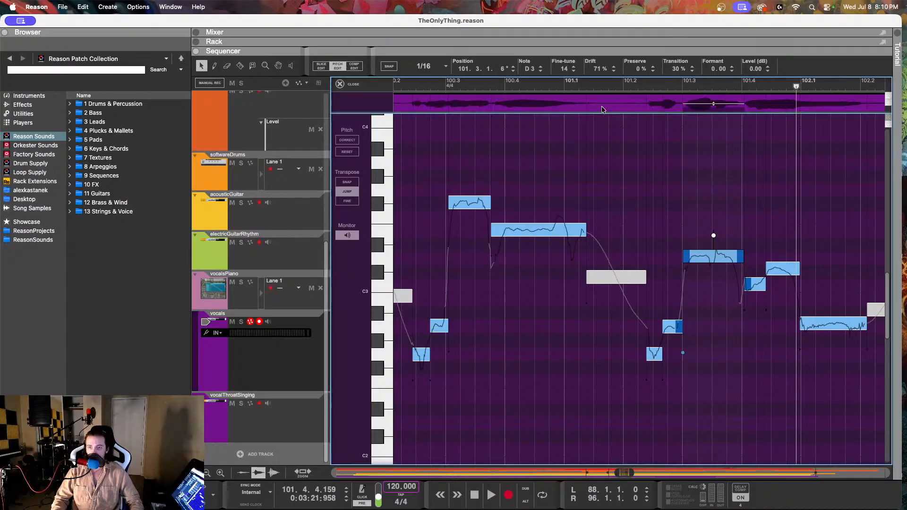
pyautogui.click(608, 87)
pyautogui.press('space')
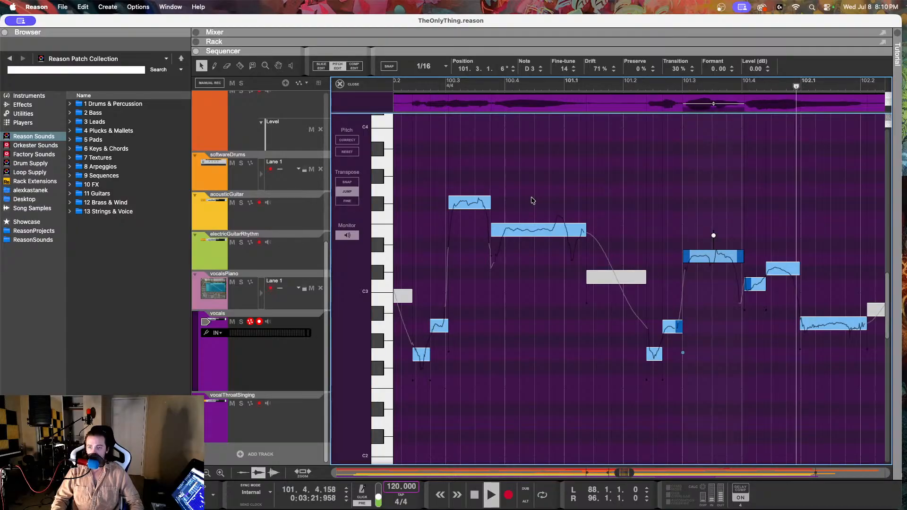
pyautogui.press('space')
# Step: Raise the note at 101.4.1 to C#3 with a fine-tune of 14 and a drift of 40%
pyautogui.click(760, 284)
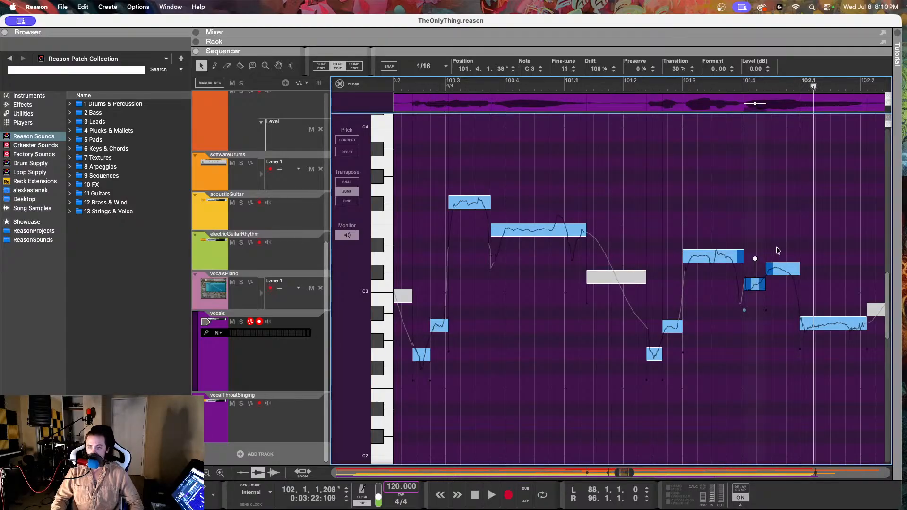
pyautogui.moveTo(573, 71); pyautogui.dragTo(580, 34)
pyautogui.moveTo(596, 69); pyautogui.dragTo(595, 98)
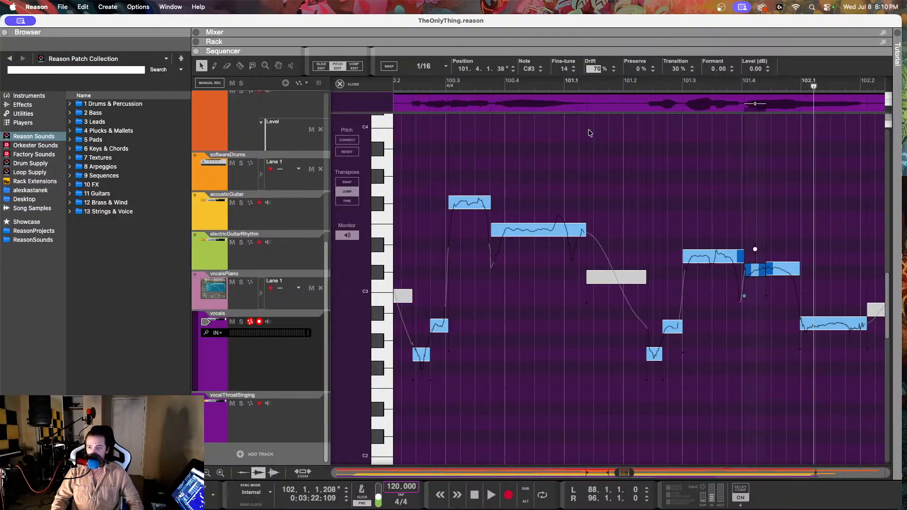
pyautogui.moveTo(581, 190); pyautogui.dragTo(583, 186)
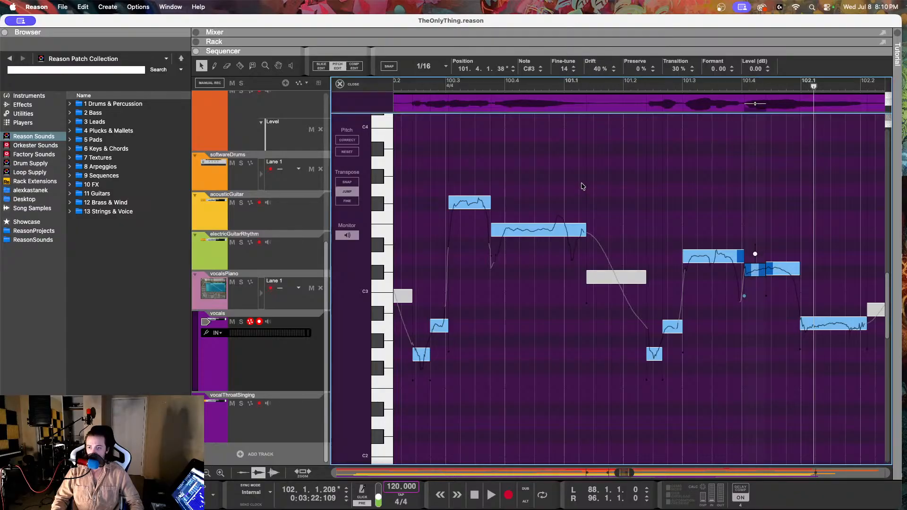
# Step: Set the C#3 note at 101.4.2 to a fine-tune of 16 and a drift of 75%, and play it back
pyautogui.click(781, 271)
pyautogui.moveTo(573, 73); pyautogui.dragTo(598, 120)
pyautogui.press('space')
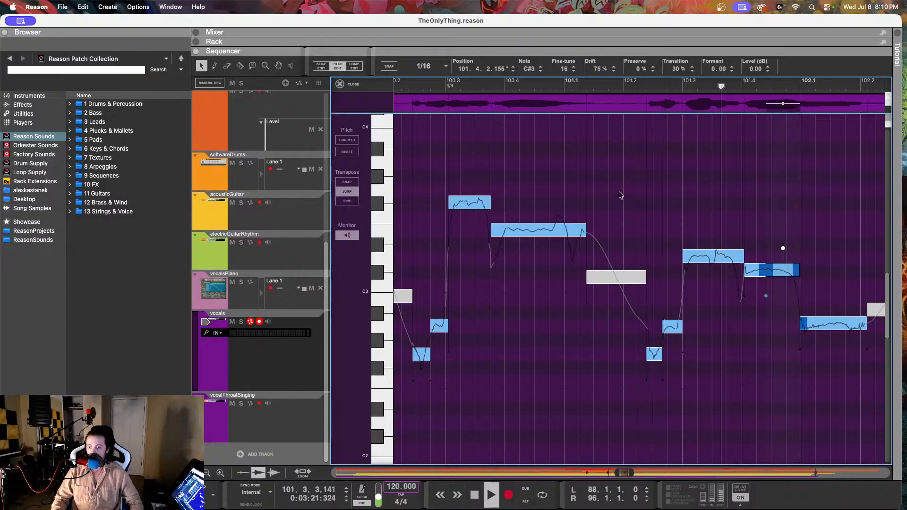
pyautogui.press('space')
# Step: Set the drift of the C#3 note at 101.4.1 to 100% and play the phrase back from around 101.2.3
pyautogui.click(754, 269)
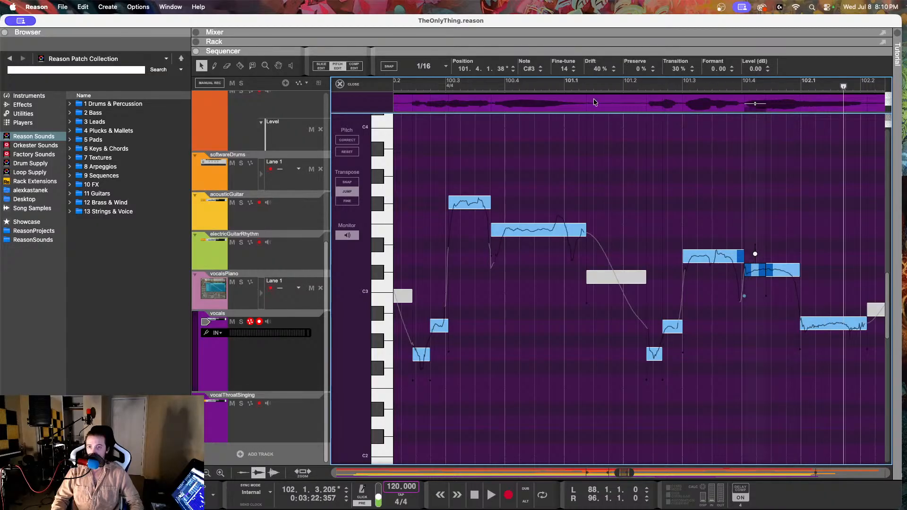
pyautogui.moveTo(598, 70)
pyautogui.mouseDown()
pyautogui.moveTo(585, 8)
pyautogui.moveTo(597, 70)
pyautogui.mouseUp()
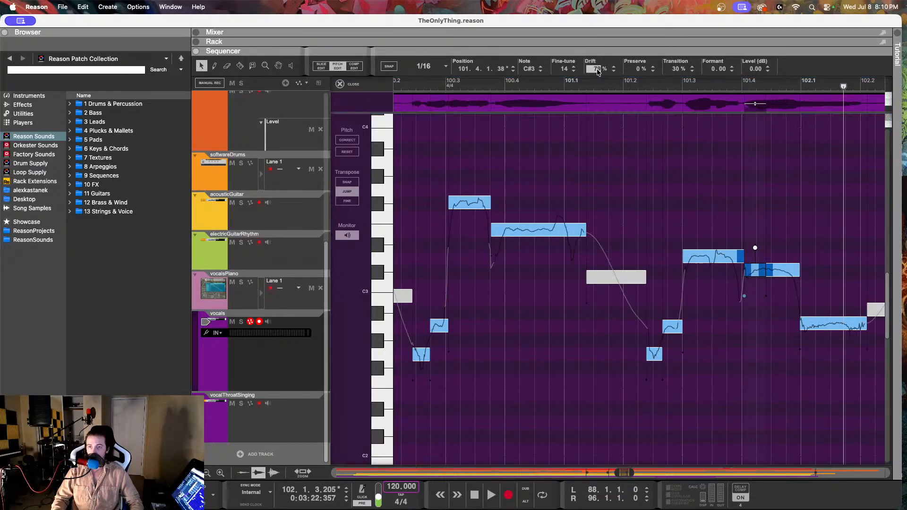
pyautogui.moveTo(601, 3); pyautogui.dragTo(602, 3)
pyautogui.click(664, 84)
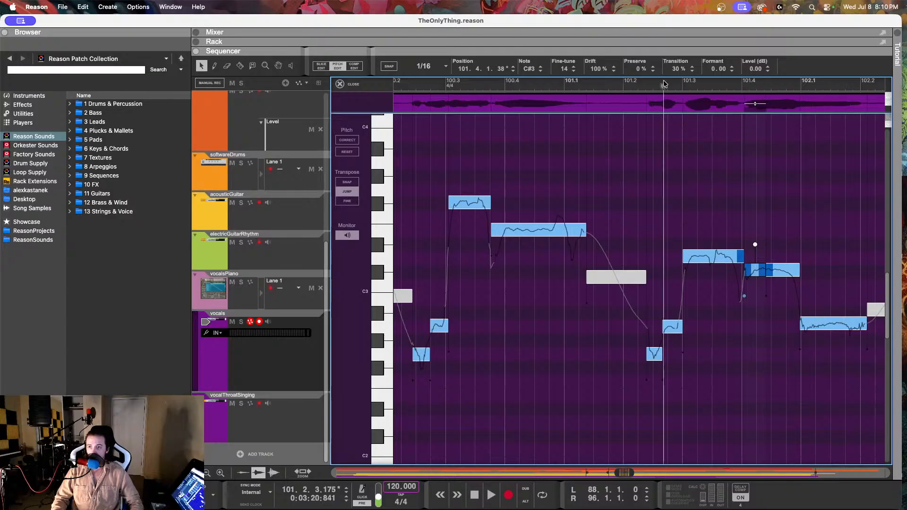
pyautogui.press('space')
# Step: Set the fine-tune of the C#3 note at 101.4.1 to -6 and play the phrase back from around 101.2
pyautogui.press('space')
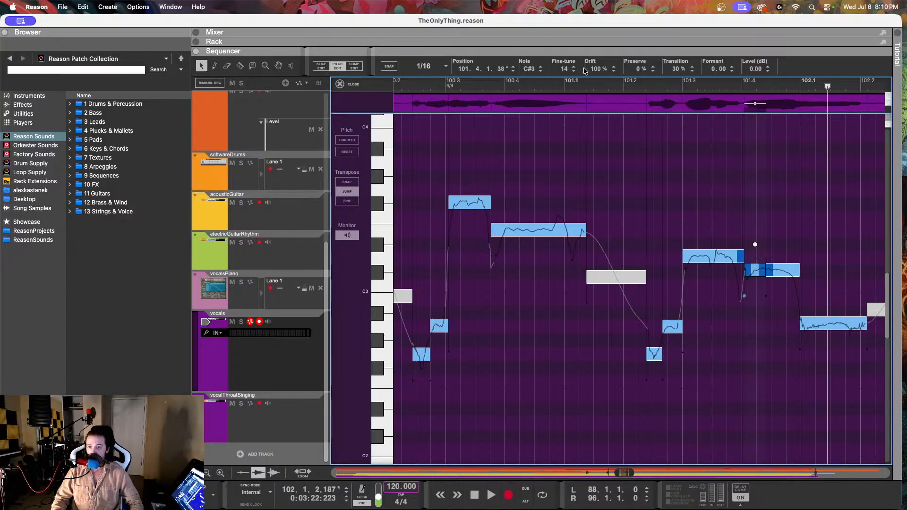
pyautogui.click(567, 70)
pyautogui.moveTo(567, 70); pyautogui.dragTo(565, 110)
pyautogui.click(638, 84)
pyautogui.press('space')
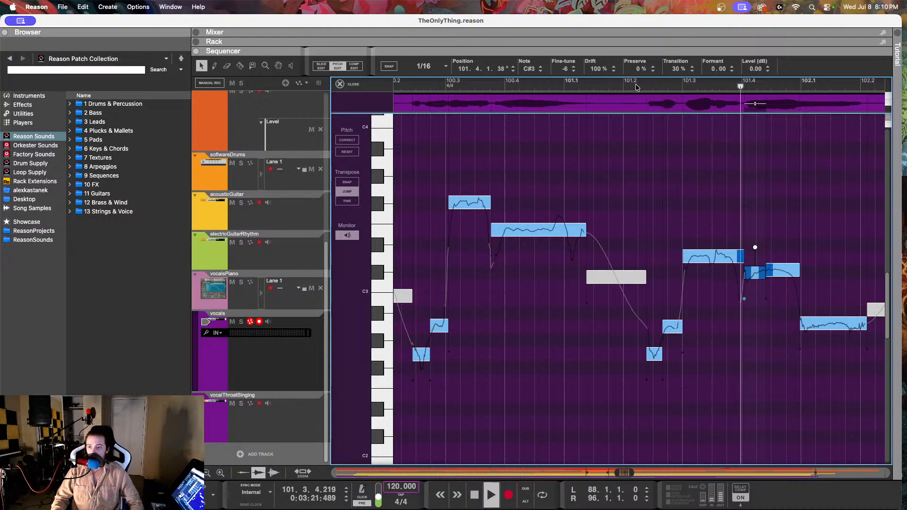
# Step: Try a drift of 100% on the D3 note at 101.3.1 and play the phrase back from just before 101.2
pyautogui.press('space')
pyautogui.click(709, 256)
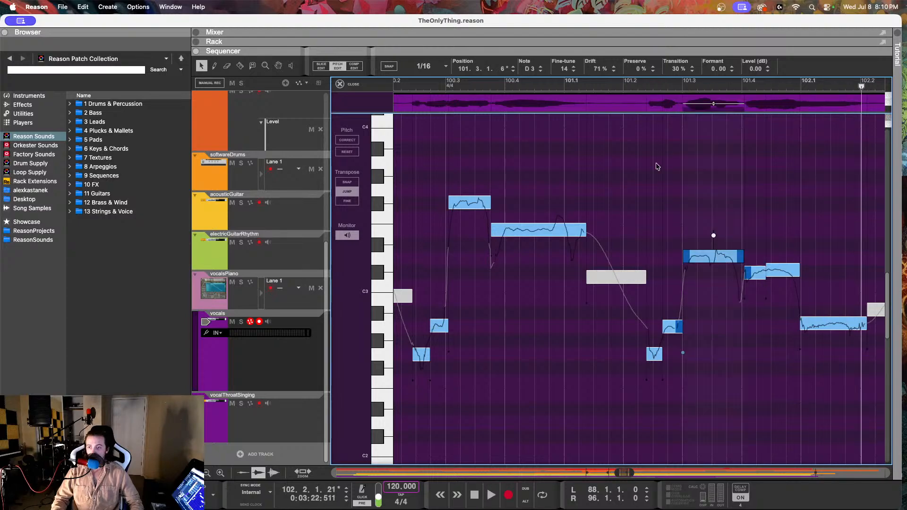
pyautogui.moveTo(601, 73); pyautogui.dragTo(619, 3)
pyautogui.click(617, 83)
pyautogui.press('space')
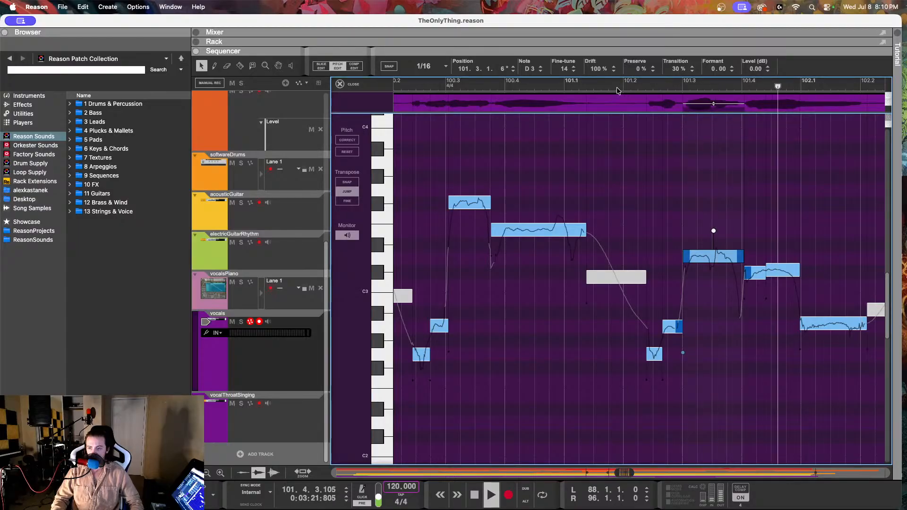
# Step: Set the drift of the D3 note at 101.3.1 to 67% and play the phrase back from just before 101.2
pyautogui.press('space')
pyautogui.moveTo(600, 70); pyautogui.dragTo(594, 146)
pyautogui.click(620, 87)
pyautogui.press('space')
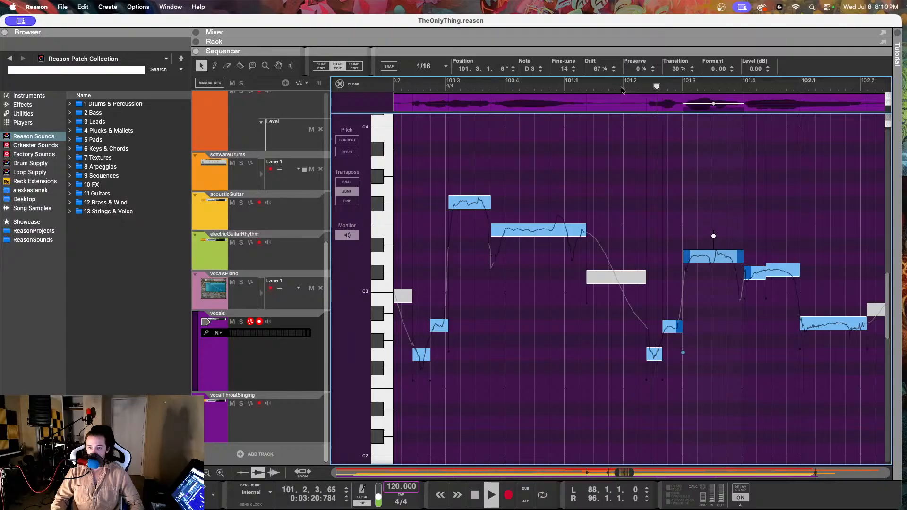
# Step: Listen to the vocal from around 101.1 into bar 103, and replay it from just before 101.4
pyautogui.press('space')
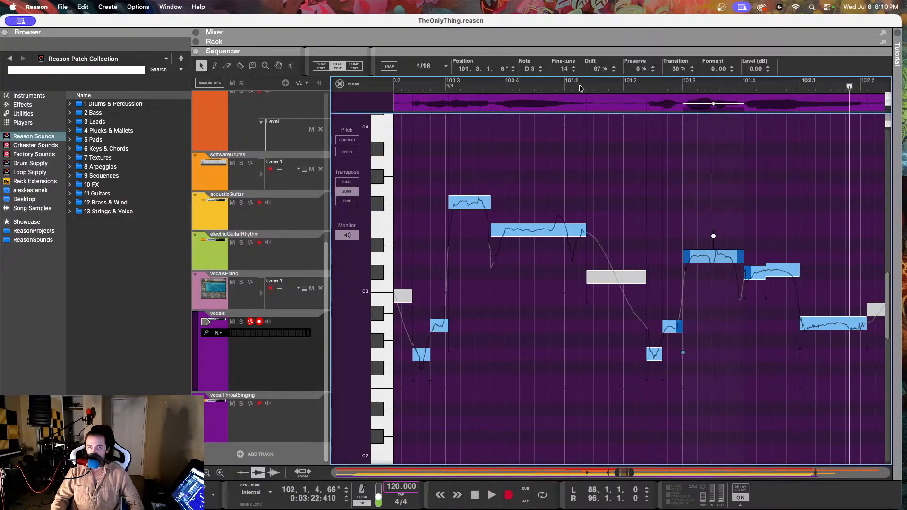
pyautogui.click(577, 87)
pyautogui.press('space')
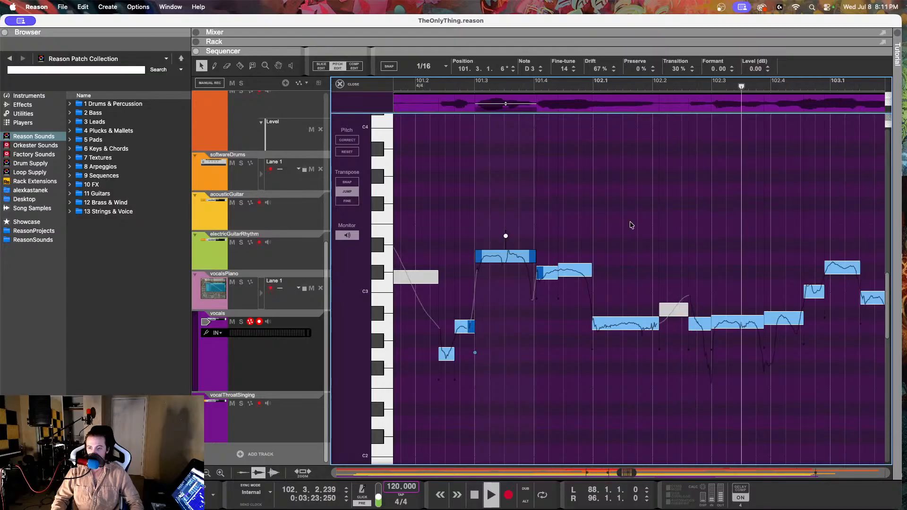
pyautogui.press('space')
pyautogui.press('space')
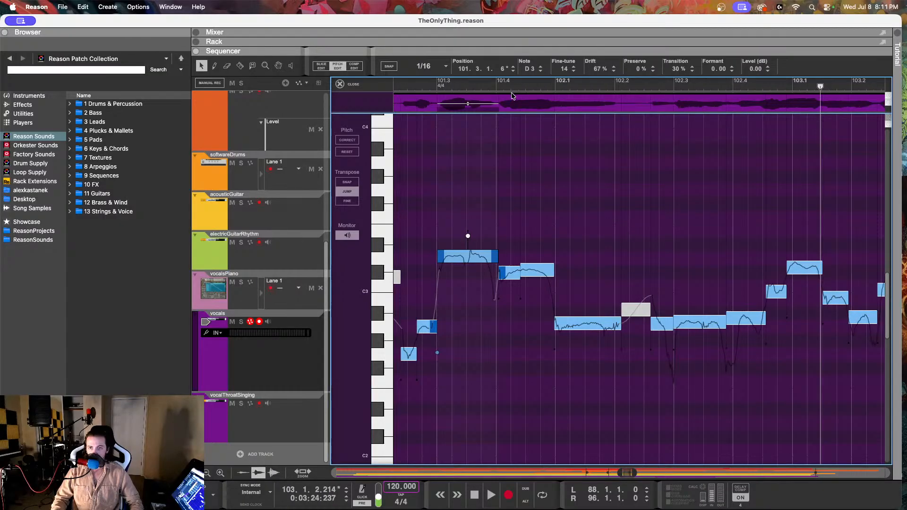
pyautogui.click(487, 85)
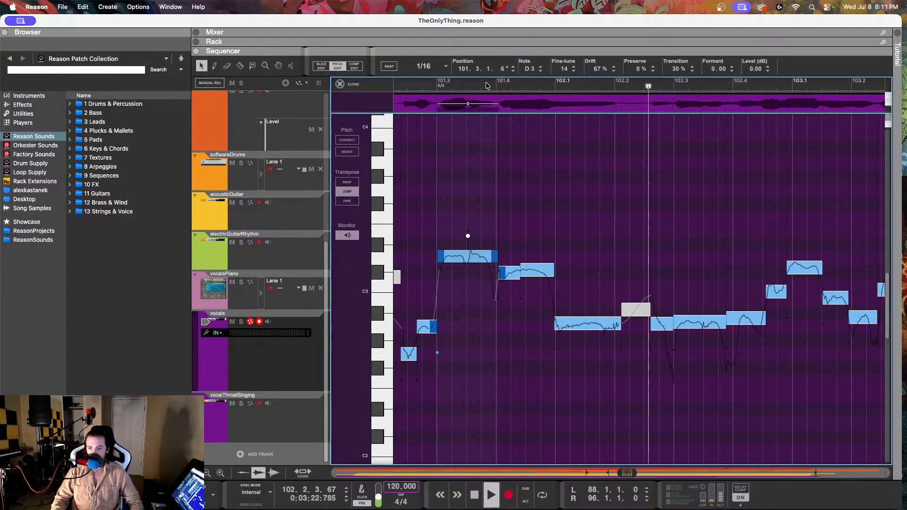
pyautogui.press('space')
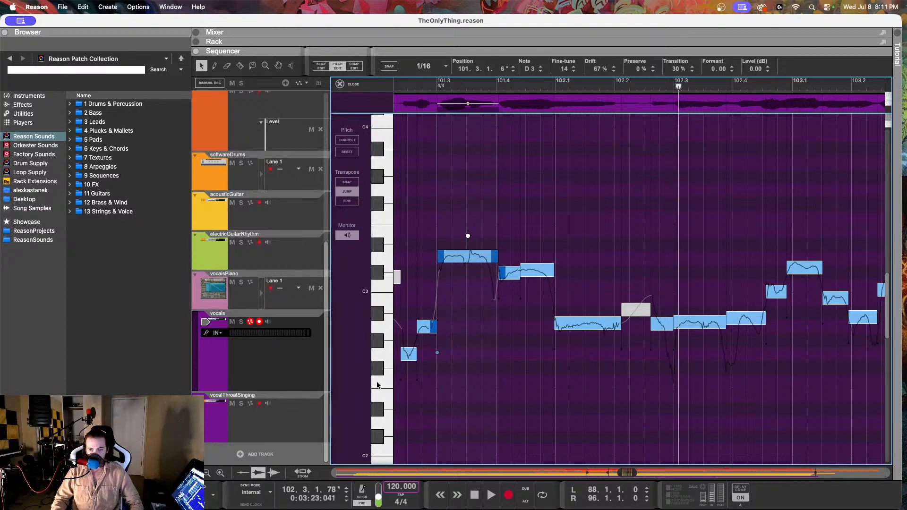
# Step: Split the A2 note at 102.2.3 at about 102.2.4 and lower its second part to F#2
pyautogui.click(662, 327)
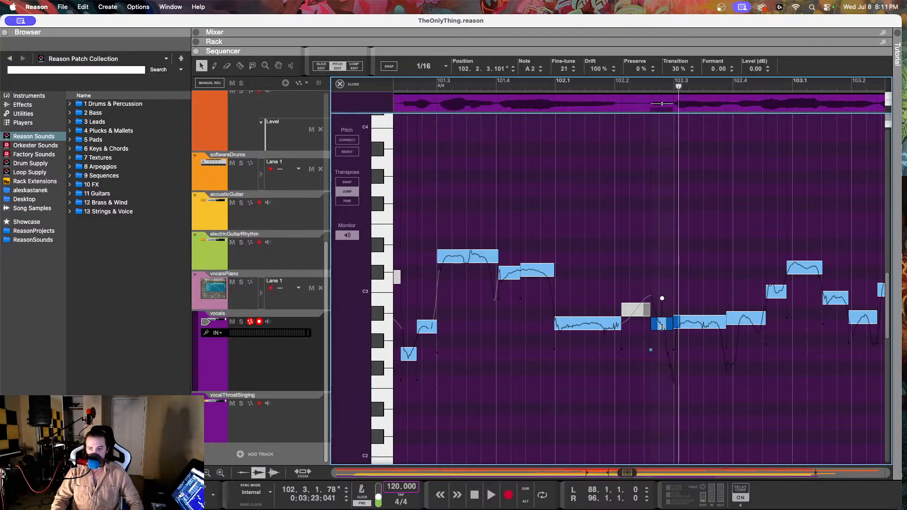
pyautogui.press('r')
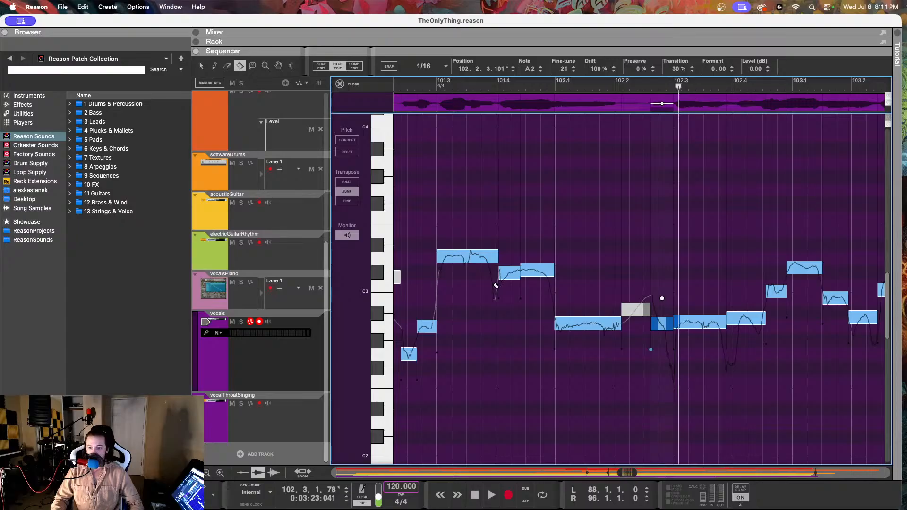
pyautogui.click(667, 329)
pyautogui.press('Down')
pyautogui.press('Down')
pyautogui.press('Down')
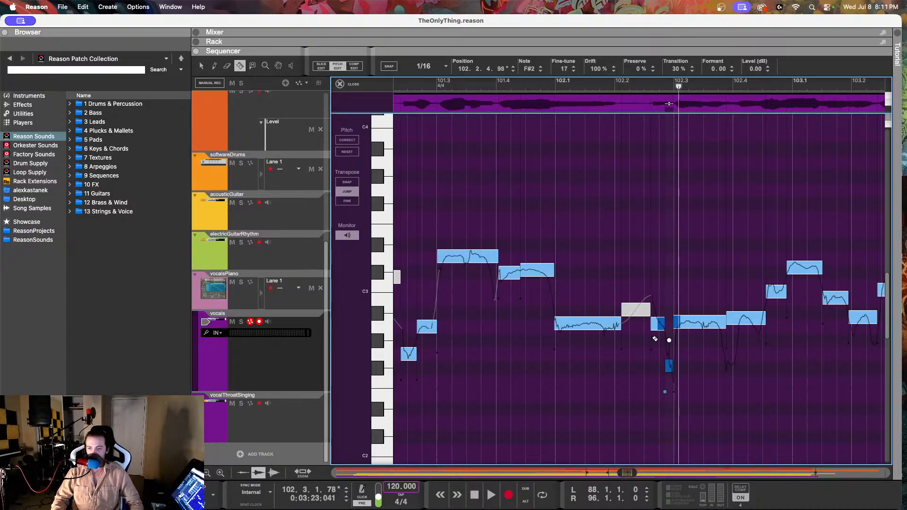
# Step: Set the drift of the short F#2 note at 102.2.4 to 84%
pyautogui.press('q')
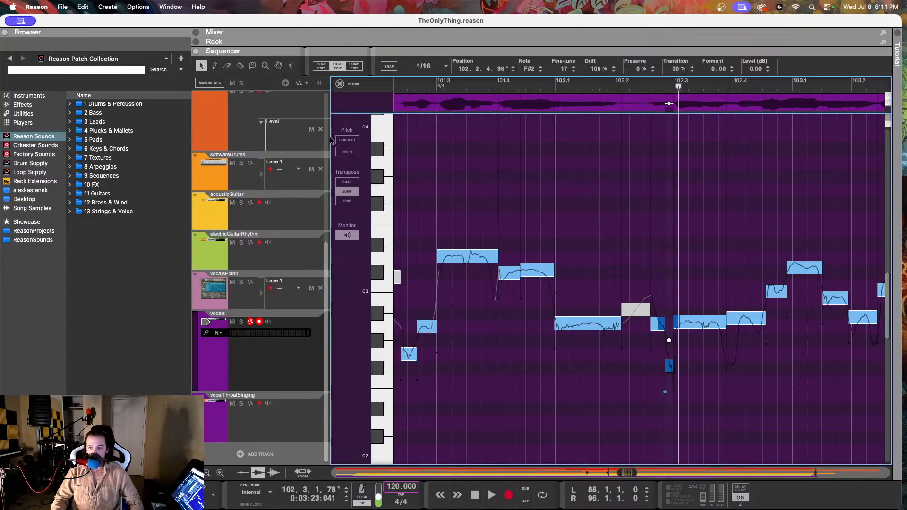
pyautogui.moveTo(594, 69); pyautogui.dragTo(591, 142)
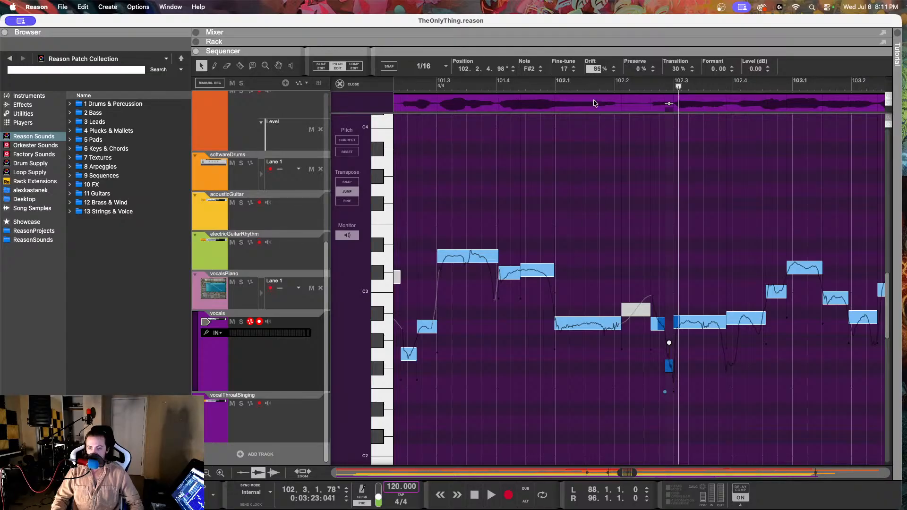
pyautogui.moveTo(595, 103); pyautogui.dragTo(594, 105)
# Step: Split the A2 note near 102.3.1 at 102.3.1.19 and lower the short piece before the cut to F#2
pyautogui.press('r')
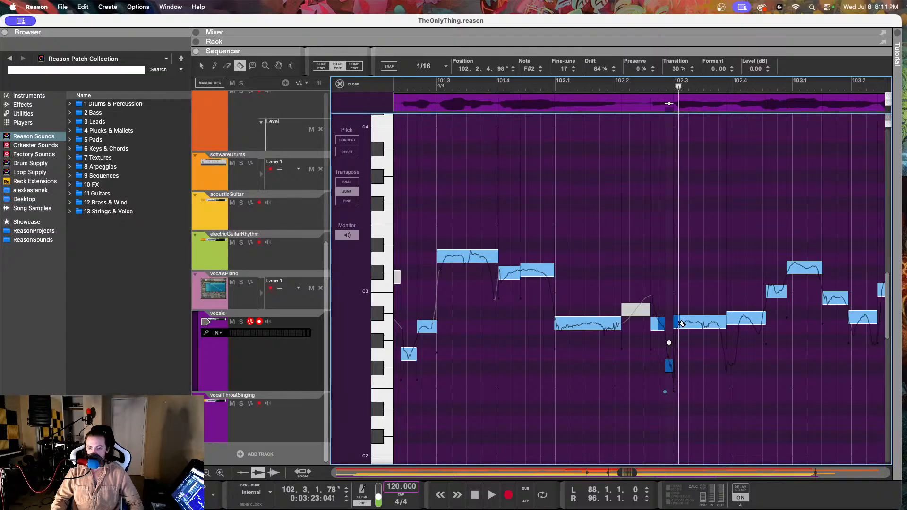
pyautogui.click(683, 322)
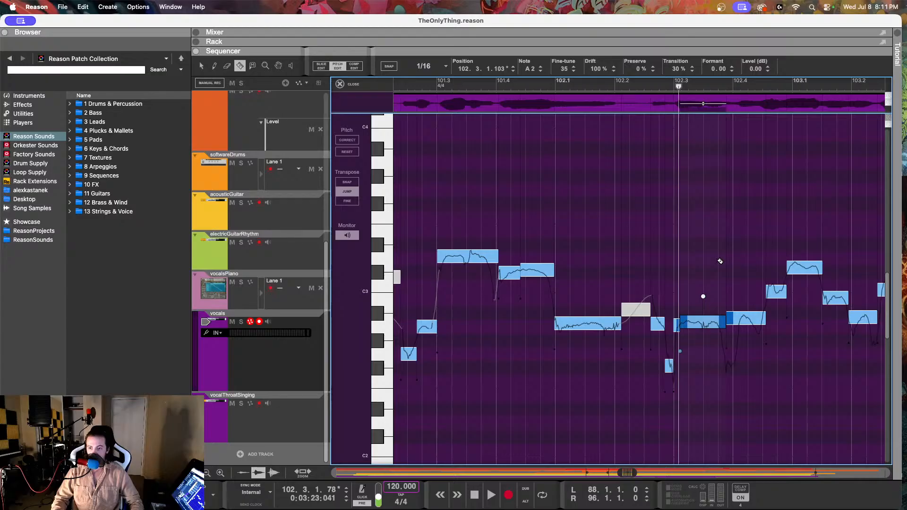
pyautogui.press('super+z')
pyautogui.click(678, 320)
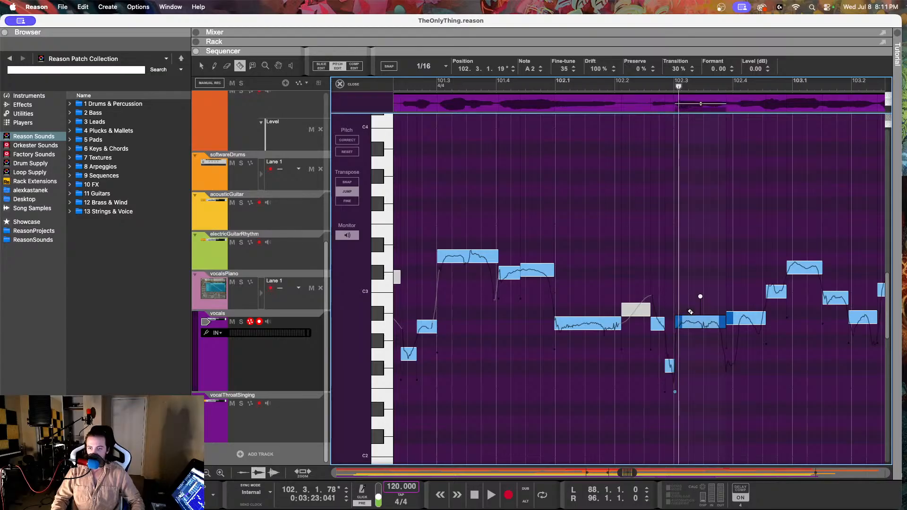
# Step: Set the drift of the tiny F#2 piece at 102.2.4.229 to 0%
pyautogui.scroll(5, 697, 308)
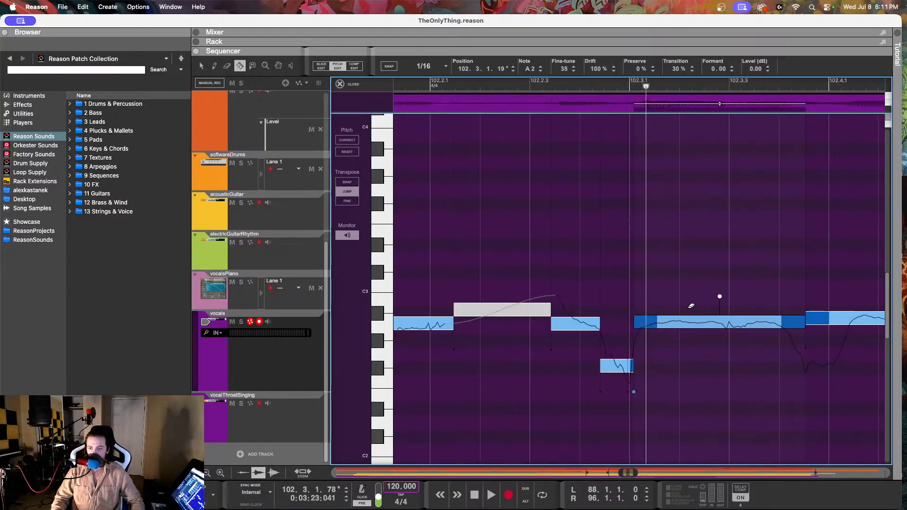
pyautogui.scroll(3, 652, 302)
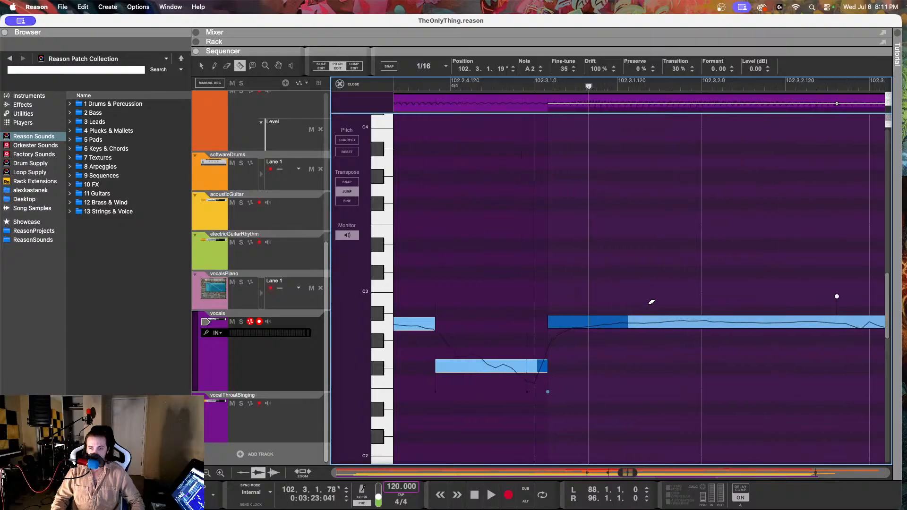
pyautogui.press('q')
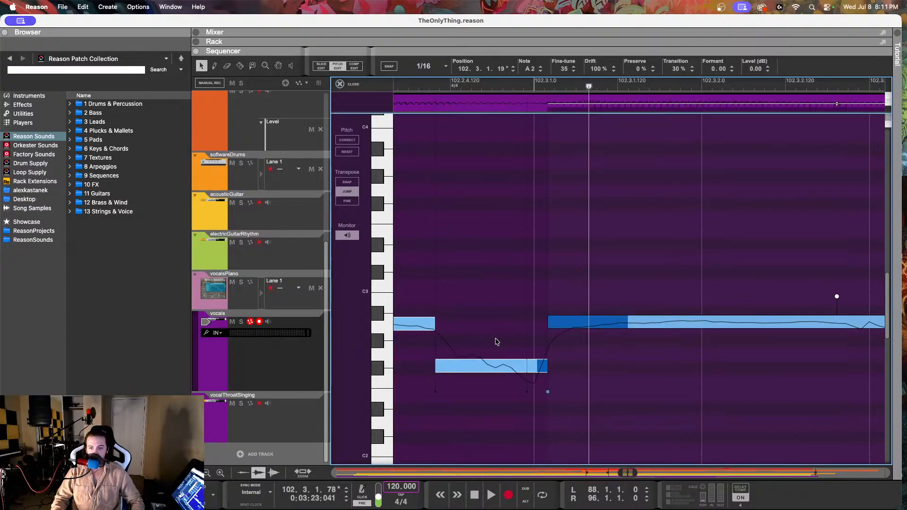
pyautogui.click(543, 368)
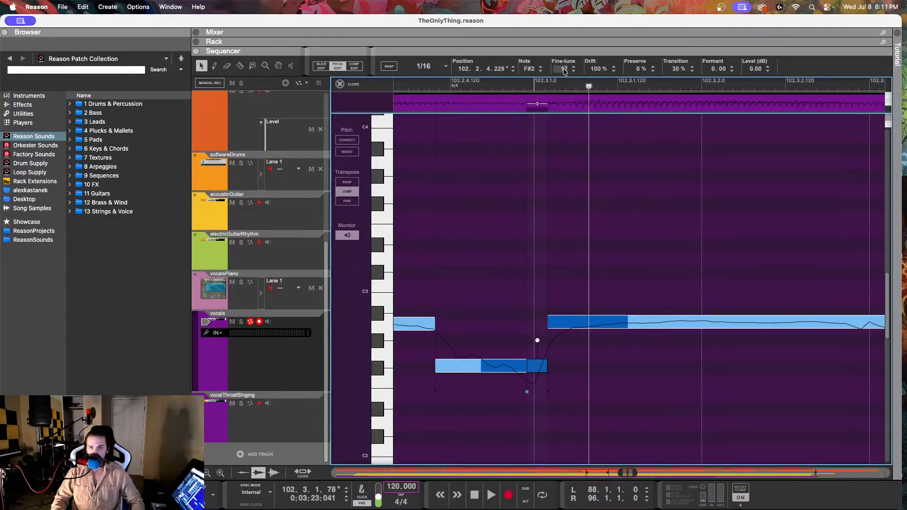
pyautogui.moveTo(597, 69); pyautogui.dragTo(596, 150)
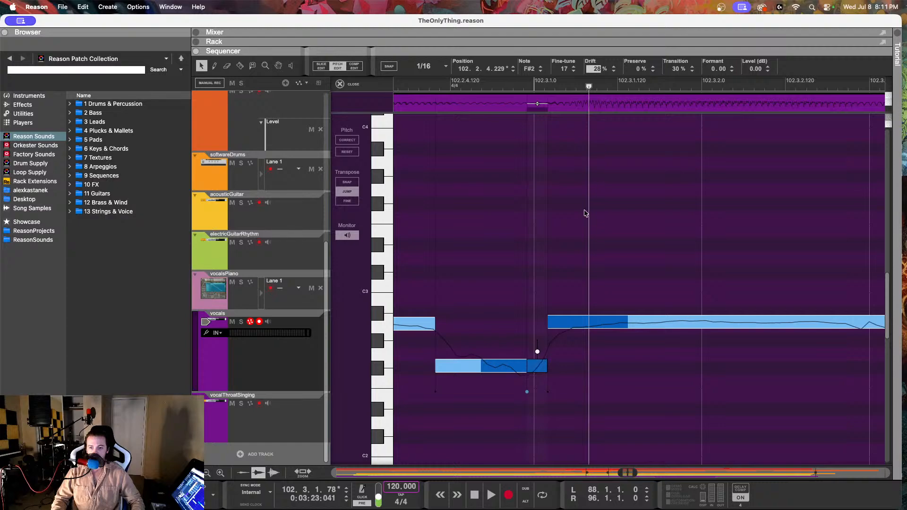
pyautogui.moveTo(585, 213); pyautogui.dragTo(554, 291)
# Step: Play the edited phrase back from around 102.2 and again from slightly earlier, and clear the note selection
pyautogui.scroll(-6, 560, 273)
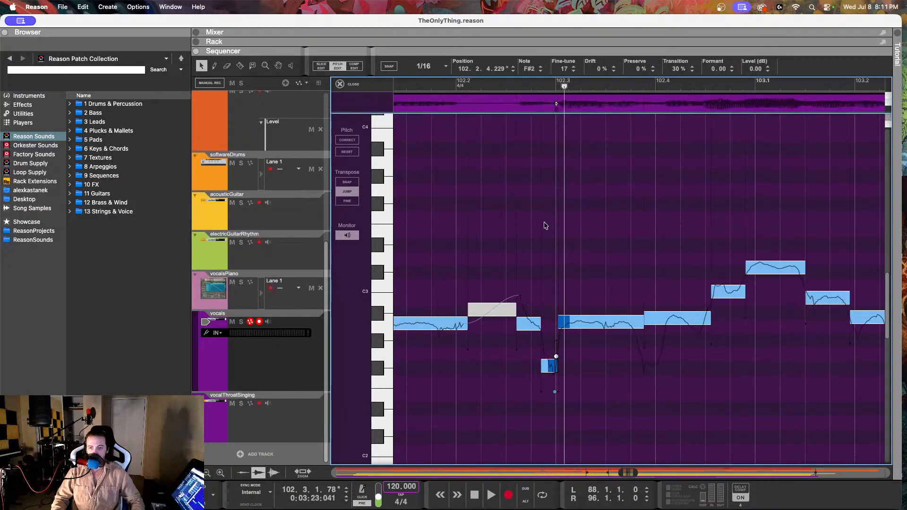
pyautogui.click(475, 83)
pyautogui.press('space')
pyautogui.moveTo(420, 81); pyautogui.dragTo(403, 80)
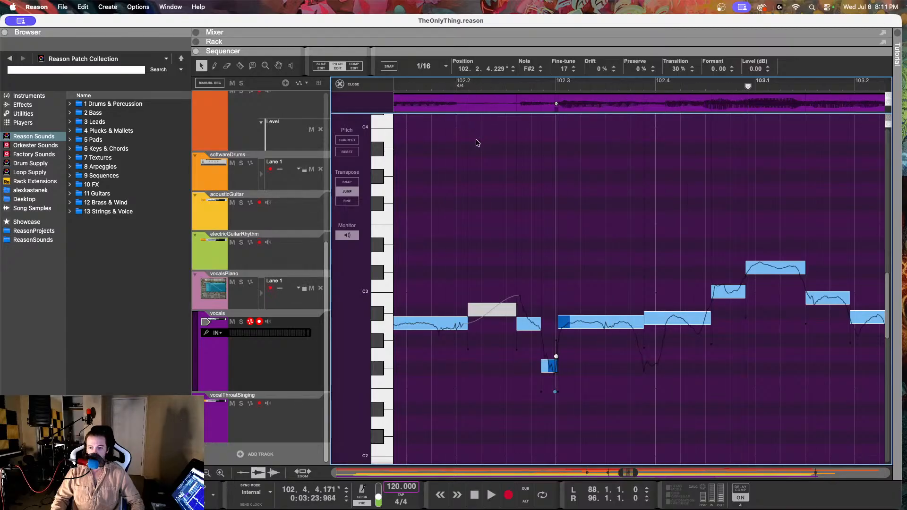
pyautogui.click(418, 83)
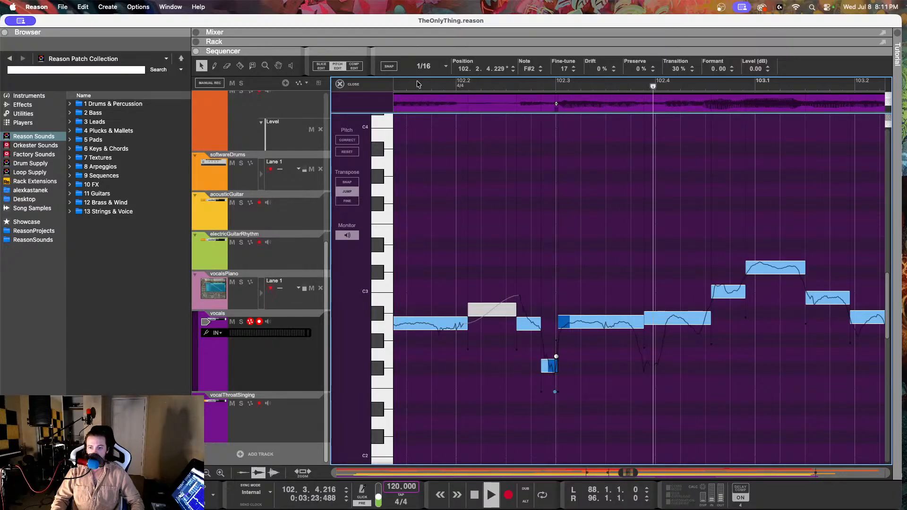
pyautogui.press('space')
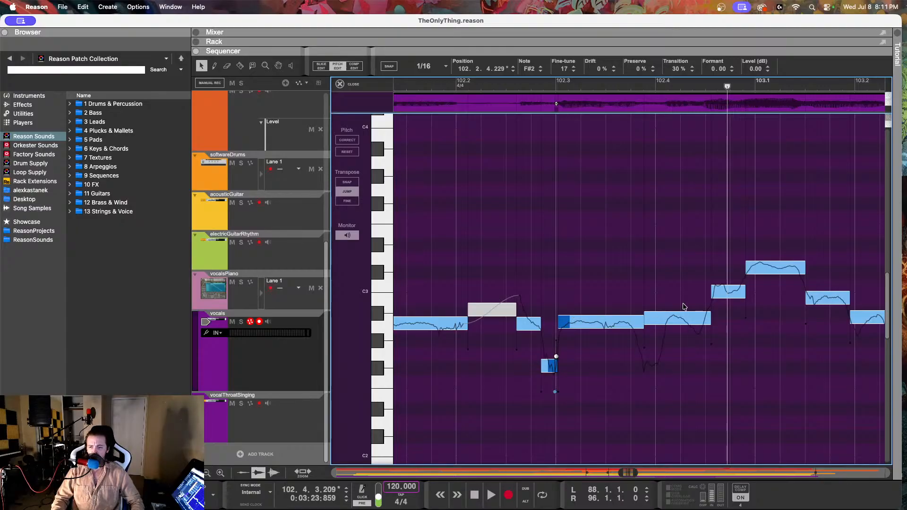
pyautogui.click(648, 366)
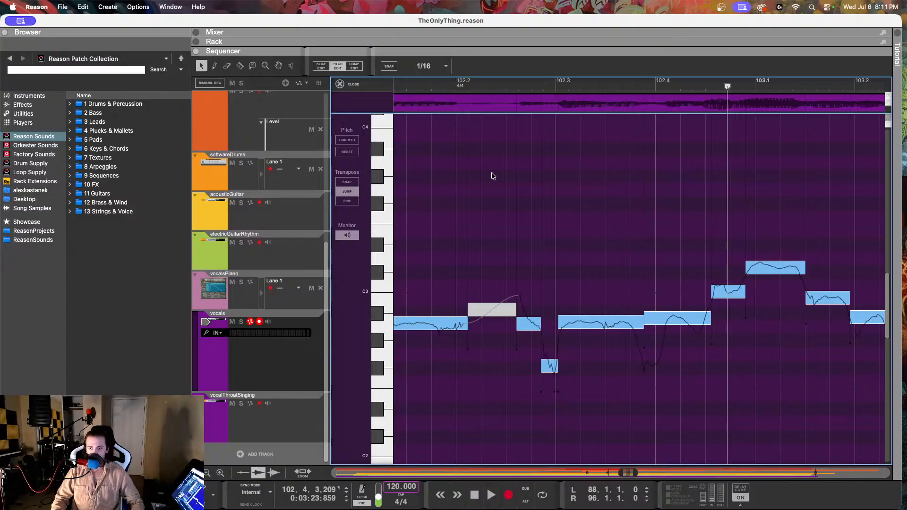
# Step: Split the A#2 note near 102.4 at 102.3.4.231 and set the drift of the piece after the cut to 88%
pyautogui.click(241, 69)
pyautogui.click(657, 323)
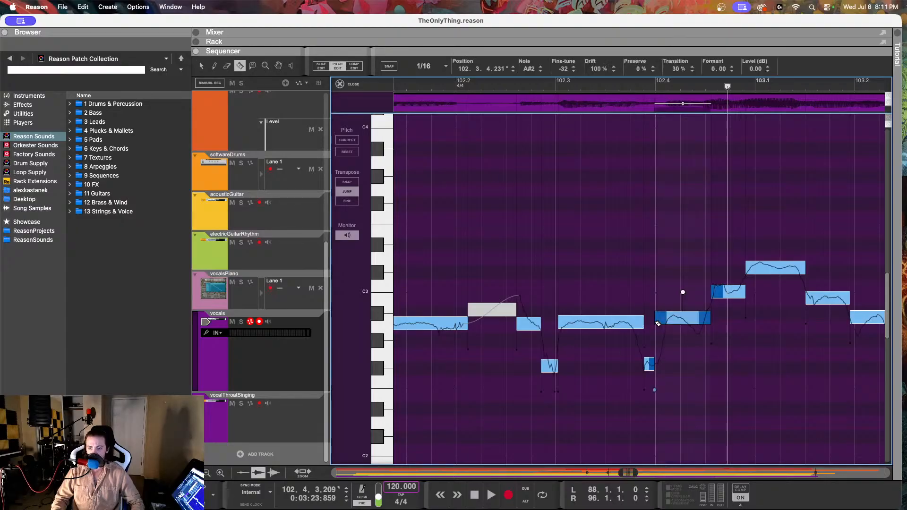
pyautogui.press('q')
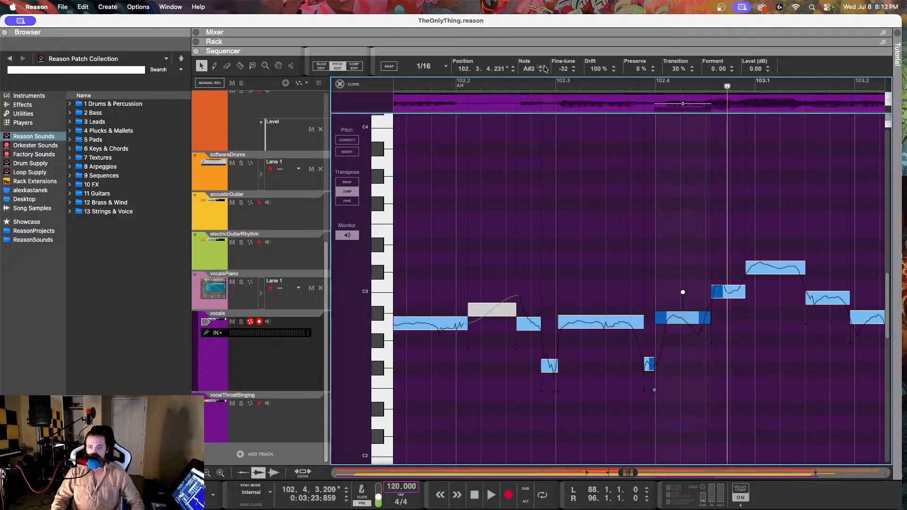
pyautogui.moveTo(596, 69); pyautogui.dragTo(599, 95)
# Step: Set the fine-tune of the short F#2 piece at 102.3.4.127 to -10 and play the passage back from around 102.2
pyautogui.click(652, 367)
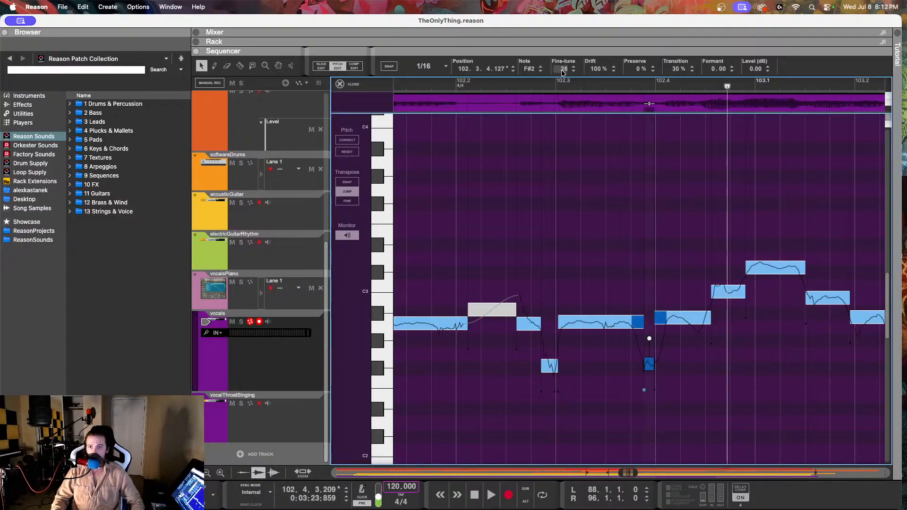
pyautogui.moveTo(563, 72); pyautogui.dragTo(567, 151)
pyautogui.click(482, 85)
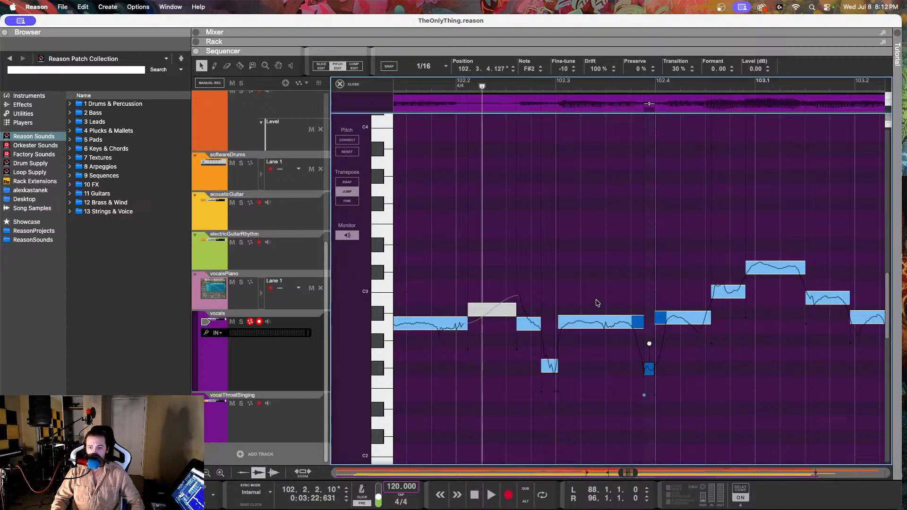
pyautogui.click(599, 328)
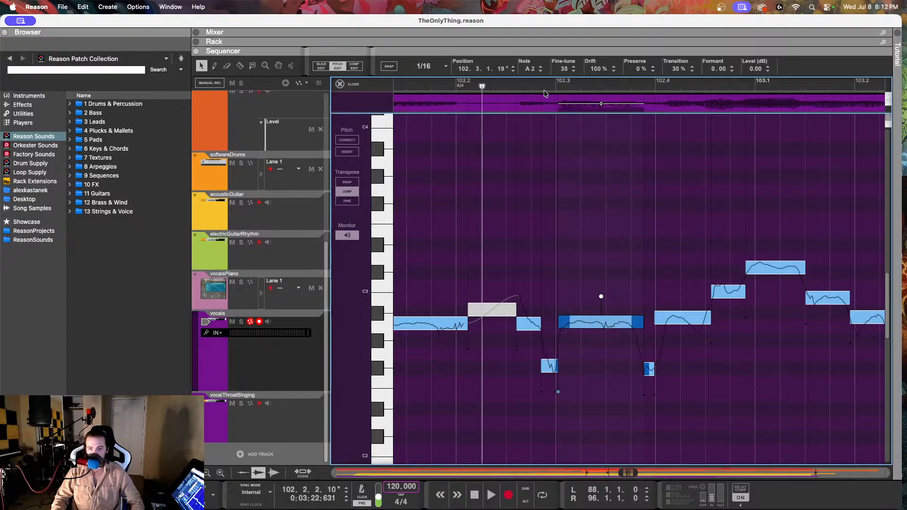
pyautogui.press('space')
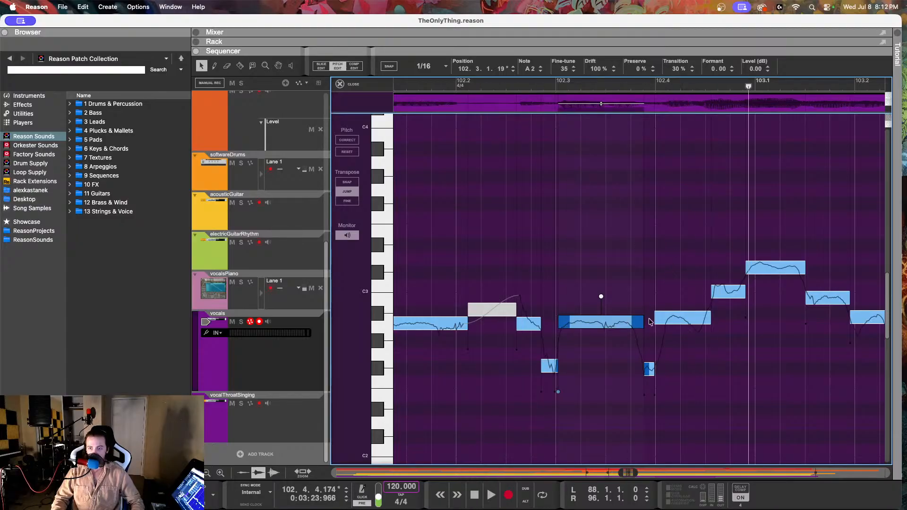
pyautogui.click(424, 83)
pyautogui.press('space')
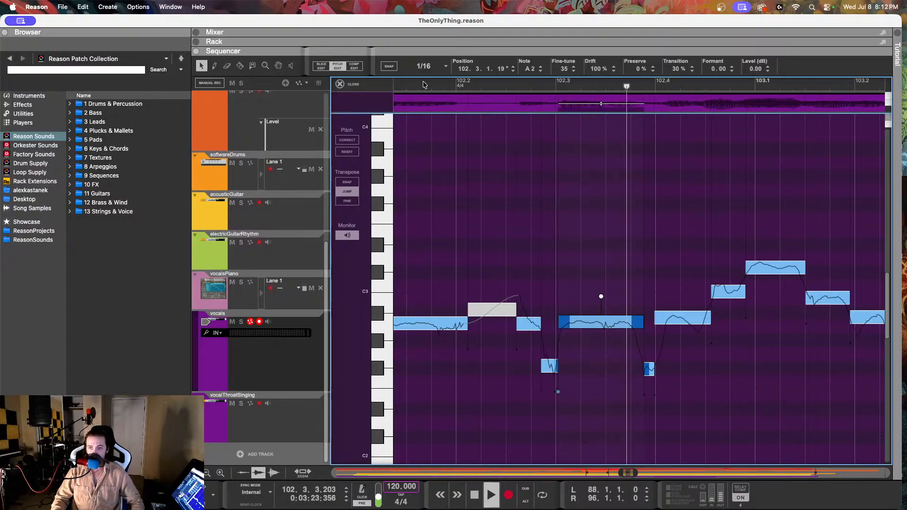
pyautogui.press('space')
# Step: Lower the piece at 102.3.4.231 to A2 with fine-tune 31 and drift 34%, and play it back from around 102.2
pyautogui.click(673, 318)
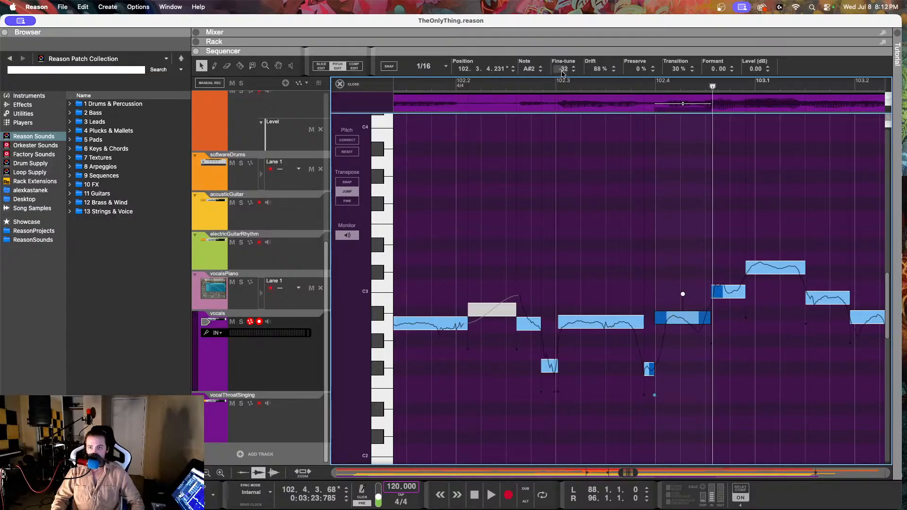
pyautogui.moveTo(564, 68); pyautogui.dragTo(558, 188)
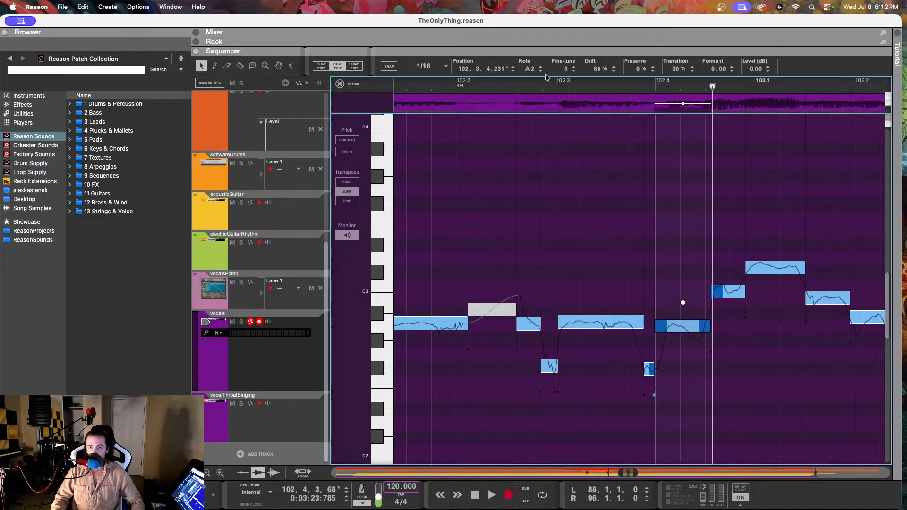
pyautogui.moveTo(596, 69); pyautogui.dragTo(597, 165)
pyautogui.moveTo(564, 69); pyautogui.dragTo(574, 22)
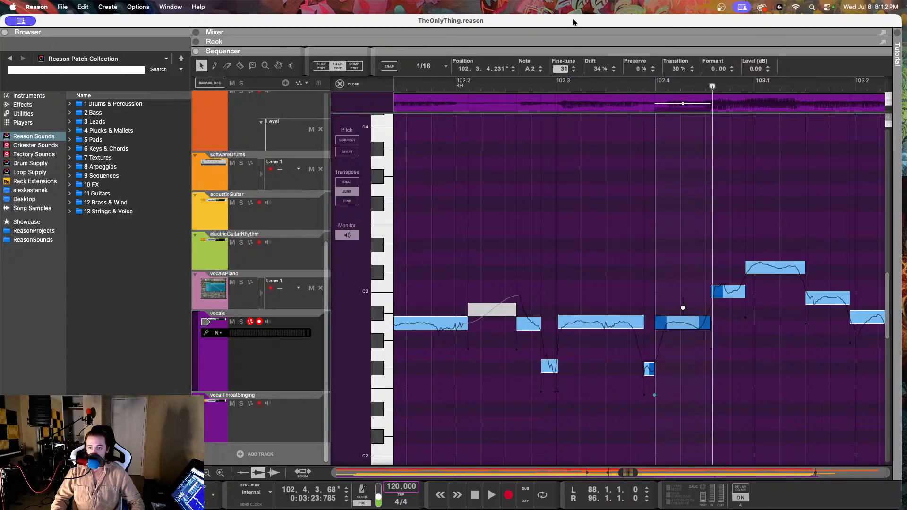
pyautogui.click(489, 85)
pyautogui.press('space')
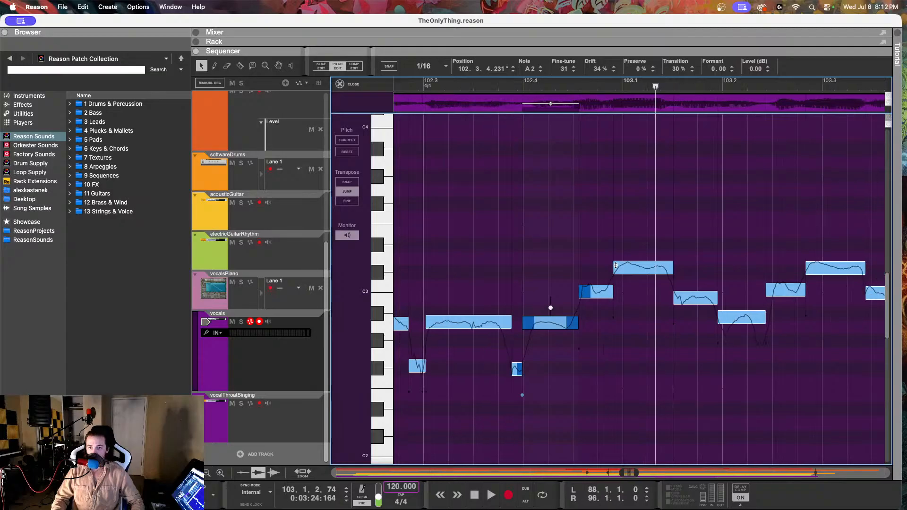
# Step: Compare the vocal notes around 103.1 with the vocalsPiano notes from 102.4.3 to 103.2, and return to the vocal pitch editing
pyautogui.click(630, 269)
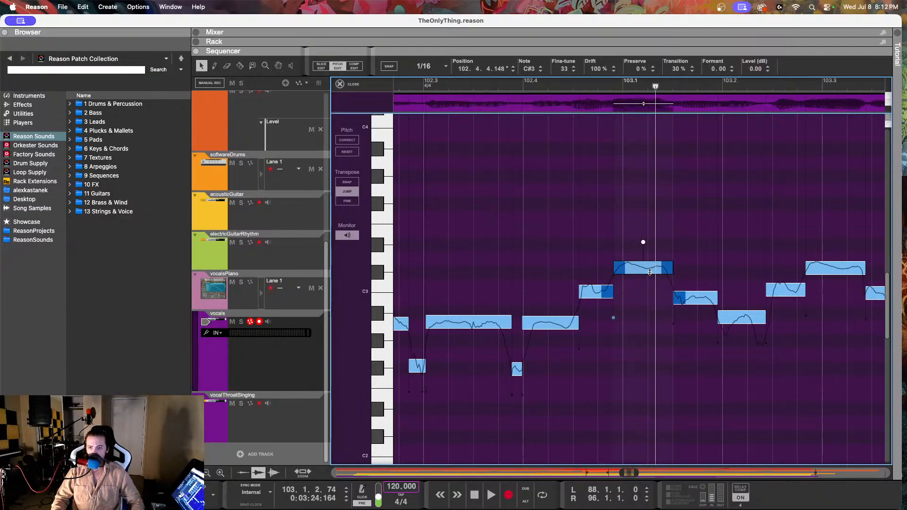
pyautogui.click(745, 319)
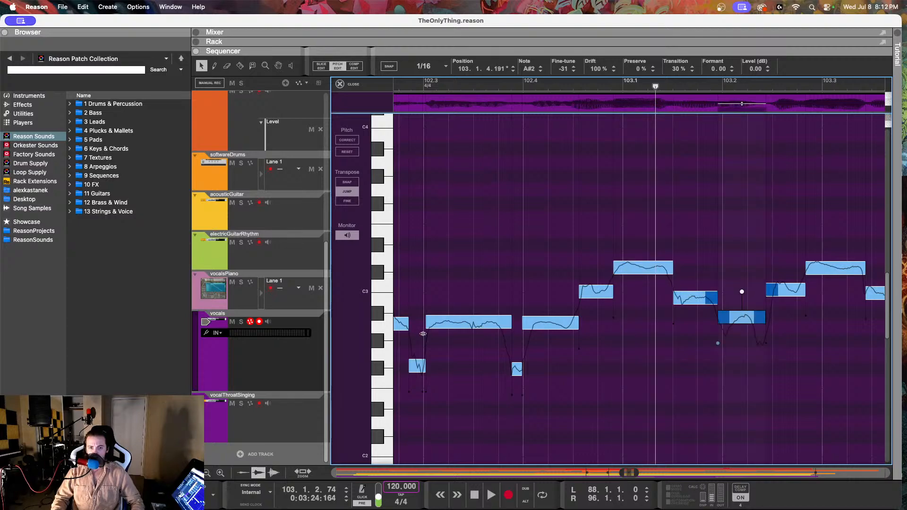
pyautogui.click(292, 305)
pyautogui.moveTo(631, 224); pyautogui.dragTo(620, 302)
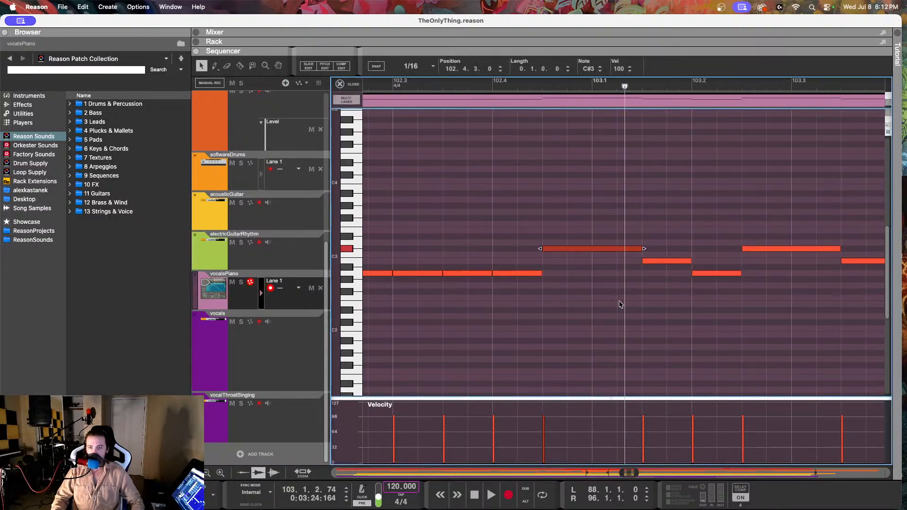
pyautogui.moveTo(669, 235); pyautogui.dragTo(671, 303)
pyautogui.moveTo(711, 247); pyautogui.dragTo(712, 332)
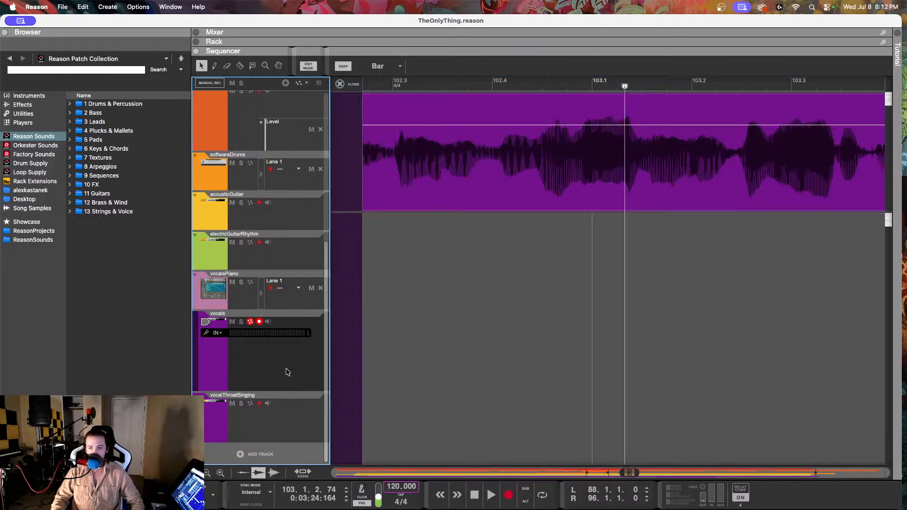
pyautogui.click(291, 373)
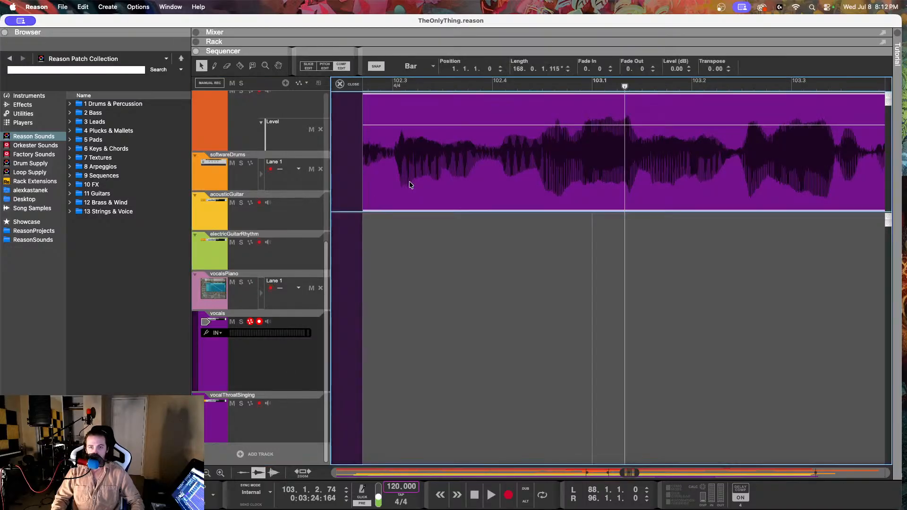
pyautogui.doubleClick(410, 185)
pyautogui.click(337, 67)
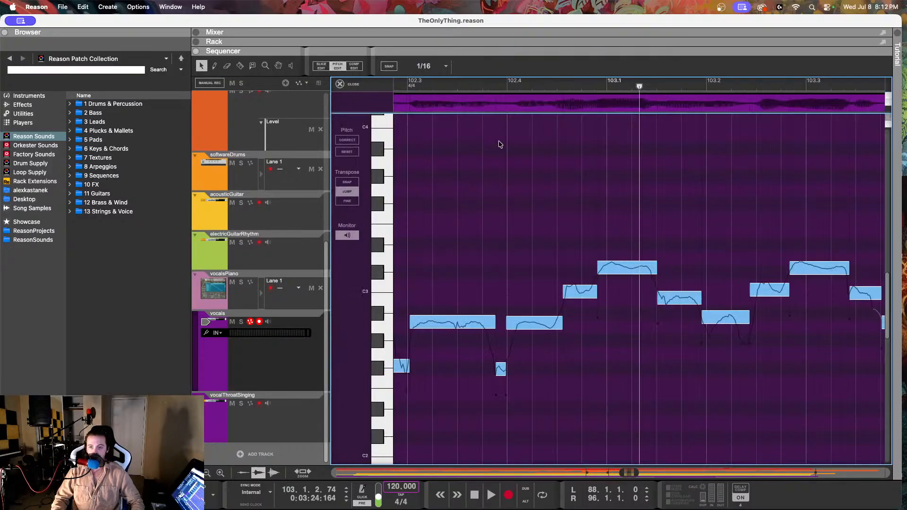
# Step: Set the C#3 note at 102.4.4.148 to drift 69% and fine-tune -9, playing the phrase before and after the change
pyautogui.click(423, 85)
pyautogui.press('space')
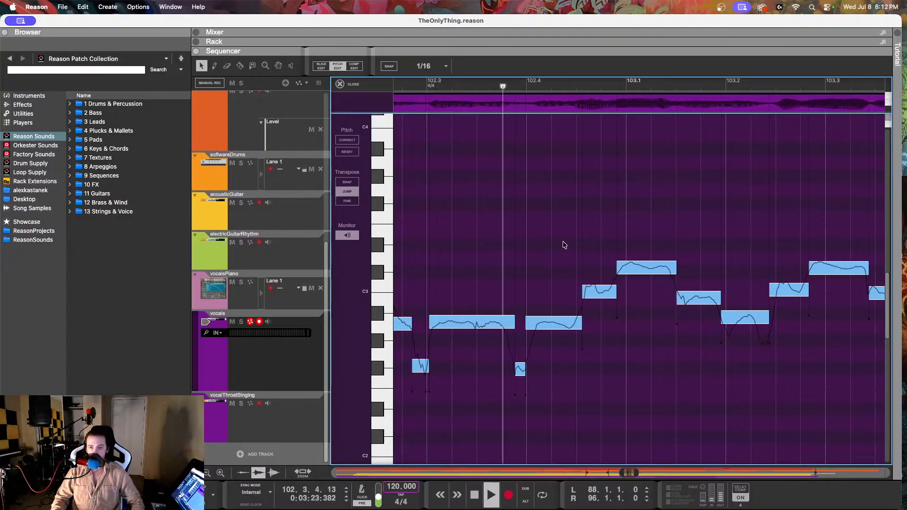
pyautogui.press('space')
pyautogui.click(642, 271)
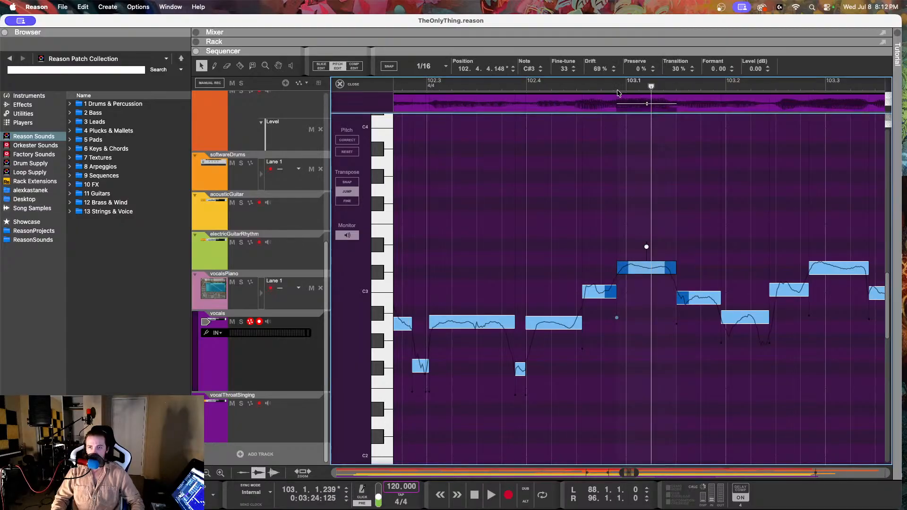
pyautogui.moveTo(565, 69); pyautogui.dragTo(561, 157)
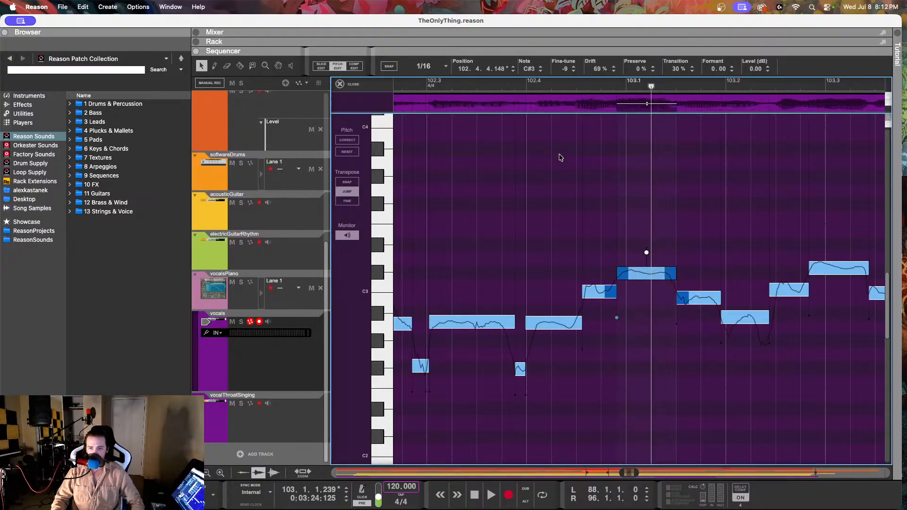
pyautogui.click(490, 86)
pyautogui.press('space')
pyautogui.press('space')
# Step: Lower the C3 note at 102.4.3.54 to B2 with fine-tune -15 and drift 60%, and play it back twice from around 102.3
pyautogui.click(595, 295)
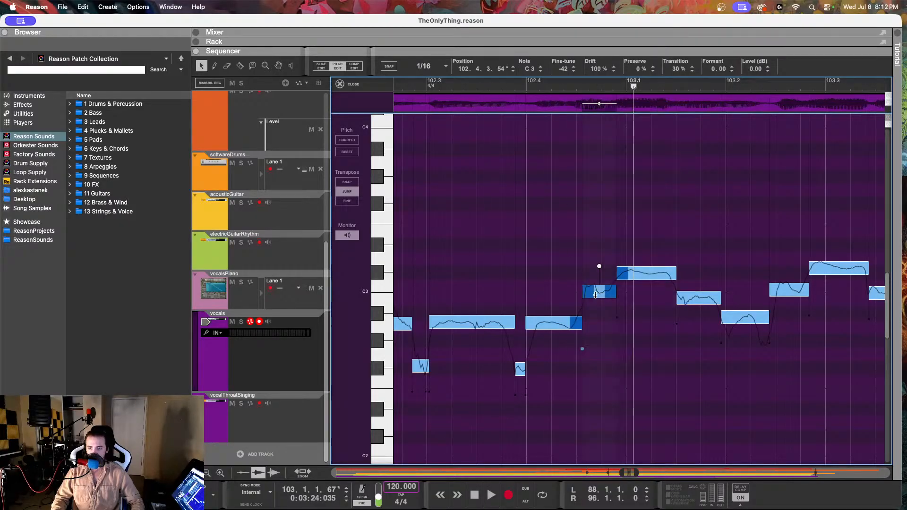
pyautogui.moveTo(560, 71); pyautogui.dragTo(566, 203)
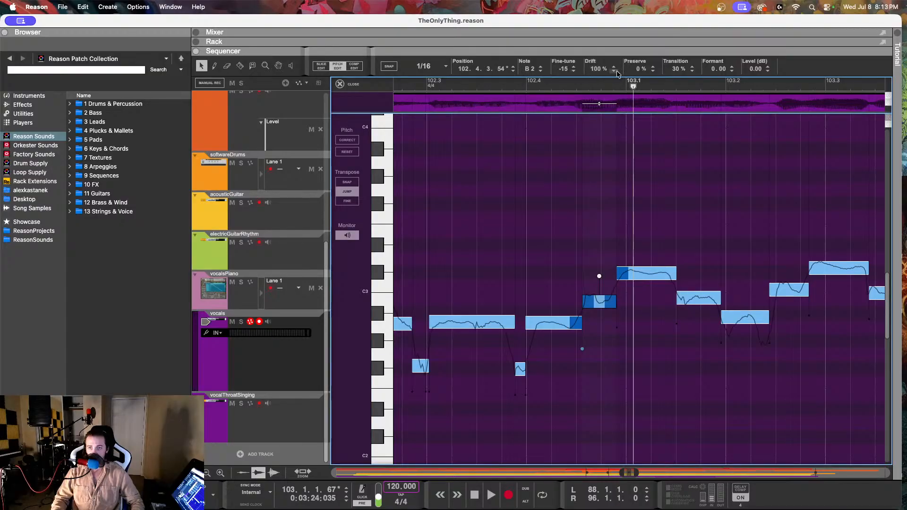
pyautogui.moveTo(597, 69); pyautogui.dragTo(590, 149)
pyautogui.click(470, 88)
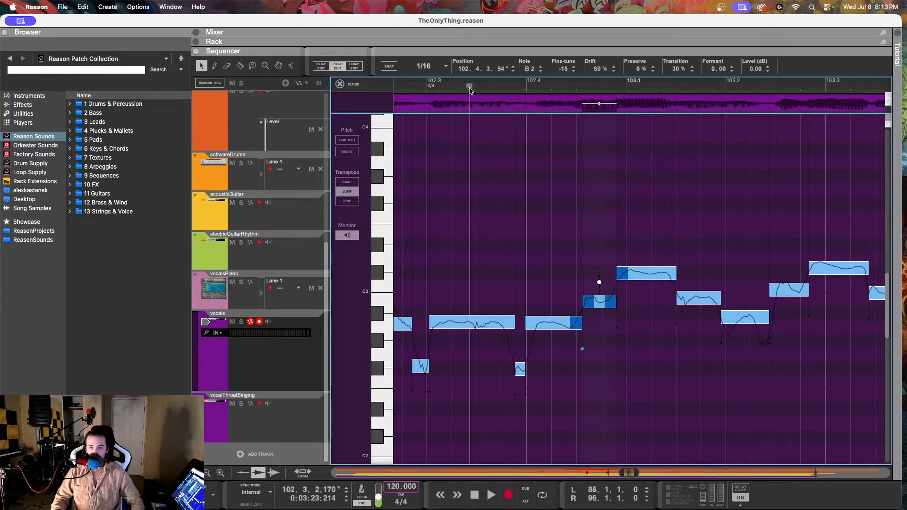
pyautogui.press('space')
pyautogui.press('space')
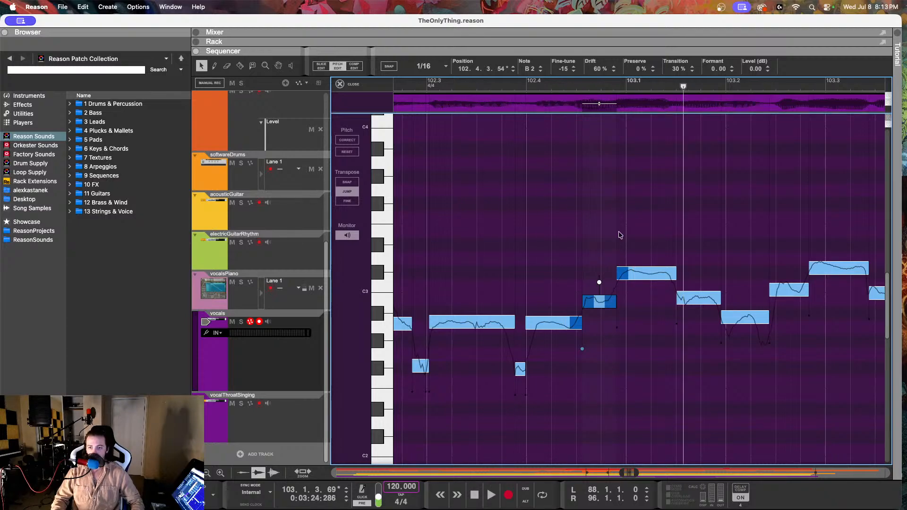
pyautogui.click(486, 82)
pyautogui.press('space')
pyautogui.press('space')
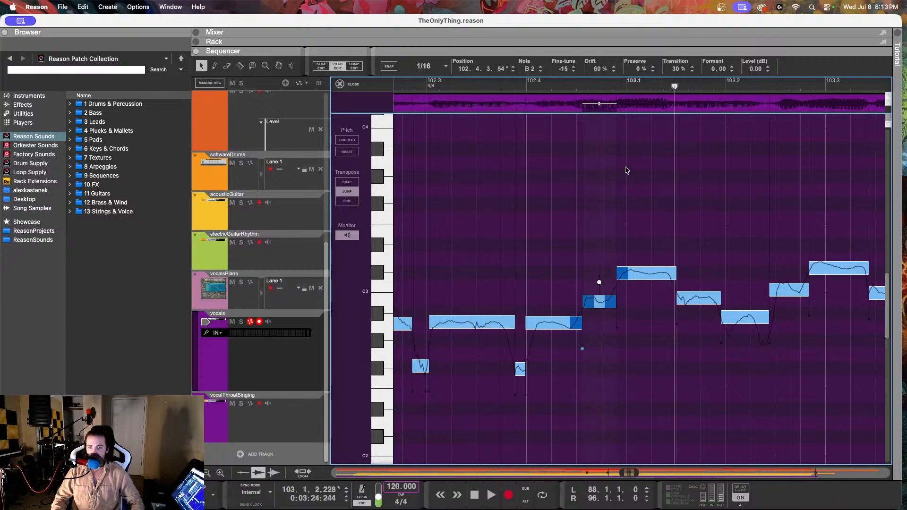
# Step: Lower the A#2 note at 103.1.4.191 to A2 with fine-tune -3 and drift 12%, and play it back from after 102.4
pyautogui.click(690, 292)
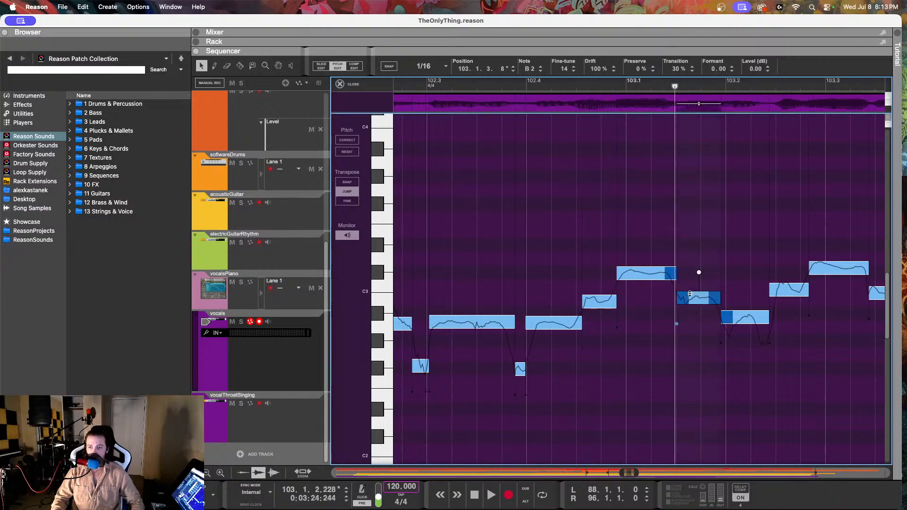
pyautogui.click(735, 316)
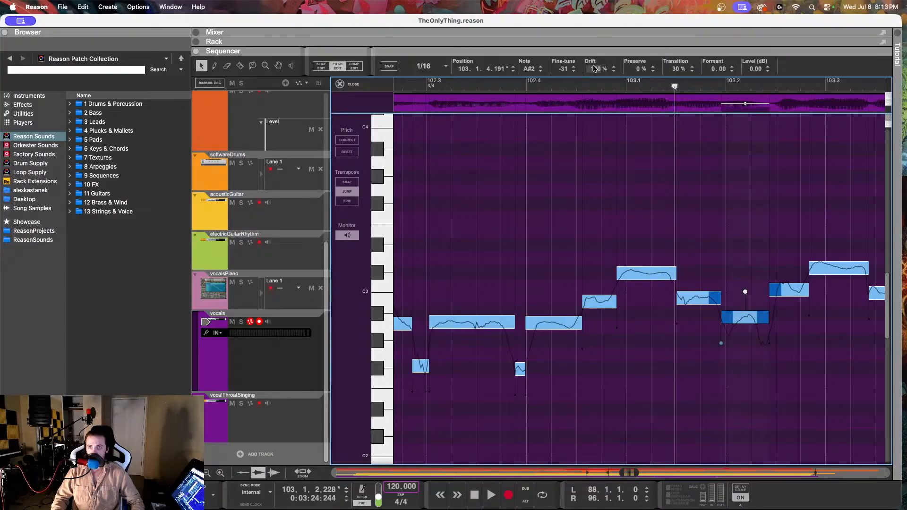
pyautogui.moveTo(562, 68); pyautogui.dragTo(564, 216)
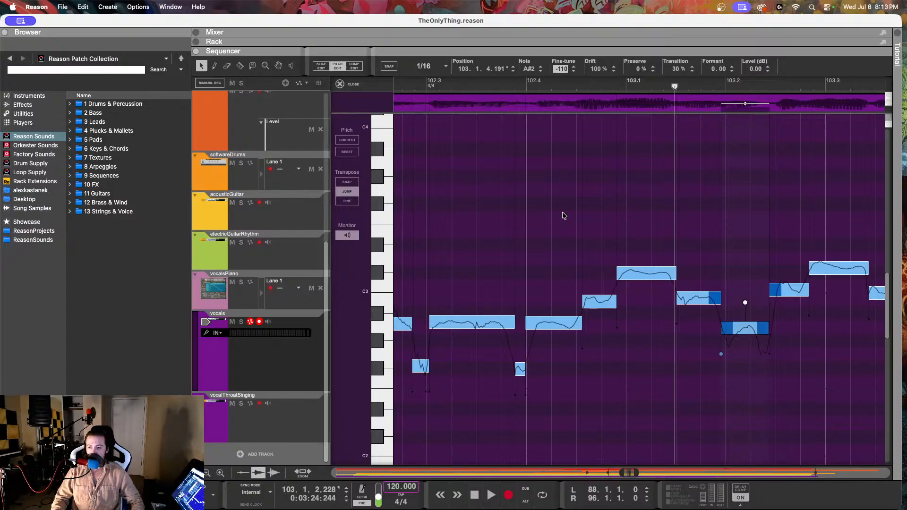
pyautogui.moveTo(563, 209); pyautogui.dragTo(563, 198)
pyautogui.moveTo(594, 69); pyautogui.dragTo(563, 223)
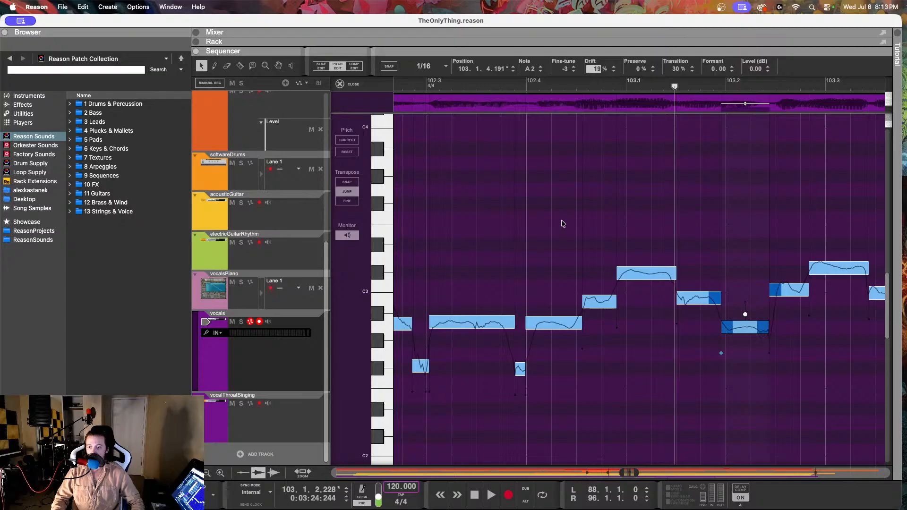
pyautogui.click(567, 86)
pyautogui.press('space')
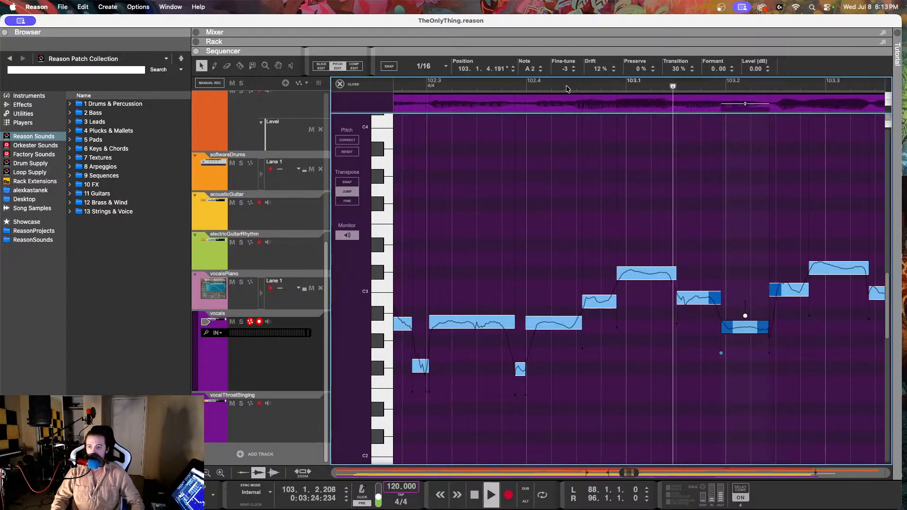
pyautogui.press('space')
# Step: Set the fine-tune of the C#3 note at 103.2.4.78 to -34
pyautogui.hscroll(5, 614, 156)
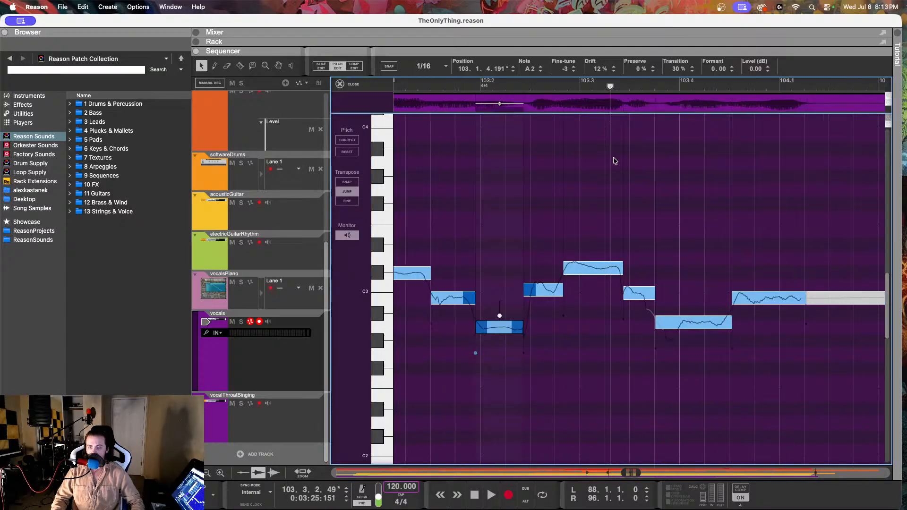
pyautogui.click(691, 269)
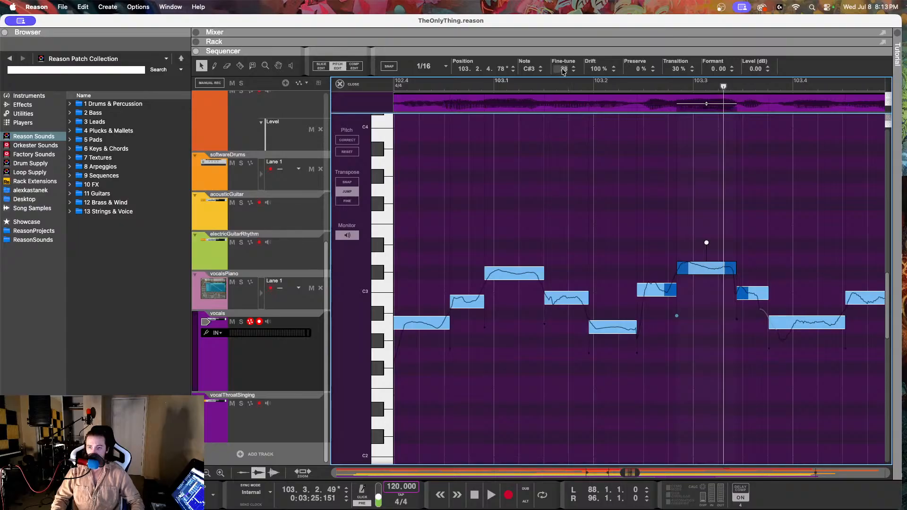
pyautogui.moveTo(563, 69); pyautogui.dragTo(558, 183)
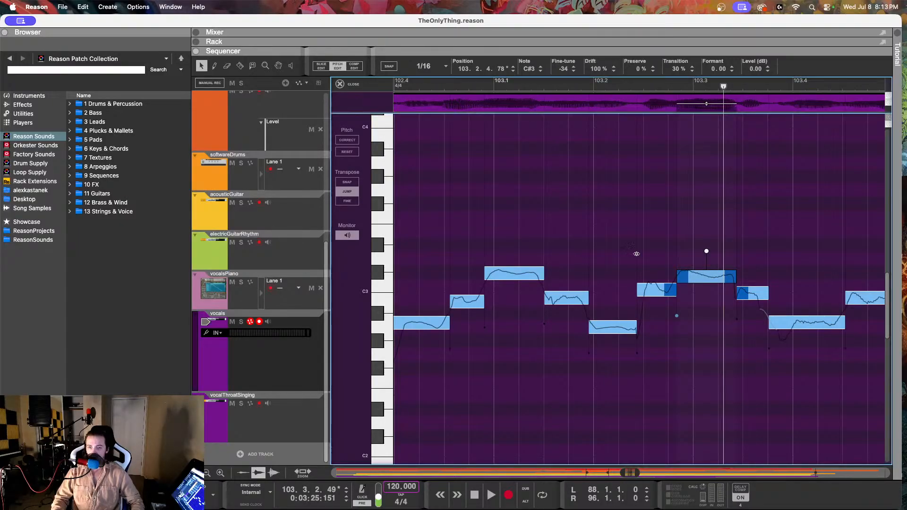
# Step: Lower the note at 103.2.2.179 to B2 with fine-tune -16 and drift 55%, and play the phrase from after 102.4
pyautogui.click(661, 284)
pyautogui.moveTo(563, 69); pyautogui.dragTo(561, 237)
pyautogui.moveTo(594, 68); pyautogui.dragTo(594, 153)
pyautogui.click(421, 85)
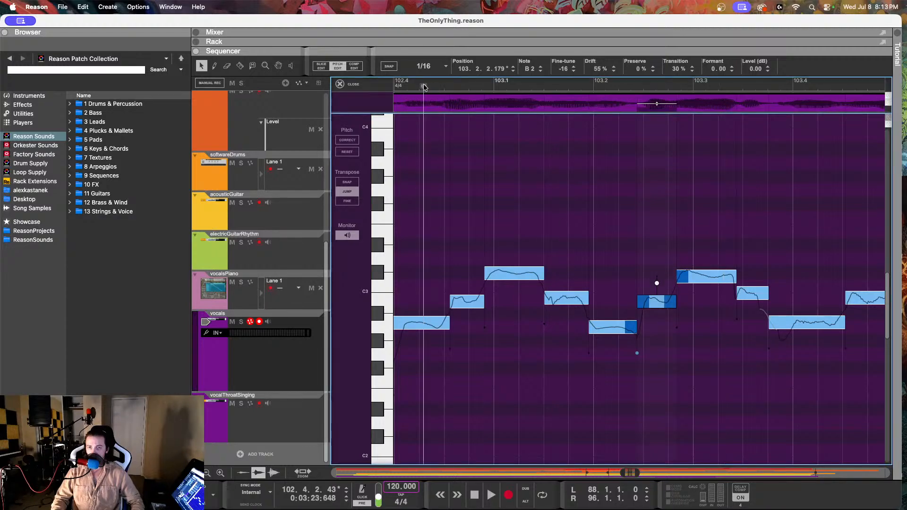
pyautogui.press('space')
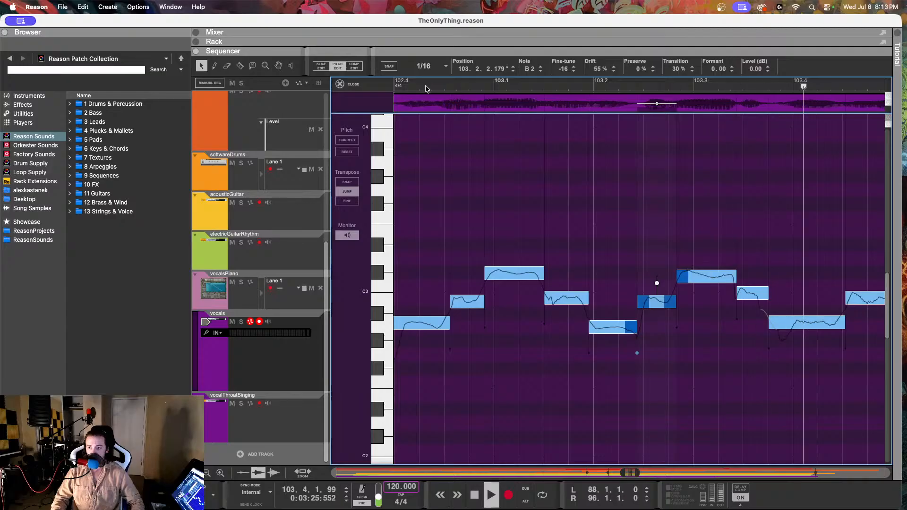
# Step: Set the fine-tune of the C#3 note at 103.2.4.78 to -22 and play the phrase from after 102.4
pyautogui.press('space')
pyautogui.click(707, 280)
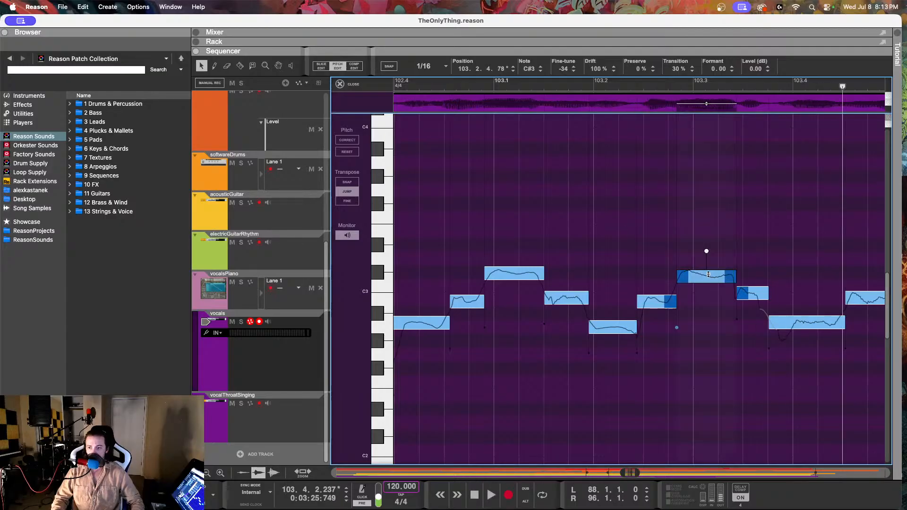
pyautogui.moveTo(562, 70); pyautogui.dragTo(562, 58)
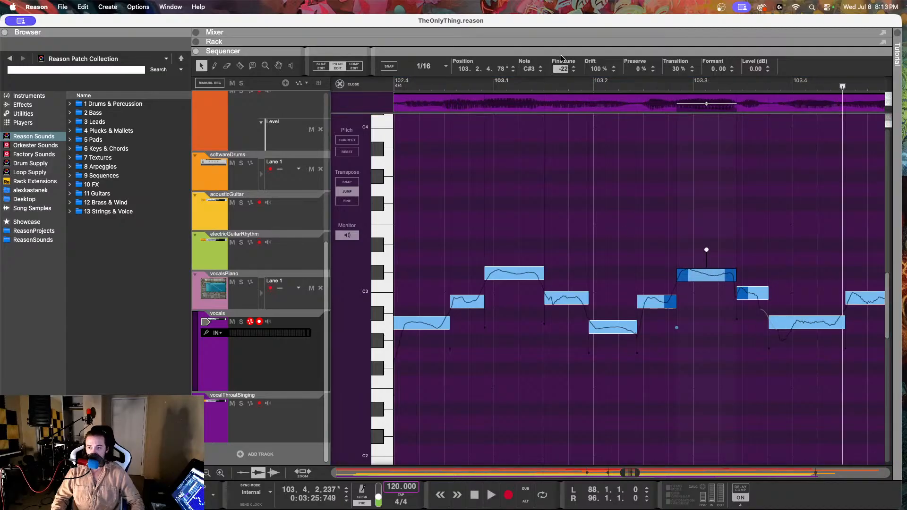
pyautogui.click(441, 84)
pyautogui.press('space')
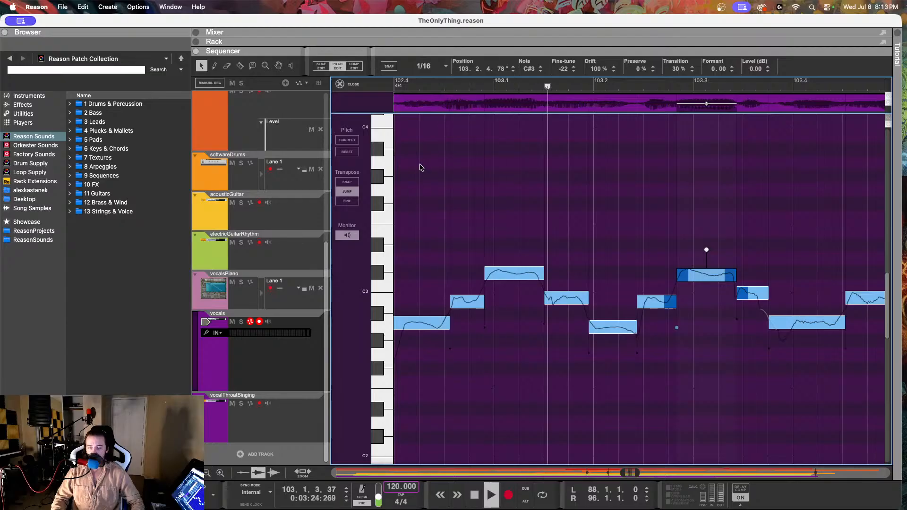
pyautogui.press('space')
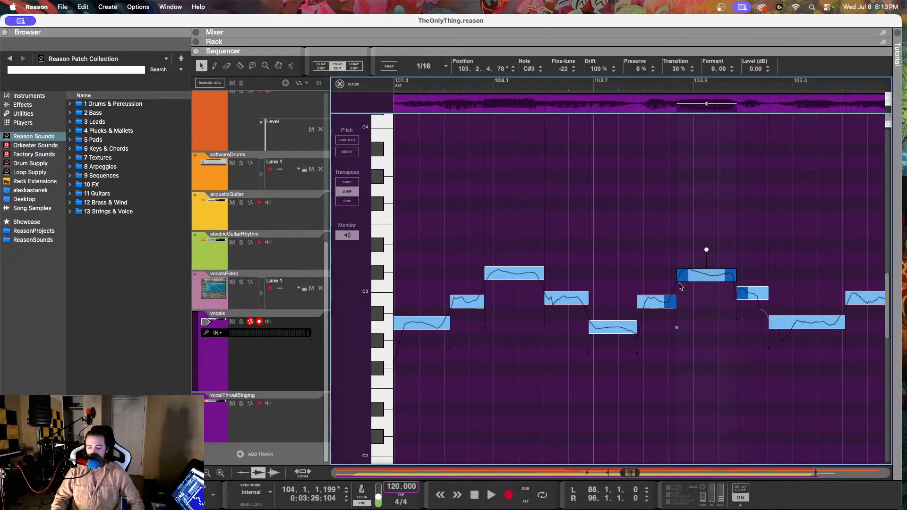
# Step: Set the fine-tune of the B2 note at 103.3.2.178 to -9
pyautogui.hscroll(1, 681, 286)
pyautogui.click(714, 295)
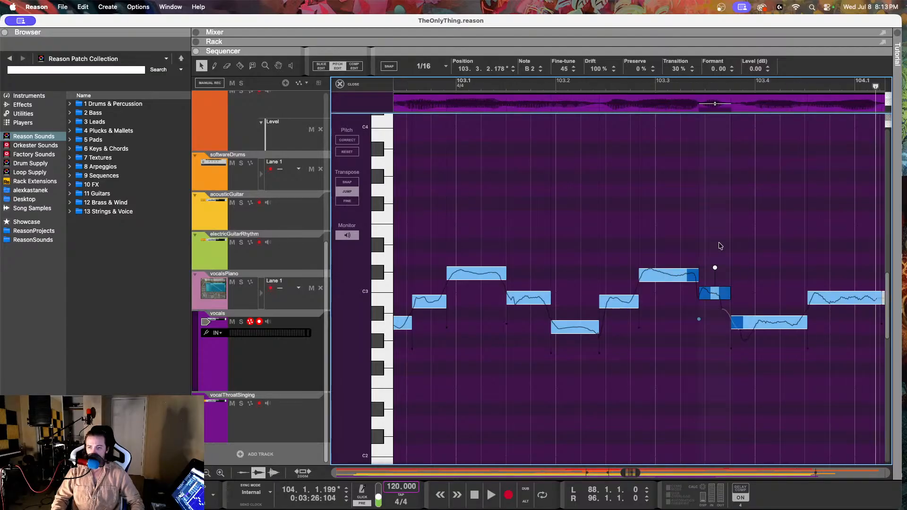
pyautogui.moveTo(564, 70); pyautogui.dragTo(569, 176)
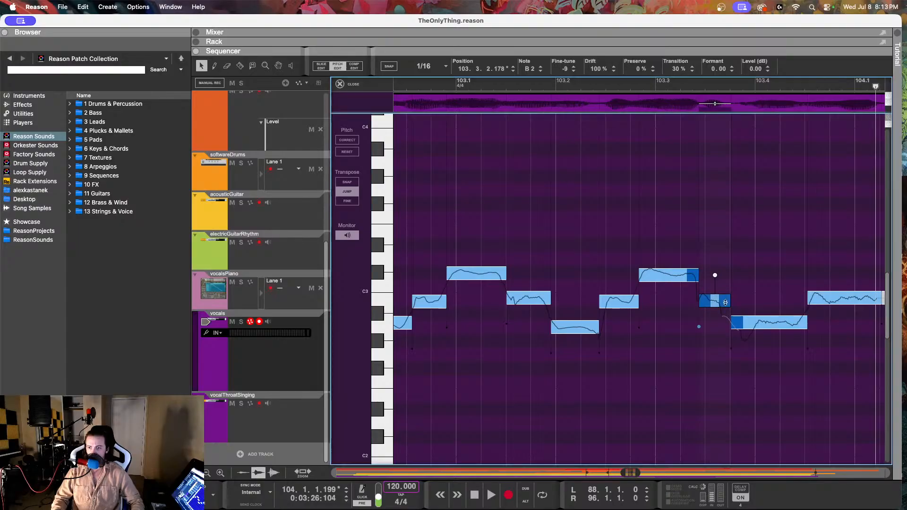
# Step: Set the fine-tune of the A2 note at 103.3.4.10 to 2 and play the phrase from before 103.1 into bar 105
pyautogui.click(763, 327)
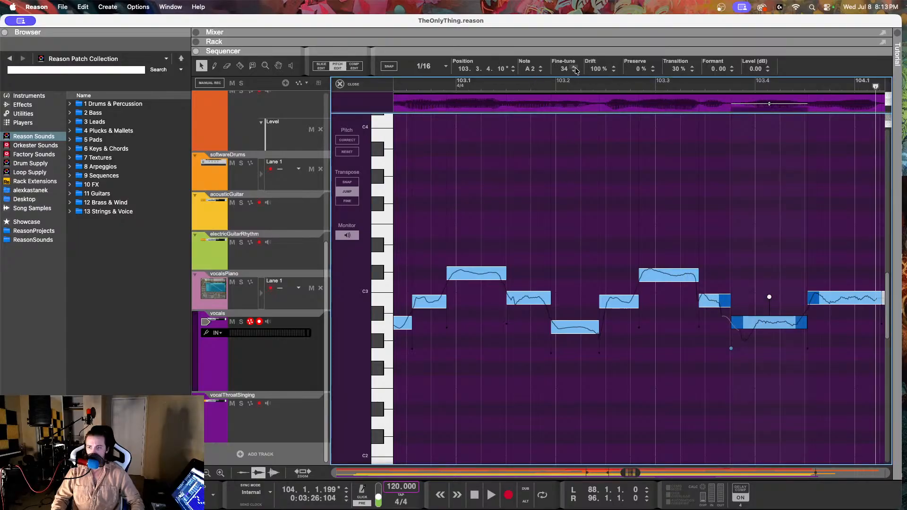
pyautogui.moveTo(576, 71); pyautogui.dragTo(569, 131)
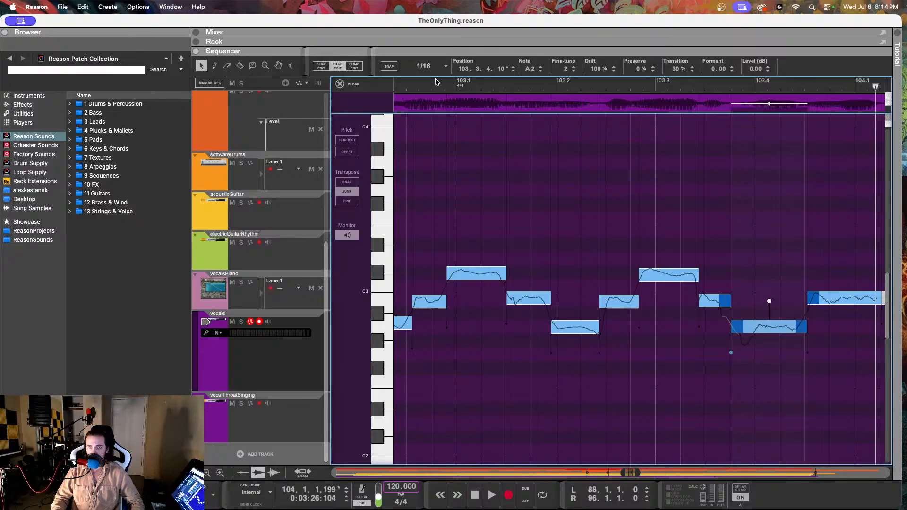
pyautogui.click(404, 85)
pyautogui.press('space')
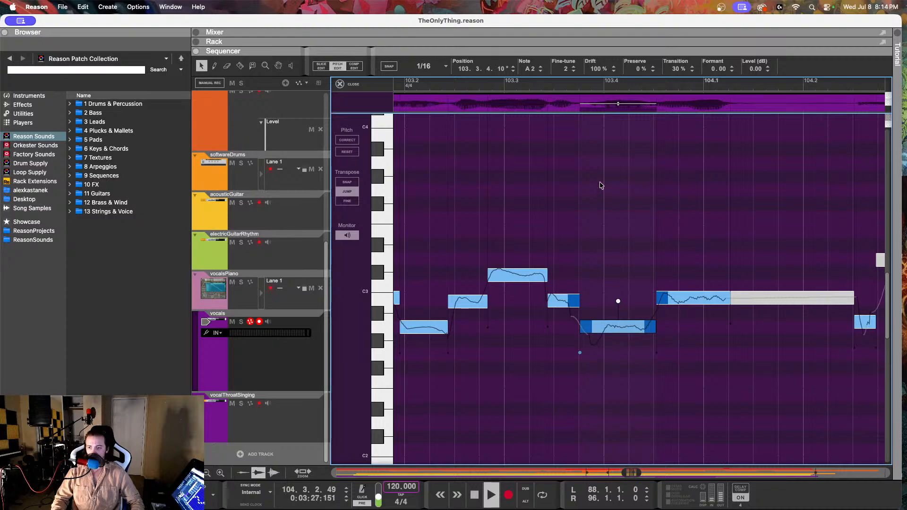
pyautogui.press('space')
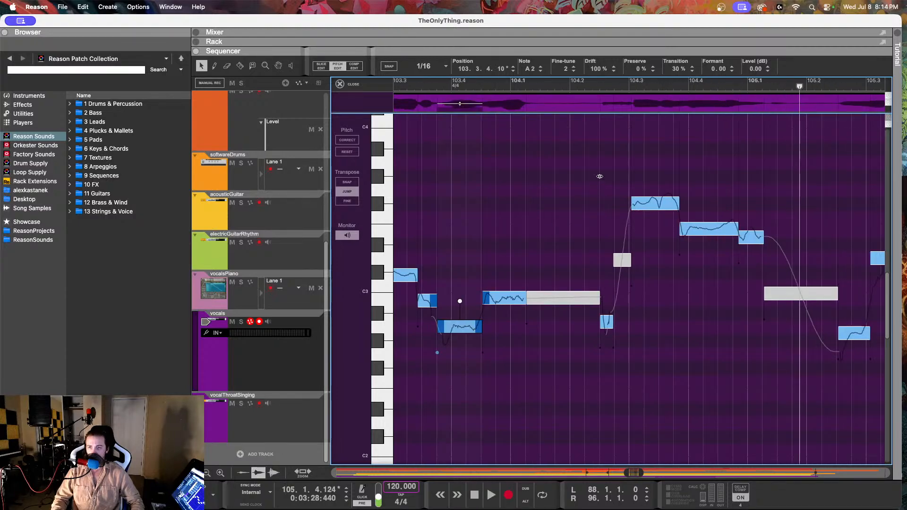
# Step: Select the short A2 note at 104.2.3.12 and listen to the vocal from 104.2
pyautogui.hscroll(-5, 598, 176)
pyautogui.hscroll(4, 598, 176)
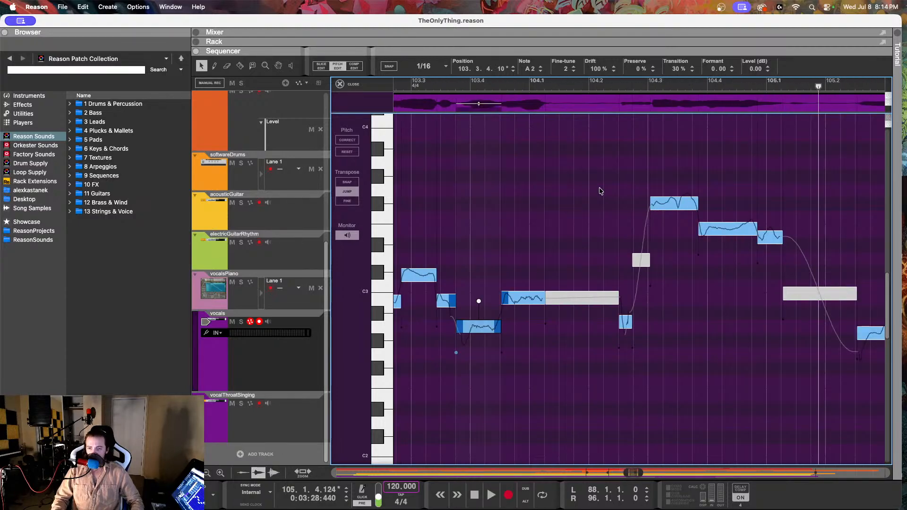
pyautogui.click(623, 320)
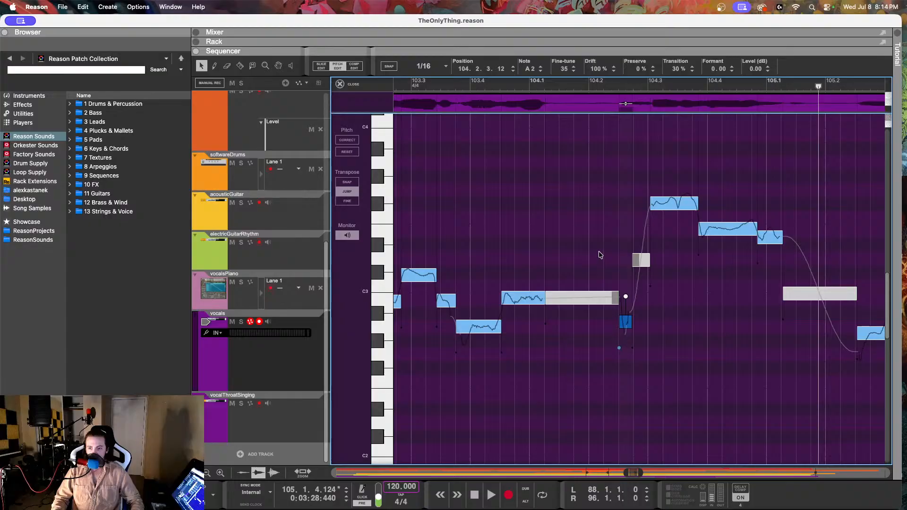
pyautogui.click(598, 84)
pyautogui.press('space')
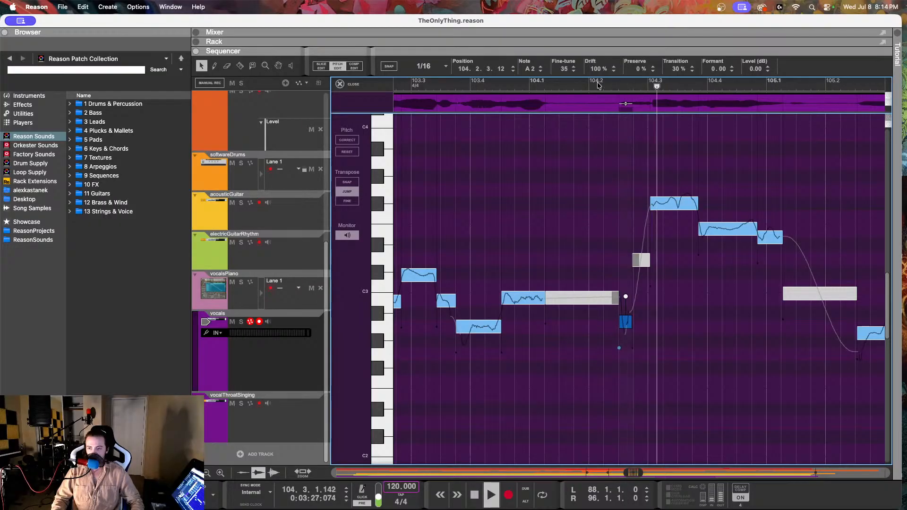
pyautogui.press('space')
# Step: Reduce the drift of the F#3 note at 104.3.1.33 to 63% and further to 38%, playing from just before 104.2 after each change
pyautogui.click(663, 199)
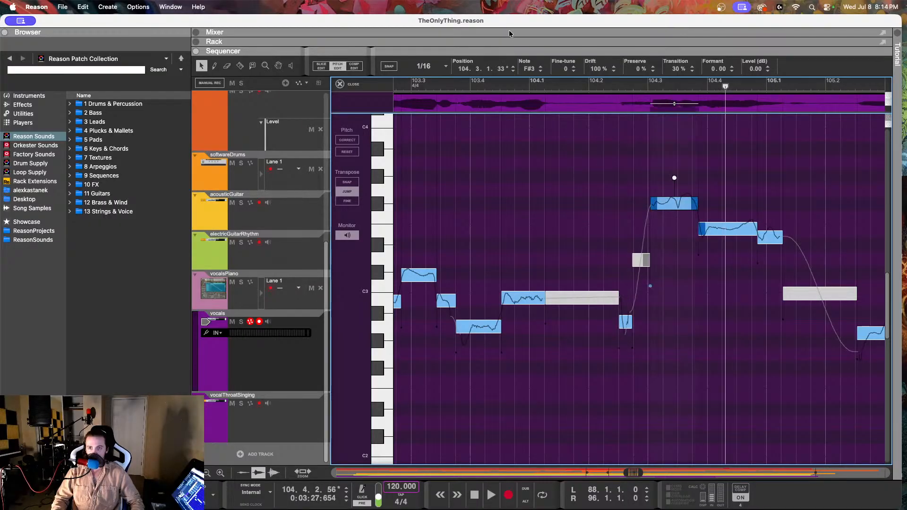
pyautogui.moveTo(588, 94); pyautogui.dragTo(585, 147)
pyautogui.click(584, 88)
pyautogui.press('space')
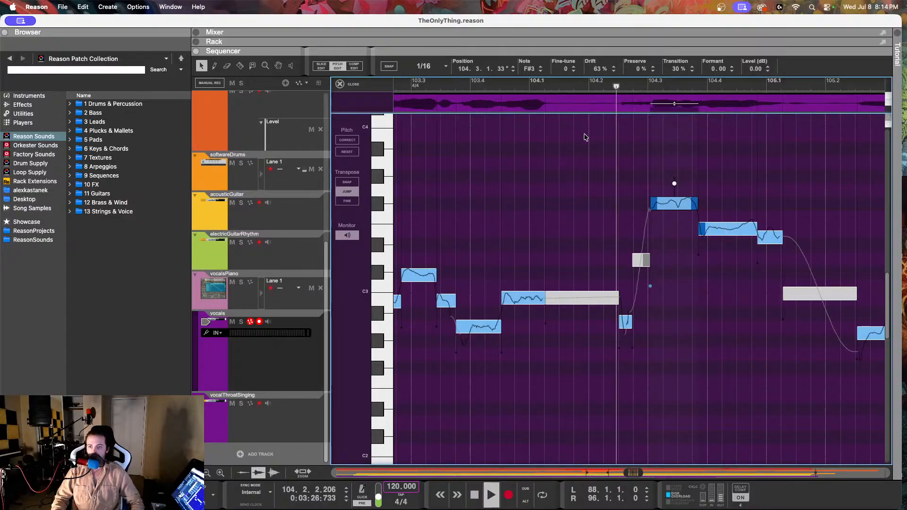
pyautogui.press('space')
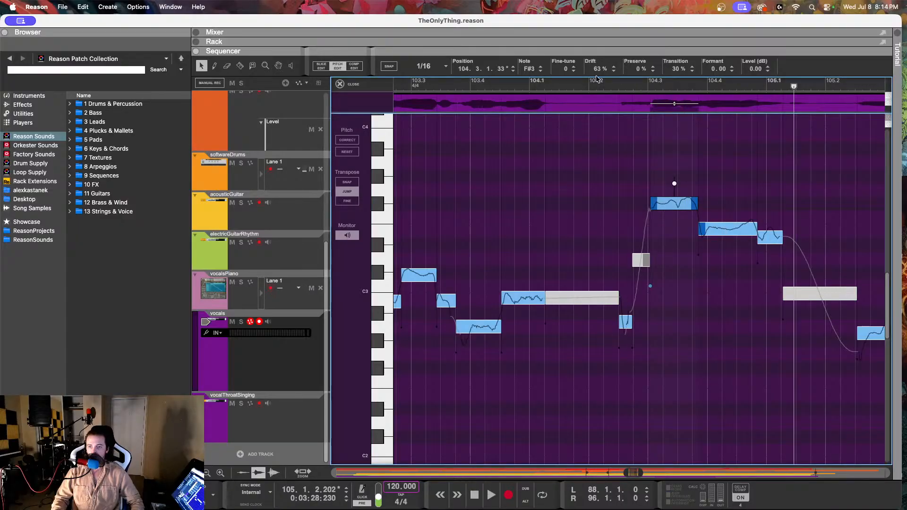
pyautogui.moveTo(596, 71); pyautogui.dragTo(601, 134)
pyautogui.click(585, 87)
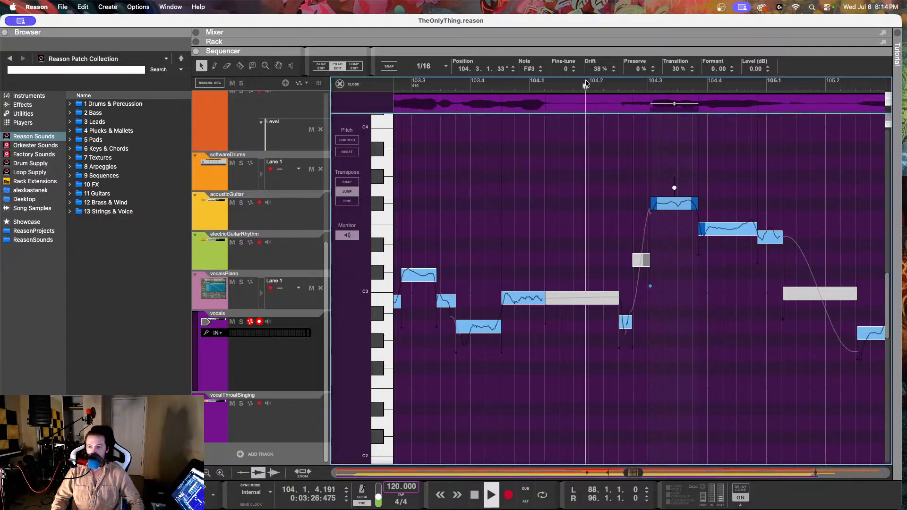
pyautogui.press('space')
pyautogui.press('space')
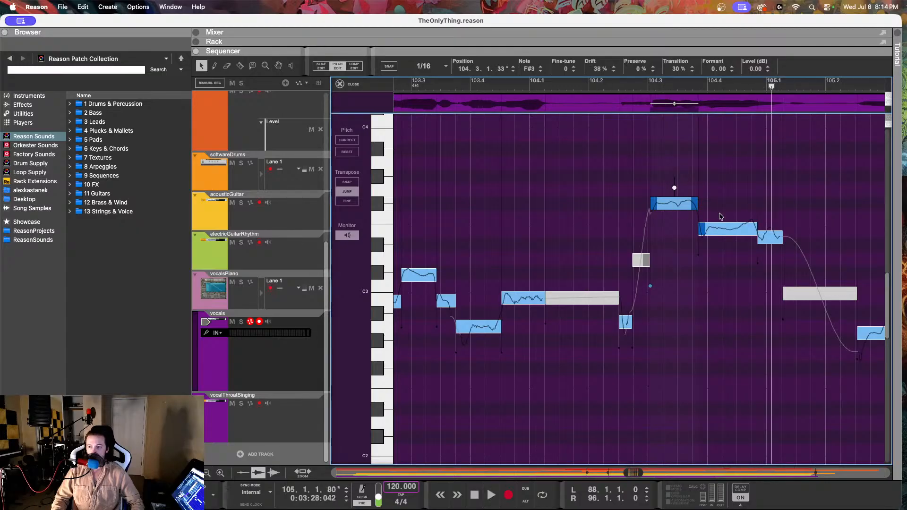
# Step: Set the drift of the E3 note at 104.3.4.93 to 55% and play the phrase from around 104.2
pyautogui.click(717, 224)
pyautogui.moveTo(596, 69); pyautogui.dragTo(607, 150)
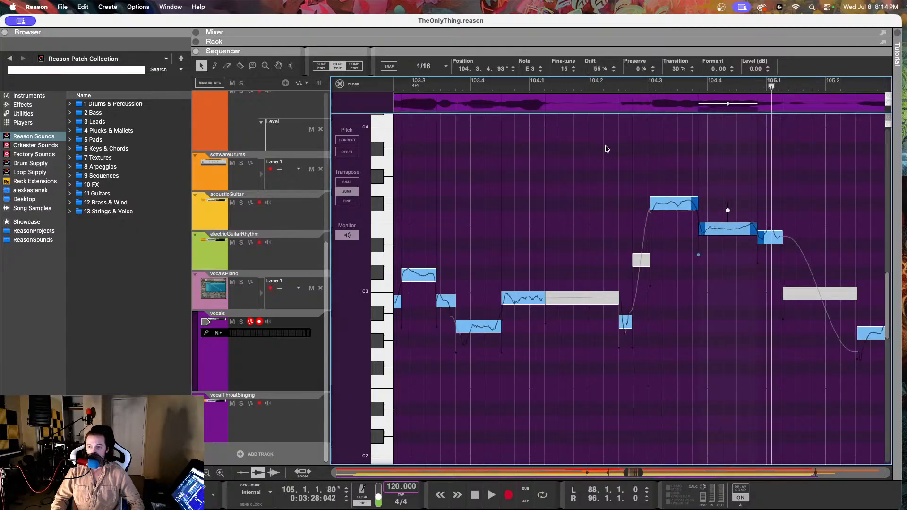
pyautogui.click(589, 90)
pyautogui.press('space')
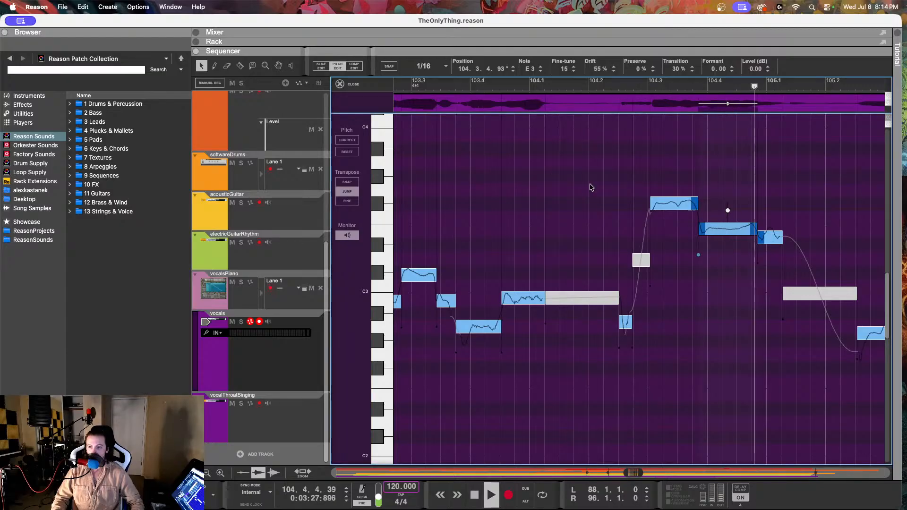
pyautogui.press('space')
# Step: Set the E3 note at 104.4.4.92 to fine-tune -12 and drift 77%, and play the phrase from 104.2
pyautogui.press('Right')
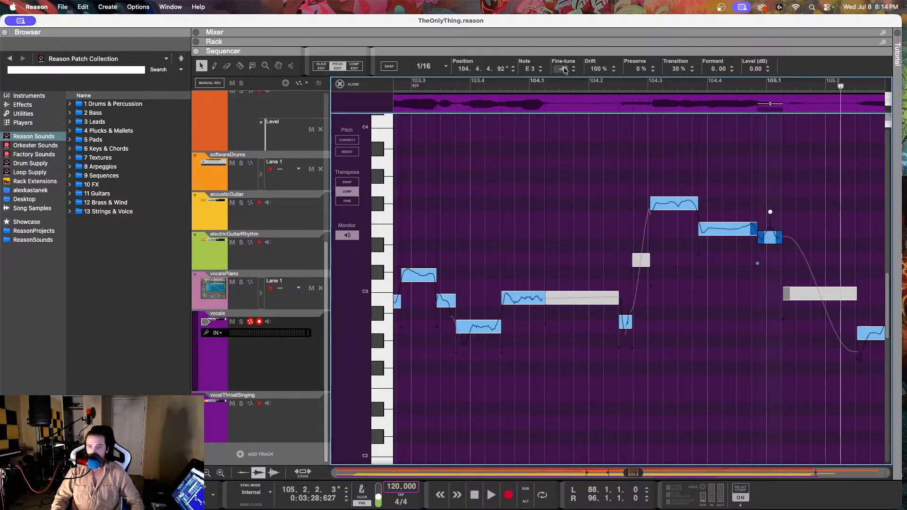
pyautogui.moveTo(565, 70); pyautogui.dragTo(571, 29)
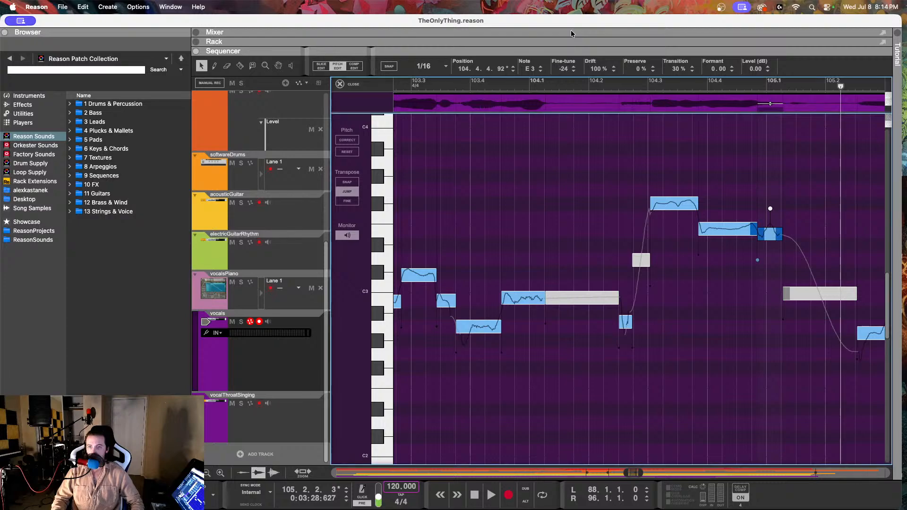
pyautogui.moveTo(597, 69); pyautogui.dragTo(596, 89)
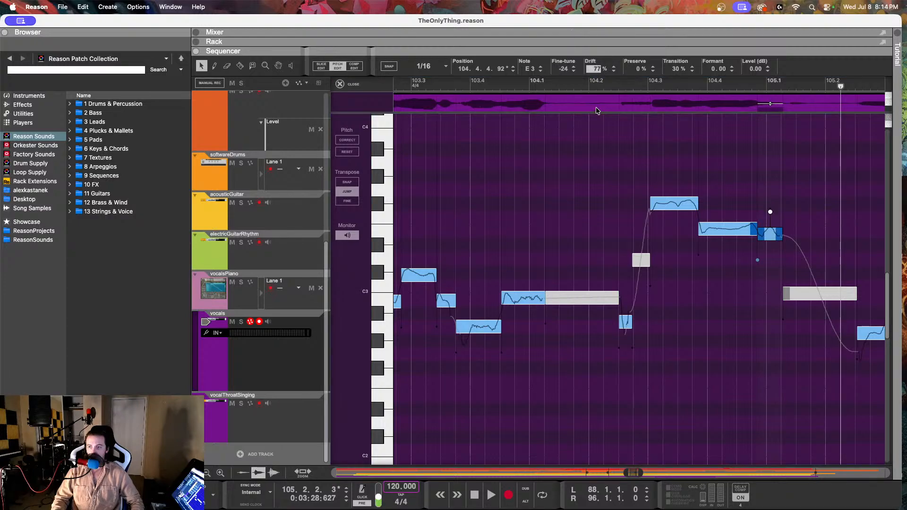
pyautogui.click(597, 84)
pyautogui.press('space')
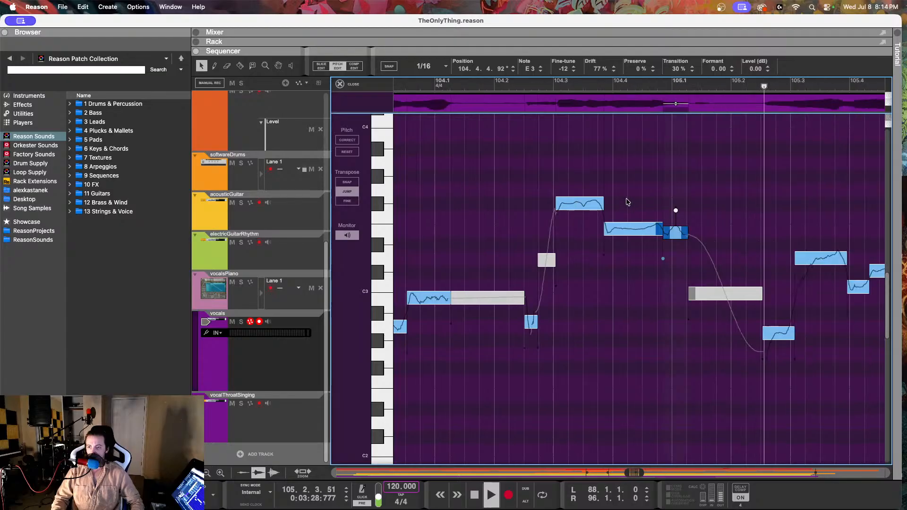
pyautogui.press('space')
# Step: Show the vocalsPiano reference notes for bars 105 and 106 and play them from just before 105.2
pyautogui.hscroll(5, 627, 204)
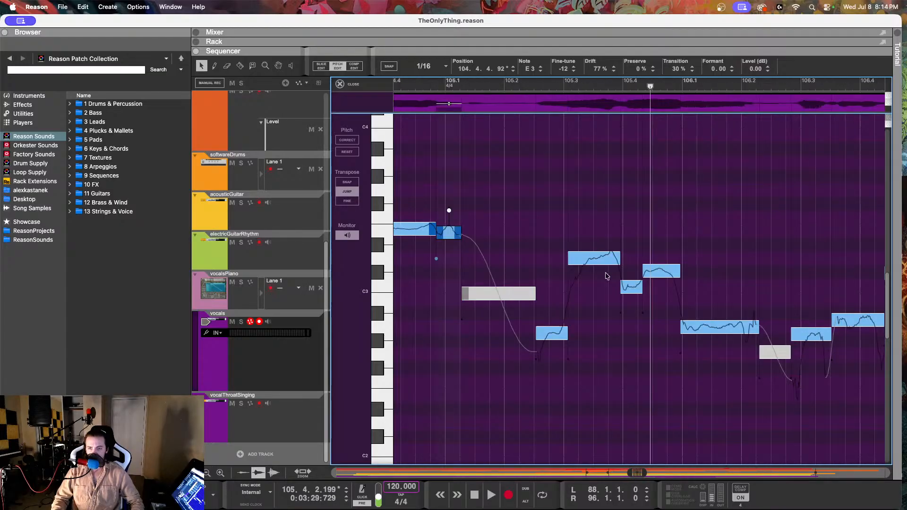
pyautogui.click(279, 301)
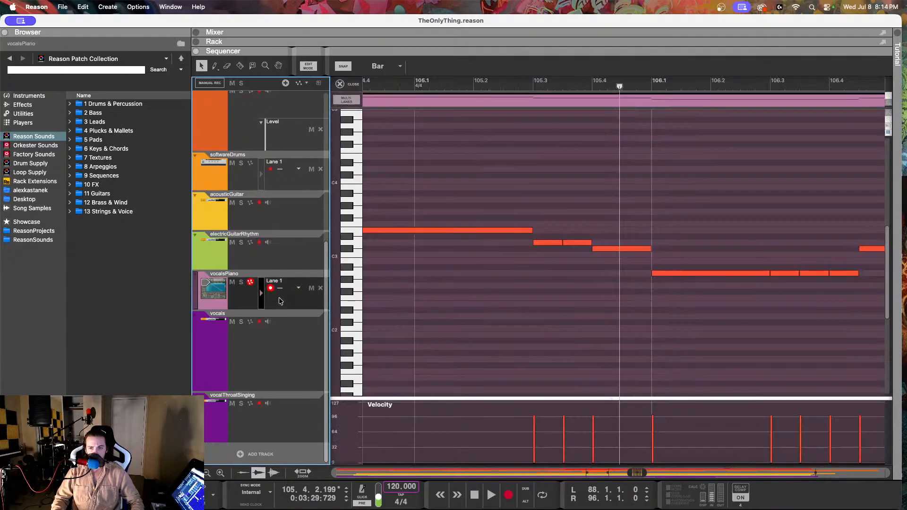
pyautogui.click(466, 80)
pyautogui.press('space')
pyautogui.click(582, 155)
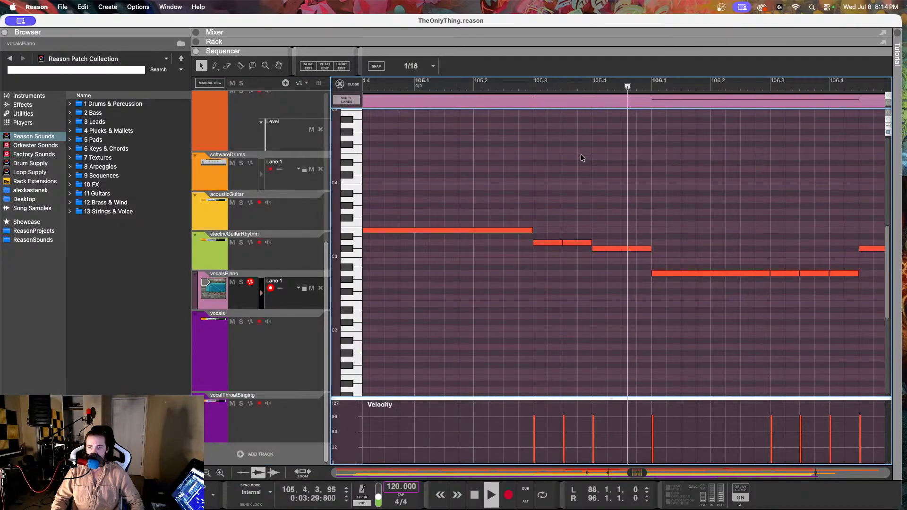
pyautogui.press('space')
# Step: Audition the individual piano notes from 105.3 through the A2 note at 106.1
pyautogui.click(541, 244)
pyautogui.click(578, 244)
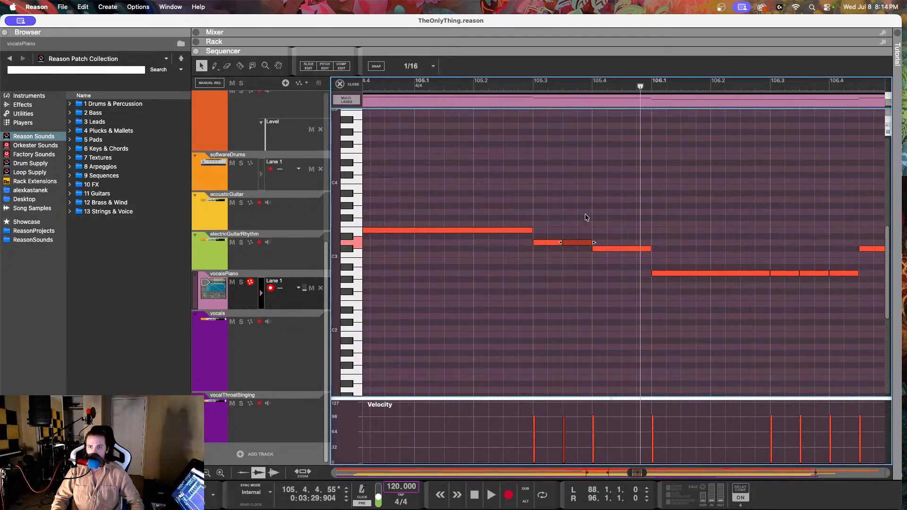
pyautogui.click(586, 211)
pyautogui.click(549, 243)
pyautogui.click(582, 243)
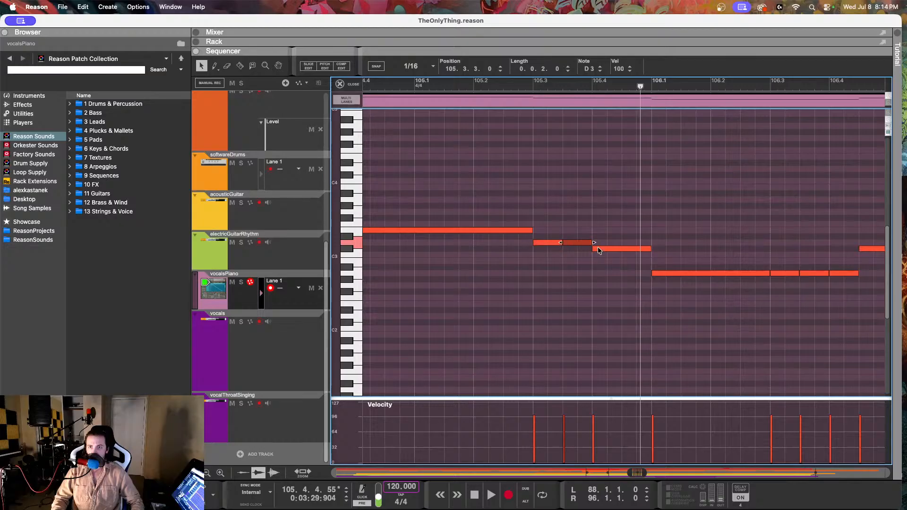
pyautogui.click(604, 250)
pyautogui.click(673, 274)
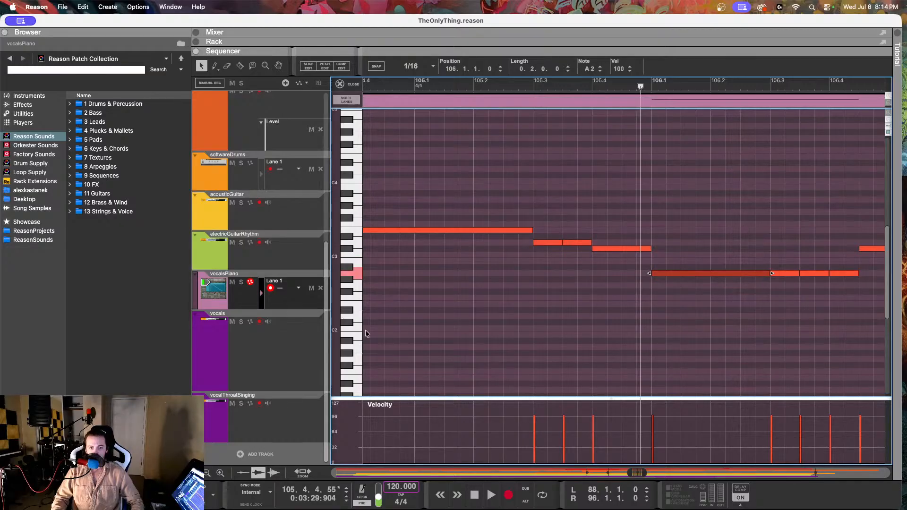
# Step: Return to pitch editing on the vocals track and set the fine-tune of the A2 note at 105.2.3.28 to -9
pyautogui.click(295, 356)
pyautogui.click(502, 171)
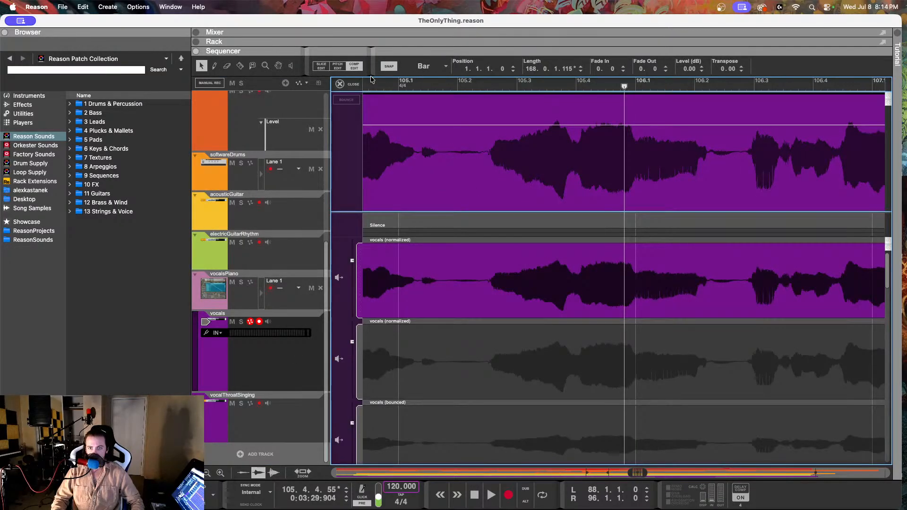
pyautogui.click(338, 66)
pyautogui.click(521, 331)
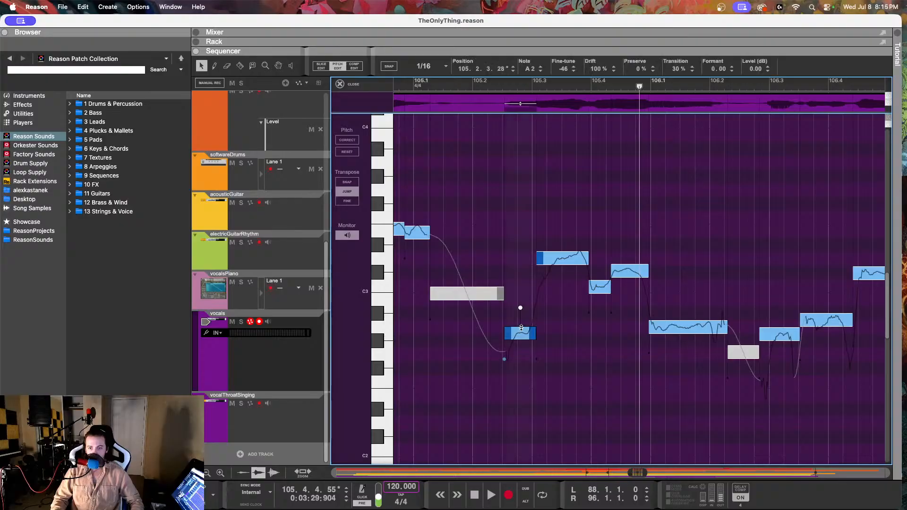
pyautogui.moveTo(595, 71); pyautogui.dragTo(588, 7)
pyautogui.moveTo(562, 70); pyautogui.dragTo(575, 13)
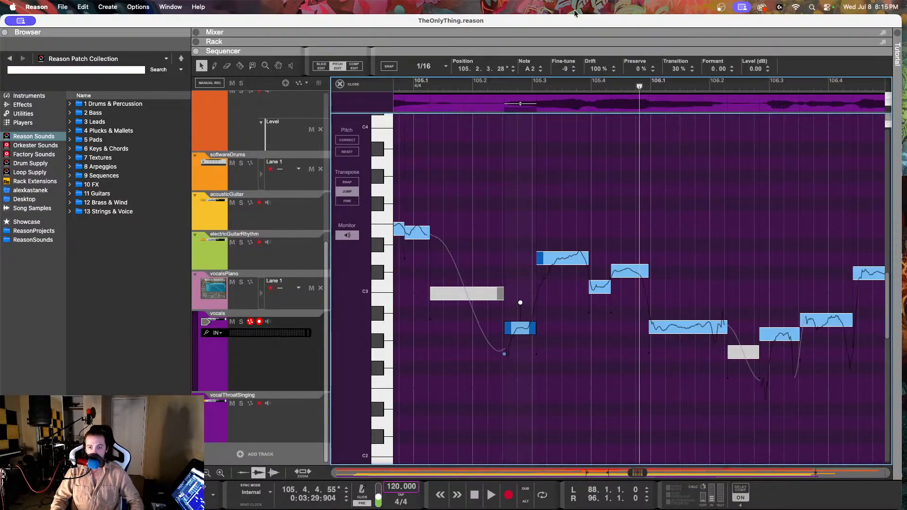
# Step: Play the vocal phrase from about 105.2 with the D3 note at 105.3.1.72 selected, and replay it with the A2 note at 105.2.3.28 selected
pyautogui.click(547, 258)
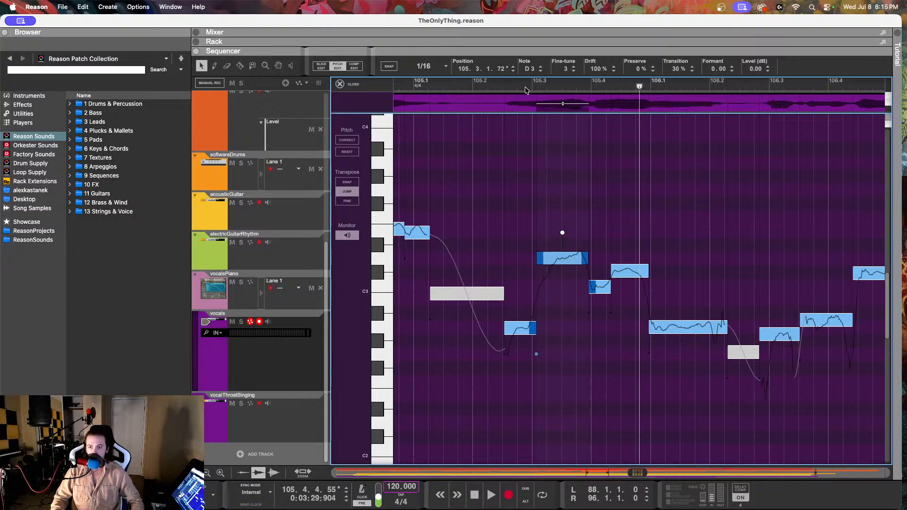
pyautogui.click(492, 83)
pyautogui.press('space')
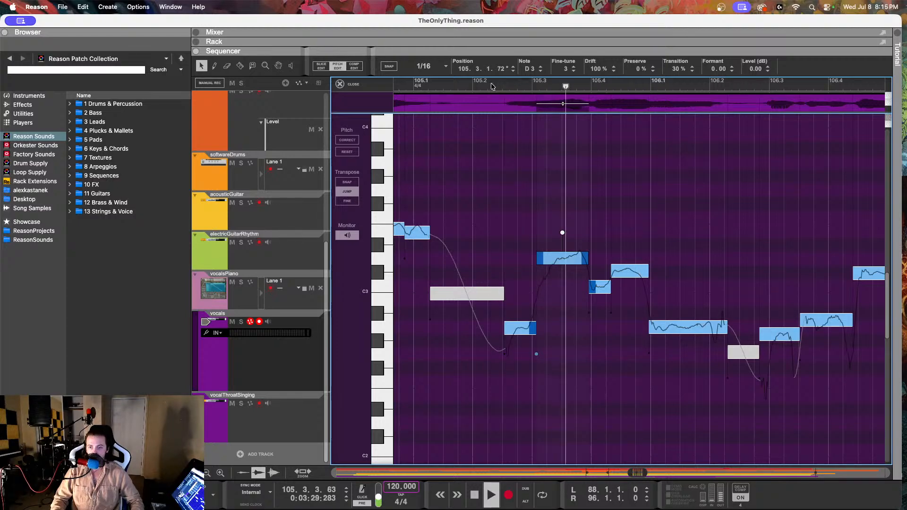
pyautogui.press('space')
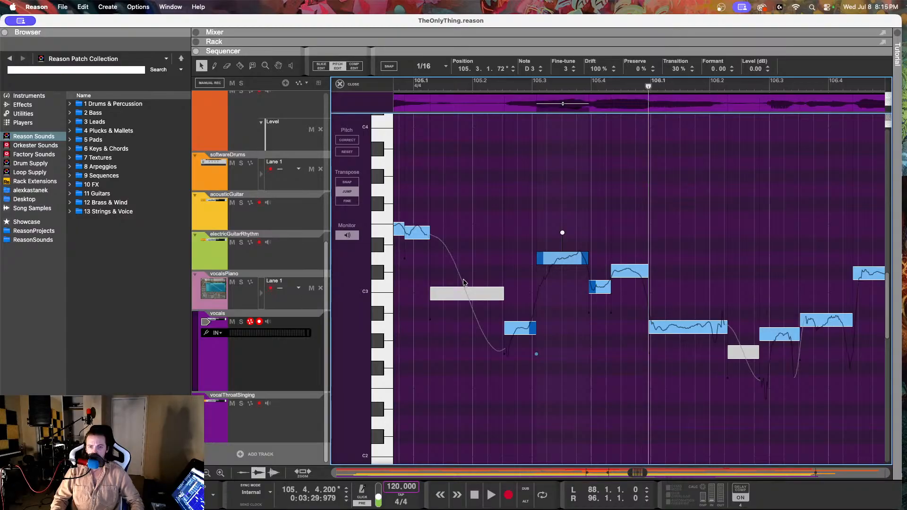
pyautogui.click(458, 87)
pyautogui.click(525, 328)
pyautogui.press('space')
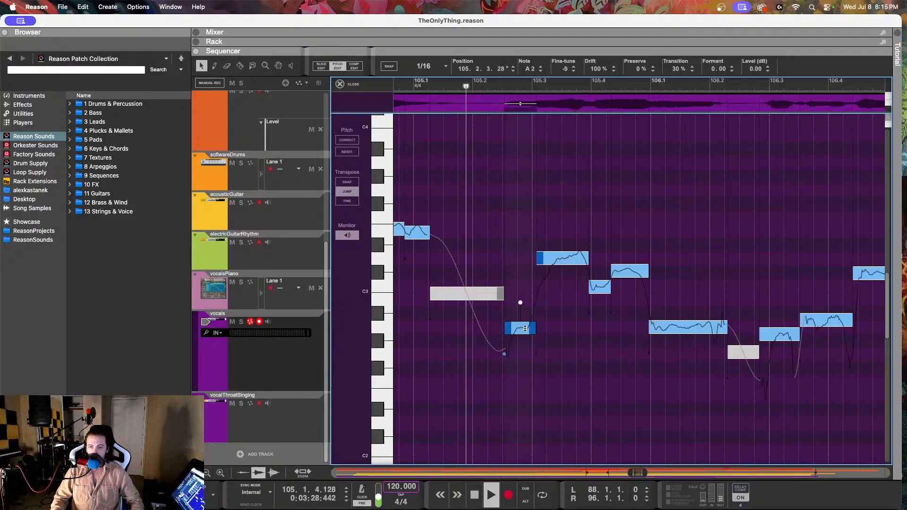
pyautogui.press('space')
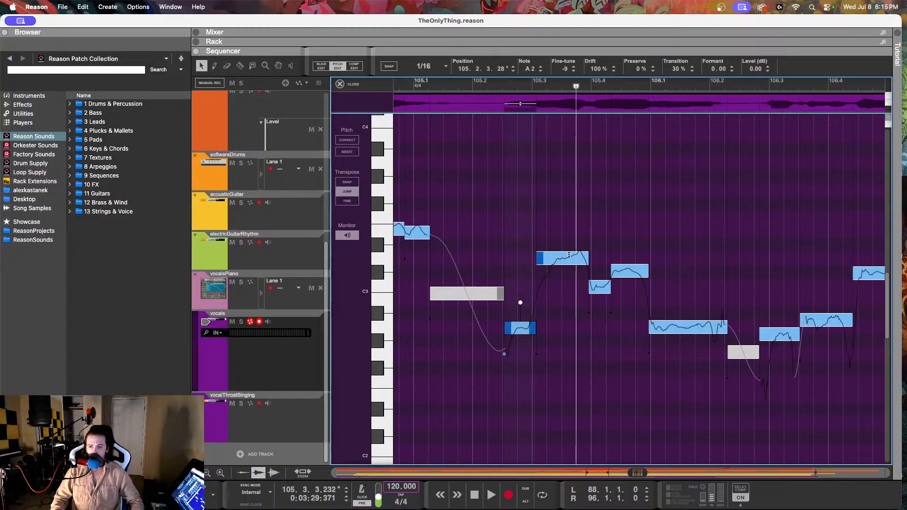
# Step: Show the vocalsPiano reference notes and play them from just before 105.3 through beat 105.4
pyautogui.click(310, 305)
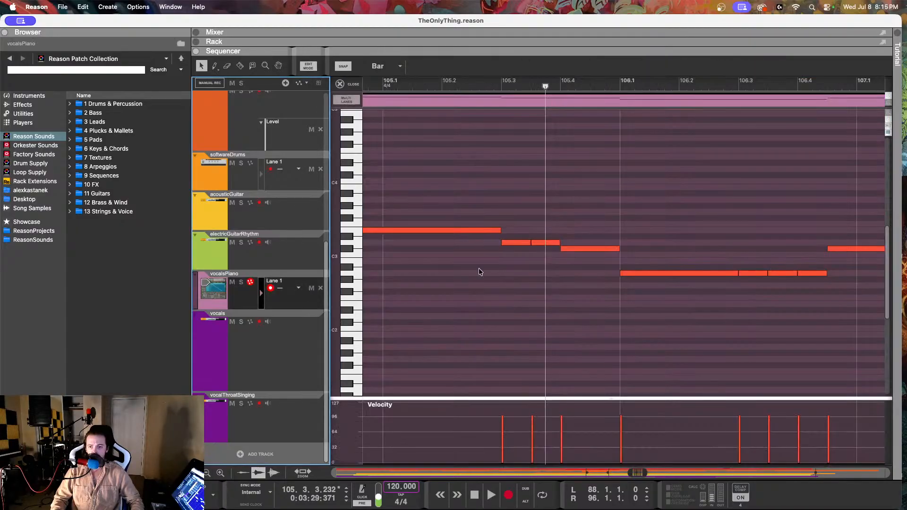
pyautogui.press('space')
pyautogui.click(550, 194)
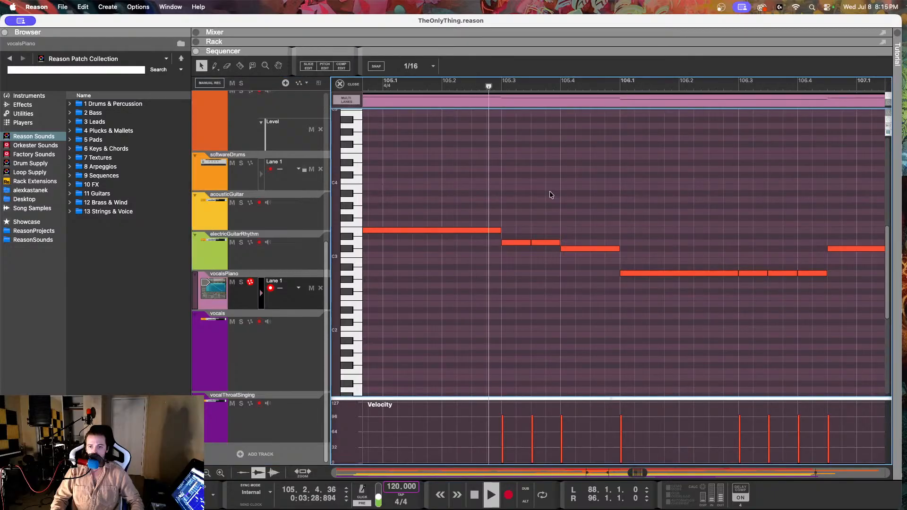
pyautogui.press('space')
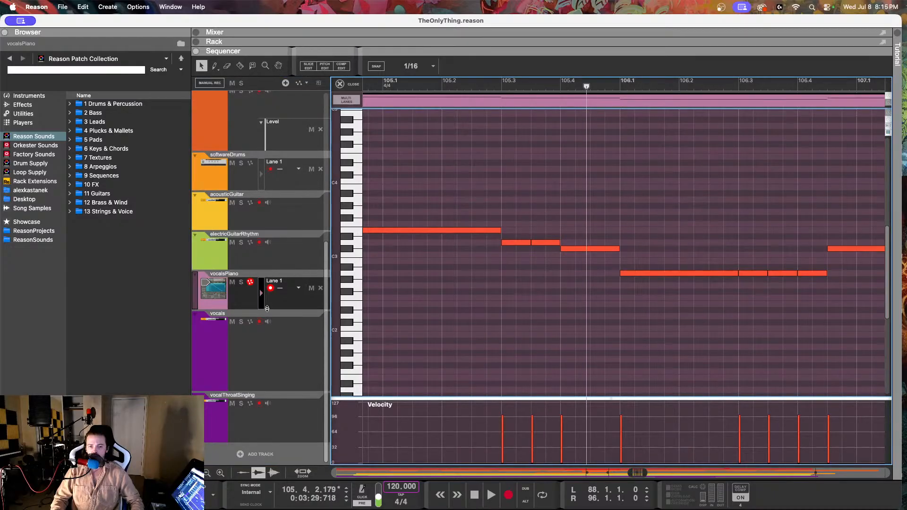
pyautogui.click(494, 87)
pyautogui.press('space')
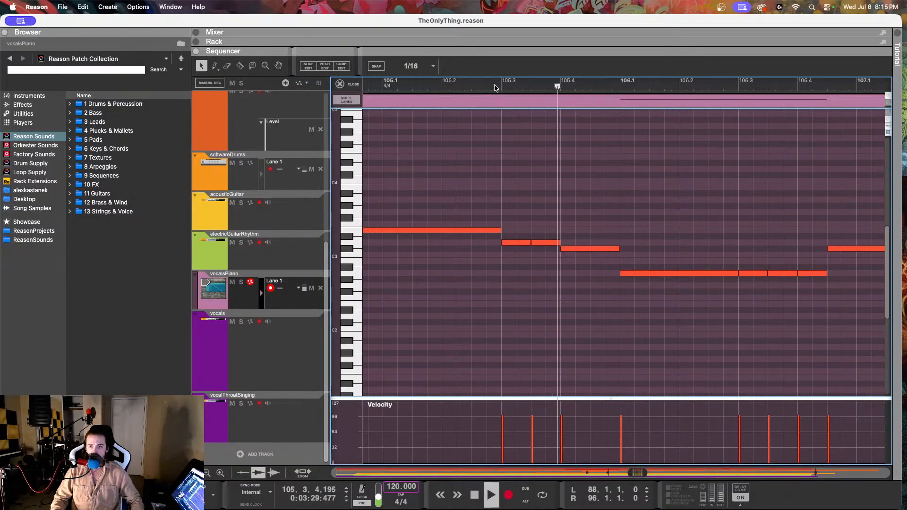
pyautogui.press('space')
# Step: Return to pitch editing on the vocals track, set the D3 note at 105.3.1.72 to 52% drift, and play from just before 105.2
pyautogui.click(276, 339)
pyautogui.doubleClick(492, 165)
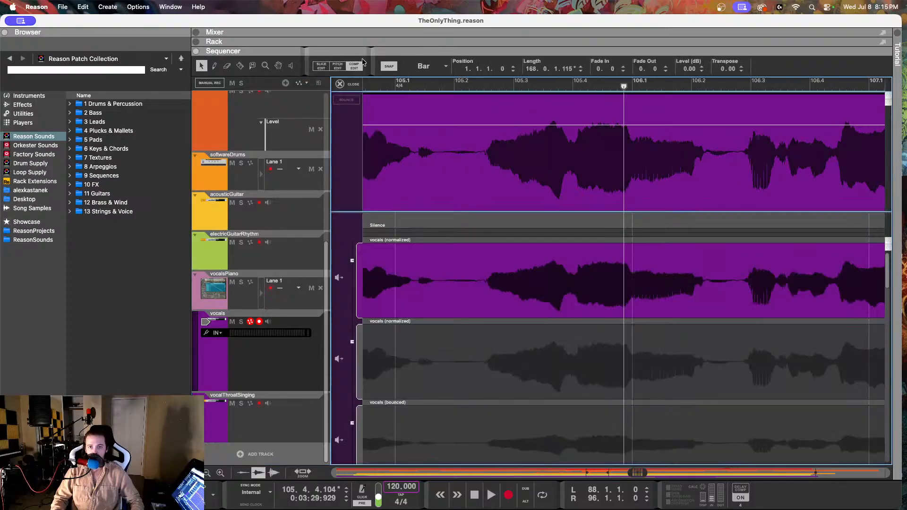
pyautogui.click(337, 66)
pyautogui.click(575, 85)
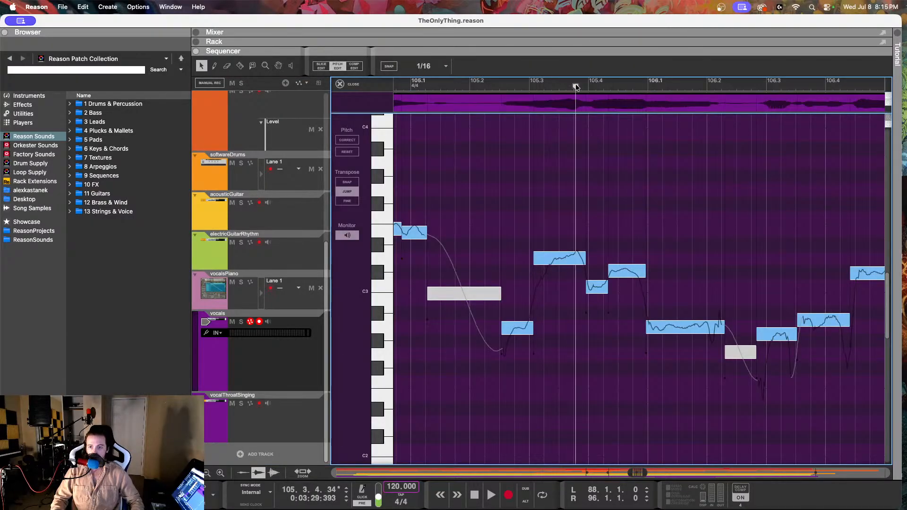
pyautogui.click(546, 260)
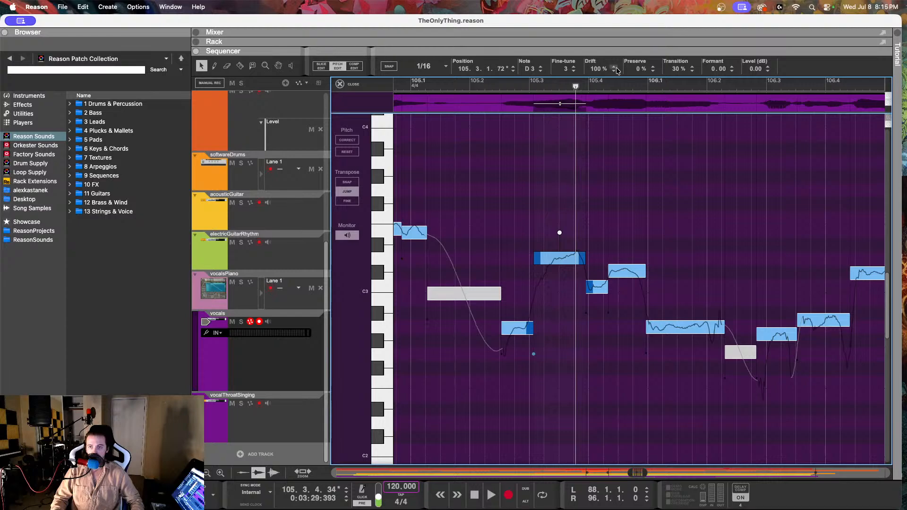
pyautogui.click(461, 86)
pyautogui.press('space')
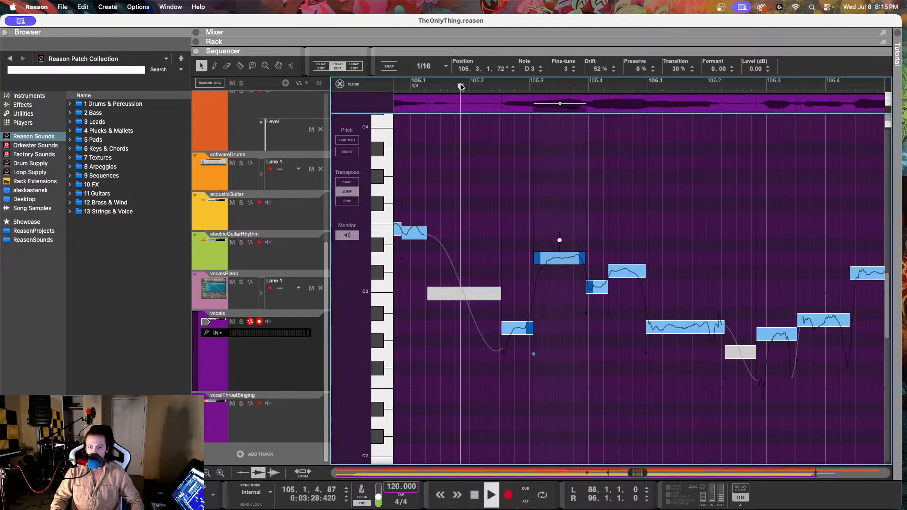
pyautogui.press('space')
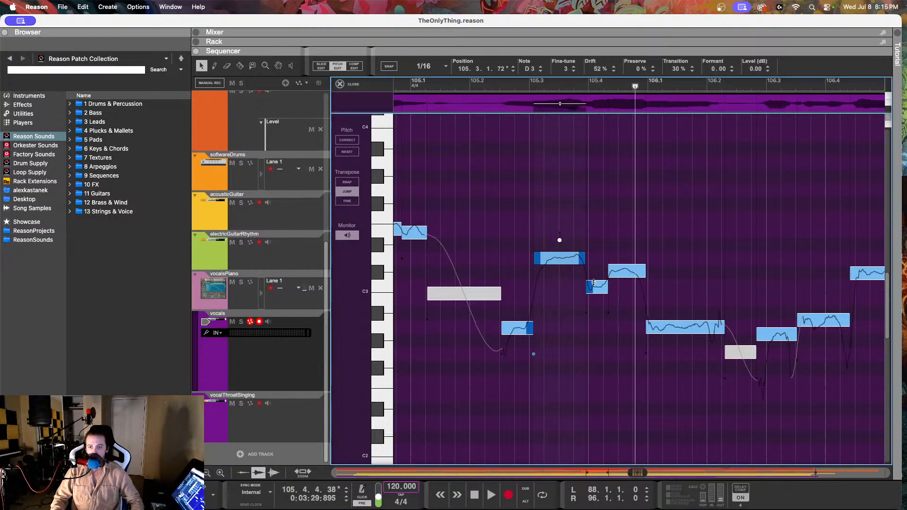
# Step: Lower the note at 105.3.4.199 to B2 with fine-tune 1, and play the phrase from 105.2
pyautogui.click(593, 283)
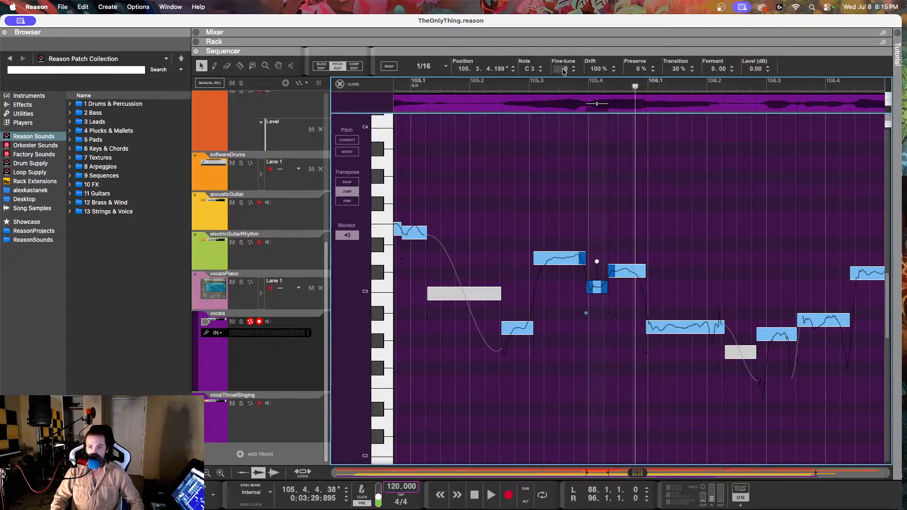
pyautogui.moveTo(563, 71); pyautogui.dragTo(562, 235)
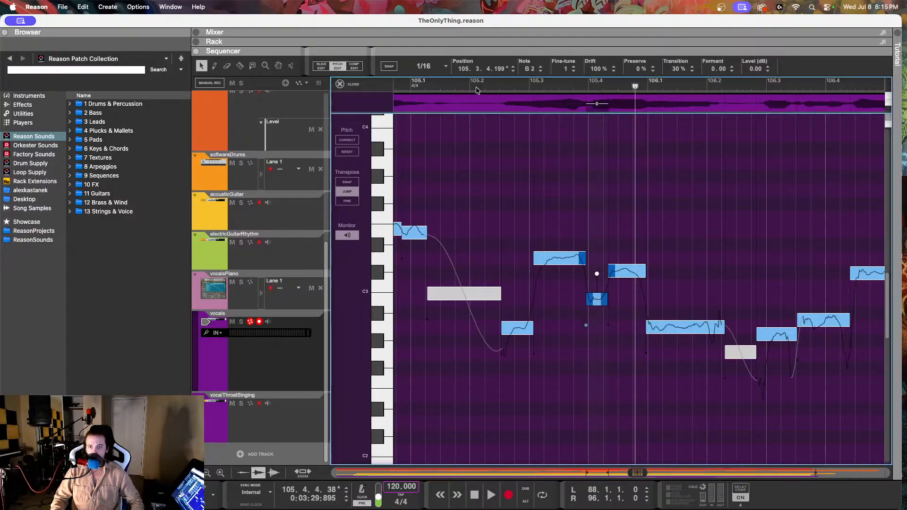
pyautogui.click(476, 90)
pyautogui.press('space')
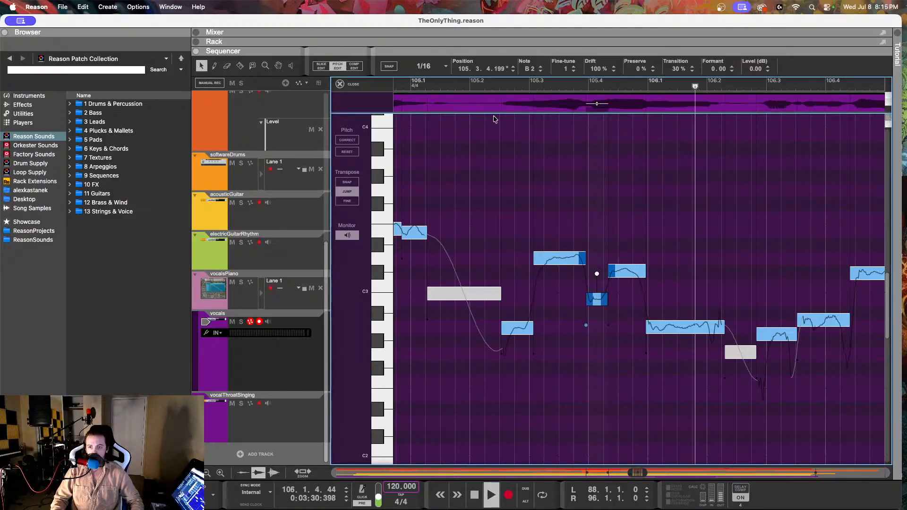
pyautogui.press('space')
# Step: Raise the note at 106.2.4.83 to A2 with fine-tune -15, and play the phrase from 105.4
pyautogui.hscroll(5, 607, 208)
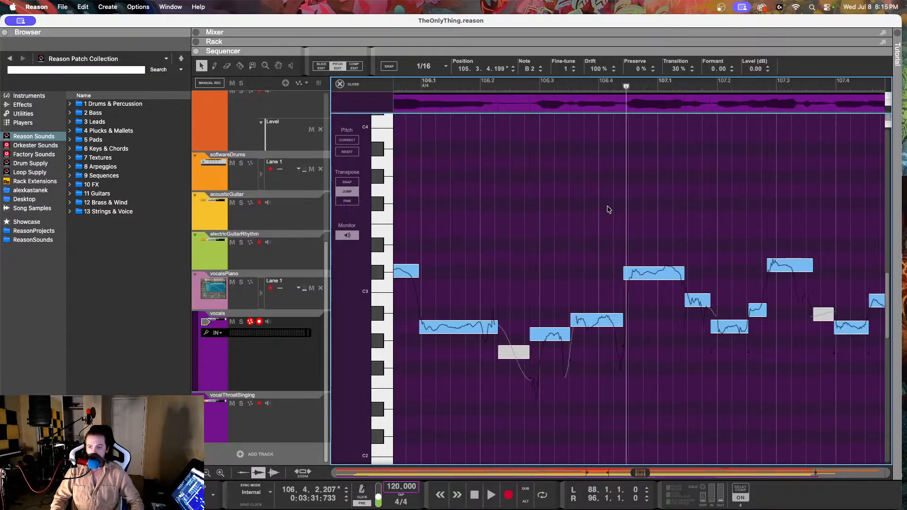
pyautogui.hscroll(-1, 553, 315)
pyautogui.click(580, 334)
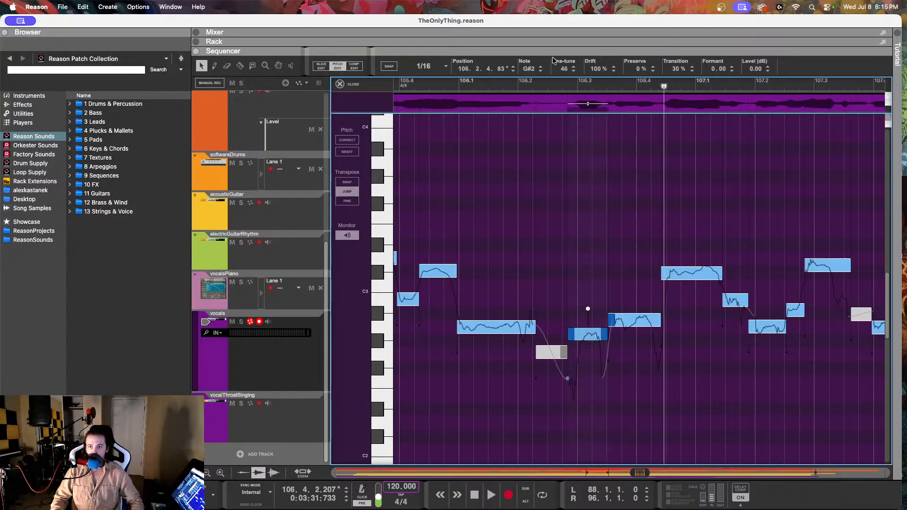
pyautogui.moveTo(563, 68); pyautogui.dragTo(551, 2)
pyautogui.click(420, 85)
pyautogui.press('space')
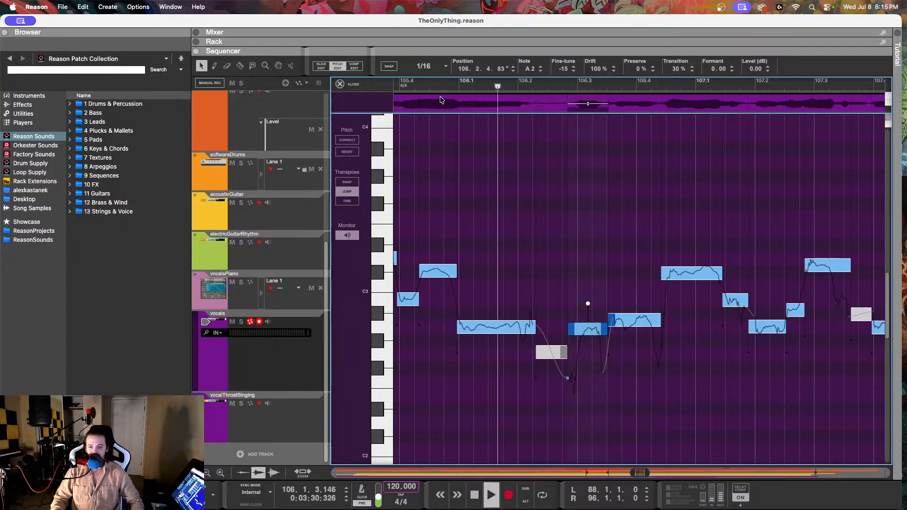
pyautogui.press('space')
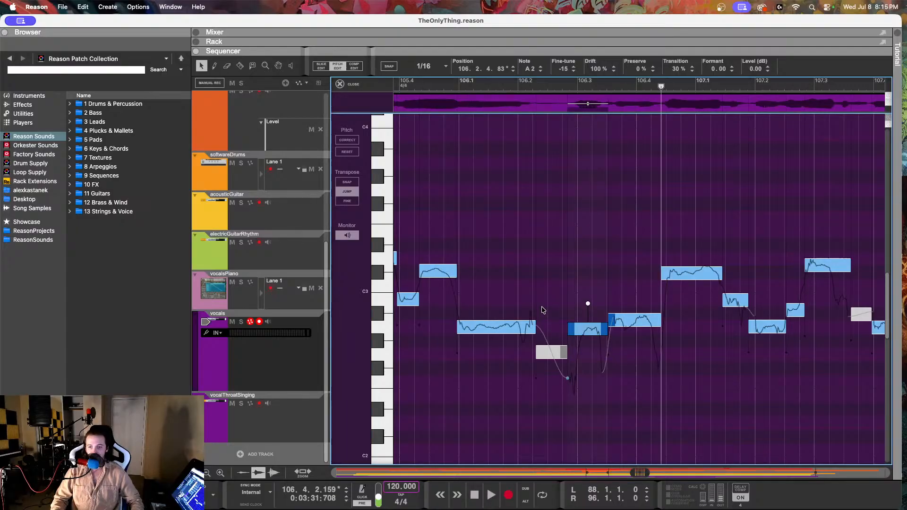
# Step: Set the note at 106.3.3.21 to A2 with fine-tune -18 and drift 71%, and play from just before 106.2
pyautogui.click(624, 322)
pyautogui.moveTo(562, 74); pyautogui.dragTo(552, 185)
pyautogui.moveTo(595, 73); pyautogui.dragTo(587, 134)
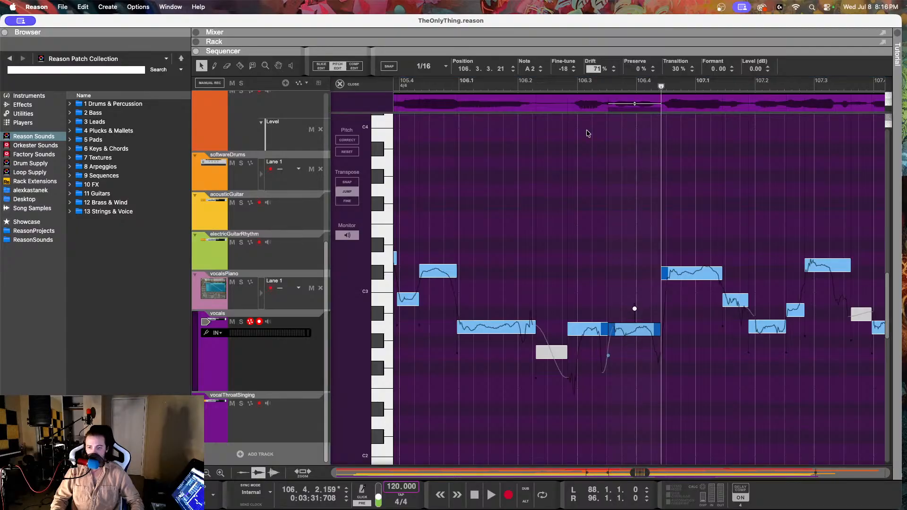
pyautogui.click(513, 86)
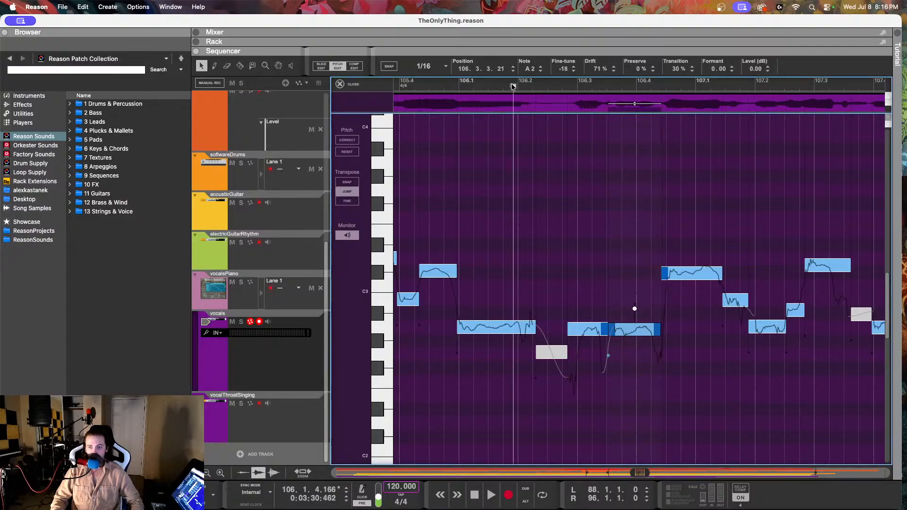
pyautogui.press('space')
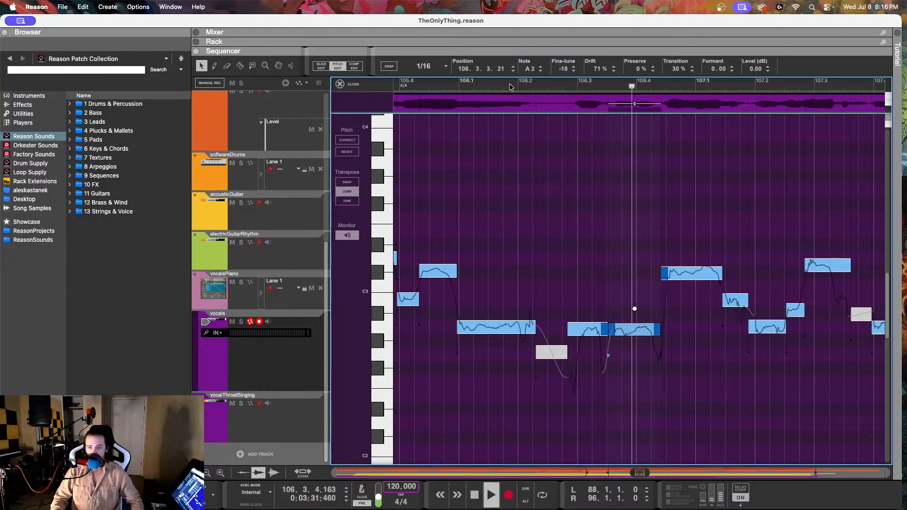
pyautogui.press('space')
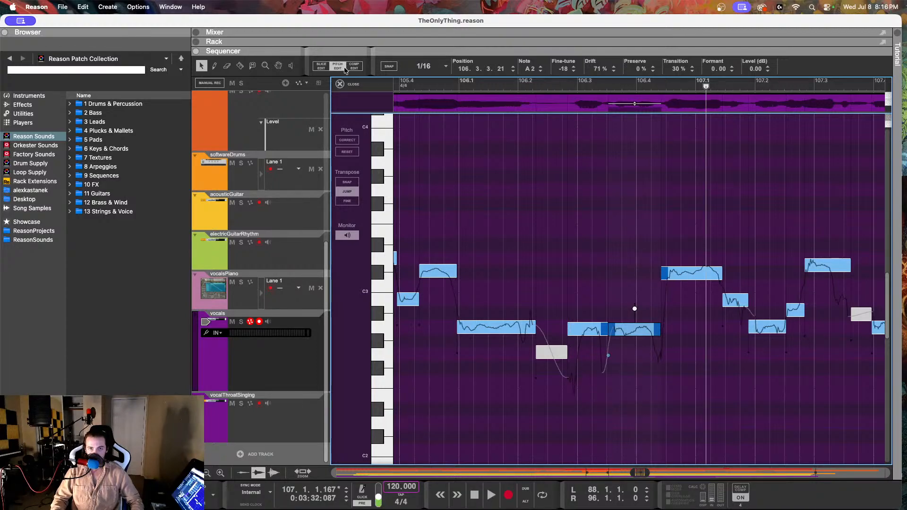
# Step: Split the A2 note at 106.3.1.22 and raise its short opening piece to F#2 with fine-tune -7
pyautogui.press('r')
pyautogui.click(582, 332)
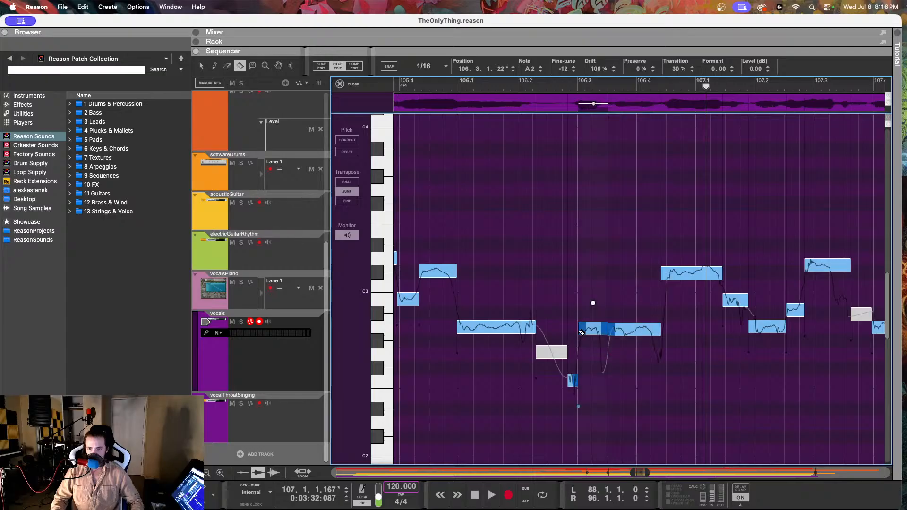
pyautogui.click(201, 68)
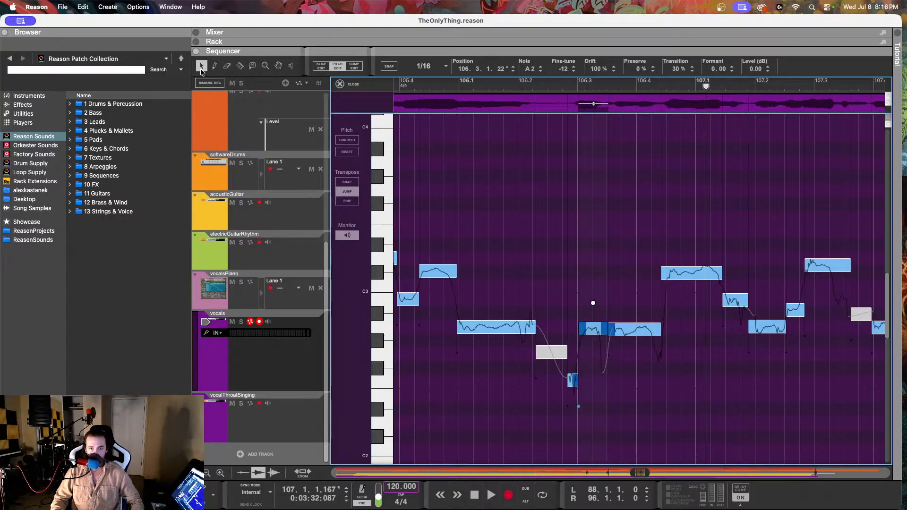
pyautogui.click(574, 381)
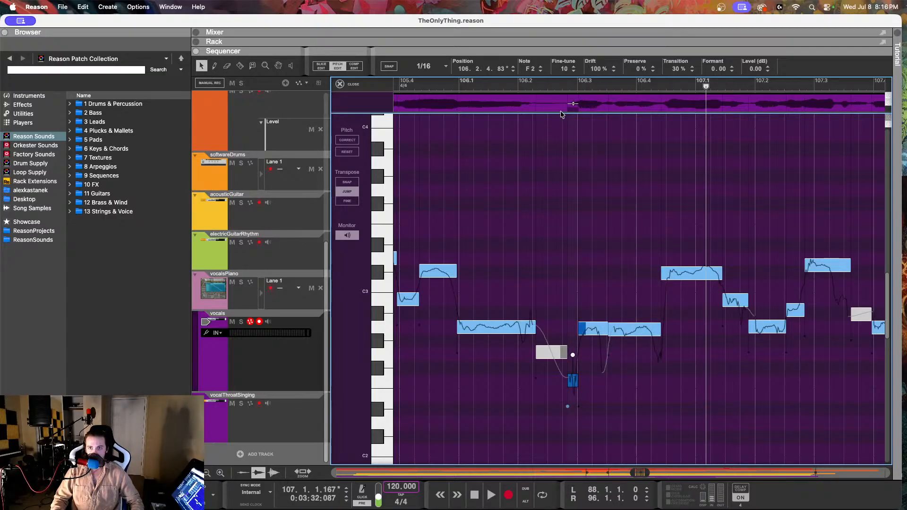
pyautogui.moveTo(564, 71); pyautogui.dragTo(559, 3)
# Step: Split the A2 note again at 106.3.2.81, try a drift of 42% on its short end piece, and undo the last change
pyautogui.click(240, 66)
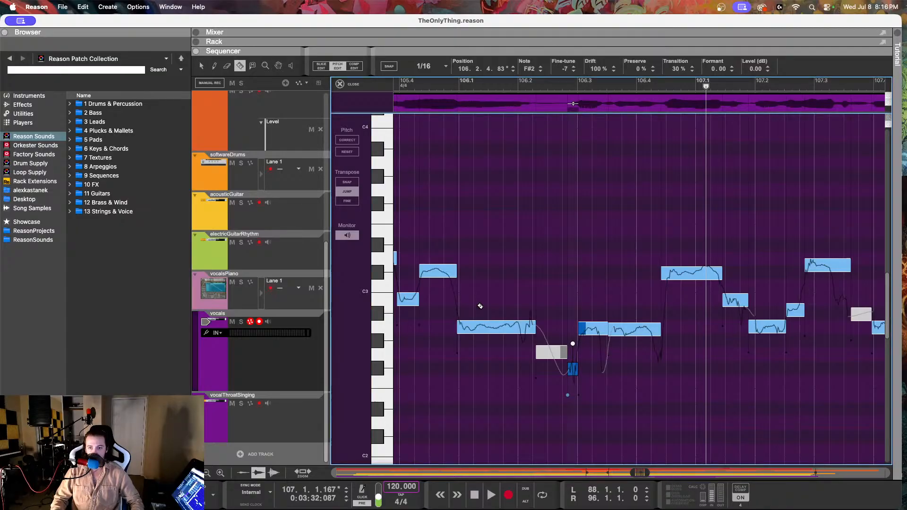
pyautogui.click(598, 332)
pyautogui.press('q')
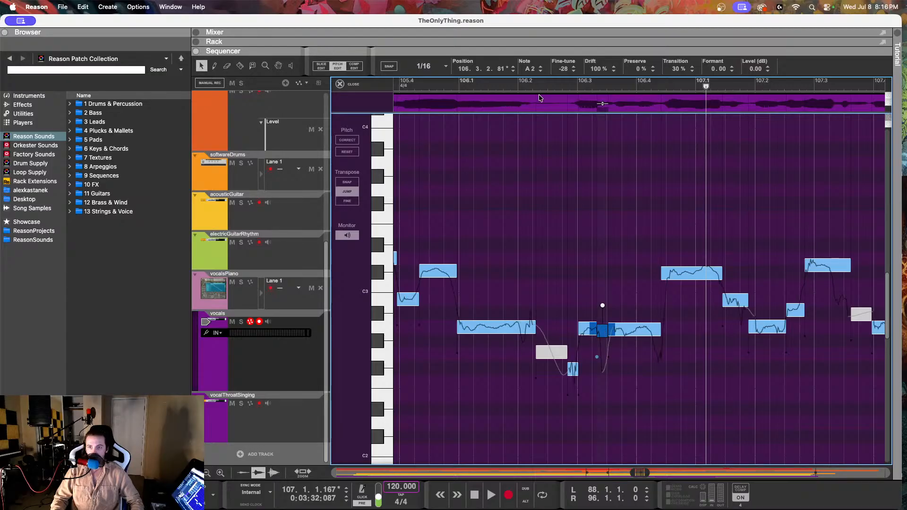
pyautogui.moveTo(594, 71); pyautogui.dragTo(599, 90)
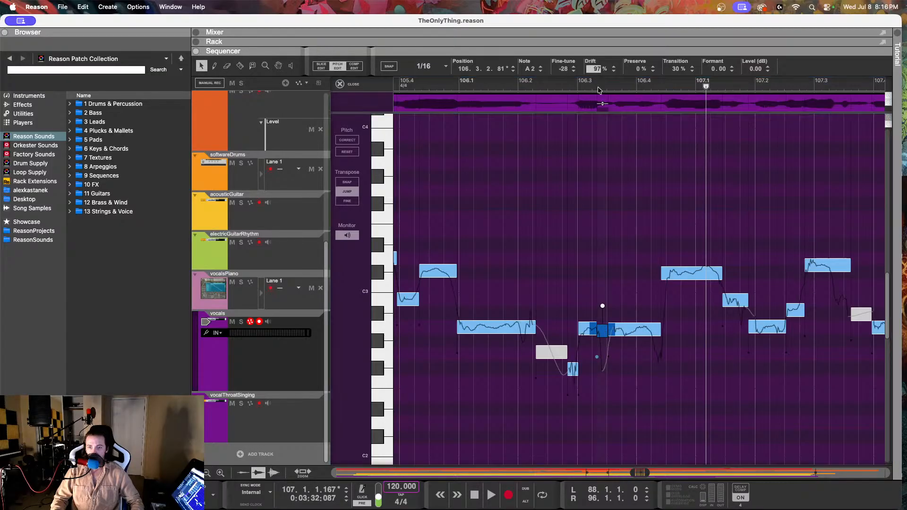
pyautogui.press('super+z')
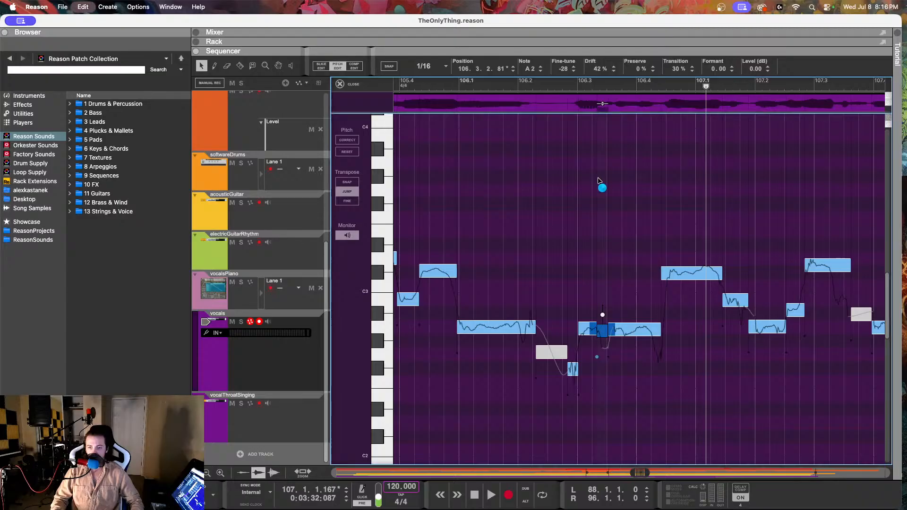
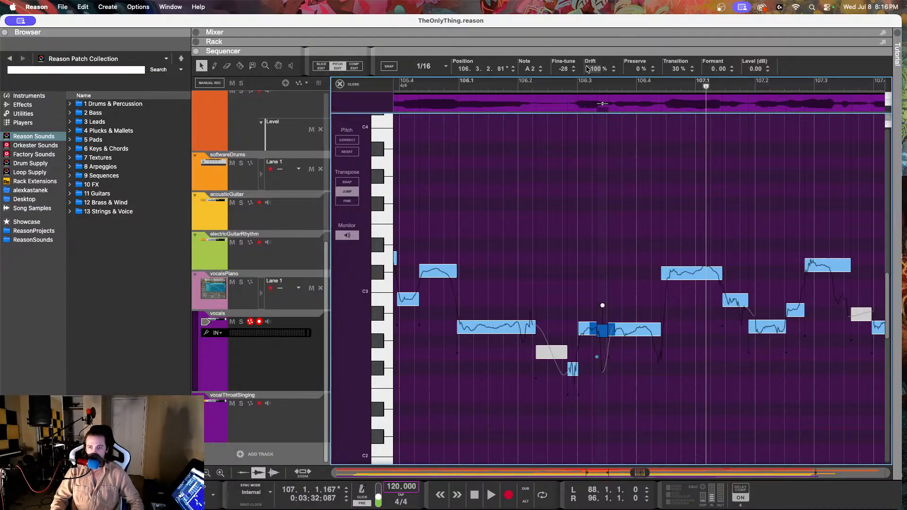
# Step: Lower the short note piece at 106.3.2.81 to F#2 with fine-tune 3 and drift 0%, and play the phrase from 105.4
pyautogui.moveTo(595, 71); pyautogui.dragTo(585, 132)
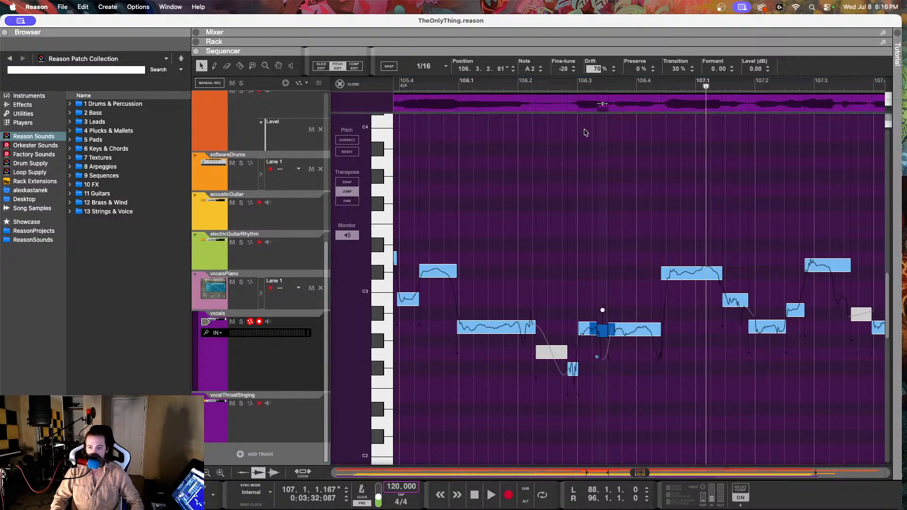
pyautogui.moveTo(555, 267); pyautogui.dragTo(553, 264)
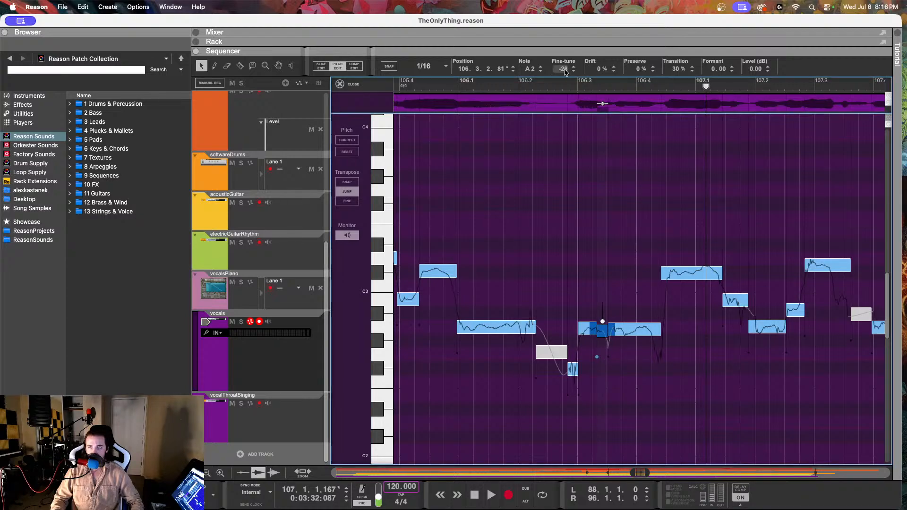
pyautogui.moveTo(565, 71); pyautogui.dragTo(565, 213)
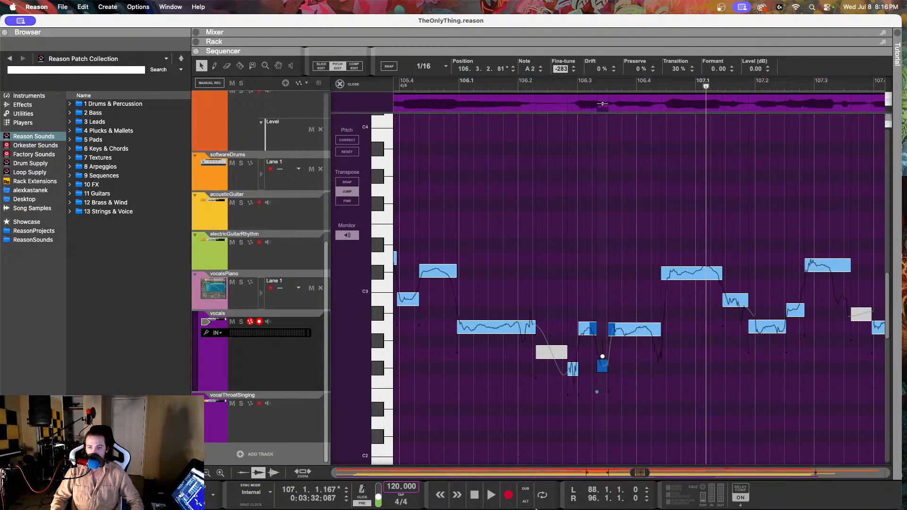
pyautogui.moveTo(536, 509); pyautogui.dragTo(558, 105)
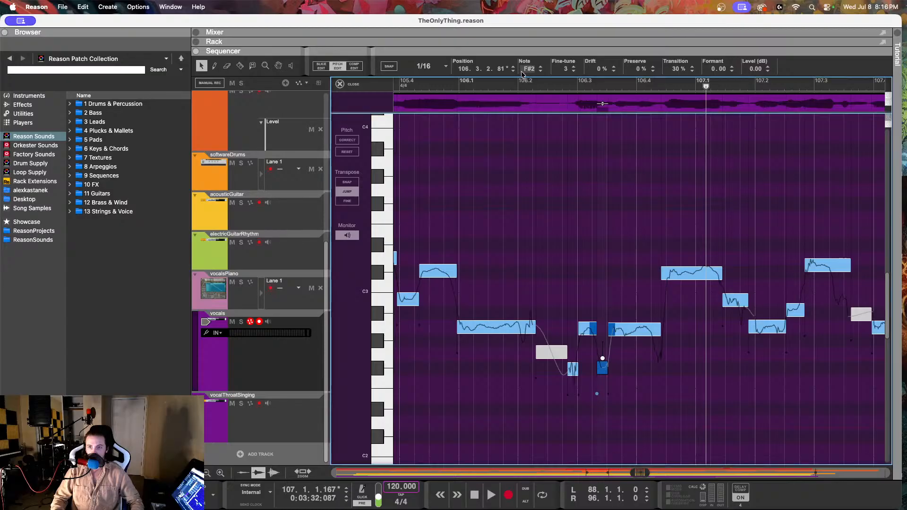
pyautogui.click(499, 89)
pyautogui.press('space')
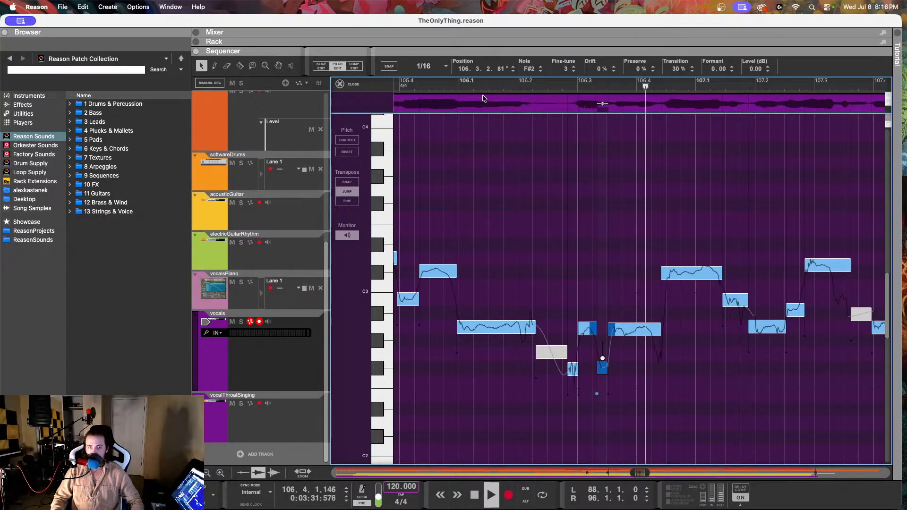
pyautogui.click(426, 86)
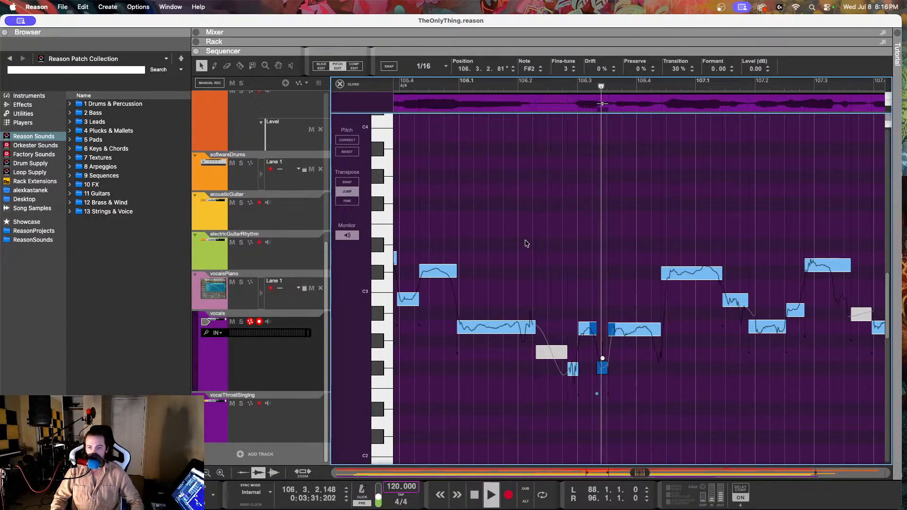
pyautogui.press('space')
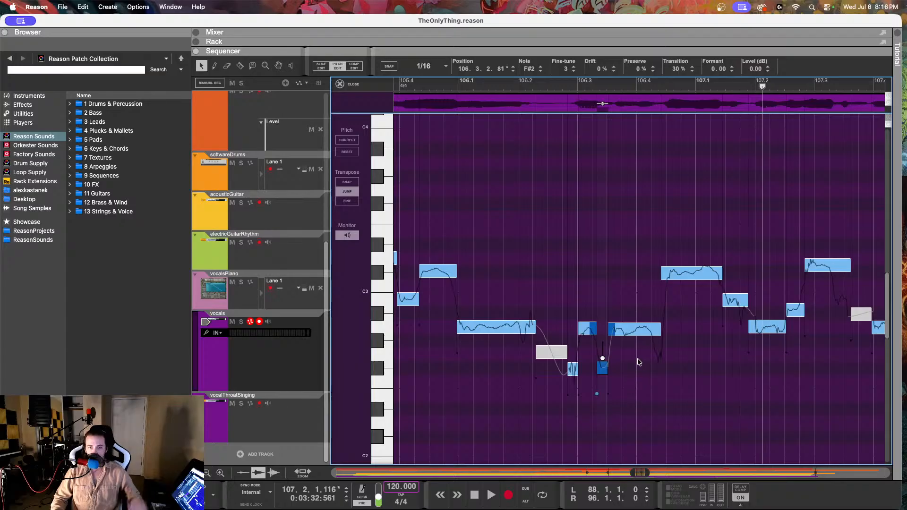
# Step: Split the A2 note at 106.4.2.32, set its short end piece to G2 with fine-tune -7, and play from 106.2
pyautogui.press('y')
pyautogui.press('t')
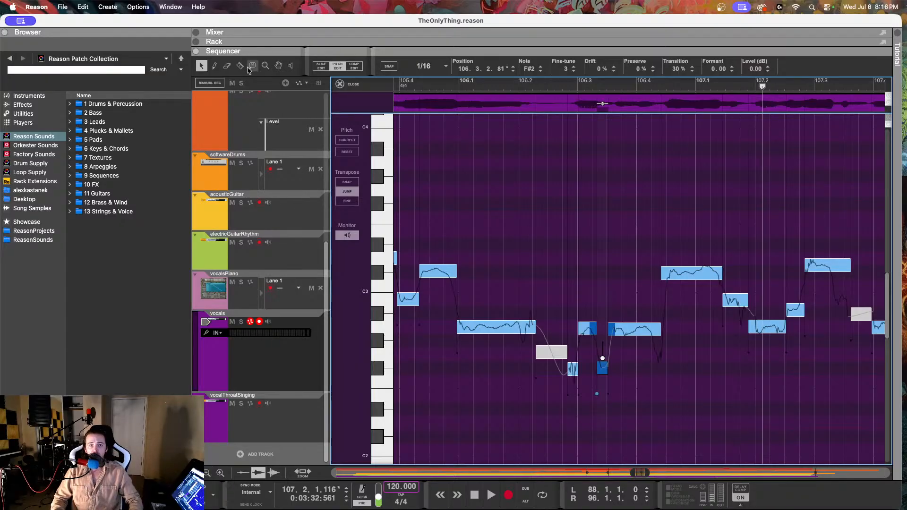
pyautogui.press('r')
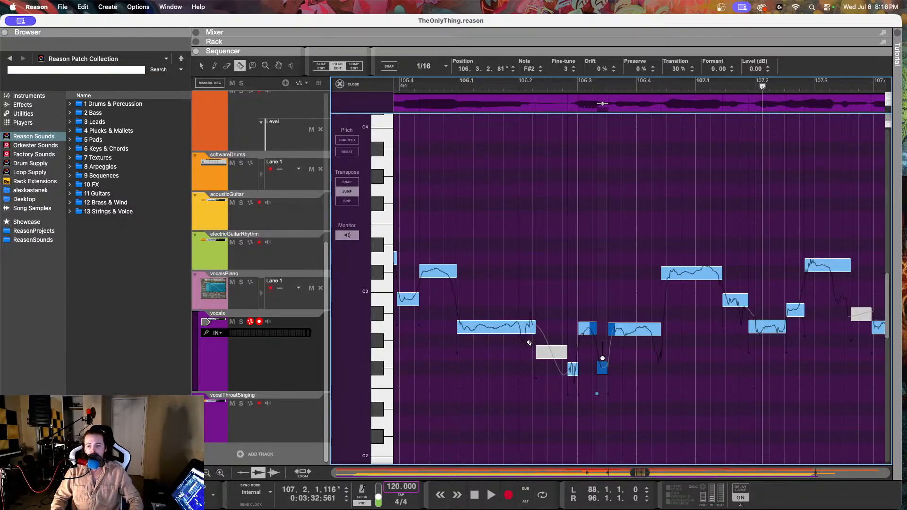
pyautogui.click(656, 334)
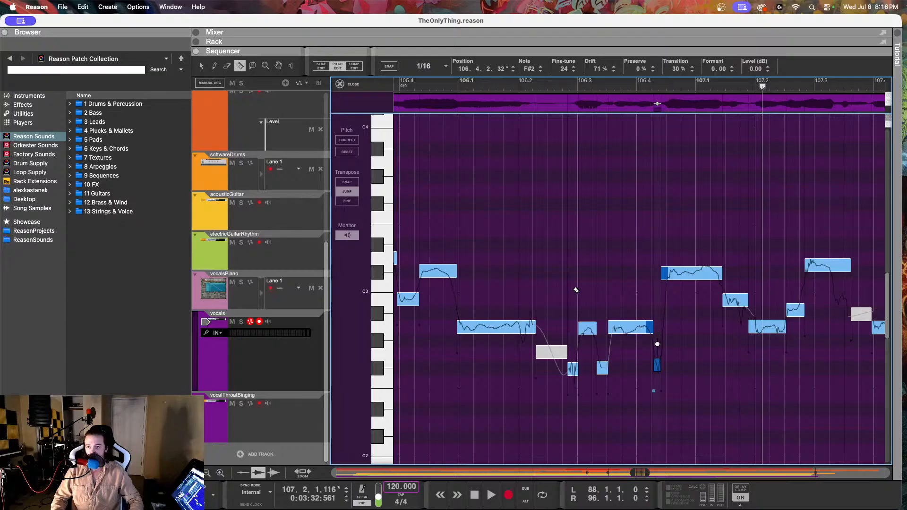
pyautogui.press('q')
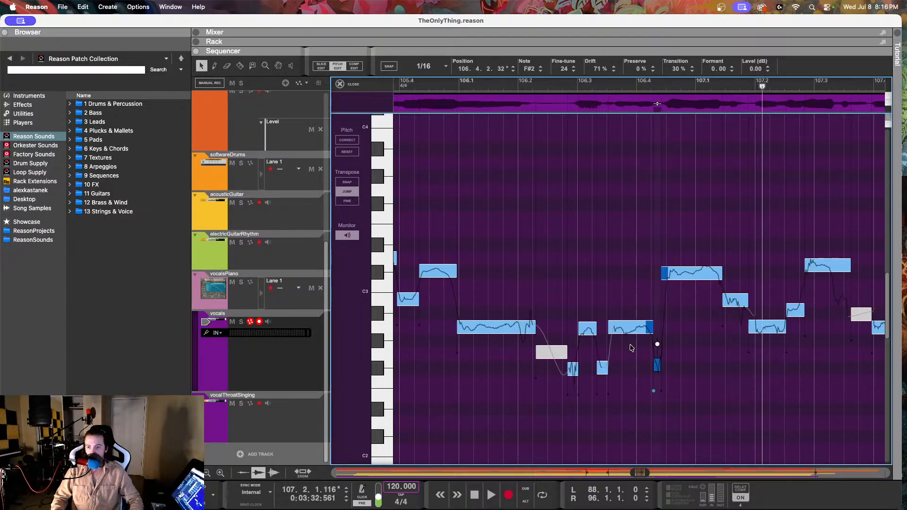
pyautogui.moveTo(564, 69); pyautogui.dragTo(560, 23)
pyautogui.click(521, 86)
pyautogui.press('space')
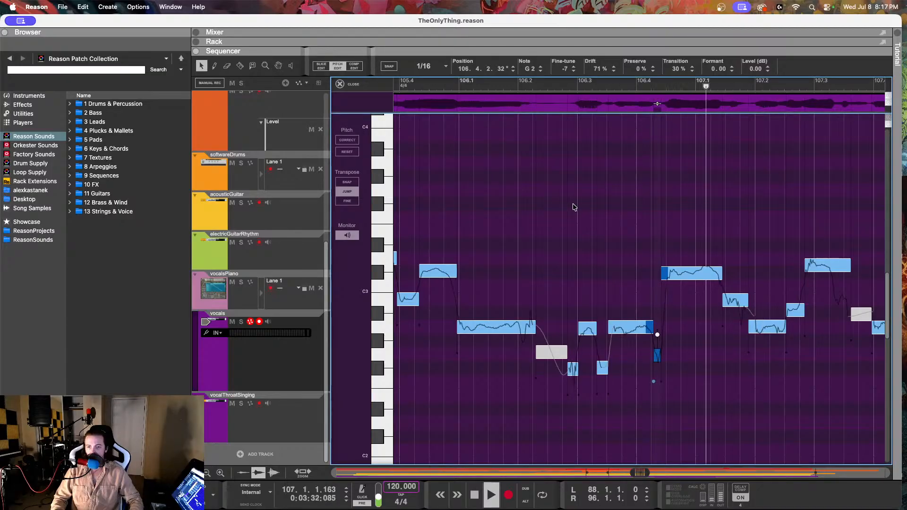
pyautogui.press('space')
# Step: Set the drift of the C#3 note at 106.4.2.159 to 57% and play from just after 106.2
pyautogui.press('Right')
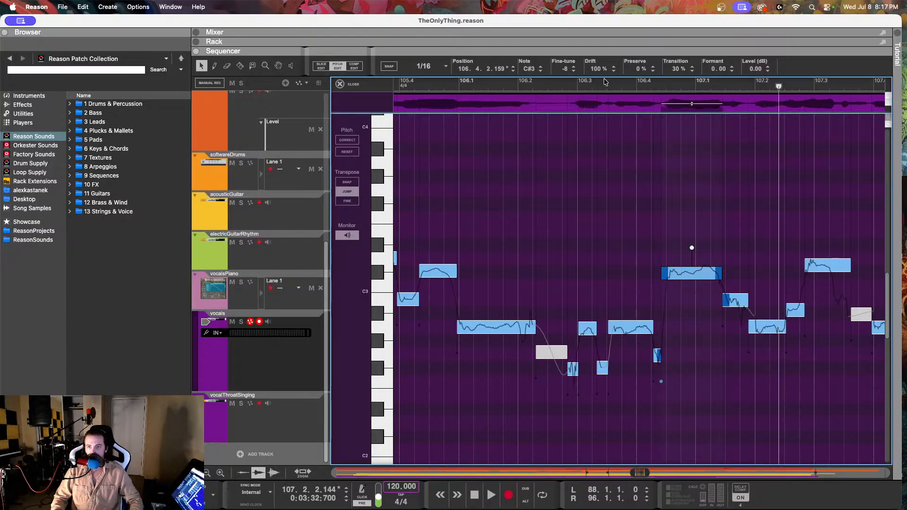
pyautogui.moveTo(596, 69); pyautogui.dragTo(597, 147)
pyautogui.click(540, 86)
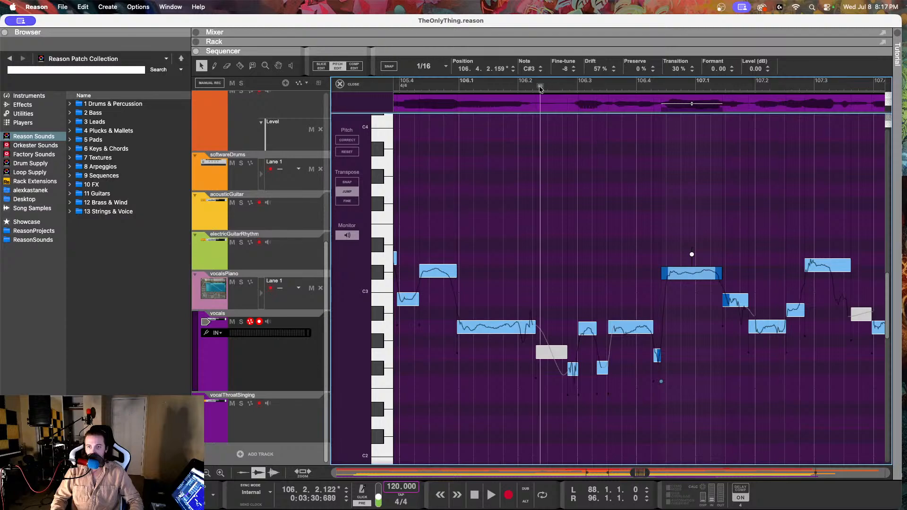
pyautogui.press('space')
pyautogui.hscroll(2, 504, 277)
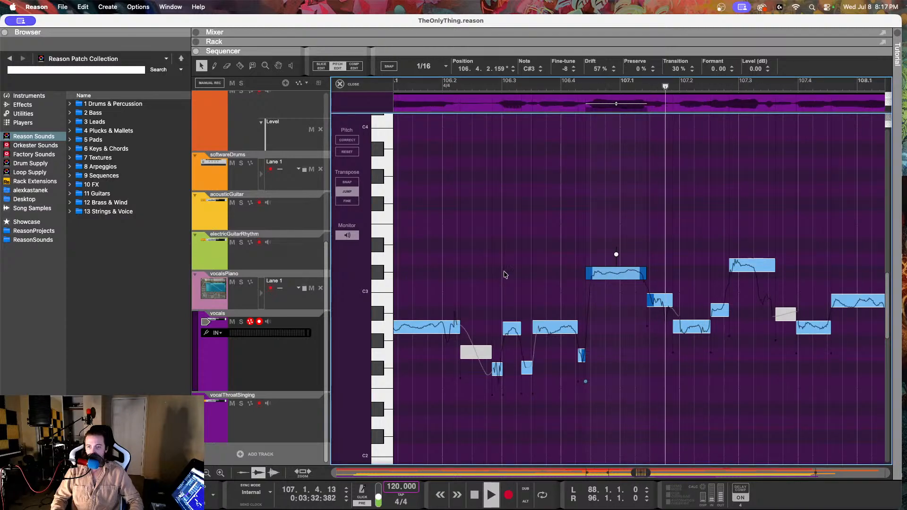
pyautogui.press('space')
# Step: Set the note at 107.2.4.88 to C#3 with fine-tune -6 and drift 85%, and play from just before 106.4
pyautogui.hscroll(2, 567, 271)
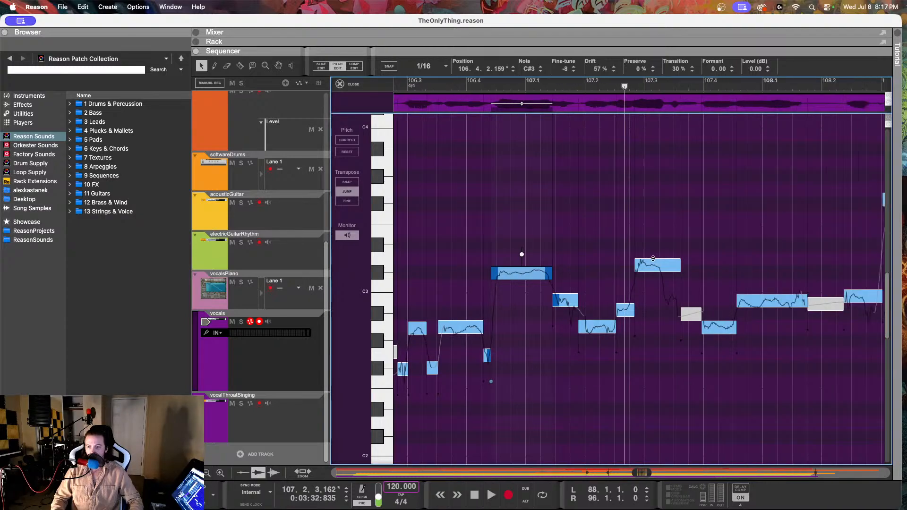
pyautogui.click(655, 261)
pyautogui.moveTo(597, 69); pyautogui.dragTo(553, 180)
pyautogui.click(465, 87)
pyautogui.press('space')
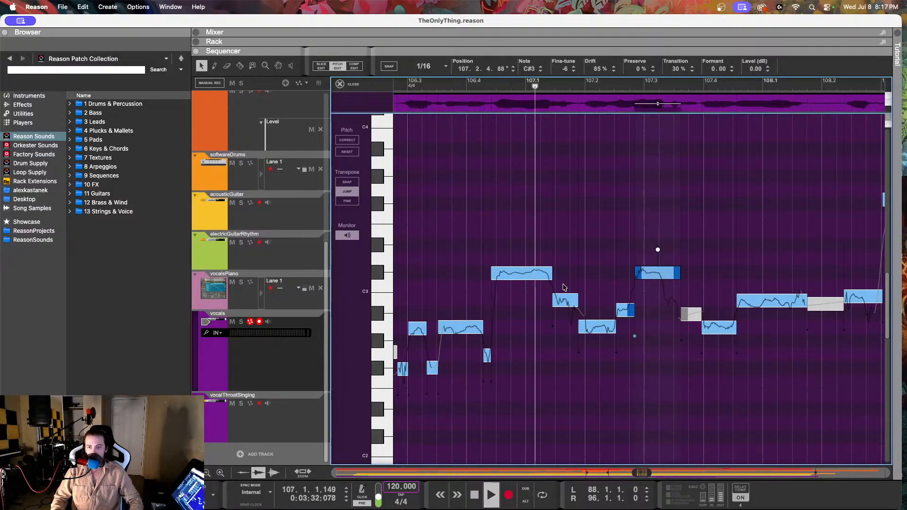
pyautogui.press('space')
# Step: Raise the short note at 107.2.3.27 to B2 with fine-tune -17, and play the phrase from 106.4 into bar 108
pyautogui.click(571, 305)
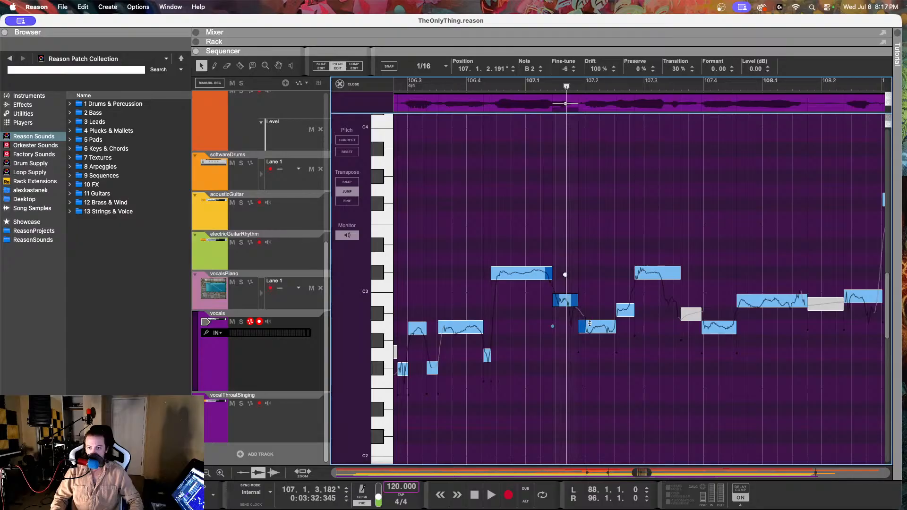
pyautogui.click(592, 330)
pyautogui.click(623, 312)
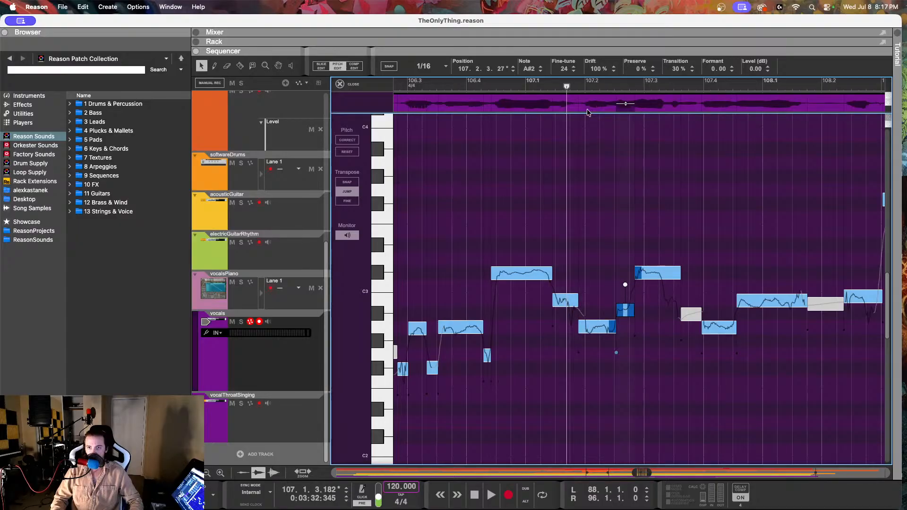
pyautogui.moveTo(563, 68); pyautogui.dragTo(562, 53)
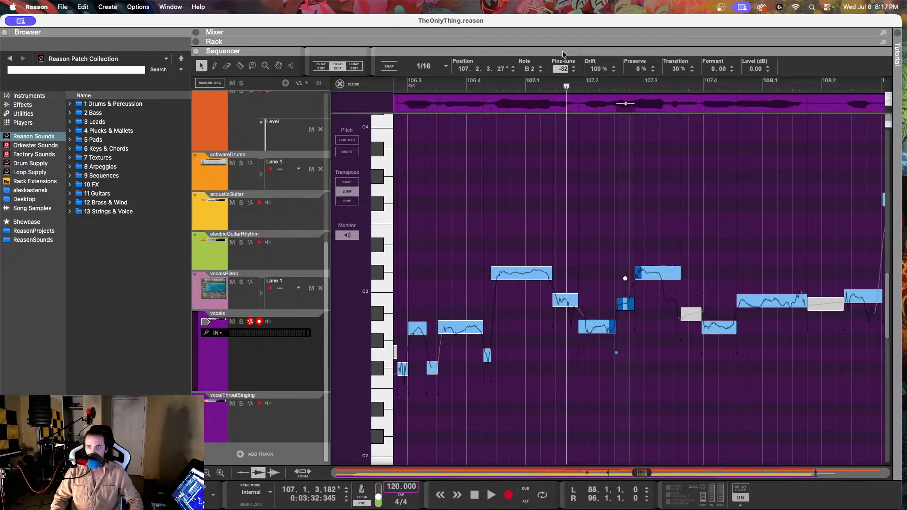
pyautogui.press('Return')
pyautogui.click(471, 84)
pyautogui.press('space')
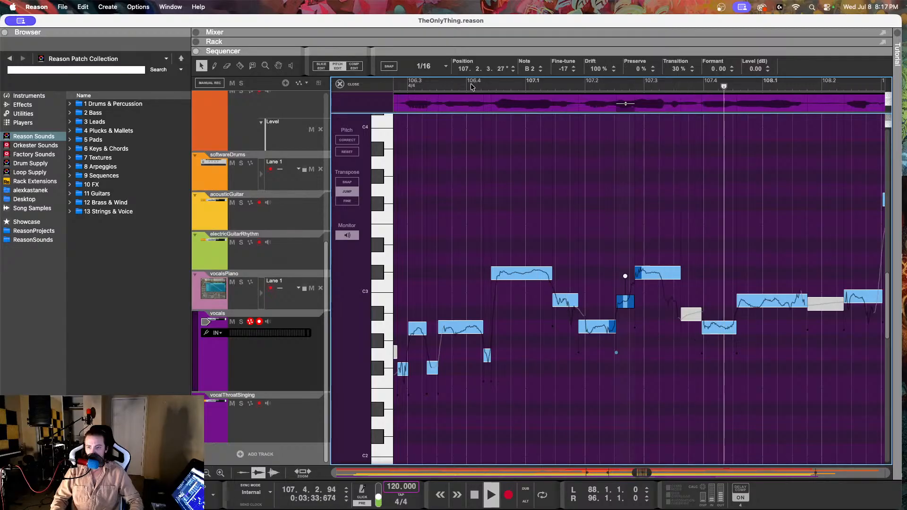
pyautogui.press('space')
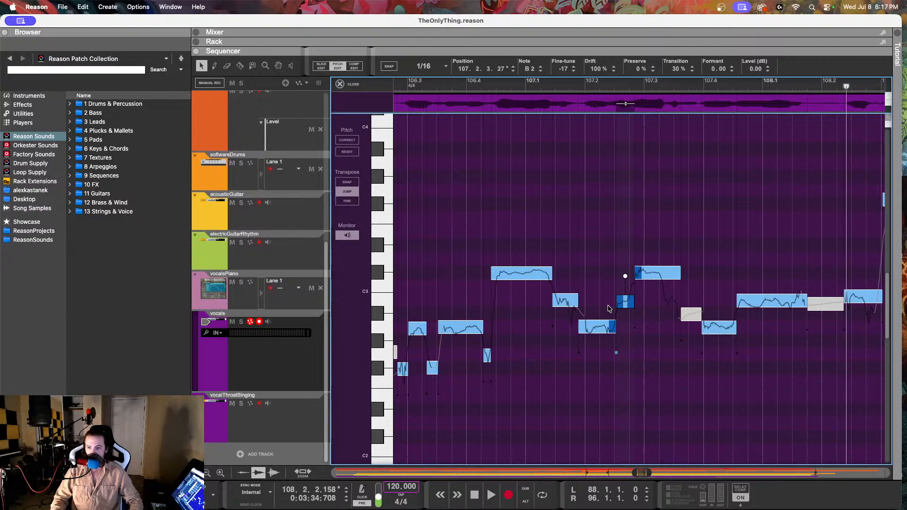
# Step: Lower the grey unvoiced note at 107.3.3.115 to A2 with fine-tune -6, and play the phrase from before 106.4
pyautogui.click(690, 314)
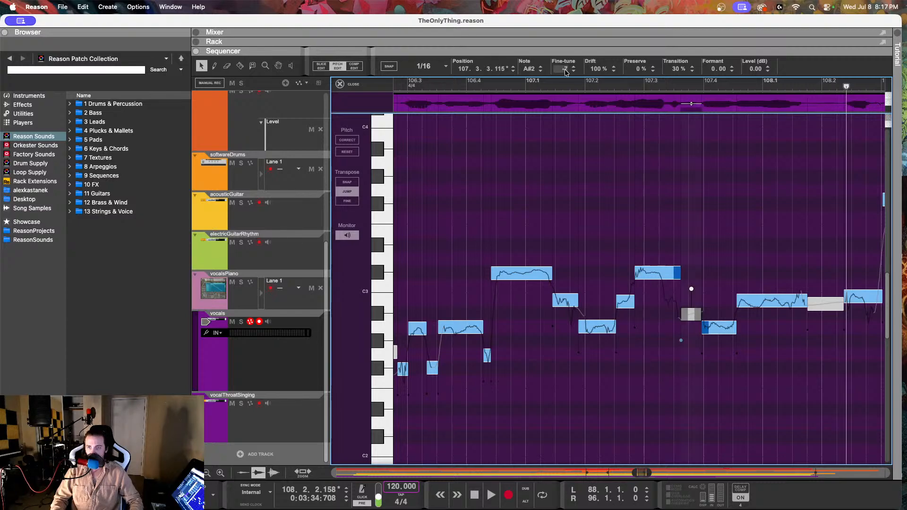
pyautogui.moveTo(561, 69); pyautogui.dragTo(561, 245)
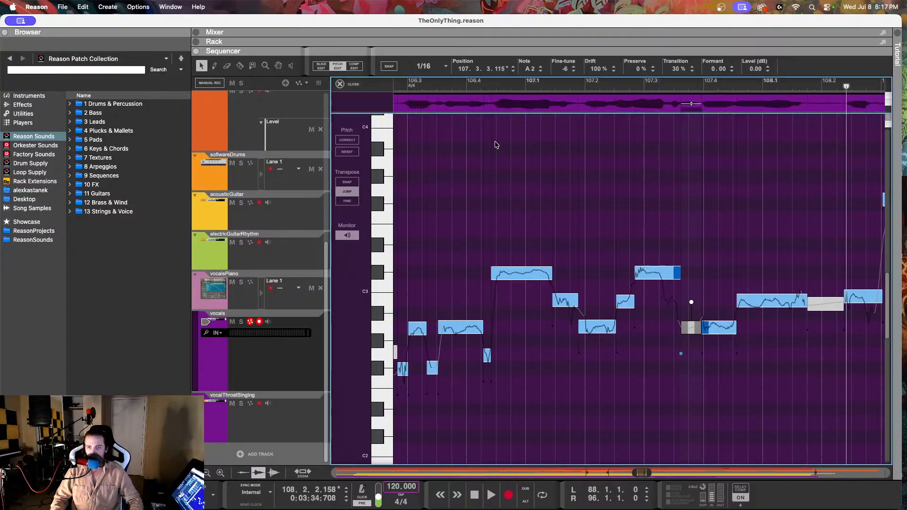
pyautogui.click(456, 86)
pyautogui.press('space')
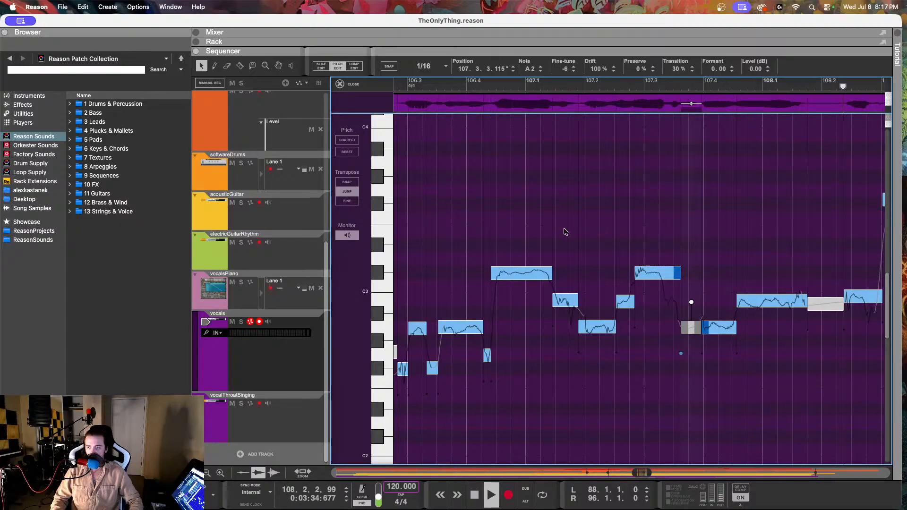
pyautogui.press('space')
# Step: Set the B2 note at 107.4.3.58 to fine-tune 0 and drift 46%, and play from just before 107.4
pyautogui.click(487, 299)
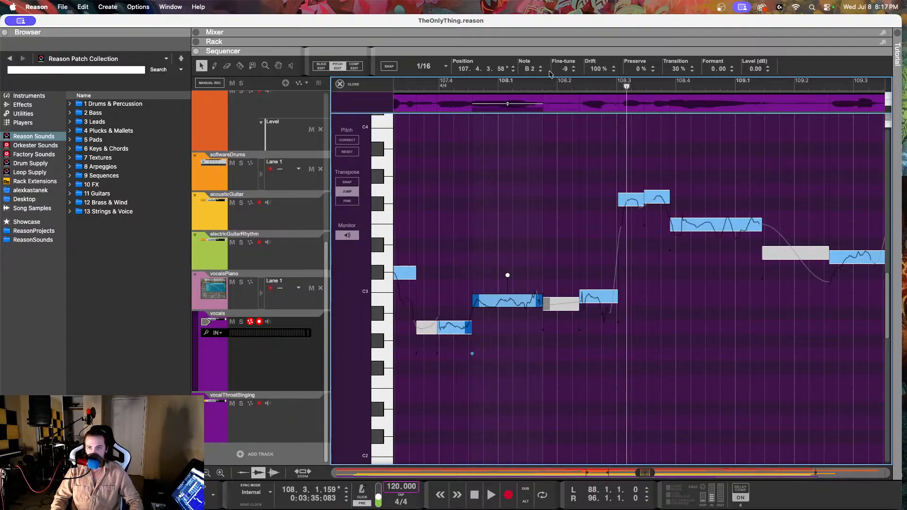
pyautogui.moveTo(561, 69); pyautogui.dragTo(573, 172)
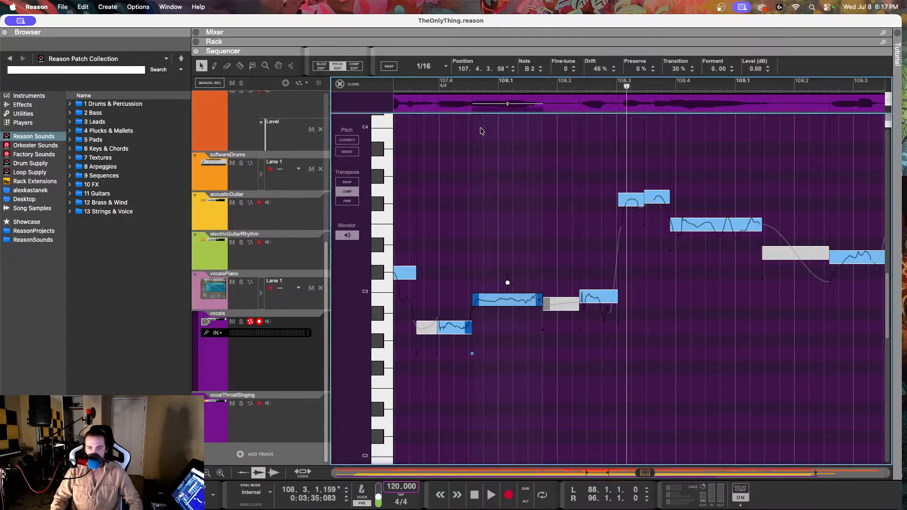
pyautogui.click(416, 88)
pyautogui.press('space')
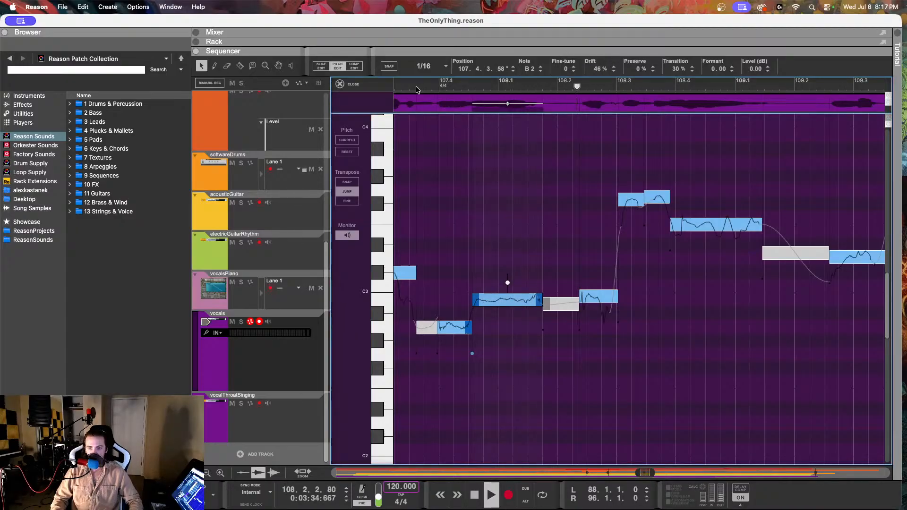
pyautogui.press('space')
# Step: Set the fine-tune of the B2 note at 108.2.2.116 to -3
pyautogui.click(590, 293)
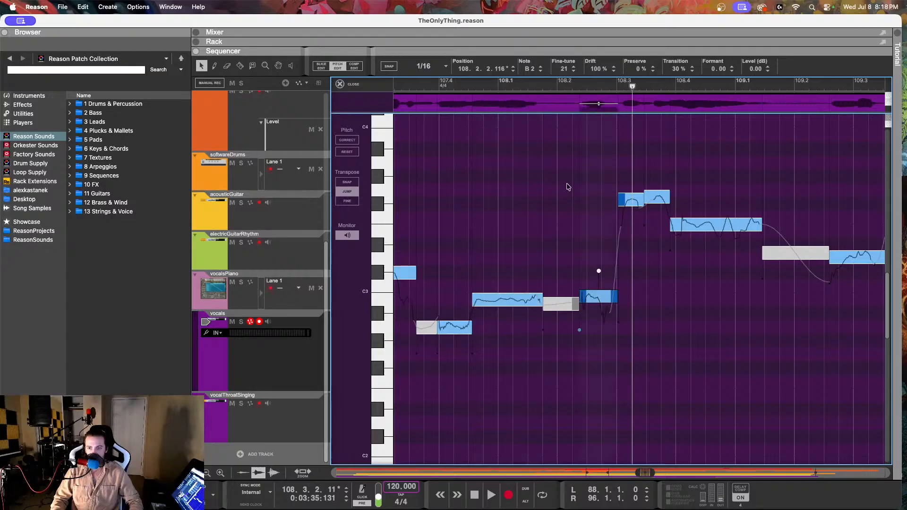
pyautogui.moveTo(561, 73); pyautogui.dragTo(560, 118)
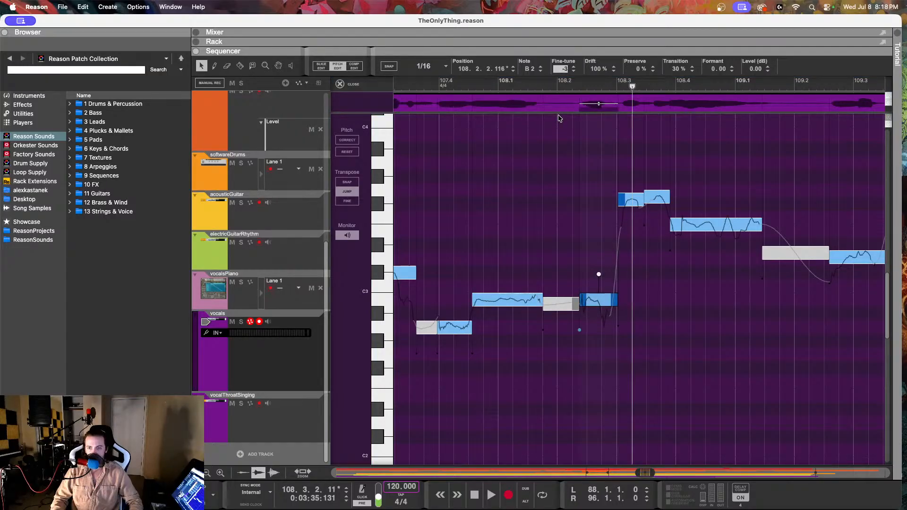
pyautogui.press('Return')
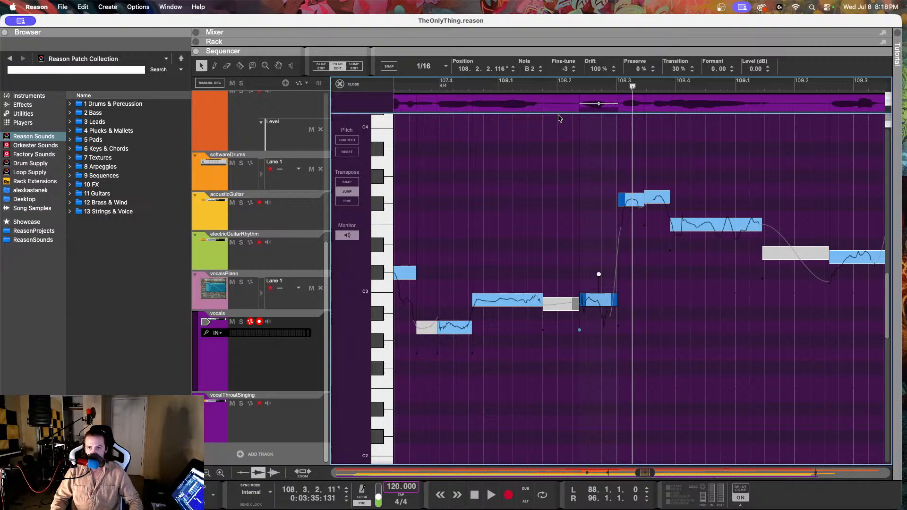
# Step: Split the B2 note at 108.2.3.232, set its end piece to A2 with fine-tune 5 and drift 54%, and play from after 108.1
pyautogui.click(239, 66)
pyautogui.click(605, 302)
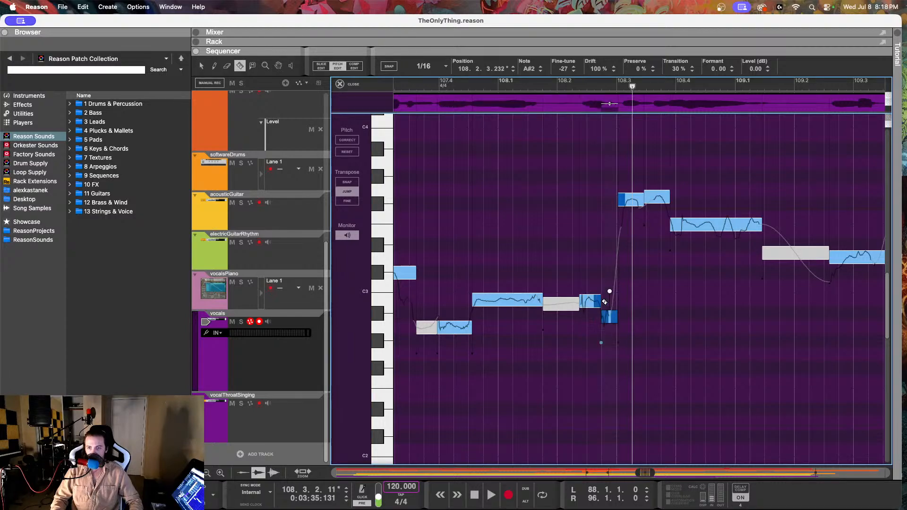
pyautogui.click(202, 66)
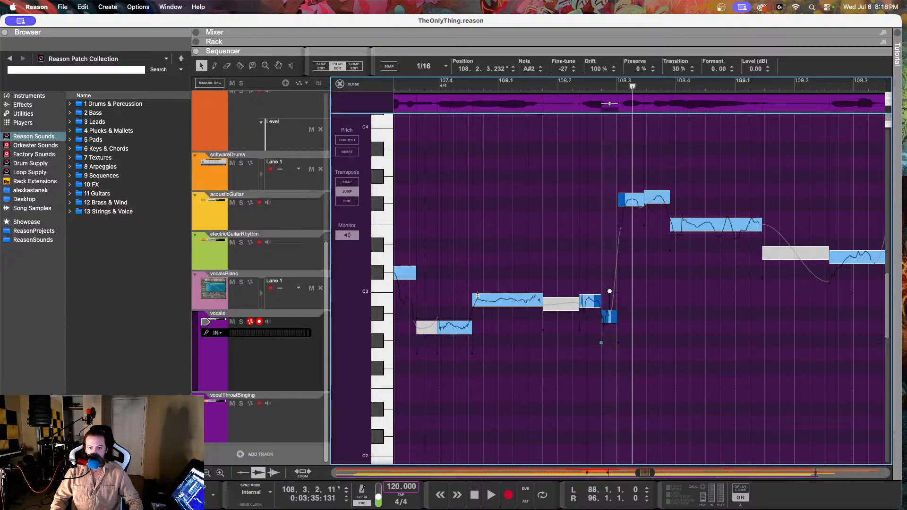
pyautogui.moveTo(561, 70); pyautogui.dragTo(565, 197)
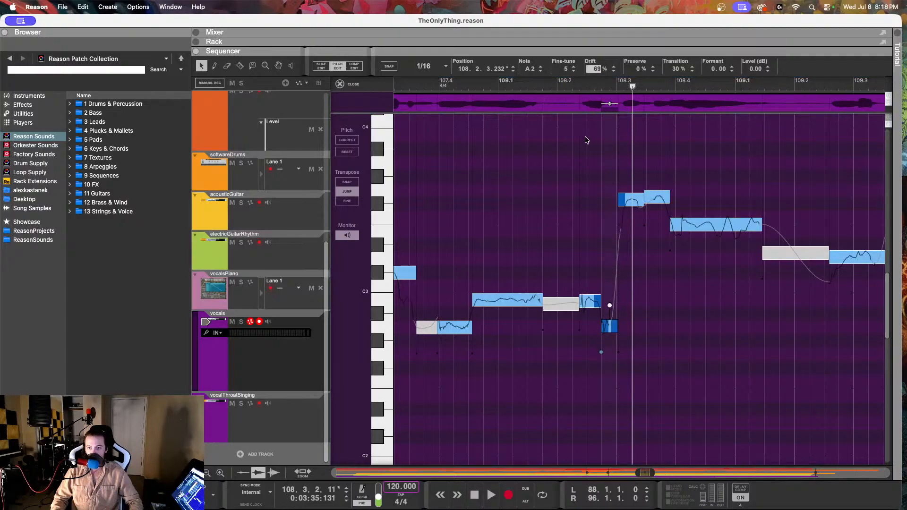
pyautogui.click(580, 156)
pyautogui.click(530, 88)
pyautogui.press('space')
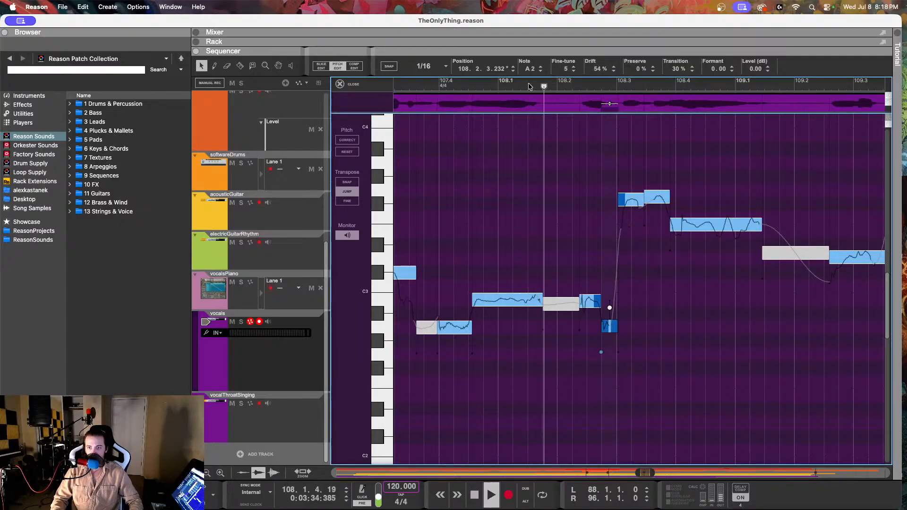
# Step: Play the vocal phrase from just before 107.4 and check the tuning of the two high notes at 108.3
pyautogui.click(429, 85)
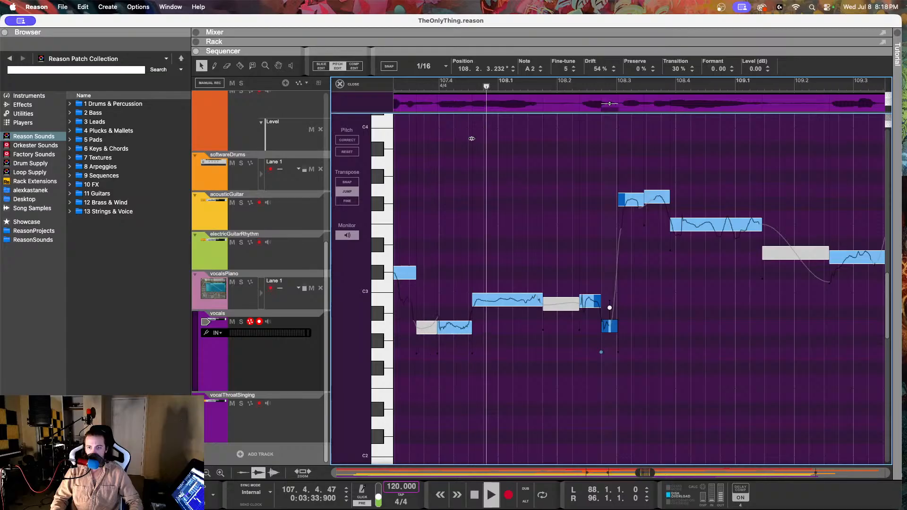
pyautogui.press('space')
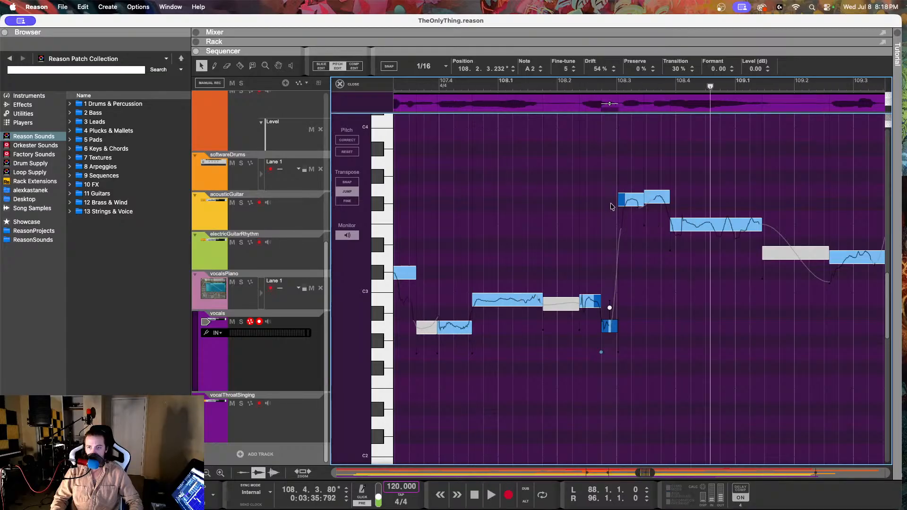
pyautogui.click(631, 200)
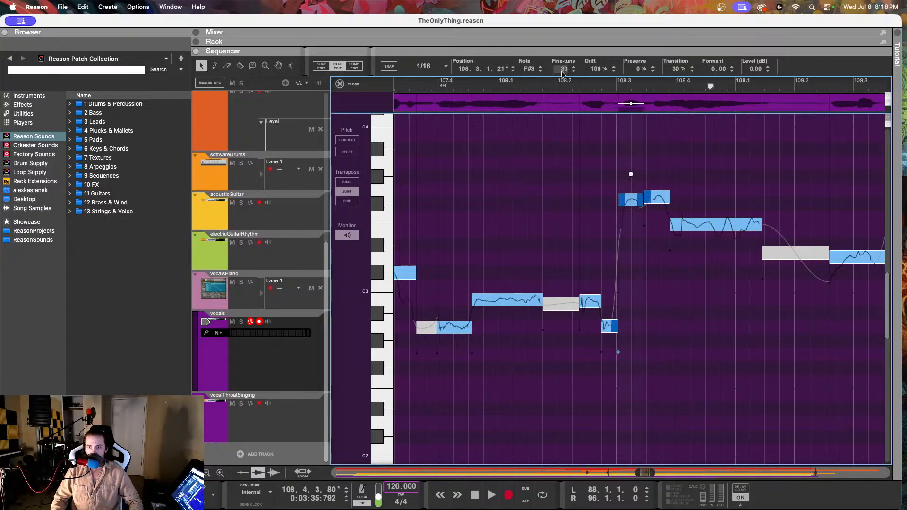
pyautogui.click(657, 200)
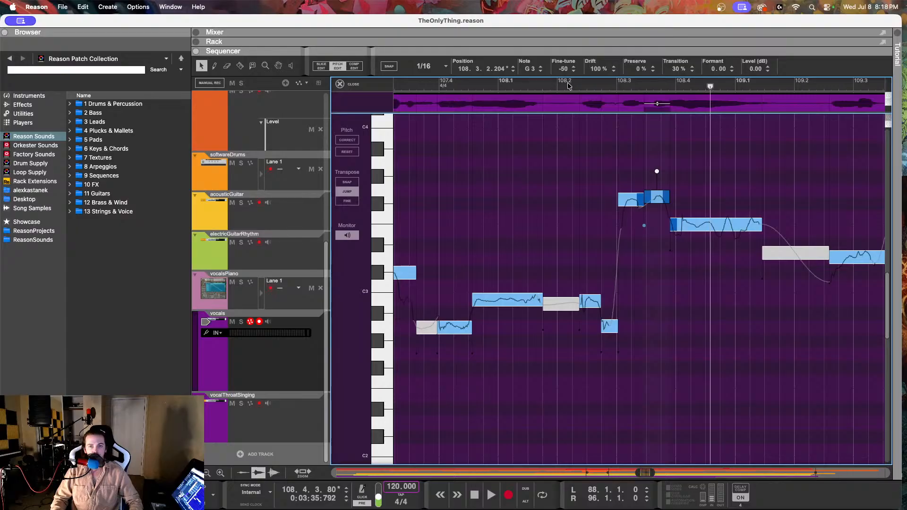
# Step: Check the pitches of the reference notes on the vocalsPiano track from 108.3 through 109.4
pyautogui.click(639, 86)
pyautogui.click(287, 304)
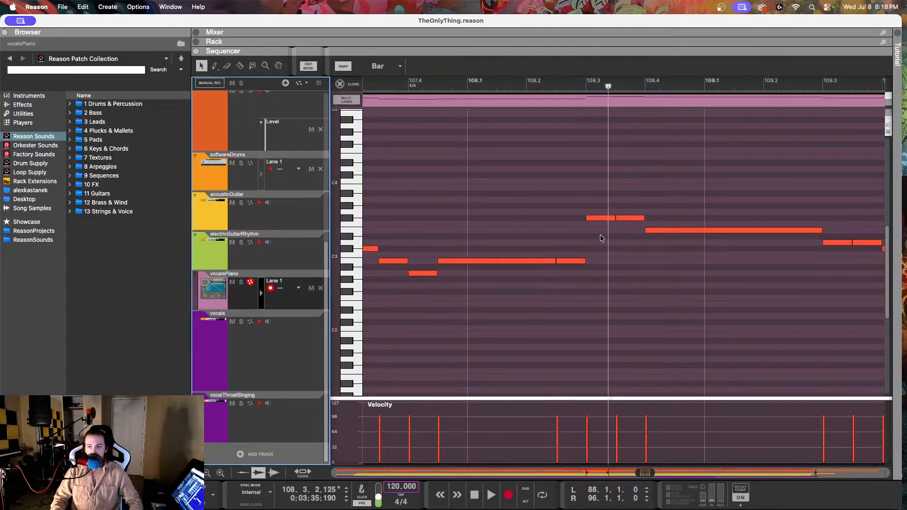
pyautogui.click(612, 219)
pyautogui.moveTo(676, 169); pyautogui.dragTo(738, 251)
pyautogui.hscroll(2, 724, 239)
pyautogui.moveTo(741, 203)
pyautogui.mouseDown()
pyautogui.moveTo(782, 263)
pyautogui.moveTo(790, 259)
pyautogui.mouseUp()
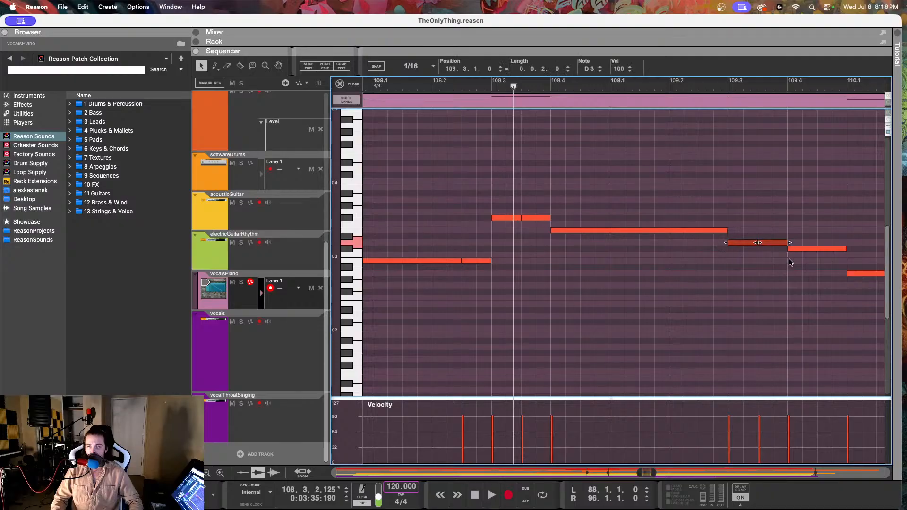
pyautogui.moveTo(807, 200); pyautogui.dragTo(785, 262)
# Step: Reopen the vocals clip in pitch editing, lower the fine-tune of the F#3 note at 108.3, and set the adjacent G3 note's to -89
pyautogui.click(273, 331)
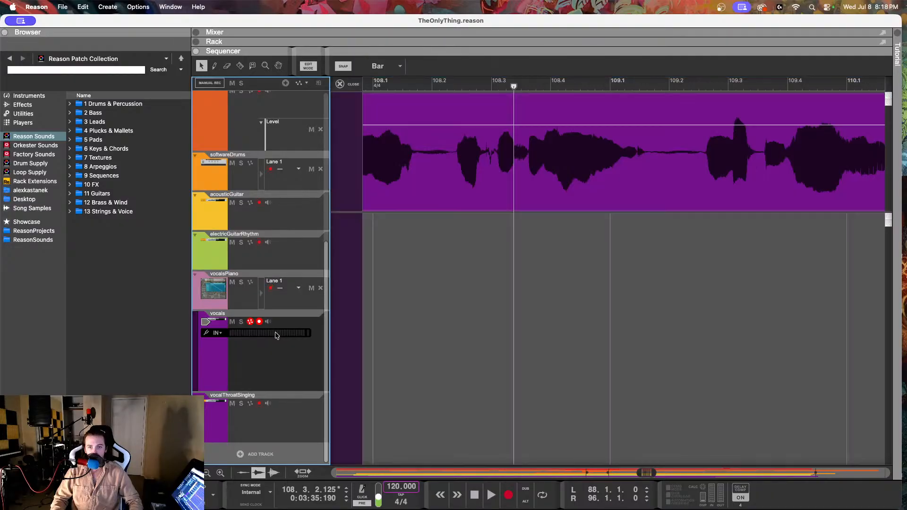
pyautogui.doubleClick(409, 149)
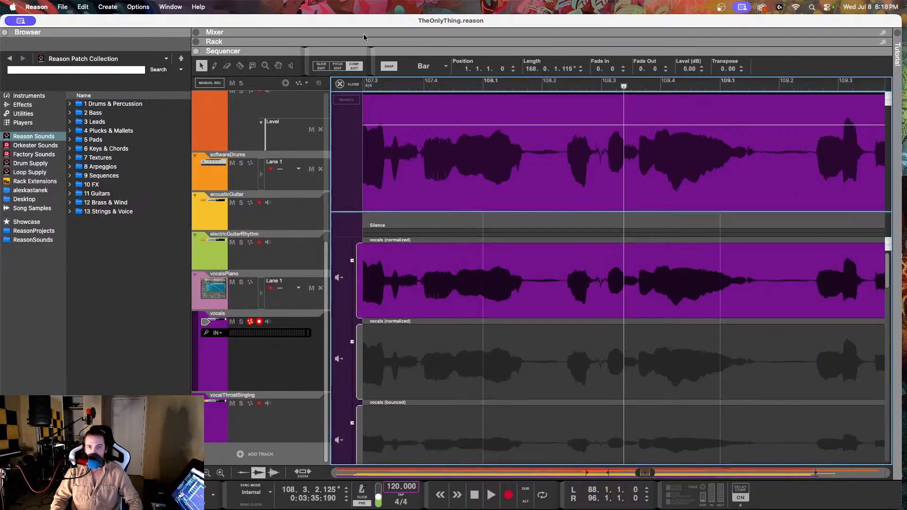
pyautogui.click(336, 69)
pyautogui.hscroll(3, 564, 195)
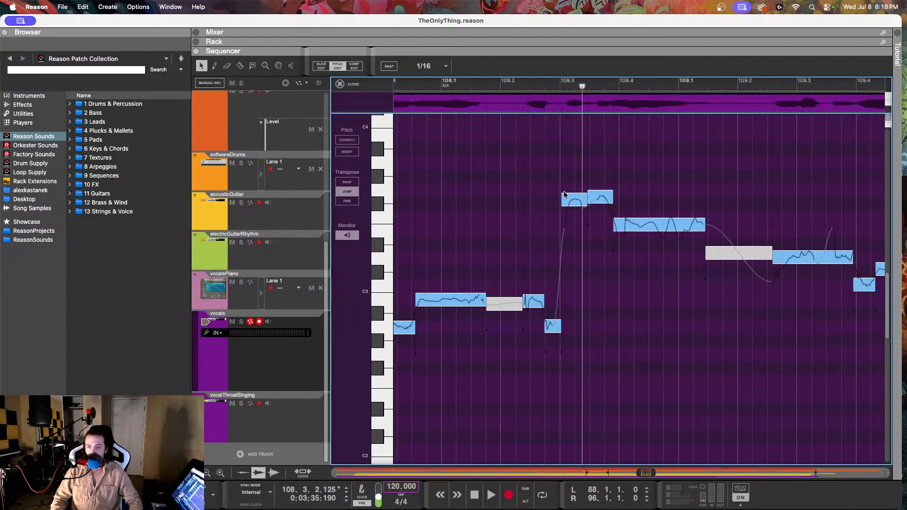
pyautogui.click(565, 201)
pyautogui.moveTo(567, 68); pyautogui.dragTo(562, 152)
pyautogui.click(600, 196)
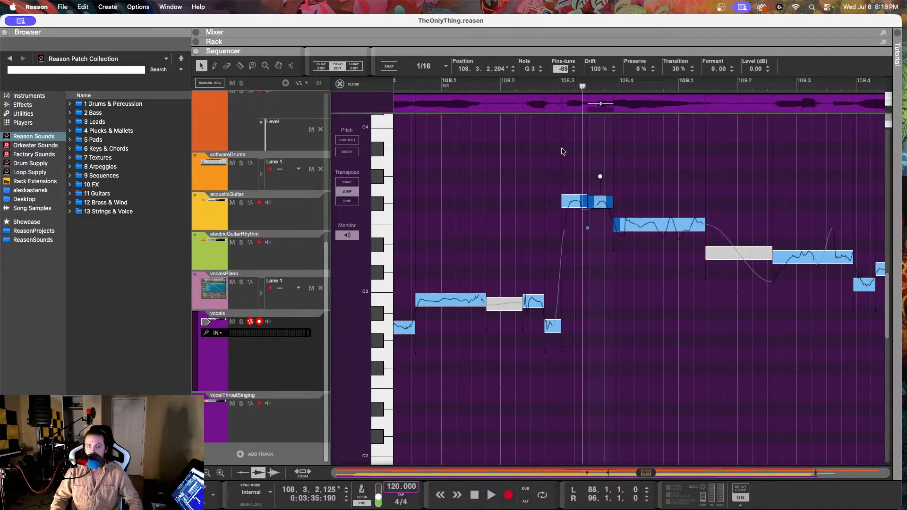
# Step: Set the E3 note at 108.3.4.148 to drift 44% and fine-tune 14
pyautogui.click(649, 221)
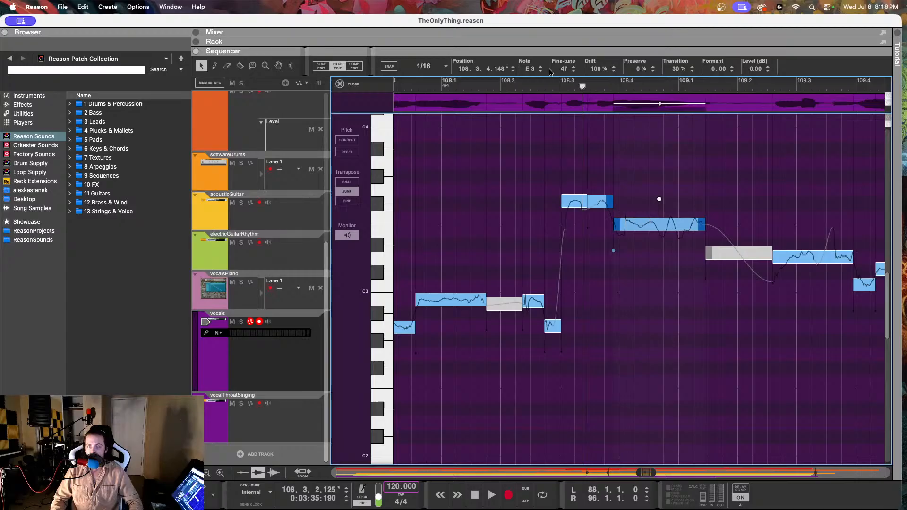
pyautogui.moveTo(594, 71); pyautogui.dragTo(581, 178)
pyautogui.moveTo(566, 66); pyautogui.dragTo(565, 133)
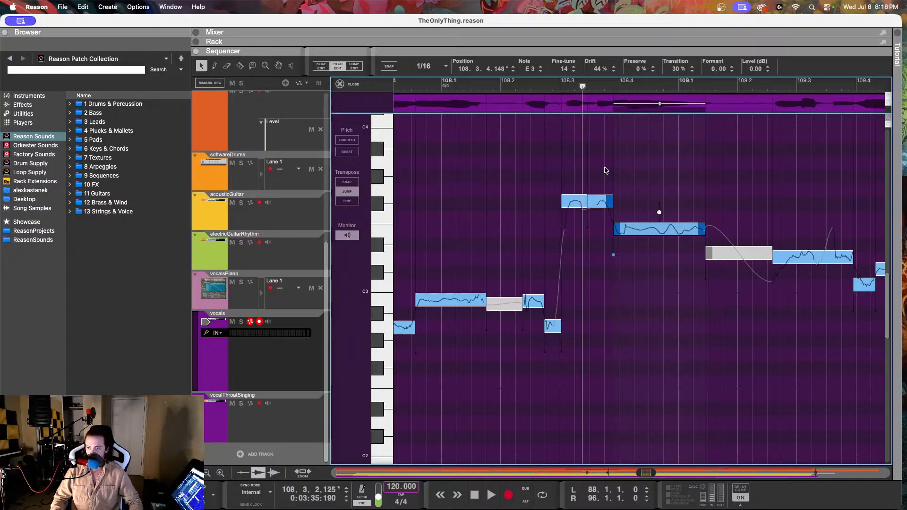
# Step: Play the corrected phrase repeatedly from just after 108.2 through 109.3
pyautogui.hscroll(3, 607, 171)
pyautogui.press('space')
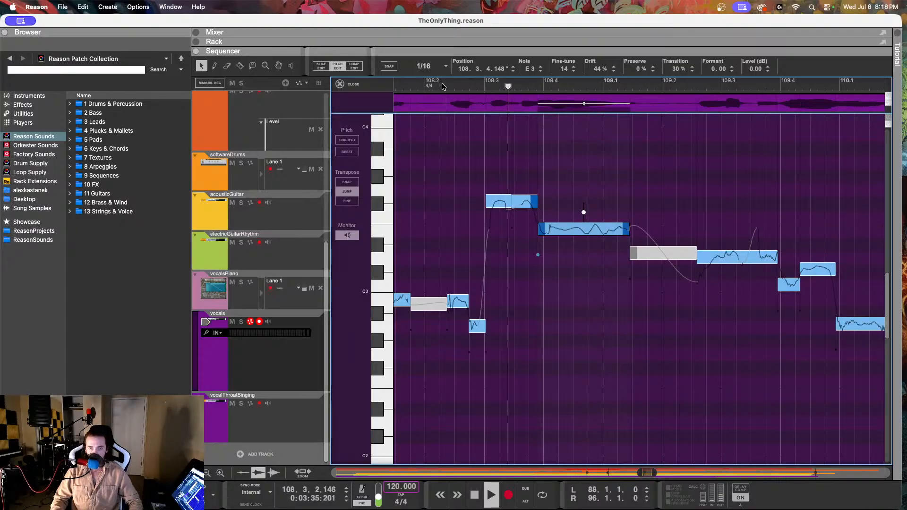
pyautogui.press('space')
pyautogui.click(442, 85)
pyautogui.press('space')
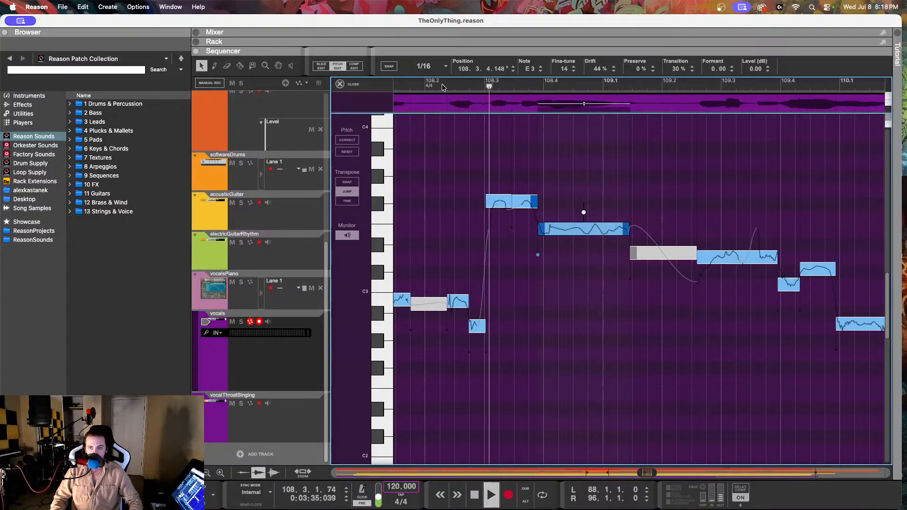
pyautogui.press('space')
pyautogui.click(442, 84)
pyautogui.press('space')
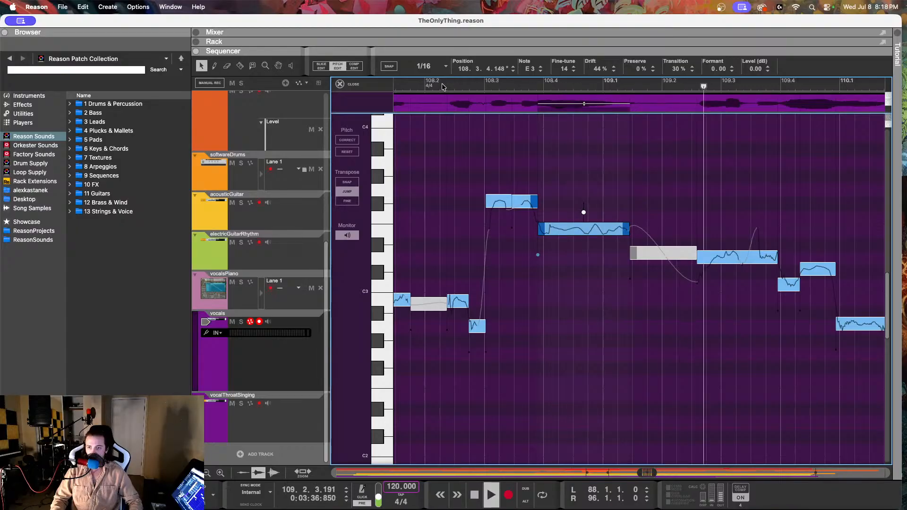
pyautogui.press('space')
# Step: Try a drift of 54% on the D3 note at 109.2.3.82 and return it to 100%
pyautogui.click(721, 256)
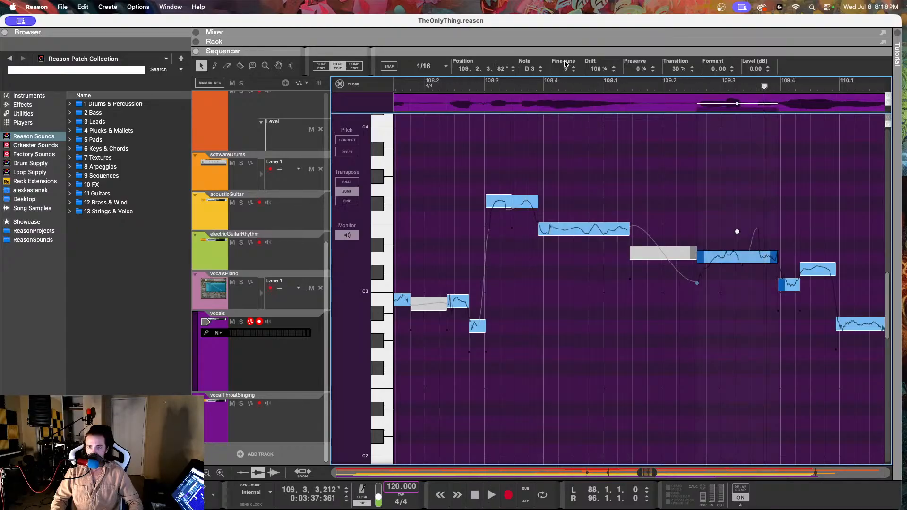
pyautogui.moveTo(604, 73); pyautogui.dragTo(599, 154)
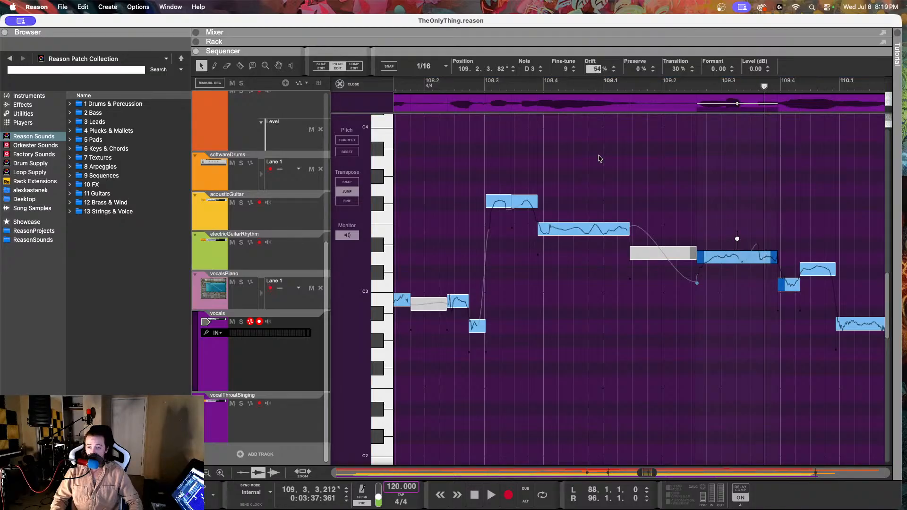
pyautogui.moveTo(599, 157); pyautogui.dragTo(593, 24)
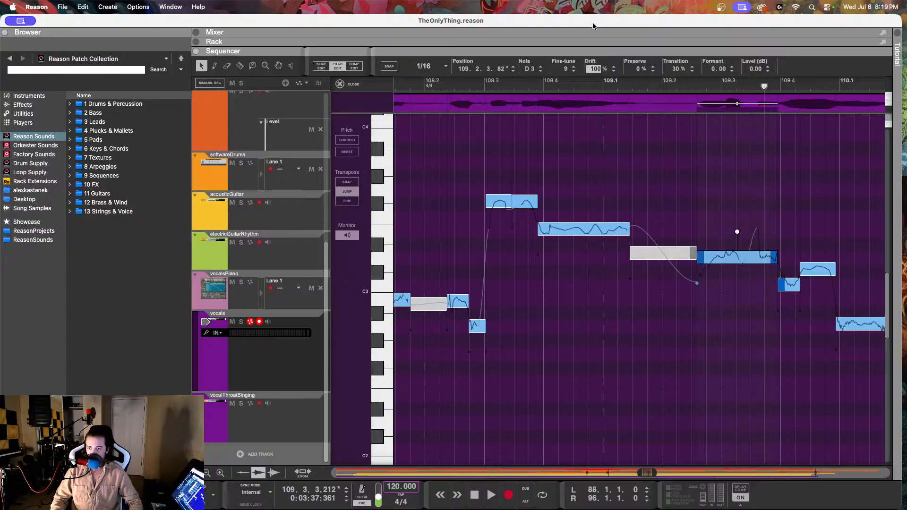
pyautogui.moveTo(587, 62); pyautogui.dragTo(583, 3)
# Step: Play the passage around the D3 note repeatedly, starting from after 109.2 and from after 109.1
pyautogui.click(679, 88)
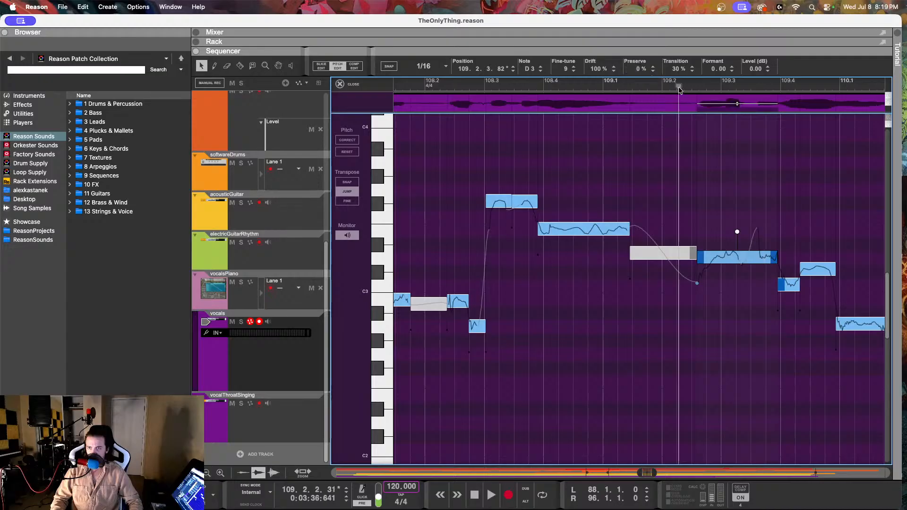
pyautogui.press('space')
pyautogui.click(639, 86)
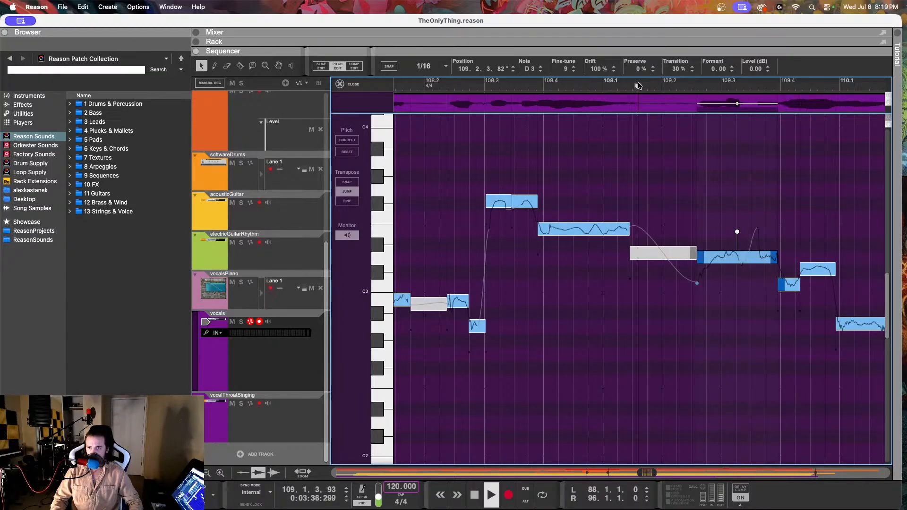
pyautogui.click(639, 86)
pyautogui.press('space')
pyautogui.click(638, 85)
pyautogui.press('space')
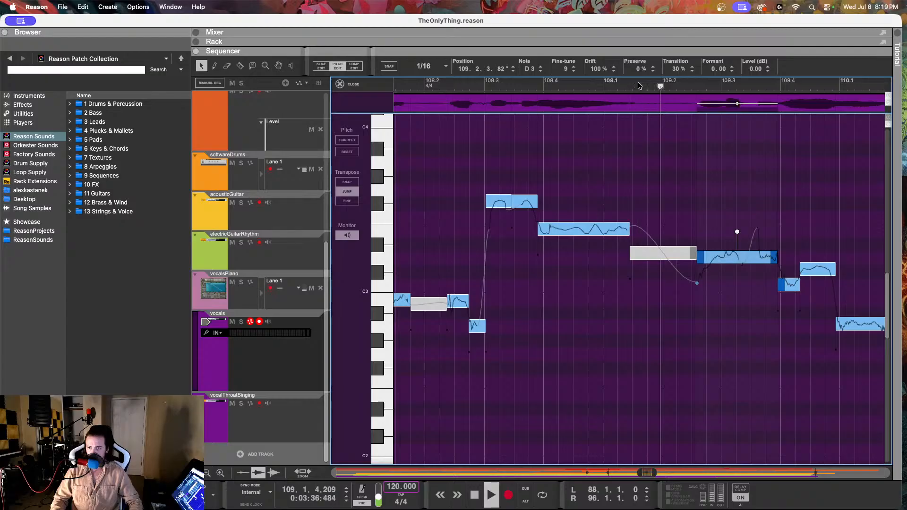
pyautogui.press('space')
# Step: Set the drift of the D3 note at 109.2.3.82 to 68%, and play from just after 109.2 and from just before 108.3
pyautogui.moveTo(589, 75); pyautogui.dragTo(591, 116)
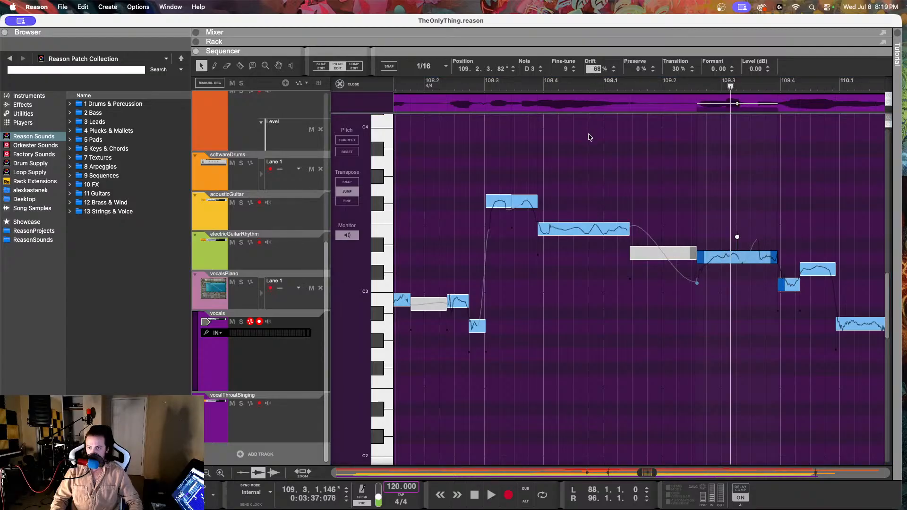
pyautogui.click(686, 85)
pyautogui.press('space')
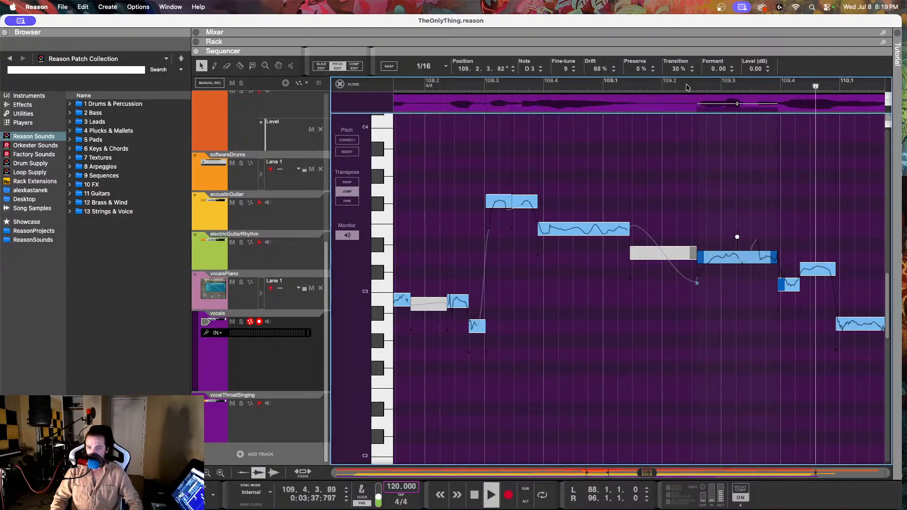
pyautogui.press('space')
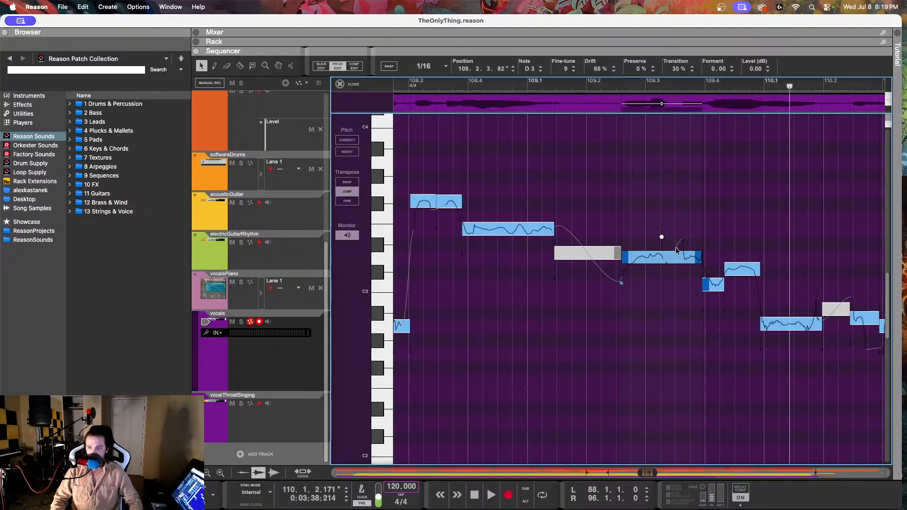
pyautogui.hscroll(-2, 634, 244)
pyautogui.click(446, 87)
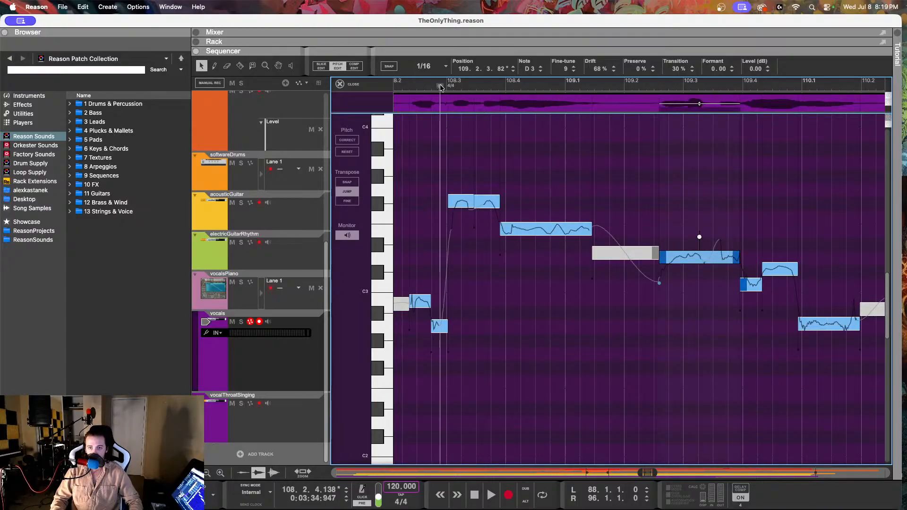
pyautogui.press('space')
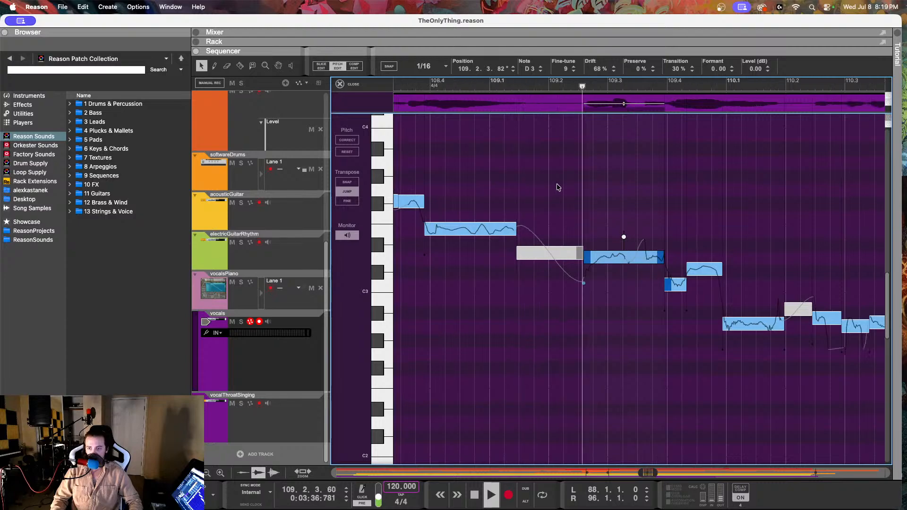
pyautogui.press('space')
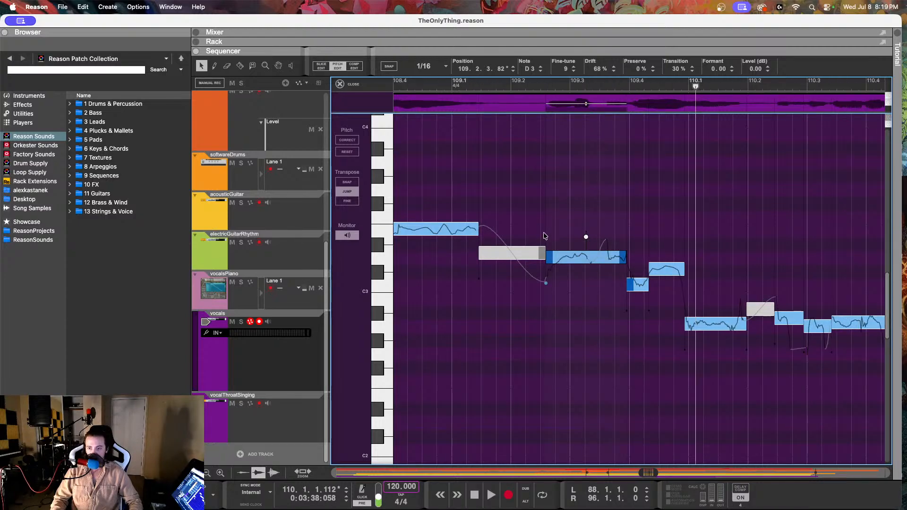
# Step: Raise the C3 note at 109.3.4.197 to C#3 with fine-tune -1, and play from just after 109.2
pyautogui.click(660, 270)
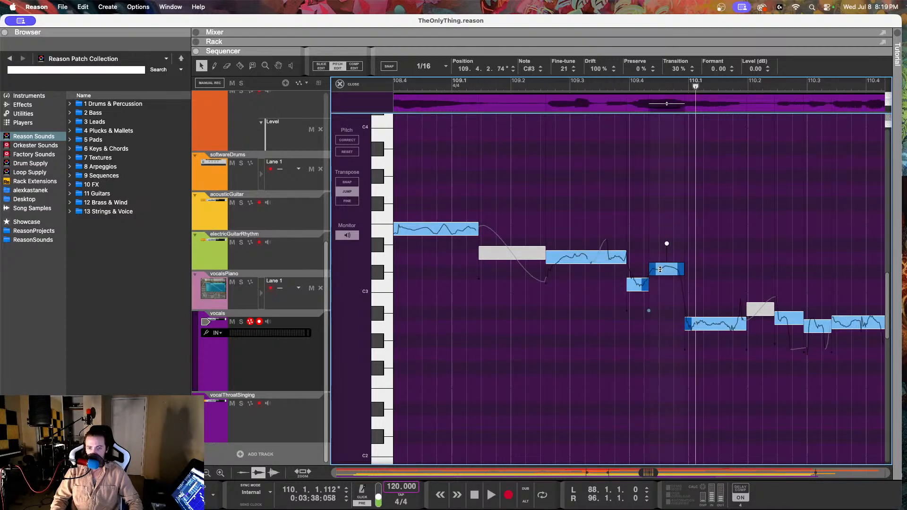
pyautogui.click(636, 284)
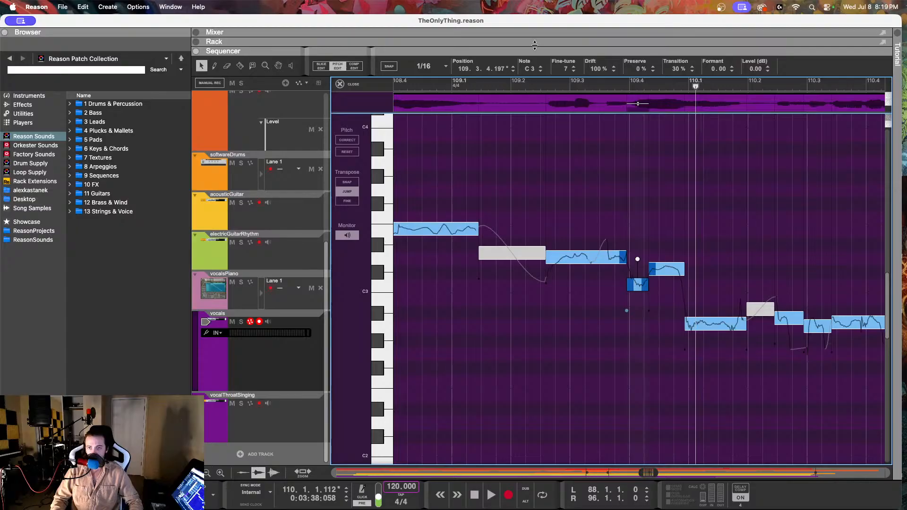
pyautogui.moveTo(569, 73); pyautogui.dragTo(562, 4)
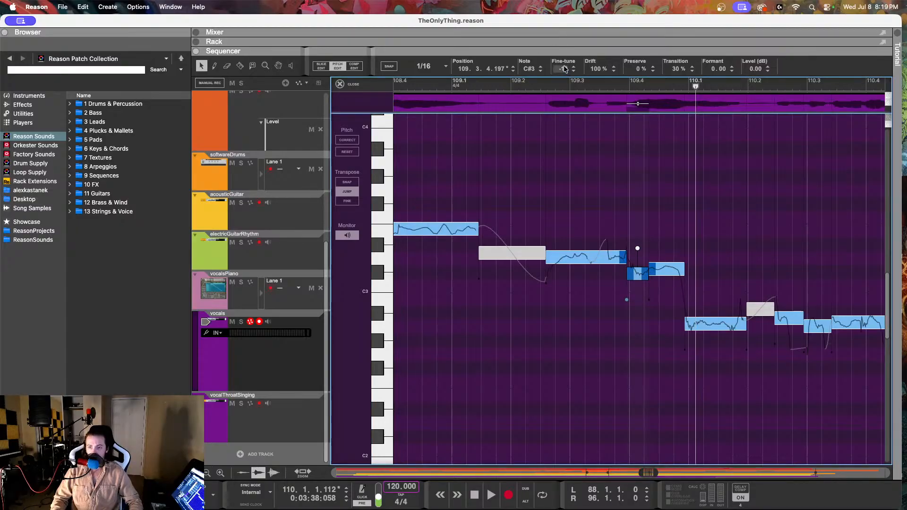
pyautogui.moveTo(564, 68); pyautogui.dragTo(563, 48)
pyautogui.press('space')
pyautogui.click(527, 81)
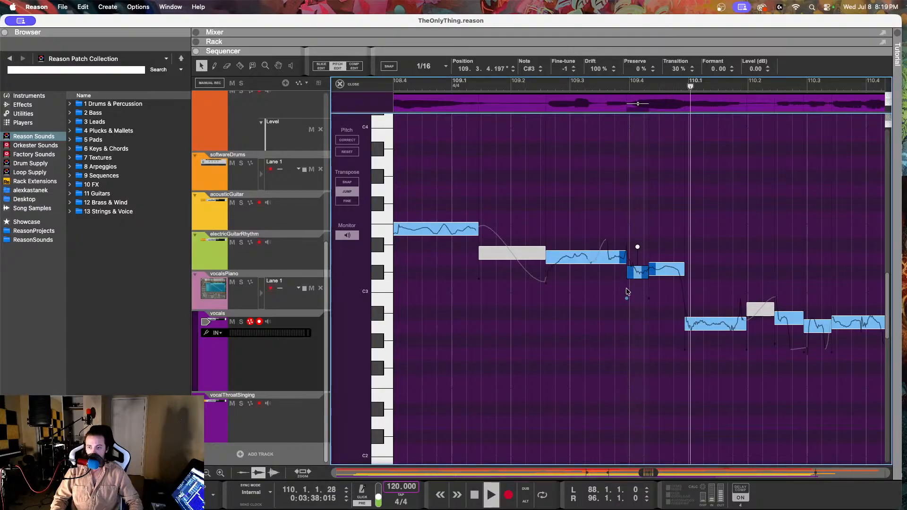
pyautogui.press('space')
# Step: Set the fine-tune of the C#3 note at 109.4.2.74 to -8, and play the phrase from around 109.2
pyautogui.click(665, 270)
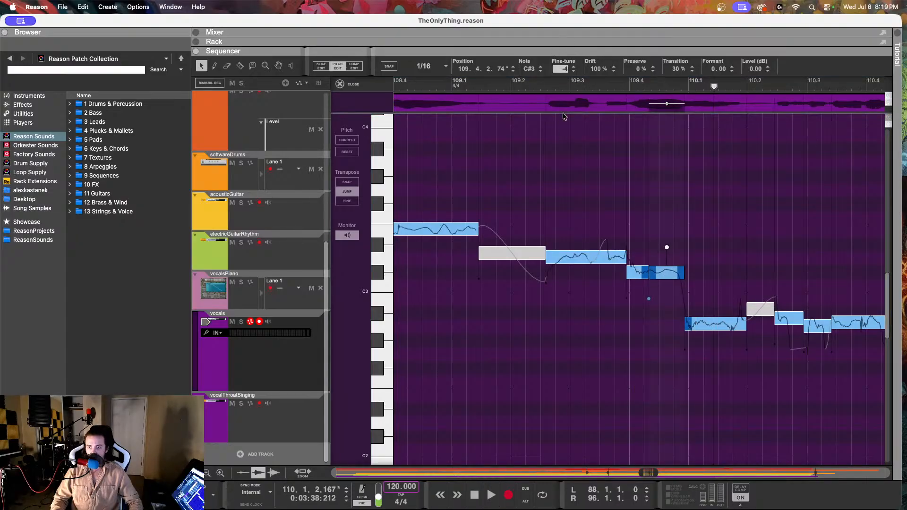
pyautogui.moveTo(563, 114); pyautogui.dragTo(563, 123)
pyautogui.click(511, 81)
pyautogui.press('space')
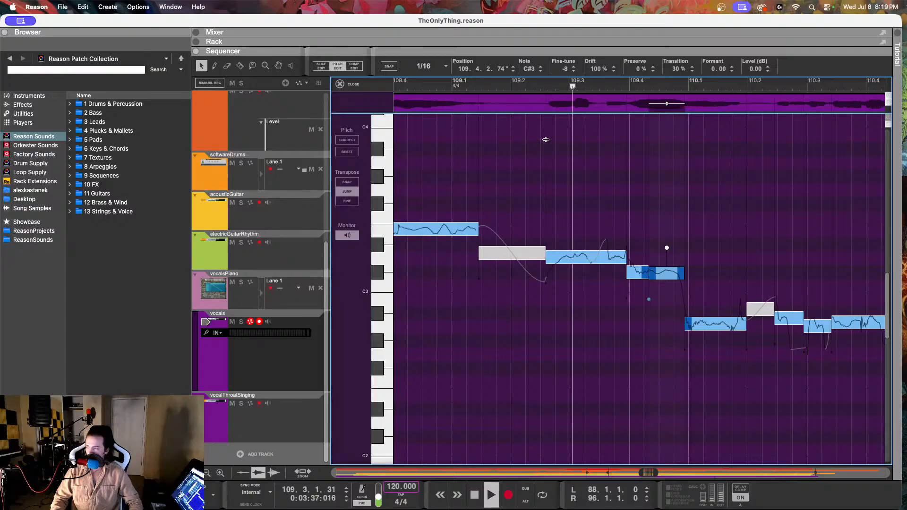
pyautogui.press('space')
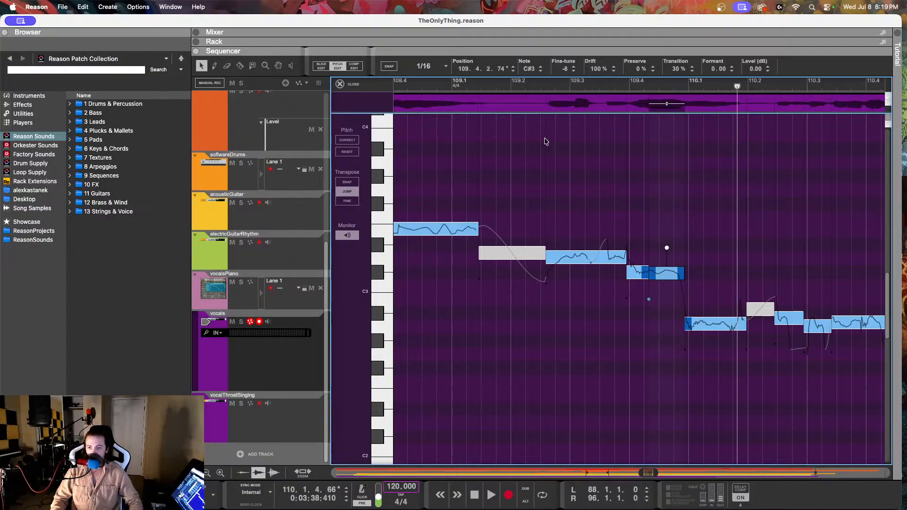
pyautogui.click(534, 83)
pyautogui.press('space')
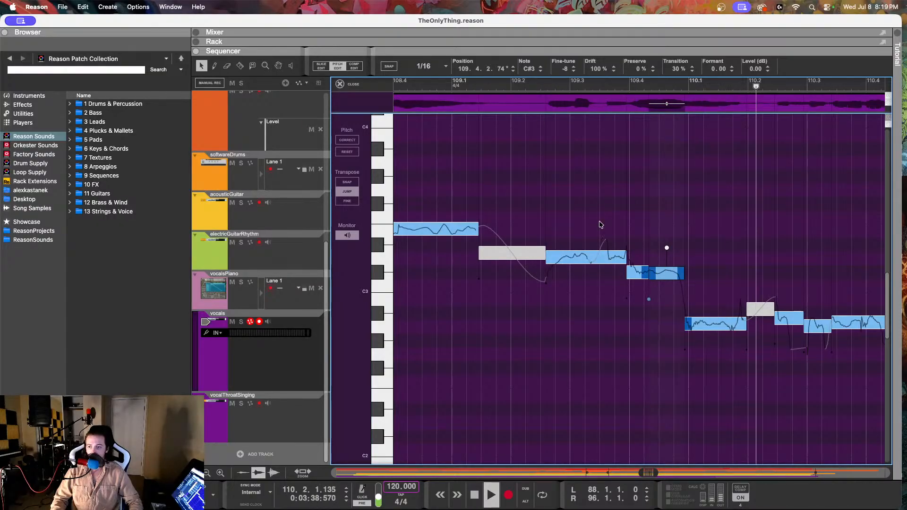
# Step: Stop playback, and set the A2 note at 109.4.4.174 to fine-tune 2 and drift 85%
pyautogui.press('space')
pyautogui.click(704, 323)
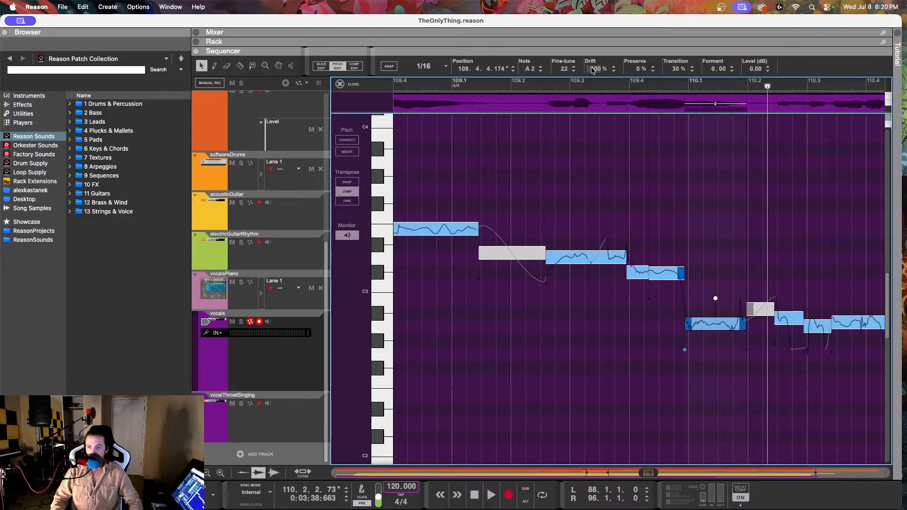
pyautogui.moveTo(592, 69); pyautogui.dragTo(562, 110)
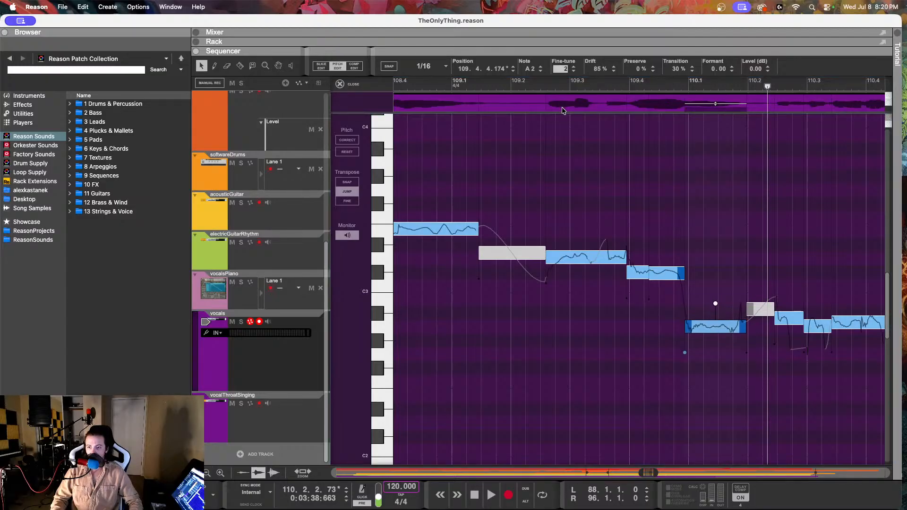
pyautogui.click(560, 119)
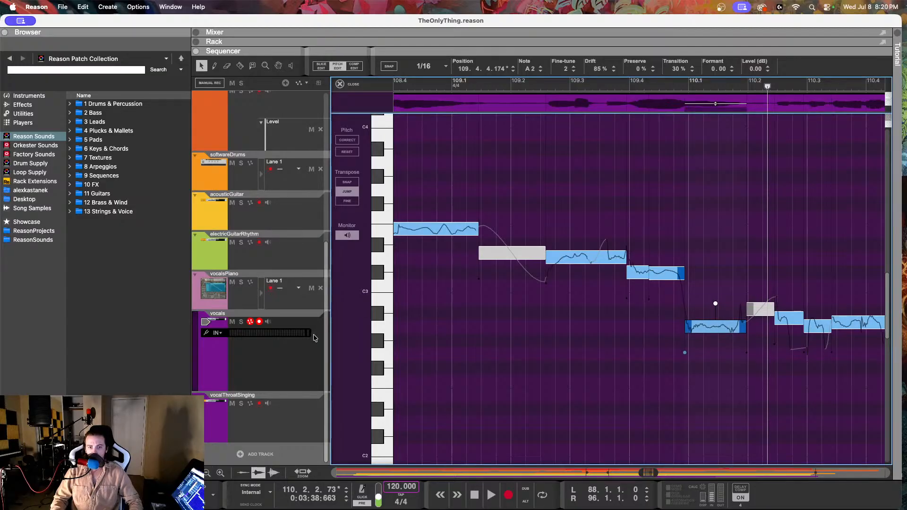
# Step: Check the reference notes from 109.3 to 110.1 on the vocalsPiano track, and return to pitch editing of the vocals
pyautogui.click(285, 308)
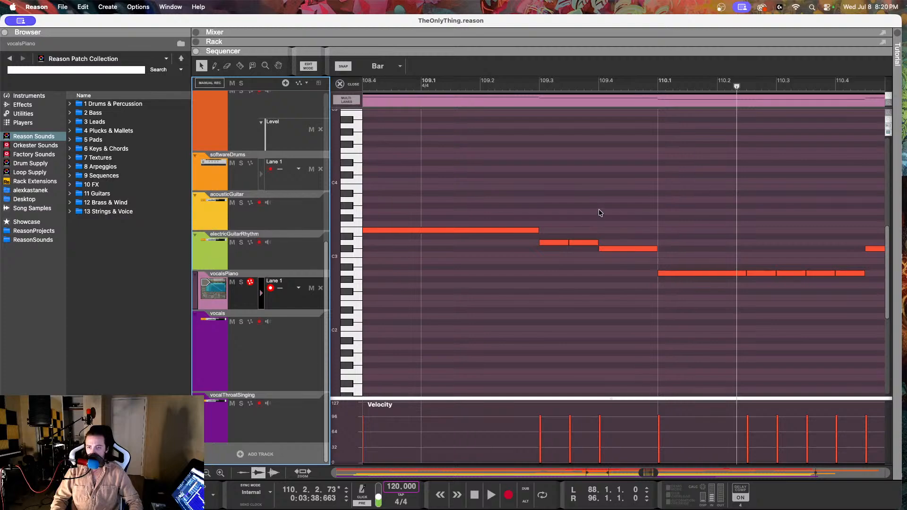
pyautogui.click(565, 88)
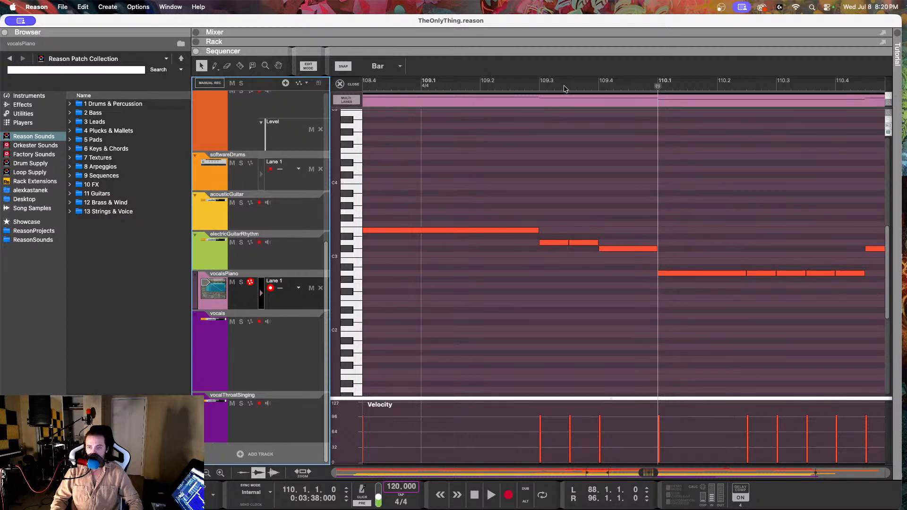
pyautogui.click(542, 147)
pyautogui.moveTo(569, 218); pyautogui.dragTo(575, 274)
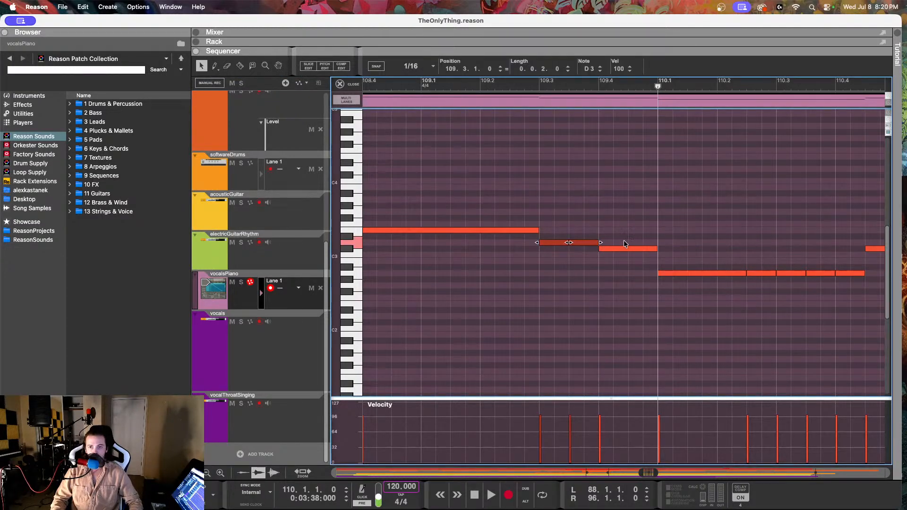
pyautogui.click(622, 211)
pyautogui.click(685, 273)
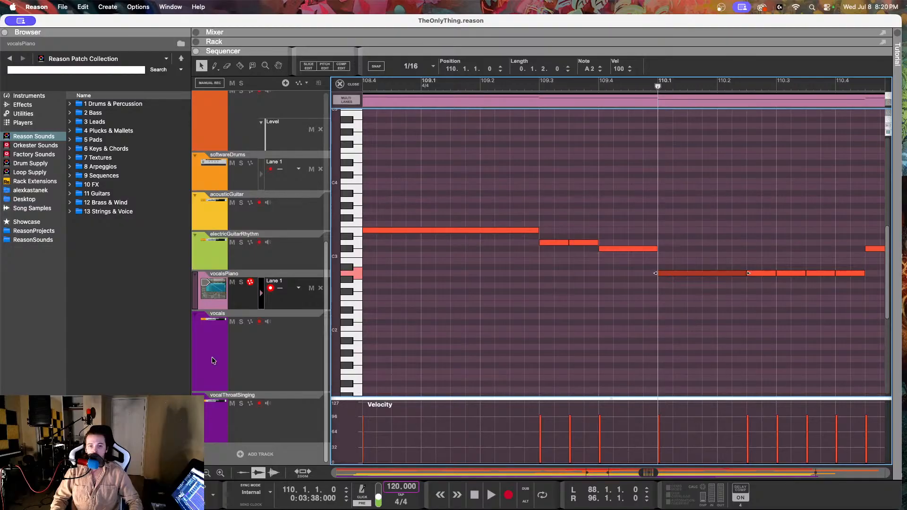
pyautogui.click(240, 362)
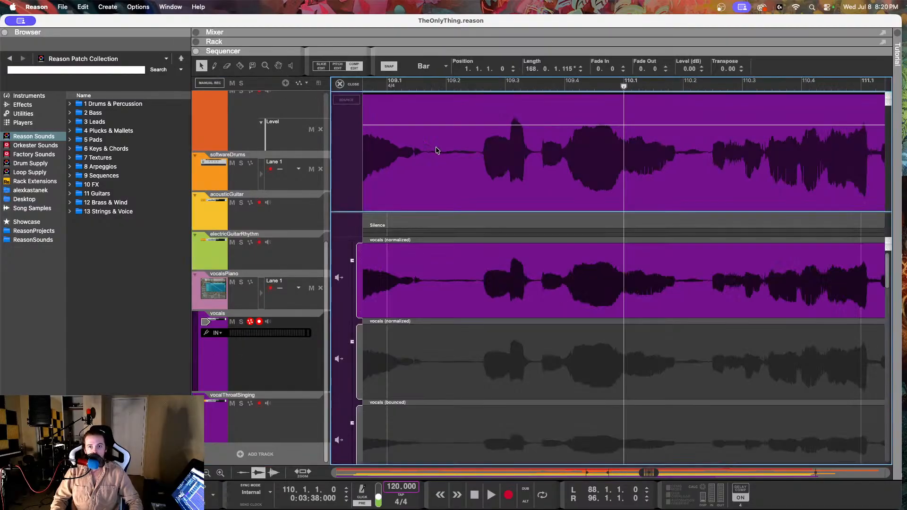
pyautogui.click(338, 66)
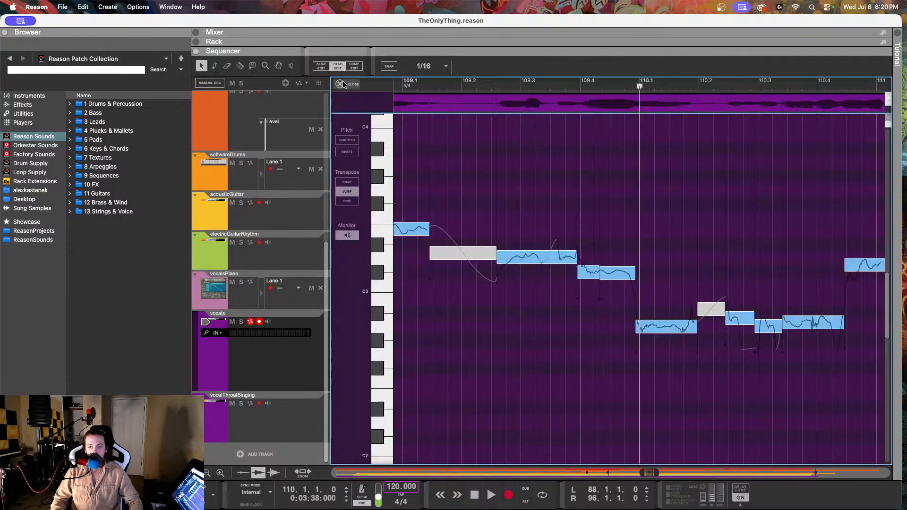
# Step: Lower the note at 110.2.2.194 to A2 with fine-tune 8 and the grey note at 110.1.4.217 to A2 with fine-tune 0
pyautogui.click(683, 330)
pyautogui.hscroll(3, 685, 326)
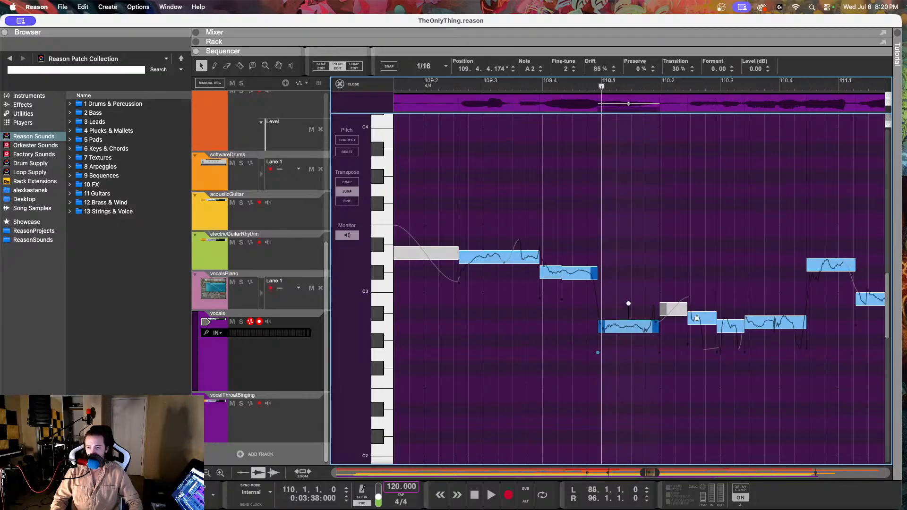
pyautogui.click(697, 318)
pyautogui.moveTo(569, 72); pyautogui.dragTo(559, 175)
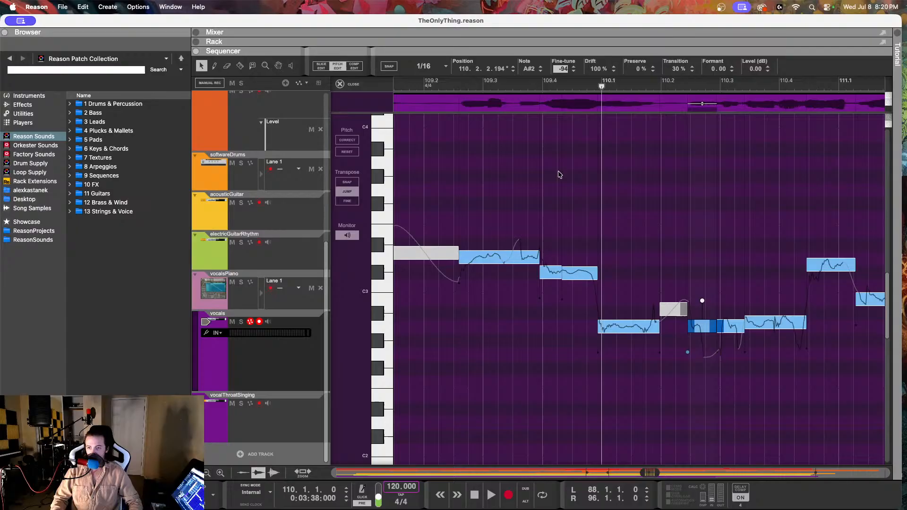
pyautogui.click(670, 304)
pyautogui.moveTo(568, 71); pyautogui.dragTo(544, 299)
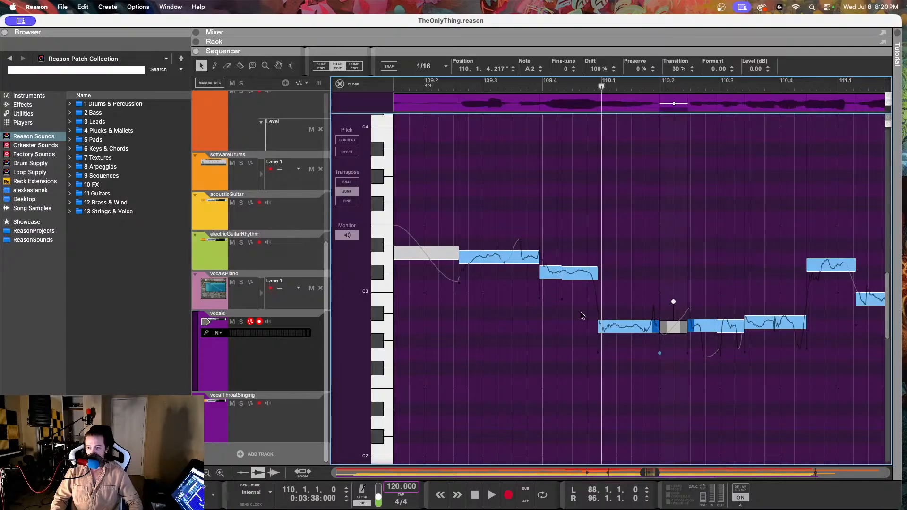
# Step: Set the A2 note at 110.3.2.159 to fine-tune -2 and drift 67%, and play the phrase from around 109.4
pyautogui.click(728, 327)
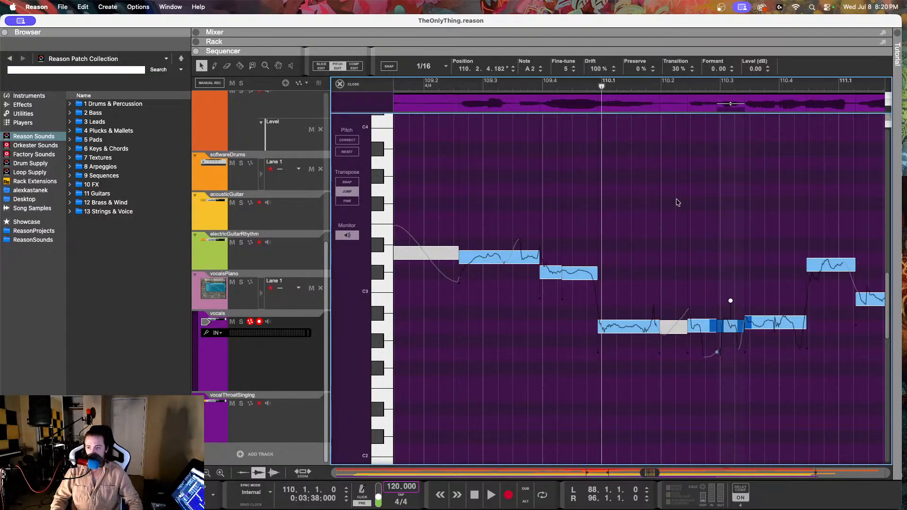
pyautogui.click(762, 325)
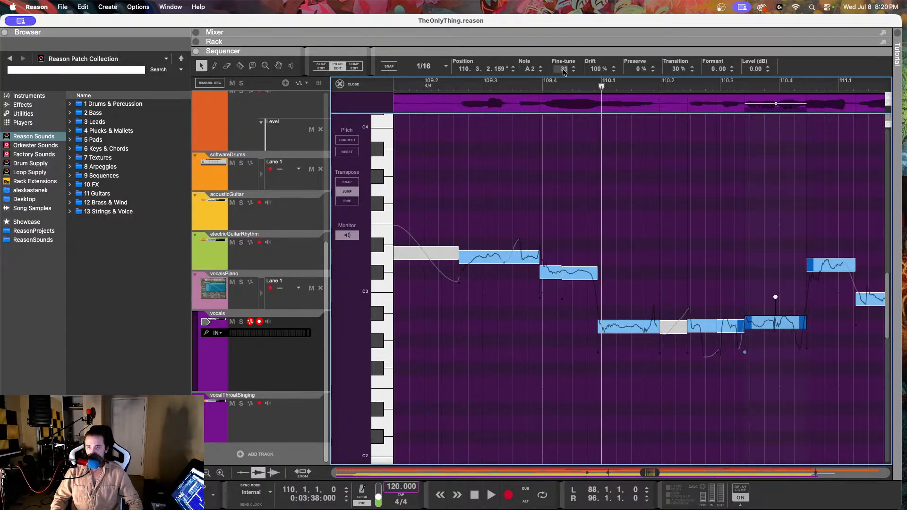
pyautogui.moveTo(564, 71); pyautogui.dragTo(564, 131)
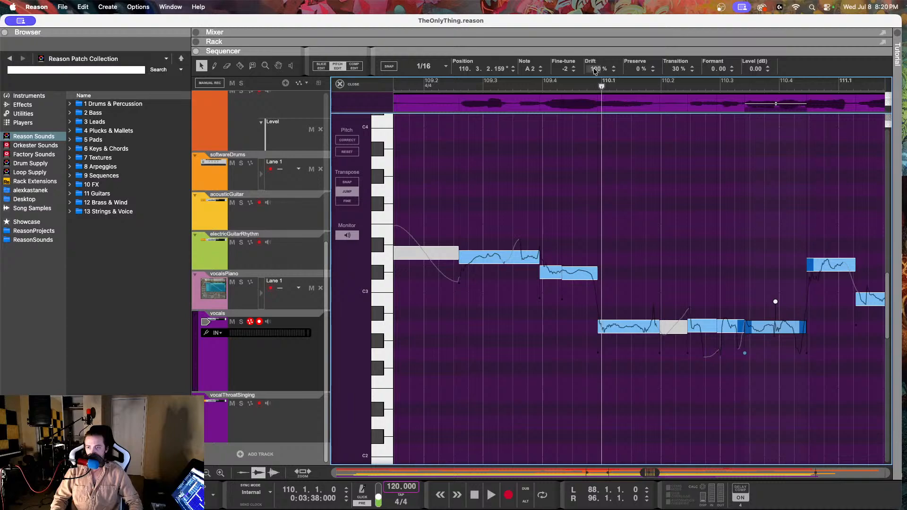
pyautogui.moveTo(595, 70); pyautogui.dragTo(594, 129)
pyautogui.click(569, 81)
pyautogui.press('space')
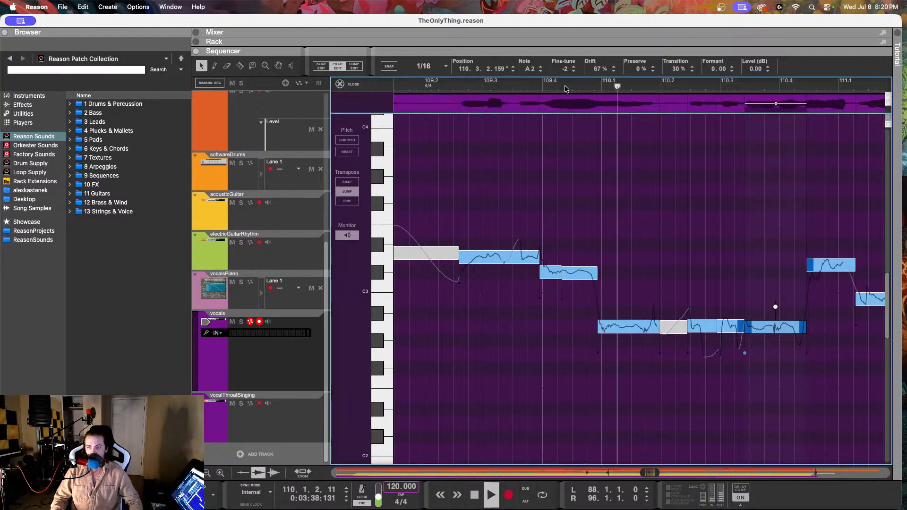
pyautogui.click(532, 85)
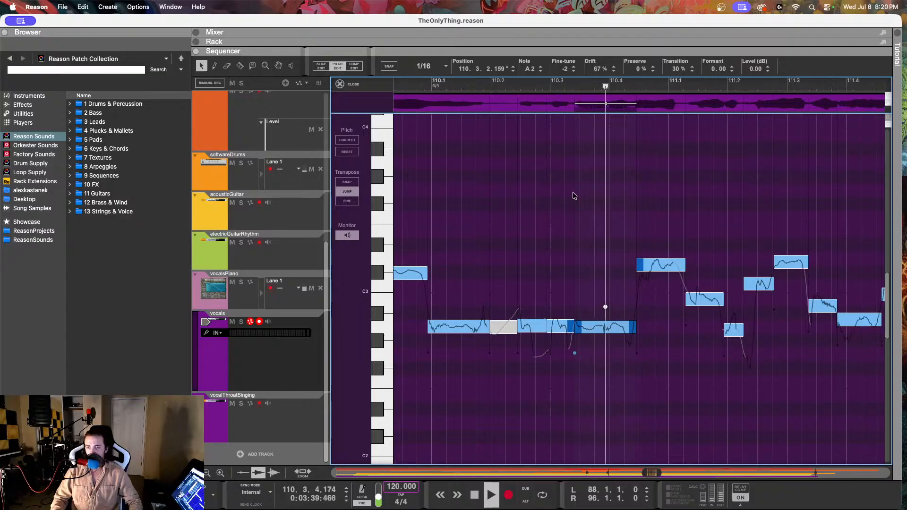
pyautogui.press('space')
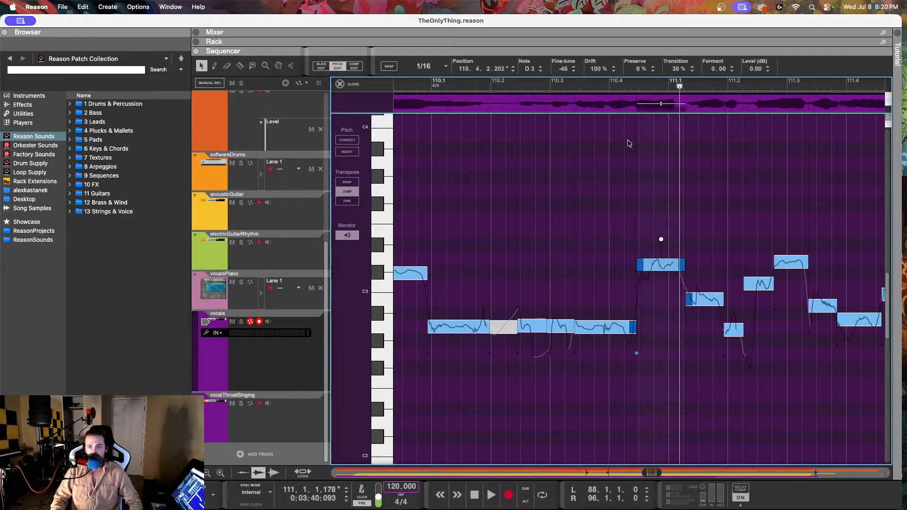
# Step: Try fine-tune -11 on the D3 note at 110.4.2.202, and check the reference notes around 111.1 on the vocalsPiano track
pyautogui.moveTo(563, 70); pyautogui.dragTo(550, 12)
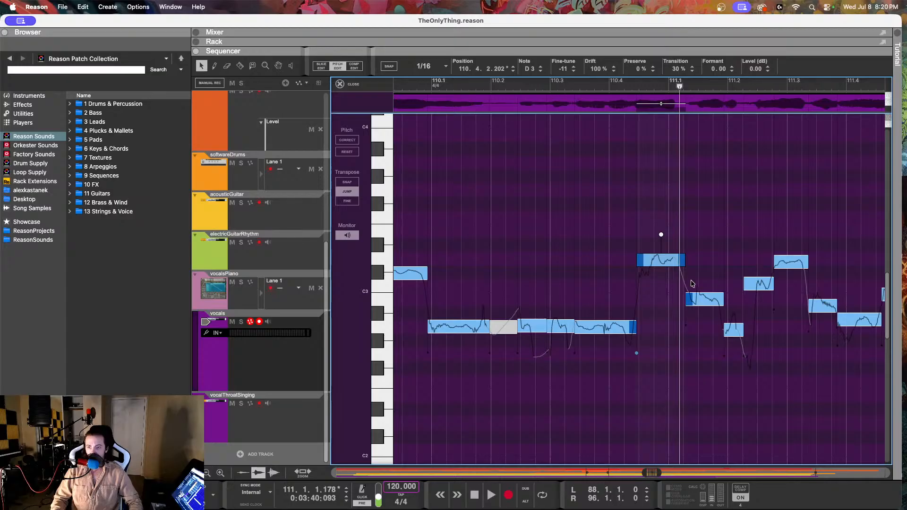
pyautogui.click(282, 308)
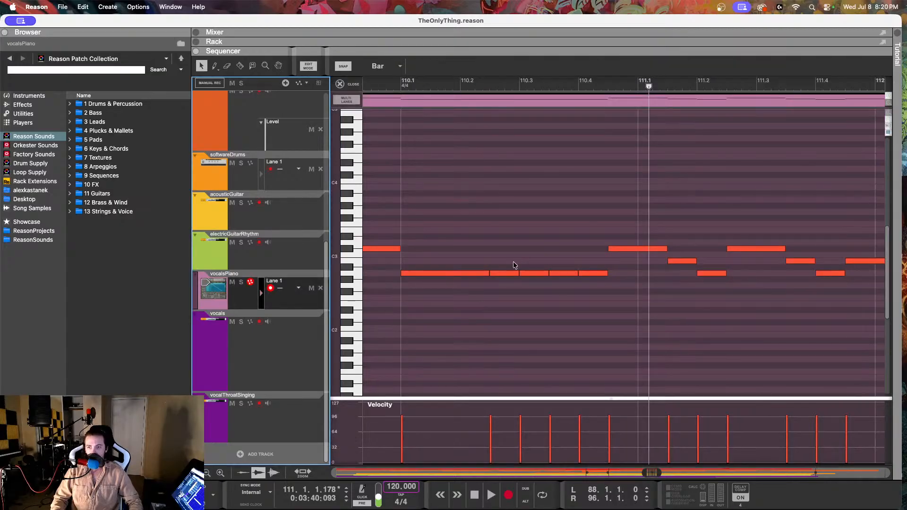
pyautogui.click(630, 249)
pyautogui.click(675, 263)
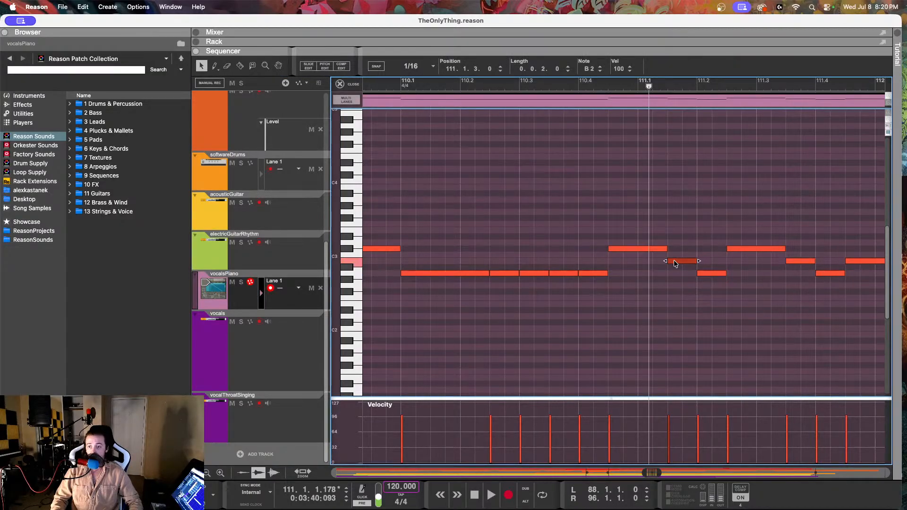
pyautogui.click(281, 347)
pyautogui.doubleClick(487, 186)
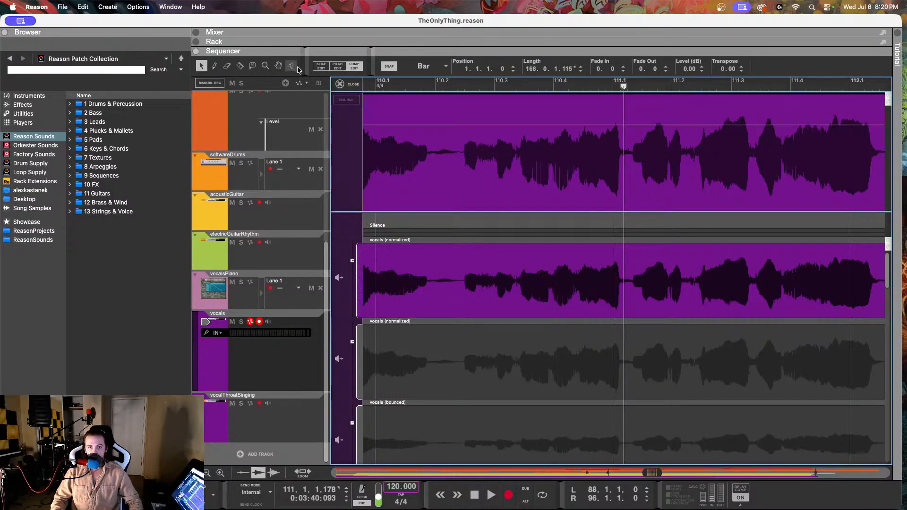
pyautogui.click(338, 68)
# Step: Lower the D3 note at 110.4.2.202 to C#3 with fine-tune -10 and drift 66%, and play from just after 110.3
pyautogui.click(618, 259)
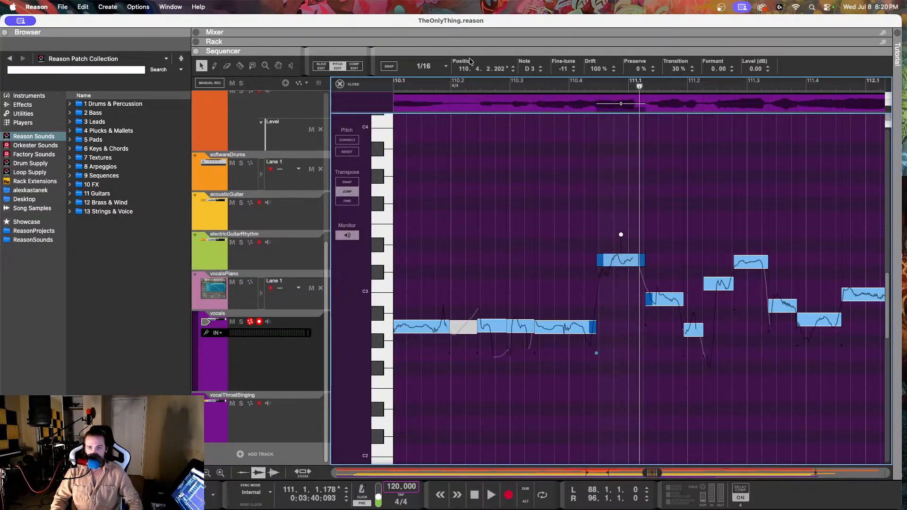
pyautogui.moveTo(562, 70); pyautogui.dragTo(537, 245)
pyautogui.moveTo(586, 72); pyautogui.dragTo(595, 85)
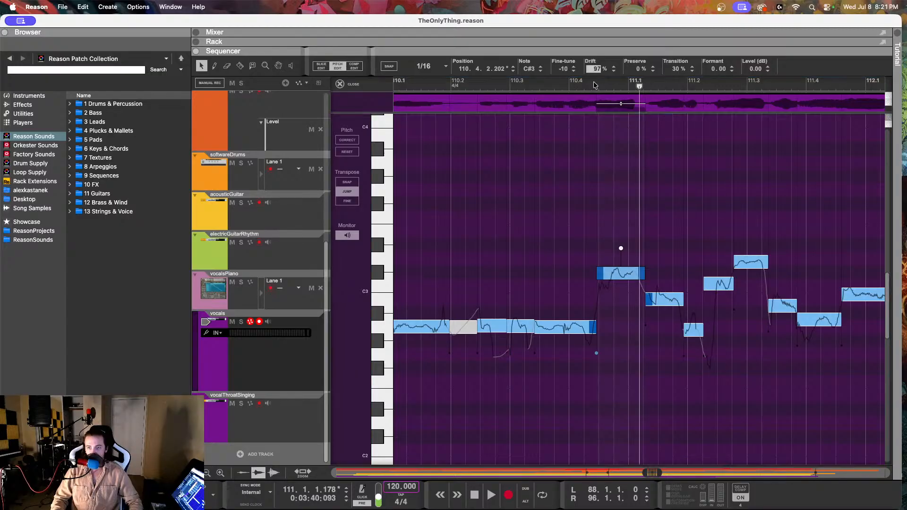
pyautogui.moveTo(589, 140); pyautogui.dragTo(589, 138)
pyautogui.click(524, 87)
pyautogui.press('space')
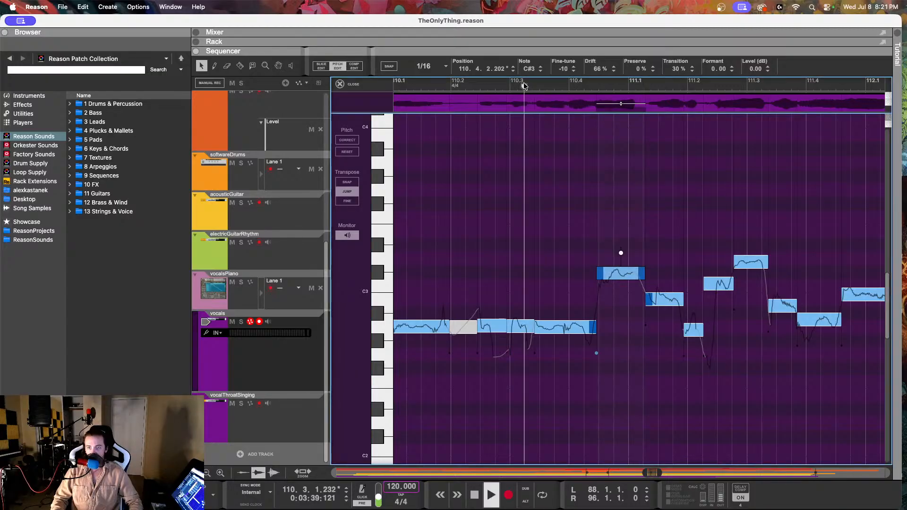
pyautogui.press('space')
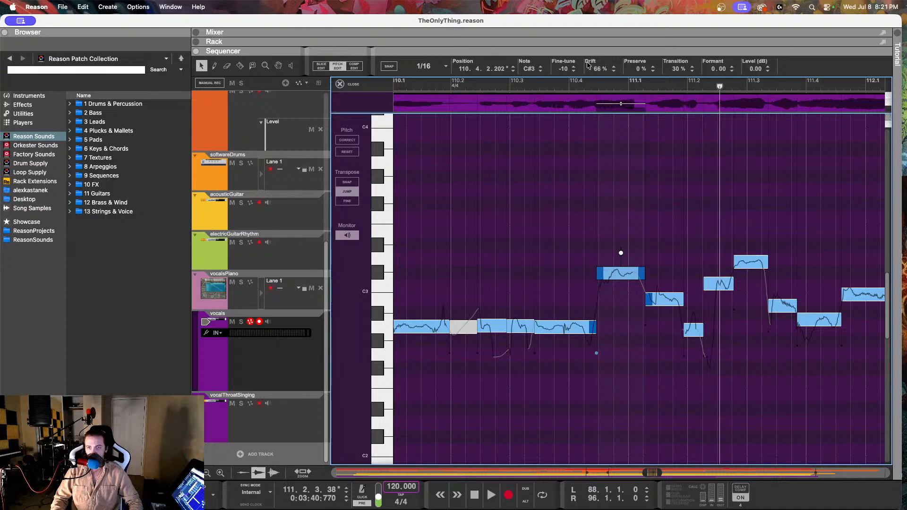
# Step: Set the drift of the C#3 note at 110.4.2.202 back to 100%, and play repeatedly from around 110.3
pyautogui.moveTo(597, 68); pyautogui.dragTo(593, 19)
pyautogui.click(543, 86)
pyautogui.press('space')
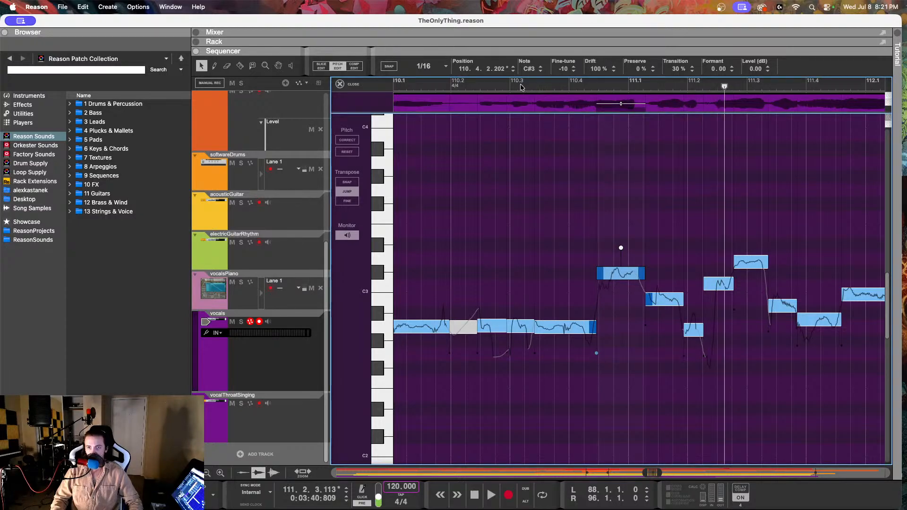
pyautogui.click(520, 85)
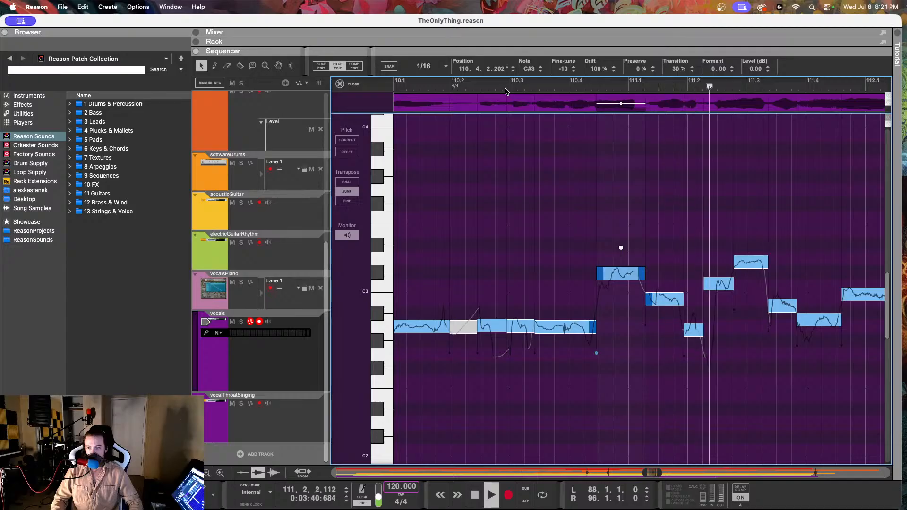
pyautogui.press('space')
# Step: Set the drift of the B2 note at 111.1.2.33 to 39%, and play from after 110.2
pyautogui.press('Right')
pyautogui.moveTo(595, 77); pyautogui.dragTo(595, 84)
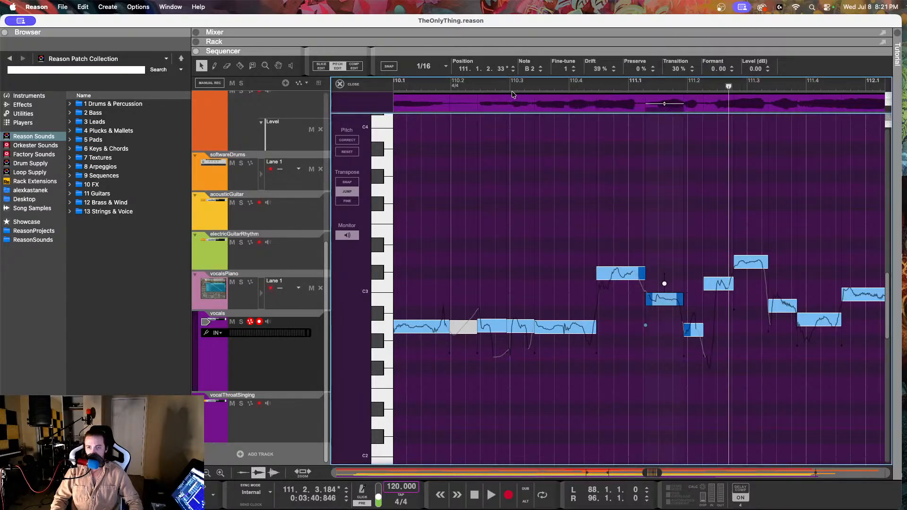
pyautogui.click(492, 85)
pyautogui.press('space')
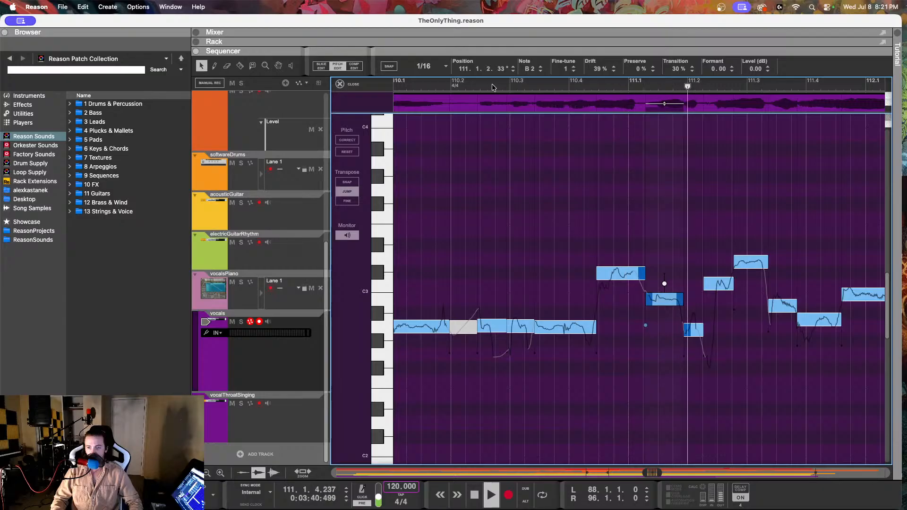
pyautogui.press('space')
# Step: Set the drift of the A2 note at 111.1.4.177 to 30%, and play from just after 110.3
pyautogui.click(692, 327)
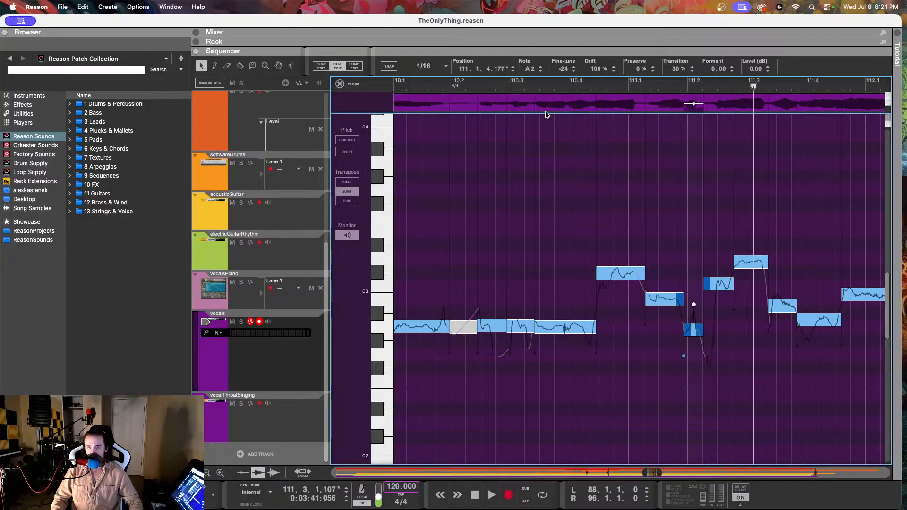
pyautogui.moveTo(598, 73); pyautogui.dragTo(590, 179)
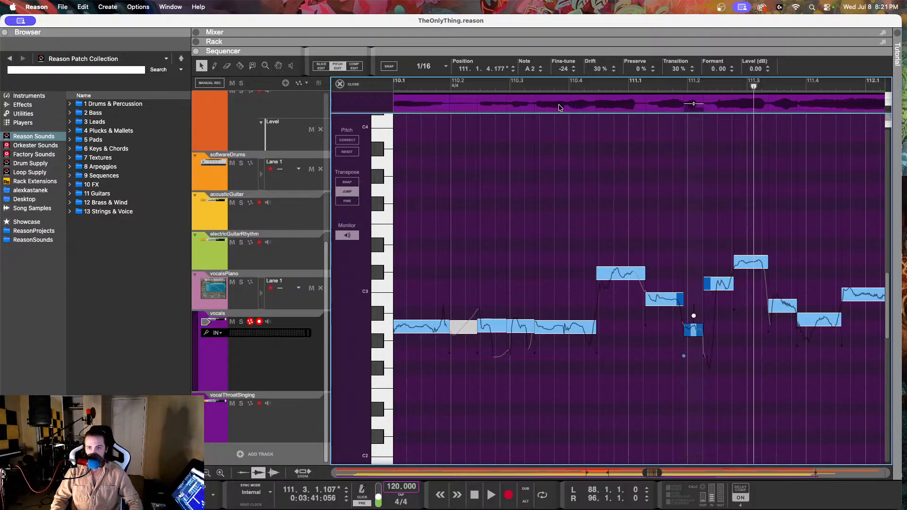
pyautogui.click(523, 82)
pyautogui.press('space')
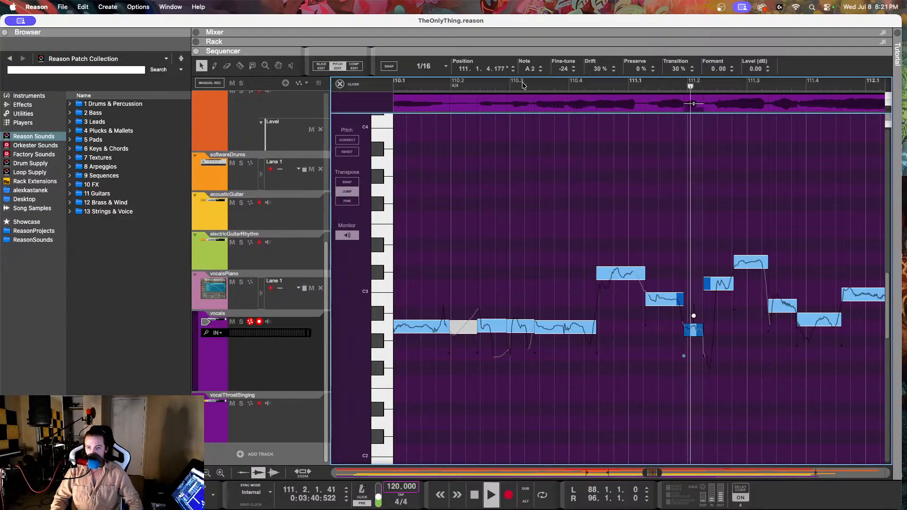
pyautogui.press('space')
# Step: Lower the D3 note at 111.2.4.31 to C#3 with fine-tune 3, and play from just before 110.4
pyautogui.hscroll(3, 731, 232)
pyautogui.click(674, 262)
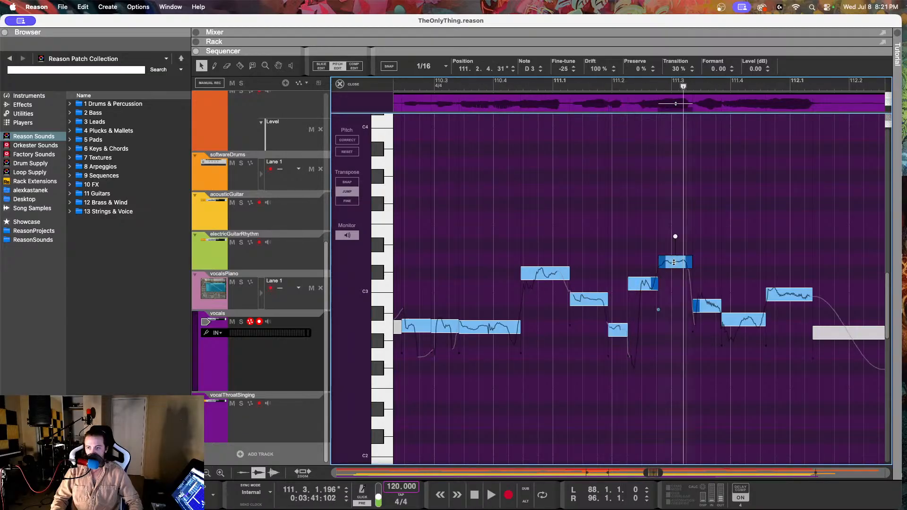
pyautogui.moveTo(570, 72); pyautogui.dragTo(563, 202)
pyautogui.click(487, 89)
pyautogui.press('space')
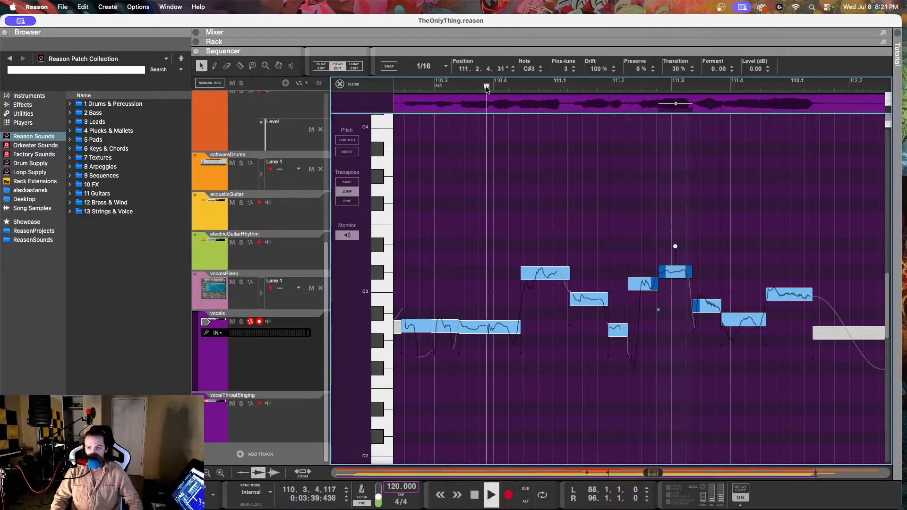
# Step: Lower the note at 111.2.2.21 to B2 with fine-tune 3, and split the C#3 note shortly before 111.1 at 110.4.3.193
pyautogui.click(640, 282)
pyautogui.moveTo(584, 68); pyautogui.dragTo(565, 265)
pyautogui.click(240, 66)
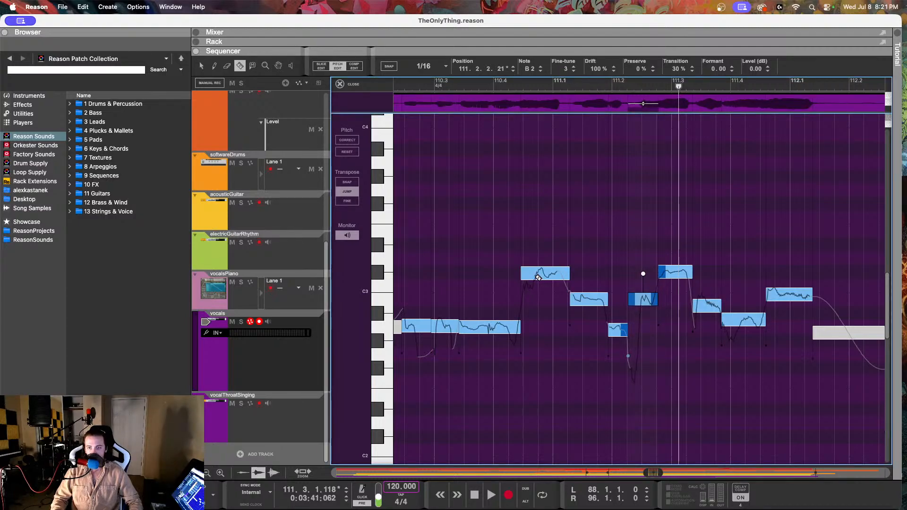
pyautogui.click(537, 277)
pyautogui.click(202, 66)
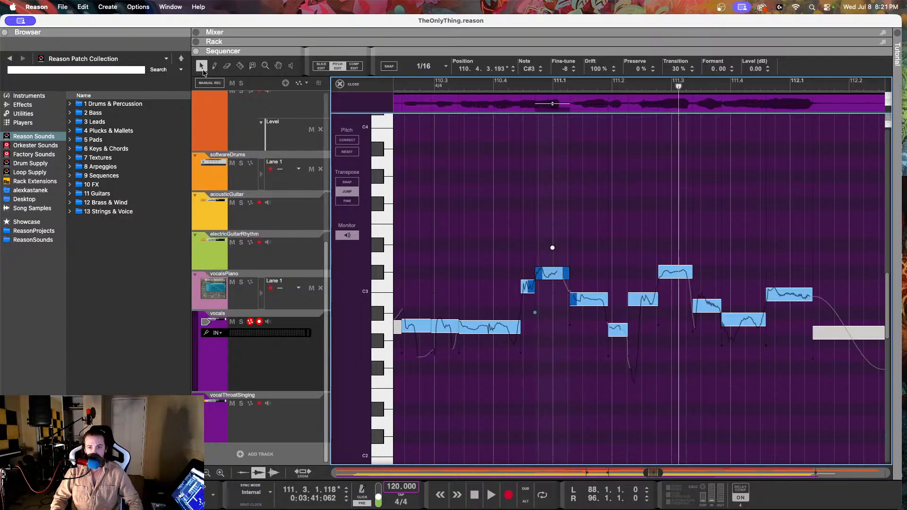
pyautogui.click(563, 72)
# Step: Lower the short first piece of the split note at 110.4.2.202 to B2 with fine-tune -4, and play from around 110.3
pyautogui.click(528, 285)
pyautogui.moveTo(563, 68); pyautogui.dragTo(535, 239)
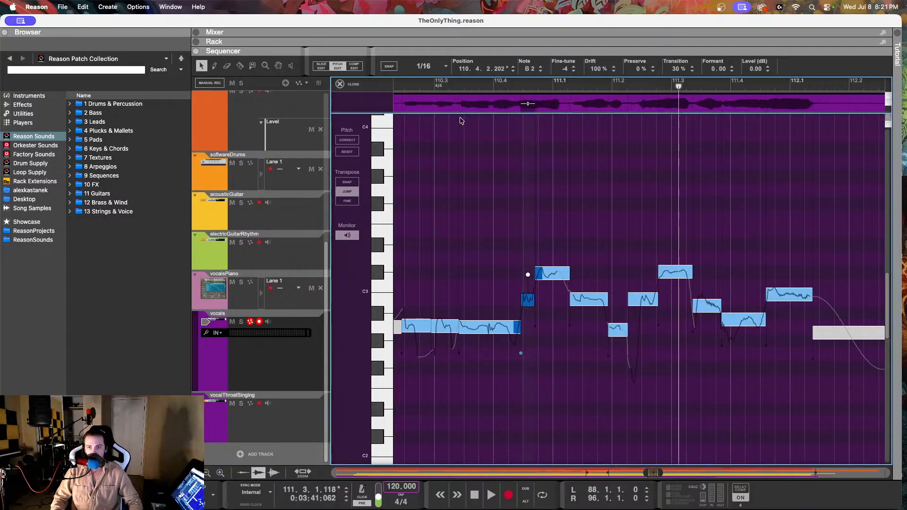
pyautogui.click(440, 86)
pyautogui.press('space')
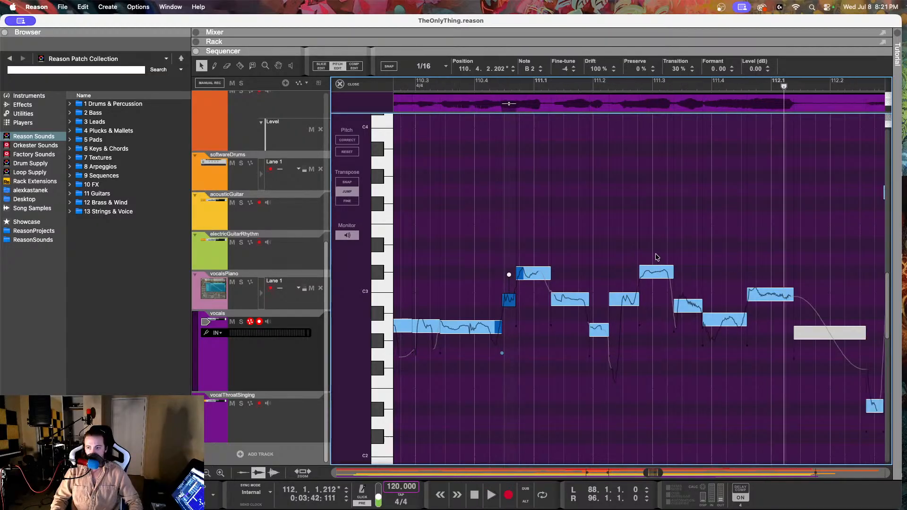
# Step: Set the B2 note at 111.3.2.108 to fine-tune -10 and drift 36%, and play from just after 111.1
pyautogui.click(652, 303)
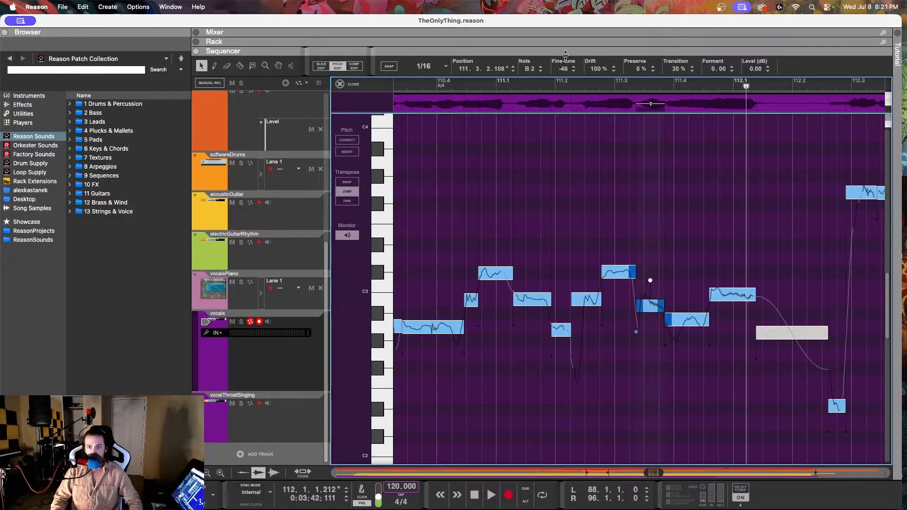
pyautogui.moveTo(571, 75); pyautogui.dragTo(553, 8)
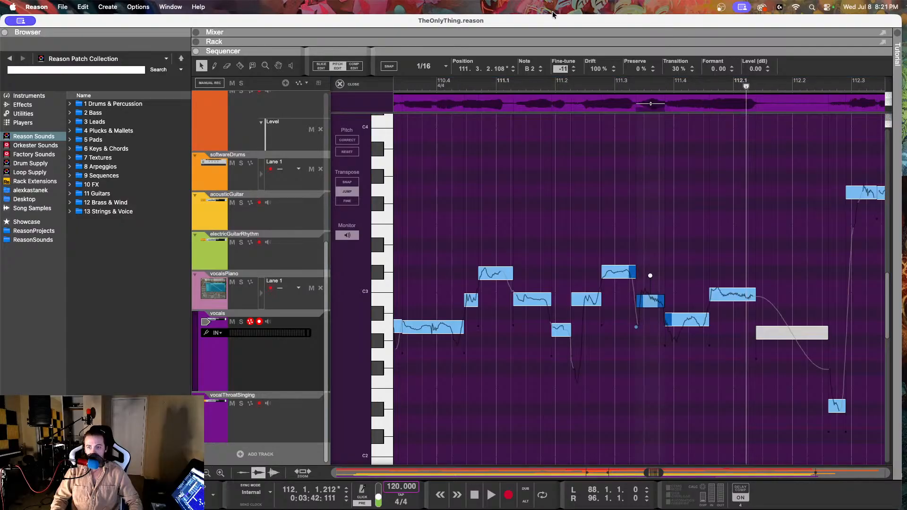
pyautogui.moveTo(650, 275); pyautogui.dragTo(650, 283)
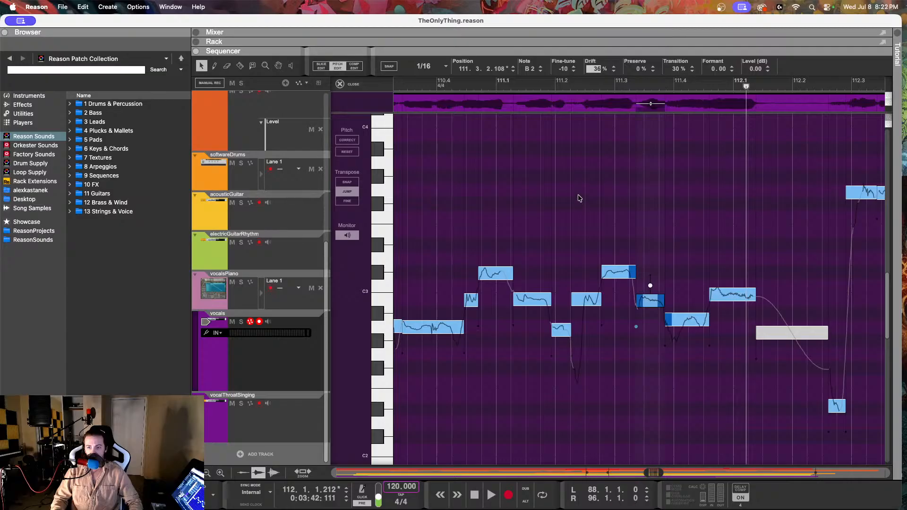
pyautogui.click(524, 87)
pyautogui.press('space')
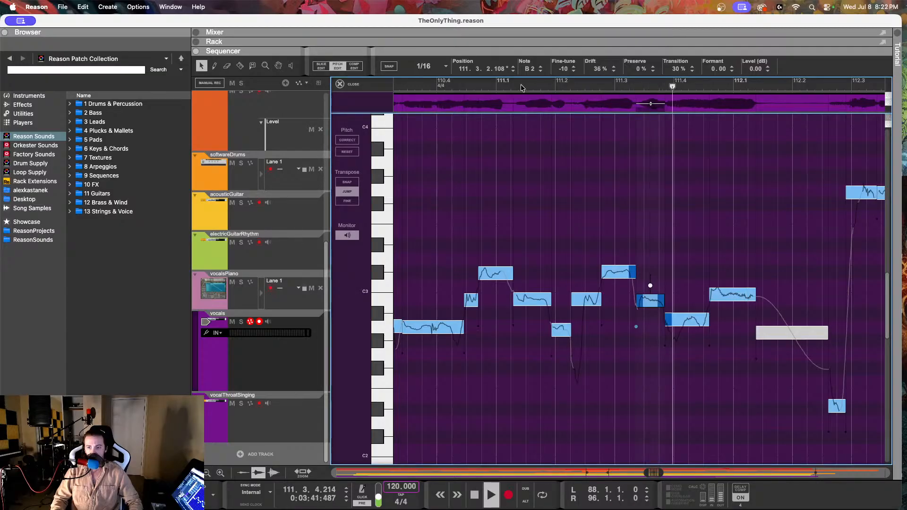
pyautogui.press('space')
# Step: Compare the neighbouring notes around 111.2, and lower the A#2 note at 111.3.4.96 to A2 with fine-tune 1
pyautogui.click(697, 321)
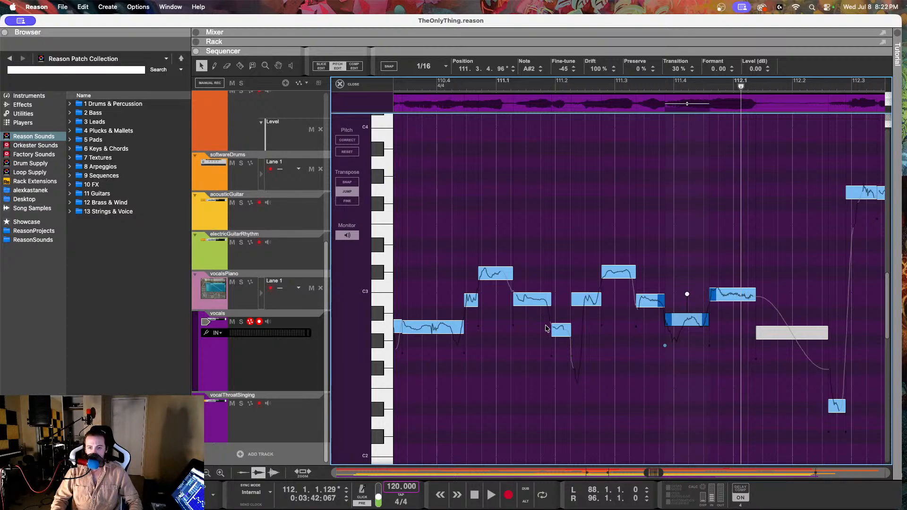
pyautogui.click(561, 330)
pyautogui.click(582, 298)
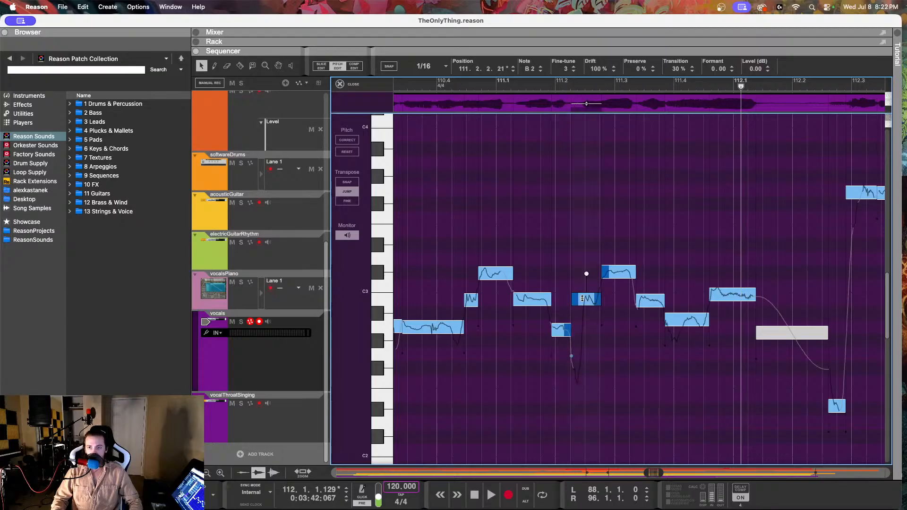
pyautogui.click(678, 323)
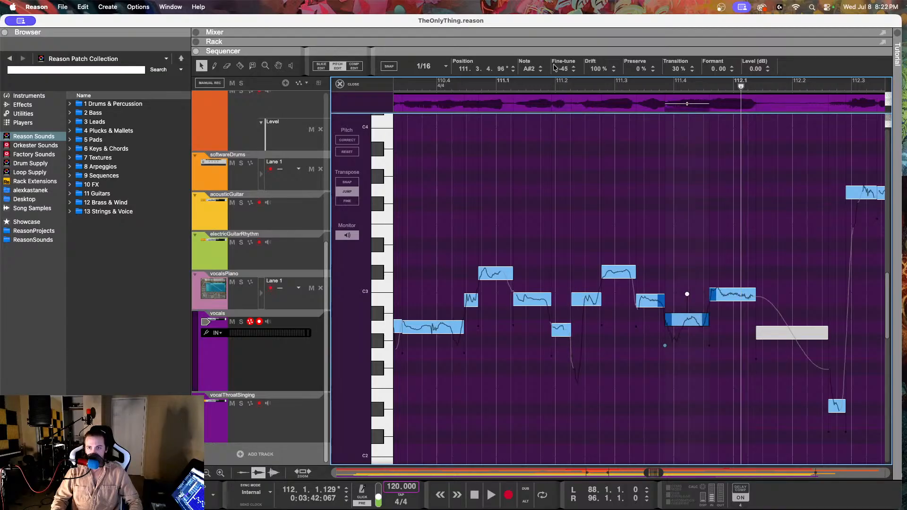
pyautogui.moveTo(562, 69); pyautogui.dragTo(561, 174)
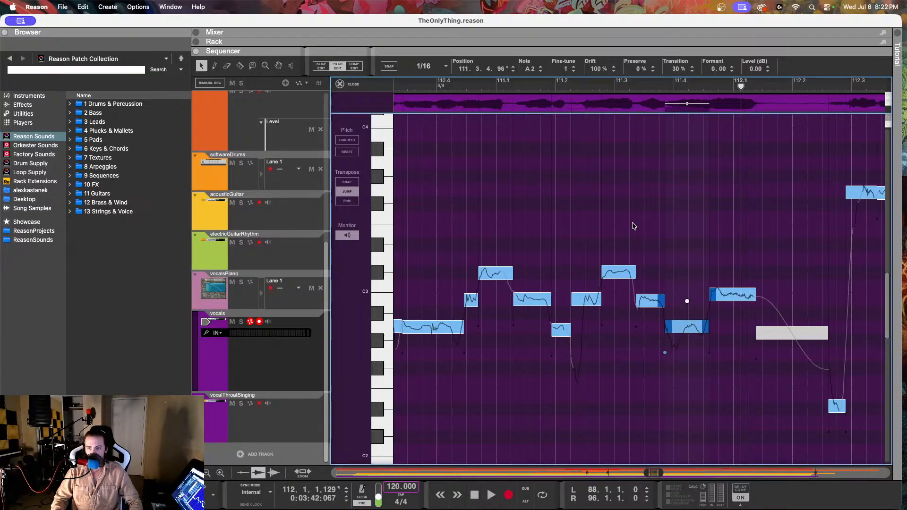
# Step: Lower the note ending just after 112.1 to B2 with fine-tune -9, and reduce its drift
pyautogui.click(735, 305)
pyautogui.moveTo(564, 71); pyautogui.dragTo(545, 157)
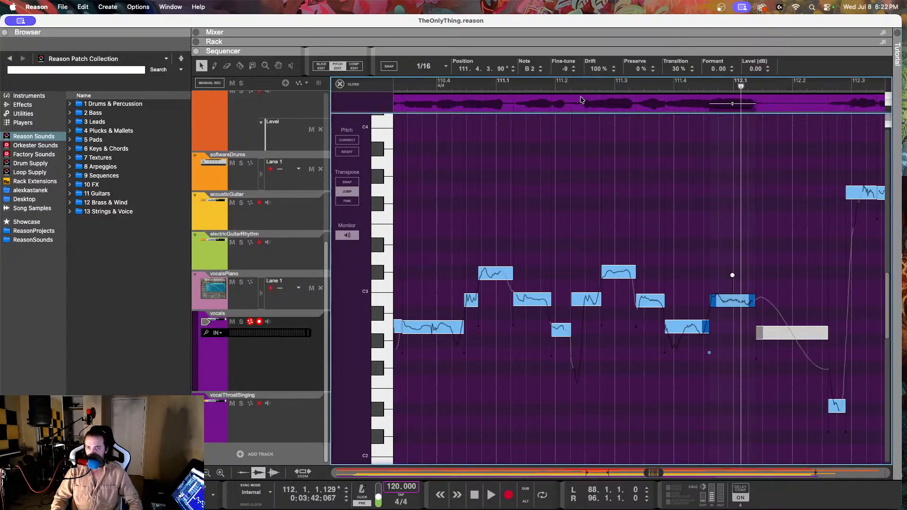
pyautogui.moveTo(595, 69); pyautogui.dragTo(593, 79)
pyautogui.moveTo(590, 122); pyautogui.dragTo(591, 129)
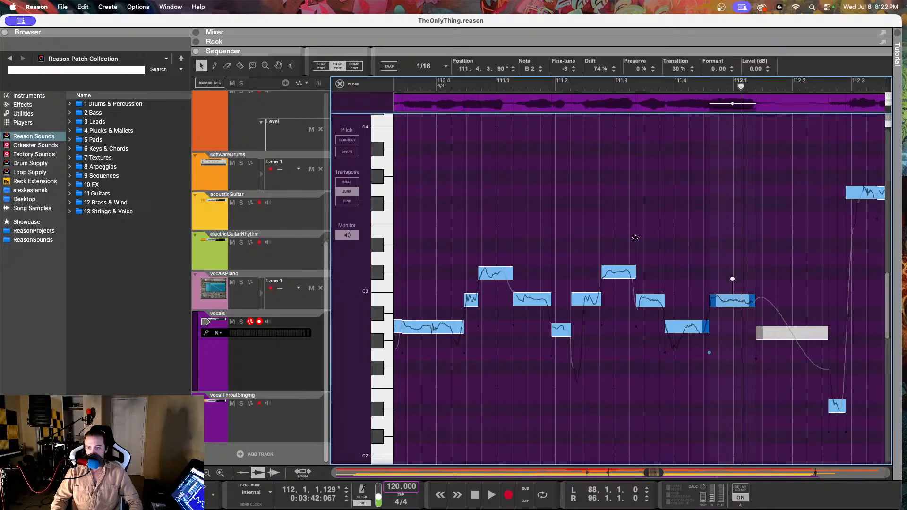
# Step: Split the A2 note at 111.4.1.109, and lower its first piece to G2 with fine-tune -2
pyautogui.click(651, 299)
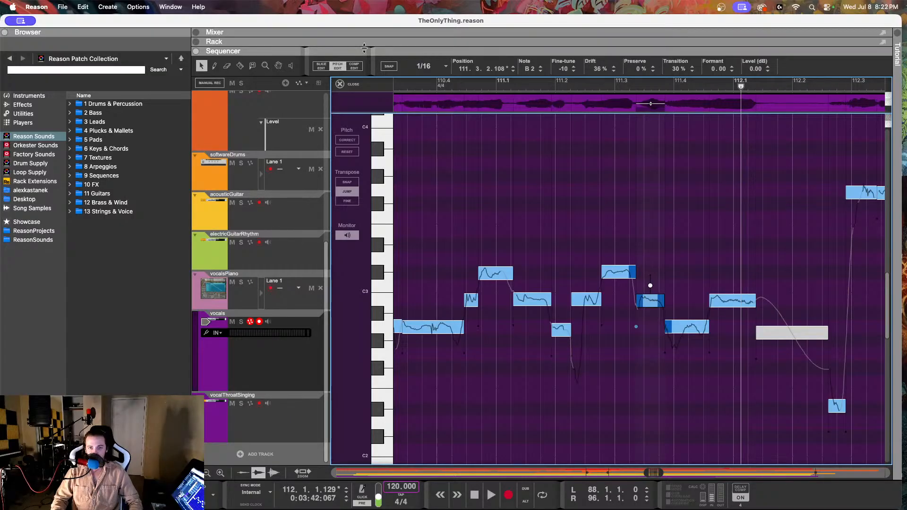
pyautogui.click(240, 66)
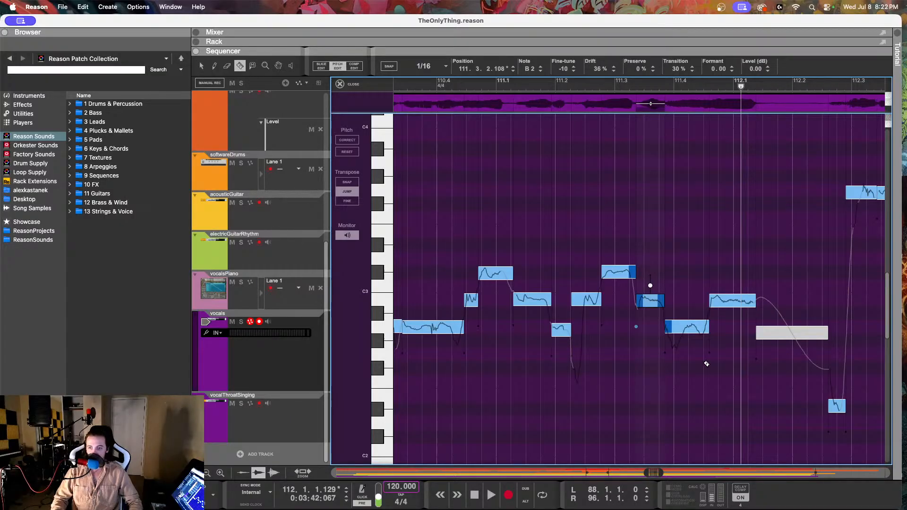
pyautogui.click(684, 331)
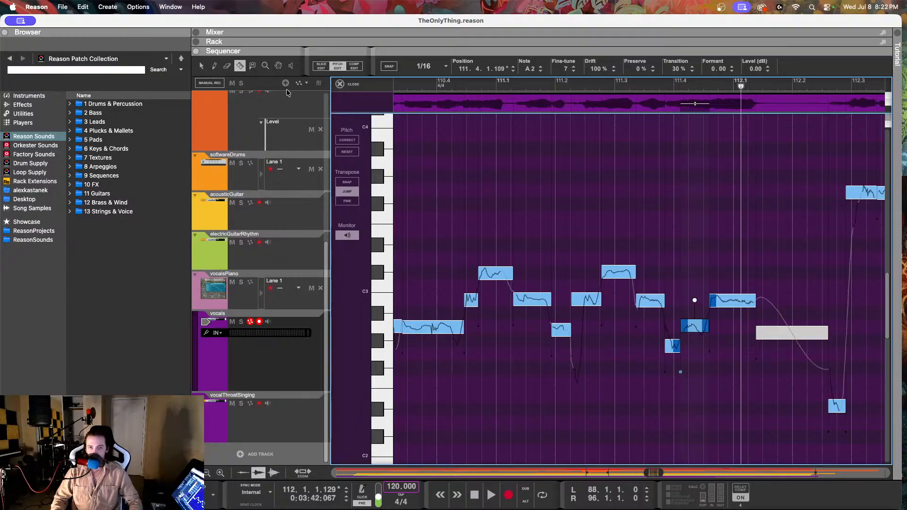
pyautogui.click(202, 66)
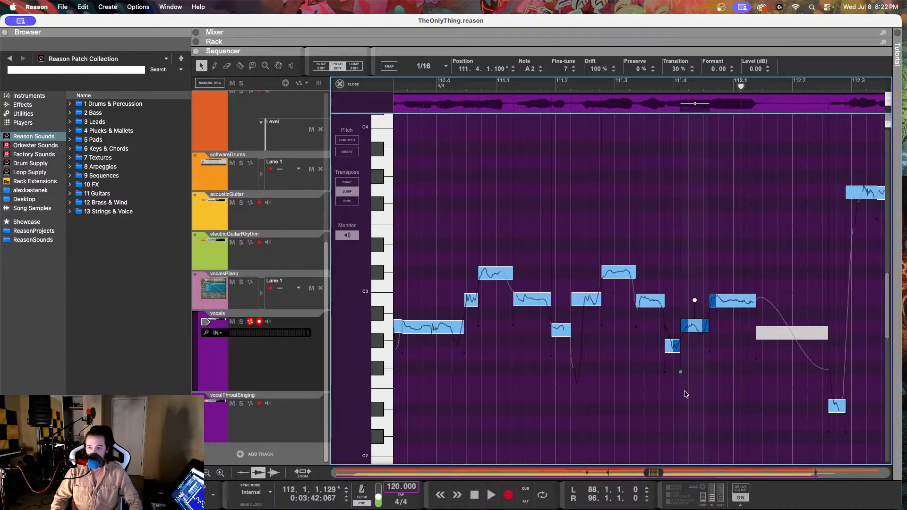
pyautogui.click(670, 344)
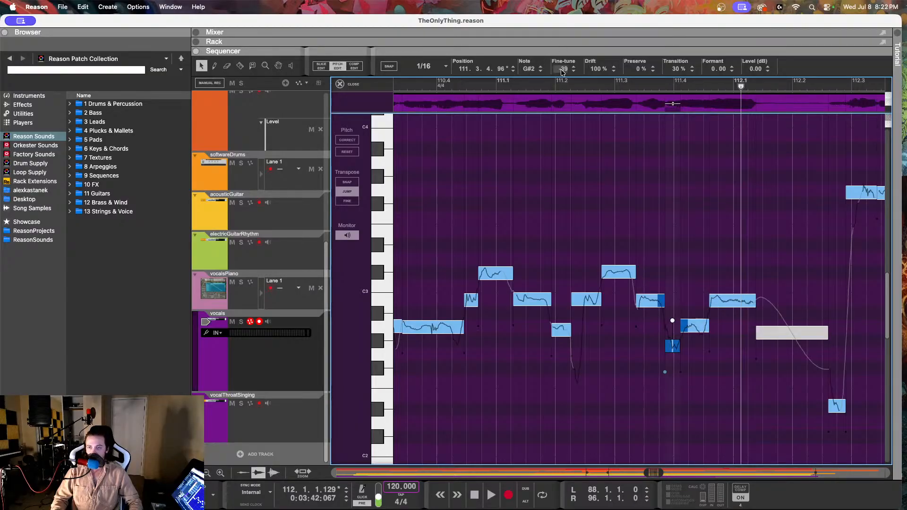
pyautogui.moveTo(563, 71); pyautogui.dragTo(572, 188)
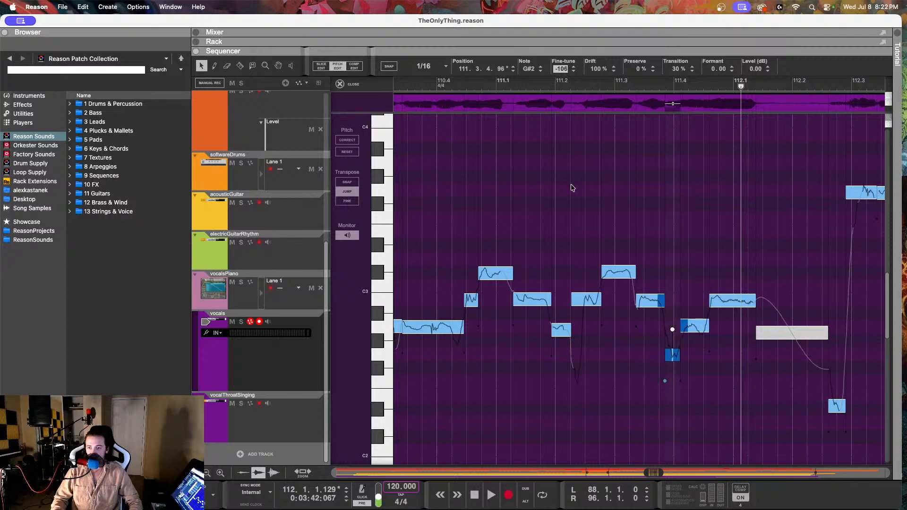
# Step: Play the edited phrase from after 111.2, from between 110.4 and 111.1, and from around 110.4 into bar 113
pyautogui.click(584, 86)
pyautogui.press('space')
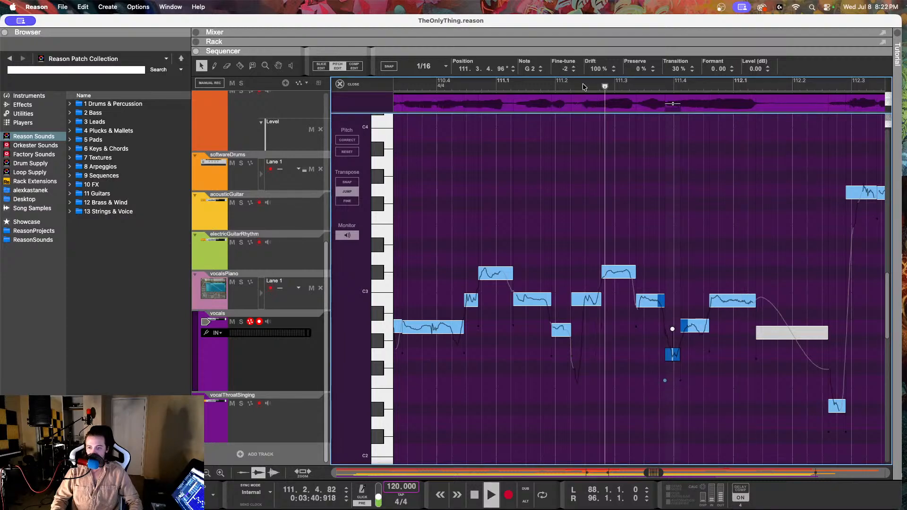
pyautogui.click(478, 87)
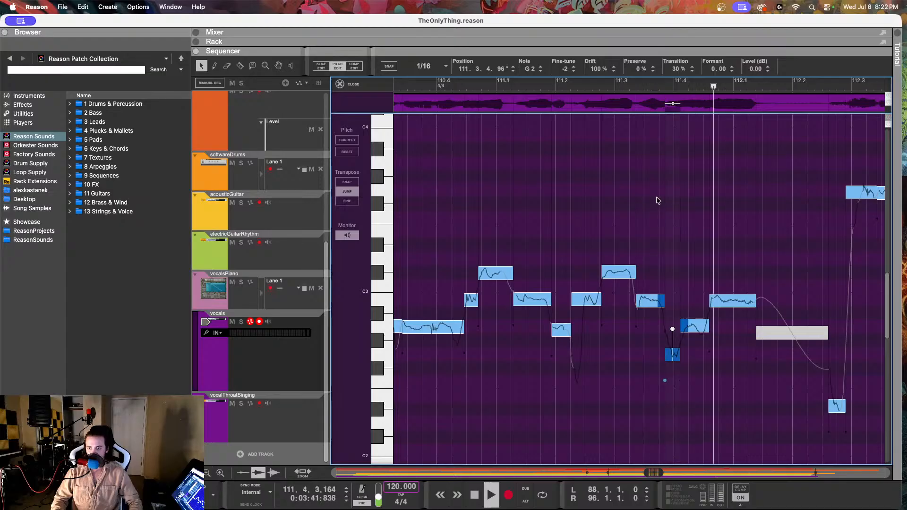
pyautogui.press('space')
pyautogui.click(698, 324)
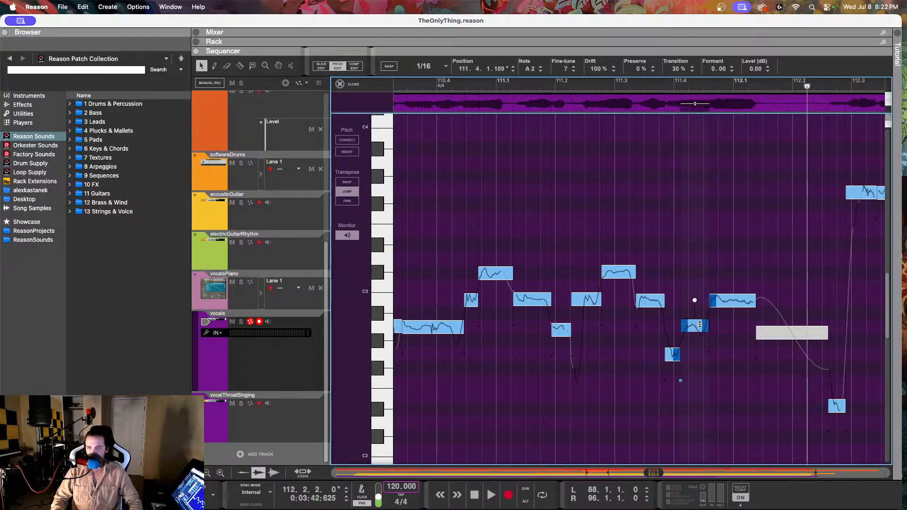
pyautogui.click(434, 87)
pyautogui.press('space')
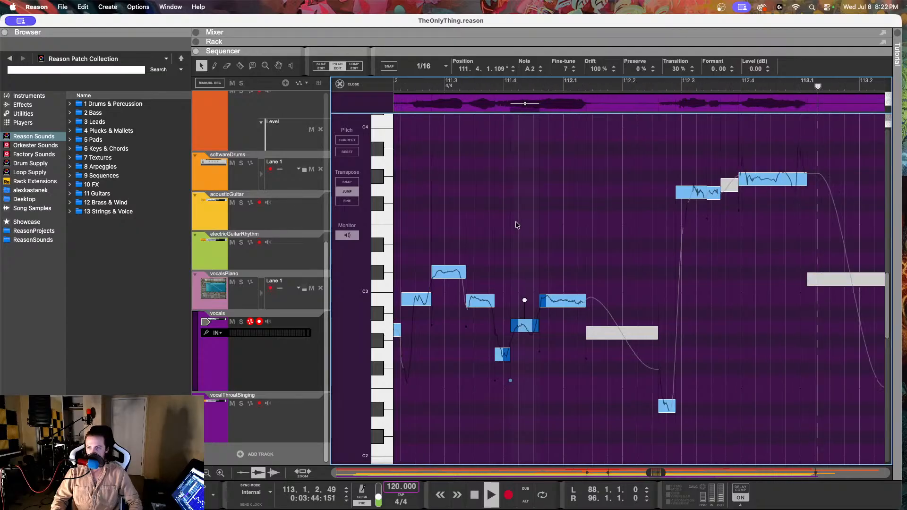
pyautogui.press('space')
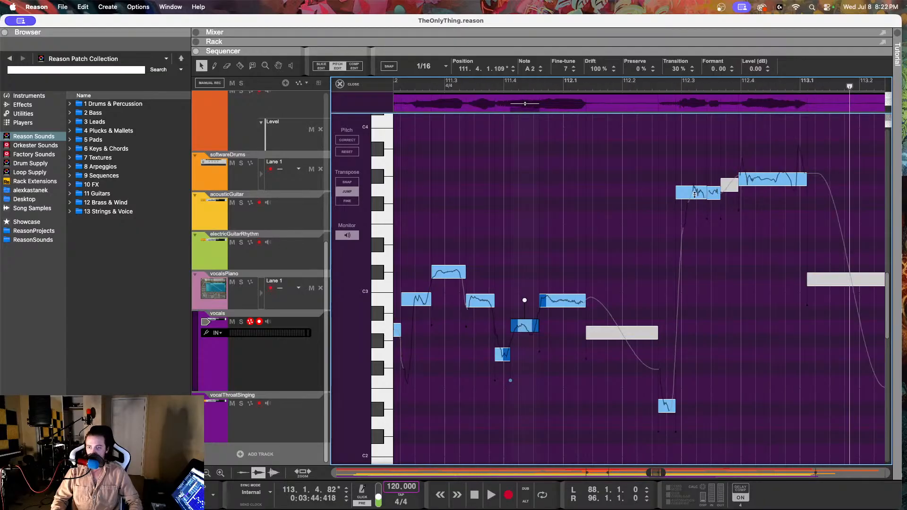
# Step: Compare the vocal notes from 112.3 to 113.1 with the matching reference notes in the vocalsPiano clip
pyautogui.click(694, 194)
pyautogui.click(782, 179)
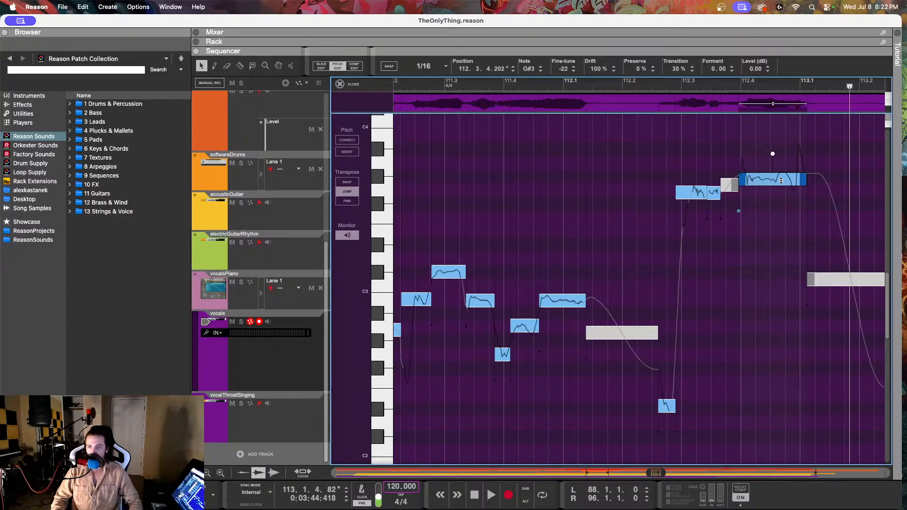
pyautogui.scroll(5, 779, 185)
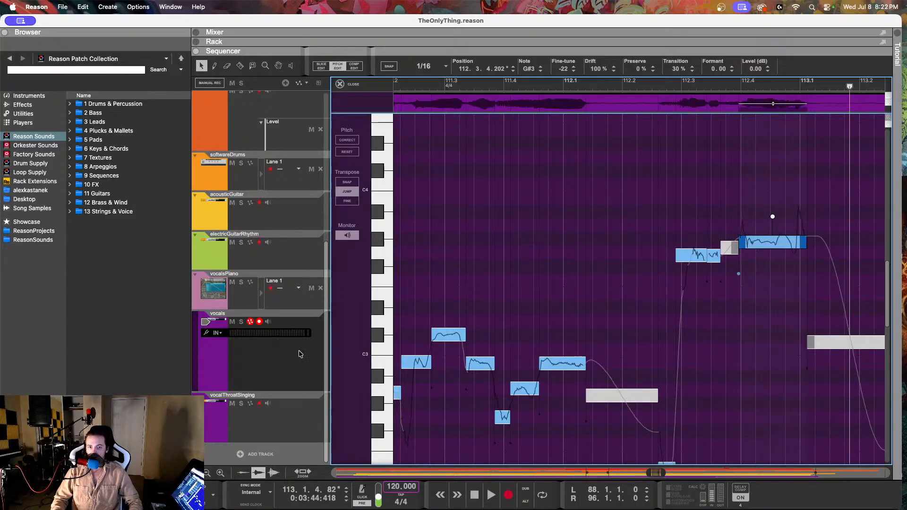
pyautogui.click(278, 305)
pyautogui.moveTo(655, 191); pyautogui.dragTo(692, 239)
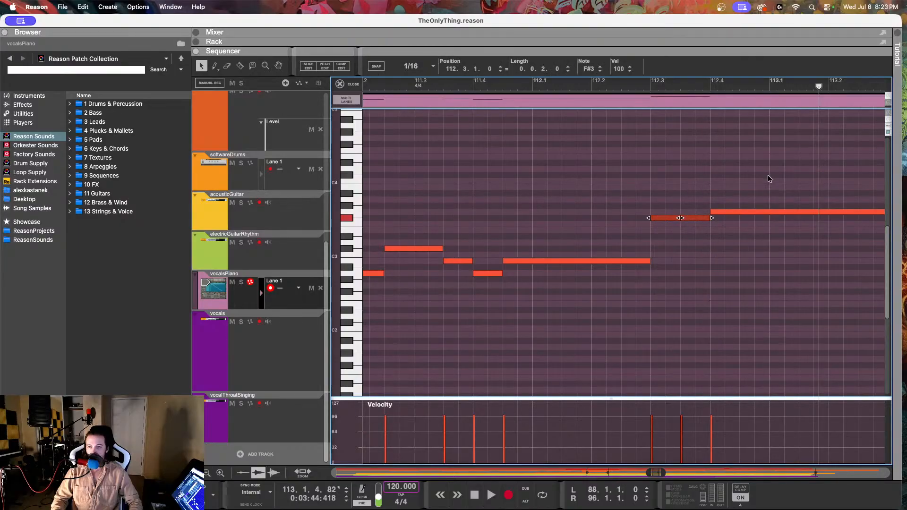
pyautogui.moveTo(767, 175); pyautogui.dragTo(776, 245)
# Step: Return to the vocals track and reopen its clip in pitch editing around bars 112 to 114
pyautogui.click(276, 368)
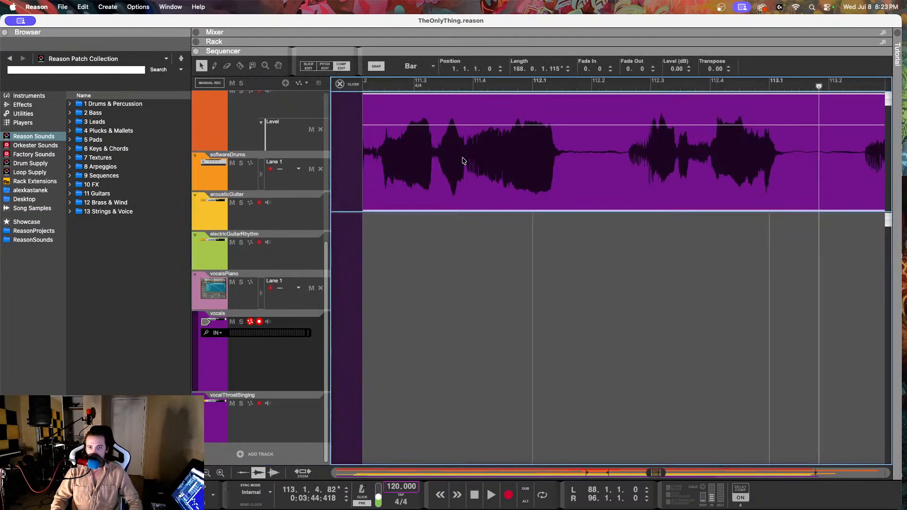
pyautogui.click(353, 66)
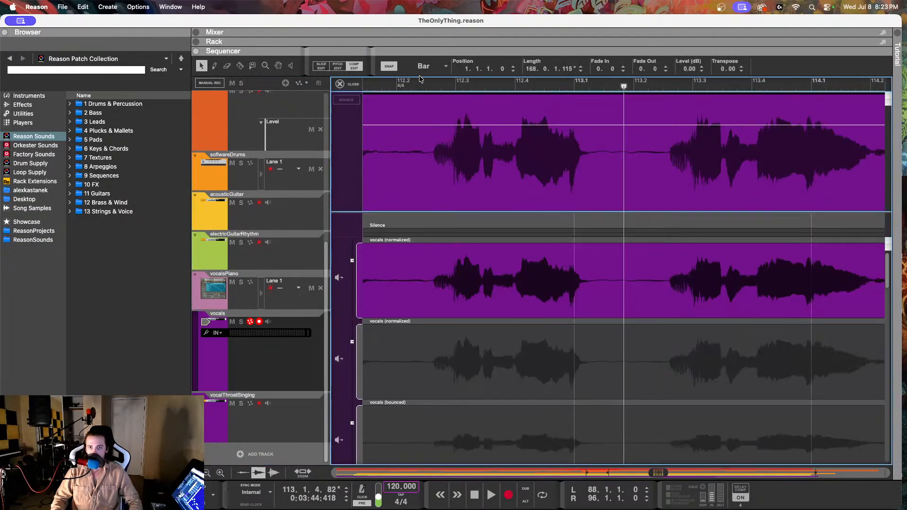
pyautogui.click(336, 66)
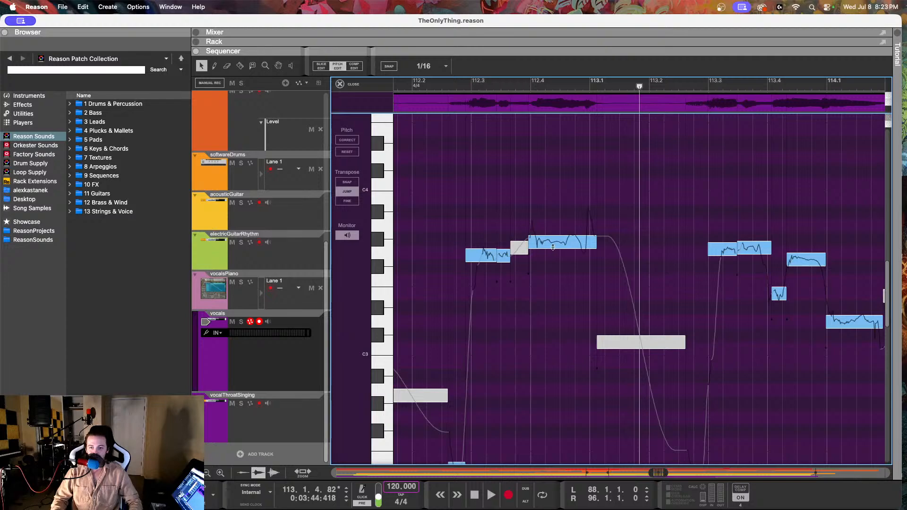
# Step: Lower the two adjacent G3 notes at 112.2.4.148 and 112.3.2.169 to F#3
pyautogui.click(478, 255)
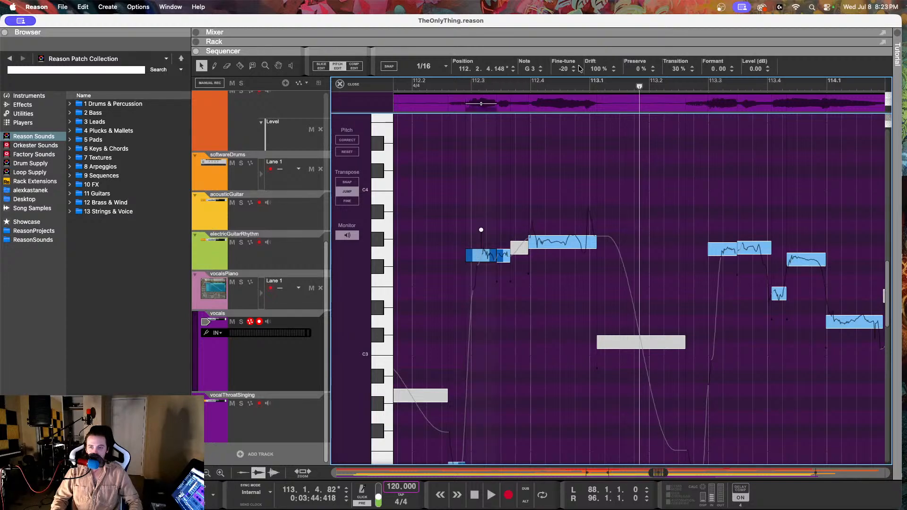
pyautogui.click(541, 72)
pyautogui.click(501, 254)
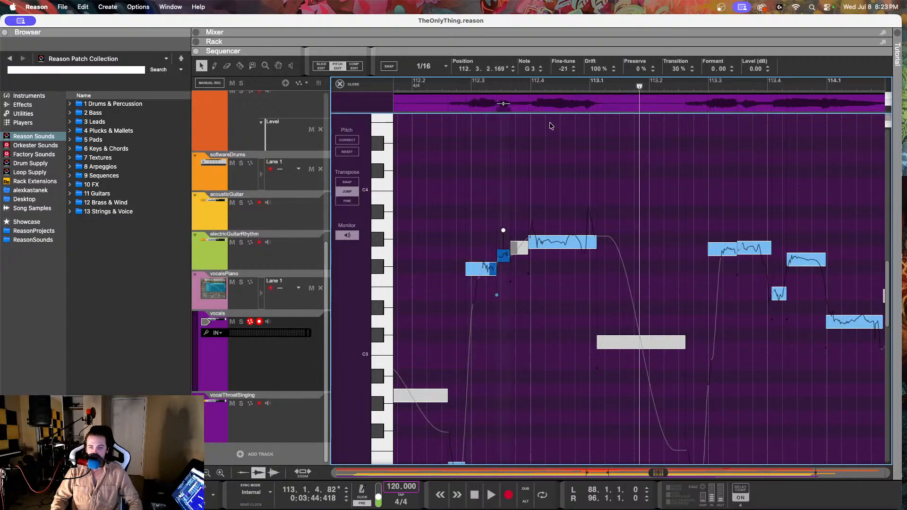
pyautogui.click(541, 71)
# Step: Lower the G#3 note at 112.3.4.202 to G3, and the grey note just before it at 112.3.3.152 to F#3
pyautogui.click(540, 236)
pyautogui.click(541, 71)
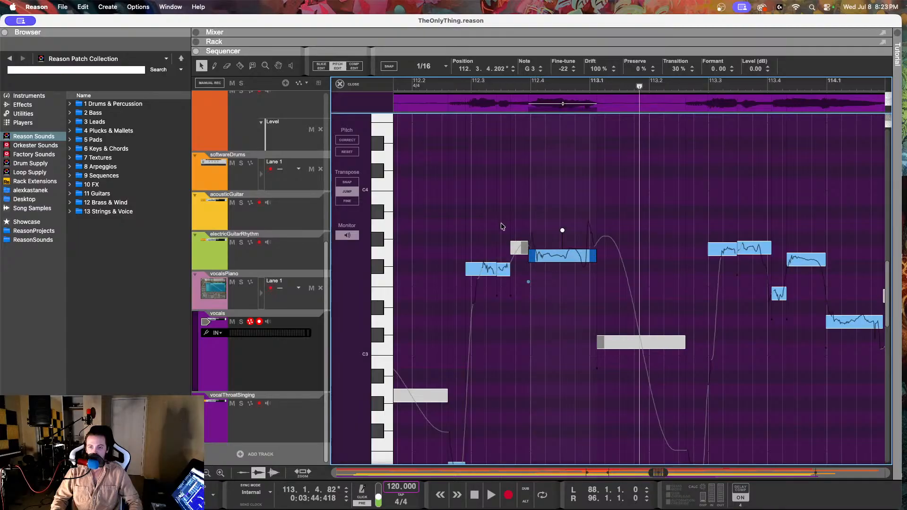
pyautogui.click(516, 247)
pyautogui.click(541, 71)
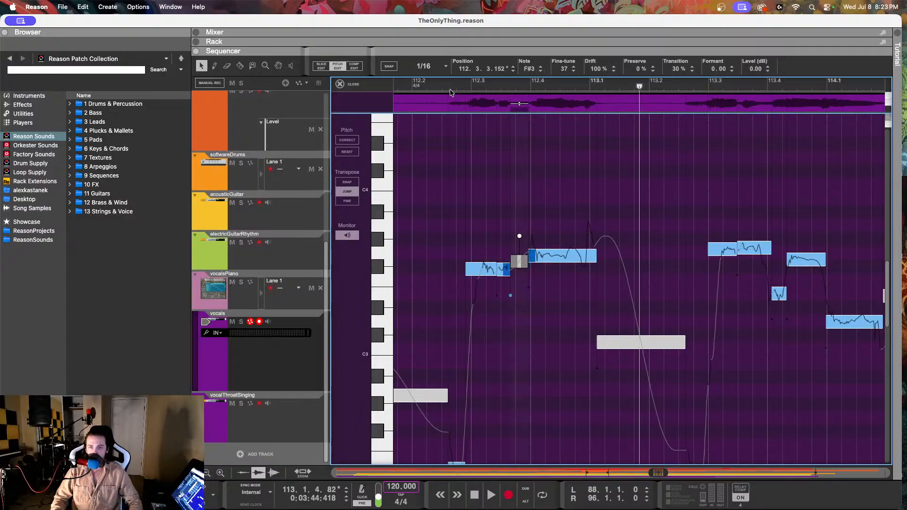
# Step: Play the vocal from just after 112.2 to just past 113.1
pyautogui.click(435, 83)
pyautogui.press('space')
pyautogui.press('space')
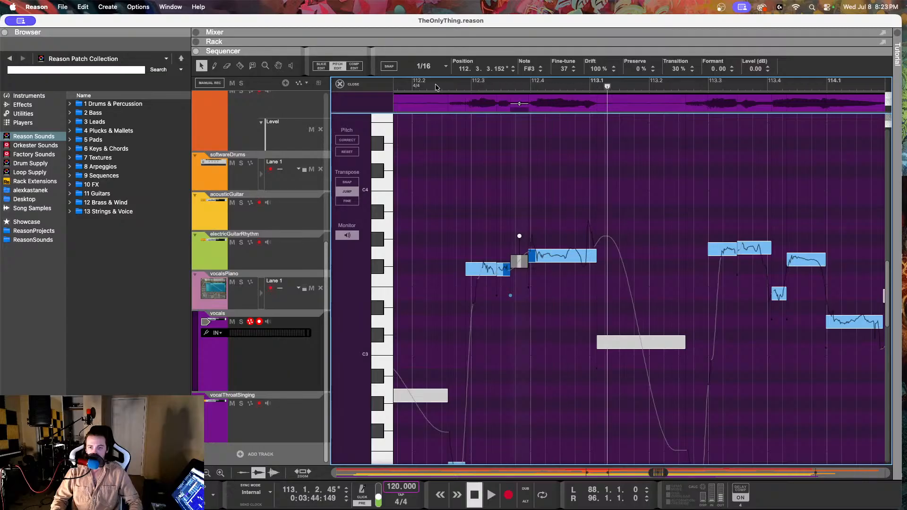
# Step: Raise the fine-tune of the two adjacent F#3 notes near 112.3, and set the G3 note at 112.3.4.202 to a fine-tune of 6
pyautogui.click(415, 86)
pyautogui.click(481, 269)
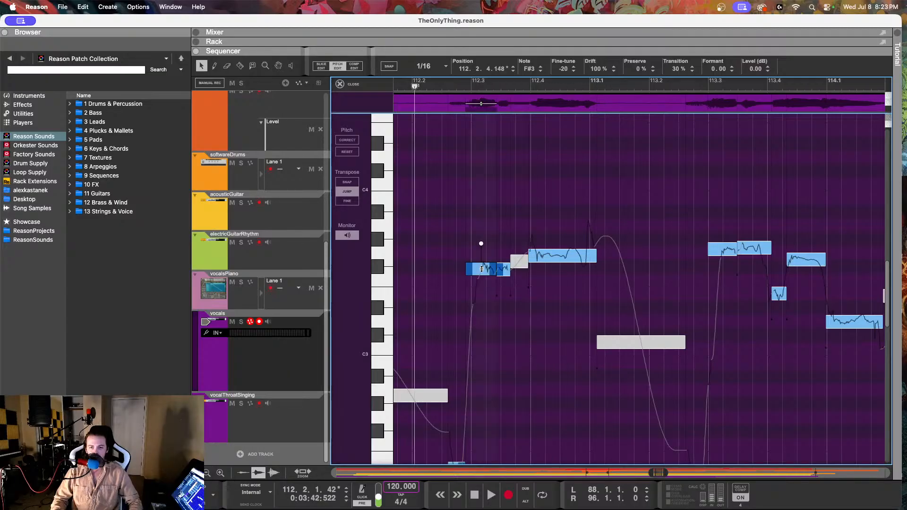
pyautogui.moveTo(482, 269); pyautogui.dragTo(481, 392)
pyautogui.press('super+z')
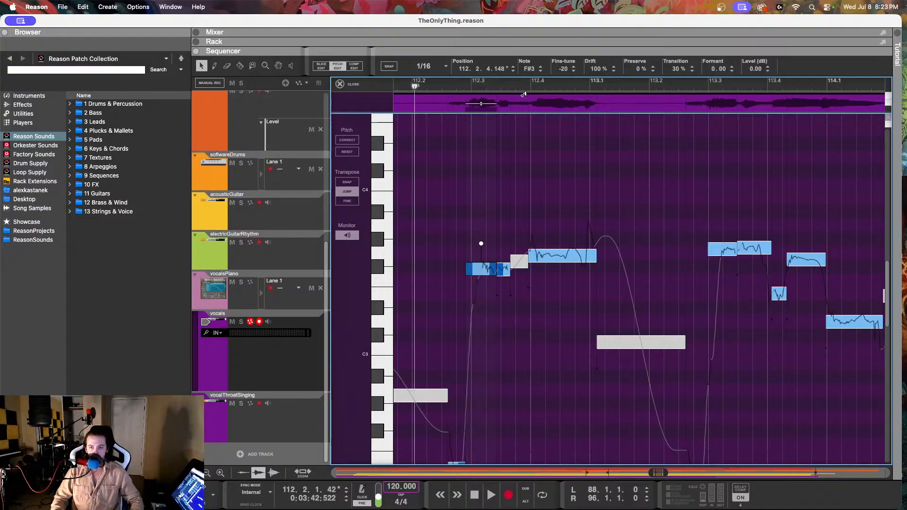
pyautogui.moveTo(561, 70); pyautogui.dragTo(571, 19)
pyautogui.click(504, 268)
pyautogui.click(570, 252)
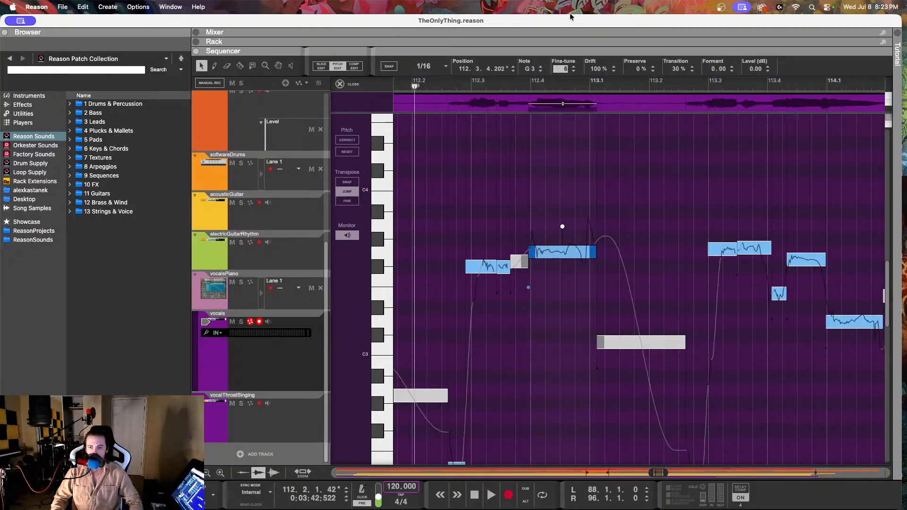
# Step: Play the vocal phrase twice from 112.2 to just past 113.1
pyautogui.press('space')
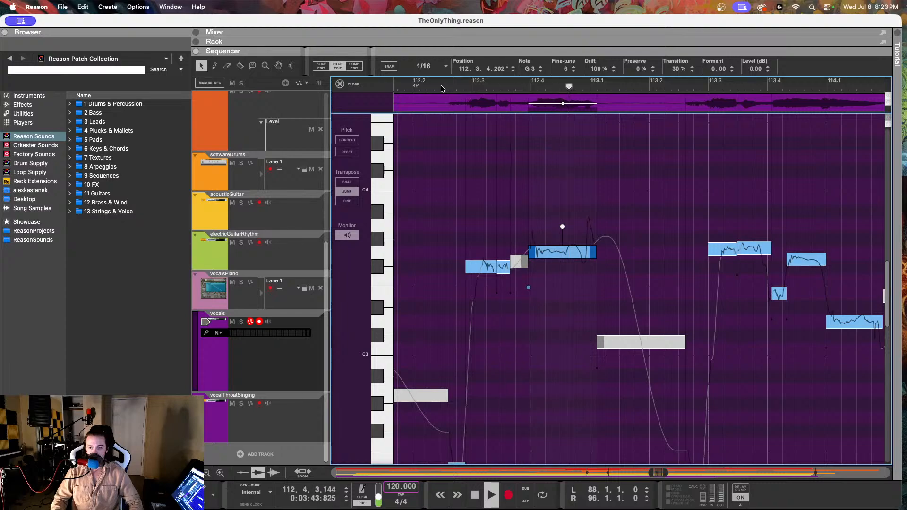
pyautogui.click(414, 87)
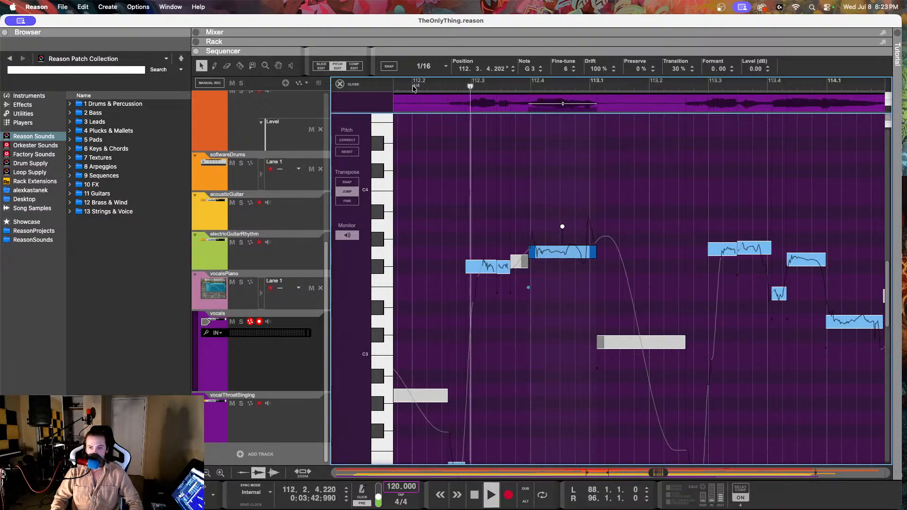
pyautogui.press('space')
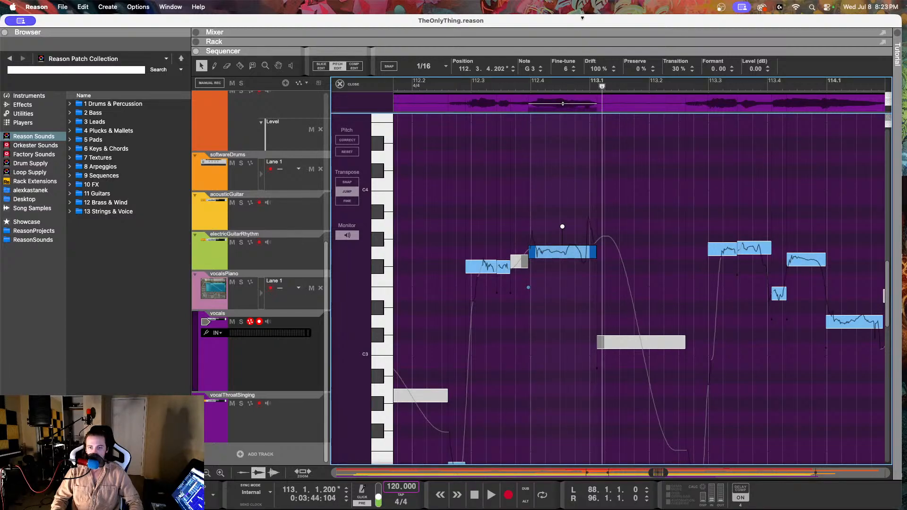
# Step: Reduce the drift of the G3 note at 112.3.4.202 to 58% and play the phrase from 112.2
pyautogui.moveTo(589, 71); pyautogui.dragTo(586, 153)
pyautogui.click(420, 88)
pyautogui.press('space')
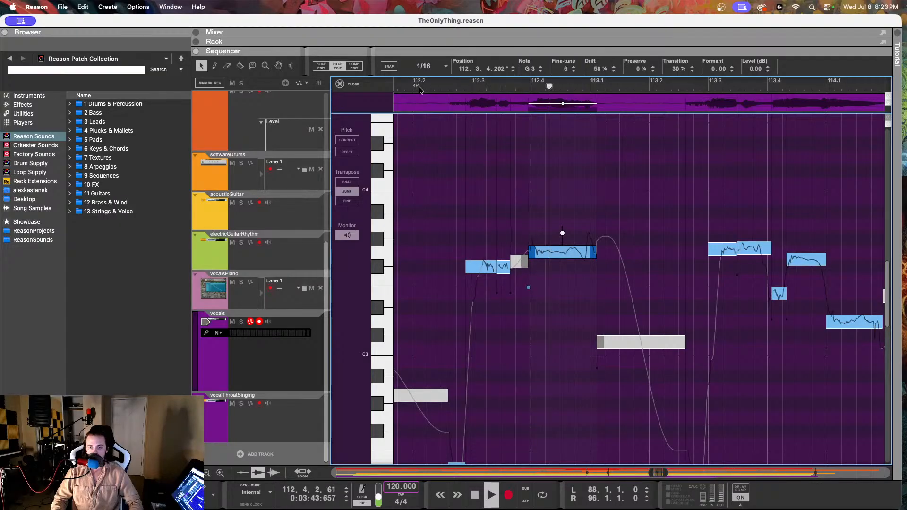
pyautogui.press('space')
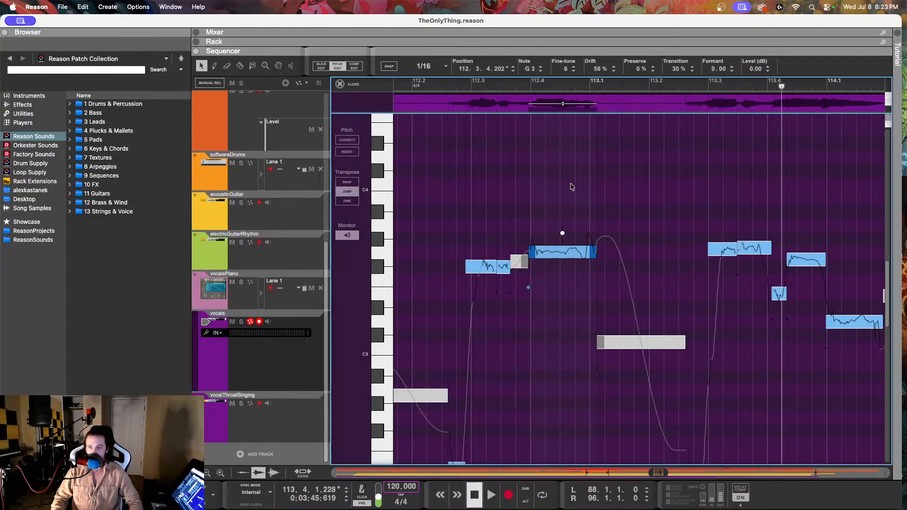
# Step: Lower the fine-tune of the G3 note at 113.2.4.231, and set the adjacent G3 note at 113.3.2.230 to 13
pyautogui.click(715, 252)
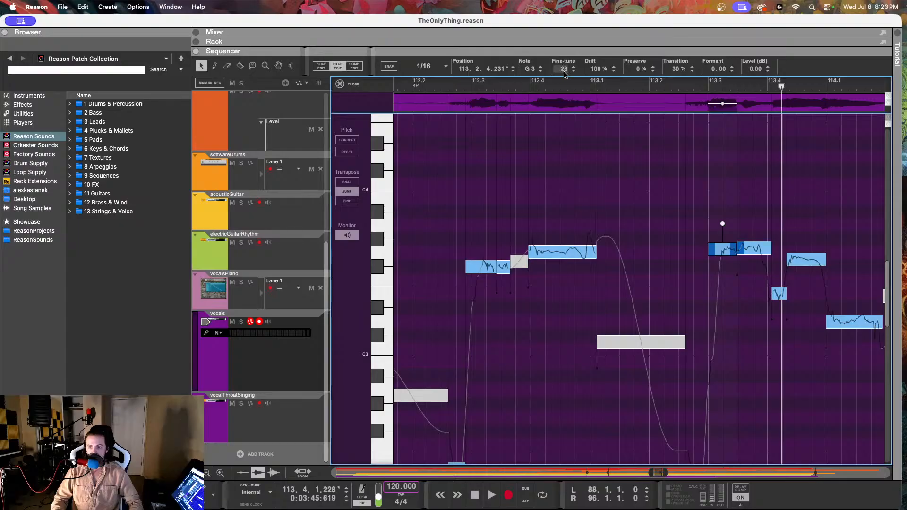
pyautogui.click(747, 248)
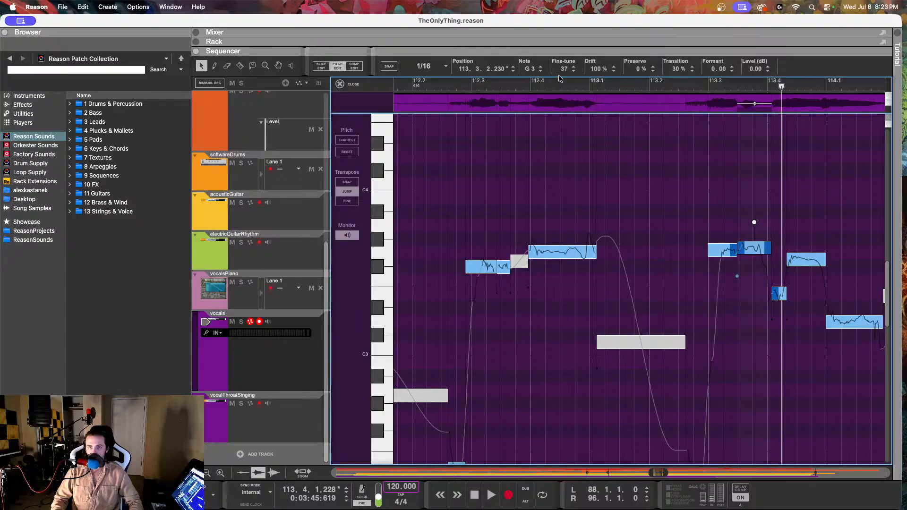
pyautogui.moveTo(564, 69); pyautogui.dragTo(567, 116)
# Step: Set the fine-tune of the F#3 note at 113.4.2.73 to 6
pyautogui.hscroll(3, 697, 211)
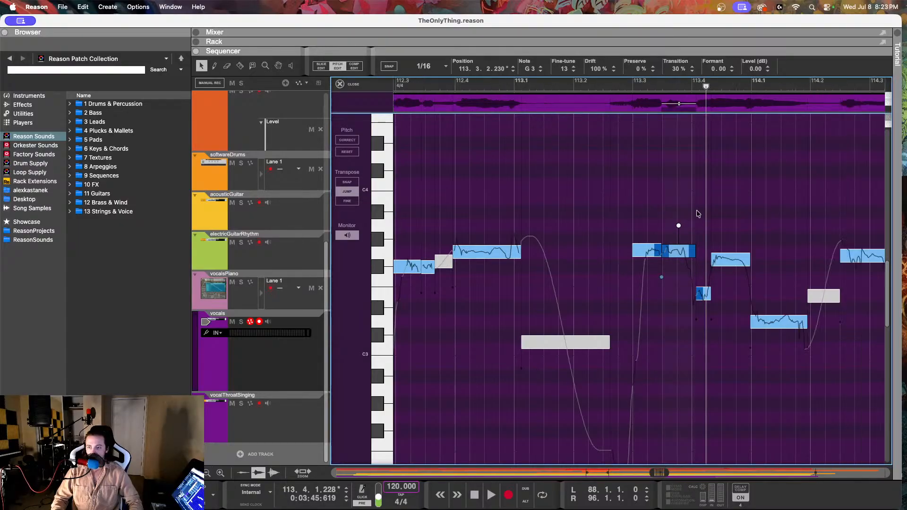
pyautogui.hscroll(2, 698, 214)
pyautogui.click(696, 262)
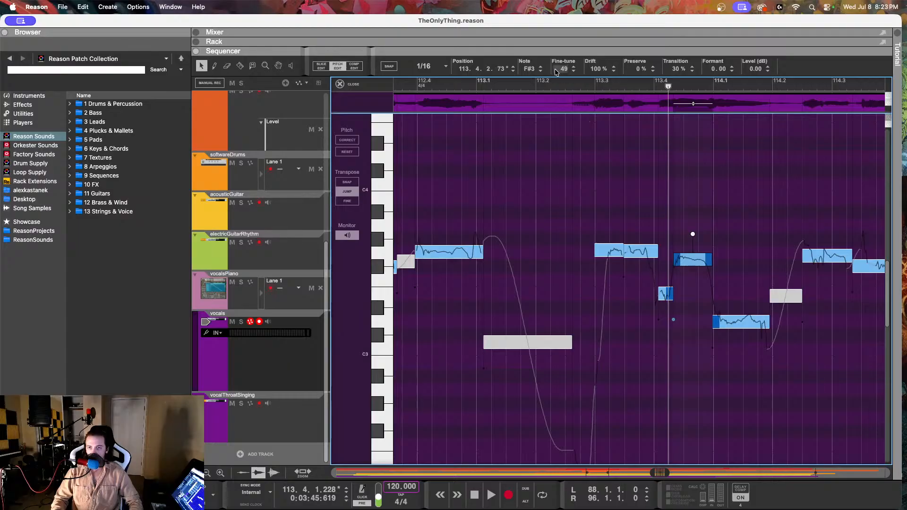
pyautogui.moveTo(556, 72); pyautogui.dragTo(566, 159)
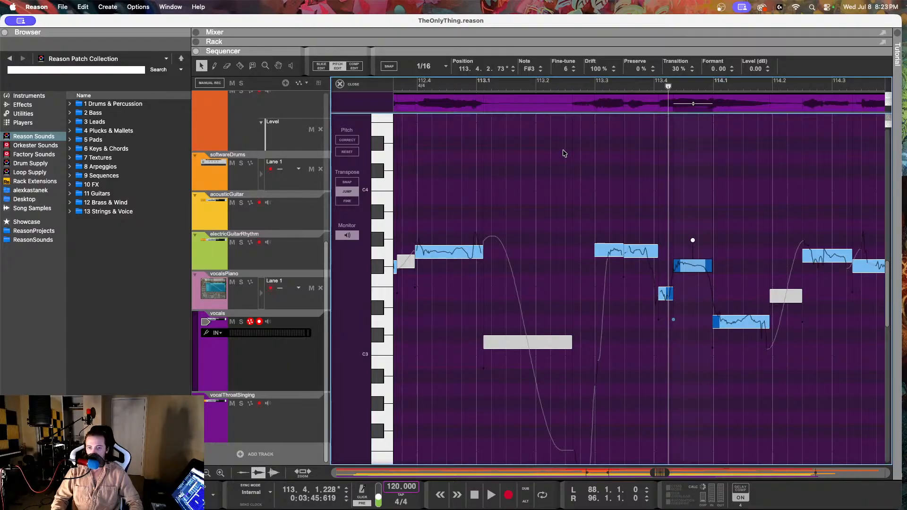
# Step: Select the short E3 note at 113.4.1.68 and play the vocal twice from around 113.2 to 113.3 until past 114.2
pyautogui.click(664, 297)
pyautogui.click(548, 84)
pyautogui.press('space')
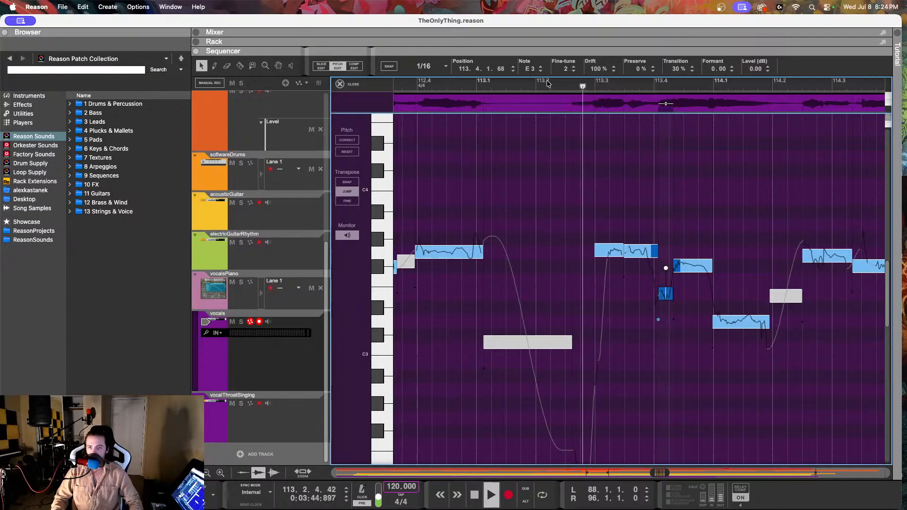
pyautogui.press('space')
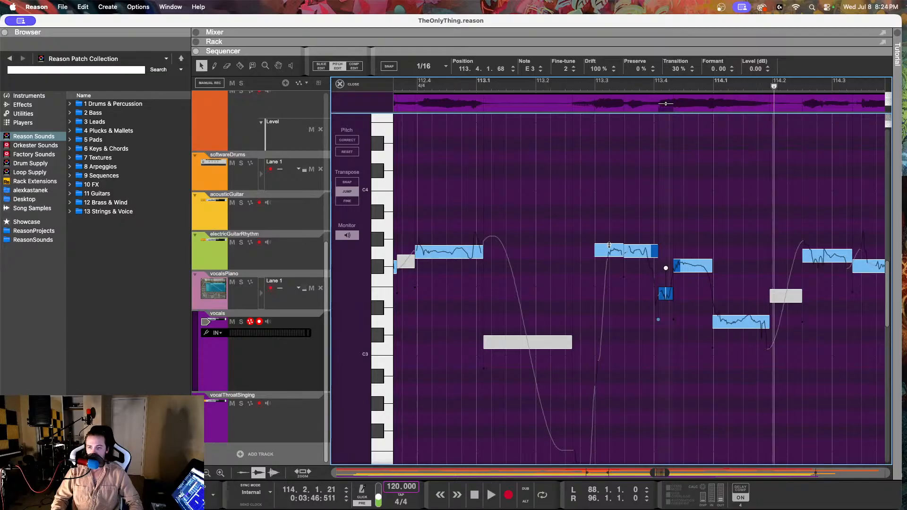
pyautogui.click(585, 91)
pyautogui.press('space')
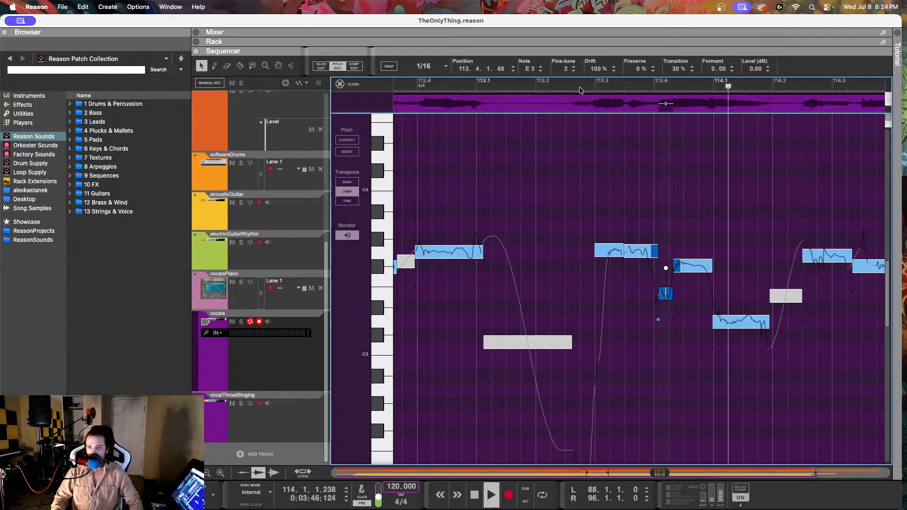
pyautogui.press('space')
# Step: Reduce the drift of the D3 note at 113.4.4.228 to 66%
pyautogui.click(694, 267)
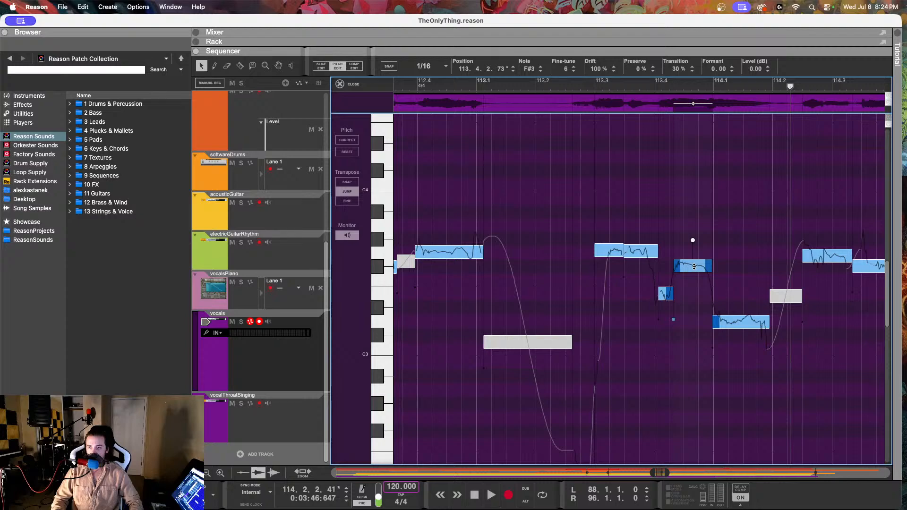
pyautogui.click(629, 253)
pyautogui.click(696, 267)
pyautogui.click(730, 319)
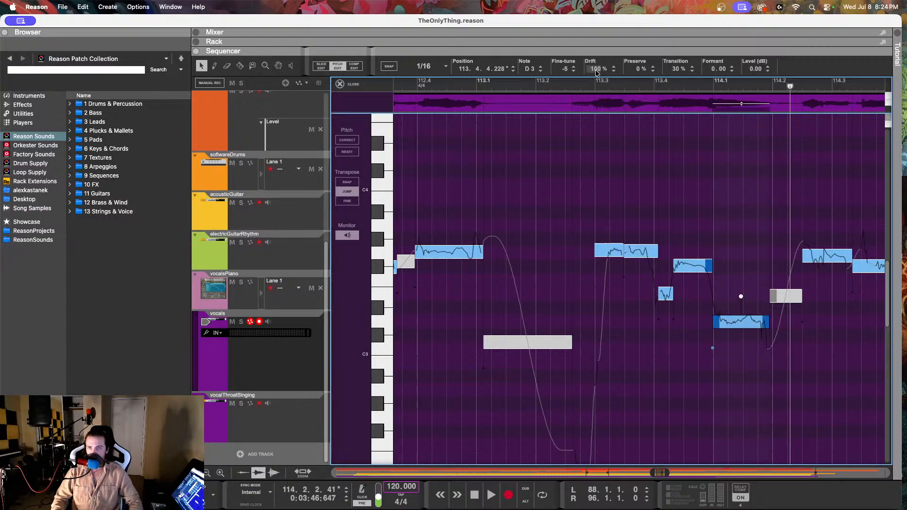
pyautogui.moveTo(594, 68); pyautogui.dragTo(589, 114)
# Step: Play the vocal from just after 113.2 to just past 114.4
pyautogui.click(547, 83)
pyautogui.press('space')
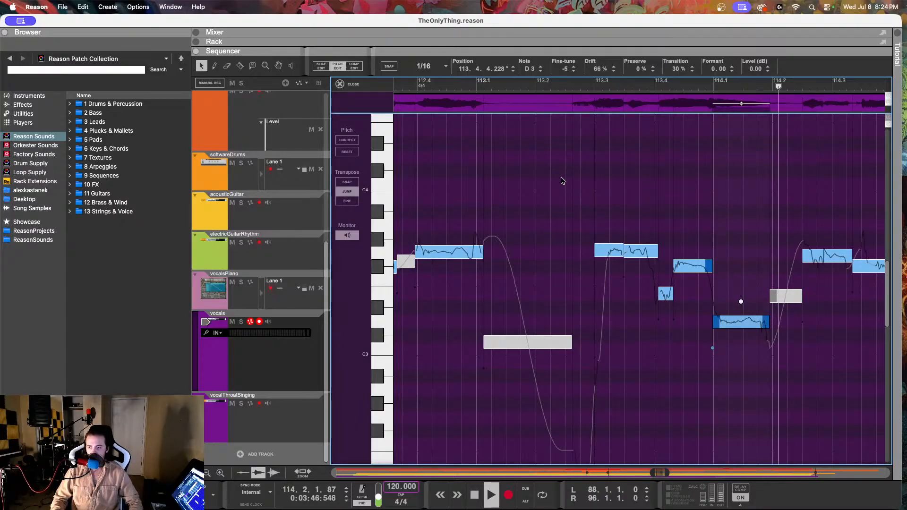
pyautogui.press('space')
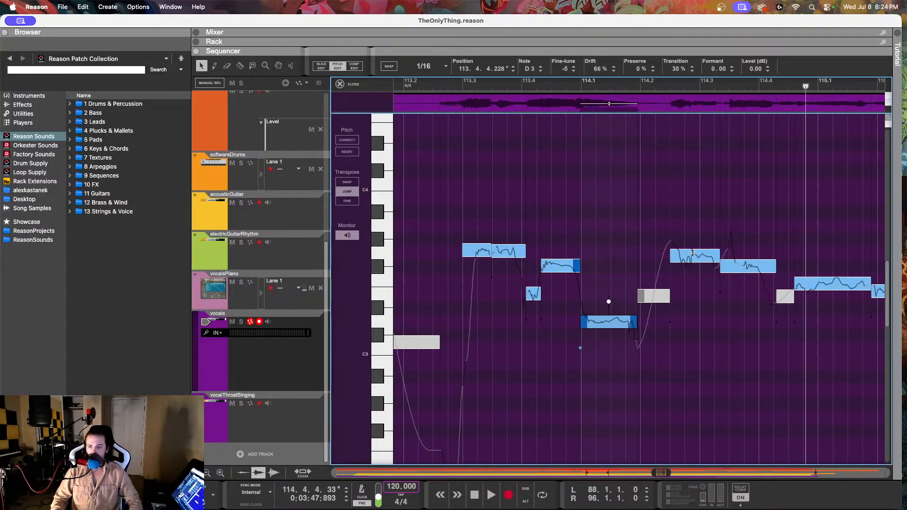
# Step: Open the vocalsPiano track and check its reference notes at 114.2.3 and 114.4.3
pyautogui.click(674, 85)
pyautogui.click(303, 304)
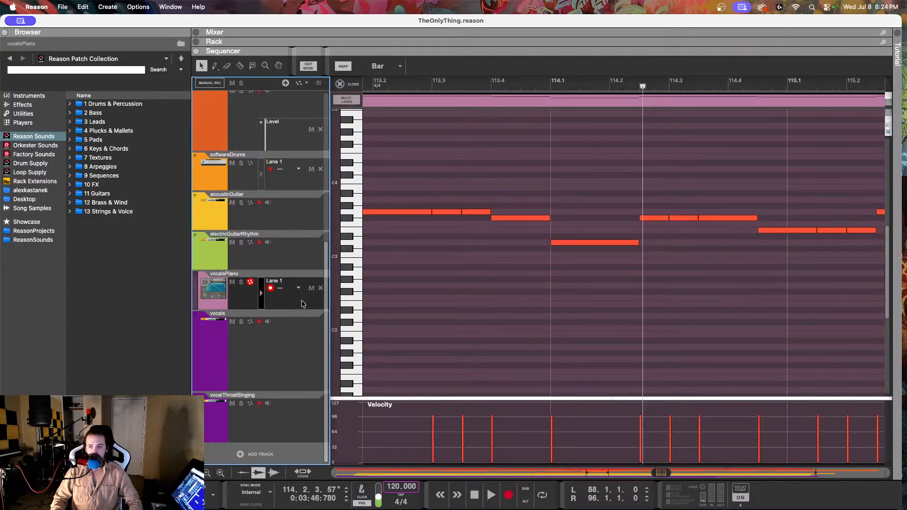
pyautogui.click(654, 218)
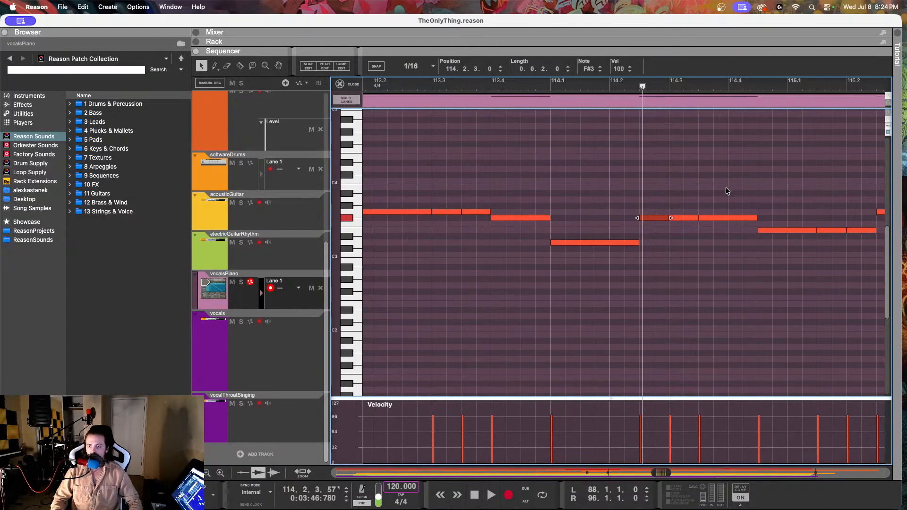
pyautogui.click(768, 230)
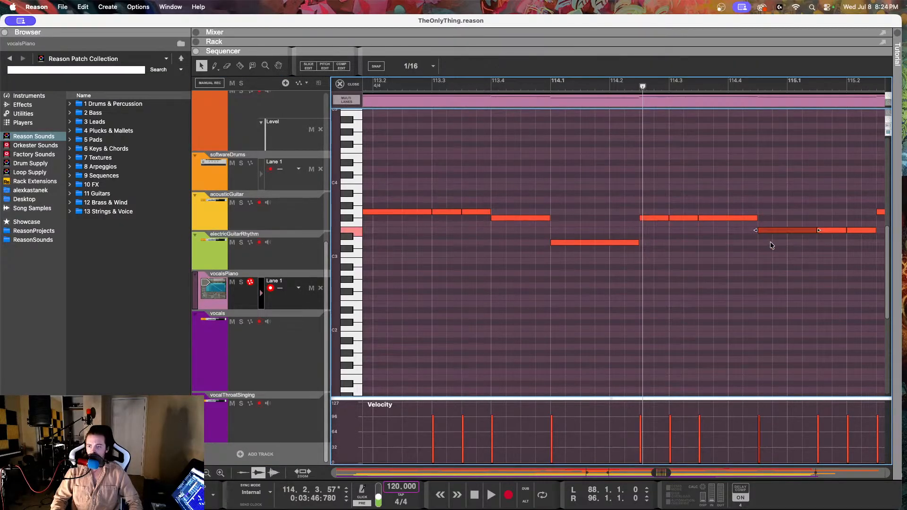
# Step: Return to the vocals track and reopen its clip in pitch editing around bars 113 to 115
pyautogui.click(283, 343)
pyautogui.doubleClick(407, 129)
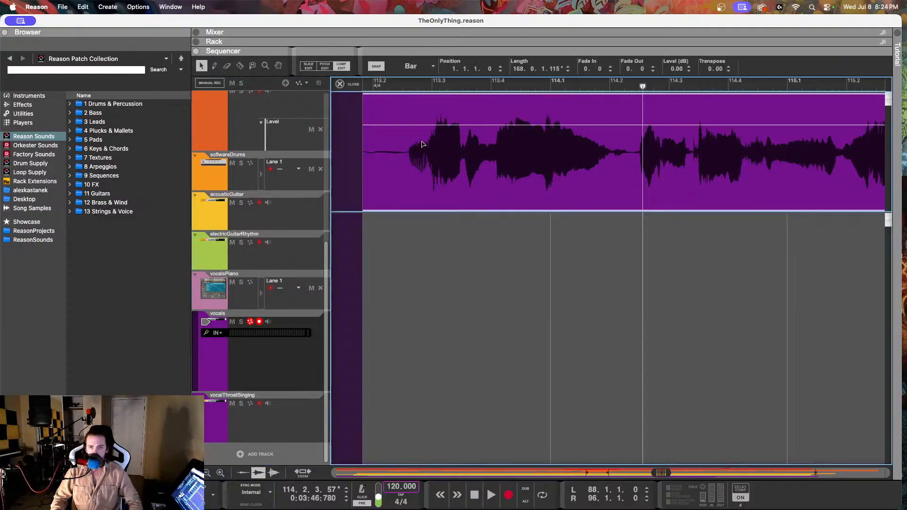
pyautogui.click(338, 67)
pyautogui.hscroll(3, 519, 208)
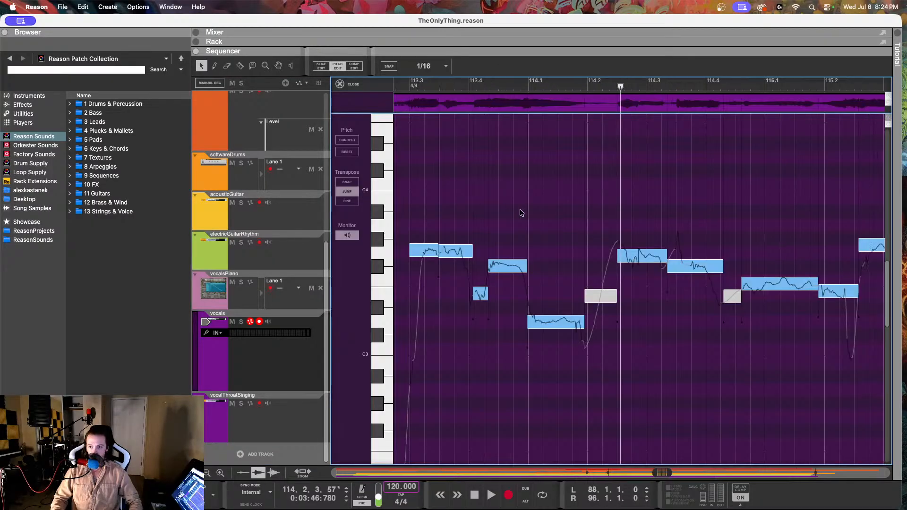
# Step: Lower the G3 note at 114.2.2.237 to F#3 with a fine-tune of 4, and reduce its drift to 57%
pyautogui.click(649, 263)
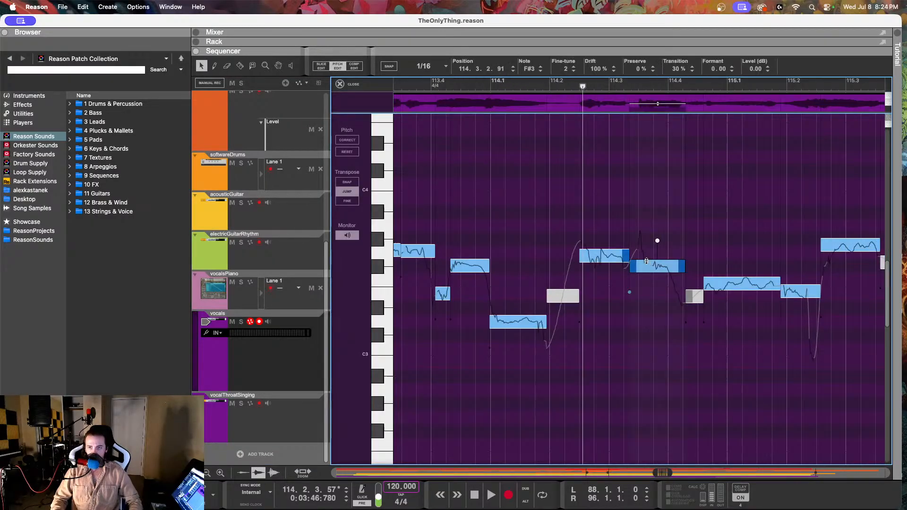
pyautogui.click(608, 255)
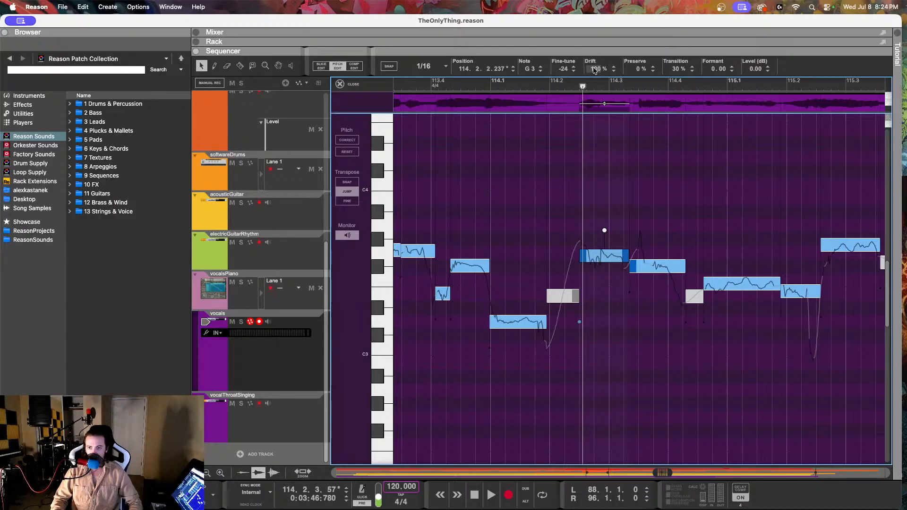
pyautogui.moveTo(563, 69); pyautogui.dragTo(559, 208)
pyautogui.moveTo(596, 69); pyautogui.dragTo(594, 128)
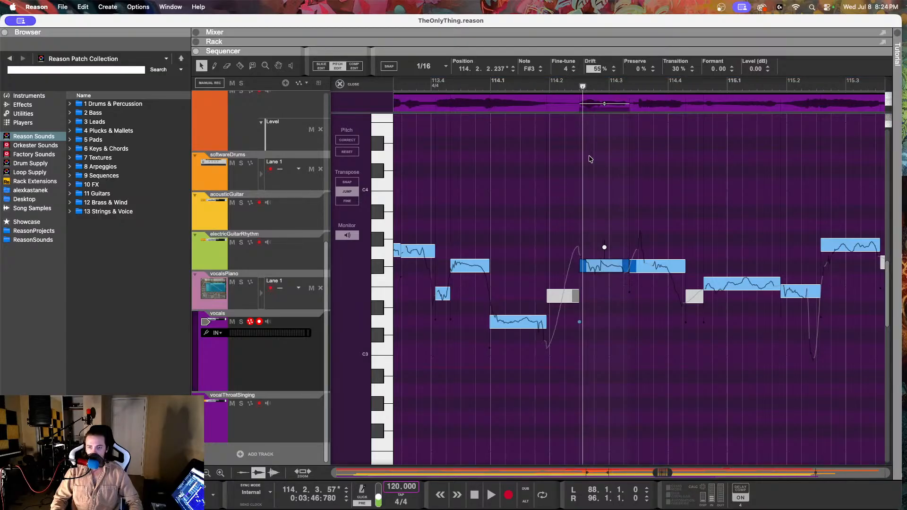
pyautogui.moveTo(589, 158); pyautogui.dragTo(589, 156)
# Step: Play the vocal through bar 114 twice, checking the F#3 note at 114.3.2.91
pyautogui.click(480, 82)
pyautogui.press('space')
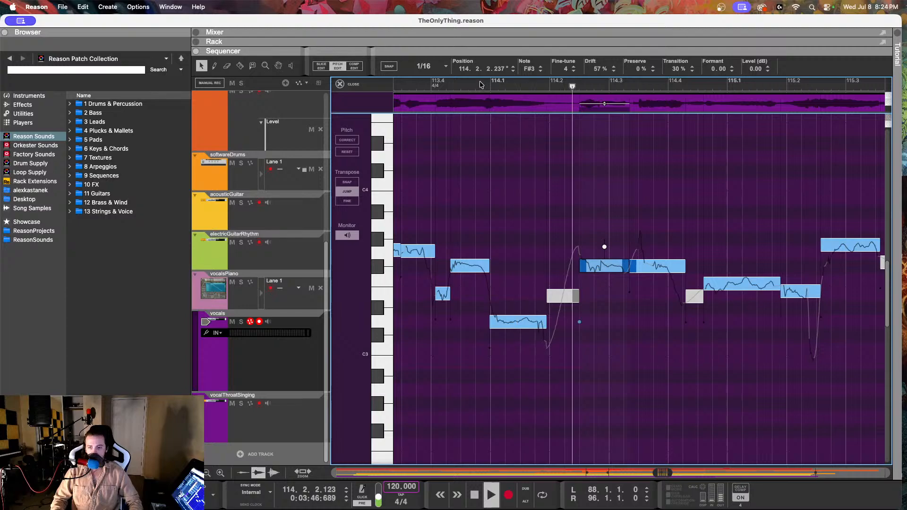
pyautogui.press('space')
pyautogui.click(656, 266)
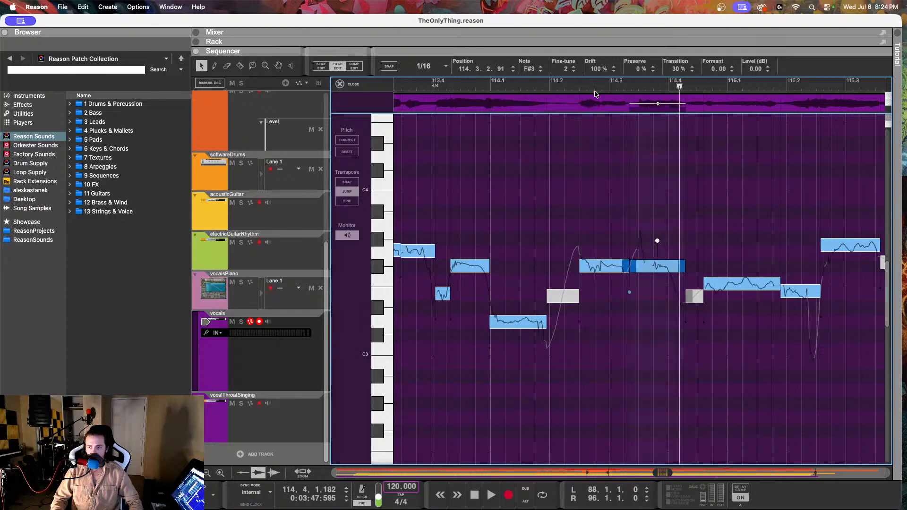
pyautogui.click(541, 85)
pyautogui.press('space')
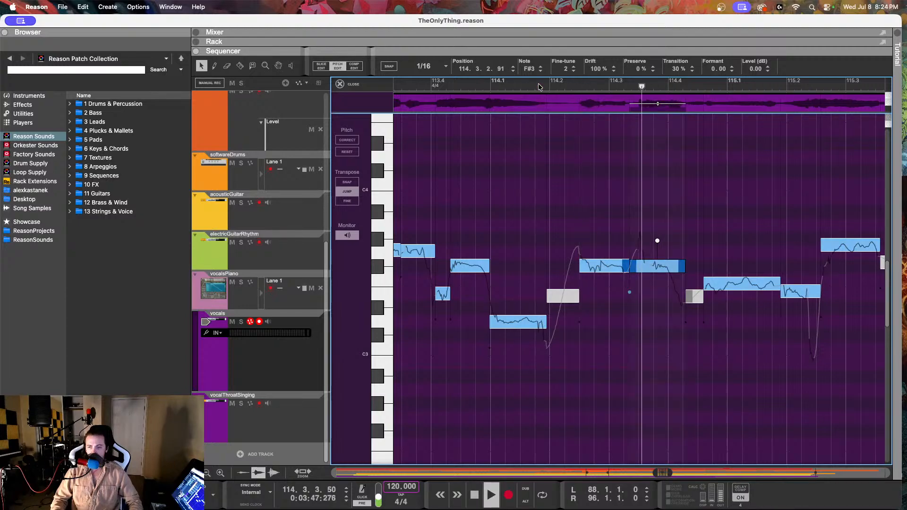
pyautogui.press('space')
# Step: Lower the F3 note at 114.4.3.94 to E3 with a fine-tune of -10, and play the vocal until past 115.2
pyautogui.click(714, 294)
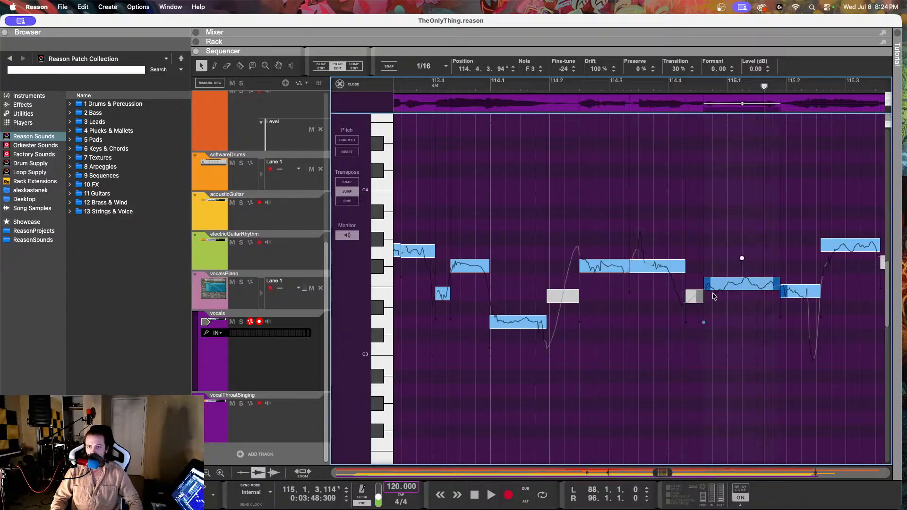
pyautogui.moveTo(562, 70); pyautogui.dragTo(549, 239)
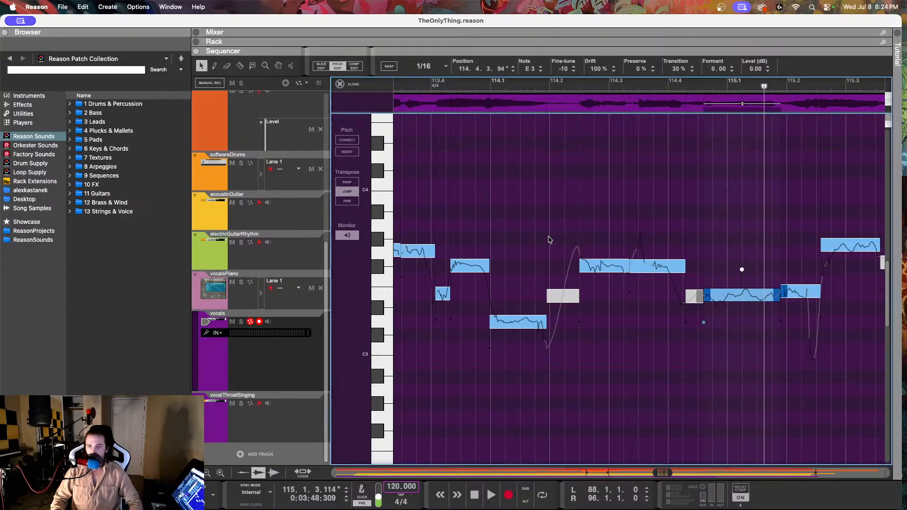
pyautogui.click(647, 98)
pyautogui.press('space')
pyautogui.press('space')
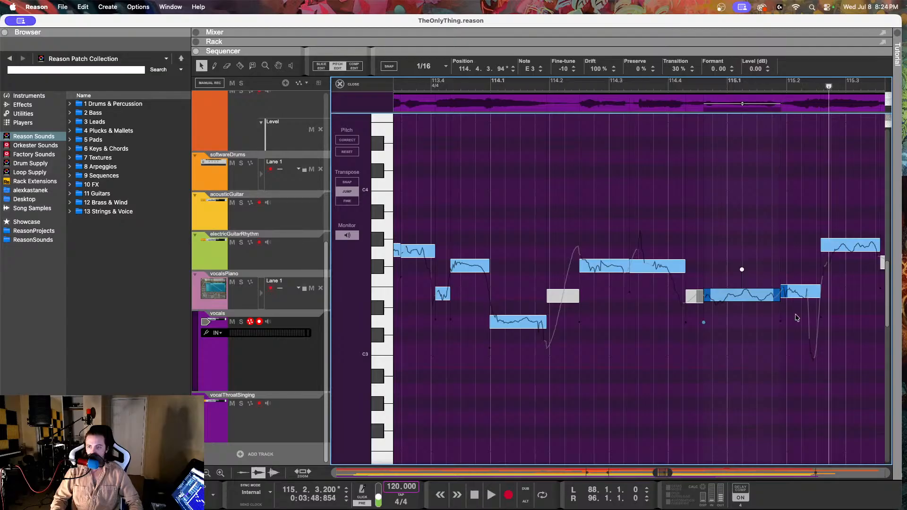
# Step: Set the fine-tune of the E3 note at 115.1.4.143 to 0, play the phrase, and set the note at 114.4.2.44 to -16
pyautogui.click(793, 292)
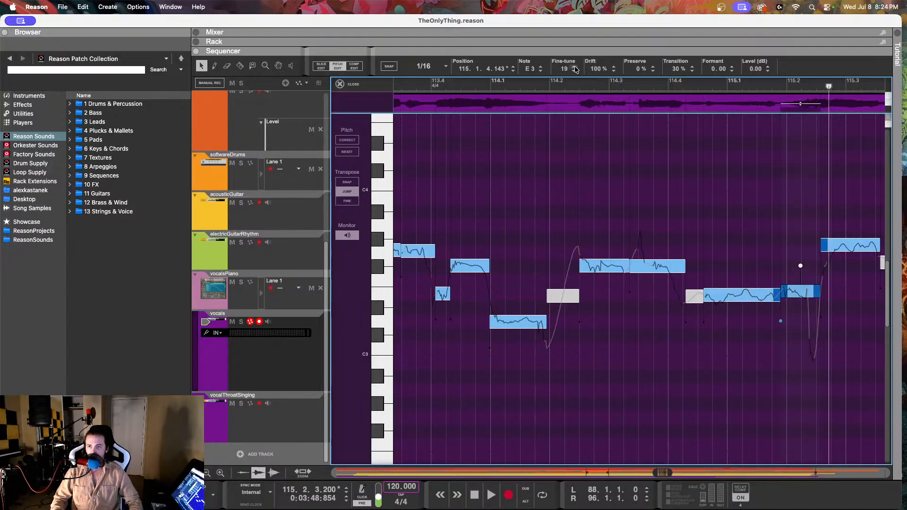
pyautogui.moveTo(563, 70); pyautogui.dragTo(567, 107)
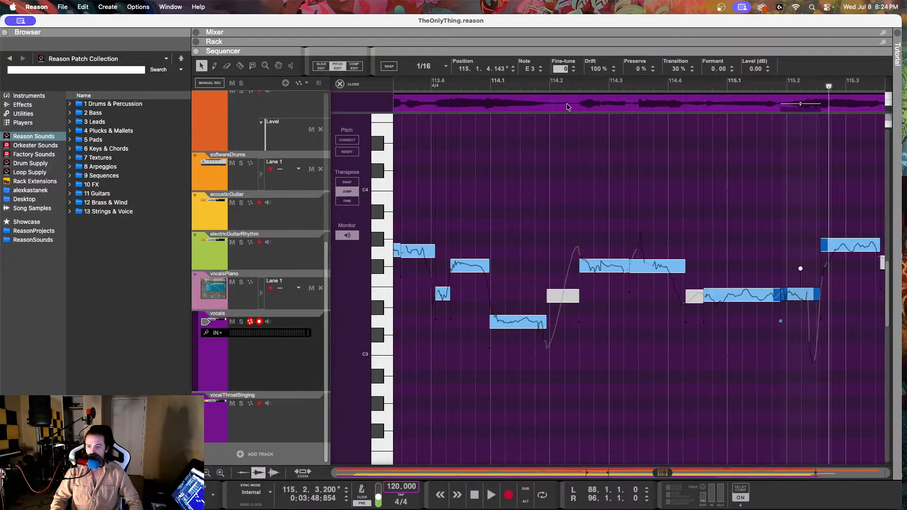
pyautogui.press('space')
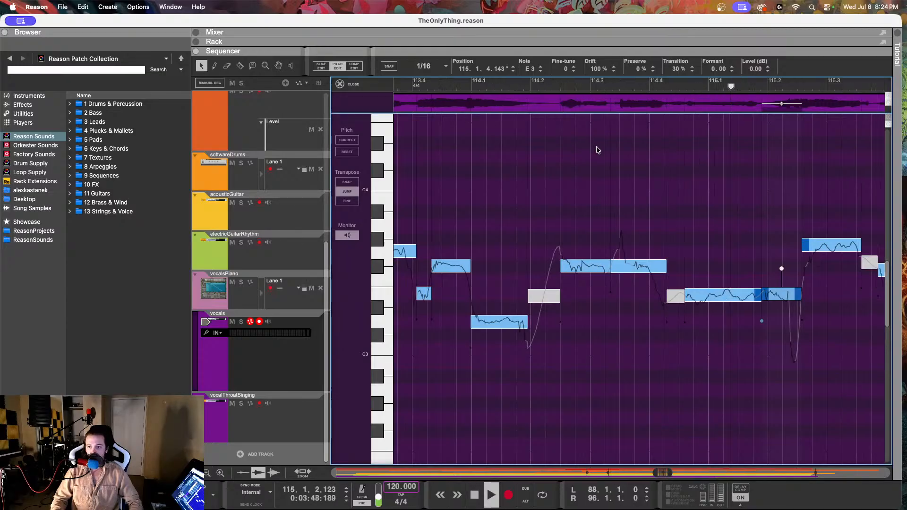
pyautogui.press('space')
pyautogui.click(617, 296)
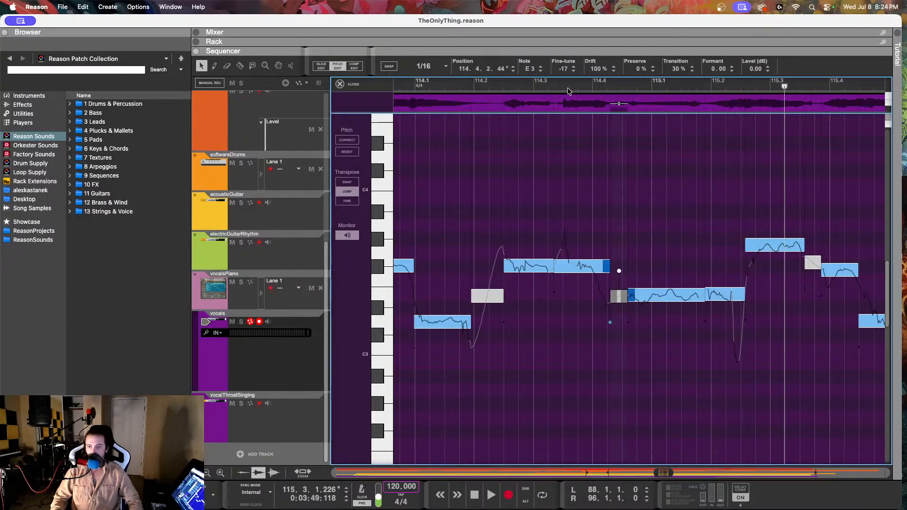
pyautogui.moveTo(560, 71); pyautogui.dragTo(558, 121)
# Step: Split the F#3 note at 114.4.1.118, raise the short second piece to E3 with a fine-tune of -25, and play the phrase
pyautogui.click(601, 268)
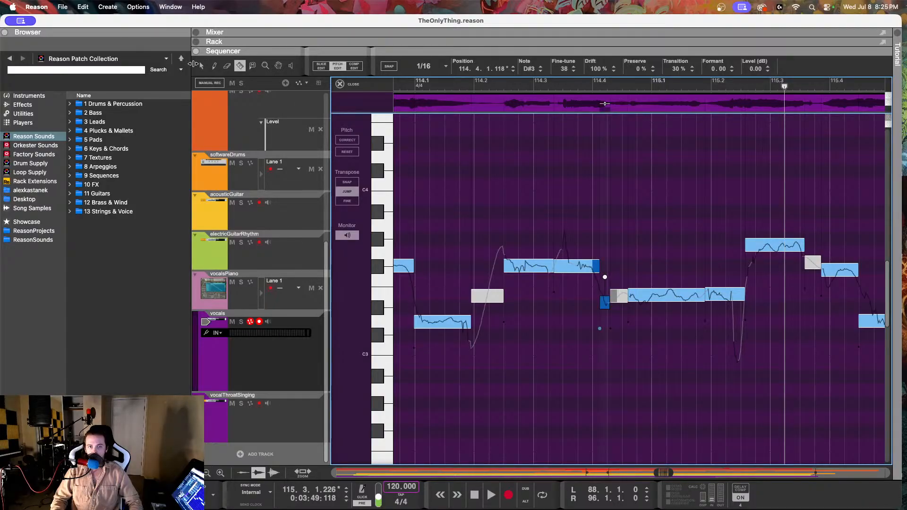
pyautogui.click(200, 65)
pyautogui.moveTo(562, 71); pyautogui.dragTo(566, 1)
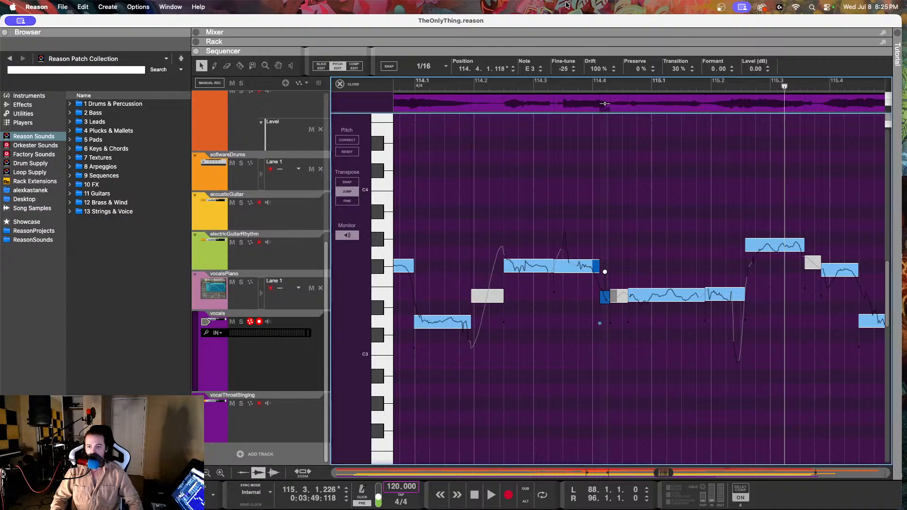
pyautogui.click(466, 80)
pyautogui.press('space')
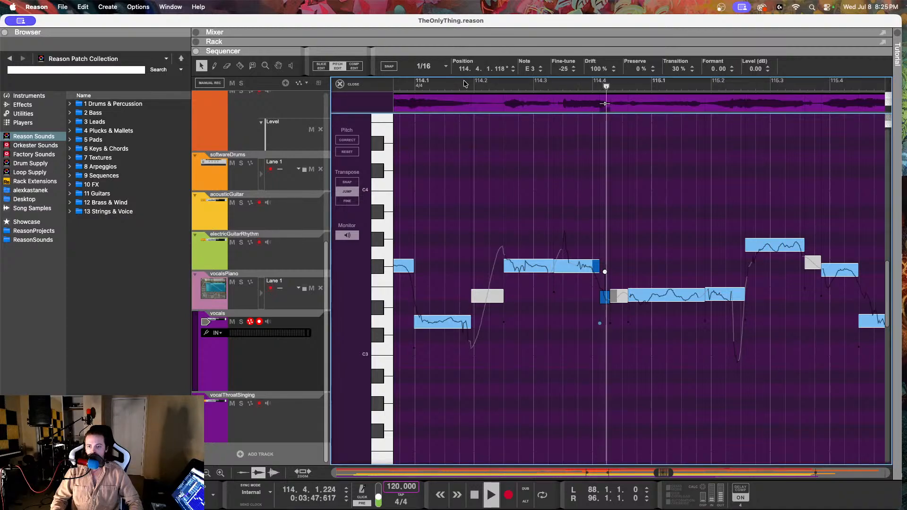
pyautogui.press('space')
# Step: Reduce the drift of the E3 note at 114.4.3.94 to 52%, and raise the fine-tune of the short note at 114.4.1.118
pyautogui.click(633, 294)
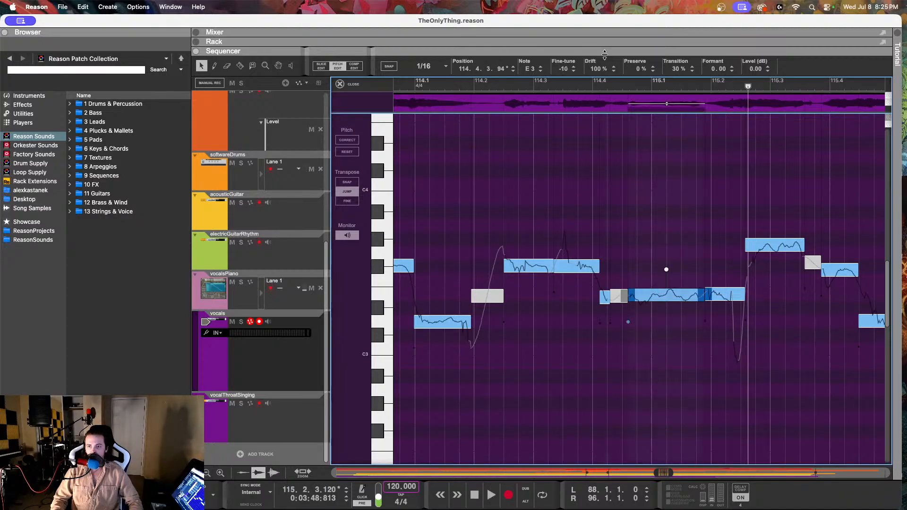
pyautogui.moveTo(592, 85); pyautogui.dragTo(598, 166)
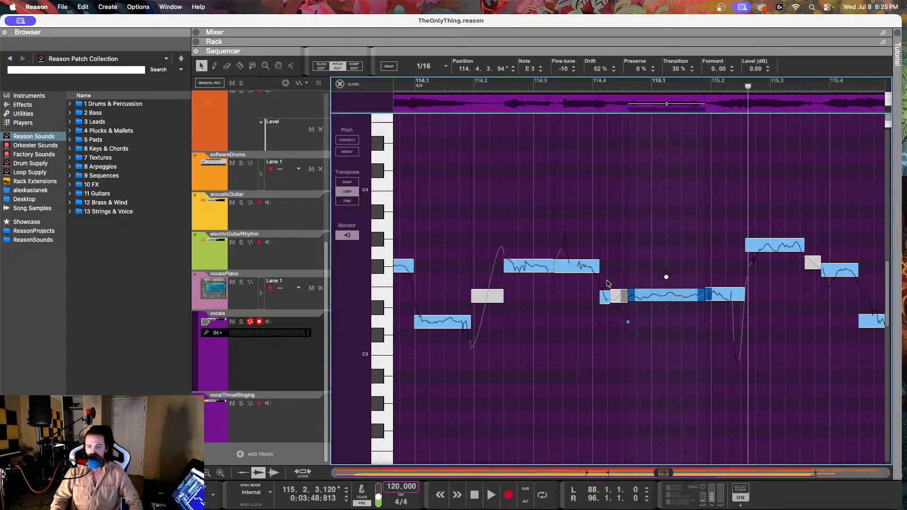
pyautogui.click(602, 296)
pyautogui.moveTo(574, 68); pyautogui.dragTo(569, 44)
# Step: Raise the fine-tune of the E3 notes at 114.4.2.44 and 114.4.3.94, bringing the first to -10, and play past 115.4
pyautogui.click(621, 296)
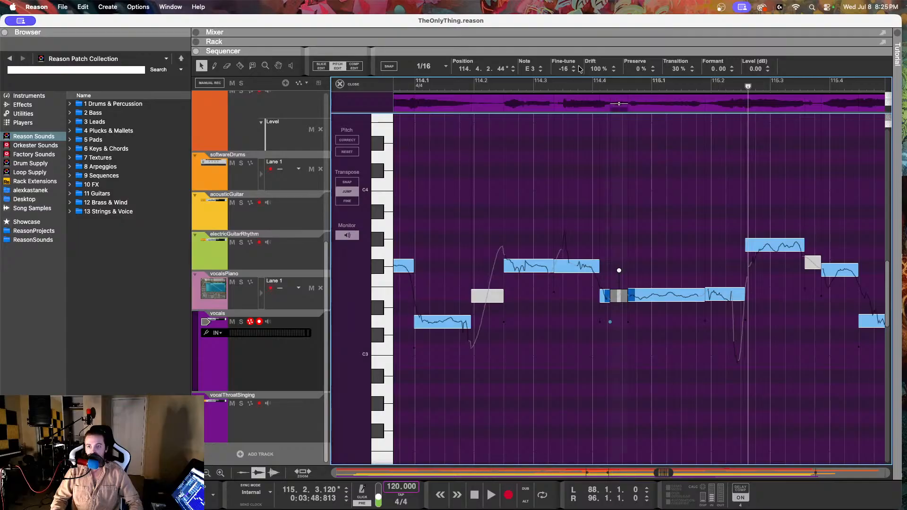
pyautogui.click(652, 296)
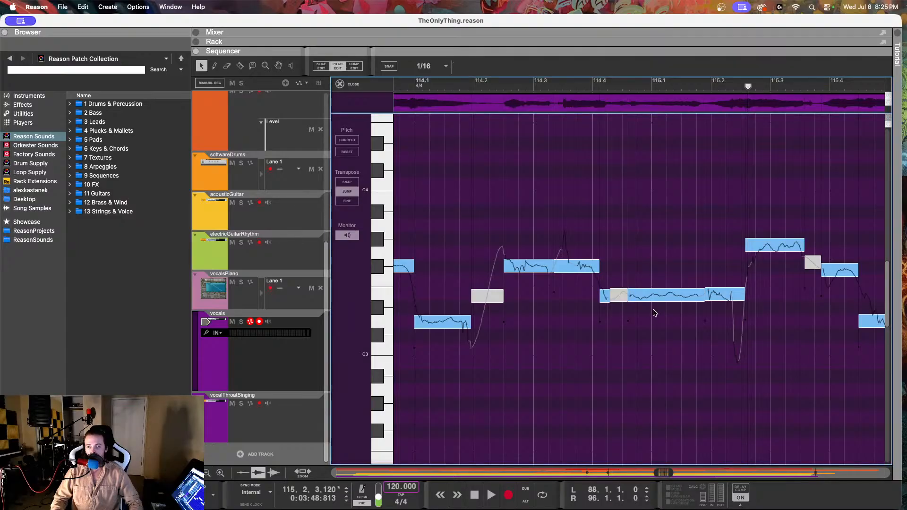
pyautogui.moveTo(562, 66); pyautogui.dragTo(560, 38)
pyautogui.click(606, 294)
pyautogui.click(496, 101)
pyautogui.press('space')
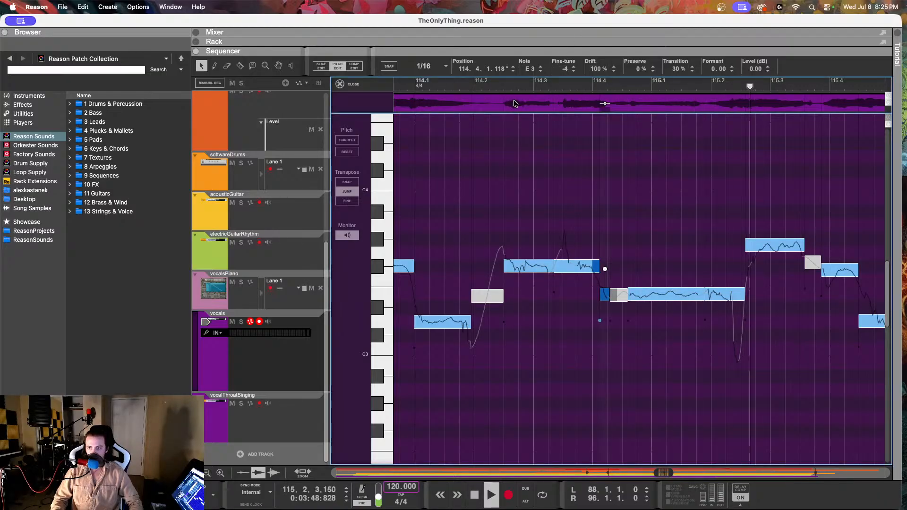
pyautogui.press('space')
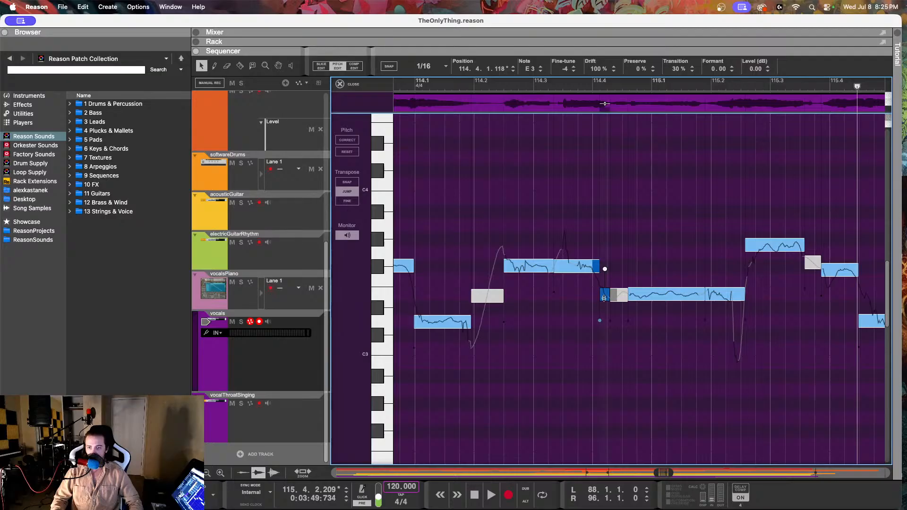
# Step: Raise the three E3 notes starting at 114.4.1.118 together until the first has a fine-tune of 6, and play past 115.4
pyautogui.click(663, 289)
pyautogui.keyDown('shift'); pyautogui.click(619, 298); pyautogui.keyUp('shift')
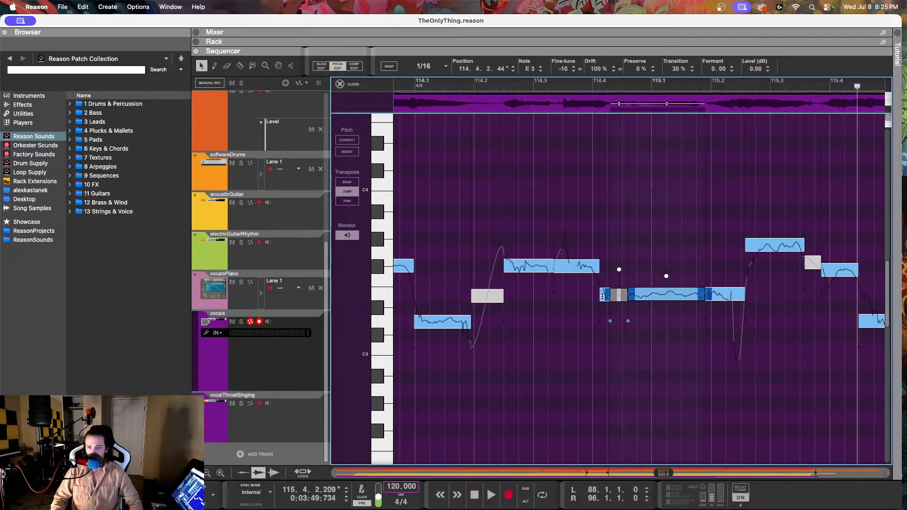
pyautogui.keyDown('shift'); pyautogui.click(605, 296); pyautogui.keyUp('shift')
pyautogui.moveTo(560, 68); pyautogui.dragTo(559, 45)
pyautogui.click(489, 85)
pyautogui.press('space')
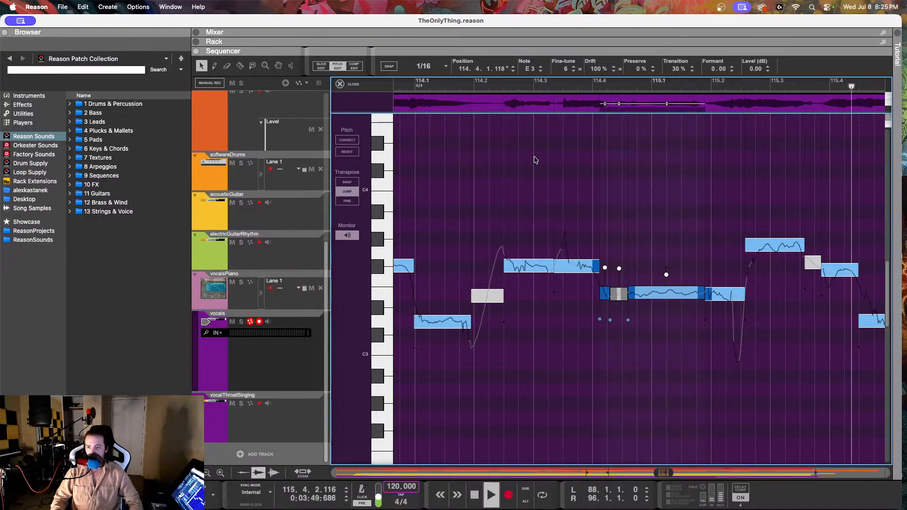
pyautogui.press('space')
# Step: Compare the vocal note at 115.2.3.69 with the vocalsPiano reference, and return to pitch editing on the vocals clip
pyautogui.click(712, 245)
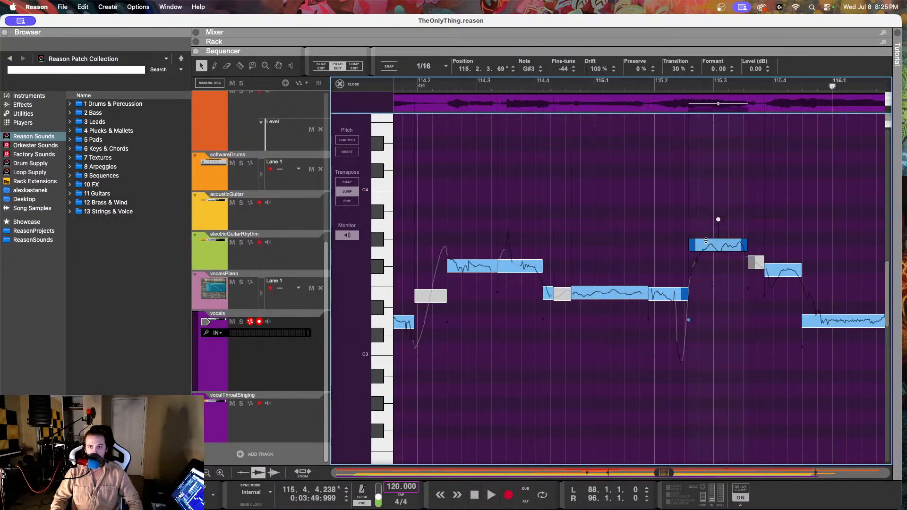
pyautogui.click(280, 307)
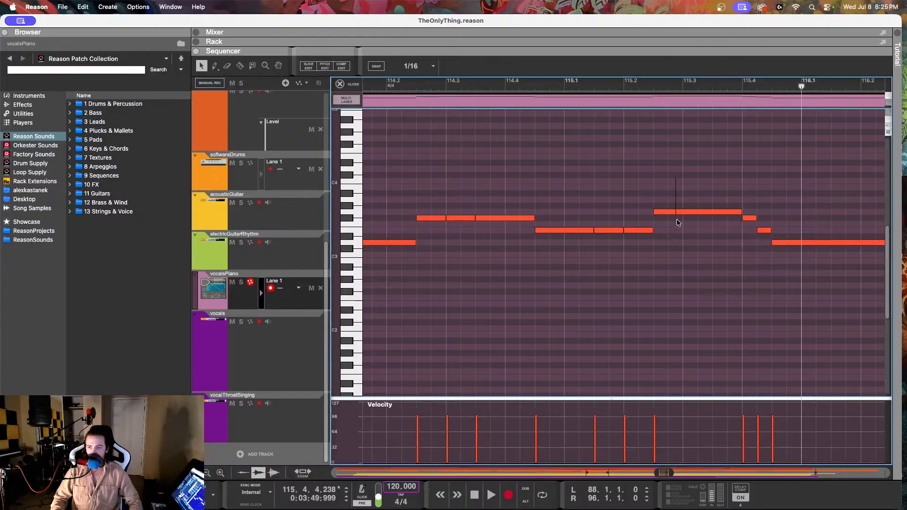
pyautogui.click(279, 374)
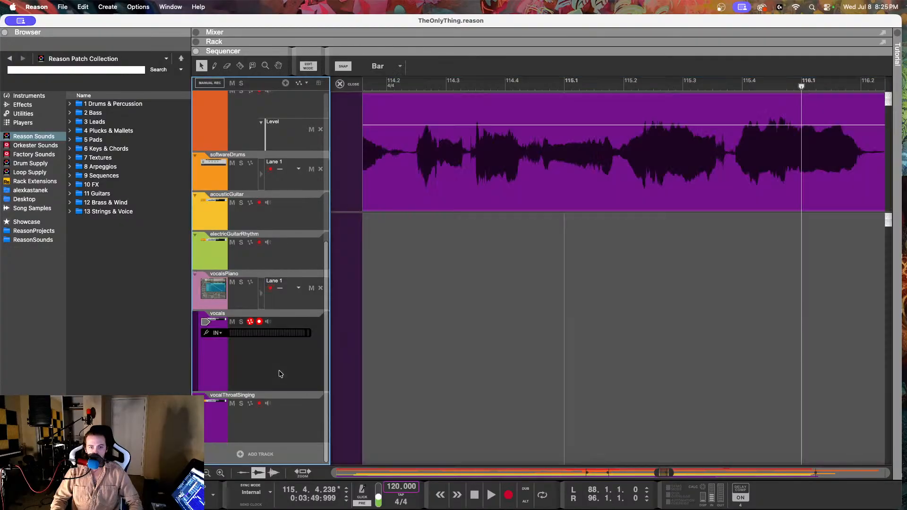
pyautogui.doubleClick(438, 175)
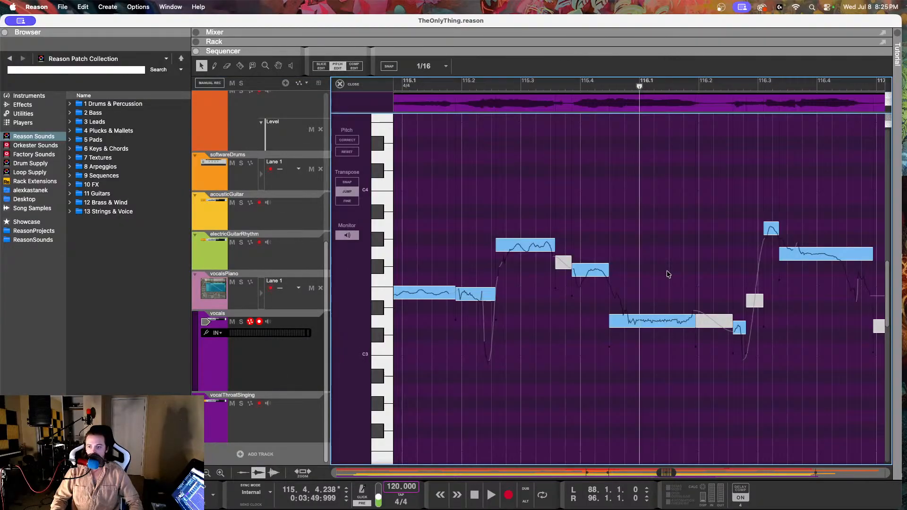
# Step: Lower the G#3 note at 115.2.3.69 to G3 with a fine-tune of 13, reduce its drift to 70%, and play it back
pyautogui.click(528, 245)
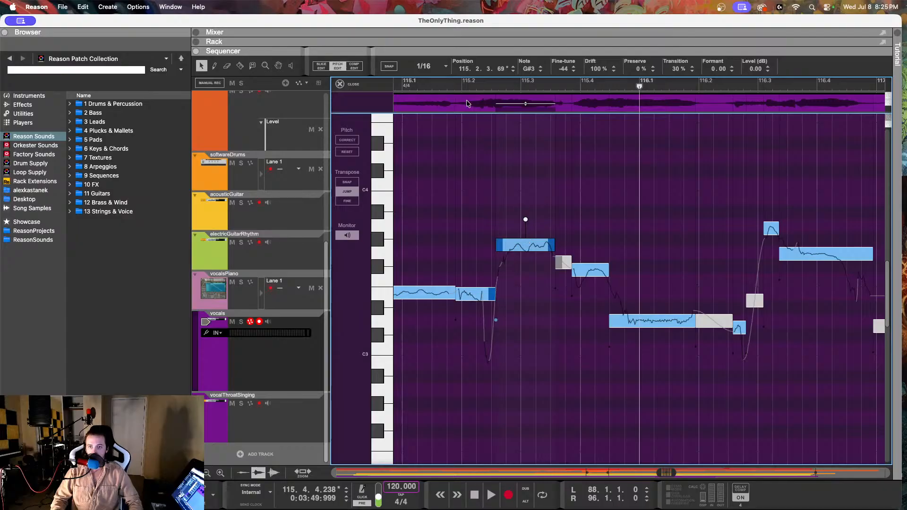
pyautogui.click(437, 86)
pyautogui.press('space')
pyautogui.press('space')
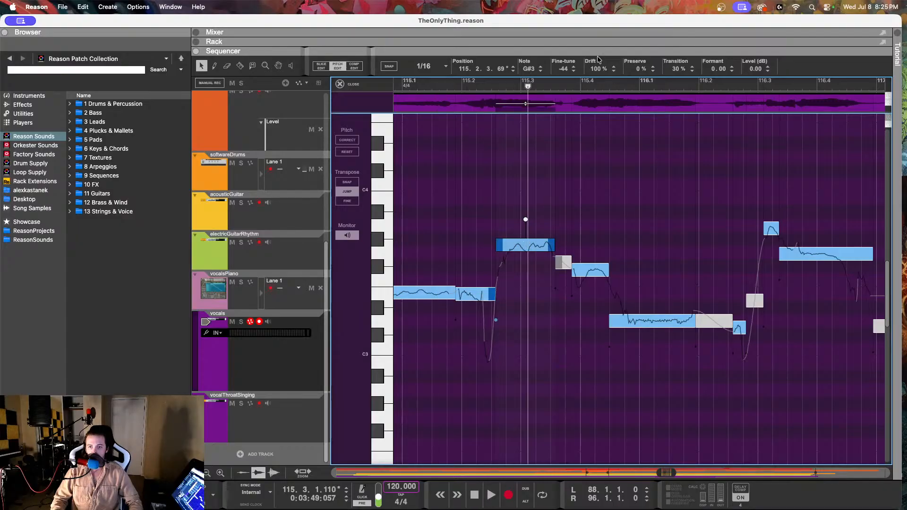
pyautogui.moveTo(562, 70); pyautogui.dragTo(564, 144)
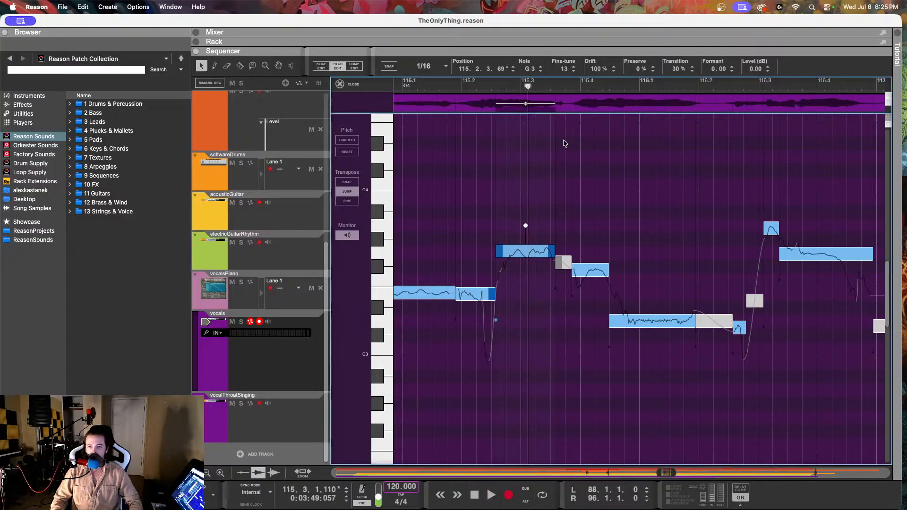
pyautogui.moveTo(599, 71); pyautogui.dragTo(596, 134)
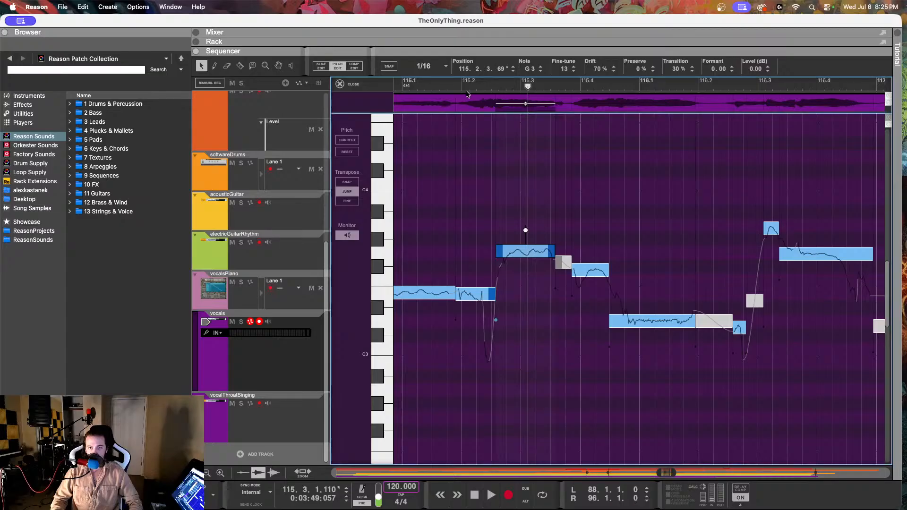
pyautogui.press('space')
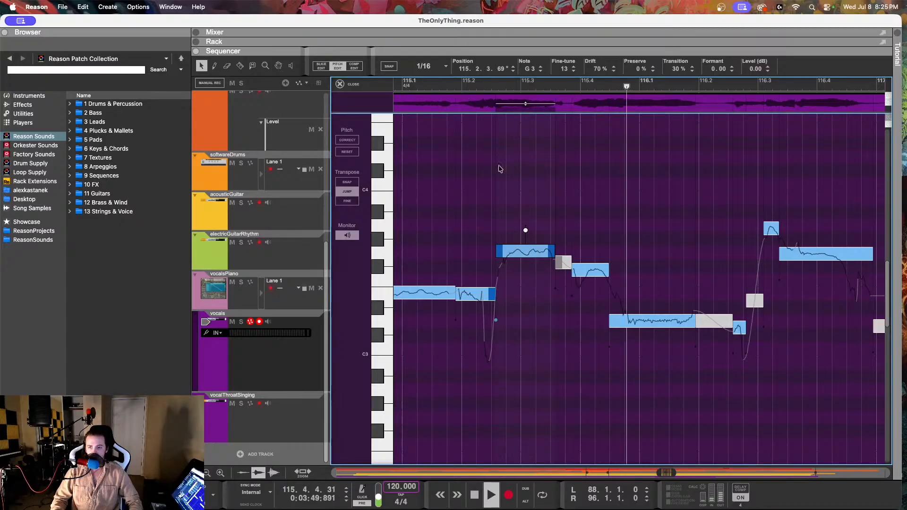
pyautogui.press('space')
# Step: Set the fine-tune of the F#3 note at 115.3.4.106 to -12, and play from 115.1 into bar 116
pyautogui.click(587, 271)
pyautogui.moveTo(562, 69); pyautogui.dragTo(566, 43)
pyautogui.press('space')
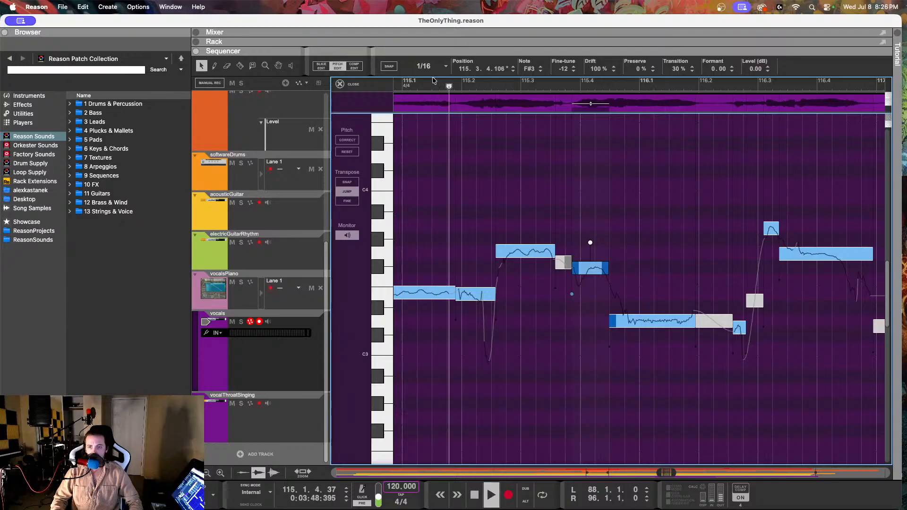
pyautogui.press('space')
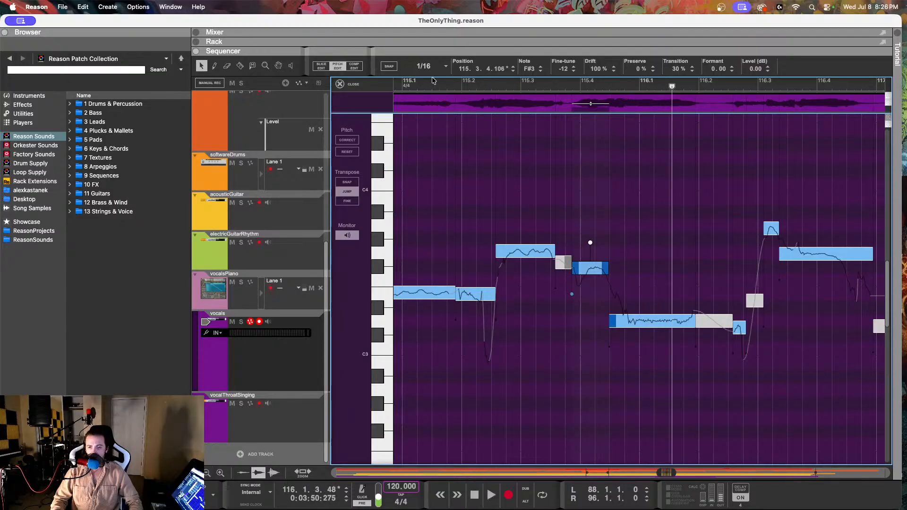
# Step: Split the F#3 note at 115.4.1.6, lower its short first piece to E3 with a fine-tune of -1, and play from 115.2
pyautogui.click(240, 66)
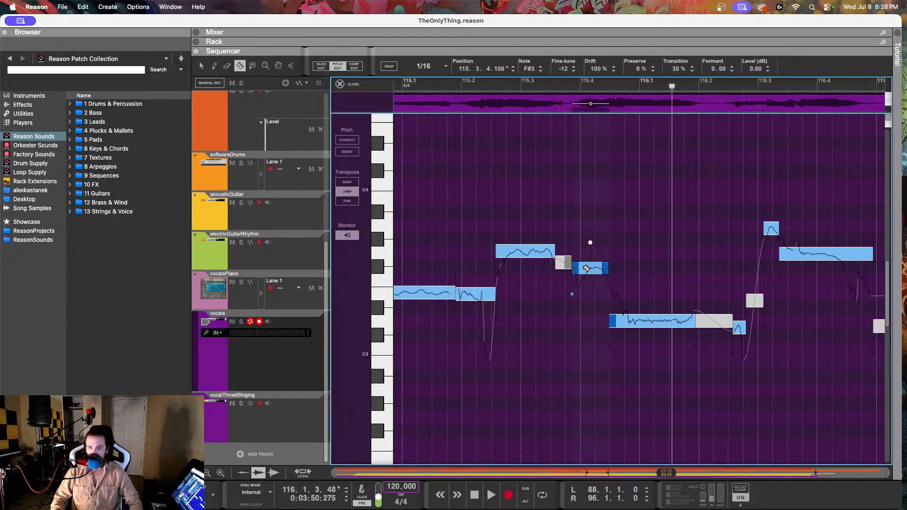
pyautogui.click(581, 270)
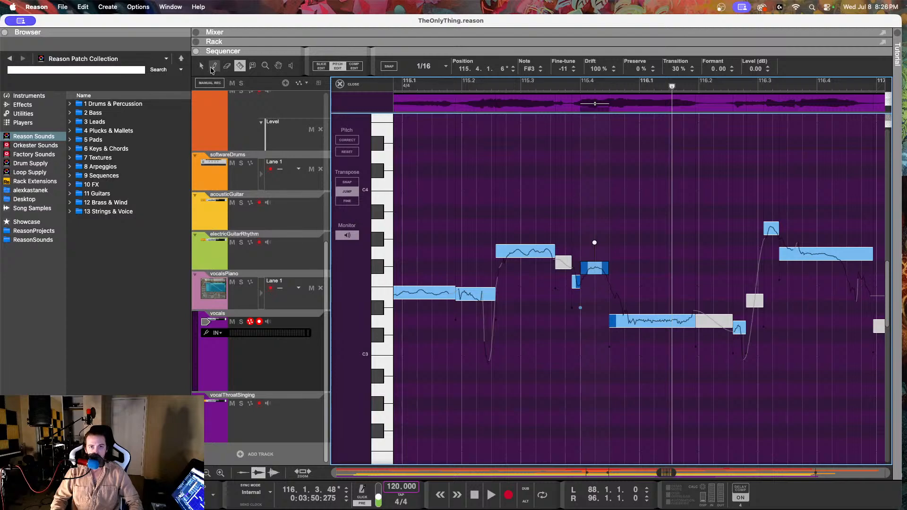
pyautogui.press('q')
pyautogui.moveTo(561, 72); pyautogui.dragTo(564, 230)
pyautogui.click(575, 284)
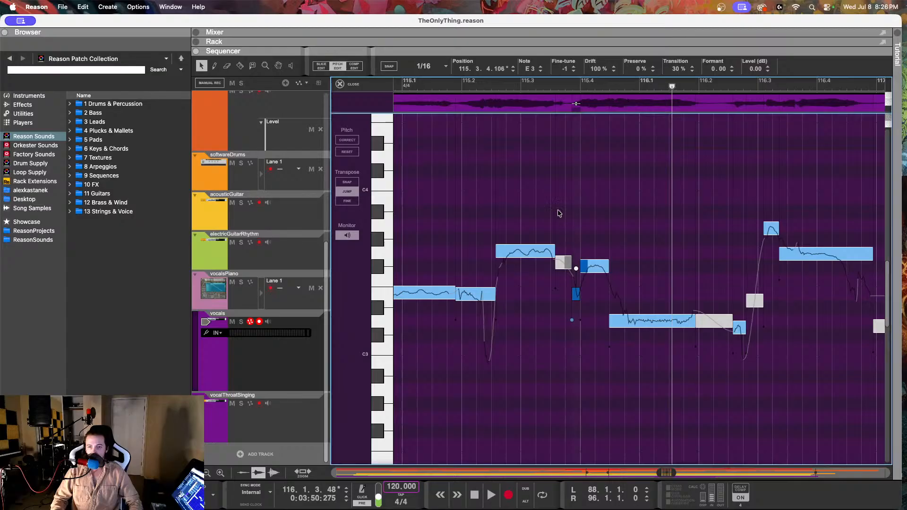
pyautogui.click(470, 84)
pyautogui.press('space')
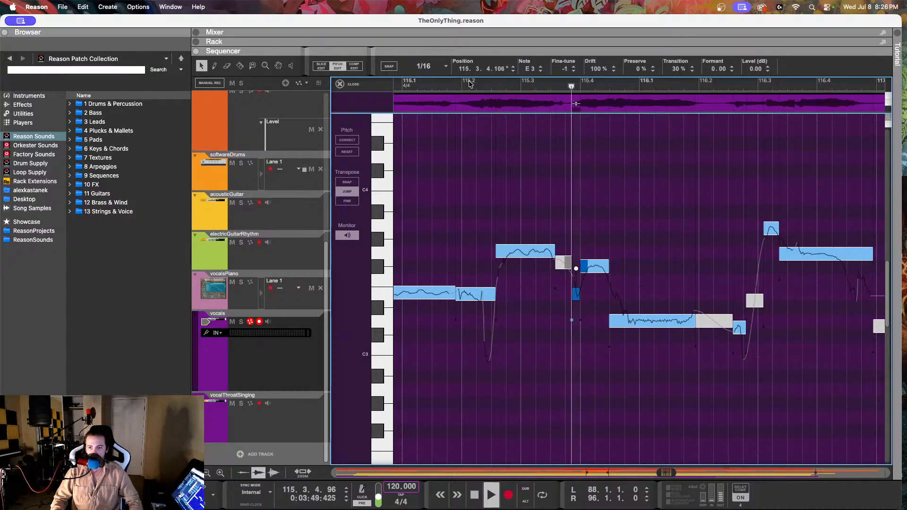
pyautogui.press('space')
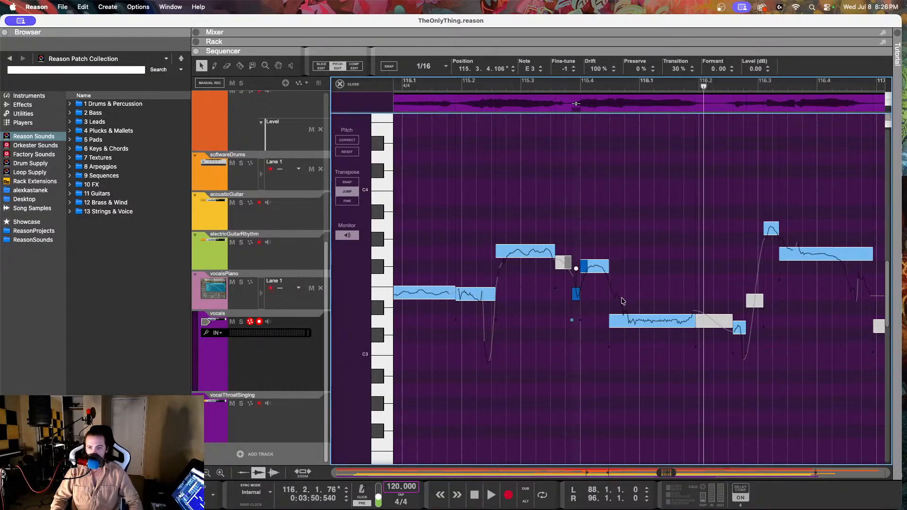
# Step: Split the D3 vocal note at 115.4.3.176 and adjust the fine-tune of its short E3 first piece
pyautogui.press('r')
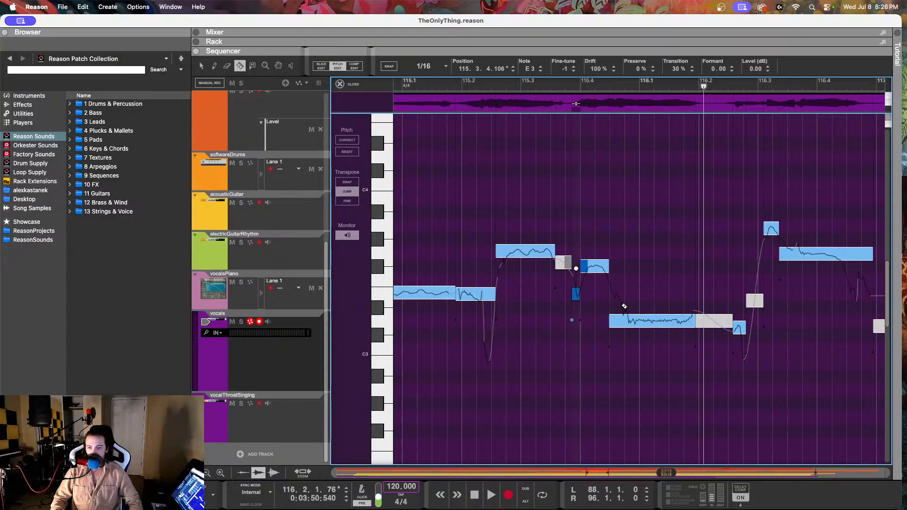
pyautogui.click(621, 322)
pyautogui.click(202, 69)
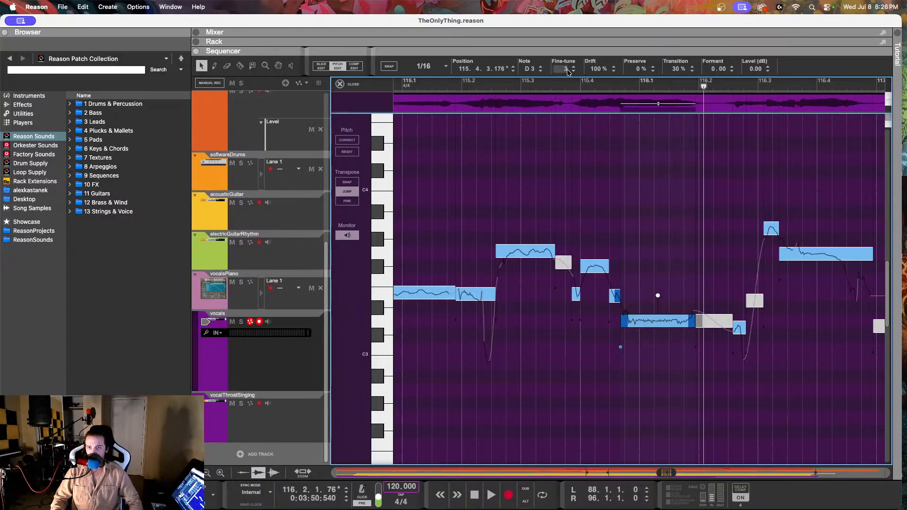
pyautogui.click(575, 291)
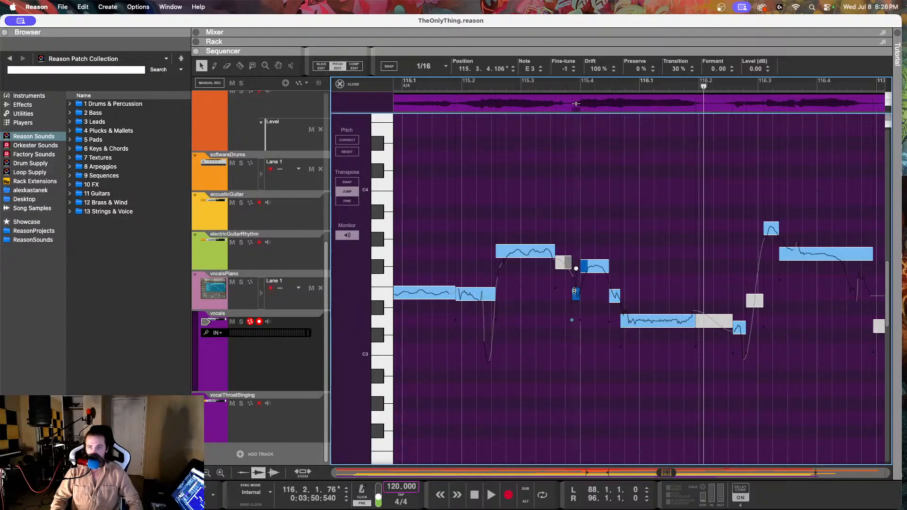
pyautogui.click(614, 296)
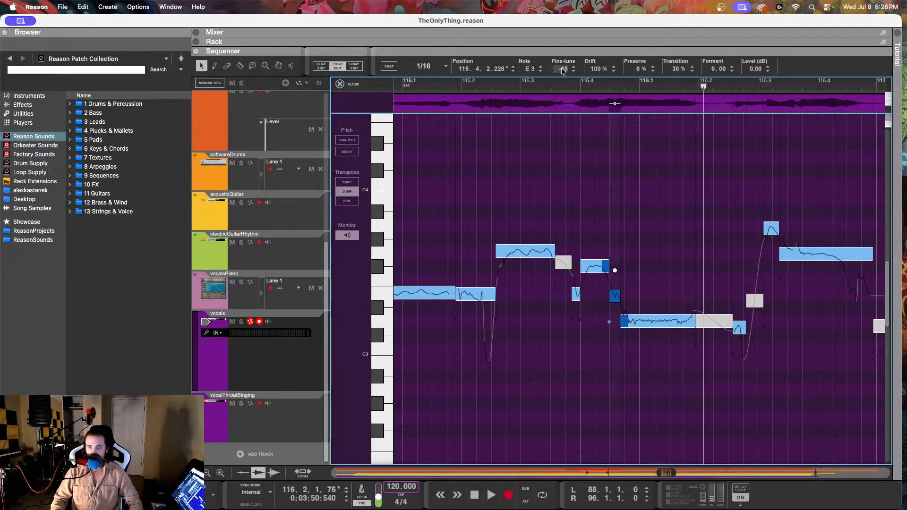
pyautogui.moveTo(563, 69)
pyautogui.mouseDown()
pyautogui.moveTo(558, 42)
pyautogui.moveTo(560, 61)
pyautogui.mouseUp()
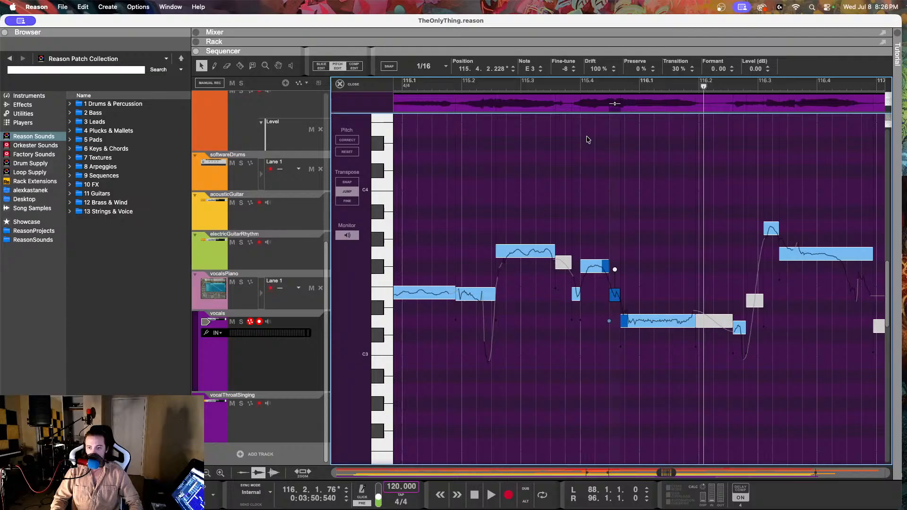
# Step: Split the D3 note again at 115.4.4.66, lower the piece at 115.4.3.176 to D3 with a fine-tune of 6, and play it back twice
pyautogui.click(656, 323)
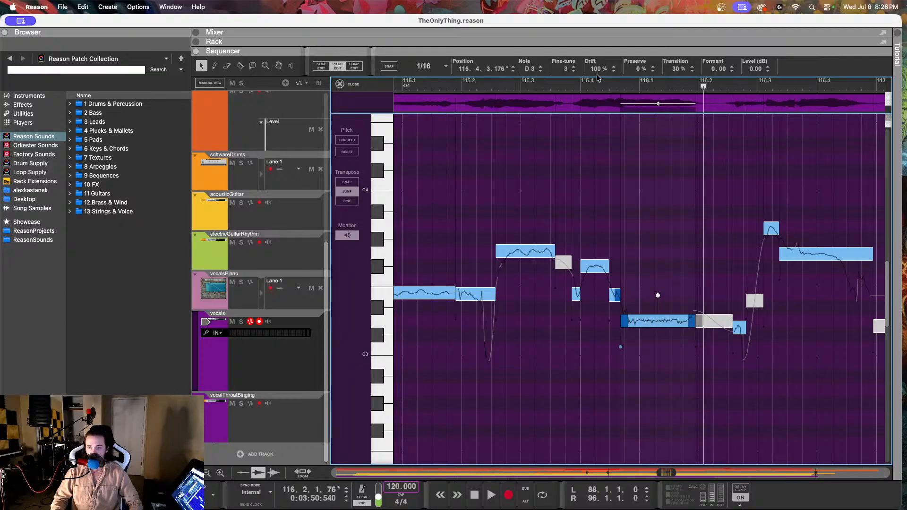
pyautogui.click(240, 66)
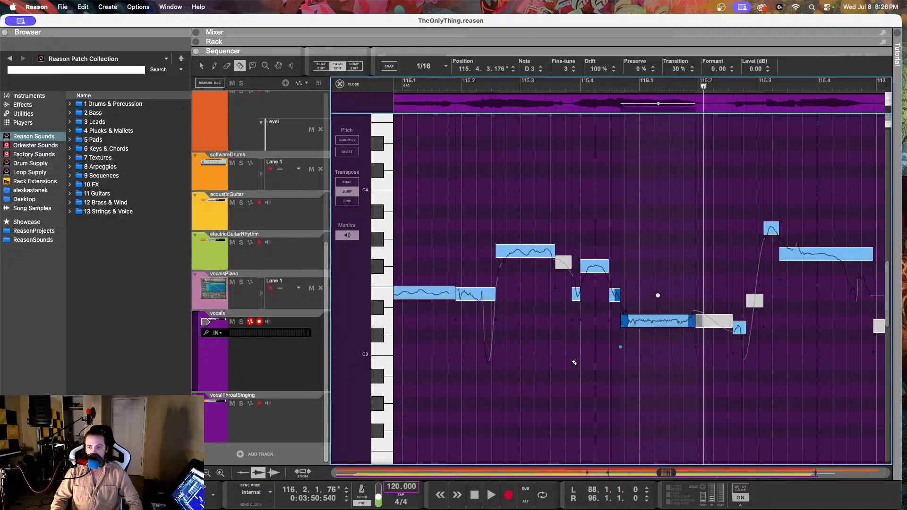
pyautogui.click(628, 320)
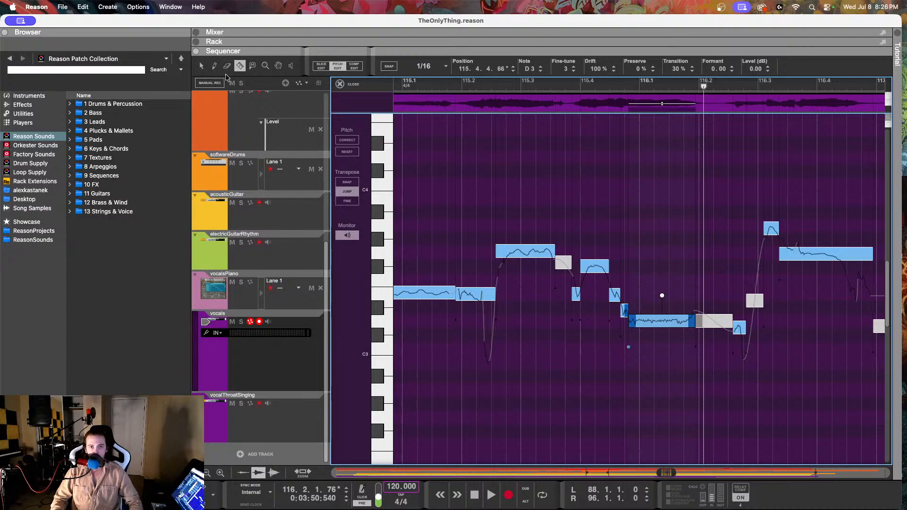
pyautogui.click(202, 66)
pyautogui.click(625, 308)
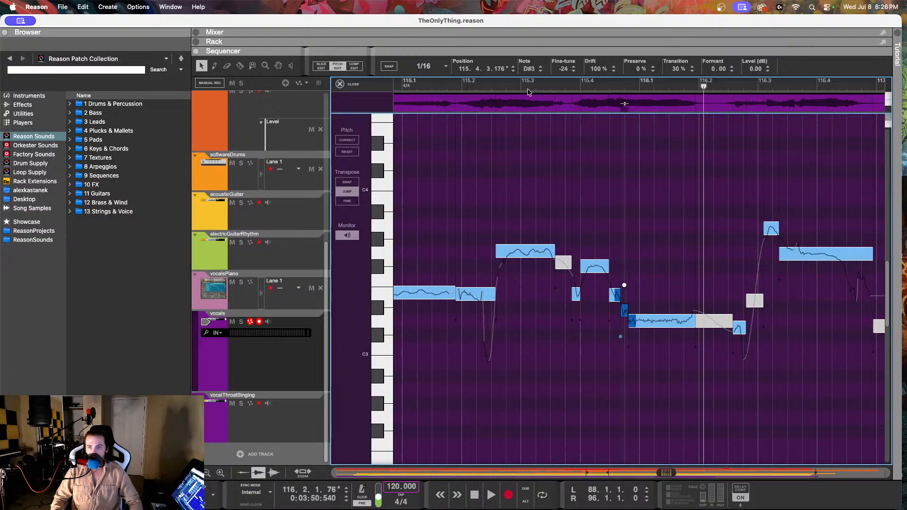
pyautogui.moveTo(559, 72); pyautogui.dragTo(561, 208)
pyautogui.press('space')
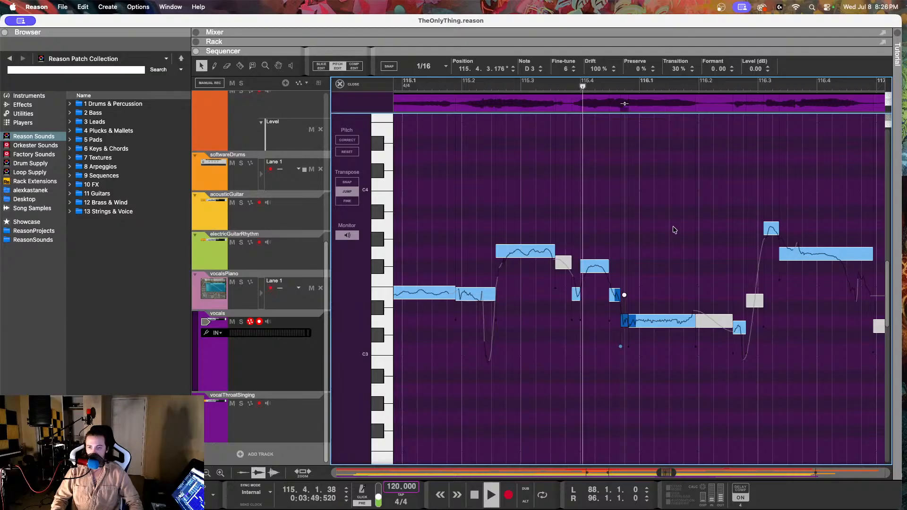
pyautogui.press('space')
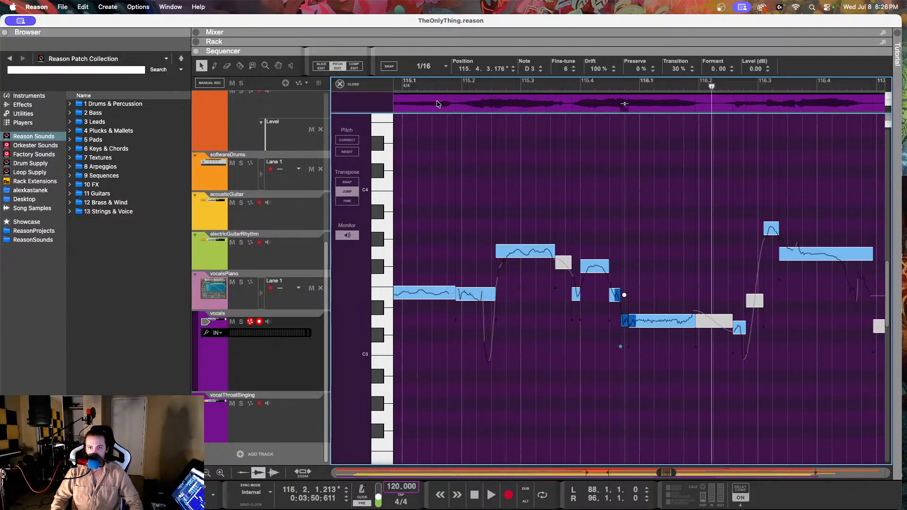
pyautogui.click(422, 86)
pyautogui.press('space')
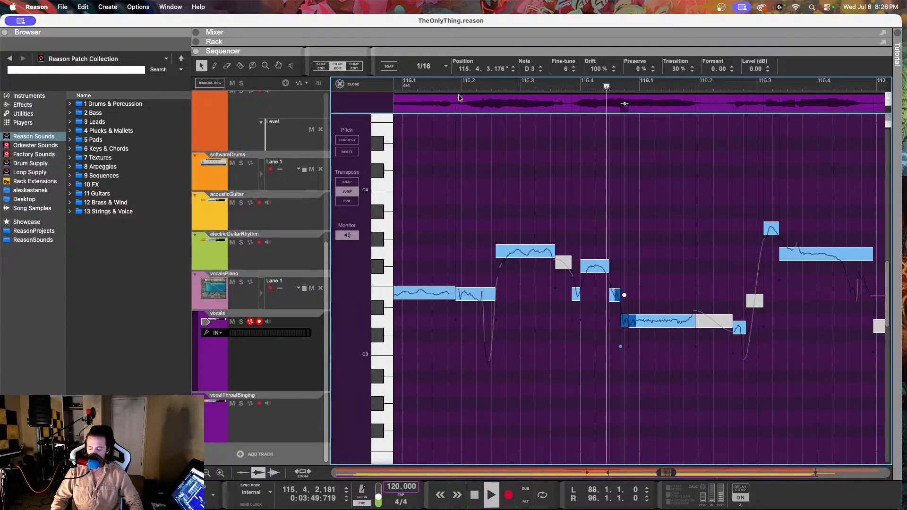
pyautogui.press('space')
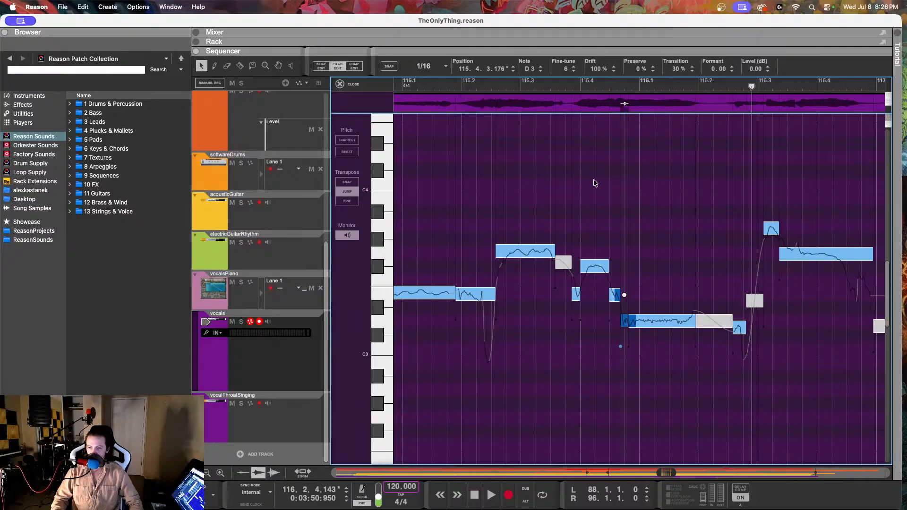
# Step: Set the fine-tune of the short D3 note at 116.2.3.74 to -15, and play the passage through bar 116
pyautogui.hscroll(5, 595, 183)
pyautogui.click(611, 329)
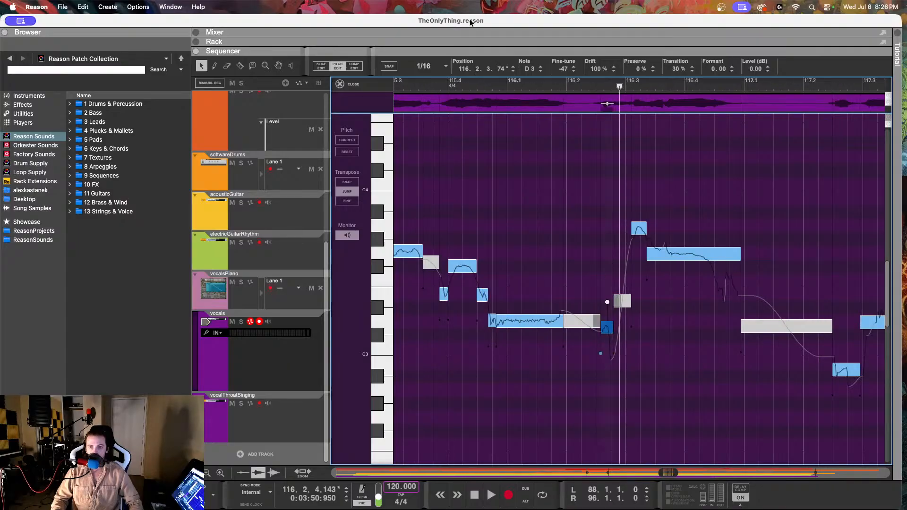
pyautogui.moveTo(560, 69); pyautogui.dragTo(552, 23)
pyautogui.moveTo(465, 85); pyautogui.dragTo(443, 86)
pyautogui.press('space')
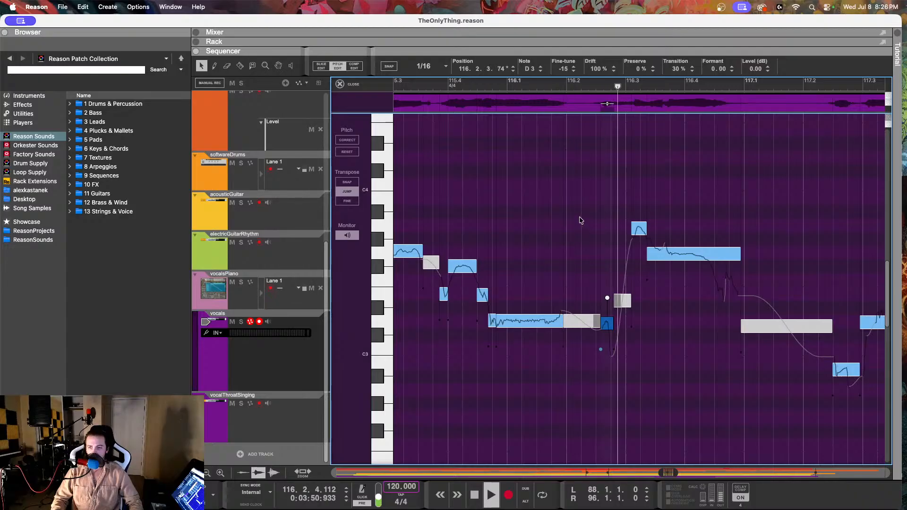
pyautogui.press('space')
# Step: Compare the G3 vocal note at 116.3.2.101 with the vocalsPiano reference, and return to pitch editing on the vocals clip
pyautogui.click(684, 258)
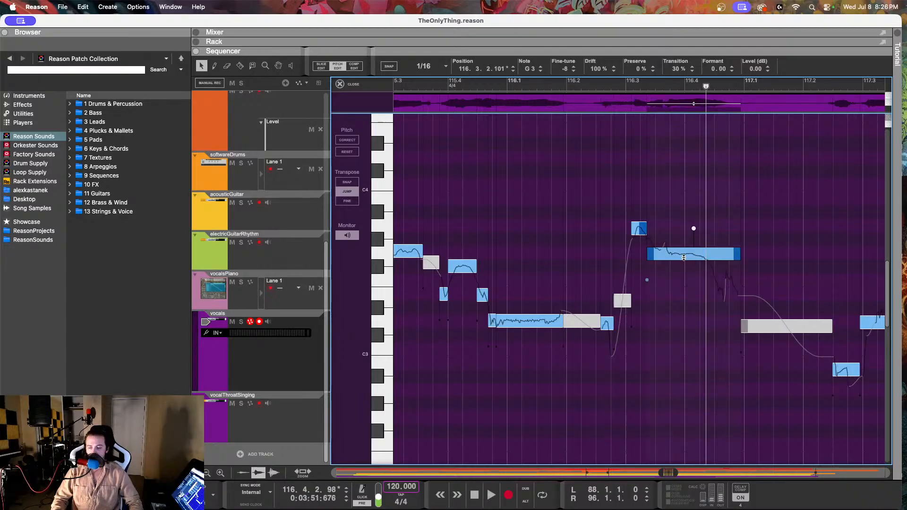
pyautogui.click(287, 306)
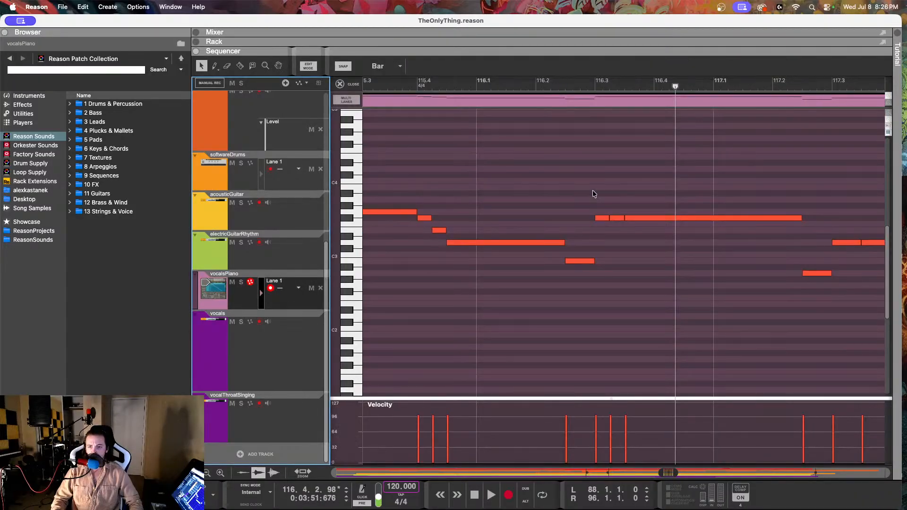
pyautogui.click(633, 218)
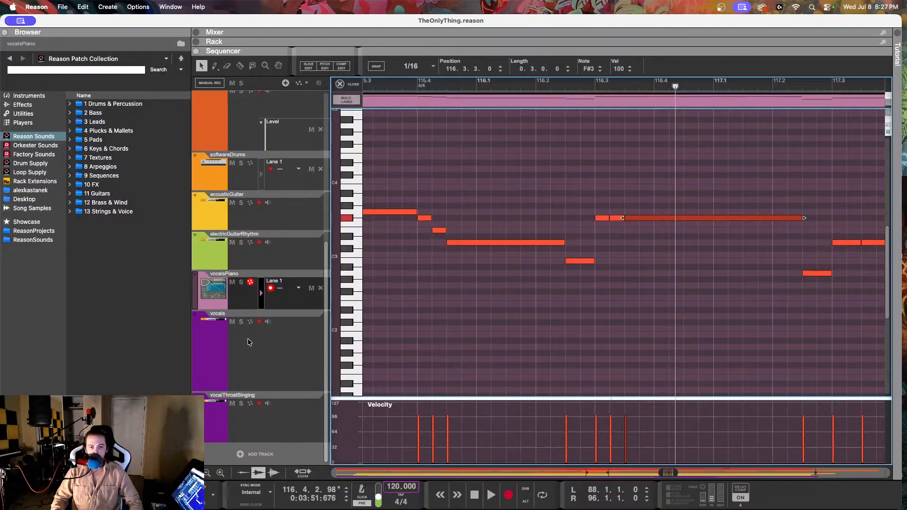
pyautogui.click(249, 342)
pyautogui.doubleClick(557, 253)
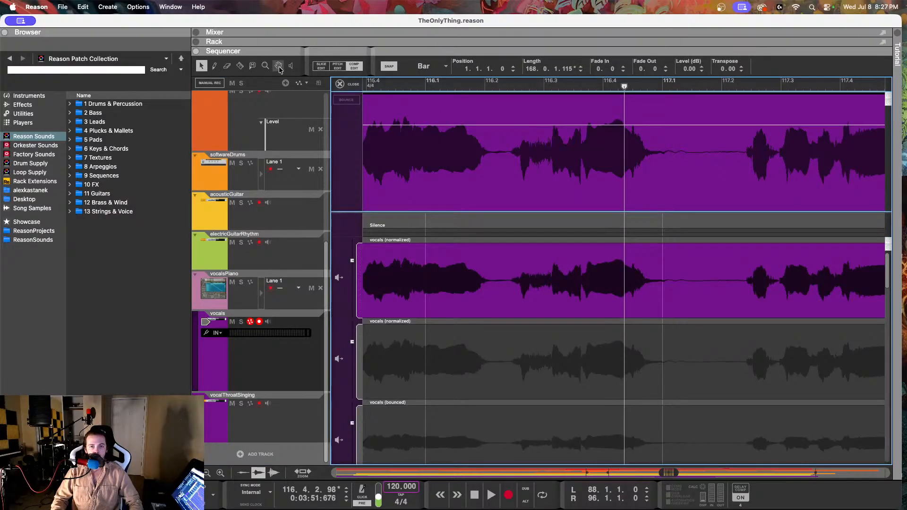
pyautogui.click(337, 66)
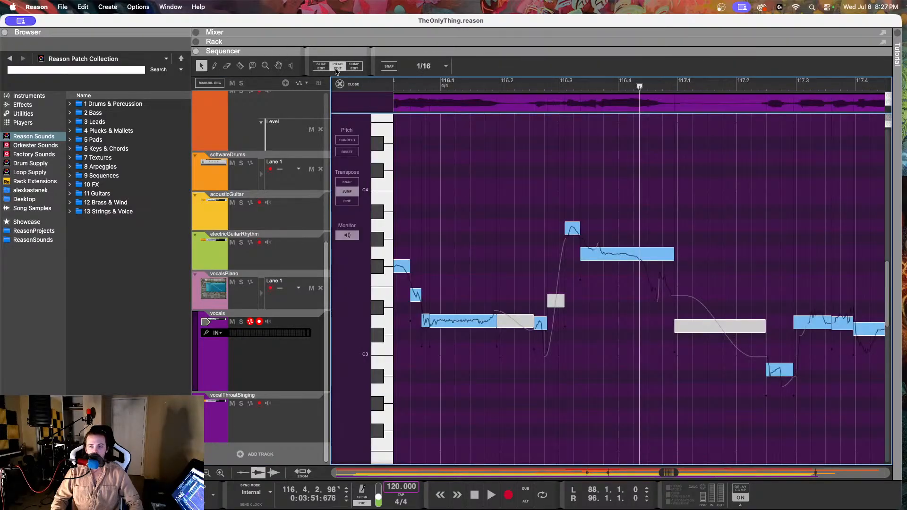
# Step: Lower the G3 note at 116.3.2.101 to F#3 with a fine-tune of -5, and reduce its drift to 51%
pyautogui.click(609, 251)
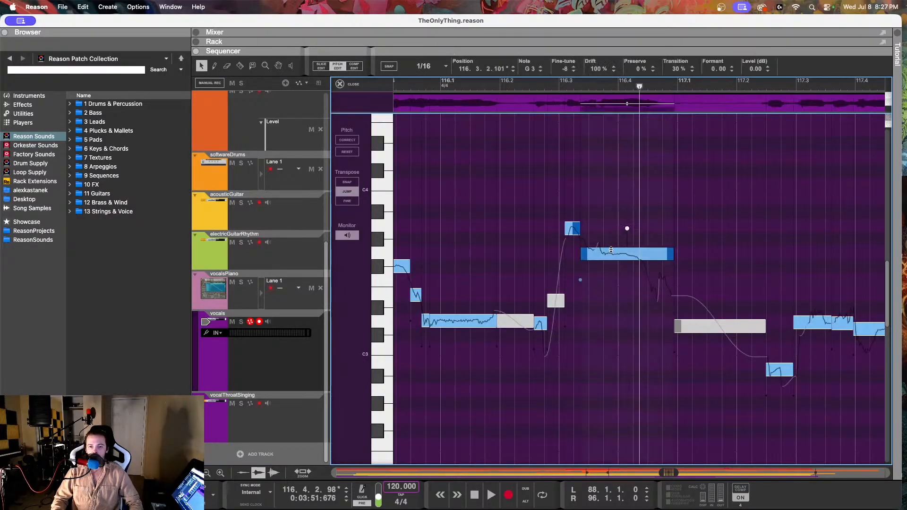
pyautogui.click(567, 225)
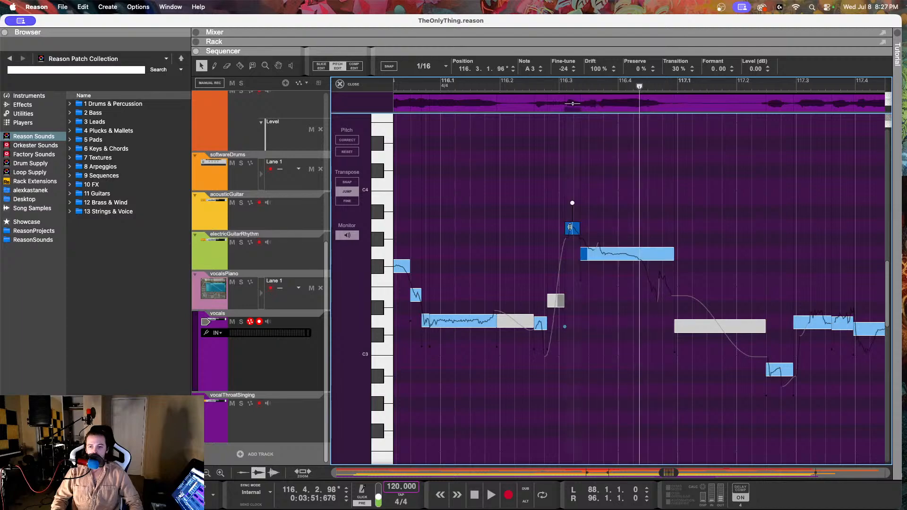
pyautogui.click(580, 249)
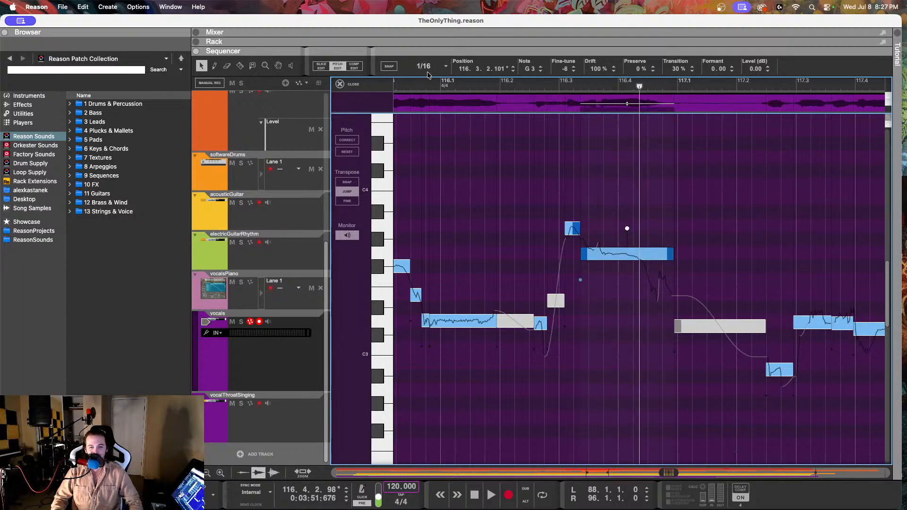
pyautogui.moveTo(528, 68)
pyautogui.mouseDown()
pyautogui.moveTo(526, 89)
pyautogui.moveTo(530, 72)
pyautogui.mouseUp()
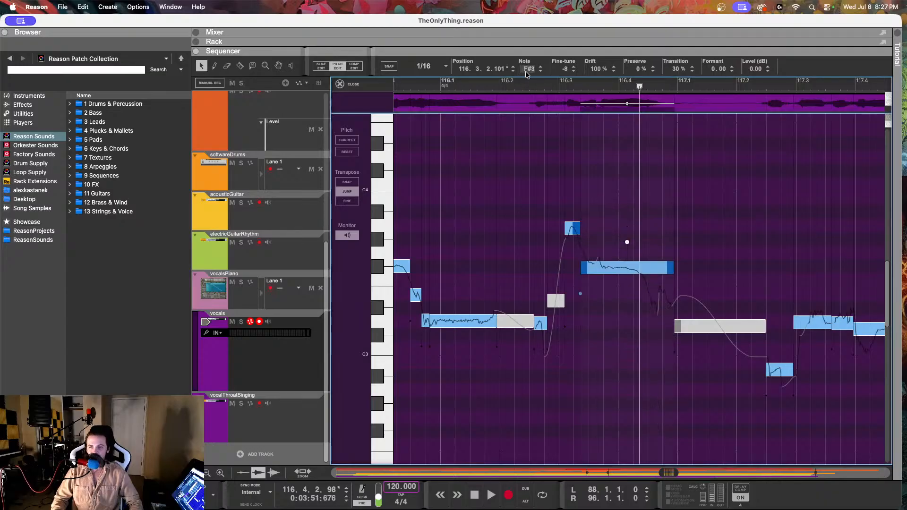
pyautogui.doubleClick(562, 71)
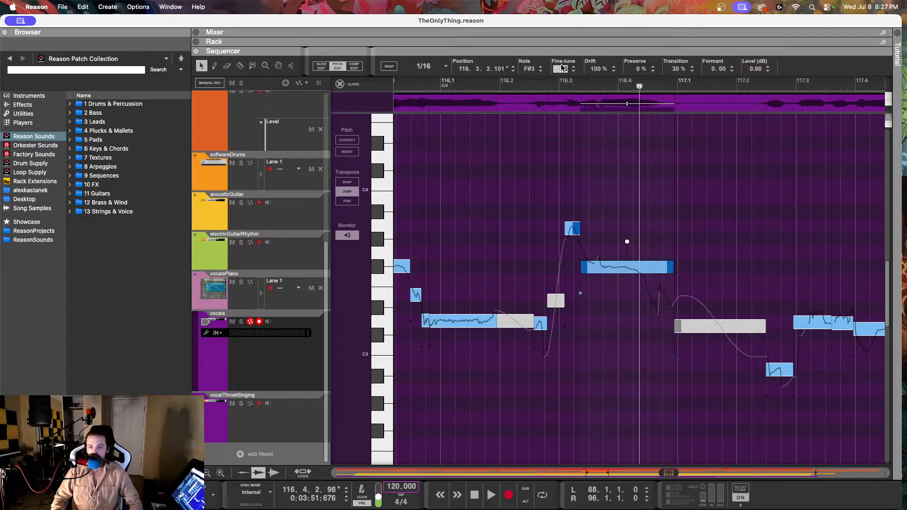
pyautogui.write('-5')
pyautogui.press('Return')
pyautogui.moveTo(595, 70); pyautogui.dragTo(593, 165)
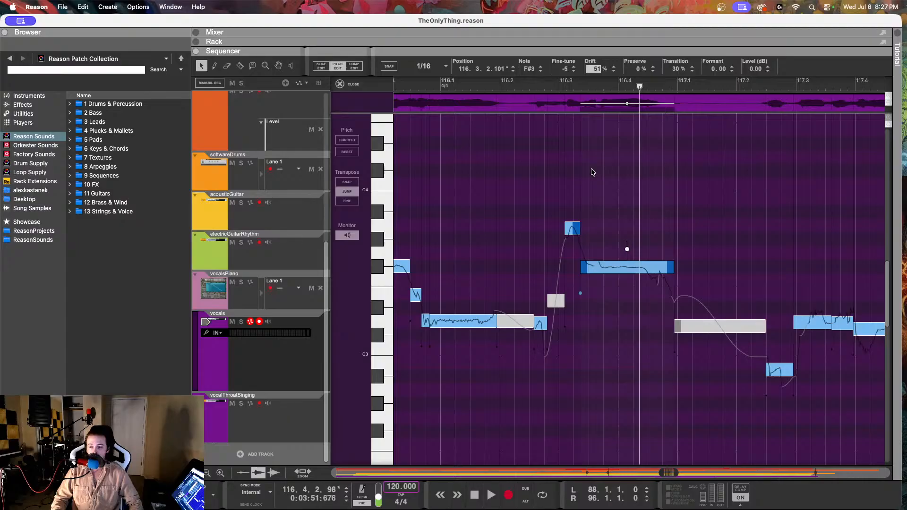
# Step: Lower the short A3 note at 116.3.1.96 to G3, play it back from 116.2, and lower it further to F#3
pyautogui.moveTo(573, 228); pyautogui.dragTo(573, 258)
pyautogui.press('space')
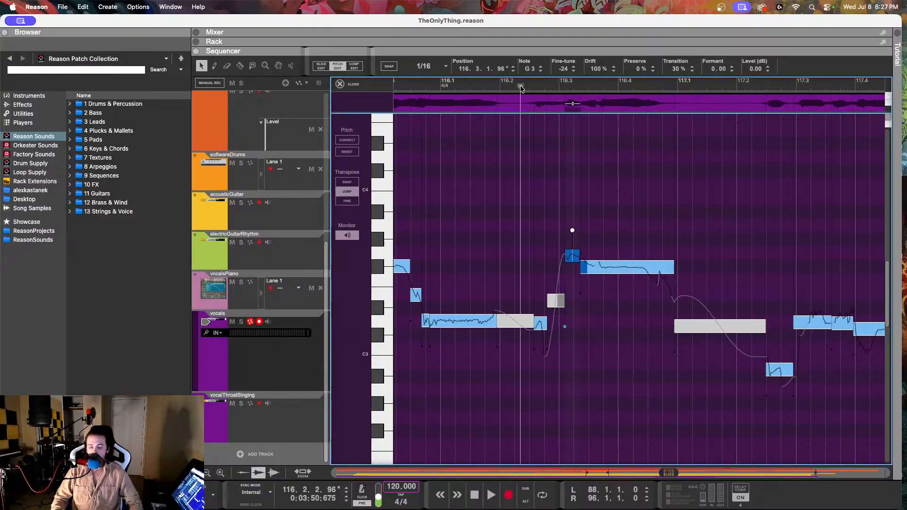
pyautogui.press('space')
pyautogui.moveTo(571, 255); pyautogui.dragTo(573, 272)
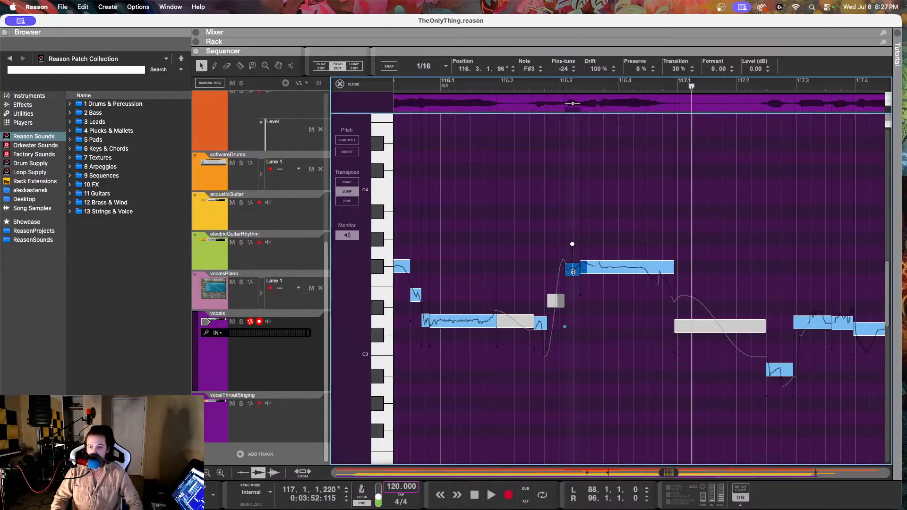
# Step: Split the F#3 note at 116.4.2.228, set its end piece to F#3 with a fine-tune of -2 and 13% drift, and play from 116.2
pyautogui.click(241, 67)
pyautogui.click(648, 273)
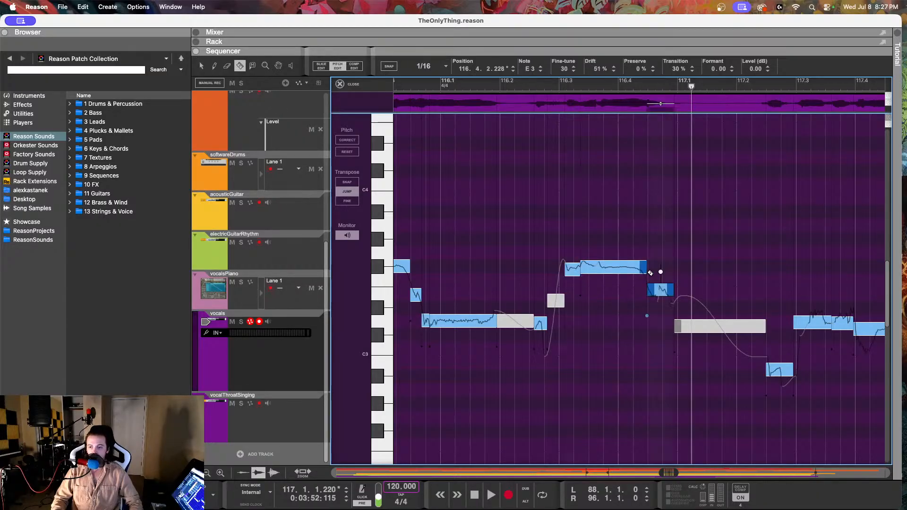
pyautogui.press('q')
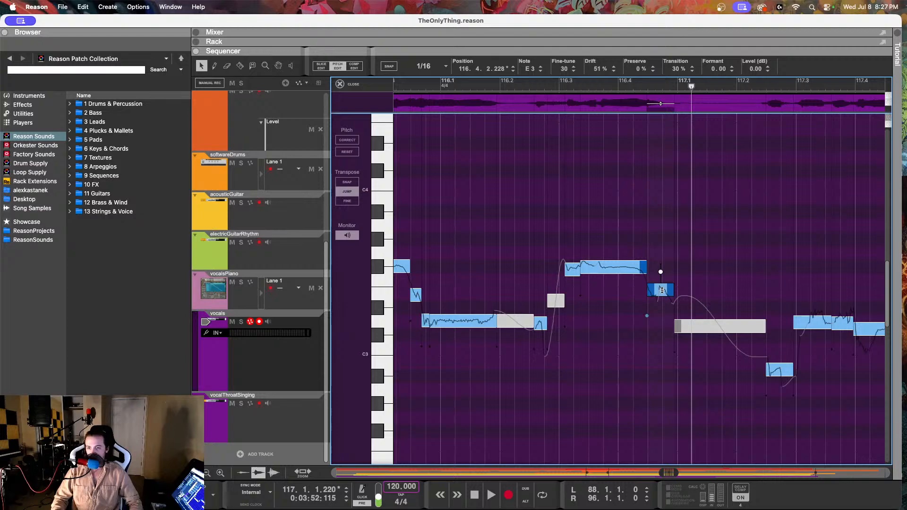
pyautogui.moveTo(662, 290); pyautogui.dragTo(662, 262)
pyautogui.moveTo(563, 69); pyautogui.dragTo(559, 132)
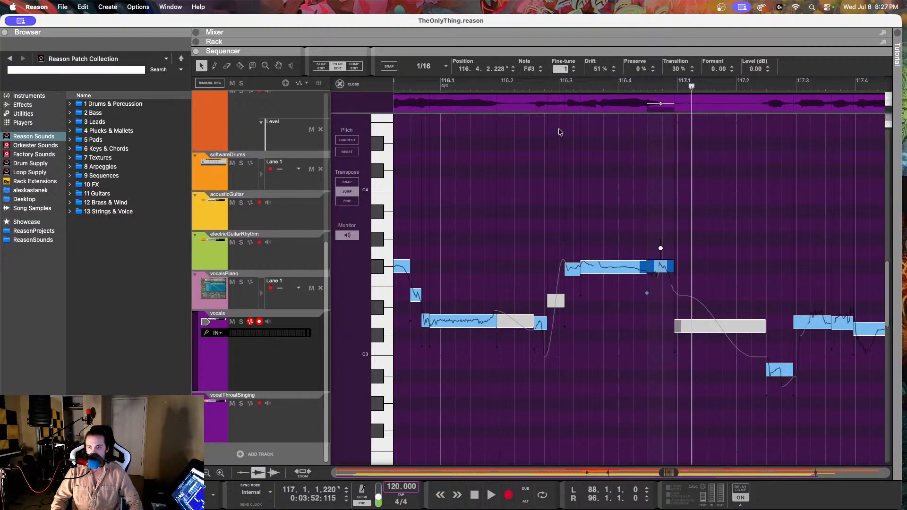
pyautogui.moveTo(594, 69); pyautogui.dragTo(592, 143)
pyautogui.click(532, 83)
pyautogui.press('space')
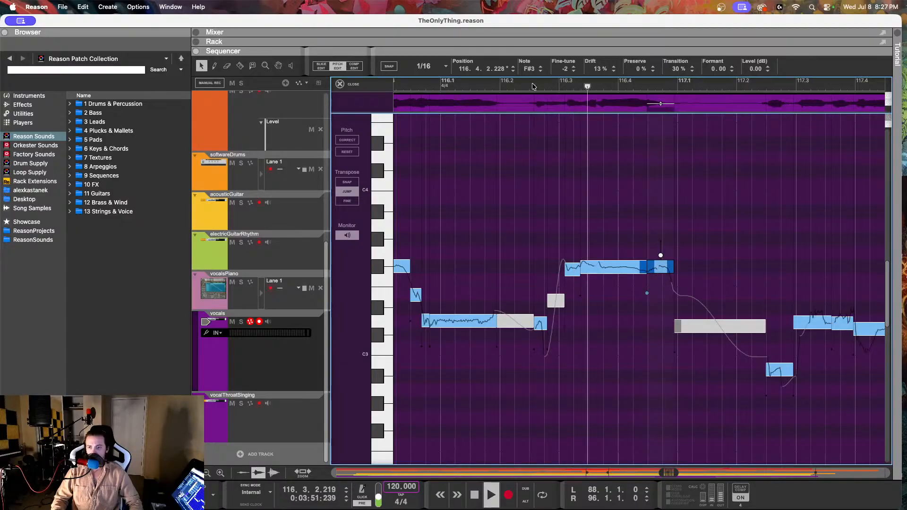
pyautogui.press('space')
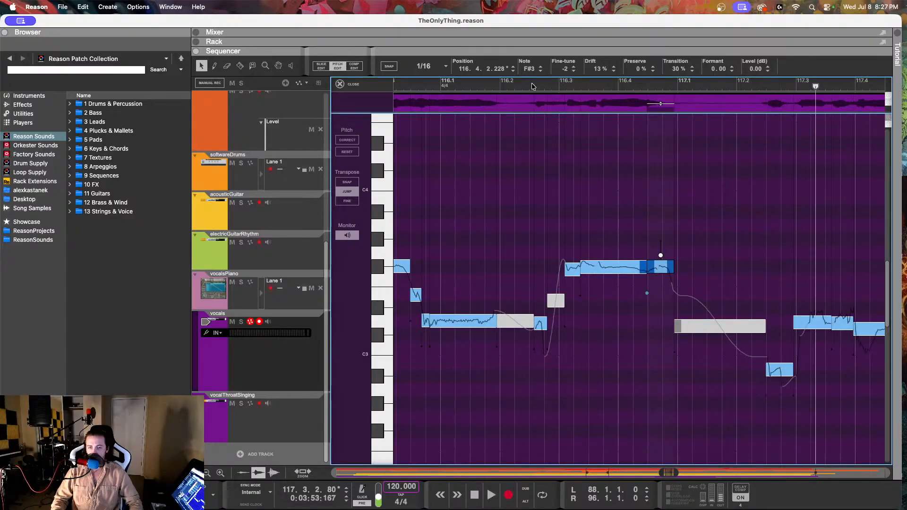
# Step: Check the vocalsPiano reference notes from 116.3.1 to 117.2, and reopen the vocals clip for pitch editing
pyautogui.click(282, 302)
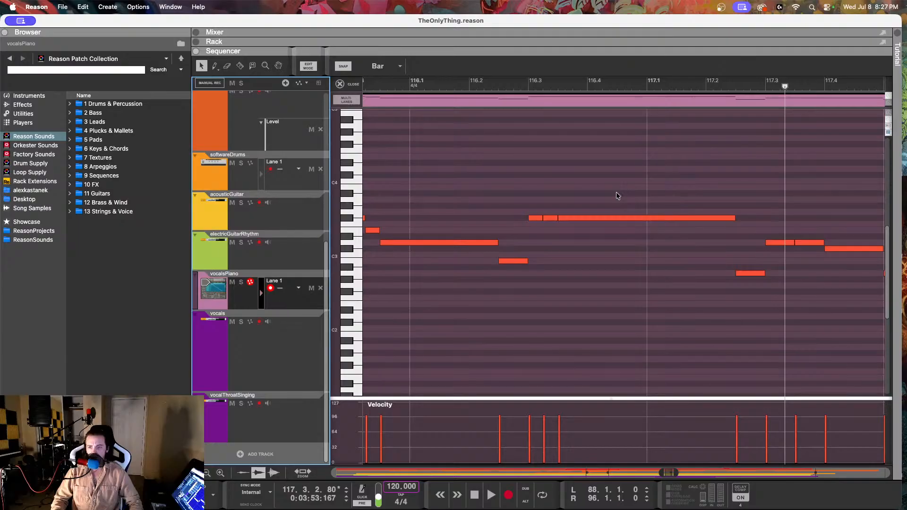
pyautogui.click(623, 218)
pyautogui.moveTo(519, 159); pyautogui.dragTo(608, 234)
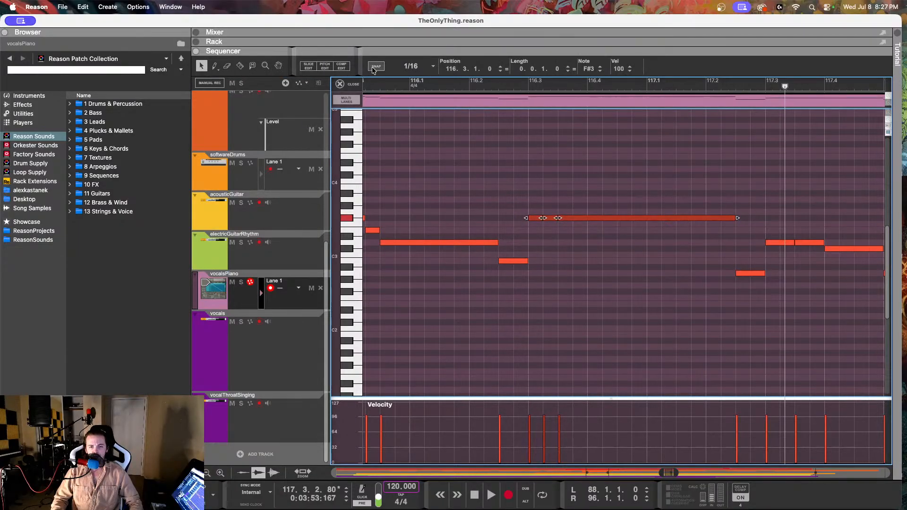
pyautogui.click(281, 357)
pyautogui.doubleClick(481, 142)
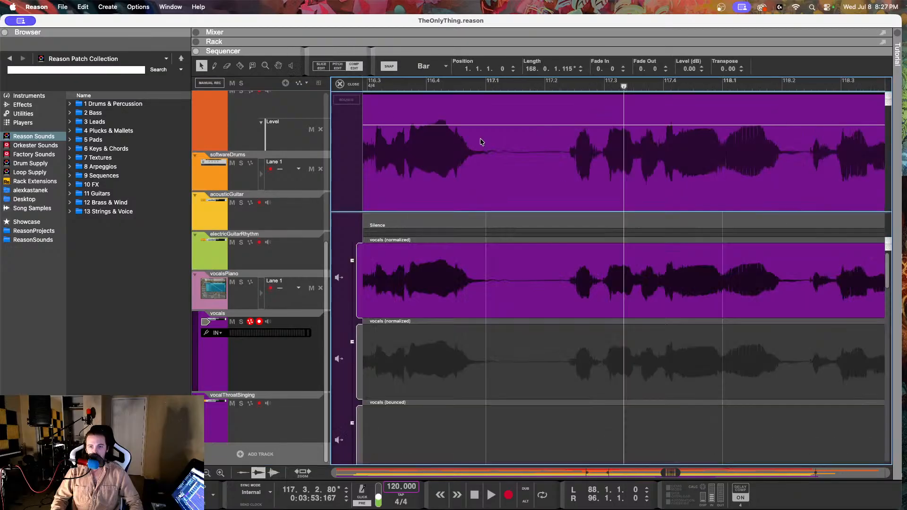
pyautogui.click(338, 66)
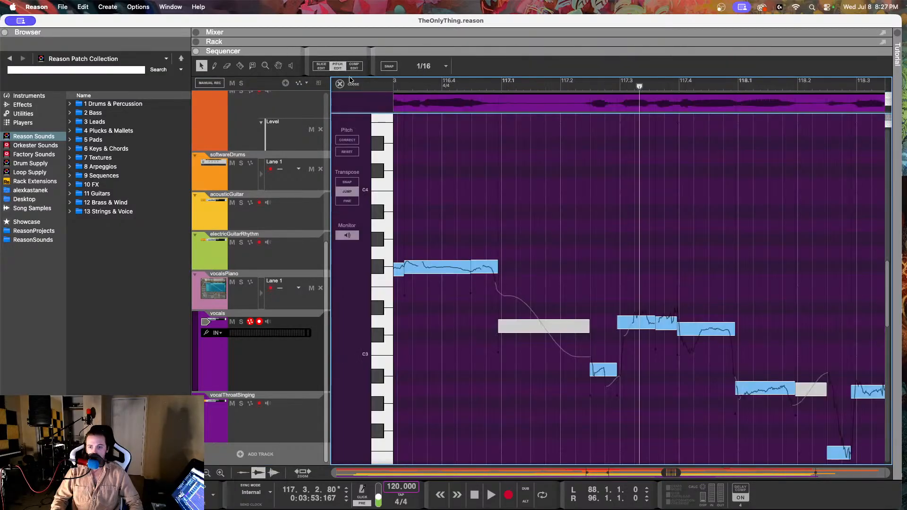
# Step: Play the vocal from 117.3.2 into bar 118
pyautogui.press('space')
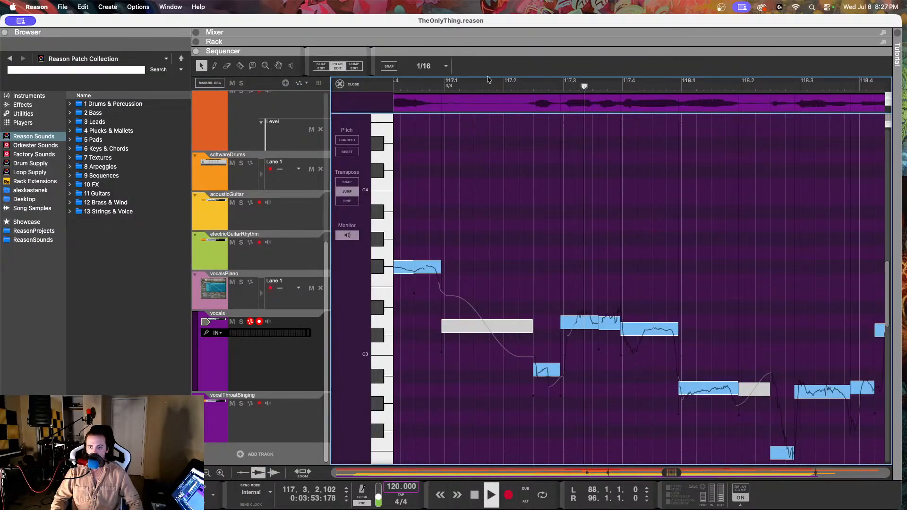
pyautogui.press('space')
pyautogui.hscroll(-5, 517, 130)
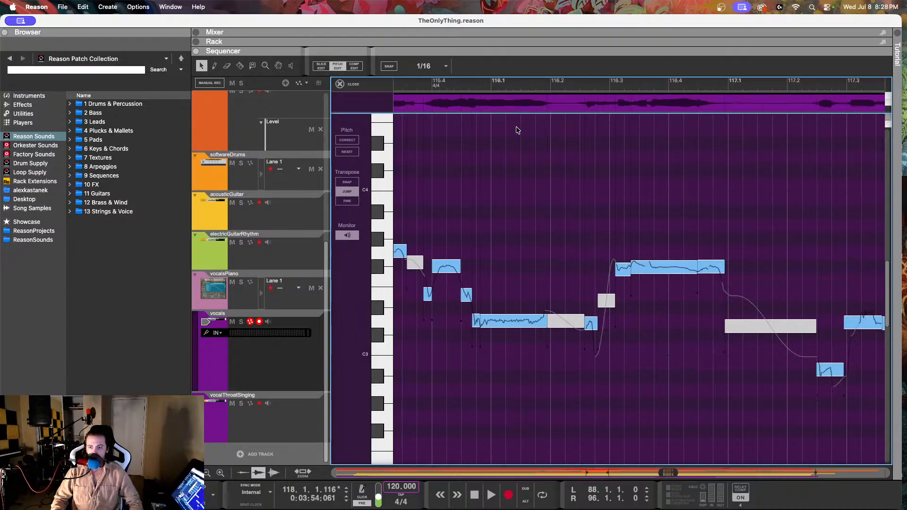
# Step: Undo the split and the recent note, fine-tune and drift edits on the vocal notes between 116.3 and 117.1
pyautogui.press('super+z')
pyautogui.press('super+z')
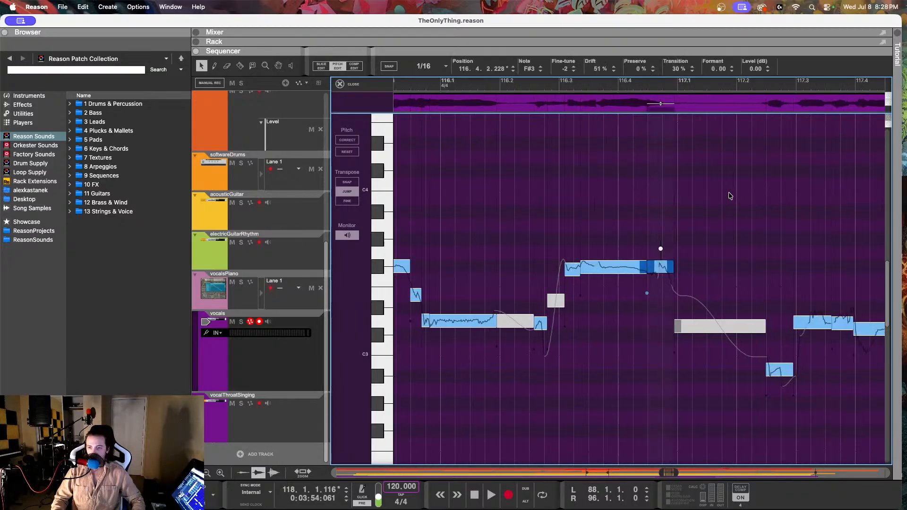
pyautogui.press('super+z')
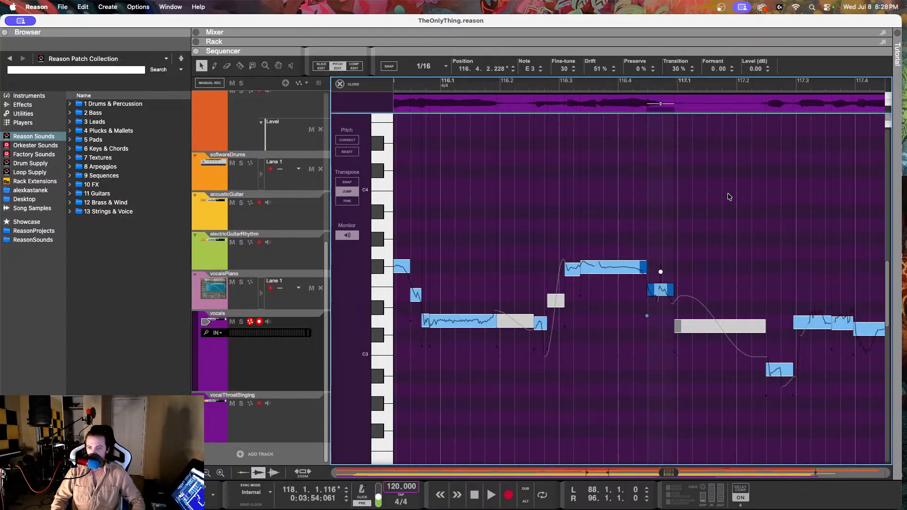
pyautogui.press('super+z')
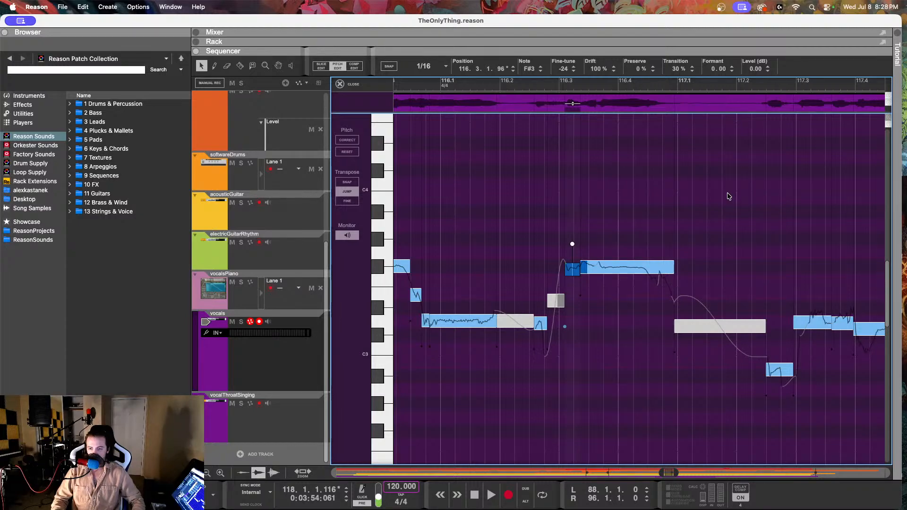
pyautogui.press('super+z')
pyautogui.press('super+z')
pyautogui.press('super+z')
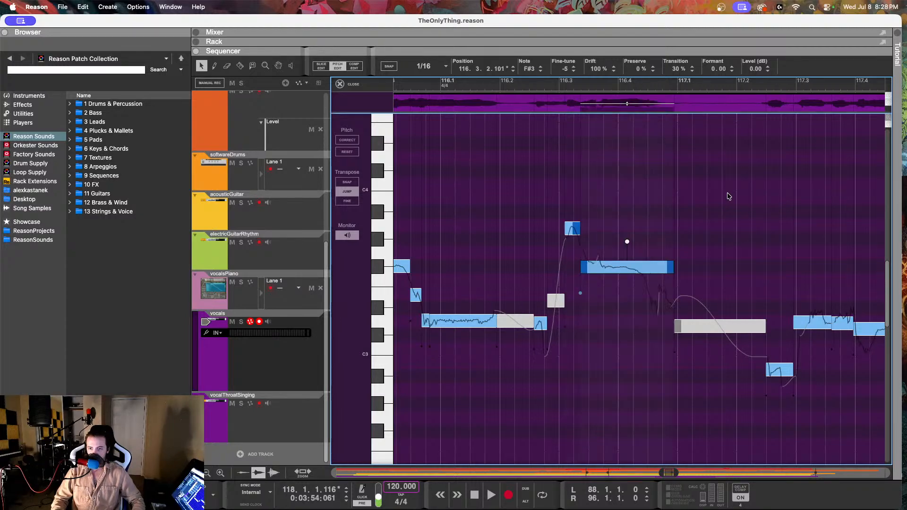
pyautogui.press('super+z')
pyautogui.press('super+z')
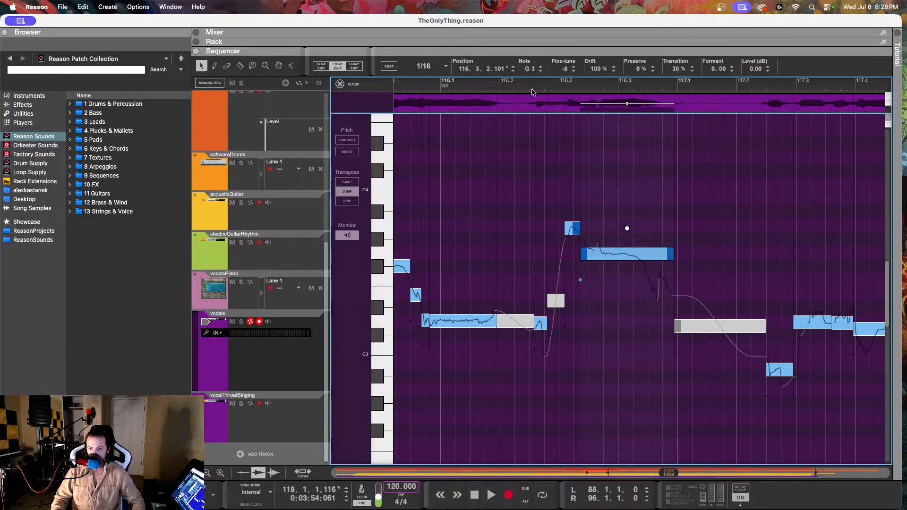
# Step: Play the vocal phrase twice from 116.2 to hear the notes around 116.3
pyautogui.click(517, 83)
pyautogui.press('space')
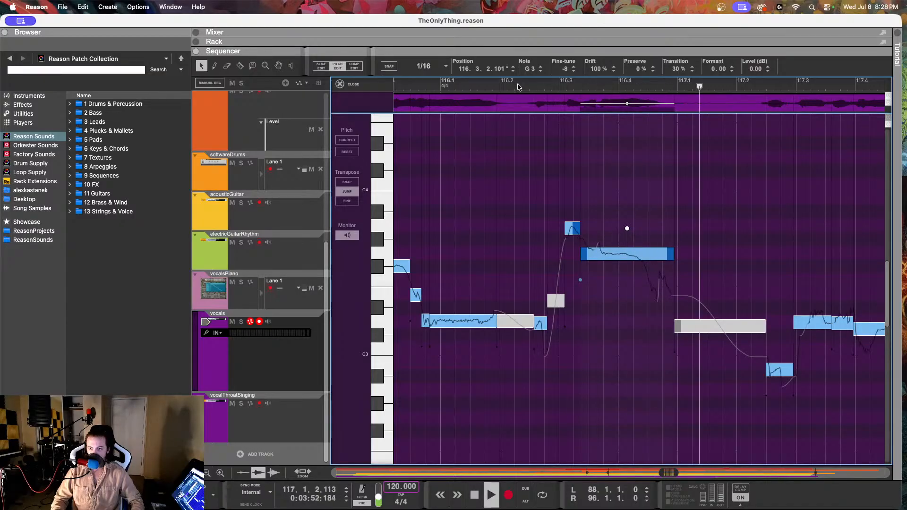
pyautogui.press('space')
pyautogui.click(518, 84)
pyautogui.press('space')
pyautogui.press('space')
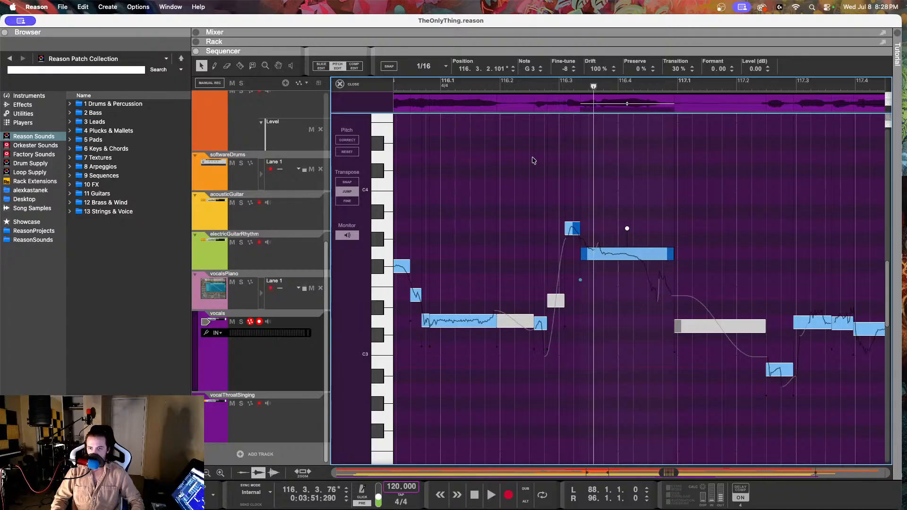
# Step: Lower the short A3 note at 116.3.1.96 to G3 with a fine-tune of 9, and play it back from around 116.2
pyautogui.moveTo(572, 228); pyautogui.dragTo(577, 257)
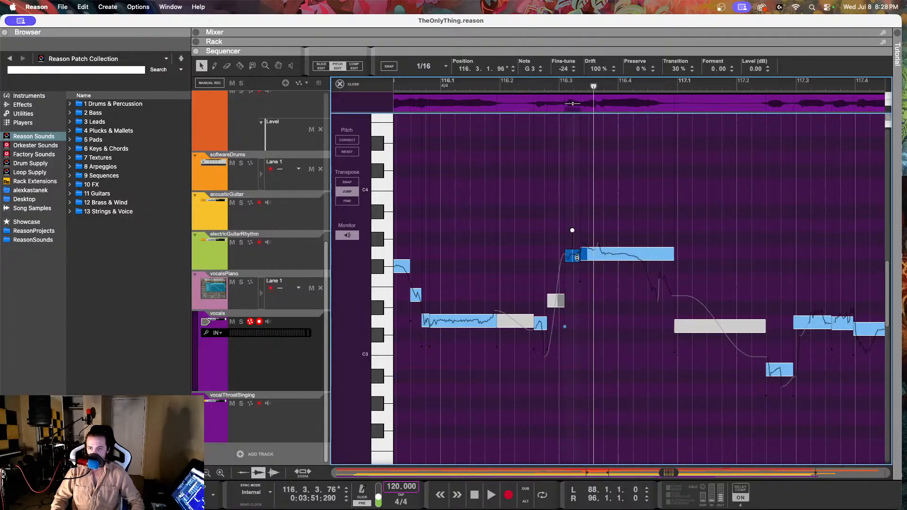
pyautogui.click(508, 85)
pyautogui.press('space')
pyautogui.moveTo(572, 230); pyautogui.dragTo(573, 225)
pyautogui.click(494, 84)
pyautogui.press('space')
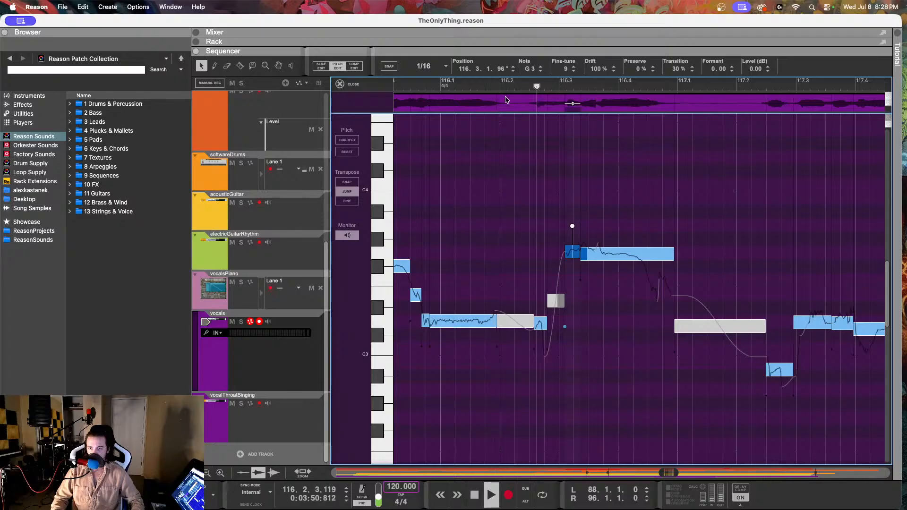
# Step: Select the long G3 vocal note at 116.3.2.101
pyautogui.click(607, 257)
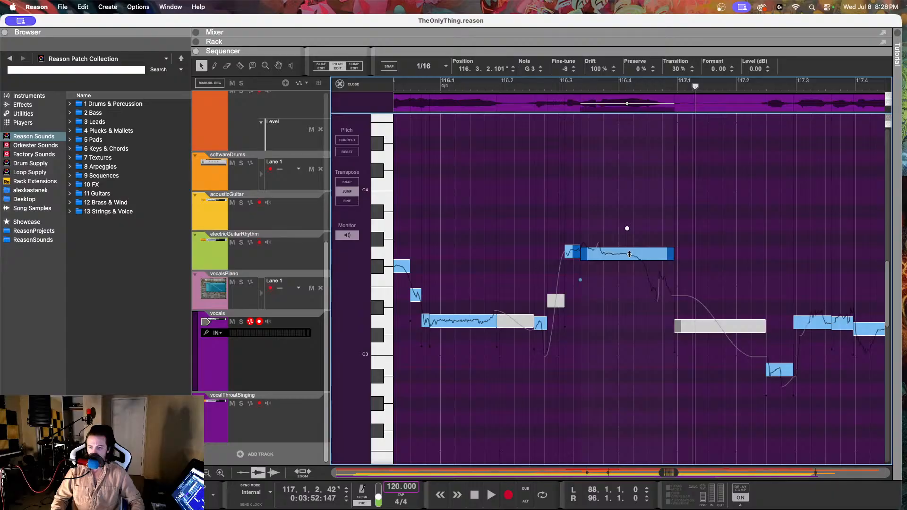
# Step: Play the vocal phrase twice from about 116.2 to hear the long G3 note
pyautogui.click(515, 88)
pyautogui.press('space')
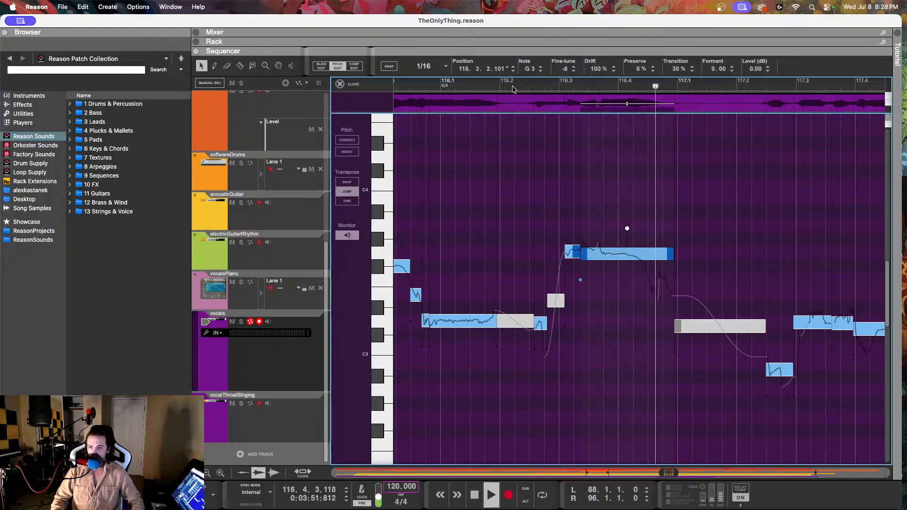
pyautogui.press('space')
pyautogui.click(514, 89)
pyautogui.press('space')
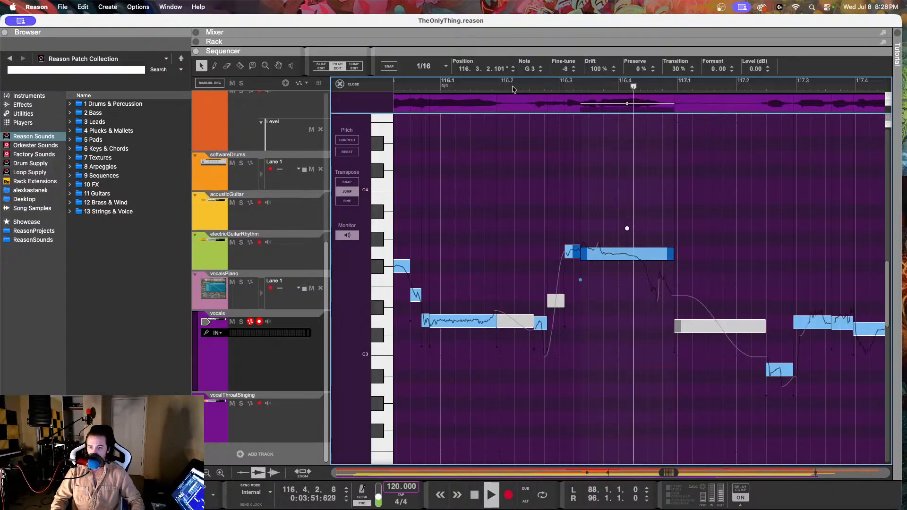
pyautogui.press('space')
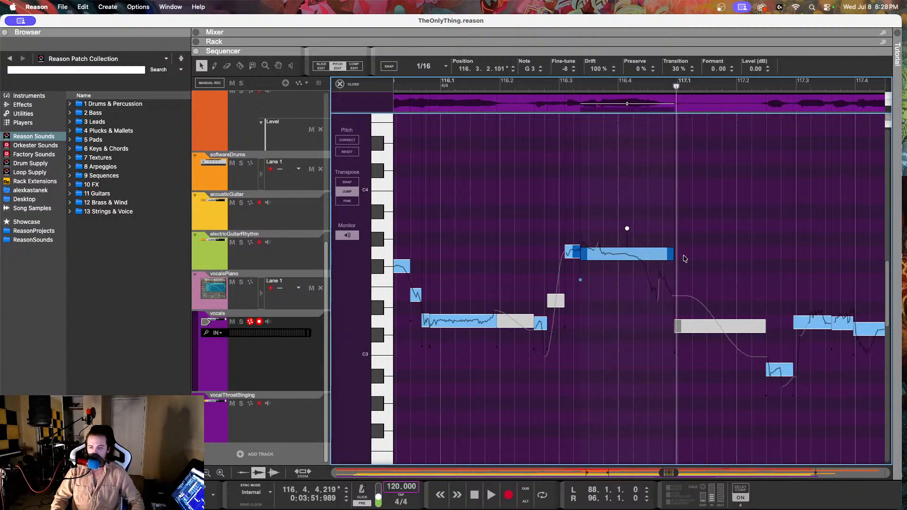
# Step: Try the two G3 vocal notes at 116.3 a semitone lower on F#3, listen from about 116.2, and put them back on G3
pyautogui.click(570, 249)
pyautogui.moveTo(566, 69); pyautogui.dragTo(556, 255)
pyautogui.click(516, 85)
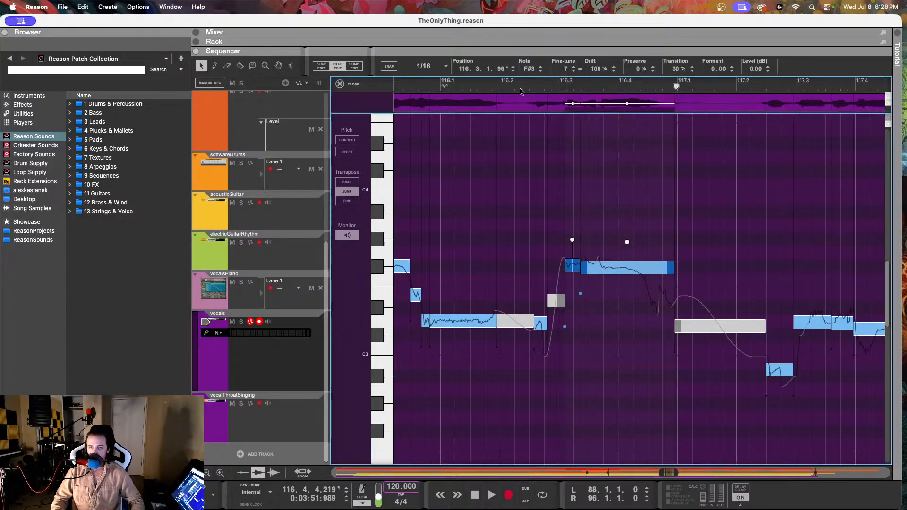
pyautogui.press('space')
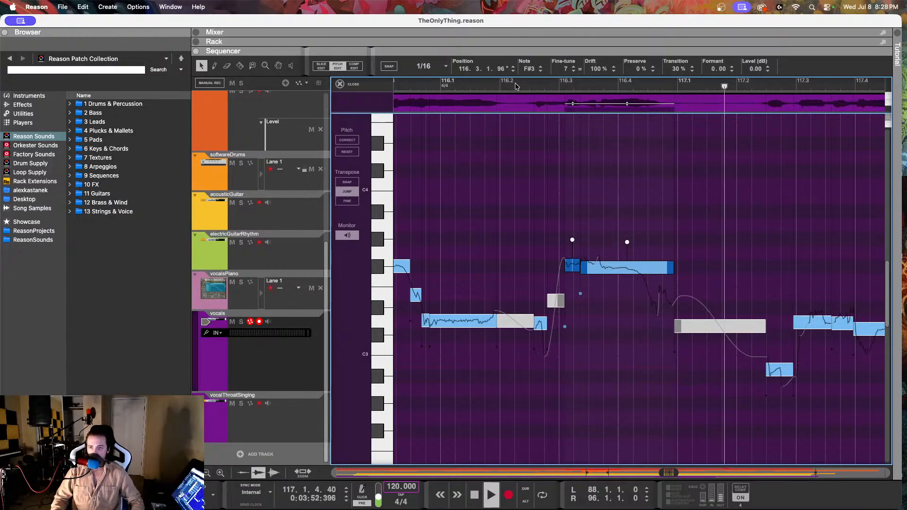
pyautogui.press('space')
pyautogui.moveTo(534, 72)
pyautogui.mouseDown()
pyautogui.moveTo(533, 3)
pyautogui.moveTo(537, 84)
pyautogui.moveTo(529, 70)
pyautogui.mouseUp()
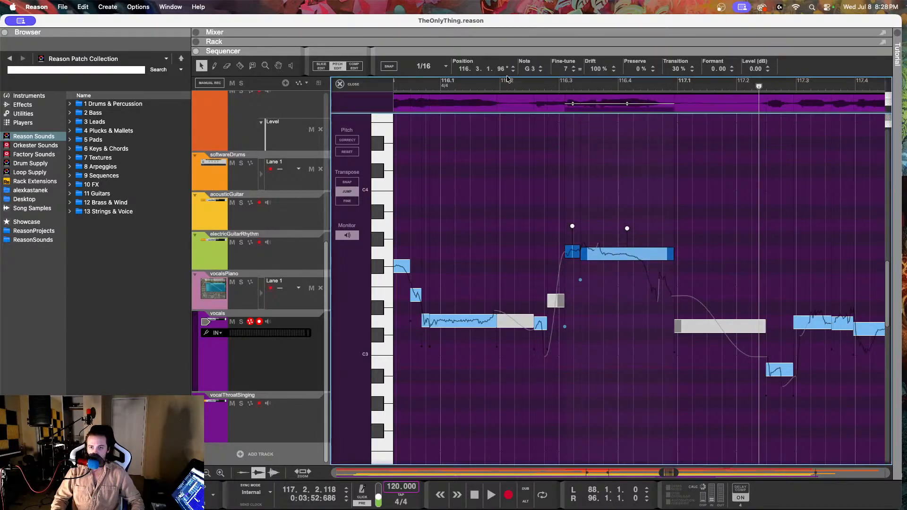
# Step: Play the vocal phrase from several starting points between 115.3 and 116.2 to judge the G3 notes in context
pyautogui.click(494, 84)
pyautogui.press('space')
pyautogui.press('space')
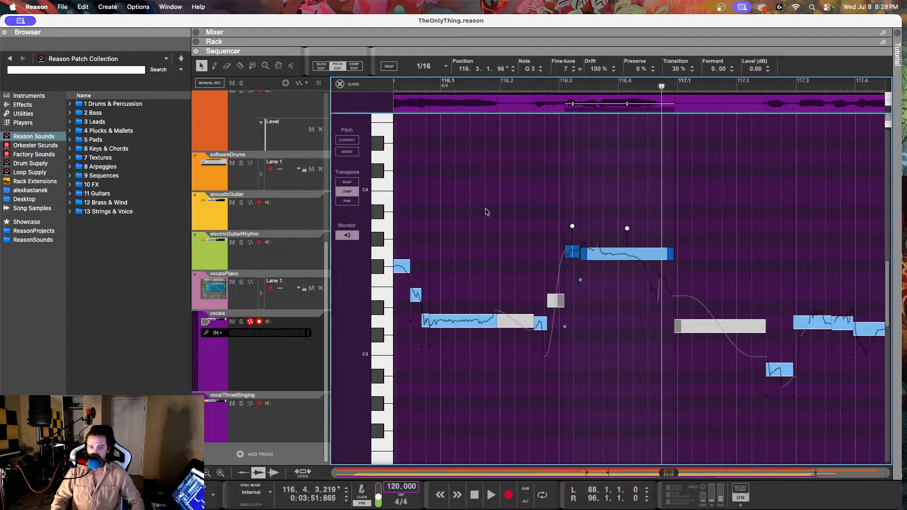
pyautogui.hscroll(-3, 487, 211)
pyautogui.click(403, 84)
pyautogui.press('space')
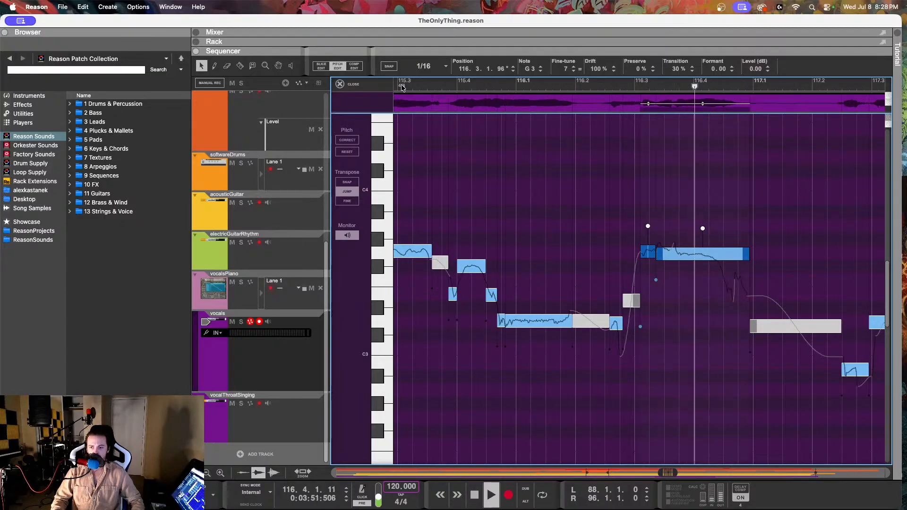
pyautogui.press('space')
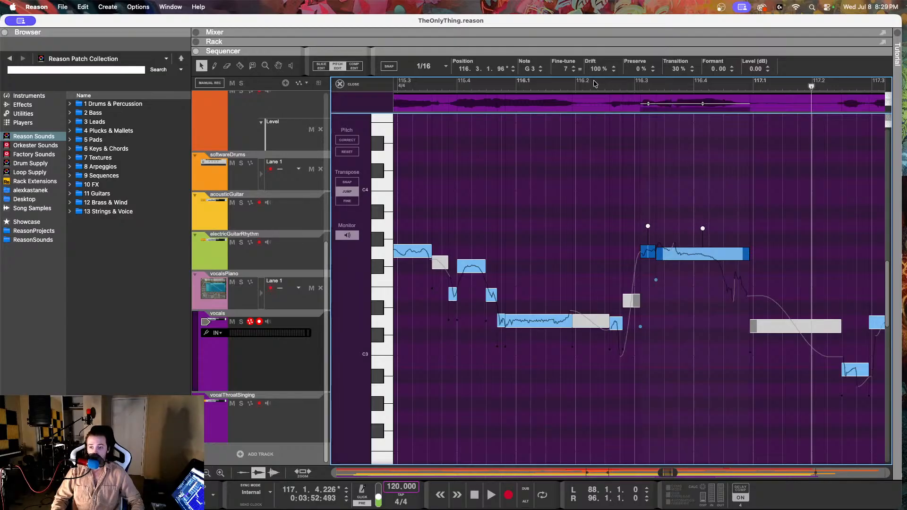
pyautogui.click(495, 83)
pyautogui.press('space')
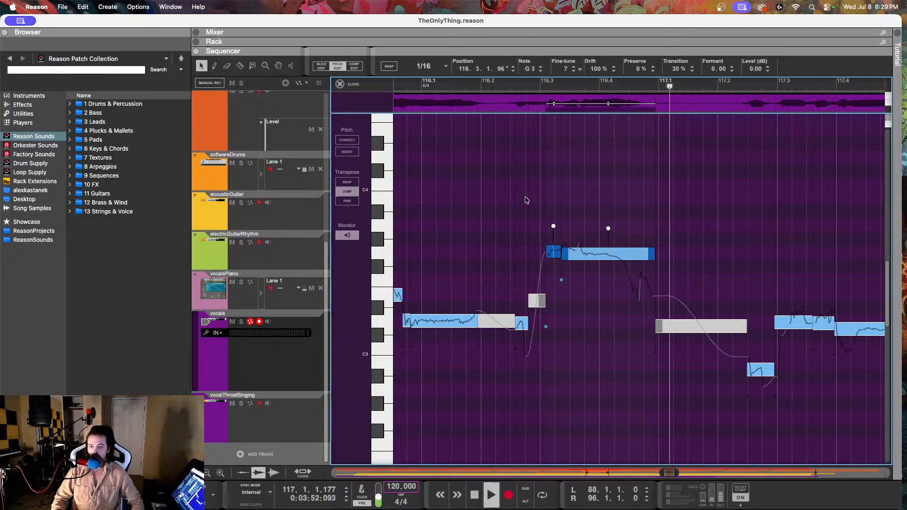
pyautogui.press('space')
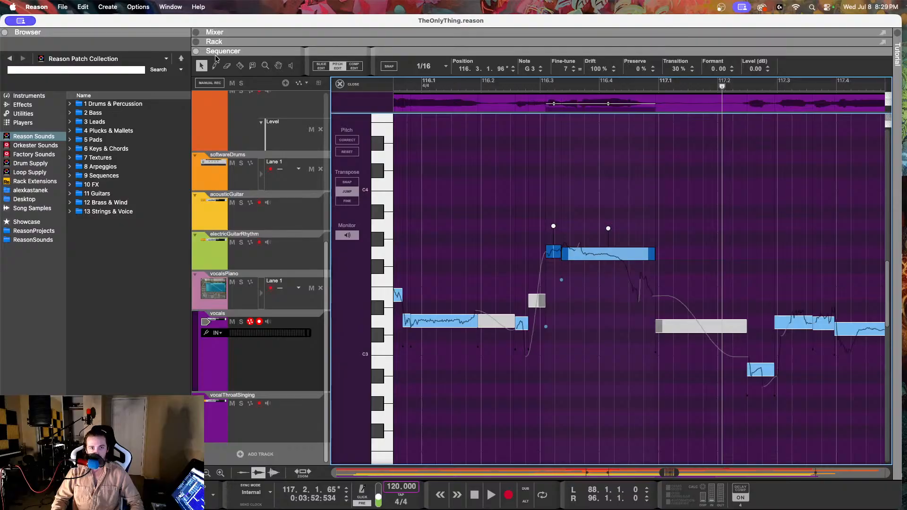
# Step: Split the tail off the long G3 vocal note at 116.4.3.171 and raise that tail piece to F#3
pyautogui.click(243, 68)
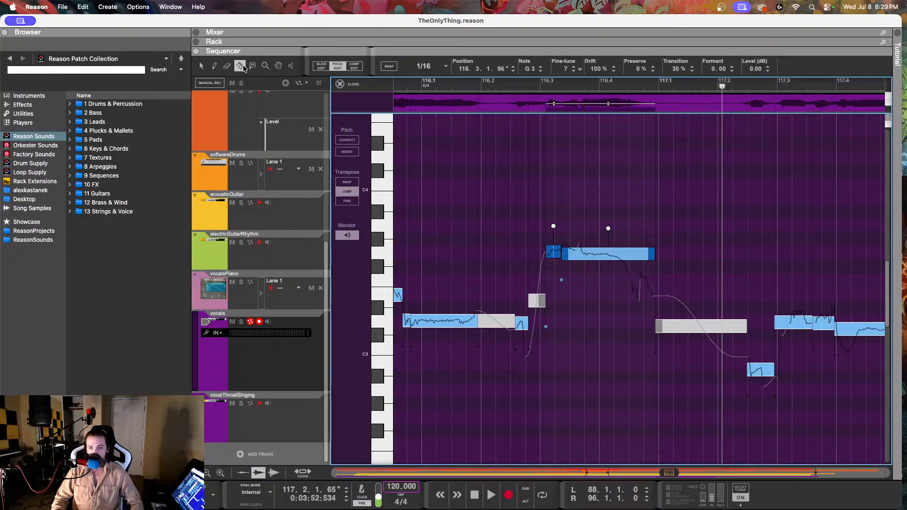
pyautogui.click(642, 257)
pyautogui.press('q')
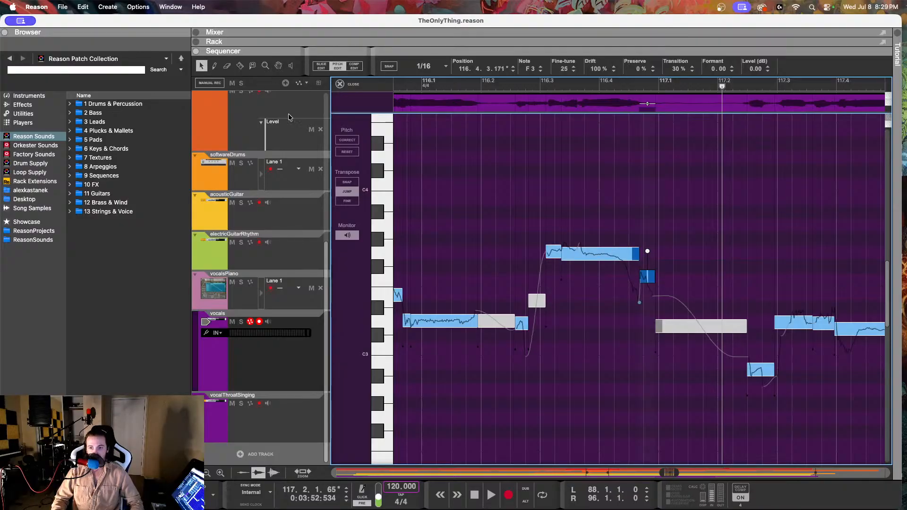
pyautogui.moveTo(648, 271); pyautogui.dragTo(649, 260)
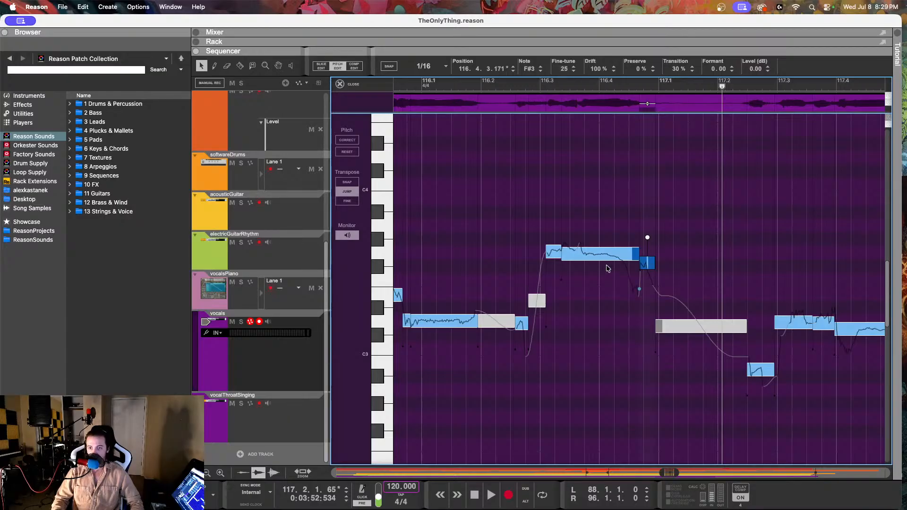
# Step: Split the long G3 vocal note again at 116.4.2.197 and lower the fine-tune of the new E3 piece
pyautogui.press('r')
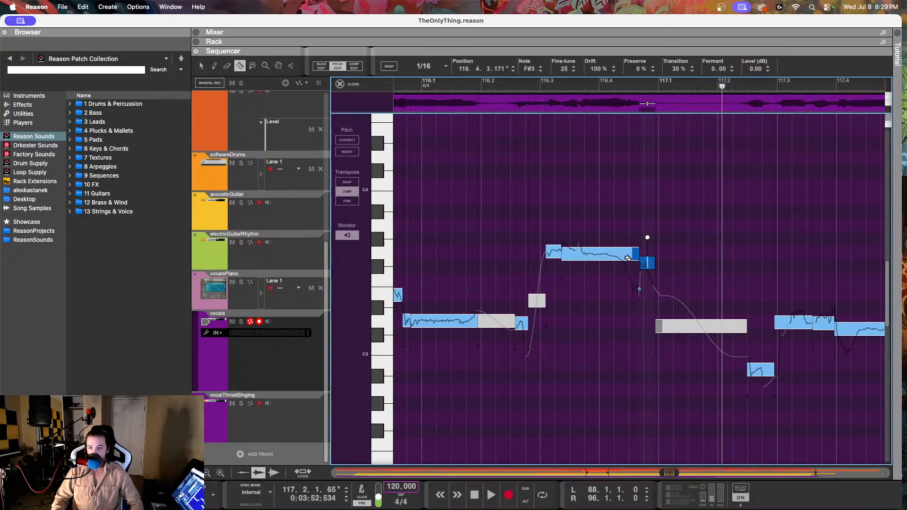
pyautogui.click(628, 258)
pyautogui.press('q')
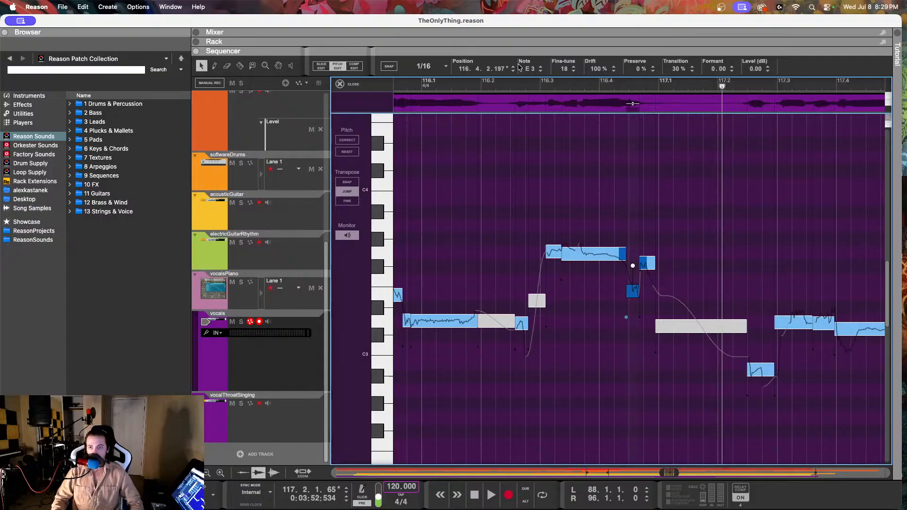
pyautogui.moveTo(565, 69); pyautogui.dragTo(569, 134)
# Step: Select the short F#3 piece at 116.4.3.171 and play the phrase from 116.2 into 117.3
pyautogui.click(640, 259)
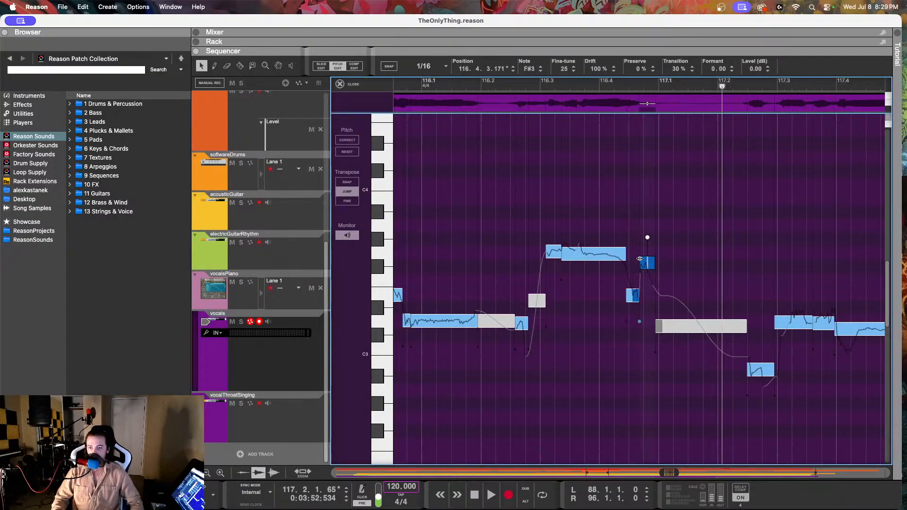
pyautogui.click(488, 84)
pyautogui.press('space')
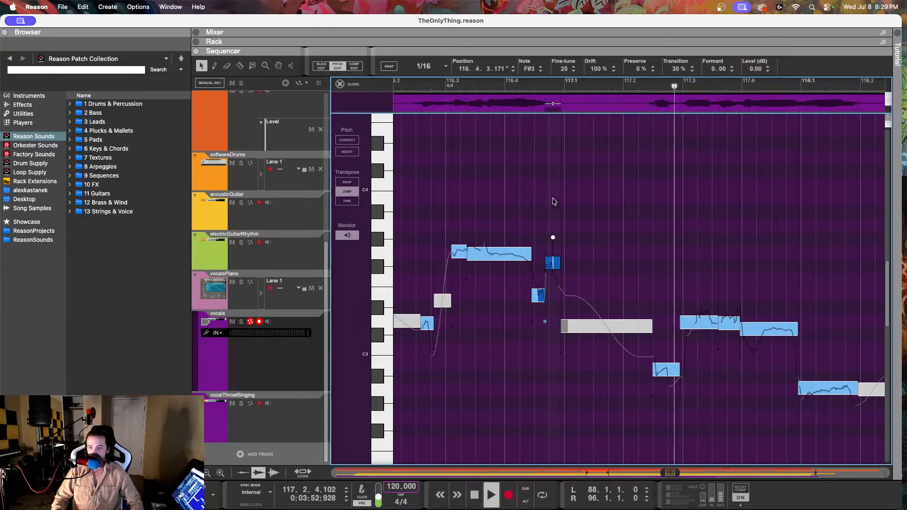
pyautogui.press('space')
# Step: Raise the A#2 vocal note at 117.2.2.230 to B2 with a fine-tune of -11, set its drift to 65%, and play it back
pyautogui.click(653, 375)
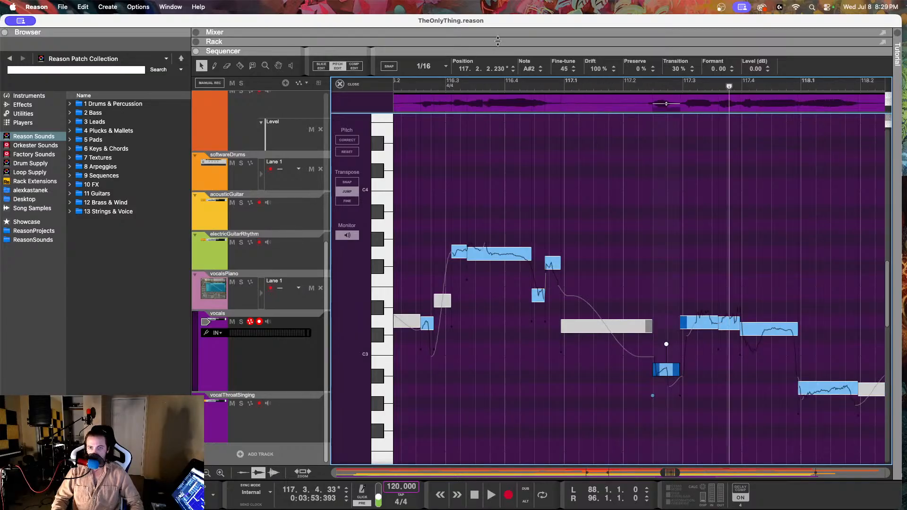
pyautogui.moveTo(559, 68); pyautogui.dragTo(567, 1)
pyautogui.moveTo(598, 69); pyautogui.dragTo(595, 146)
pyautogui.click(617, 85)
pyautogui.press('space')
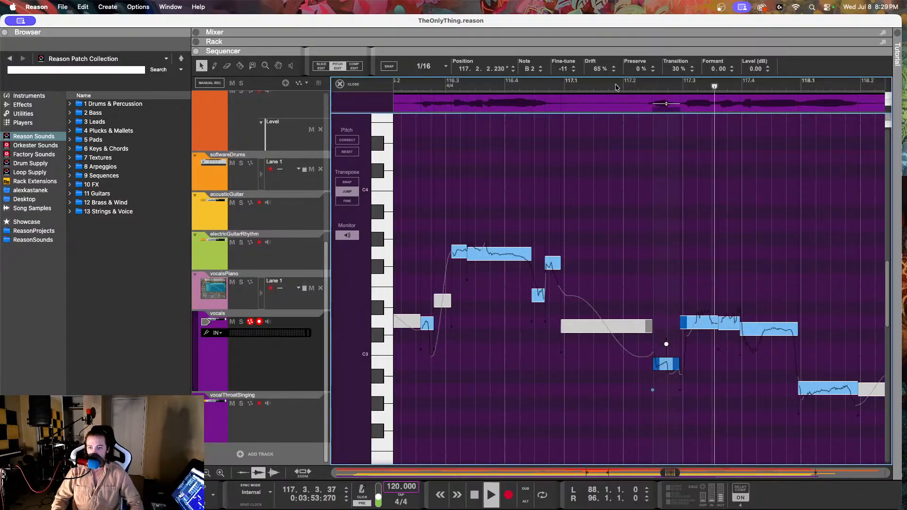
pyautogui.press('space')
# Step: Check the pitch of the piano reference note at 117.2.3 on the vocalsPiano track
pyautogui.click(658, 86)
pyautogui.click(288, 301)
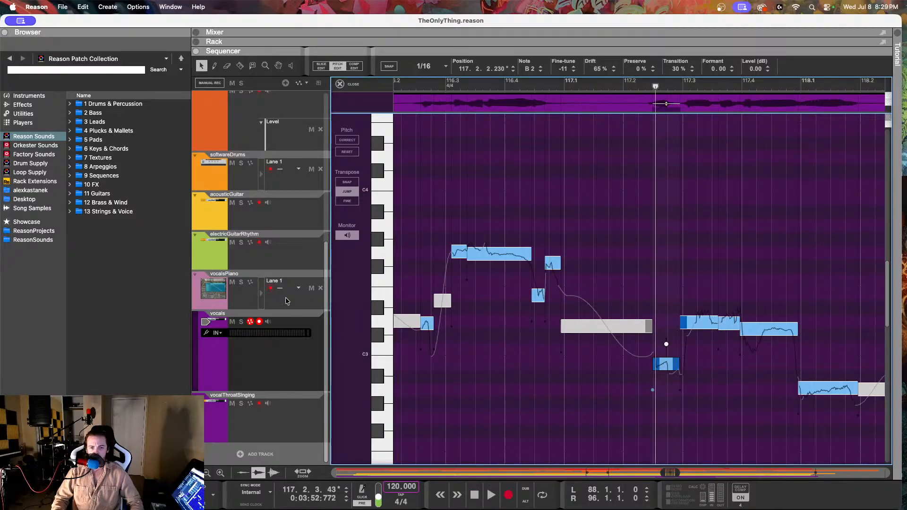
pyautogui.moveTo(596, 252); pyautogui.dragTo(632, 311)
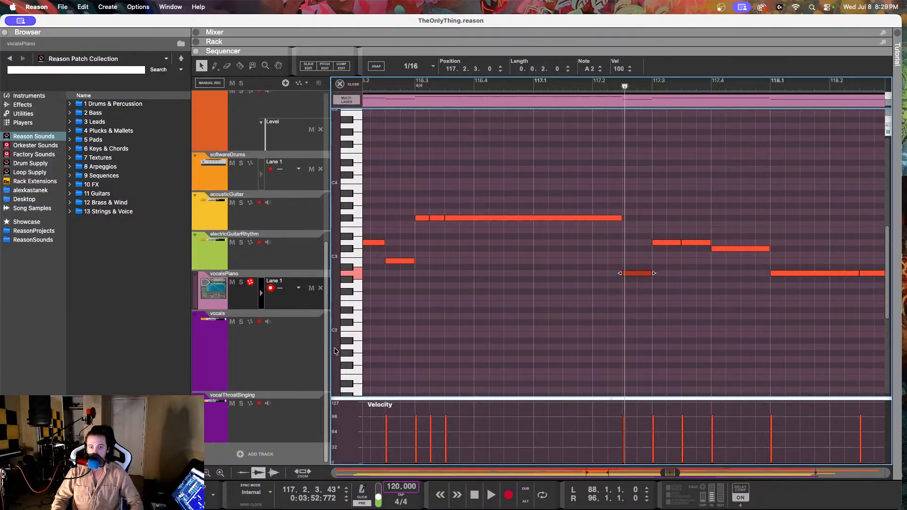
# Step: Return to pitch editing on the vocals track, lower the note at 117.2.2.230 to A2, and play it back from just before 117.2
pyautogui.click(293, 356)
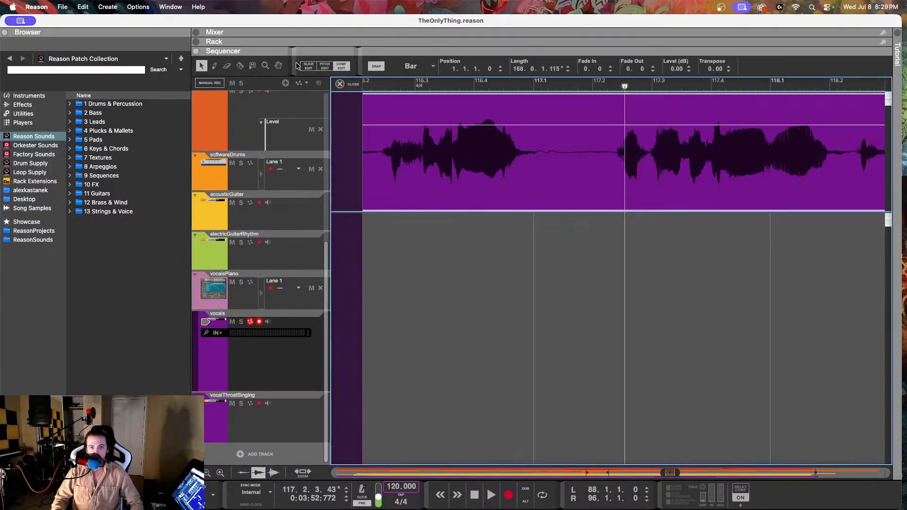
pyautogui.click(308, 66)
pyautogui.moveTo(638, 362); pyautogui.dragTo(638, 389)
pyautogui.click(613, 87)
pyautogui.press('space')
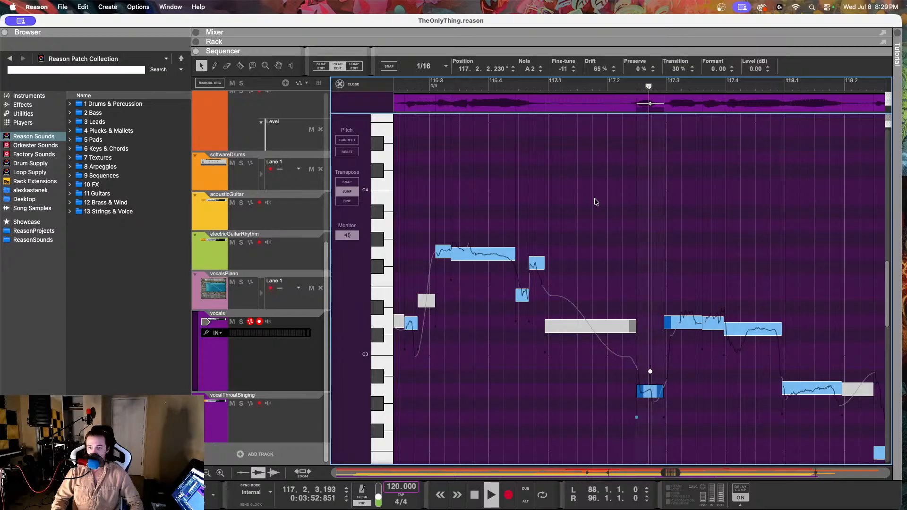
pyautogui.press('space')
# Step: Select the vocal note at 117.2.4.196 and check the vocalsPiano reference notes at 117.3, 117.4 and 118.1
pyautogui.hscroll(2, 596, 235)
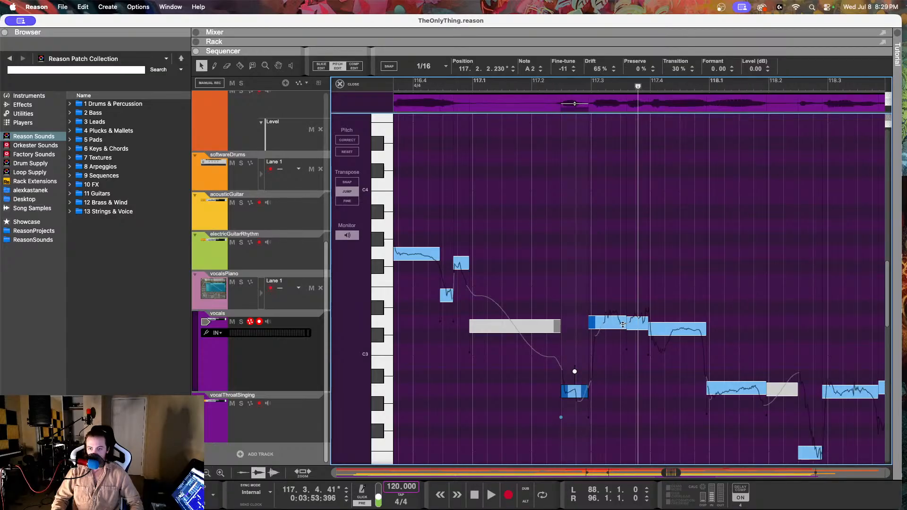
pyautogui.click(616, 324)
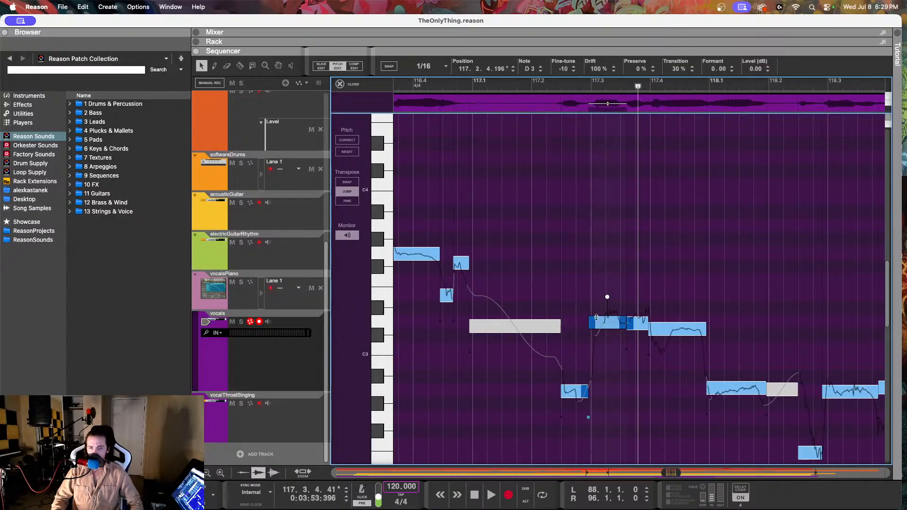
pyautogui.click(301, 302)
pyautogui.click(572, 245)
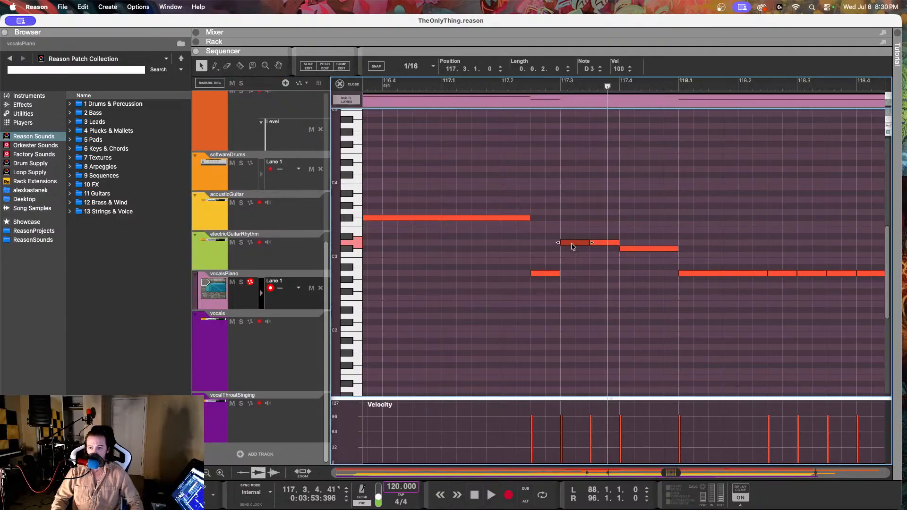
pyautogui.click(624, 249)
pyautogui.click(703, 275)
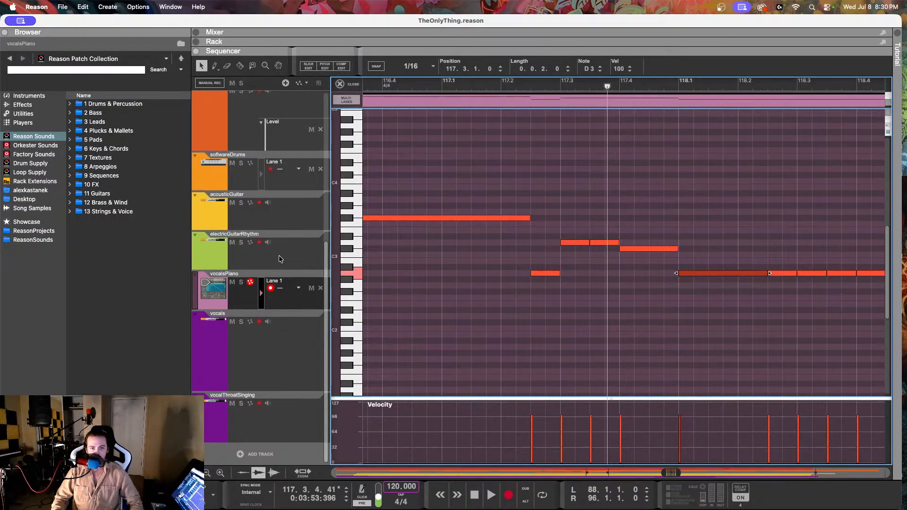
# Step: Reopen the vocals track for pitch editing and lower the note at 117.2.4.196 to C#3 with a fine-tune of 44
pyautogui.click(258, 348)
pyautogui.press('super+e')
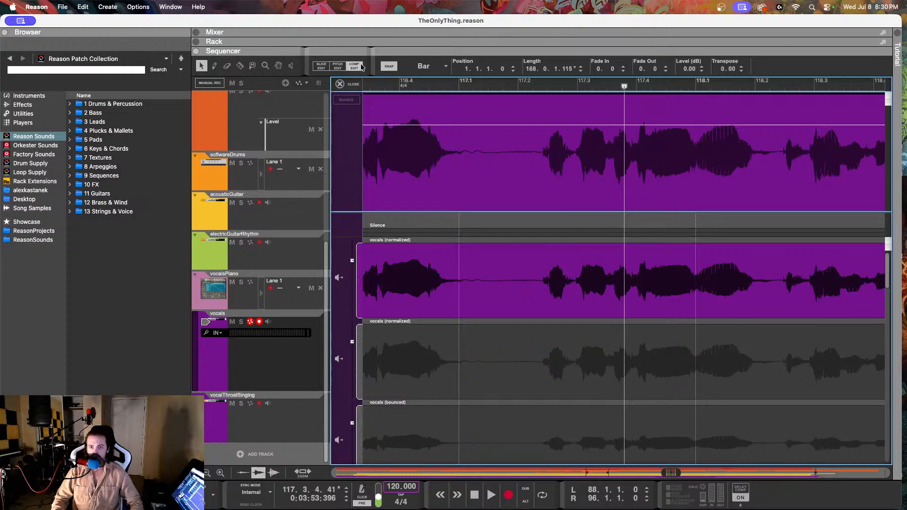
pyautogui.click(321, 67)
pyautogui.click(338, 66)
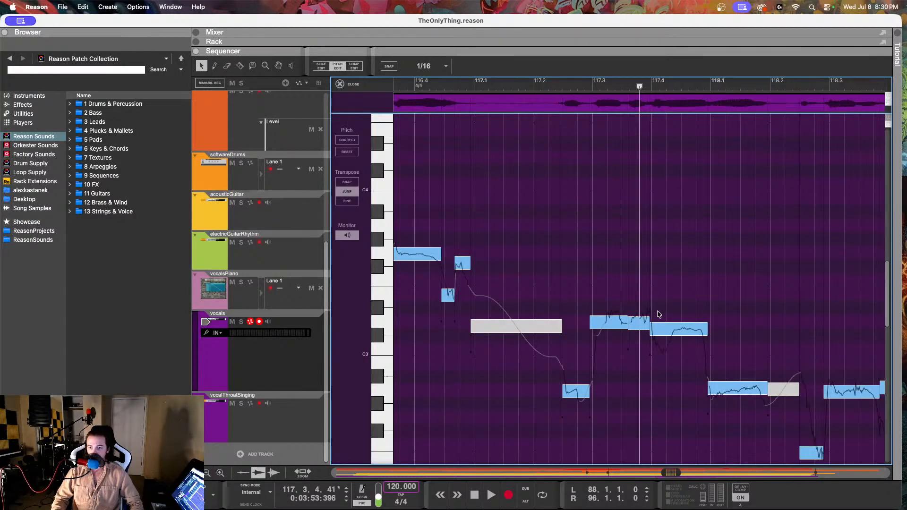
pyautogui.click(534, 321)
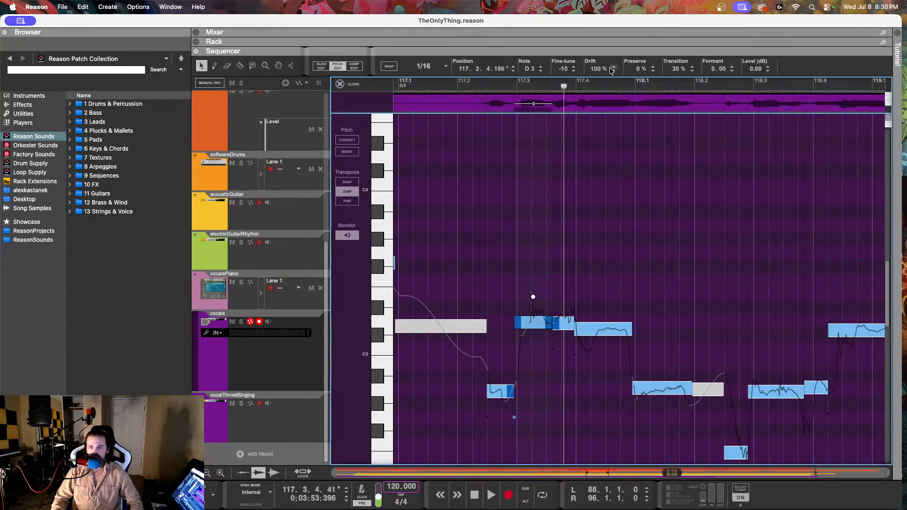
pyautogui.moveTo(594, 145); pyautogui.dragTo(606, 46)
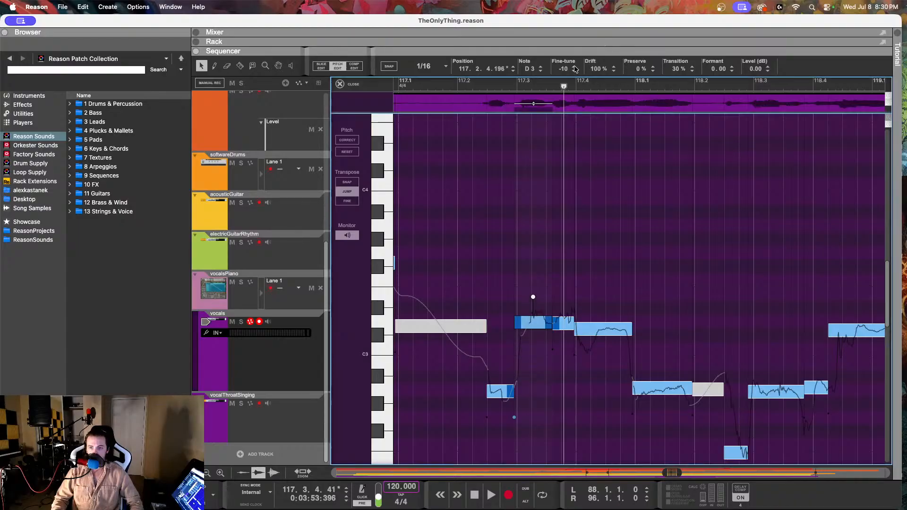
pyautogui.moveTo(562, 71); pyautogui.dragTo(550, 166)
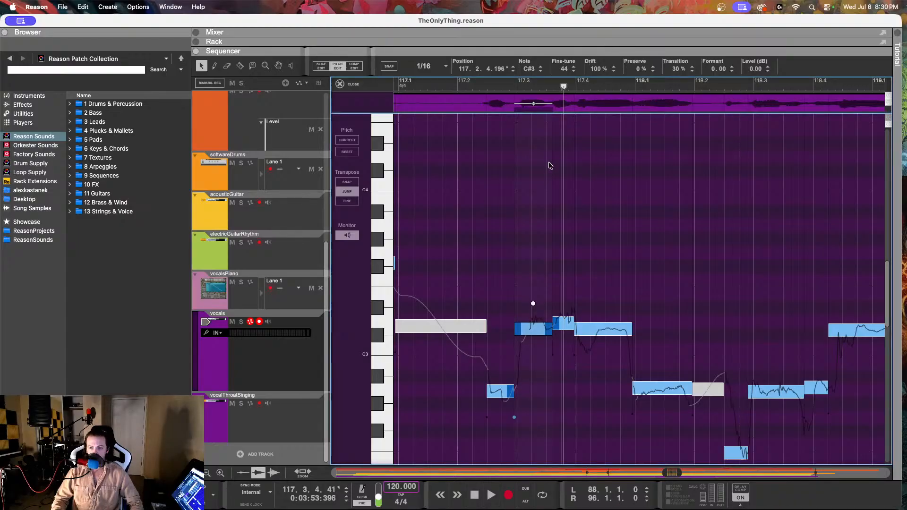
# Step: Lower the short vocal note at 117.3.3.100 to C#3 with a fine-tune of 48 and place the playhead at about 117.2
pyautogui.click(567, 320)
pyautogui.moveTo(570, 68); pyautogui.dragTo(563, 137)
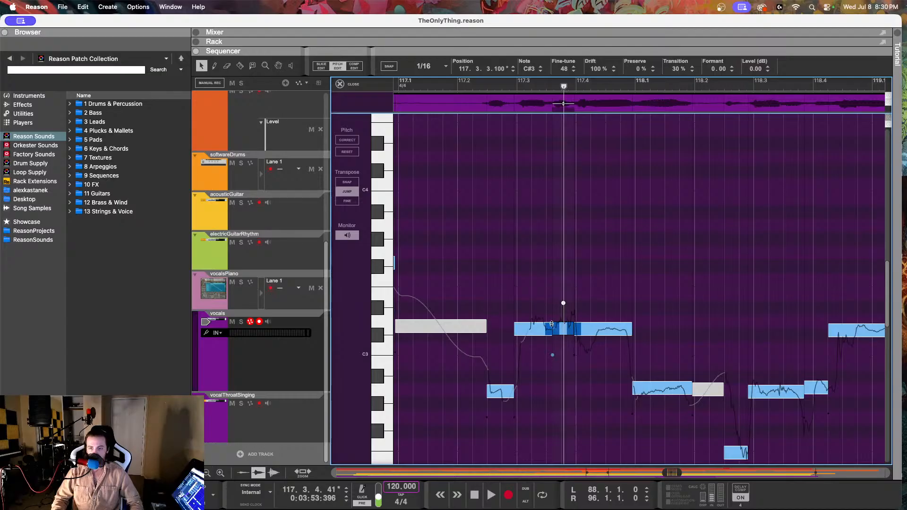
pyautogui.click(464, 84)
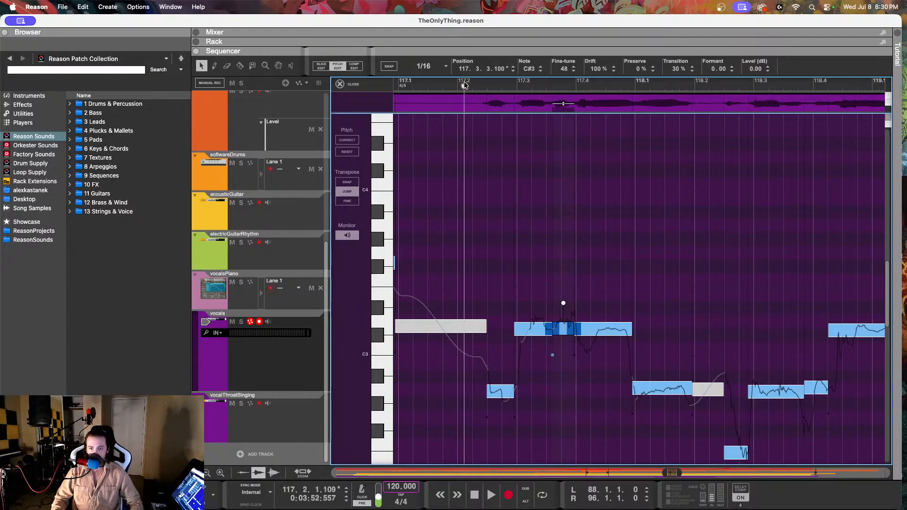
# Step: Play back from about 117.2 and split the short vocal note at 117.3.3.100 near its end, at 117.3.4.121
pyautogui.press('space')
pyautogui.press('space')
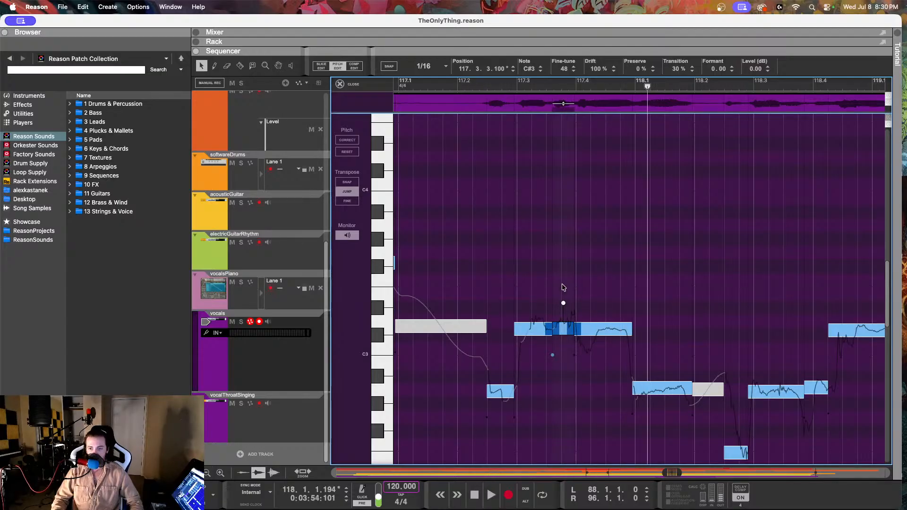
pyautogui.press('r')
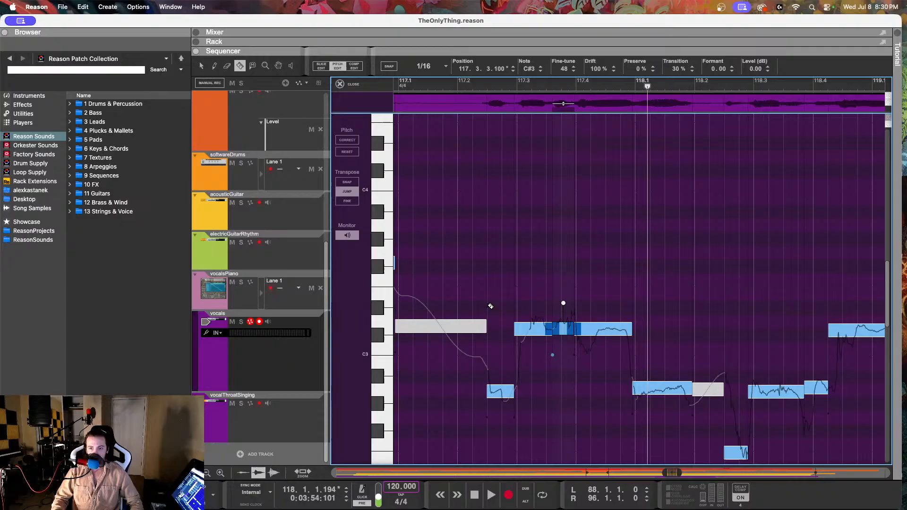
pyautogui.click(572, 326)
pyautogui.press('q')
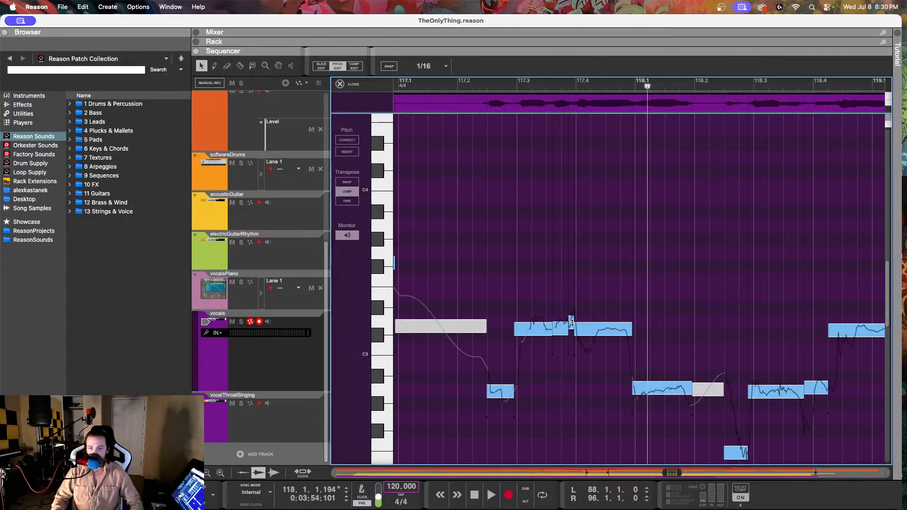
# Step: Set the note at 117.3.4.121 to 53 % drift and -17 fine-tune, and place the playhead just after 117.2
pyautogui.moveTo(594, 68); pyautogui.dragTo(596, 131)
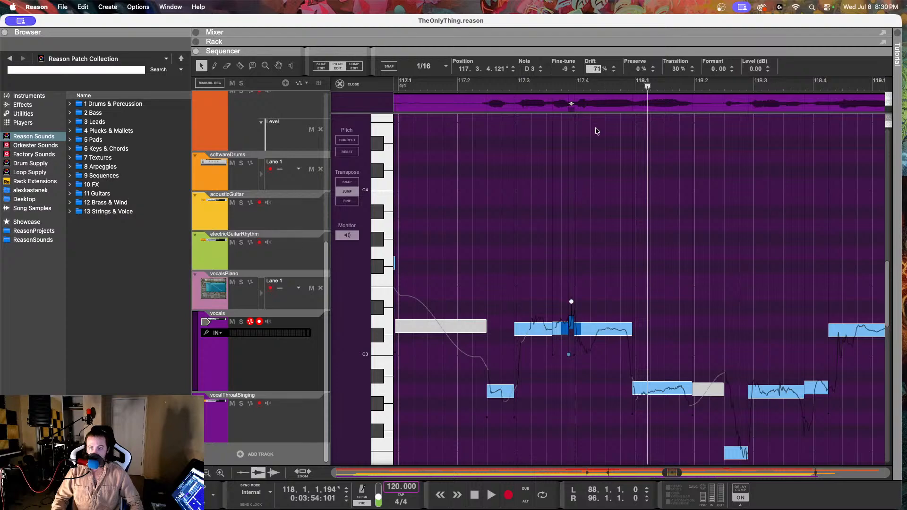
pyautogui.moveTo(591, 171); pyautogui.dragTo(591, 224)
pyautogui.moveTo(563, 69); pyautogui.dragTo(564, 78)
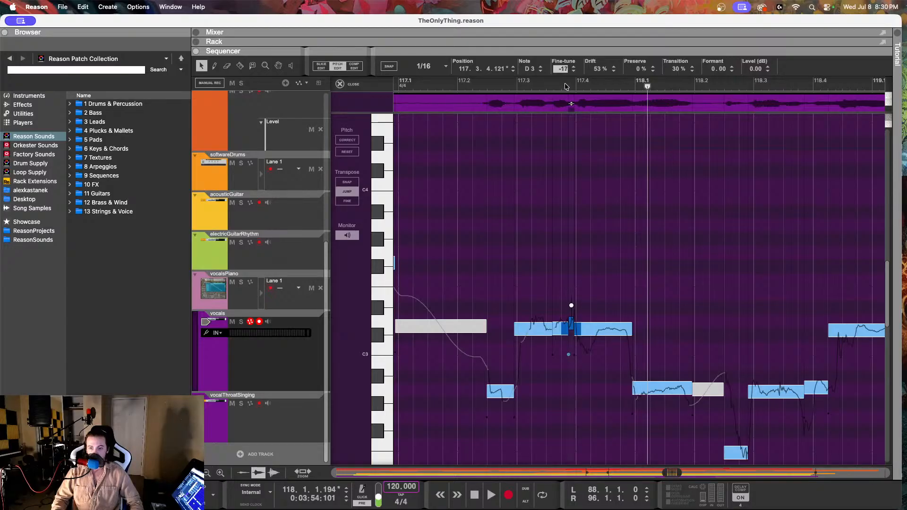
pyautogui.moveTo(565, 85); pyautogui.dragTo(566, 84)
pyautogui.click(475, 89)
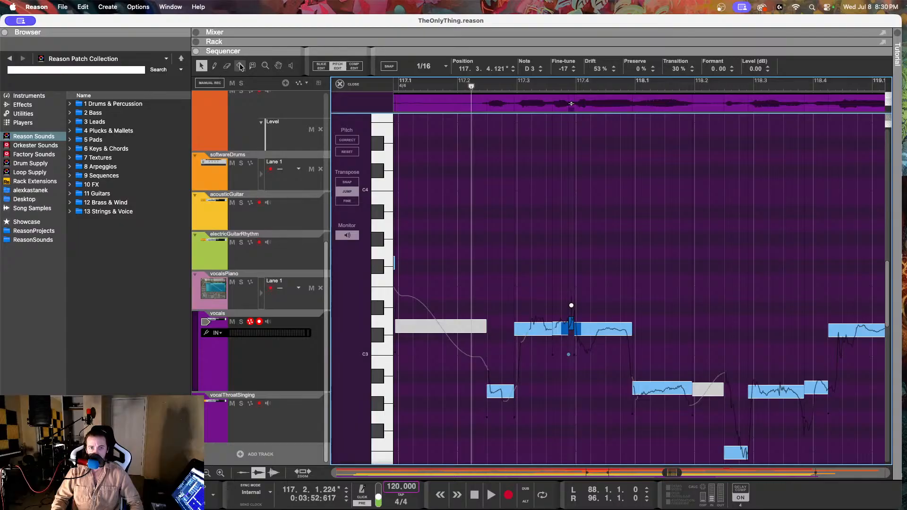
# Step: Split the vocal note at 117.3.4.206 at 117.4.2.1 and set the second part's fine-tune to 5
pyautogui.click(593, 331)
pyautogui.press('r')
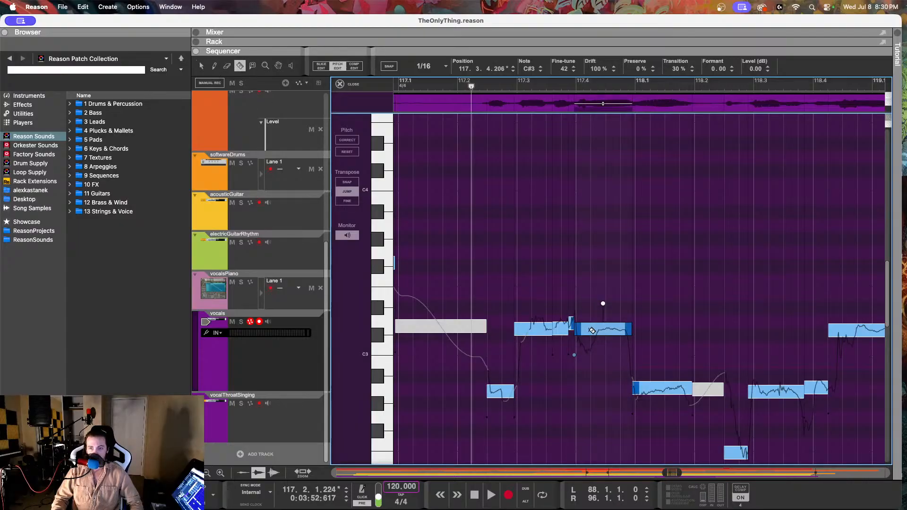
pyautogui.click(596, 334)
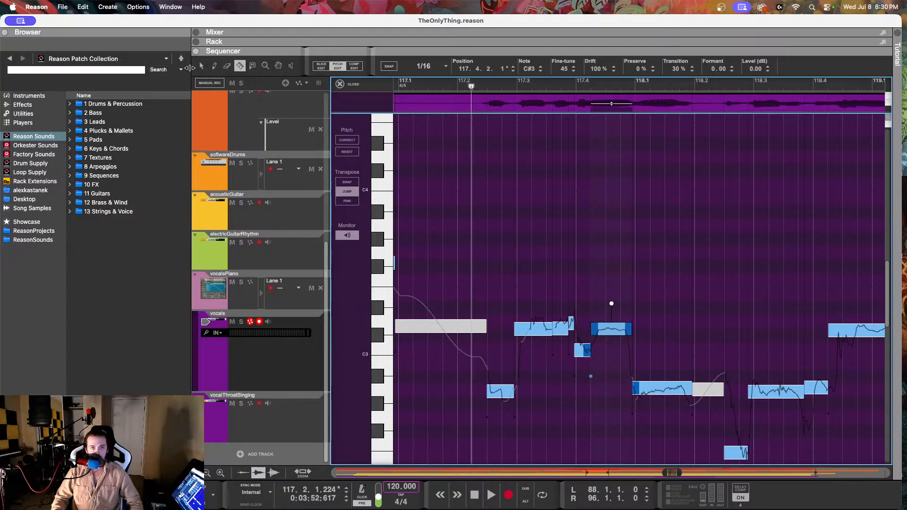
pyautogui.press('q')
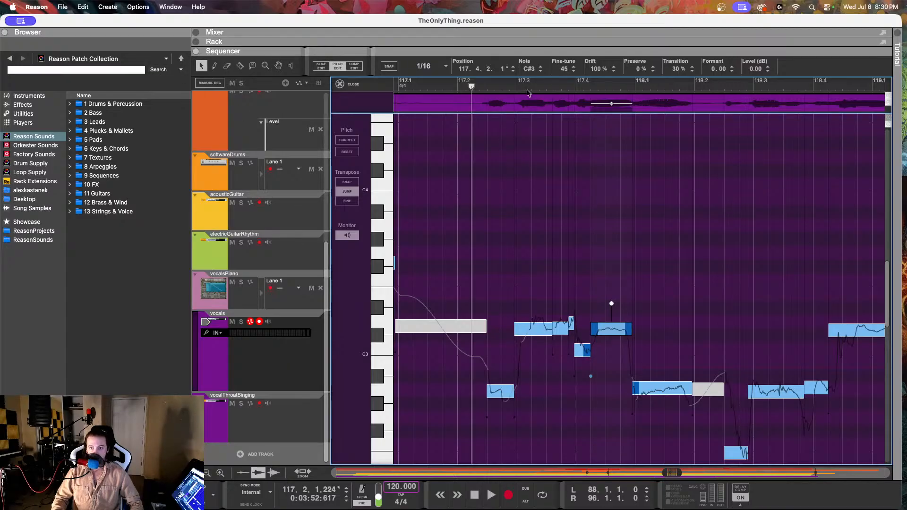
pyautogui.moveTo(558, 70); pyautogui.dragTo(558, 149)
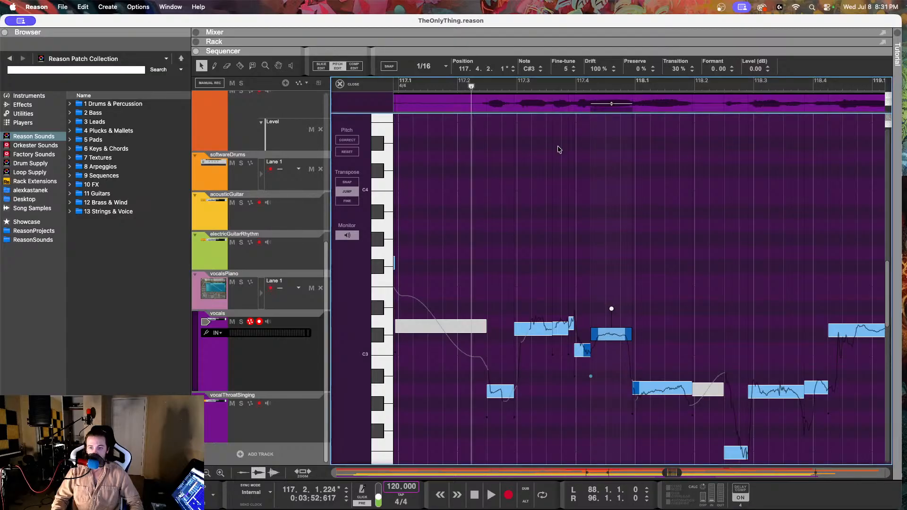
# Step: Raise the short note at 117.3.4.206 to C#3, set its drift to 51 %, and play the phrase back from before 117.3
pyautogui.click(583, 352)
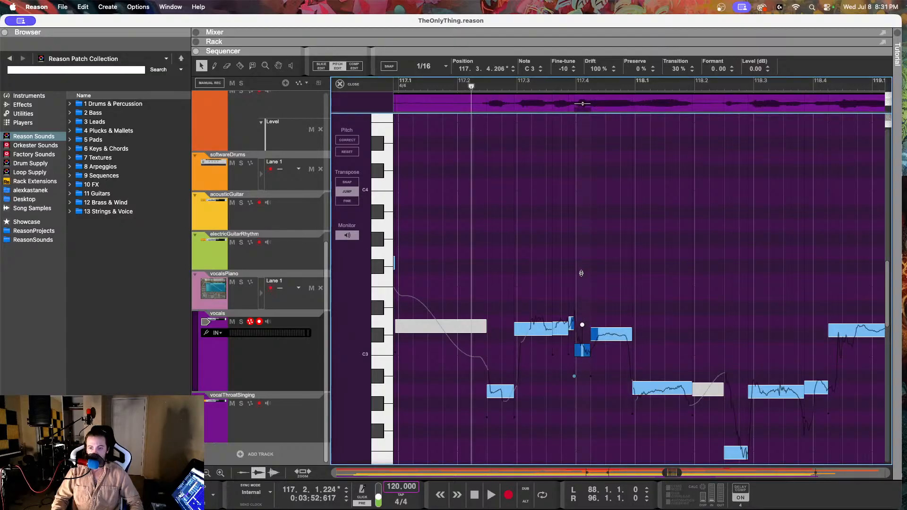
pyautogui.click(541, 67)
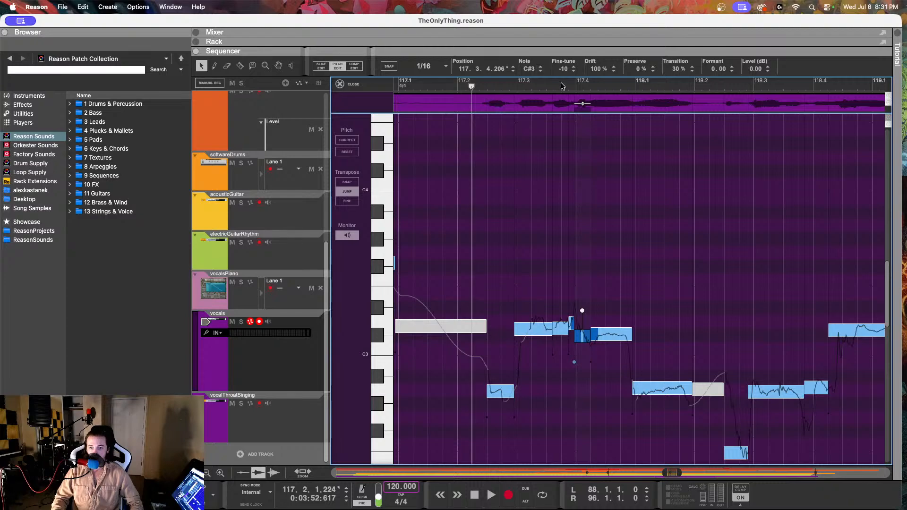
pyautogui.moveTo(593, 69); pyautogui.dragTo(587, 127)
pyautogui.moveTo(588, 169); pyautogui.dragTo(591, 180)
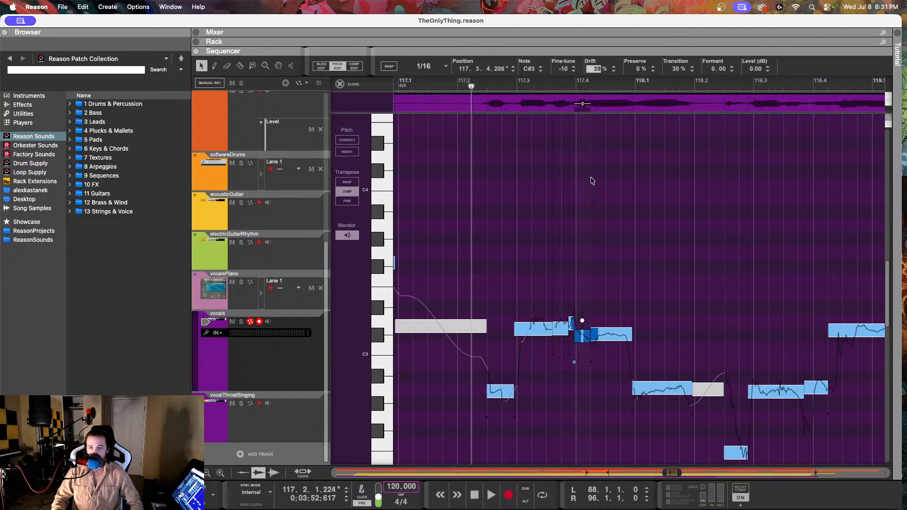
pyautogui.click(503, 83)
pyautogui.press('space')
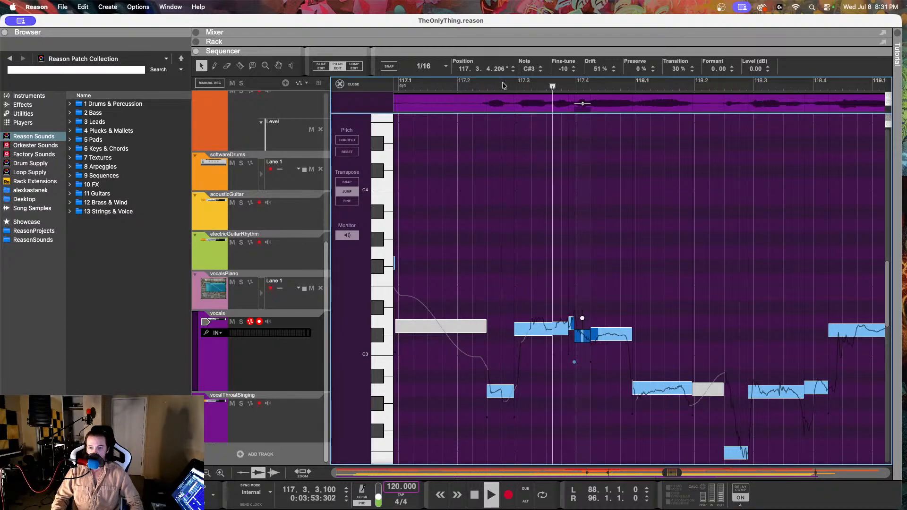
pyautogui.click(456, 84)
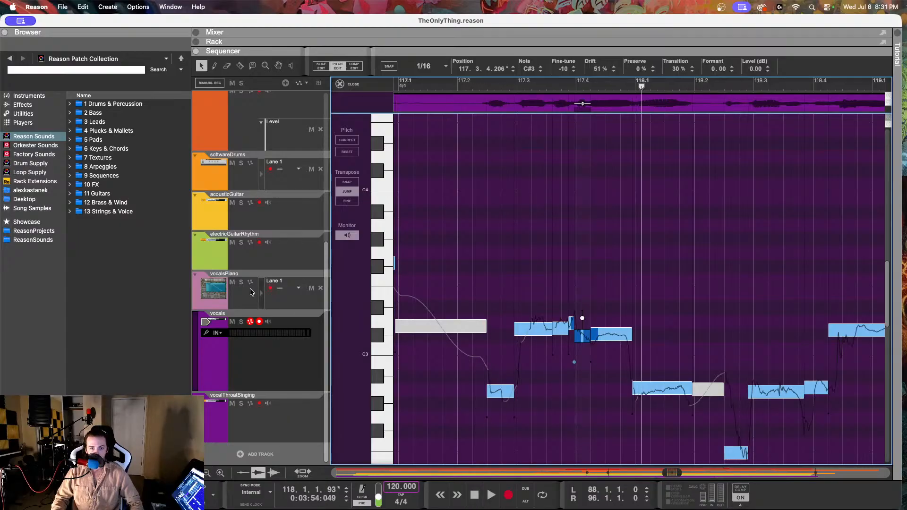
# Step: Open the vocalsPiano part, play the reference melody from about 117.2, and select its note at 117.4 to check the pitch
pyautogui.click(290, 301)
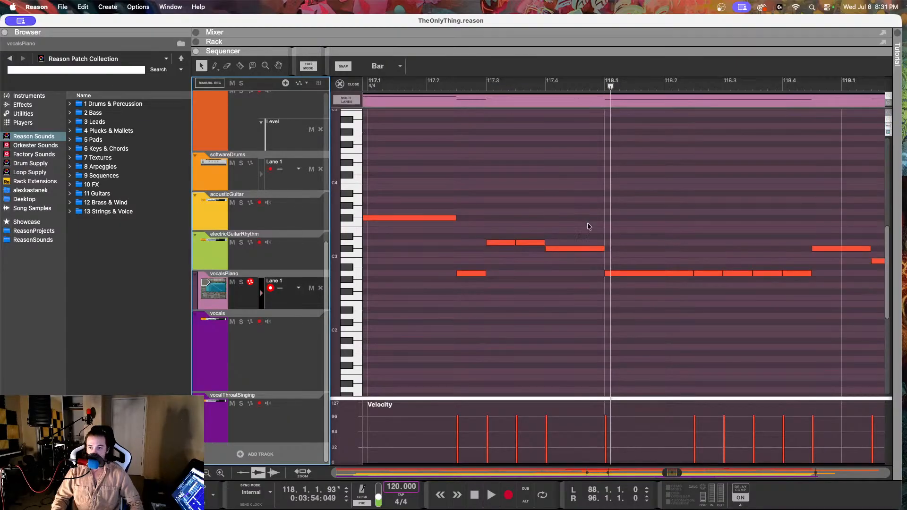
pyautogui.click(440, 84)
pyautogui.press('space')
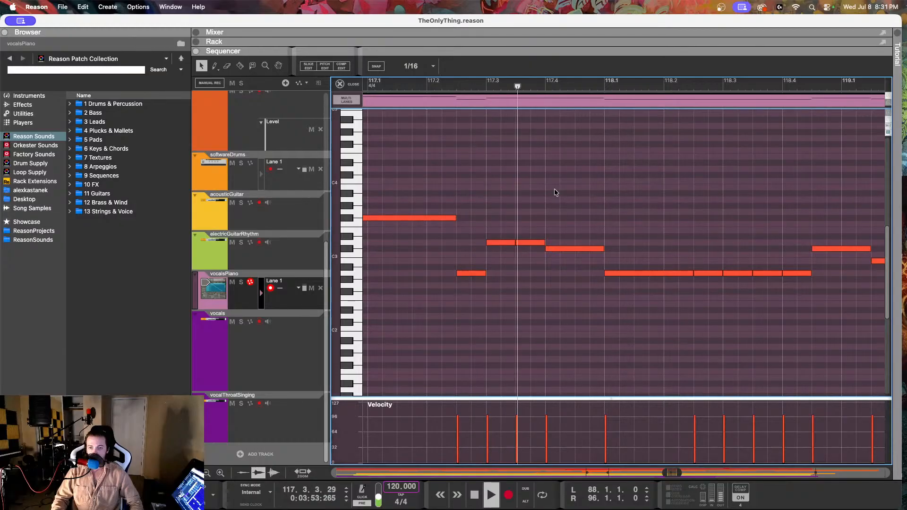
pyautogui.press('space')
pyautogui.click(554, 250)
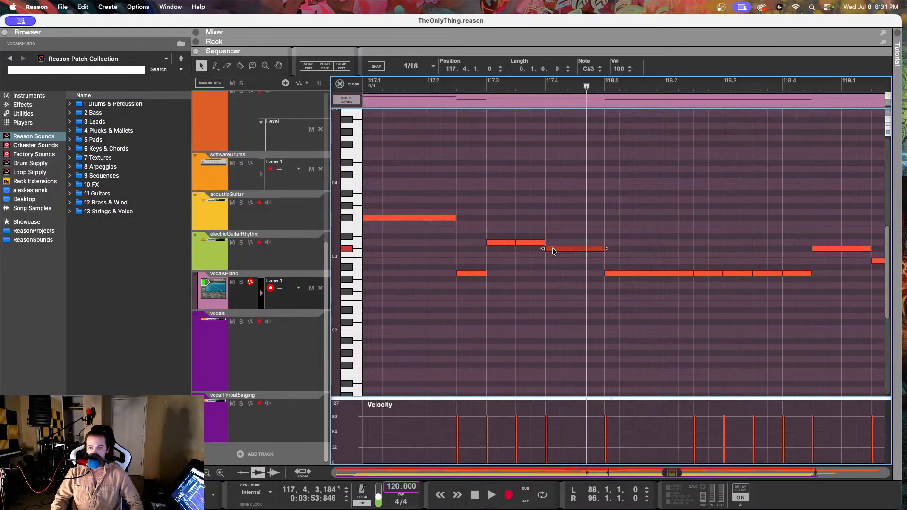
# Step: Return to pitch editing on the vocals track and lower the short note at 117.3.4.206 to B2
pyautogui.click(279, 346)
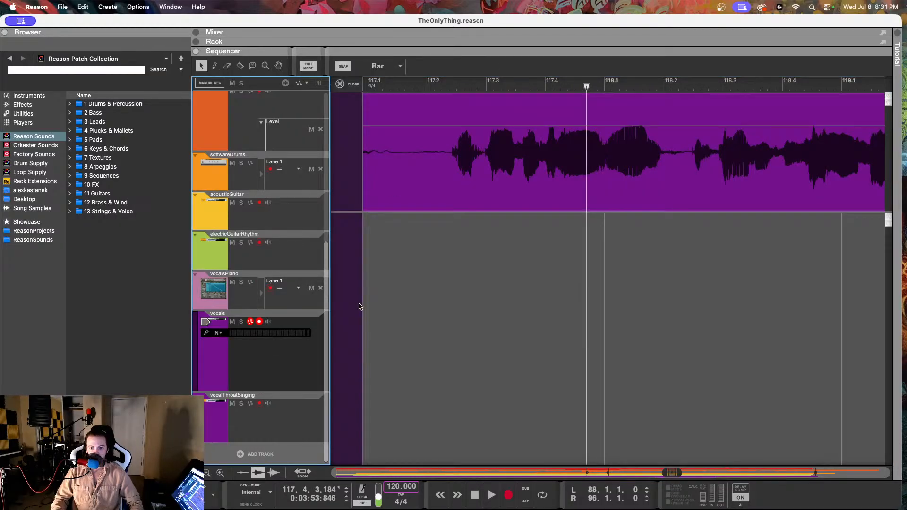
pyautogui.click(300, 67)
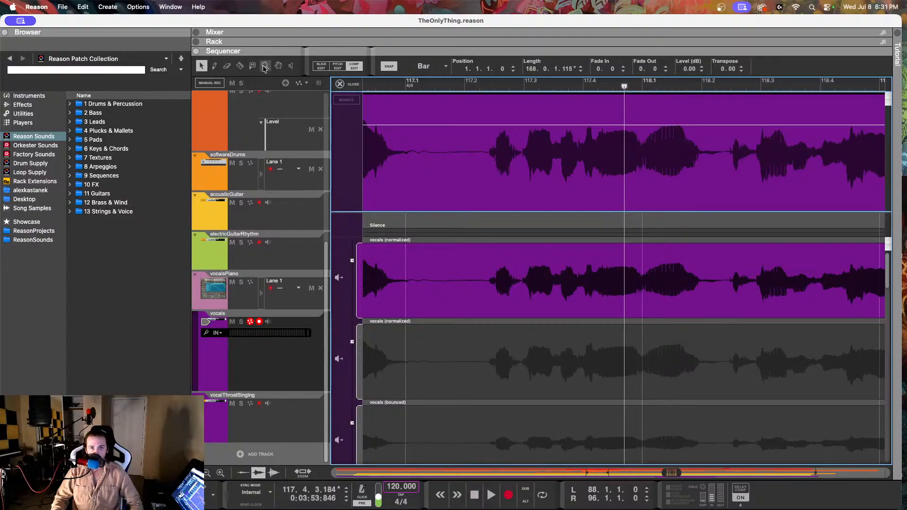
pyautogui.click(337, 66)
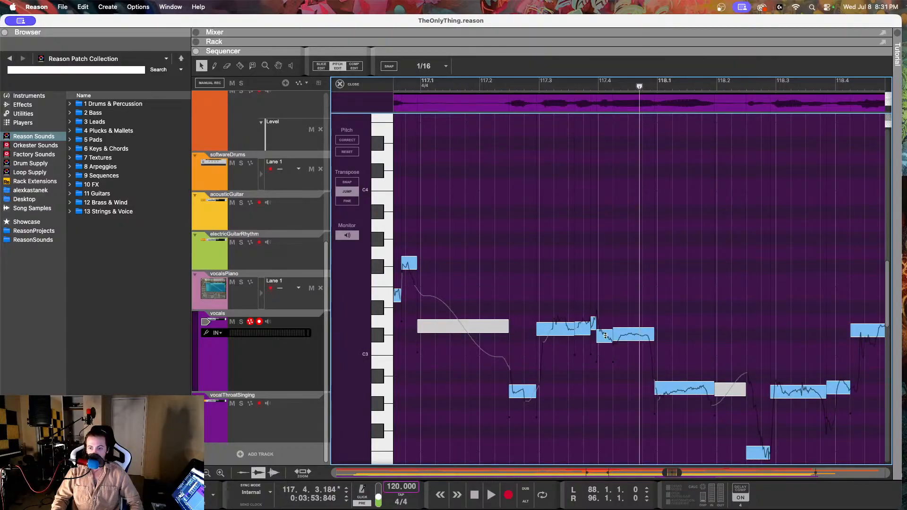
pyautogui.moveTo(602, 335)
pyautogui.mouseDown()
pyautogui.moveTo(601, 362)
pyautogui.moveTo(604, 335)
pyautogui.mouseUp()
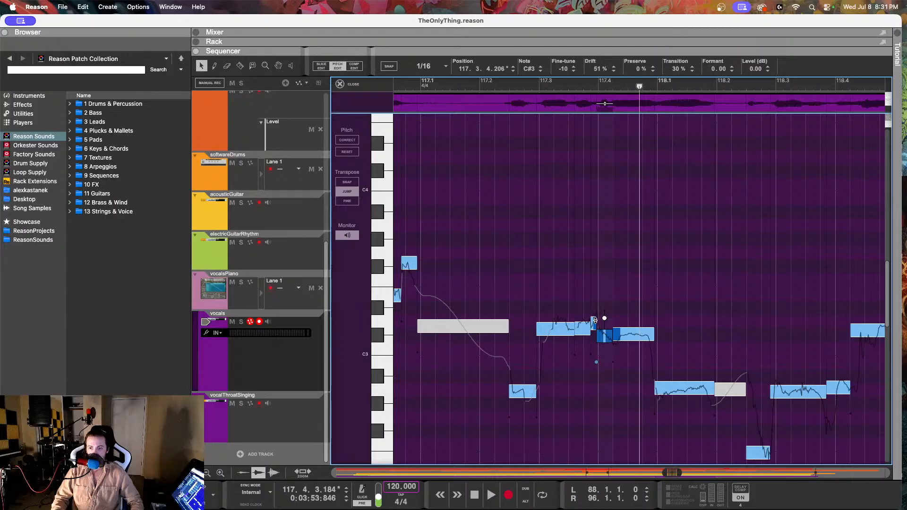
pyautogui.click(595, 320)
pyautogui.moveTo(608, 336); pyautogui.dragTo(607, 364)
# Step: Play the vocal phrase back twice from just before 117.2 to check the lowered note
pyautogui.click(481, 86)
pyautogui.press('space')
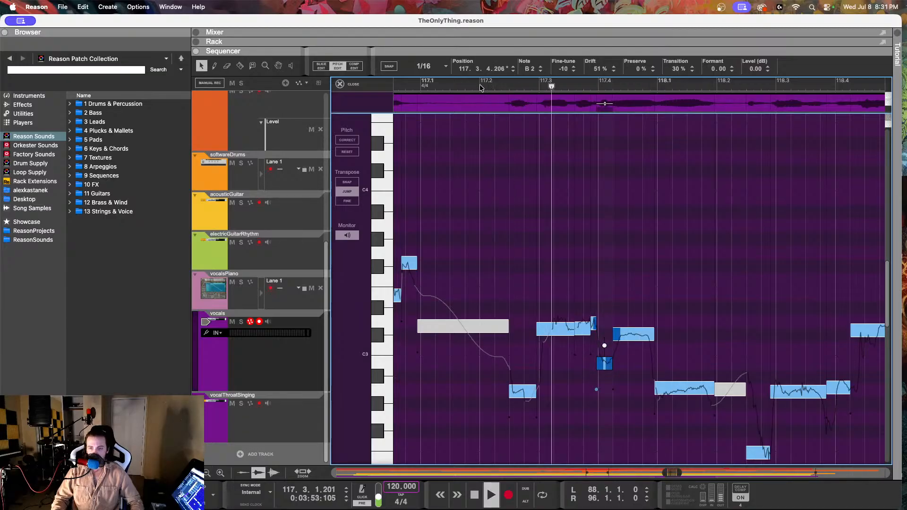
pyautogui.press('space')
pyautogui.click(473, 84)
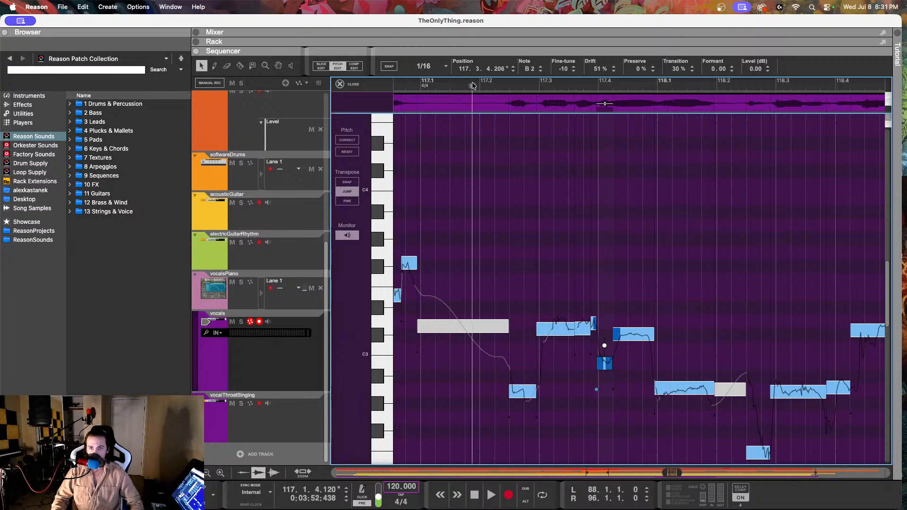
pyautogui.press('space')
pyautogui.press('space')
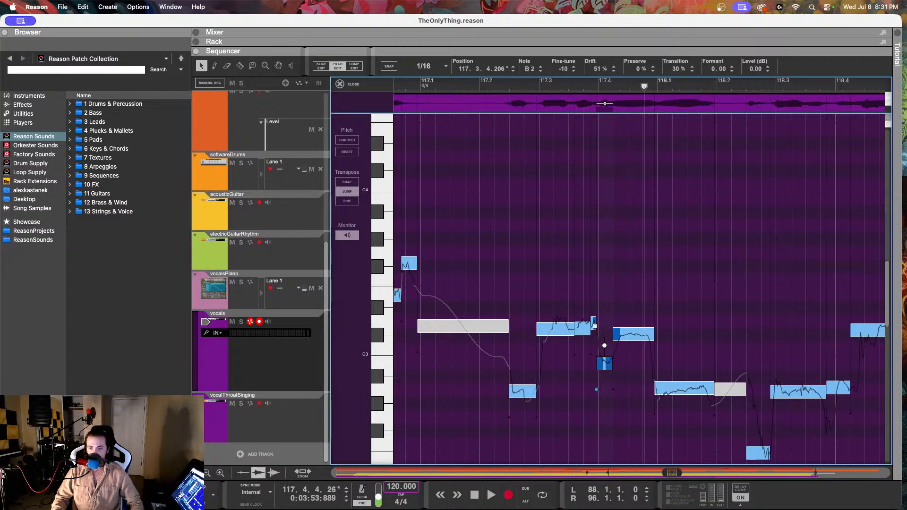
# Step: Lower the tiny note at 117.3.4.121 to B2 and set the drift of the note at 117.3.4.206 to 88 %
pyautogui.moveTo(597, 335); pyautogui.dragTo(596, 370)
pyautogui.click(616, 282)
pyautogui.doubleClick(595, 69)
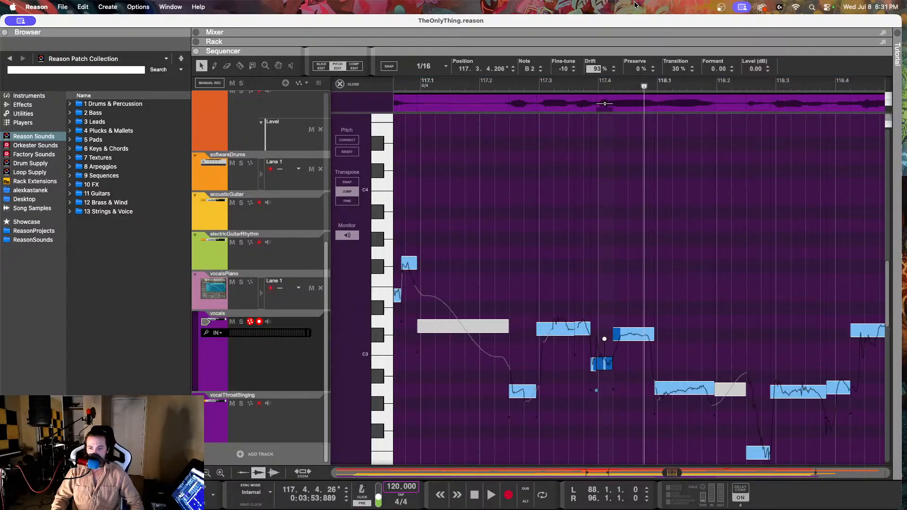
pyautogui.write('0')
pyautogui.press('Return')
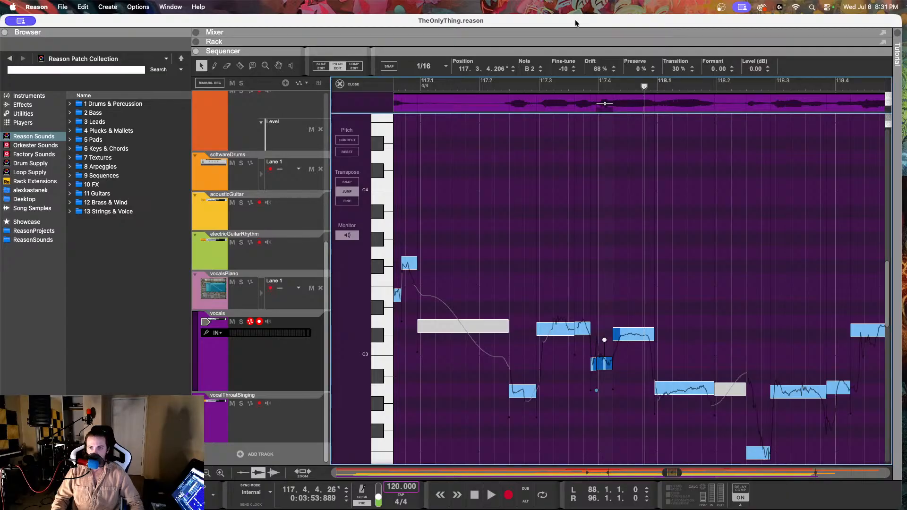
# Step: Play back from midway between 117.2 and 117.3, and set the fine-tune of the note at 117.3.4.206 to -29
pyautogui.click(515, 82)
pyautogui.press('space')
pyautogui.press('space')
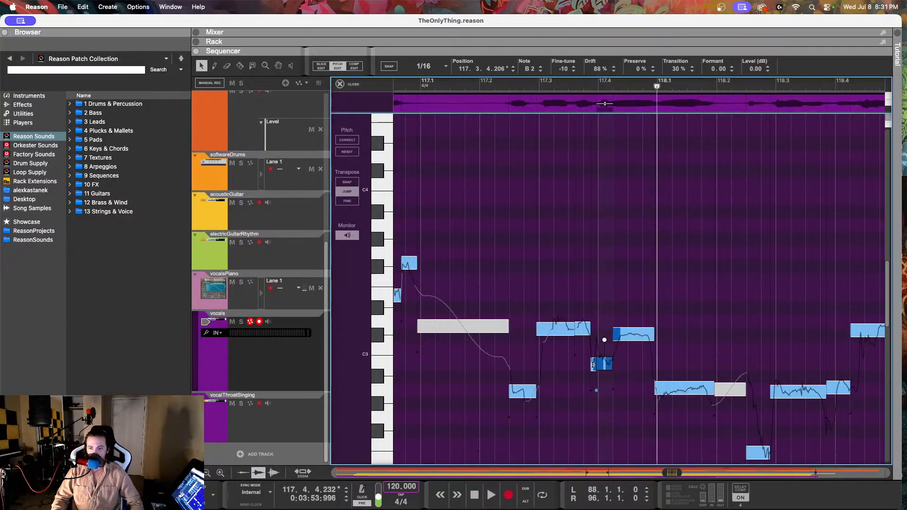
pyautogui.moveTo(527, 69); pyautogui.dragTo(560, 110)
# Step: Move the boundary after the note at 117.3.4.121 slightly earlier to 117.3.4.200, and split the following note at 117.4.1.9
pyautogui.scroll(4, 619, 328)
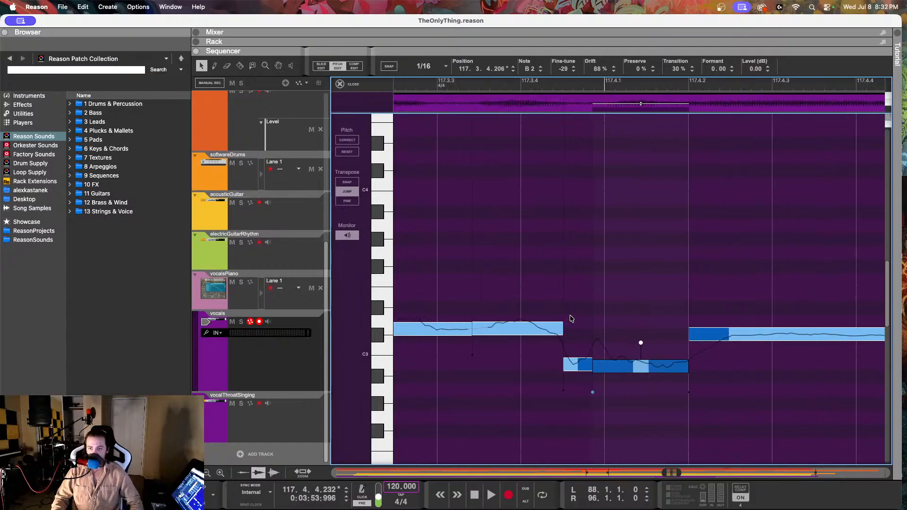
pyautogui.scroll(3, 572, 319)
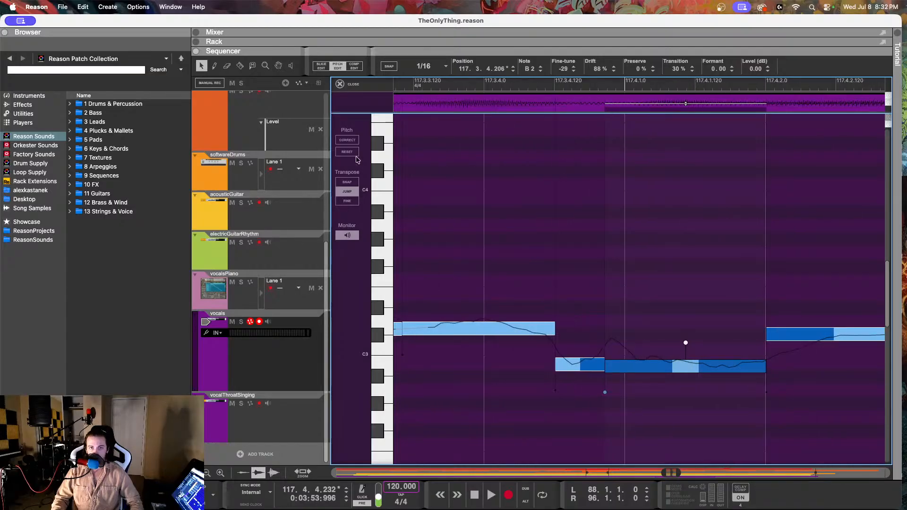
pyautogui.click(592, 366)
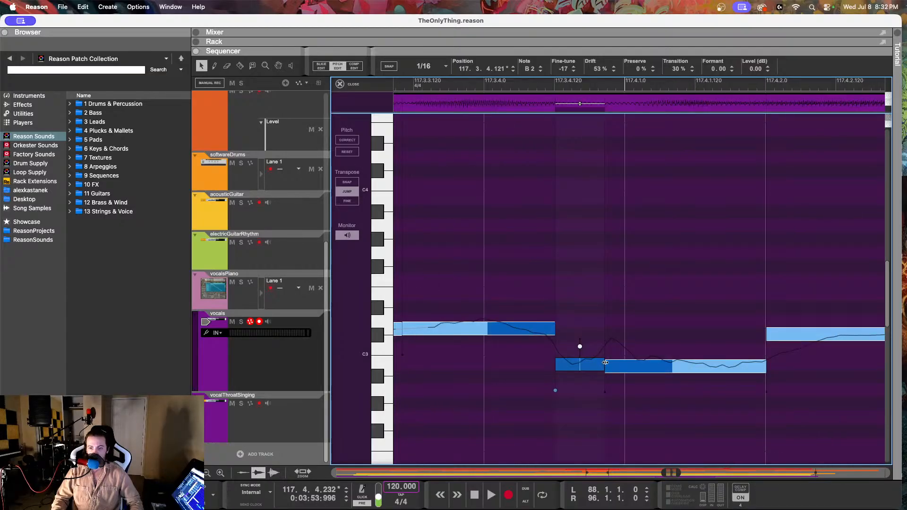
pyautogui.moveTo(605, 362)
pyautogui.mouseDown()
pyautogui.moveTo(631, 370)
pyautogui.moveTo(602, 377)
pyautogui.mouseUp()
pyautogui.click(242, 70)
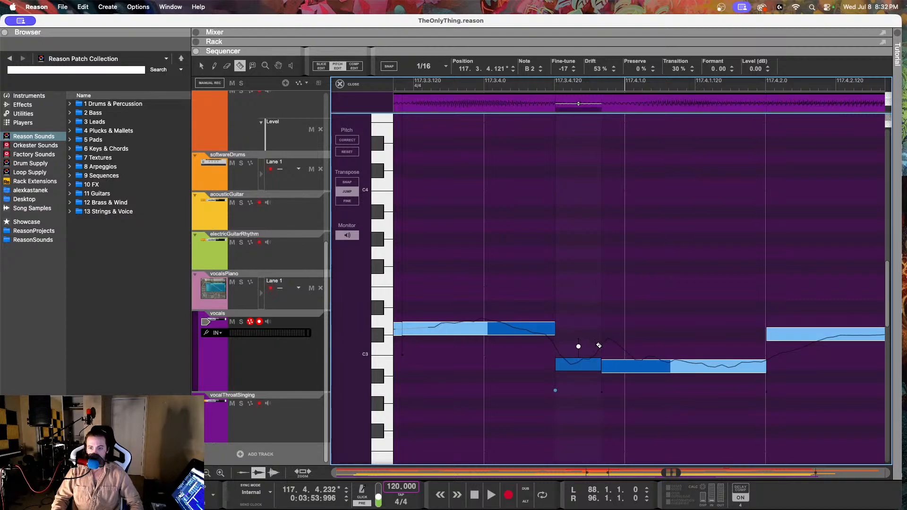
pyautogui.click(630, 362)
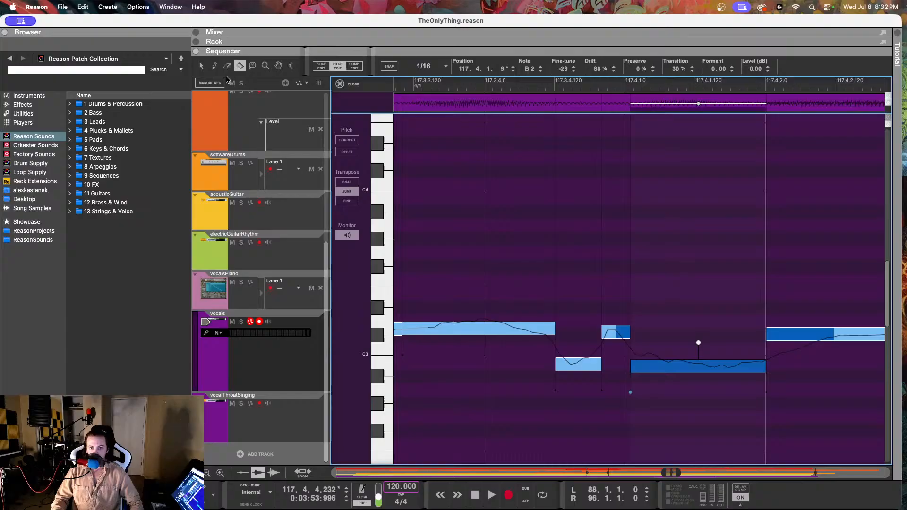
# Step: With the Selection tool, lower the short note at 117.3.4.200 to B2 and set its fine-tune to -25
pyautogui.click(201, 65)
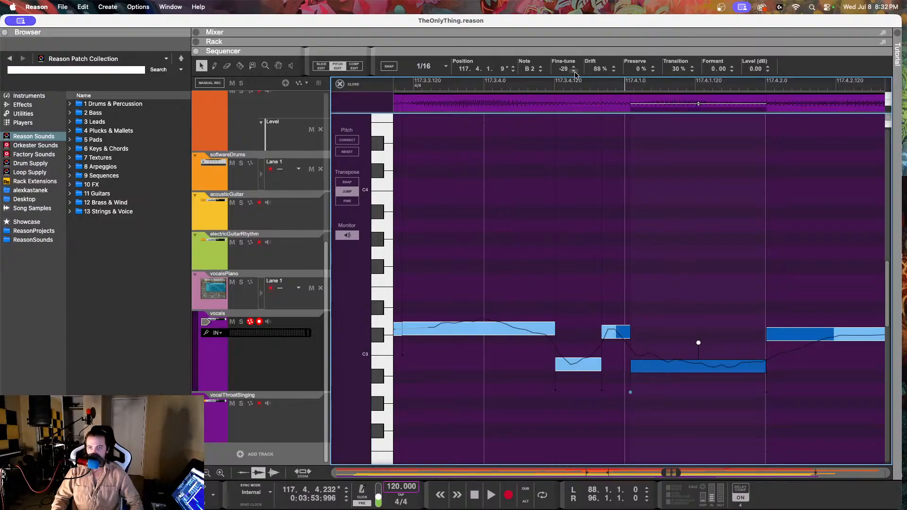
pyautogui.moveTo(572, 70); pyautogui.dragTo(557, 441)
pyautogui.click(619, 336)
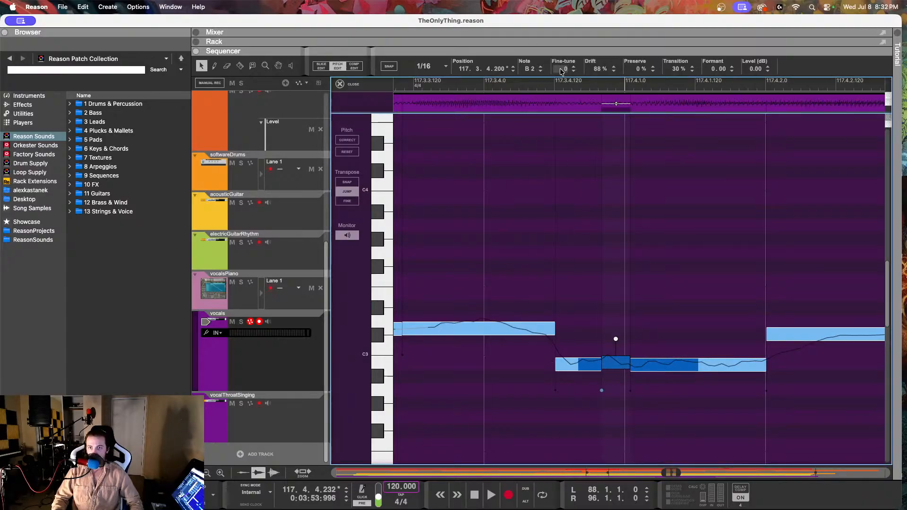
pyautogui.moveTo(562, 70); pyautogui.dragTo(570, 109)
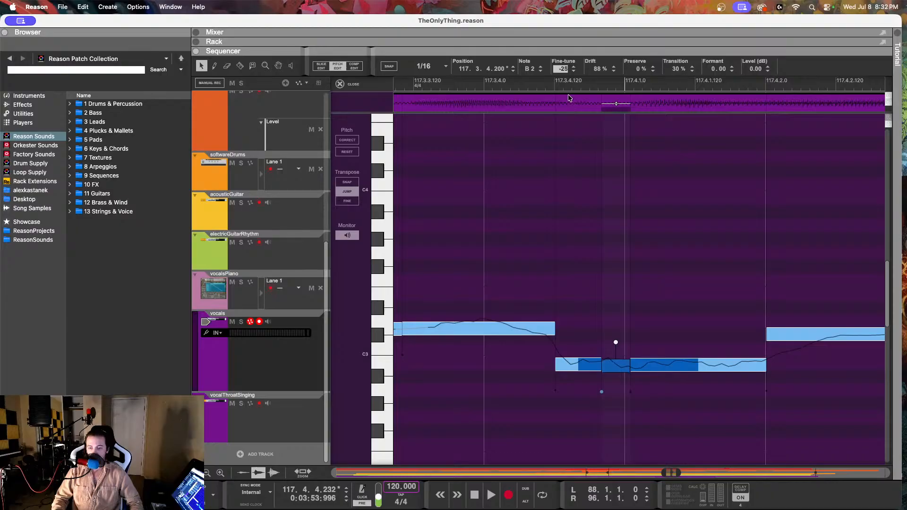
# Step: Play the vocal phrase back from just before 117.2 to check the retuned short note
pyautogui.press('space')
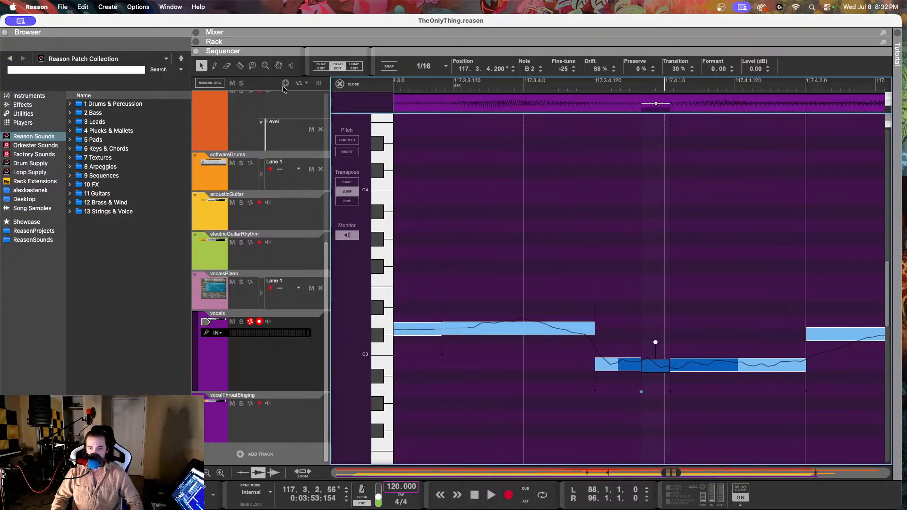
pyautogui.scroll(-10, 537, 195)
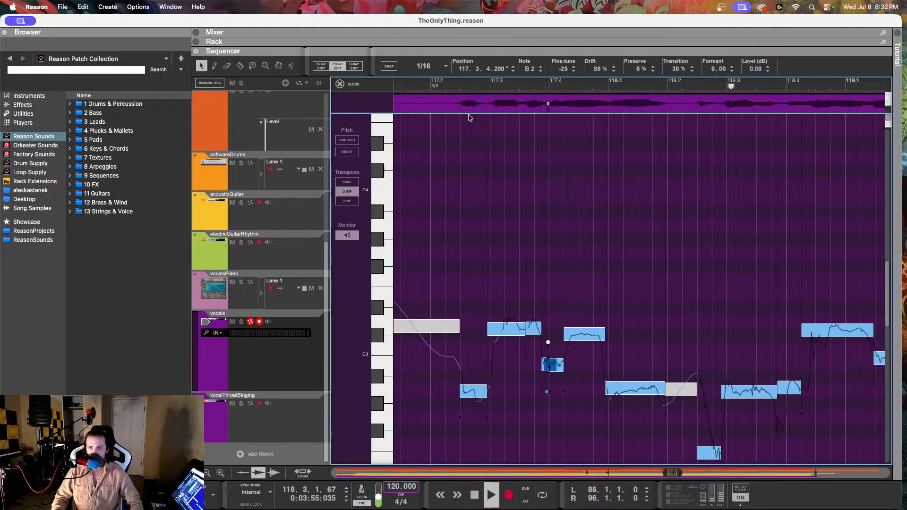
pyautogui.click(428, 84)
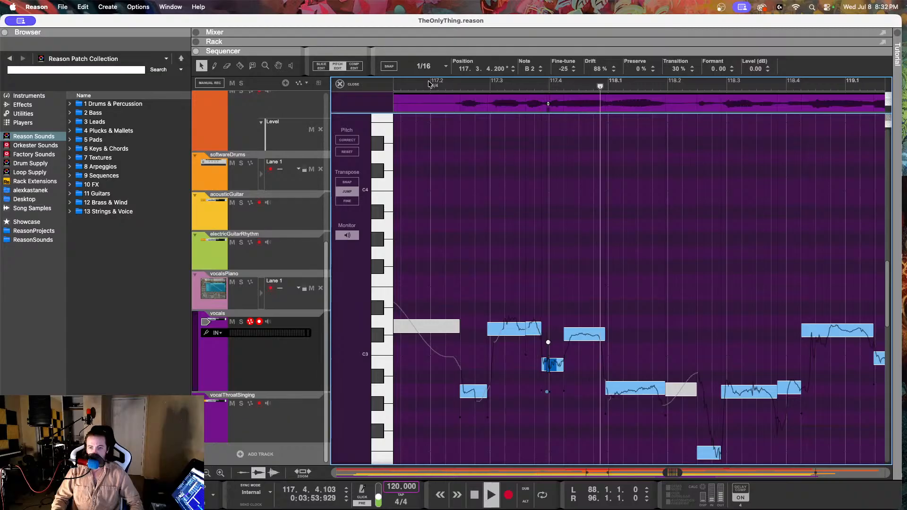
pyautogui.press('space')
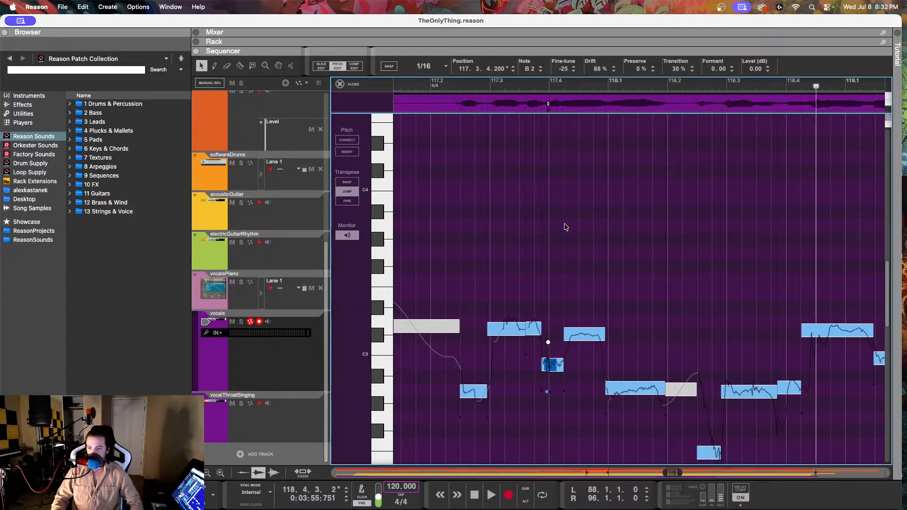
# Step: Set the fine-tune of the E2 note at 118.2.2.236 to -3 and play back from 118.1
pyautogui.scroll(-3, 609, 282)
pyautogui.click(713, 409)
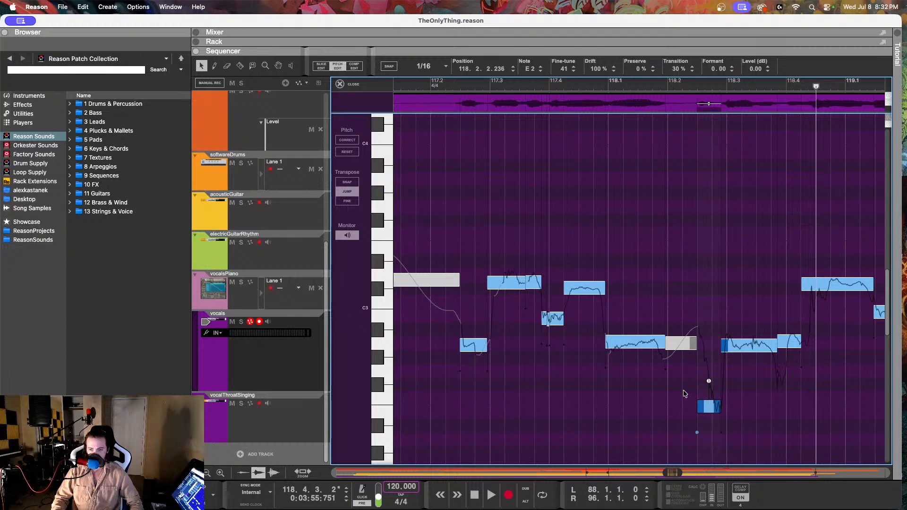
pyautogui.moveTo(564, 69); pyautogui.dragTo(685, 235)
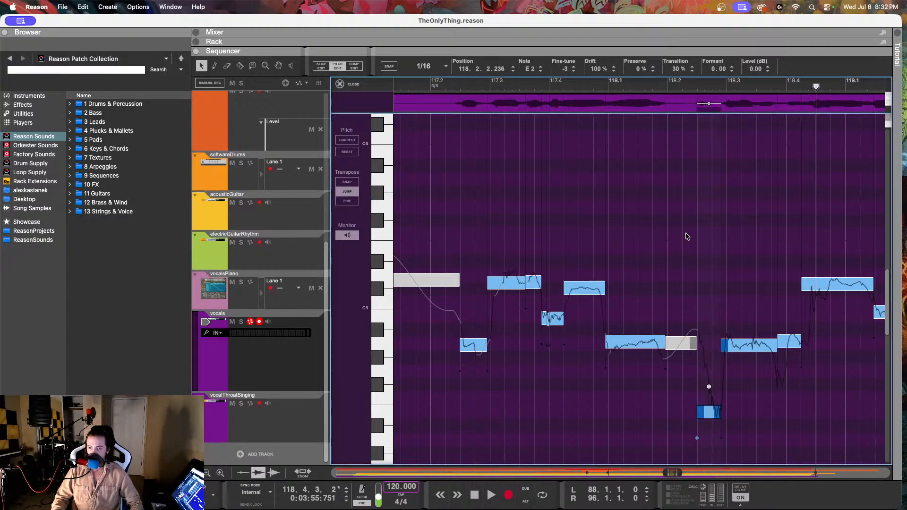
pyautogui.hscroll(3, 686, 234)
pyautogui.click(566, 83)
pyautogui.press('space')
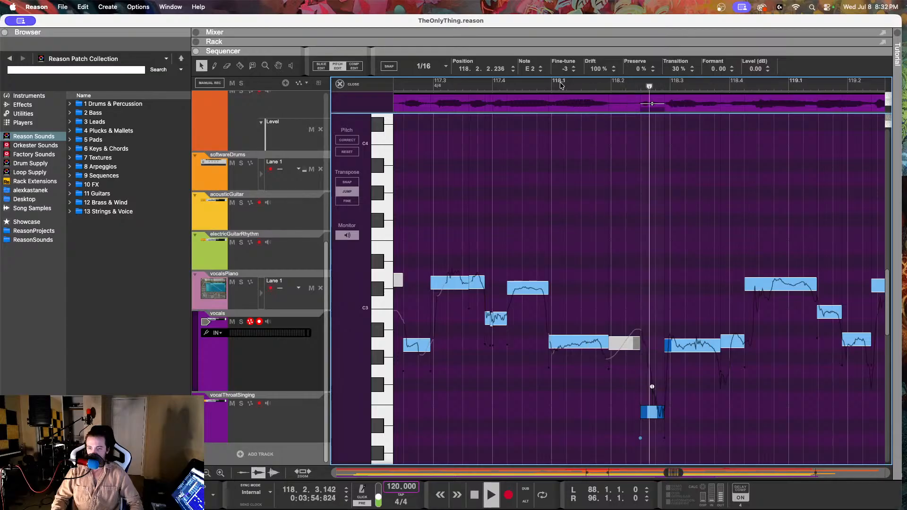
pyautogui.press('space')
# Step: Check the vocal note at 118.2.4.146, then play the vocalsPiano reference from around 117.4 and inspect its notes from 118.4.3 to 119.2.1
pyautogui.click(679, 350)
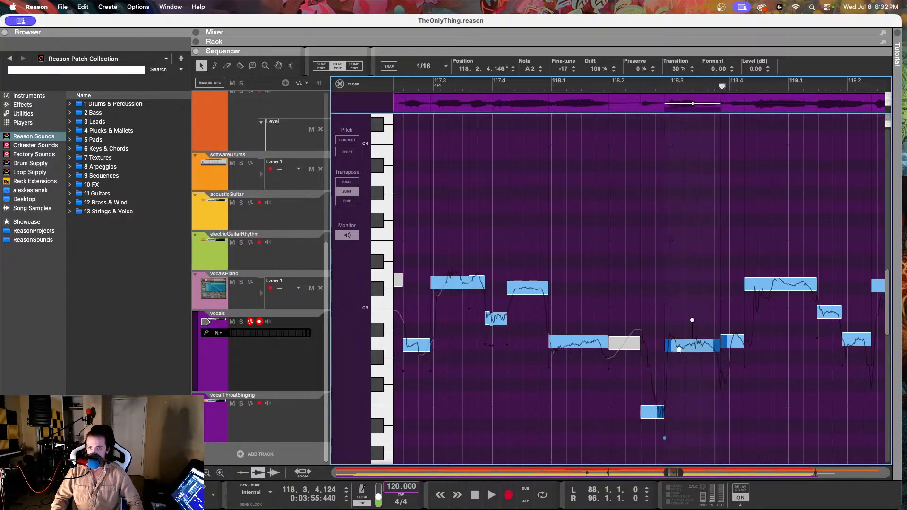
pyautogui.click(280, 305)
pyautogui.click(474, 85)
pyautogui.press('space')
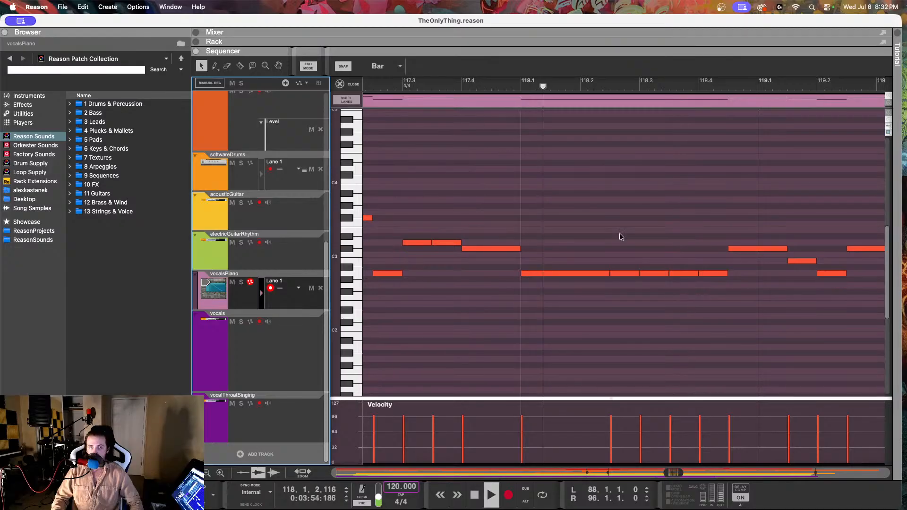
pyautogui.click(629, 231)
pyautogui.hscroll(5, 628, 229)
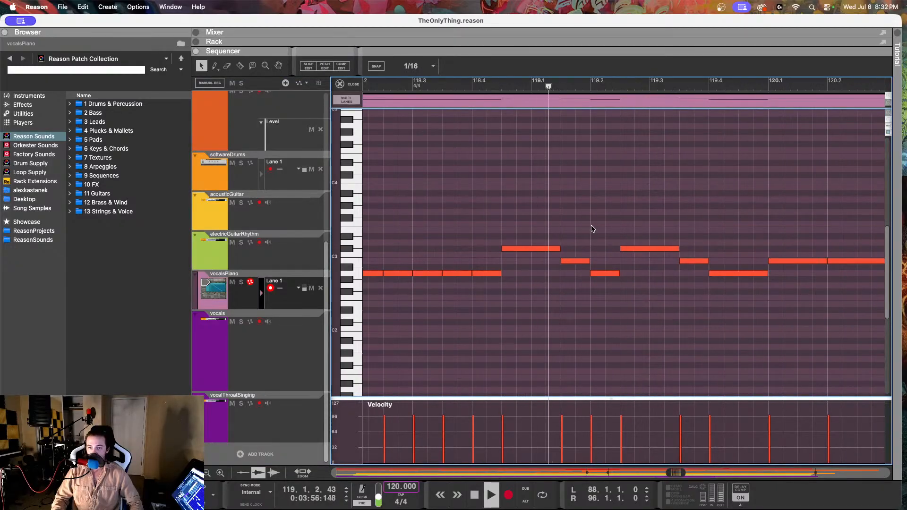
pyautogui.press('space')
pyautogui.click(524, 251)
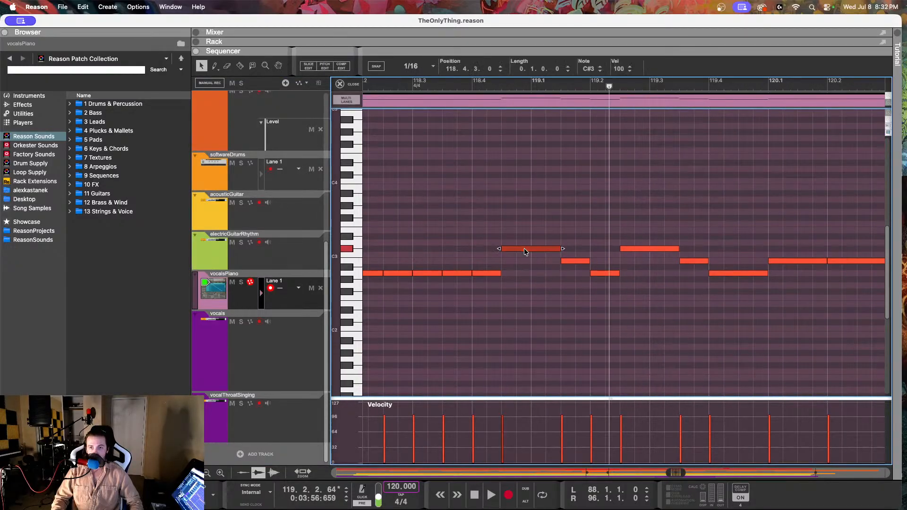
pyautogui.press('Right')
pyautogui.press('Right')
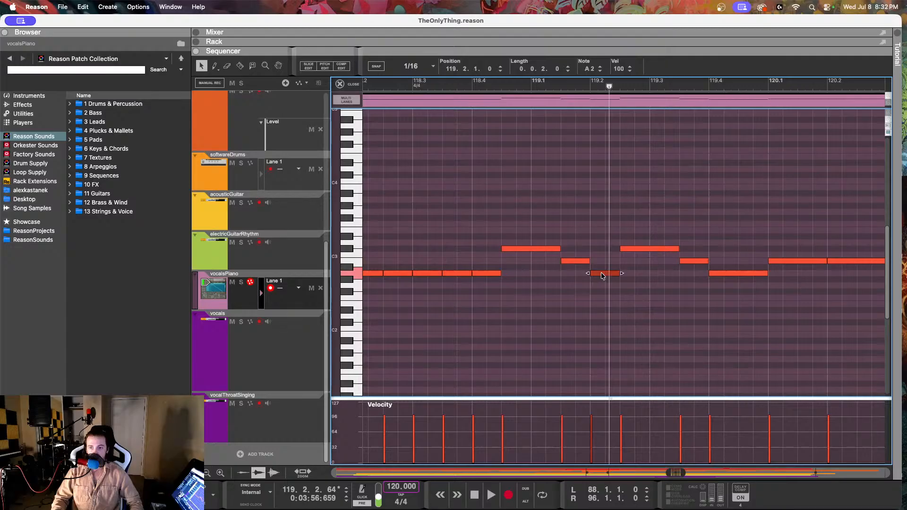
# Step: Reopen the vocals track in pitch editing and play back from between 118.2 and 118.3
pyautogui.click(299, 371)
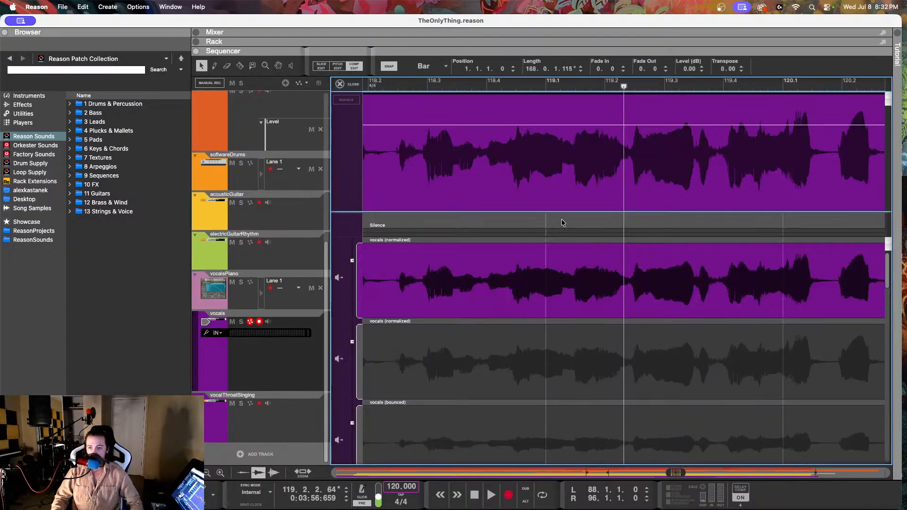
pyautogui.click(338, 67)
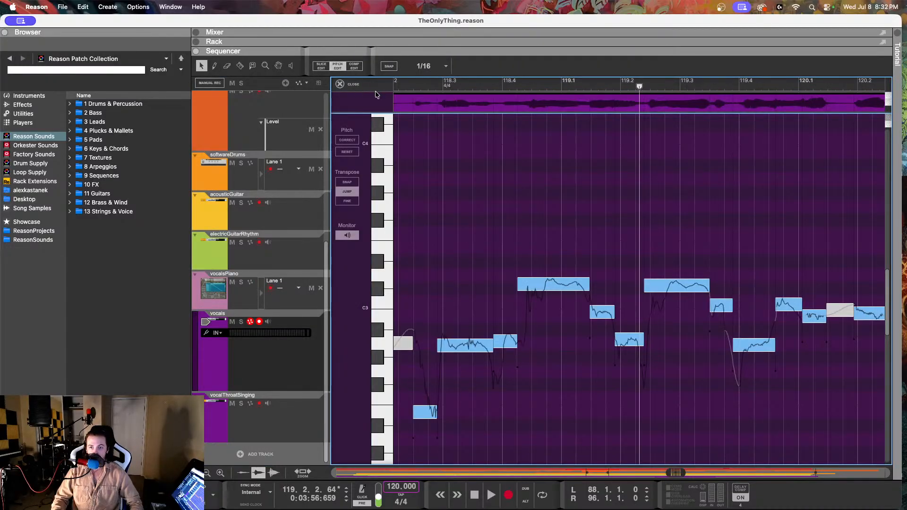
pyautogui.click(409, 87)
pyautogui.press('space')
pyautogui.press('space')
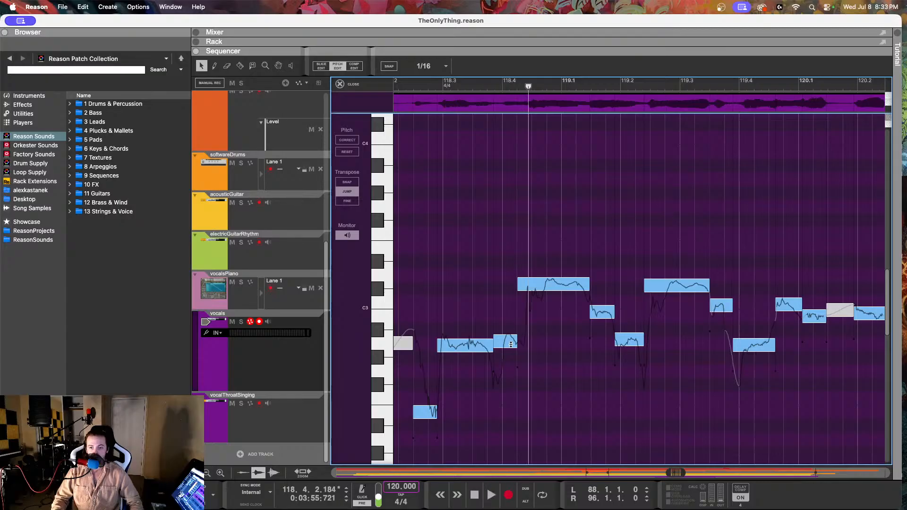
# Step: Set the fine-tune of the A2 note at 118.3.4.100 to -25 and play the phrase back from just after 118.2
pyautogui.click(510, 344)
pyautogui.moveTo(563, 70); pyautogui.dragTo(558, 151)
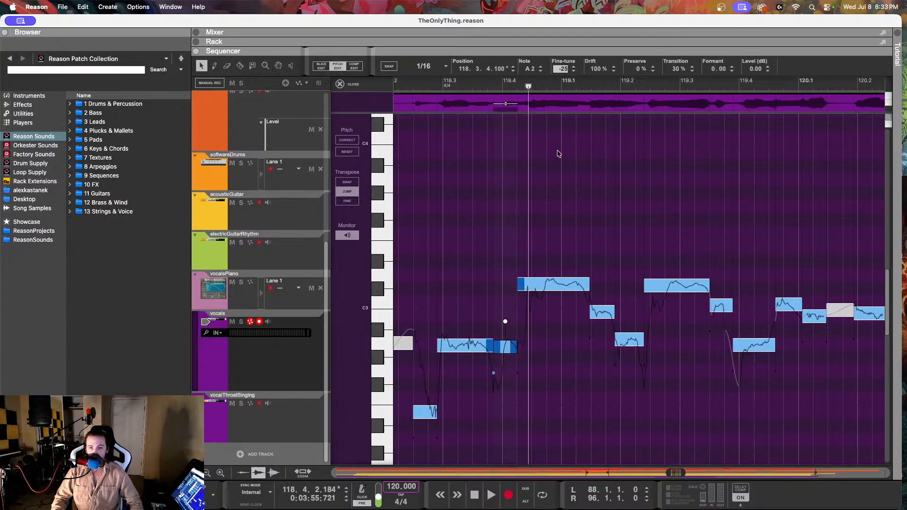
pyautogui.click(402, 87)
pyautogui.press('space')
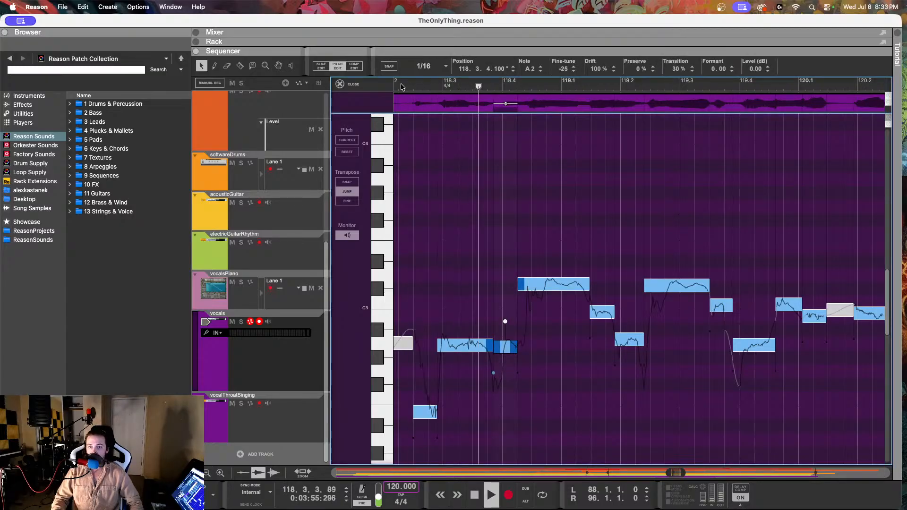
pyautogui.press('space')
# Step: Set the fine-tune of the C#3 note at 118.4.2.10 to 0 and lower the fine-tune of the B2 note at 119.1.2.220
pyautogui.click(552, 292)
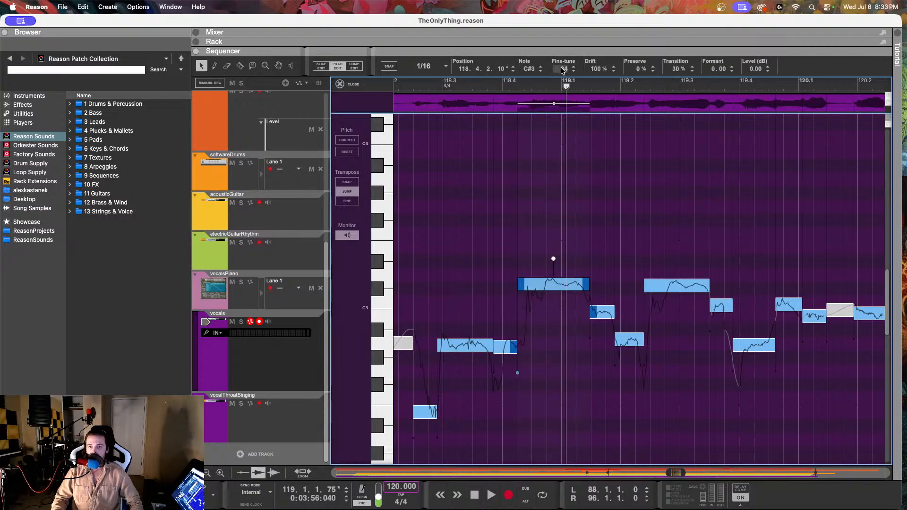
pyautogui.moveTo(563, 70); pyautogui.dragTo(556, 138)
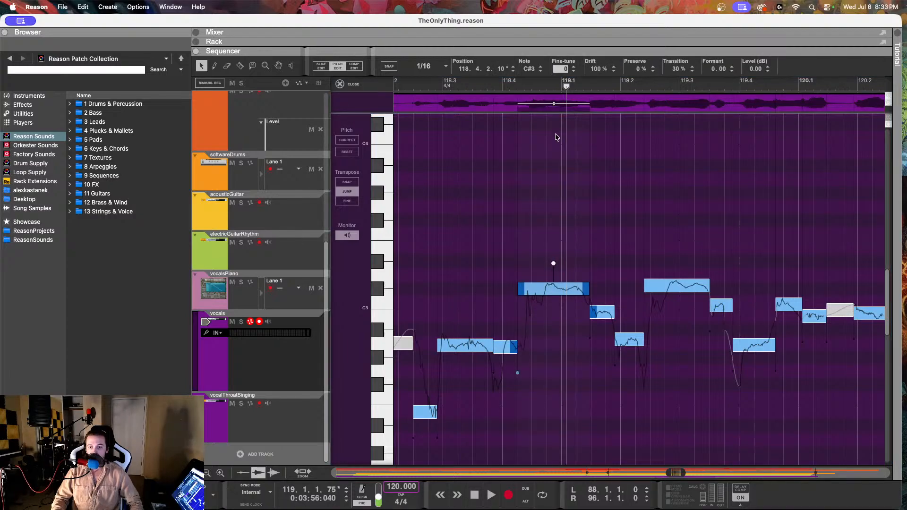
pyautogui.click(607, 314)
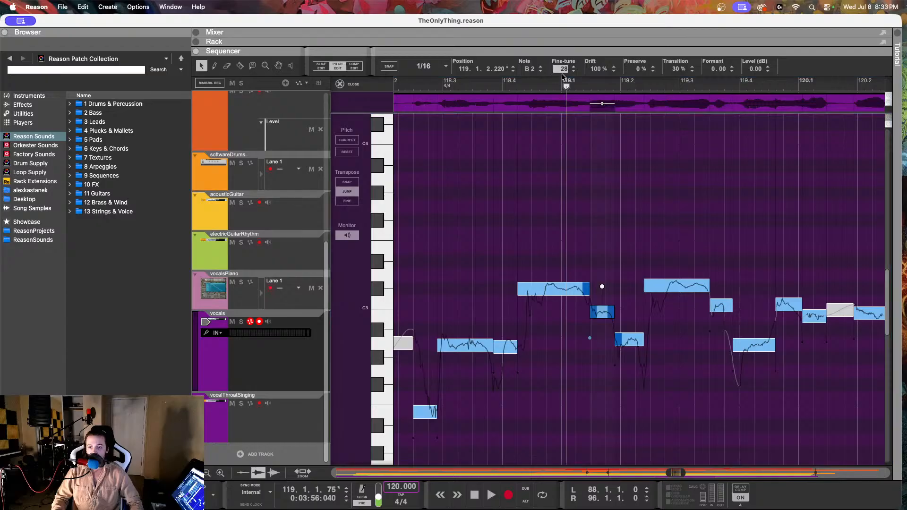
pyautogui.click(628, 338)
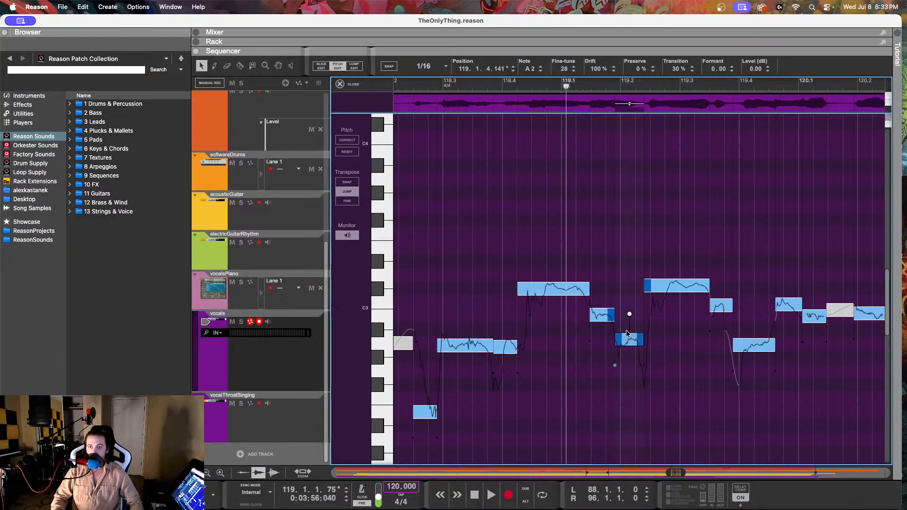
# Step: Set the fine-tune of the C#3 note at 119.2.2.140 to 7, and lower the note at 119.3.2.239 to B2 with fine-tune 2
pyautogui.click(676, 286)
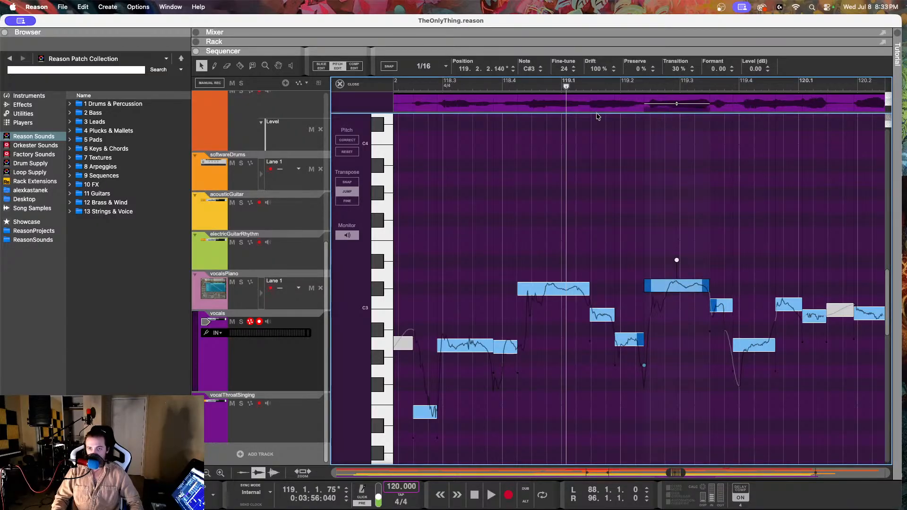
pyautogui.click(594, 70)
pyautogui.moveTo(564, 70); pyautogui.dragTo(566, 119)
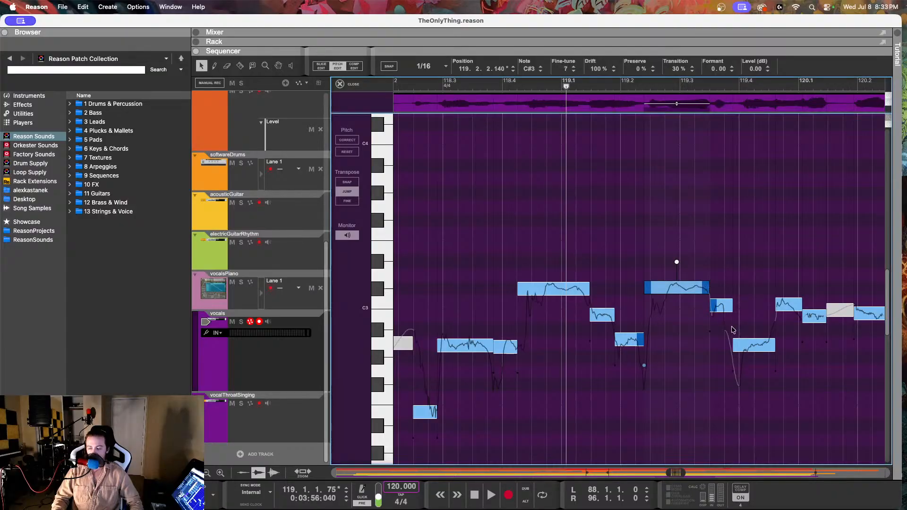
pyautogui.click(722, 304)
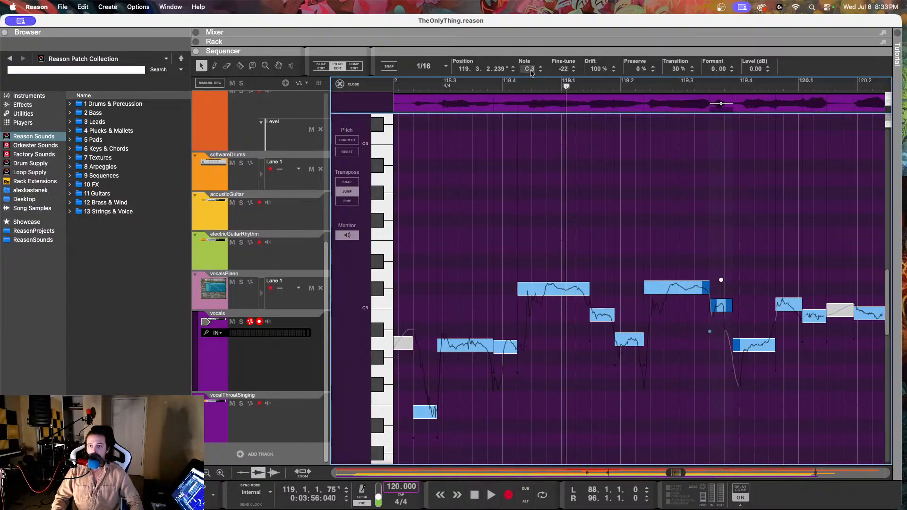
pyautogui.moveTo(529, 70); pyautogui.dragTo(574, 28)
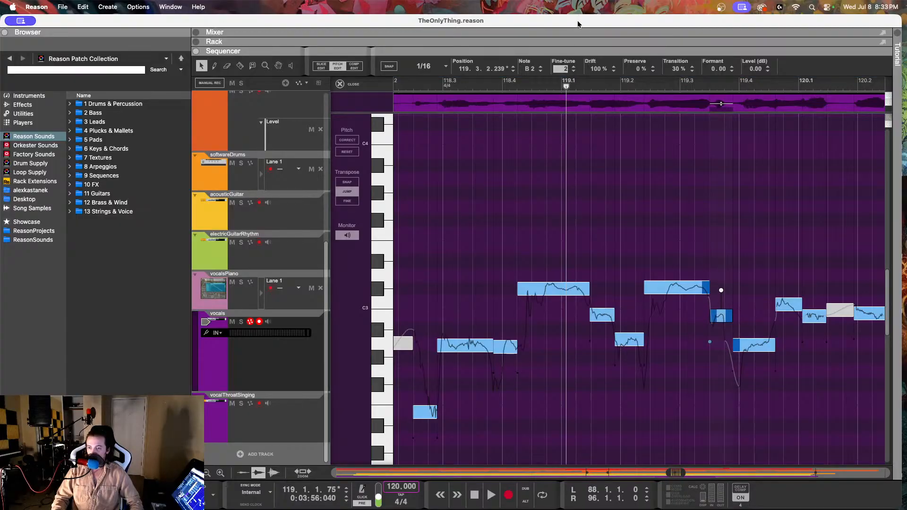
pyautogui.moveTo(578, 24); pyautogui.dragTo(579, 24)
# Step: Play the vocal back from 118.3, and lower the note at 119.4.3.109 to B2 with fine-tune -5
pyautogui.click(754, 348)
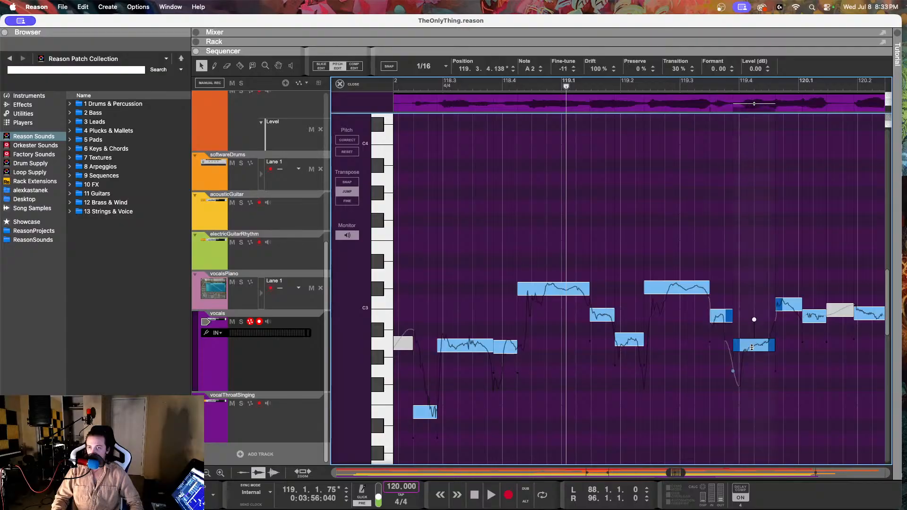
pyautogui.click(449, 85)
pyautogui.press('space')
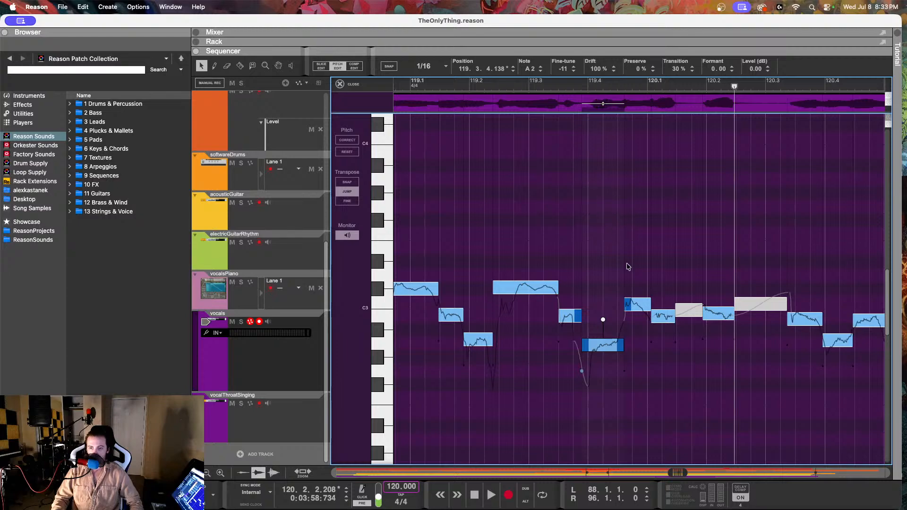
pyautogui.click(640, 308)
pyautogui.moveTo(562, 69); pyautogui.dragTo(545, 241)
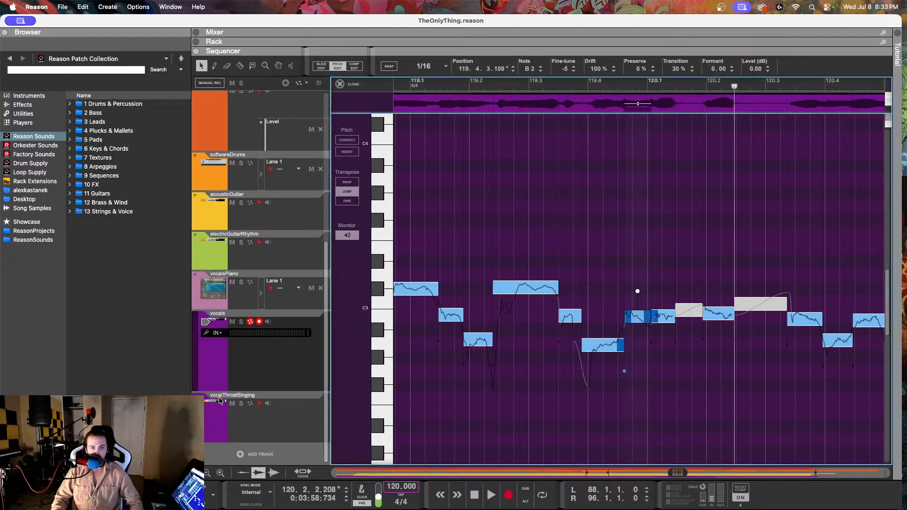
# Step: Play the vocalsPiano reference from just before 119.4 and inspect its notes at 120.2.1 and 121.1.3
pyautogui.click(290, 307)
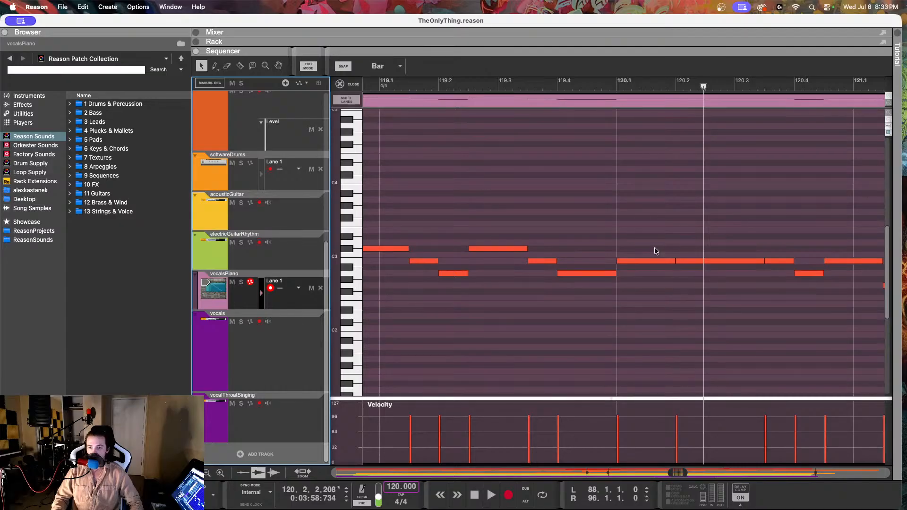
pyautogui.click(693, 261)
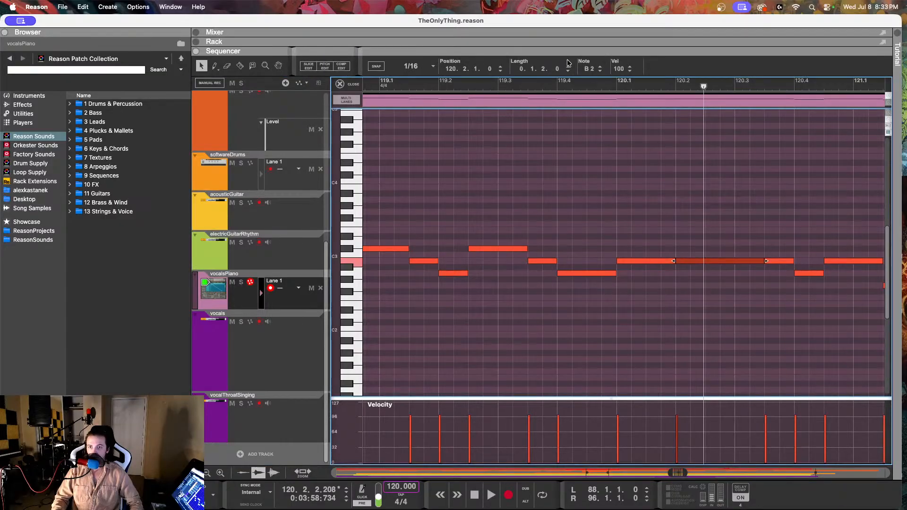
pyautogui.click(546, 85)
pyautogui.press('space')
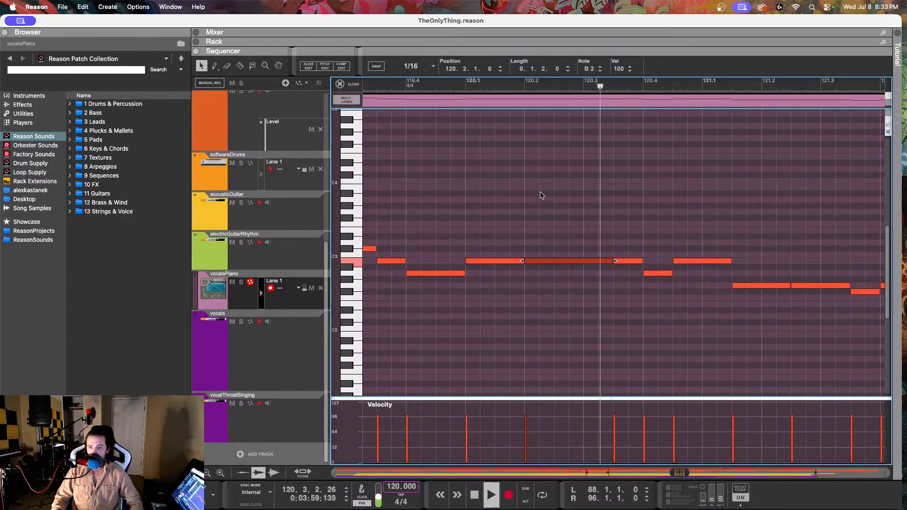
pyautogui.press('space')
pyautogui.click(737, 286)
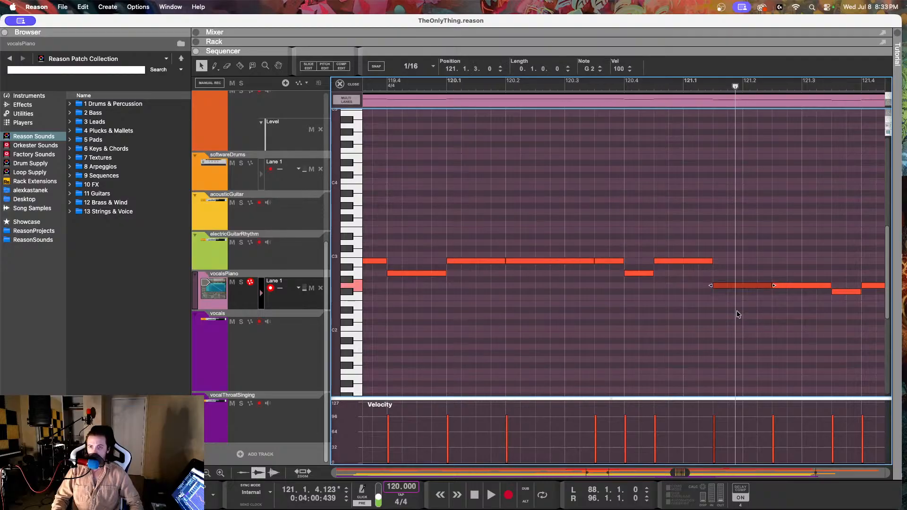
# Step: Inspect the vocalsPiano reference notes from 122.1.1 through 122.4.3
pyautogui.hscroll(5, 734, 177)
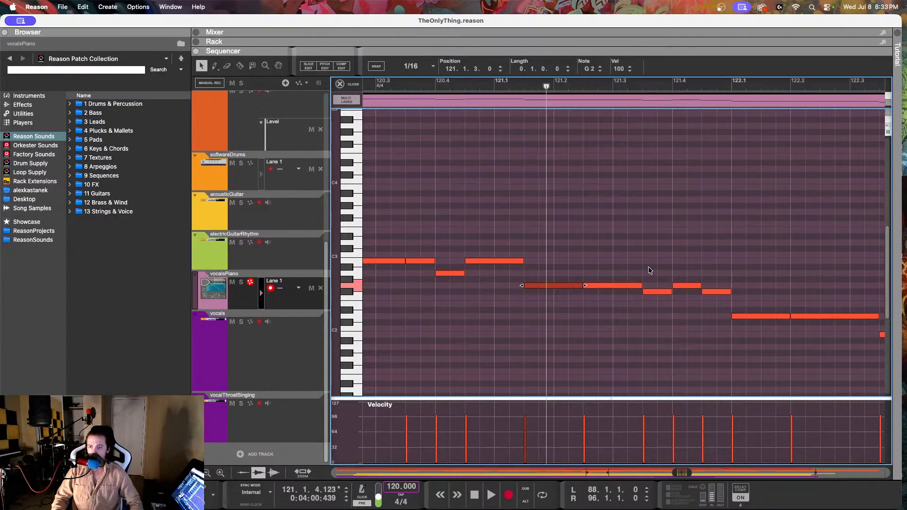
pyautogui.click(758, 316)
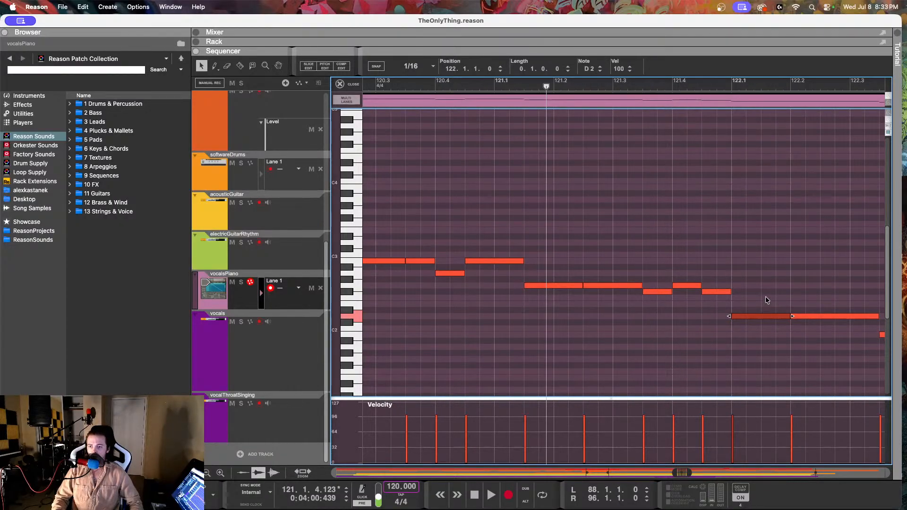
pyautogui.hscroll(5, 766, 297)
pyautogui.click(648, 334)
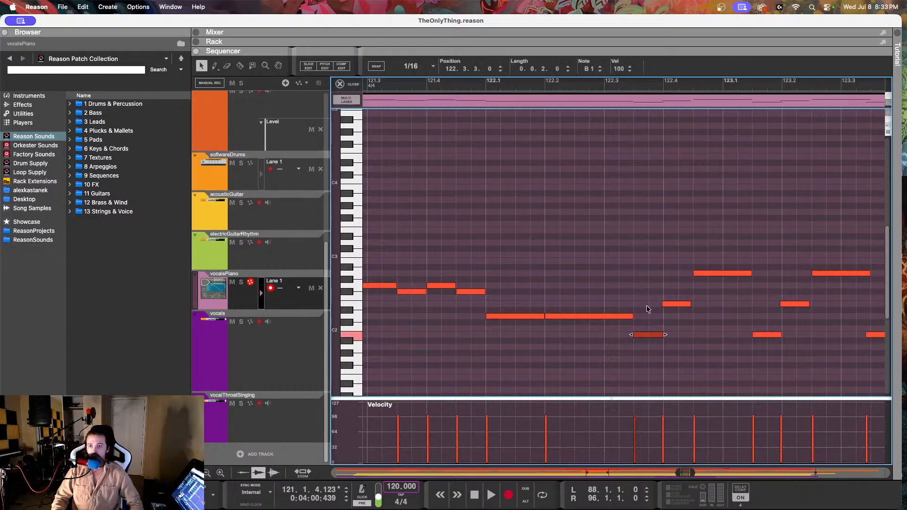
pyautogui.click(673, 303)
pyautogui.click(723, 274)
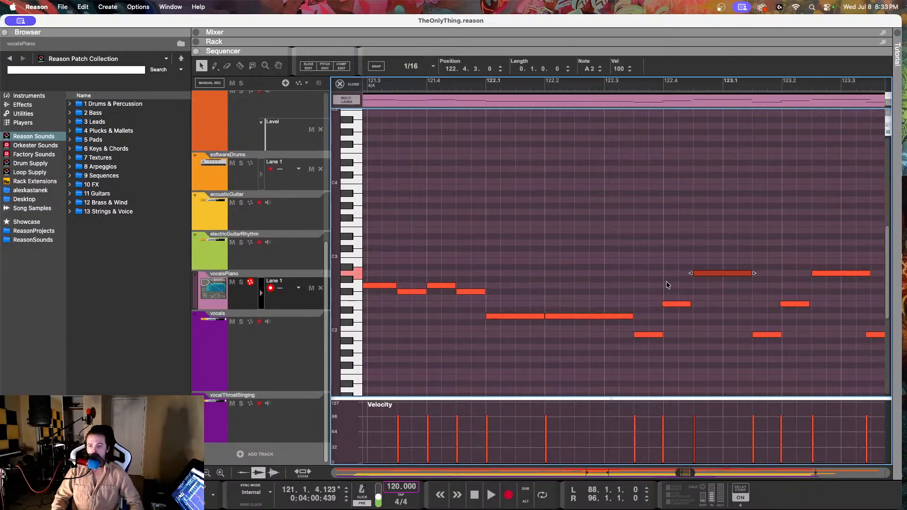
pyautogui.scroll(-3, 648, 285)
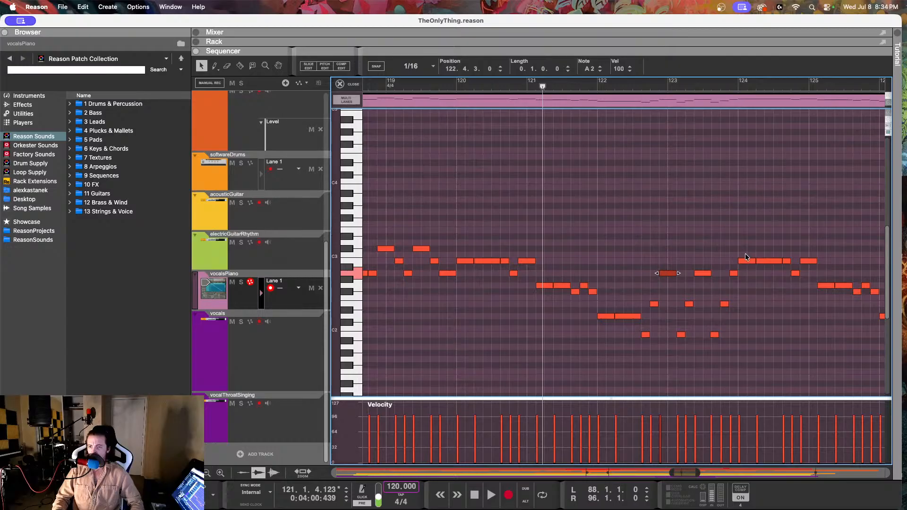
# Step: Audition the vocalsPiano reference notes at 120.1.1 and 122.3.3
pyautogui.click(694, 228)
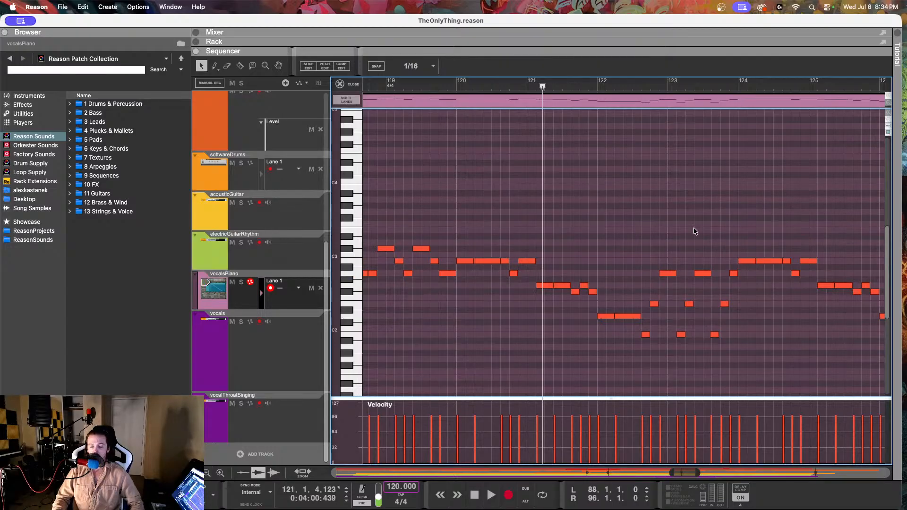
pyautogui.hscroll(-3, 685, 231)
pyautogui.scroll(2, 650, 239)
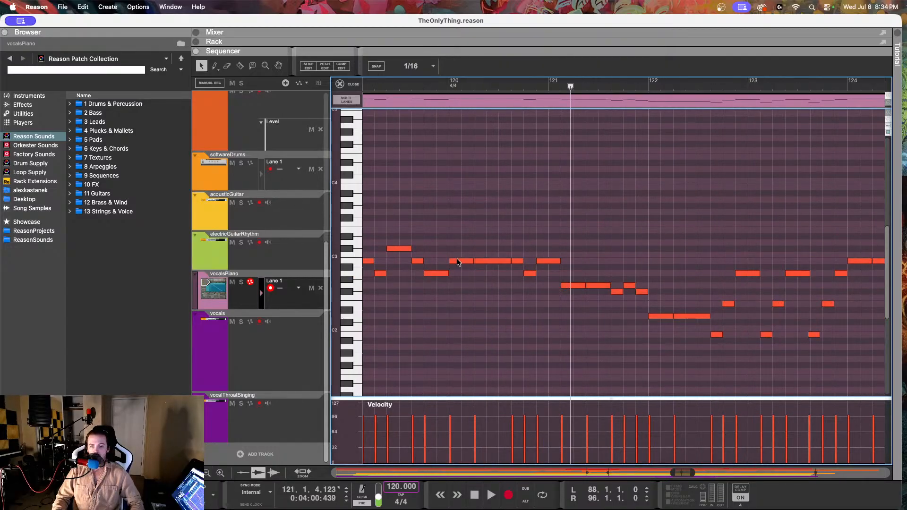
pyautogui.click(457, 263)
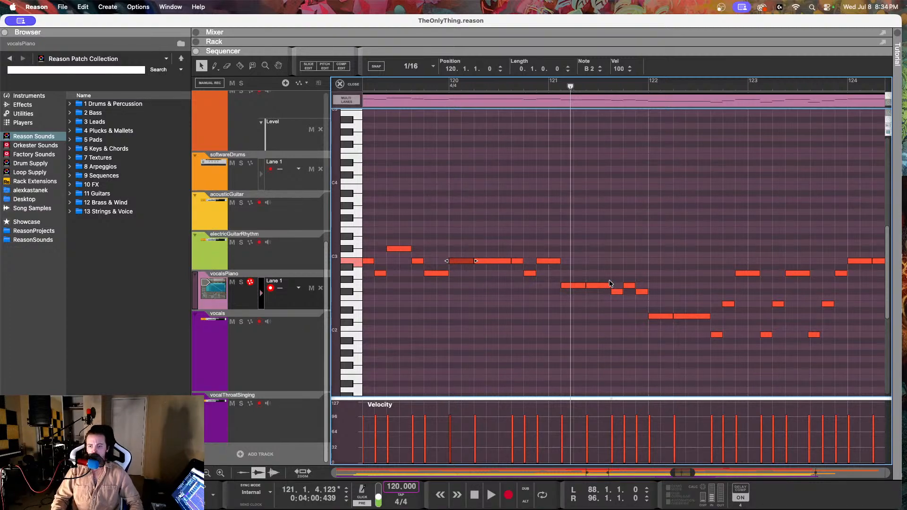
pyautogui.click(717, 335)
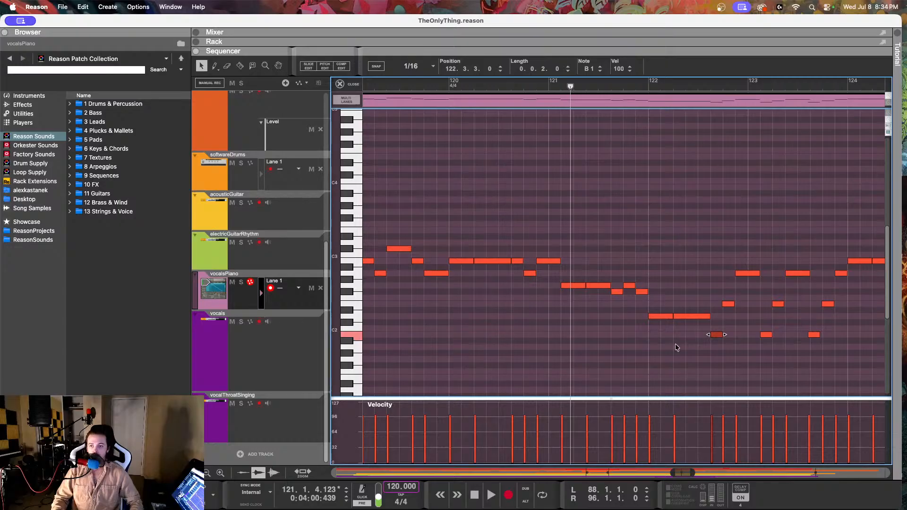
# Step: Open the vocals clip for pitch editing and play it back from about 119.2
pyautogui.click(254, 335)
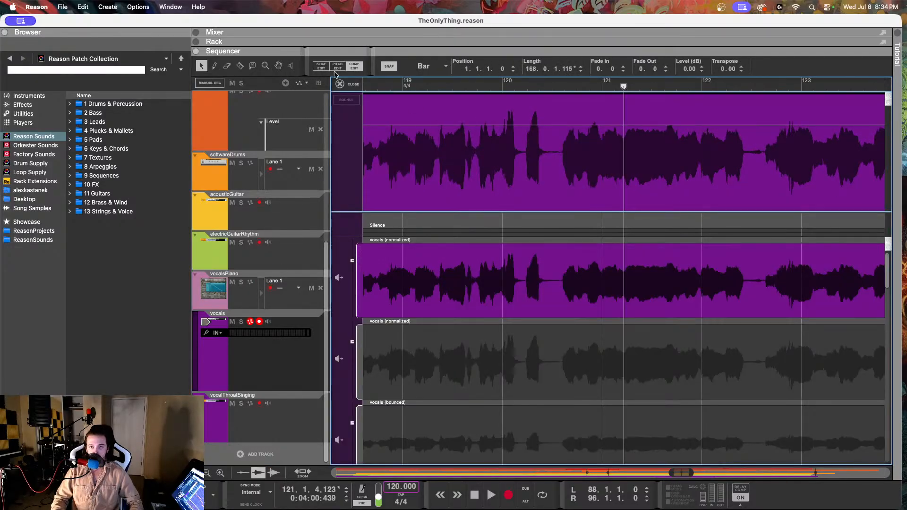
pyautogui.click(338, 66)
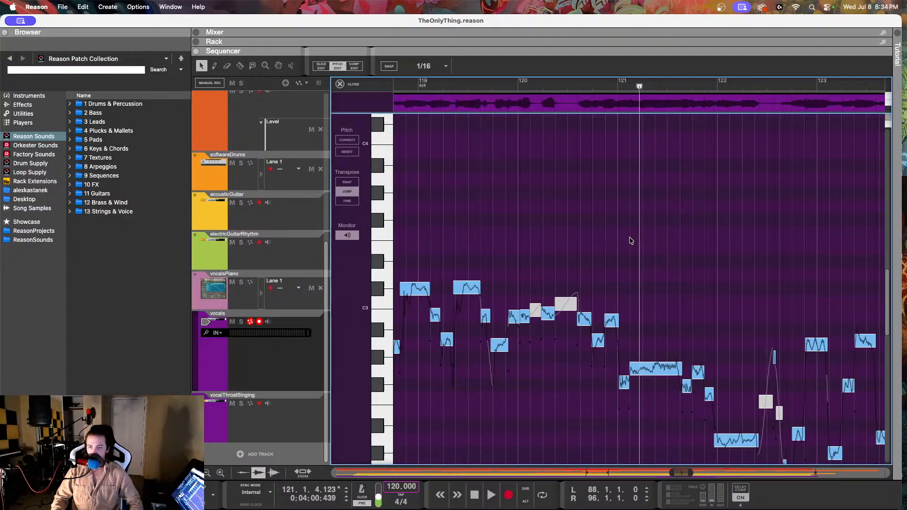
pyautogui.click(565, 85)
pyautogui.press('space')
pyautogui.scroll(2, 687, 308)
pyautogui.scroll(-2, 653, 301)
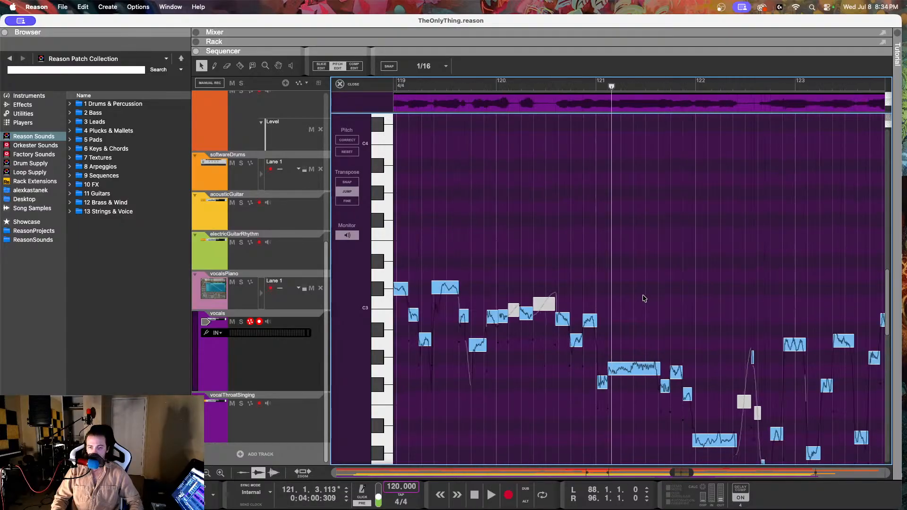
pyautogui.moveTo(445, 87); pyautogui.dragTo(431, 87)
pyautogui.press('space')
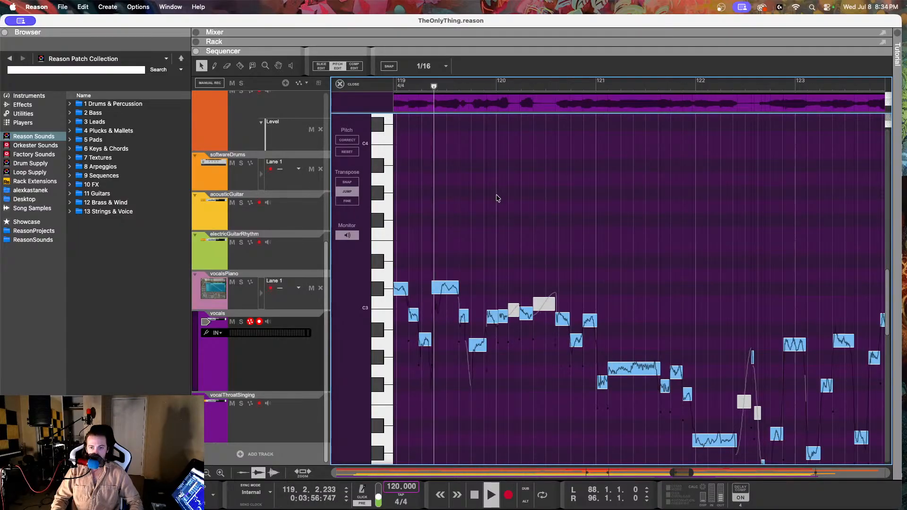
pyautogui.scroll(2, 497, 198)
pyautogui.press('space')
# Step: Lower the vocal notes between 120.1.3 and 120.2.2 to B2 level, setting the unpitched one at 120.2.2.213 to C3 with fine-tune -95
pyautogui.click(511, 318)
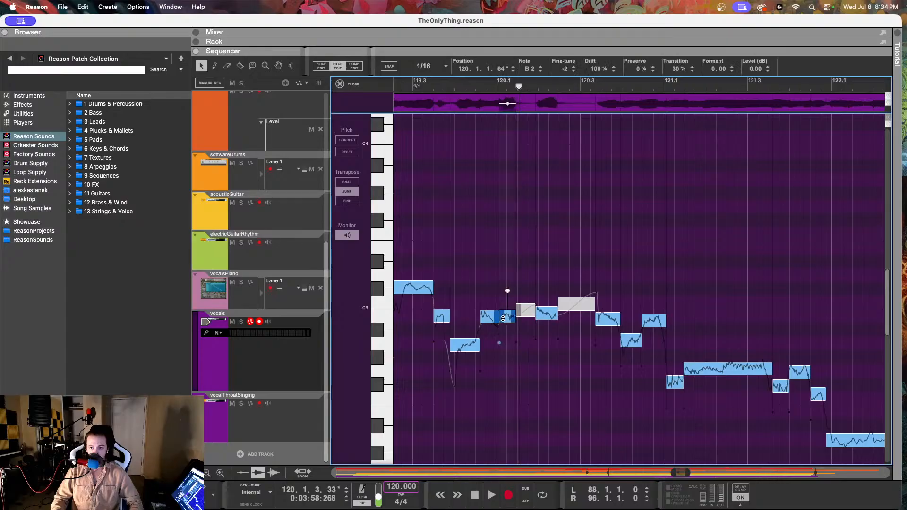
pyautogui.click(547, 316)
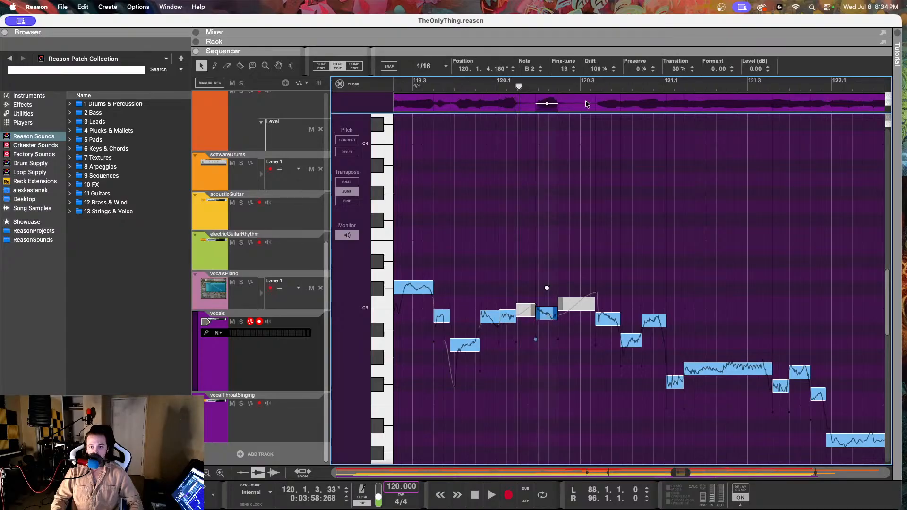
pyautogui.moveTo(563, 70); pyautogui.dragTo(558, 113)
pyautogui.click(528, 308)
pyautogui.moveTo(563, 68); pyautogui.dragTo(549, 146)
pyautogui.moveTo(574, 304); pyautogui.dragTo(574, 315)
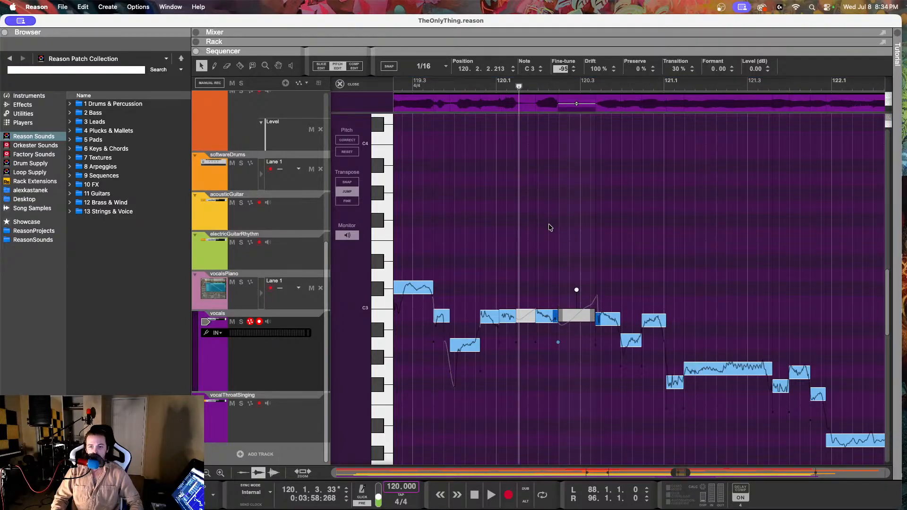
# Step: Set the B2 note at 120.3.2.111 to fine-tune -6 and drift 72%, and play back from just before bar 120
pyautogui.click(608, 319)
pyautogui.moveTo(571, 70); pyautogui.dragTo(563, 40)
pyautogui.moveTo(597, 68); pyautogui.dragTo(593, 110)
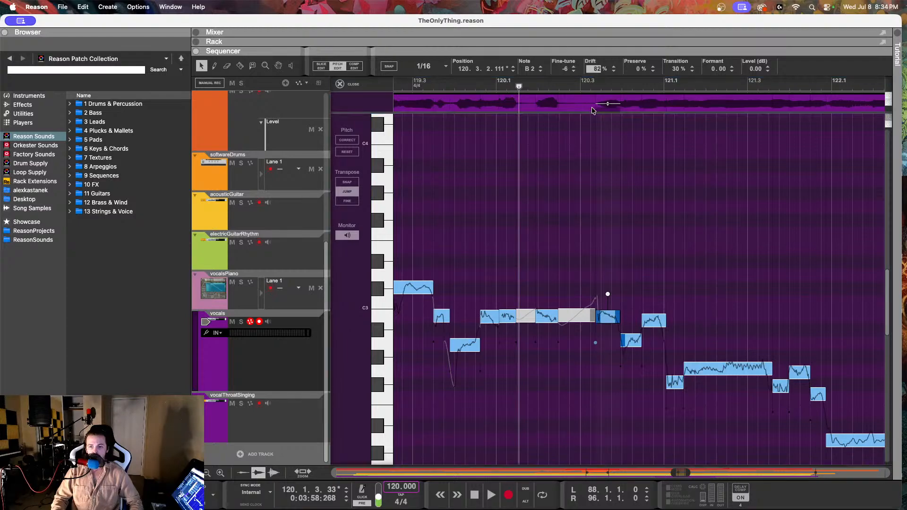
pyautogui.click(456, 89)
pyautogui.press('space')
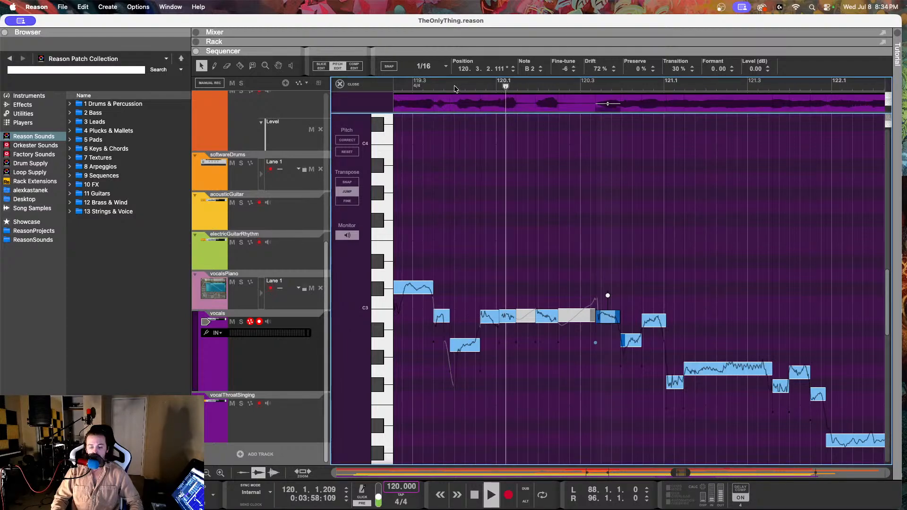
pyautogui.press('space')
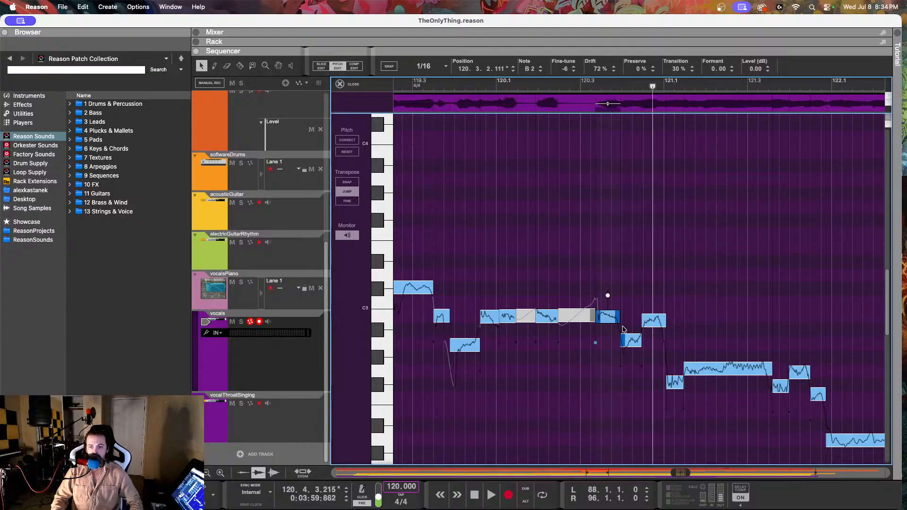
# Step: Set the fine-tune of the A2 note at 120.3.4.199 to 6 and of the B2 note at 120.4.2.210 to -21
pyautogui.click(631, 339)
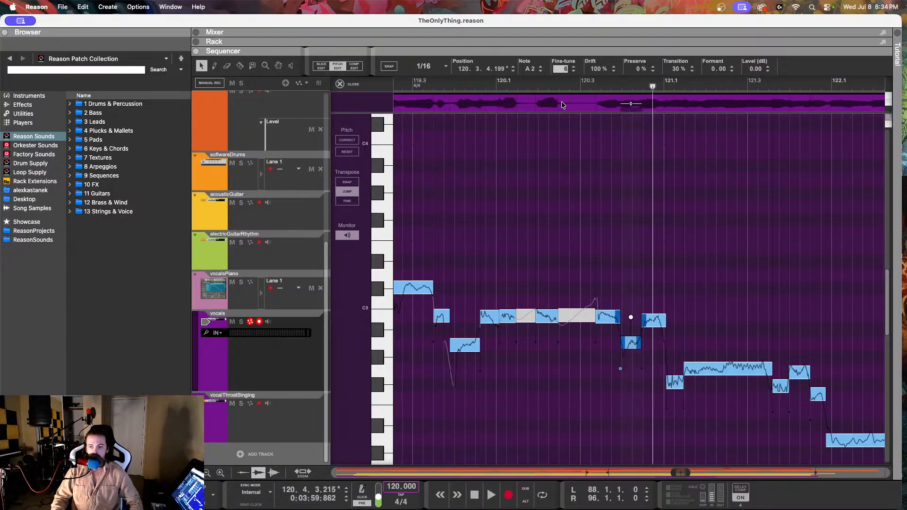
pyautogui.click(651, 318)
pyautogui.click(573, 67)
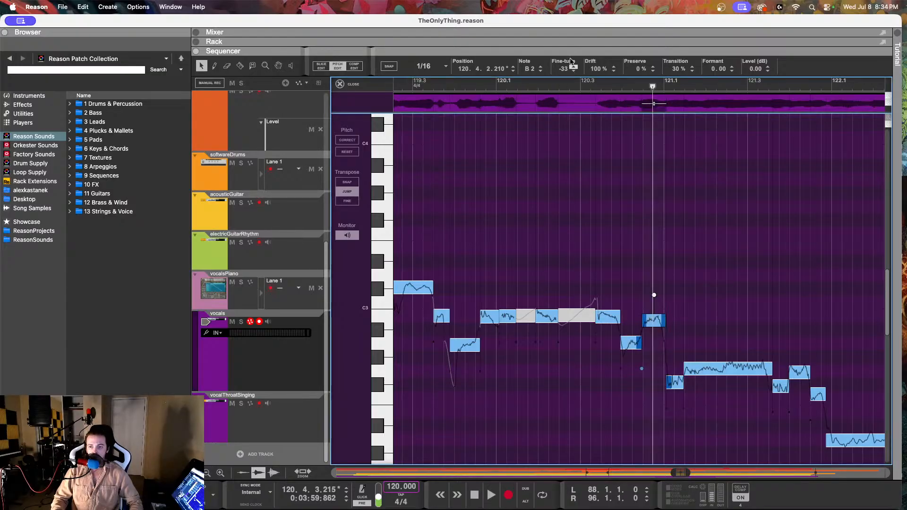
pyautogui.moveTo(563, 71); pyautogui.dragTo(561, 51)
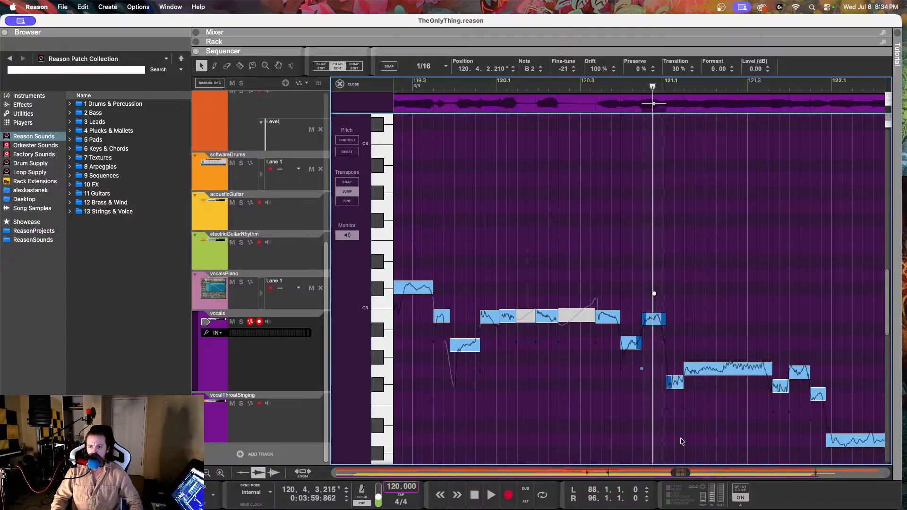
# Step: Raise the note at 121.1.1.58 to G2, set the G2 note at 121.1.2.219 to fine-tune 8 and drift 72%, and play back
pyautogui.click(676, 379)
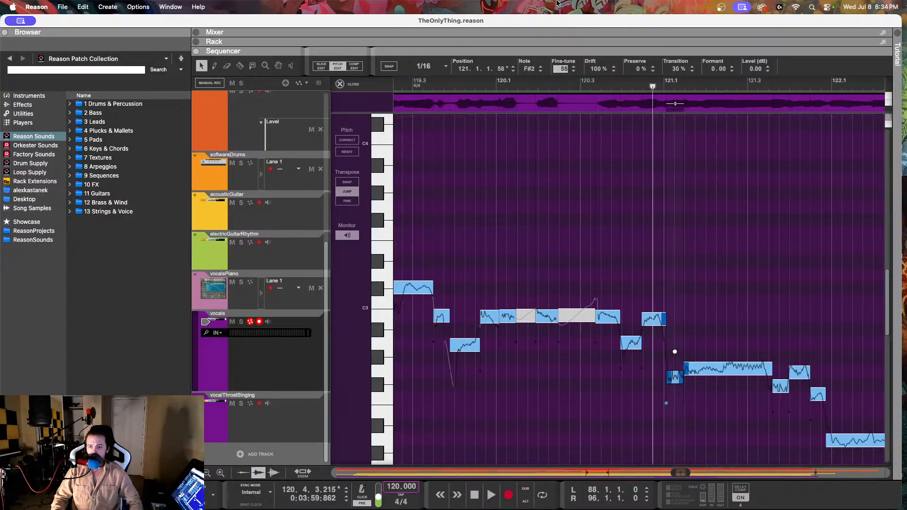
pyautogui.moveTo(563, 70); pyautogui.dragTo(599, 159)
pyautogui.click(709, 369)
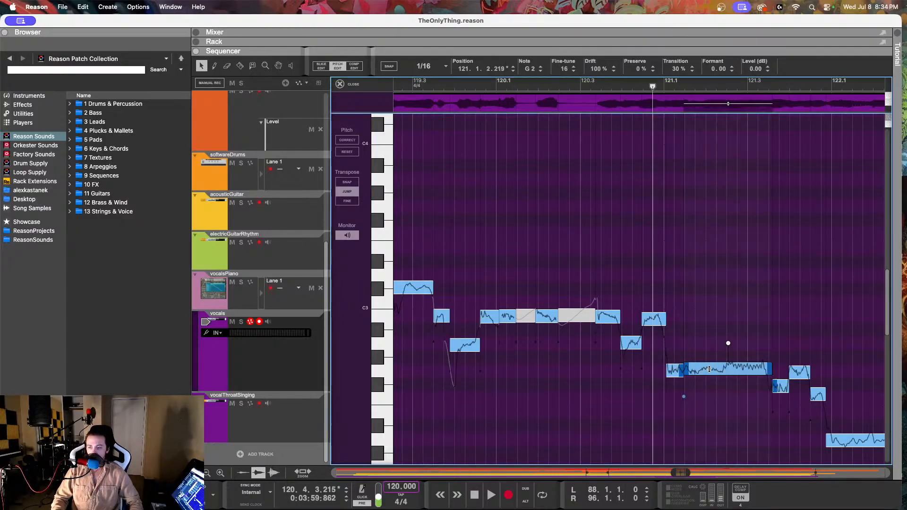
pyautogui.moveTo(567, 66); pyautogui.dragTo(561, 86)
pyautogui.click(595, 126)
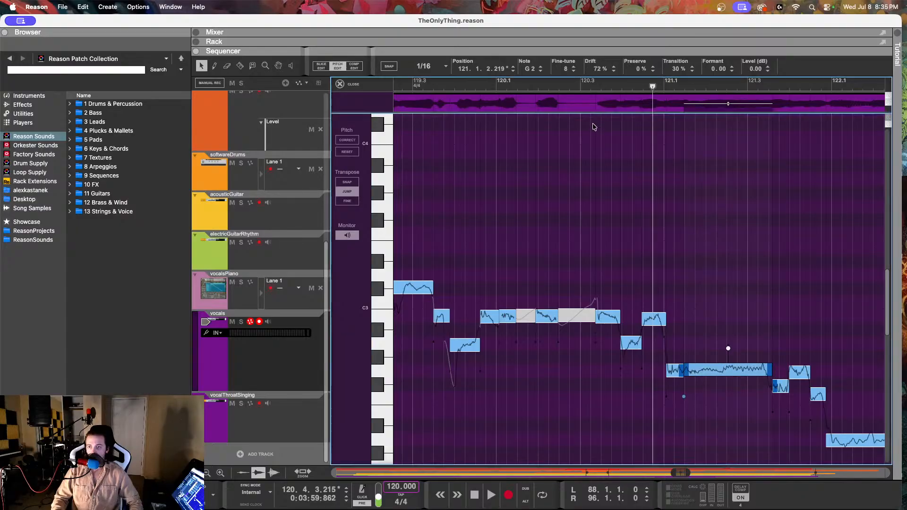
pyautogui.click(563, 86)
pyautogui.press('space')
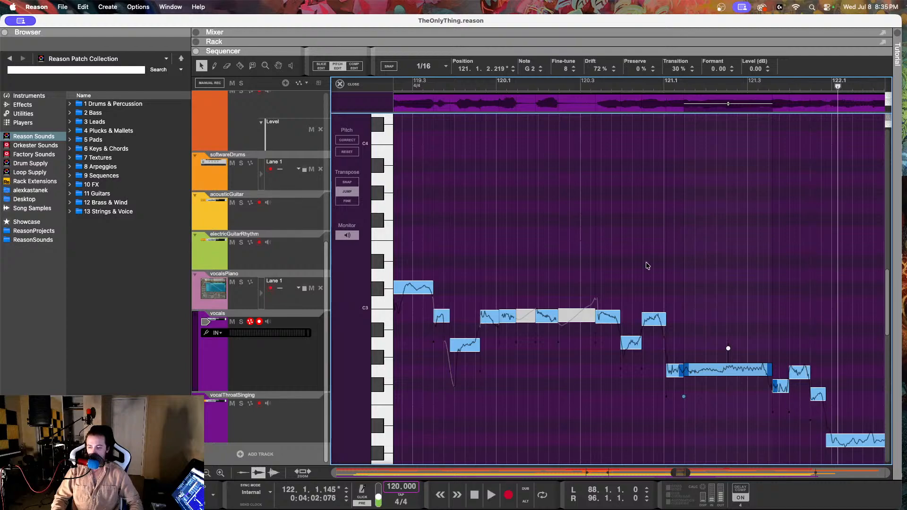
# Step: Raise the note at 121.4.2.237 to F#2 with fine-tune -9, and play the vocal back from just before bar 121
pyautogui.click(814, 398)
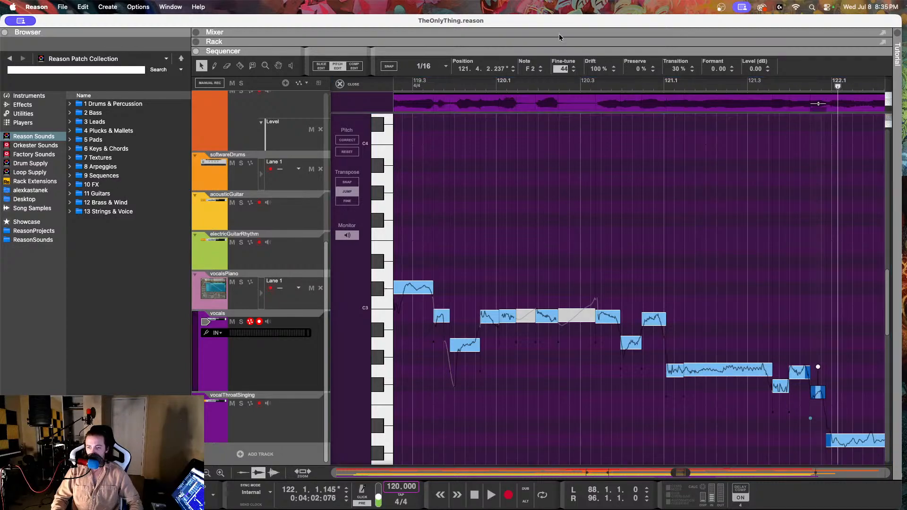
pyautogui.moveTo(564, 69); pyautogui.dragTo(562, 53)
pyautogui.hscroll(5, 695, 278)
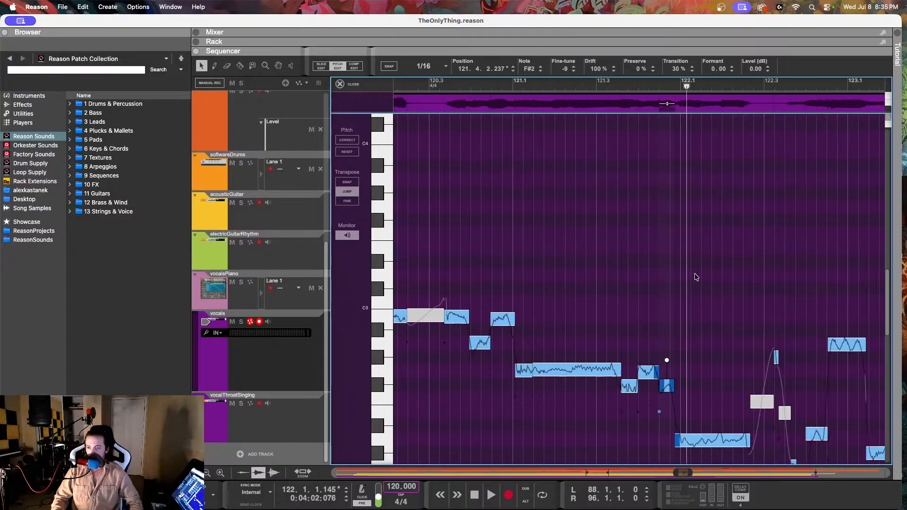
pyautogui.click(697, 440)
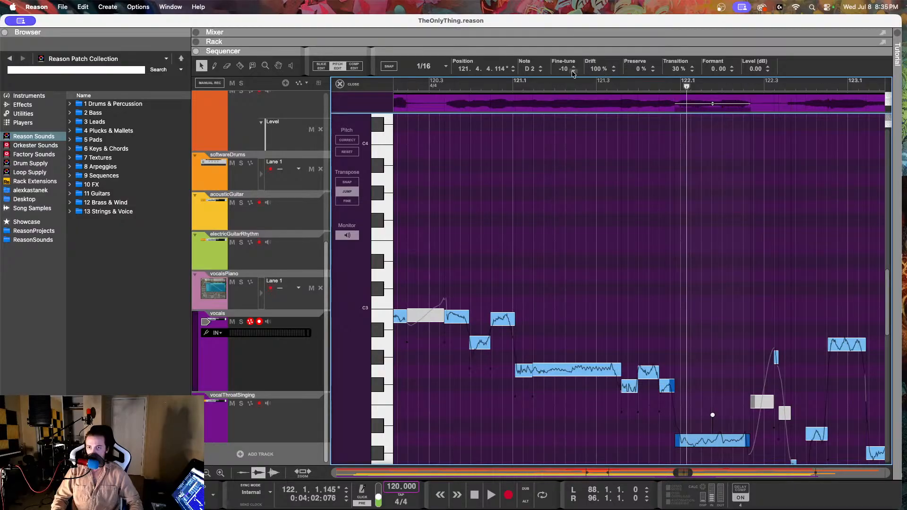
pyautogui.click(501, 81)
pyautogui.press('space')
# Step: Set the drift of the F#2 note at 121.4.2.237 to 61% and of the D2 note at 121.4.4.114 to 70%
pyautogui.scroll(-4, 654, 261)
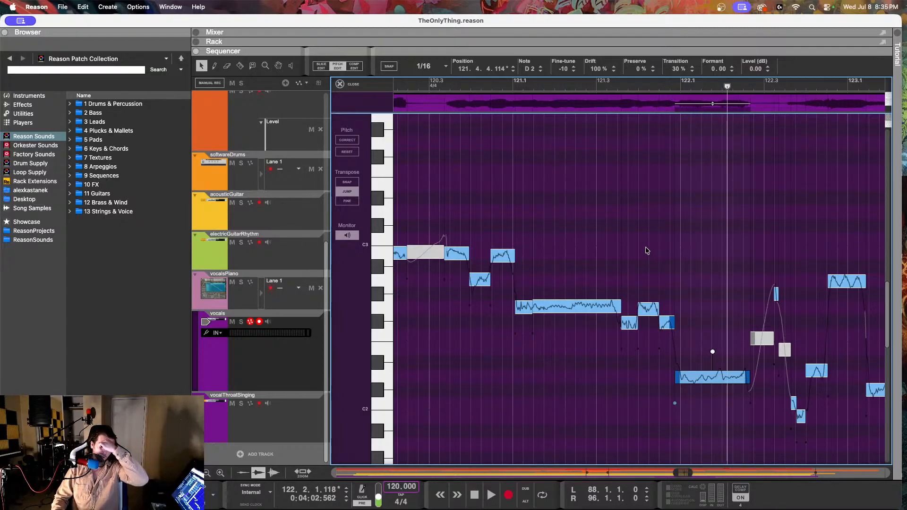
pyautogui.click(667, 322)
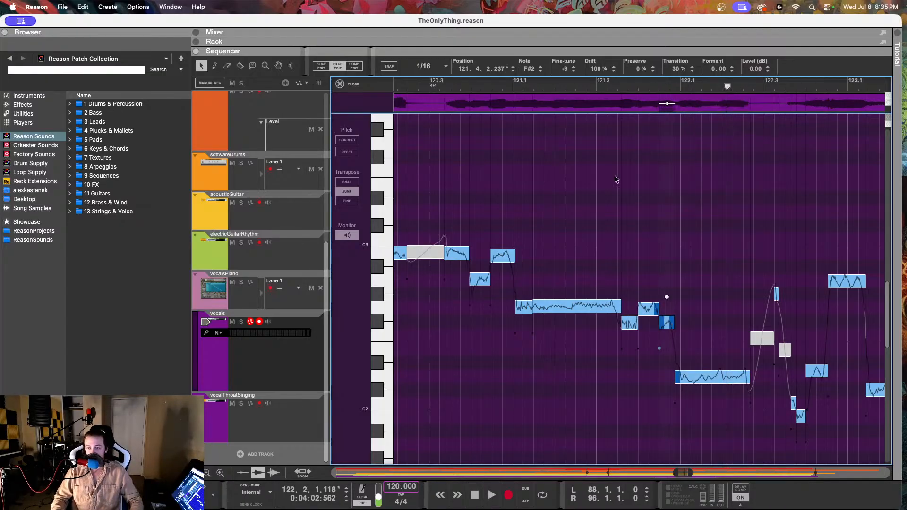
pyautogui.moveTo(589, 151); pyautogui.dragTo(588, 151)
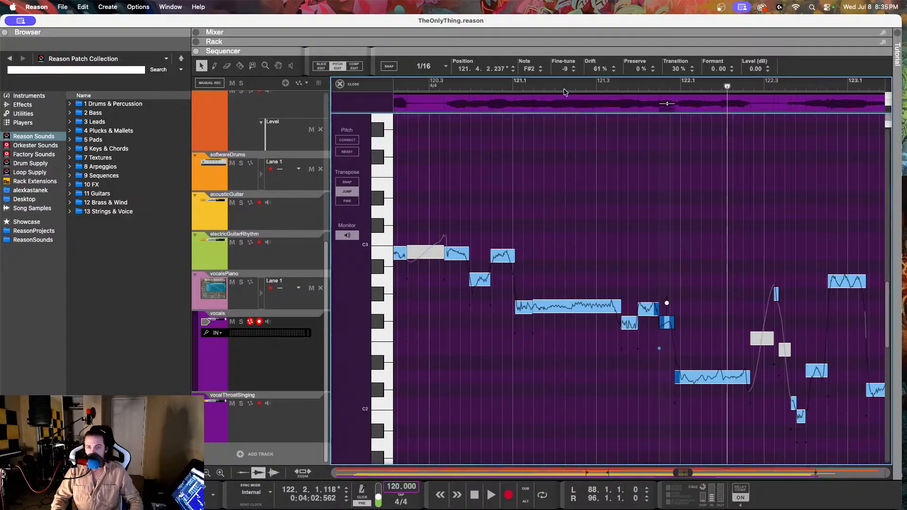
pyautogui.moveTo(565, 70); pyautogui.dragTo(597, 124)
pyautogui.click(716, 373)
pyautogui.hscroll(3, 698, 361)
# Step: Play the vocal on through bar 122, then raise the D2 note at 122.3.4.232 to E2 with fine-tune 4 and drift 62%
pyautogui.press('space')
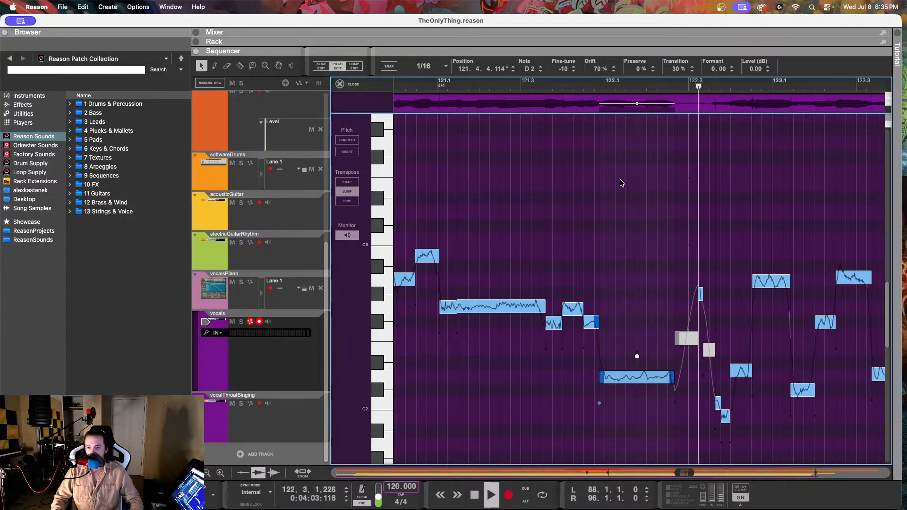
pyautogui.press('space')
pyautogui.hscroll(3, 706, 384)
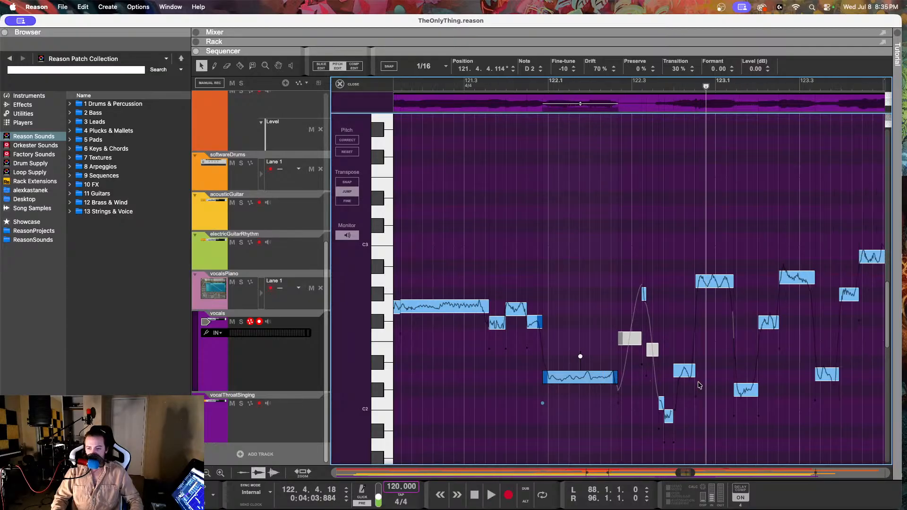
pyautogui.click(670, 415)
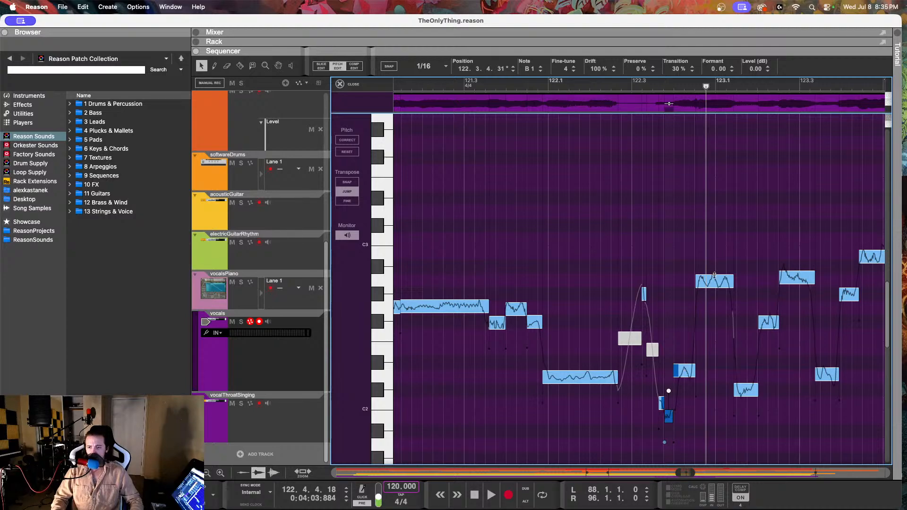
pyautogui.click(714, 278)
pyautogui.click(686, 371)
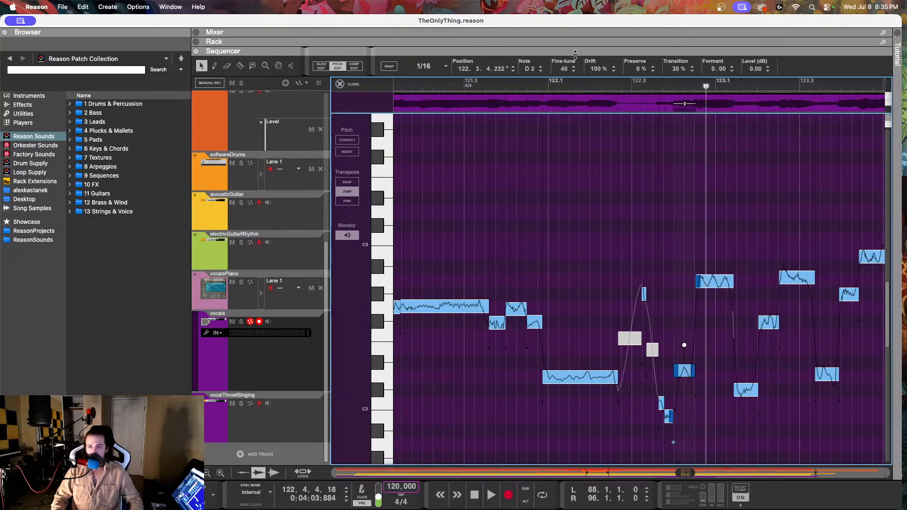
pyautogui.click(540, 68)
pyautogui.click(540, 68)
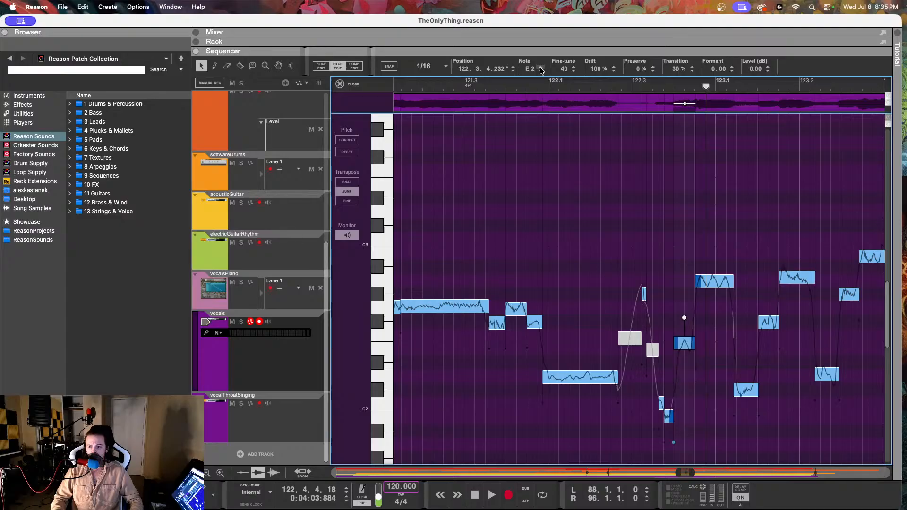
pyautogui.moveTo(596, 68); pyautogui.dragTo(586, 142)
pyautogui.moveTo(562, 71); pyautogui.dragTo(561, 146)
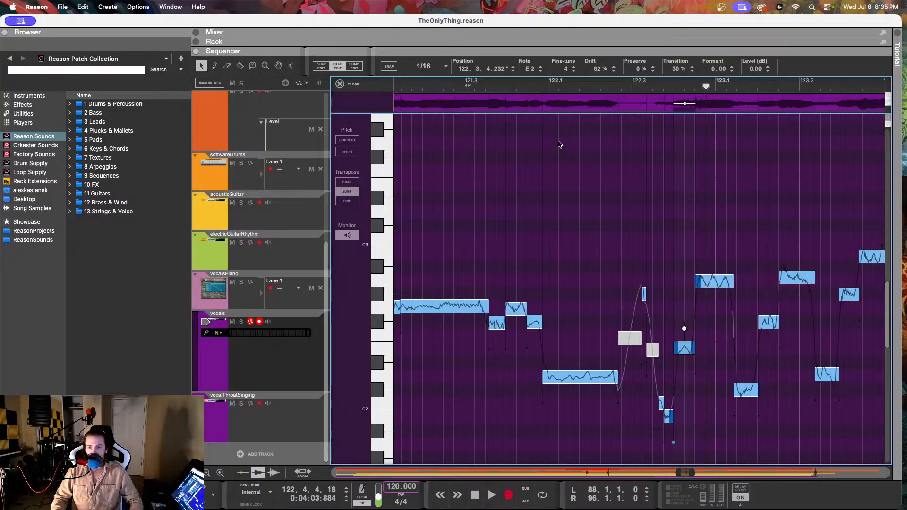
# Step: Lower the note at 122.3.3.138 to B1 with fine-tune 0, and play the vocal back from before bar 122
pyautogui.click(661, 402)
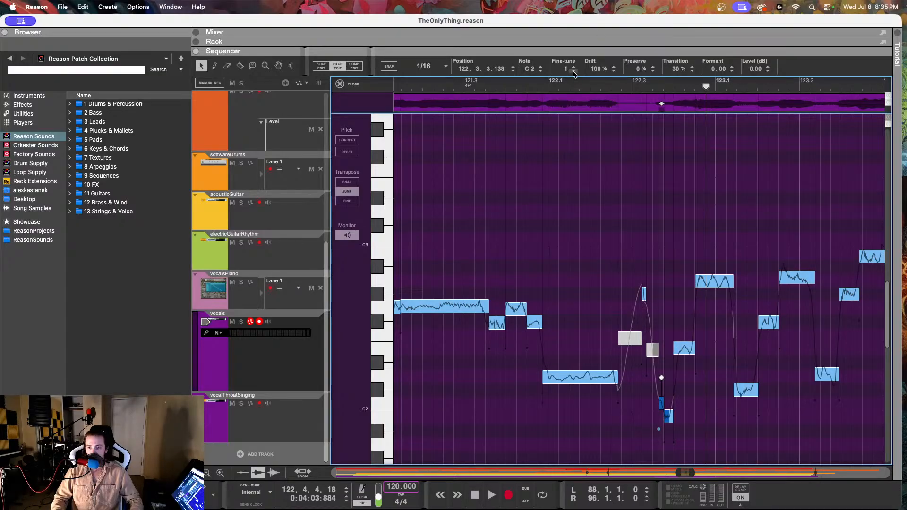
pyautogui.click(541, 71)
pyautogui.moveTo(594, 72); pyautogui.dragTo(592, 137)
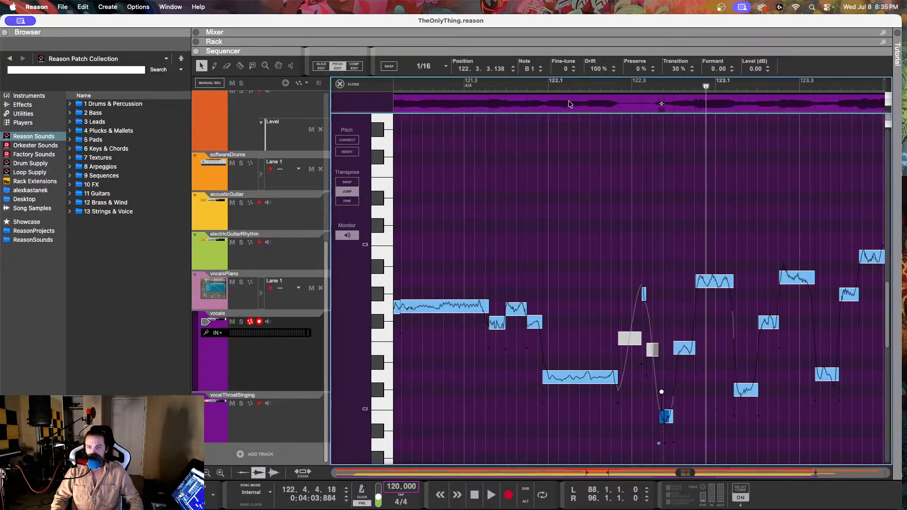
pyautogui.click(527, 84)
pyautogui.press('space')
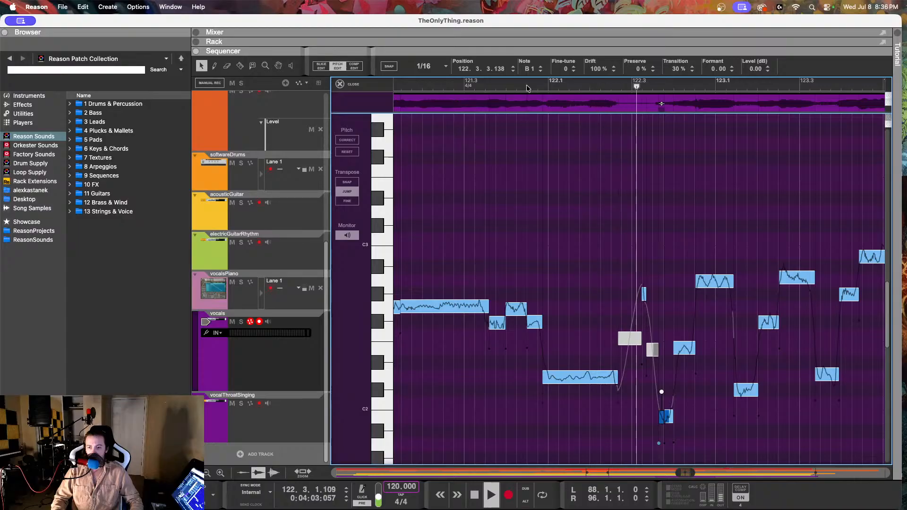
pyautogui.press('space')
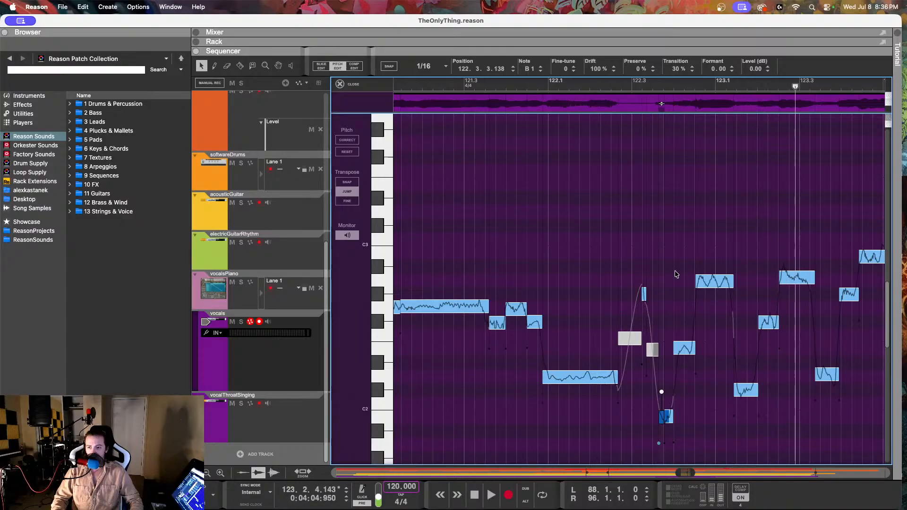
# Step: Lower the note at 123.1.2.174 to B1 and play the vocal back from 122.2.2.205
pyautogui.click(746, 390)
pyautogui.click(541, 71)
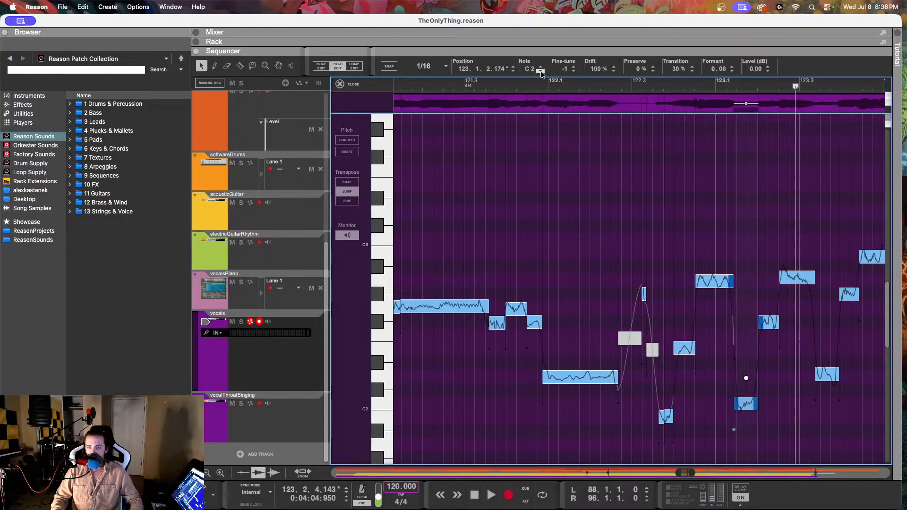
pyautogui.click(541, 72)
pyautogui.click(609, 82)
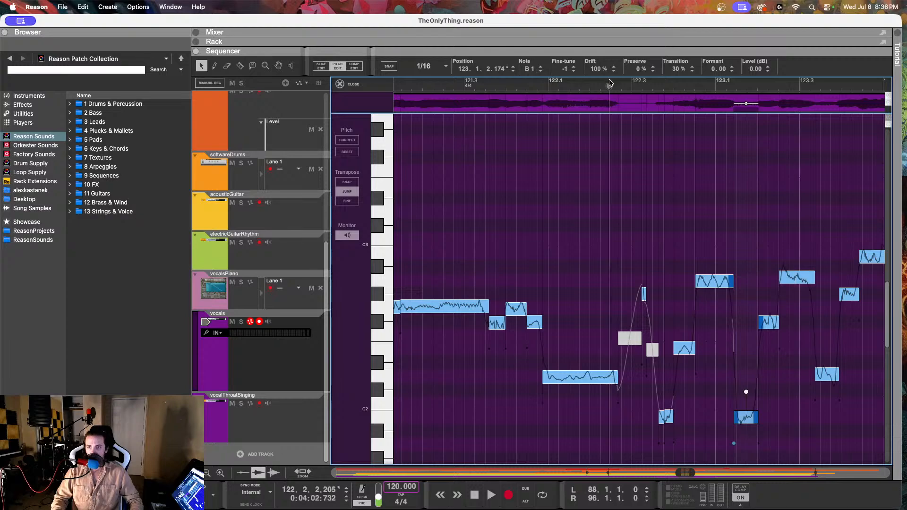
pyautogui.press('space')
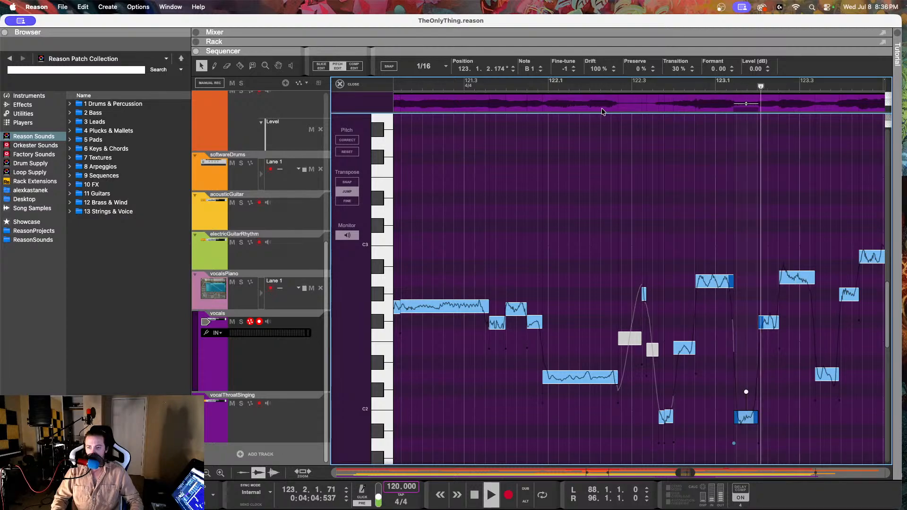
pyautogui.press('space')
# Step: Lower the F#2 note at 123.2.1.22 to E2, set its fine-tune to -12 and drift to 45%, and play back
pyautogui.click(762, 319)
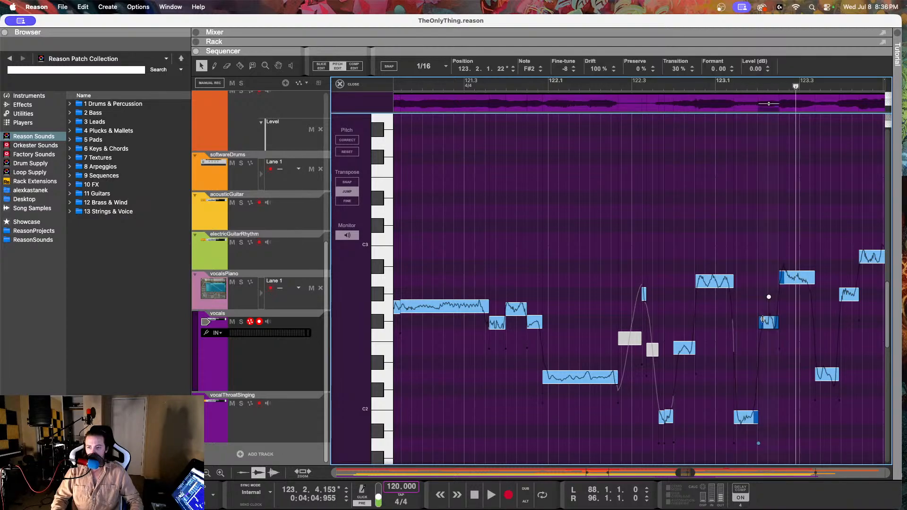
pyautogui.click(573, 71)
pyautogui.click(574, 72)
pyautogui.click(541, 71)
pyautogui.click(541, 71)
pyautogui.moveTo(596, 71); pyautogui.dragTo(590, 119)
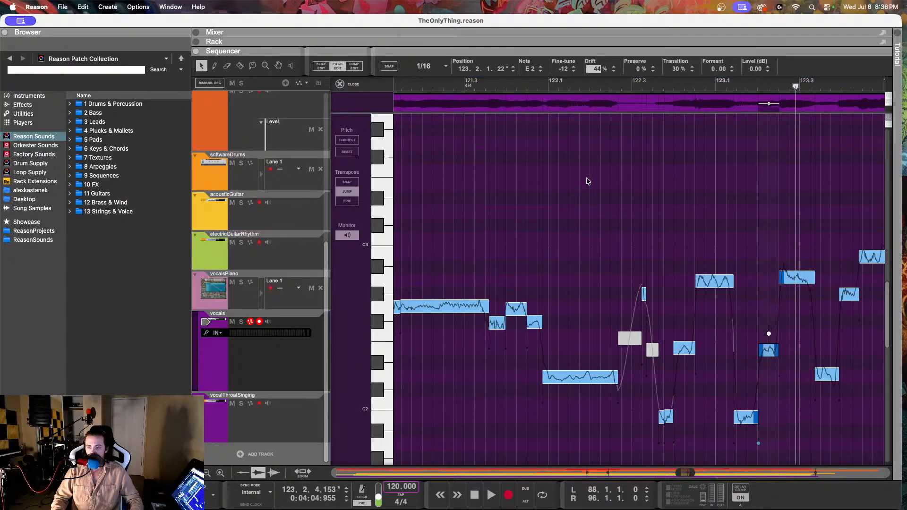
pyautogui.click(619, 83)
pyautogui.press('space')
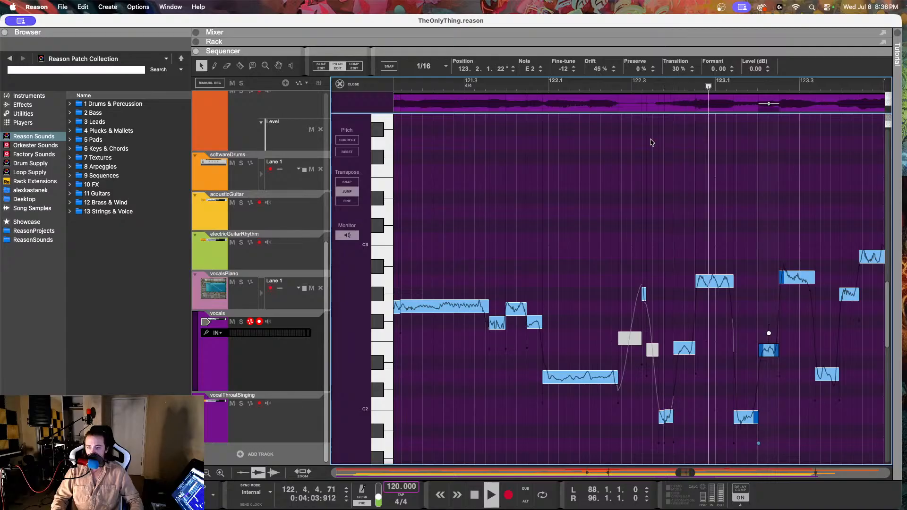
pyautogui.press('space')
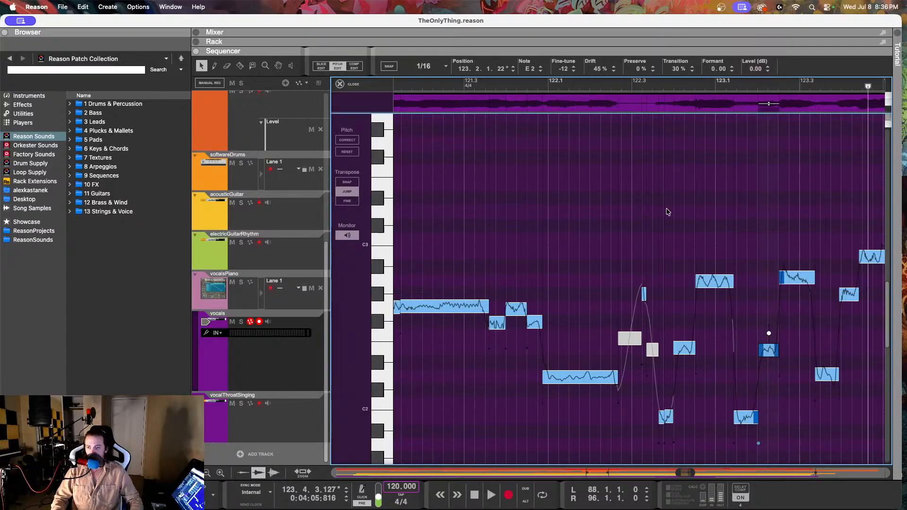
# Step: Lower the D2 note at 123.3.2.115 to B1 with drift 59%, and play the vocal back from 123.1.4.71
pyautogui.hscroll(3, 667, 211)
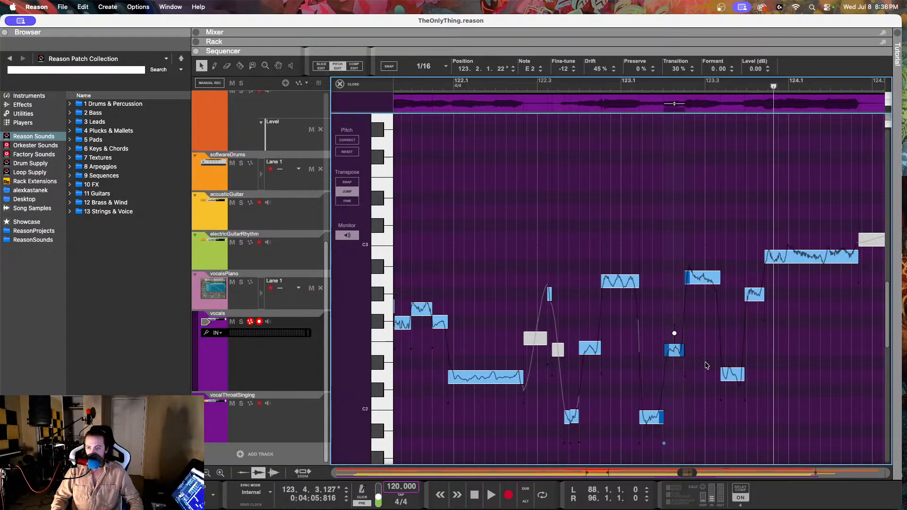
pyautogui.click(729, 374)
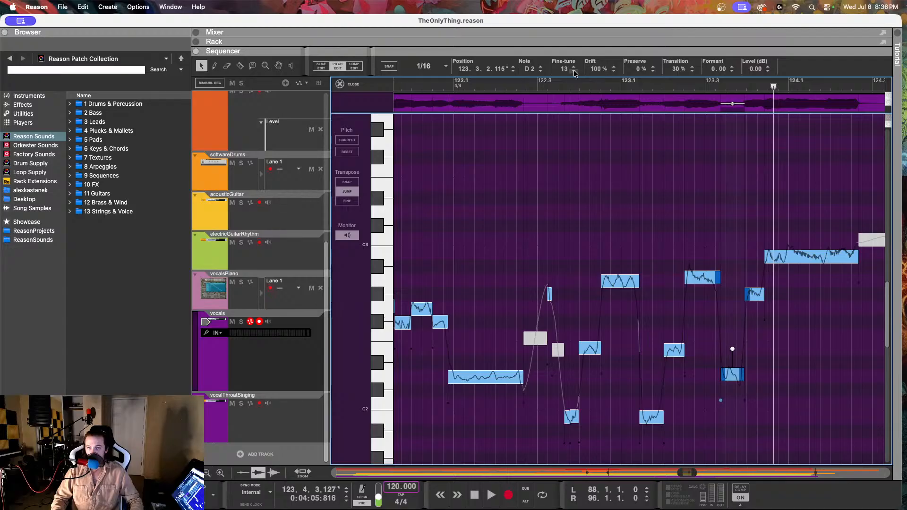
pyautogui.click(540, 71)
pyautogui.click(540, 72)
pyautogui.click(540, 72)
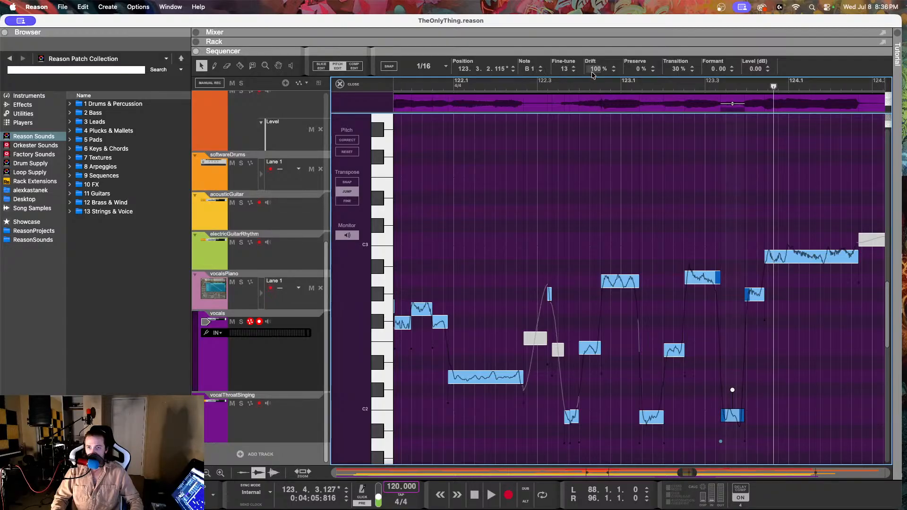
pyautogui.moveTo(593, 75); pyautogui.dragTo(594, 81)
pyautogui.moveTo(585, 147); pyautogui.dragTo(586, 149)
pyautogui.click(656, 85)
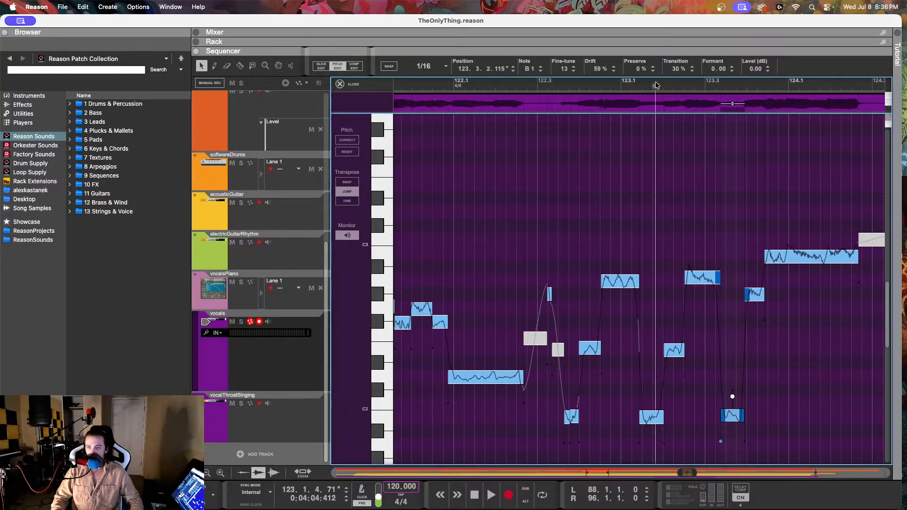
pyautogui.press('space')
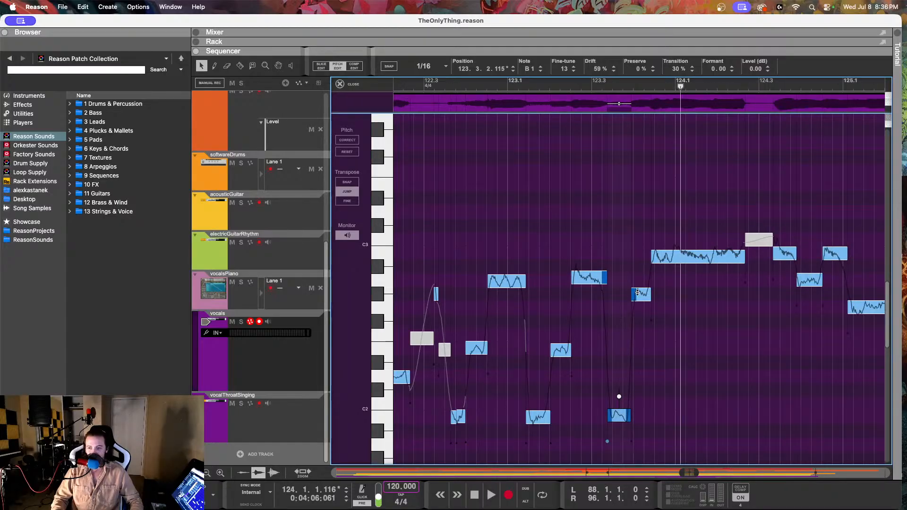
# Step: Lower the note at 123.3.4.193 to E2 and listen back from shortly before it
pyautogui.moveTo(637, 296); pyautogui.dragTo(637, 354)
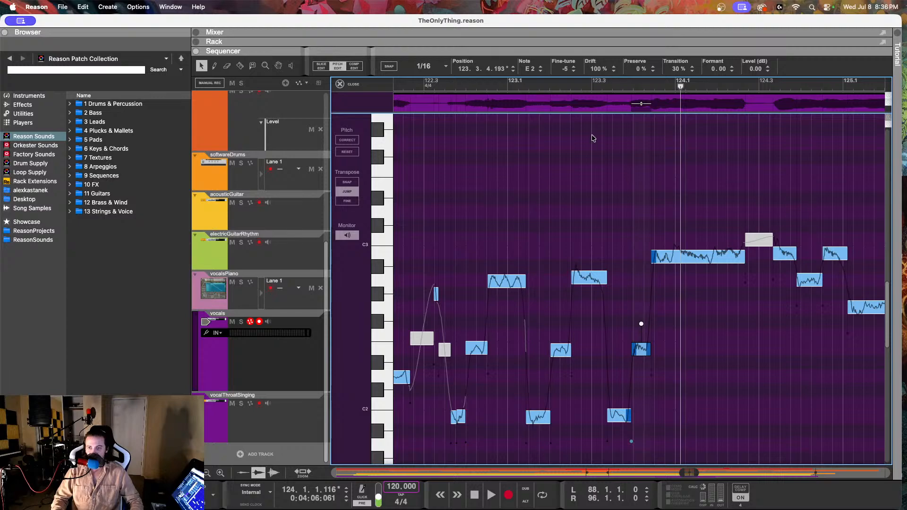
pyautogui.click(580, 89)
pyautogui.press('space')
pyautogui.press('space')
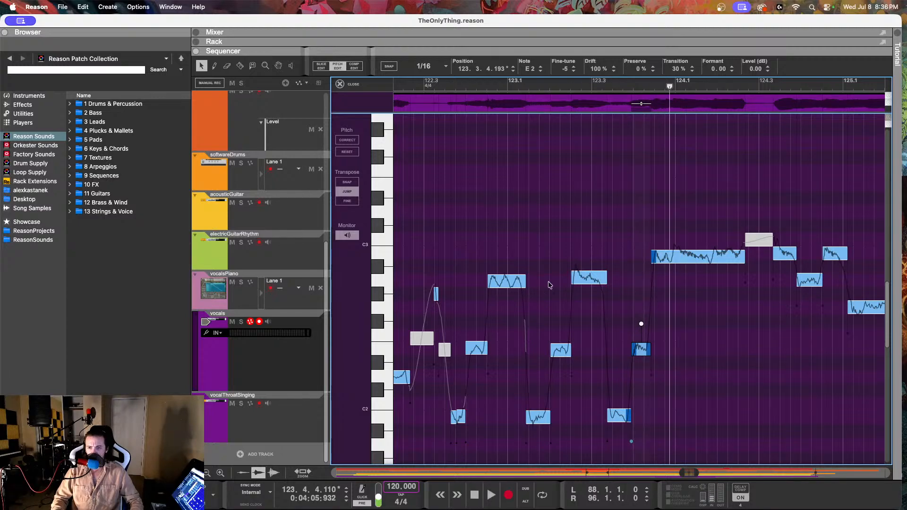
# Step: Listen to the long B2 note at 123.4.2.170 and split it at 123.4.4.233
pyautogui.click(687, 256)
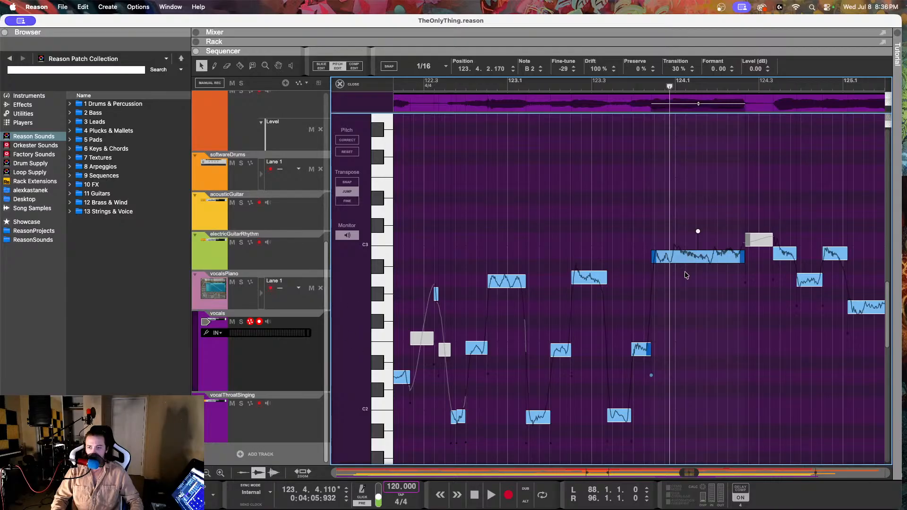
pyautogui.moveTo(670, 87)
pyautogui.mouseDown()
pyautogui.moveTo(679, 87)
pyautogui.moveTo(610, 87)
pyautogui.mouseUp()
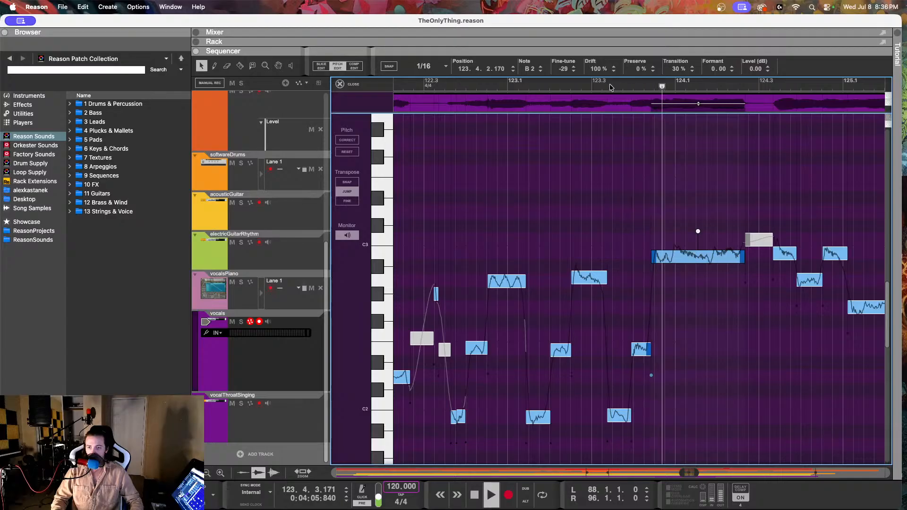
pyautogui.press('space')
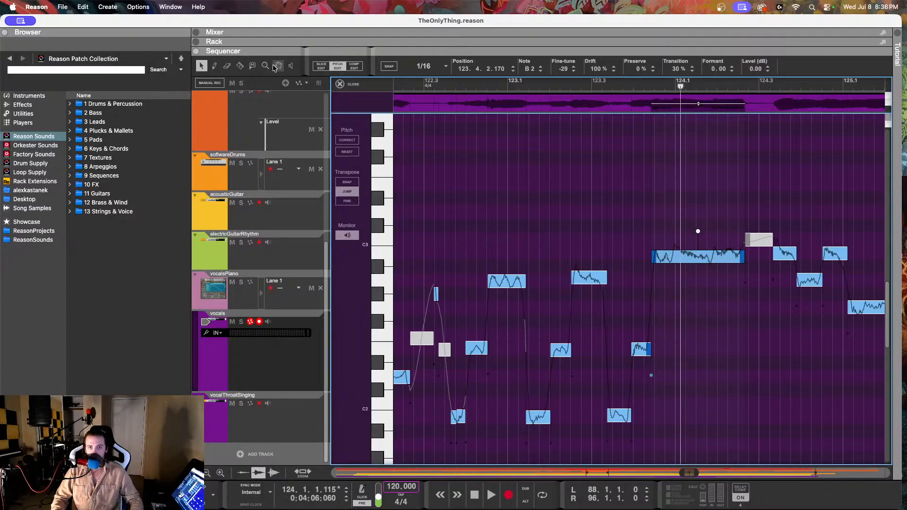
pyautogui.click(240, 66)
pyautogui.click(676, 258)
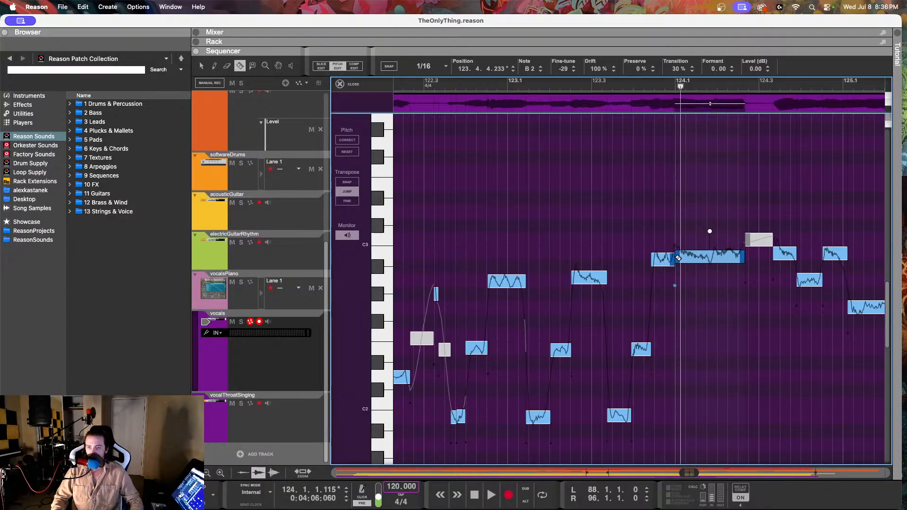
pyautogui.click(202, 66)
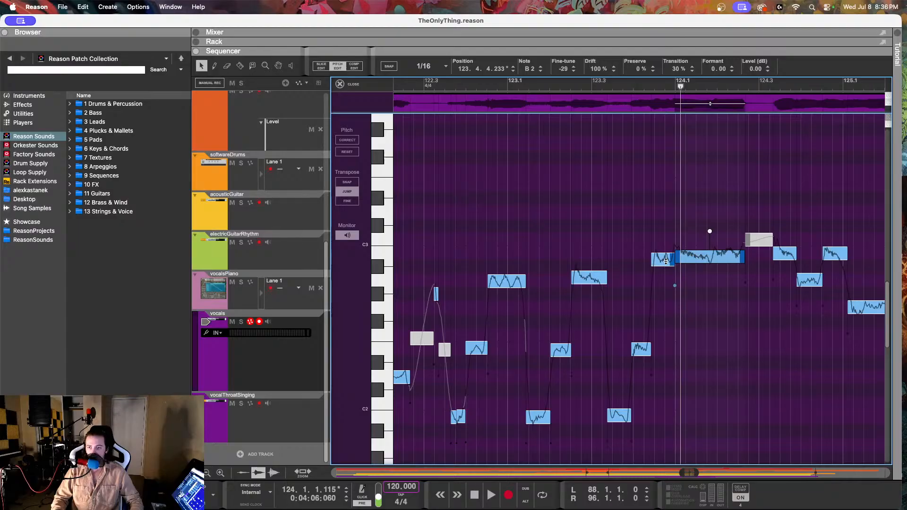
# Step: Lower the short split note at 123.4.2.170 to A2 with fine-tune -29, and play the vocal back from late in bar 122
pyautogui.click(666, 261)
pyautogui.click(498, 284)
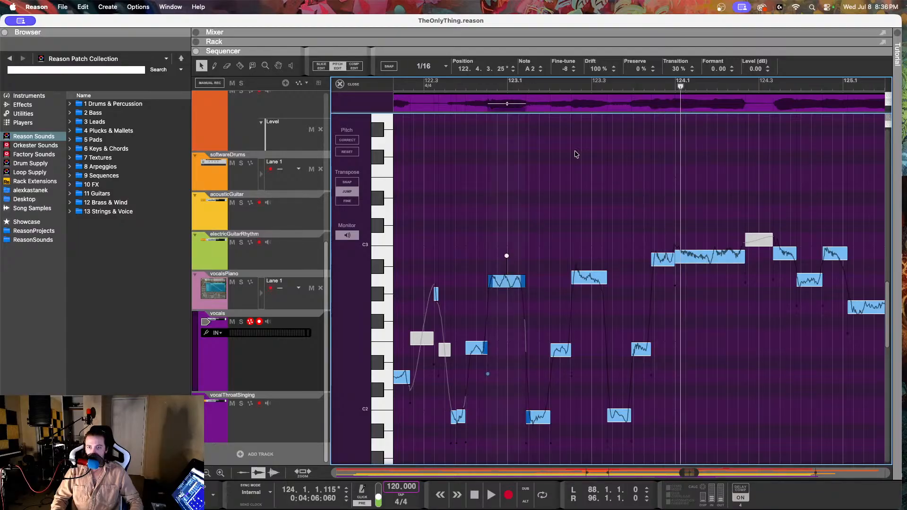
pyautogui.click(664, 263)
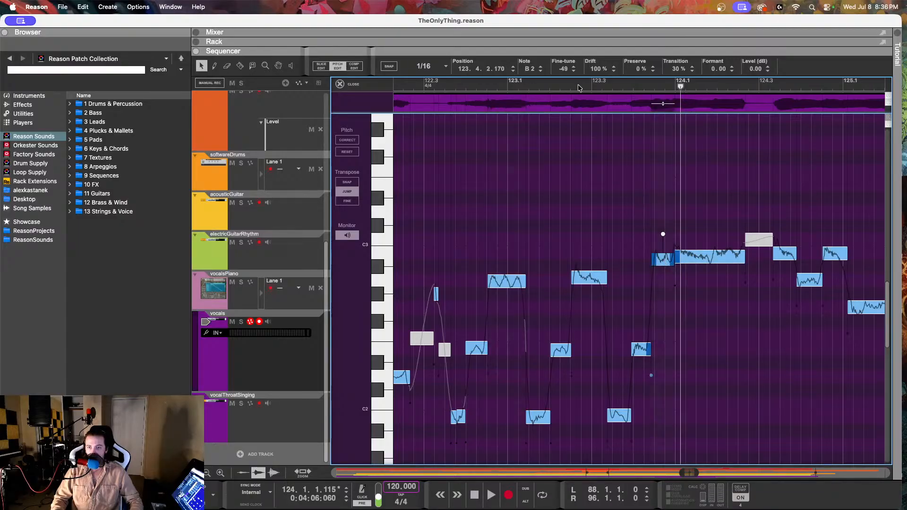
pyautogui.click(540, 72)
pyautogui.click(540, 71)
pyautogui.moveTo(562, 70); pyautogui.dragTo(563, 66)
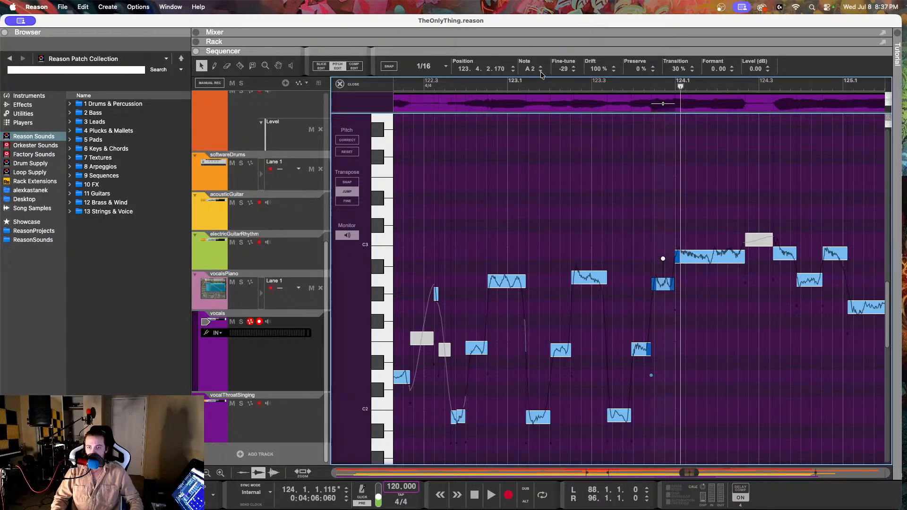
pyautogui.click(471, 84)
pyautogui.press('space')
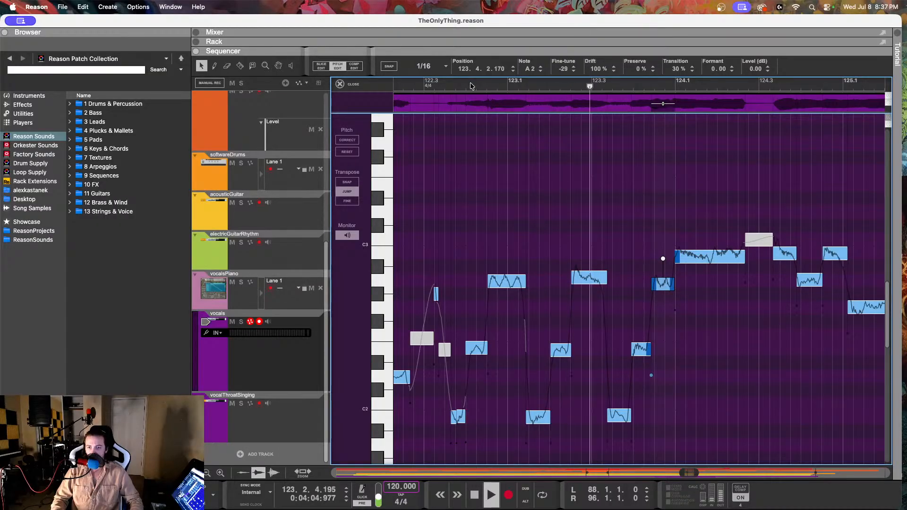
pyautogui.press('space')
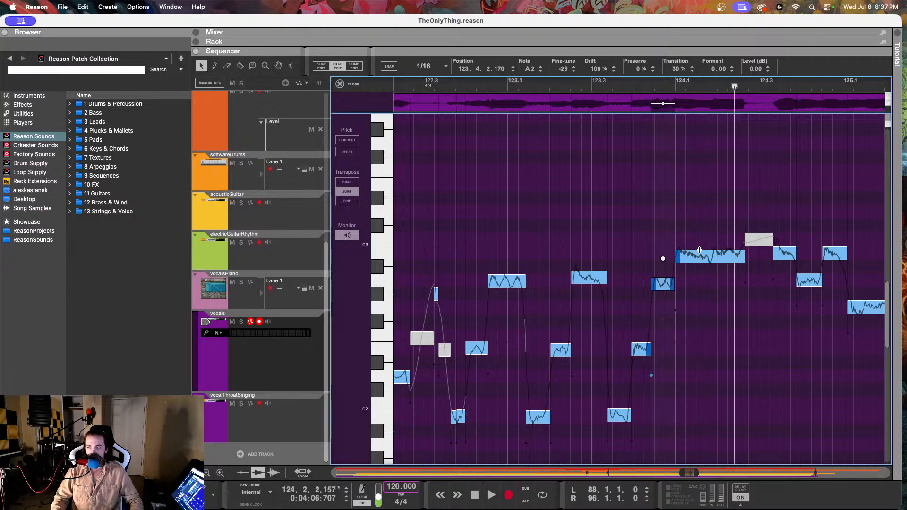
# Step: Reduce the drift of the long B2 note at 123.4.4.233 and raise its fine-tune toward the note centre
pyautogui.press('Right')
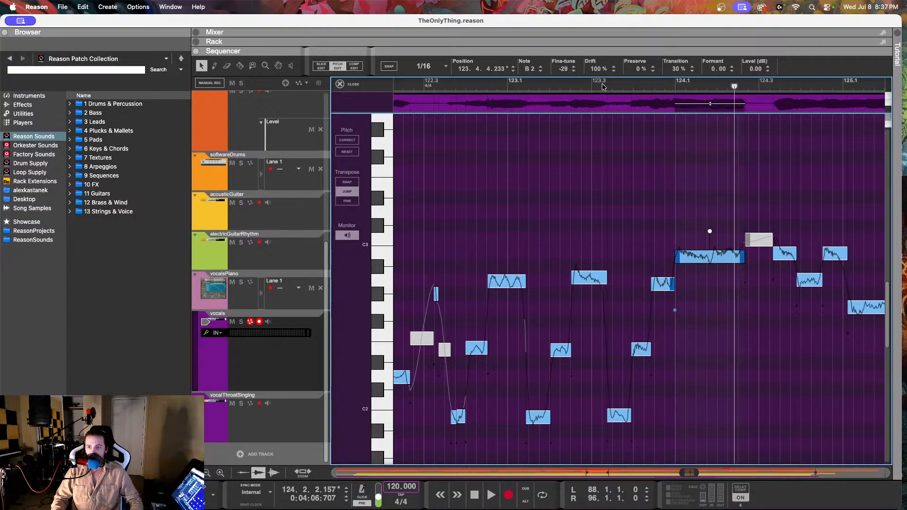
pyautogui.moveTo(597, 69); pyautogui.dragTo(597, 137)
pyautogui.moveTo(574, 71); pyautogui.dragTo(563, 52)
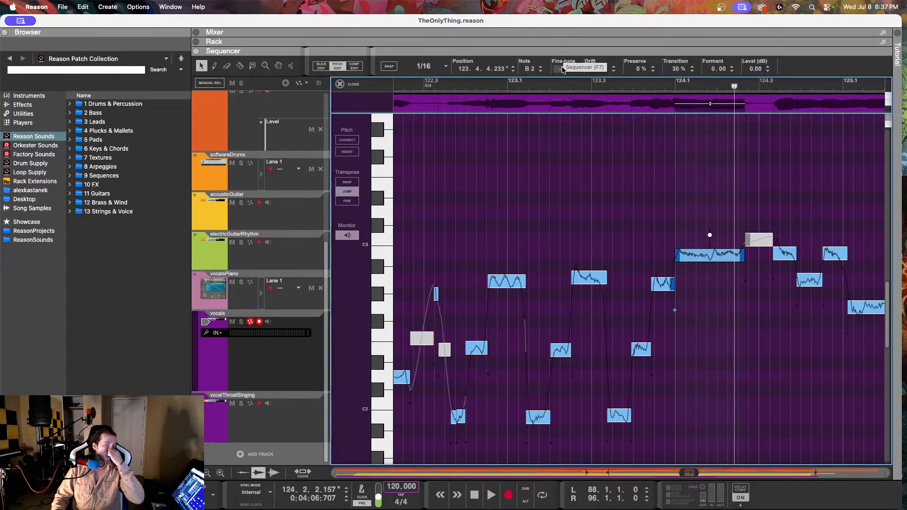
# Step: Set the drift of the A2 note at 123.2.3.22 to 69%, lower its fine-tune, and listen back from 122.3
pyautogui.click(572, 272)
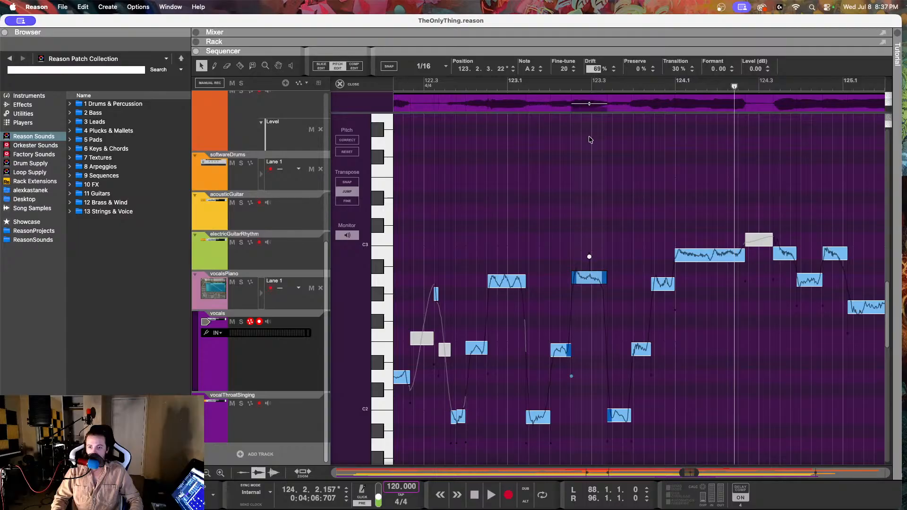
pyautogui.moveTo(564, 68); pyautogui.dragTo(560, 115)
pyautogui.click(432, 85)
pyautogui.press('space')
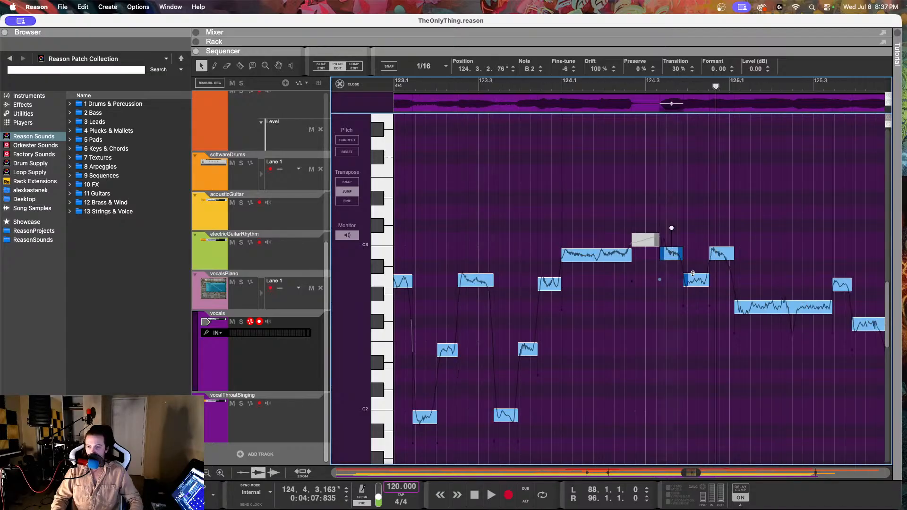
# Step: Inspect the vocal notes from late in bar 124 to the long G2 note at 125.1.1.112, and continue playback
pyautogui.click(694, 275)
pyautogui.click(721, 257)
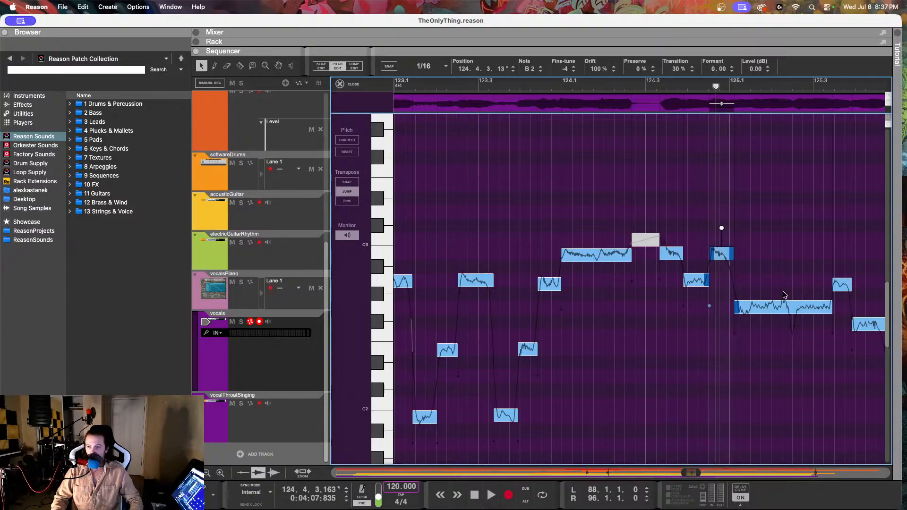
pyautogui.click(763, 304)
pyautogui.press('space')
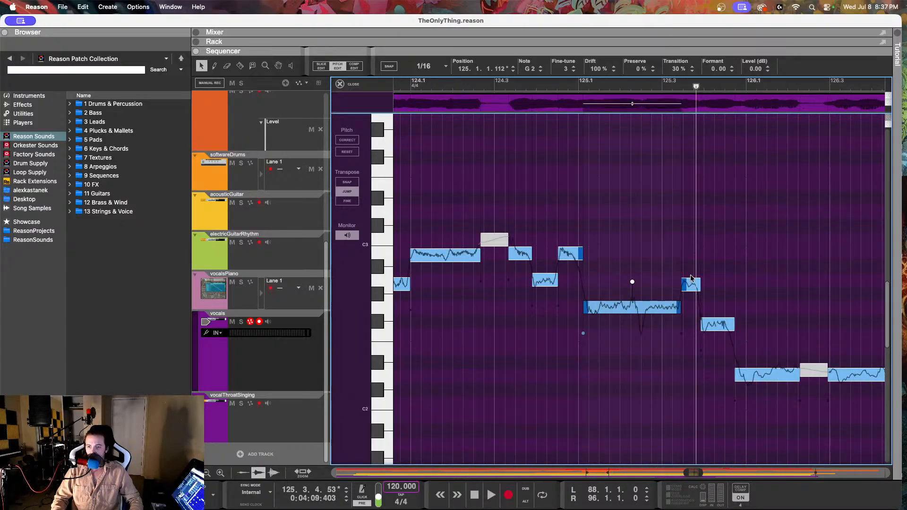
# Step: Set the fine-tune of the short A2 note at 125.3.2.204 to -11 and listen back from late in bar 124
pyautogui.click(691, 277)
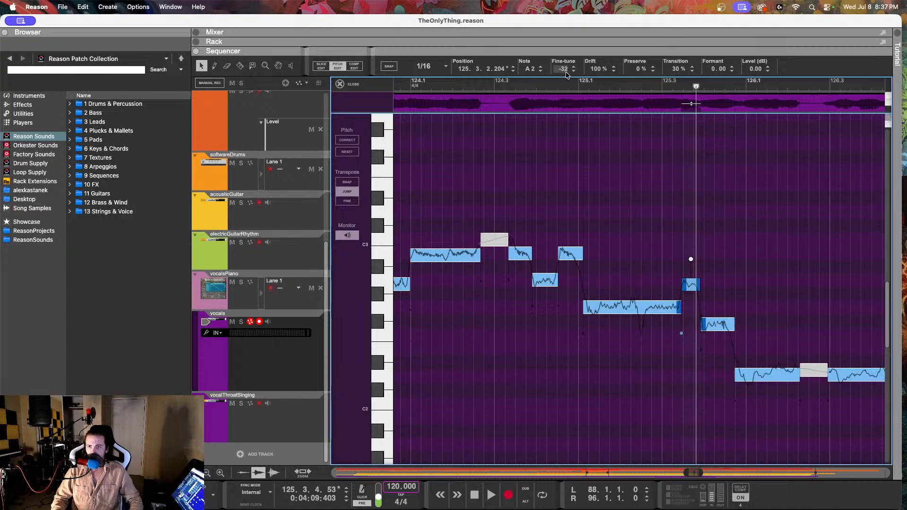
pyautogui.moveTo(565, 70); pyautogui.dragTo(559, 37)
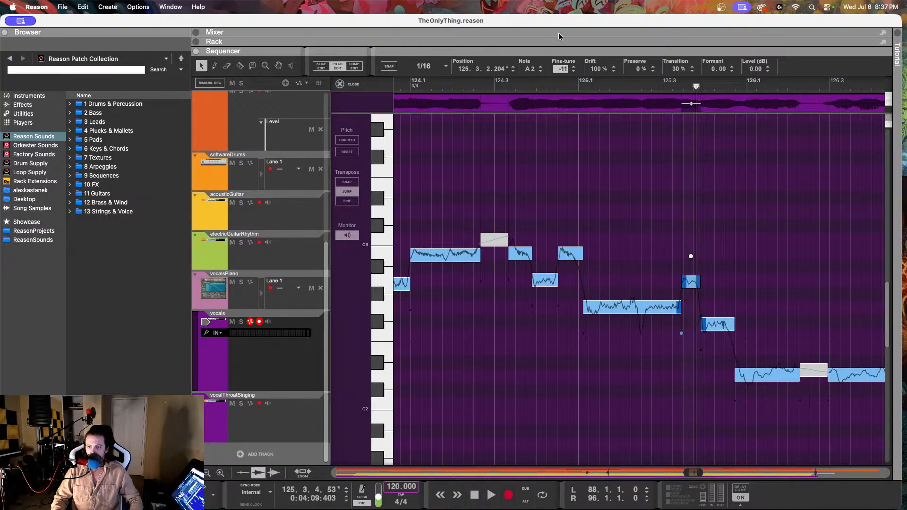
pyautogui.click(539, 82)
pyautogui.press('space')
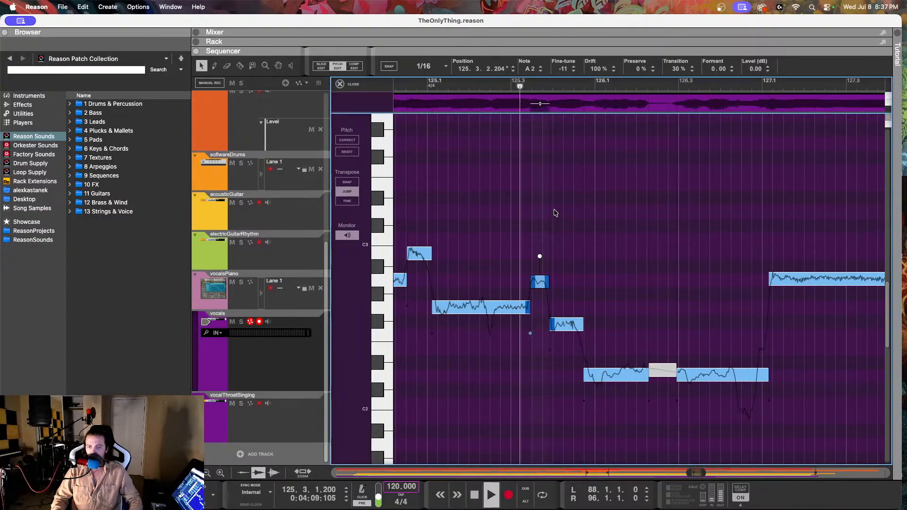
pyautogui.press('space')
# Step: Select the F#2 note at 125.3.4.170 and listen to the phrase from late in bar 124 into bar 126
pyautogui.click(565, 327)
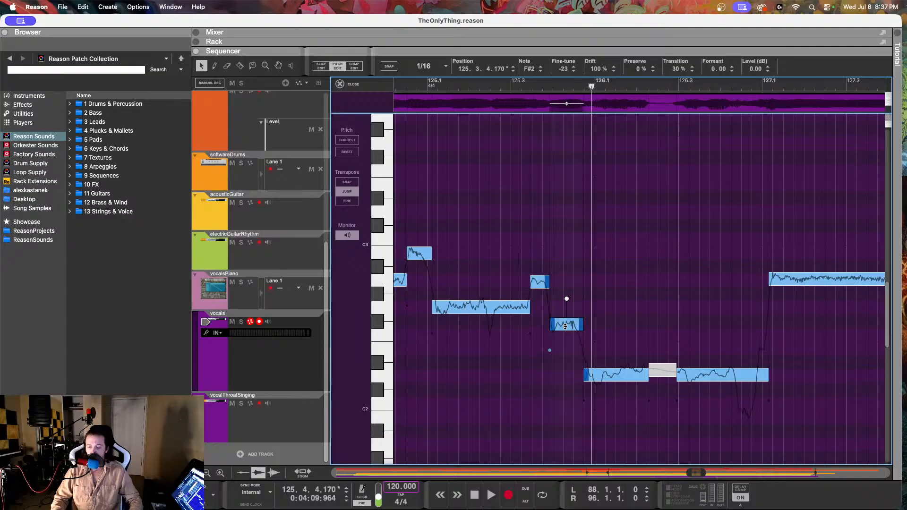
pyautogui.click(415, 81)
pyautogui.press('space')
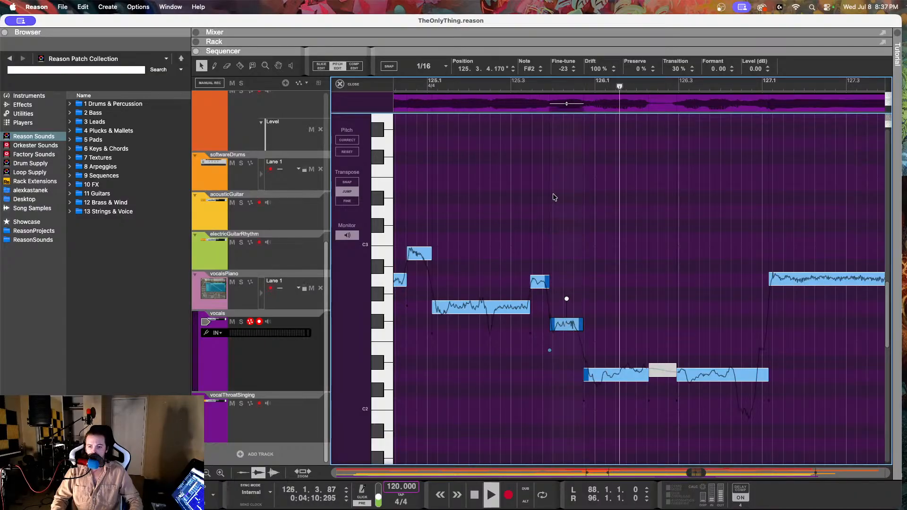
pyautogui.press('space')
pyautogui.click(617, 375)
# Step: Try the note at 125.3.4.170 at E2, return it to F#2, and listen to each version from around bar 125
pyautogui.click(562, 324)
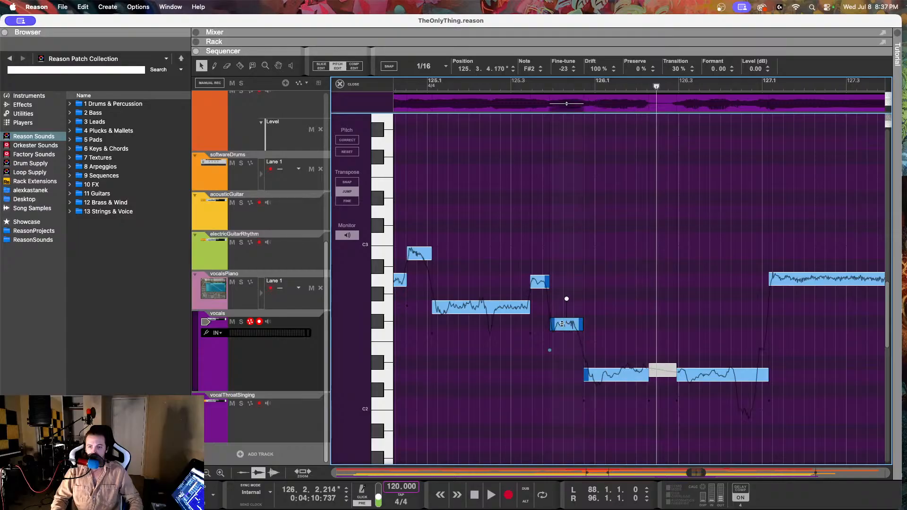
pyautogui.click(541, 71)
pyautogui.click(541, 72)
pyautogui.click(428, 84)
pyautogui.press('space')
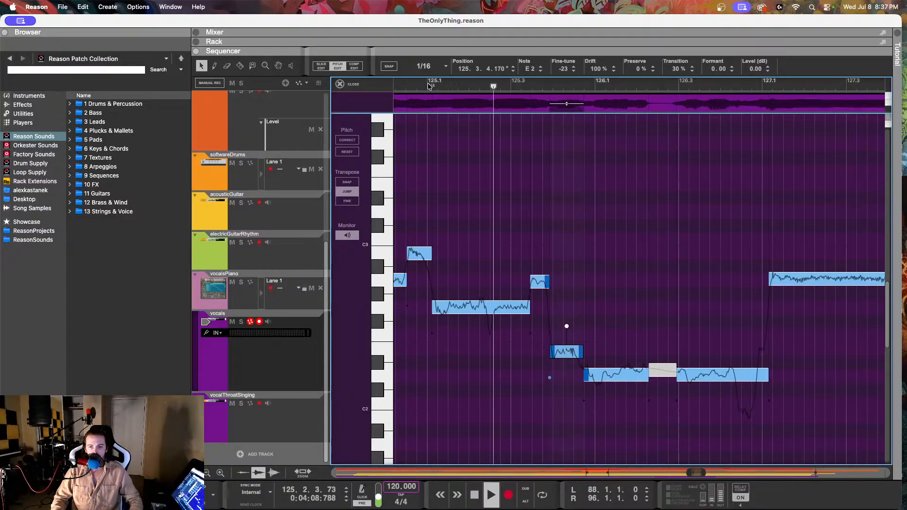
pyautogui.press('space')
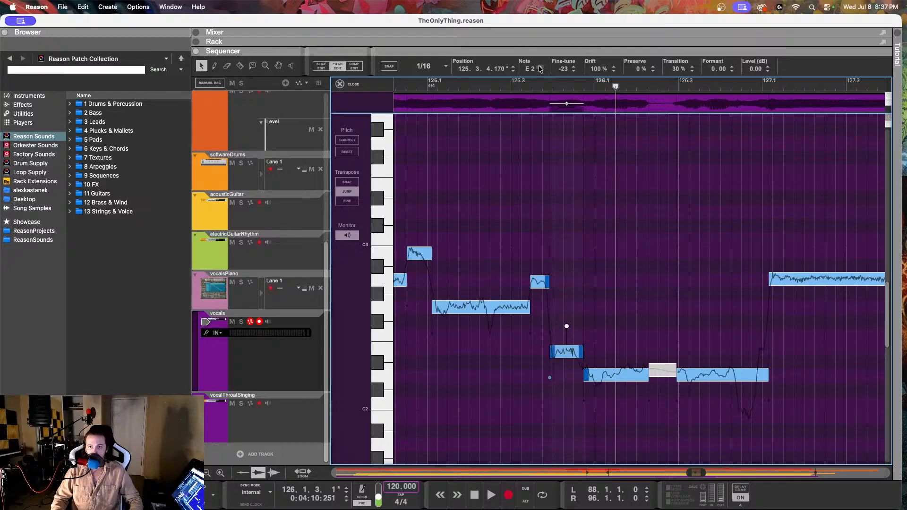
pyautogui.click(541, 68)
pyautogui.click(541, 67)
pyautogui.click(423, 85)
pyautogui.press('space')
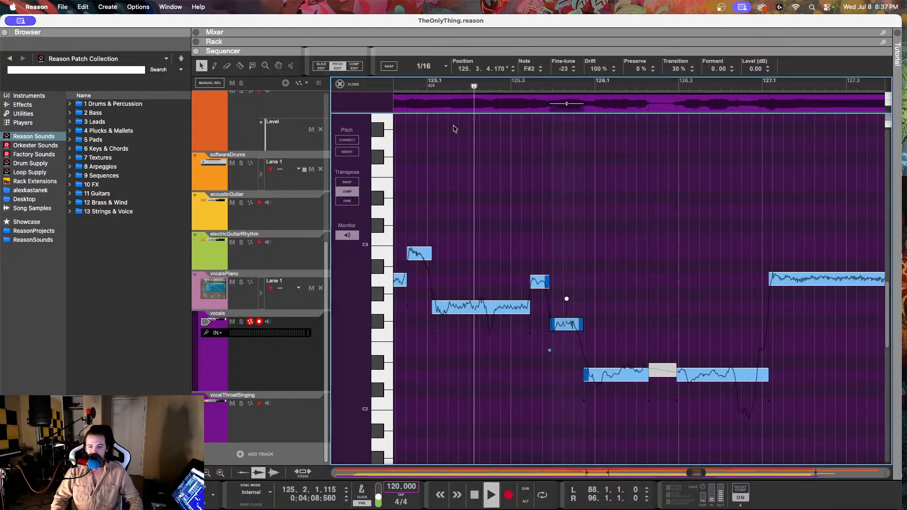
pyautogui.press('space')
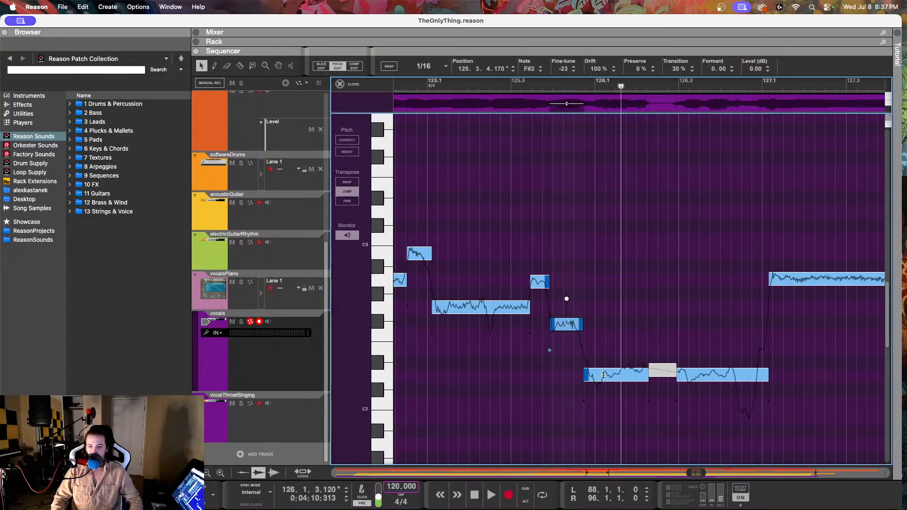
# Step: Set the drift of the D2 note at 125.4.3.230 to 55% and continue playback into bar 127
pyautogui.click(603, 375)
pyautogui.moveTo(596, 69); pyautogui.dragTo(596, 76)
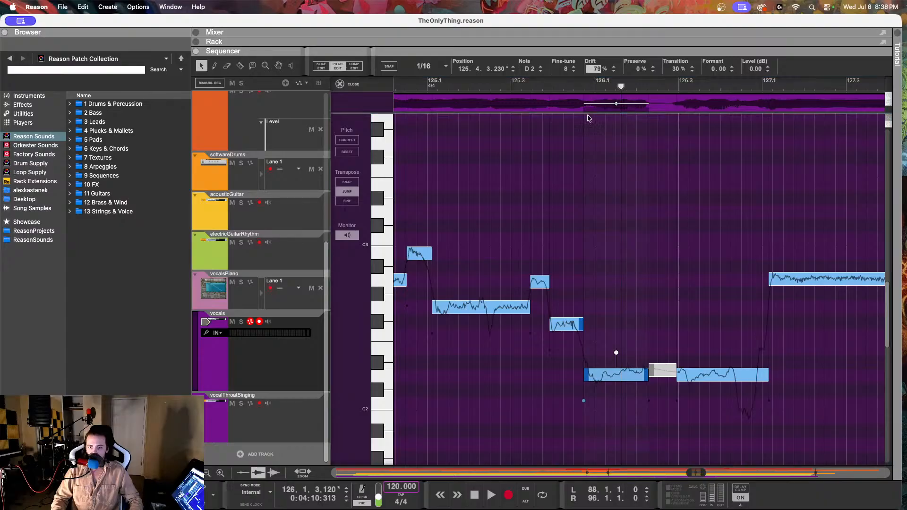
pyautogui.click(584, 162)
pyautogui.press('space')
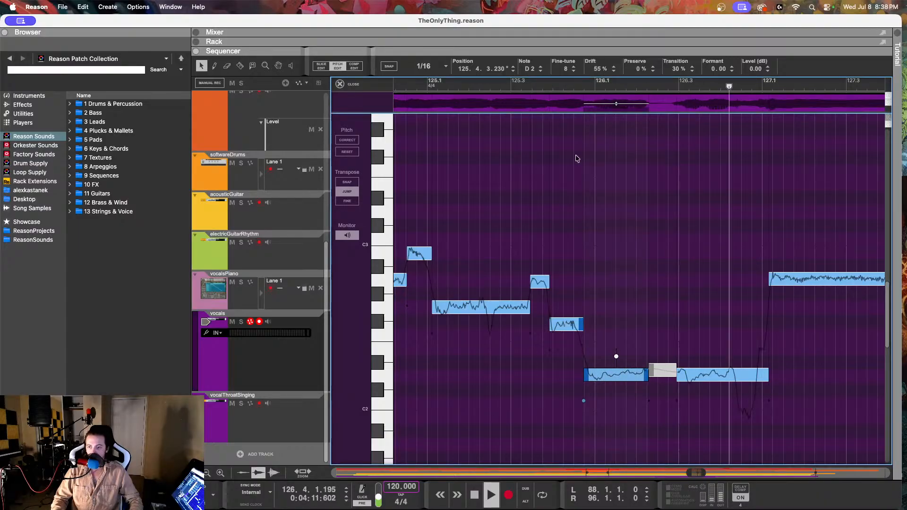
pyautogui.press('space')
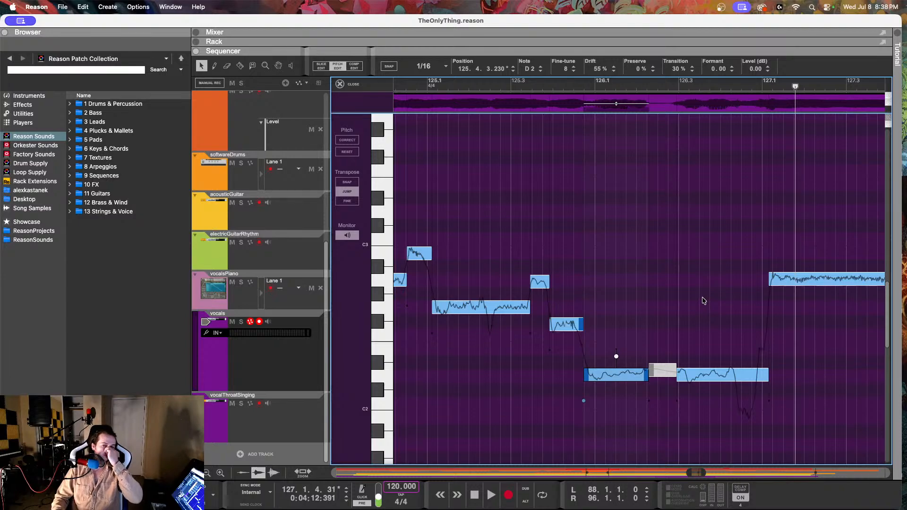
# Step: Select the long D2 note at 126.2.4.199 and listen to it from just before 126.3
pyautogui.click(719, 376)
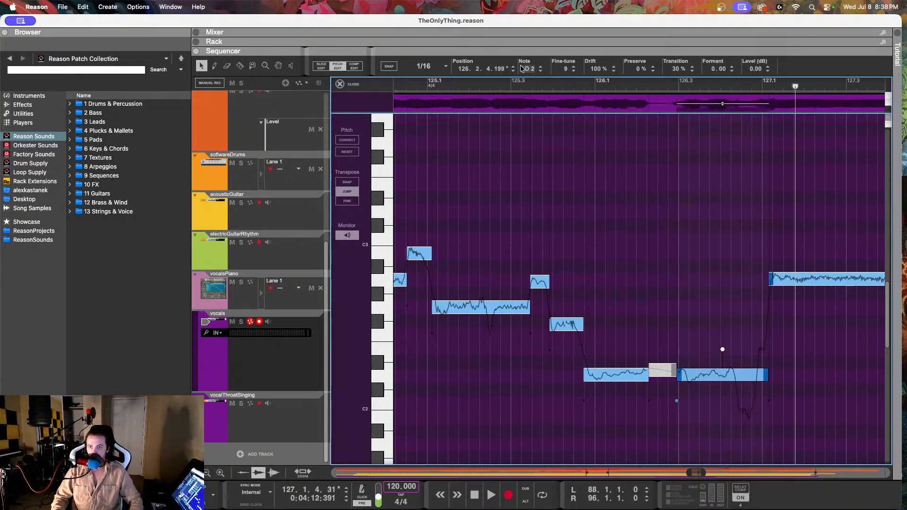
pyautogui.click(673, 86)
pyautogui.press('space')
pyautogui.press('space')
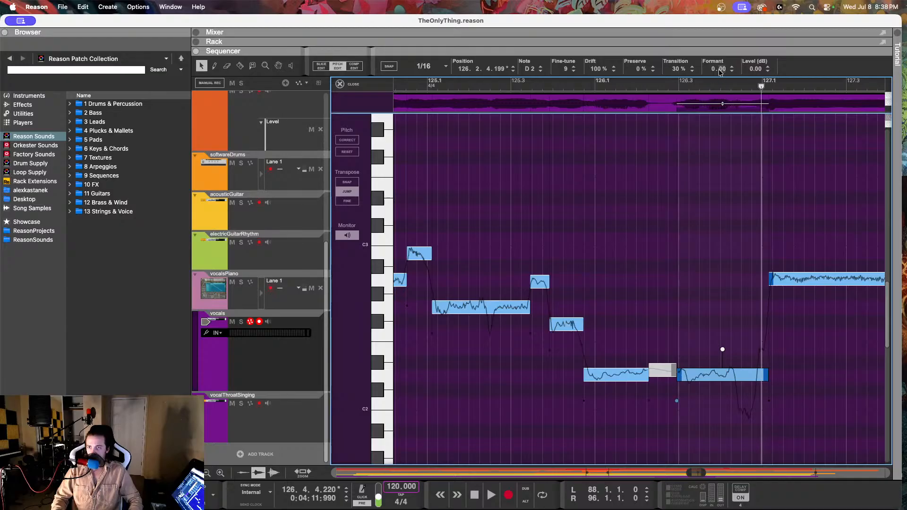
# Step: Open the vocalsPiano part and audition its reference notes from 126.1.1.0 through the A2 at 127.1.1.16
pyautogui.click(288, 301)
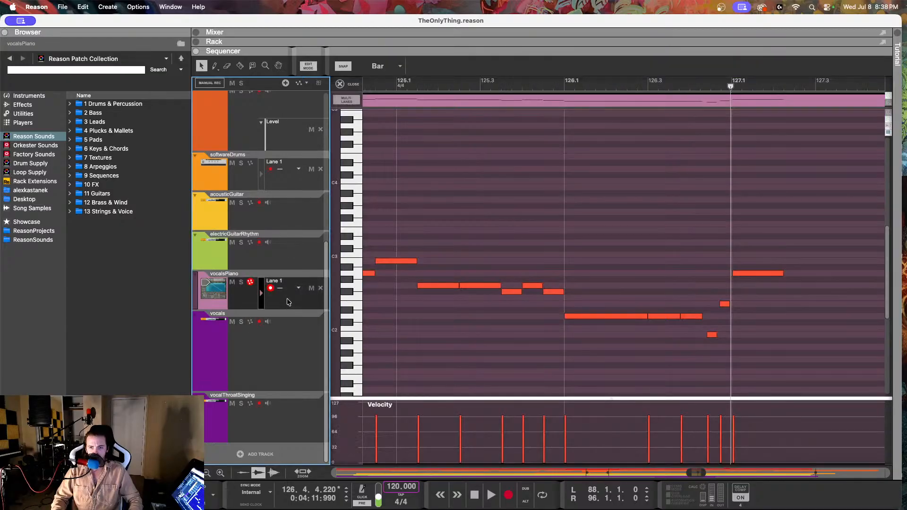
pyautogui.click(603, 310)
pyautogui.click(629, 317)
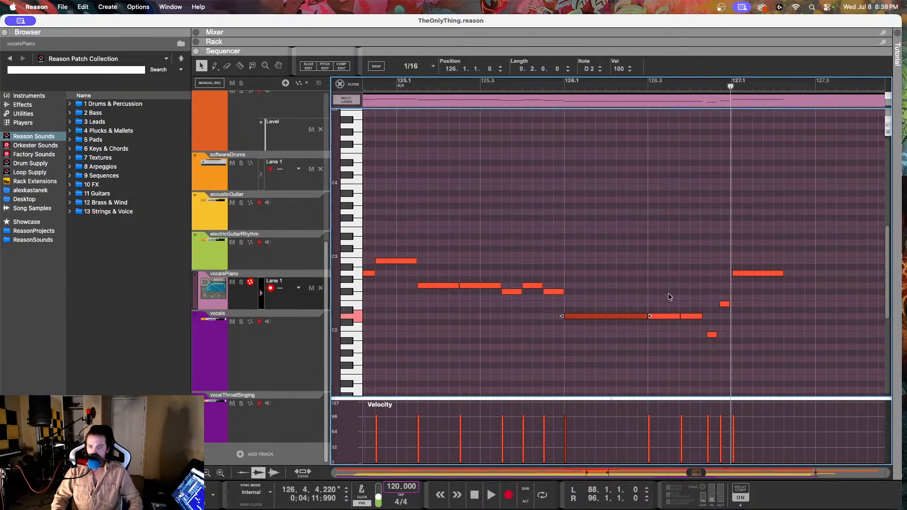
pyautogui.click(722, 348)
pyautogui.click(711, 334)
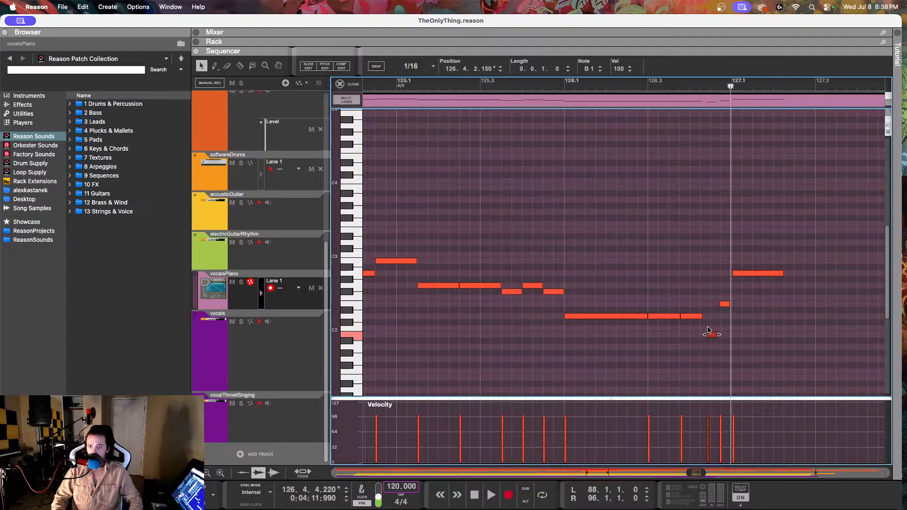
pyautogui.click(724, 304)
pyautogui.click(747, 275)
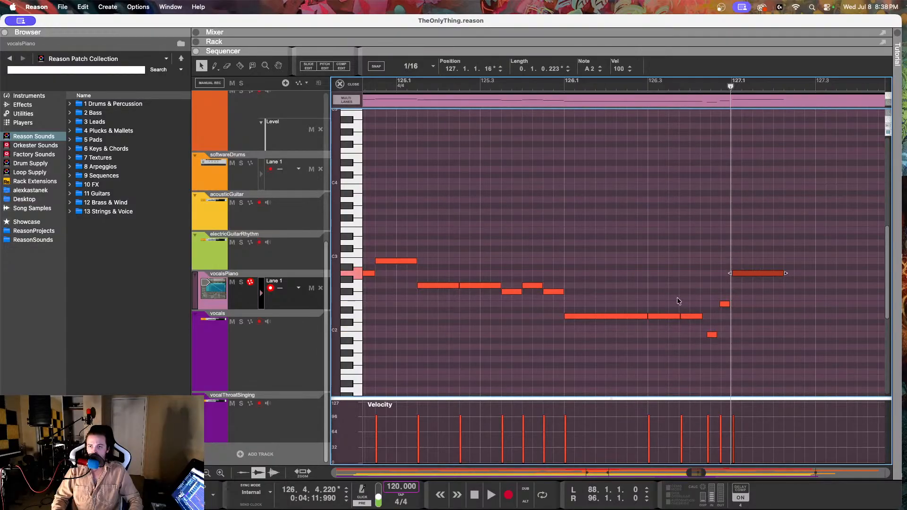
# Step: Check the piano reference notes through the E2 at 128.2.3.0, and recheck the B1 at 126.4.2.150
pyautogui.hscroll(5, 519, 235)
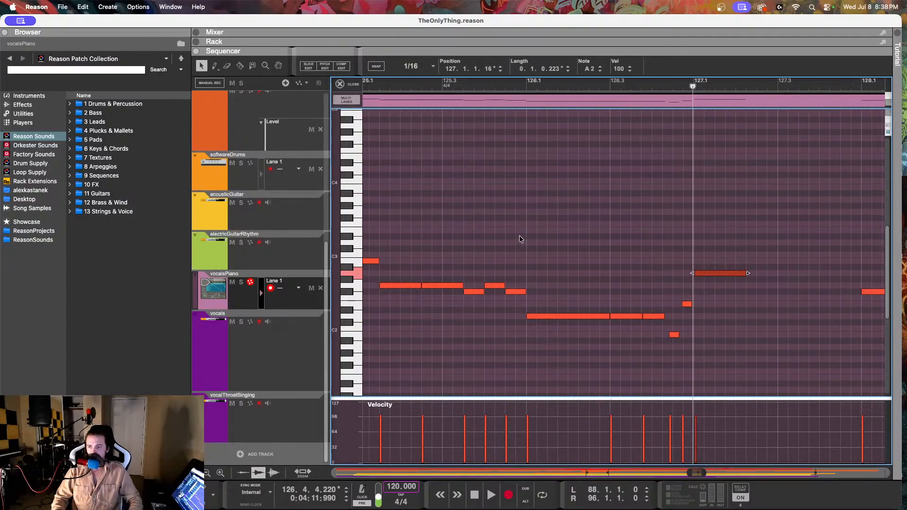
pyautogui.moveTo(729, 258); pyautogui.dragTo(753, 312)
pyautogui.moveTo(850, 244); pyautogui.dragTo(826, 340)
pyautogui.click(497, 88)
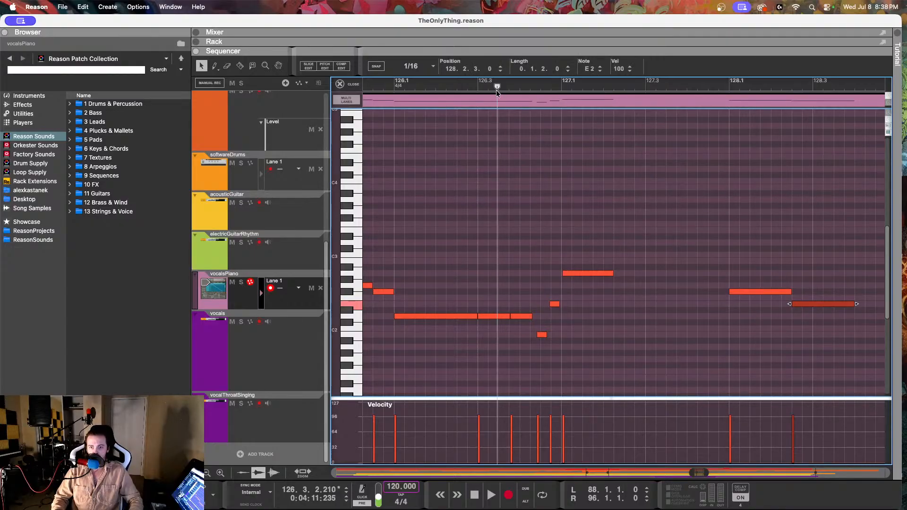
pyautogui.click(542, 335)
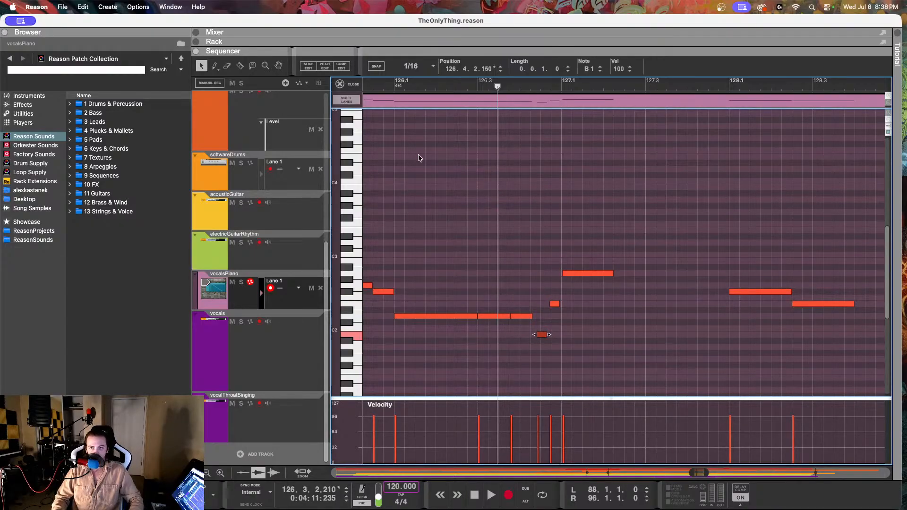
# Step: Return to the vocals track's pitch editing and split the long D2 note before bar 127 at 126.4.2.138
pyautogui.click(283, 356)
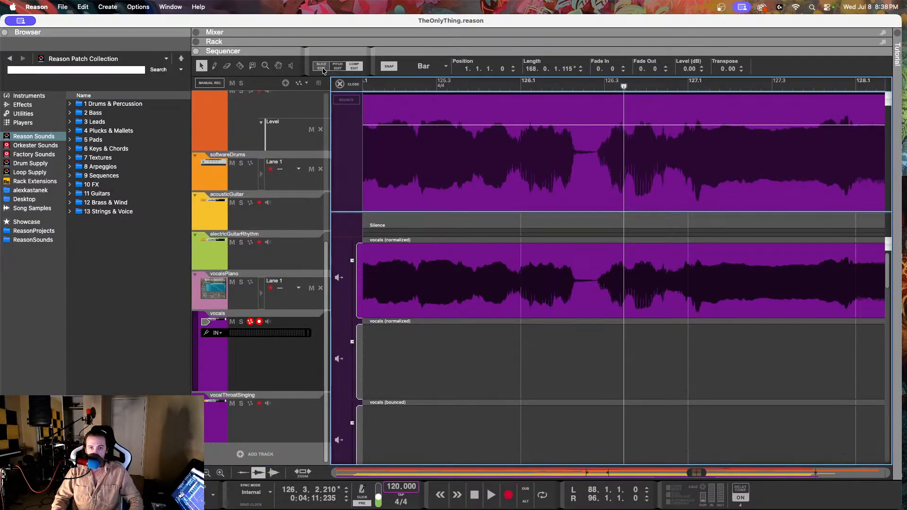
pyautogui.click(340, 84)
pyautogui.click(340, 70)
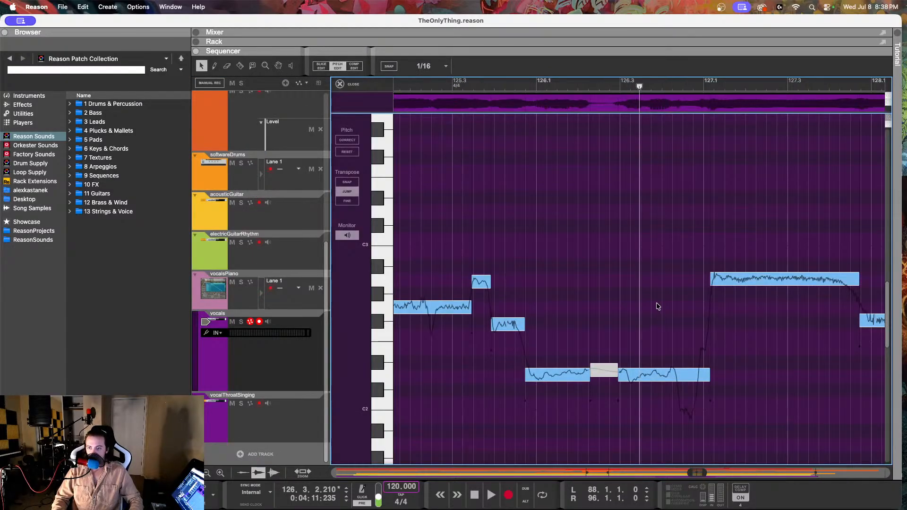
pyautogui.hscroll(3, 652, 309)
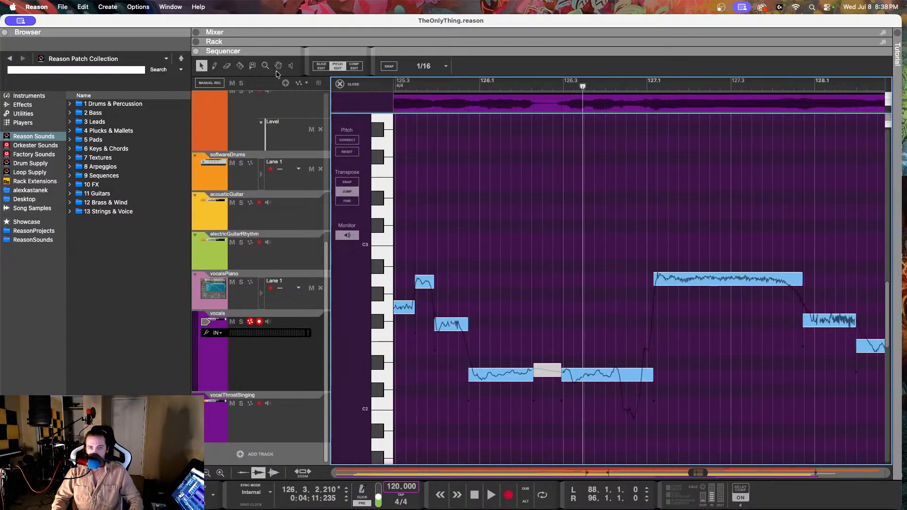
pyautogui.click(240, 65)
pyautogui.click(621, 379)
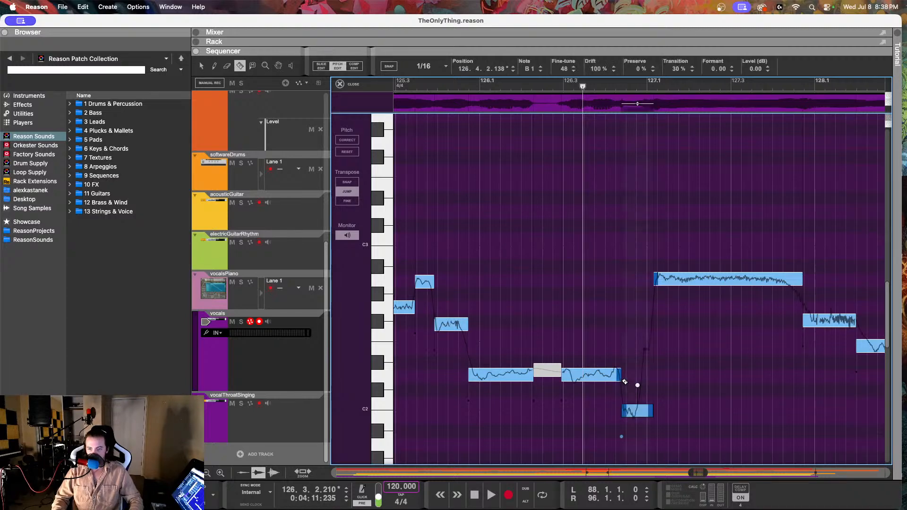
# Step: Split the short B1 note at 126.4.2.138 again at 126.4.4.188 to separate its rising end
pyautogui.click(201, 66)
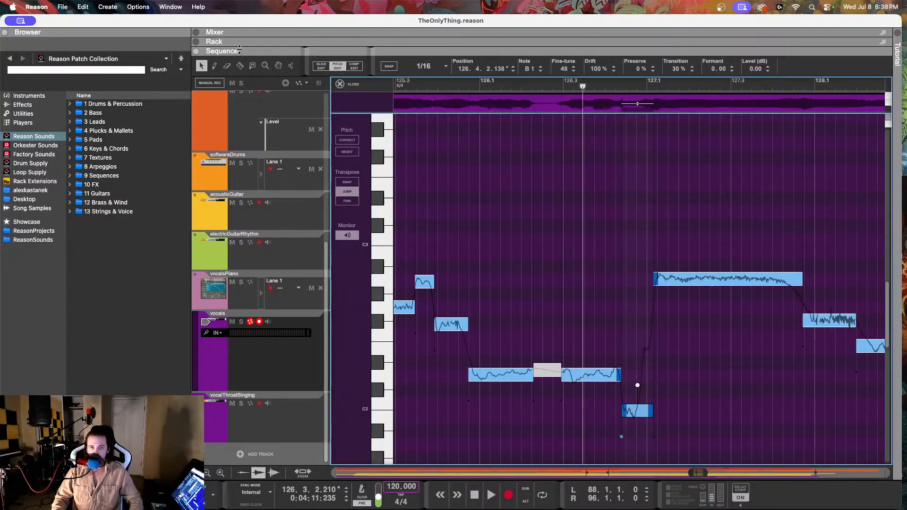
pyautogui.press('r')
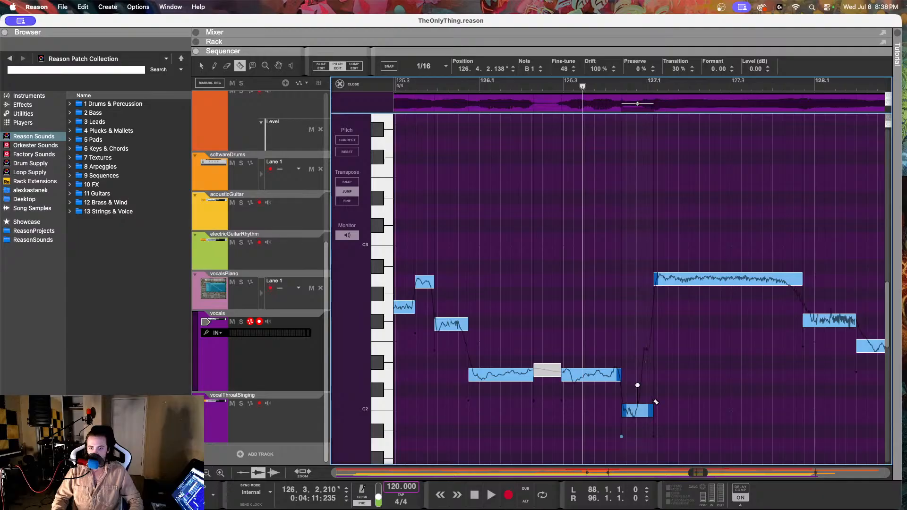
pyautogui.moveTo(648, 409); pyautogui.dragTo(648, 337)
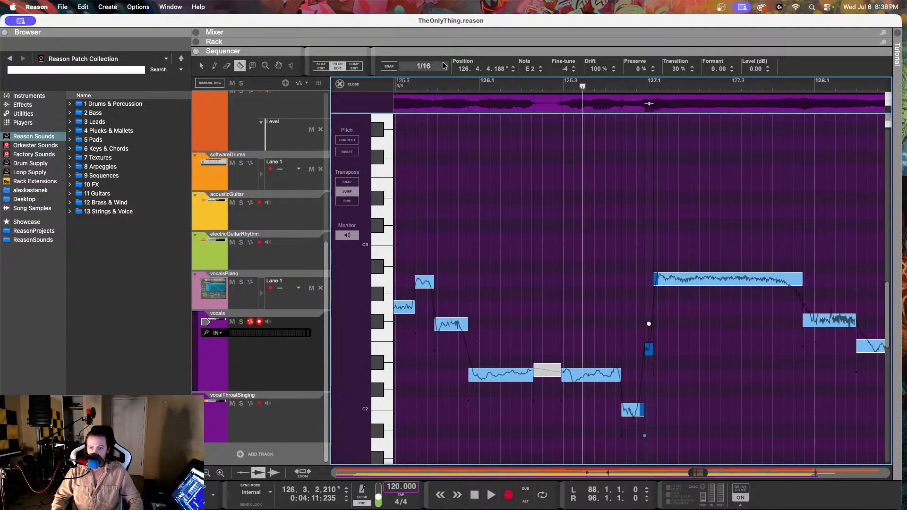
# Step: Play back the vocal from 126.1.3.93 up to the split notes before bar 127
pyautogui.click(200, 66)
pyautogui.click(505, 86)
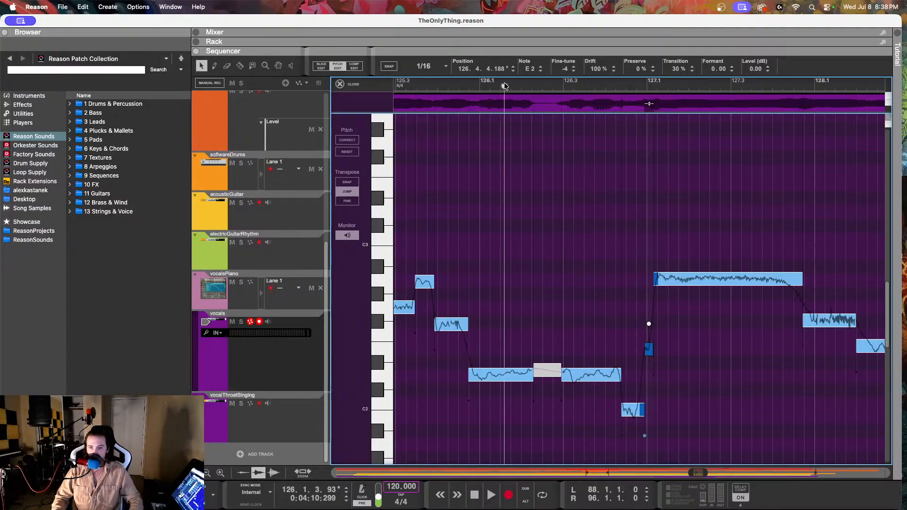
pyautogui.press('space')
pyautogui.press('space')
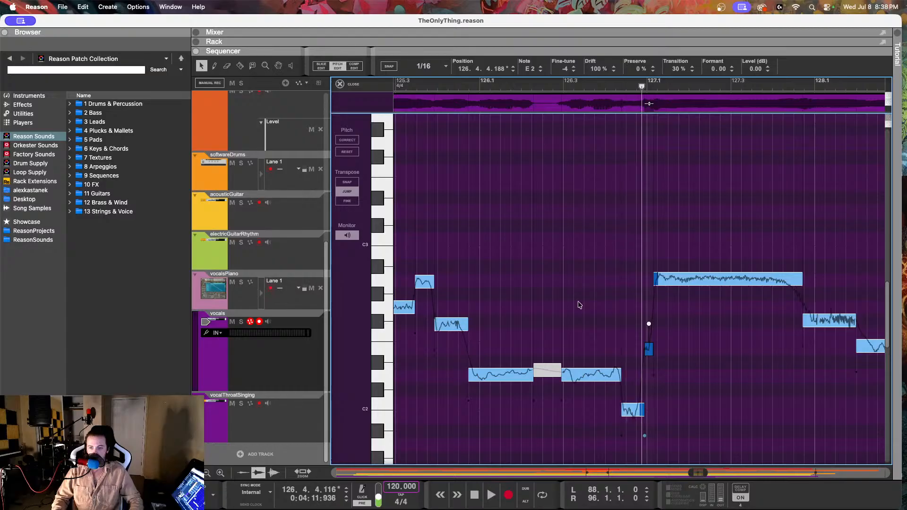
# Step: Lower the short vocal note at 126.4.2.138 to B1, raise its fine-tune and reduce its drift to about 55%
pyautogui.click(627, 405)
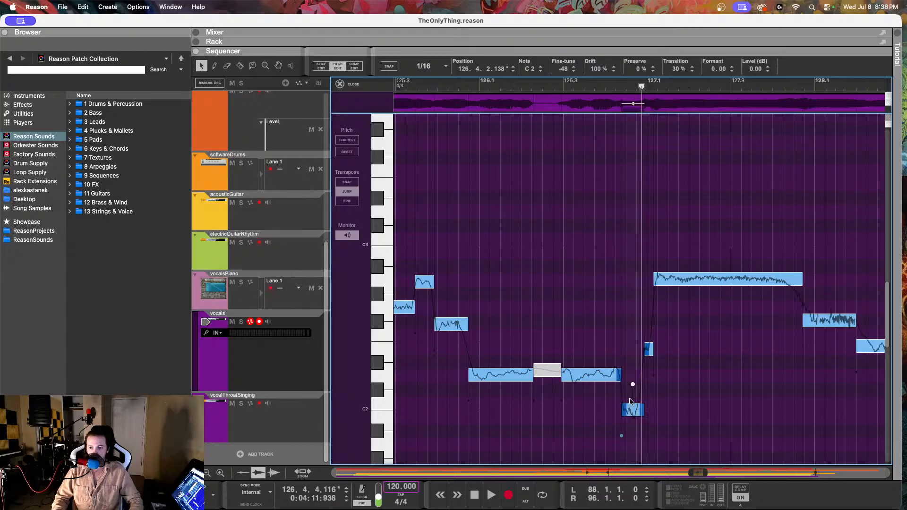
pyautogui.click(540, 72)
pyautogui.moveTo(561, 69); pyautogui.dragTo(553, 4)
pyautogui.moveTo(597, 69); pyautogui.dragTo(596, 165)
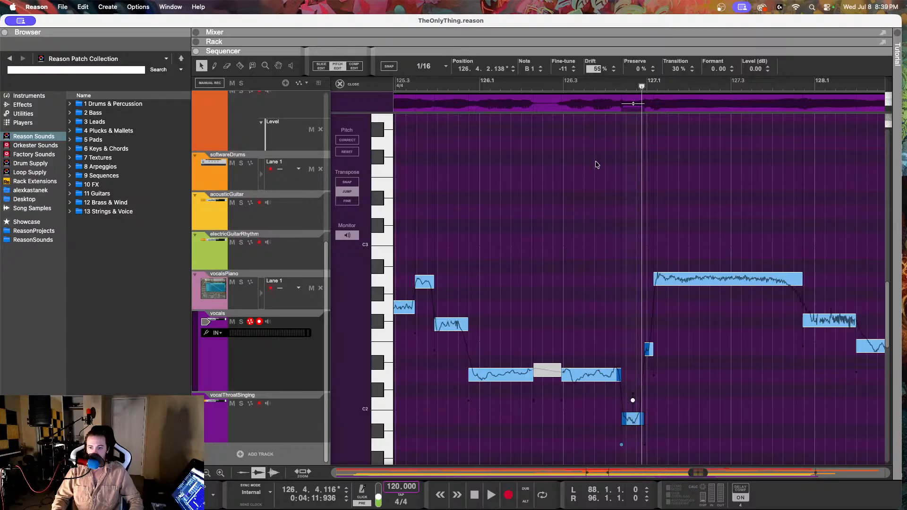
pyautogui.moveTo(562, 70); pyautogui.dragTo(565, 60)
# Step: Check the short E2 at 126.4.4.188 and the long A2 at 127.1.1.145, listening back from 126.3.4.141
pyautogui.click(648, 349)
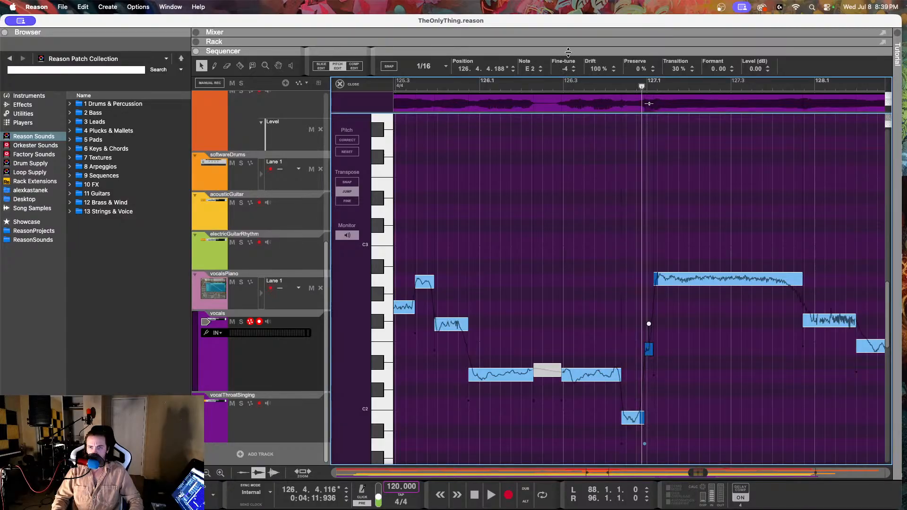
pyautogui.click(679, 274)
pyautogui.click(601, 82)
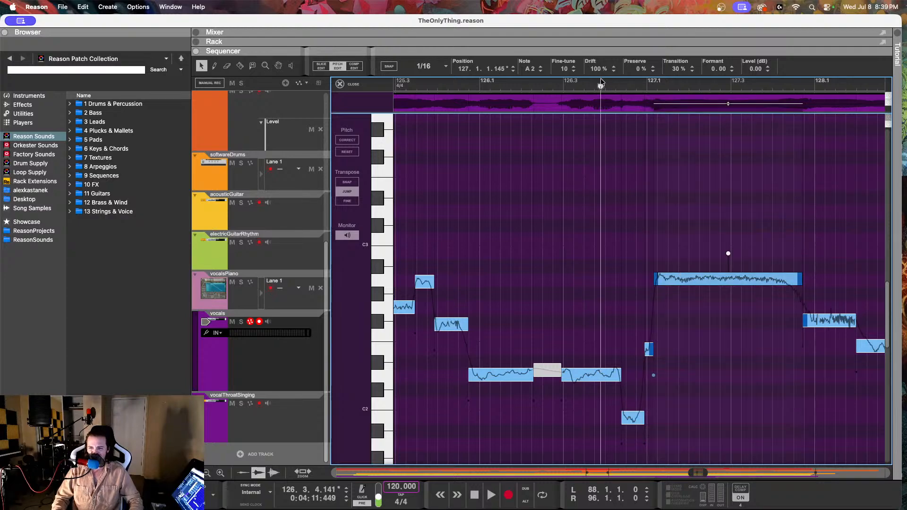
pyautogui.press('space')
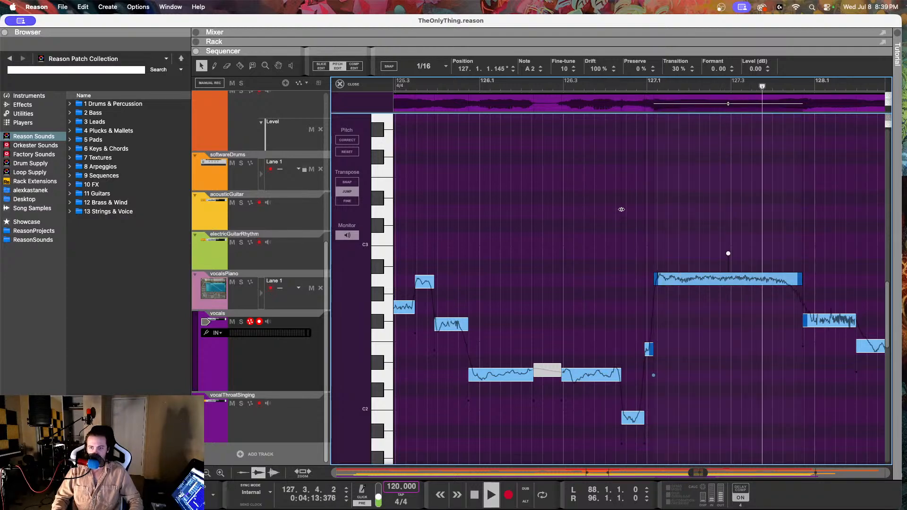
pyautogui.press('space')
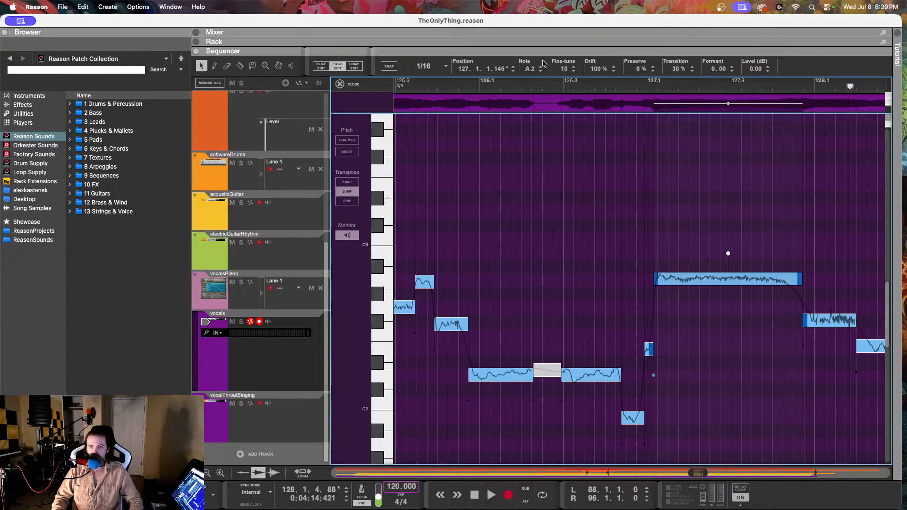
# Step: Set the drift of the long A2 note at 127.1.1.145 to 85% and listen back from before bar 127
pyautogui.moveTo(590, 73); pyautogui.dragTo(590, 102)
pyautogui.click(602, 90)
pyautogui.press('space')
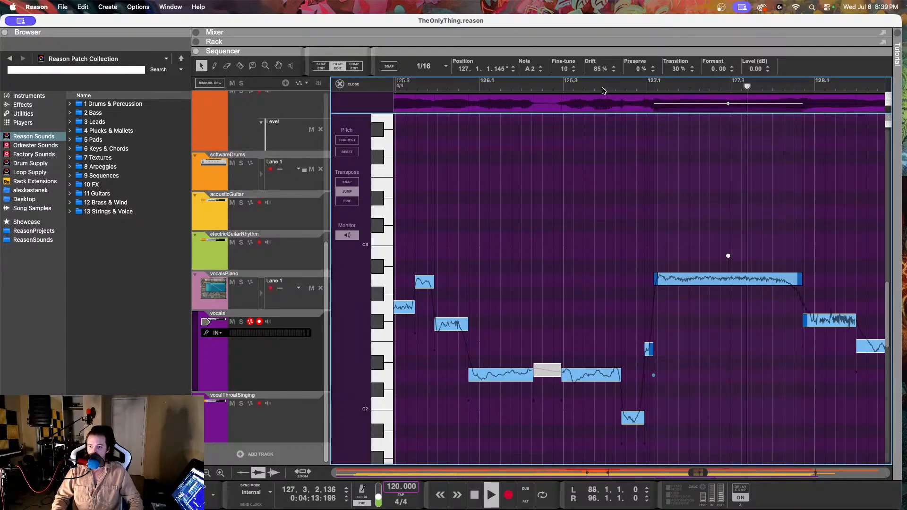
pyautogui.press('space')
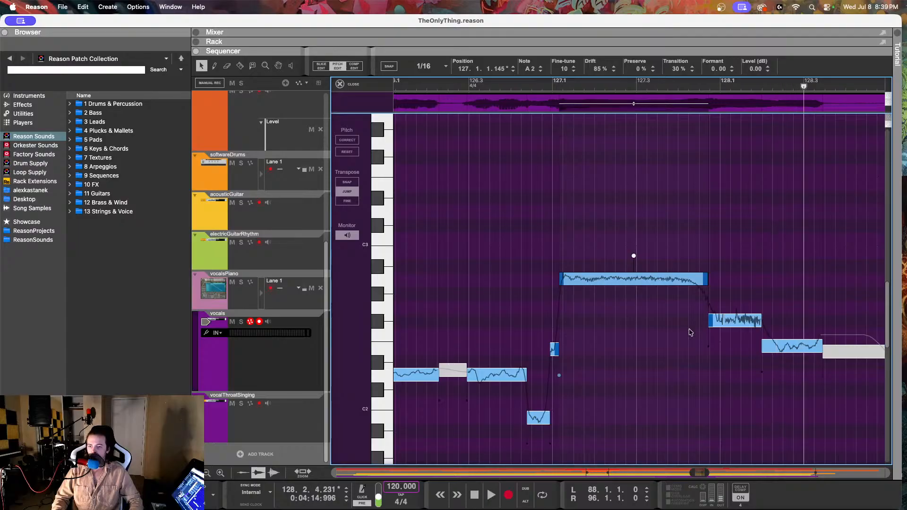
# Step: Set the E2 note at 128.1.4.233 to 67% drift and a fine-tune of 8, and listen back from 127.1.1.143
pyautogui.click(717, 322)
pyautogui.click(775, 348)
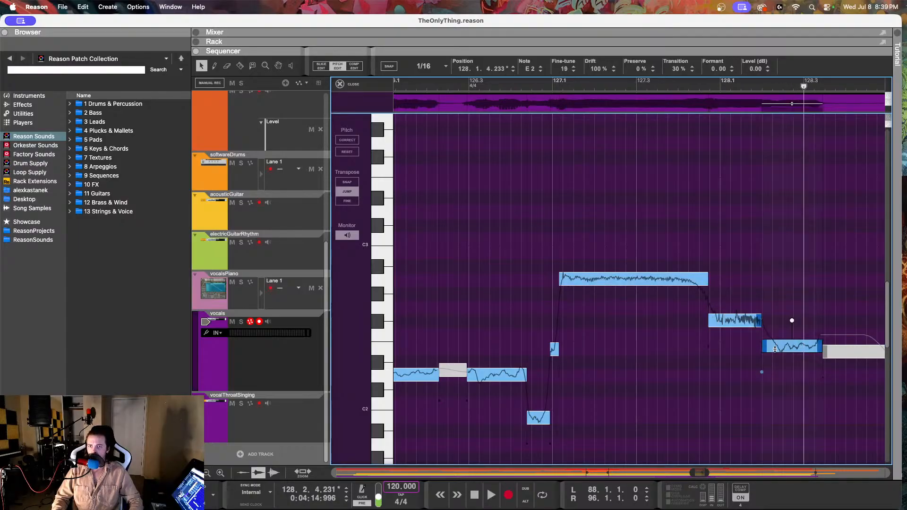
pyautogui.click(559, 87)
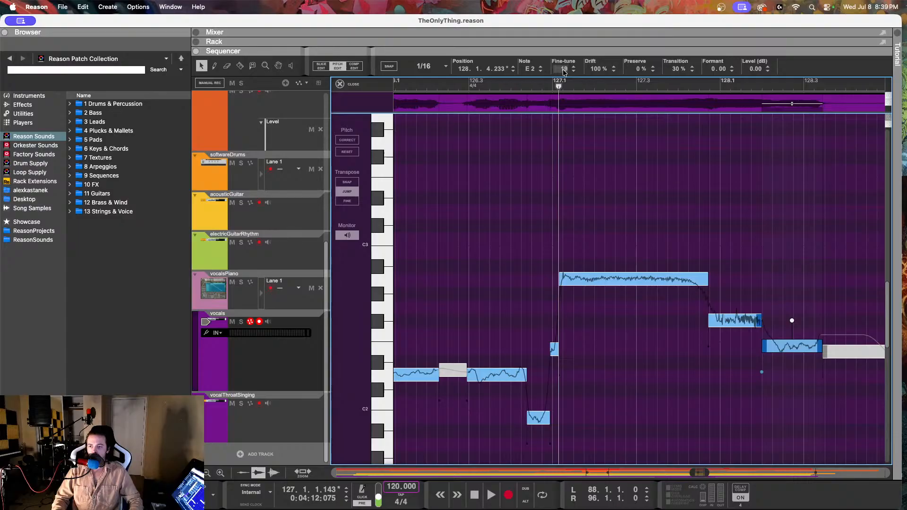
pyautogui.moveTo(563, 71); pyautogui.dragTo(599, 139)
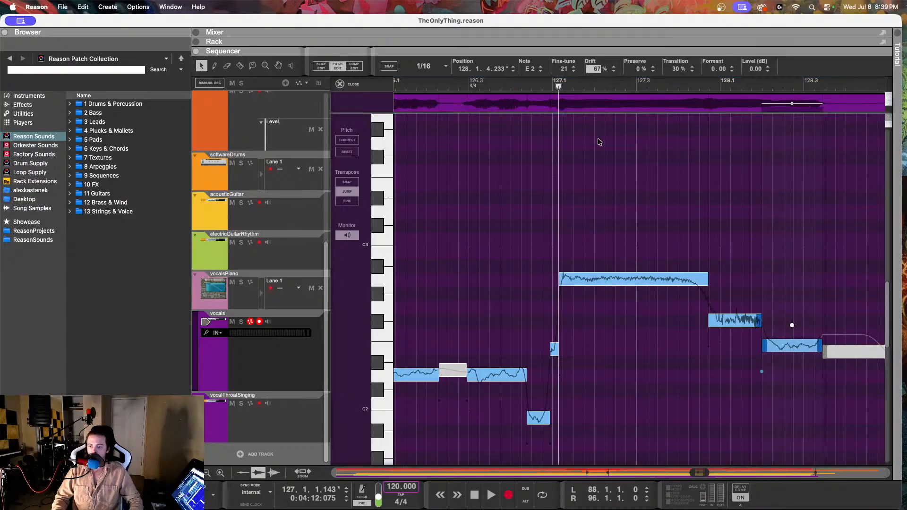
pyautogui.click(574, 71)
pyautogui.click(574, 71)
pyautogui.click(574, 70)
pyautogui.click(573, 71)
pyautogui.click(573, 71)
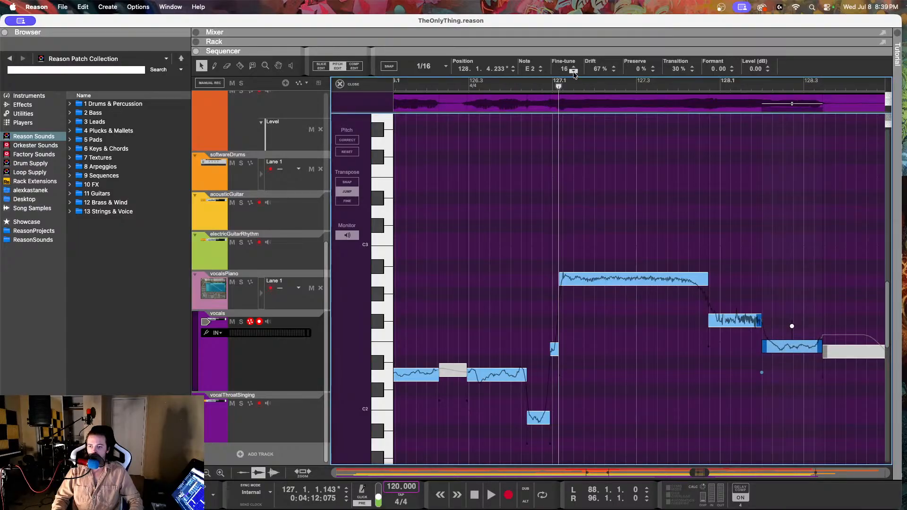
pyautogui.doubleClick(574, 71)
pyautogui.doubleClick(574, 71)
pyautogui.doubleClick(574, 71)
pyautogui.doubleClick(574, 71)
pyautogui.press('space')
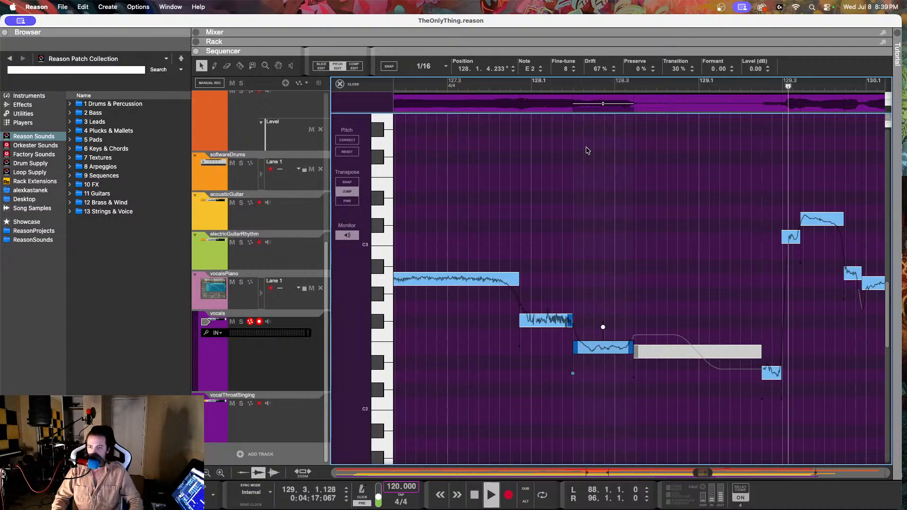
pyautogui.press('space')
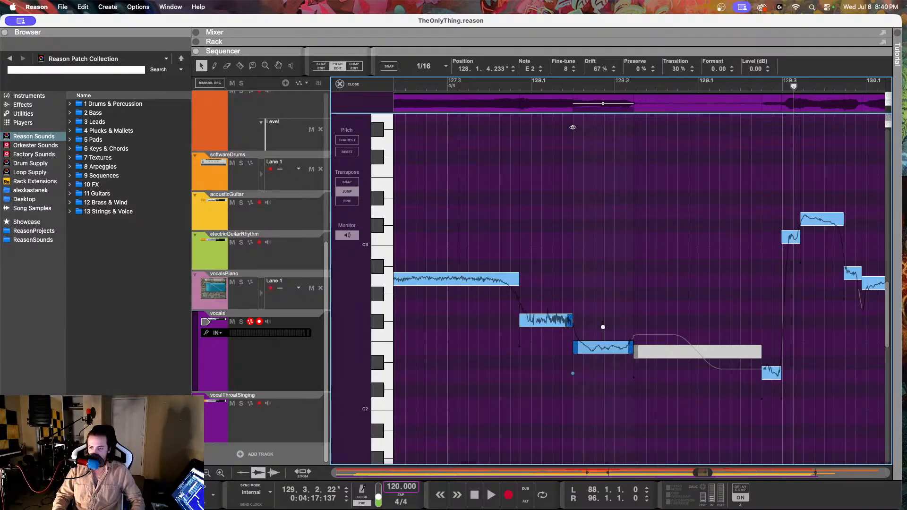
# Step: Select the short note at 129.2.3.8 and play back the start of the phrase around 129.3
pyautogui.hscroll(4, 573, 127)
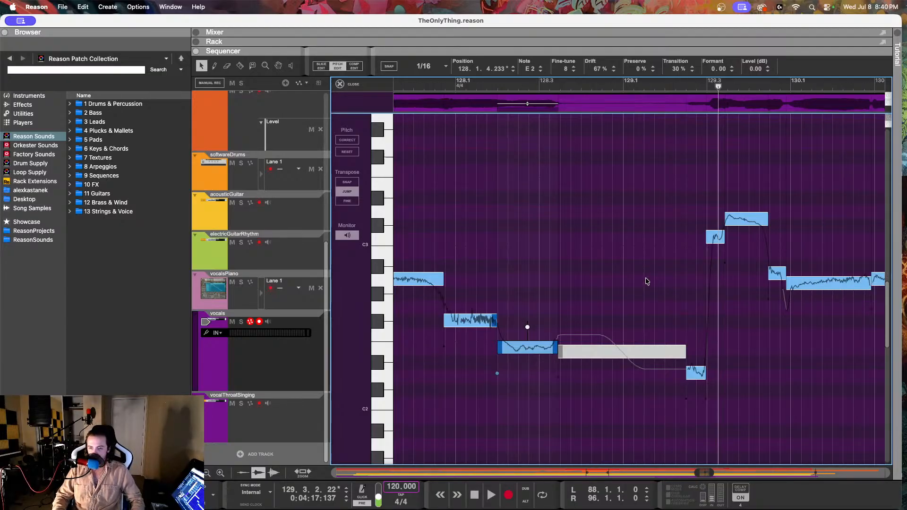
pyautogui.click(699, 374)
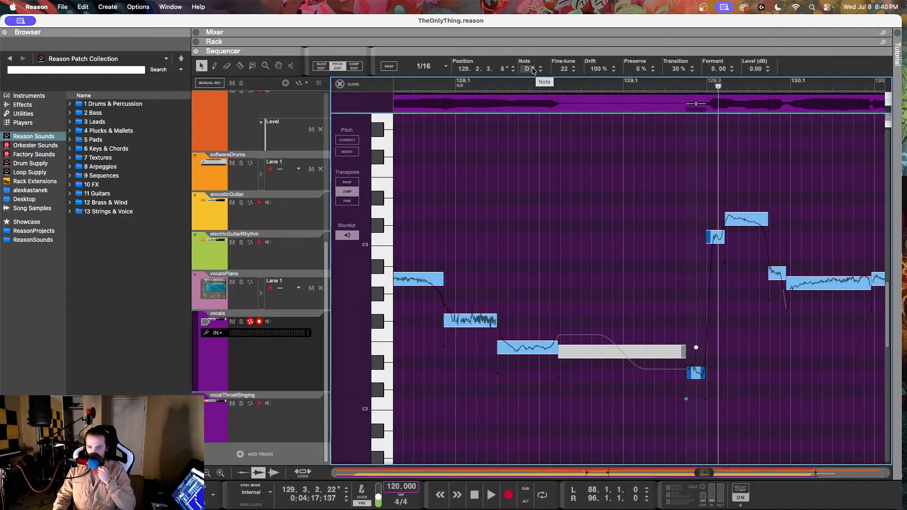
pyautogui.click(518, 86)
pyautogui.press('space')
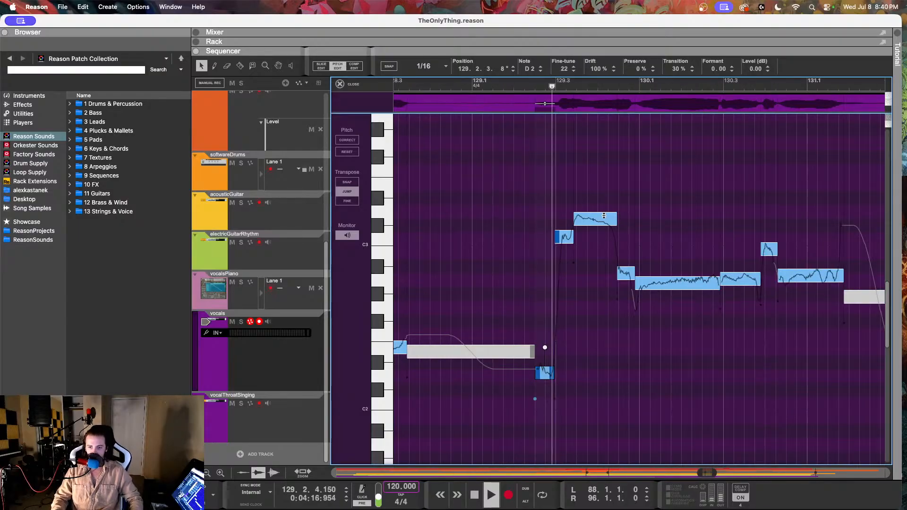
pyautogui.press('space')
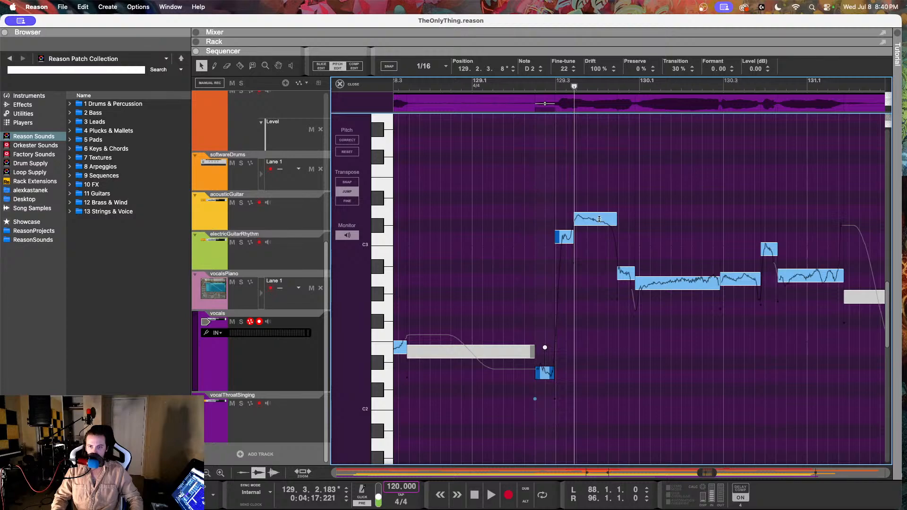
# Step: Check the vocalsPiano reference notes at 129.2.3.0, 129.3.1.0 and 130.1.1.0
pyautogui.click(276, 284)
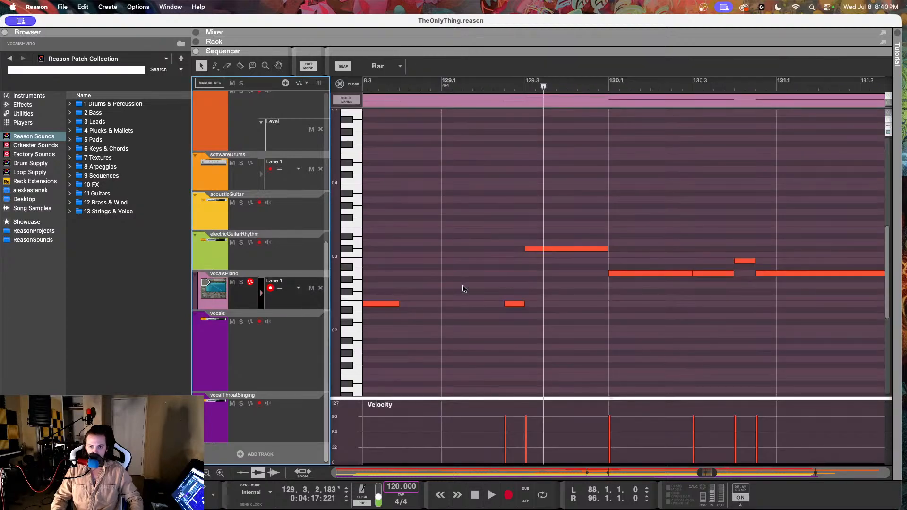
pyautogui.click(515, 304)
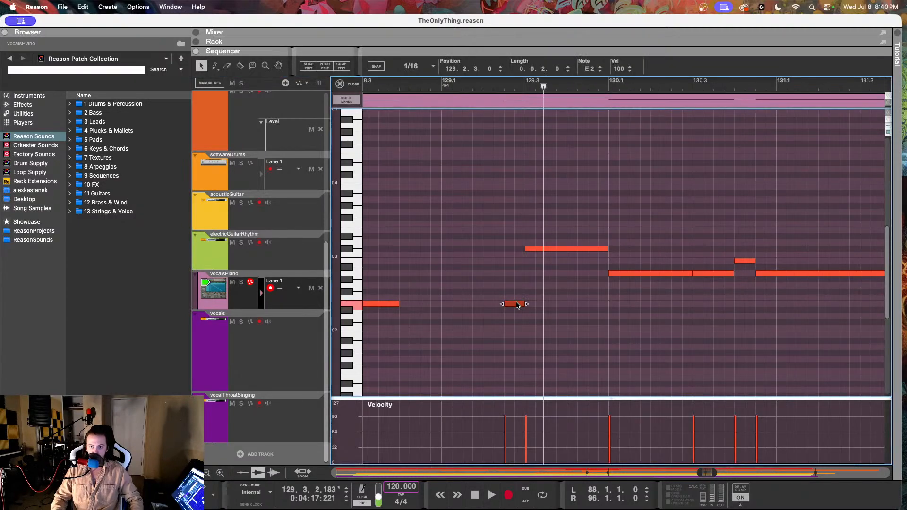
pyautogui.click(535, 244)
pyautogui.click(537, 250)
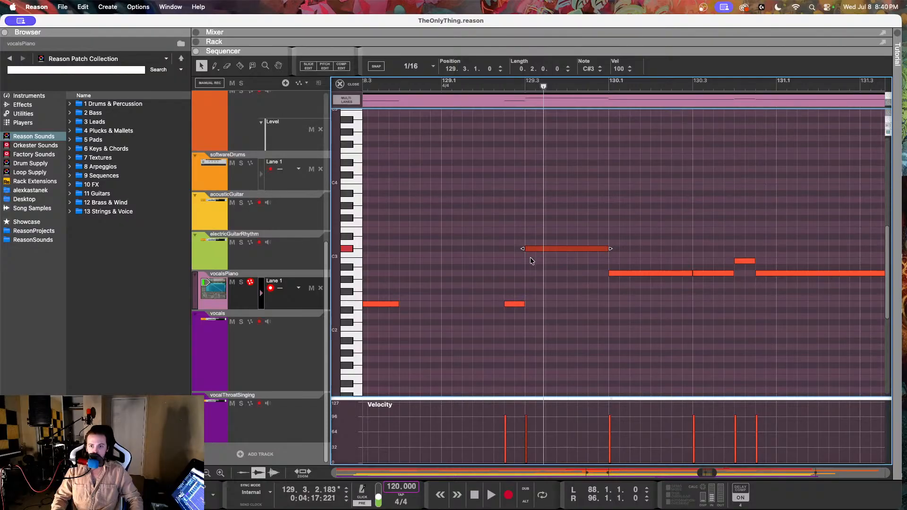
pyautogui.click(612, 275)
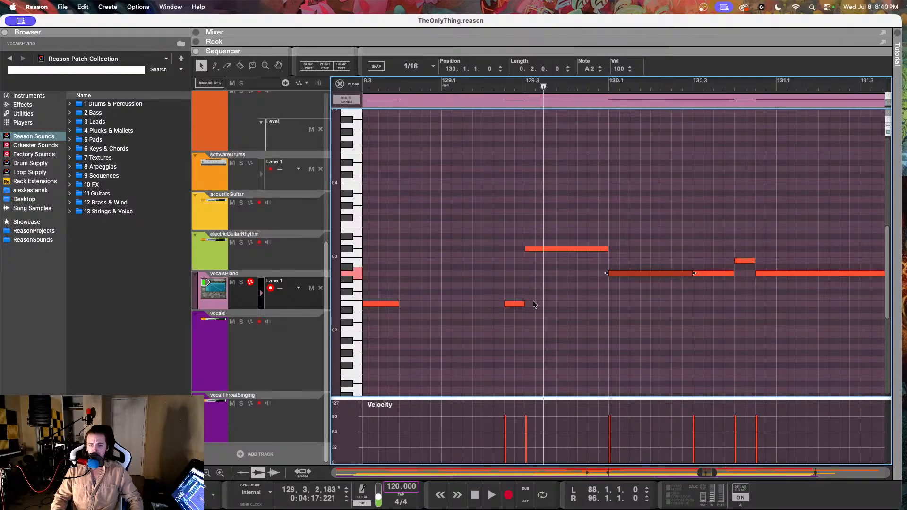
# Step: Reopen the vocals clip in pitch editing
pyautogui.click(258, 362)
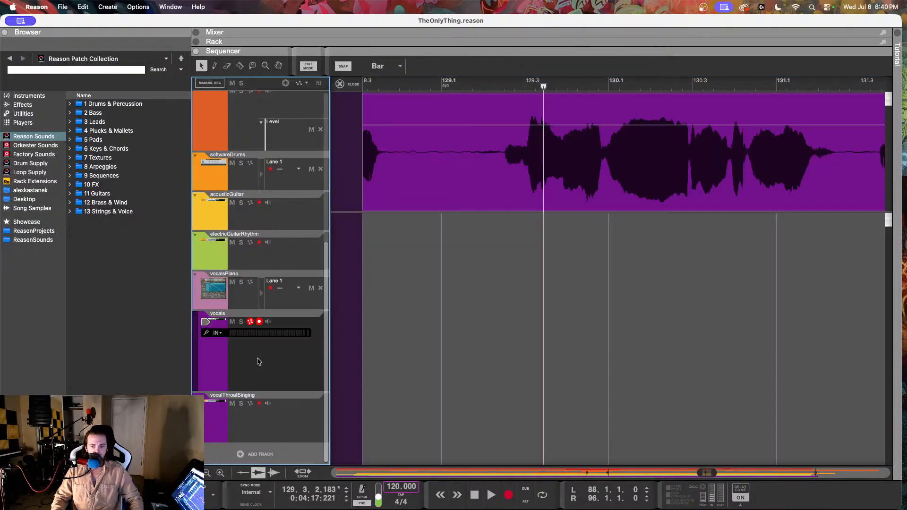
pyautogui.doubleClick(454, 169)
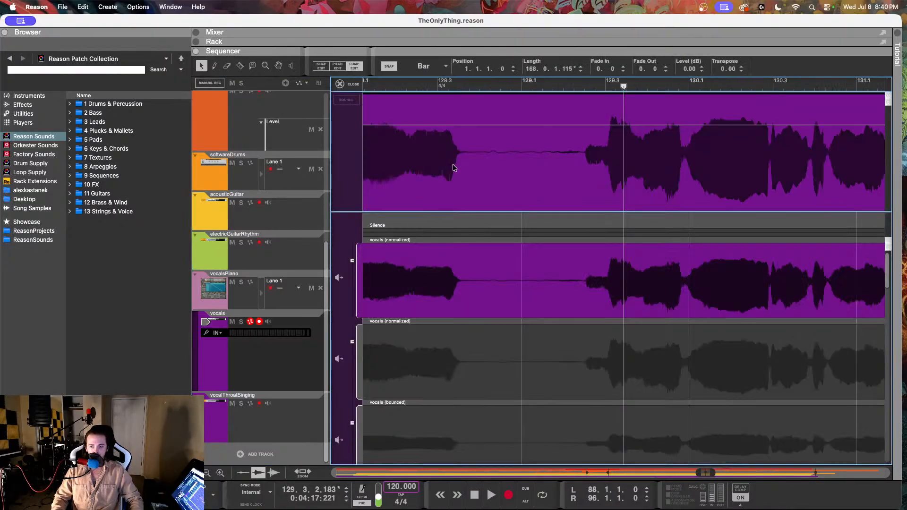
pyautogui.click(338, 67)
# Step: Raise the short note at 129.2.3.8 to E2, reduce its drift to 62% and lower its fine-tune
pyautogui.click(610, 368)
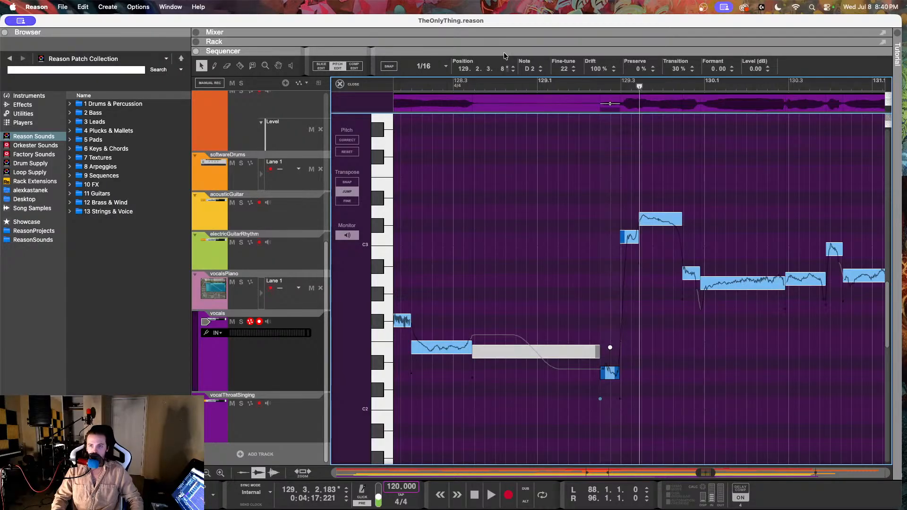
pyautogui.click(540, 68)
pyautogui.click(540, 67)
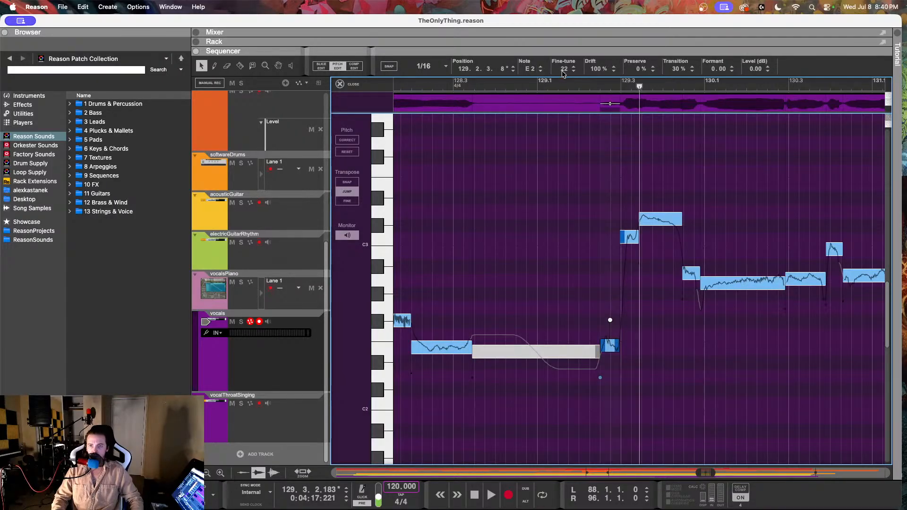
pyautogui.moveTo(594, 69); pyautogui.dragTo(583, 147)
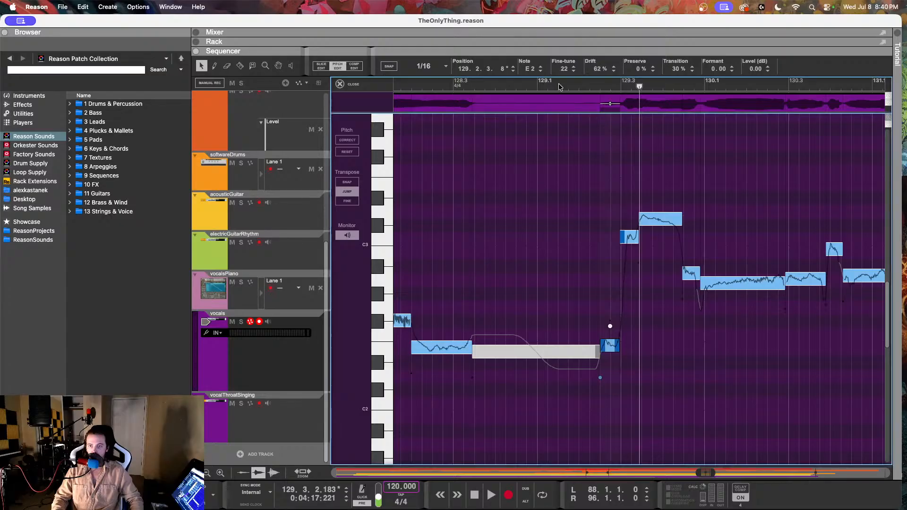
pyautogui.moveTo(561, 69); pyautogui.dragTo(555, 124)
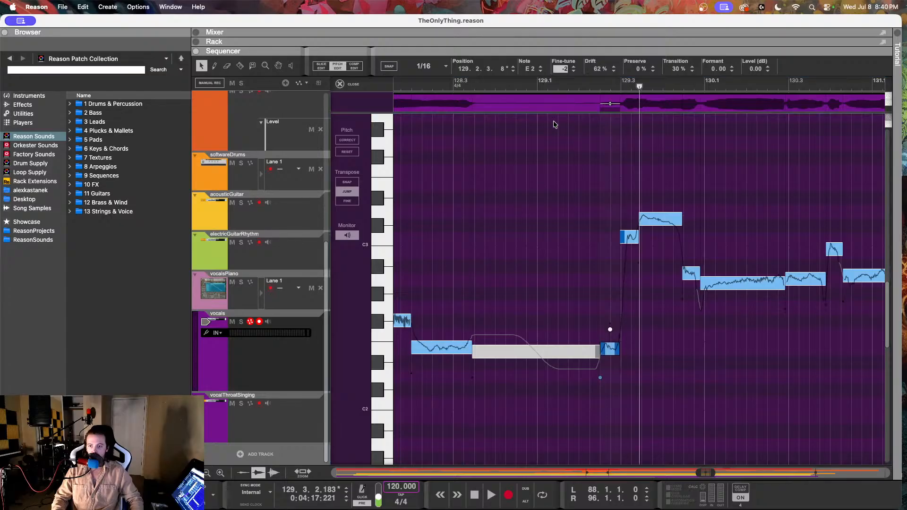
# Step: Tune the longer C#3 note at 129.3.2.169 down to a fine-tune of -9
pyautogui.click(630, 236)
pyautogui.hscroll(4, 615, 231)
pyautogui.click(599, 225)
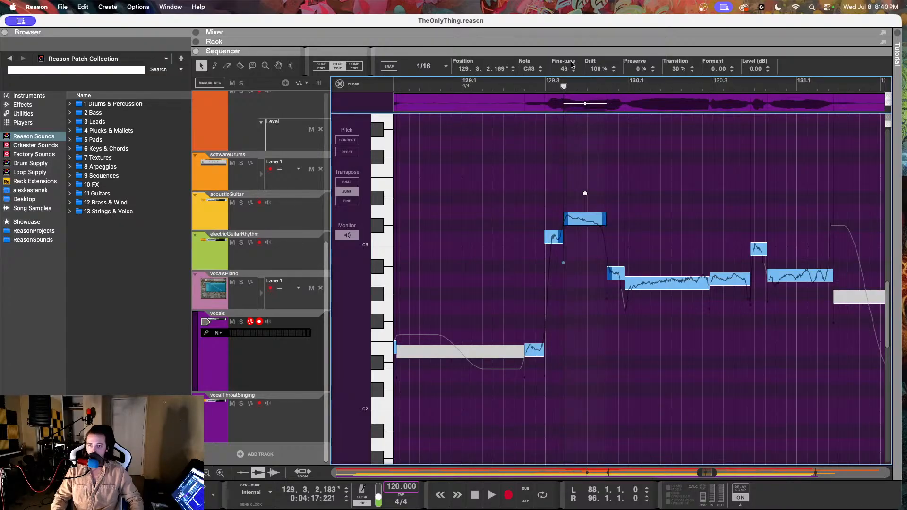
pyautogui.moveTo(562, 69); pyautogui.dragTo(555, 180)
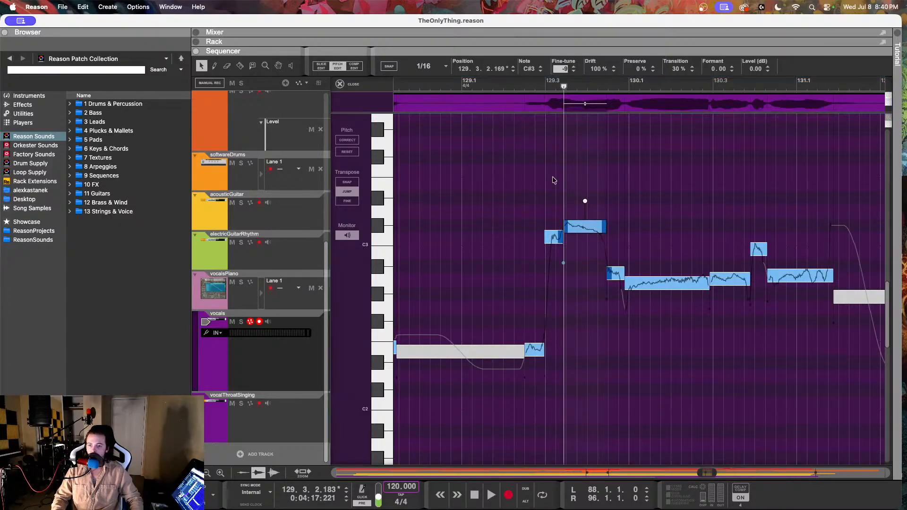
# Step: Raise the short note at 129.2.4.214 to C#3 with a fine-tune of -9, and move the playback position to 128.4.2.187
pyautogui.click(552, 236)
pyautogui.moveTo(559, 72); pyautogui.dragTo(560, 2)
pyautogui.moveTo(567, 73); pyautogui.dragTo(550, 21)
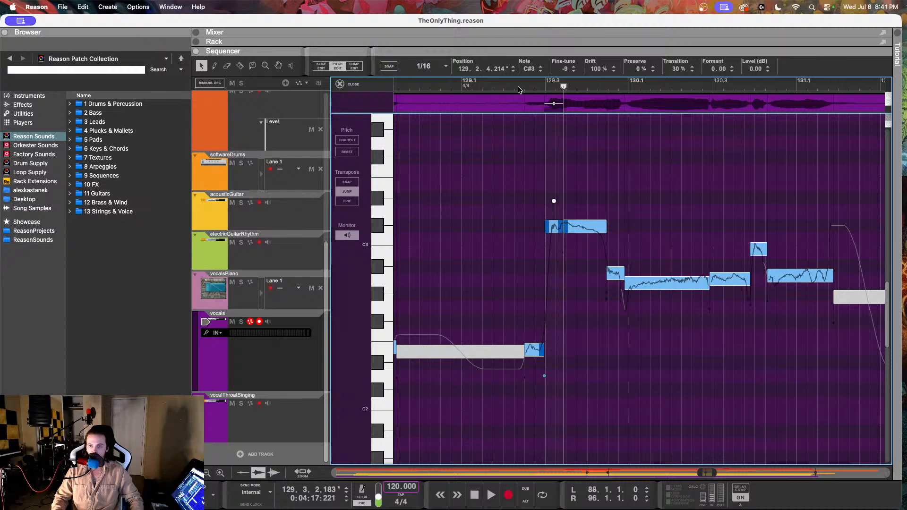
pyautogui.click(438, 85)
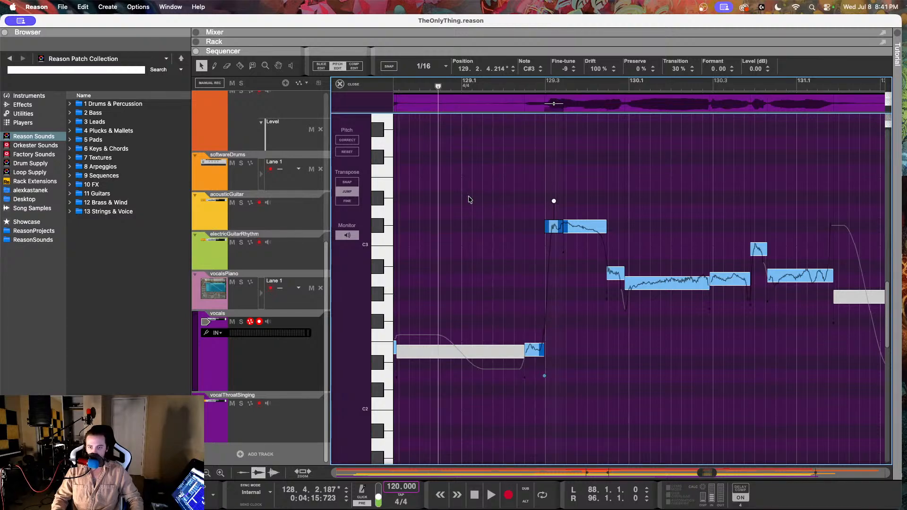
pyautogui.hscroll(2, 470, 201)
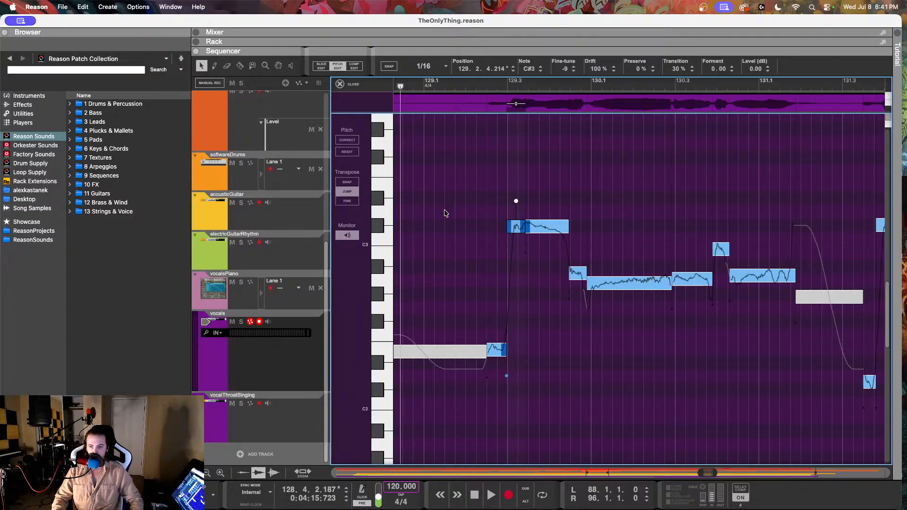
pyautogui.hscroll(-5, 448, 213)
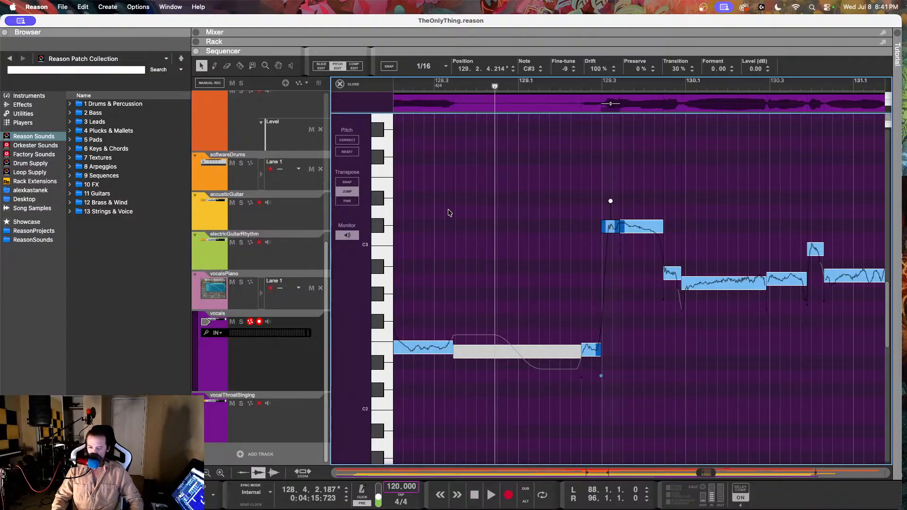
pyautogui.hscroll(4, 448, 214)
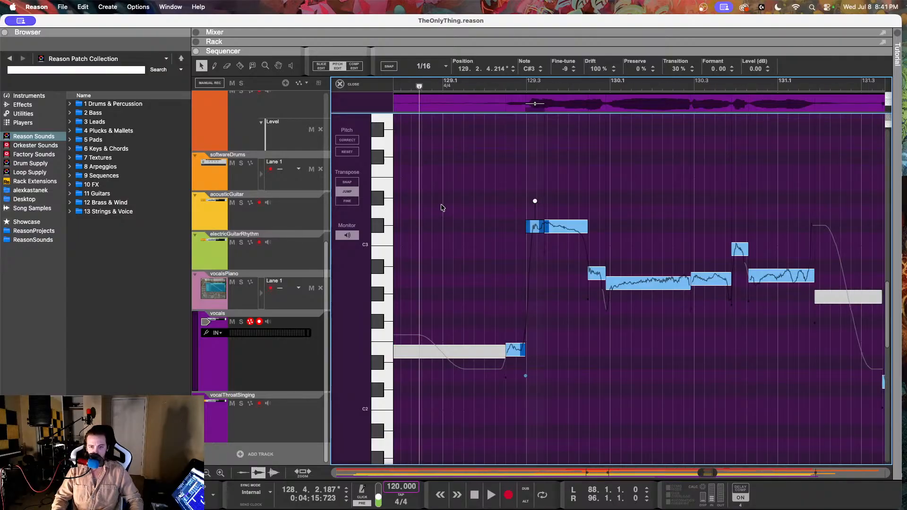
pyautogui.hscroll(-5, 441, 207)
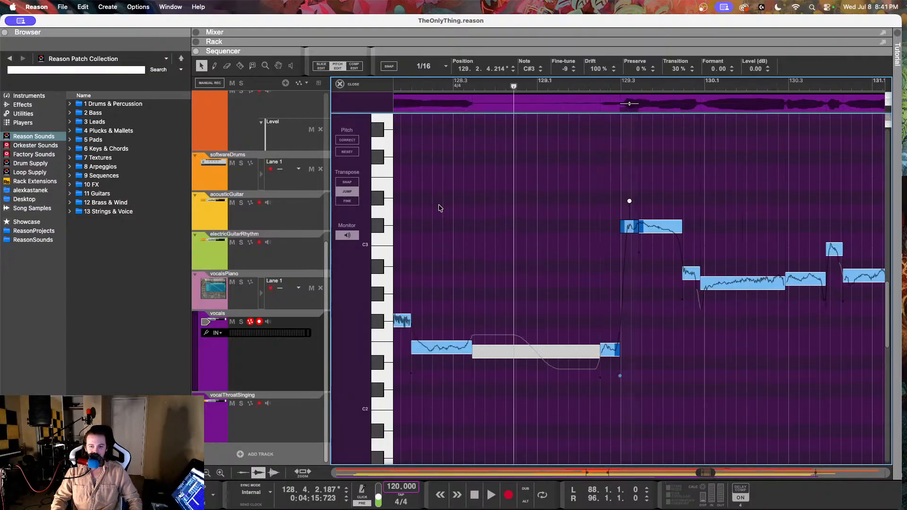
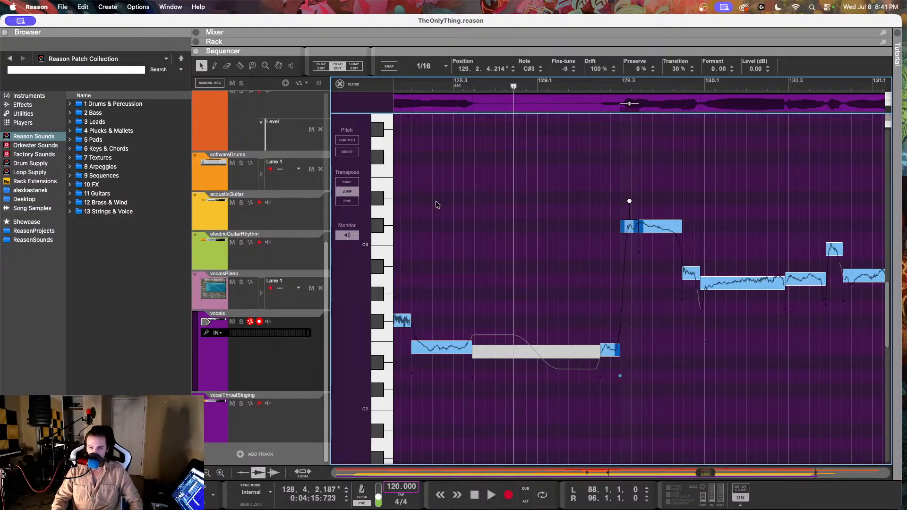
# Step: Play back the vocal passage around bars 127 to 130, restarting from 127.4.2.238, to judge the note tuning
pyautogui.moveTo(572, 90); pyautogui.dragTo(406, 97)
pyautogui.press('space')
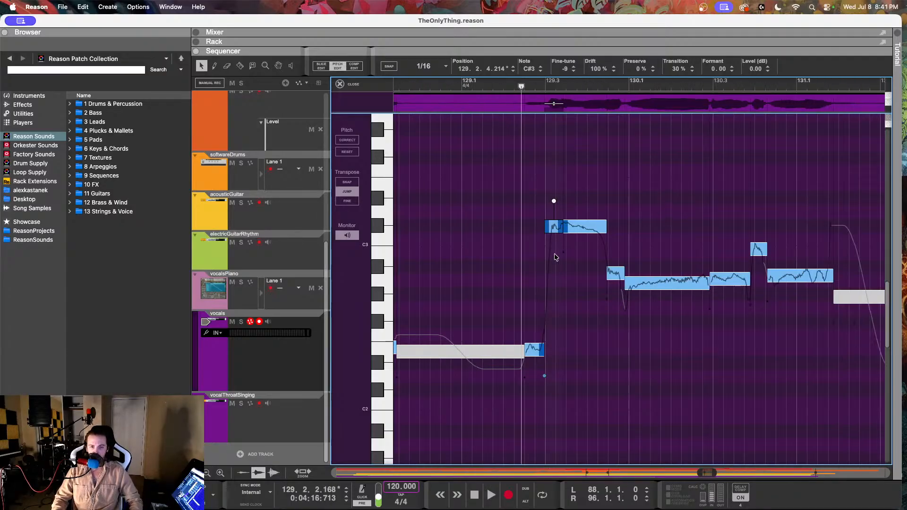
pyautogui.press('space')
pyautogui.hscroll(-4, 555, 255)
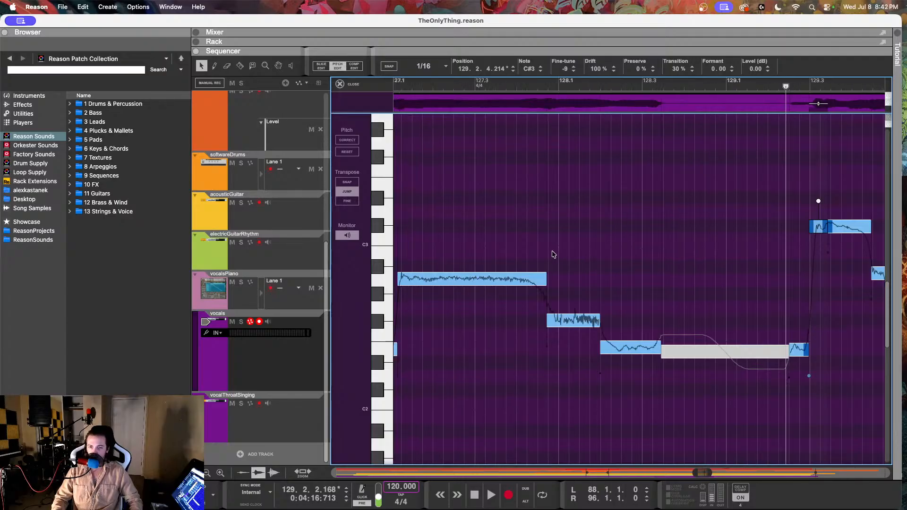
pyautogui.scroll(-3, 553, 252)
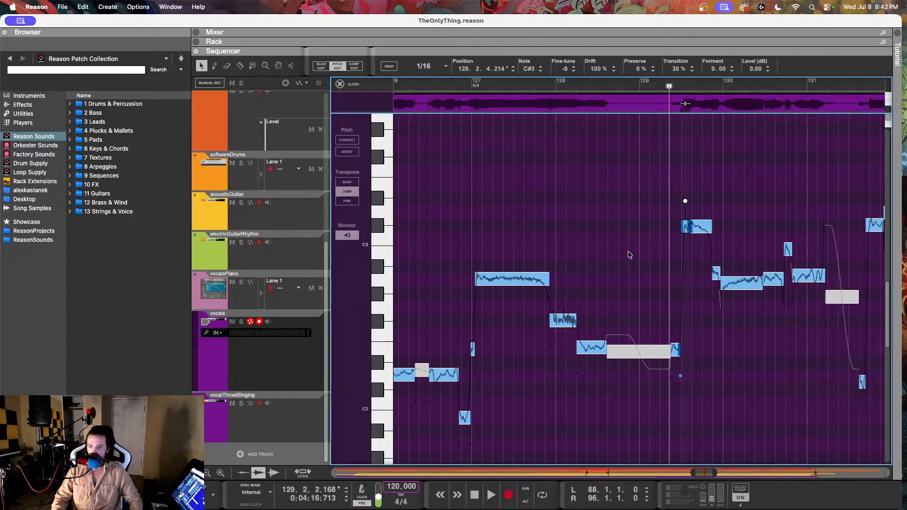
pyautogui.scroll(3, 629, 255)
pyautogui.hscroll(2, 624, 254)
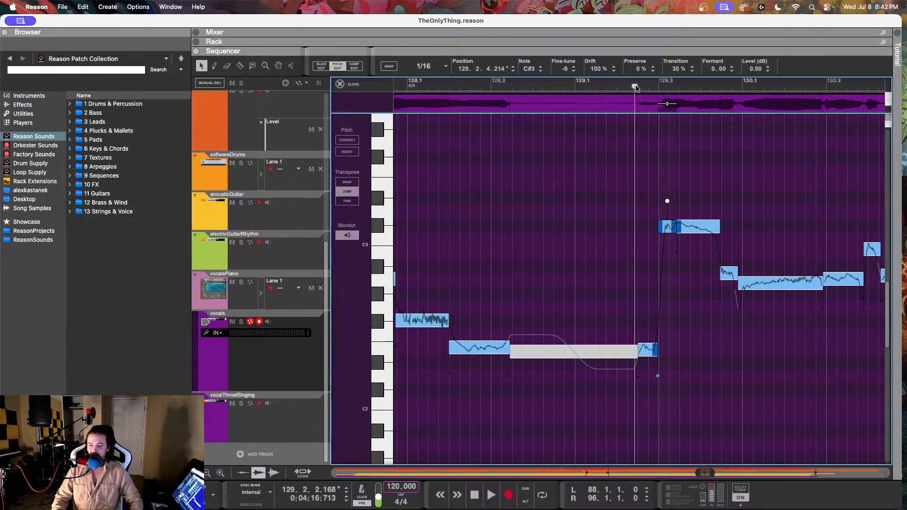
pyautogui.moveTo(635, 87); pyautogui.dragTo(442, 88)
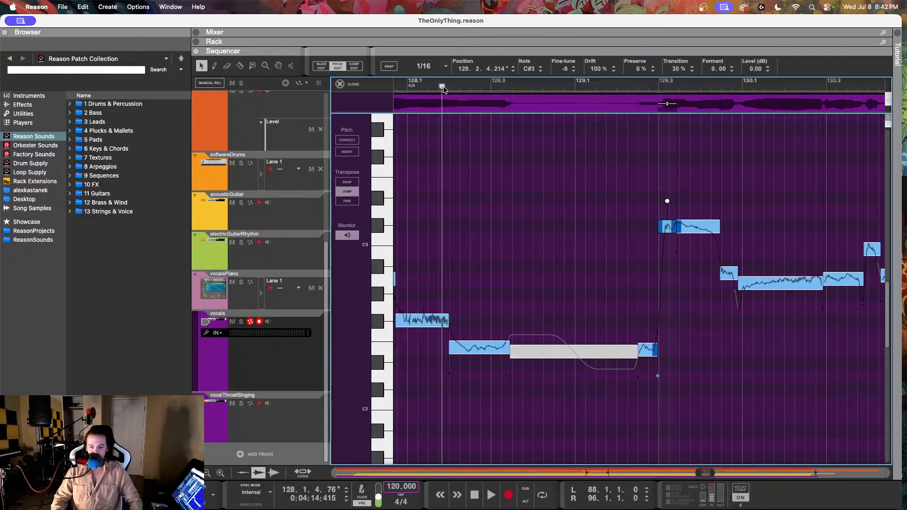
pyautogui.hscroll(2, 486, 206)
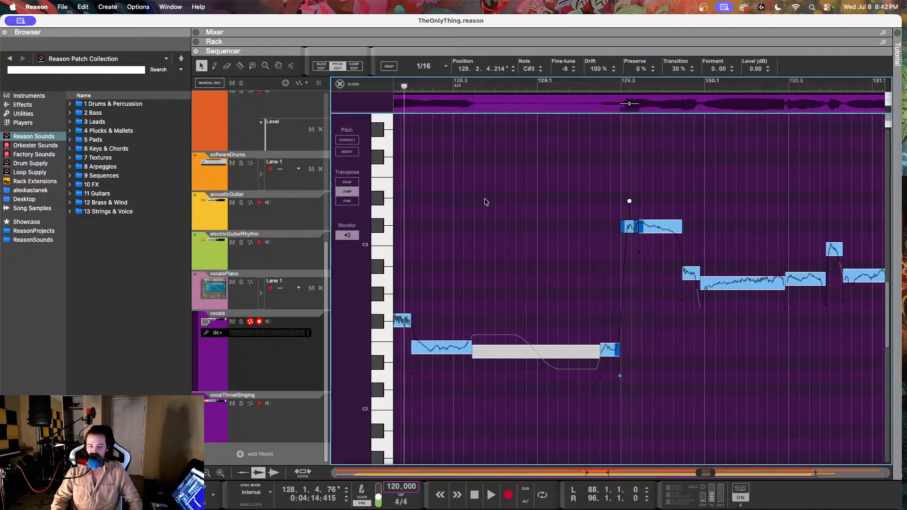
pyautogui.hscroll(-4, 492, 197)
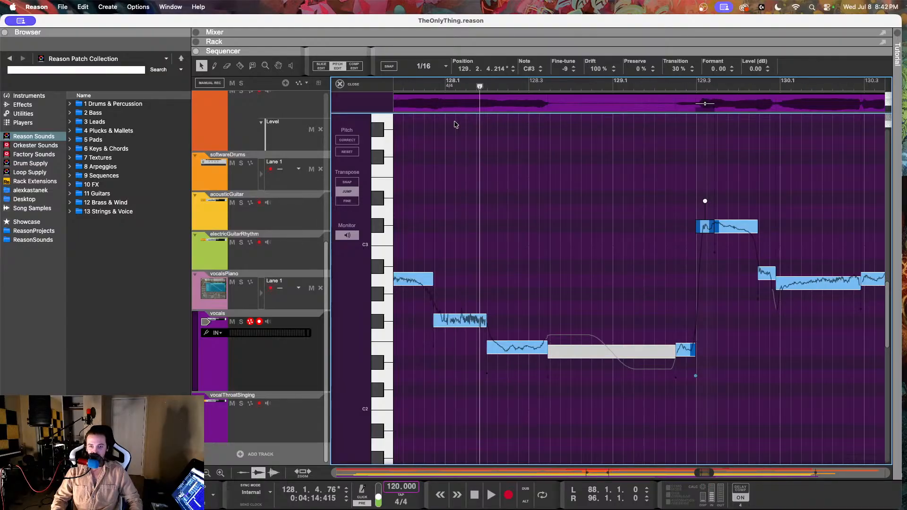
pyautogui.click(424, 87)
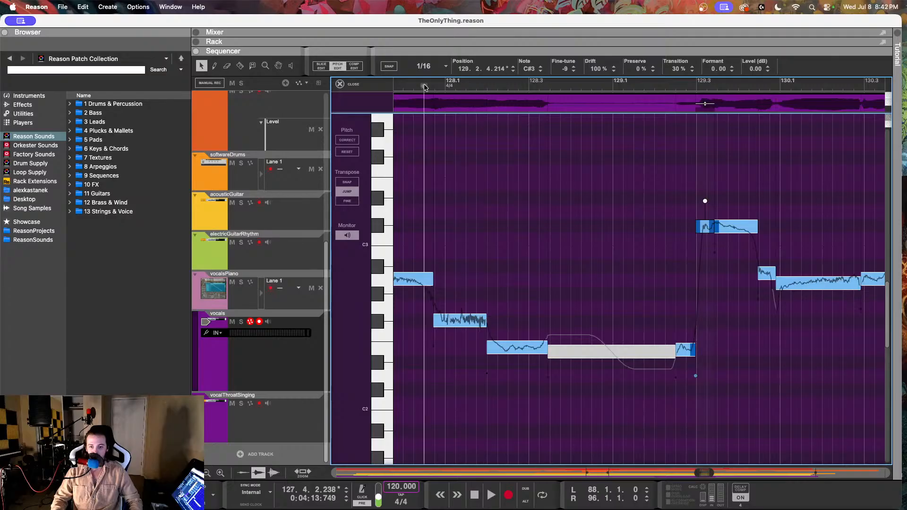
pyautogui.press('space')
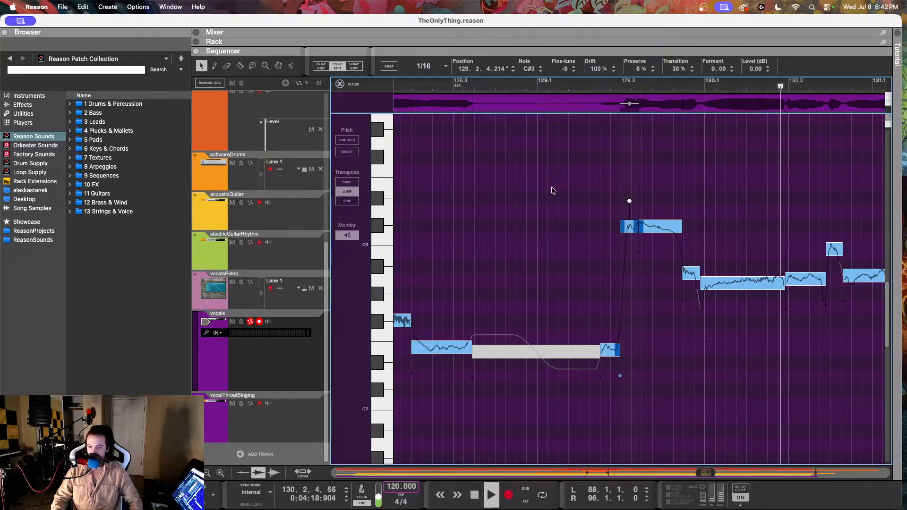
pyautogui.press('space')
# Step: Reduce the drift of the A2 note at 129.4.4.133 to 60% and raise its fine-tune
pyautogui.hscroll(3, 554, 193)
pyautogui.click(602, 226)
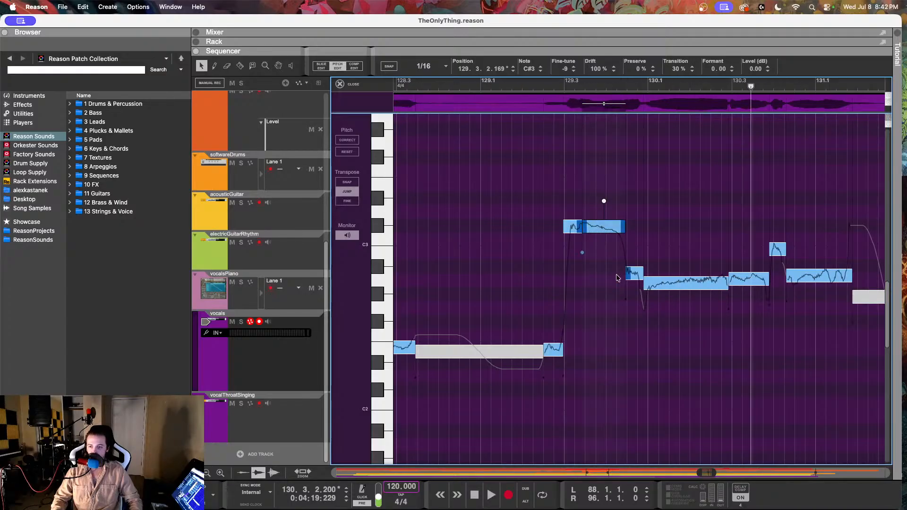
pyautogui.click(679, 287)
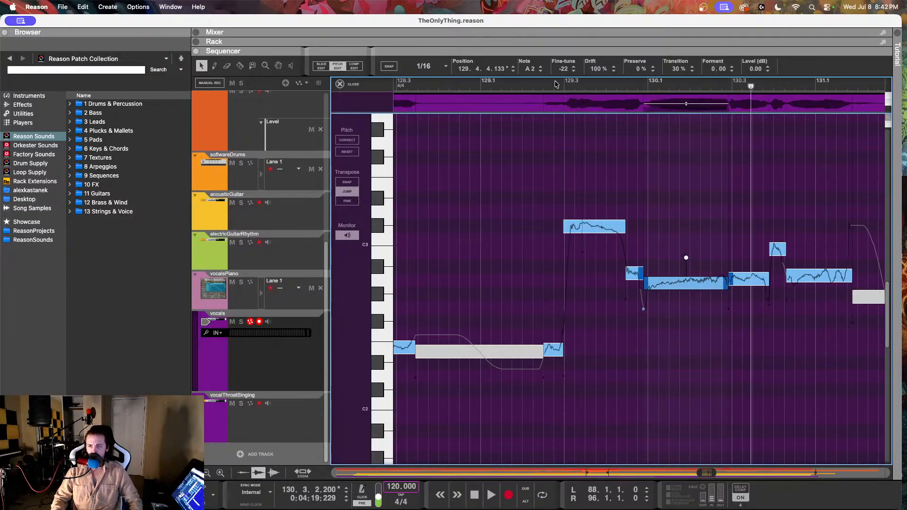
pyautogui.moveTo(596, 68); pyautogui.dragTo(582, 140)
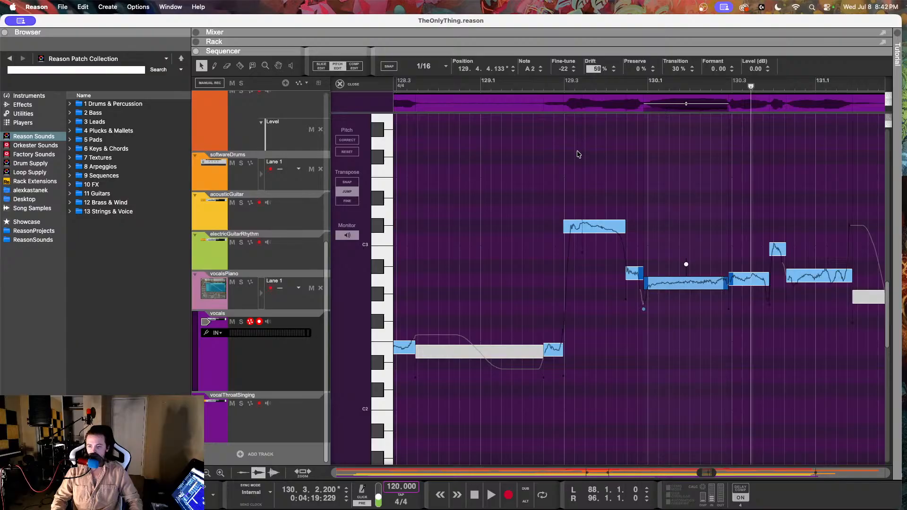
pyautogui.click(580, 153)
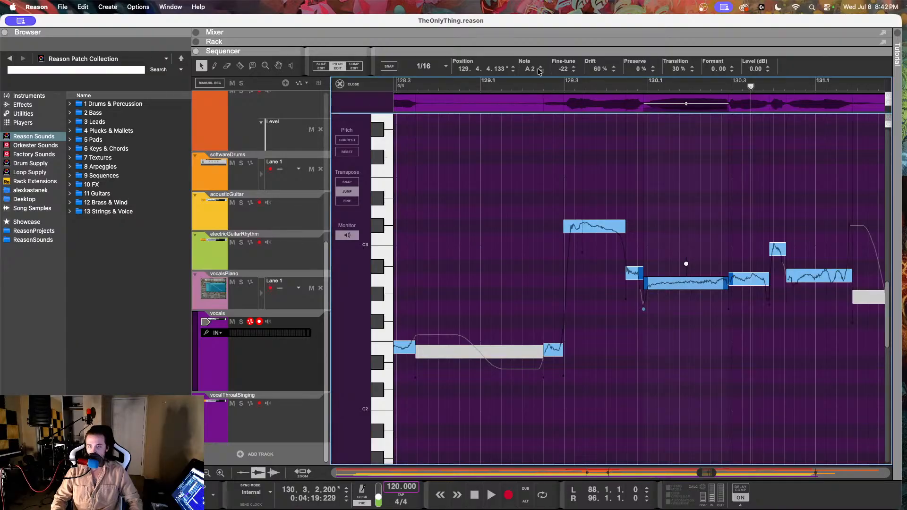
pyautogui.moveTo(561, 73); pyautogui.dragTo(561, 53)
# Step: Lower the short note at 129.4.2.212 to a fine-tune of -5 and listen back from around bar 129
pyautogui.click(632, 266)
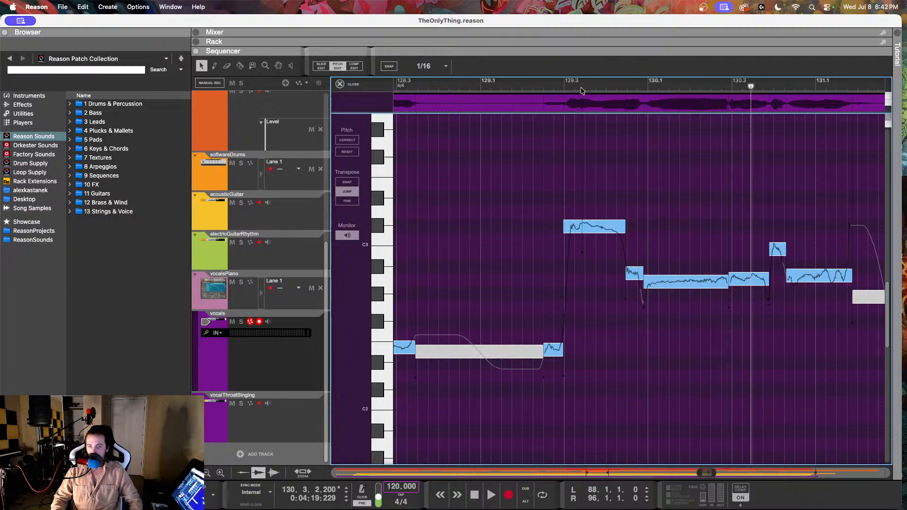
pyautogui.click(631, 267)
pyautogui.moveTo(569, 68); pyautogui.dragTo(565, 207)
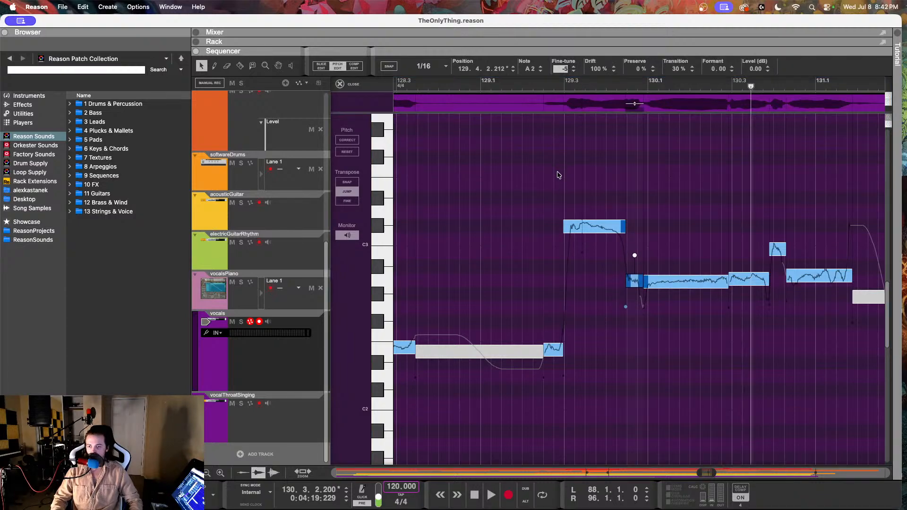
pyautogui.moveTo(558, 172); pyautogui.dragTo(558, 172)
pyautogui.click(514, 83)
pyautogui.press('space')
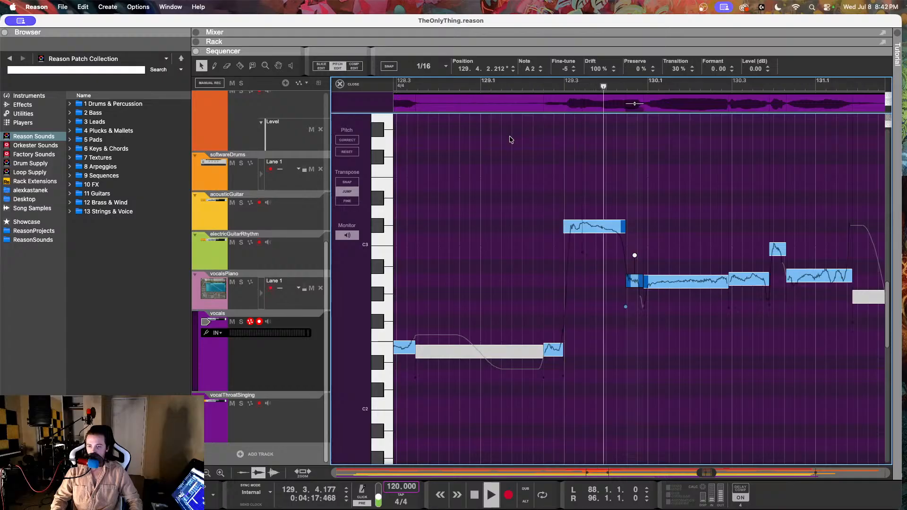
pyautogui.click(476, 84)
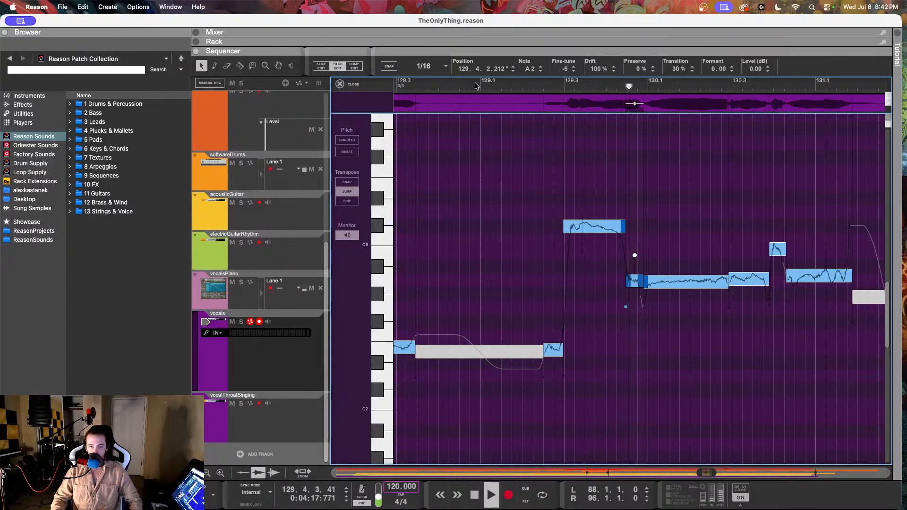
pyautogui.press('space')
# Step: Compare the vocal around bars 129 and 130 with the vocalsPiano track muted and unmuted
pyautogui.click(232, 282)
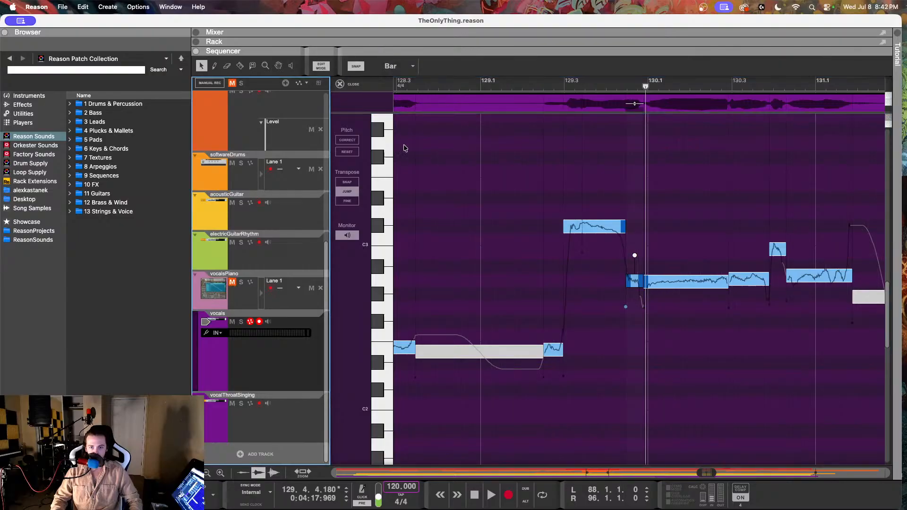
pyautogui.click(423, 88)
pyautogui.press('space')
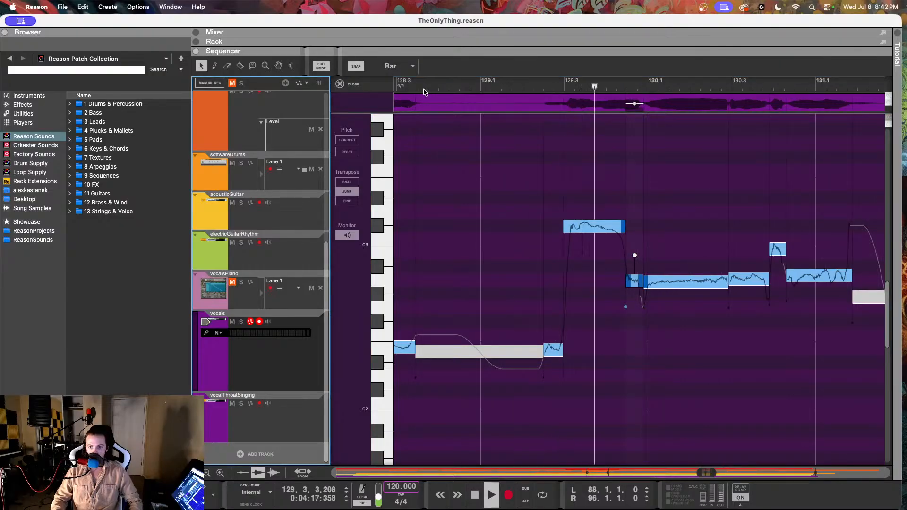
pyautogui.press('space')
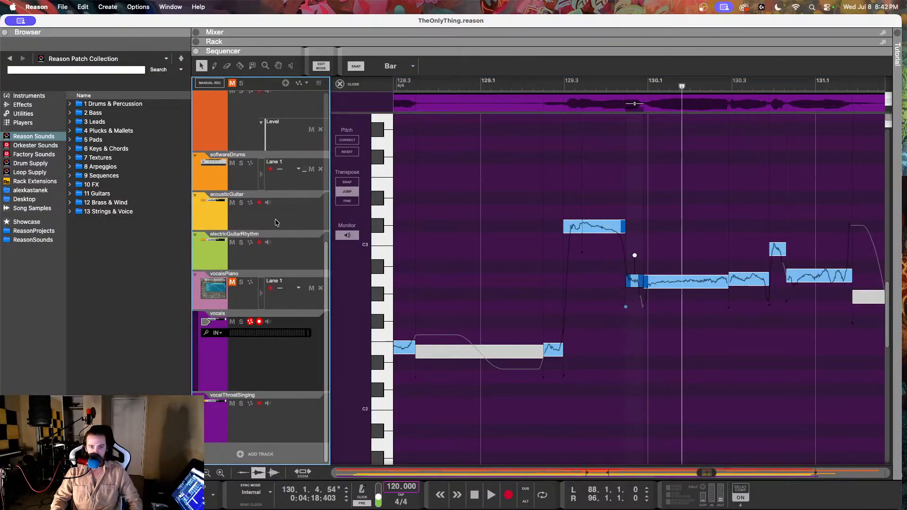
pyautogui.click(232, 282)
pyautogui.click(490, 87)
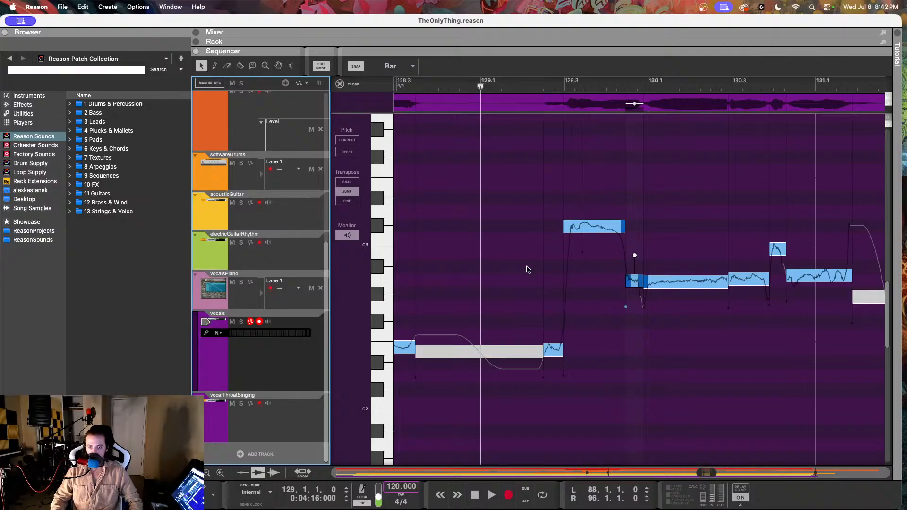
pyautogui.press('space')
pyautogui.click(605, 179)
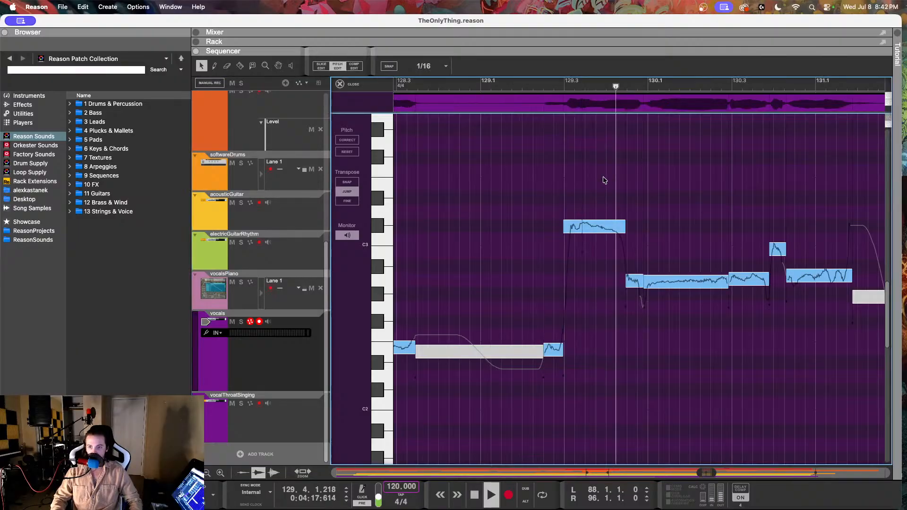
pyautogui.press('space')
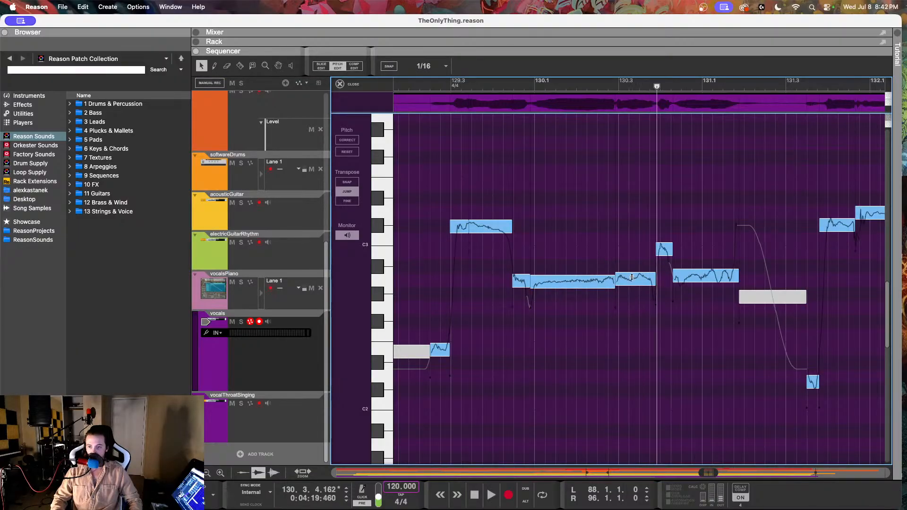
# Step: Set the fine-tune of the A2 note at 130.2.4.164 to -19 and listen back to the phrase
pyautogui.click(631, 278)
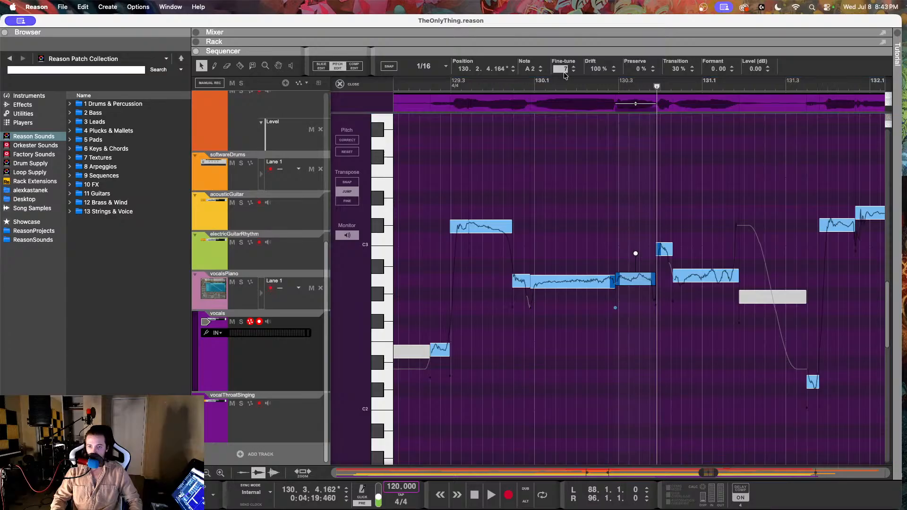
pyautogui.moveTo(565, 73); pyautogui.dragTo(553, 126)
pyautogui.click(504, 87)
pyautogui.press('space')
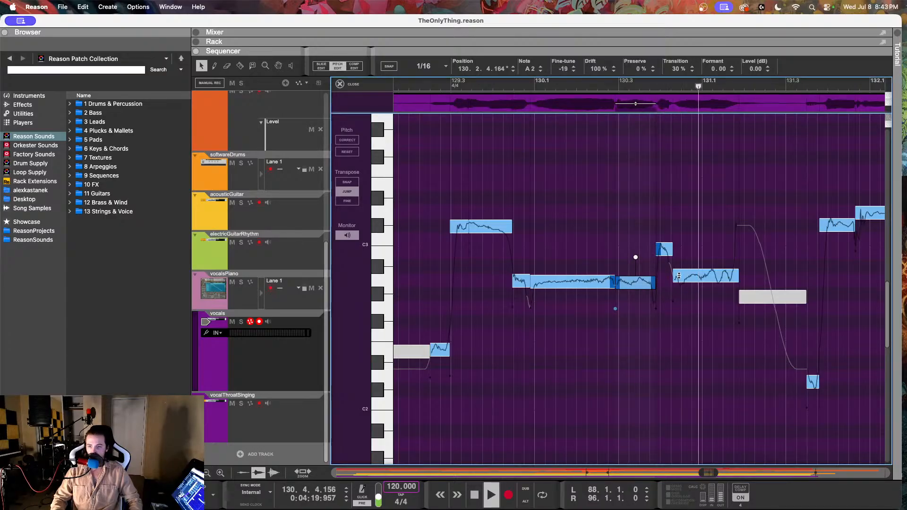
pyautogui.press('space')
# Step: Tune the short B2 note at 130.3.4.140 to a fine-tune of -8 and reduce its drift to 75%, checking it by playback
pyautogui.click(670, 253)
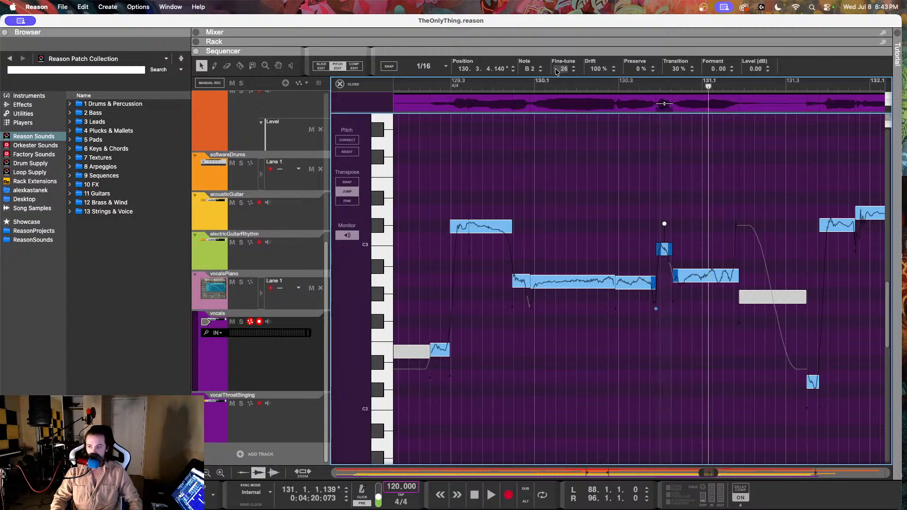
pyautogui.moveTo(557, 71); pyautogui.dragTo(558, 144)
pyautogui.click(500, 86)
pyautogui.press('space')
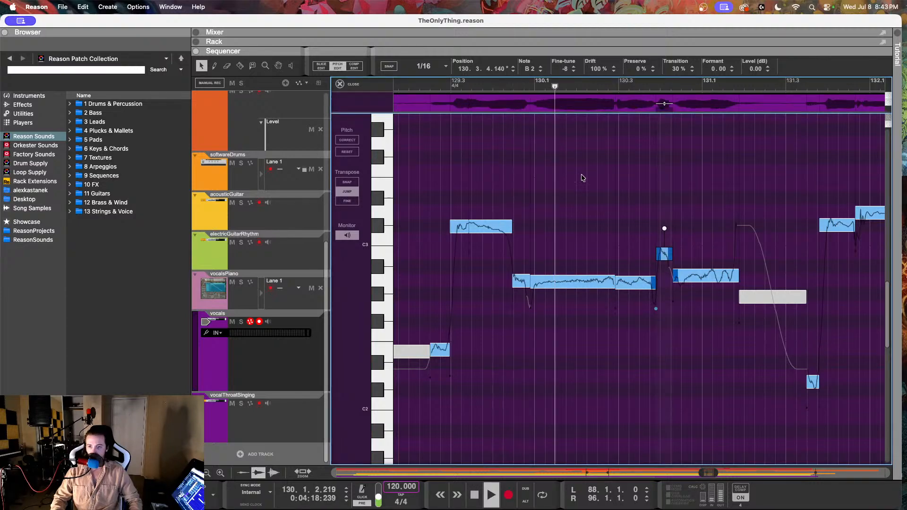
pyautogui.press('space')
pyautogui.click(595, 69)
pyautogui.press('Return')
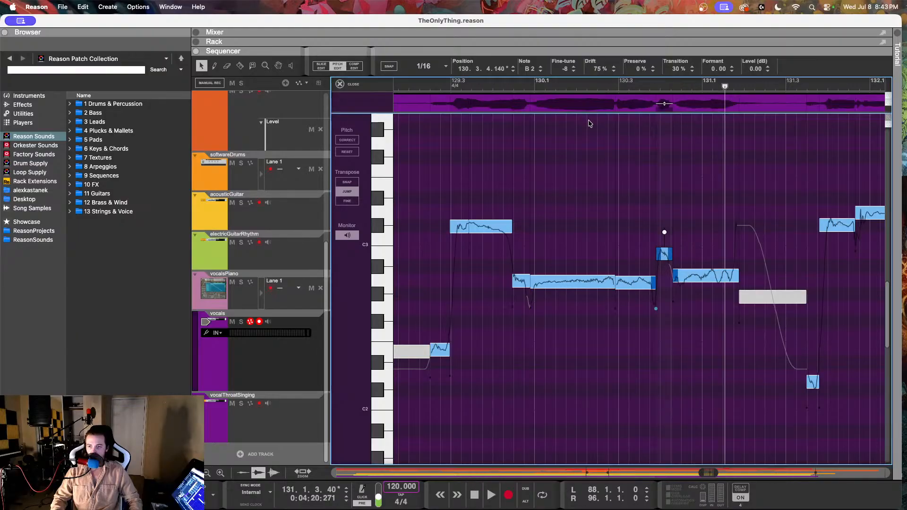
# Step: Set the A2 note at 130.4.2.50 to fine-tune 1 and drift 67%, and listen back into bar 131
pyautogui.click(705, 275)
pyautogui.moveTo(562, 70); pyautogui.dragTo(559, 135)
pyautogui.moveTo(594, 70); pyautogui.dragTo(589, 131)
pyautogui.click(501, 86)
pyautogui.press('space')
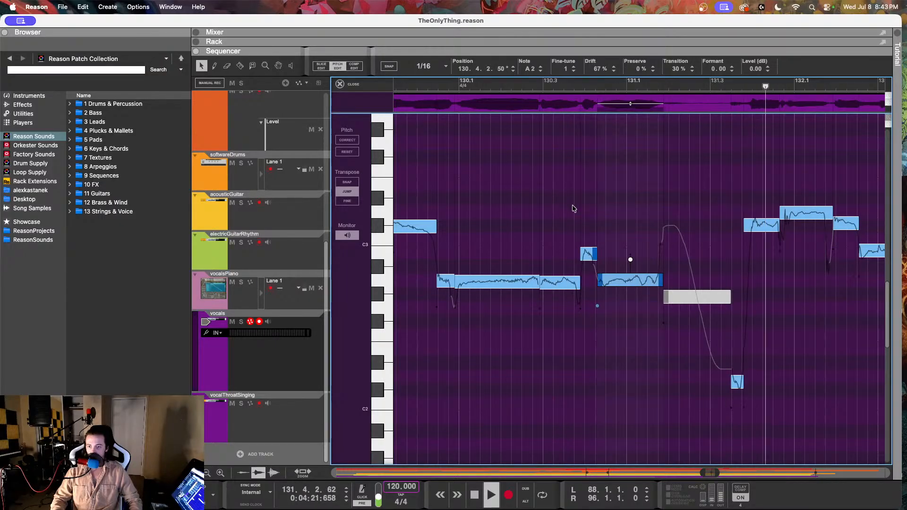
pyautogui.press('space')
# Step: Lower the fine-tune of the short C#3 note following the D3 note in bar 132, and play back from bar 131
pyautogui.click(743, 384)
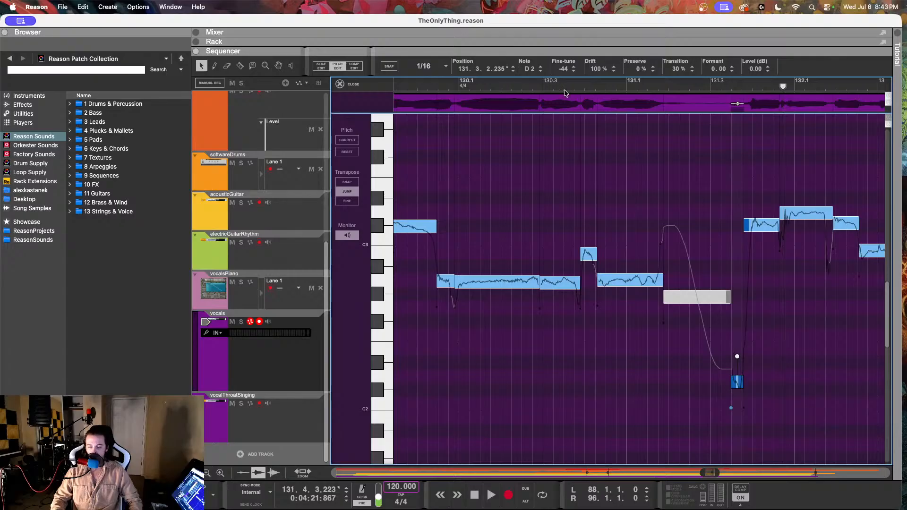
pyautogui.hscroll(3, 599, 129)
pyautogui.click(688, 226)
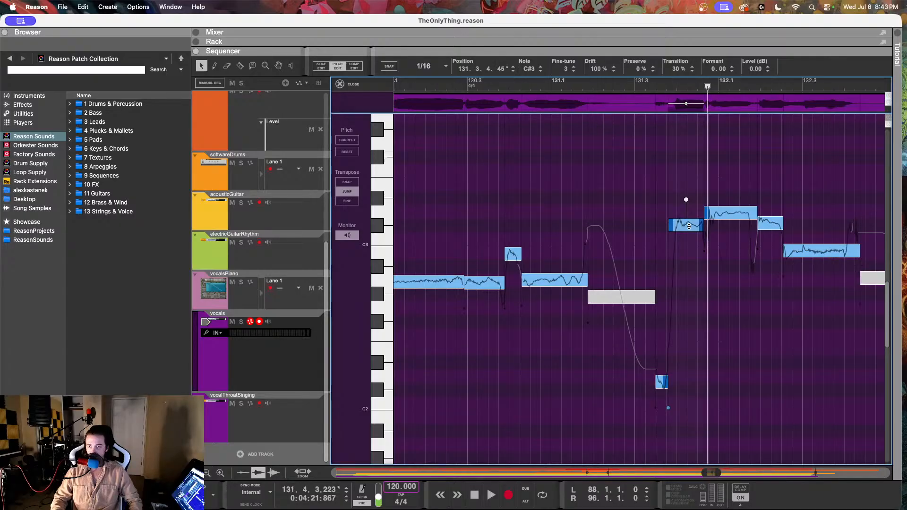
pyautogui.click(719, 213)
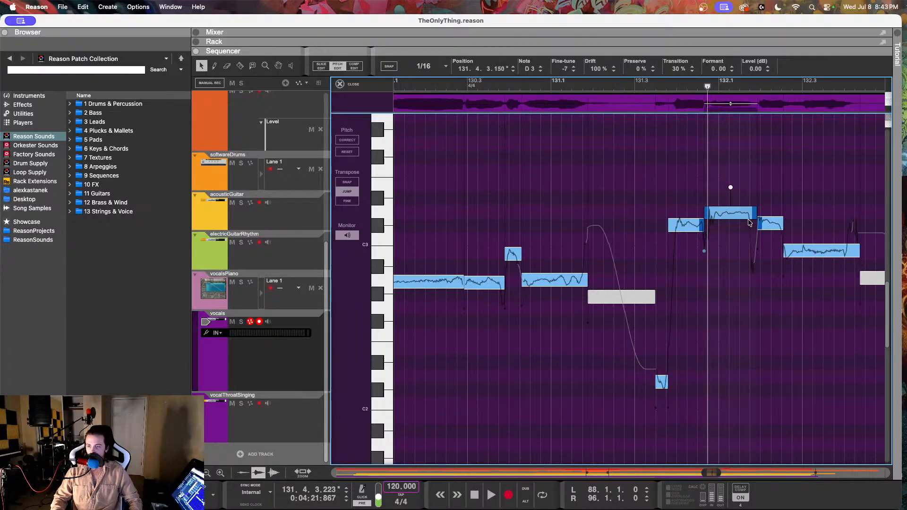
pyautogui.click(779, 225)
pyautogui.moveTo(563, 69); pyautogui.dragTo(565, 104)
pyautogui.click(813, 254)
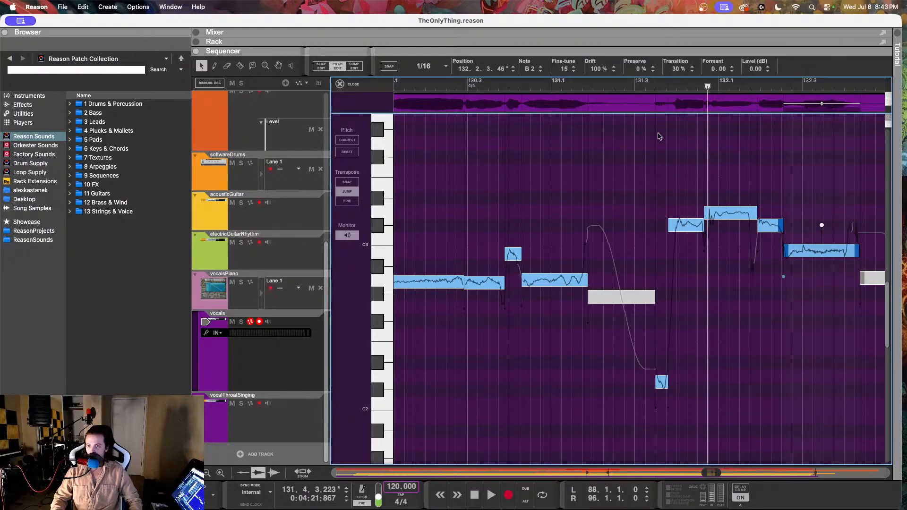
pyautogui.click(578, 90)
pyautogui.press('space')
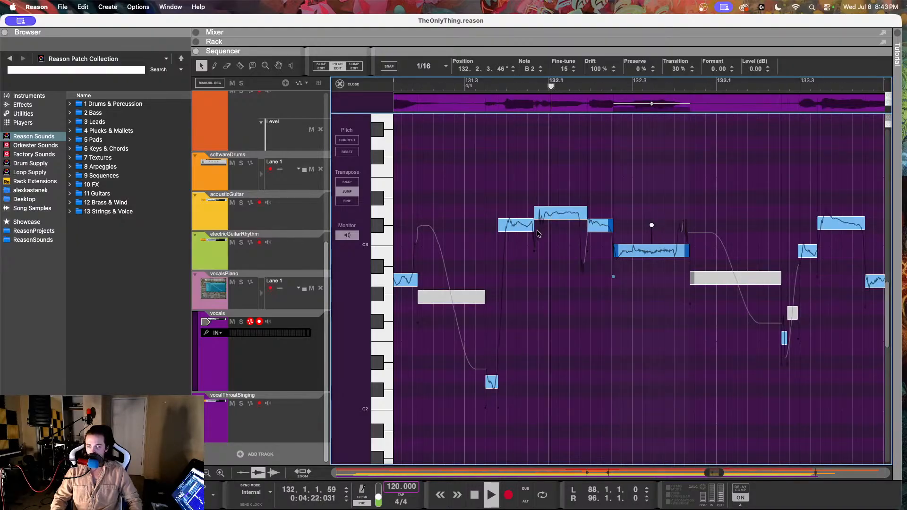
pyautogui.press('space')
# Step: Set the drift of the C#3 note at 131.3.4.45 to 51% and listen back from 131.3 into bar 133
pyautogui.click(519, 226)
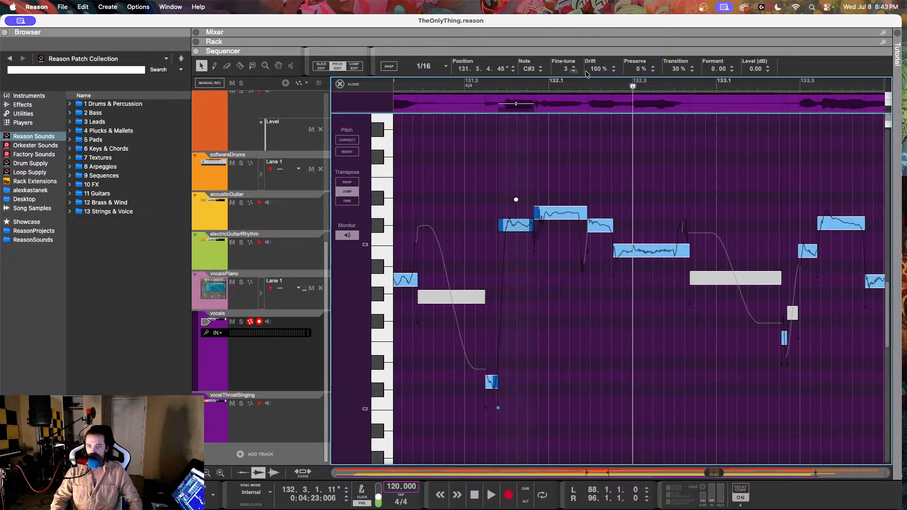
pyautogui.moveTo(586, 73); pyautogui.dragTo(578, 134)
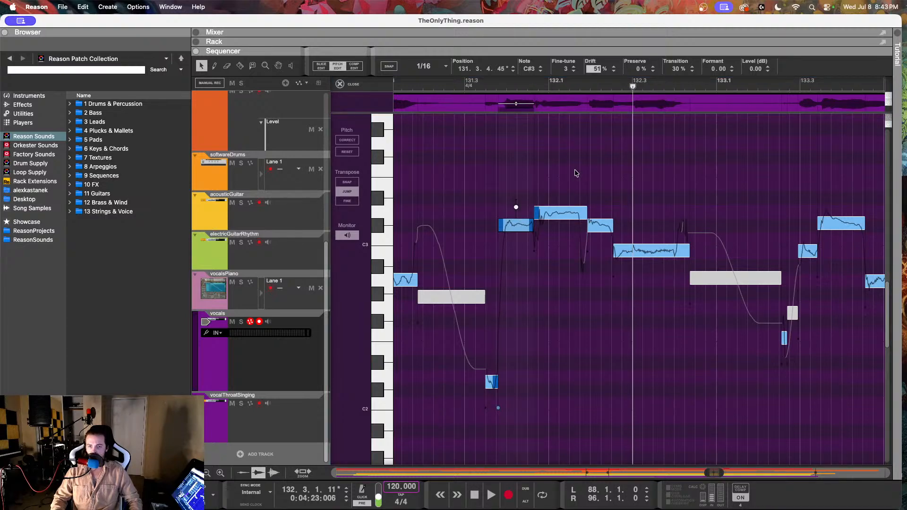
pyautogui.click(463, 83)
pyautogui.press('space')
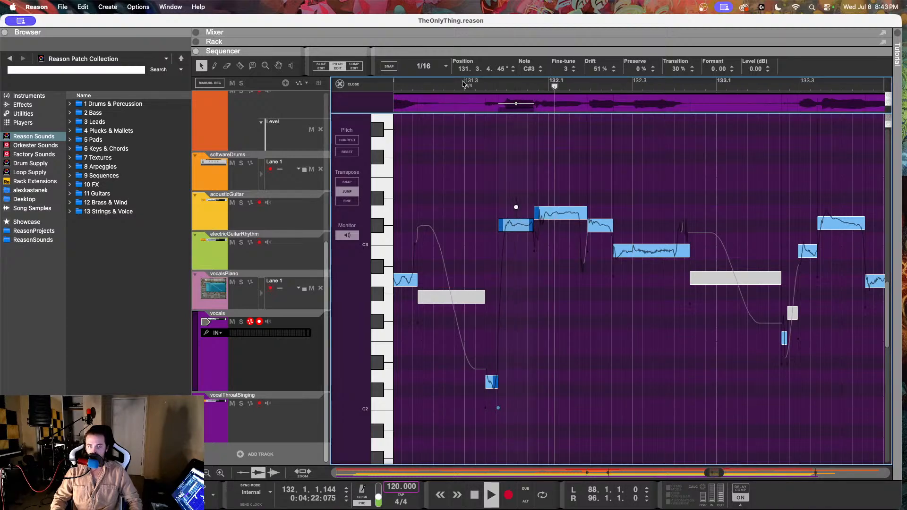
pyautogui.hscroll(1, 545, 196)
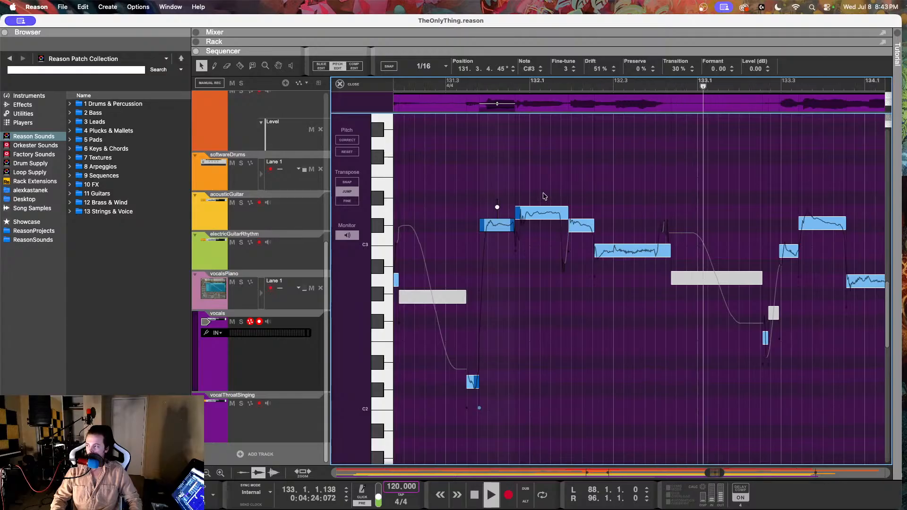
pyautogui.hscroll(5, 545, 197)
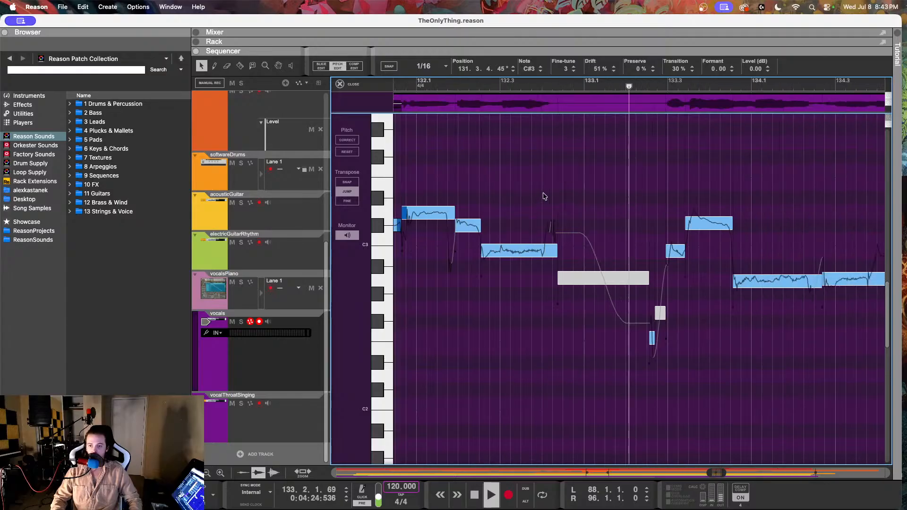
# Step: Tune the C#3 note at 133.3.2.156 to fine-tune 2 and drift 53%, and play back through bar 134
pyautogui.click(672, 250)
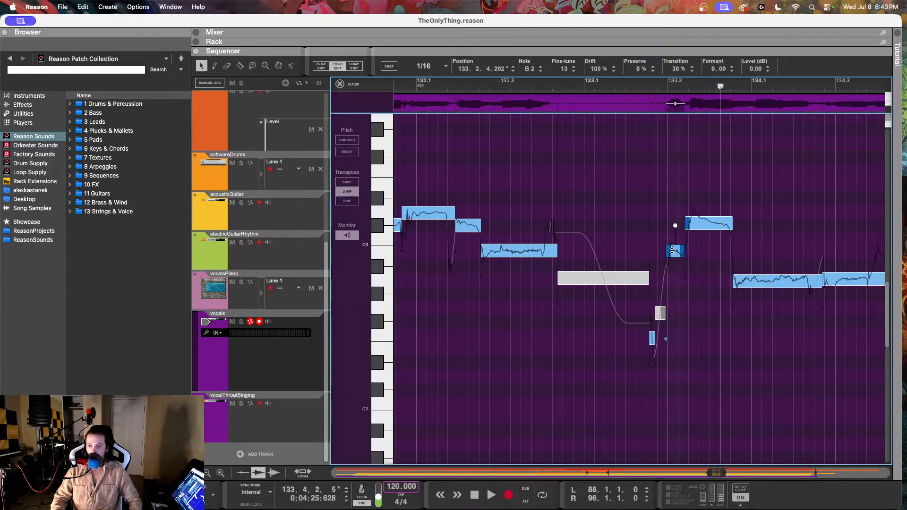
pyautogui.click(694, 224)
pyautogui.moveTo(595, 69); pyautogui.dragTo(567, 101)
pyautogui.press('space')
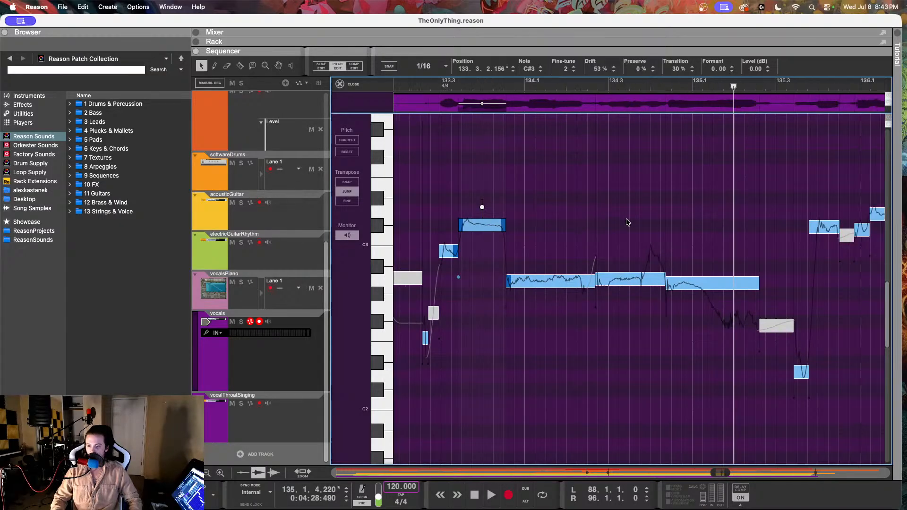
pyautogui.hscroll(2, 627, 222)
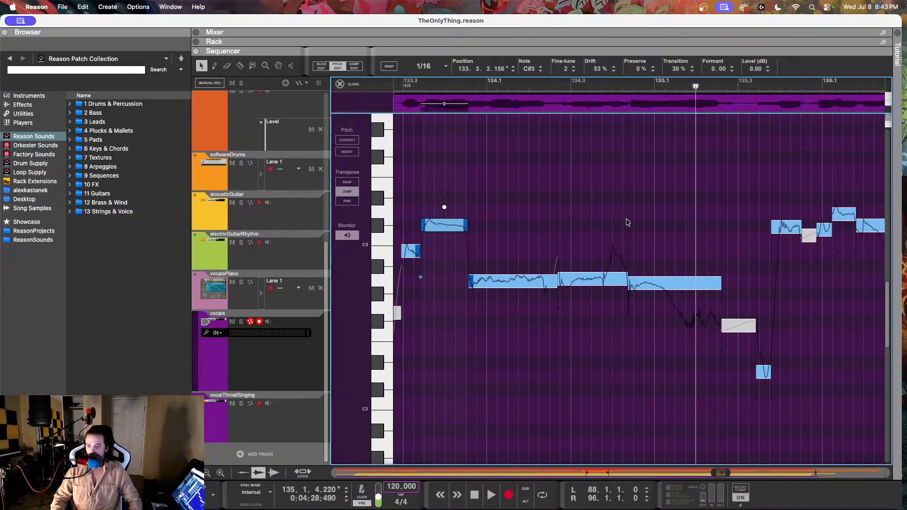
pyautogui.click(471, 83)
pyautogui.press('space')
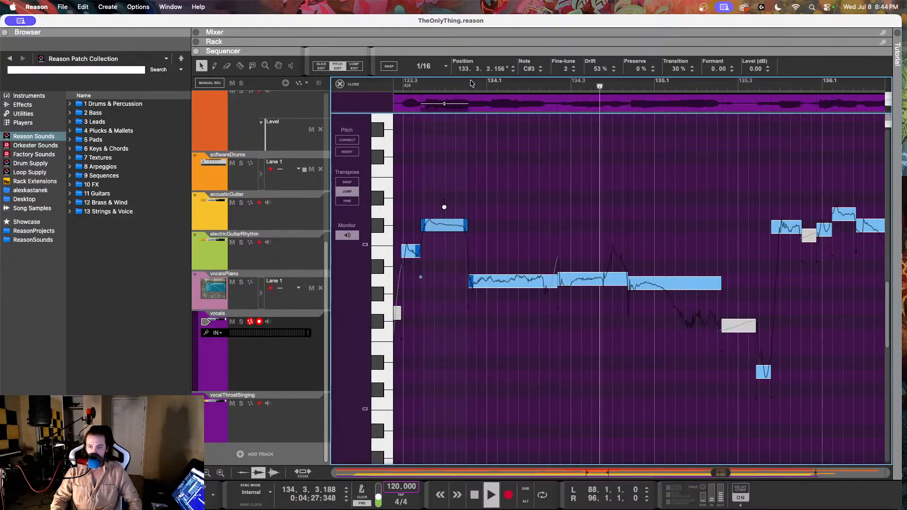
pyautogui.press('space')
# Step: Split the vocal note at 134.3.4.101 with the Razor tool and reduce the drift of the resulting B2 note
pyautogui.press('r')
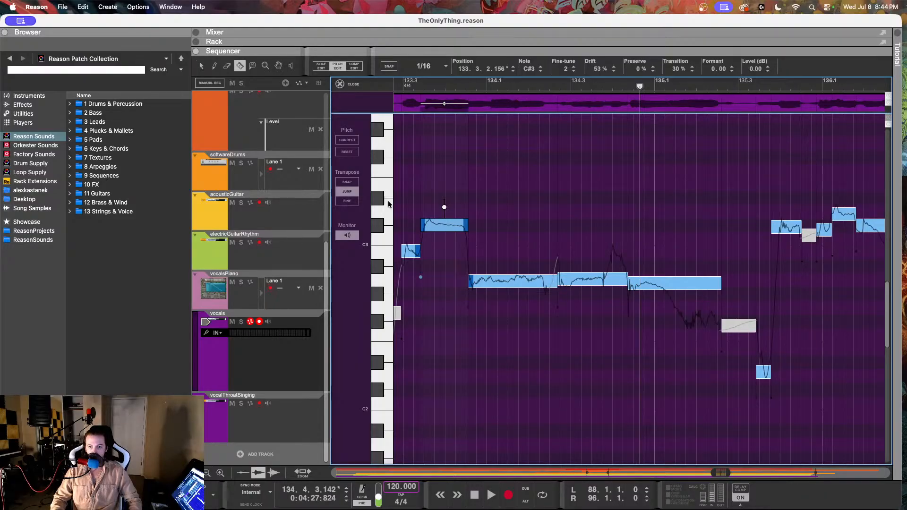
pyautogui.click(610, 274)
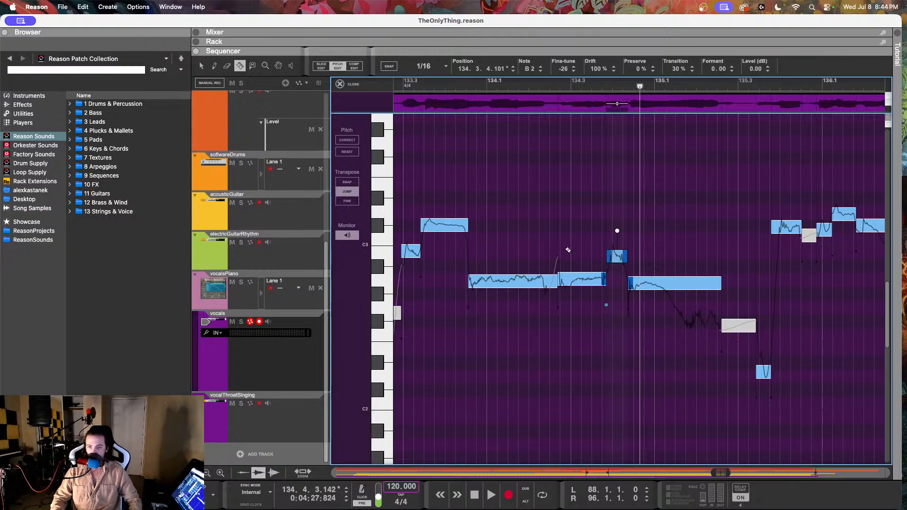
pyautogui.press('q')
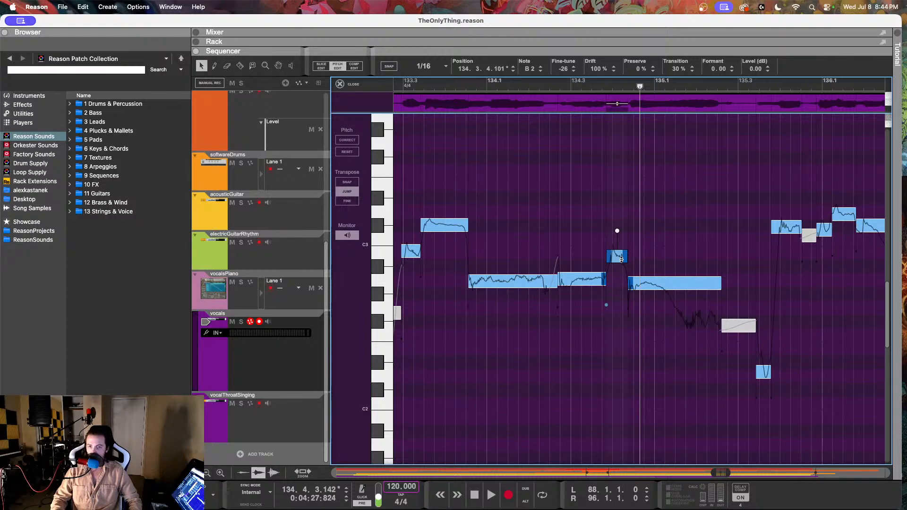
pyautogui.moveTo(595, 70); pyautogui.dragTo(594, 76)
pyautogui.moveTo(594, 127); pyautogui.dragTo(594, 130)
pyautogui.click(563, 69)
# Step: Play the vocalsPiano reference across bars 134 and 135, checking the B2 note at 134.4.1 and the A2 note at 134.4.3
pyautogui.click(273, 307)
pyautogui.click(597, 262)
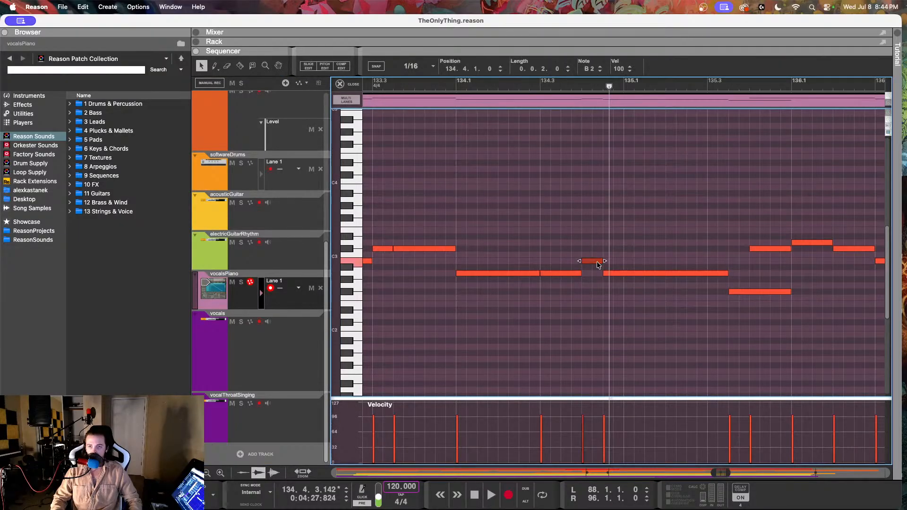
pyautogui.click(449, 85)
pyautogui.press('space')
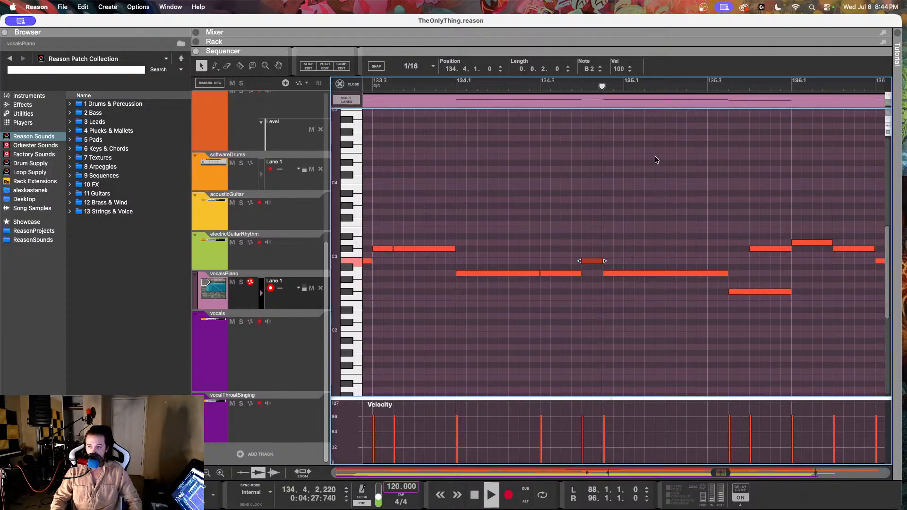
pyautogui.press('space')
pyautogui.press('Right')
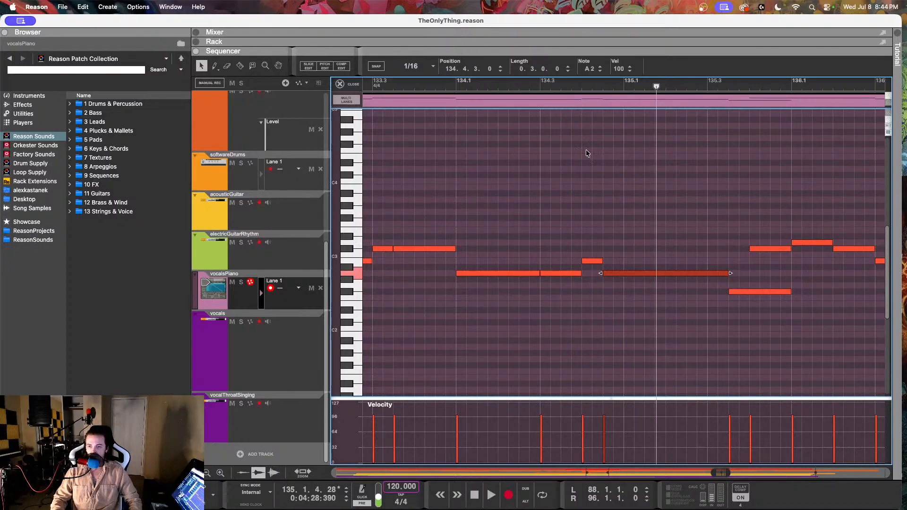
pyautogui.click(567, 86)
pyautogui.press('space')
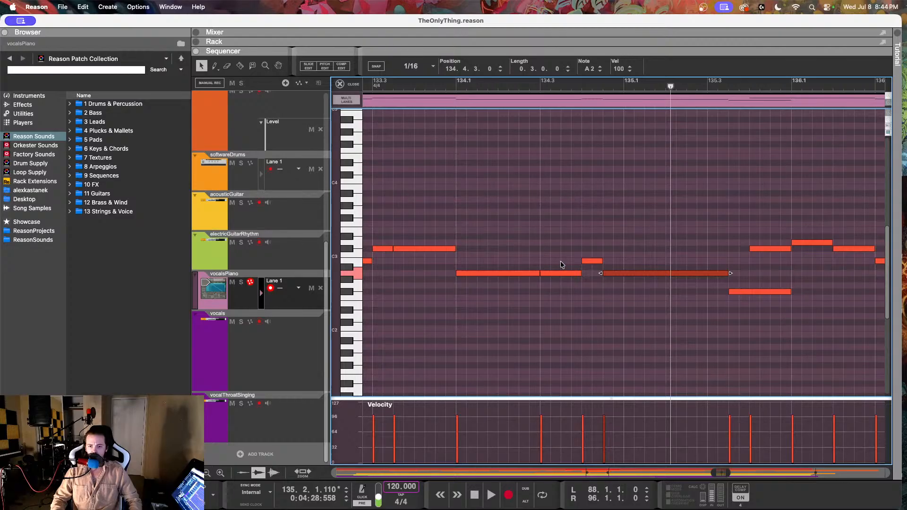
# Step: Audition the piano keys around F#2 to compare them with the end of the sung phrase
pyautogui.click(357, 284)
pyautogui.click(352, 291)
pyautogui.click(349, 286)
# Step: Return to the vocals track and reopen its clip in Pitch Edit mode around bar 135
pyautogui.click(303, 344)
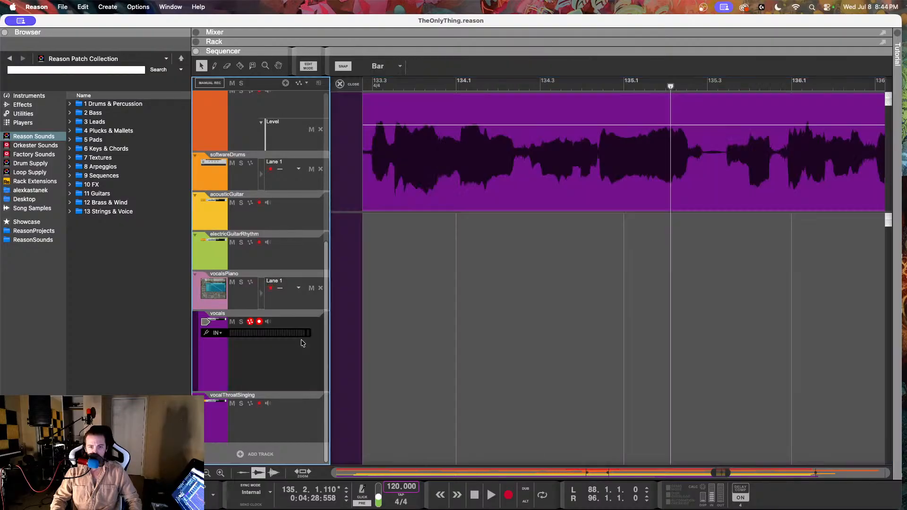
pyautogui.doubleClick(369, 118)
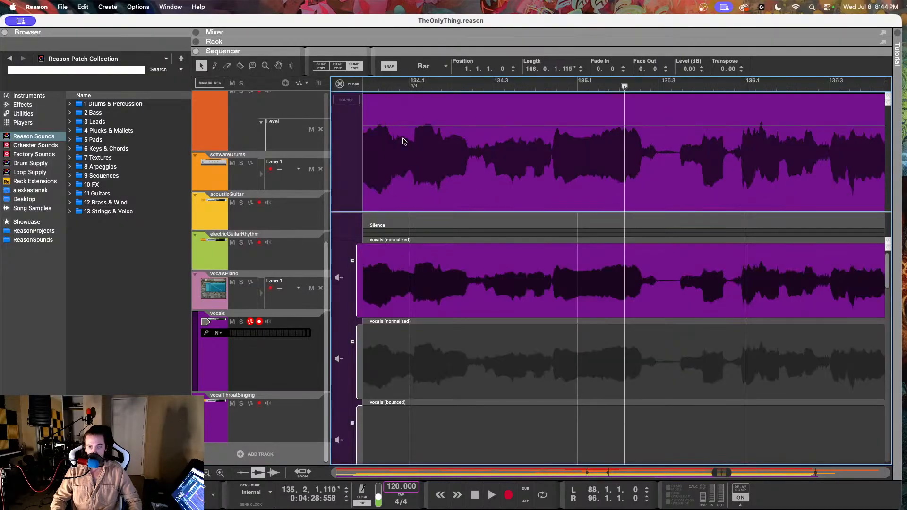
pyautogui.click(337, 66)
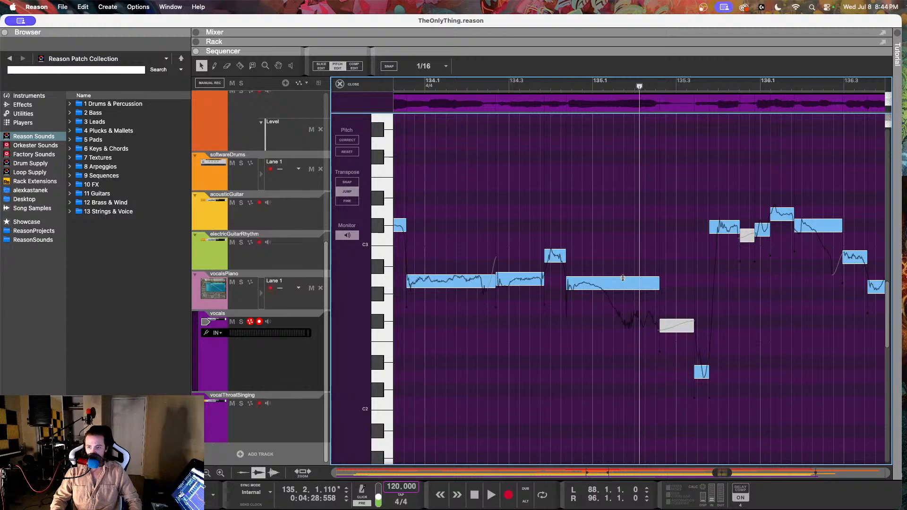
# Step: Split the A2 note at 135.1.4.130, set the resulting F#2 note's drift to 47%, and play back into bar 137
pyautogui.click(240, 67)
pyautogui.click(595, 289)
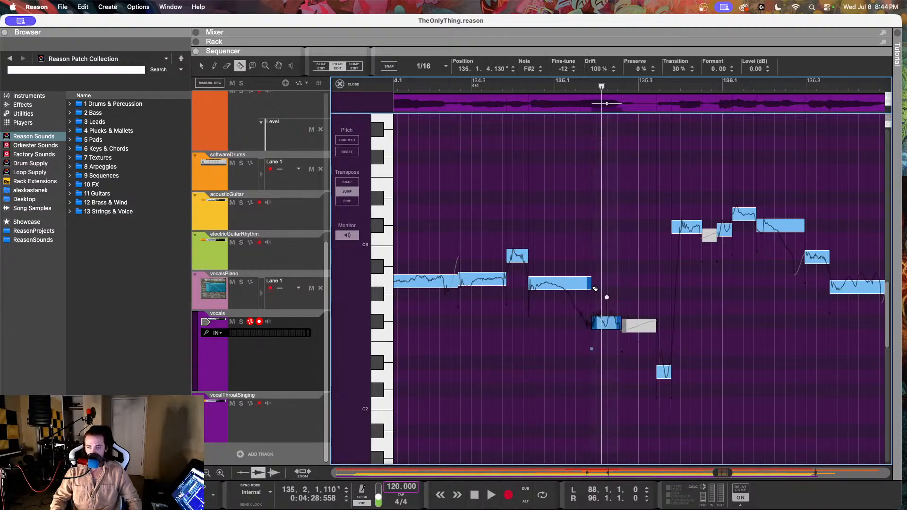
pyautogui.press('q')
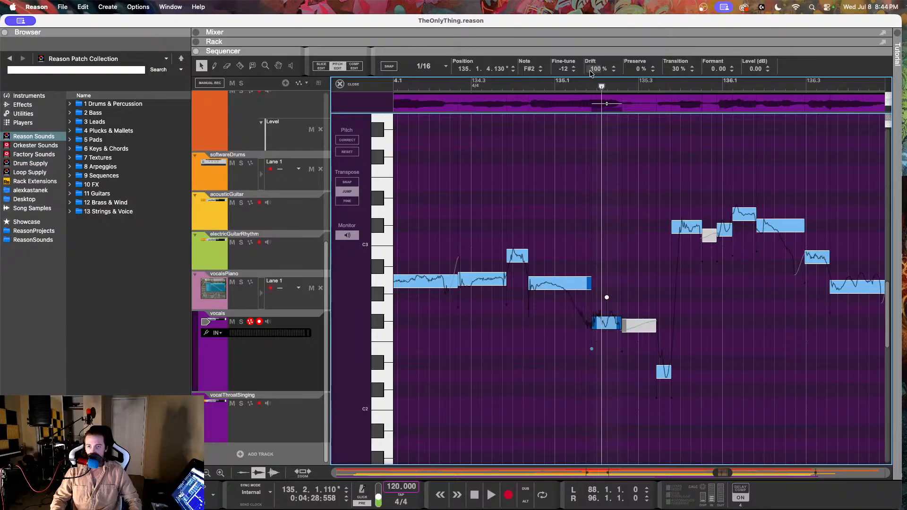
pyautogui.moveTo(591, 72); pyautogui.dragTo(587, 181)
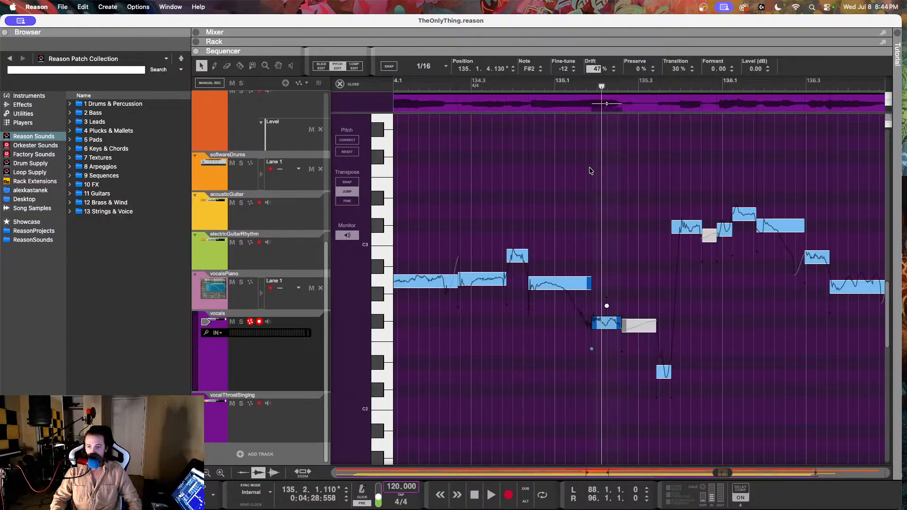
pyautogui.click(496, 83)
pyautogui.press('space')
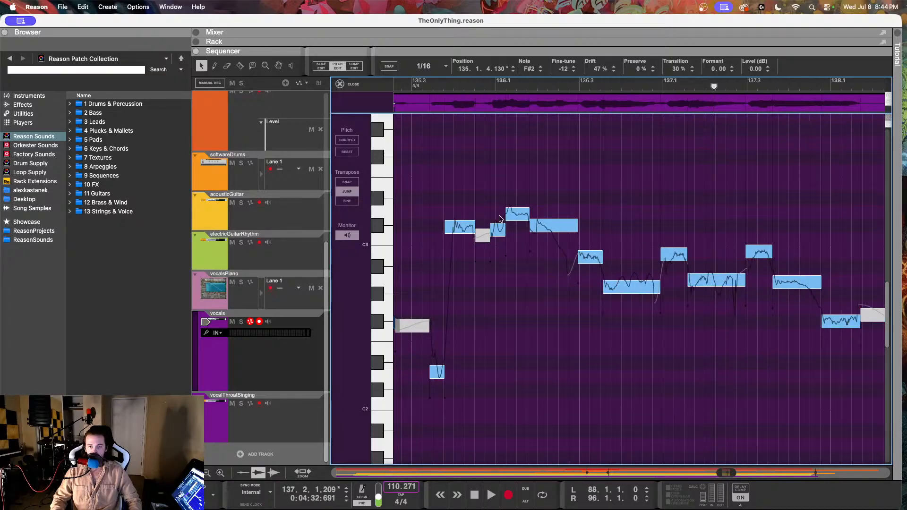
# Step: Listen from 135.3 and reduce the drift of the C#3 note at 136.1.4.60
pyautogui.click(414, 88)
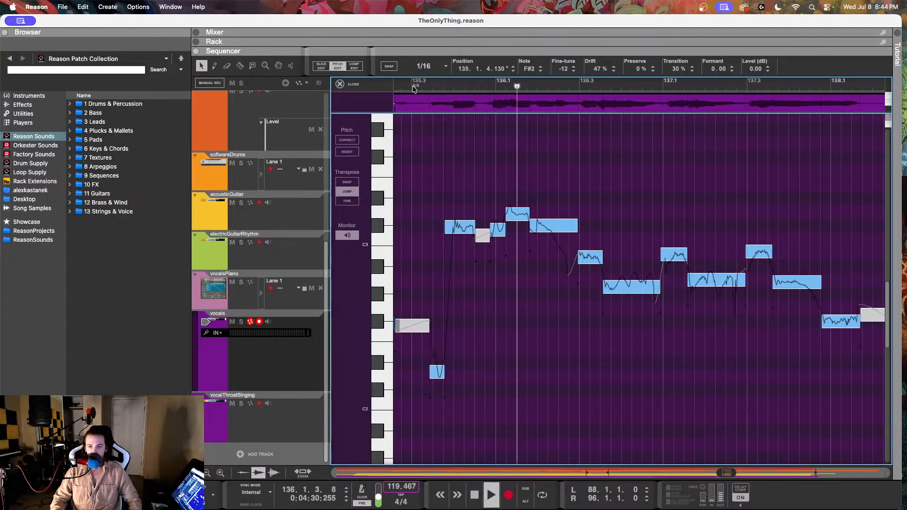
pyautogui.press('space')
pyautogui.click(558, 226)
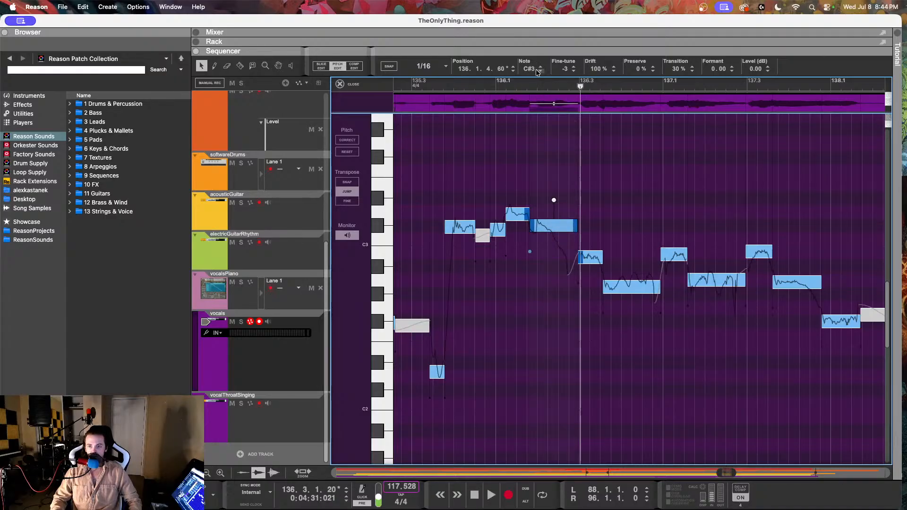
pyautogui.moveTo(591, 71); pyautogui.dragTo(586, 125)
# Step: Set the fine-tune of the B2 note at 136.2.4.210 to -14 and play back from 135.3
pyautogui.moveTo(564, 70); pyautogui.dragTo(567, 32)
pyautogui.click(434, 82)
pyautogui.press('space')
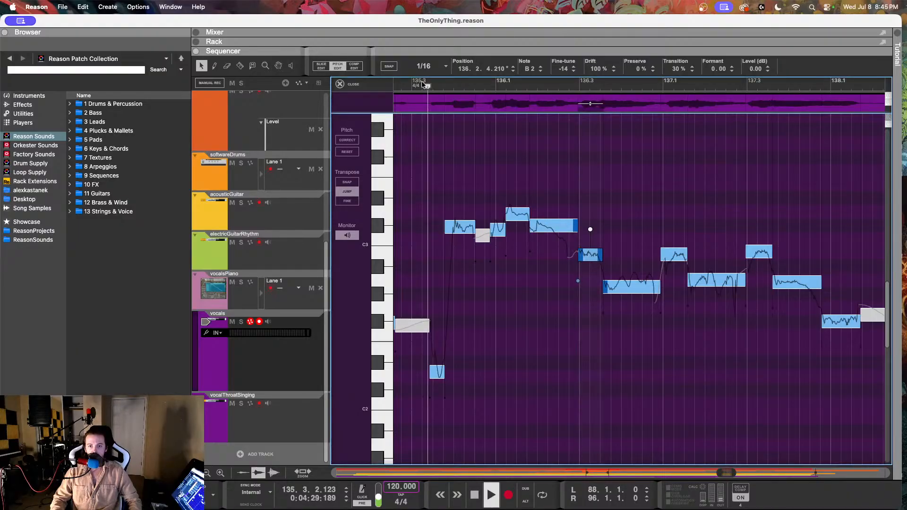
pyautogui.press('space')
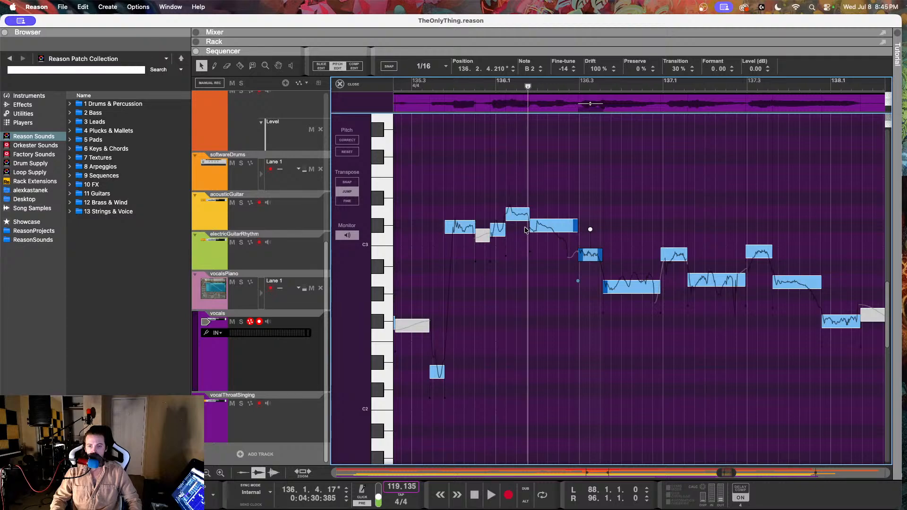
# Step: Set the drift to about 81% on the D3 note at 136.1.1.225 and 63% on the C#3 note at 135.3.4.32, checking by playback
pyautogui.click(517, 215)
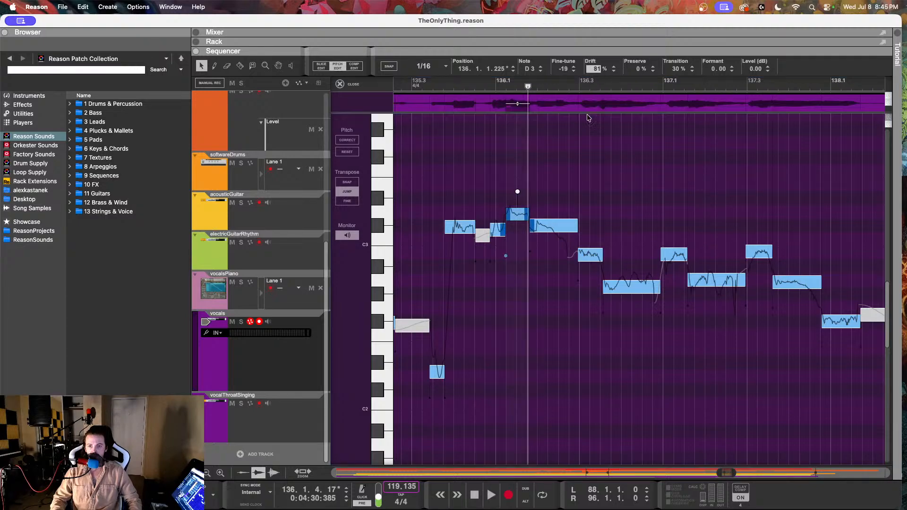
pyautogui.click(459, 227)
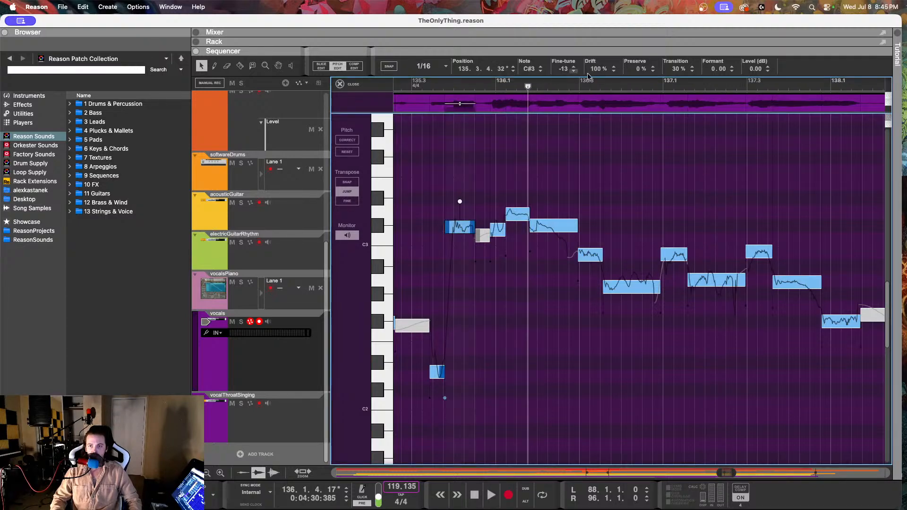
pyautogui.press('Return')
pyautogui.click(412, 86)
pyautogui.press('space')
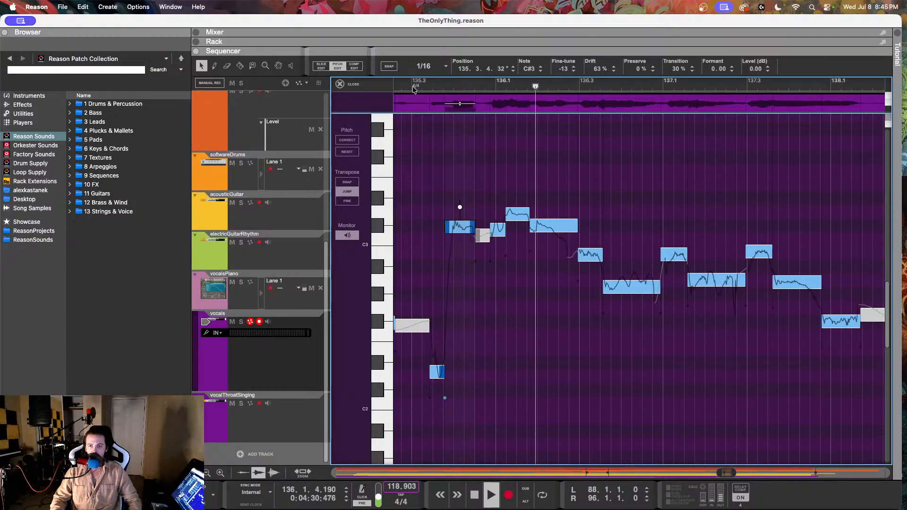
pyautogui.press('space')
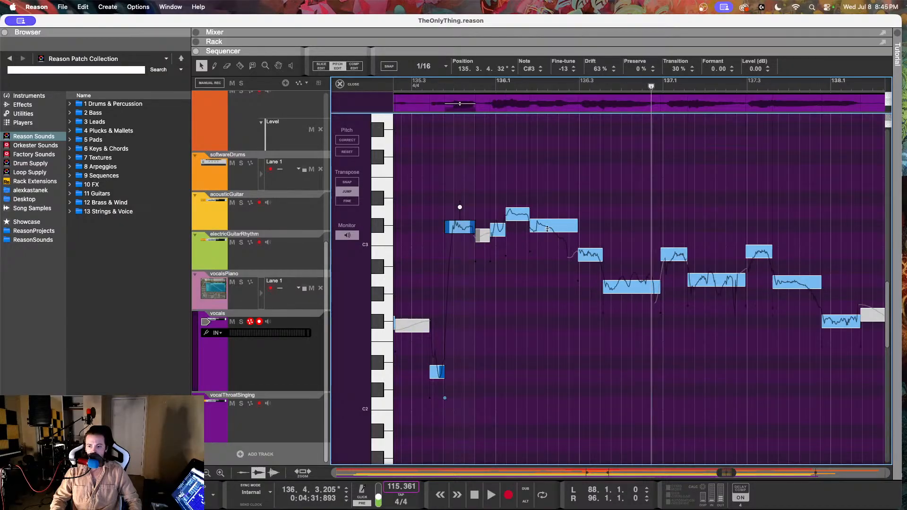
# Step: Compare the A2 vocal note at 136.3.3.56 with the vocalsPiano A2 note at 136.3.3, playing the reference from bar 136
pyautogui.click(623, 294)
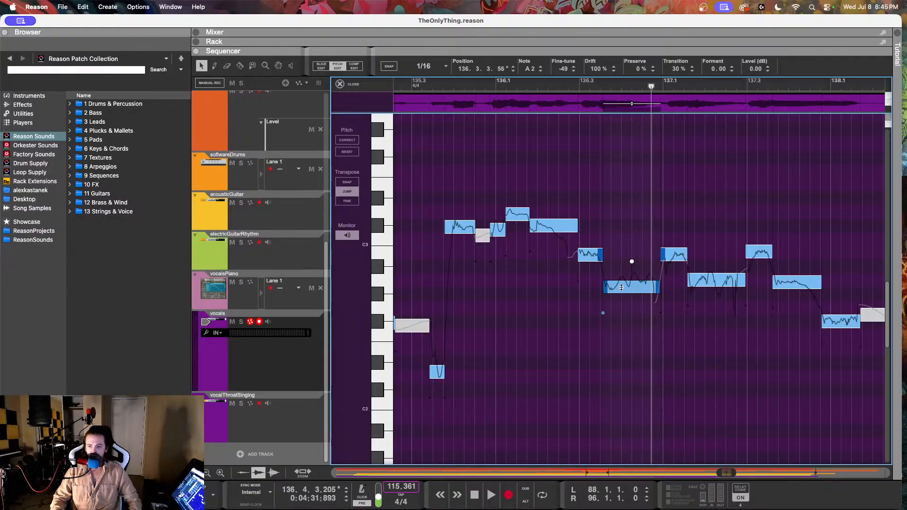
pyautogui.click(271, 302)
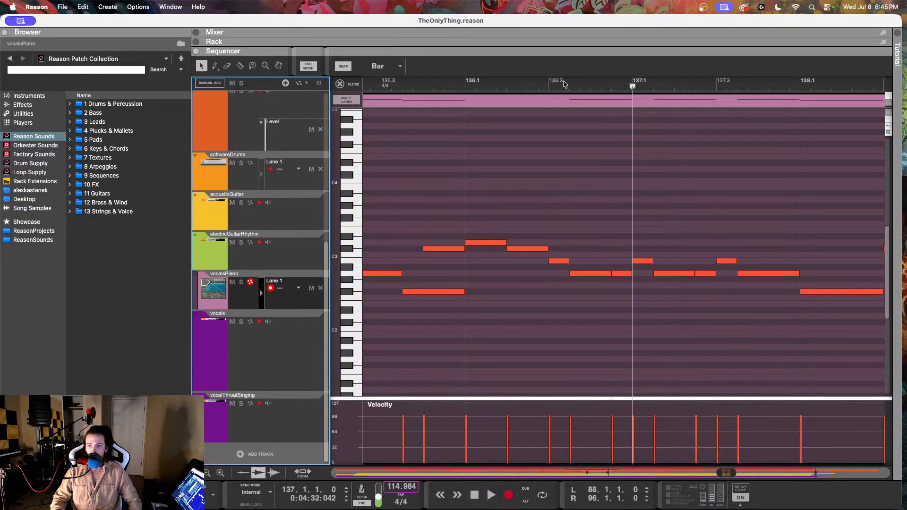
pyautogui.click(547, 82)
pyautogui.click(596, 273)
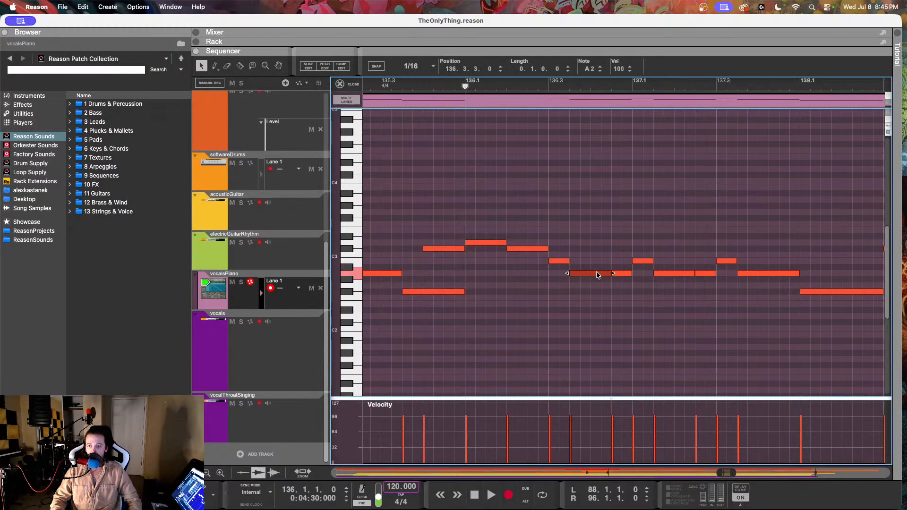
pyautogui.press('space')
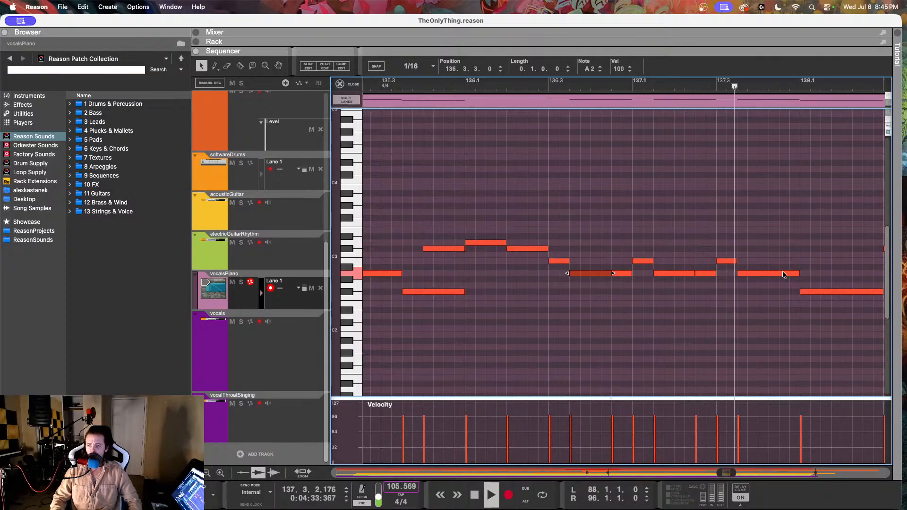
# Step: Stop the reference, return to the vocals clip in pitch edit mode, and play it back from about 135.3
pyautogui.press('space')
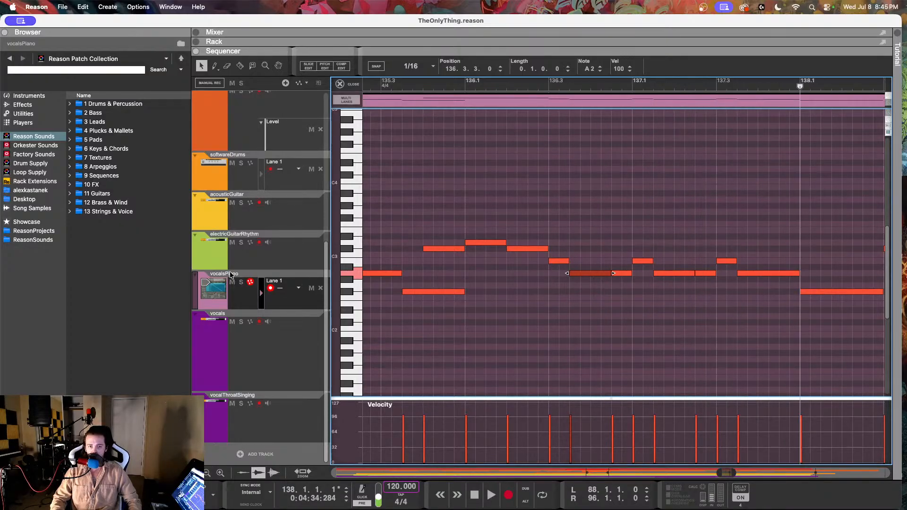
pyautogui.click(244, 359)
pyautogui.doubleClick(460, 156)
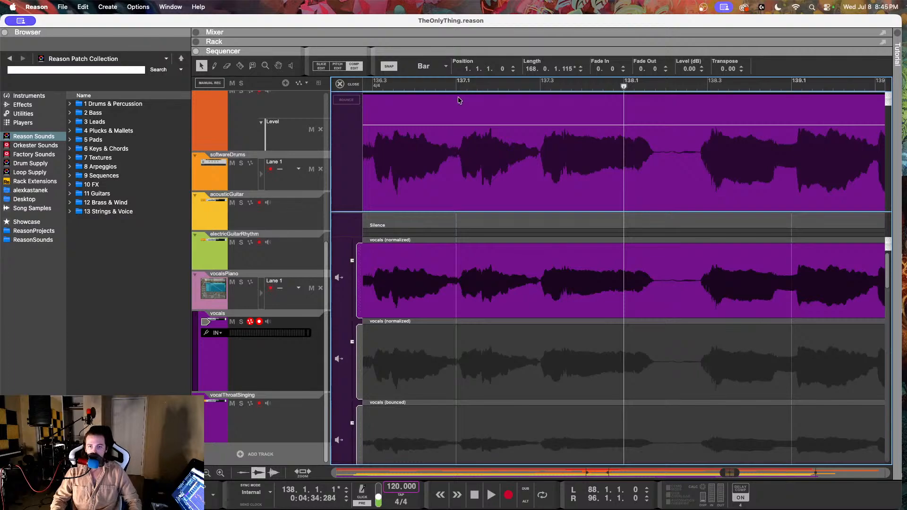
pyautogui.click(336, 67)
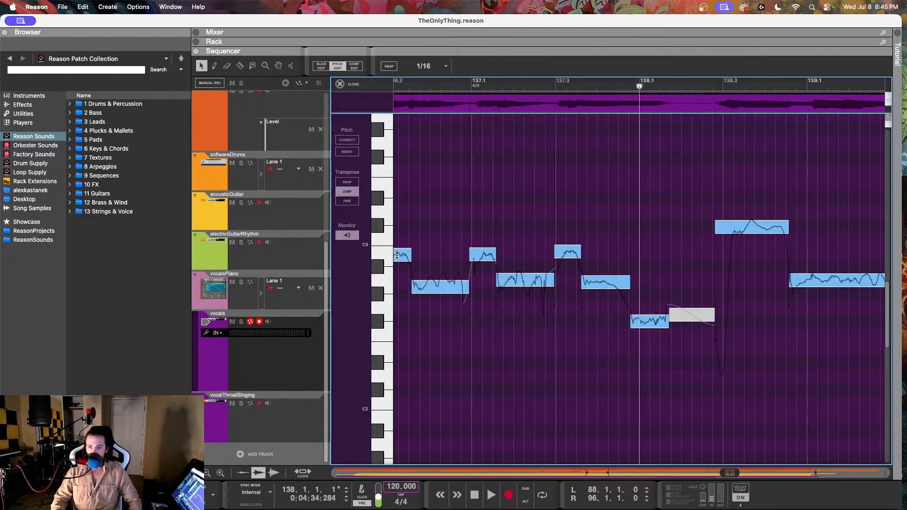
pyautogui.hscroll(5, 569, 225)
pyautogui.hscroll(-10, 567, 227)
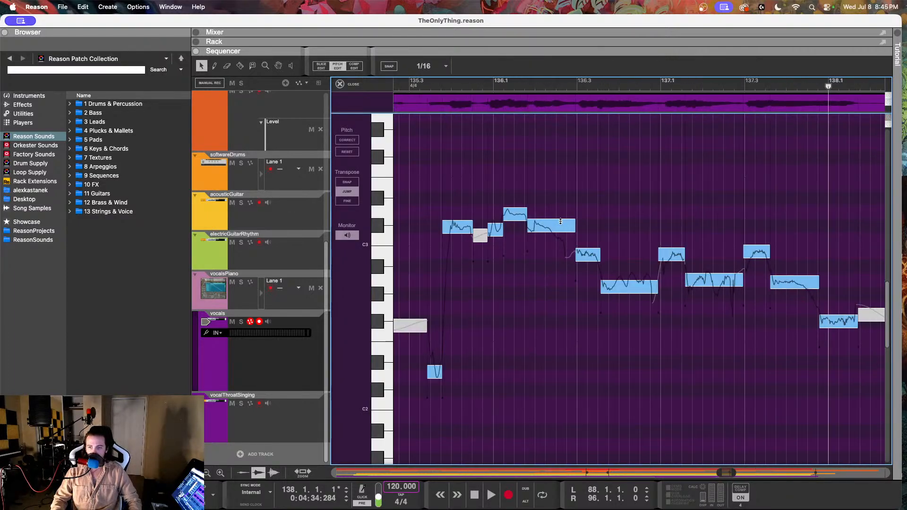
pyautogui.click(427, 81)
pyautogui.press('space')
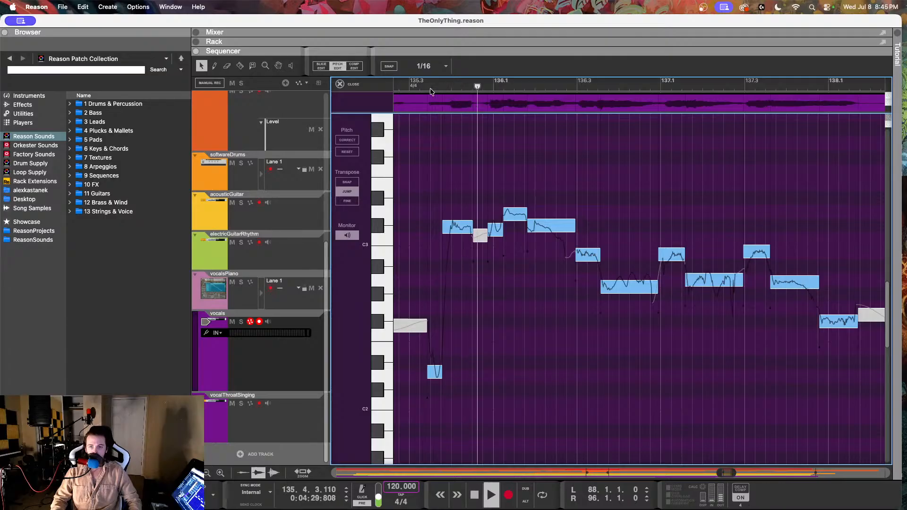
pyautogui.press('space')
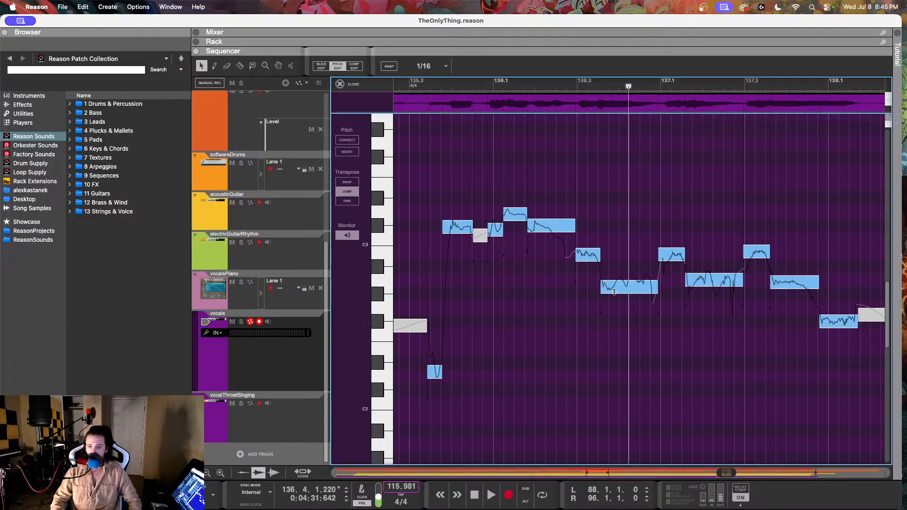
# Step: Set the A2 note at 136.3.3.56 to 74% drift and -43 fine-tune, checking it by playback
pyautogui.click(617, 281)
pyautogui.moveTo(595, 71); pyautogui.dragTo(585, 122)
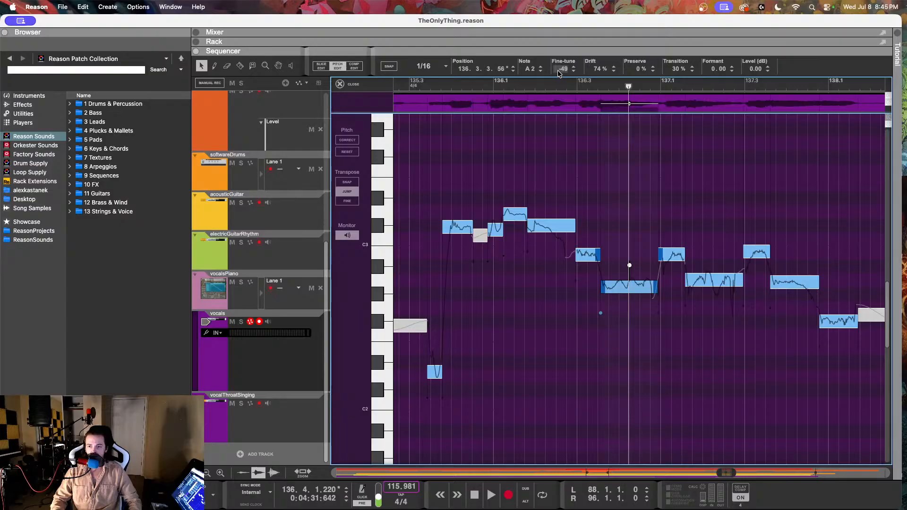
pyautogui.moveTo(557, 70); pyautogui.dragTo(559, 62)
pyautogui.press('space')
pyautogui.press('space')
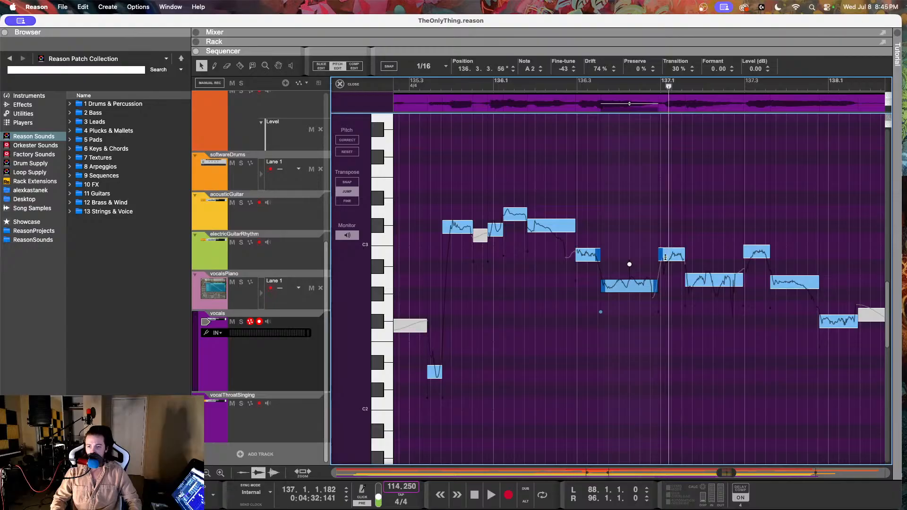
pyautogui.press('space')
pyautogui.click(591, 85)
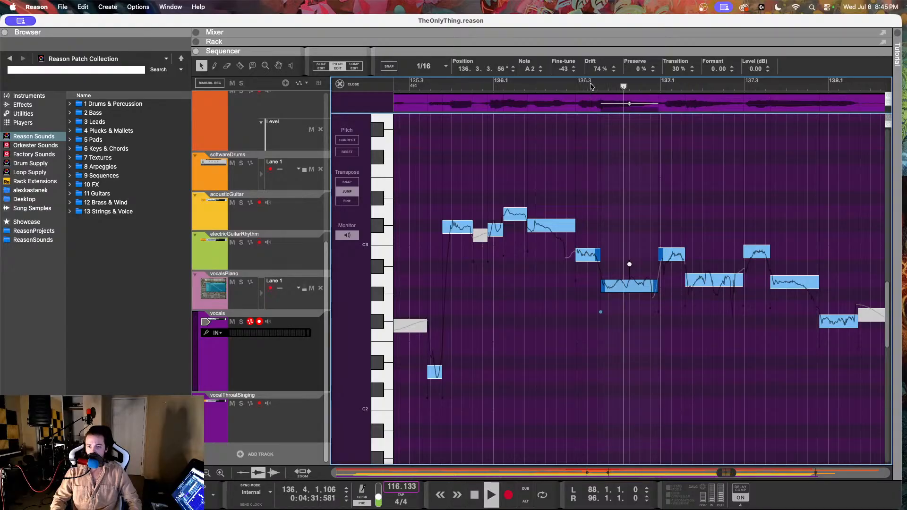
pyautogui.press('space')
# Step: Set the B2 note at 136.4.4.181 to 50% drift and -9 fine-tune, and play back from before it
pyautogui.click(672, 254)
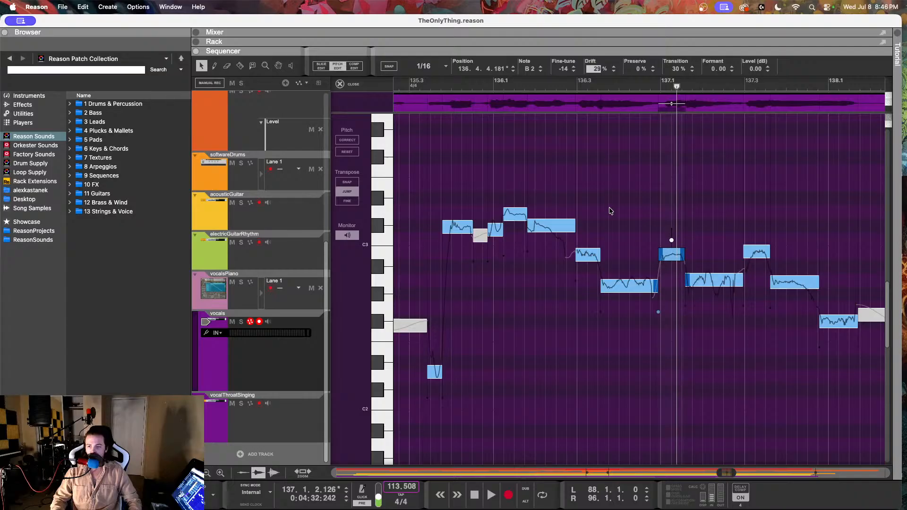
pyautogui.write('50')
pyautogui.press('Return')
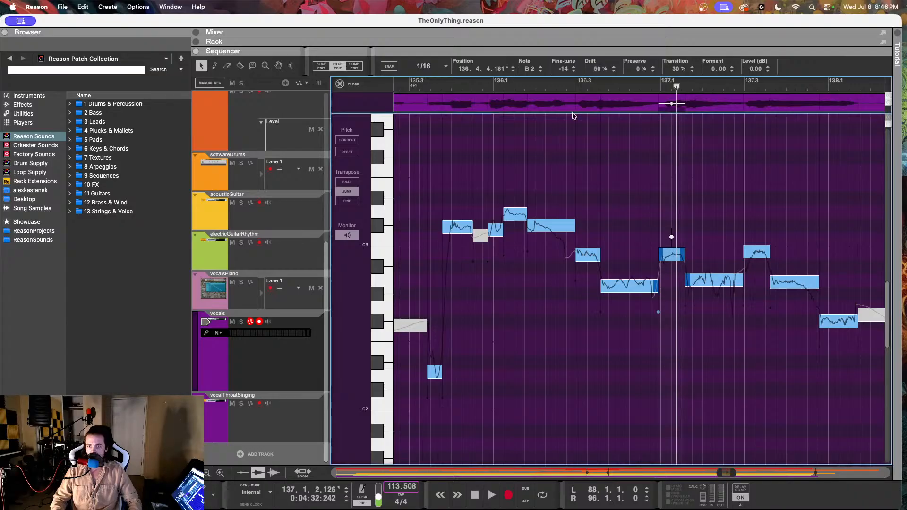
pyautogui.doubleClick(560, 70)
pyautogui.write('-8')
pyautogui.press('Return')
pyautogui.click(547, 81)
pyautogui.press('space')
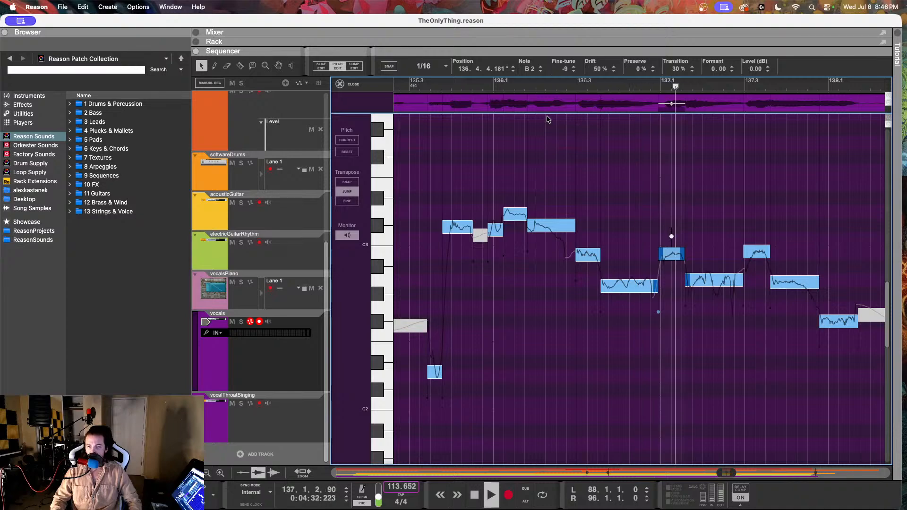
pyautogui.press('space')
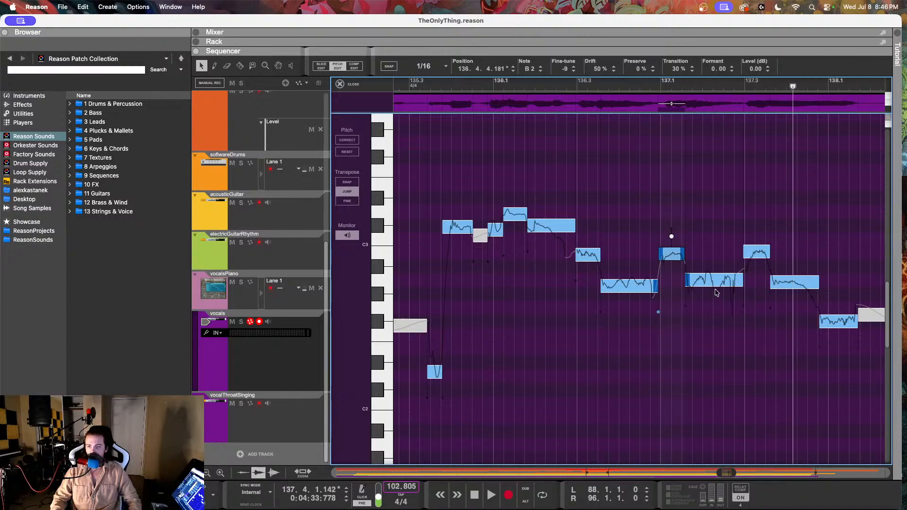
# Step: Set the A2 note at 137.1.3.75 to 54% drift and -9 fine-tune
pyautogui.click(714, 282)
pyautogui.moveTo(605, 71); pyautogui.dragTo(598, 161)
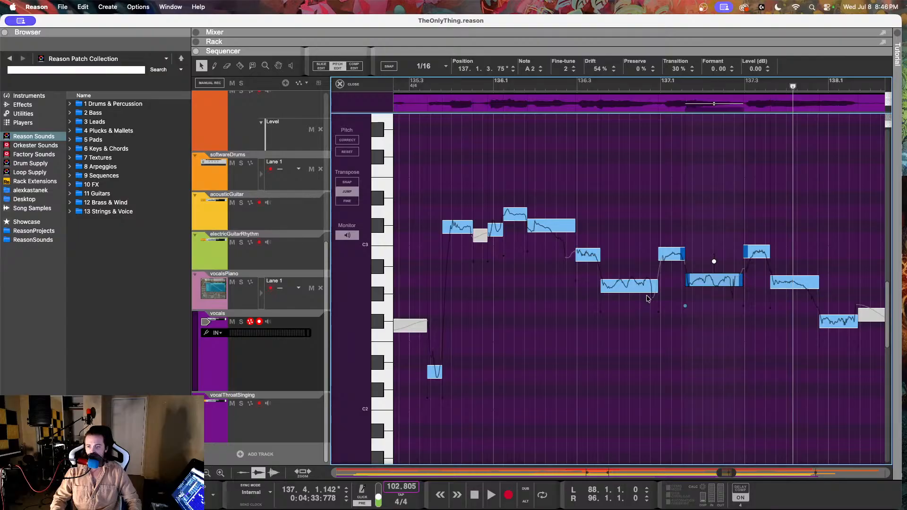
pyautogui.moveTo(562, 69); pyautogui.dragTo(566, 92)
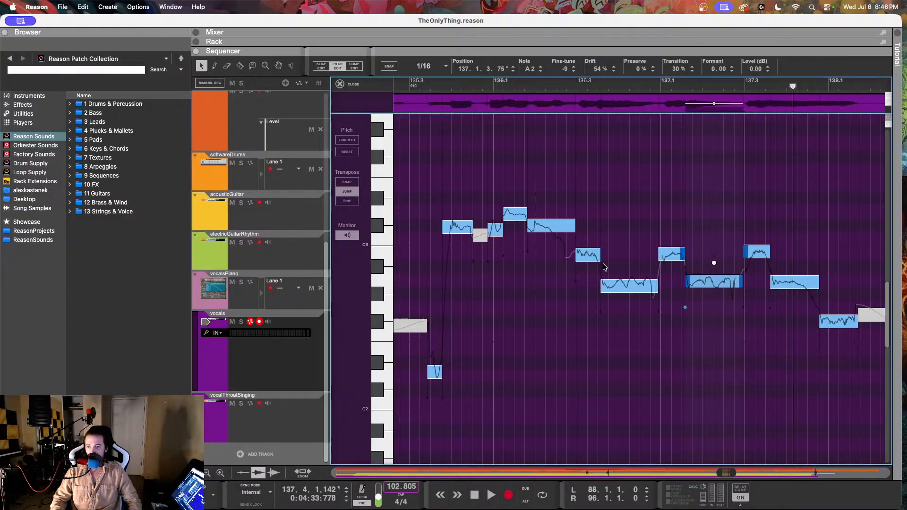
# Step: Set the fine-tune of the A2 note at 136.3.3.56 to -29, listen, and readjust it to -35 with another playback
pyautogui.click(607, 291)
pyautogui.moveTo(575, 72); pyautogui.dragTo(559, 51)
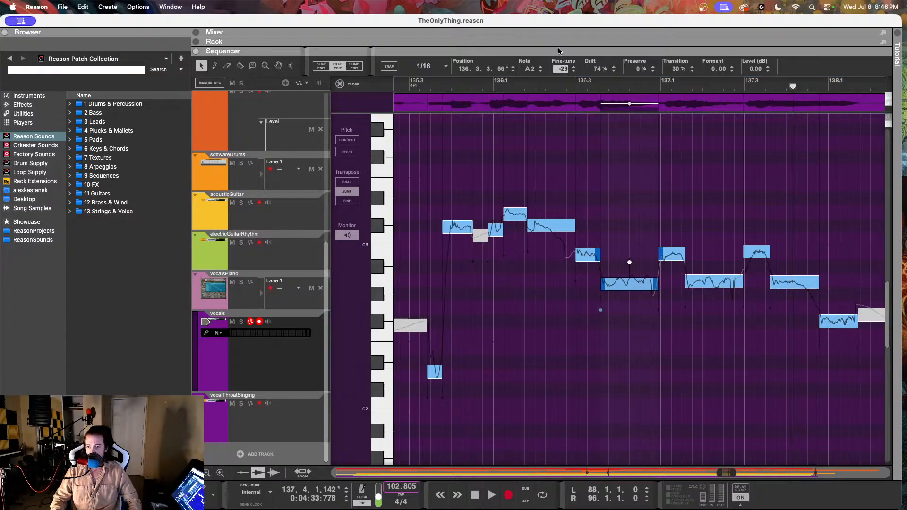
pyautogui.click(573, 82)
pyautogui.press('space')
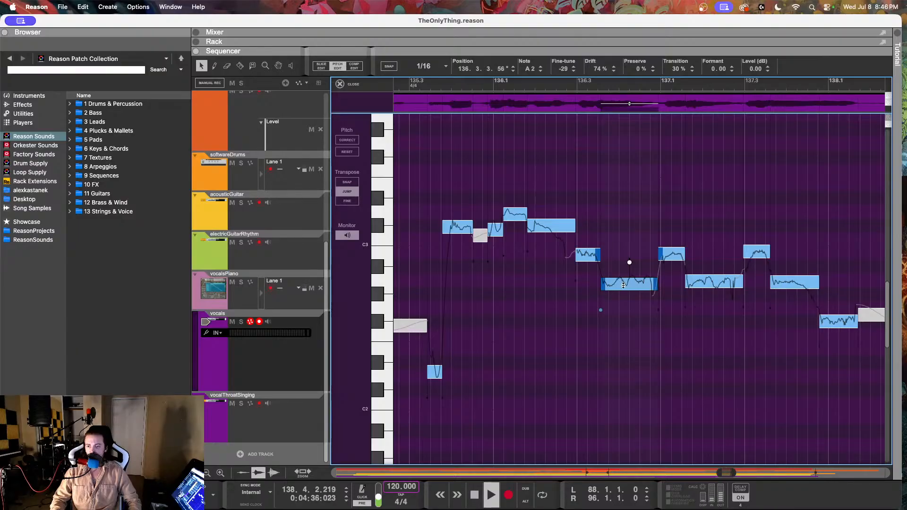
pyautogui.moveTo(571, 61); pyautogui.dragTo(561, 81)
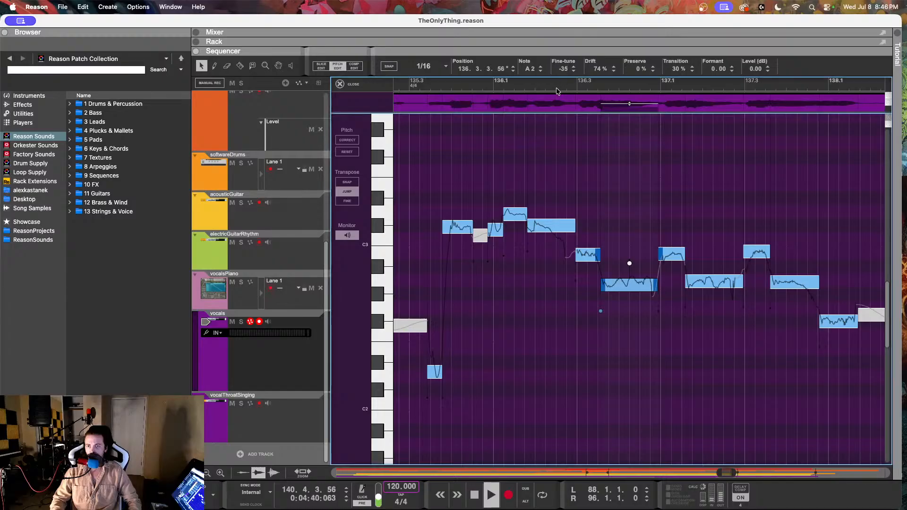
pyautogui.click(556, 88)
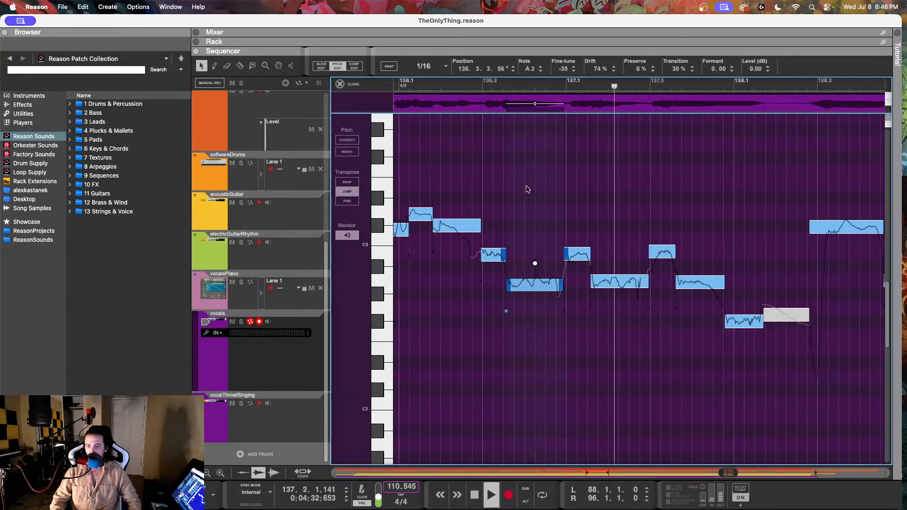
# Step: Set the fine-tune of the A2 note at 137.1.3.75 to -14 and play back from before 136.3
pyautogui.click(544, 281)
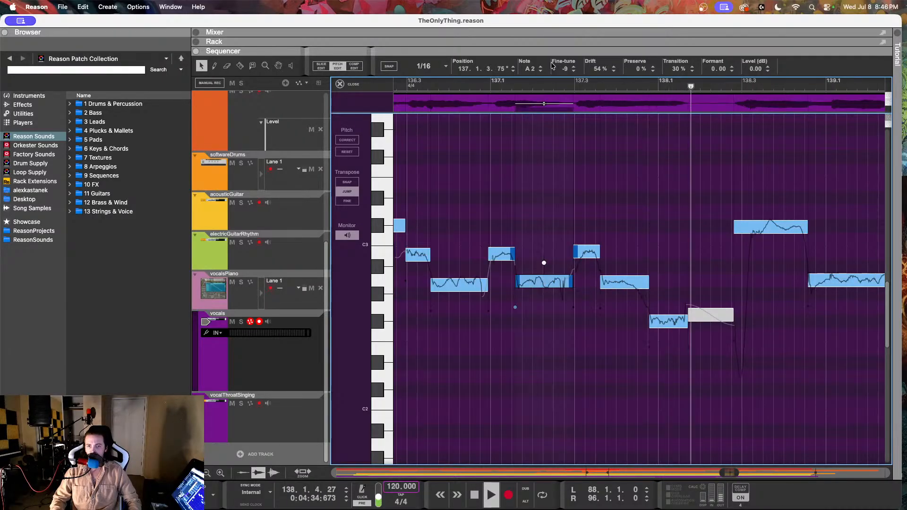
pyautogui.press('space')
pyautogui.moveTo(562, 69); pyautogui.dragTo(563, 75)
pyautogui.hscroll(-2, 520, 136)
pyautogui.hscroll(-1, 520, 136)
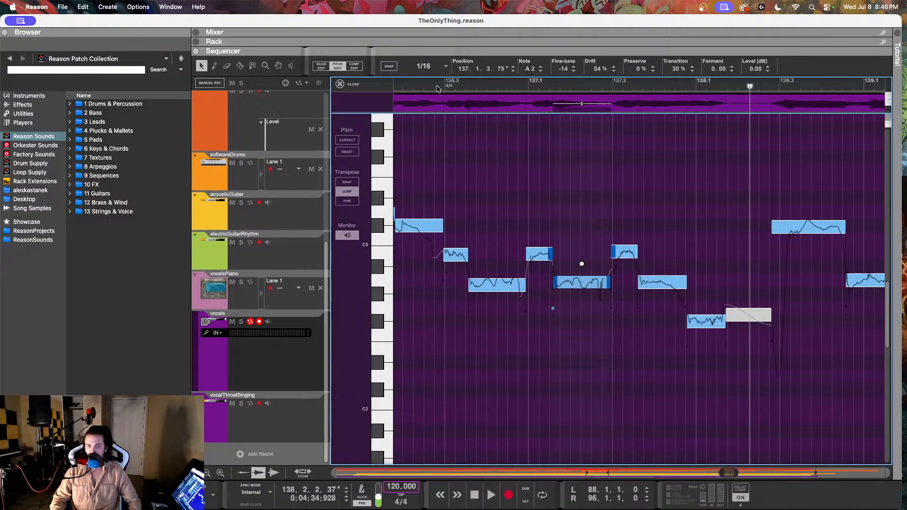
pyautogui.click(429, 87)
pyautogui.press('space')
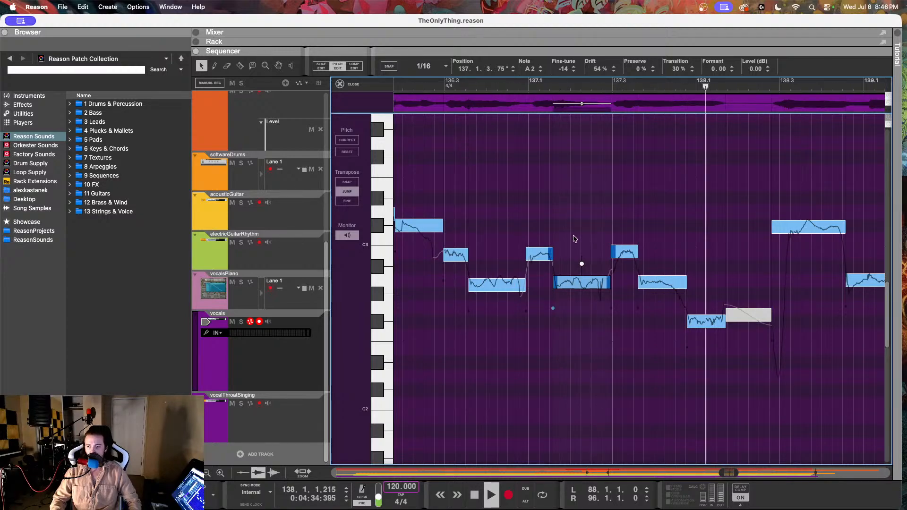
pyautogui.press('space')
# Step: Set the drift of the C#3 note at 138.2.4.51 to 69% and listen to the phrase leading through it
pyautogui.click(736, 229)
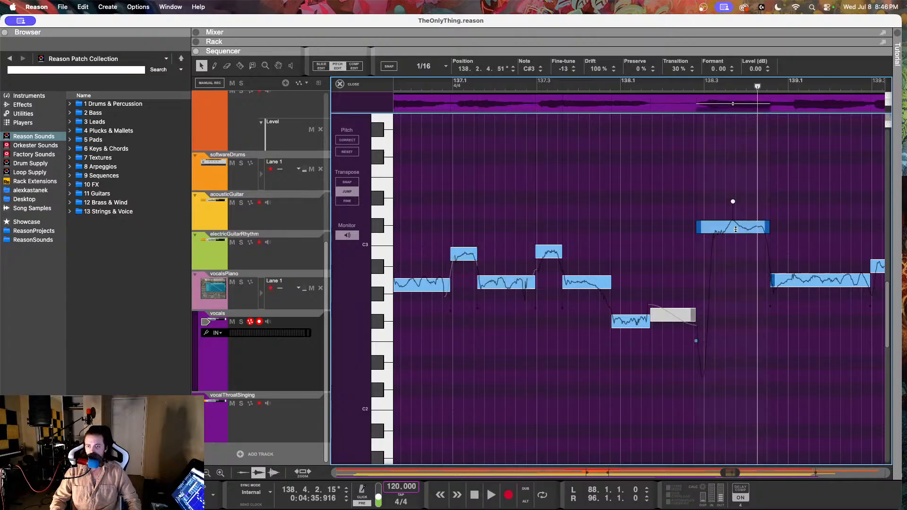
pyautogui.moveTo(587, 71); pyautogui.dragTo(598, 120)
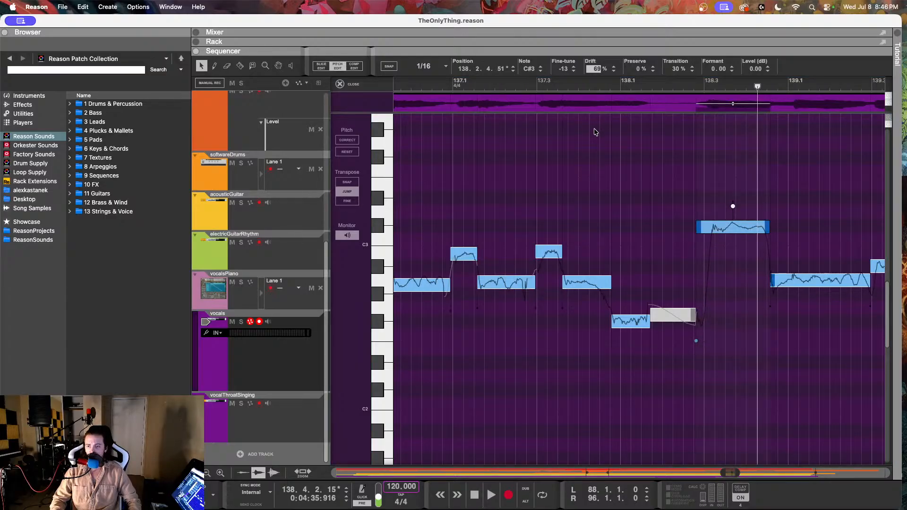
pyautogui.click(590, 94)
pyautogui.press('space')
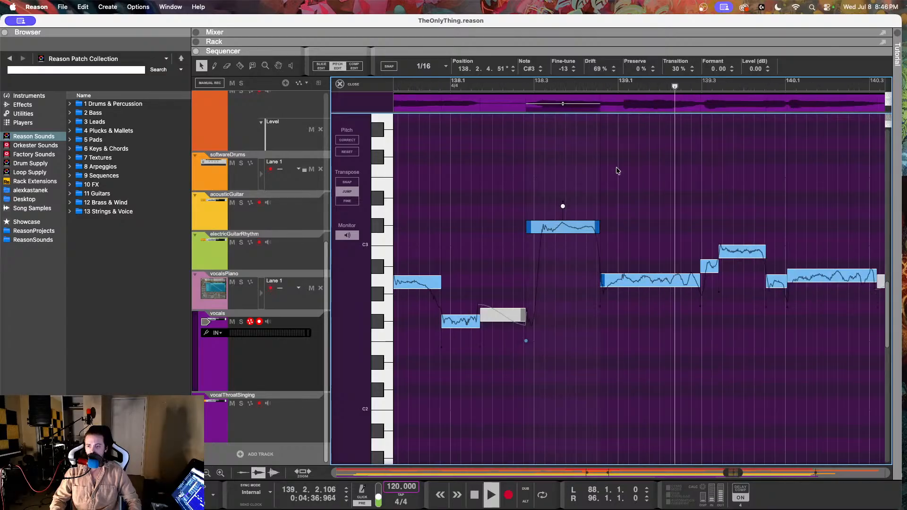
pyautogui.press('space')
# Step: Set the drift of the A2 note at 138.4.3.66 to 78% and check it by playback
pyautogui.click(668, 277)
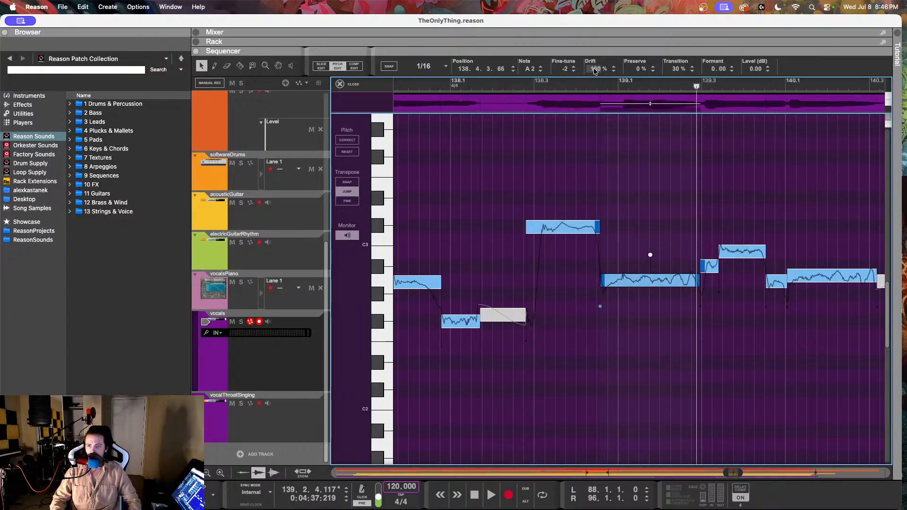
pyautogui.moveTo(594, 69); pyautogui.dragTo(589, 111)
pyautogui.click(571, 92)
pyautogui.press('space')
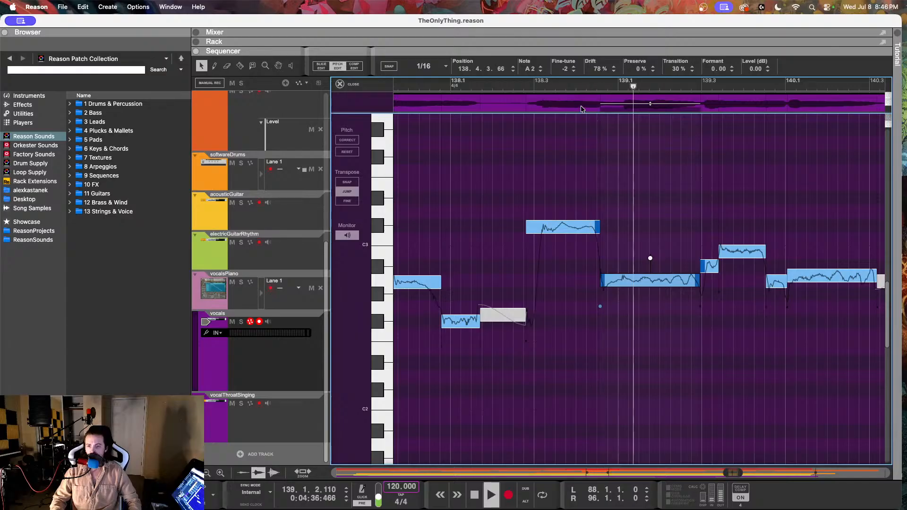
pyautogui.press('space')
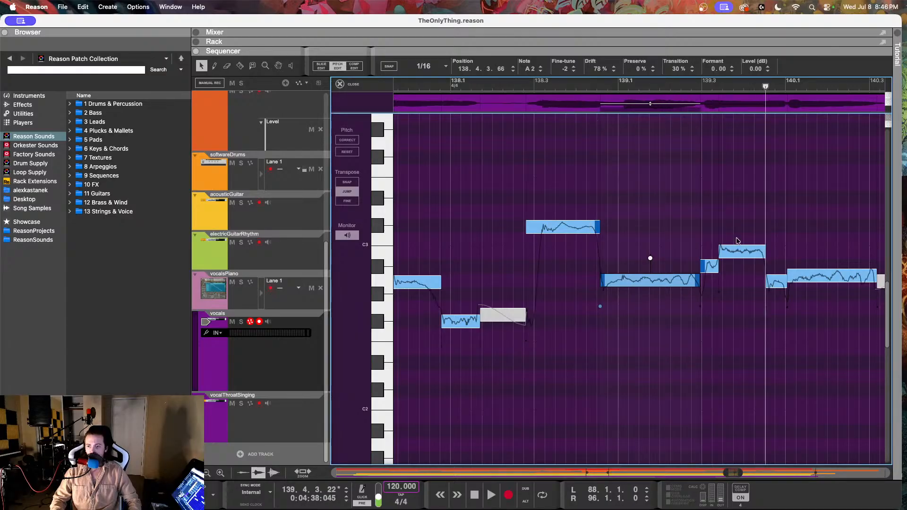
# Step: Try raising the A#2 note at 139.2.4.202 to B2 with reduced drift
pyautogui.click(740, 251)
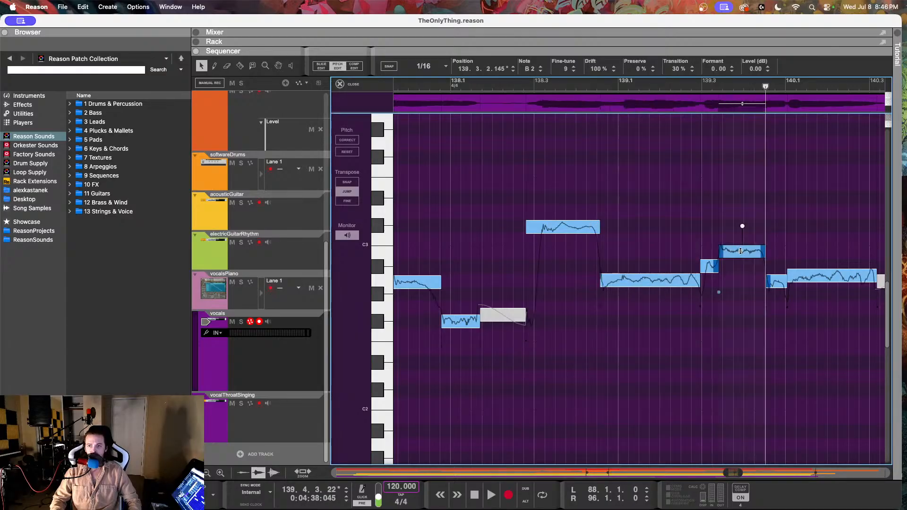
pyautogui.click(709, 266)
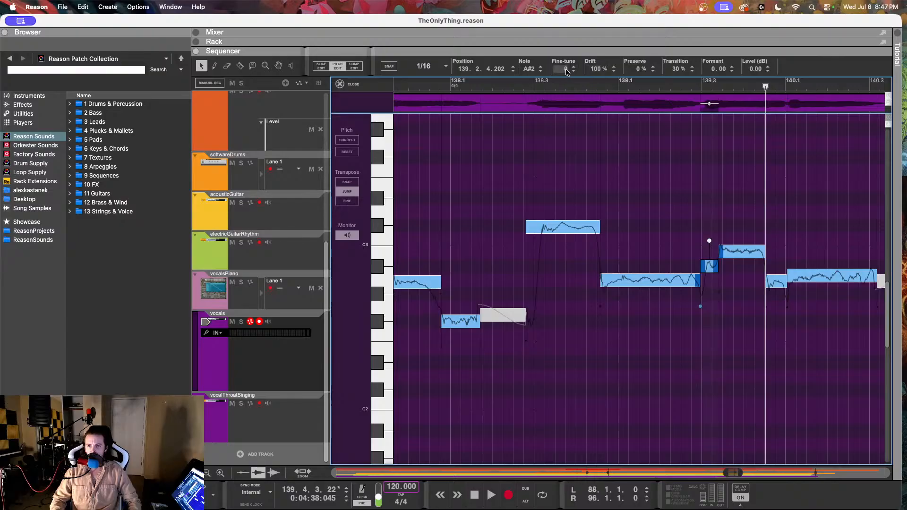
pyautogui.click(541, 67)
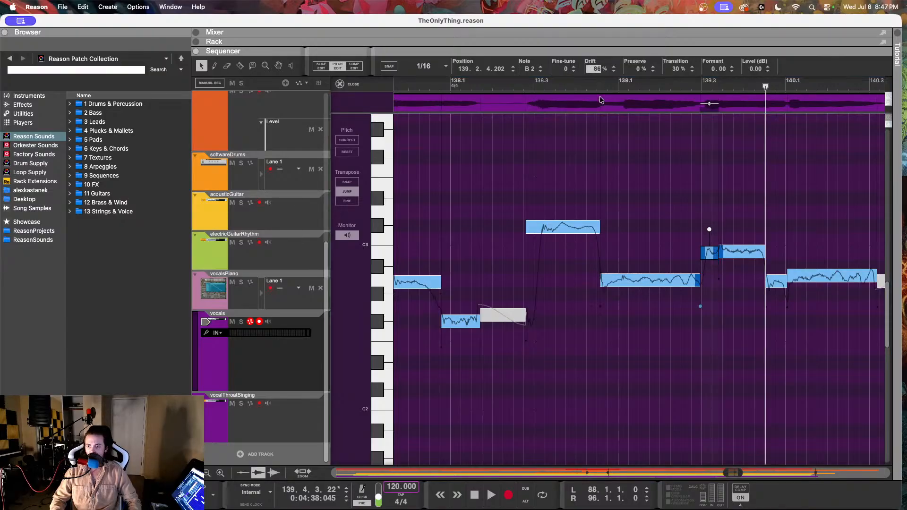
# Step: Try 75% drift and -2 fine-tune on the B2 note at 139.3.2.145, and listen to the result
pyautogui.click(734, 257)
pyautogui.moveTo(596, 68); pyautogui.dragTo(596, 88)
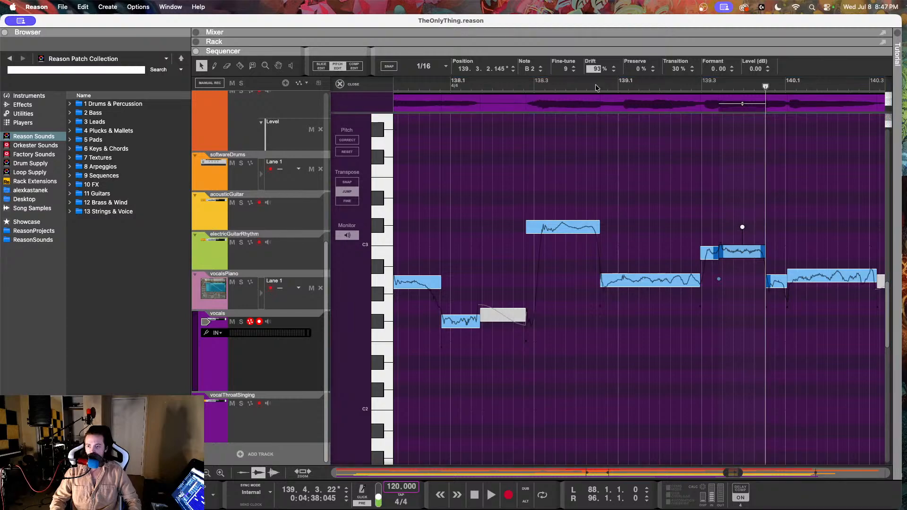
pyautogui.click(599, 116)
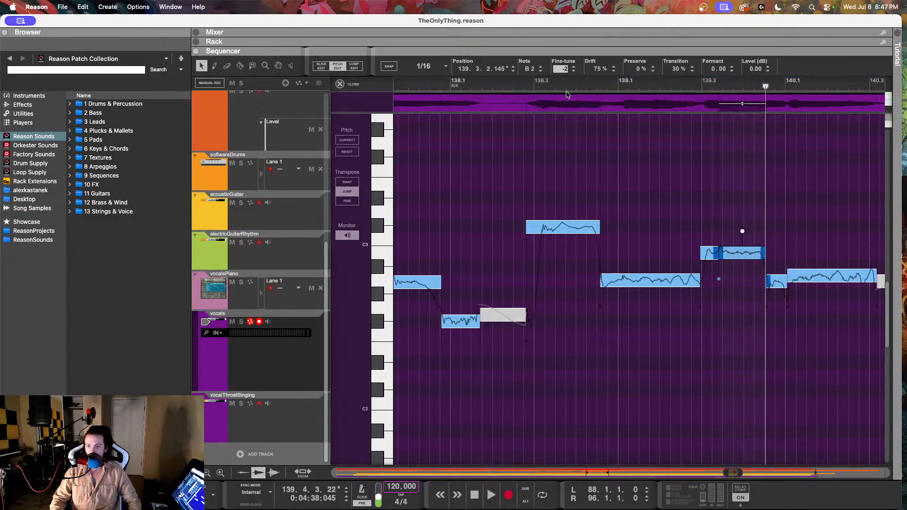
pyautogui.moveTo(587, 87); pyautogui.dragTo(570, 87)
pyautogui.press('space')
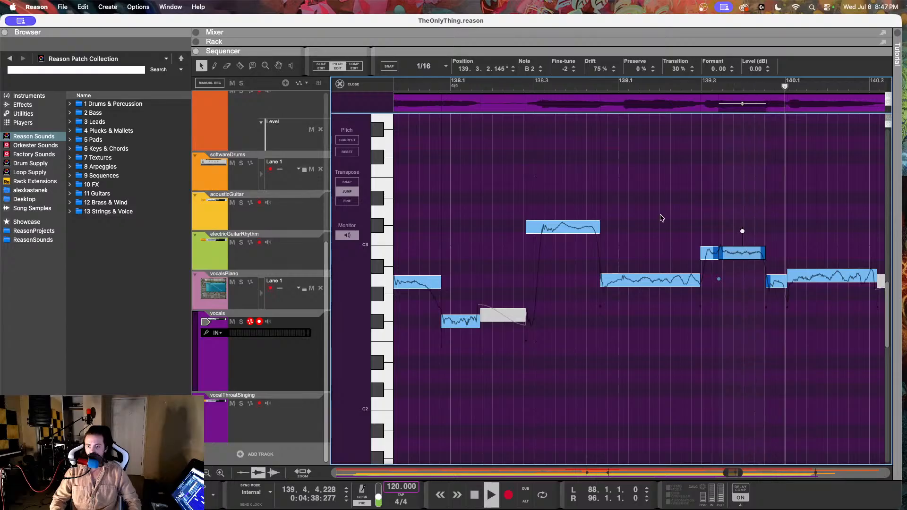
pyautogui.press('space')
# Step: Undo the pitch, drift and fine-tune edits on the two notes at 139.2.4.202 and 139.3.2.145
pyautogui.press('super+z')
pyautogui.press('super+z')
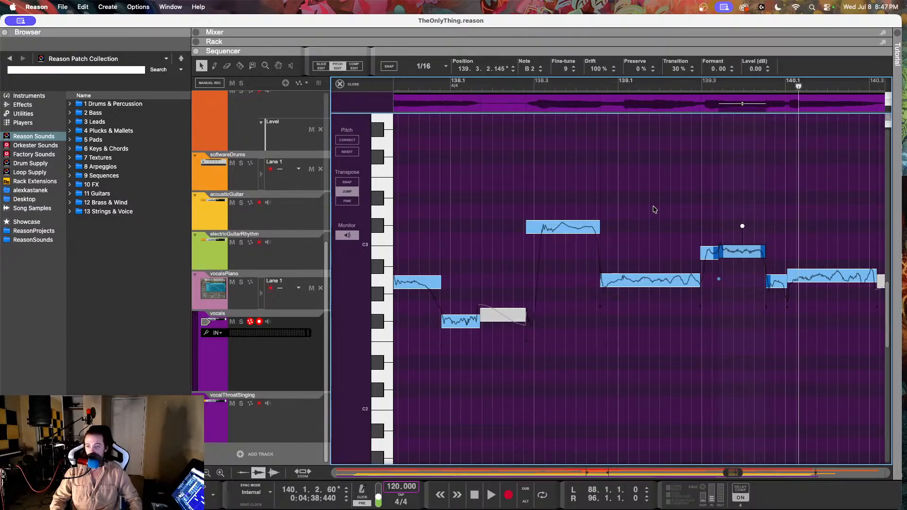
pyautogui.press('super+z')
# Step: Set the B2 note at 139.3.2.145 to 83% drift and -2 fine-tune, and check it by playback
pyautogui.press('super+z')
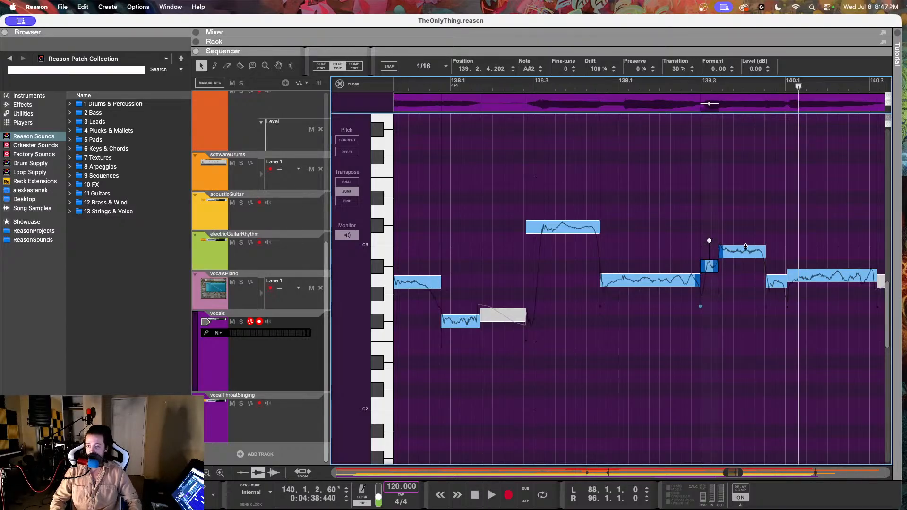
pyautogui.press('super+z')
pyautogui.moveTo(590, 72); pyautogui.dragTo(567, 92)
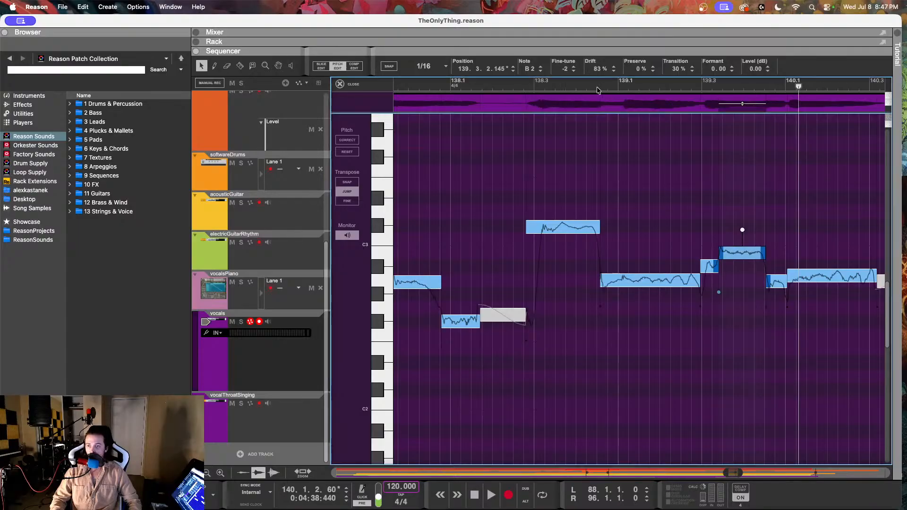
pyautogui.click(591, 88)
pyautogui.press('space')
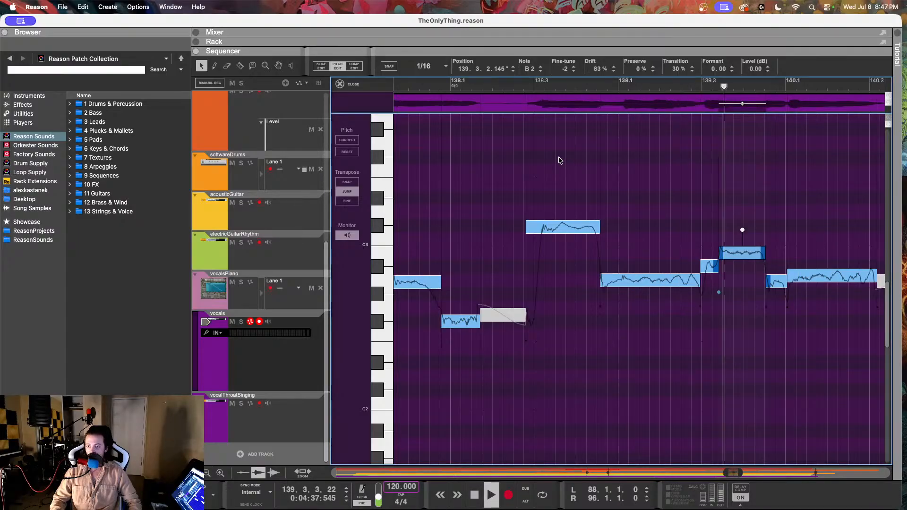
pyautogui.press('space')
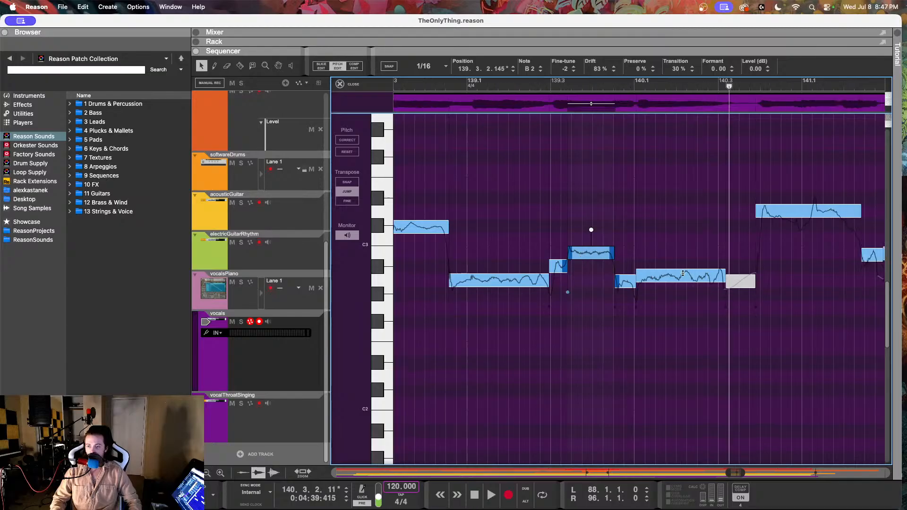
# Step: Lower the fine-tune of the A2 note at 140.1.1.37 and adjust the fine-tune of the short A2 note at 139.4.3.26
pyautogui.click(689, 286)
pyautogui.click(669, 275)
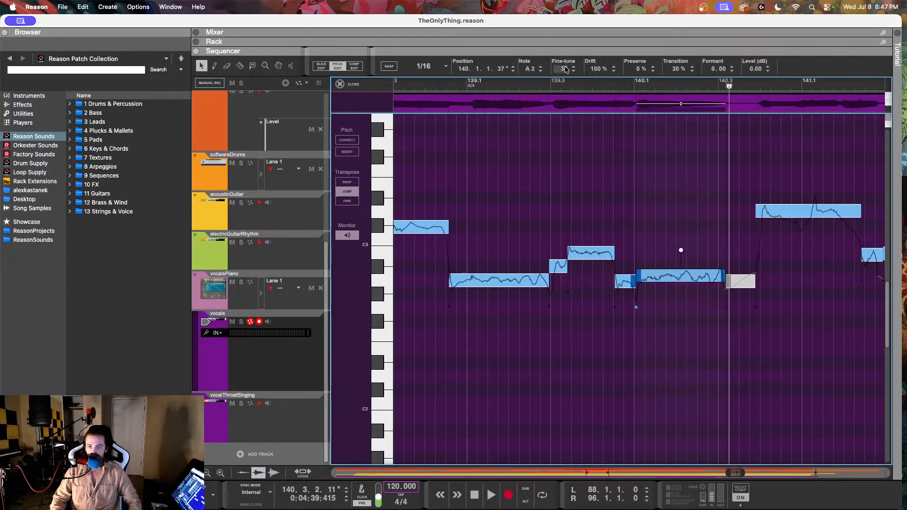
pyautogui.moveTo(566, 69); pyautogui.dragTo(554, 123)
pyautogui.click(624, 282)
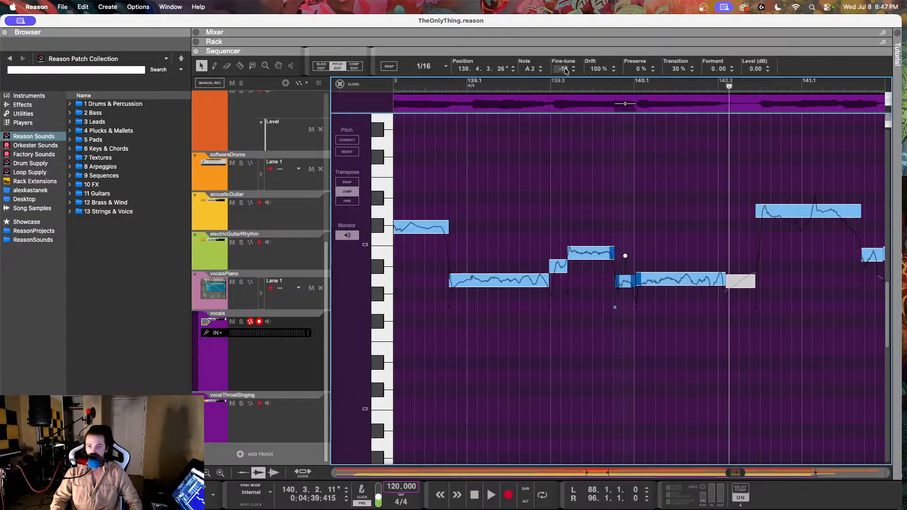
pyautogui.moveTo(566, 71); pyautogui.dragTo(589, 108)
# Step: Set the A2 note at 140.1.1.37 to 84% drift and -2 fine-tune, and listen to the phrase
pyautogui.click(696, 276)
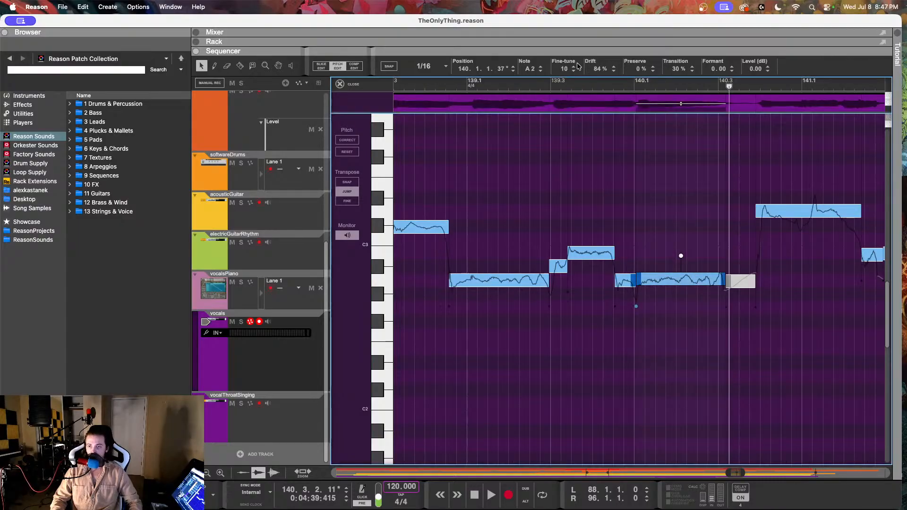
pyautogui.moveTo(570, 70); pyautogui.dragTo(556, 100)
pyautogui.click(440, 84)
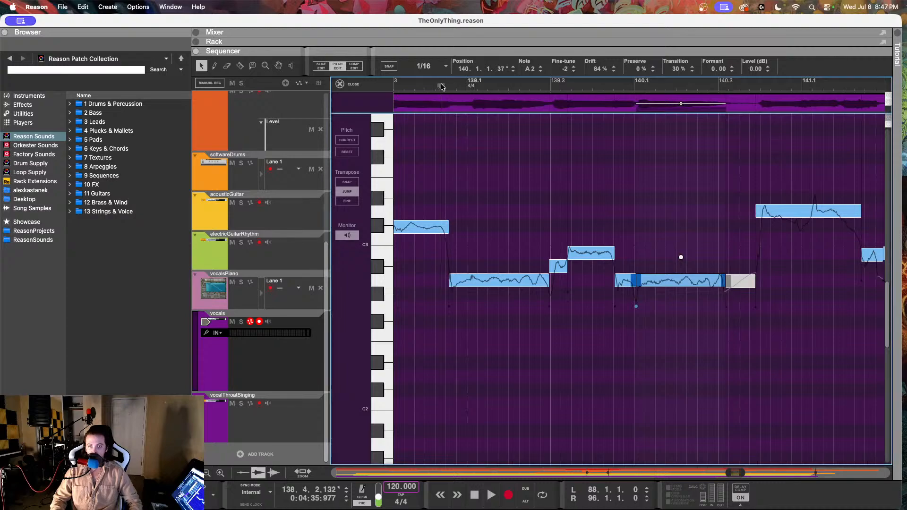
pyautogui.press('space')
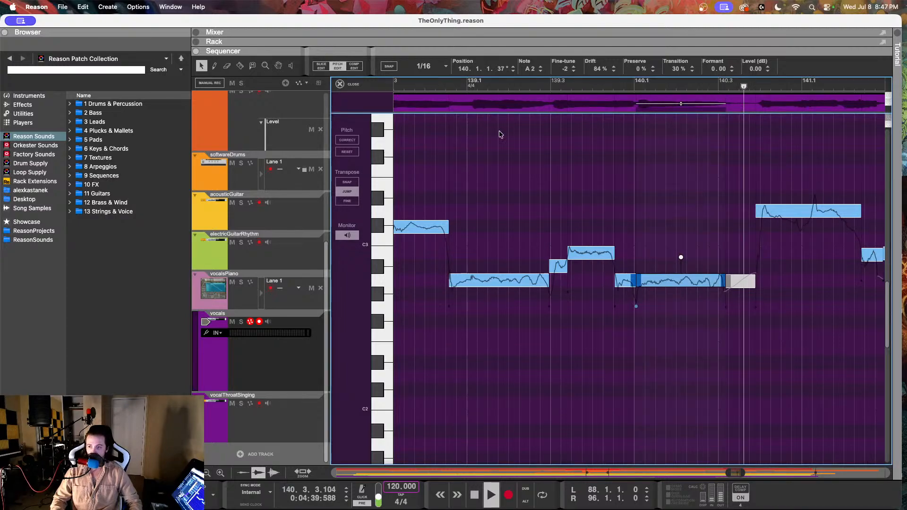
pyautogui.press('space')
# Step: Compare the long D3 vocal note at 140.3.4.138 with the vocalsPiano reference, and return to pitch editing of the vocals
pyautogui.hscroll(3, 597, 197)
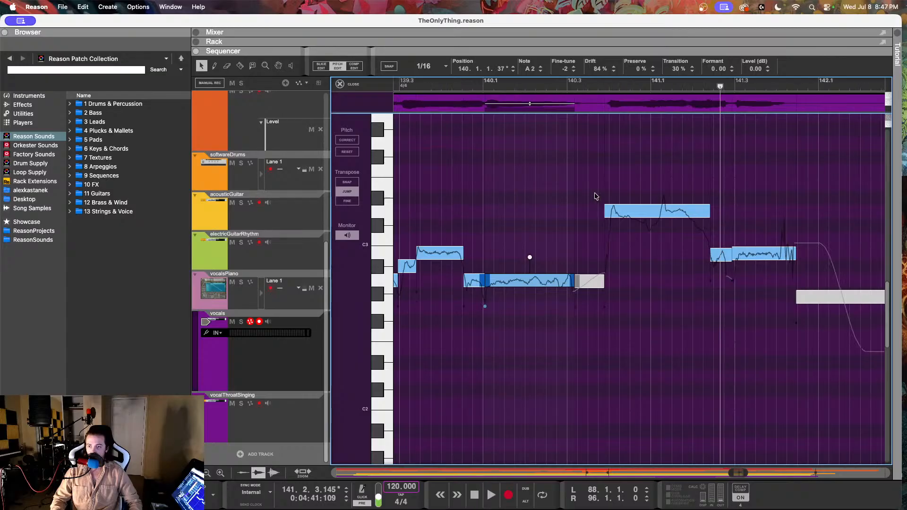
pyautogui.click(617, 216)
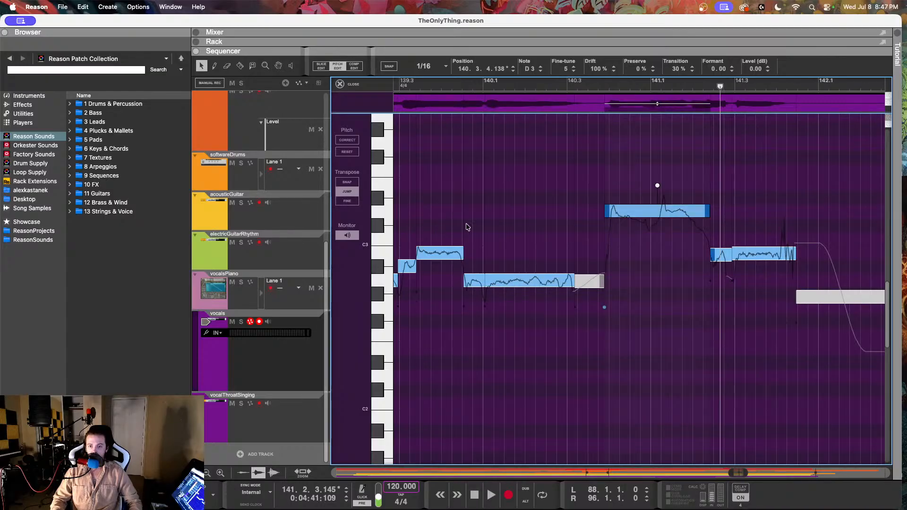
pyautogui.click(302, 299)
pyautogui.moveTo(585, 217); pyautogui.dragTo(588, 264)
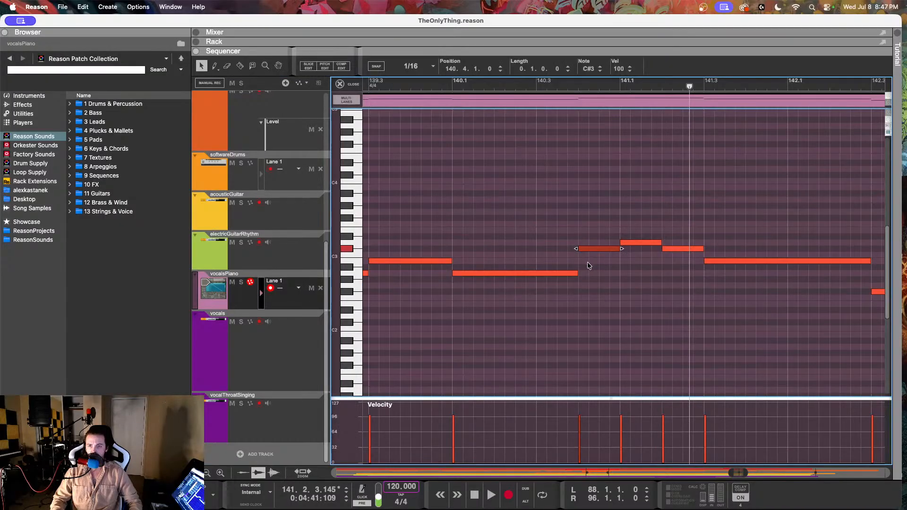
pyautogui.click(242, 363)
pyautogui.doubleClick(524, 194)
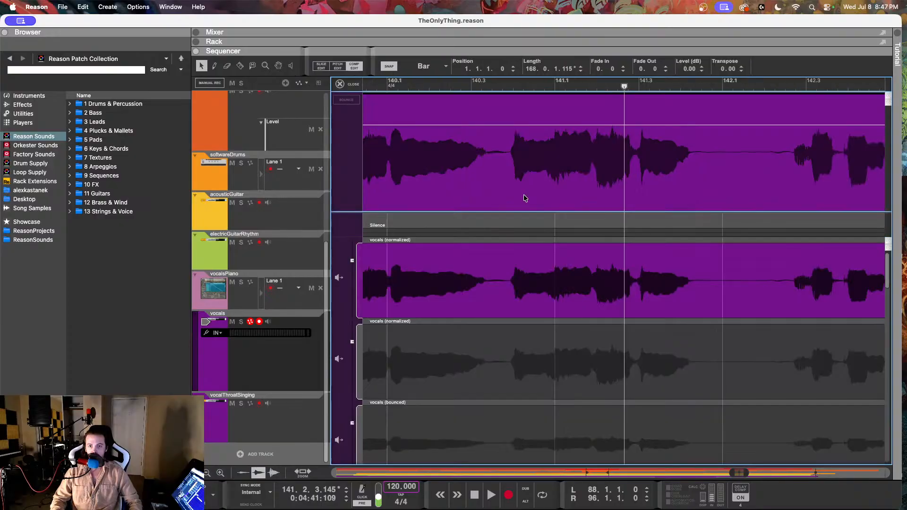
pyautogui.click(341, 66)
pyautogui.click(550, 212)
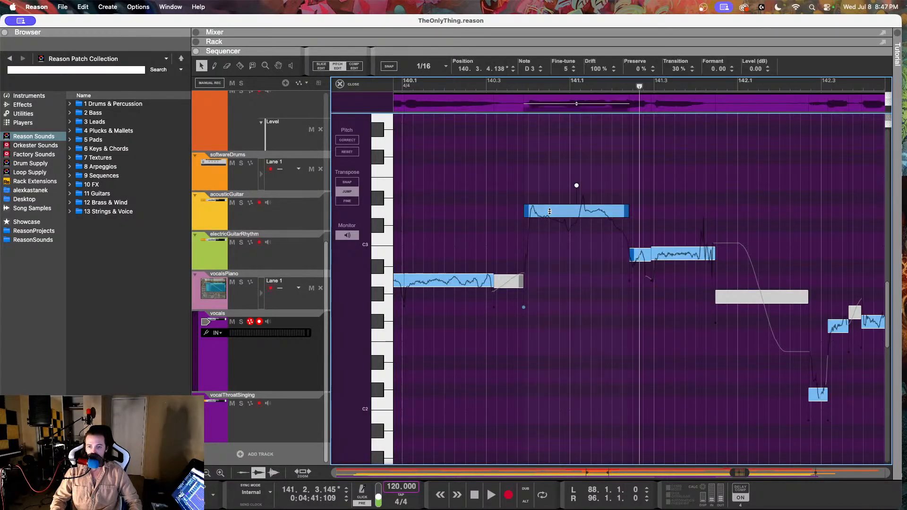
# Step: Split the long D3 vocal note into three pieces at 140.4.3.82 and 141.1.1.122 with the Razor tool
pyautogui.click(240, 67)
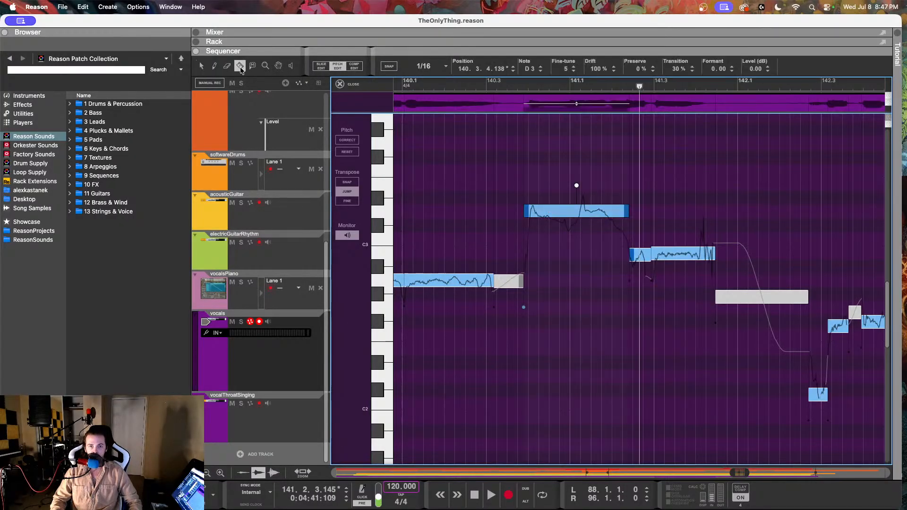
pyautogui.click(555, 217)
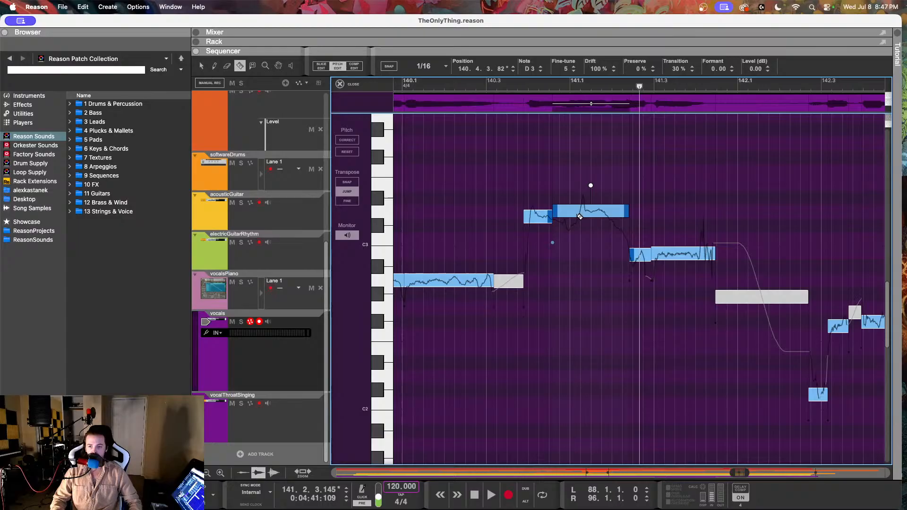
pyautogui.click(576, 217)
pyautogui.click(201, 66)
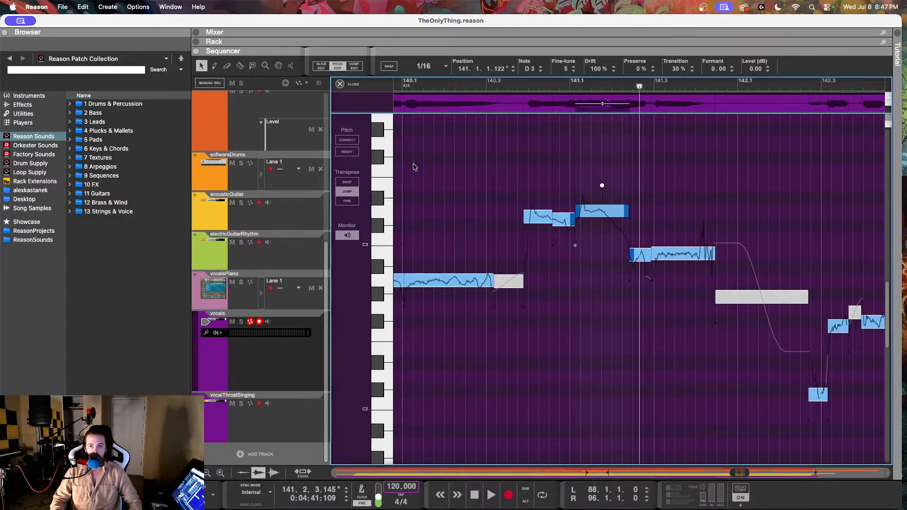
# Step: Set the piece at 140.3.4.138 to C#3 with fine-tune 21 and the piece at 140.4.3.82 to fine-tune 36, and play them back
pyautogui.click(525, 216)
pyautogui.moveTo(531, 72); pyautogui.dragTo(558, 166)
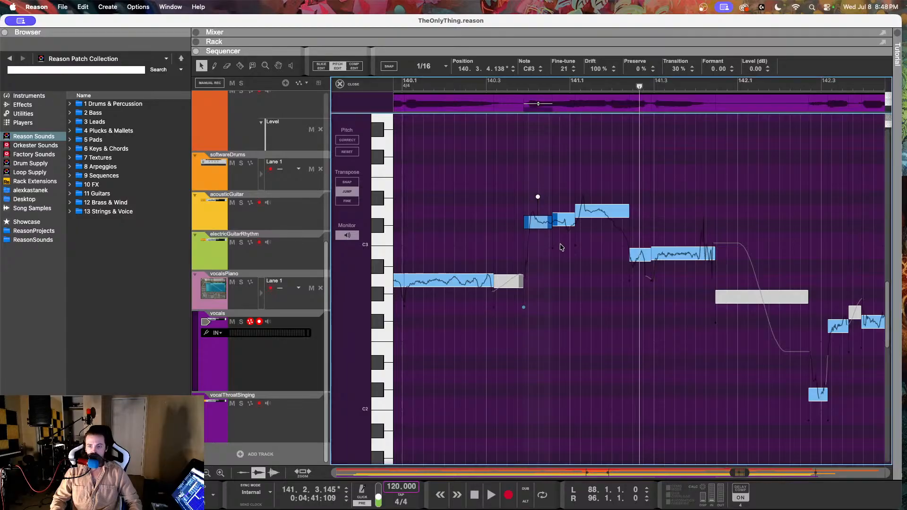
pyautogui.click(563, 221)
pyautogui.moveTo(567, 70)
pyautogui.mouseDown()
pyautogui.moveTo(564, 101)
pyautogui.moveTo(565, 86)
pyautogui.mouseUp()
pyautogui.press('space')
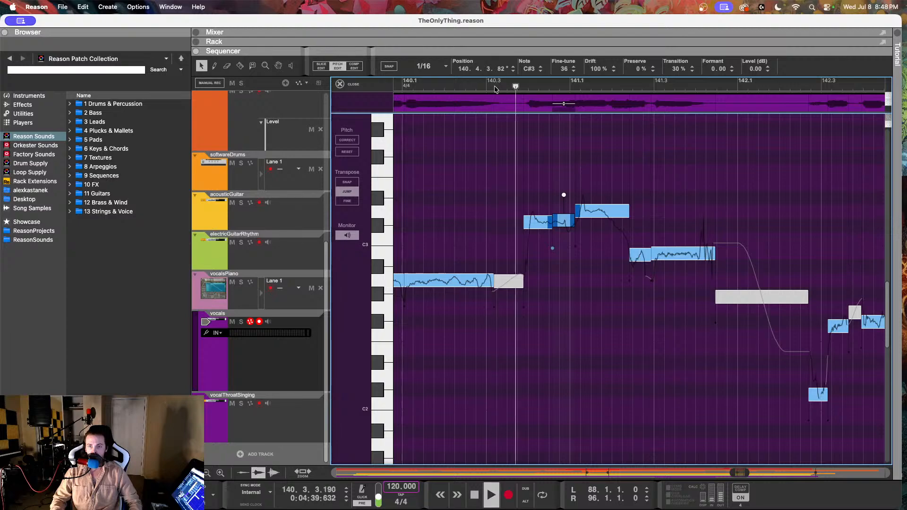
pyautogui.press('space')
# Step: Split the falling tail off the D3 note at 141.1.1.122, cutting at 141.1.4.225, and listen to the result
pyautogui.click(588, 210)
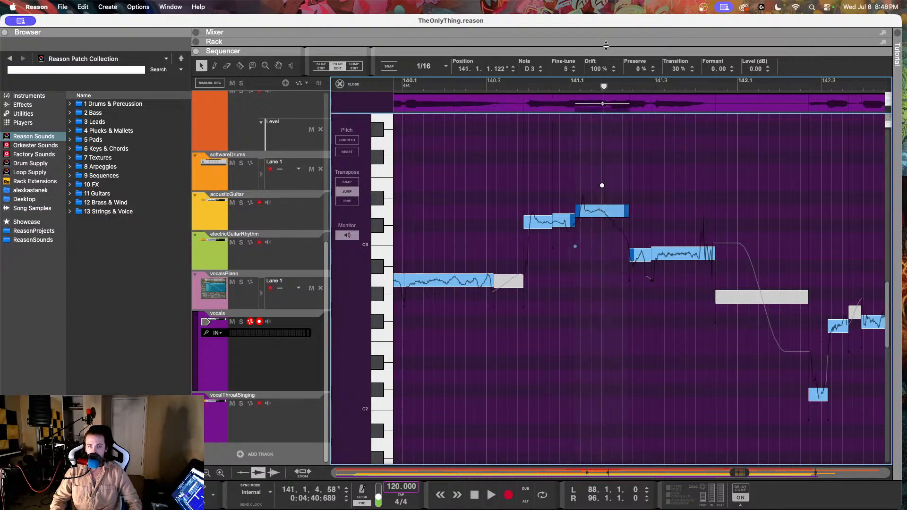
pyautogui.moveTo(597, 70); pyautogui.dragTo(590, 131)
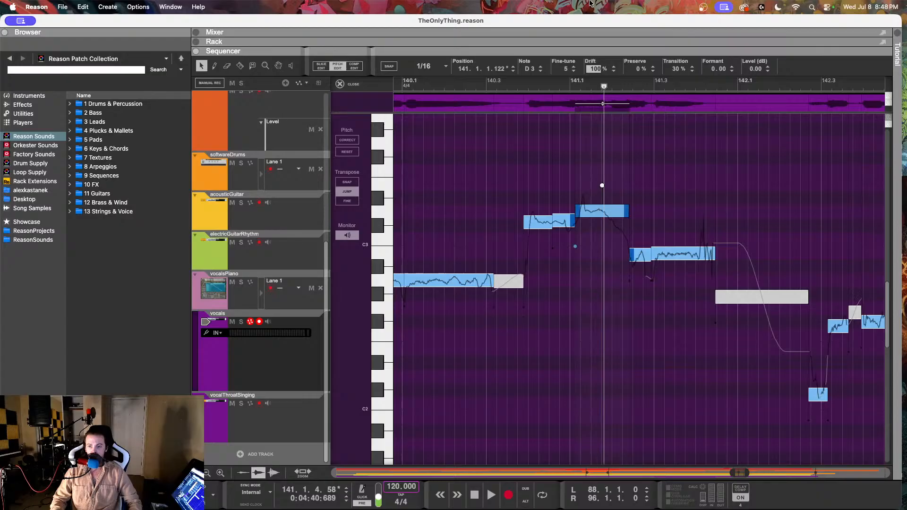
pyautogui.click(241, 67)
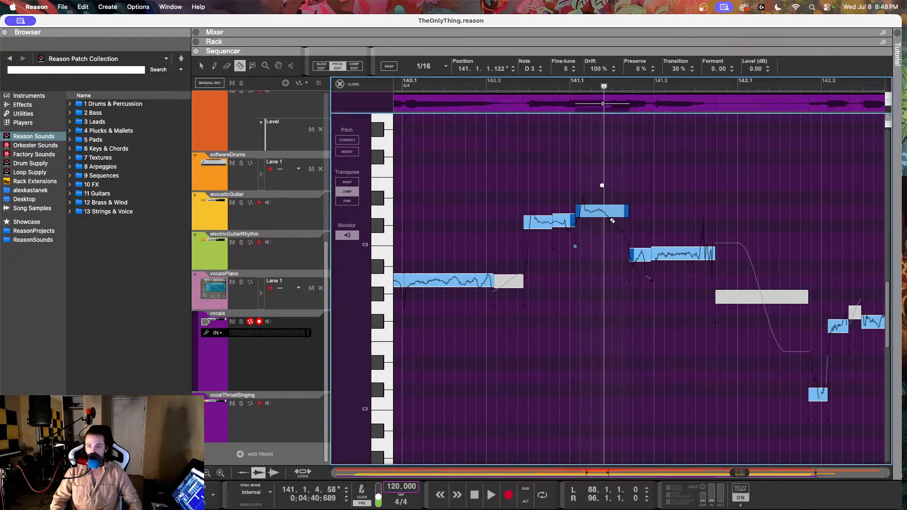
pyautogui.click(612, 214)
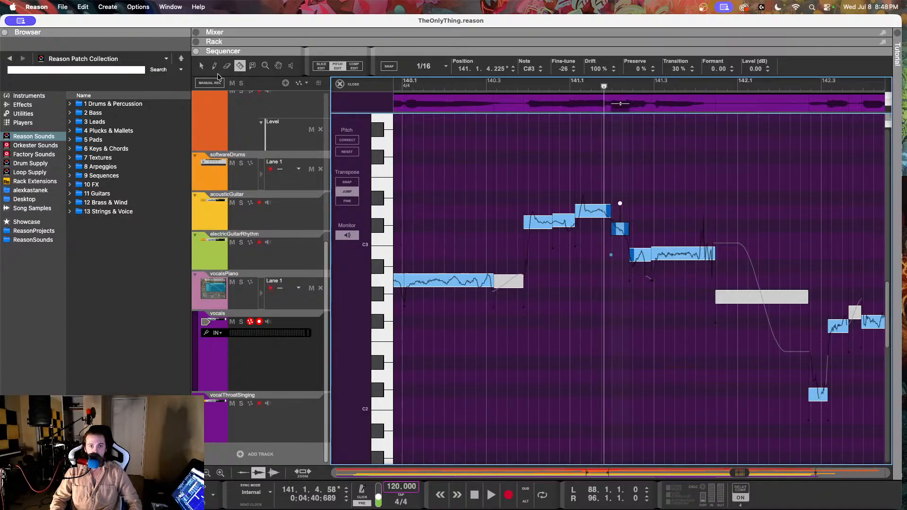
pyautogui.click(202, 66)
pyautogui.press('space')
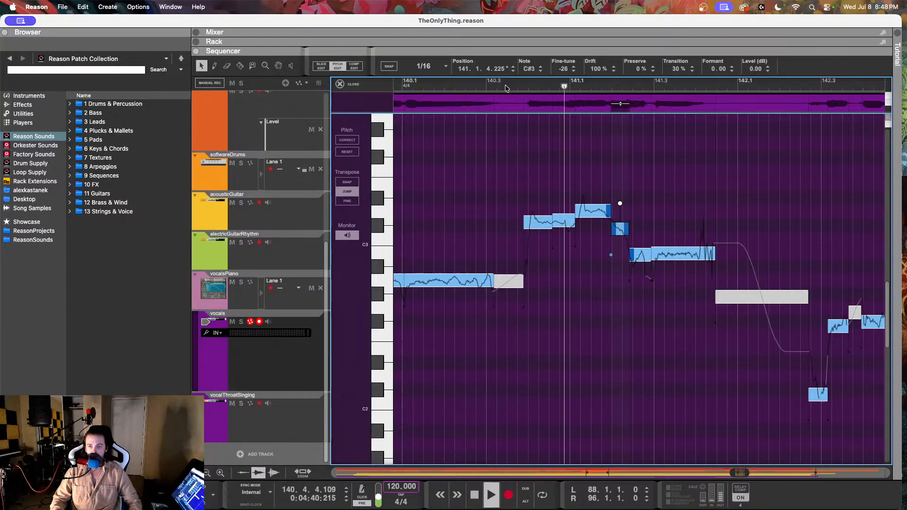
pyautogui.press('space')
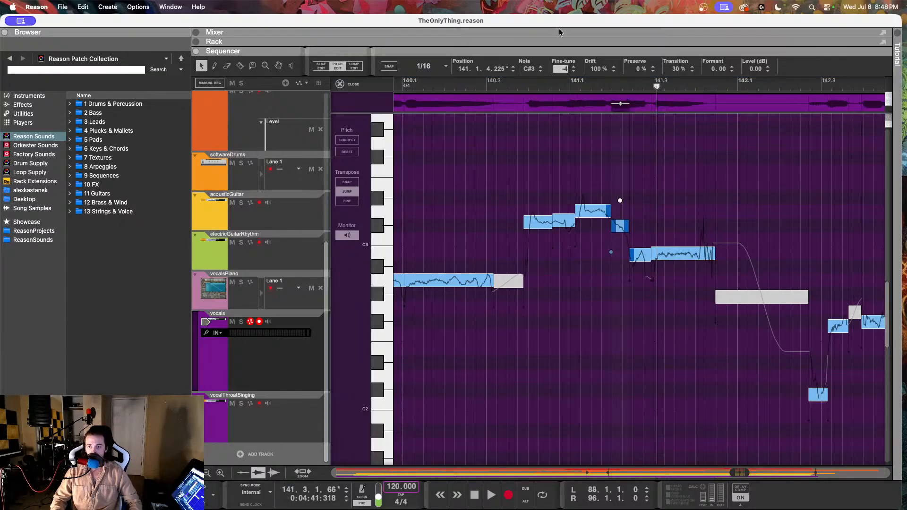
# Step: Set the fine-tune of the C#3 notes to -4 at 141.1.4.225, 31 at 140.4.3.82 and 14 at 140.3.4.138
pyautogui.press('Return')
pyautogui.click(565, 225)
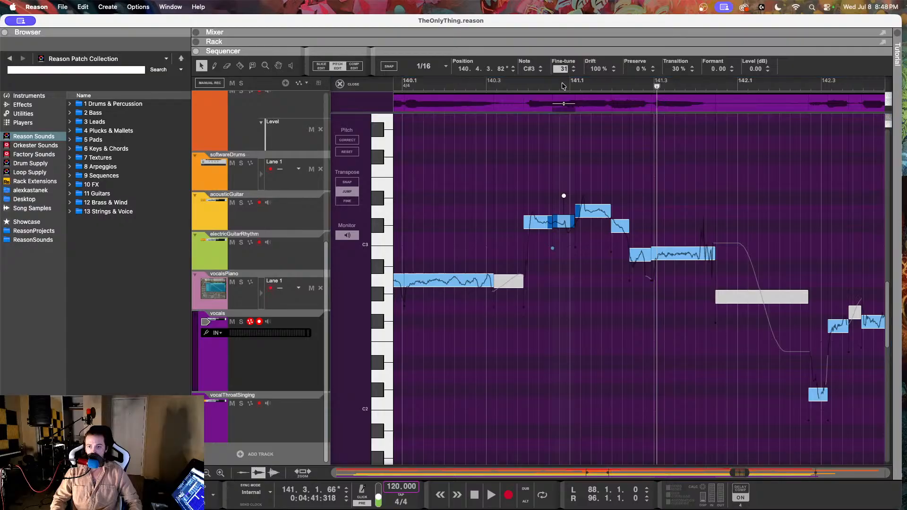
pyautogui.click(535, 222)
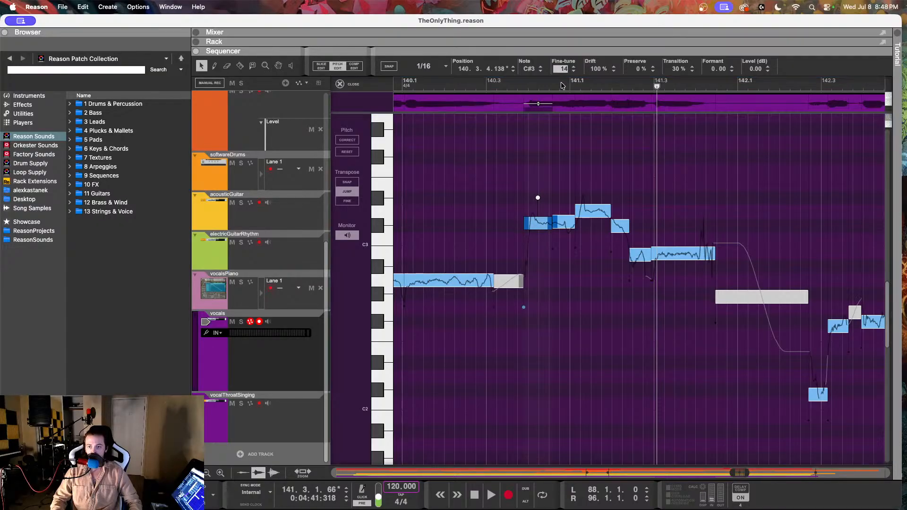
# Step: Try 35% drift and fine-tune 4 on the D3 note at 141.1.1.122, and play it back
pyautogui.click(586, 217)
pyautogui.moveTo(590, 68); pyautogui.dragTo(575, 171)
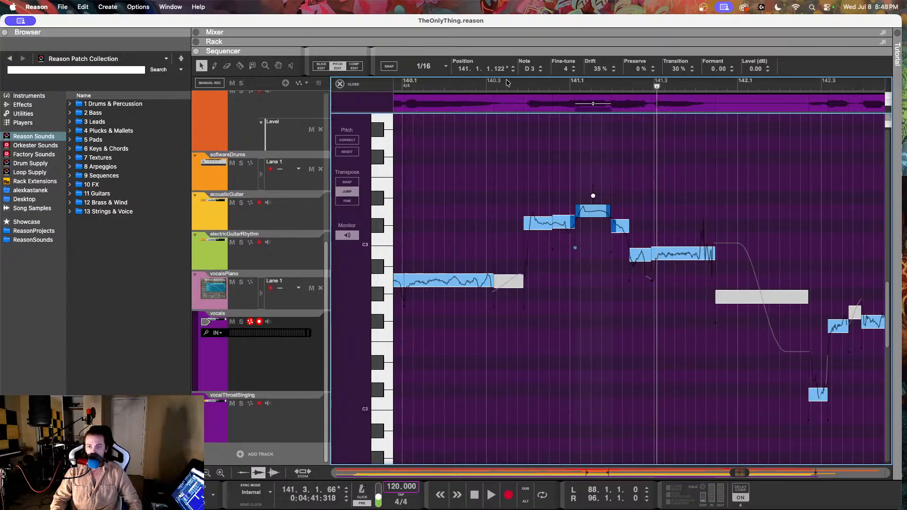
pyautogui.press('space')
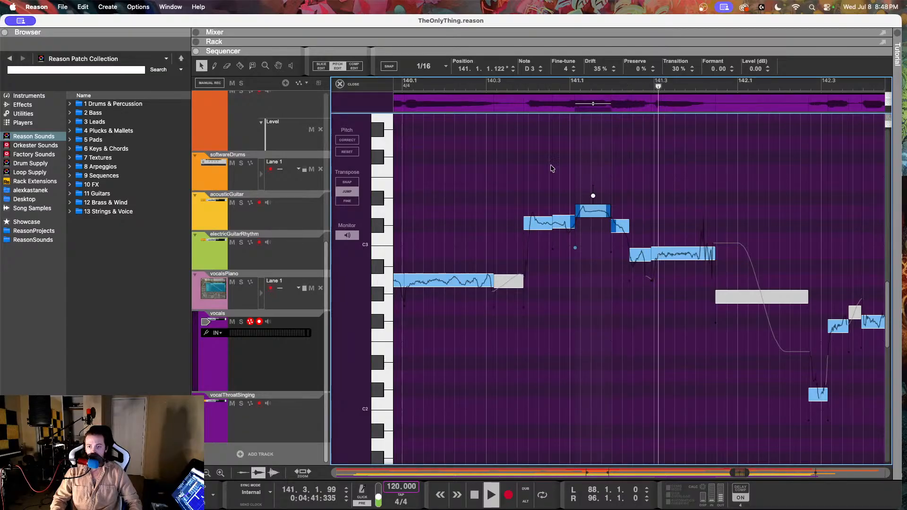
pyautogui.press('space')
# Step: Try 73% drift on the D3 note at 141.1.1.122 and listen from bar 140.3
pyautogui.click(597, 70)
pyautogui.moveTo(586, 3); pyautogui.dragTo(586, 2)
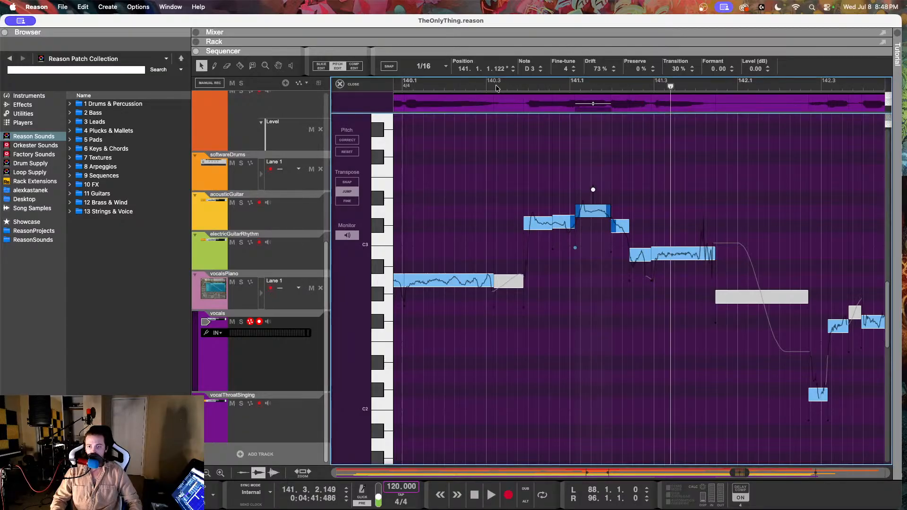
pyautogui.click(495, 84)
pyautogui.press('space')
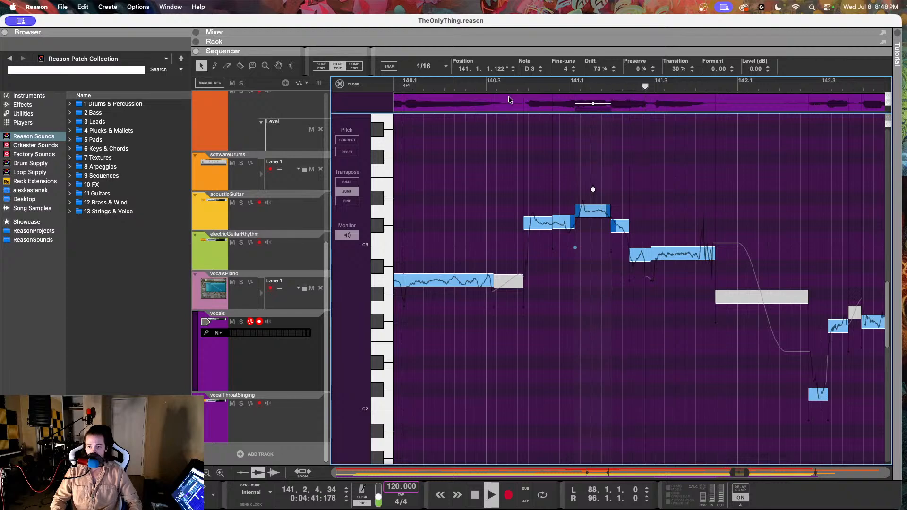
pyautogui.press('space')
# Step: Set the D3 note at 141.1.1.122 to 53% drift and -4 fine-tune, and check it by playback
pyautogui.moveTo(596, 70); pyautogui.dragTo(596, 99)
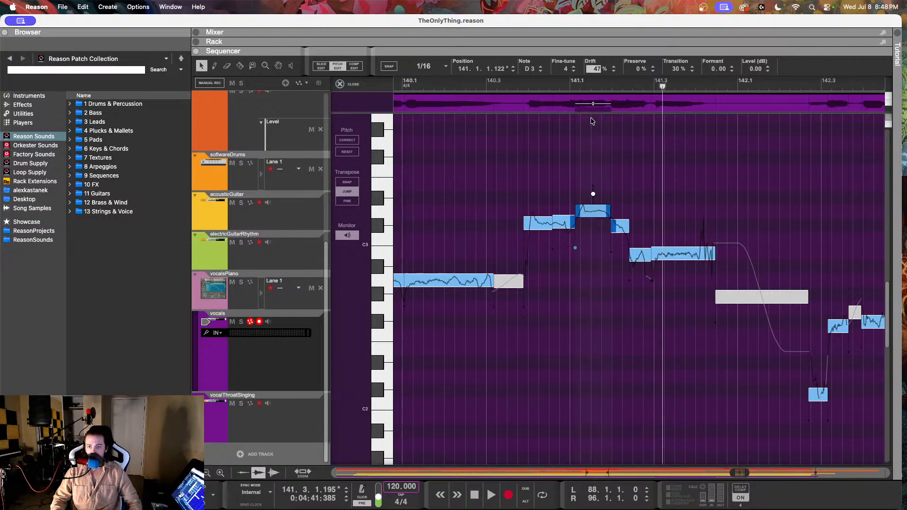
pyautogui.moveTo(564, 69); pyautogui.dragTo(562, 79)
pyautogui.click(512, 83)
pyautogui.press('space')
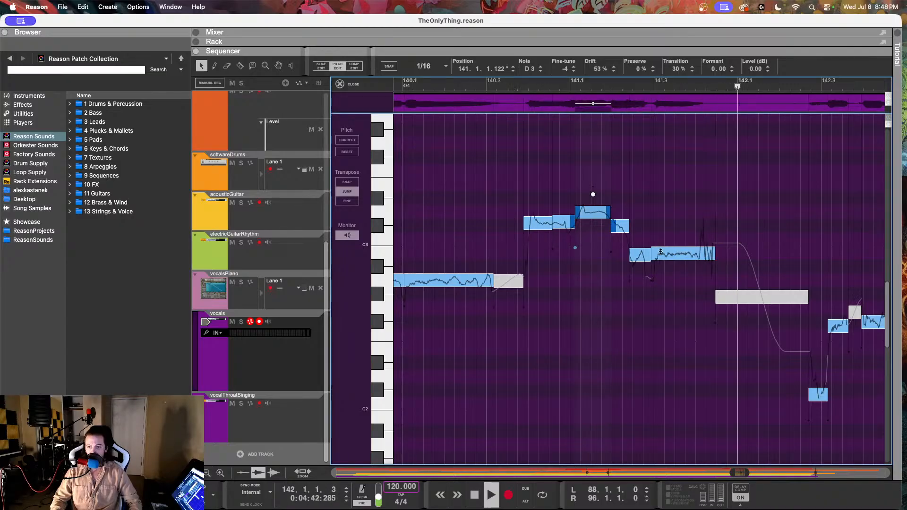
pyautogui.press('space')
# Step: Listen to the vocal from bar 140 into bar 143 and inspect the F#2 note at 142.3.1.144 and the C#2 note at 142.2.3.190
pyautogui.click(637, 255)
pyautogui.click(479, 84)
pyautogui.press('space')
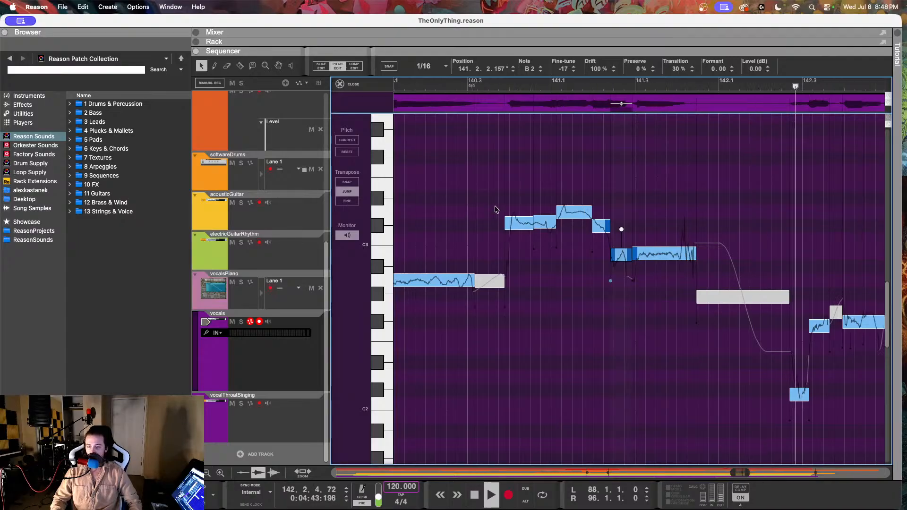
pyautogui.press('space')
pyautogui.click(624, 328)
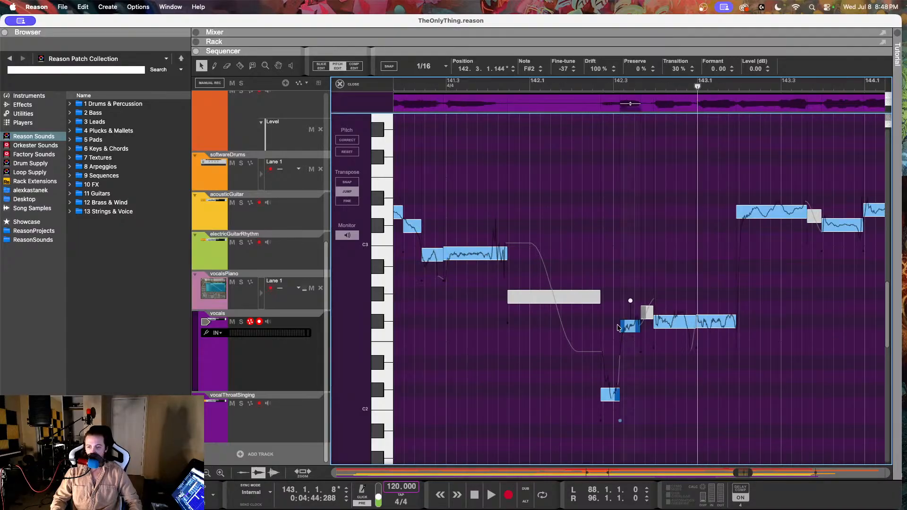
pyautogui.click(613, 396)
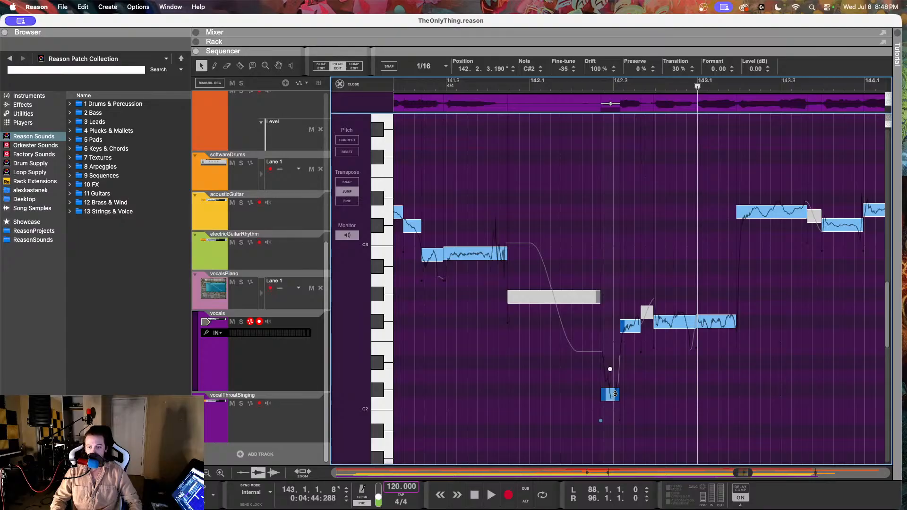
# Step: Set the C#2 note at 142.2.3.190 to 54% drift and check it by playback from bar 142
pyautogui.moveTo(596, 69); pyautogui.dragTo(589, 89)
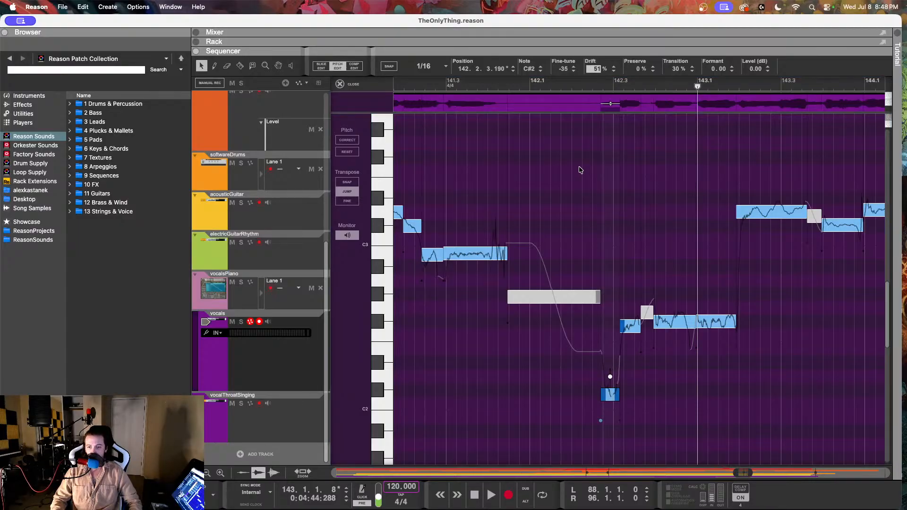
pyautogui.moveTo(581, 170); pyautogui.dragTo(580, 164)
pyautogui.click(574, 84)
pyautogui.press('space')
pyautogui.press('space')
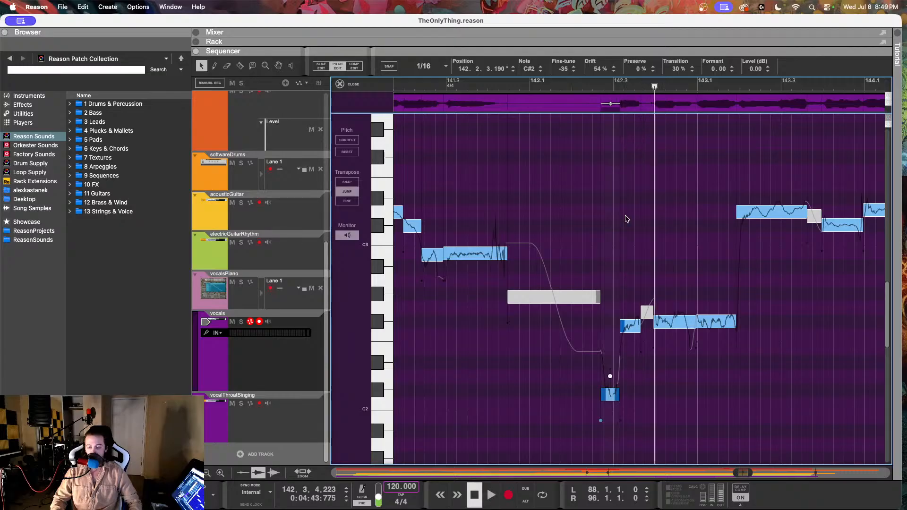
# Step: Set the F#2 note at 142.3.1.144 to 73% drift and -13 fine-tune, and play it back
pyautogui.click(630, 326)
pyautogui.moveTo(561, 71); pyautogui.dragTo(557, 6)
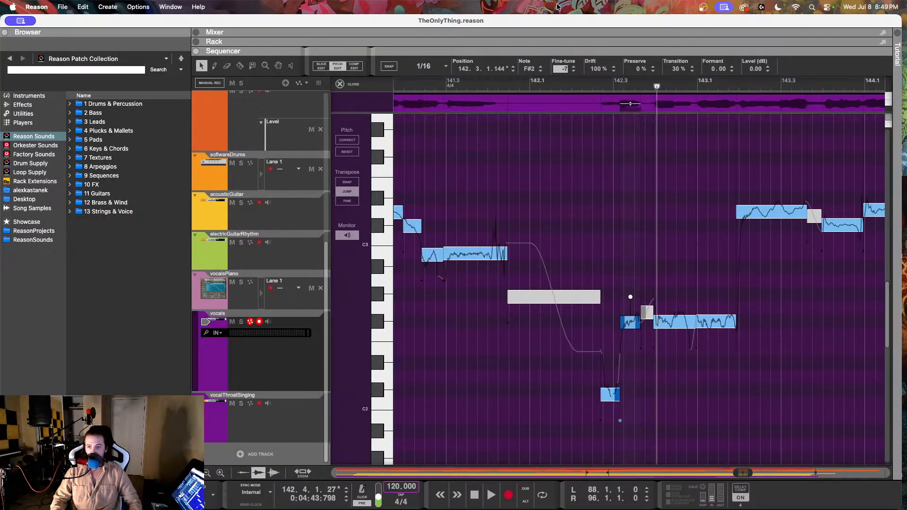
pyautogui.moveTo(597, 69); pyautogui.dragTo(597, 93)
pyautogui.moveTo(594, 128); pyautogui.dragTo(595, 130)
pyautogui.click(560, 70)
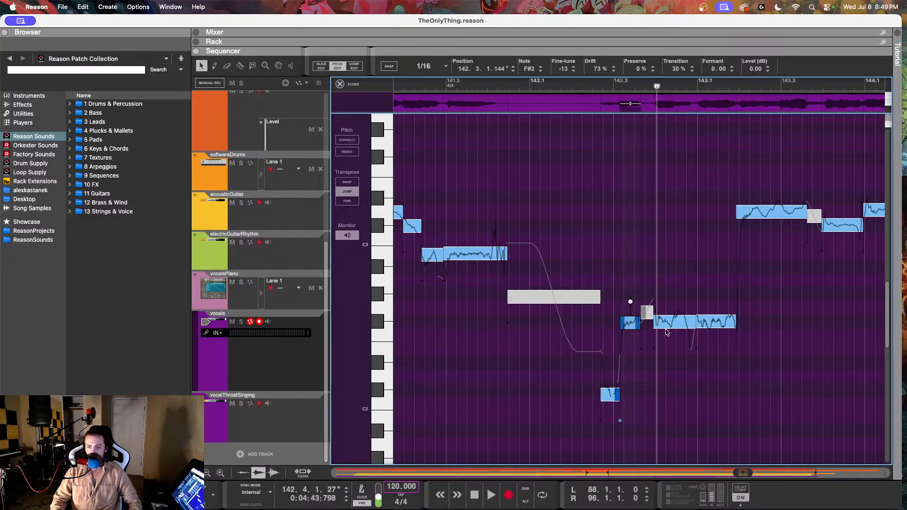
pyautogui.click(601, 86)
pyautogui.press('space')
pyautogui.press('space')
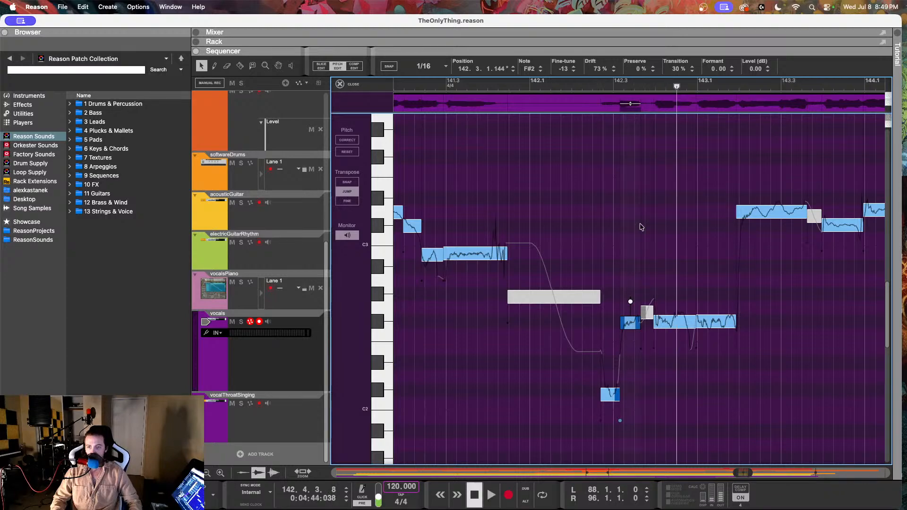
# Step: Lower the short G2 note at 142.3.3.144 to F#2 and reduce the drift of the F#2 note at 142.3.4.193 to about 51%
pyautogui.moveTo(563, 73); pyautogui.dragTo(562, 107)
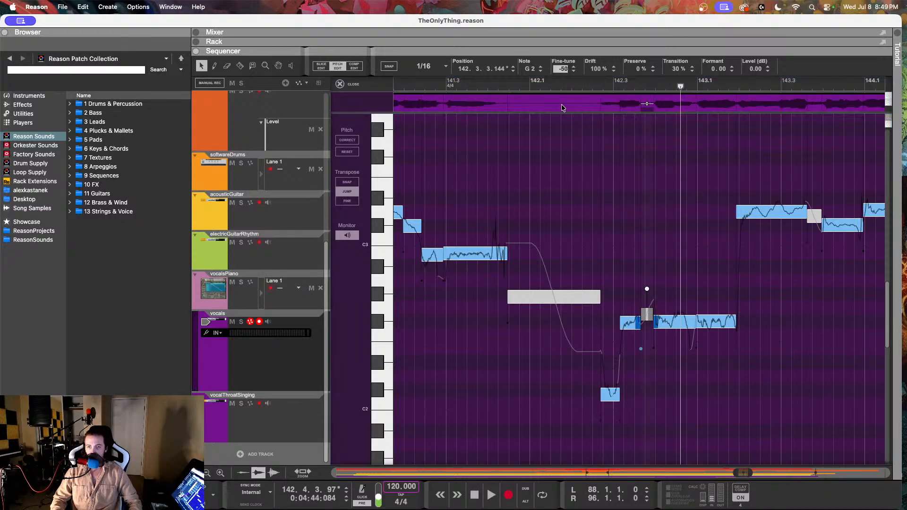
pyautogui.click(677, 324)
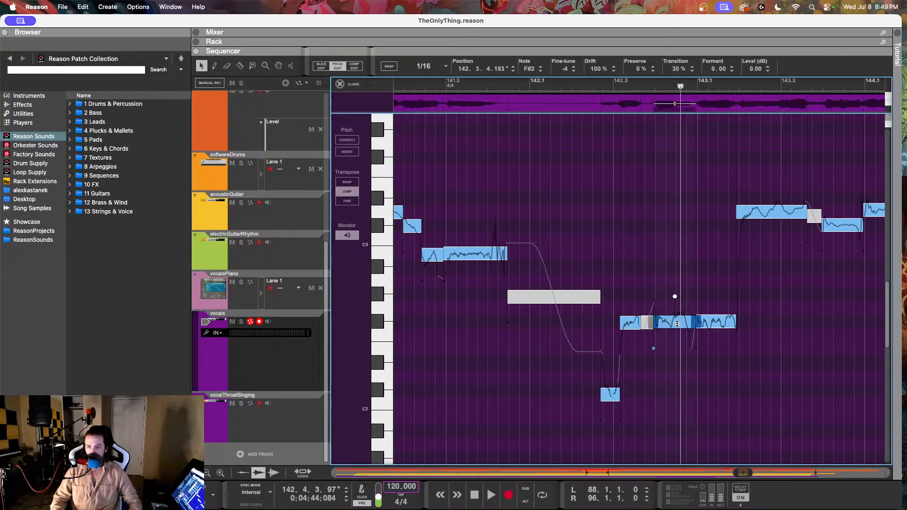
pyautogui.moveTo(589, 71); pyautogui.dragTo(582, 135)
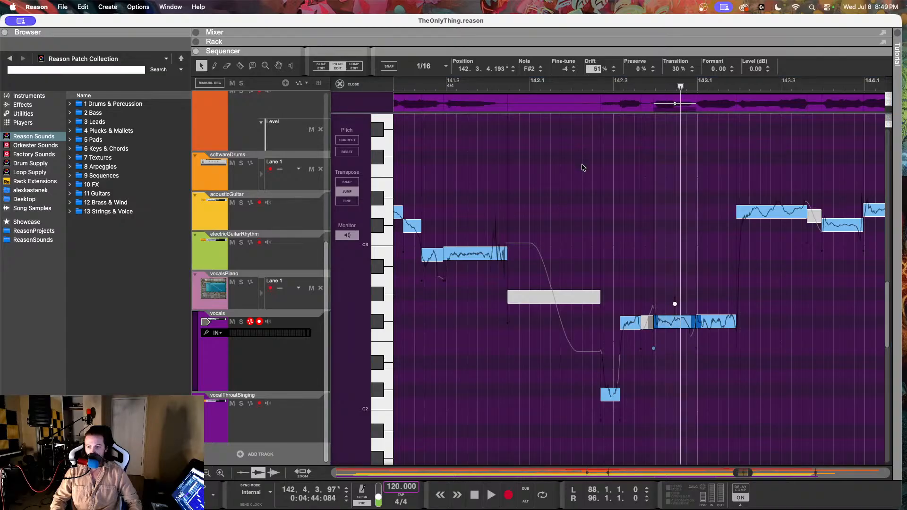
pyautogui.moveTo(582, 174); pyautogui.dragTo(622, 198)
# Step: Set the F#2 note at 142.4.4.214 to 57% drift and listen from bar 142 into bar 143
pyautogui.click(712, 324)
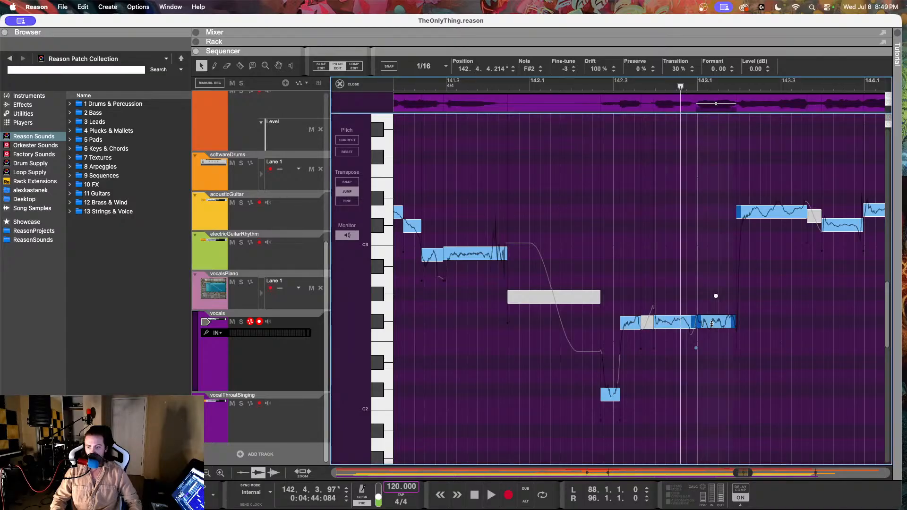
pyautogui.moveTo(592, 69); pyautogui.dragTo(594, 140)
pyautogui.click(591, 85)
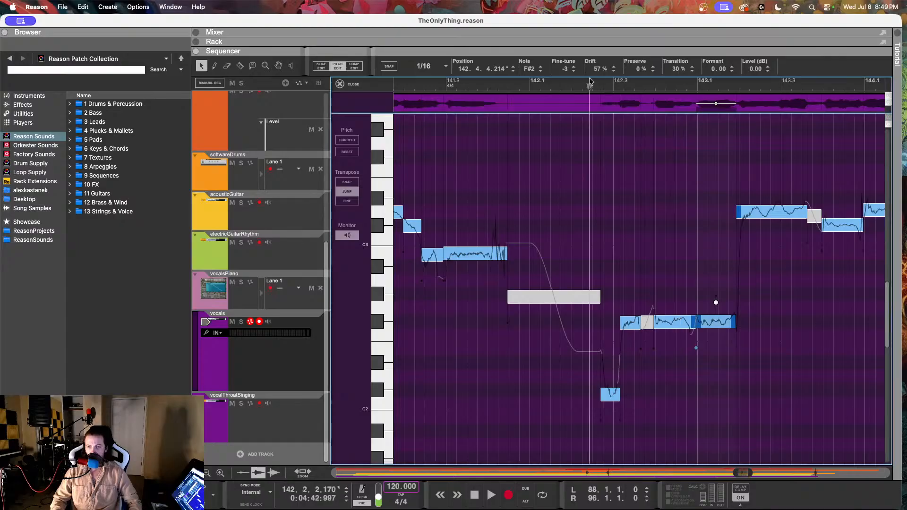
pyautogui.press('space')
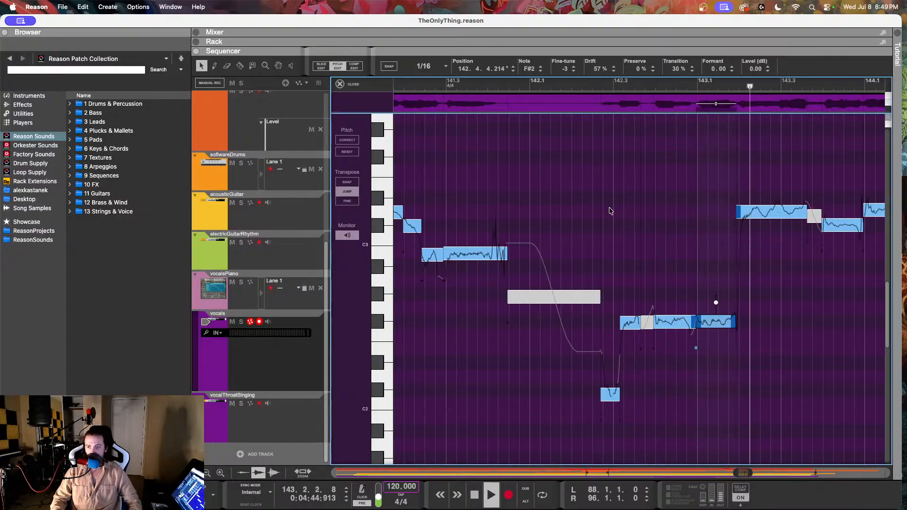
pyautogui.hscroll(2, 628, 211)
pyautogui.press('space')
# Step: Set the D3 note at 143.1.4.168 to 55% drift and play the vocal into bar 144
pyautogui.click(681, 209)
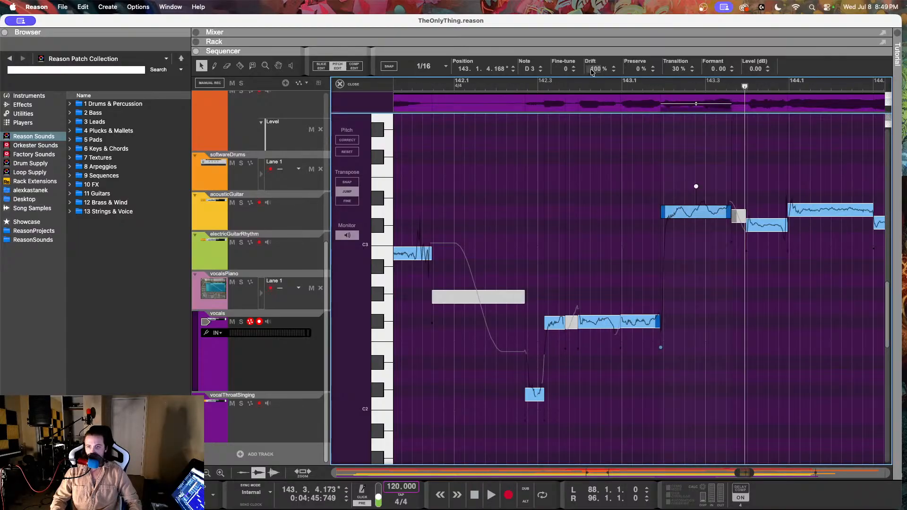
pyautogui.moveTo(591, 71); pyautogui.dragTo(596, 156)
pyautogui.click(640, 85)
pyautogui.press('space')
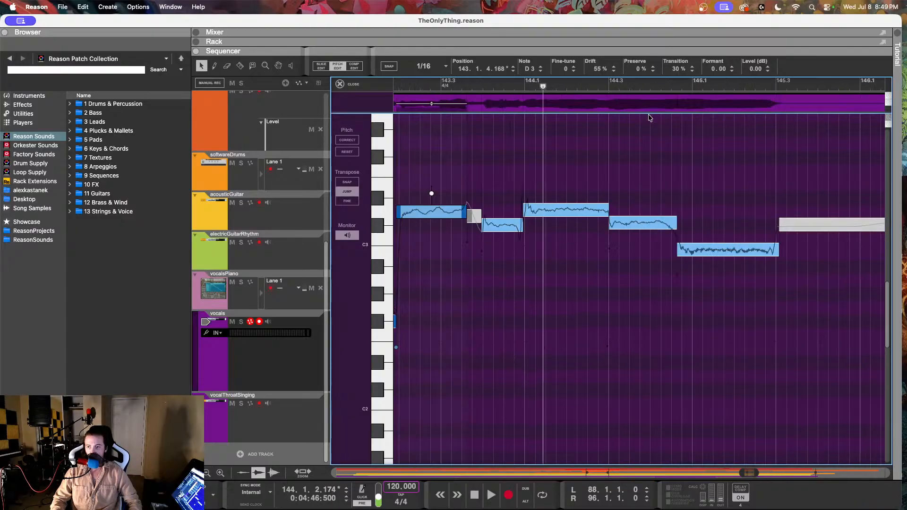
# Step: Compare bars 143 to 145 with the vocalsPiano notes, return to the vocals pitch editor, and listen from bar 143
pyautogui.hscroll(-3, 648, 119)
pyautogui.click(289, 308)
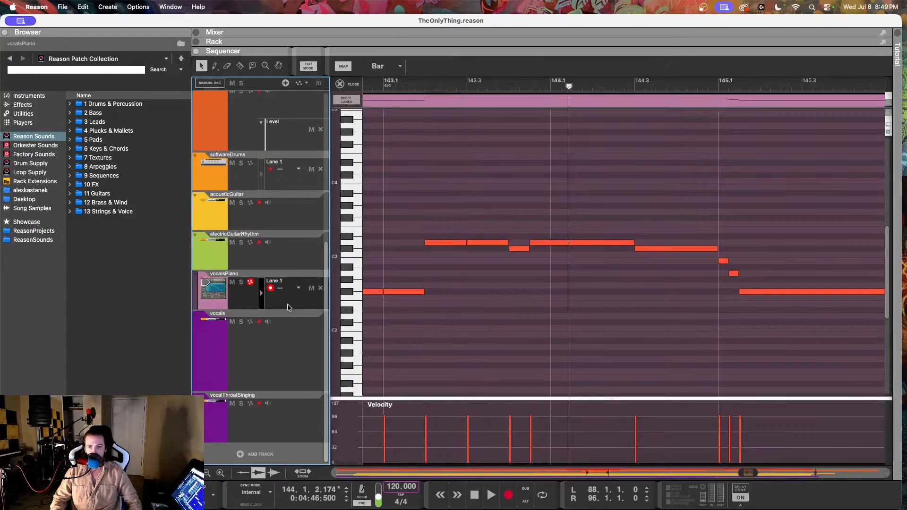
pyautogui.click(305, 360)
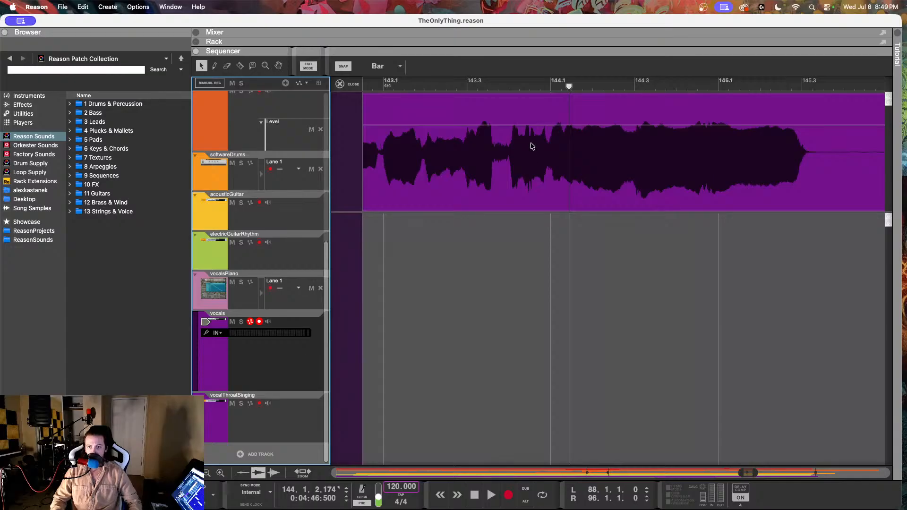
pyautogui.click(338, 68)
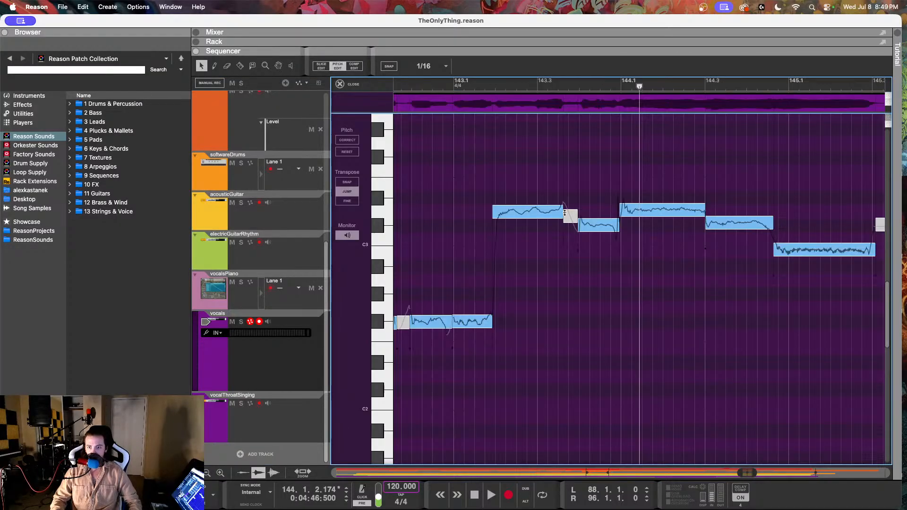
pyautogui.click(456, 87)
pyautogui.press('space')
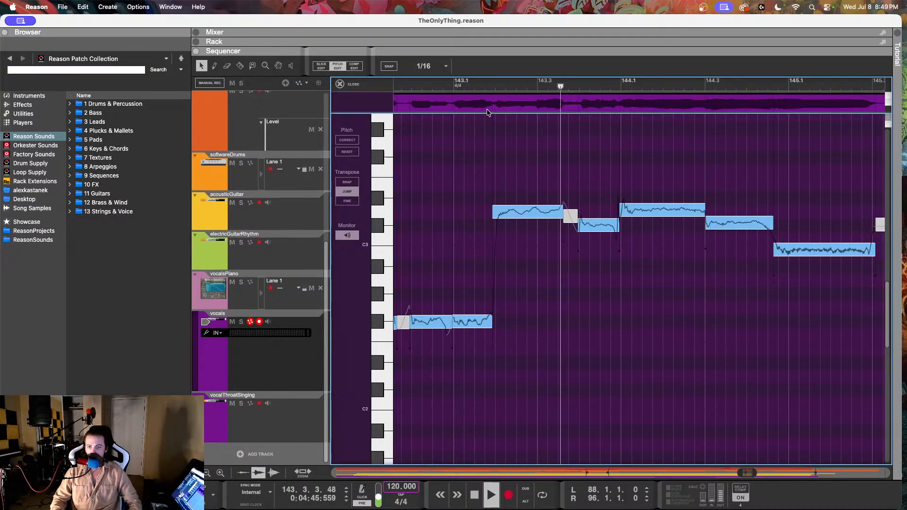
pyautogui.press('space')
# Step: Set the D3 note at 143.4.4.208 to 73% drift and listen from bar 143 into bar 150
pyautogui.click(661, 210)
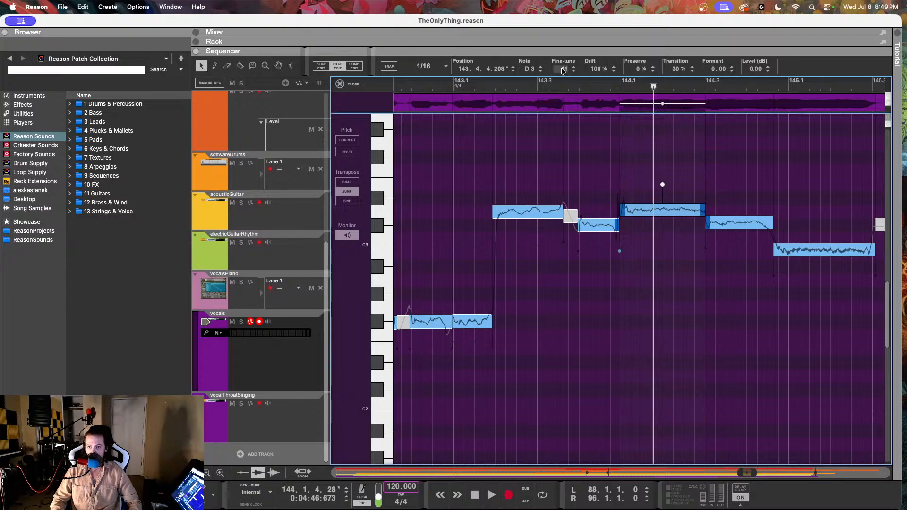
pyautogui.moveTo(595, 71); pyautogui.dragTo(590, 127)
pyautogui.click(472, 86)
pyautogui.press('space')
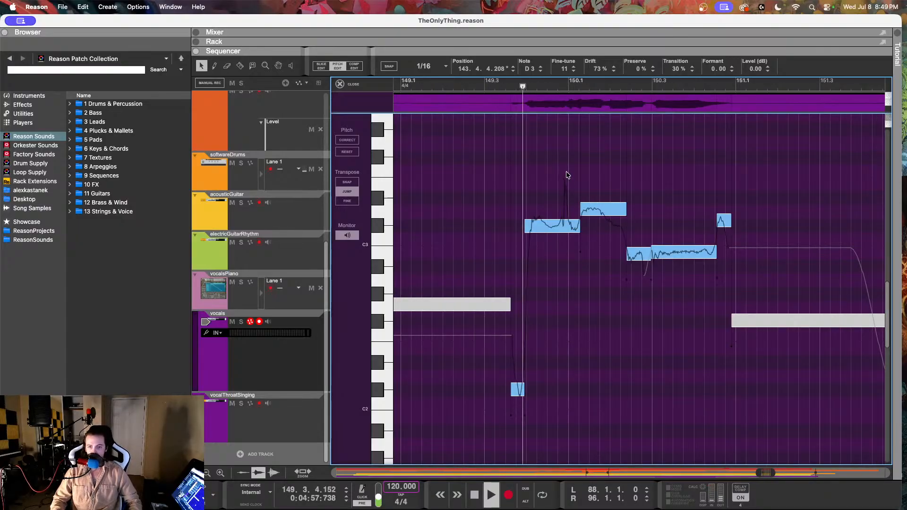
pyautogui.press('space')
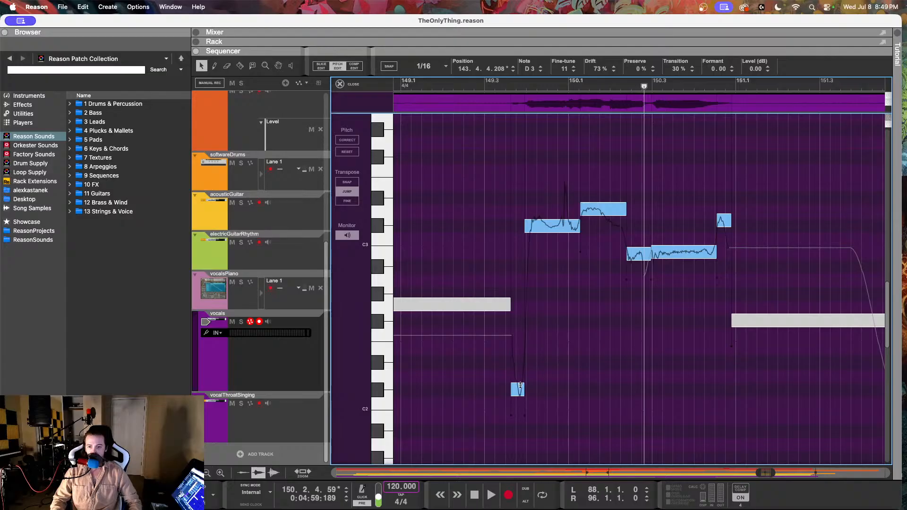
# Step: Reduce the drift of the C#2 note at 149.3.3.124 and play it back
pyautogui.click(520, 386)
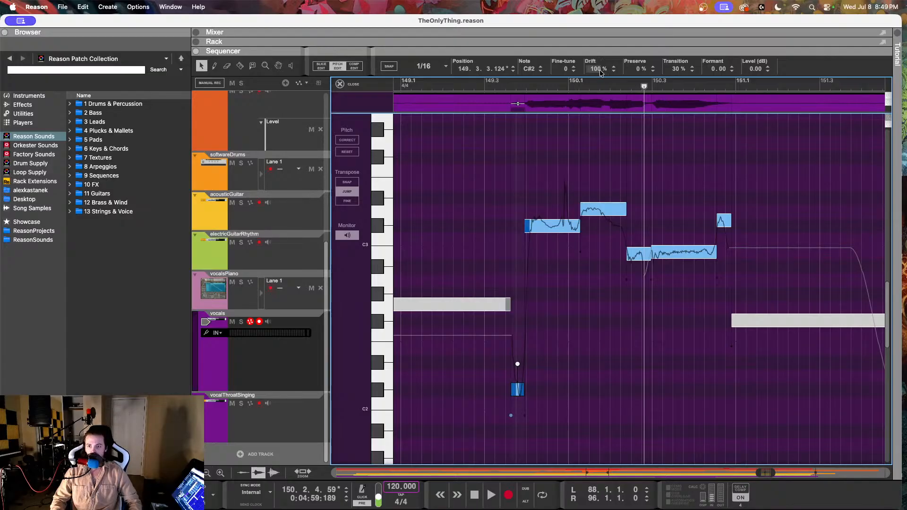
pyautogui.moveTo(596, 69); pyautogui.dragTo(587, 147)
pyautogui.moveTo(580, 192); pyautogui.dragTo(579, 191)
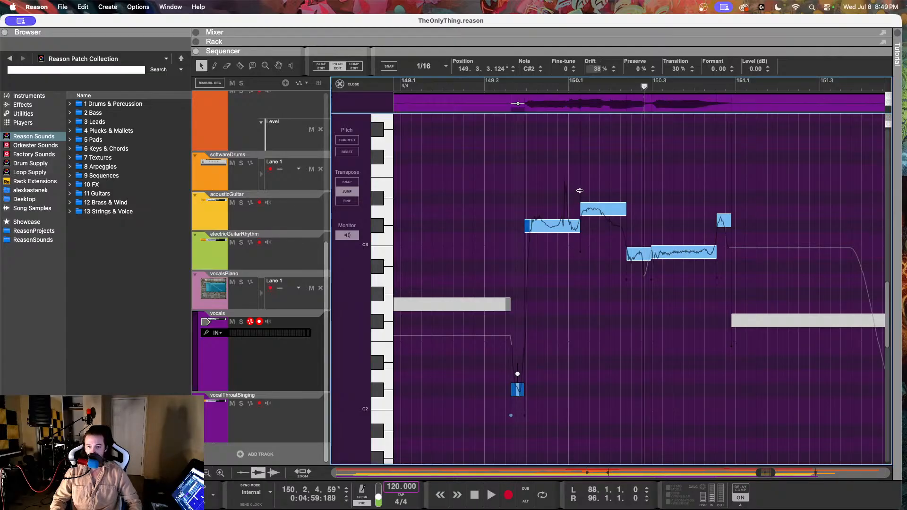
pyautogui.click(478, 85)
pyautogui.press('space')
pyautogui.press('space')
# Step: Try 43% drift on the C#3 note at 149.3.4.197, listen to it, and restore it to 100%
pyautogui.click(542, 222)
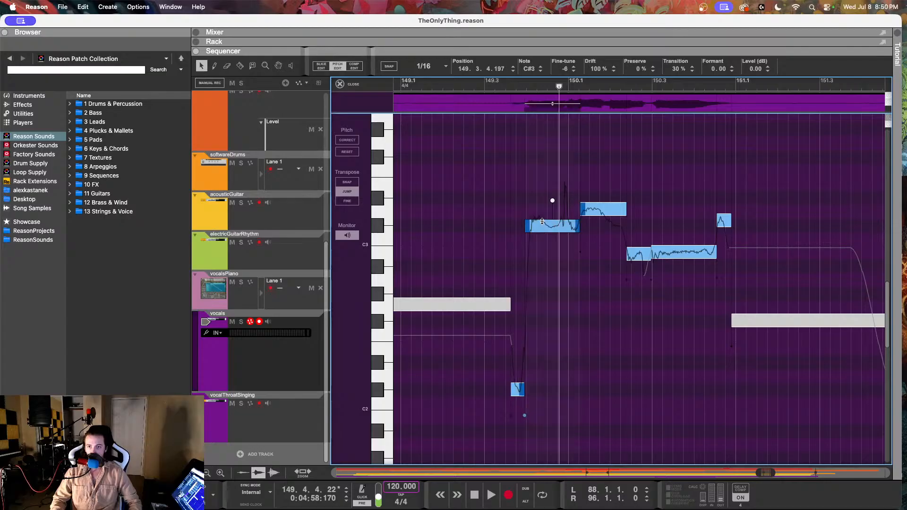
pyautogui.moveTo(601, 71); pyautogui.dragTo(593, 93)
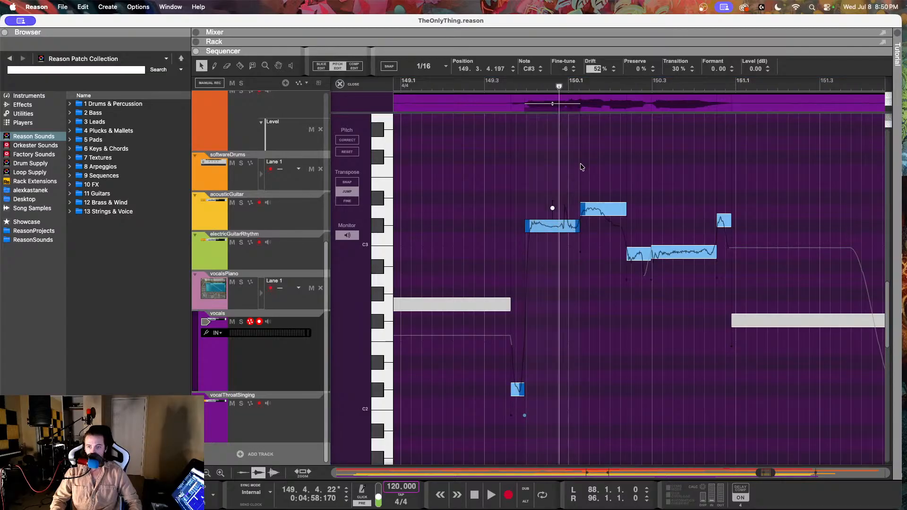
pyautogui.click(507, 88)
pyautogui.press('space')
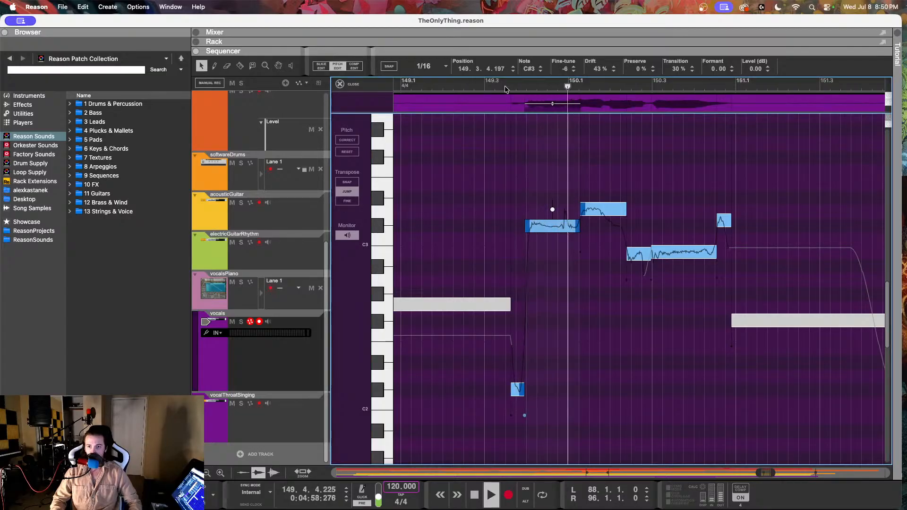
pyautogui.press('space')
pyautogui.moveTo(604, 71); pyautogui.dragTo(546, 48)
# Step: Listen repeatedly to the vocal phrase from bar 149.3 into bar 150
pyautogui.click(512, 83)
pyautogui.press('space')
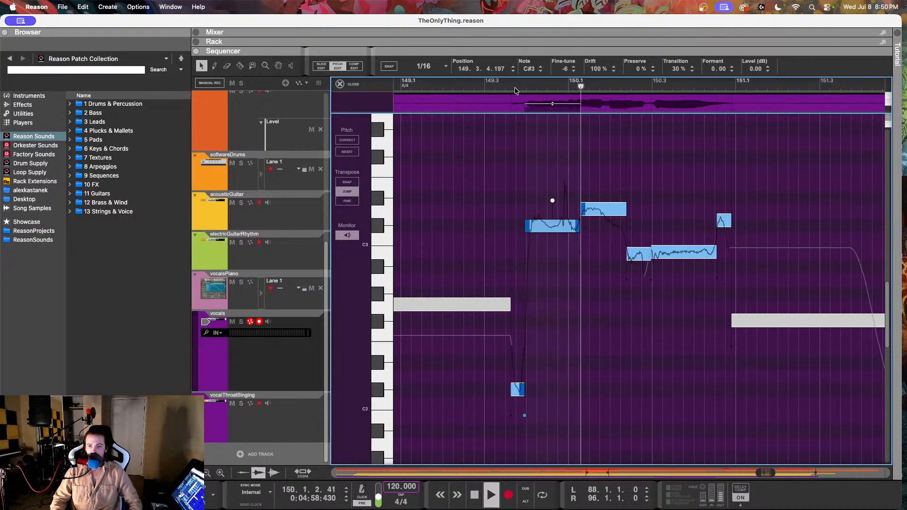
pyautogui.press('space')
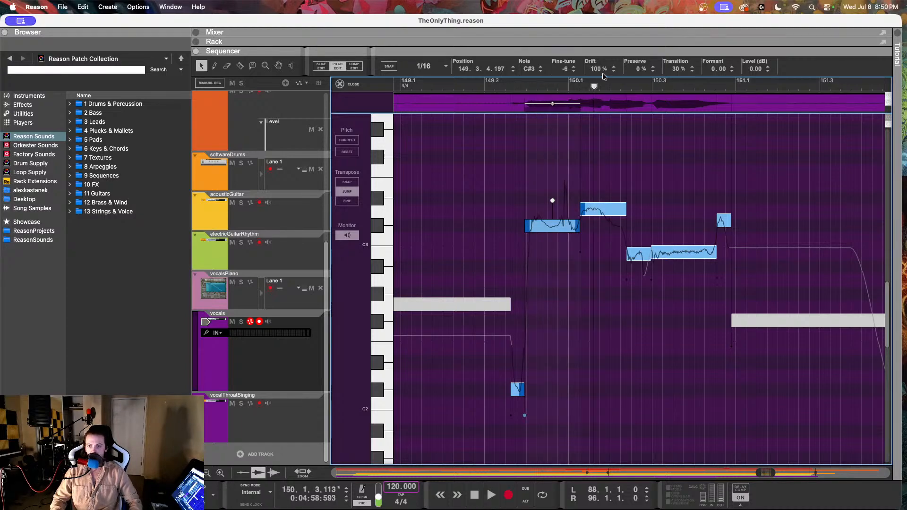
pyautogui.click(515, 87)
pyautogui.press('space')
pyautogui.press('space')
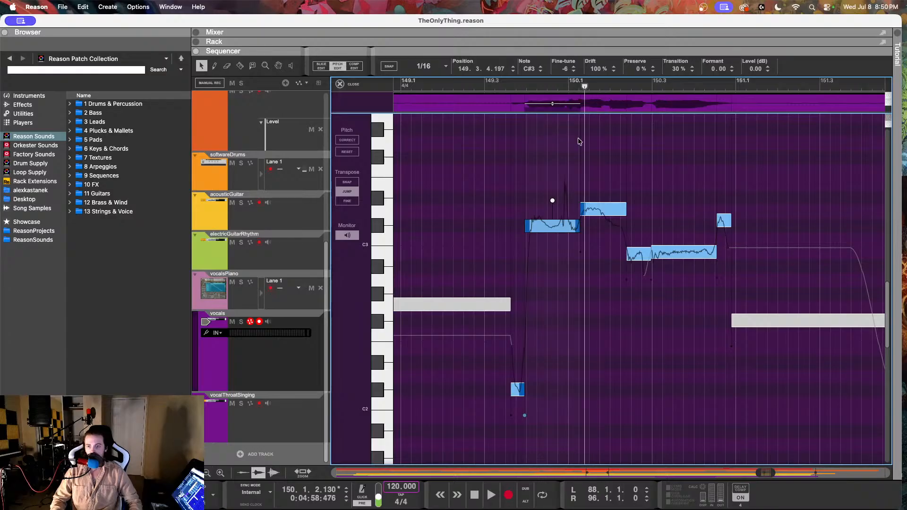
pyautogui.click(504, 85)
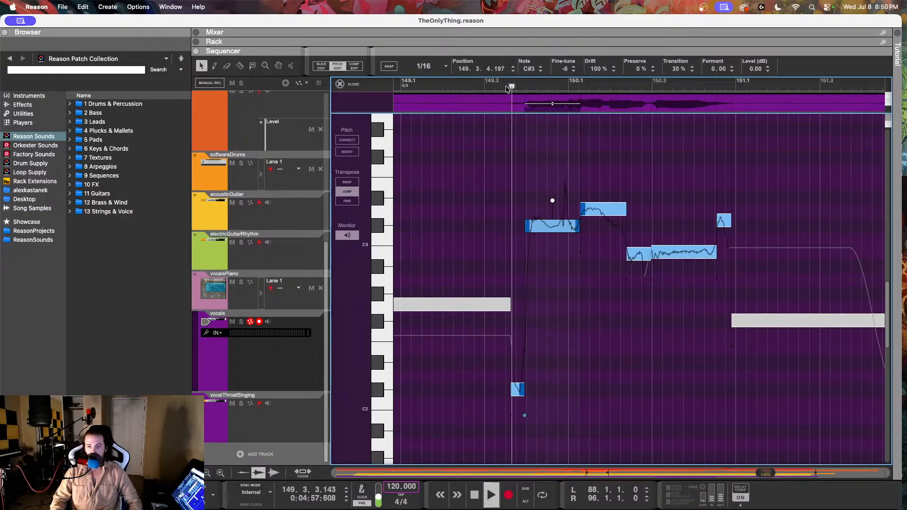
pyautogui.press('space')
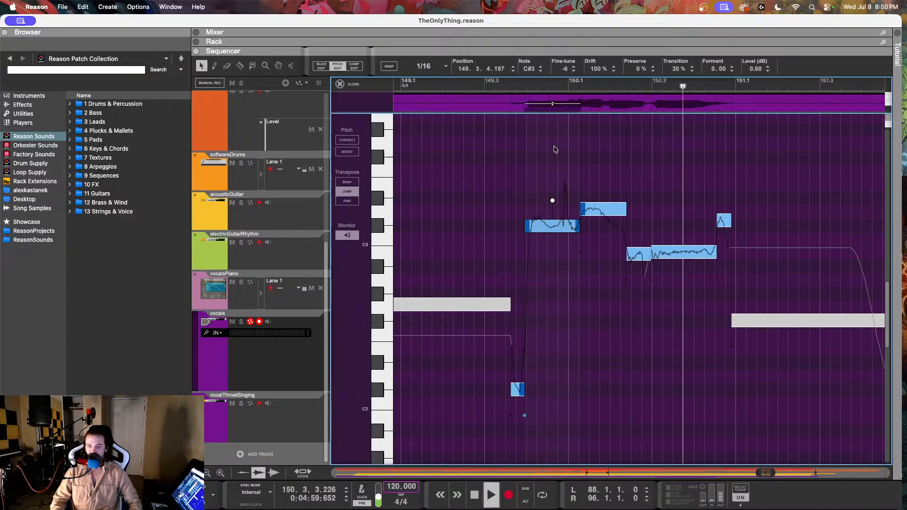
pyautogui.press('space')
# Step: Split the D3 note at 150.1.2.38 at about 150.2.1.34 to separate its falling end
pyautogui.click(595, 204)
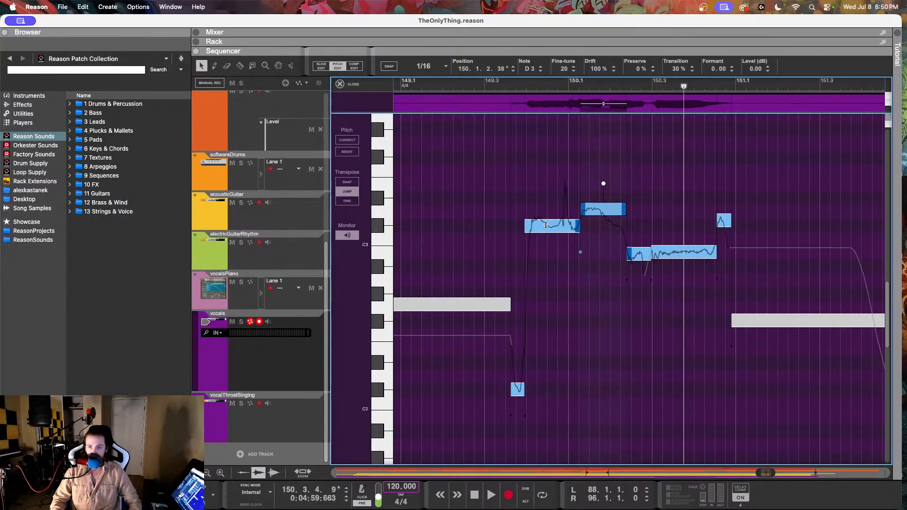
pyautogui.click(244, 68)
pyautogui.click(615, 215)
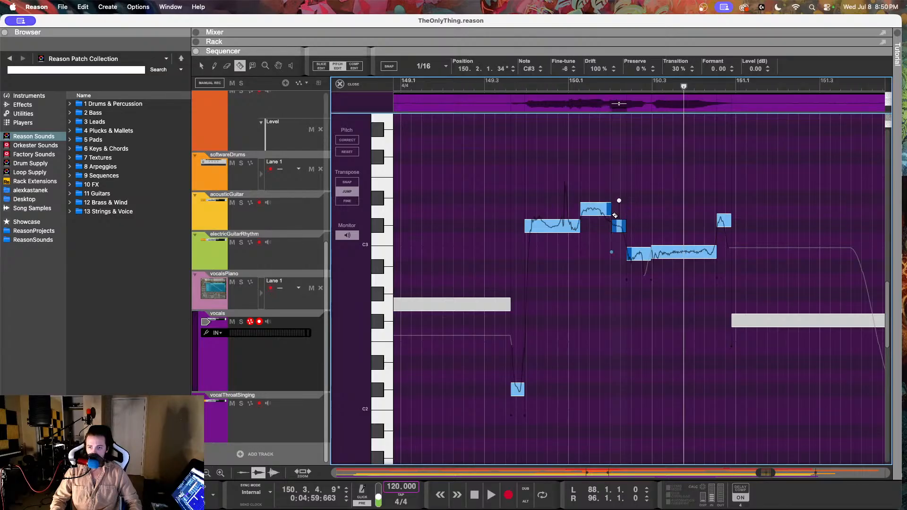
pyautogui.click(202, 66)
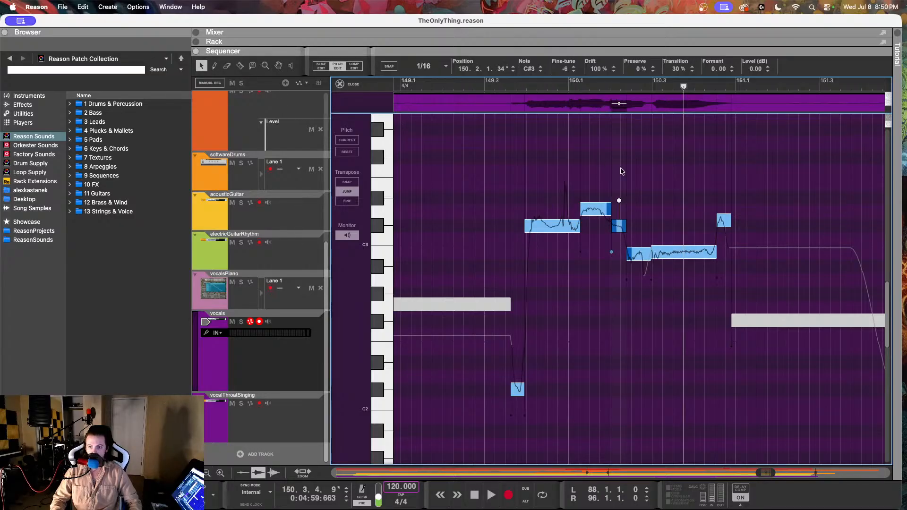
# Step: Listen to the phrase from bar 149.3 and set the B2 note at 150.2.2.137 to 18 fine-tune
pyautogui.click(635, 254)
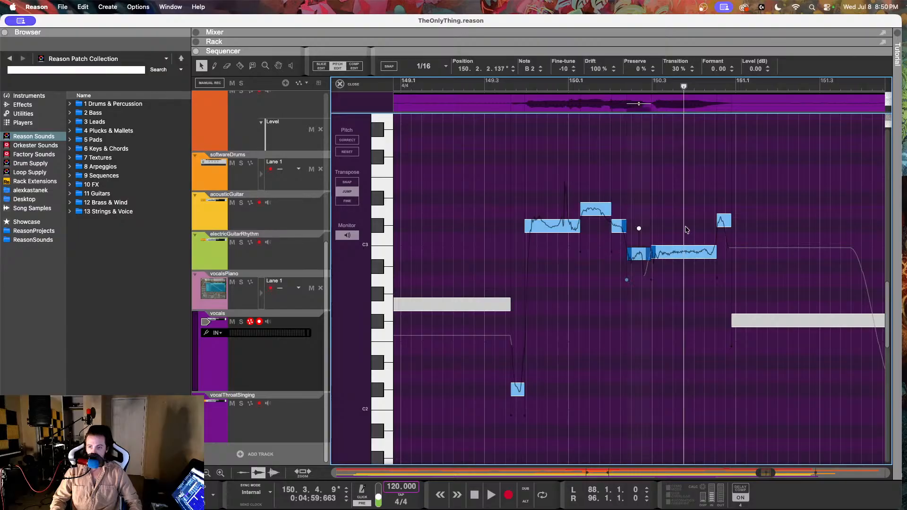
pyautogui.click(671, 252)
pyautogui.click(513, 85)
pyautogui.press('space')
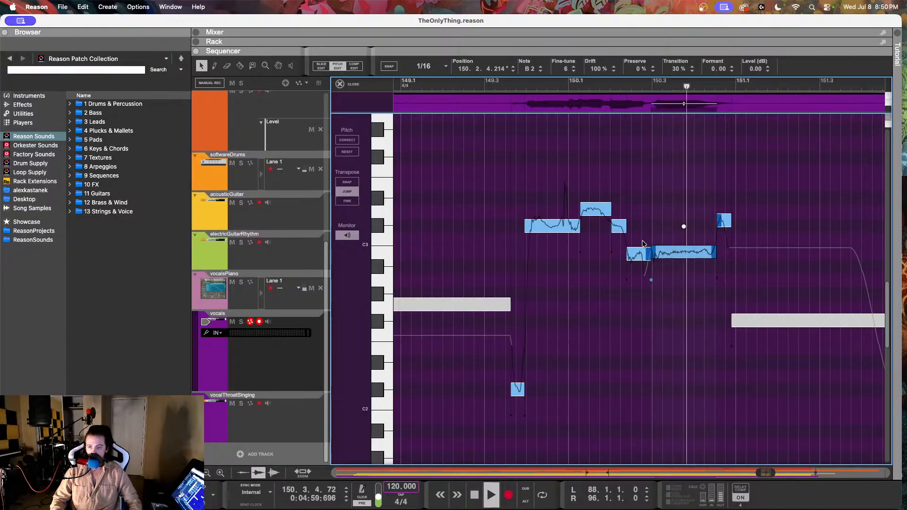
pyautogui.click(642, 255)
pyautogui.moveTo(562, 74); pyautogui.dragTo(568, 23)
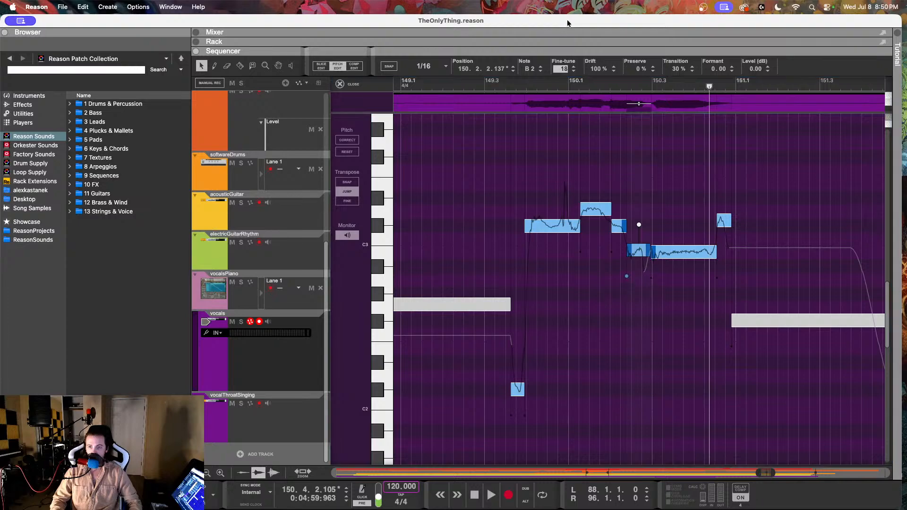
# Step: Set the B2 note at 150.2.2.137 to 4 fine-tune and 67% drift, and listen to the phrase
pyautogui.press('Return')
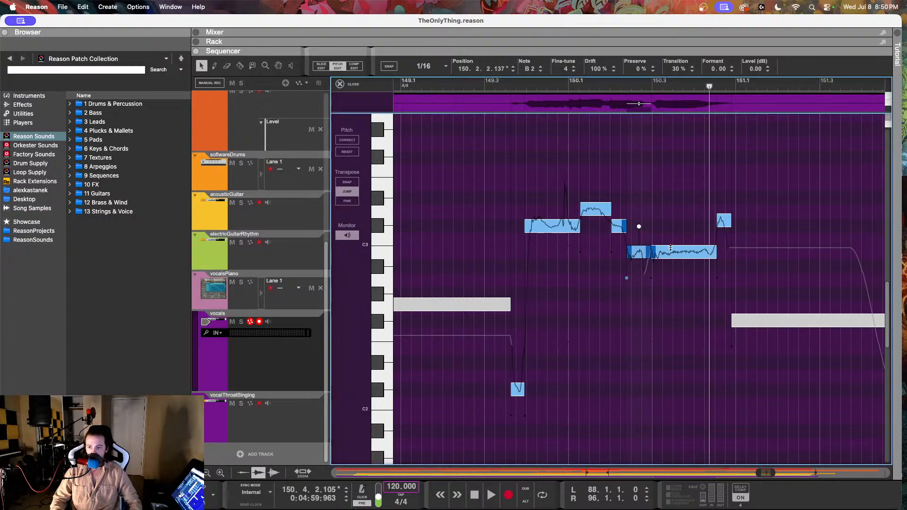
pyautogui.moveTo(597, 71); pyautogui.dragTo(583, 137)
pyautogui.click(580, 86)
pyautogui.press('space')
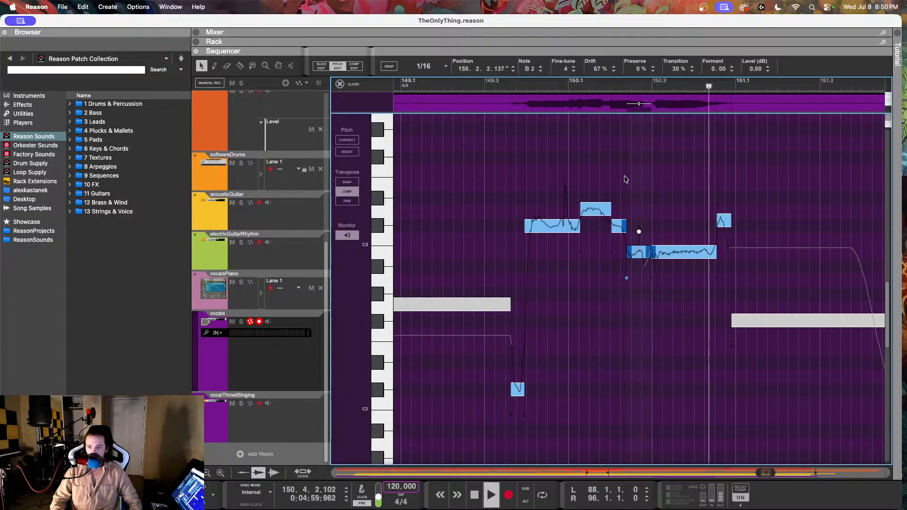
pyautogui.press('space')
# Step: Set the B2 note at 150.2.4.214 to 1 fine-tune and 78% drift, and listen to it
pyautogui.click(679, 251)
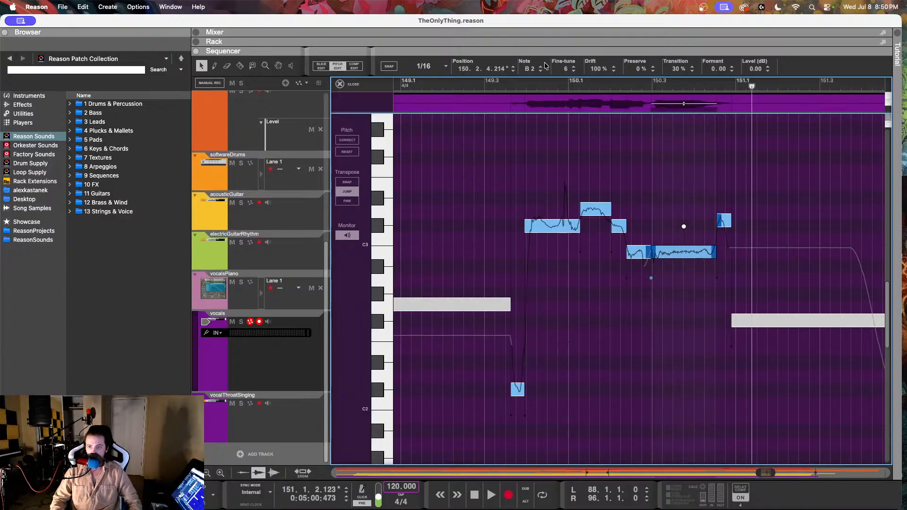
pyautogui.moveTo(563, 69); pyautogui.dragTo(597, 111)
pyautogui.click(608, 83)
pyautogui.press('space')
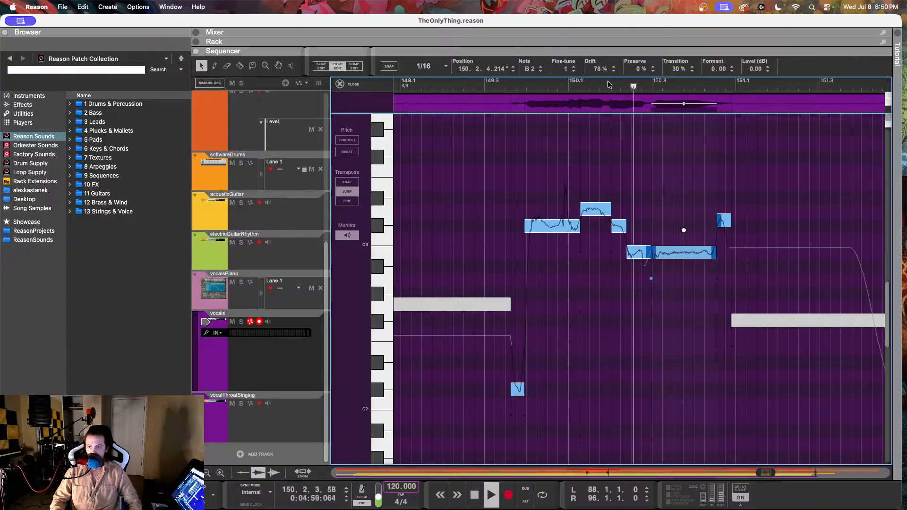
pyautogui.press('space')
# Step: Restore the drift of the B2 note at 150.2.4.214 to 100% and listen on into bar 153
pyautogui.moveTo(597, 69); pyautogui.dragTo(601, 22)
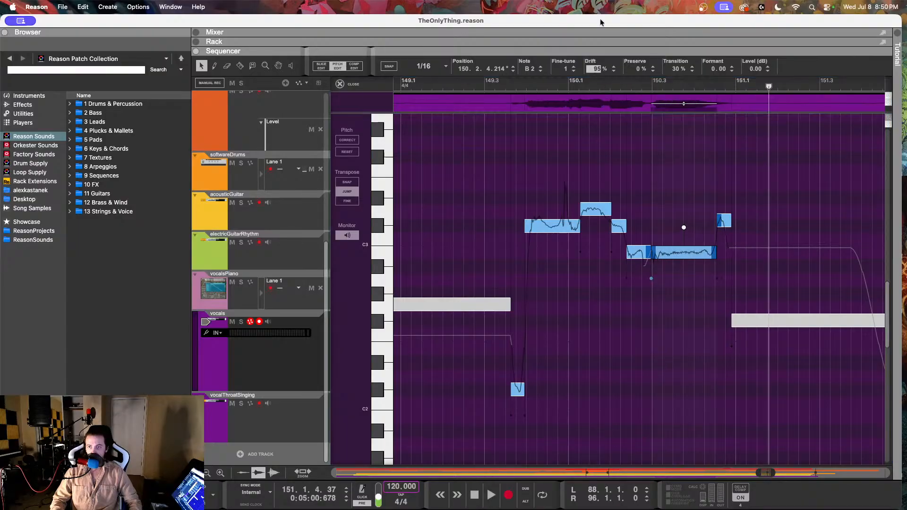
pyautogui.click(604, 87)
pyautogui.press('space')
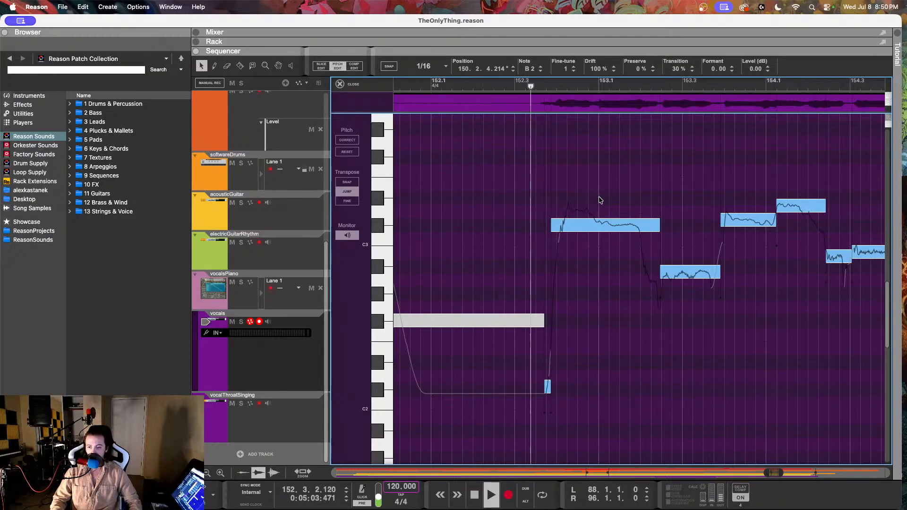
pyautogui.press('space')
# Step: Split the long vocal note starting at 152.3.4.112 at about 152.4.4.204 and select its D3 opening part
pyautogui.click(573, 234)
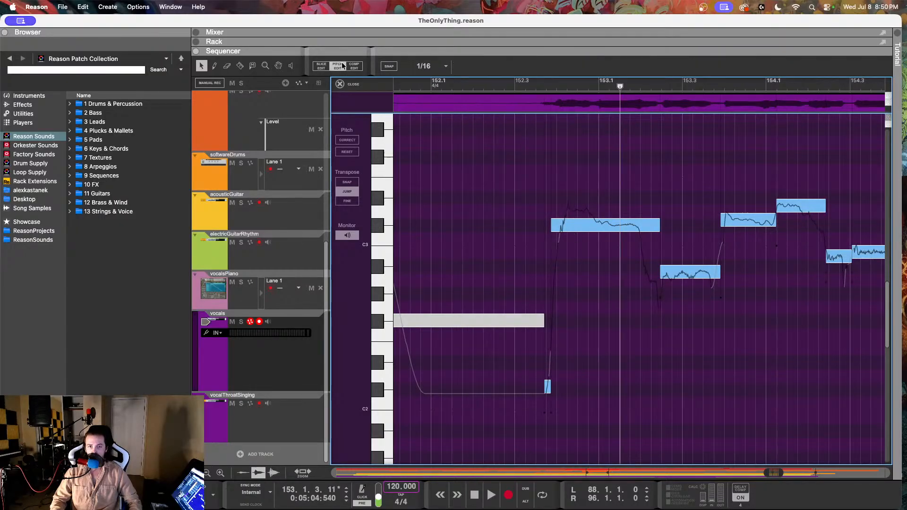
pyautogui.click(239, 65)
pyautogui.click(598, 224)
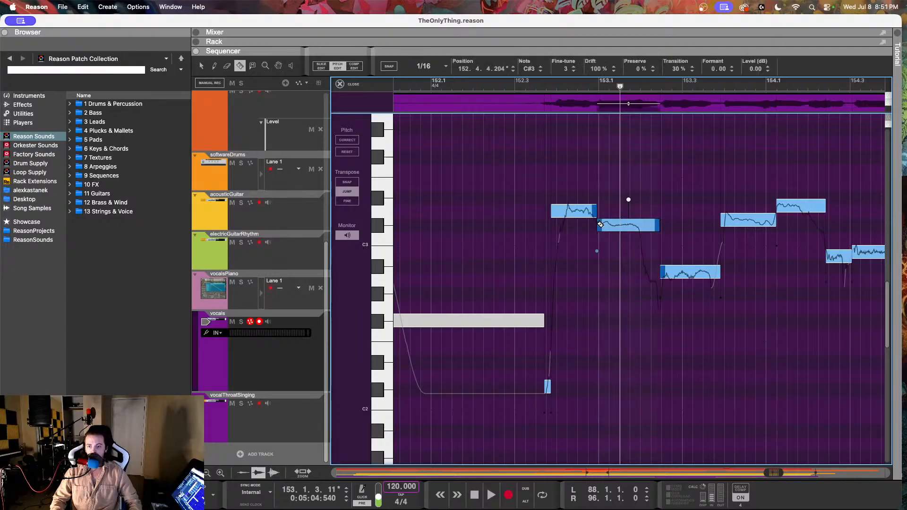
pyautogui.click(202, 67)
pyautogui.click(571, 209)
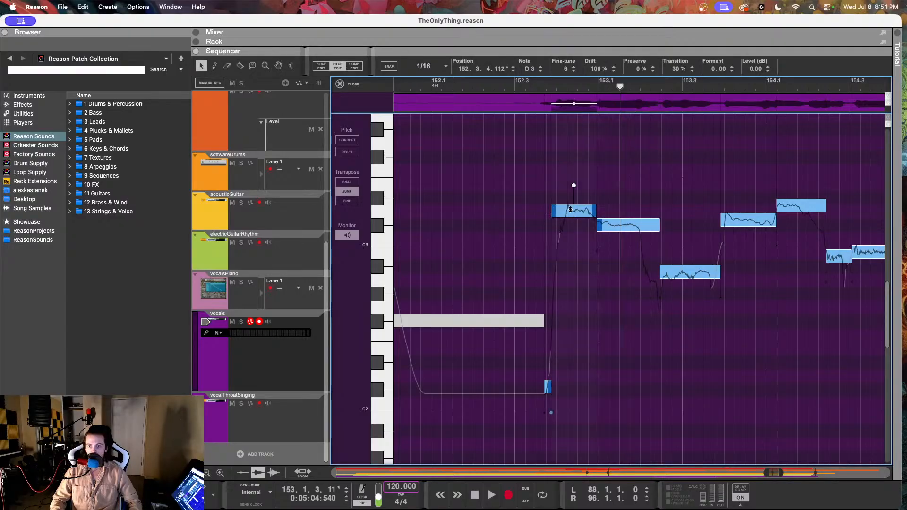
# Step: Check the vocalsPiano reference notes around bar 153 and return to pitch editing of the vocals clip
pyautogui.click(536, 88)
pyautogui.click(283, 301)
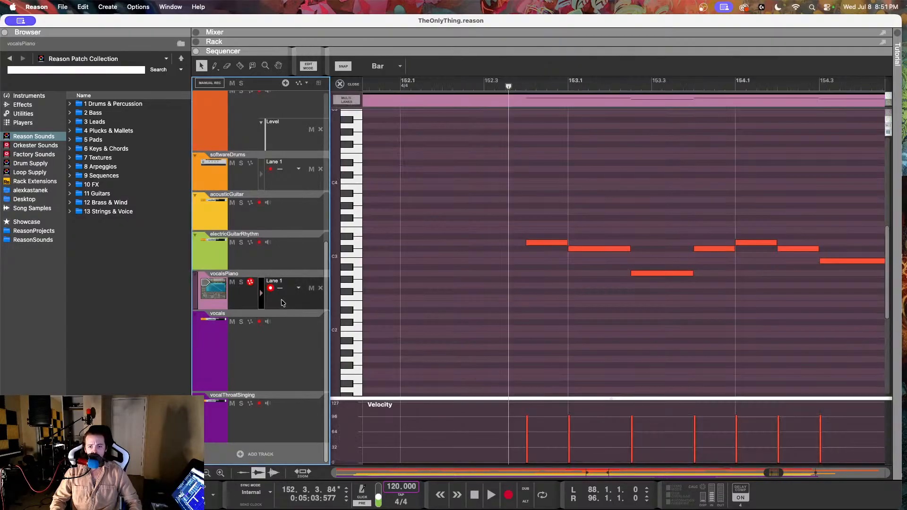
pyautogui.click(552, 242)
pyautogui.click(233, 375)
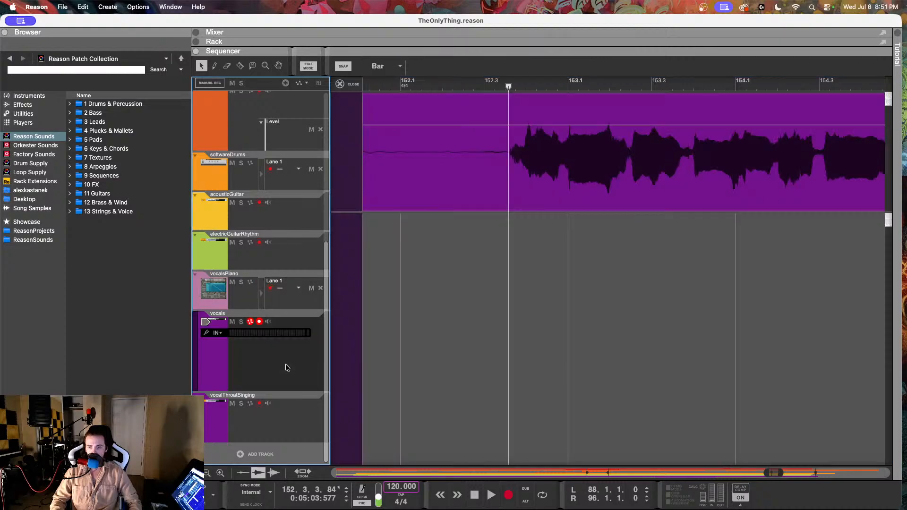
pyautogui.doubleClick(505, 193)
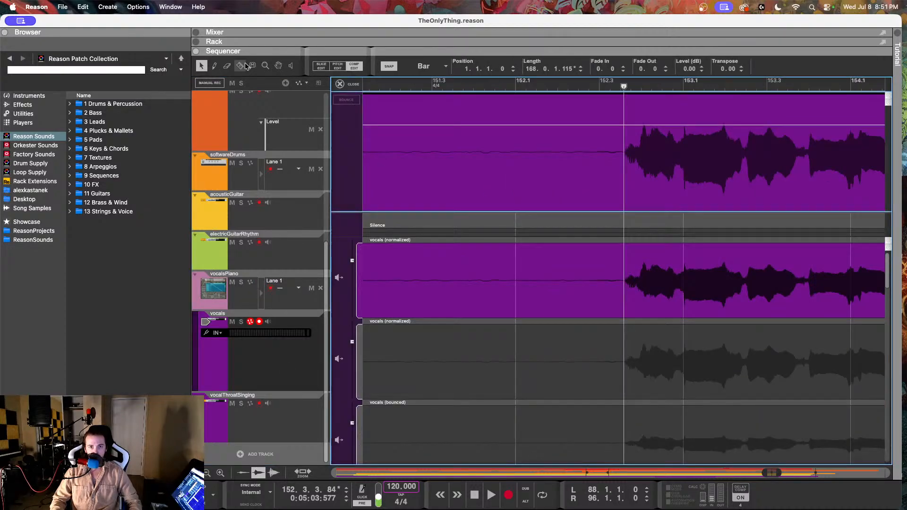
pyautogui.click(338, 67)
pyautogui.hscroll(2, 622, 214)
# Step: Set the drift of the D3 note at 152.3.4.112 to 43% and listen repeatedly to the phrase from 152.3
pyautogui.click(622, 213)
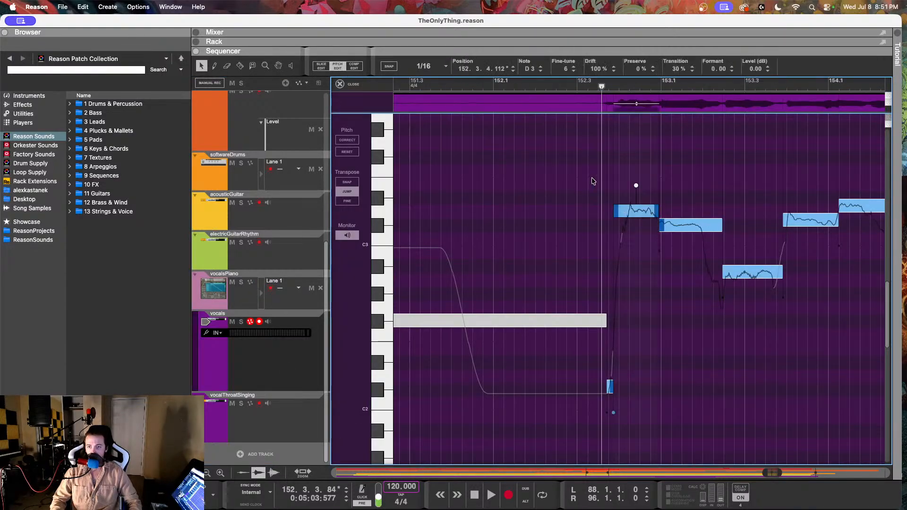
pyautogui.moveTo(594, 76); pyautogui.dragTo(588, 102)
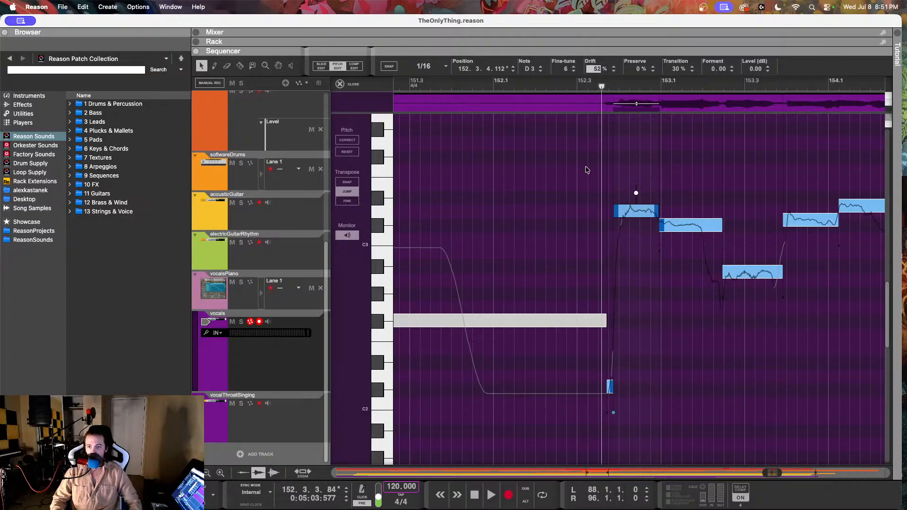
pyautogui.press('space')
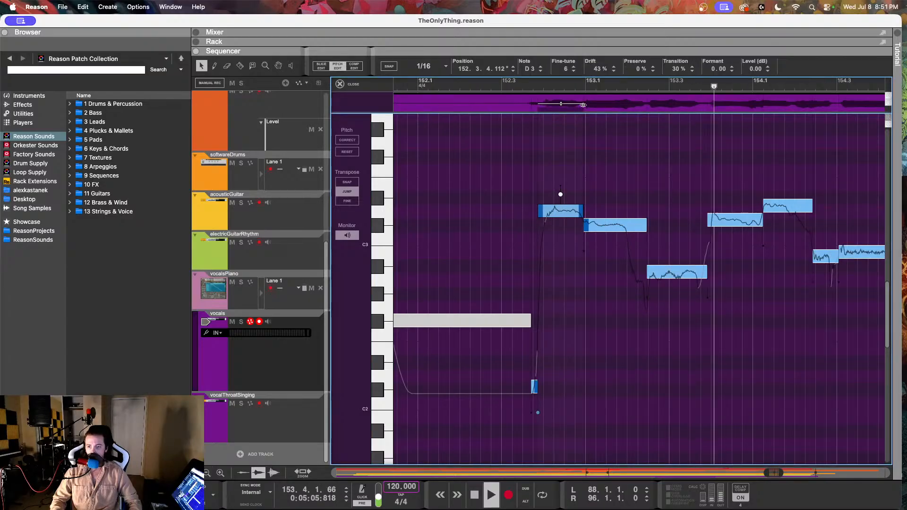
pyautogui.press('space')
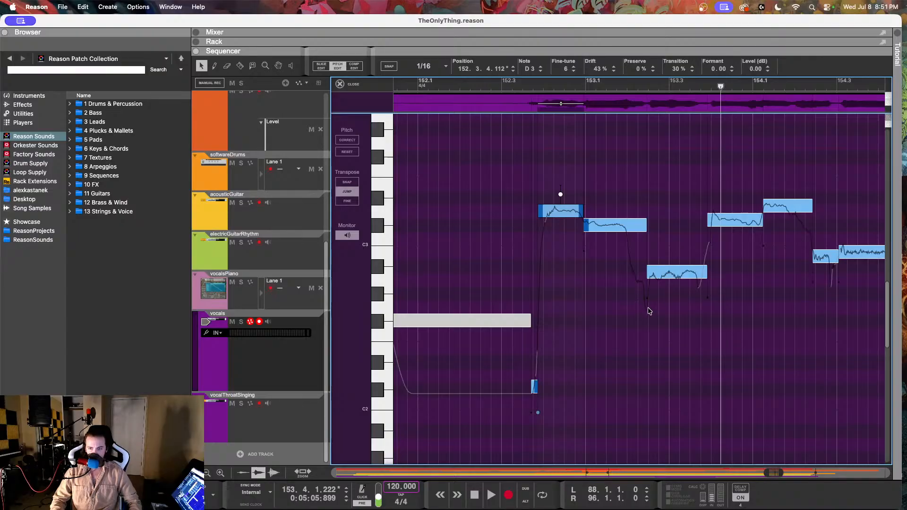
pyautogui.click(512, 81)
pyautogui.press('space')
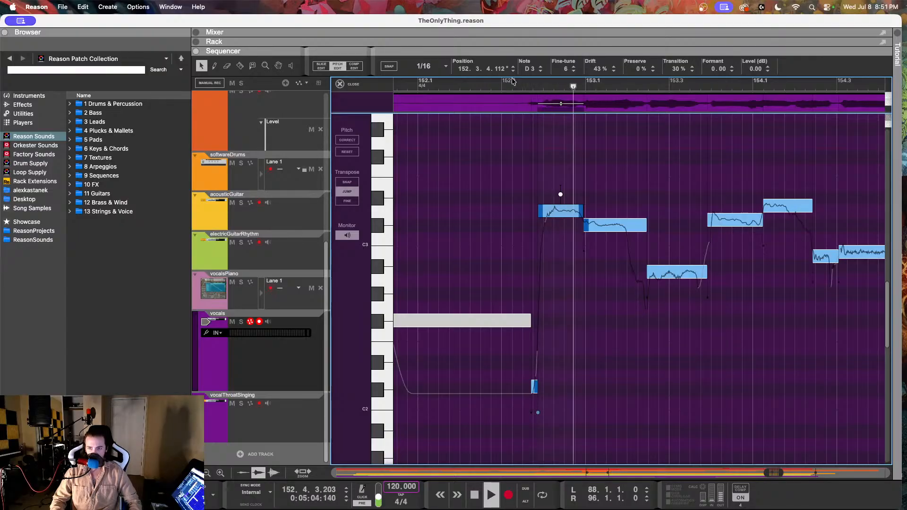
pyautogui.press('space')
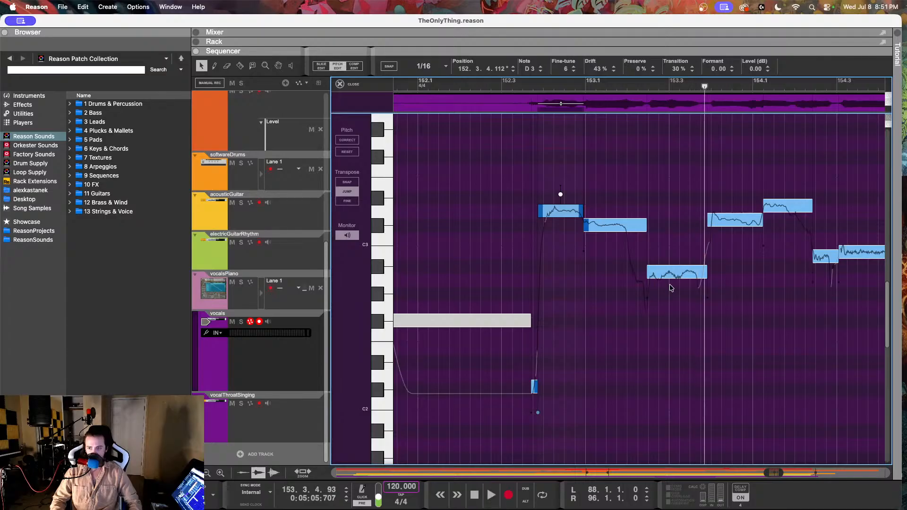
# Step: Lower the A#2 note at 153.2.2.209 to A2 with 16 fine-tune and listen to the phrase
pyautogui.click(669, 277)
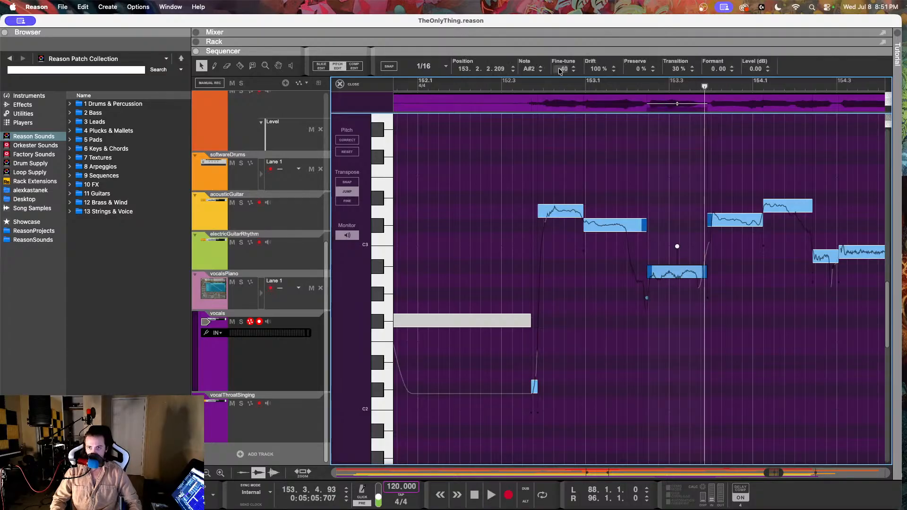
pyautogui.moveTo(560, 71); pyautogui.dragTo(558, 152)
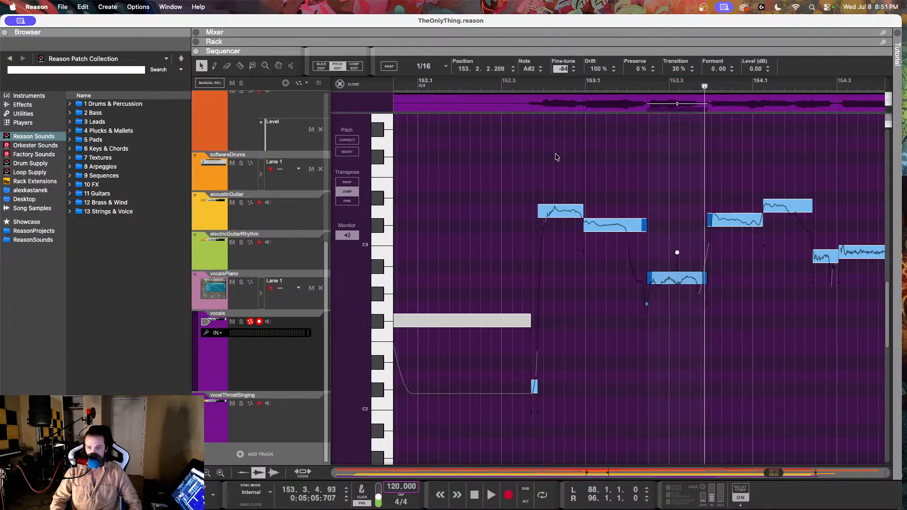
pyautogui.click(520, 85)
pyautogui.press('space')
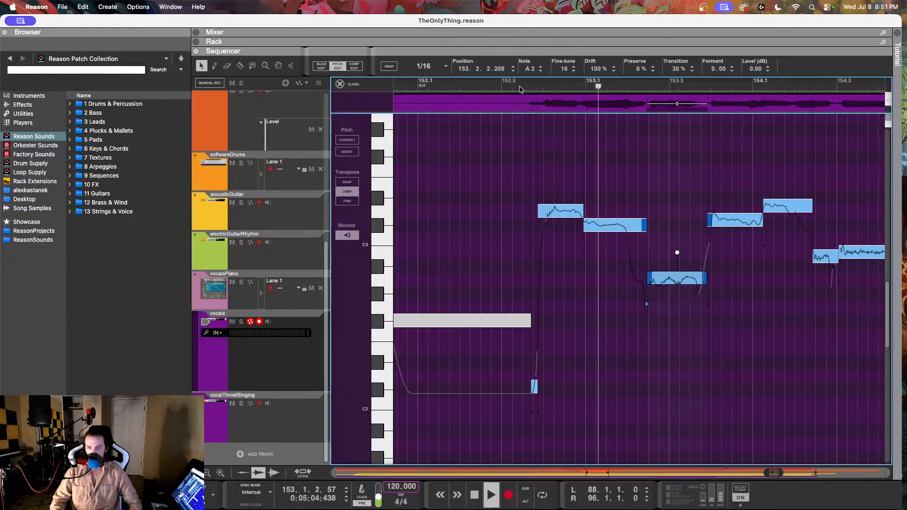
pyautogui.press('space')
# Step: Set the drift of the A2 note at 153.2.2.209 to 67% and listen from 152.3
pyautogui.moveTo(598, 70); pyautogui.dragTo(595, 115)
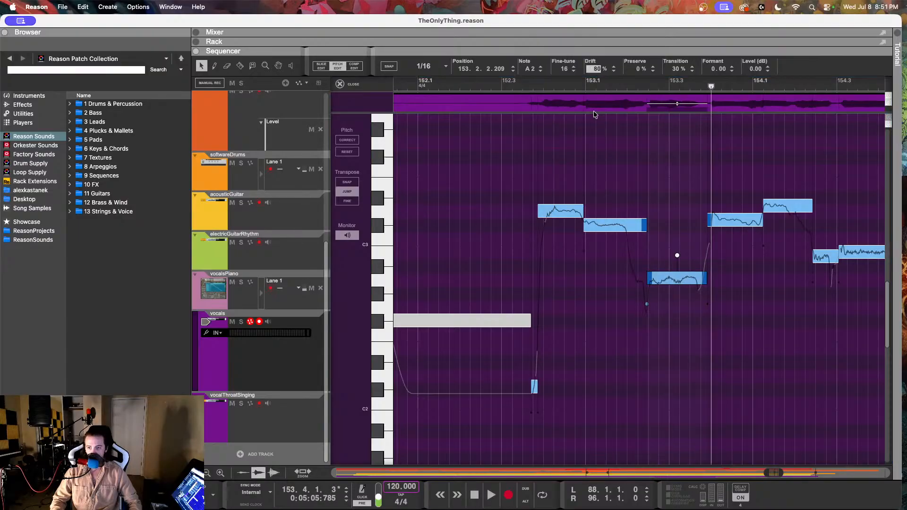
pyautogui.click(518, 85)
pyautogui.press('space')
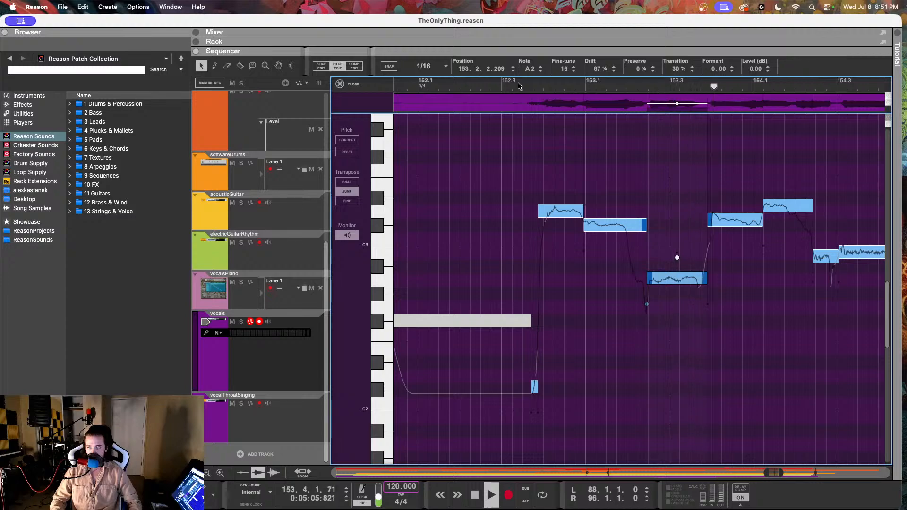
pyautogui.press('space')
# Step: Set the C#3 note at 153.3.4.151 to 2 fine-tune and 77% drift, and listen on into 154.3
pyautogui.click(731, 215)
pyautogui.moveTo(558, 66); pyautogui.dragTo(554, 145)
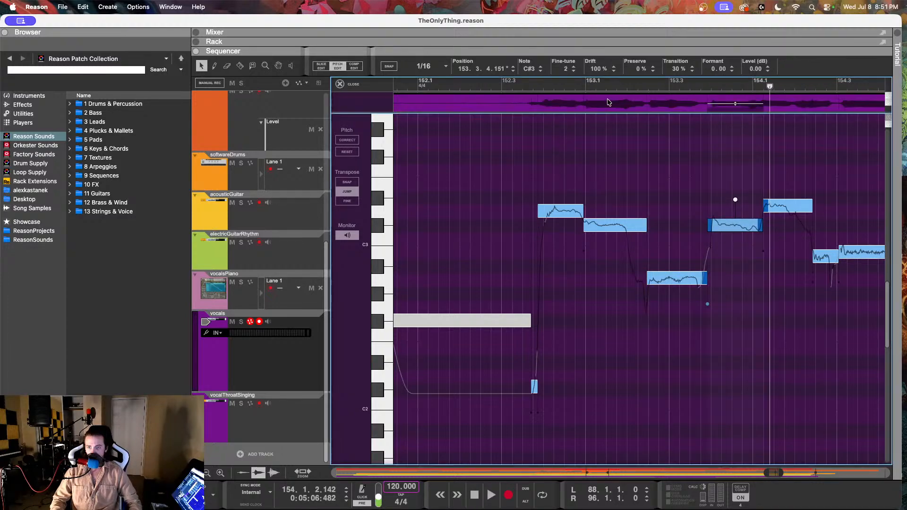
pyautogui.click(596, 69)
pyautogui.click(524, 86)
pyautogui.press('space')
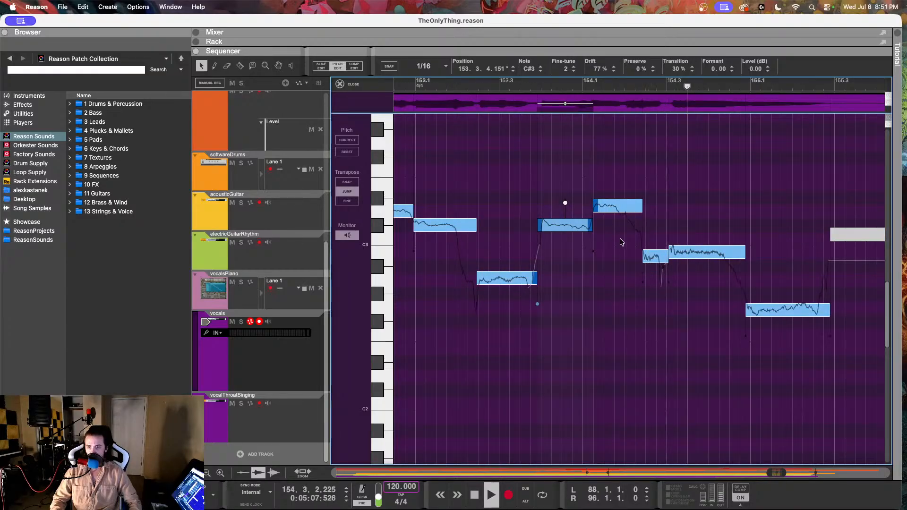
pyautogui.press('space')
# Step: Split the D3 note at 154.1.2.232 at about 154.2.1.14 to separate its falling end
pyautogui.press('r')
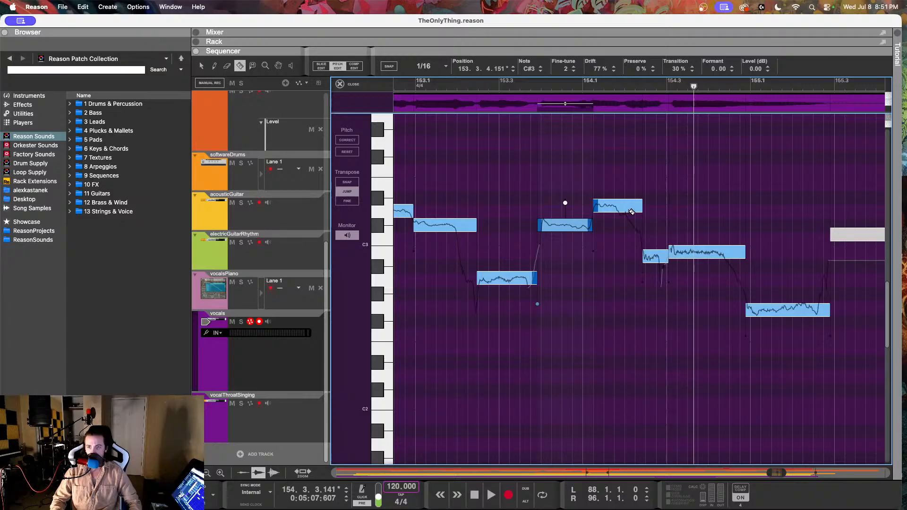
pyautogui.click(630, 211)
pyautogui.press('q')
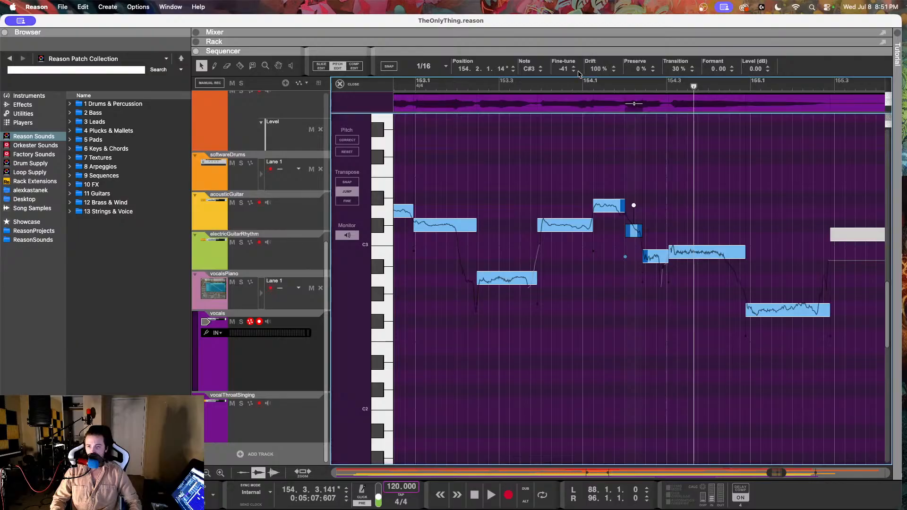
# Step: Set the D3 note at 154.1.2.232 to 11 fine-tune and listen to the phrase from 153.3
pyautogui.moveTo(562, 69); pyautogui.dragTo(562, 134)
pyautogui.click(599, 206)
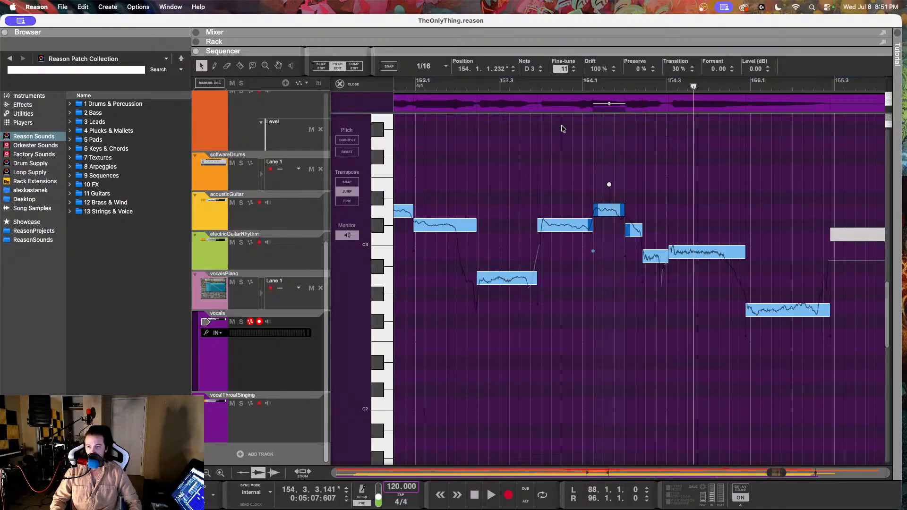
pyautogui.click(508, 88)
pyautogui.press('space')
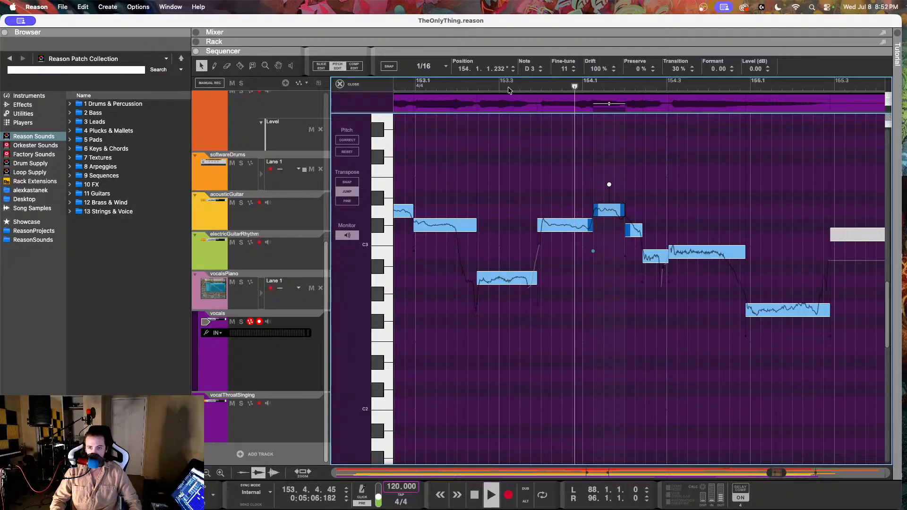
pyautogui.press('space')
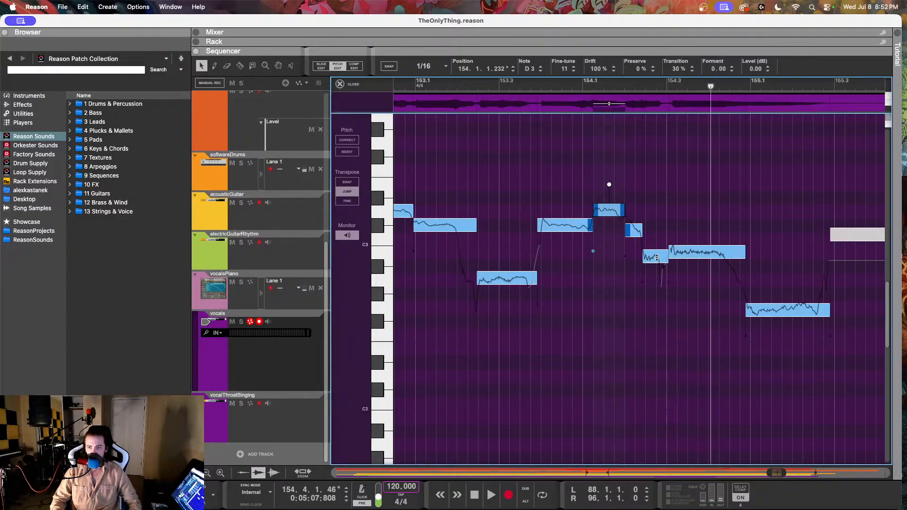
# Step: Set the fine-tune of the B2 note at 154.2.2.169 to -5
pyautogui.click(657, 255)
pyautogui.click(561, 70)
pyautogui.moveTo(568, 29); pyautogui.dragTo(568, 28)
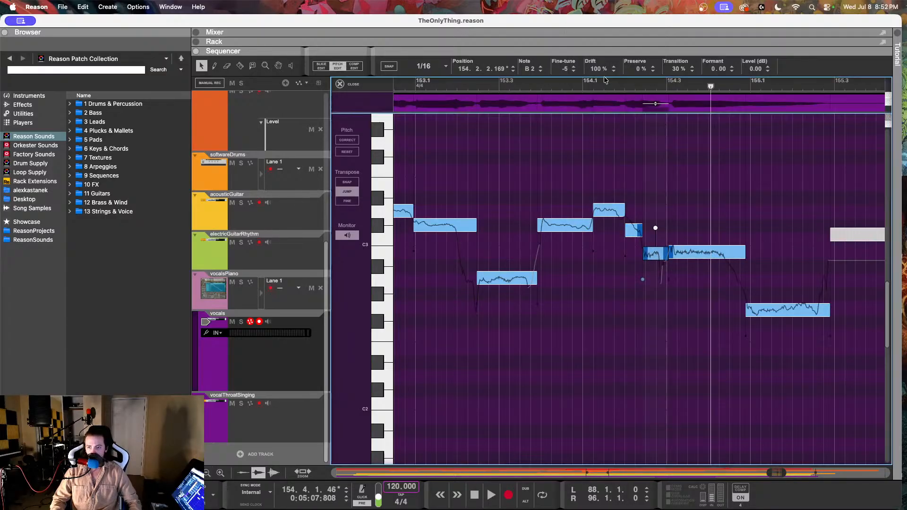
# Step: Set the B2 note at 154.3.1.40 to -10 fine-tune and listen to the phrase into 155.3
pyautogui.click(707, 261)
pyautogui.click(706, 254)
pyautogui.moveTo(565, 69); pyautogui.dragTo(568, 100)
pyautogui.click(544, 83)
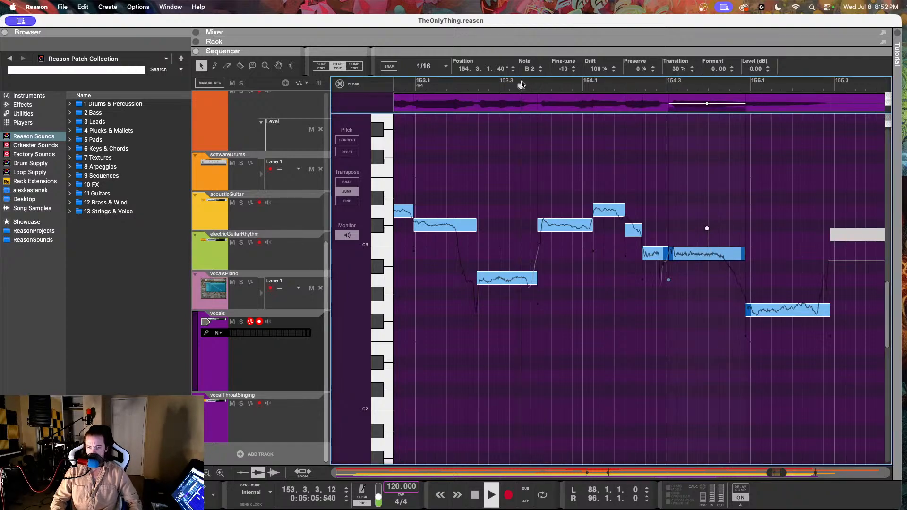
pyautogui.press('space')
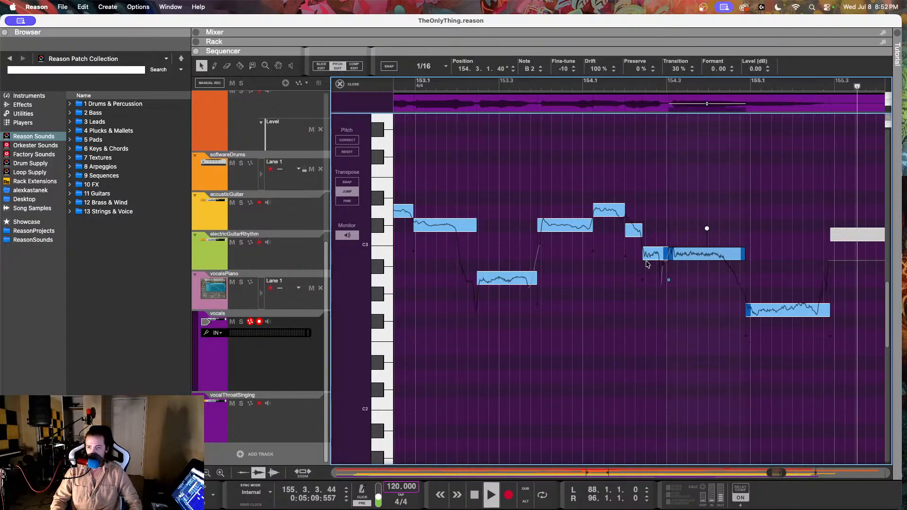
pyautogui.press('space')
# Step: Set the drift of the G2 note at 154.4.4.132 to 66% and listen back to the phrase through bar 155
pyautogui.click(786, 306)
pyautogui.moveTo(594, 68); pyautogui.dragTo(576, 136)
pyautogui.click(667, 84)
pyautogui.press('space')
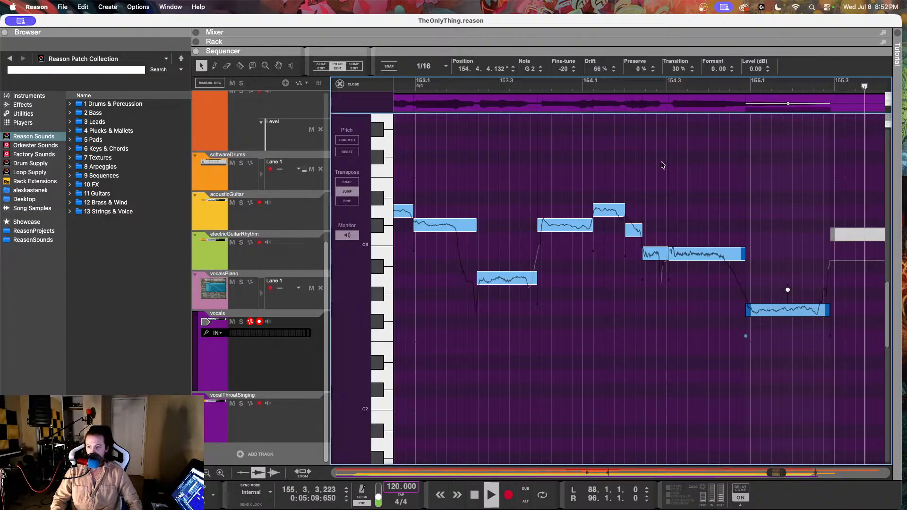
pyautogui.click(461, 83)
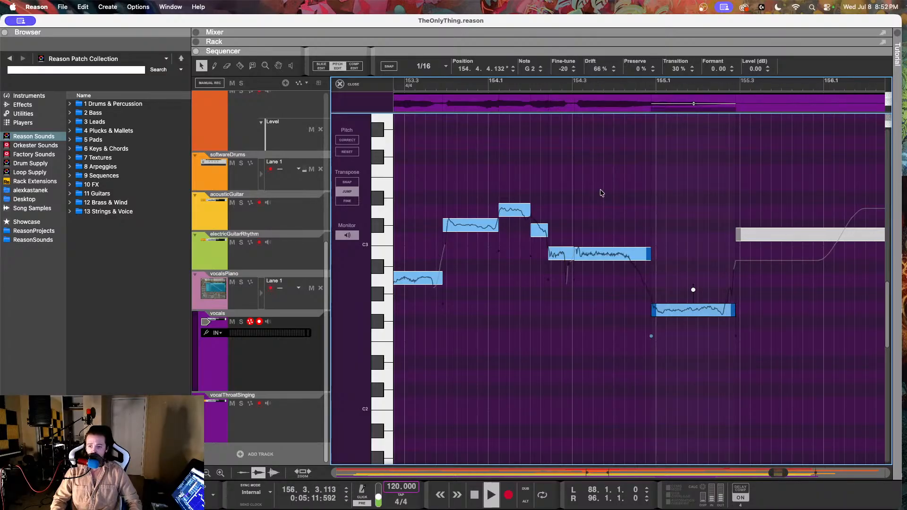
# Step: Listen to the vocal phrase from bar 153.1 through 155.3, and replay it from bar 154.1 to check the corrected G2 note
pyautogui.hscroll(-5, 601, 193)
pyautogui.press('space')
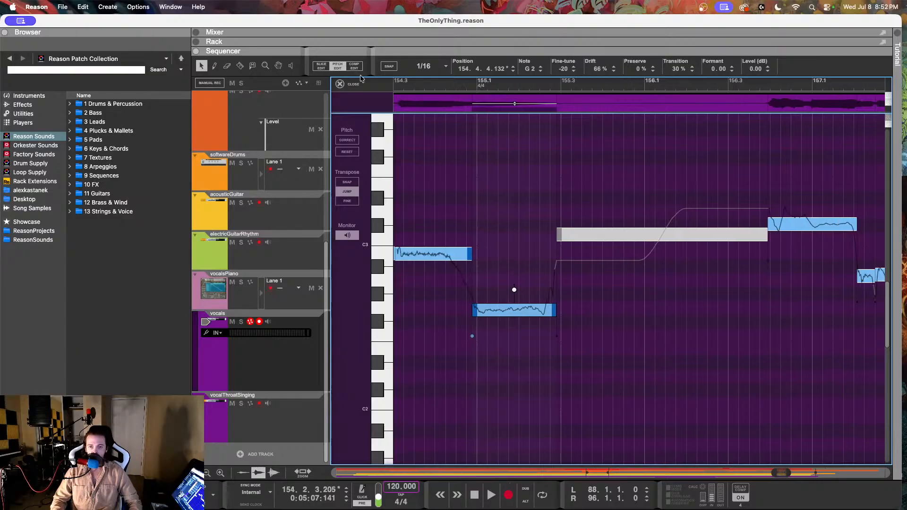
pyautogui.moveTo(362, 79); pyautogui.dragTo(402, 63)
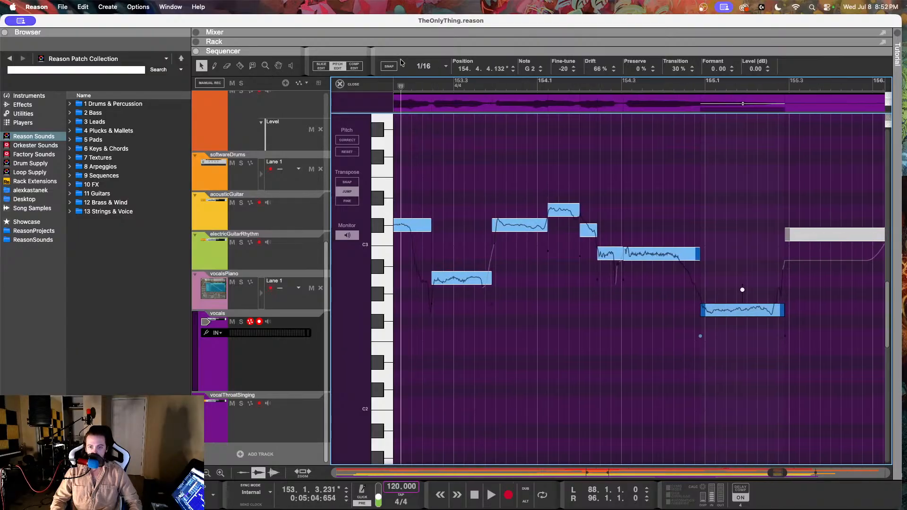
pyautogui.press('space')
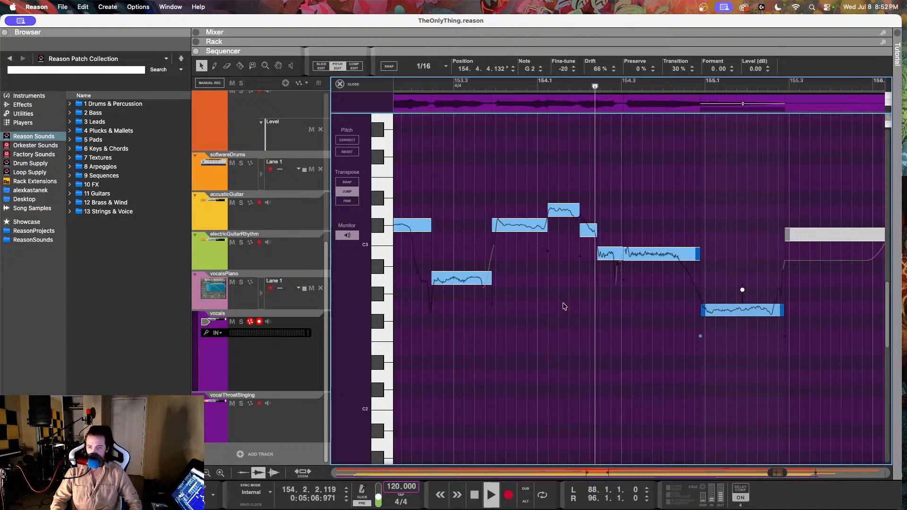
pyautogui.hscroll(3, 563, 307)
pyautogui.hscroll(2, 563, 304)
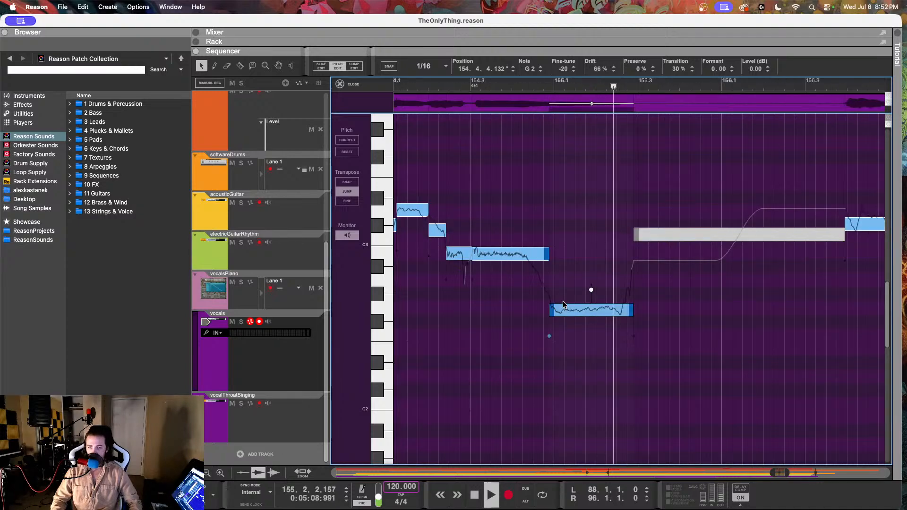
pyautogui.press('space')
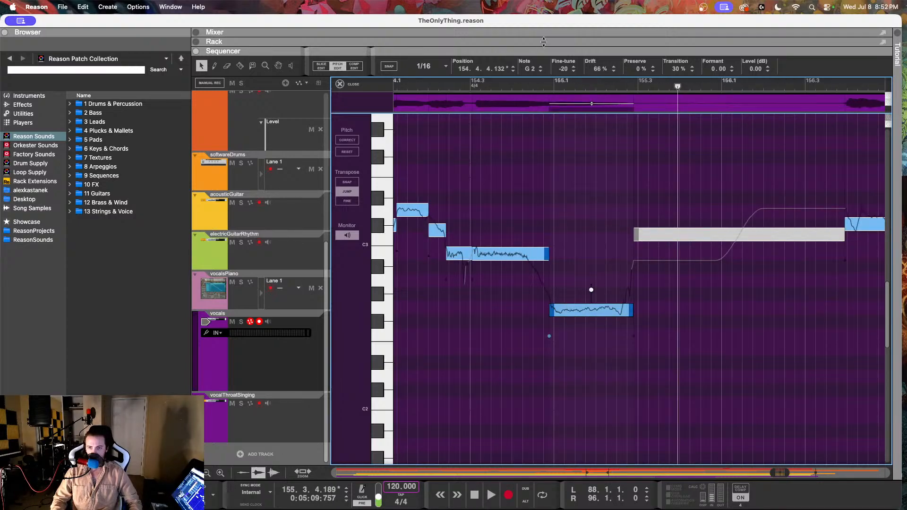
pyautogui.click(414, 81)
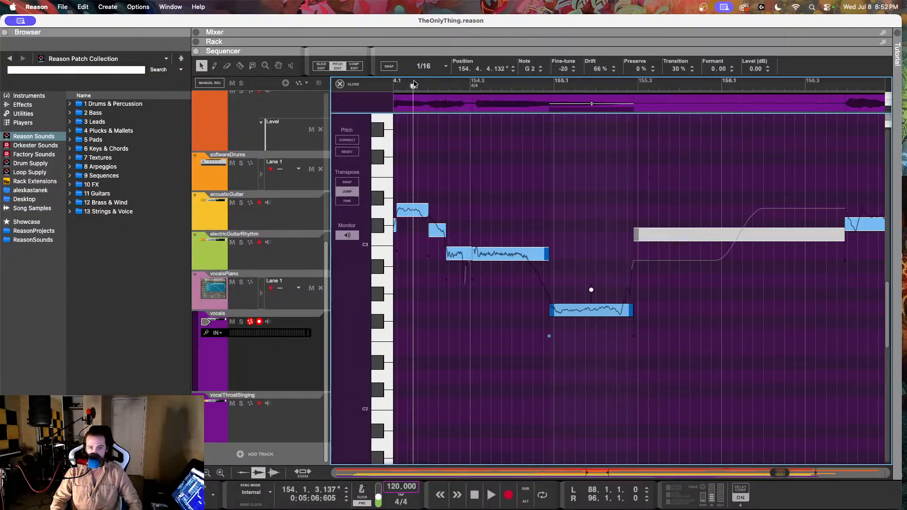
pyautogui.press('space')
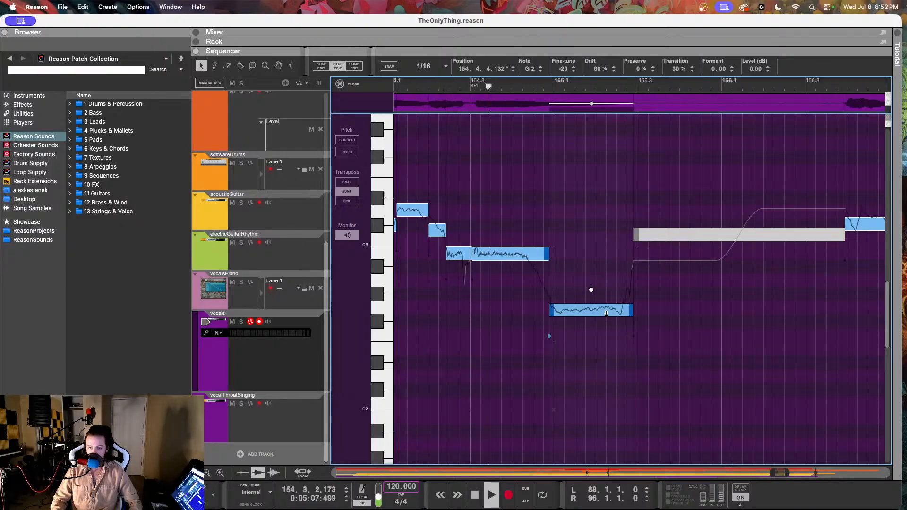
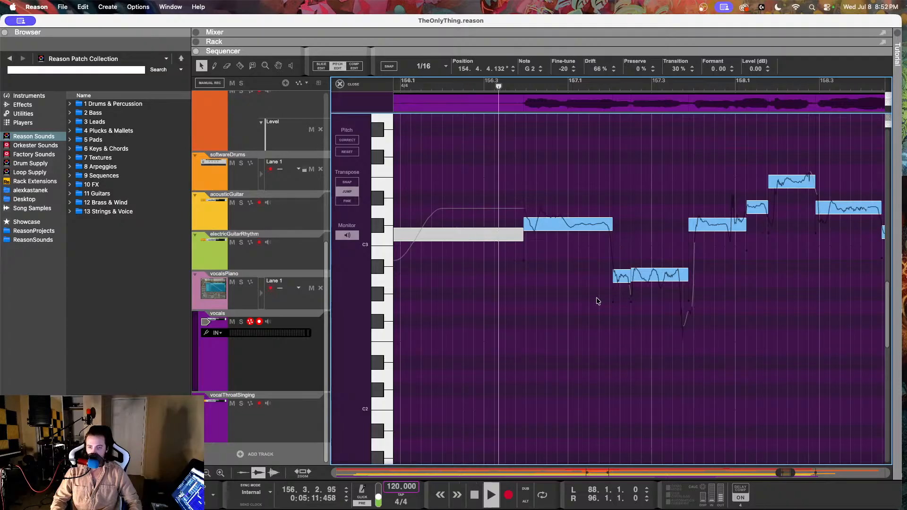
# Step: Split the vocal note just before bar 157.1 and set its first half to drift 42% and fine-tune -14
pyautogui.press('space')
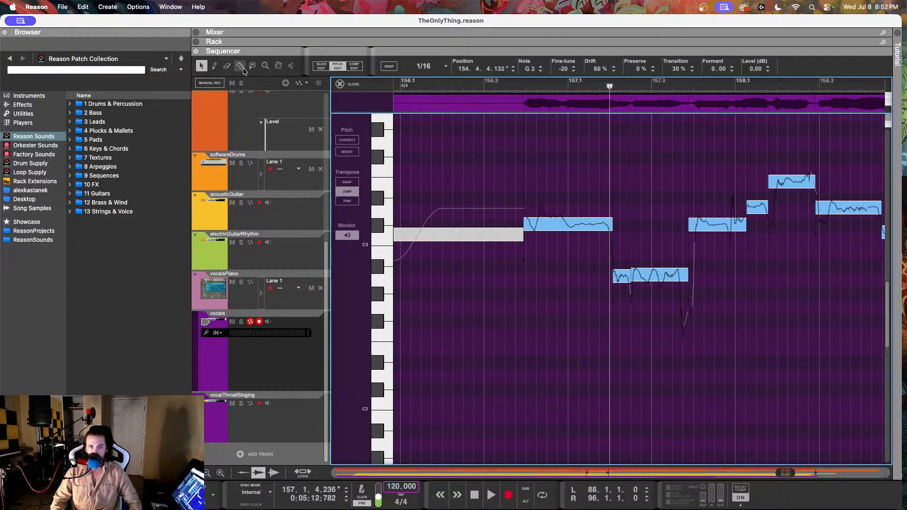
pyautogui.click(569, 219)
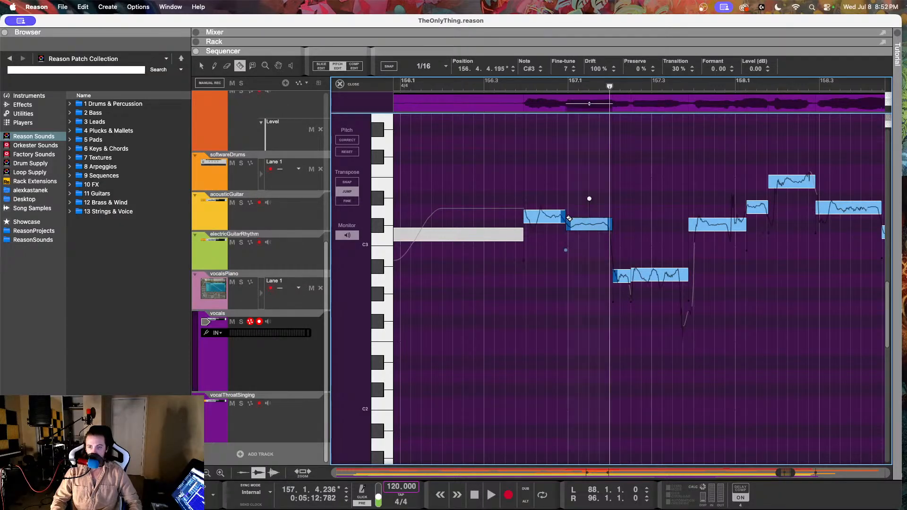
pyautogui.click(542, 218)
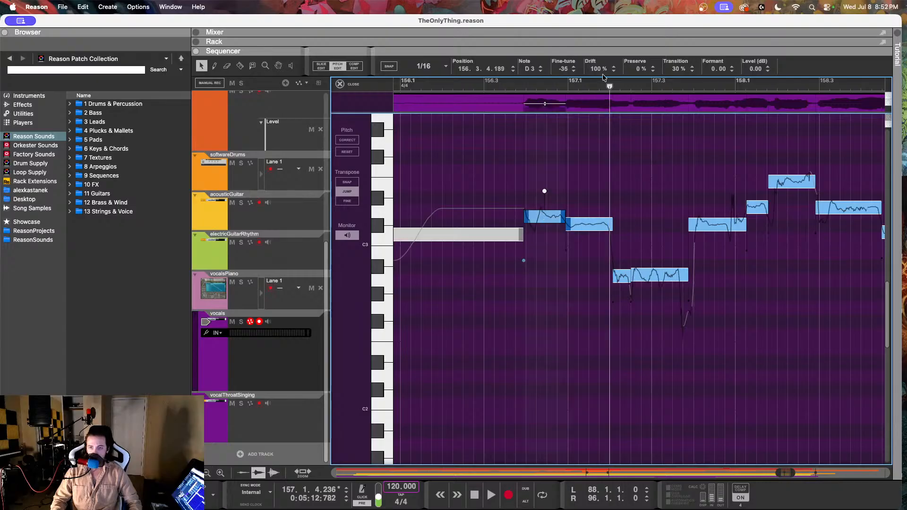
pyautogui.moveTo(598, 71); pyautogui.dragTo(598, 100)
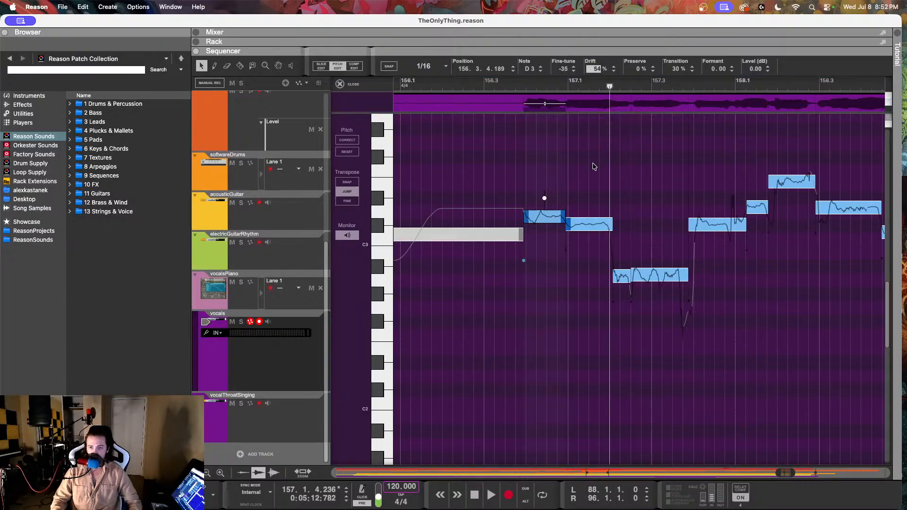
pyautogui.moveTo(594, 189); pyautogui.dragTo(593, 189)
pyautogui.moveTo(563, 69); pyautogui.dragTo(548, 38)
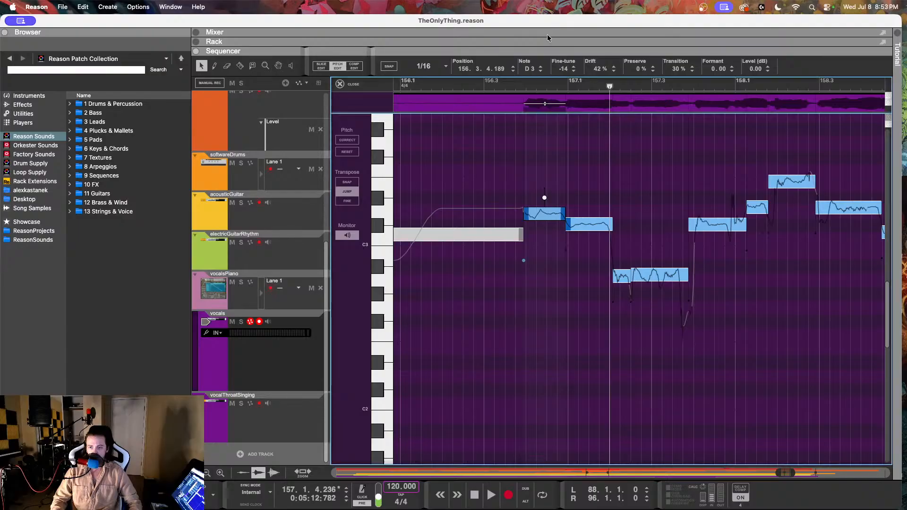
# Step: Play back the vocal phrase from bar 156 to check the pitch of the split notes
pyautogui.click(494, 83)
pyautogui.press('space')
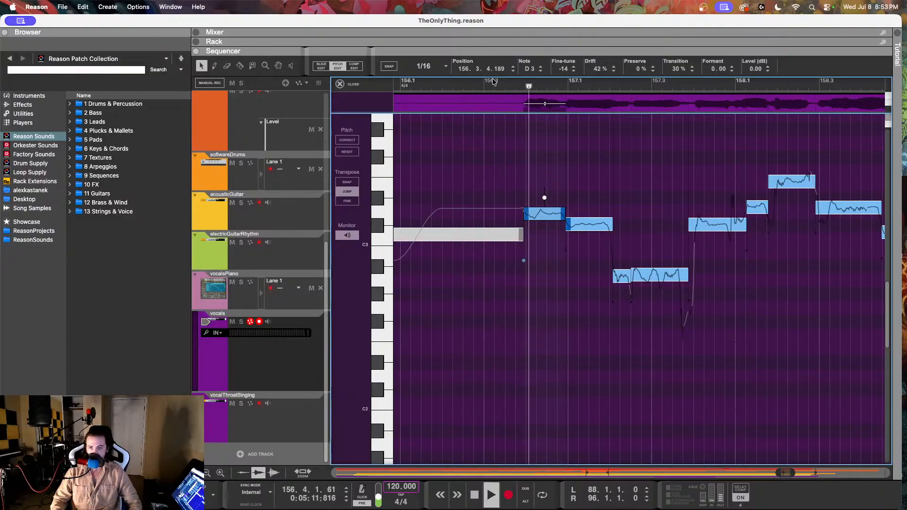
pyautogui.press('space')
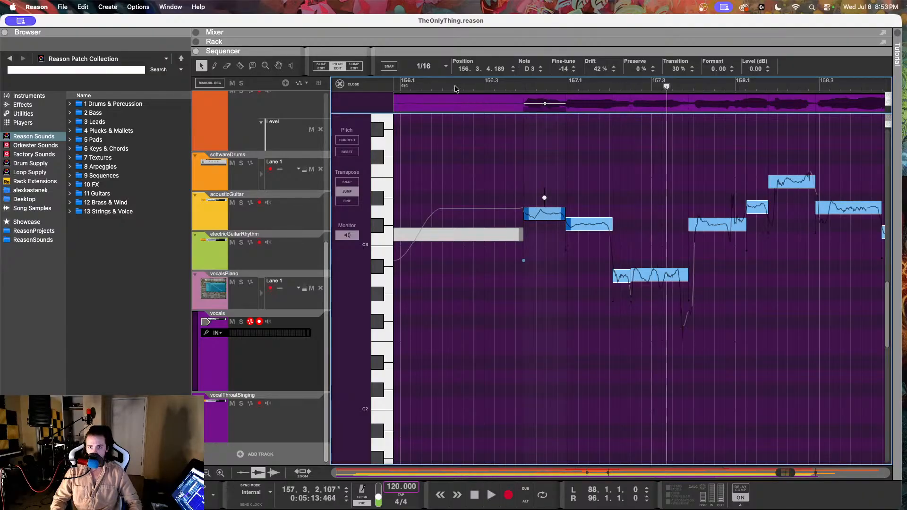
pyautogui.click(429, 83)
pyautogui.press('space')
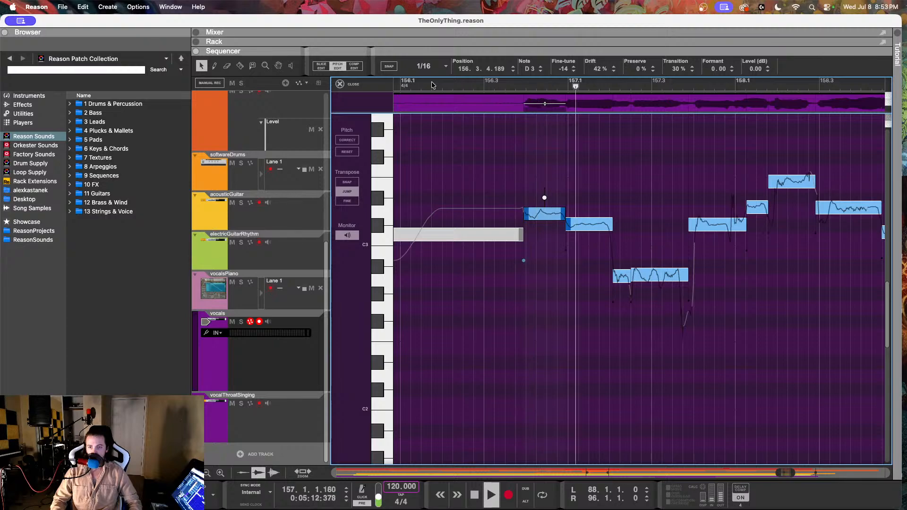
pyautogui.press('space')
# Step: Set the short A2 note at 157.2.1 to fine-tune 14 and drift 72%
pyautogui.click(663, 273)
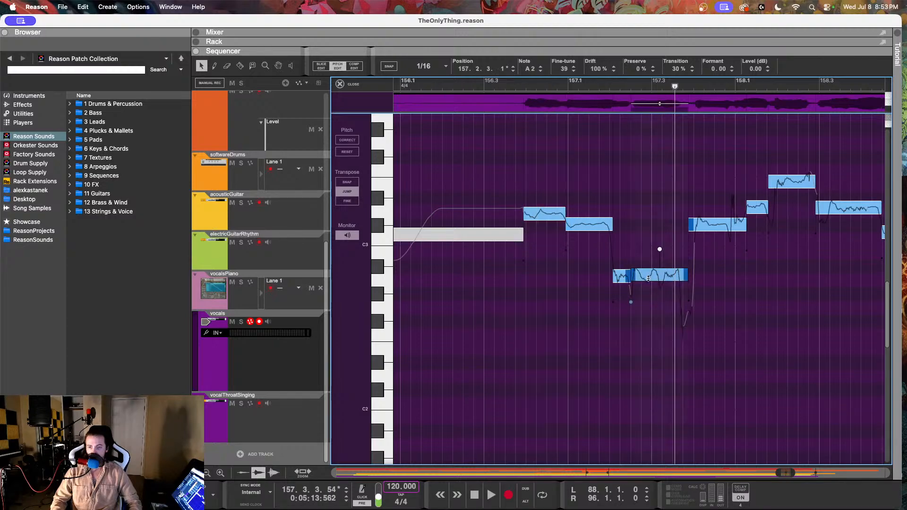
pyautogui.click(622, 279)
pyautogui.click(559, 69)
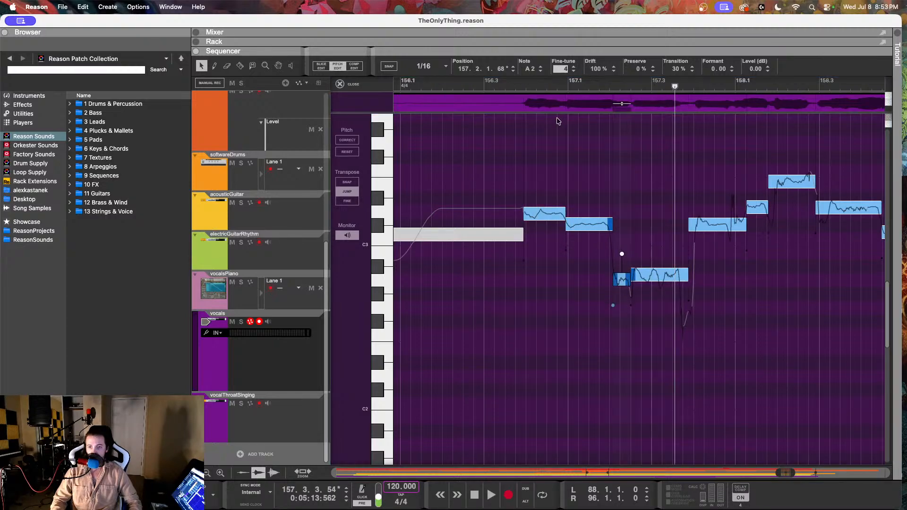
pyautogui.click(596, 69)
pyautogui.press('Return')
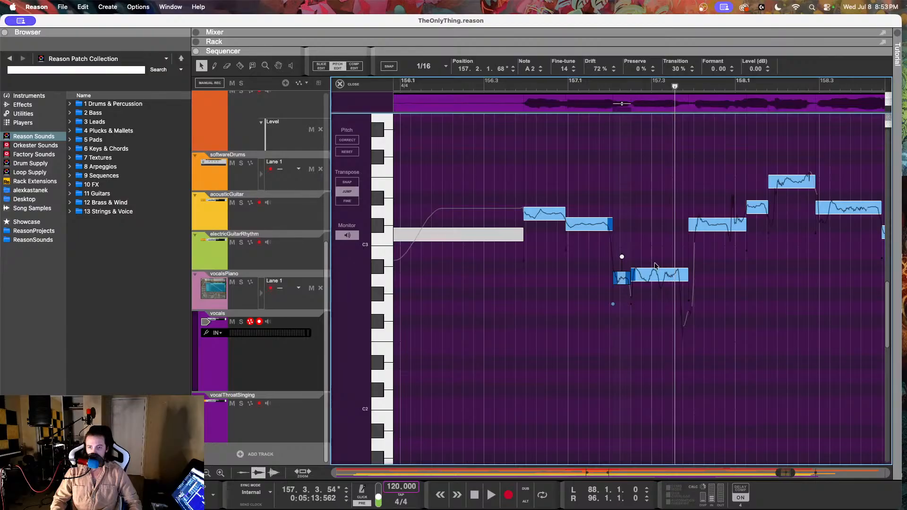
# Step: Set the longer A2 note at 157.2.3 to fine-tune 1 and drift 58%, and play back the phrase
pyautogui.click(656, 274)
pyautogui.moveTo(562, 70); pyautogui.dragTo(569, 142)
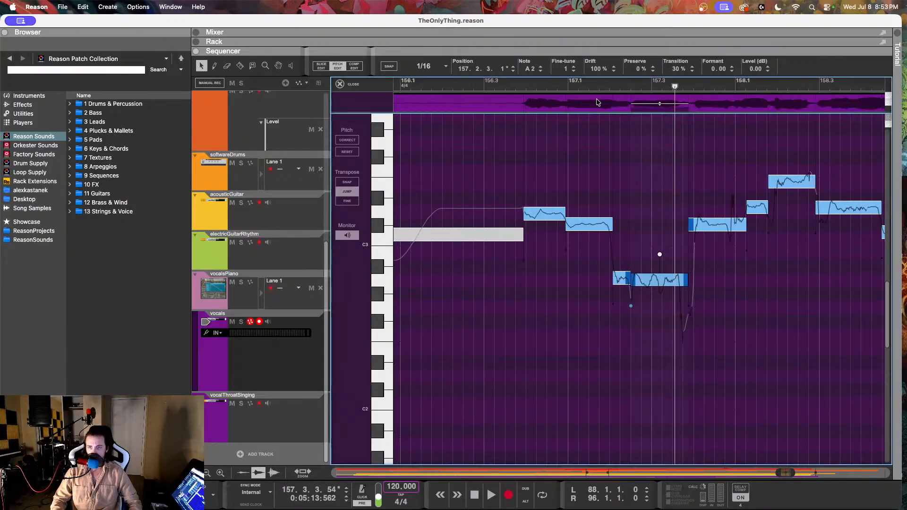
pyautogui.moveTo(596, 70); pyautogui.dragTo(596, 103)
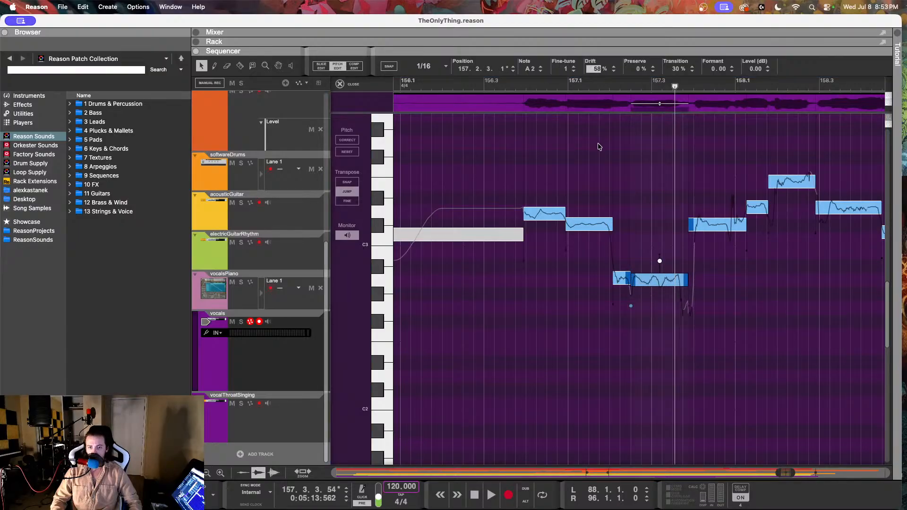
pyautogui.press('Return')
pyautogui.click(526, 82)
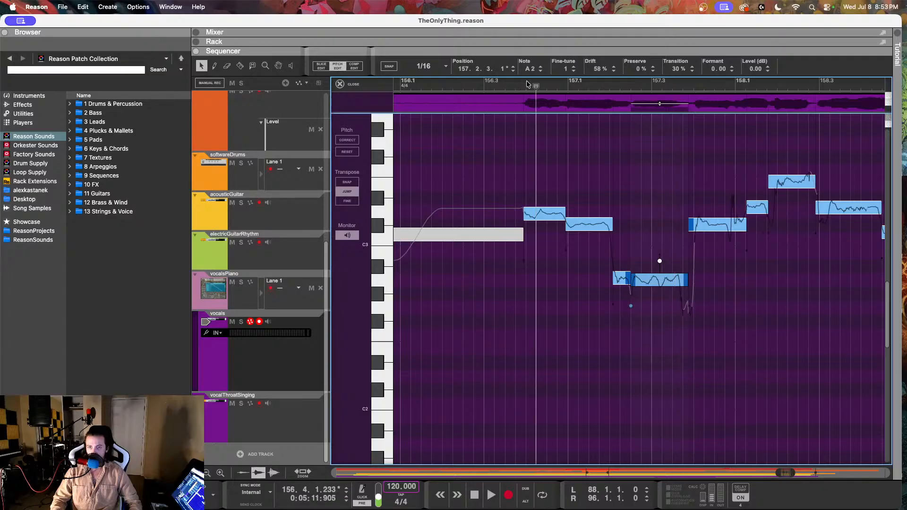
pyautogui.press('space')
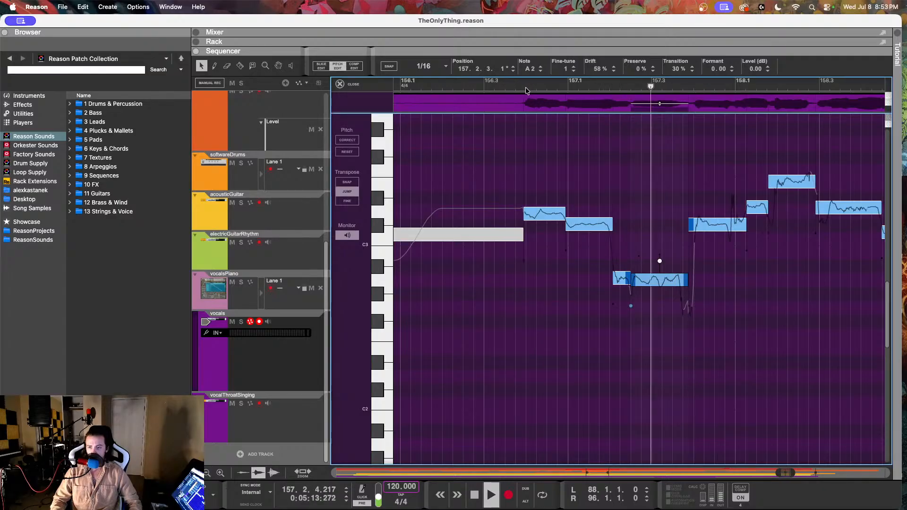
pyautogui.press('space')
# Step: Reduce the drift of the C#3 note at 157.3.4 to 52% and play back the section
pyautogui.click(711, 227)
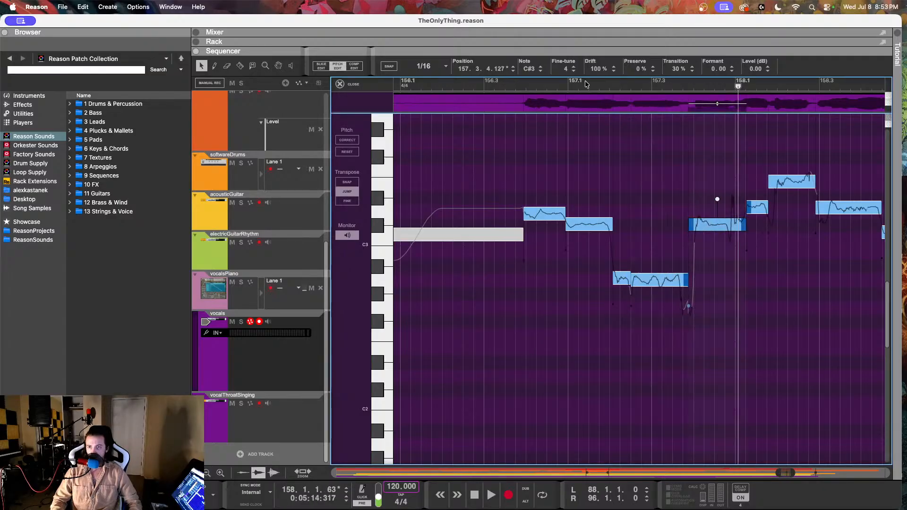
pyautogui.moveTo(598, 72); pyautogui.dragTo(600, 122)
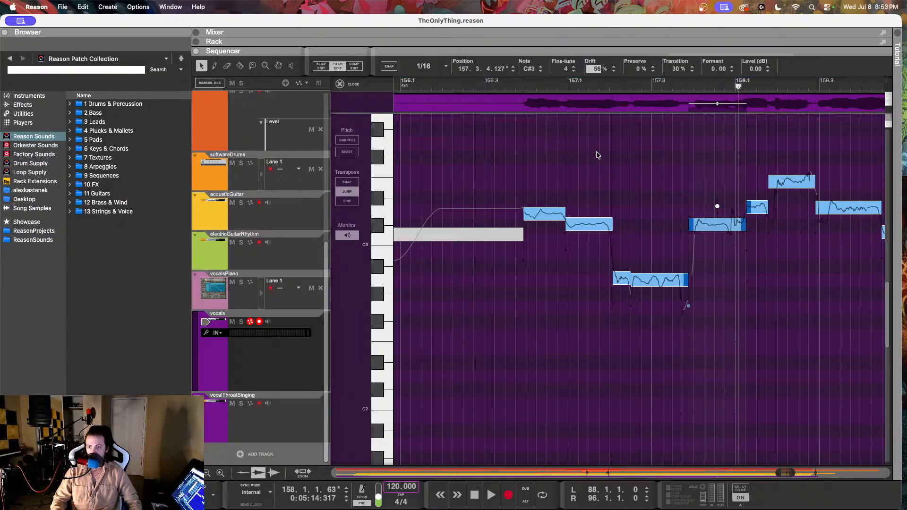
pyautogui.moveTo(596, 163); pyautogui.dragTo(596, 161)
pyautogui.click(655, 87)
pyautogui.press('space')
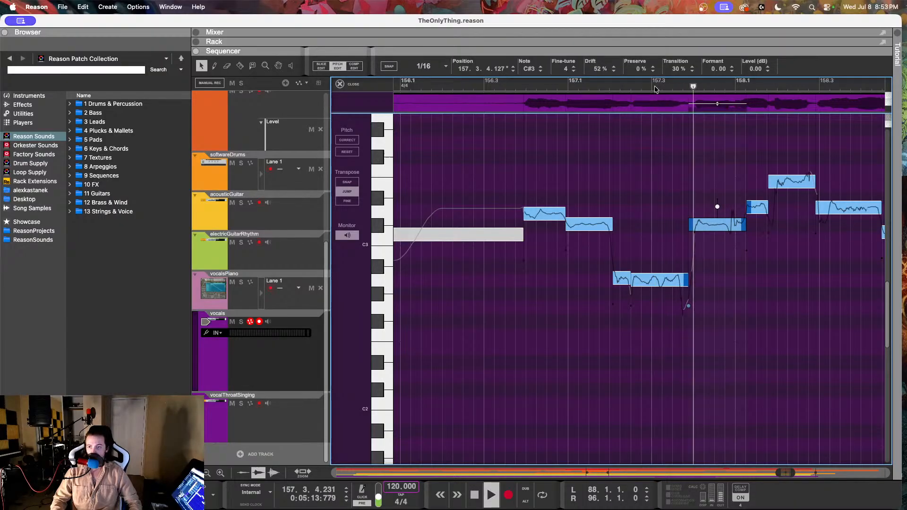
pyautogui.press('space')
# Step: Set the fine-tune of the short D3 note at 158.1.2 to 2 and listen to the section
pyautogui.click(758, 203)
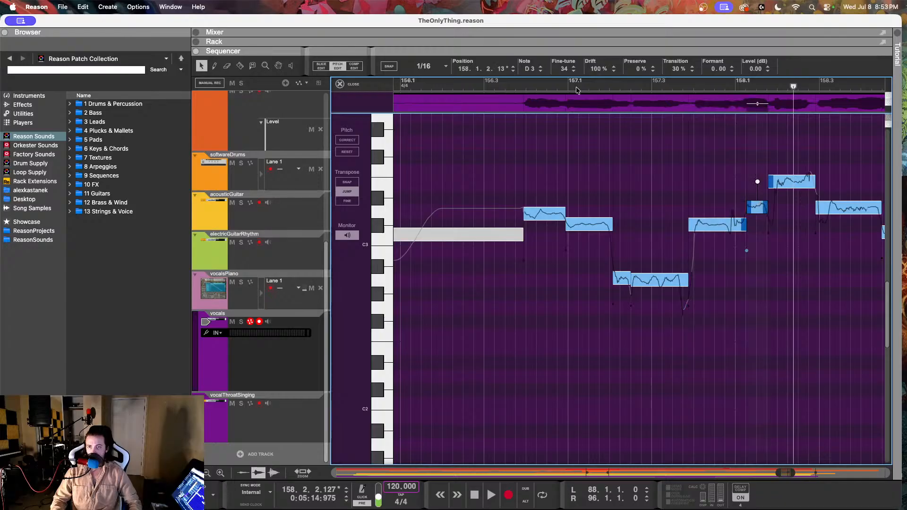
pyautogui.moveTo(563, 70); pyautogui.dragTo(567, 103)
pyautogui.click(672, 87)
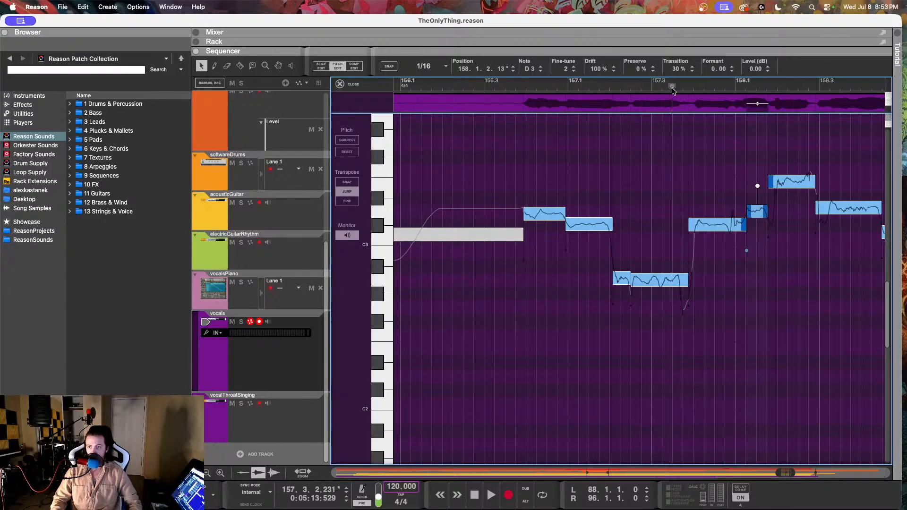
pyautogui.press('space')
pyautogui.hscroll(3, 611, 169)
pyautogui.press('space')
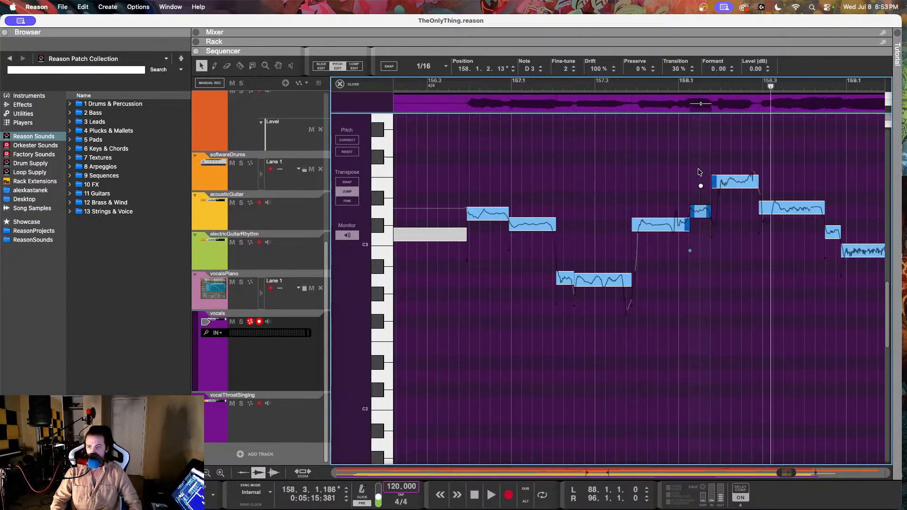
# Step: Set the E3 note at 158.1.4 to fine-tune 2 and drift 58%, and play it back in context
pyautogui.click(787, 207)
pyautogui.click(745, 181)
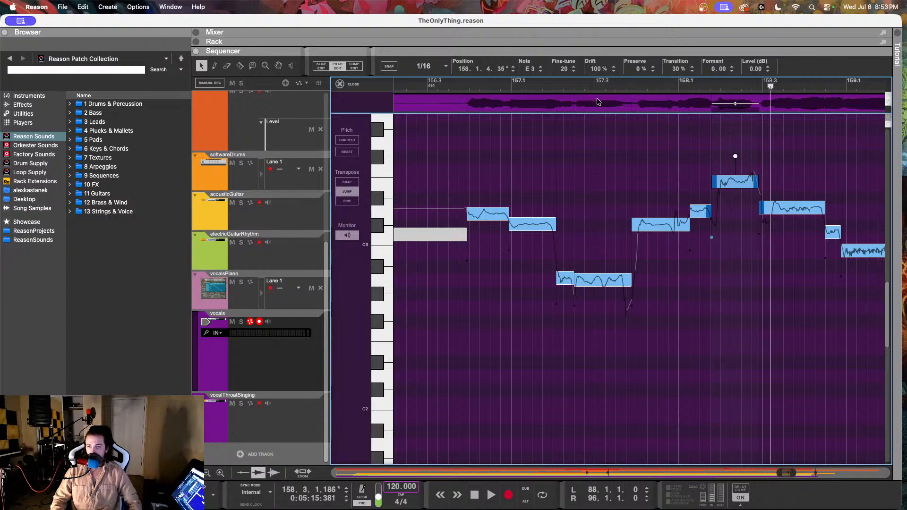
pyautogui.moveTo(565, 70); pyautogui.dragTo(563, 103)
pyautogui.moveTo(594, 69); pyautogui.dragTo(599, 109)
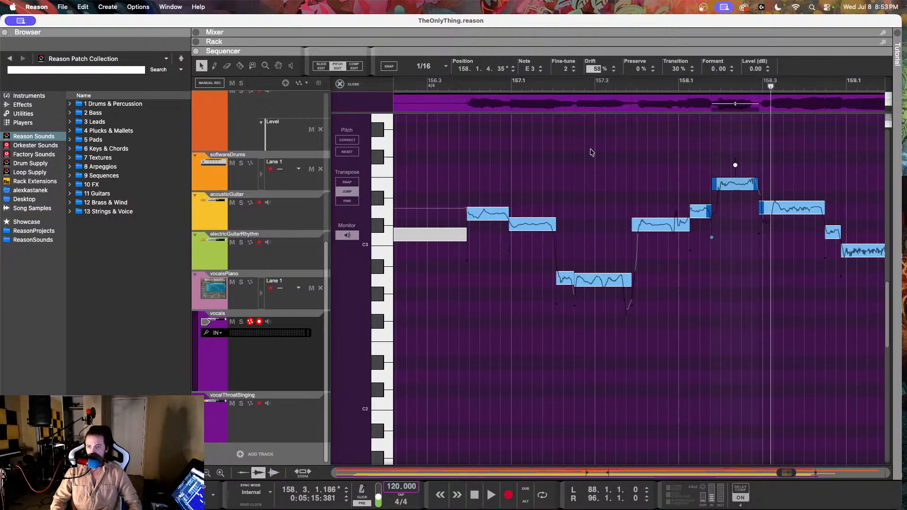
pyautogui.click(616, 86)
pyautogui.press('space')
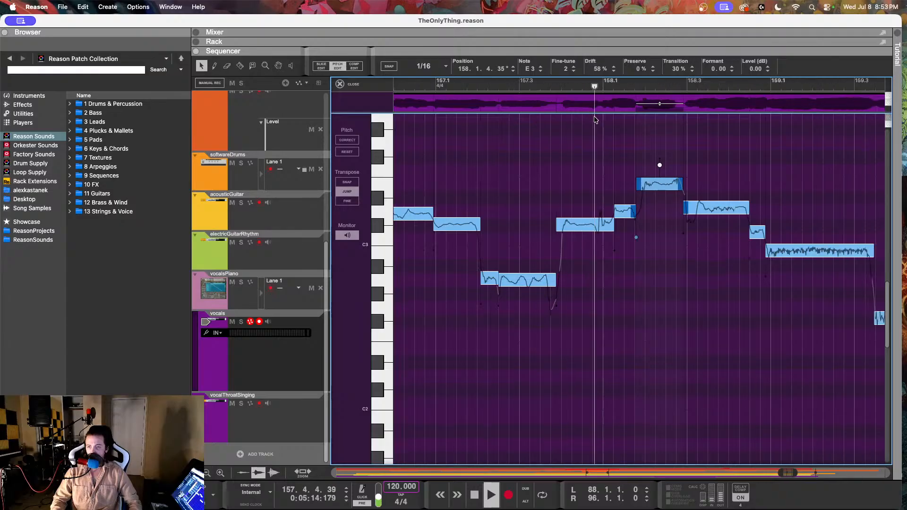
pyautogui.press('space')
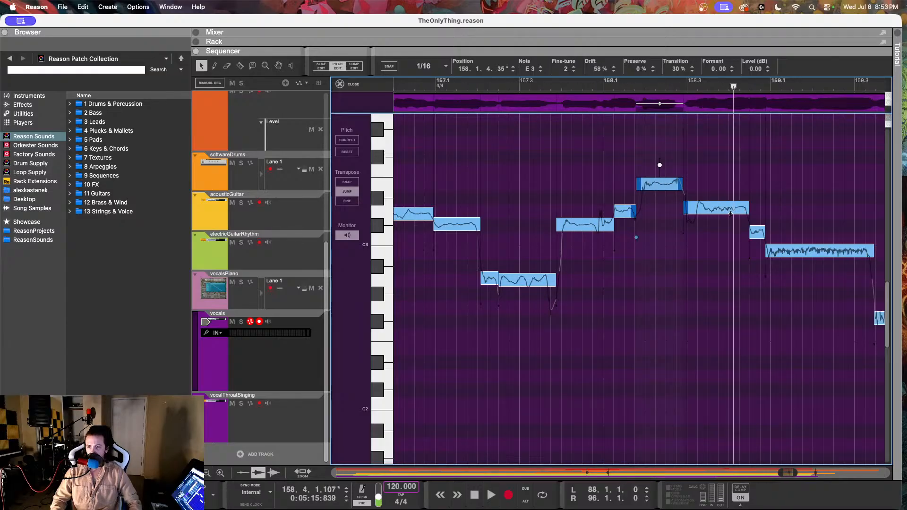
# Step: Set the D3 note at 158.2.4 to fine-tune 4 and drift 68%
pyautogui.press('Right')
pyautogui.moveTo(570, 72); pyautogui.dragTo(572, 103)
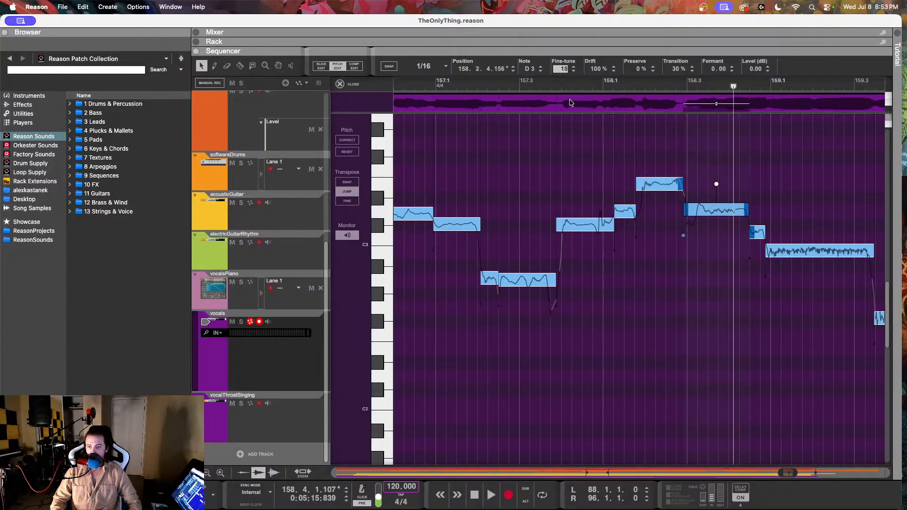
pyautogui.click(591, 72)
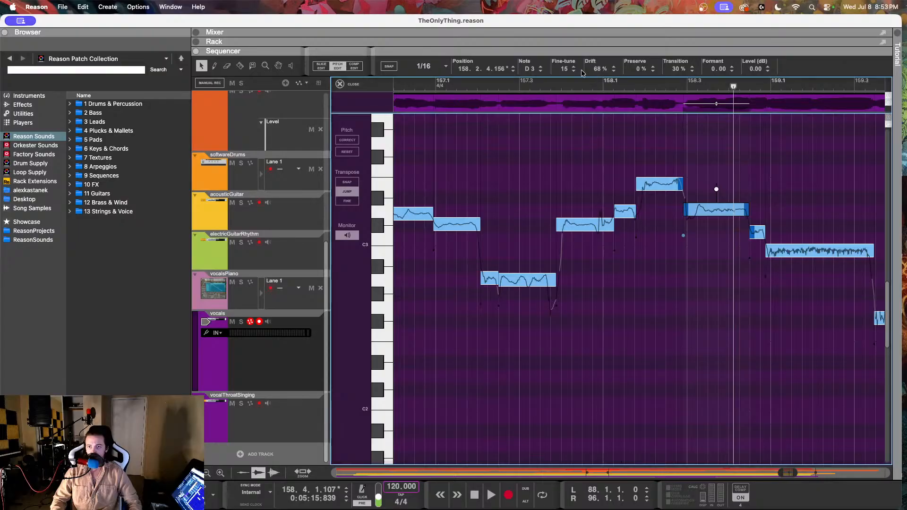
pyautogui.moveTo(565, 69); pyautogui.dragTo(544, 94)
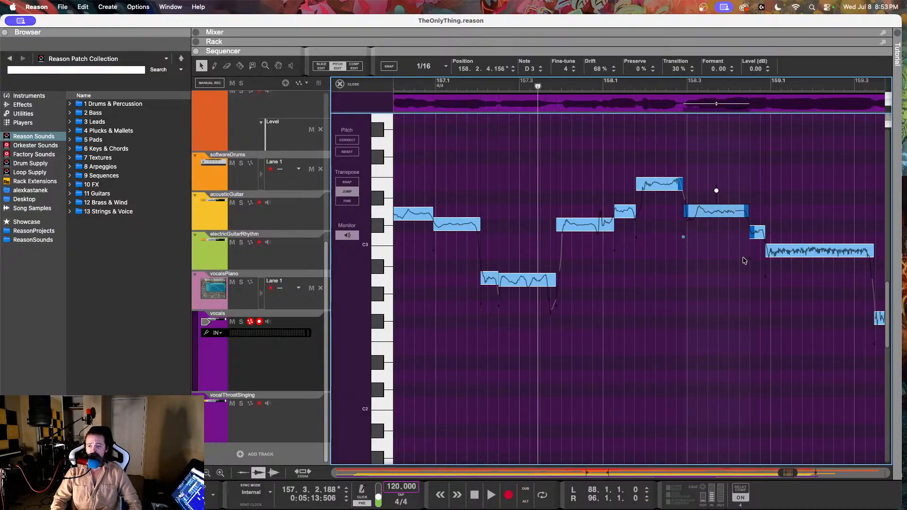
# Step: Try tuning the short note at 158.4.2 to C3 with fine-tune -2 and play back the phrase
pyautogui.click(753, 236)
pyautogui.moveTo(595, 69)
pyautogui.mouseDown()
pyautogui.moveTo(590, 112)
pyautogui.moveTo(591, 68)
pyautogui.mouseUp()
pyautogui.click(565, 70)
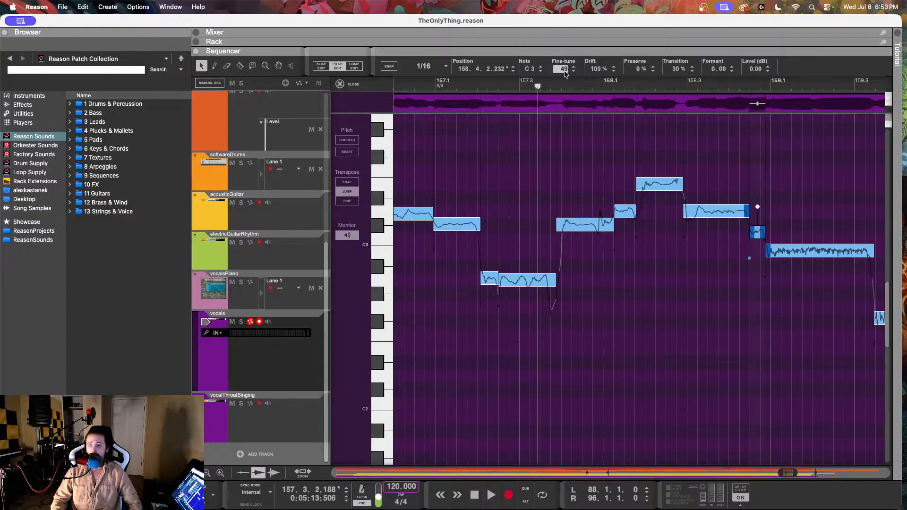
pyautogui.press('space')
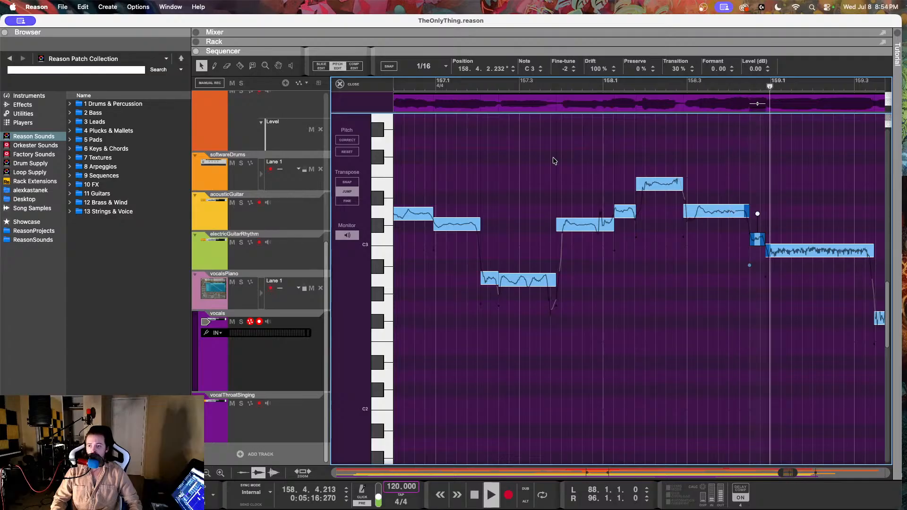
pyautogui.press('space')
# Step: Raise the short note at 158.4.2 to C#3 with fine-tune -11 and play back through bar 160
pyautogui.moveTo(564, 69); pyautogui.dragTo(561, 1)
pyautogui.click(566, 70)
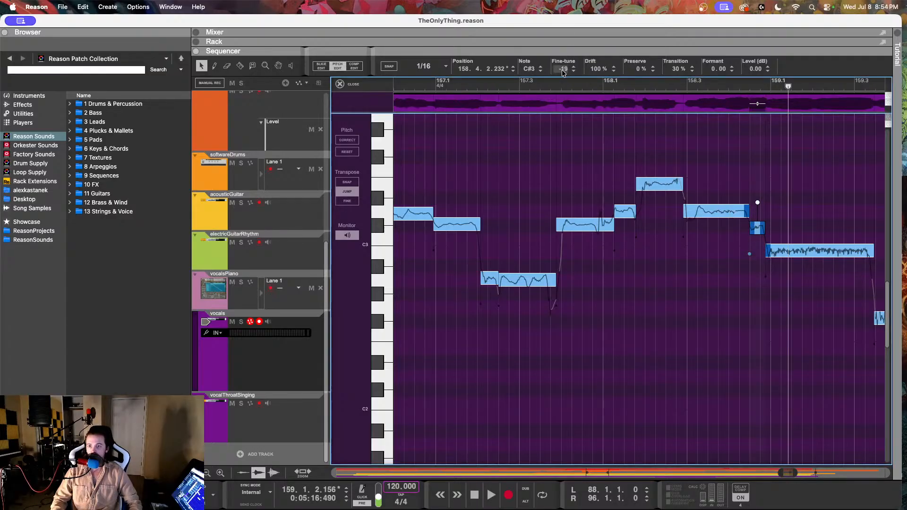
pyautogui.click(537, 83)
pyautogui.press('space')
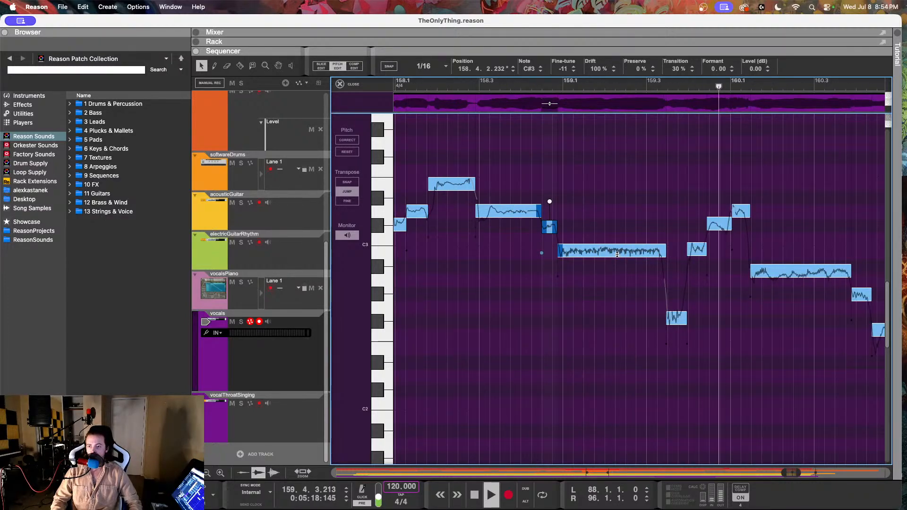
pyautogui.press('space')
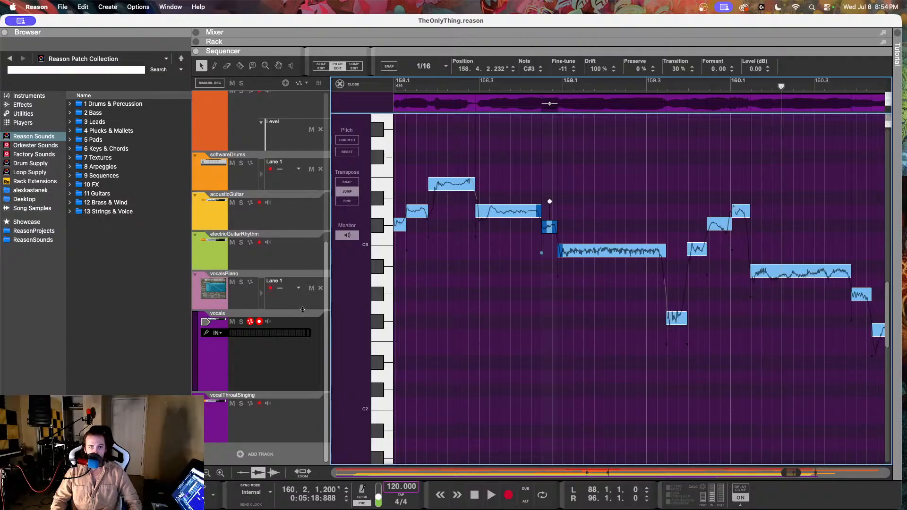
# Step: Open the notes of the vocalsPiano track and check the reference pitches from 159.3.3 to 159.4.3
pyautogui.click(302, 307)
pyautogui.click(649, 305)
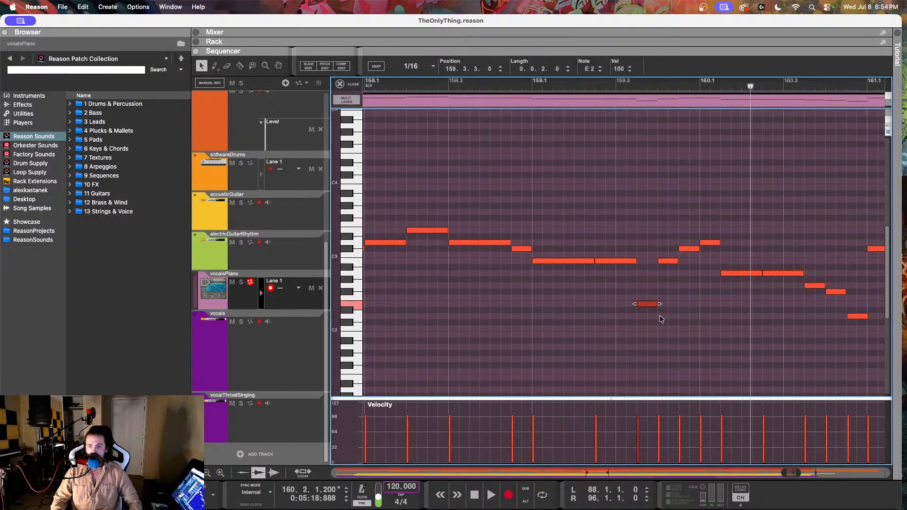
pyautogui.click(668, 260)
pyautogui.click(689, 249)
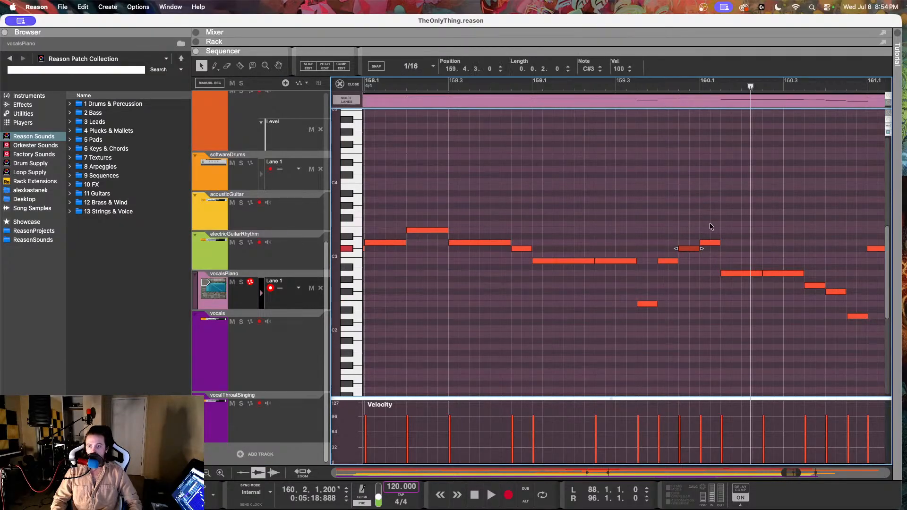
# Step: Check the reference note at 160.1.1 on vocalsPiano and return to pitch editing of the vocals clip
pyautogui.click(713, 243)
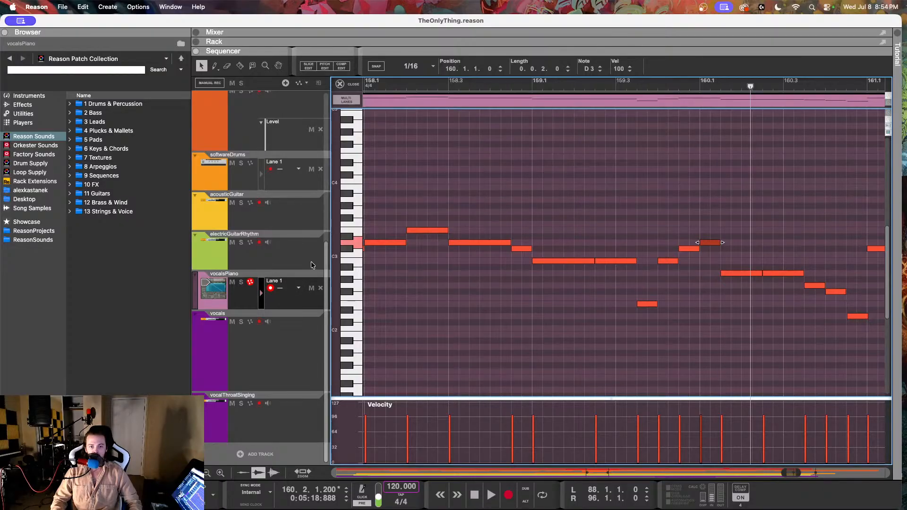
pyautogui.click(303, 355)
pyautogui.click(417, 141)
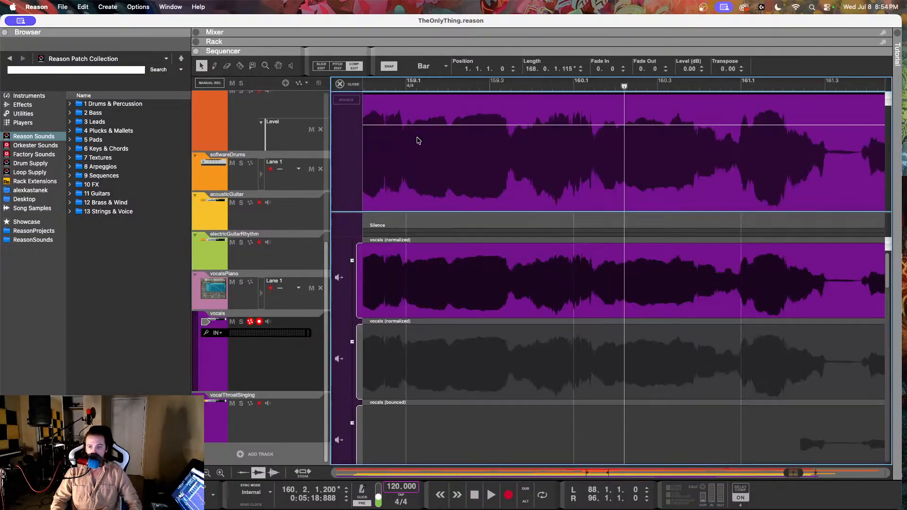
pyautogui.click(341, 67)
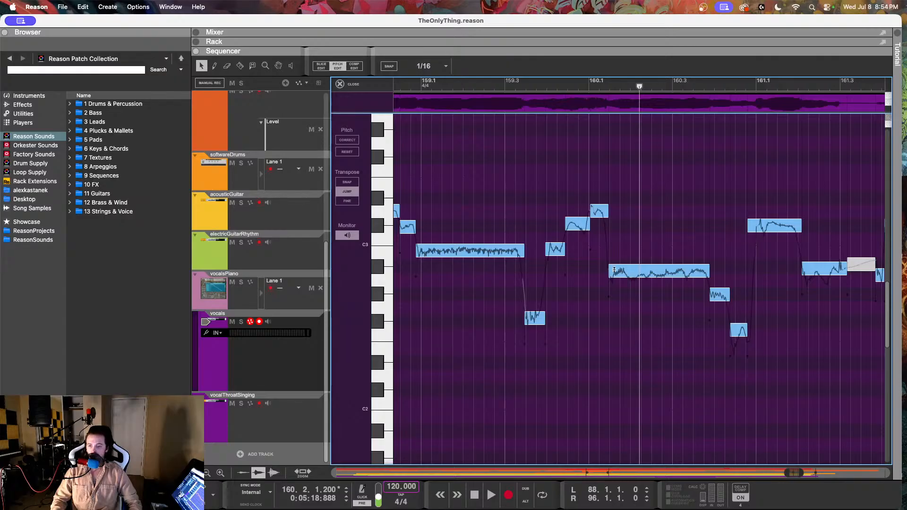
# Step: Set the low vocal note at 159.3.2 to E2 with fine-tune 6 and drift 42%, and play it back
pyautogui.click(534, 315)
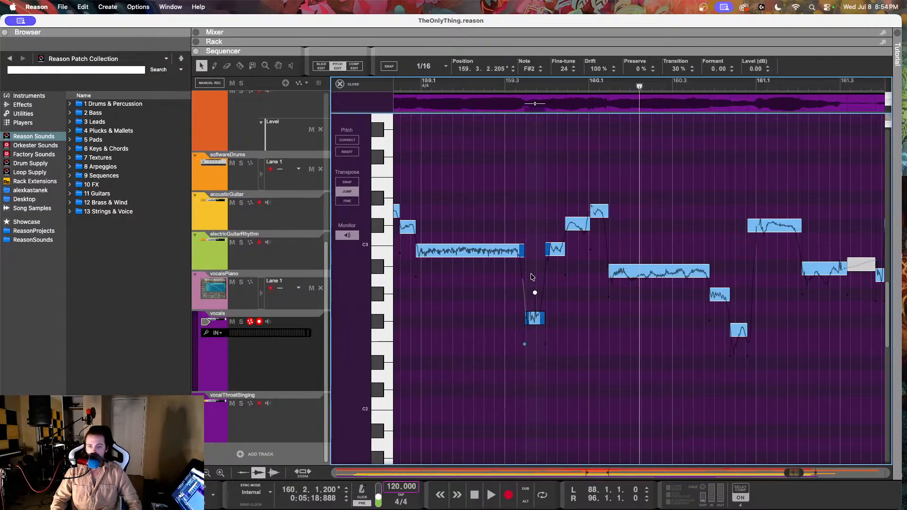
pyautogui.click(540, 71)
pyautogui.click(541, 71)
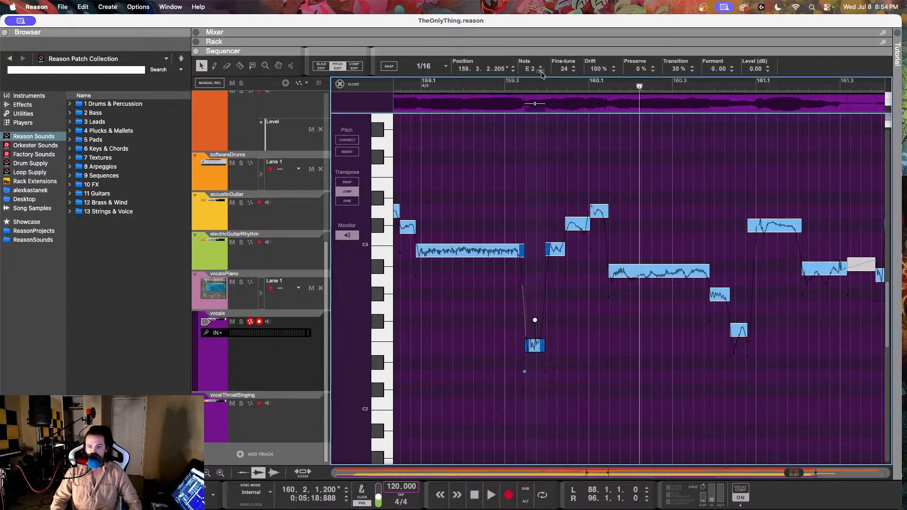
pyautogui.moveTo(566, 70); pyautogui.dragTo(592, 121)
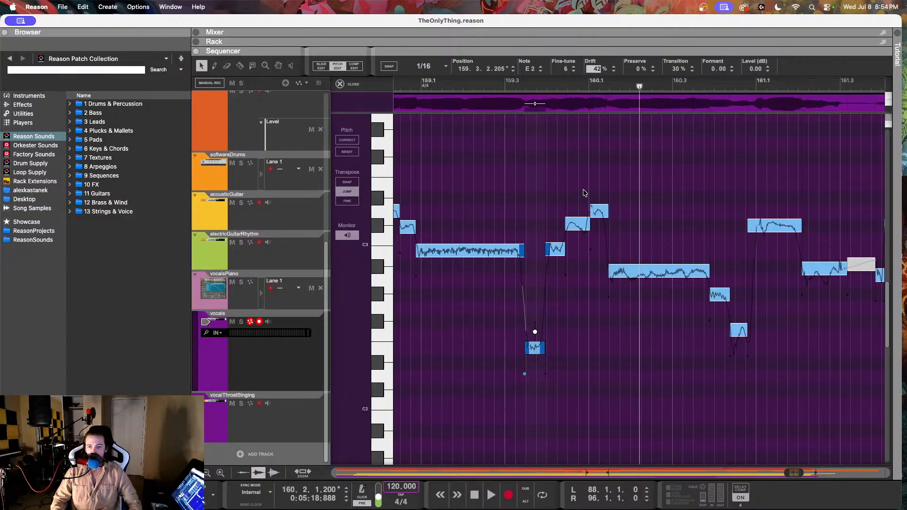
pyautogui.click(490, 104)
pyautogui.press('space')
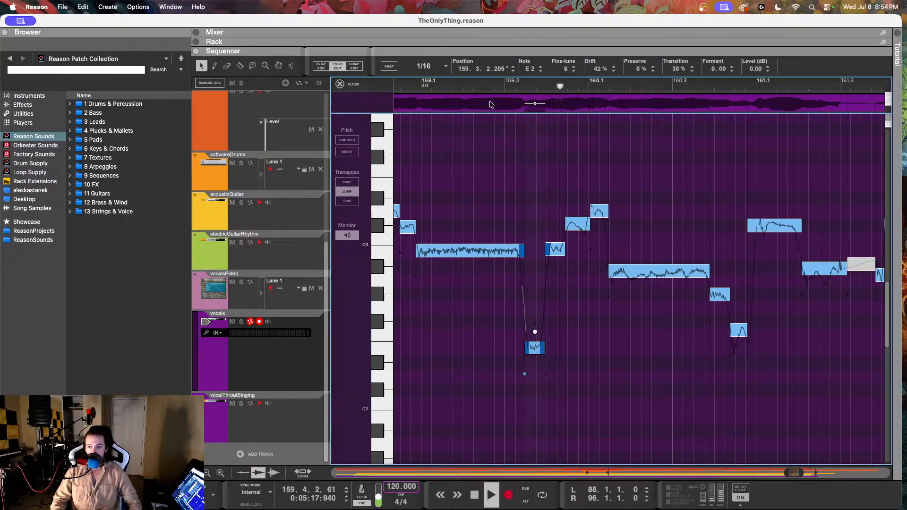
pyautogui.press('space')
# Step: Set the B2 note at 159.3.4 to fine-tune -6, check the next two notes' tuning, and play back the phrase through bar 160
pyautogui.click(547, 244)
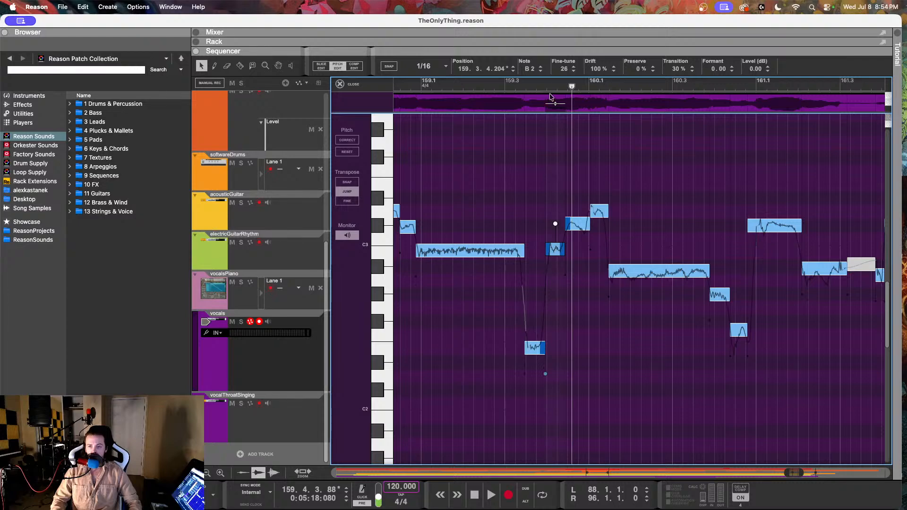
pyautogui.moveTo(570, 71); pyautogui.dragTo(566, 105)
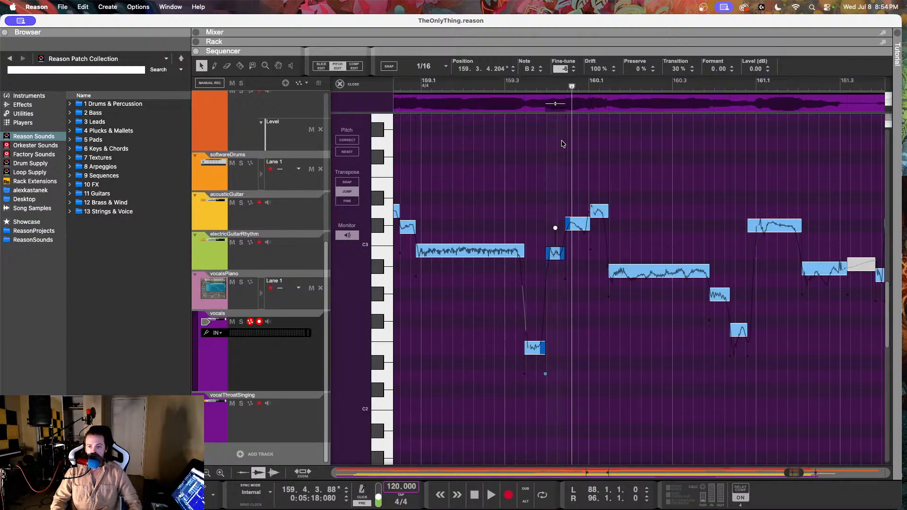
pyautogui.click(581, 228)
pyautogui.click(596, 69)
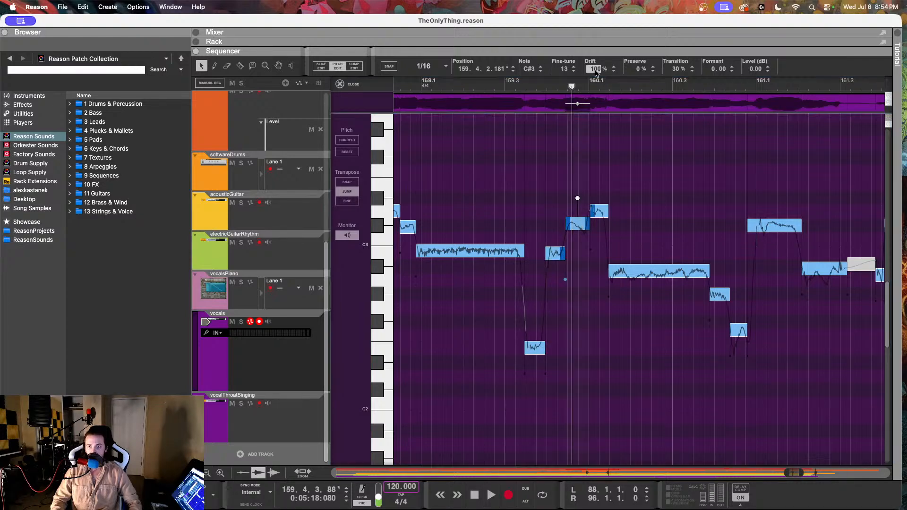
pyautogui.click(604, 210)
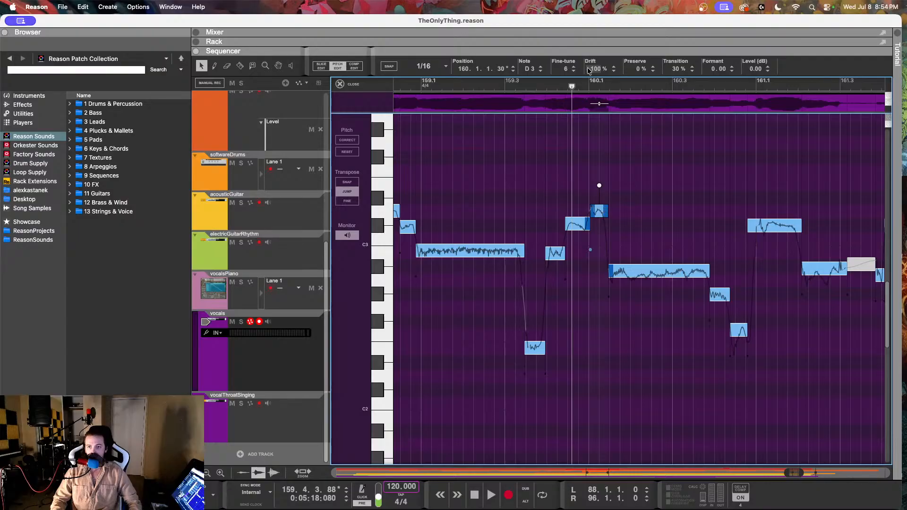
pyautogui.click(504, 82)
pyautogui.press('space')
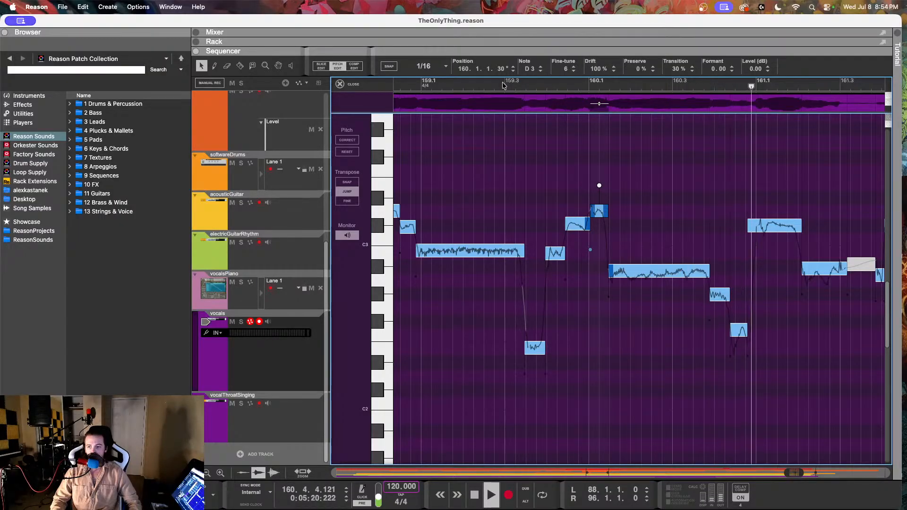
pyautogui.press('space')
# Step: Compare the long vocal note at 160.1.2 with the vocalsPiano note at 160.1.3 and play back through bar 160
pyautogui.click(650, 266)
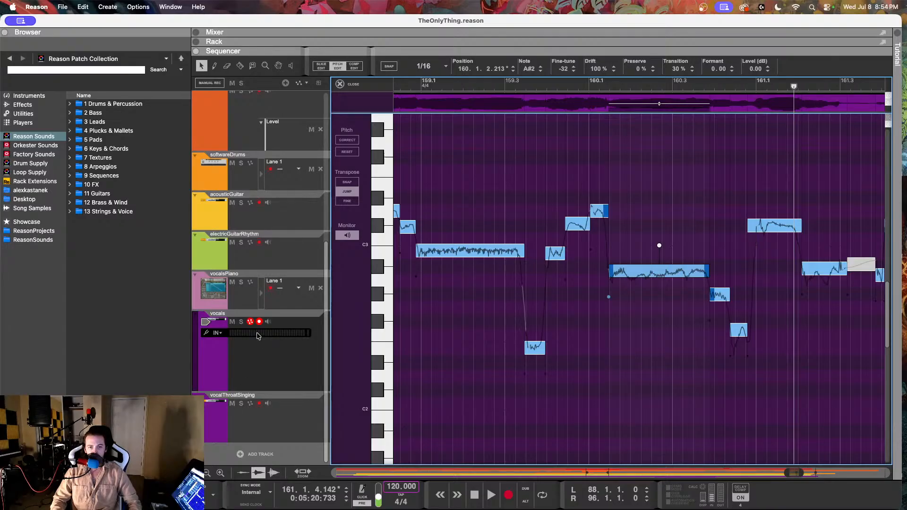
pyautogui.click(276, 303)
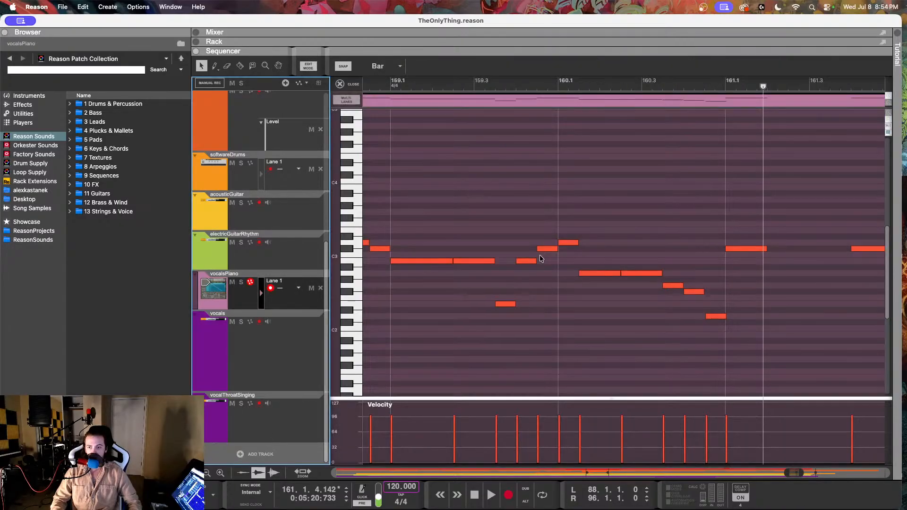
pyautogui.click(598, 273)
pyautogui.click(480, 87)
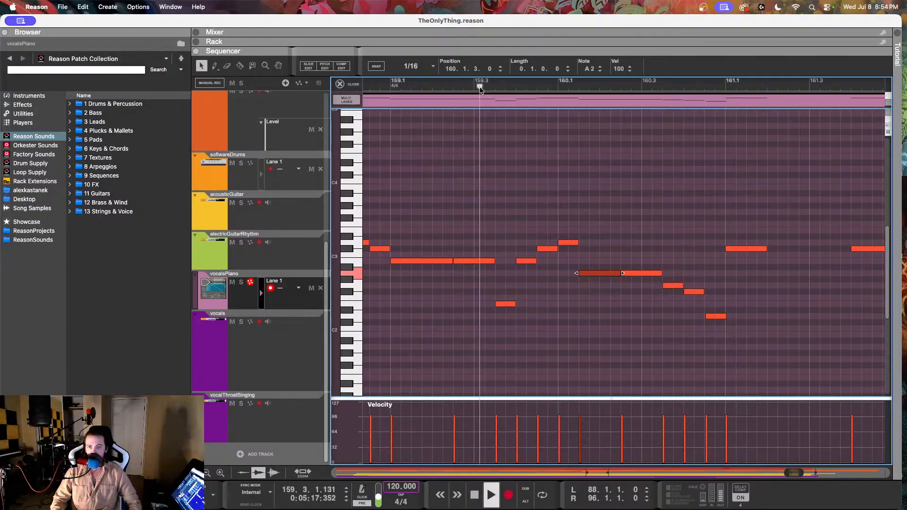
pyautogui.press('space')
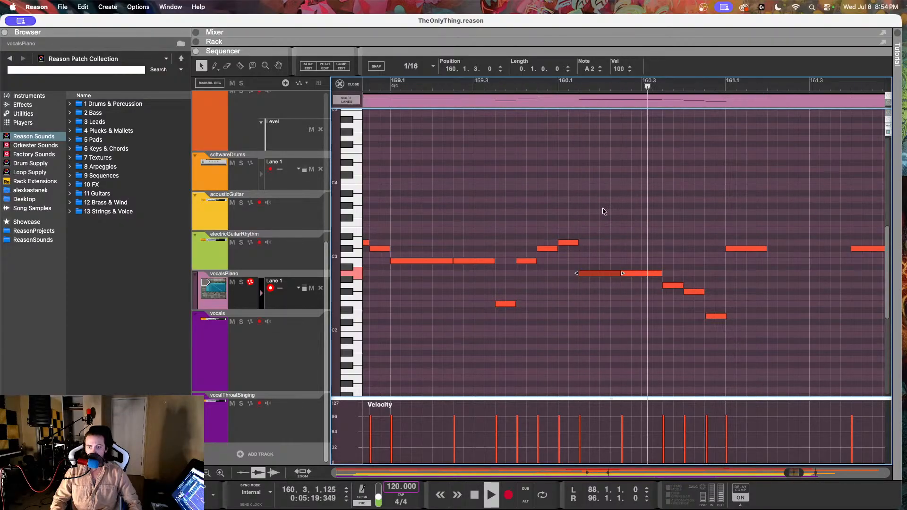
pyautogui.press('space')
# Step: Check the vocalsPiano reference pitches of the notes from 160.3.3 to 161.1.1
pyautogui.click(673, 285)
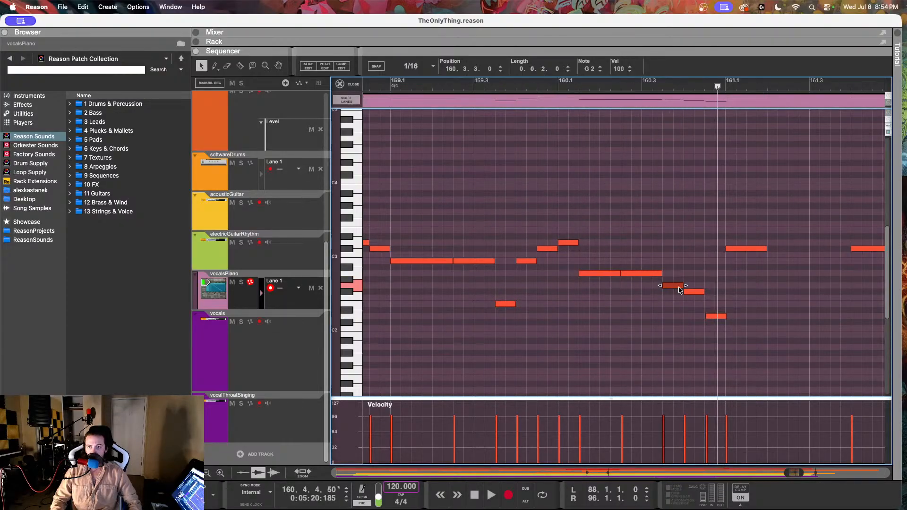
pyautogui.click(691, 292)
pyautogui.click(715, 317)
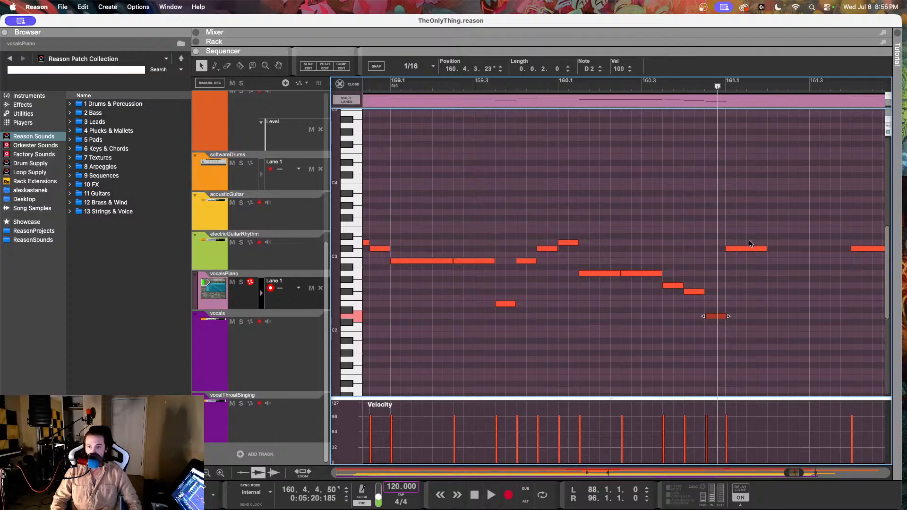
pyautogui.click(749, 248)
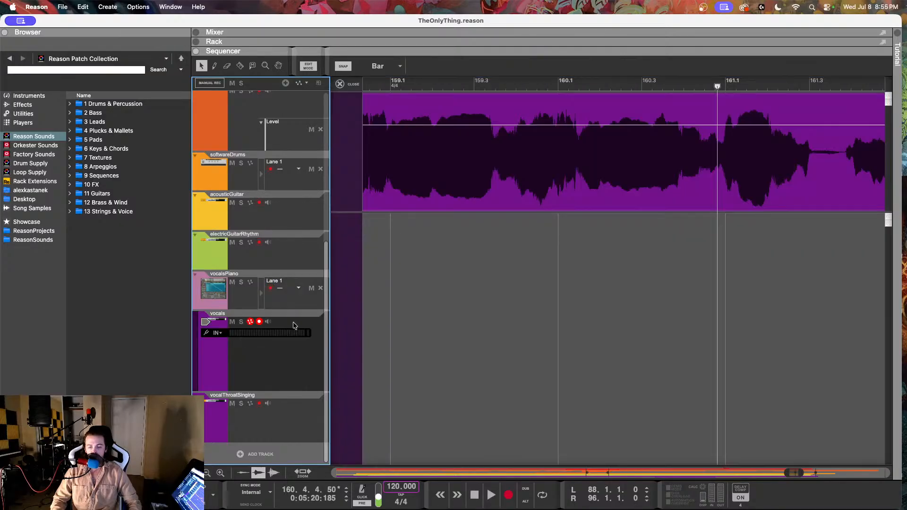
# Step: Reopen the vocals clip for pitch editing and check the two short notes at 160.3.4 and 160.4.2
pyautogui.doubleClick(472, 160)
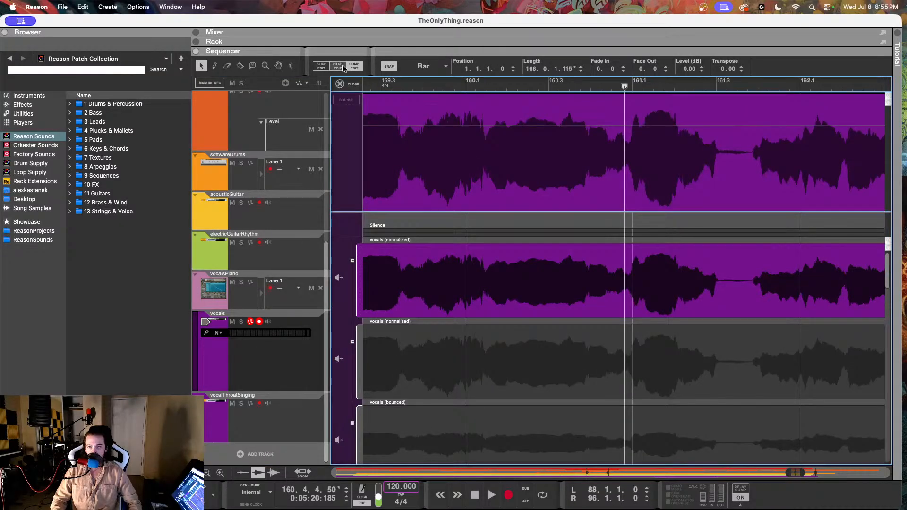
pyautogui.click(338, 67)
pyautogui.hscroll(-2, 632, 268)
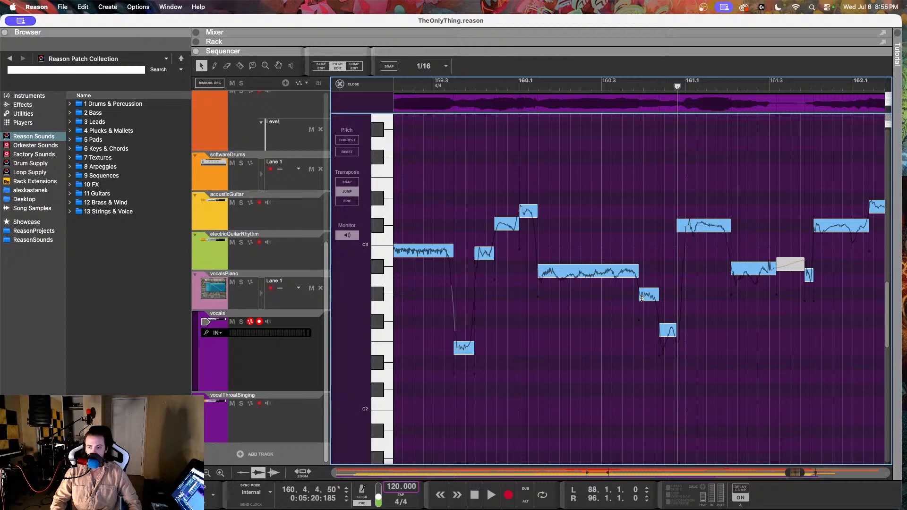
pyautogui.click(649, 295)
pyautogui.click(668, 333)
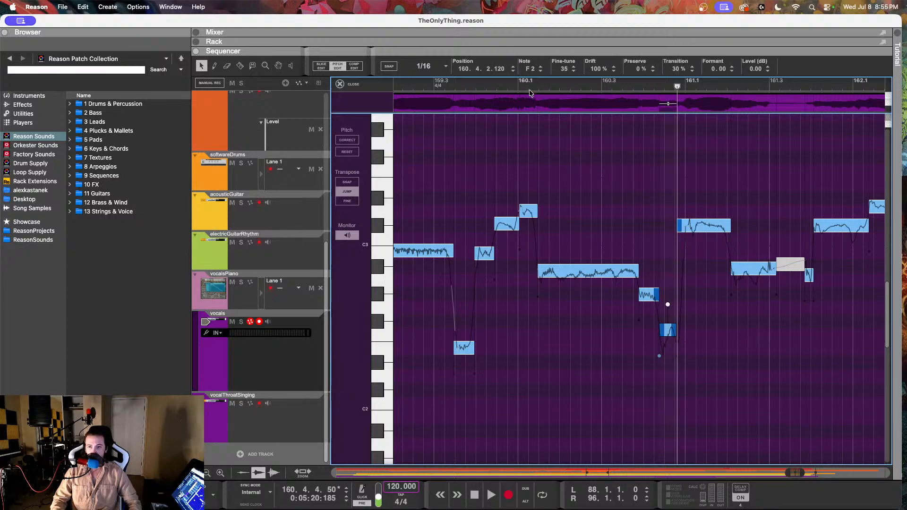
# Step: Set the long vocal note at 160.1.2 to A2 with fine-tune 12 and drift 69%, and play back through bar 160
pyautogui.moveTo(522, 81); pyautogui.dragTo(585, 126)
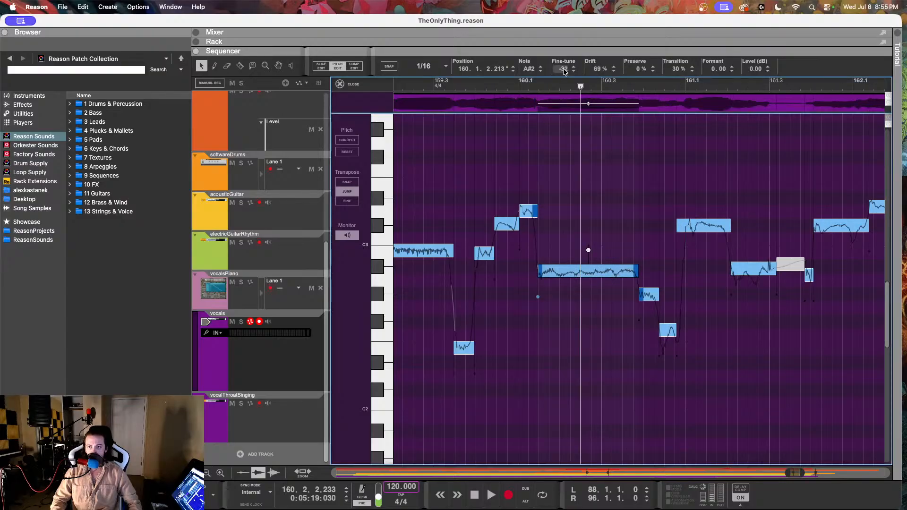
pyautogui.moveTo(563, 70); pyautogui.dragTo(546, 178)
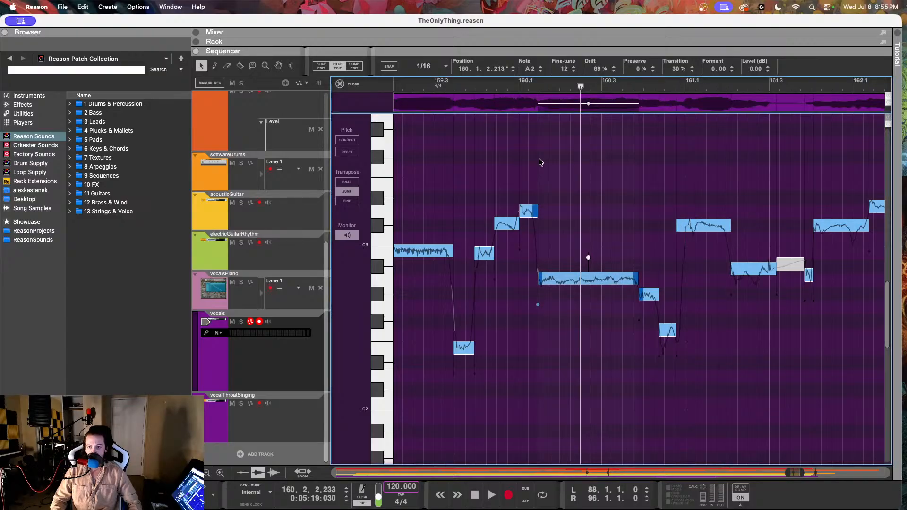
pyautogui.click(461, 81)
pyautogui.press('space')
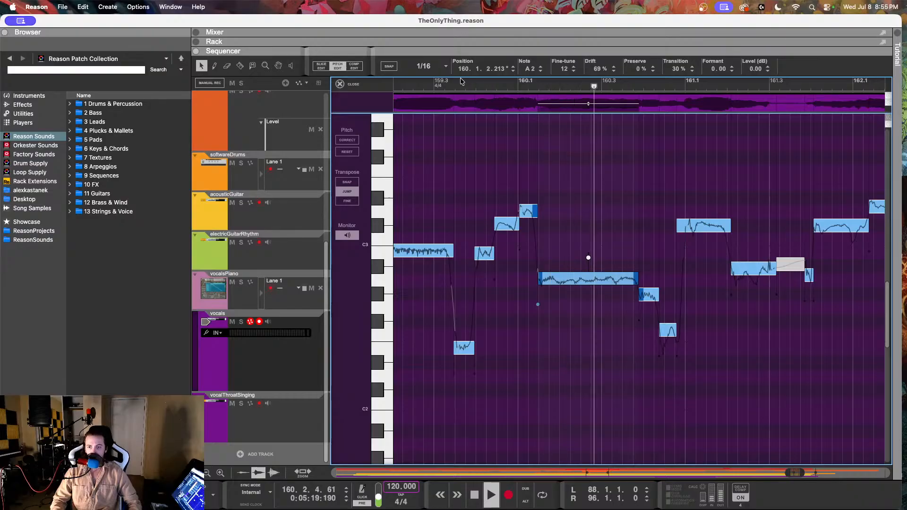
pyautogui.press('space')
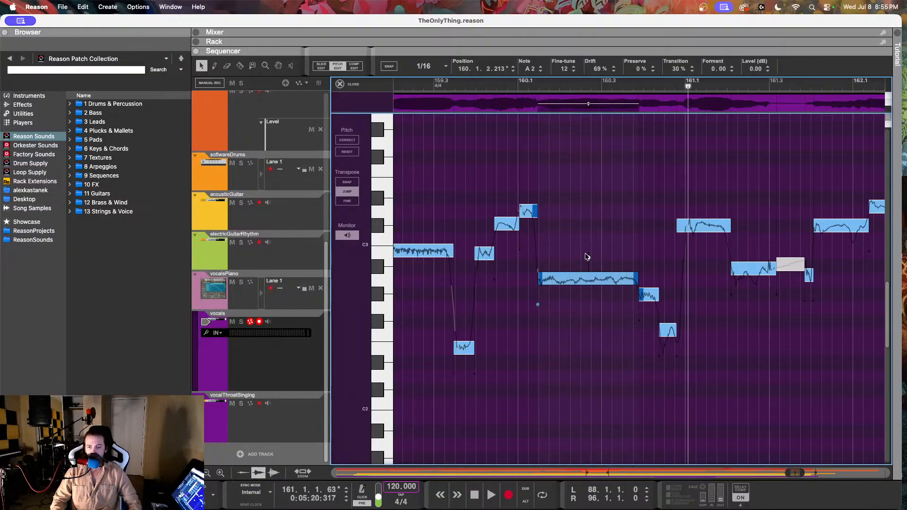
# Step: Split the long A2 vocal note at 160.3.2 with the Razor tool and lower its second part to G2
pyautogui.click(239, 66)
pyautogui.click(621, 281)
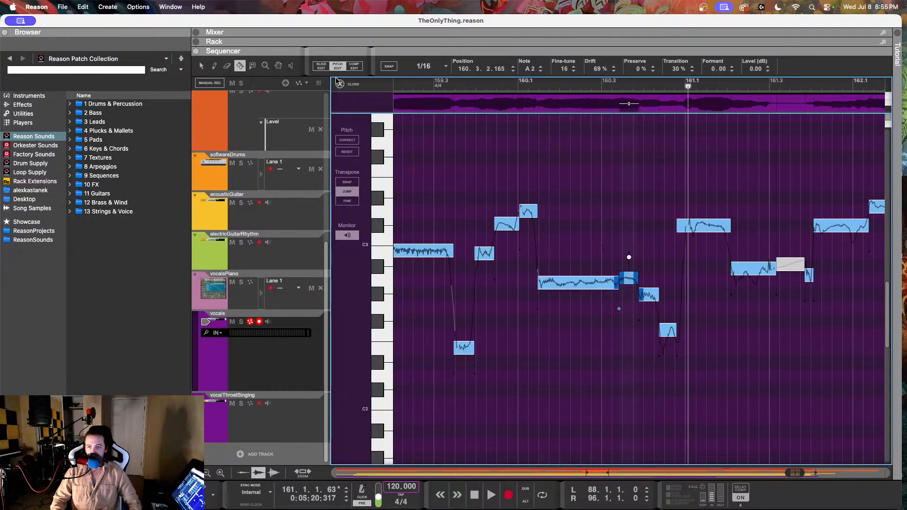
pyautogui.click(201, 66)
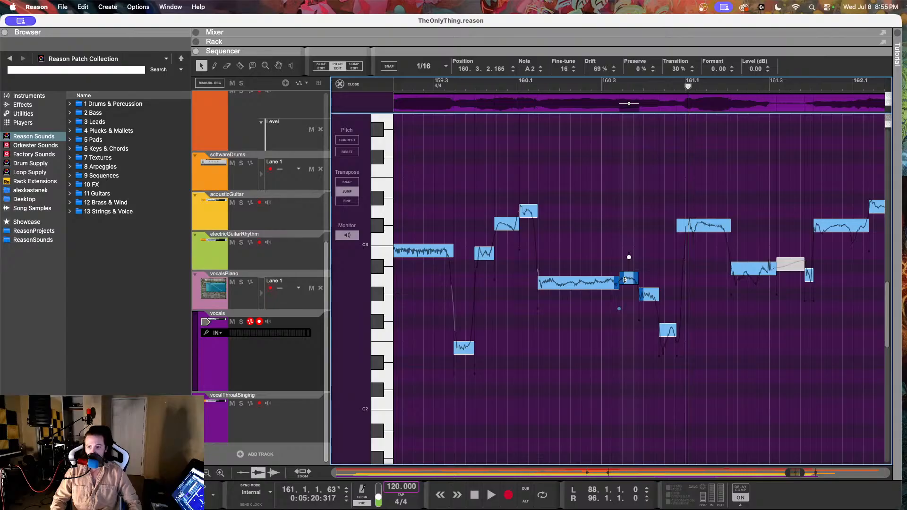
pyautogui.moveTo(627, 288); pyautogui.dragTo(625, 298)
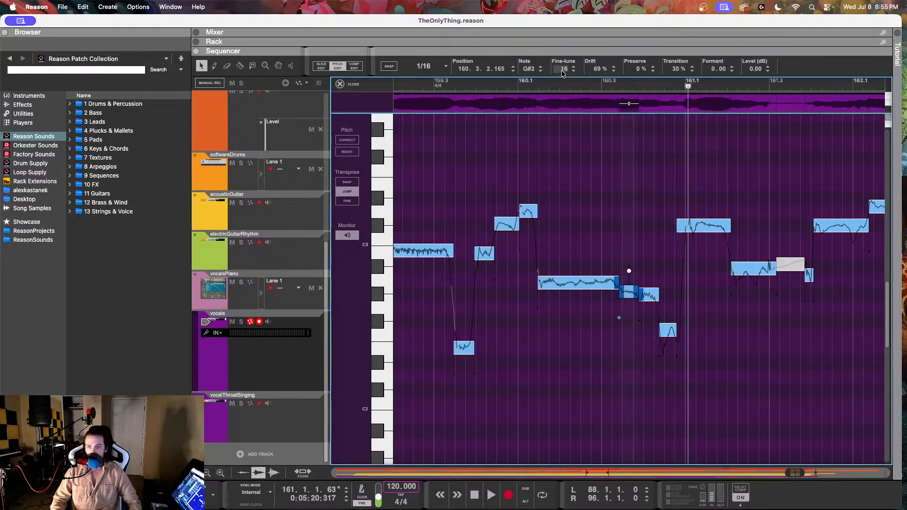
pyautogui.click(540, 71)
# Step: Lower the vocal note at 160.3.4 to F#2, and set the one at 160.4.2 to D2 with fine-tune 4 and drift 20%
pyautogui.moveTo(650, 298); pyautogui.dragTo(659, 332)
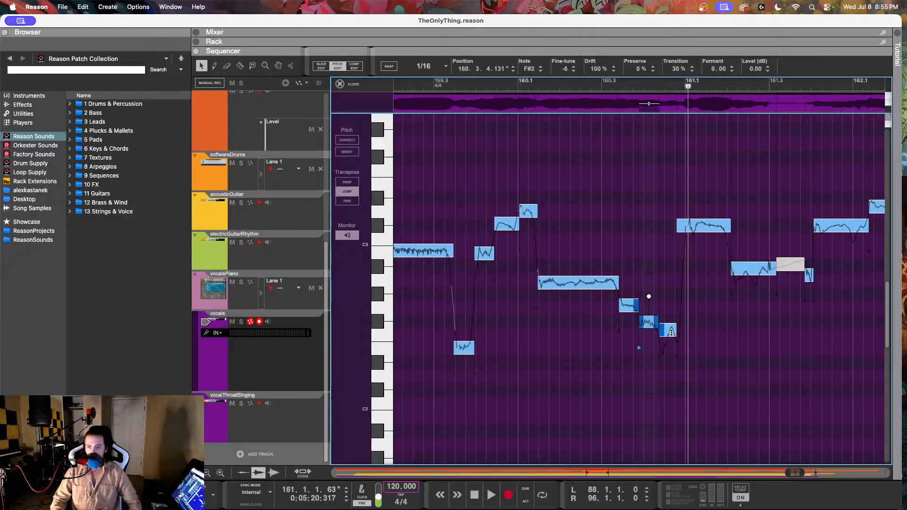
pyautogui.click(672, 332)
pyautogui.moveTo(669, 336); pyautogui.dragTo(669, 384)
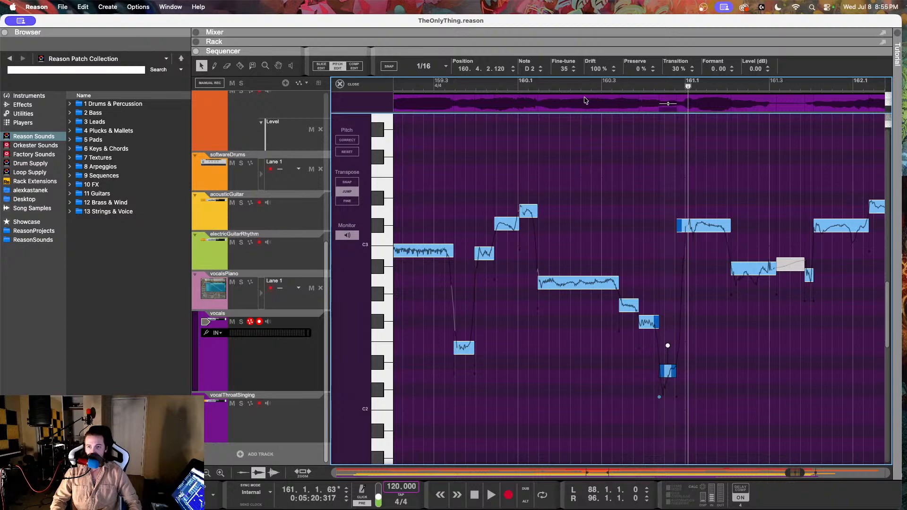
pyautogui.moveTo(564, 71); pyautogui.dragTo(557, 132)
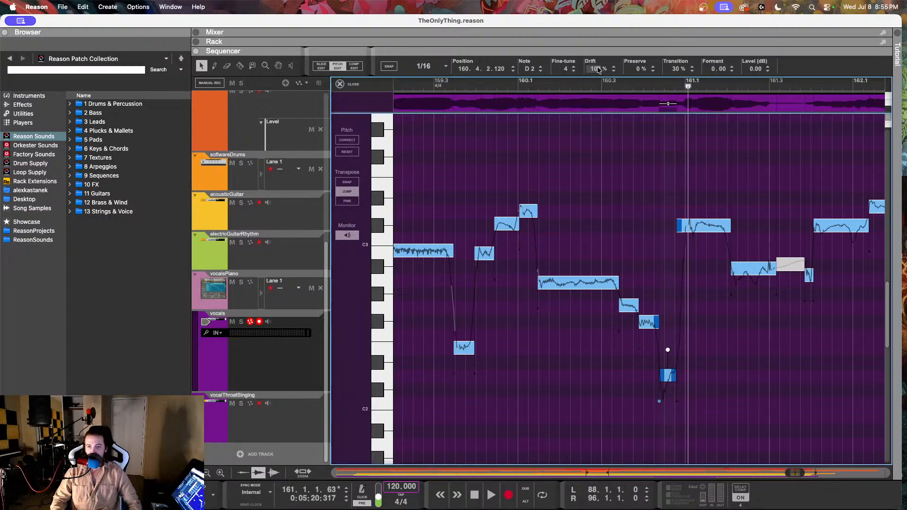
pyautogui.moveTo(598, 70); pyautogui.dragTo(589, 207)
# Step: Play back the corrected vocal phrase twice from around the start of bar 160 to hear the descending notes
pyautogui.click(532, 86)
pyautogui.press('space')
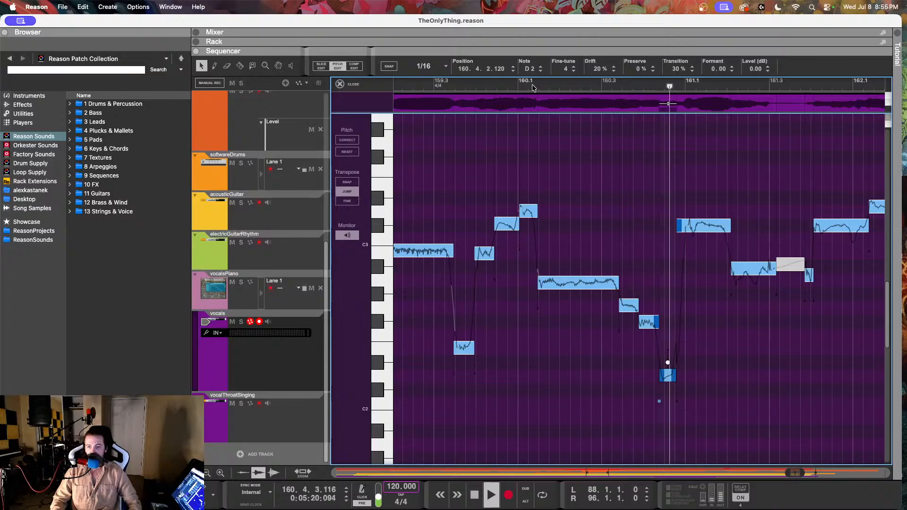
pyautogui.click(510, 85)
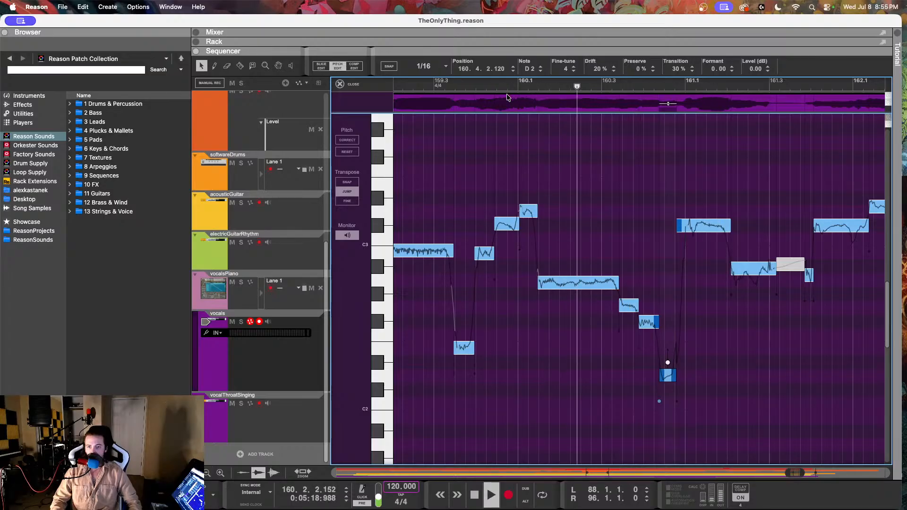
pyautogui.press('space')
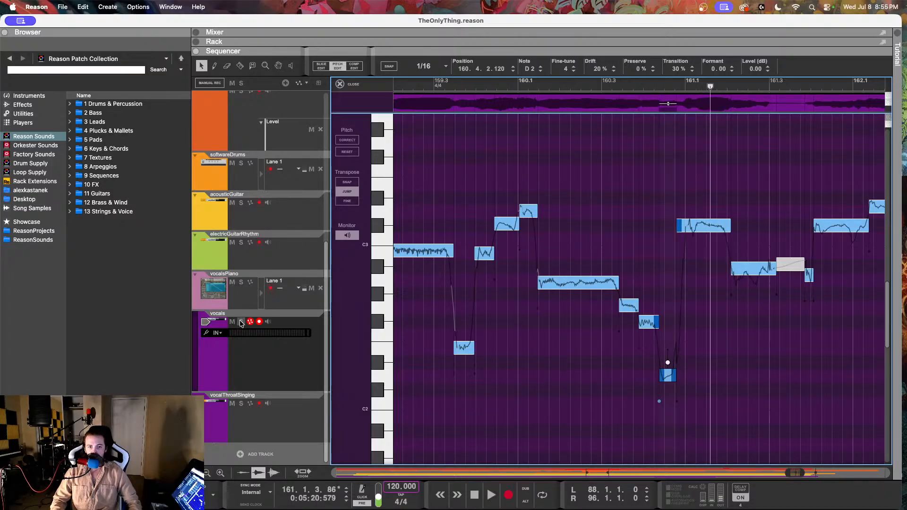
# Step: Solo the vocals track and play back the phrase from bar 160 into bar 161
pyautogui.click(241, 323)
pyautogui.click(517, 85)
pyautogui.press('space')
pyautogui.click(597, 184)
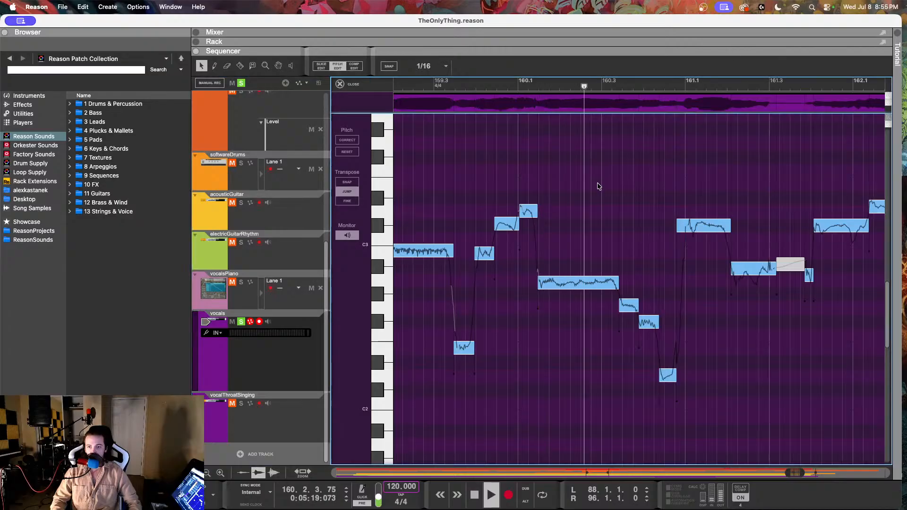
pyautogui.press('space')
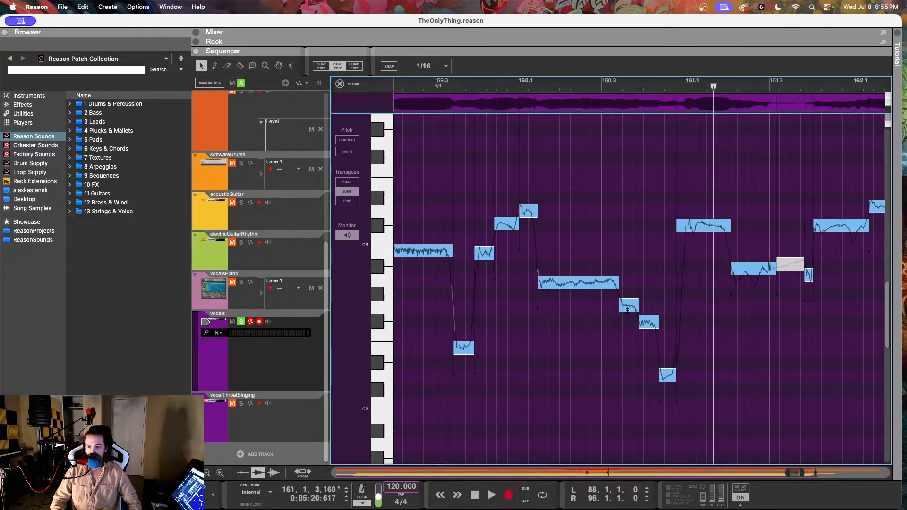
# Step: Reduce the drift of the long A2 vocal note at 160.1.2 to 53% and play the phrase back from beat 159.4
pyautogui.click(628, 310)
pyautogui.click(578, 287)
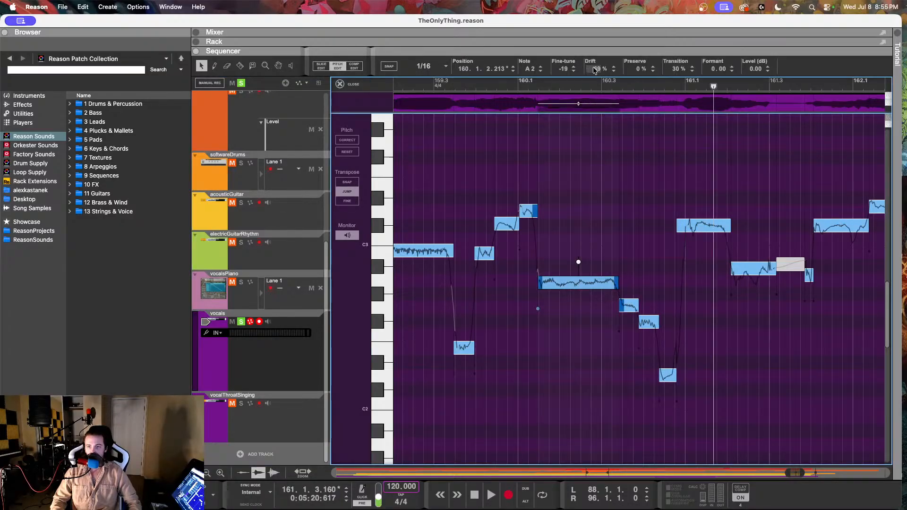
pyautogui.moveTo(595, 70); pyautogui.dragTo(599, 129)
pyautogui.click(475, 86)
pyautogui.press('space')
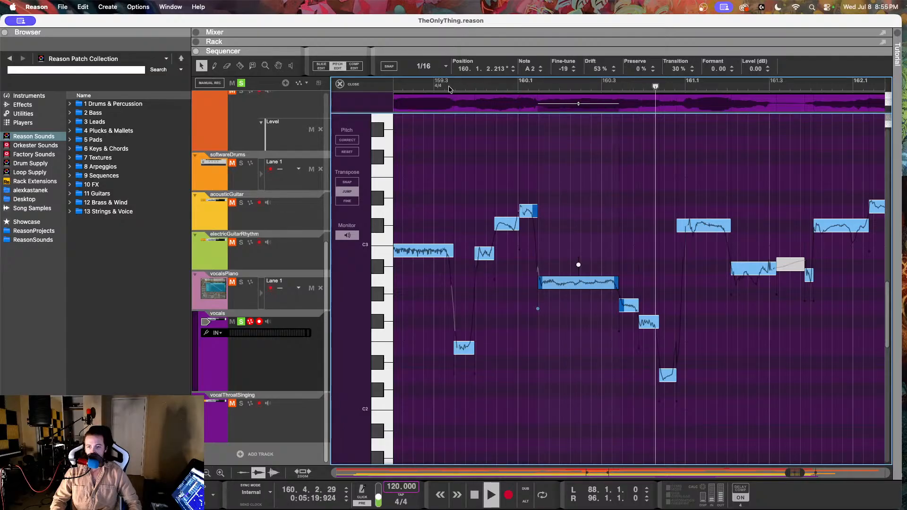
pyautogui.press('space')
# Step: Reduce the drift and adjust the fine-tune of the F#2 vocal note at 160.3.4
pyautogui.click(650, 319)
pyautogui.doubleClick(595, 71)
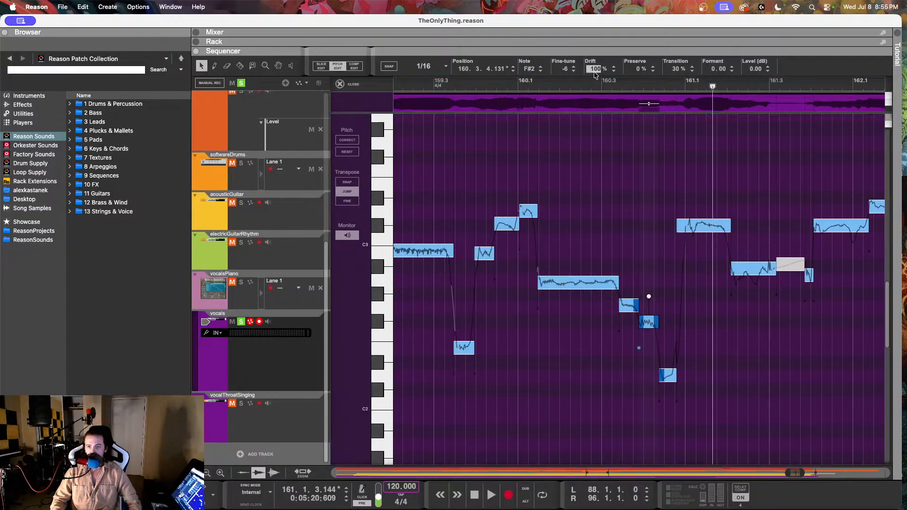
pyautogui.moveTo(593, 103); pyautogui.dragTo(594, 115)
pyautogui.moveTo(565, 70)
pyautogui.mouseDown()
pyautogui.moveTo(569, 46)
pyautogui.moveTo(569, 66)
pyautogui.mouseUp()
# Step: Select the D2 vocal note at 160.4.2 and play back the soloed vocals from 159.3.2 into bar 161
pyautogui.click(671, 380)
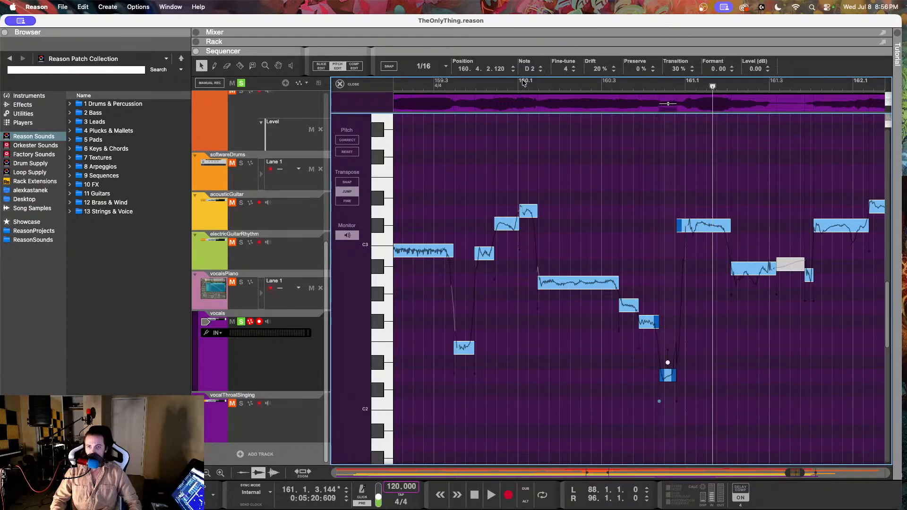
pyautogui.moveTo(520, 84); pyautogui.dragTo(442, 81)
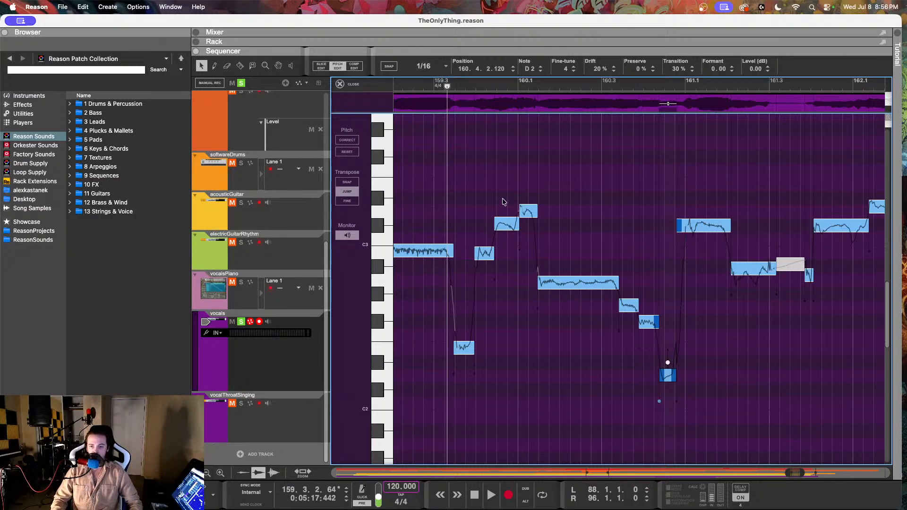
pyautogui.press('space')
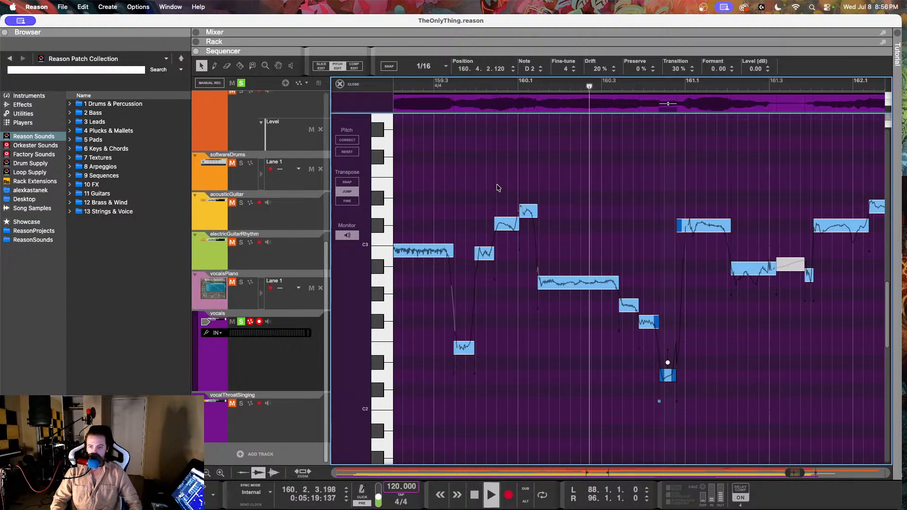
pyautogui.press('space')
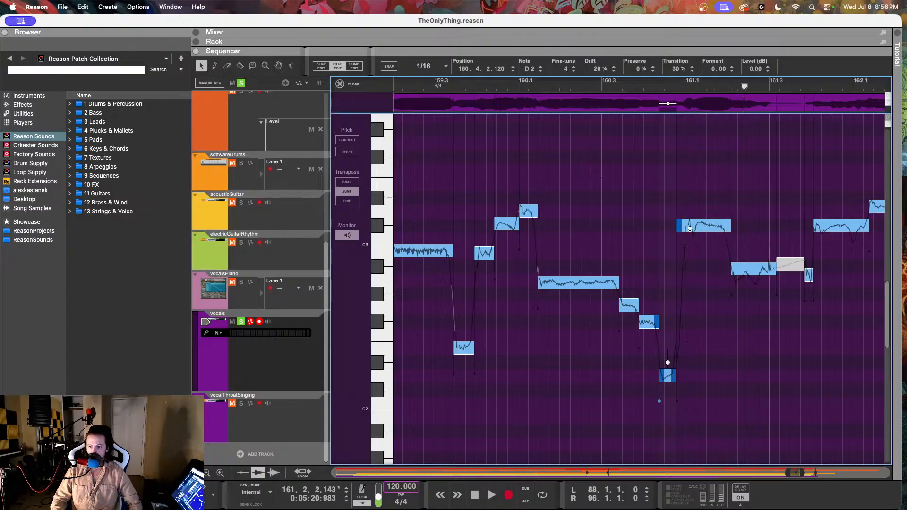
# Step: Set the drift of the C#3 vocal note at 160.4.4 to 50% and audition it from about 160.3
pyautogui.click(694, 229)
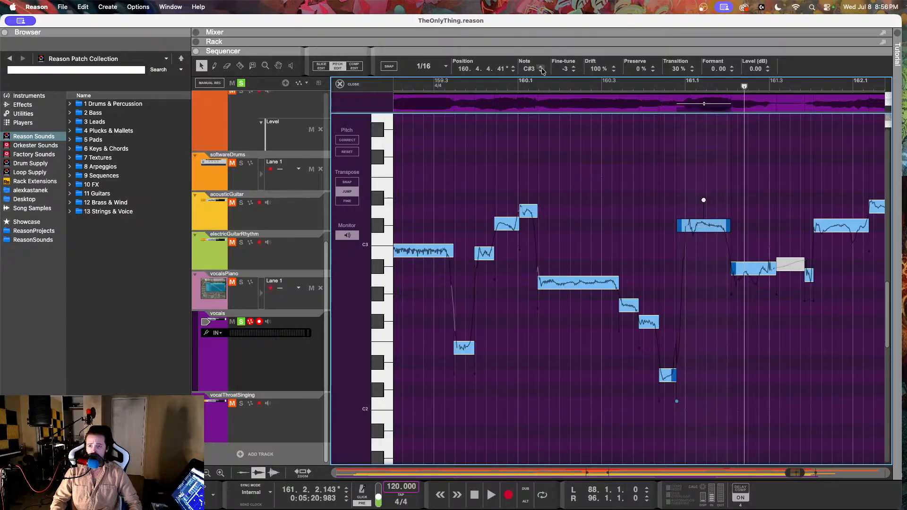
pyautogui.click(752, 266)
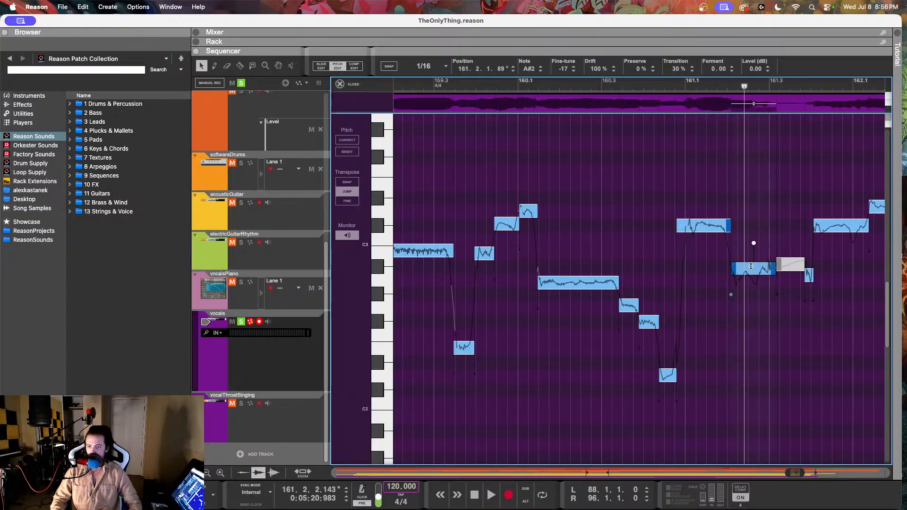
pyautogui.click(701, 226)
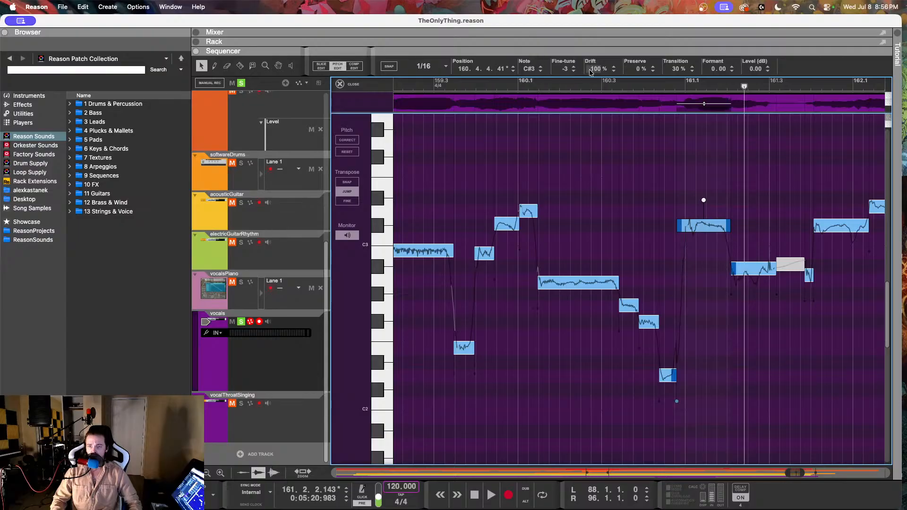
pyautogui.moveTo(590, 72); pyautogui.dragTo(591, 119)
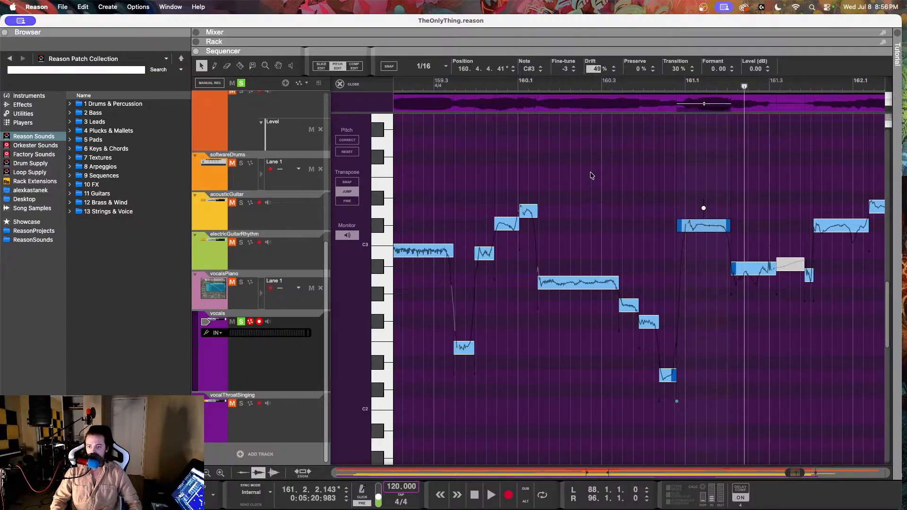
pyautogui.moveTo(592, 176); pyautogui.dragTo(604, 165)
pyautogui.click(632, 83)
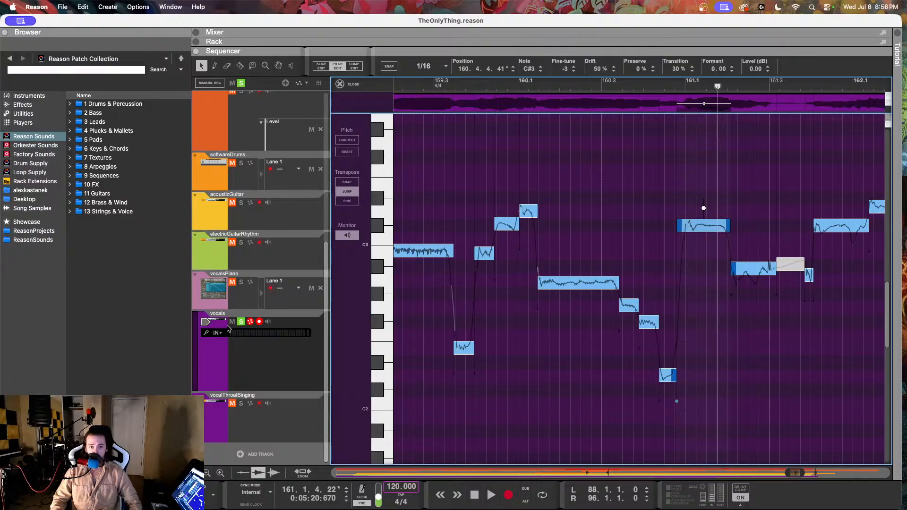
# Step: Solo the vocalsPiano track too, check its melody note at 161.1.1, and return to the vocals clip in pitch editing
pyautogui.click(289, 314)
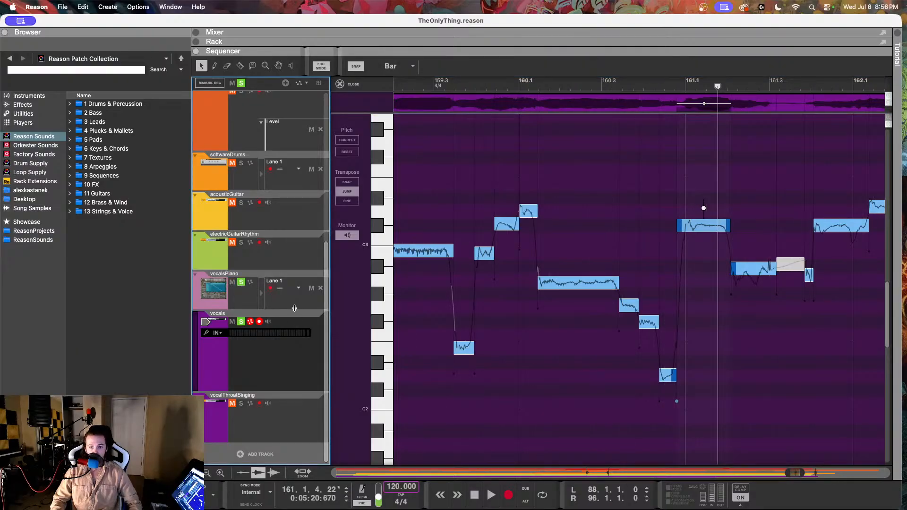
pyautogui.click(292, 305)
pyautogui.click(673, 248)
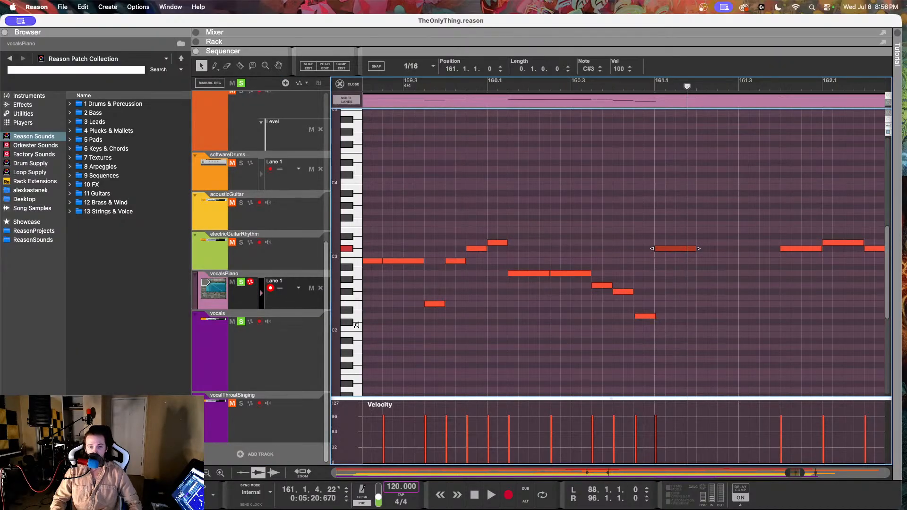
pyautogui.click(284, 356)
pyautogui.click(594, 172)
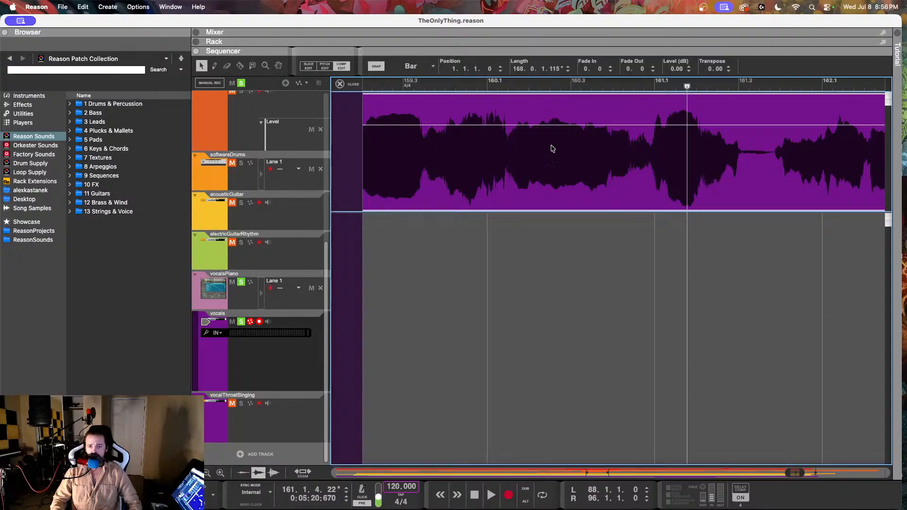
pyautogui.click(325, 67)
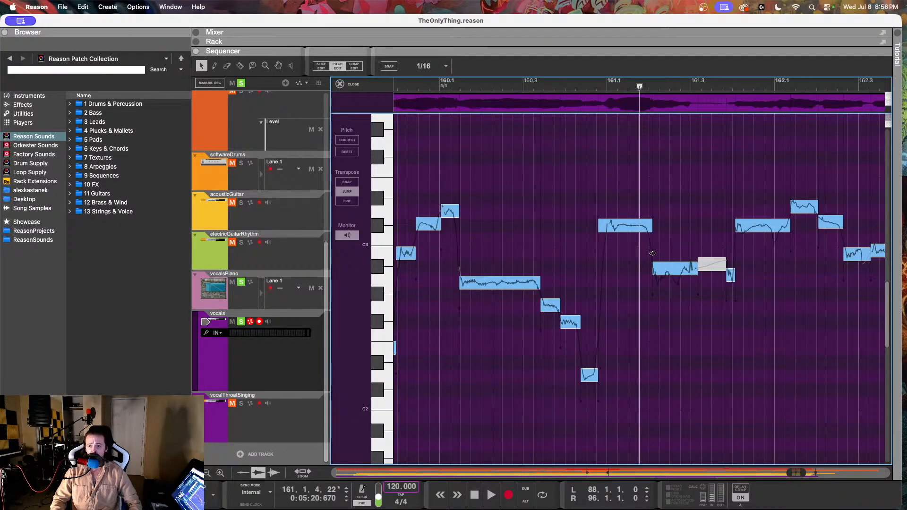
# Step: Set the vocal note at 161.2.1 to A2 with fine-tune 11 and drift 37%, and play it back from around 160.3
pyautogui.click(662, 271)
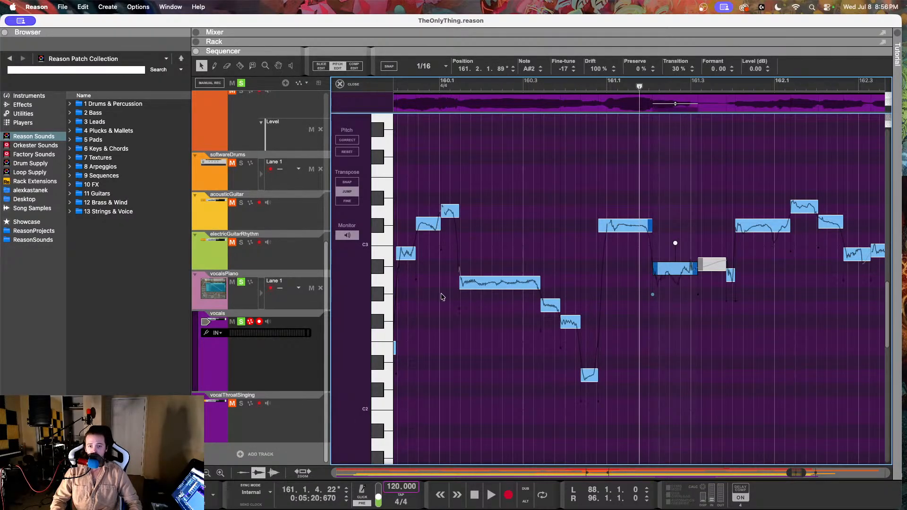
pyautogui.click(542, 72)
pyautogui.moveTo(563, 69); pyautogui.dragTo(559, 38)
pyautogui.moveTo(563, 71); pyautogui.dragTo(594, 138)
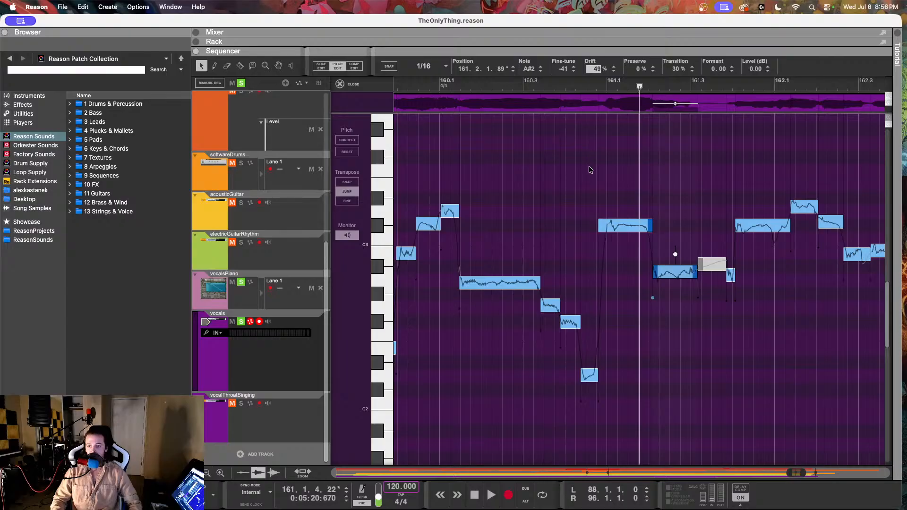
pyautogui.moveTo(563, 74); pyautogui.dragTo(550, 171)
pyautogui.click(524, 83)
pyautogui.press('space')
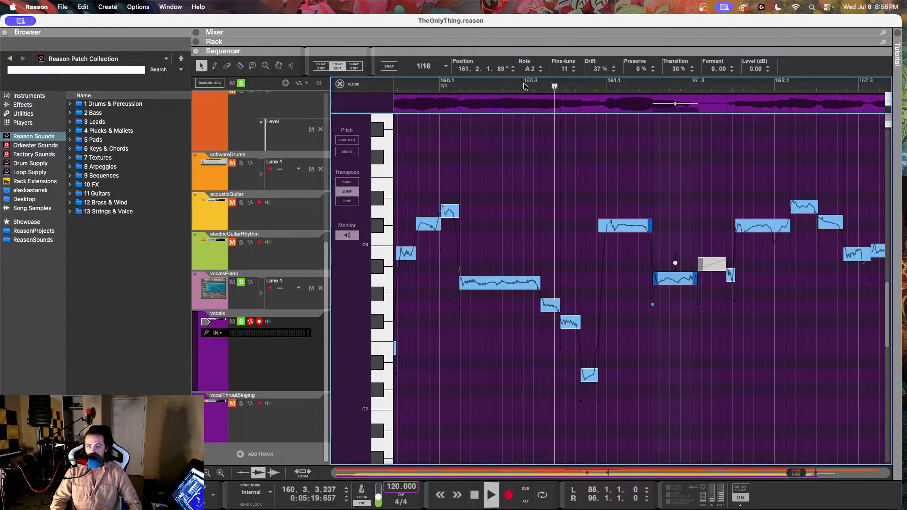
pyautogui.press('space')
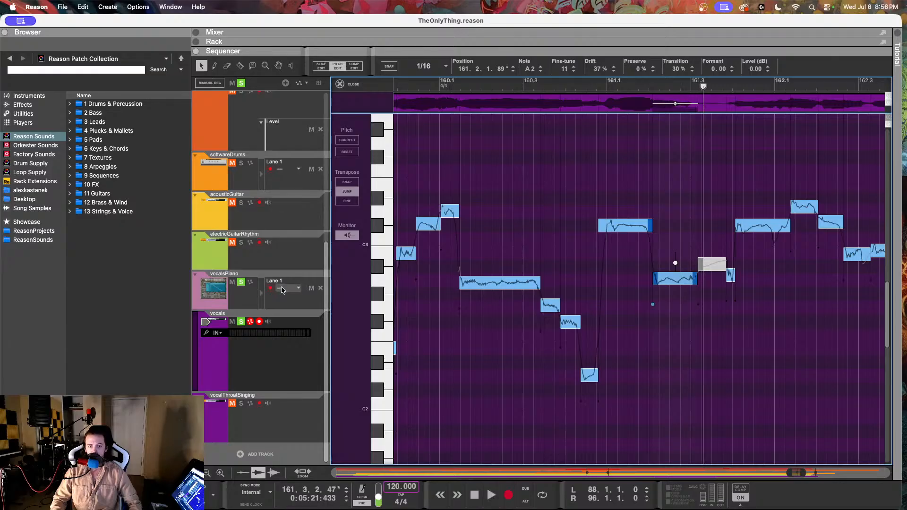
# Step: Remove the solo from vocals and vocalsPiano and play back the full mix from the start of bar 160
pyautogui.click(241, 322)
pyautogui.click(241, 283)
pyautogui.click(421, 84)
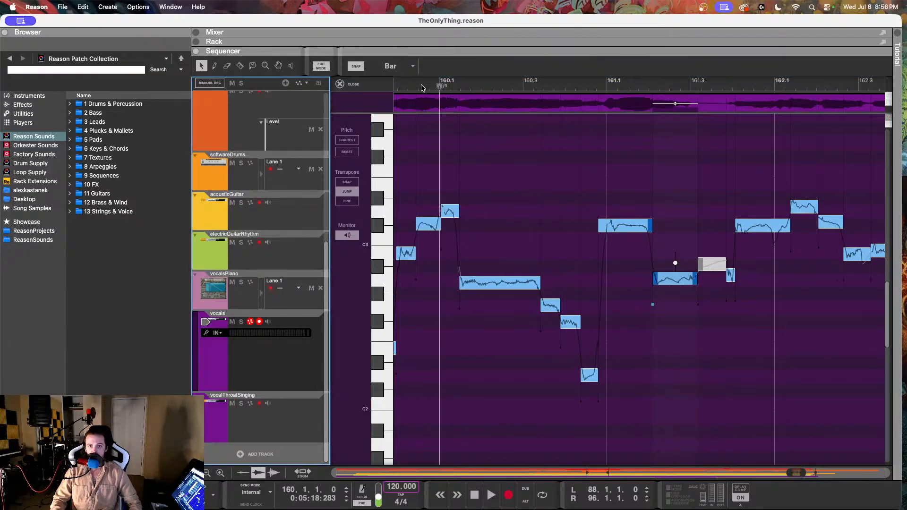
pyautogui.press('space')
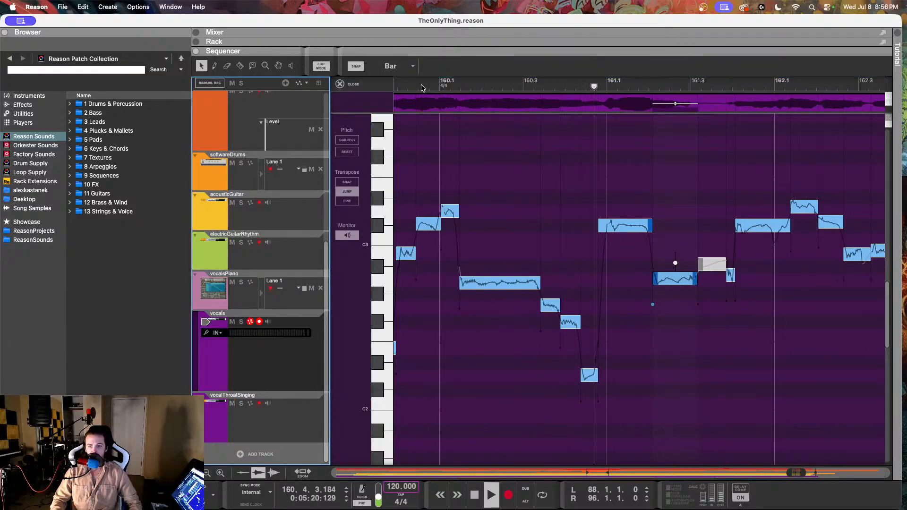
pyautogui.press('space')
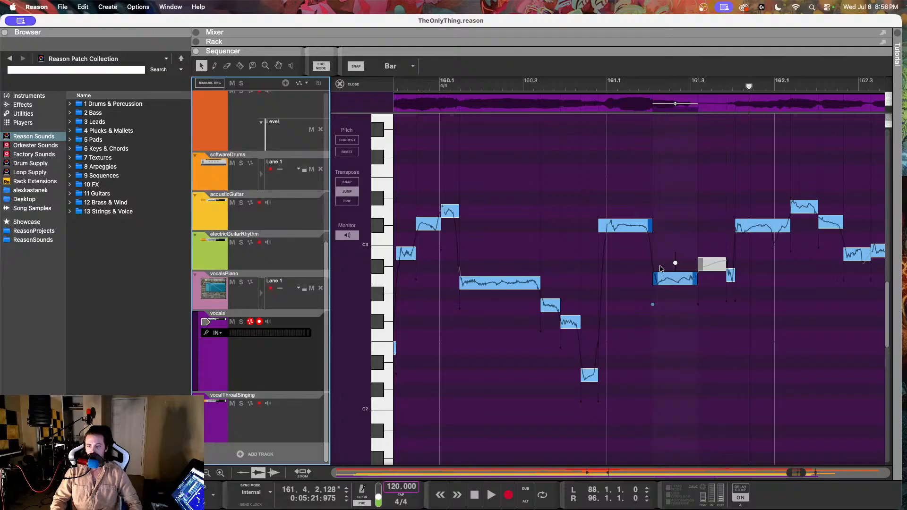
# Step: Lower the fine-tune of the short A2 vocal note at 161.3.4 and reduce the C#3 note's drift at 161.4.1 to about 85%
pyautogui.click(731, 277)
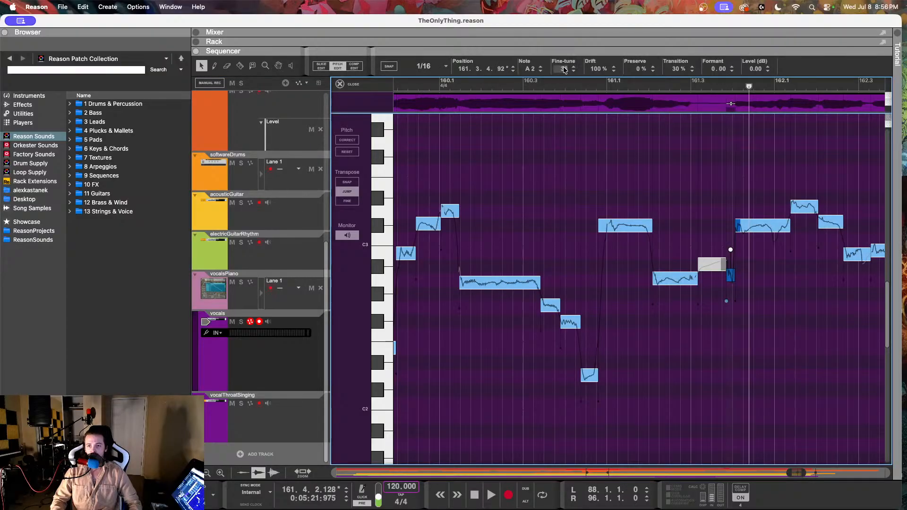
pyautogui.click(766, 227)
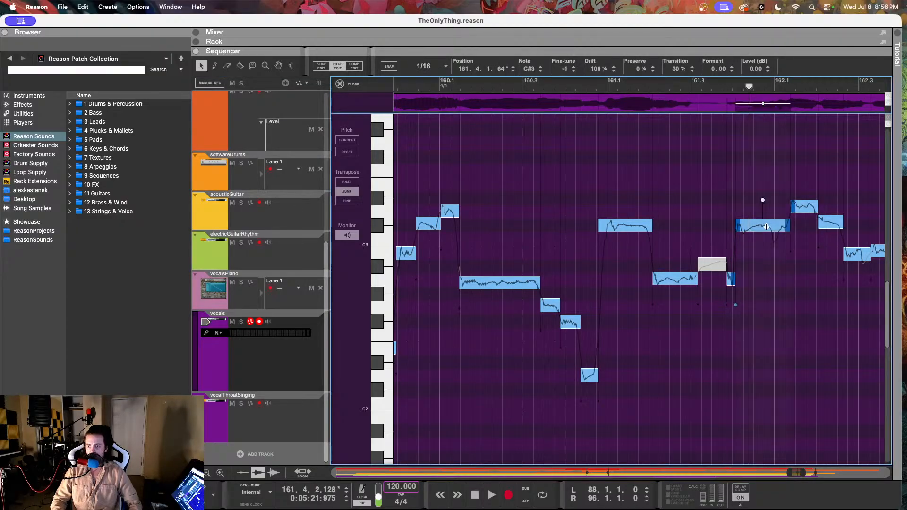
pyautogui.moveTo(596, 68); pyautogui.dragTo(596, 79)
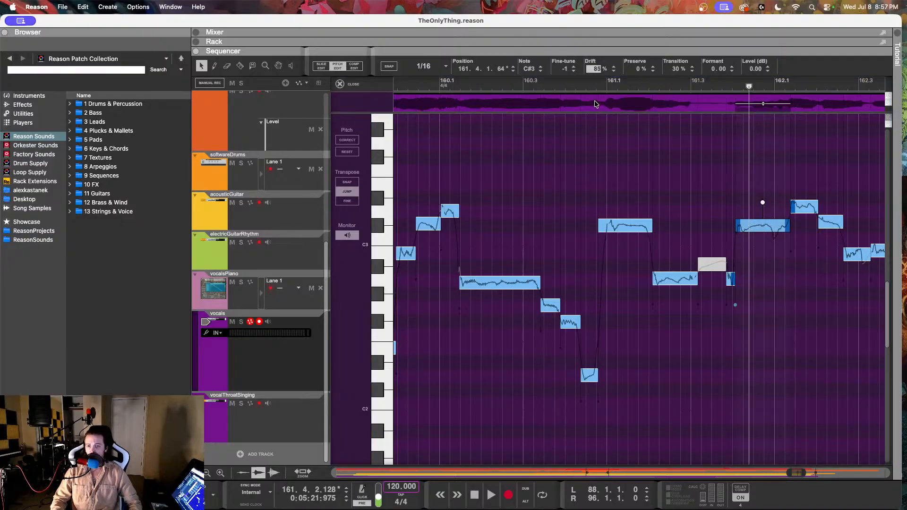
pyautogui.moveTo(595, 104); pyautogui.dragTo(595, 105)
# Step: Set fine-tune 3 on the D3 vocal note at 162.1.2, and fine-tune 3 with drift 35% on the C#3 note at 162.2.1
pyautogui.click(800, 208)
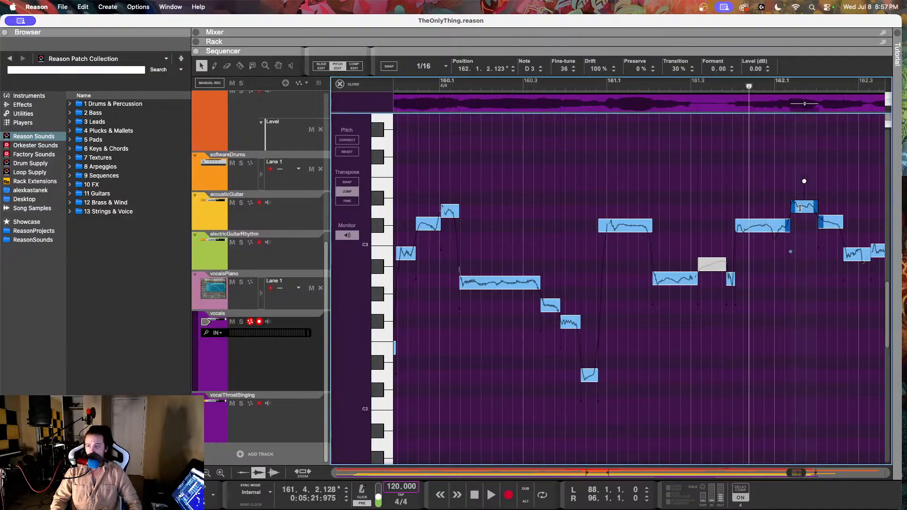
pyautogui.moveTo(564, 70); pyautogui.dragTo(569, 119)
pyautogui.click(834, 225)
pyautogui.click(594, 69)
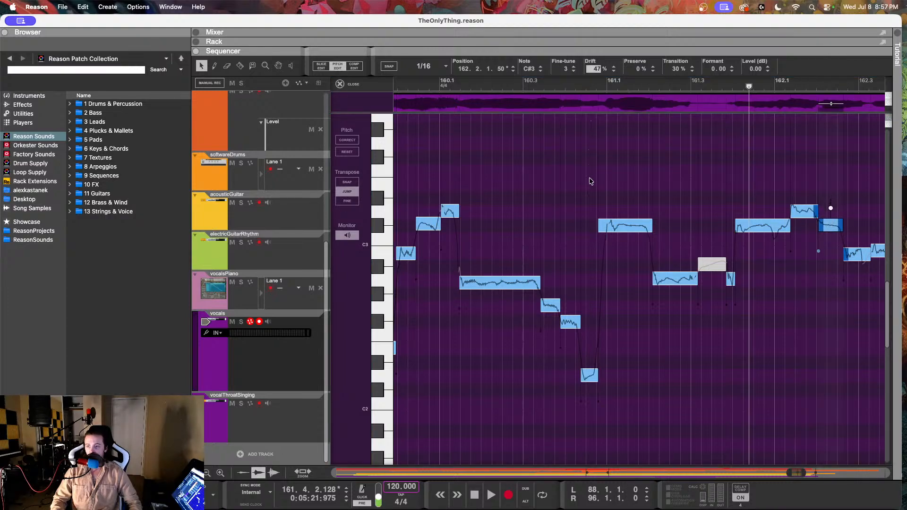
pyautogui.moveTo(594, 203); pyautogui.dragTo(594, 203)
# Step: Play back the full mix from about 161.3 into bar 162 to hear the retuned notes
pyautogui.click(692, 86)
pyautogui.press('space')
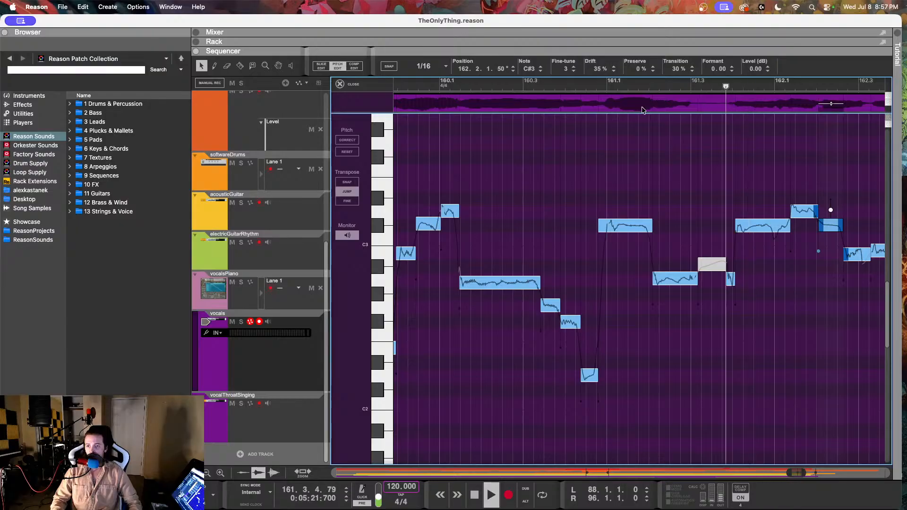
pyautogui.press('space')
# Step: Set the D3 vocal note at 162.1.2 to drift 60% and fine-tune -6, and play back through bar 162
pyautogui.press('Left')
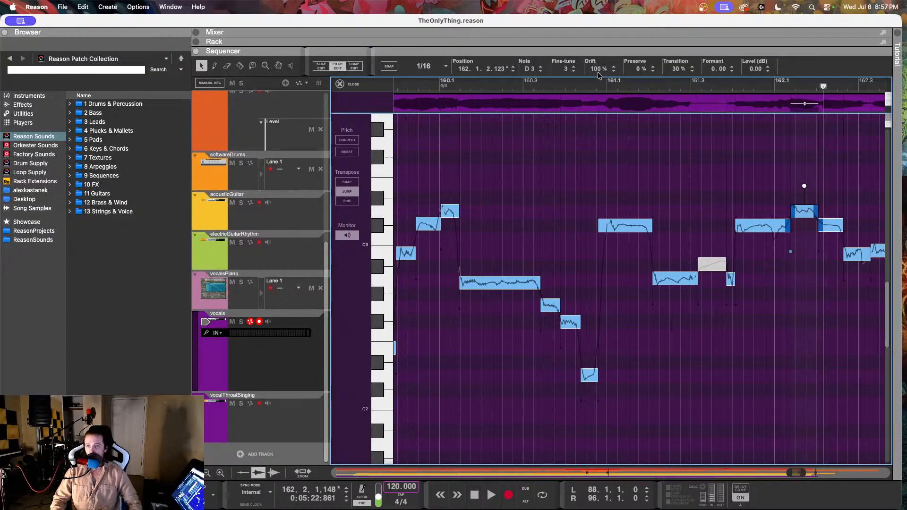
pyautogui.moveTo(598, 72); pyautogui.dragTo(598, 148)
pyautogui.moveTo(566, 68); pyautogui.dragTo(567, 88)
pyautogui.click(683, 86)
pyautogui.press('space')
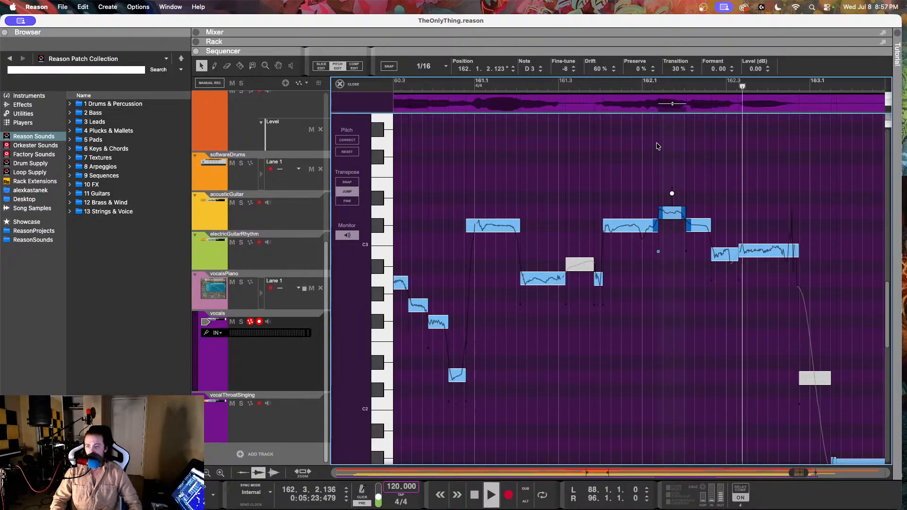
pyautogui.press('space')
# Step: Set the fine-tune of the B2 vocal note at 162.3.2 to -6 and reduce its drift
pyautogui.click(758, 251)
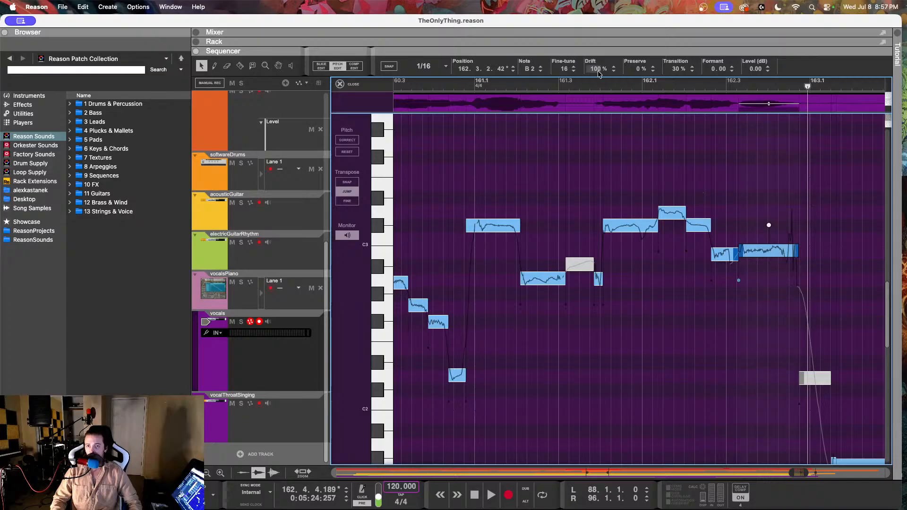
pyautogui.moveTo(599, 74); pyautogui.dragTo(600, 125)
pyautogui.moveTo(571, 77); pyautogui.dragTo(560, 118)
# Step: Set the drift of the short B2 vocal note at 162.2.3 to 54% and play back the passage from bar 162
pyautogui.click(724, 258)
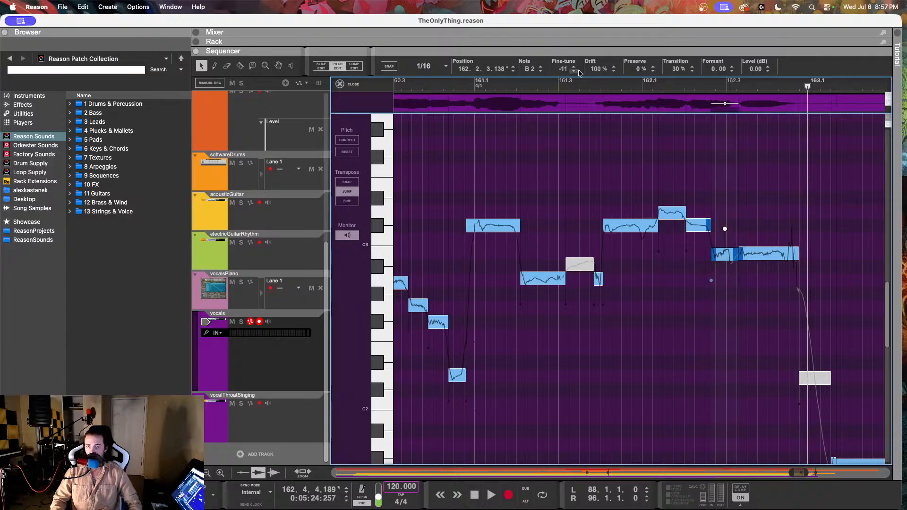
pyautogui.moveTo(601, 70); pyautogui.dragTo(603, 137)
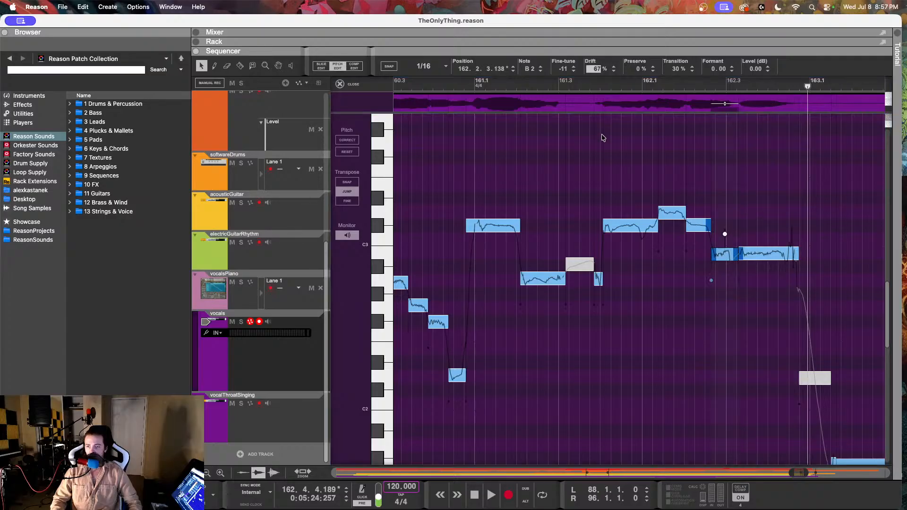
pyautogui.click(653, 91)
pyautogui.press('space')
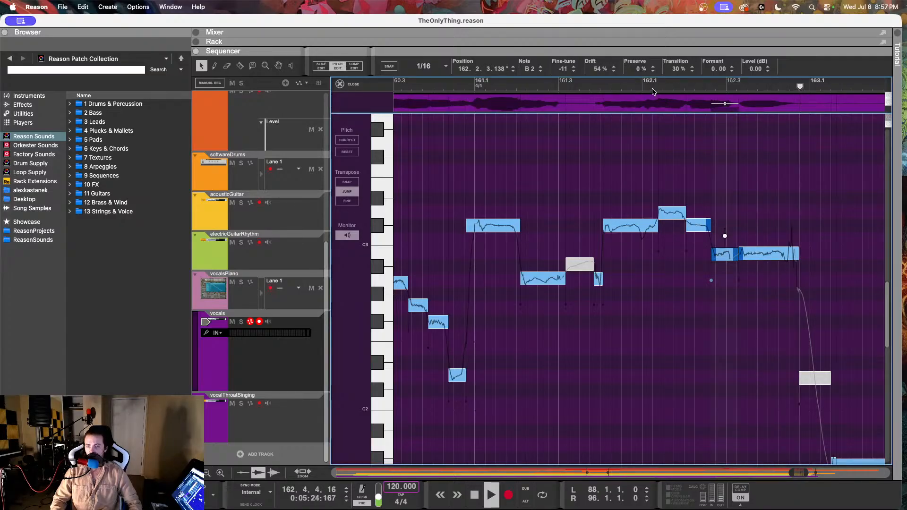
pyautogui.moveTo(489, 90); pyautogui.dragTo(443, 90)
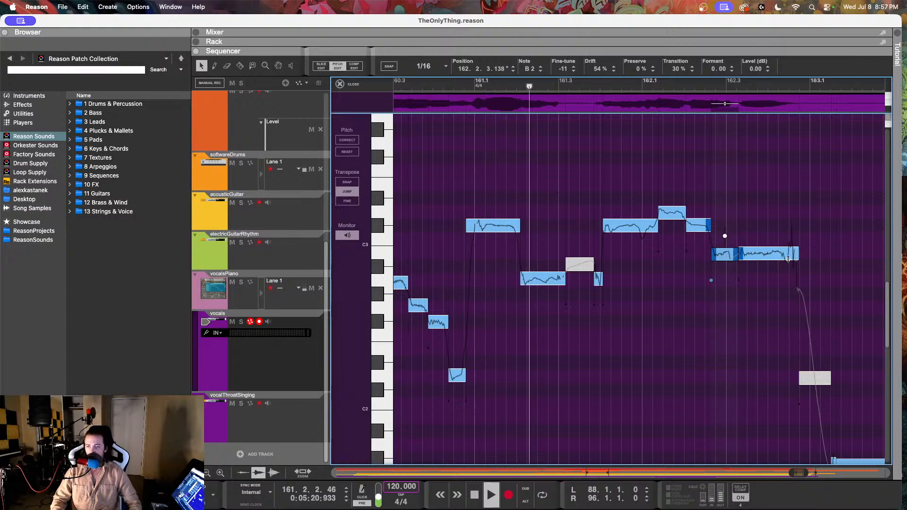
# Step: Set the drift of the B2 vocal note at 162.3.2 to 78% and play back the phrase from bar 160 to check it
pyautogui.click(761, 254)
pyautogui.moveTo(599, 69); pyautogui.dragTo(588, 4)
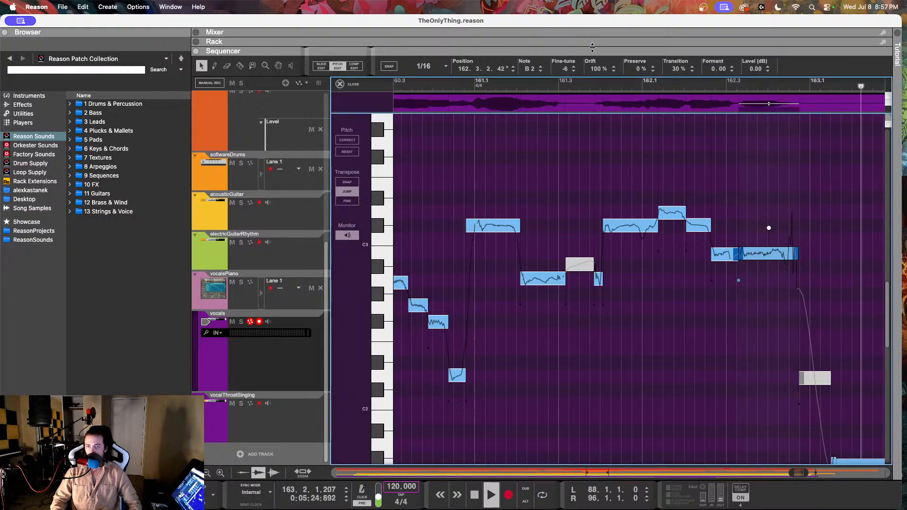
pyautogui.moveTo(596, 69); pyautogui.dragTo(595, 99)
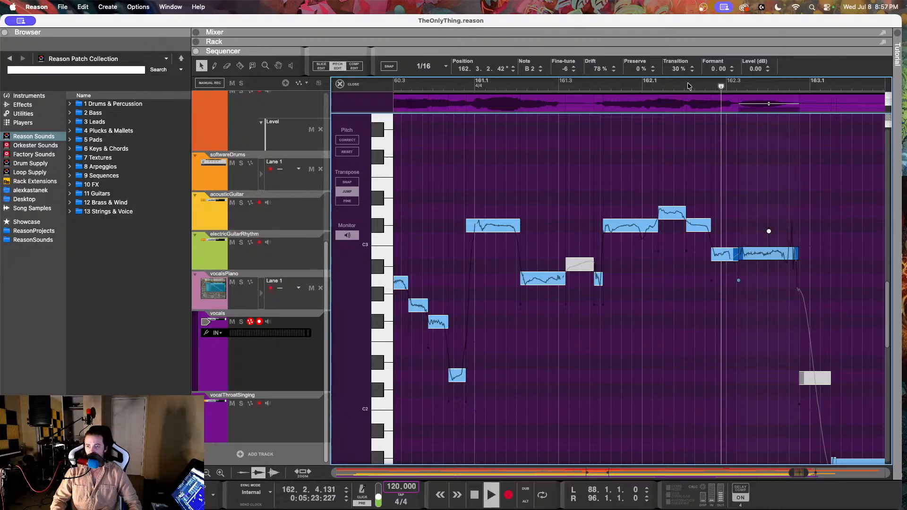
pyautogui.click(443, 83)
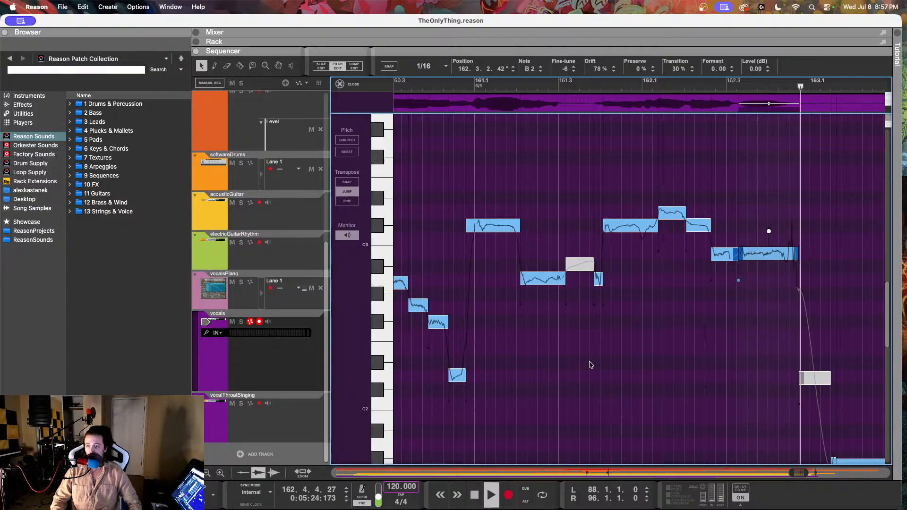
pyautogui.press('space')
# Step: Close the pitch editor on the vocals clip and return to the full song arrangement
pyautogui.scroll(-2, 591, 366)
pyautogui.scroll(-3, 591, 365)
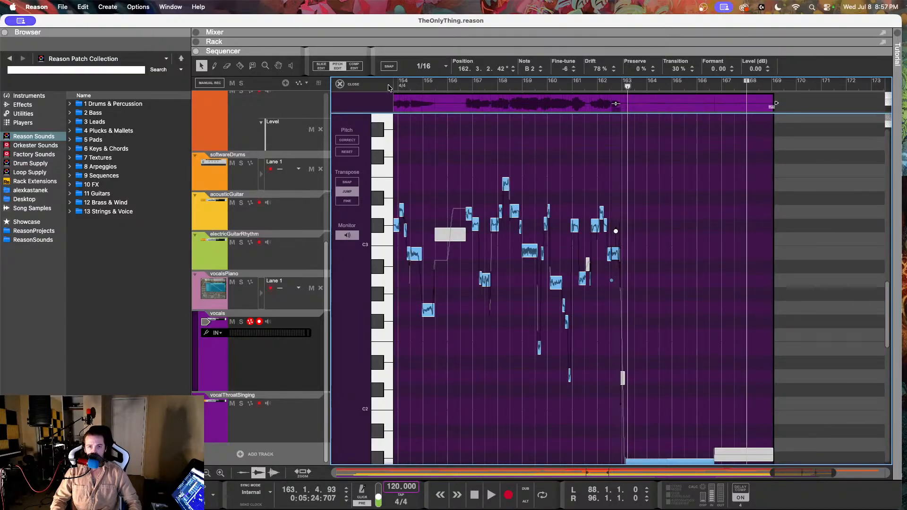
pyautogui.click(341, 84)
pyautogui.click(863, 290)
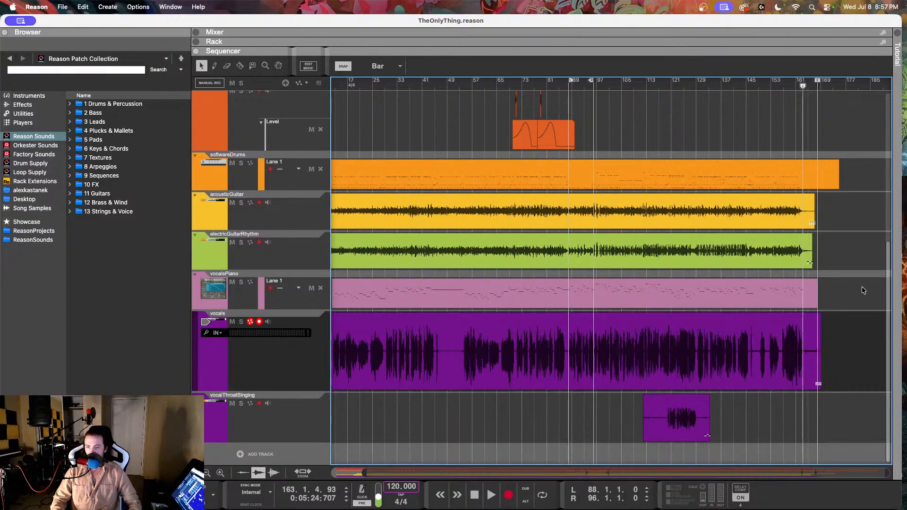
pyautogui.hscroll(-3, 856, 286)
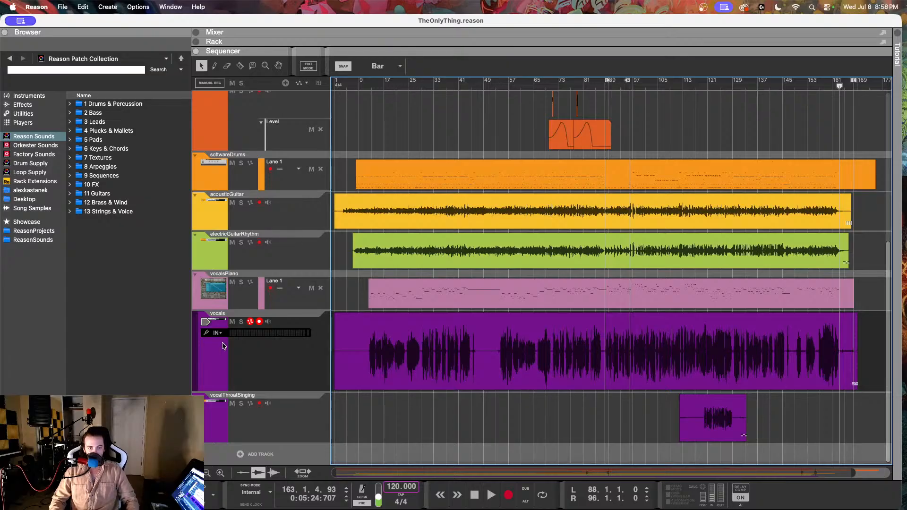
# Step: Open the rack above the sequencer and select the vocals track to show its devices
pyautogui.click(251, 354)
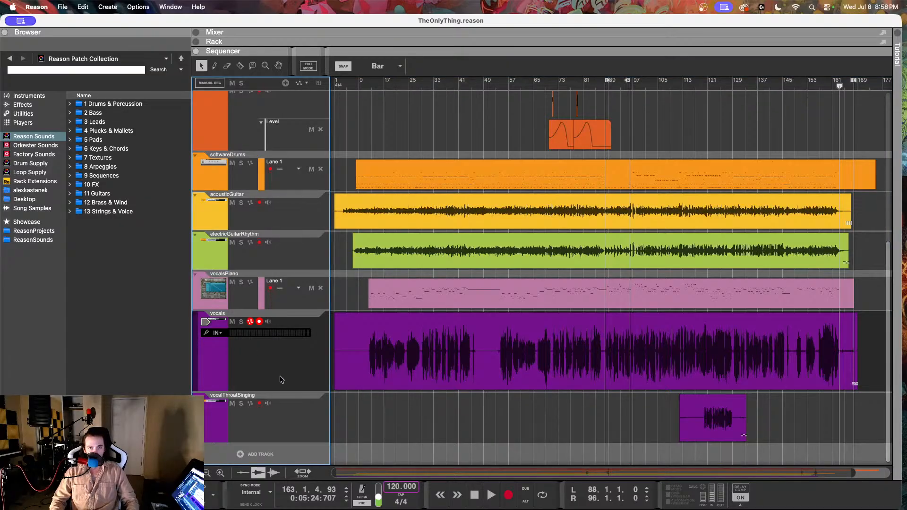
pyautogui.click(197, 42)
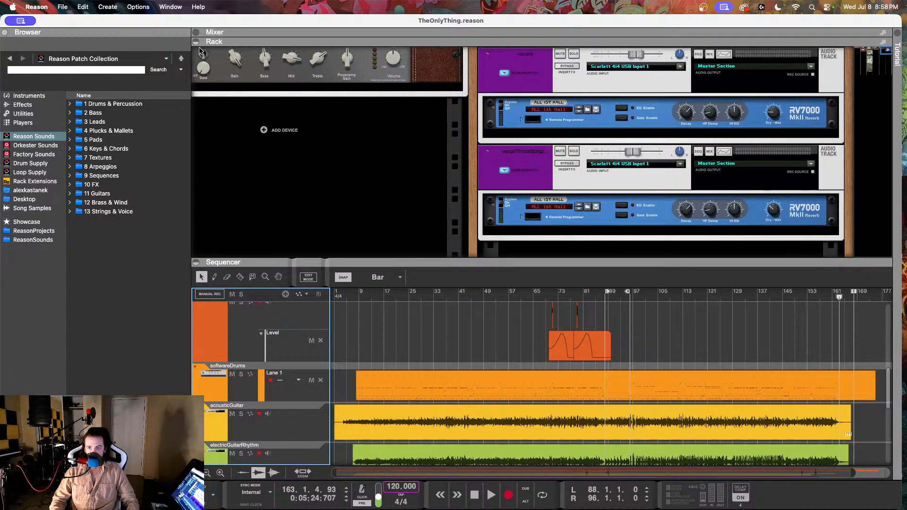
pyautogui.scroll(-10, 416, 365)
pyautogui.click(289, 364)
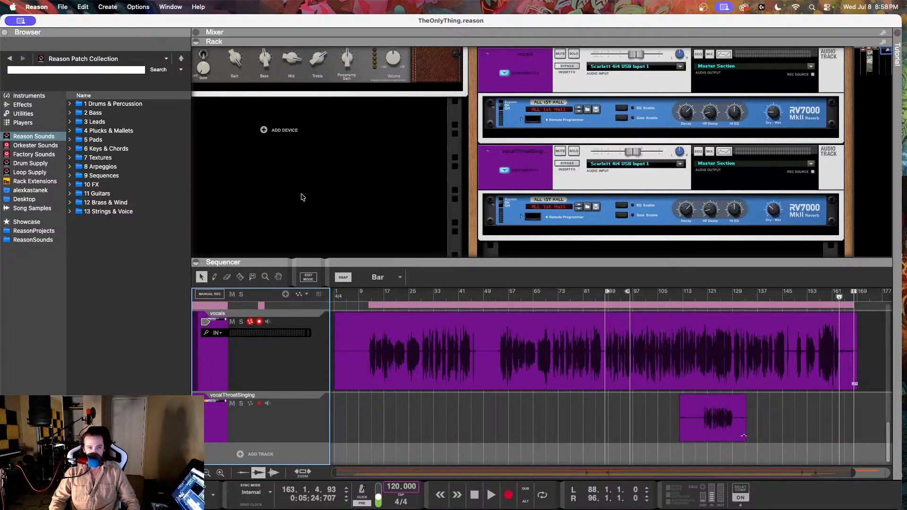
# Step: Browse the Reason Factory Sound Bank's Pitch Processing effect patches for the vocals reverb's device chain
pyautogui.click(59, 139)
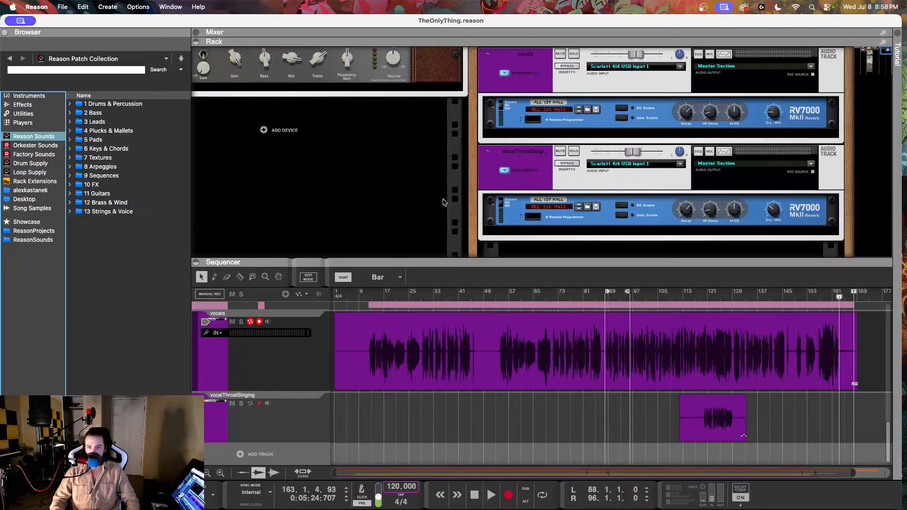
pyautogui.click(36, 156)
pyautogui.click(624, 127)
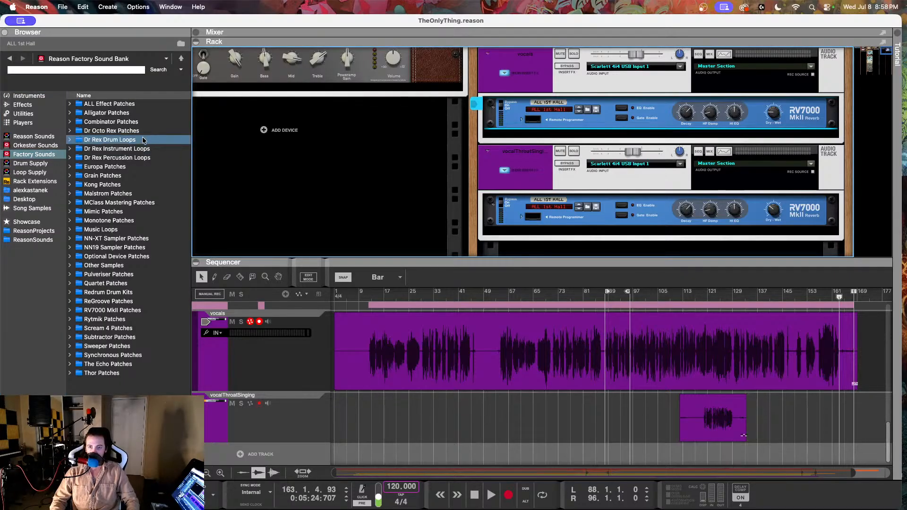
pyautogui.doubleClick(111, 104)
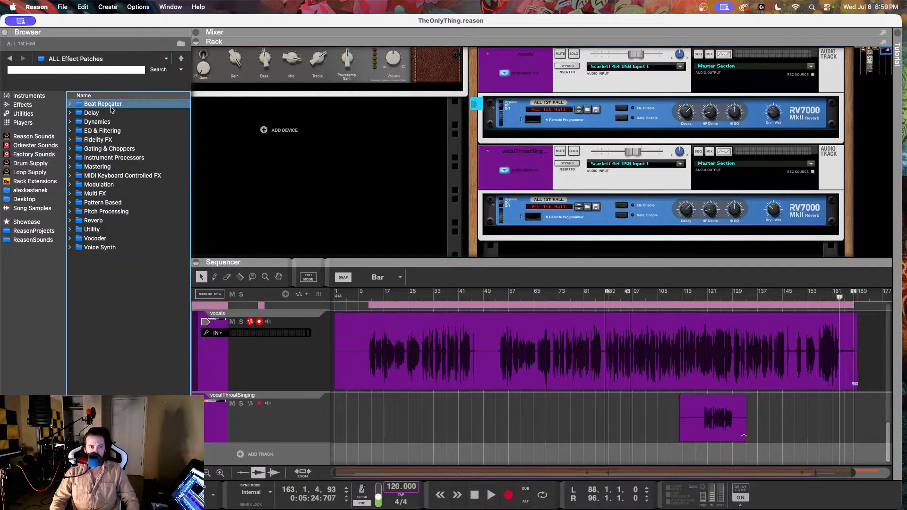
pyautogui.click(107, 212)
pyautogui.doubleClick(108, 212)
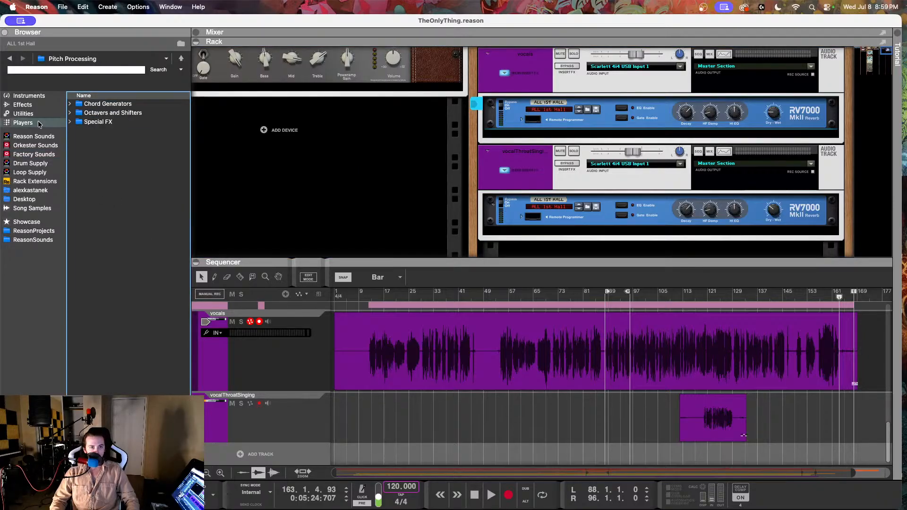
# Step: Add a Neptune Pitch Adjuster effect to the vocals track's insert devices, below the RV7000 reverb
pyautogui.click(23, 104)
pyautogui.scroll(-10, 115, 257)
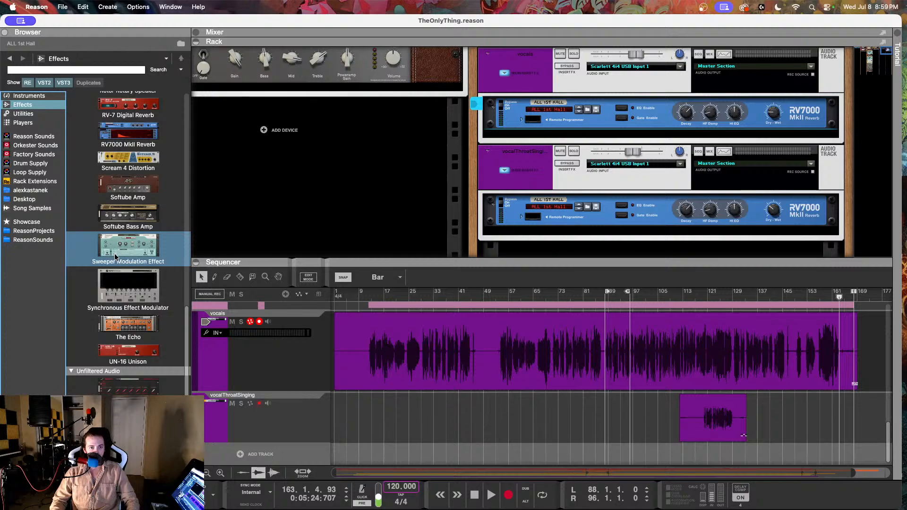
pyautogui.scroll(5, 116, 256)
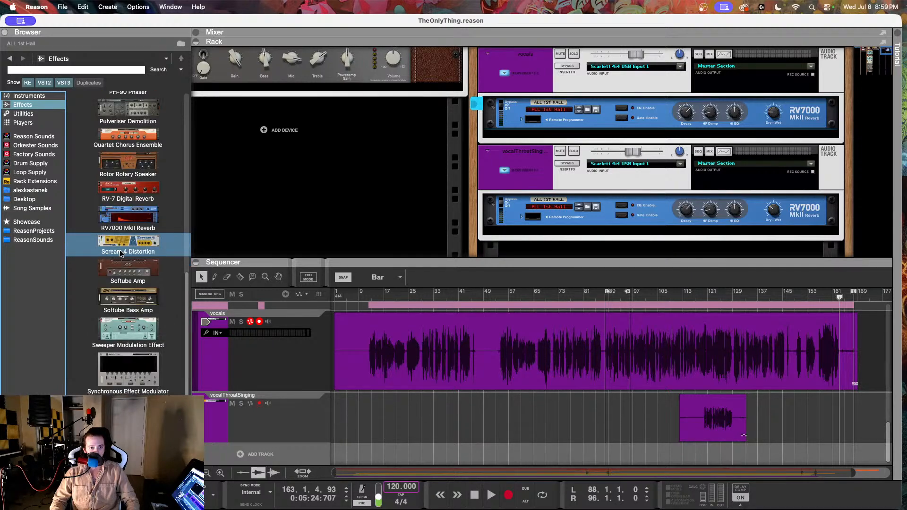
pyautogui.scroll(-5, 121, 253)
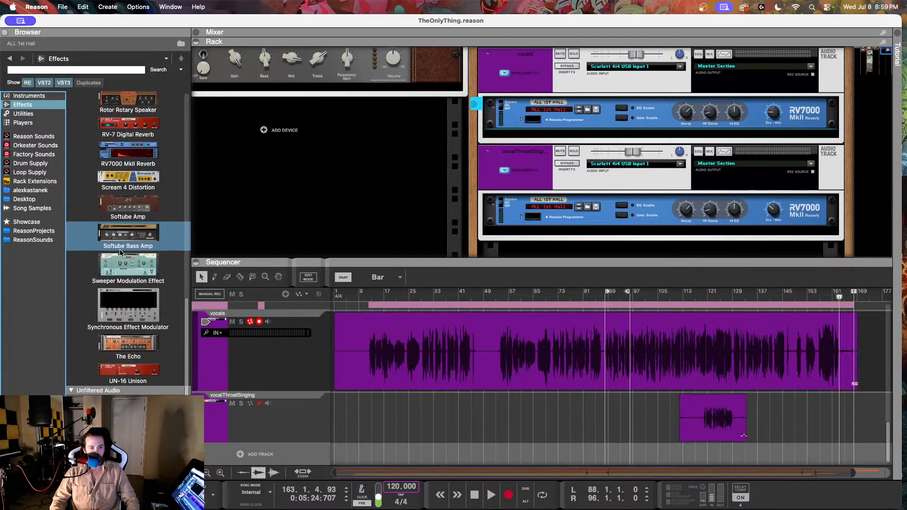
pyautogui.scroll(7, 120, 253)
pyautogui.scroll(1, 121, 251)
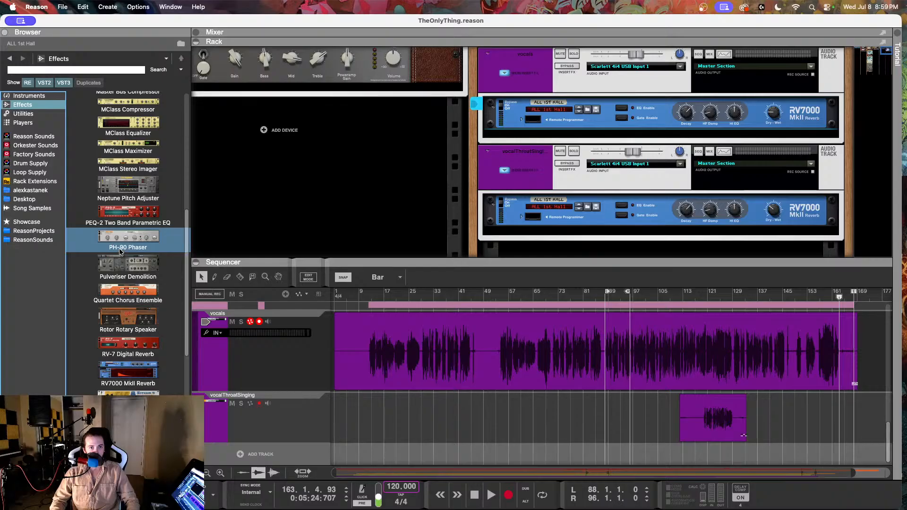
pyautogui.moveTo(127, 191); pyautogui.dragTo(610, 133)
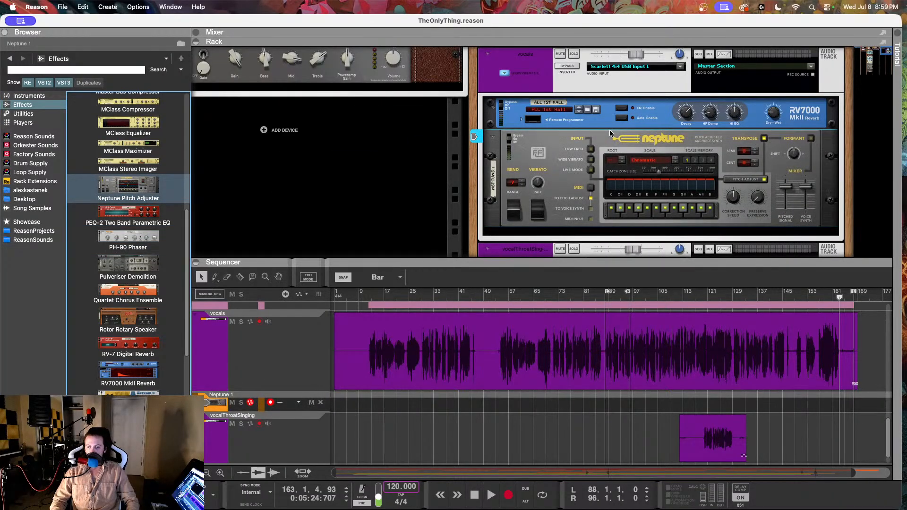
# Step: Set Neptune's pitch correction scale to Major and change its root note
pyautogui.click(673, 161)
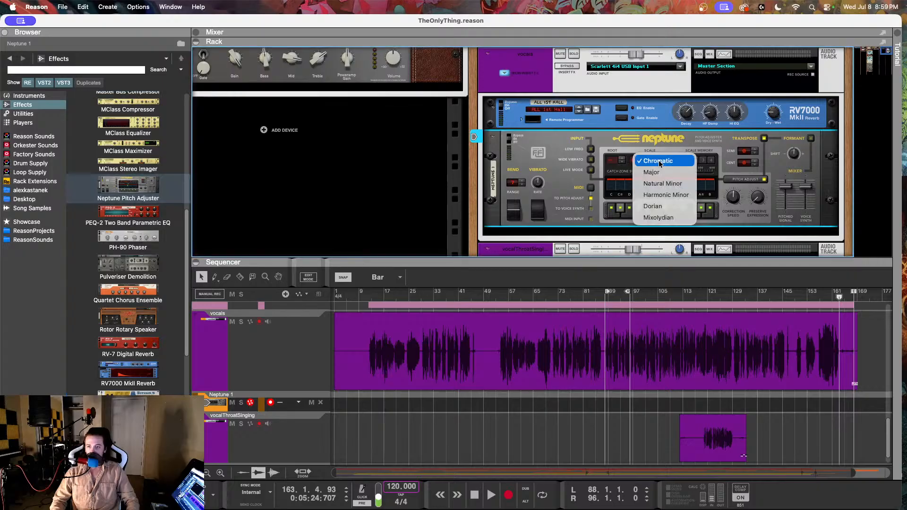
pyautogui.click(651, 172)
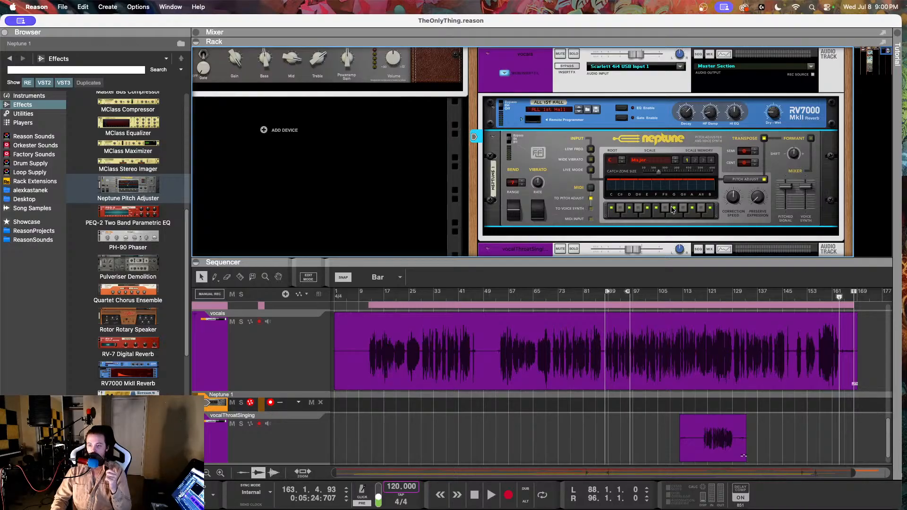
pyautogui.click(622, 158)
pyautogui.click(622, 158)
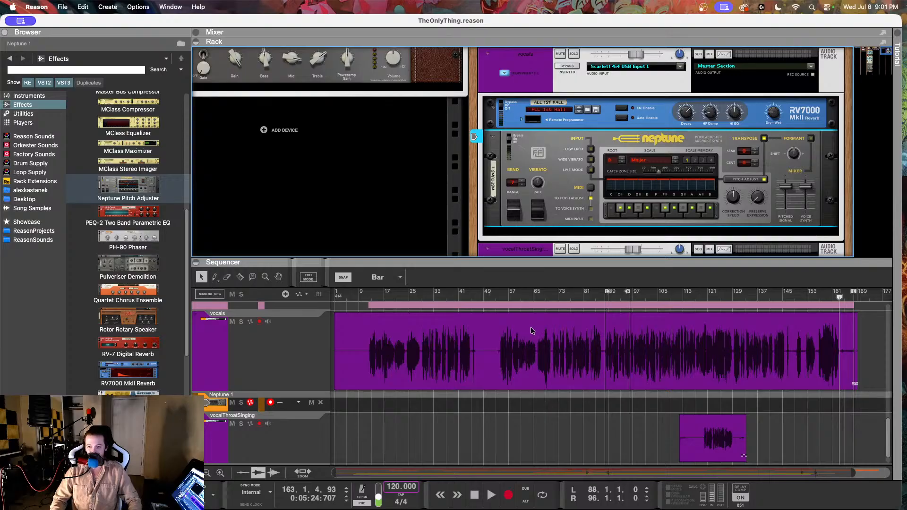
# Step: Move Neptune above the RV7000 reverb in the vocals insert chain and flip the rack to its rear side
pyautogui.scroll(2, 472, 324)
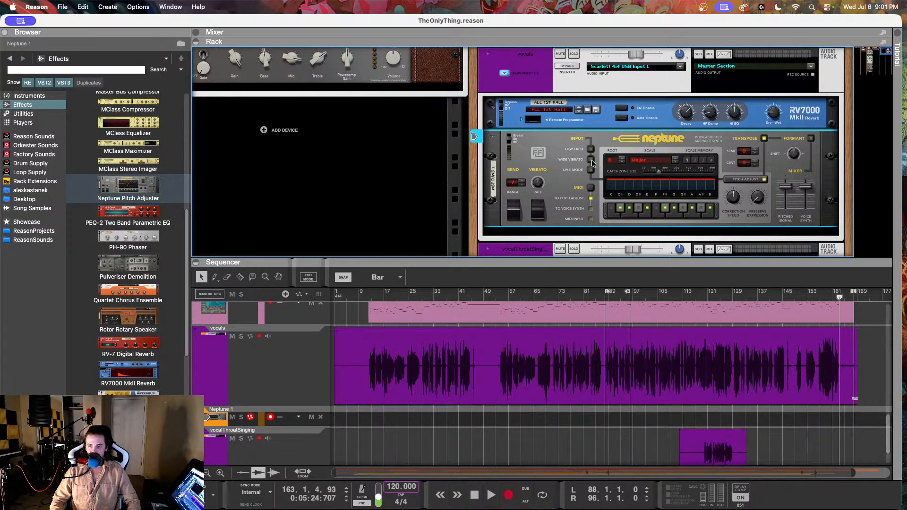
pyautogui.scroll(3, 571, 197)
pyautogui.scroll(-2, 570, 197)
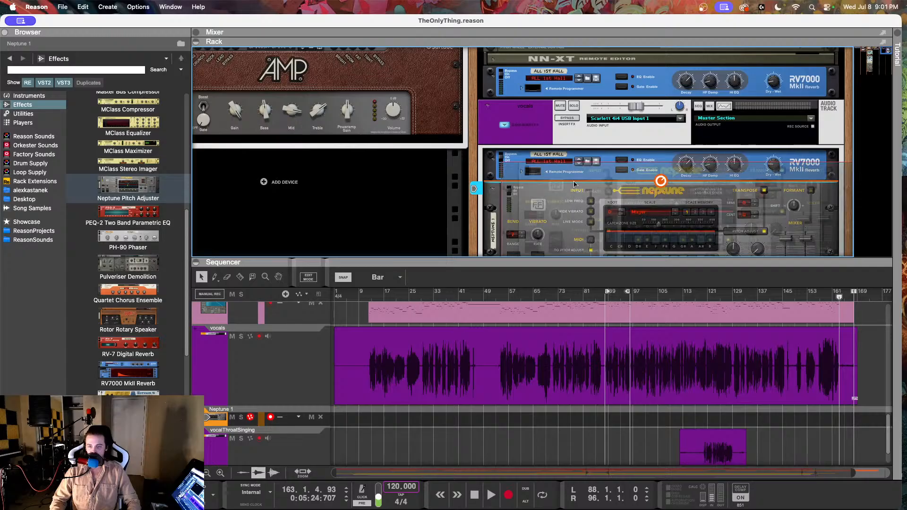
pyautogui.press('Tab')
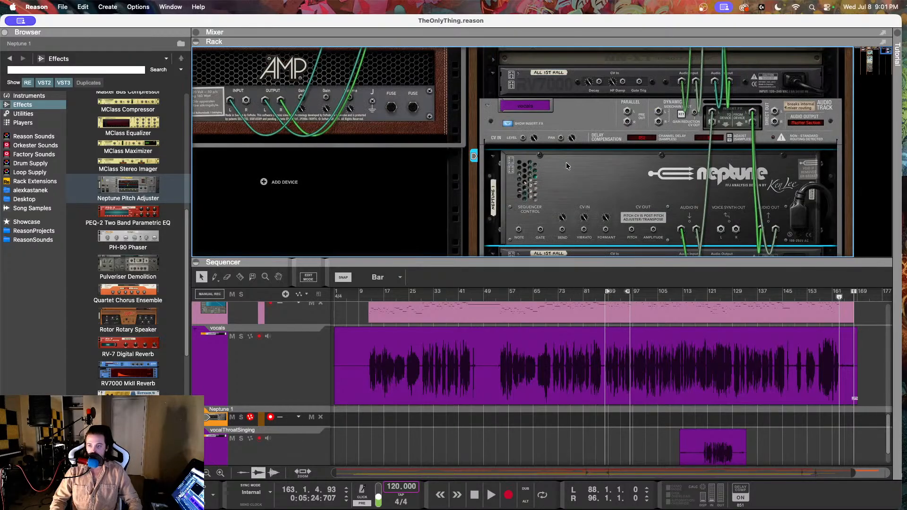
# Step: Unplug the RV7000 reverb's audio cables and reroute the vocals insert send into Neptune's left audio input
pyautogui.scroll(-2, 675, 132)
pyautogui.scroll(-3, 676, 131)
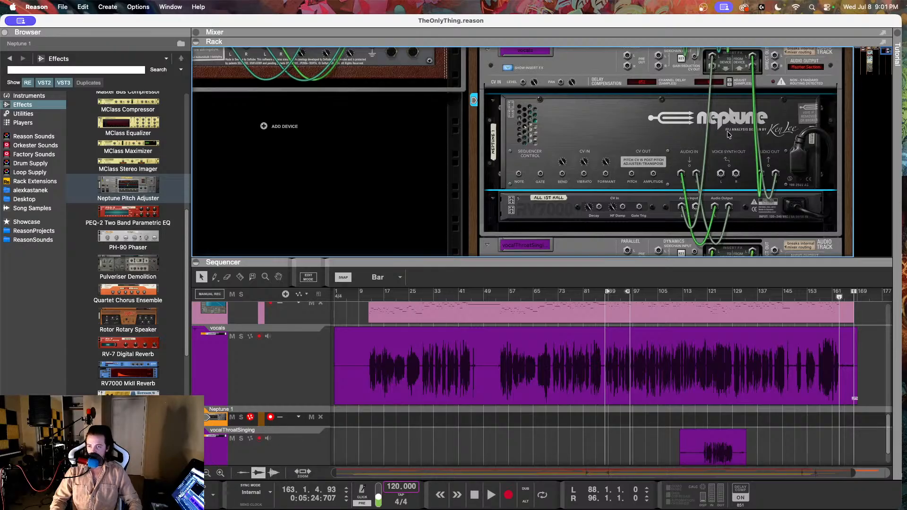
pyautogui.scroll(1, 725, 132)
pyautogui.scroll(2, 728, 135)
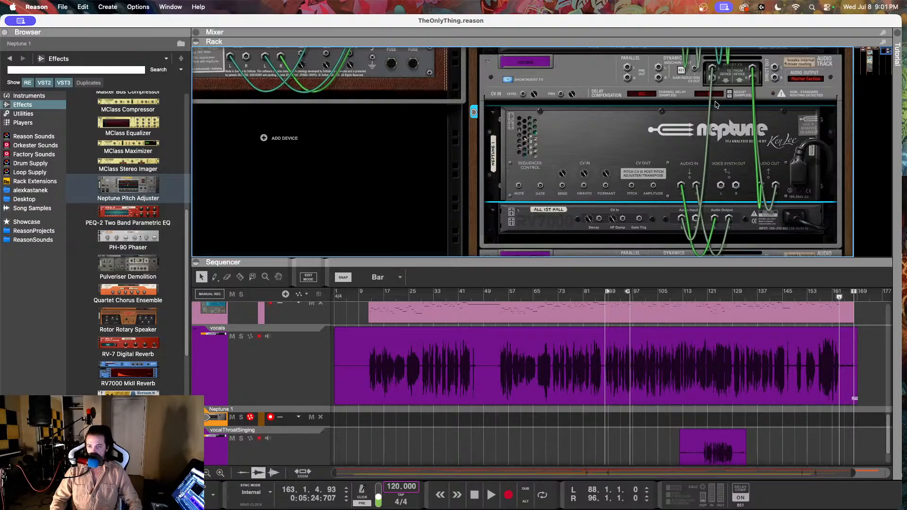
pyautogui.moveTo(681, 185); pyautogui.dragTo(684, 154)
pyautogui.moveTo(683, 219); pyautogui.dragTo(681, 186)
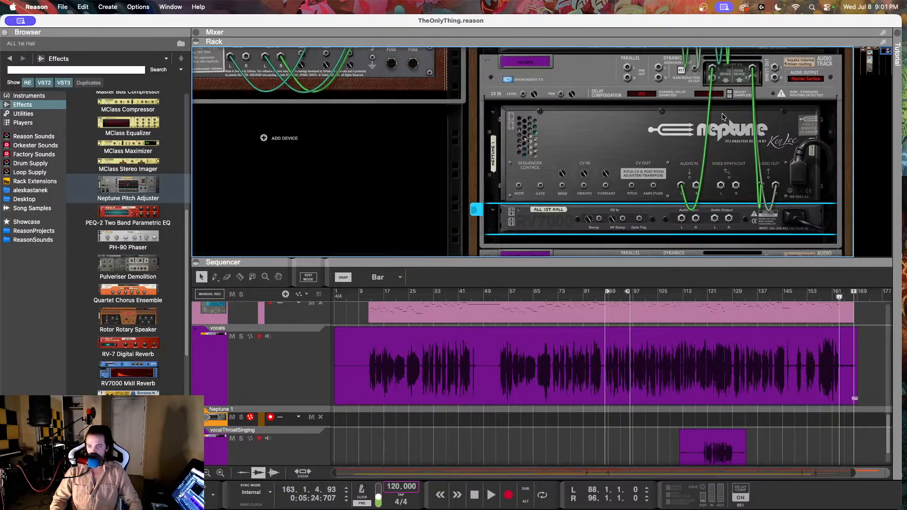
# Step: Connect Neptune's left and right outputs to the RV7000's audio inputs, and the vocals track's right insert send to Neptune's right input
pyautogui.click(716, 82)
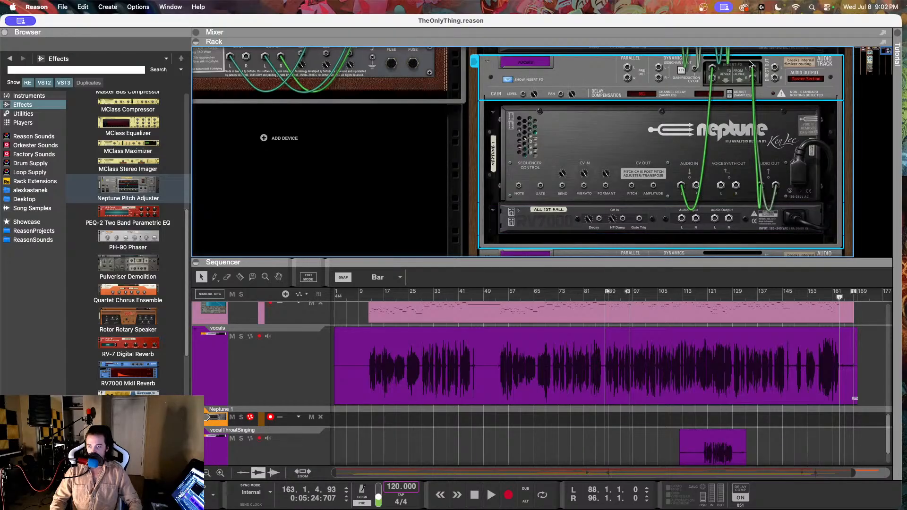
pyautogui.moveTo(700, 186); pyautogui.dragTo(684, 220)
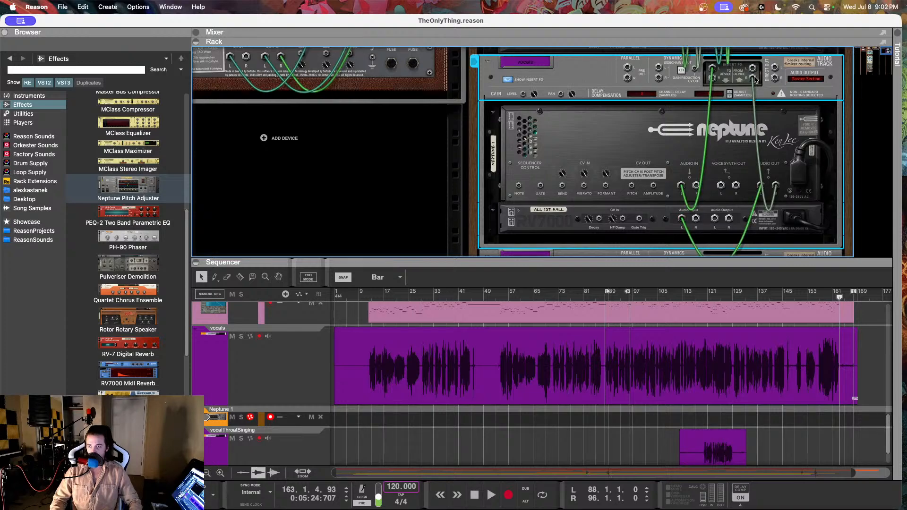
pyautogui.moveTo(755, 80); pyautogui.dragTo(698, 212)
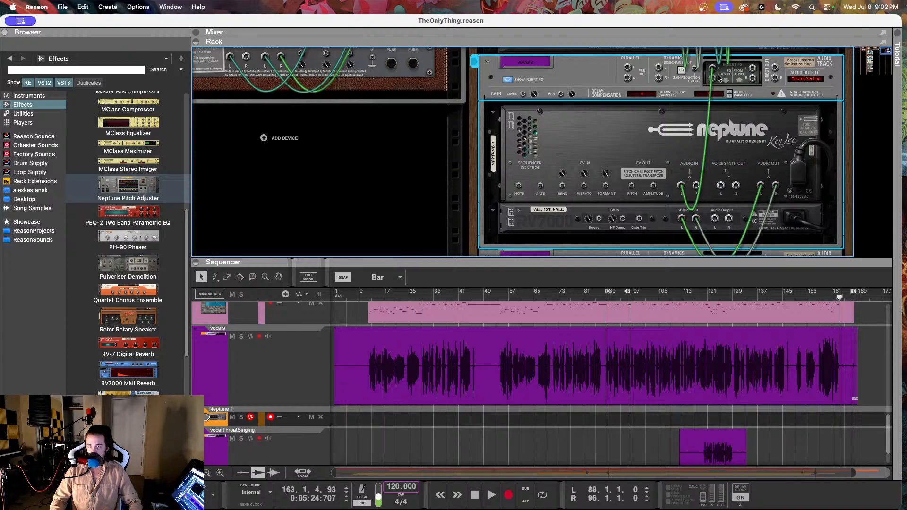
pyautogui.moveTo(711, 78); pyautogui.dragTo(696, 185)
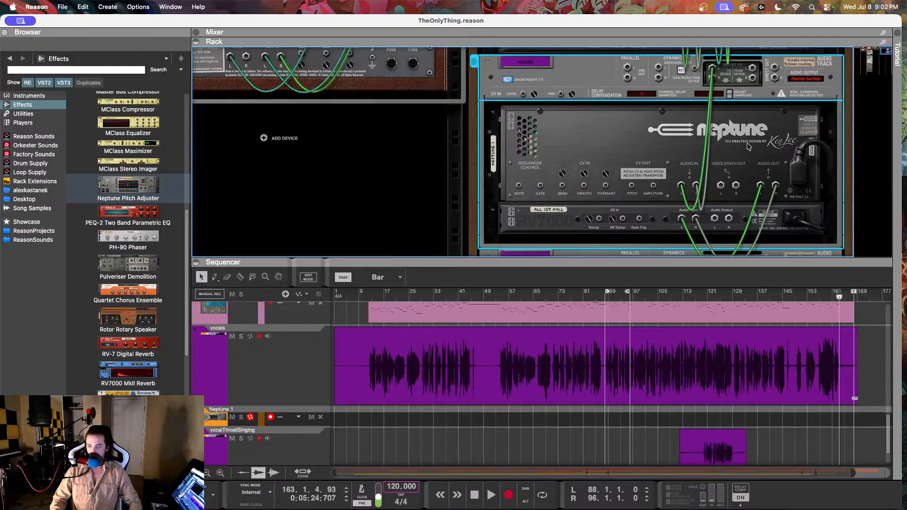
# Step: Connect the RV7000's audio output to the vocals track's insert return and check the complete cable routing
pyautogui.moveTo(715, 218); pyautogui.dragTo(753, 97)
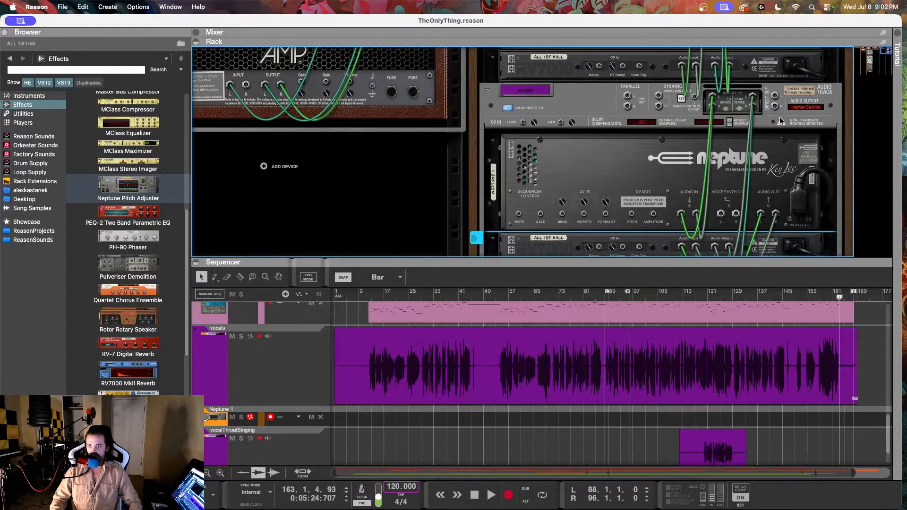
pyautogui.scroll(-5, 754, 155)
pyautogui.scroll(2, 744, 125)
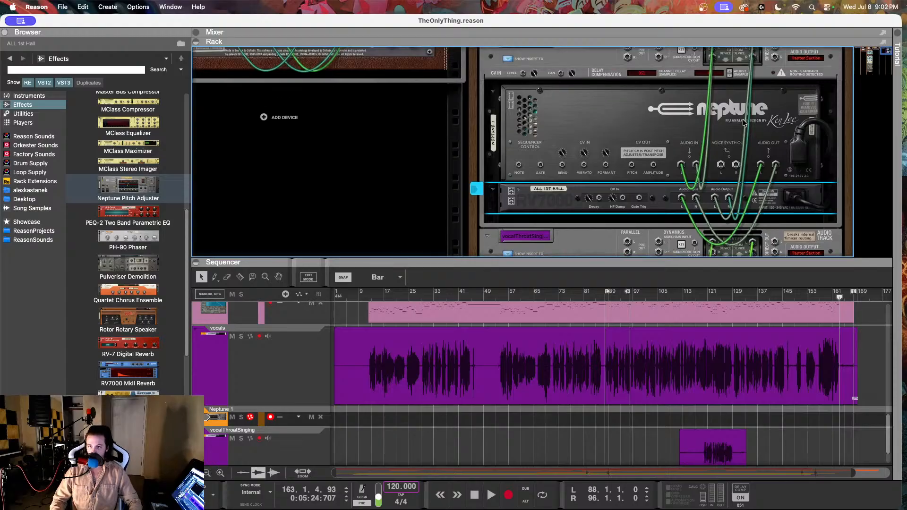
# Step: Play the song from about bar 10 with the rack's front side showing, and mute the vocalsPiano track
pyautogui.click(363, 296)
pyautogui.press('space')
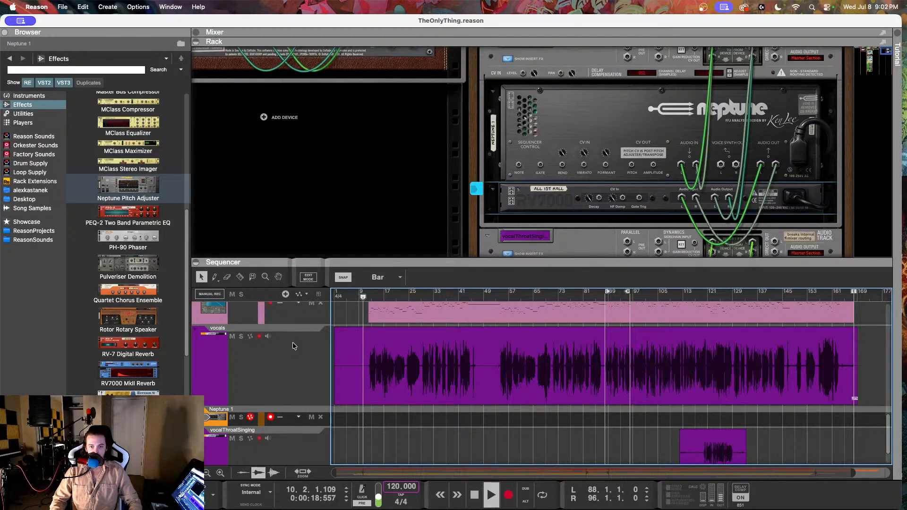
pyautogui.press('Tab')
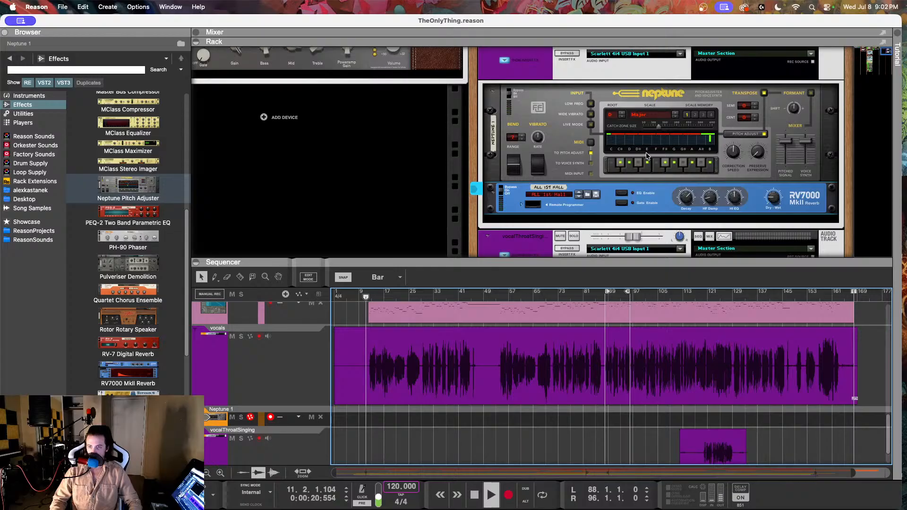
pyautogui.scroll(5, 207, 389)
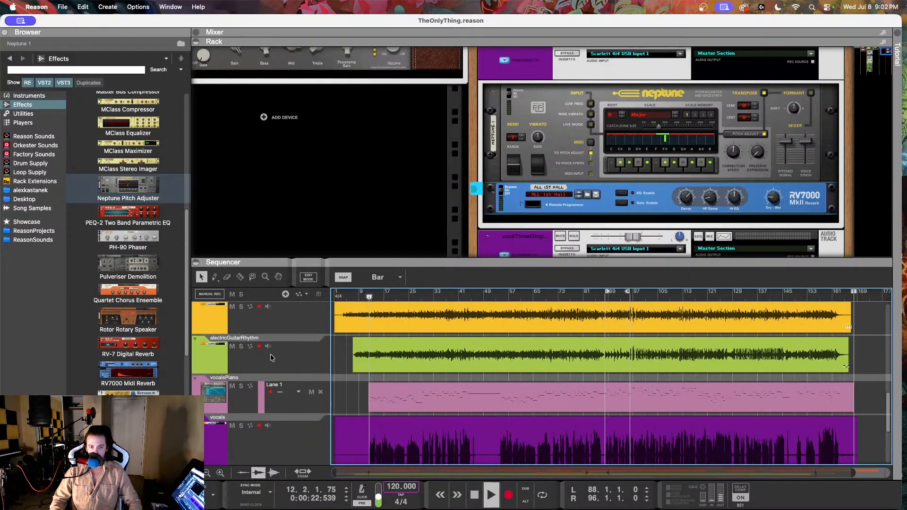
pyautogui.click(232, 376)
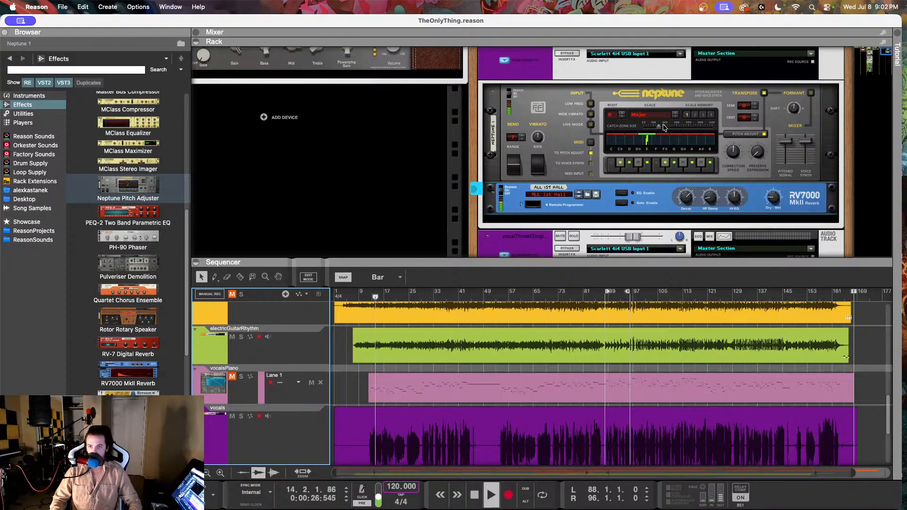
pyautogui.scroll(-3, 415, 385)
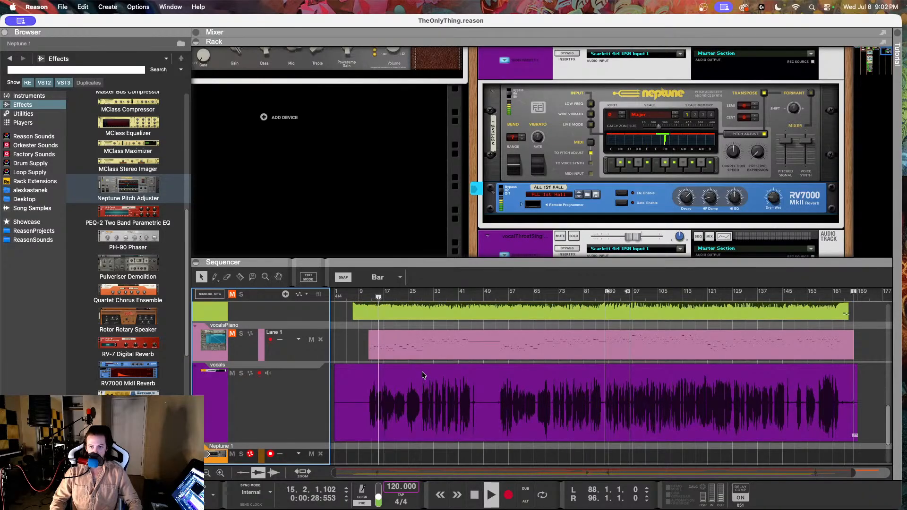
pyautogui.press('space')
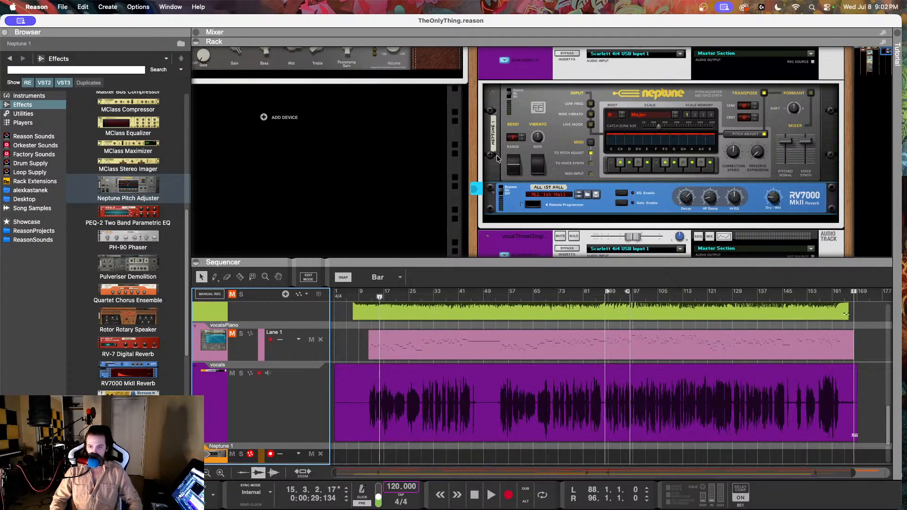
# Step: Duplicate the vocals track together with its devices
pyautogui.click(553, 115)
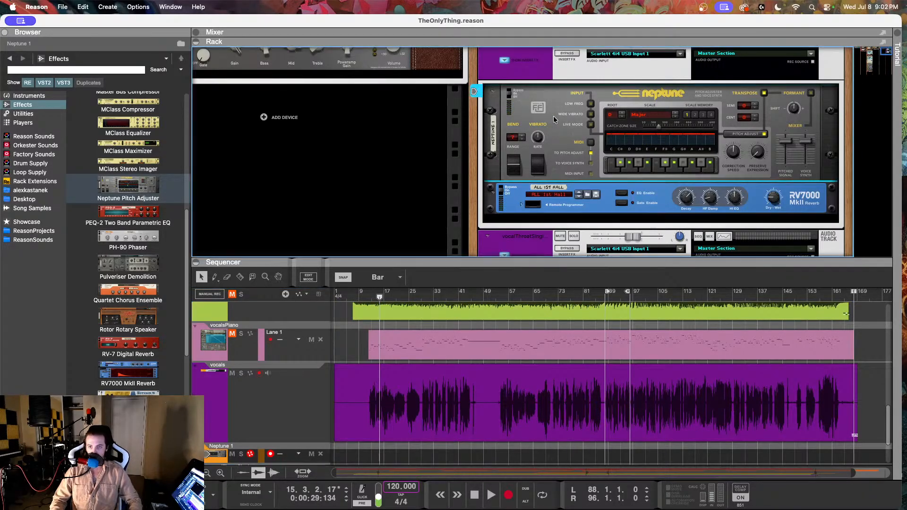
pyautogui.click(281, 416)
pyautogui.rightClick(290, 407)
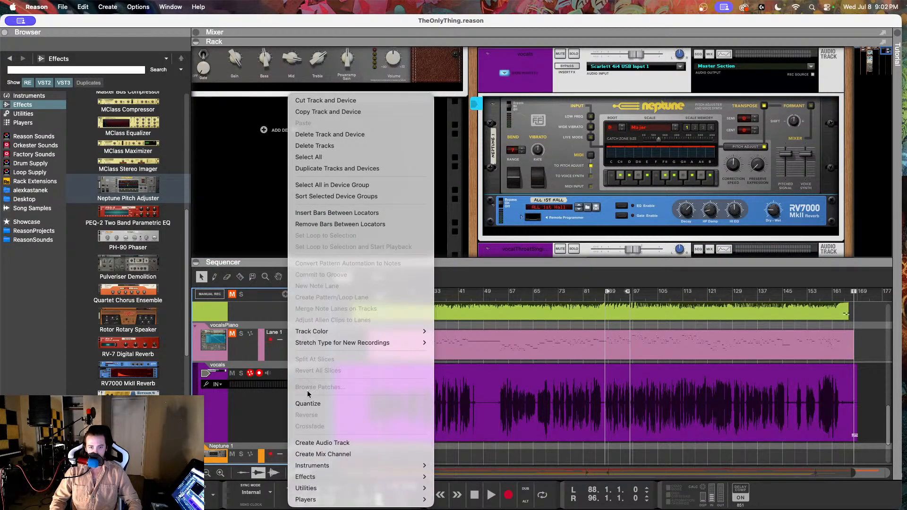
pyautogui.click(333, 169)
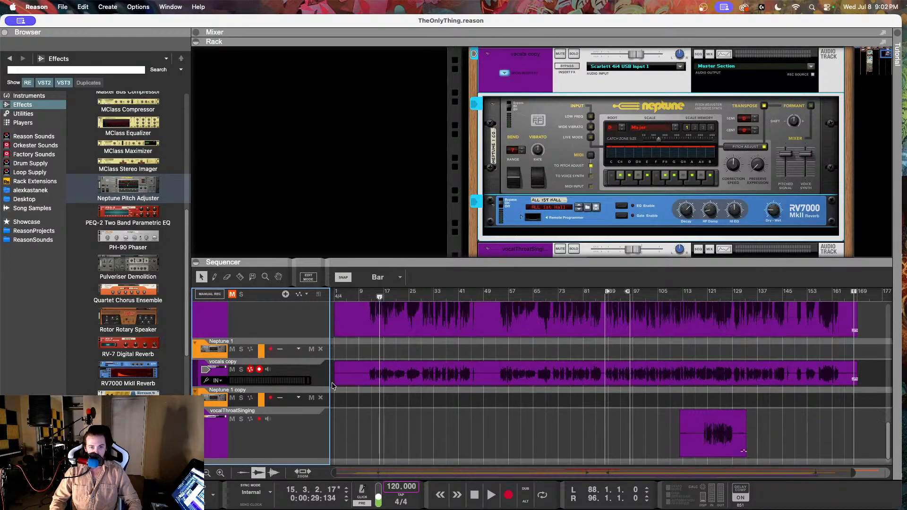
# Step: Delete the Neptune 1 track and its device from the original vocals chain
pyautogui.click(289, 381)
pyautogui.rightClick(289, 381)
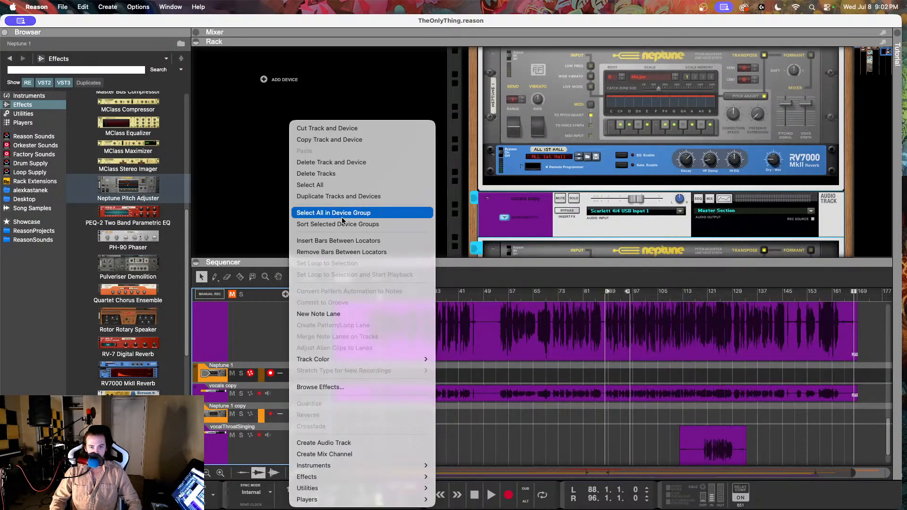
pyautogui.click(326, 163)
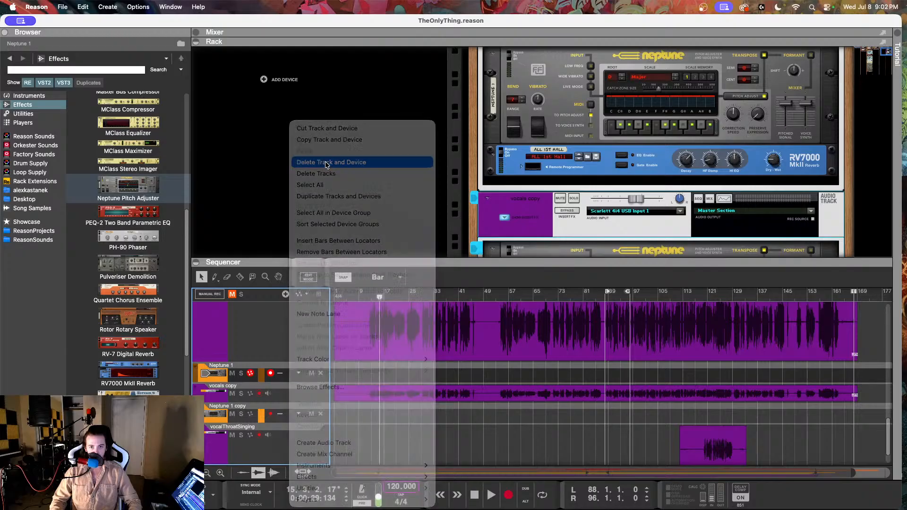
pyautogui.click(466, 222)
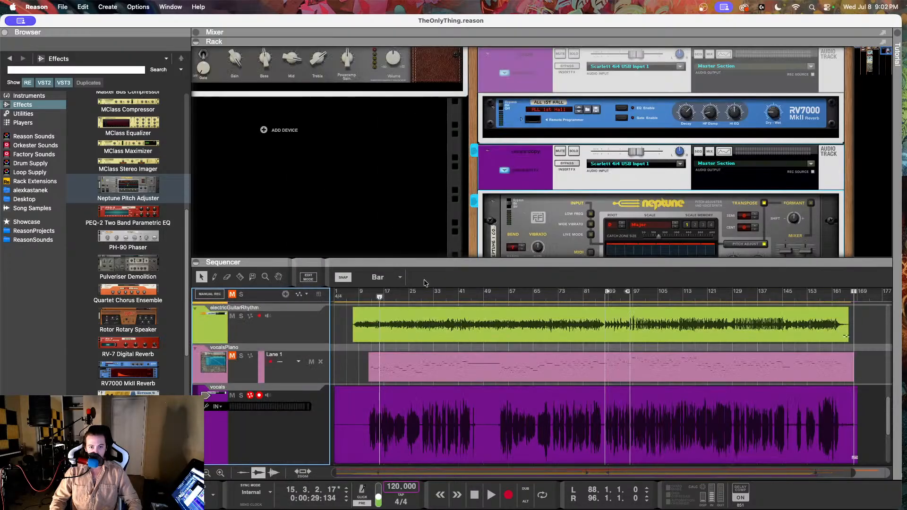
# Step: Inspect the rear cabling of the vocals and vocals copy insert chains
pyautogui.scroll(-3, 326, 420)
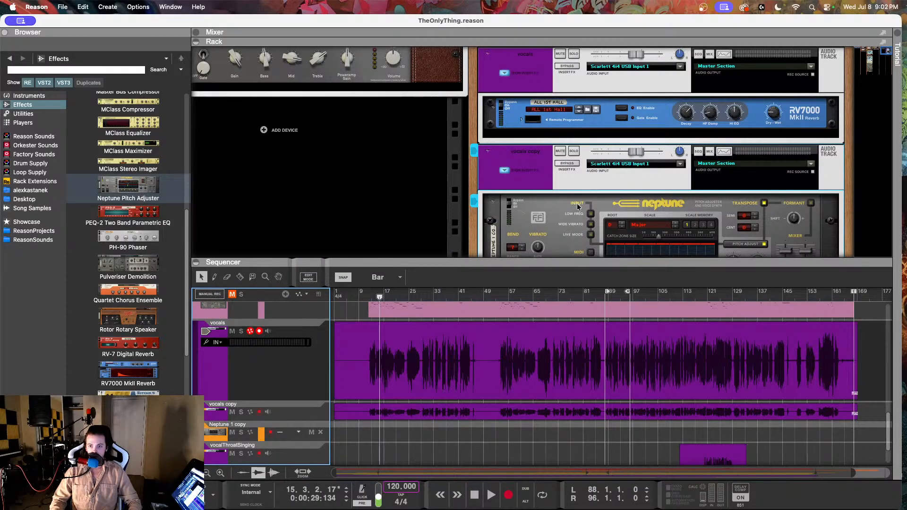
pyautogui.scroll(3, 576, 208)
pyautogui.click(588, 185)
pyautogui.press('Tab')
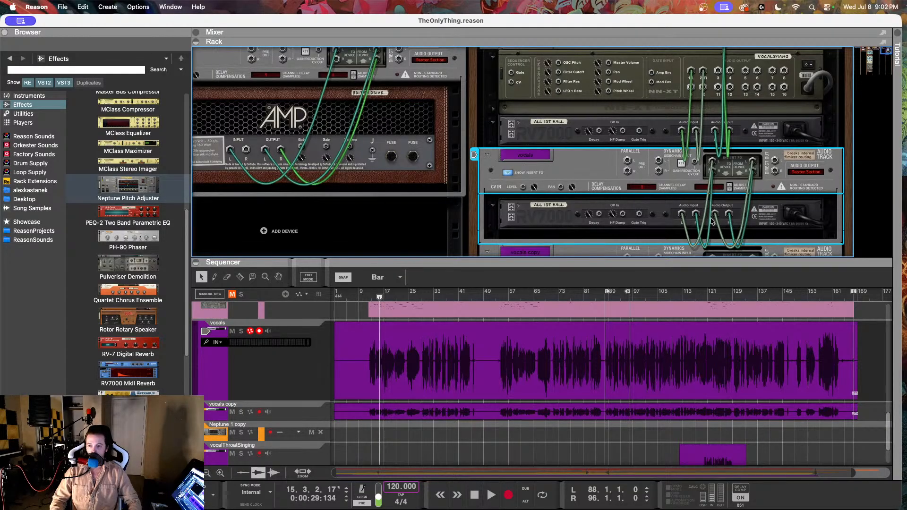
pyautogui.scroll(-6, 574, 189)
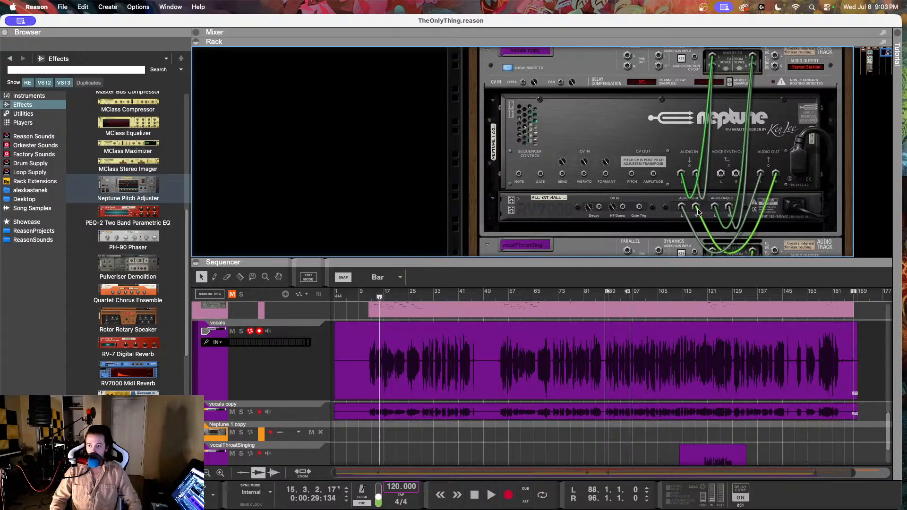
pyautogui.press('Tab')
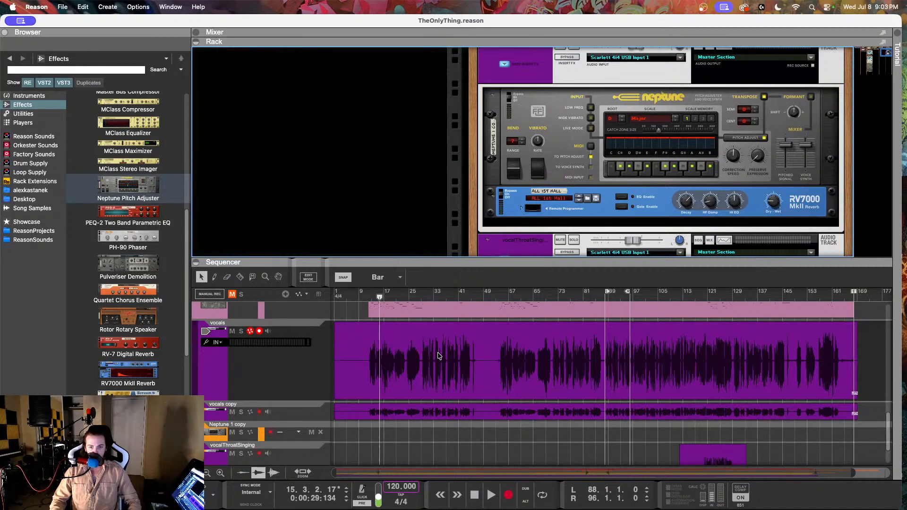
# Step: Change the Neptune 1 copy track's color to Deep Purple
pyautogui.scroll(-1, 438, 356)
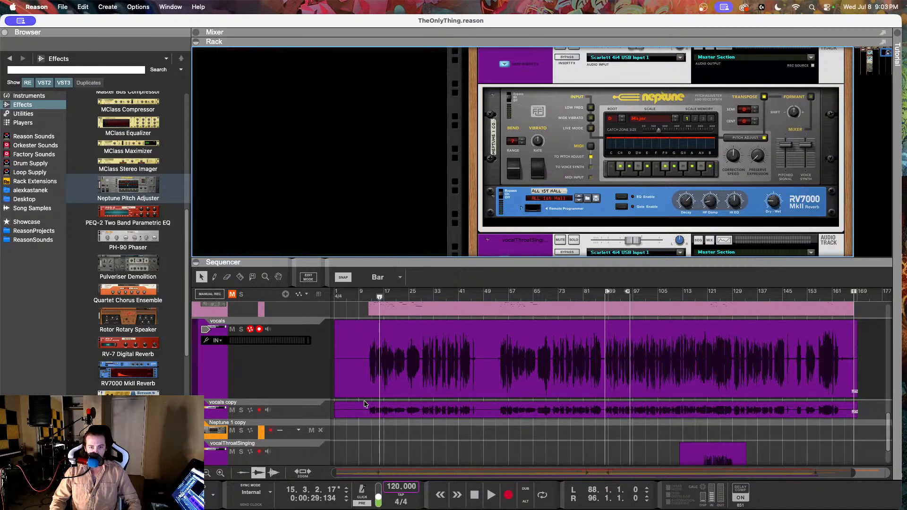
pyautogui.click(276, 435)
pyautogui.rightClick(280, 436)
pyautogui.moveTo(314, 361)
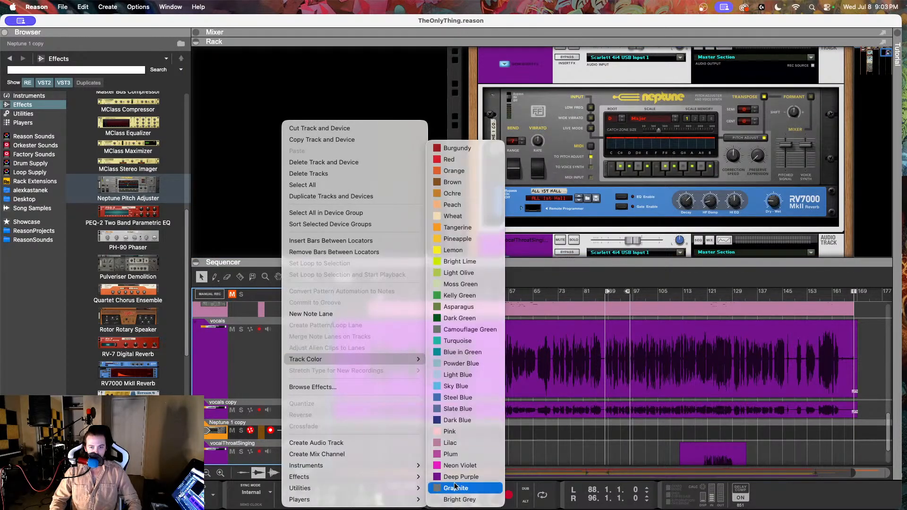
pyautogui.click(456, 476)
pyautogui.scroll(-1, 422, 400)
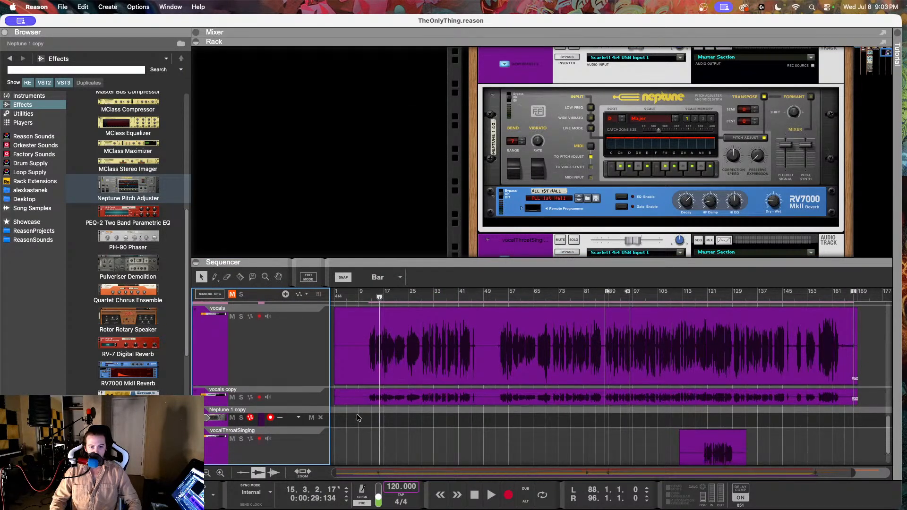
# Step: Show the mixer instead of the rack and increase the vocals copy track's height in the sequencer
pyautogui.click(197, 42)
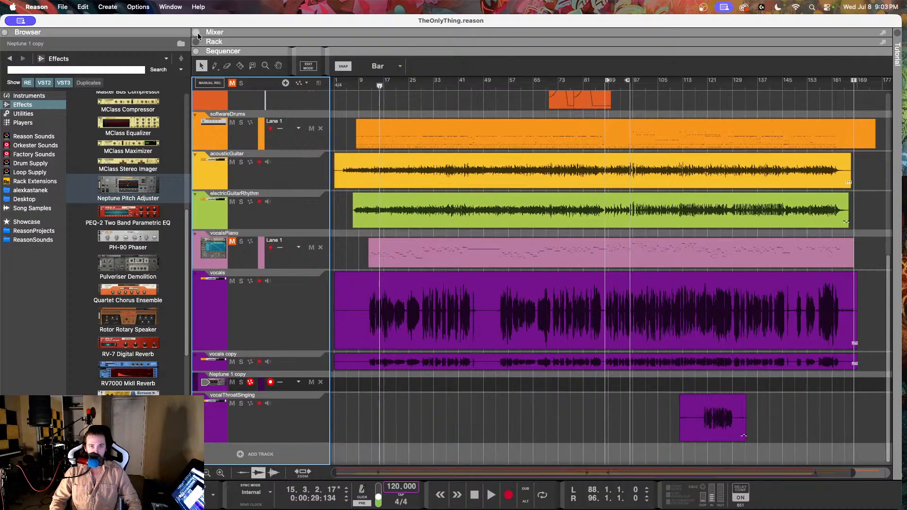
pyautogui.click(197, 33)
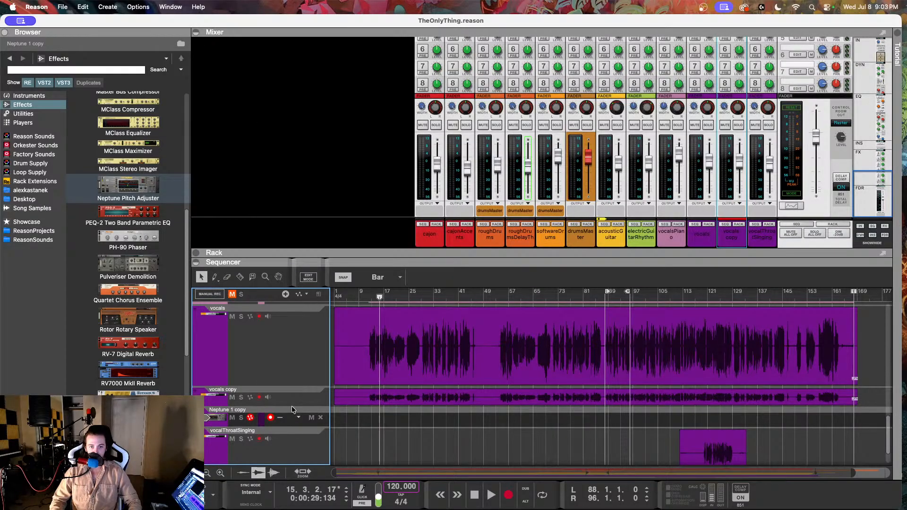
pyautogui.moveTo(291, 407); pyautogui.dragTo(285, 447)
# Step: Play the song from bar 10 and lower the vocals copy channel's fader below the vocals channel's level
pyautogui.click(363, 296)
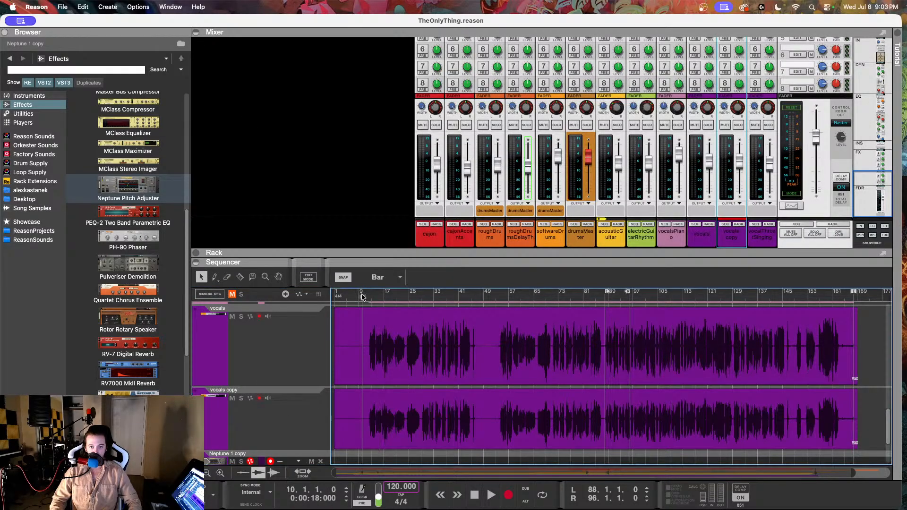
pyautogui.press('space')
pyautogui.click(293, 348)
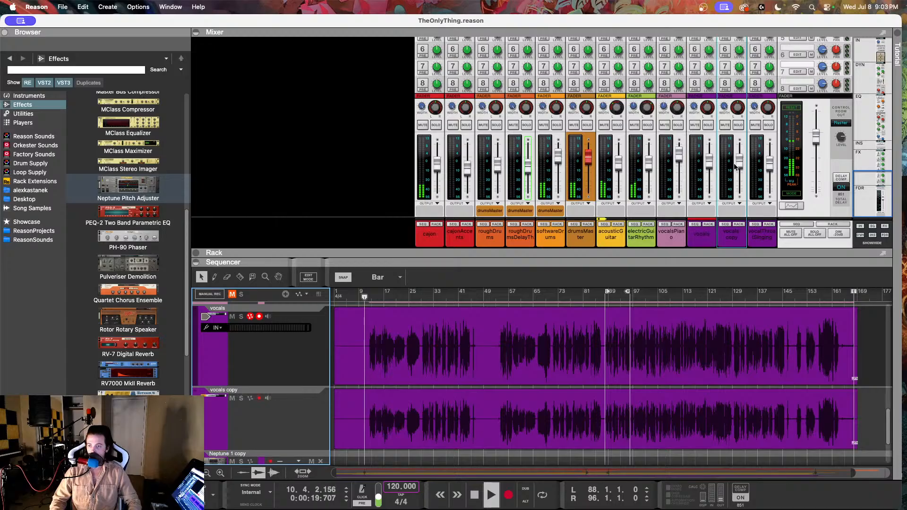
pyautogui.moveTo(738, 163); pyautogui.dragTo(741, 176)
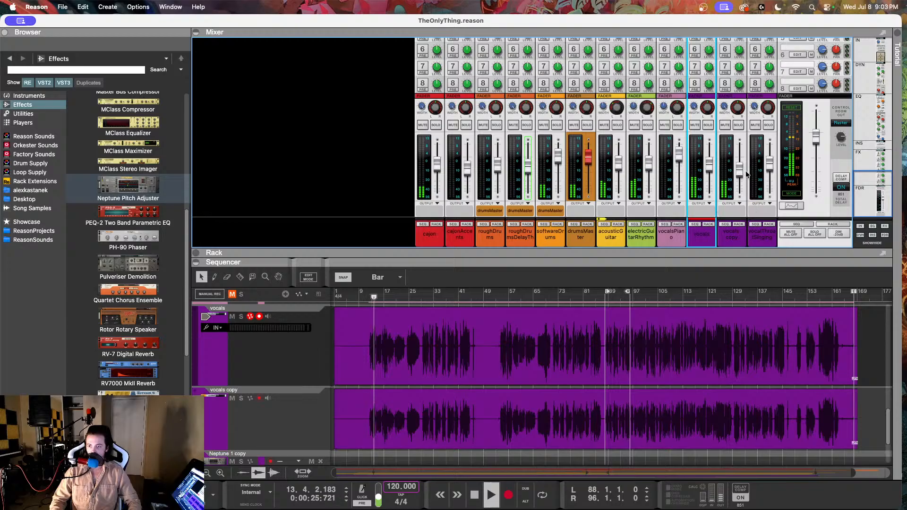
pyautogui.moveTo(740, 169); pyautogui.dragTo(740, 179)
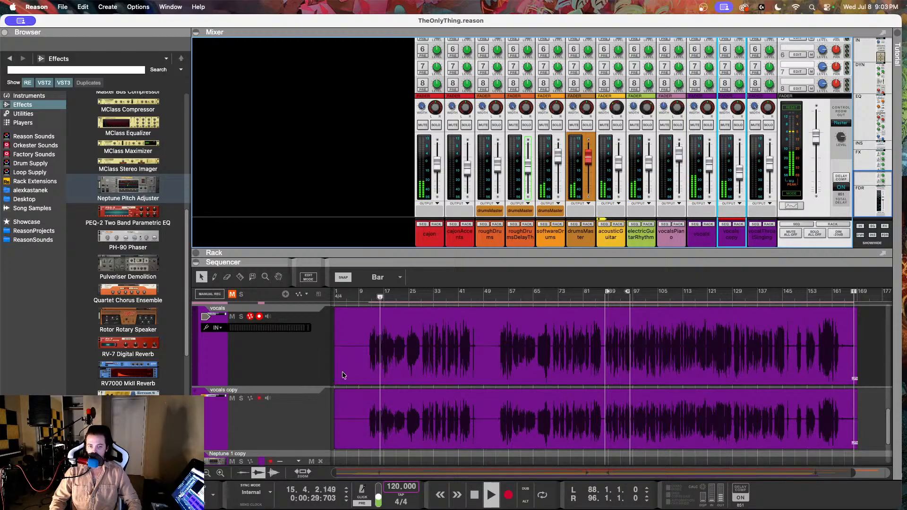
# Step: Solo the vocals copy and vocals tracks and lower the vocals copy channel's level to about -19 dB
pyautogui.click(242, 399)
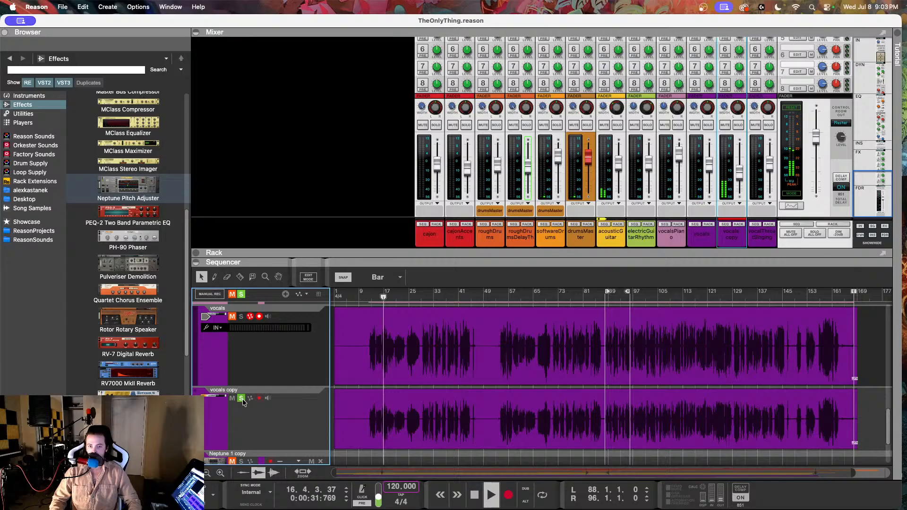
pyautogui.click(241, 316)
pyautogui.click(232, 316)
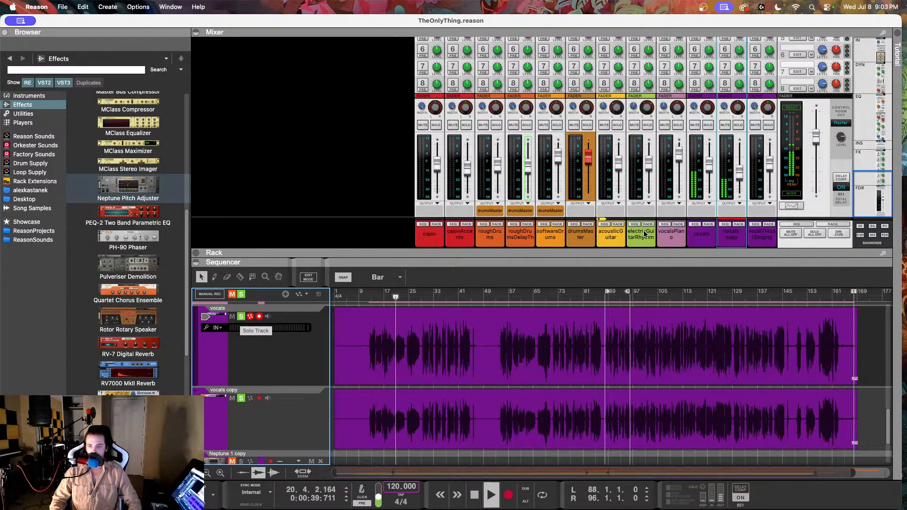
pyautogui.click(710, 166)
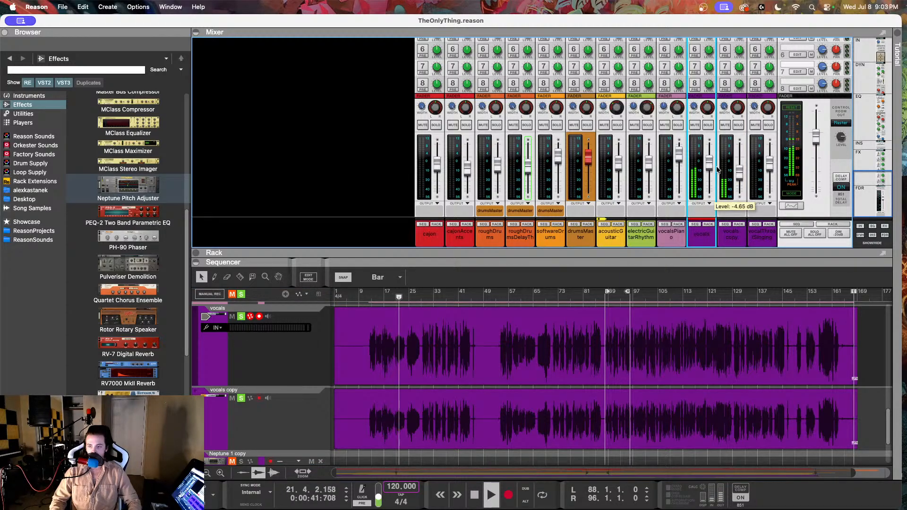
pyautogui.click(739, 178)
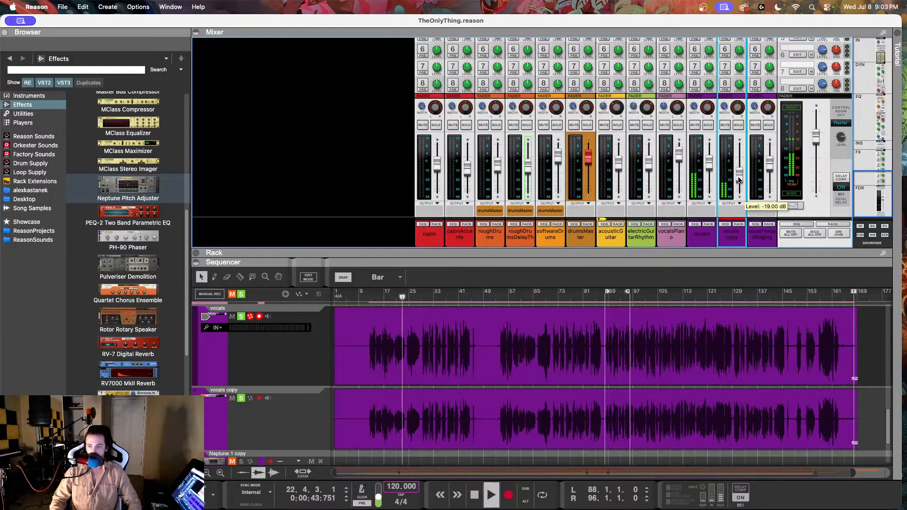
# Step: Turn off solo on both vocal tracks and replay the full mix from about bar 10
pyautogui.click(241, 316)
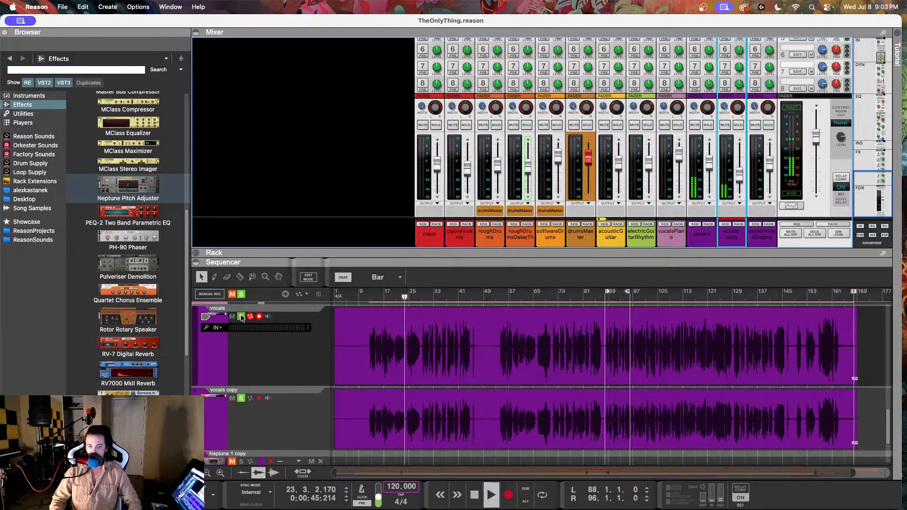
pyautogui.click(241, 399)
pyautogui.click(361, 296)
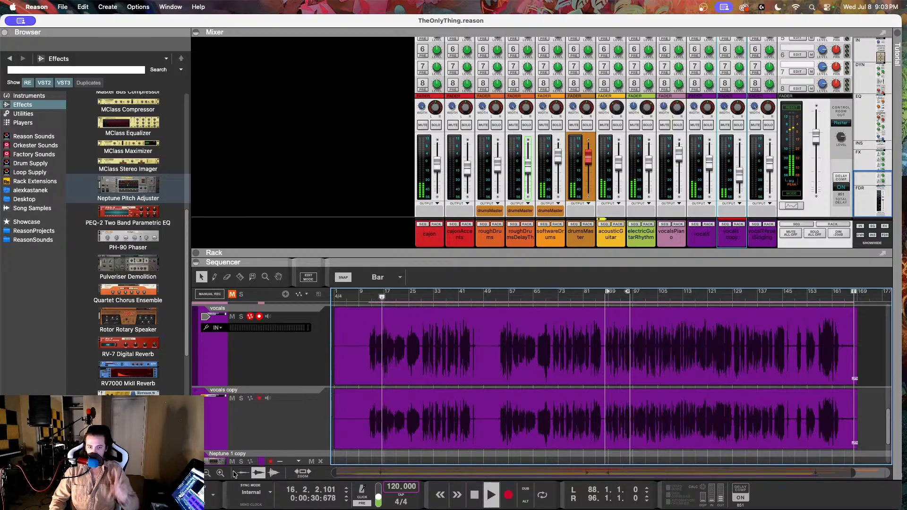
# Step: Rename the vocals copy track to vocalsAdjusted
pyautogui.click(232, 391)
pyautogui.doubleClick(240, 391)
pyautogui.press('BackSpace')
pyautogui.press('BackSpace')
pyautogui.press('BackSpace')
pyautogui.press('BackSpace')
pyautogui.press('BackSpace')
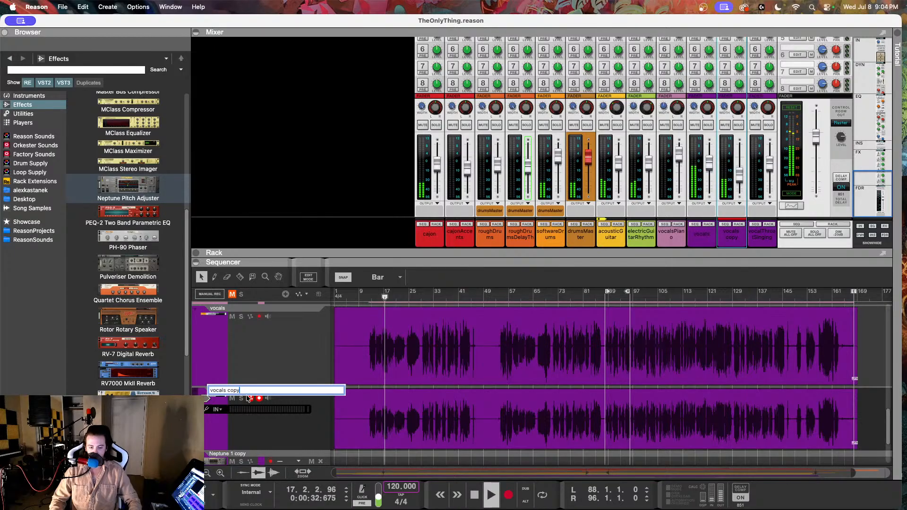
pyautogui.write('Adjus')
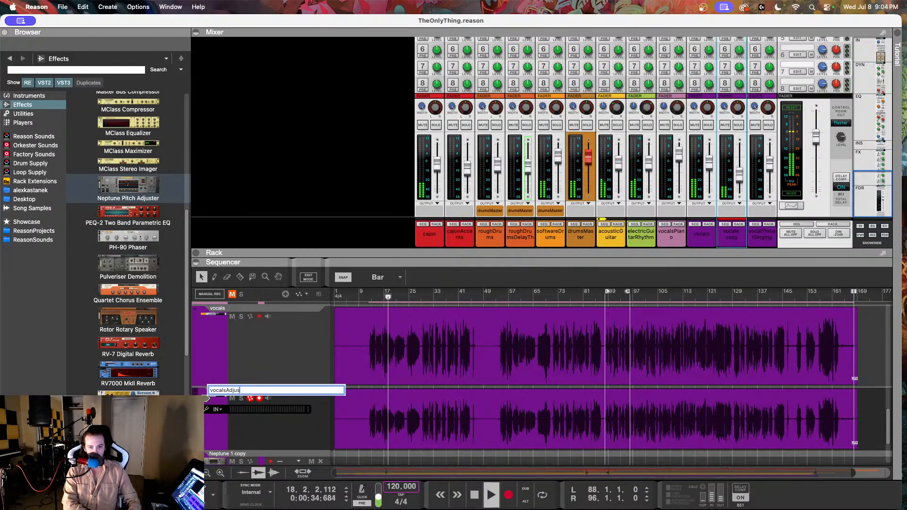
pyautogui.write('ted')
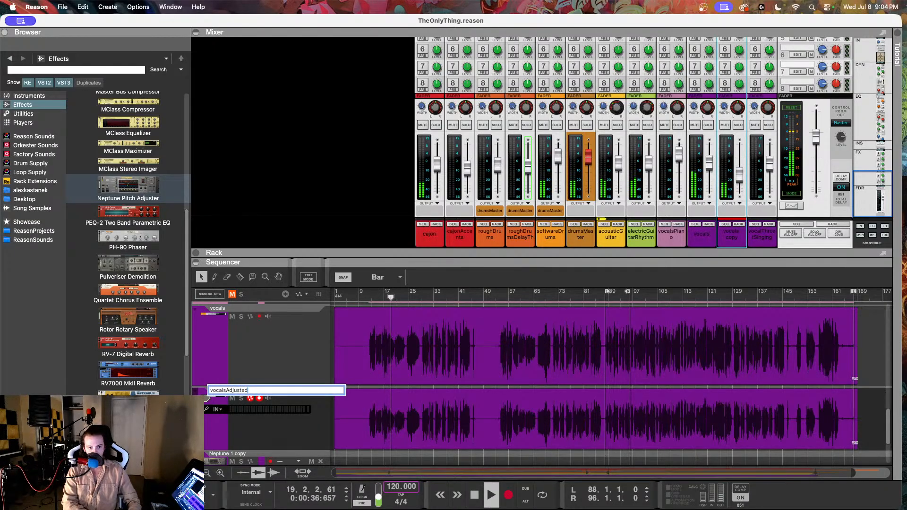
pyautogui.press('Return')
# Step: Rename the Neptune 1 copy track below vocalsAdjusted to NeptunePitchAdjuster
pyautogui.scroll(-1, 257, 381)
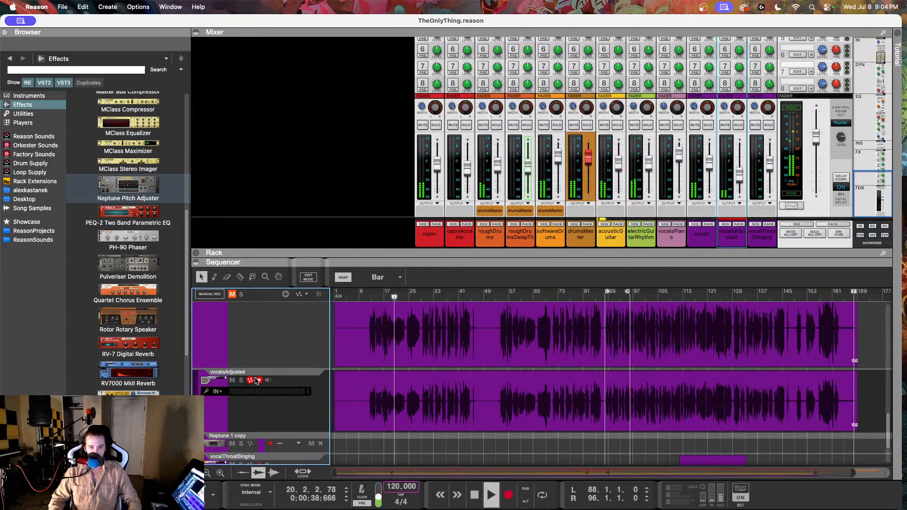
pyautogui.scroll(-1, 257, 381)
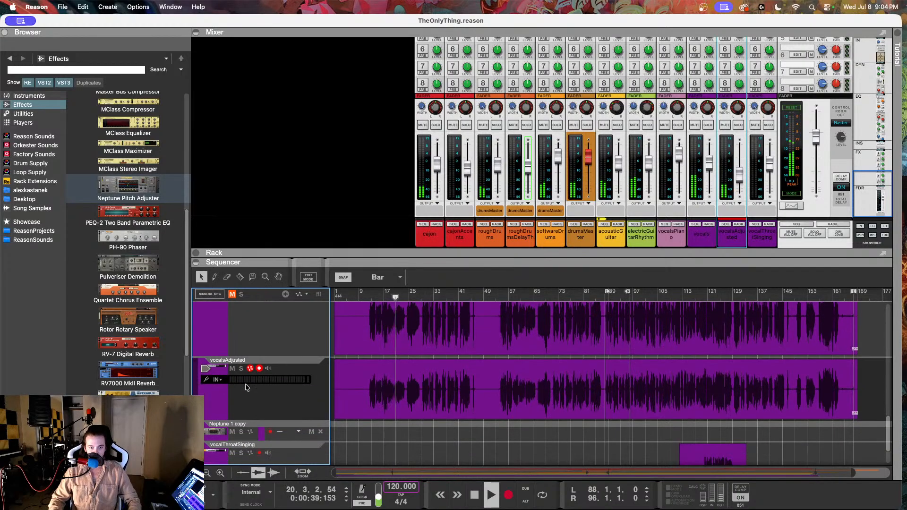
pyautogui.doubleClick(244, 426)
pyautogui.click(251, 426)
pyautogui.press('BackSpace')
pyautogui.press('BackSpace')
pyautogui.press('BackSpace')
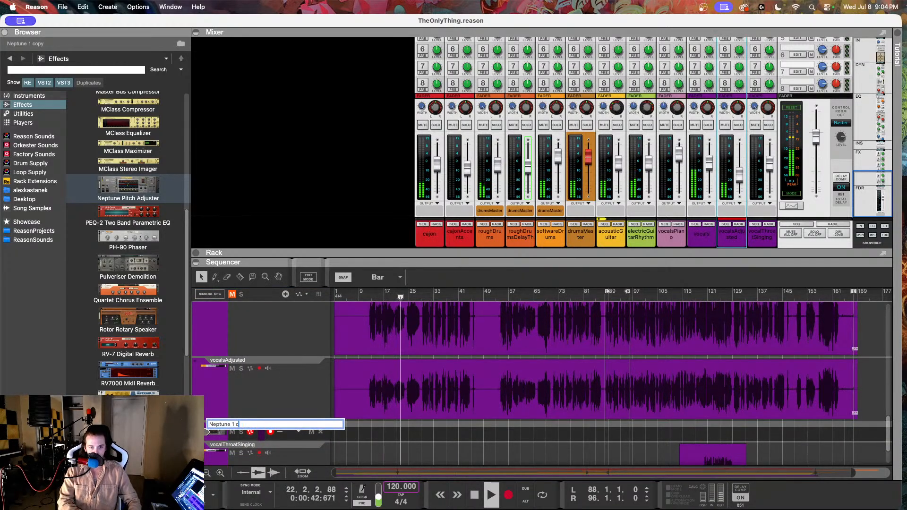
pyautogui.press('BackSpace')
pyautogui.press('BackSpace')
pyautogui.press('BackSpace')
pyautogui.press('BackSpace')
pyautogui.write('PitchA')
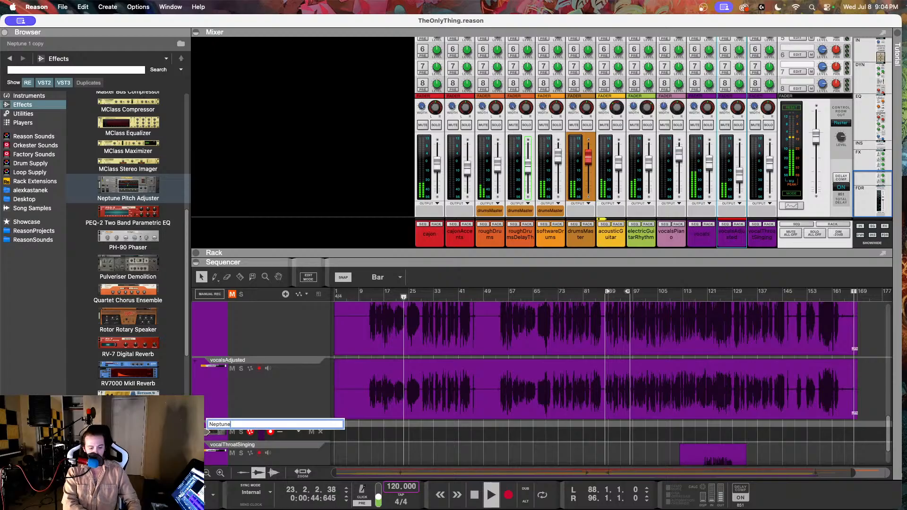
pyautogui.write('djuster')
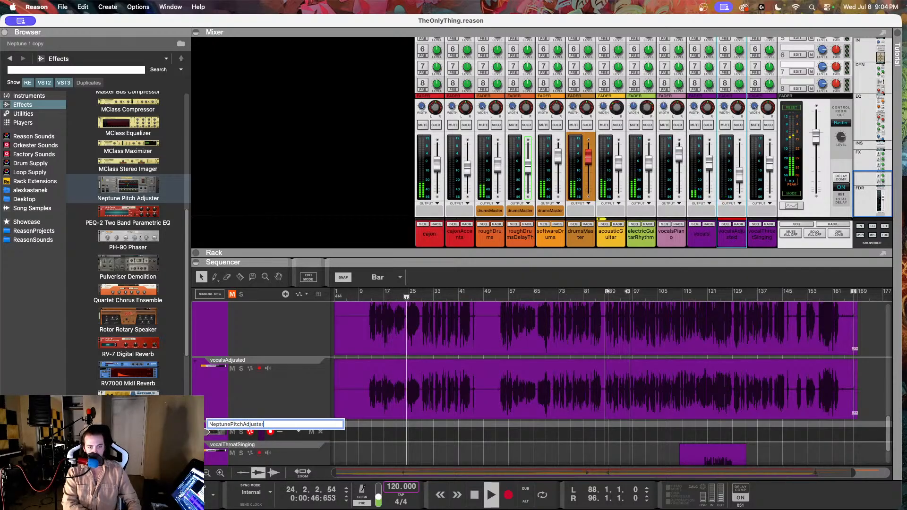
pyautogui.press('Return')
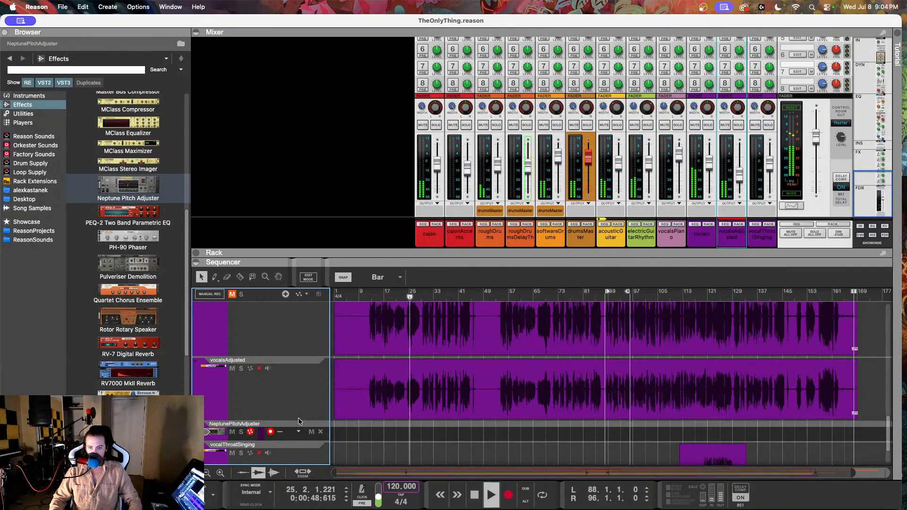
# Step: Select the vocalsAdjusted track and enlarge the sequencer area so the tracks down to vocalThroatSinging fit
pyautogui.scroll(3, 321, 395)
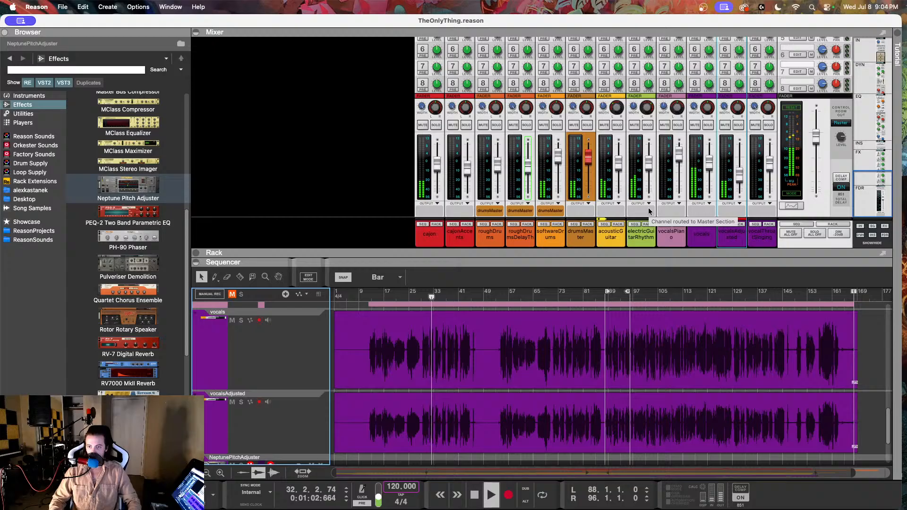
pyautogui.click(708, 164)
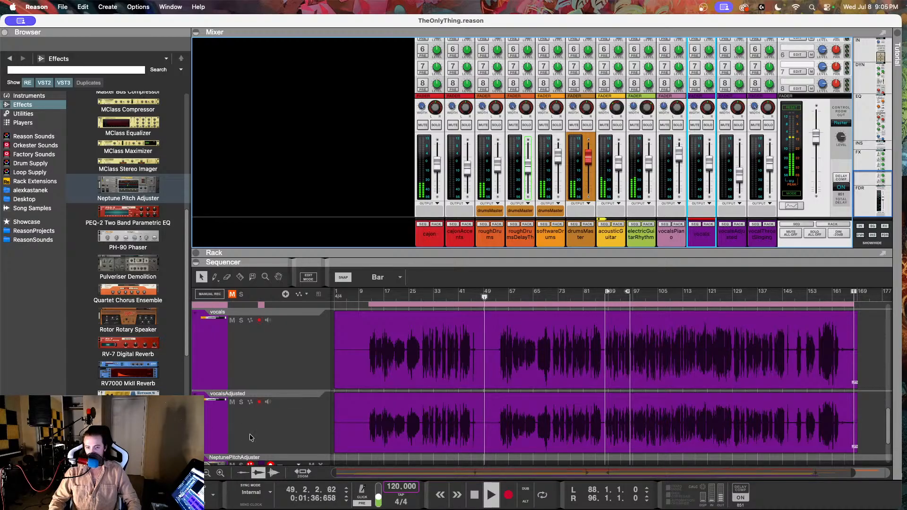
pyautogui.click(266, 436)
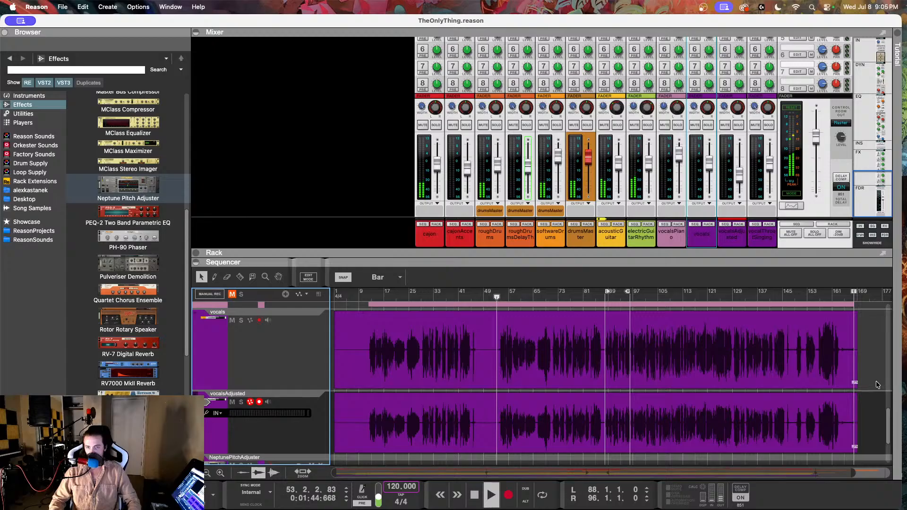
pyautogui.moveTo(363, 260); pyautogui.dragTo(356, 205)
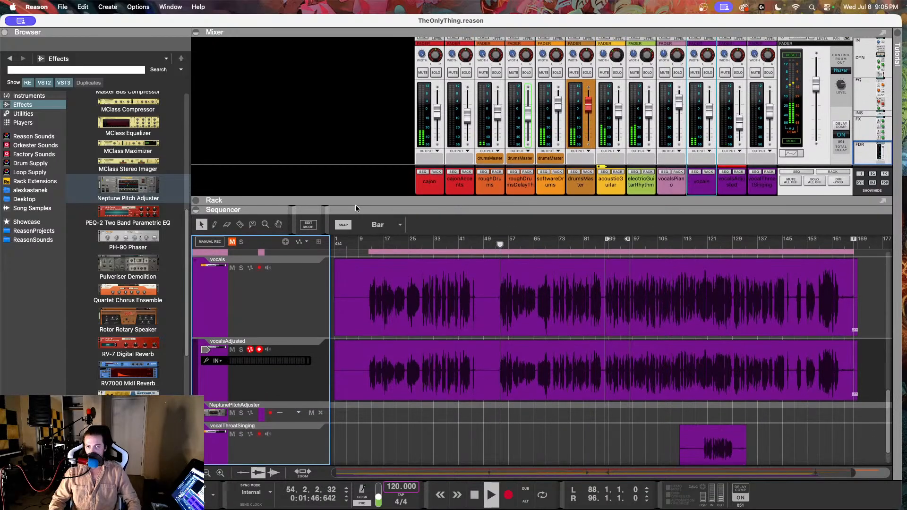
pyautogui.scroll(-1, 450, 417)
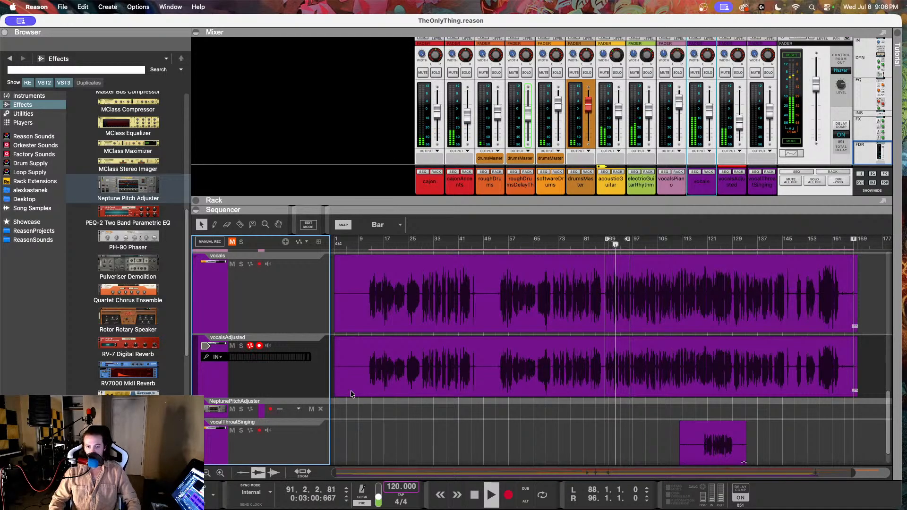
# Step: Mute and unmute the vocalsAdjusted track during playback to compare the mix, and select the vocals track
pyautogui.click(232, 346)
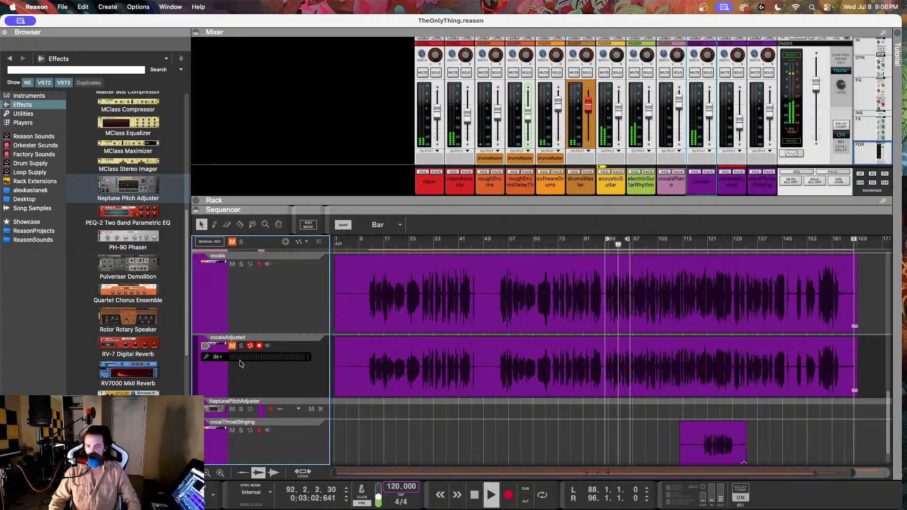
pyautogui.click(232, 346)
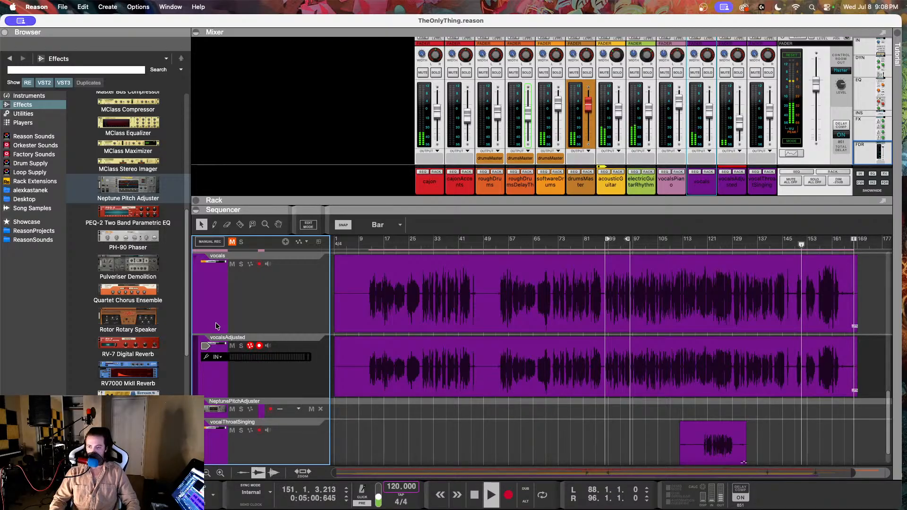
pyautogui.click(294, 310)
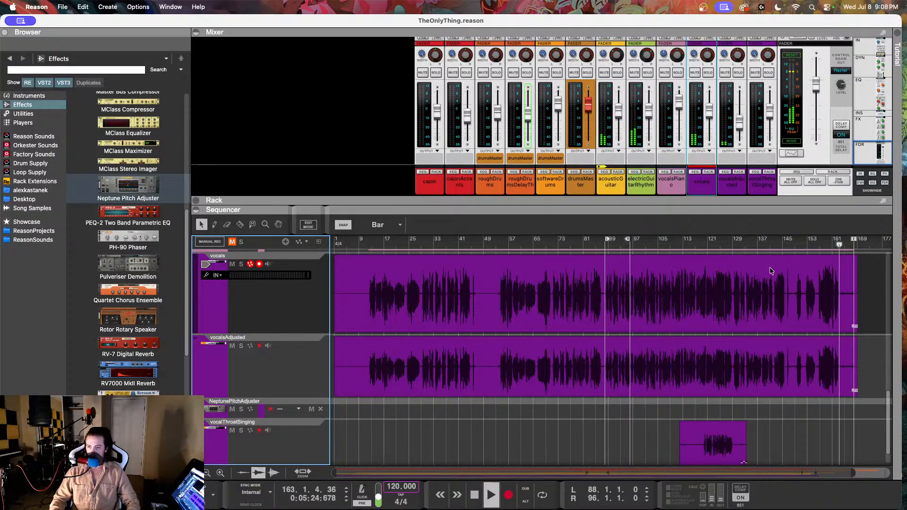
# Step: Stop playback, move the song position to bar 144 and play from there
pyautogui.press('space')
pyautogui.click(780, 242)
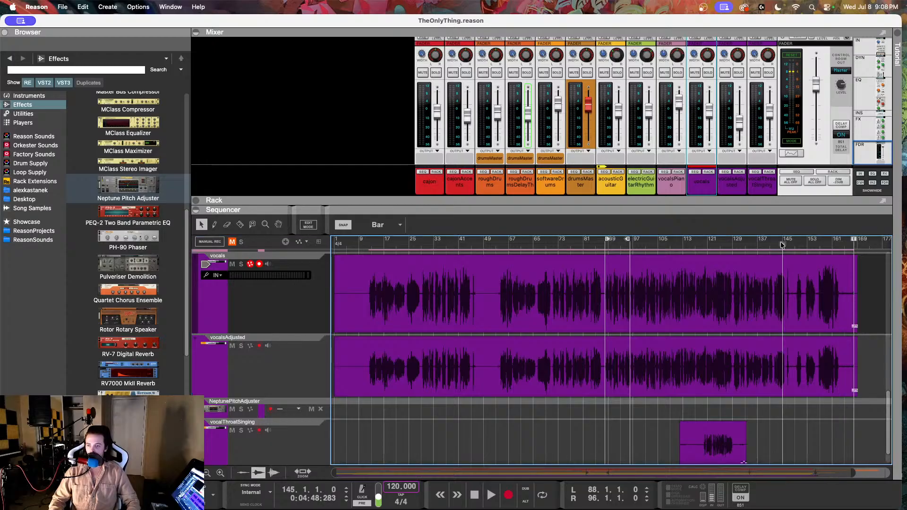
pyautogui.click(783, 244)
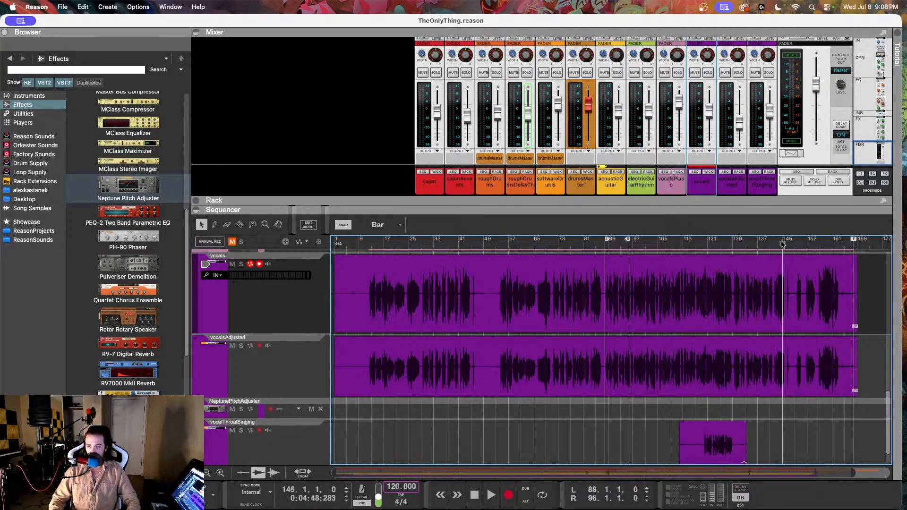
pyautogui.click(779, 244)
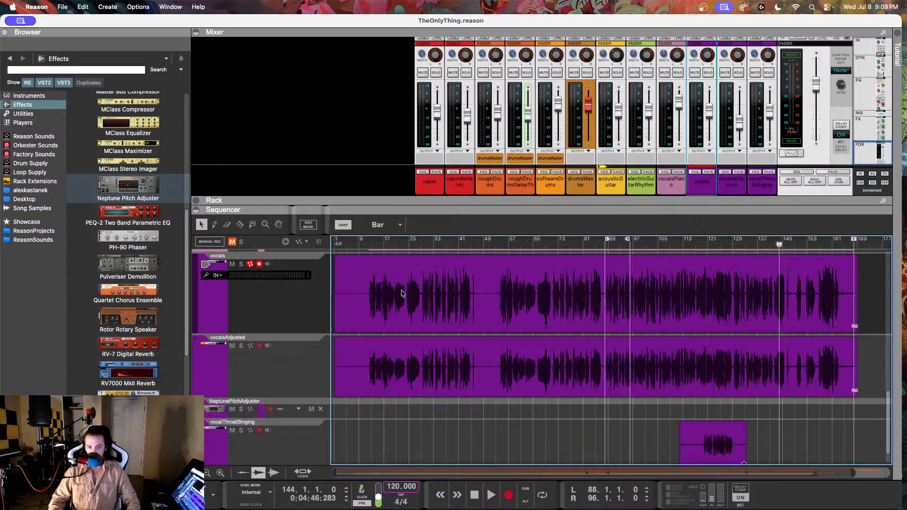
pyautogui.press('space')
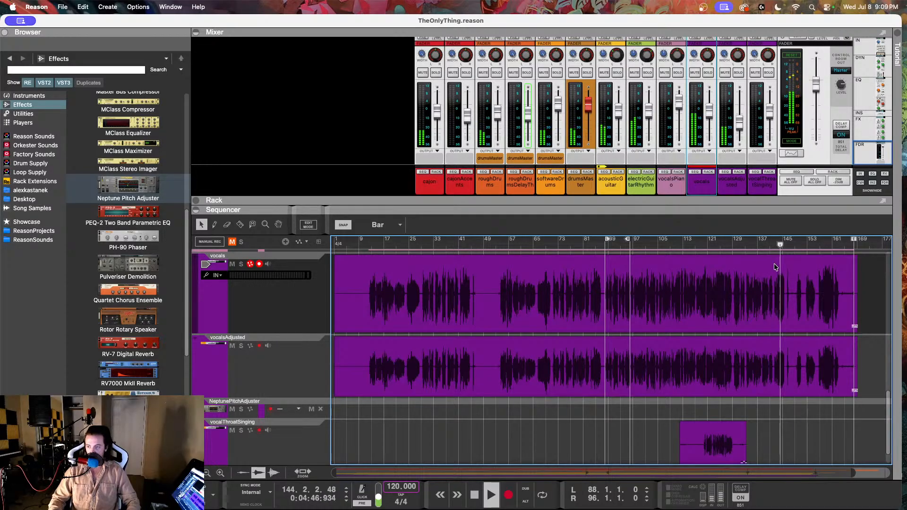
# Step: Replay the vocals closely from about bar 140 and stop just after bar 145
pyautogui.scroll(2, 753, 280)
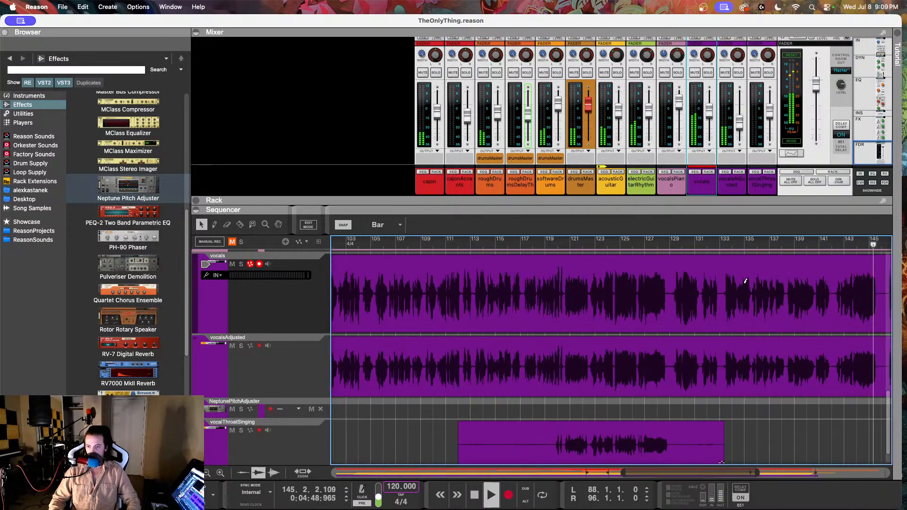
pyautogui.hscroll(2, 745, 281)
pyautogui.press('space')
pyautogui.click(632, 241)
pyautogui.press('space')
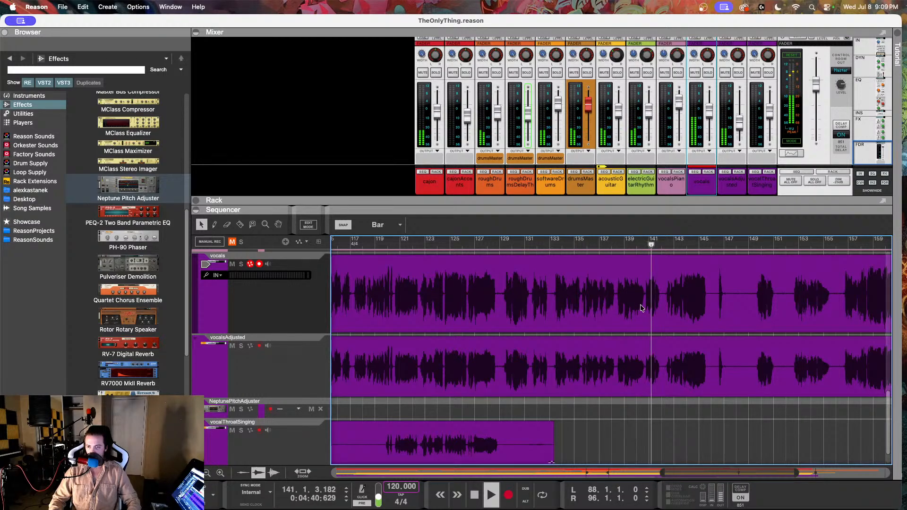
pyautogui.hscroll(2, 633, 317)
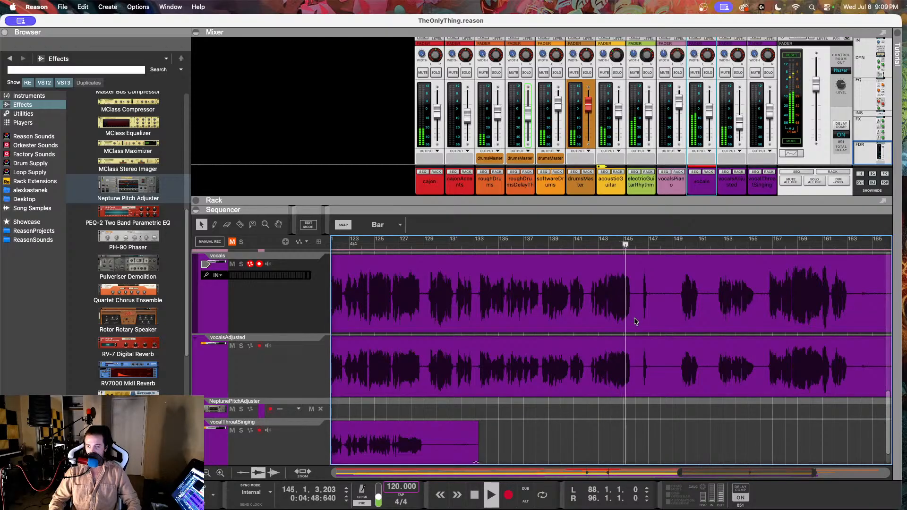
pyautogui.press('space')
# Step: Open the vocals clip in Pitch Edit mode at the notes around bar 145
pyautogui.click(623, 296)
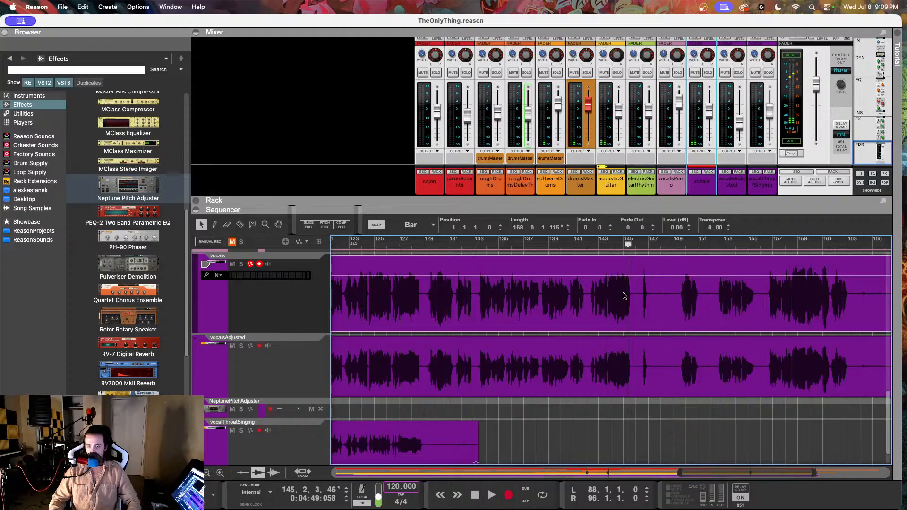
pyautogui.doubleClick(624, 296)
pyautogui.scroll(-3, 630, 301)
pyautogui.scroll(8, 637, 305)
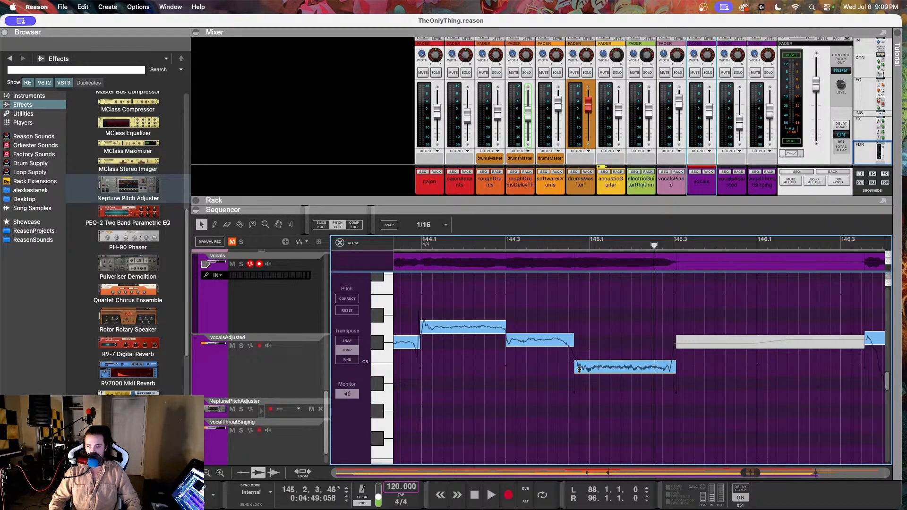
# Step: Select the long B 2 note at bar 145 and audition the phrase from just before bar 144
pyautogui.click(580, 369)
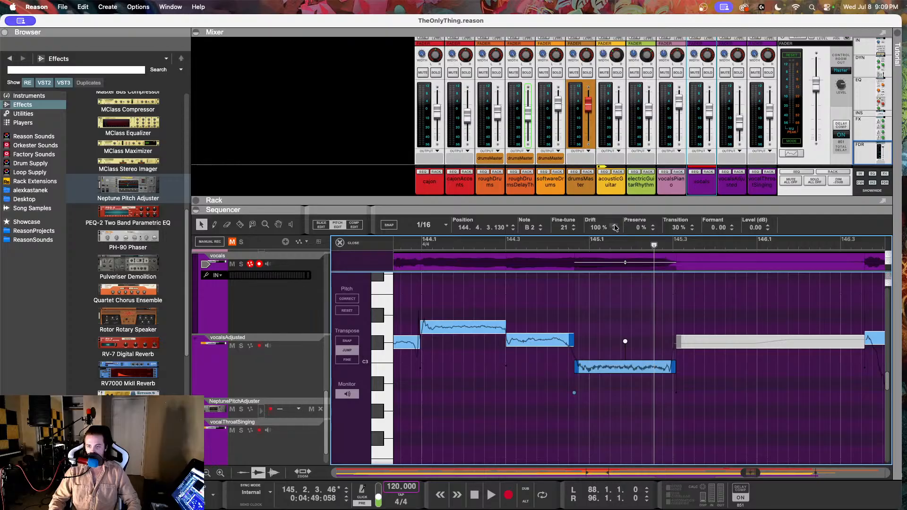
pyautogui.click(528, 339)
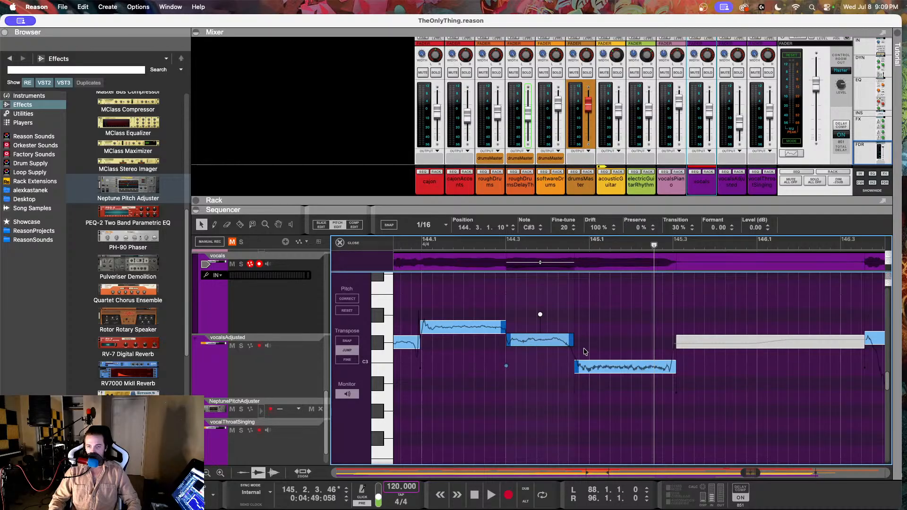
pyautogui.click(591, 362)
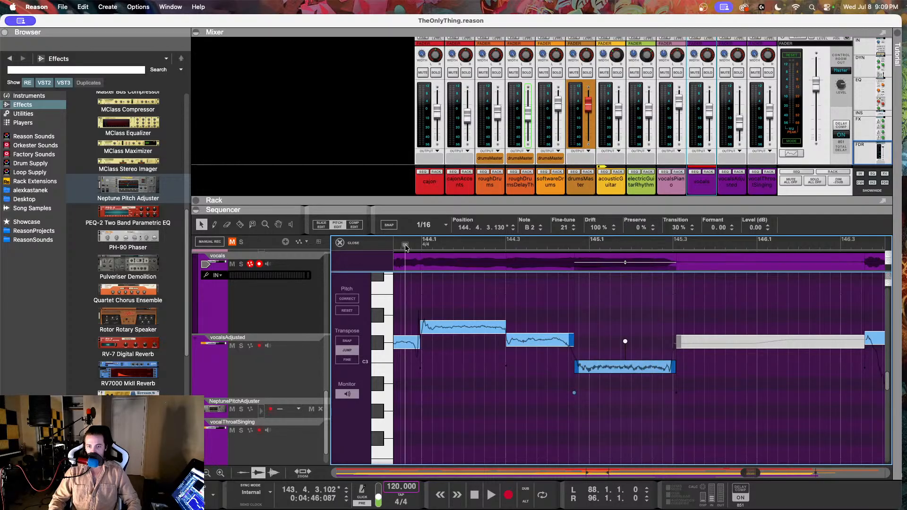
pyautogui.press('space')
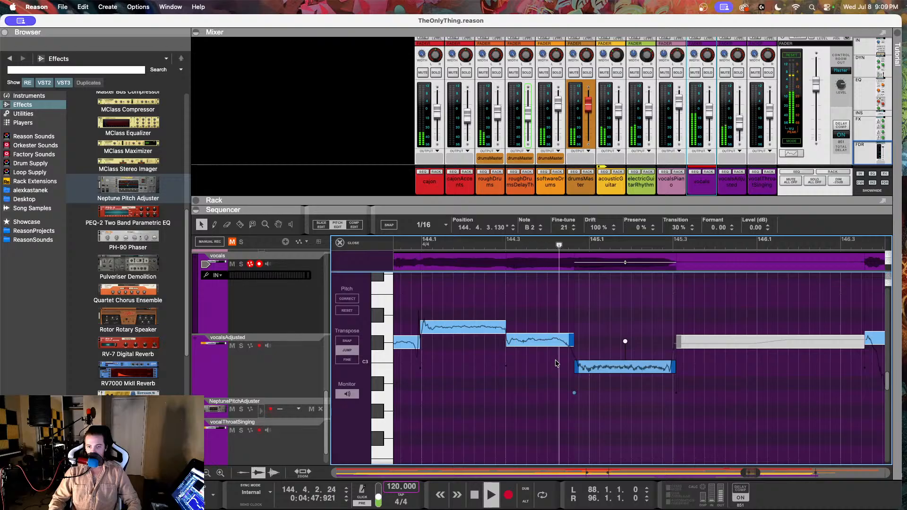
pyautogui.press('space')
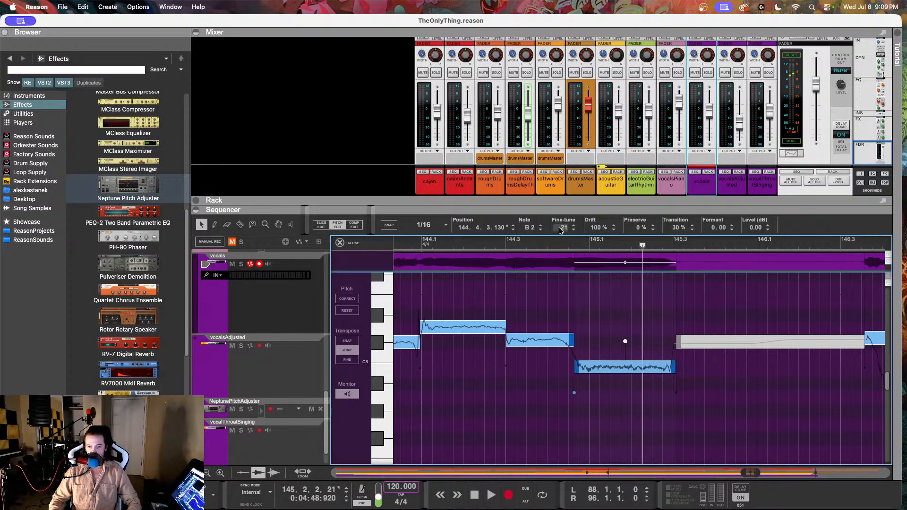
# Step: Set the selected B 2 note's fine-tune to -5 and replay the phrase from about bar 144.3
pyautogui.moveTo(560, 229); pyautogui.dragTo(538, 279)
pyautogui.click(535, 245)
pyautogui.press('space')
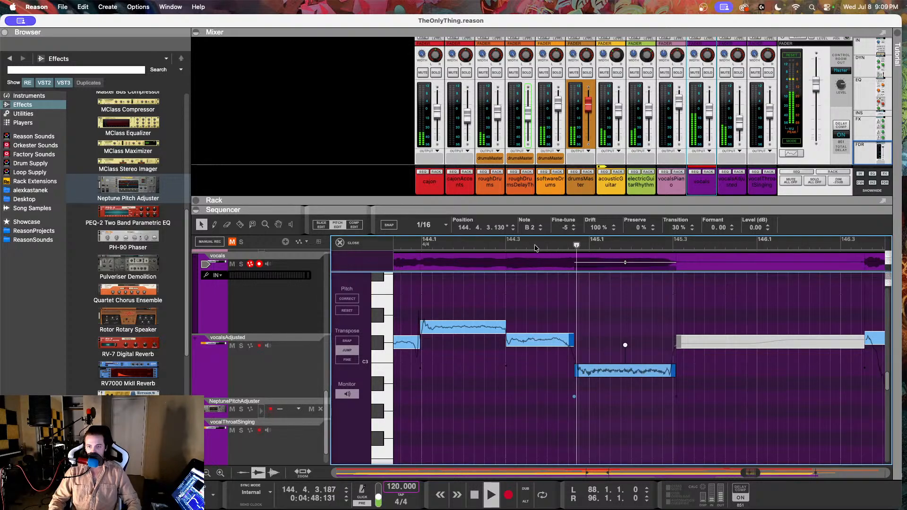
pyautogui.click(499, 246)
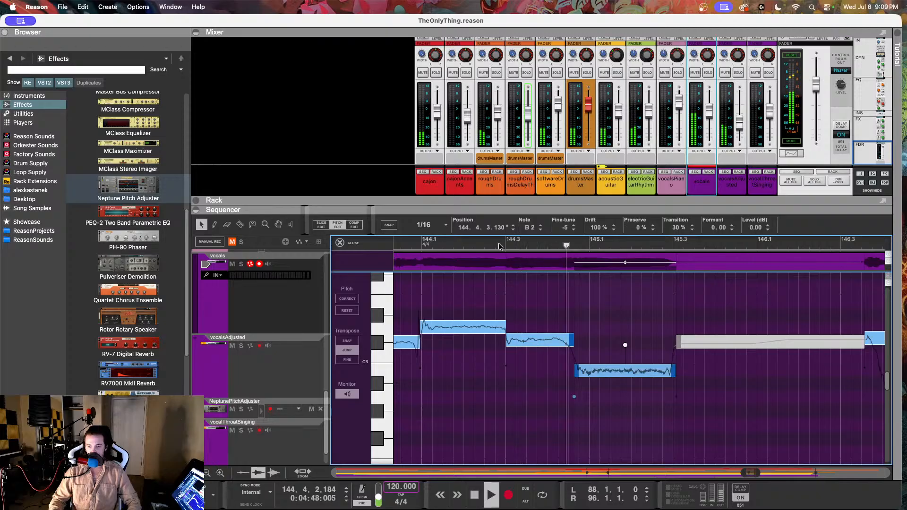
pyautogui.press('space')
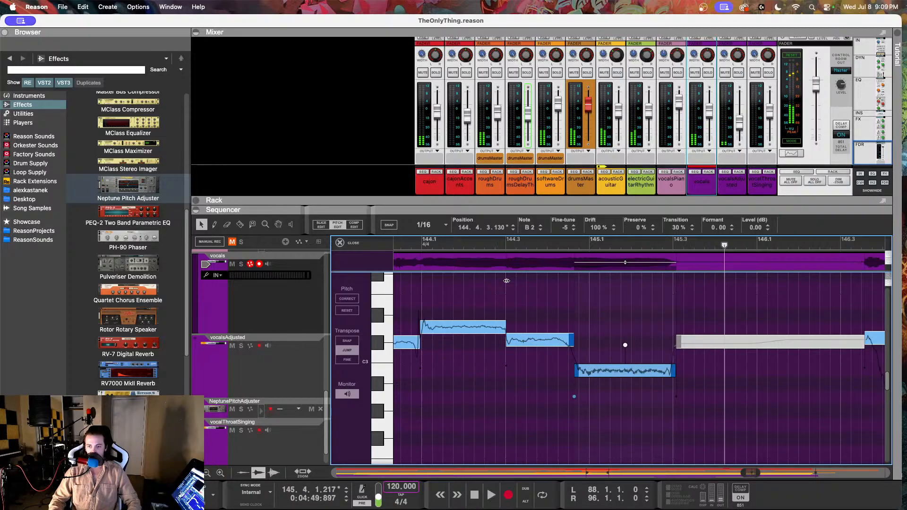
pyautogui.moveTo(639, 263); pyautogui.dragTo(585, 277)
pyautogui.moveTo(578, 310); pyautogui.dragTo(571, 180)
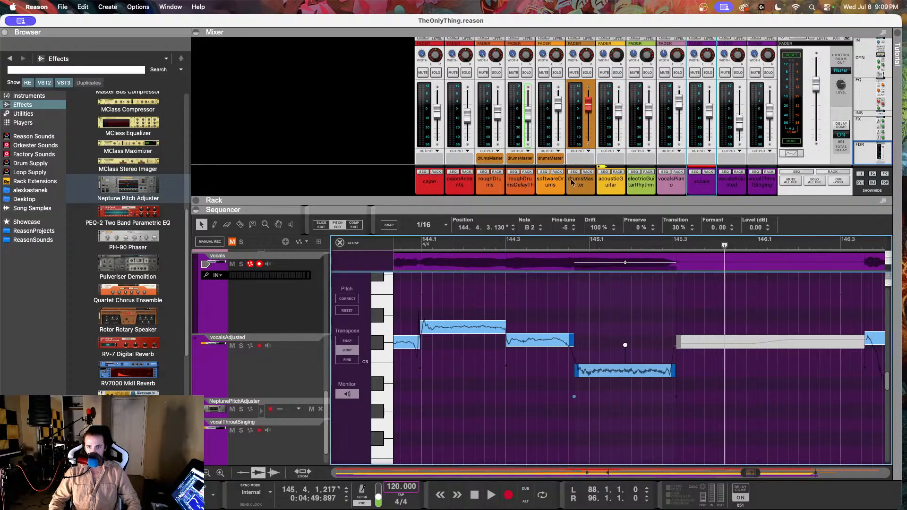
# Step: Set the selected B 2 note's fine-tune to 1 and replay the phrase from about bar 144.3
pyautogui.moveTo(561, 229)
pyautogui.mouseDown()
pyautogui.moveTo(563, 205)
pyautogui.moveTo(560, 218)
pyautogui.mouseUp()
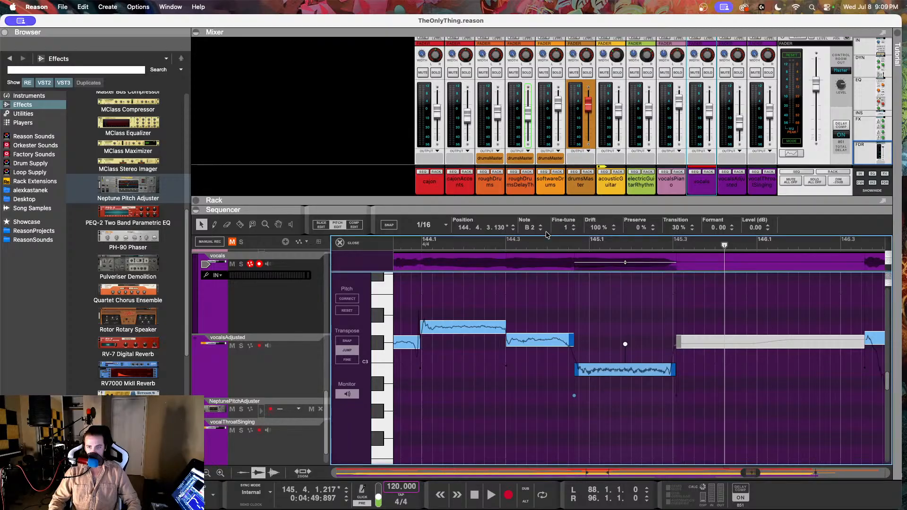
pyautogui.click(544, 244)
pyautogui.press('space')
pyautogui.click(495, 243)
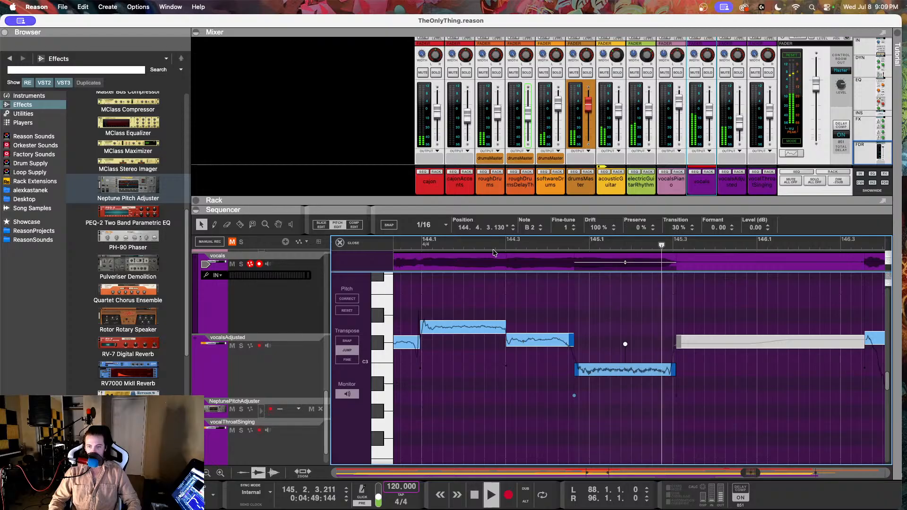
pyautogui.press('space')
# Step: Inspect the B 2 note's pitch curve up close and replay the phrase from just before bar 144.3
pyautogui.scroll(4, 563, 371)
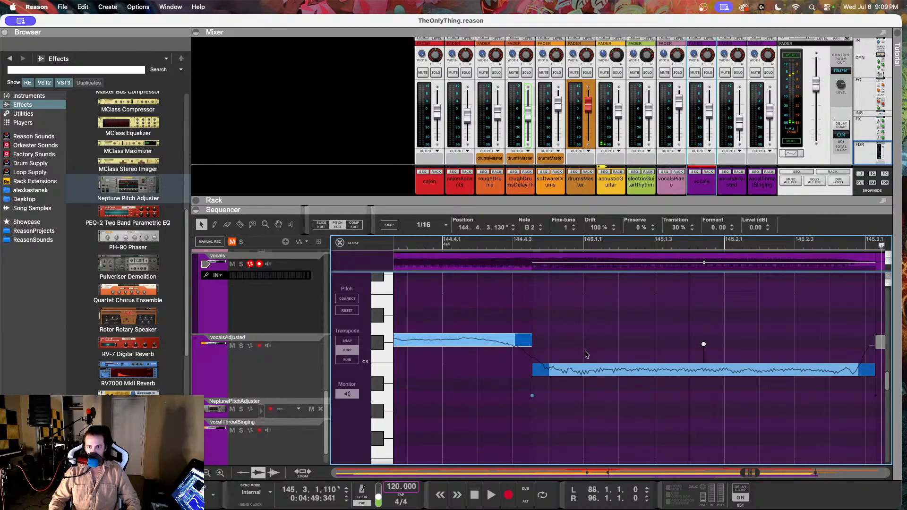
pyautogui.scroll(-4, 561, 354)
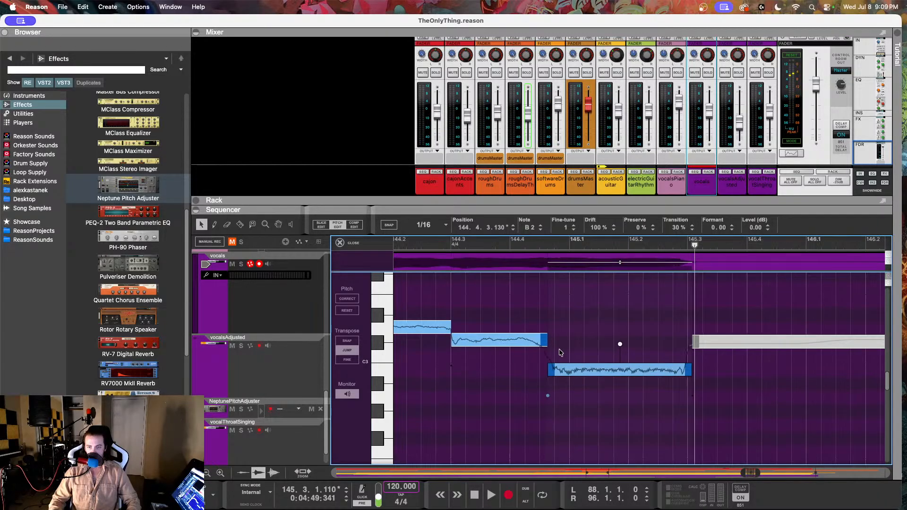
pyautogui.click(438, 253)
pyautogui.press('space')
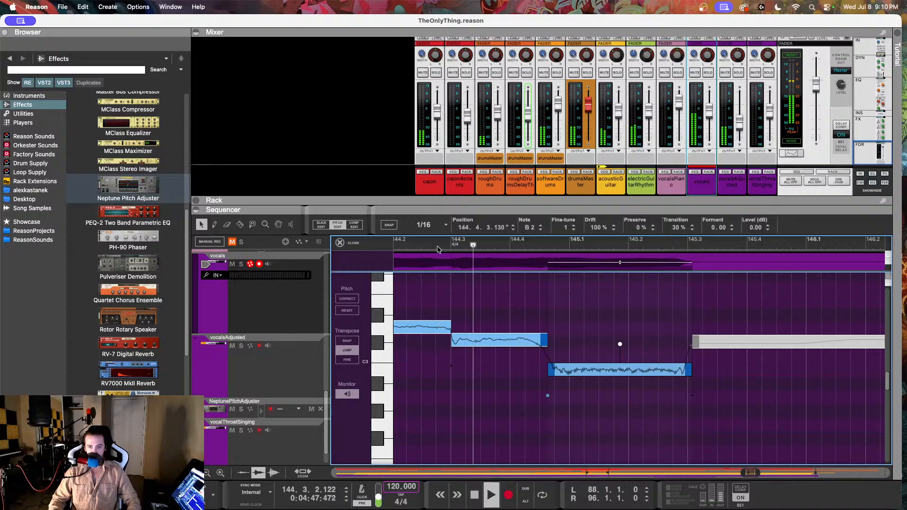
pyautogui.press('space')
pyautogui.scroll(-4, 562, 331)
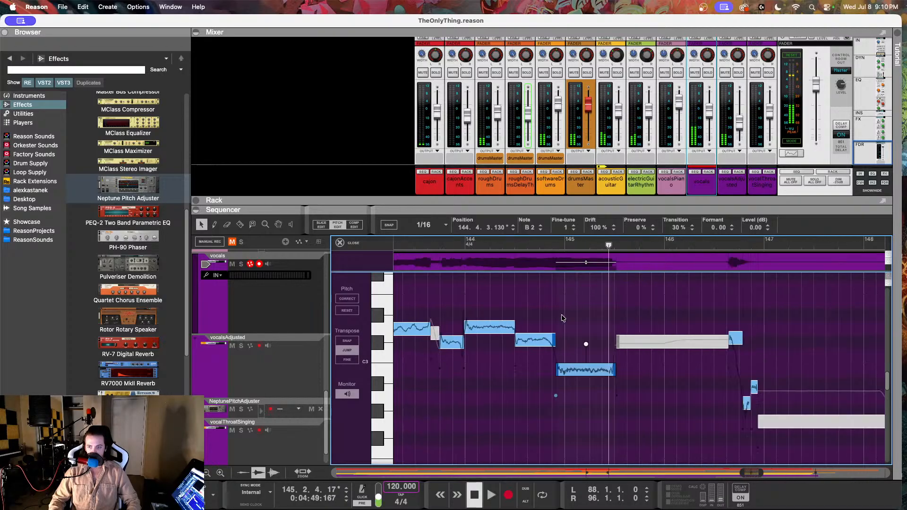
# Step: Resume playback, close the pitch editor to return to the arrangement, and stop at about bar 148.3
pyautogui.press('space')
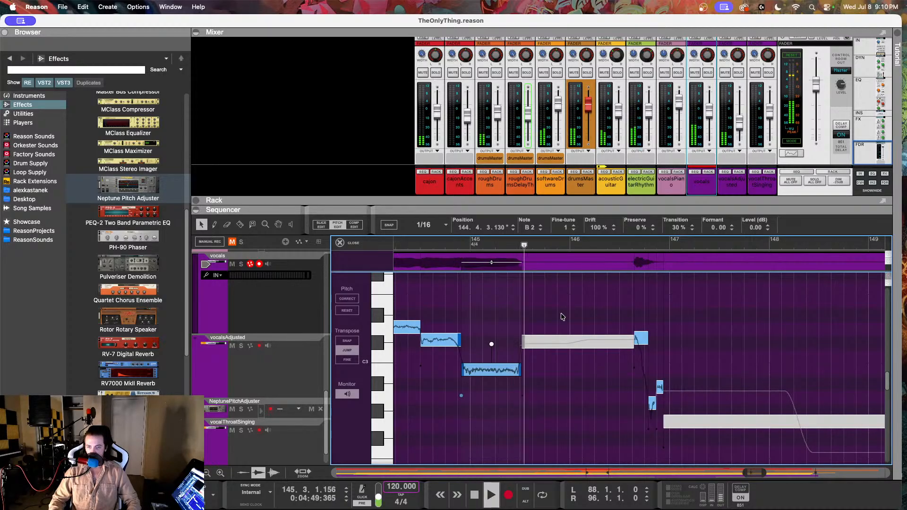
pyautogui.click(351, 244)
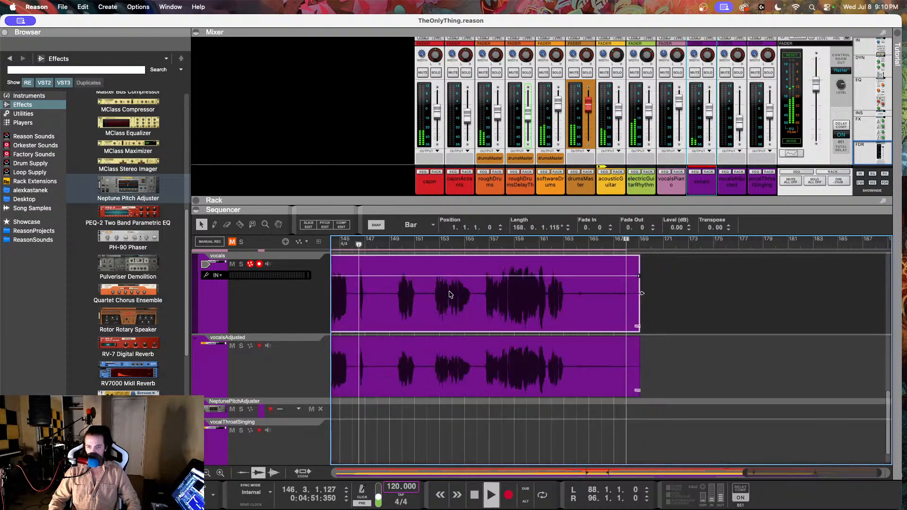
pyautogui.scroll(2, 544, 431)
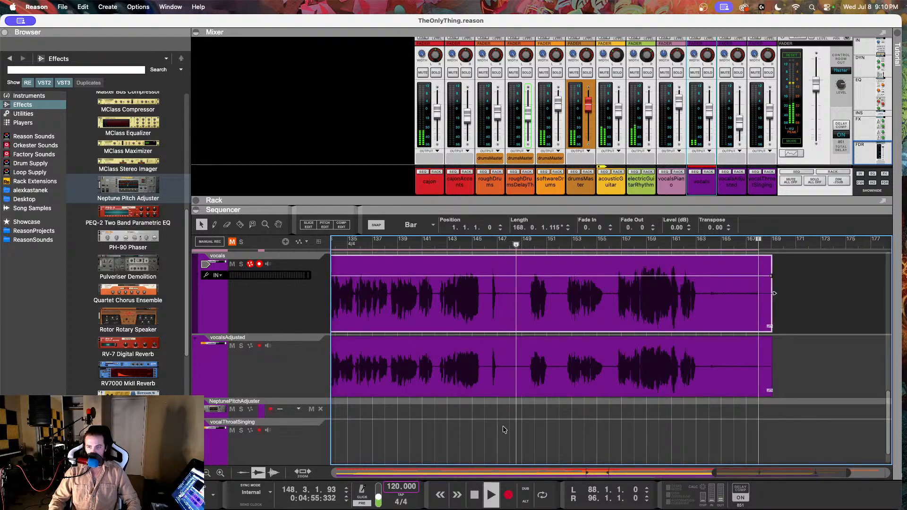
pyautogui.press('space')
# Step: Open the vocals clip in Comp Edit mode and collapse the mixer to enlarge the sequencer
pyautogui.scroll(3, 501, 425)
pyautogui.hscroll(-4, 488, 425)
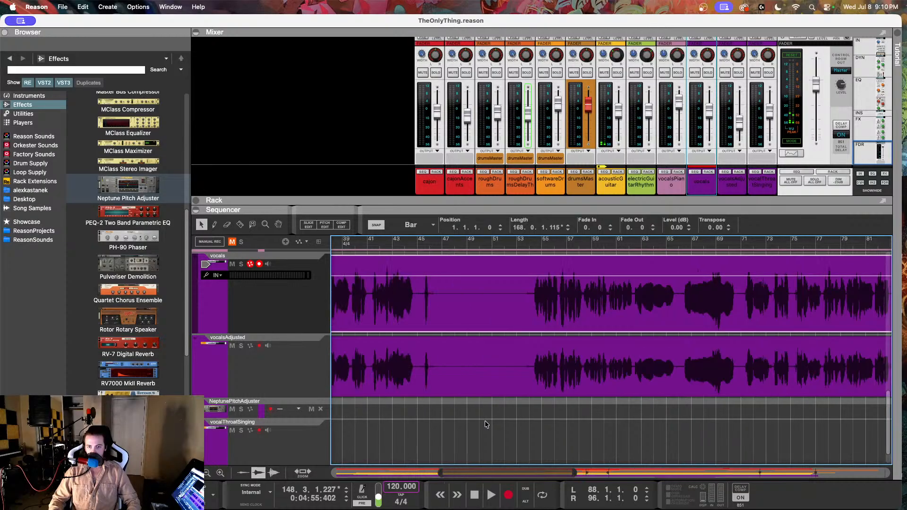
pyautogui.scroll(-5, 486, 424)
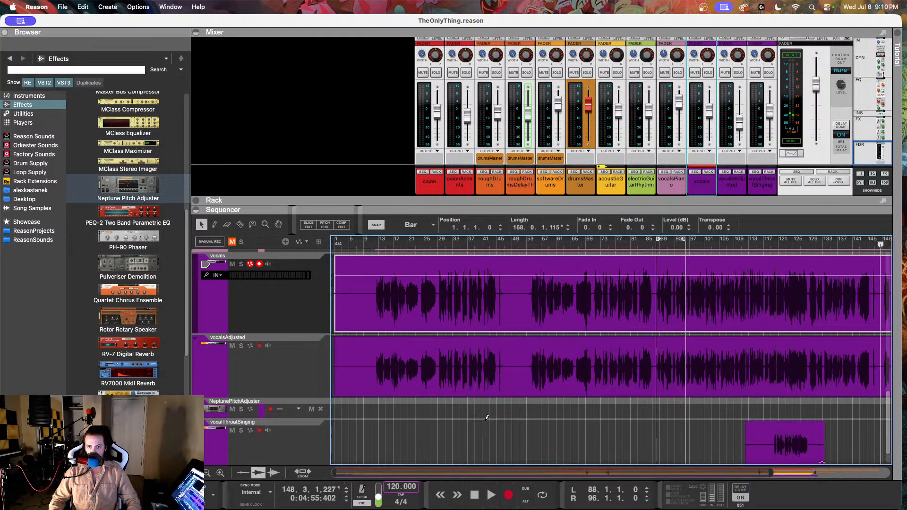
pyautogui.scroll(3, 483, 423)
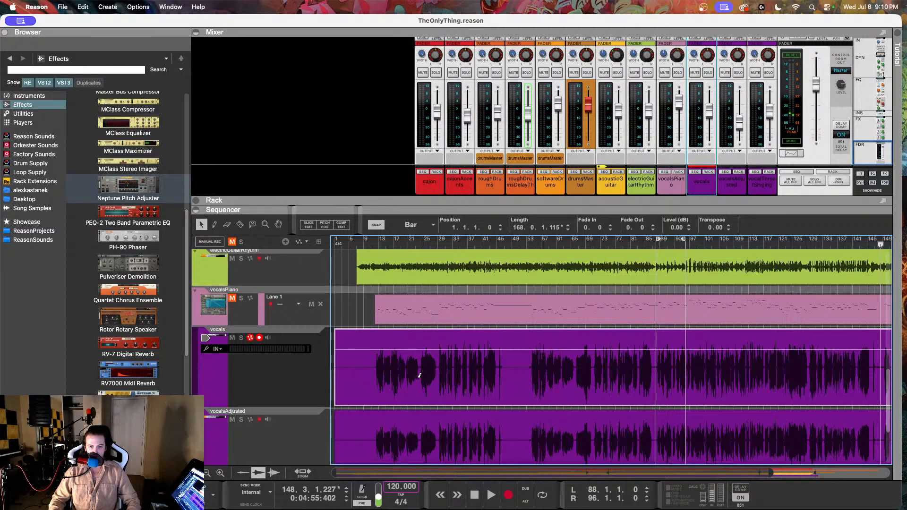
pyautogui.scroll(3, 420, 376)
pyautogui.scroll(3, 419, 376)
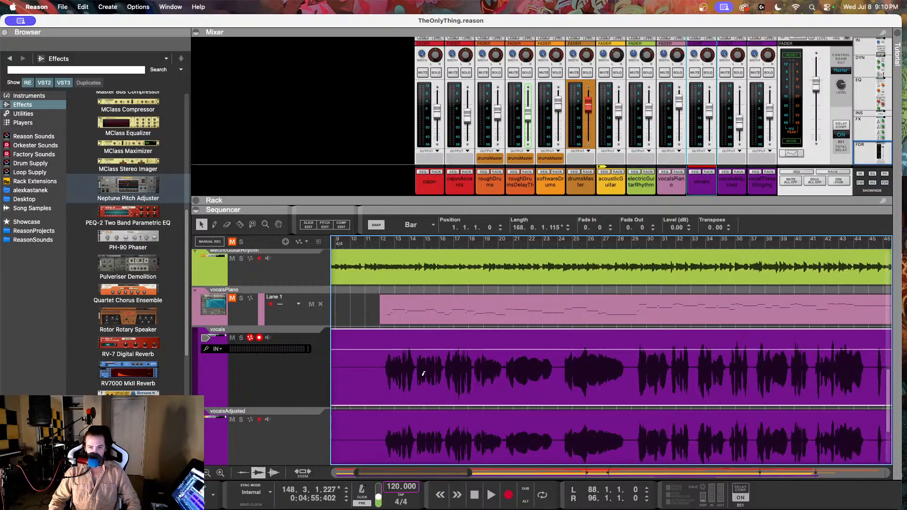
pyautogui.scroll(-3, 492, 371)
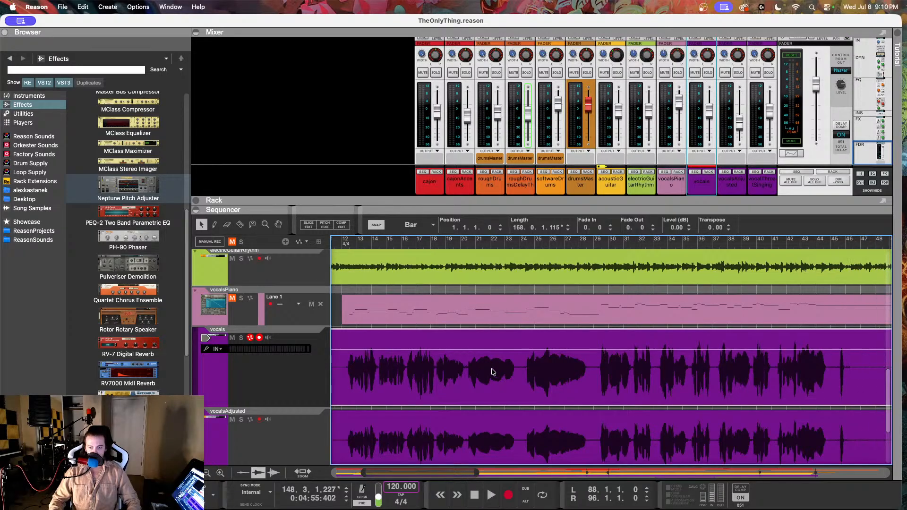
pyautogui.scroll(-2, 491, 371)
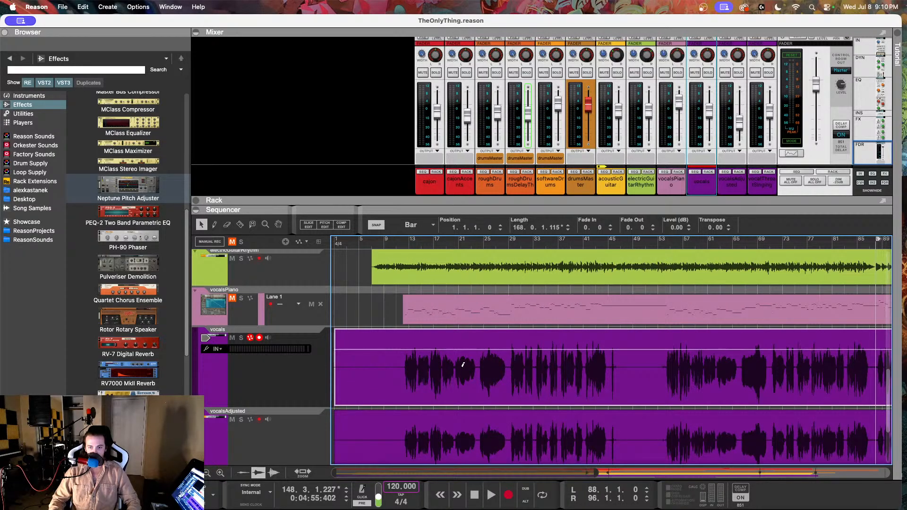
pyautogui.doubleClick(446, 373)
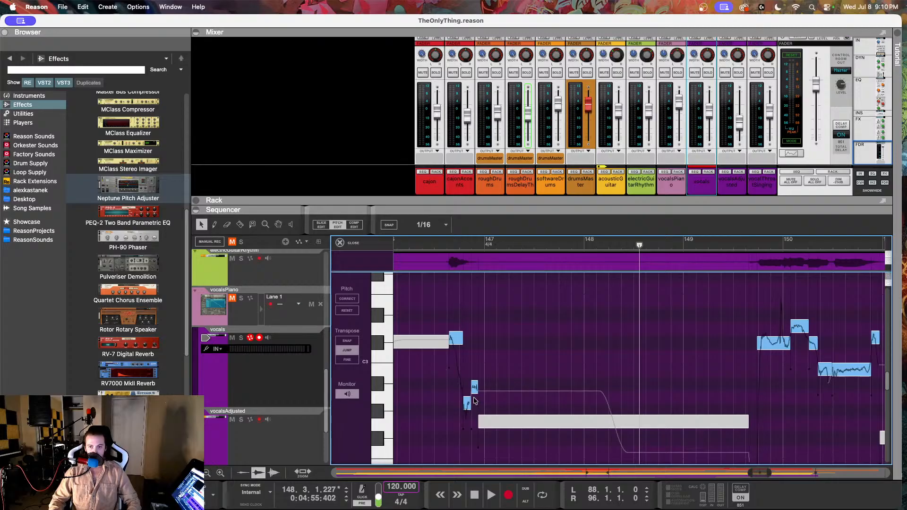
pyautogui.click(354, 225)
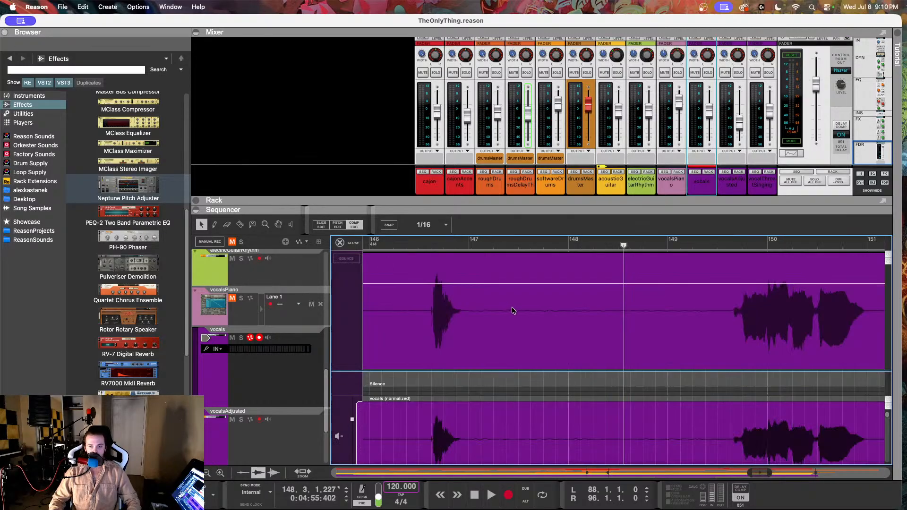
pyautogui.click(201, 34)
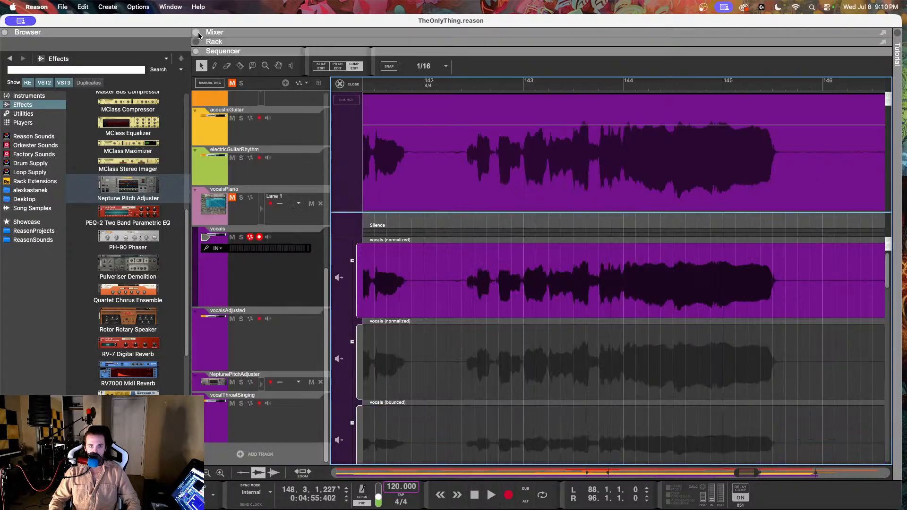
# Step: Cut the vocals comp with the Razor tool in the quiet gaps just before bar 14.3 and at about bar 16.2
pyautogui.scroll(-2, 540, 326)
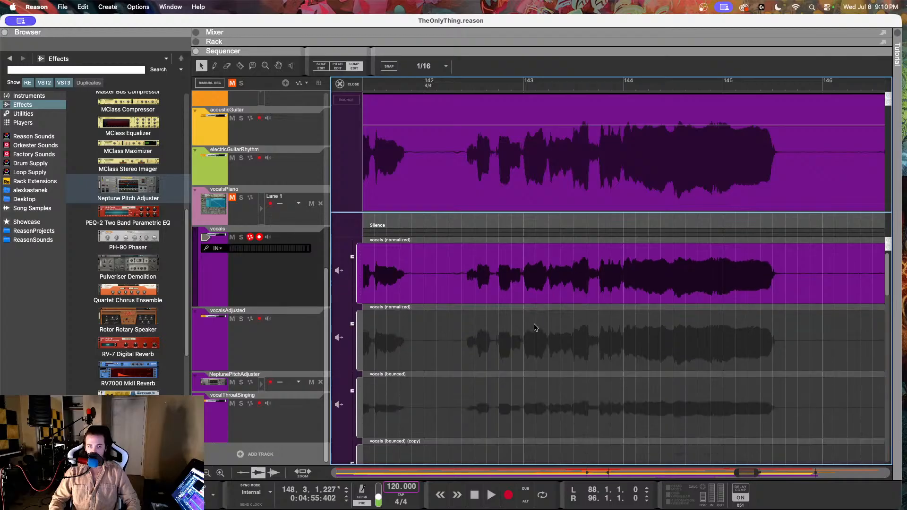
pyautogui.scroll(-10, 534, 326)
pyautogui.scroll(6, 477, 312)
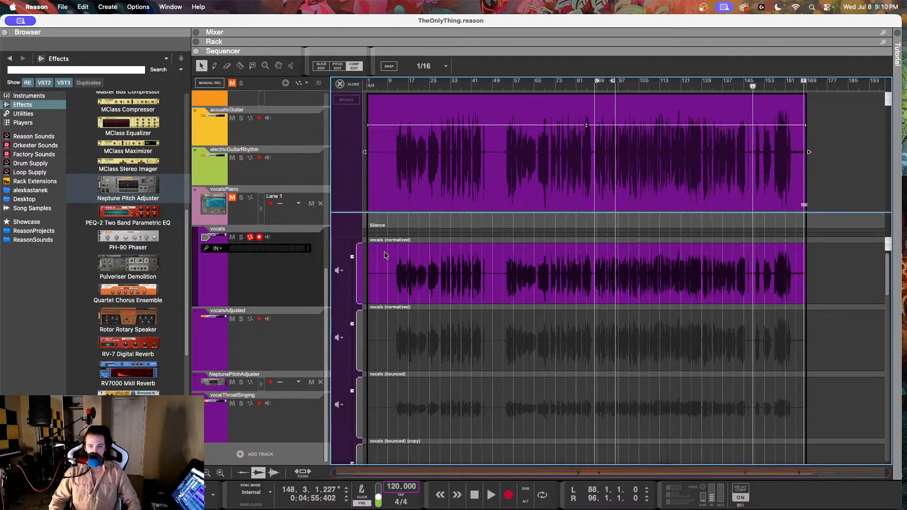
pyautogui.scroll(6, 434, 272)
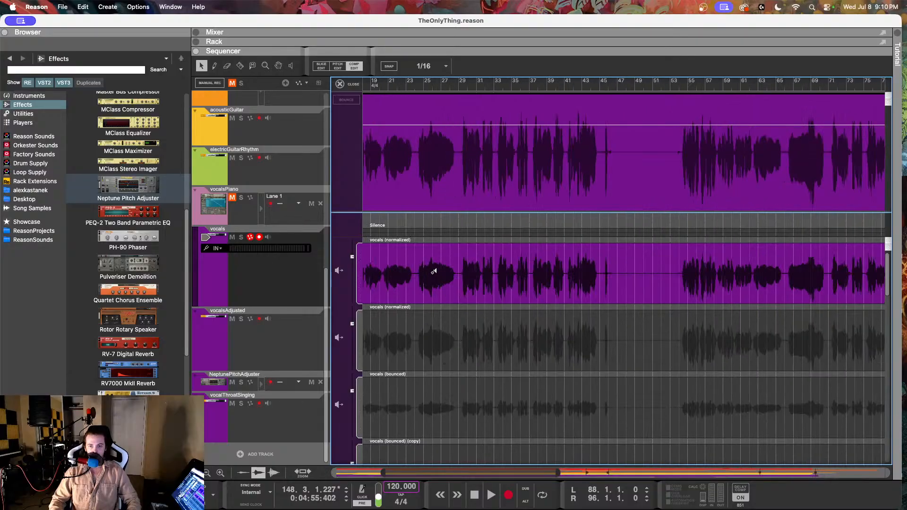
pyautogui.scroll(5, 434, 271)
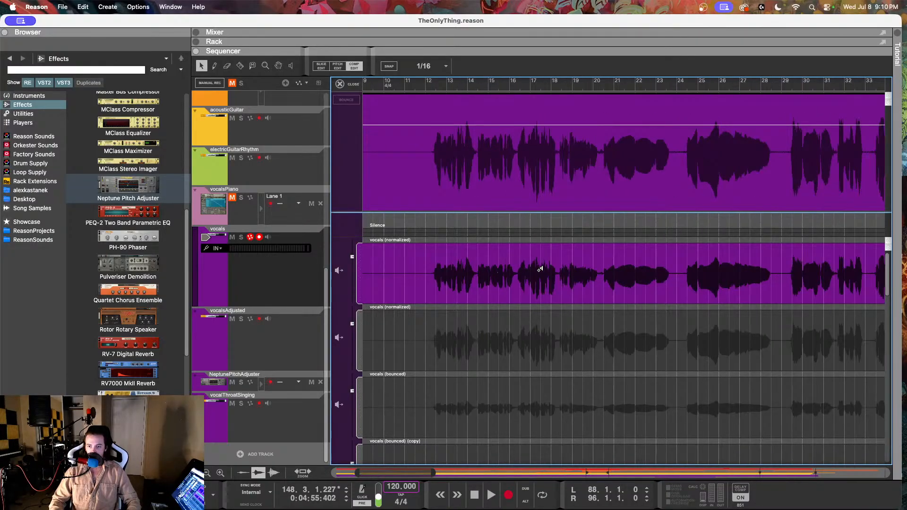
pyautogui.scroll(3, 603, 273)
pyautogui.scroll(3, 572, 272)
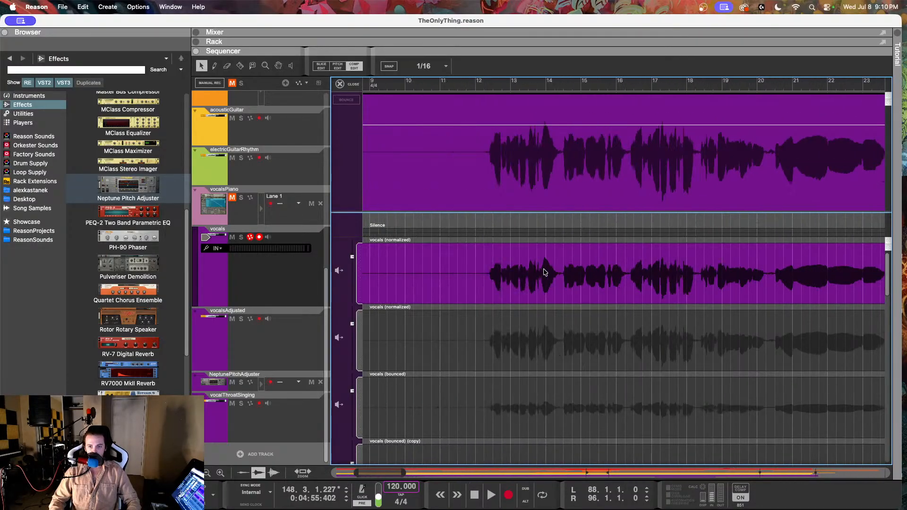
pyautogui.scroll(3, 545, 272)
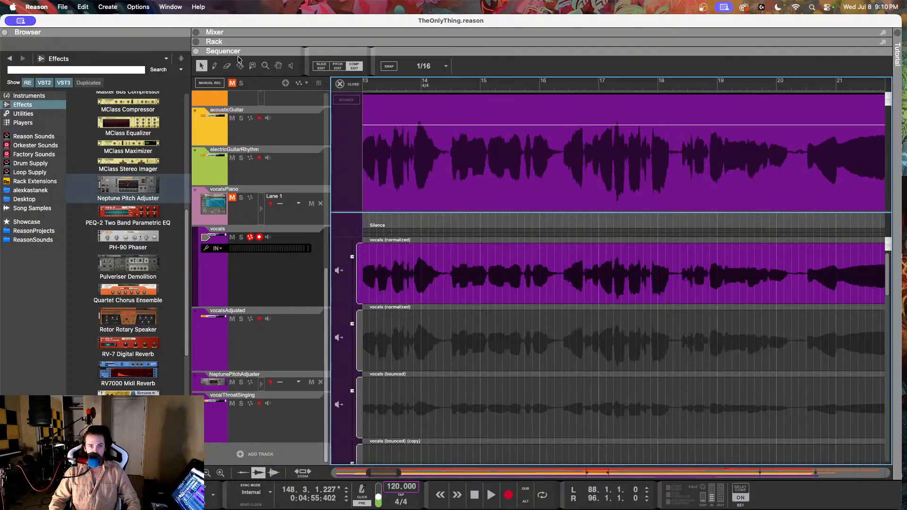
pyautogui.press('r')
pyautogui.scroll(3, 426, 274)
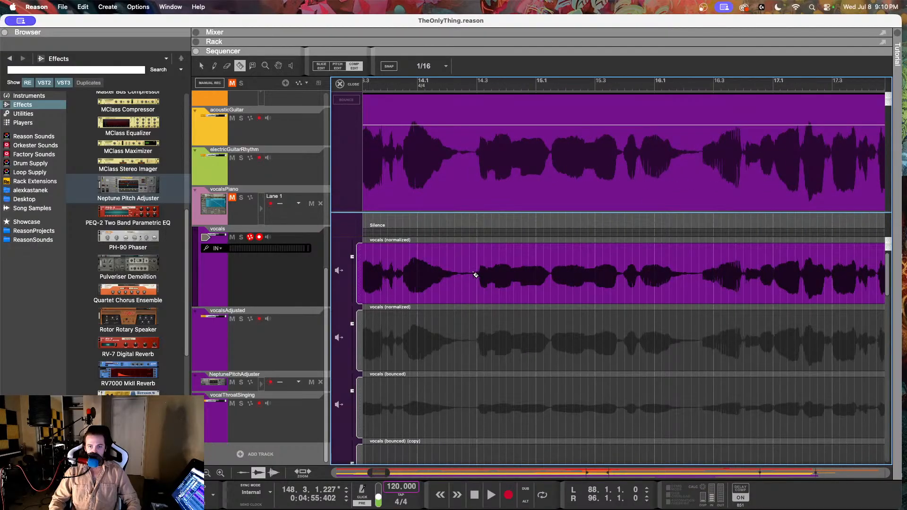
pyautogui.click(475, 275)
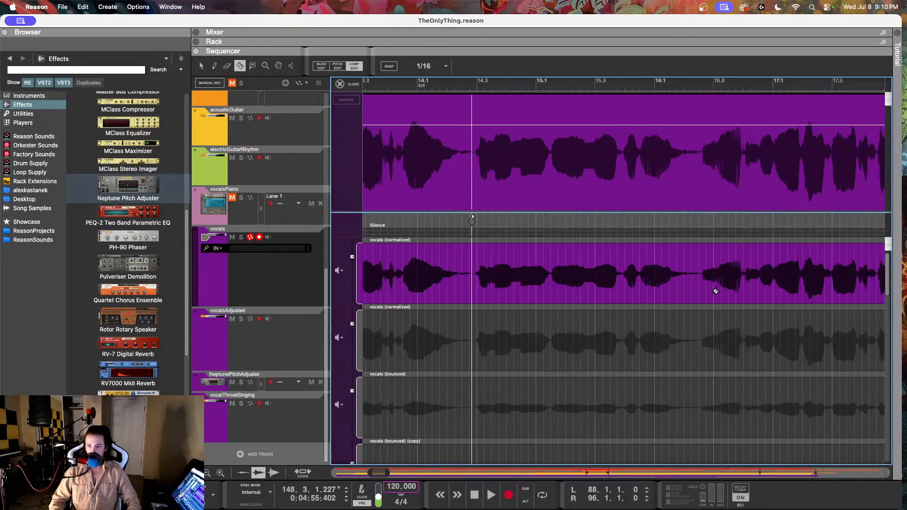
pyautogui.click(701, 276)
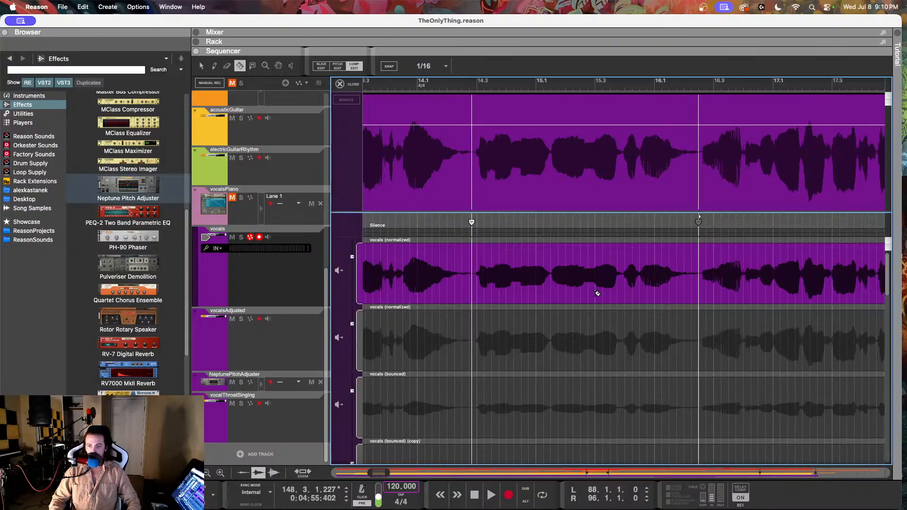
# Step: Cut the vocals comp in the gaps between phrases just after bar 18 and just after bar 20
pyautogui.scroll(-10, 597, 294)
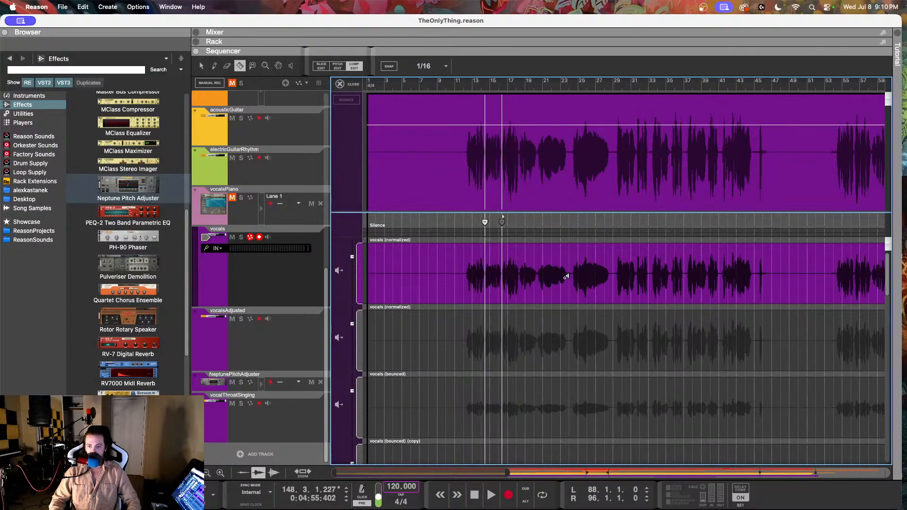
pyautogui.scroll(10, 566, 278)
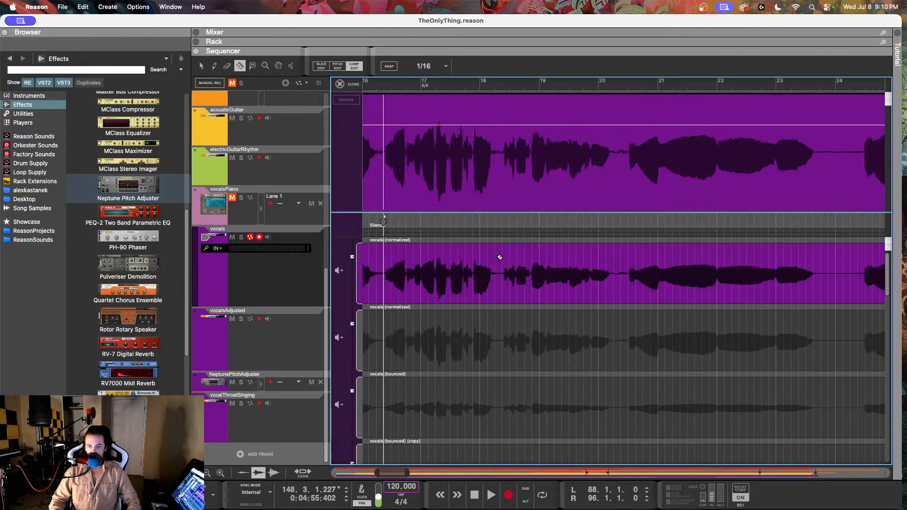
pyautogui.click(502, 273)
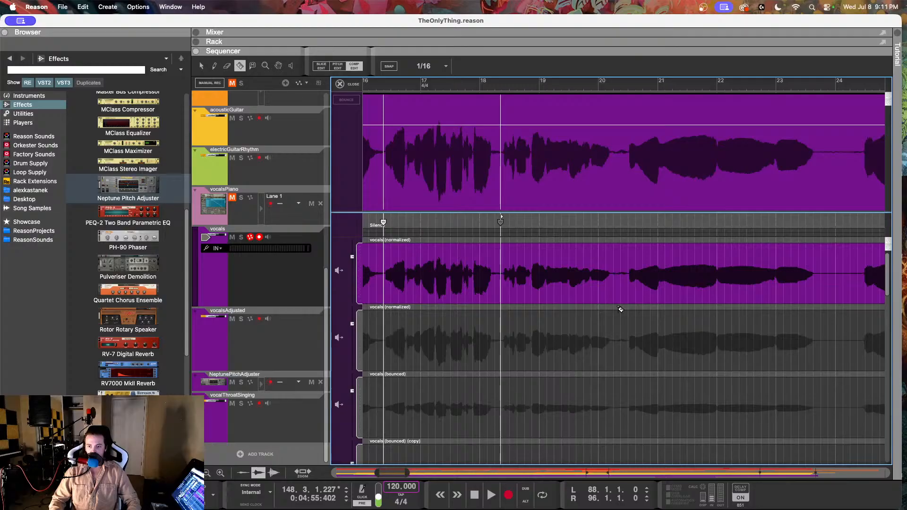
pyautogui.scroll(-10, 615, 267)
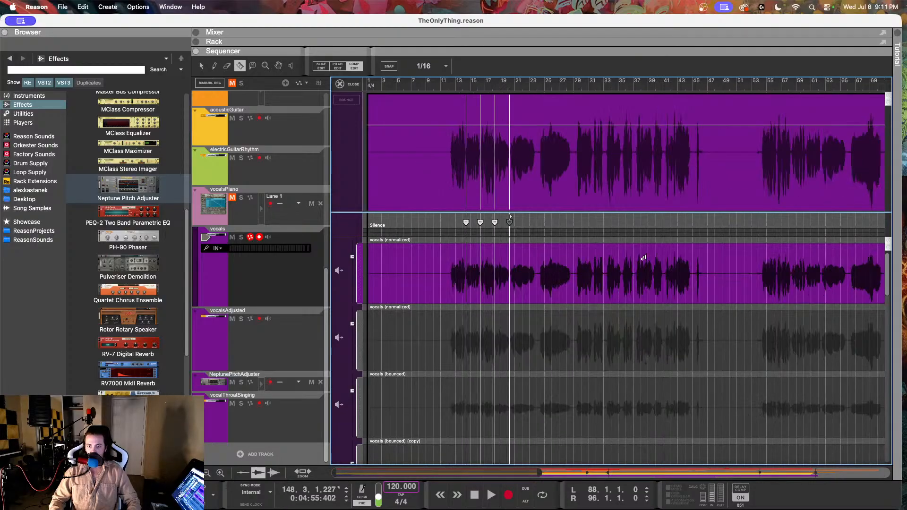
# Step: Cut the vocals comp with the Razor tool in the gap just before bar 24
pyautogui.scroll(3, 543, 255)
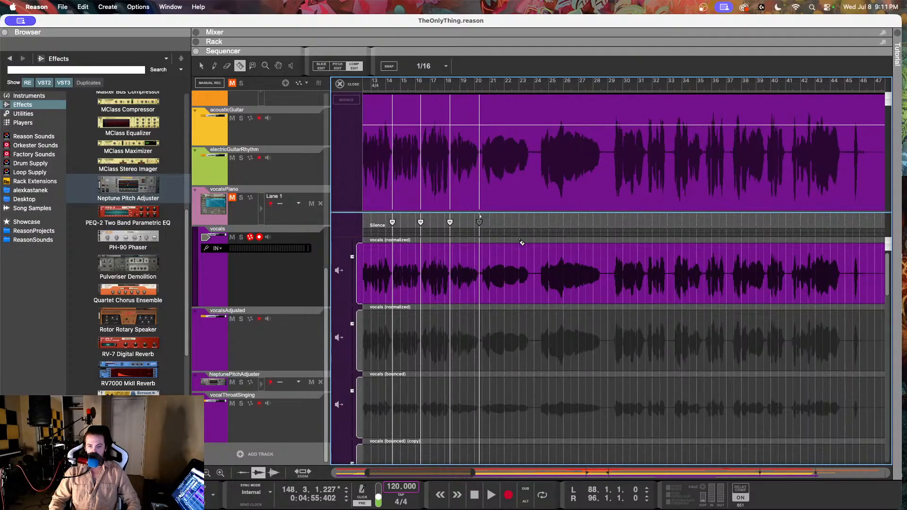
pyautogui.press('q')
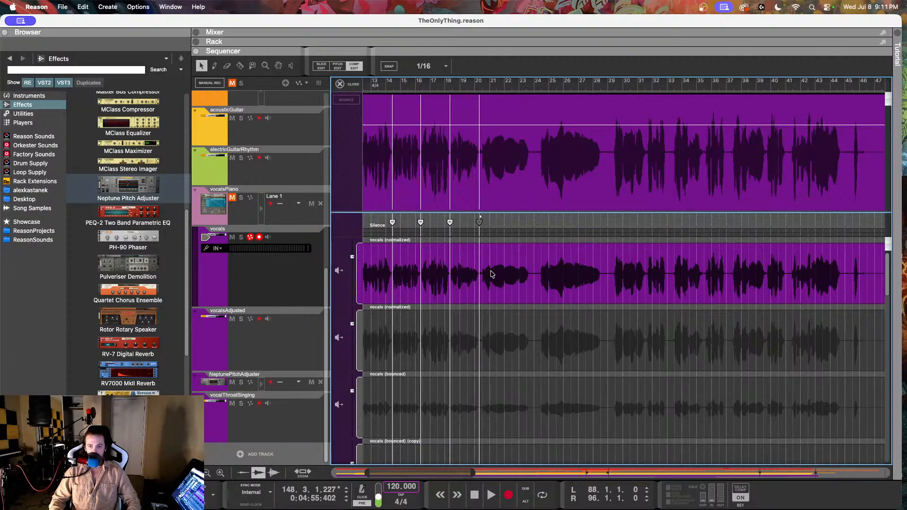
pyautogui.click(240, 65)
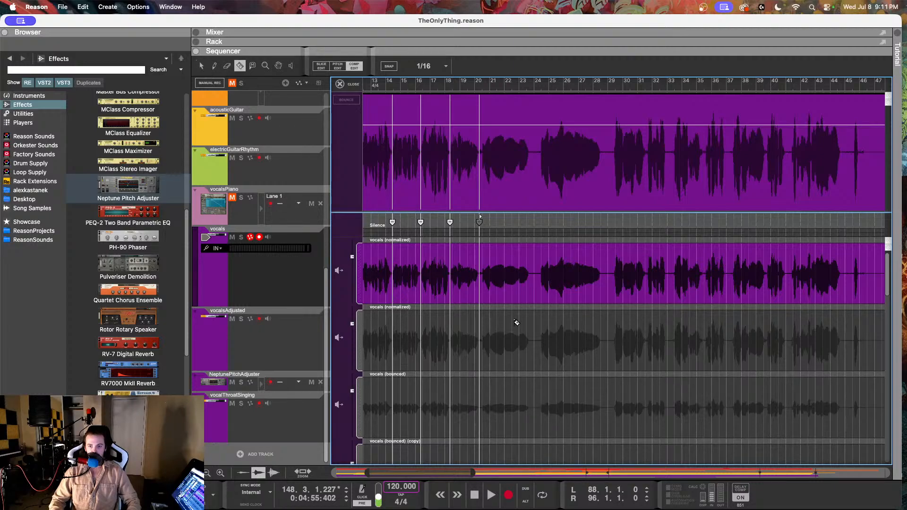
pyautogui.click(534, 279)
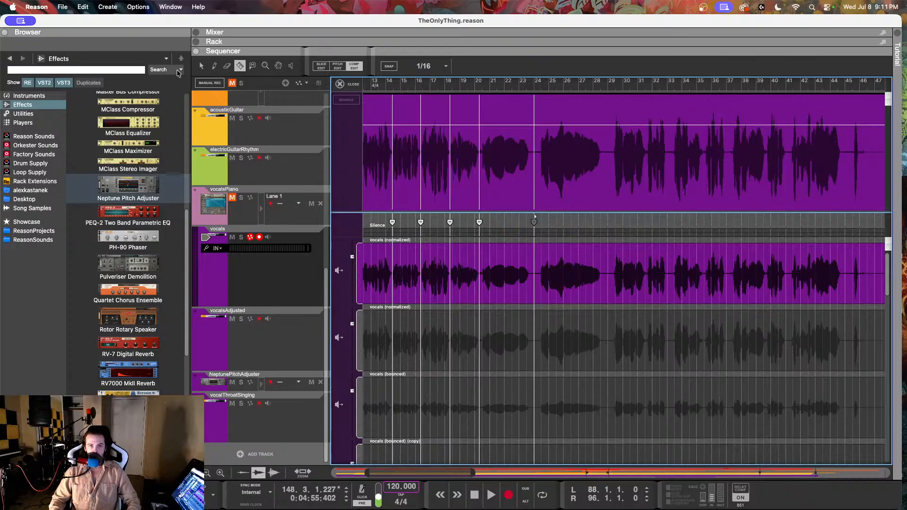
# Step: Duplicate the active vocals comp row and use the copy for the phrase between the cuts just after bars 14 and 16
pyautogui.click(200, 66)
pyautogui.scroll(1, 498, 170)
pyautogui.hscroll(-2, 498, 173)
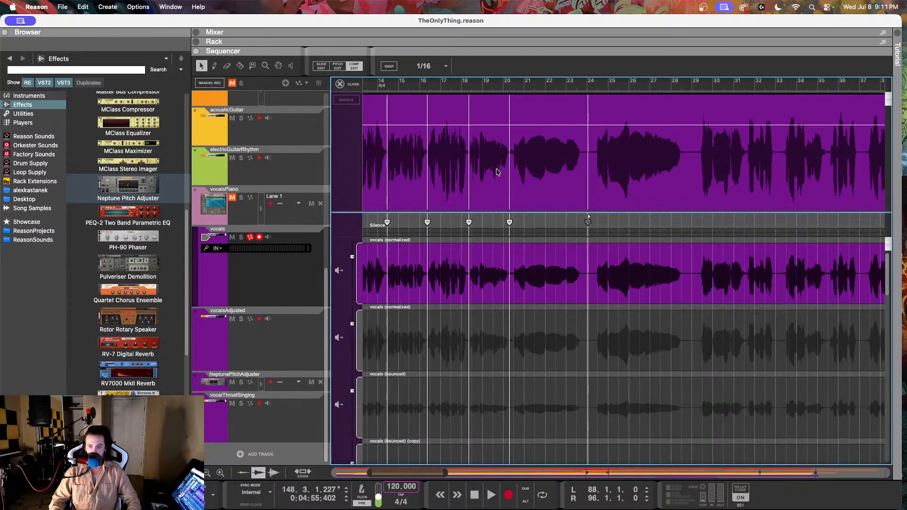
pyautogui.hscroll(-2, 496, 172)
pyautogui.rightClick(491, 251)
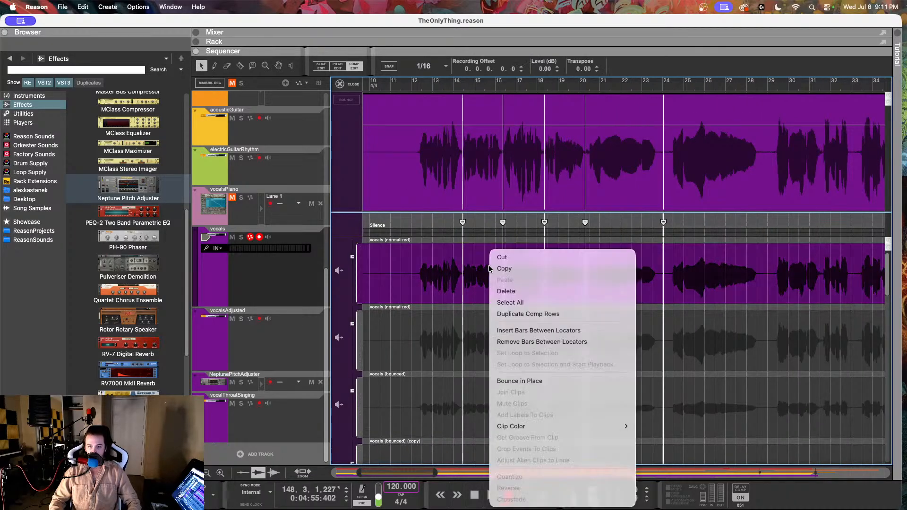
pyautogui.click(510, 313)
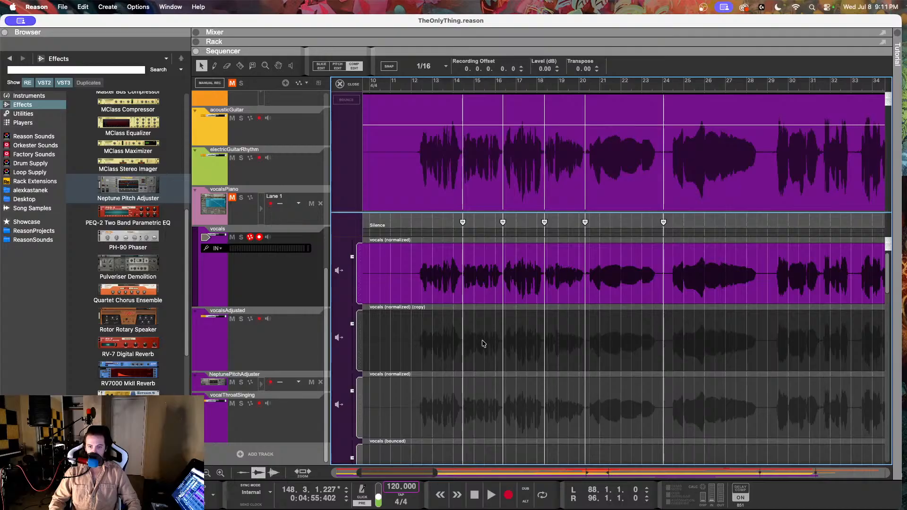
pyautogui.click(484, 343)
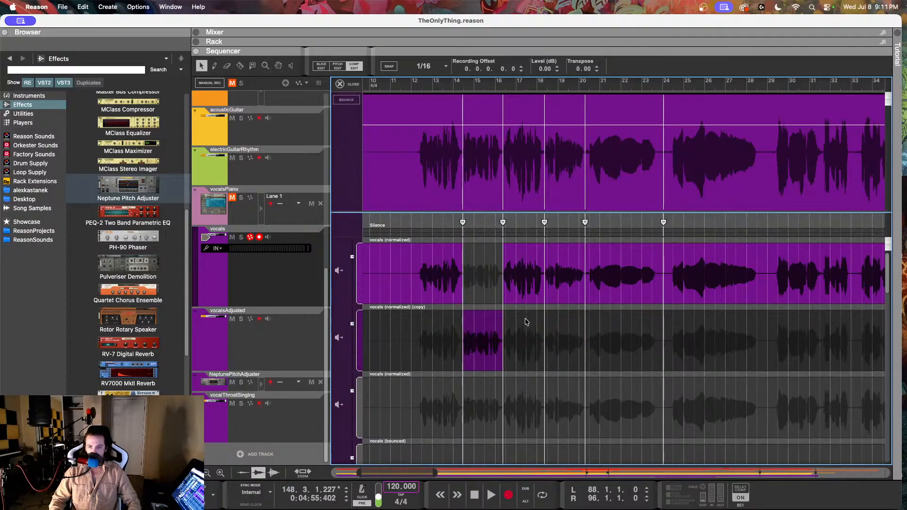
# Step: Add a crossfade to the comp cuts just after bar 14 and bar 16
pyautogui.click(463, 224)
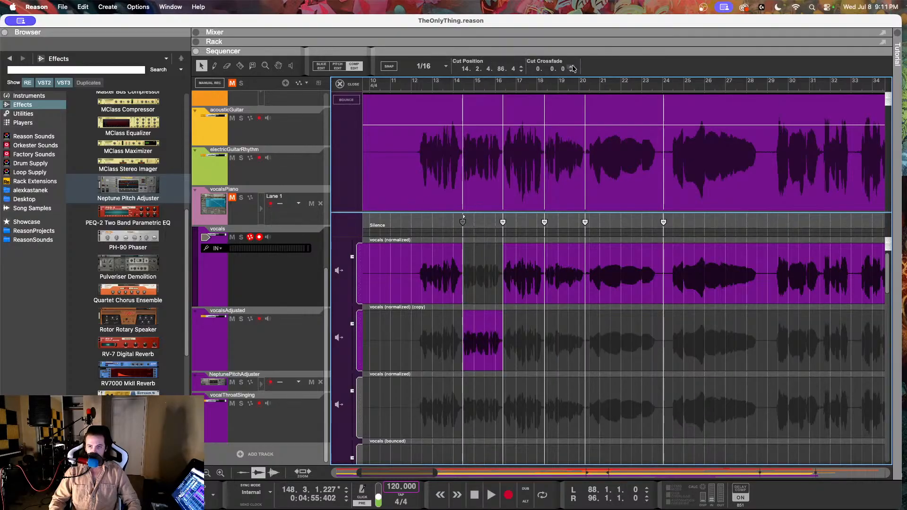
pyautogui.click(503, 223)
pyautogui.click(572, 67)
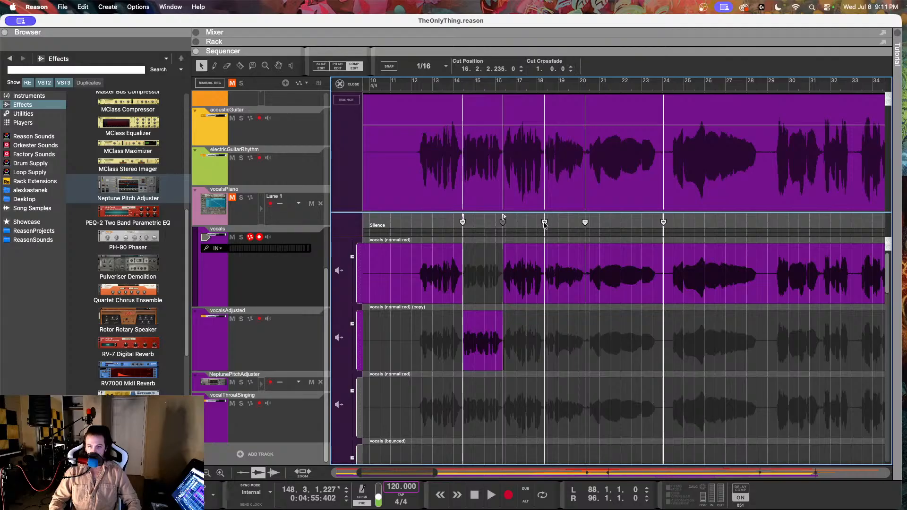
# Step: Use the copied row for the phrase between bars 18 and 20, with a 1.0.0 crossfade at the bar 18 cut and a crossfade at its end
pyautogui.click(545, 223)
pyautogui.click(558, 332)
pyautogui.click(545, 222)
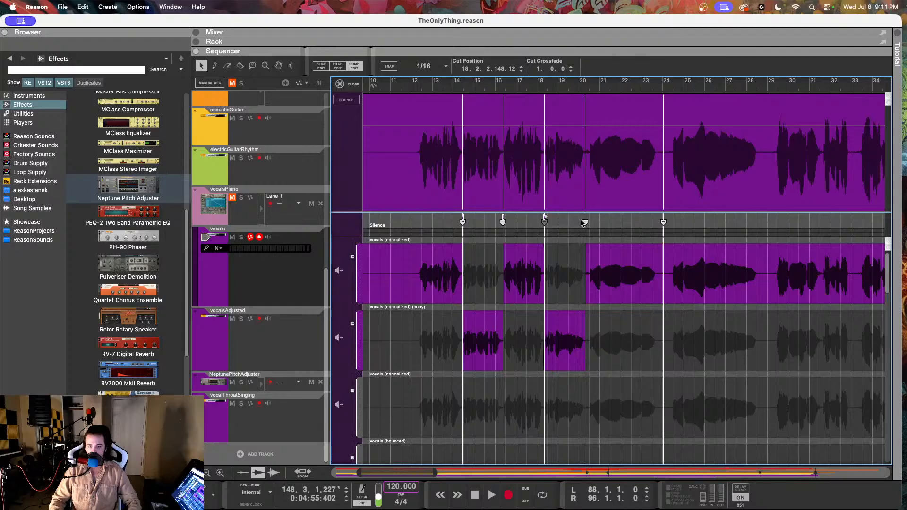
pyautogui.click(585, 223)
# Step: Raise the level of the copied comp row to 2.63 dB
pyautogui.click(356, 319)
pyautogui.moveTo(356, 319); pyautogui.dragTo(352, 319)
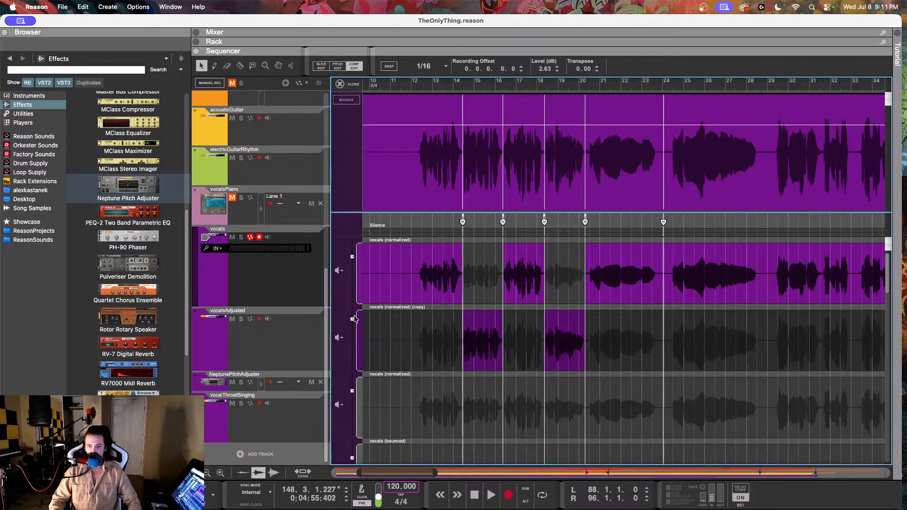
# Step: Mute the vocalsAdjusted track and play the comped vocals from about bar 12
pyautogui.click(418, 85)
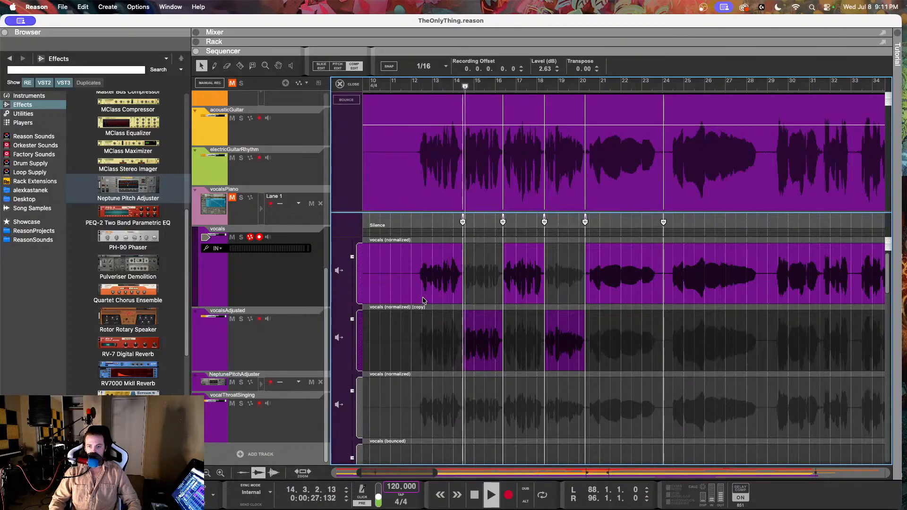
pyautogui.click(232, 320)
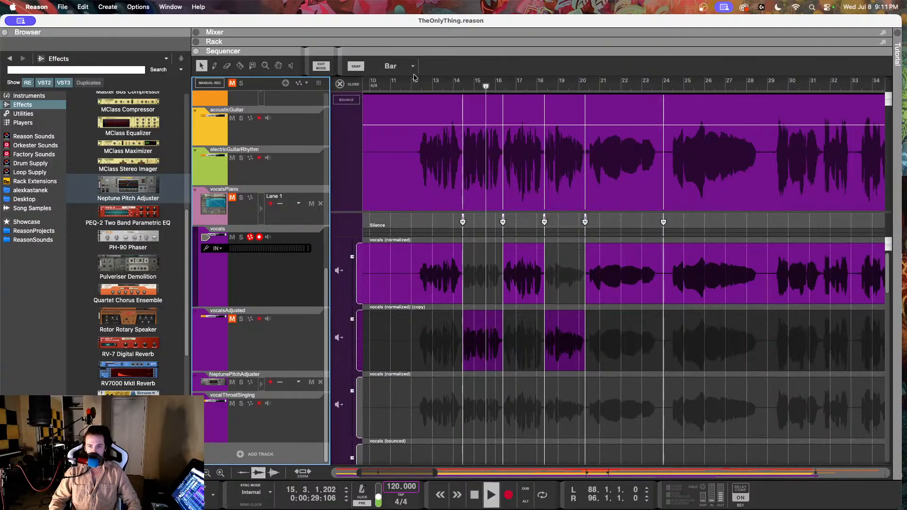
pyautogui.click(407, 88)
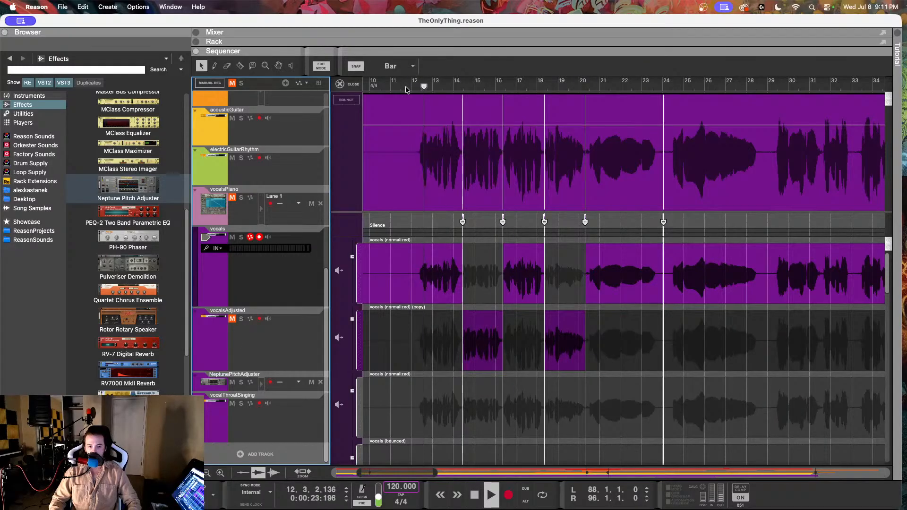
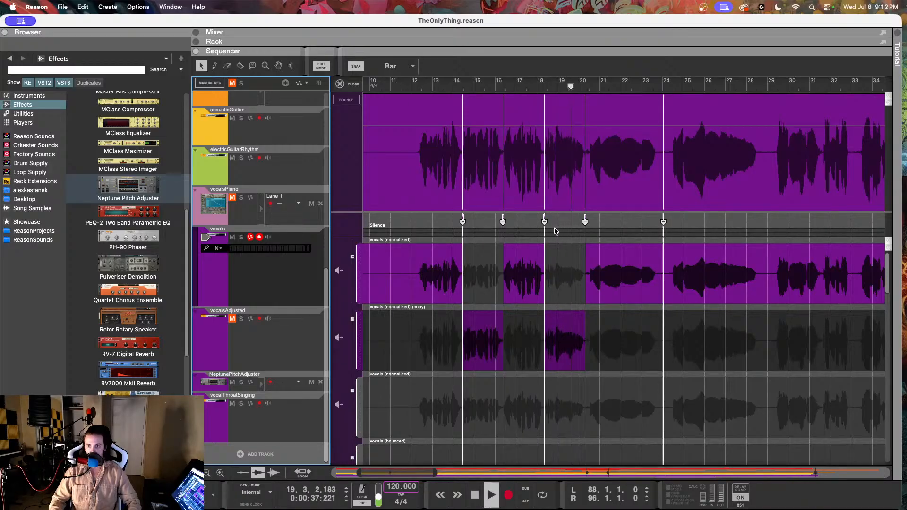
# Step: Duplicate the top vocal comp row, use the copy for the phrase between bars 20 and 24, and set its level to 2.89 dB
pyautogui.click(628, 276)
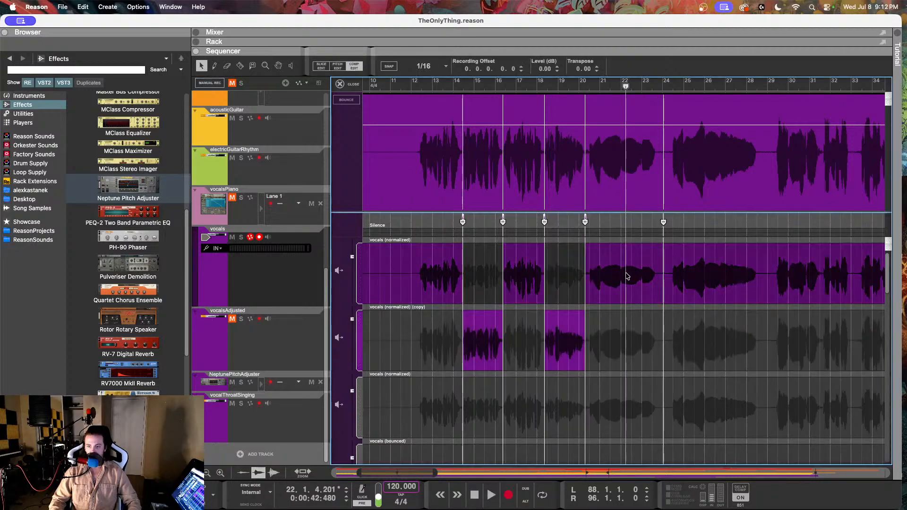
pyautogui.rightClick(628, 275)
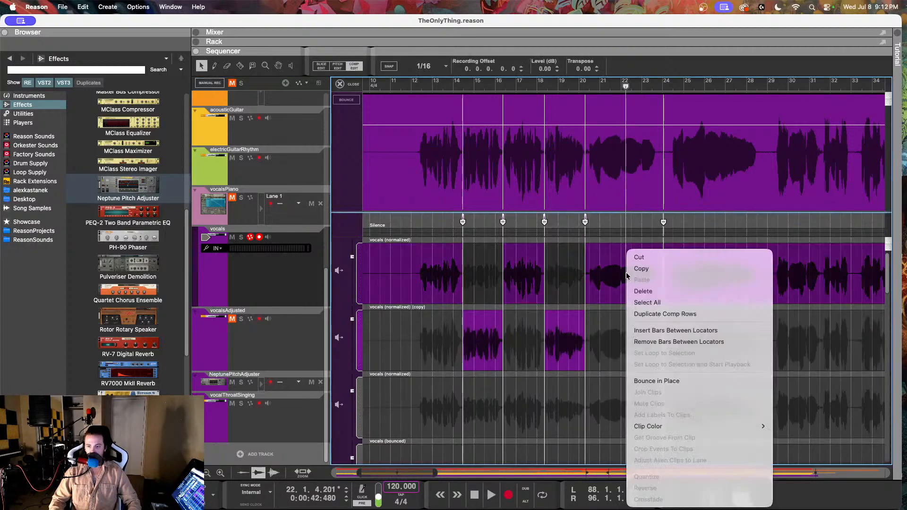
pyautogui.click(654, 314)
pyautogui.click(622, 343)
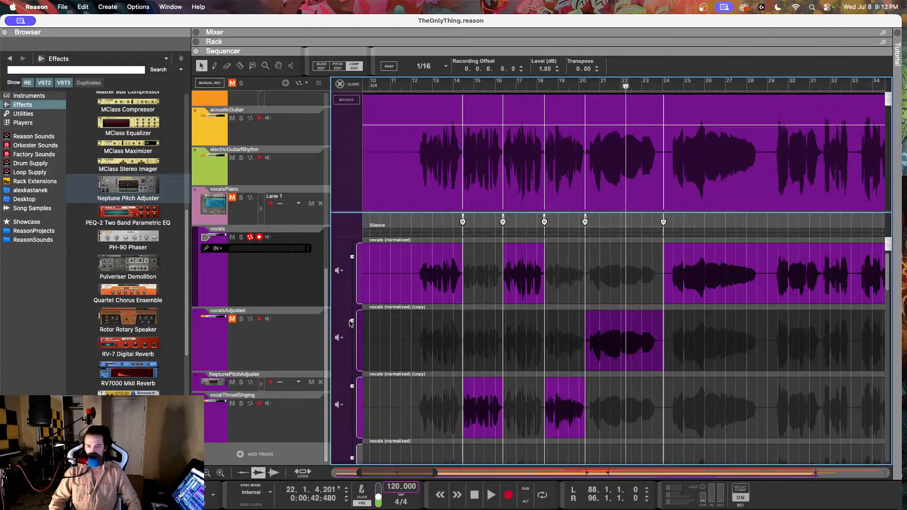
pyautogui.moveTo(353, 323); pyautogui.dragTo(353, 320)
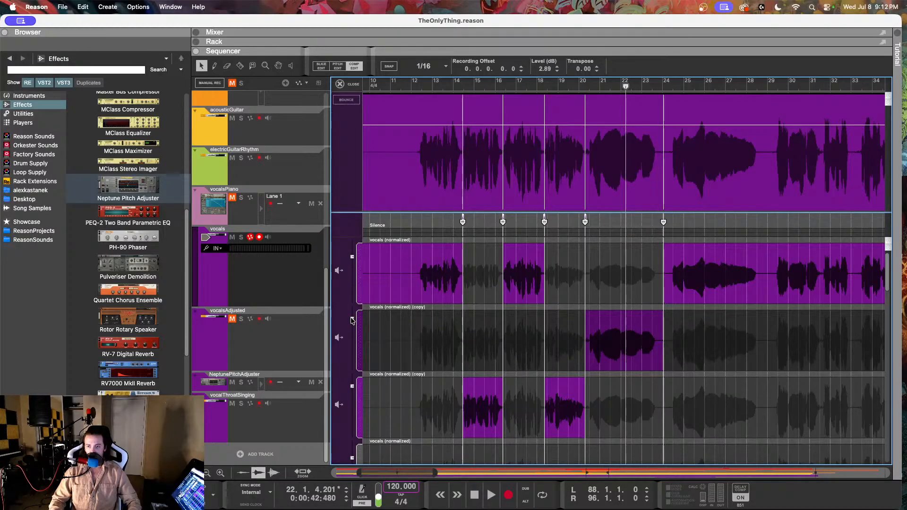
# Step: Play the comped vocals from about bar 20 and examine the following phrases for uneven levels up to about bar 35
pyautogui.click(574, 87)
pyautogui.press('space')
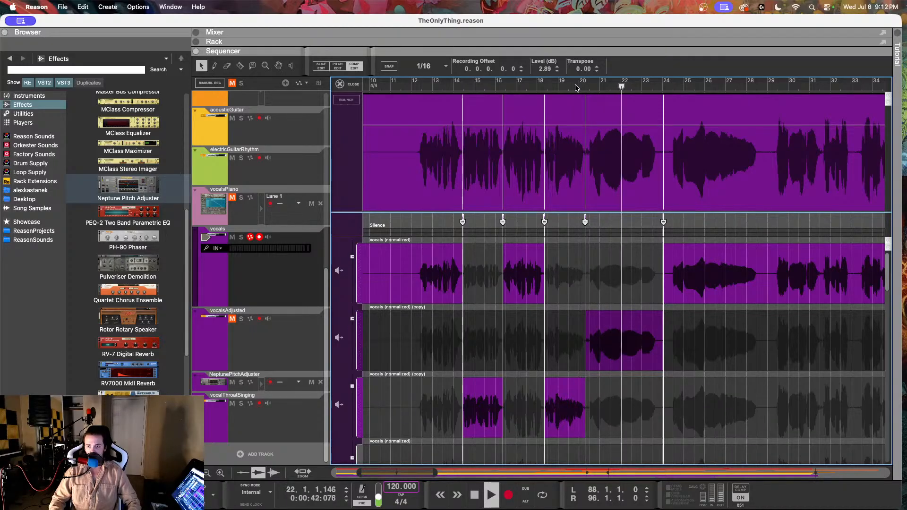
pyautogui.hscroll(2, 552, 299)
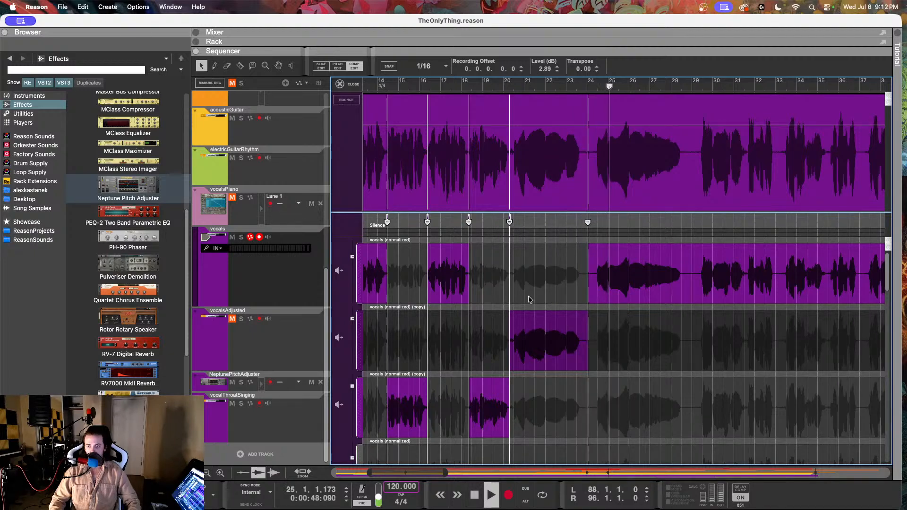
pyautogui.hscroll(2, 529, 299)
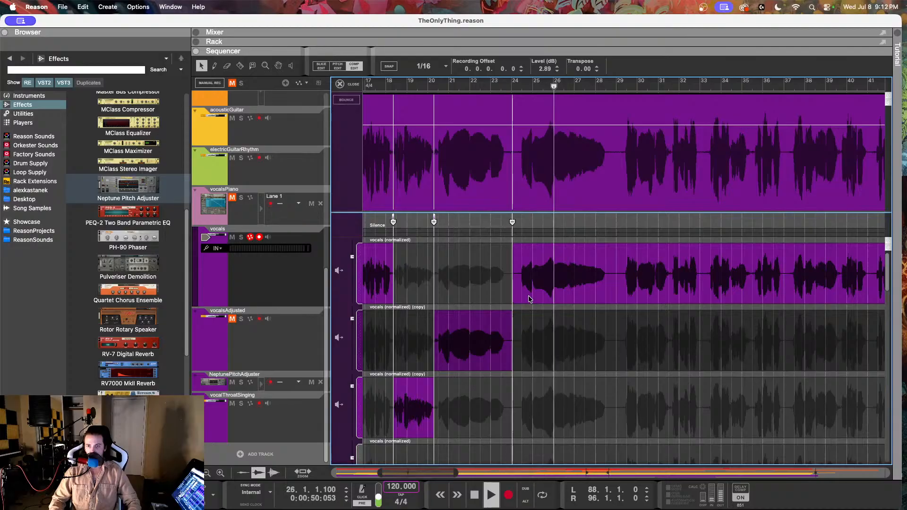
pyautogui.hscroll(4, 529, 299)
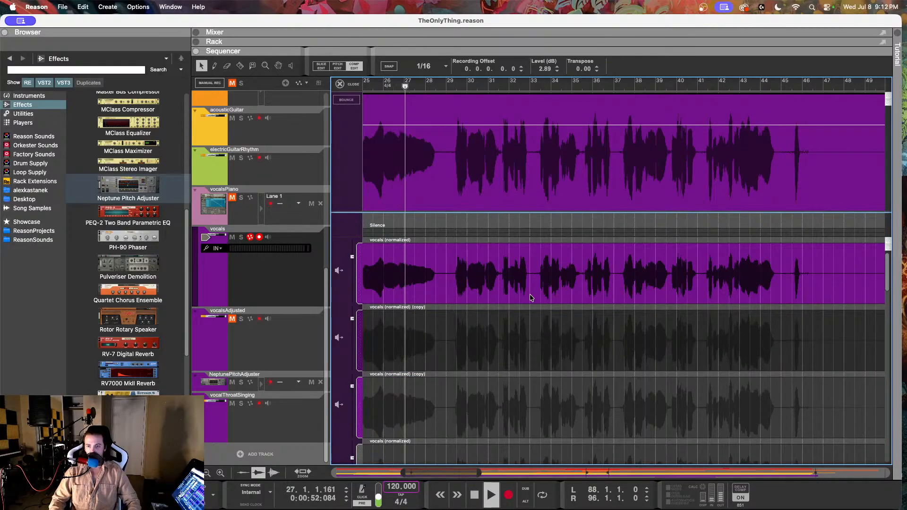
pyautogui.scroll(-3, 529, 295)
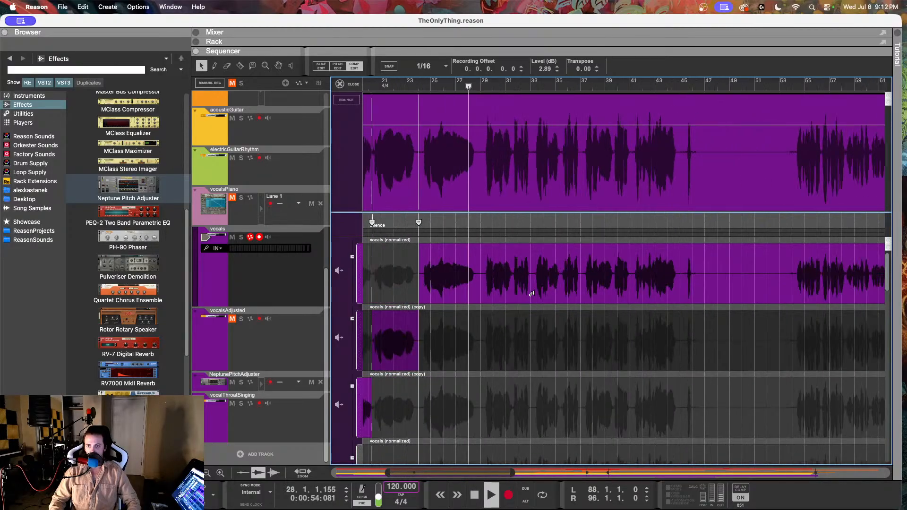
pyautogui.hscroll(3, 530, 295)
pyautogui.hscroll(8, 530, 297)
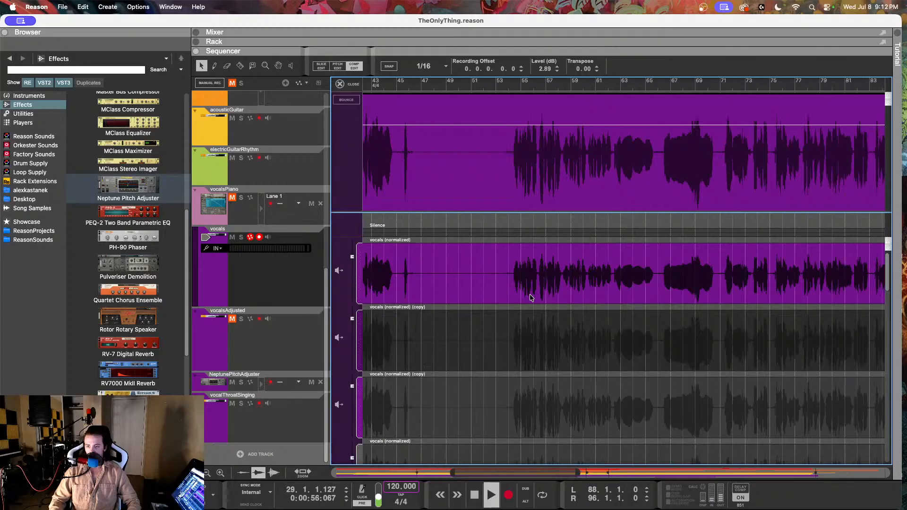
pyautogui.hscroll(-10, 530, 297)
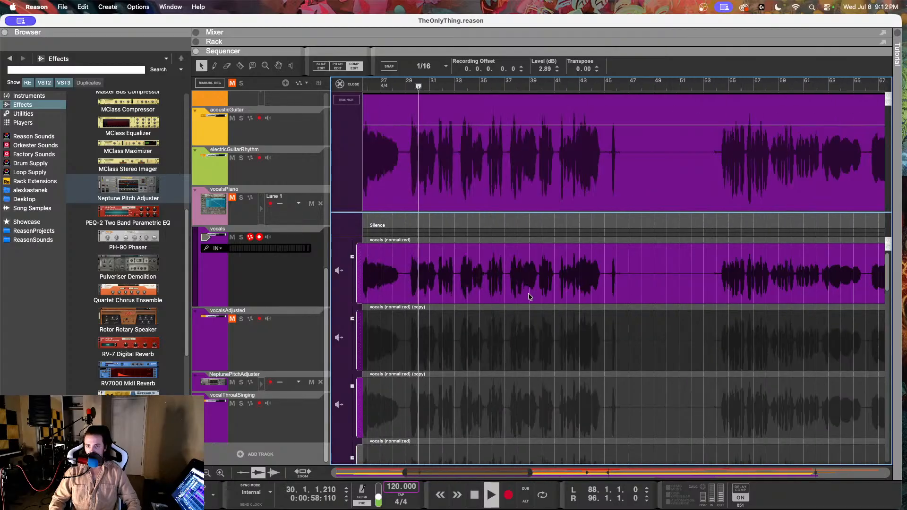
pyautogui.scroll(3, 528, 293)
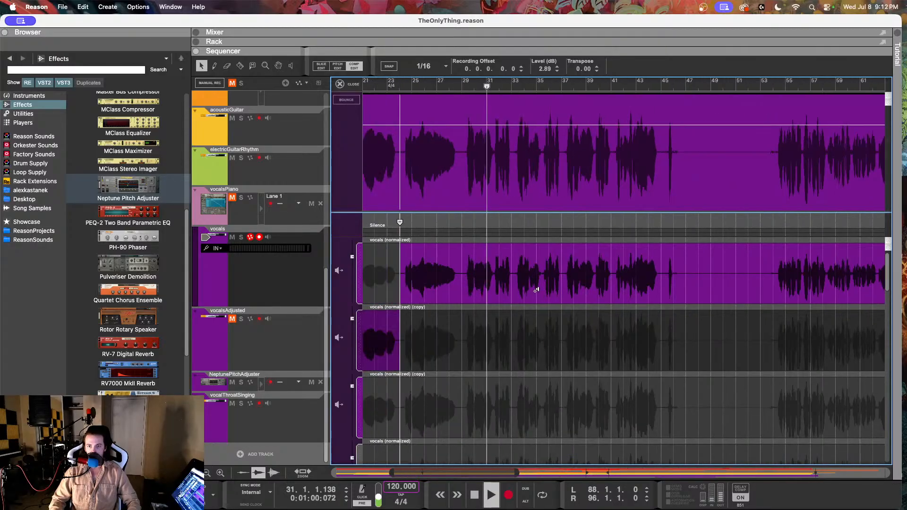
pyautogui.scroll(1, 537, 289)
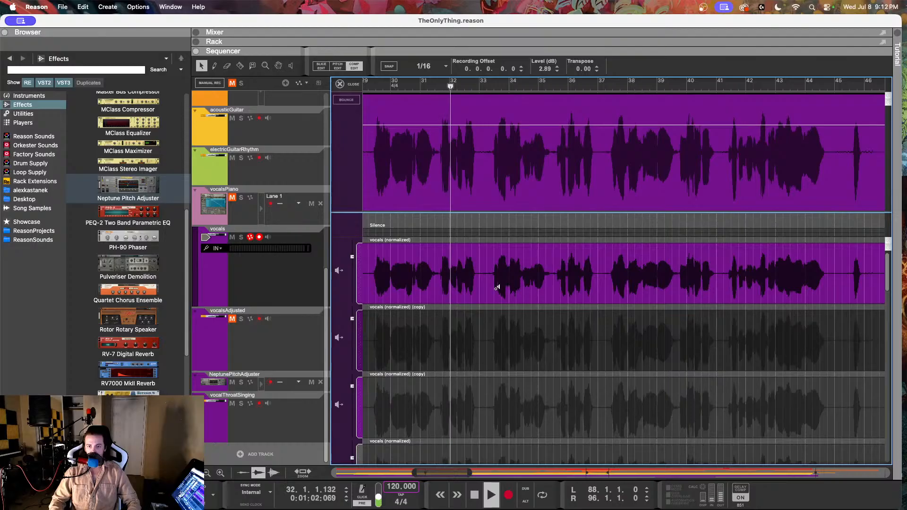
pyautogui.scroll(2, 496, 289)
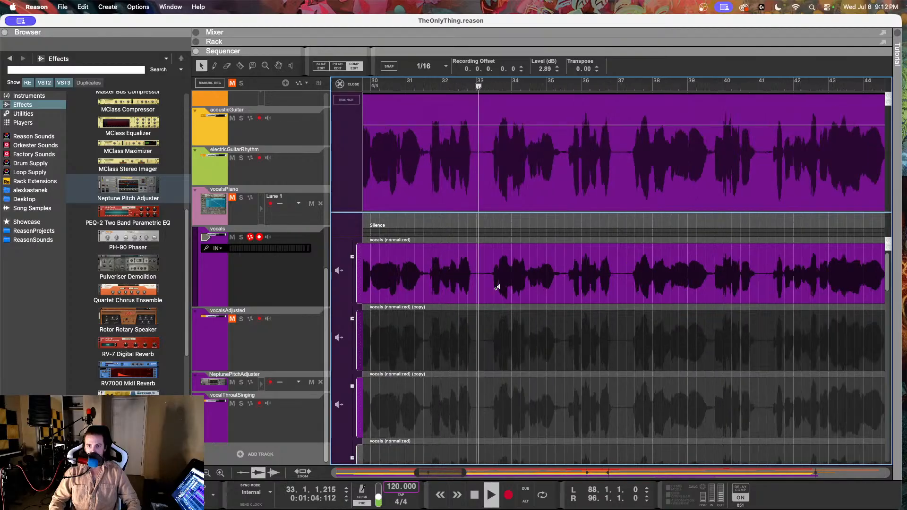
pyautogui.hscroll(-1, 495, 291)
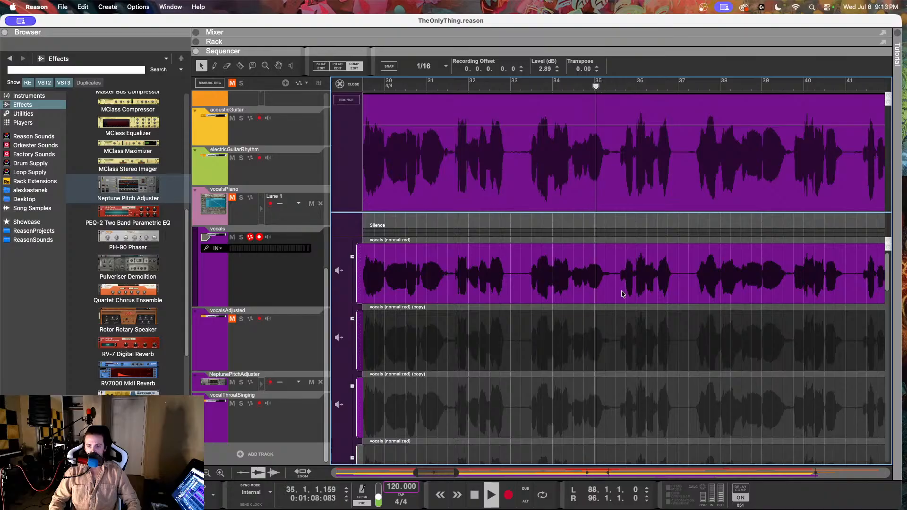
# Step: Cut the vocal comp around the quiet phrase, at 34.2.4.79 and 35.2.3.84
pyautogui.scroll(2, 586, 273)
pyautogui.scroll(3, 586, 274)
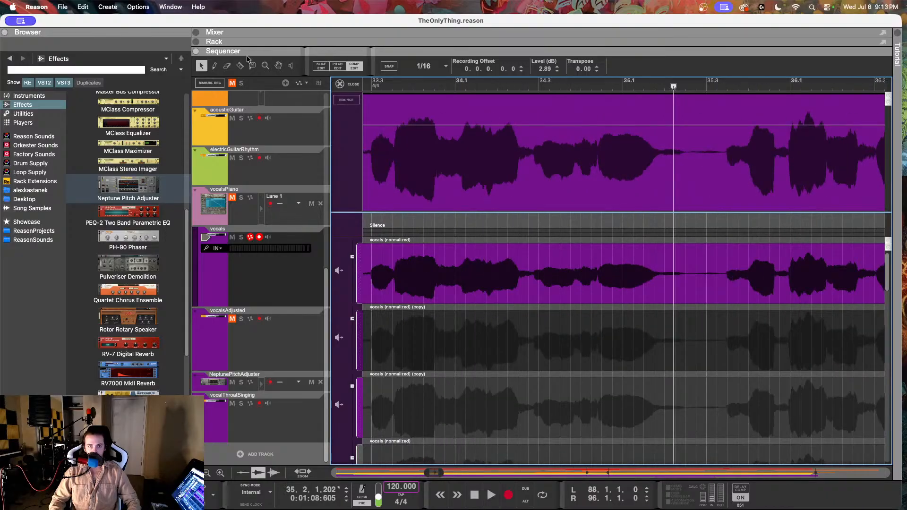
pyautogui.click(536, 274)
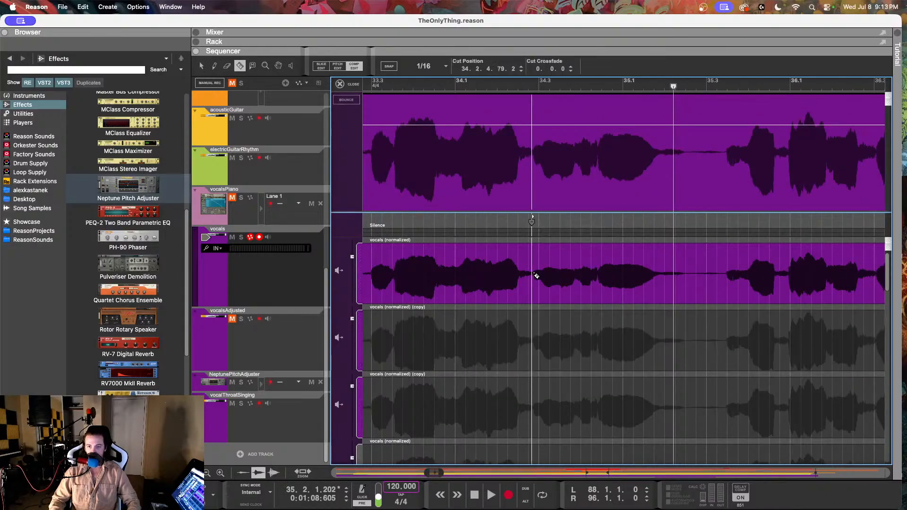
pyautogui.click(692, 275)
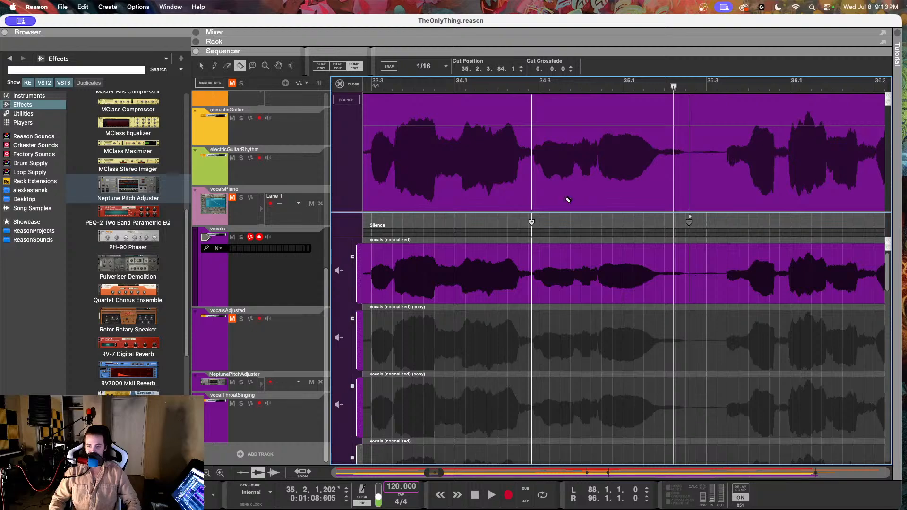
# Step: Use the existing 2.89 dB copied row for the phrase between the cuts near bars 34 and 35
pyautogui.click(585, 275)
pyautogui.rightClick(585, 275)
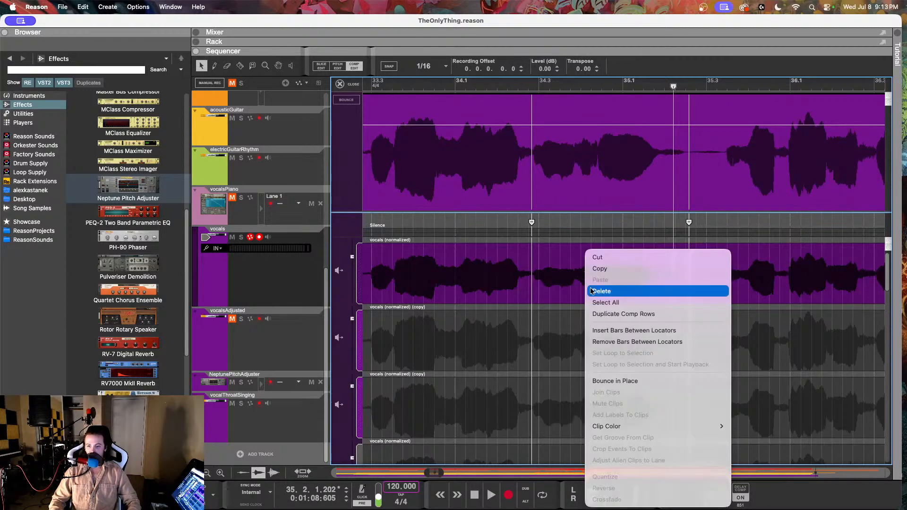
pyautogui.click(569, 332)
pyautogui.scroll(-4, 570, 291)
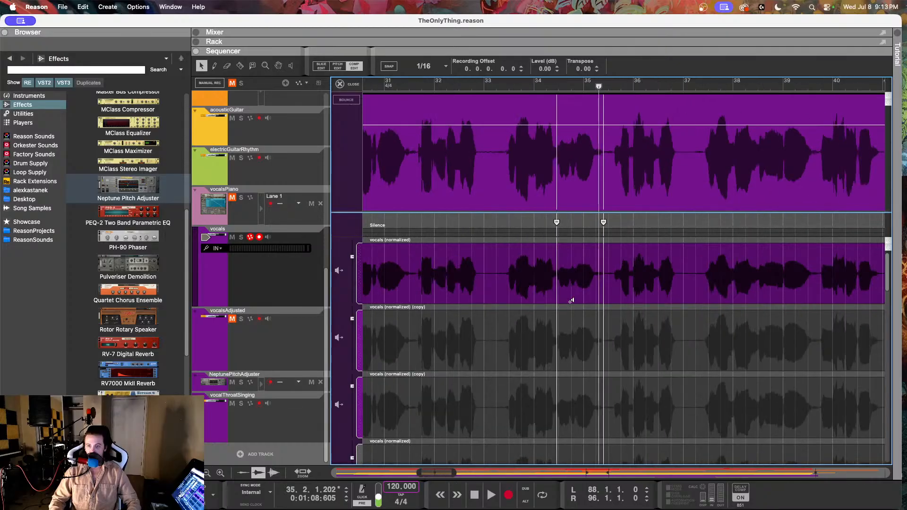
pyautogui.click(579, 329)
pyautogui.scroll(-5, 523, 240)
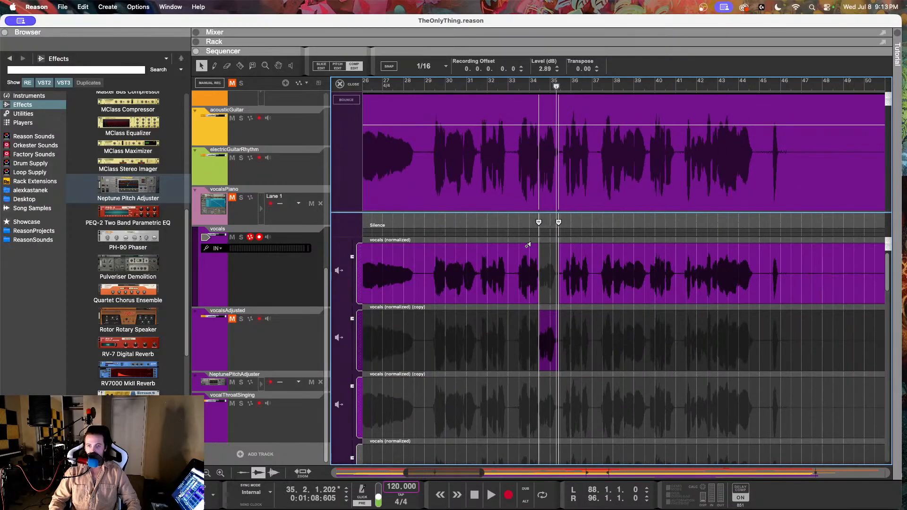
# Step: Add a 1.0.0 crossfade to the cuts at both ends of the quiet phrase between bars 34 and 35
pyautogui.scroll(8, 521, 240)
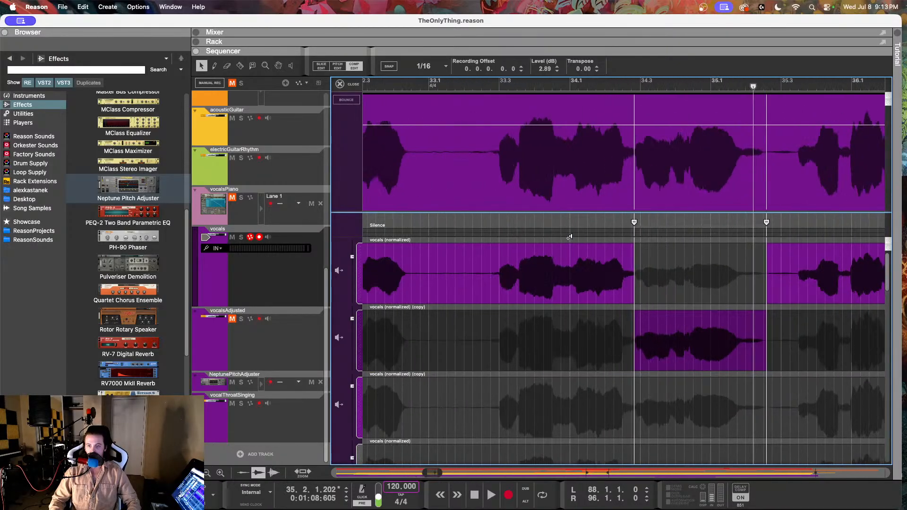
pyautogui.scroll(-3, 568, 237)
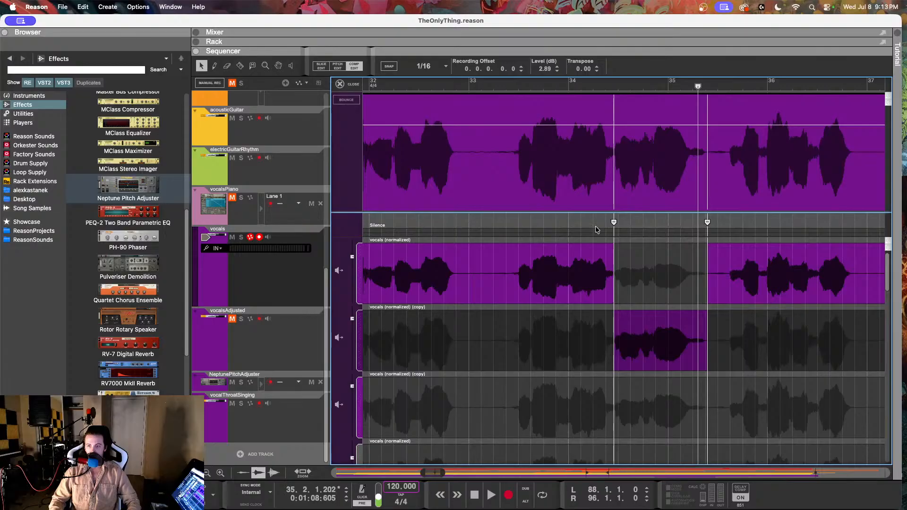
pyautogui.click(614, 222)
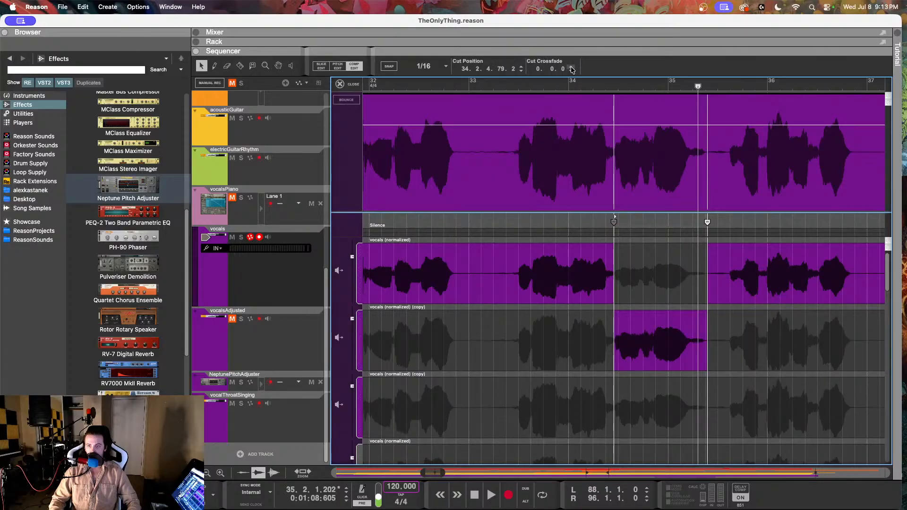
pyautogui.click(571, 67)
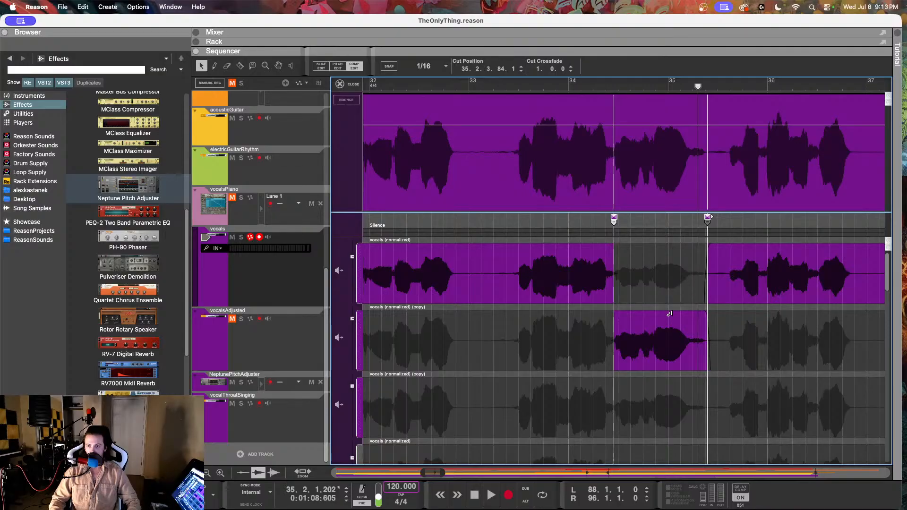
# Step: Use a fresh duplicate of the original row for the phrase between bars 34 and 35, and set its level to 3.14 dB
pyautogui.click(649, 288)
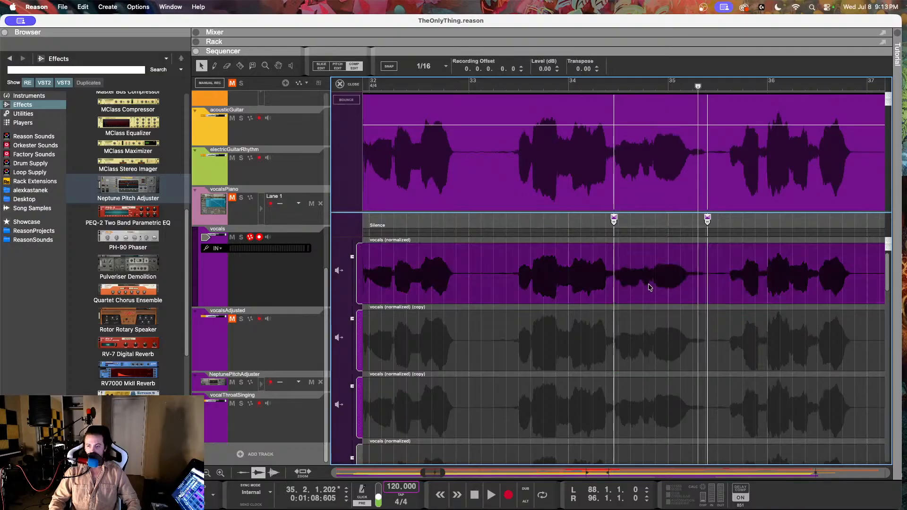
pyautogui.rightClick(648, 283)
pyautogui.click(652, 318)
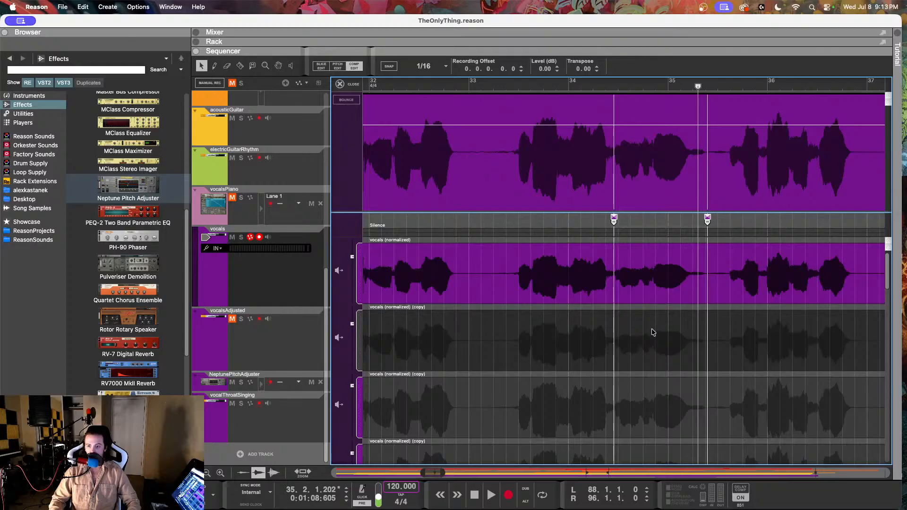
pyautogui.click(652, 332)
pyautogui.moveTo(352, 324); pyautogui.dragTo(352, 319)
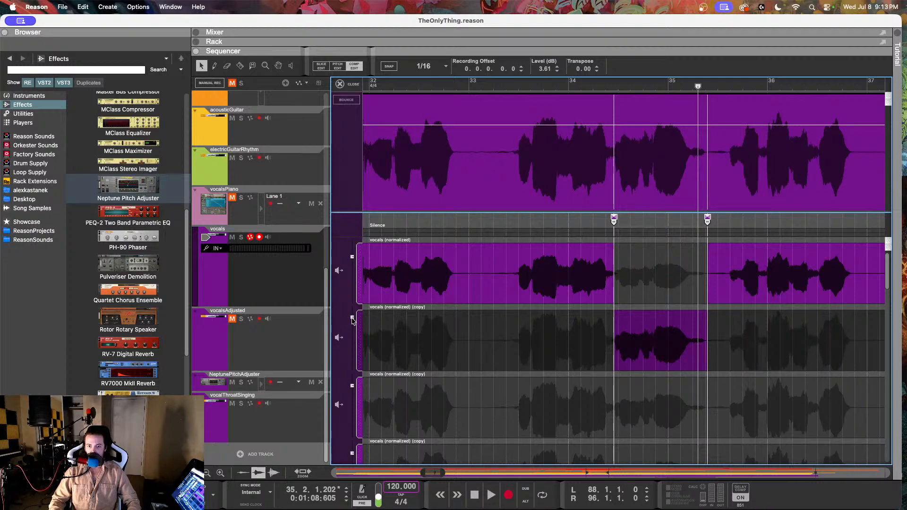
pyautogui.moveTo(352, 319); pyautogui.dragTo(352, 321)
# Step: Isolate the short quiet passage ending at 34.1.1.188 with two cuts and use a new duplicate row for it at 2.86 dB
pyautogui.scroll(2, 577, 329)
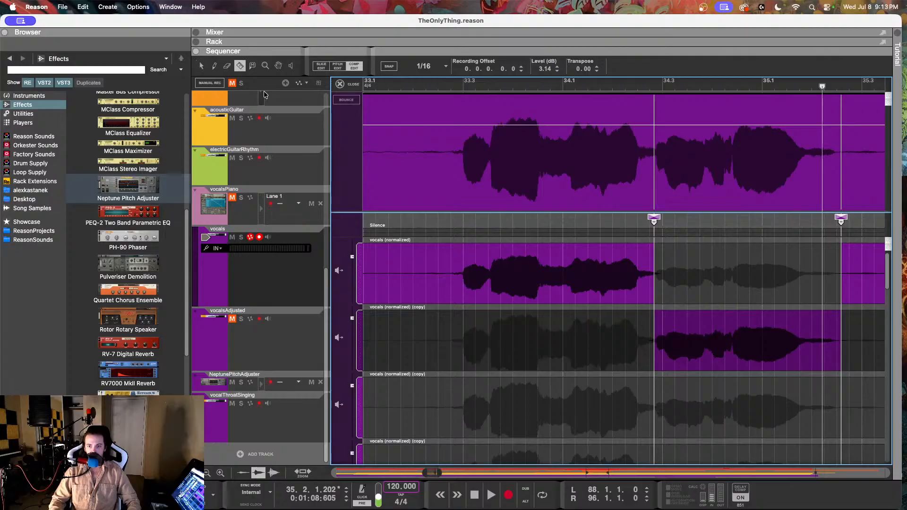
pyautogui.click(544, 278)
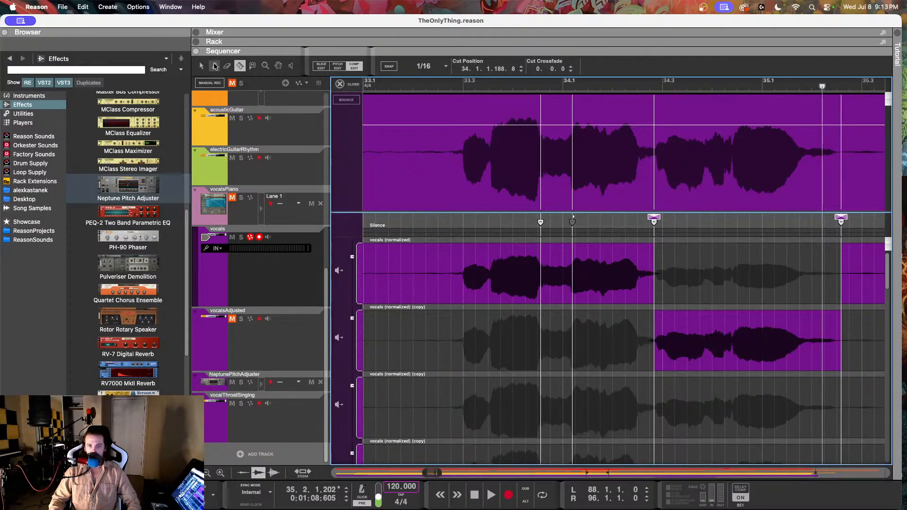
pyautogui.rightClick(550, 294)
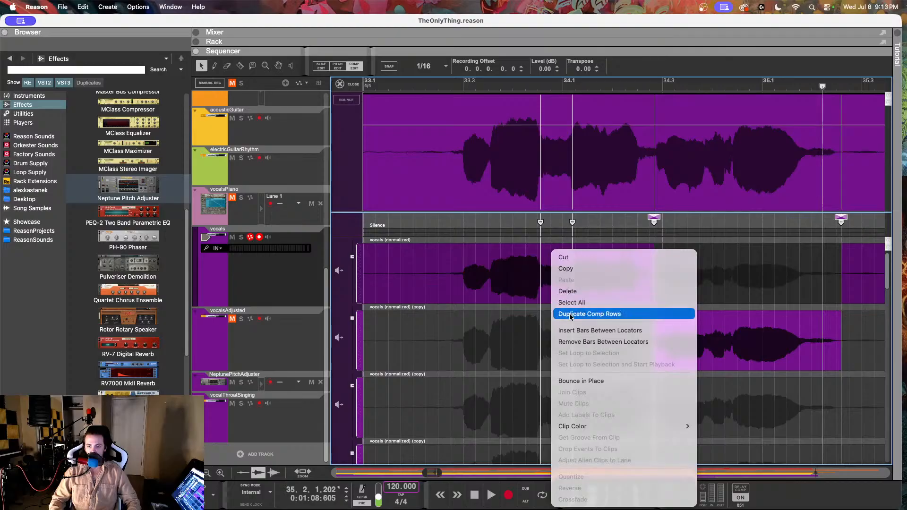
pyautogui.click(558, 314)
pyautogui.click(560, 345)
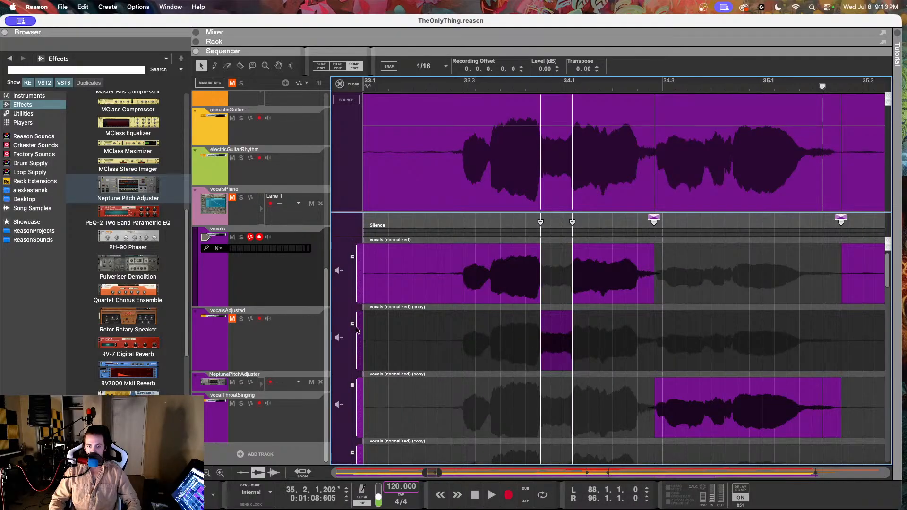
pyautogui.moveTo(352, 325); pyautogui.dragTo(356, 321)
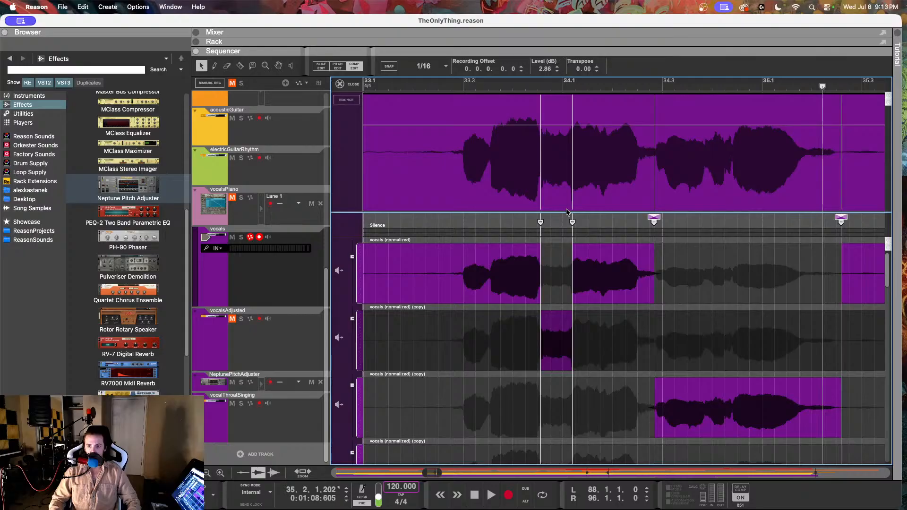
# Step: Add 1.0.0 crossfades to the two cuts around the short passage before 34.1.1.188, and shorten the crossfade at its start
pyautogui.click(542, 223)
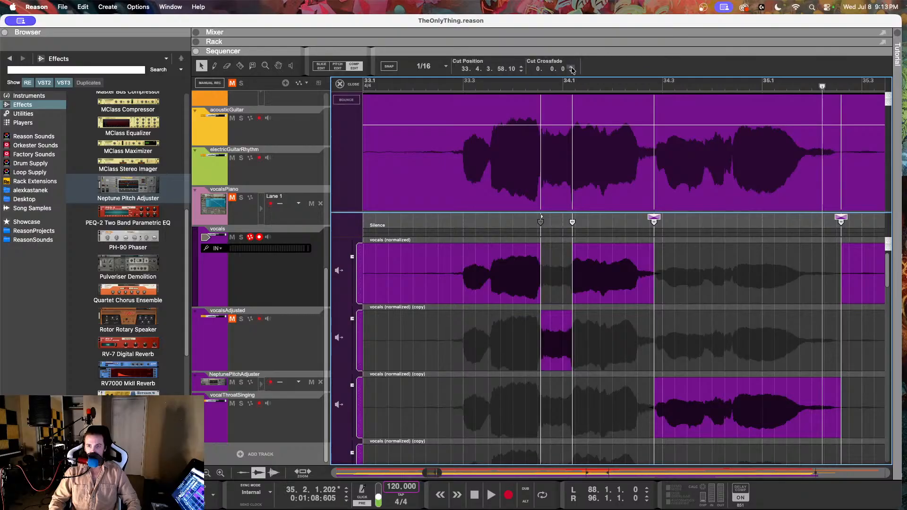
pyautogui.click(571, 67)
pyautogui.click(570, 67)
pyautogui.scroll(5, 555, 183)
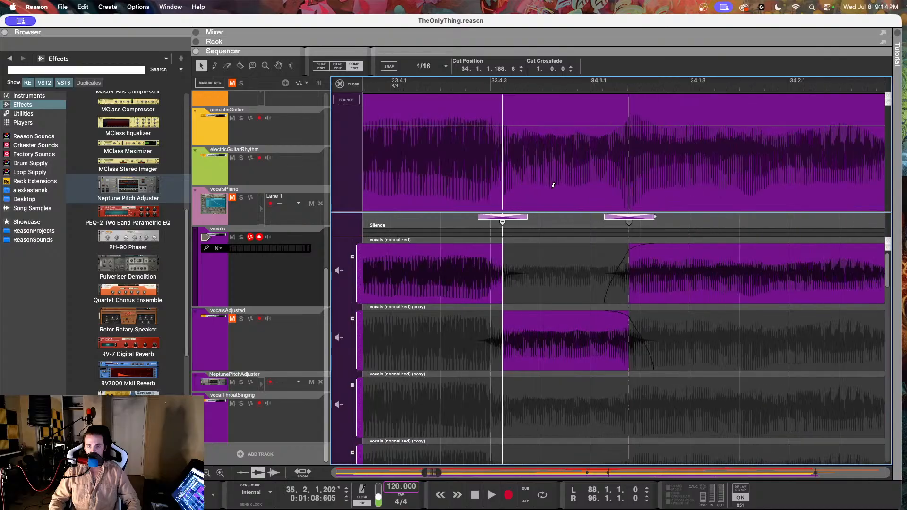
pyautogui.moveTo(521, 218); pyautogui.dragTo(520, 218)
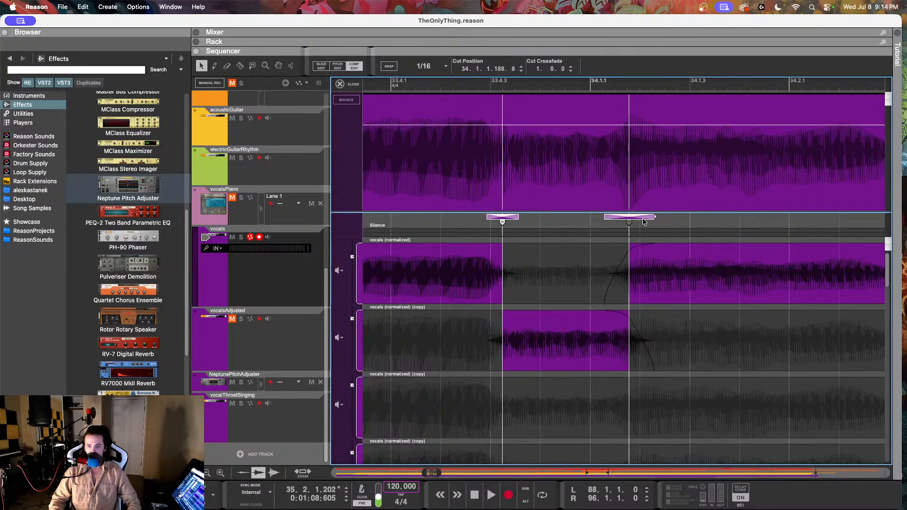
# Step: Shorten the crossfade at the 34.1.1.188 cut to 0.117.2
pyautogui.moveTo(650, 217); pyautogui.dragTo(646, 218)
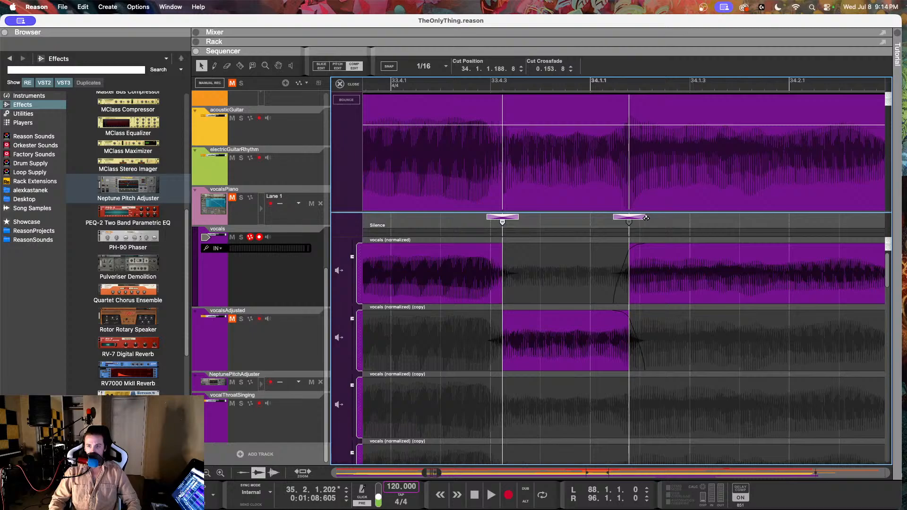
pyautogui.scroll(-4, 662, 201)
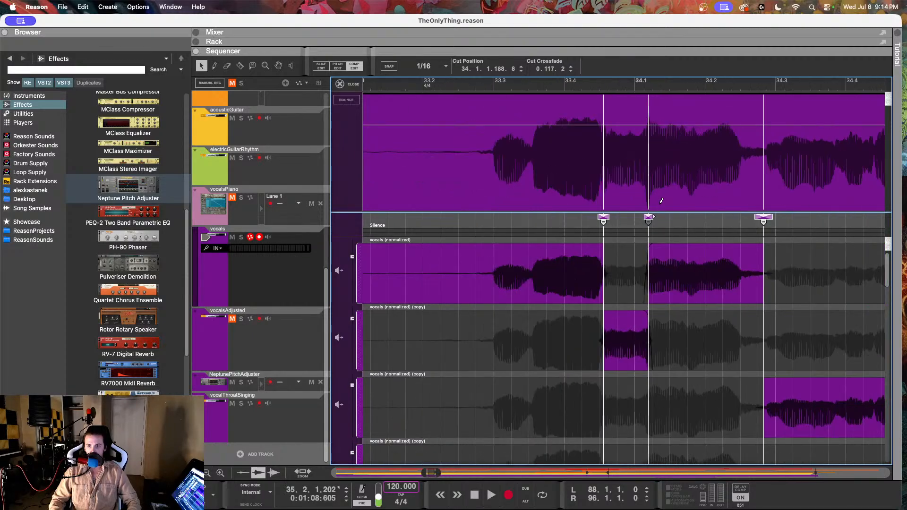
pyautogui.hscroll(3, 660, 206)
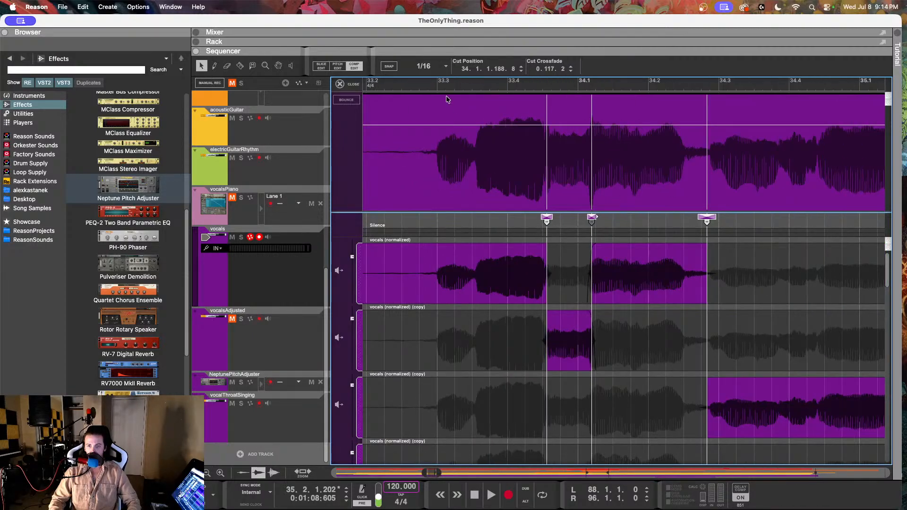
# Step: Play back the edited vocals from just before bar 33.3, then leave Comp Edit and audition from bar 34 and from bar 29
pyautogui.click(443, 318)
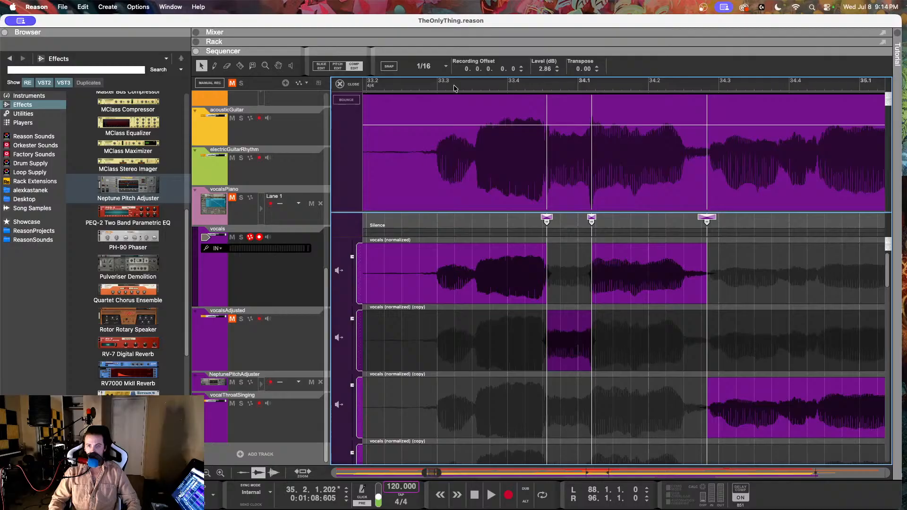
pyautogui.click(423, 83)
pyautogui.press('space')
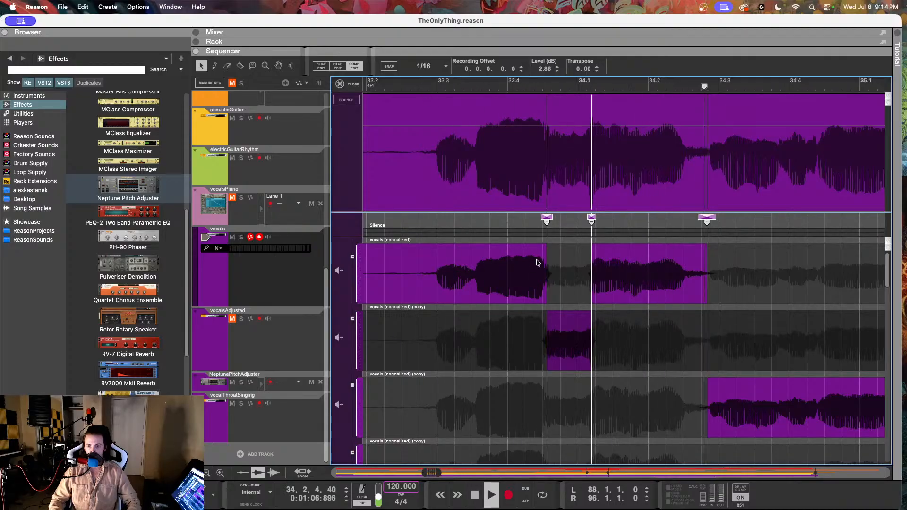
pyautogui.click(485, 222)
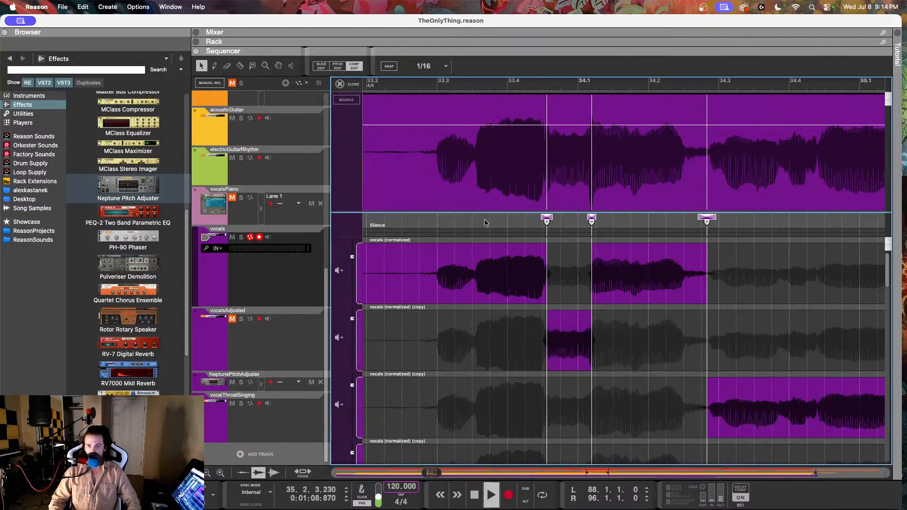
pyautogui.click(341, 83)
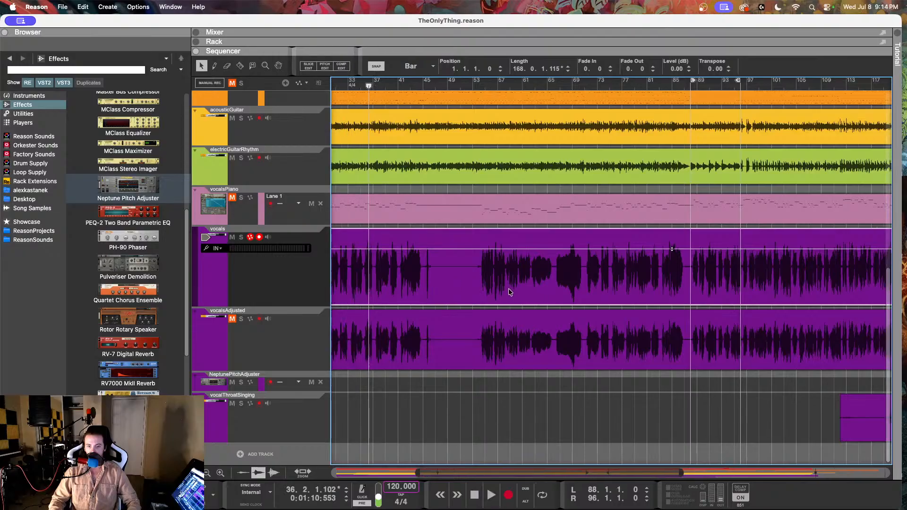
pyautogui.scroll(5, 520, 292)
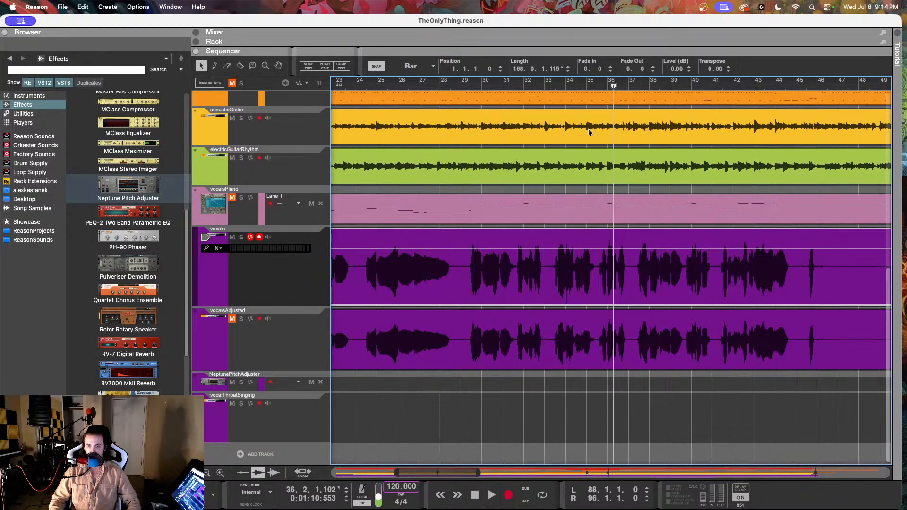
pyautogui.click(567, 84)
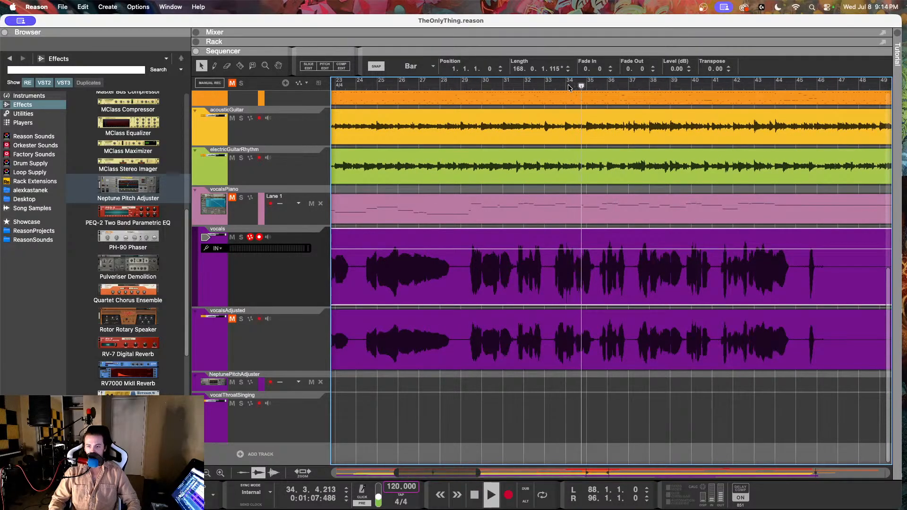
pyautogui.click(463, 85)
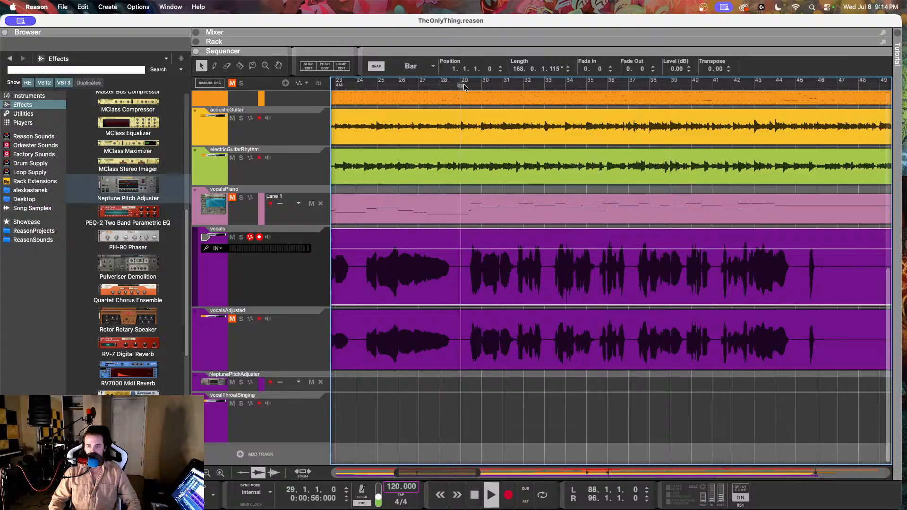
# Step: Reopen the vocals clip in Comp Edit and listen to the phrases between bars 30 and 35
pyautogui.doubleClick(575, 288)
pyautogui.hscroll(4, 579, 284)
pyautogui.scroll(-3, 579, 284)
pyautogui.hscroll(3, 580, 284)
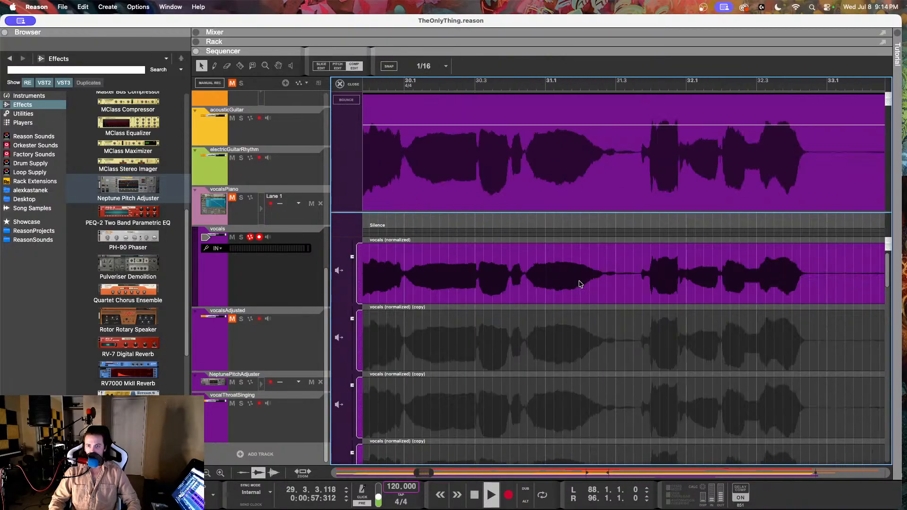
pyautogui.scroll(-4, 580, 283)
pyautogui.hscroll(2, 680, 279)
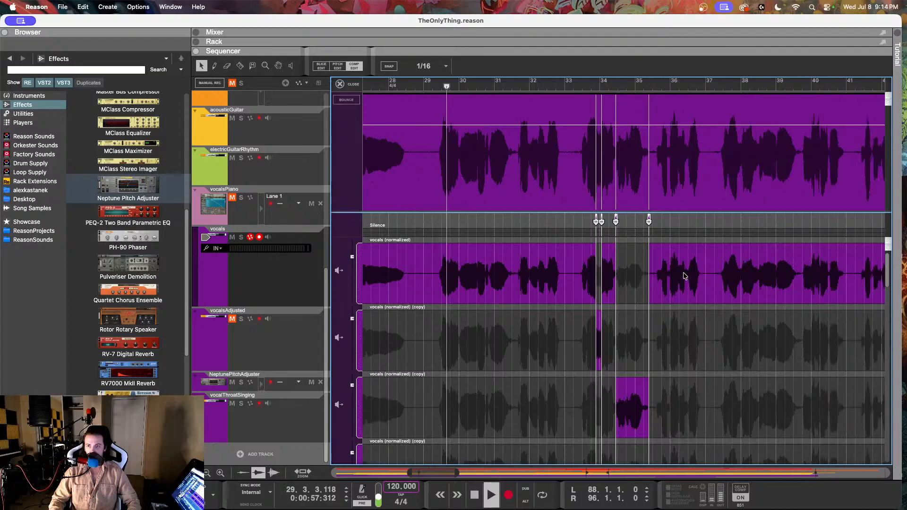
pyautogui.press('space')
pyautogui.scroll(2, 560, 265)
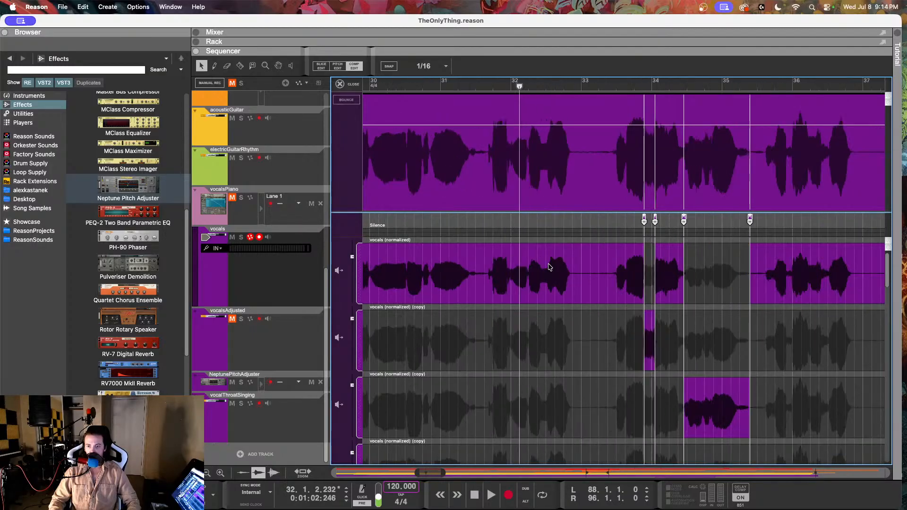
pyautogui.press('space')
pyautogui.hscroll(5, 549, 264)
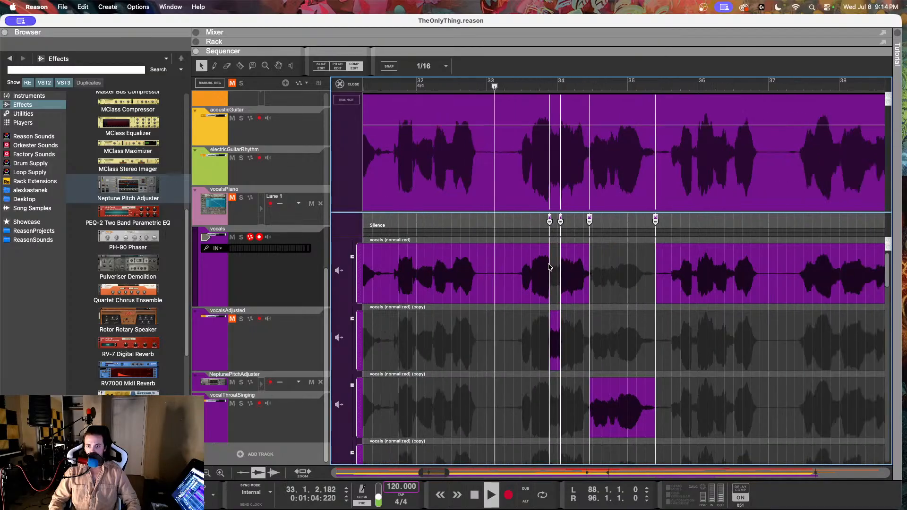
pyautogui.hscroll(-6, 549, 264)
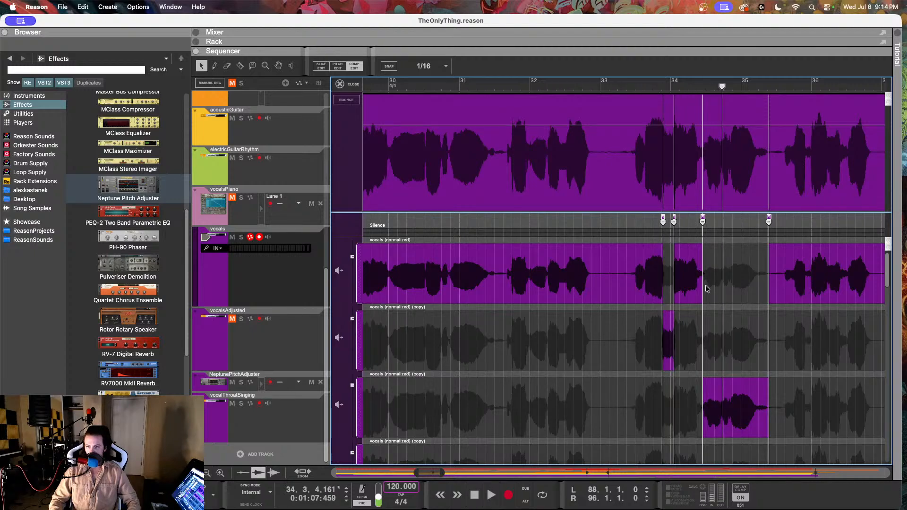
# Step: Undo the crossfades, level change and duplicate row of the short passage before 34.1.1.188, keeping its two cuts
pyautogui.scroll(5, 689, 280)
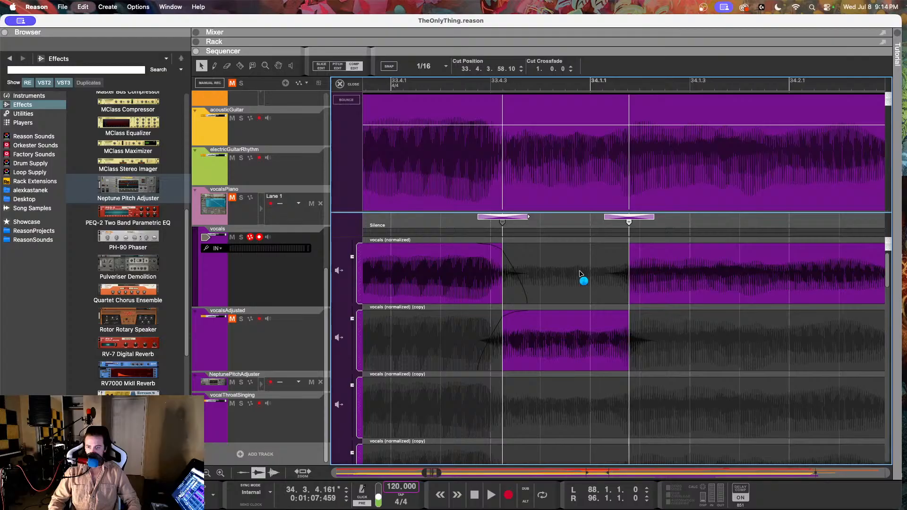
pyautogui.scroll(-5, 581, 274)
pyautogui.click(580, 274)
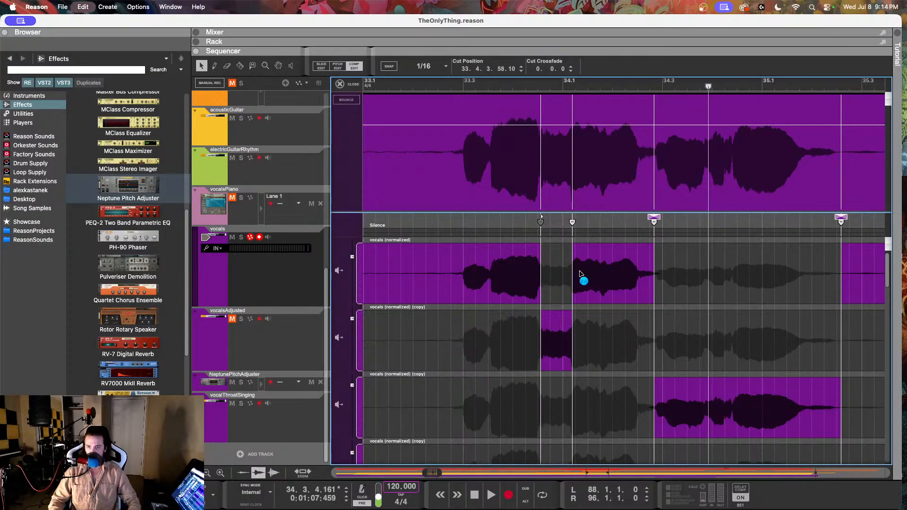
pyautogui.press('super+z')
pyautogui.press('super+z')
pyautogui.click(579, 274)
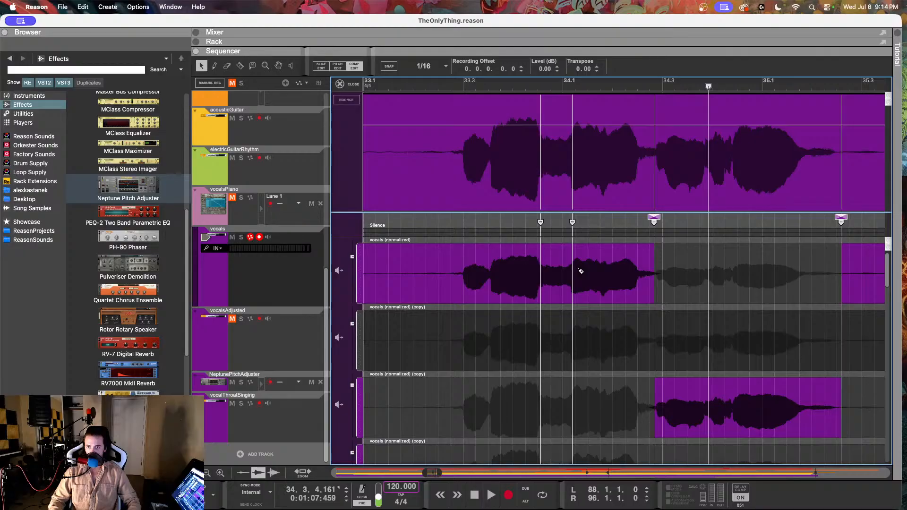
pyautogui.press('super+z')
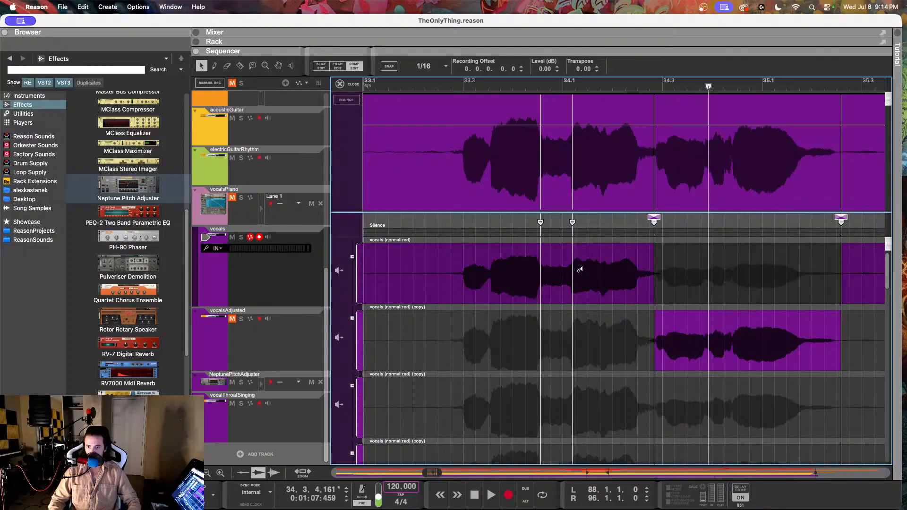
pyautogui.press('super+z')
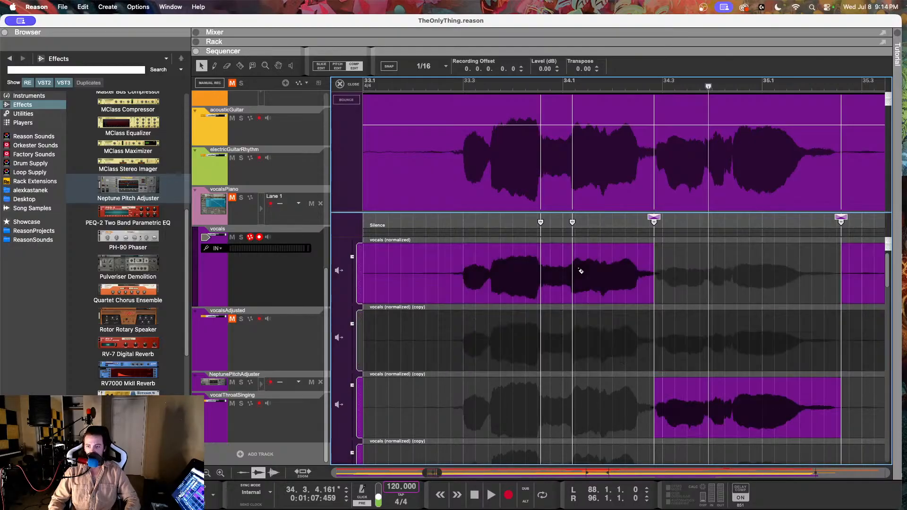
pyautogui.press('super+z')
# Step: Cut the vocals at 31.4.4.26 and 32.1.4.176 to isolate the quiet passage around bar 32
pyautogui.scroll(-5, 558, 270)
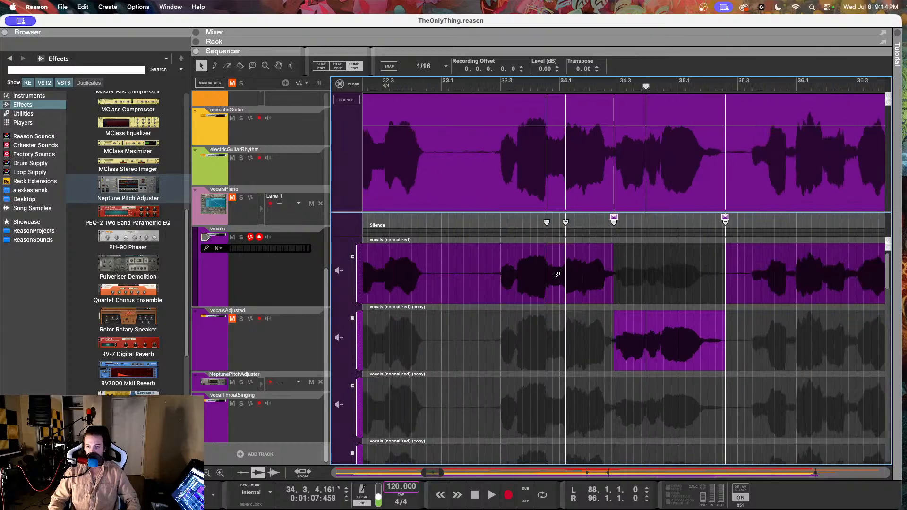
pyautogui.scroll(2, 523, 277)
pyautogui.scroll(3, 560, 271)
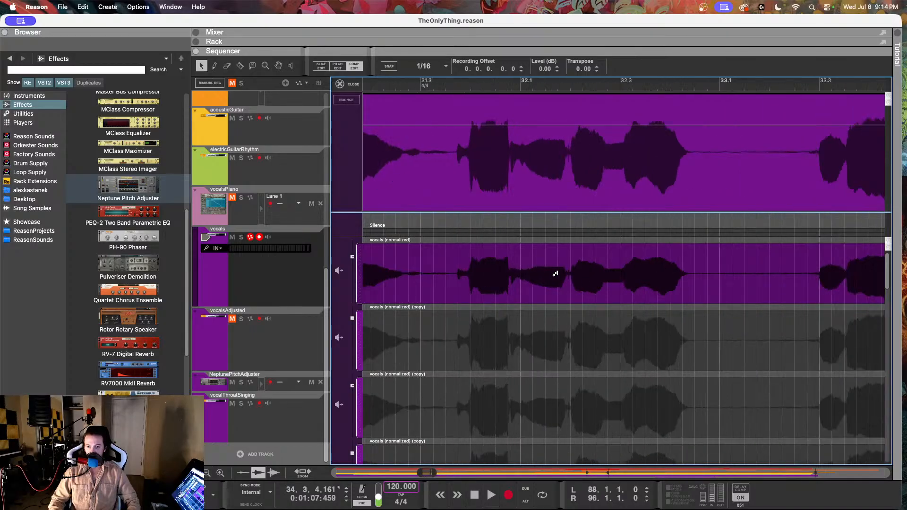
pyautogui.scroll(2, 534, 230)
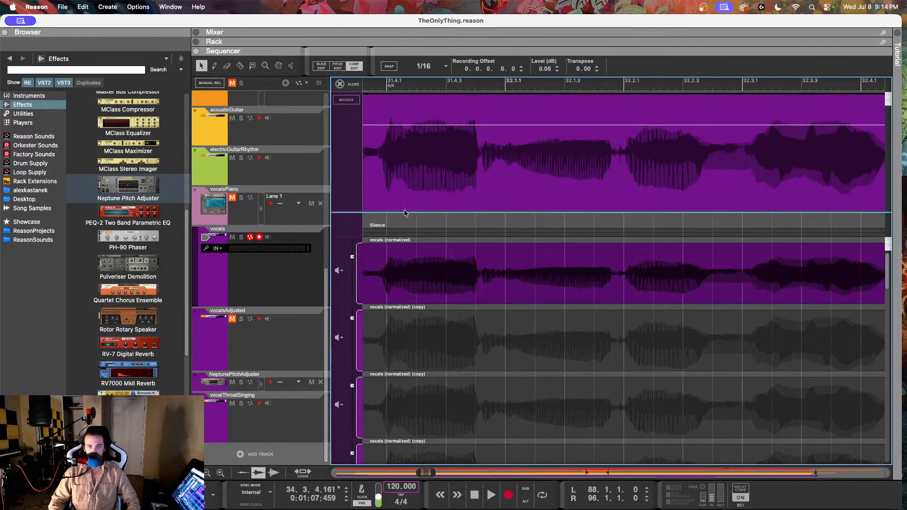
pyautogui.click(480, 276)
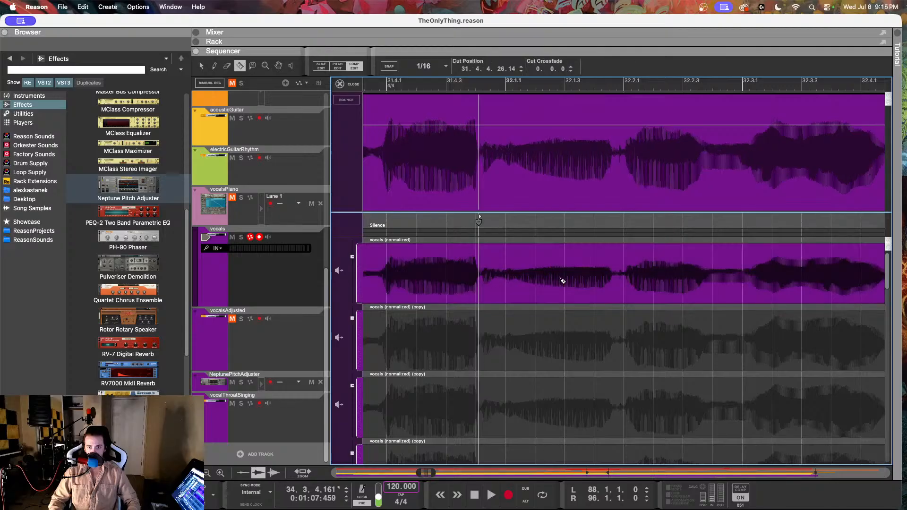
pyautogui.click(617, 277)
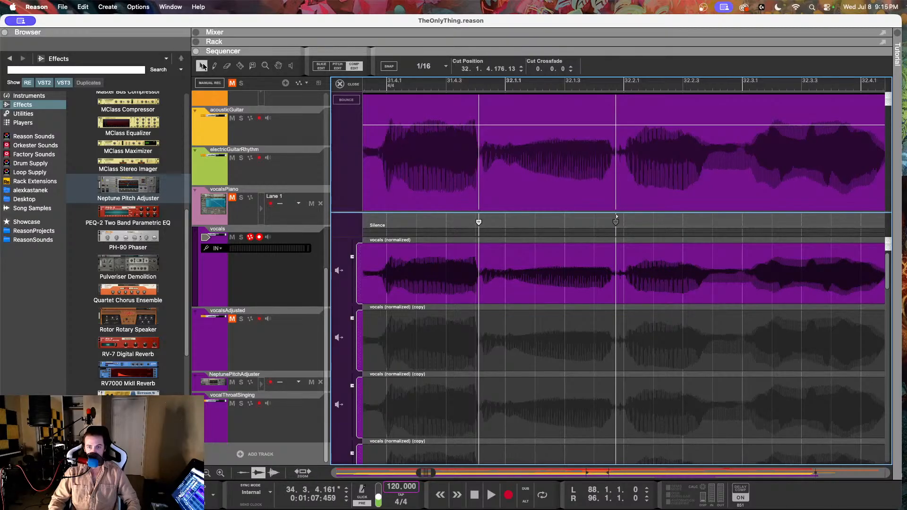
# Step: Duplicate the original vocal row and use the new copy for the isolated passage around bar 32
pyautogui.rightClick(526, 249)
pyautogui.click(553, 313)
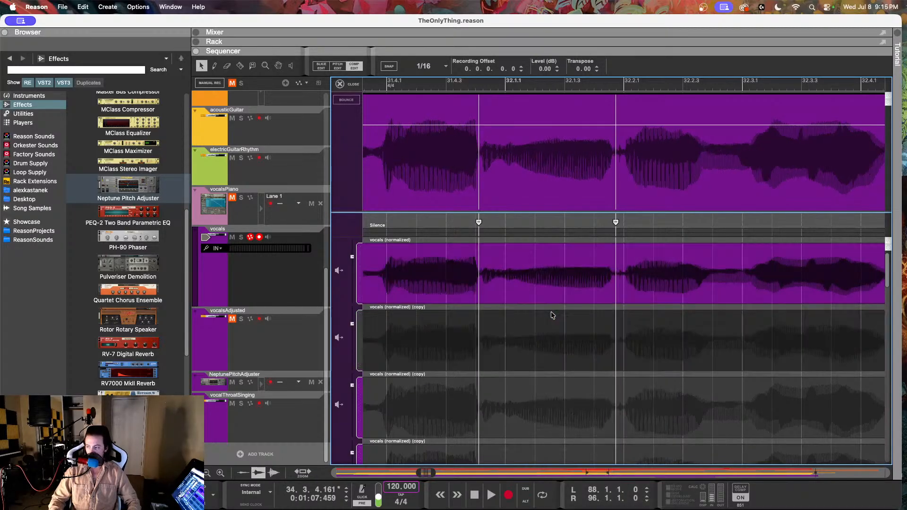
pyautogui.click(541, 349)
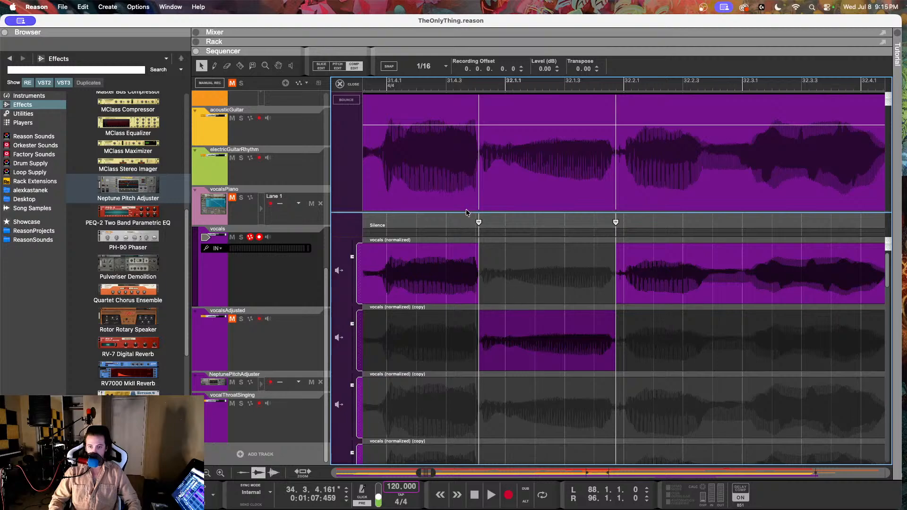
# Step: Add a 0.33.4 crossfade to the cut at 31.4.4.26 and a 0.71.10 crossfade to the cut at 32.1.4.176
pyautogui.click(478, 222)
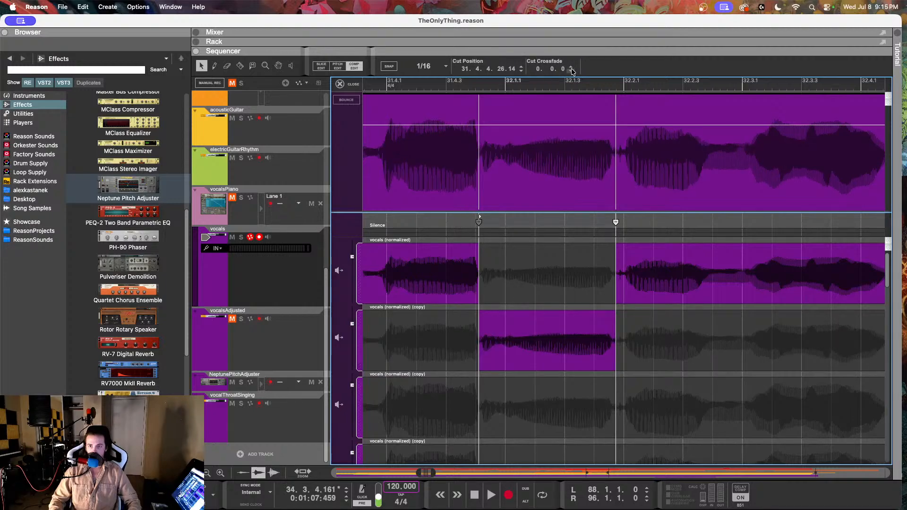
pyautogui.click(571, 68)
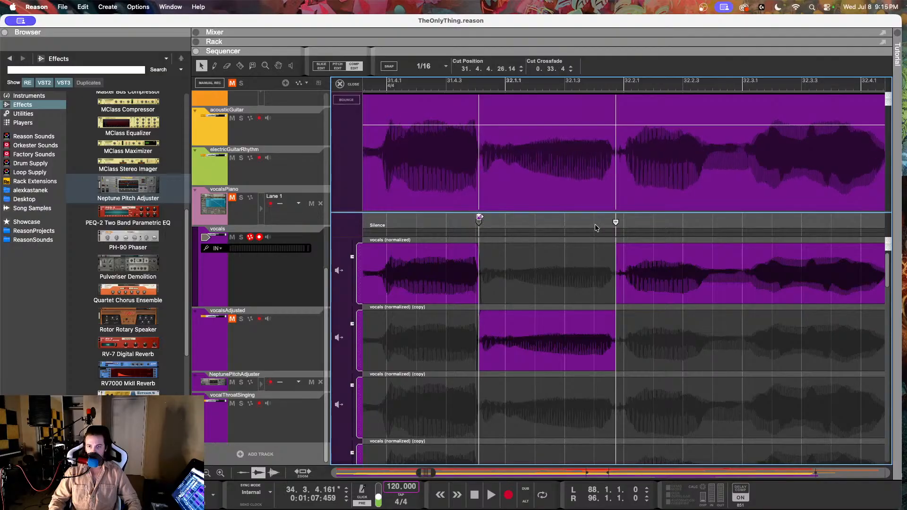
pyautogui.click(570, 68)
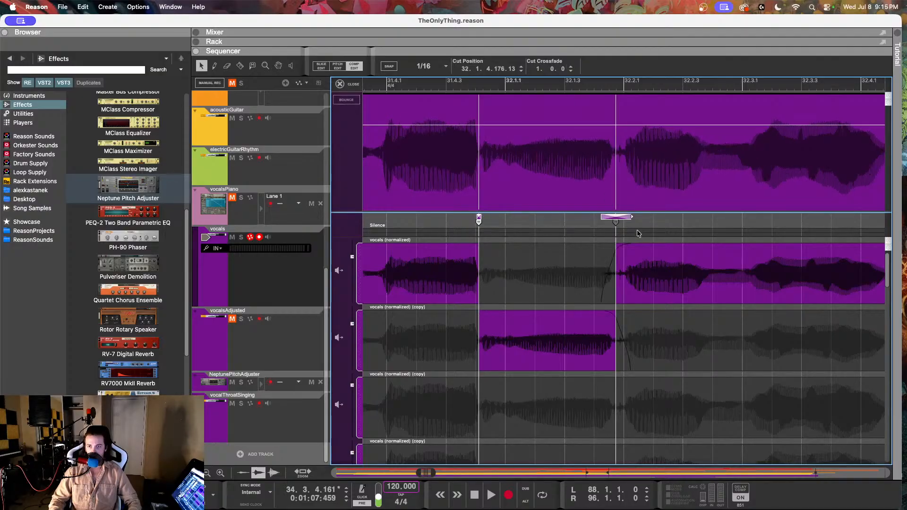
pyautogui.moveTo(632, 217); pyautogui.dragTo(616, 221)
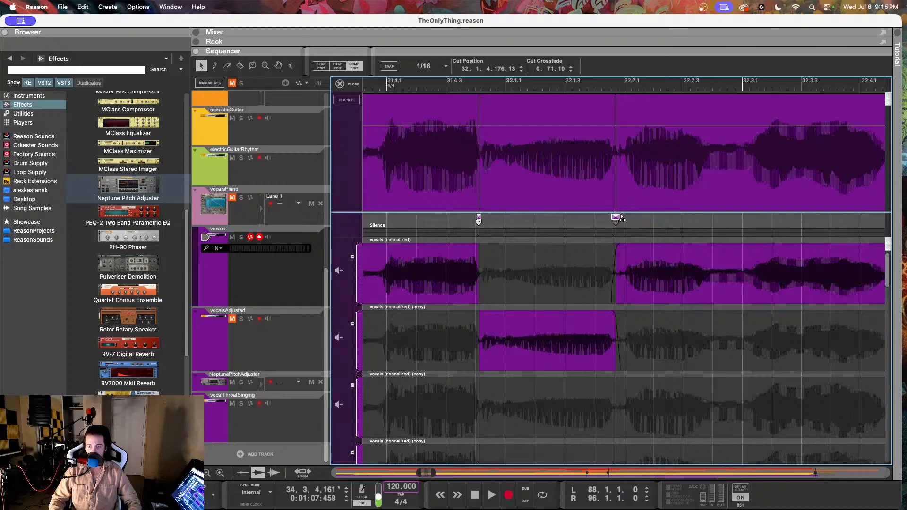
# Step: Set the level of the duplicate row used around bar 32 to 3.33 dB and listen from 31.3.3 onward
pyautogui.click(548, 340)
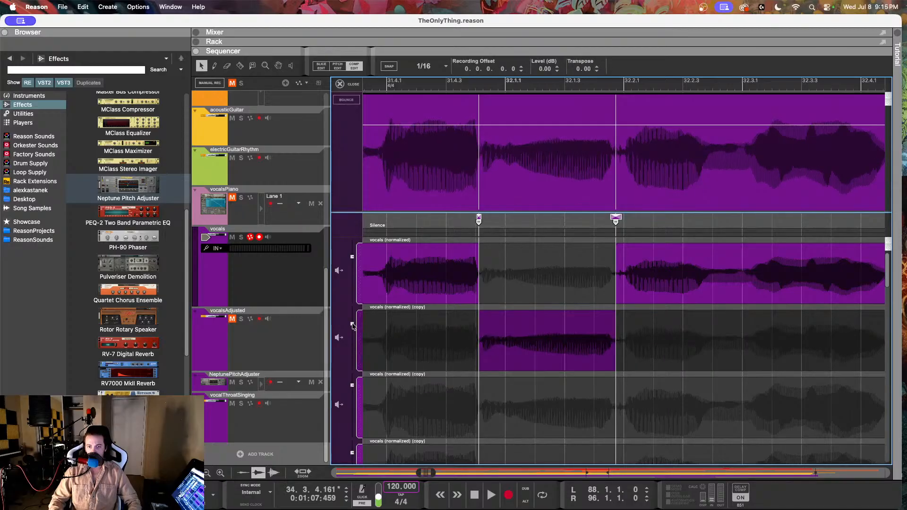
pyautogui.moveTo(353, 325); pyautogui.dragTo(352, 319)
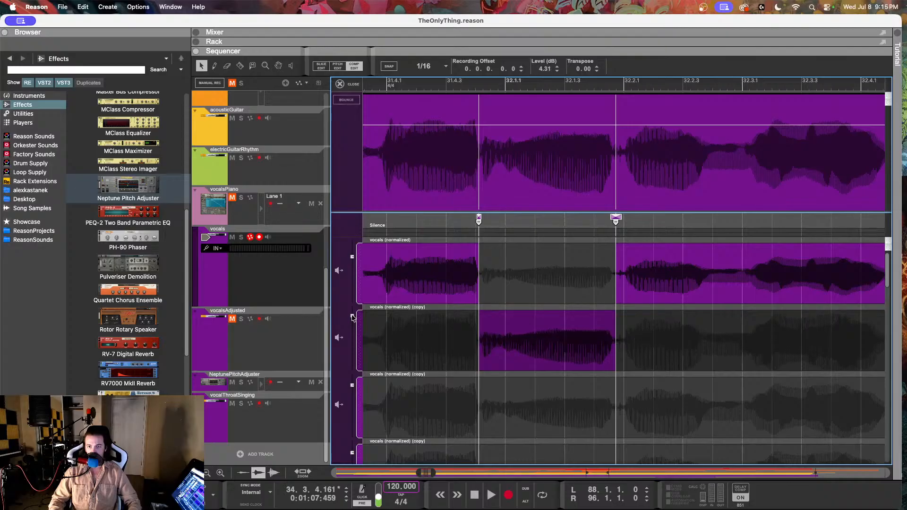
pyautogui.scroll(-5, 486, 310)
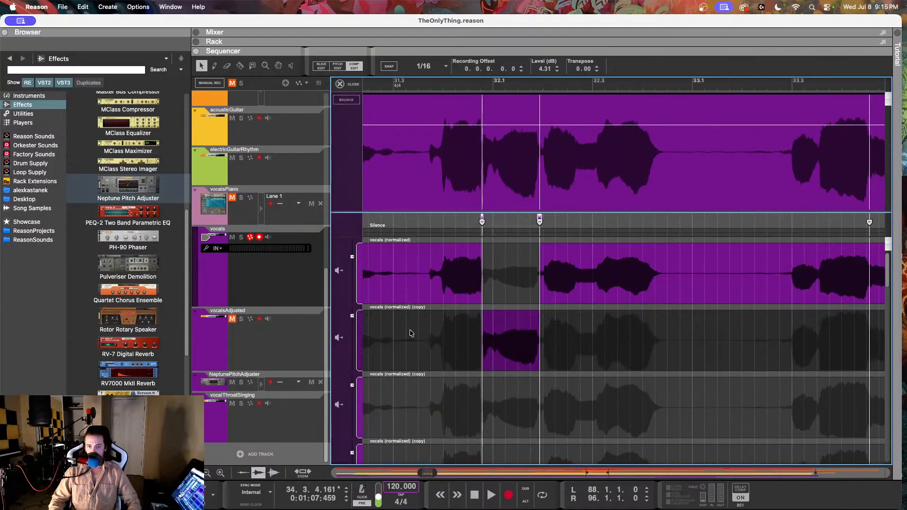
pyautogui.moveTo(354, 318); pyautogui.dragTo(352, 321)
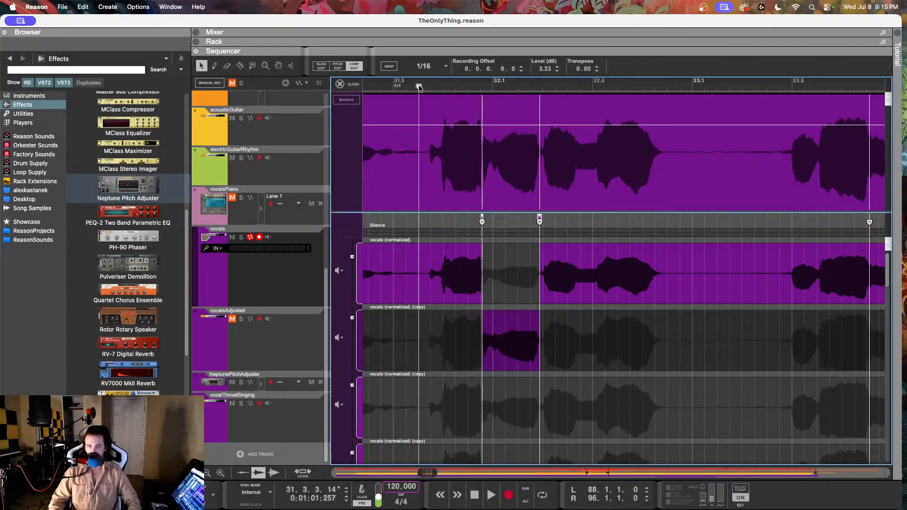
pyautogui.press('space')
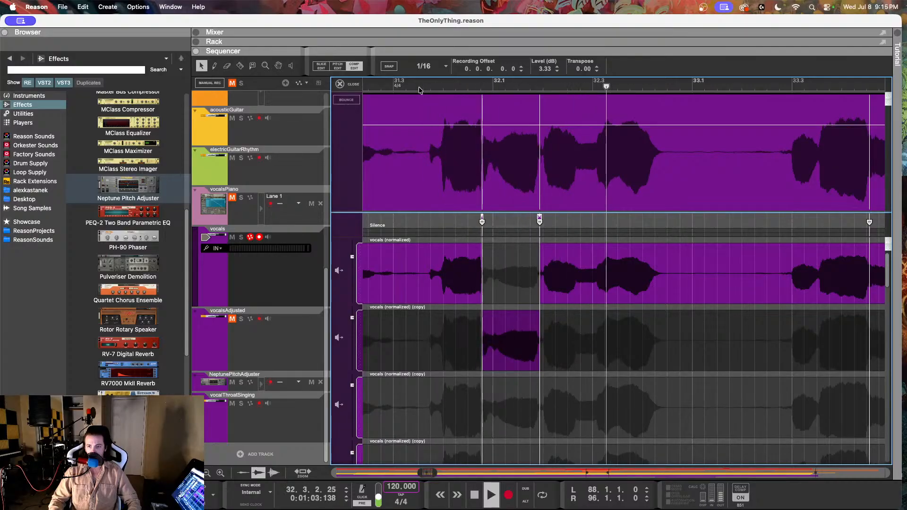
pyautogui.scroll(-5, 611, 277)
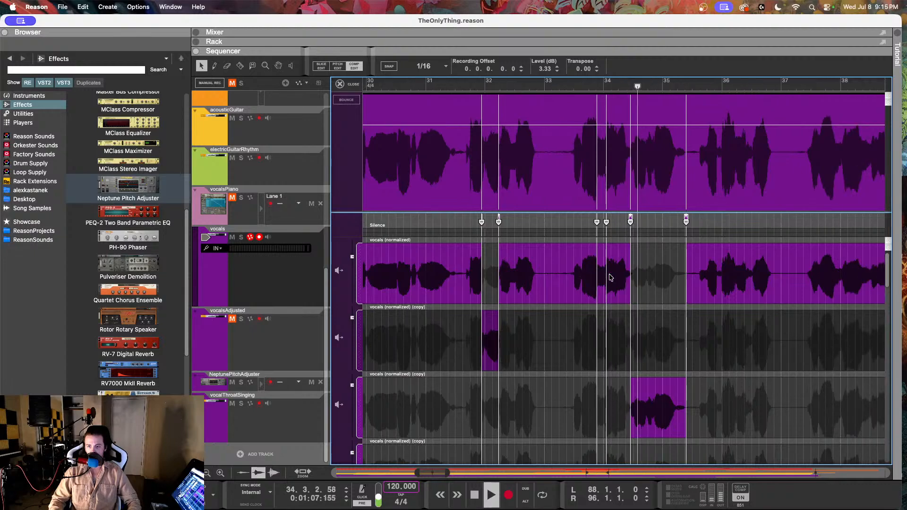
# Step: Listen to the vocals from bar 33 through bar 39 to check the phrase levels
pyautogui.press('space')
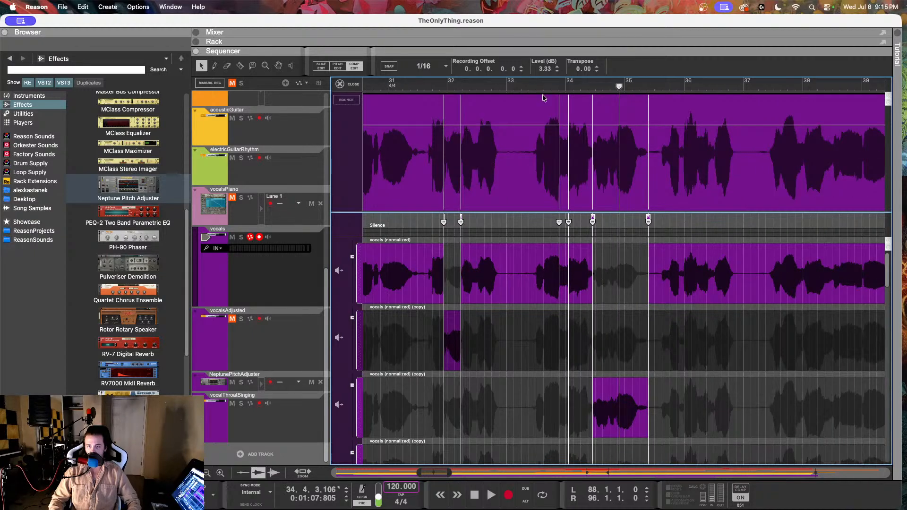
pyautogui.click(538, 85)
pyautogui.click(527, 86)
pyautogui.press('space')
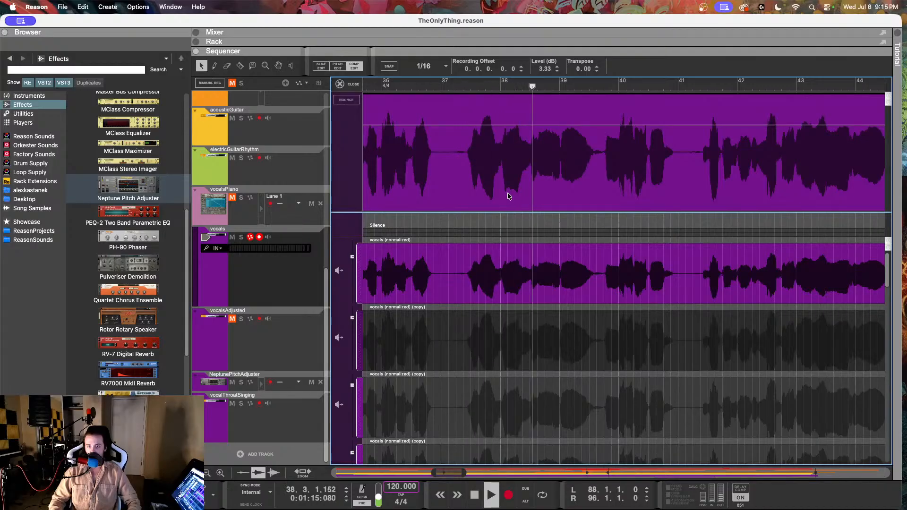
pyautogui.press('space')
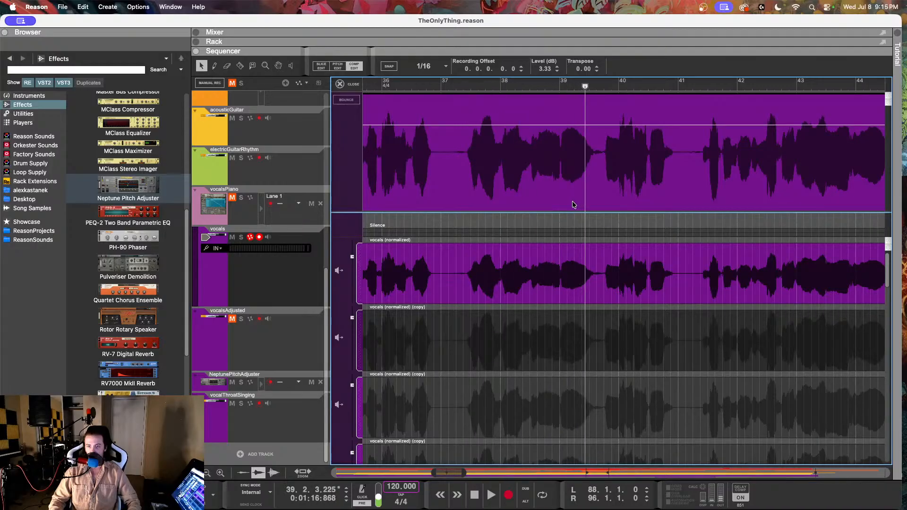
# Step: Cut the vocals at 38.2.4.171 and 39.3.4.109 to isolate the quieter phrase between them
pyautogui.scroll(5, 558, 203)
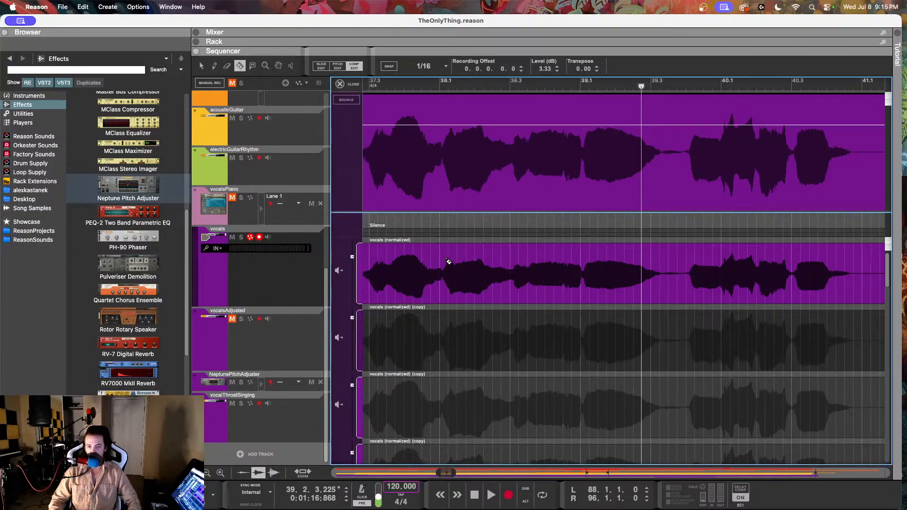
pyautogui.click(507, 273)
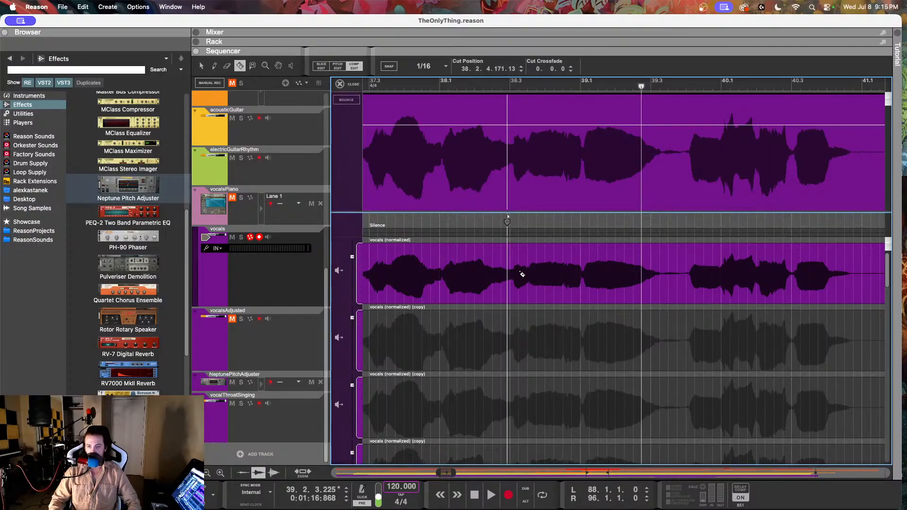
pyautogui.click(681, 275)
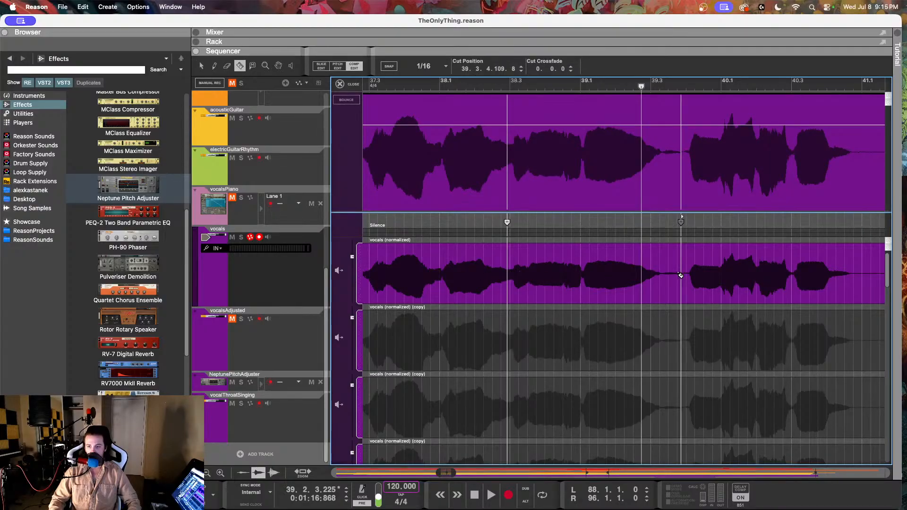
# Step: Duplicate the original vocal row and use the new copy for the isolated phrase across bars 38 and 39
pyautogui.click(581, 287)
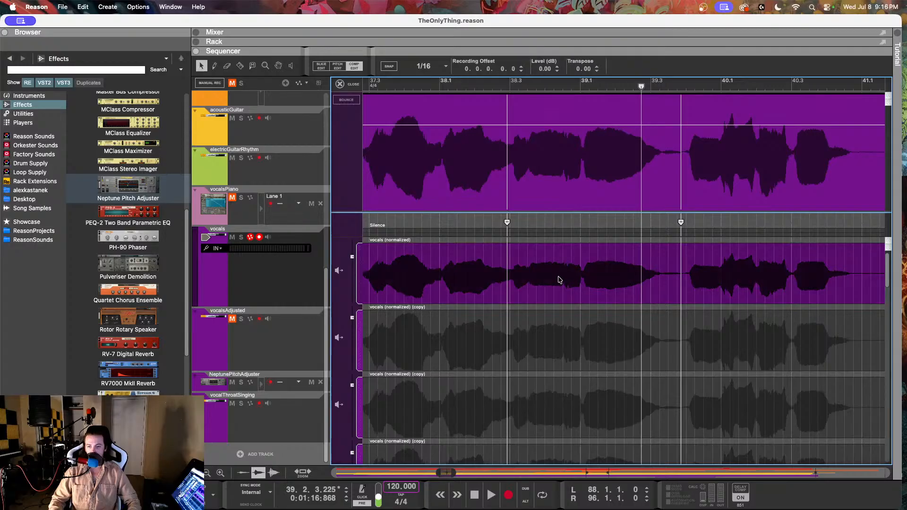
pyautogui.rightClick(558, 281)
pyautogui.click(581, 312)
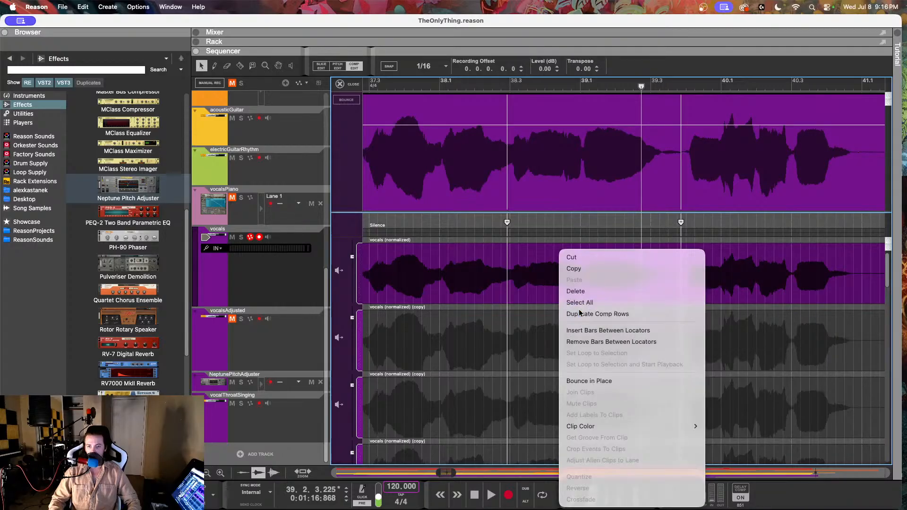
pyautogui.click(556, 346)
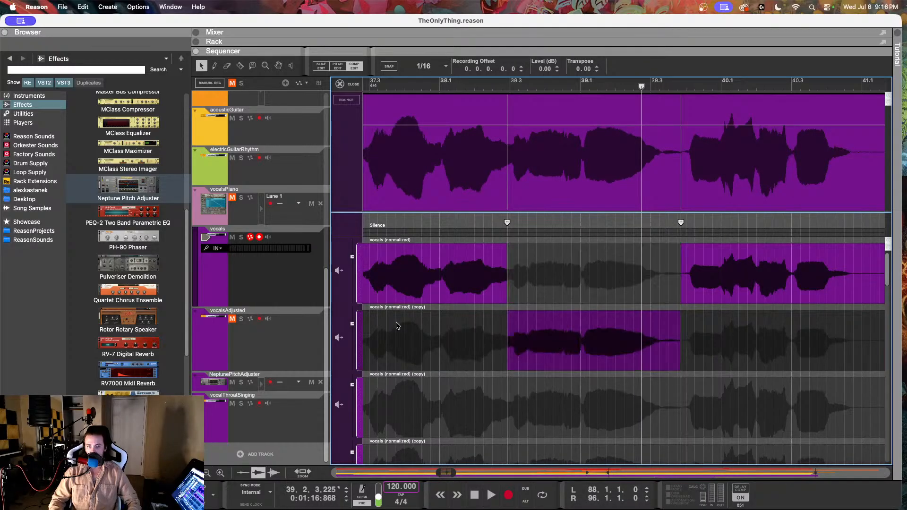
# Step: Crossfade the cuts around the bar 38–39 phrase, with 1.0.0 at 39.3.4.109, and set its duplicate row's level to 1.35 dB
pyautogui.click(507, 223)
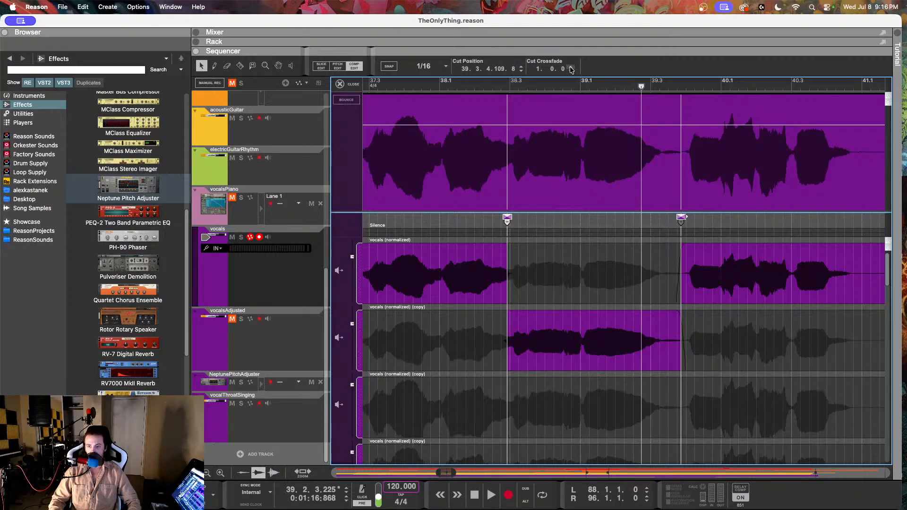
pyautogui.click(353, 324)
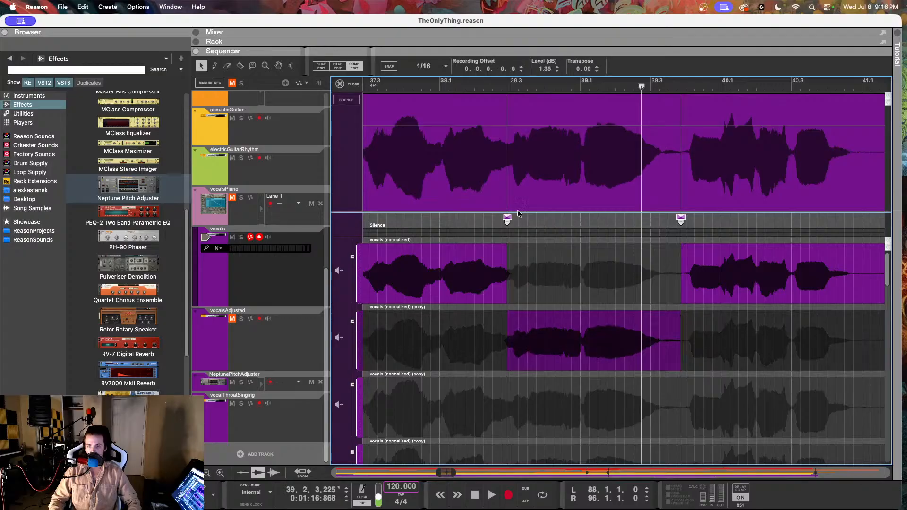
pyautogui.scroll(-5, 592, 176)
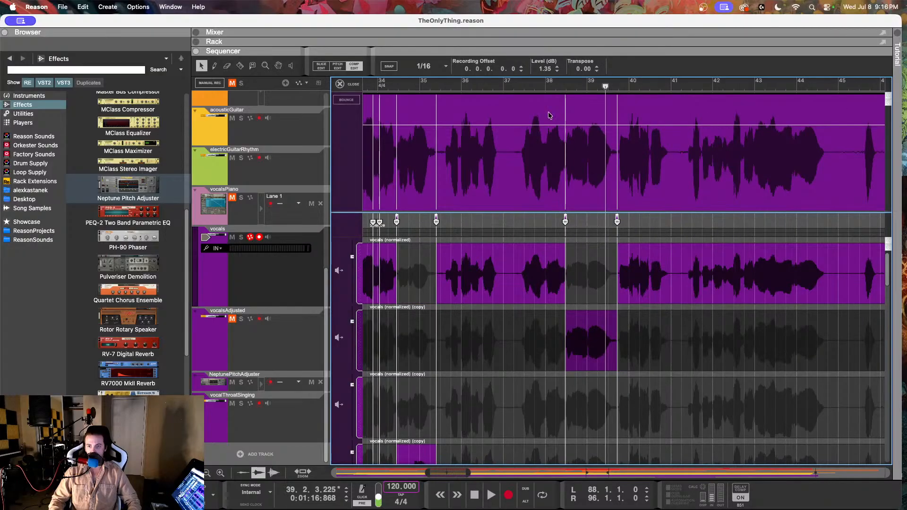
# Step: Listen to the vocals from bar 37 through bar 44, across the newly raised phrase
pyautogui.click(519, 87)
pyautogui.press('space')
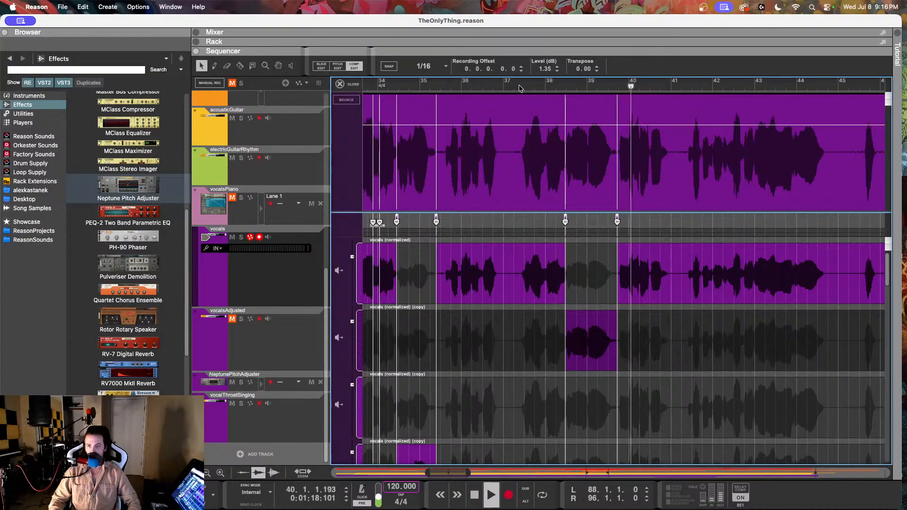
pyautogui.hscroll(4, 519, 93)
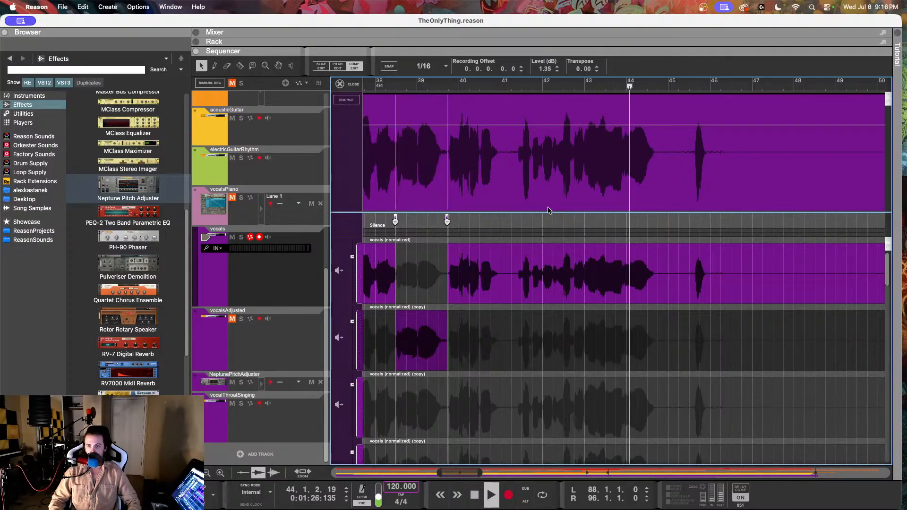
pyautogui.press('space')
# Step: Locate the quiet phrase around bar 42 by ear and cut the vocals at 41.3.4.144 and 42.2.4.196
pyautogui.scroll(5, 548, 208)
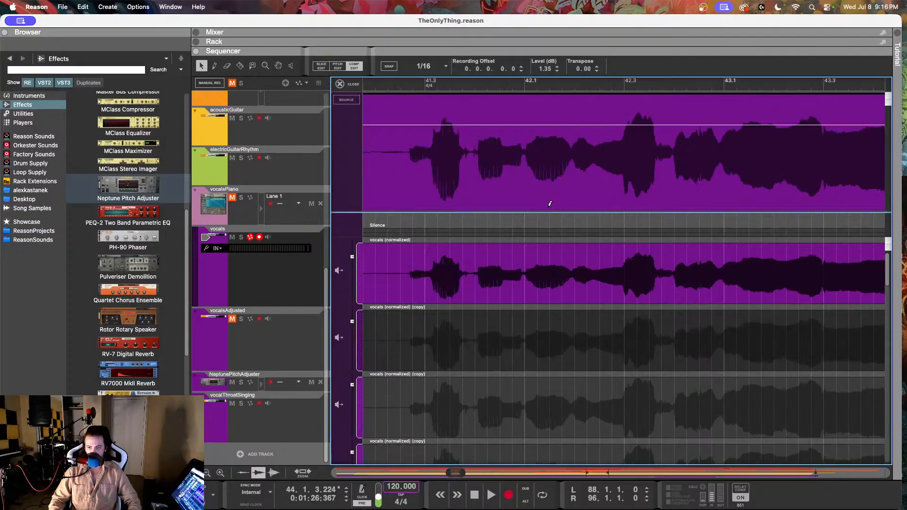
pyautogui.press('space')
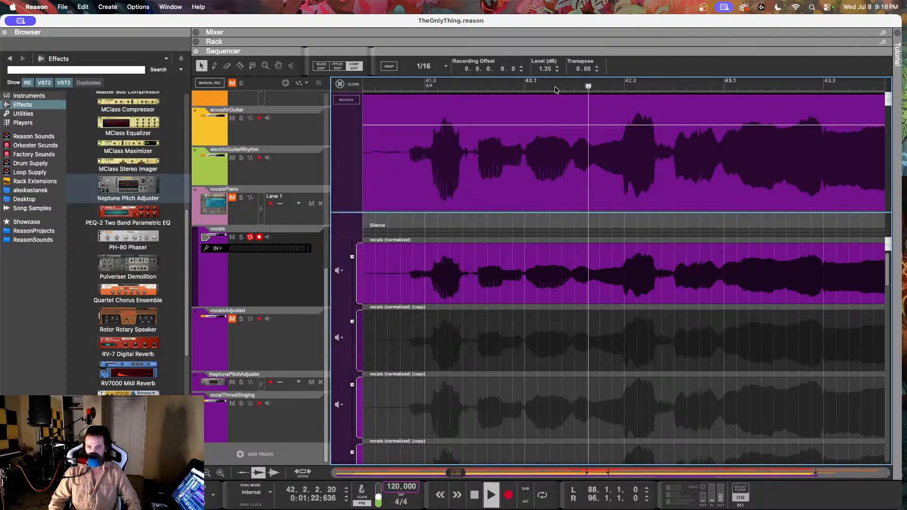
pyautogui.press('space')
pyautogui.click(462, 87)
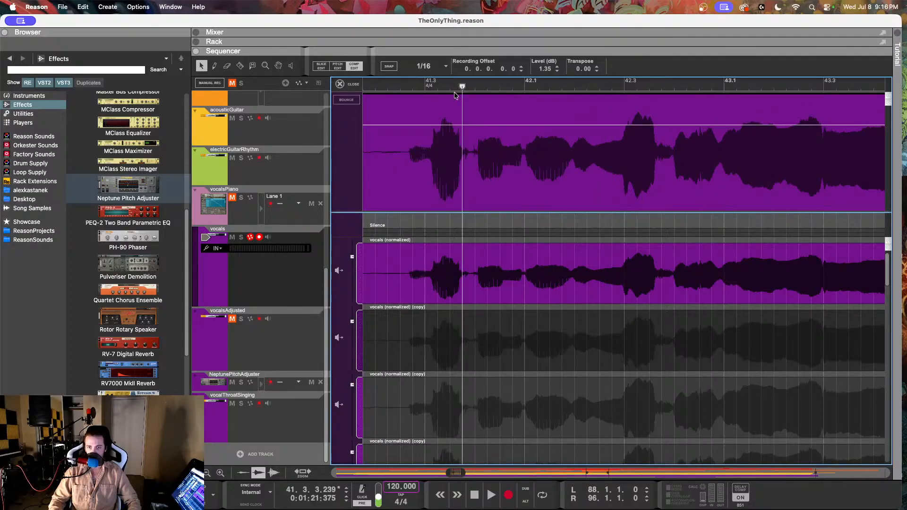
pyautogui.click(240, 66)
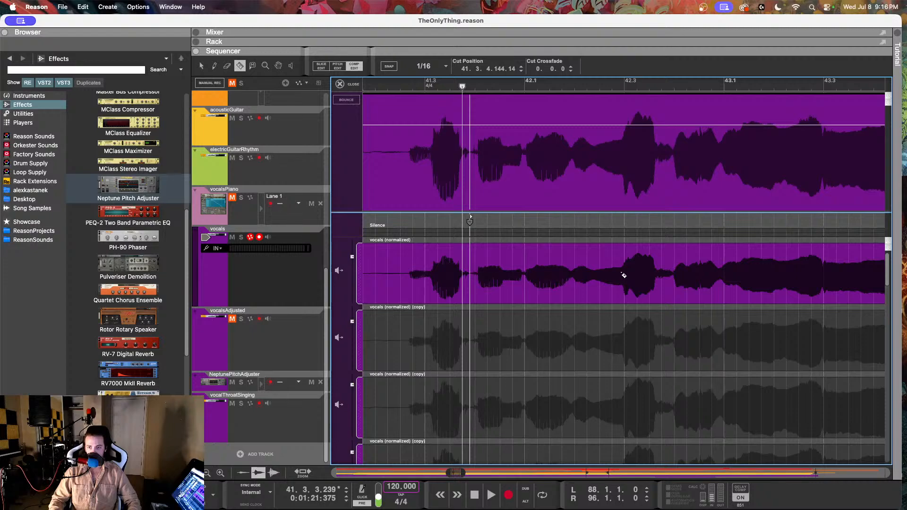
pyautogui.click(621, 272)
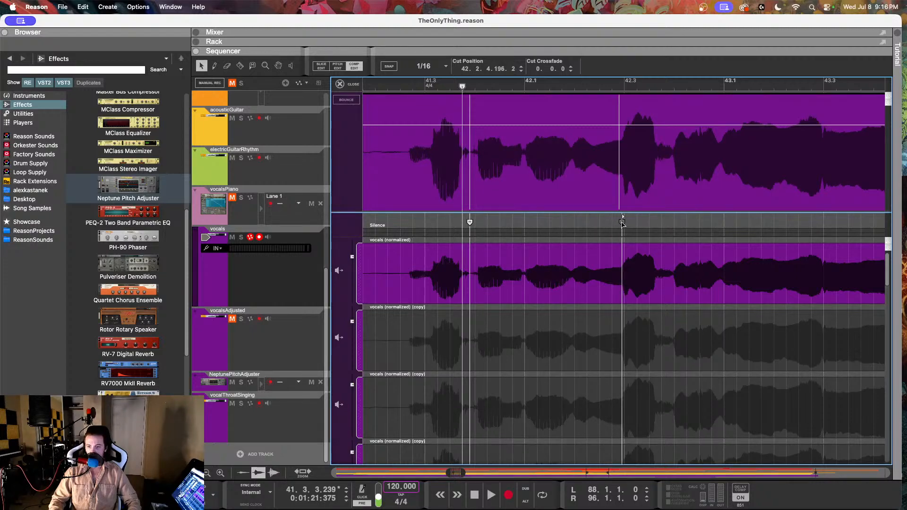
# Step: Duplicate the original vocal row and use the new copy for the isolated phrase around bar 42
pyautogui.rightClick(562, 257)
pyautogui.click(582, 315)
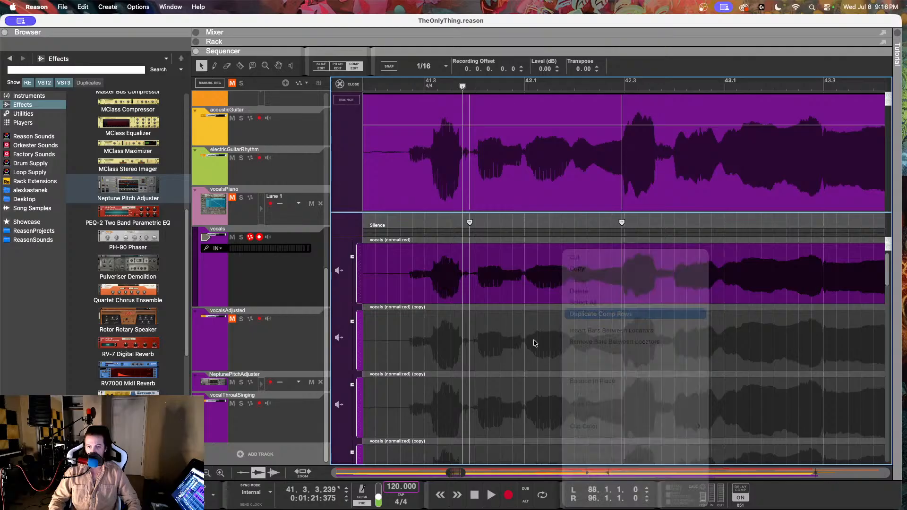
pyautogui.click(513, 346)
# Step: Crossfade both cuts around the bar 42 phrase, with 0.137.0 at 42.2.4.196, and set its duplicate row's level to 3.11 dB
pyautogui.click(469, 223)
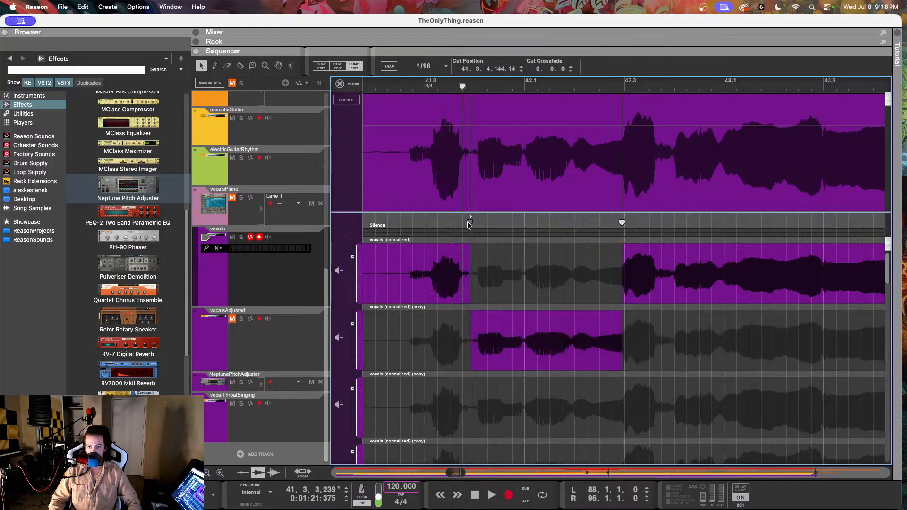
pyautogui.scroll(2, 466, 242)
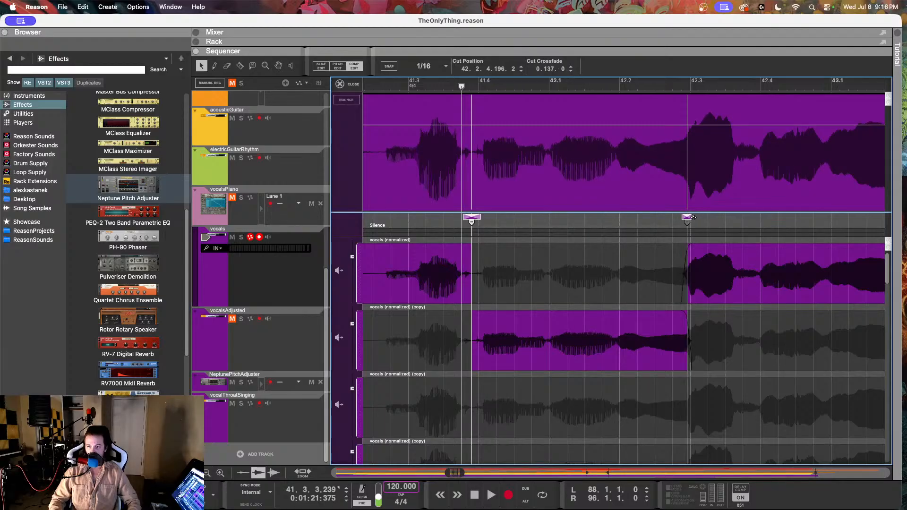
pyautogui.click(352, 324)
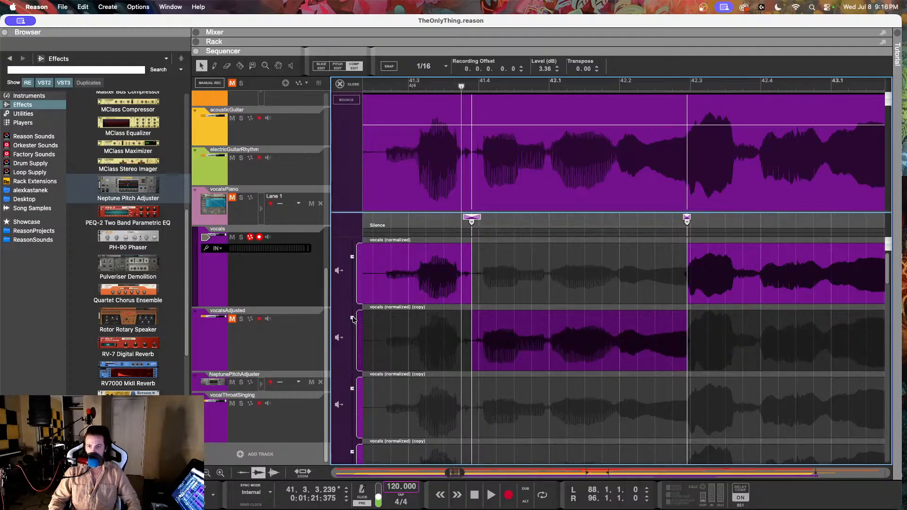
pyautogui.moveTo(353, 317); pyautogui.dragTo(352, 318)
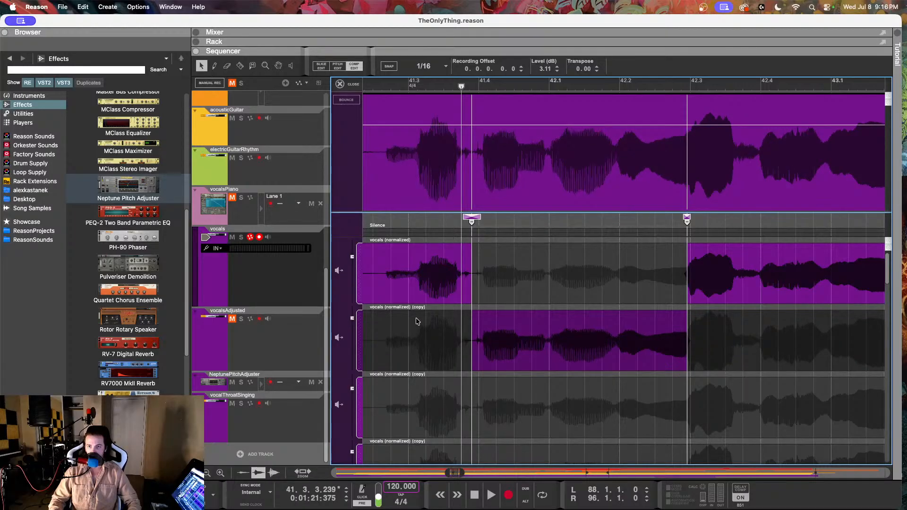
# Step: Listen from 41.2.3 across the raised bar 42 phrase to the end of the section, and close Comp Edit
pyautogui.scroll(4, 571, 308)
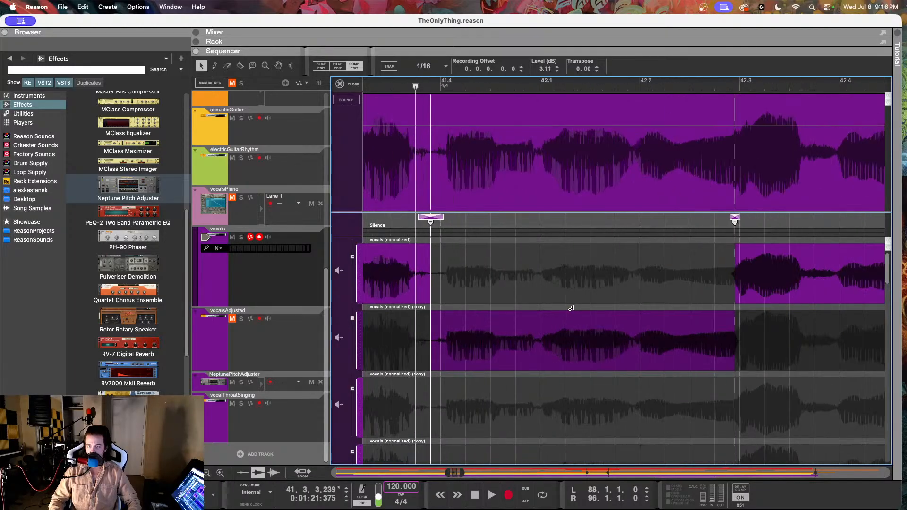
pyautogui.scroll(-5, 572, 308)
pyautogui.click(491, 81)
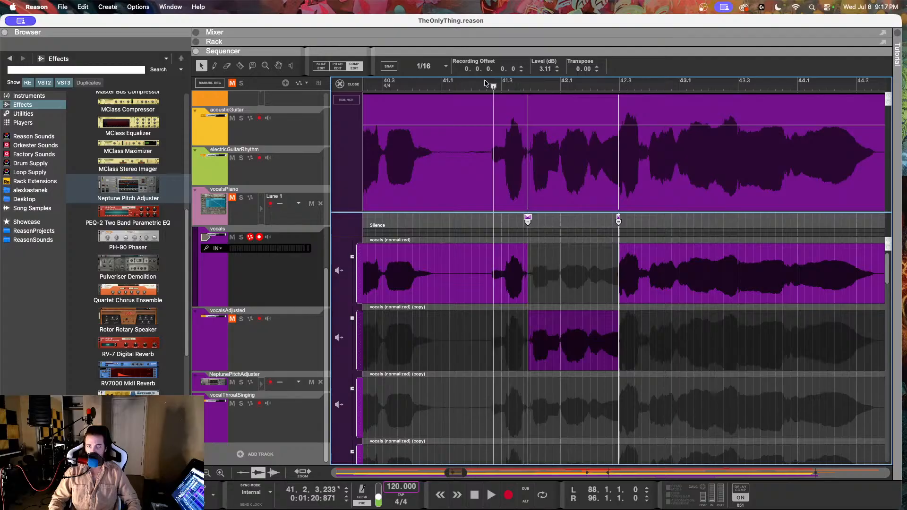
pyautogui.press('space')
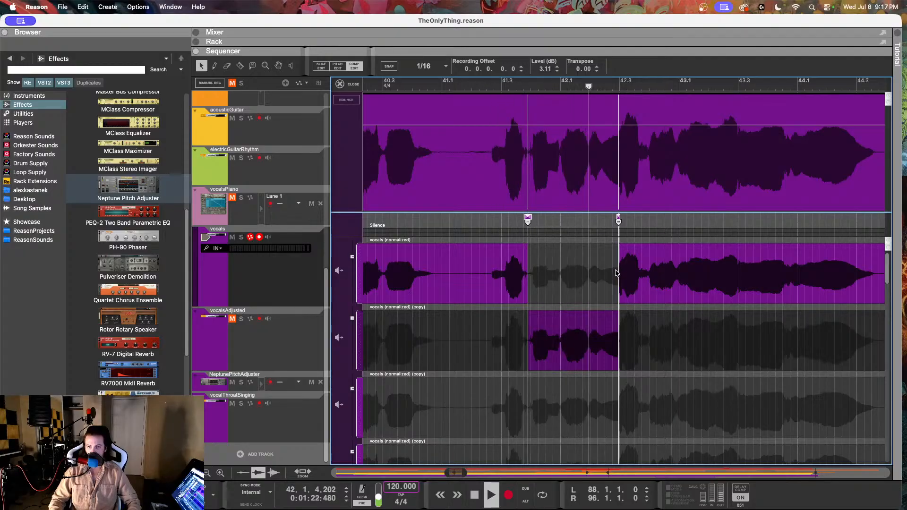
pyautogui.scroll(-2, 622, 320)
pyautogui.scroll(-2, 621, 320)
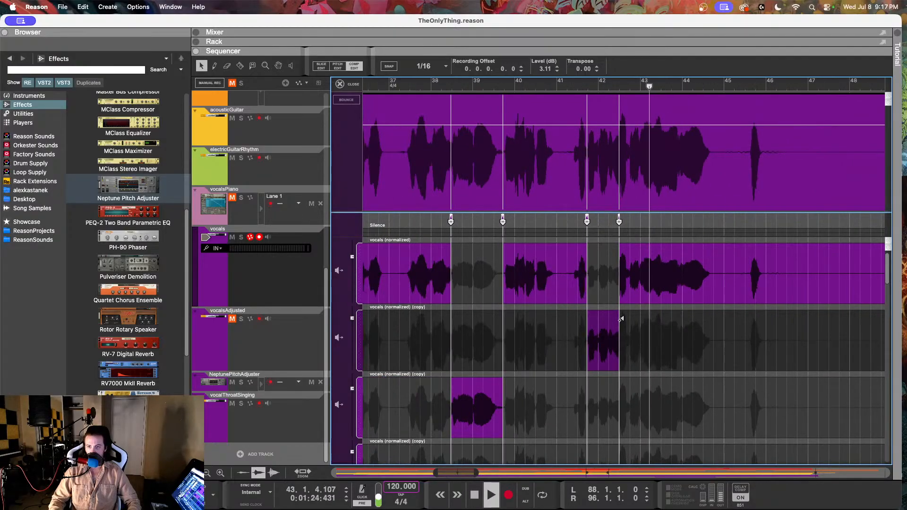
pyautogui.hscroll(3, 622, 320)
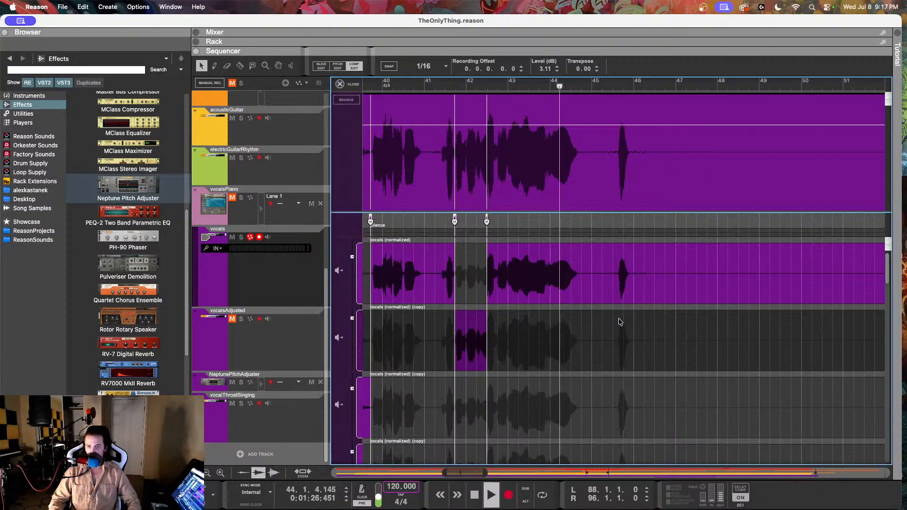
pyautogui.scroll(-2, 621, 322)
pyautogui.click(348, 84)
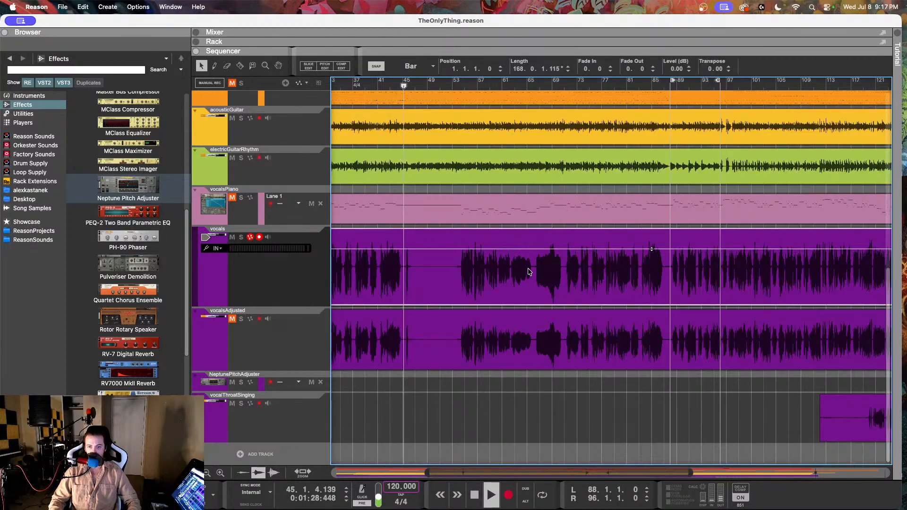
# Step: Compare the vocal waveform levels of the finished section and the one starting around bar 54 in the arrangement during playback
pyautogui.hscroll(-8, 529, 267)
pyautogui.scroll(5, 529, 267)
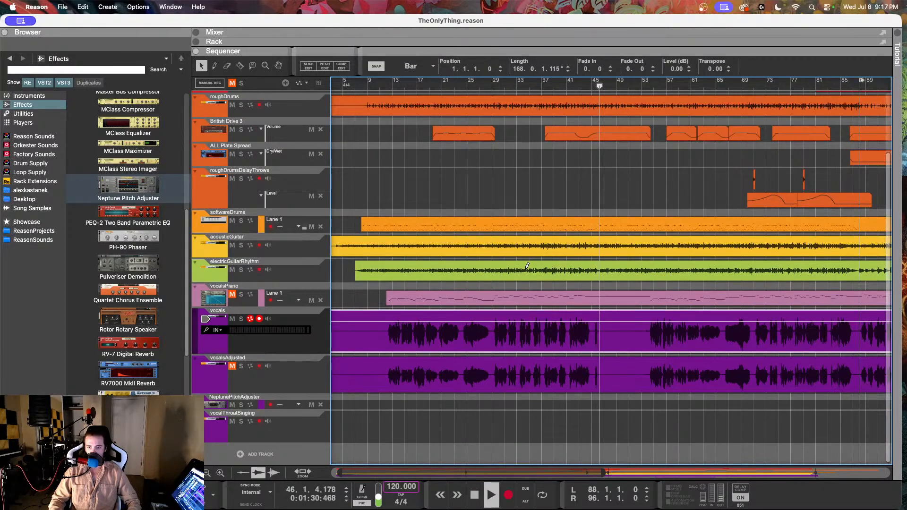
pyautogui.scroll(-3, 529, 266)
pyautogui.hscroll(3, 526, 269)
pyautogui.hscroll(3, 525, 270)
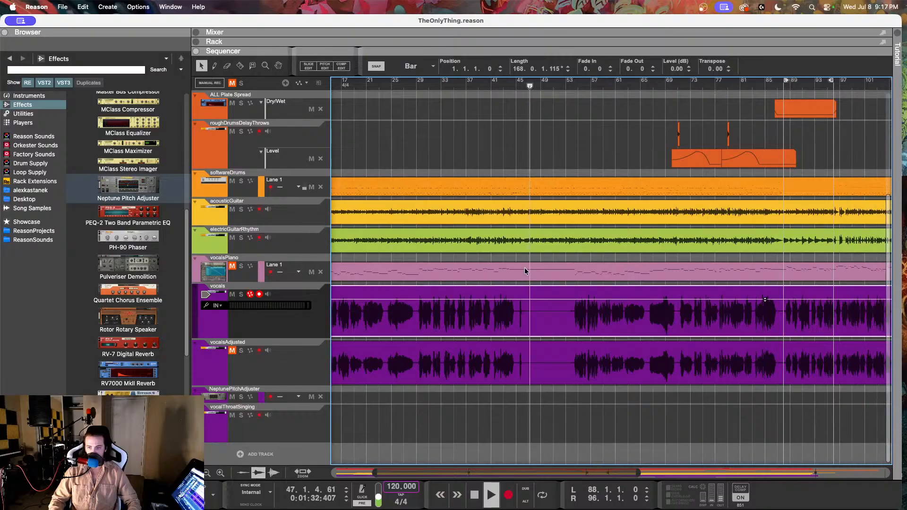
pyautogui.hscroll(-6, 525, 270)
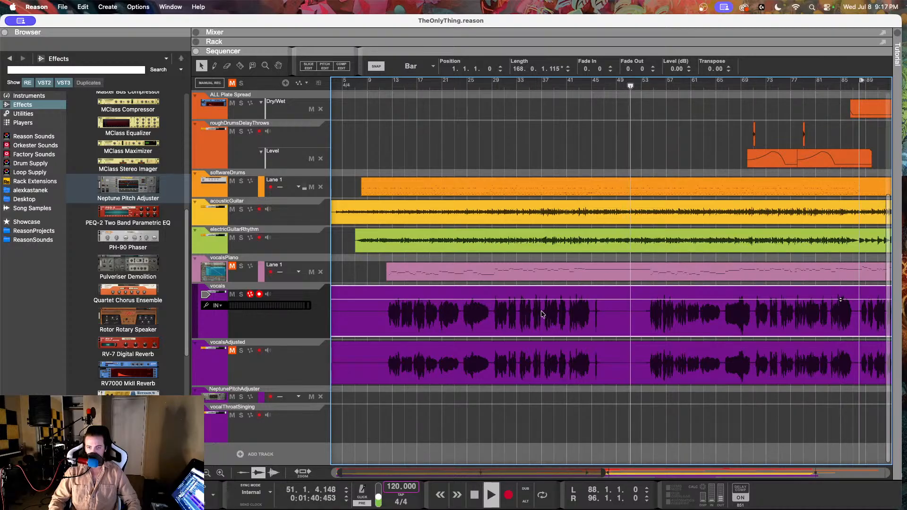
pyautogui.hscroll(4, 513, 318)
pyautogui.hscroll(4, 519, 320)
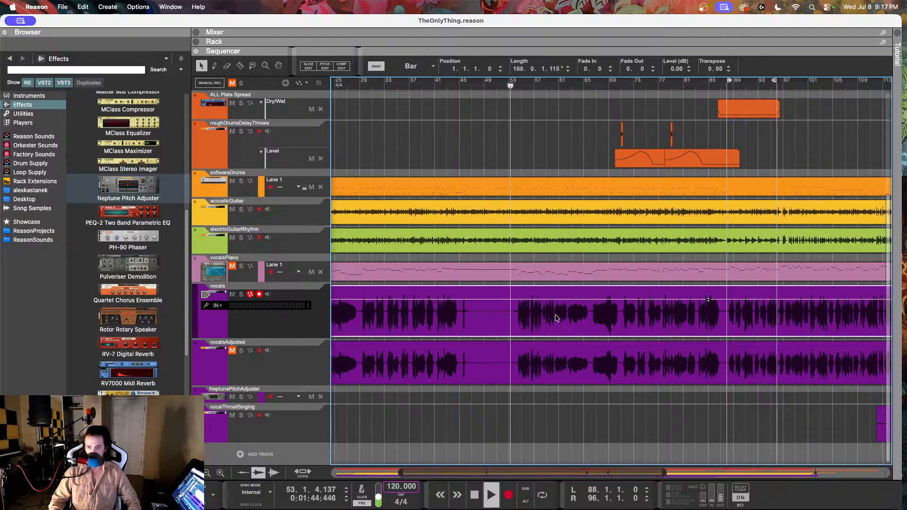
pyautogui.scroll(4, 556, 311)
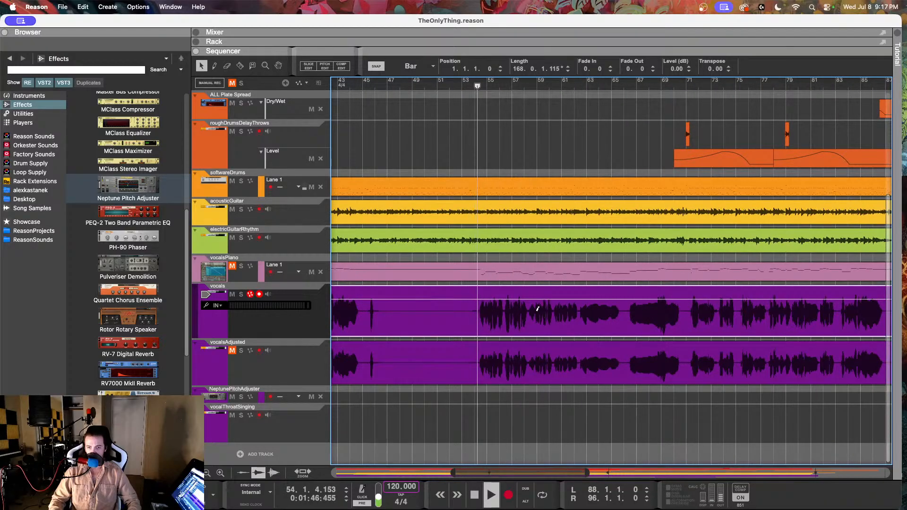
pyautogui.hscroll(-15, 570, 316)
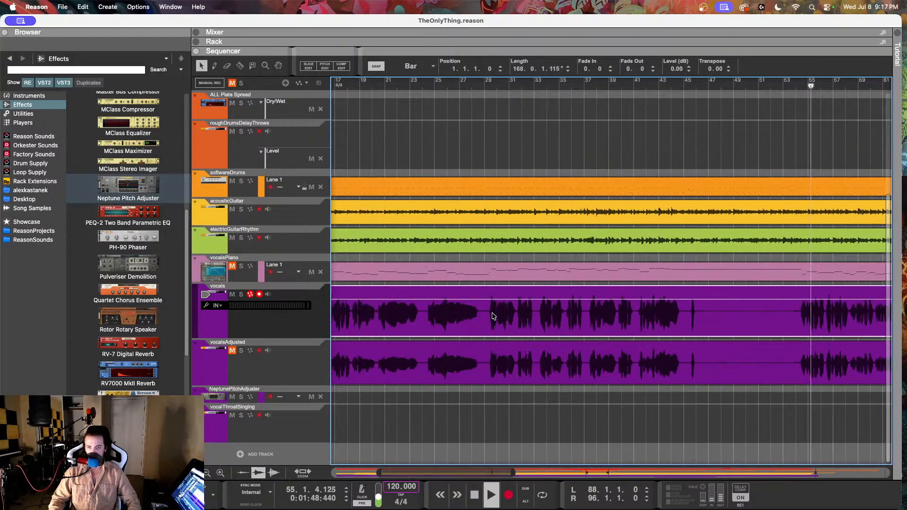
# Step: Open the vocals clip in Comp Edit and isolate the loud bar 56 phrase with cuts at 56.2.3.107 and 56.4.2.73
pyautogui.hscroll(15, 603, 320)
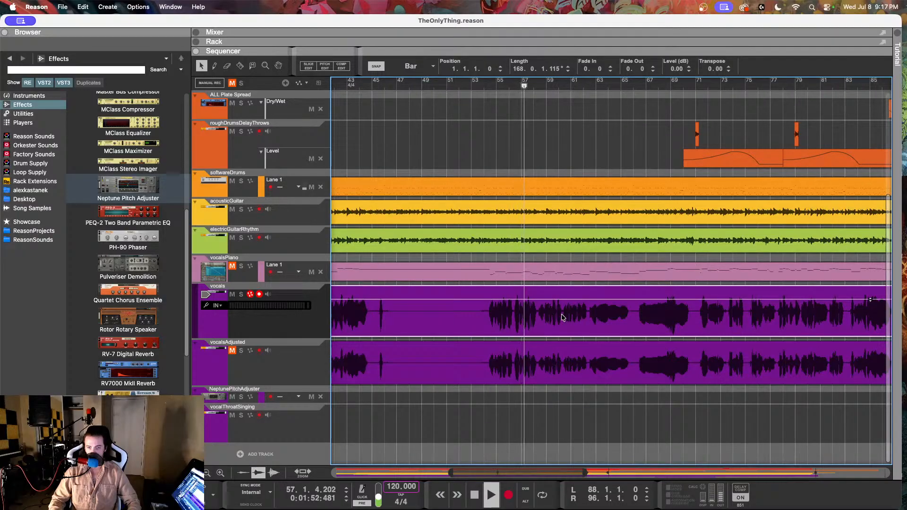
pyautogui.doubleClick(526, 312)
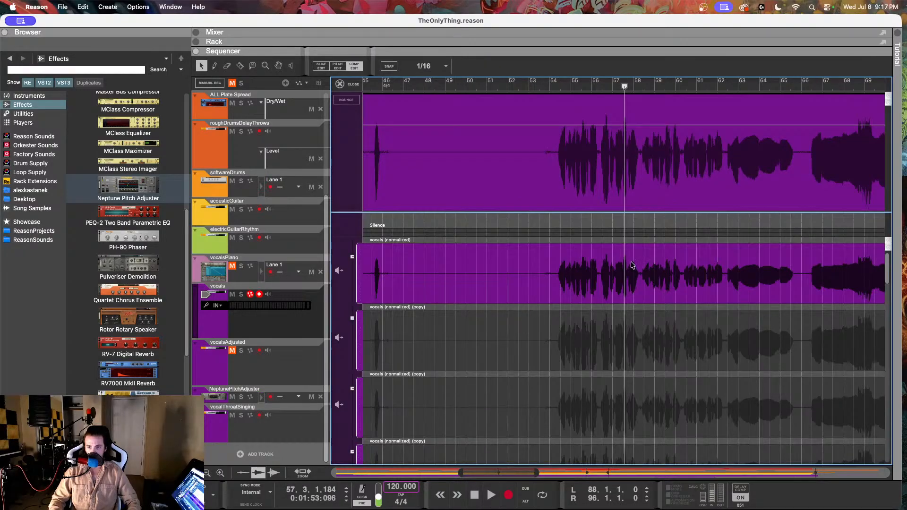
pyautogui.scroll(5, 632, 265)
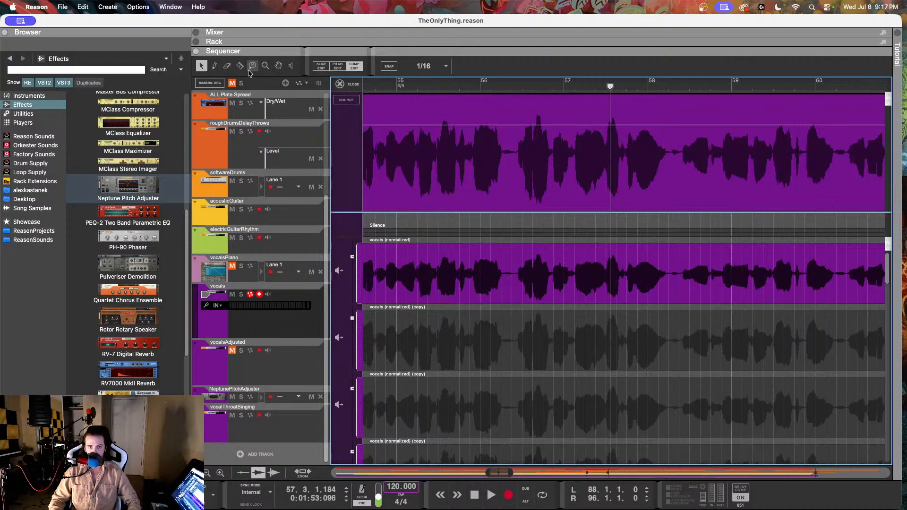
pyautogui.click(516, 274)
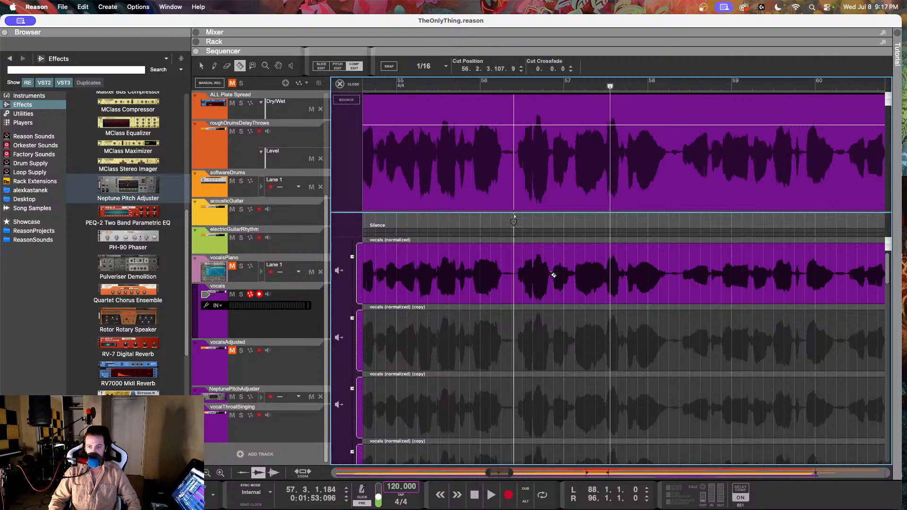
pyautogui.click(551, 274)
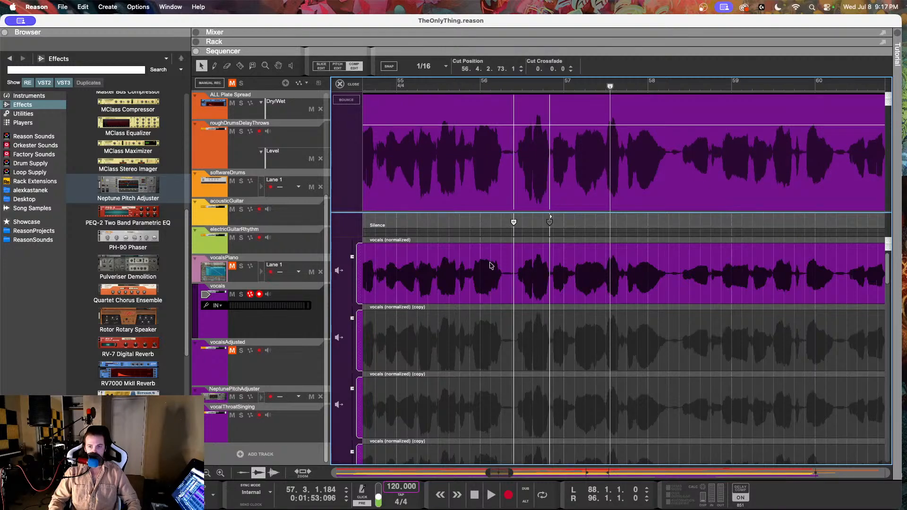
# Step: Duplicate the original vocal comp row and use the new copy for the isolated bar 56 phrase
pyautogui.rightClick(529, 269)
pyautogui.click(548, 314)
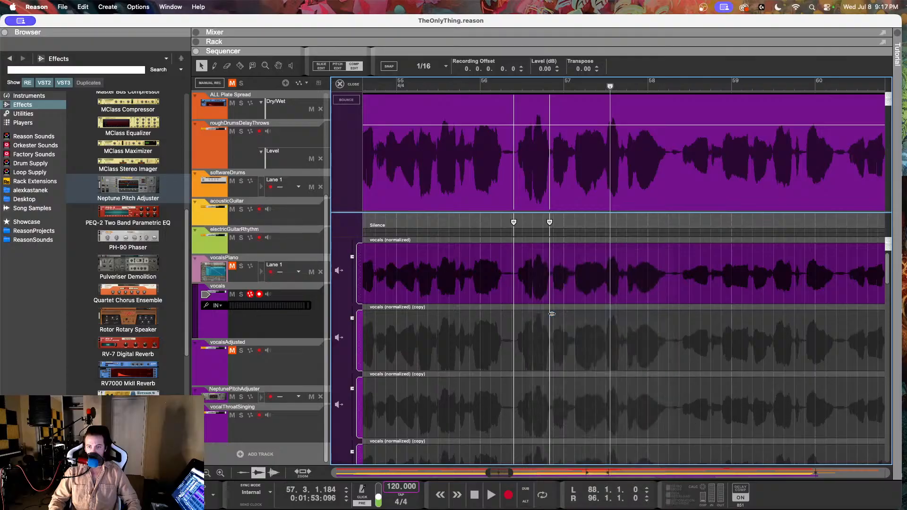
pyautogui.click(538, 338)
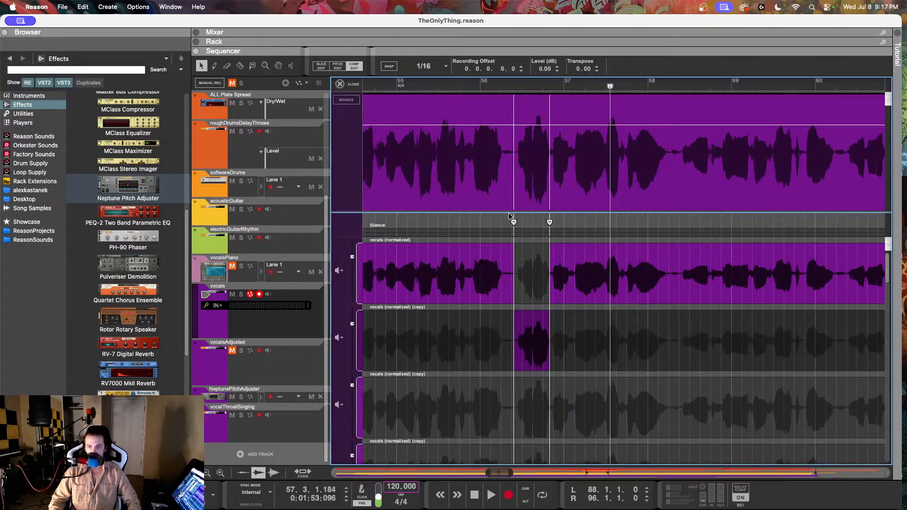
# Step: Crossfade both cuts around the bar 56 phrase by 1.0.0, nudging the phrase's end cut slightly later
pyautogui.click(514, 222)
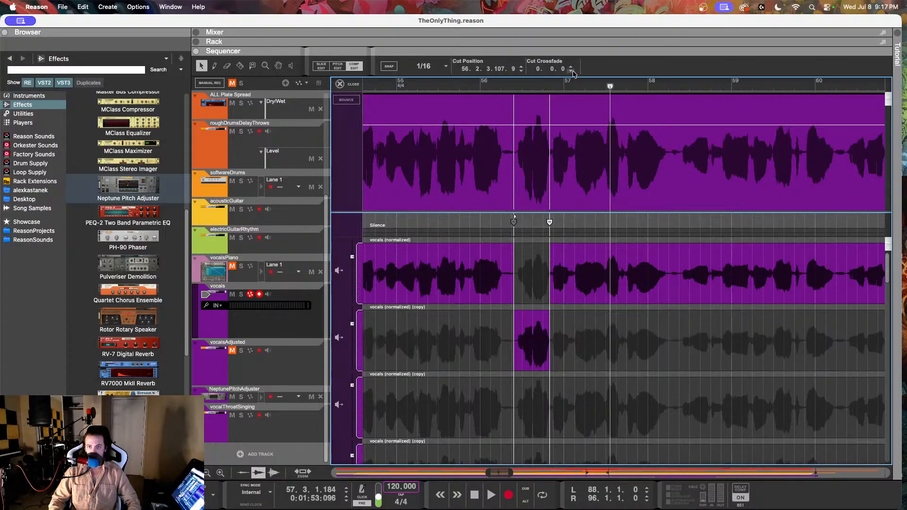
pyautogui.click(571, 67)
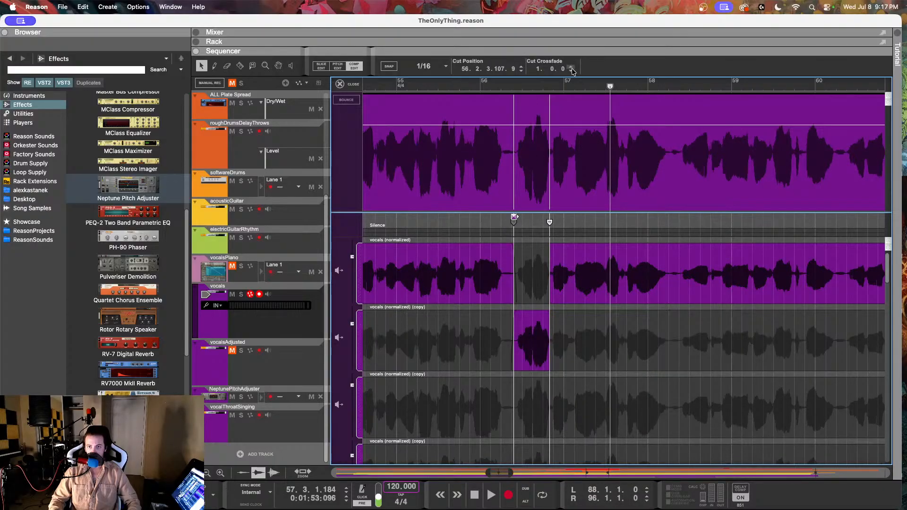
pyautogui.moveTo(549, 223); pyautogui.dragTo(551, 224)
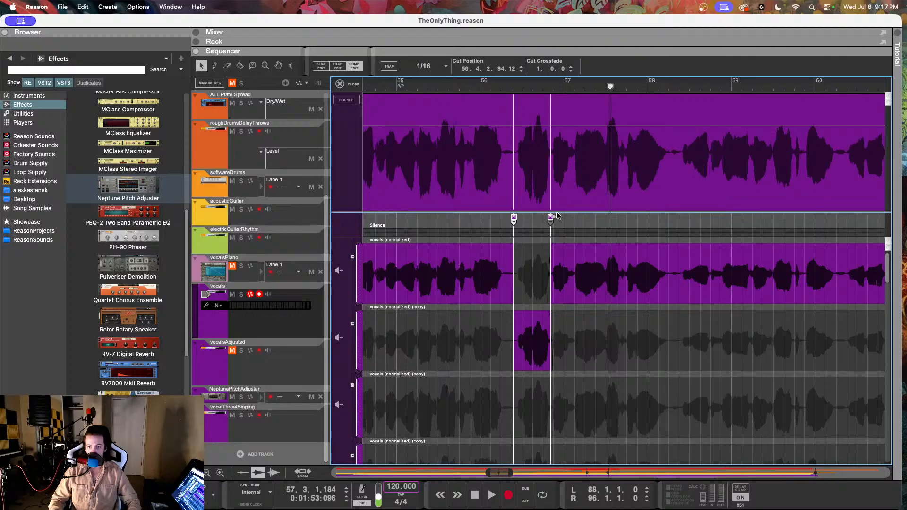
pyautogui.scroll(4, 558, 215)
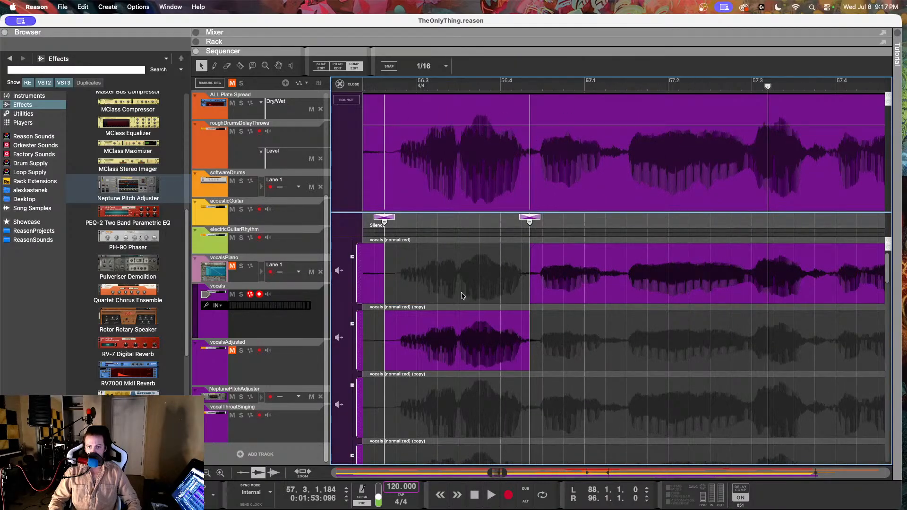
pyautogui.click(466, 326)
pyautogui.doubleClick(546, 71)
pyautogui.write('-2')
pyautogui.press('Return')
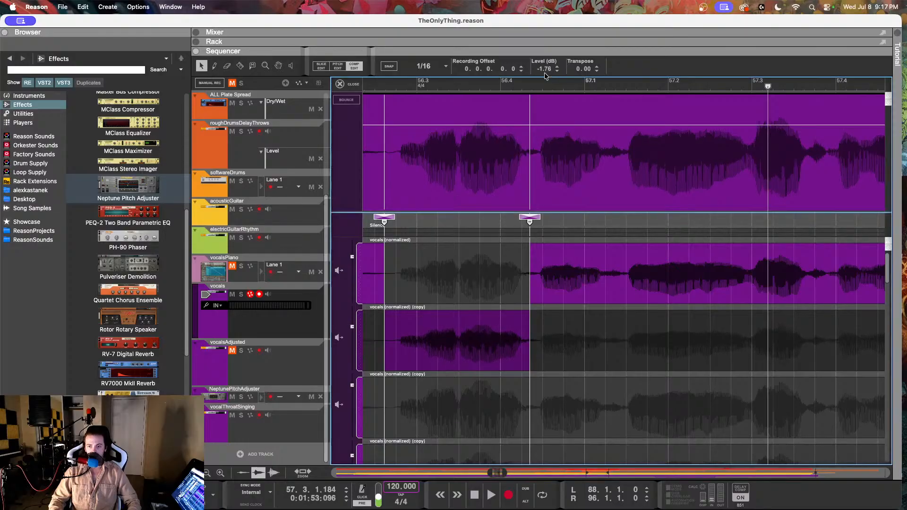
pyautogui.press('super+z')
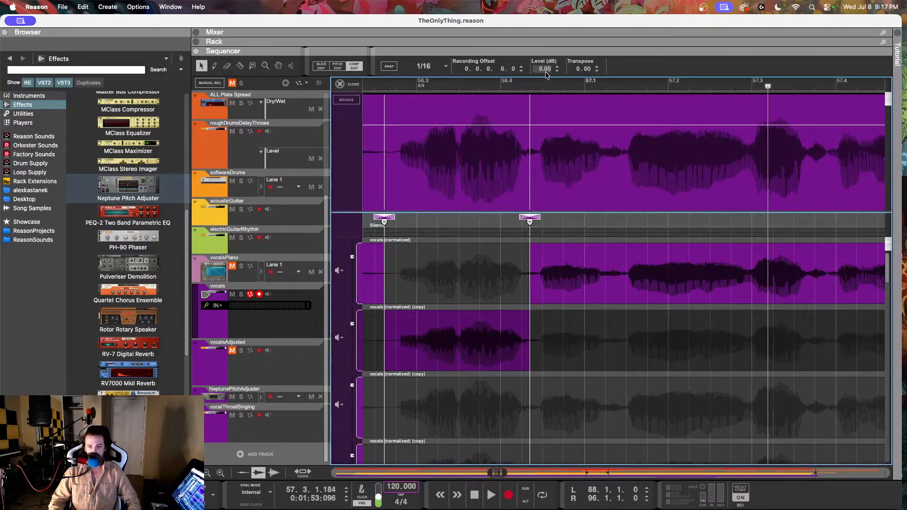
# Step: Set the bar 56 phrase's duplicate row to -2.93 dB and listen from the section's start into bar 61
pyautogui.moveTo(353, 325); pyautogui.dragTo(353, 329)
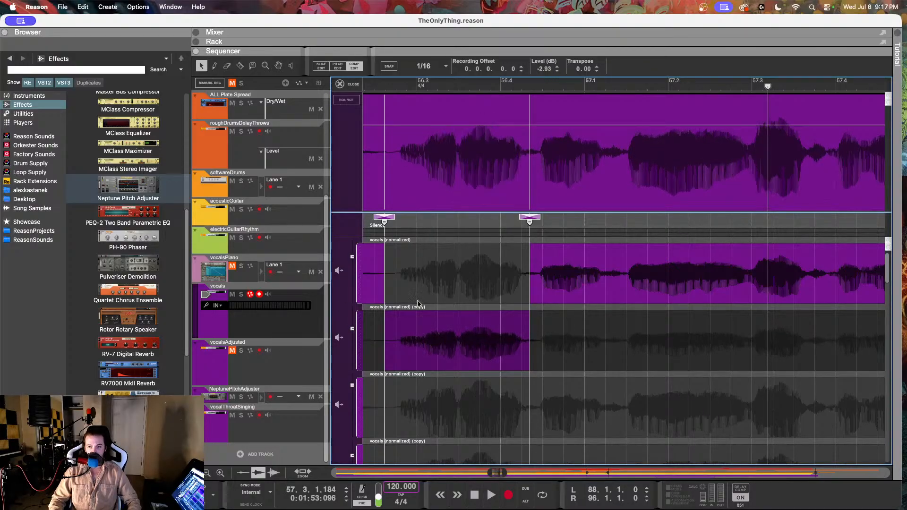
pyautogui.scroll(-5, 511, 271)
pyautogui.scroll(-3, 512, 271)
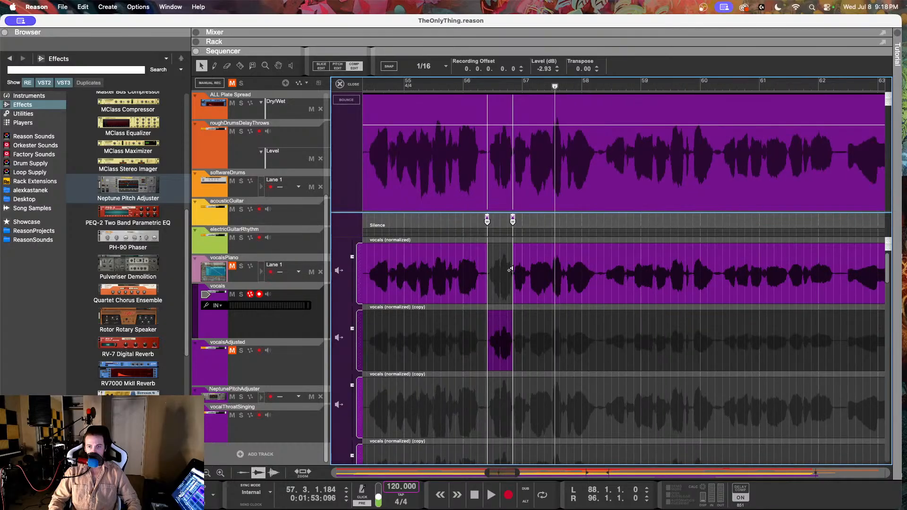
pyautogui.hscroll(-3, 508, 272)
pyautogui.moveTo(426, 85); pyautogui.dragTo(406, 86)
pyautogui.press('space')
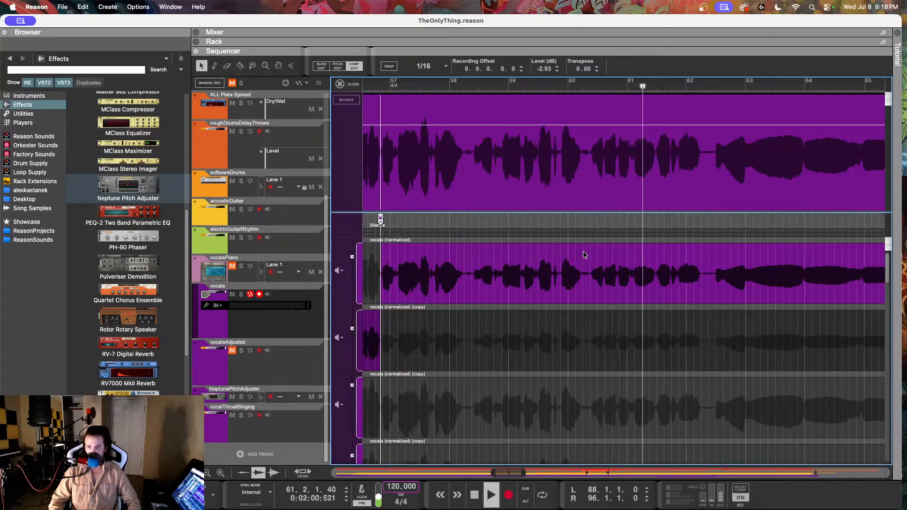
pyautogui.press('space')
# Step: Isolate the two quieter phrases between bars 58 and 62 with cuts at 58.2.2.233, 59.2.4.162, 60.2.2.149 and 62.2.2.13
pyautogui.scroll(4, 512, 244)
pyautogui.scroll(1, 513, 245)
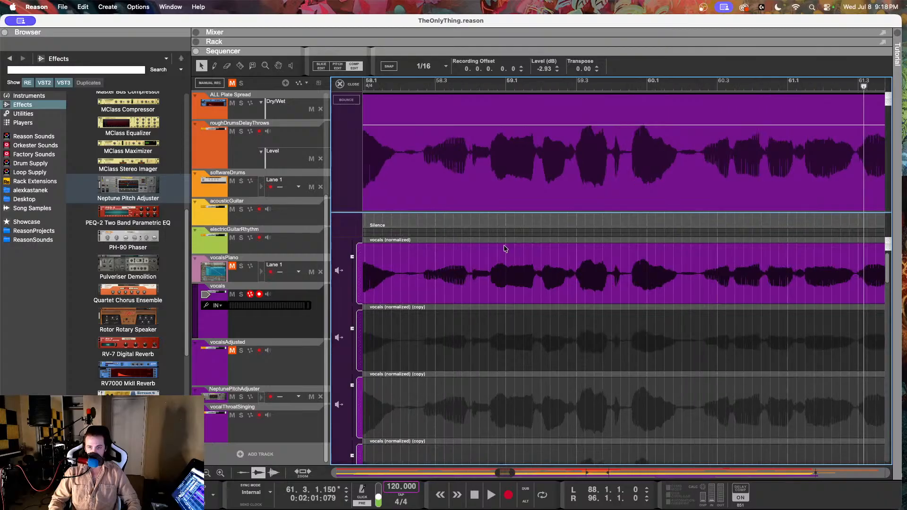
pyautogui.click(418, 274)
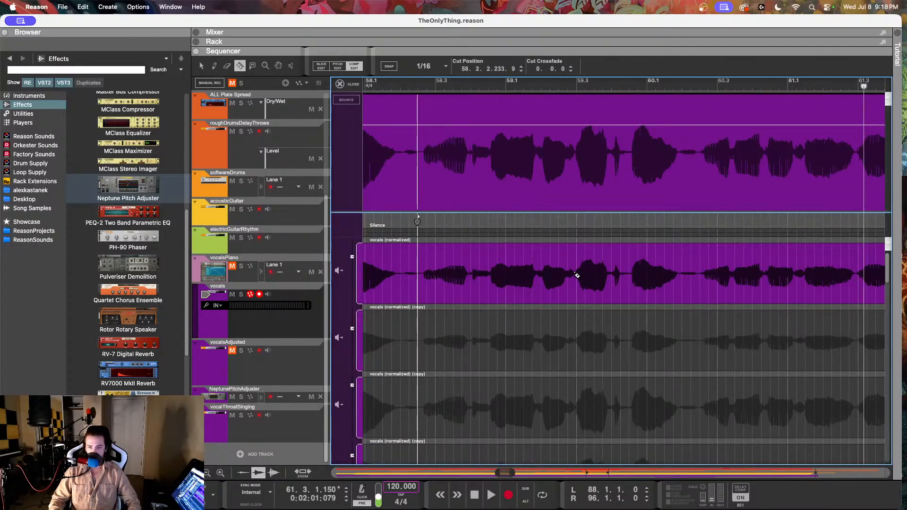
pyautogui.click(576, 276)
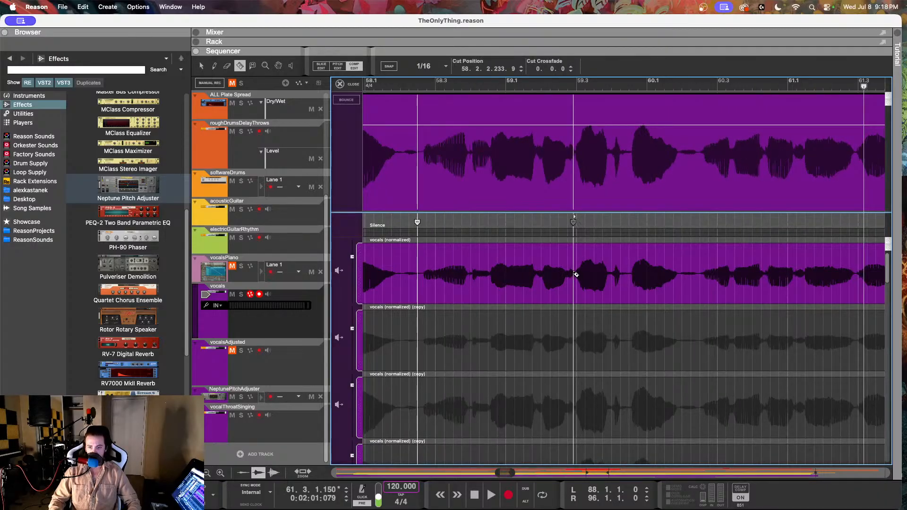
pyautogui.hscroll(3, 567, 283)
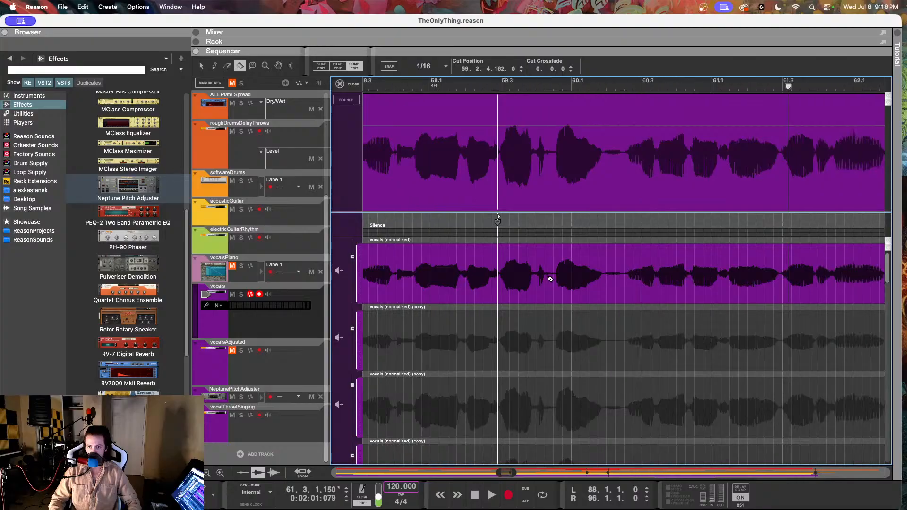
pyautogui.click(624, 275)
pyautogui.hscroll(6, 625, 275)
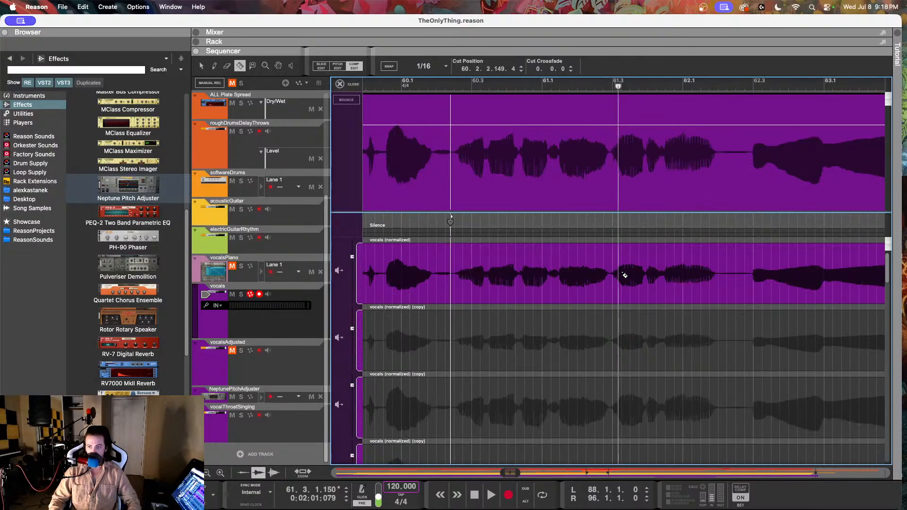
pyautogui.click(727, 276)
pyautogui.hscroll(-12, 728, 276)
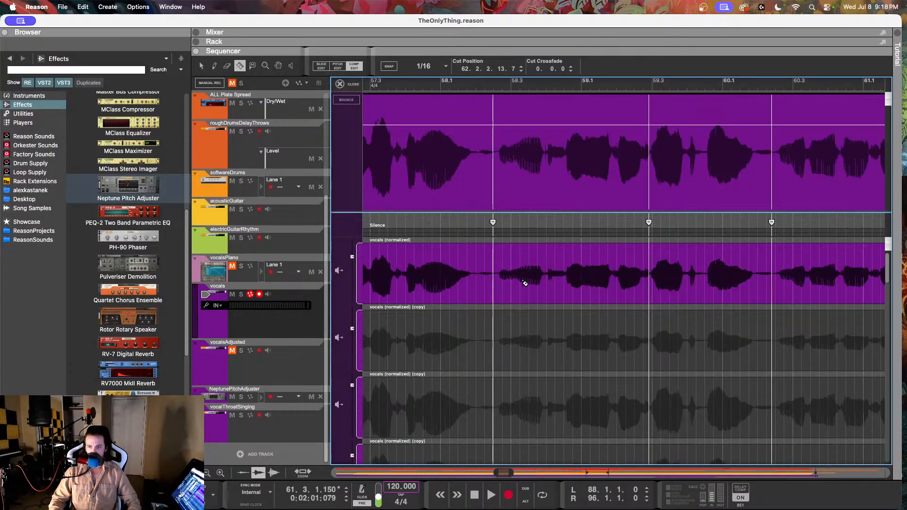
# Step: Duplicate the original vocal comp row and use the new copy for both isolated phrases starting in bars 58 and 60
pyautogui.click(200, 66)
pyautogui.rightClick(528, 262)
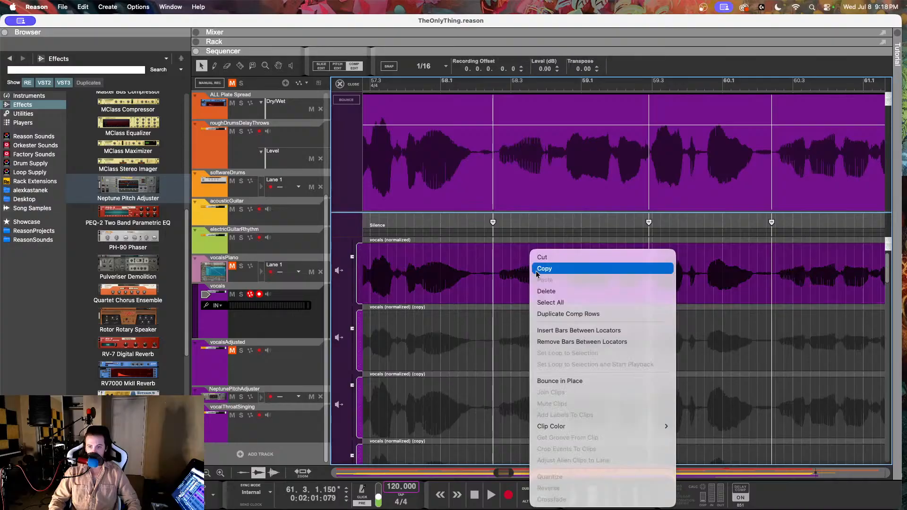
pyautogui.click(557, 315)
pyautogui.click(564, 352)
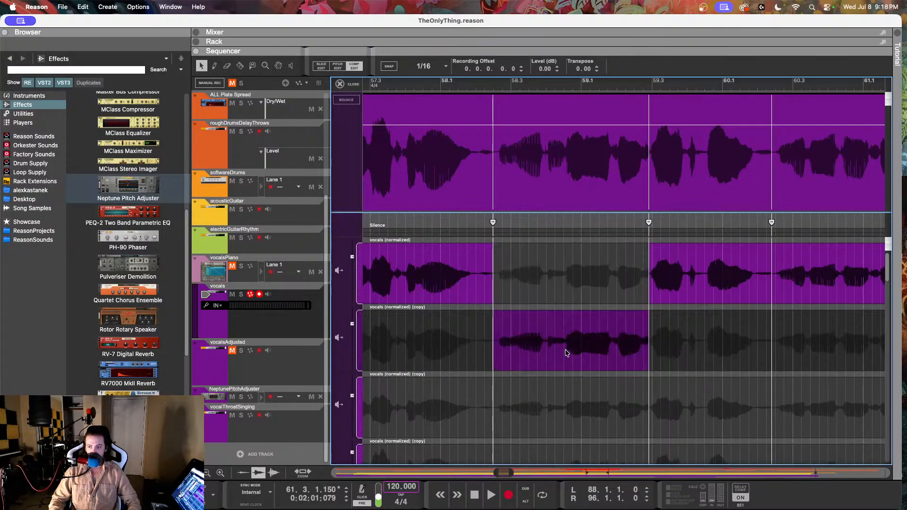
pyautogui.click(814, 346)
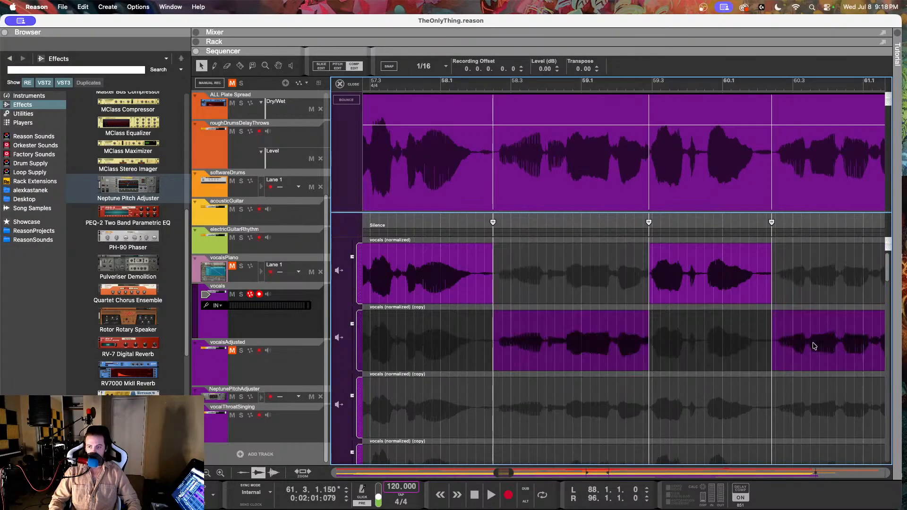
# Step: Crossfade the bar 58 cut by 1.0.0, and move the bar 59 cut to 59.2.4.184 with a 0.71.10 crossfade
pyautogui.click(491, 223)
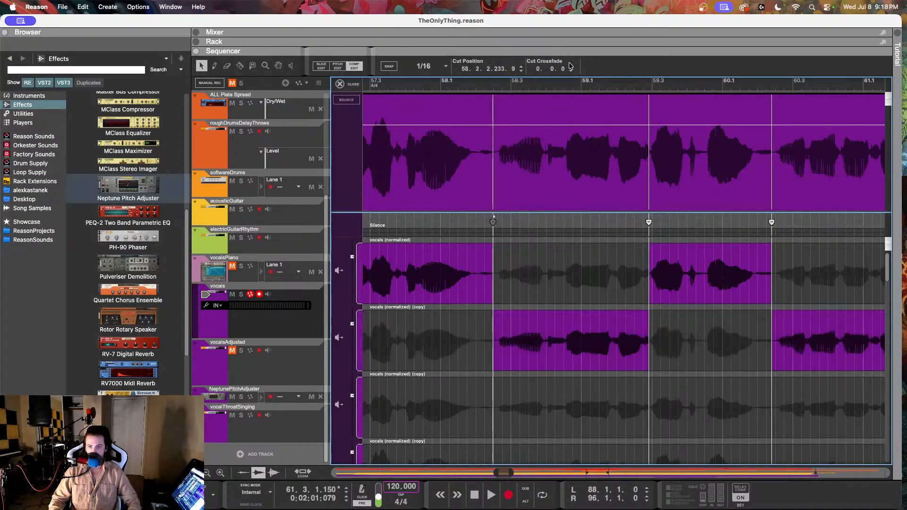
pyautogui.click(570, 66)
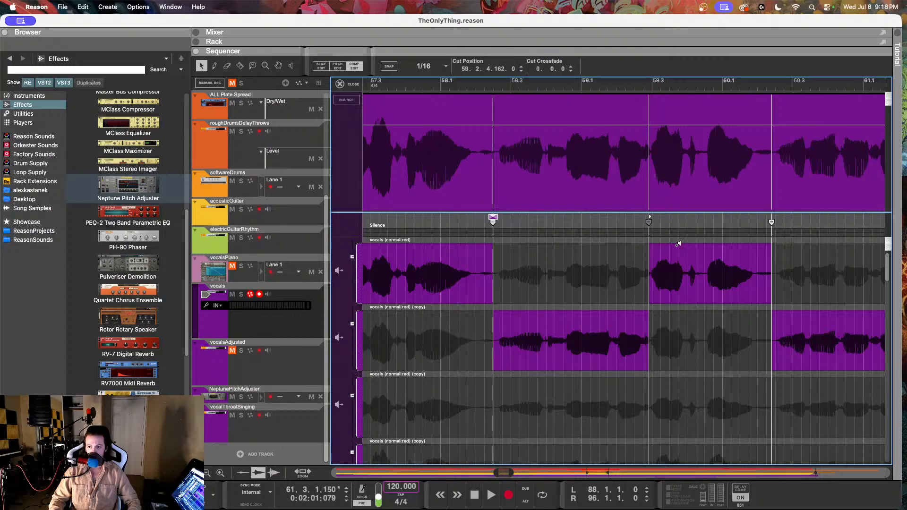
pyautogui.scroll(3, 678, 244)
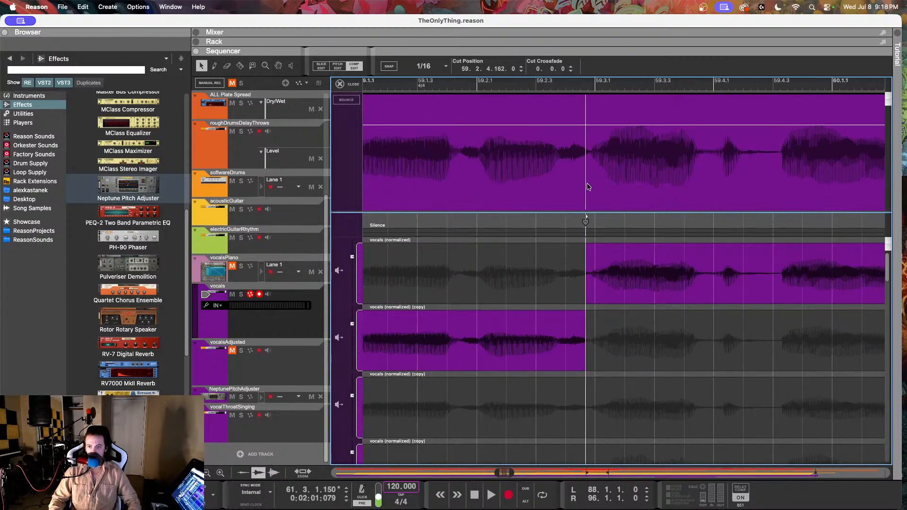
pyautogui.moveTo(586, 222); pyautogui.dragTo(596, 219)
pyautogui.click(570, 66)
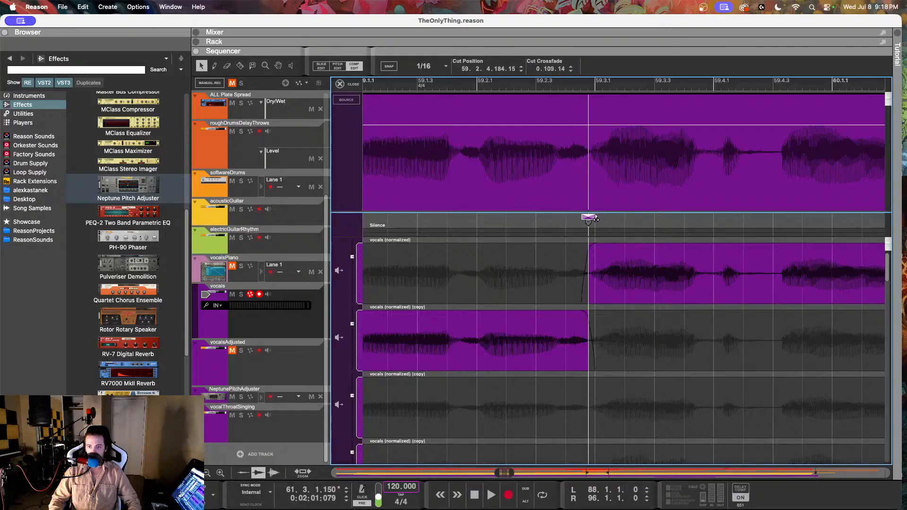
pyautogui.scroll(-1, 627, 240)
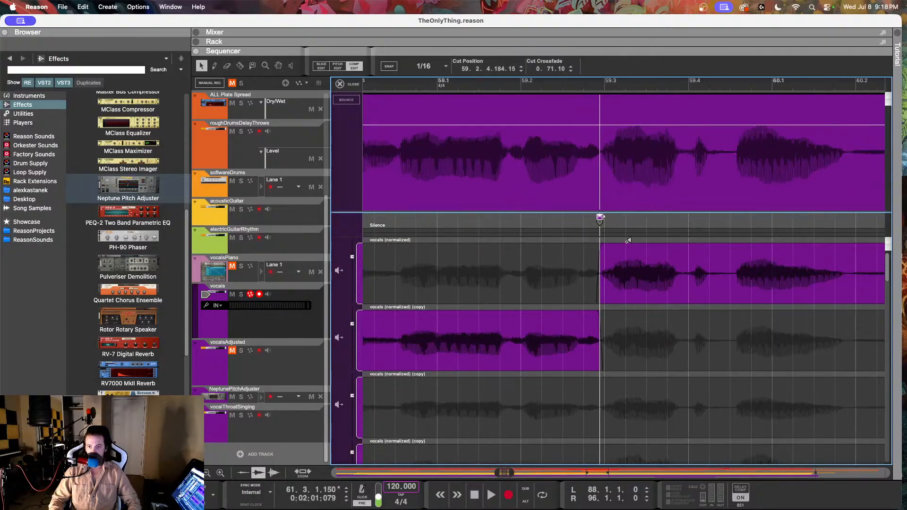
# Step: Apply 1.0.0 crossfades to the cuts at 60.2.2.149 and 62.2.2.13 around the second quiet phrase
pyautogui.hscroll(6, 625, 240)
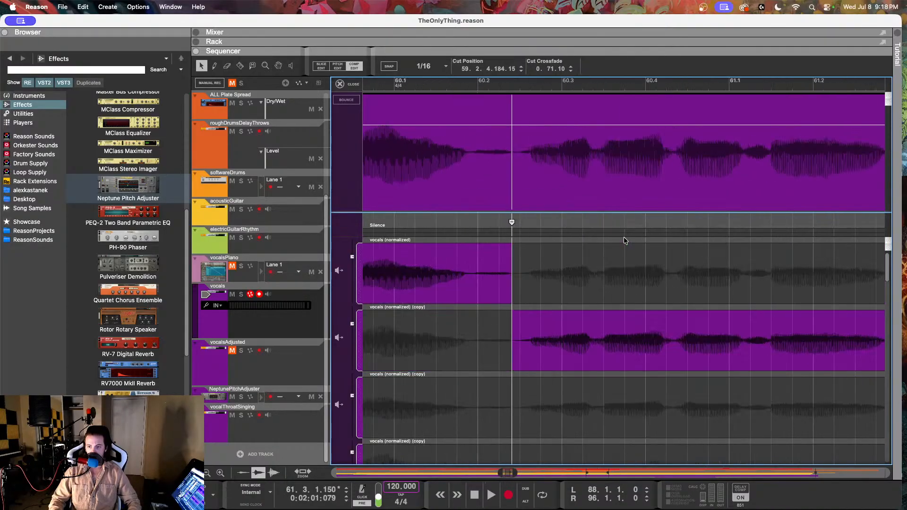
pyautogui.click(571, 67)
pyautogui.hscroll(10, 624, 265)
pyautogui.scroll(-1, 625, 259)
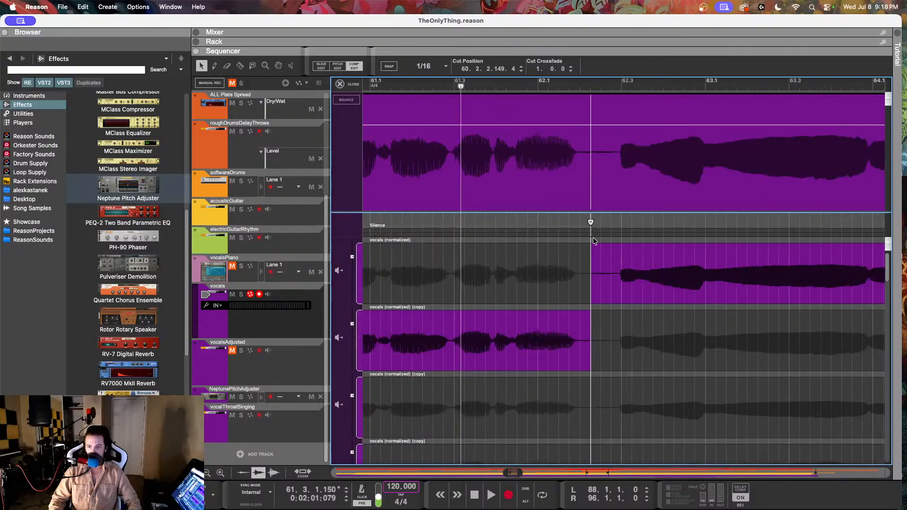
pyautogui.click(571, 67)
pyautogui.scroll(-3, 526, 299)
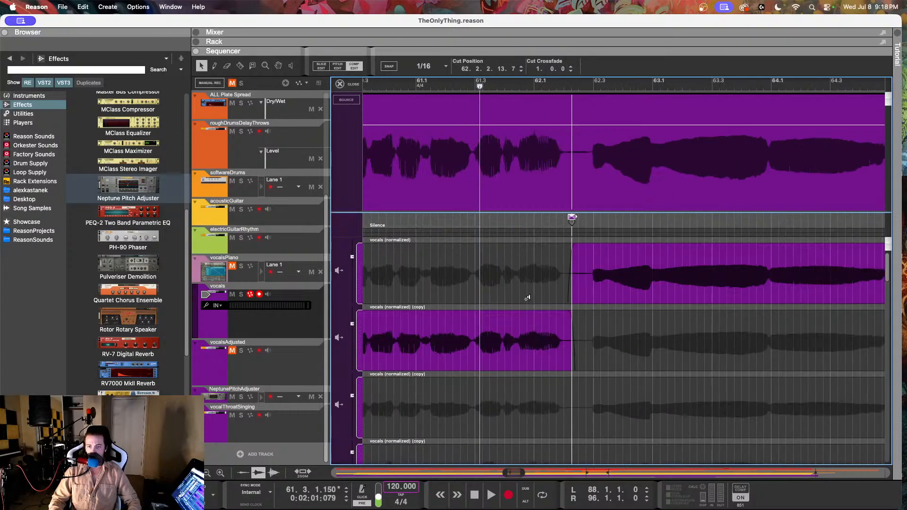
# Step: Raise the duplicate row holding the bar 58 and bar 60 phrases to 2.08 dB, matching the surrounding waveform
pyautogui.hscroll(-2, 472, 320)
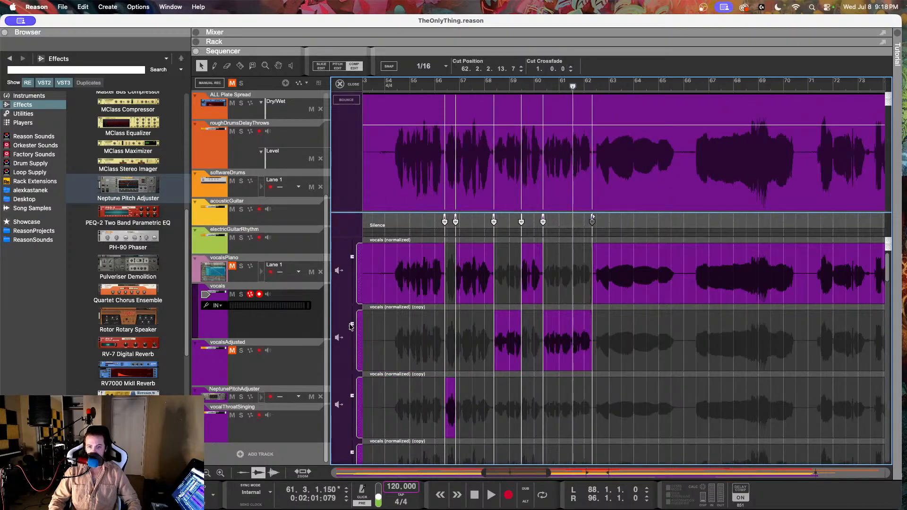
pyautogui.click(351, 325)
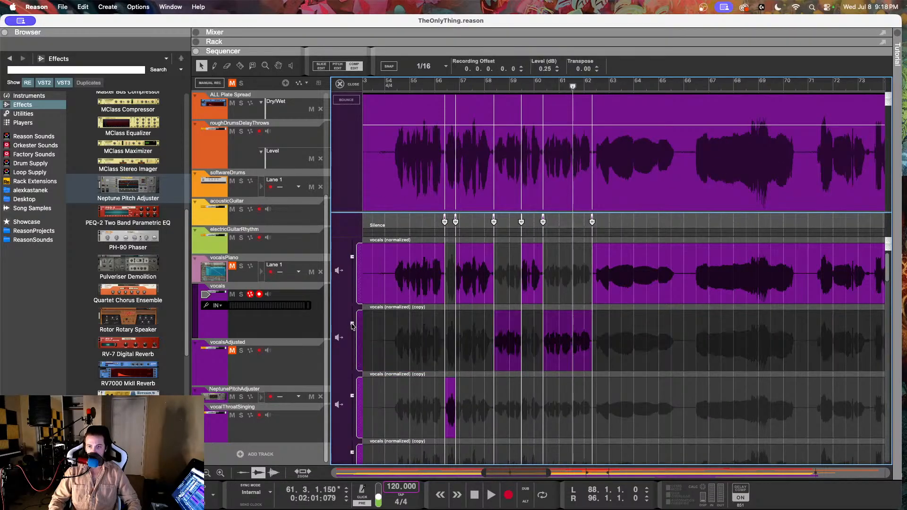
pyautogui.moveTo(352, 322); pyautogui.dragTo(352, 321)
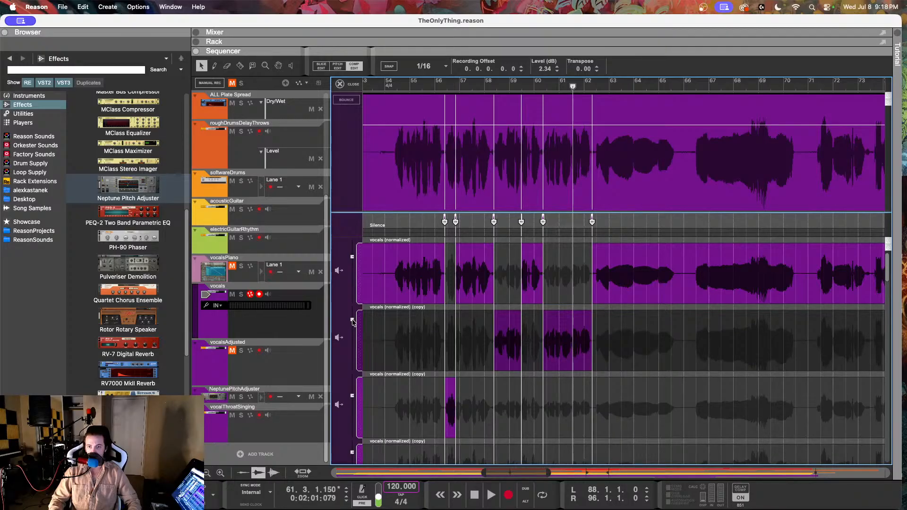
pyautogui.moveTo(352, 322); pyautogui.dragTo(354, 318)
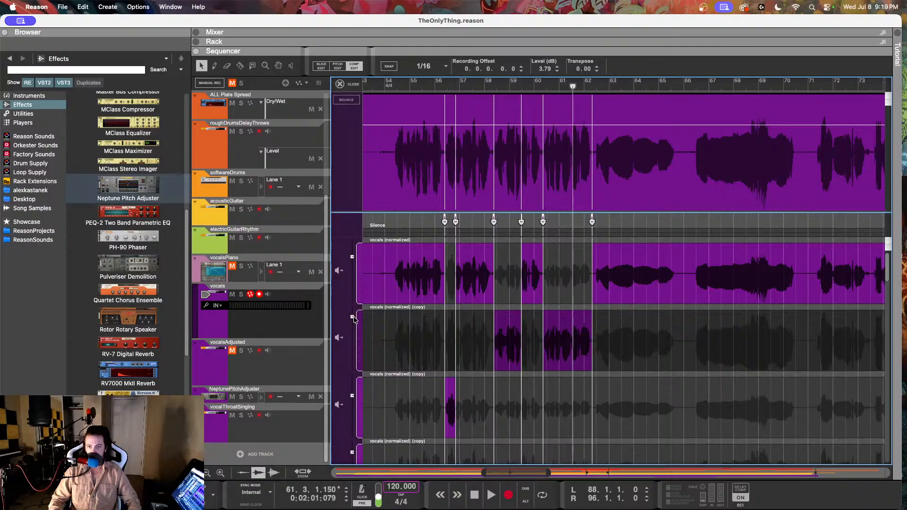
pyautogui.scroll(3, 531, 295)
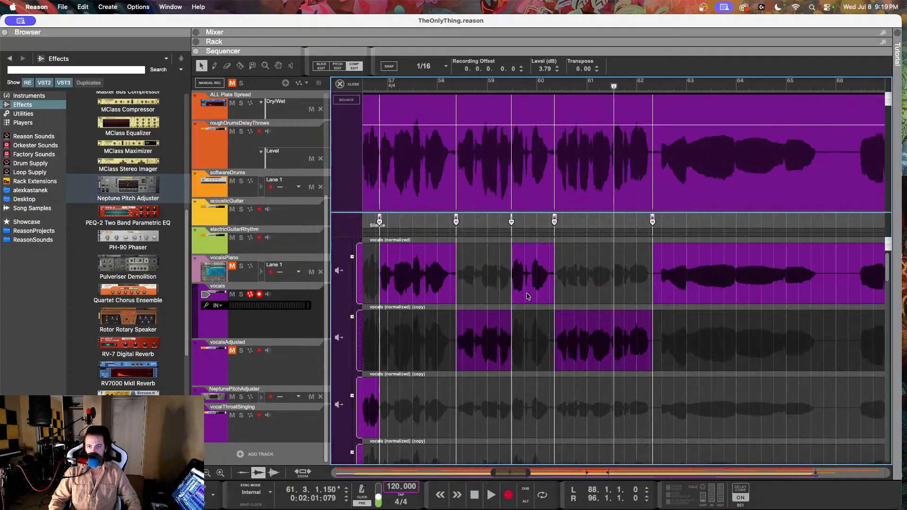
pyautogui.moveTo(352, 319); pyautogui.dragTo(352, 321)
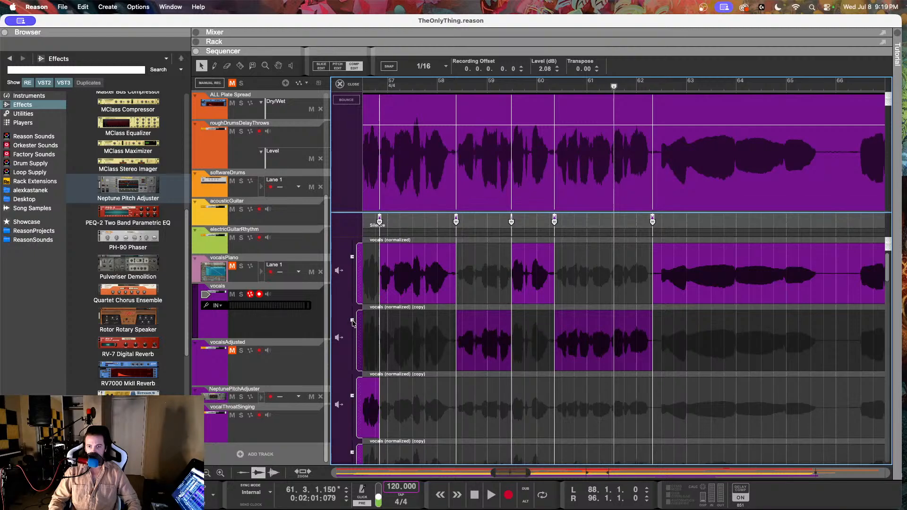
# Step: Fine-tune the duplicate row with the bar 58 and bar 60 phrases to 2.05 dB while replaying that passage
pyautogui.moveTo(352, 322); pyautogui.dragTo(354, 321)
pyautogui.click(445, 84)
pyautogui.press('space')
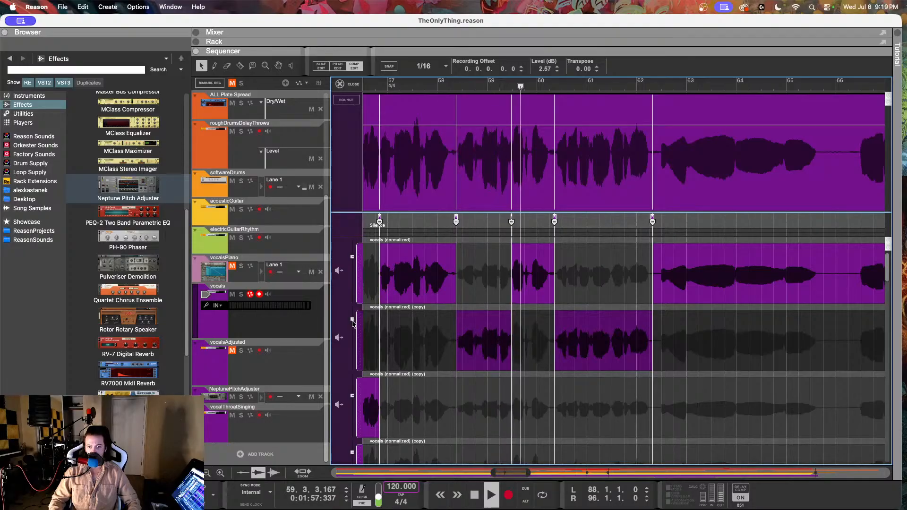
pyautogui.moveTo(352, 322); pyautogui.dragTo(354, 320)
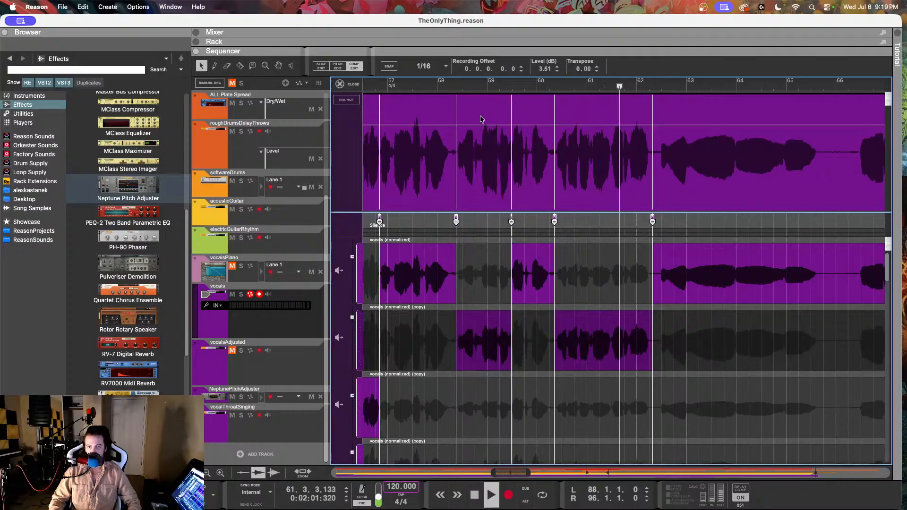
pyautogui.click(449, 89)
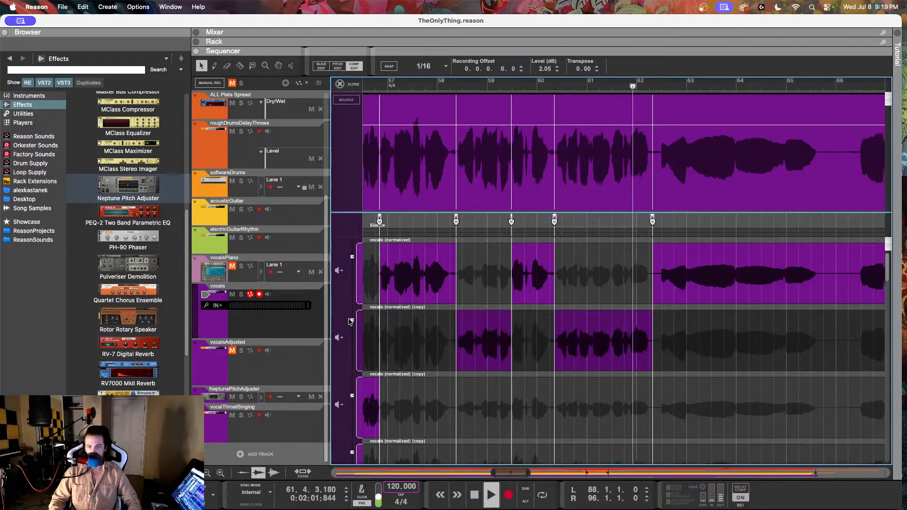
pyautogui.click(439, 83)
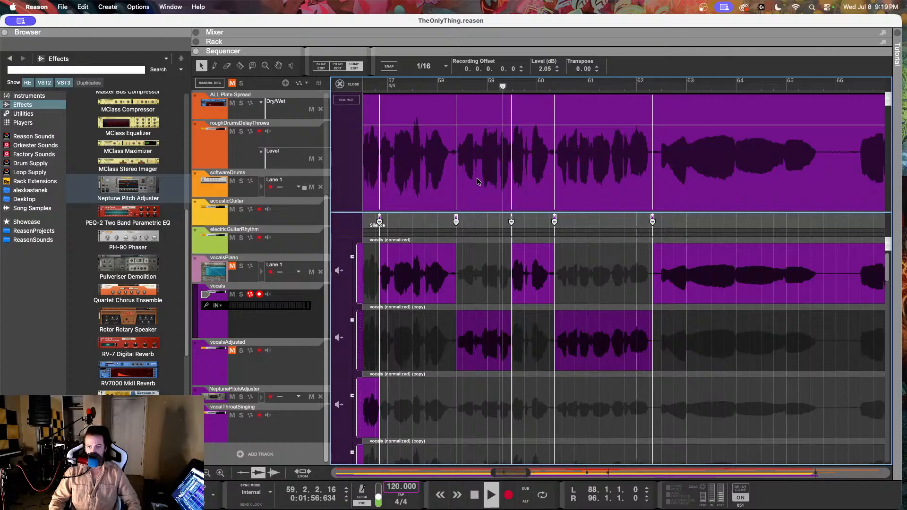
# Step: Listen on past bar 62 and examine the remaining vocal waveform for uneven phrase levels up to the clip's end
pyautogui.scroll(-3, 588, 270)
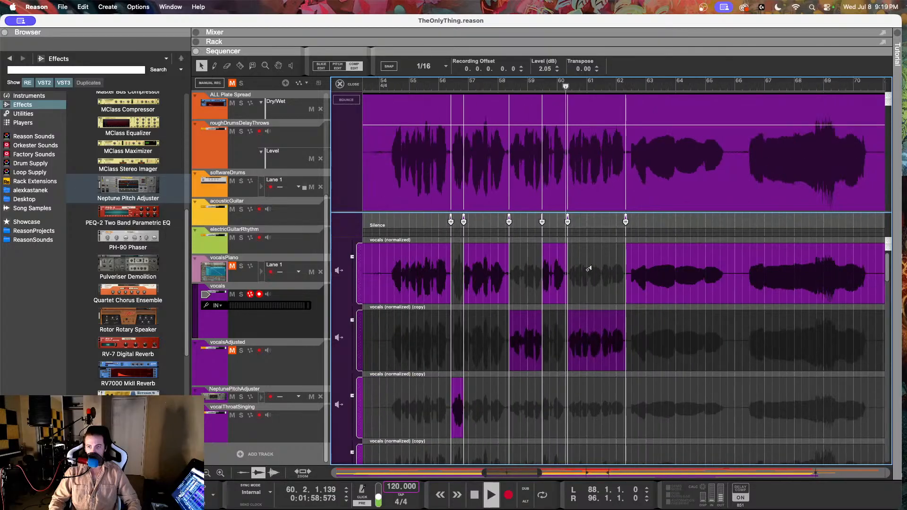
pyautogui.hscroll(2, 586, 270)
pyautogui.scroll(-4, 586, 271)
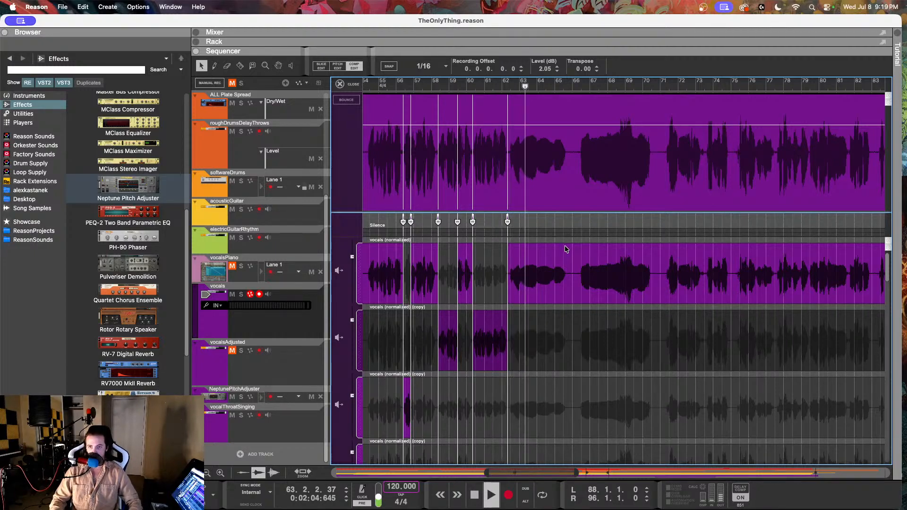
pyautogui.hscroll(3, 567, 249)
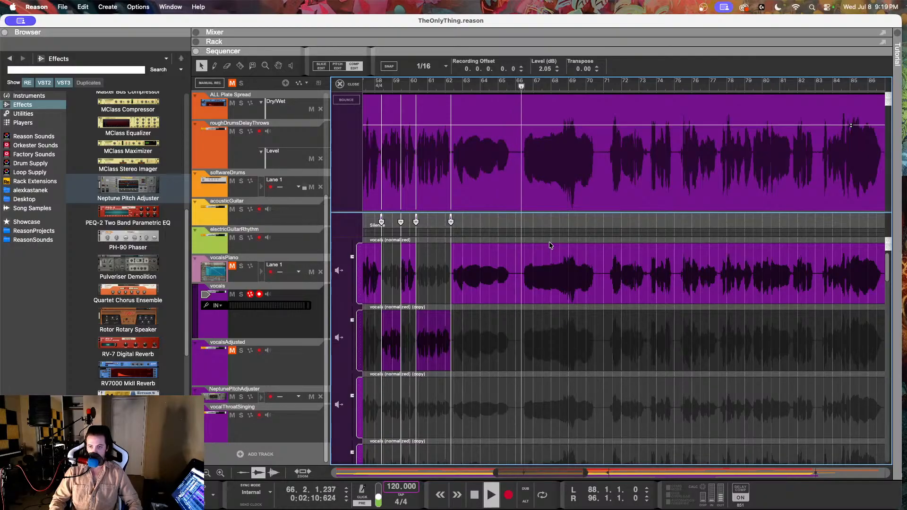
pyautogui.hscroll(1, 597, 250)
pyautogui.scroll(-1, 597, 249)
pyautogui.hscroll(12, 597, 248)
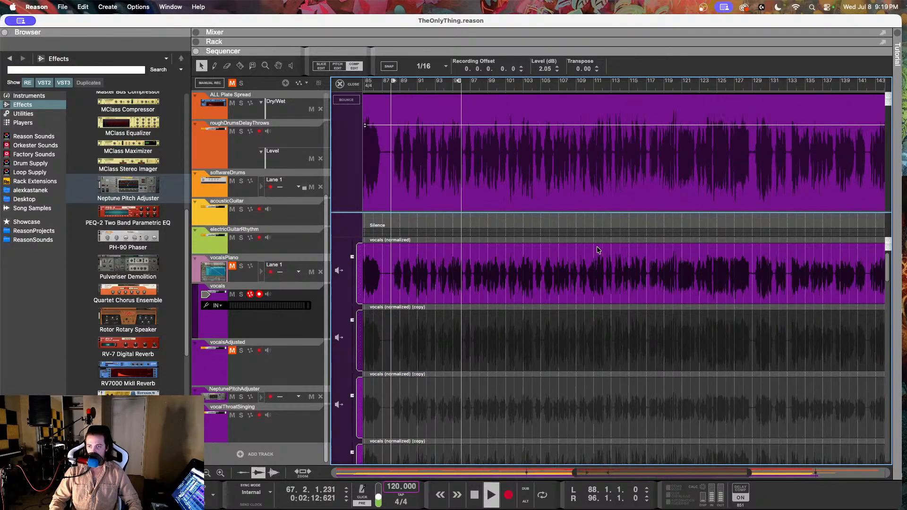
pyautogui.hscroll(2, 597, 250)
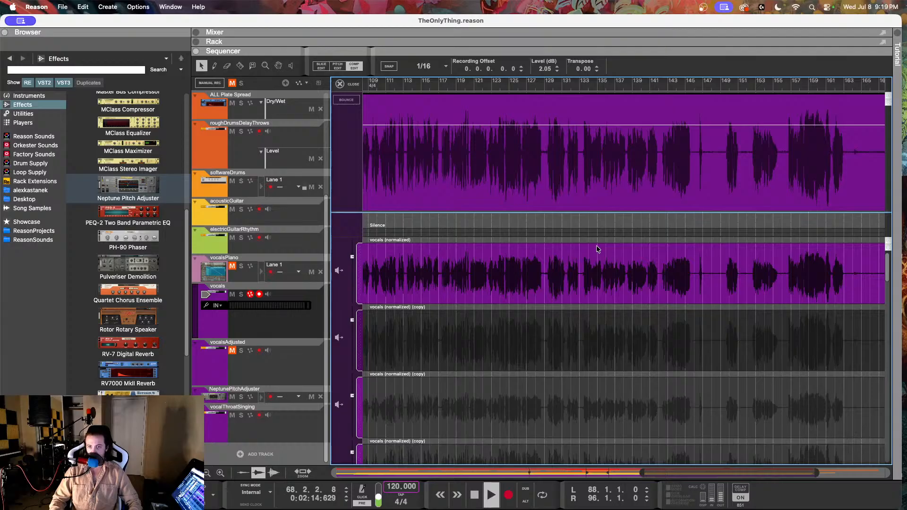
pyautogui.hscroll(-15, 597, 249)
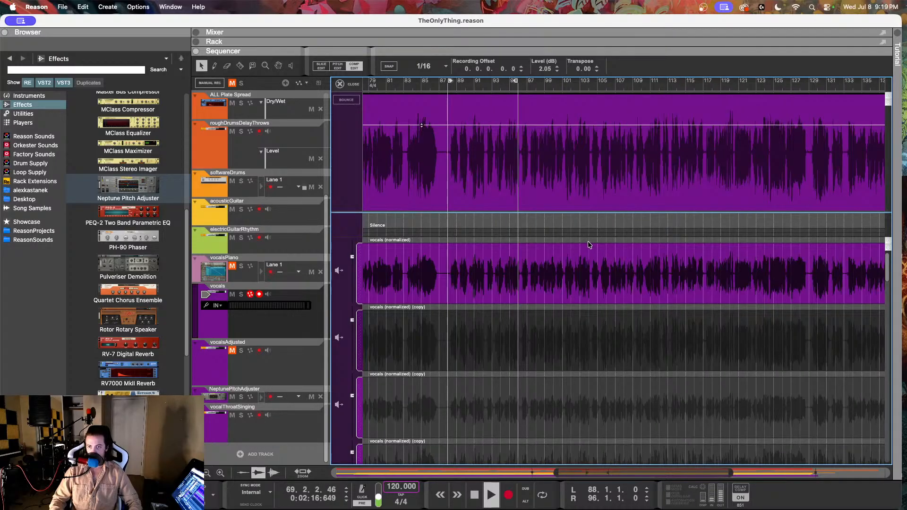
pyautogui.scroll(-2, 590, 241)
pyautogui.press('space')
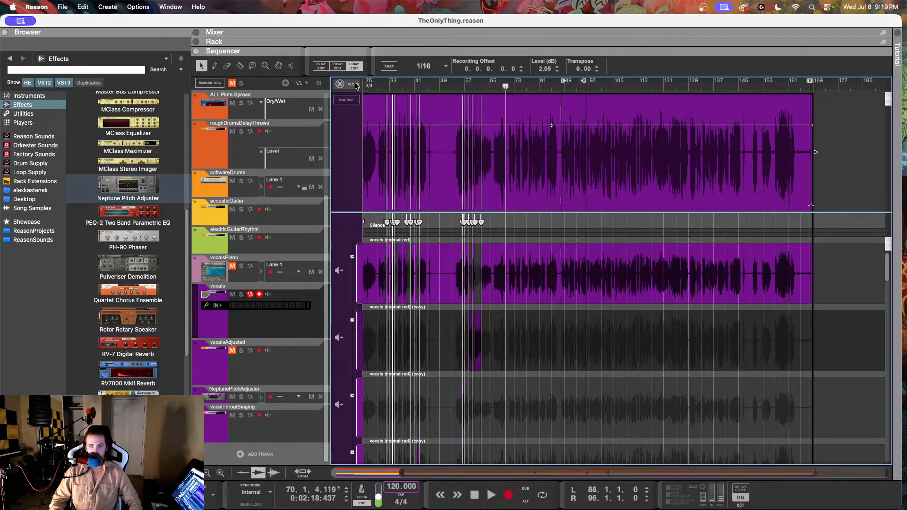
# Step: Close the vocal comp editor and show the vocals track's insert effects in the rack
pyautogui.click(340, 84)
pyautogui.click(574, 413)
pyautogui.scroll(-5, 496, 345)
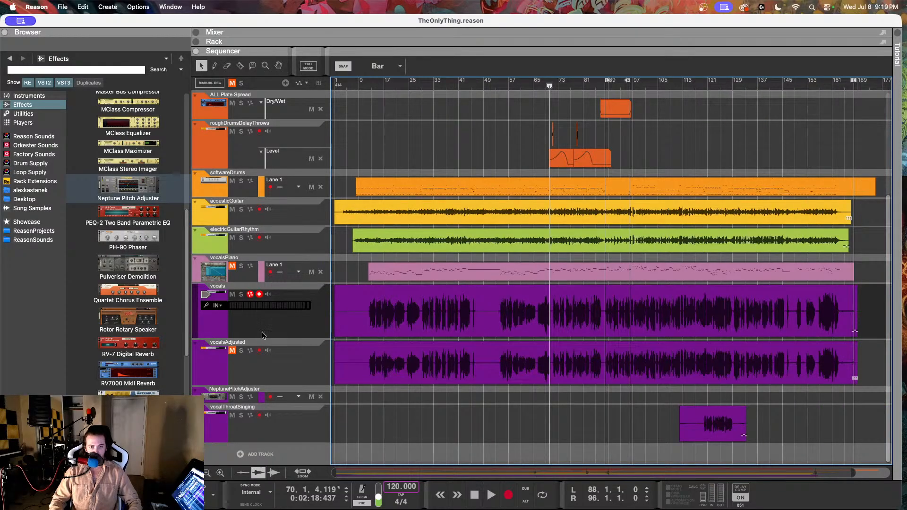
pyautogui.click(256, 325)
pyautogui.click(196, 42)
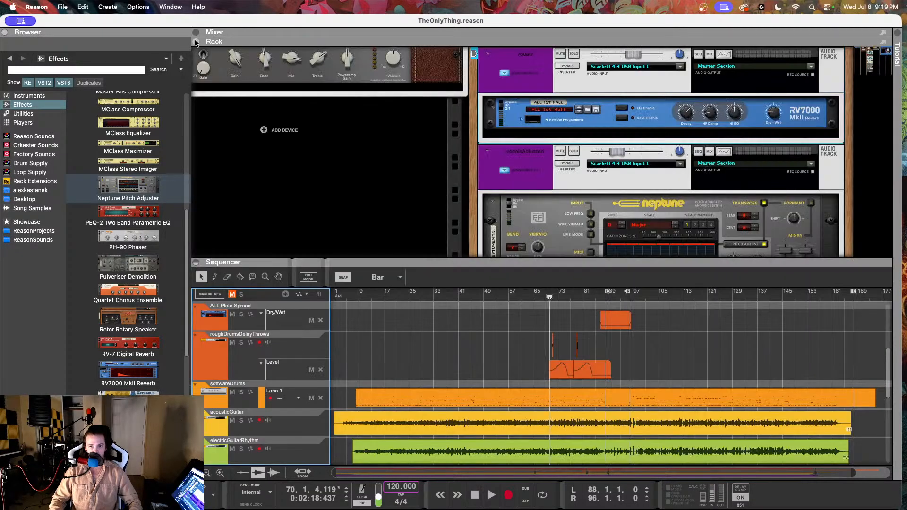
pyautogui.scroll(2, 580, 220)
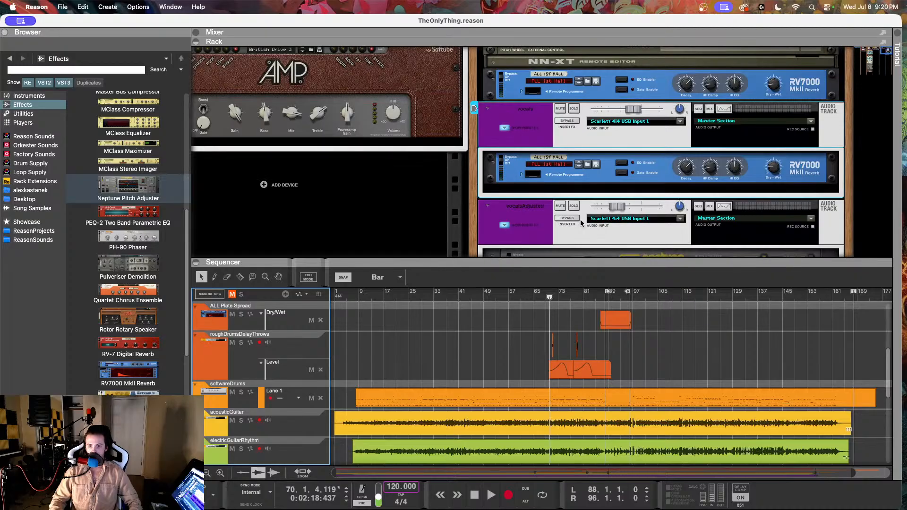
pyautogui.scroll(-3, 580, 219)
pyautogui.scroll(3, 572, 215)
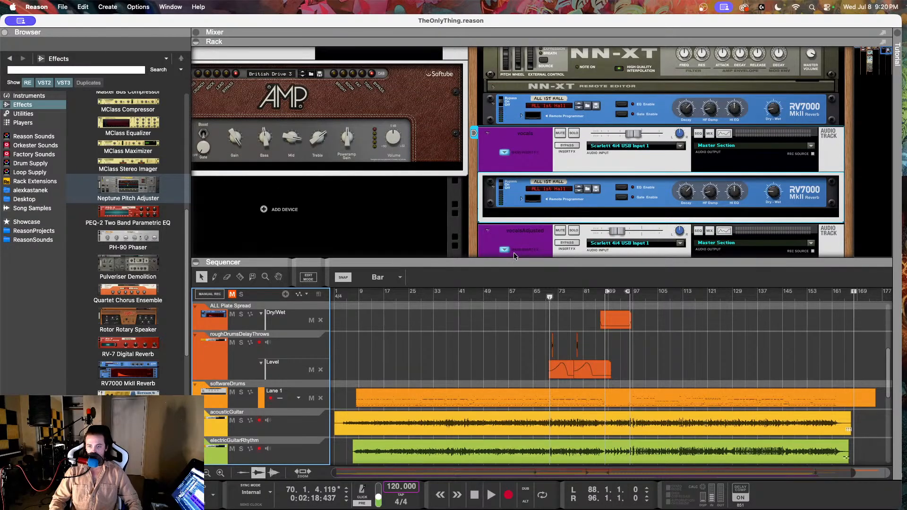
# Step: Insert an MClass Compressor ahead of the RV7000 reverb in the vocals track's effects and check its cable routing
pyautogui.click(591, 197)
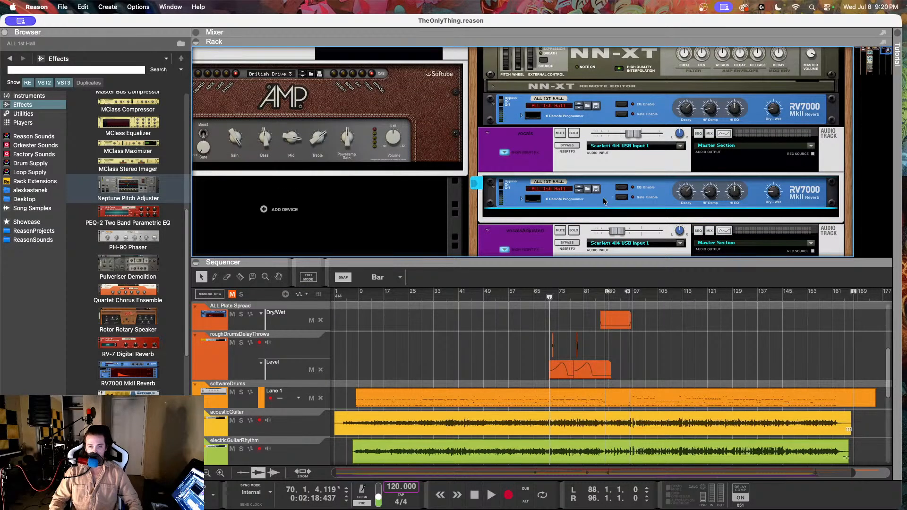
pyautogui.scroll(-10, 489, 367)
pyautogui.scroll(4, 489, 367)
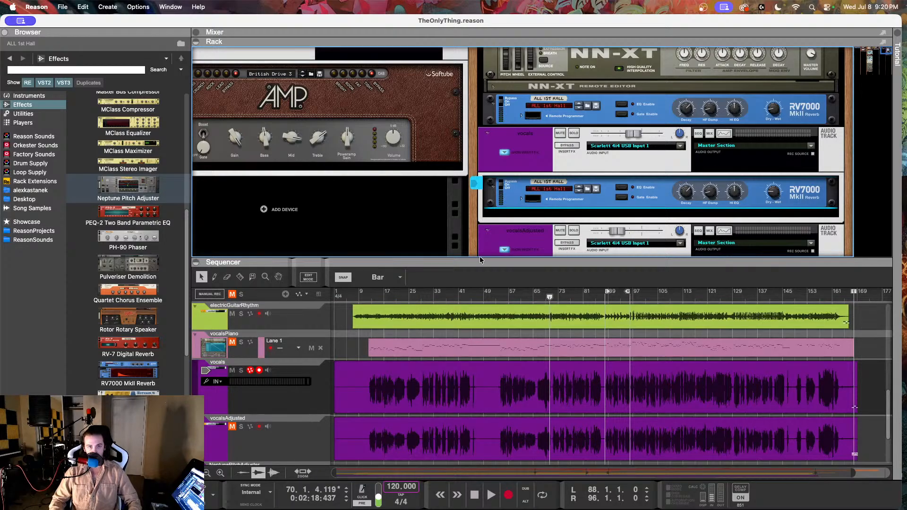
pyautogui.moveTo(128, 104); pyautogui.dragTo(559, 180)
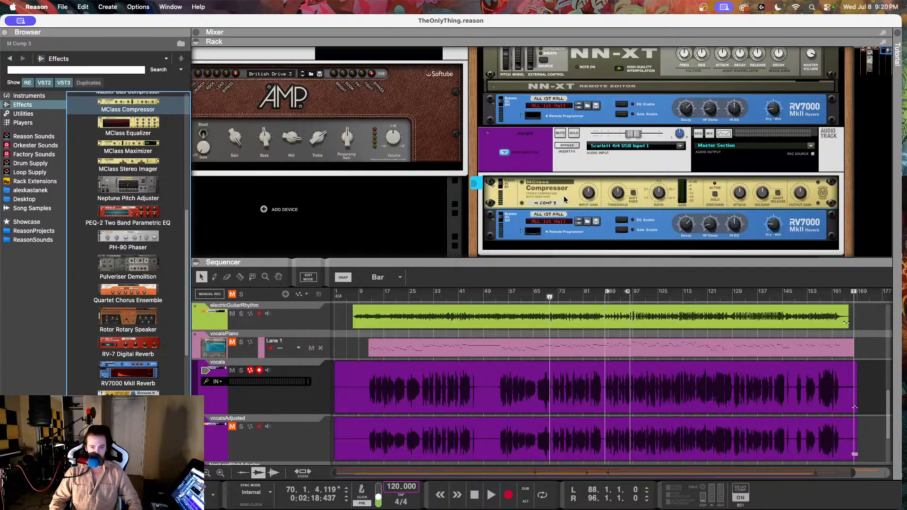
pyautogui.press('Tab')
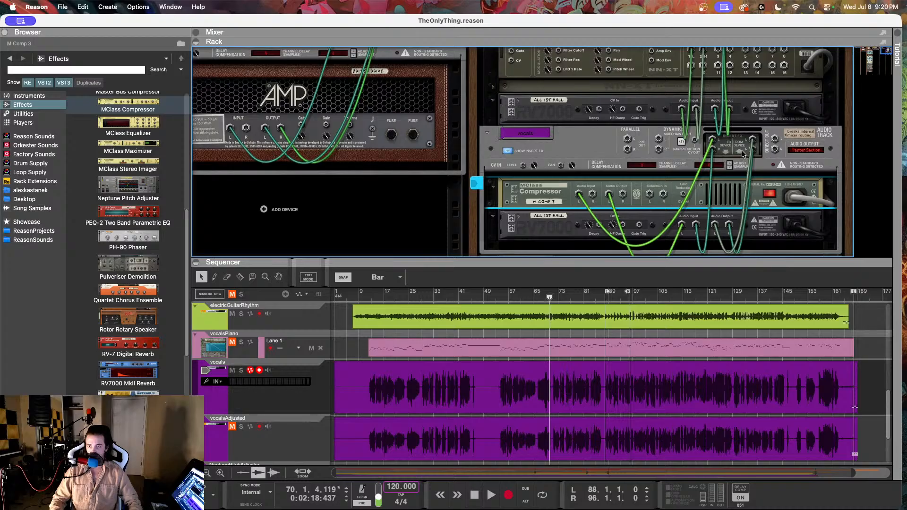
pyautogui.press('Tab')
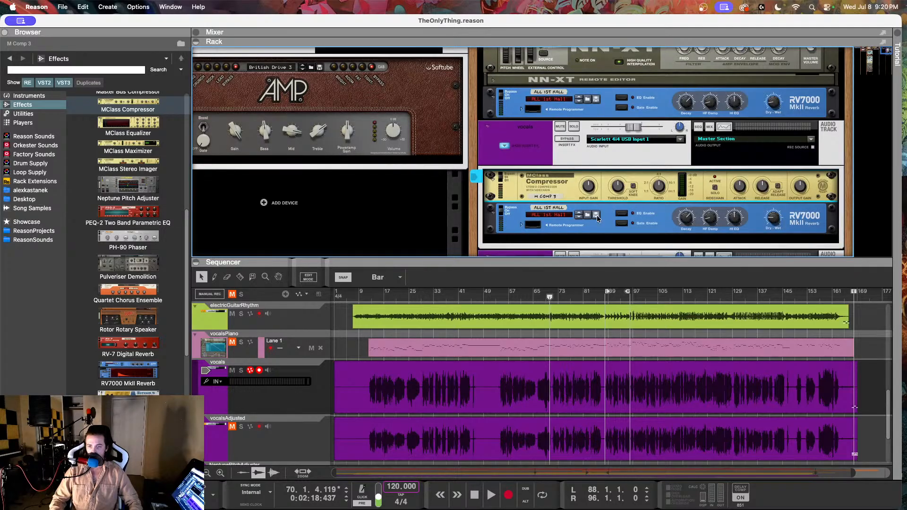
# Step: Play the song from about bar 11 and set the vocal compressor's threshold to about -17.9 dB and ratio to about 2.13:1
pyautogui.click(366, 292)
pyautogui.press('space')
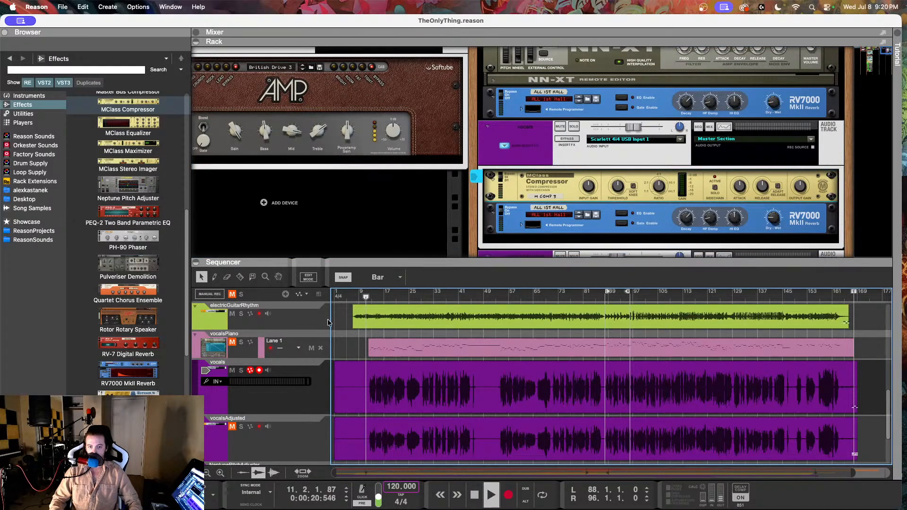
pyautogui.click(661, 188)
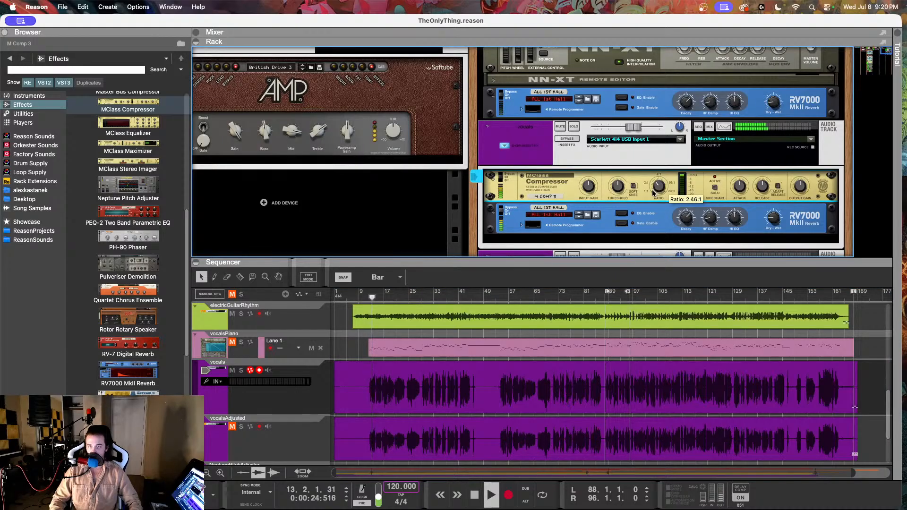
pyautogui.moveTo(653, 192); pyautogui.dragTo(652, 194)
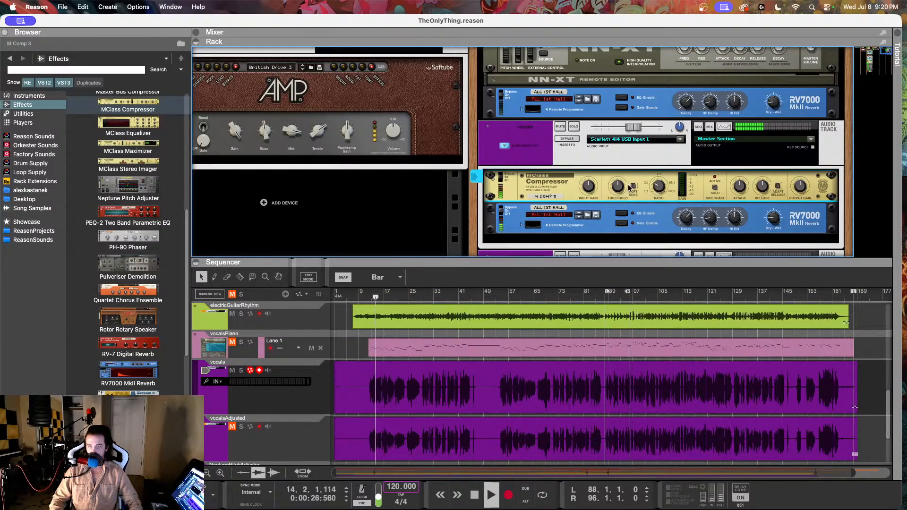
pyautogui.moveTo(615, 191); pyautogui.dragTo(619, 189)
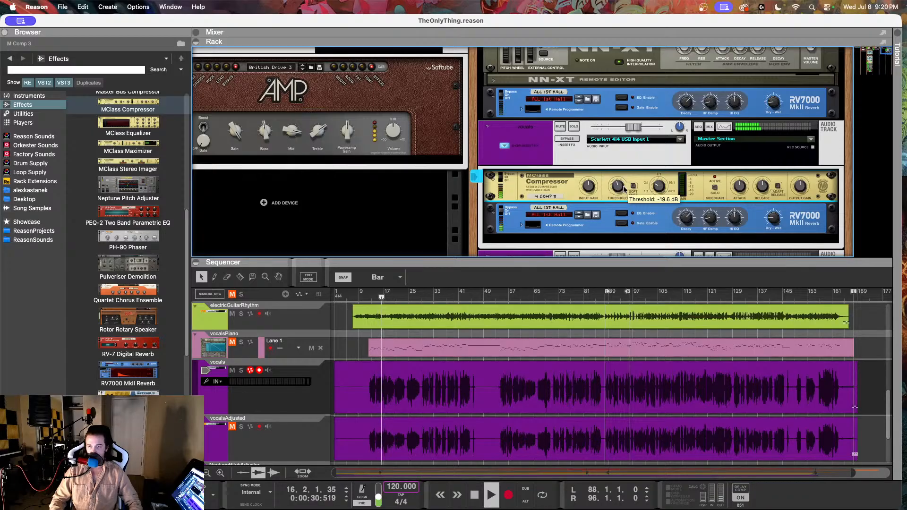
pyautogui.moveTo(660, 191)
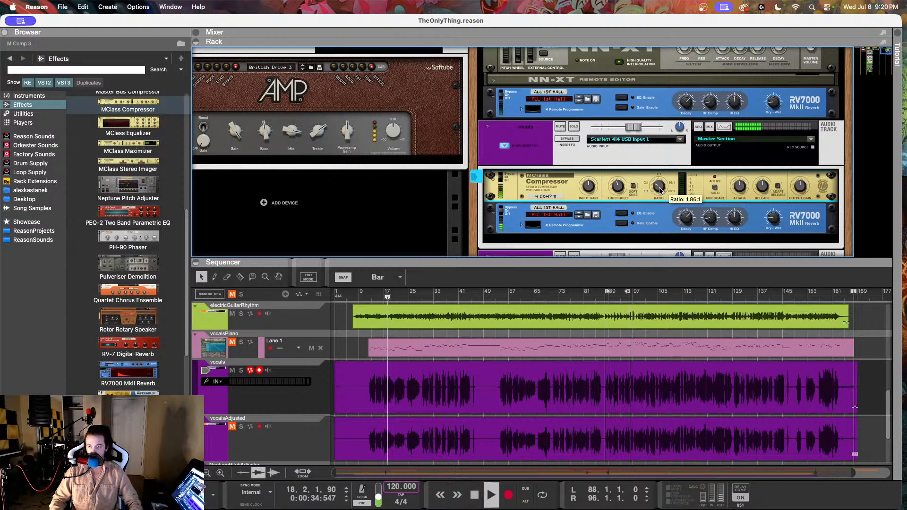
pyautogui.moveTo(660, 188); pyautogui.dragTo(659, 188)
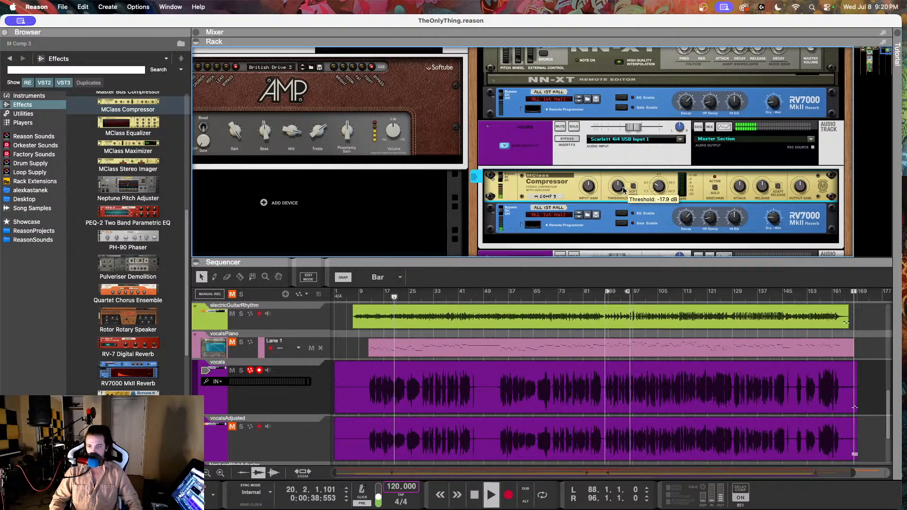
pyautogui.moveTo(624, 189); pyautogui.dragTo(627, 188)
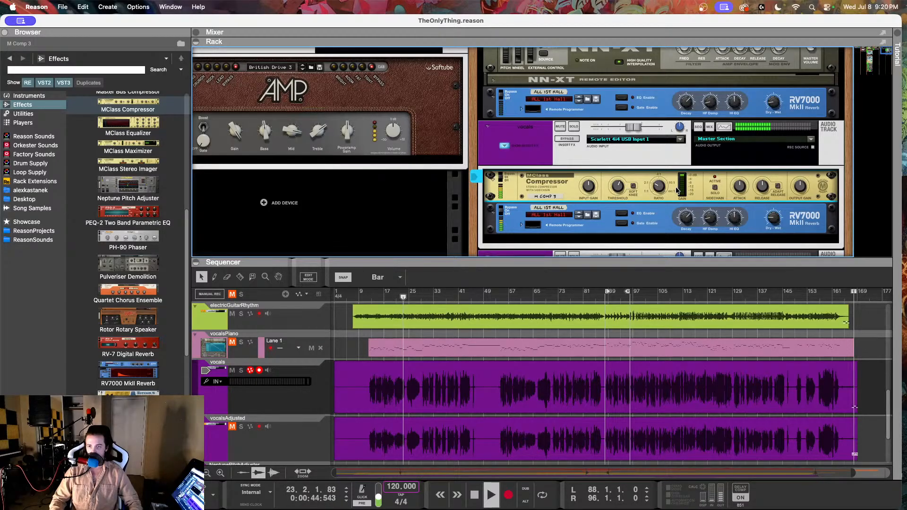
pyautogui.moveTo(658, 189); pyautogui.dragTo(658, 187)
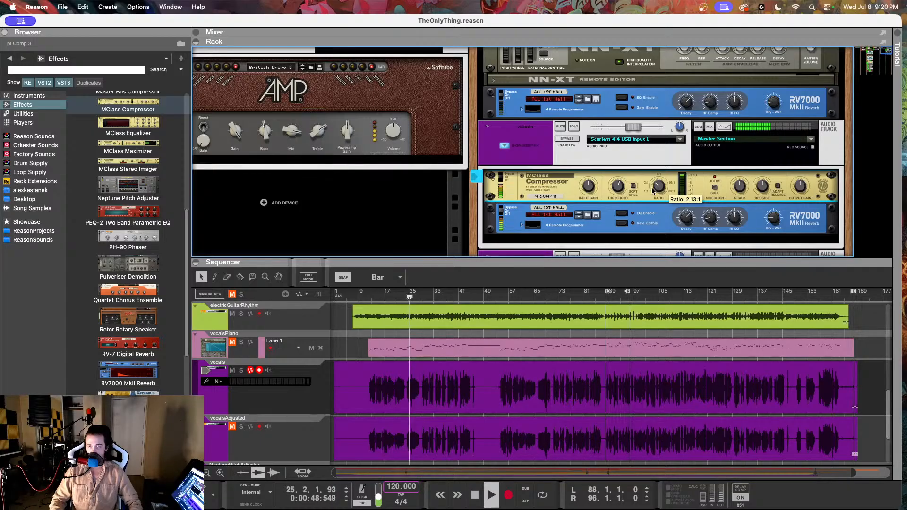
pyautogui.click(96, 129)
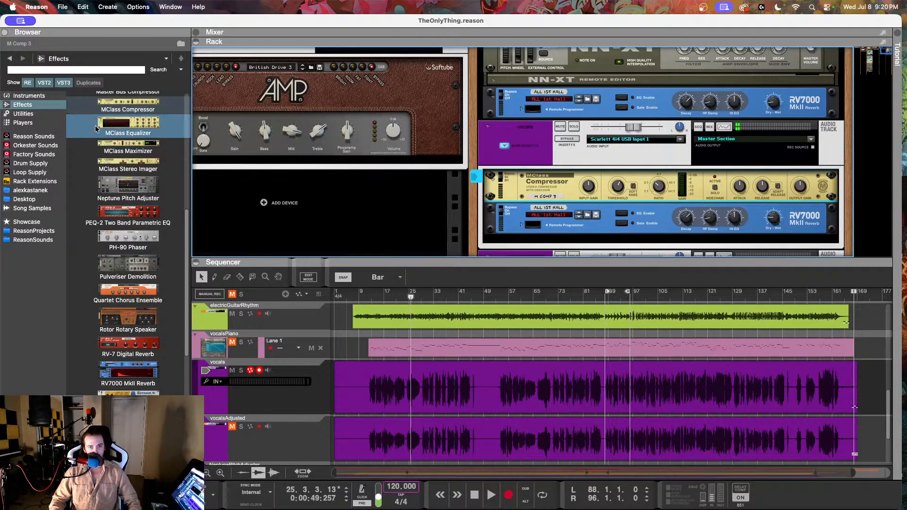
pyautogui.scroll(-2, 96, 129)
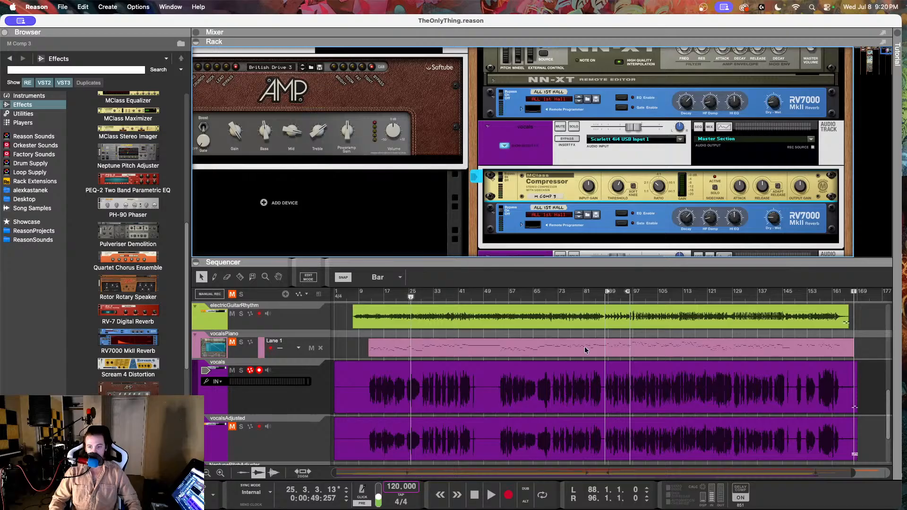
# Step: Play the louder section from about bar 113 and set the vocal compressor's ratio to 2.04:1
pyautogui.moveTo(582, 299); pyautogui.dragTo(687, 298)
pyautogui.press('space')
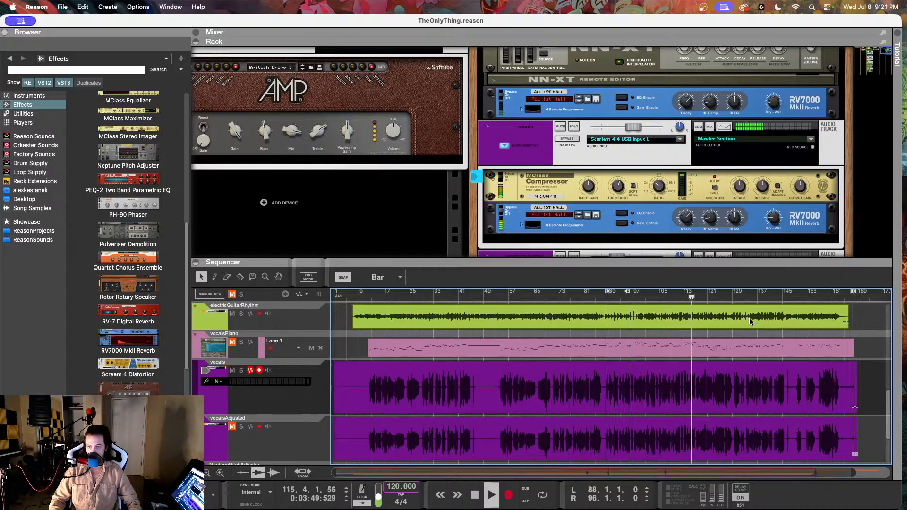
pyautogui.click(660, 188)
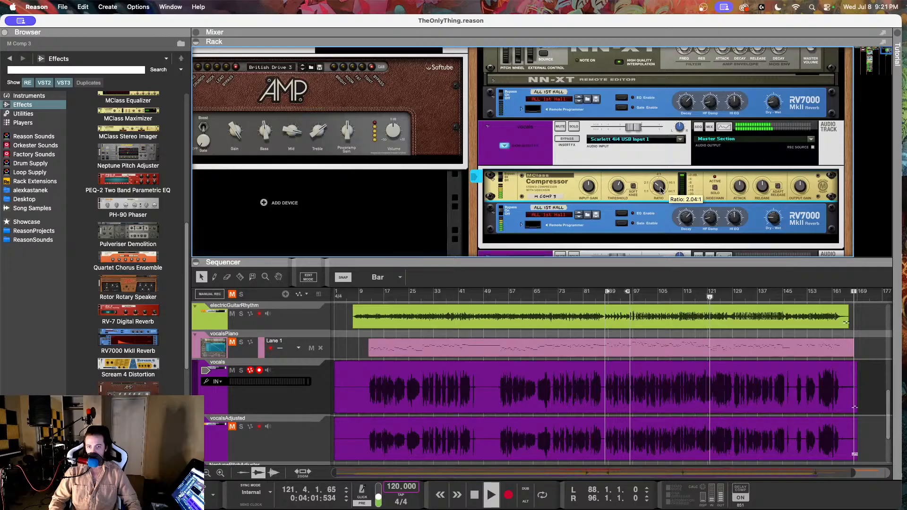
pyautogui.press('space')
# Step: Select the vocals track so its compressor and reverb are shown in the rack
pyautogui.scroll(-2, 620, 379)
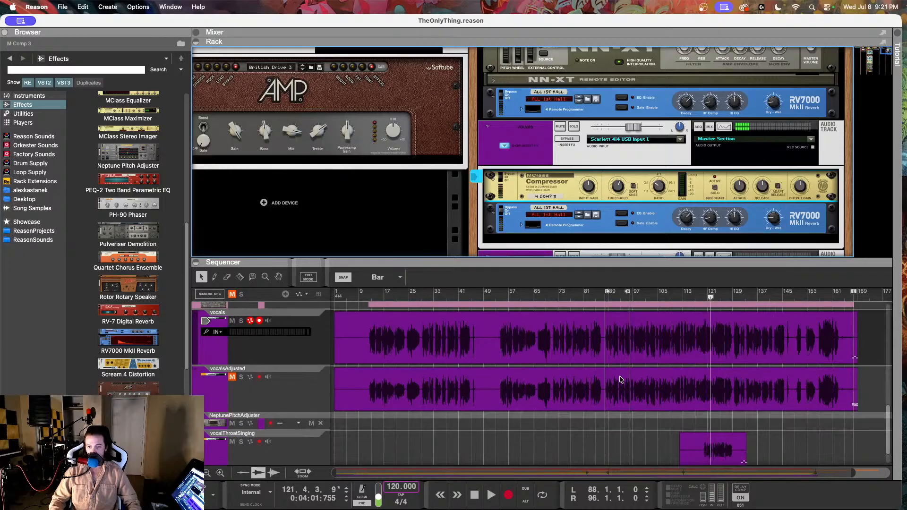
pyautogui.click(315, 450)
pyautogui.scroll(1, 339, 392)
pyautogui.click(303, 333)
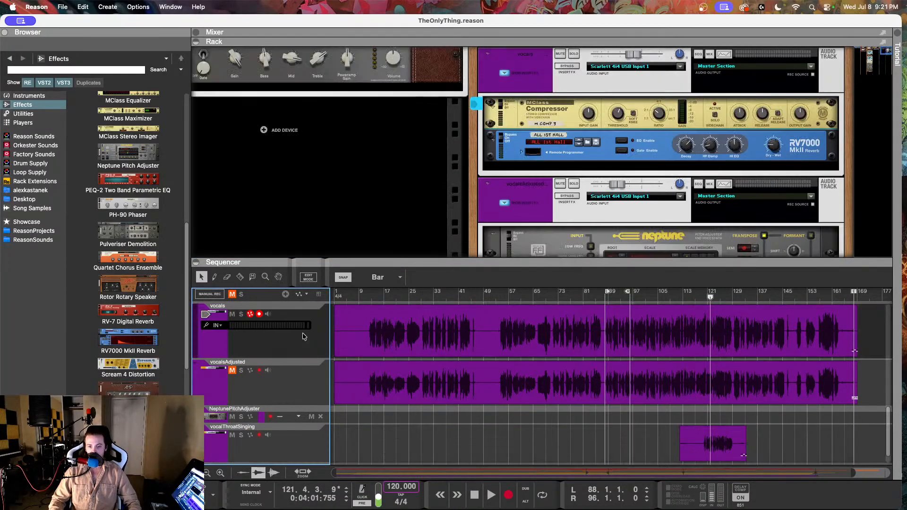
pyautogui.scroll(4, 397, 364)
pyautogui.scroll(-4, 401, 376)
pyautogui.scroll(1, 402, 378)
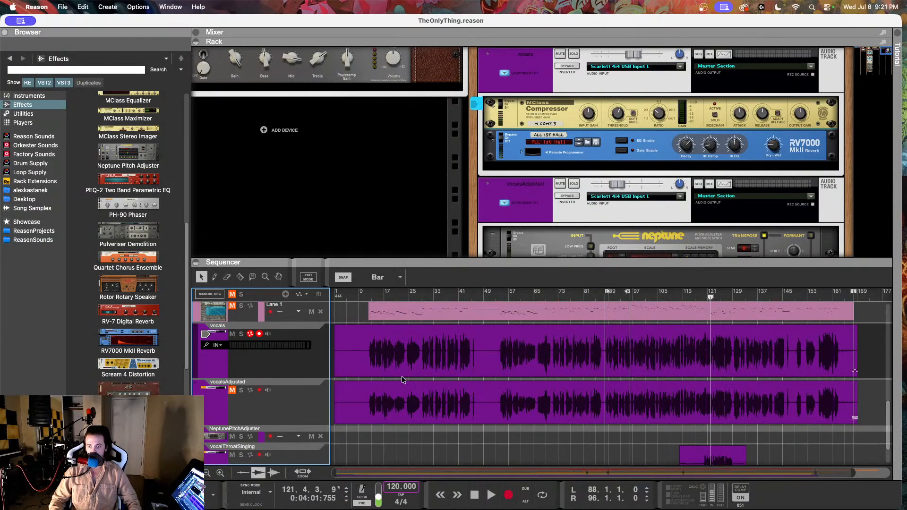
# Step: Browse the factory sound bank's effect patches, checking the Modulation folder and the Vocals folder under Dynamics
pyautogui.scroll(1, 401, 378)
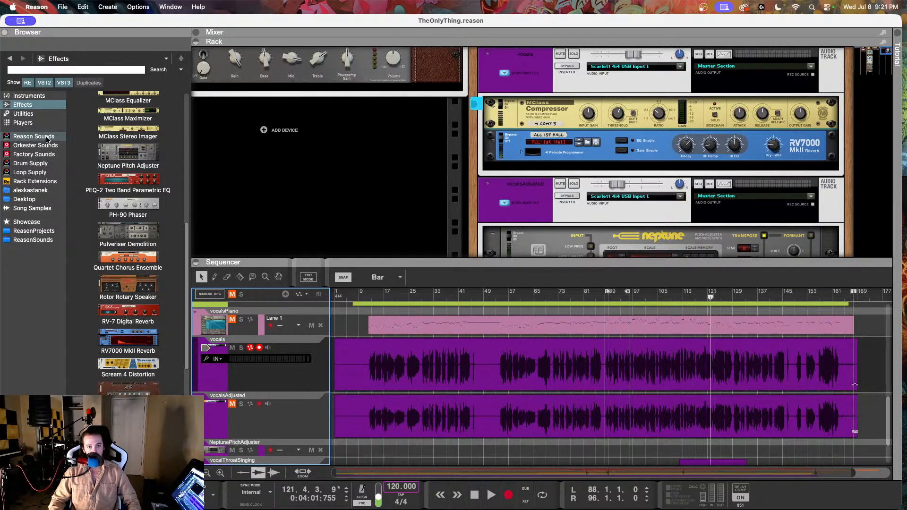
pyautogui.scroll(-5, 89, 203)
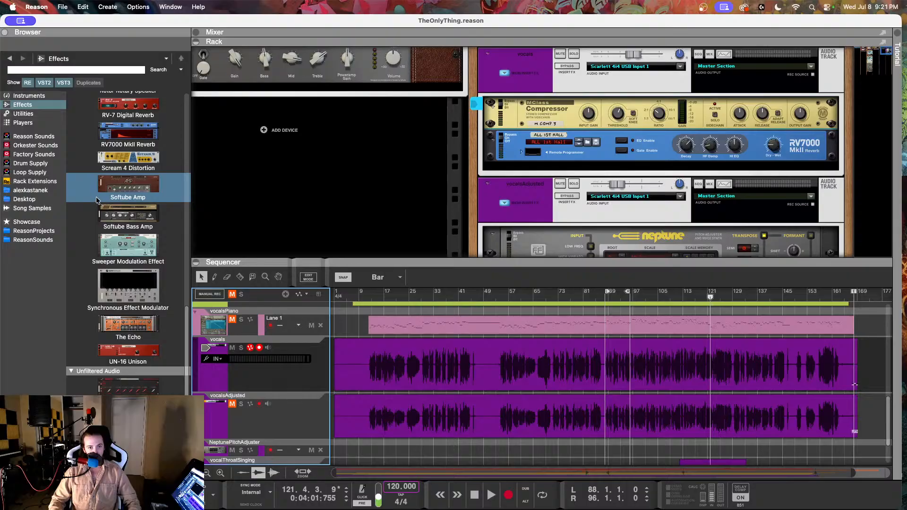
pyautogui.click(33, 136)
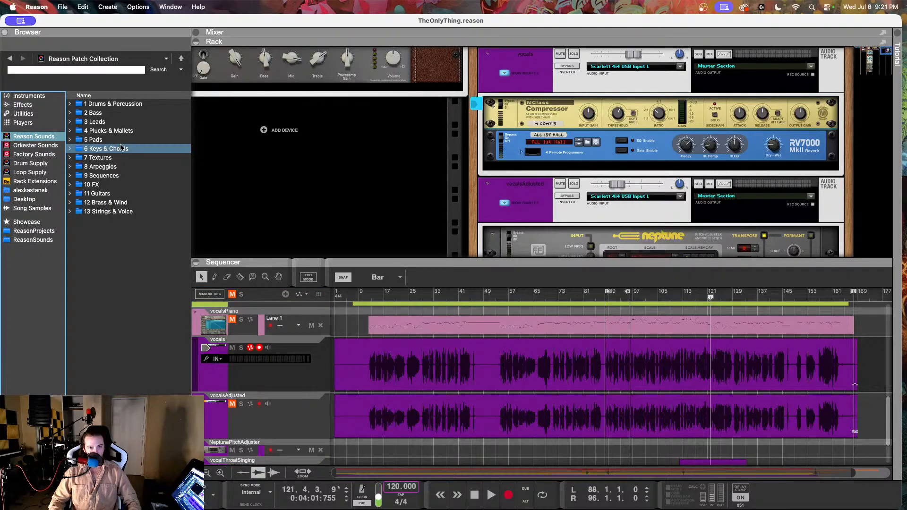
pyautogui.click(33, 155)
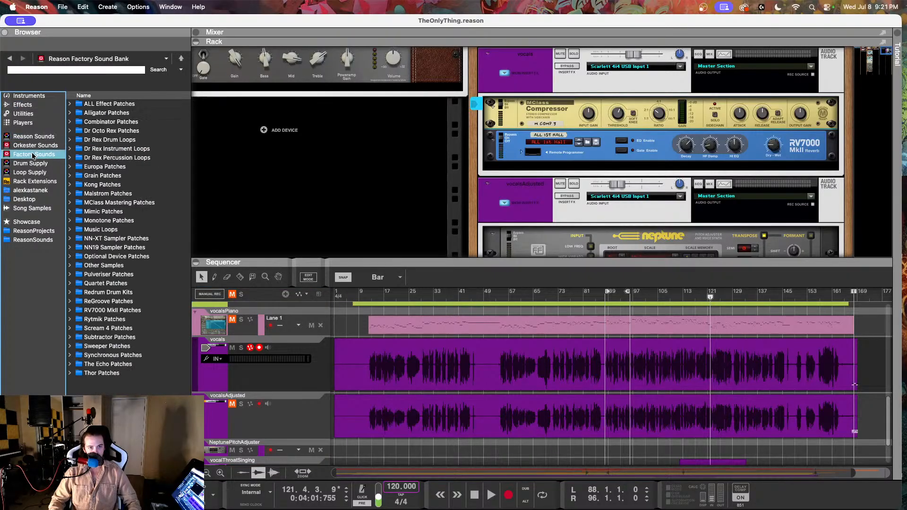
pyautogui.doubleClick(114, 104)
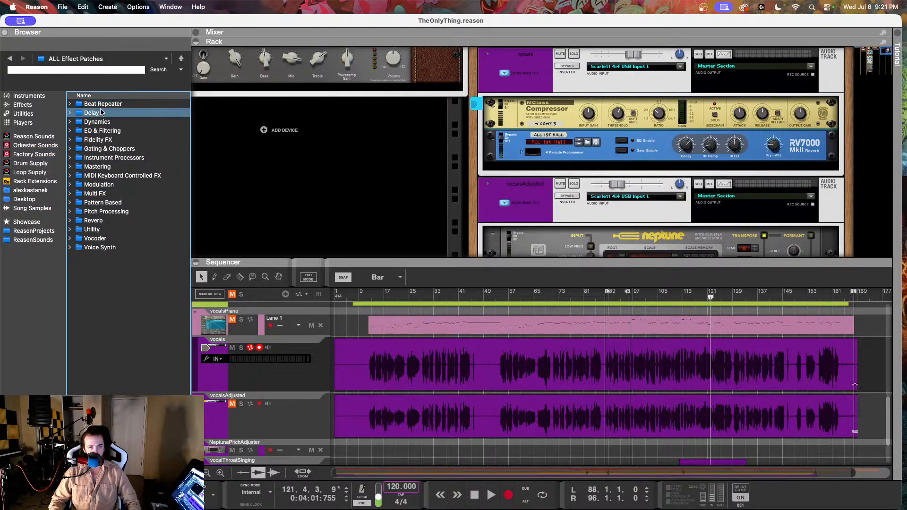
pyautogui.doubleClick(98, 184)
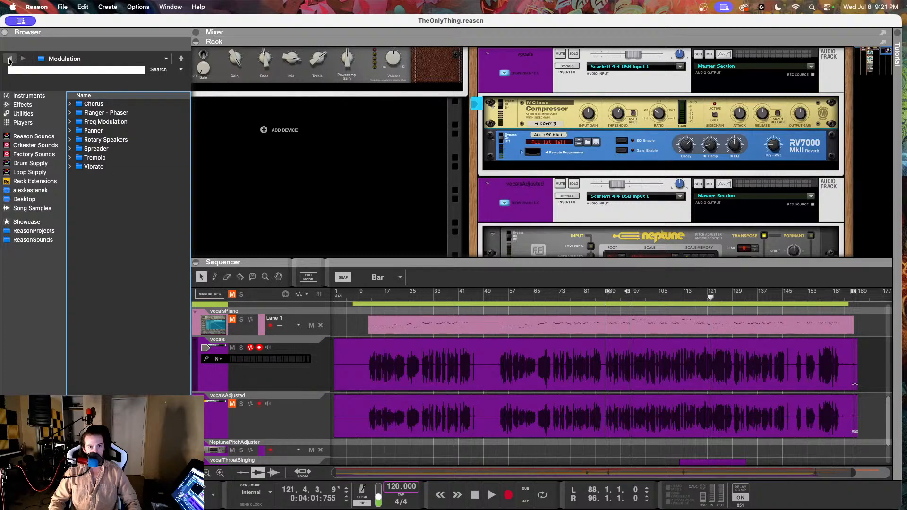
pyautogui.click(9, 59)
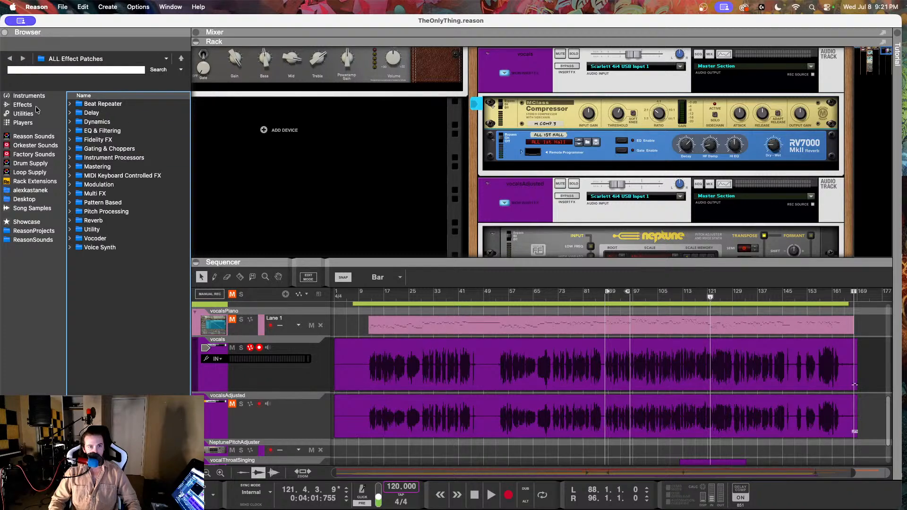
pyautogui.doubleClick(95, 122)
pyautogui.doubleClick(105, 149)
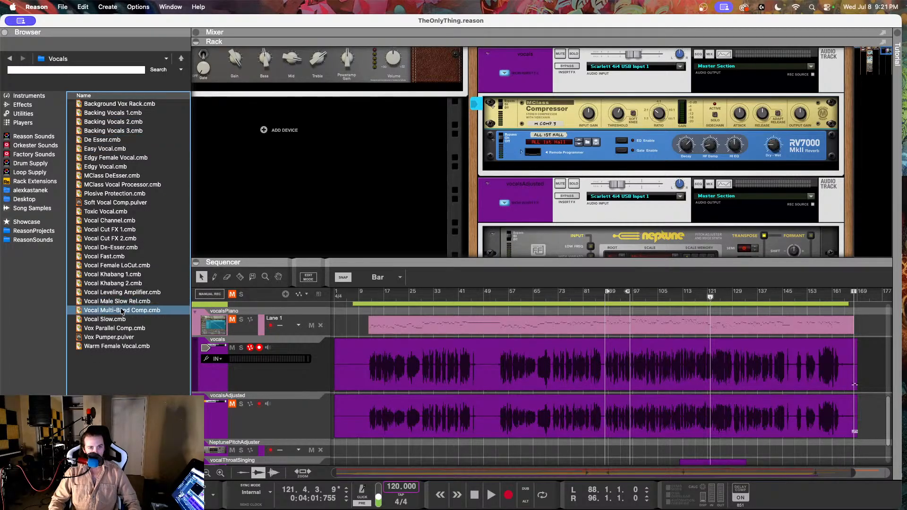
pyautogui.click(11, 60)
pyautogui.click(11, 60)
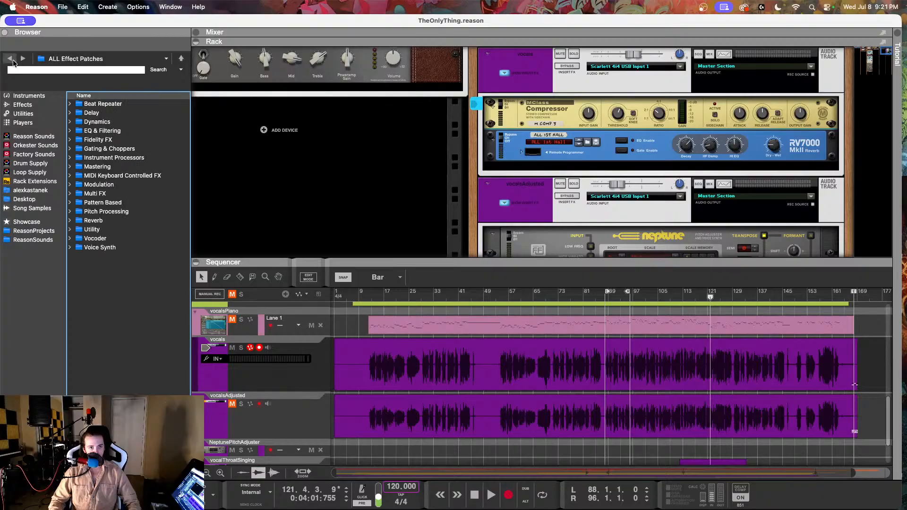
# Step: Look through the full list of Reason Studios effect devices for one that could suit the vocals
pyautogui.click(22, 105)
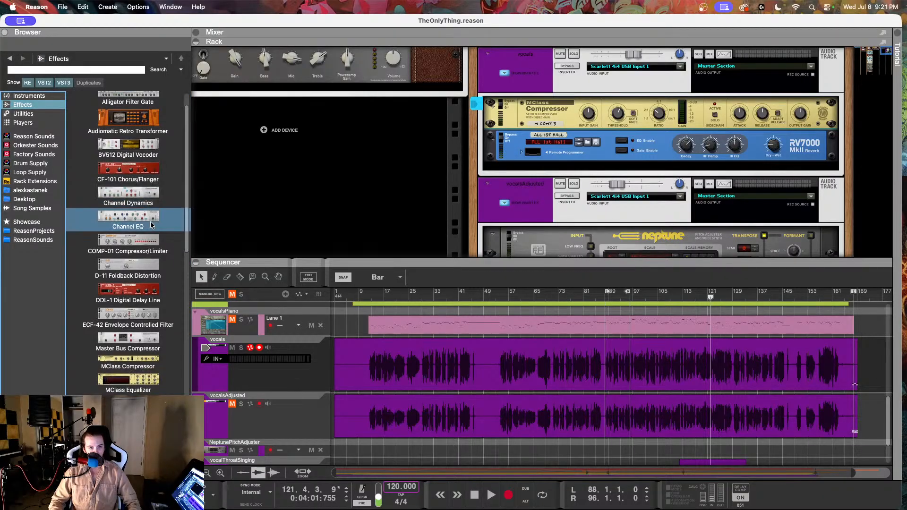
pyautogui.scroll(-1, 150, 222)
pyautogui.scroll(-3, 149, 222)
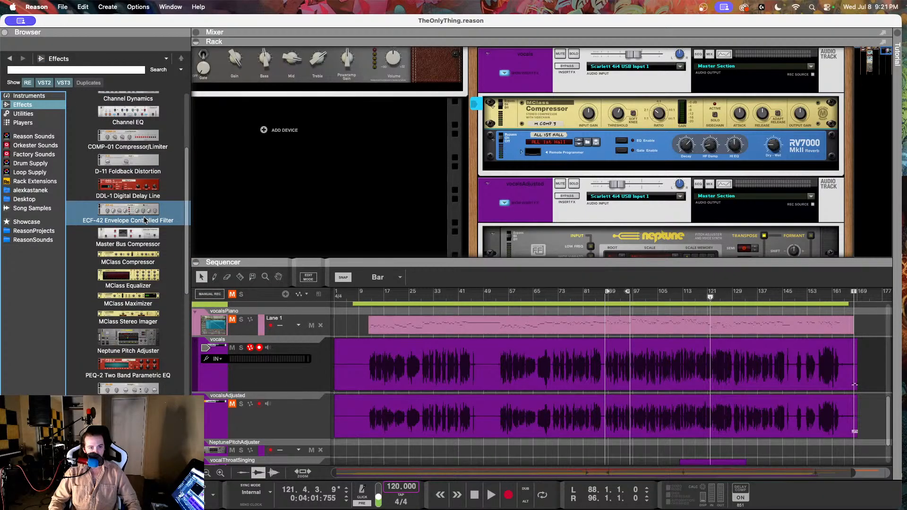
pyautogui.scroll(-4, 146, 221)
pyautogui.scroll(-8, 146, 220)
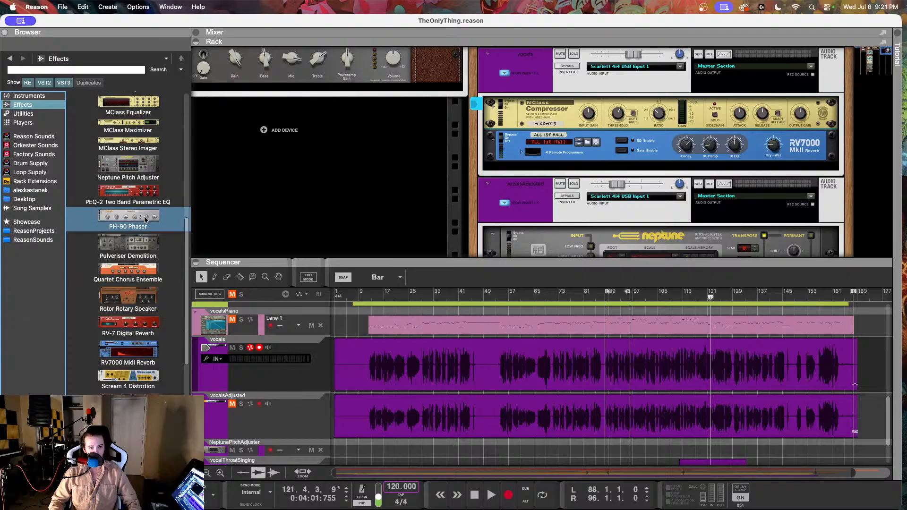
pyautogui.scroll(-5, 145, 219)
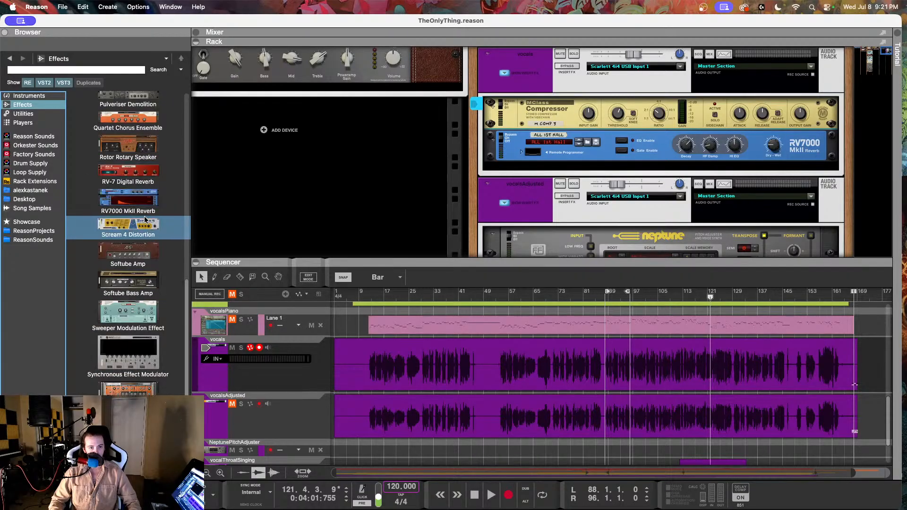
pyautogui.scroll(20, 144, 218)
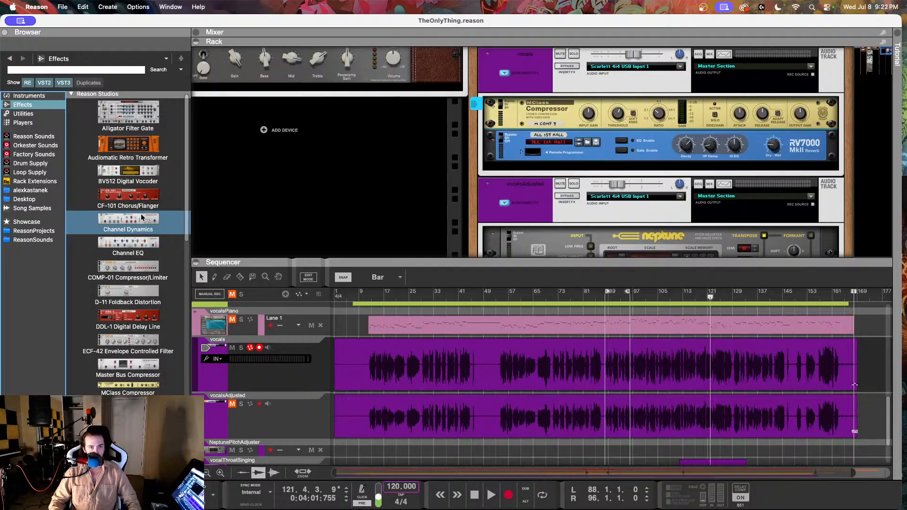
pyautogui.scroll(-1, 142, 217)
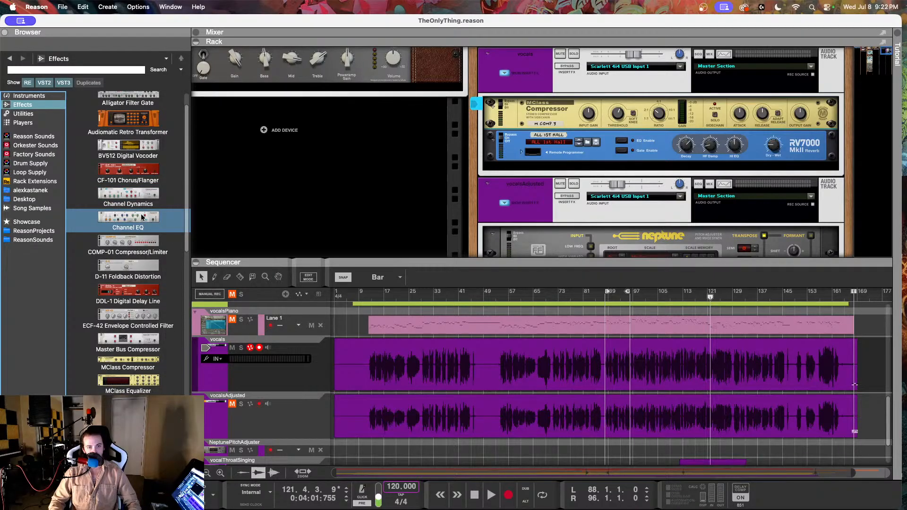
pyautogui.scroll(-7, 142, 217)
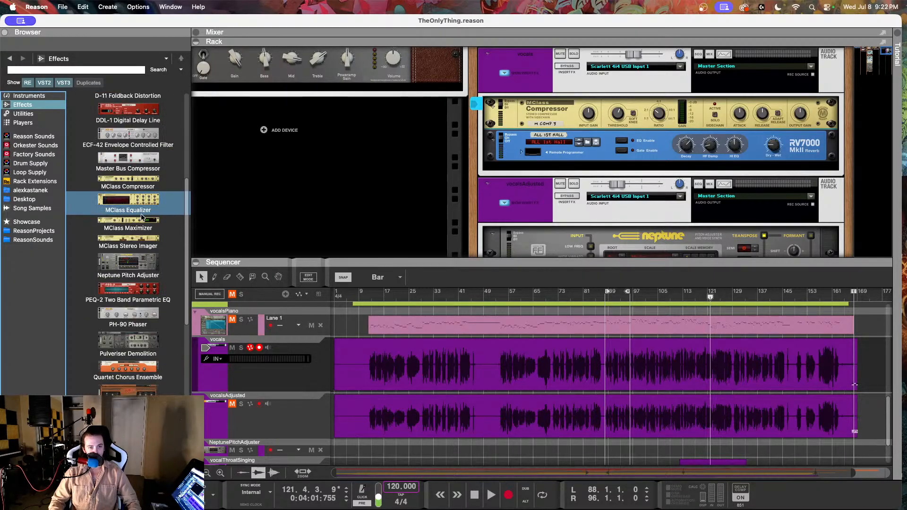
pyautogui.scroll(-3, 142, 217)
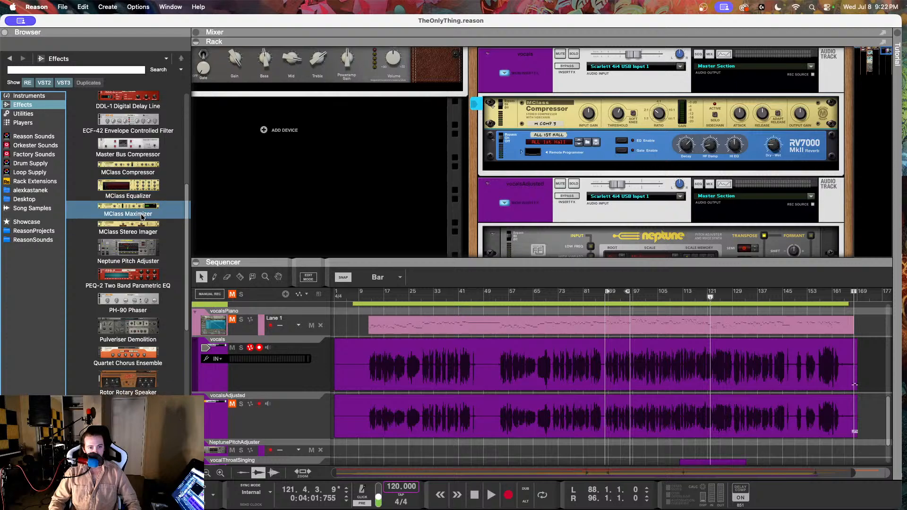
pyautogui.scroll(-2, 142, 217)
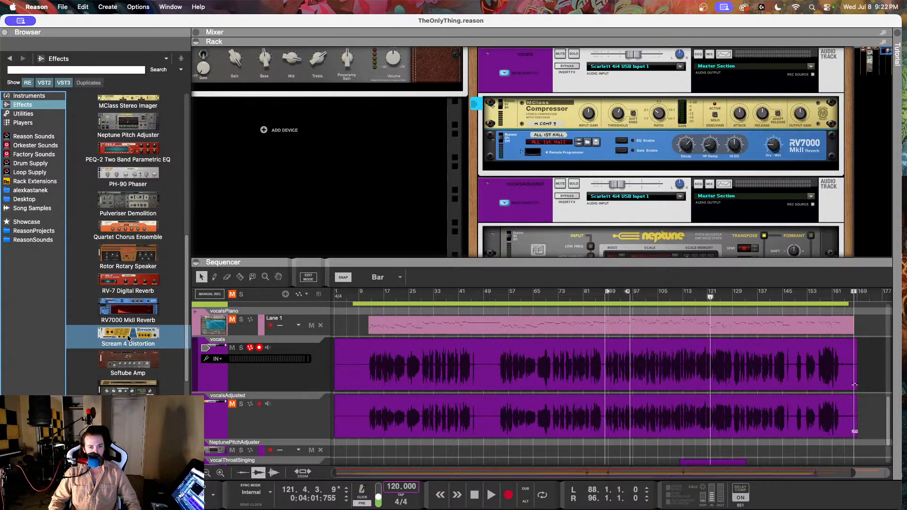
pyautogui.scroll(-5, 127, 334)
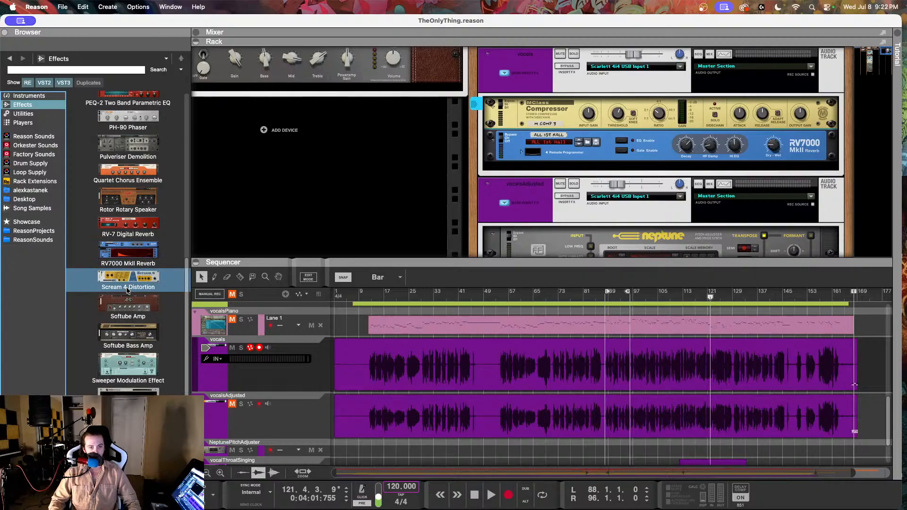
# Step: Browse the factory effect patches again, checking the Instrument Processors and Utility folders for vocal processing options
pyautogui.click(33, 136)
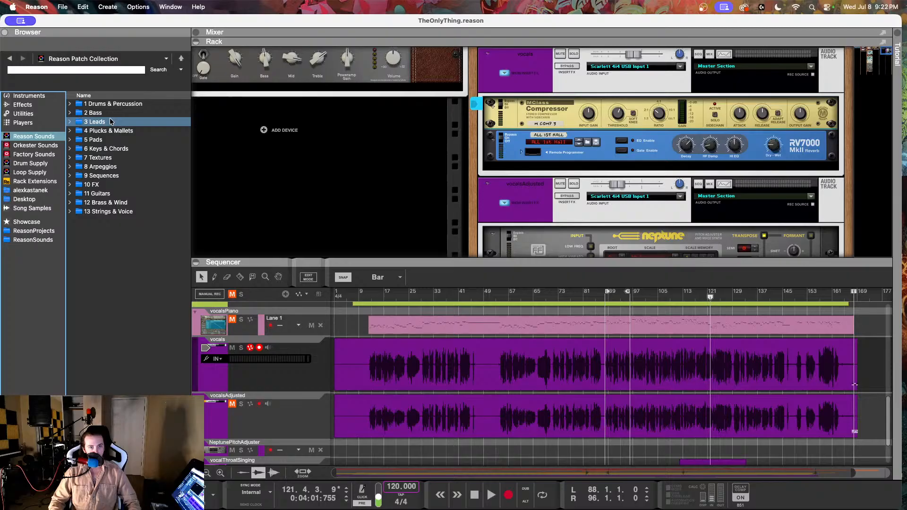
pyautogui.click(33, 154)
pyautogui.doubleClick(93, 105)
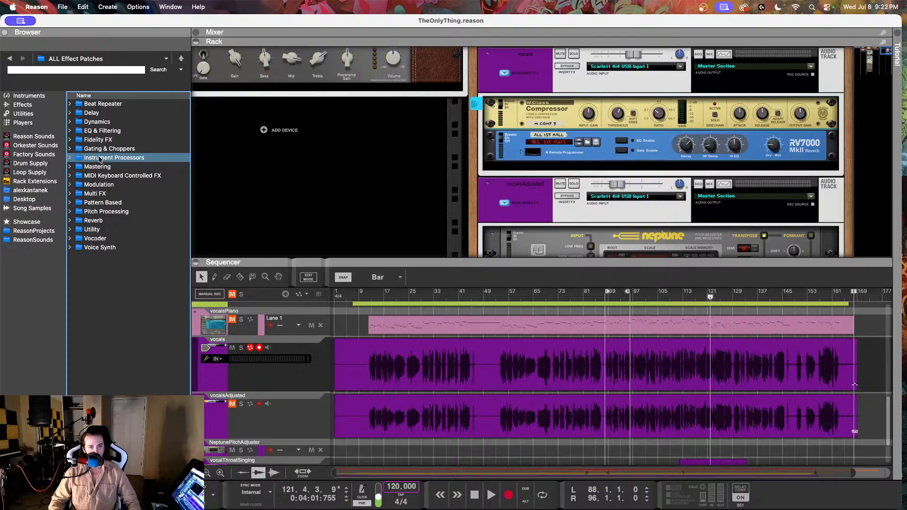
pyautogui.doubleClick(100, 159)
pyautogui.click(10, 58)
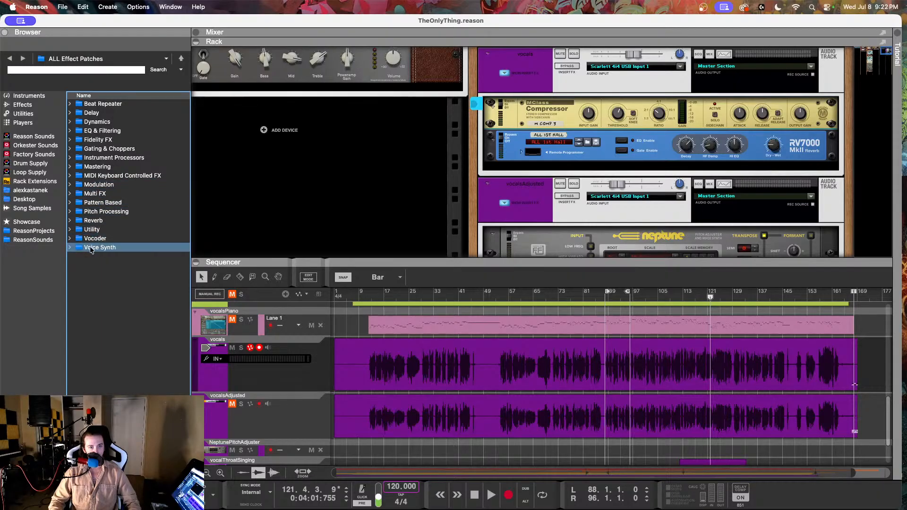
pyautogui.doubleClick(92, 230)
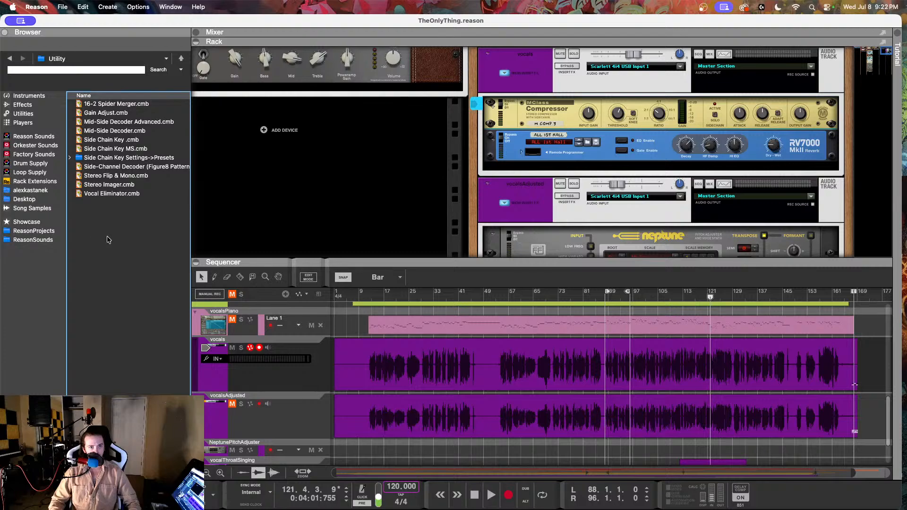
pyautogui.click(10, 58)
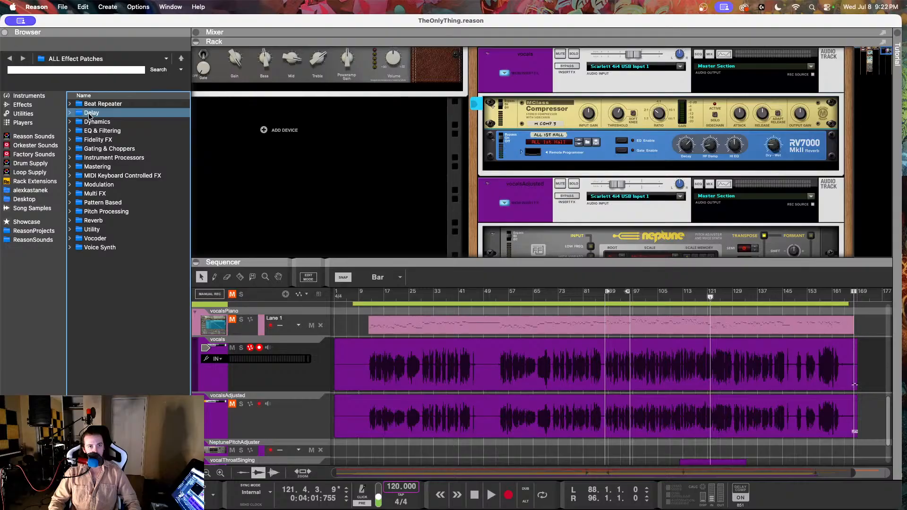
# Step: Try adding the Vocals.cmb patch from the Instrument Processors folder after the RV7000 reverb in the vocals track's effects
pyautogui.doubleClick(101, 158)
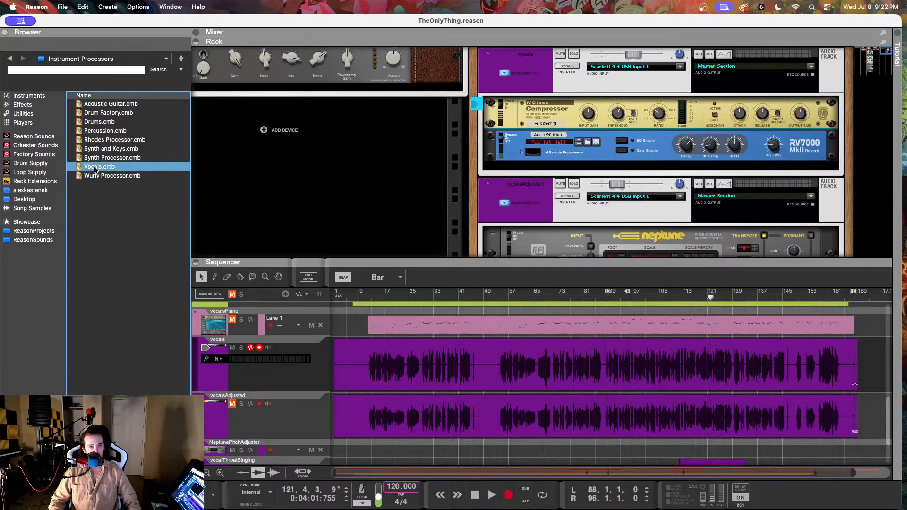
pyautogui.moveTo(100, 167); pyautogui.dragTo(598, 167)
pyautogui.moveTo(532, 165); pyautogui.dragTo(533, 167)
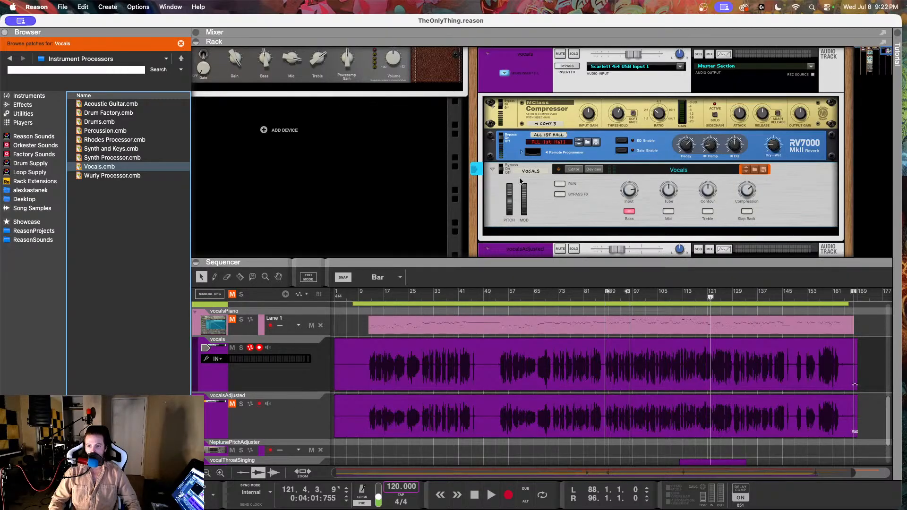
# Step: Show and examine the devices inside the Vocals Combinator, and undo adding it to the vocals track
pyautogui.click(593, 170)
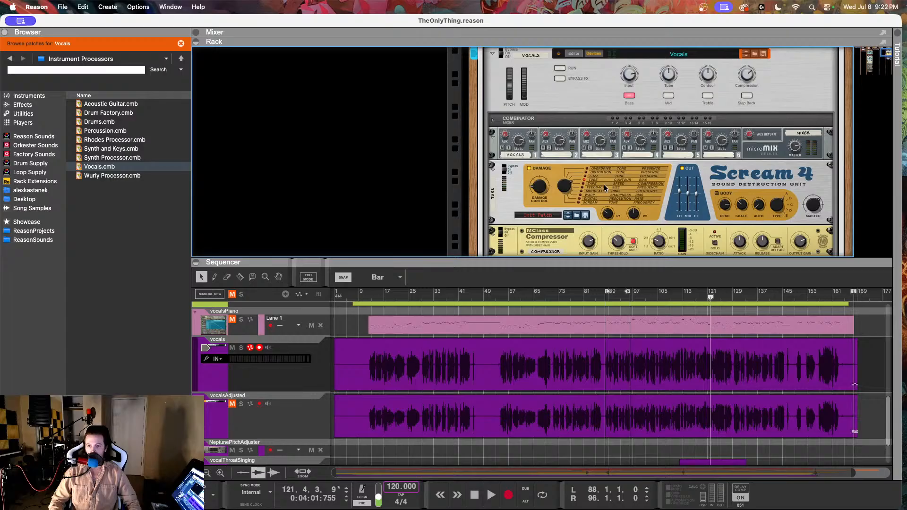
pyautogui.scroll(-8, 762, 185)
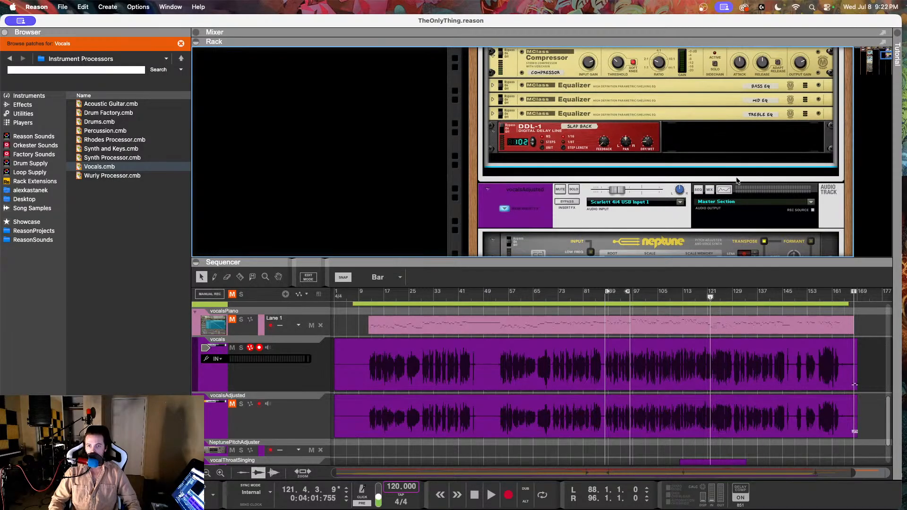
pyautogui.scroll(5, 736, 180)
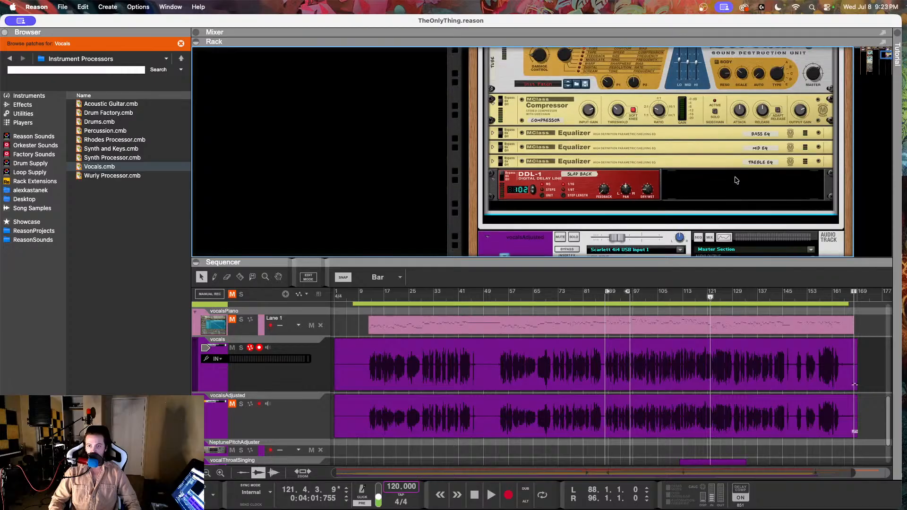
pyautogui.scroll(2, 734, 180)
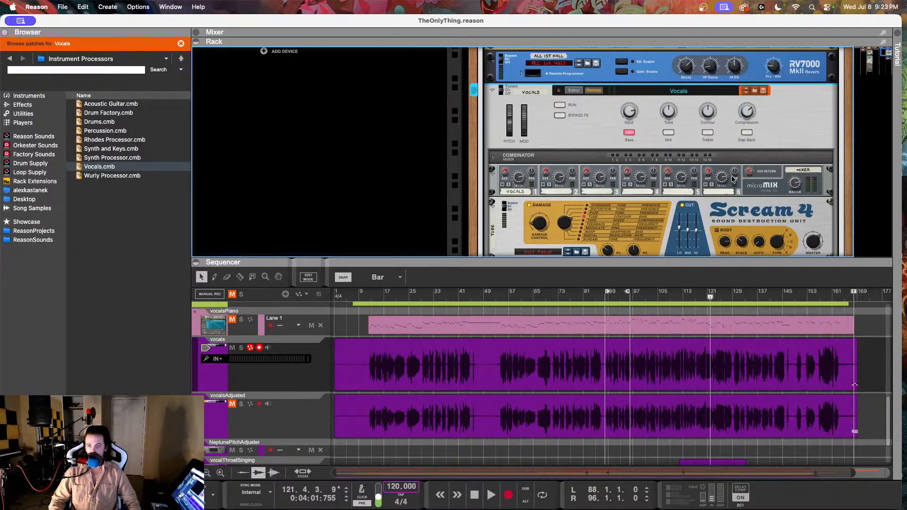
pyautogui.scroll(-7, 733, 179)
pyautogui.scroll(7, 733, 179)
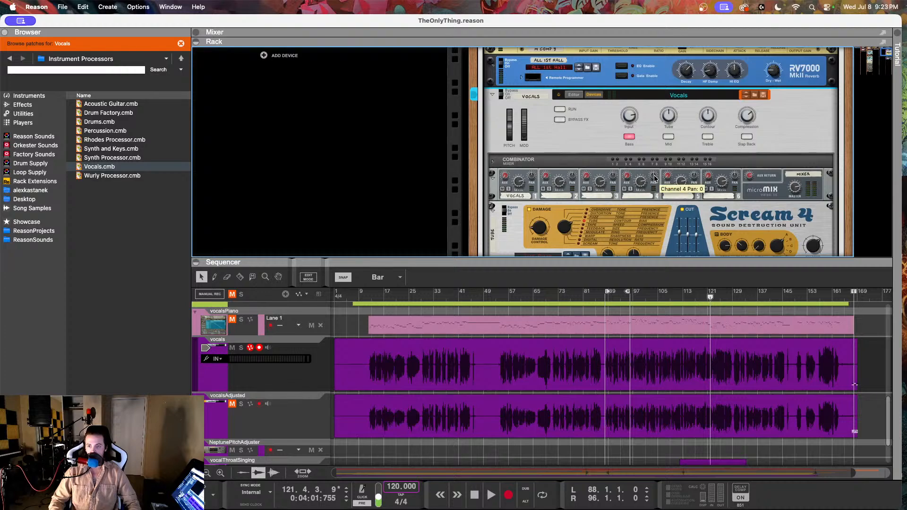
pyautogui.scroll(1, 653, 178)
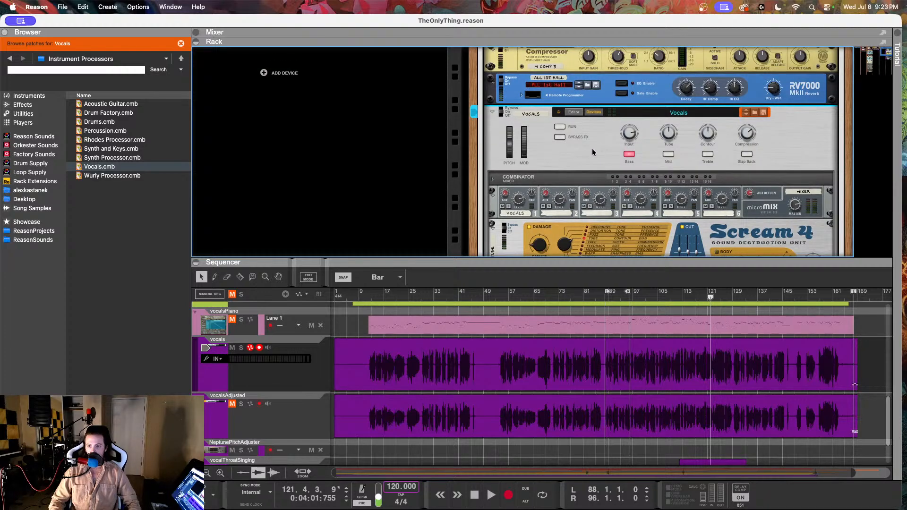
pyautogui.scroll(1, 596, 150)
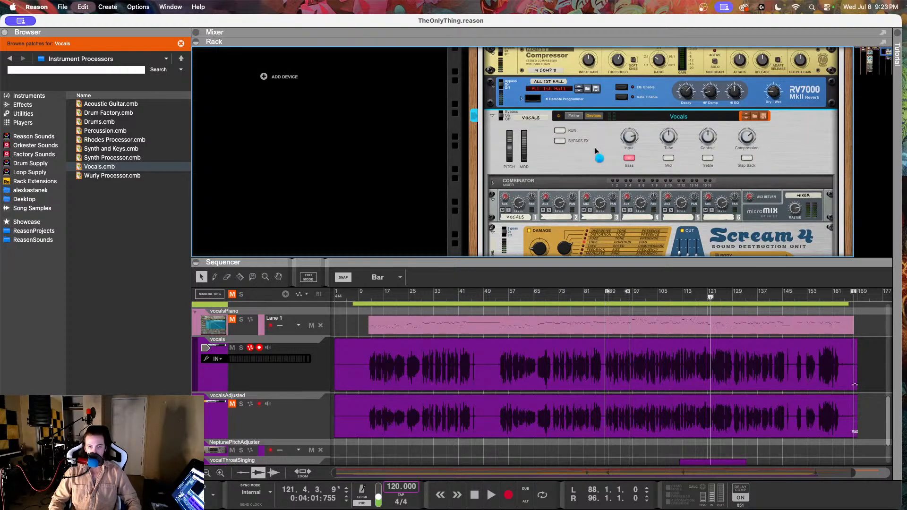
pyautogui.press('super+z')
# Step: Try adding a Scream 4 Distortion after the RV7000 reverb in the vocals track's effects, and undo it
pyautogui.click(44, 137)
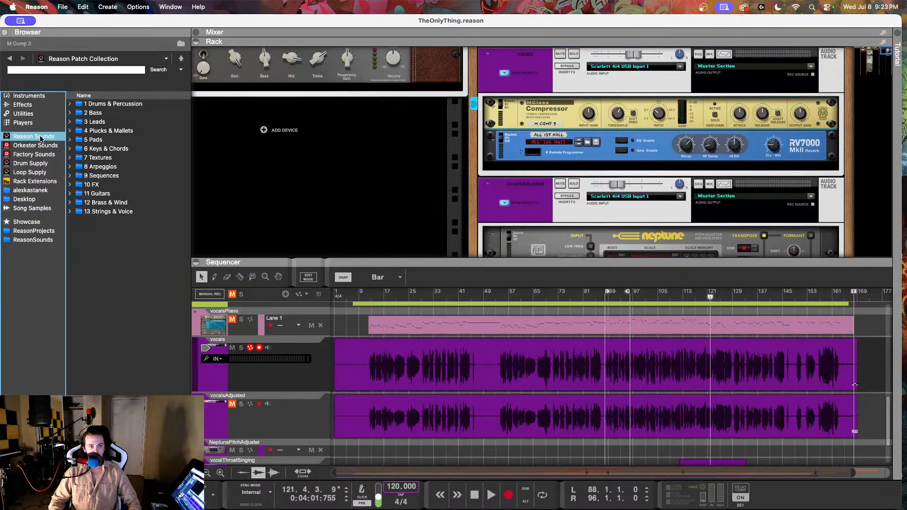
pyautogui.click(23, 104)
pyautogui.scroll(-10, 115, 239)
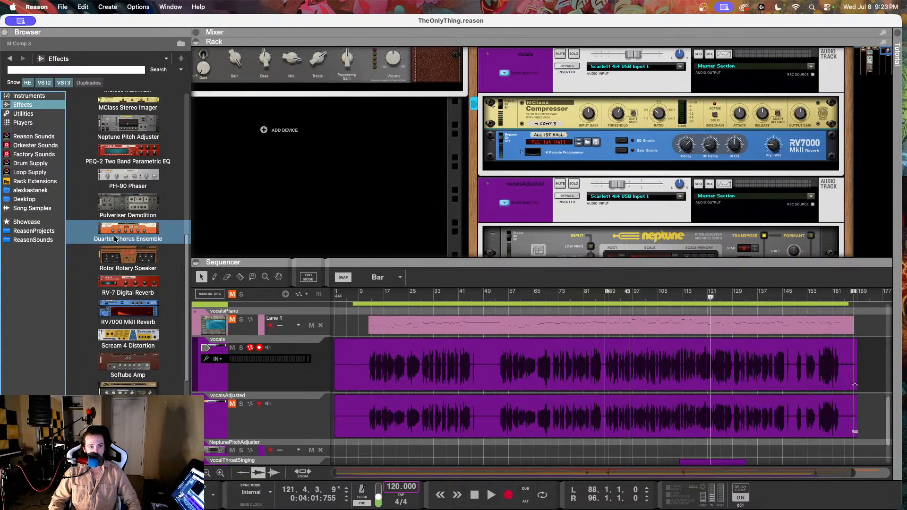
pyautogui.moveTo(128, 282); pyautogui.dragTo(590, 171)
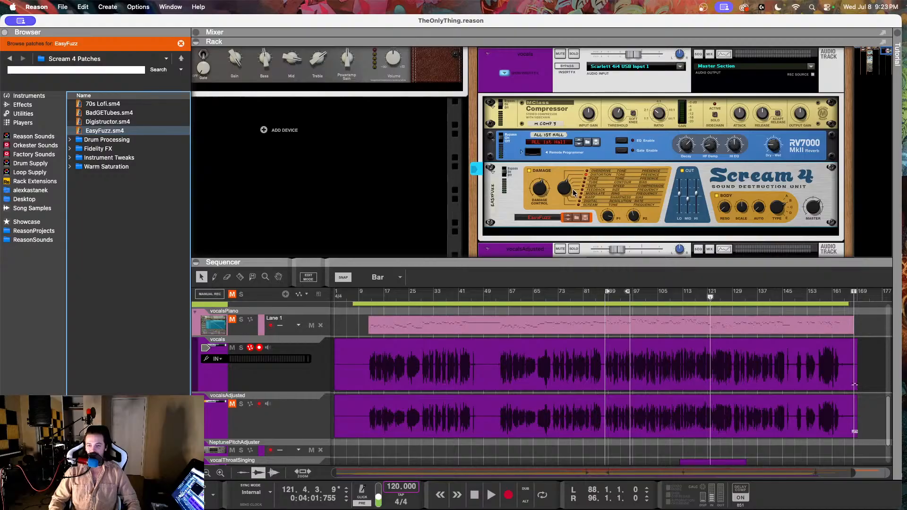
pyautogui.press('super+z')
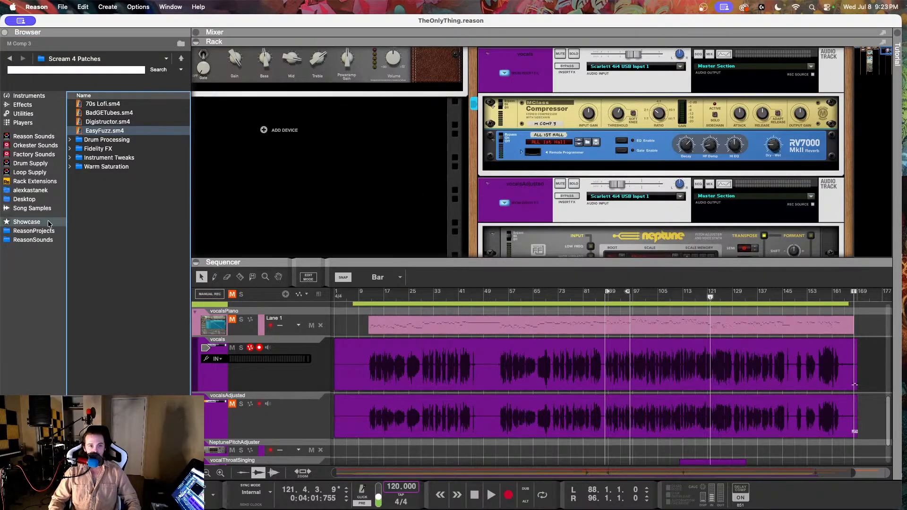
# Step: Add a Scream 4 Distortion between the MClass Compressor and the RV7000 reverb in the vocals track's effects
pyautogui.click(41, 138)
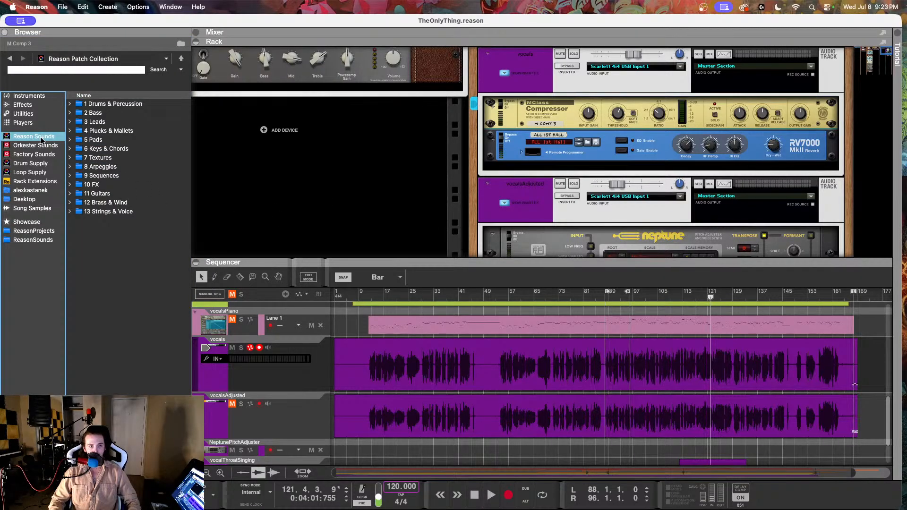
pyautogui.click(22, 104)
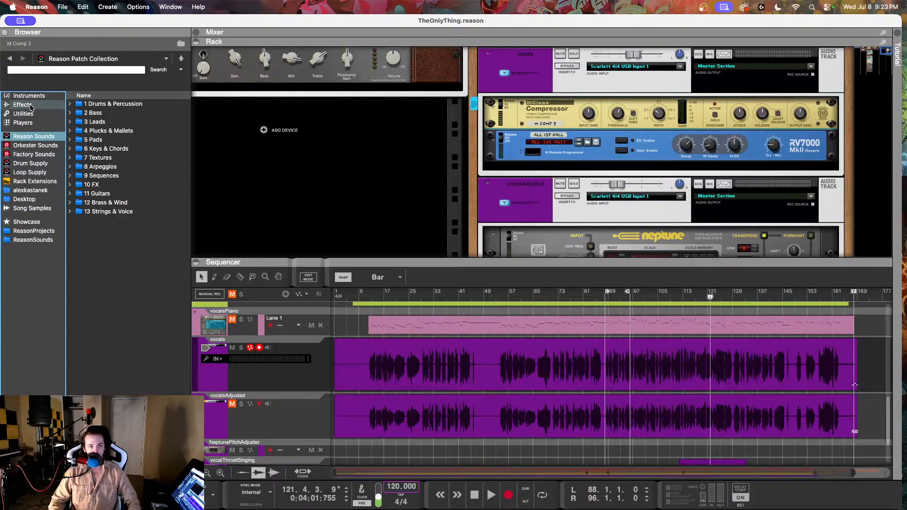
pyautogui.scroll(-10, 139, 366)
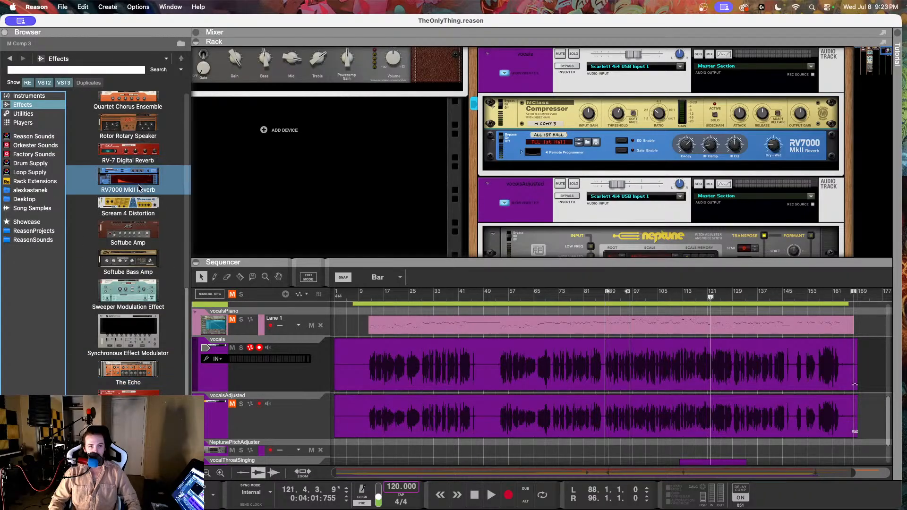
pyautogui.moveTo(128, 203); pyautogui.dragTo(577, 133)
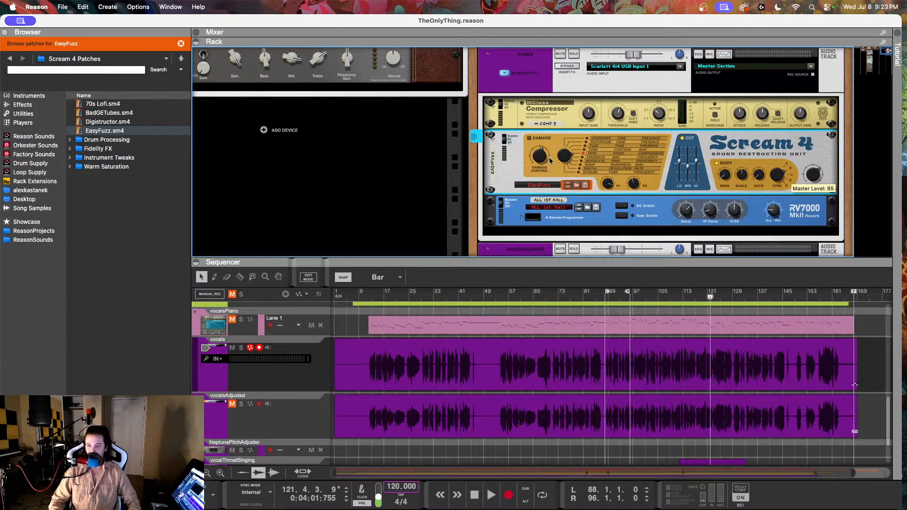
# Step: Solo the vocals track and play it from about bar 11, toggling the Scream 4's bypass to compare the sound
pyautogui.moveTo(375, 297); pyautogui.dragTo(365, 296)
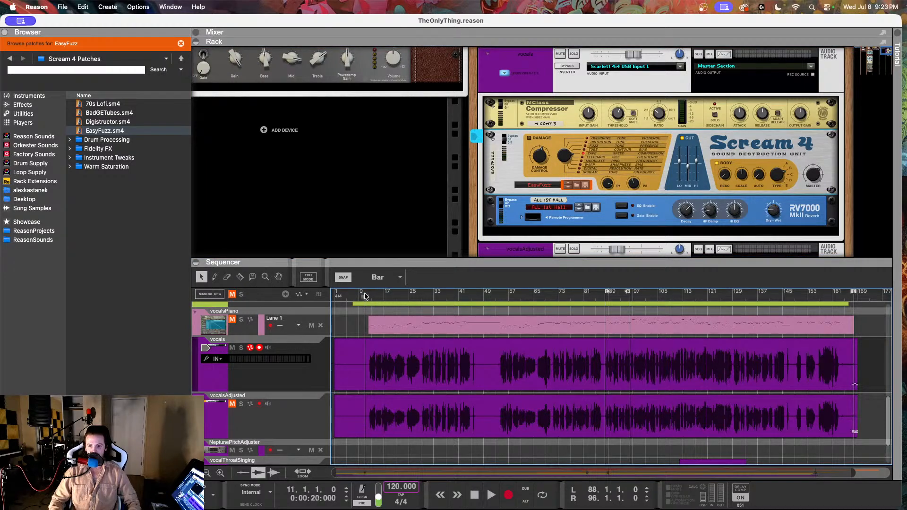
pyautogui.click(241, 348)
pyautogui.press('space')
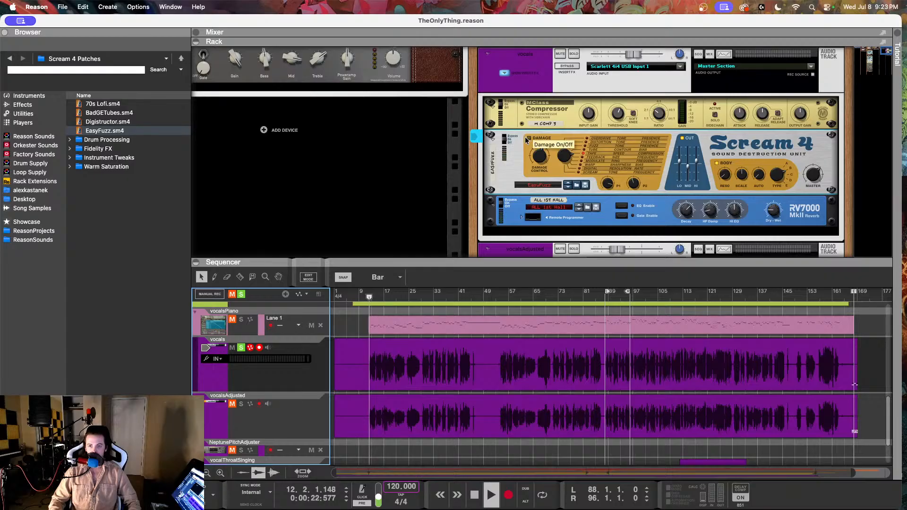
pyautogui.click(504, 139)
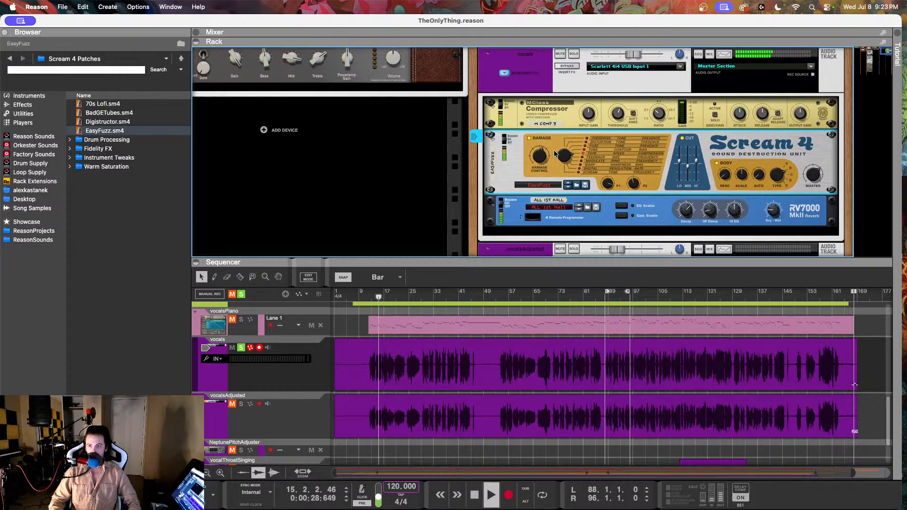
# Step: Set the Scream 4's Damage Control to about 22 while listening to the soloed vocals, and stop playback
pyautogui.moveTo(541, 160); pyautogui.dragTo(535, 162)
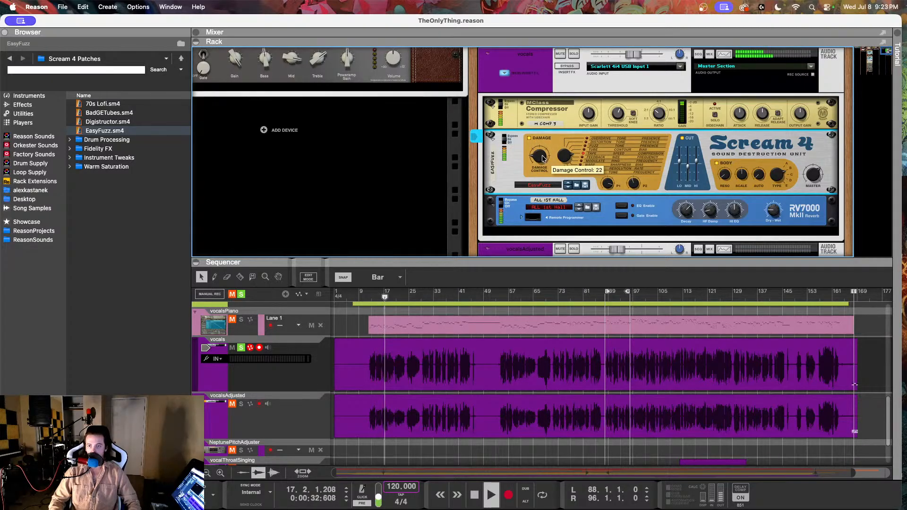
pyautogui.moveTo(544, 157); pyautogui.dragTo(544, 156)
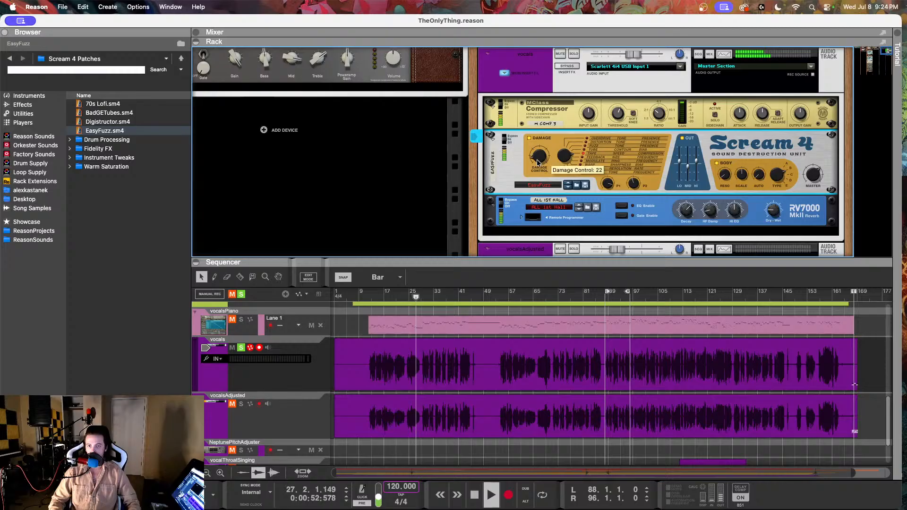
pyautogui.moveTo(538, 155); pyautogui.dragTo(537, 160)
pyautogui.press('space')
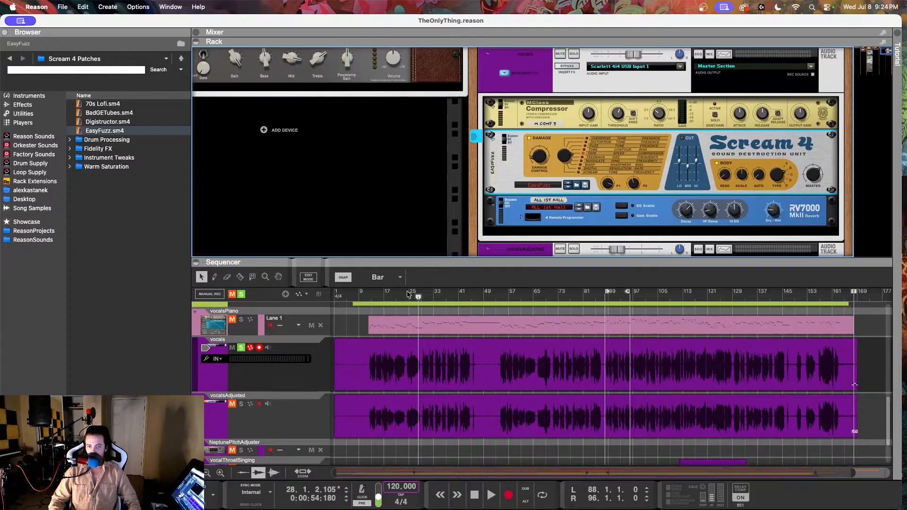
# Step: Replay the soloed vocals from about bar 12 and switch off the Scream 4's Body section
pyautogui.moveTo(384, 298); pyautogui.dragTo(369, 300)
pyautogui.press('space')
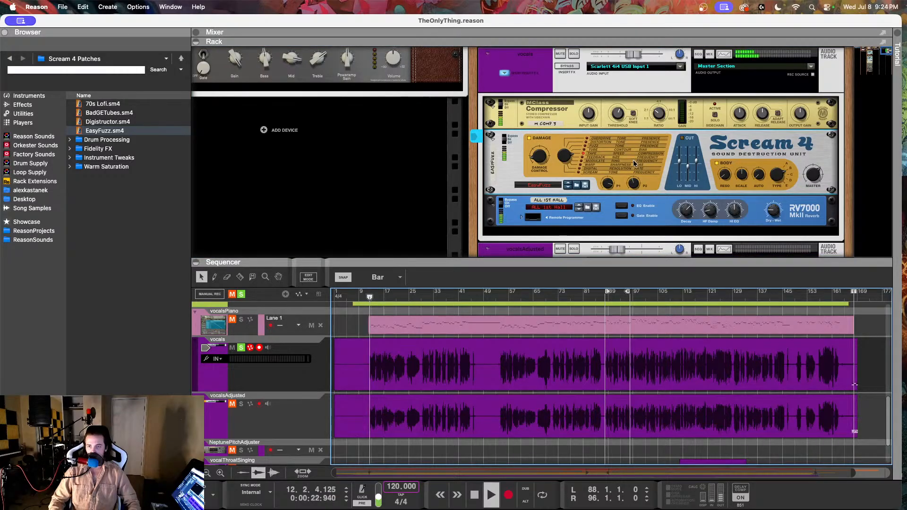
pyautogui.click(717, 163)
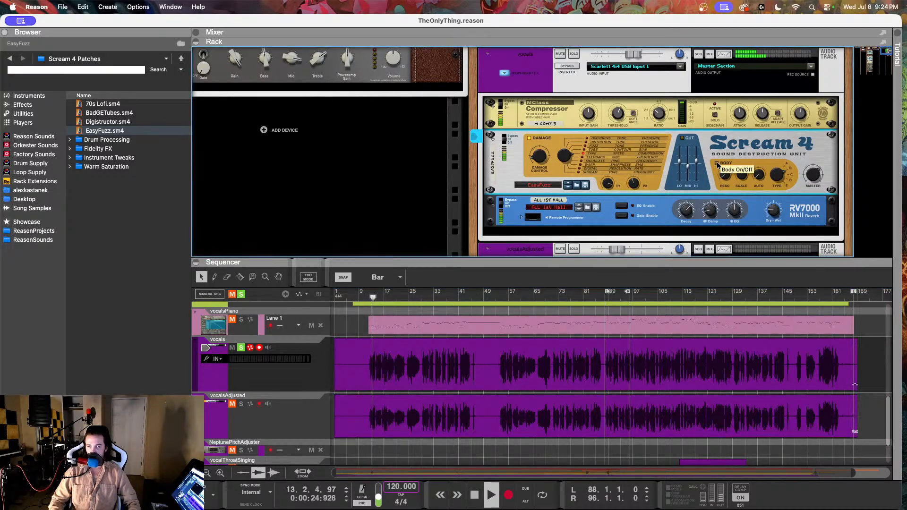
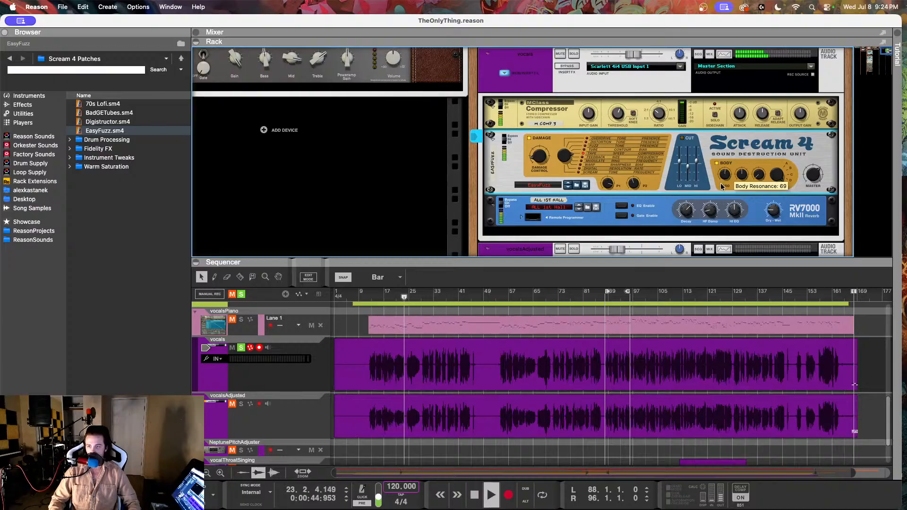
# Step: Unsolo the vocals track while it plays, listen to it in the full mix, and stop playback
pyautogui.moveTo(726, 179); pyautogui.dragTo(722, 185)
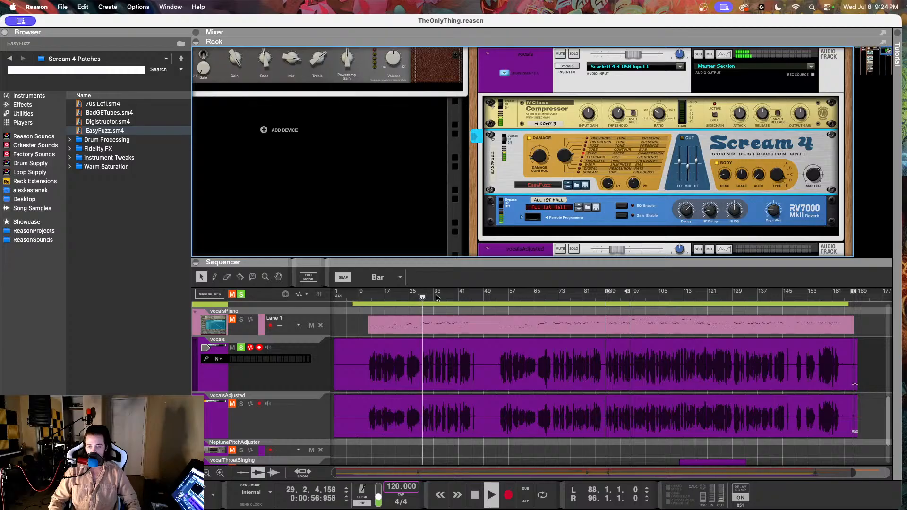
pyautogui.click(242, 348)
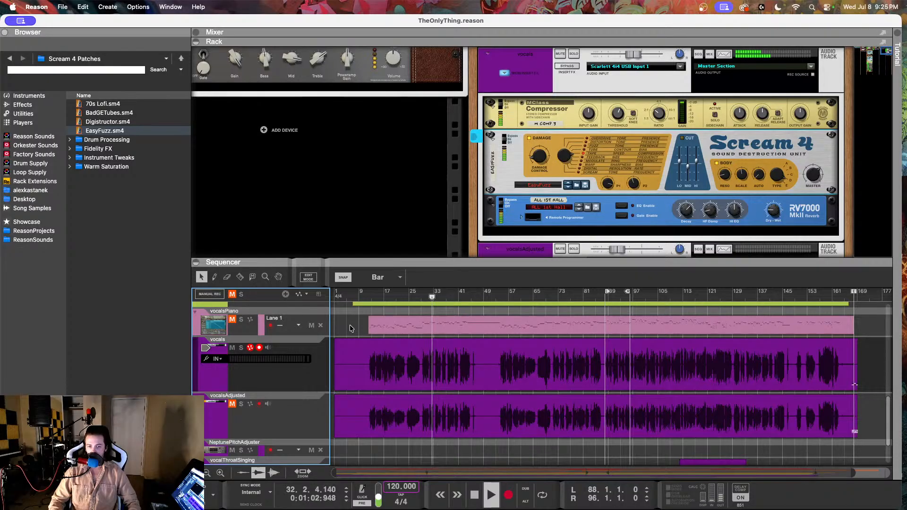
pyautogui.click(610, 142)
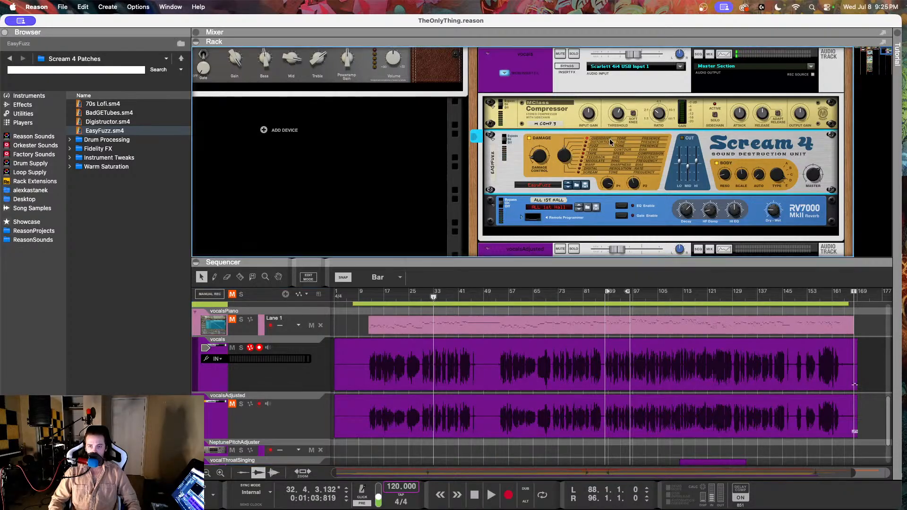
# Step: Duplicate the vocals track together with its compressor, Scream 4 and reverb devices
pyautogui.click(285, 416)
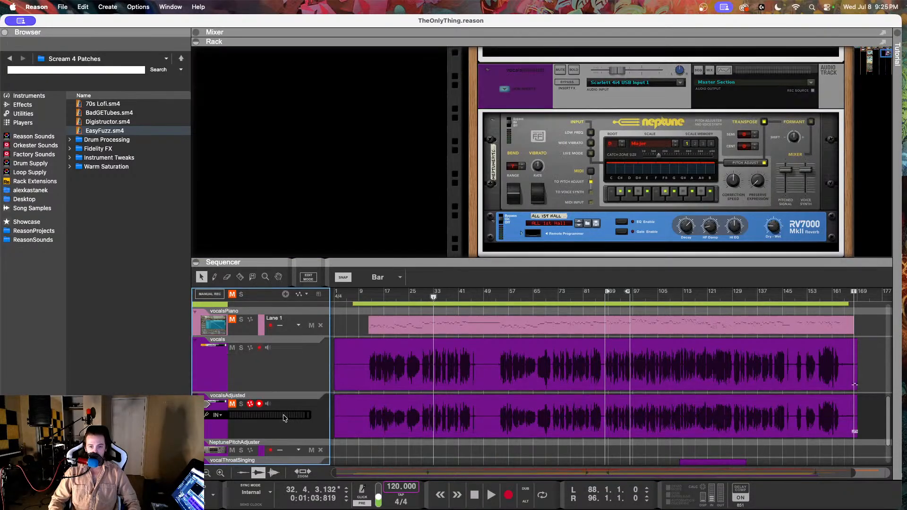
pyautogui.click(314, 349)
pyautogui.scroll(2, 610, 131)
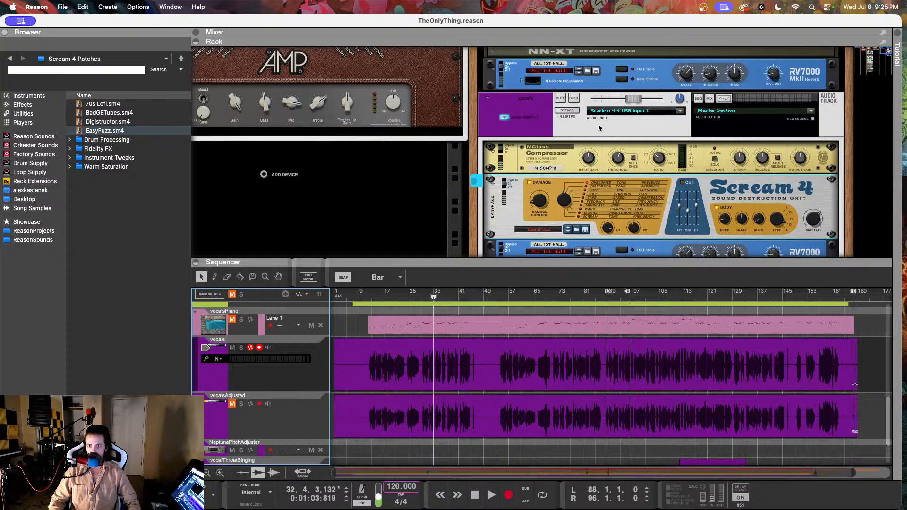
pyautogui.click(289, 375)
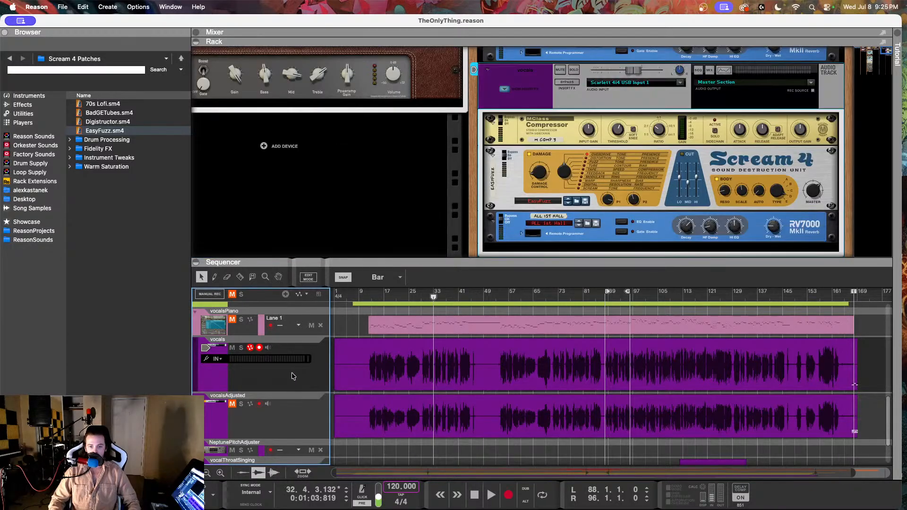
pyautogui.rightClick(287, 375)
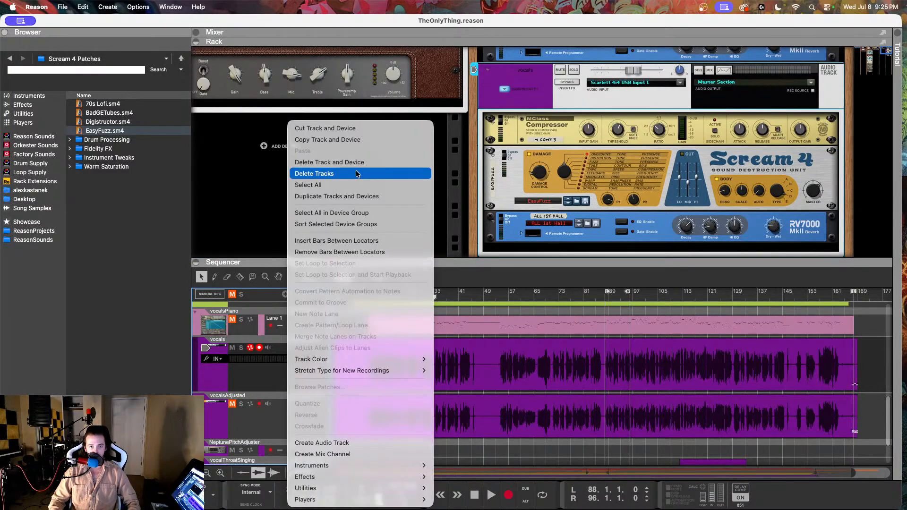
pyautogui.click(338, 196)
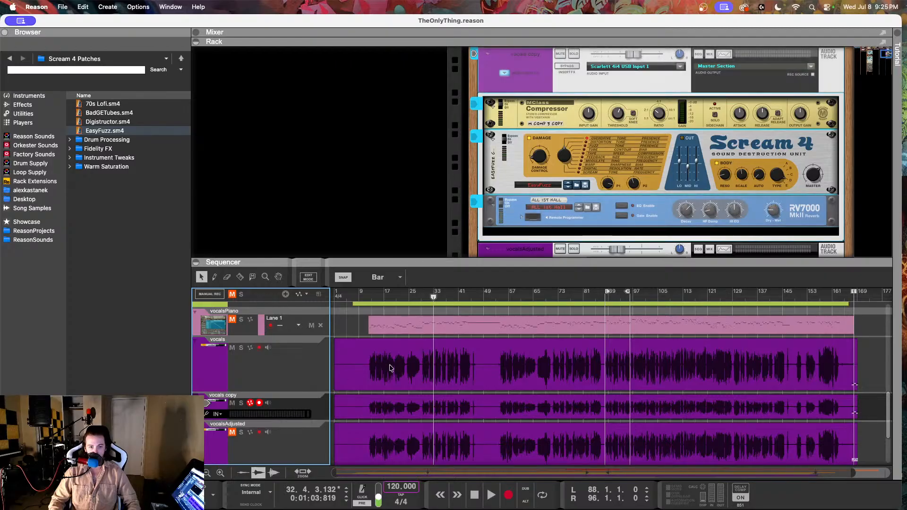
pyautogui.scroll(-1, 309, 377)
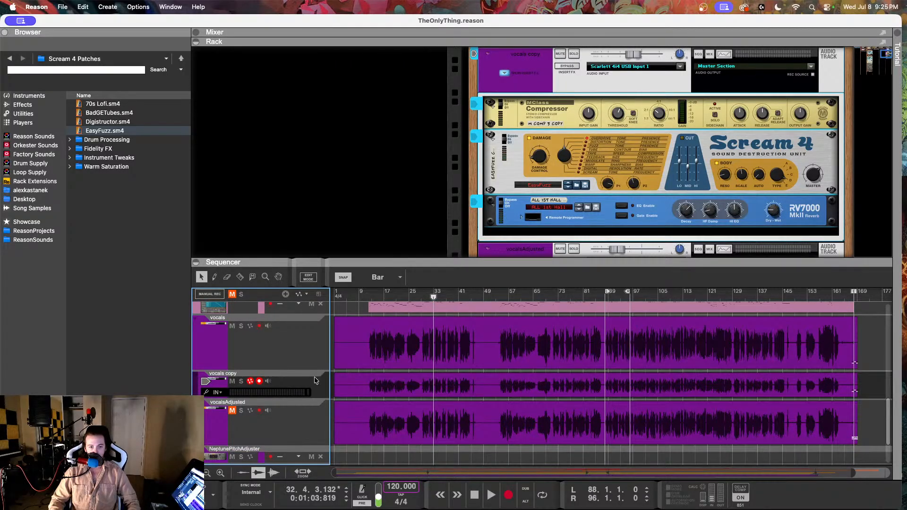
pyautogui.click(299, 418)
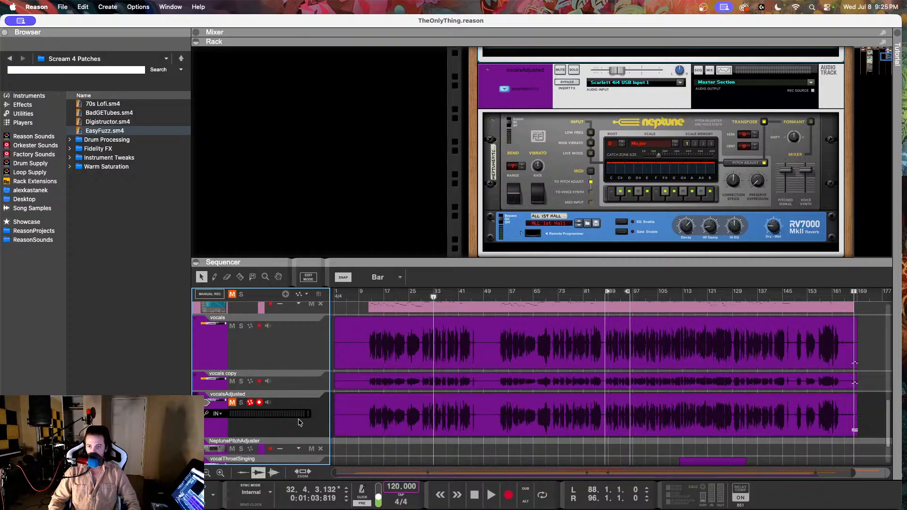
pyautogui.click(303, 373)
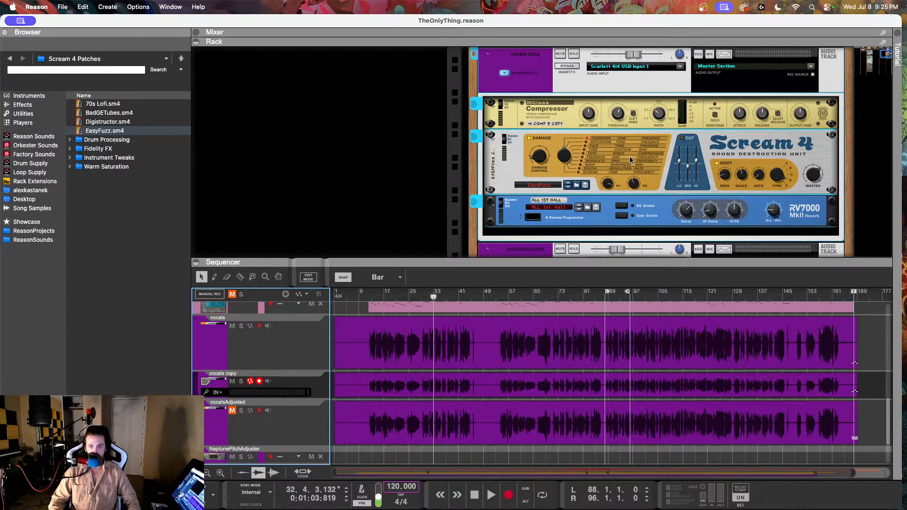
pyautogui.scroll(-5, 633, 131)
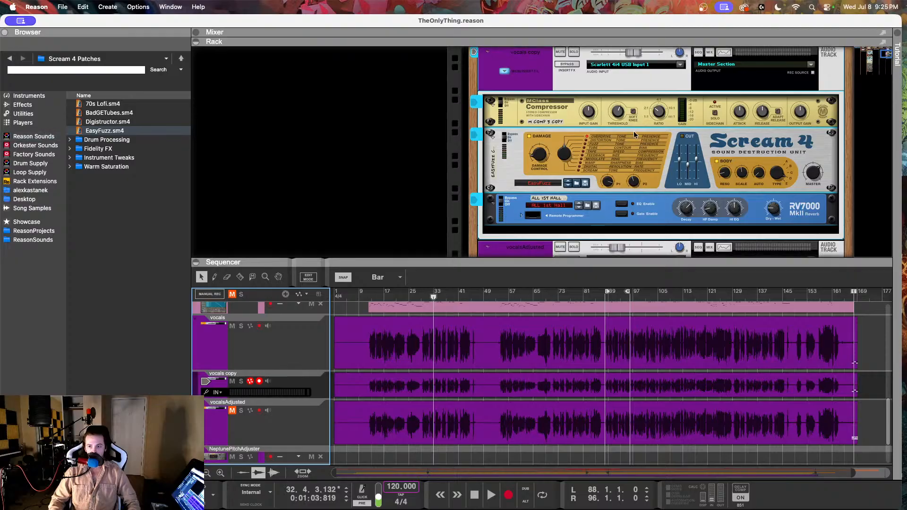
pyautogui.click(551, 123)
pyautogui.rightClick(552, 123)
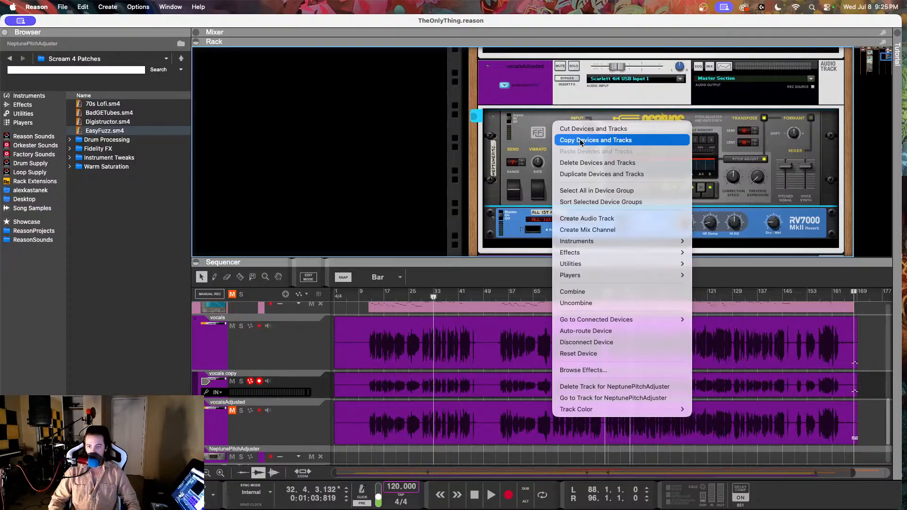
pyautogui.click(579, 292)
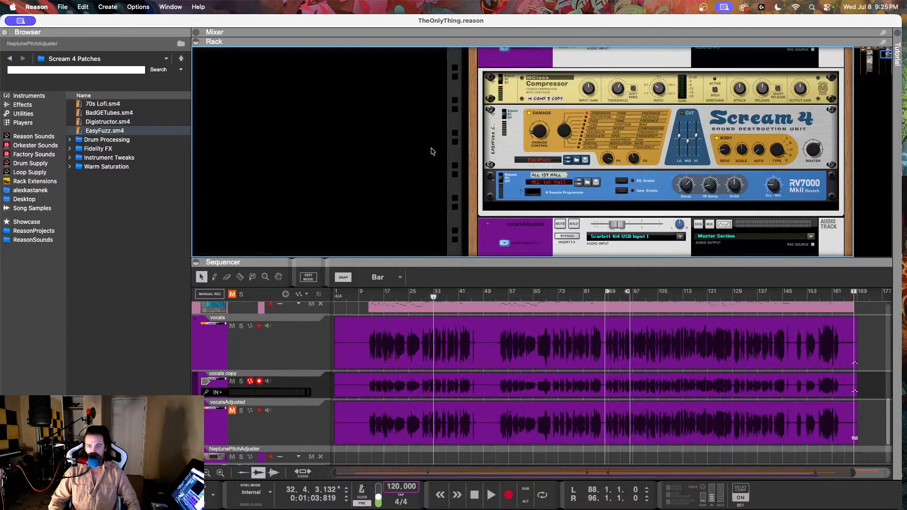
# Step: Add a Neptune Pitch Adjuster above the MClass Compressor in the vocals copy track's effects
pyautogui.click(33, 136)
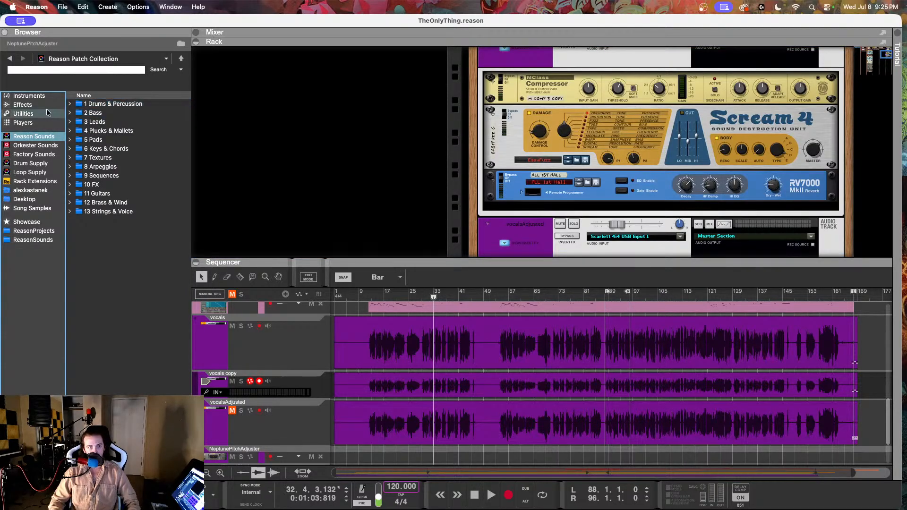
pyautogui.click(22, 105)
pyautogui.click(120, 185)
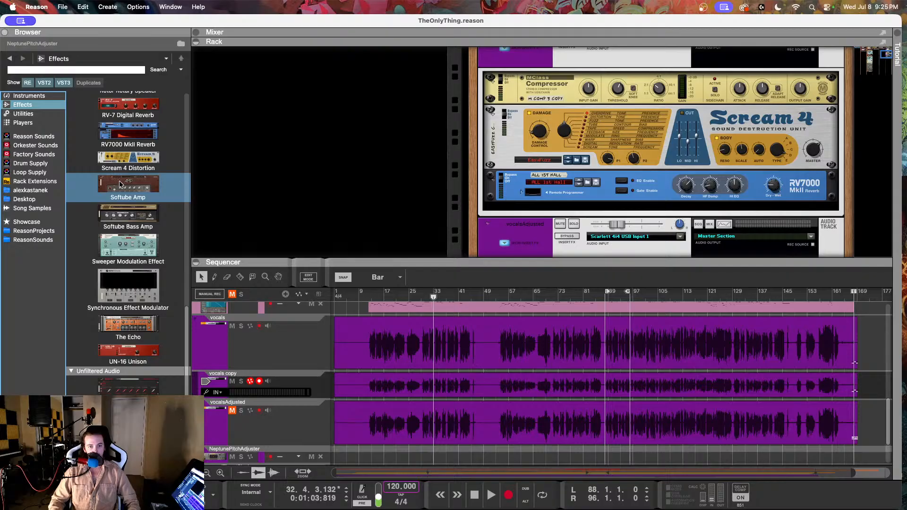
pyautogui.scroll(10, 120, 183)
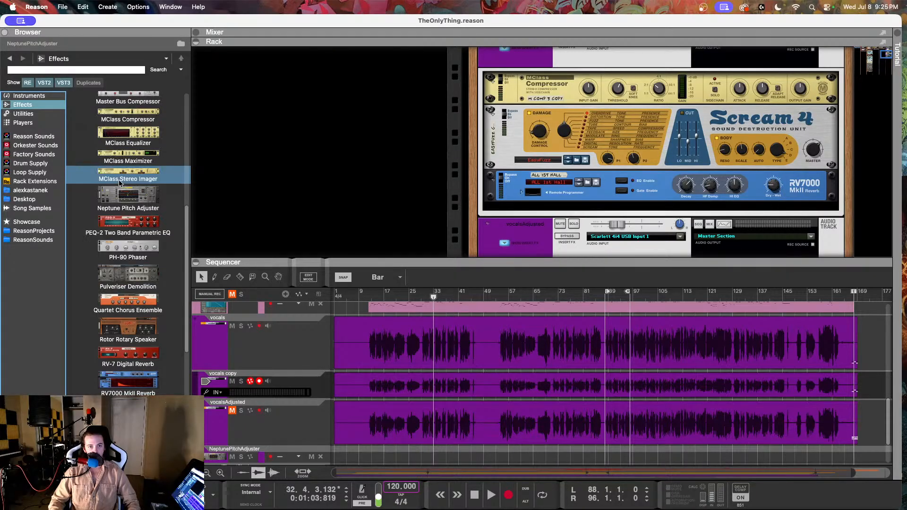
pyautogui.scroll(4, 119, 183)
pyautogui.moveTo(125, 290); pyautogui.dragTo(657, 64)
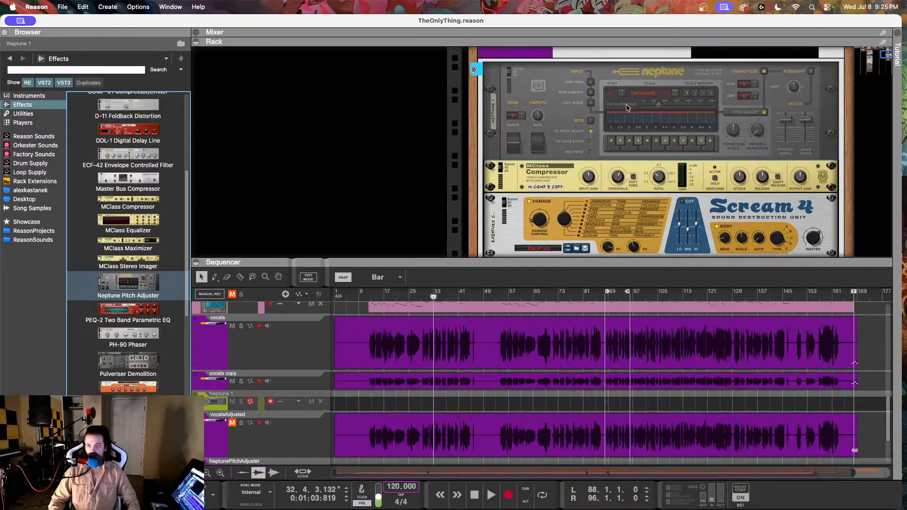
# Step: Set the new Neptune's scale to Major and its root note to D
pyautogui.click(641, 94)
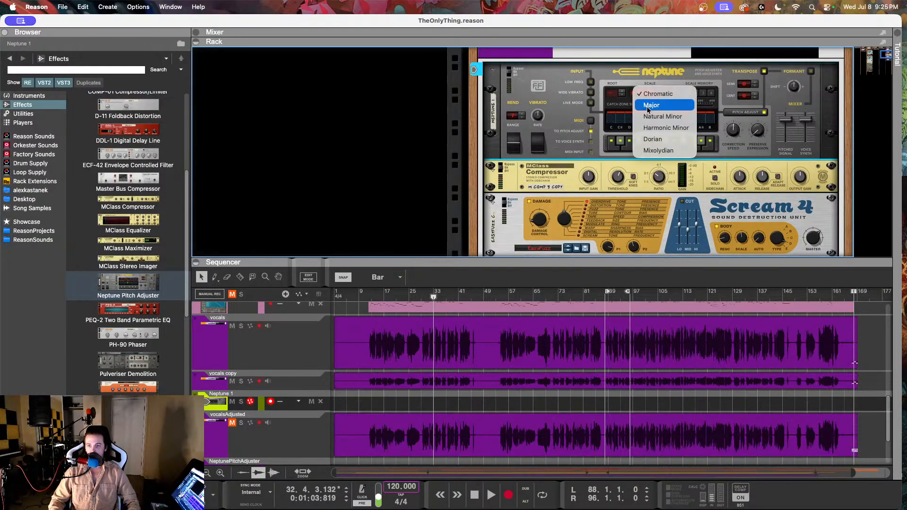
pyautogui.click(647, 105)
pyautogui.click(622, 94)
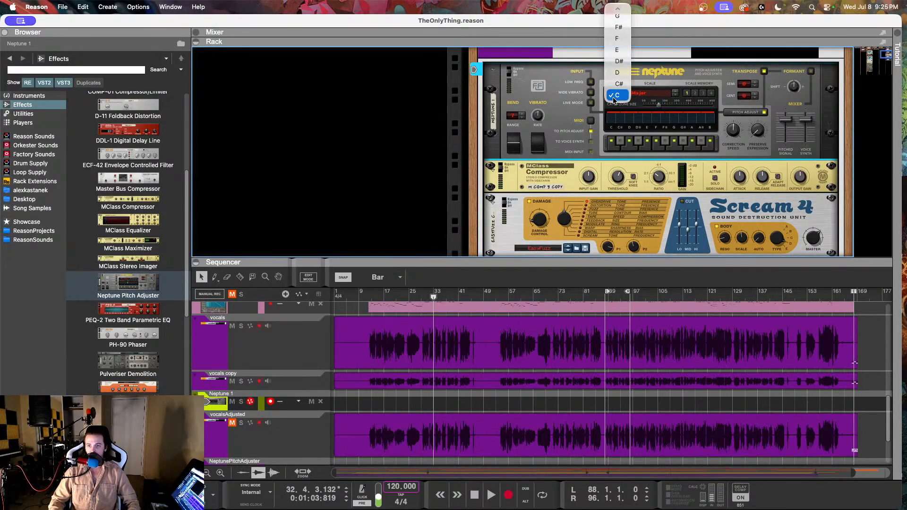
pyautogui.click(623, 71)
# Step: Try deleting the old vocalsAdjusted track while keeping its devices, and undo the deletion
pyautogui.scroll(-3, 587, 109)
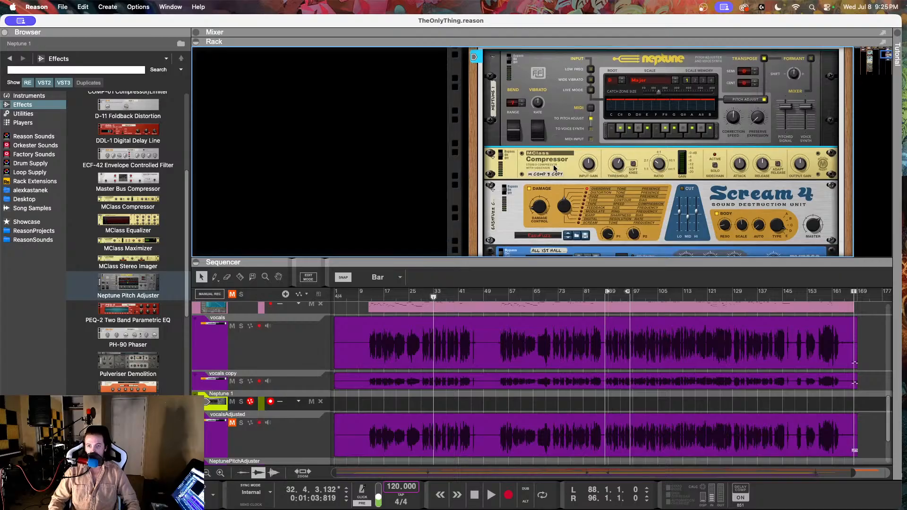
pyautogui.scroll(-1, 325, 360)
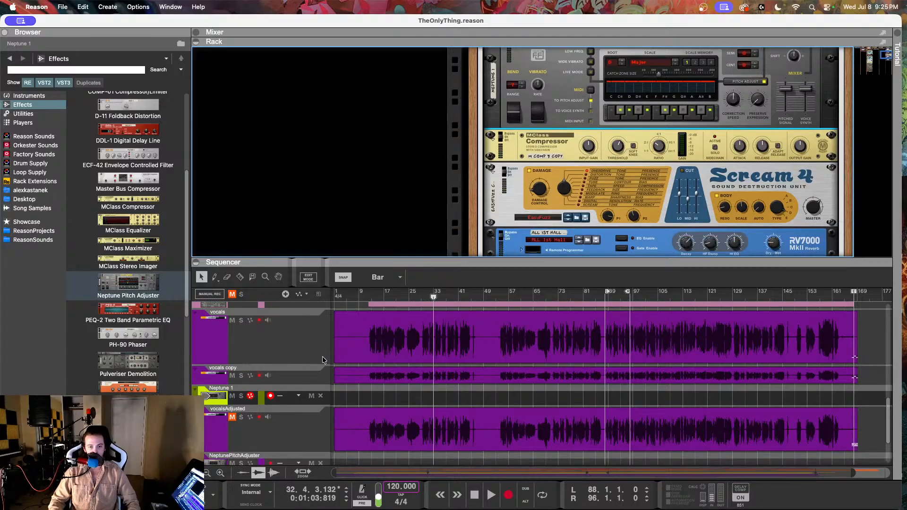
pyautogui.click(249, 432)
pyautogui.scroll(-2, 291, 376)
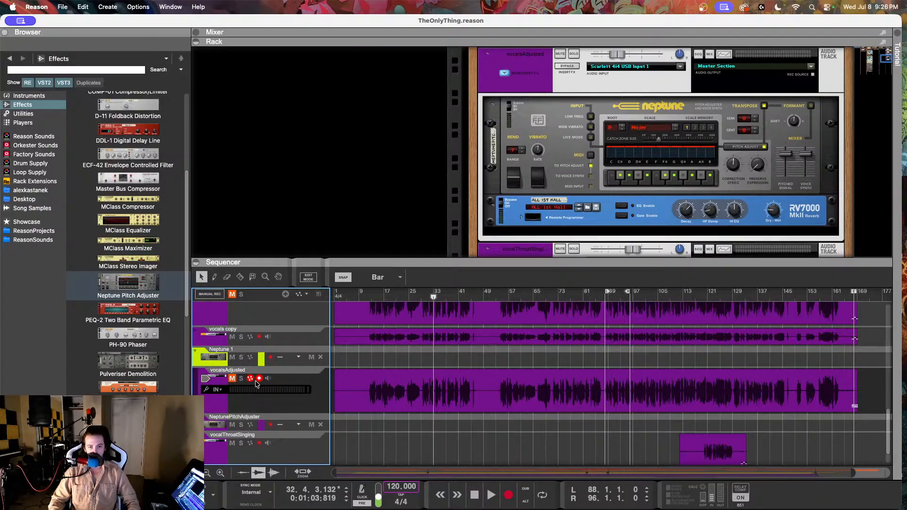
pyautogui.rightClick(282, 384)
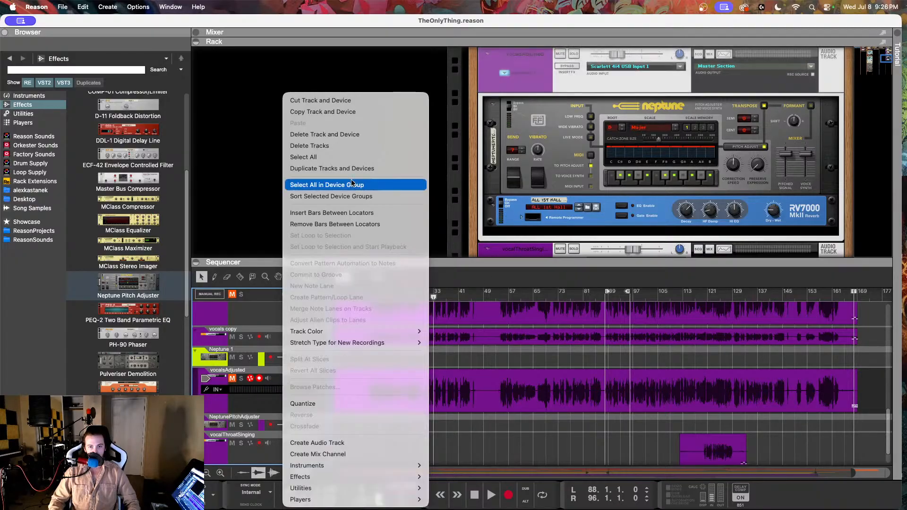
pyautogui.click(320, 145)
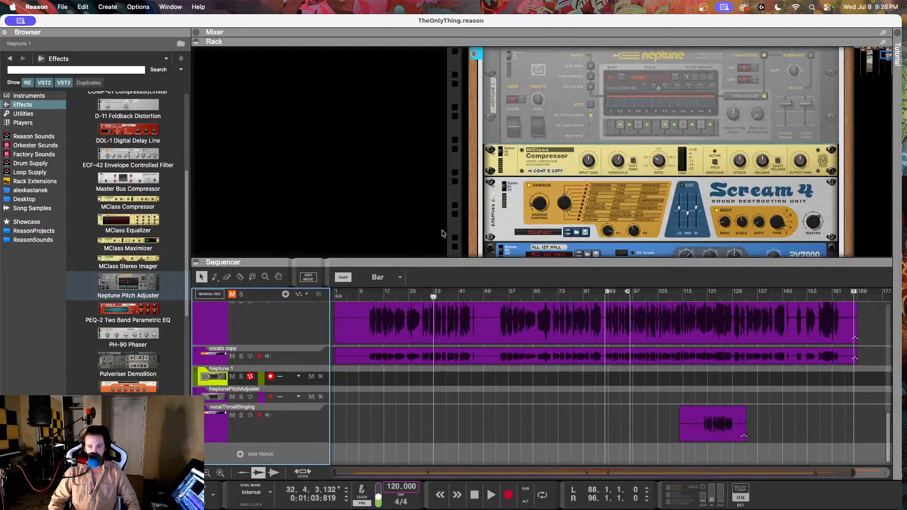
pyautogui.press('super+z')
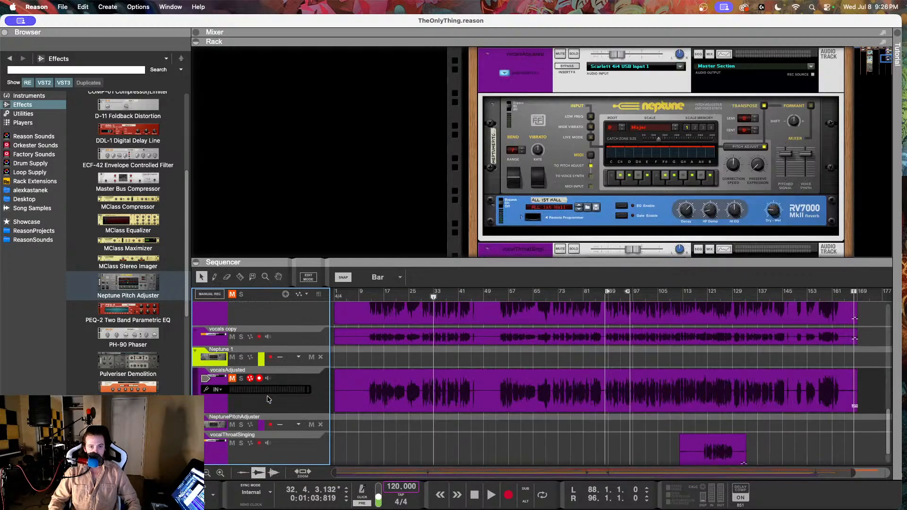
# Step: Delete the old vocalsAdjusted track together with its devices
pyautogui.rightClick(269, 399)
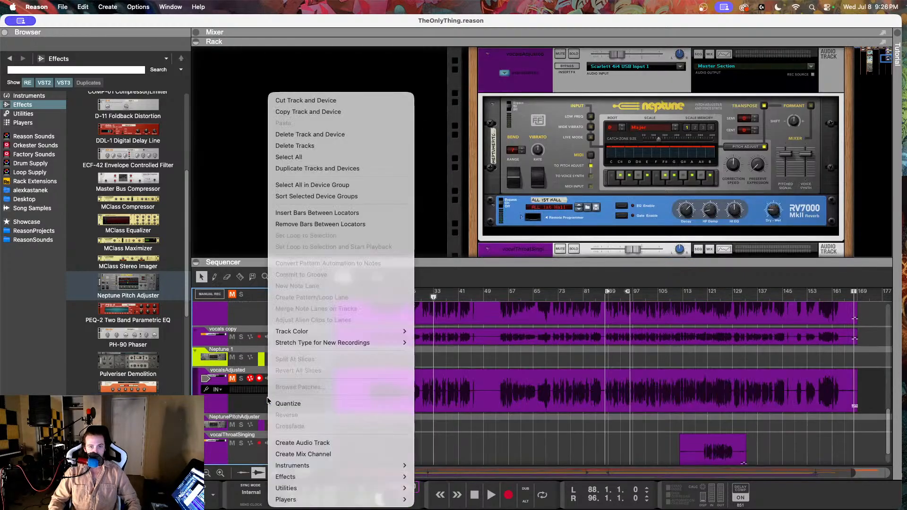
pyautogui.click(324, 135)
pyautogui.click(444, 218)
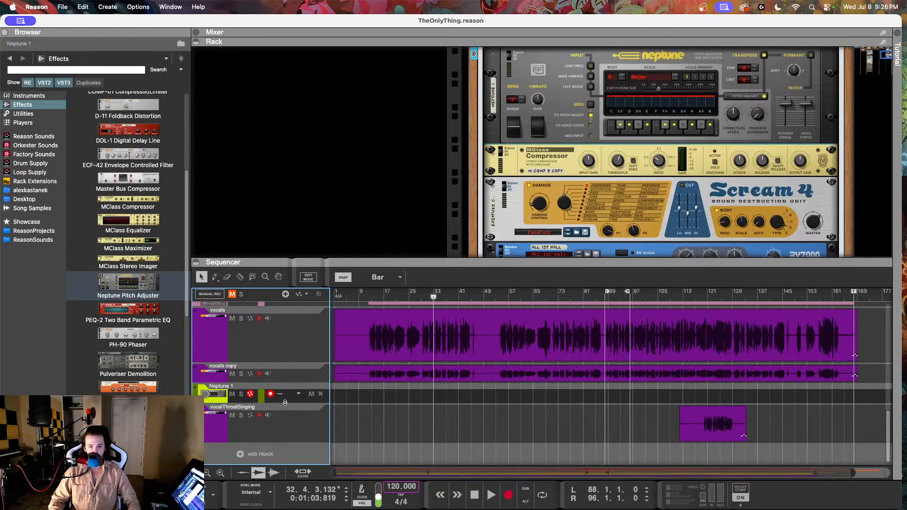
# Step: Rename the vocals copy track as vocalsAdjusted
pyautogui.click(289, 380)
pyautogui.doubleClick(241, 368)
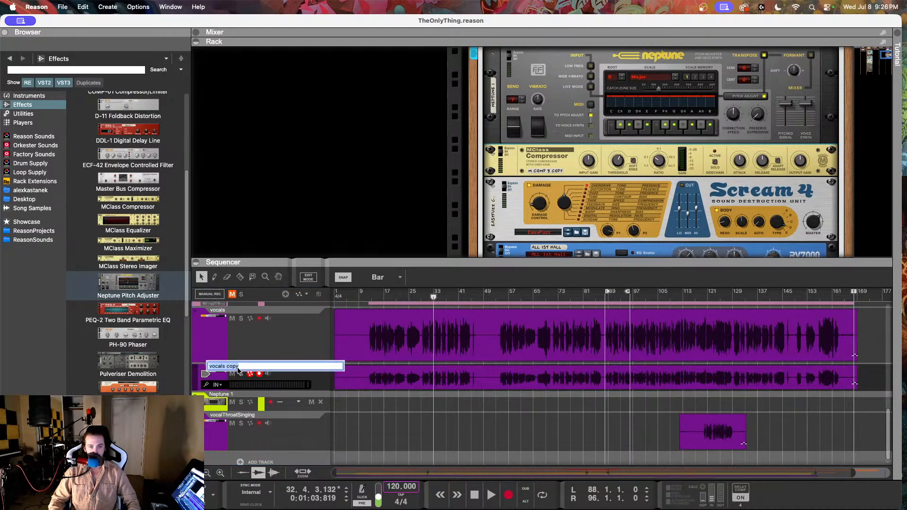
pyautogui.press('BackSpace')
pyautogui.press('BackSpace')
pyautogui.press('BackSpace')
pyautogui.press('BackSpace')
pyautogui.press('BackSpace')
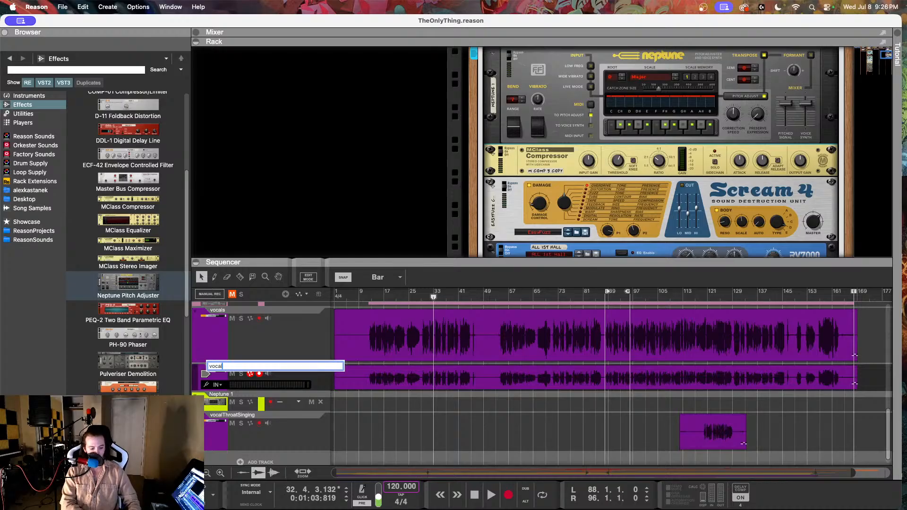
pyautogui.write('sAdjusted')
pyautogui.press('Return')
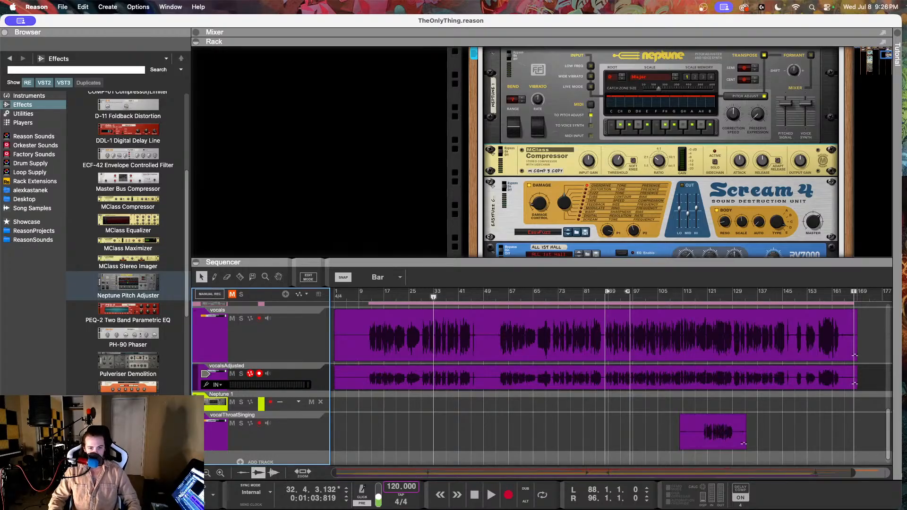
# Step: Set the Neptune 1 track's color to Deep Purple and select the vocalsAdjusted track
pyautogui.click(286, 403)
pyautogui.rightClick(289, 403)
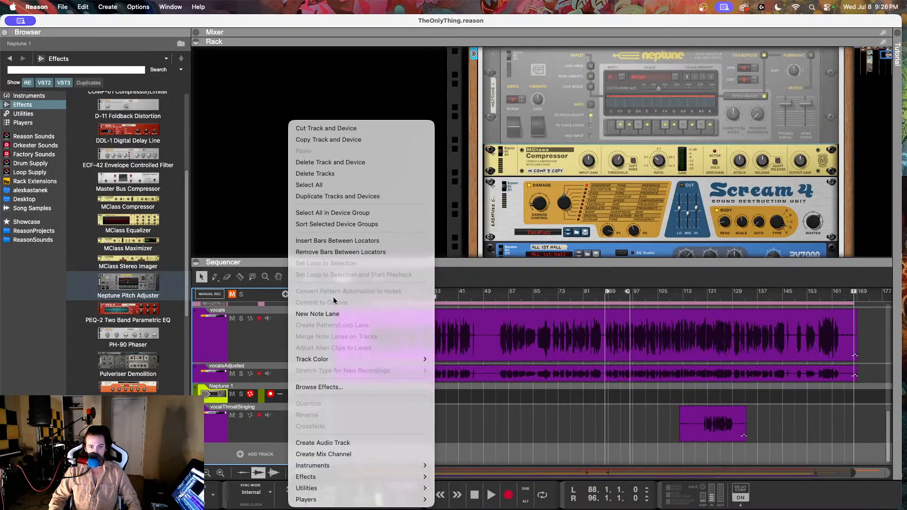
pyautogui.moveTo(359, 359)
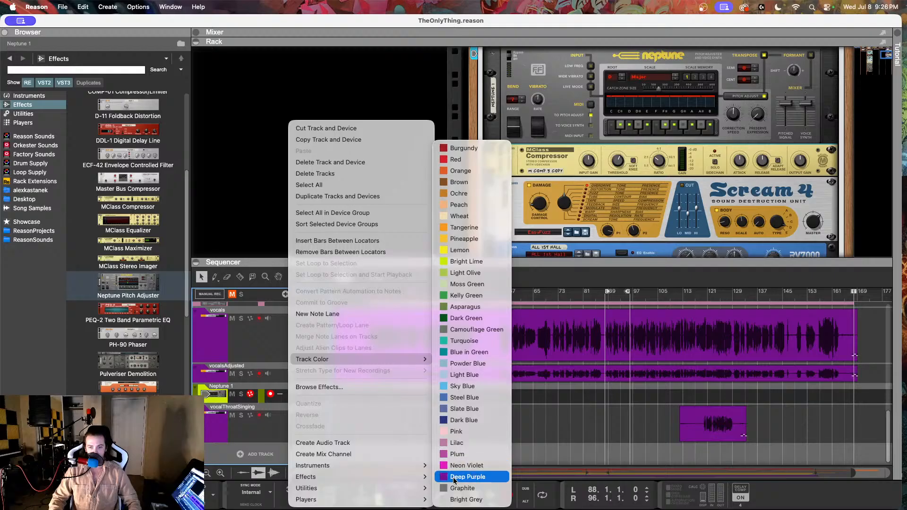
pyautogui.click(454, 478)
pyautogui.scroll(2, 427, 393)
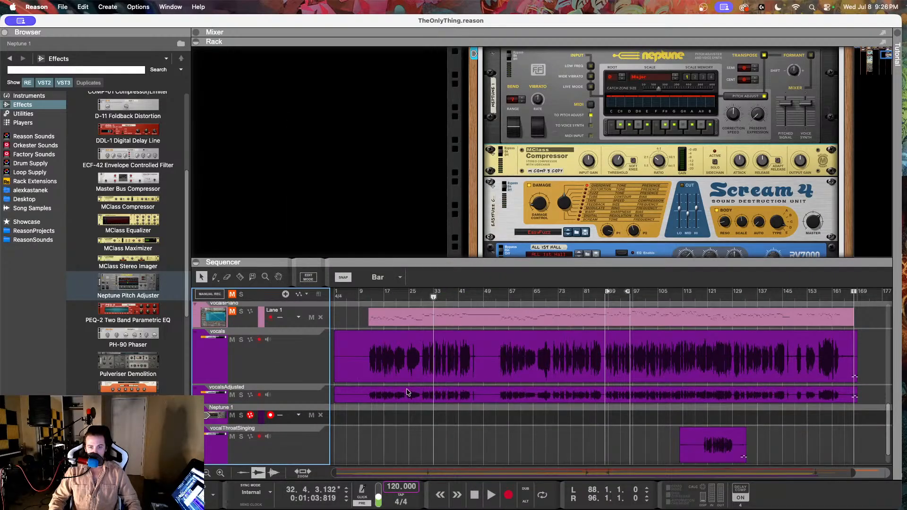
pyautogui.click(301, 400)
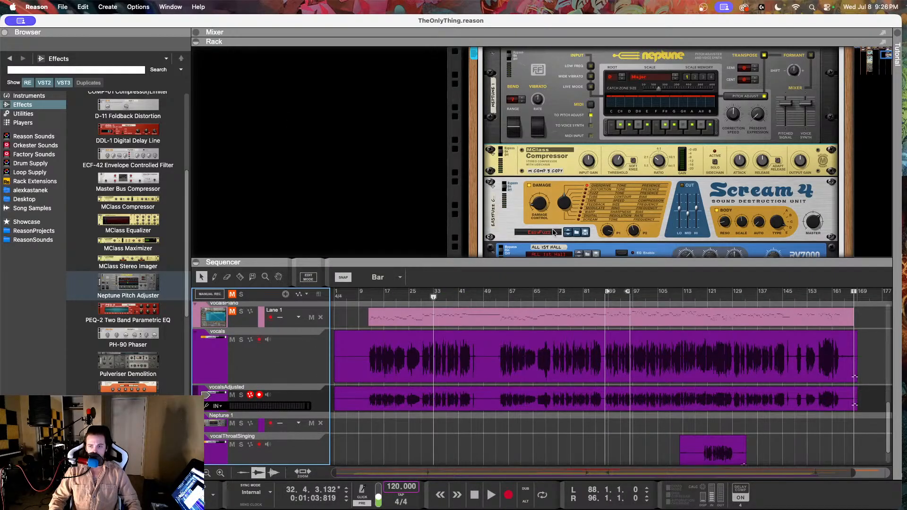
# Step: Lower the vocalsAdjusted track's level to about -11.8 dB
pyautogui.scroll(6, 553, 231)
pyautogui.moveTo(632, 186); pyautogui.dragTo(623, 189)
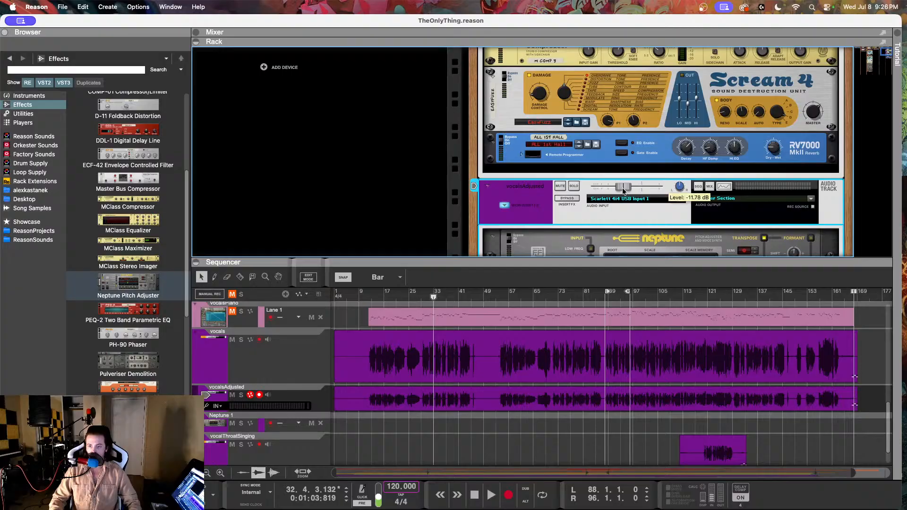
# Step: Solo the vocals and vocalsAdjusted tracks and play them together from about bar 10
pyautogui.click(363, 297)
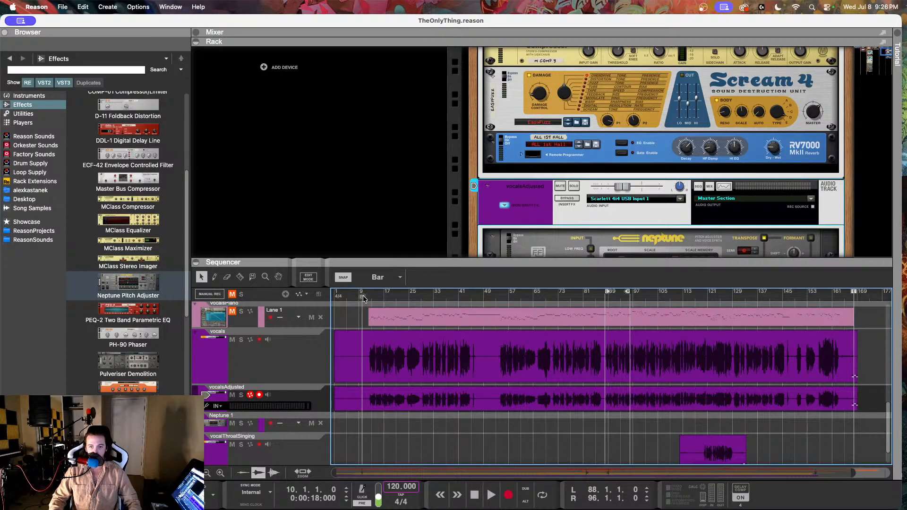
pyautogui.scroll(-2, 562, 181)
pyautogui.click(242, 341)
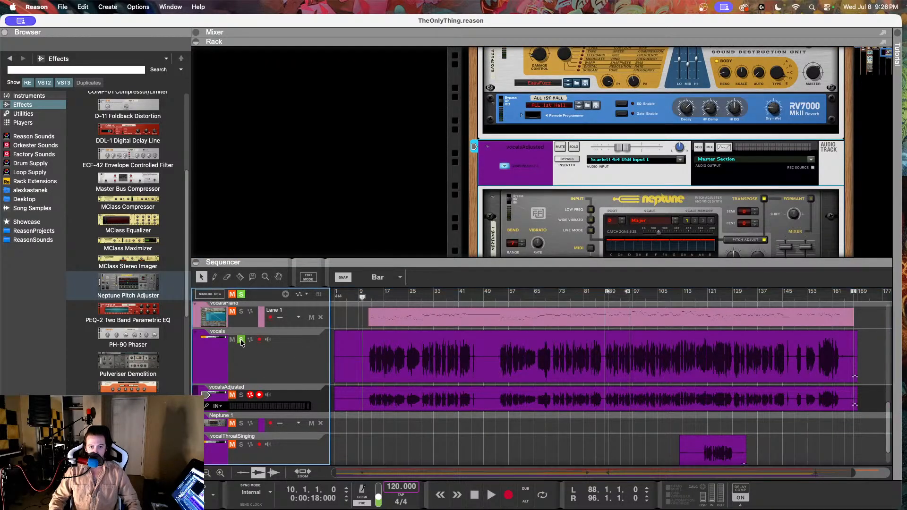
pyautogui.click(243, 395)
pyautogui.click(363, 298)
pyautogui.press('space')
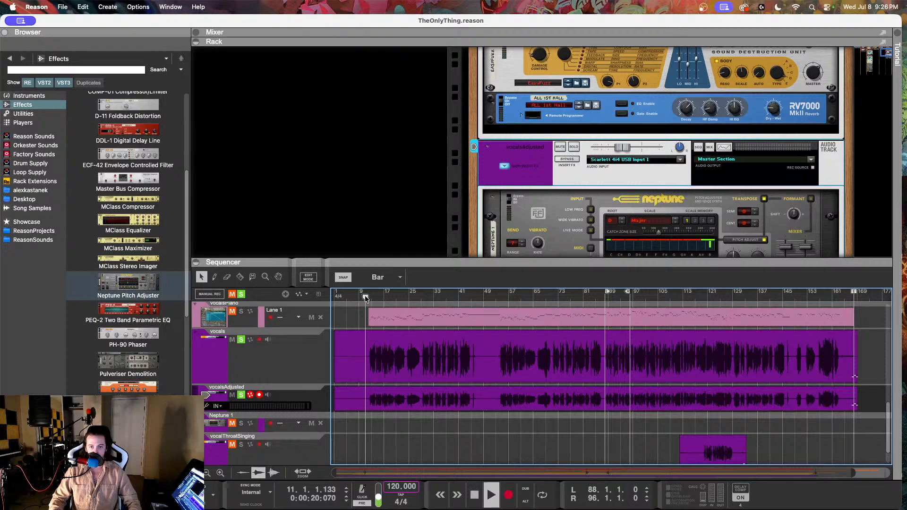
# Step: Reduce the vocalsAdjusted track's level to about -13.9 dB during playback
pyautogui.scroll(-3, 678, 131)
pyautogui.scroll(-2, 688, 155)
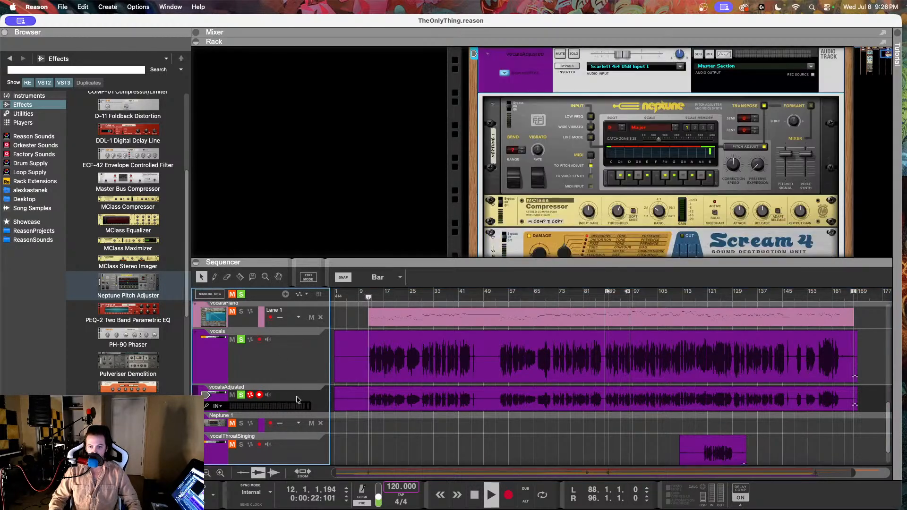
pyautogui.scroll(2, 688, 155)
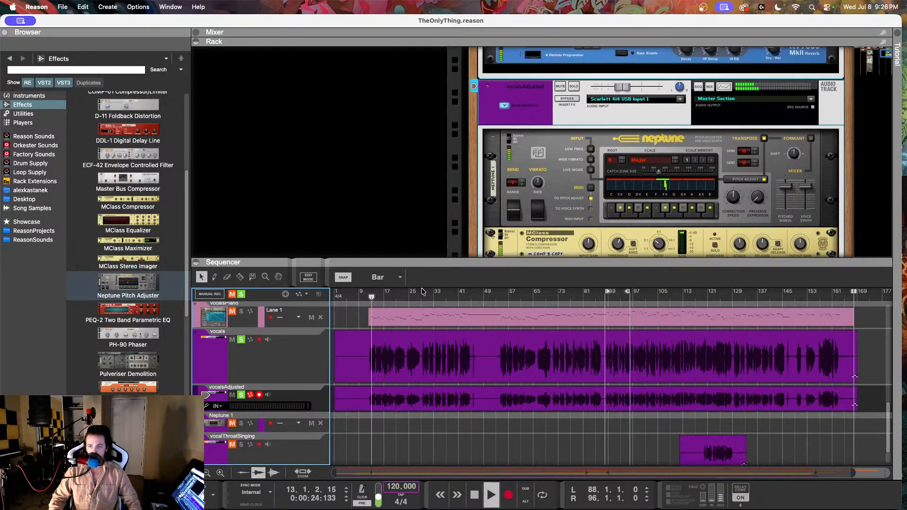
pyautogui.moveTo(623, 88)
pyautogui.mouseDown()
pyautogui.moveTo(639, 90)
pyautogui.moveTo(622, 91)
pyautogui.mouseUp()
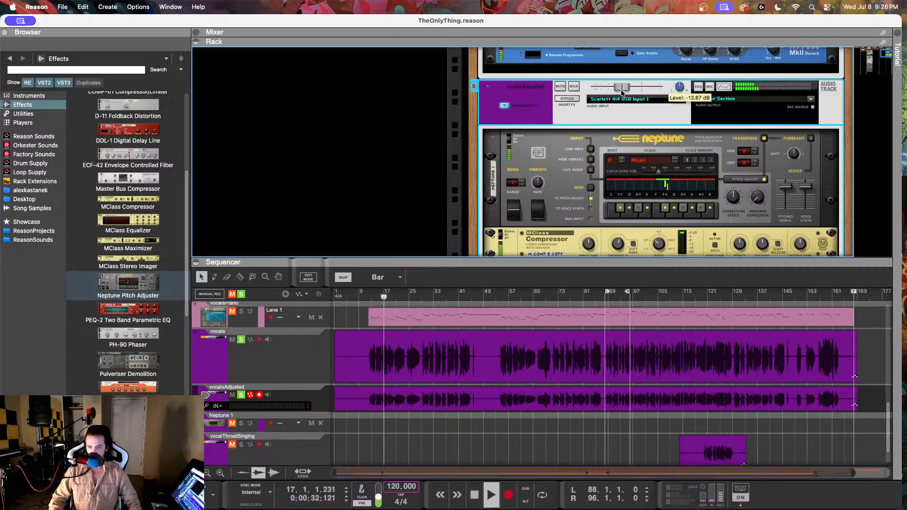
pyautogui.moveTo(621, 90); pyautogui.dragTo(622, 91)
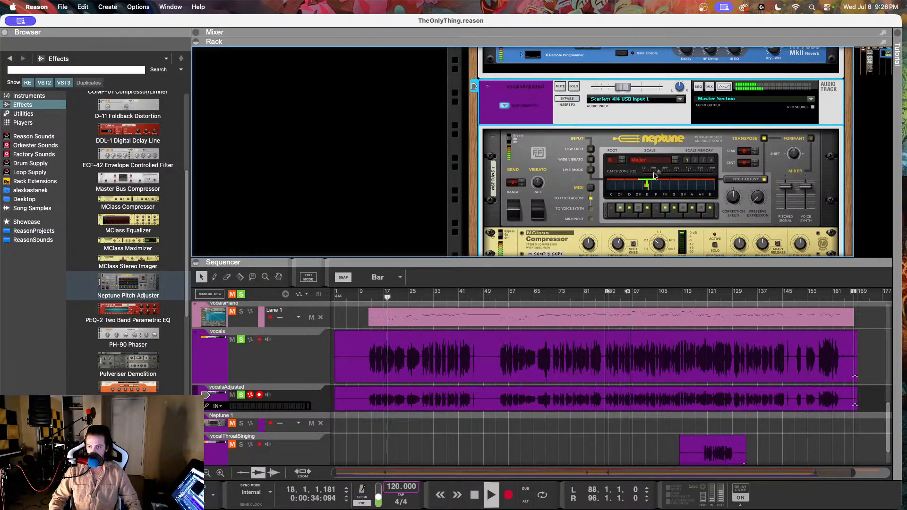
# Step: Narrow the catch zone of the vocalsAdjusted track's Neptune and raise its Preserve Expression to about 59
pyautogui.moveTo(658, 172); pyautogui.dragTo(651, 173)
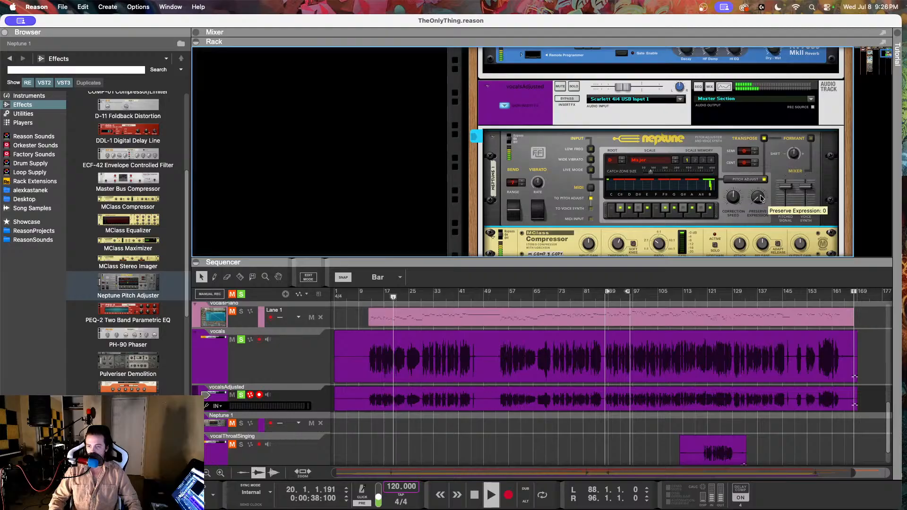
pyautogui.moveTo(756, 201); pyautogui.dragTo(759, 183)
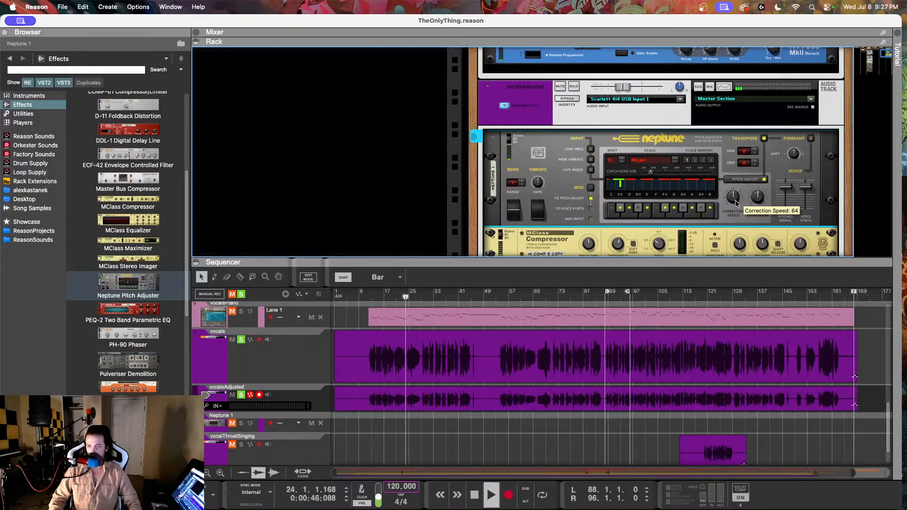
pyautogui.scroll(3, 738, 199)
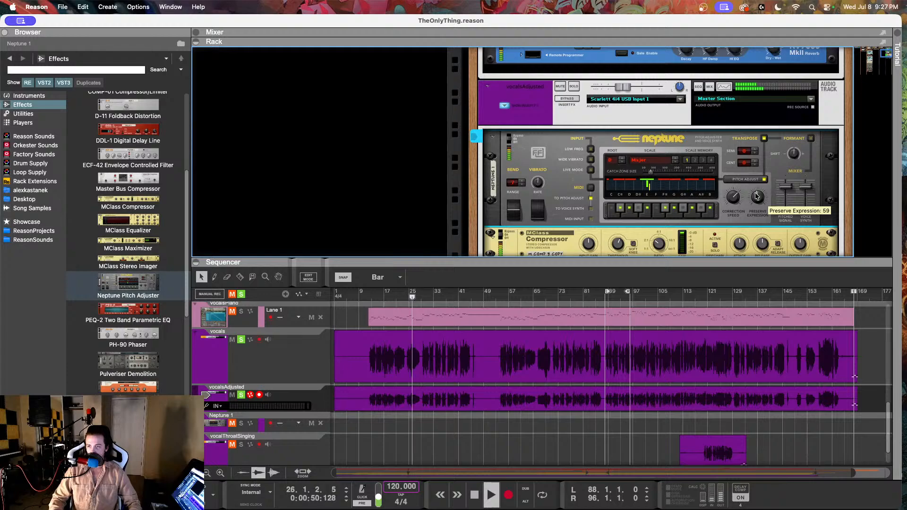
pyautogui.scroll(3, 756, 196)
pyautogui.scroll(-3, 764, 193)
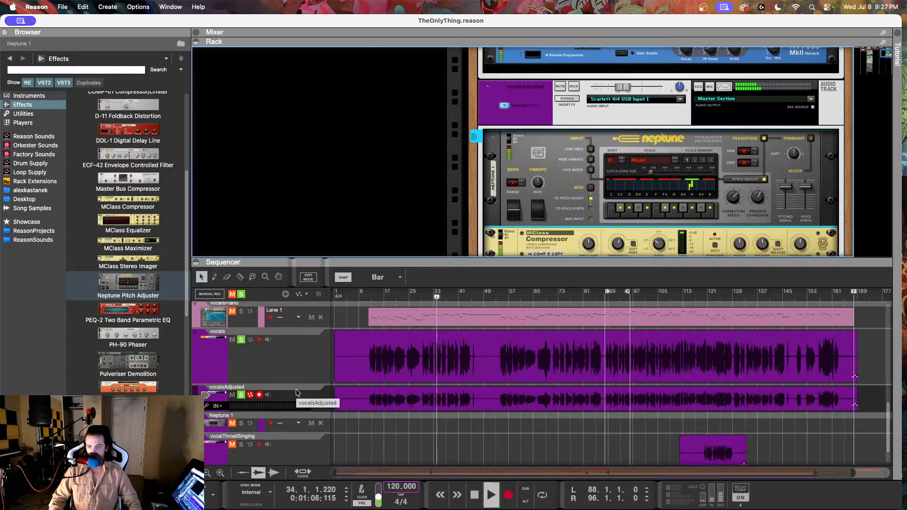
# Step: Clear the solo on both vocal tracks and lower the vocalsAdjusted level to about -17.2 dB while playing from about bar 11
pyautogui.click(241, 395)
pyautogui.press('space')
pyautogui.click(241, 340)
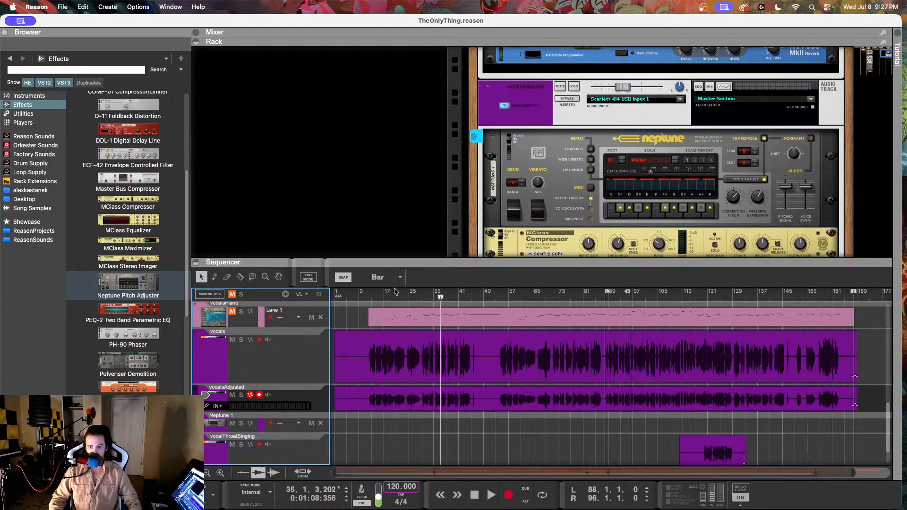
pyautogui.click(365, 293)
pyautogui.press('space')
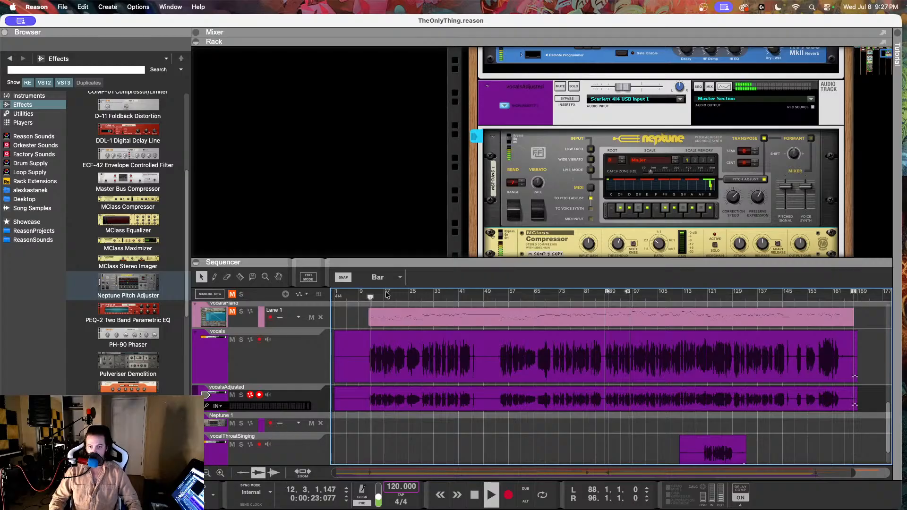
pyautogui.moveTo(621, 88); pyautogui.dragTo(617, 91)
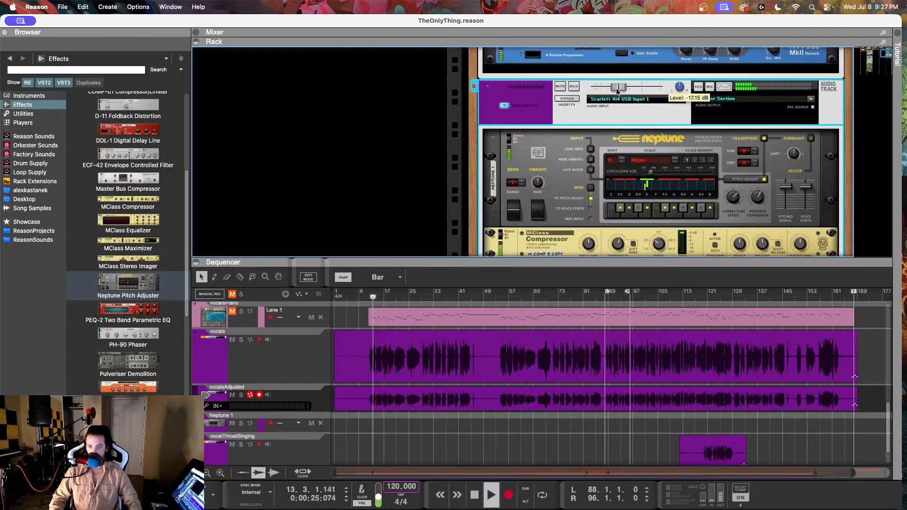
# Step: Set the Dry/Wet of the vocals track's RV7000 reverb to 62
pyautogui.click(302, 356)
pyautogui.scroll(-1, 664, 131)
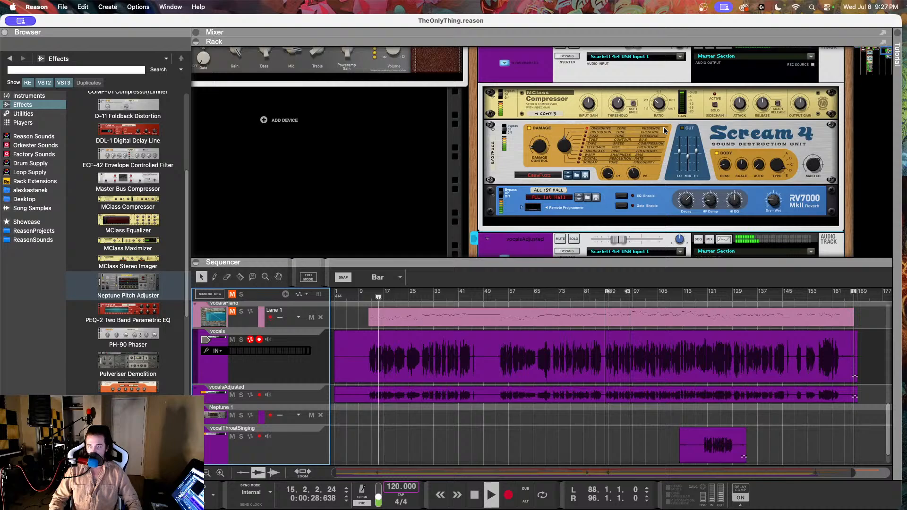
pyautogui.scroll(-2, 775, 182)
pyautogui.click(774, 184)
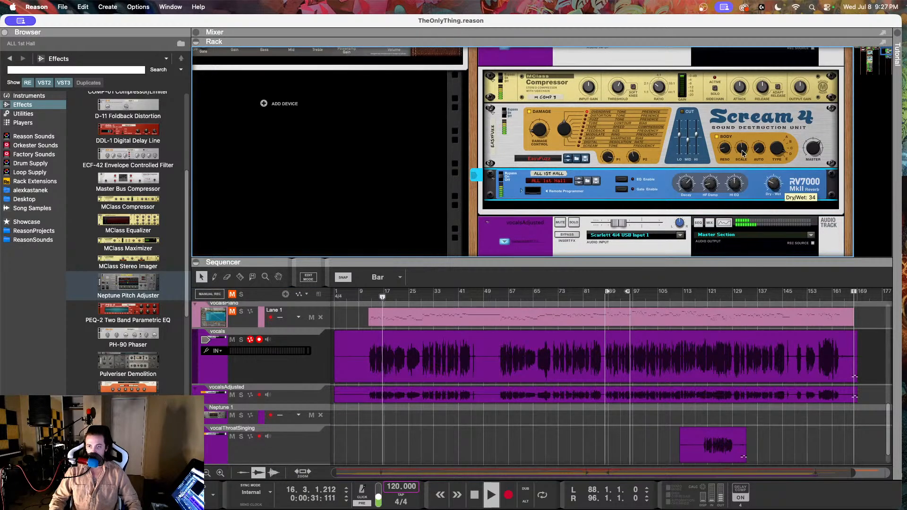
pyautogui.scroll(4, 742, 153)
pyautogui.scroll(-3, 740, 153)
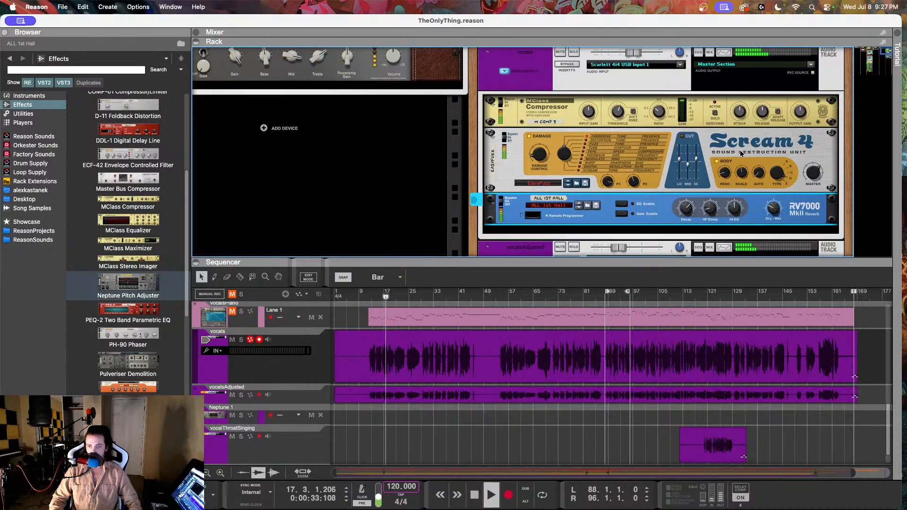
pyautogui.scroll(-12, 757, 202)
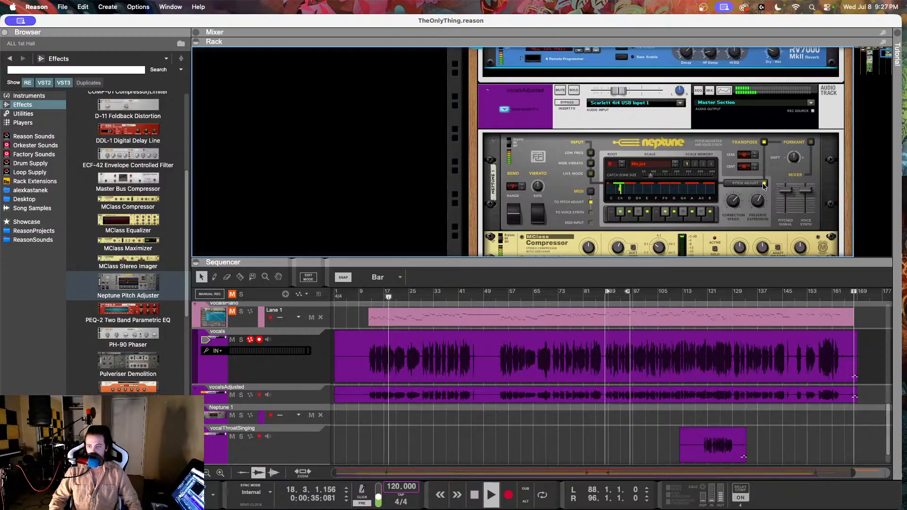
pyautogui.scroll(15, 761, 186)
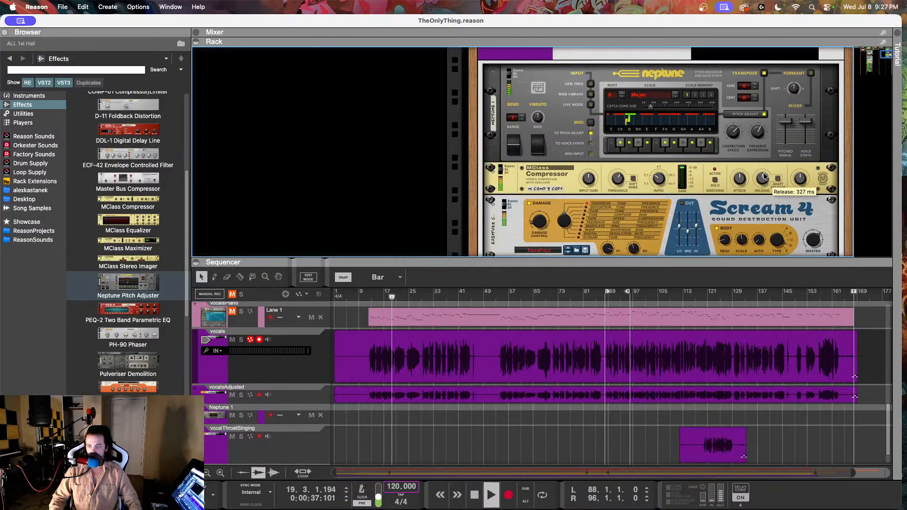
pyautogui.scroll(-3, 768, 218)
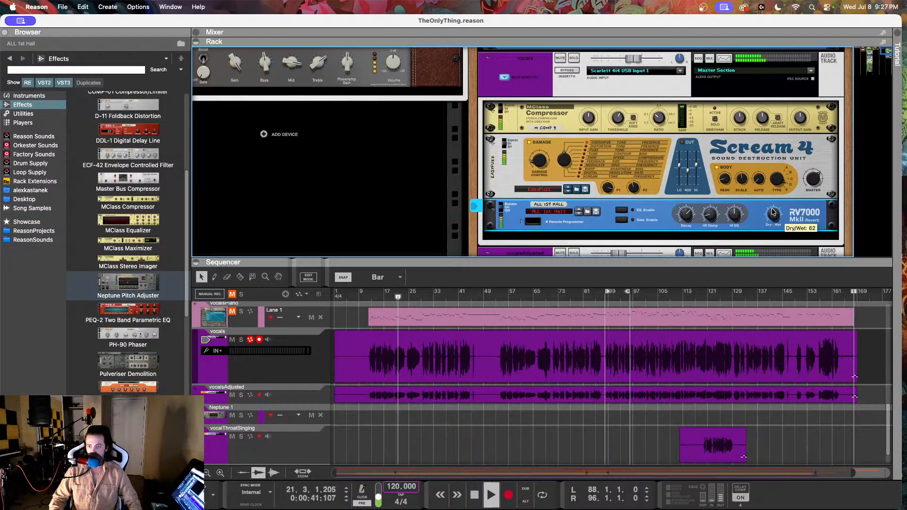
# Step: Raise the vocals track's level slightly and set its RV7000 reverb Dry/Wet to 46
pyautogui.click(636, 61)
pyautogui.moveTo(636, 61); pyautogui.dragTo(636, 61)
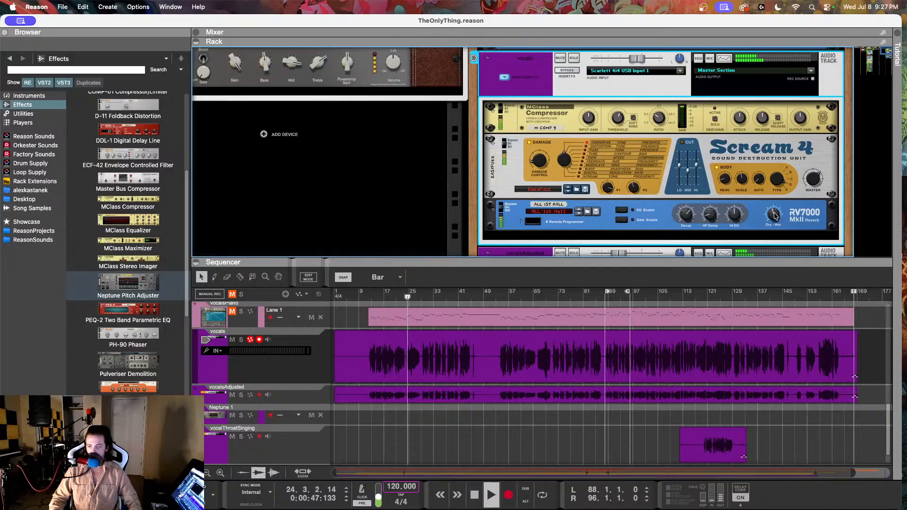
pyautogui.moveTo(775, 215); pyautogui.dragTo(778, 208)
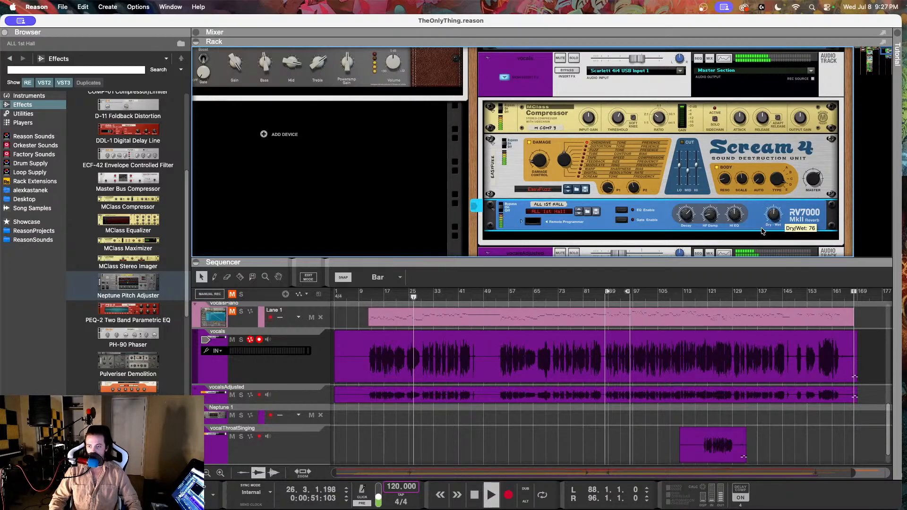
pyautogui.moveTo(761, 232); pyautogui.dragTo(758, 233)
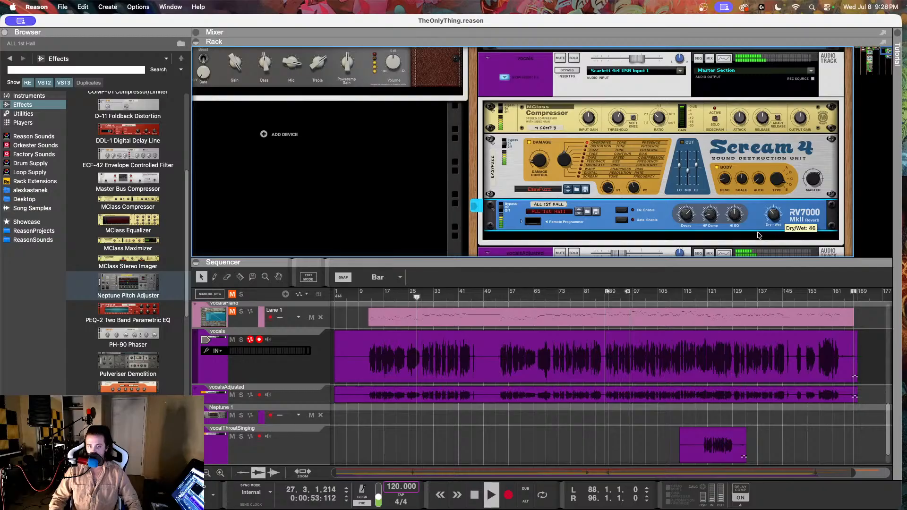
# Step: Set the Dry/Wet of the vocalsAdjusted track's RV7000 reverb to 48
pyautogui.click(315, 397)
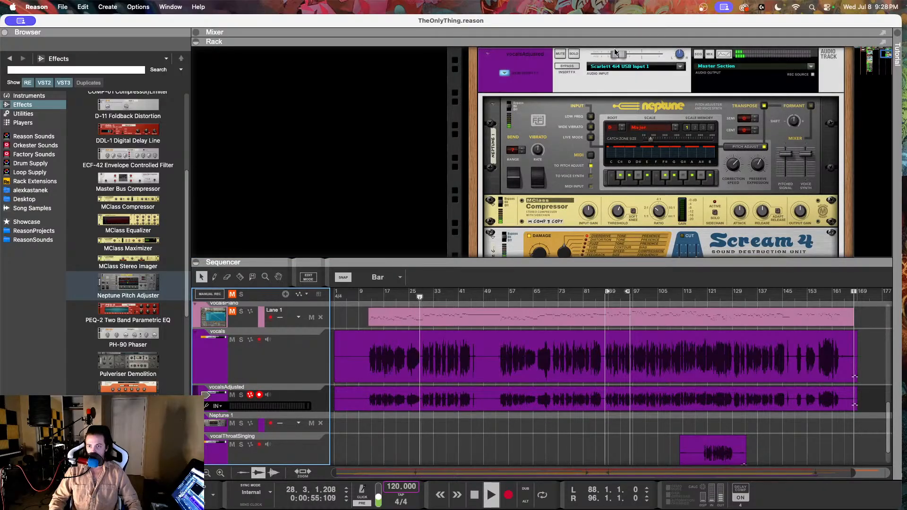
pyautogui.click(720, 182)
pyautogui.scroll(-2, 720, 182)
pyautogui.scroll(-2, 720, 182)
pyautogui.click(775, 213)
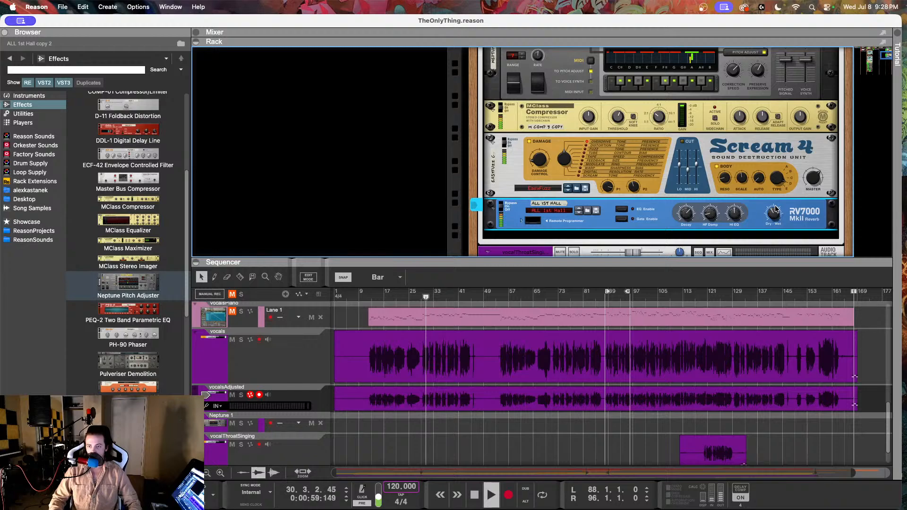
pyautogui.moveTo(774, 214); pyautogui.dragTo(770, 216)
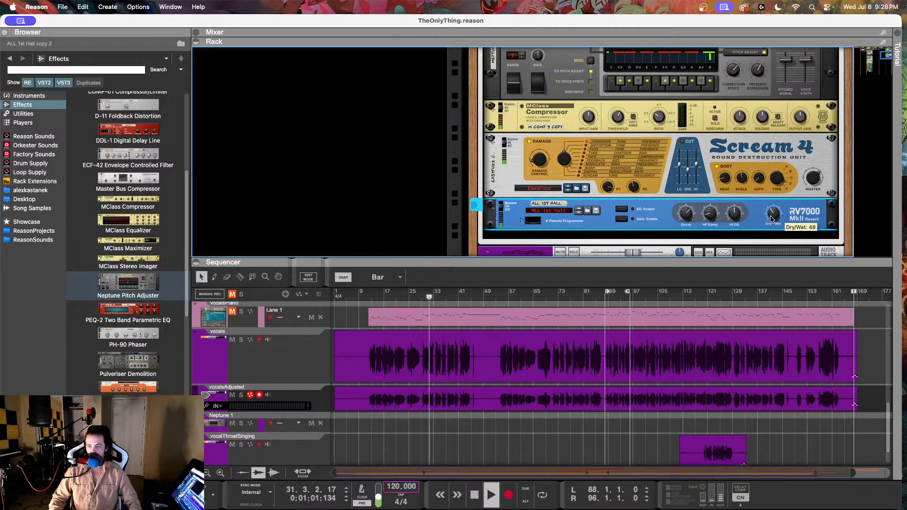
# Step: Set the vocals track's RV7000 reverb Dry/Wet to 34 and fine-tune the track's level by ear
pyautogui.click(284, 377)
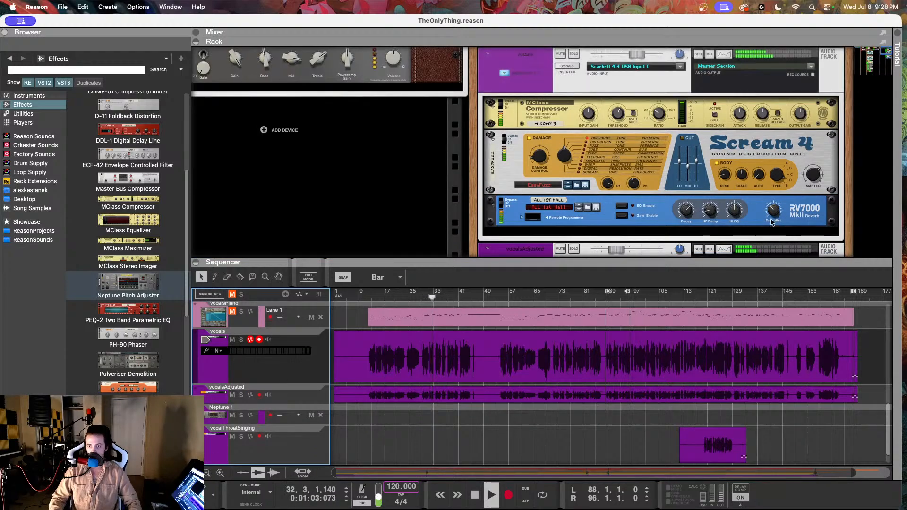
pyautogui.click(640, 55)
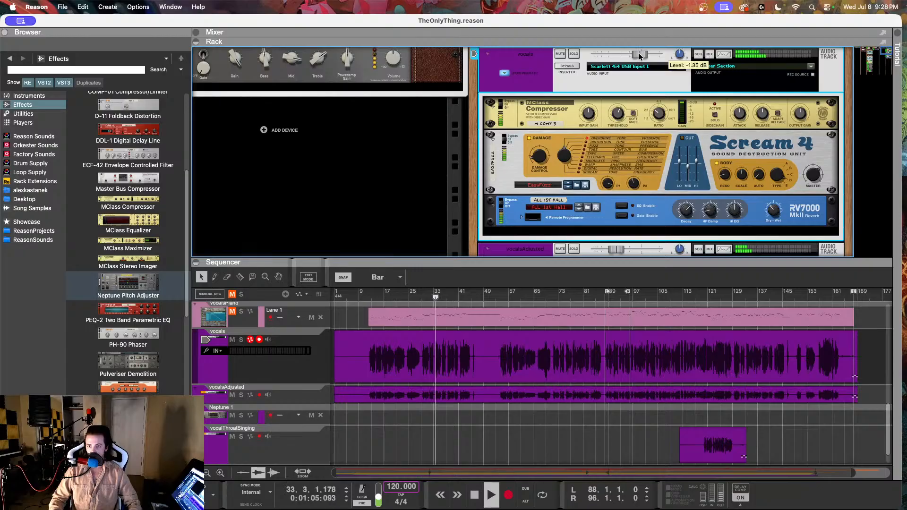
pyautogui.moveTo(773, 213); pyautogui.dragTo(772, 216)
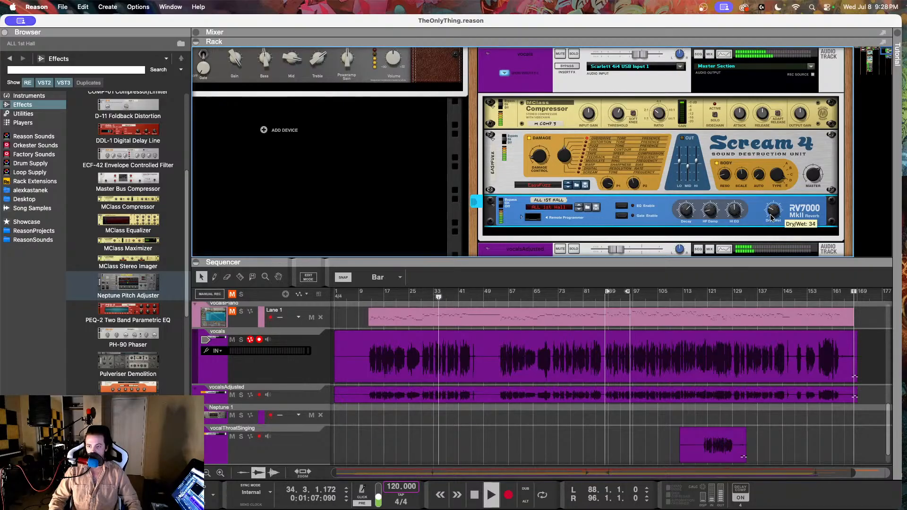
pyautogui.moveTo(640, 56); pyautogui.dragTo(641, 56)
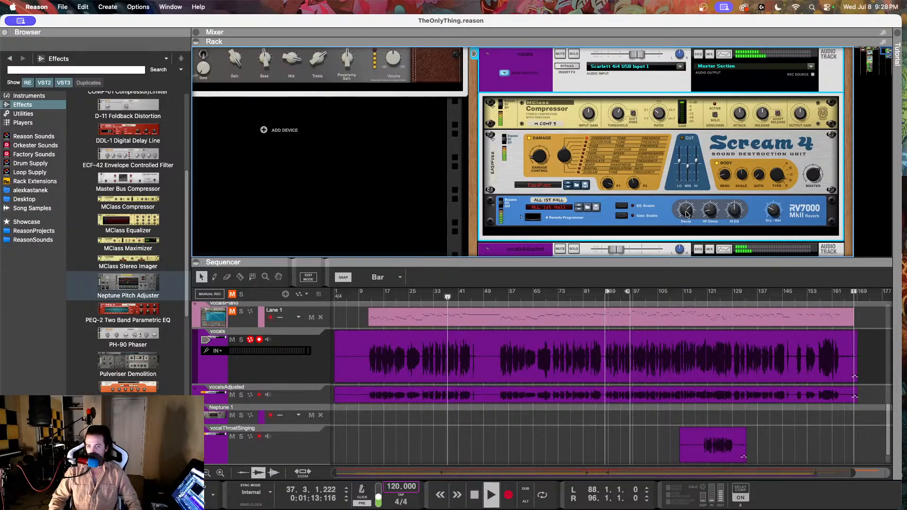
pyautogui.click(736, 209)
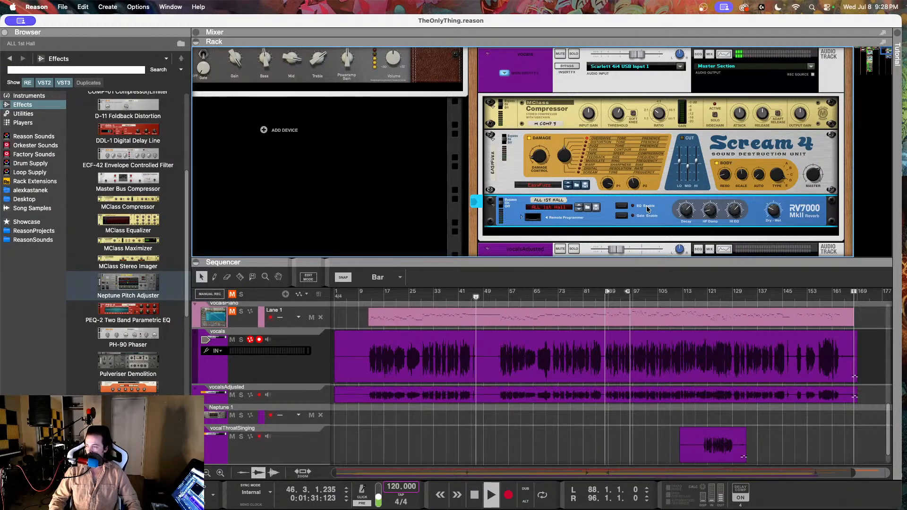
# Step: Raise the vocalsAdjusted track's level while auditioning the full mix from about bar 53
pyautogui.click(501, 297)
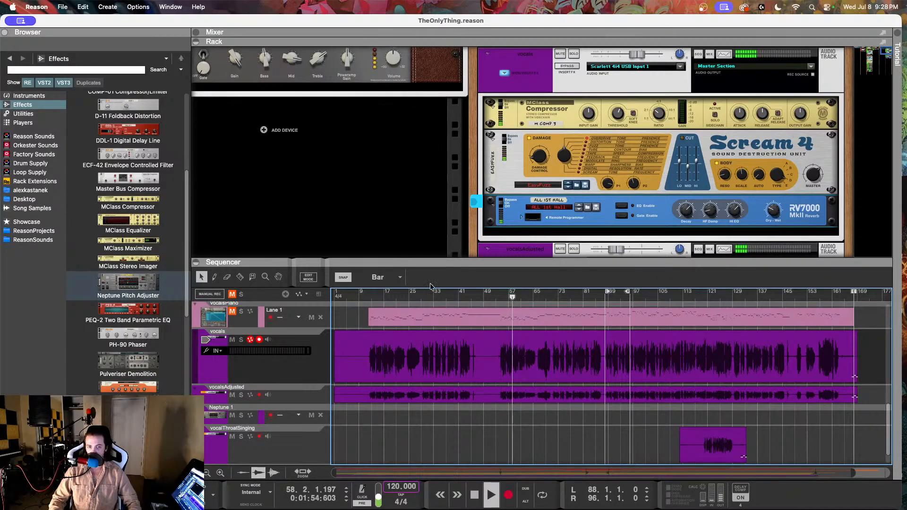
pyautogui.click(306, 395)
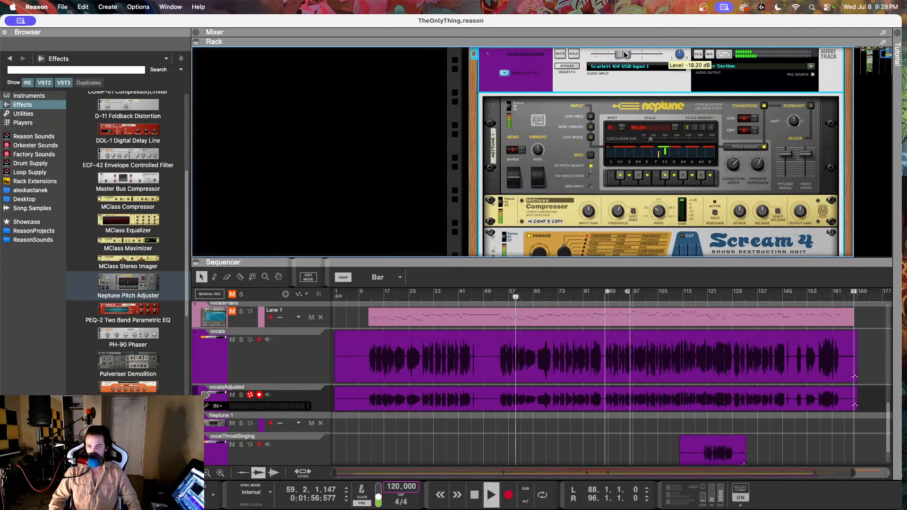
pyautogui.moveTo(632, 54)
pyautogui.moveTo(632, 53)
pyautogui.mouseDown()
pyautogui.moveTo(646, 55)
pyautogui.moveTo(625, 61)
pyautogui.mouseUp()
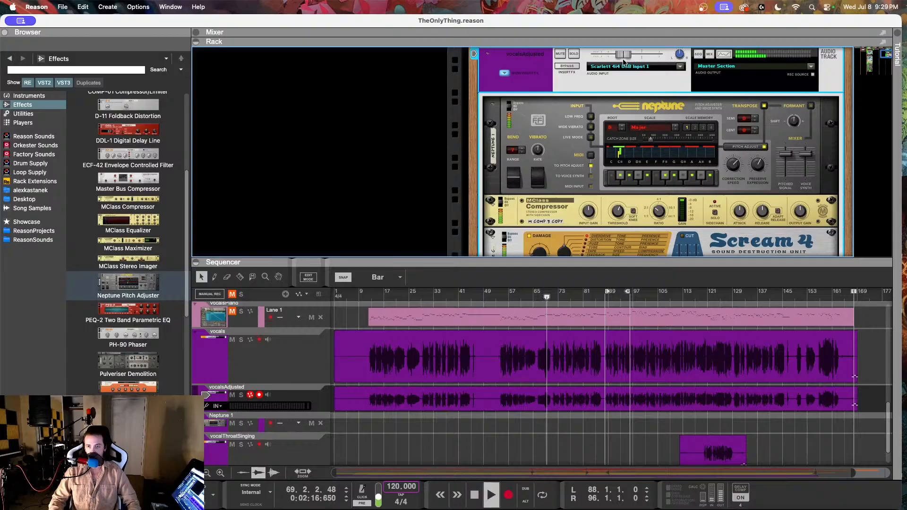
# Step: Bring up the mixer in place of the rack and listen to the mix through about bar 78
pyautogui.click(195, 33)
pyautogui.click(196, 183)
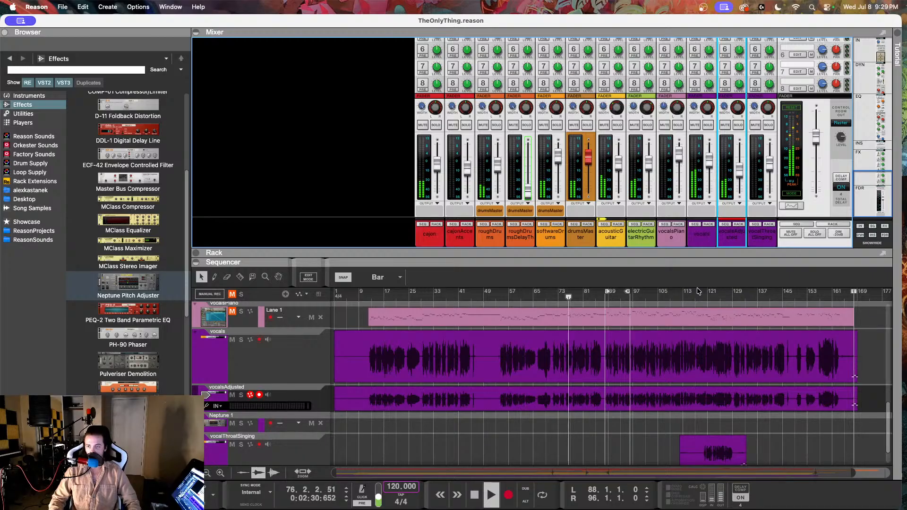
# Step: Disconnect the right-channel insert cables between the vocals track and its RV7000 reverb on the rear of the rack
pyautogui.click(273, 363)
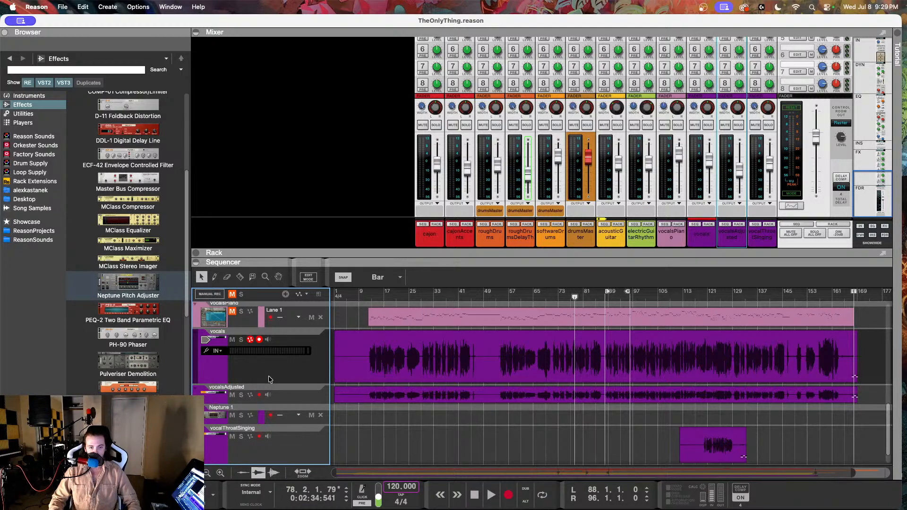
pyautogui.click(195, 253)
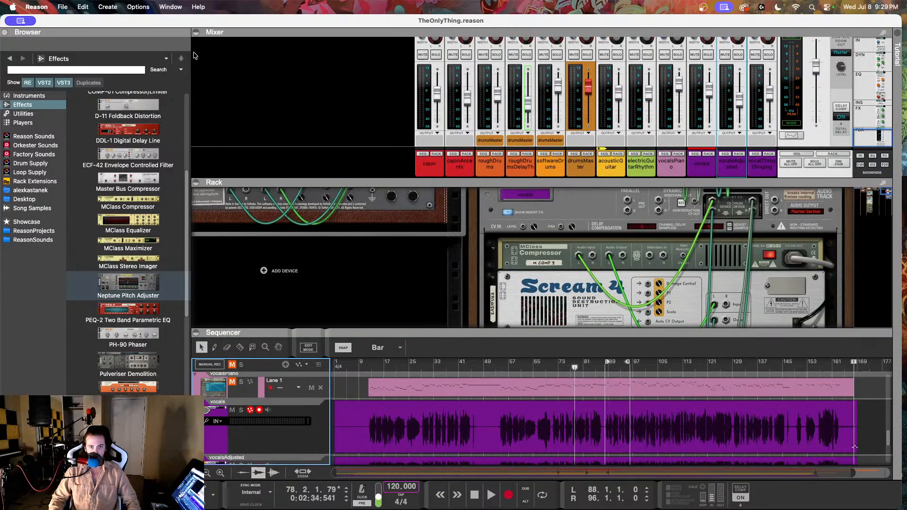
pyautogui.click(195, 32)
pyautogui.scroll(5, 591, 173)
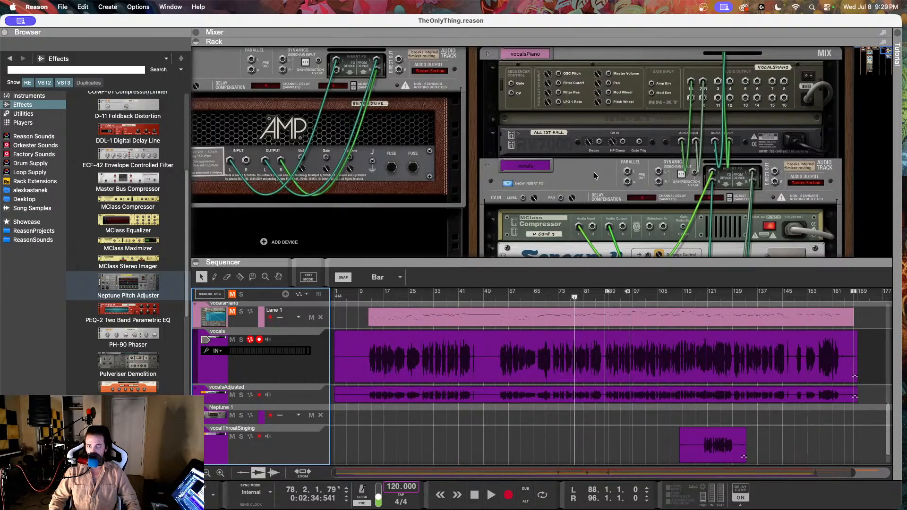
pyautogui.scroll(-1, 595, 176)
pyautogui.scroll(-1, 595, 175)
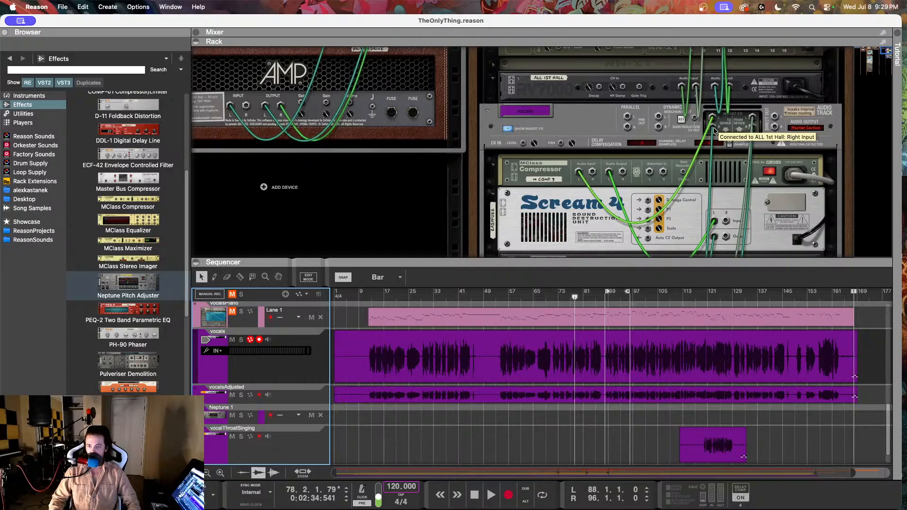
pyautogui.scroll(-1, 731, 130)
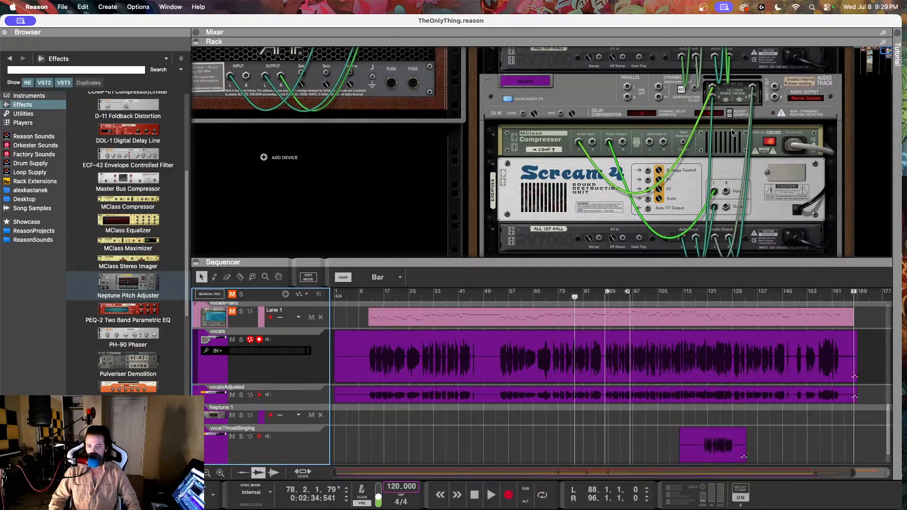
pyautogui.click(718, 116)
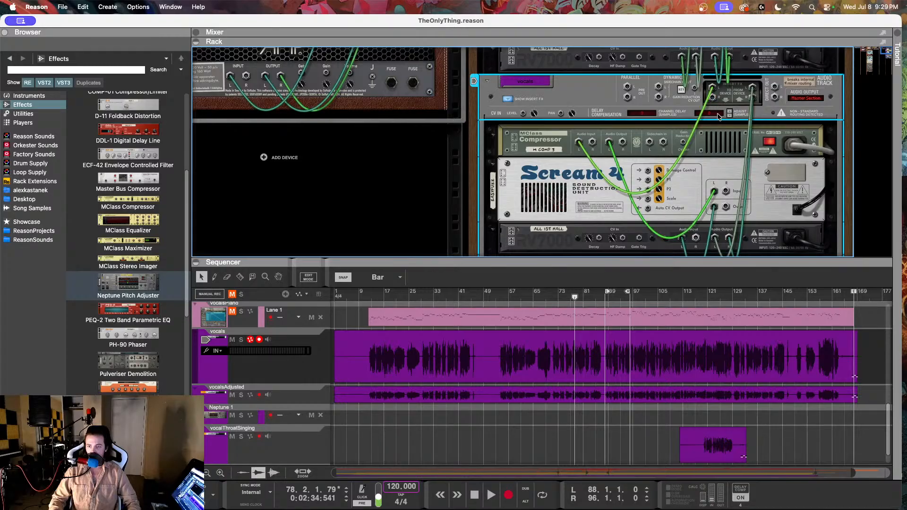
pyautogui.scroll(-1, 719, 116)
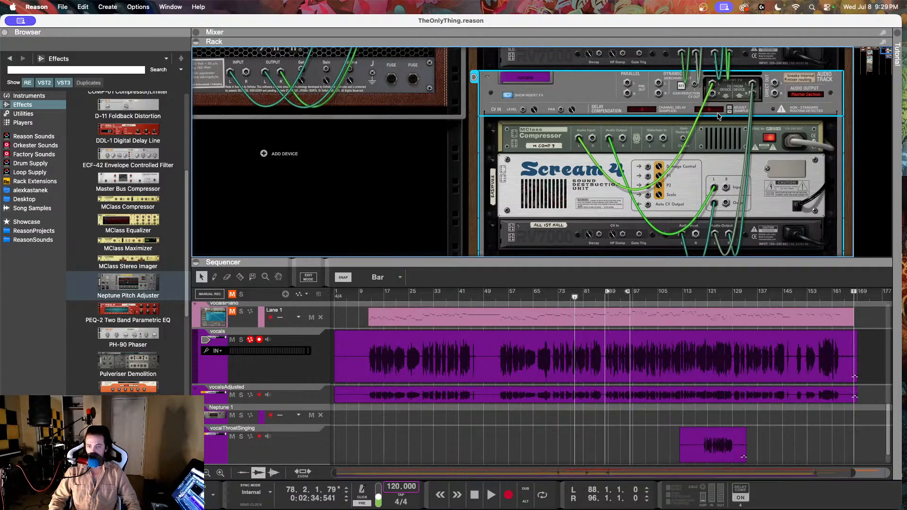
pyautogui.scroll(-2, 718, 117)
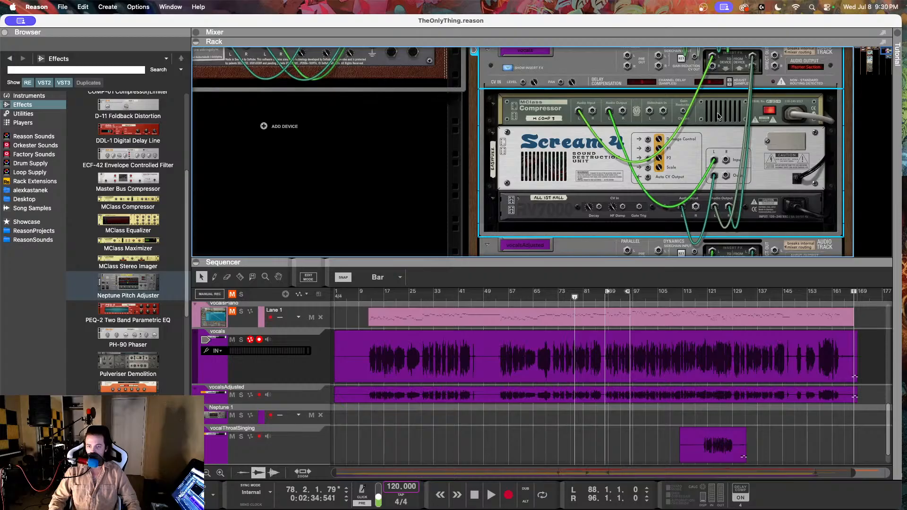
pyautogui.scroll(1, 718, 116)
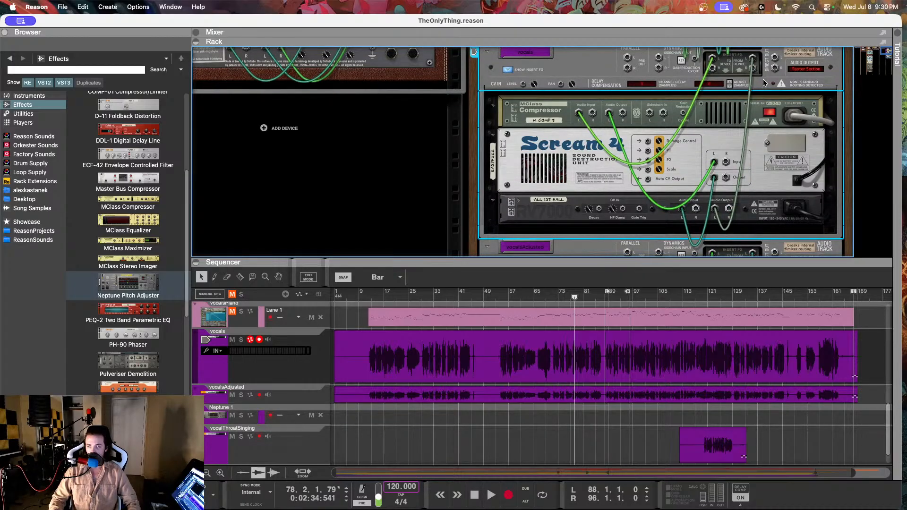
pyautogui.press('Tab')
# Step: Audition the vocals in the mix from bar 15 with the mixer shown
pyautogui.click(378, 297)
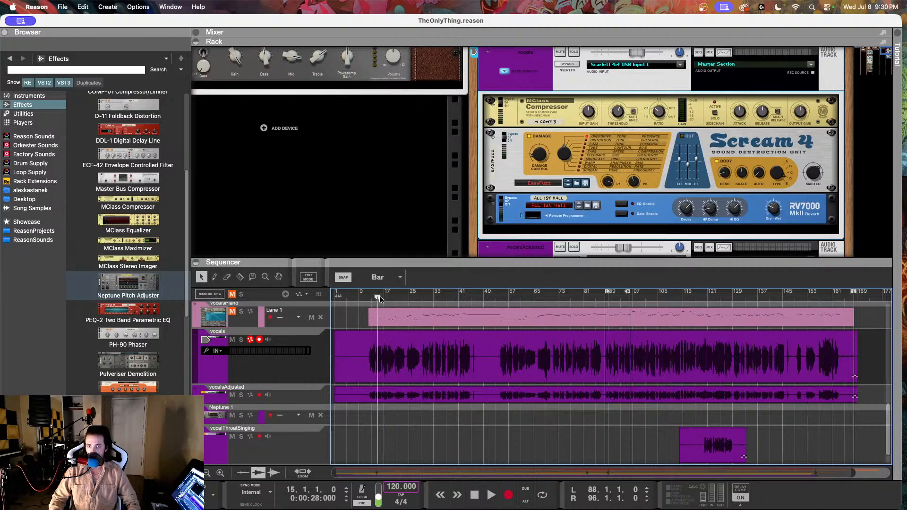
pyautogui.click(199, 33)
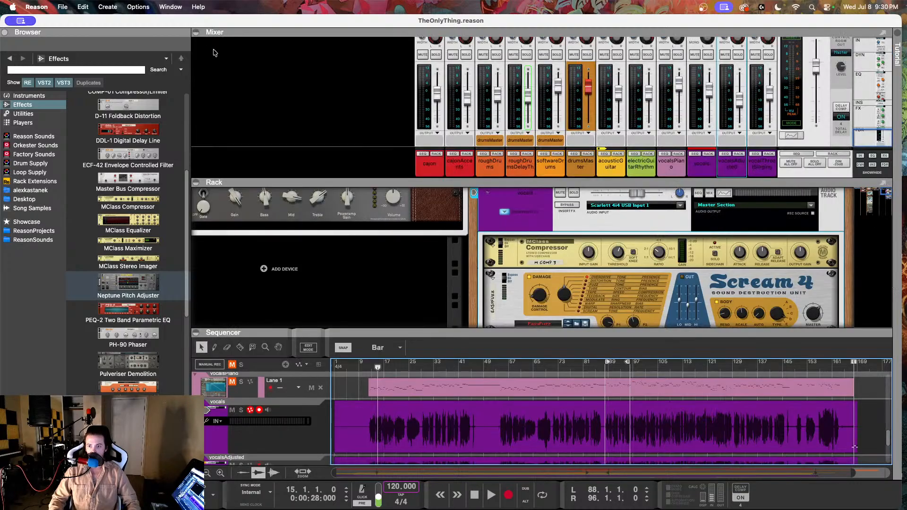
pyautogui.press('space')
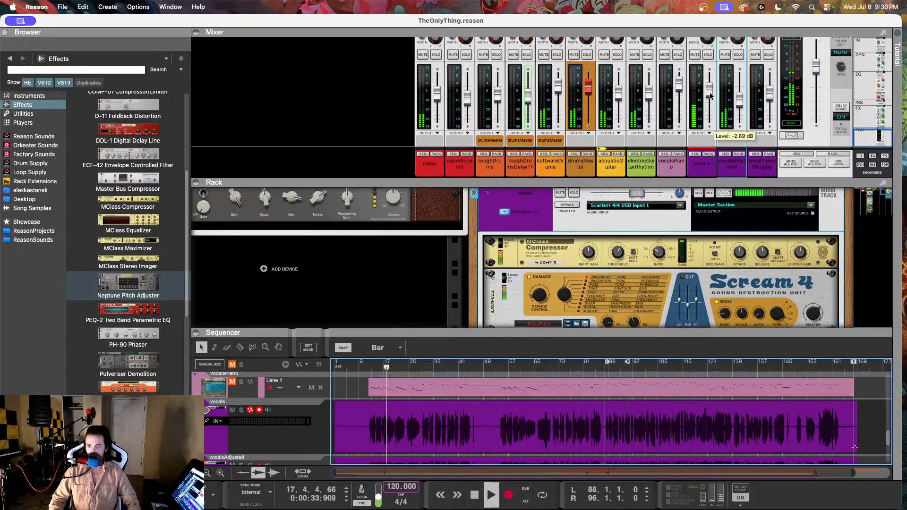
pyautogui.press('space')
pyautogui.press('Tab')
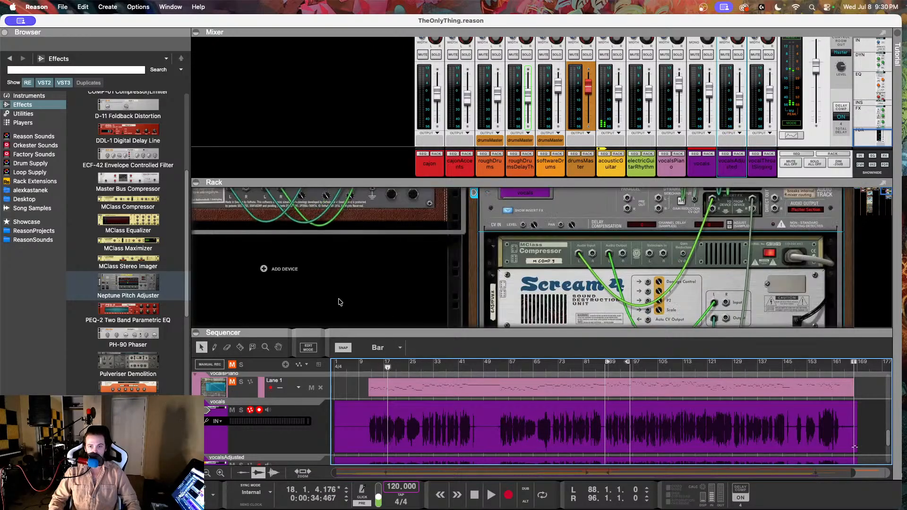
pyautogui.press('Tab')
# Step: Disconnect the right-channel insert cables of the vocalsAdjusted track on the rear of the rack and check its device chain routing
pyautogui.click(197, 33)
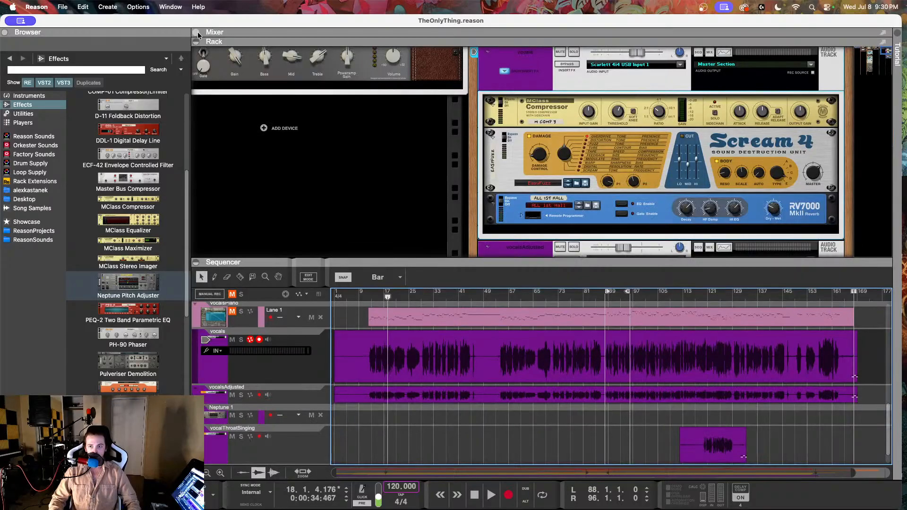
pyautogui.click(295, 388)
pyautogui.press('Tab')
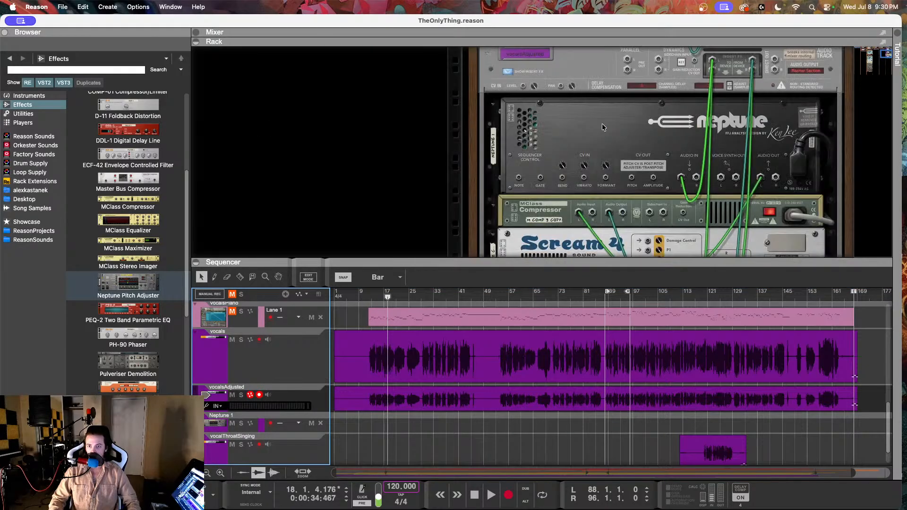
pyautogui.moveTo(715, 65)
pyautogui.mouseDown()
pyautogui.moveTo(707, 66)
pyautogui.moveTo(722, 75)
pyautogui.mouseUp()
pyautogui.press('super+z')
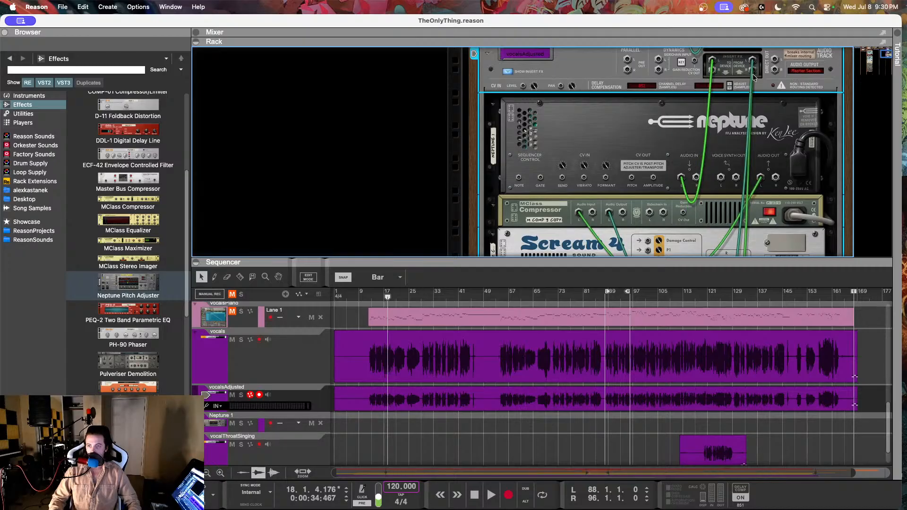
pyautogui.scroll(-3, 763, 83)
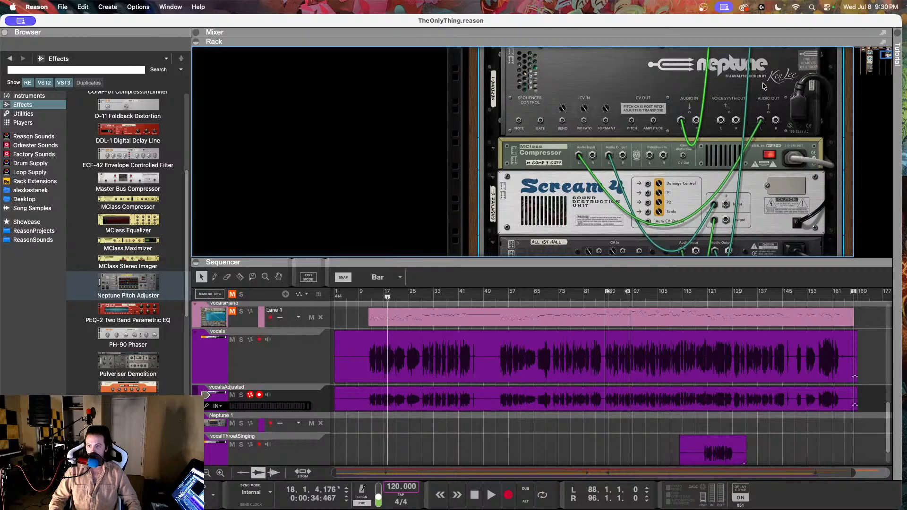
pyautogui.scroll(-5, 763, 86)
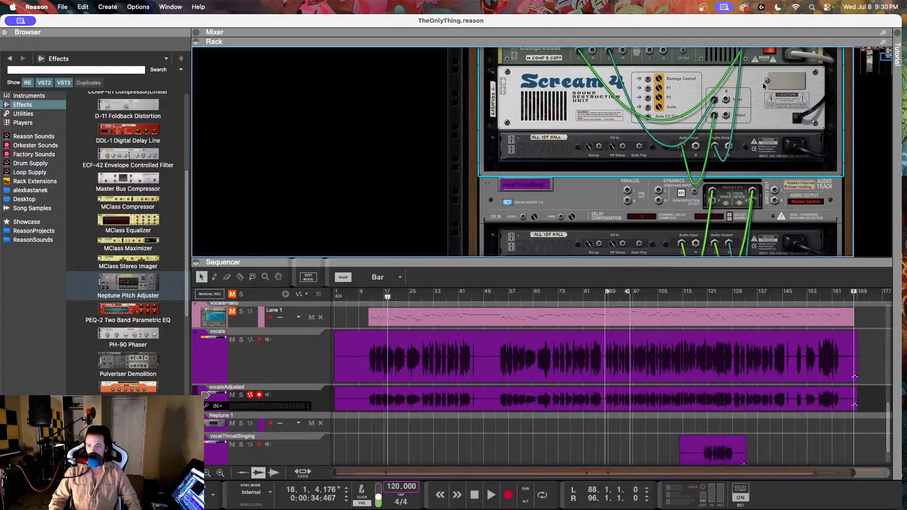
pyautogui.scroll(8, 763, 85)
pyautogui.scroll(3, 762, 86)
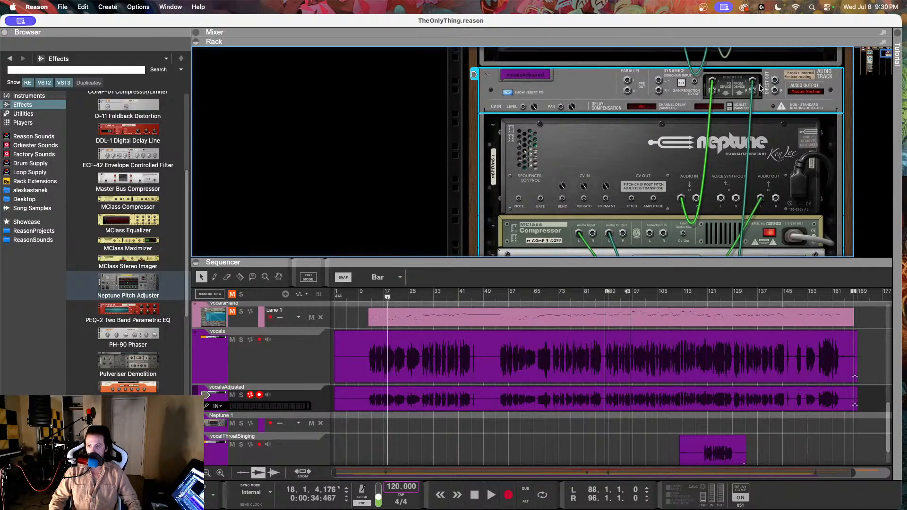
pyautogui.press('Tab')
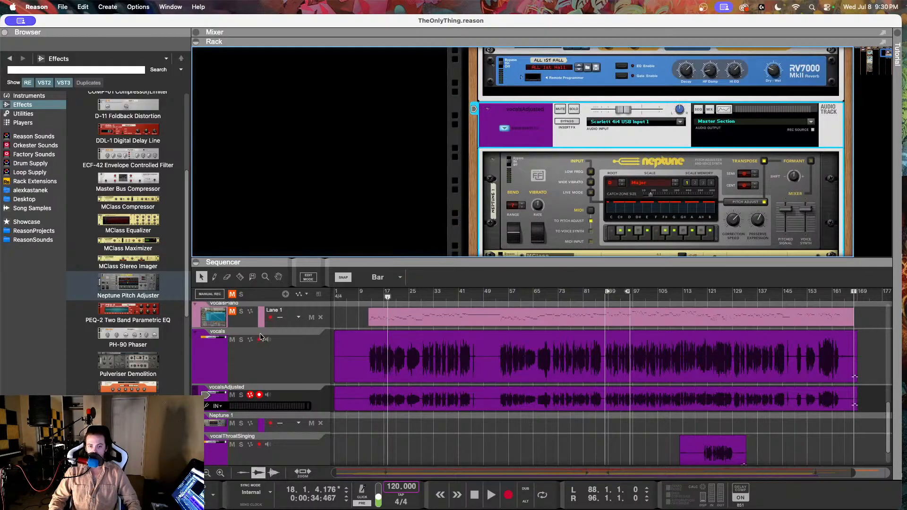
# Step: Bring up the mixer and listen to both vocal tracks in the mix from about bar 11
pyautogui.click(197, 42)
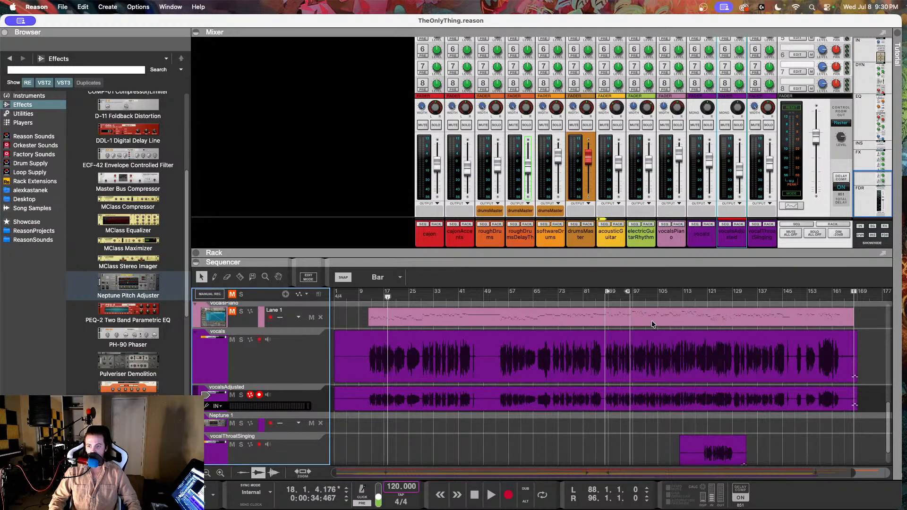
pyautogui.click(366, 293)
pyautogui.press('space')
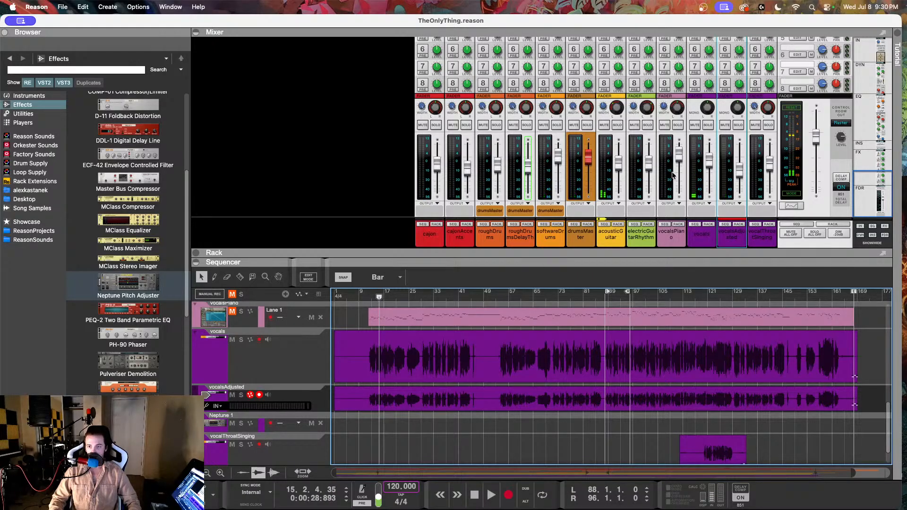
# Step: Mute the vocalsAdjusted track and compare the vocals track with its Scream 4 bypassed and active
pyautogui.click(297, 361)
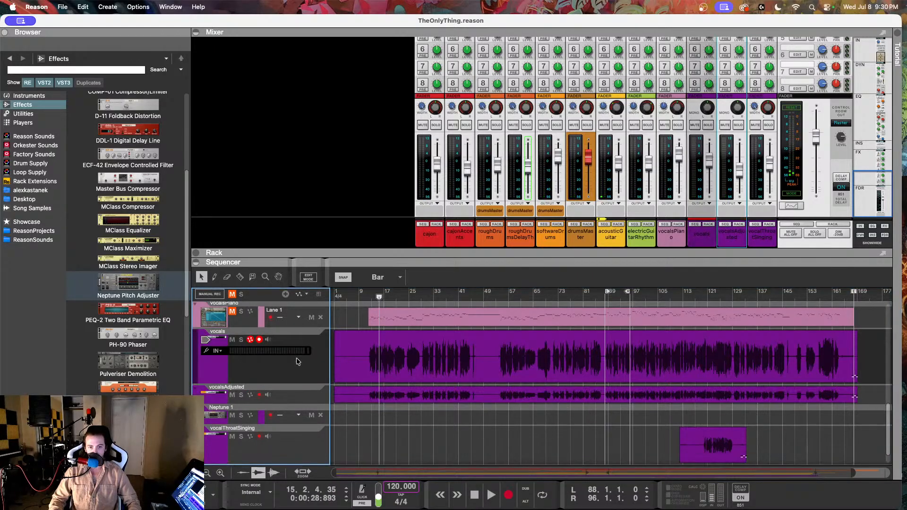
pyautogui.click(196, 253)
pyautogui.click(195, 32)
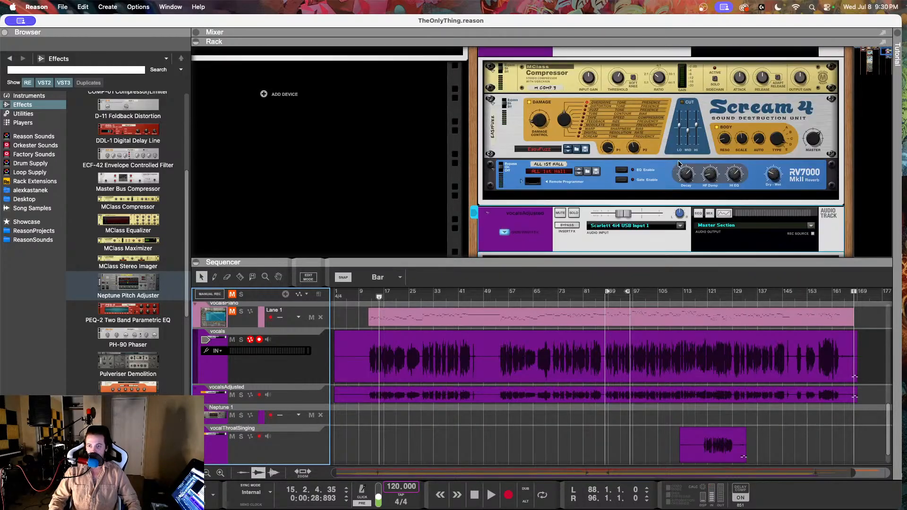
pyautogui.scroll(2, 673, 160)
pyautogui.click(506, 122)
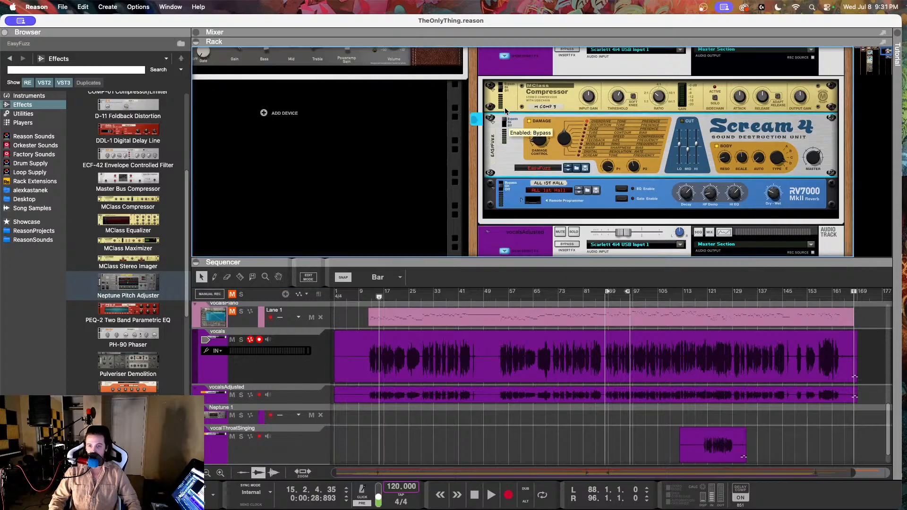
pyautogui.click(232, 395)
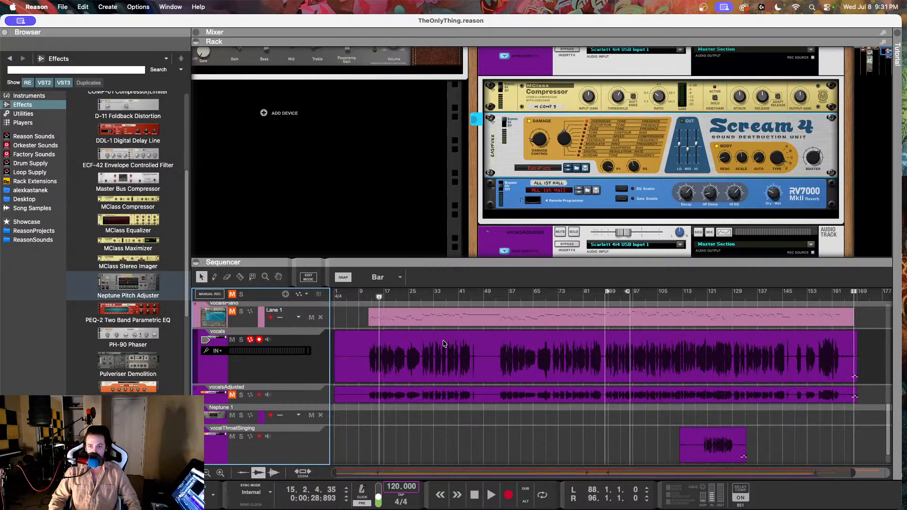
pyautogui.scroll(2, 668, 113)
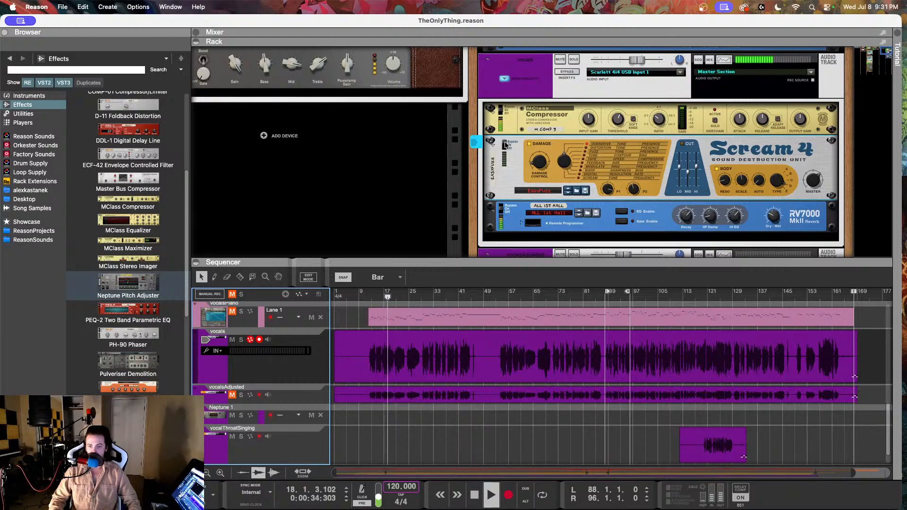
pyautogui.click(505, 145)
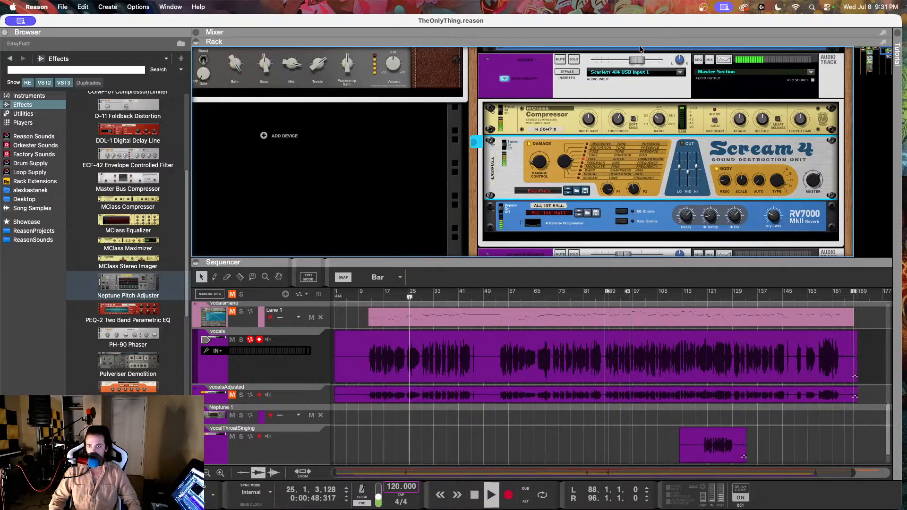
# Step: Lower the vocals Scream 4's Damage Control to 20 and adjust its P1 and P2 knobs during playback
pyautogui.moveTo(541, 158)
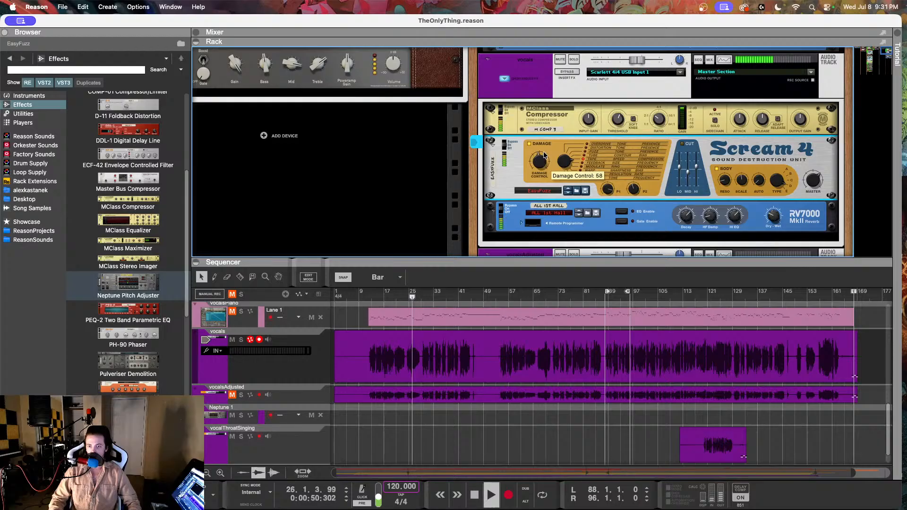
pyautogui.moveTo(537, 163); pyautogui.dragTo(541, 162)
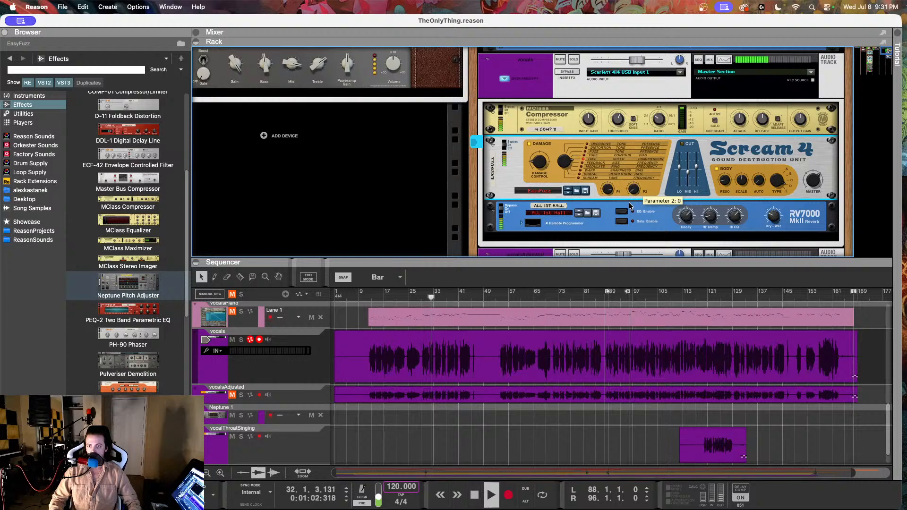
pyautogui.moveTo(629, 203)
pyautogui.mouseDown()
pyautogui.moveTo(628, 211)
pyautogui.moveTo(646, 154)
pyautogui.moveTo(636, 189)
pyautogui.mouseUp()
pyautogui.moveTo(608, 192)
pyautogui.mouseDown()
pyautogui.moveTo(600, 216)
pyautogui.moveTo(607, 193)
pyautogui.mouseUp()
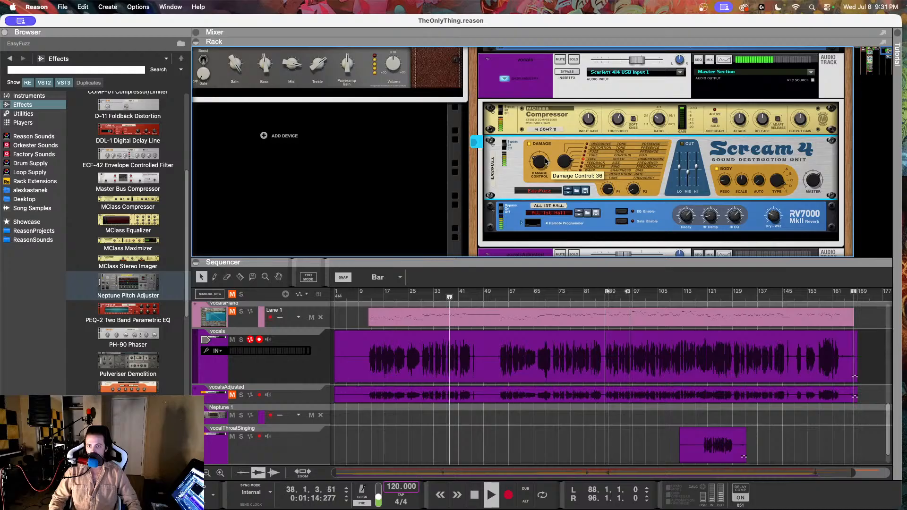
pyautogui.moveTo(545, 161); pyautogui.dragTo(544, 162)
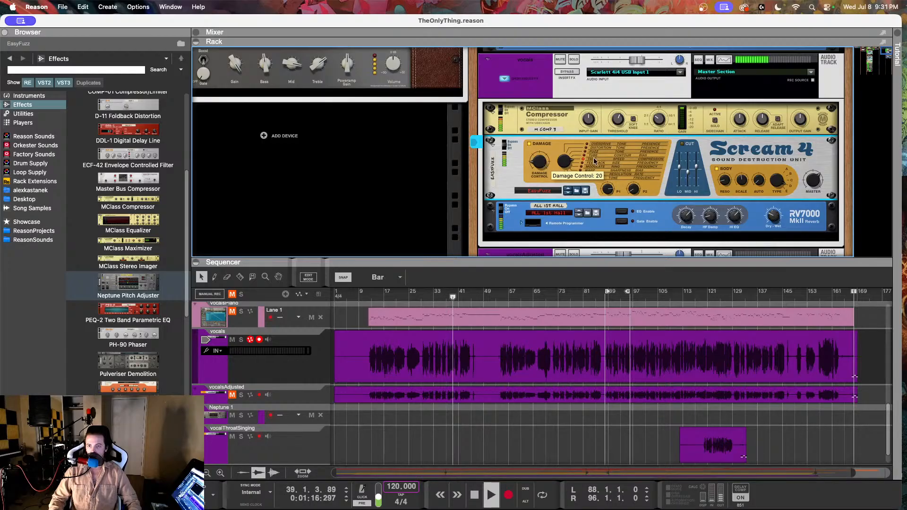
# Step: Toggle the Cut section of the vocals Scream 4 and check the device's rear cabling
pyautogui.click(683, 145)
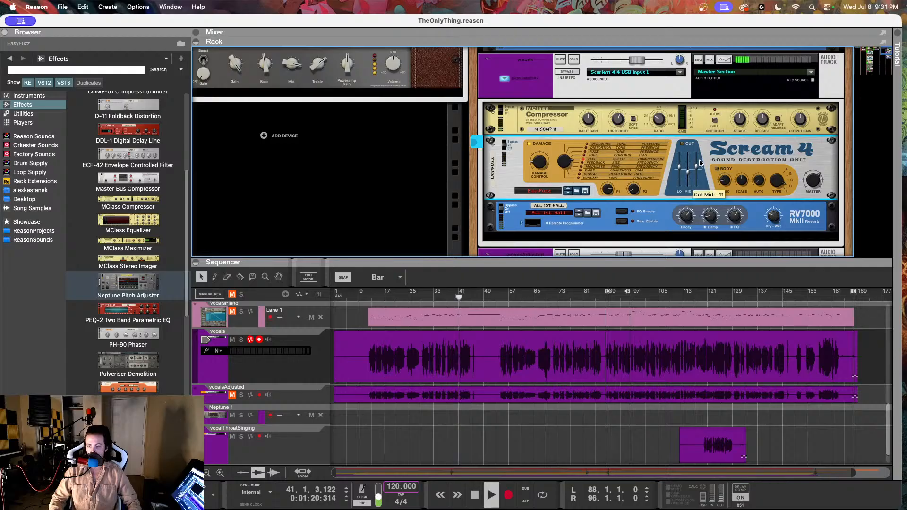
pyautogui.press('Tab')
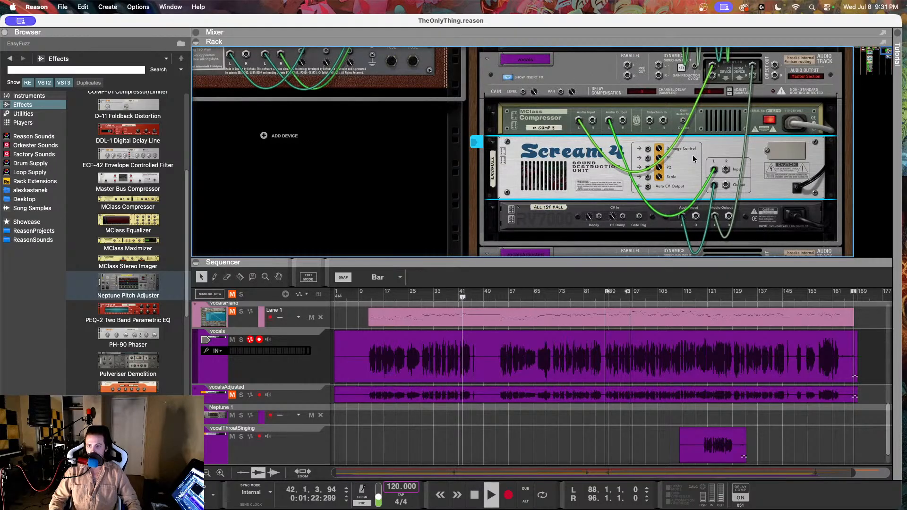
pyautogui.press('Tab')
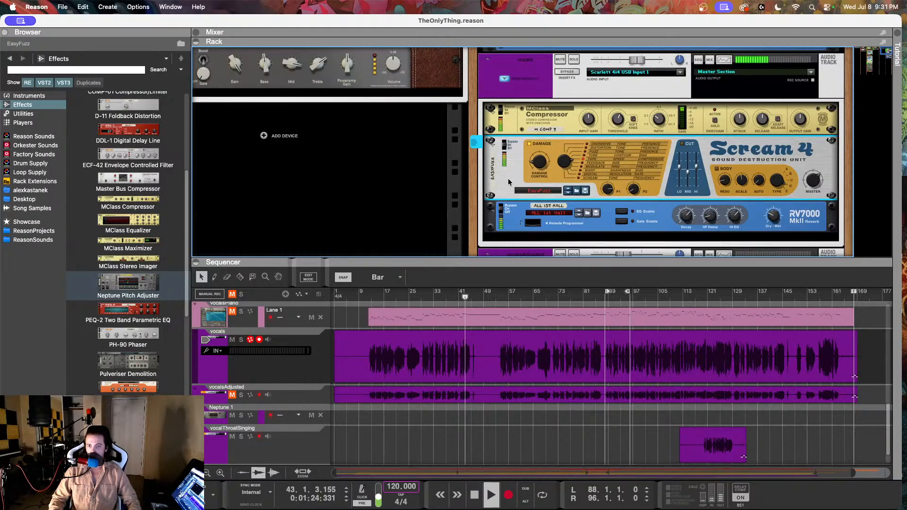
# Step: Reduce the vocals Scream 4's master level and raise the vocals track's level fader slightly
pyautogui.moveTo(821, 181)
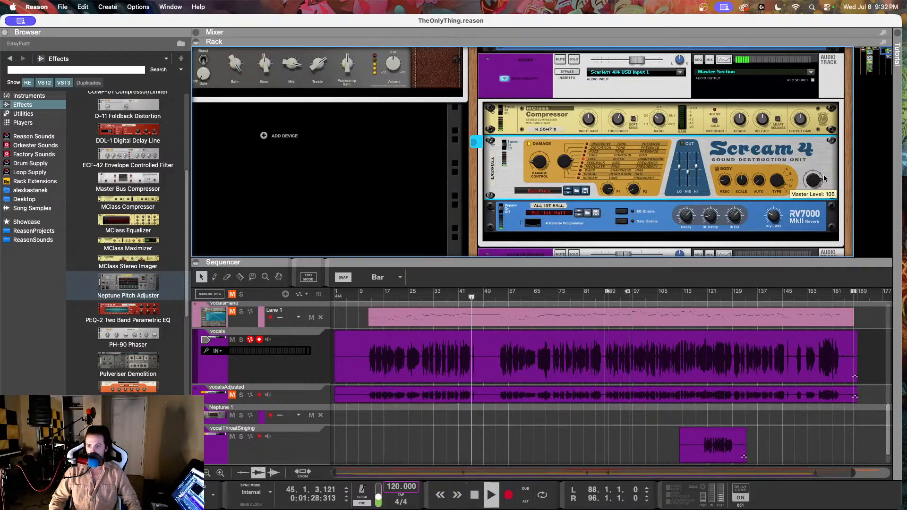
pyautogui.moveTo(824, 177); pyautogui.dragTo(808, 186)
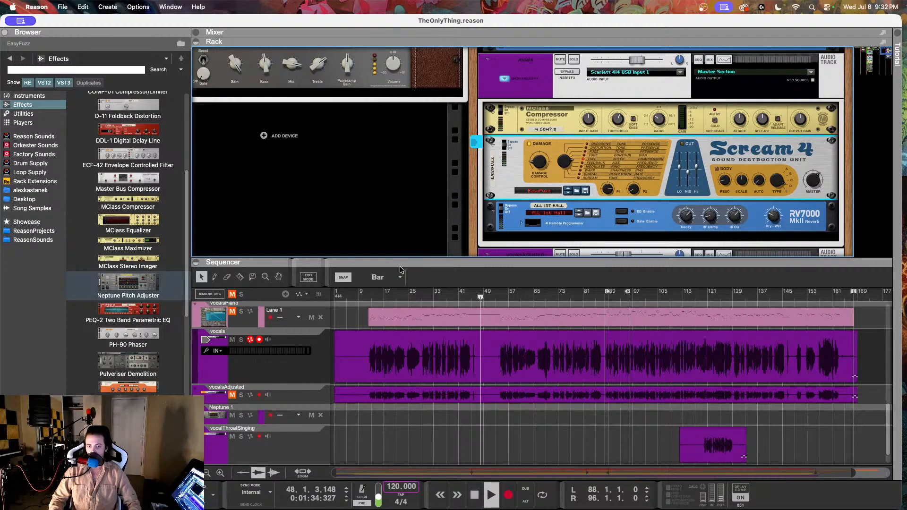
pyautogui.scroll(-1, 708, 115)
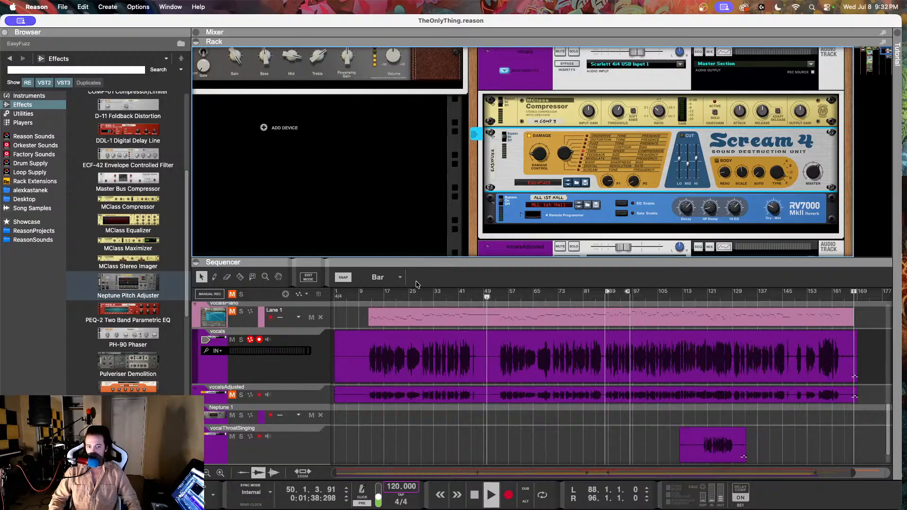
pyautogui.scroll(2, 648, 135)
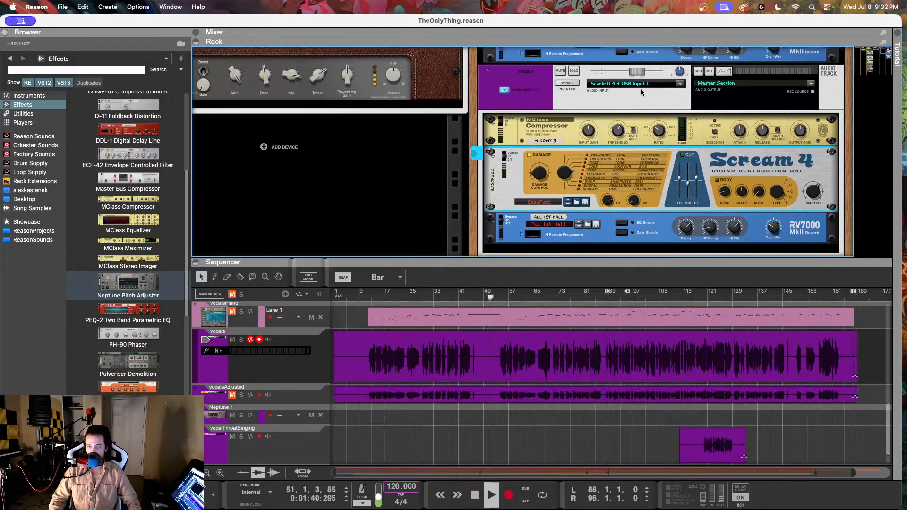
pyautogui.moveTo(641, 70); pyautogui.dragTo(648, 71)
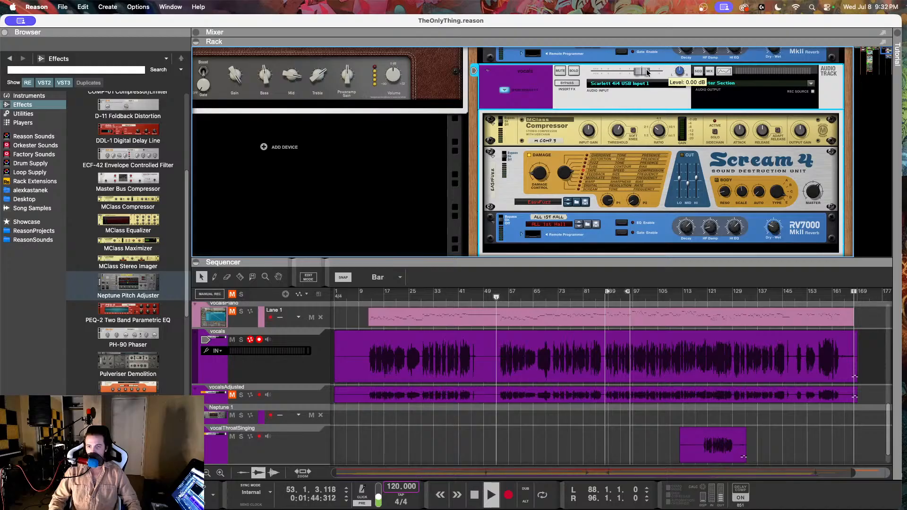
# Step: Readjust the vocals Scream 4's Damage Control, with Parameter 2 at 97 and Master Level at 83
pyautogui.click(541, 174)
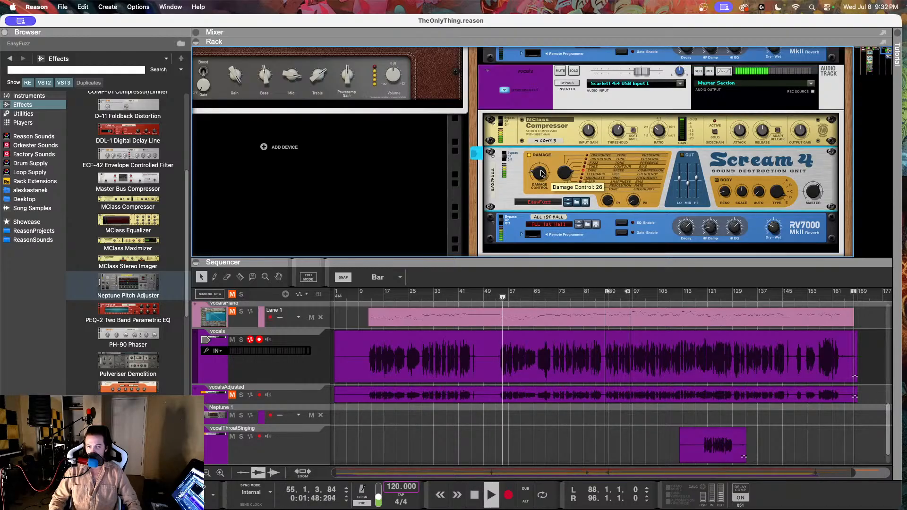
pyautogui.moveTo(542, 172); pyautogui.dragTo(540, 174)
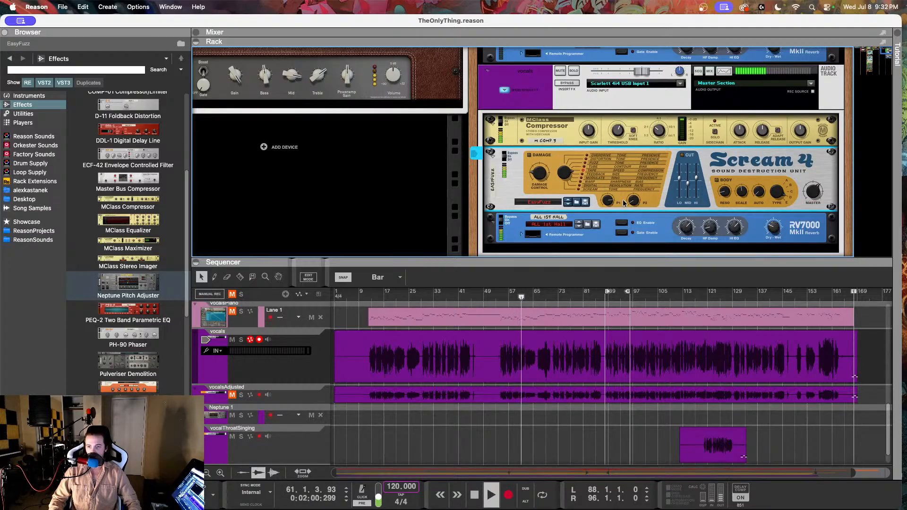
pyautogui.moveTo(642, 180); pyautogui.dragTo(641, 179)
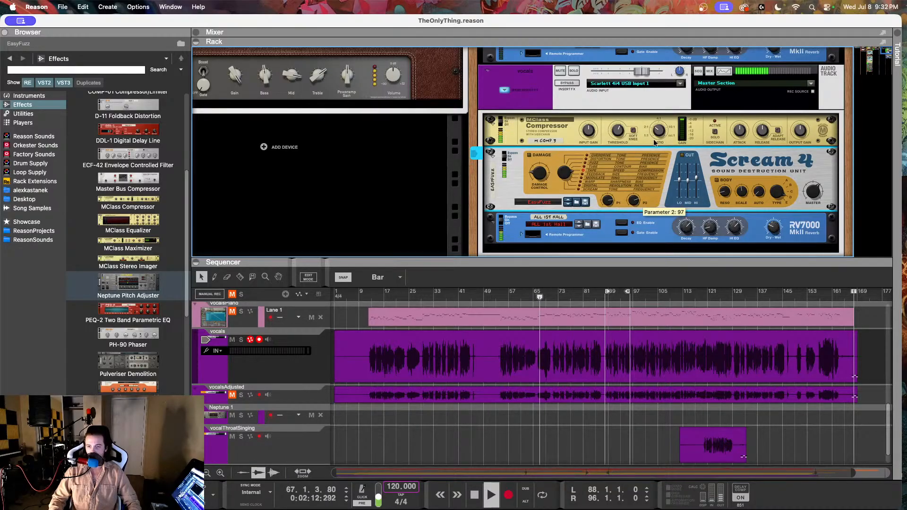
pyautogui.moveTo(815, 195); pyautogui.dragTo(813, 195)
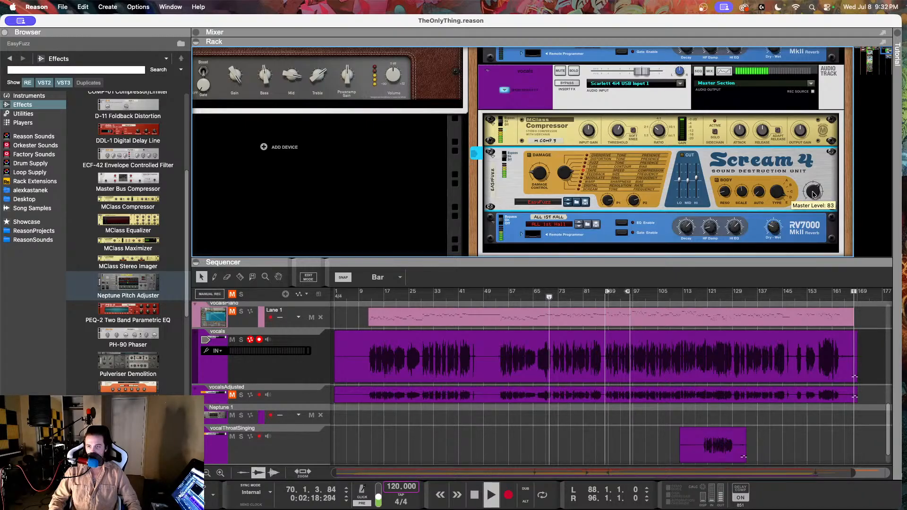
# Step: Set the vocals track's level to -3.86 dB and its RV7000 reverb's Dry/Wet to 12 while listening
pyautogui.moveTo(643, 73); pyautogui.dragTo(637, 75)
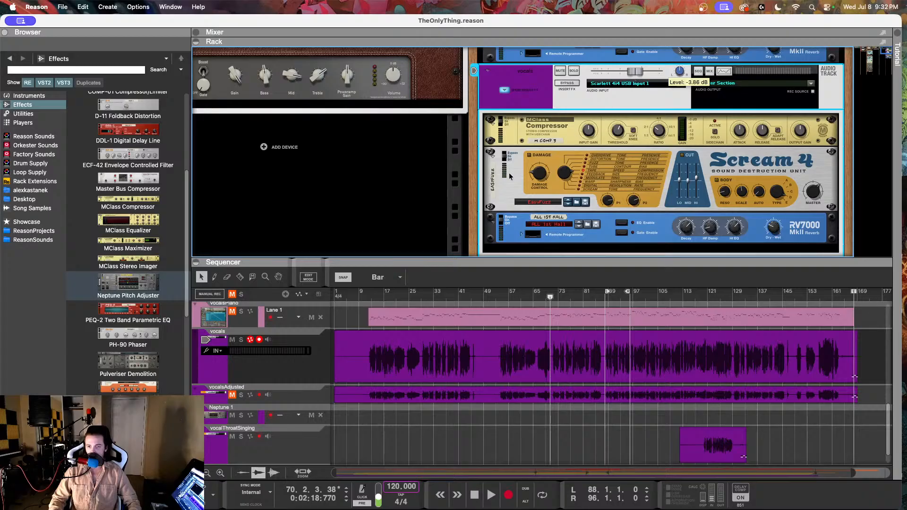
pyautogui.press('space')
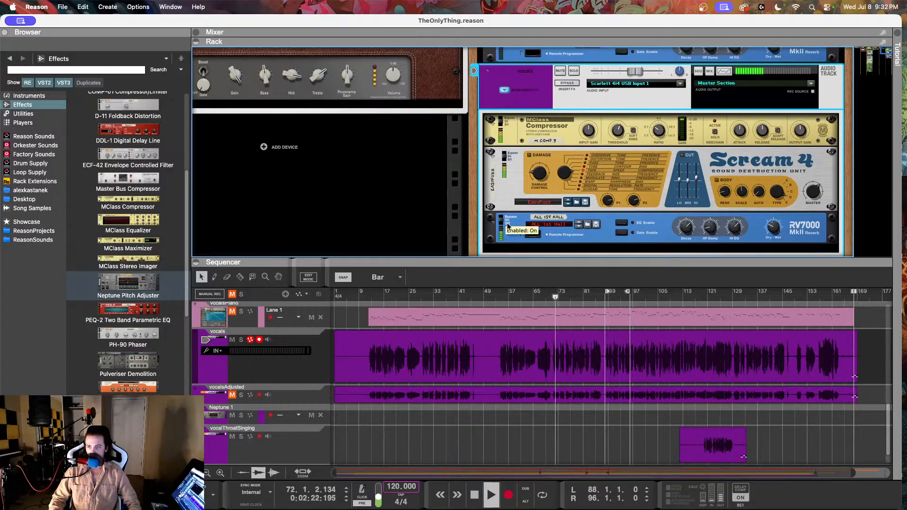
pyautogui.click(774, 230)
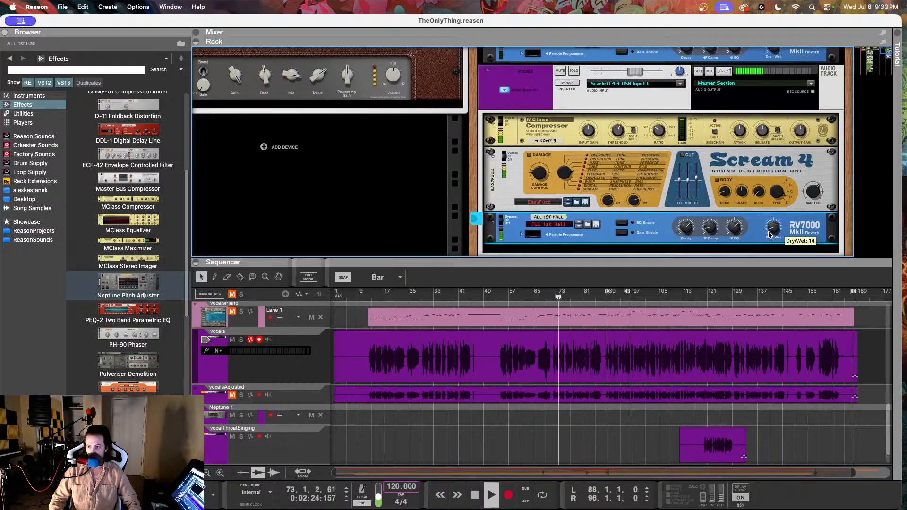
pyautogui.moveTo(768, 232); pyautogui.dragTo(767, 235)
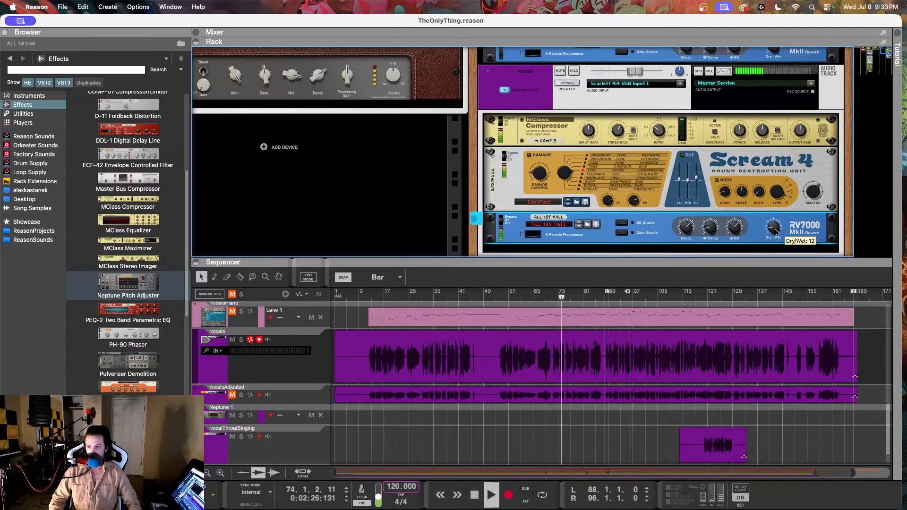
pyautogui.press('space')
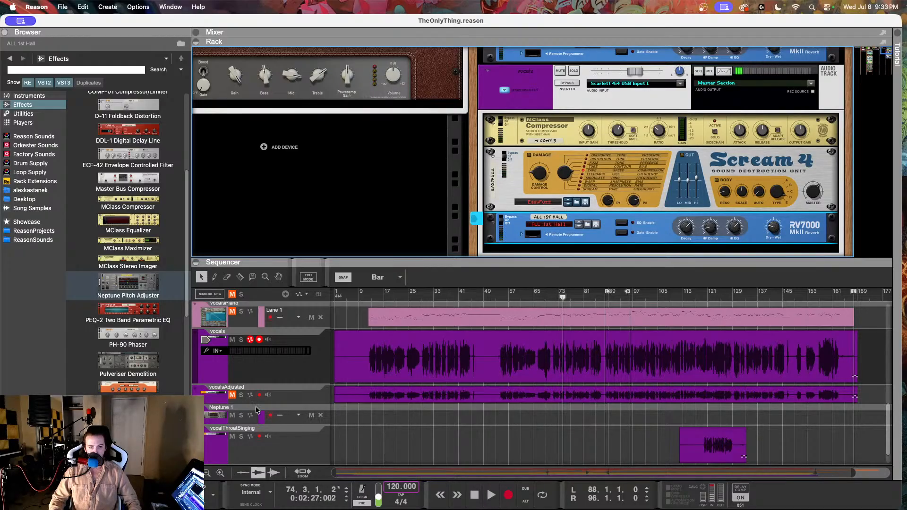
# Step: Unmute the vocalsAdjusted track and look over the Scream 4 and Neptune in its insert chain
pyautogui.click(277, 395)
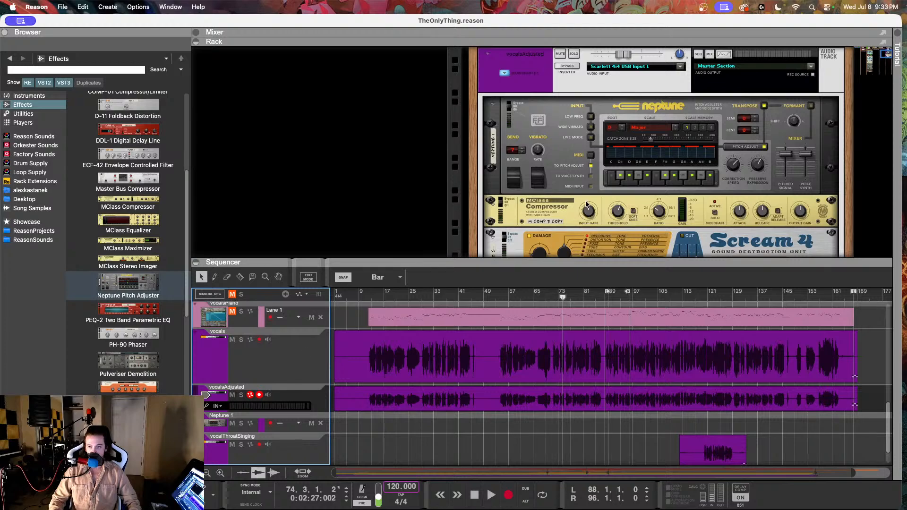
pyautogui.scroll(-2, 586, 202)
pyautogui.scroll(-1, 586, 201)
pyautogui.click(564, 213)
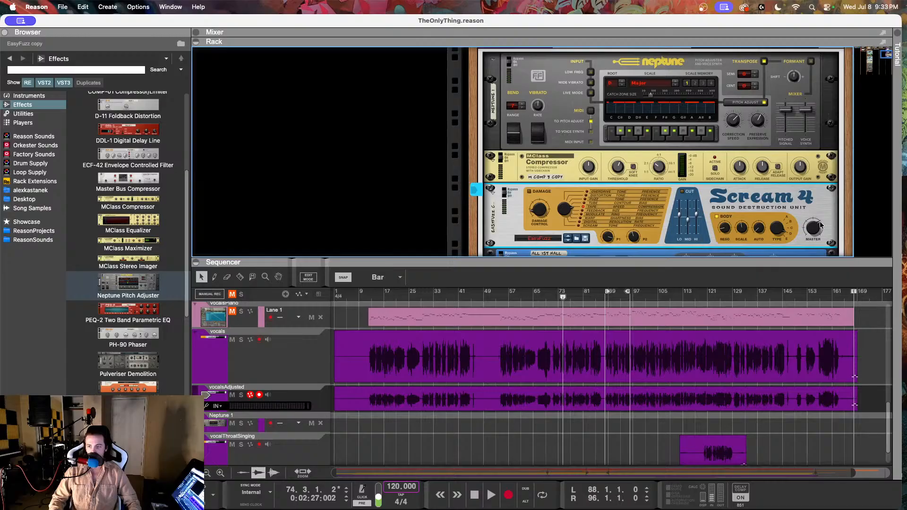
pyautogui.scroll(6, 780, 208)
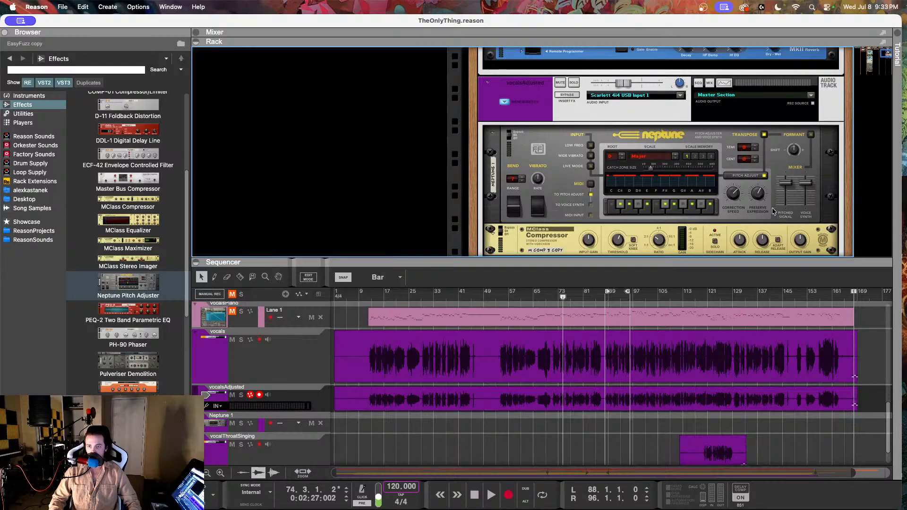
# Step: Play both vocal tracks from about bar 13 and raise the vocals track's level slightly
pyautogui.moveTo(397, 296); pyautogui.dragTo(371, 296)
pyautogui.press('space')
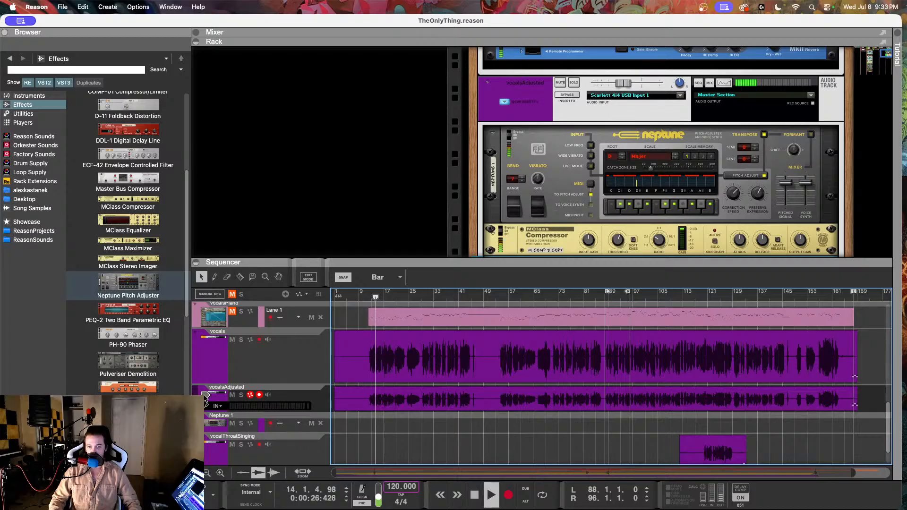
pyautogui.click(241, 361)
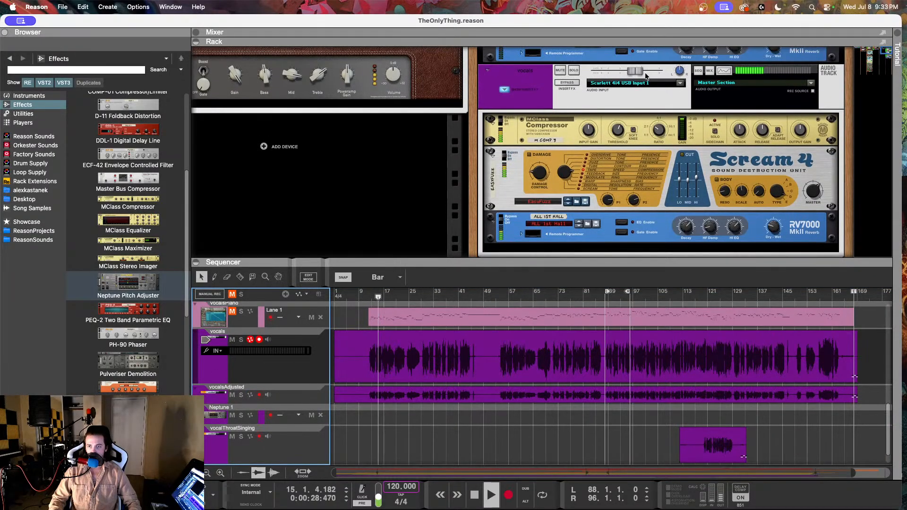
pyautogui.moveTo(635, 71); pyautogui.dragTo(641, 72)
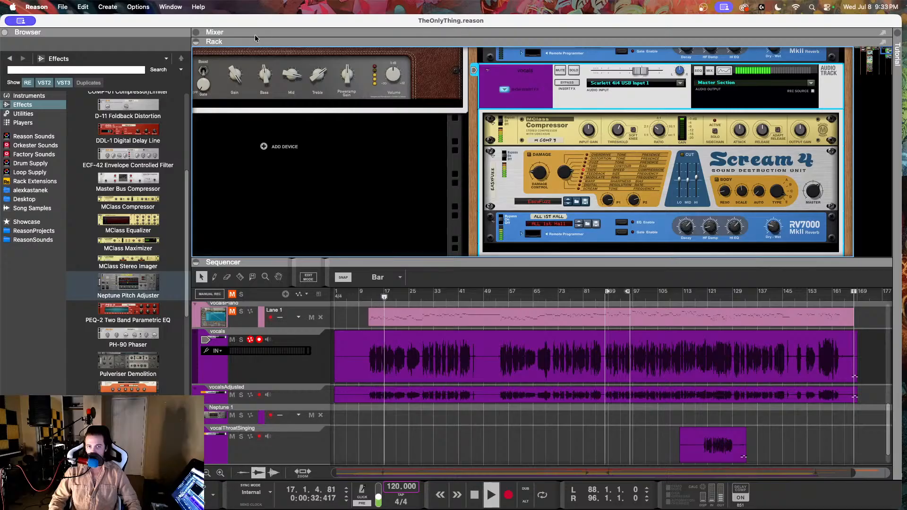
# Step: Bring up the mixer in place of the rack and balance the two vocal faders, lowering vocalsAdjusted slightly
pyautogui.click(196, 42)
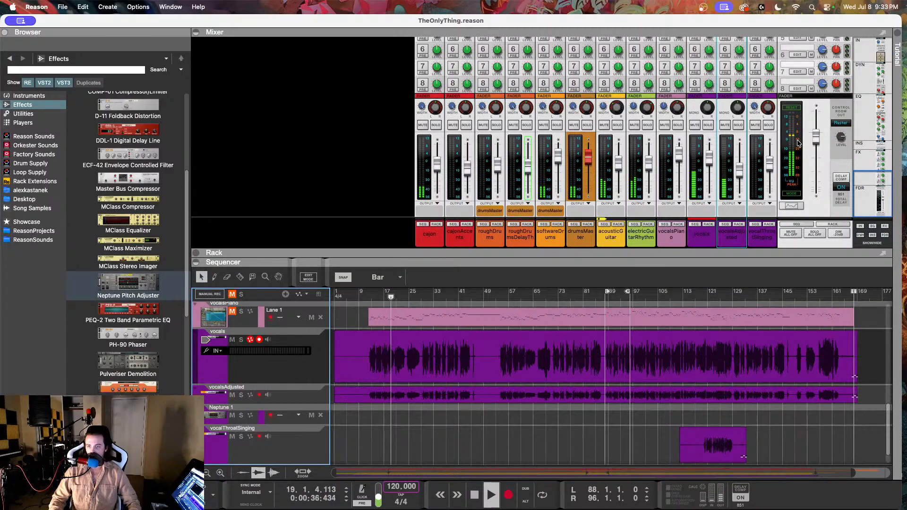
pyautogui.moveTo(710, 162)
pyautogui.mouseDown()
pyautogui.moveTo(712, 153)
pyautogui.moveTo(707, 162)
pyautogui.mouseUp()
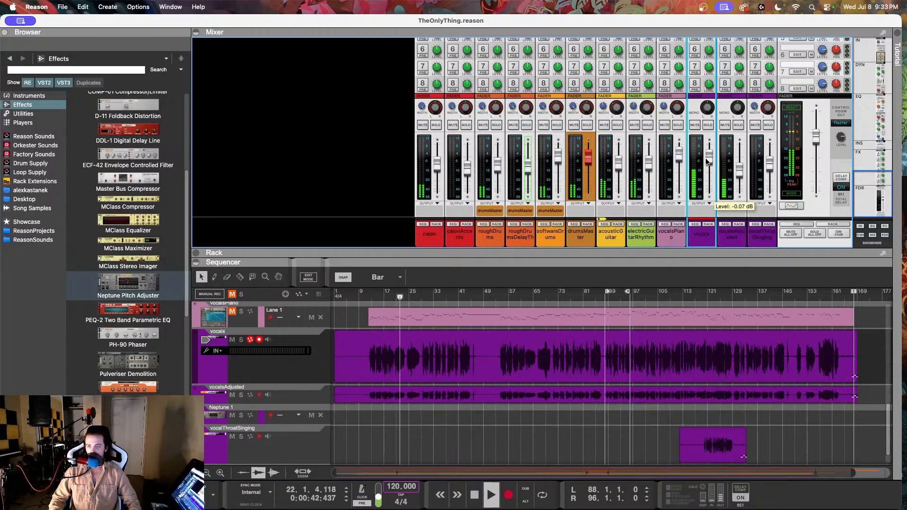
pyautogui.click(740, 173)
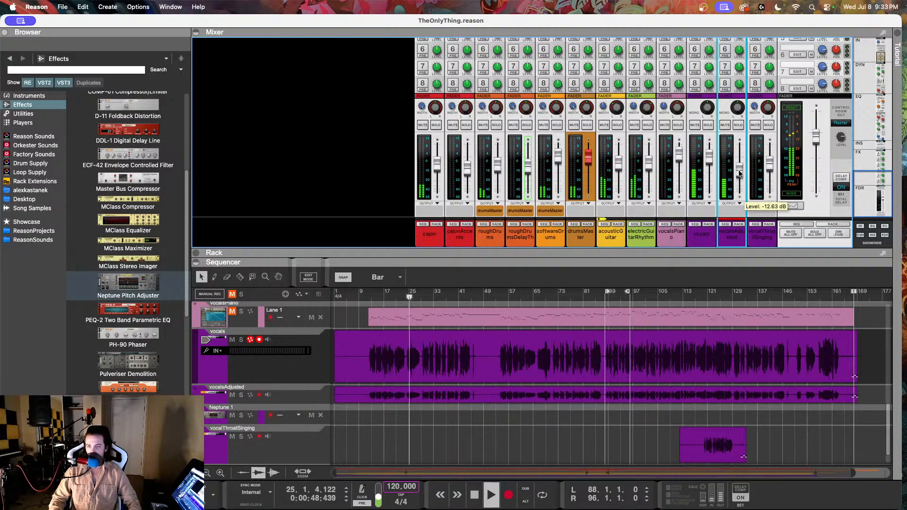
pyautogui.moveTo(740, 174); pyautogui.dragTo(741, 178)
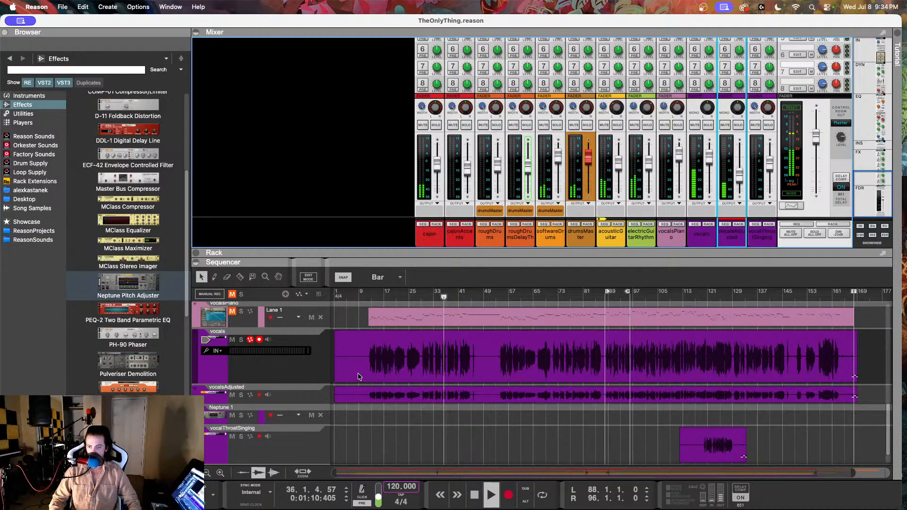
# Step: Stop playback, bounce the vocals clip in its comp editor and move the playhead to bar 9
pyautogui.click(399, 367)
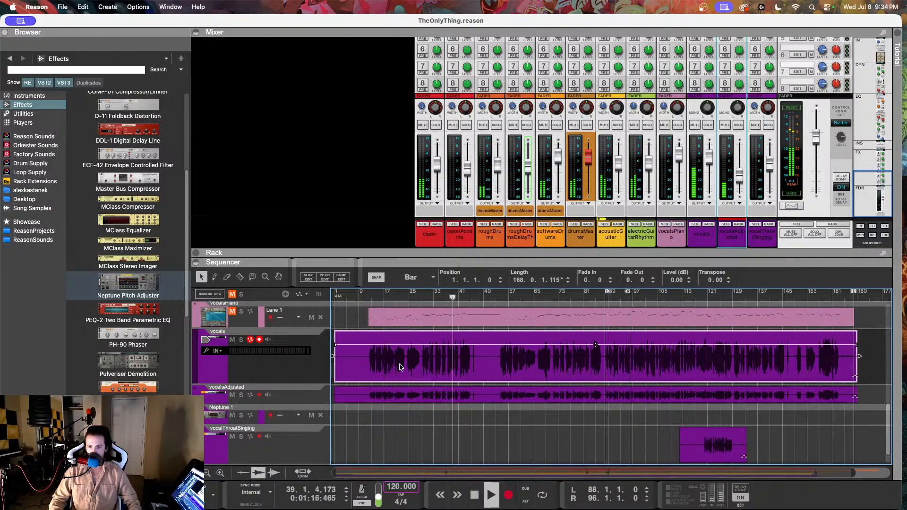
pyautogui.press('space')
pyautogui.doubleClick(400, 367)
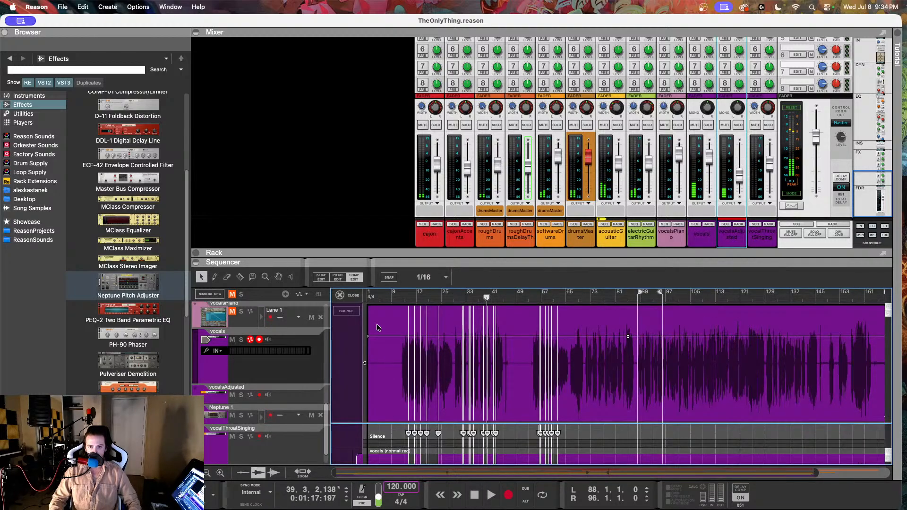
pyautogui.click(346, 311)
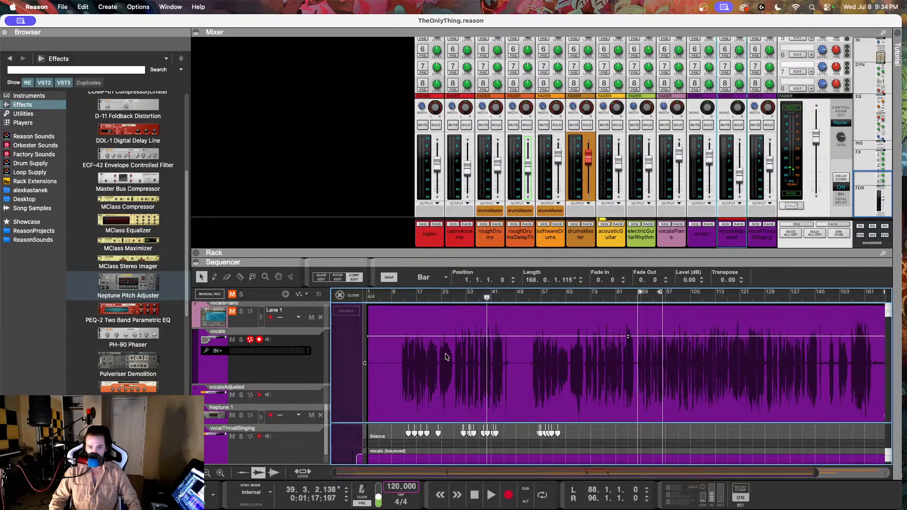
pyautogui.moveTo(385, 297)
pyautogui.mouseDown()
pyautogui.moveTo(399, 298)
pyautogui.moveTo(391, 297)
pyautogui.mouseUp()
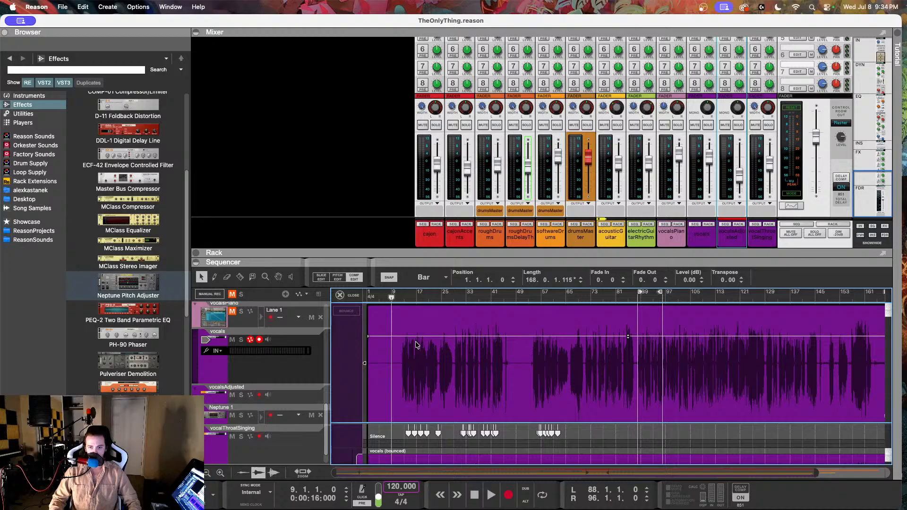
# Step: Enlarge the sequencer, remove all cuts from the vocals comp and make the bounced take active for the whole clip
pyautogui.moveTo(395, 254); pyautogui.dragTo(387, 146)
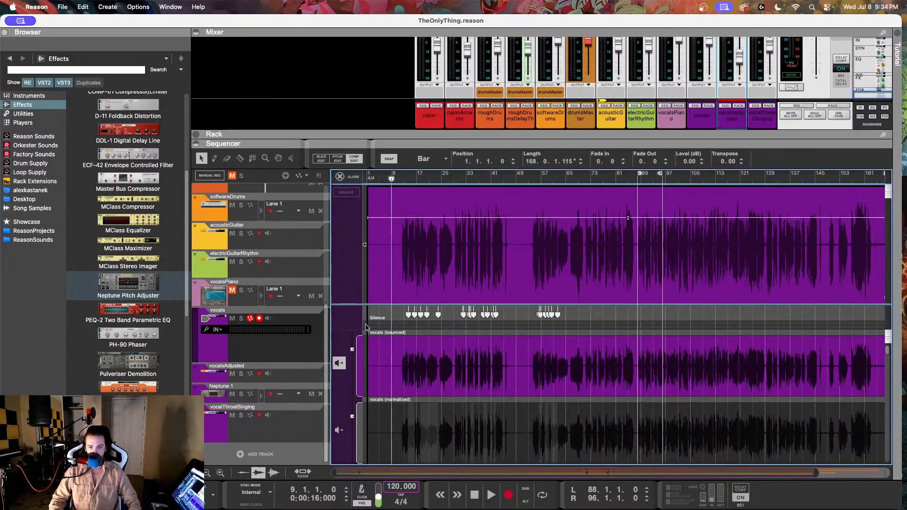
pyautogui.click(340, 361)
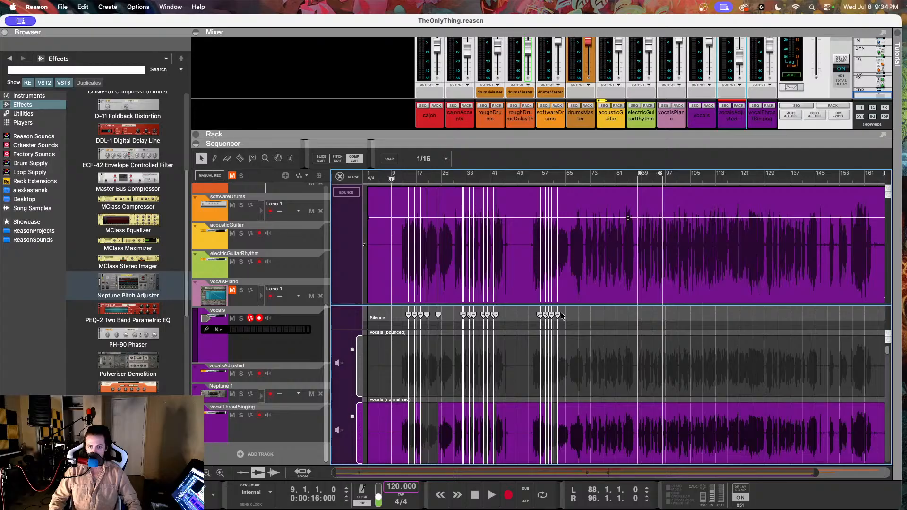
pyautogui.moveTo(558, 315); pyautogui.dragTo(404, 315)
pyautogui.click(427, 352)
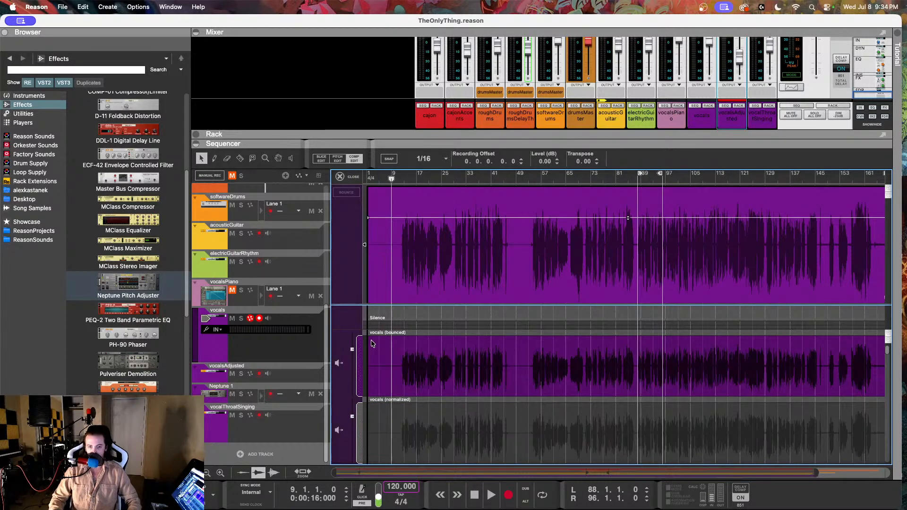
# Step: Move the playhead to about bar 9 and examine the vocals clip's notes around bars 10 to 19 in pitch editing
pyautogui.click(401, 178)
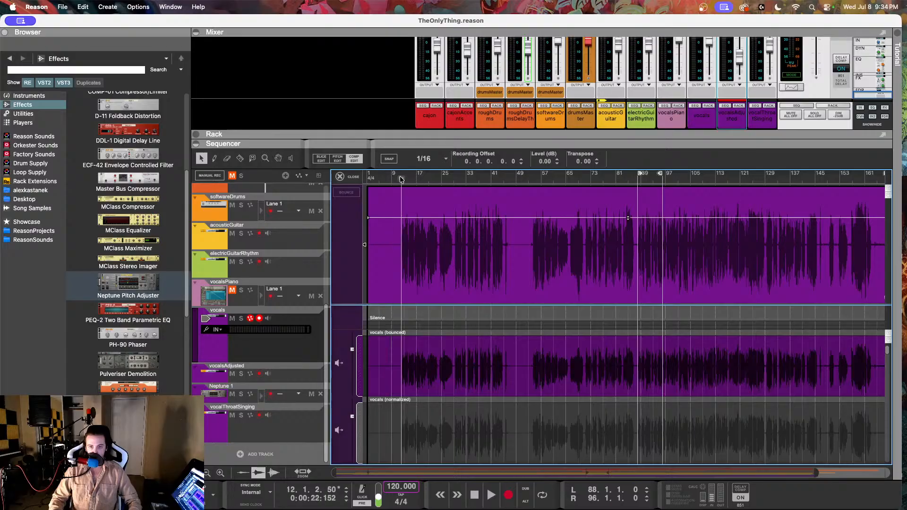
pyautogui.click(395, 178)
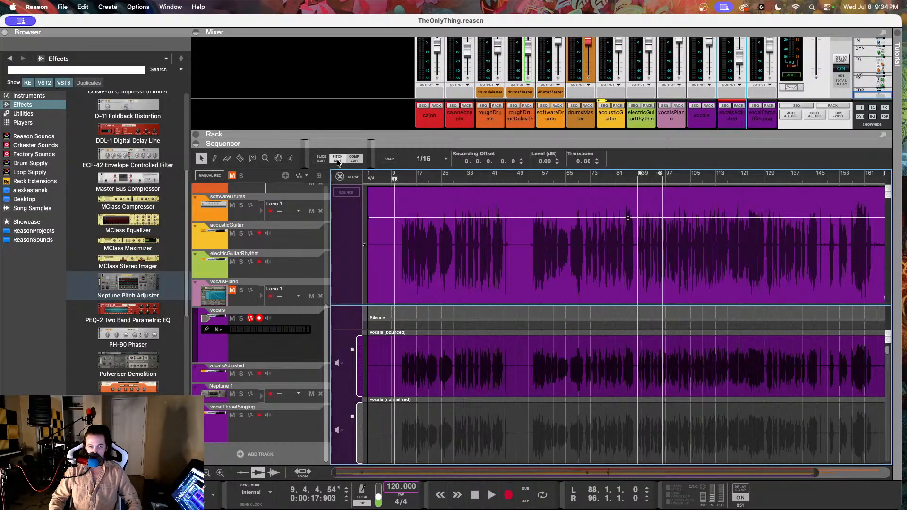
pyautogui.click(337, 159)
pyautogui.scroll(4, 534, 308)
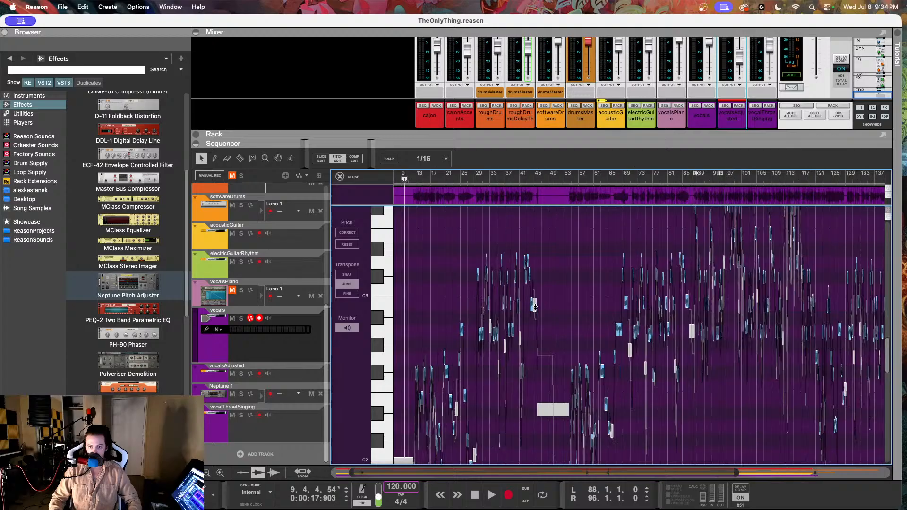
pyautogui.hscroll(-5, 532, 307)
pyautogui.scroll(-5, 530, 307)
pyautogui.scroll(6, 530, 308)
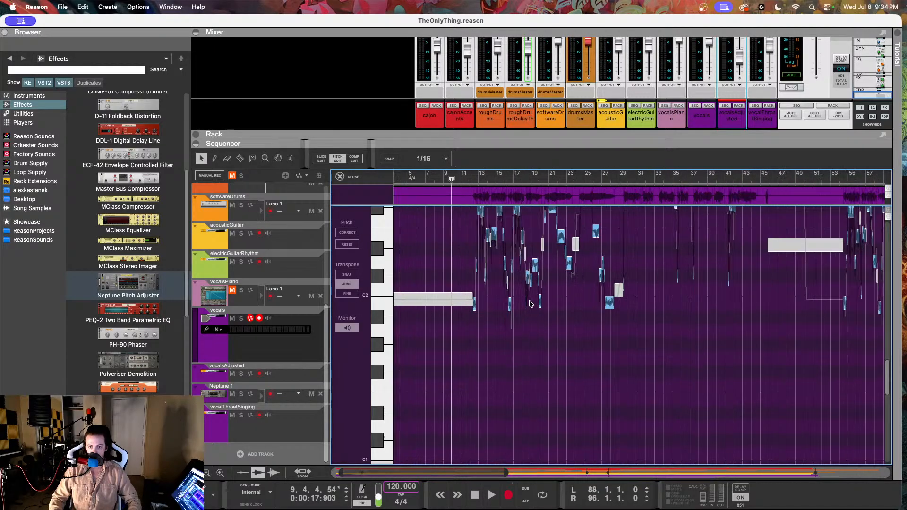
pyautogui.scroll(3, 562, 308)
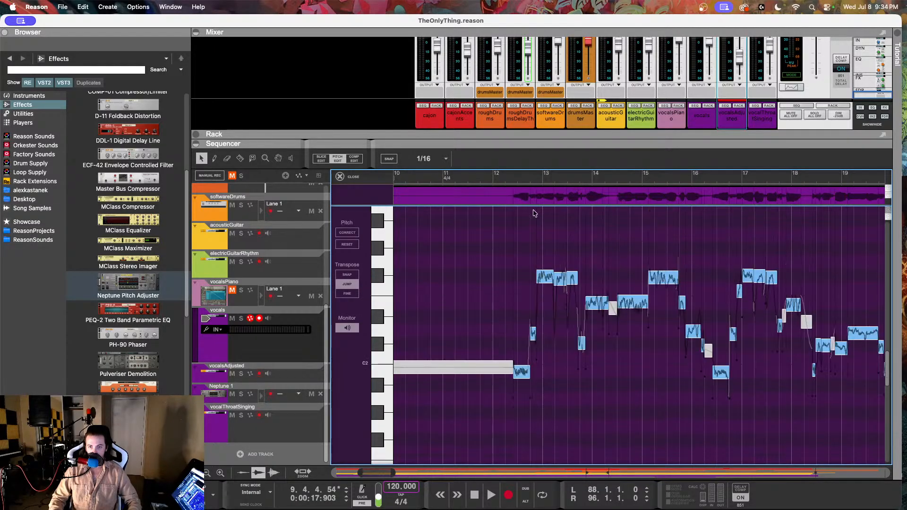
# Step: Play the vocals from about bar 12 to bar 20 and look over the following pitch notes
pyautogui.click(509, 180)
pyautogui.press('space')
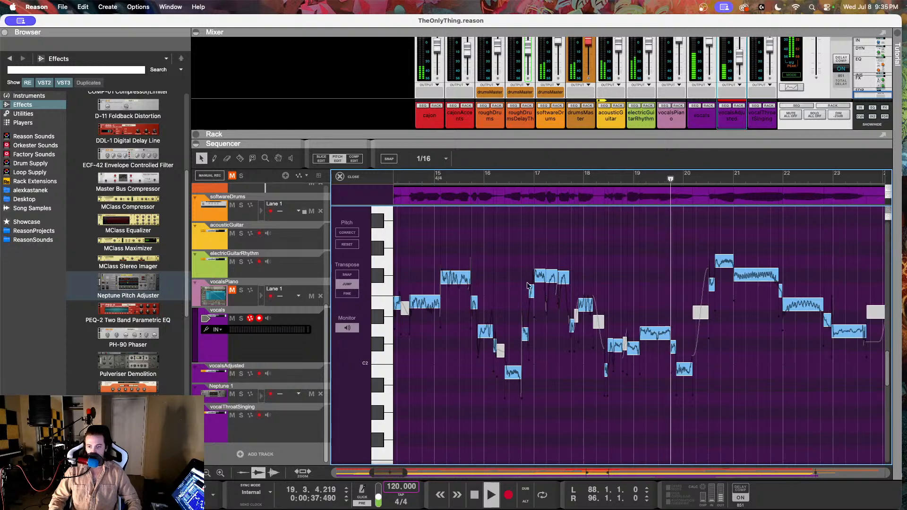
pyautogui.press('space')
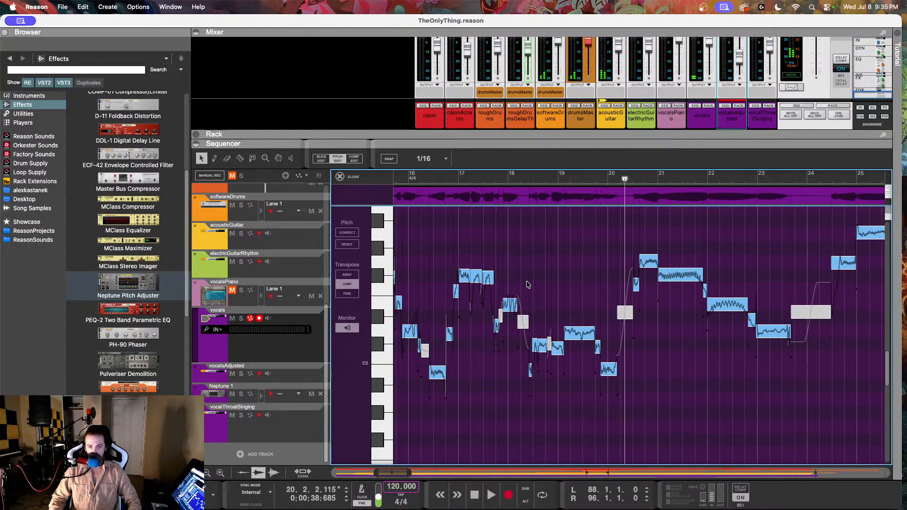
pyautogui.scroll(-5, 528, 285)
pyautogui.scroll(-3, 528, 285)
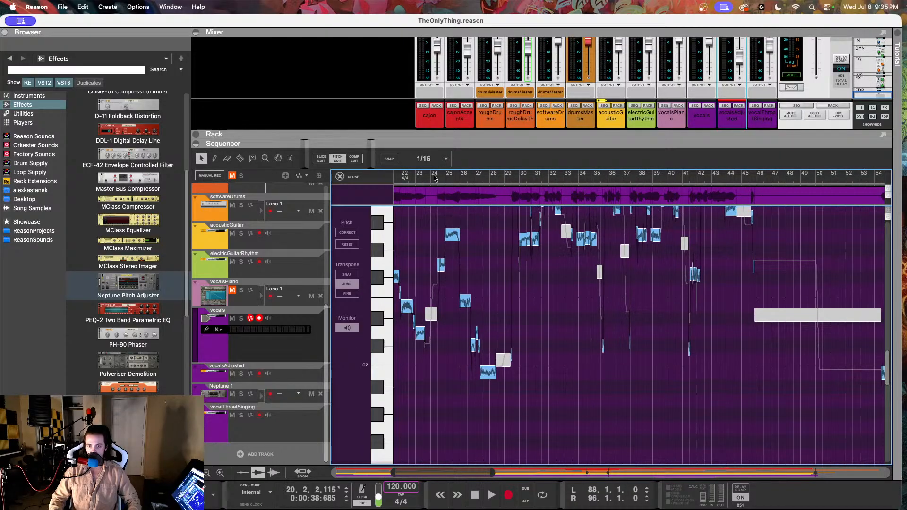
# Step: Close the vocals clip editor, return to the full arrangement with an enlarged mixer and save the song
pyautogui.click(344, 177)
pyautogui.click(850, 291)
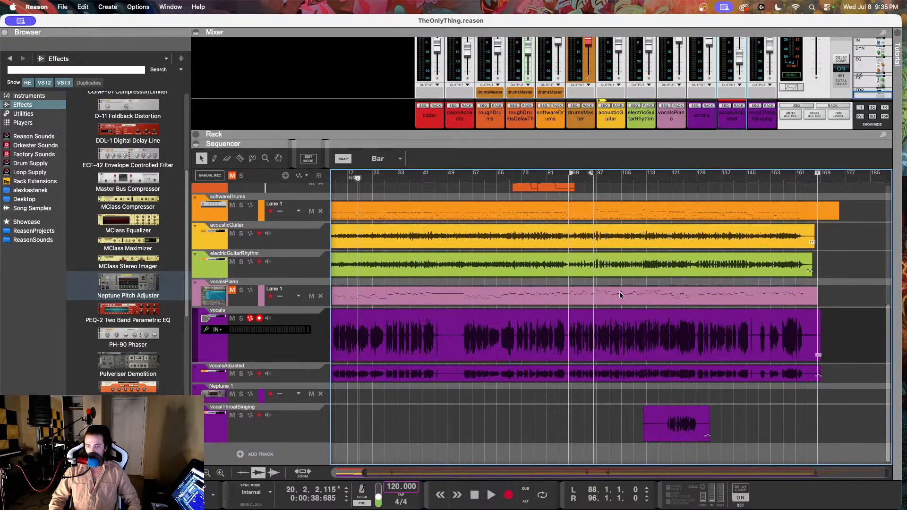
pyautogui.hscroll(-2, 586, 288)
pyautogui.moveTo(373, 137); pyautogui.dragTo(363, 197)
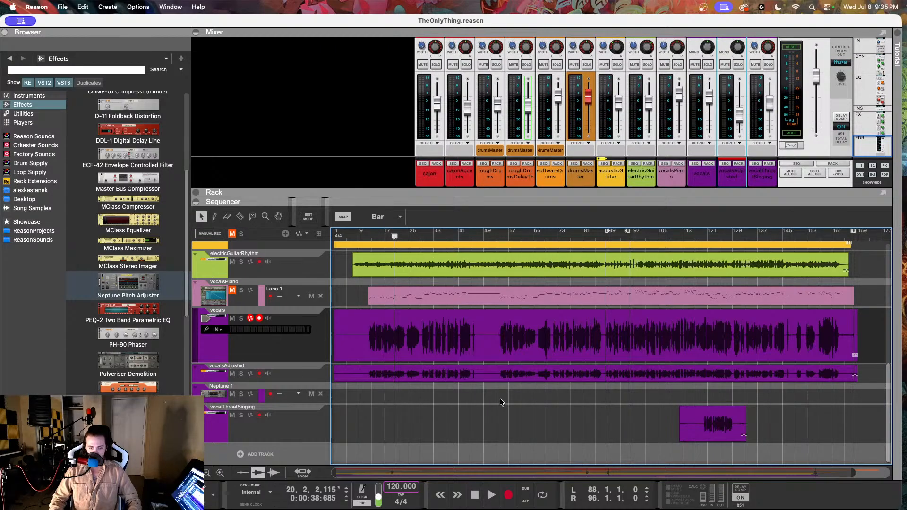
pyautogui.press('super+s')
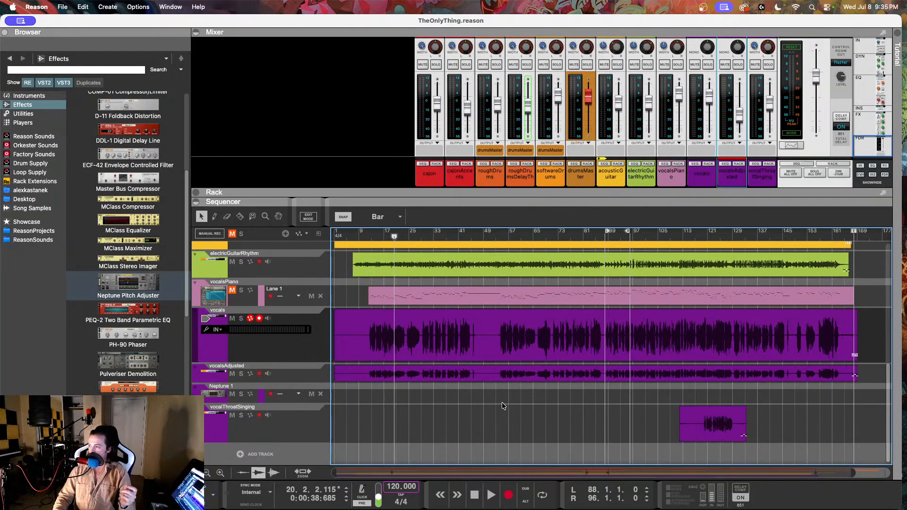
pyautogui.scroll(5, 504, 394)
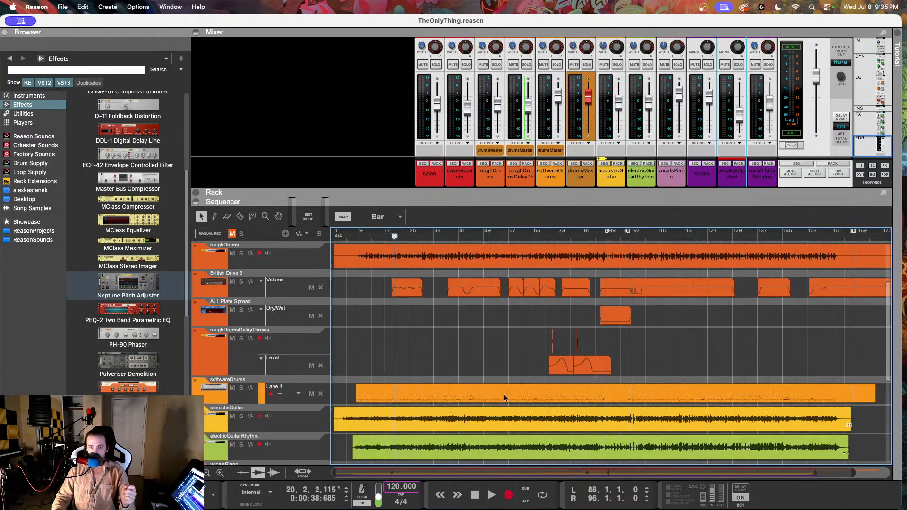
pyautogui.scroll(-4, 504, 393)
pyautogui.scroll(-1, 503, 397)
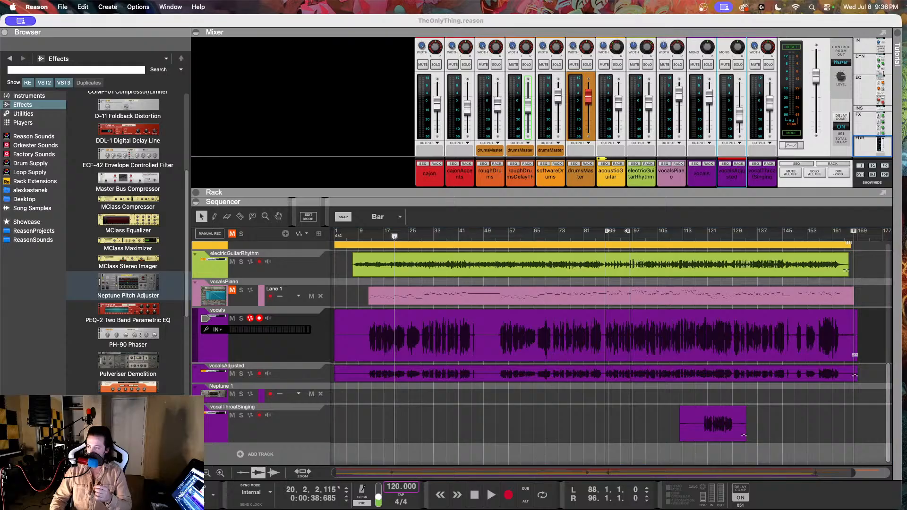
pyautogui.moveTo(452, 159); pyautogui.dragTo(906, 159)
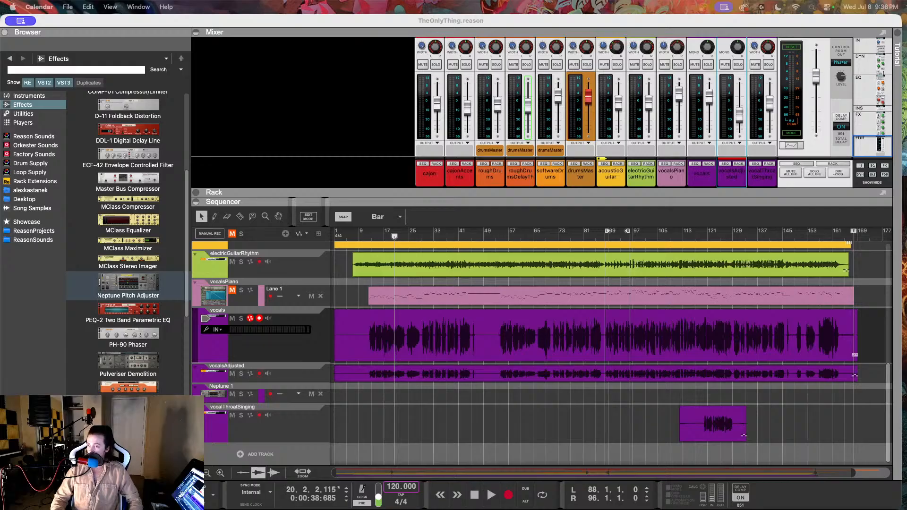
pyautogui.click(491, 410)
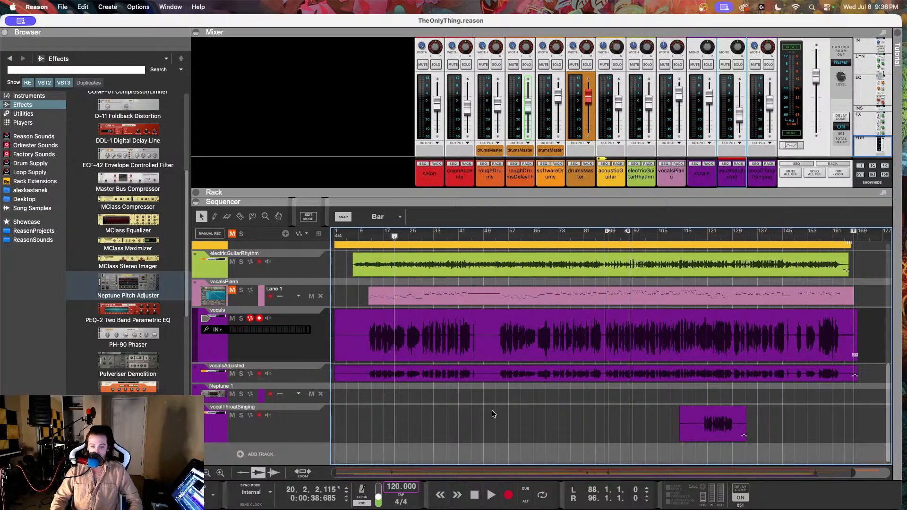